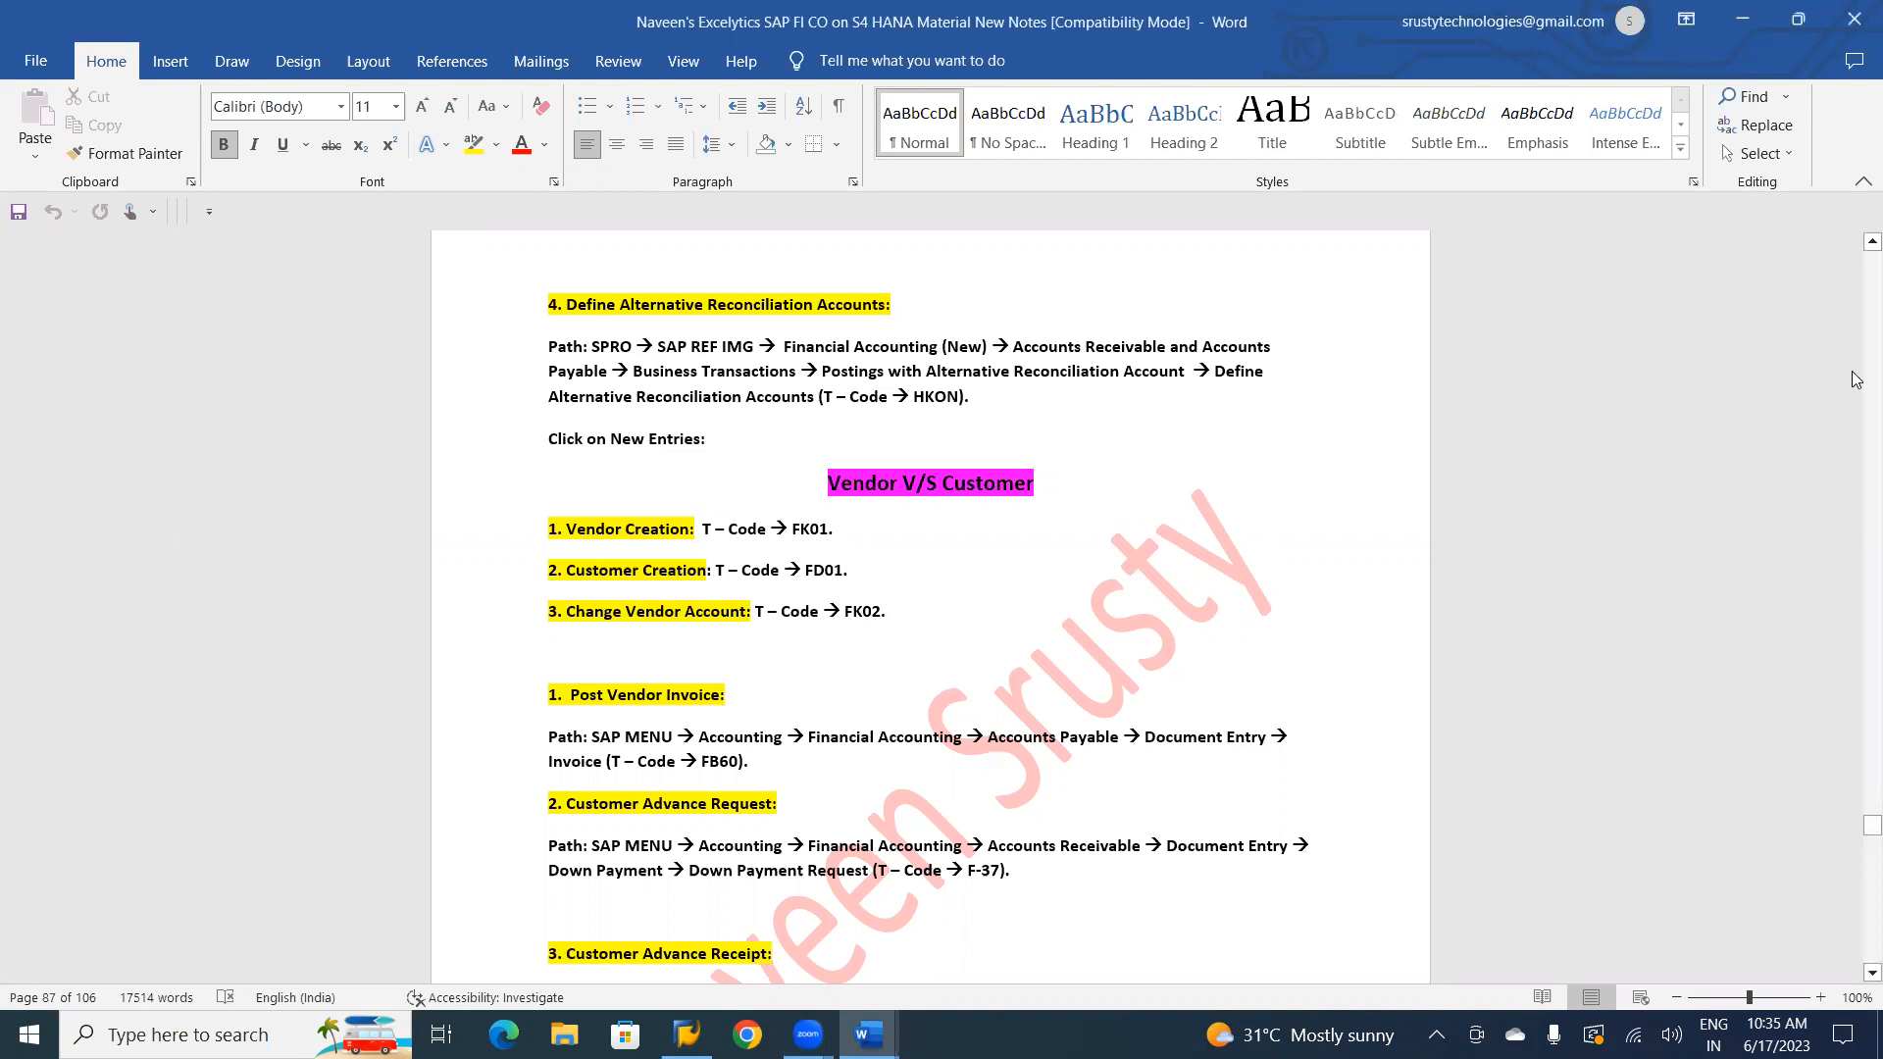
# Go back in the SAP FI CO notes to the Customer SPL GL Transactions section and read it.
pyautogui.scroll(1, 1854, 245)
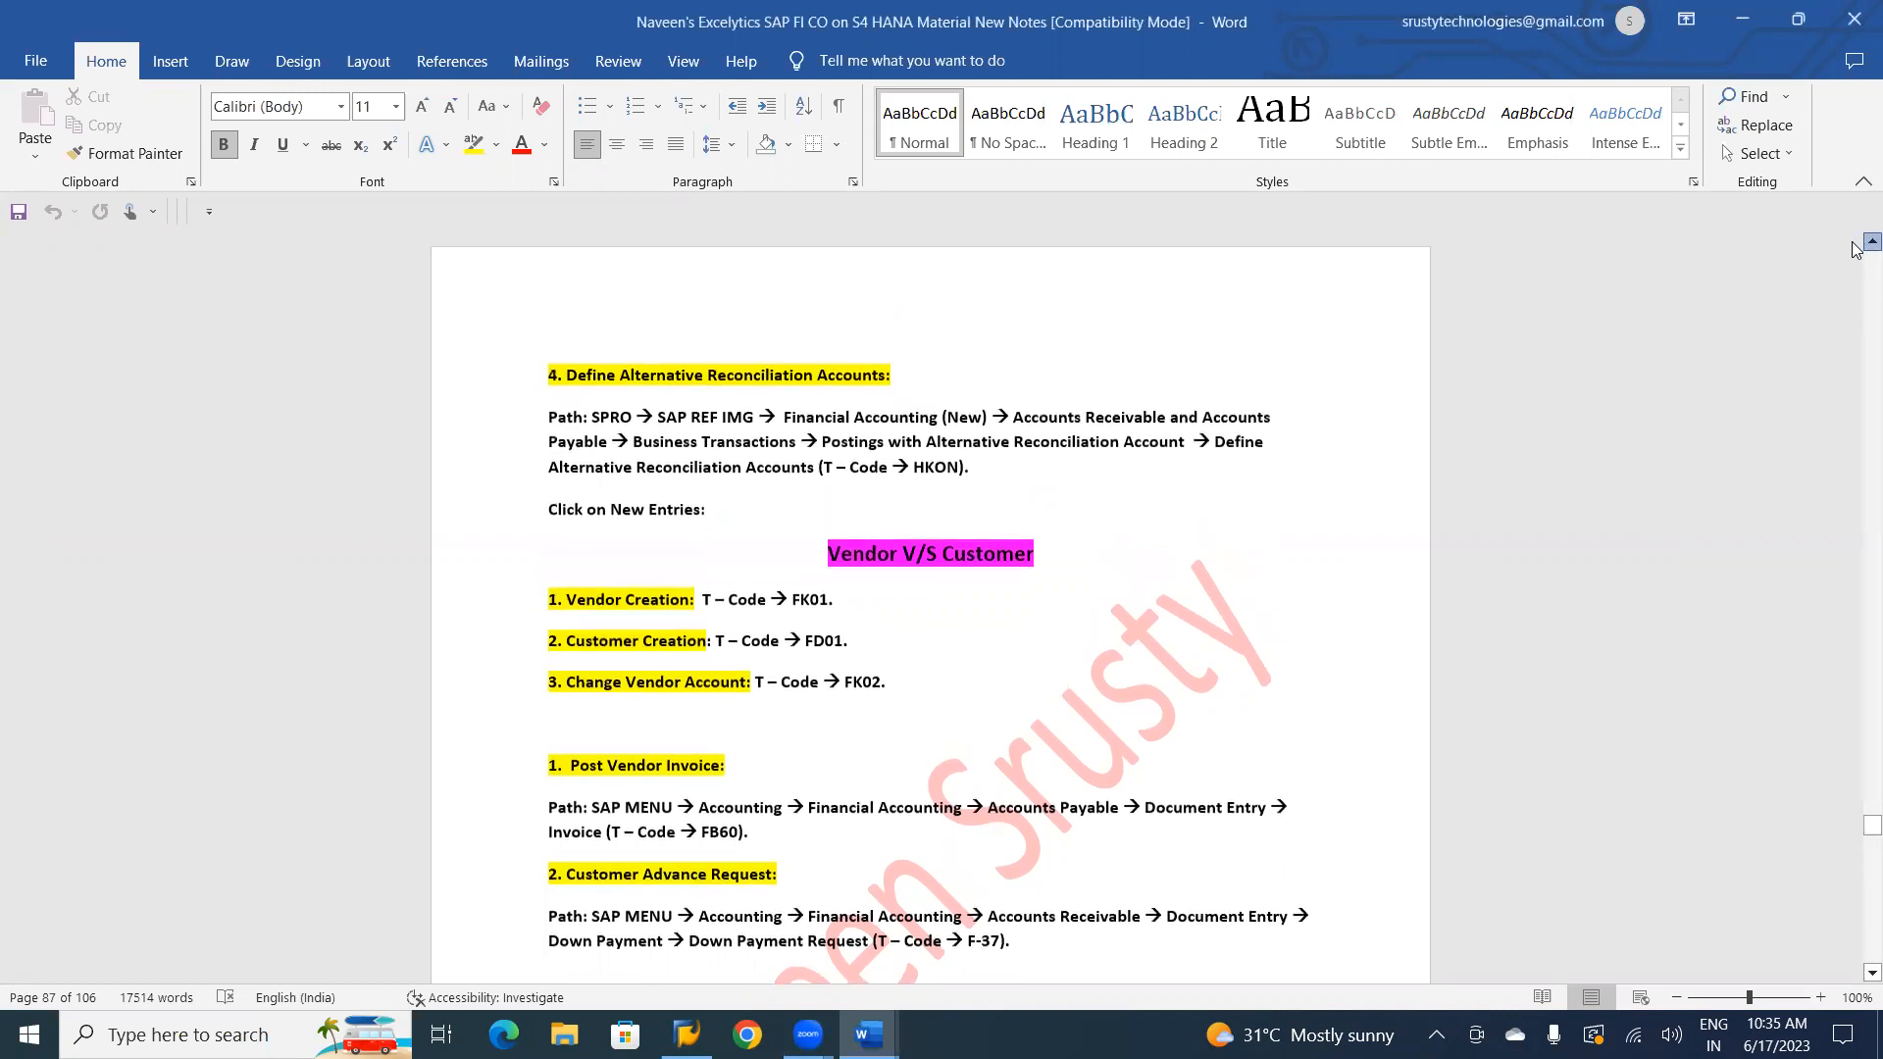
pyautogui.scroll(5, 1855, 248)
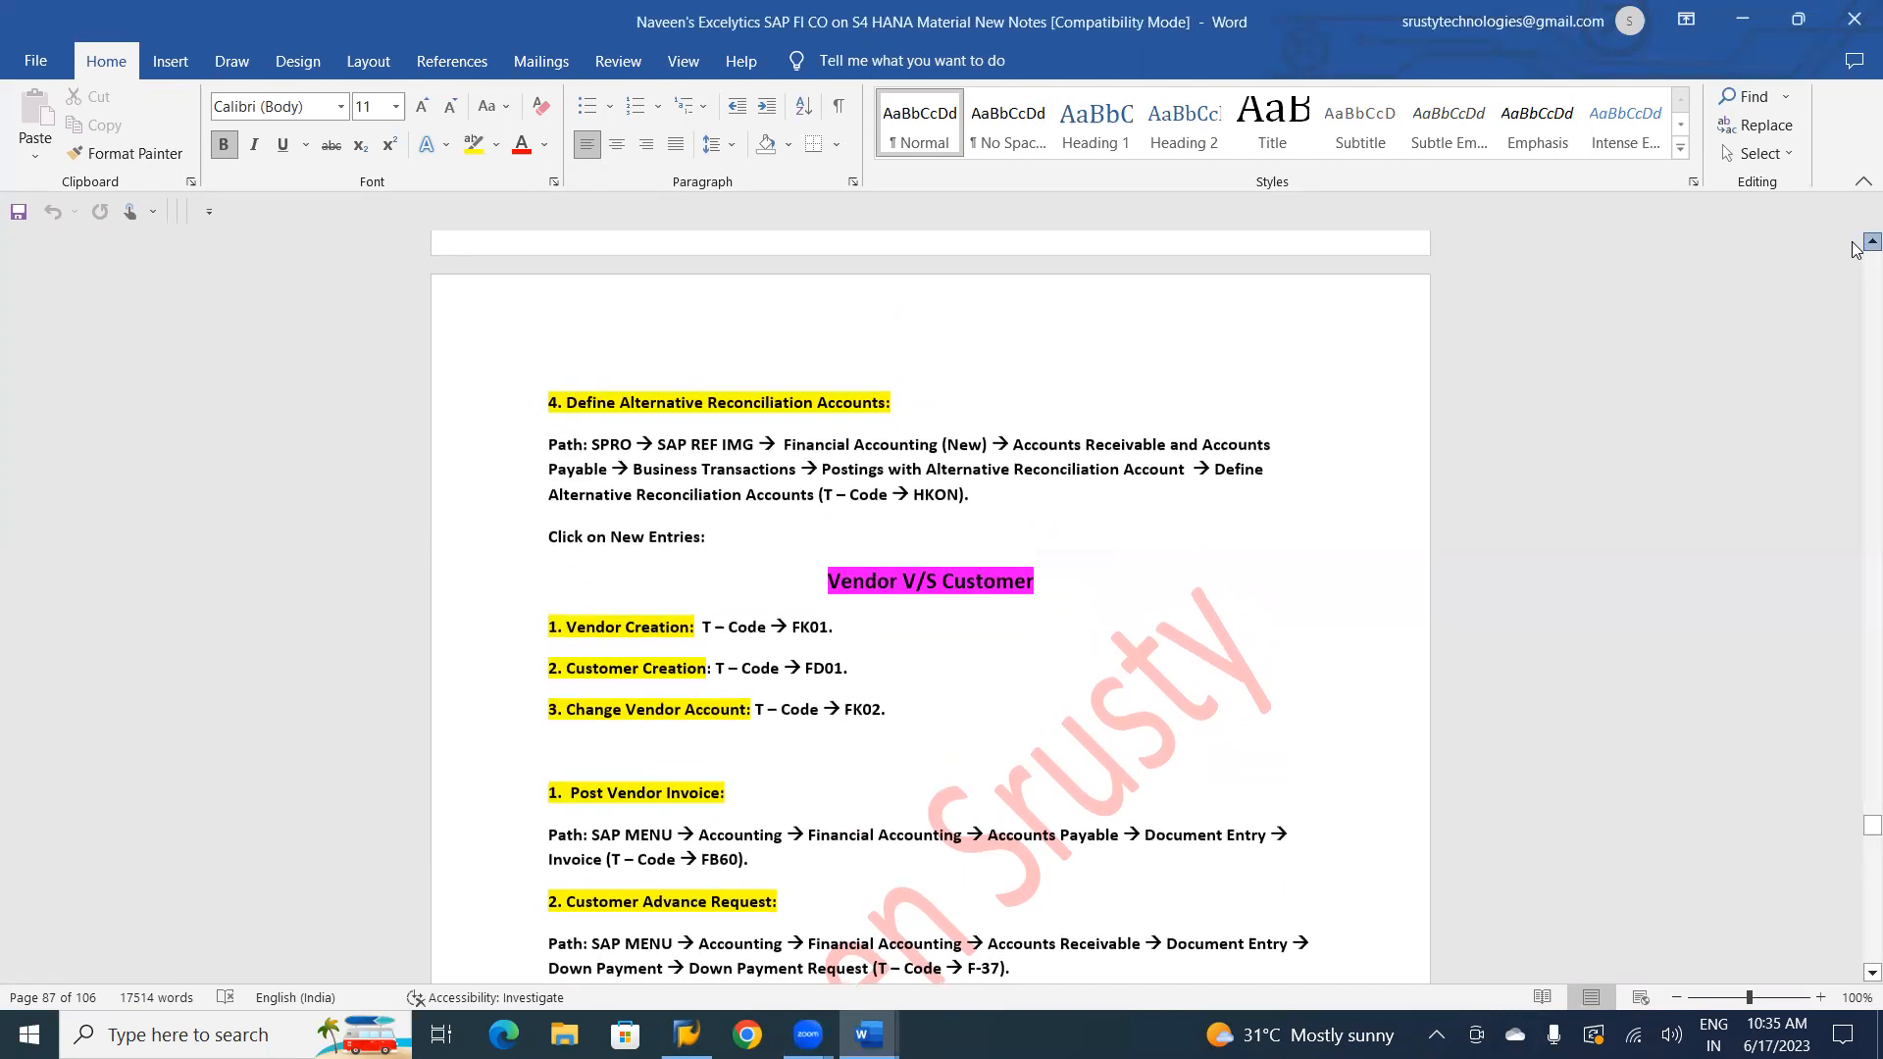
pyautogui.scroll(6, 1855, 248)
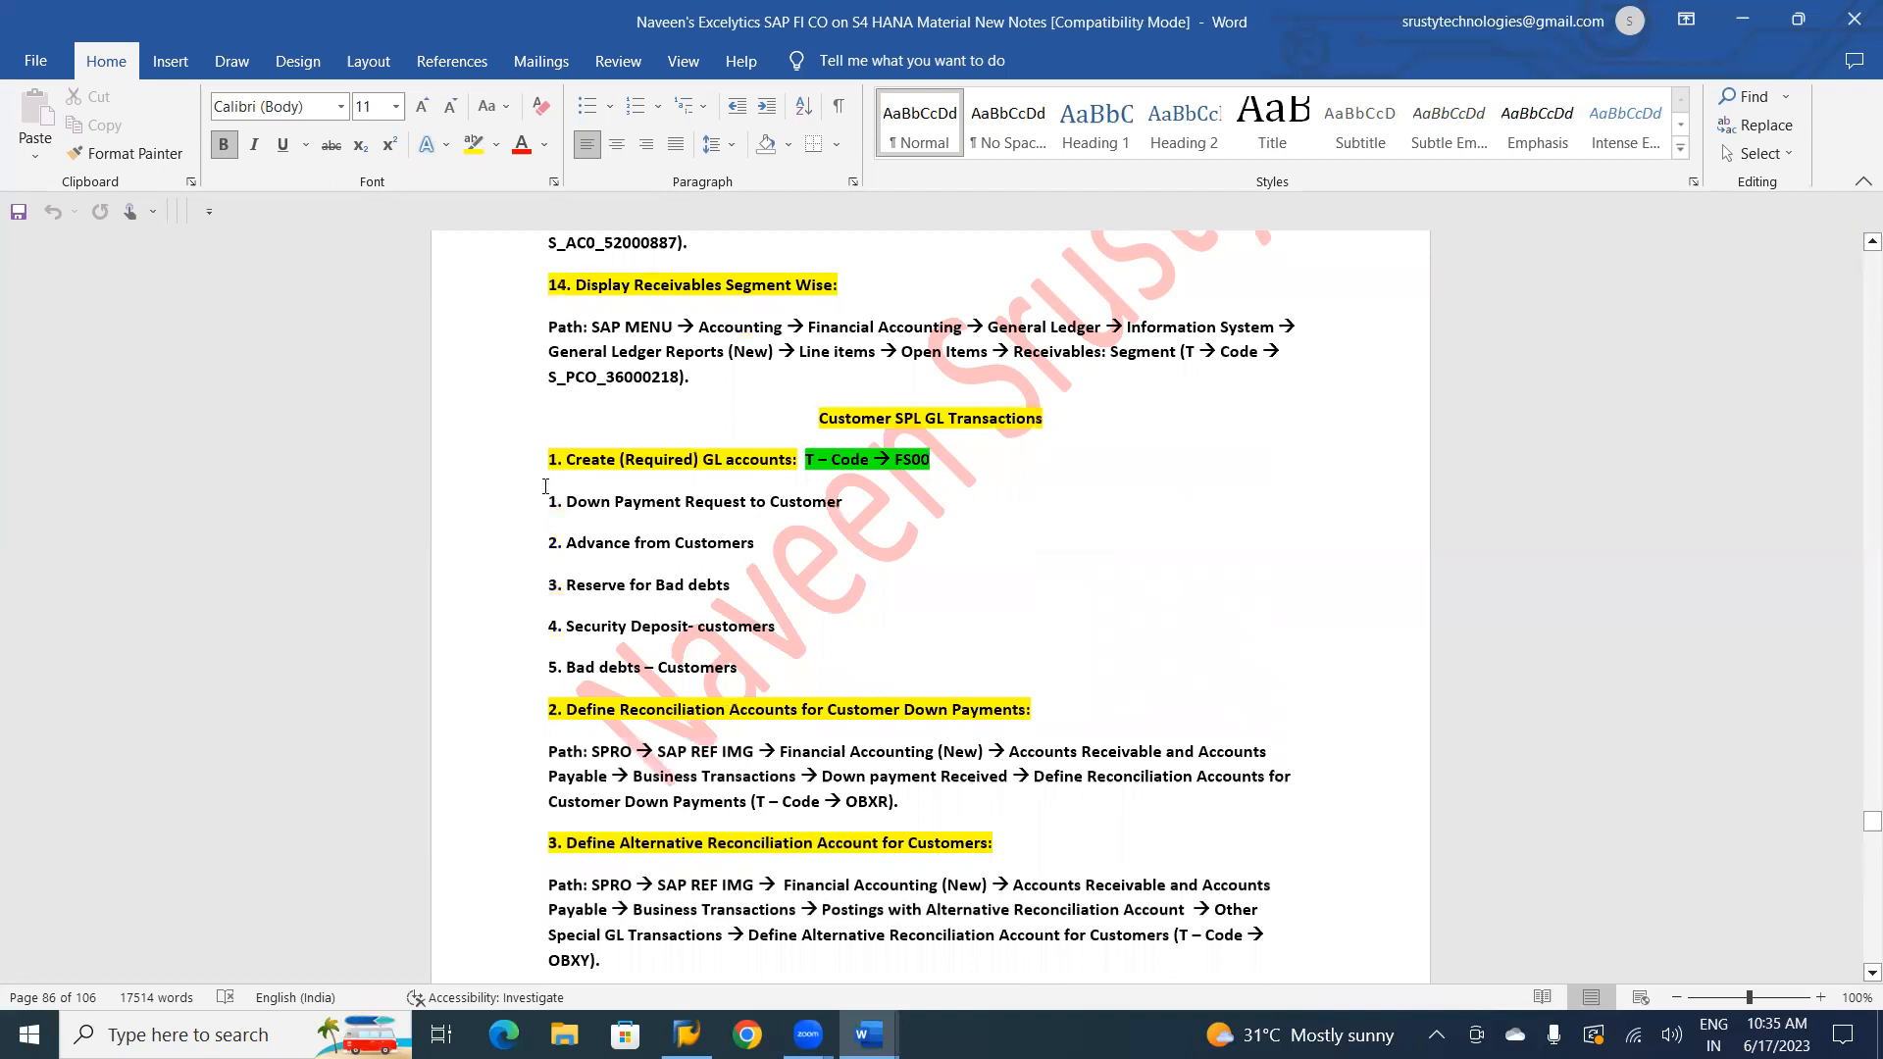
# Switch to the SAP FICO RICEF 333 document and examine the Customer VS Vendor diagram, example transactions and debt notes.
pyautogui.hotkey('alt', 'Tab')
pyautogui.hotkey('alt', 'Tab')
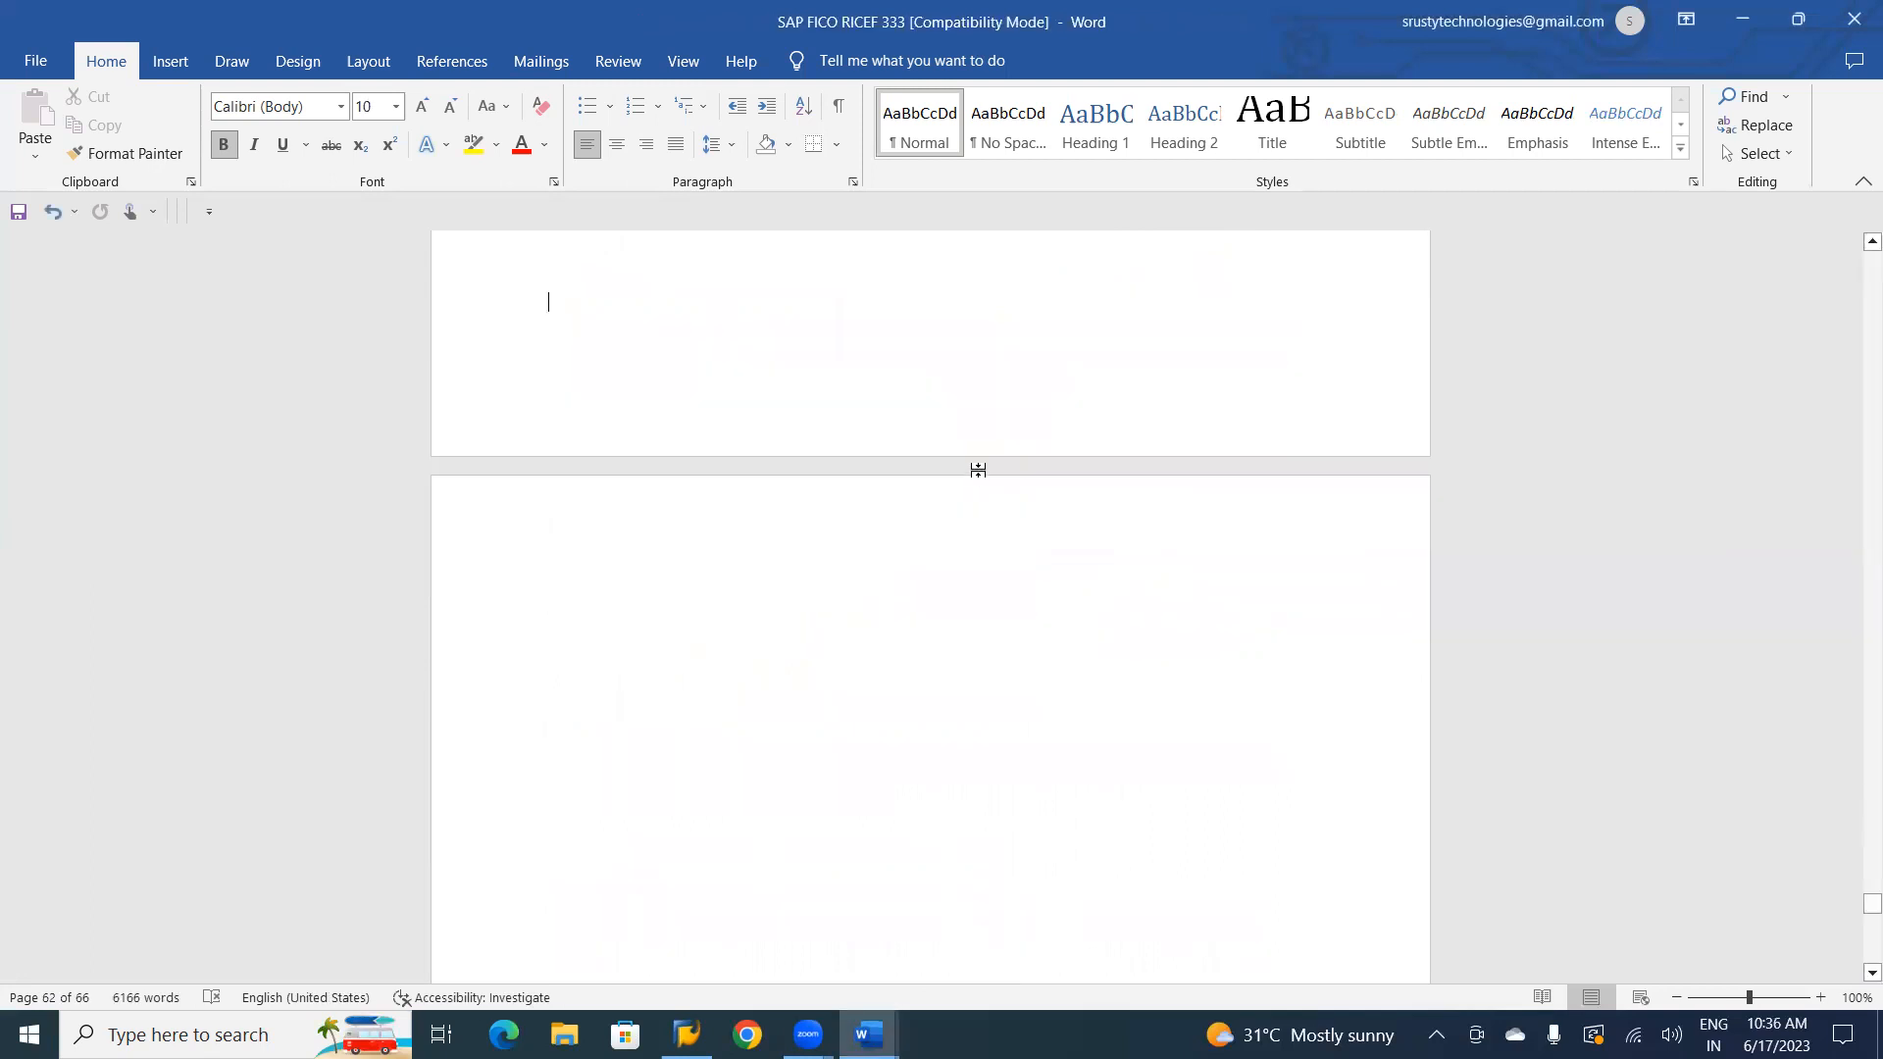
pyautogui.scroll(10, 979, 470)
pyautogui.scroll(8, 979, 470)
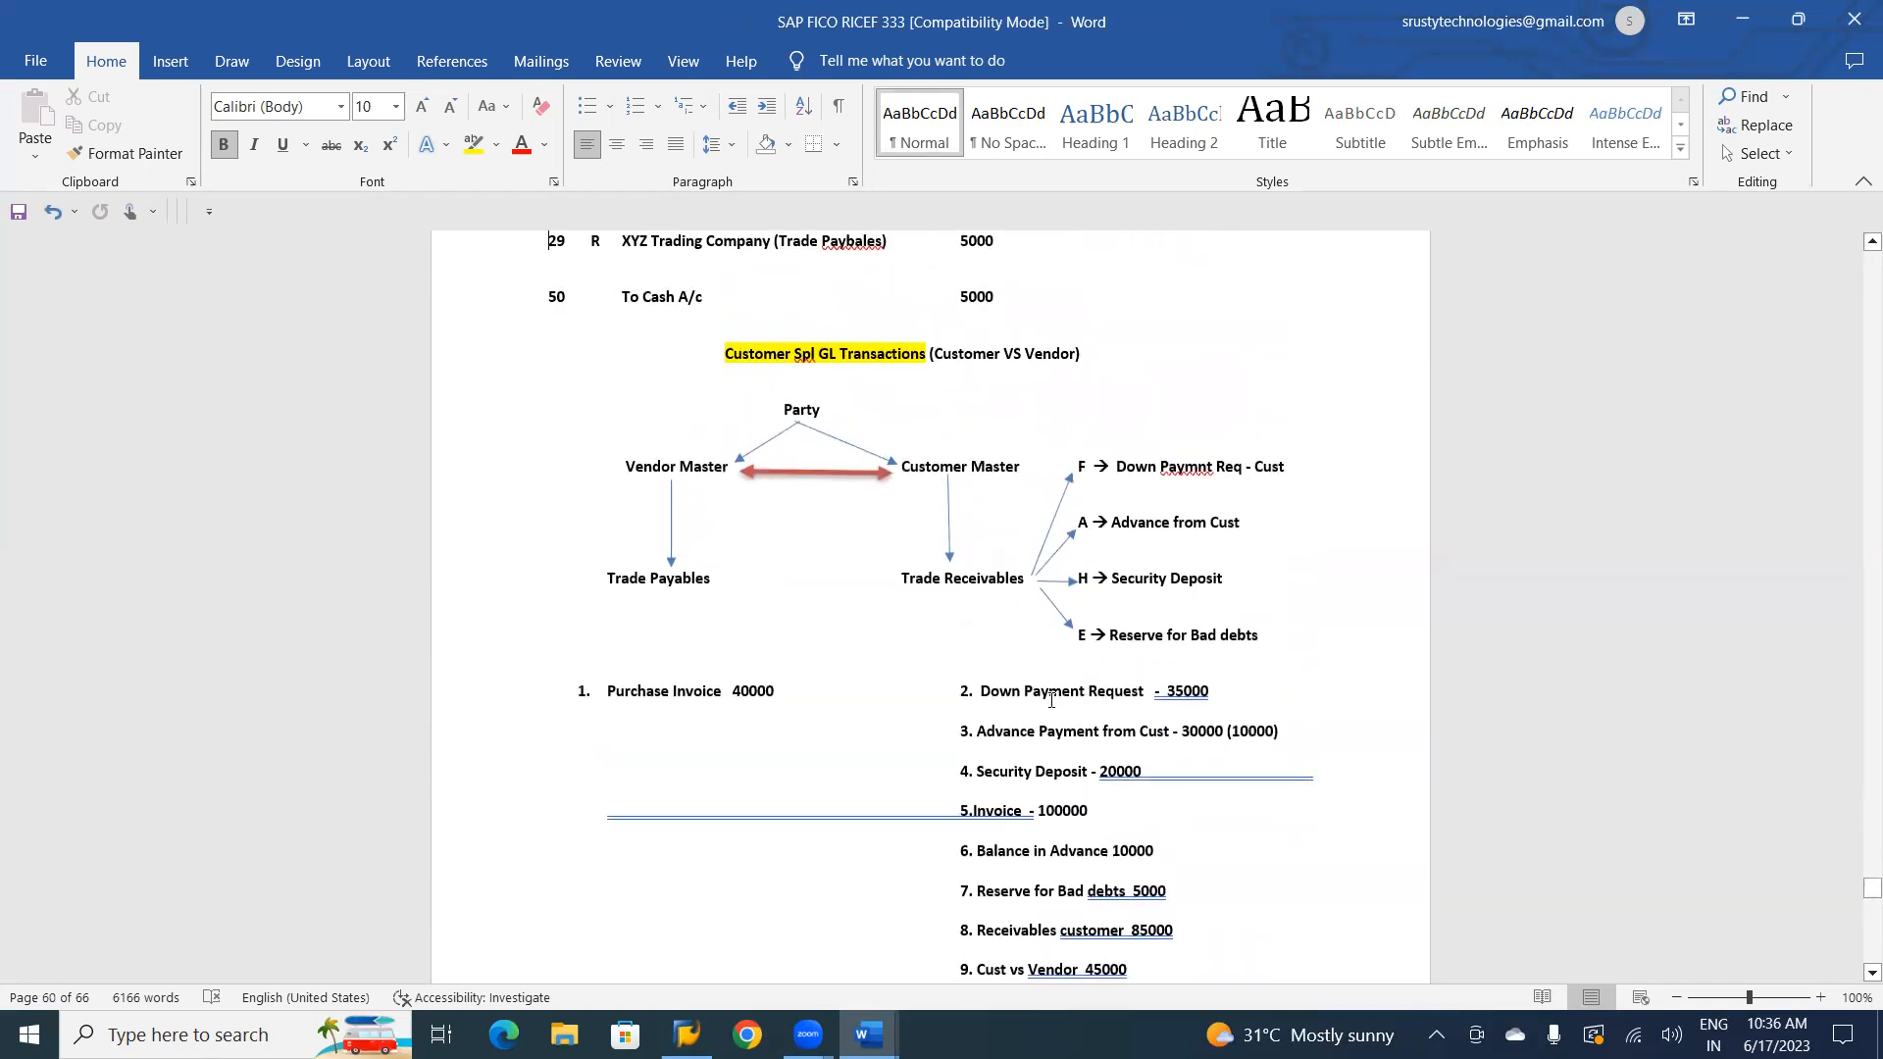
pyautogui.press('Down')
pyautogui.press('Down')
pyautogui.press('Down')
pyautogui.press('Down')
pyautogui.press('Down')
pyautogui.press('Down')
pyautogui.press('Down')
pyautogui.press('Down')
pyautogui.press('Down')
pyautogui.press('Down')
pyautogui.press('Down')
pyautogui.press('Down')
pyautogui.press('Down')
pyautogui.press('Down')
pyautogui.press('Down')
pyautogui.press('Down')
pyautogui.press('Down')
pyautogui.press('Down')
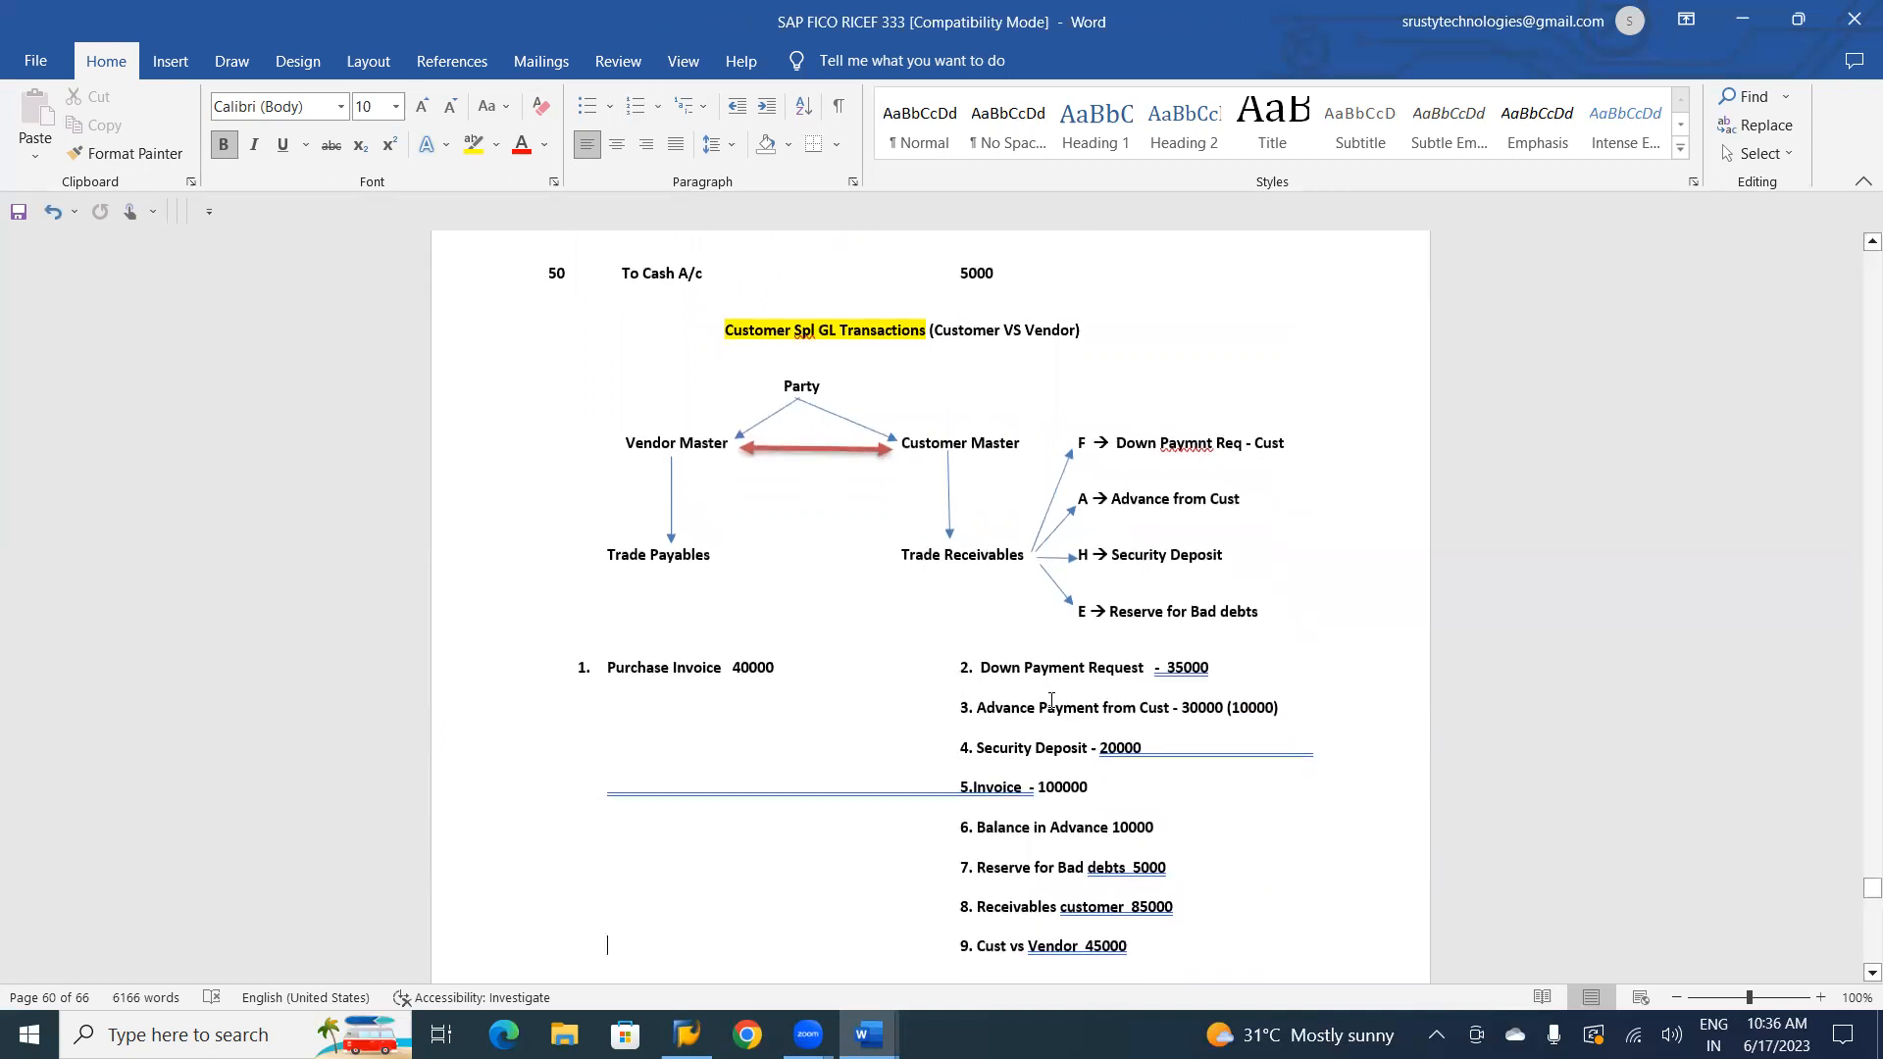
pyautogui.press('Down')
pyautogui.press('Down')
pyautogui.press('Down')
pyautogui.press('Down')
pyautogui.press('Down')
pyautogui.press('Down')
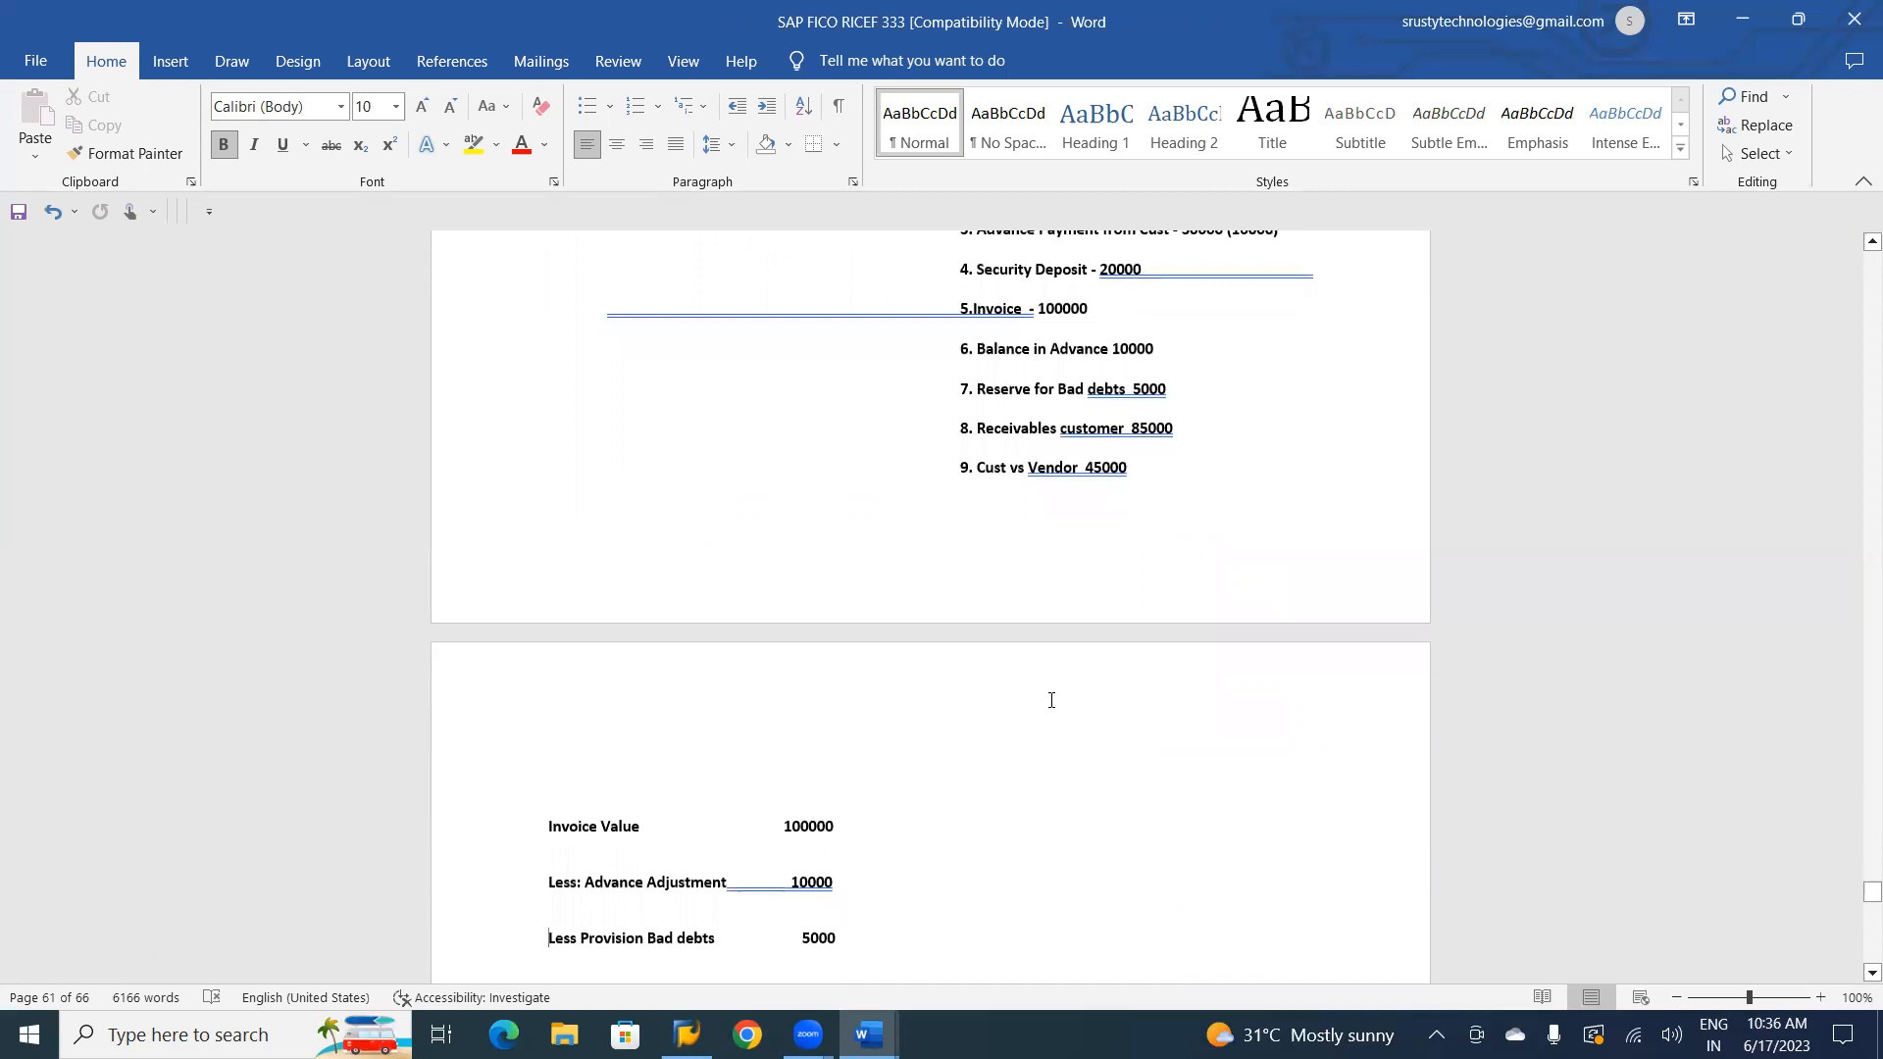
pyautogui.press('Down')
pyautogui.press('Down')
pyautogui.press('Down')
pyautogui.press('Down')
pyautogui.press('Down')
pyautogui.press('Down')
pyautogui.press('Down')
pyautogui.press('Down')
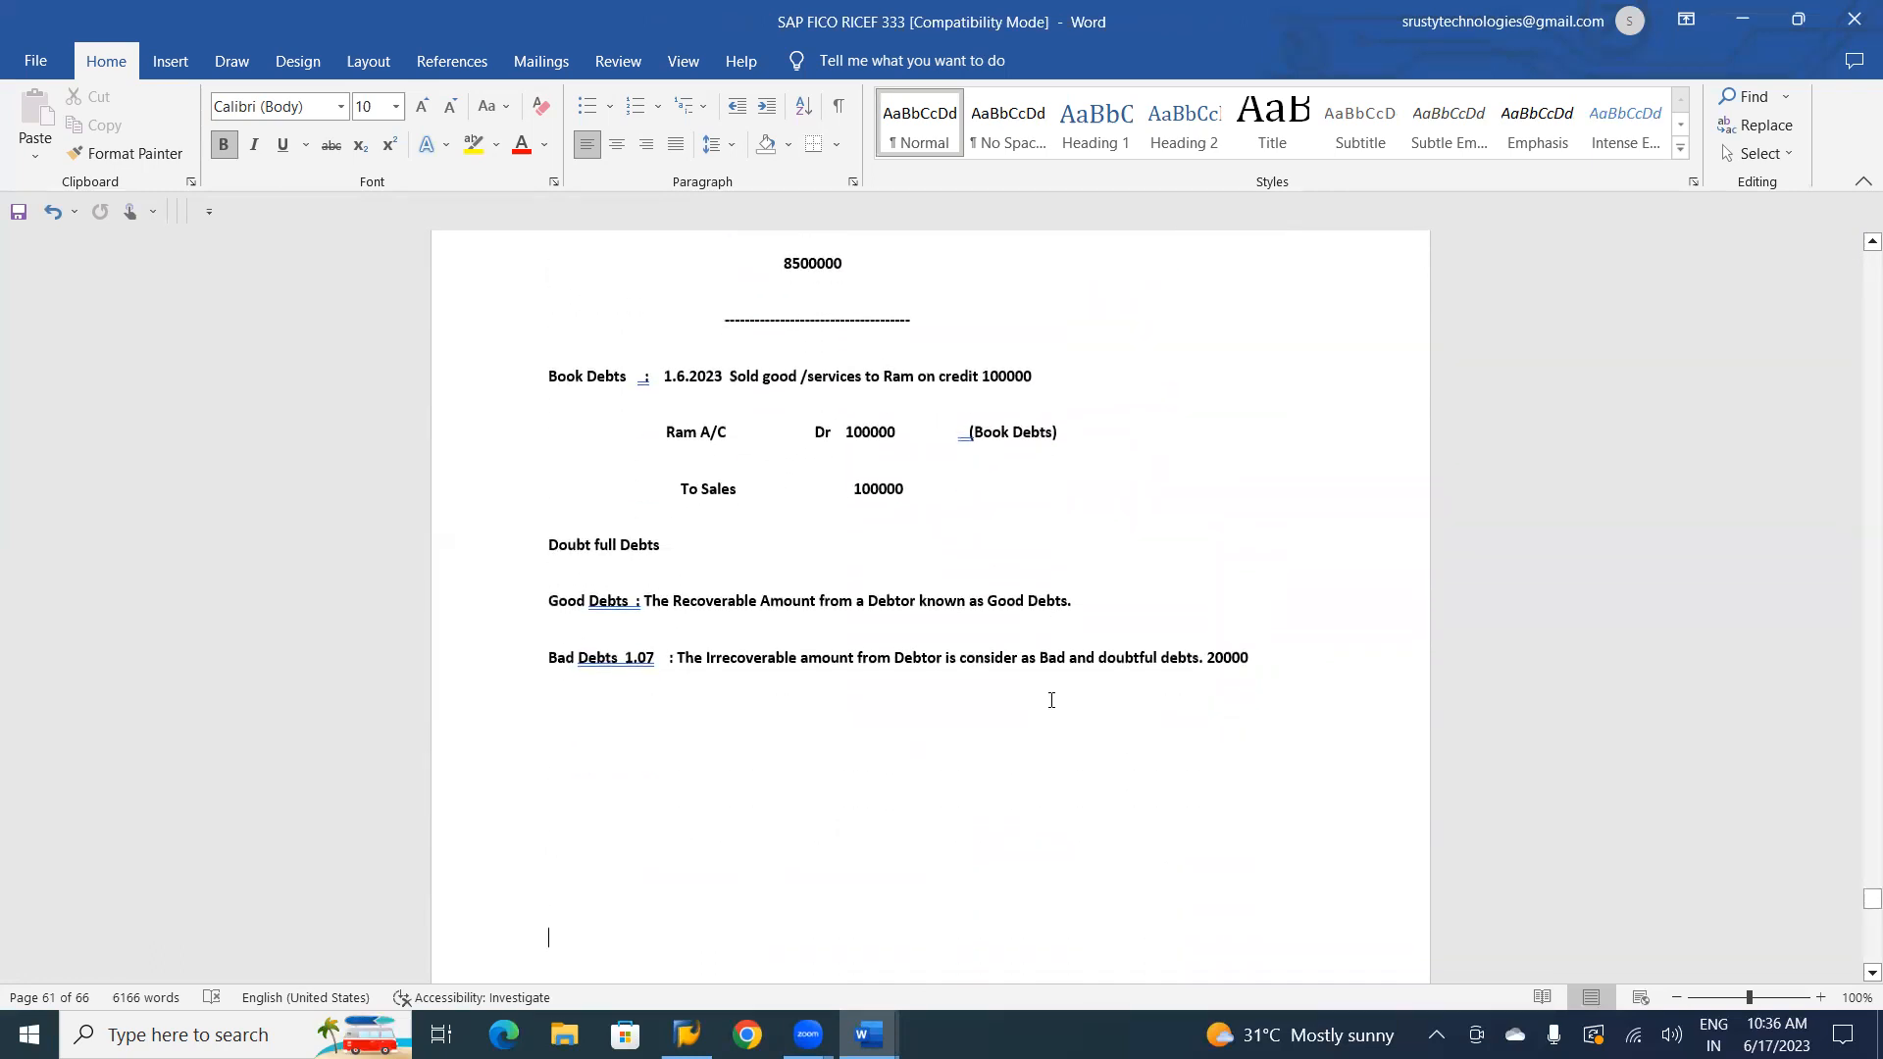
# Return to the SAP FI CO notes and read from Customer SPL GL Transactions to the Vendor V/S Customer section.
pyautogui.hotkey('alt', 'Tab')
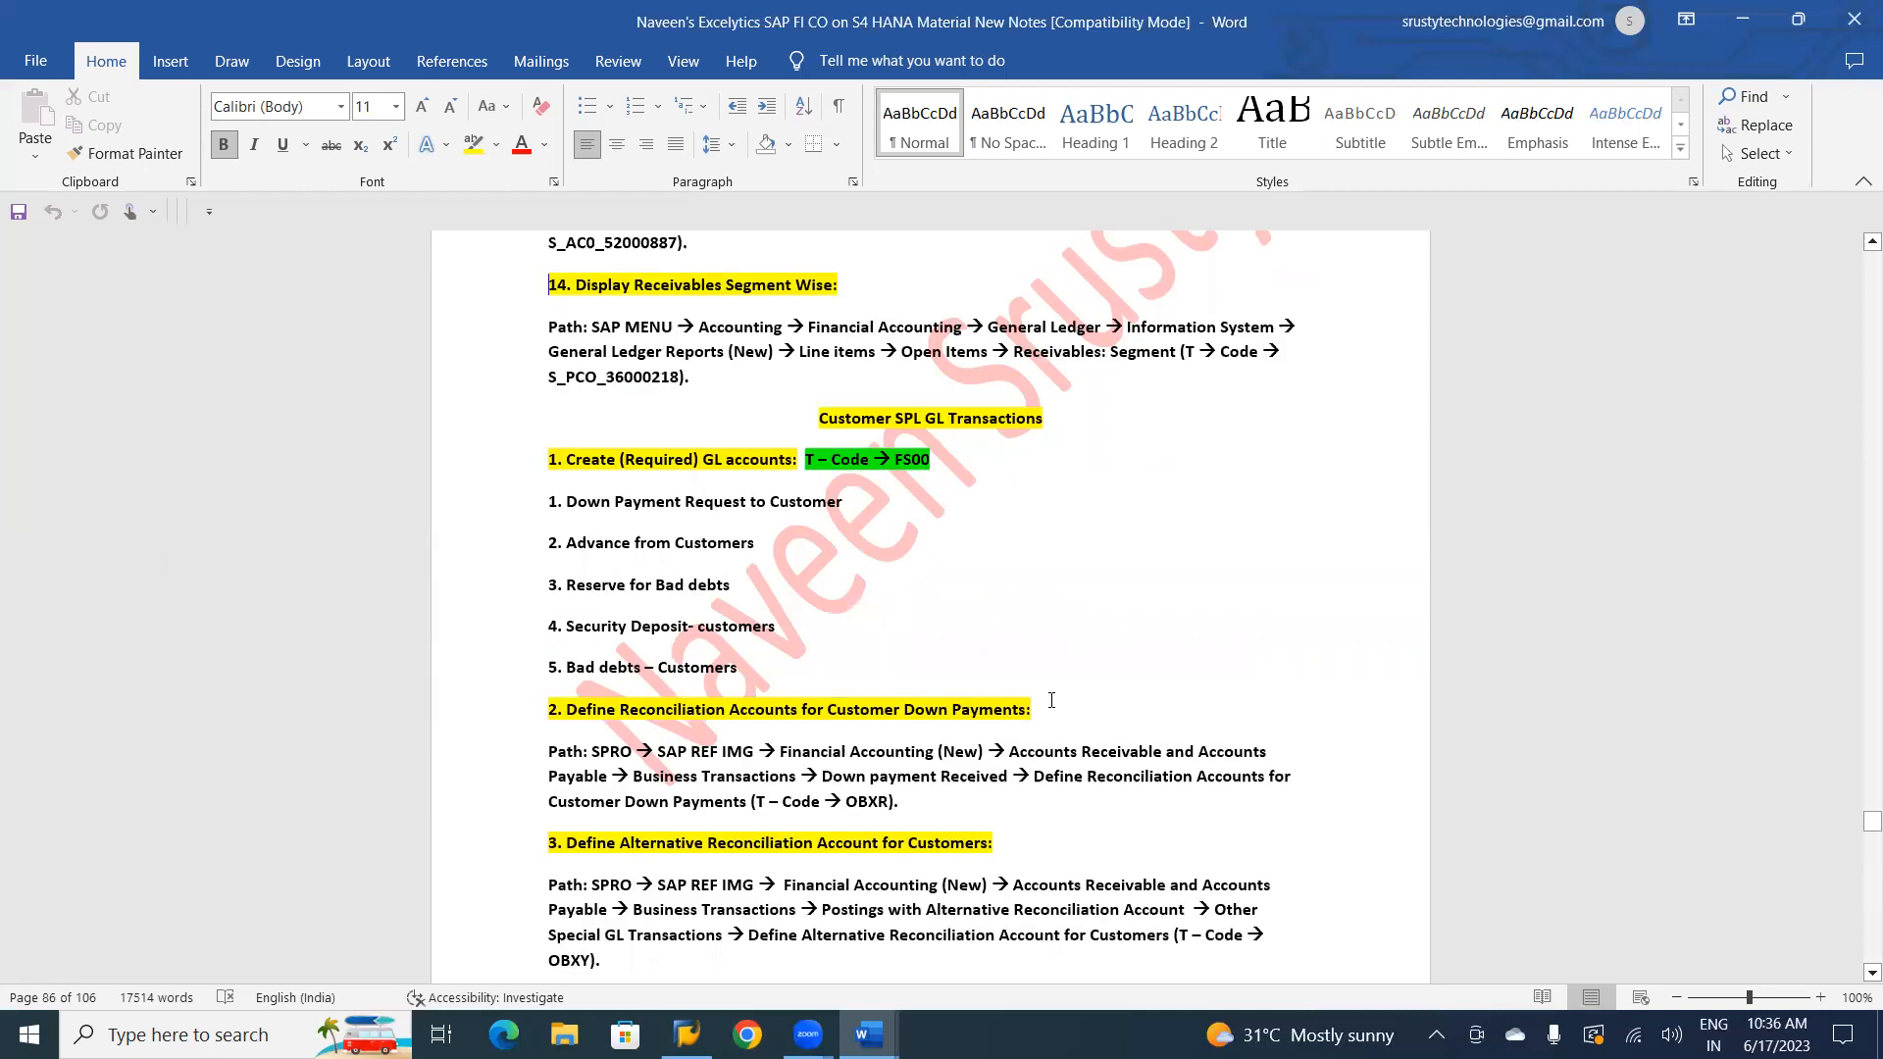
pyautogui.press('Down')
pyautogui.press('Down')
pyautogui.press('Down')
pyautogui.press('Down')
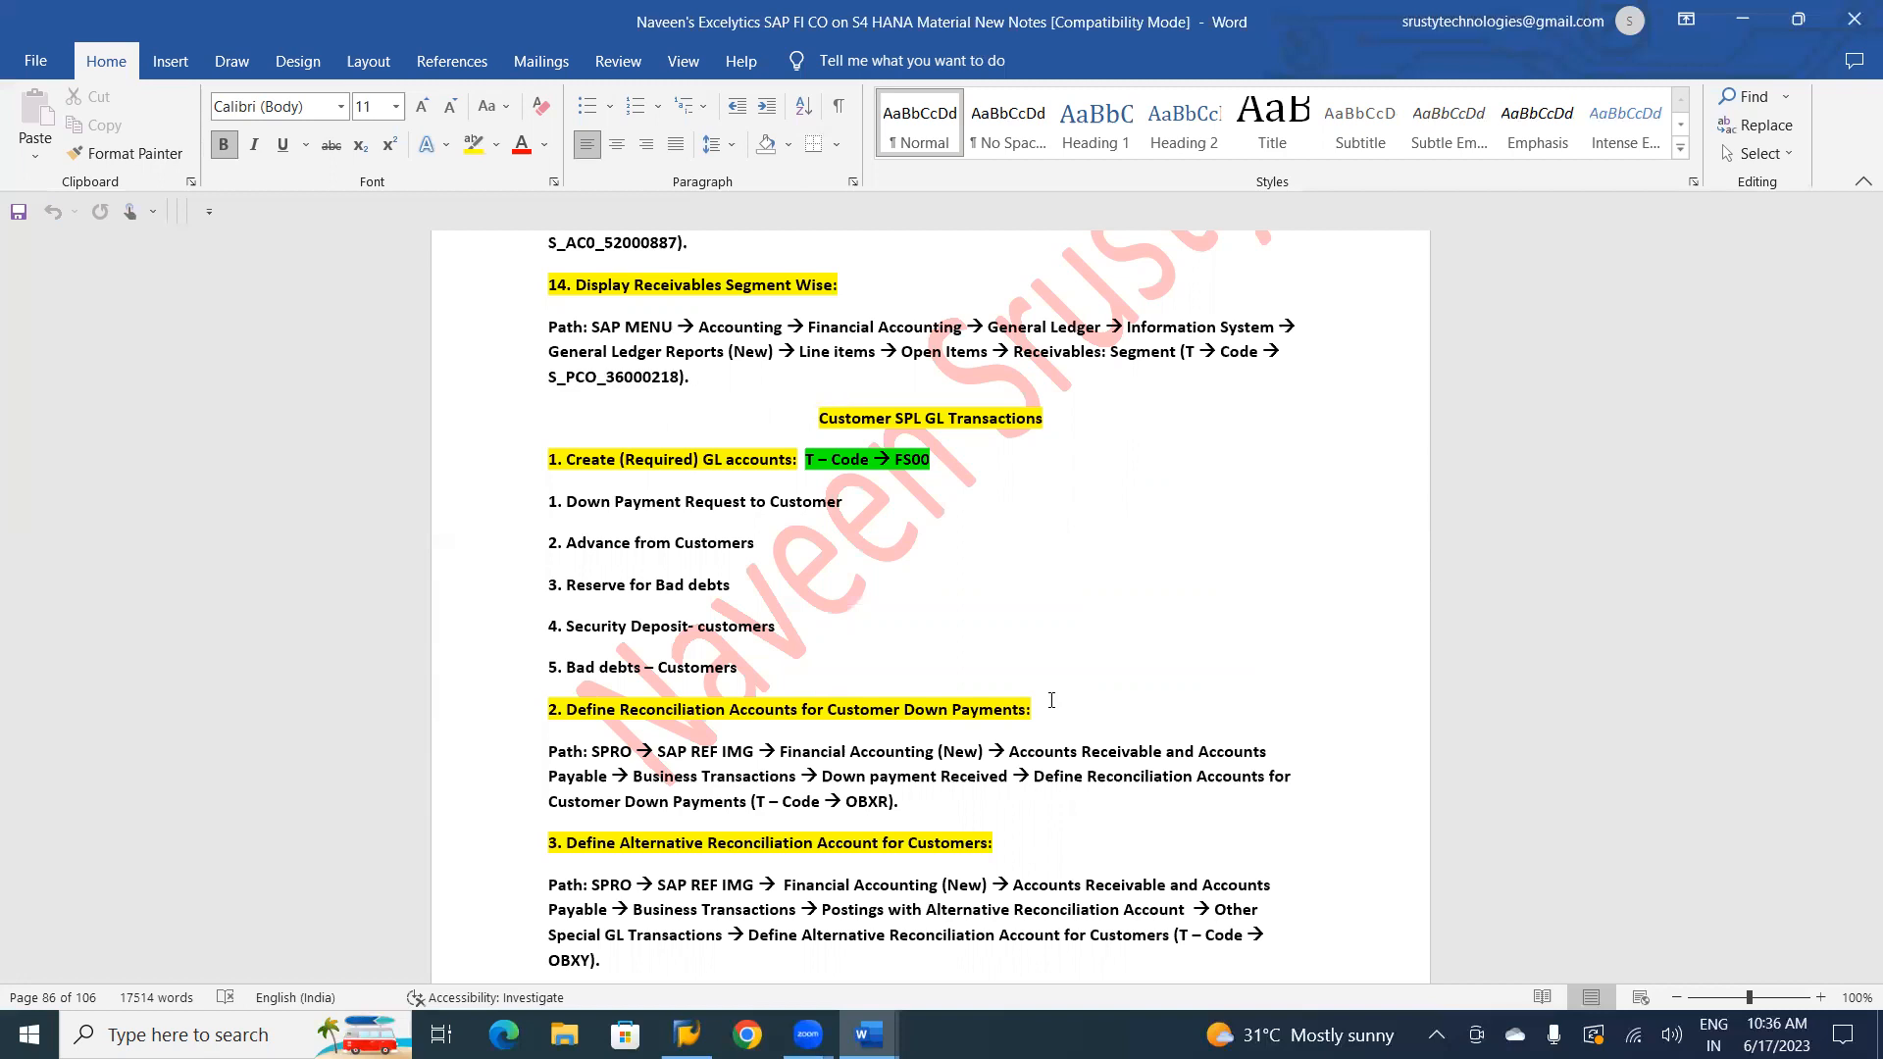
pyautogui.press('Down')
pyautogui.press('Down')
pyautogui.press('Down')
pyautogui.press('Down')
pyautogui.press('Down')
pyautogui.press('Down')
pyautogui.press('Down')
pyautogui.press('Down')
pyautogui.press('Down')
pyautogui.press('Down')
pyautogui.press('Down')
pyautogui.press('Down')
pyautogui.press('Down')
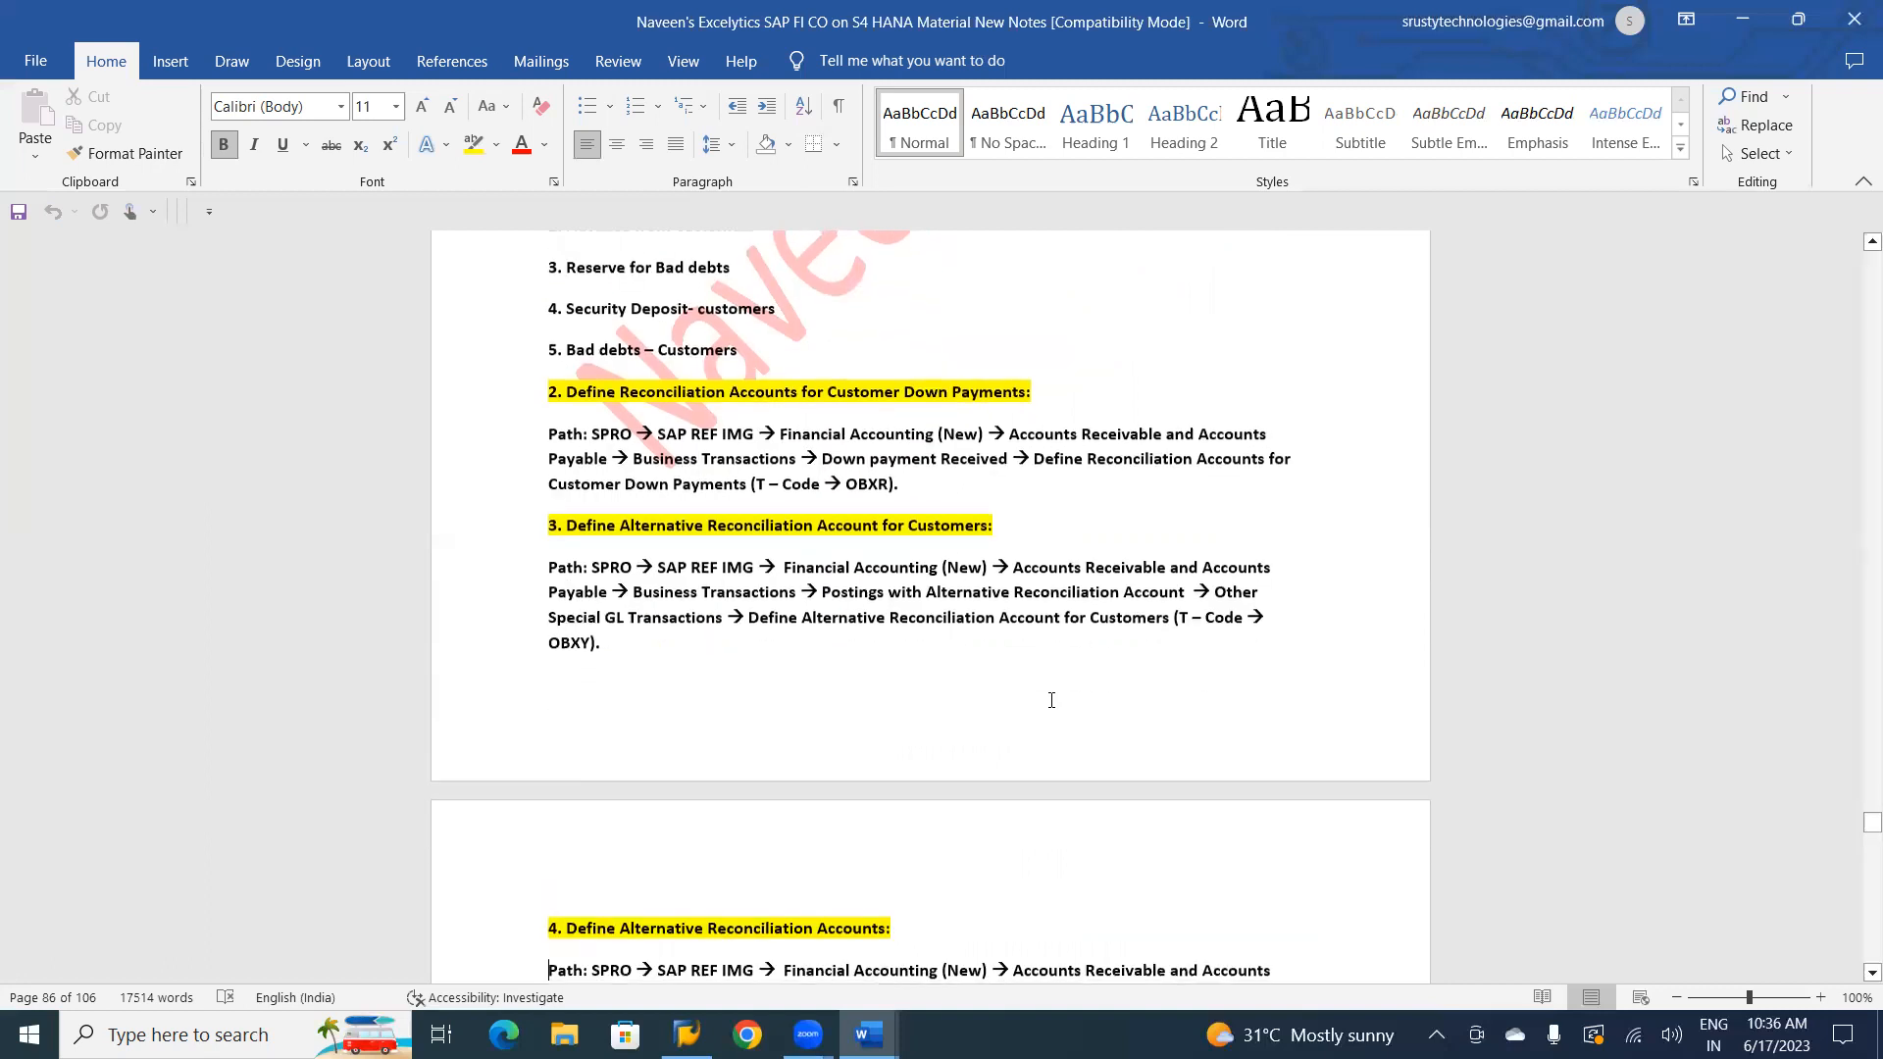
pyautogui.press('Down')
pyautogui.press('Down')
pyautogui.press('Down')
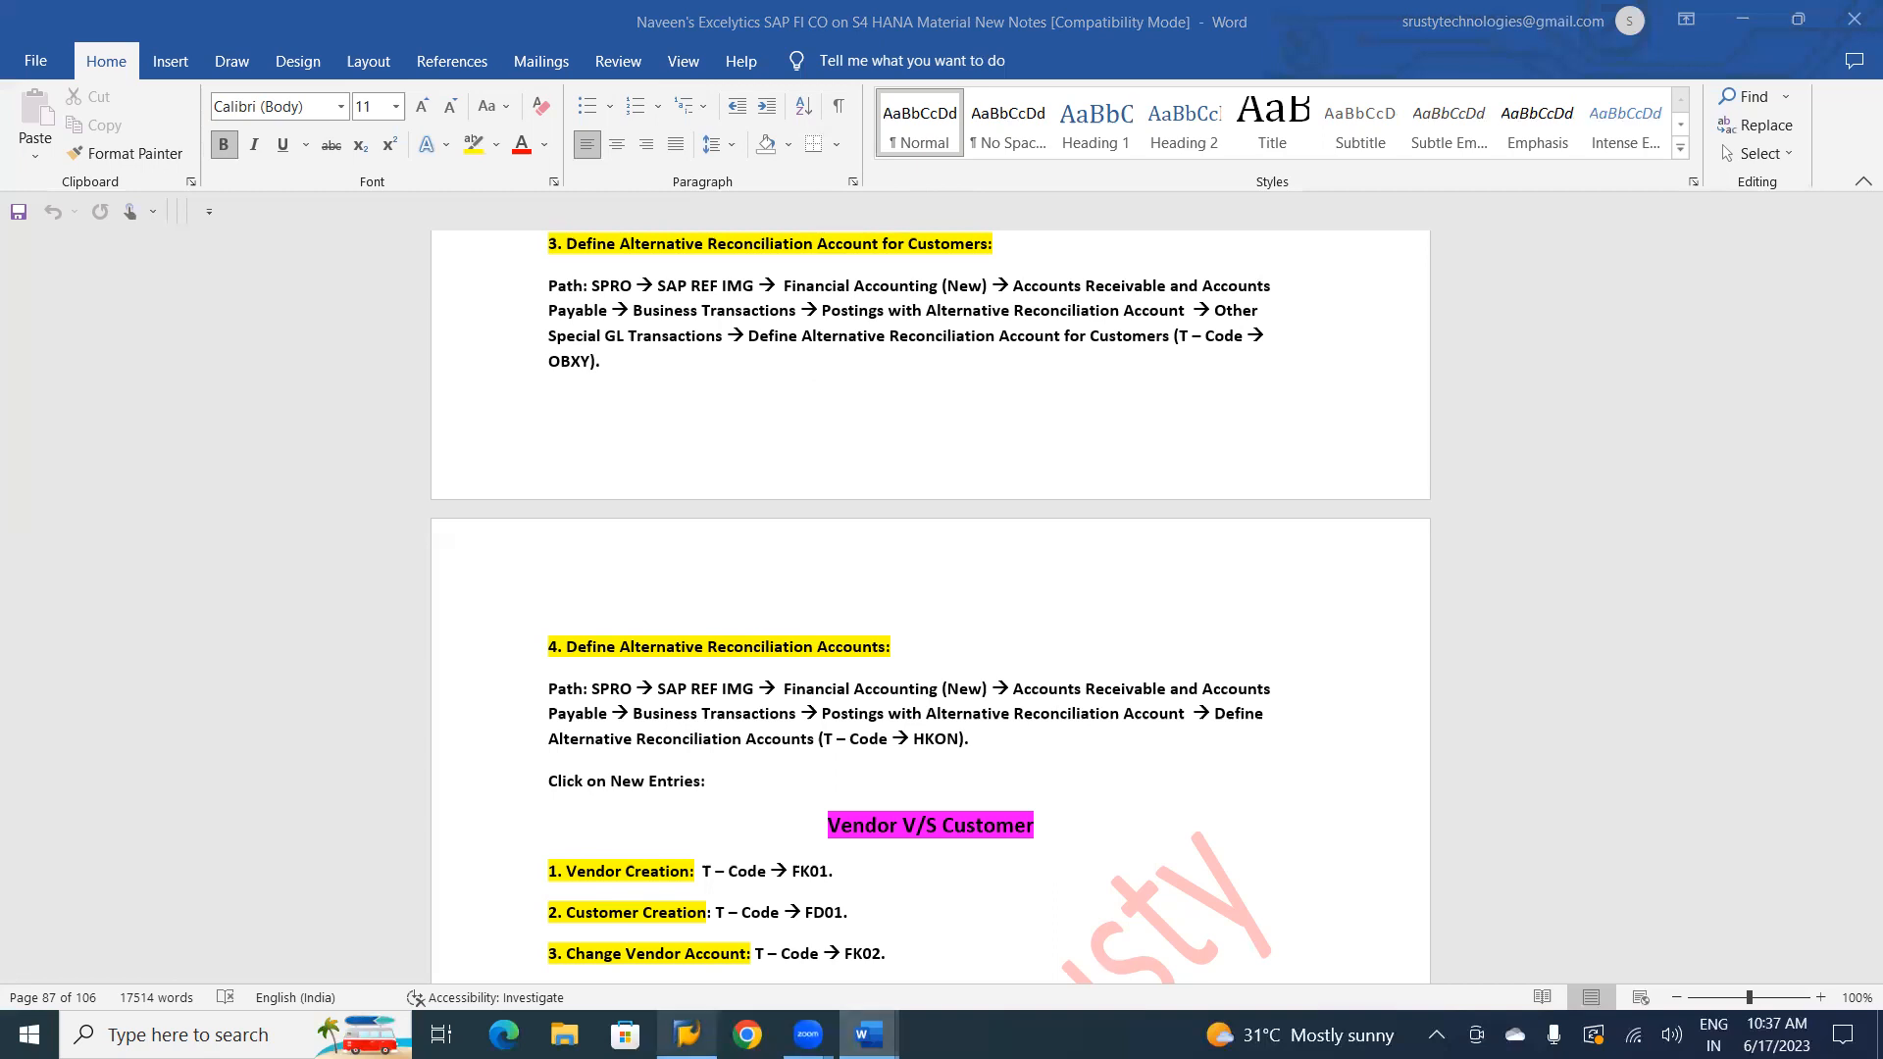
# Switch to SAP Logon, open the sap connection and log on by entering the user name and account password.
pyautogui.click(686, 1034)
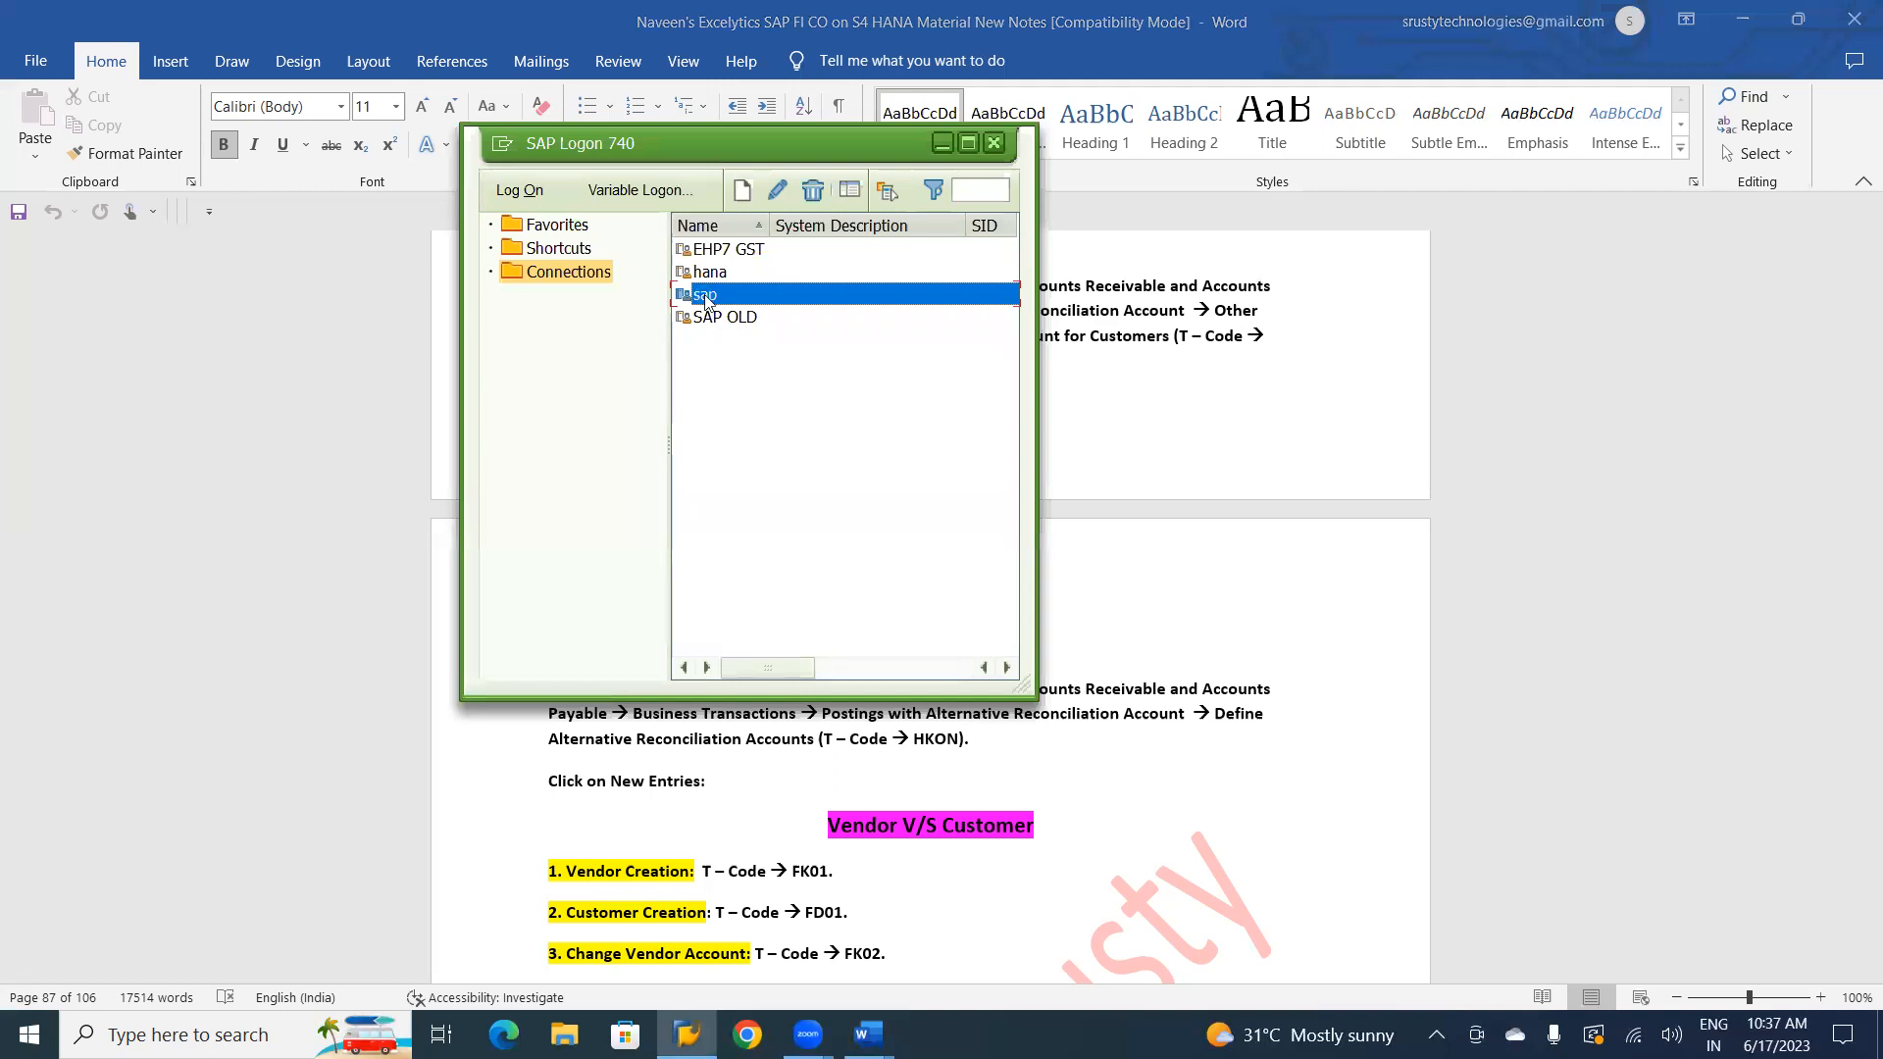
pyautogui.doubleClick(706, 296)
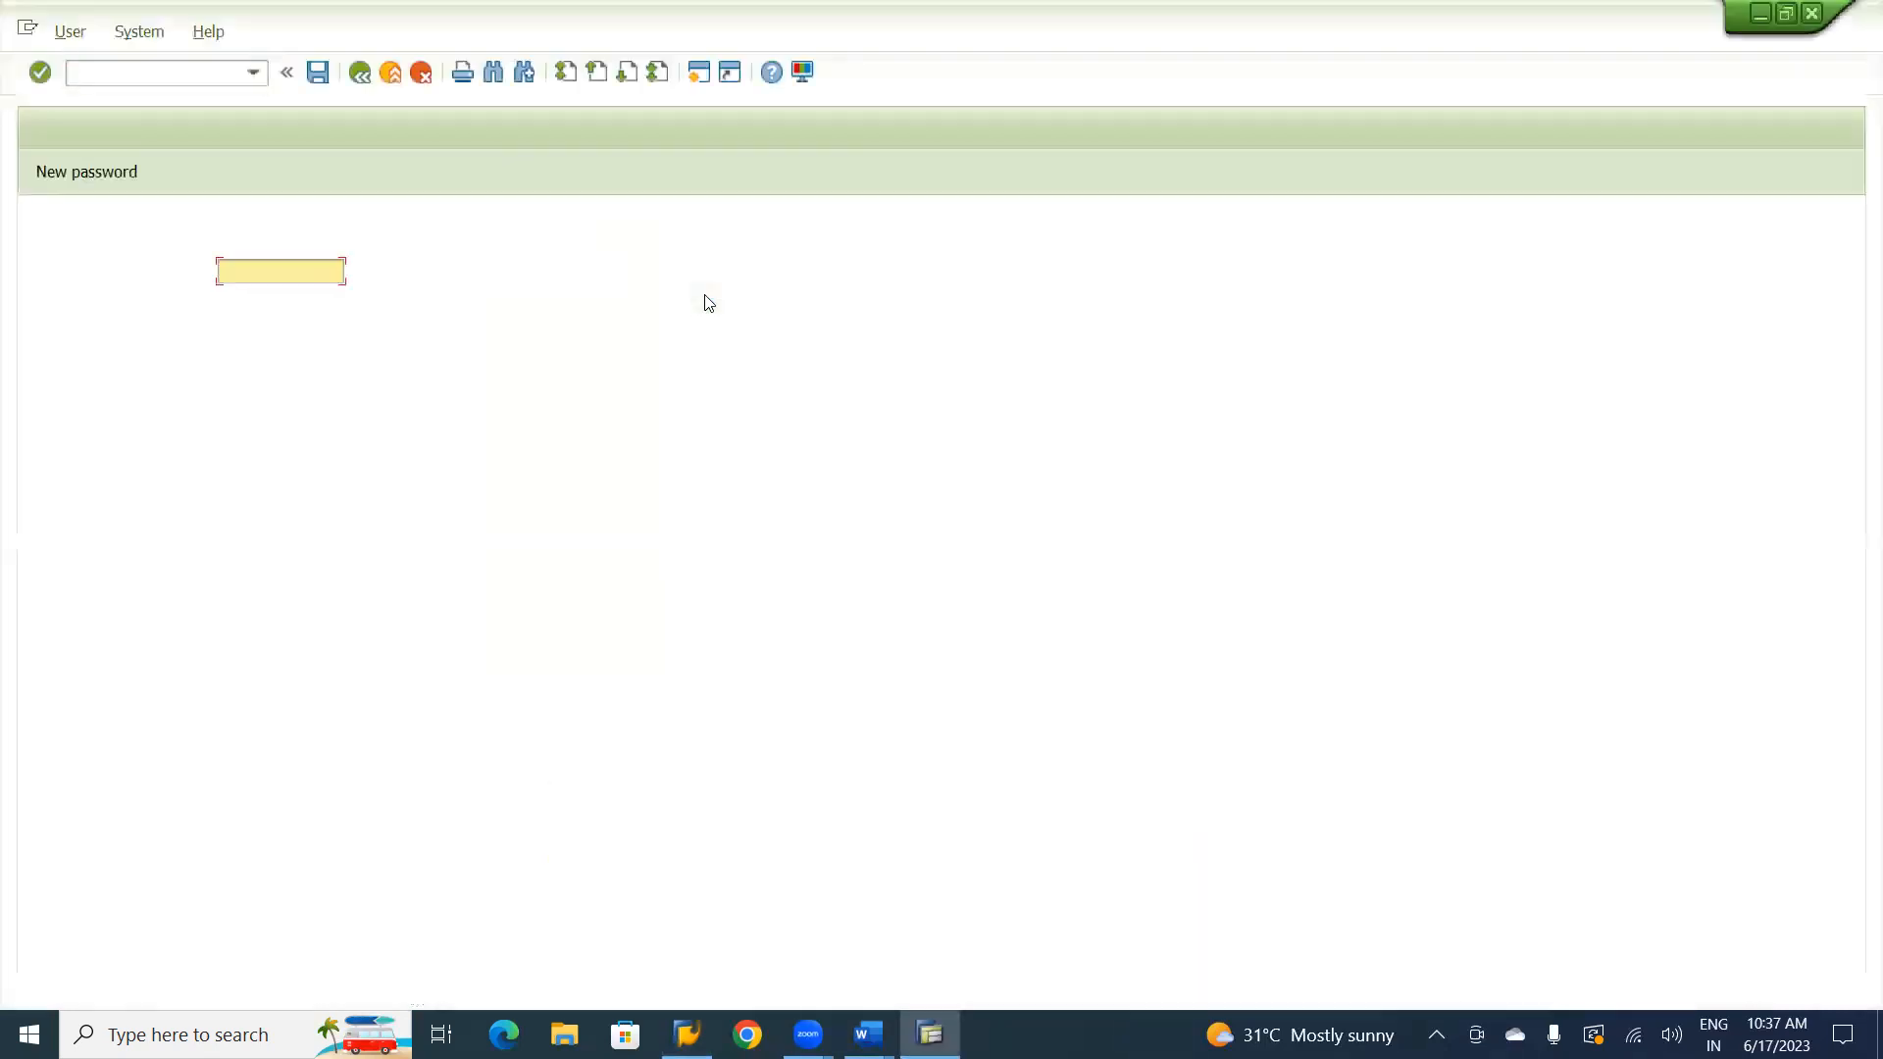
pyautogui.write('naveen')
pyautogui.press('Tab')
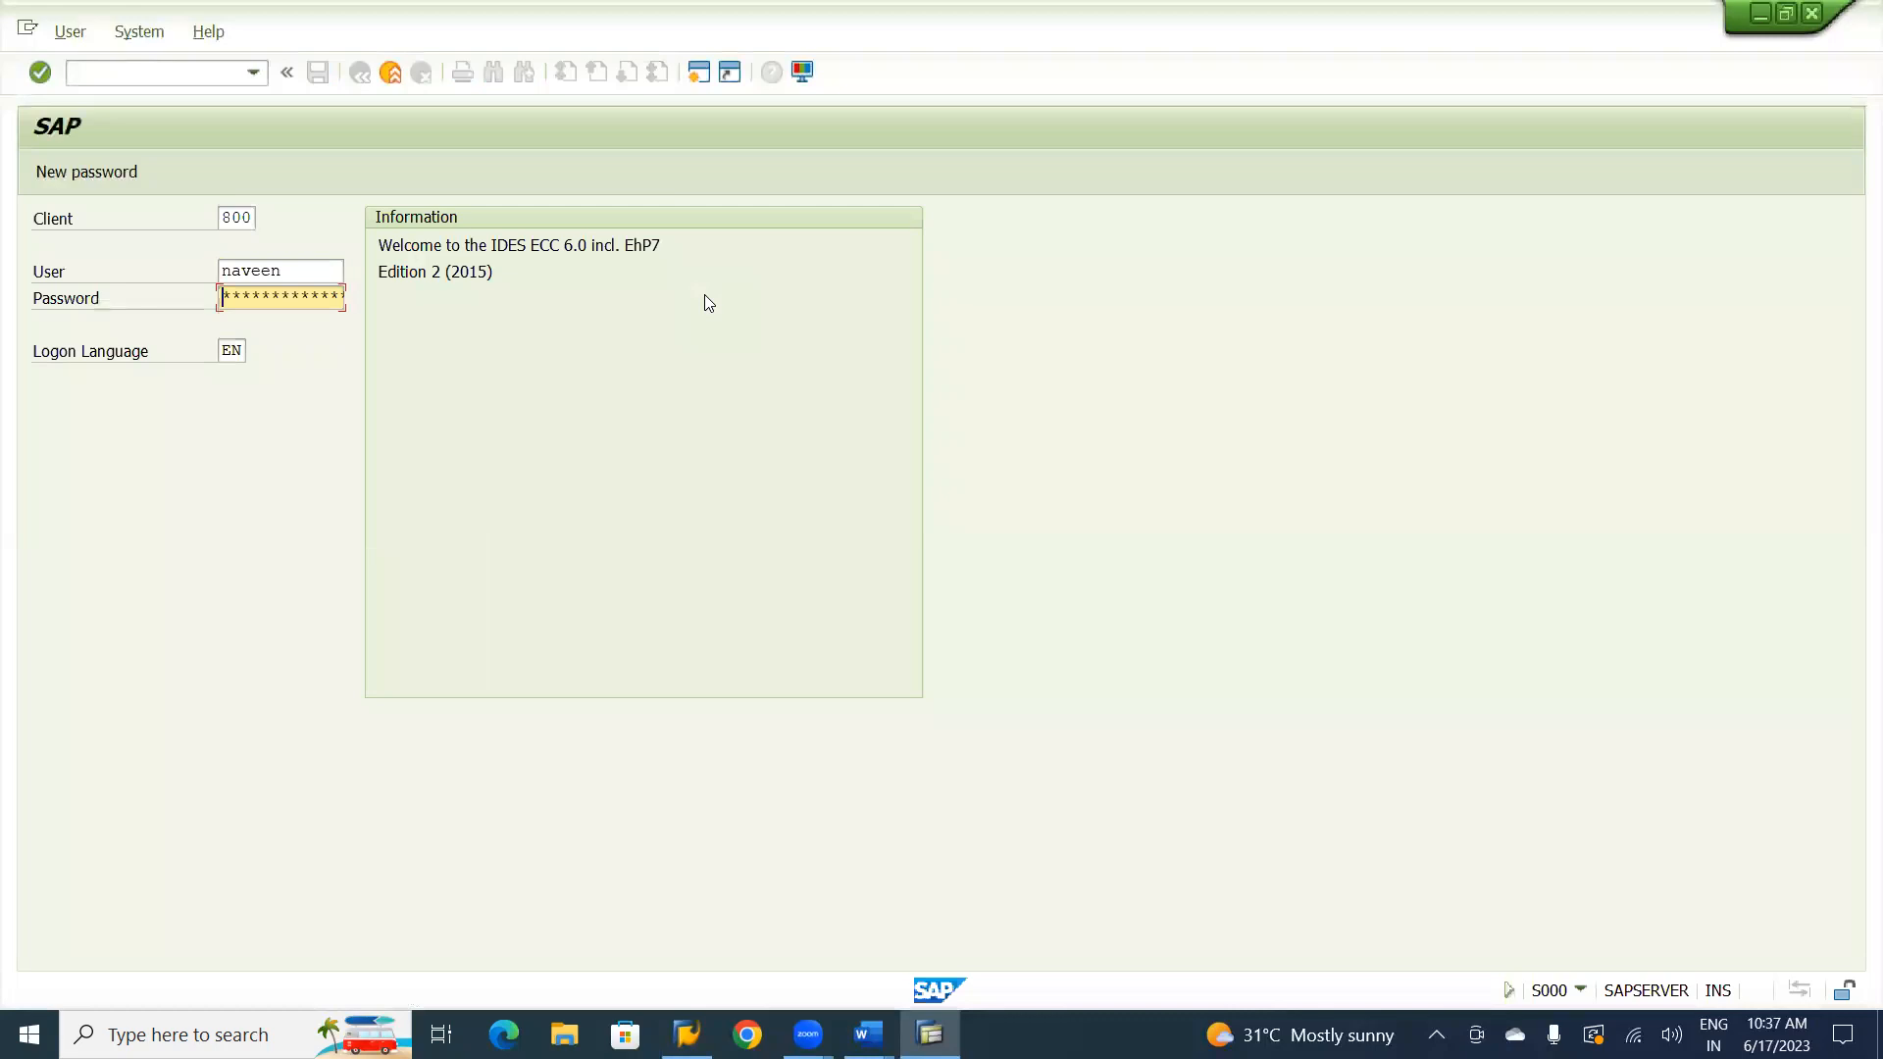
pyautogui.press('Return')
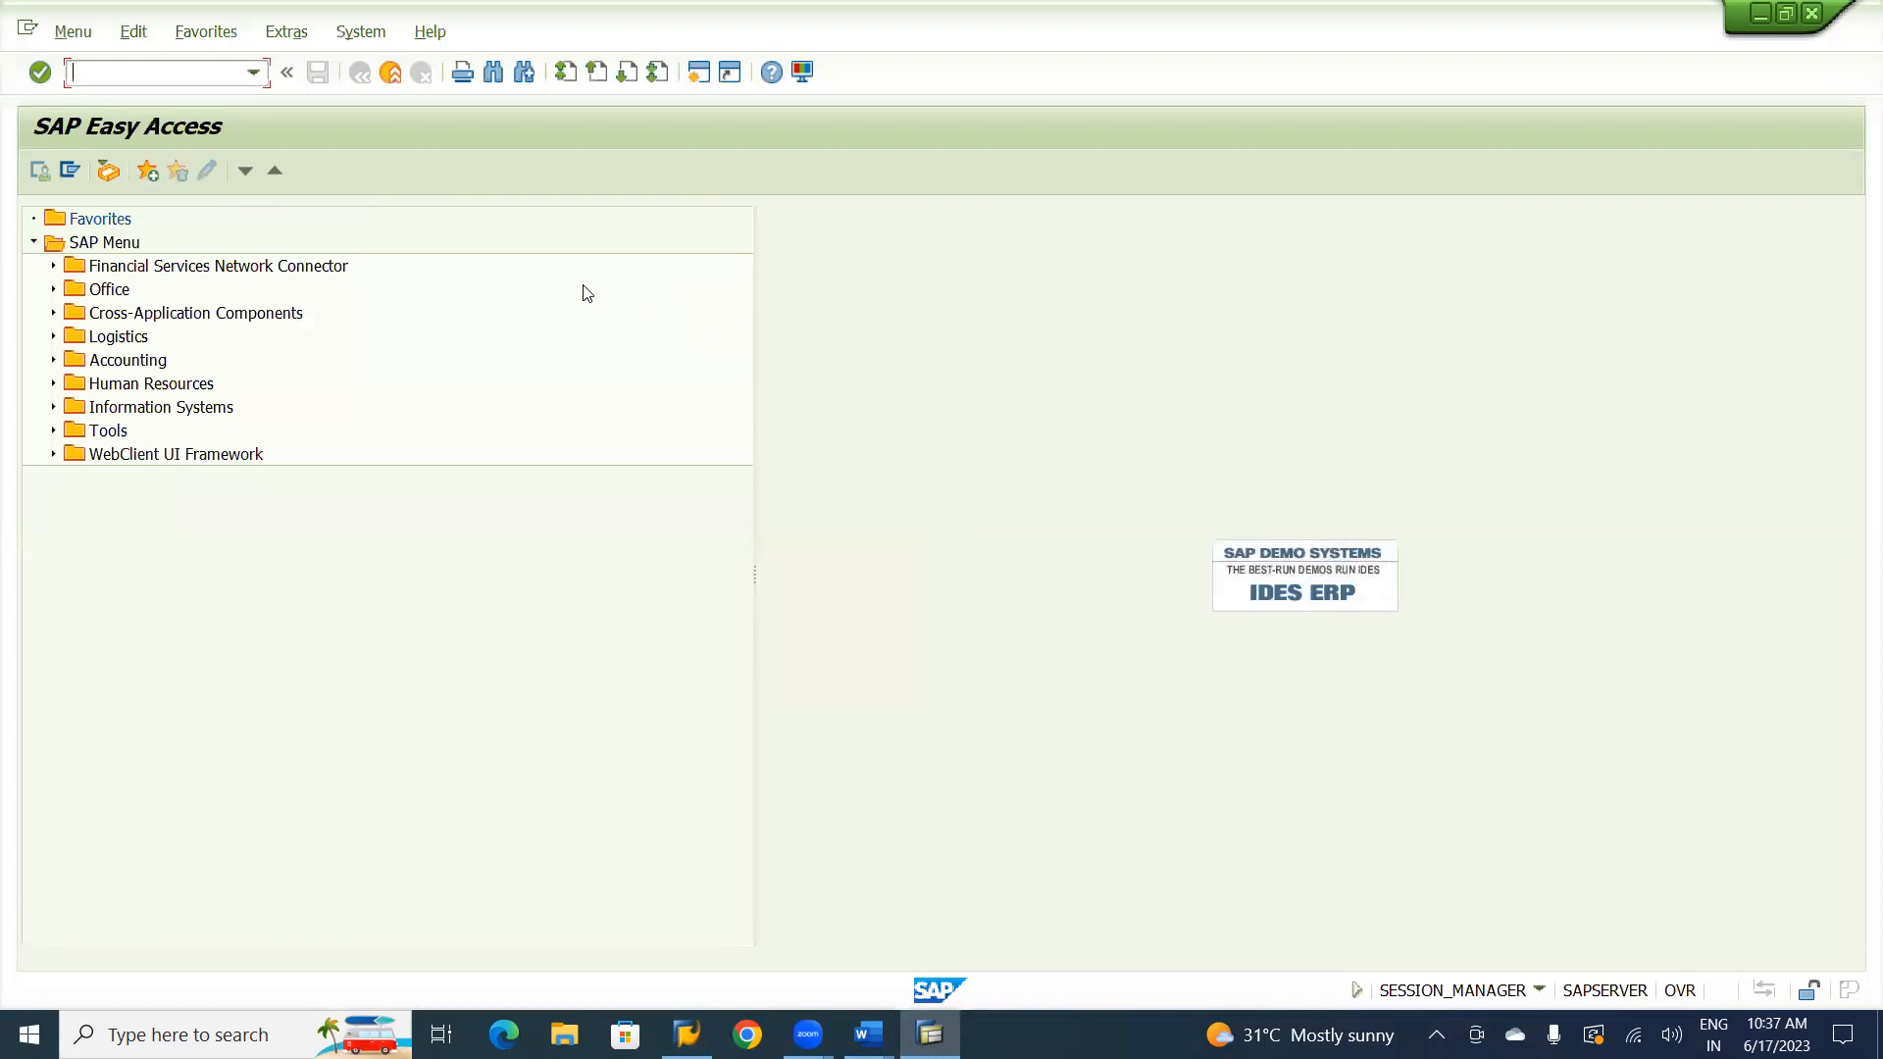
# Check the vendor creation code in the Word notes and open transaction FK01 in SAP, ready at the company code.
pyautogui.hotkey('alt', 'Tab')
pyautogui.hotkey('alt', 'Tab')
pyautogui.hotkey('alt', 'Tab')
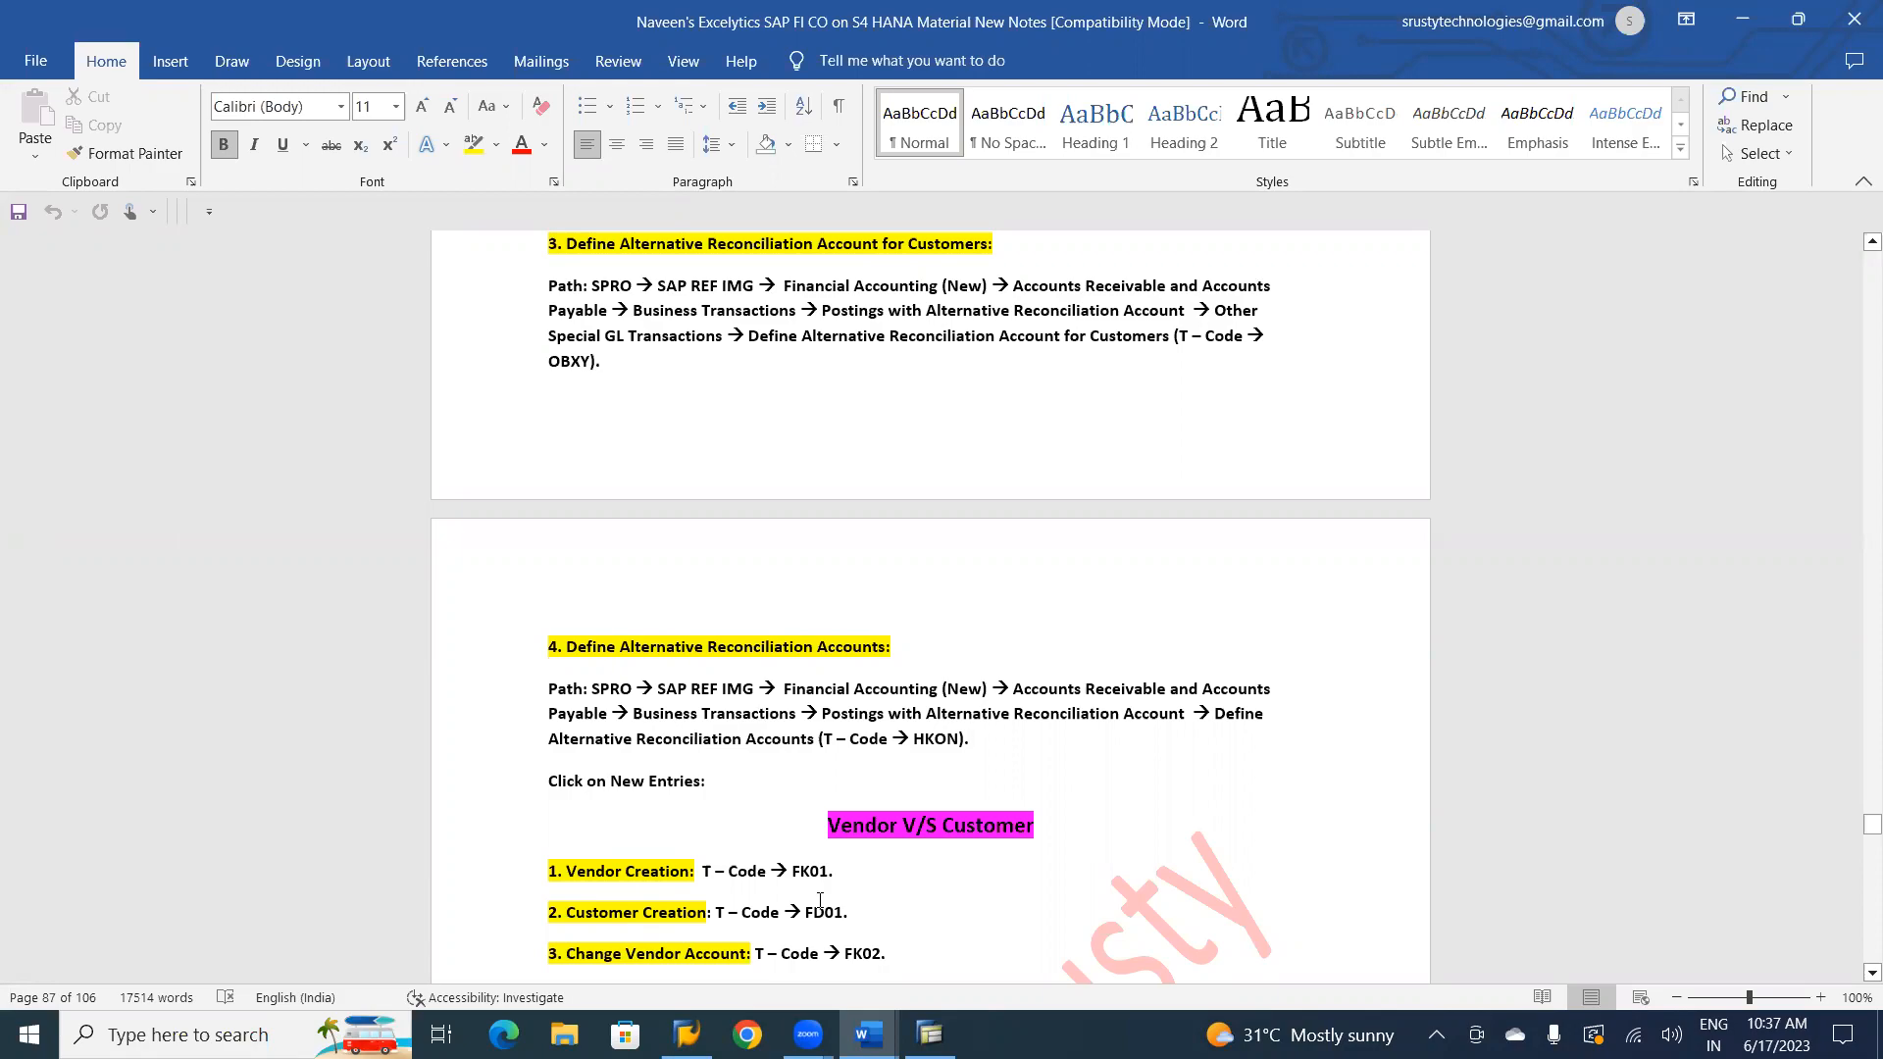
pyautogui.hotkey('alt', 'Tab')
pyautogui.write('fk01')
pyautogui.press('Return')
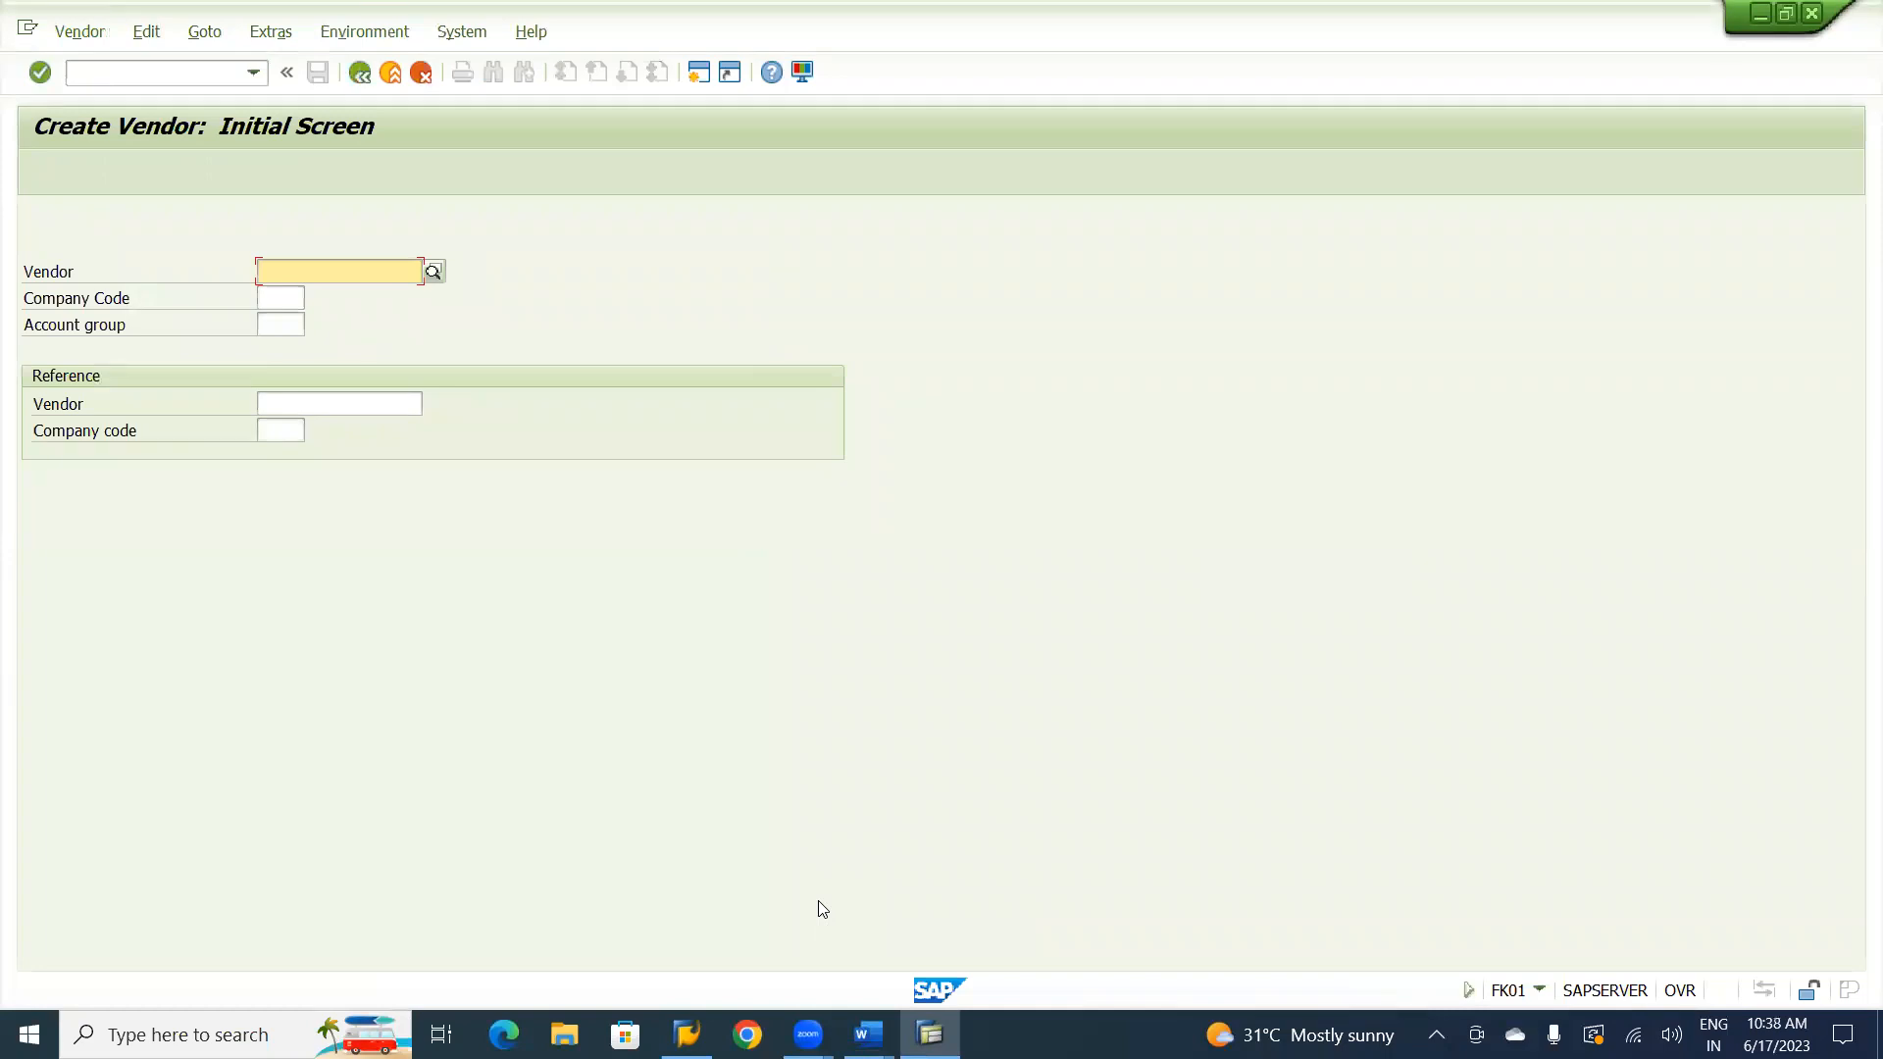
pyautogui.press('Tab')
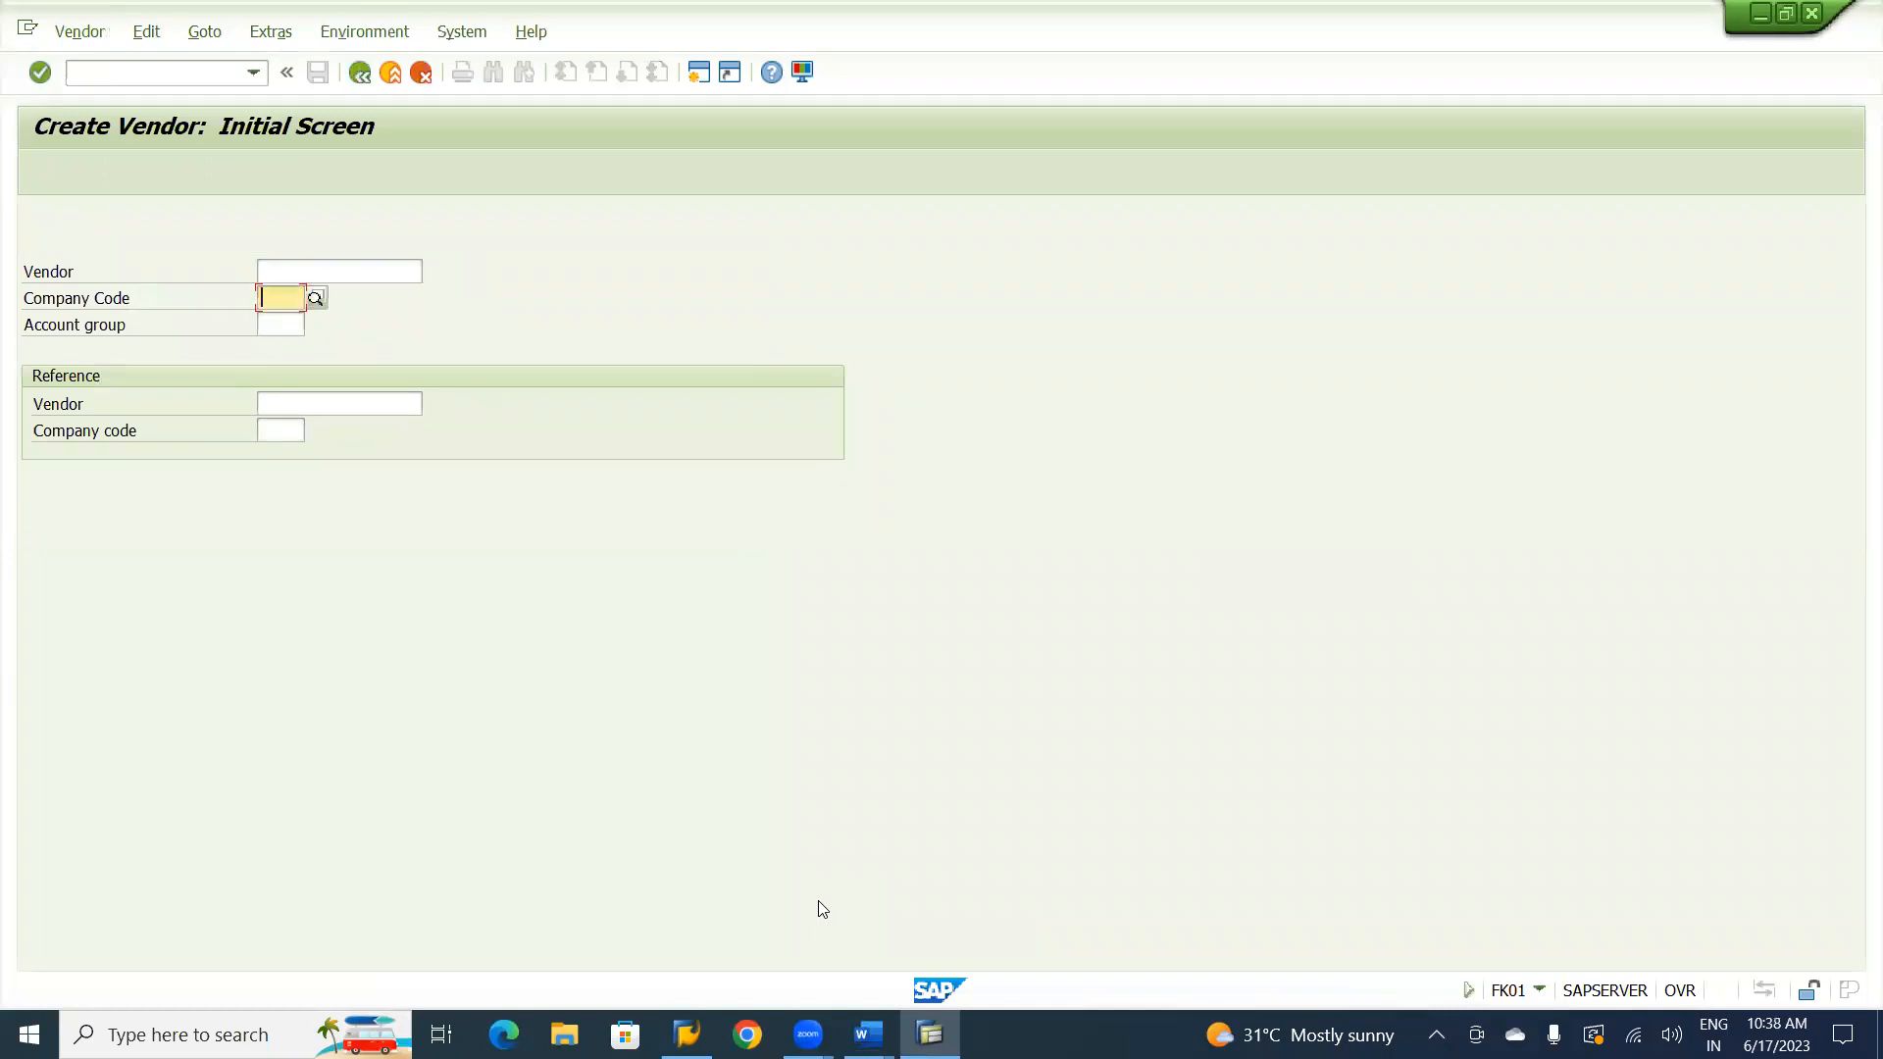
pyautogui.write('UT01')
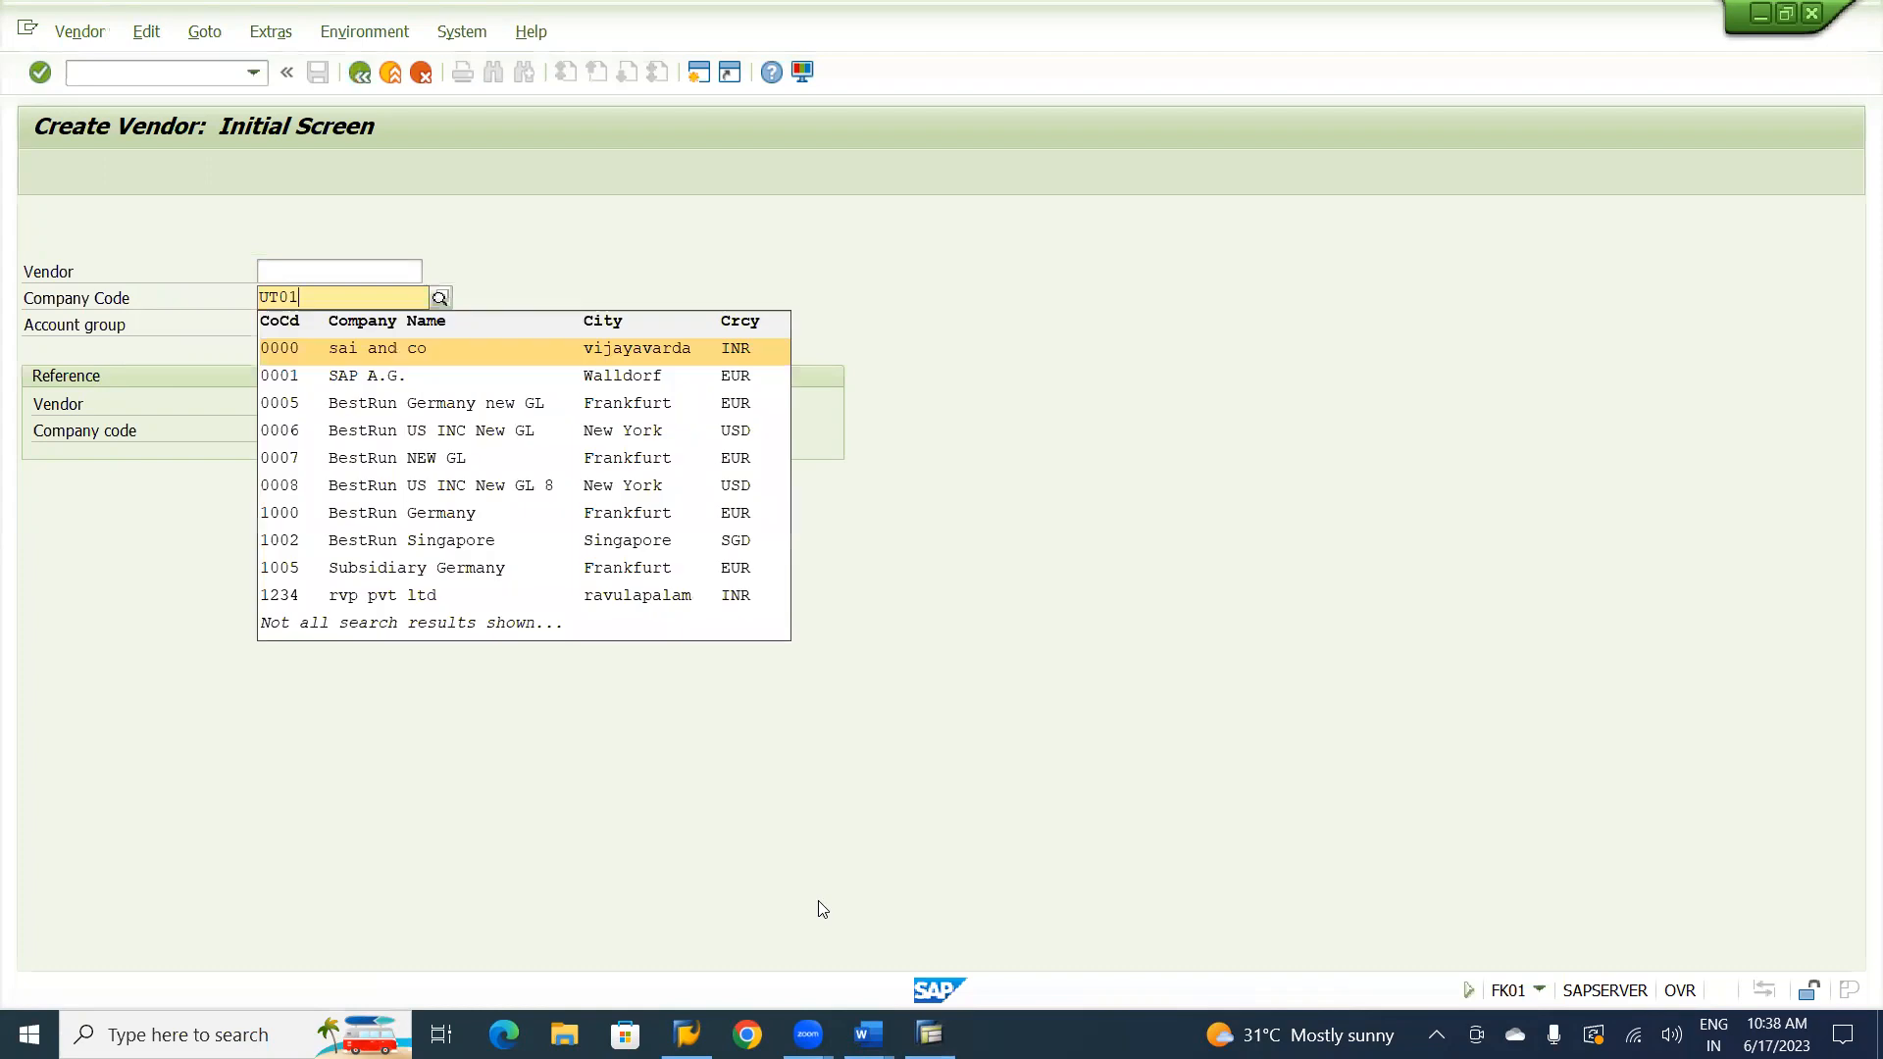
pyautogui.press('Return')
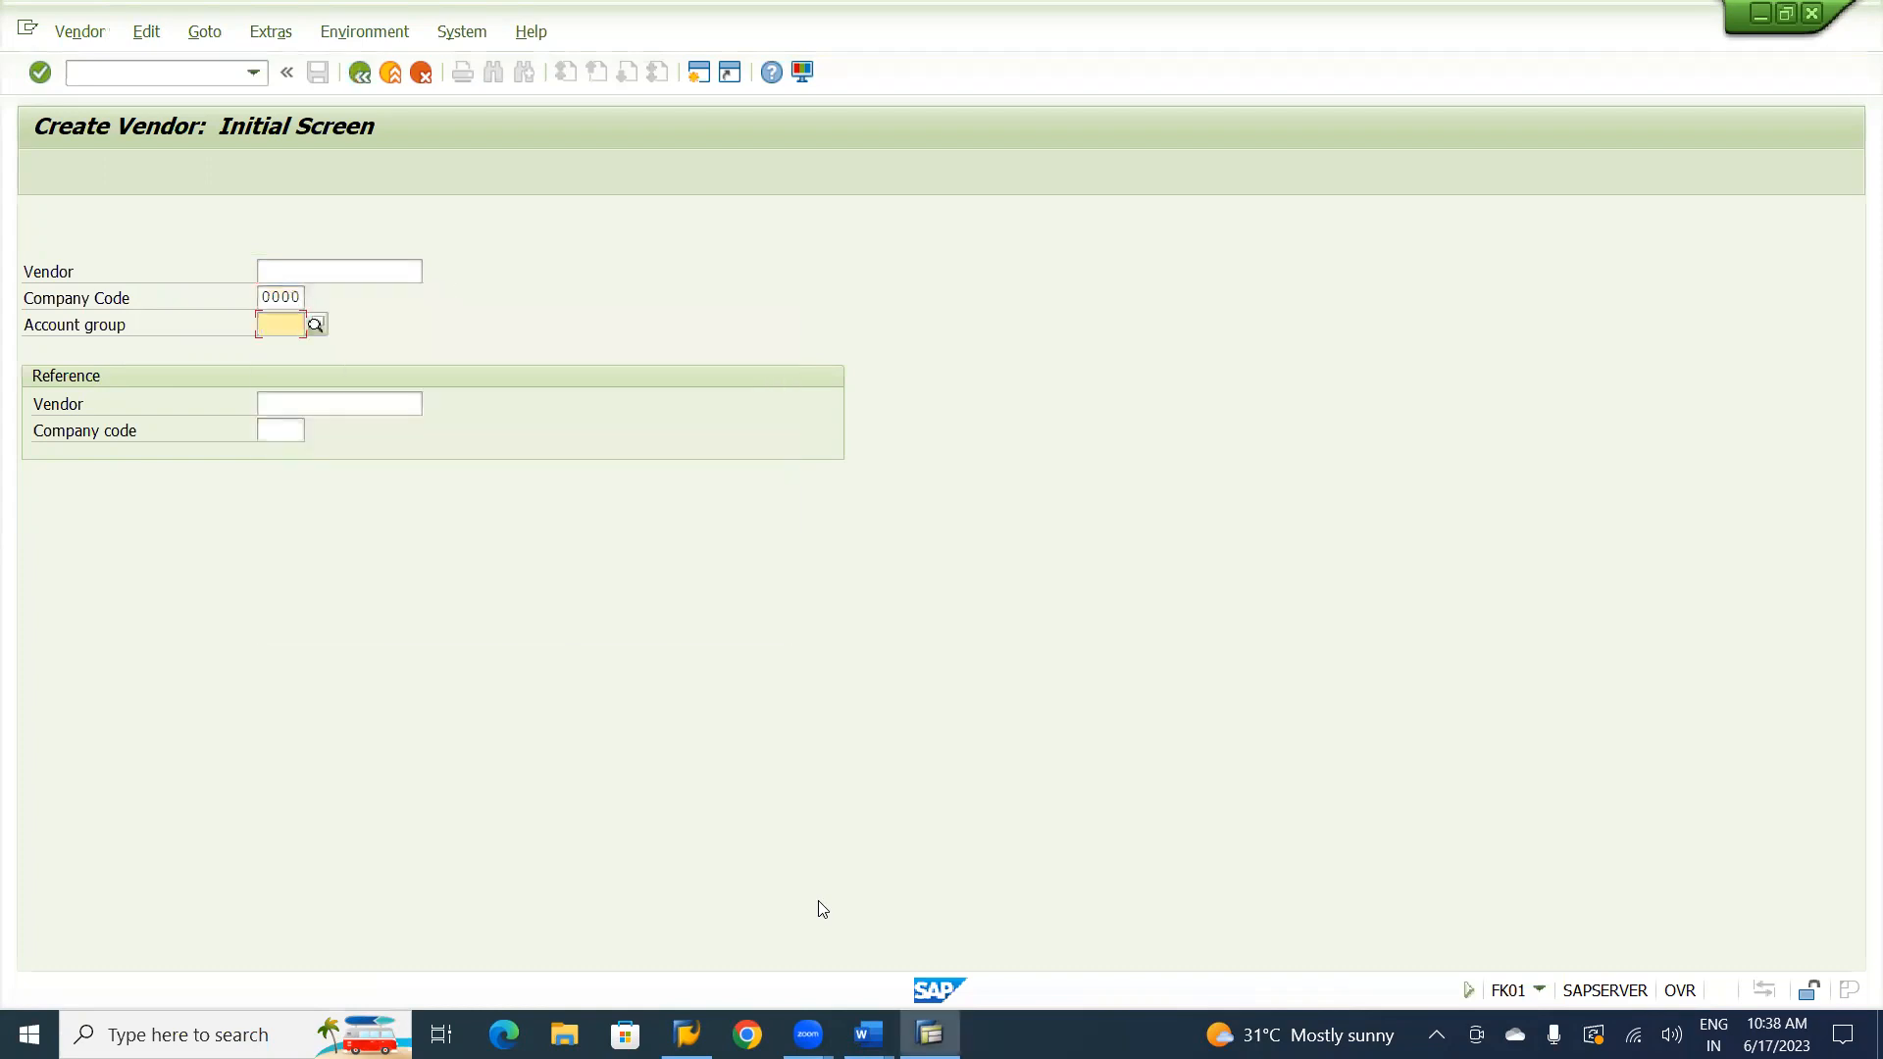
pyautogui.hotkey('shift', 'Tab')
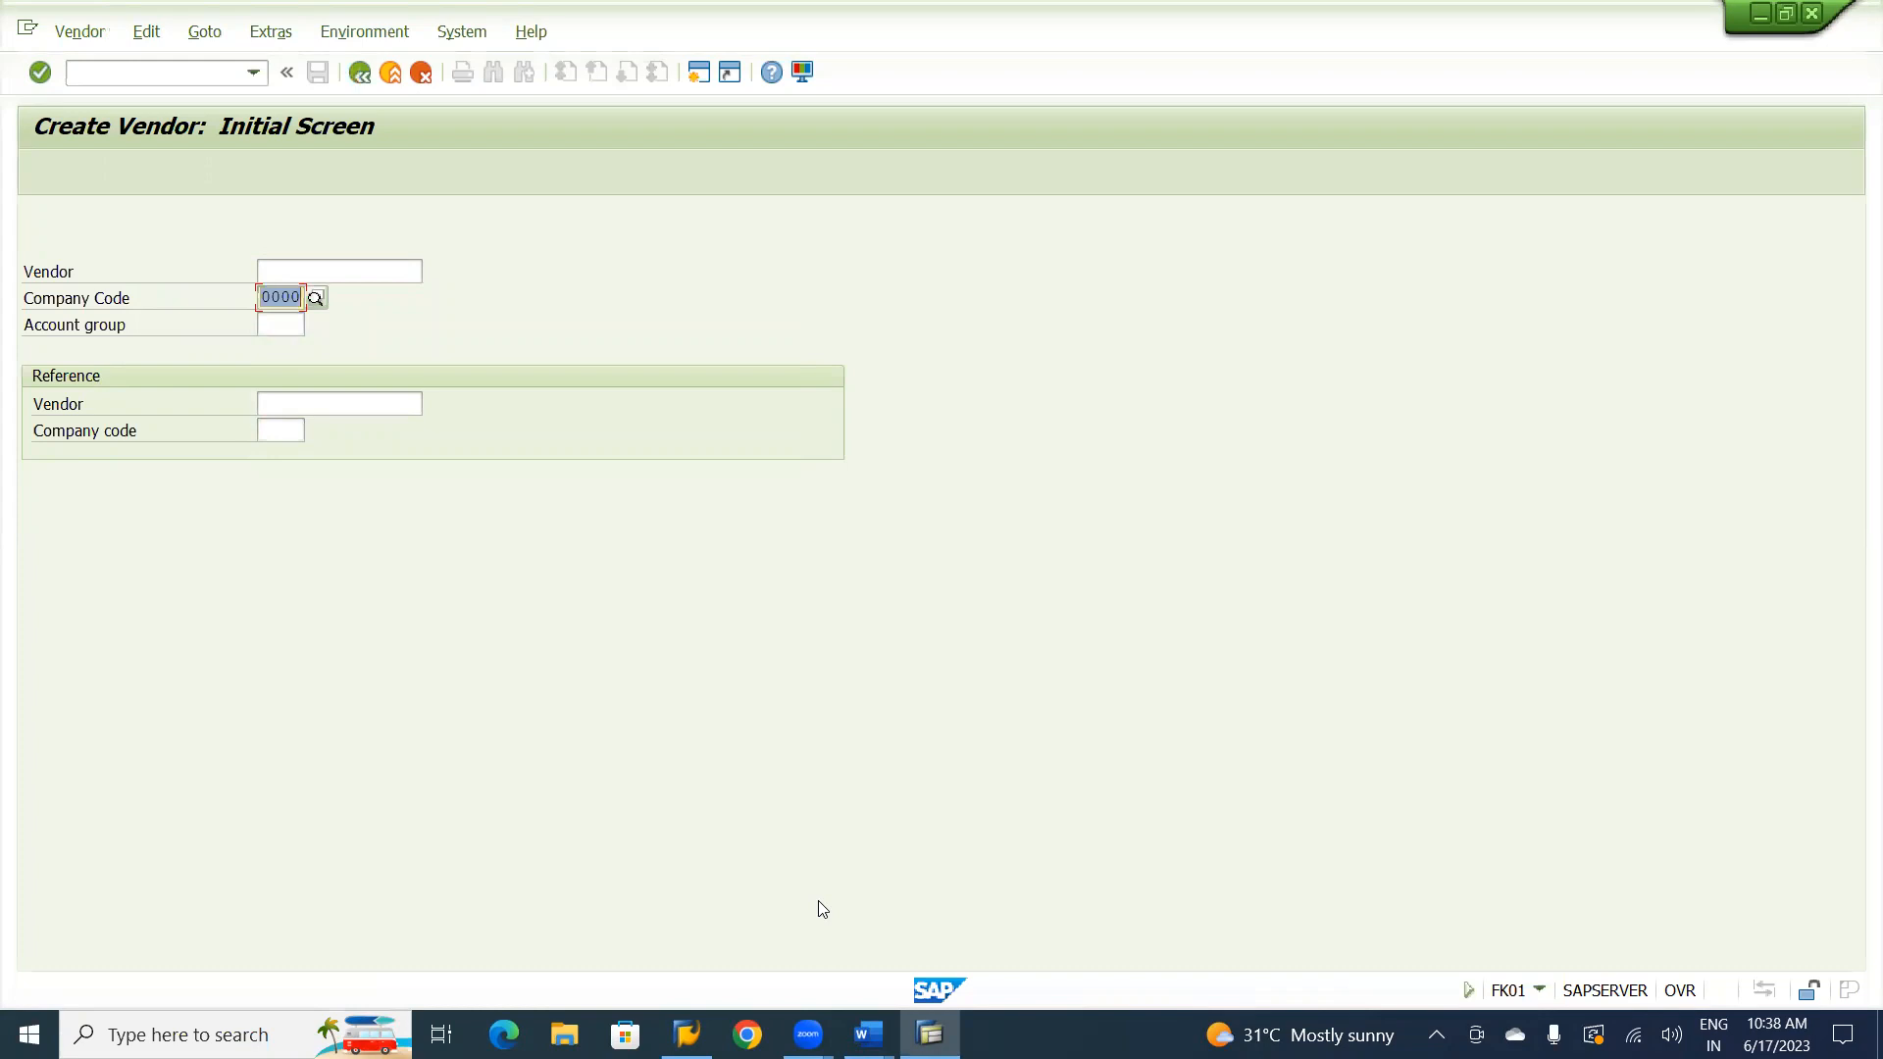
# Set the new vendor's company code to UT01.
pyautogui.write('UT')
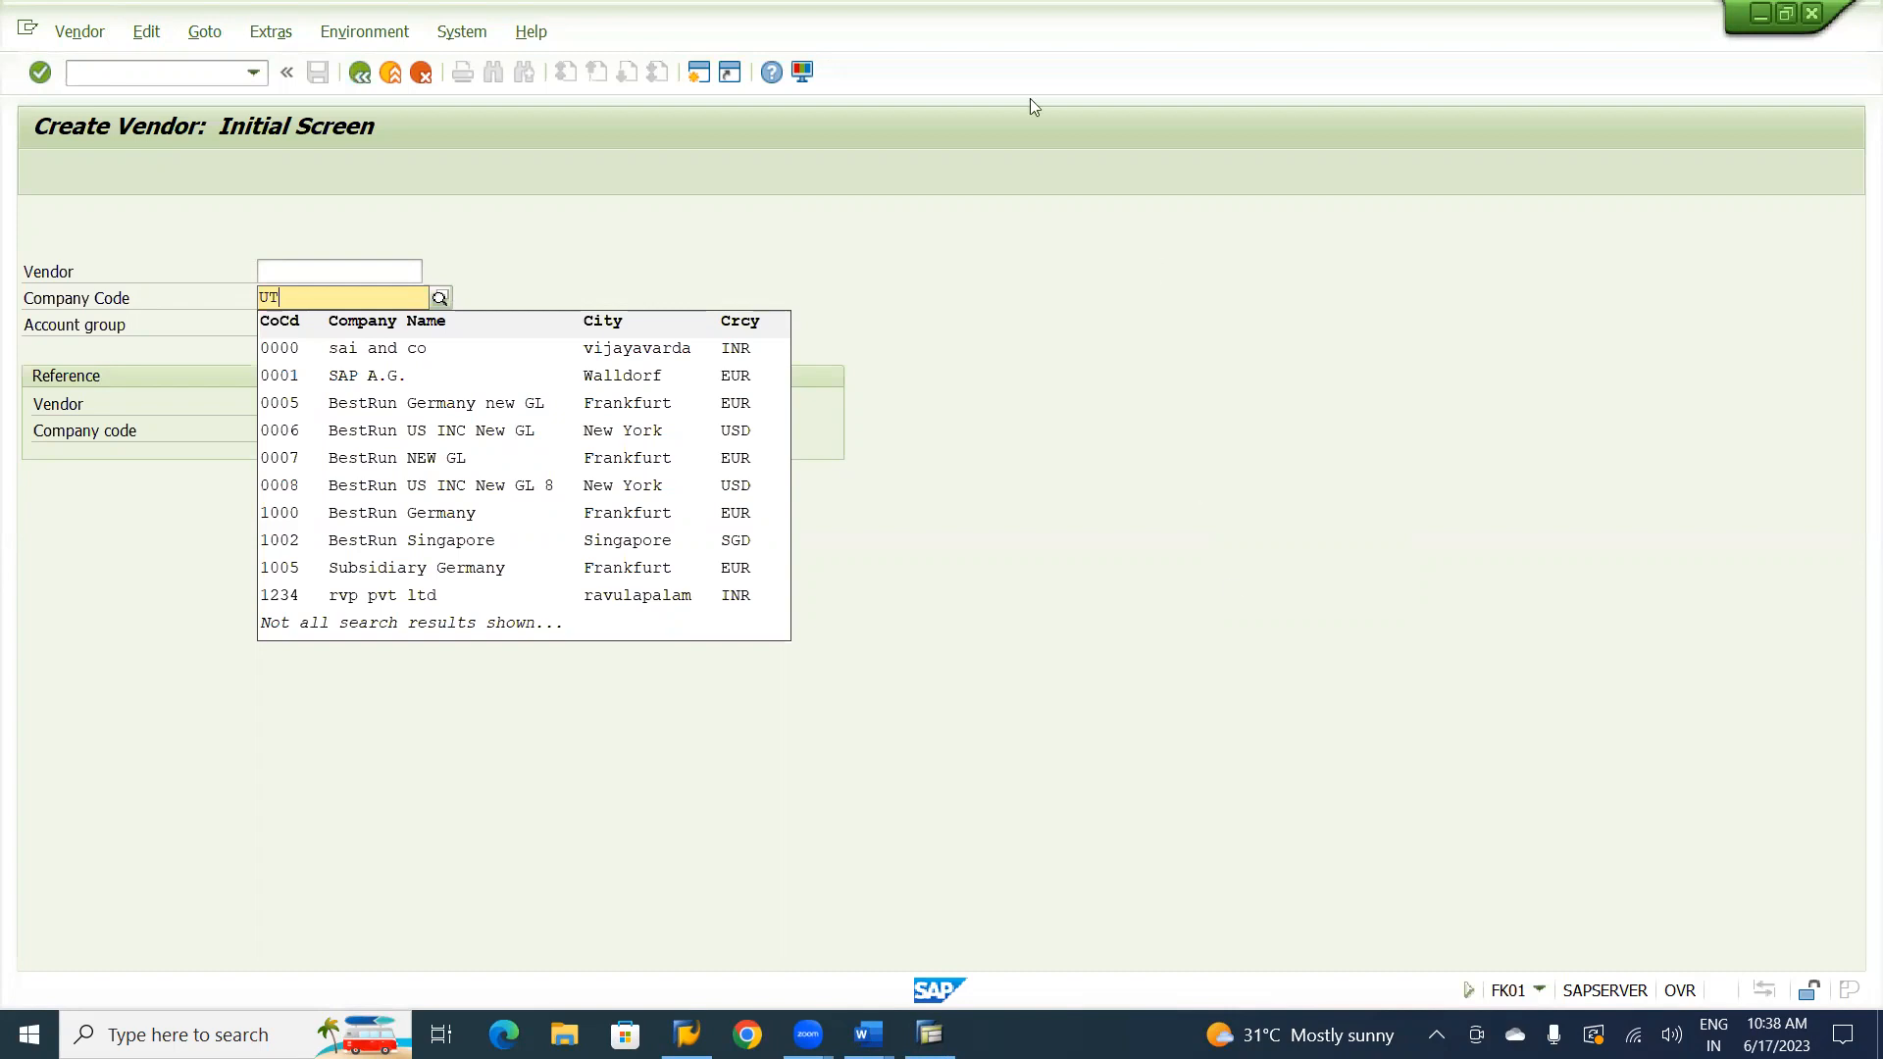
pyautogui.hotkey('alt', 'Tab')
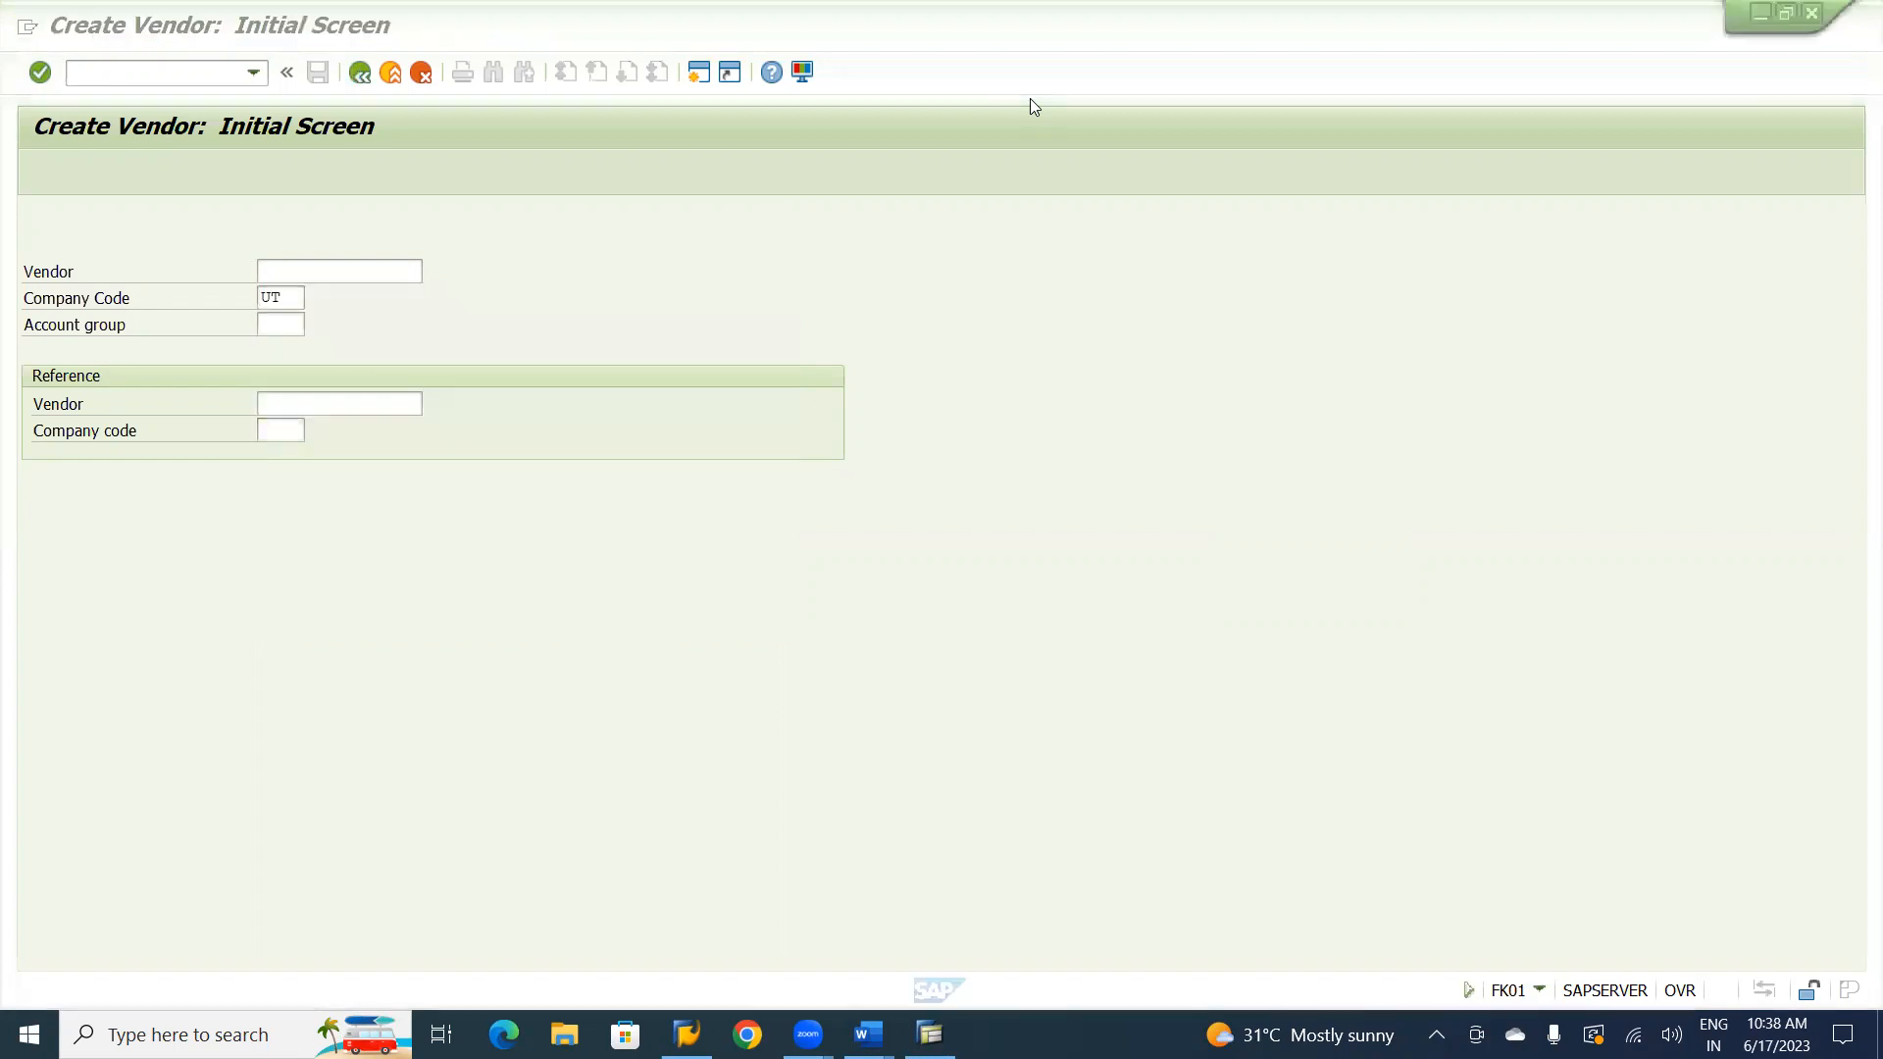
pyautogui.click(1082, 824)
pyautogui.hotkey('alt', 'Tab')
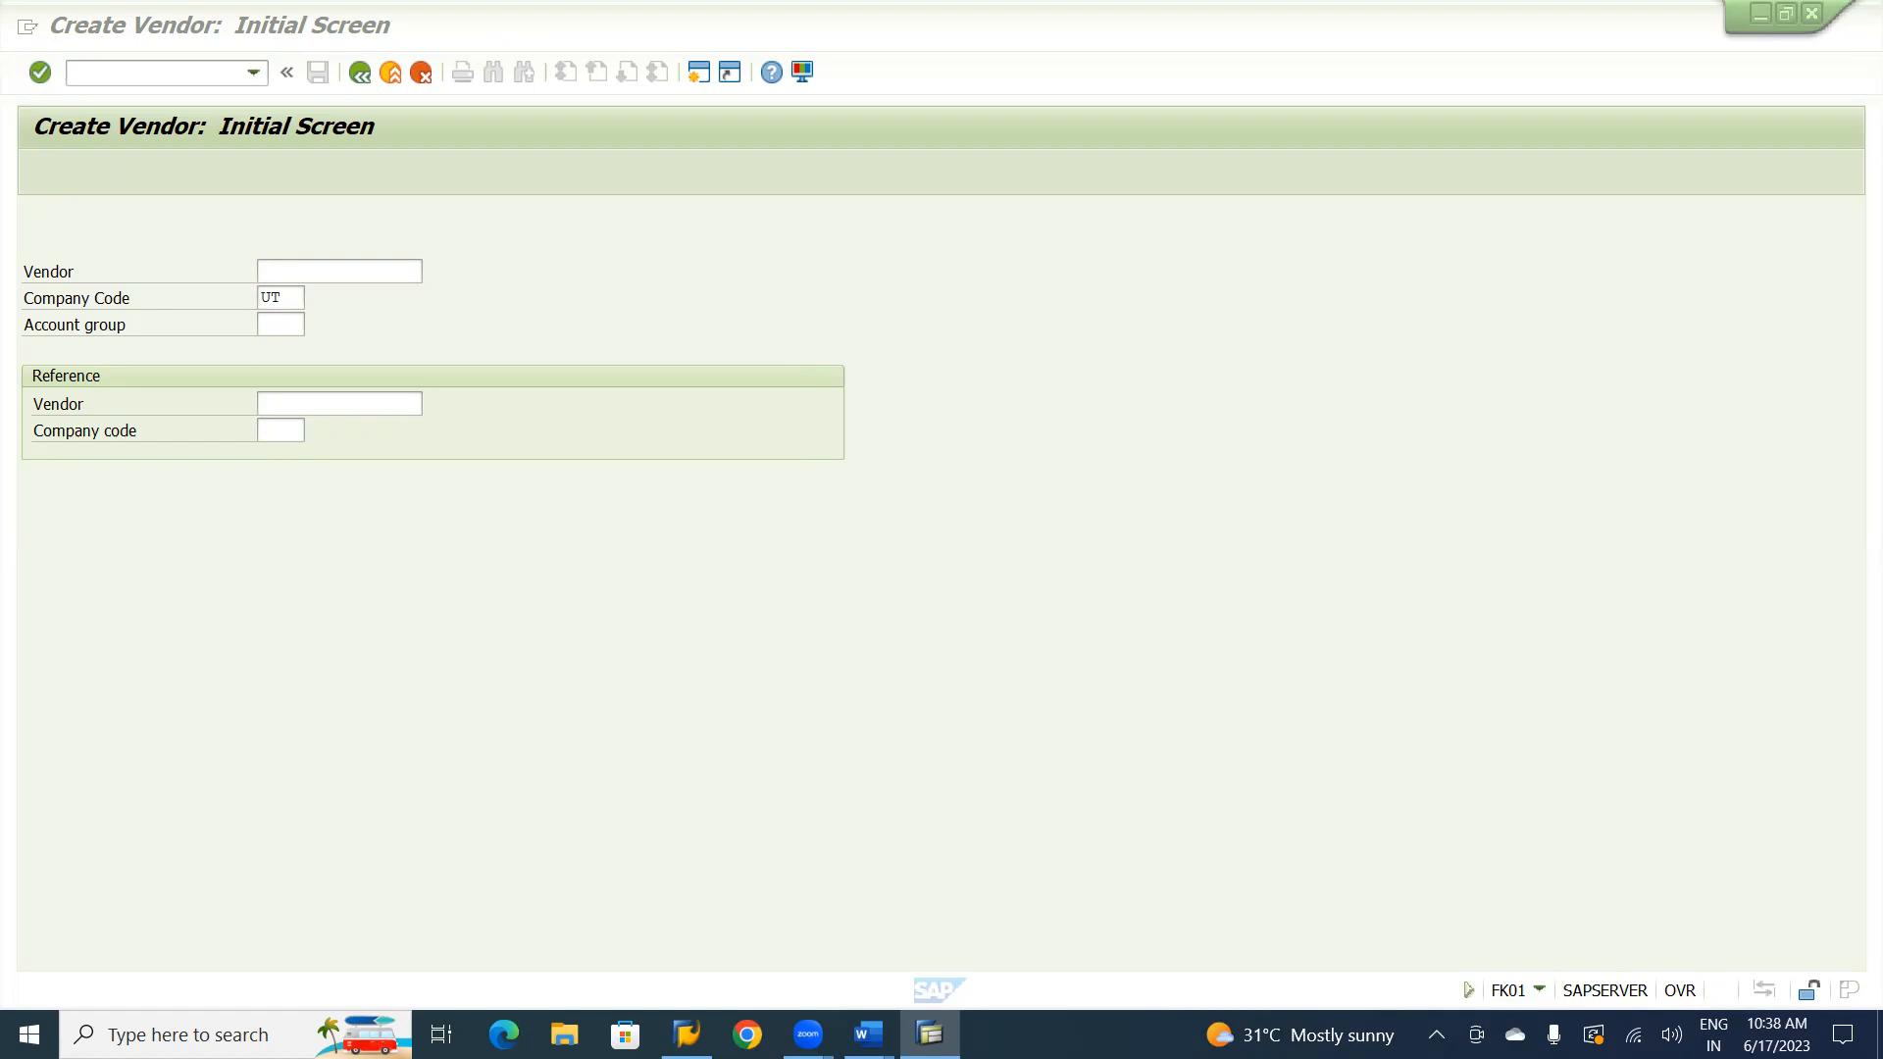
pyautogui.click(298, 297)
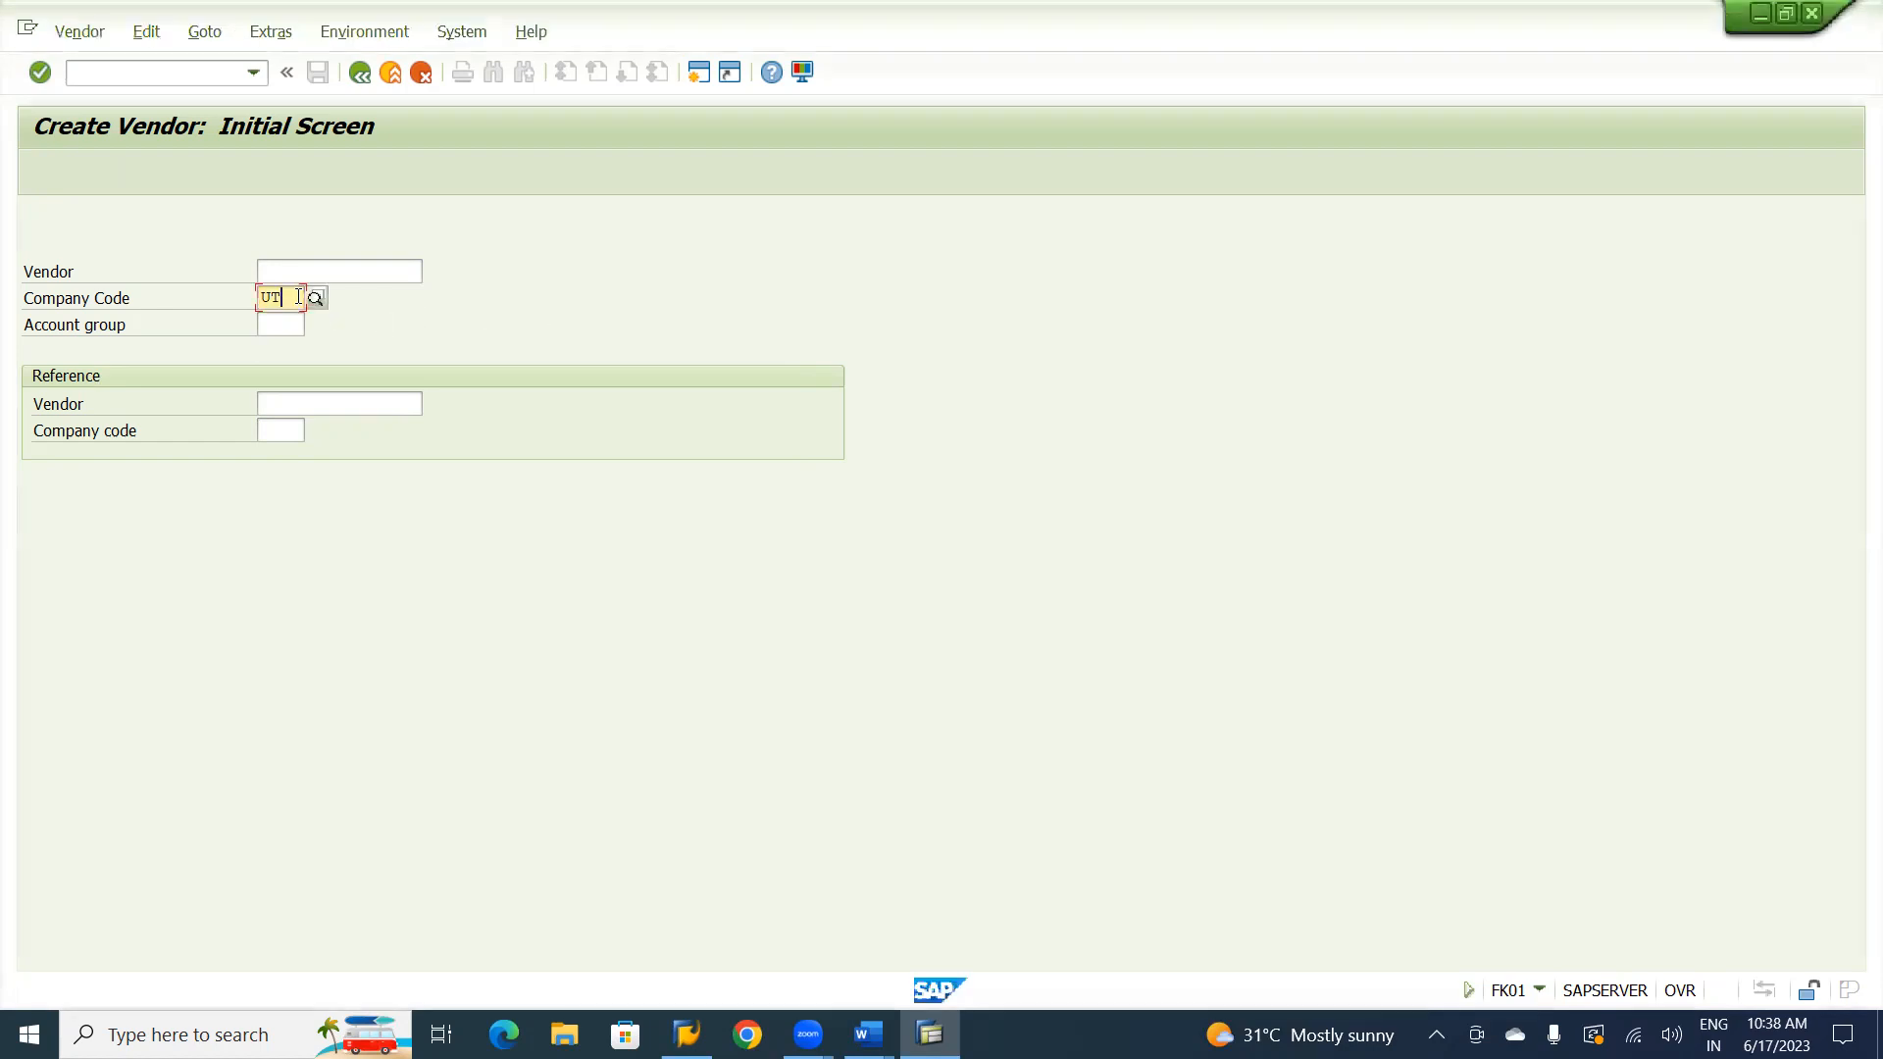
pyautogui.write('01')
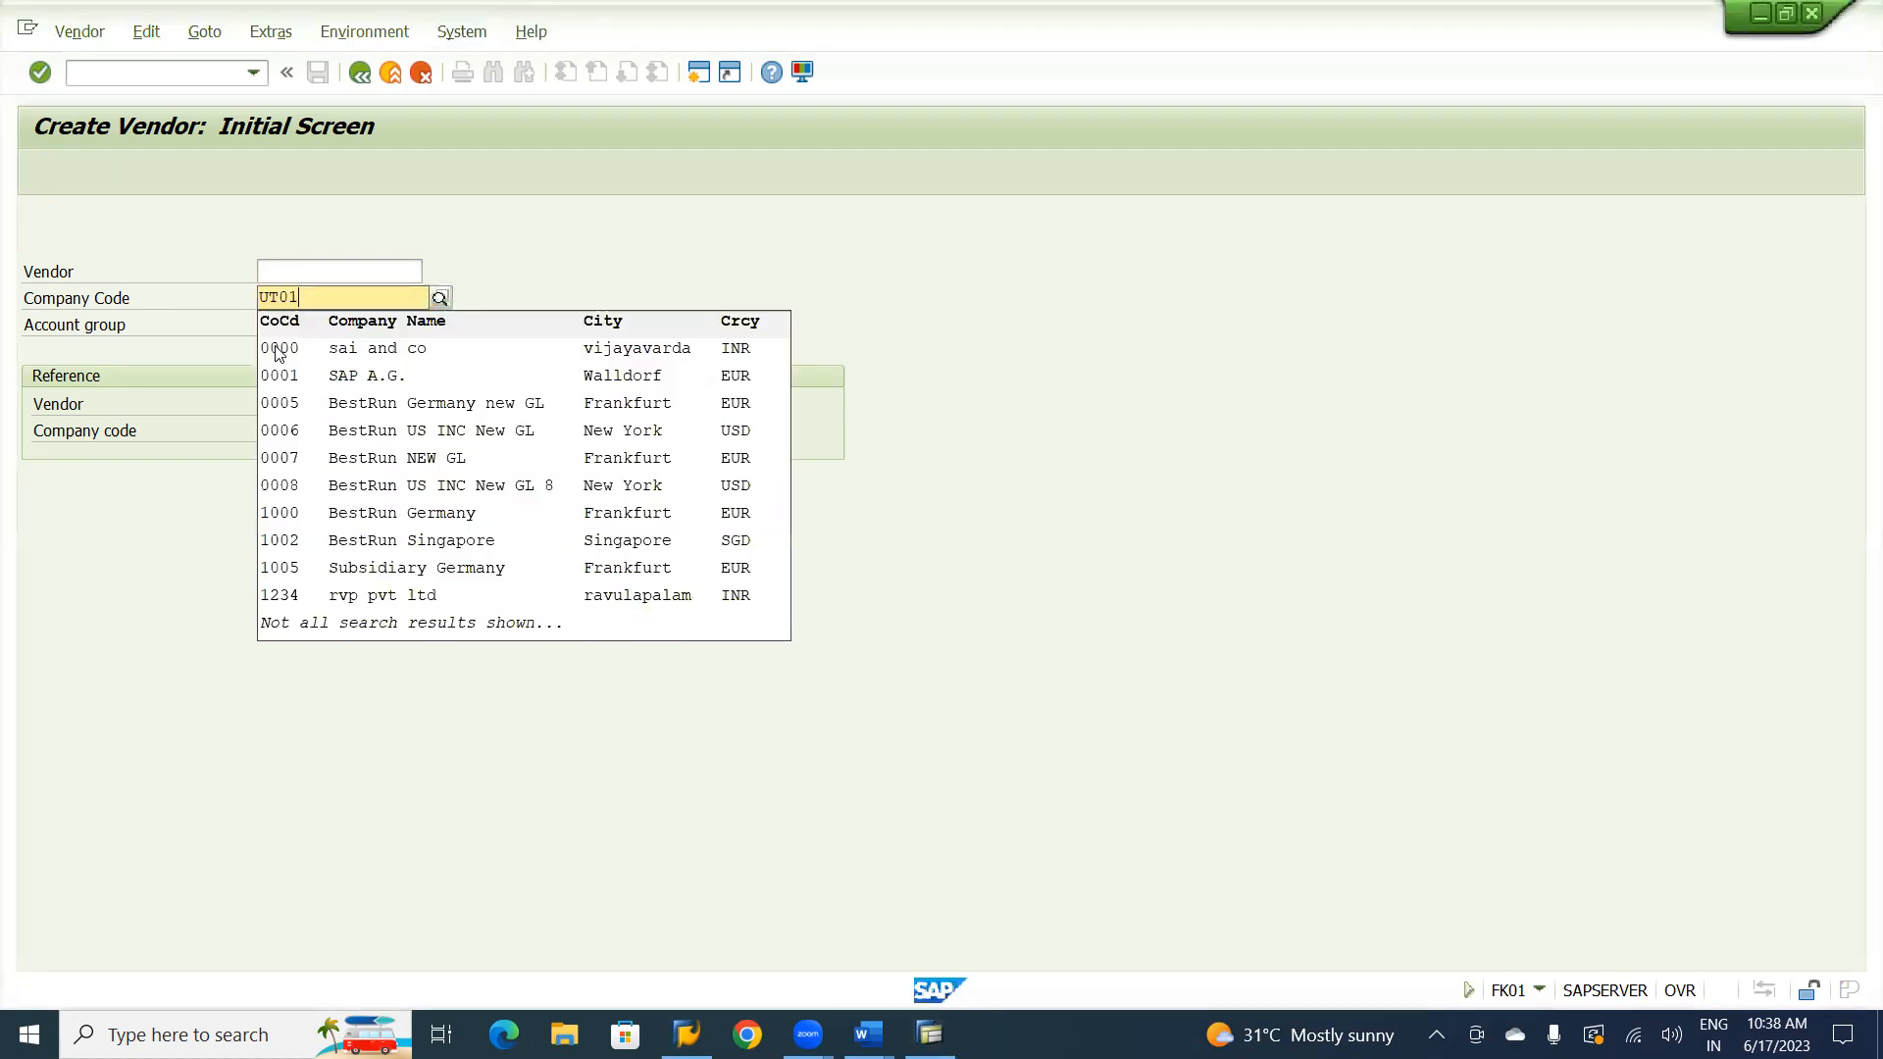
pyautogui.click(556, 250)
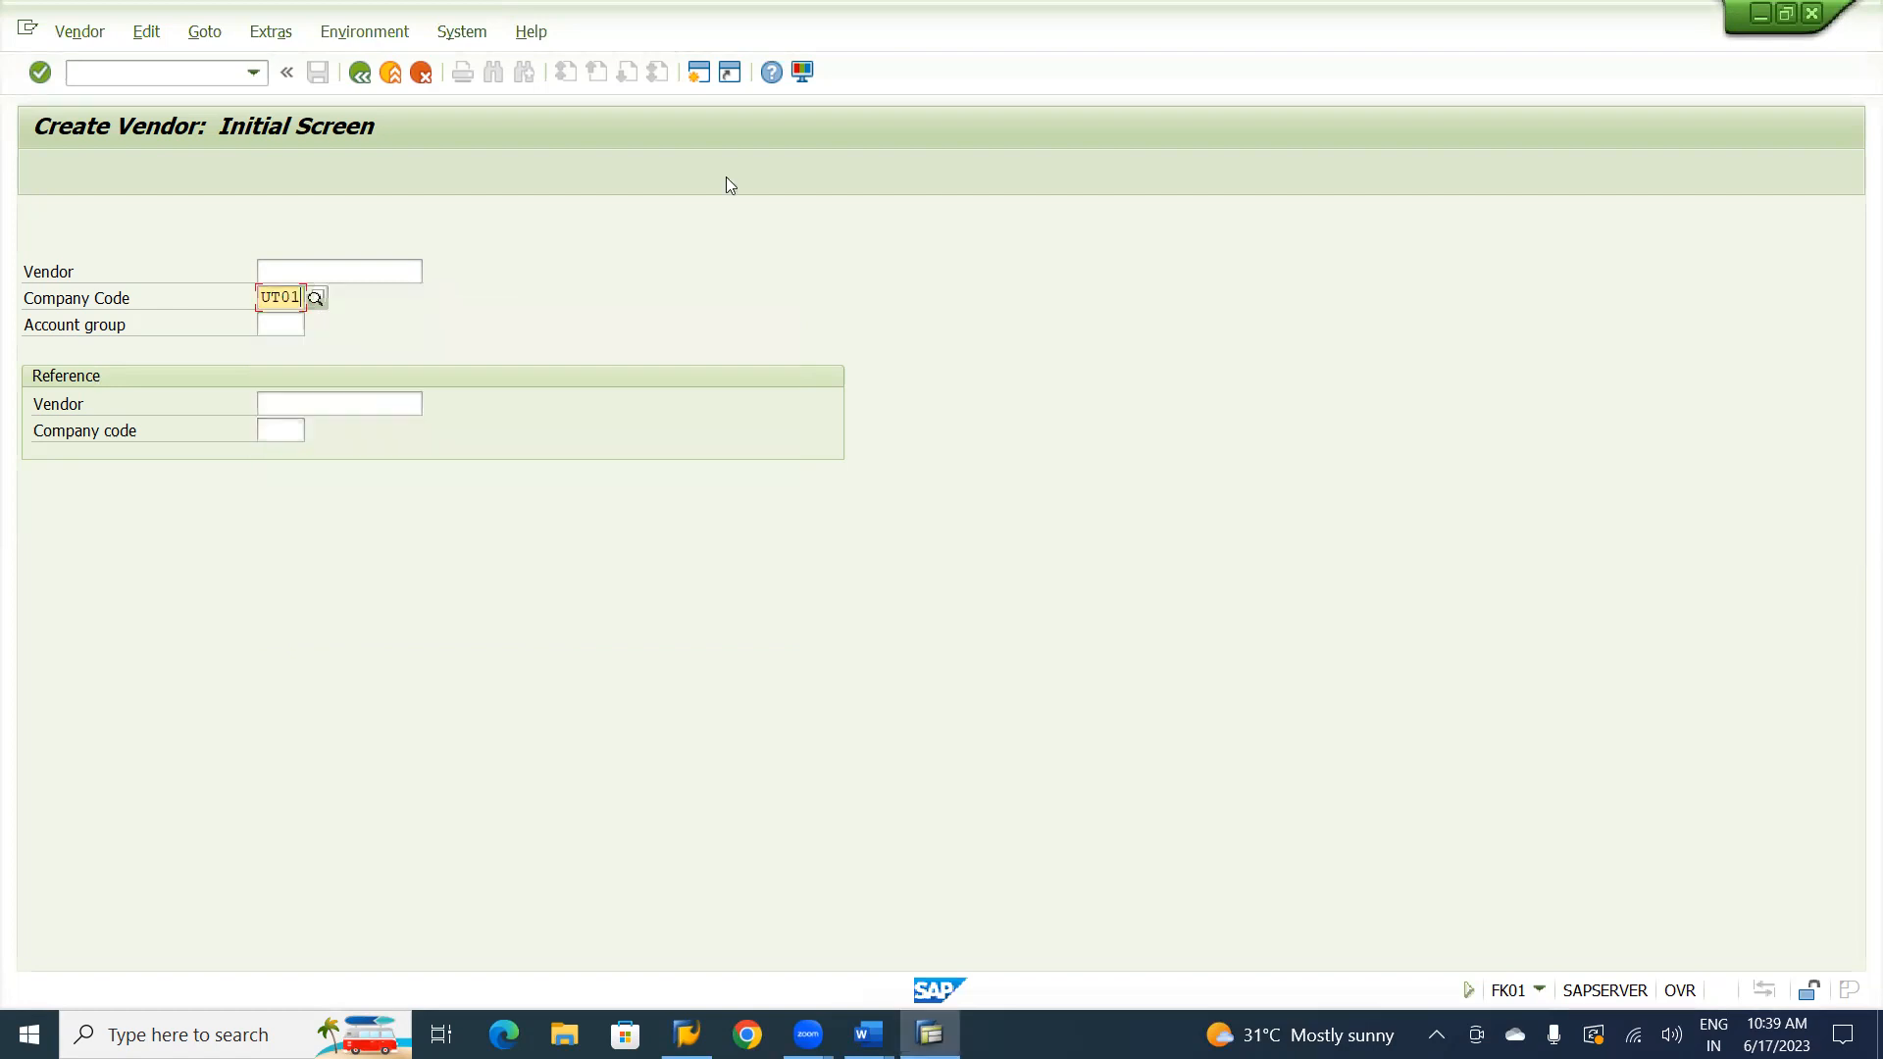
pyautogui.click(895, 100)
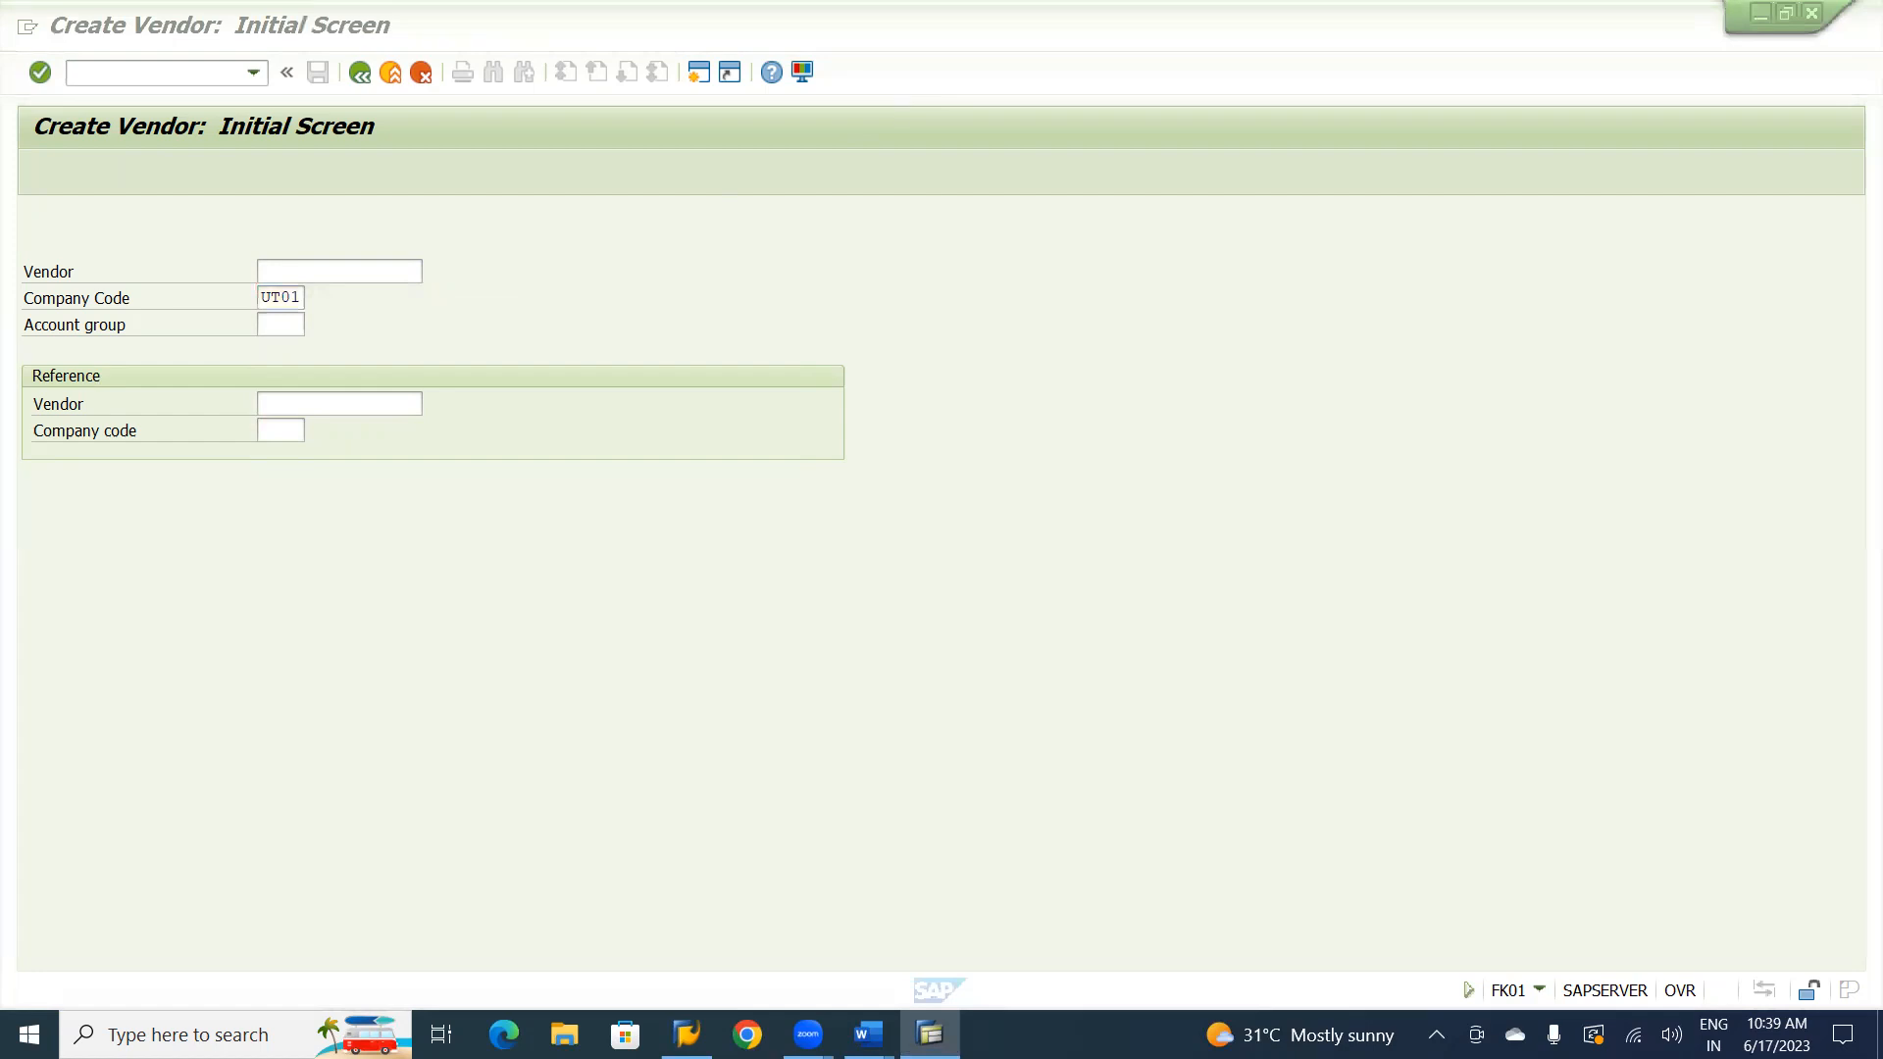
# Choose account group USVS (Ultra Service Vendors) for the new vendor and continue to the address data.
pyautogui.click(278, 324)
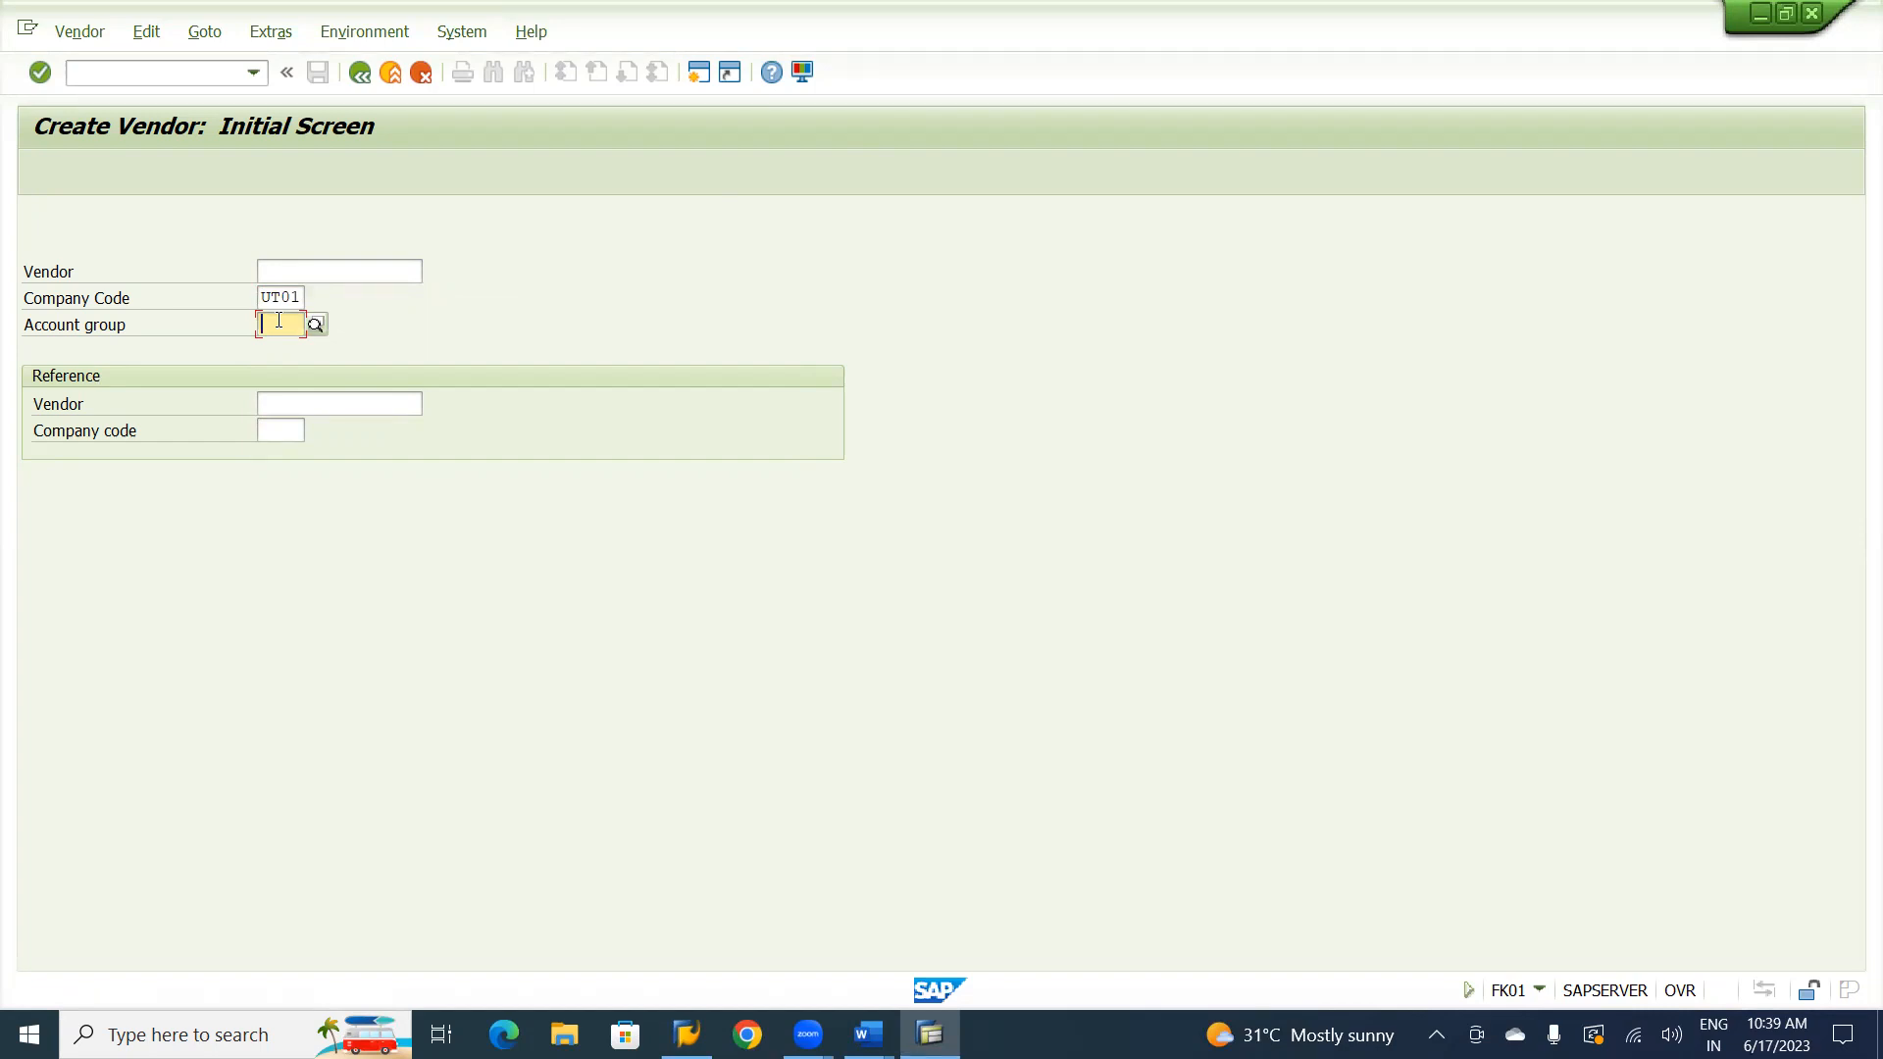
pyautogui.write('U')
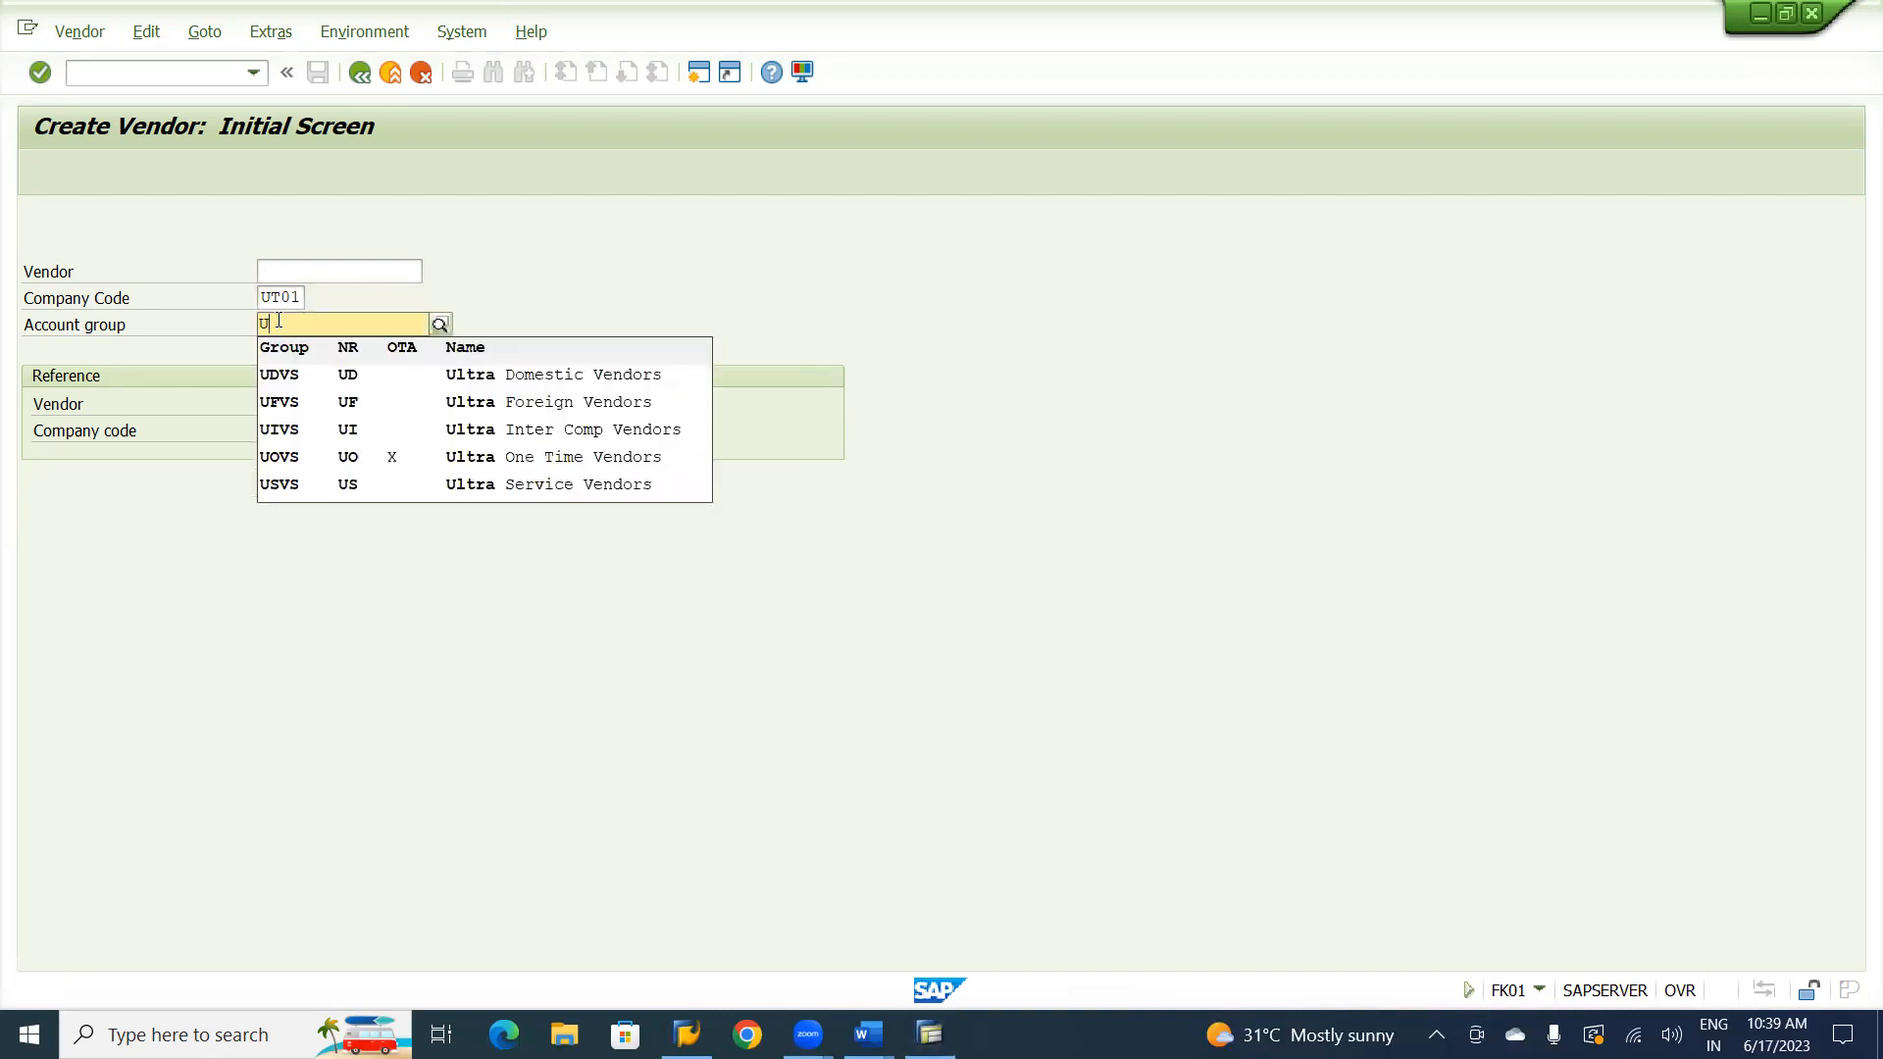
pyautogui.click(289, 498)
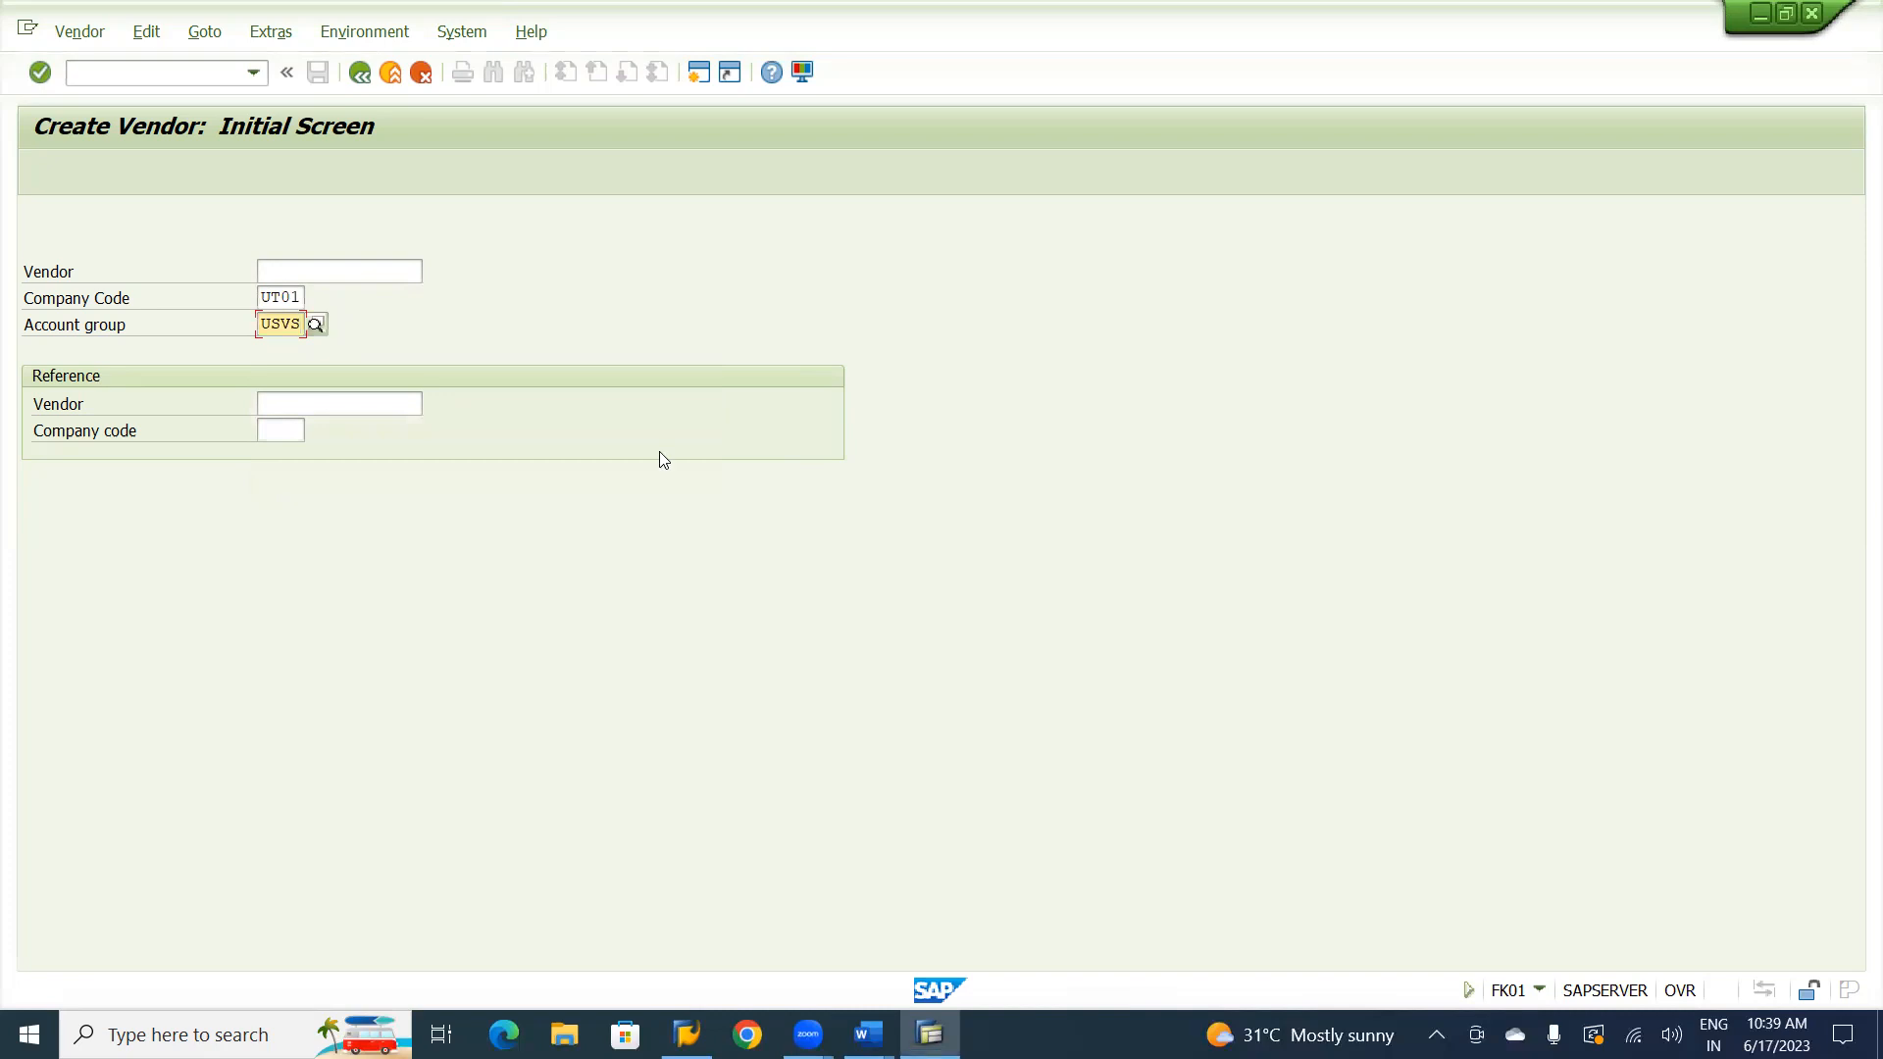
pyautogui.press('Return')
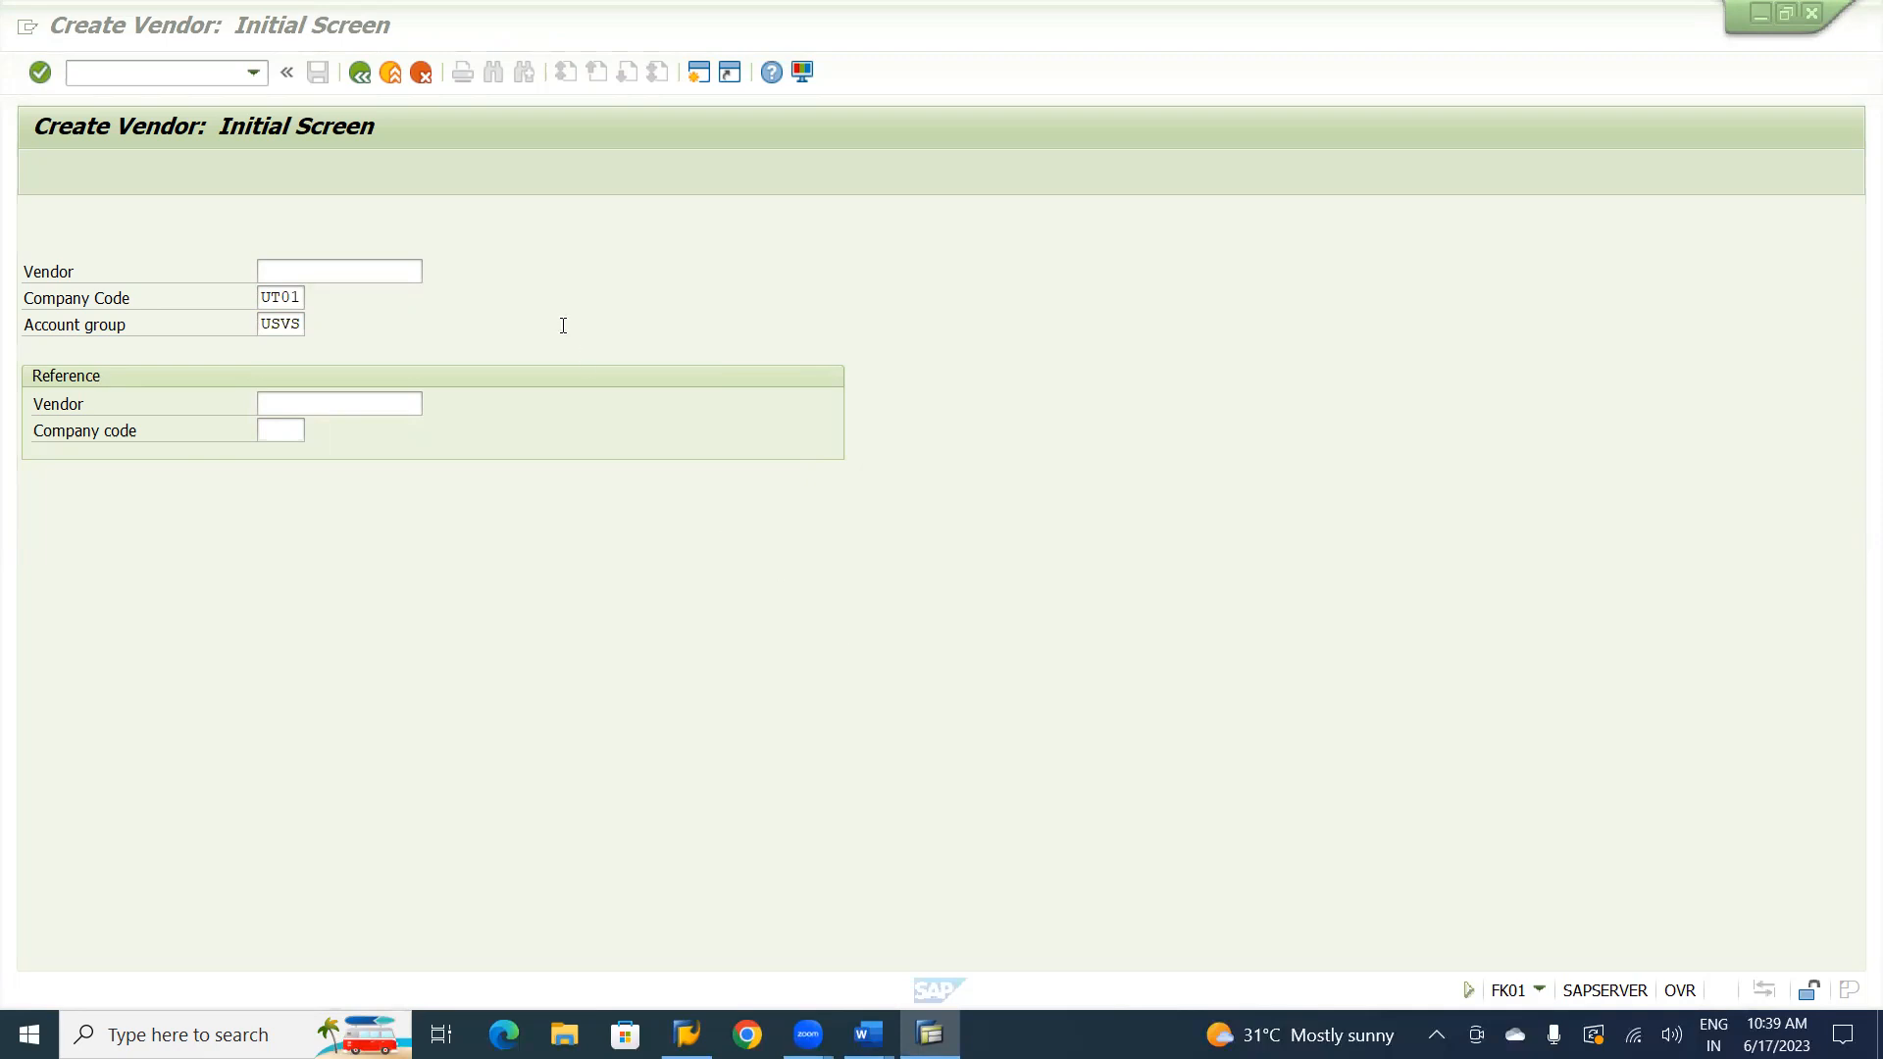
pyautogui.press('Return')
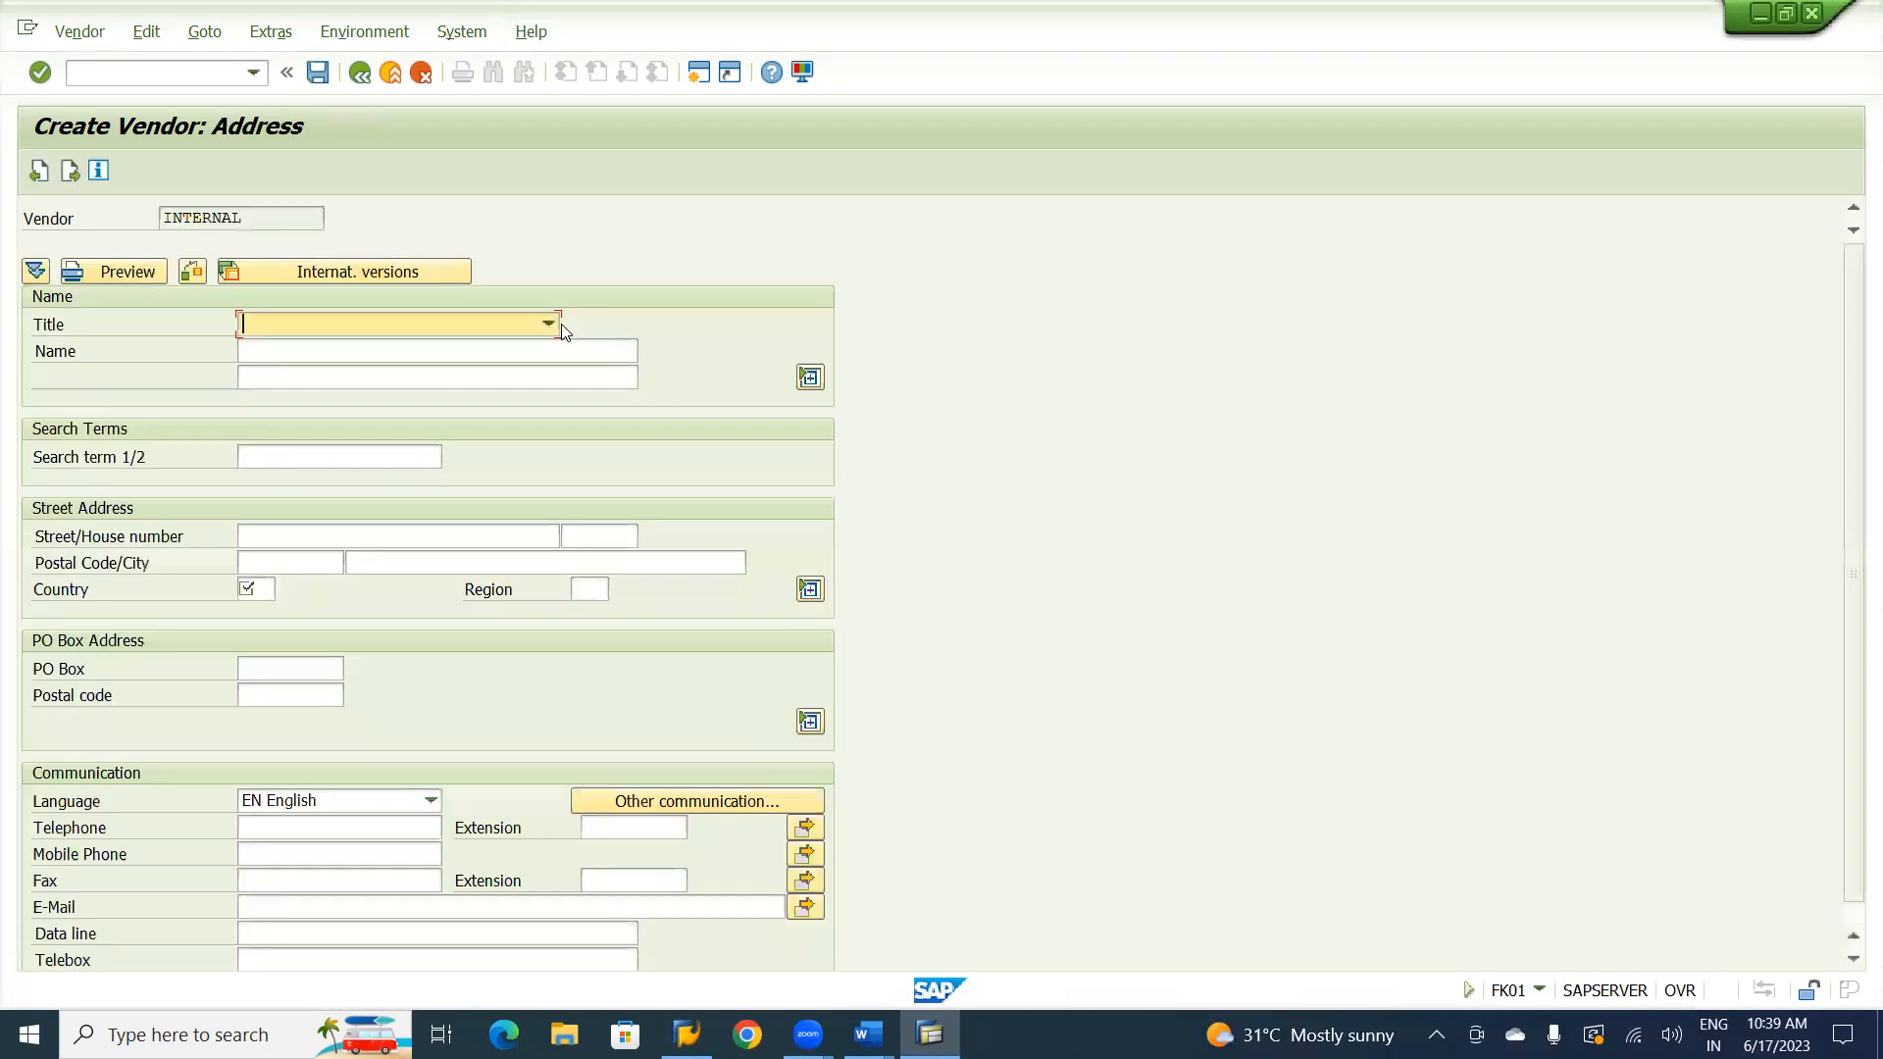
# Set the vendor's title to Company and its name to Natraj Consultancy Service Ltd.
pyautogui.click(549, 327)
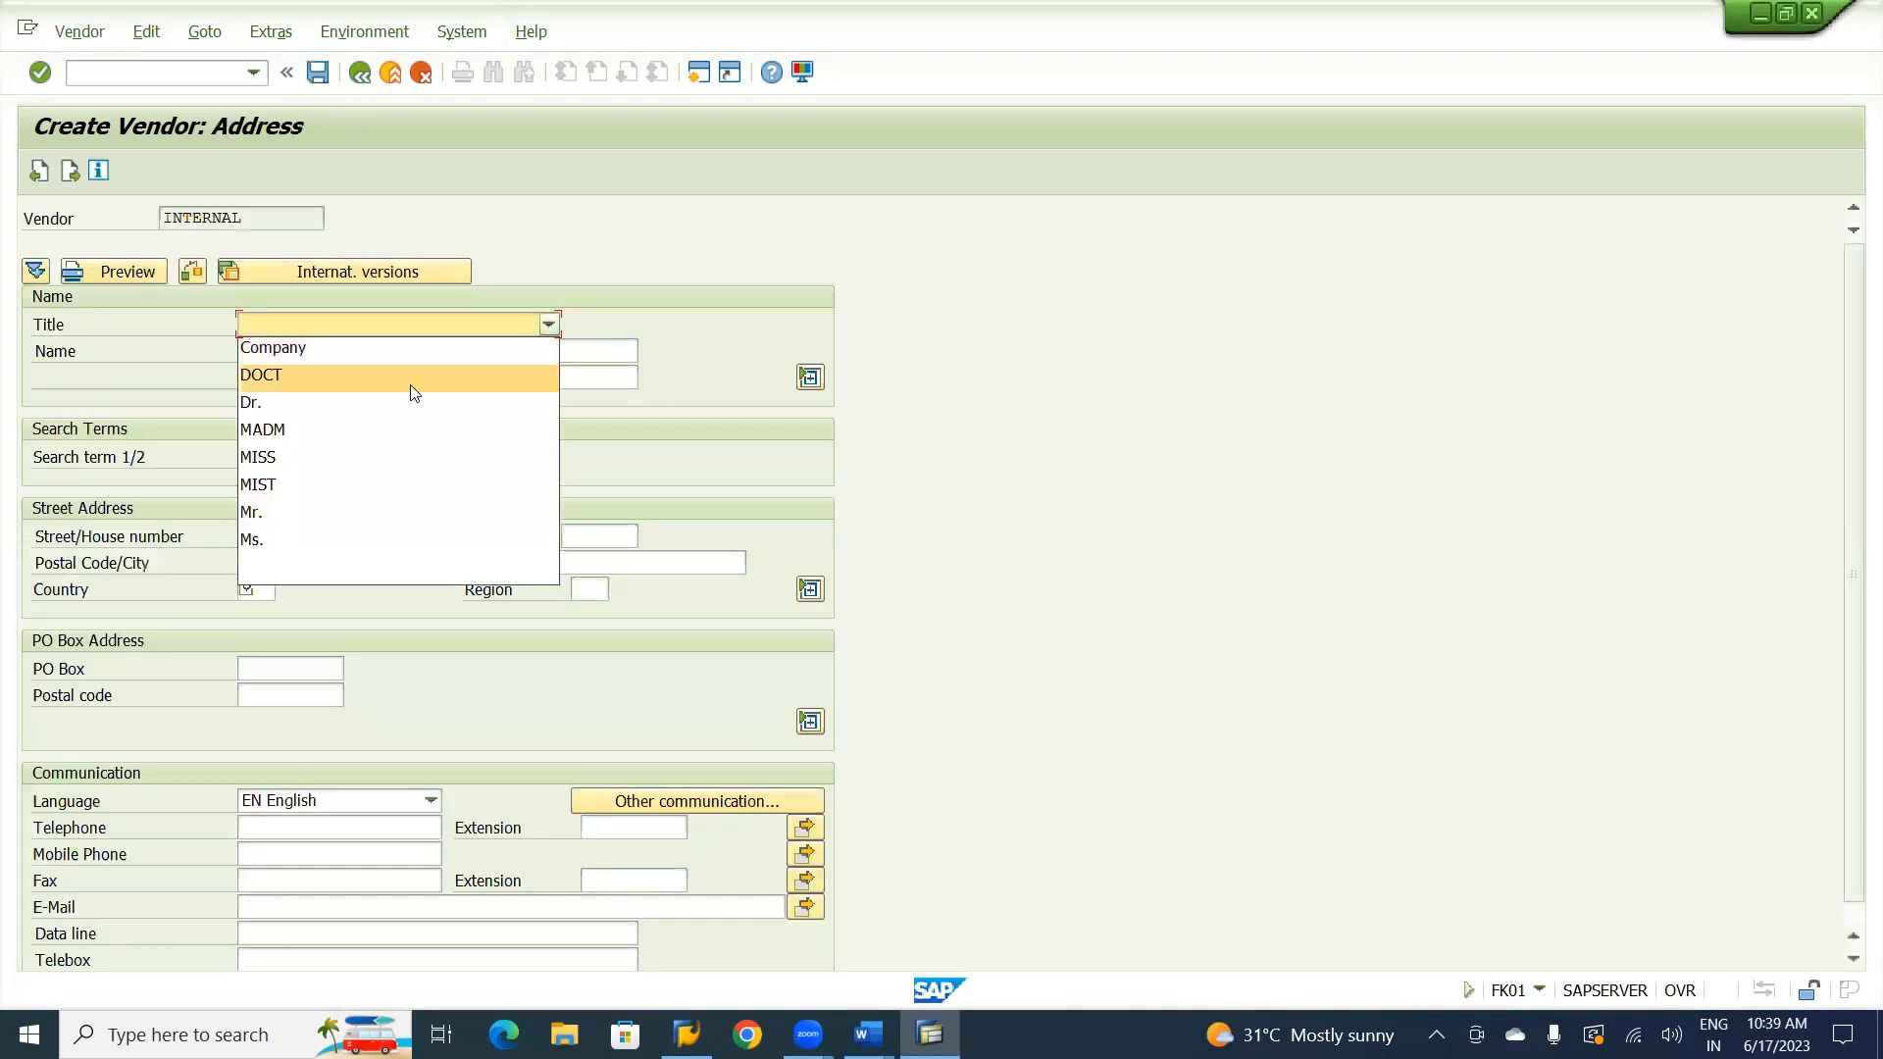
pyautogui.click(321, 347)
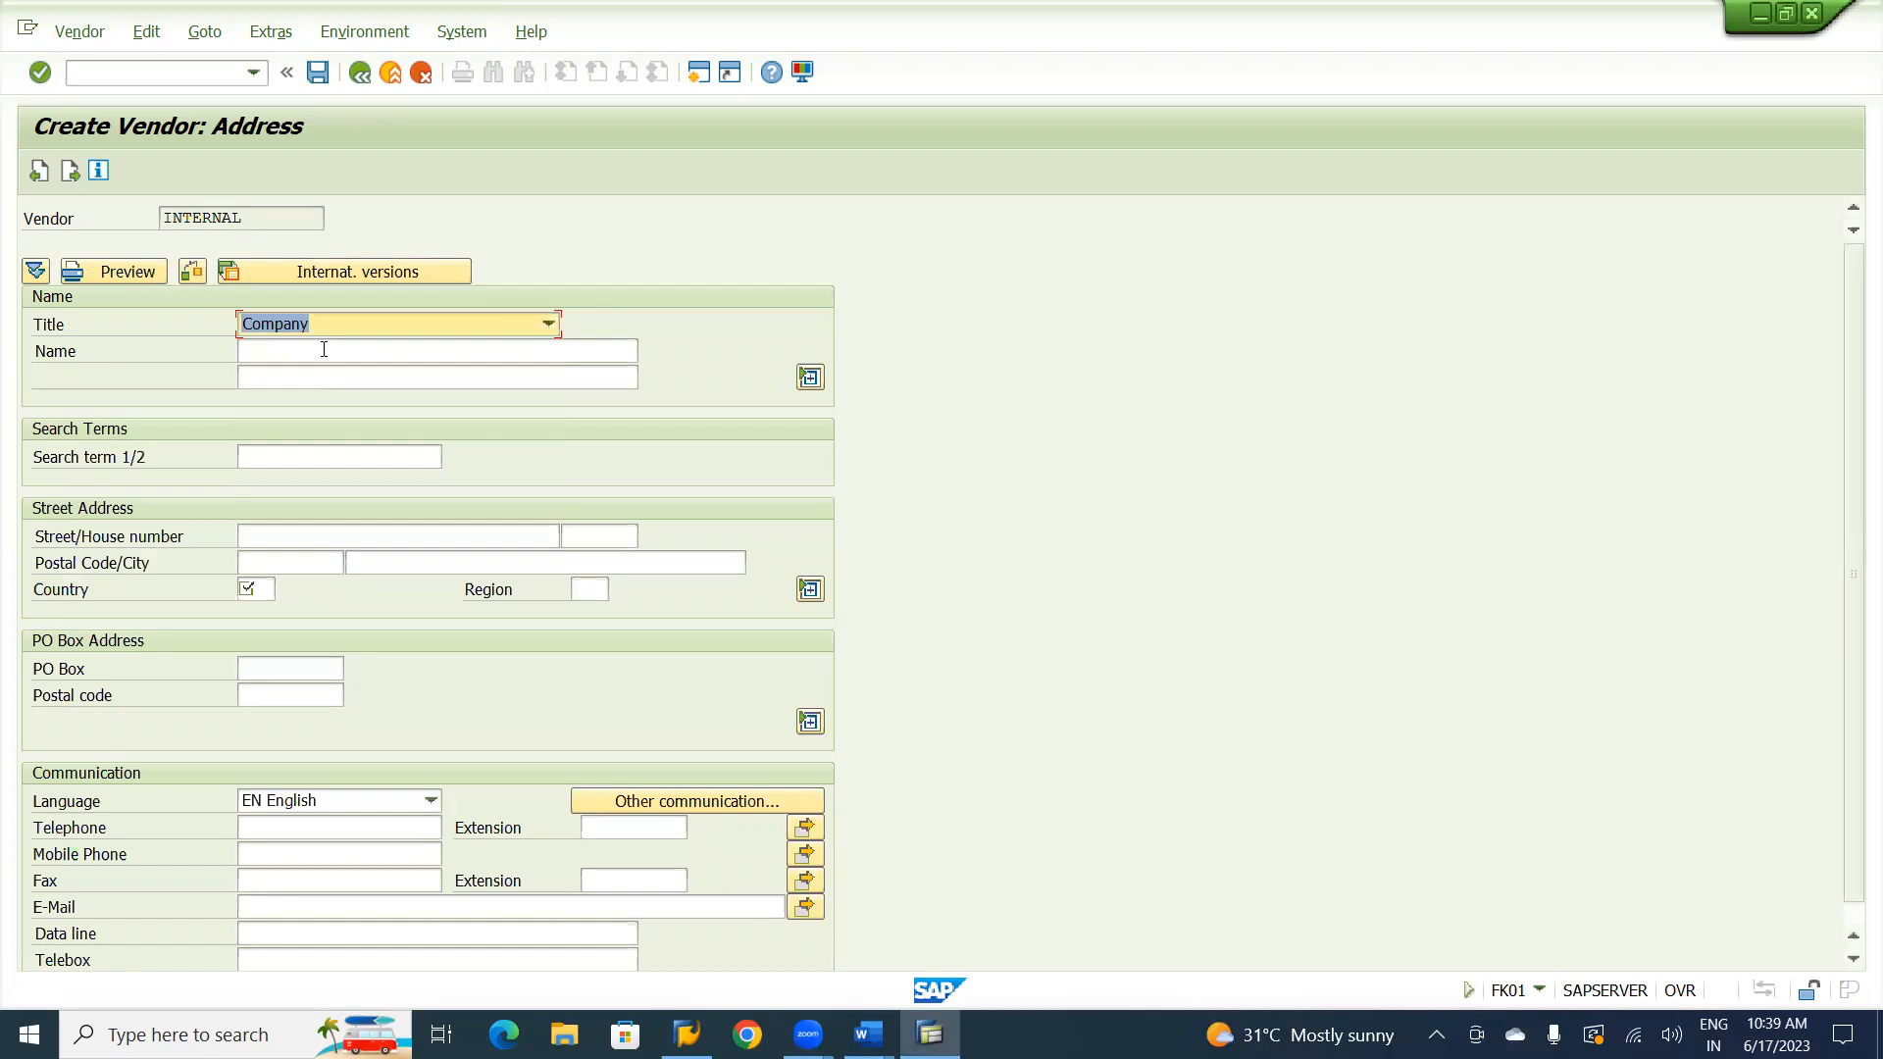
pyautogui.click(324, 352)
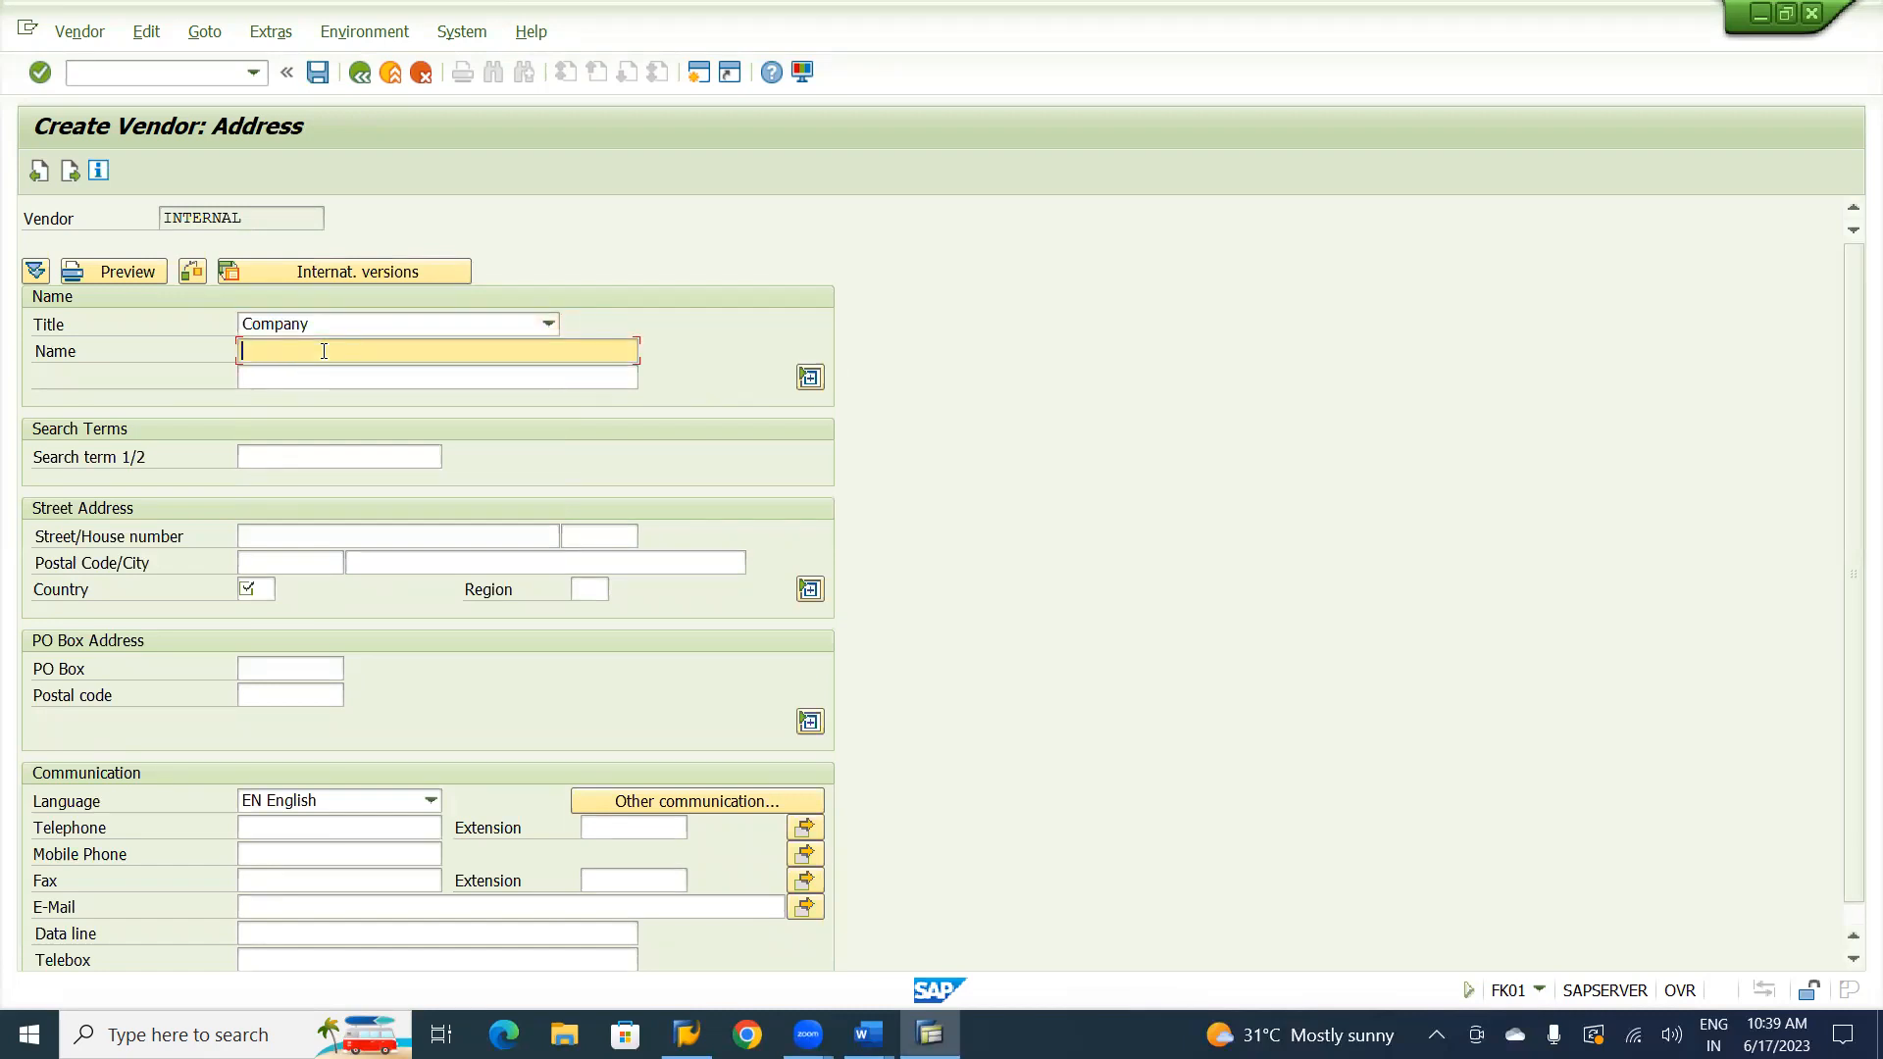
pyautogui.write('Natraj Consultancy Service Ltd.')
# Enter NCSL as the vendor's search term.
pyautogui.click(268, 457)
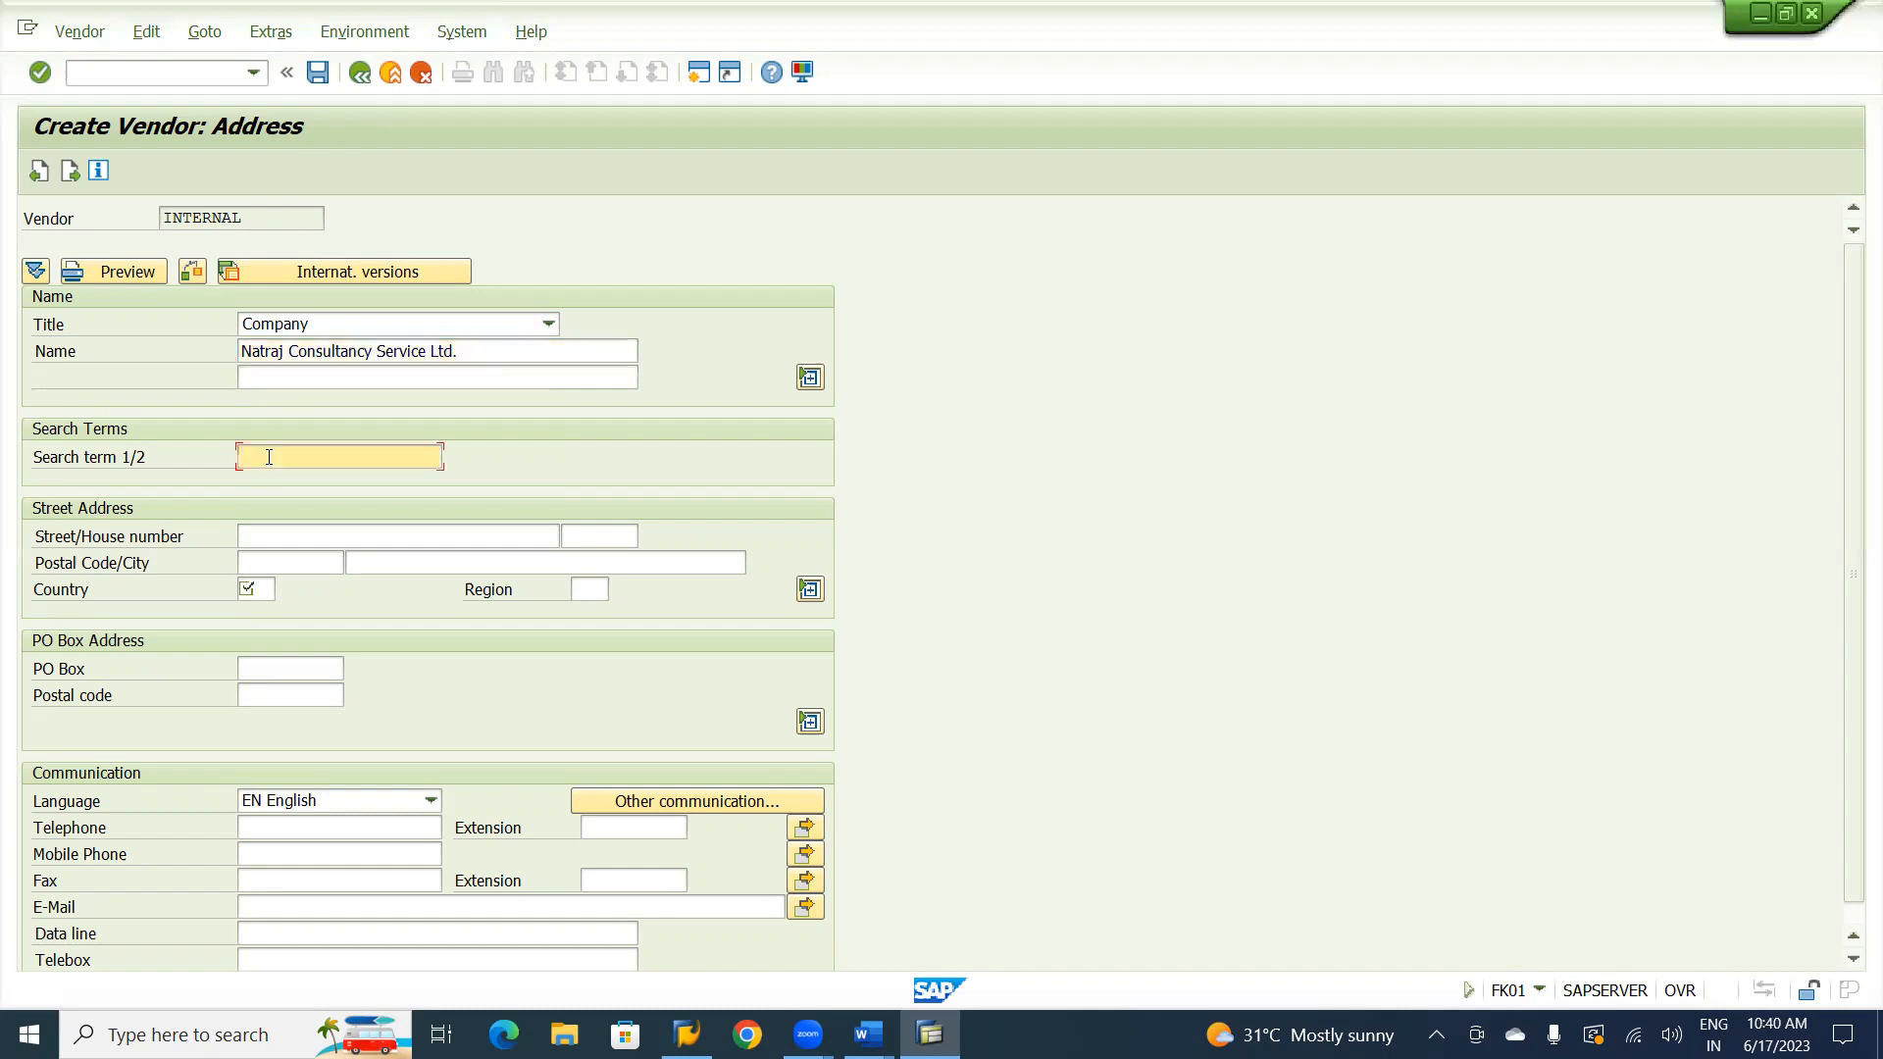
pyautogui.write('NCSL')
# Fill in the street name and house number of the vendor's street address.
pyautogui.click(288, 529)
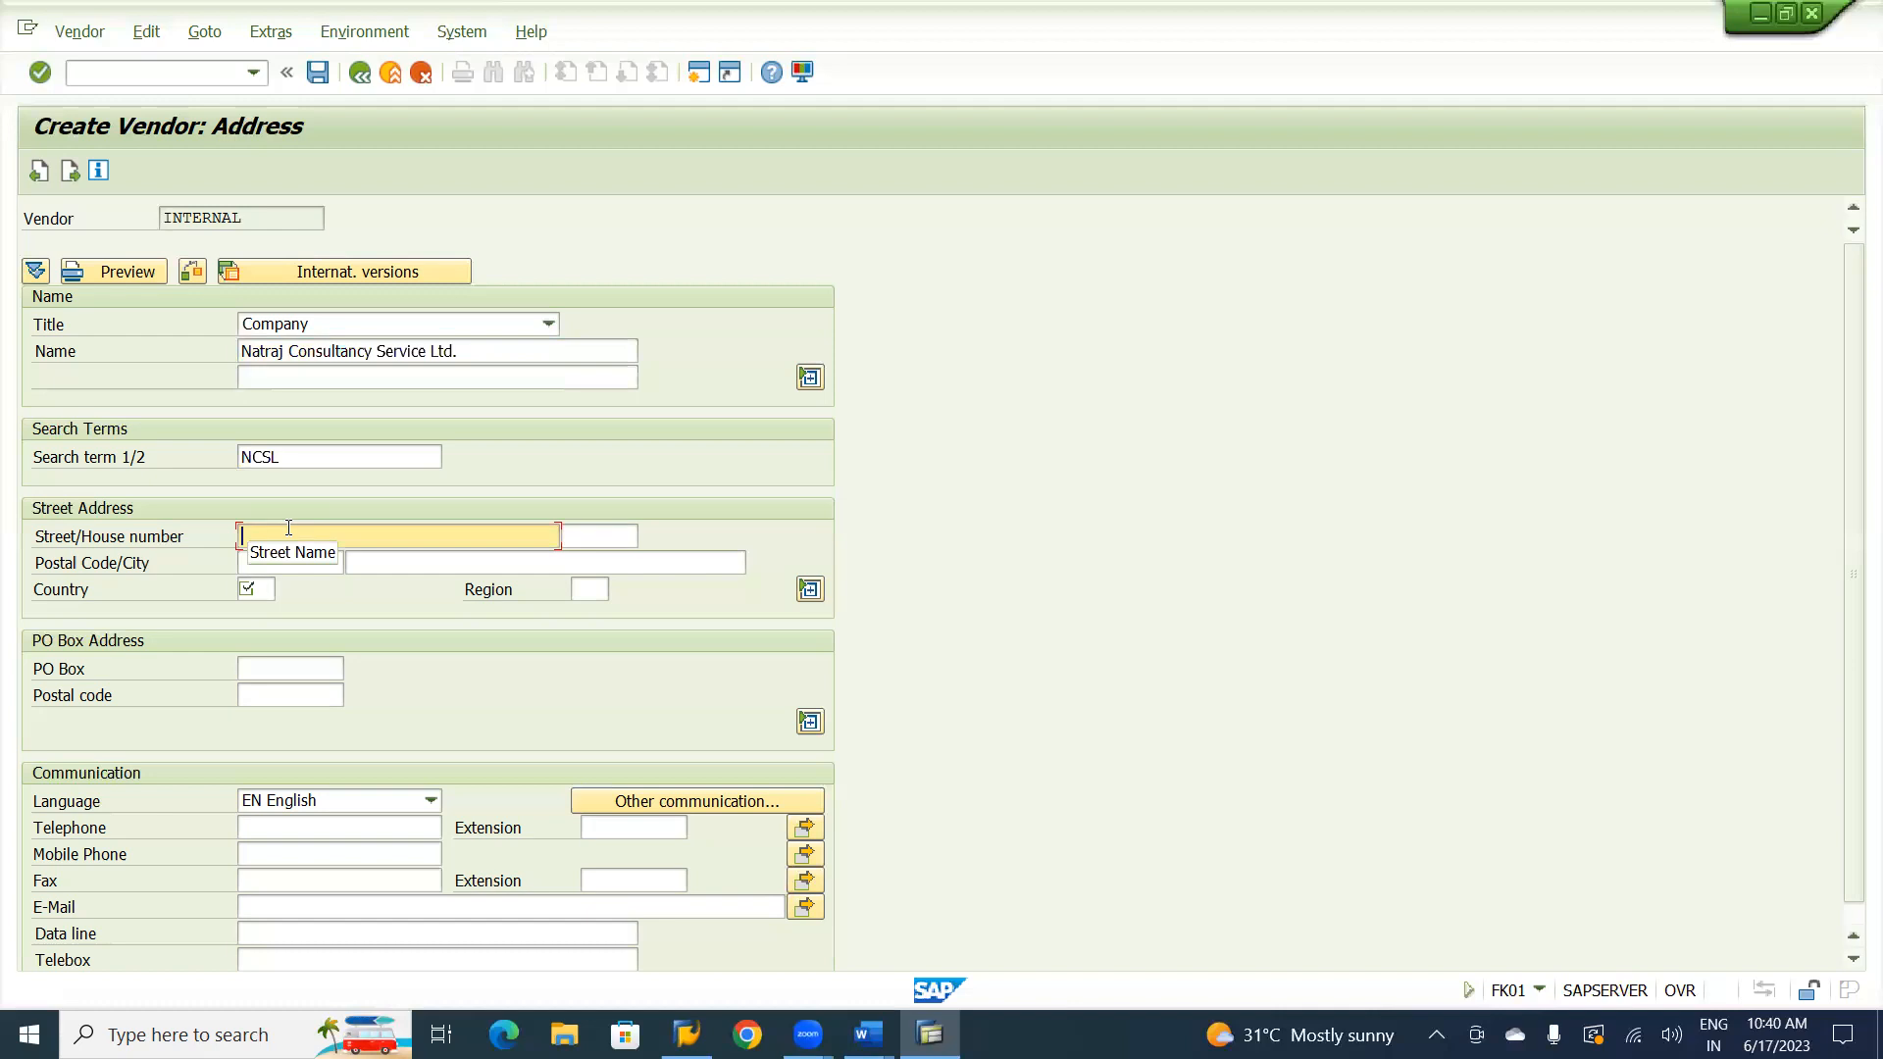
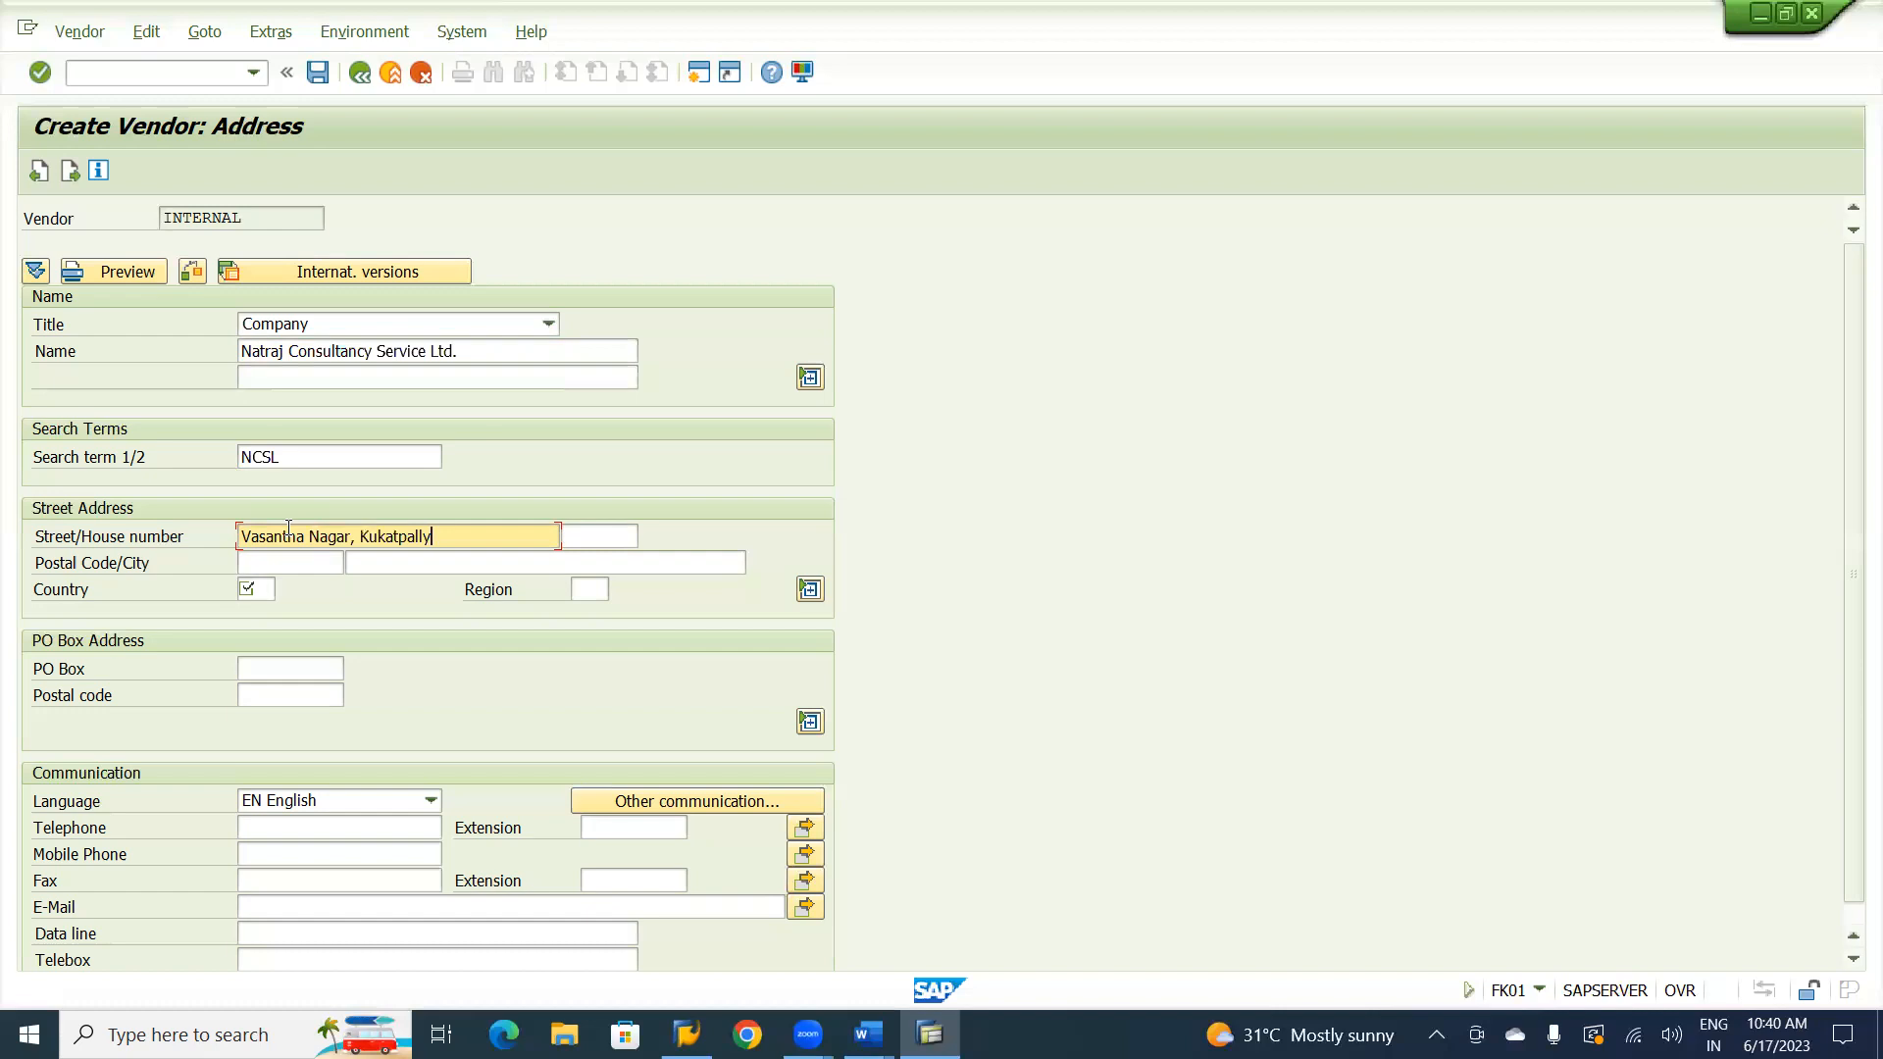
pyautogui.press('Tab')
pyautogui.press('Tab')
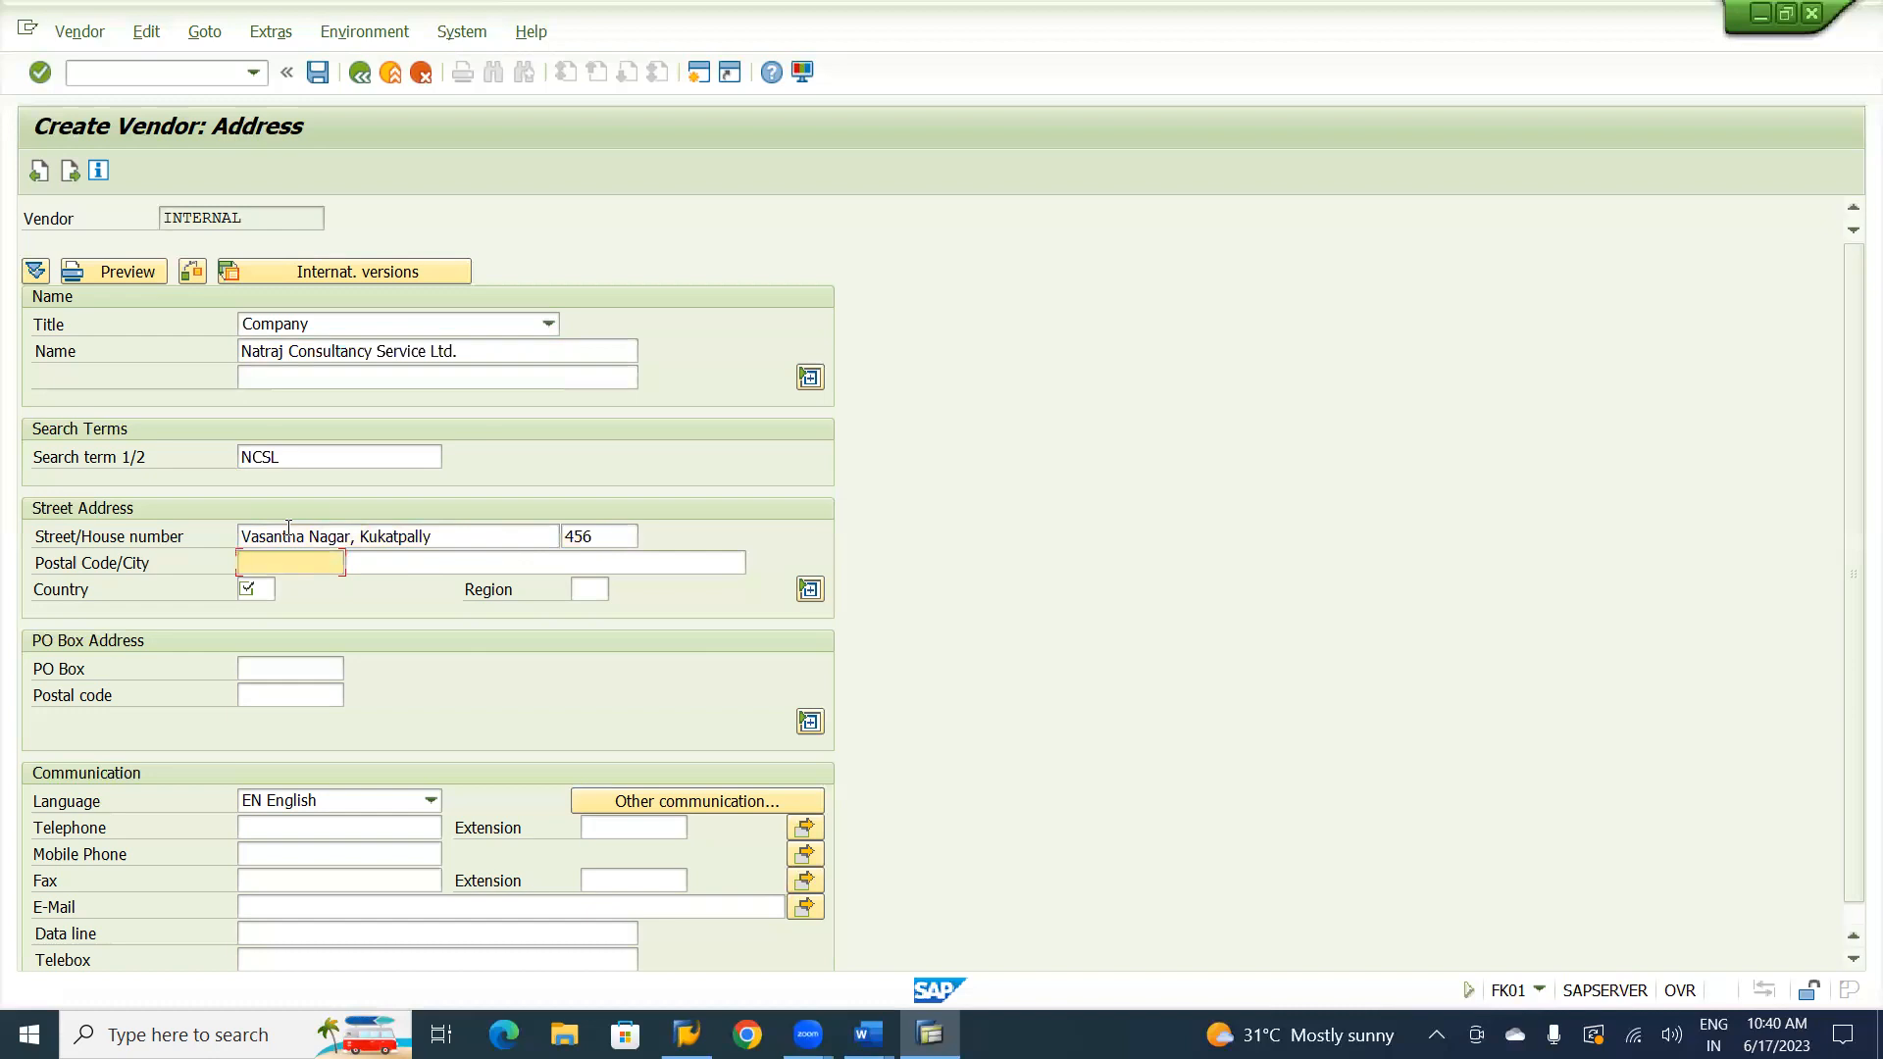
# Complete the street address with the postal code and city, country IN and region 36 (Telangana).
pyautogui.write('500072')
pyautogui.press('Tab')
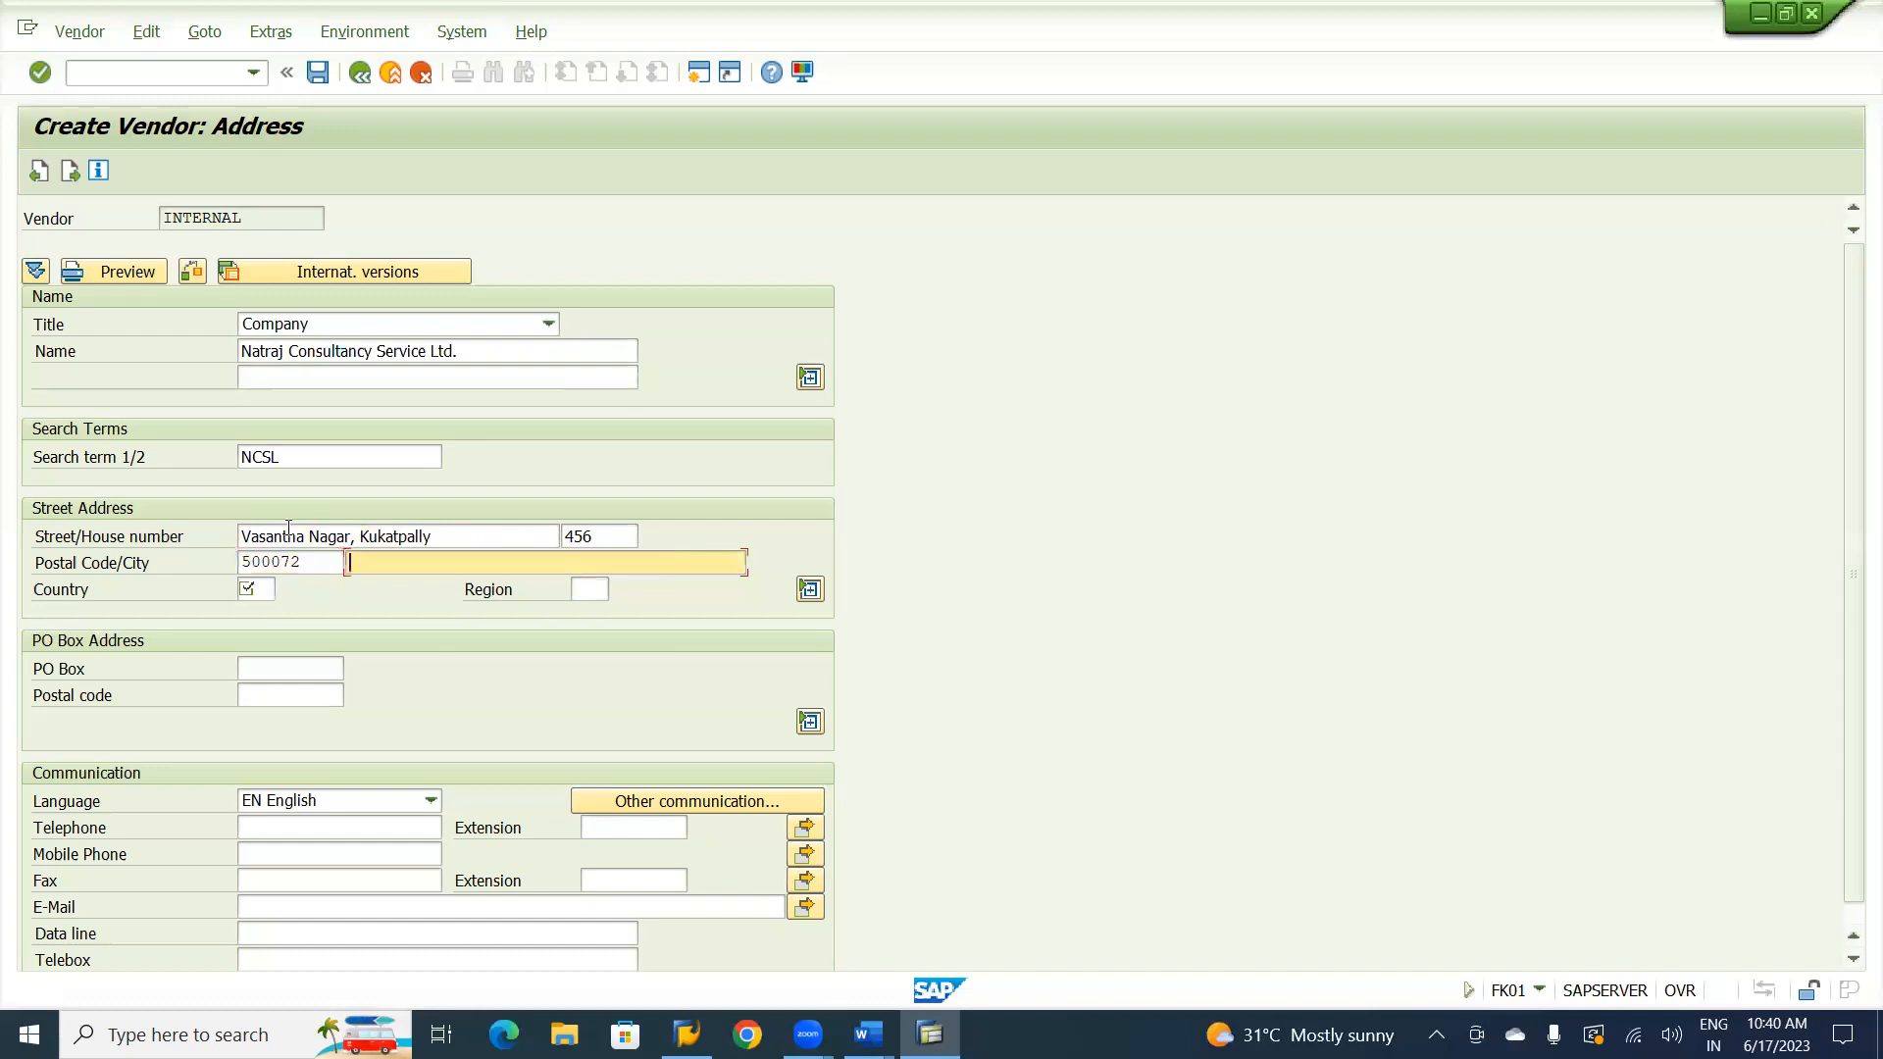
pyautogui.write('Hyd')
pyautogui.press('Down')
pyautogui.press('Return')
pyautogui.press('Tab')
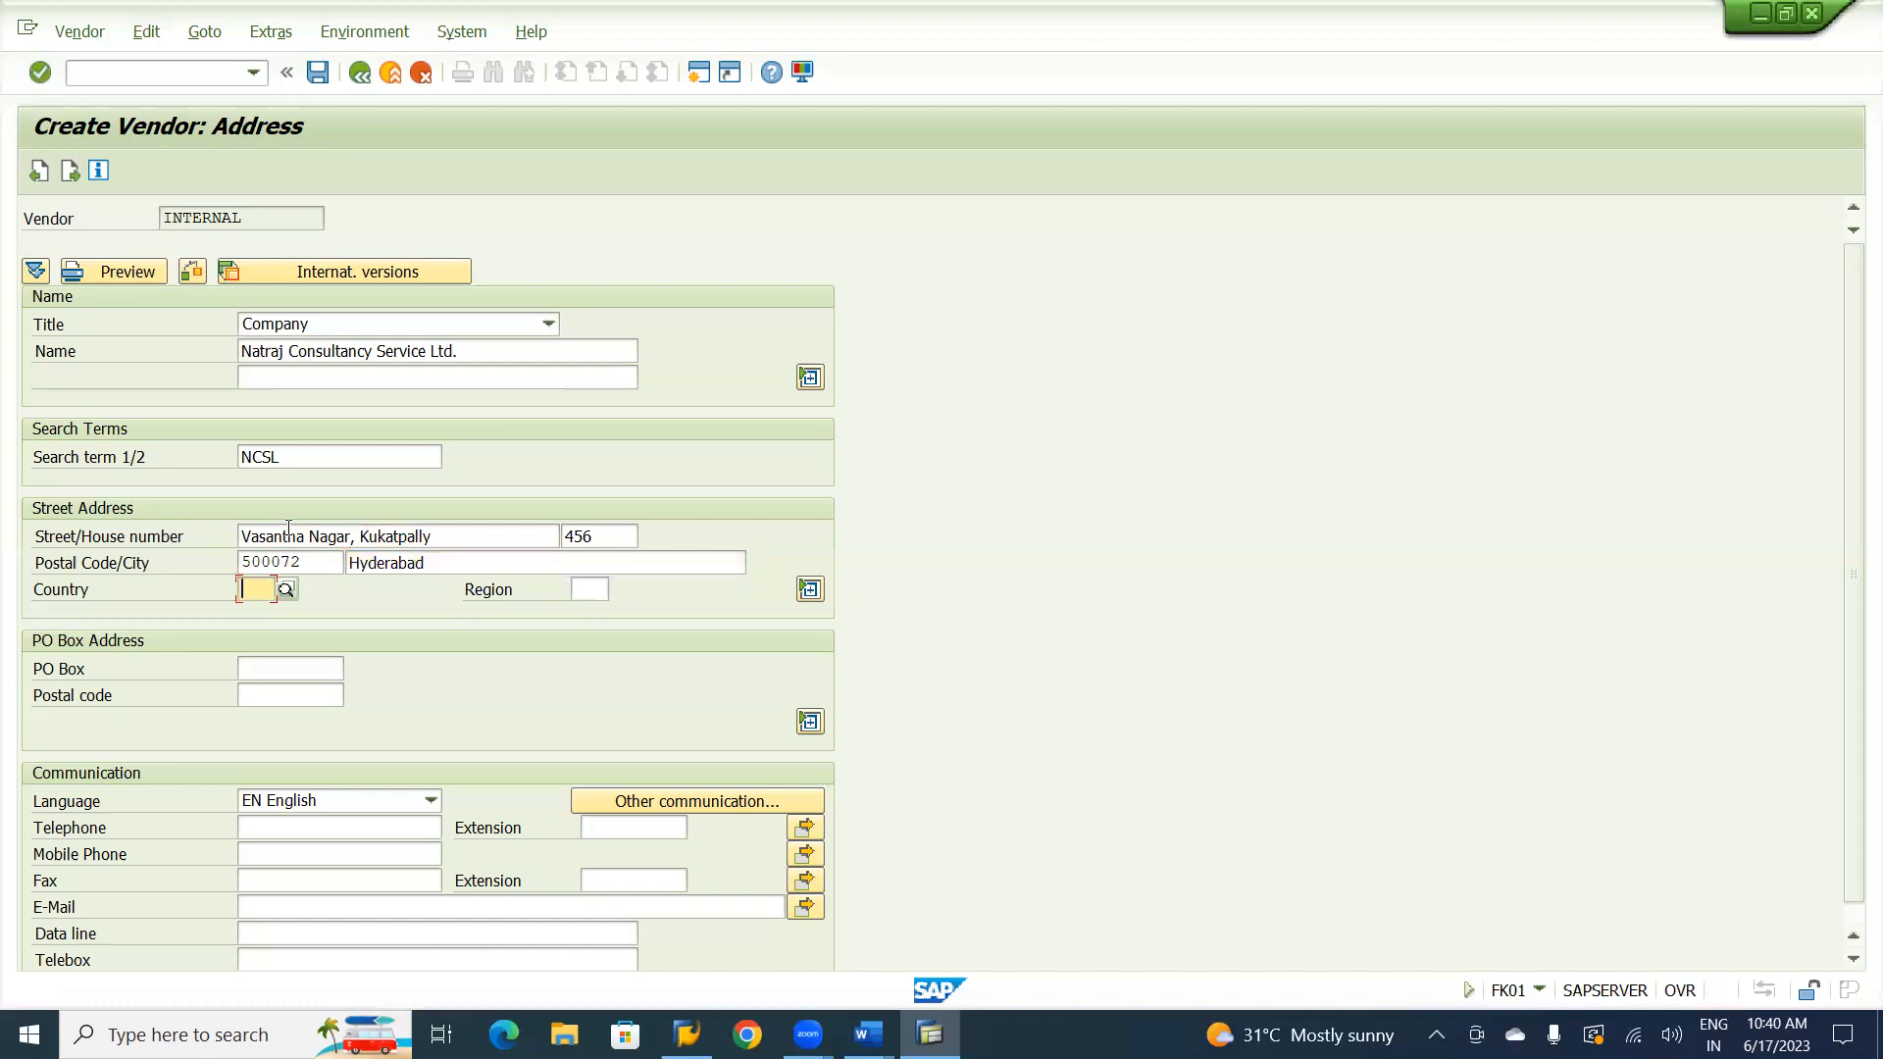
pyautogui.write('in')
pyautogui.press('Tab')
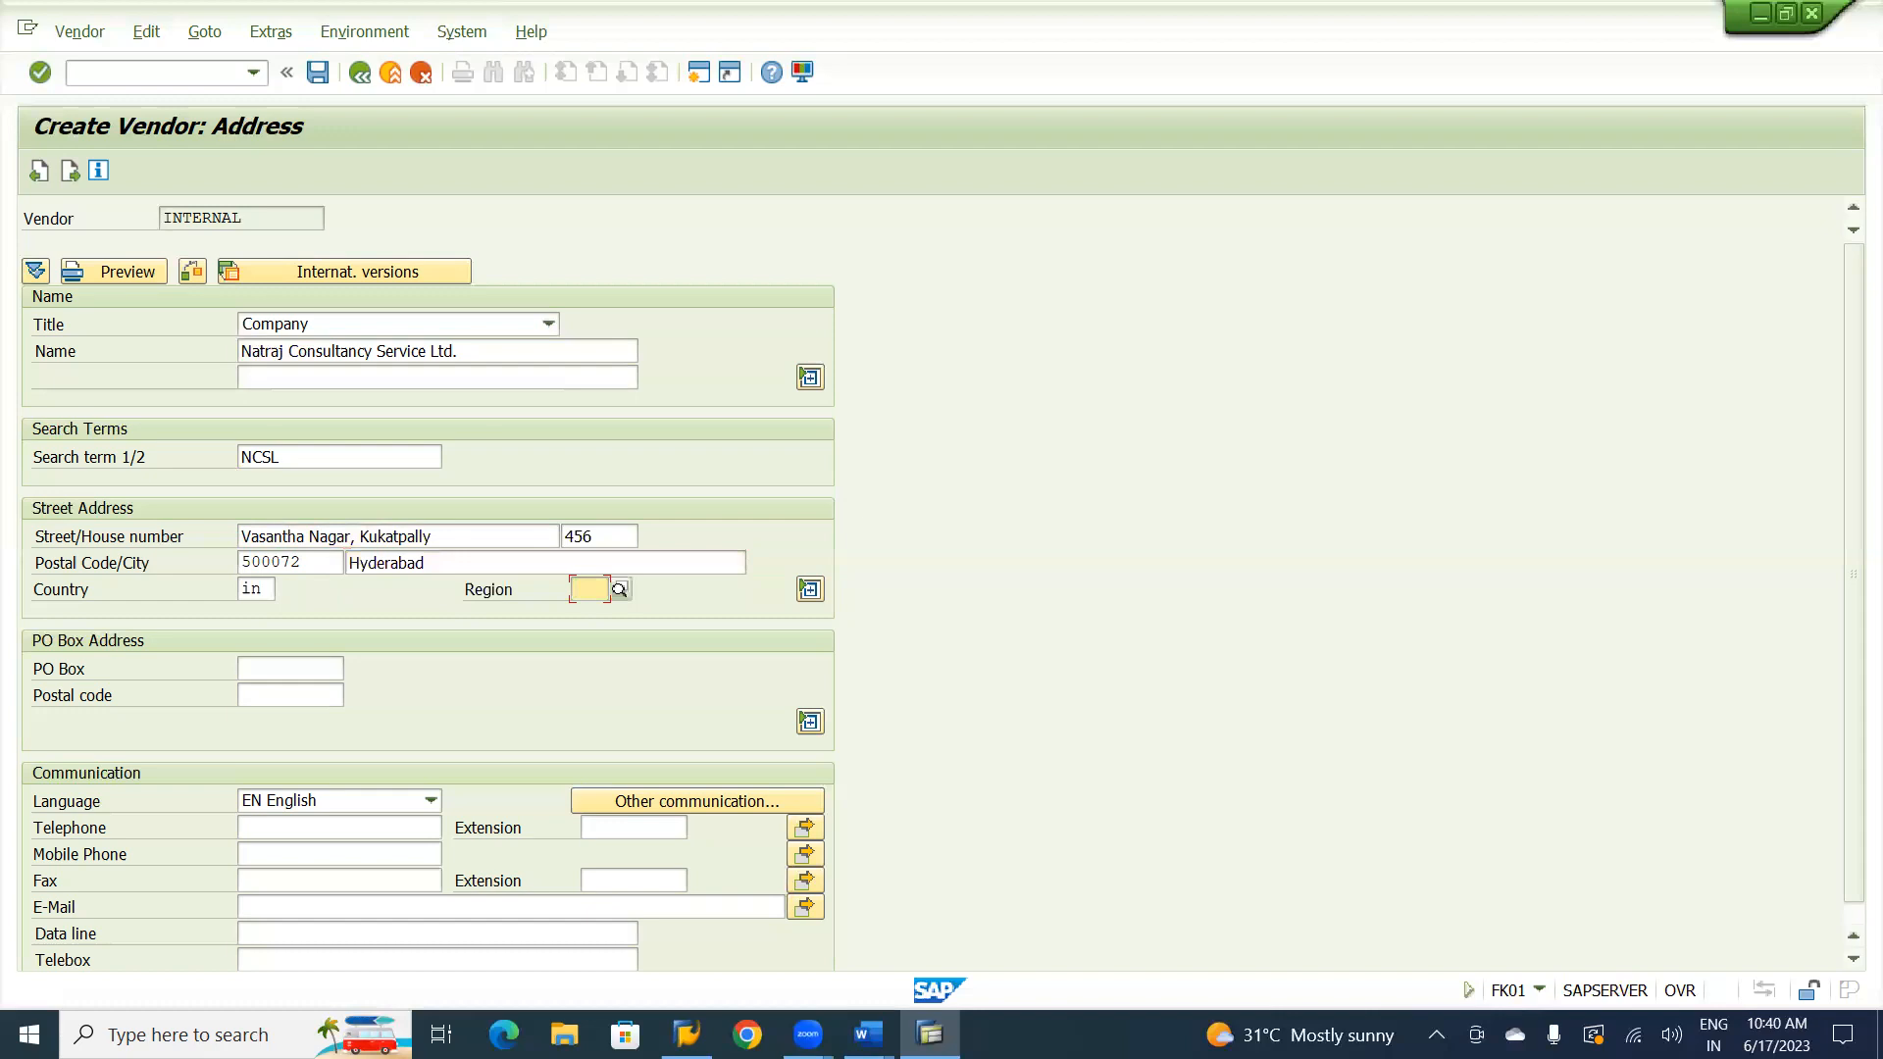
pyautogui.write('36')
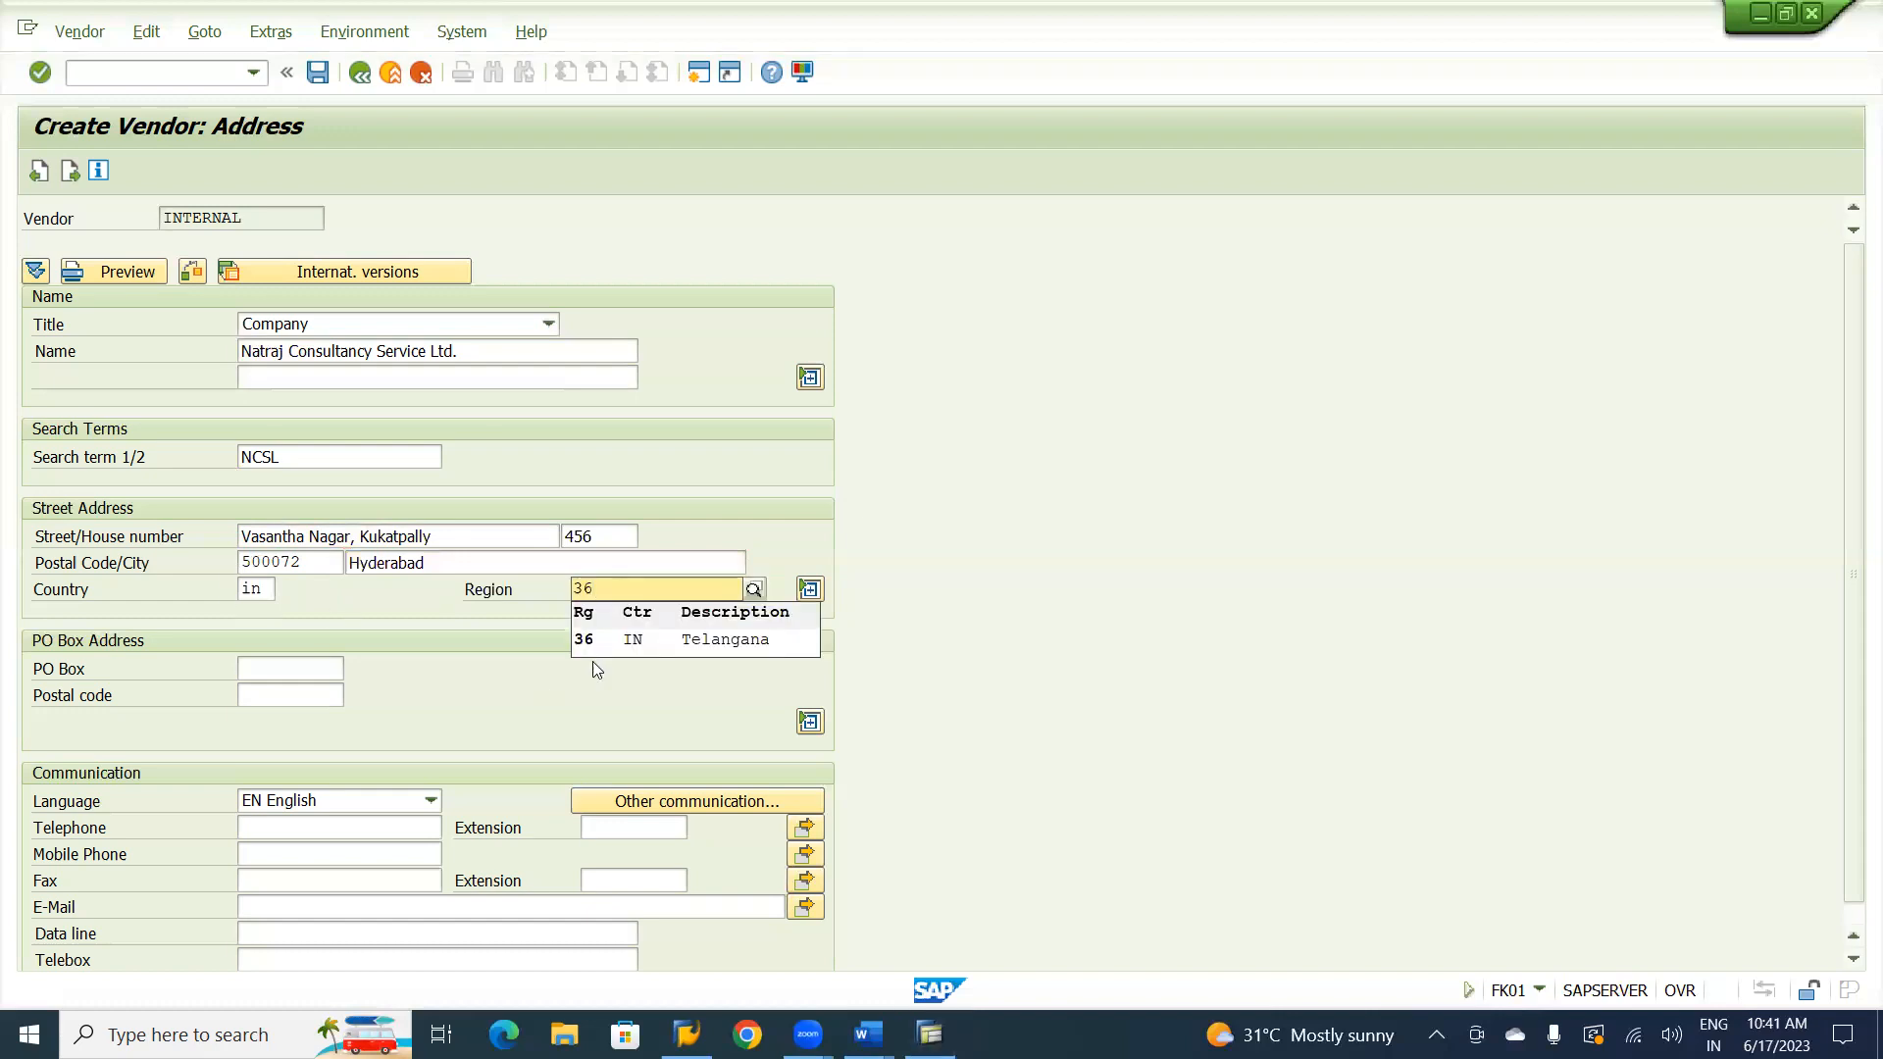
pyautogui.click(612, 643)
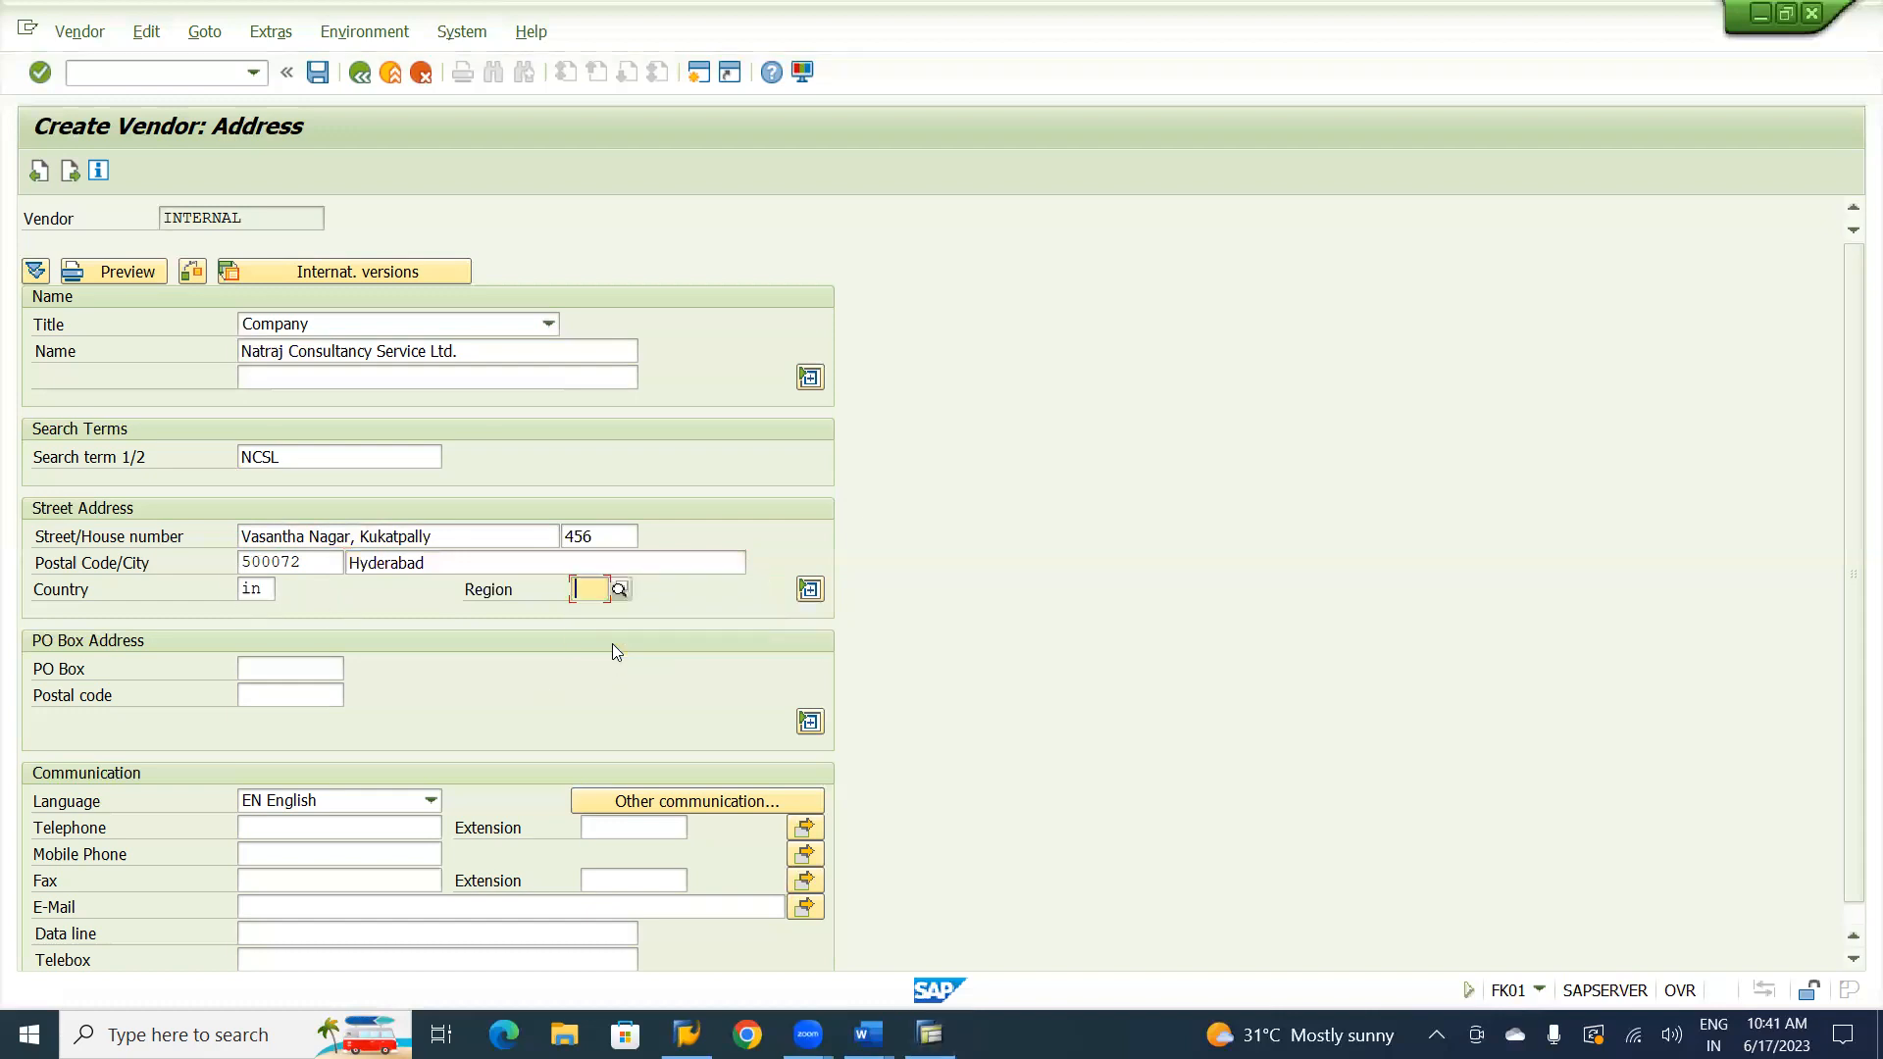
# Fill in the PO Box number in the vendor's PO box address.
pyautogui.click(304, 679)
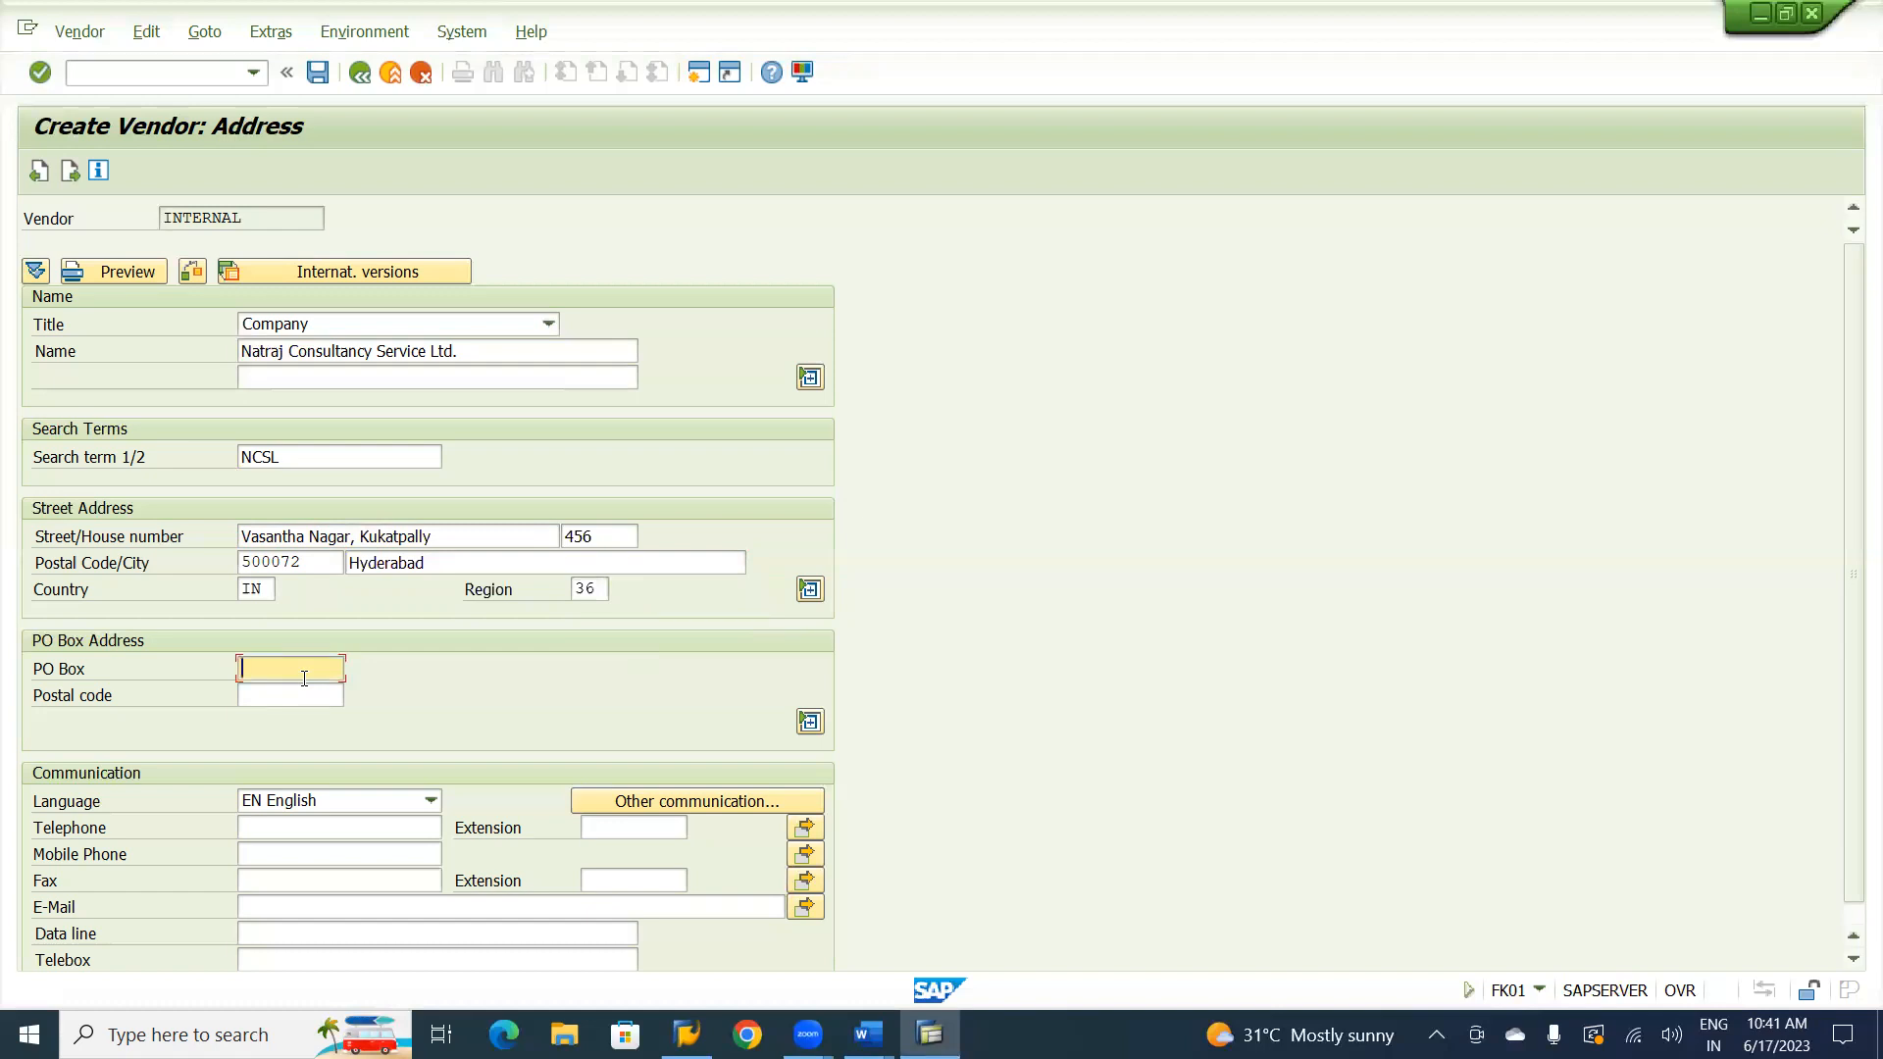
pyautogui.write('22')
pyautogui.press('Down')
pyautogui.press('Tab')
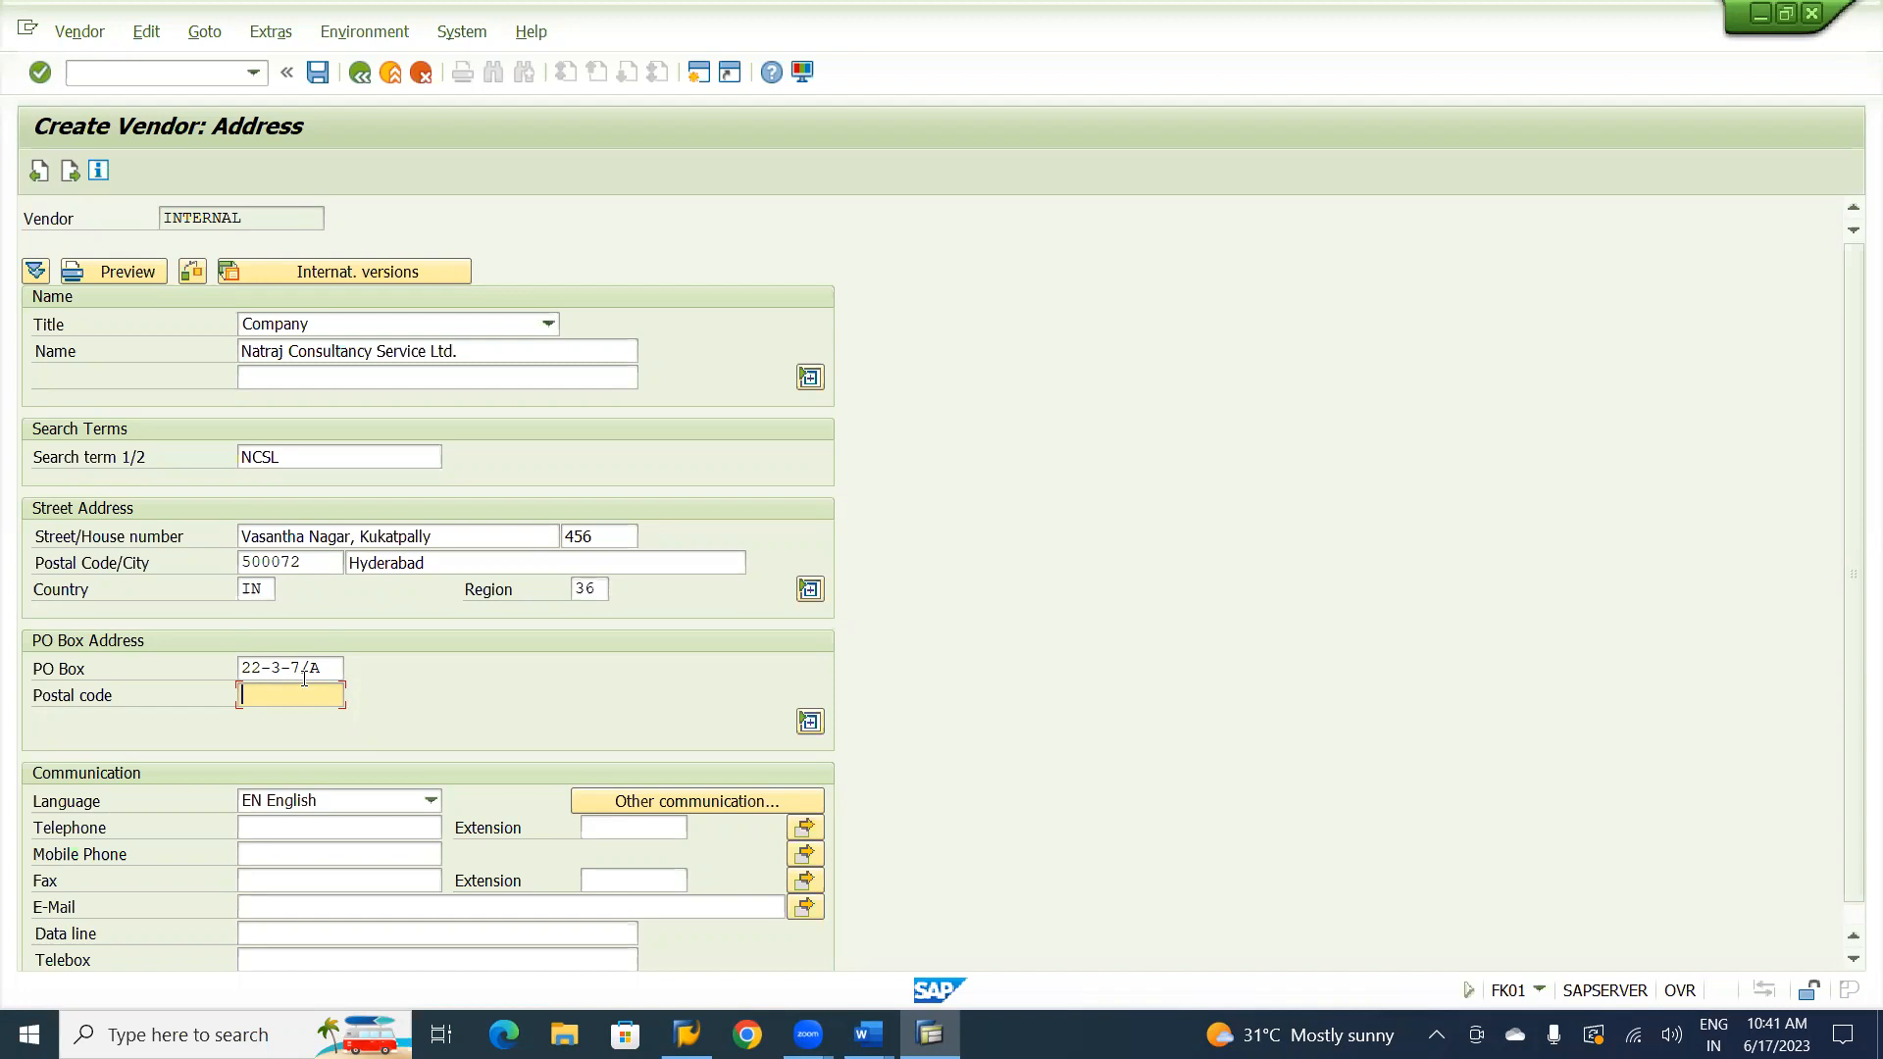
# Continue to the company code accounting information, leaving the control, bank details and contact person data empty.
pyautogui.press('Return')
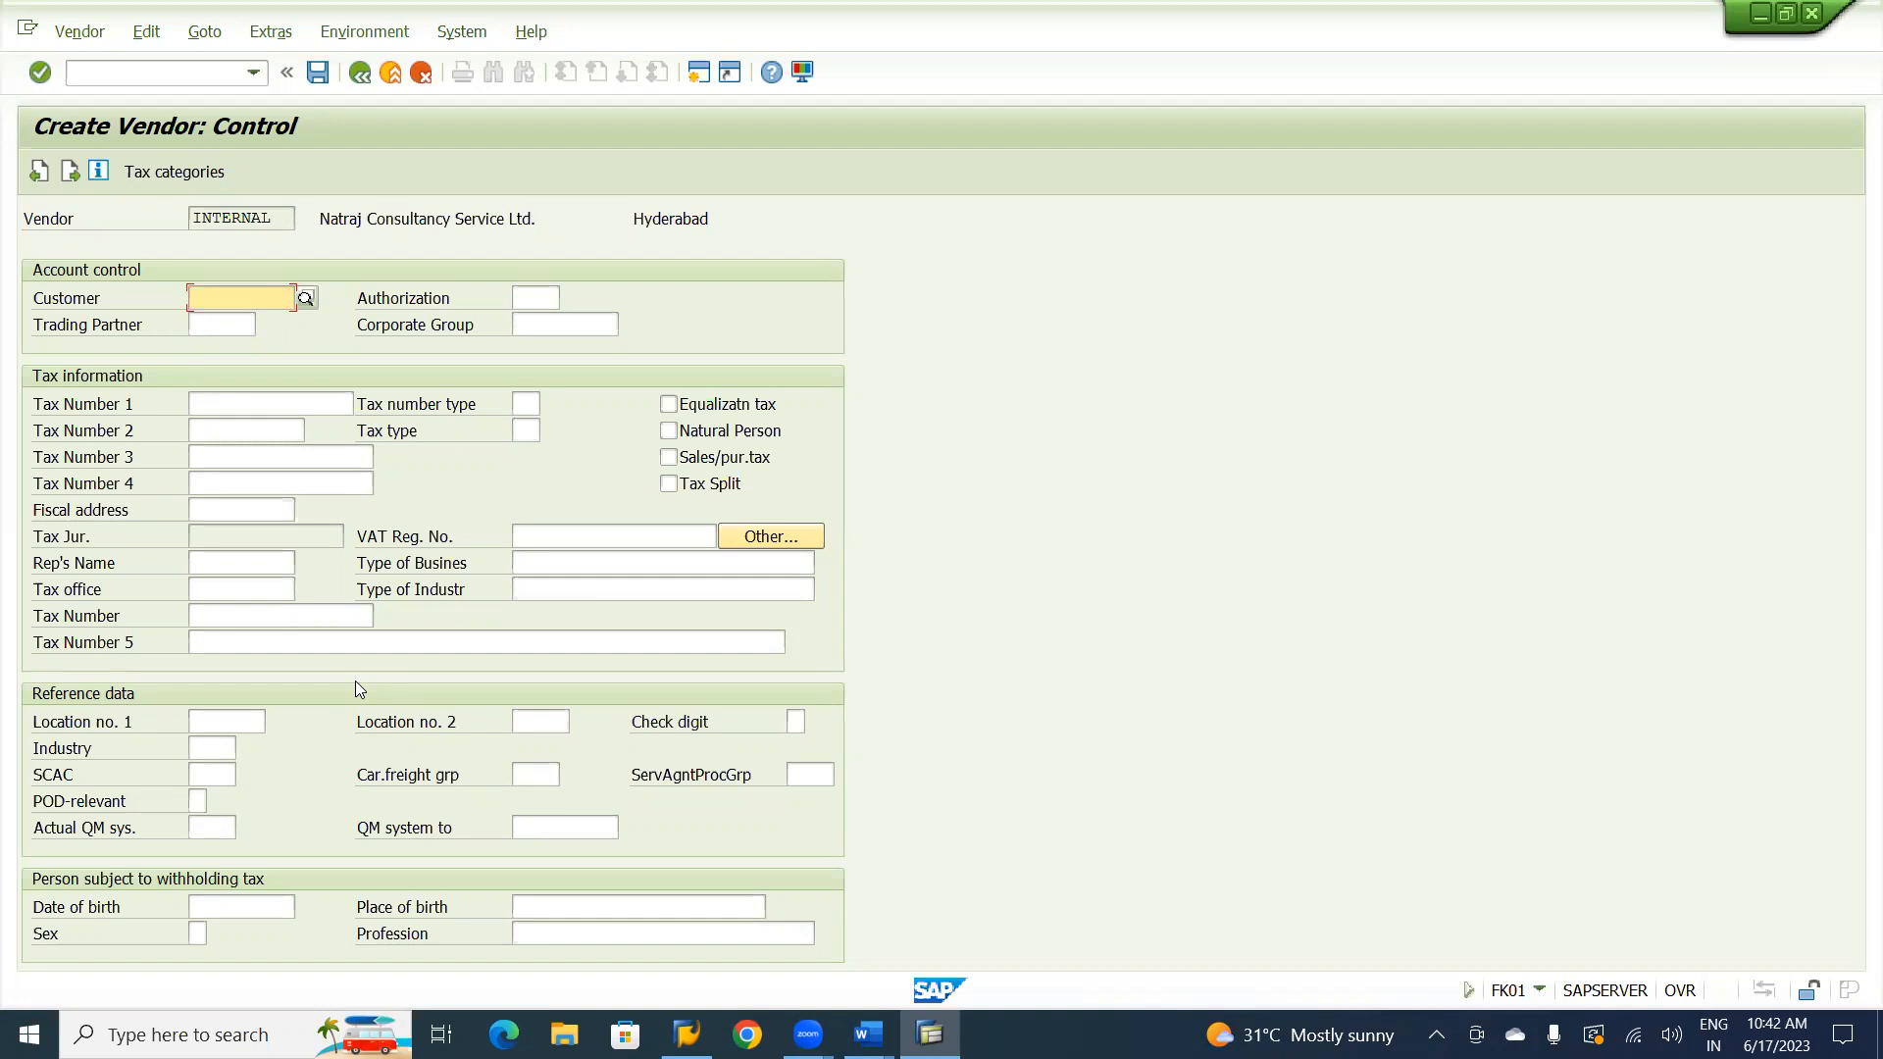
pyautogui.press('Return')
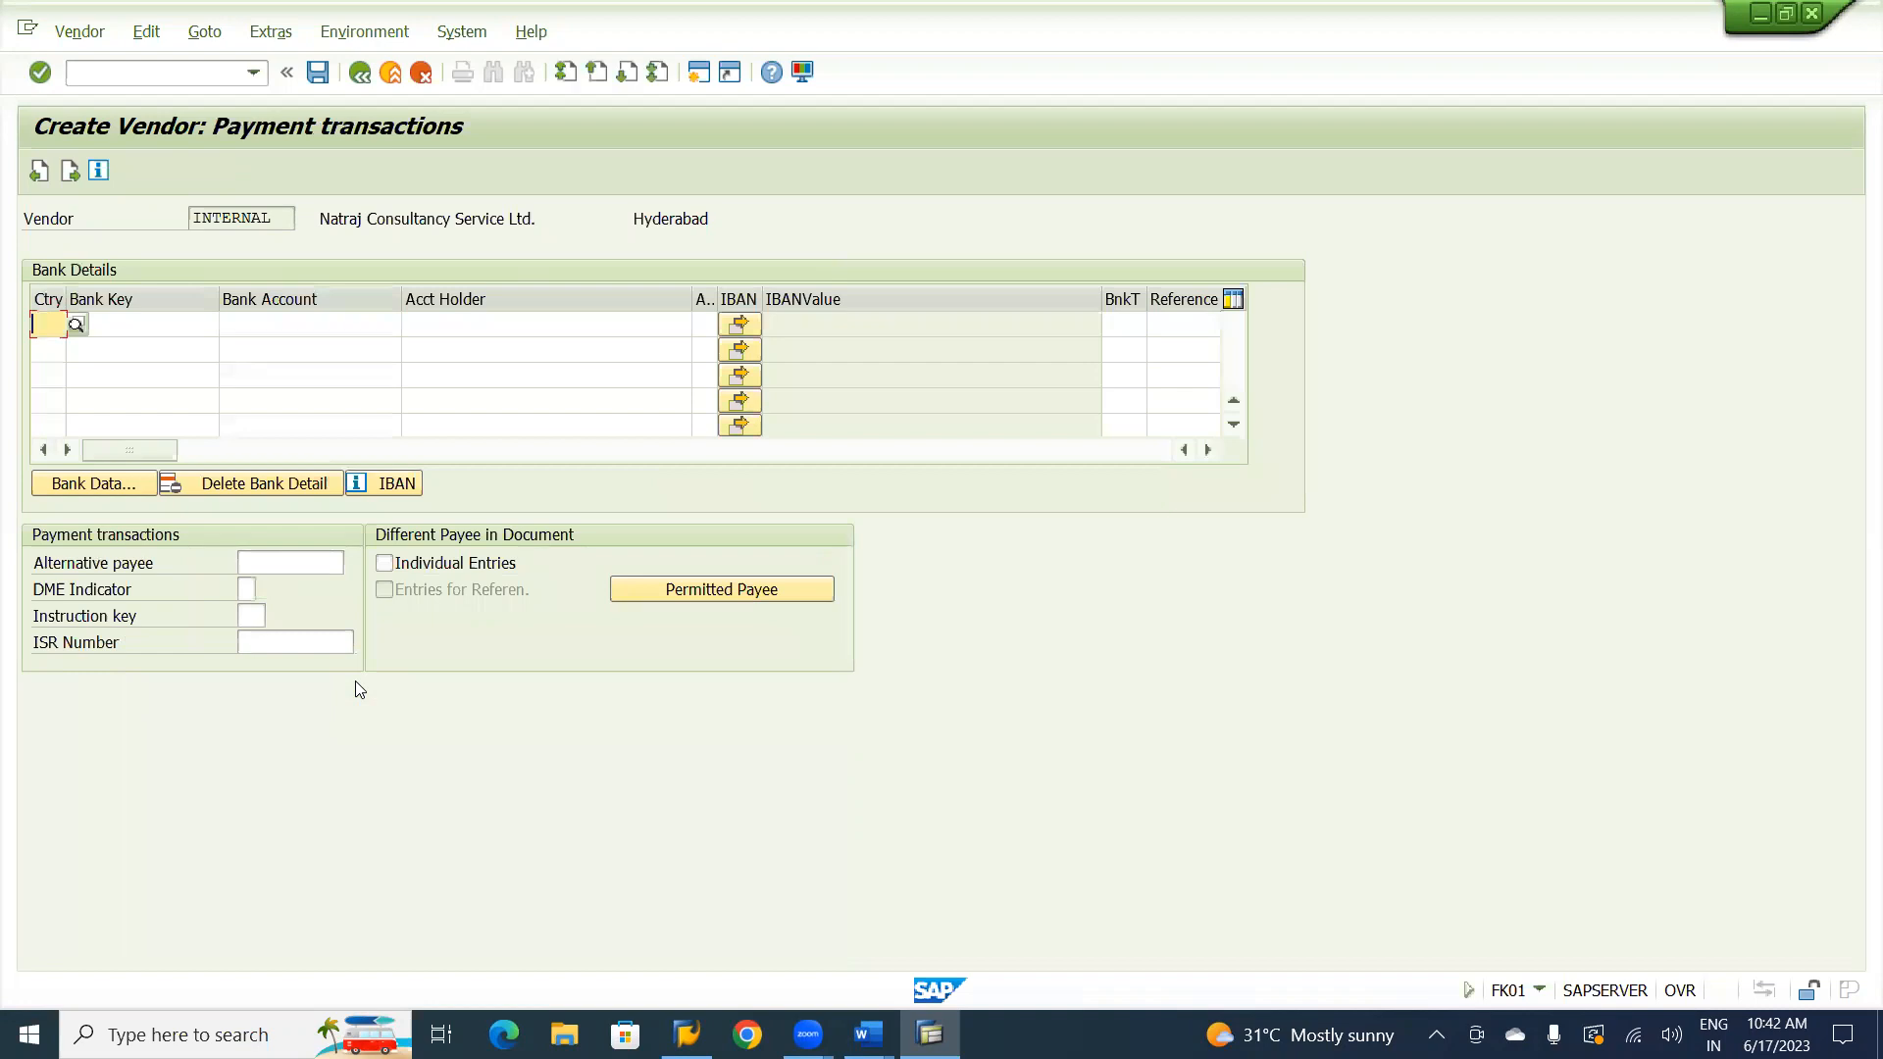
pyautogui.press('Return')
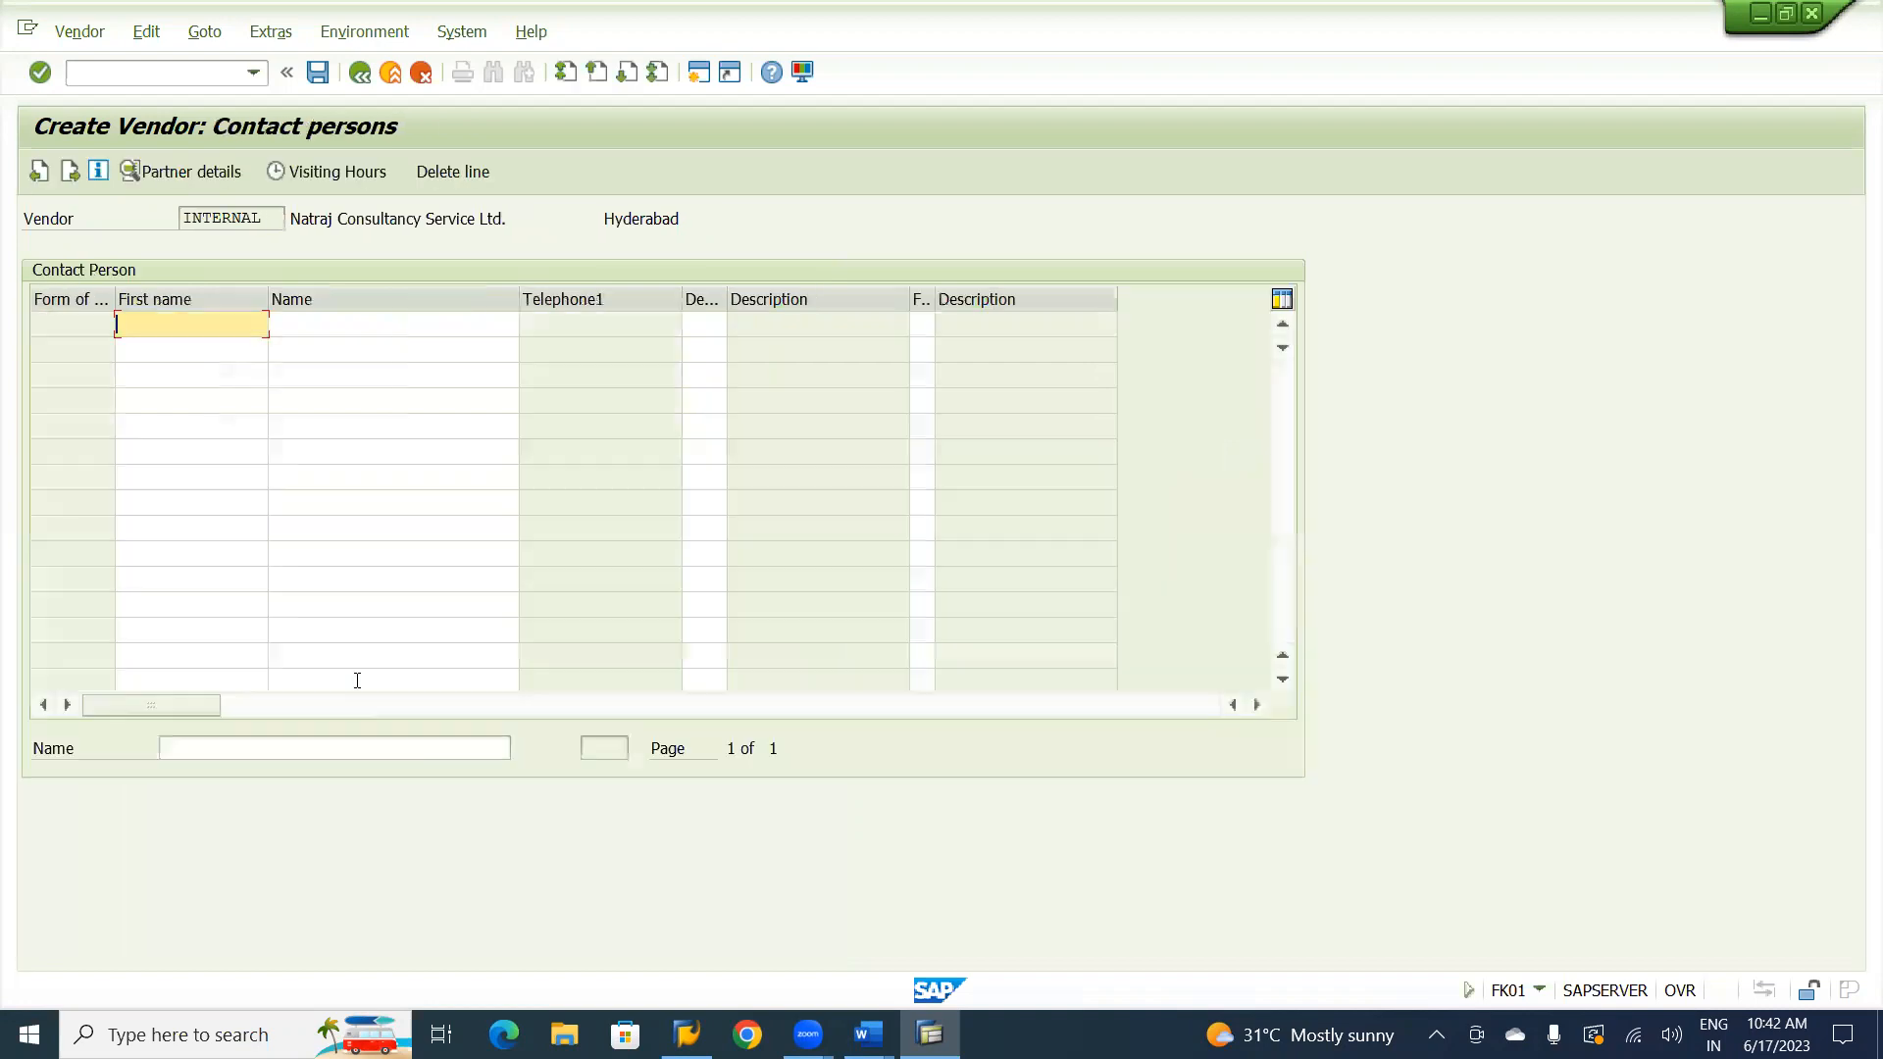
pyautogui.press('Return')
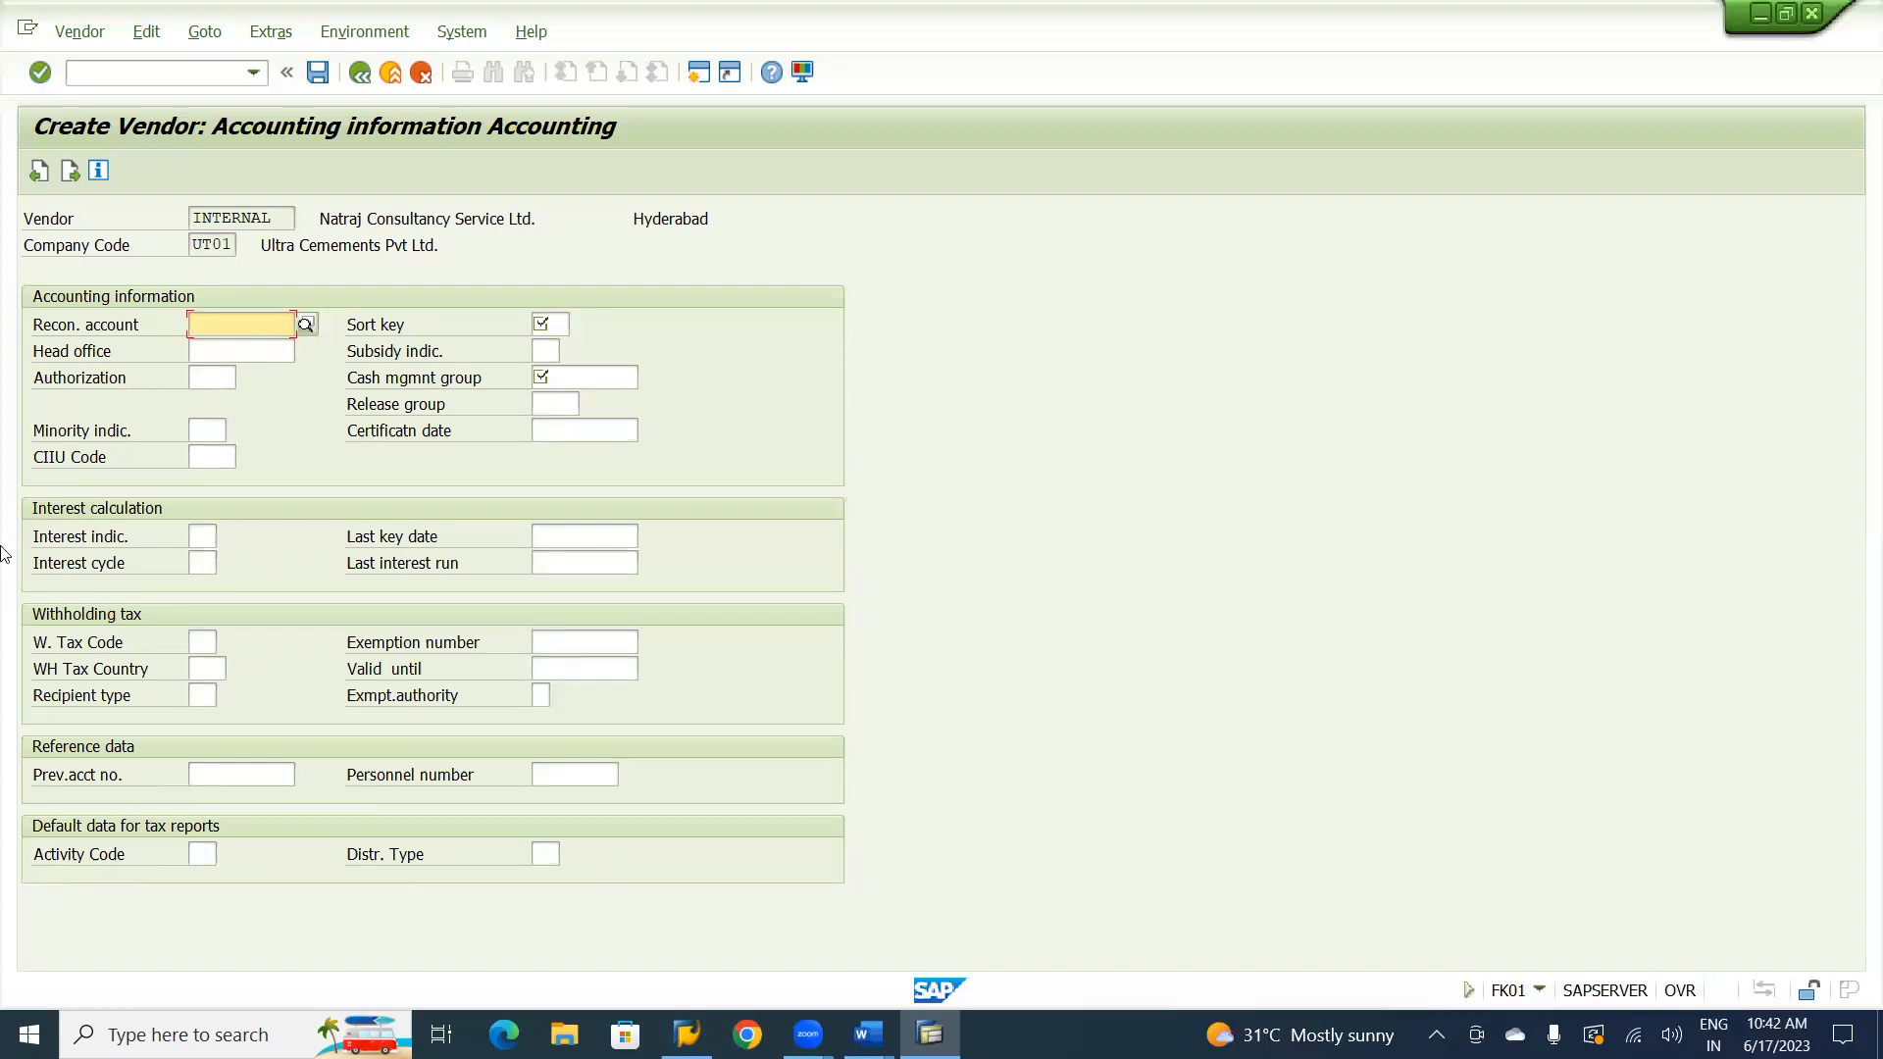
# Choose reconciliation account 150200 (Trade Payables-Services) and sort key 012 for the vendor.
pyautogui.click(302, 321)
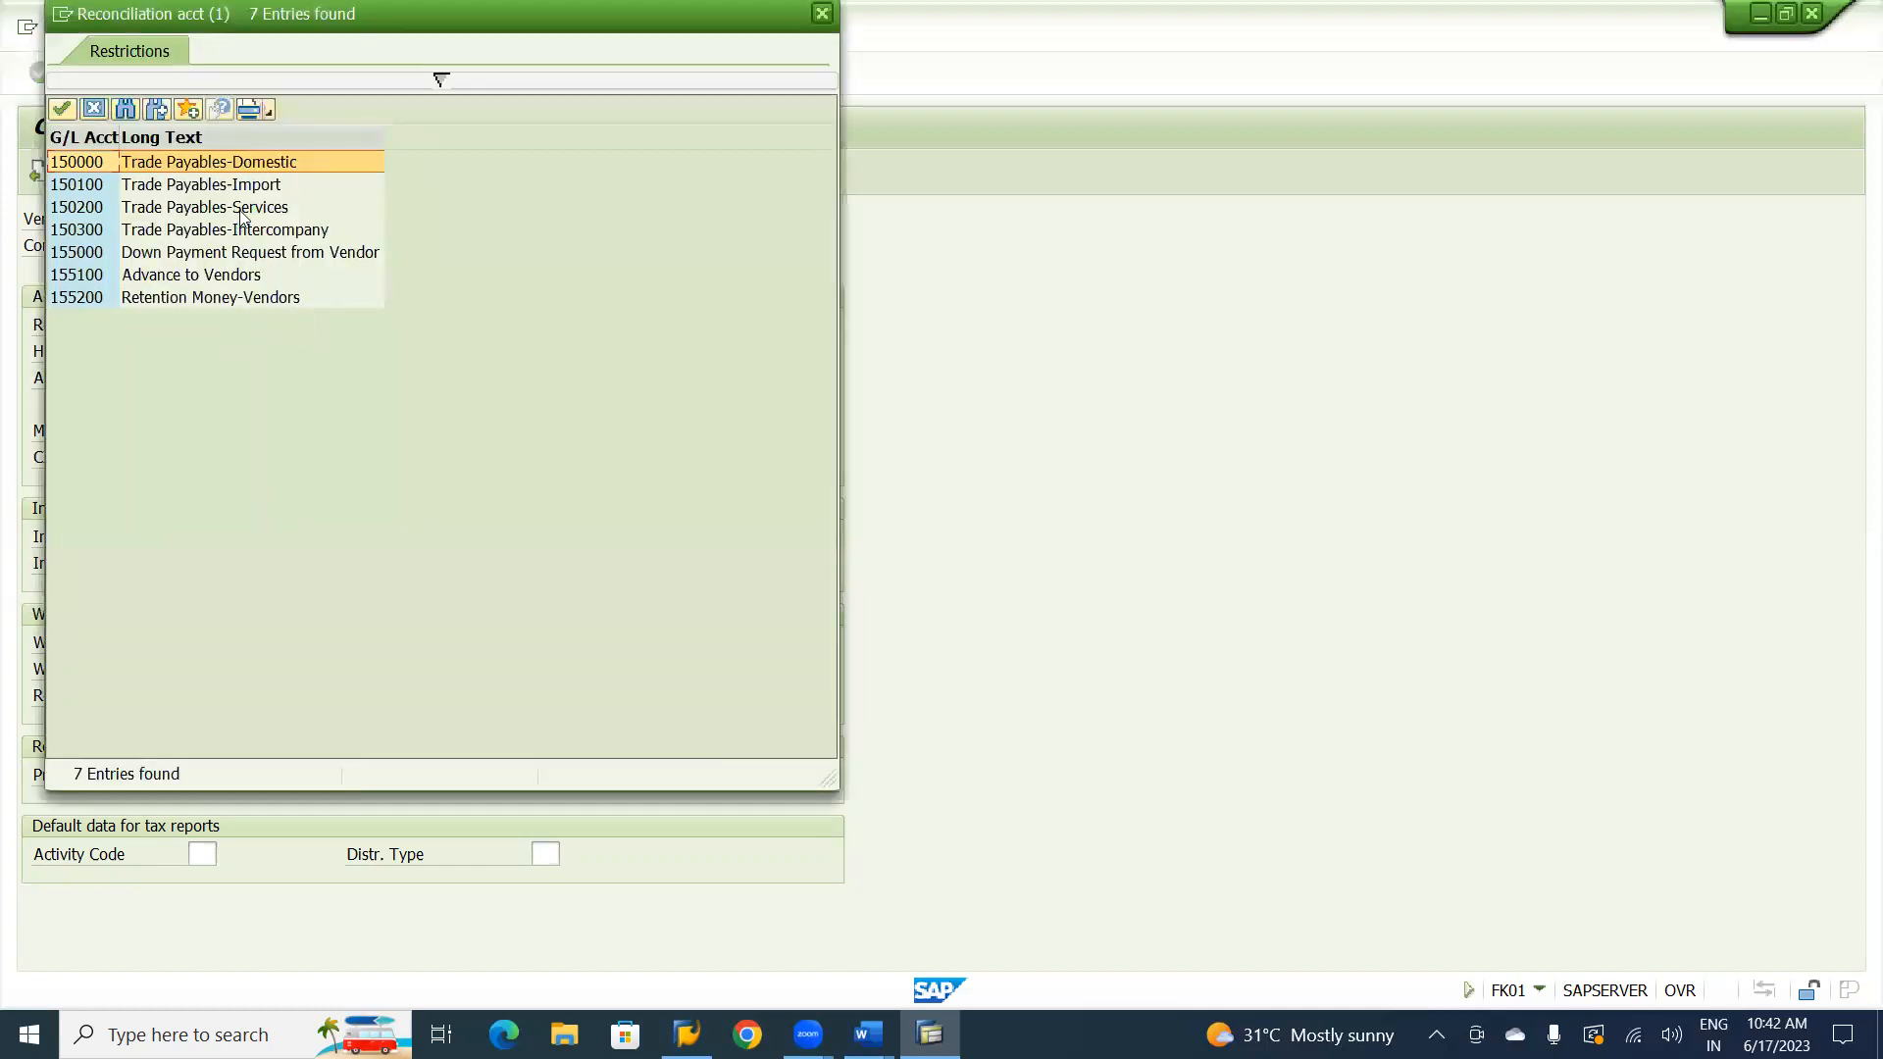
pyautogui.doubleClick(195, 209)
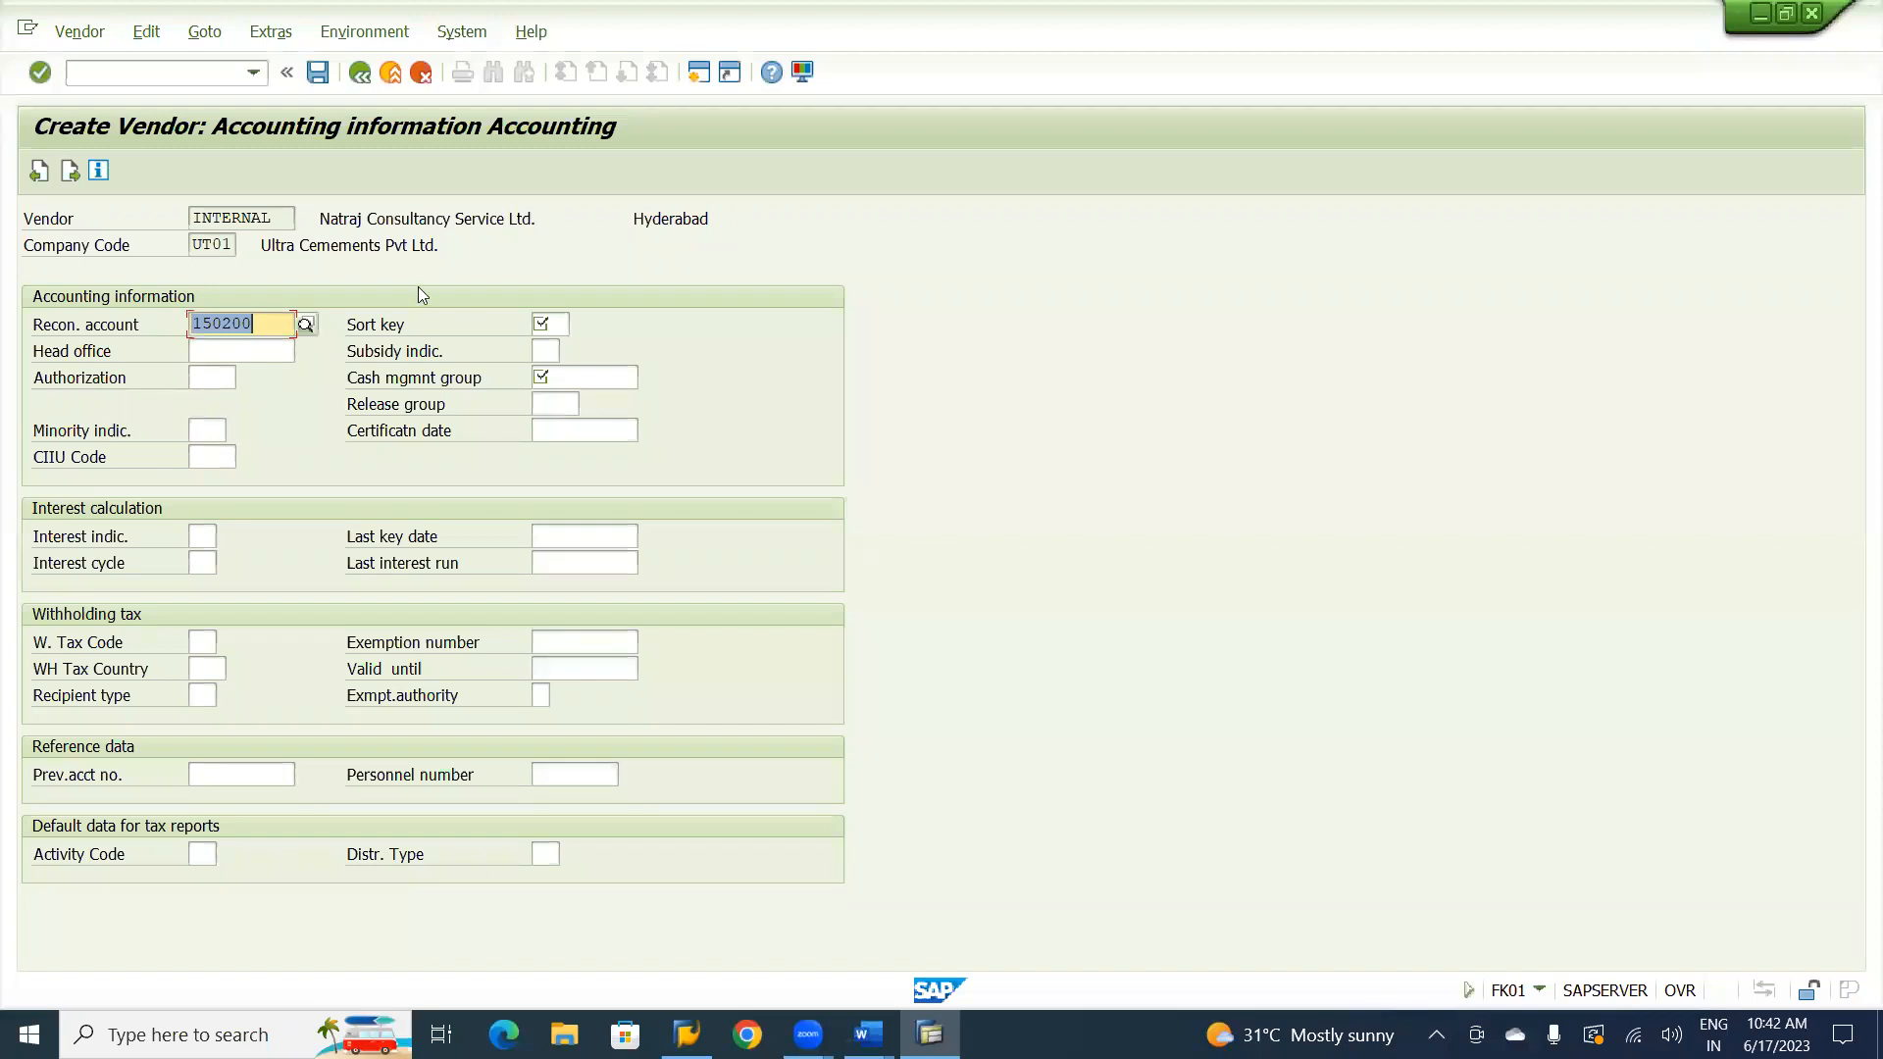
pyautogui.click(549, 322)
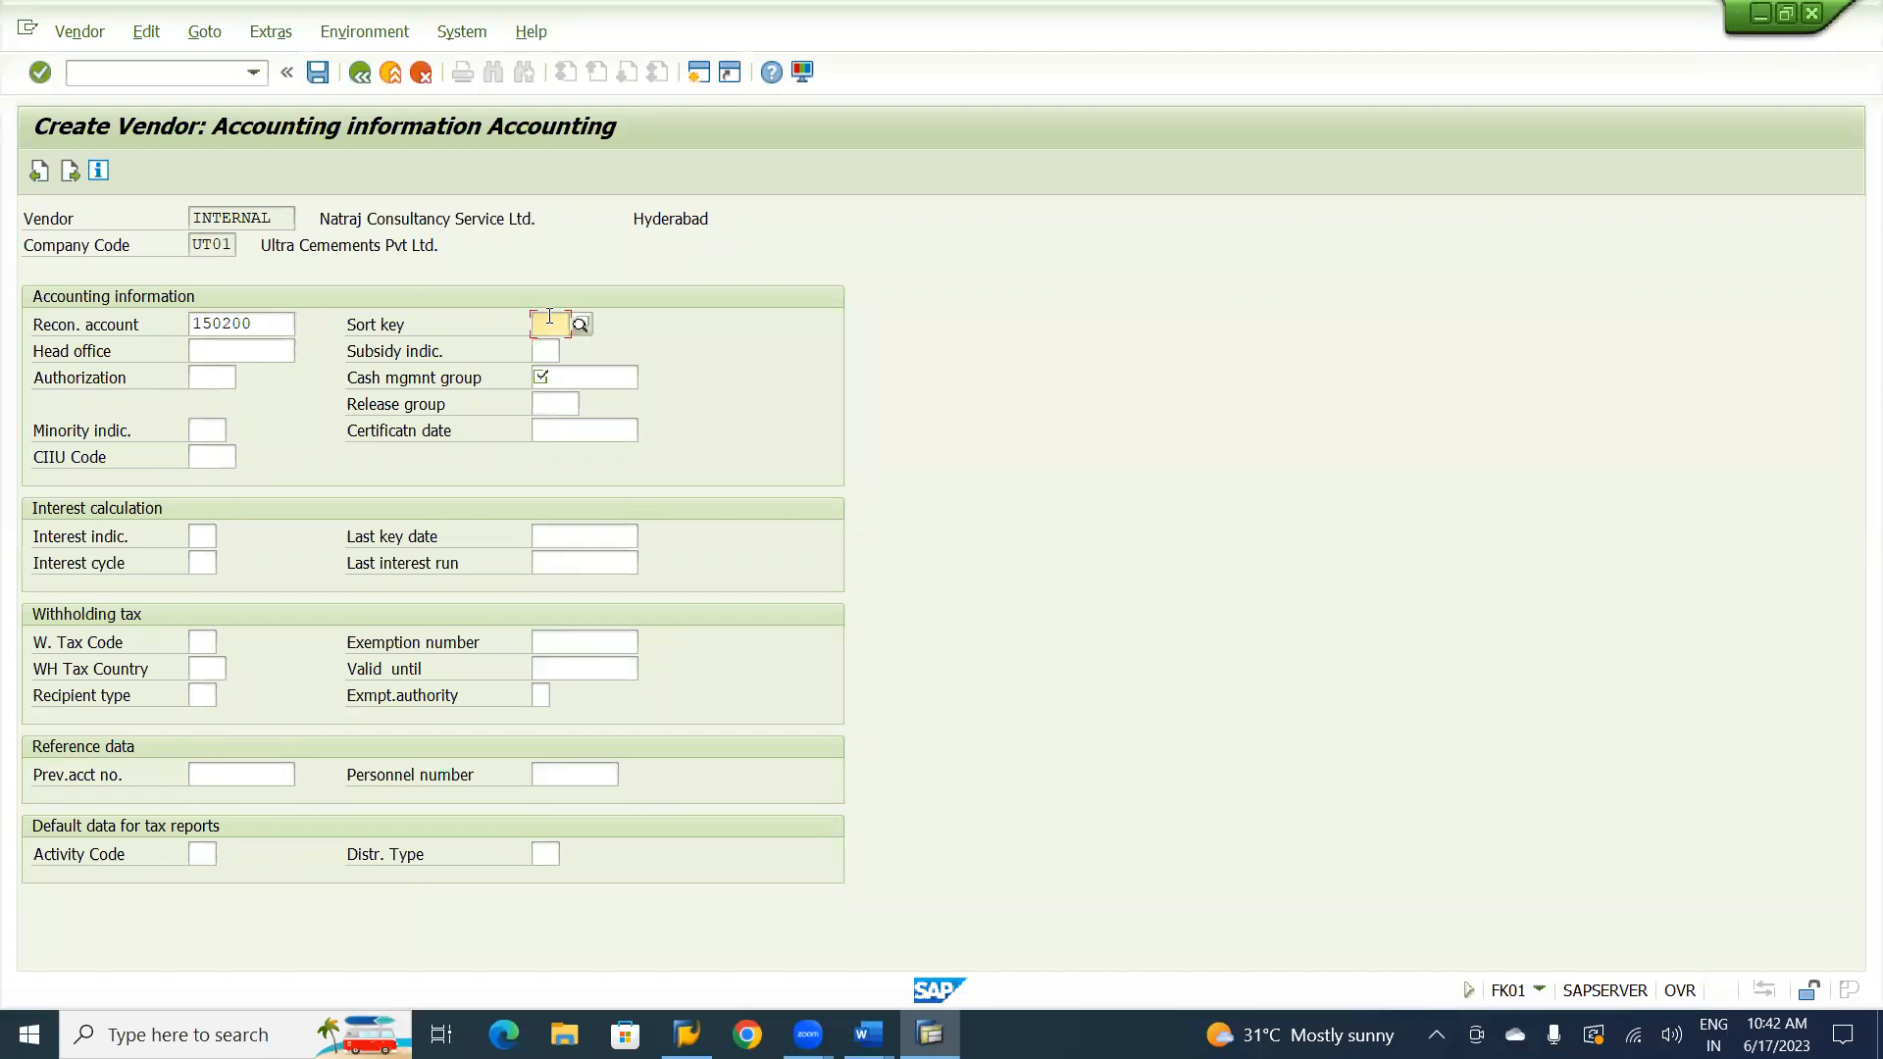
pyautogui.click(581, 326)
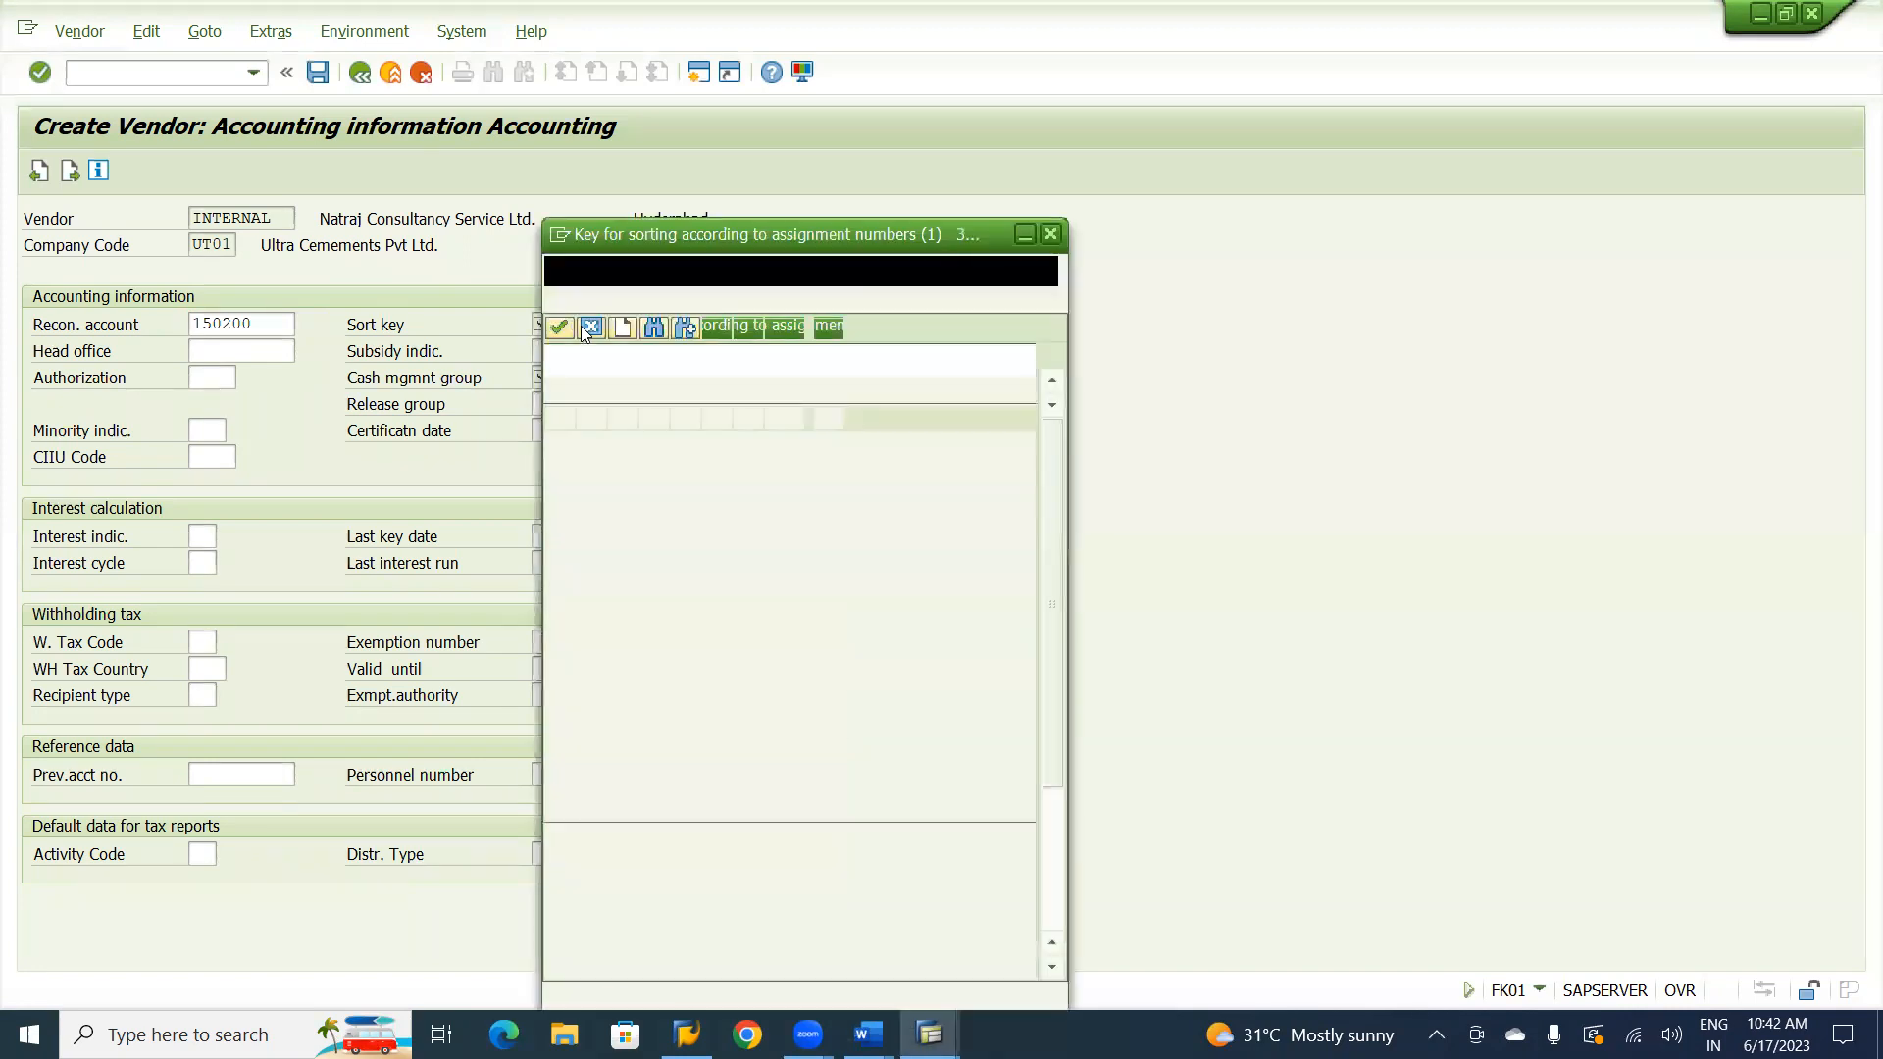
pyautogui.doubleClick(653, 656)
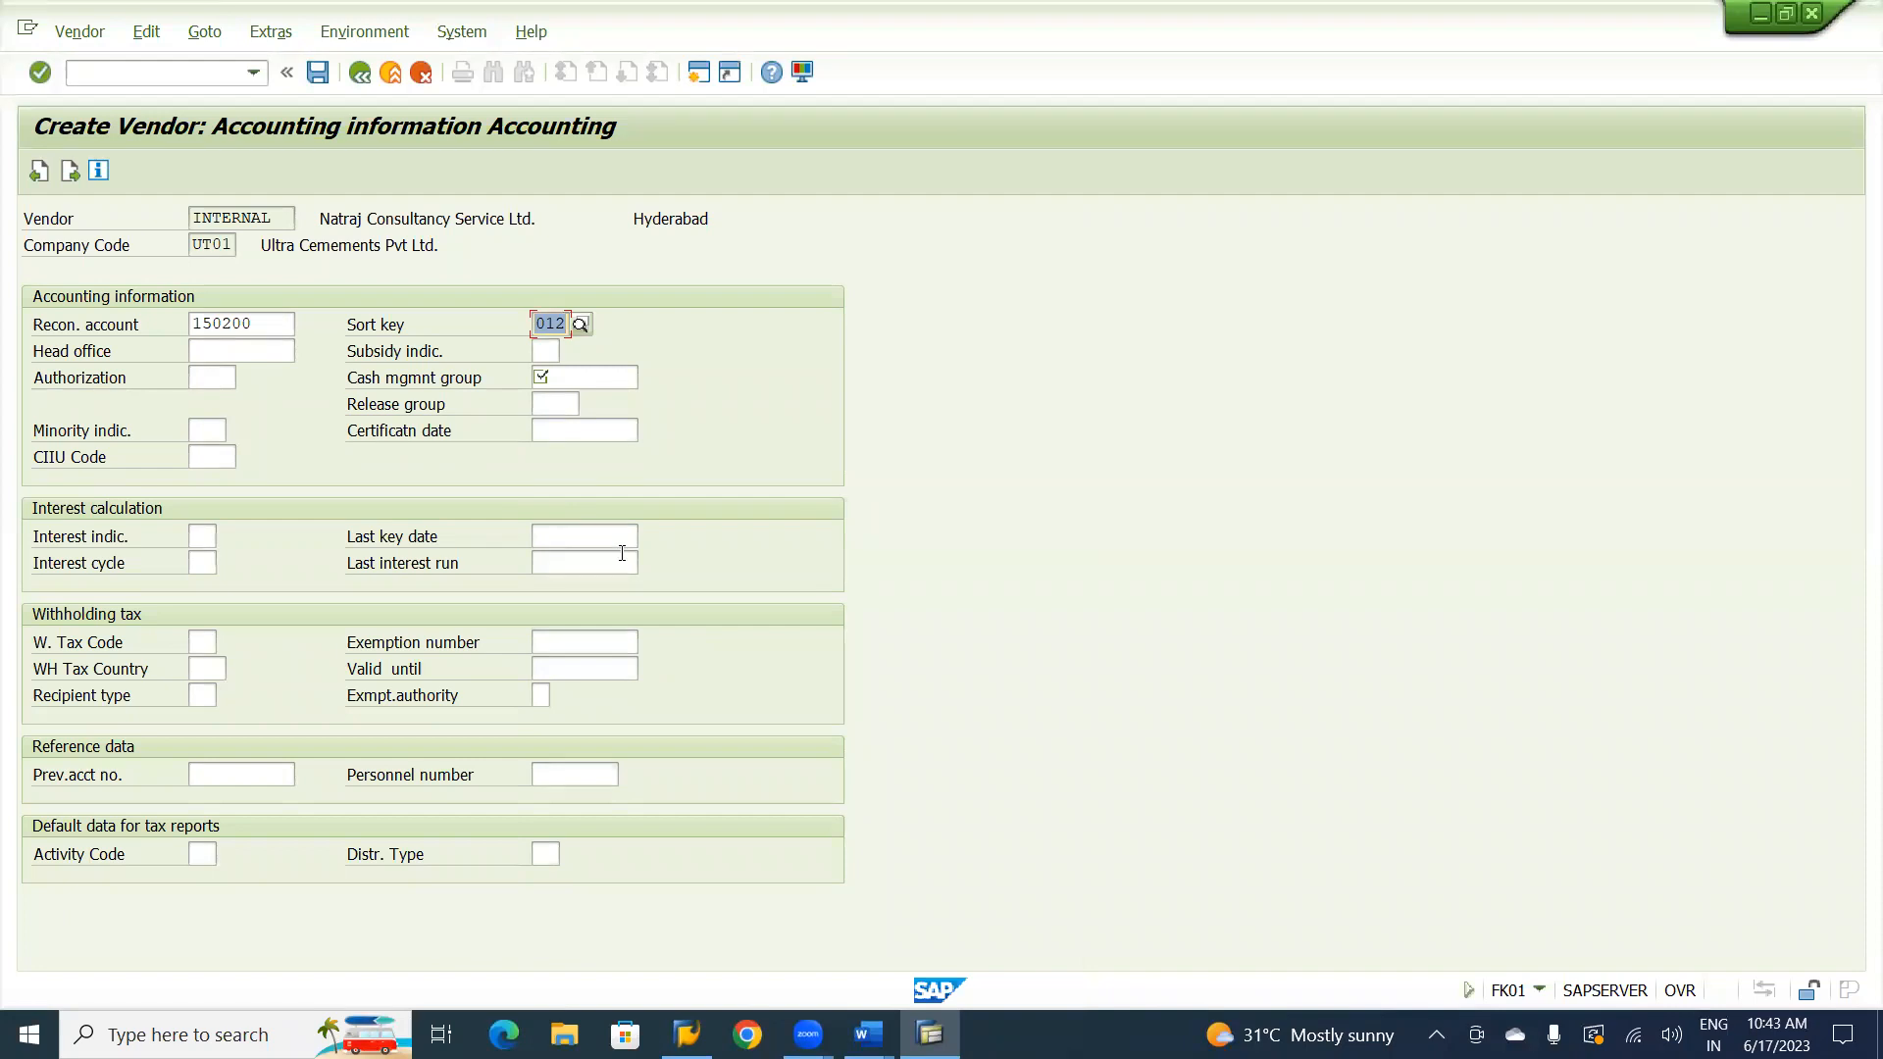
# Assign cash management group A1 (Domestic payments) to the vendor.
pyautogui.click(582, 377)
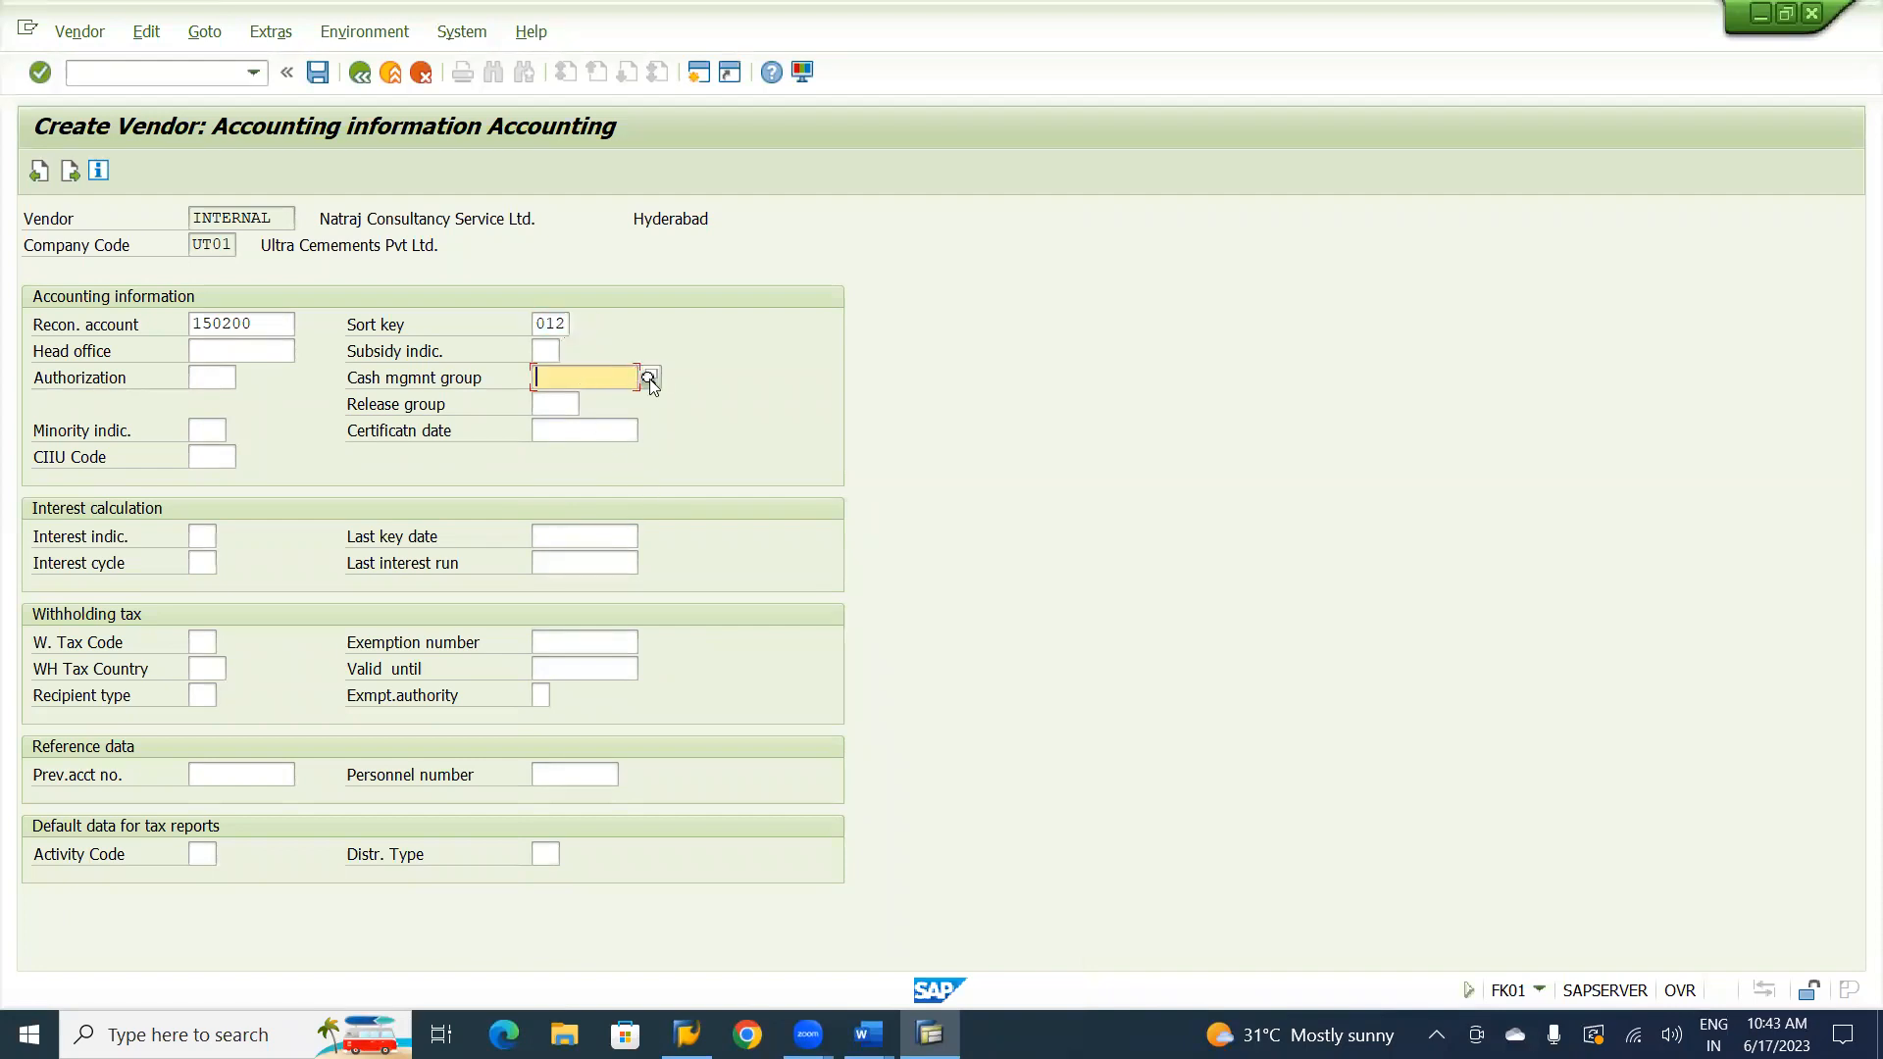
pyautogui.press('F4')
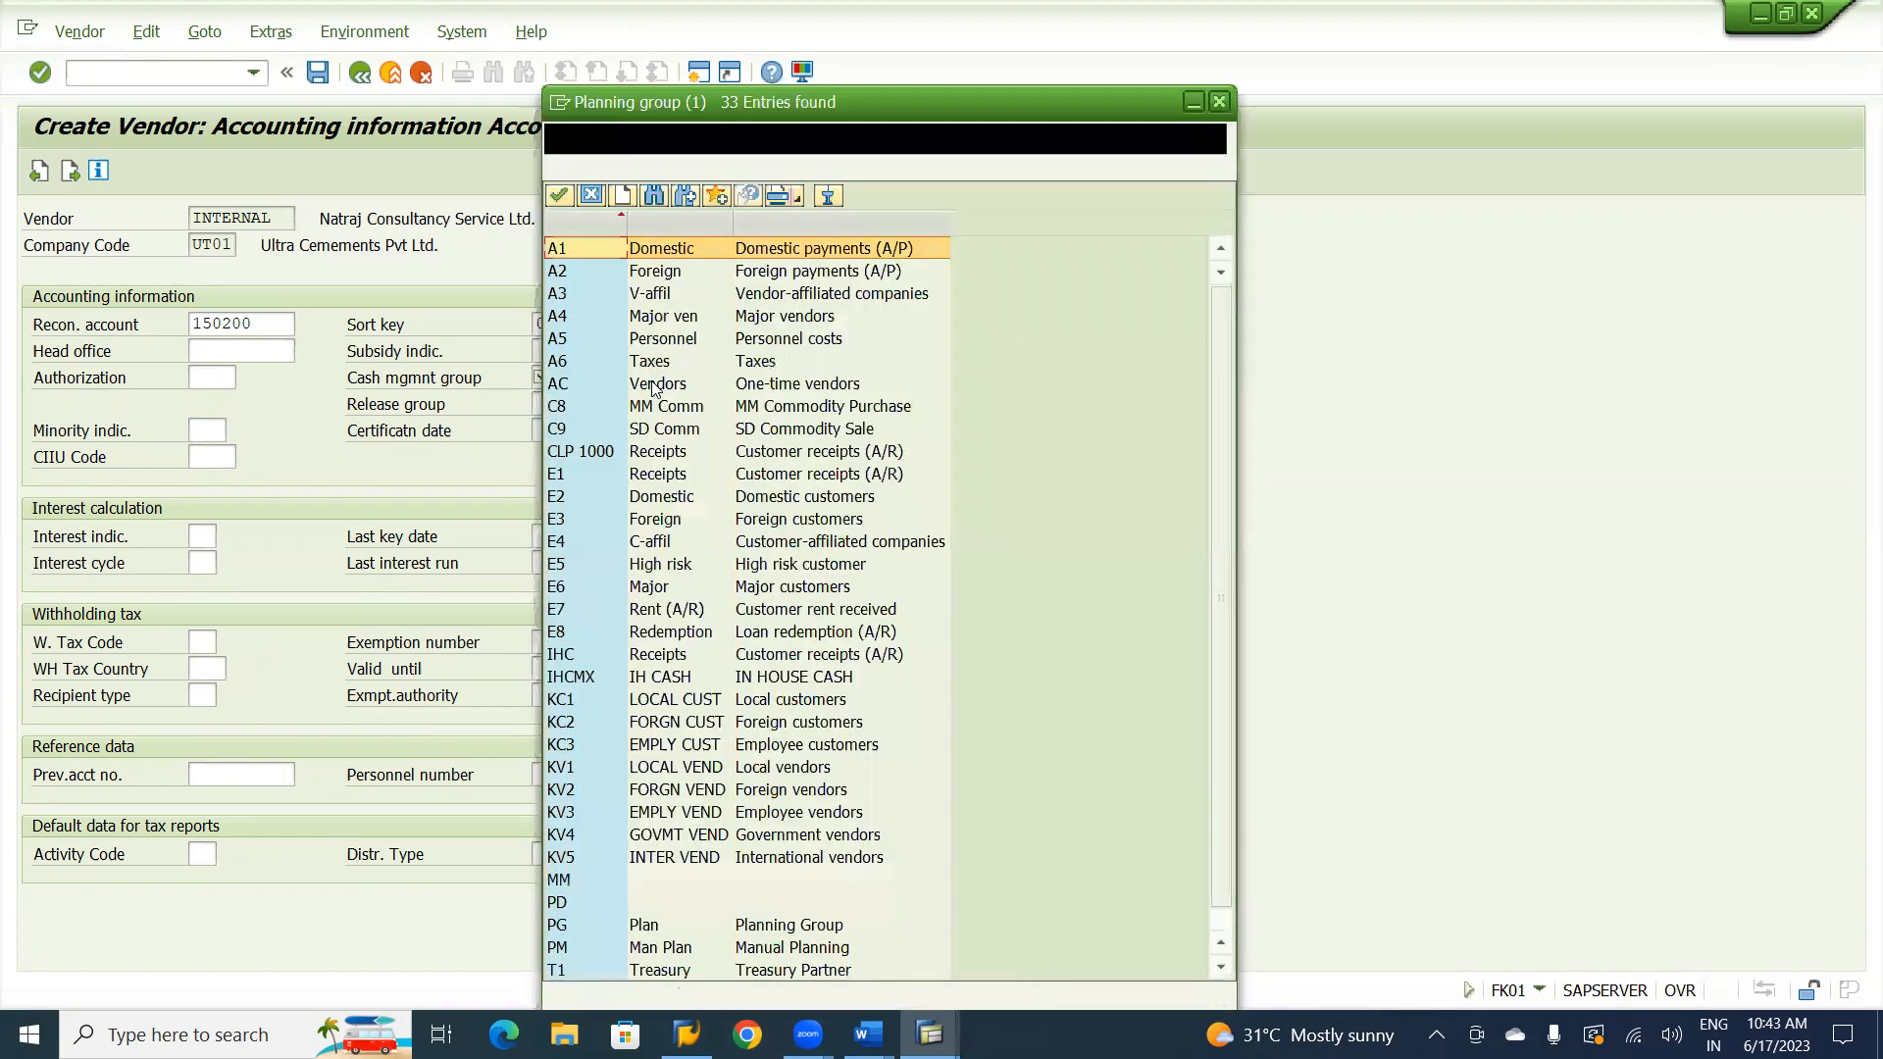
pyautogui.click(795, 257)
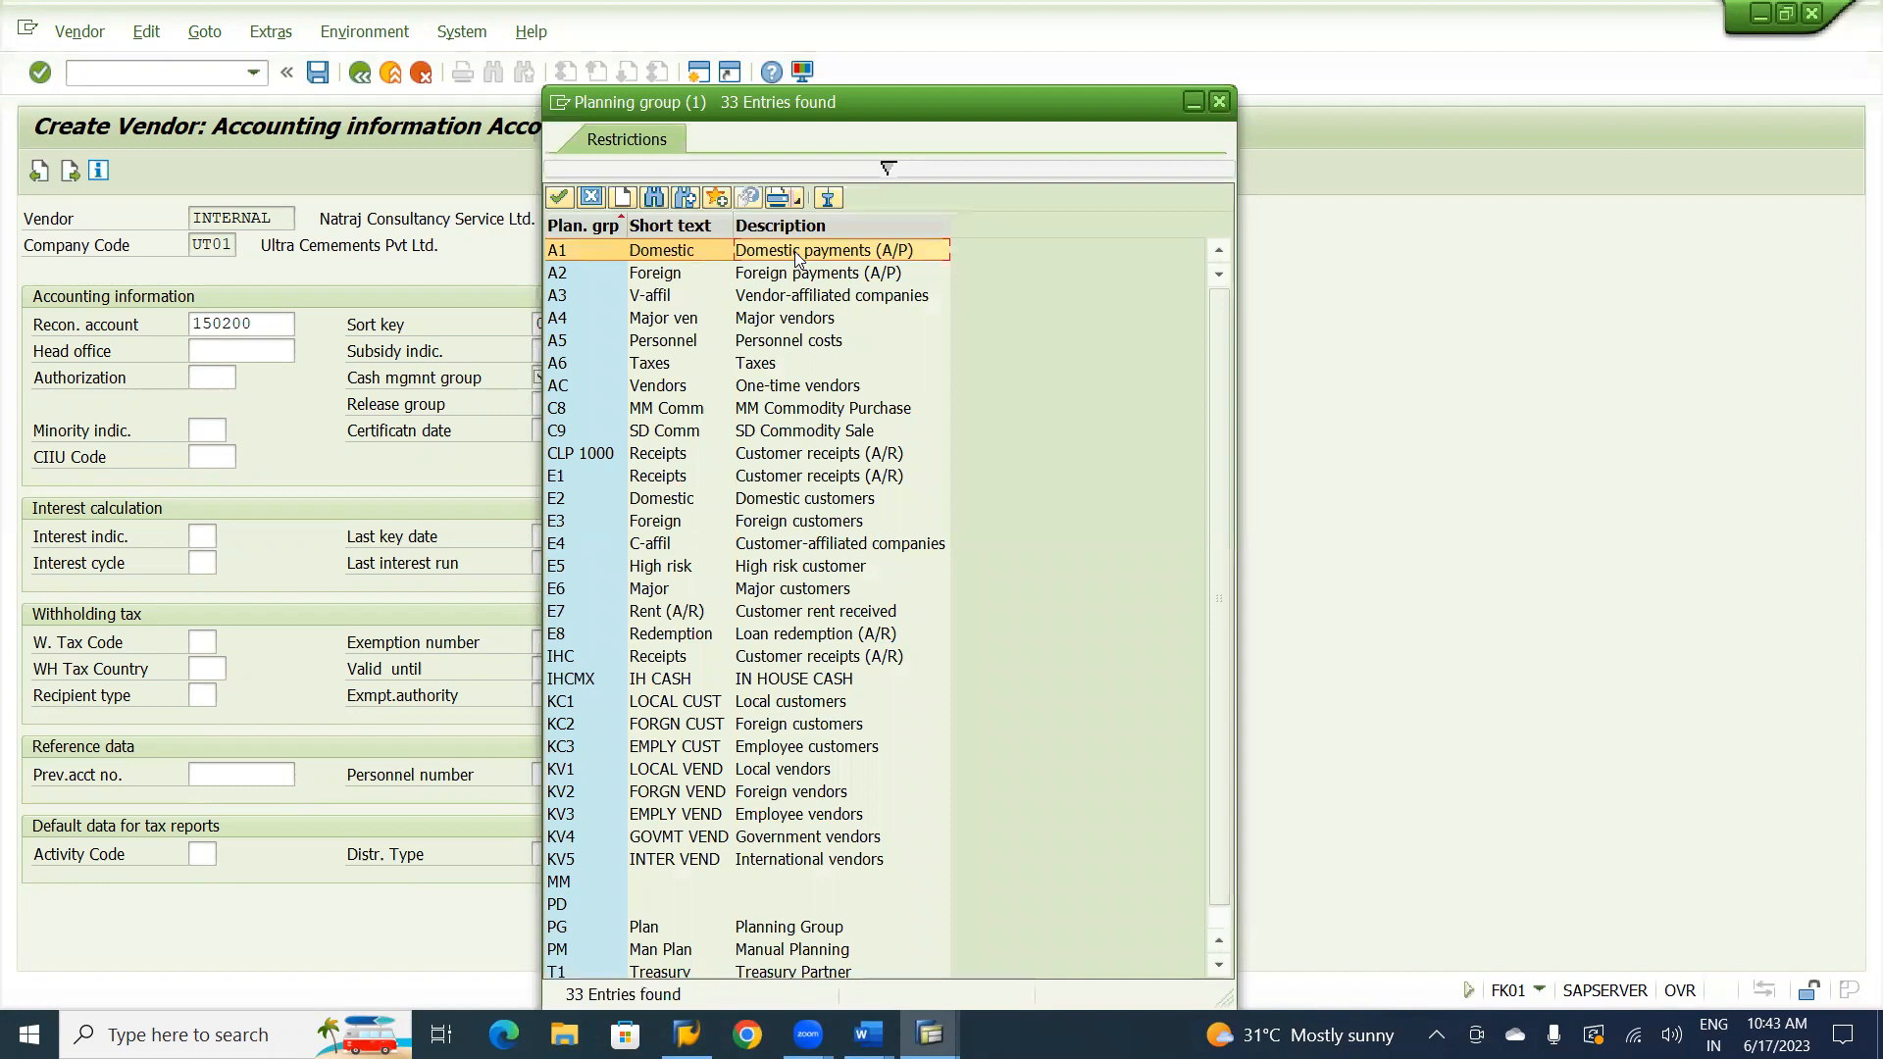
pyautogui.doubleClick(690, 255)
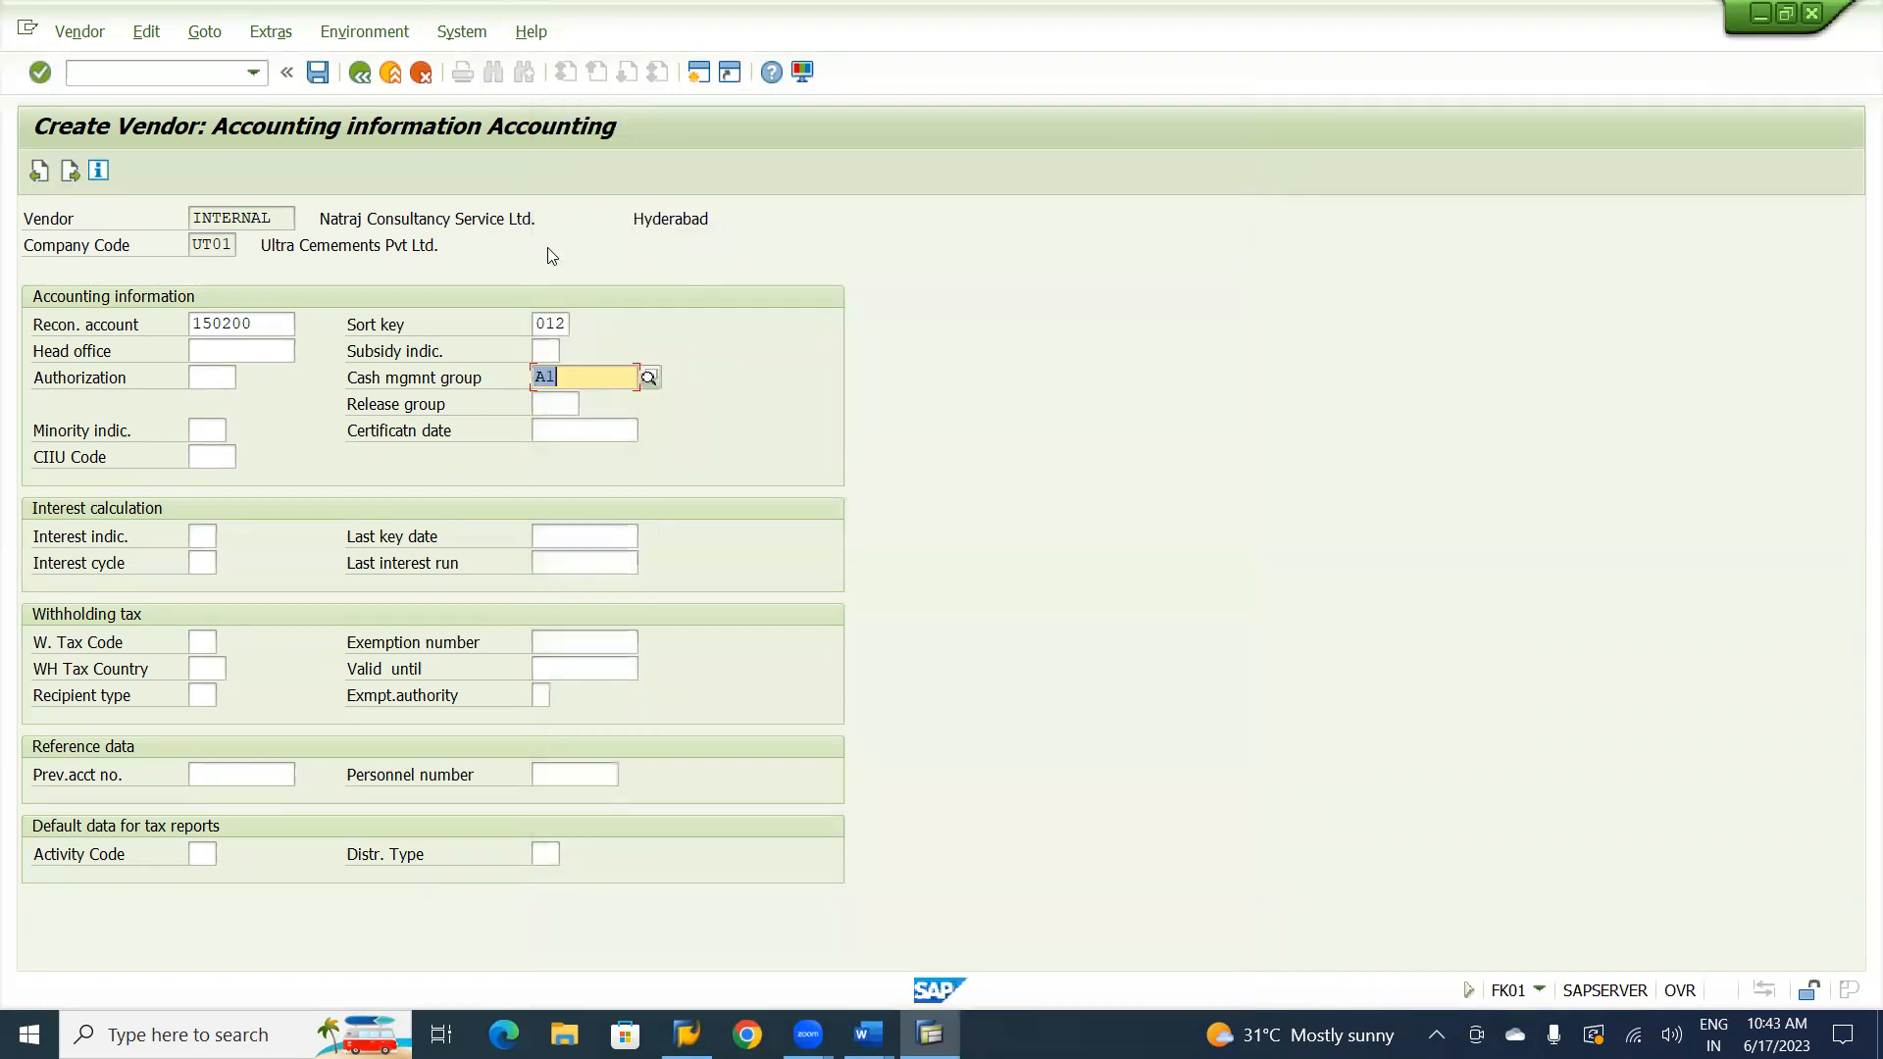
pyautogui.click(280, 329)
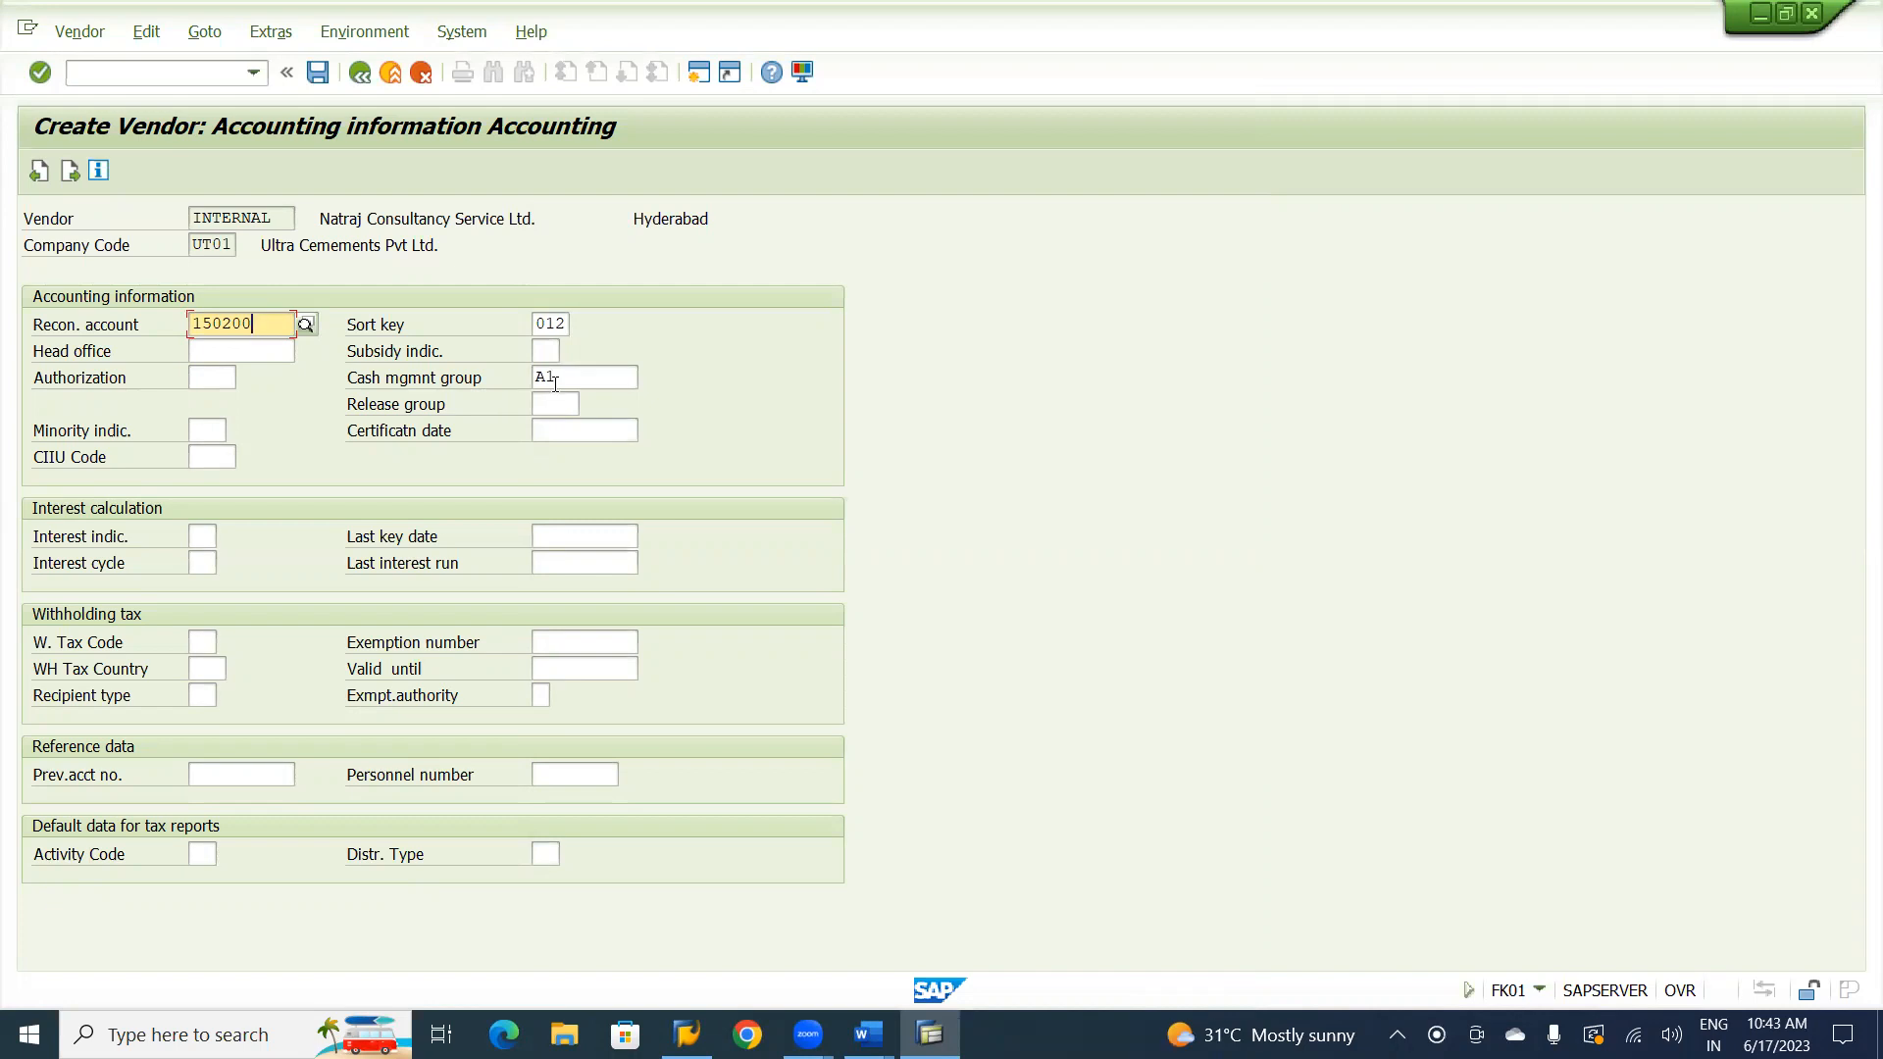
# Set both the payment terms and the credit memo terms to U001 in the payment data and save the vendor.
pyautogui.press('Return')
pyautogui.write('u')
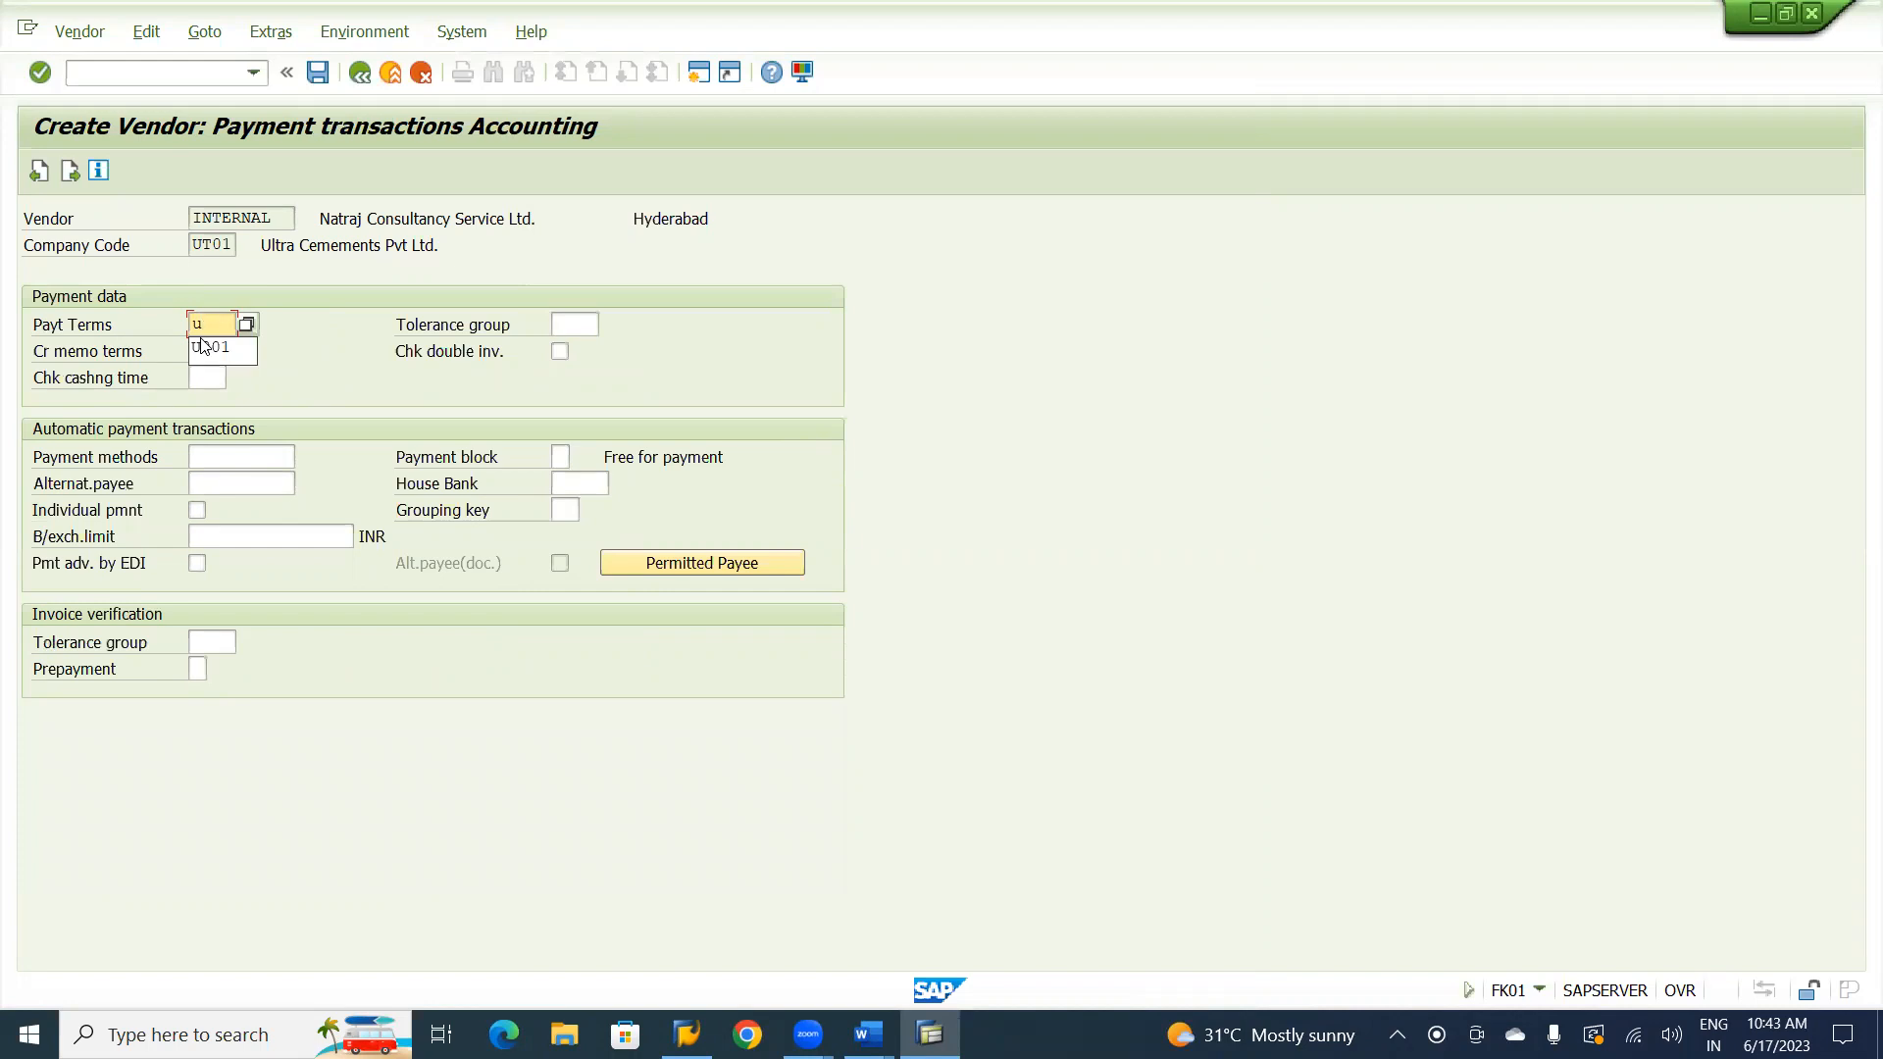
pyautogui.click(210, 348)
pyautogui.click(208, 348)
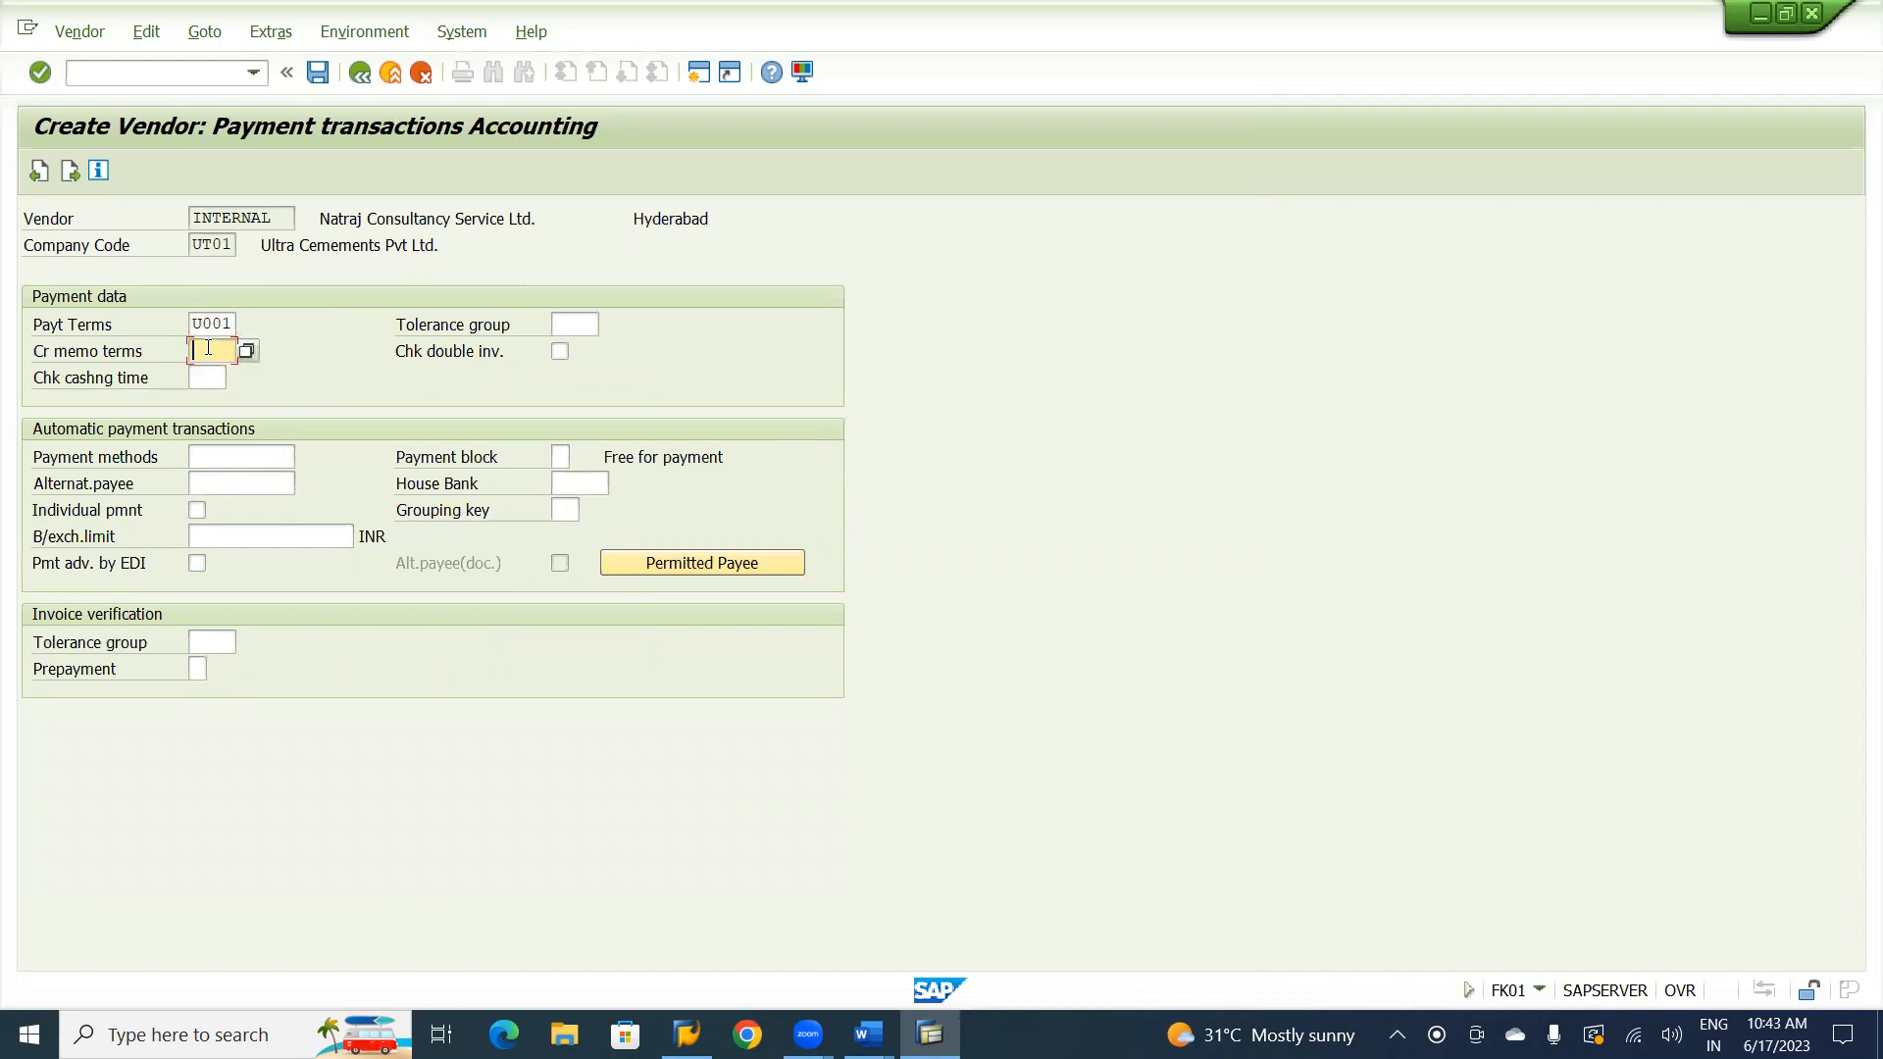
pyautogui.write('u001')
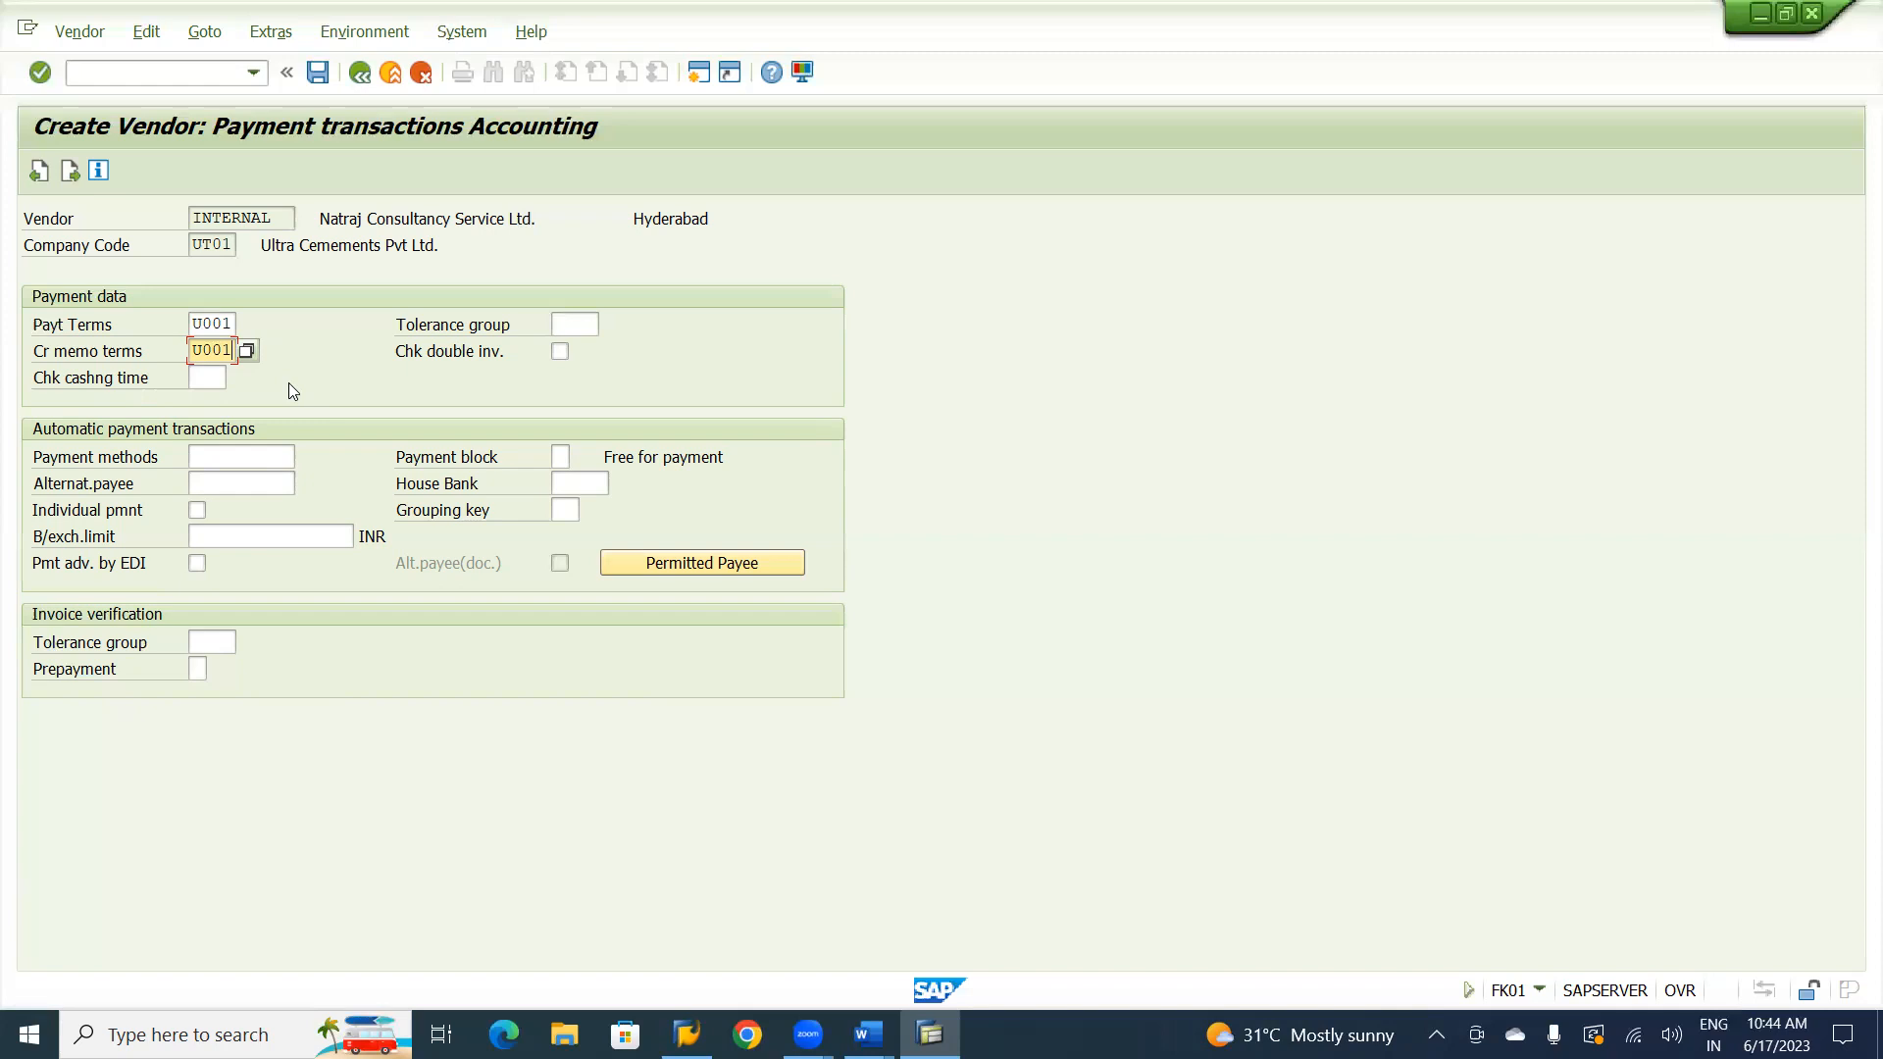
pyautogui.click(317, 75)
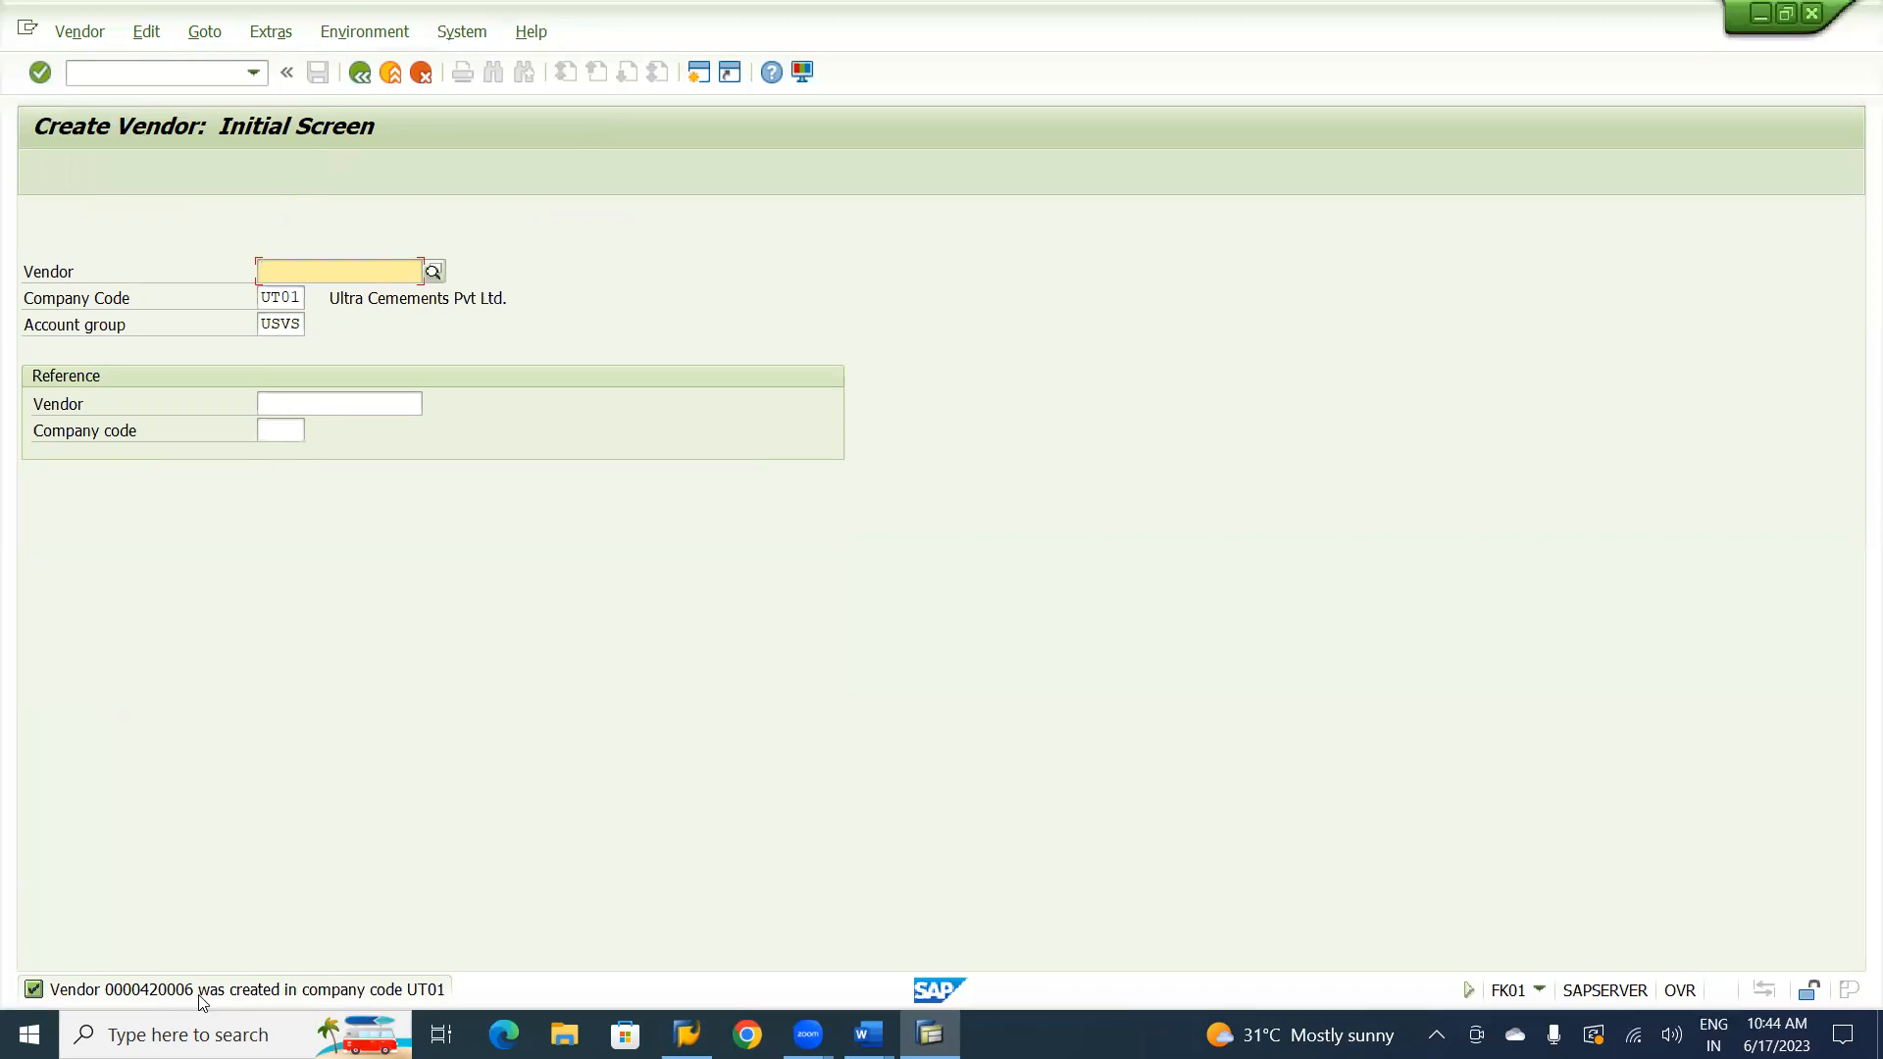
# Switch to the Word notes and check the transaction code for customer creation under Vendor V/S Customer.
pyautogui.hotkey('alt', 'Tab')
pyautogui.press('Tab')
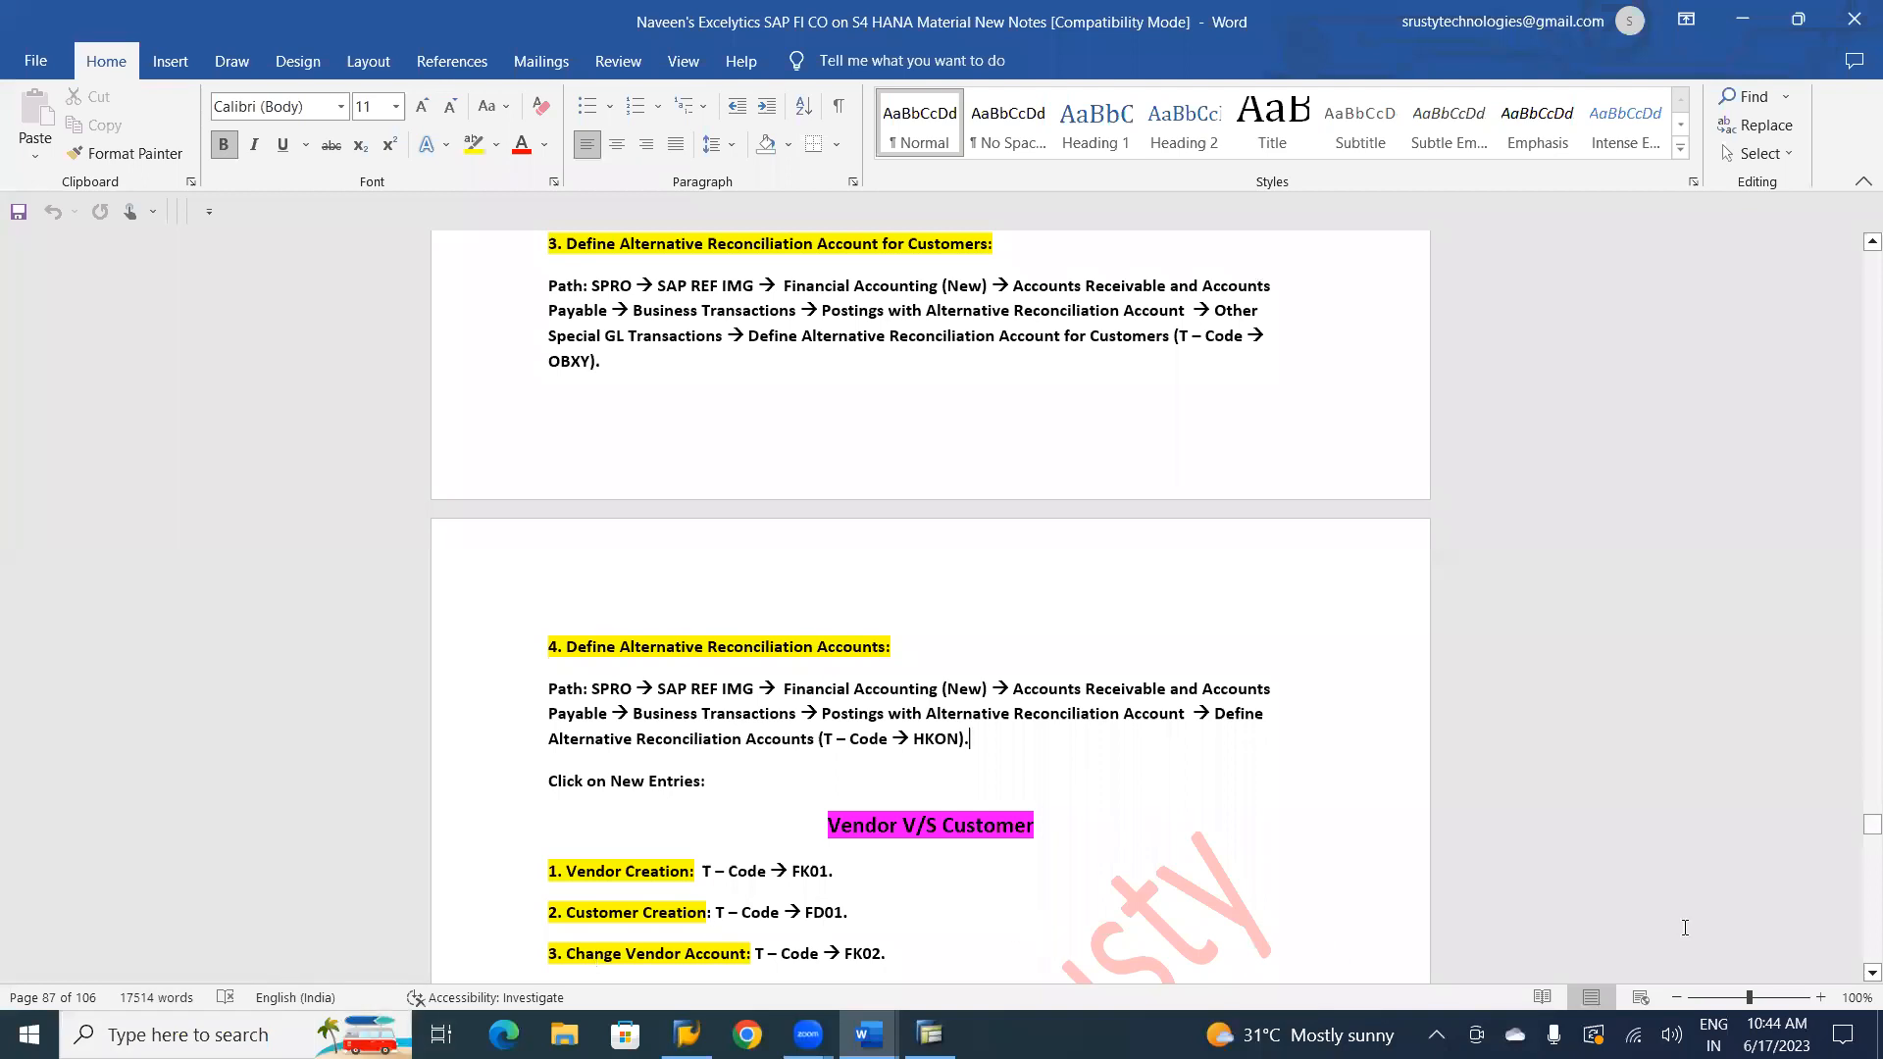
pyautogui.scroll(-3, 1853, 980)
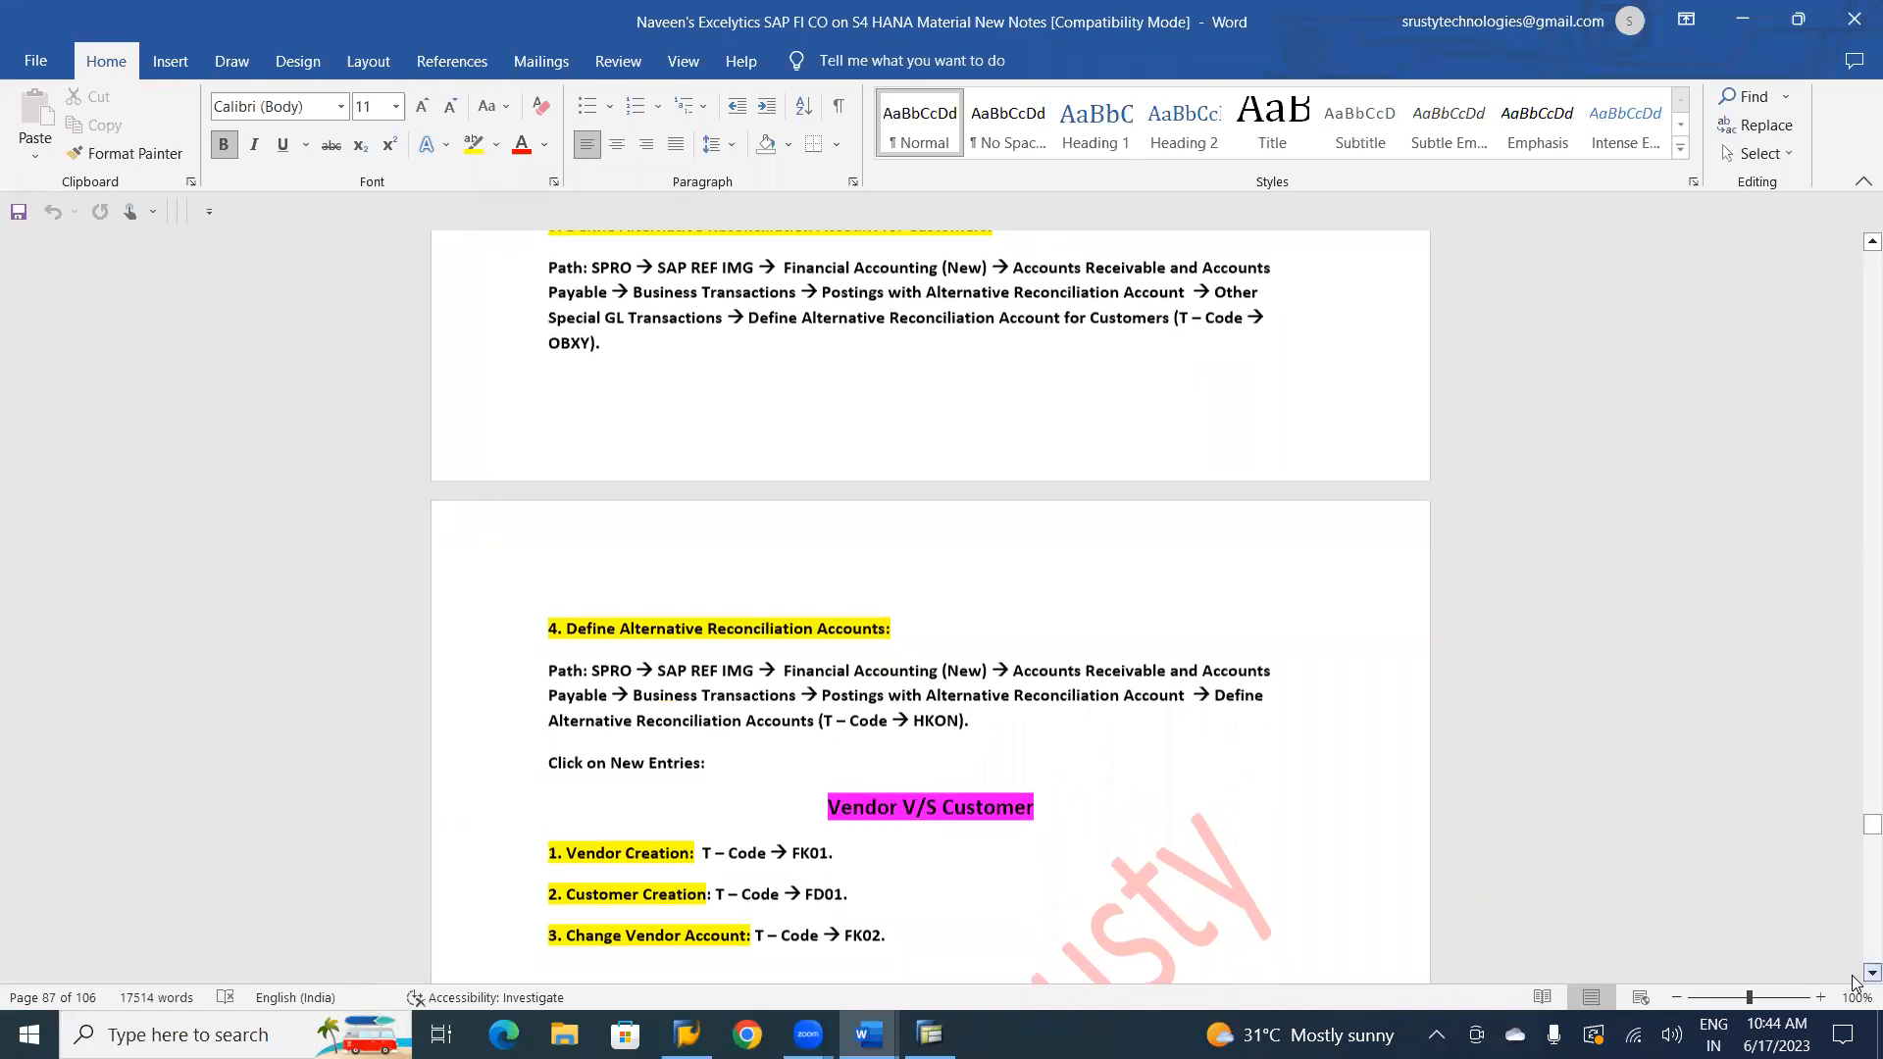
pyautogui.scroll(-4, 1854, 981)
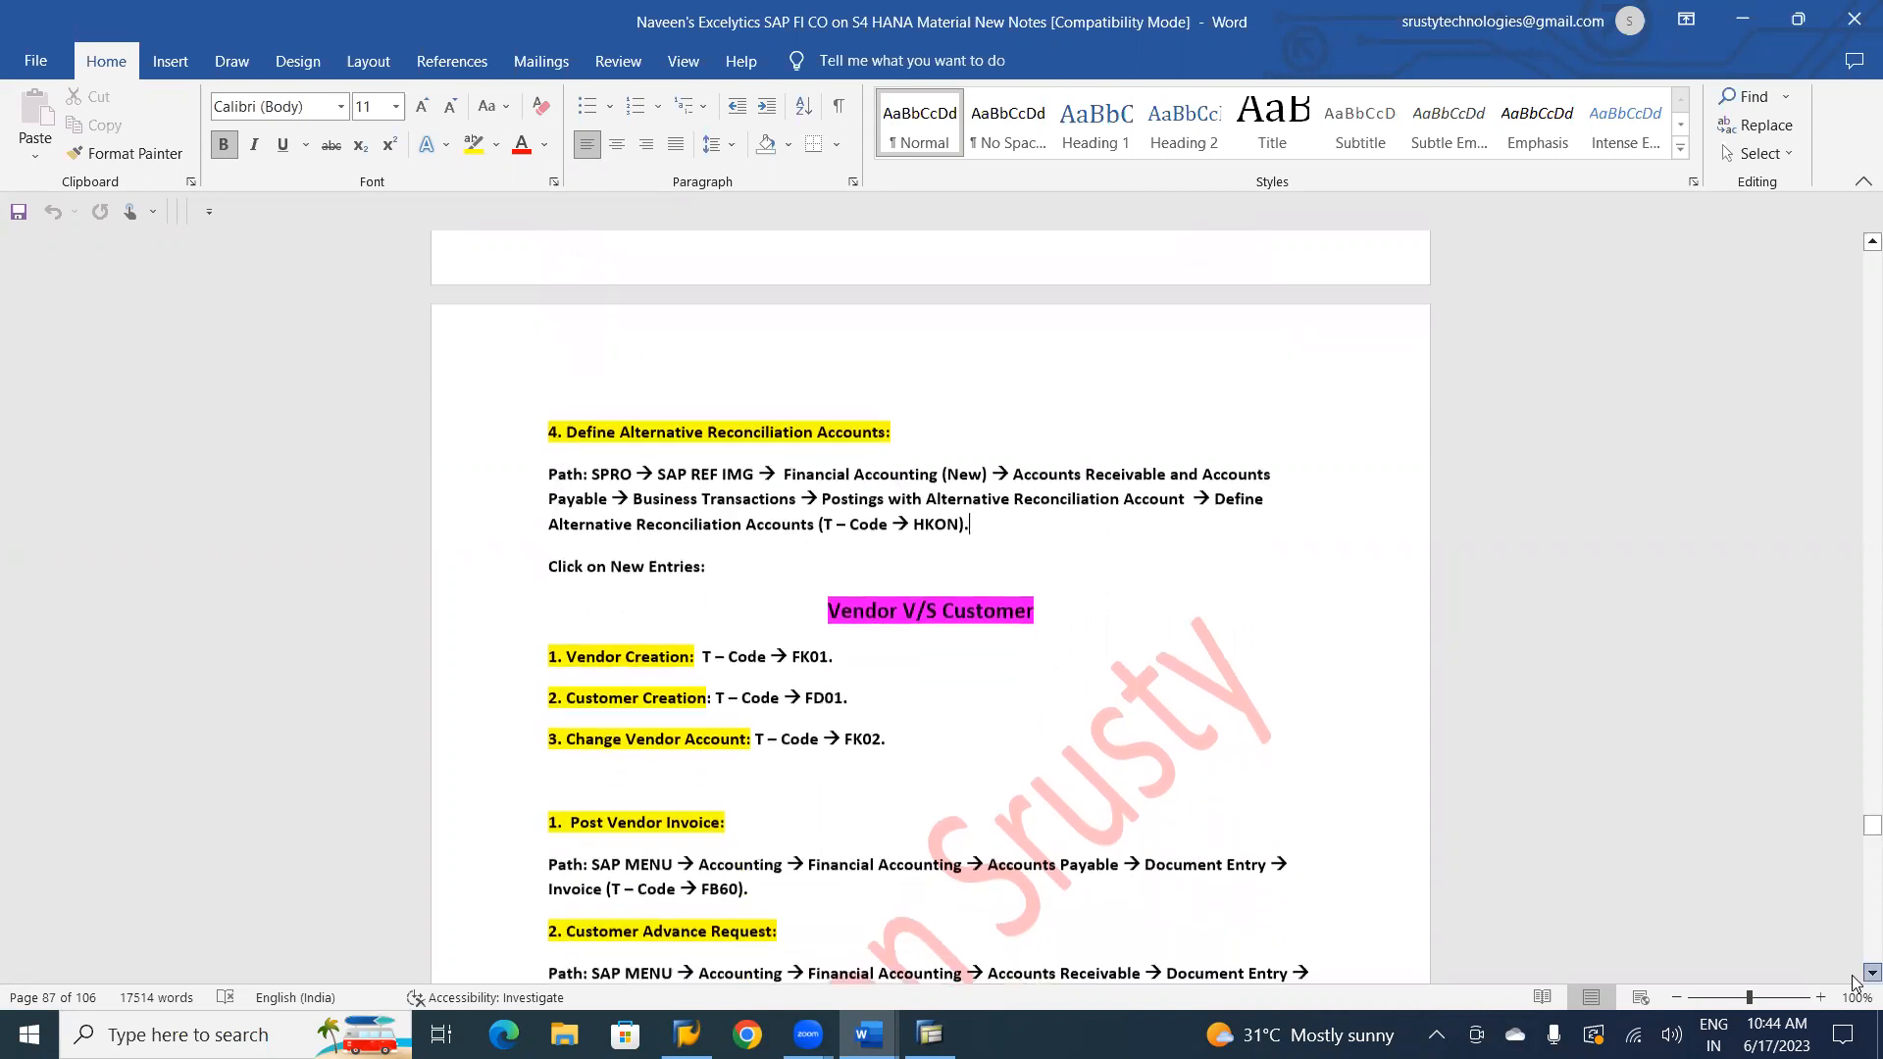
# Switch from the Word notes to SAP and start customer creation with transaction FD01.
pyautogui.scroll(-3, 1856, 984)
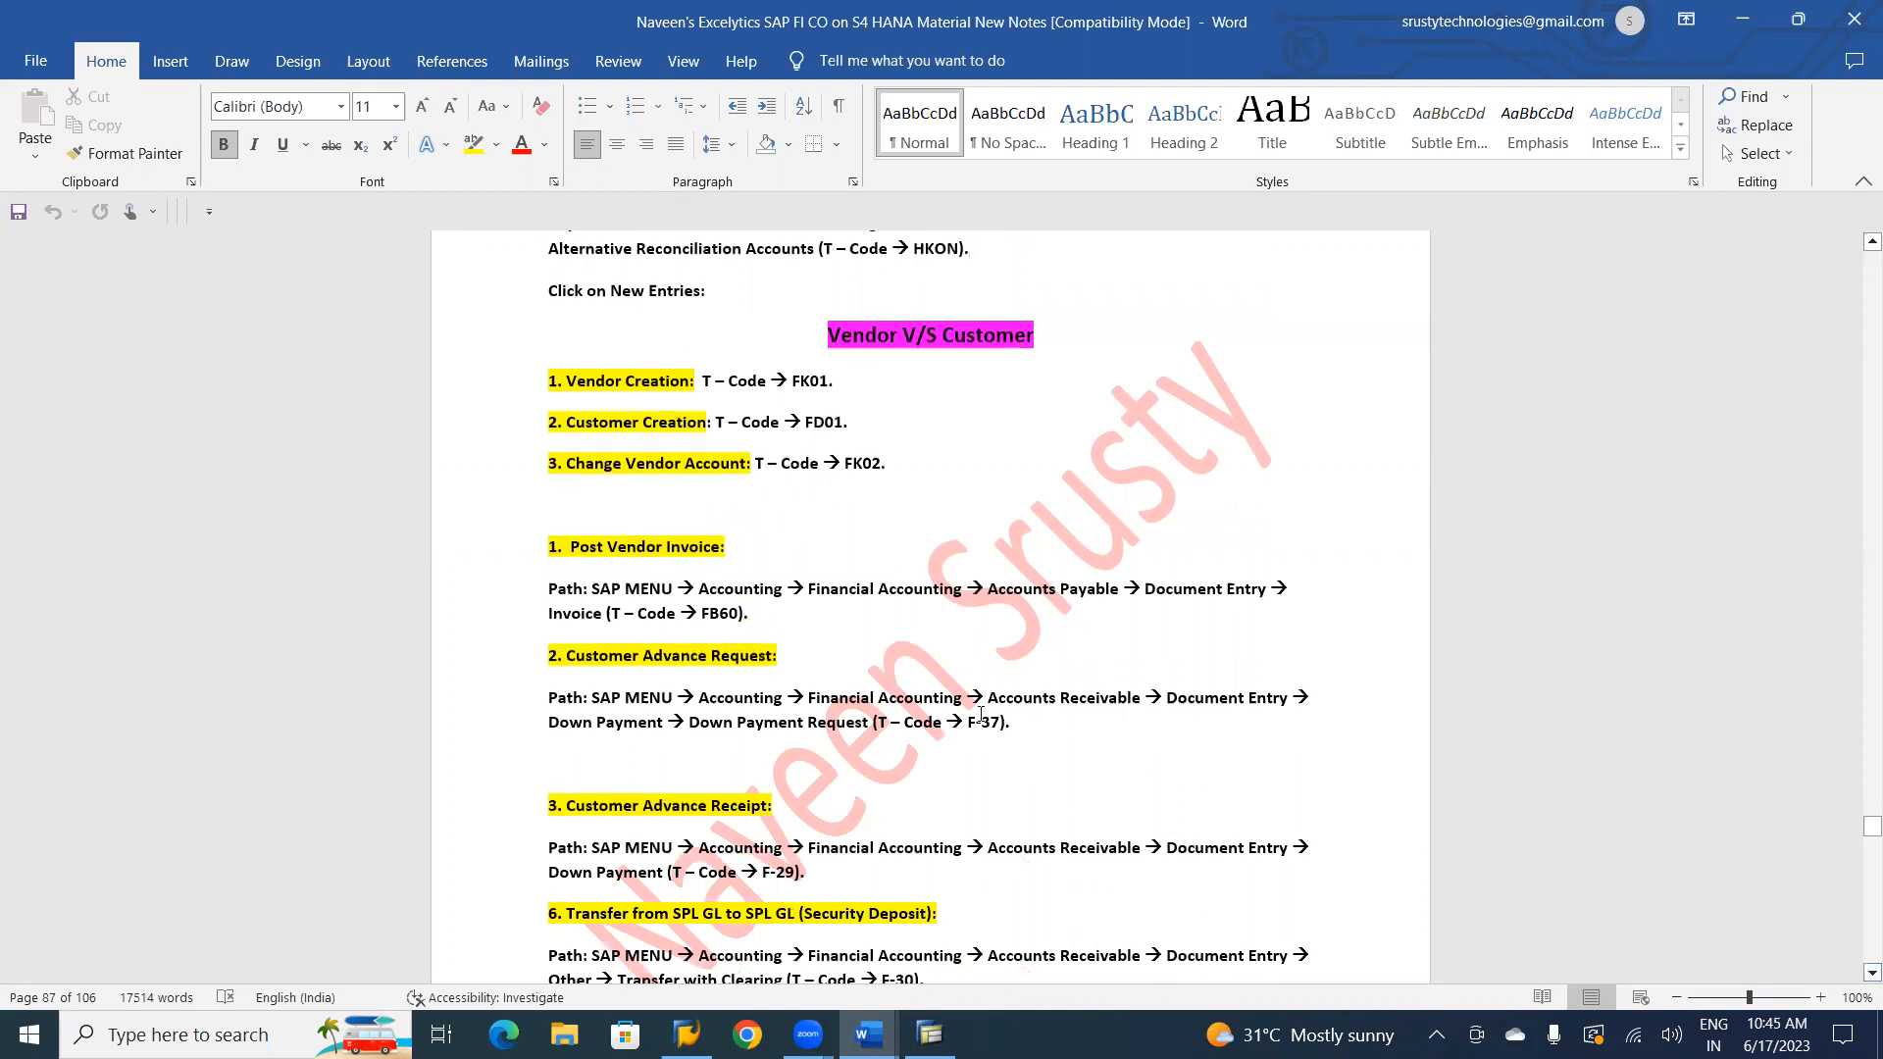
pyautogui.hotkey('alt', 'Tab')
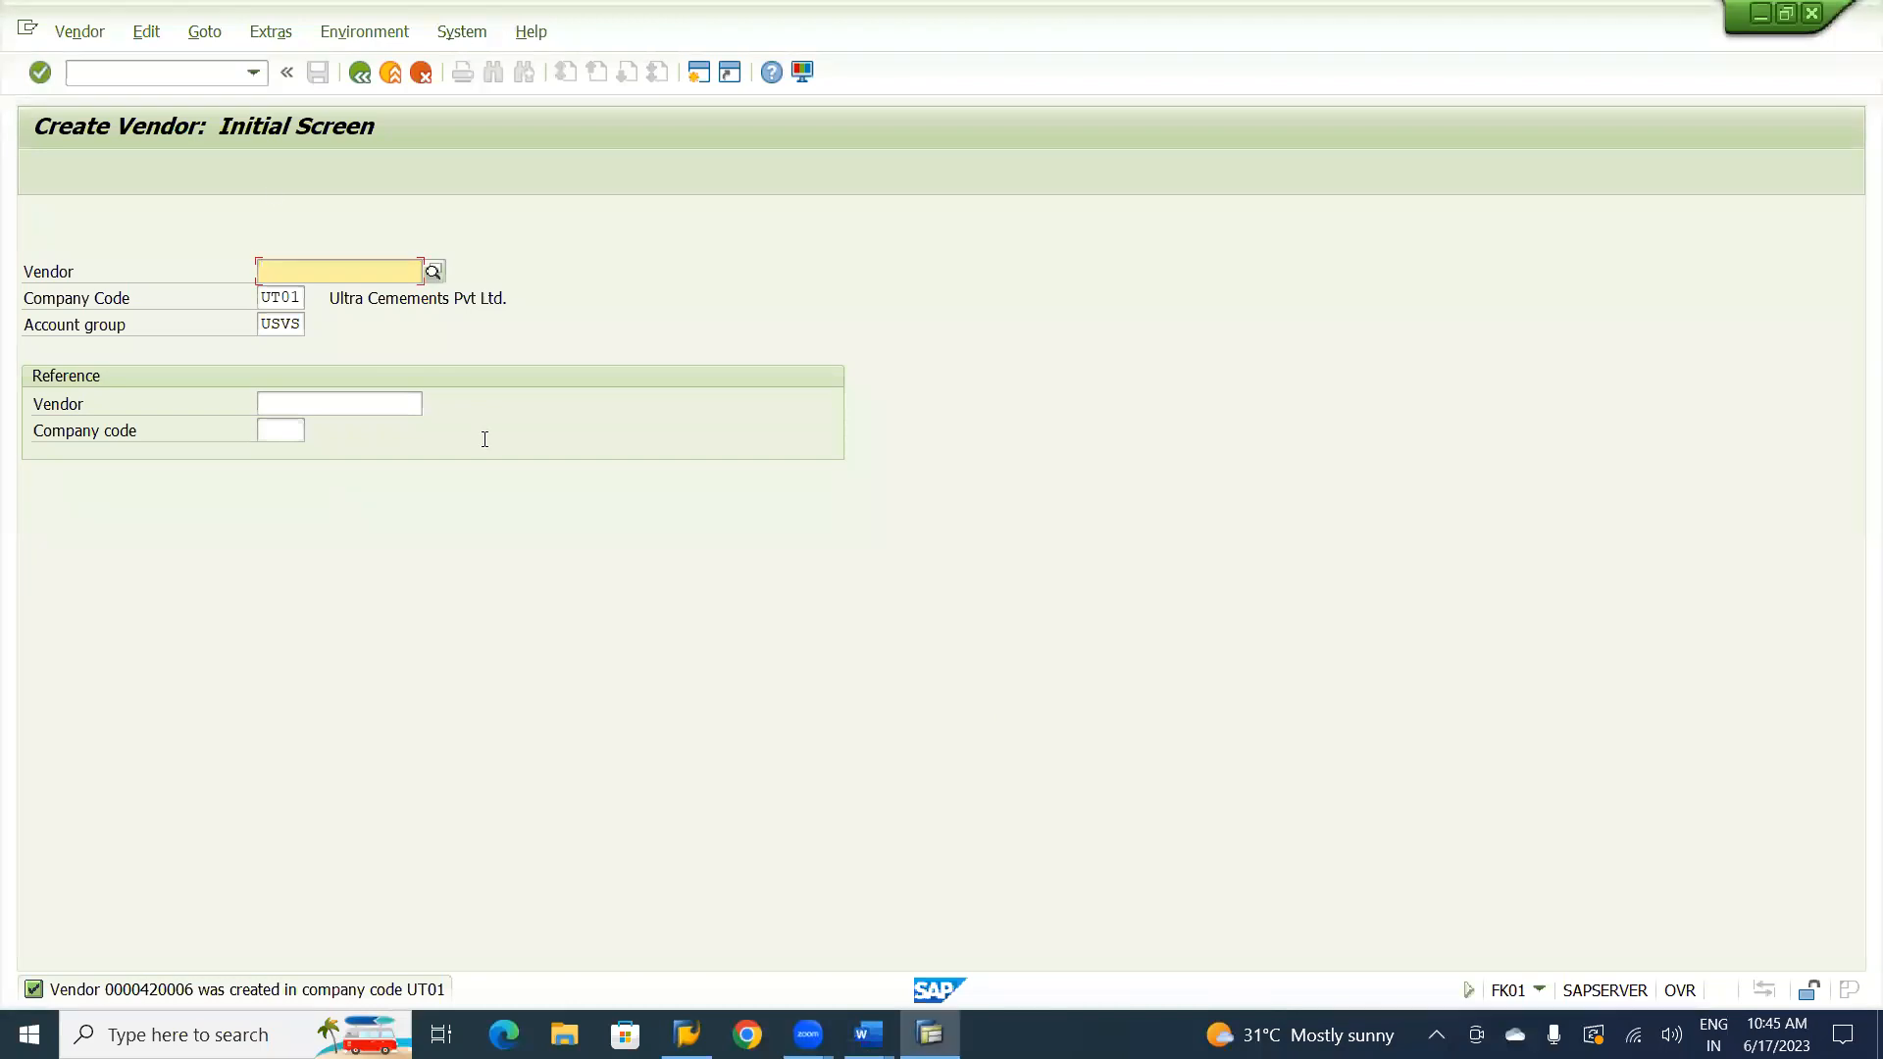
pyautogui.click(168, 74)
pyautogui.write('/')
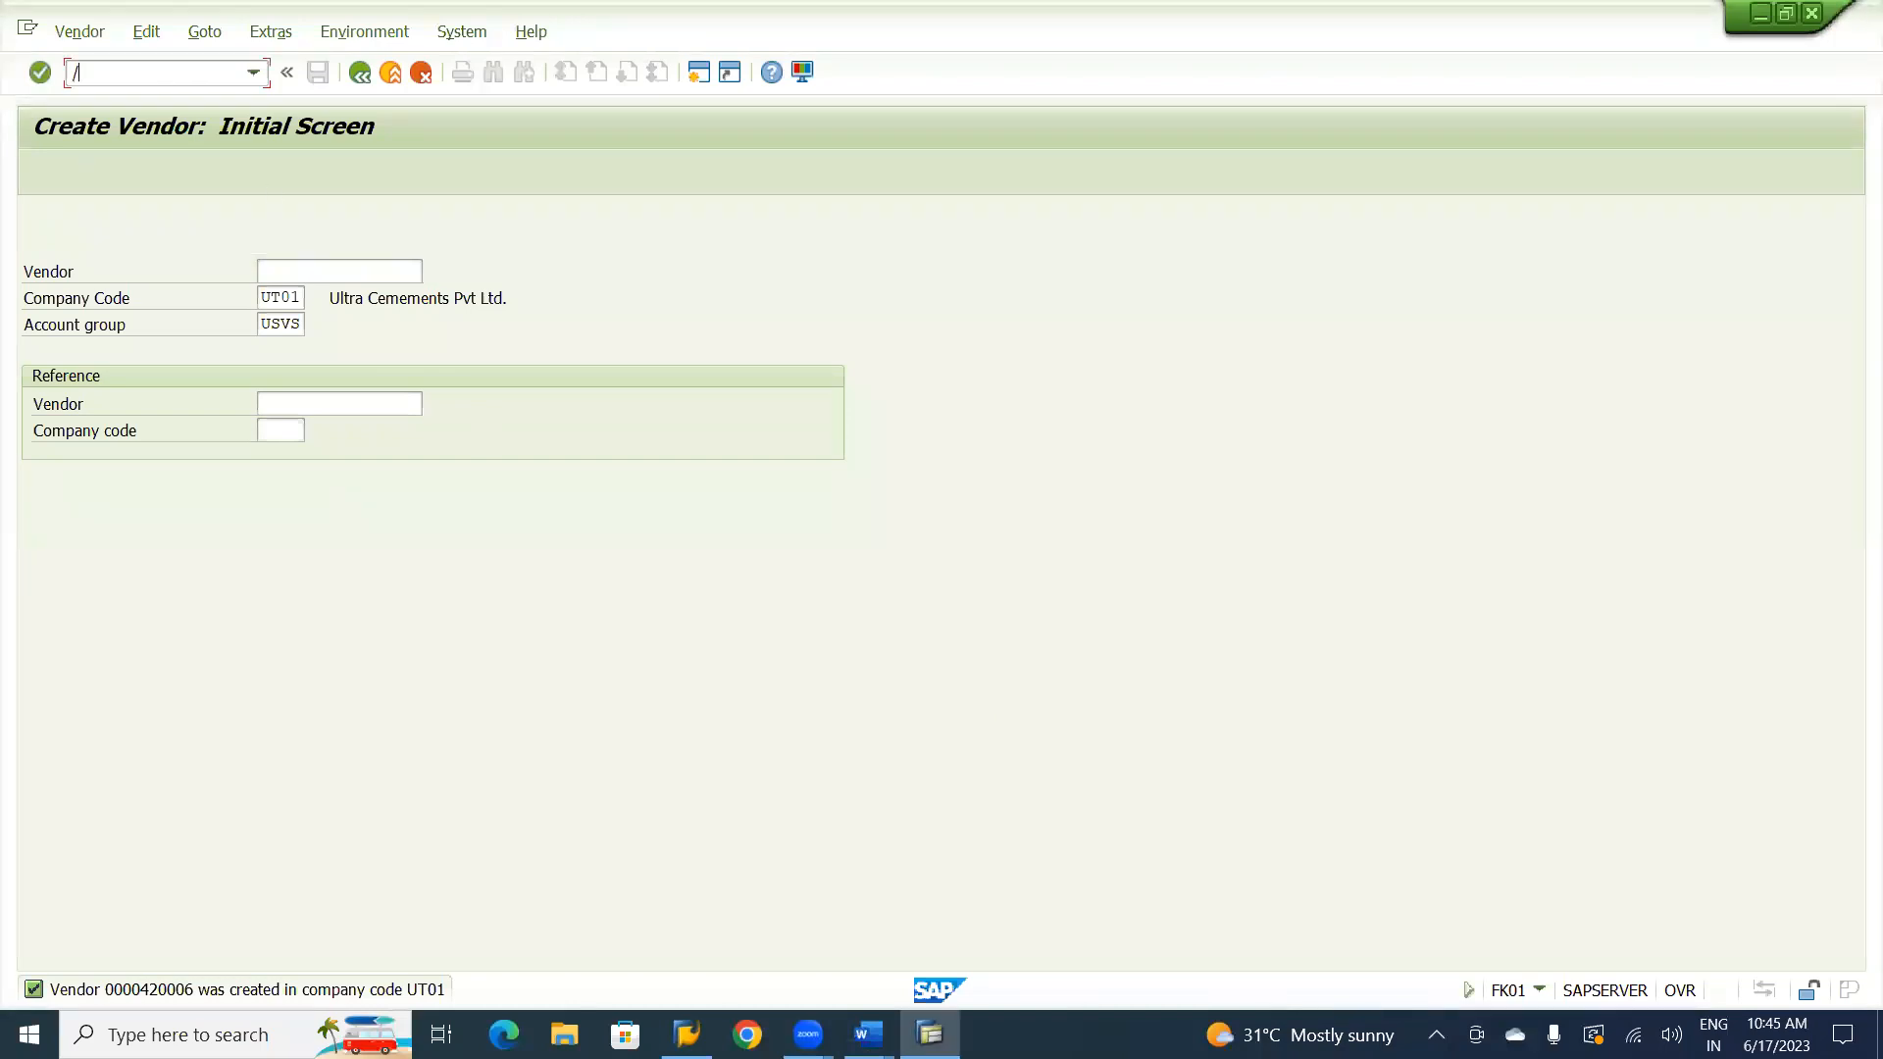
pyautogui.write('nfd01')
pyautogui.press('Return')
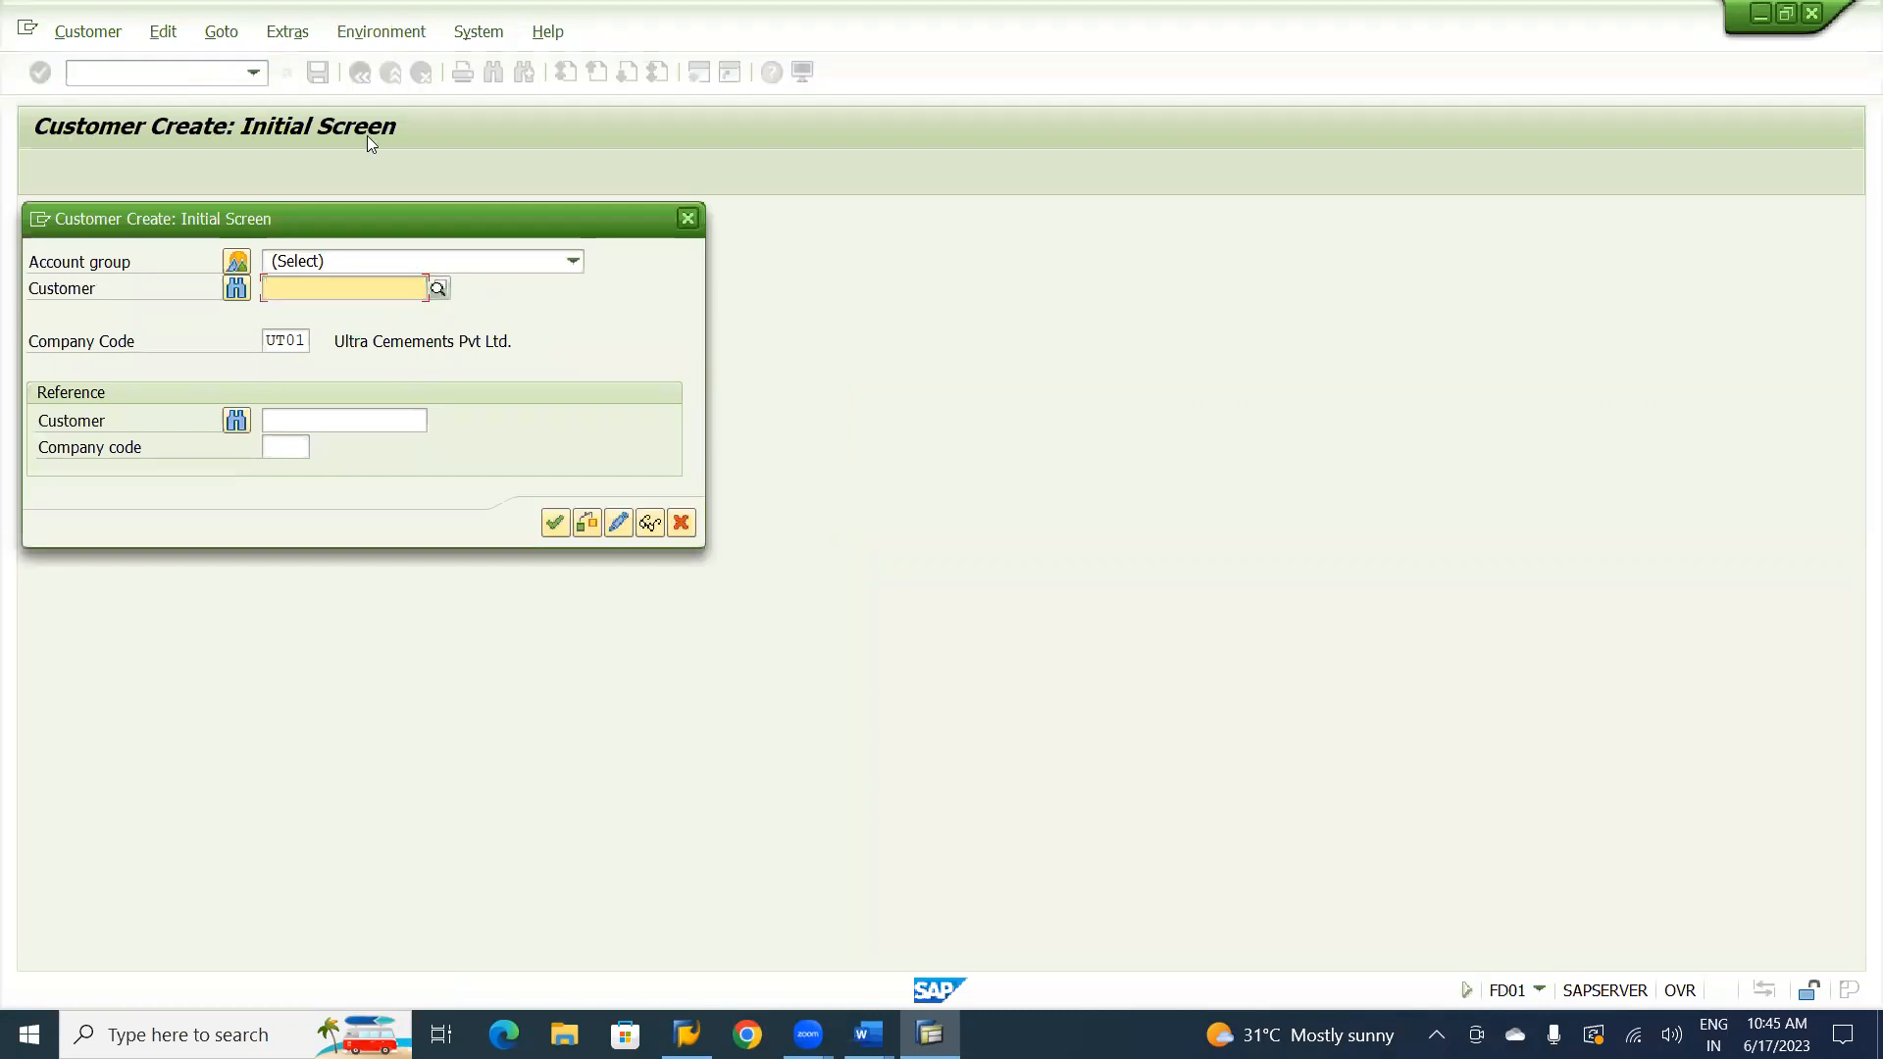
# Choose account group USCS Ultra Service Customers in company code UT01, leave the customer number blank and continue to the general data.
pyautogui.click(571, 263)
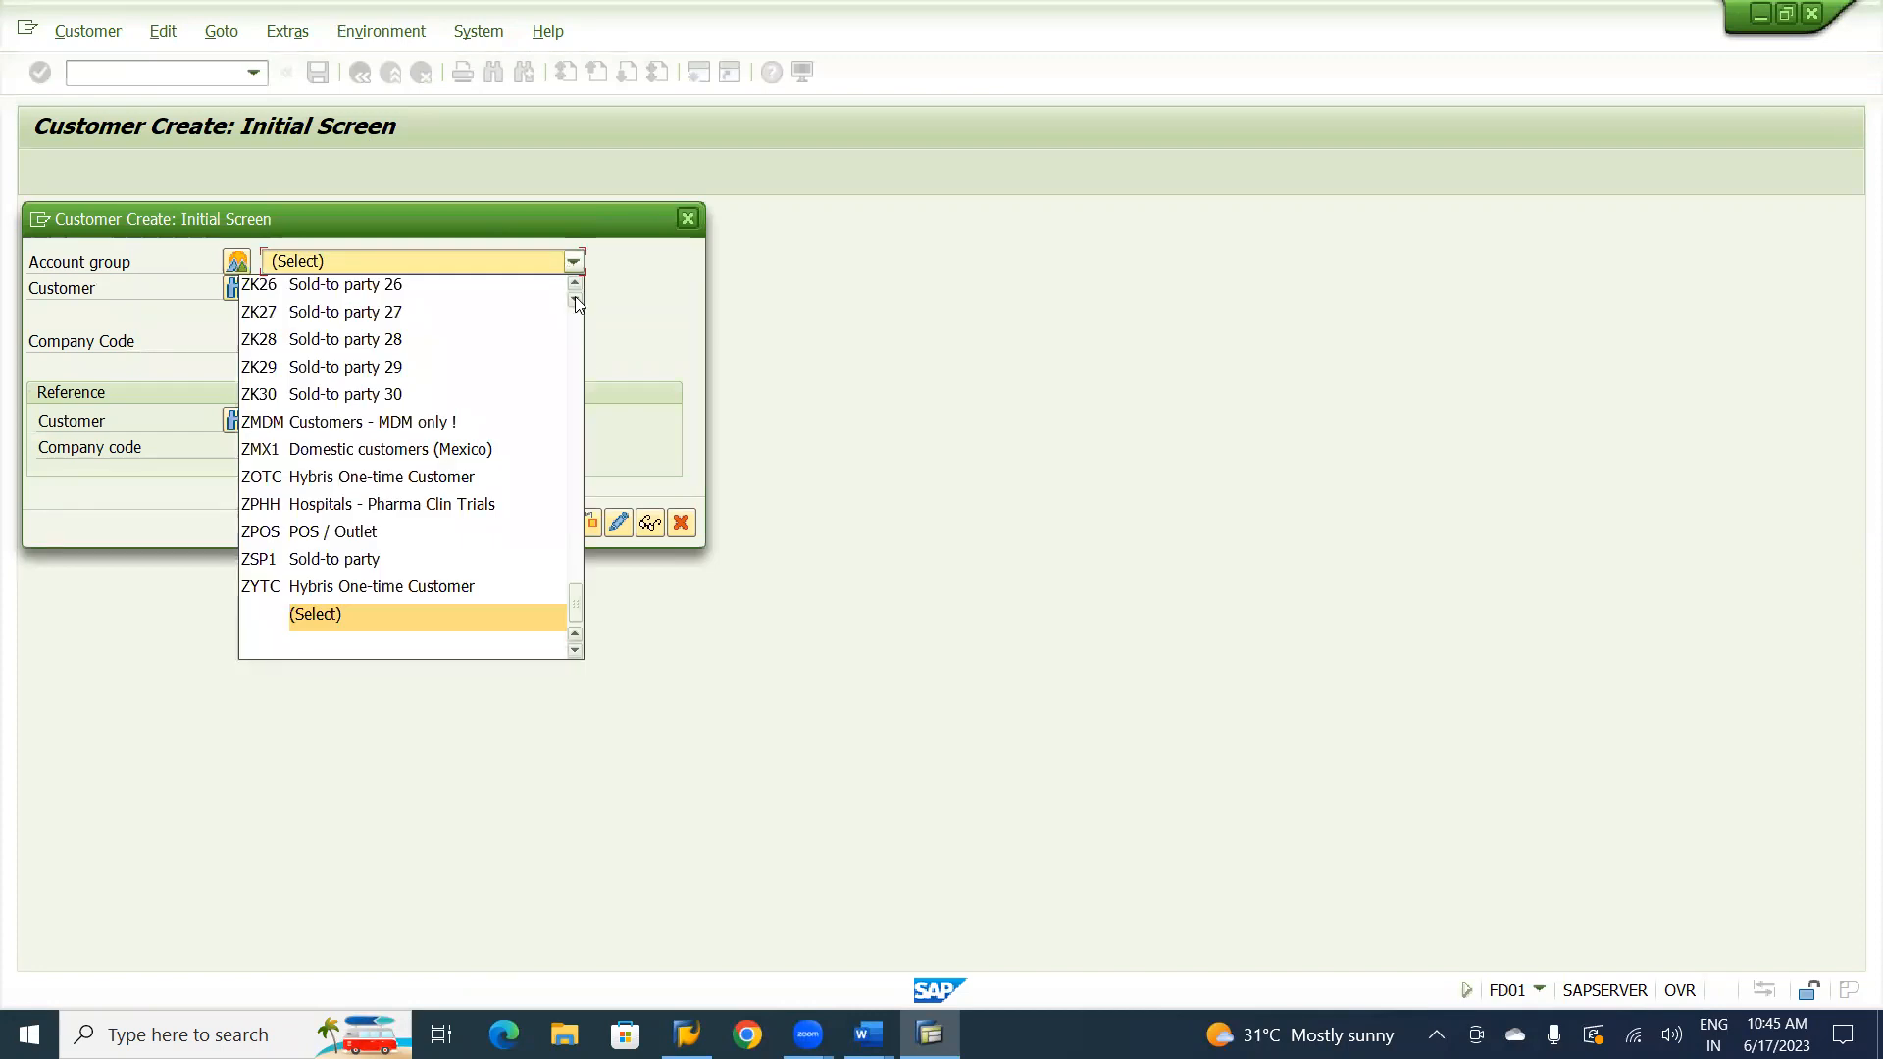
pyautogui.click(346, 261)
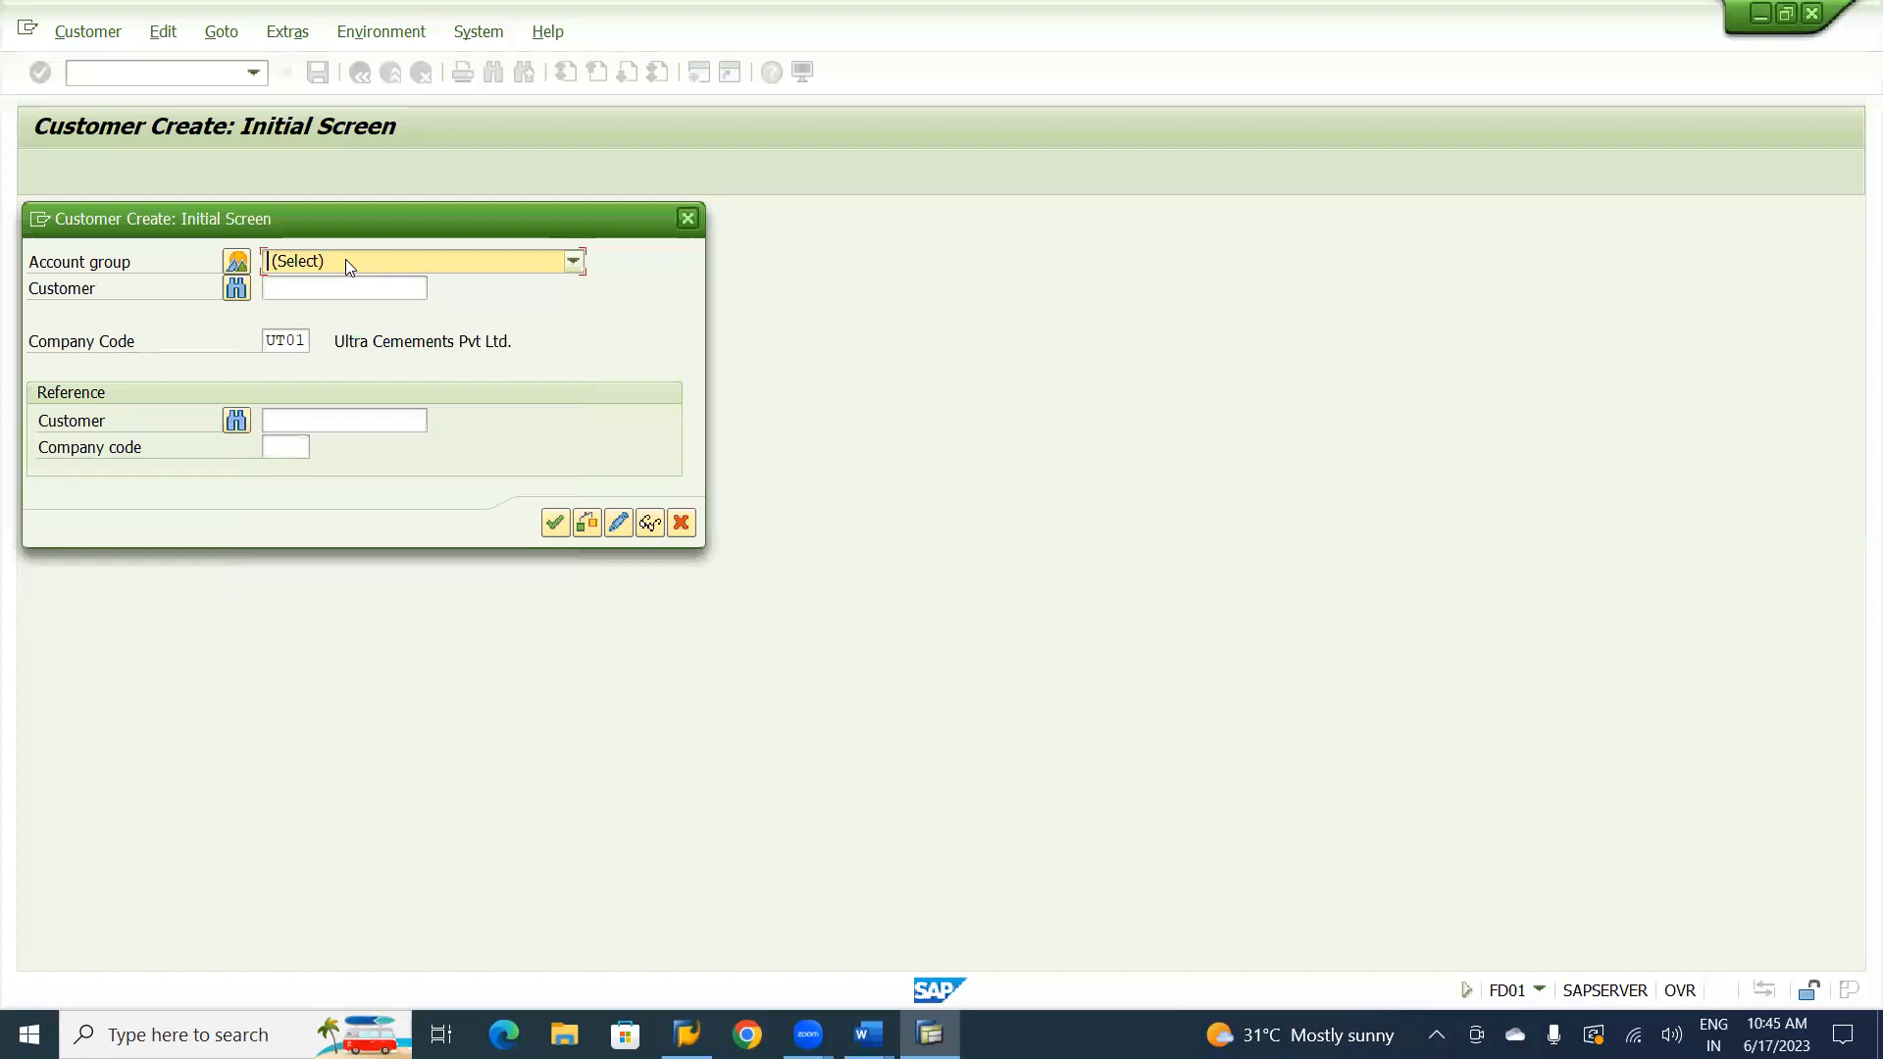
pyautogui.press('u')
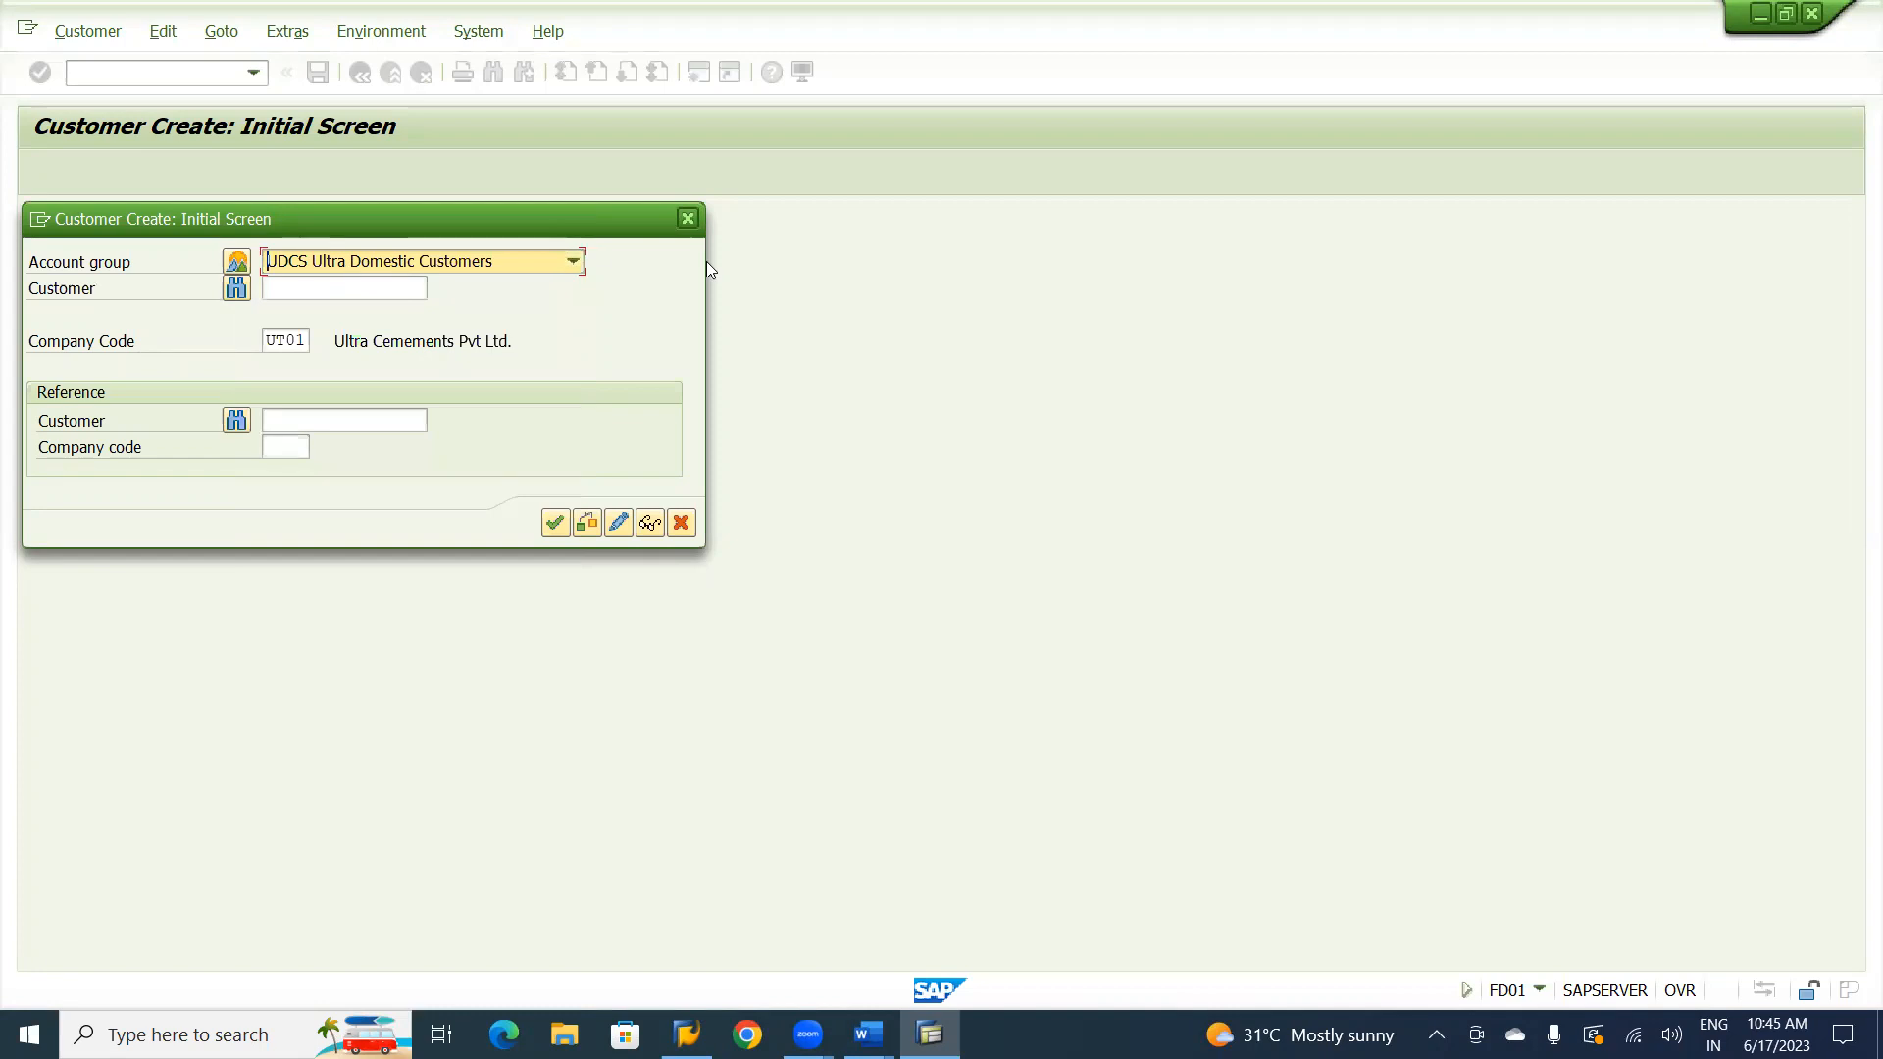
pyautogui.click(572, 261)
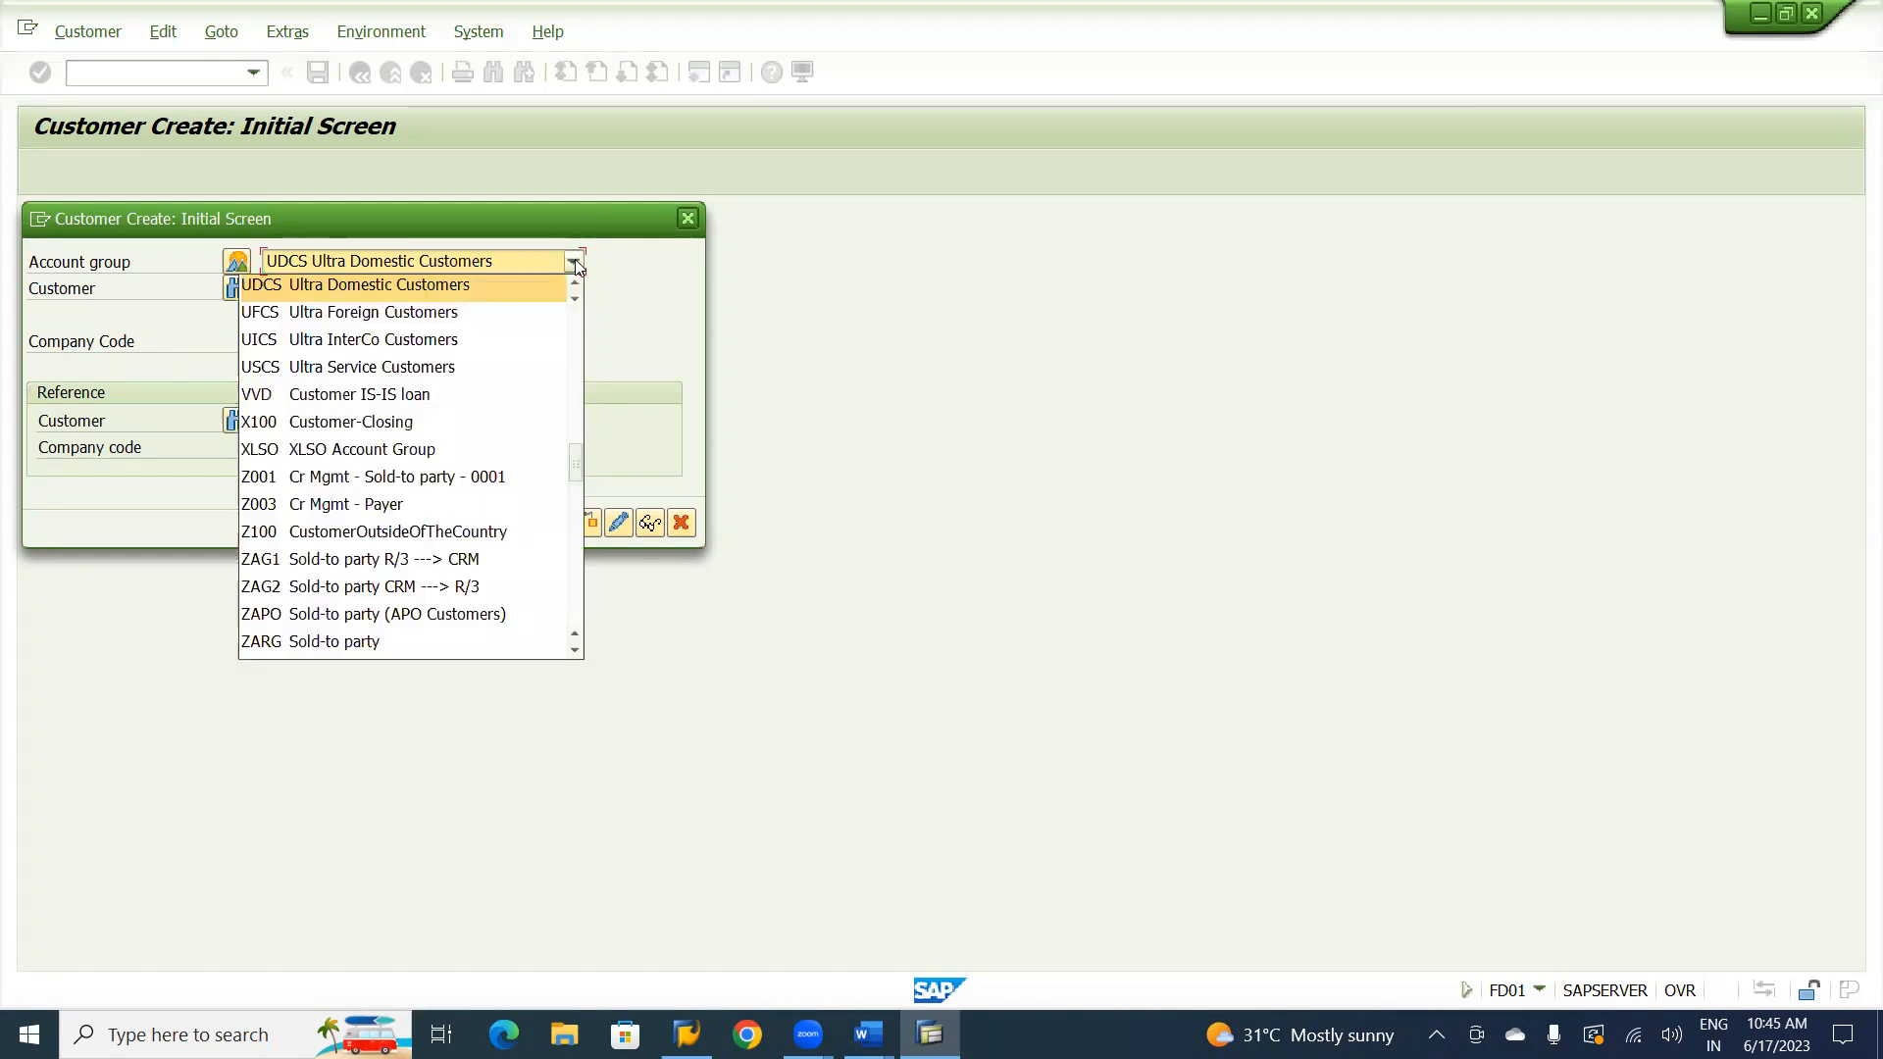
pyautogui.click(377, 369)
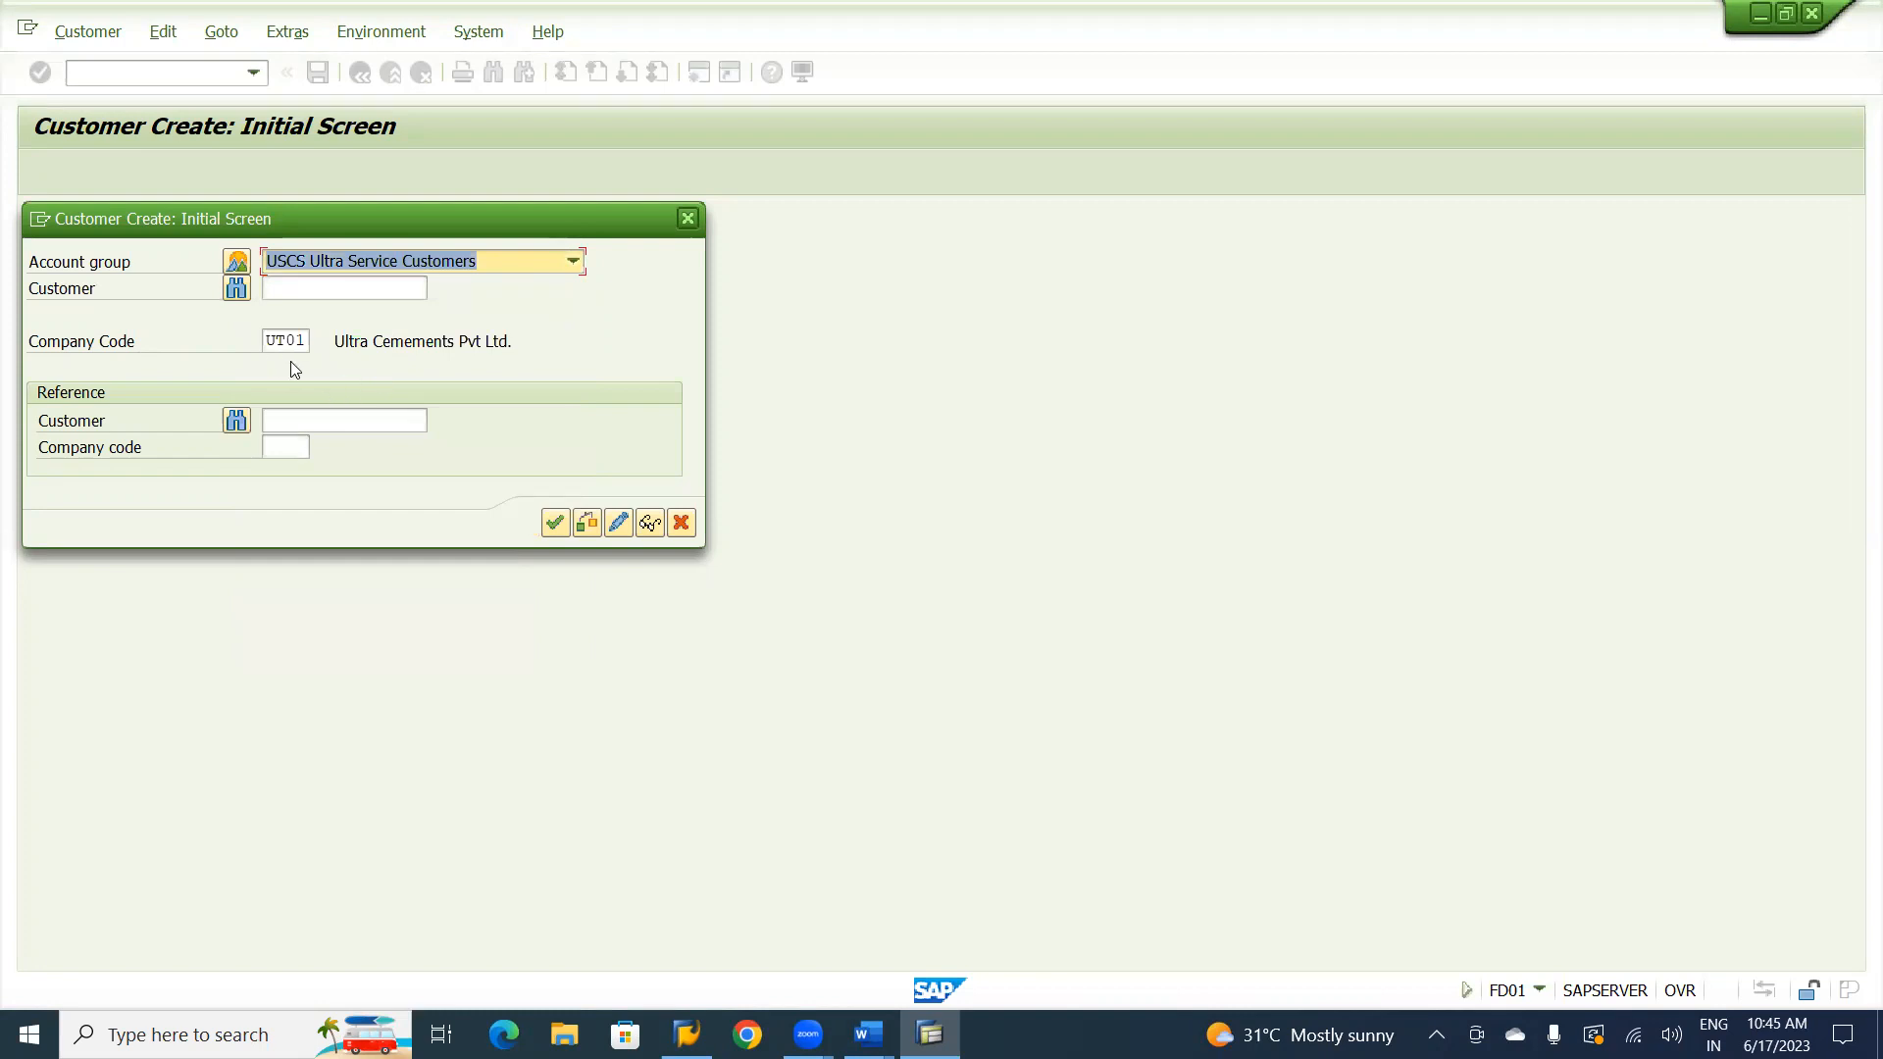
pyautogui.click(300, 284)
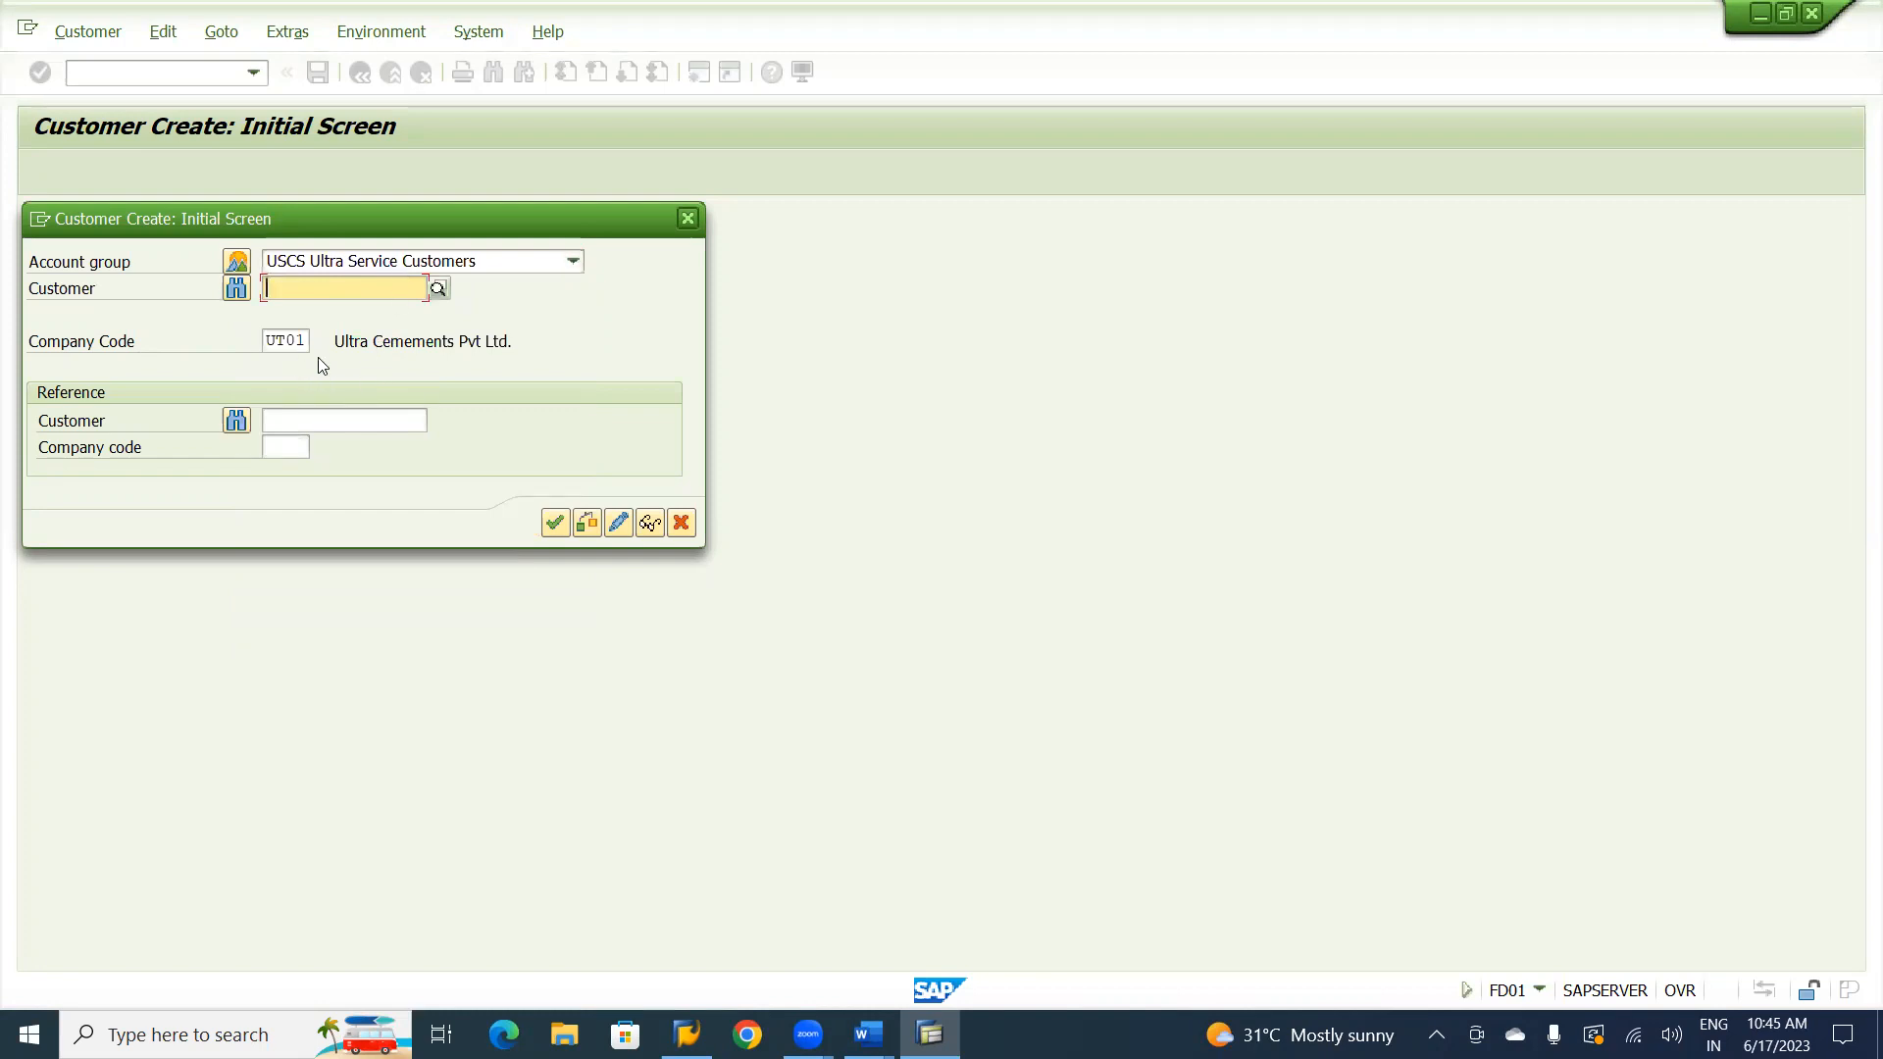
pyautogui.click(555, 530)
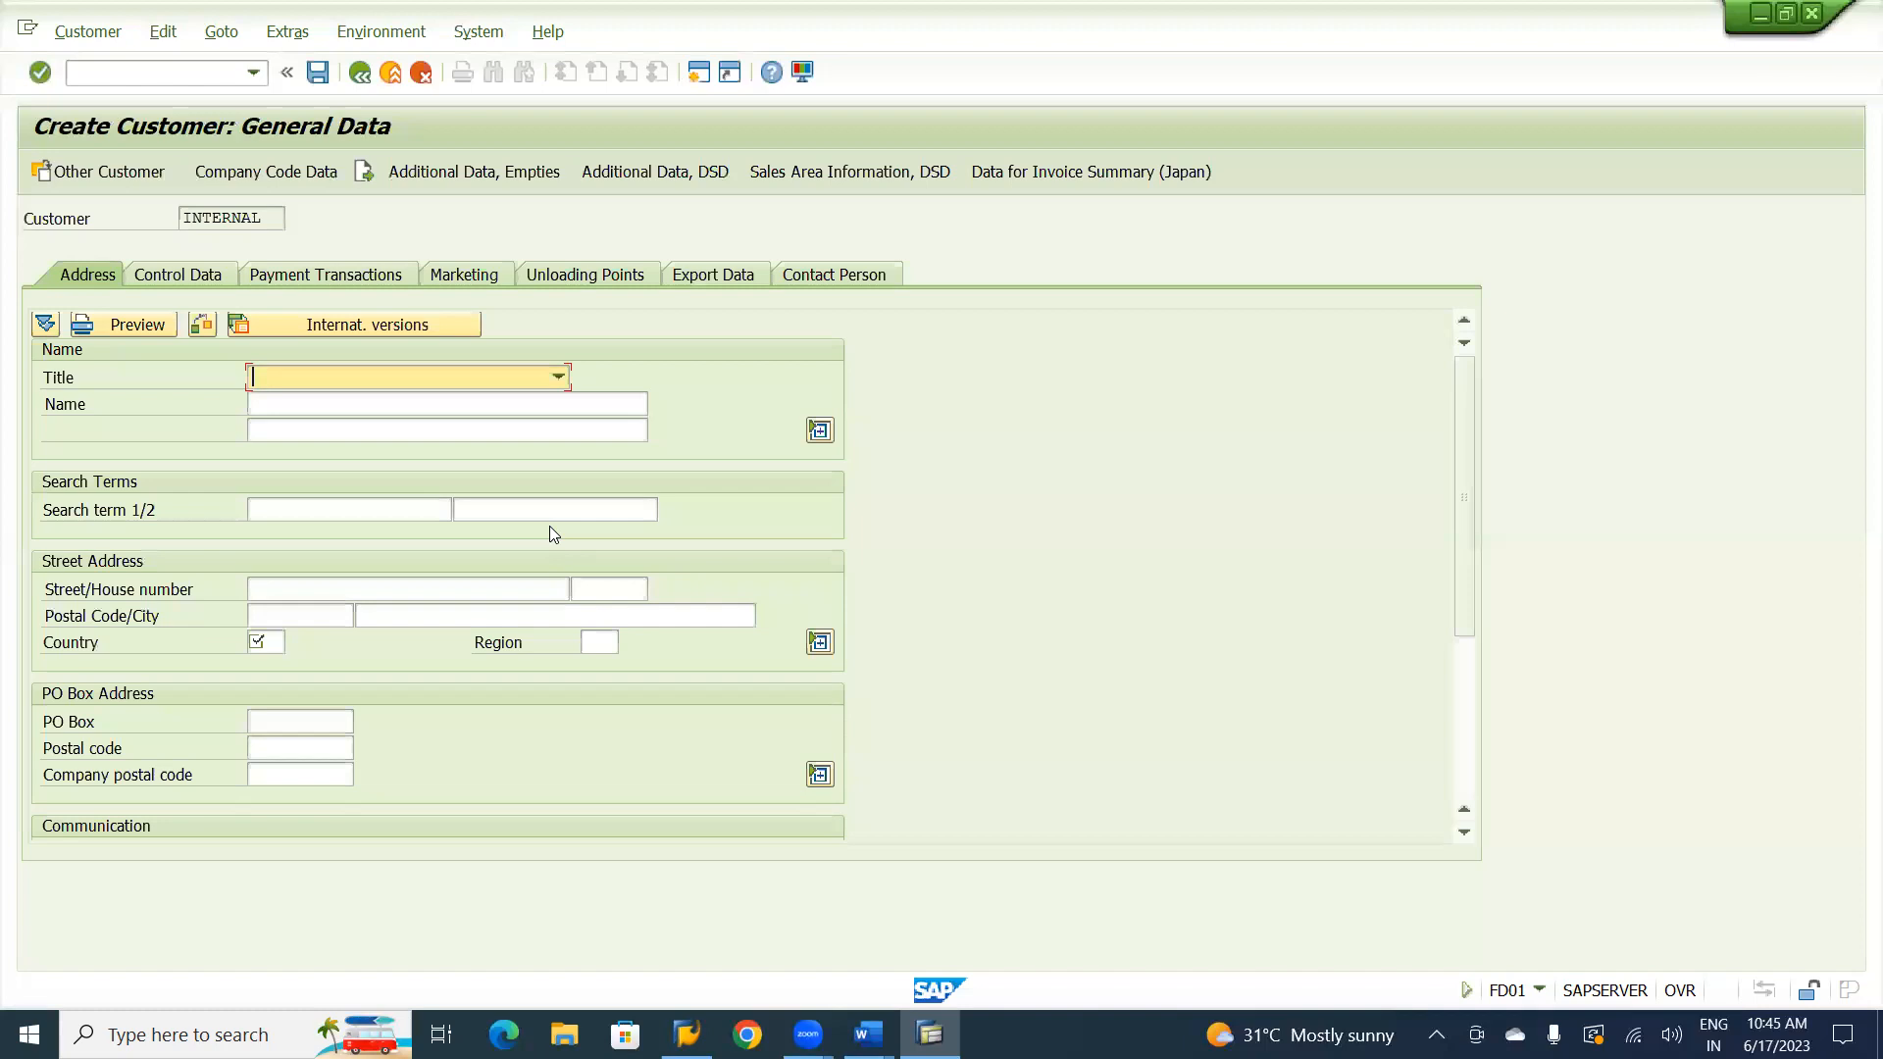
# Set the customer's title to Company and enter Natraj Consultancy as the name.
pyautogui.click(558, 377)
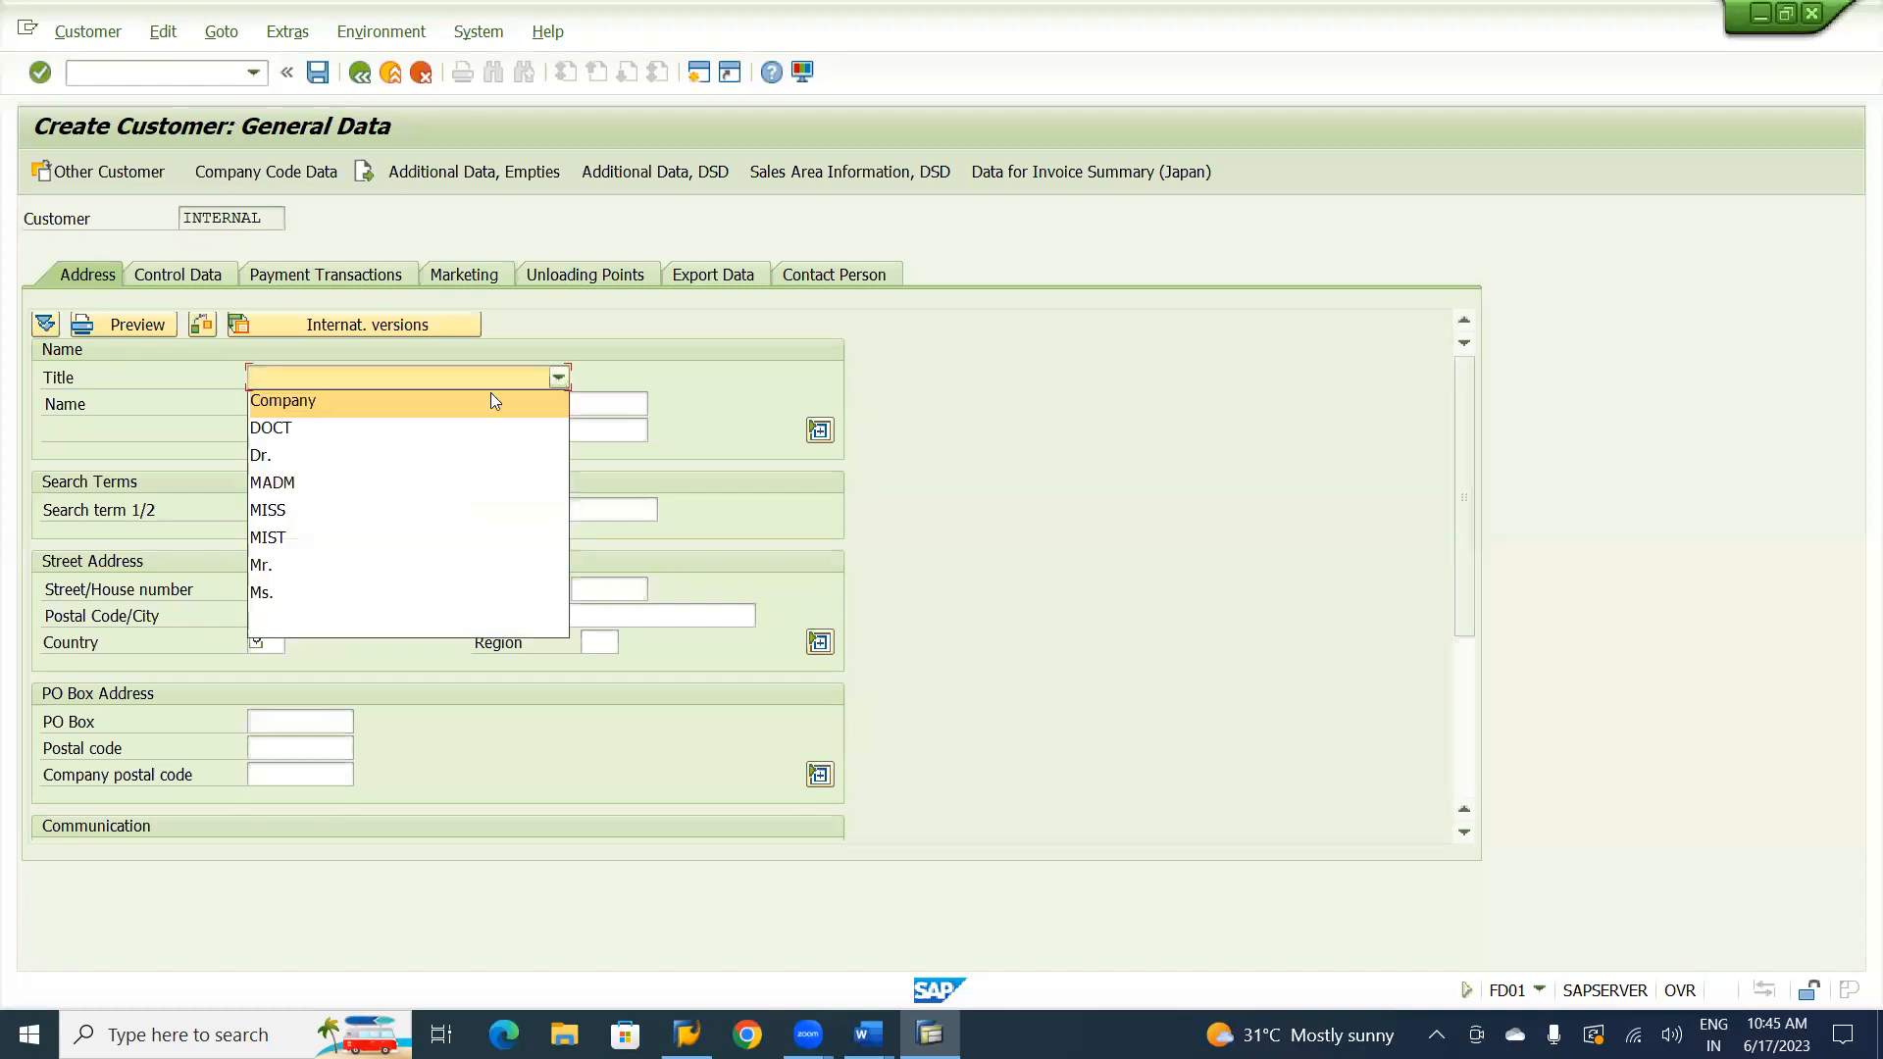
pyautogui.click(350, 400)
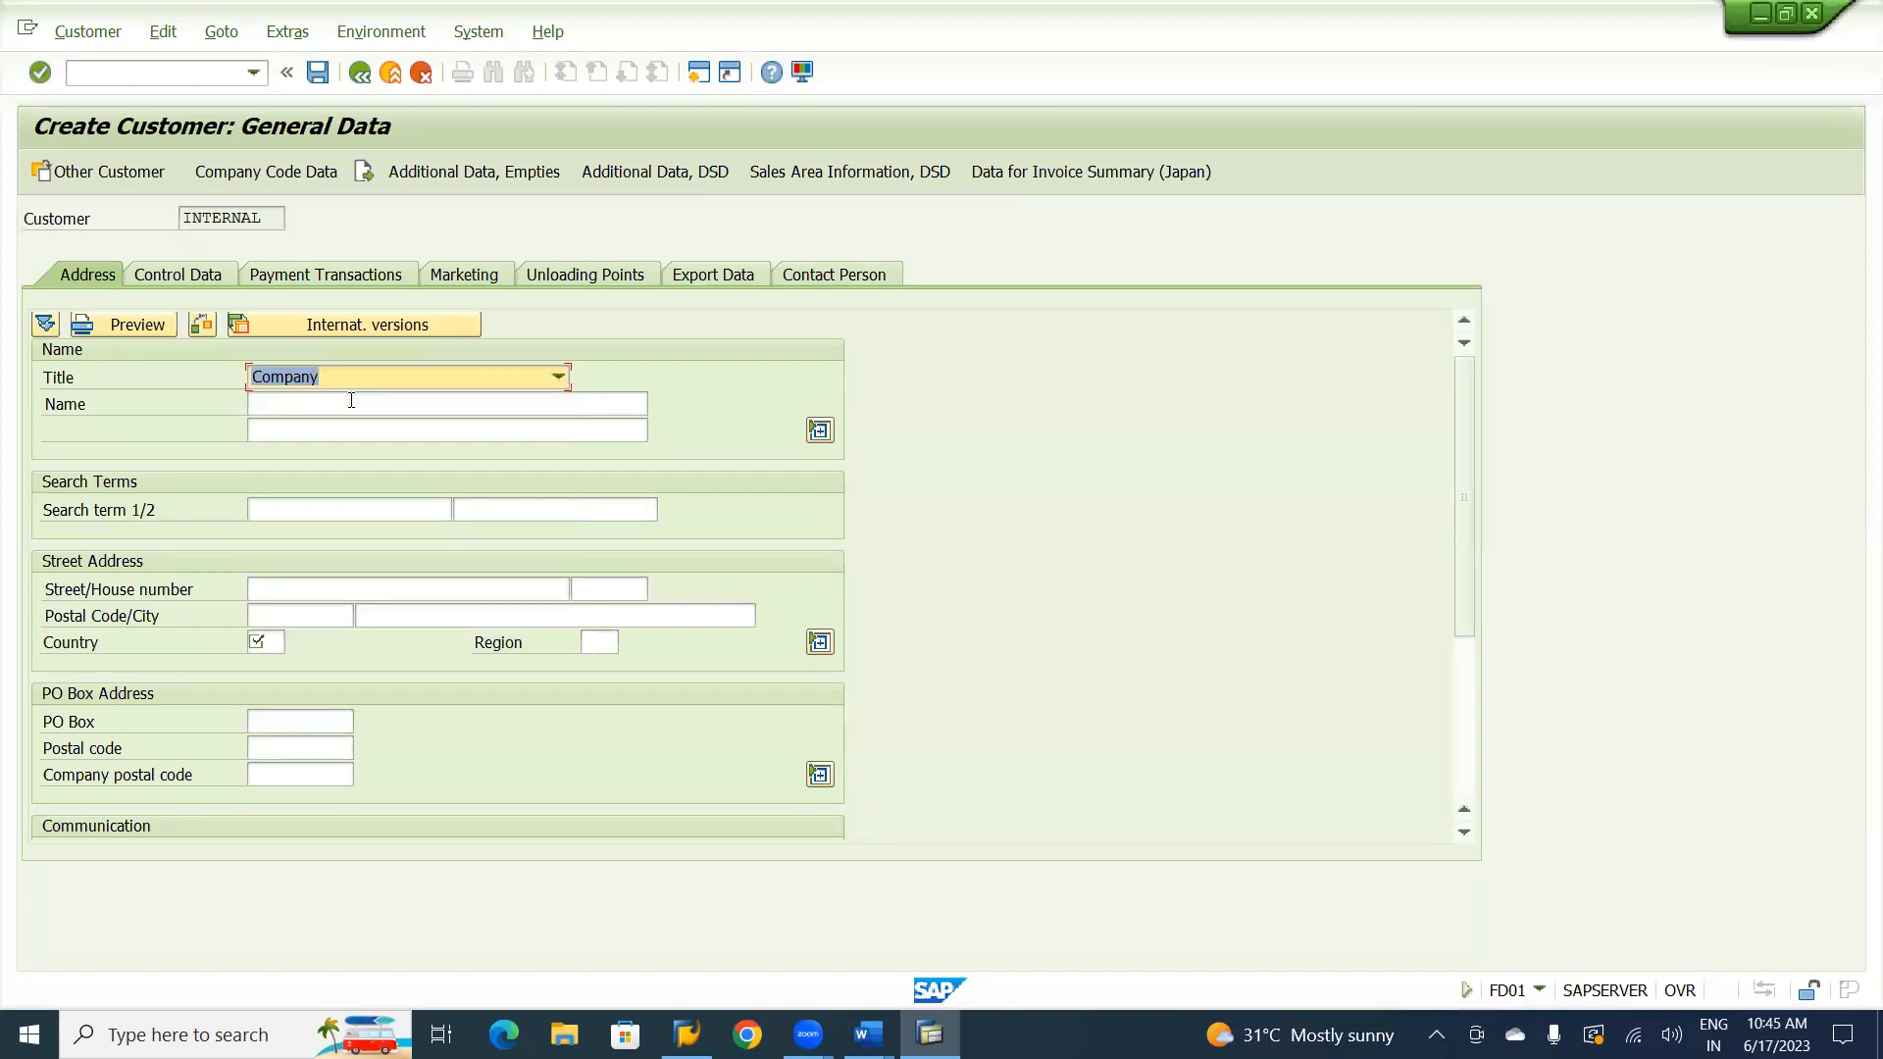
pyautogui.click(343, 405)
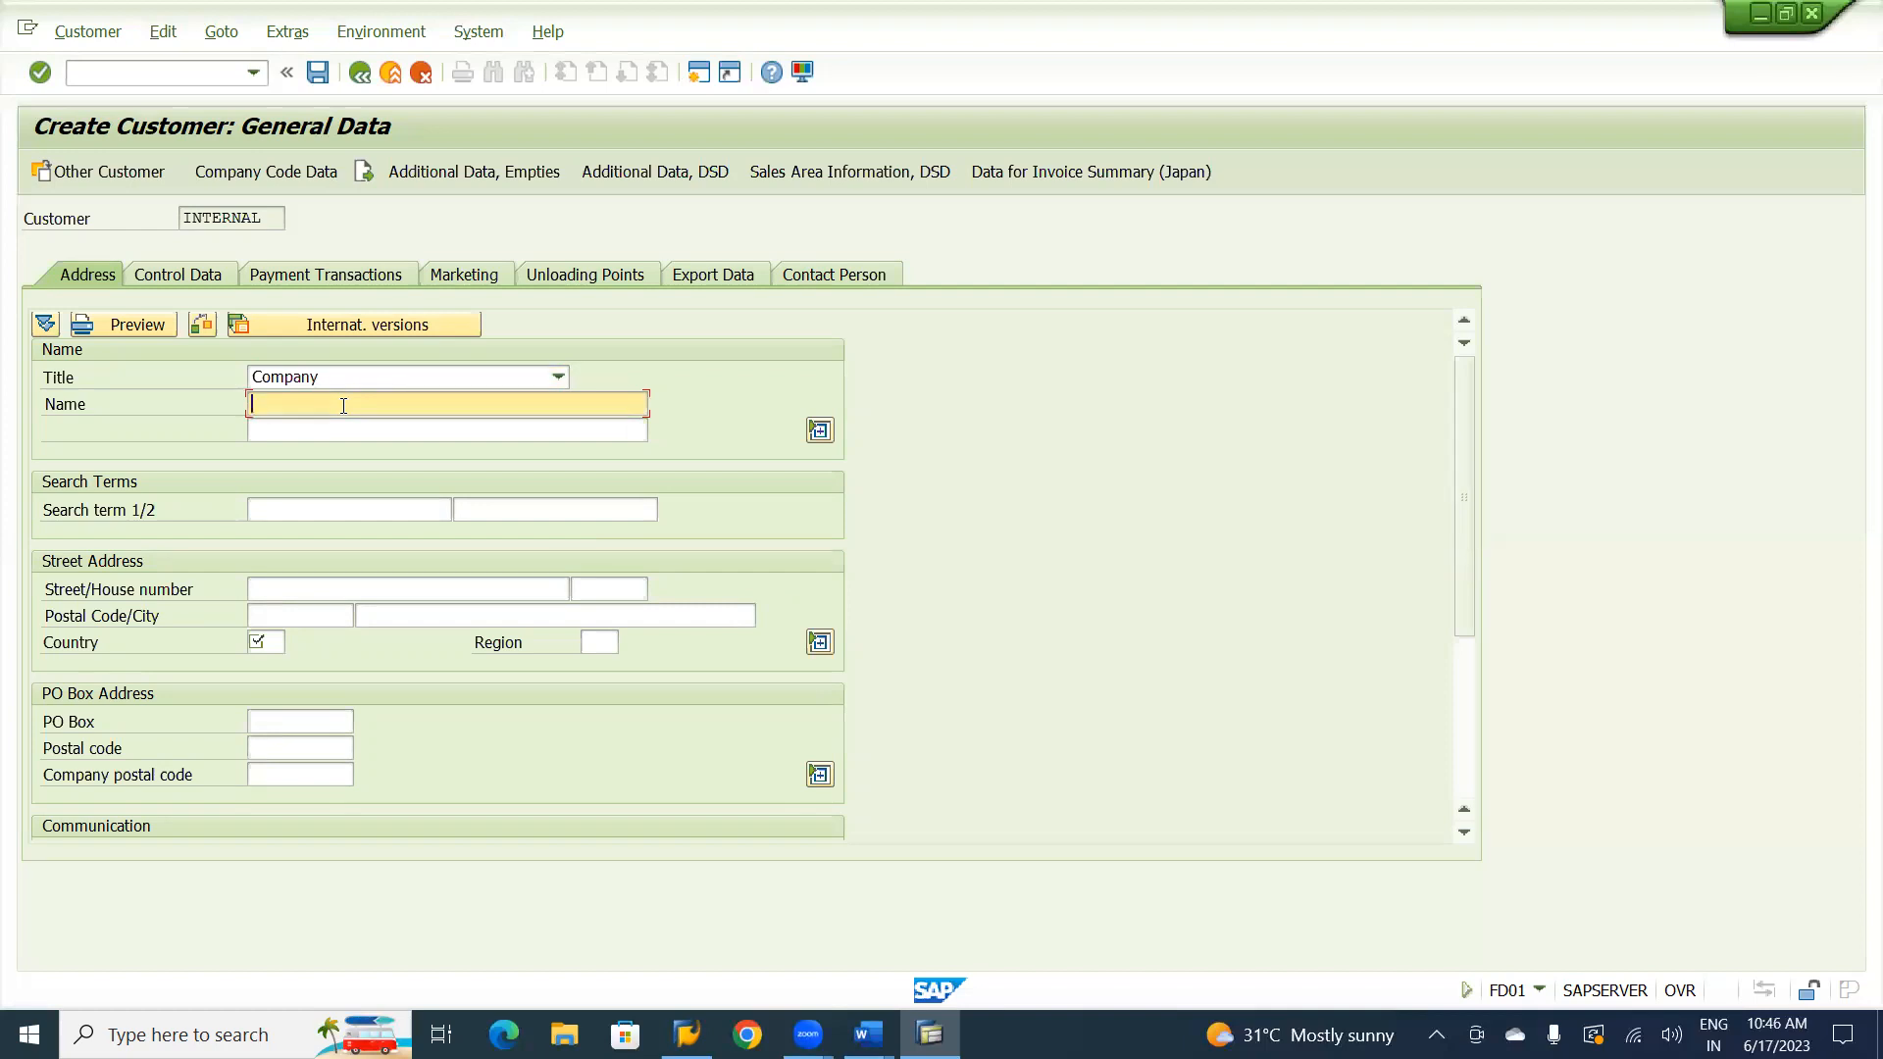
pyautogui.press('space')
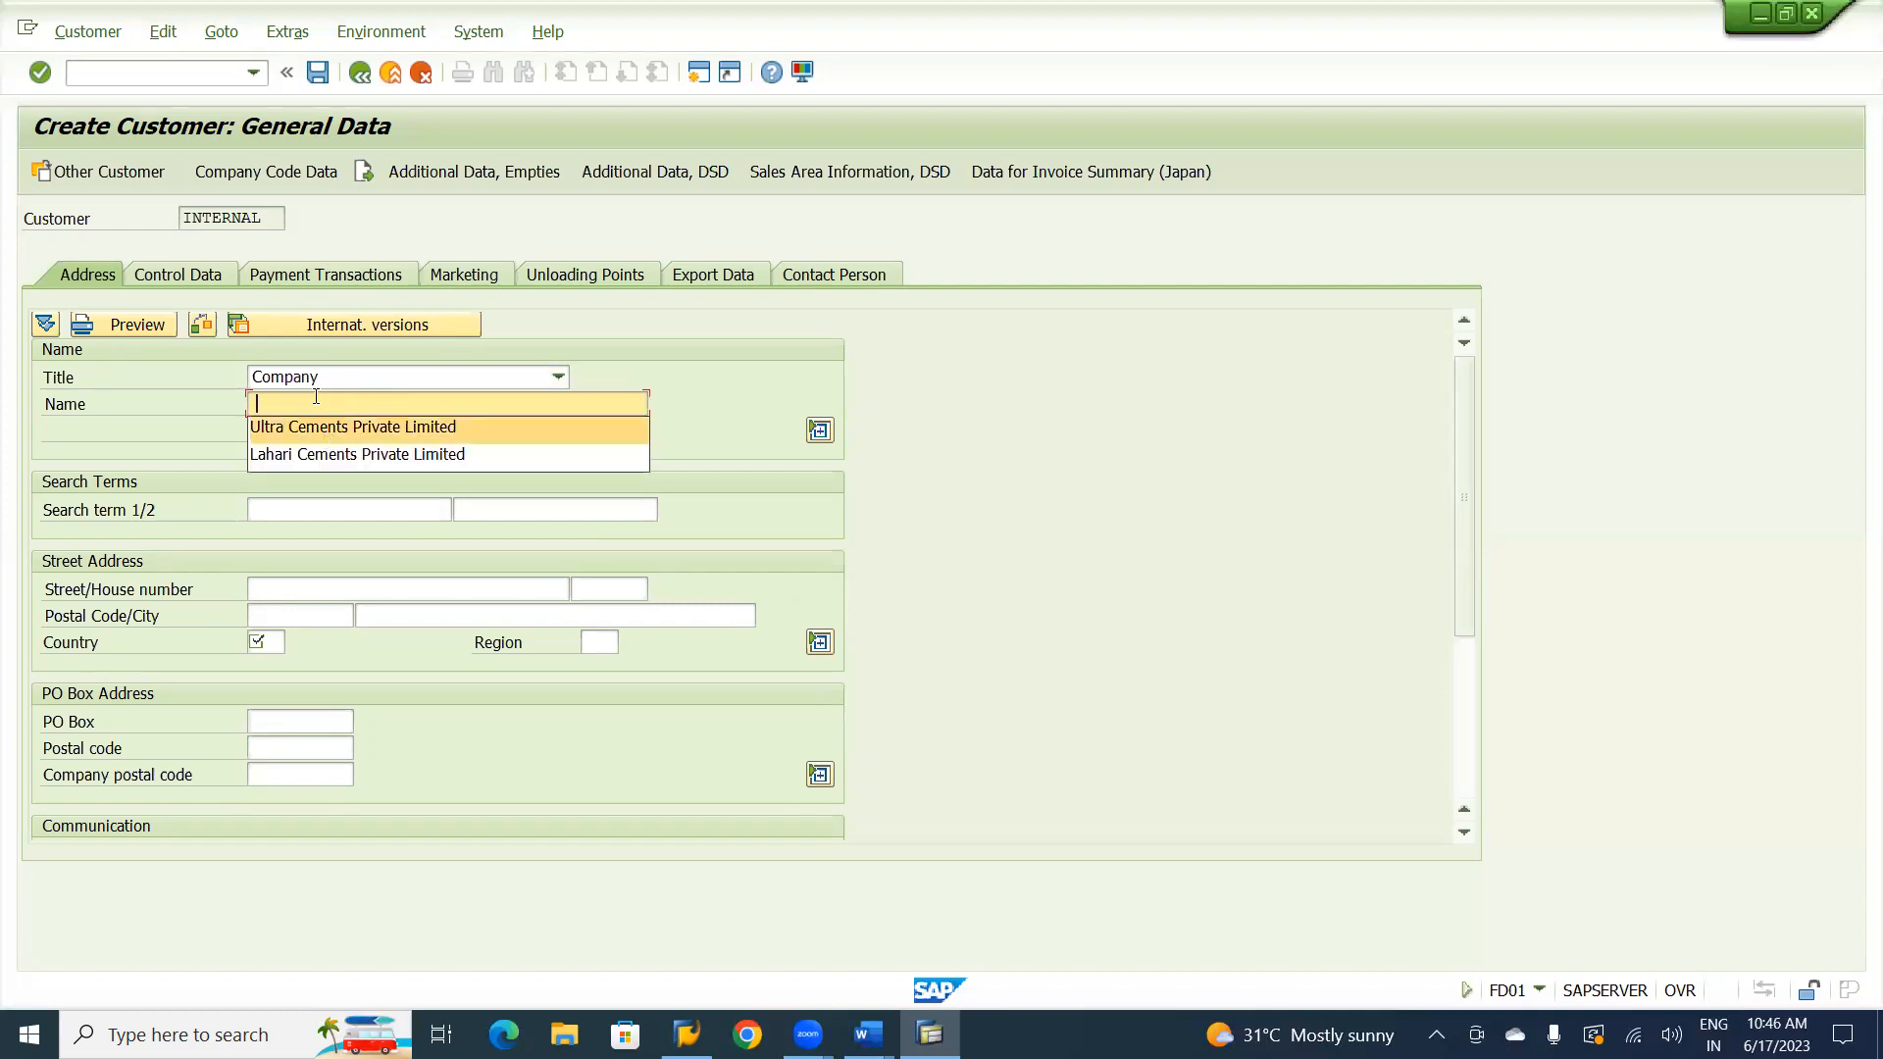
pyautogui.click(308, 394)
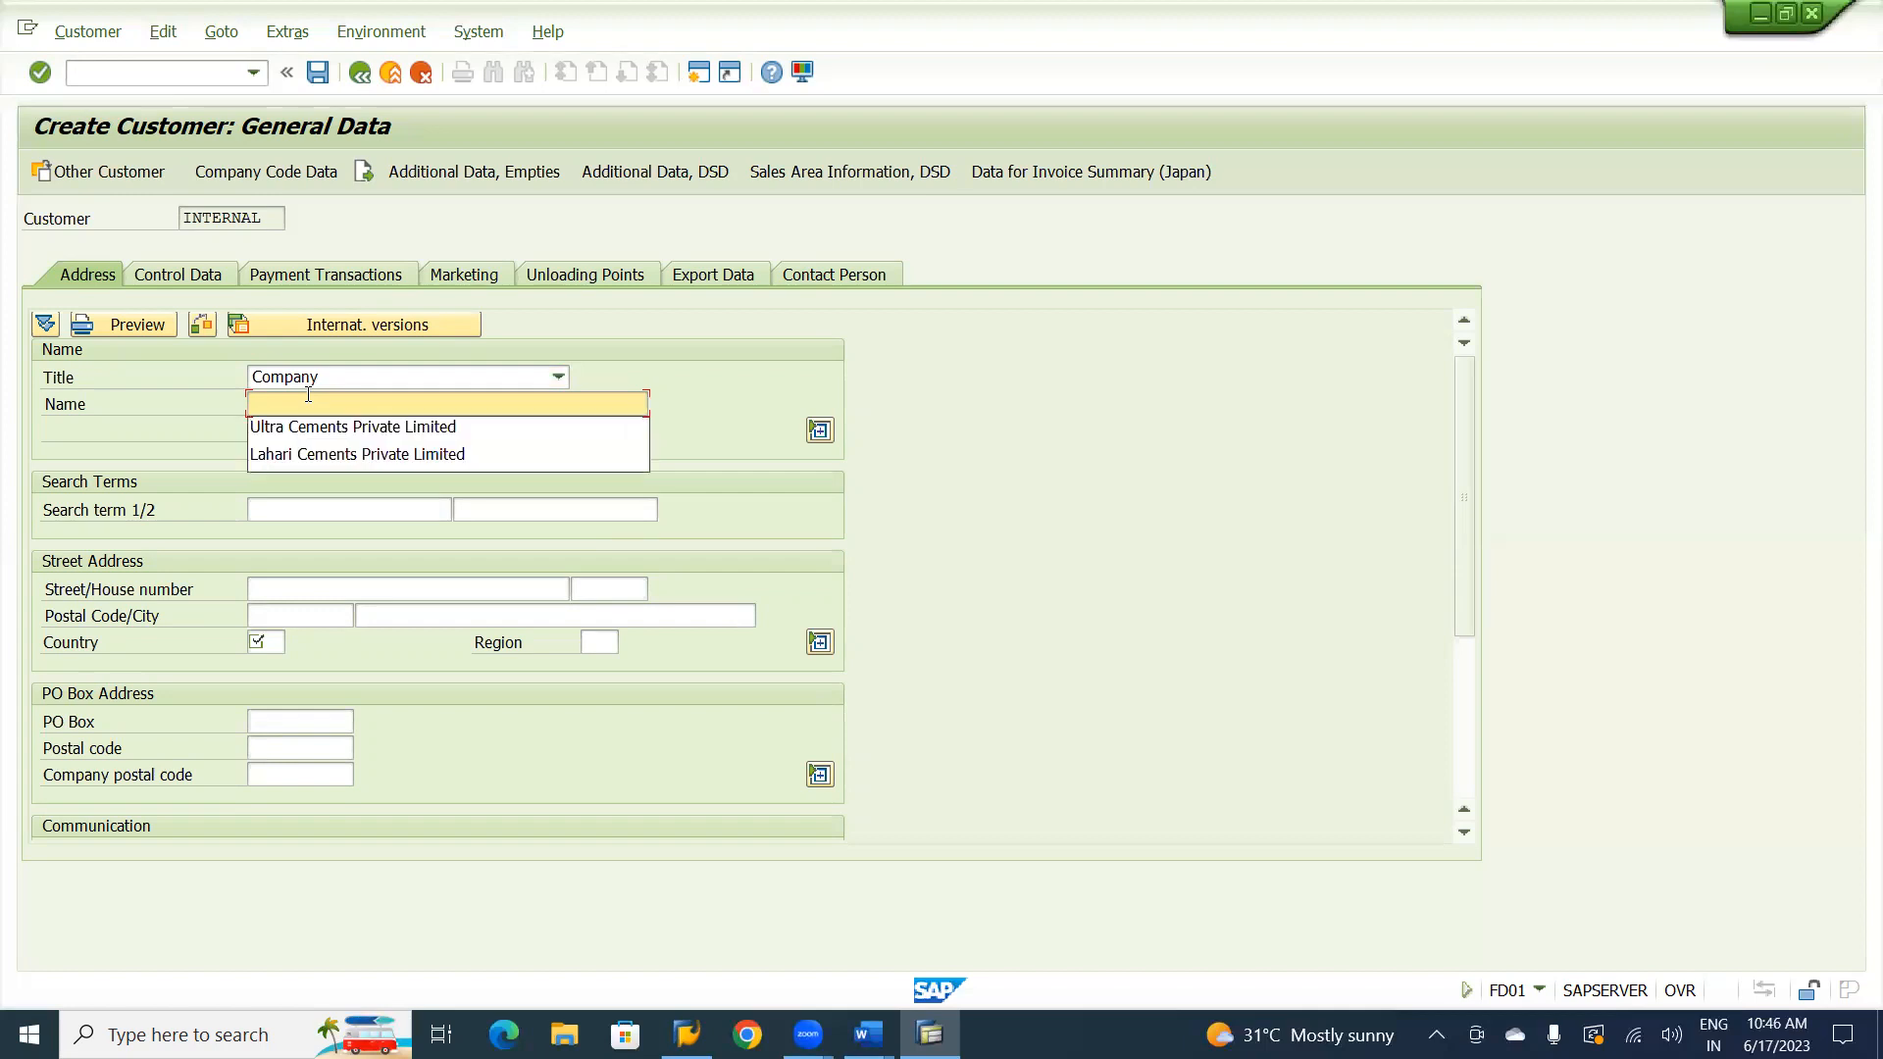
pyautogui.write('Natraj ')
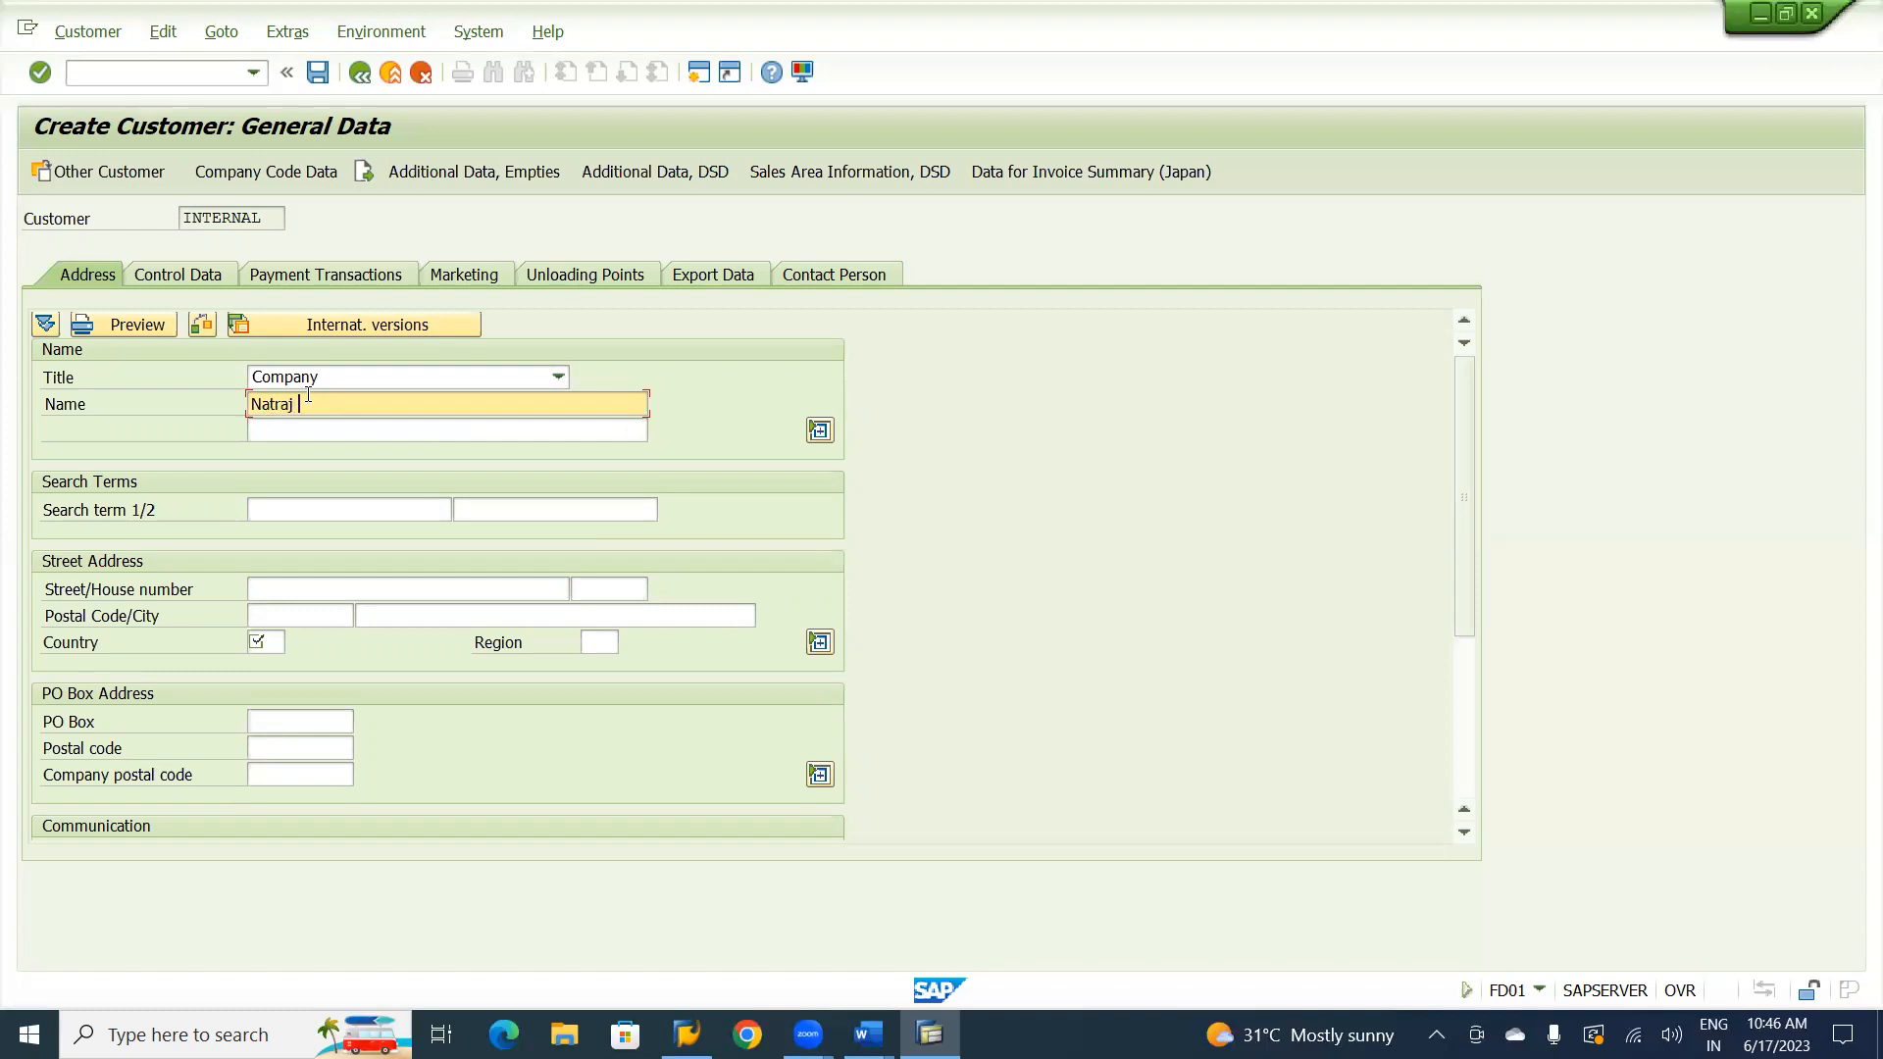
pyautogui.write('Consultancy')
# Open transaction FK03 in a new session and display the Natraj Consultancy Service Ltd. vendor's address with all available data sections selected.
pyautogui.click(121, 66)
pyautogui.write('/of')
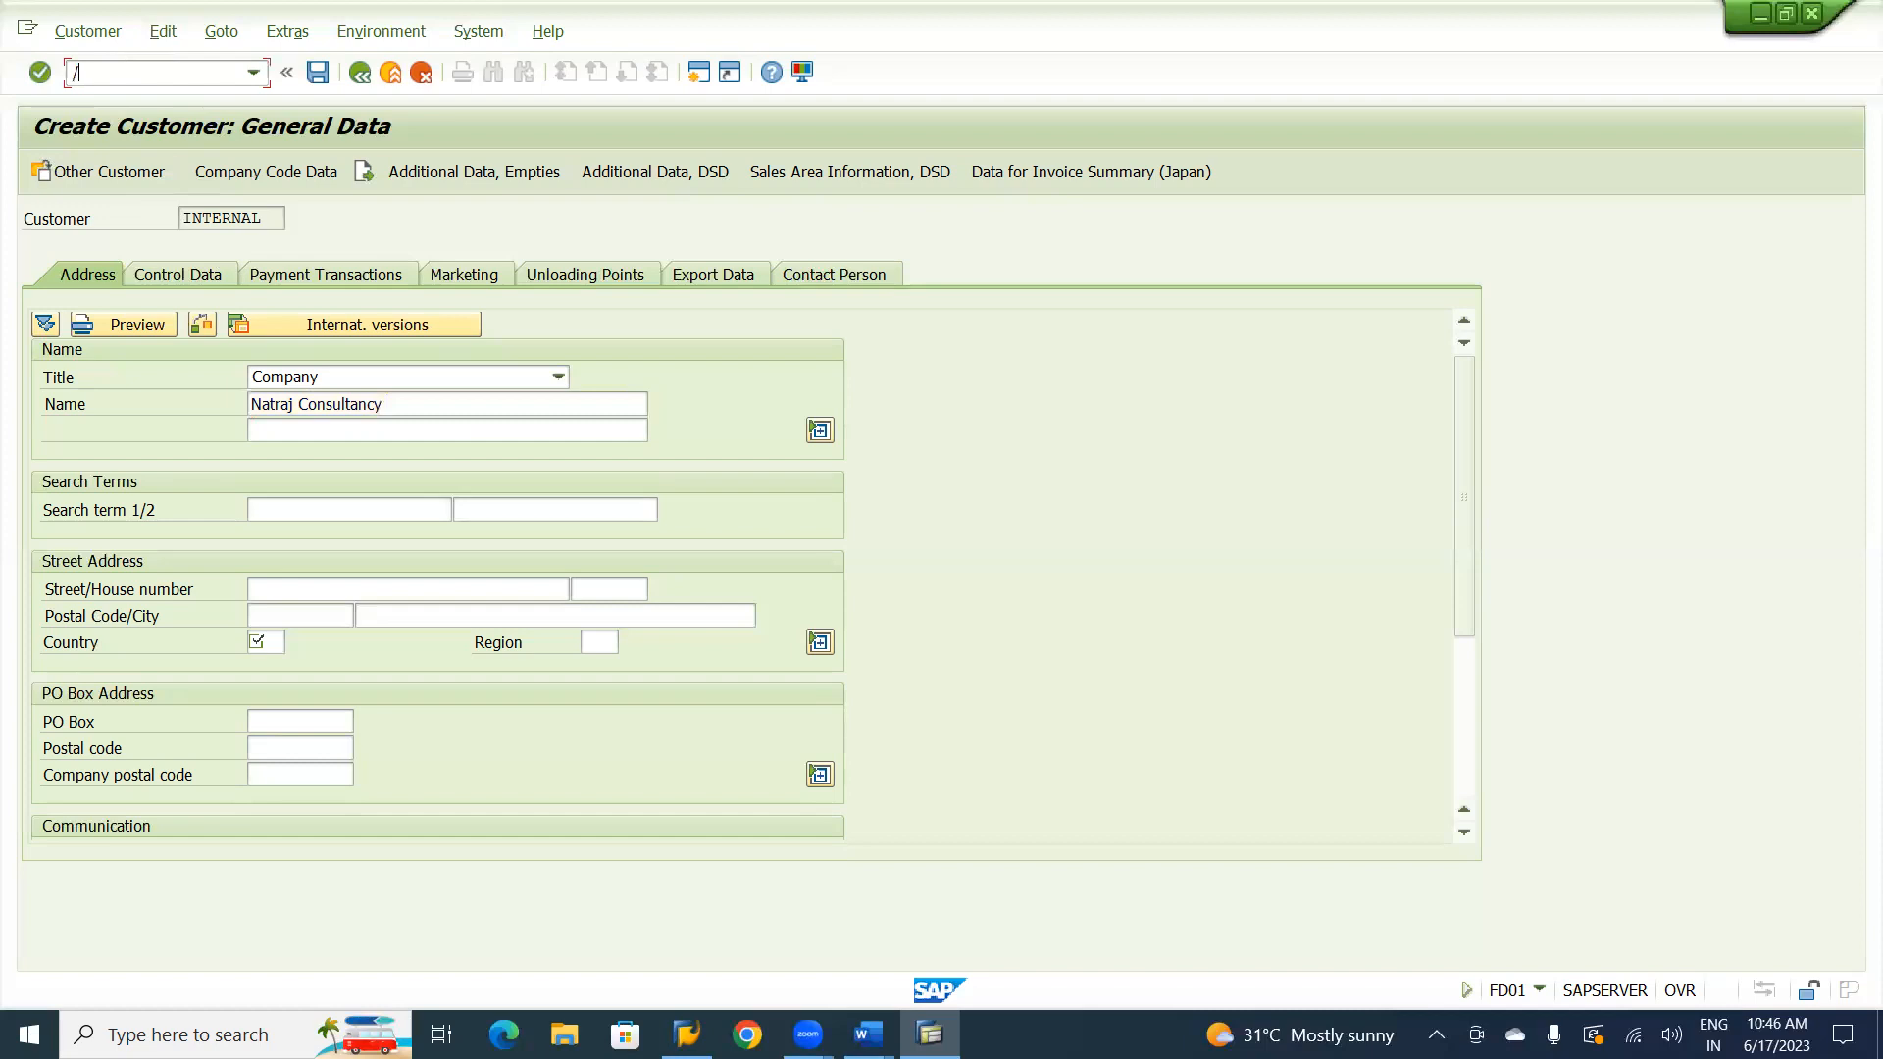
pyautogui.write('k')
pyautogui.write('01')
pyautogui.press('Return')
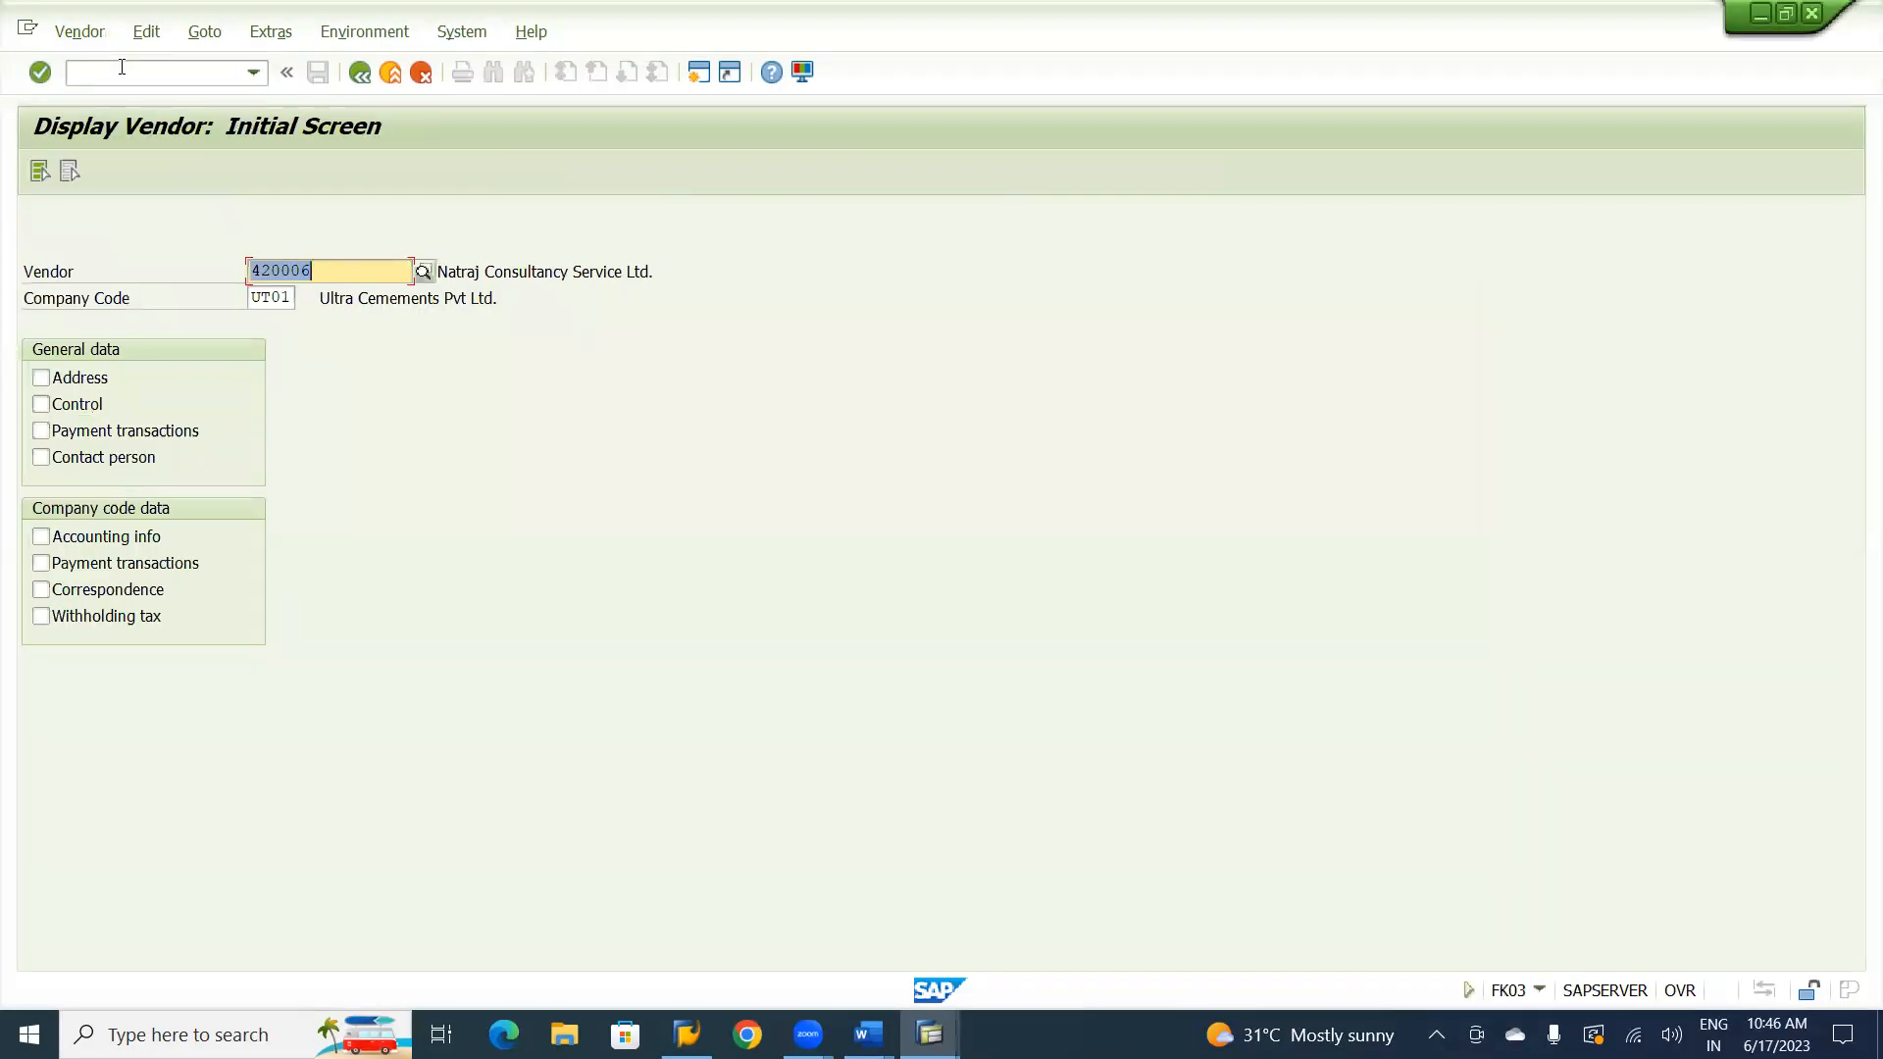
pyautogui.press('F7')
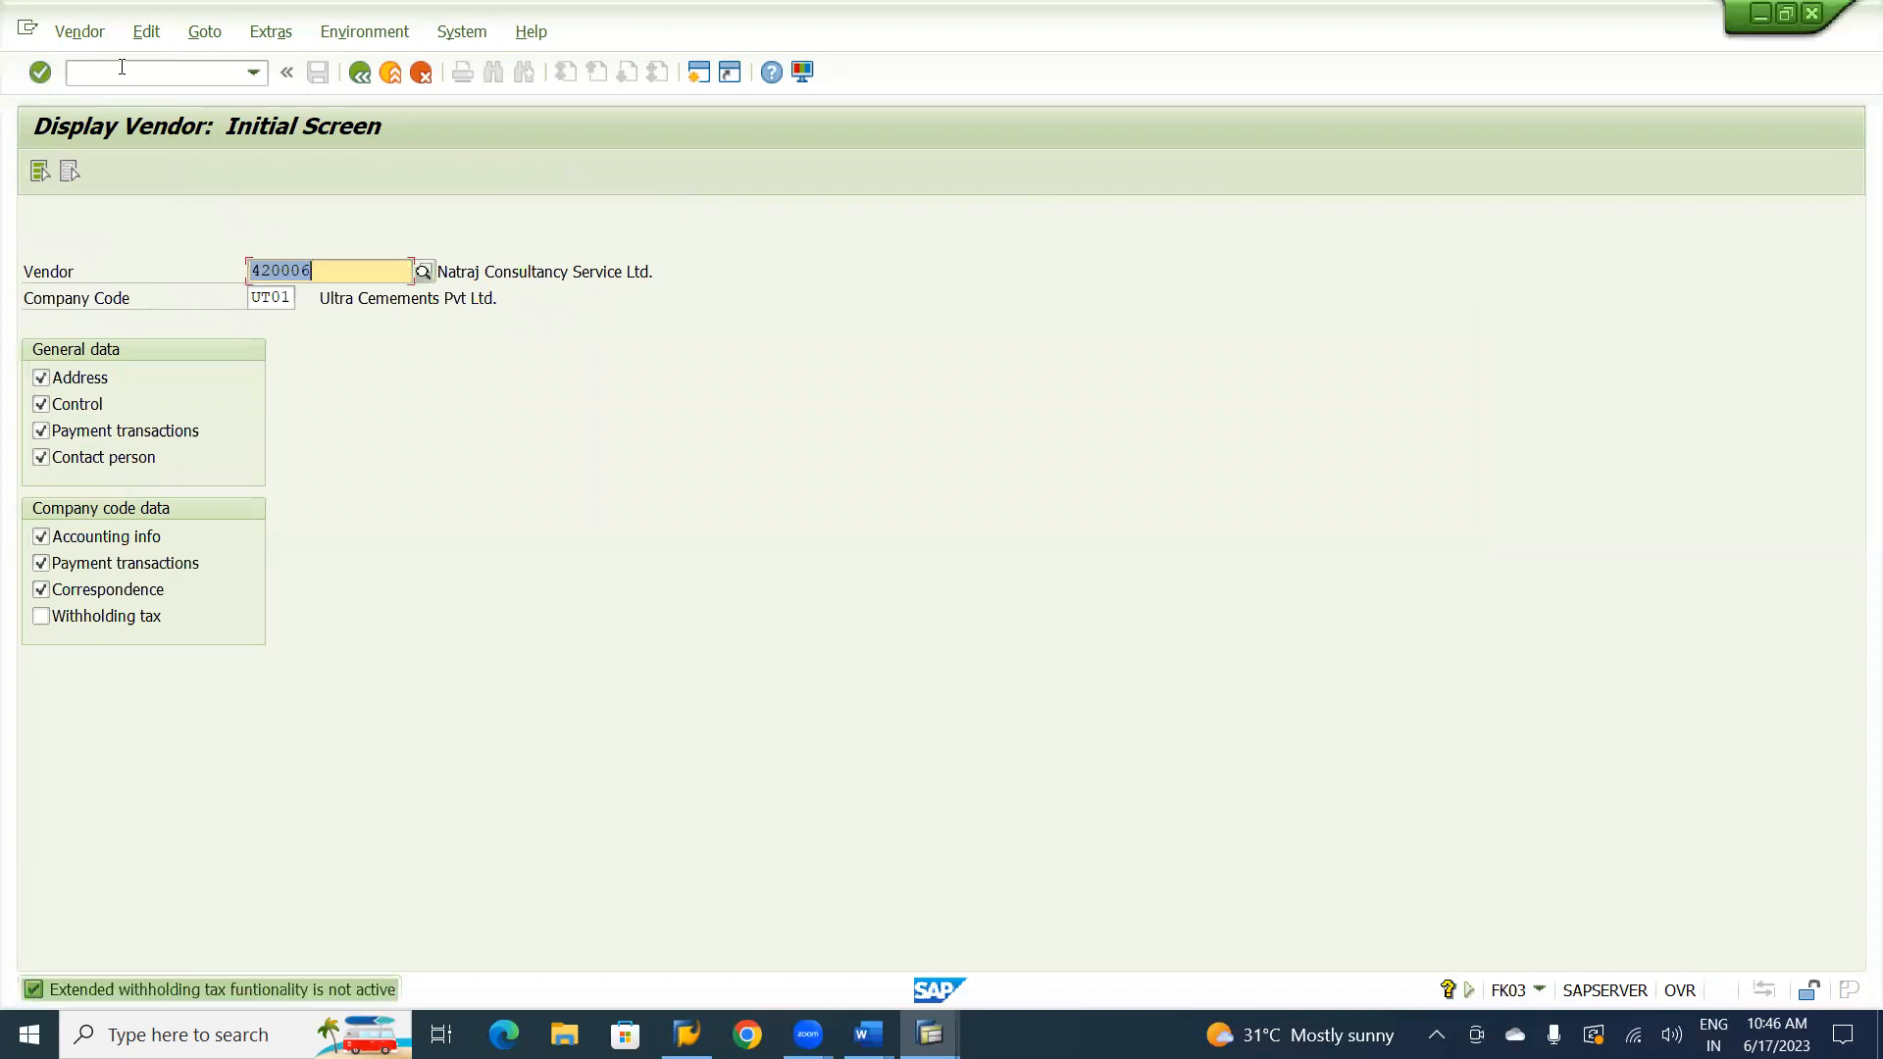
pyautogui.press('Return')
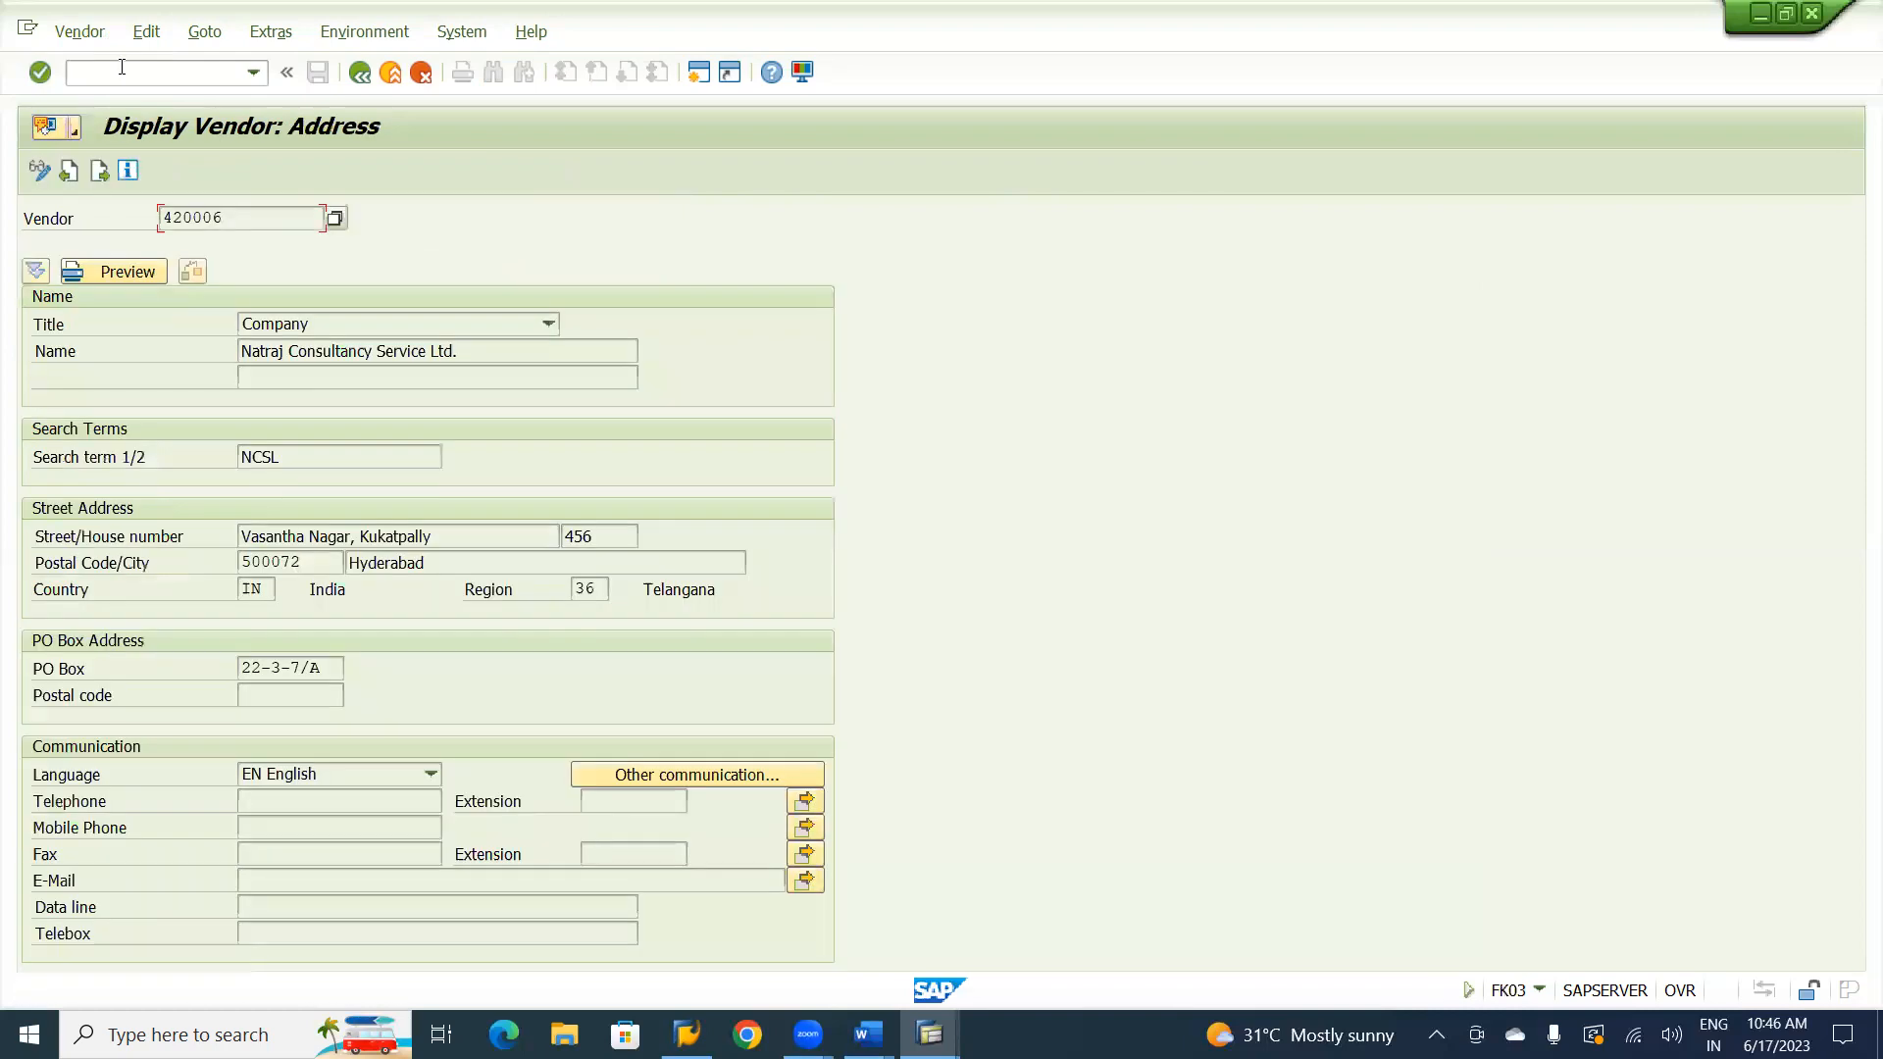
# Copy the vendor name Natraj Consultancy Service Ltd. and replace the new customer's name with it.
pyautogui.moveTo(458, 351); pyautogui.dragTo(239, 355)
pyautogui.hotkey('ctrl', 'c')
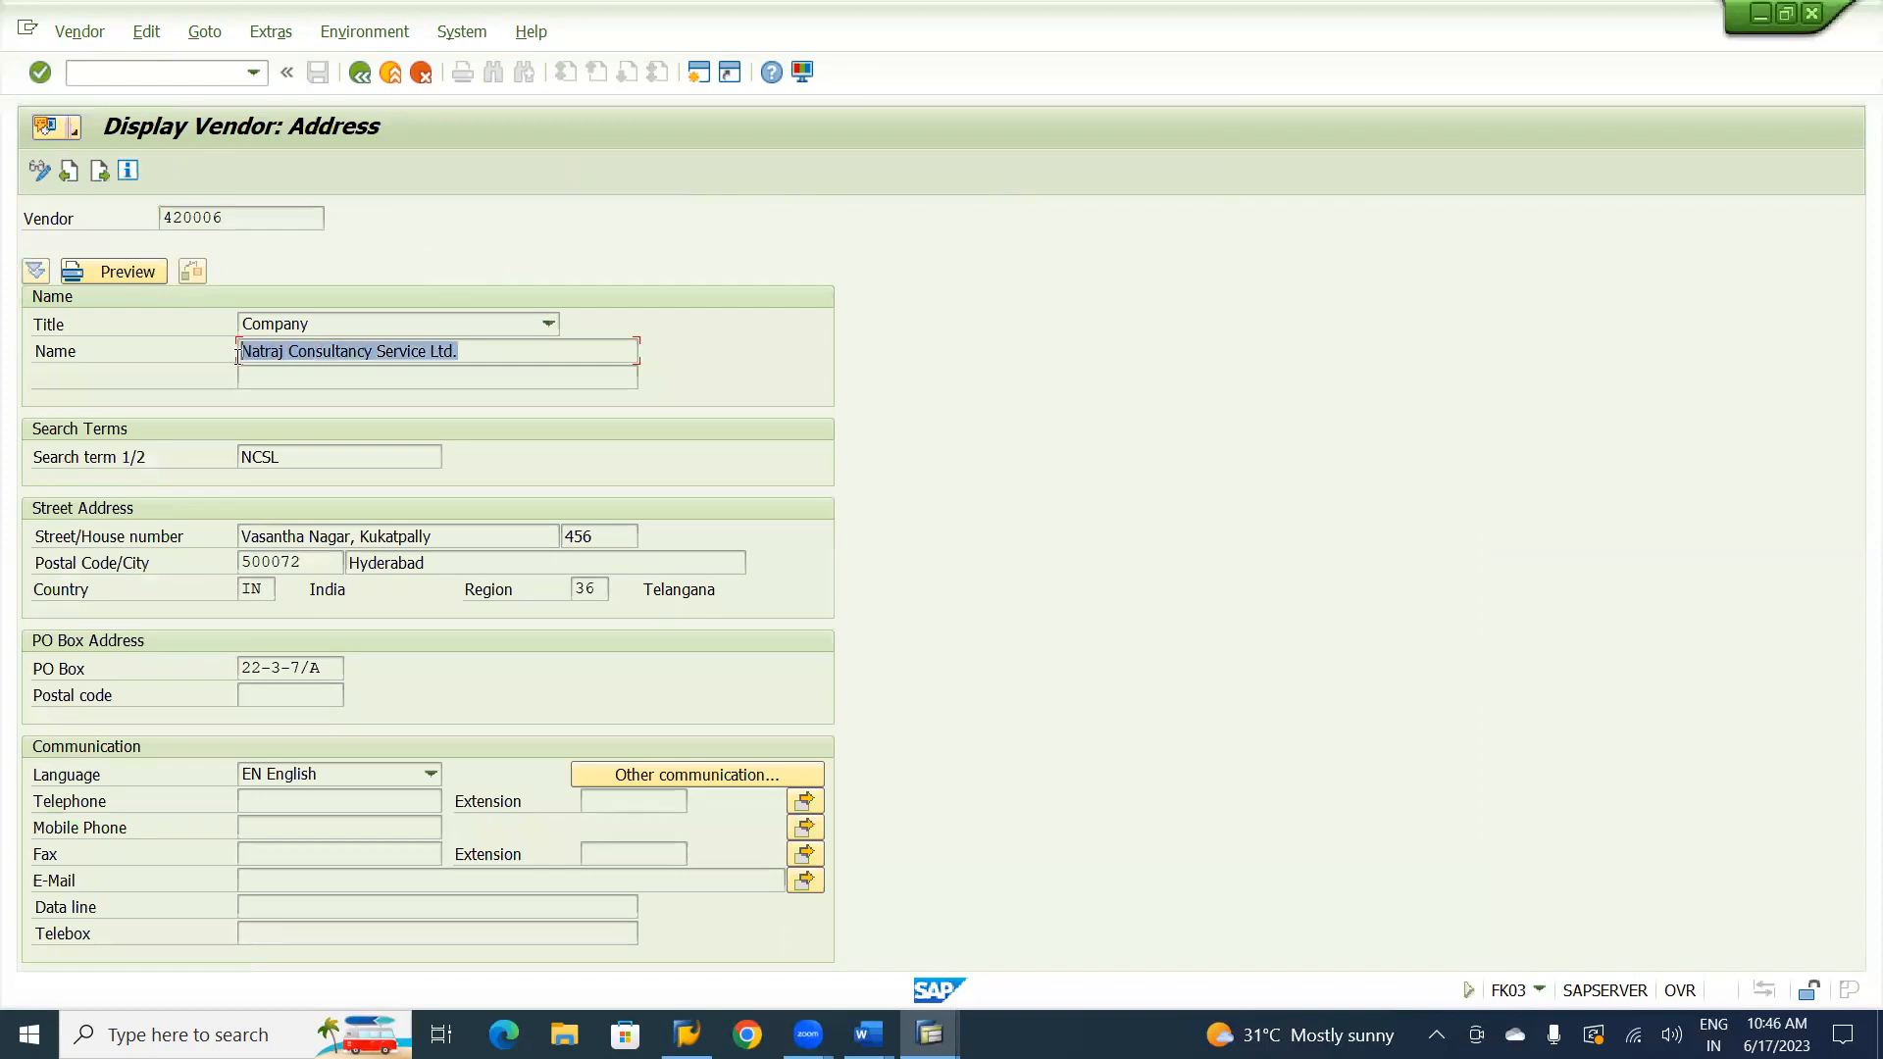
pyautogui.click(238, 363)
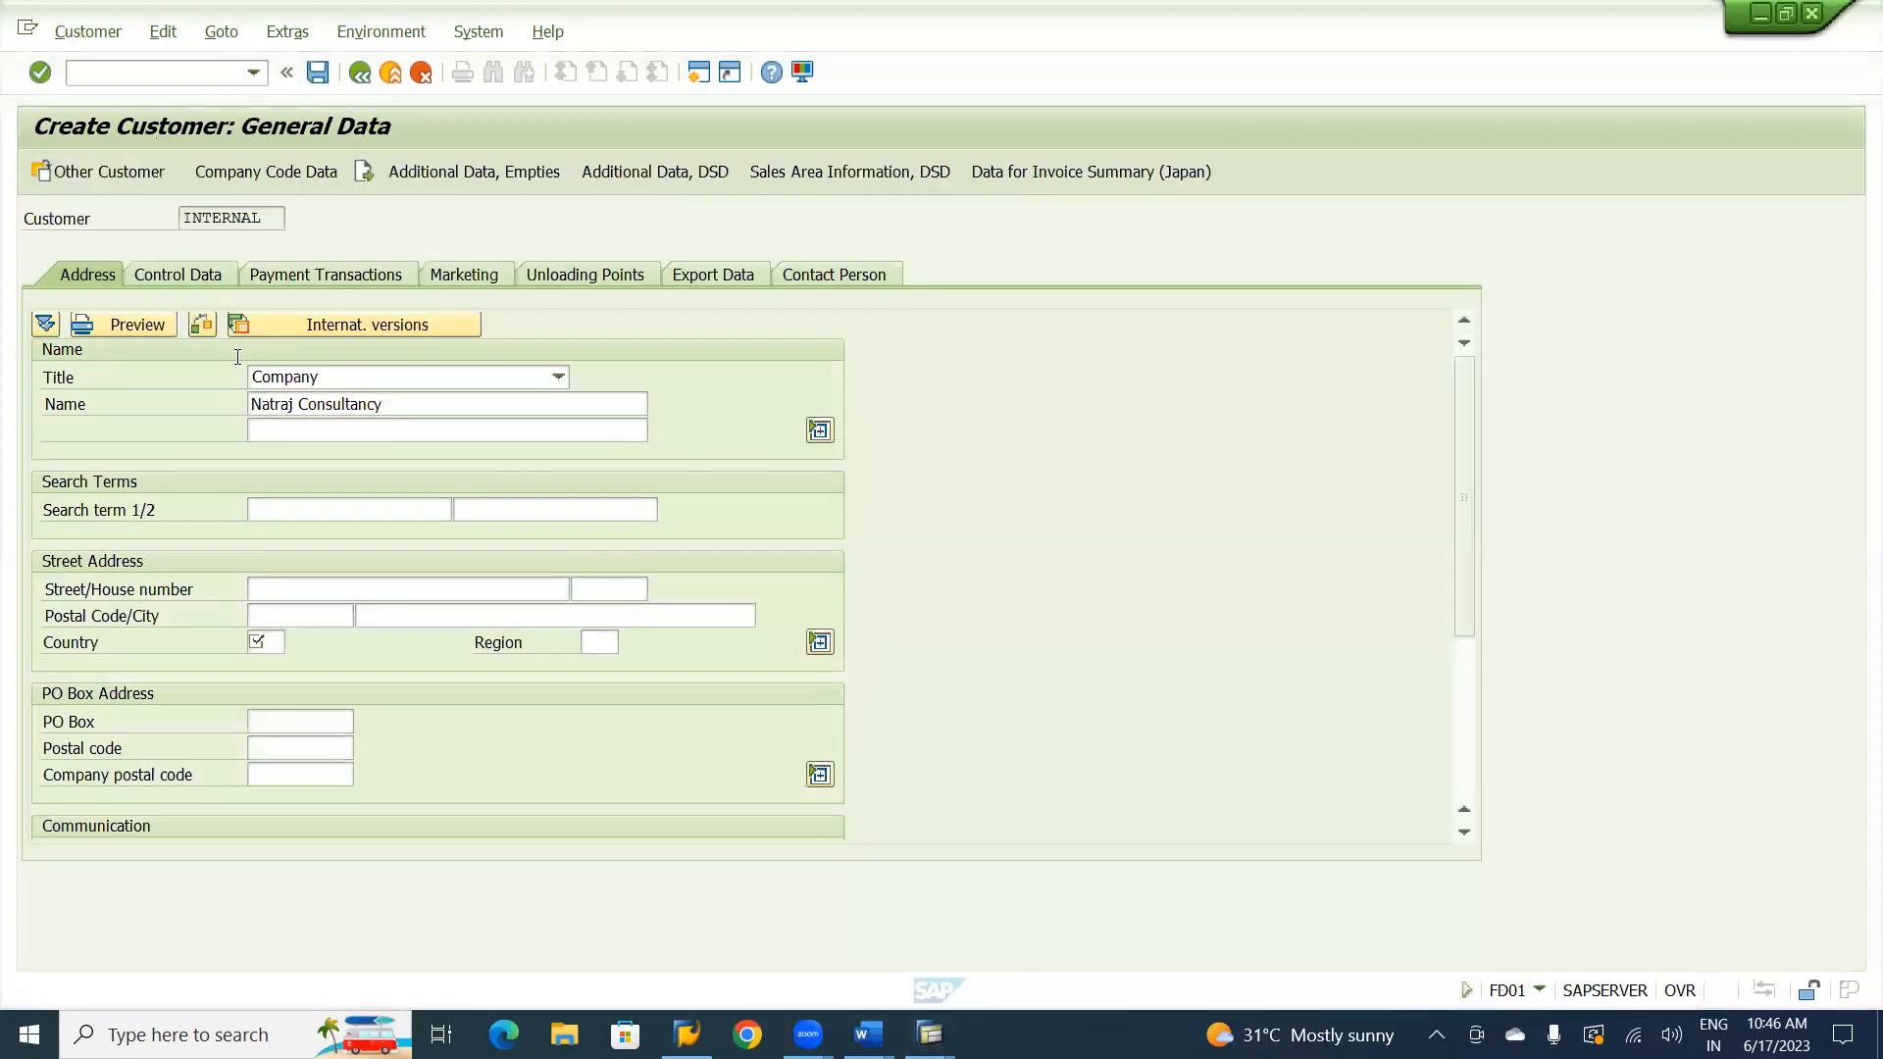
pyautogui.click(374, 403)
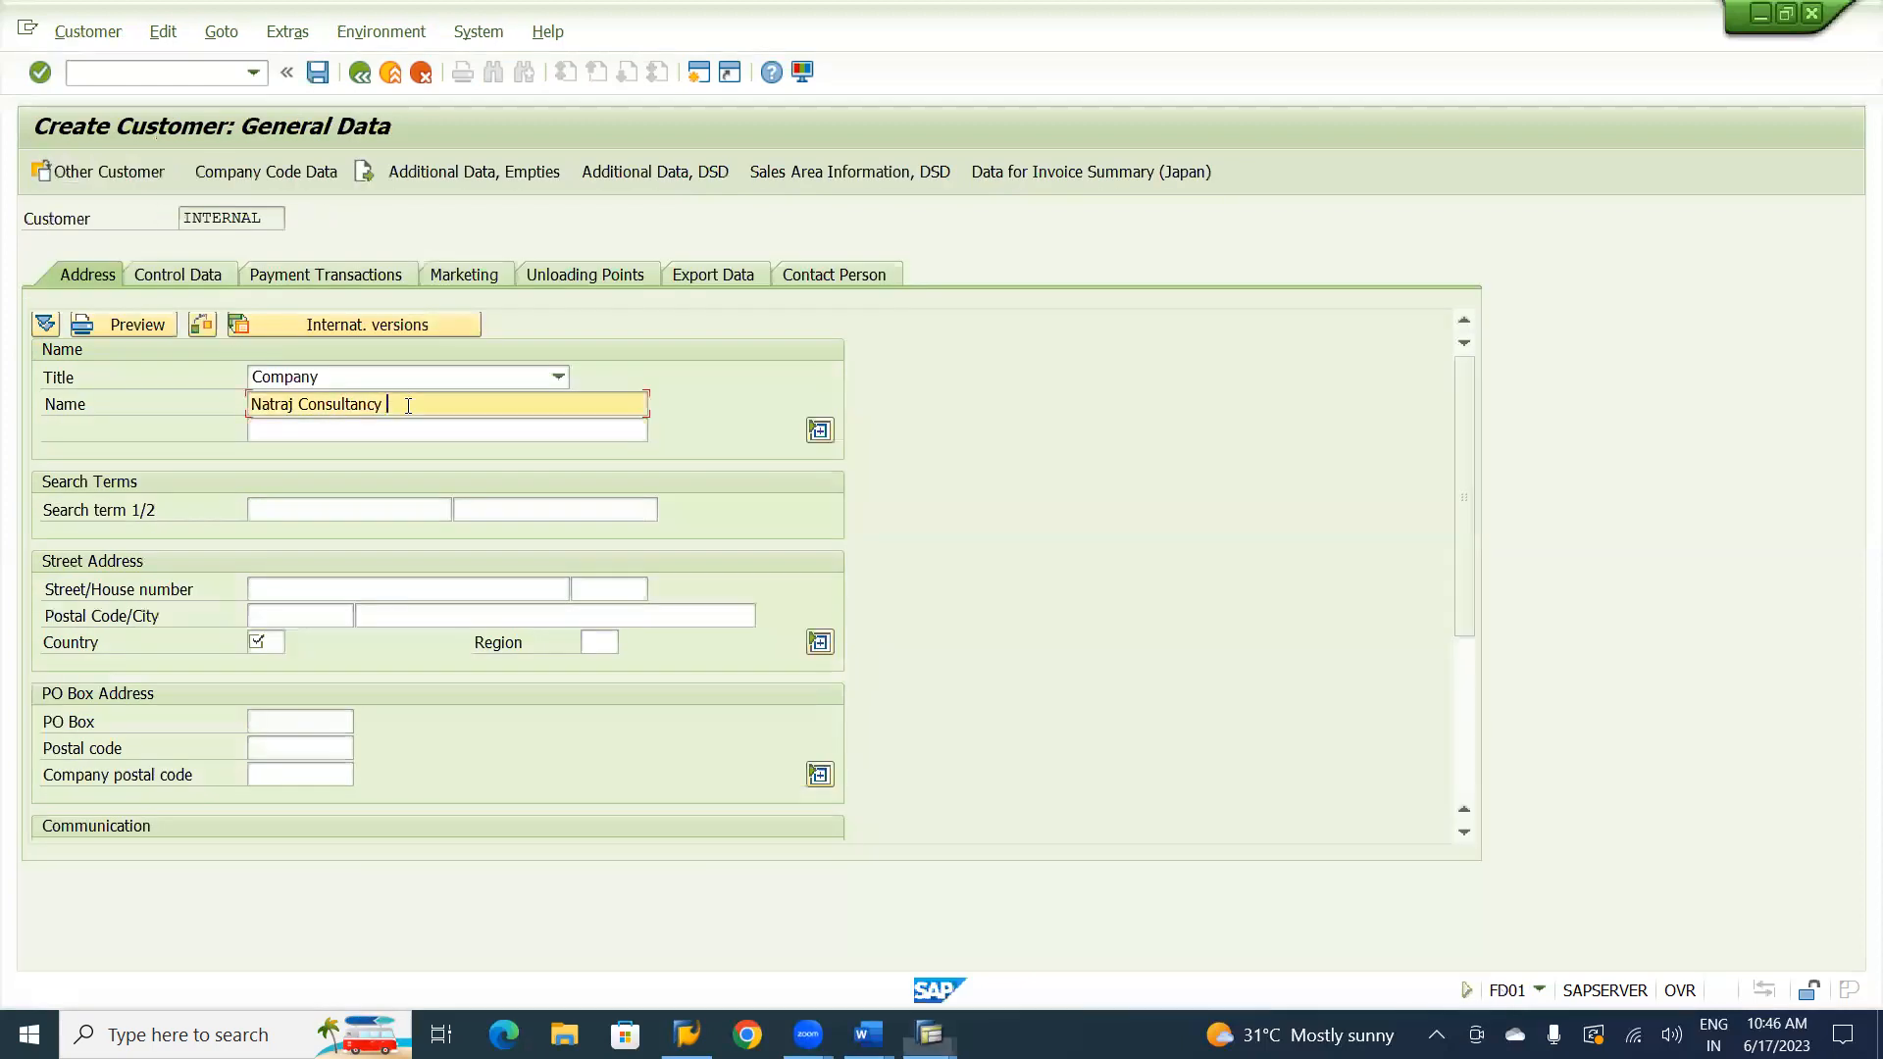
pyautogui.press('BackSpace')
pyautogui.press('BackSpace')
pyautogui.press('BackSpace')
pyautogui.press('BackSpace')
pyautogui.press('BackSpace')
pyautogui.press('BackSpace')
pyautogui.press('BackSpace')
pyautogui.press('BackSpace')
pyautogui.press('BackSpace')
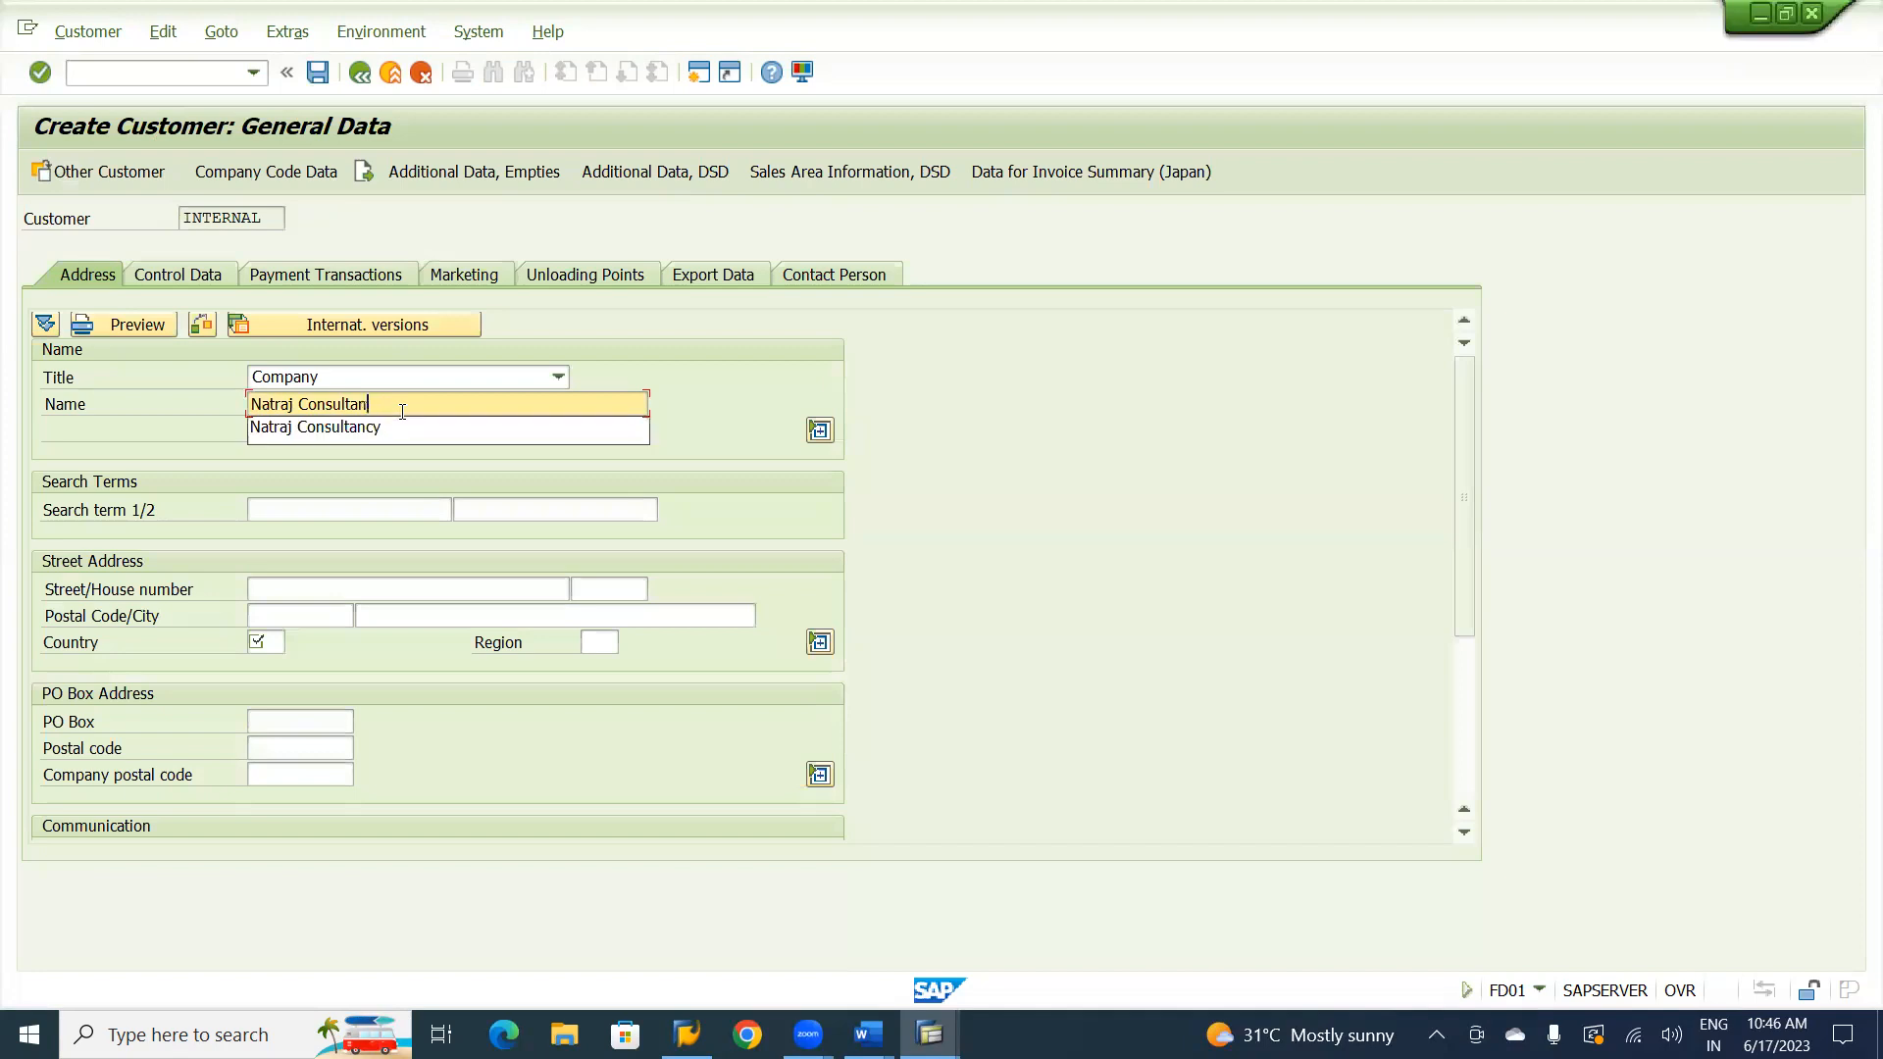
pyautogui.press('BackSpace')
pyautogui.press('BackSpace')
pyautogui.press('BackSpace')
pyautogui.press('BackSpace')
pyautogui.press('BackSpace')
pyautogui.press('BackSpace')
pyautogui.press('BackSpace')
pyautogui.press('BackSpace')
pyautogui.press('BackSpace')
pyautogui.hotkey('ctrl', 'v')
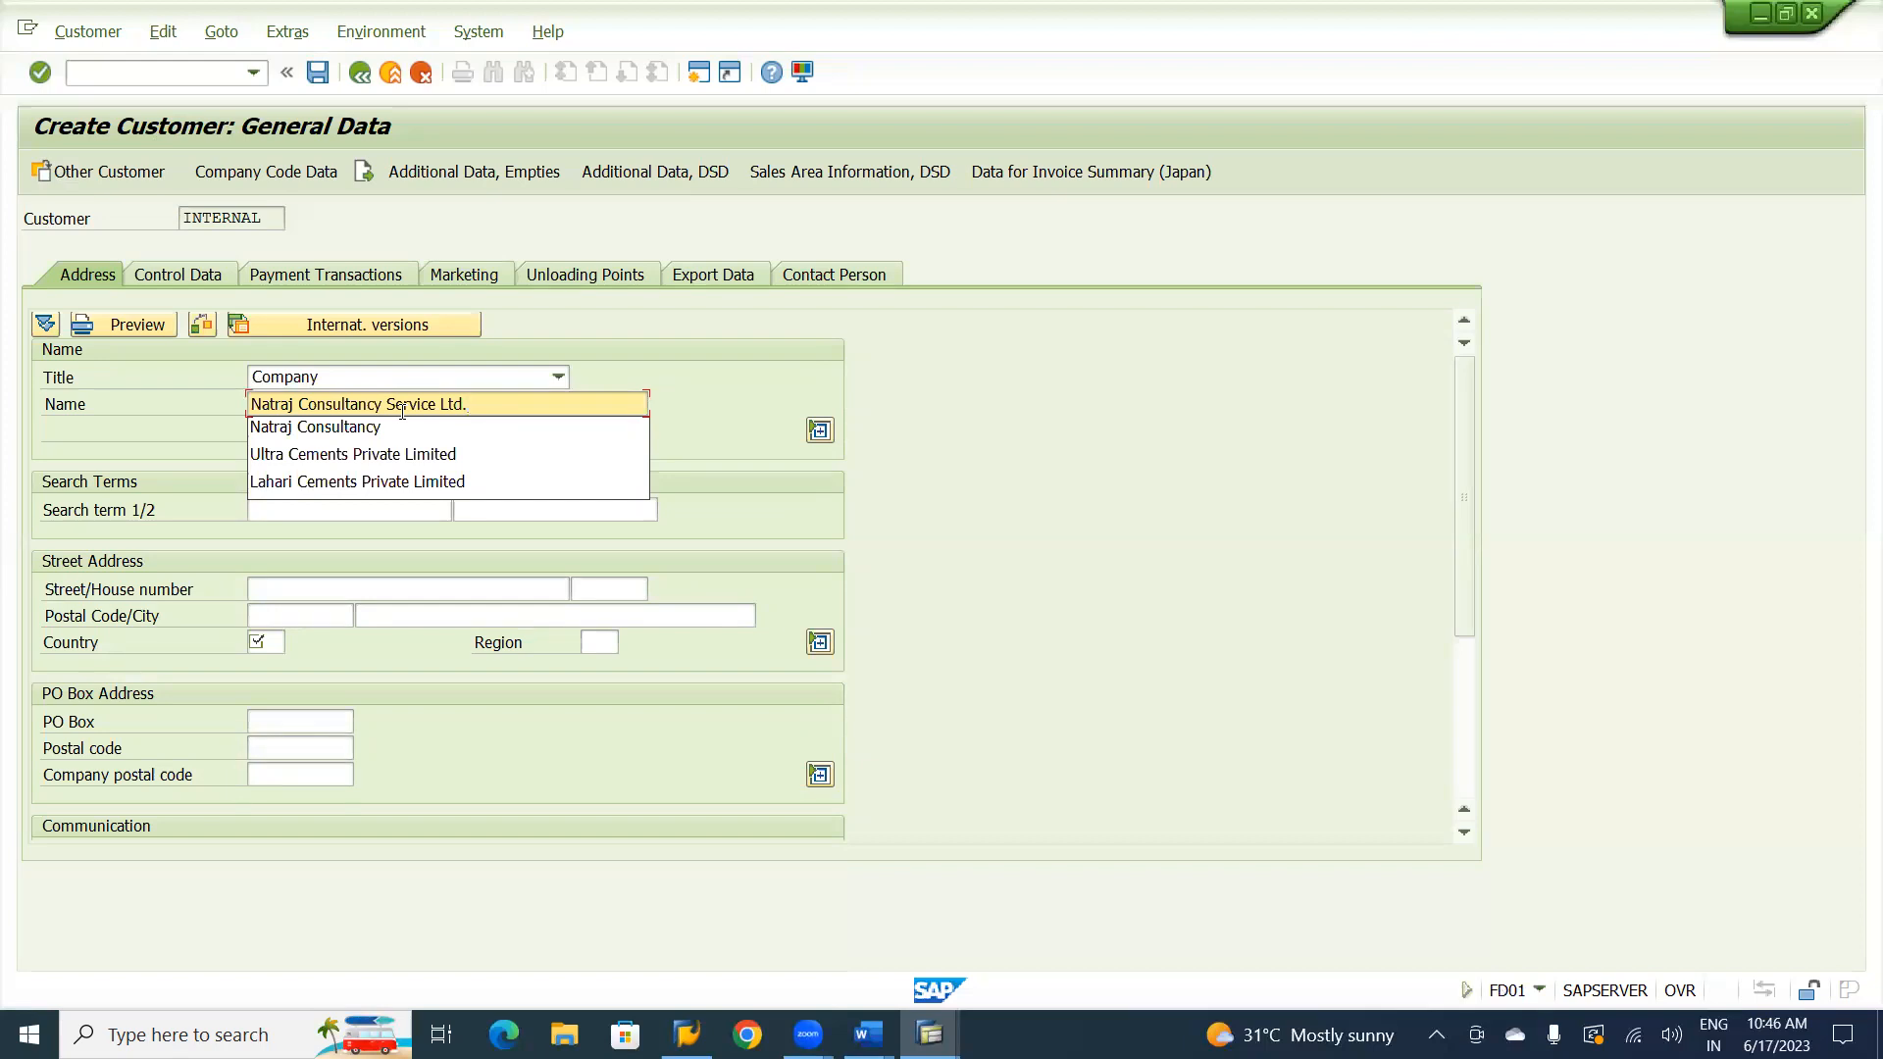
pyautogui.press('Tab')
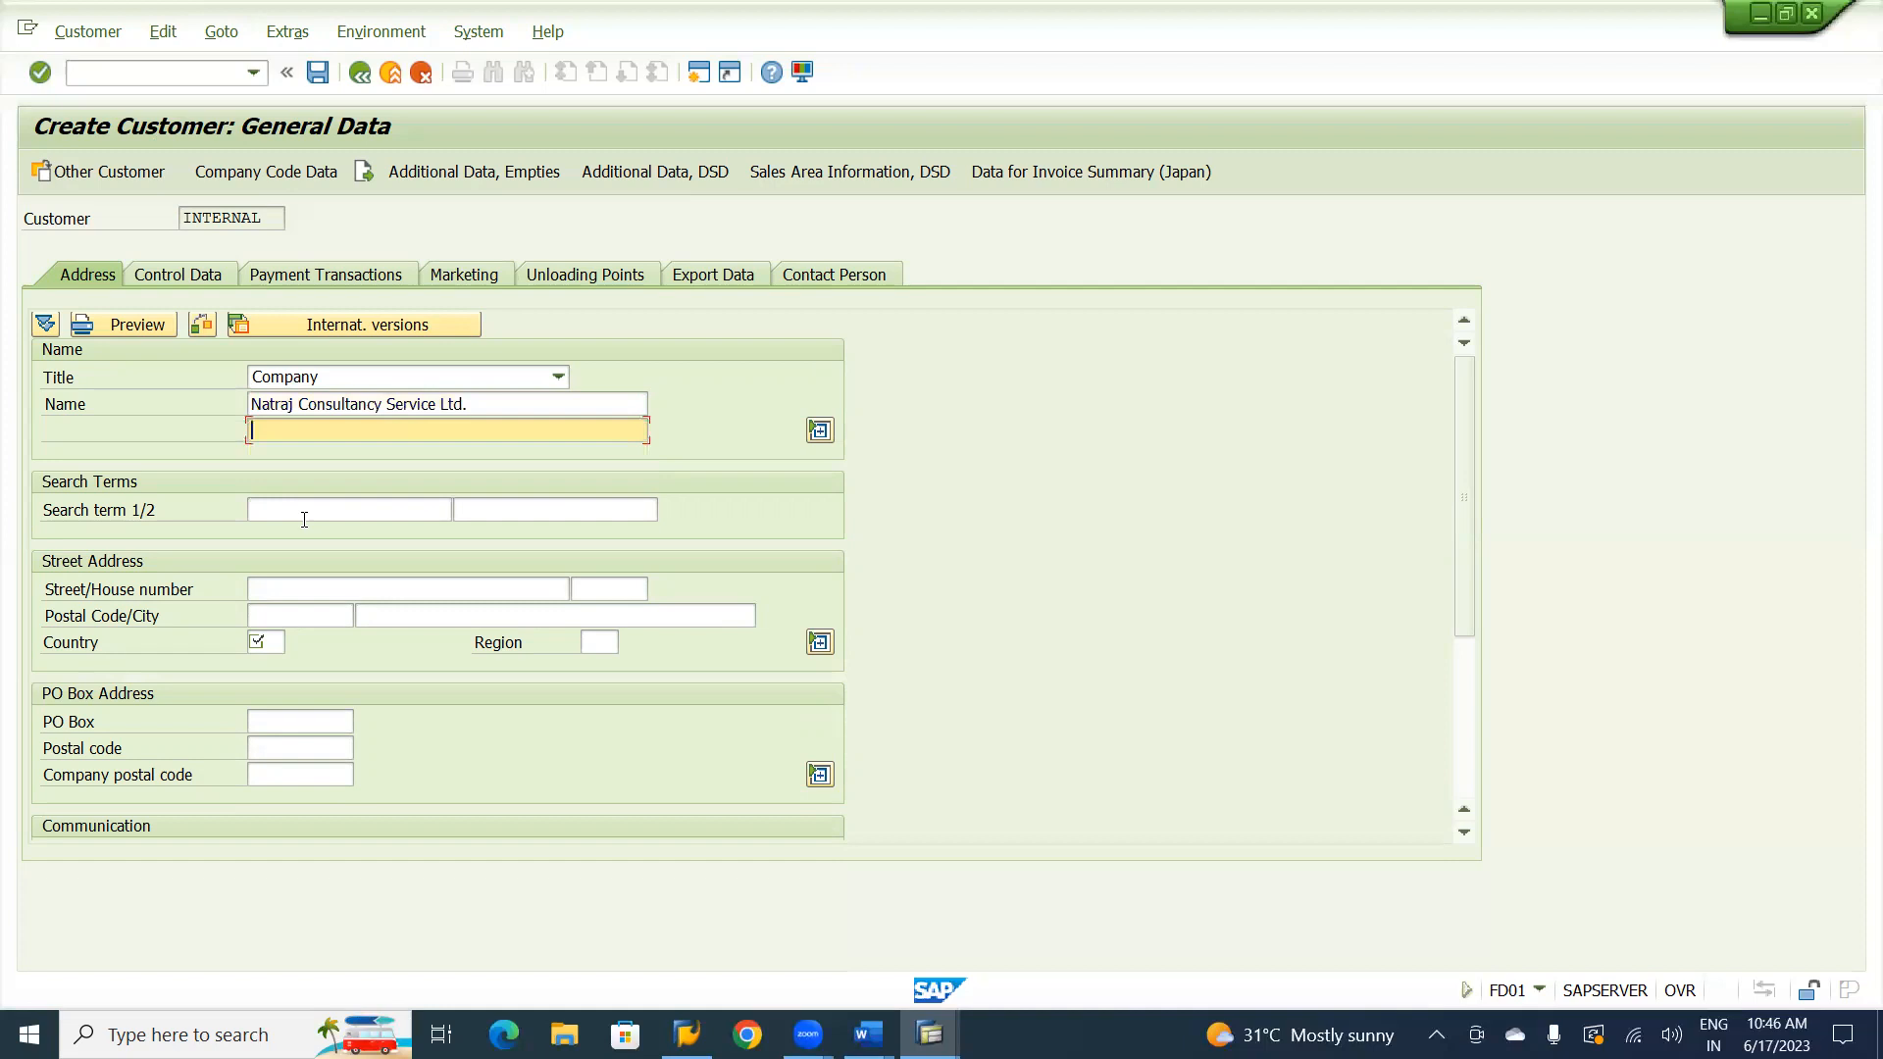
# Copy the search term NCSL from the vendor record into the customer's first search term.
pyautogui.click(304, 520)
pyautogui.hotkey('alt', 'Tab')
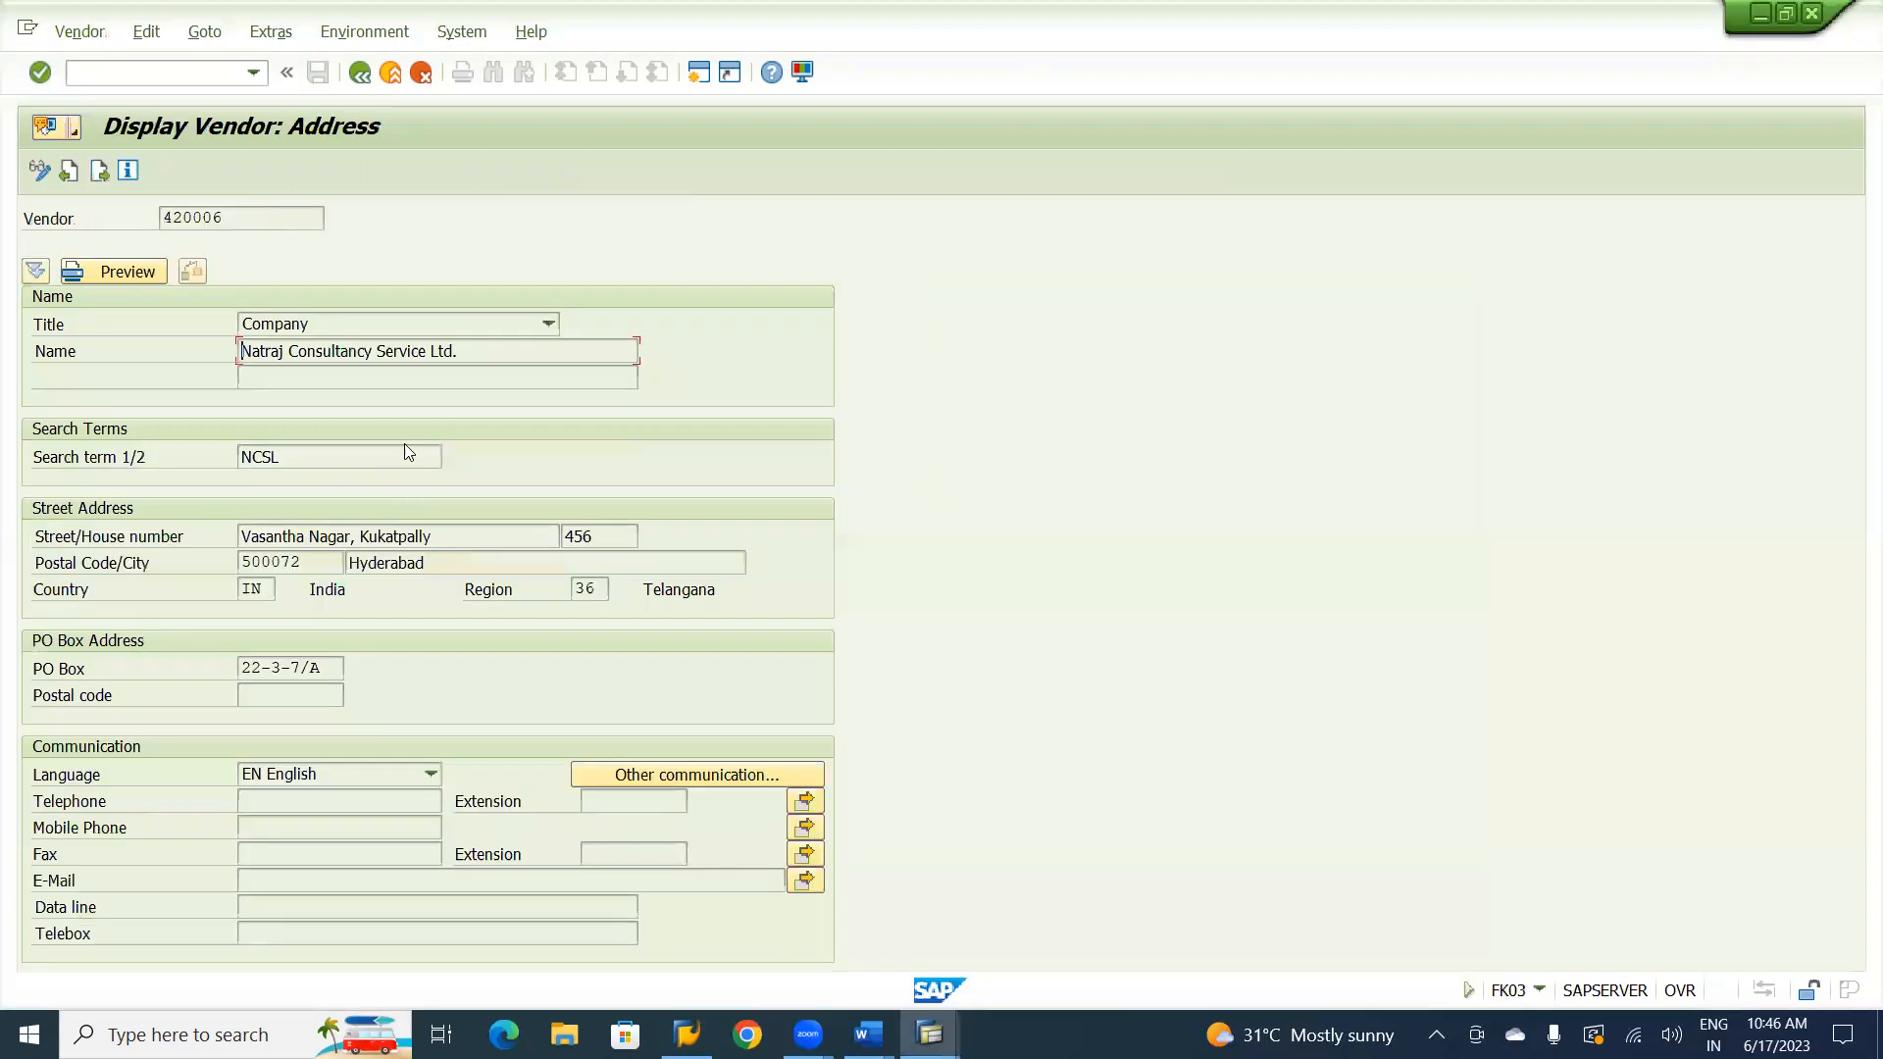
pyautogui.moveTo(312, 459); pyautogui.dragTo(240, 457)
pyautogui.hotkey('ctrl', 'c')
pyautogui.click(240, 457)
pyautogui.hotkey('alt', 'Tab')
pyautogui.hotkey('ctrl', 'v')
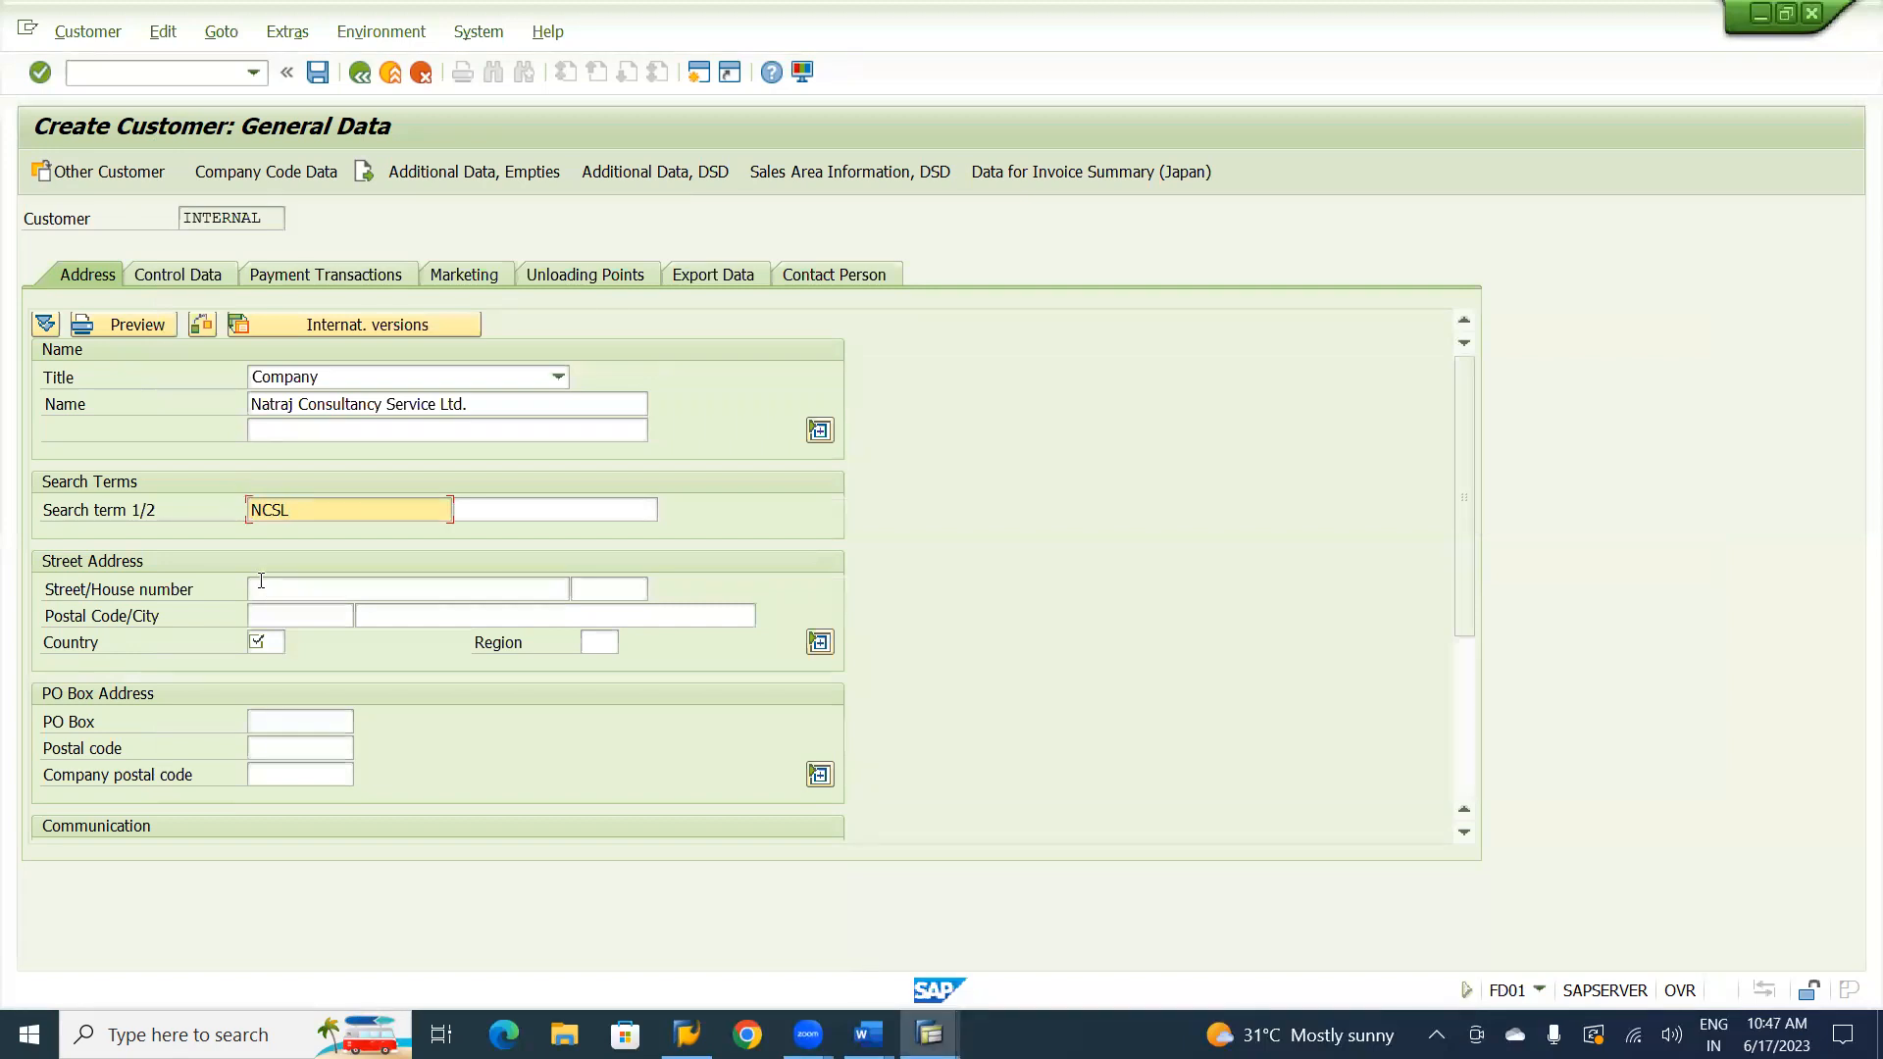
# Copy the vendor's street and house number into the customer's street address.
pyautogui.hotkey('alt', 'Tab')
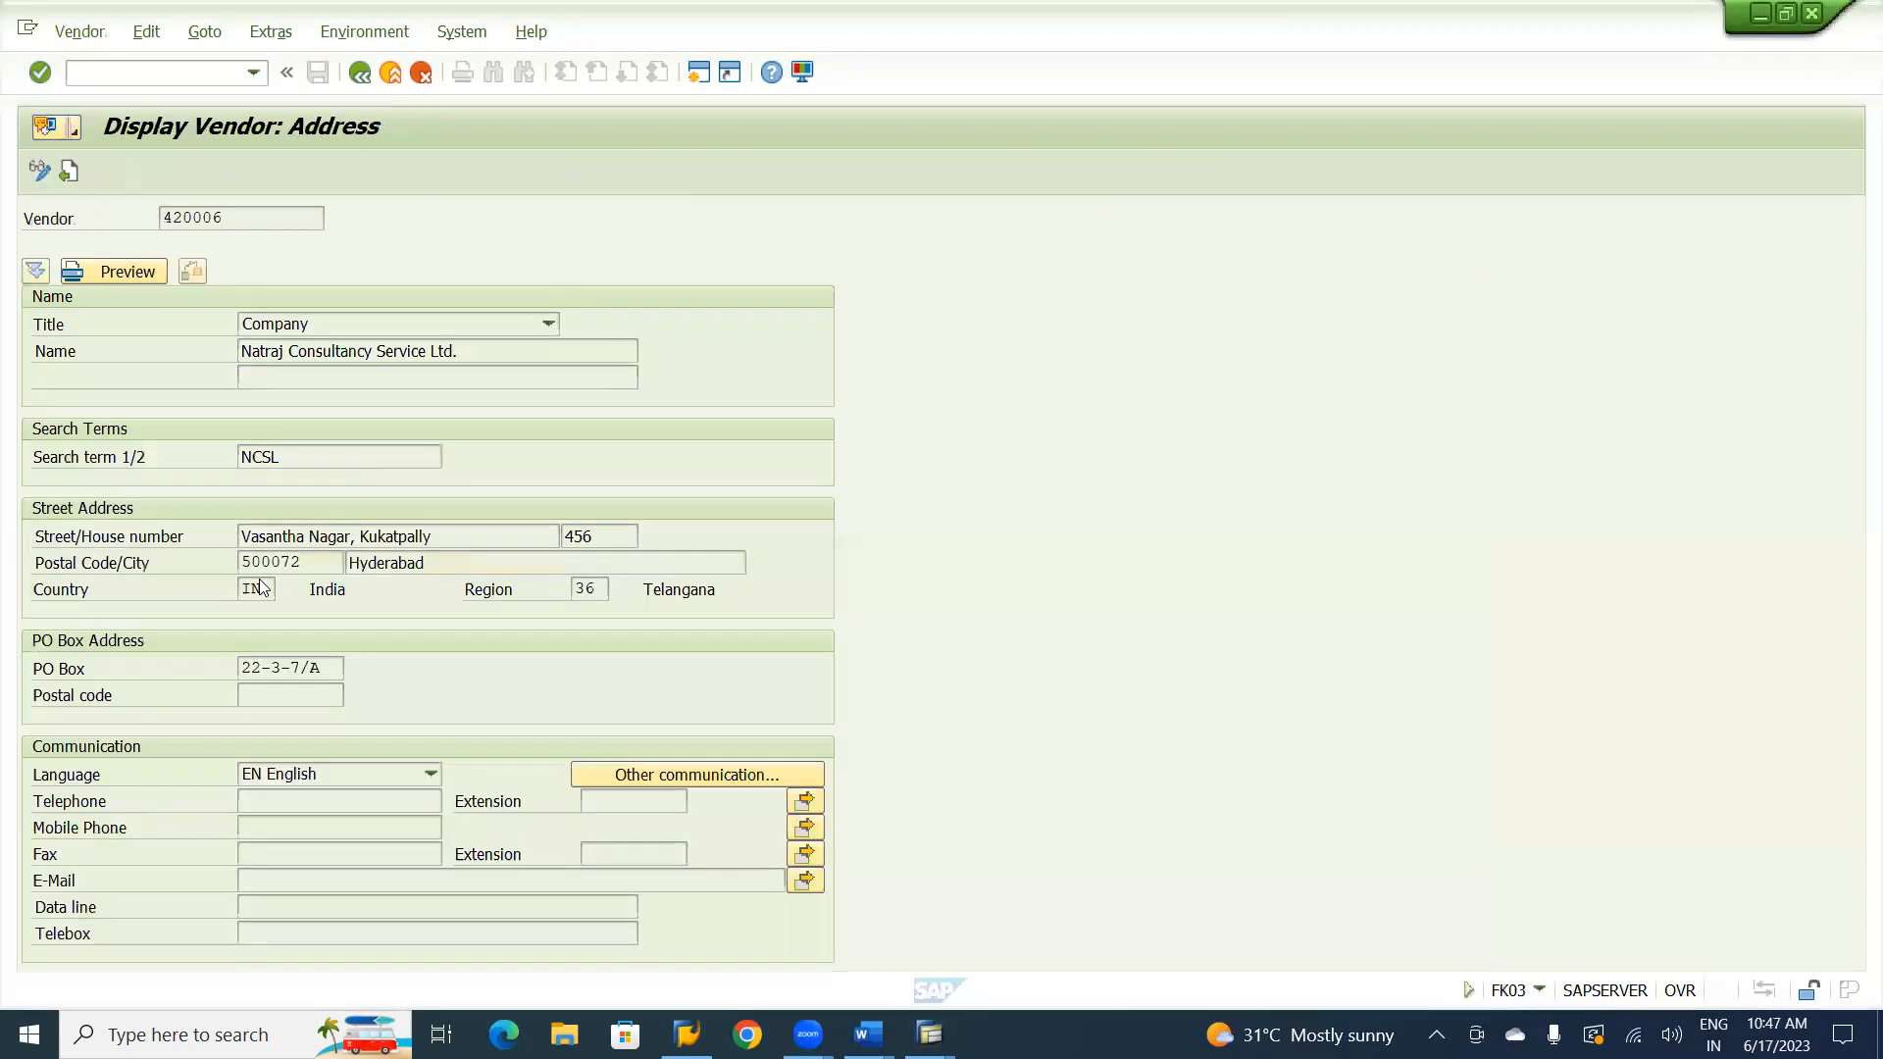
pyautogui.moveTo(438, 537); pyautogui.dragTo(233, 542)
pyautogui.hotkey('ctrl', 'c')
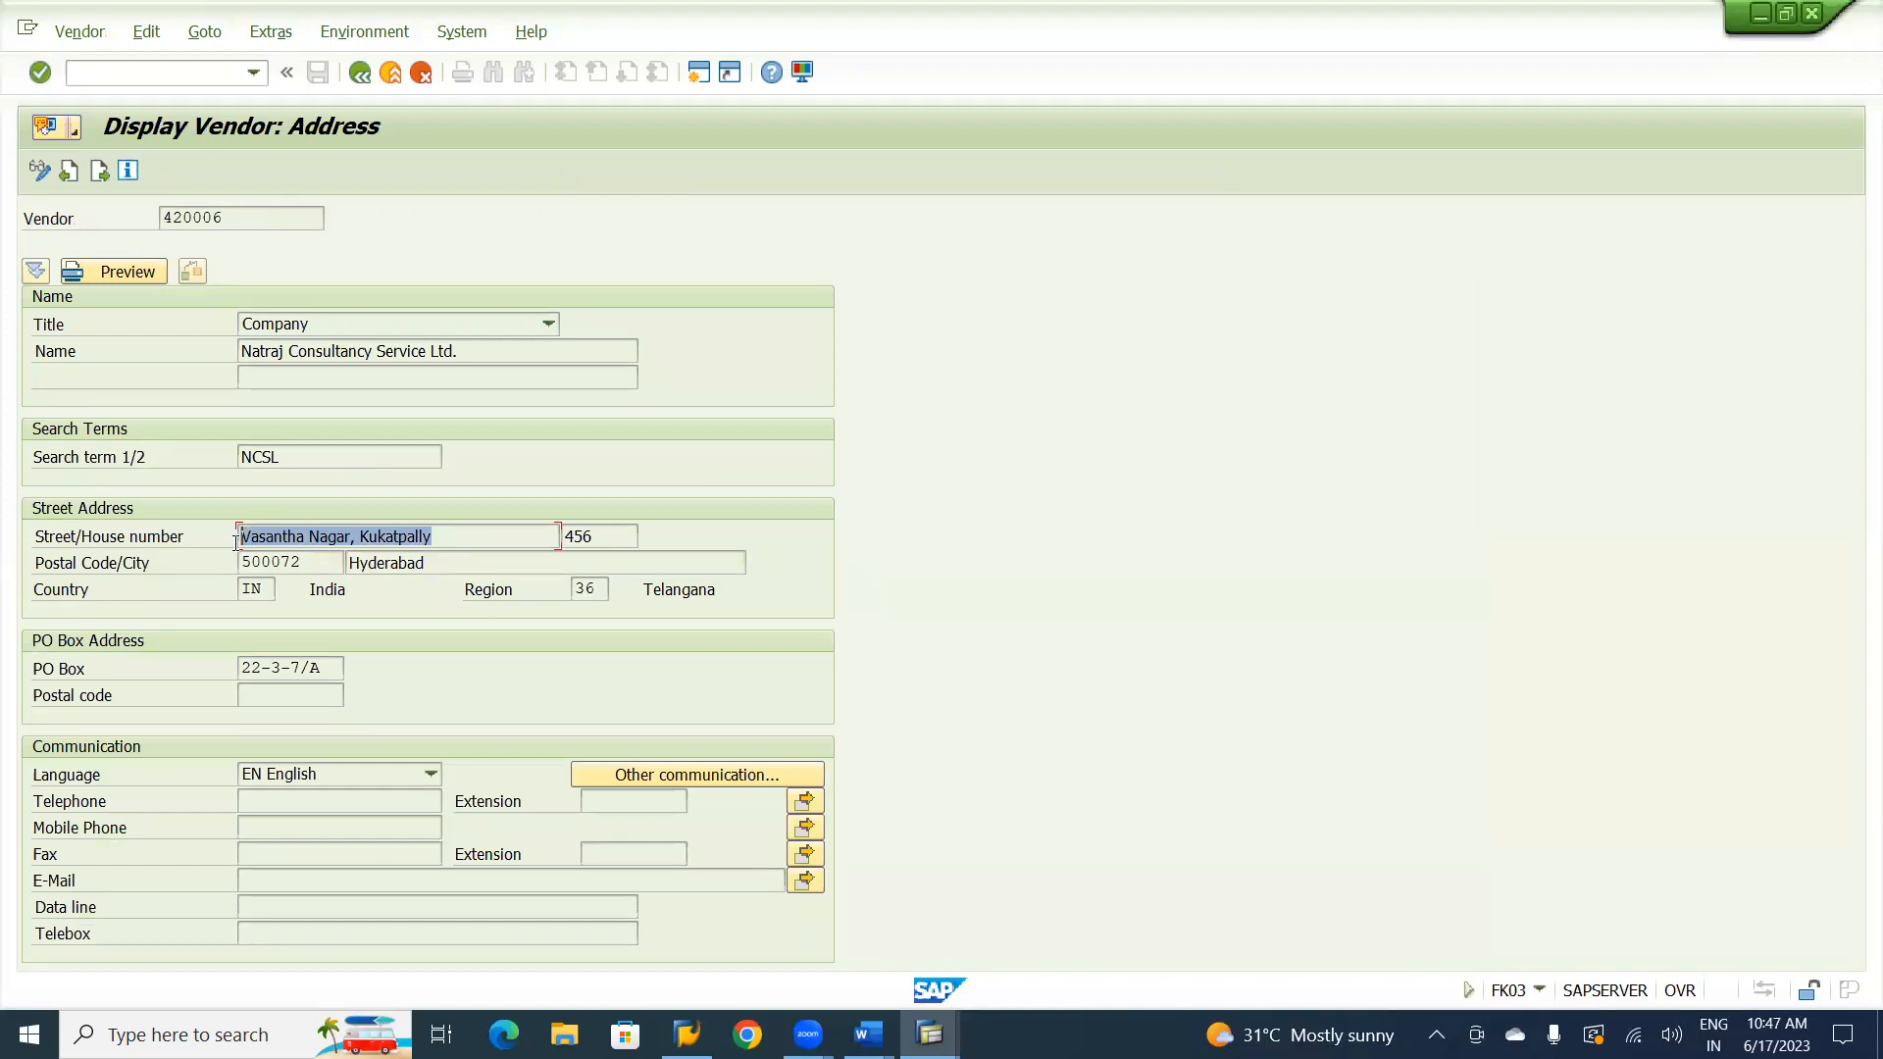
pyautogui.click(235, 541)
pyautogui.hotkey('alt', 'Tab')
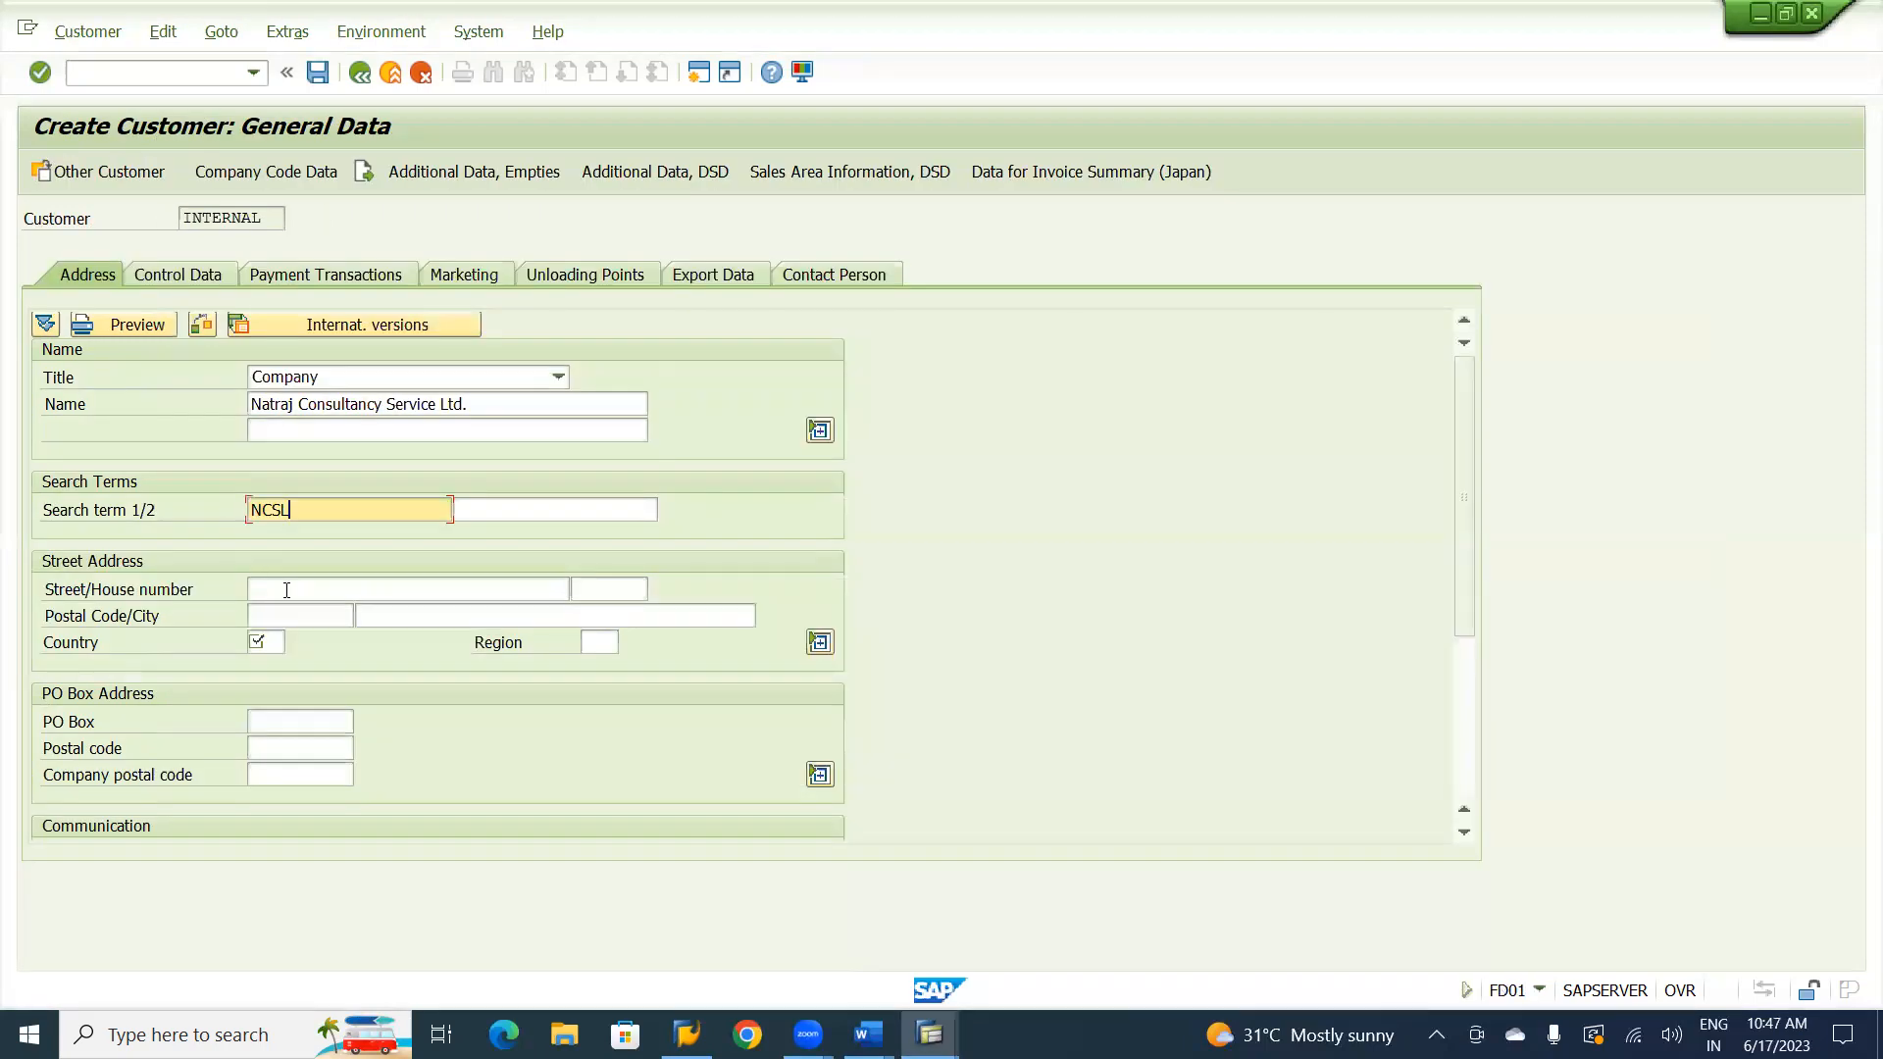
pyautogui.click(287, 590)
pyautogui.hotkey('ctrl', 'v')
pyautogui.press('Tab')
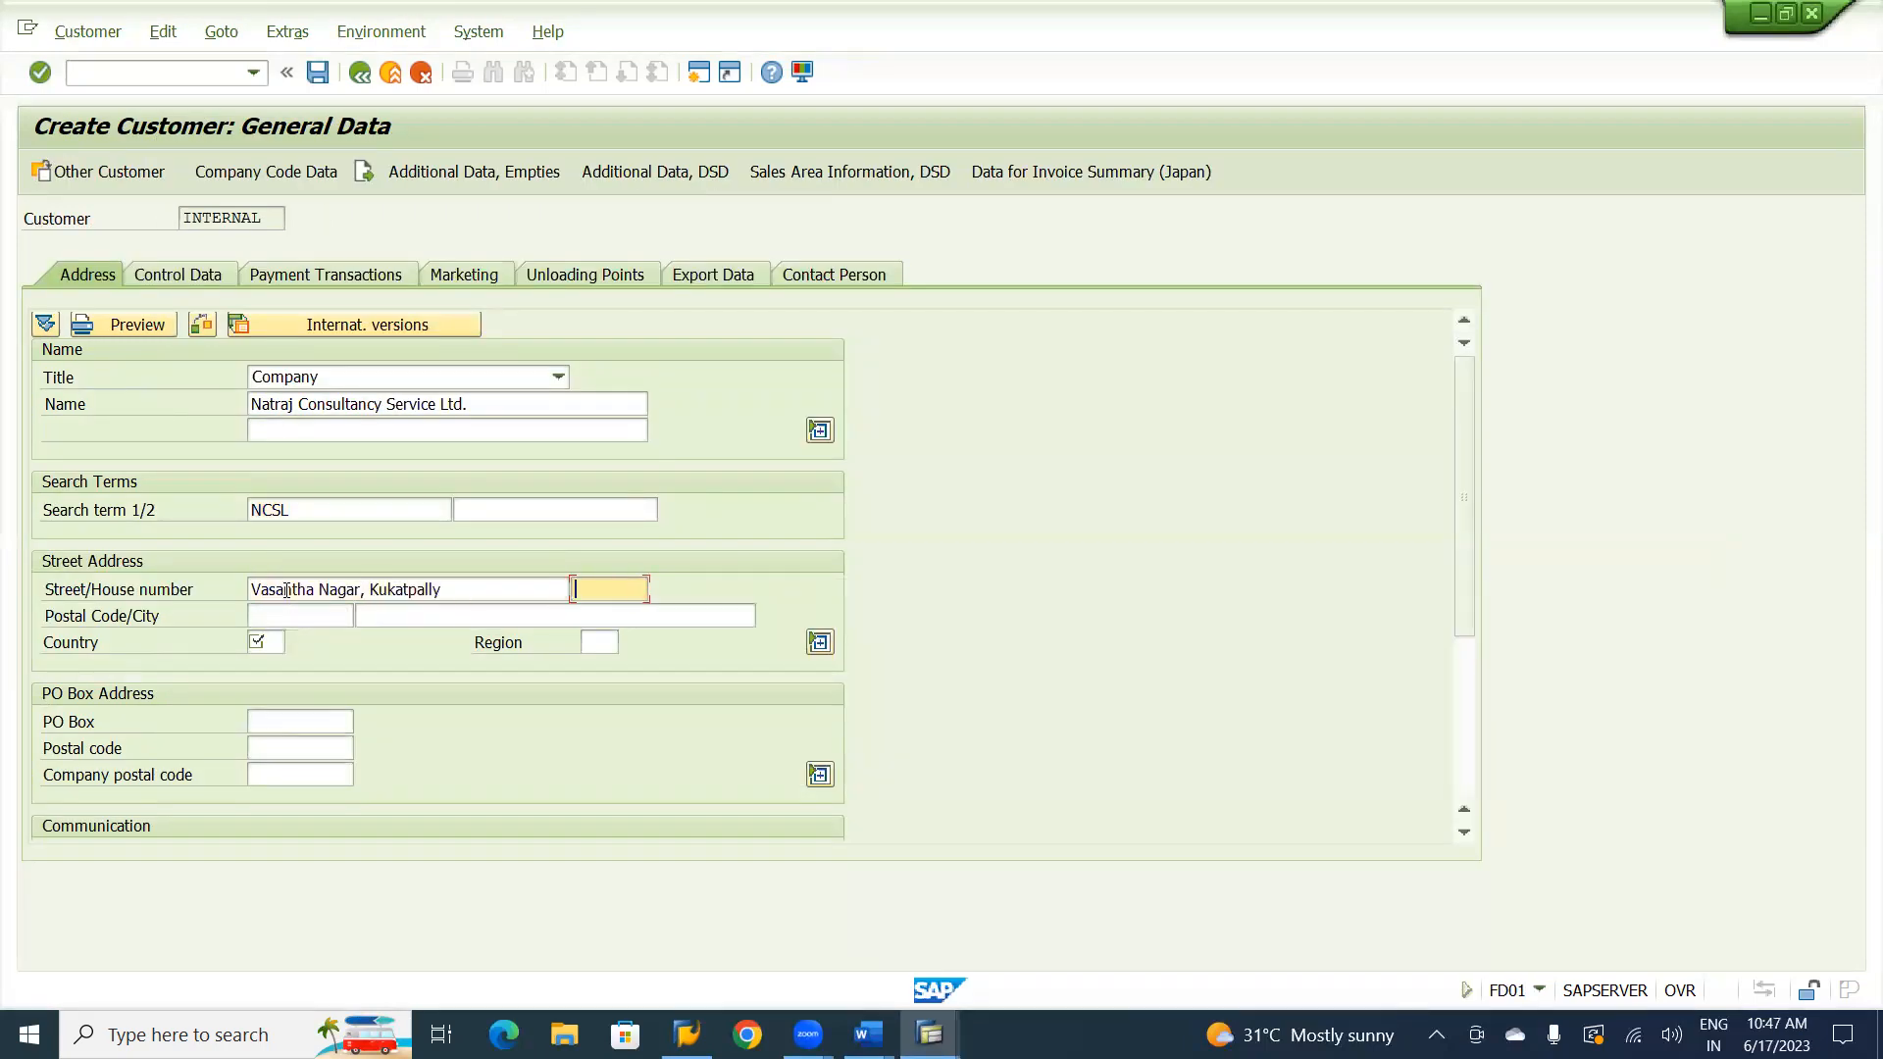
pyautogui.hotkey('alt', 'Tab')
pyautogui.moveTo(598, 538); pyautogui.dragTo(546, 538)
pyautogui.hotkey('ctrl', 'c')
pyautogui.hotkey('alt', 'Tab')
pyautogui.hotkey('ctrl', 'v')
# Copy the vendor's postal code into the customer's street address.
pyautogui.click(320, 618)
pyautogui.hotkey('alt', 'Tab')
pyautogui.moveTo(304, 562); pyautogui.dragTo(240, 566)
pyautogui.hotkey('ctrl', 'c')
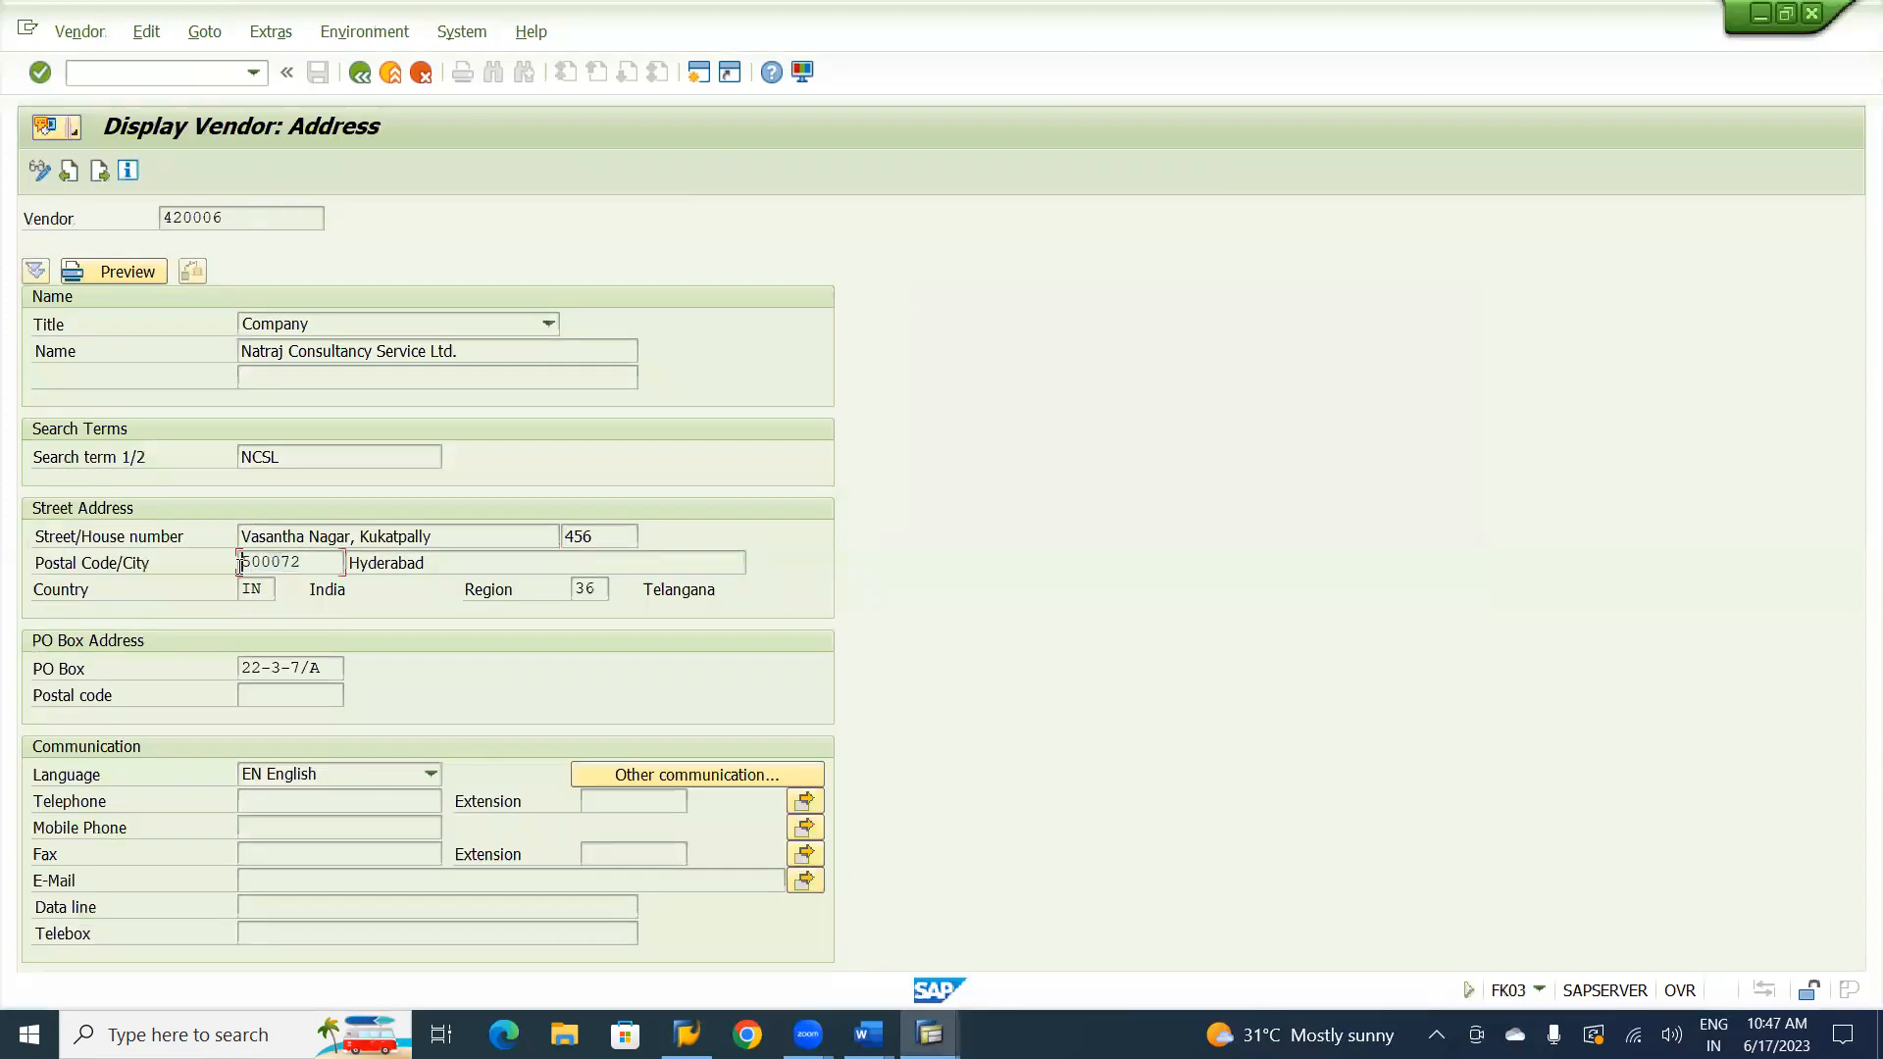
pyautogui.hotkey('alt', 'Tab')
pyautogui.click(299, 616)
pyautogui.hotkey('ctrl', 'v')
pyautogui.press('Tab')
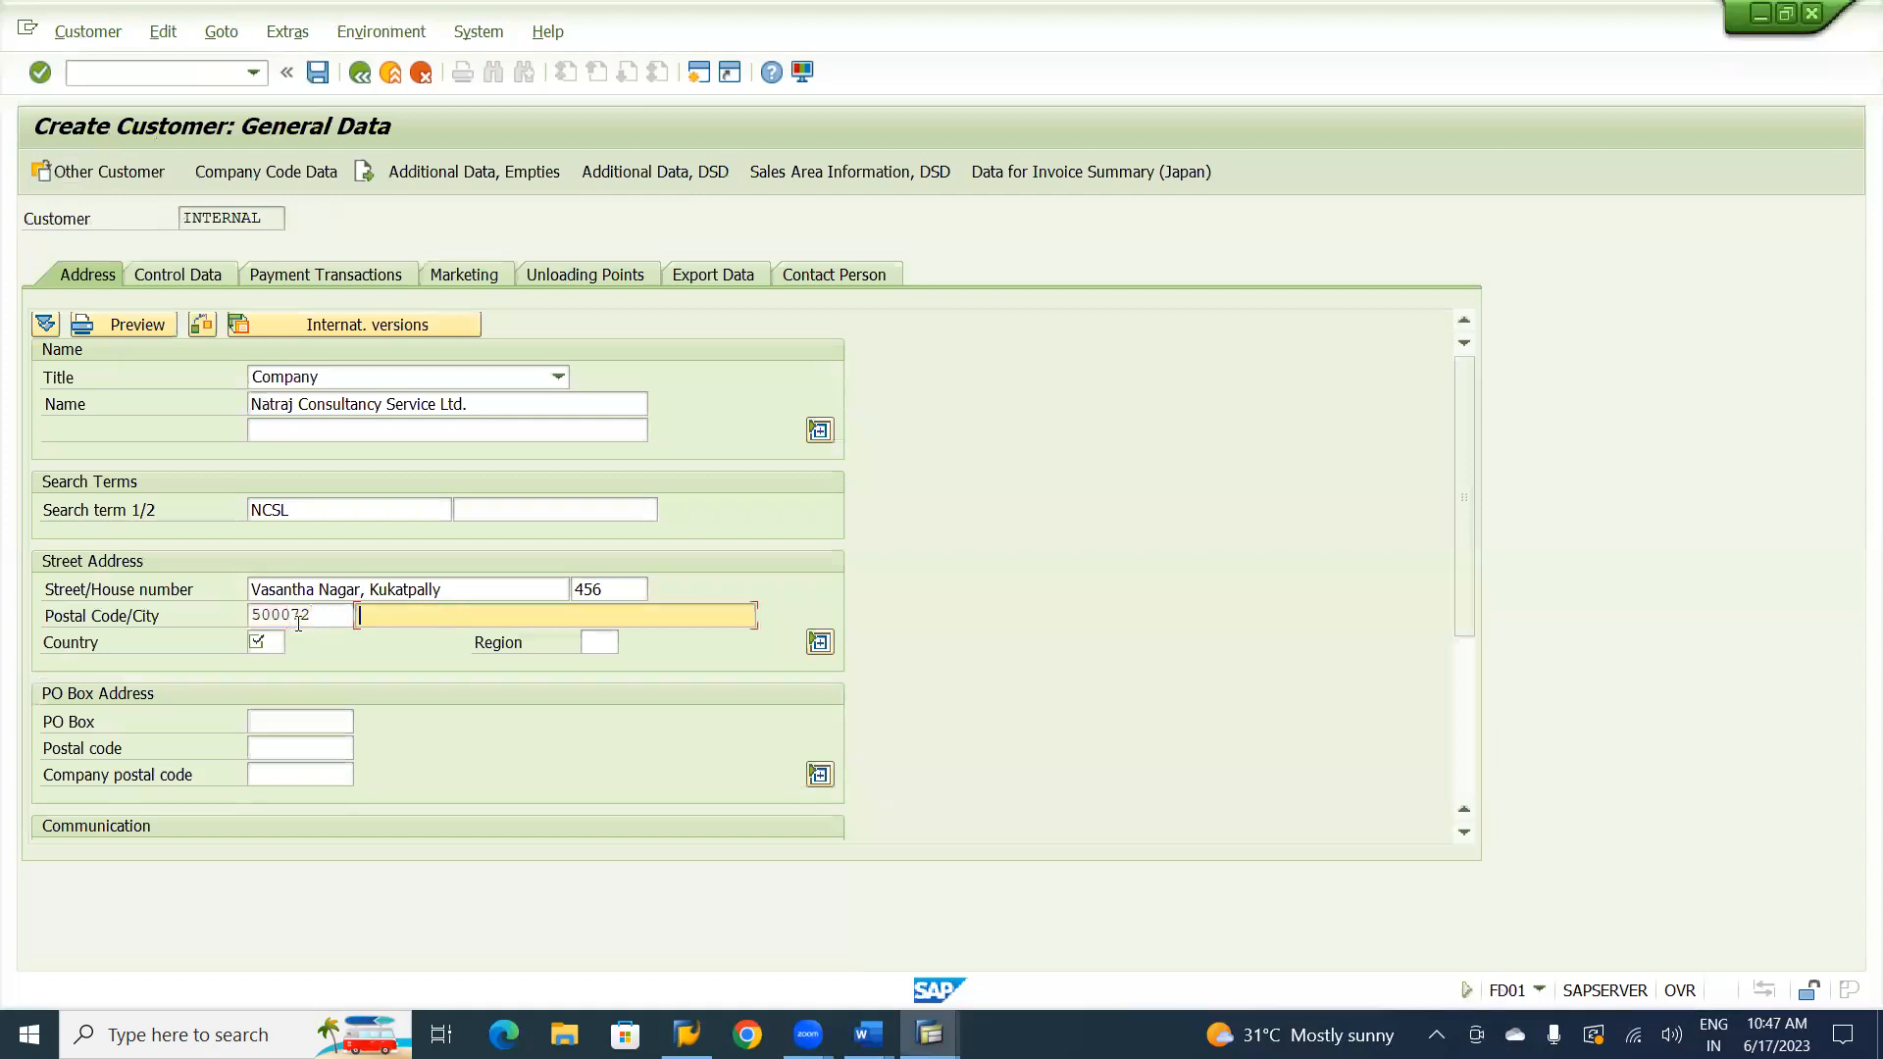
# Copy the vendor's city into the city field of the customer's street address.
pyautogui.hotkey('alt', 'Tab')
pyautogui.moveTo(432, 563); pyautogui.dragTo(346, 563)
pyautogui.hotkey('ctrl', 'c')
pyautogui.hotkey('alt', 'Tab')
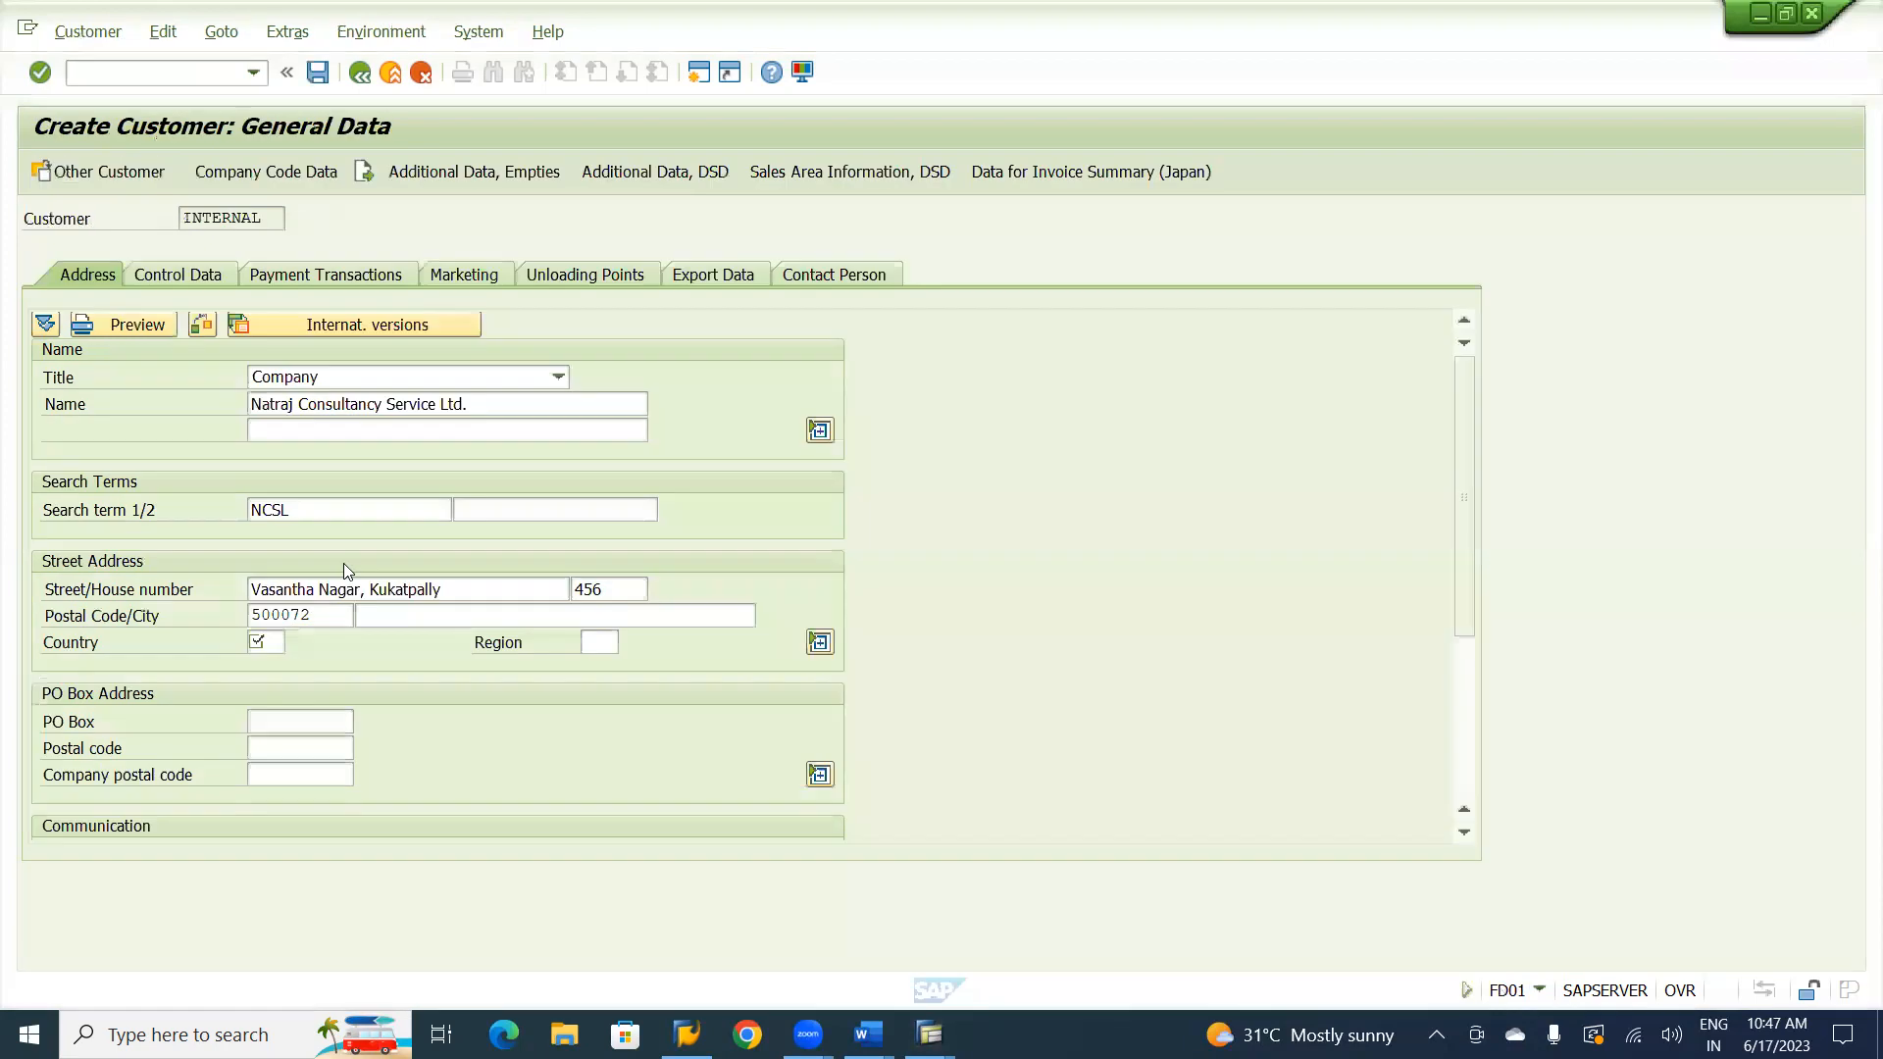
pyautogui.hotkey('ctrl', 'v')
pyautogui.press('Tab')
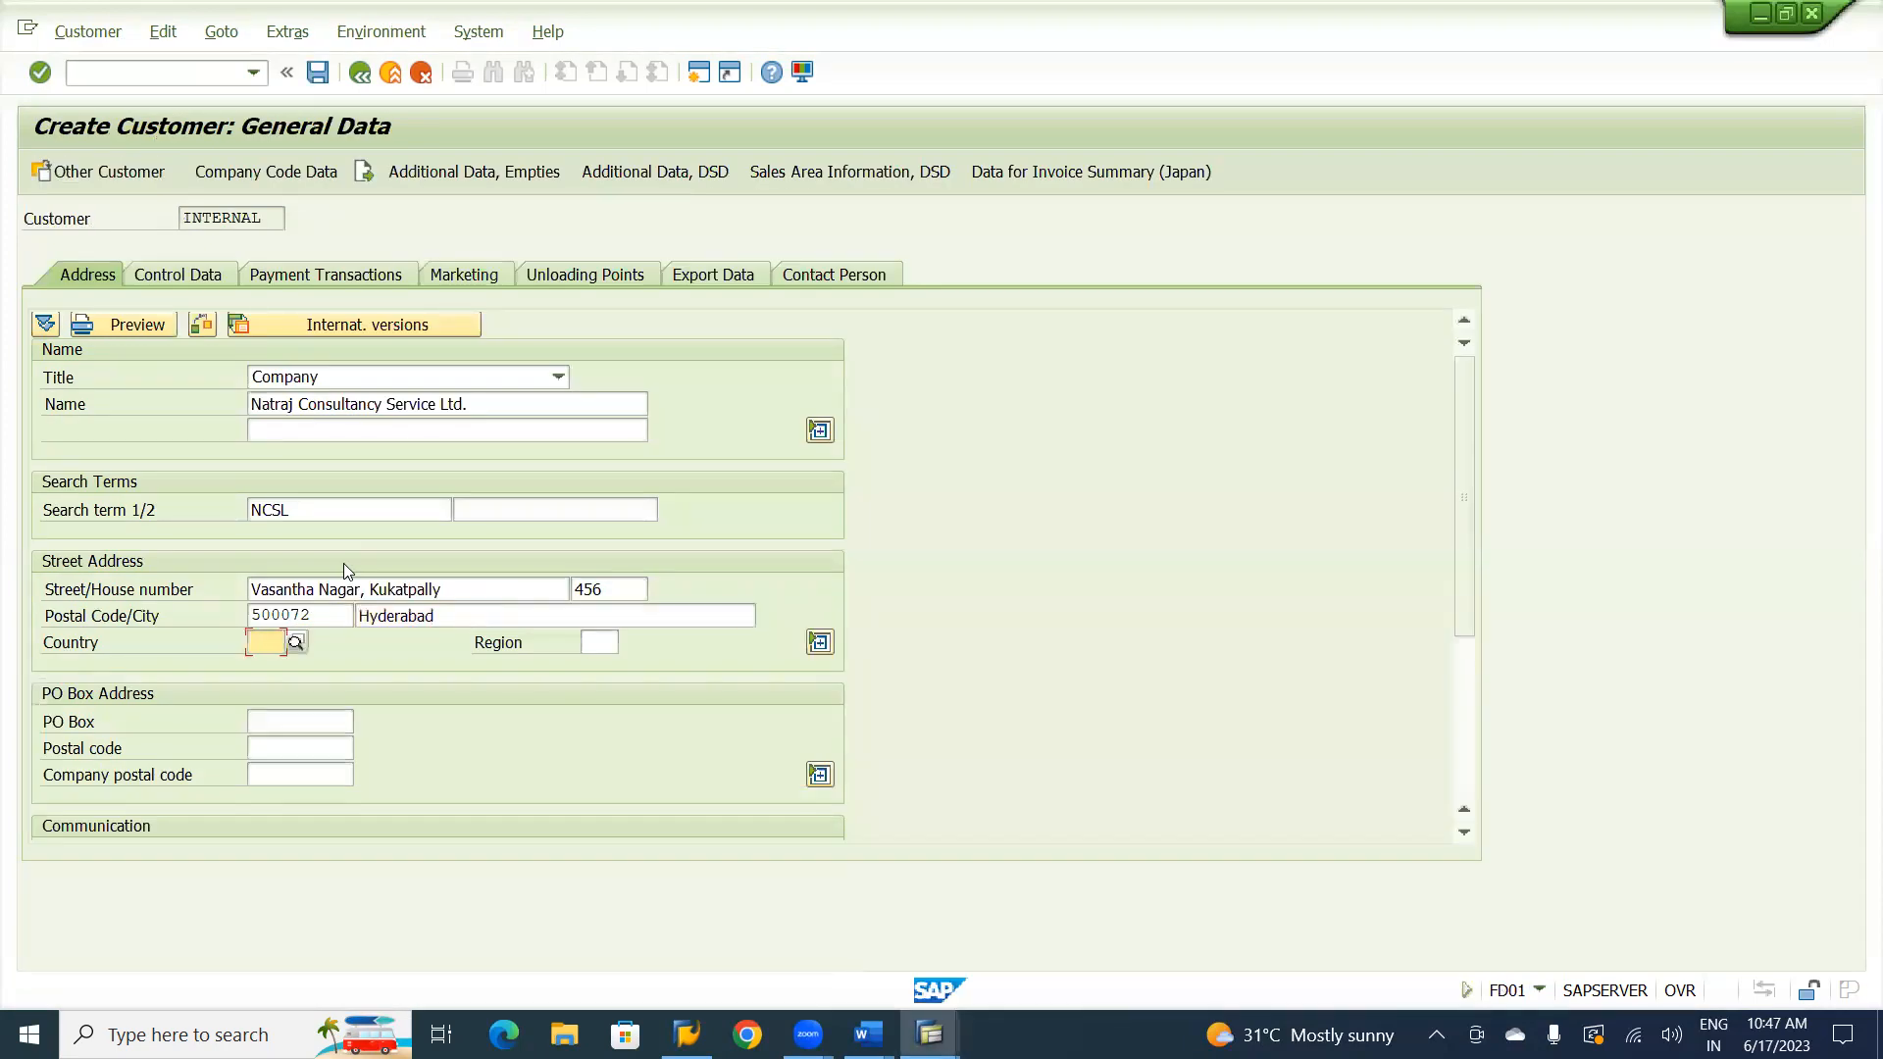
# Set the customer's country to IN and the region to 36, Telangana.
pyautogui.write('in')
pyautogui.press('Tab')
pyautogui.write('26')
pyautogui.press('BackSpace')
pyautogui.press('BackSpace')
pyautogui.write('36')
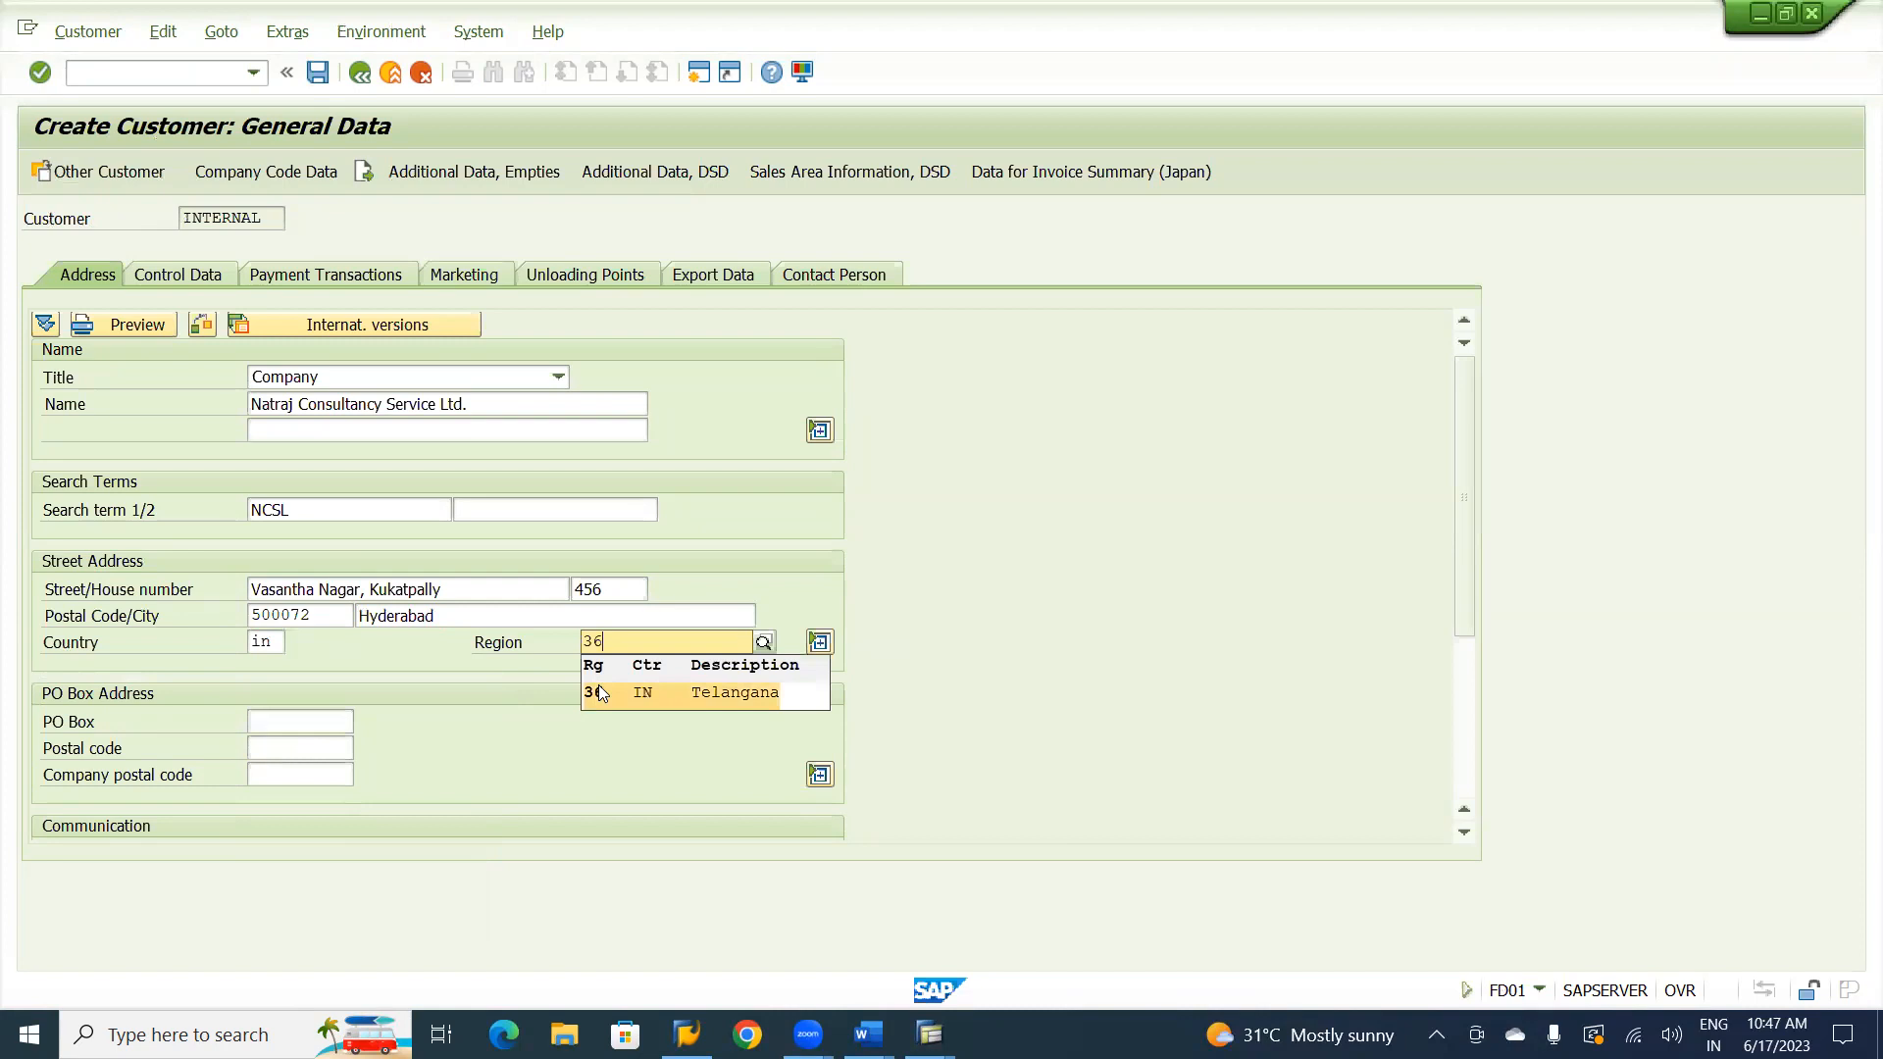
pyautogui.click(598, 685)
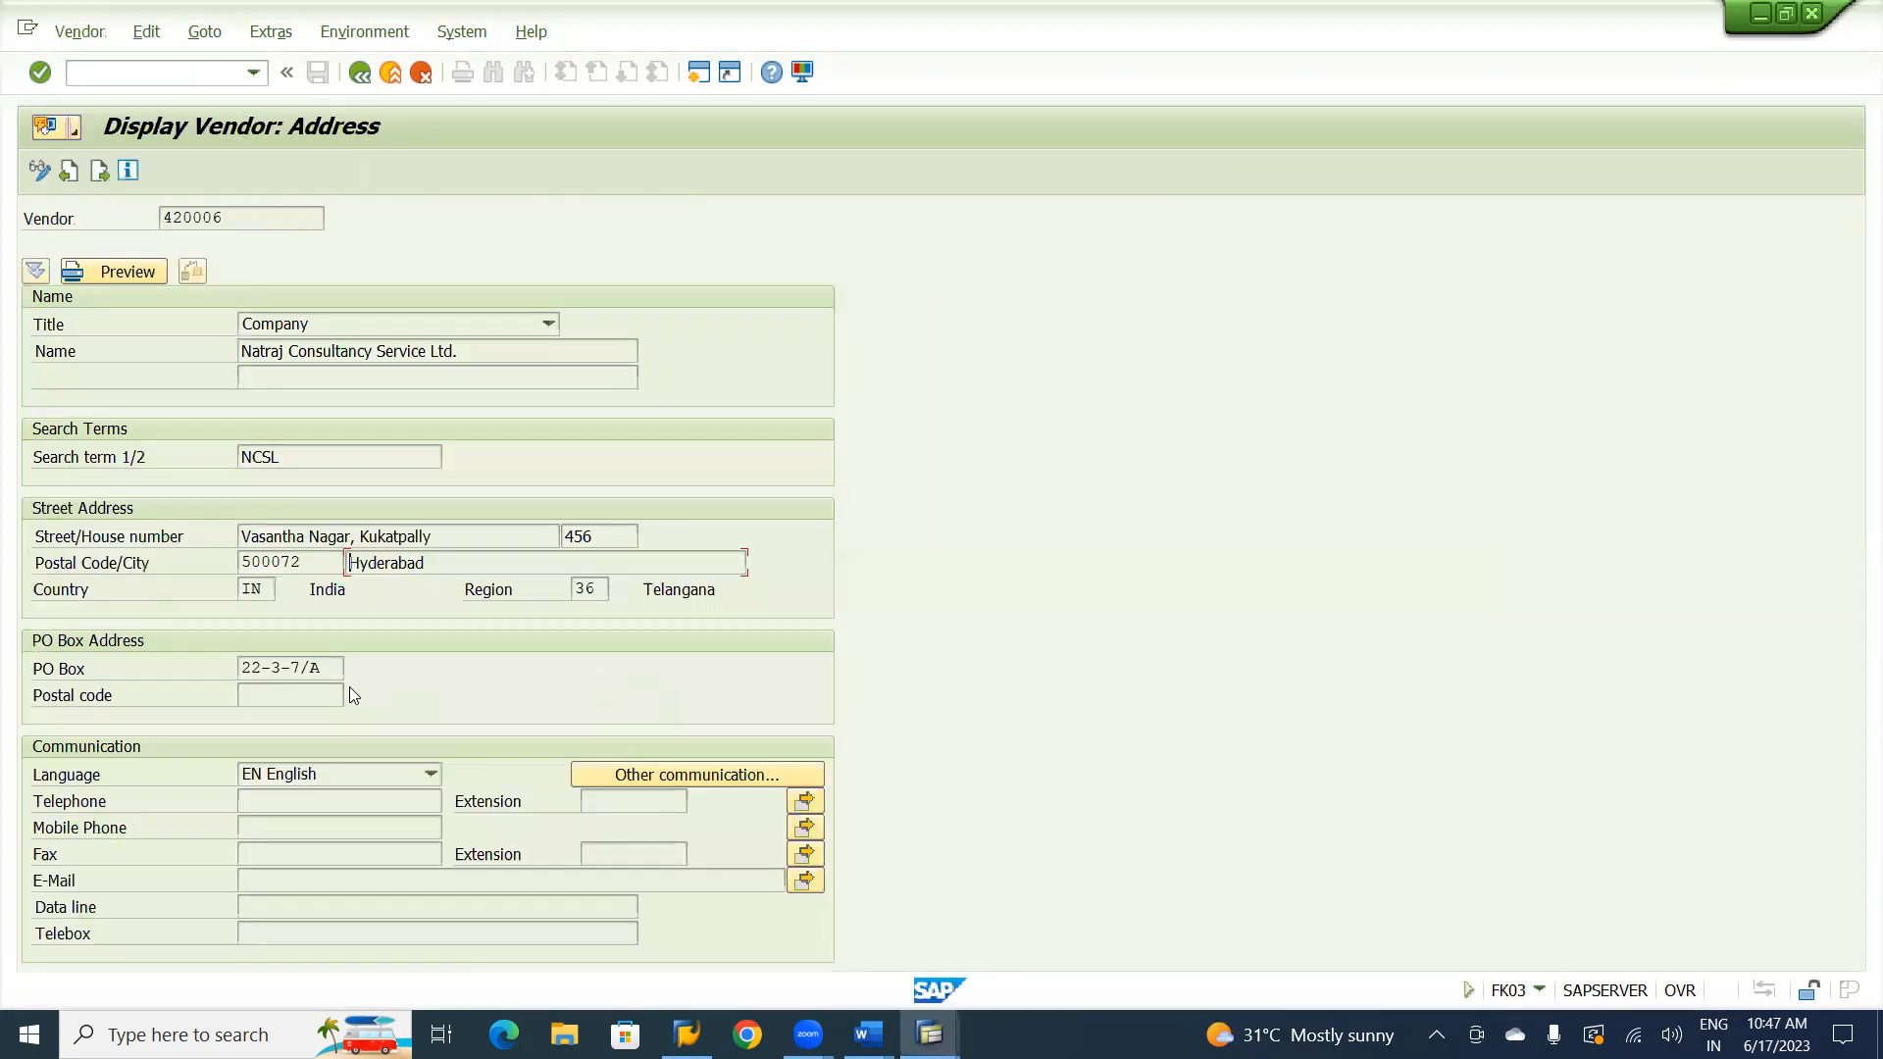
# Copy the vendor's PO Box into the customer's PO Box address and validate the address data.
pyautogui.moveTo(322, 667); pyautogui.dragTo(242, 668)
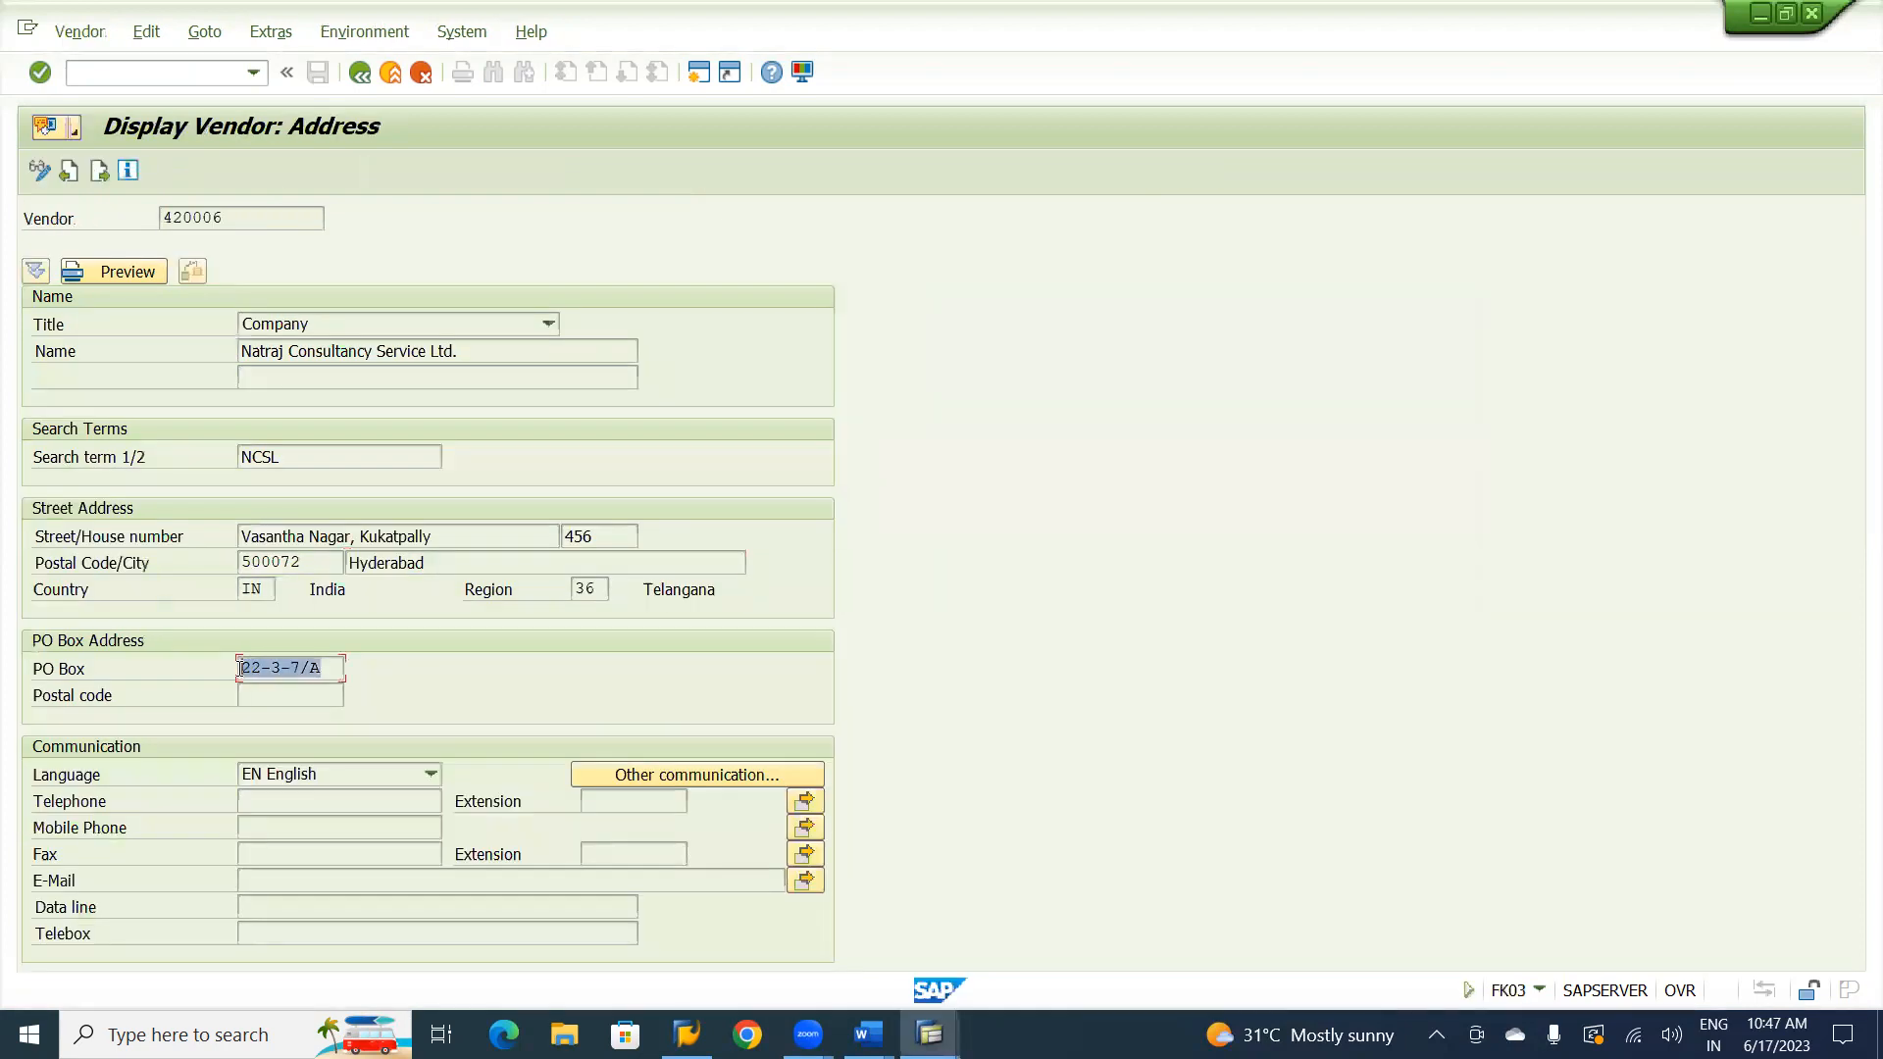
pyautogui.click(242, 668)
pyautogui.hotkey('alt', 'Tab')
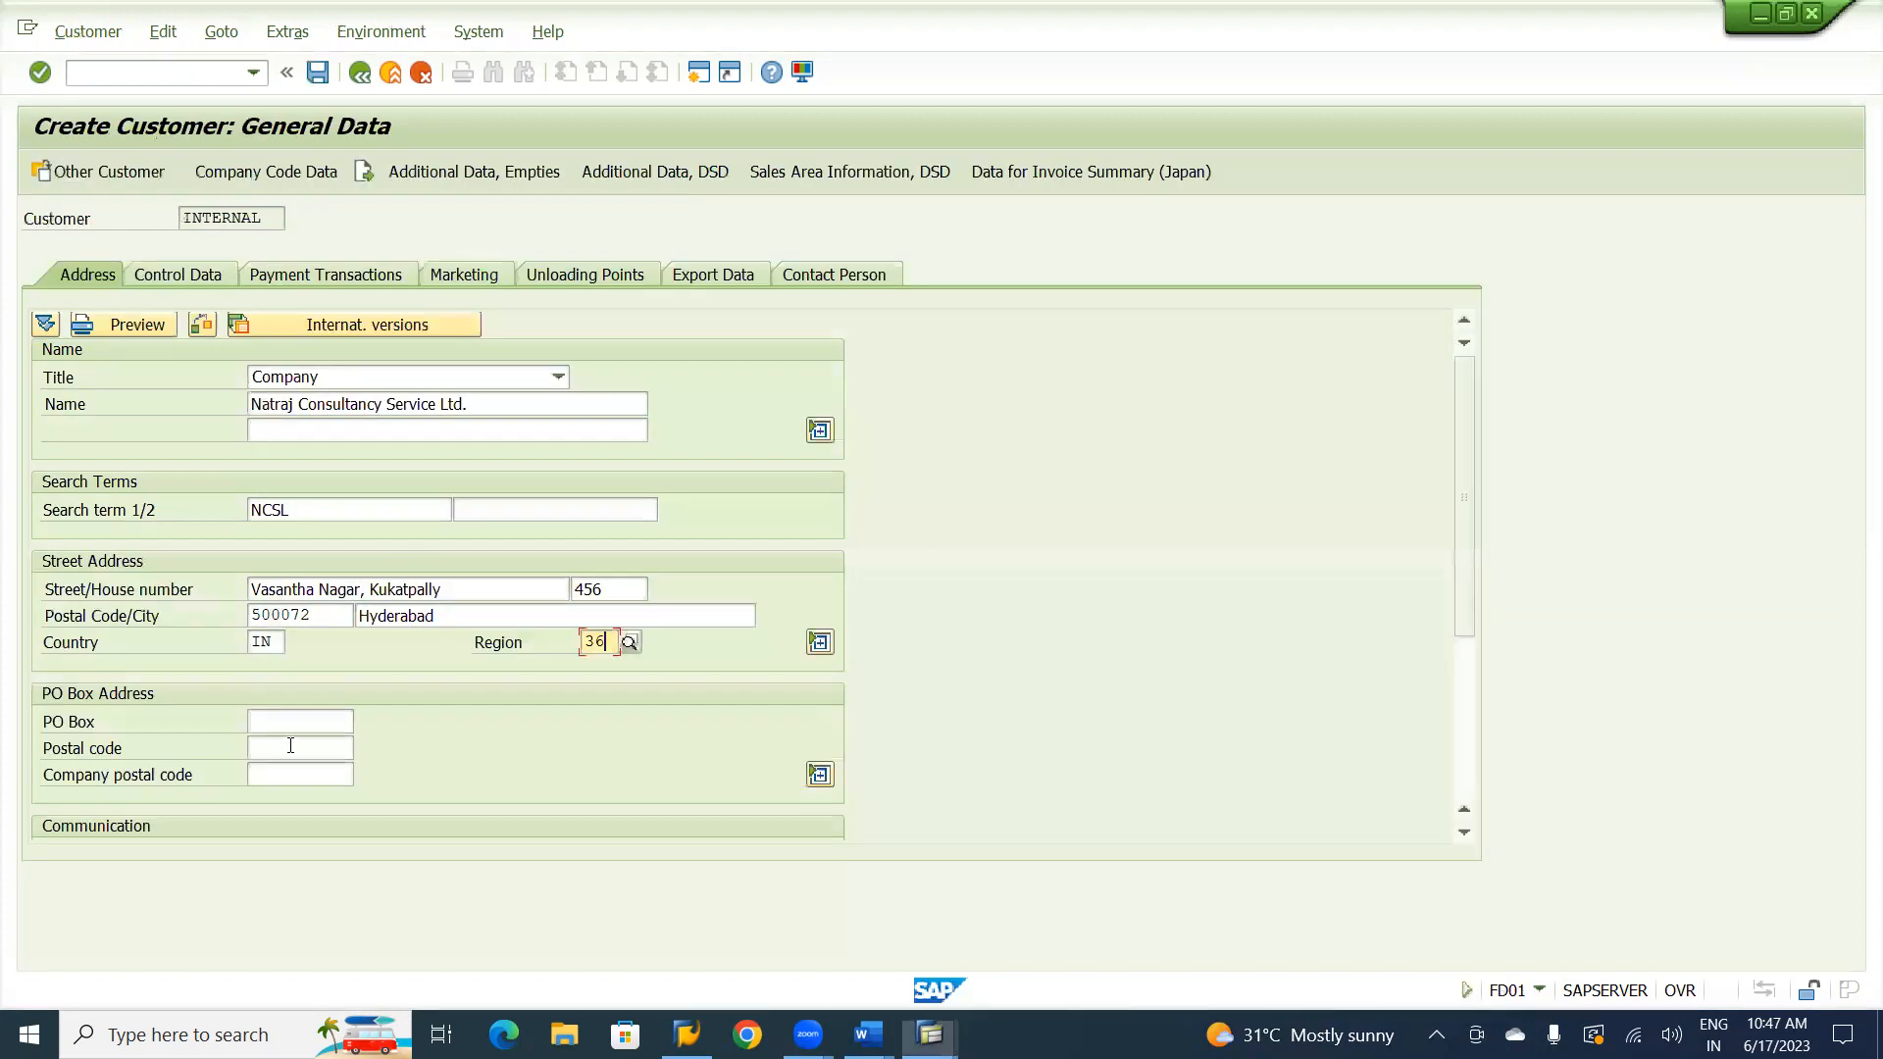
pyautogui.click(294, 723)
pyautogui.hotkey('ctrl', 'v')
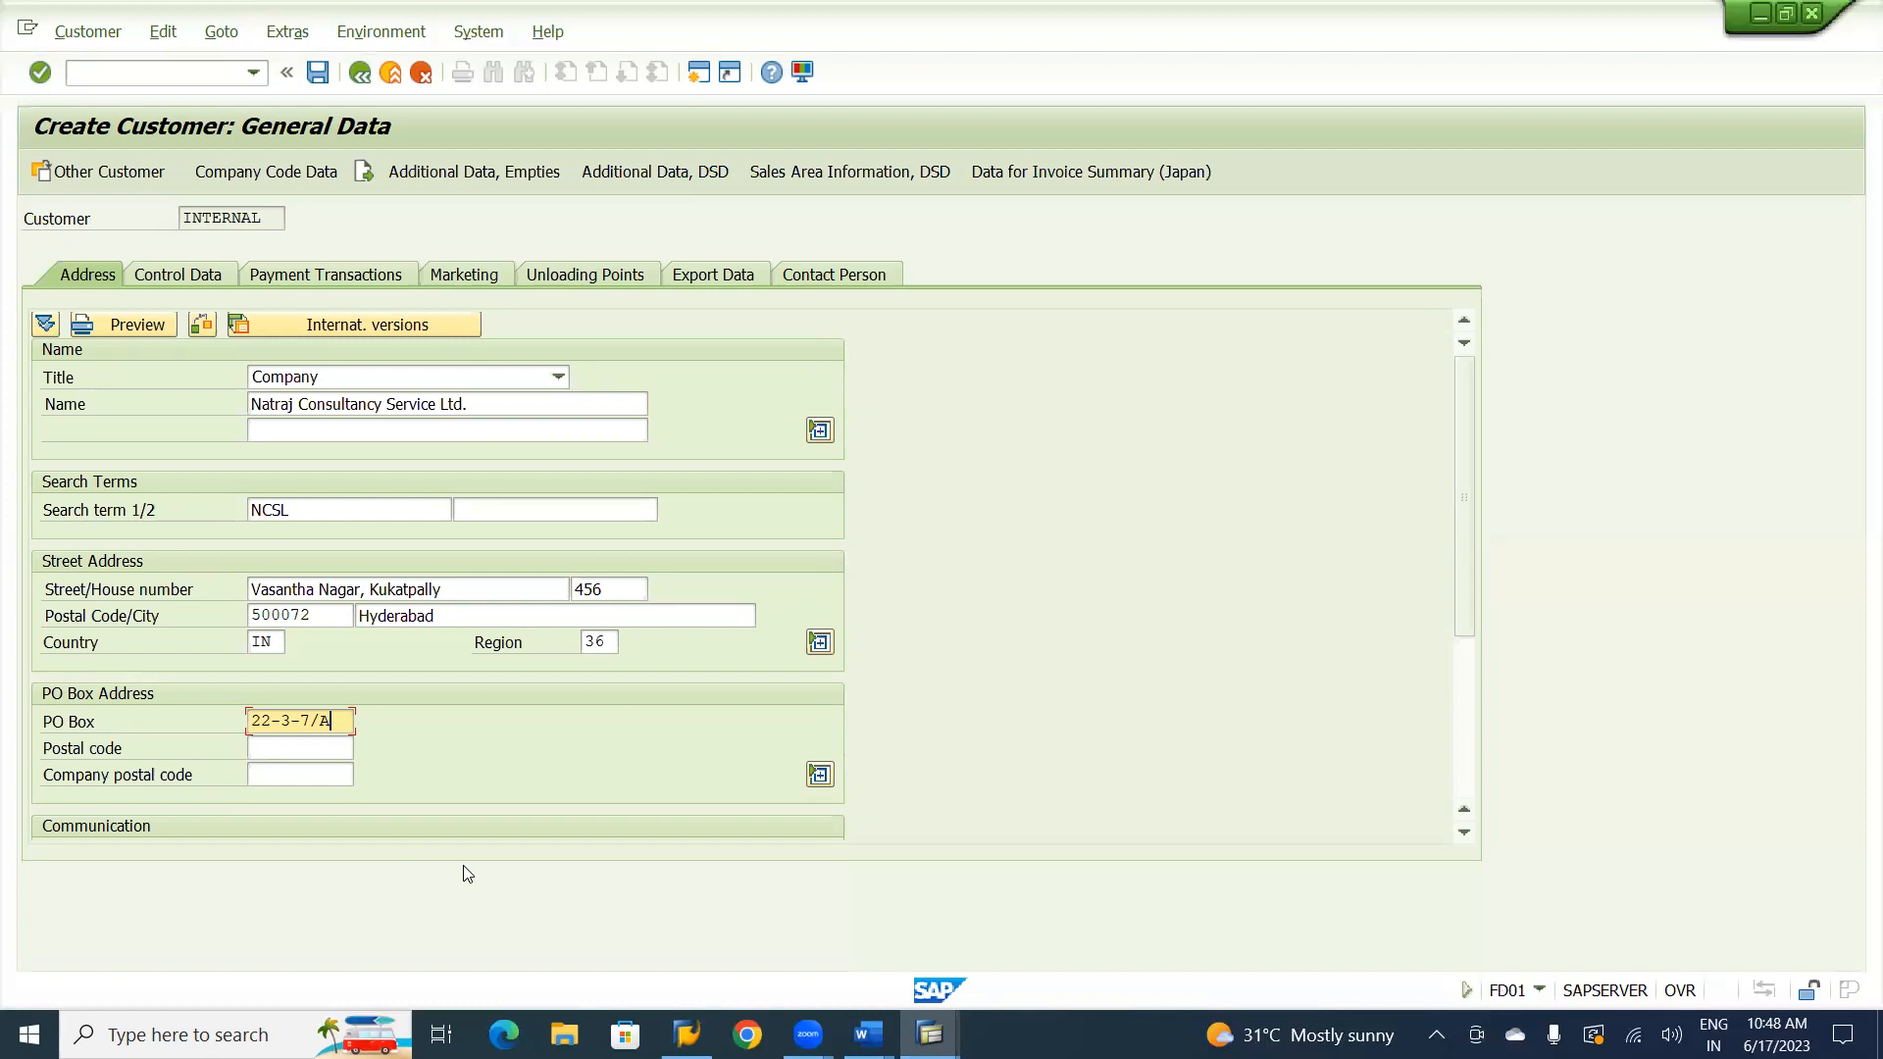
pyautogui.press('Return')
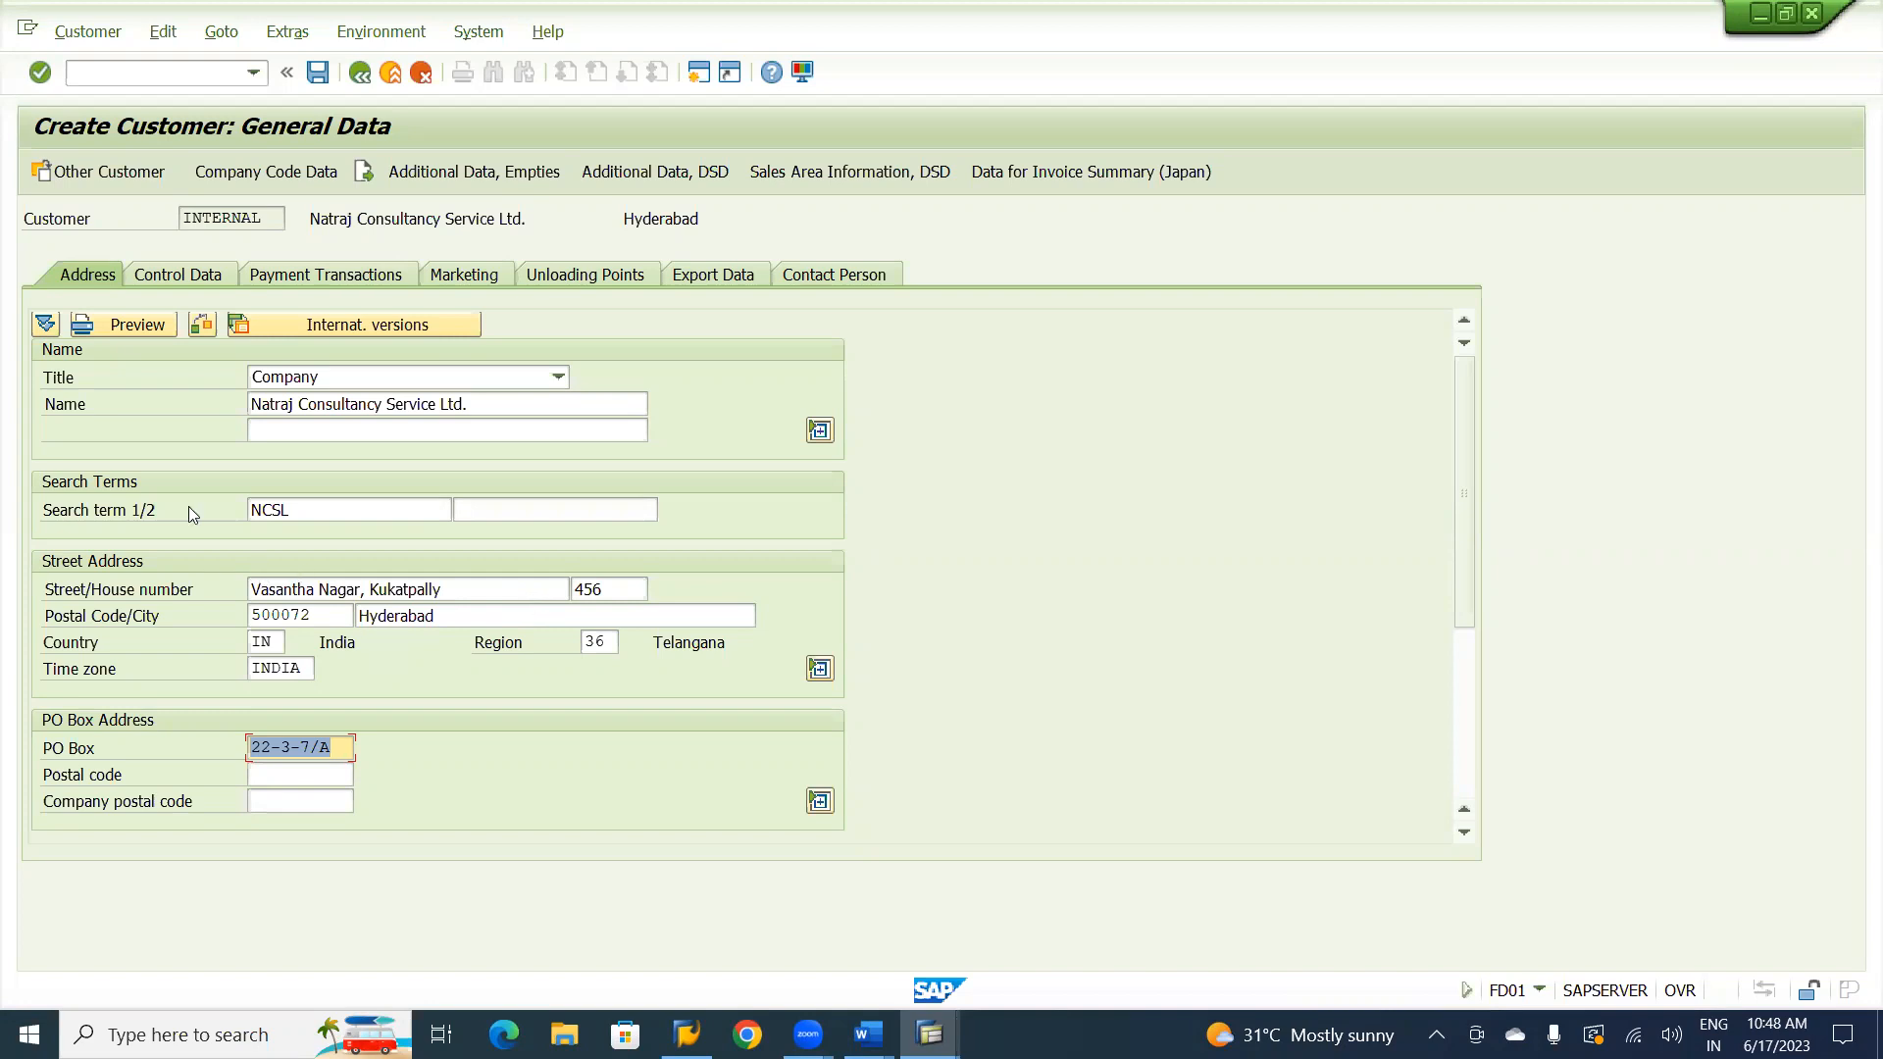
# Link the service vendor in the customer's control data by copying its vendor number from the vendor record.
pyautogui.click(180, 276)
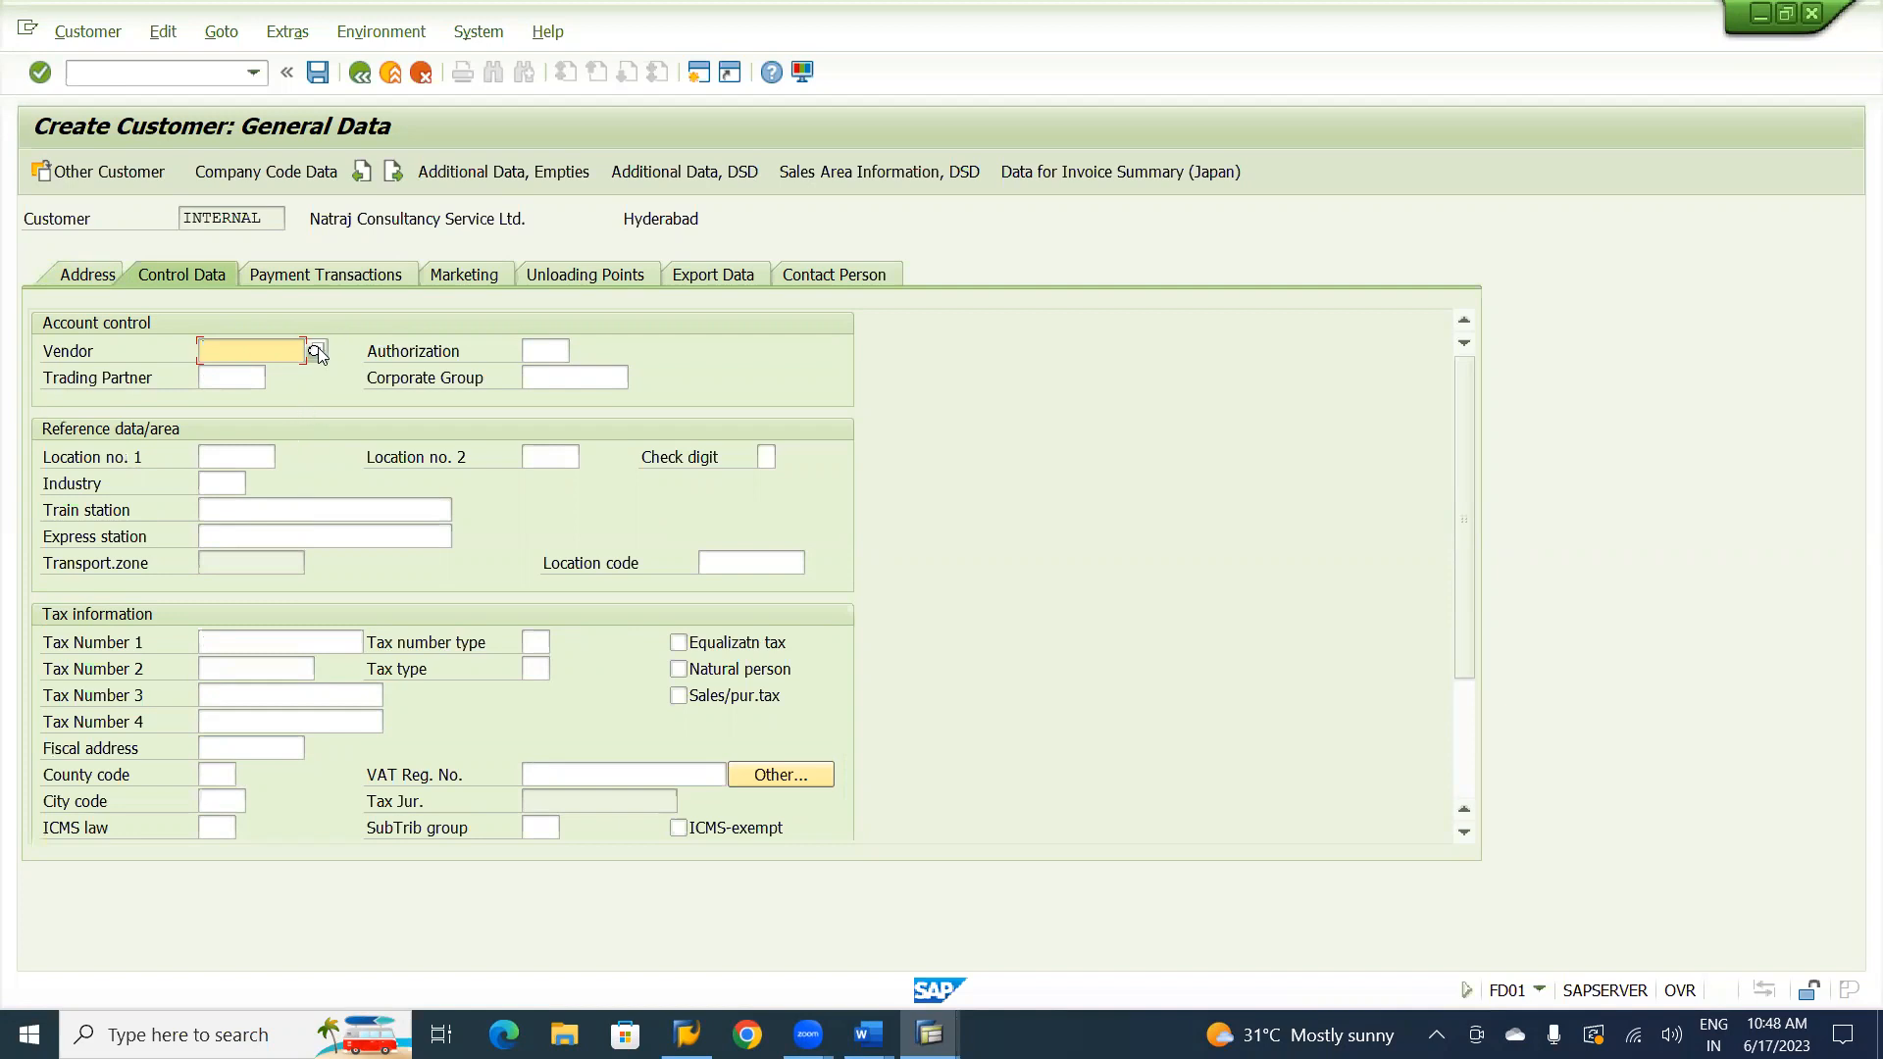
pyautogui.hotkey('alt', 'Tab')
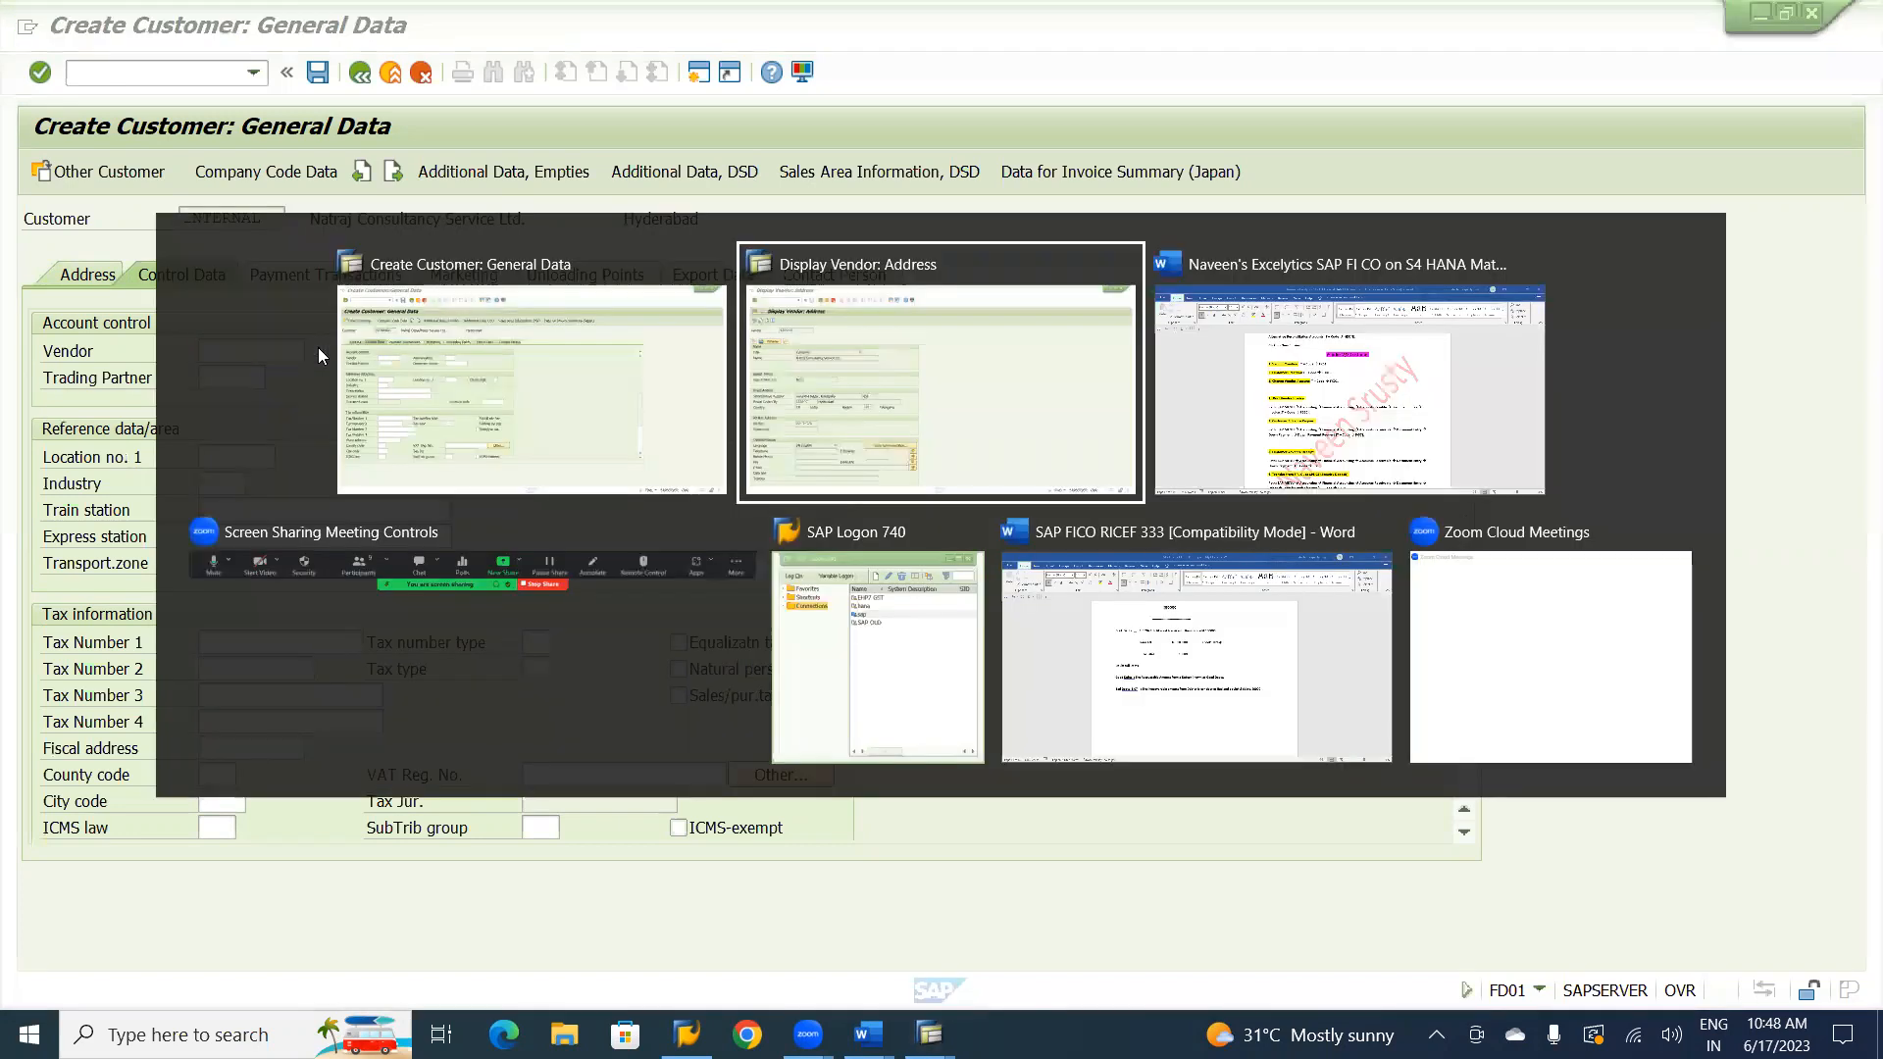
pyautogui.moveTo(226, 210); pyautogui.dragTo(163, 220)
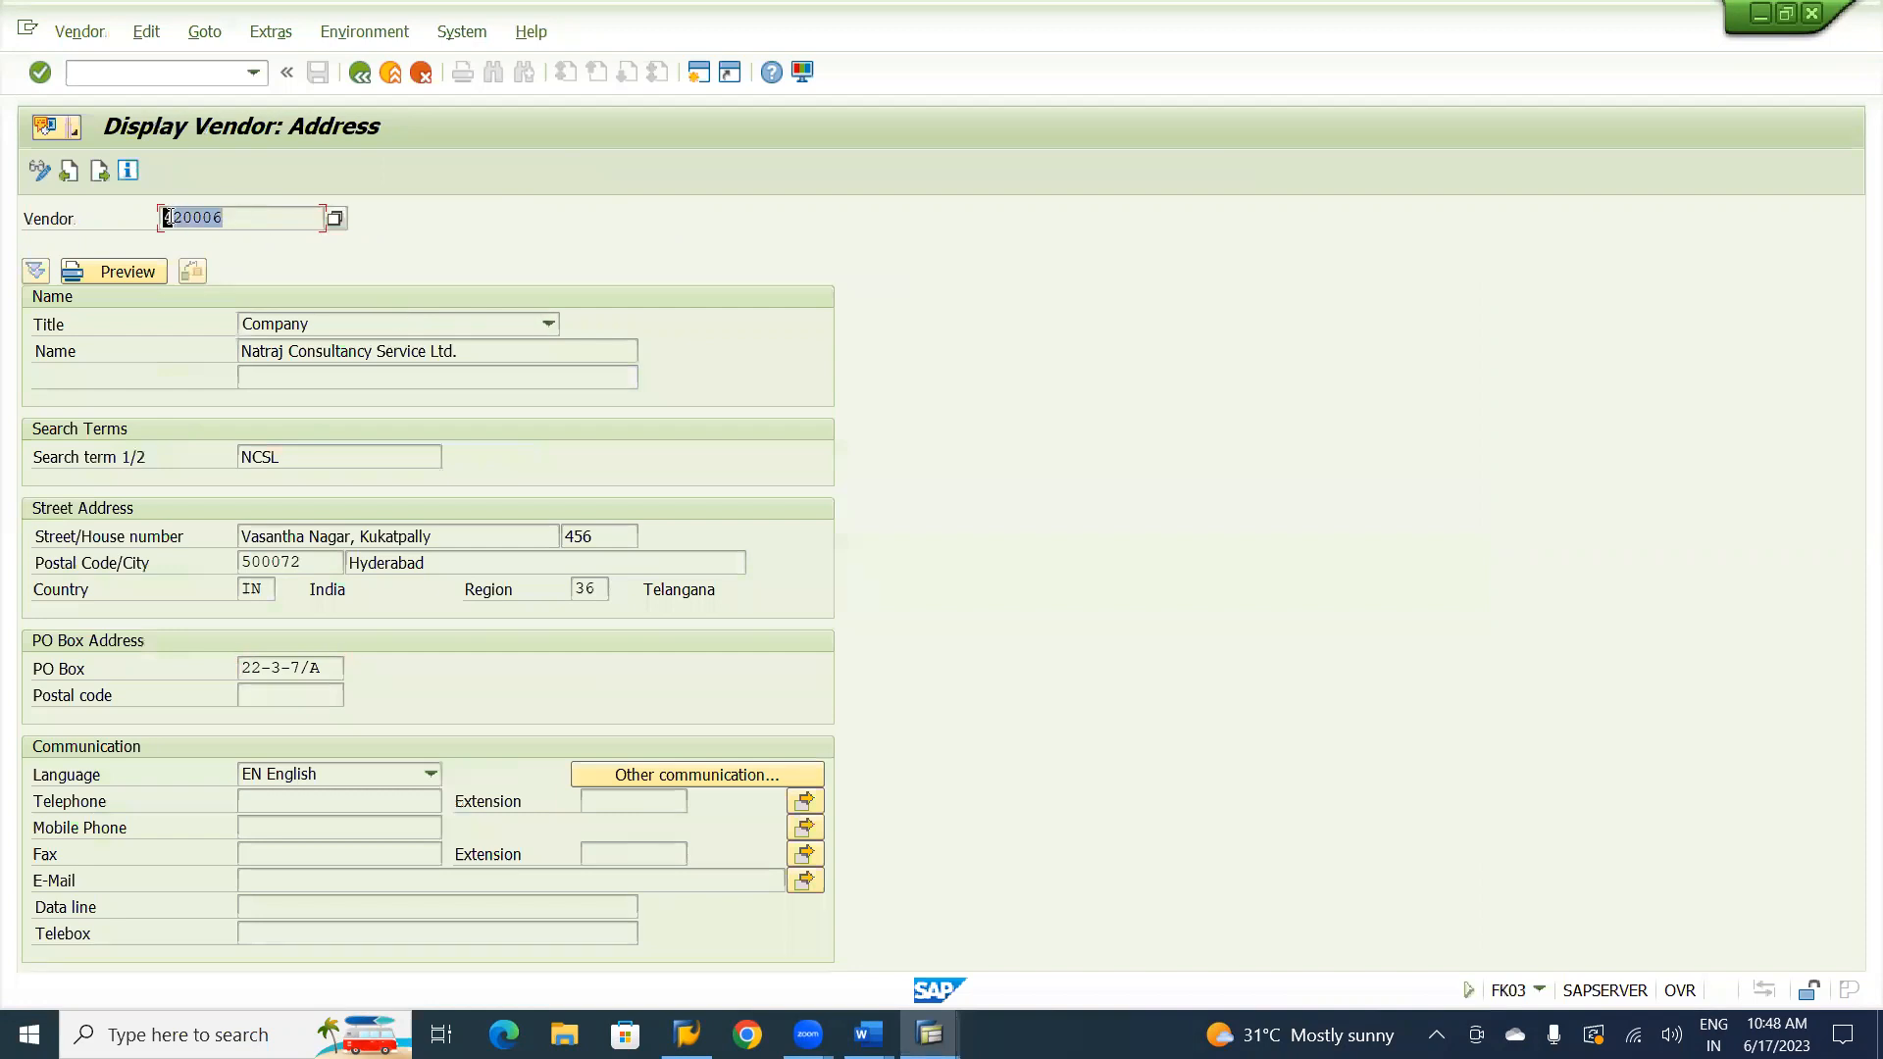
pyautogui.click(157, 224)
pyautogui.hotkey('alt', 'Tab')
pyautogui.hotkey('ctrl', 'v')
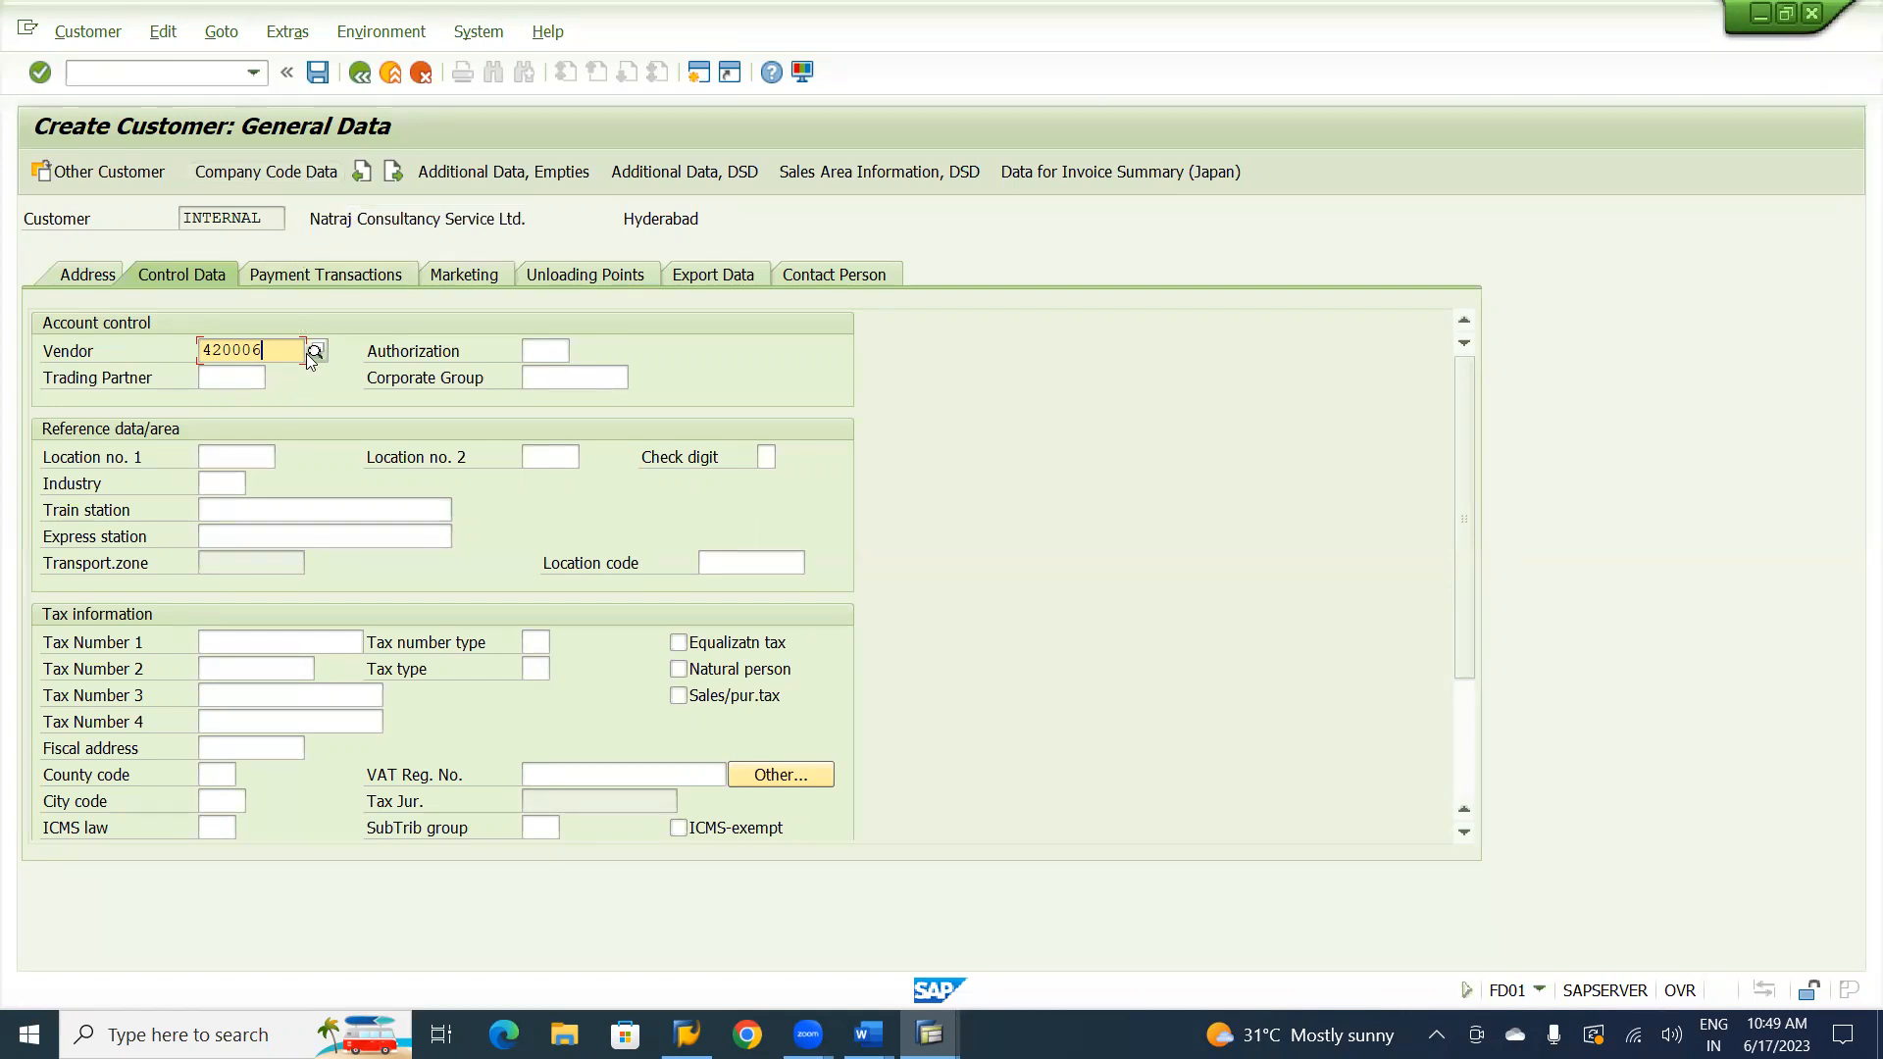
# In the customer's company code data, set the reconciliation account to 250200, Trade Receivables-Service.
pyautogui.click(275, 174)
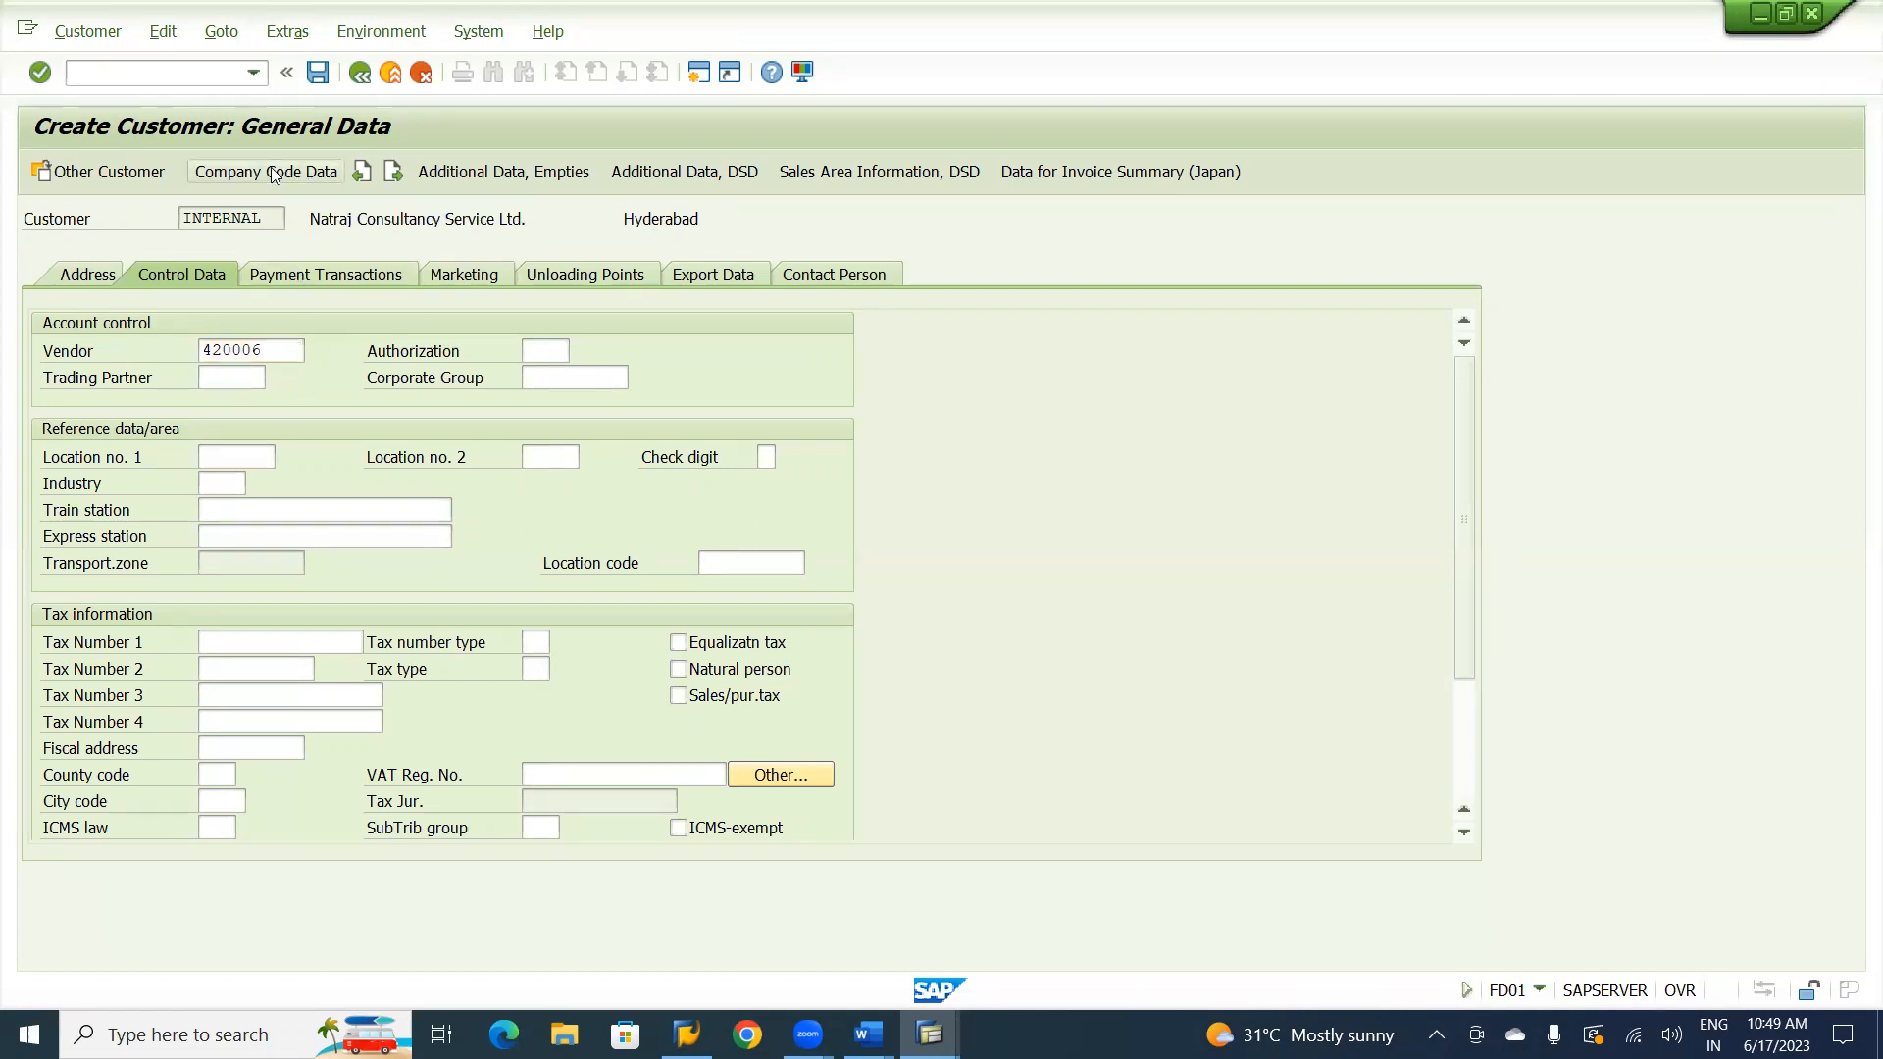
pyautogui.click(275, 174)
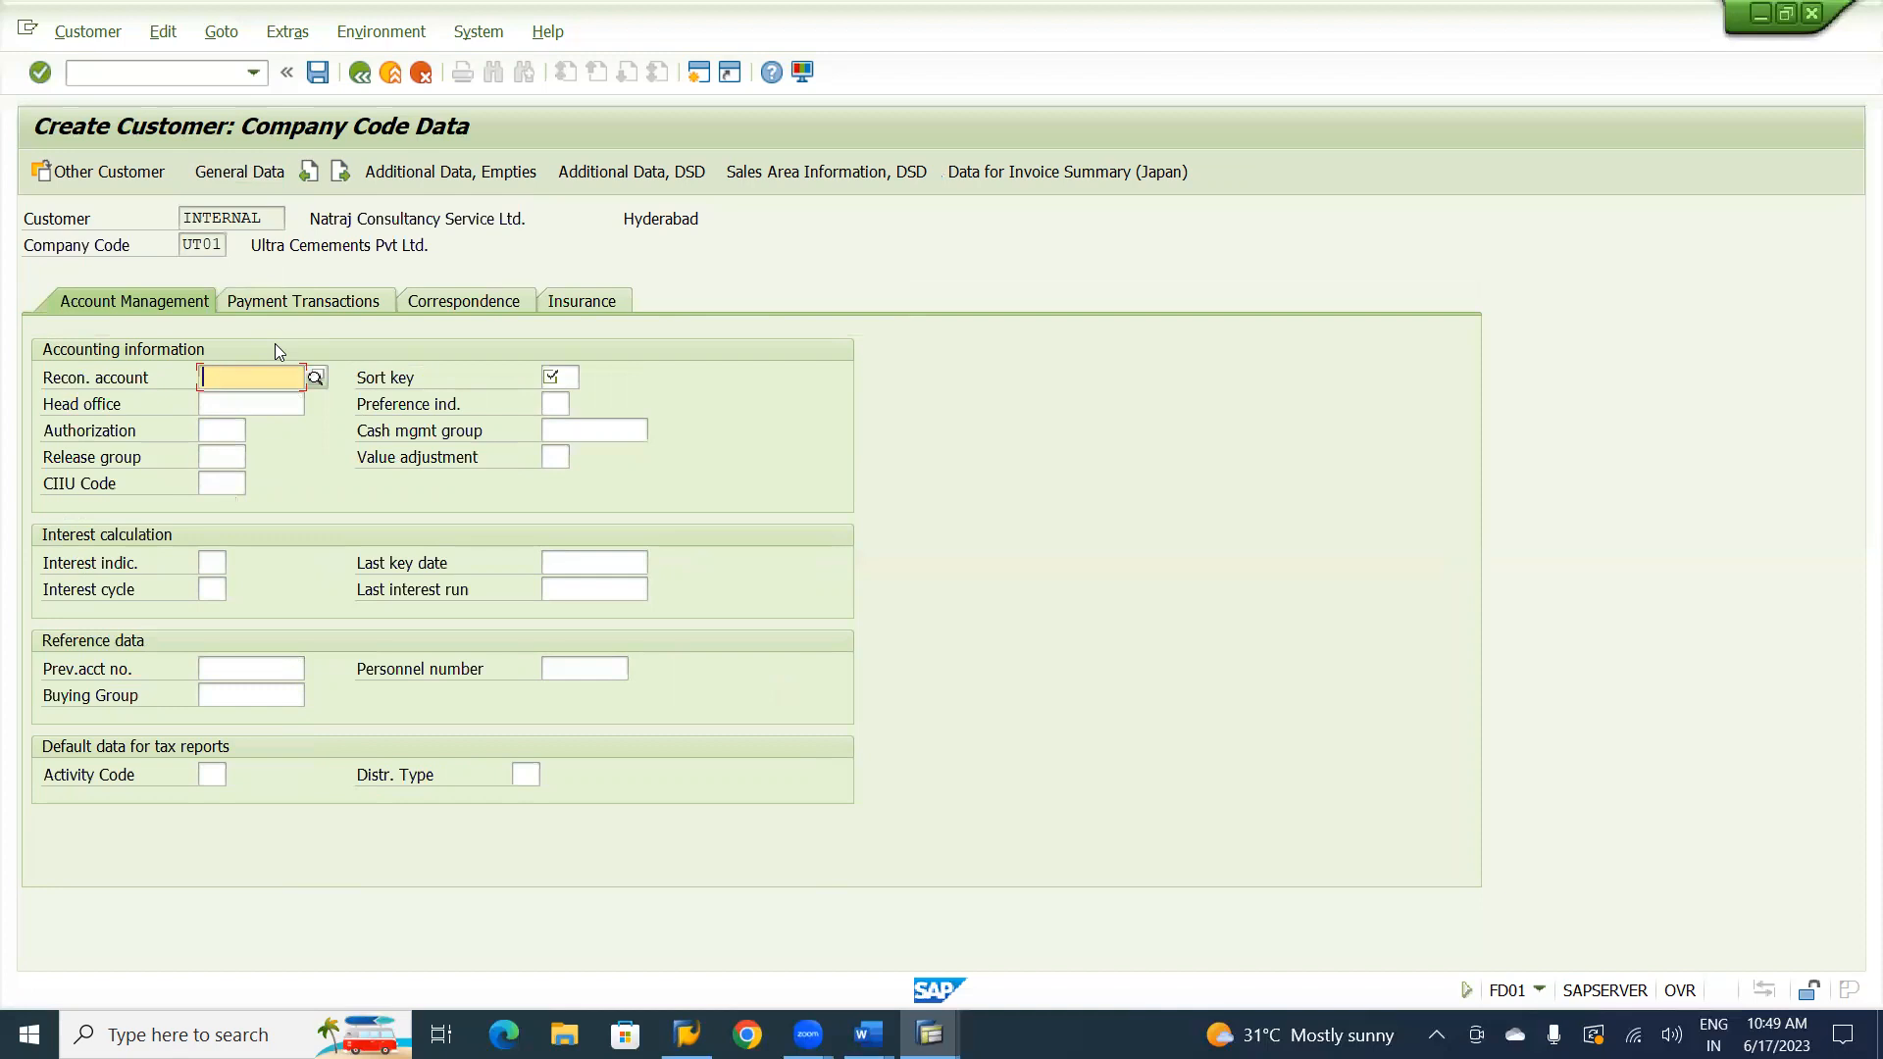
pyautogui.write('2')
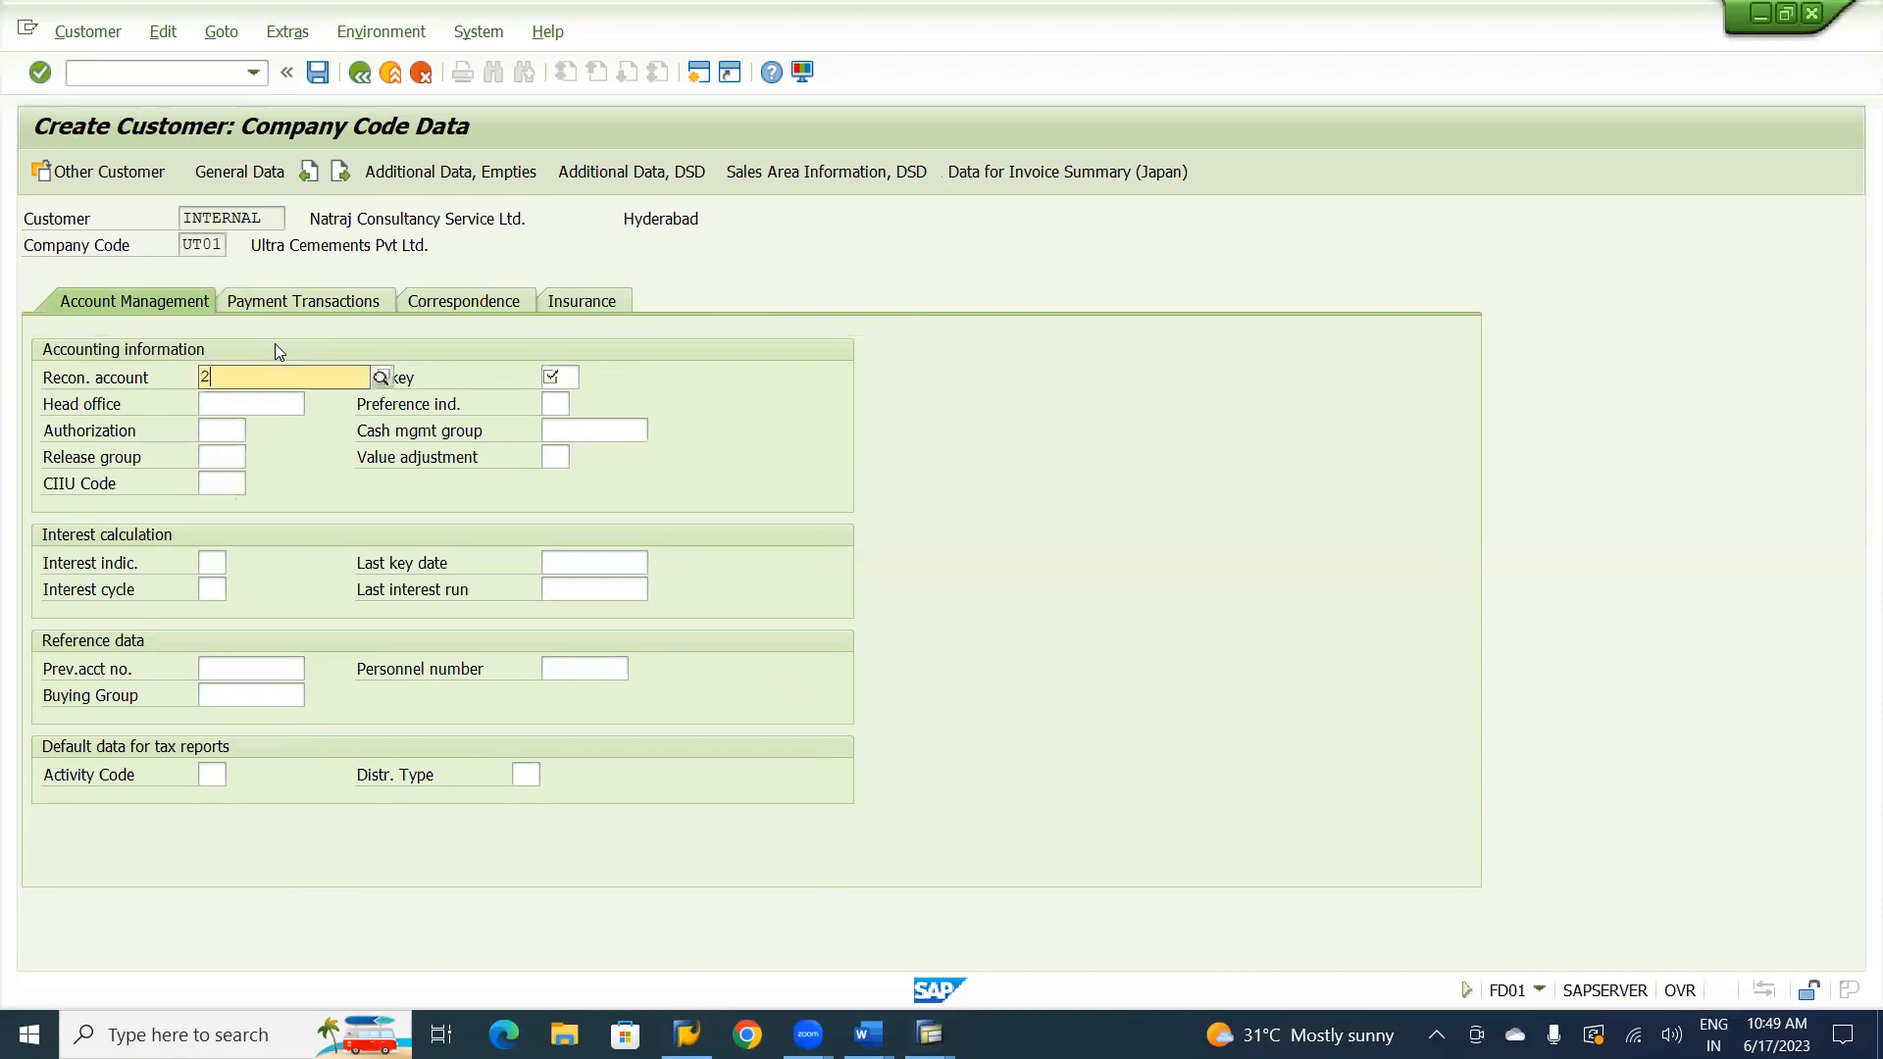
pyautogui.write('50')
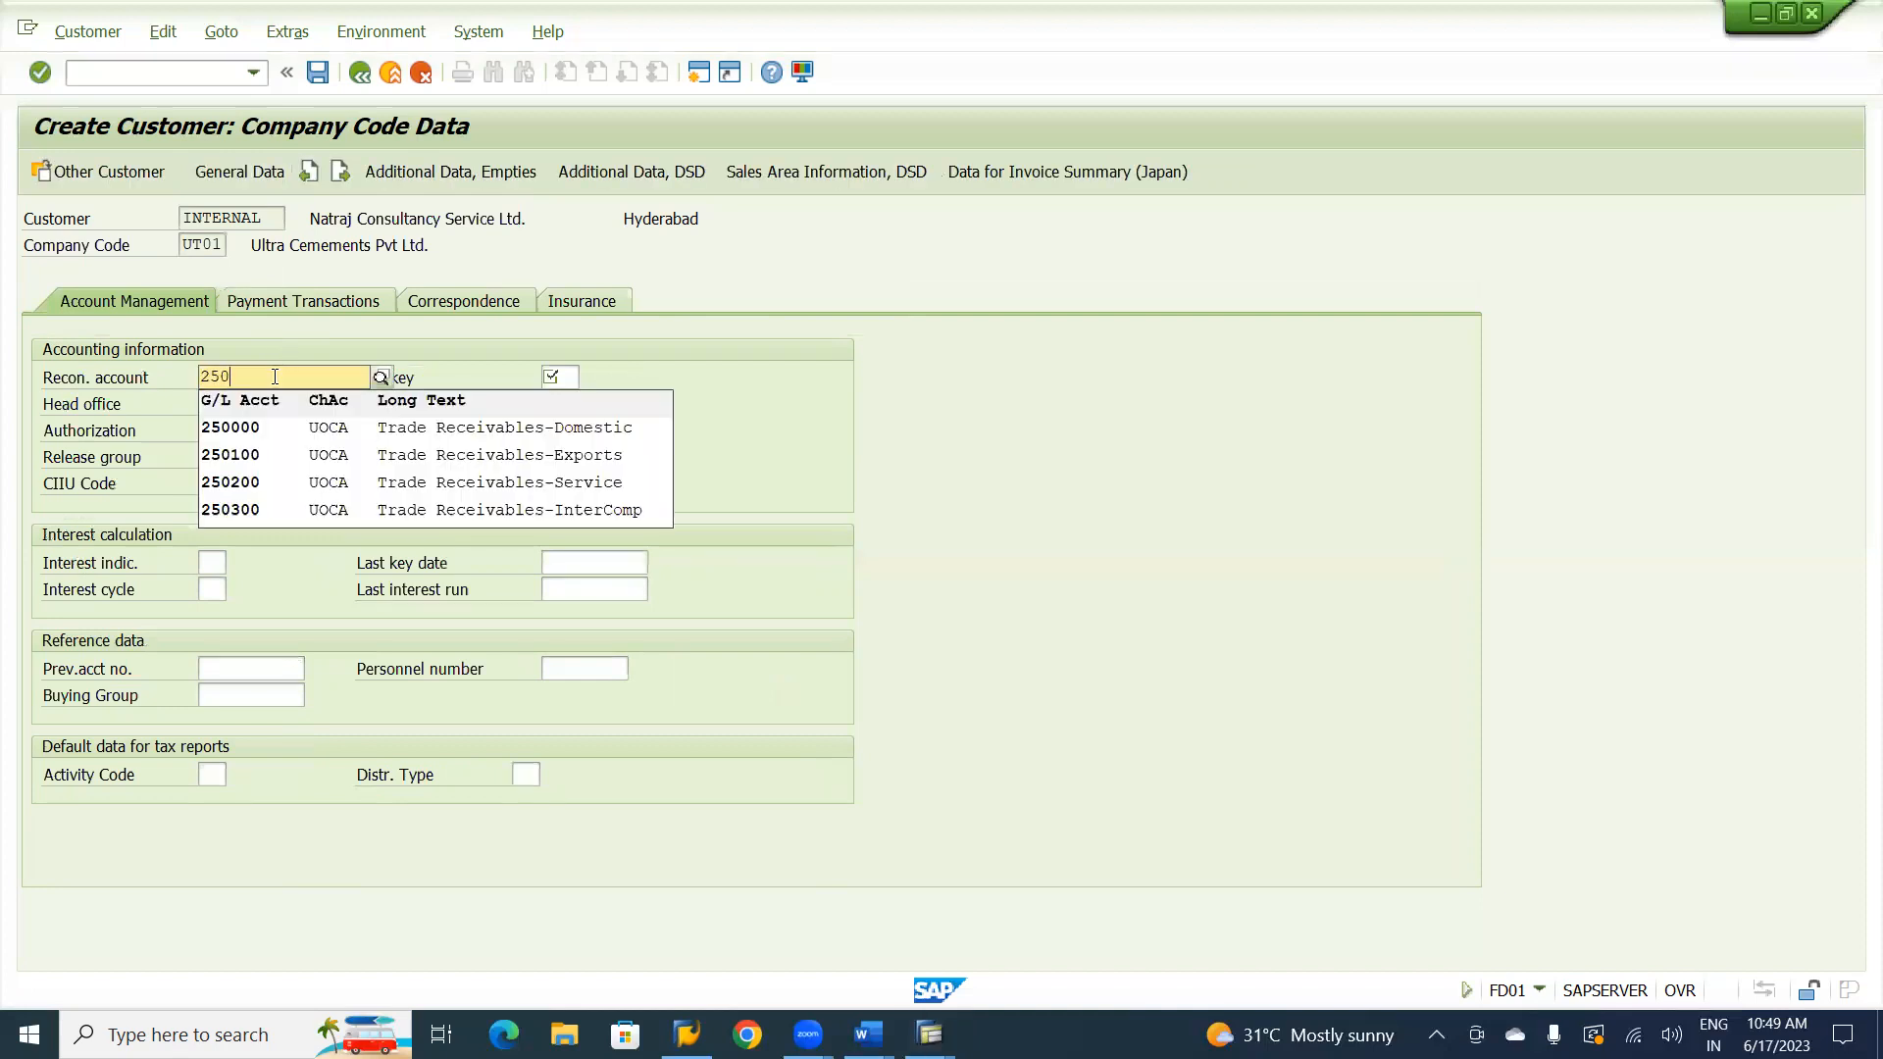
pyautogui.click(443, 488)
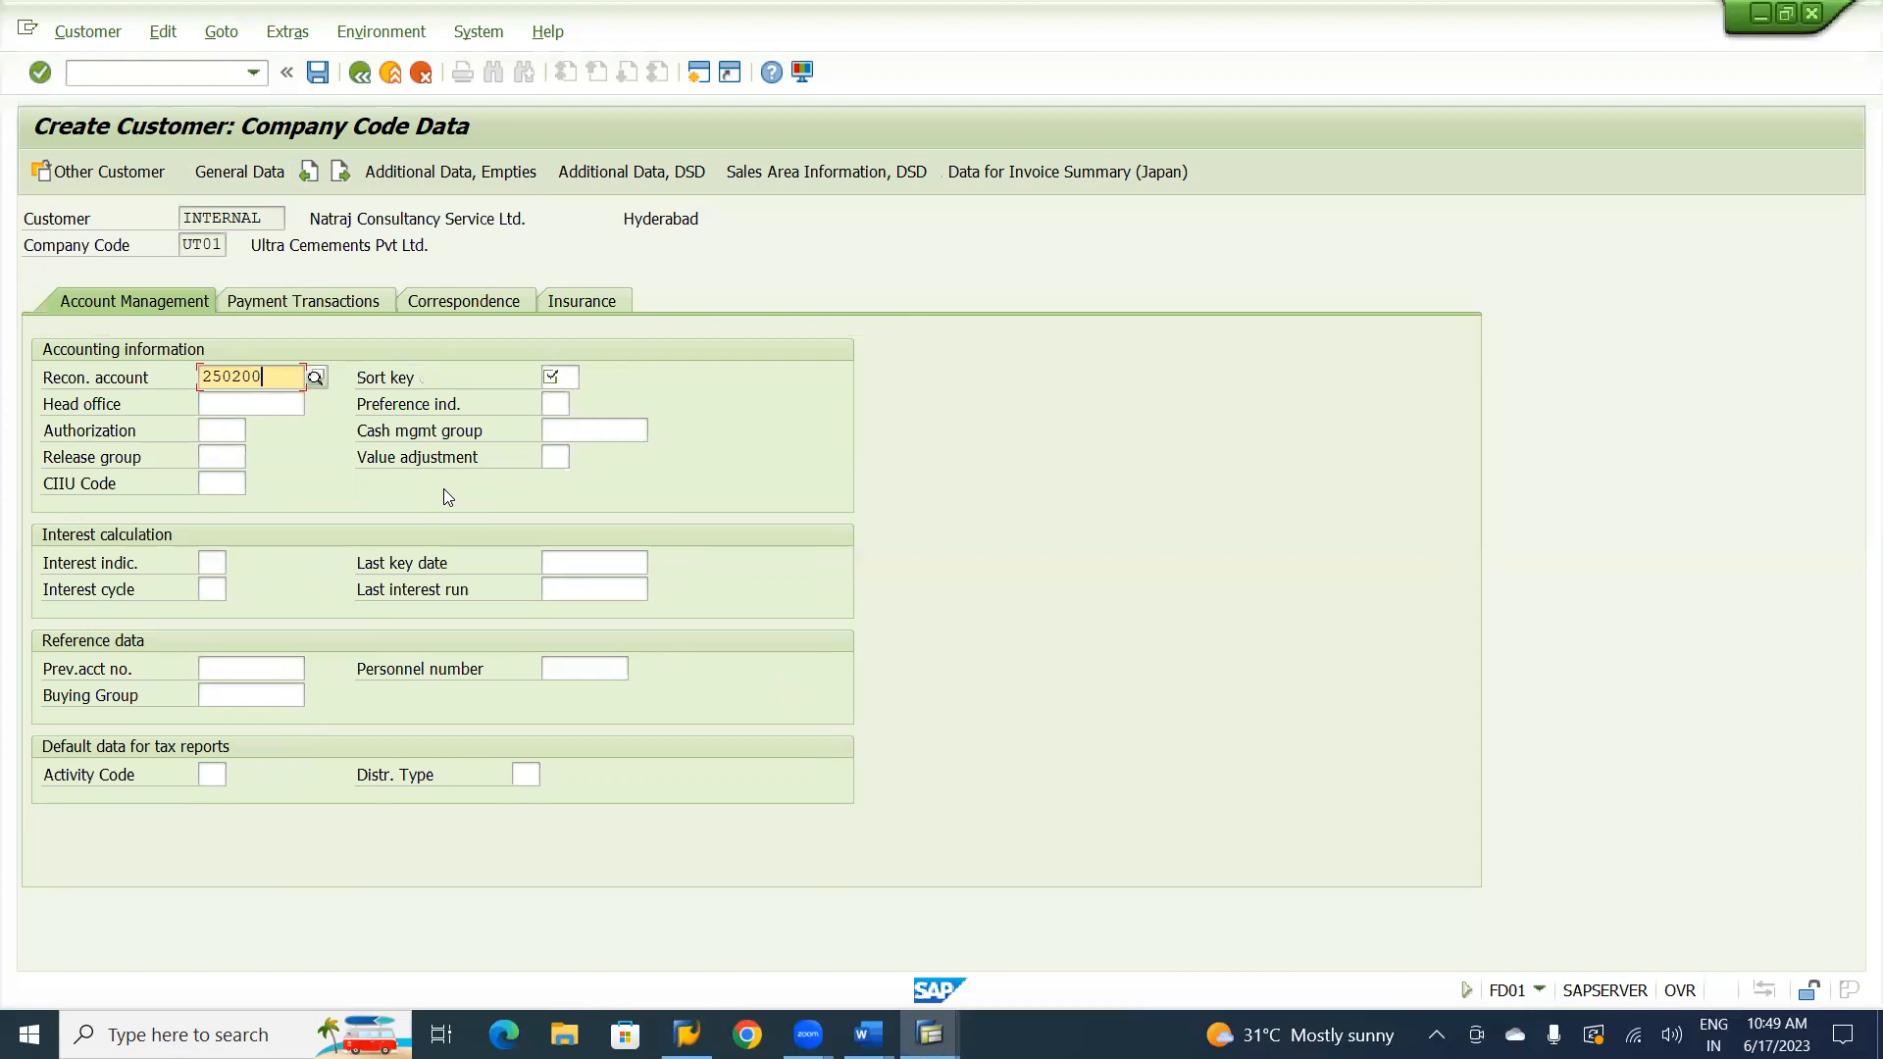
pyautogui.press('Tab')
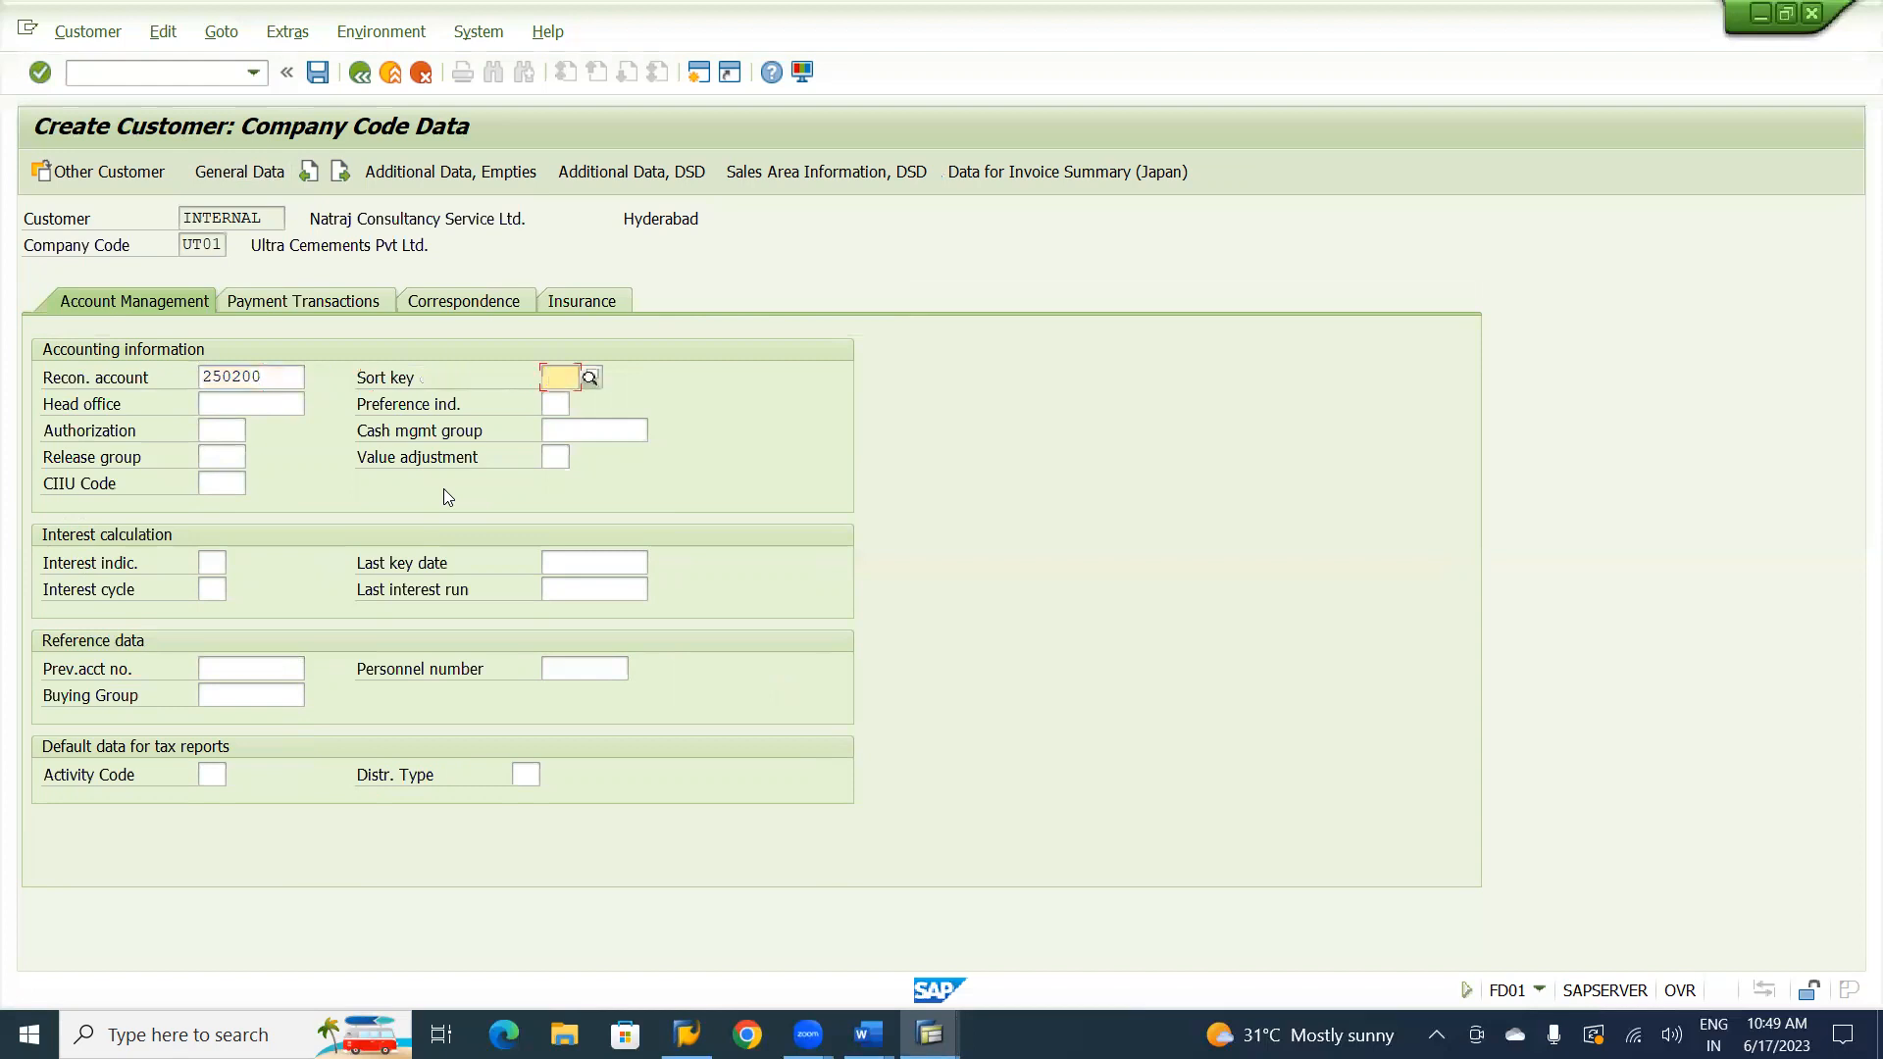
# Set the customer's sort key to 031, Customer number, and the cash management group to E1, Customer receipts.
pyautogui.write('031')
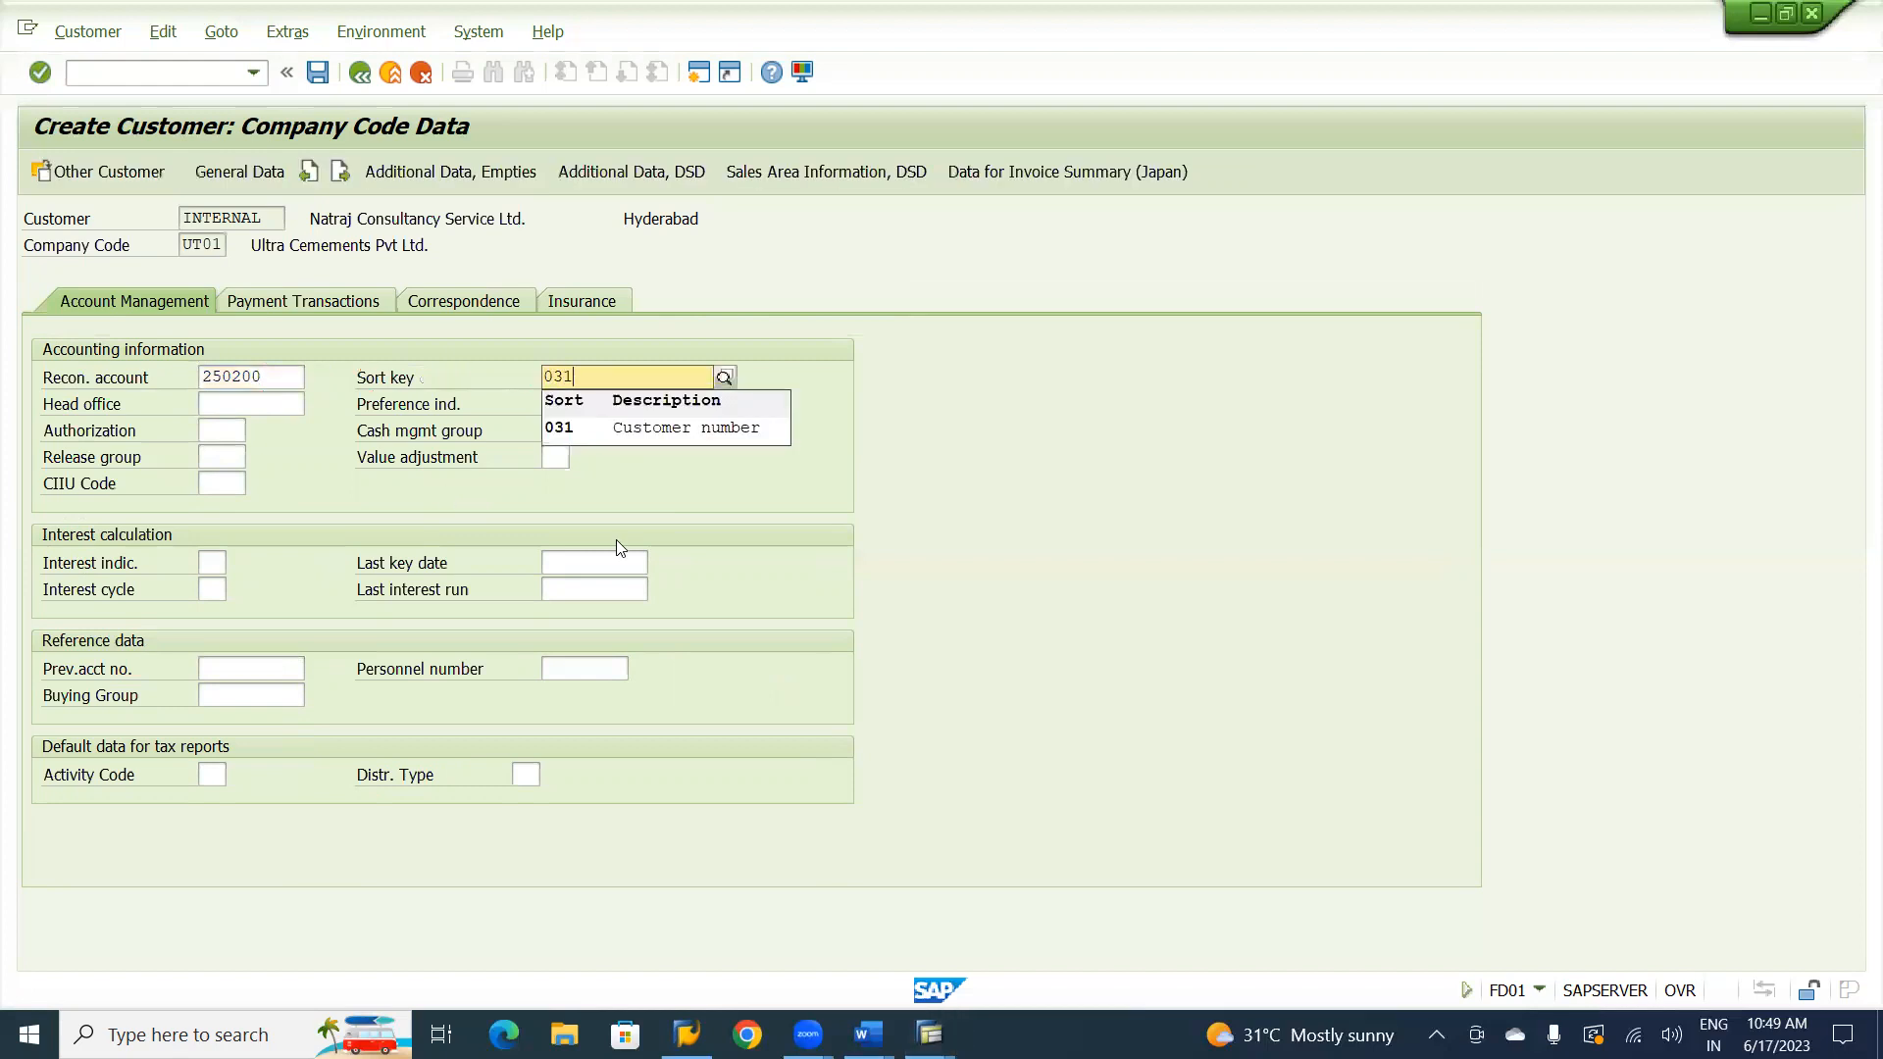
pyautogui.click(708, 431)
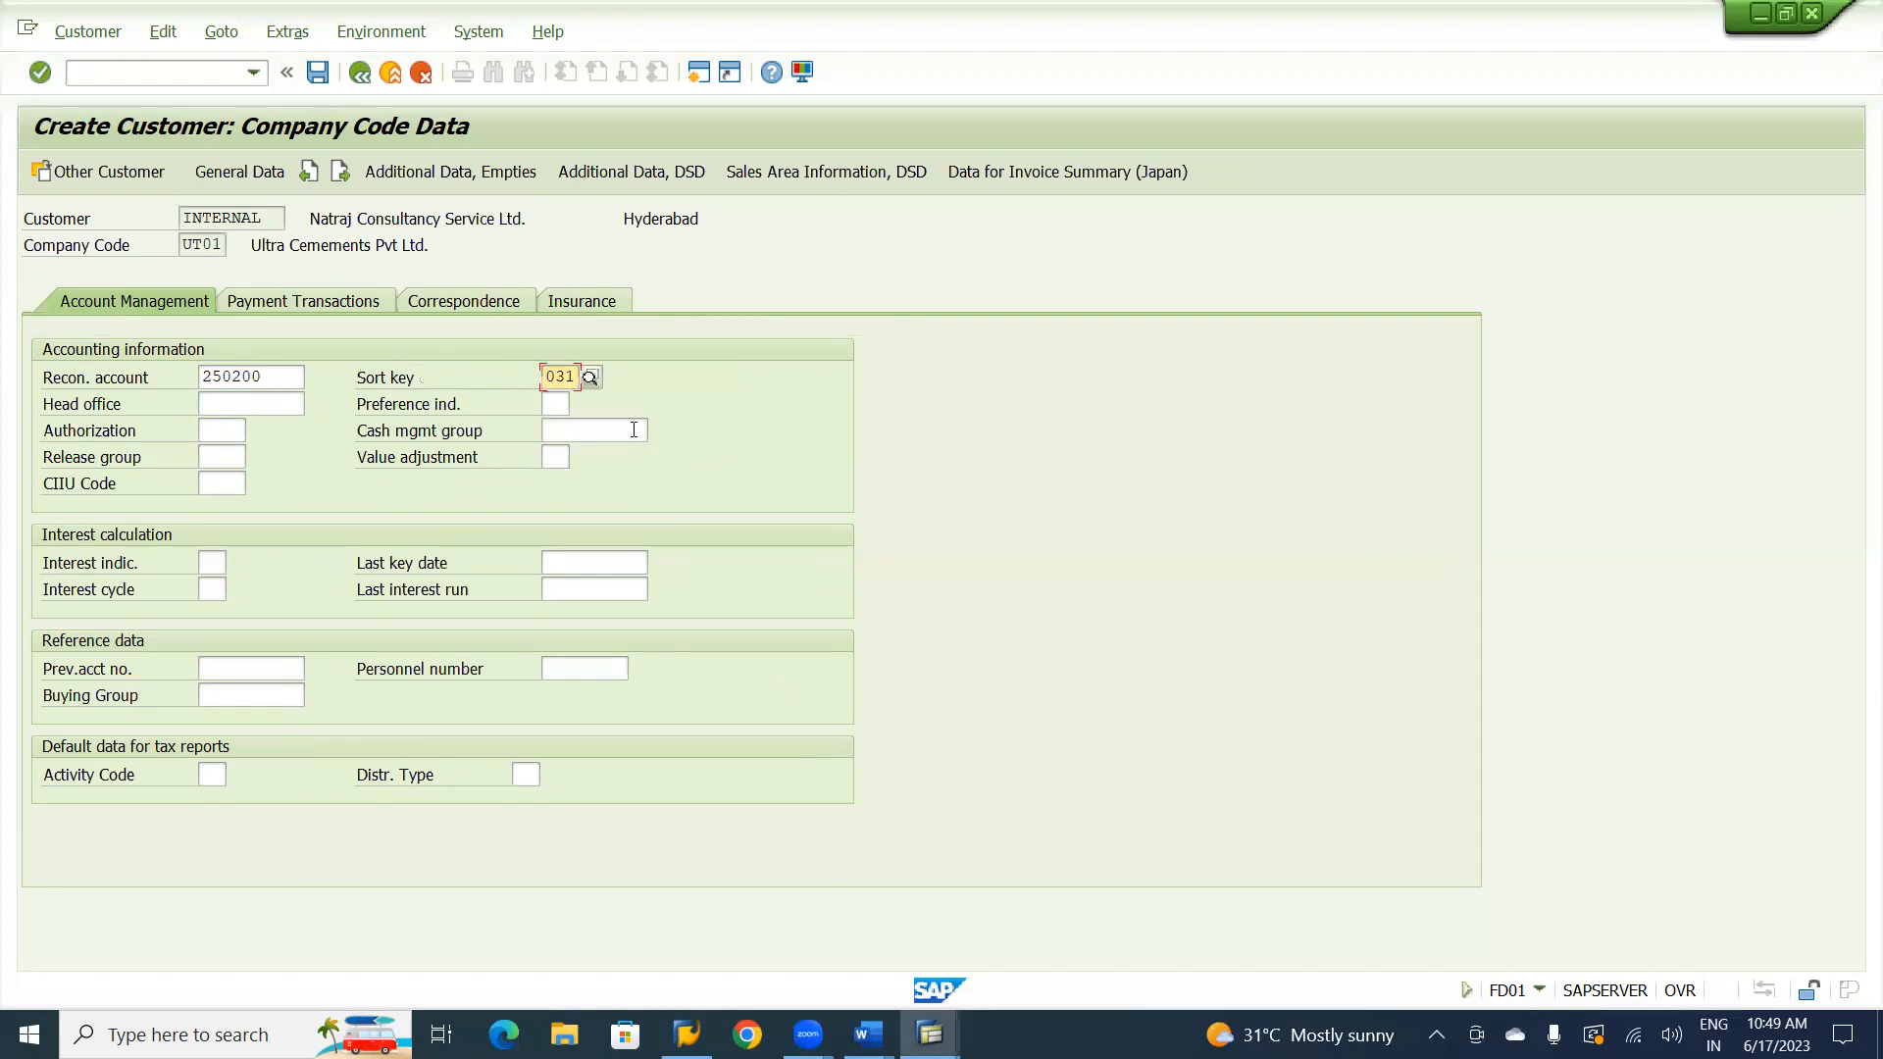
pyautogui.click(634, 430)
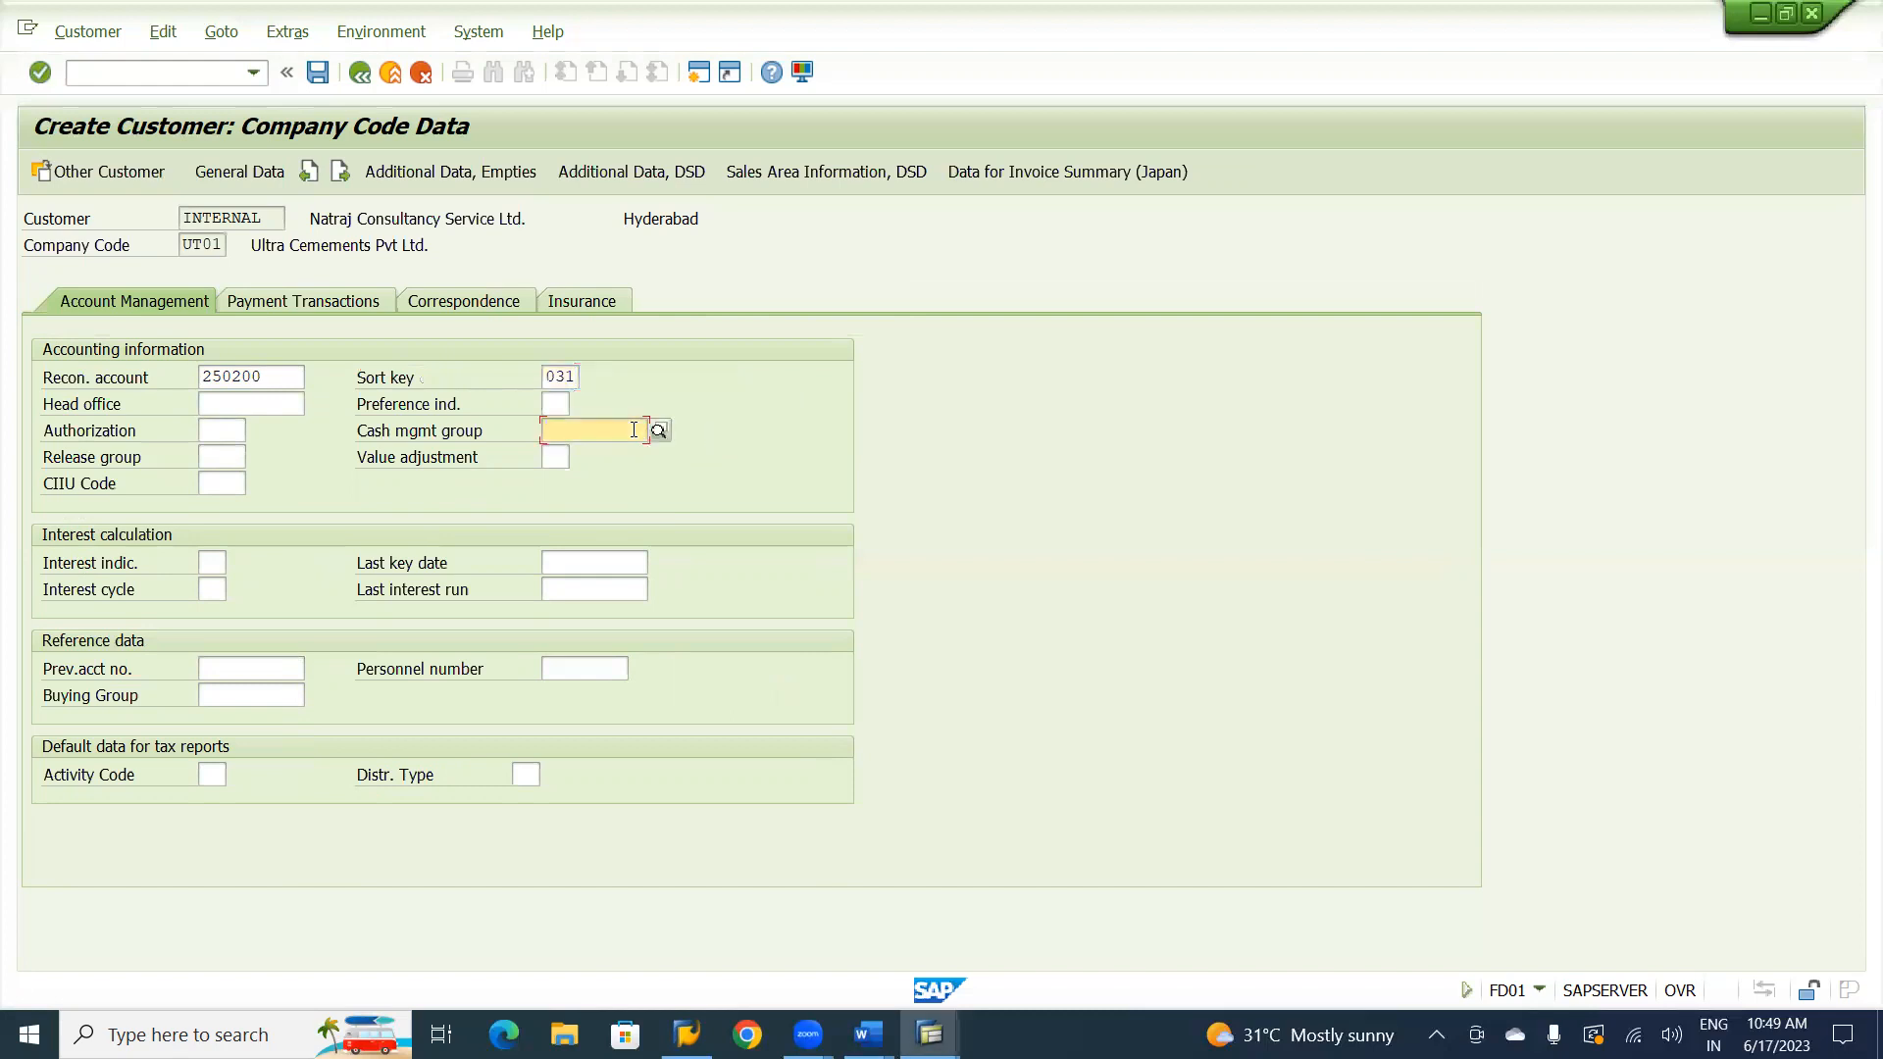
pyautogui.write('e')
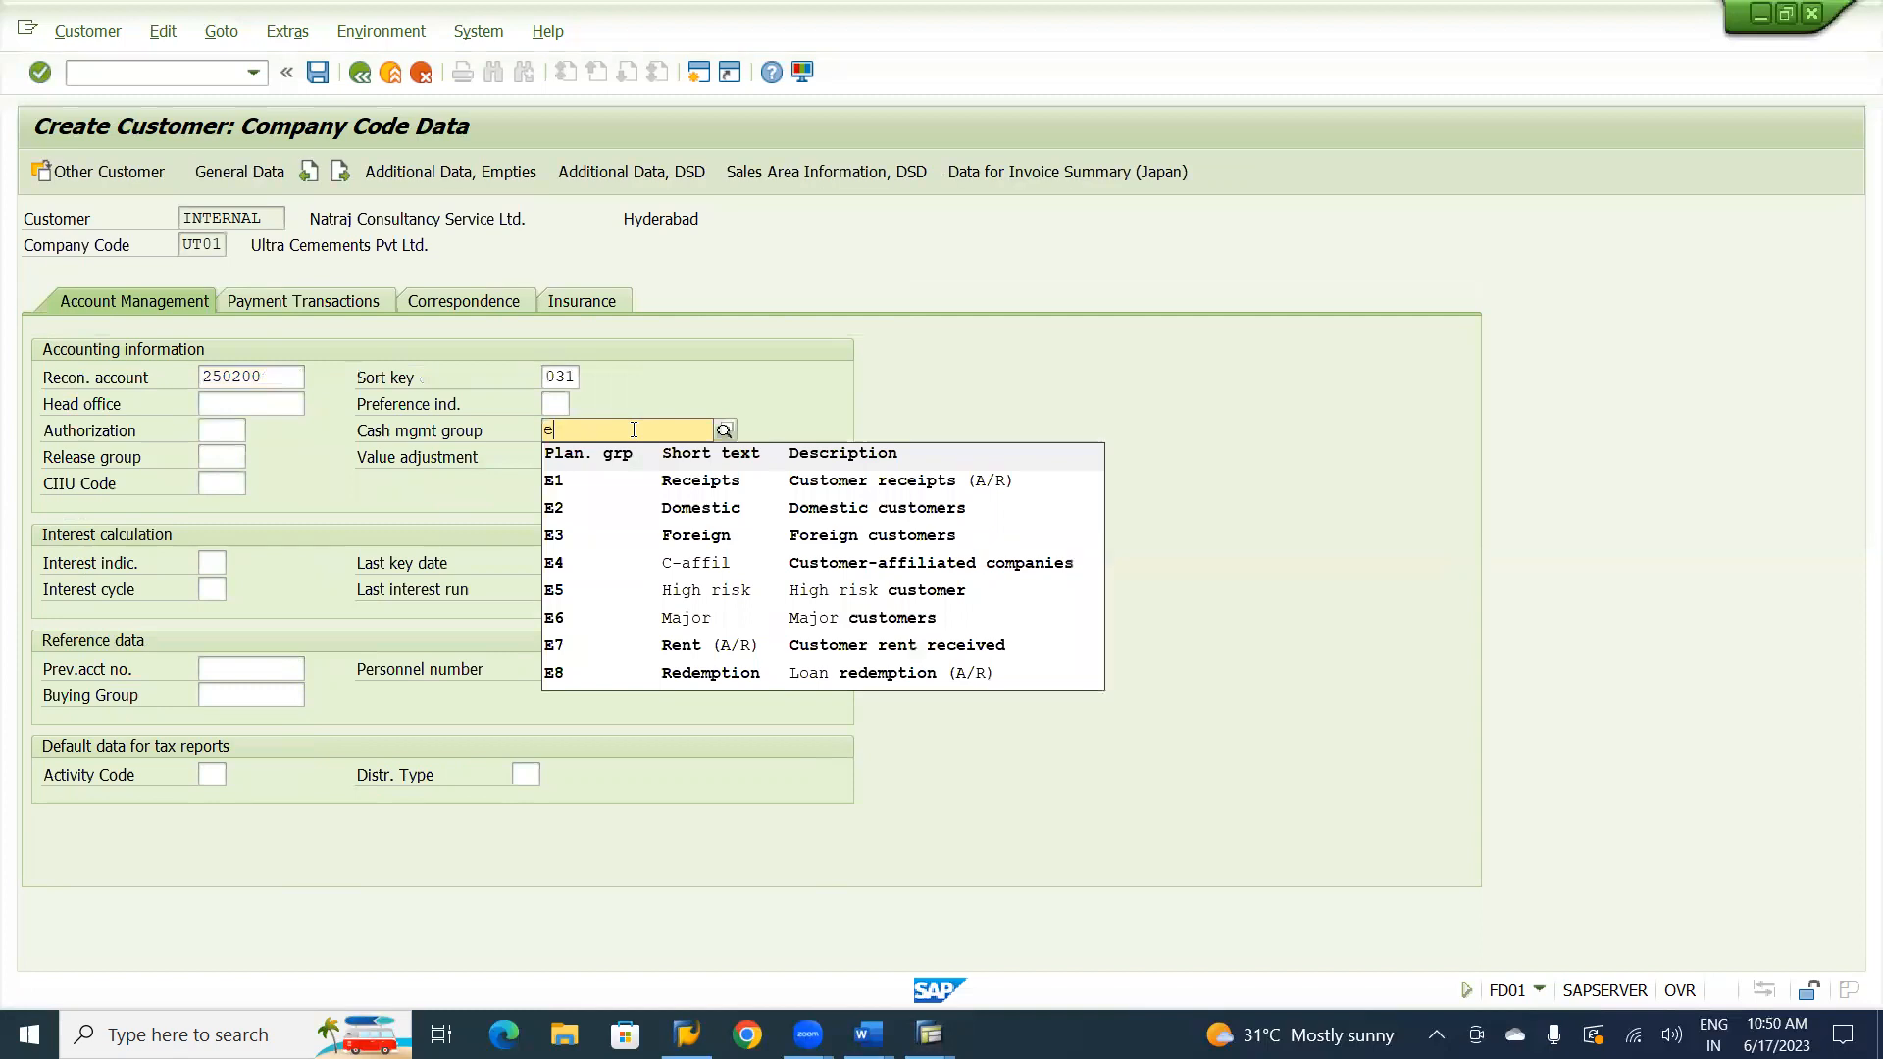
pyautogui.click(849, 487)
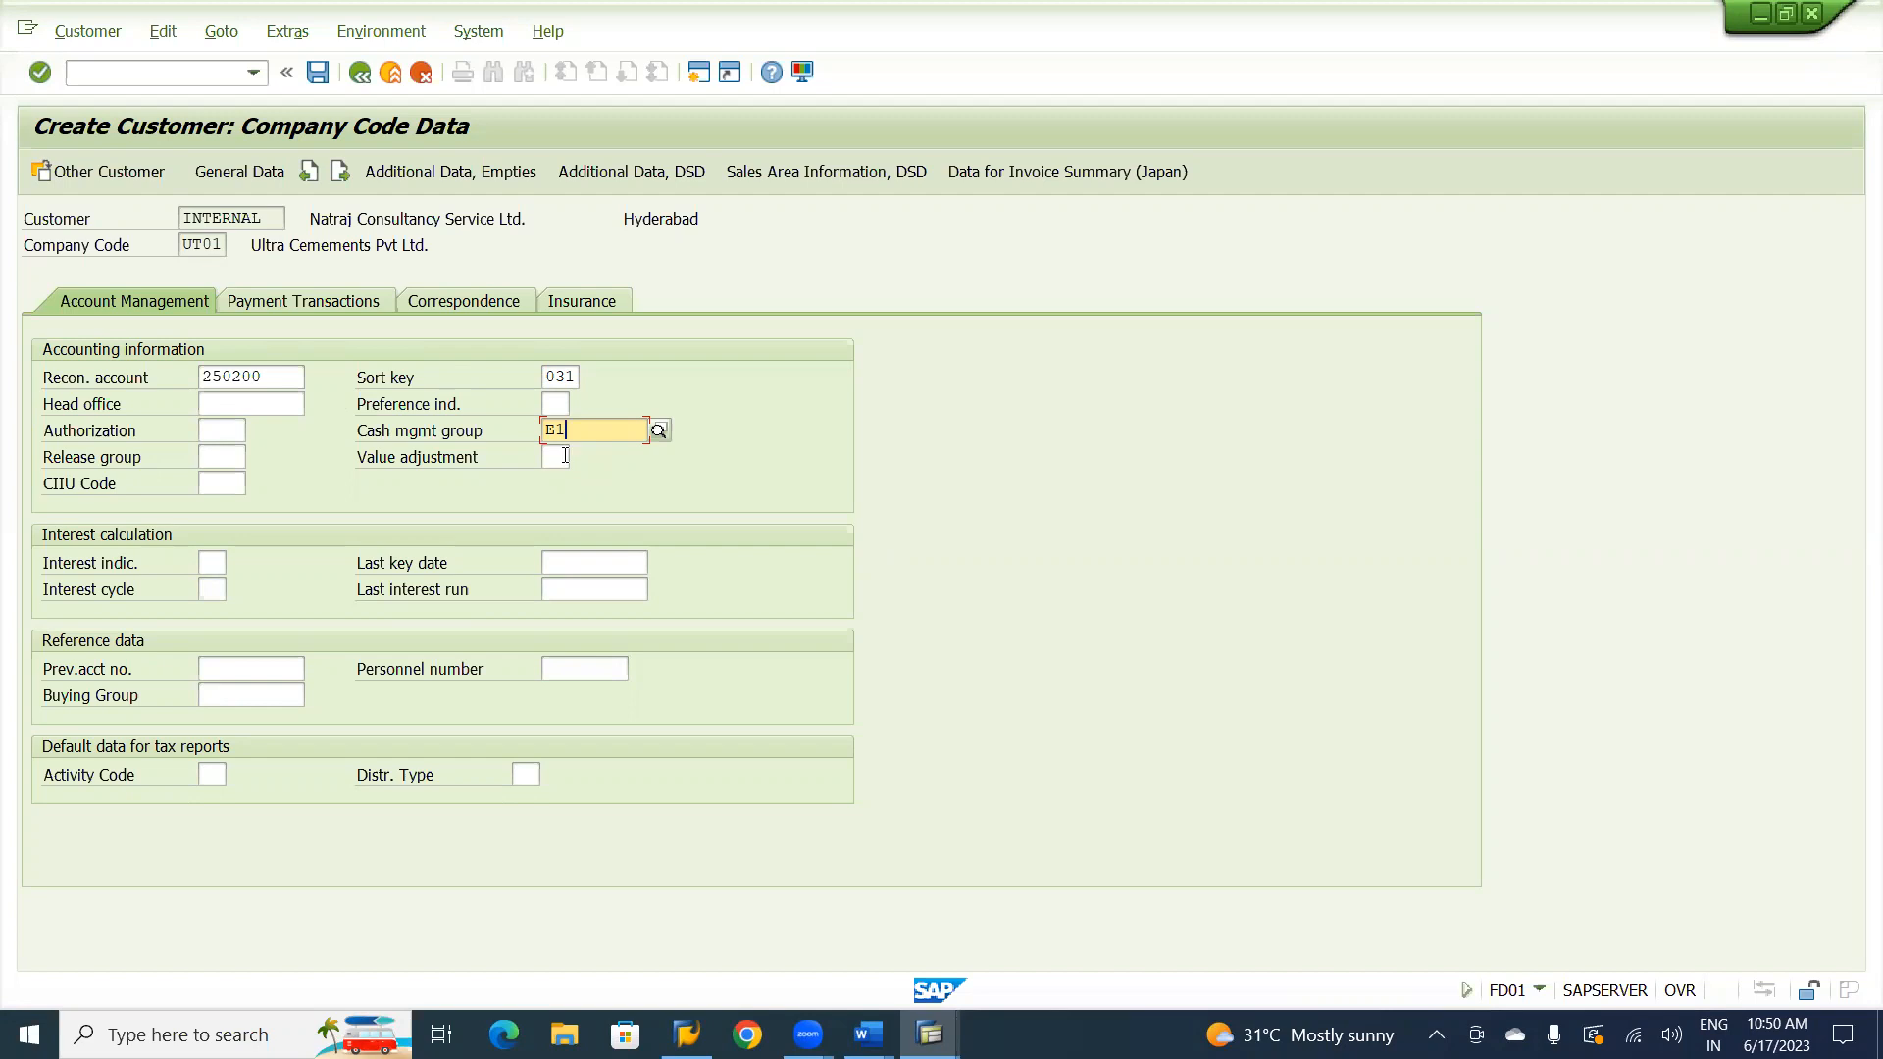
pyautogui.press('Return')
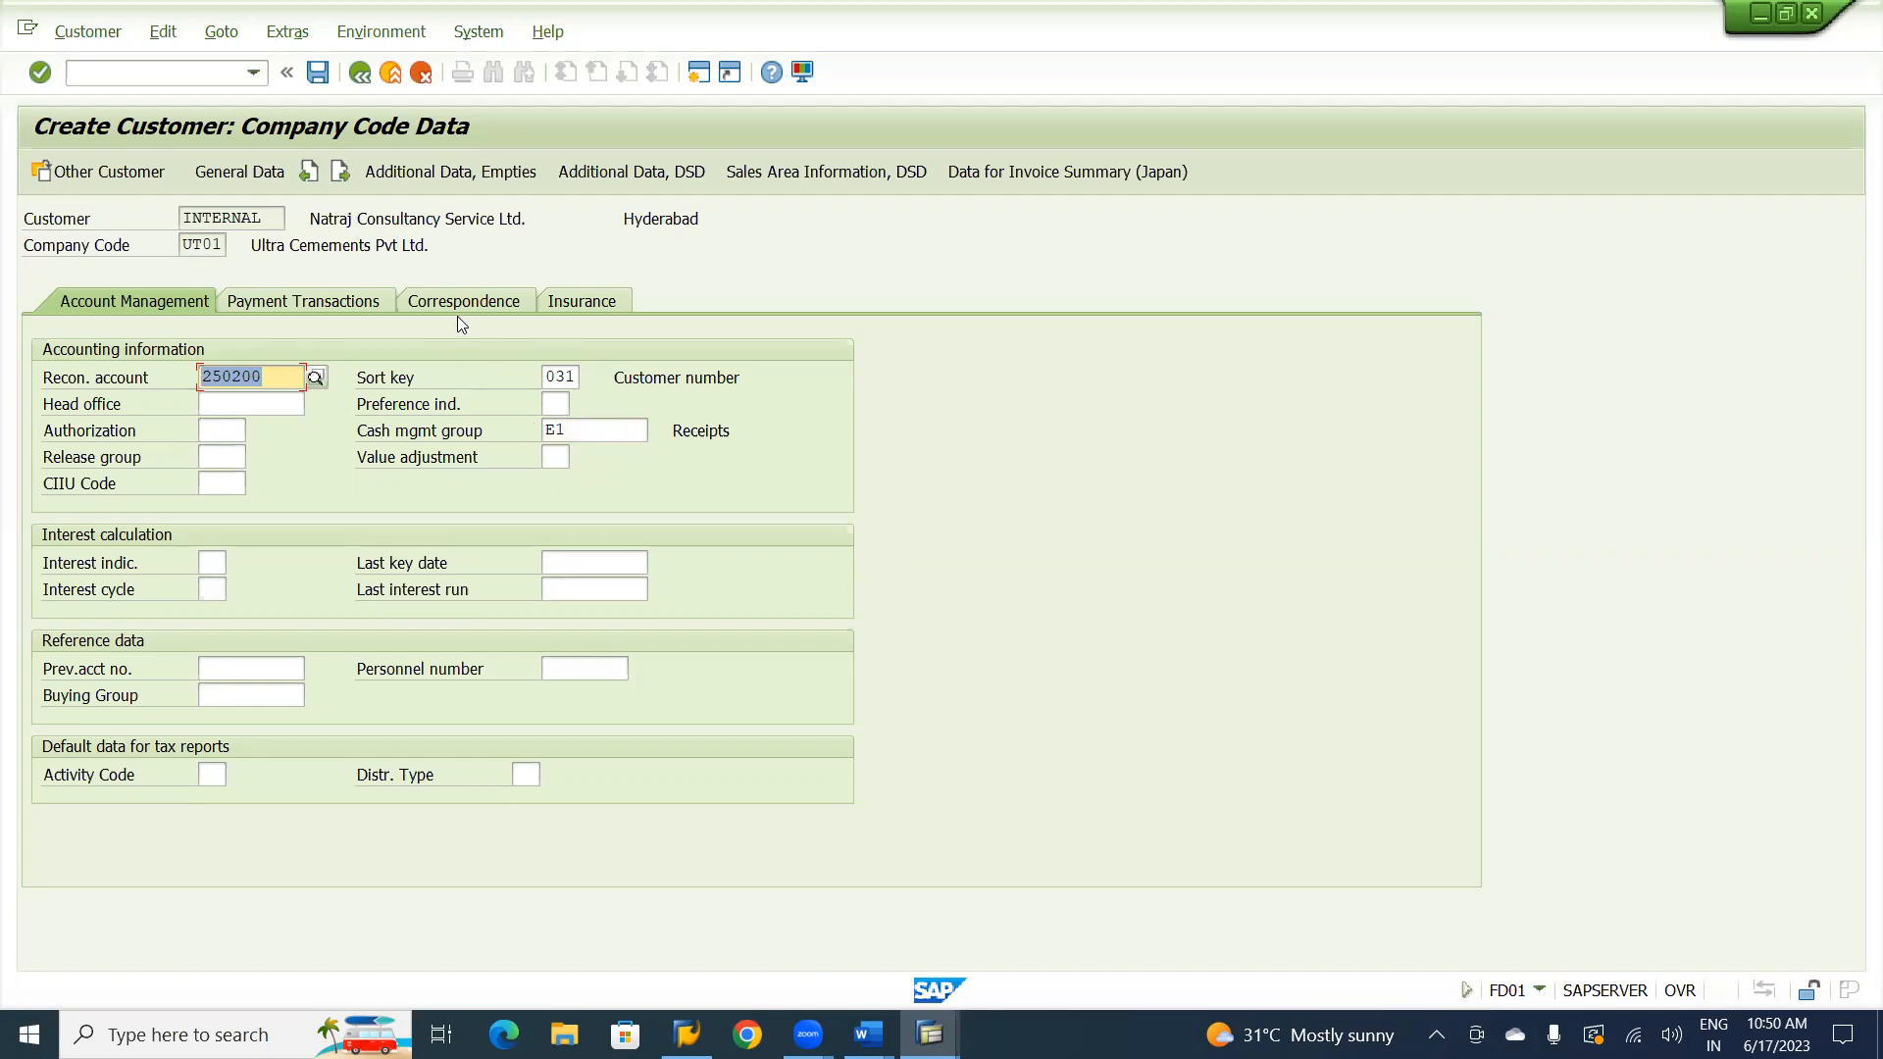
# Set both the customer's terms of payment and credit memo payment term to U001.
pyautogui.click(312, 301)
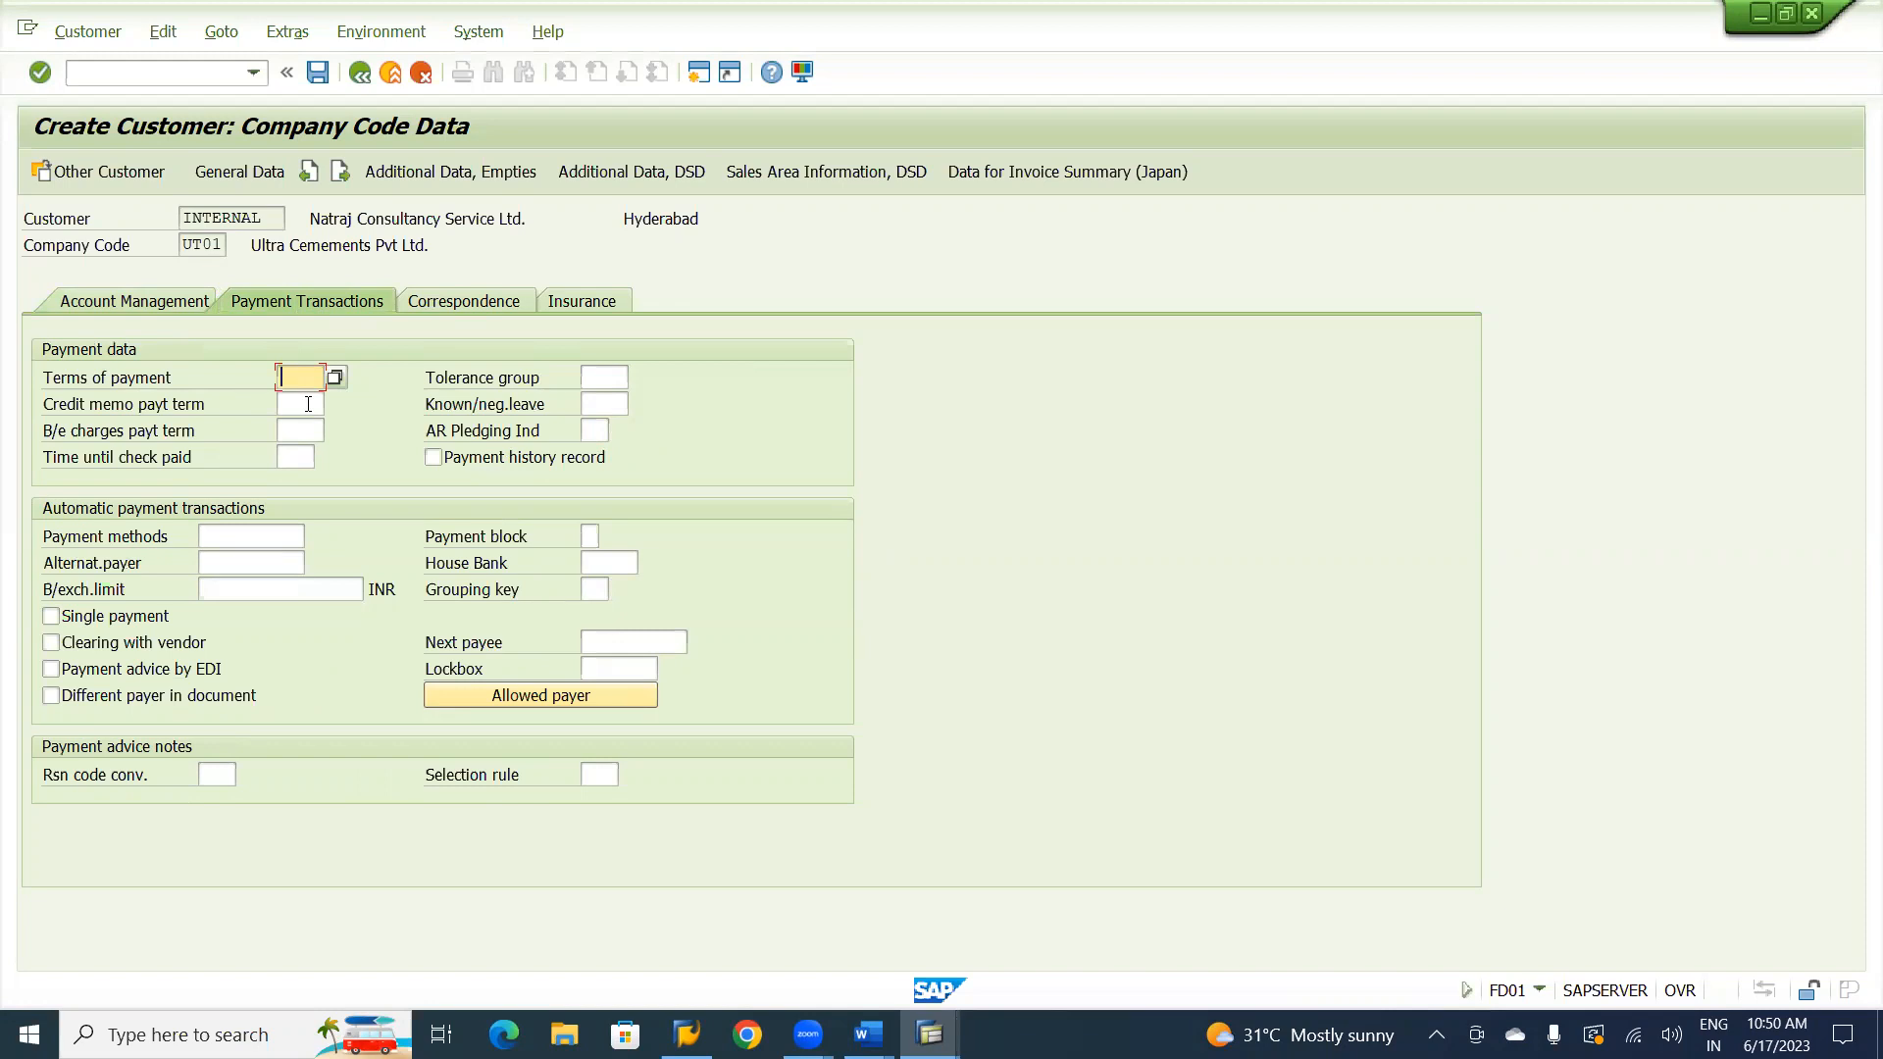
pyautogui.write('u001')
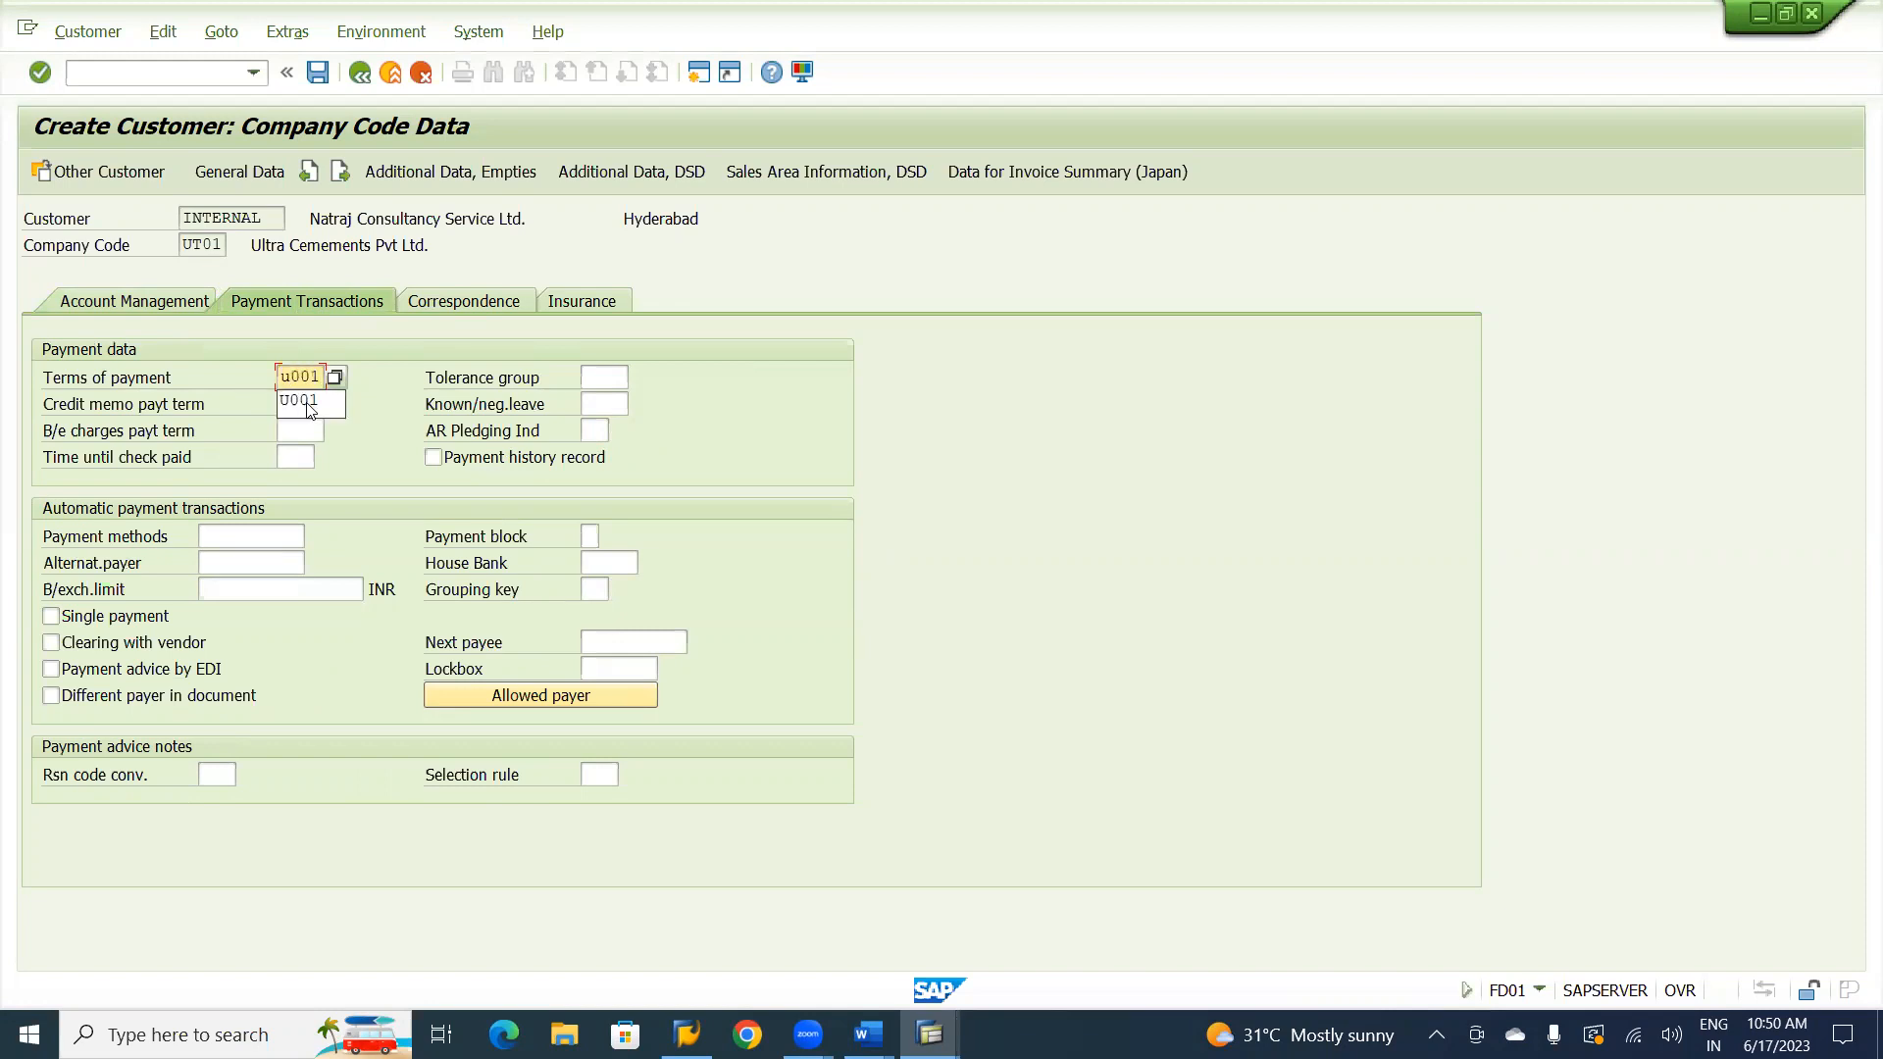
pyautogui.press('Down')
pyautogui.press('Tab')
pyautogui.press('Return')
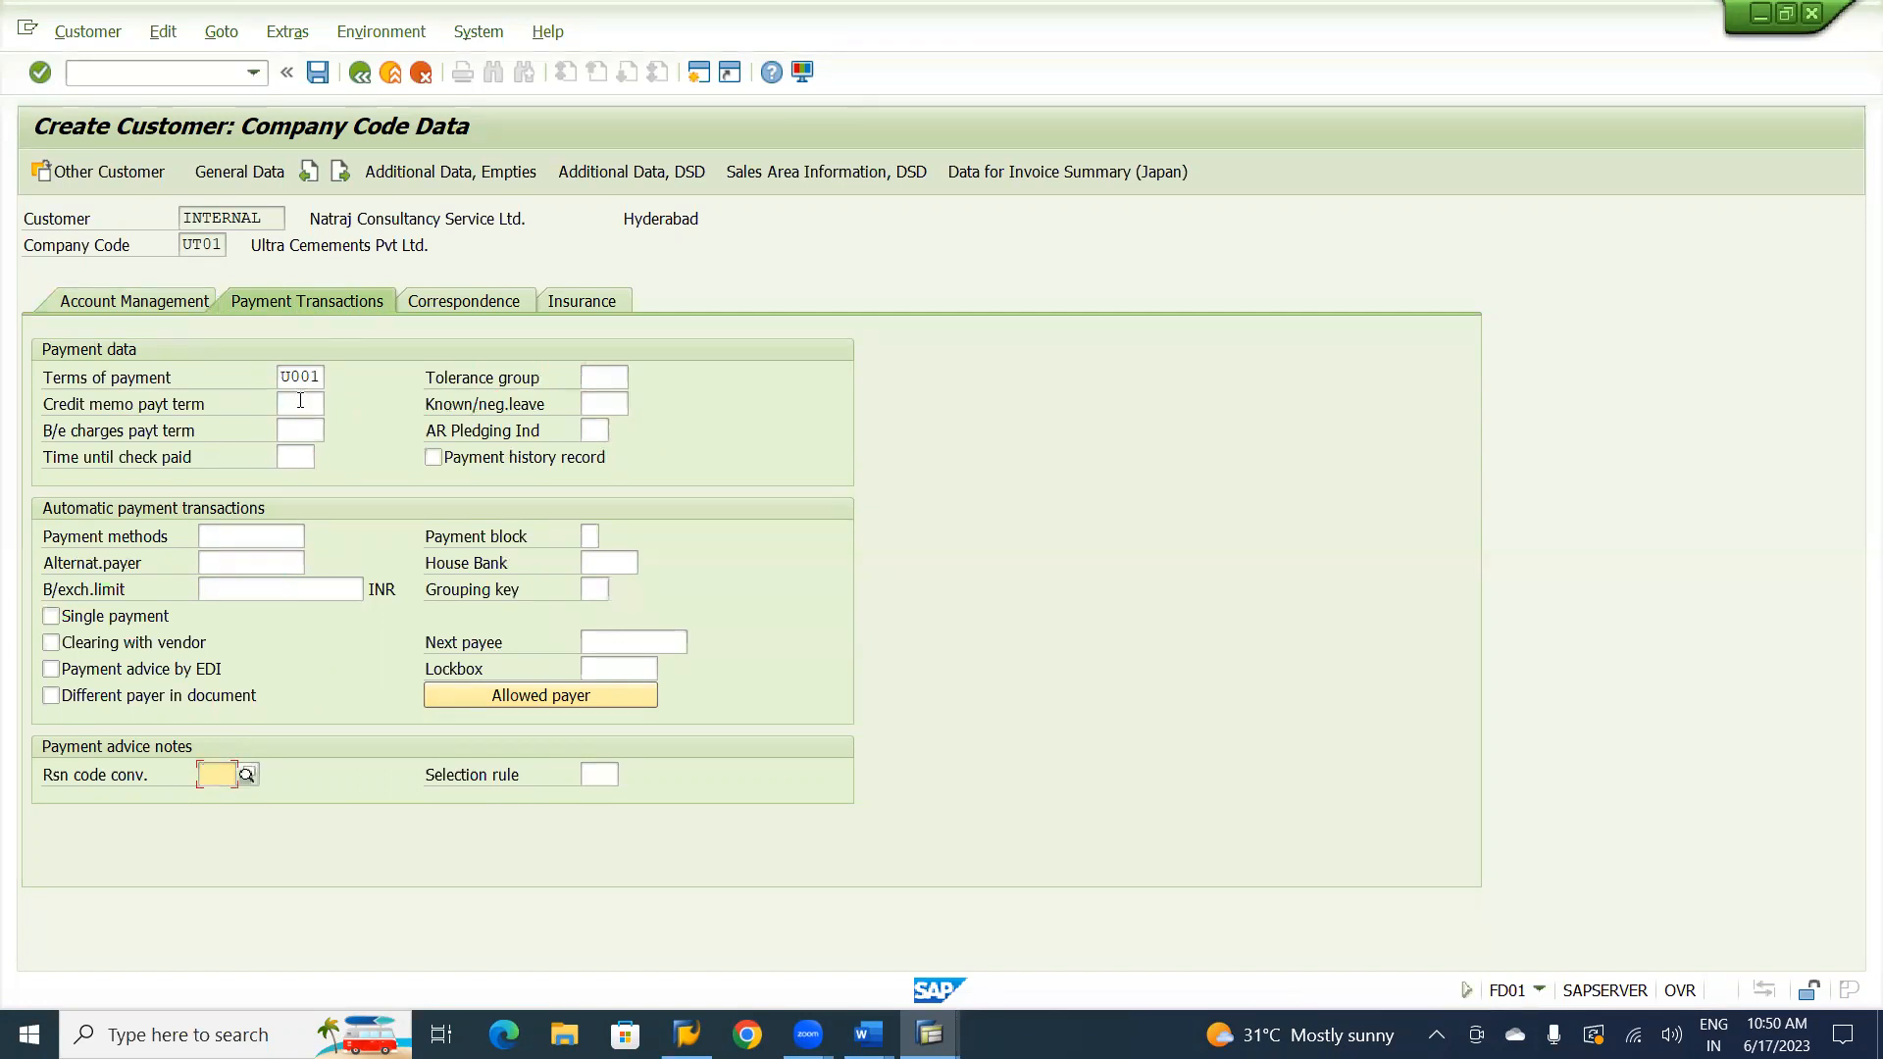
pyautogui.click(298, 400)
pyautogui.write('u001')
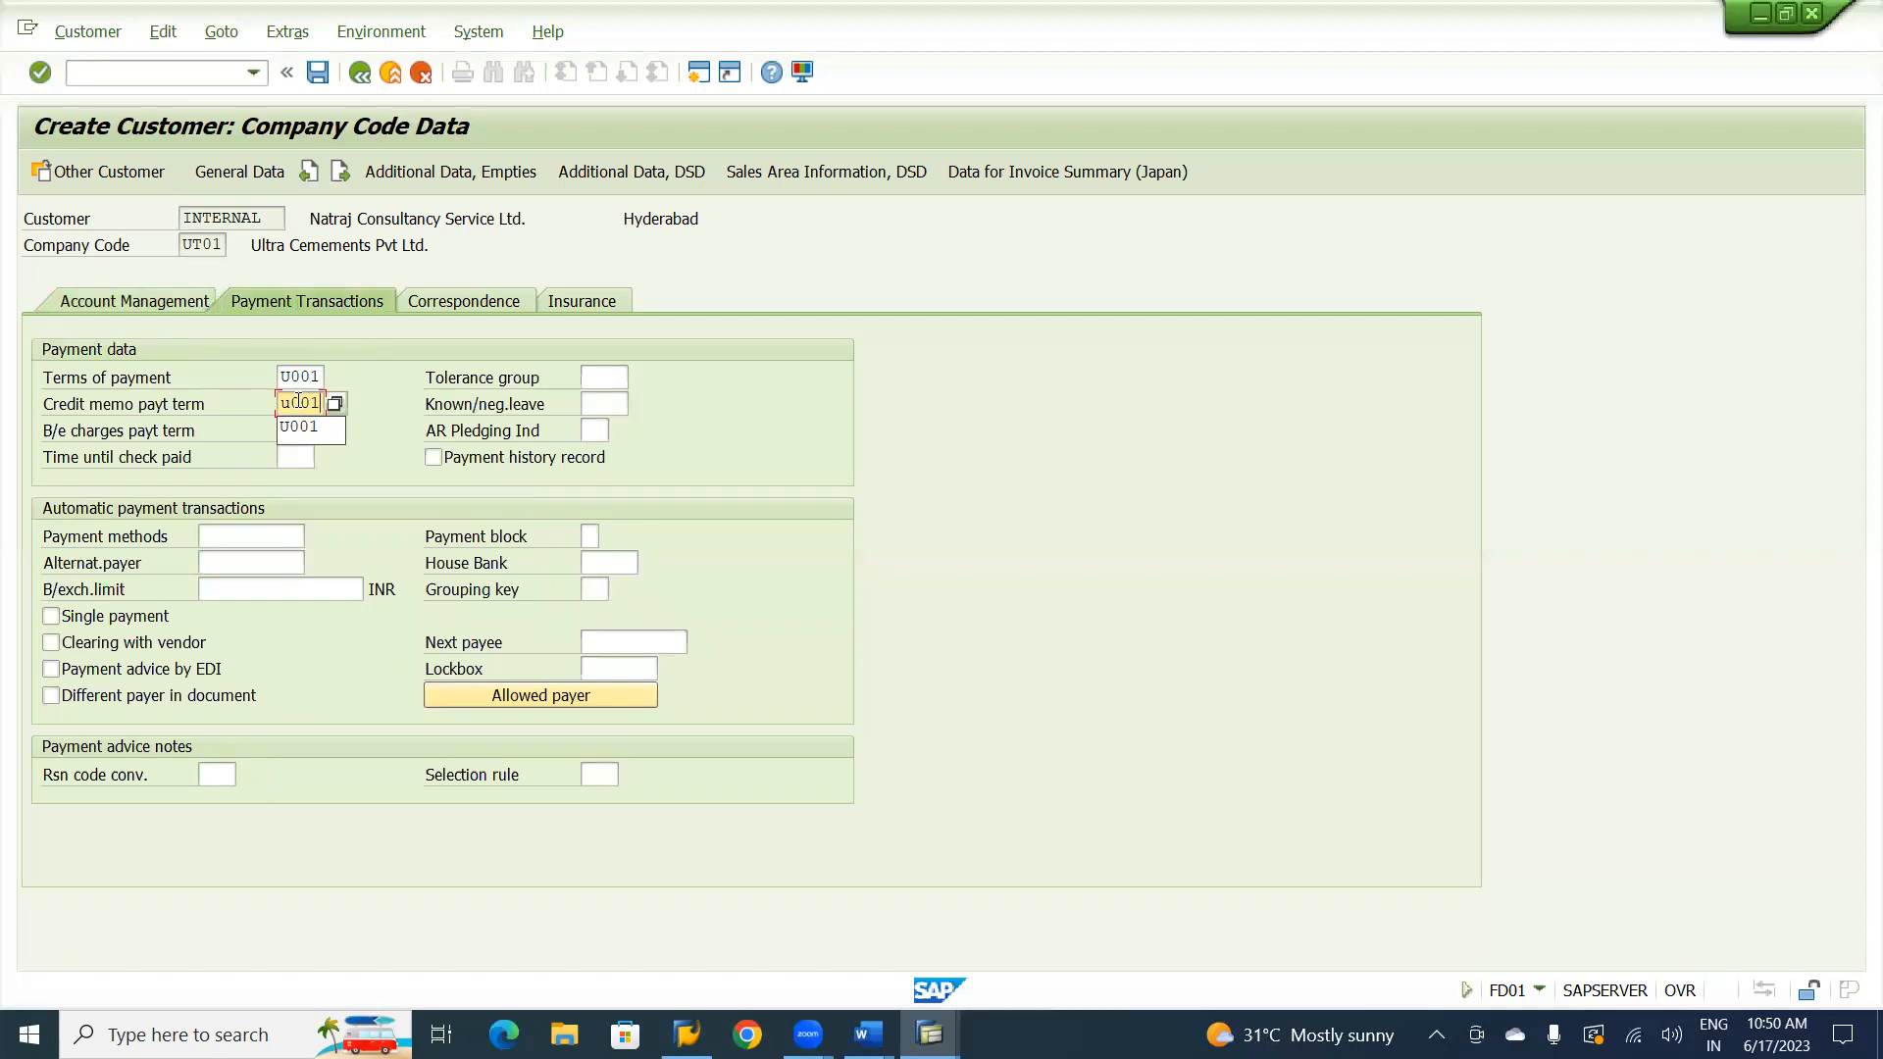
pyautogui.press('Down')
pyautogui.click(371, 498)
# Enable clearing with vendor for the customer, save the customer, and leave customer creation.
pyautogui.click(51, 644)
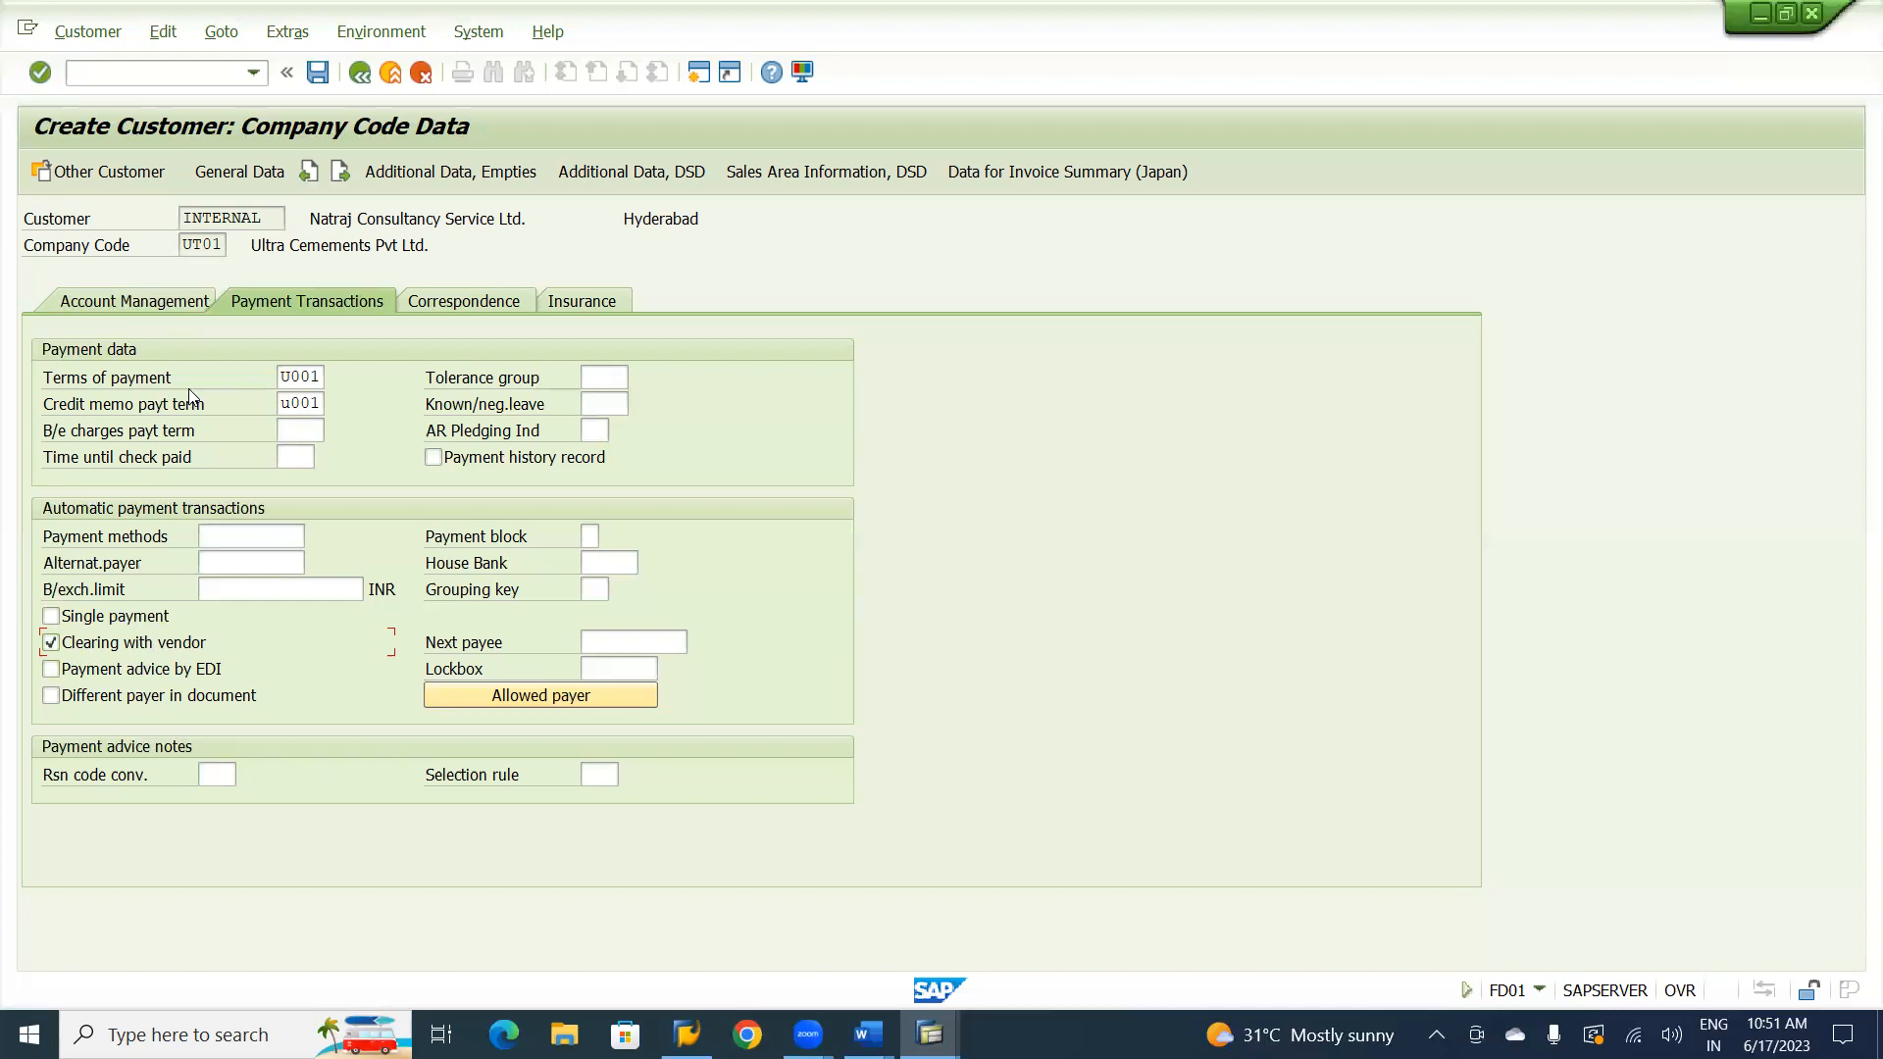
pyautogui.click(317, 74)
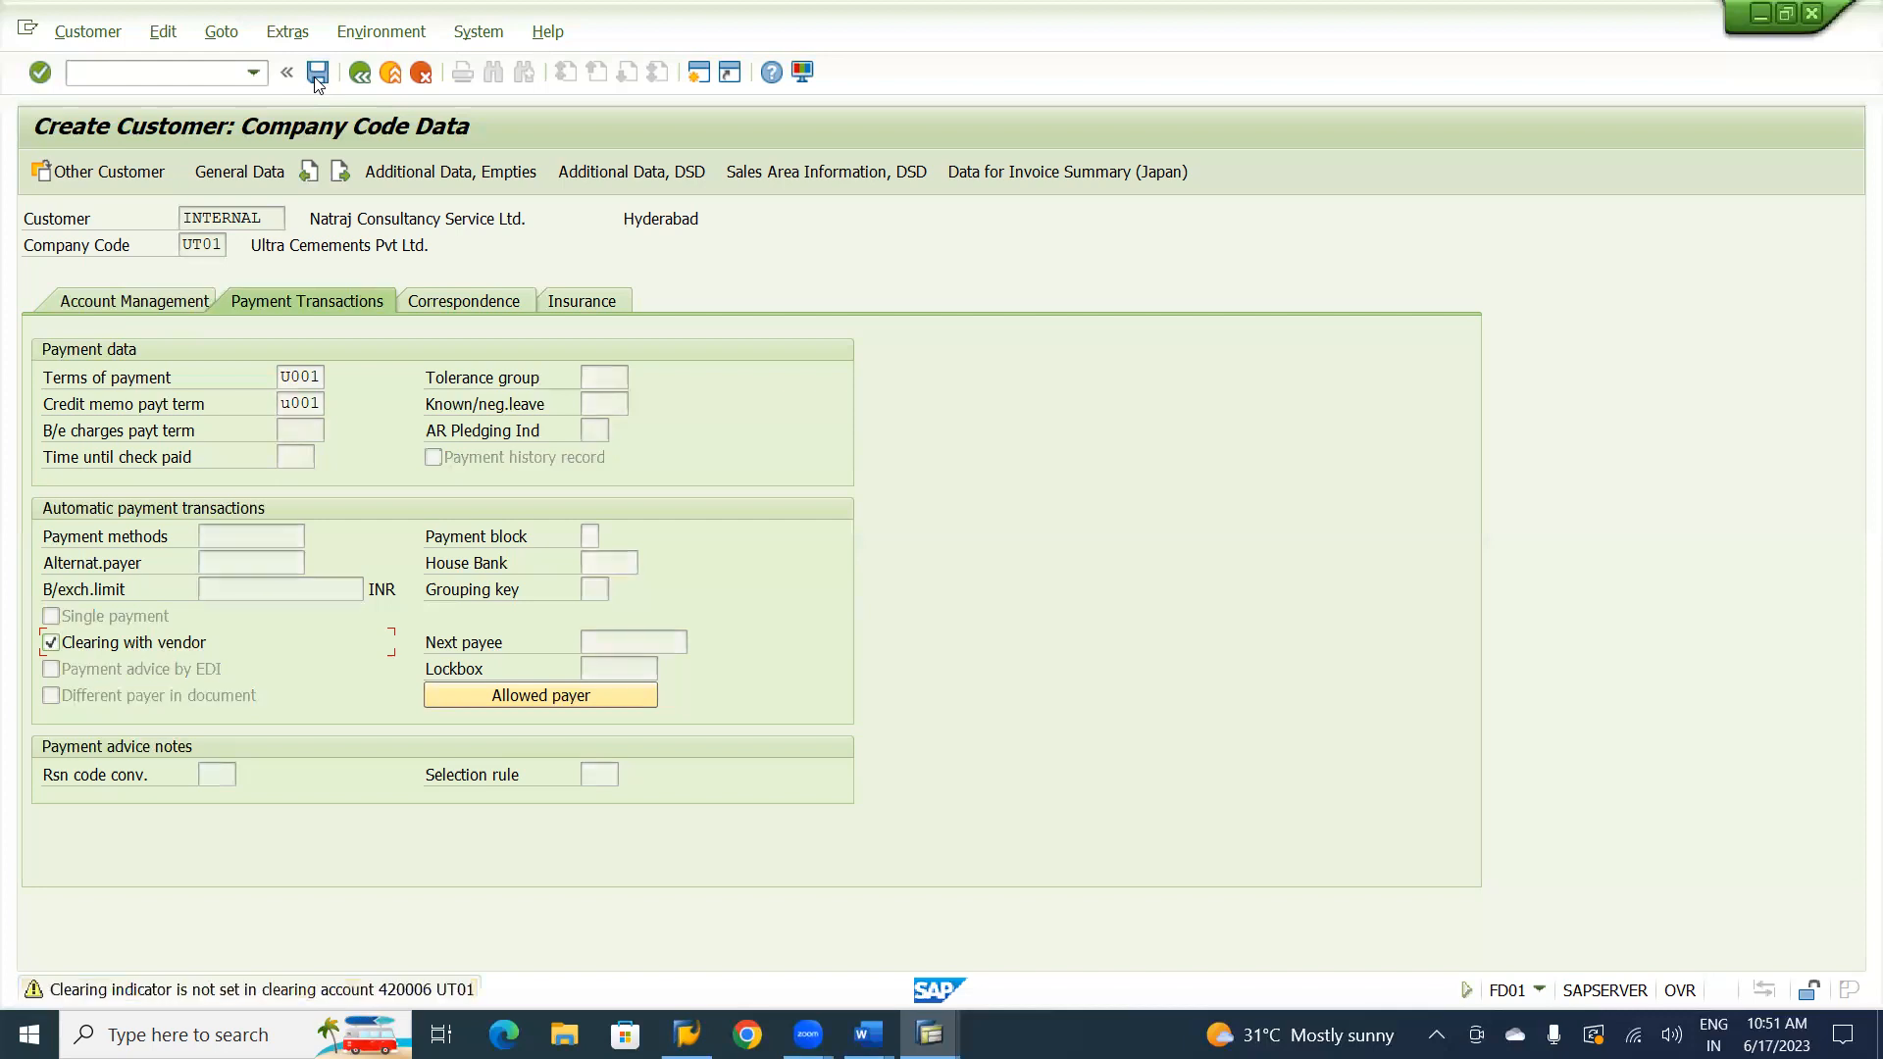
pyautogui.click(317, 75)
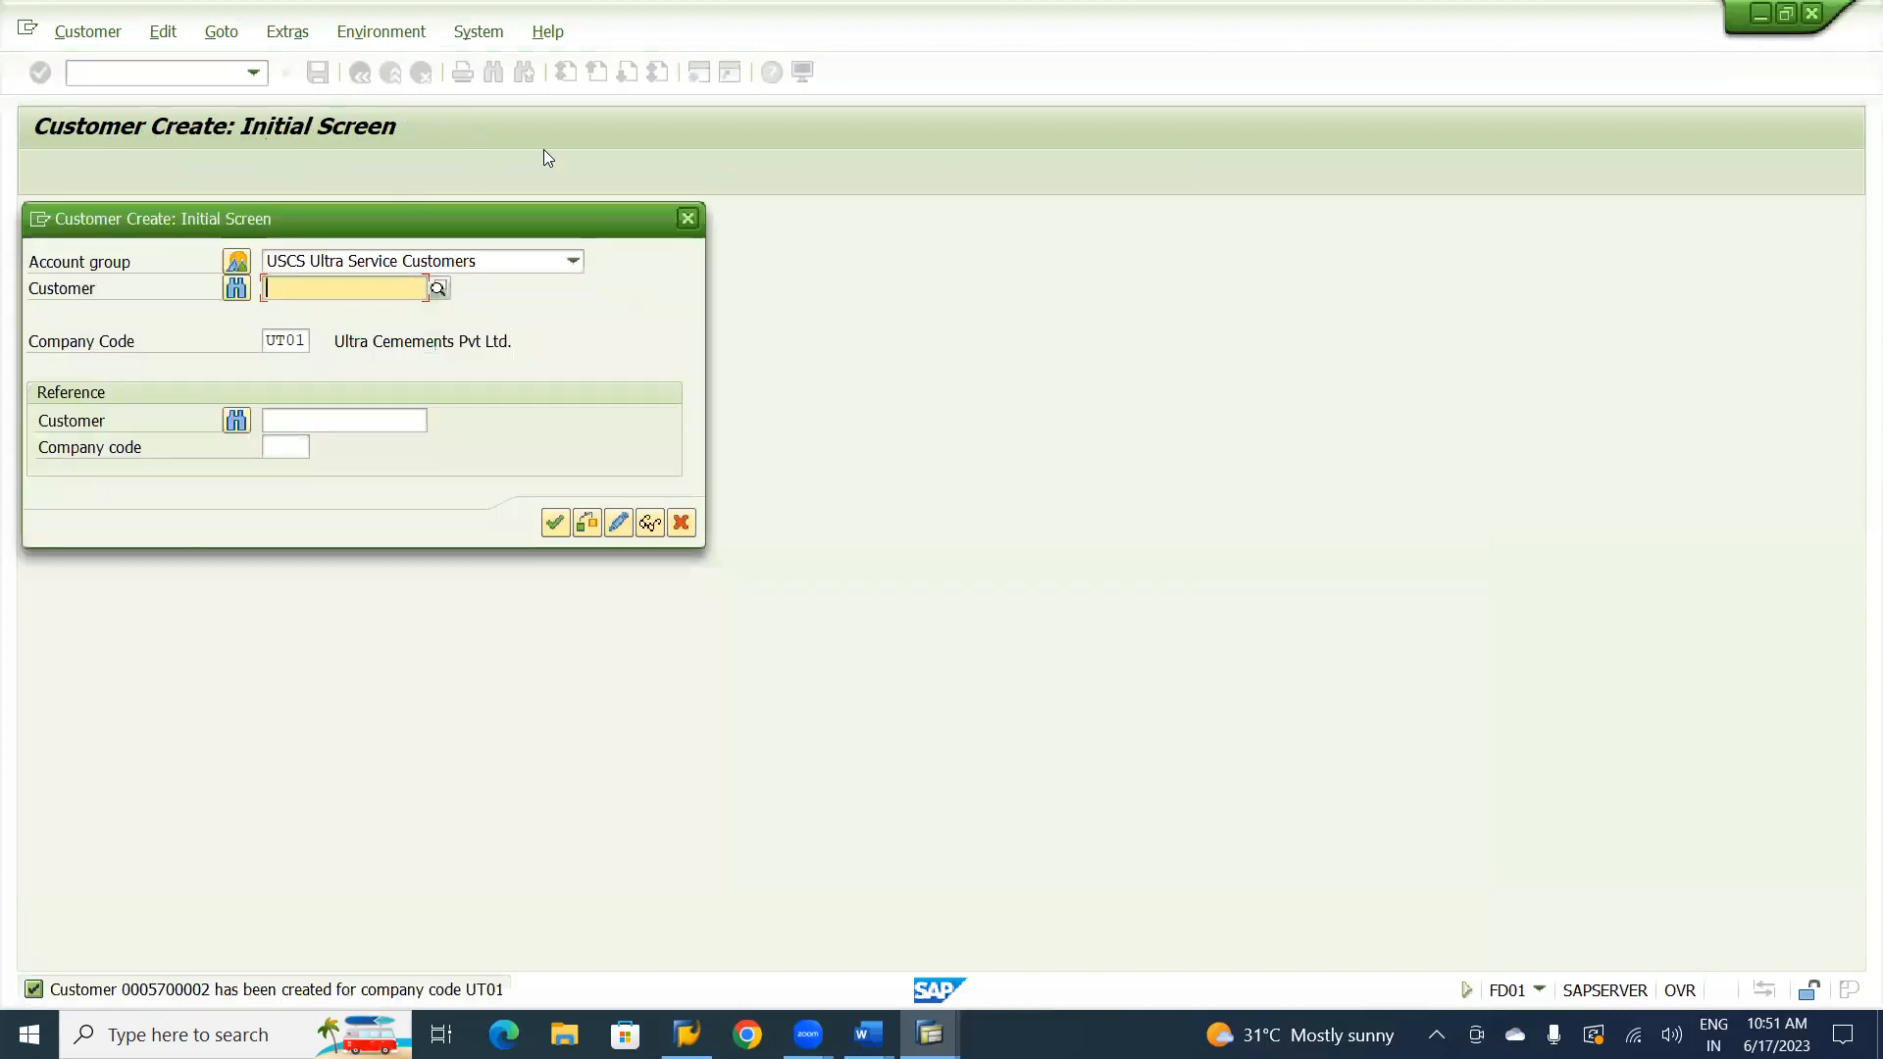
pyautogui.click(689, 220)
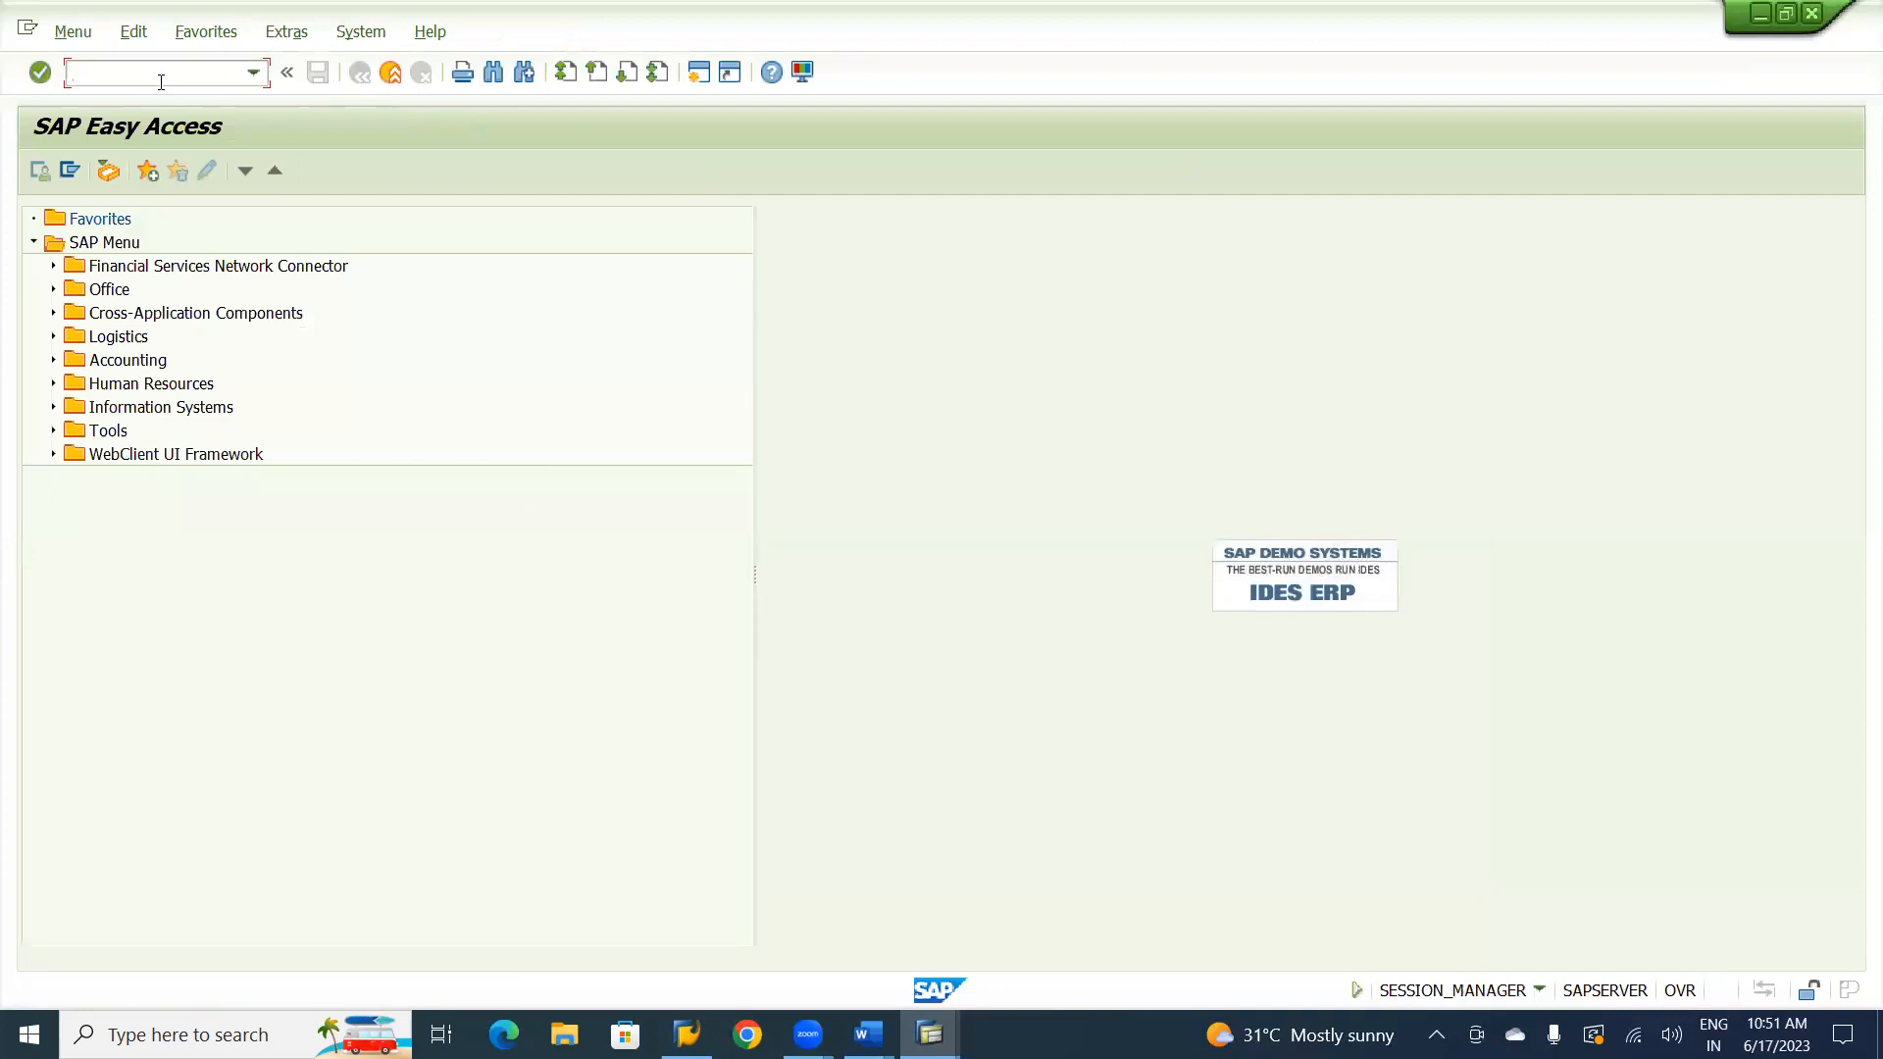
# Start transaction FK02 for the service vendor in company code UT01 and select only the Control view.
pyautogui.write('fk02')
pyautogui.press('Return')
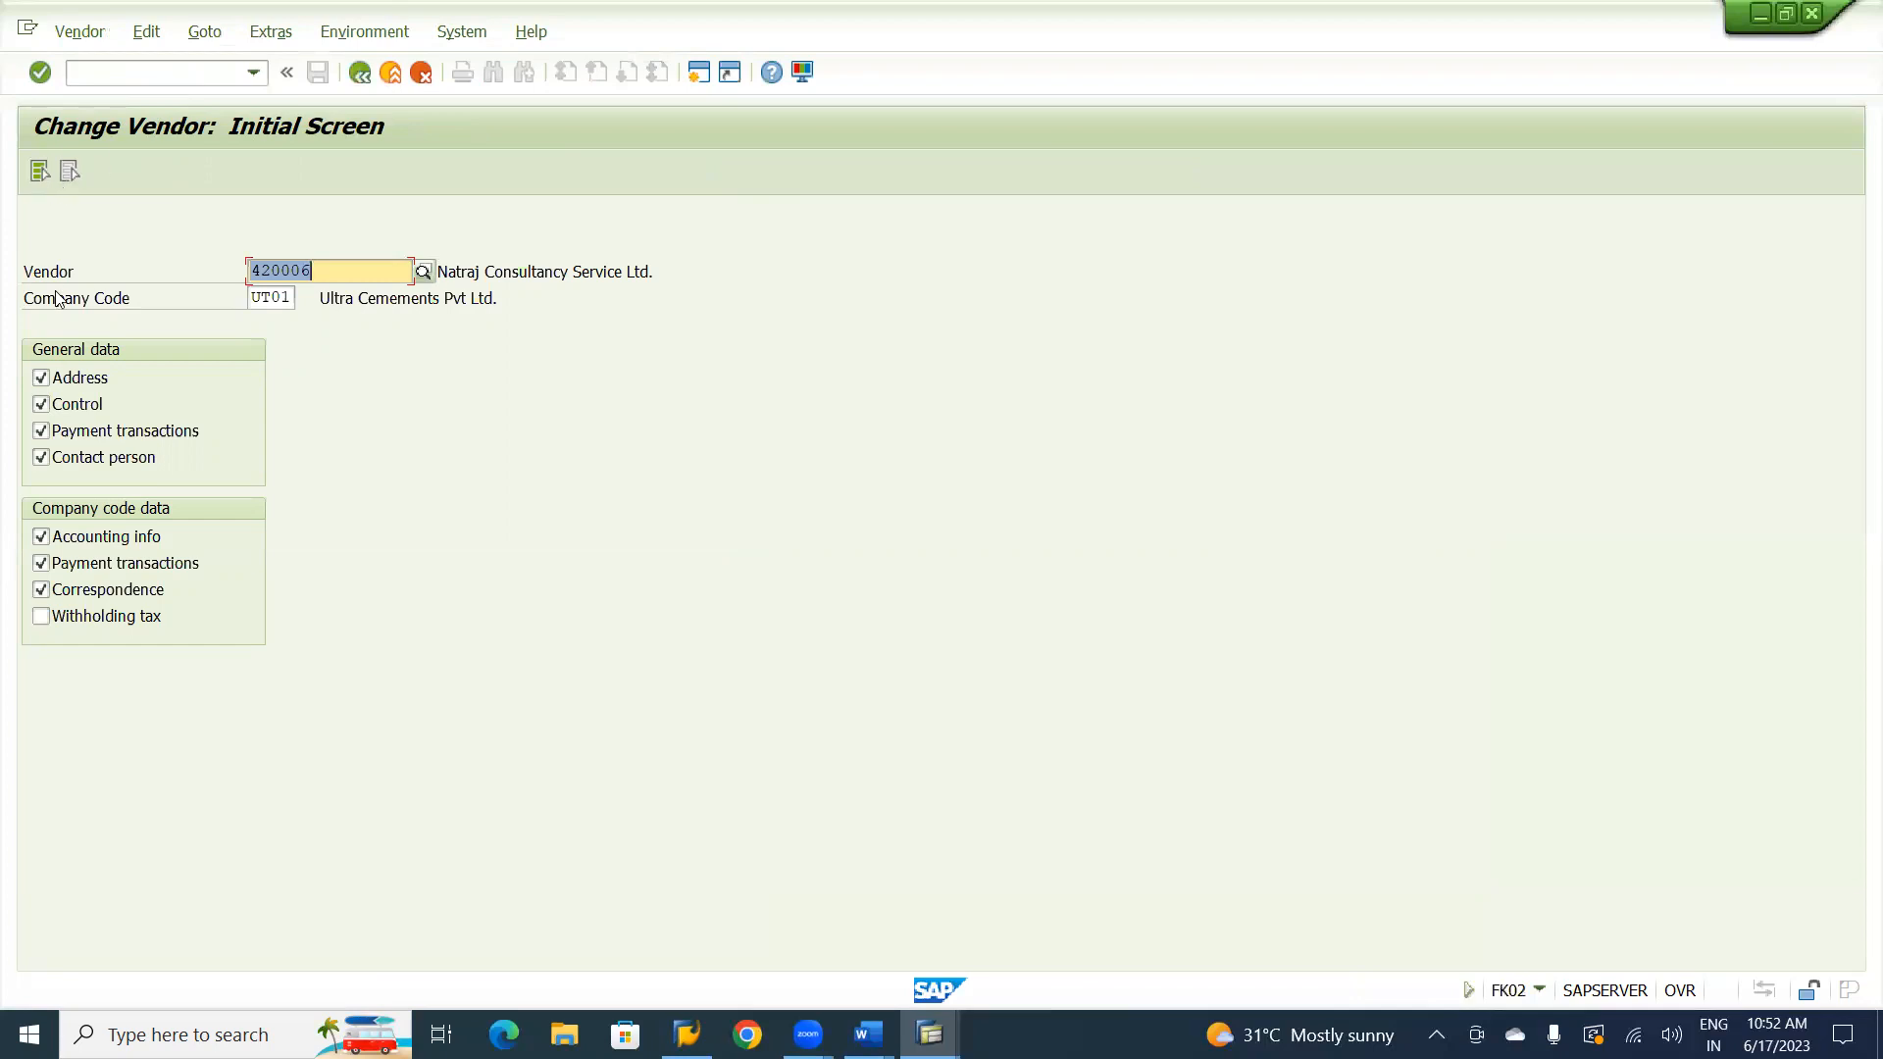
pyautogui.click(41, 379)
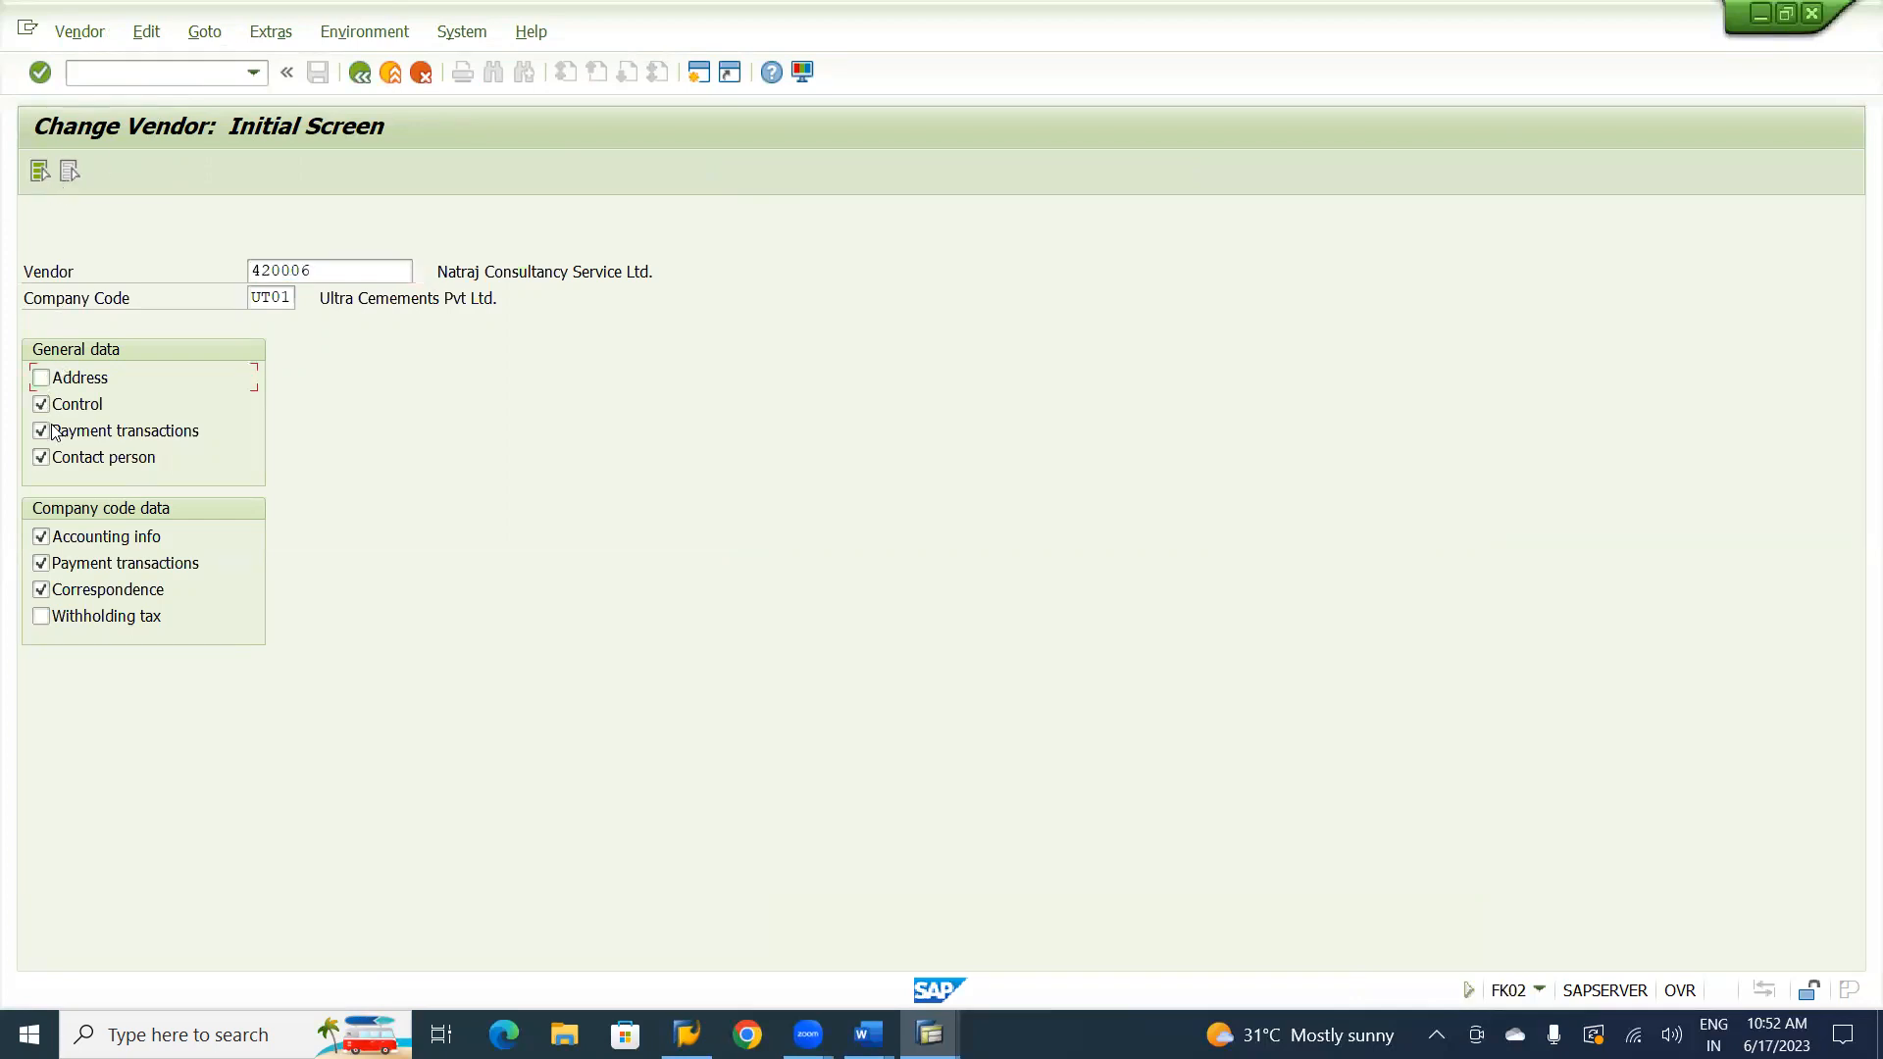
pyautogui.click(42, 432)
pyautogui.click(59, 572)
pyautogui.click(74, 539)
pyautogui.click(347, 268)
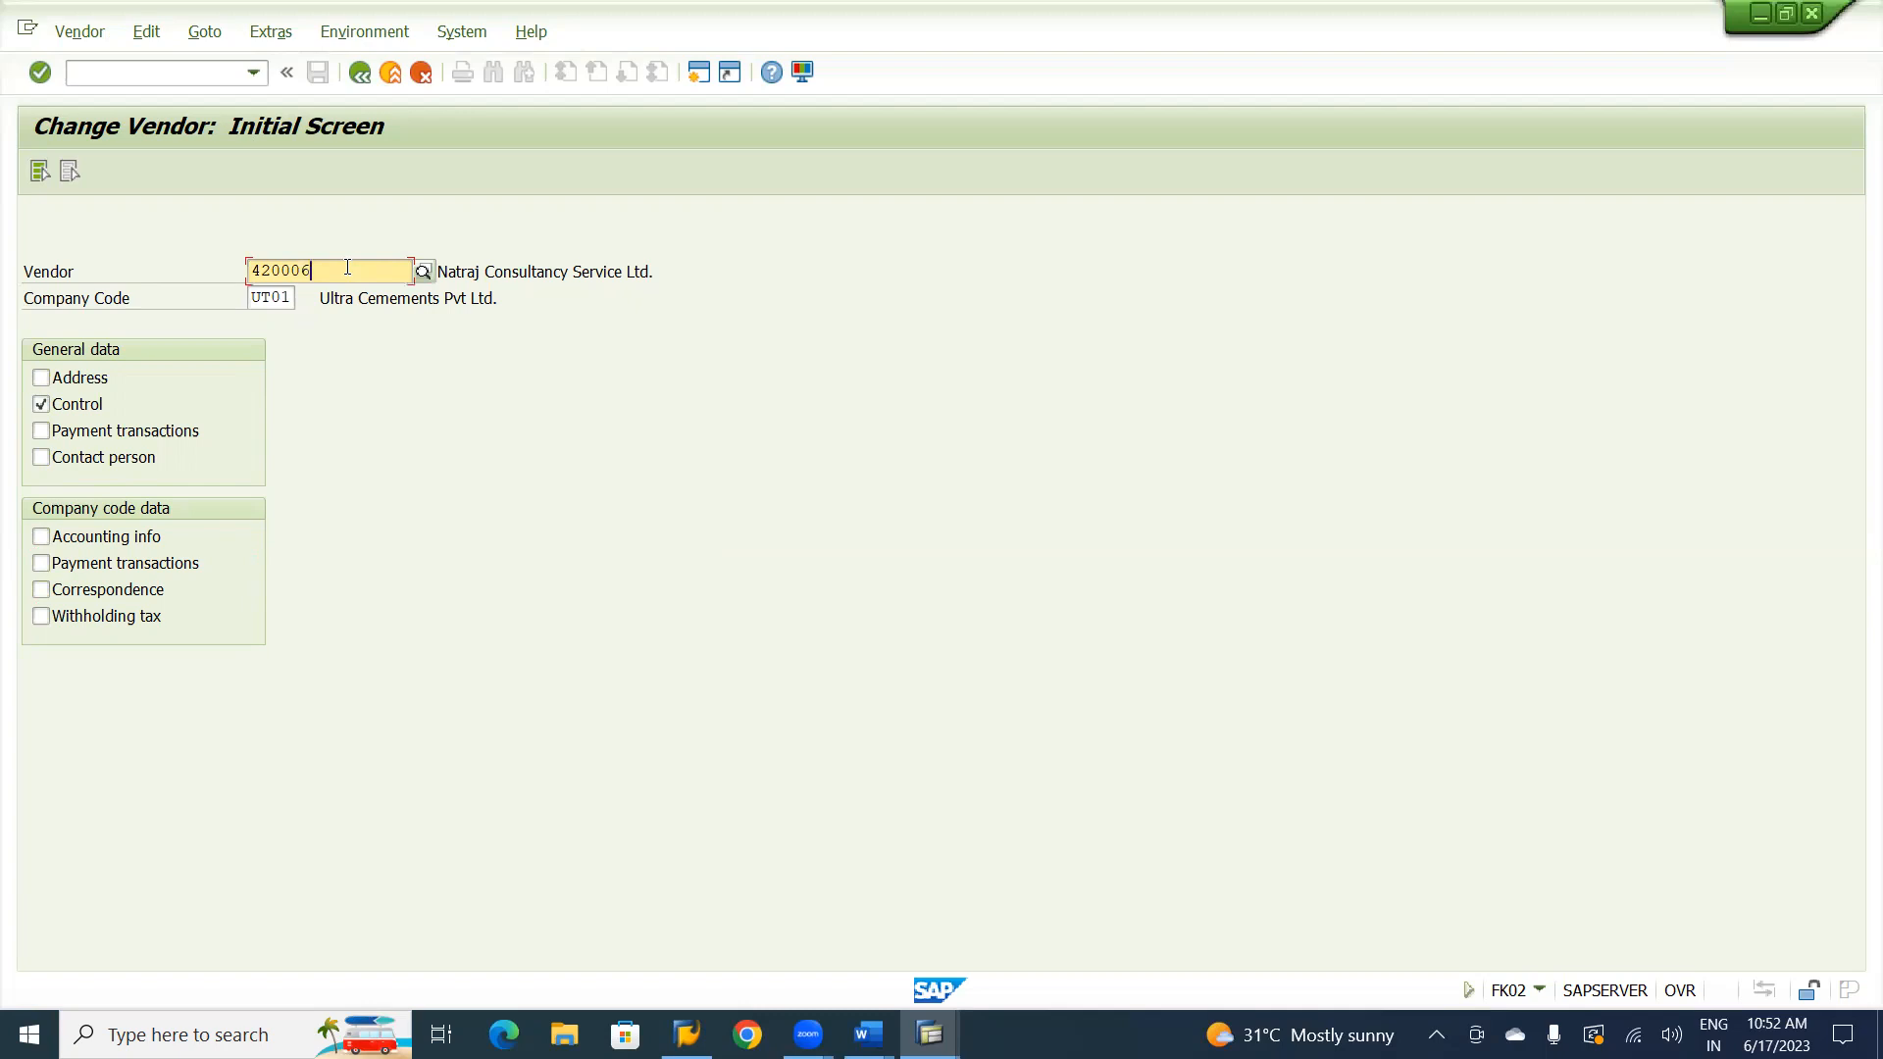
# Compare with the vendor display session, add the company code Payment transactions view to the selection, and open the vendor for change.
pyautogui.hotkey('alt', 'Tab')
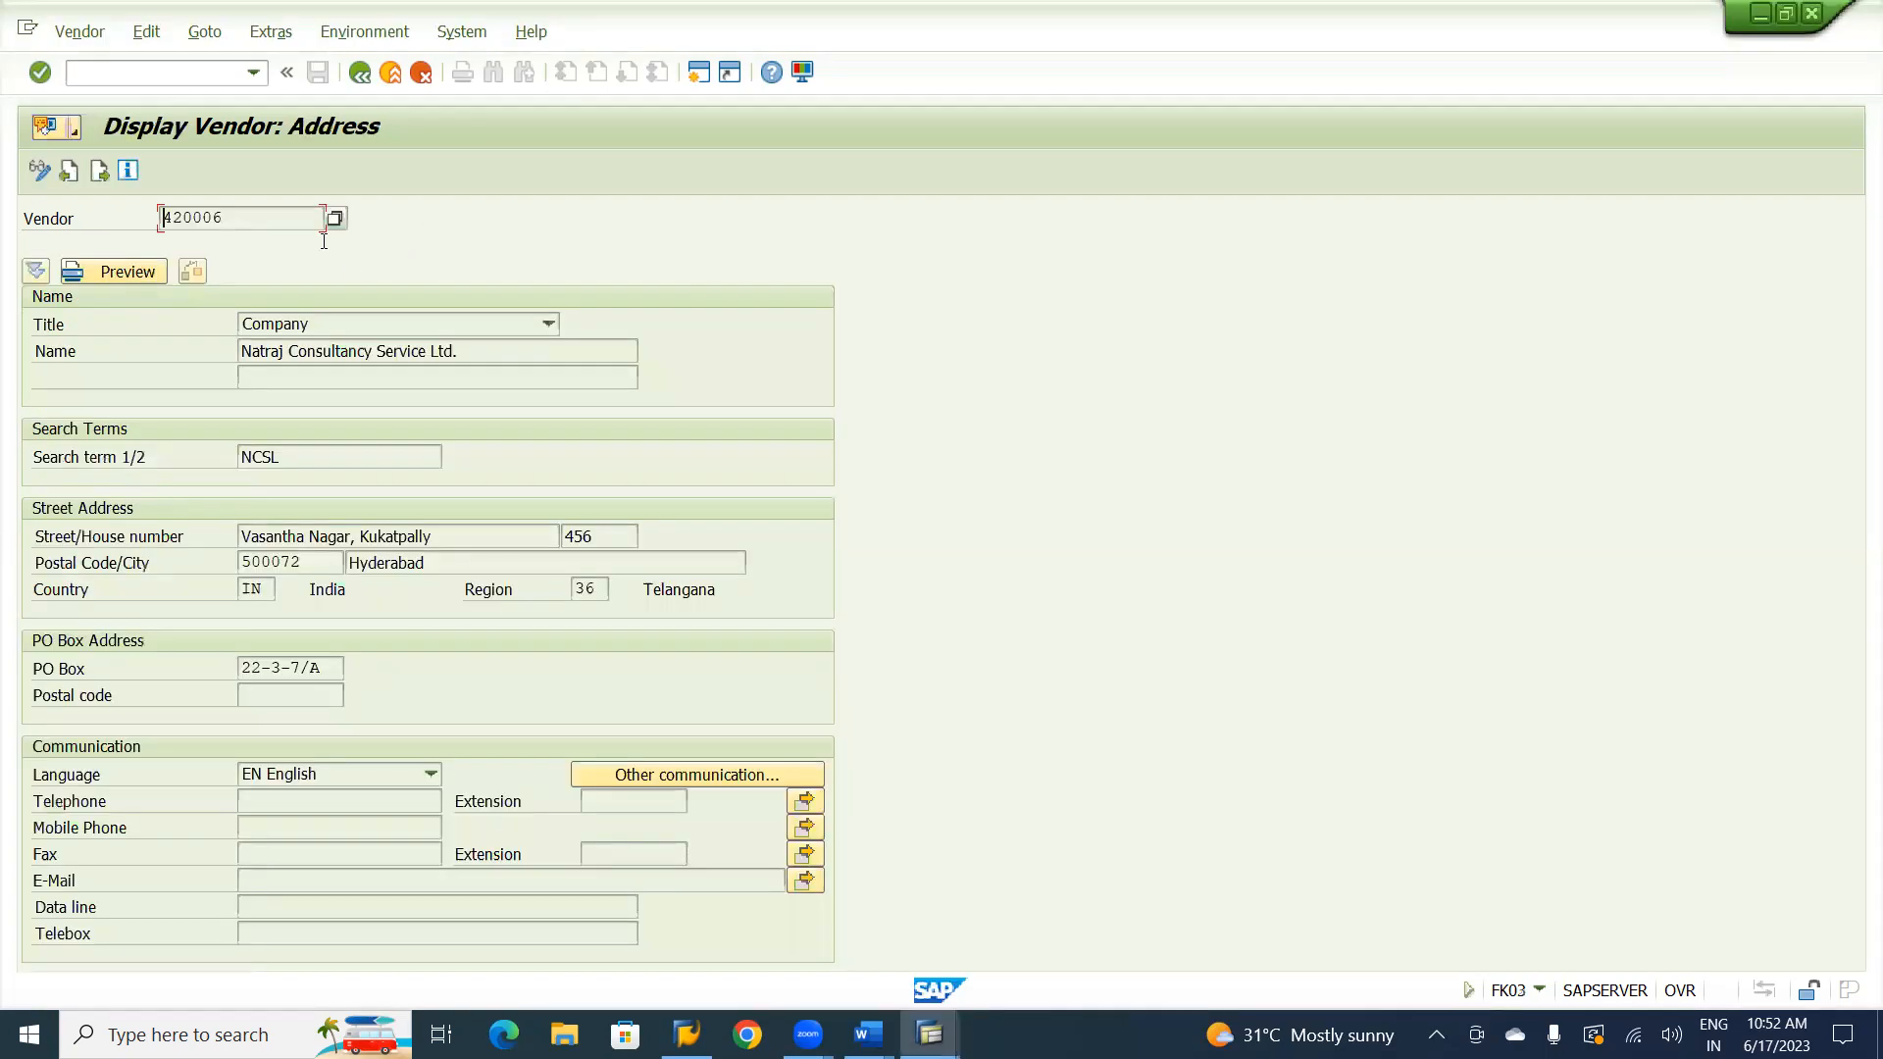
pyautogui.hotkey('alt', 'Tab')
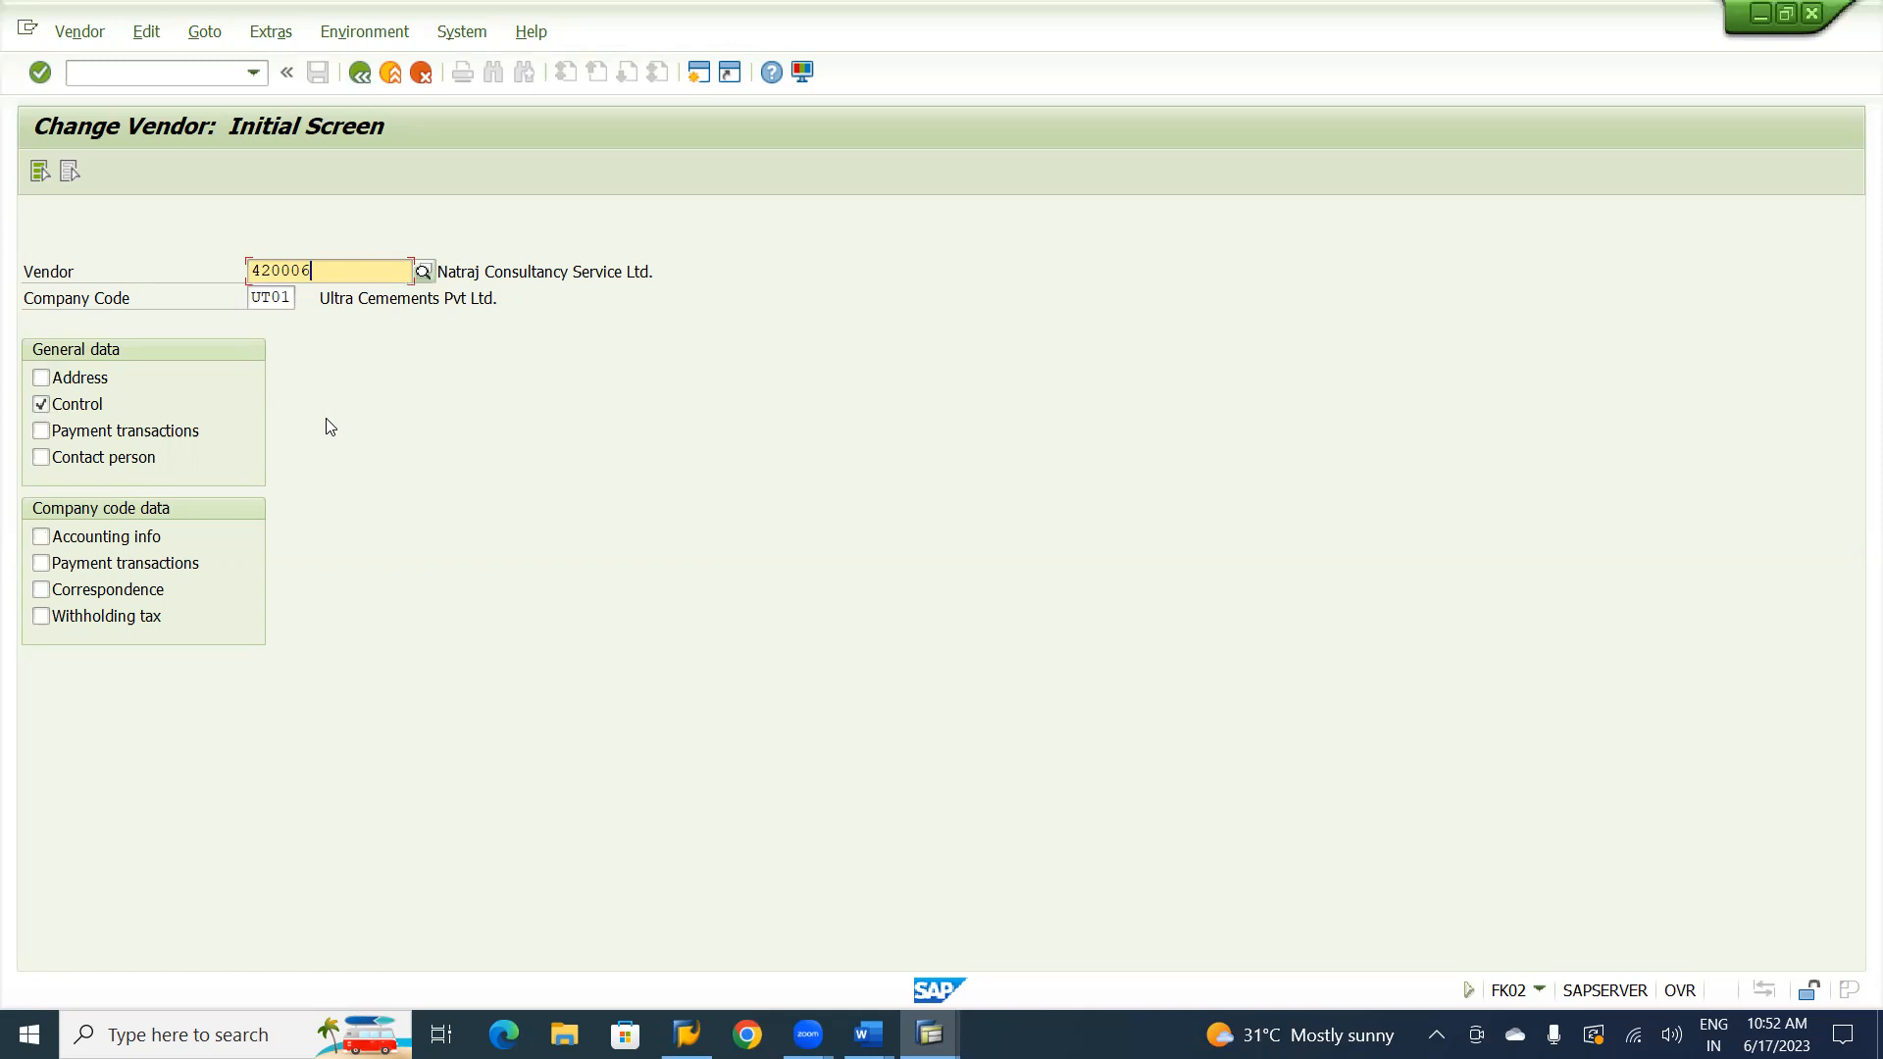
pyautogui.click(42, 564)
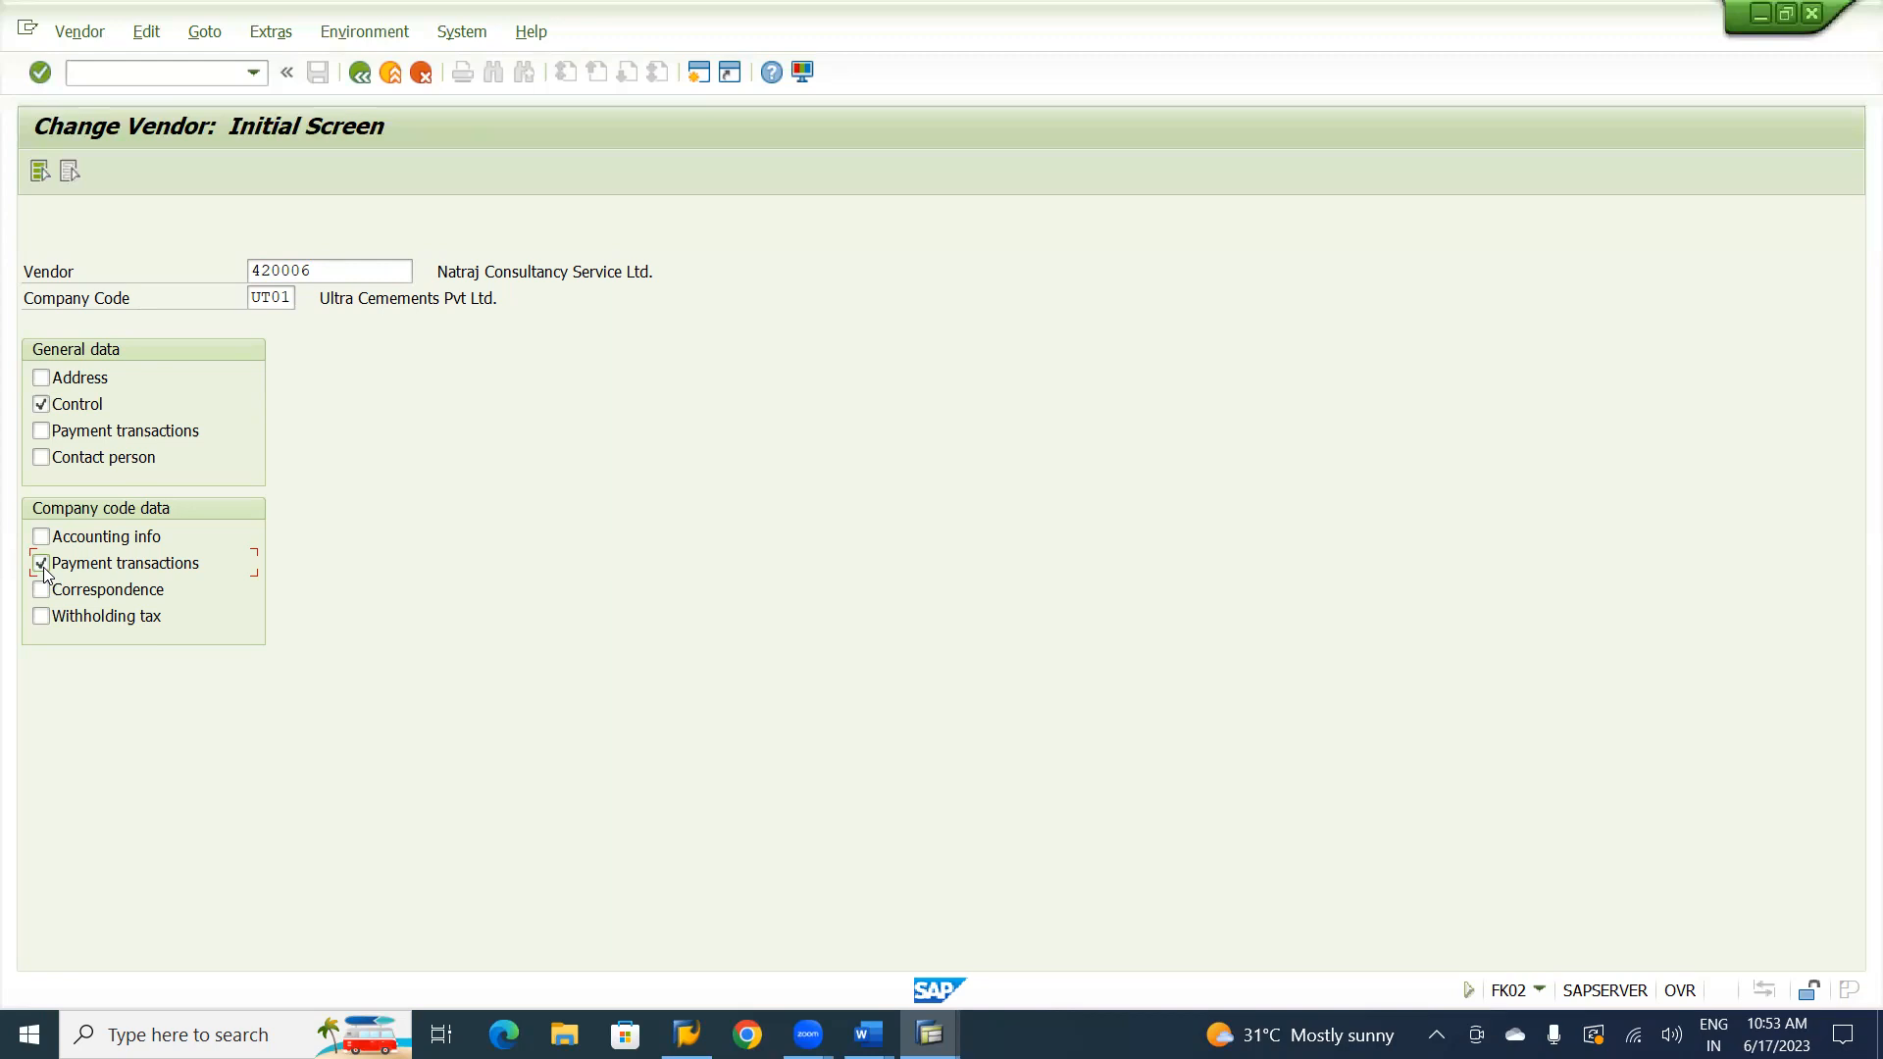
pyautogui.press('Return')
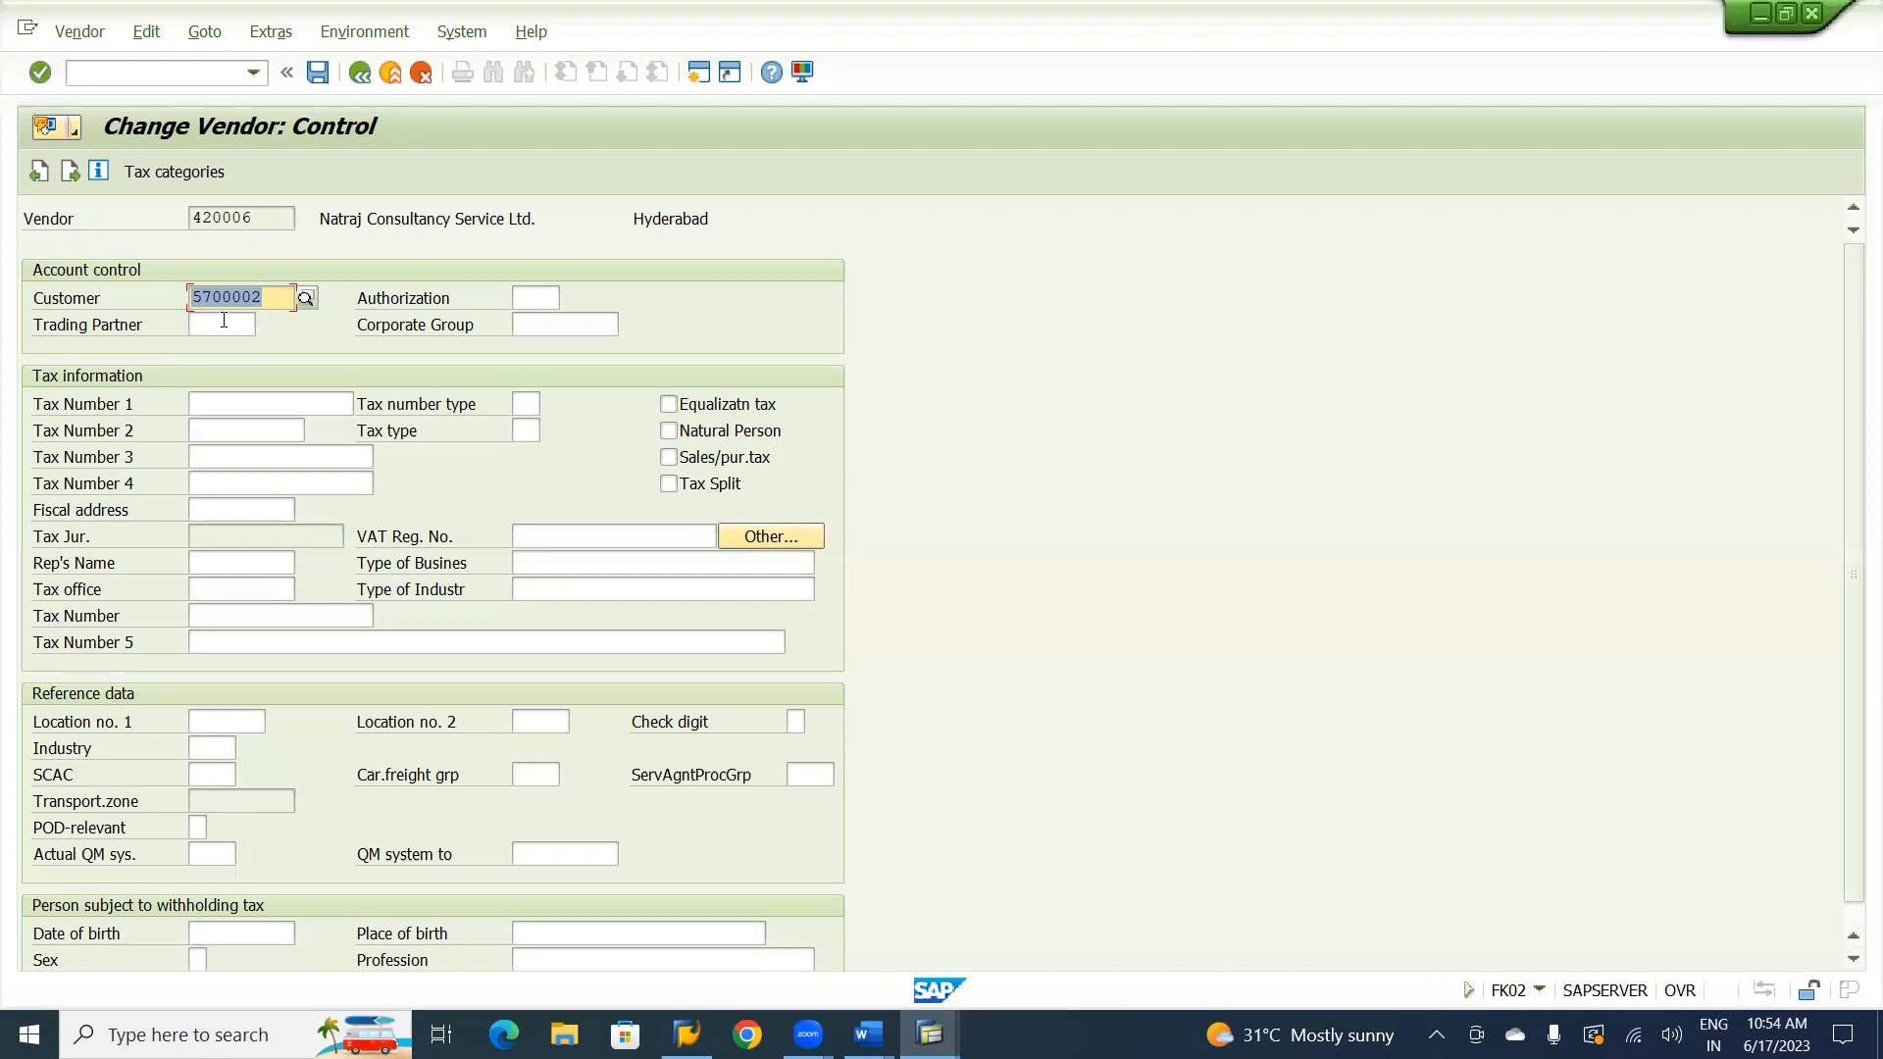
# Enable clearing with customer in the vendor's accounting payment transactions and save the vendor.
pyautogui.press('Return')
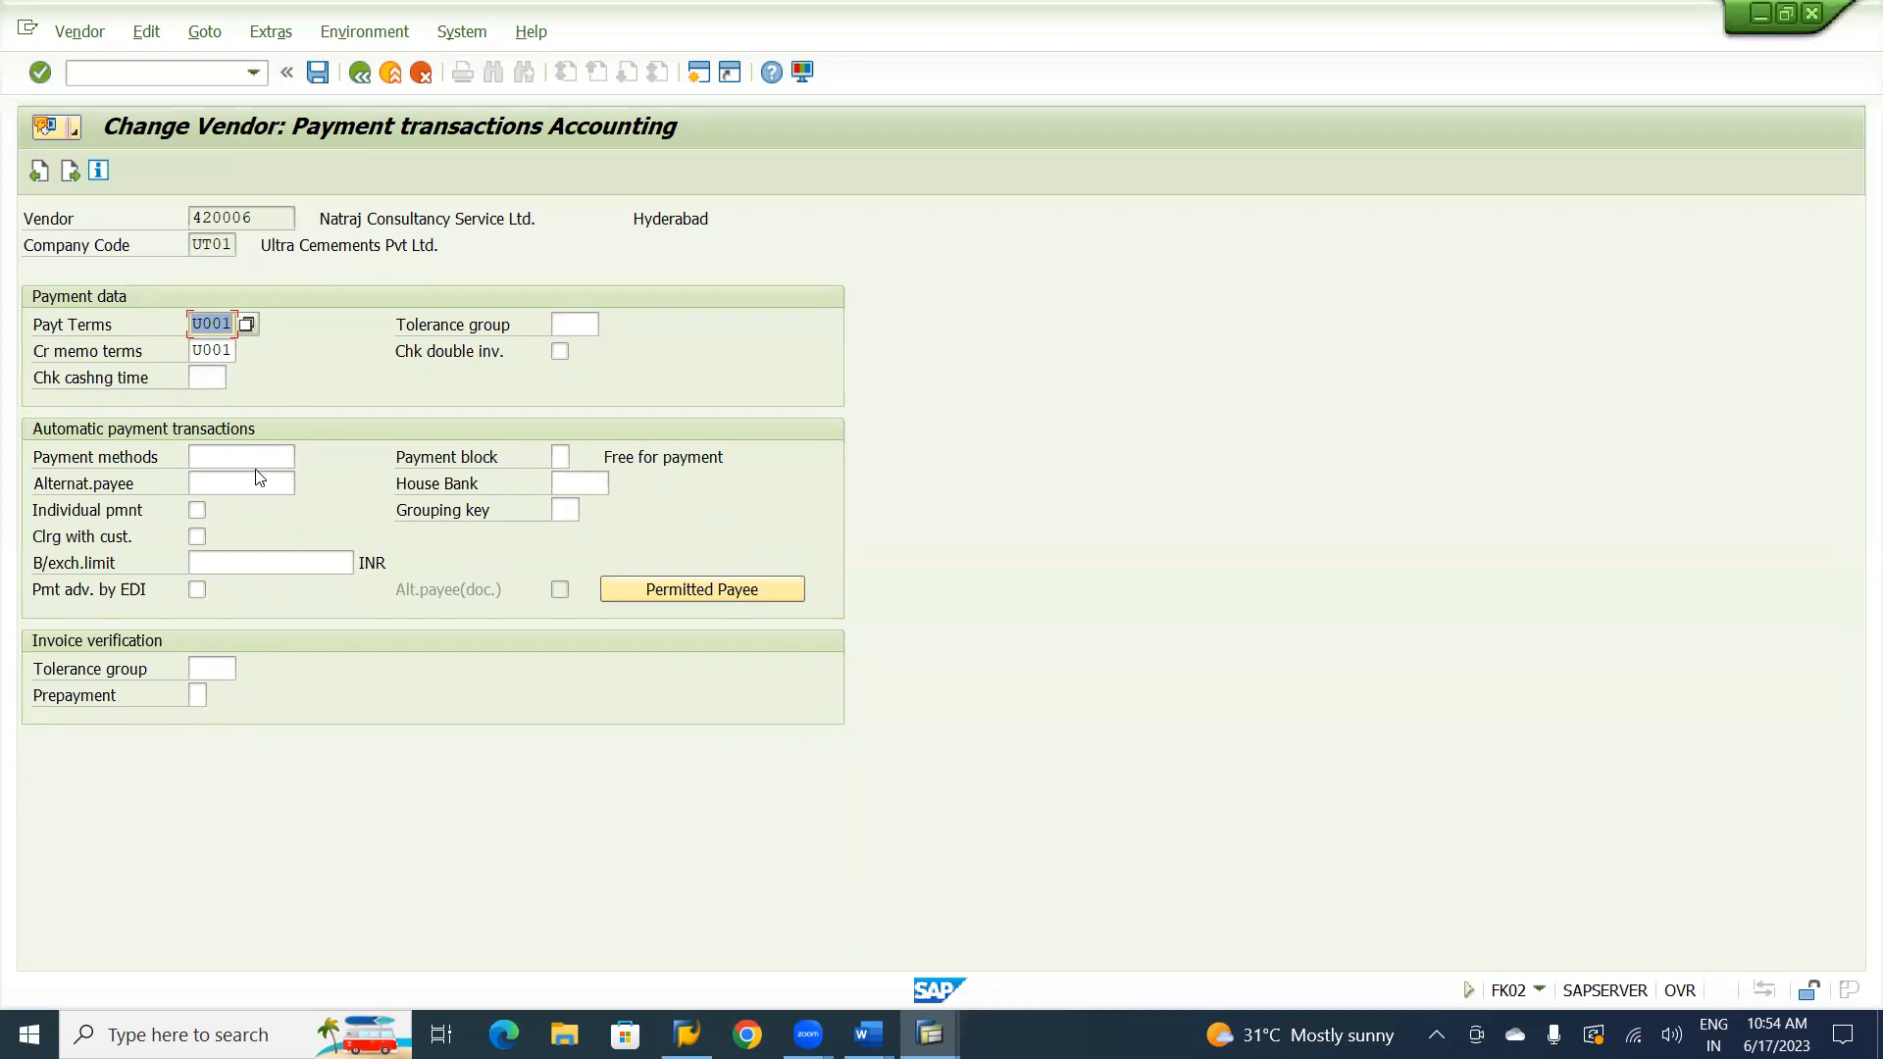
pyautogui.click(197, 537)
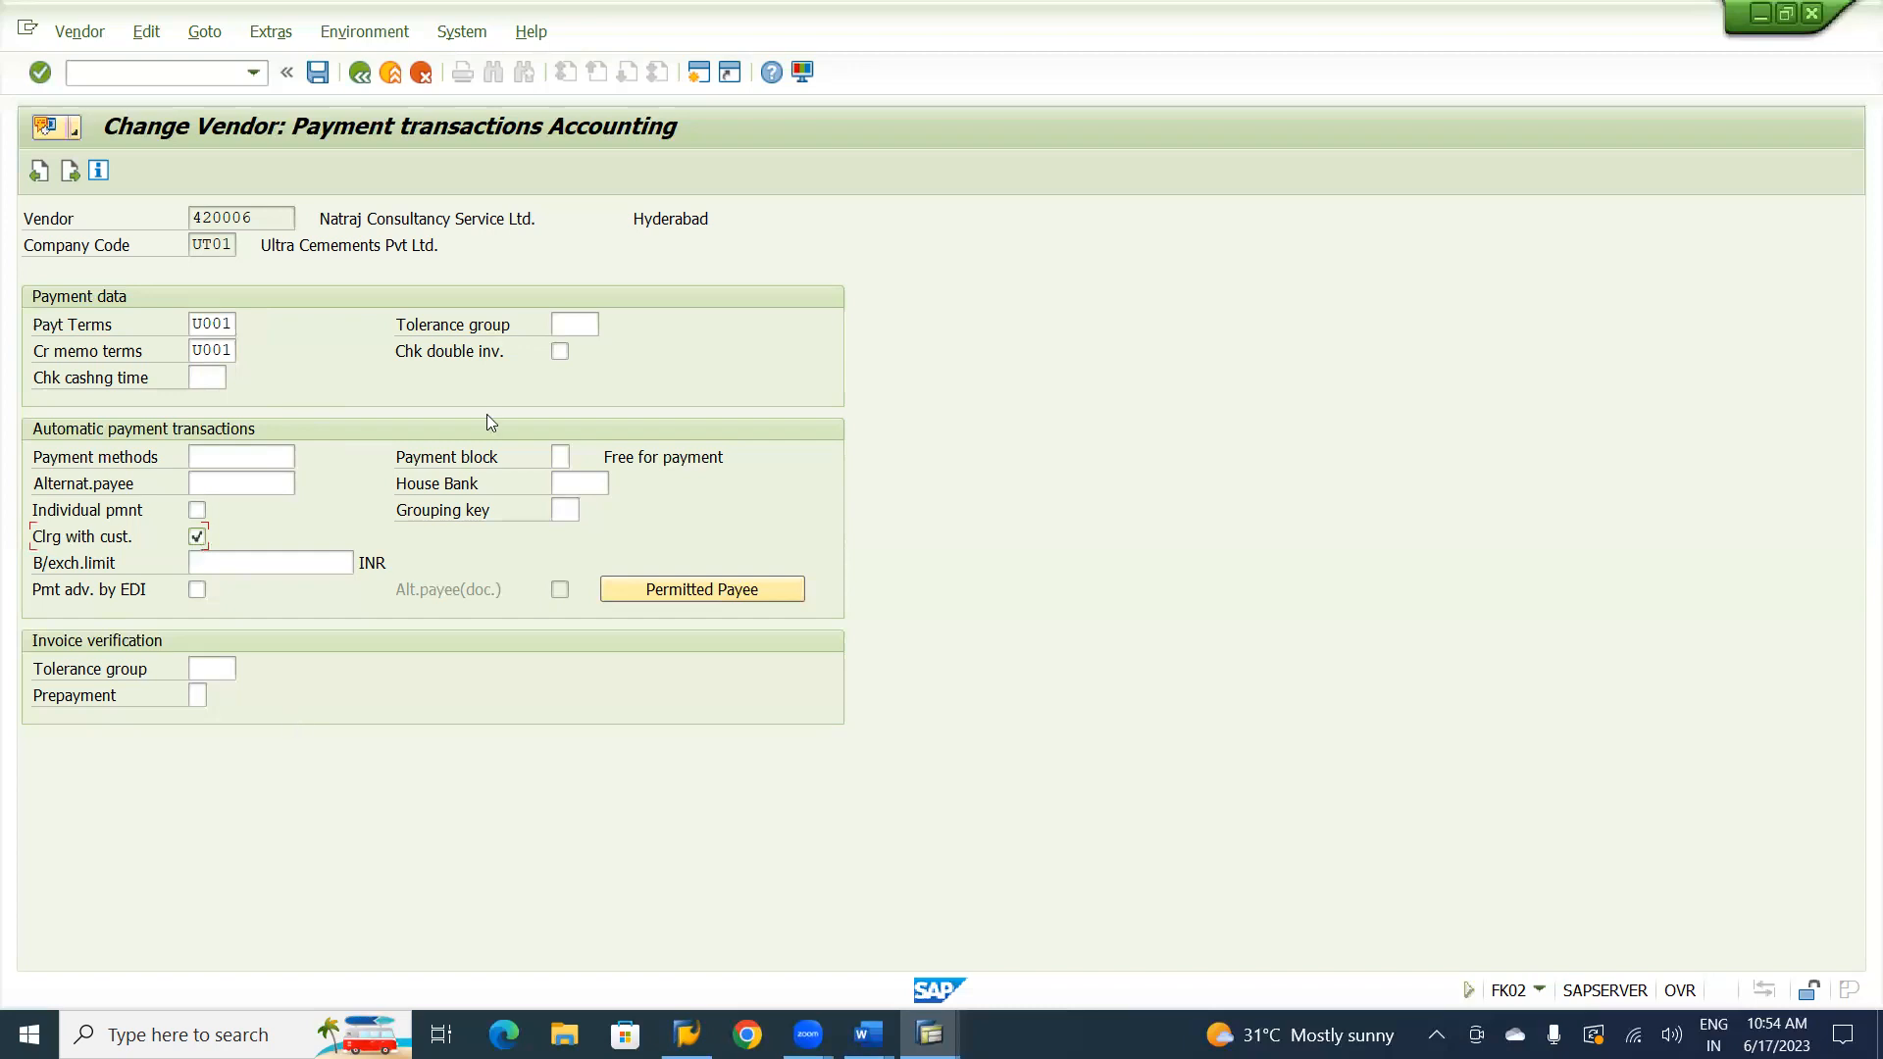
pyautogui.click(1039, 253)
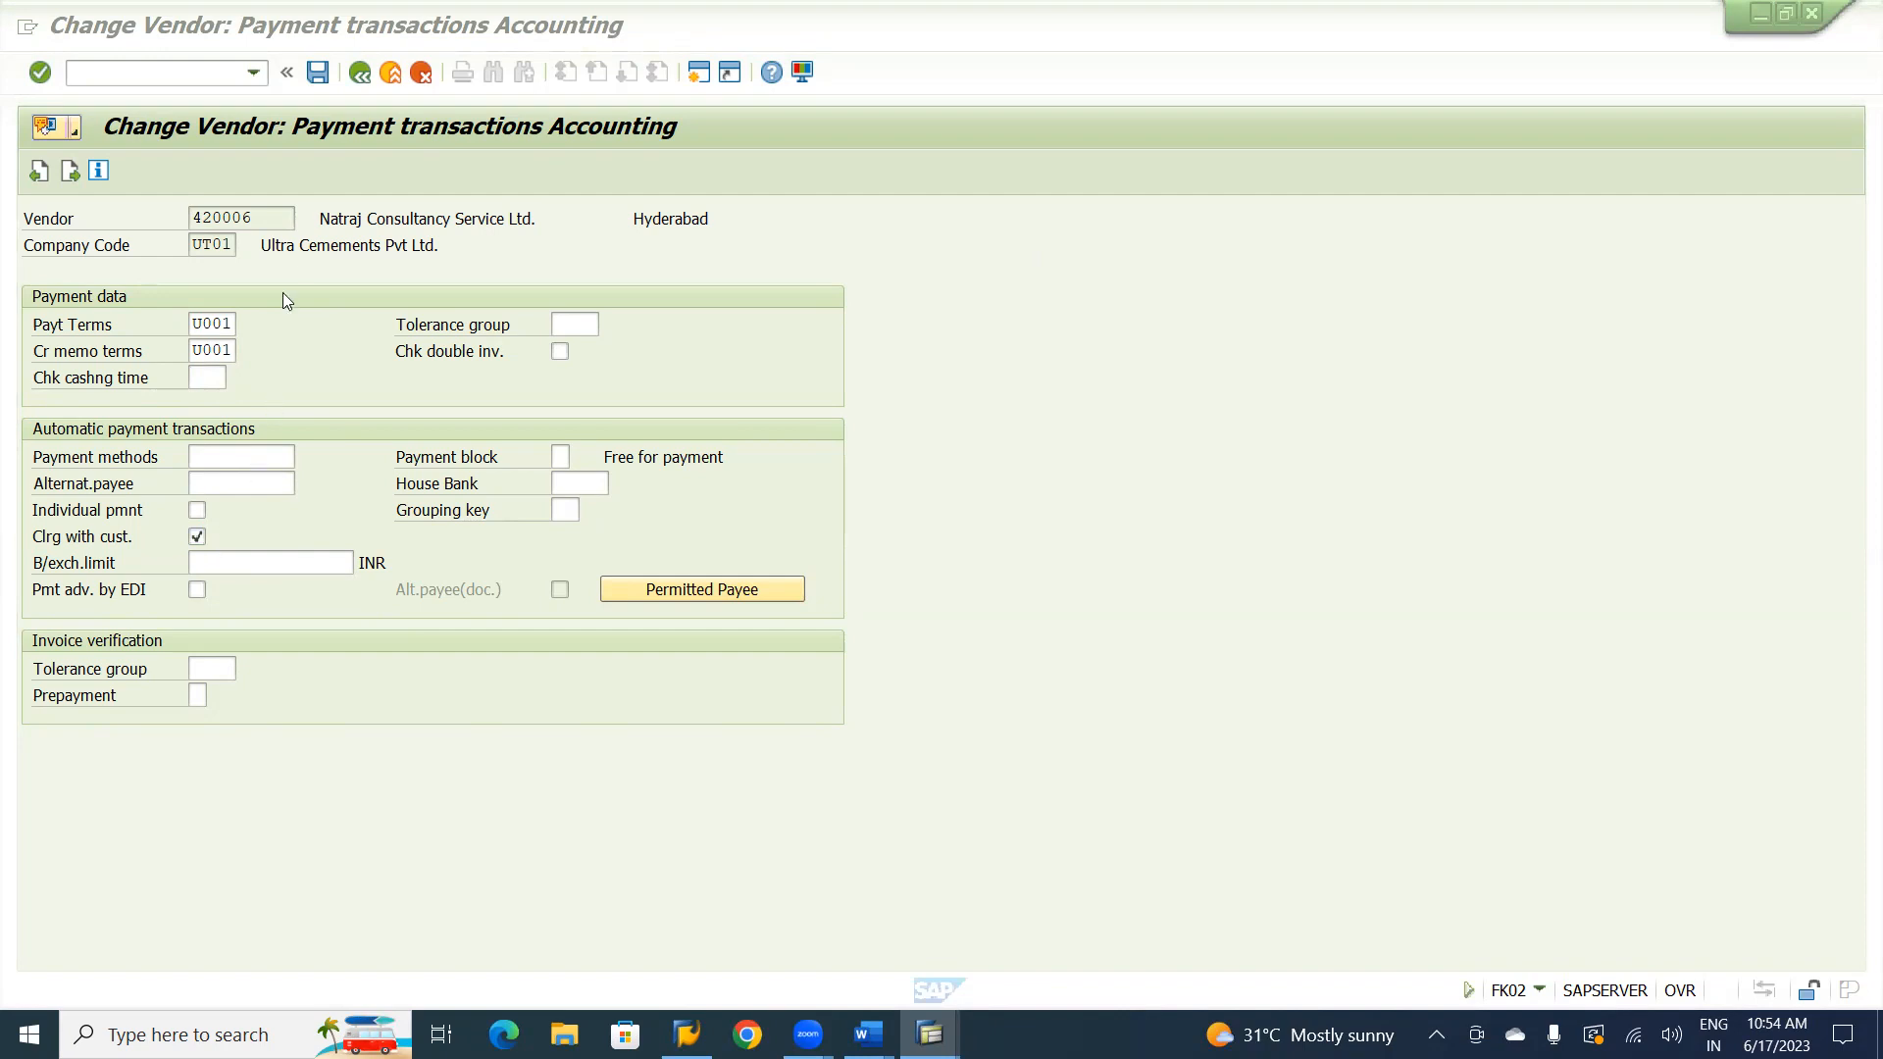
pyautogui.click(319, 72)
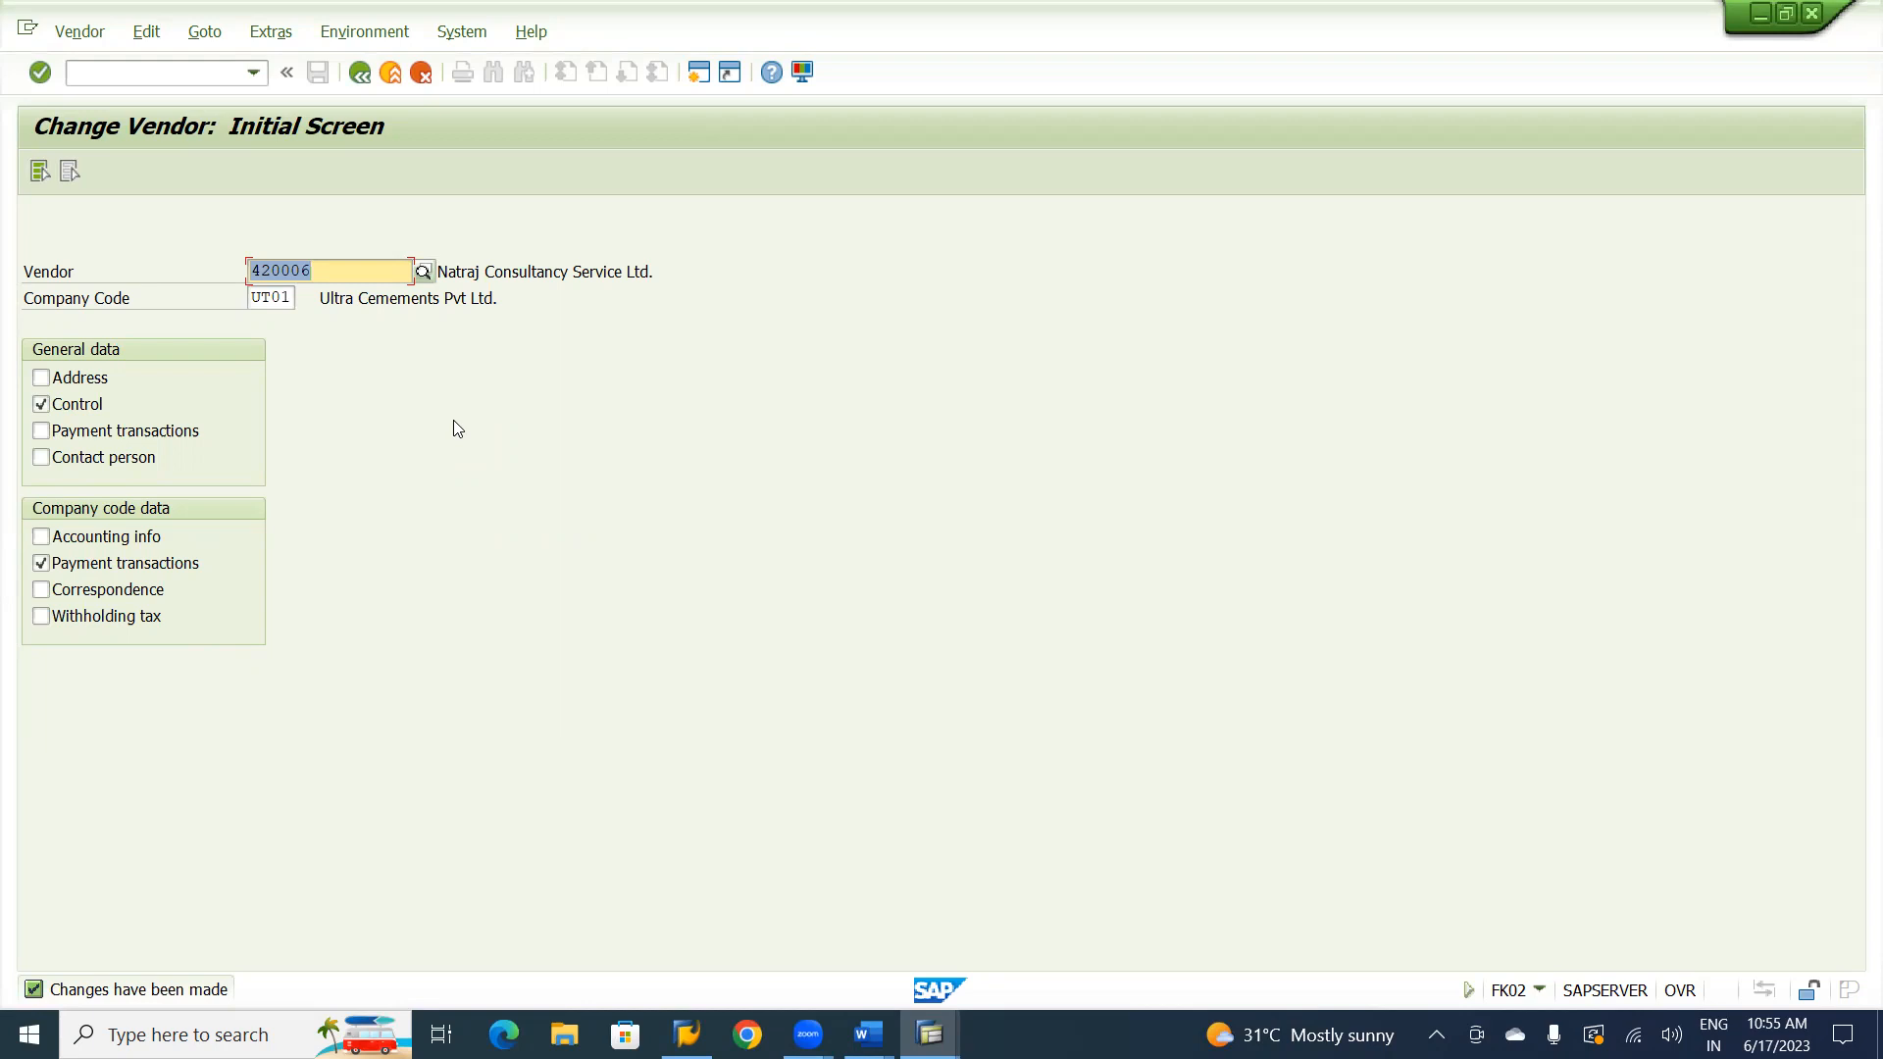
# Switch to the Word material notes and review the Vendor V/S Customer process steps and their transaction codes.
pyautogui.hotkey('alt', 'Tab')
pyautogui.hotkey('alt', 'Tab')
pyautogui.hotkey('alt', 'Tab')
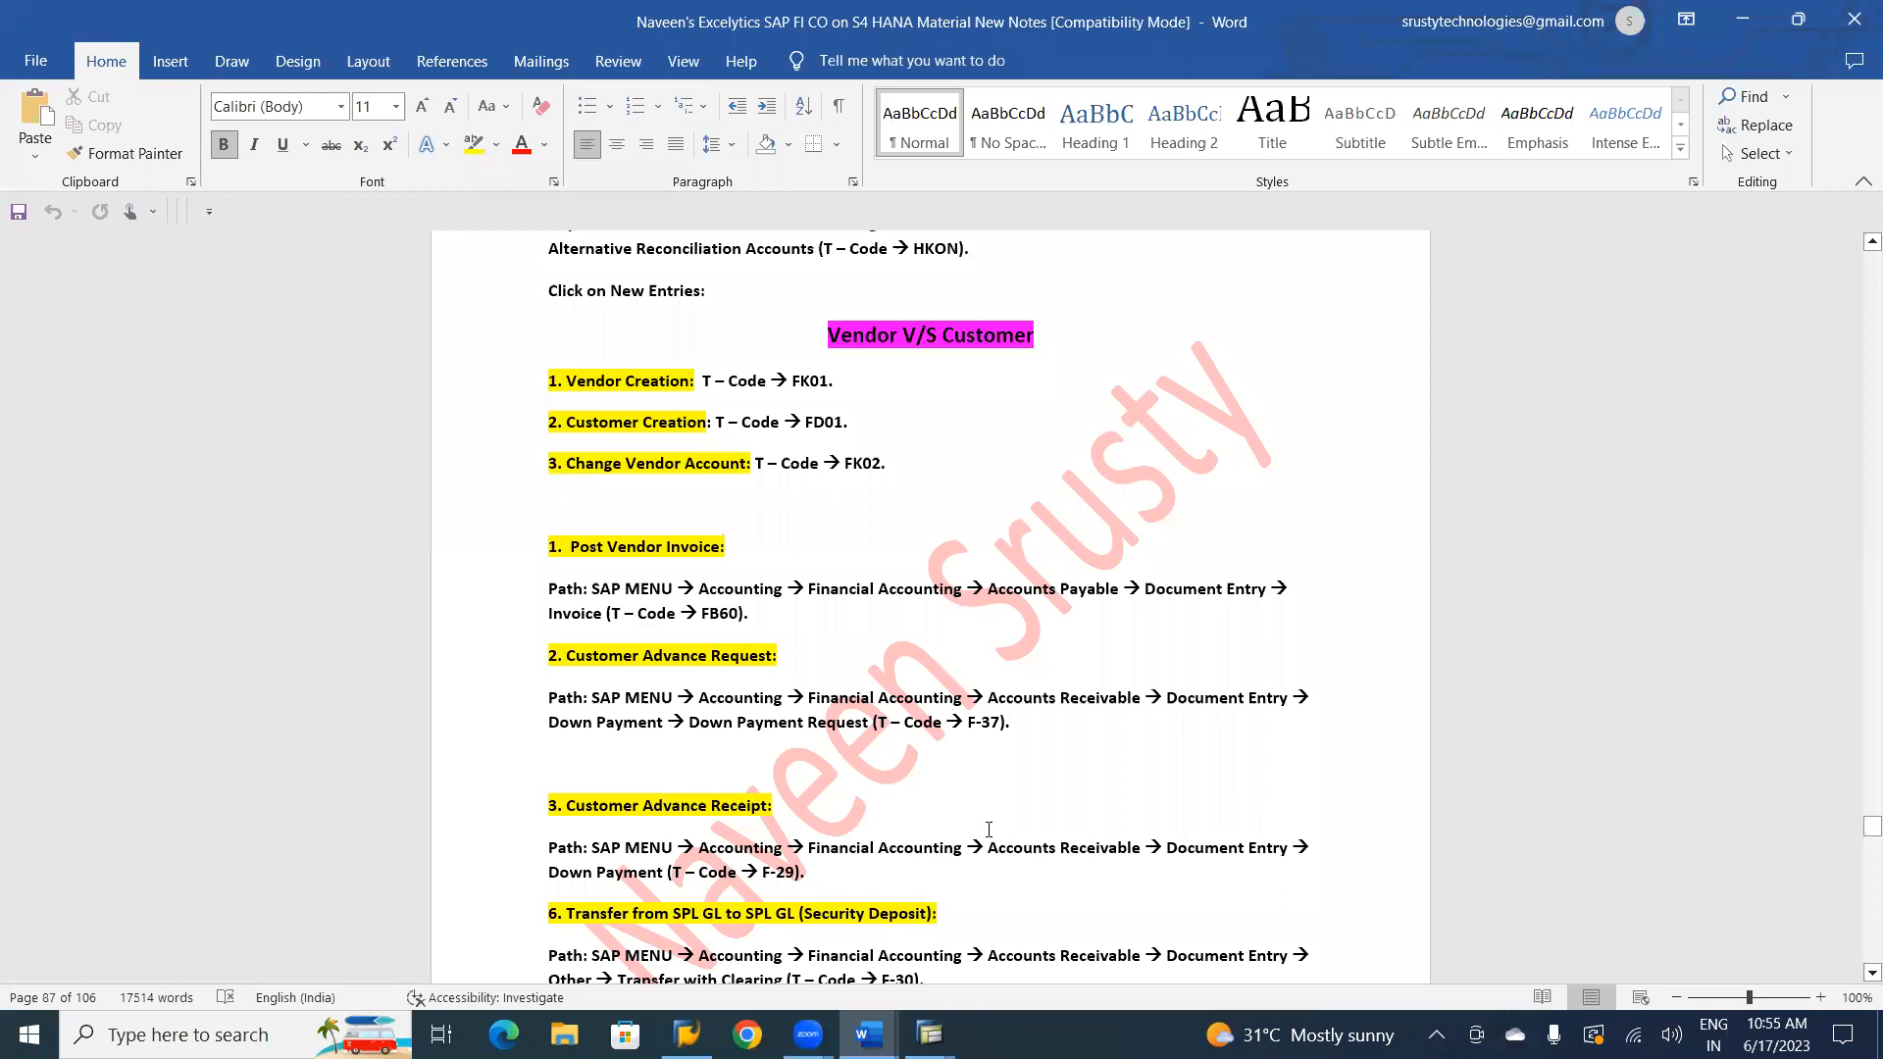
pyautogui.scroll(-3, 1020, 800)
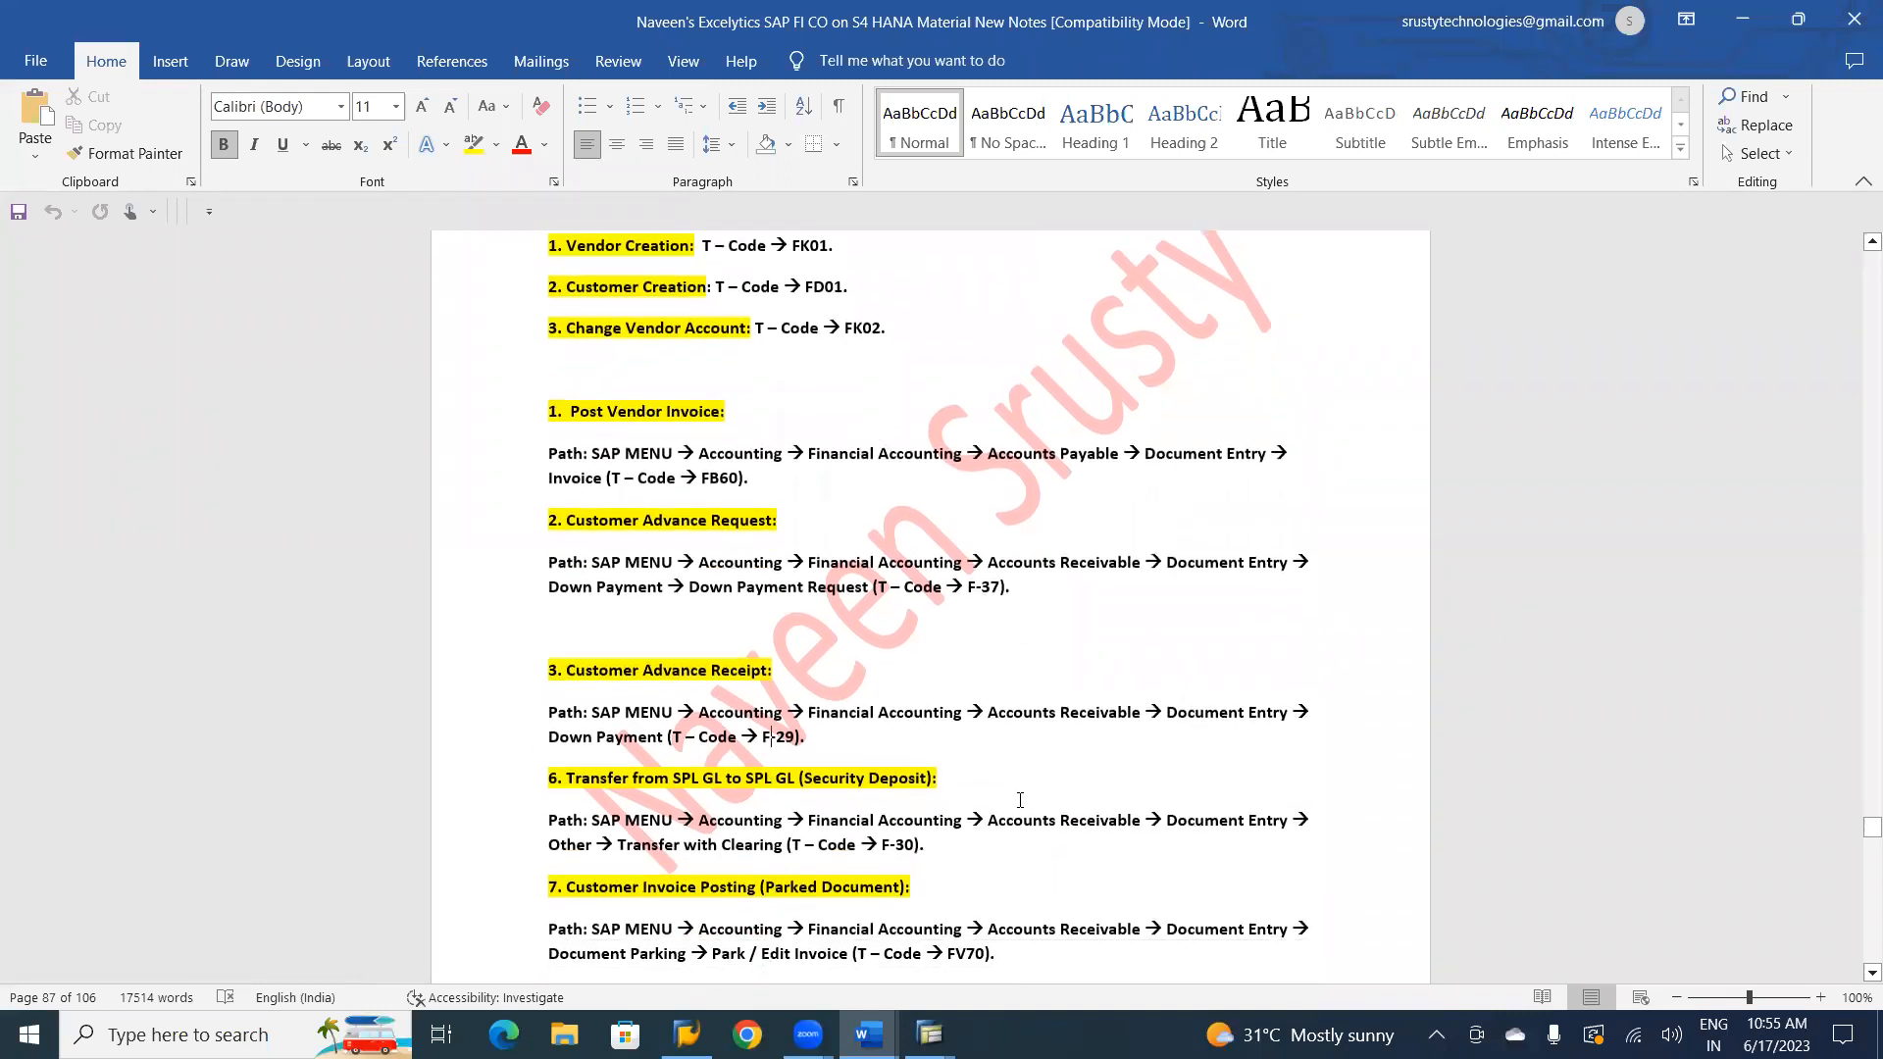
pyautogui.click(1279, 637)
pyautogui.click(828, 483)
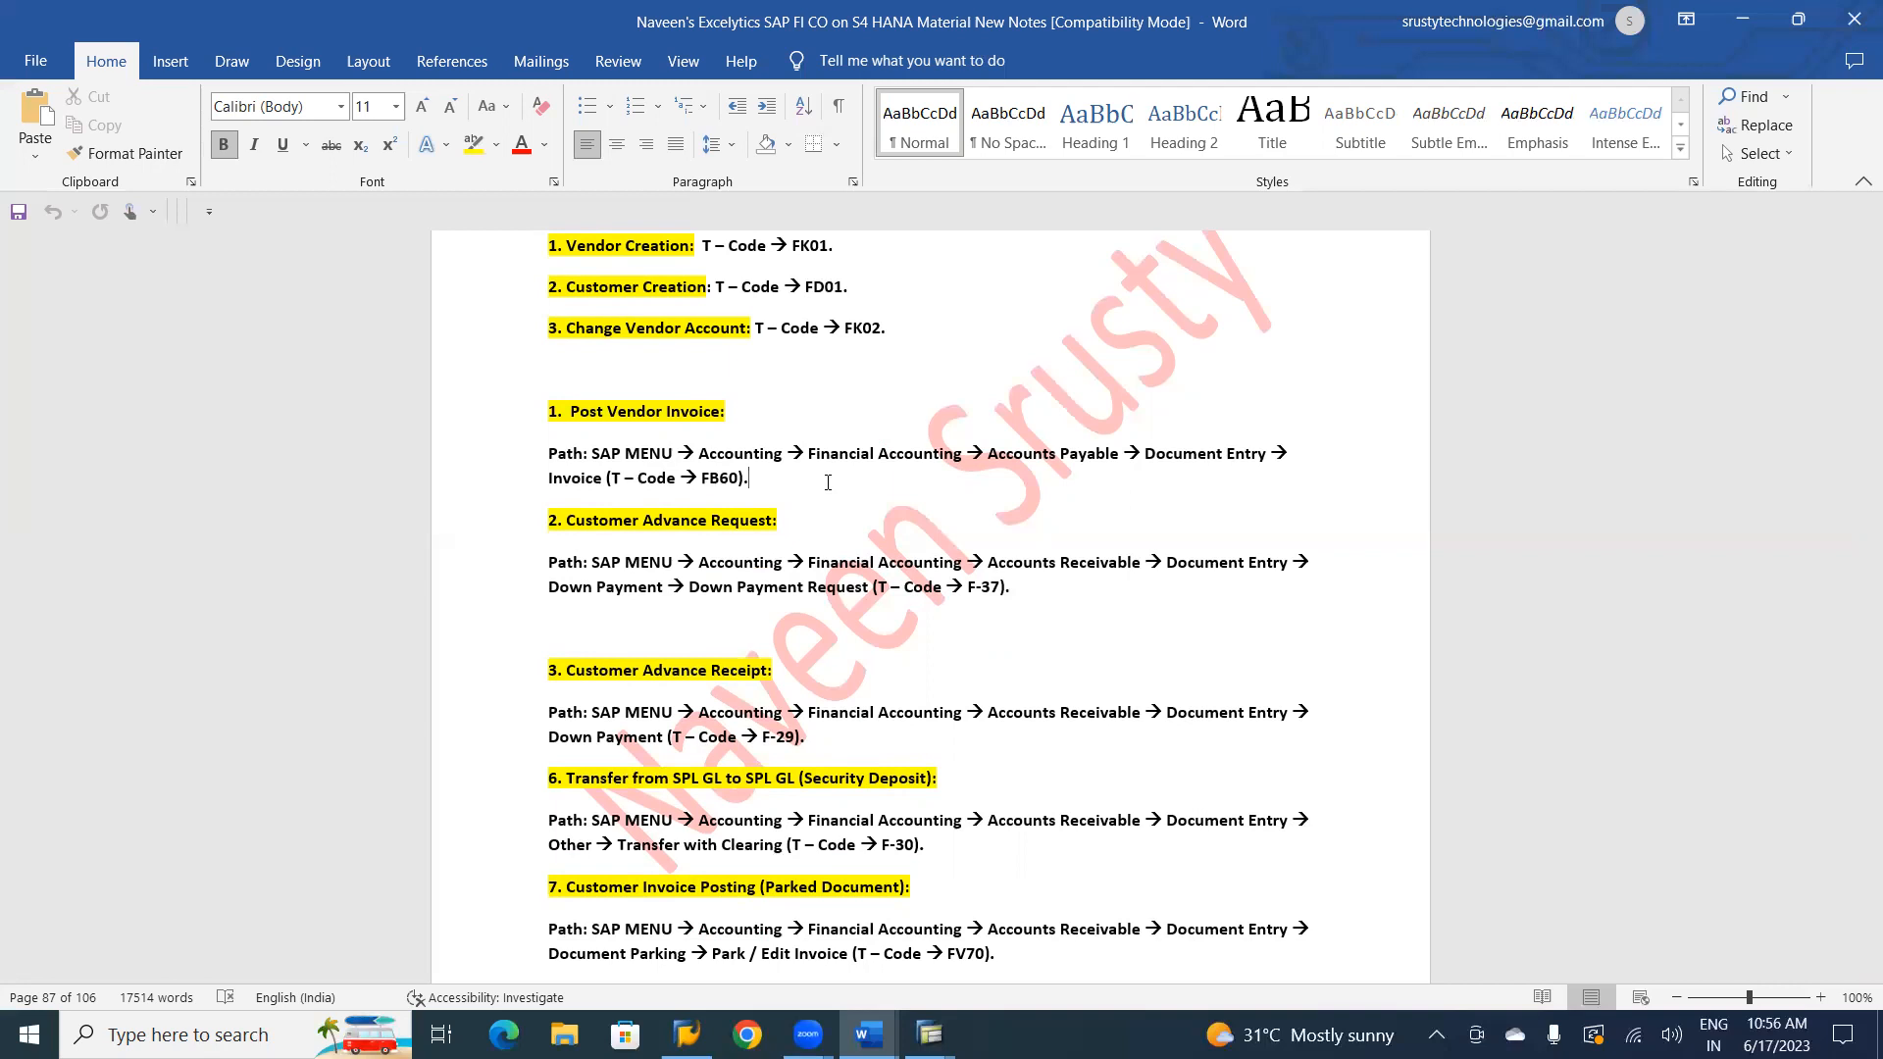
# Switch back to SAP and start transaction FB60 to enter a vendor invoice.
pyautogui.hotkey('alt', 'Tab')
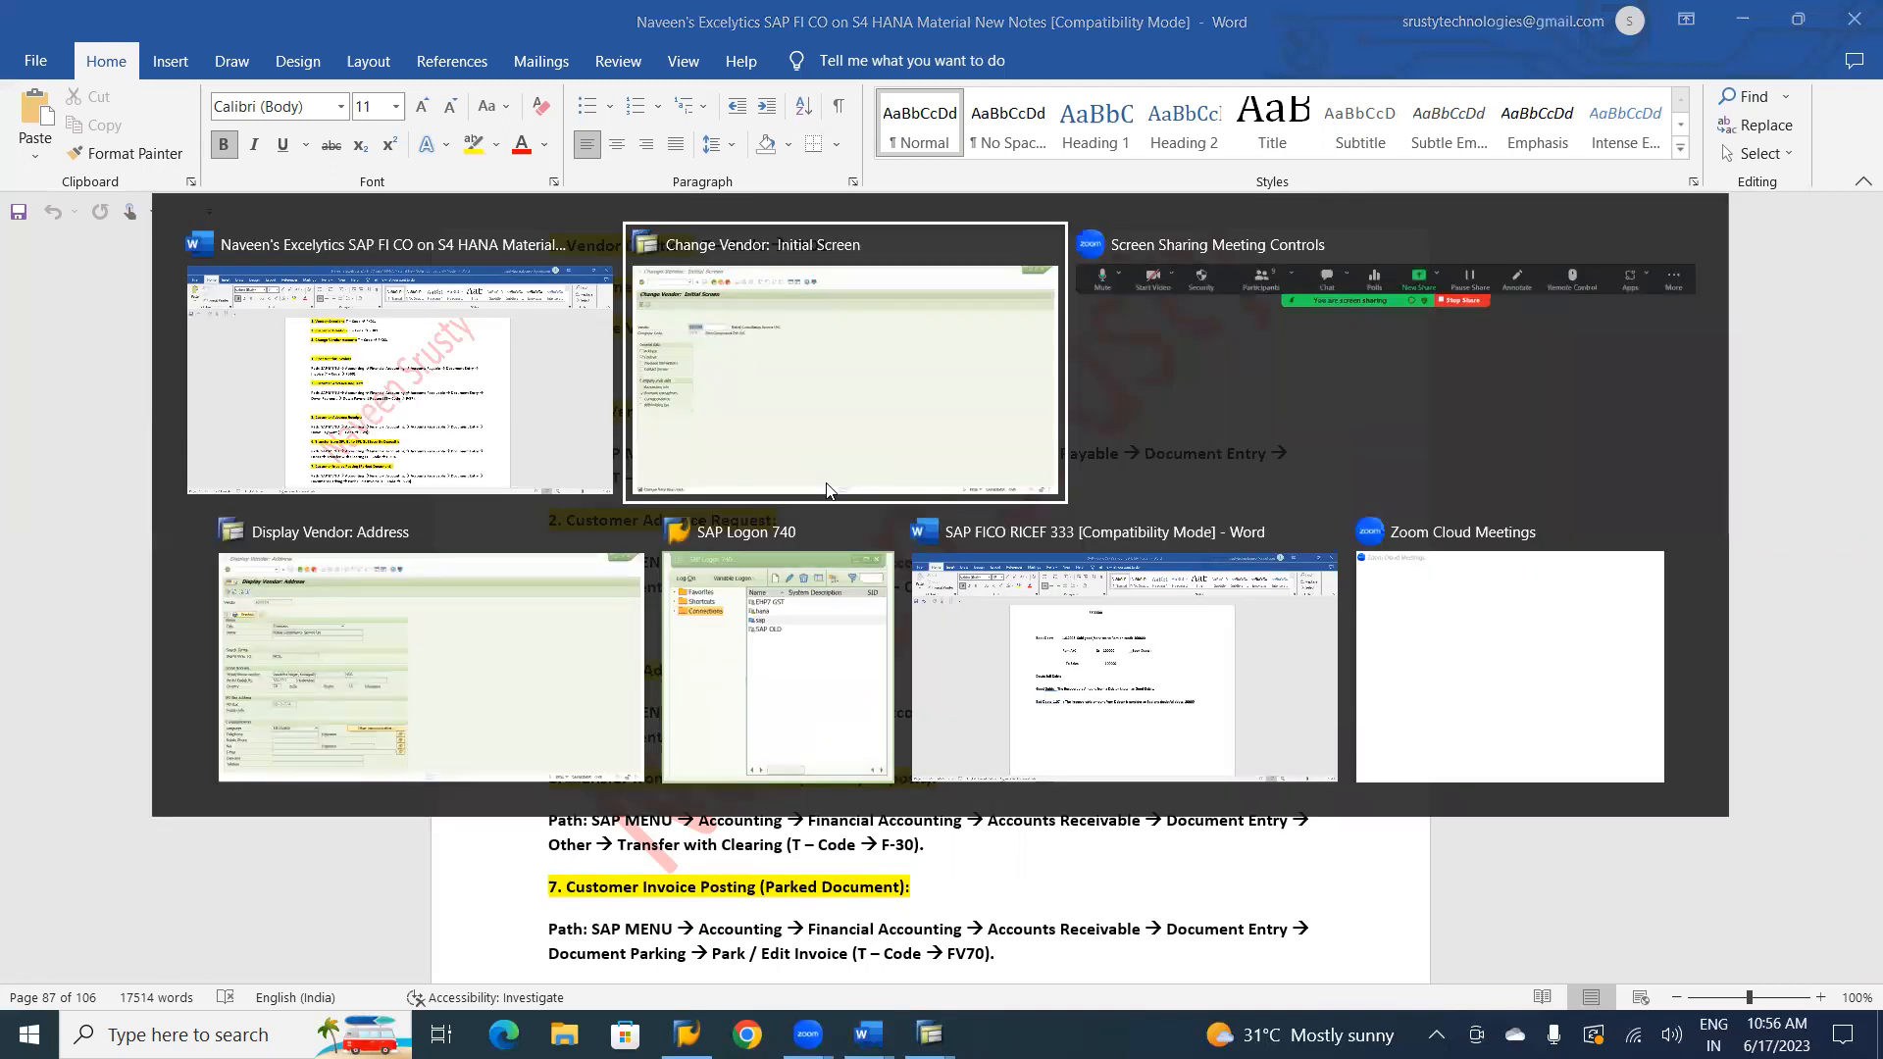
pyautogui.click(826, 491)
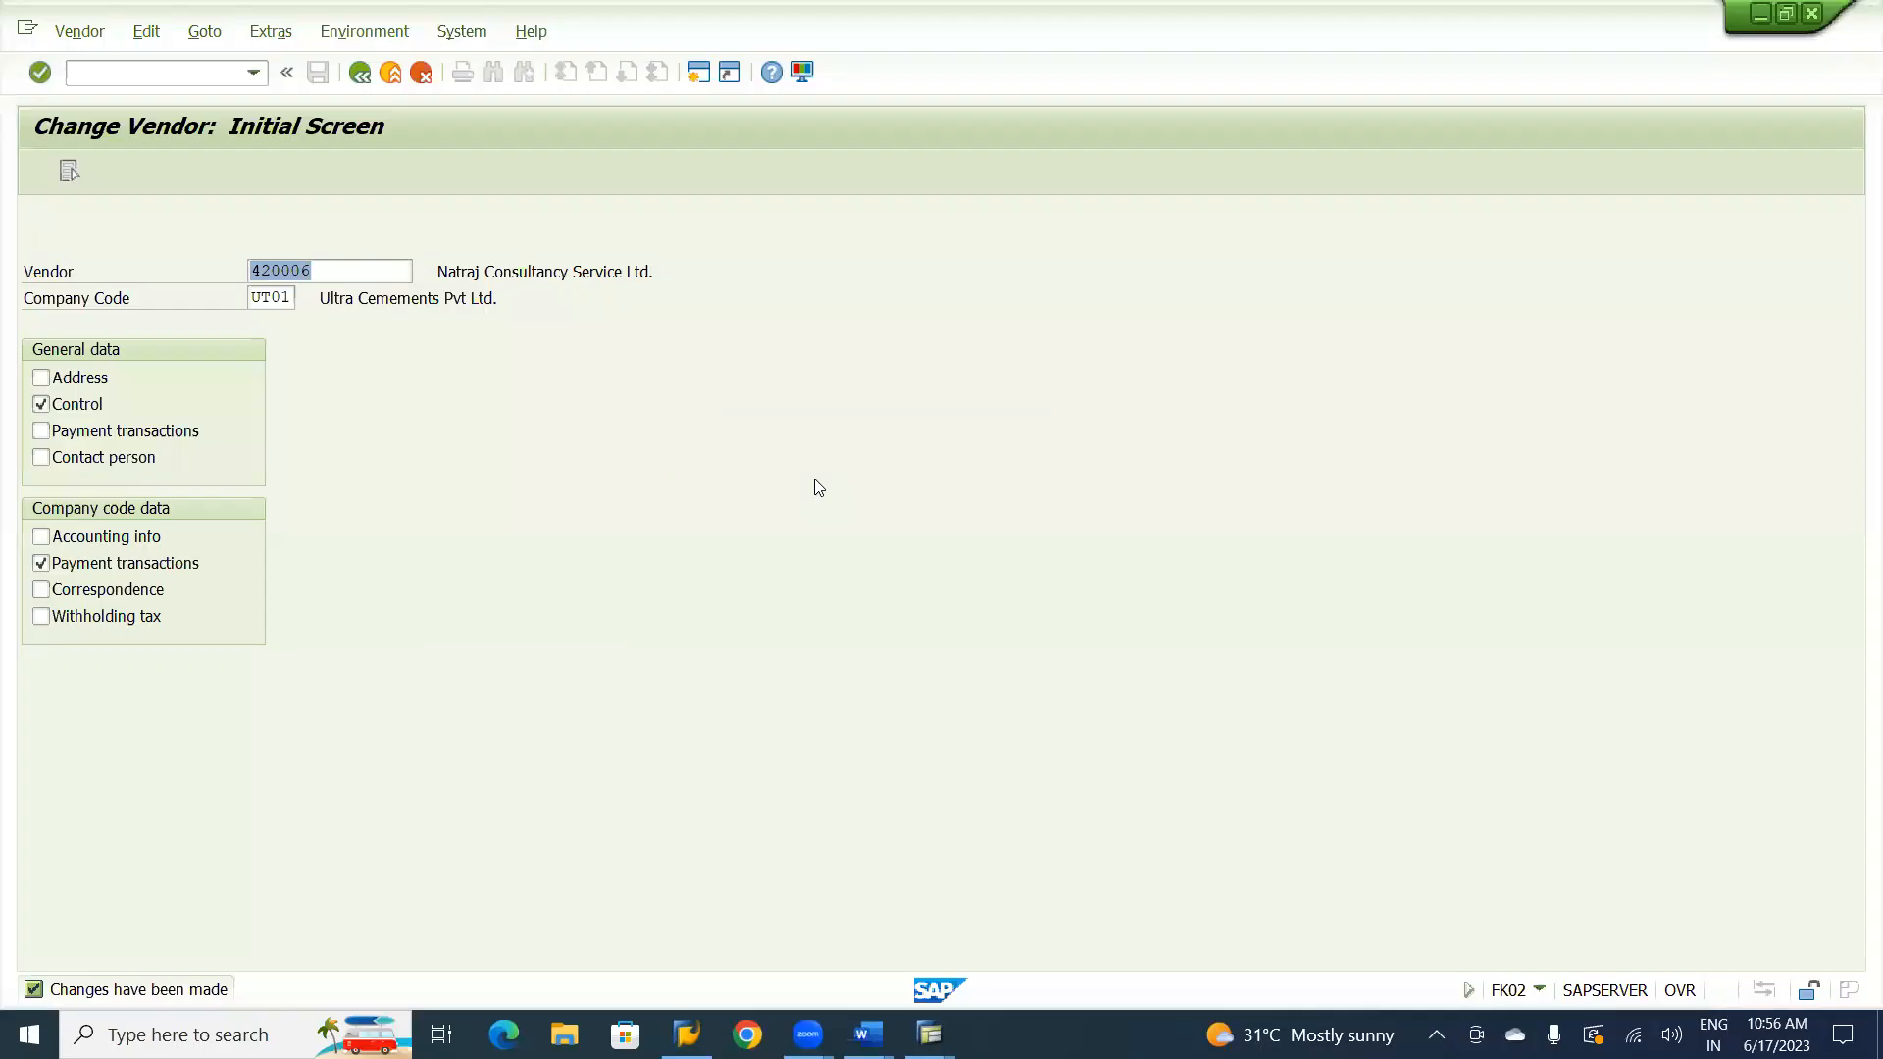
pyautogui.click(114, 81)
pyautogui.write('/nfb')
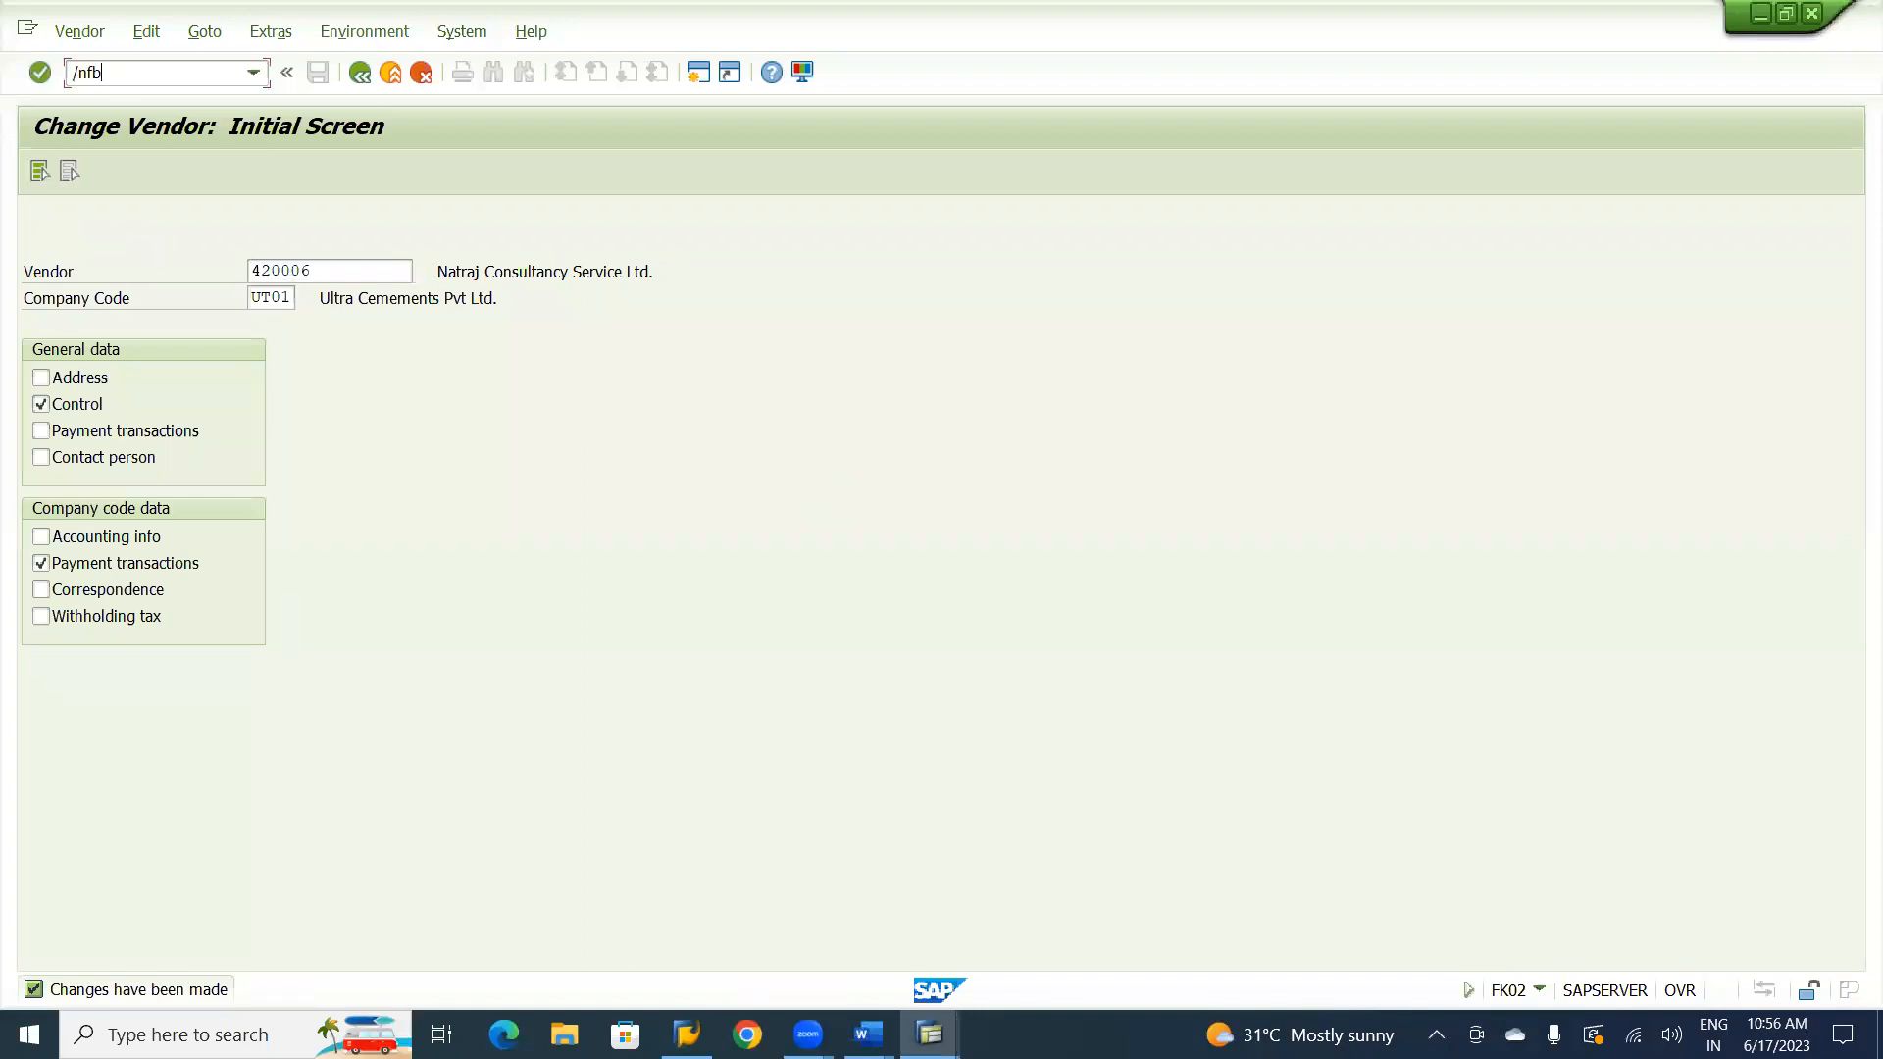
pyautogui.write('60')
pyautogui.press('Return')
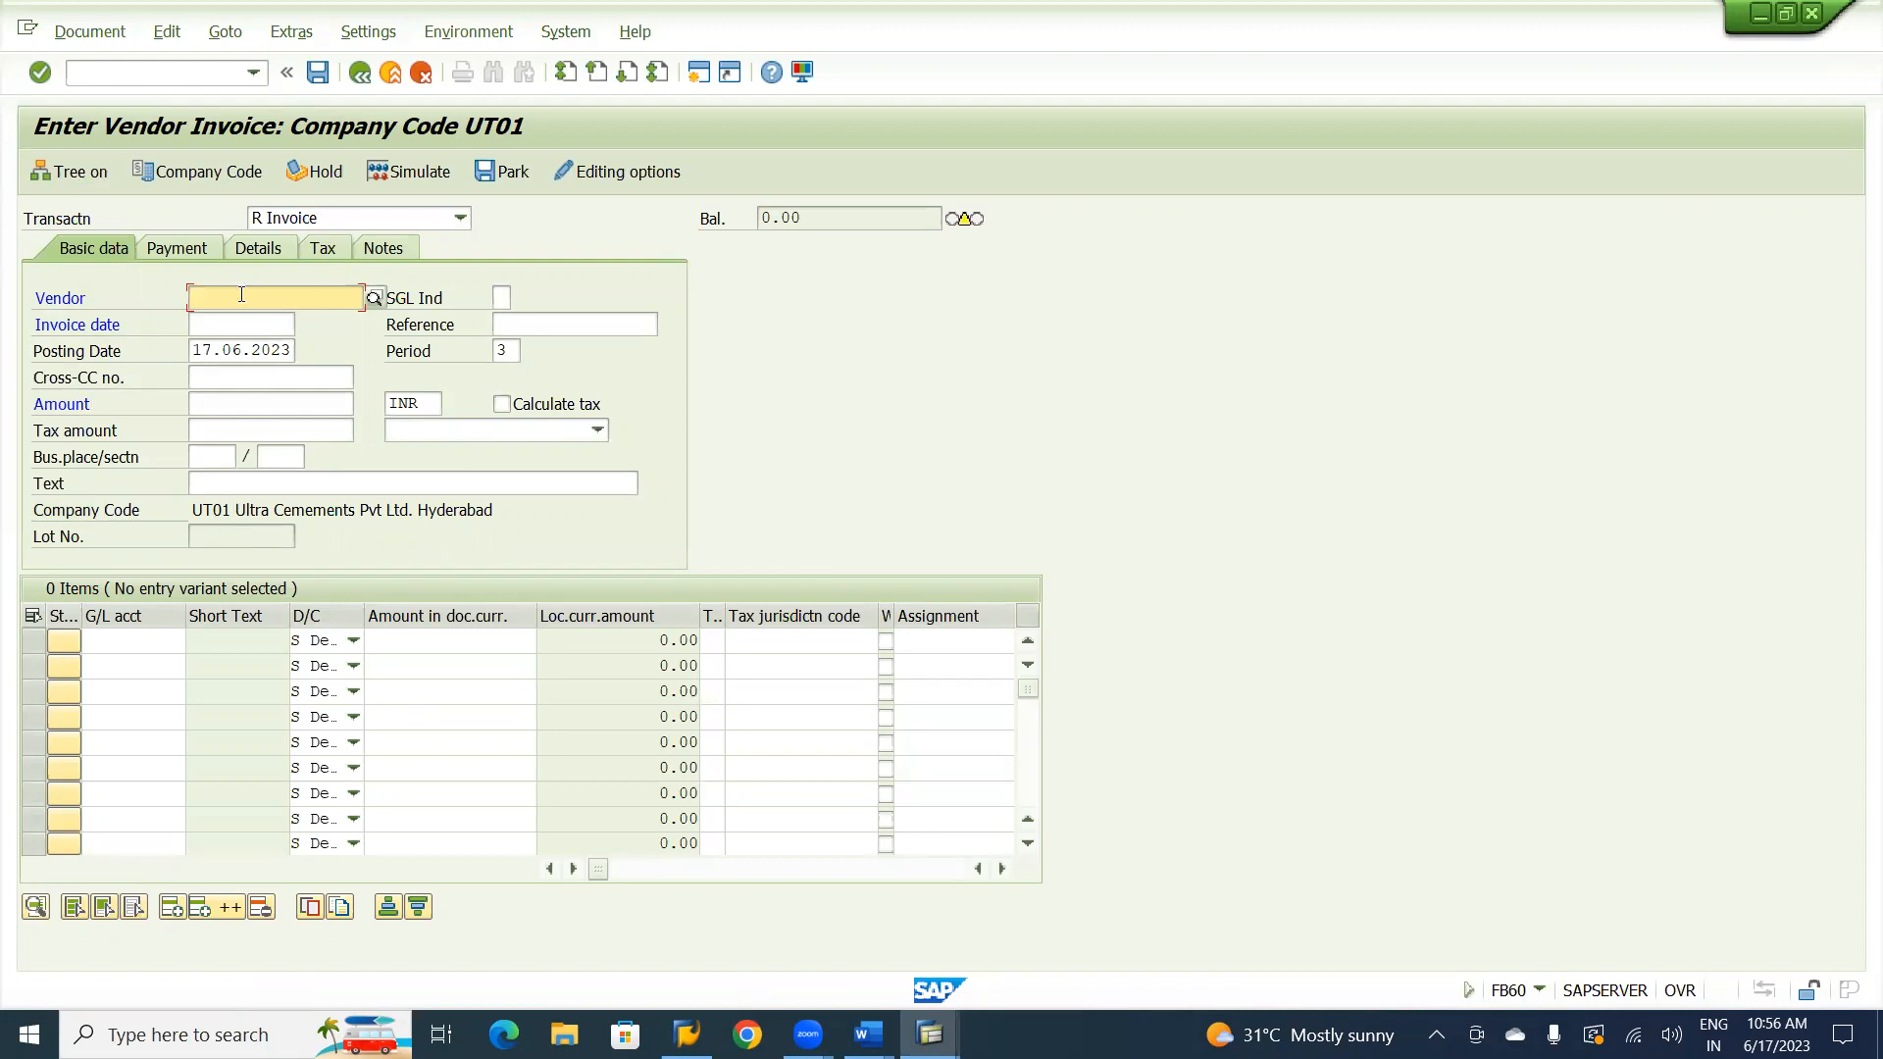
# Find and select vendor Natraj Consultancy Service Ltd. in company code UT01 and set the invoice date to 17.06.2023.
pyautogui.press('Return')
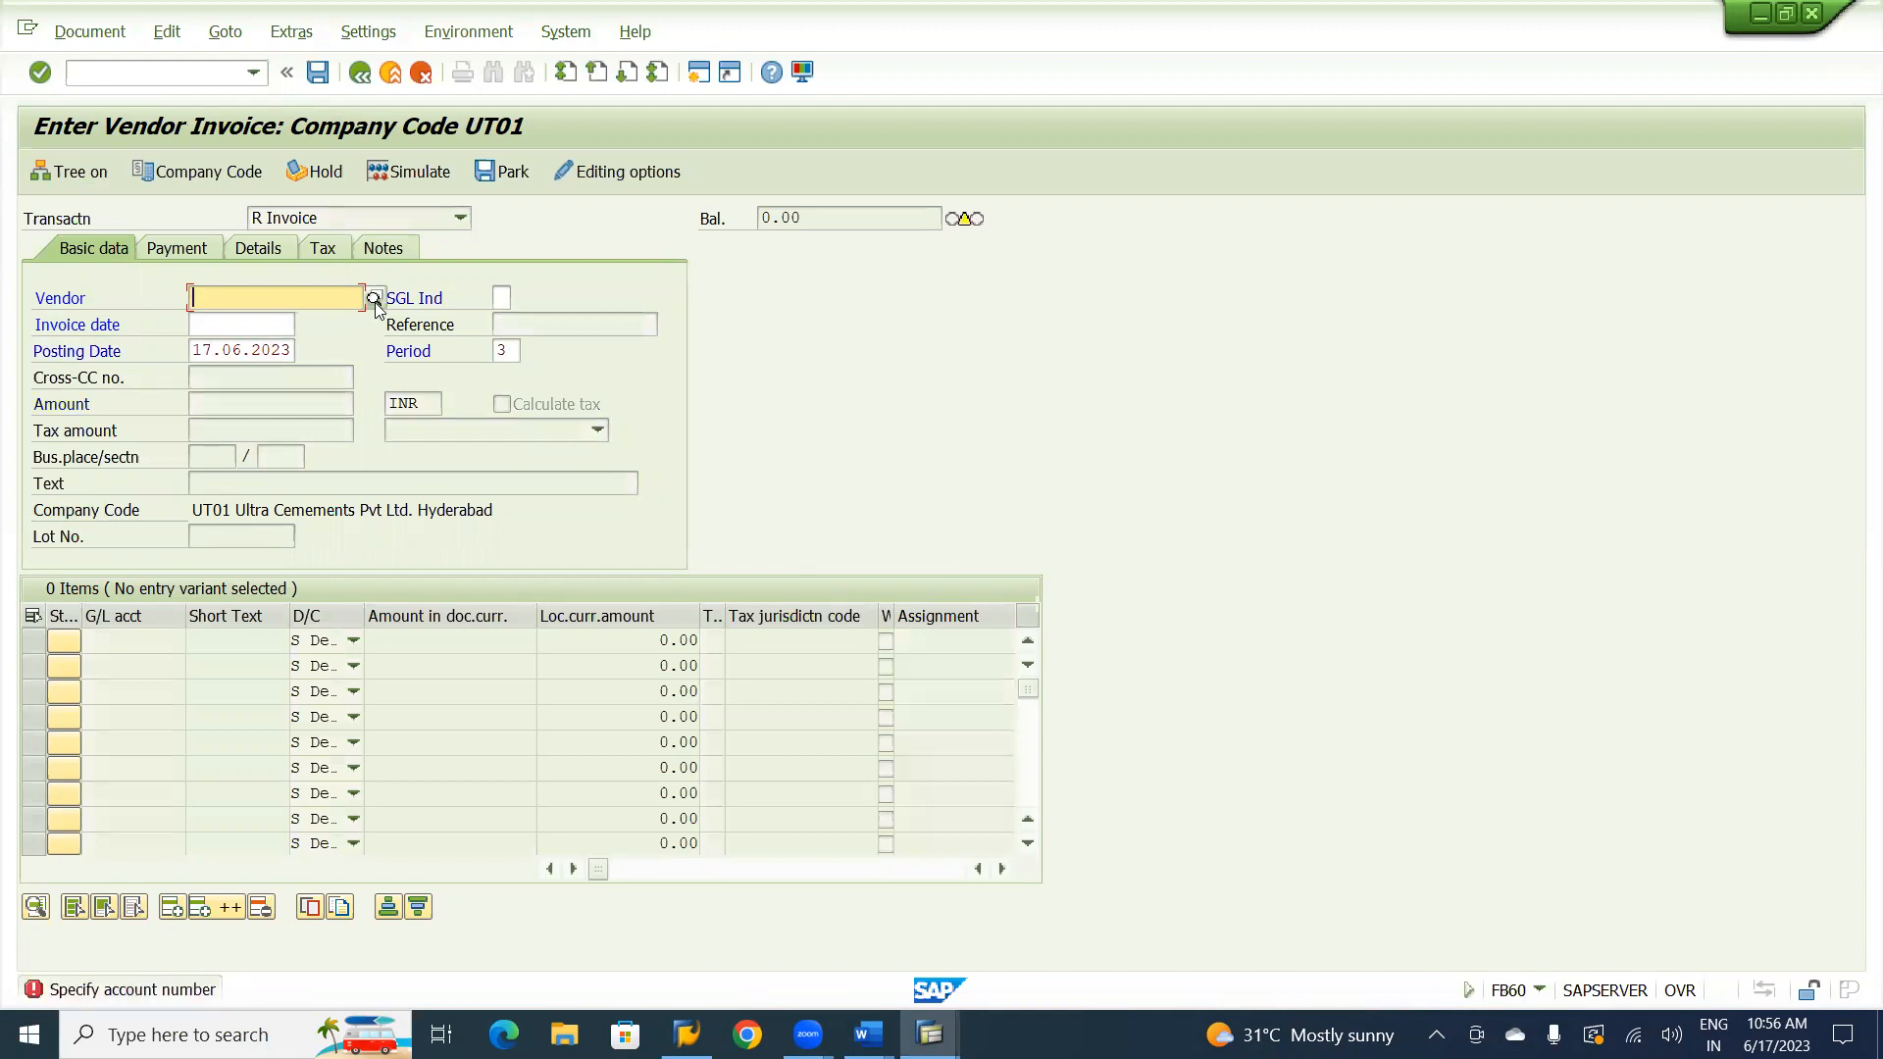
pyautogui.click(374, 298)
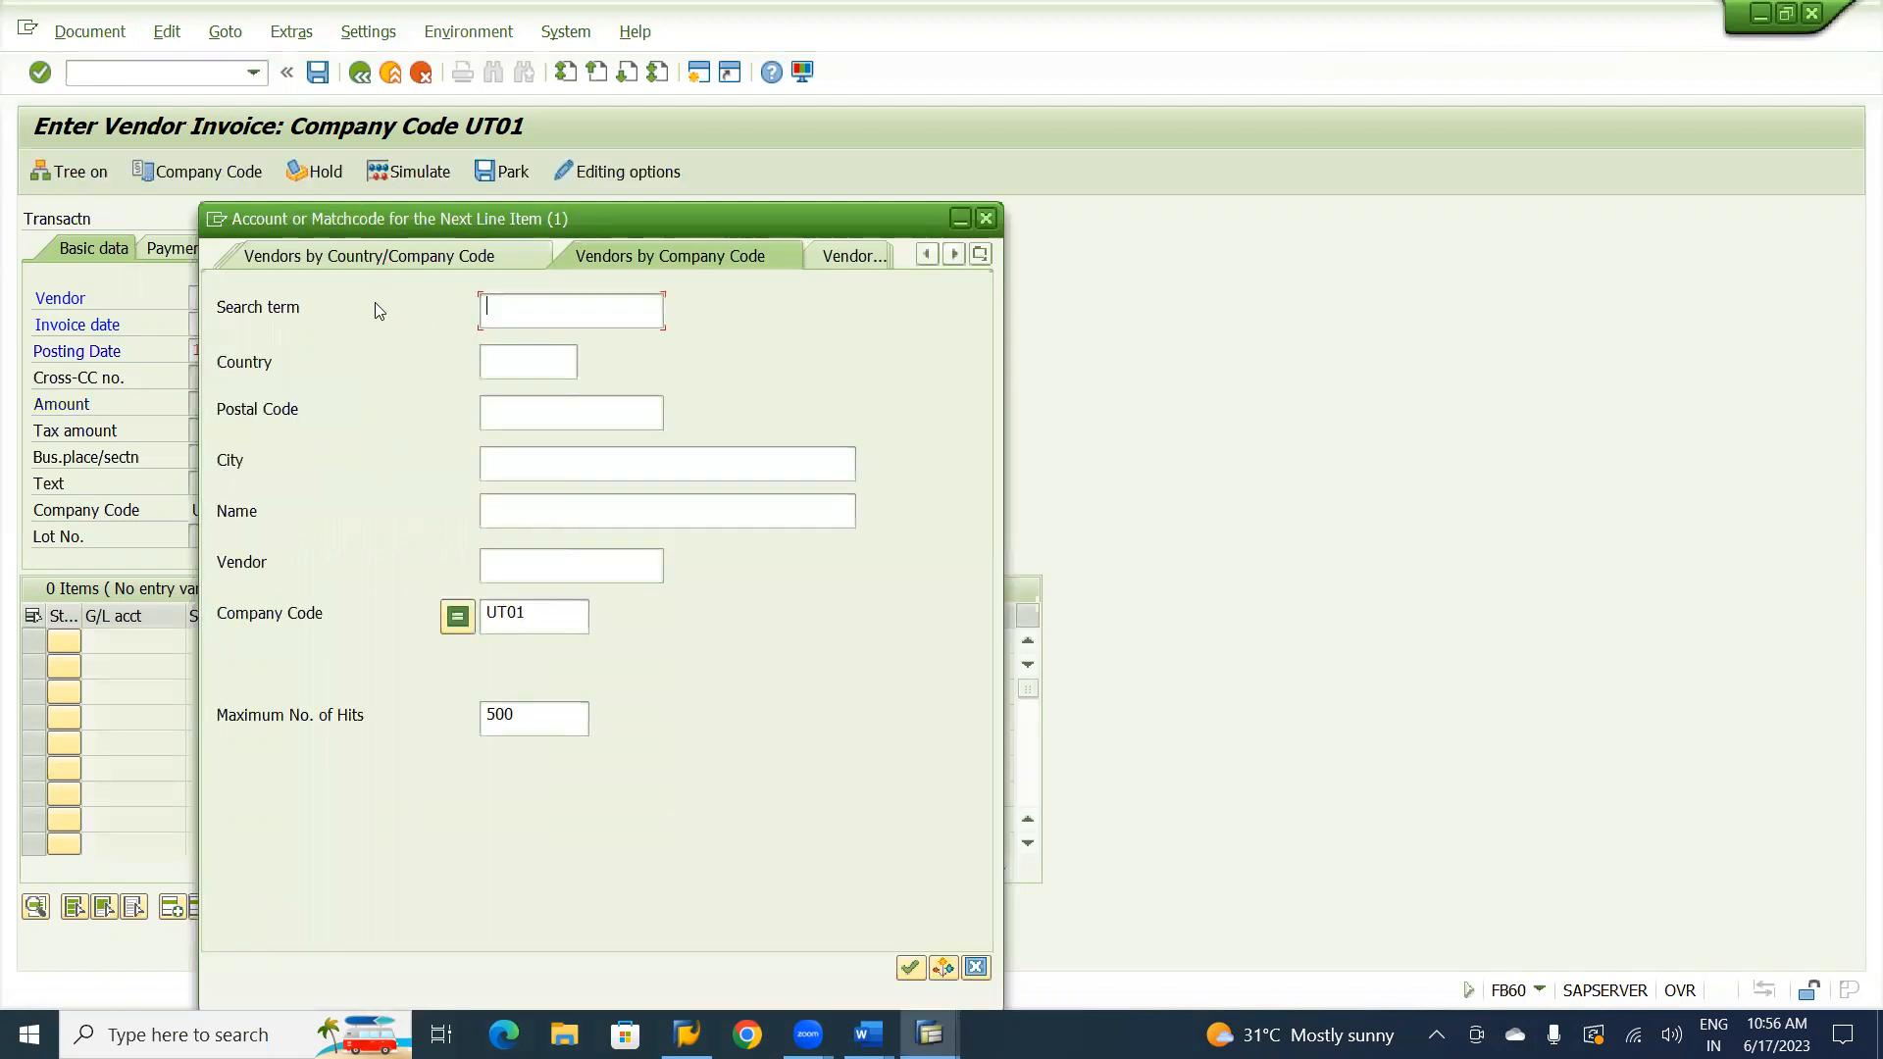
pyautogui.press('Return')
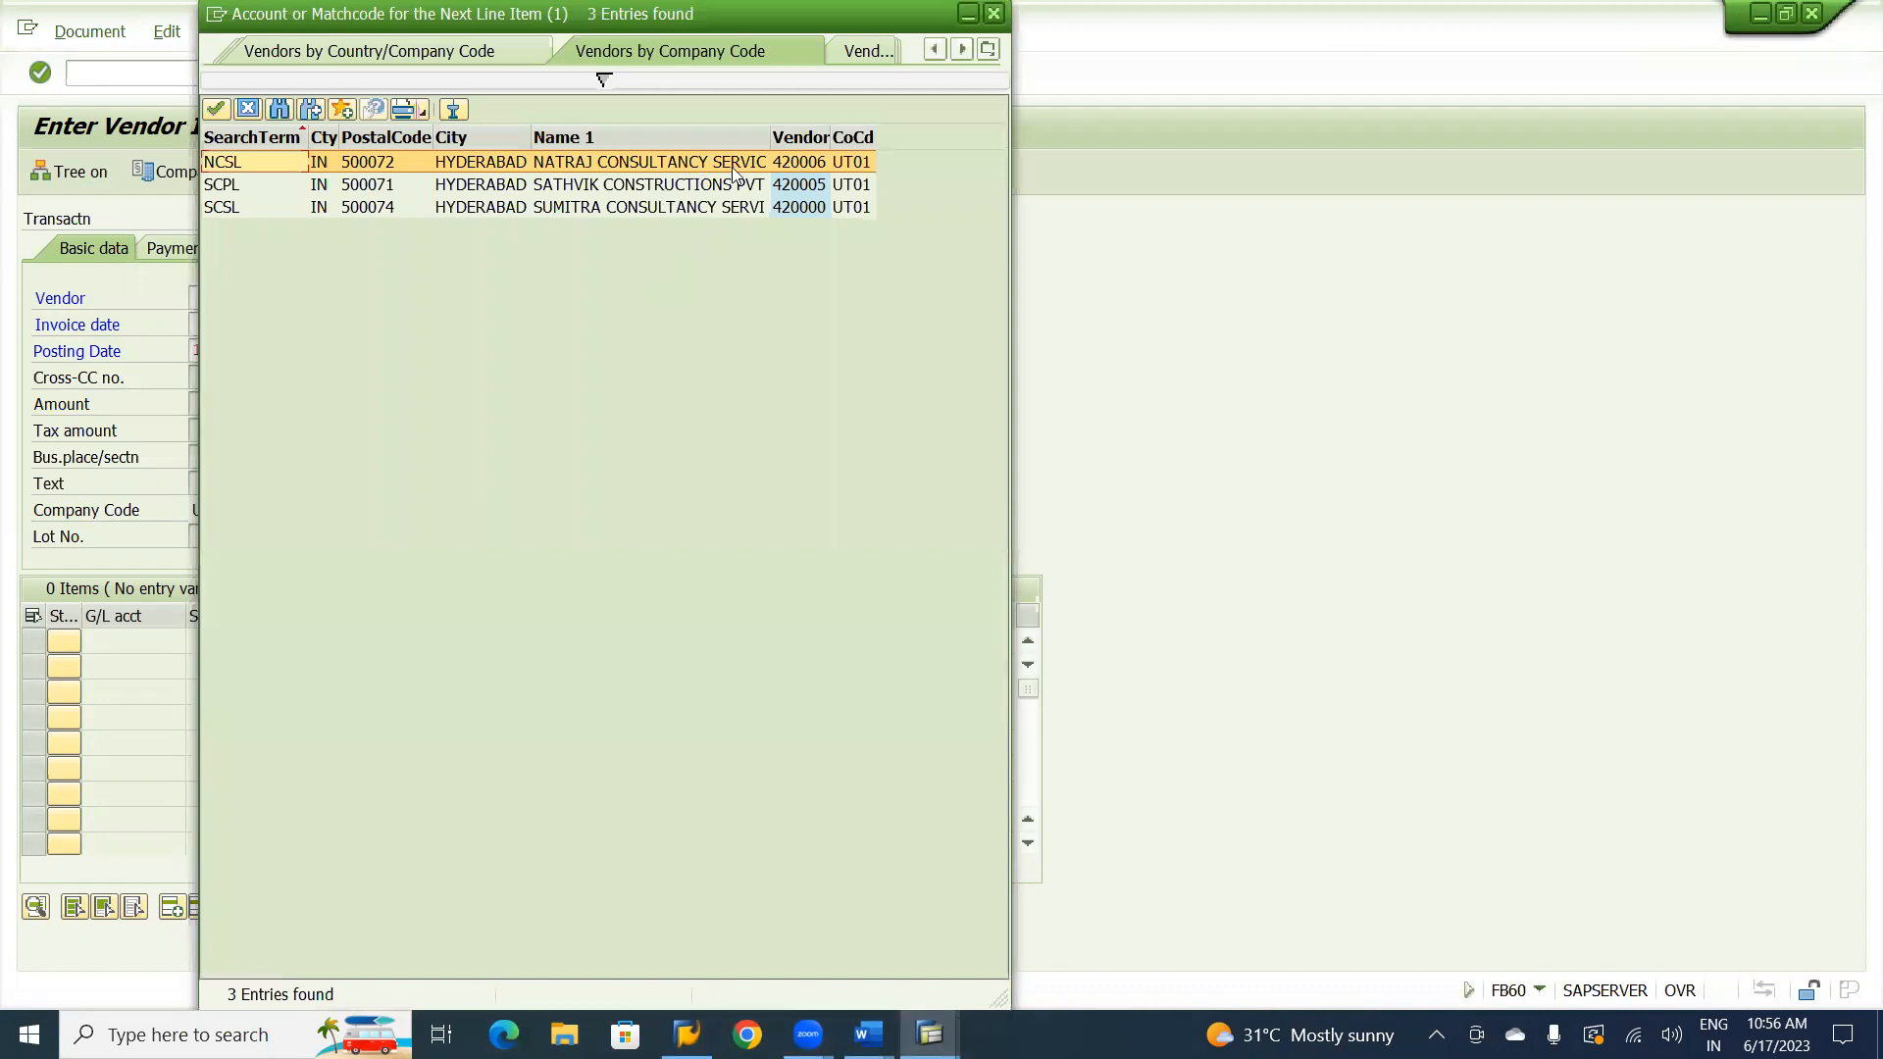
pyautogui.doubleClick(681, 163)
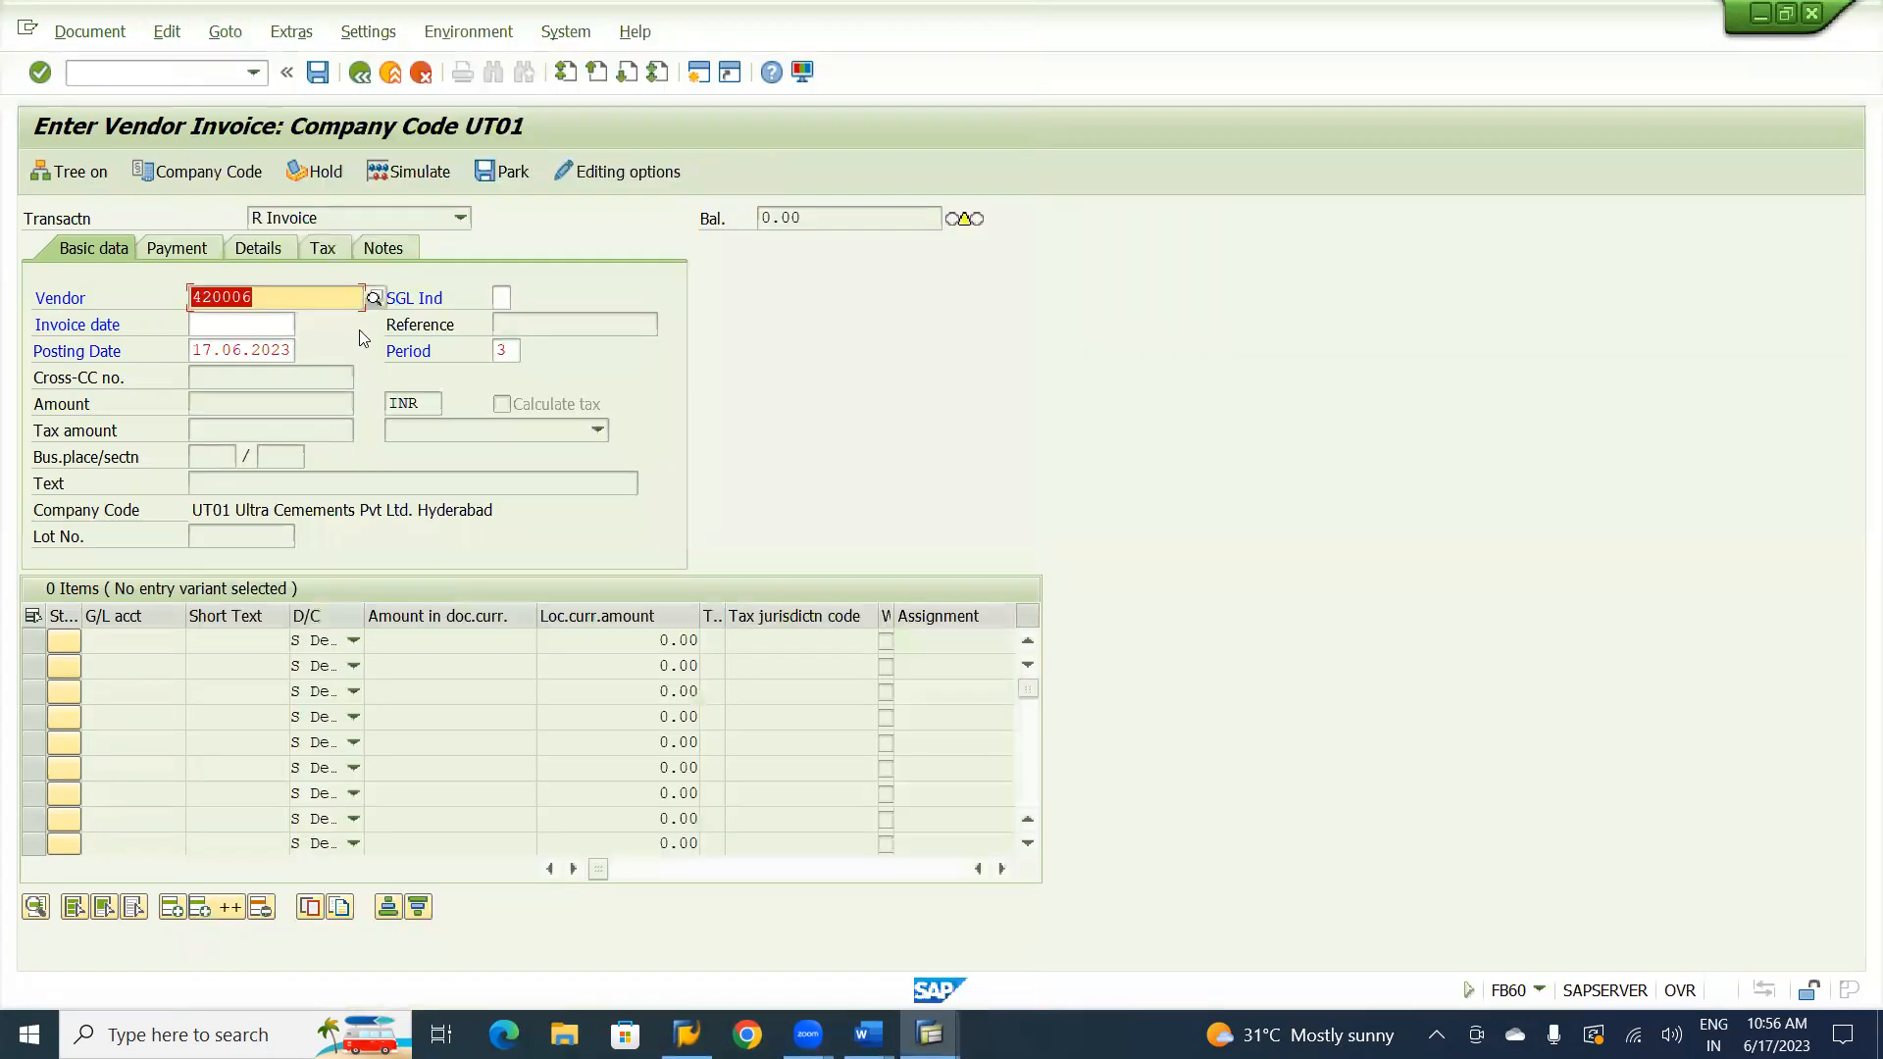
pyautogui.click(249, 326)
pyautogui.press('F4')
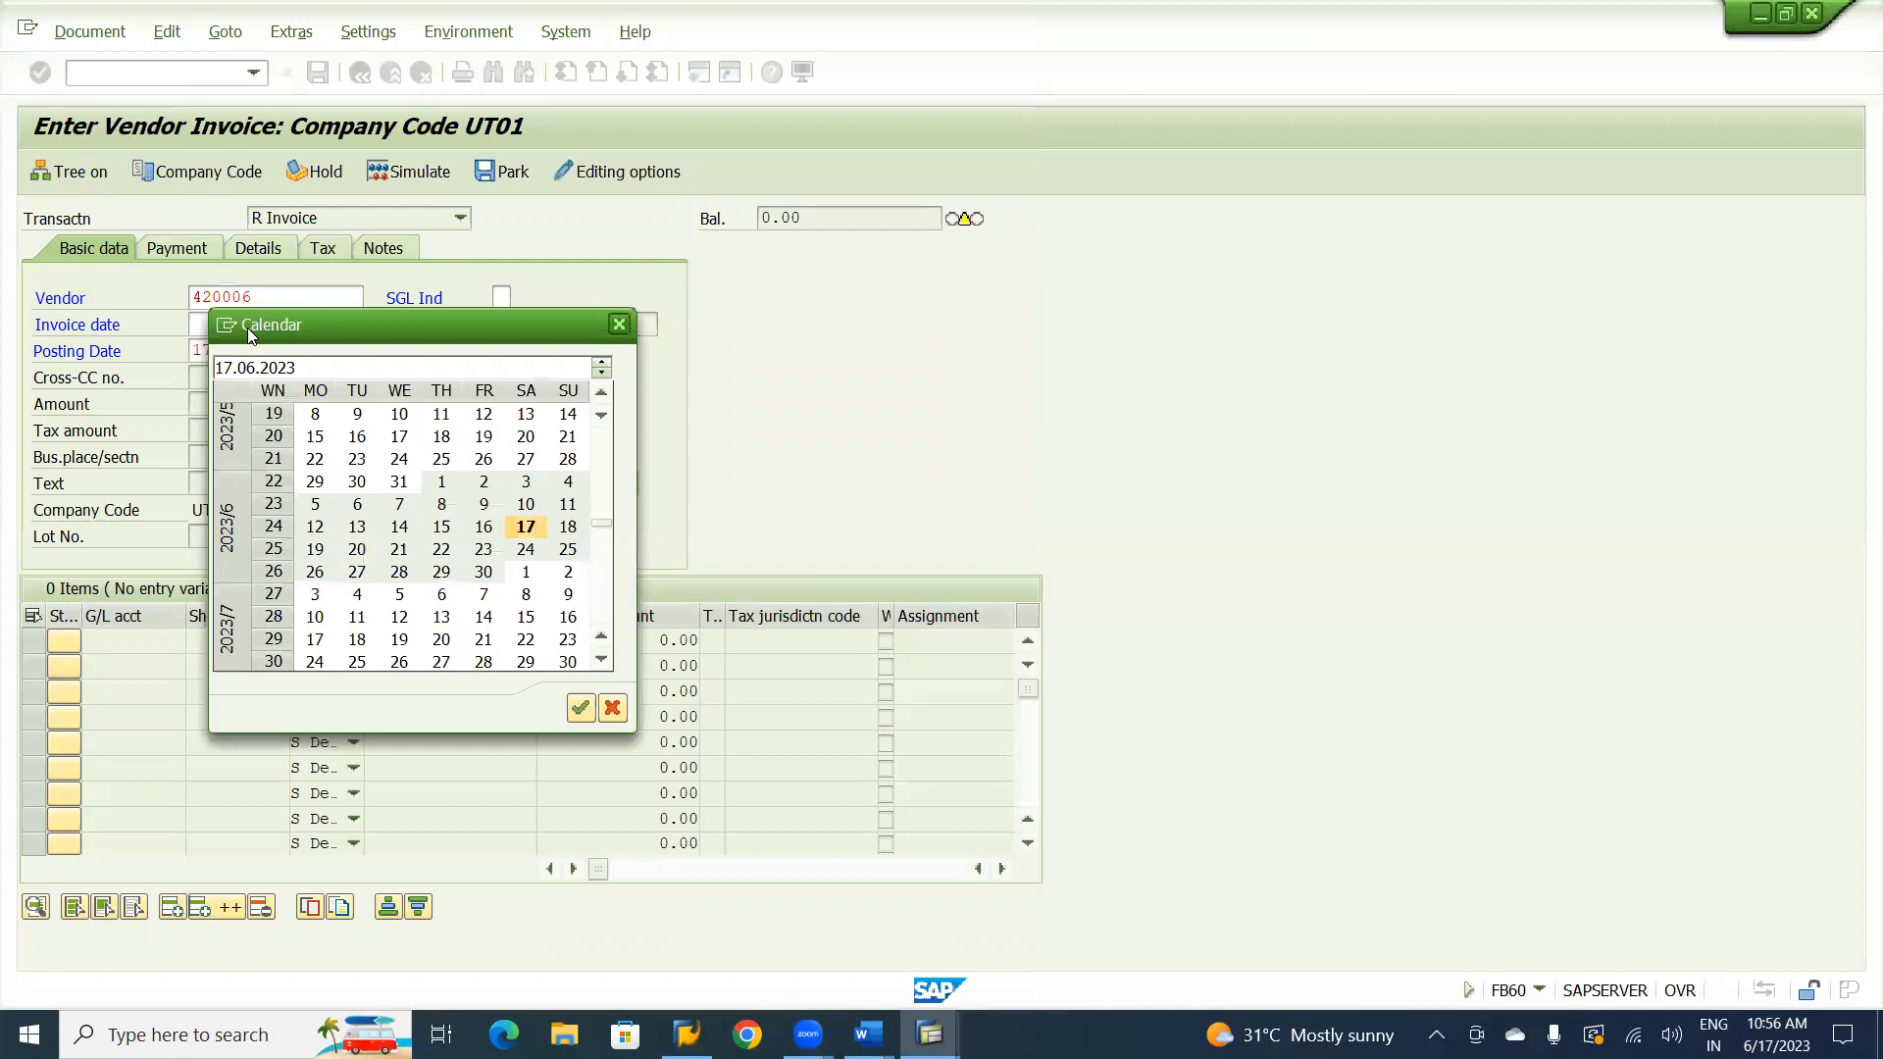
pyautogui.press('Return')
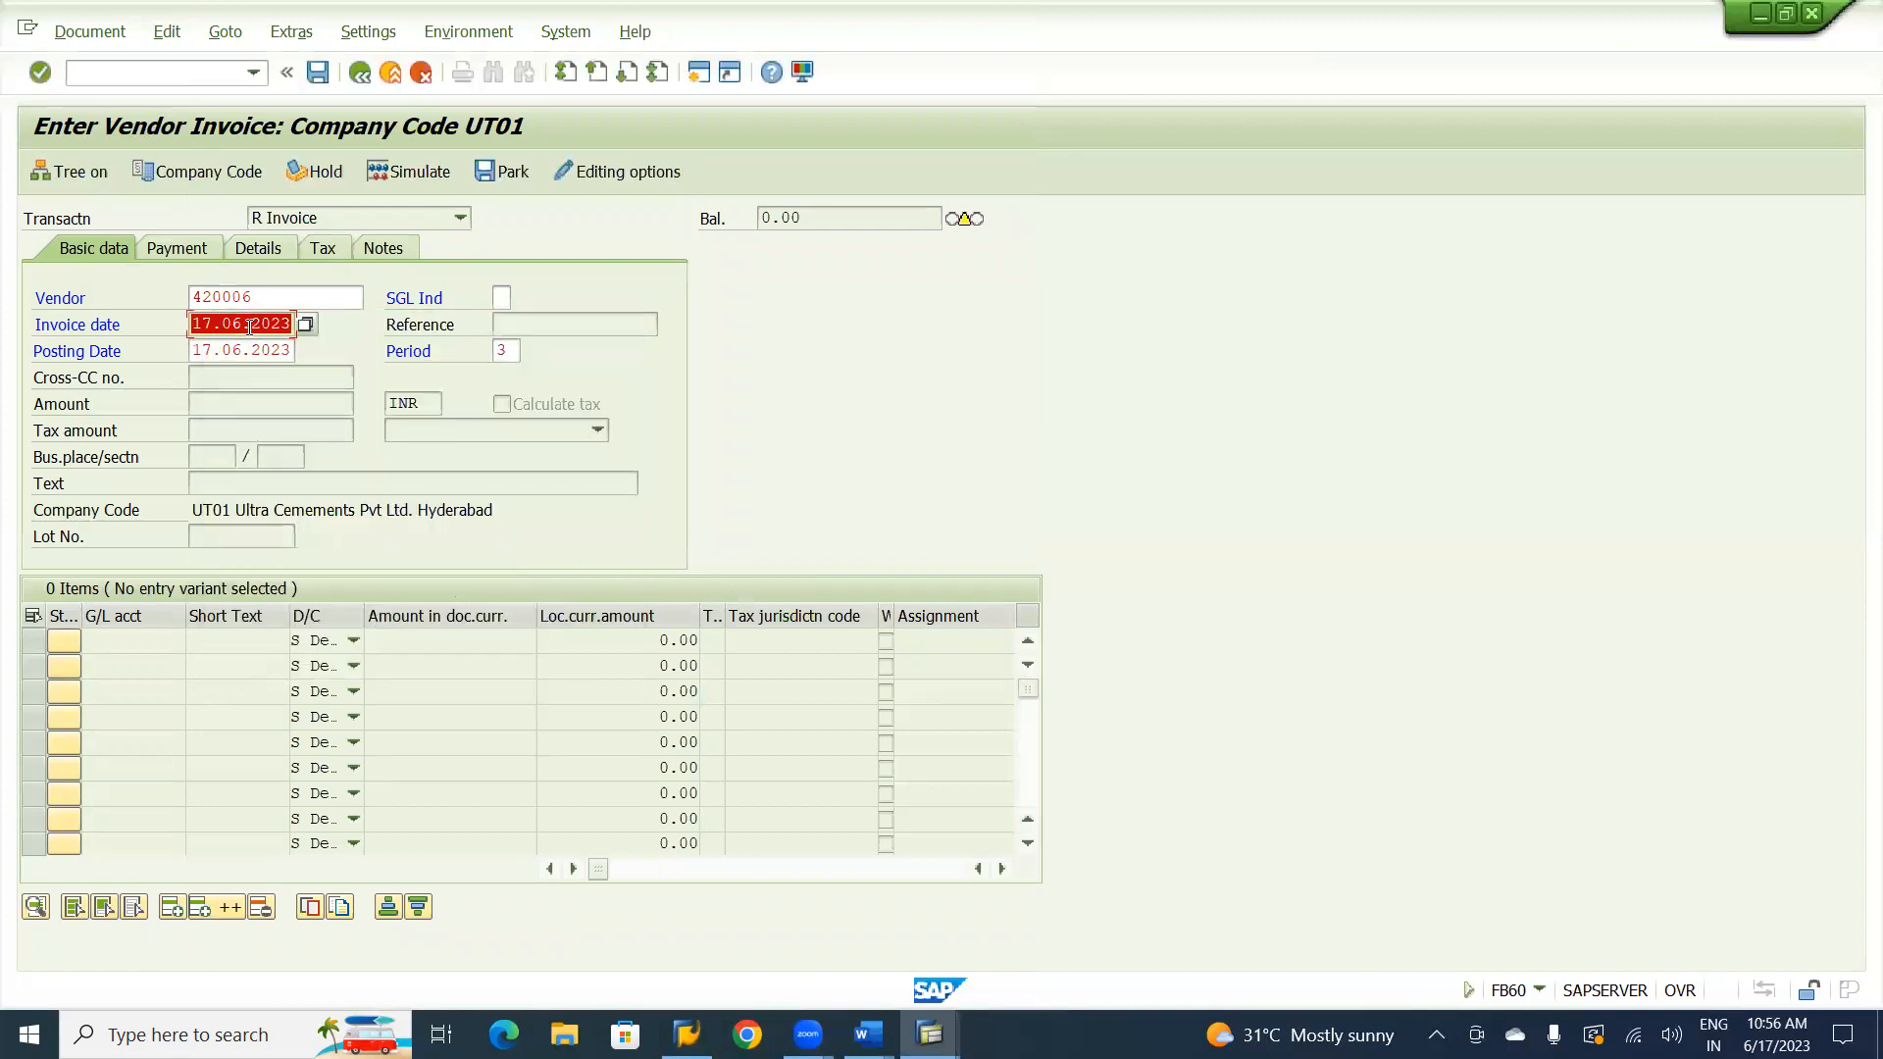
pyautogui.press('Return')
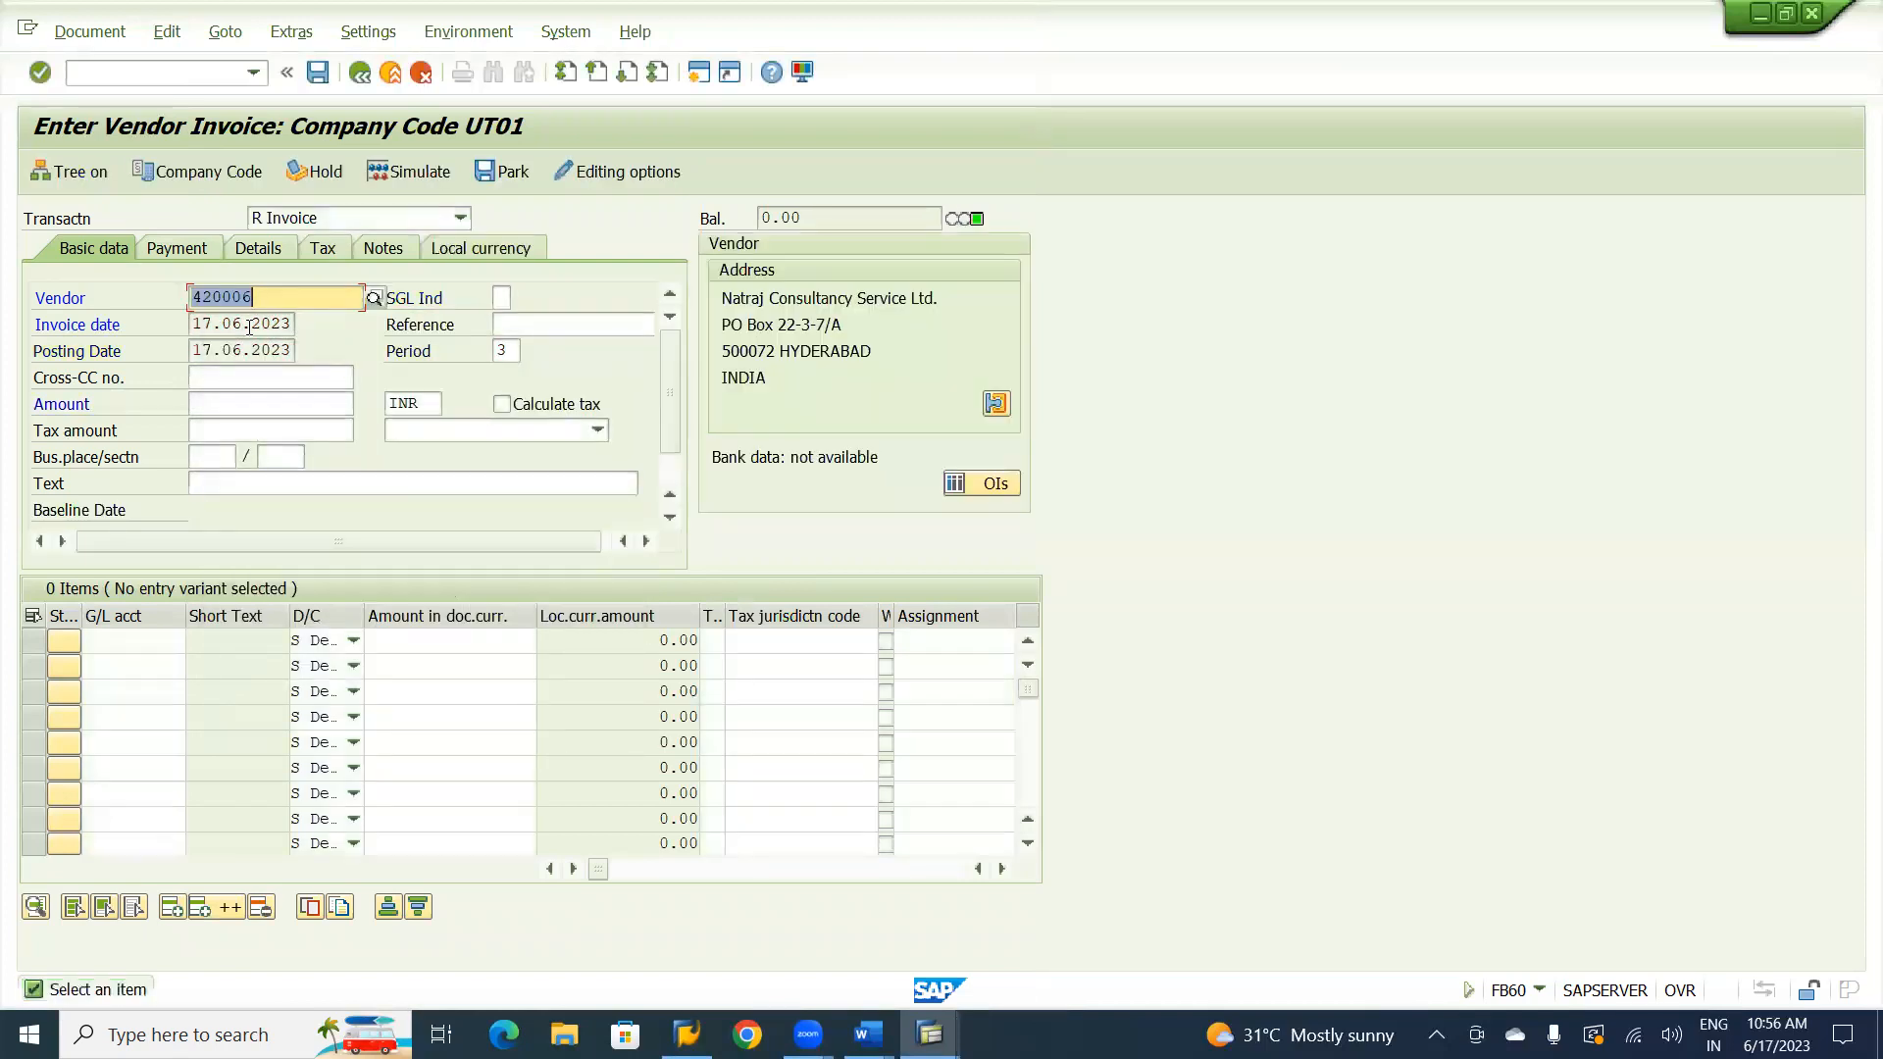
# Enter 42000 as the invoice amount and check the purchase invoice figure in the SAP FICO RICEF 333 Word notes.
pyautogui.click(228, 402)
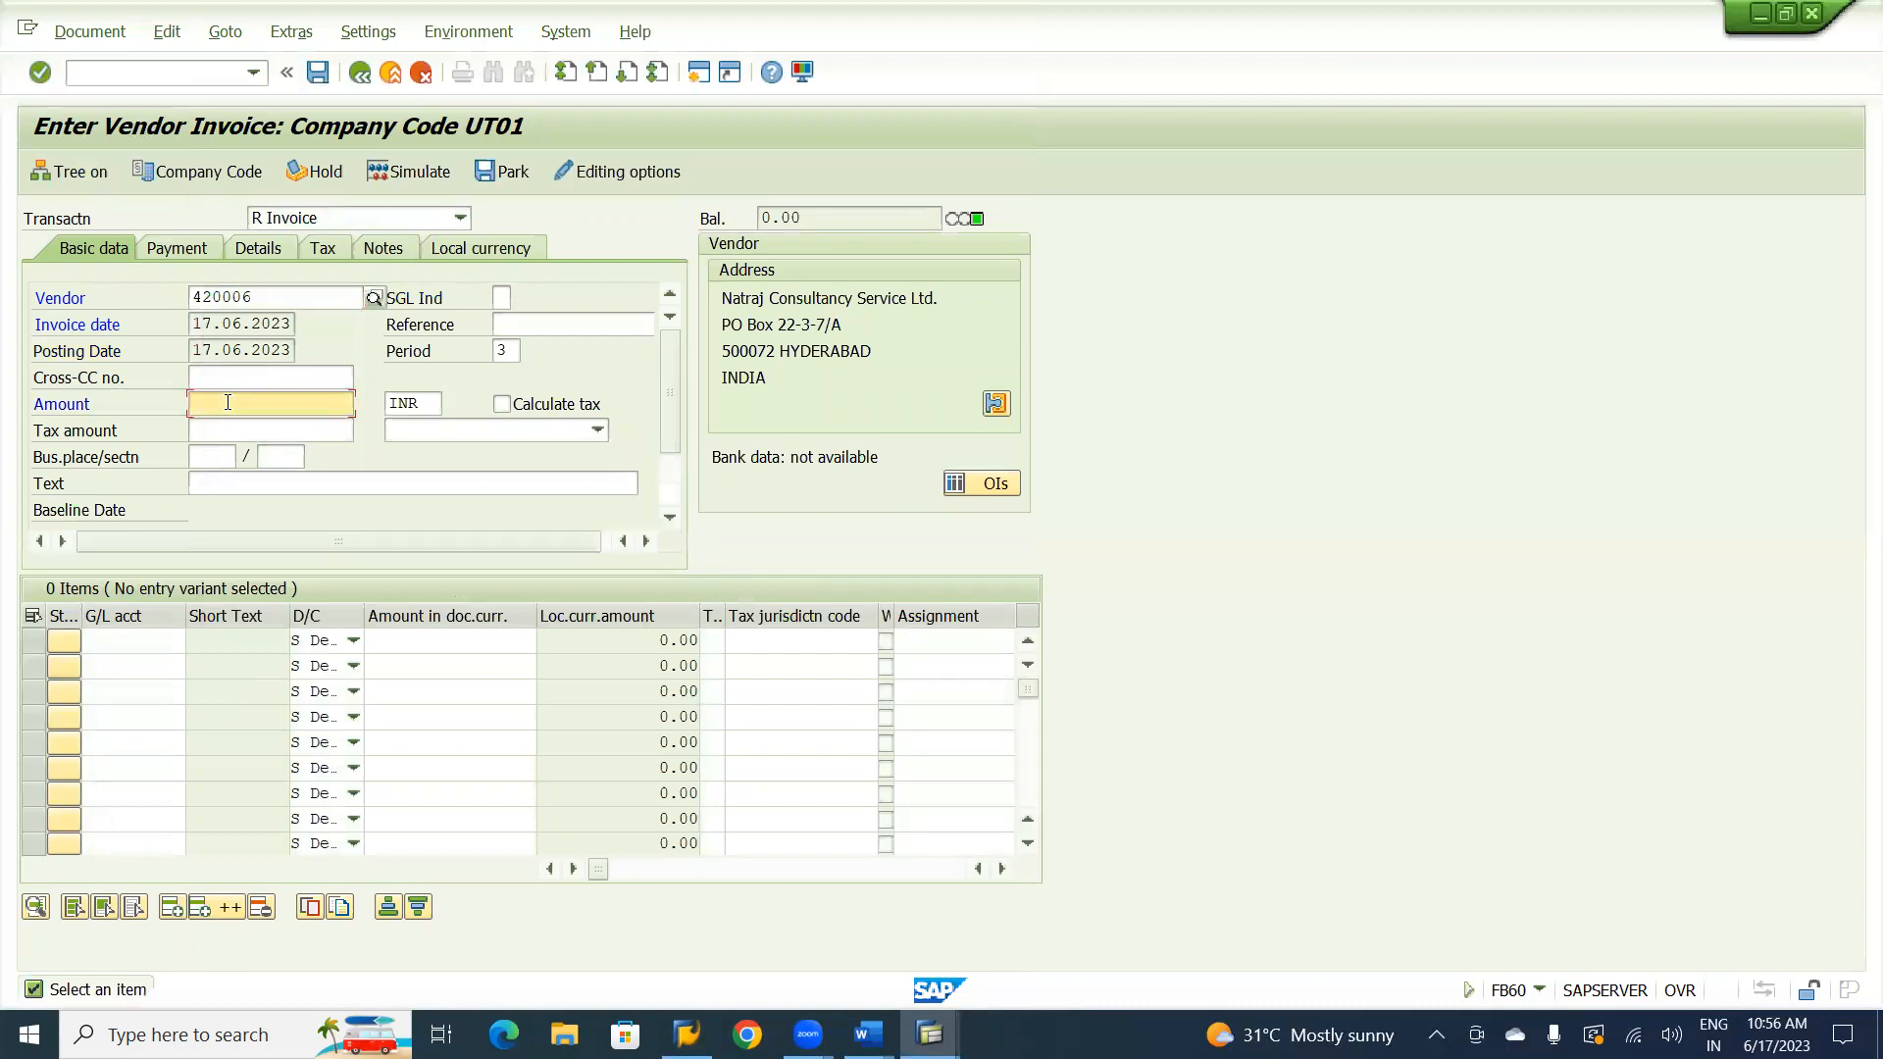
pyautogui.write('42000')
pyautogui.hotkey('alt', 'Tab')
pyautogui.hotkey('alt', 'Tab')
pyautogui.hotkey('alt', 'Tab')
pyautogui.hotkey('alt', 'Tab')
pyautogui.hotkey('alt', 'Tab')
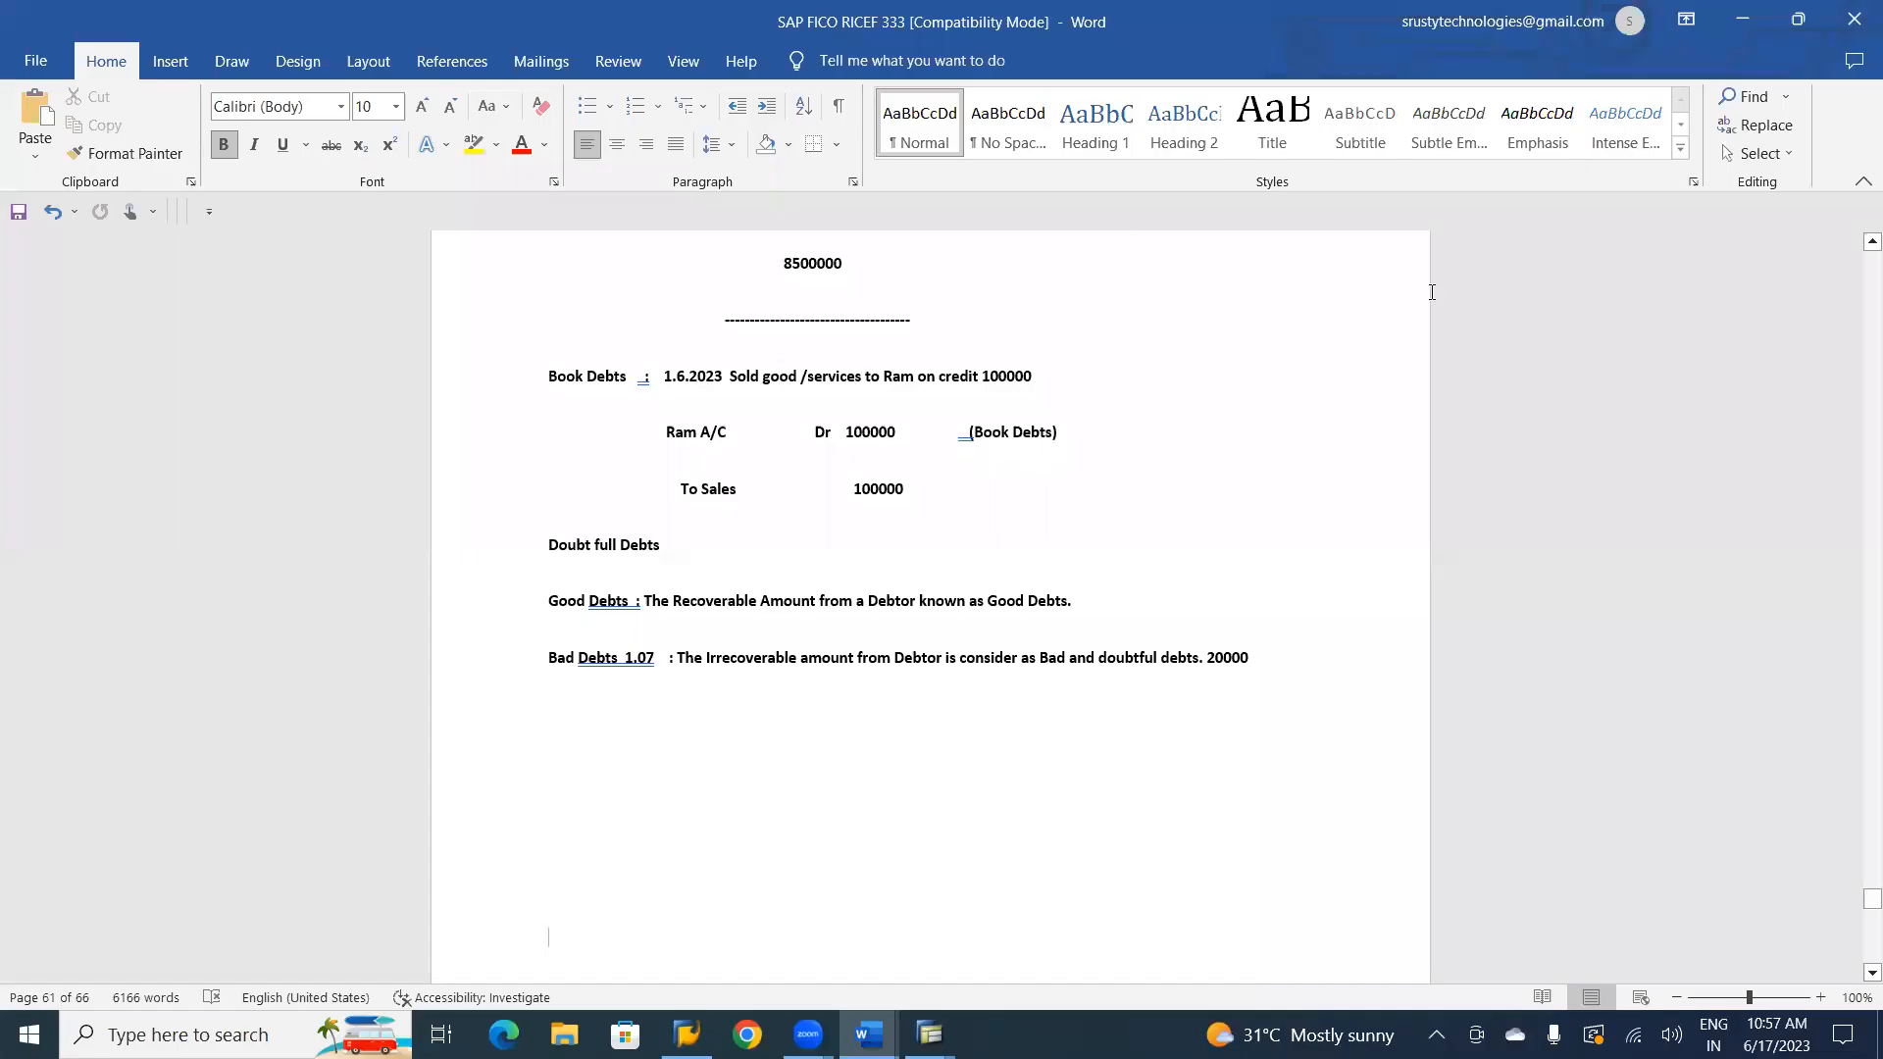
pyautogui.moveTo(1859, 910); pyautogui.dragTo(1856, 897)
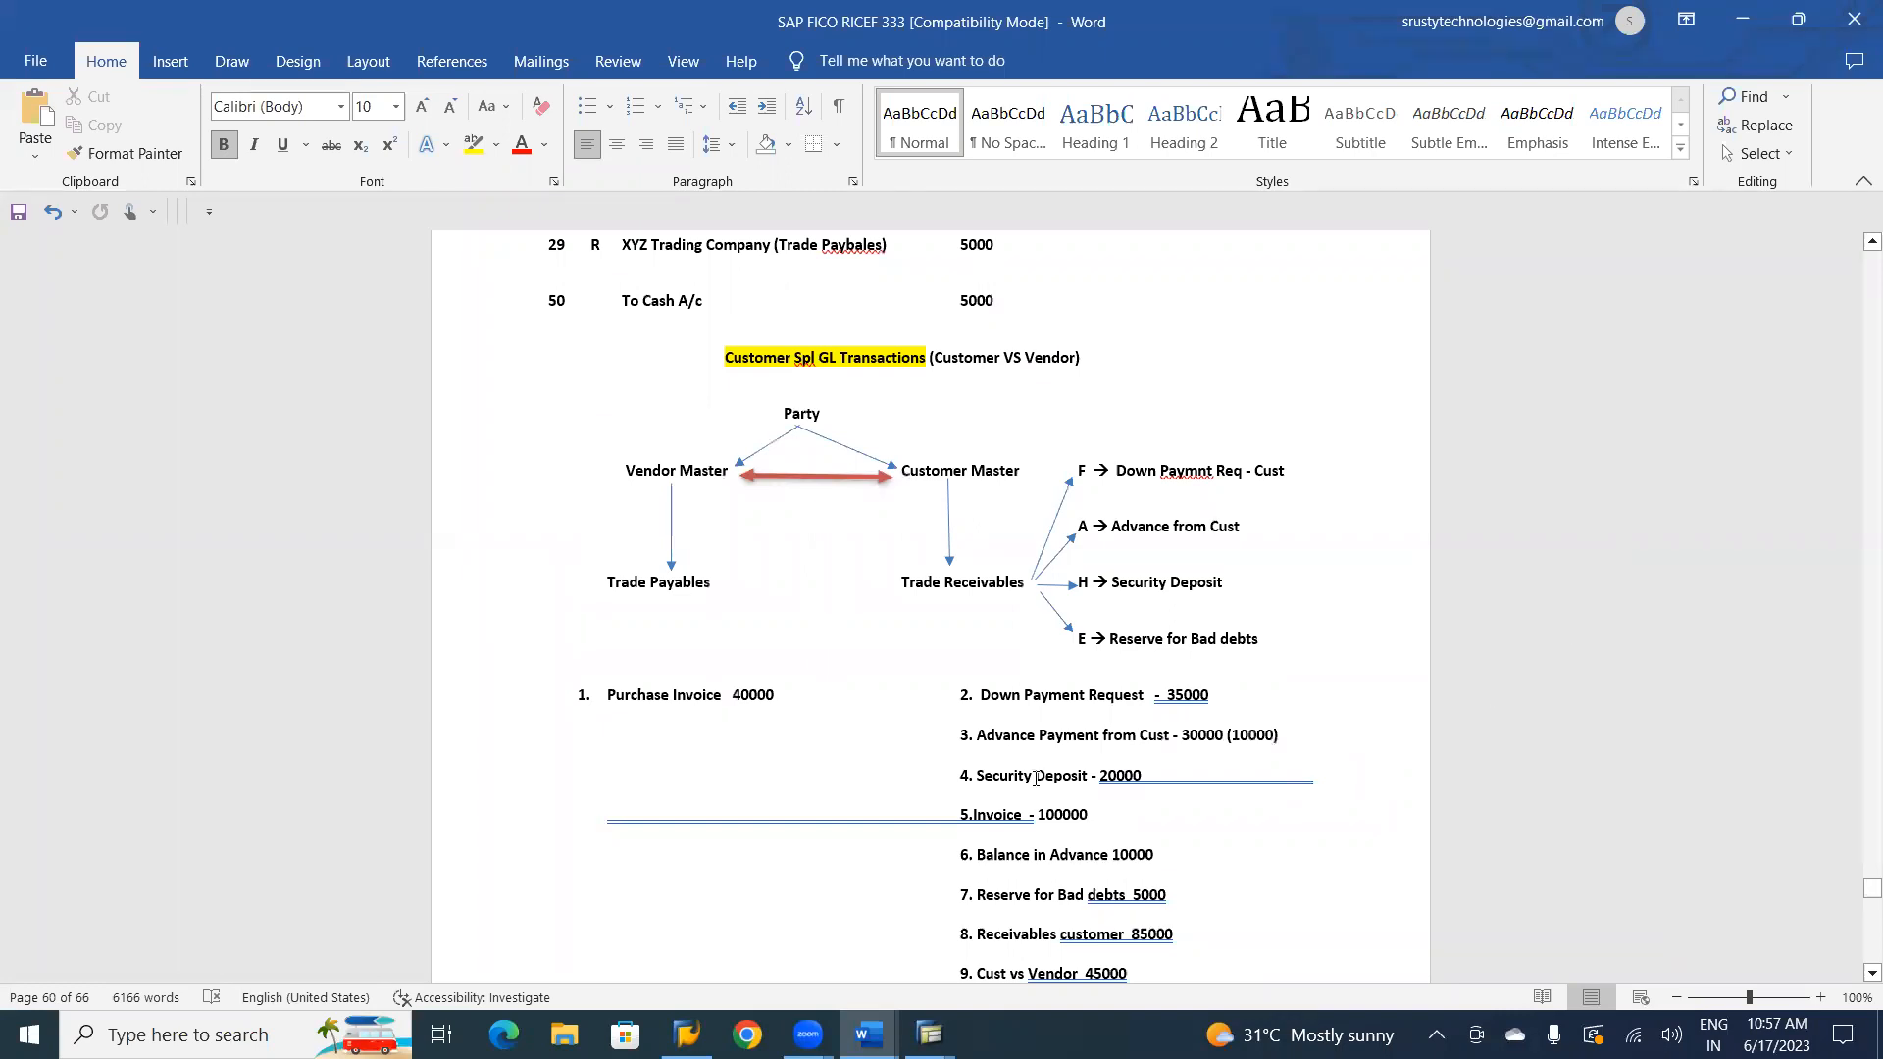
# Return to the SAP vendor invoice and set its amount to 40000.
pyautogui.hotkey('alt', 'Tab')
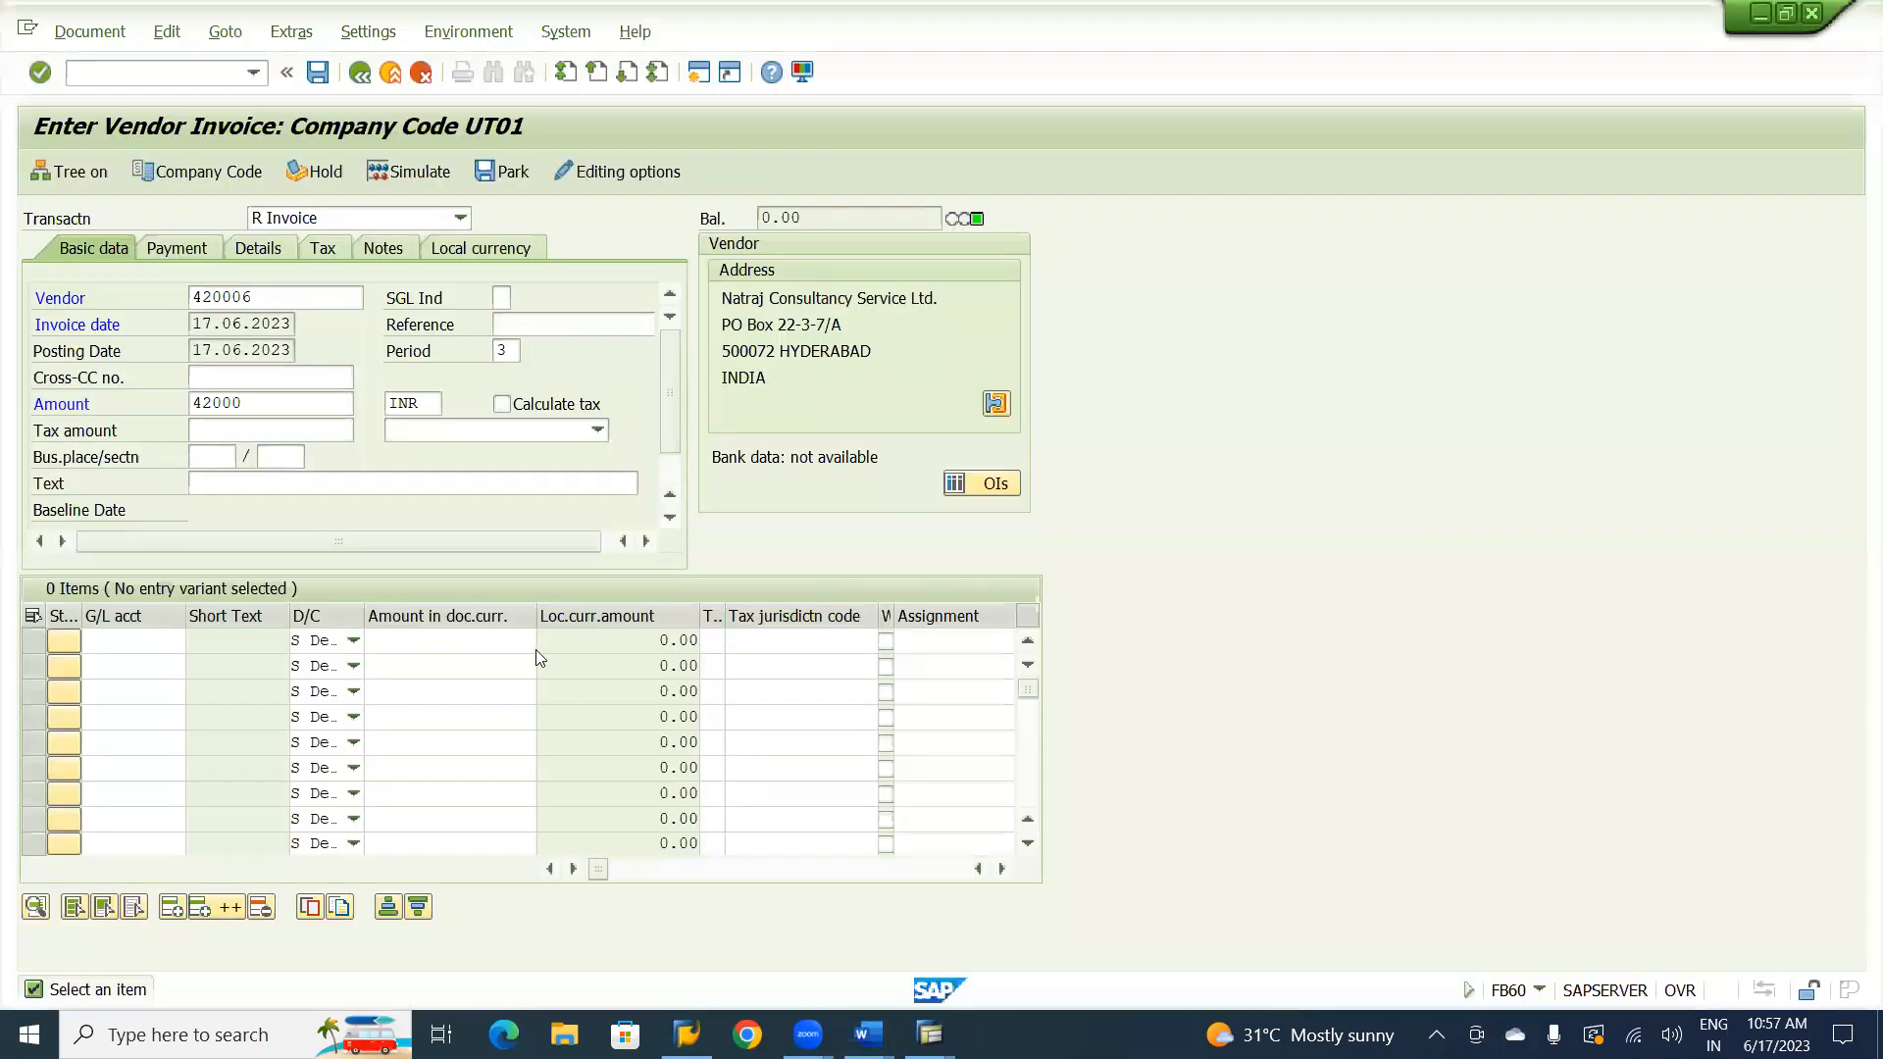
pyautogui.press('BackSpace')
pyautogui.press('BackSpace')
pyautogui.press('BackSpace')
pyautogui.press('BackSpace')
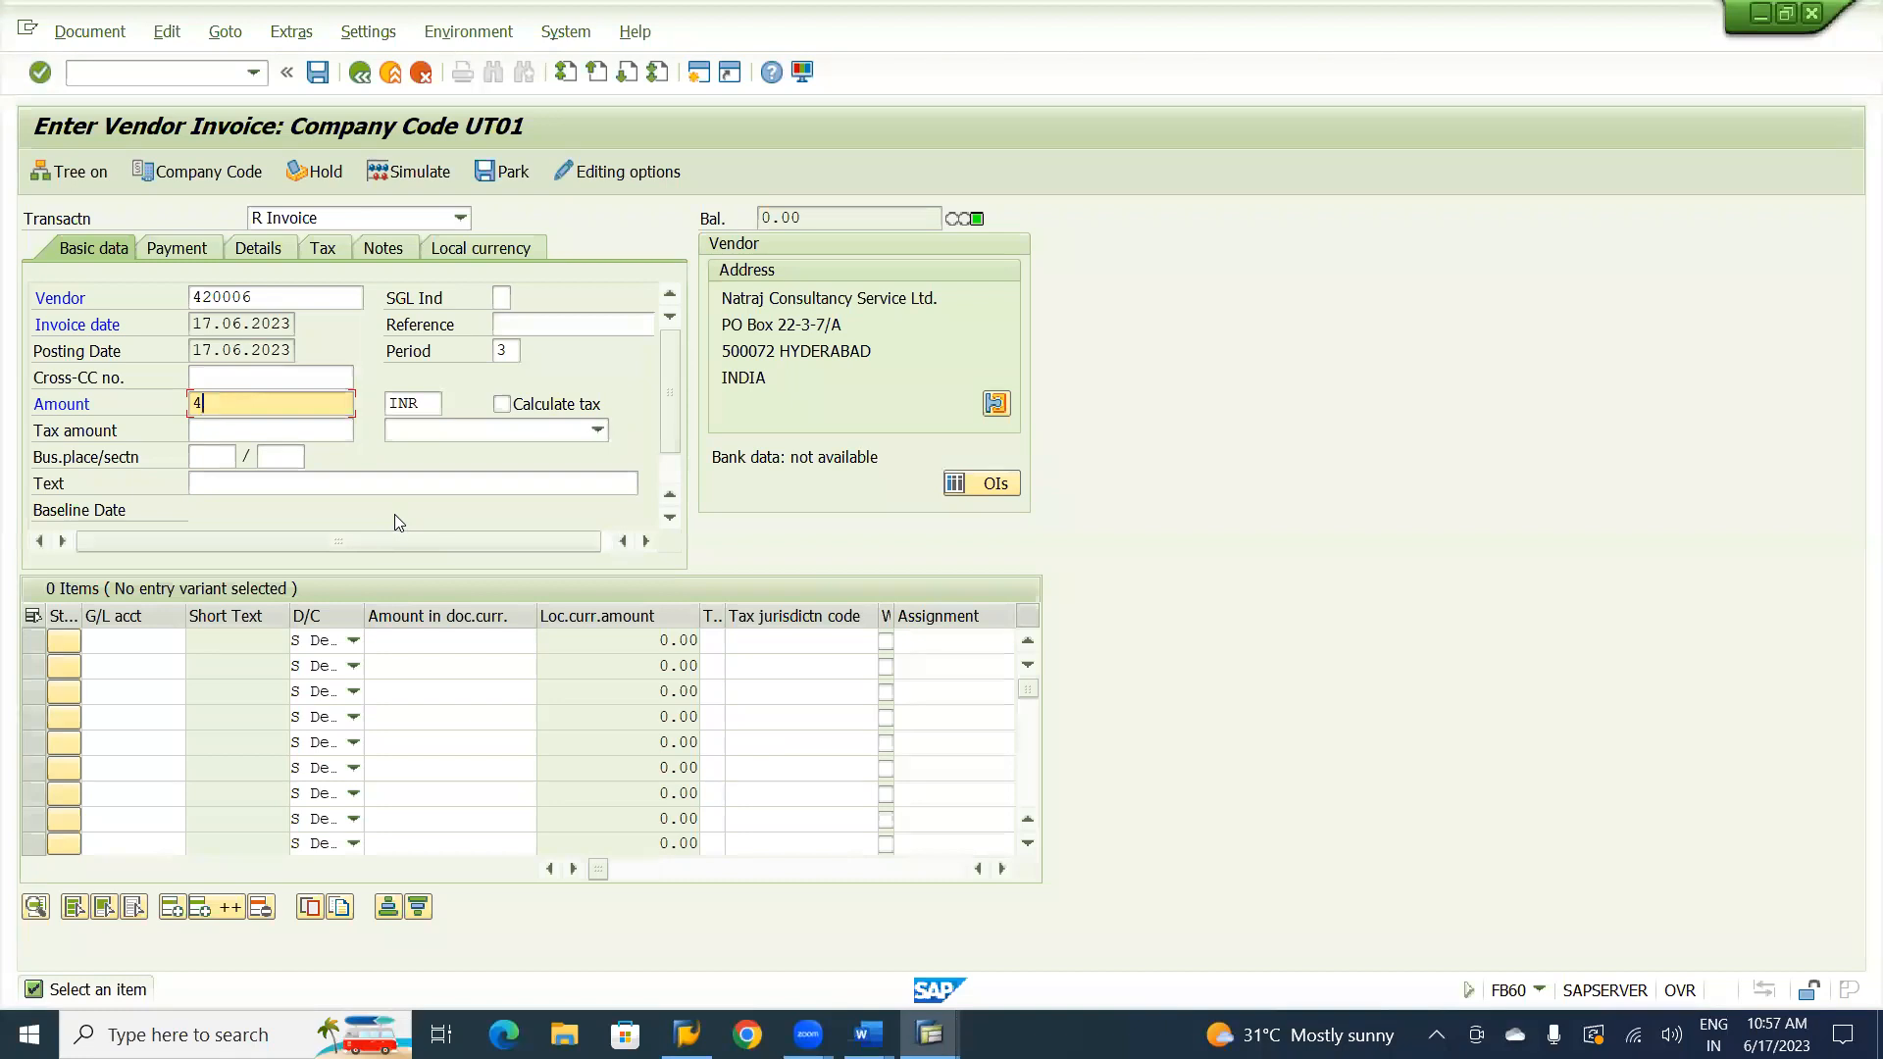
pyautogui.write('0000')
# Enter a debit line item for G/L account 450000, Advertisement Account, with an amount of 40000.
pyautogui.click(132, 651)
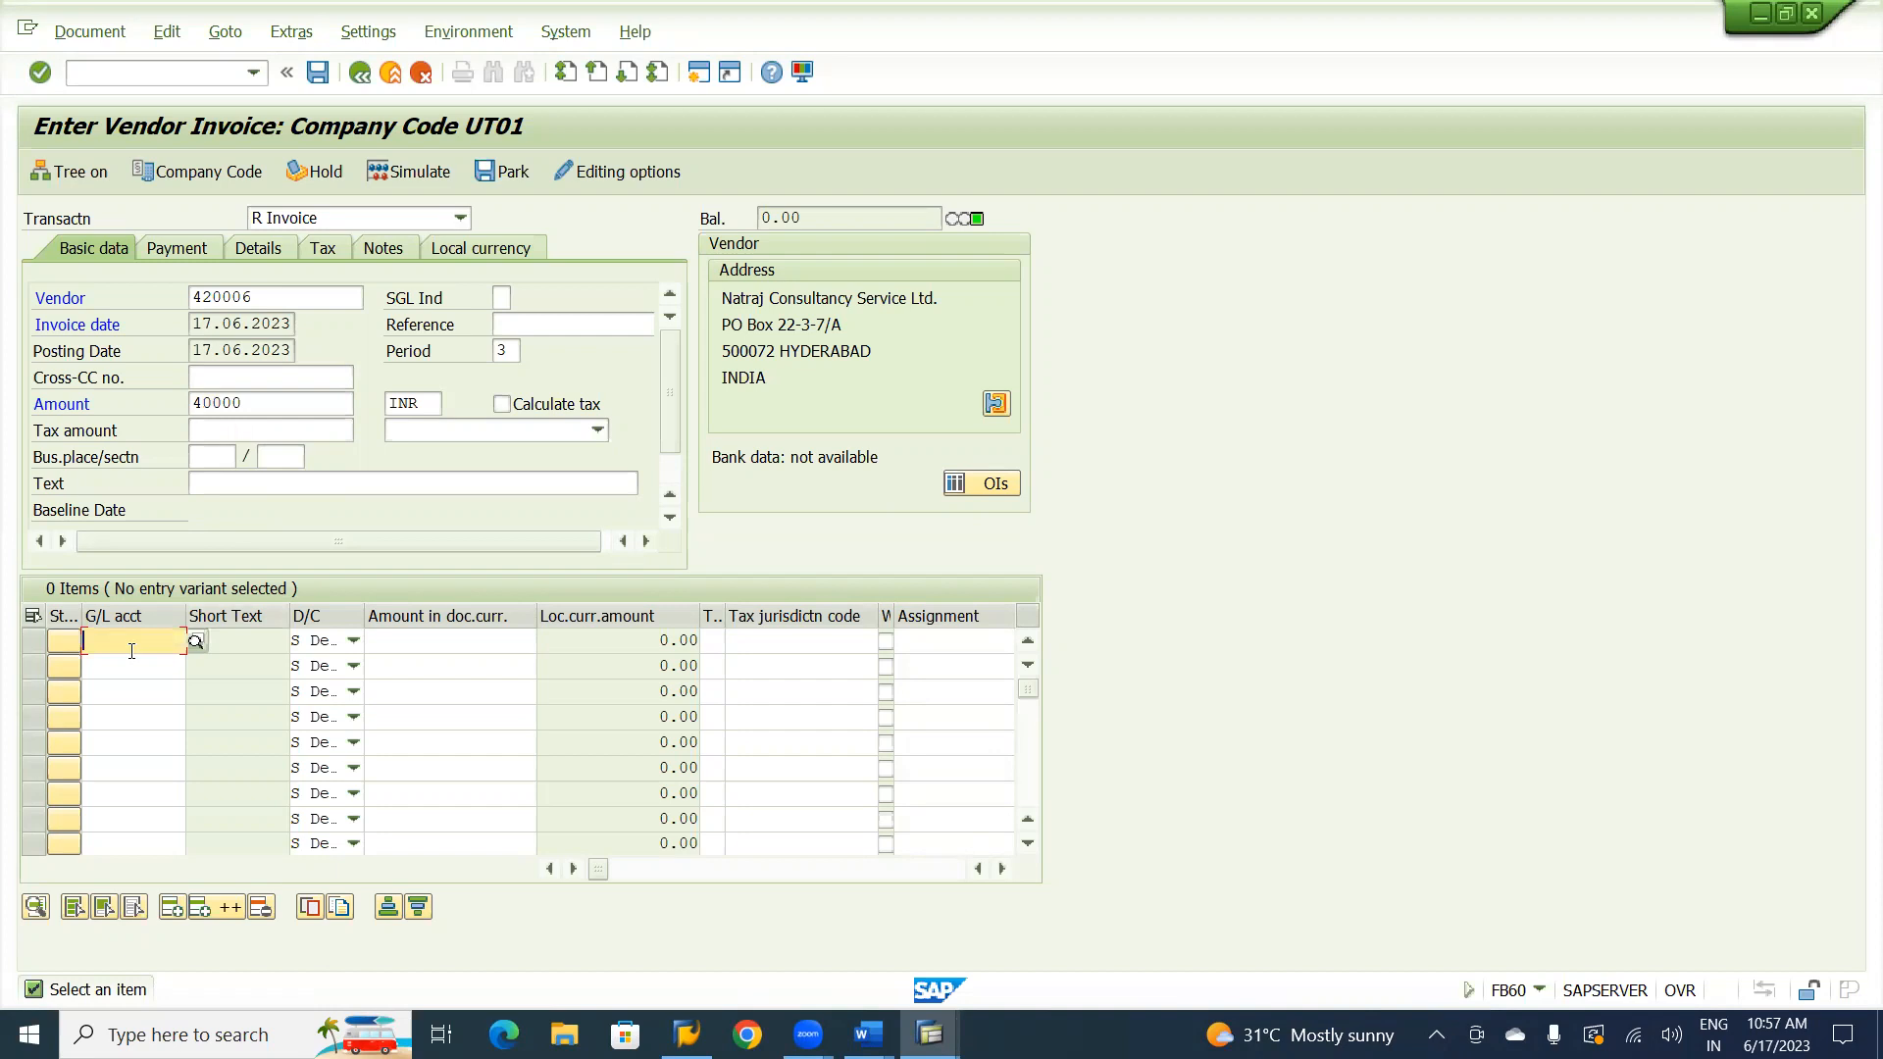
pyautogui.write('45')
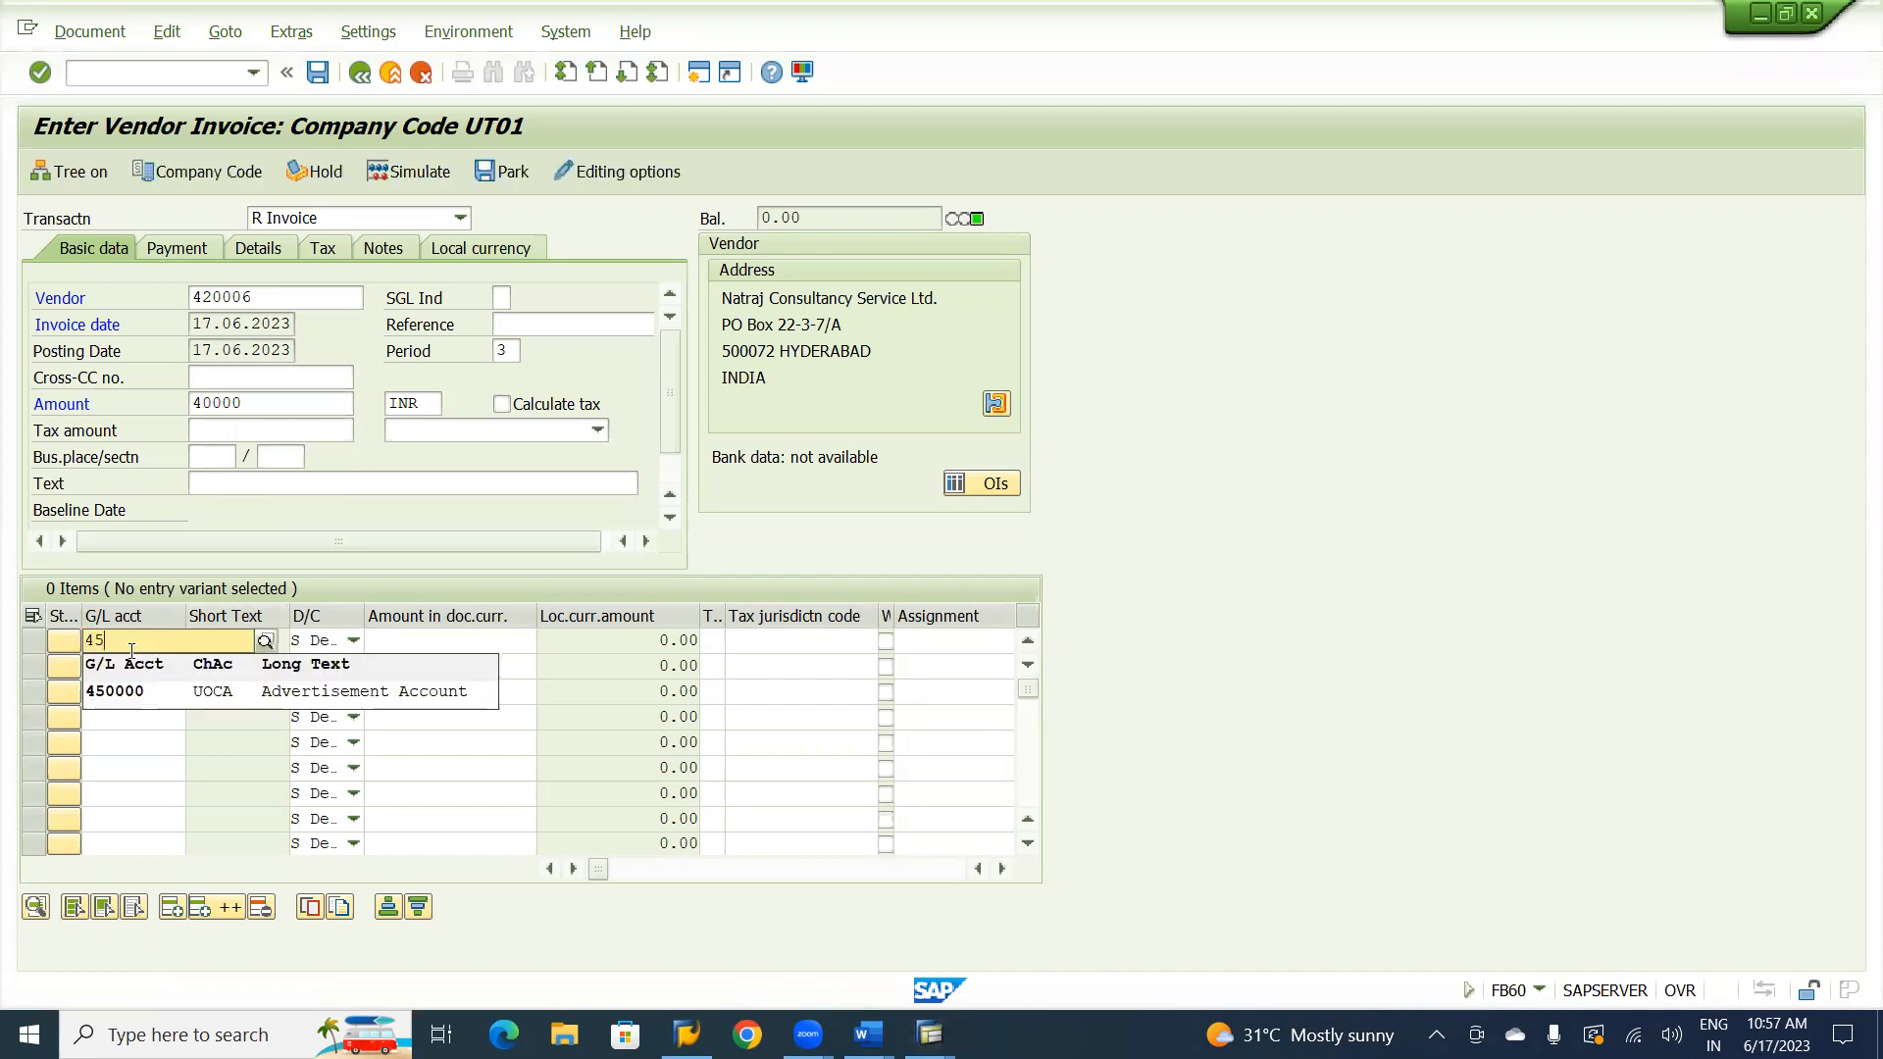
pyautogui.click(147, 692)
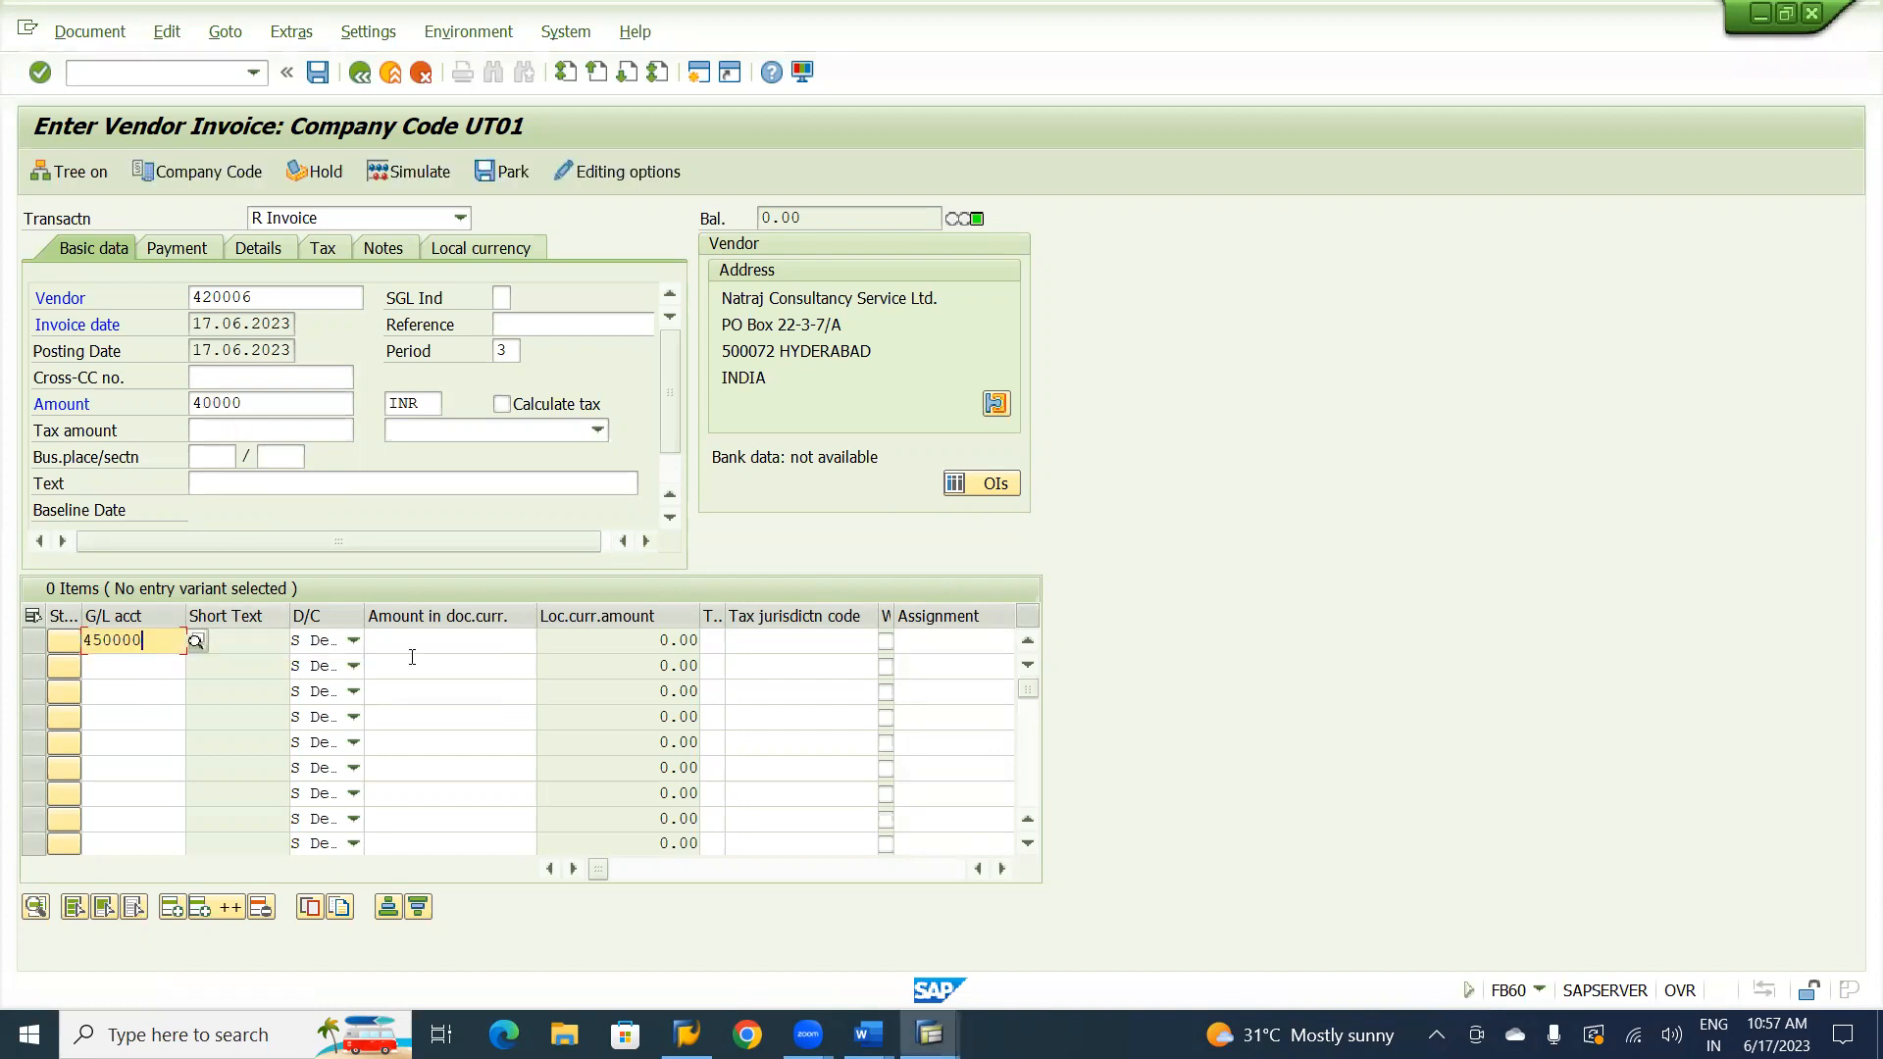
pyautogui.click(455, 648)
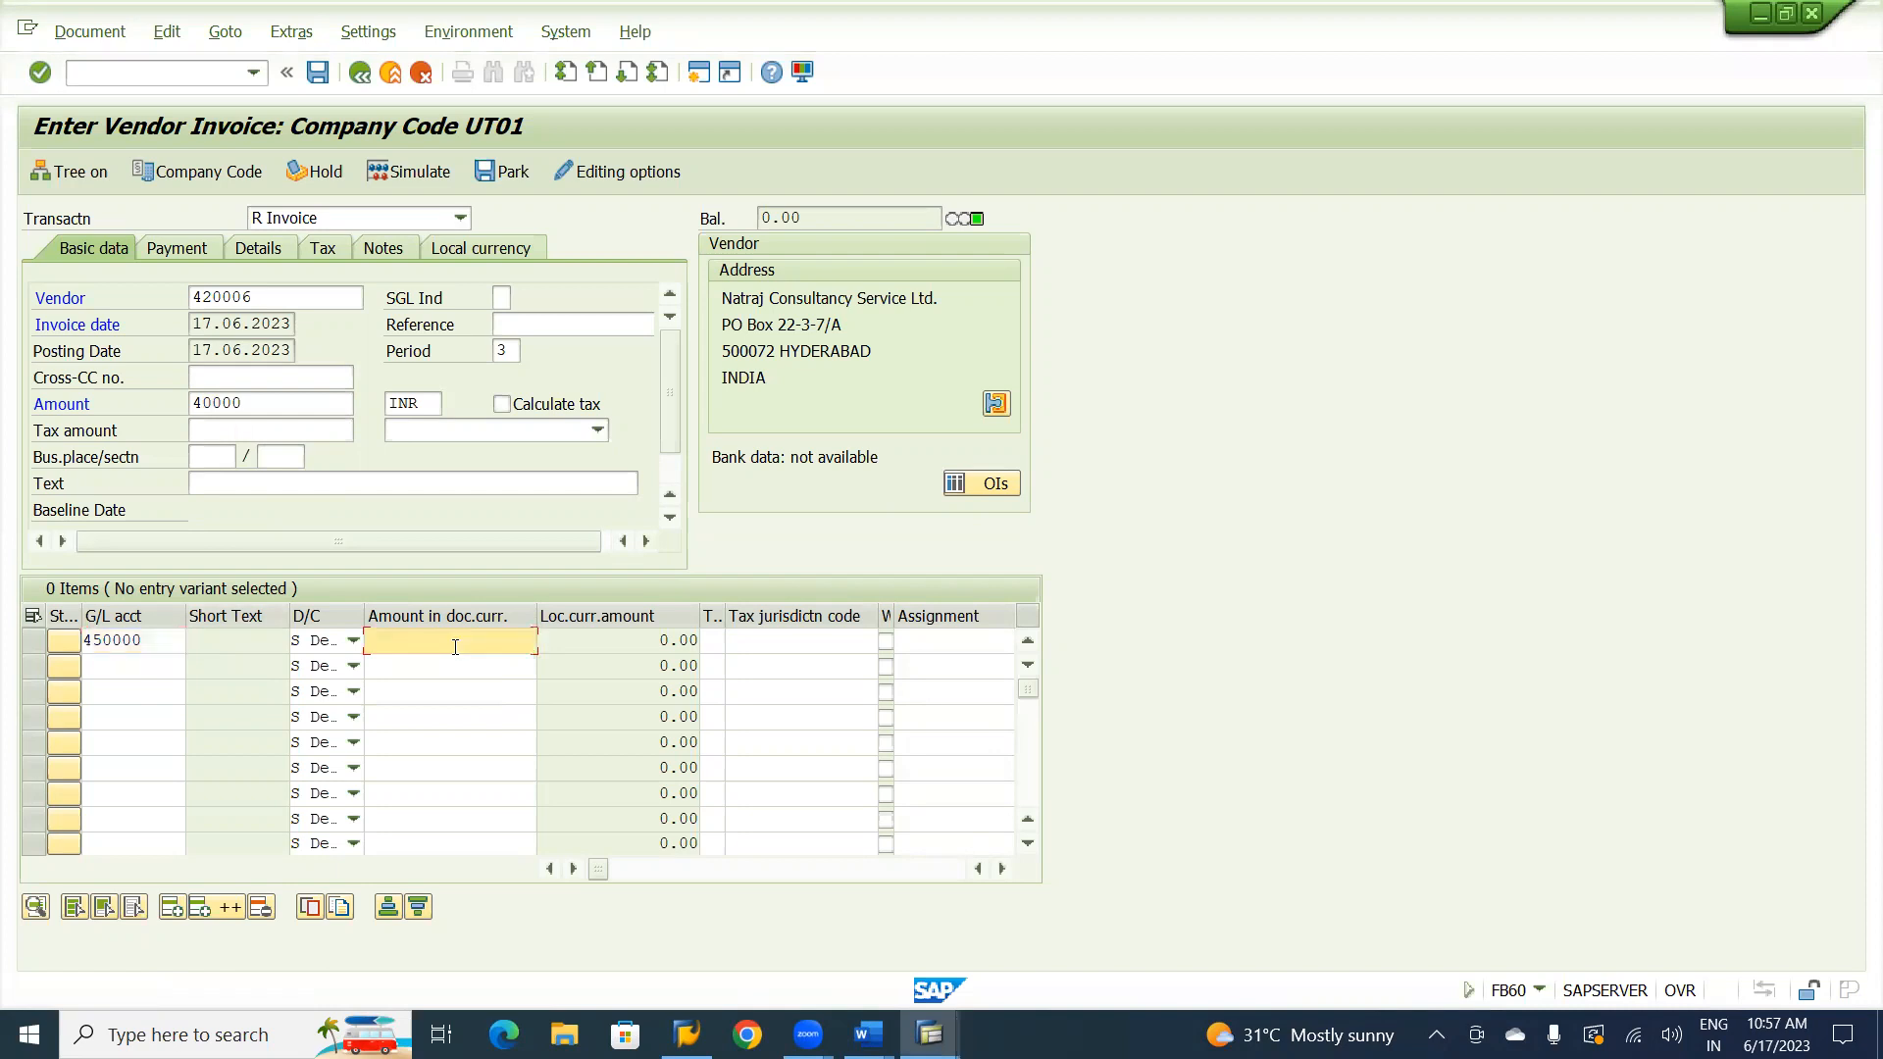
pyautogui.write('40000')
pyautogui.press('Return')
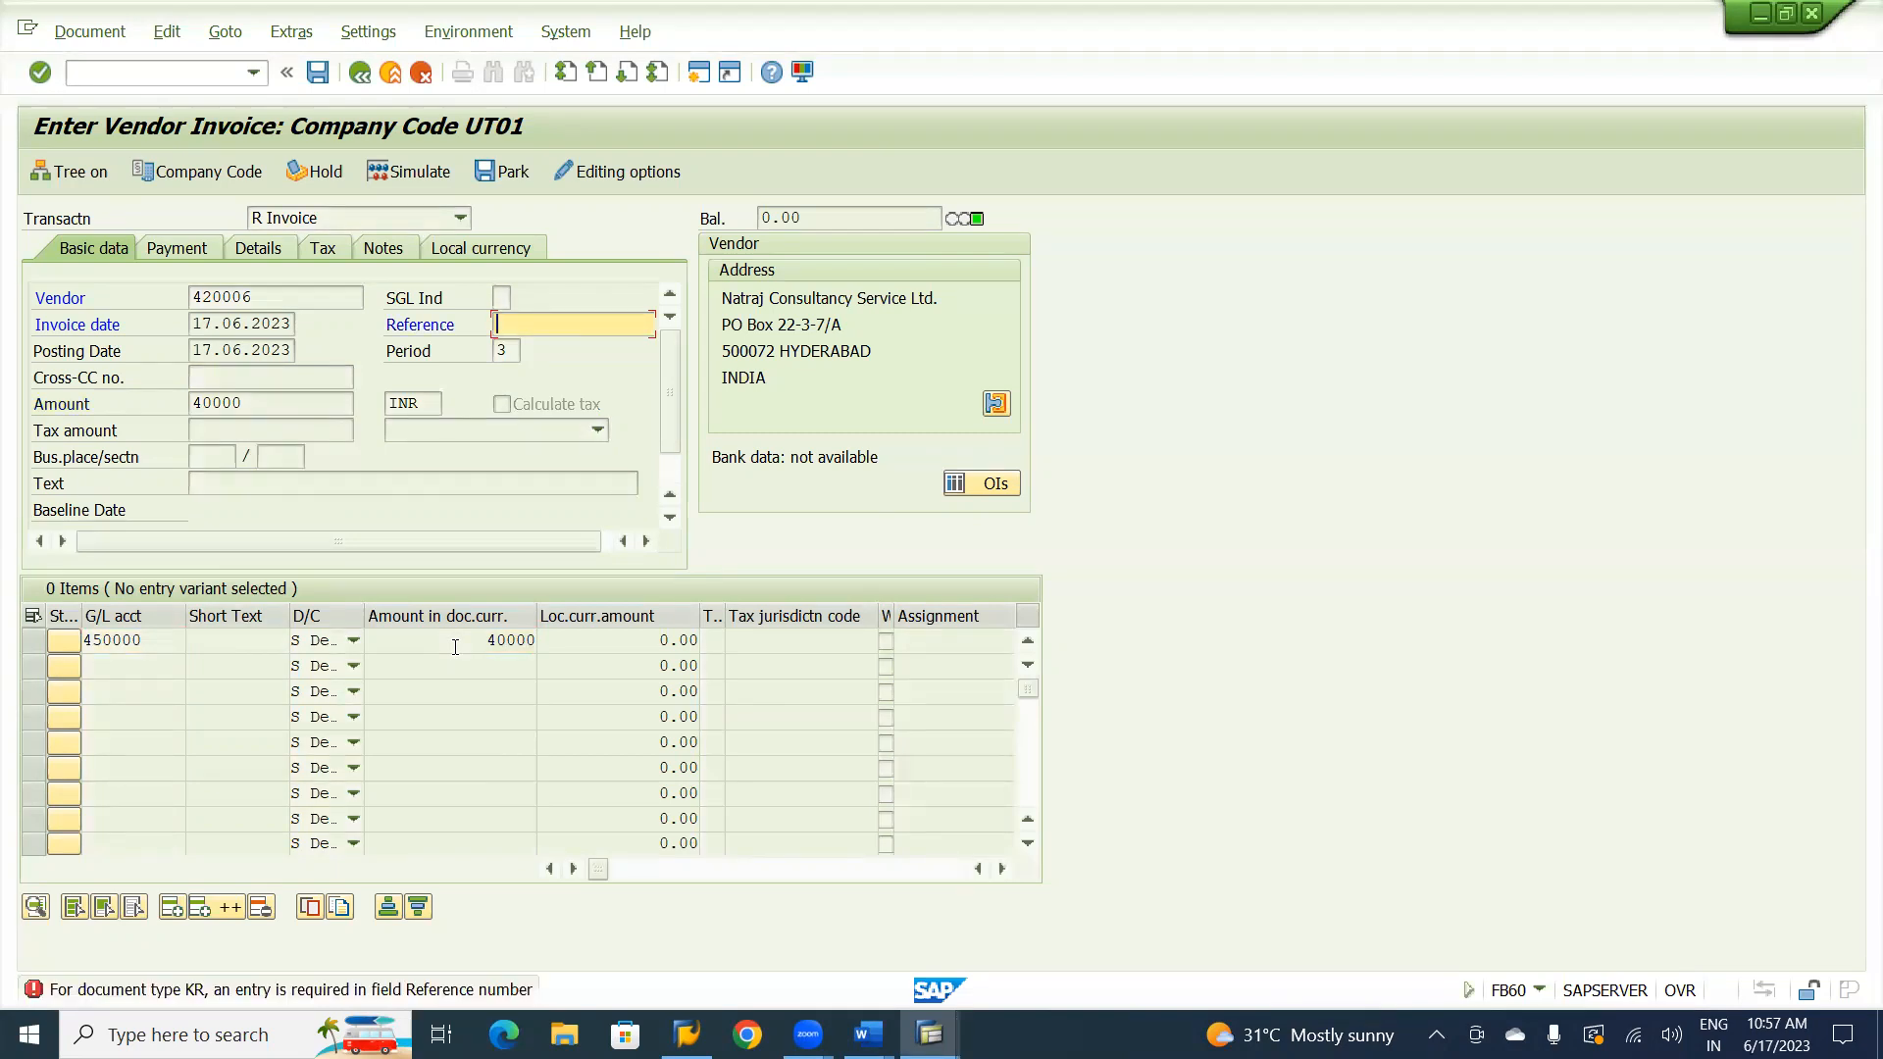
# Enter VC-01 as the invoice reference and accept the line item despite the tax code warning.
pyautogui.write('vc-01')
pyautogui.press('Return')
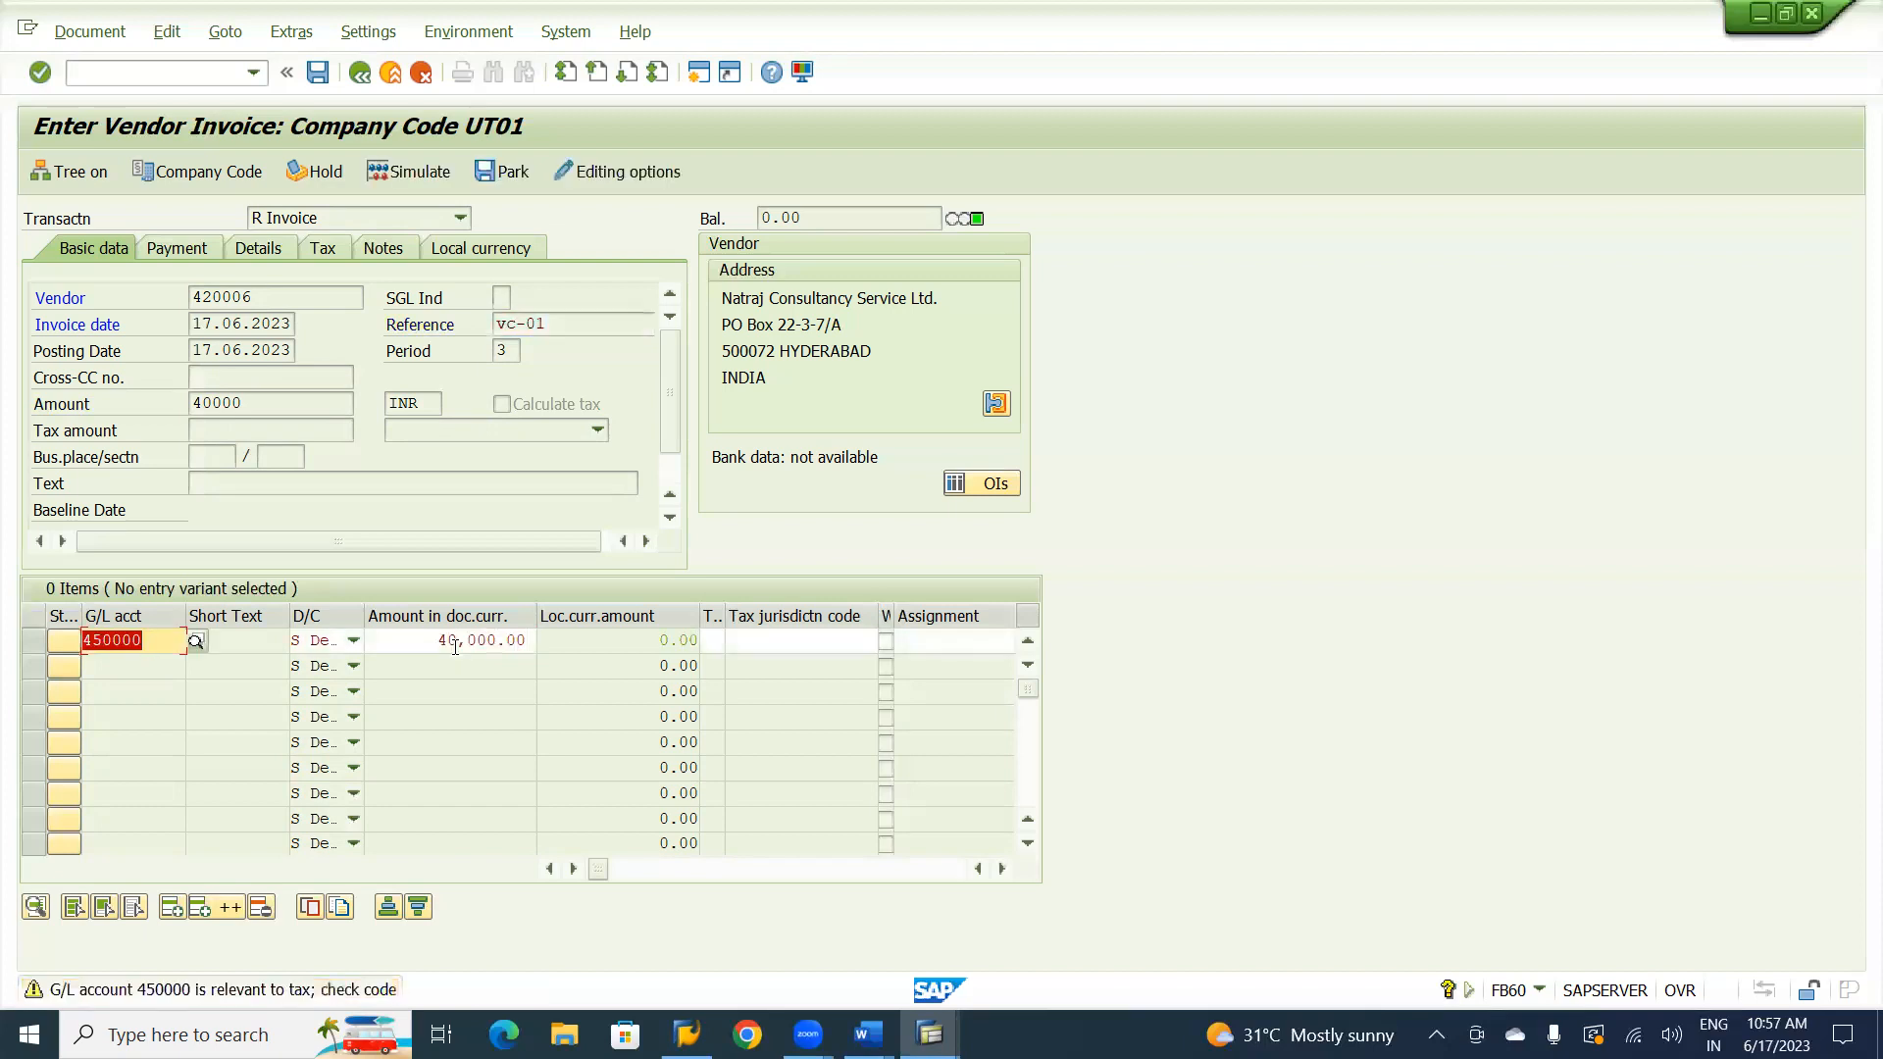
pyautogui.press('Return')
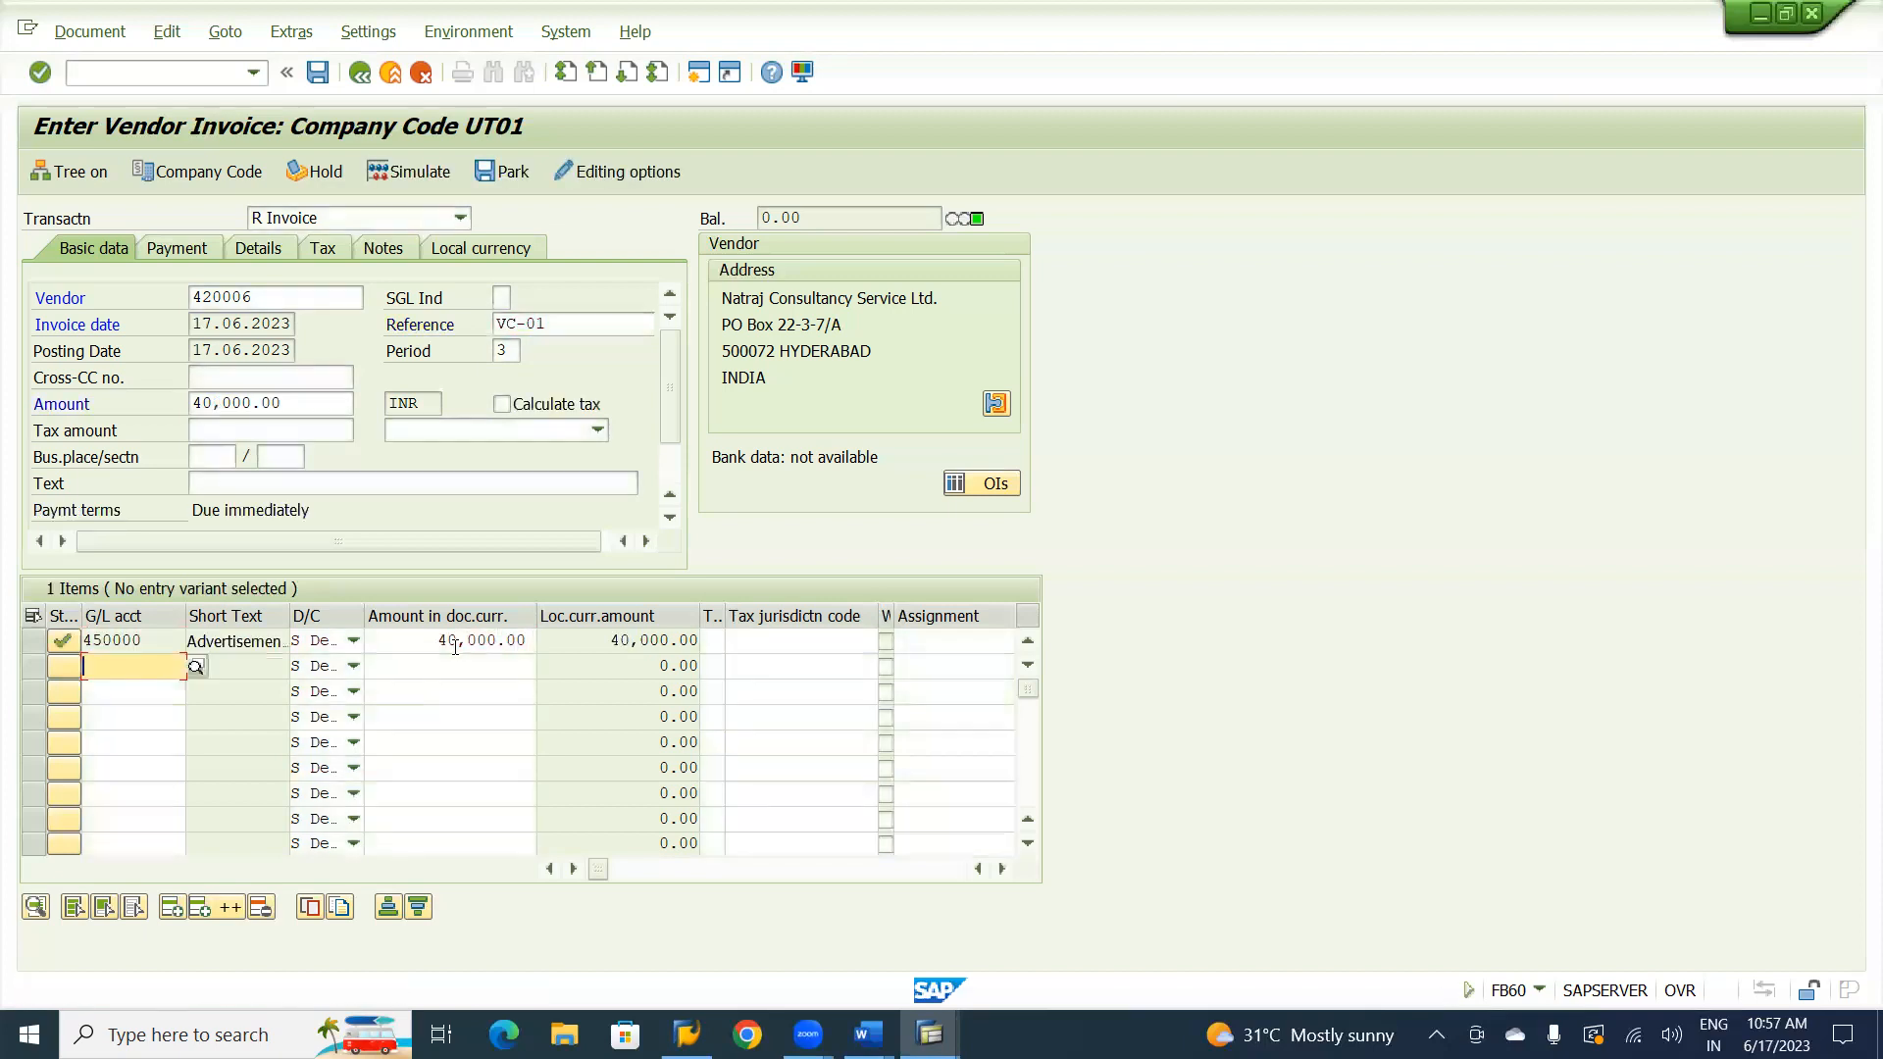
pyautogui.click(781, 640)
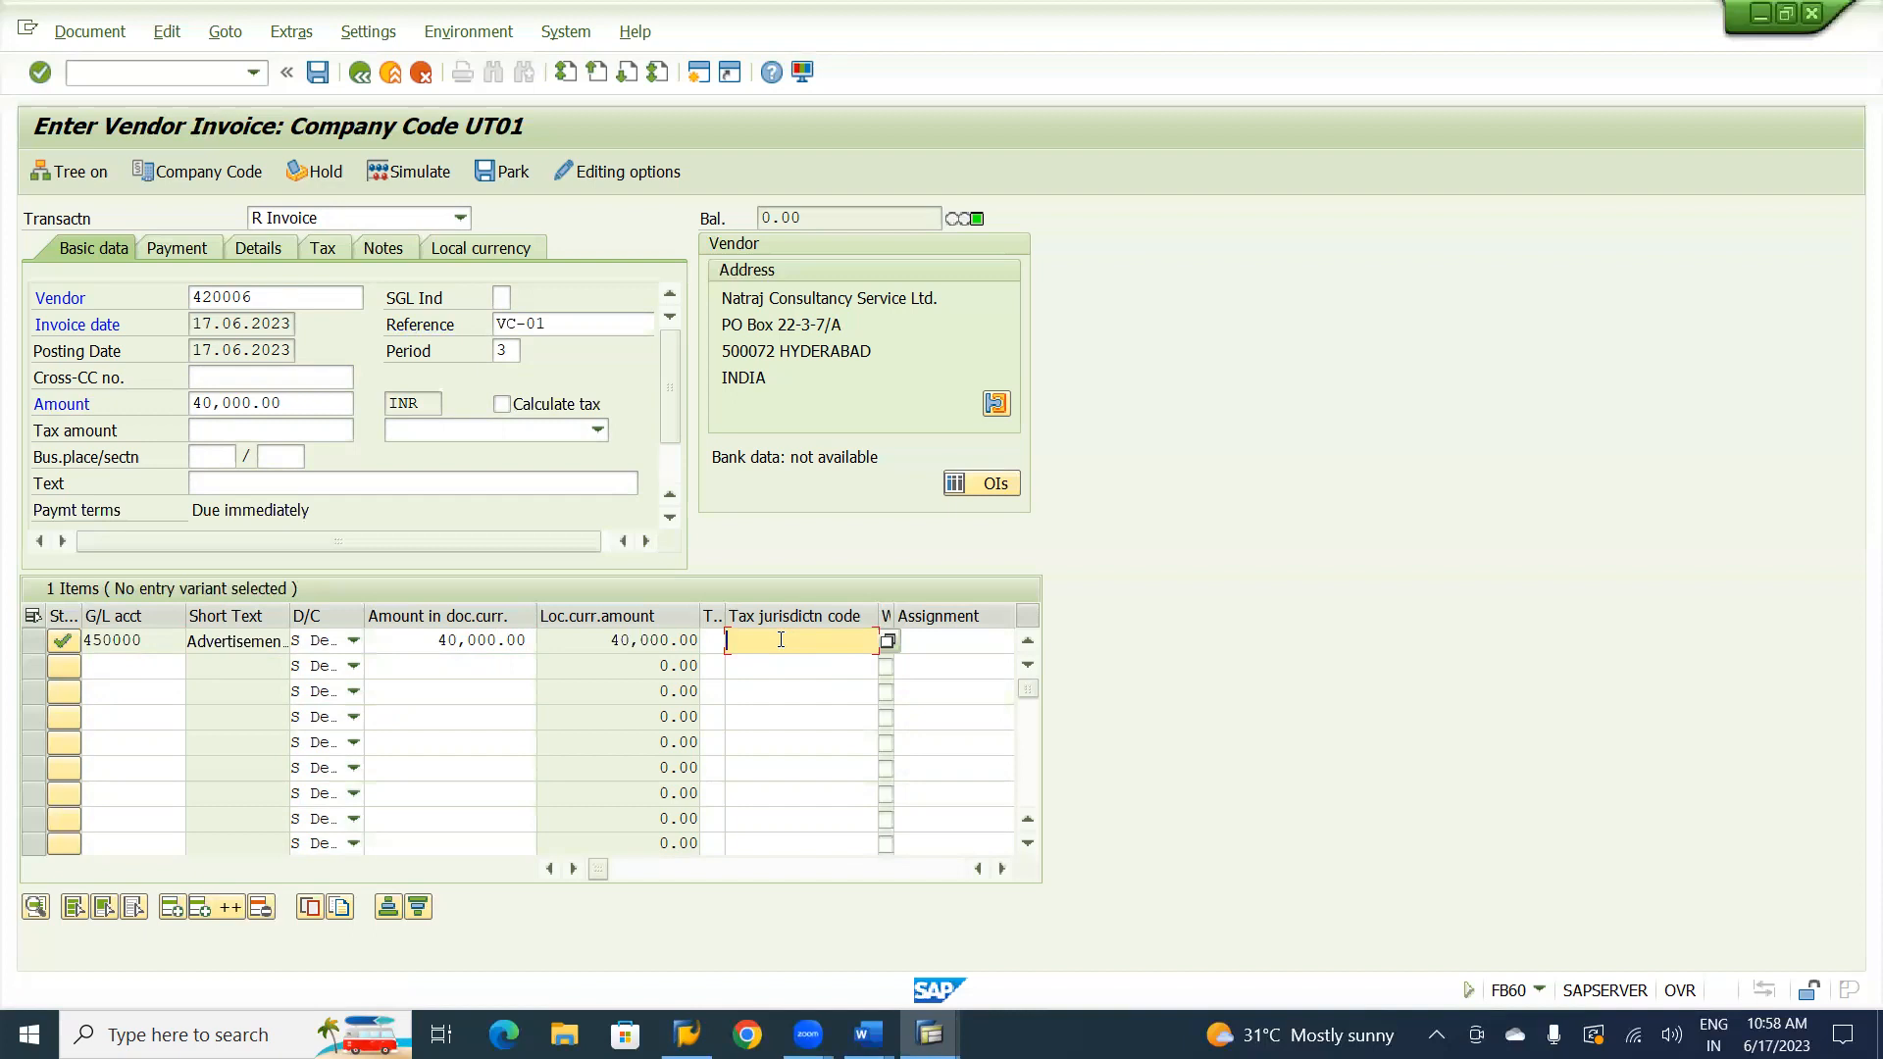
# Assign business area UHYD to the Advertisement Account line item.
pyautogui.press('Tab')
pyautogui.press('Tab')
pyautogui.press('Tab')
pyautogui.press('Tab')
pyautogui.press('Tab')
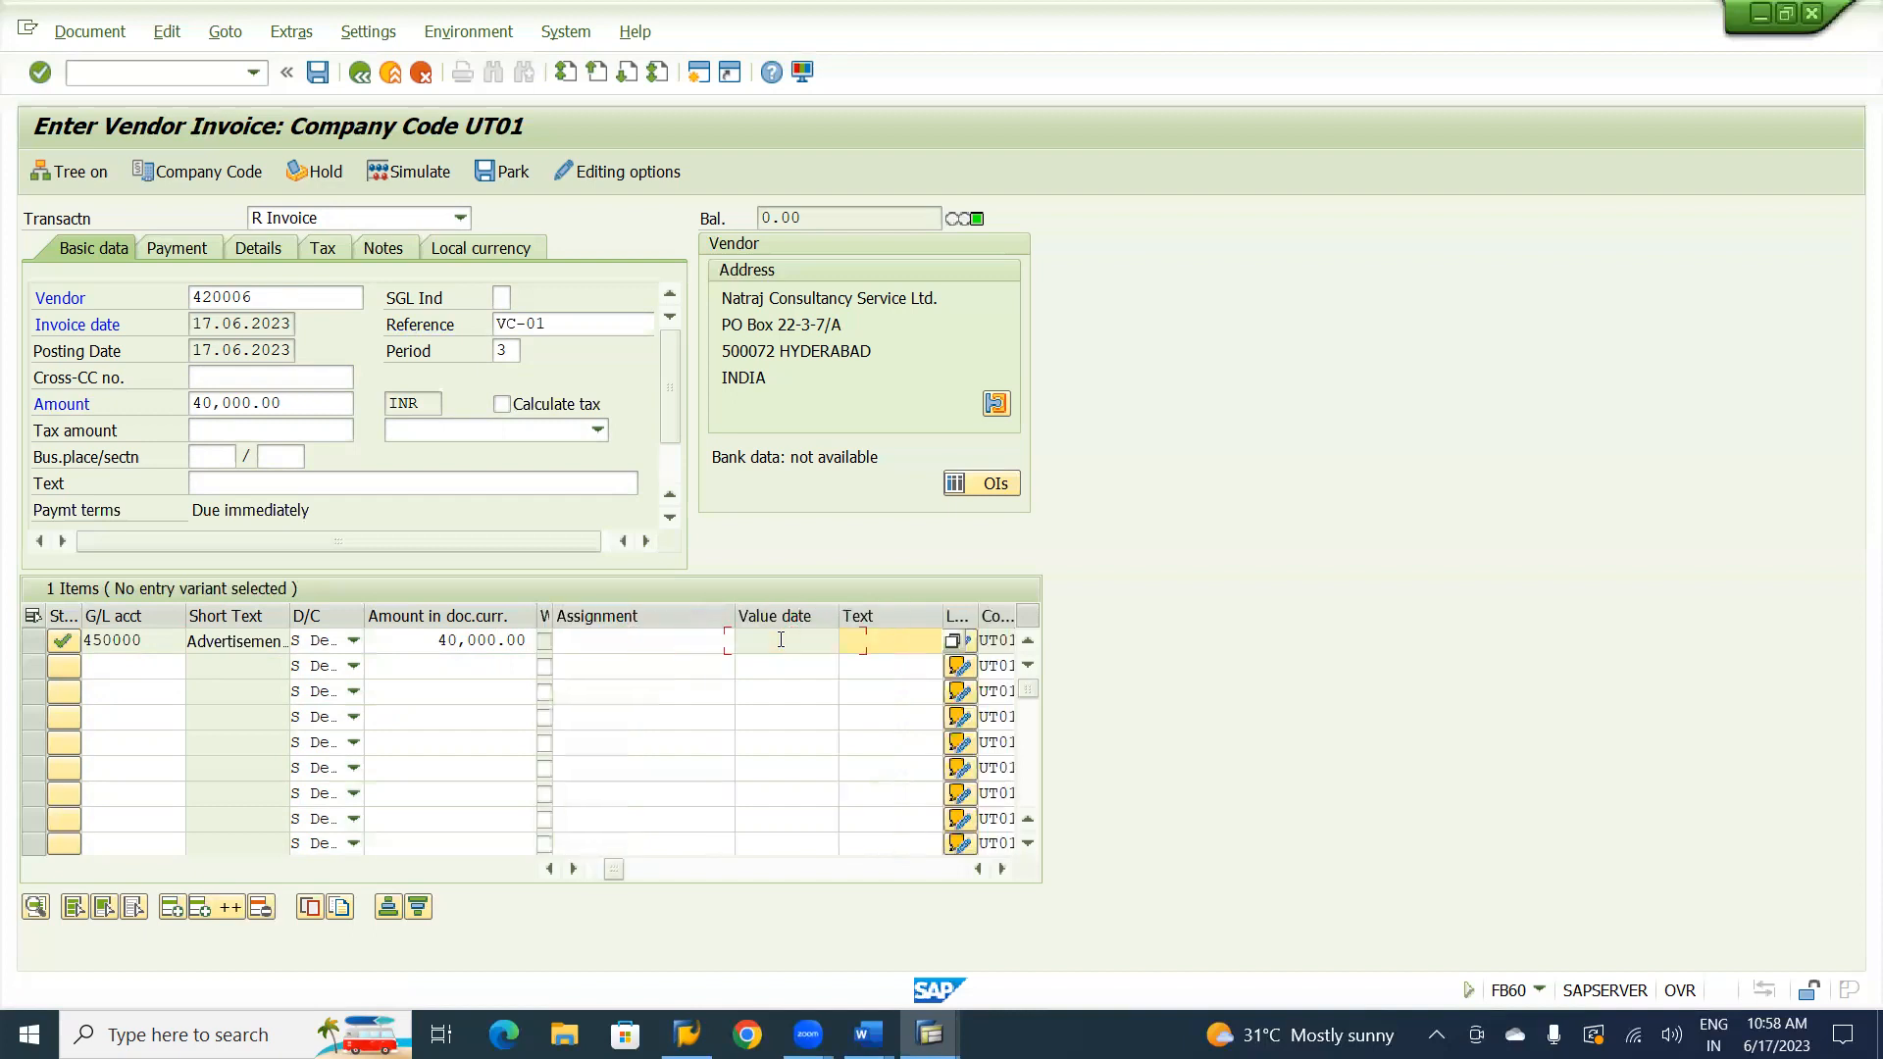
pyautogui.press('Tab')
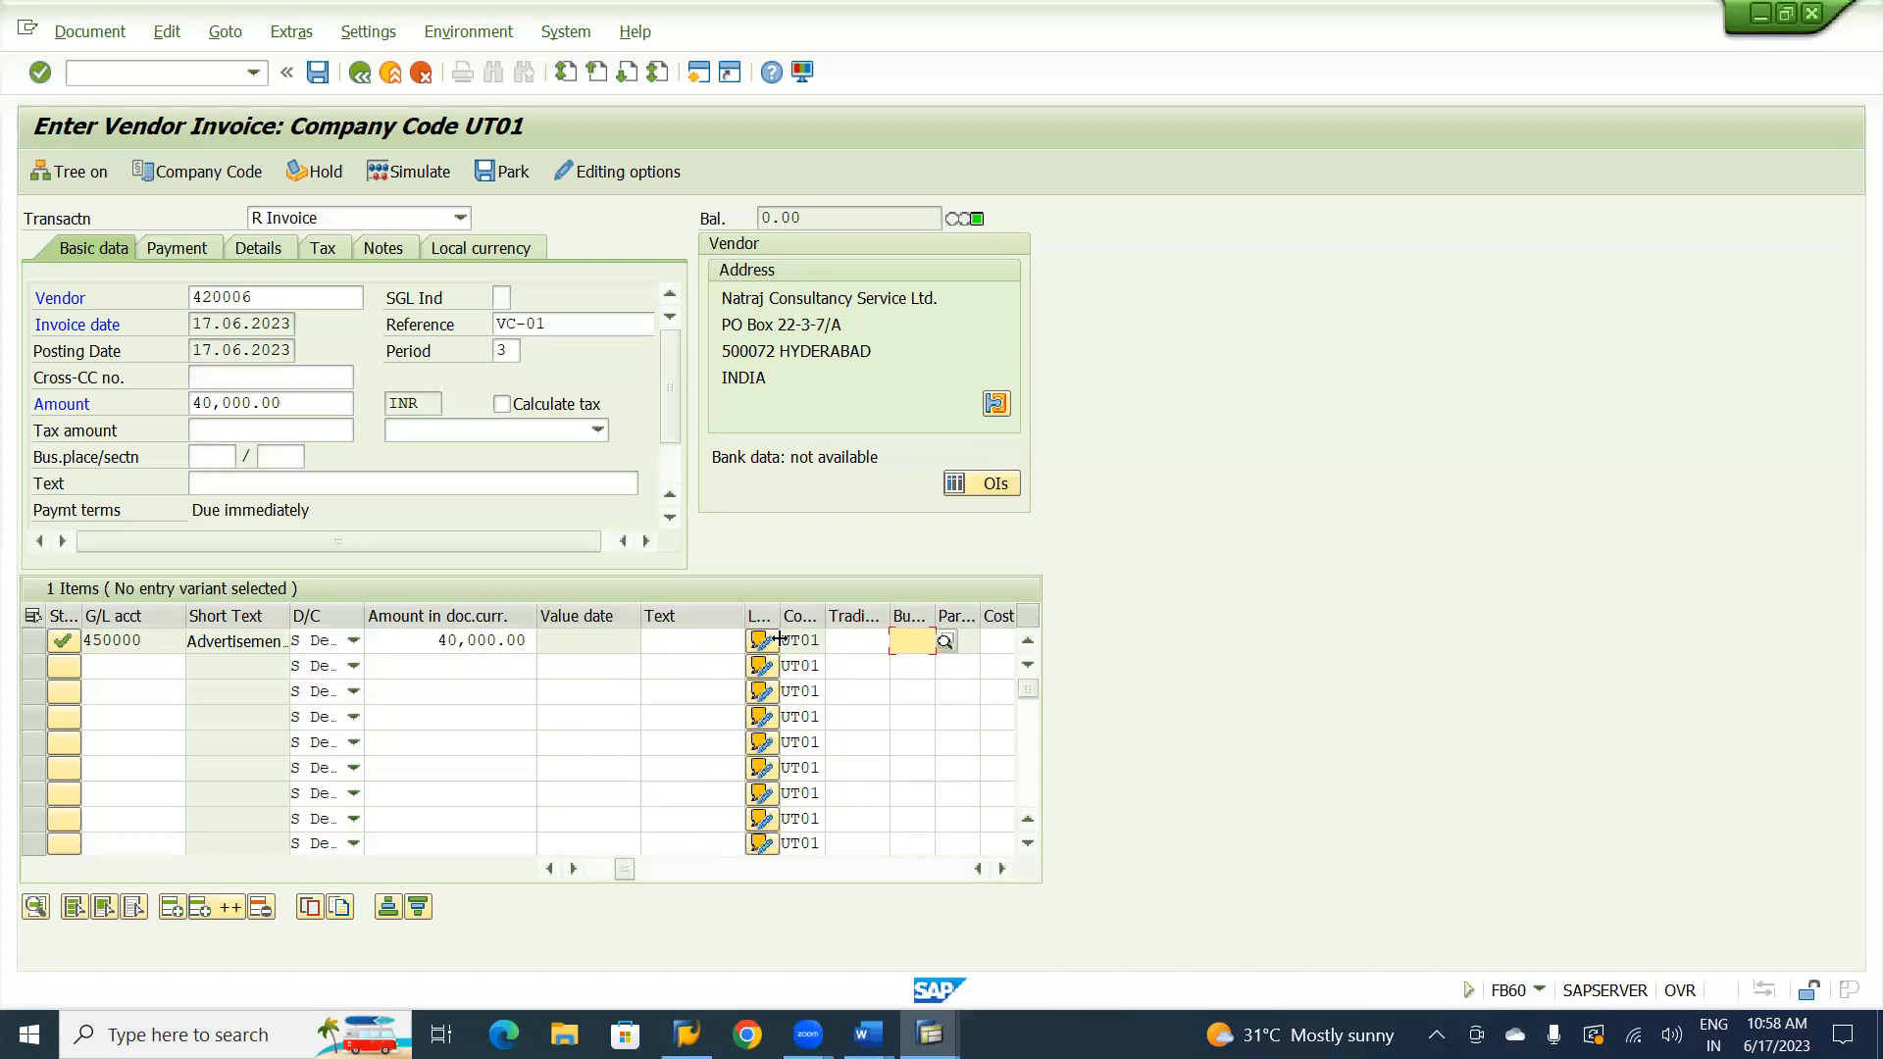
pyautogui.write('UHYD')
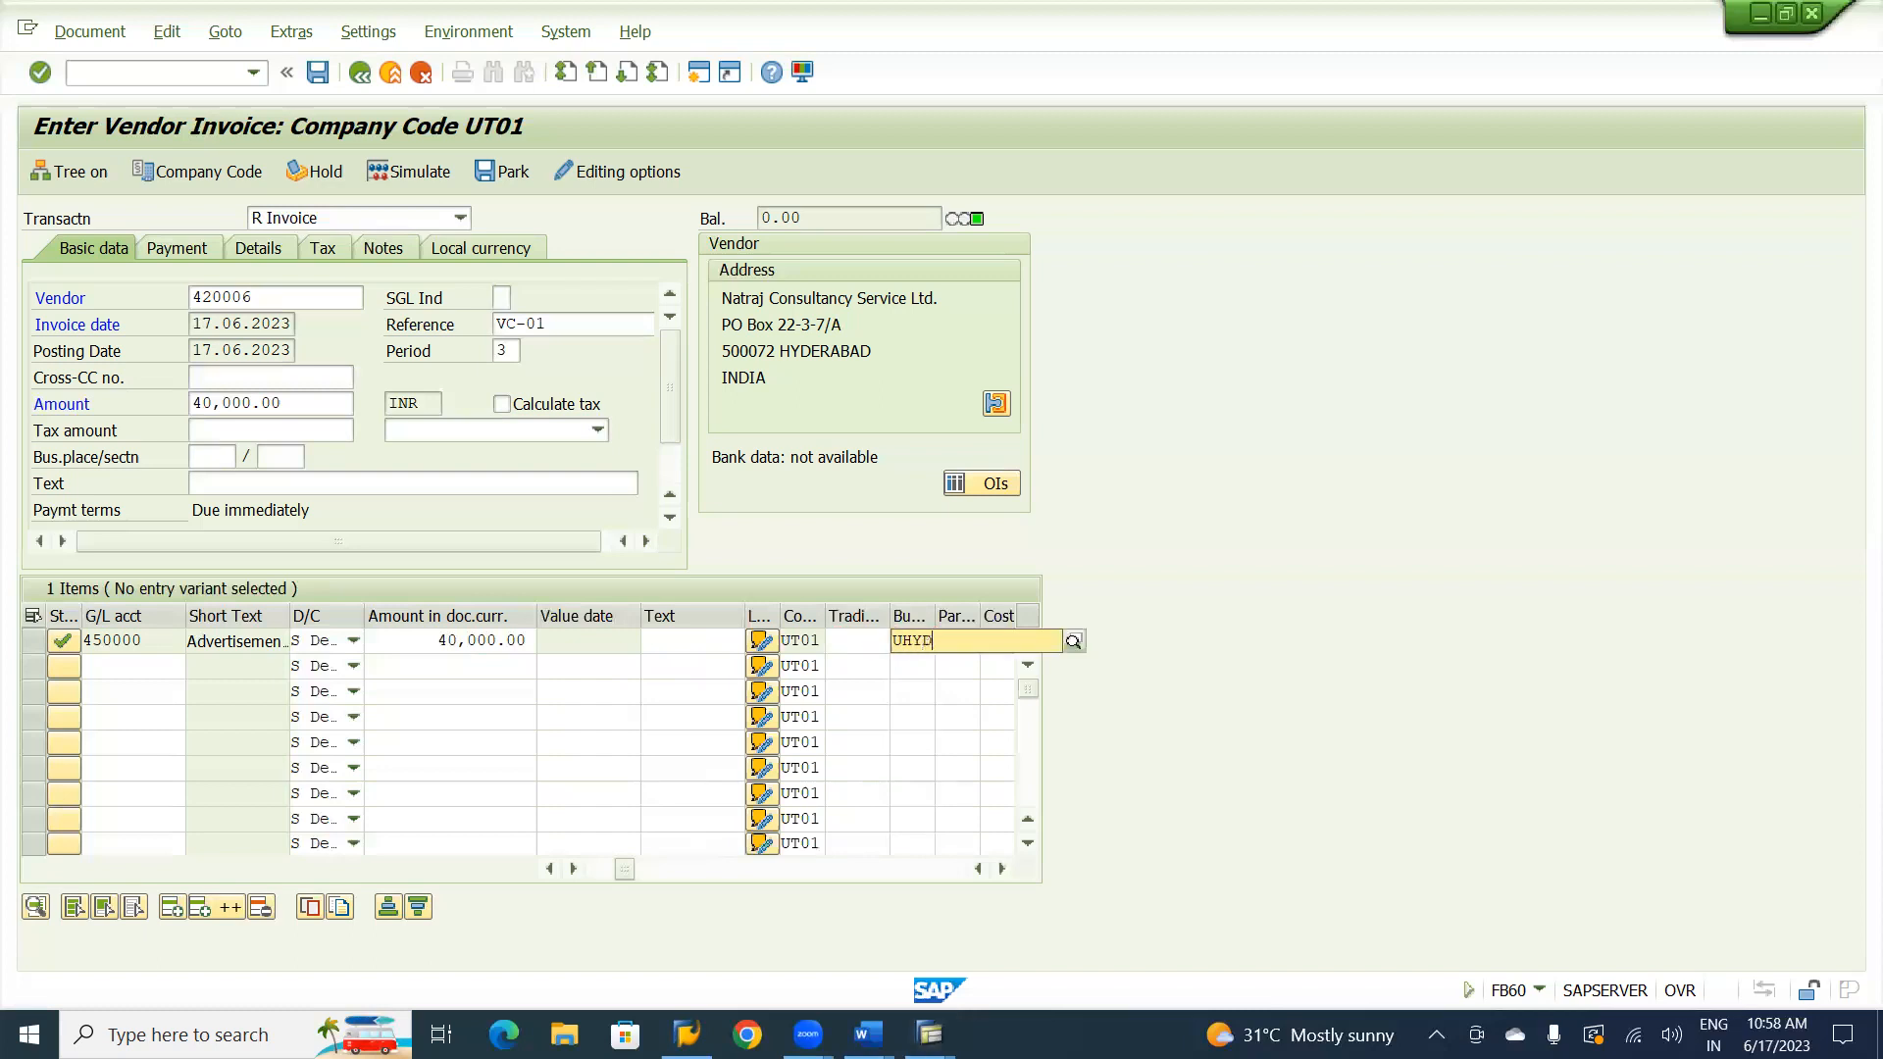
pyautogui.press('Tab')
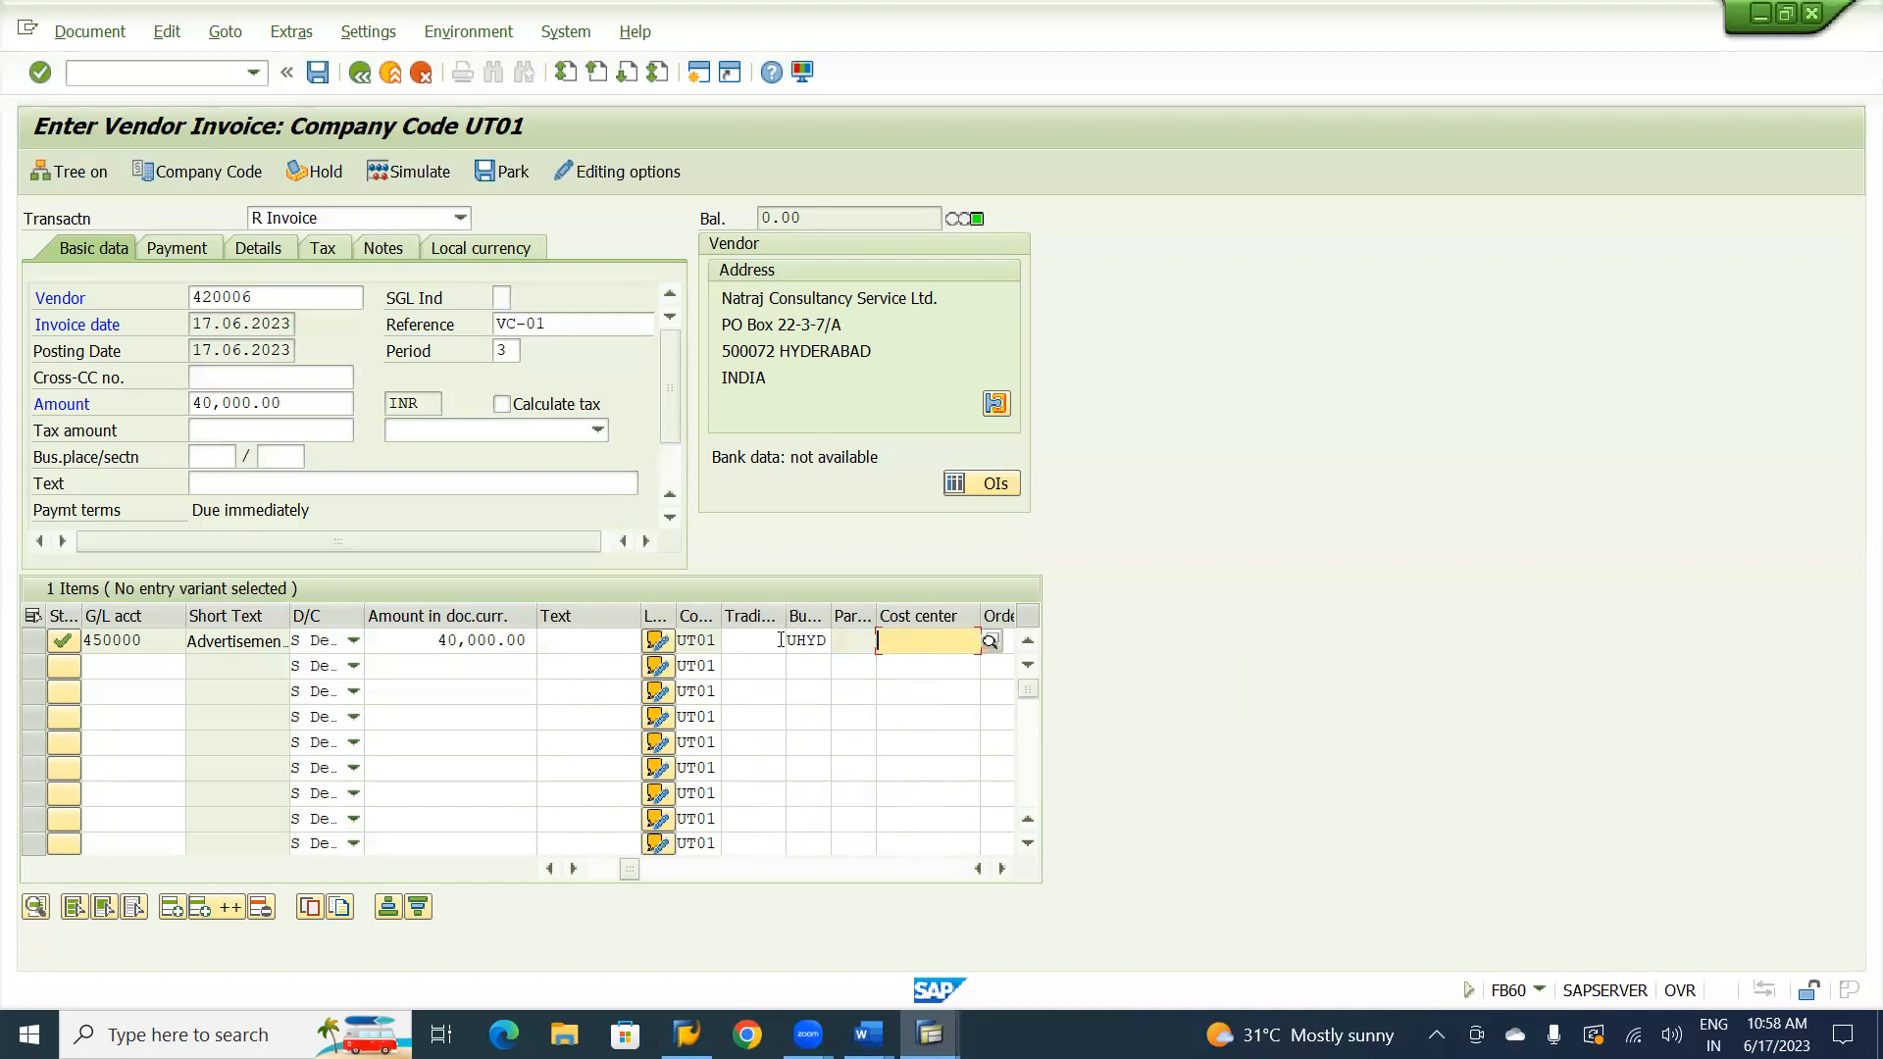
# Assign profit center U1000 to the Advertisement Account line item.
pyautogui.press('Tab')
pyautogui.press('Tab')
pyautogui.press('Tab')
pyautogui.press('Tab')
pyautogui.press('Tab')
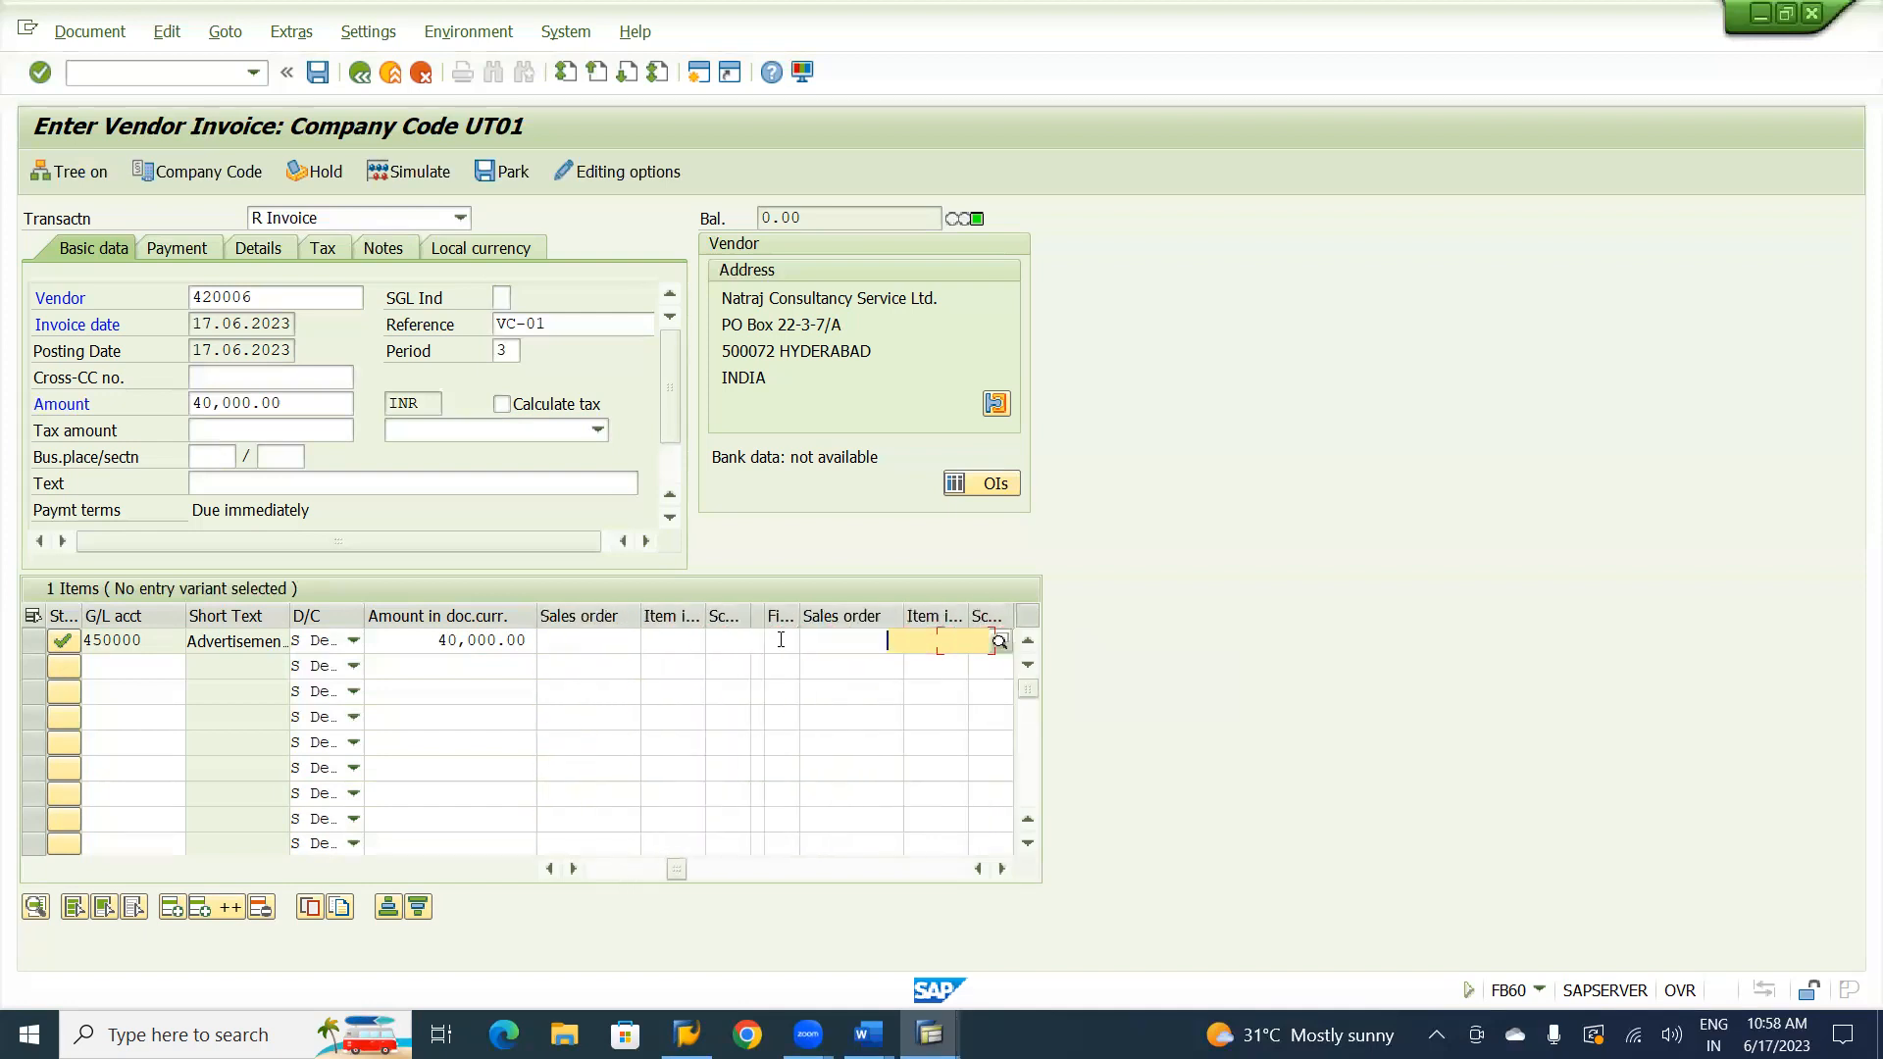
pyautogui.press('Tab')
pyautogui.press('Tab')
pyautogui.write('U1000')
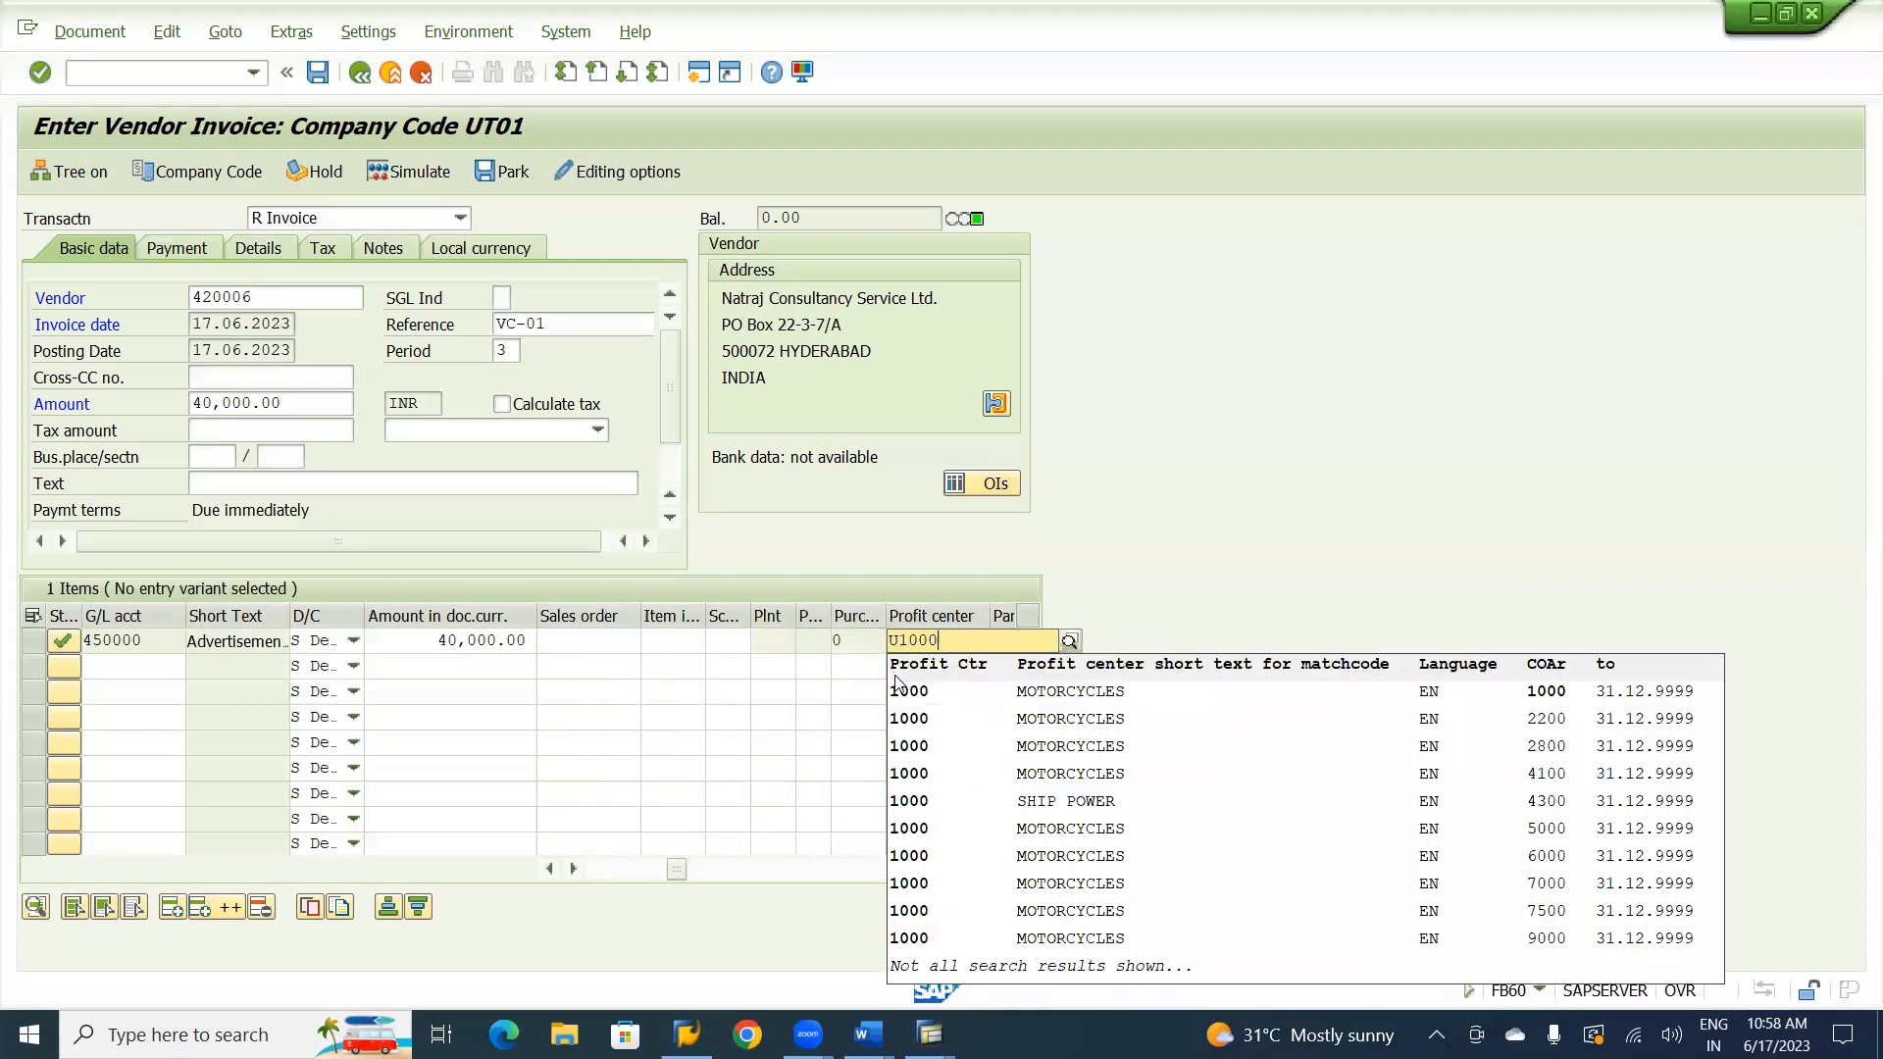
pyautogui.click(791, 669)
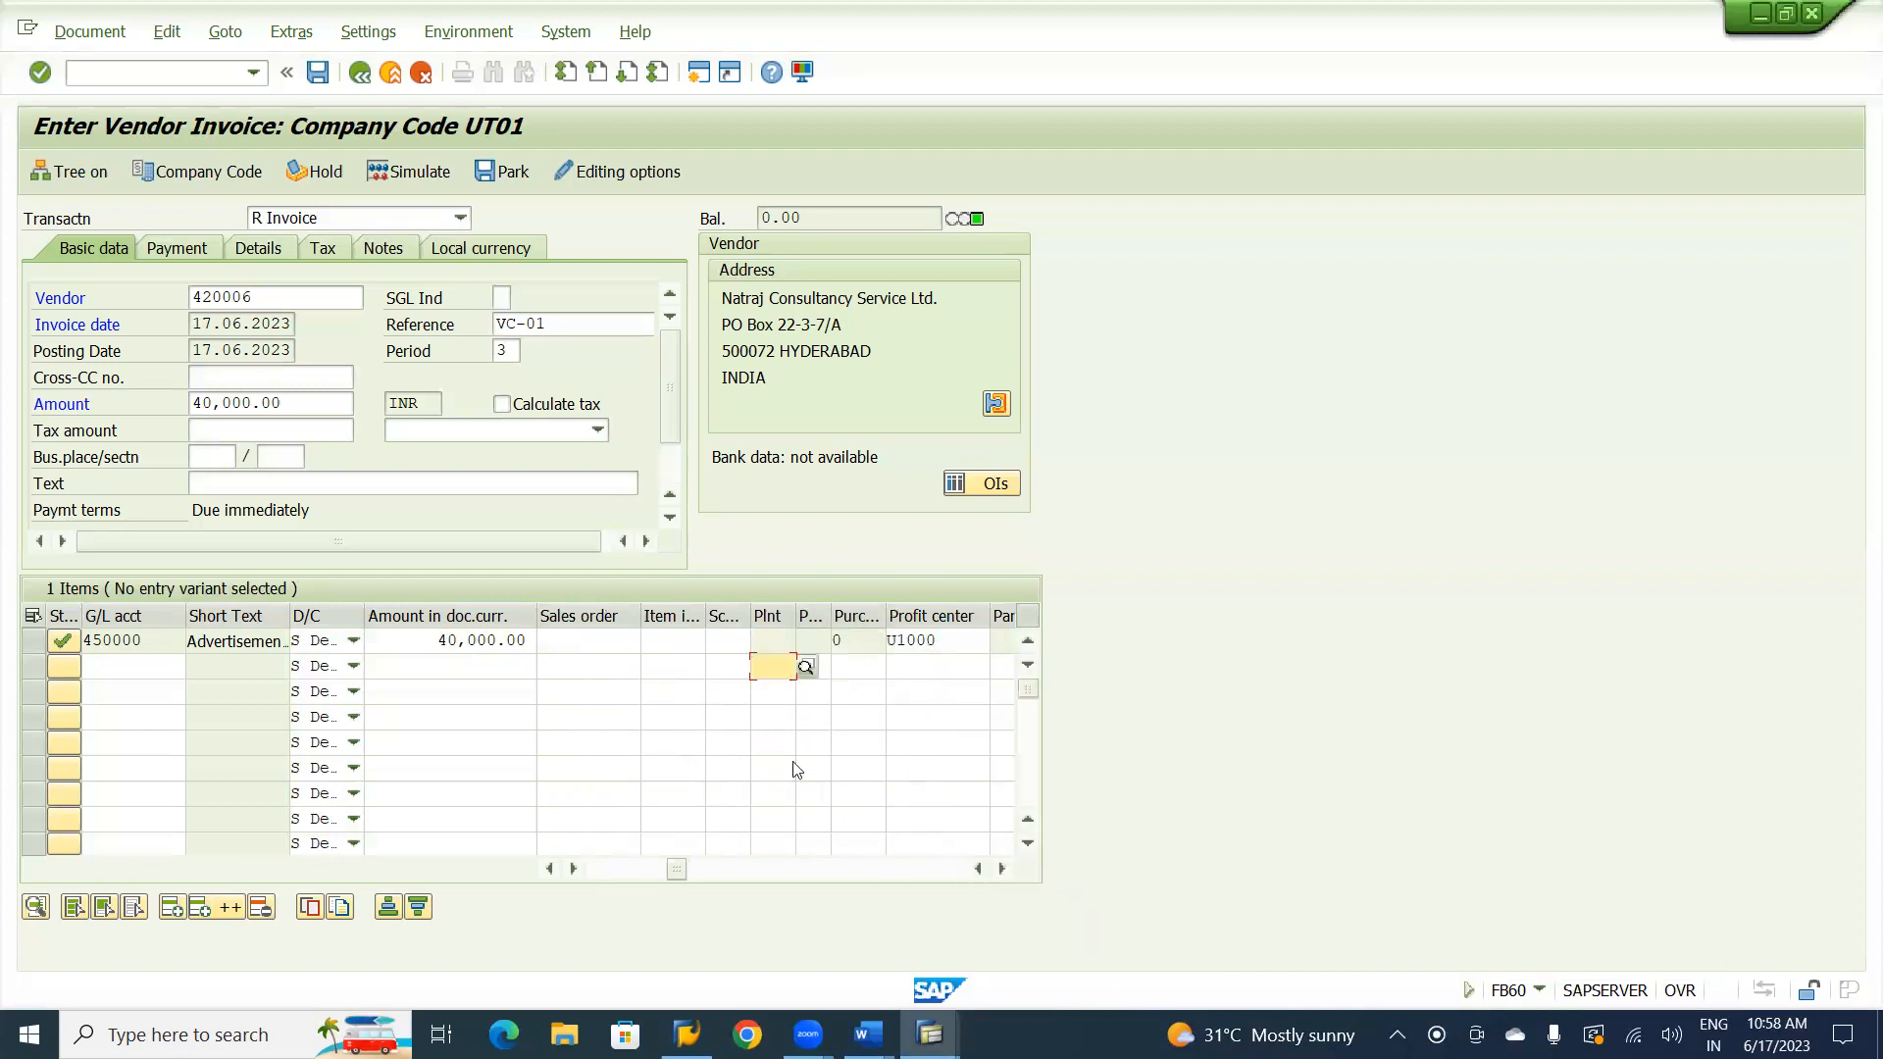
pyautogui.moveTo(676, 876); pyautogui.dragTo(595, 873)
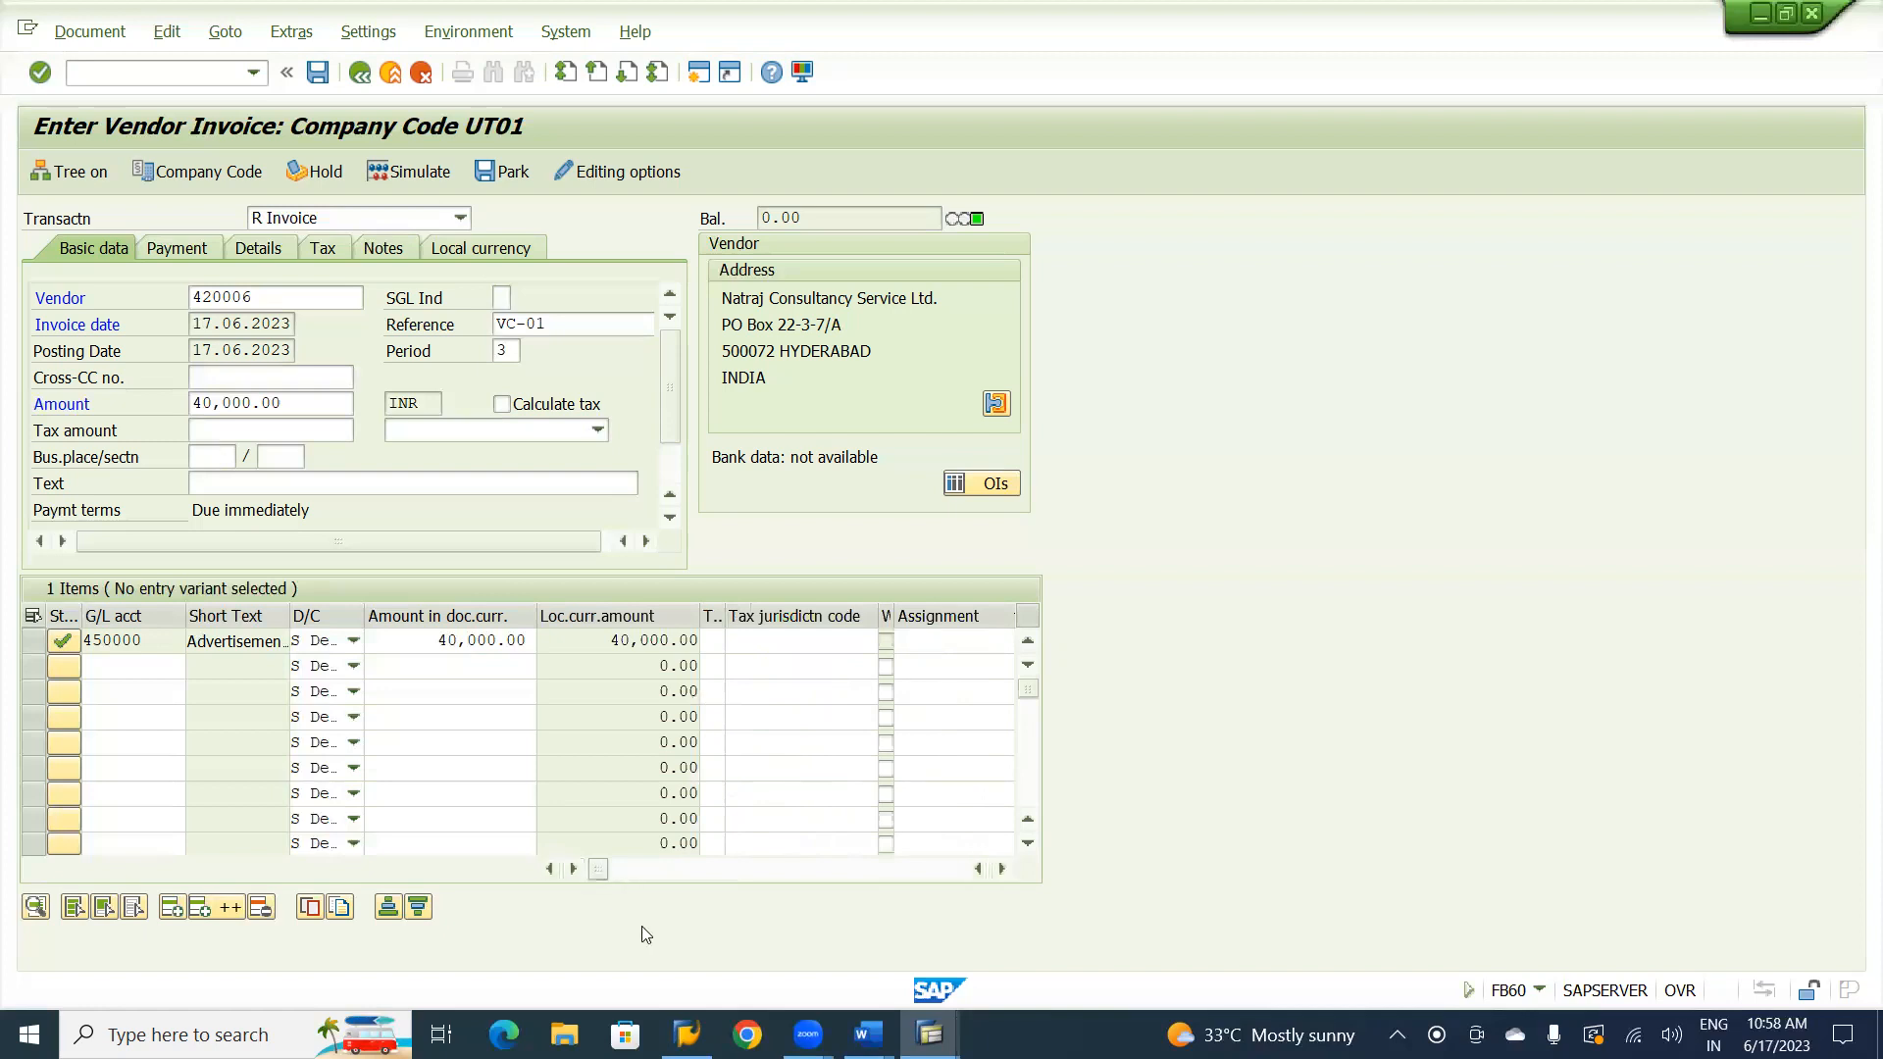
# Accept the entered item data, simulate the vendor invoice and post the document.
pyautogui.press('Return')
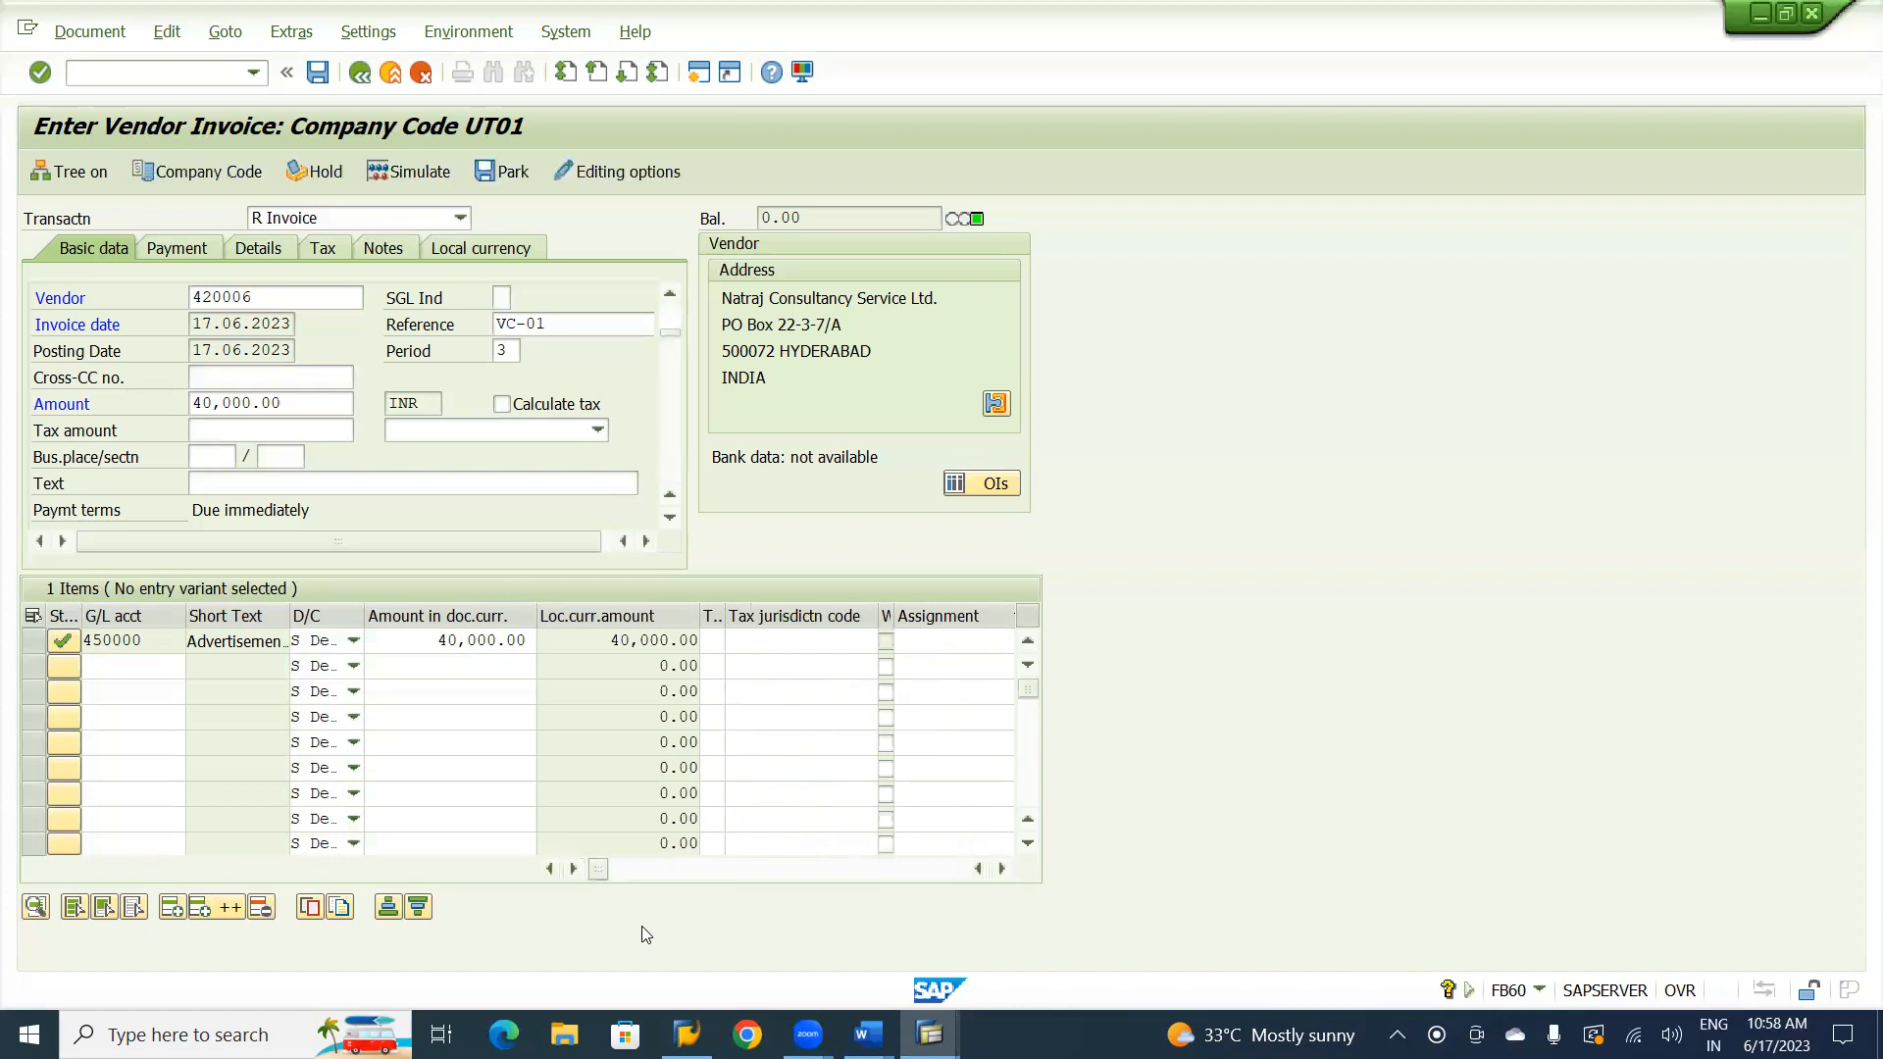
pyautogui.press('Return')
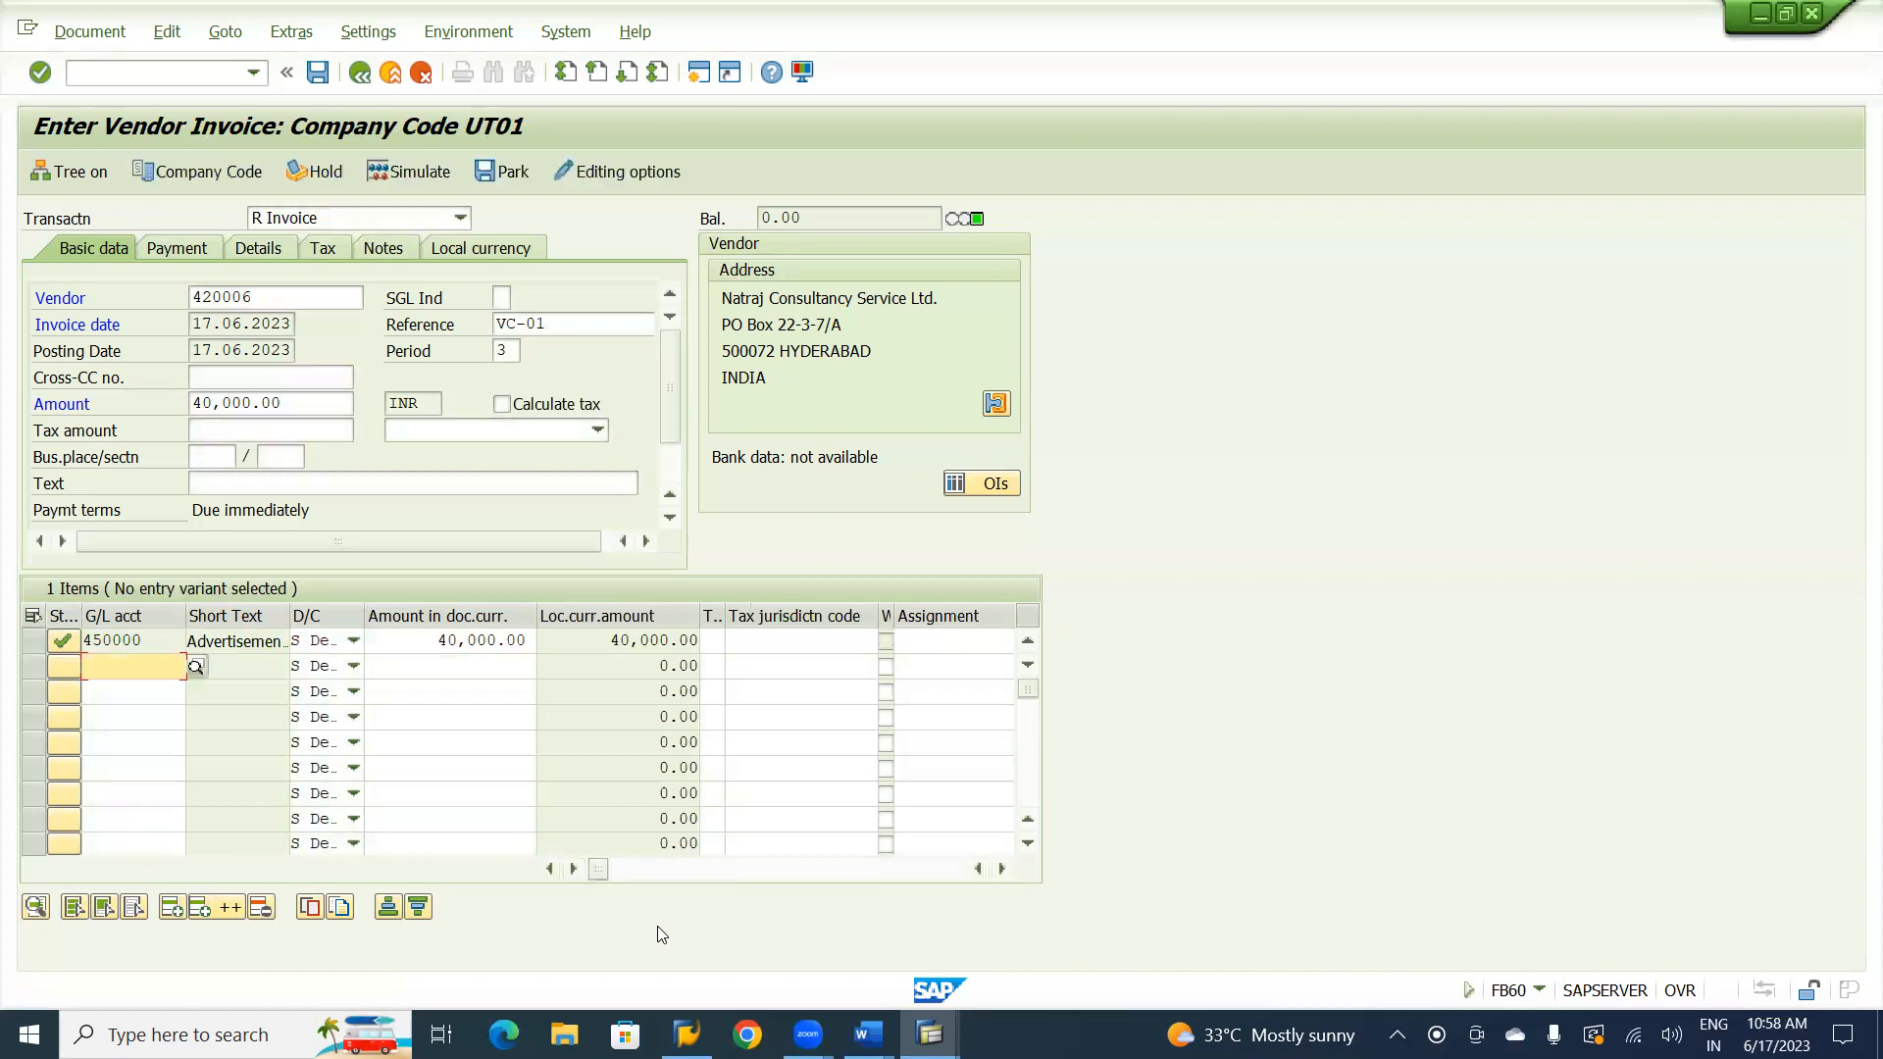
pyautogui.press('Return')
pyautogui.click(421, 173)
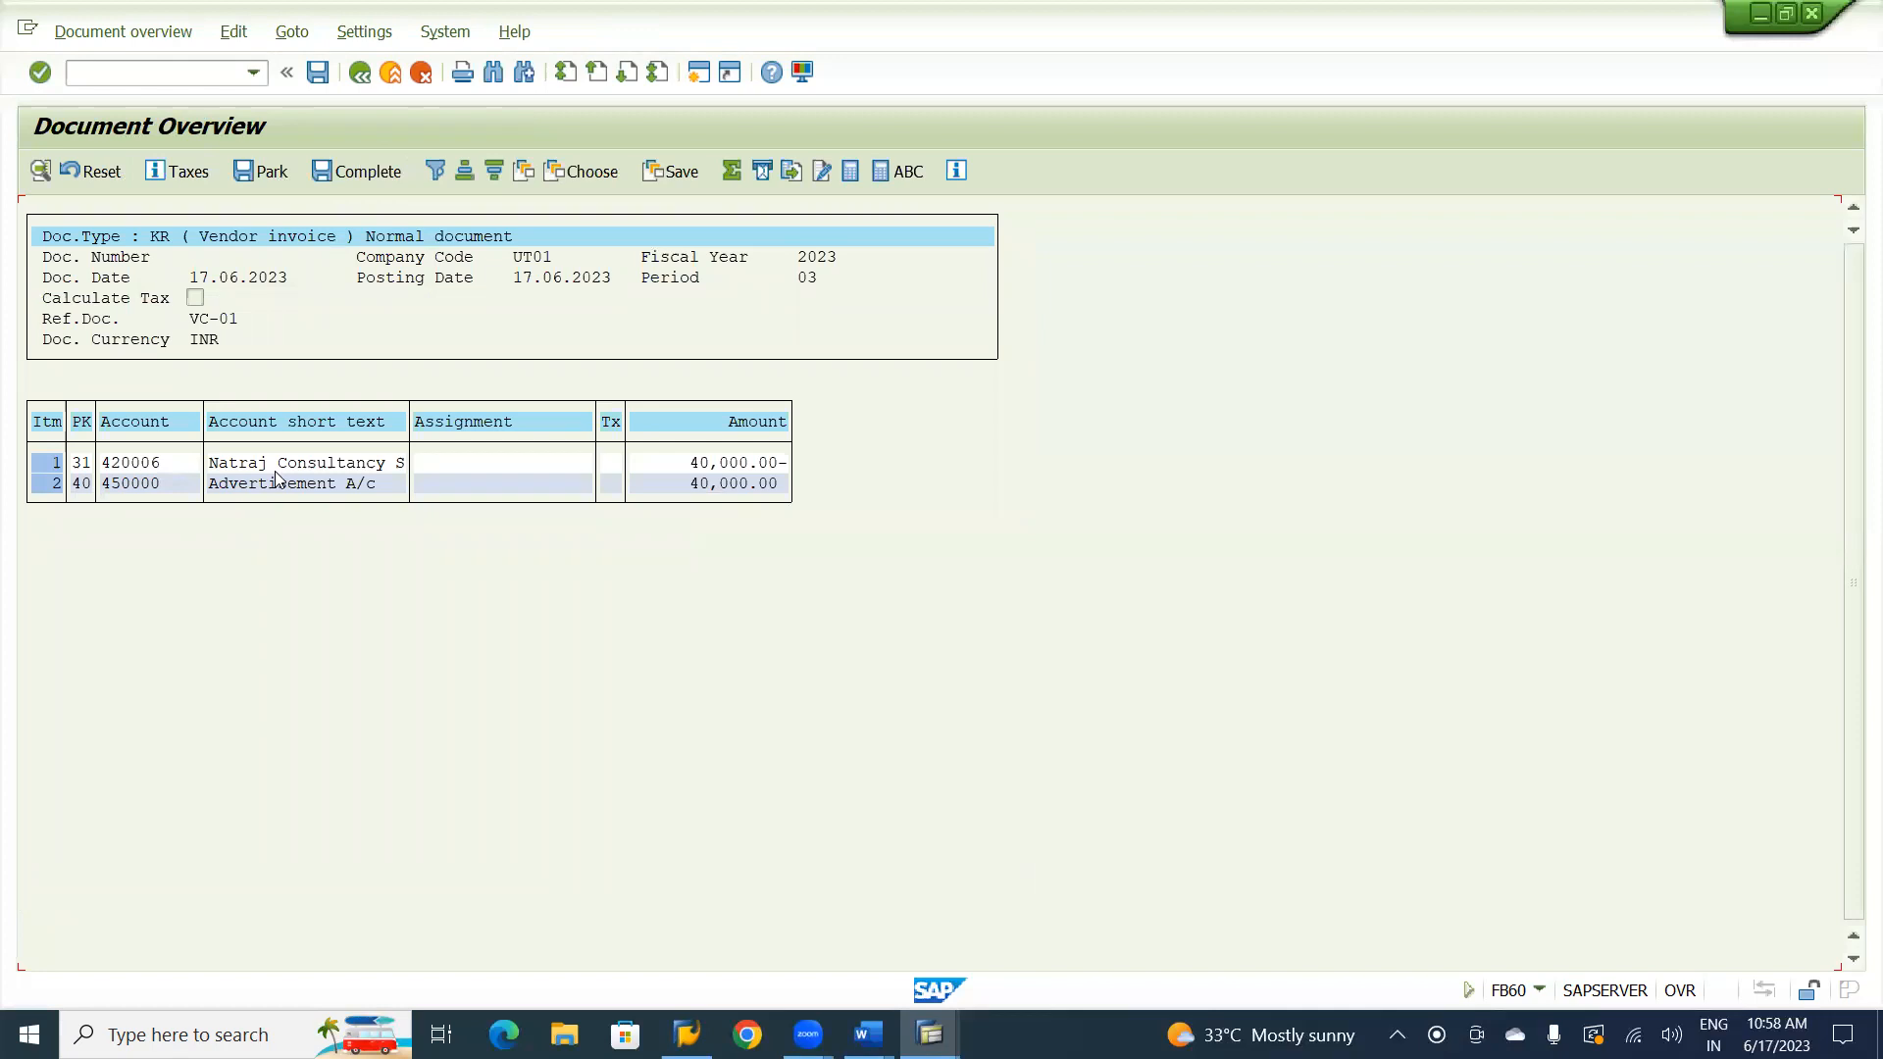
pyautogui.click(329, 74)
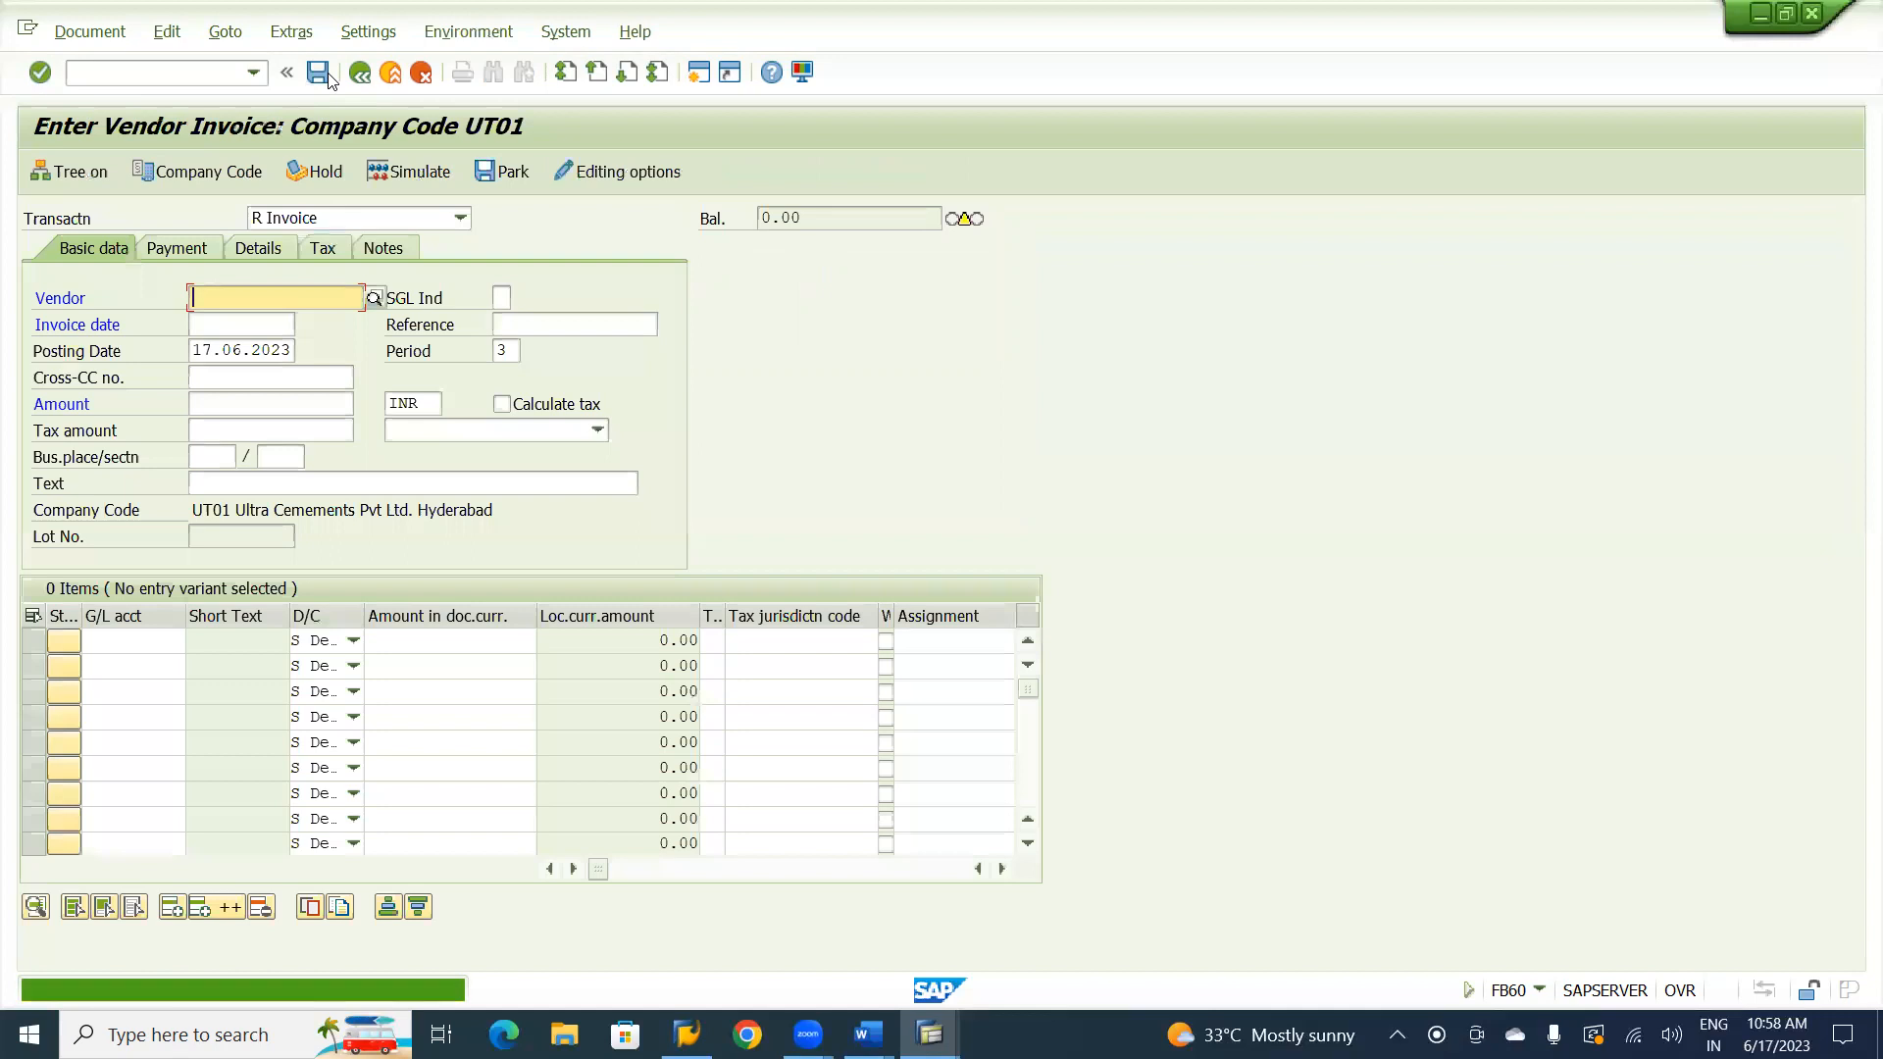
# Display the posted invoice in the General Ledger View and sort its line items by posting key in descending order.
pyautogui.click(91, 33)
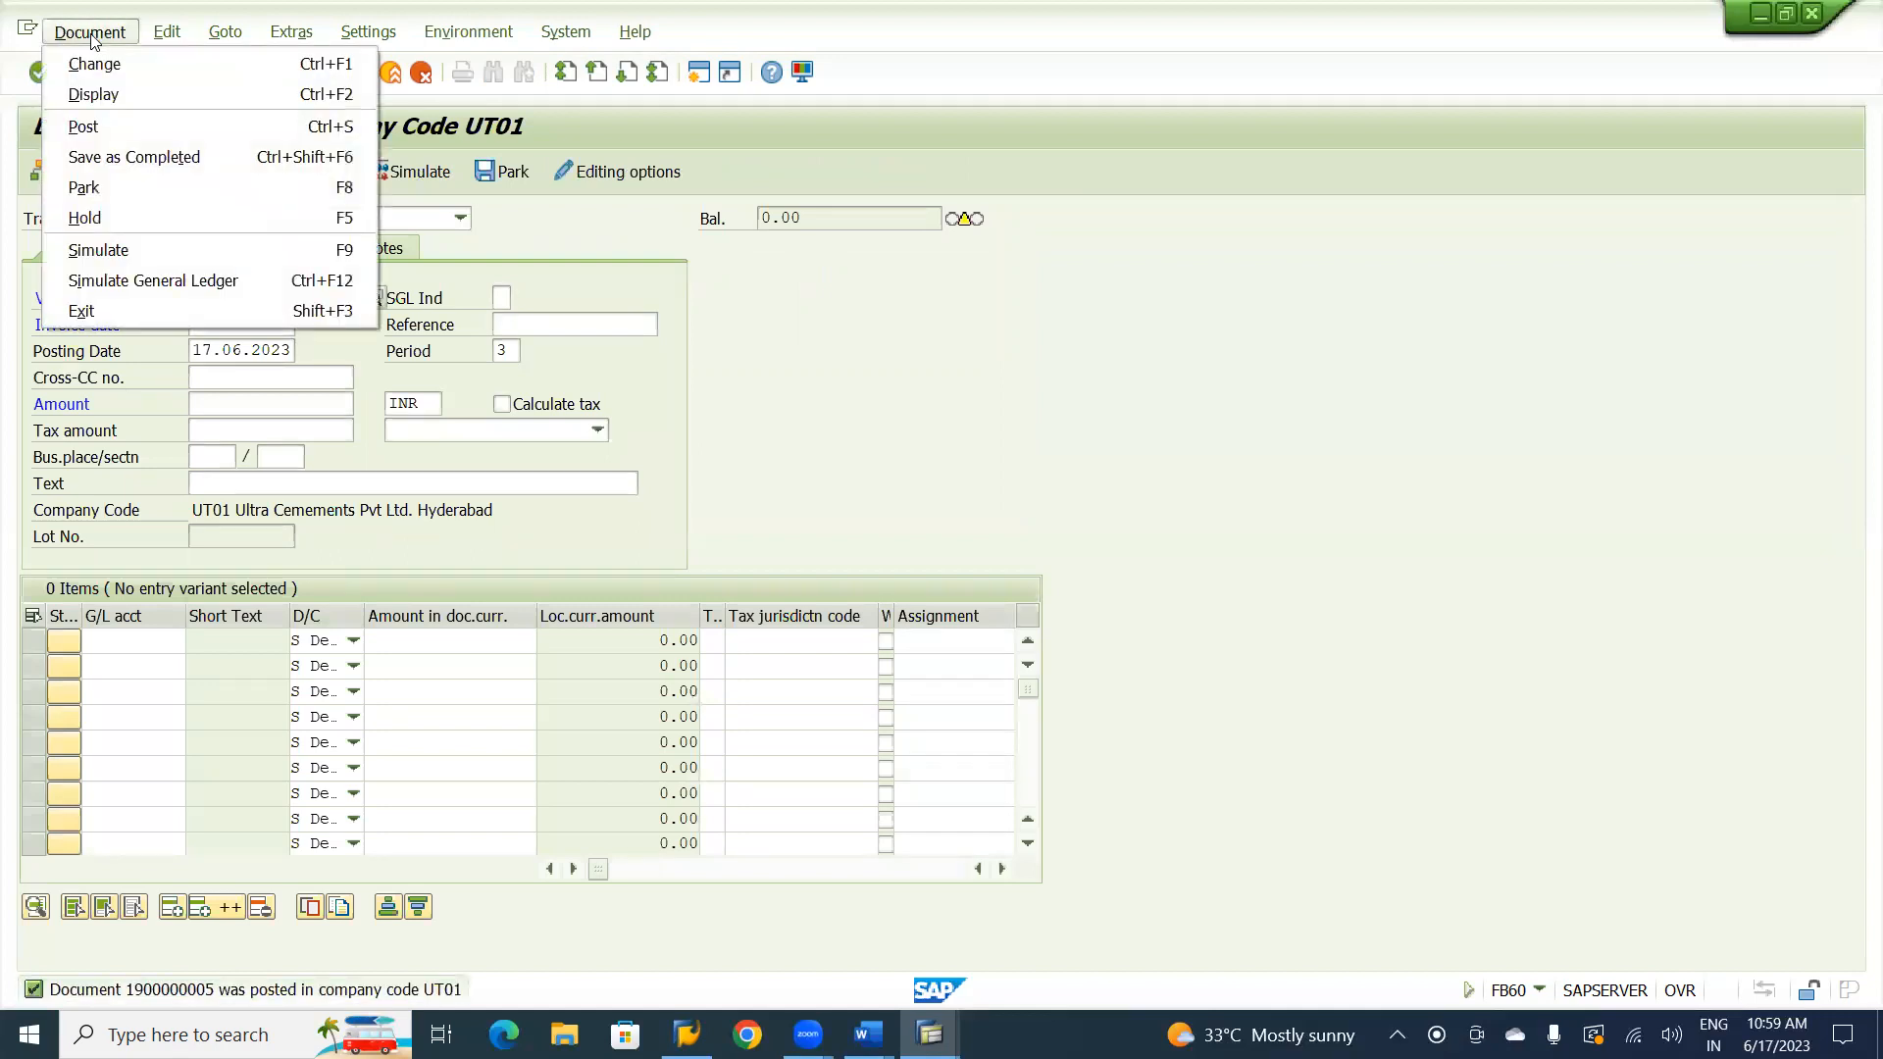
pyautogui.click(90, 94)
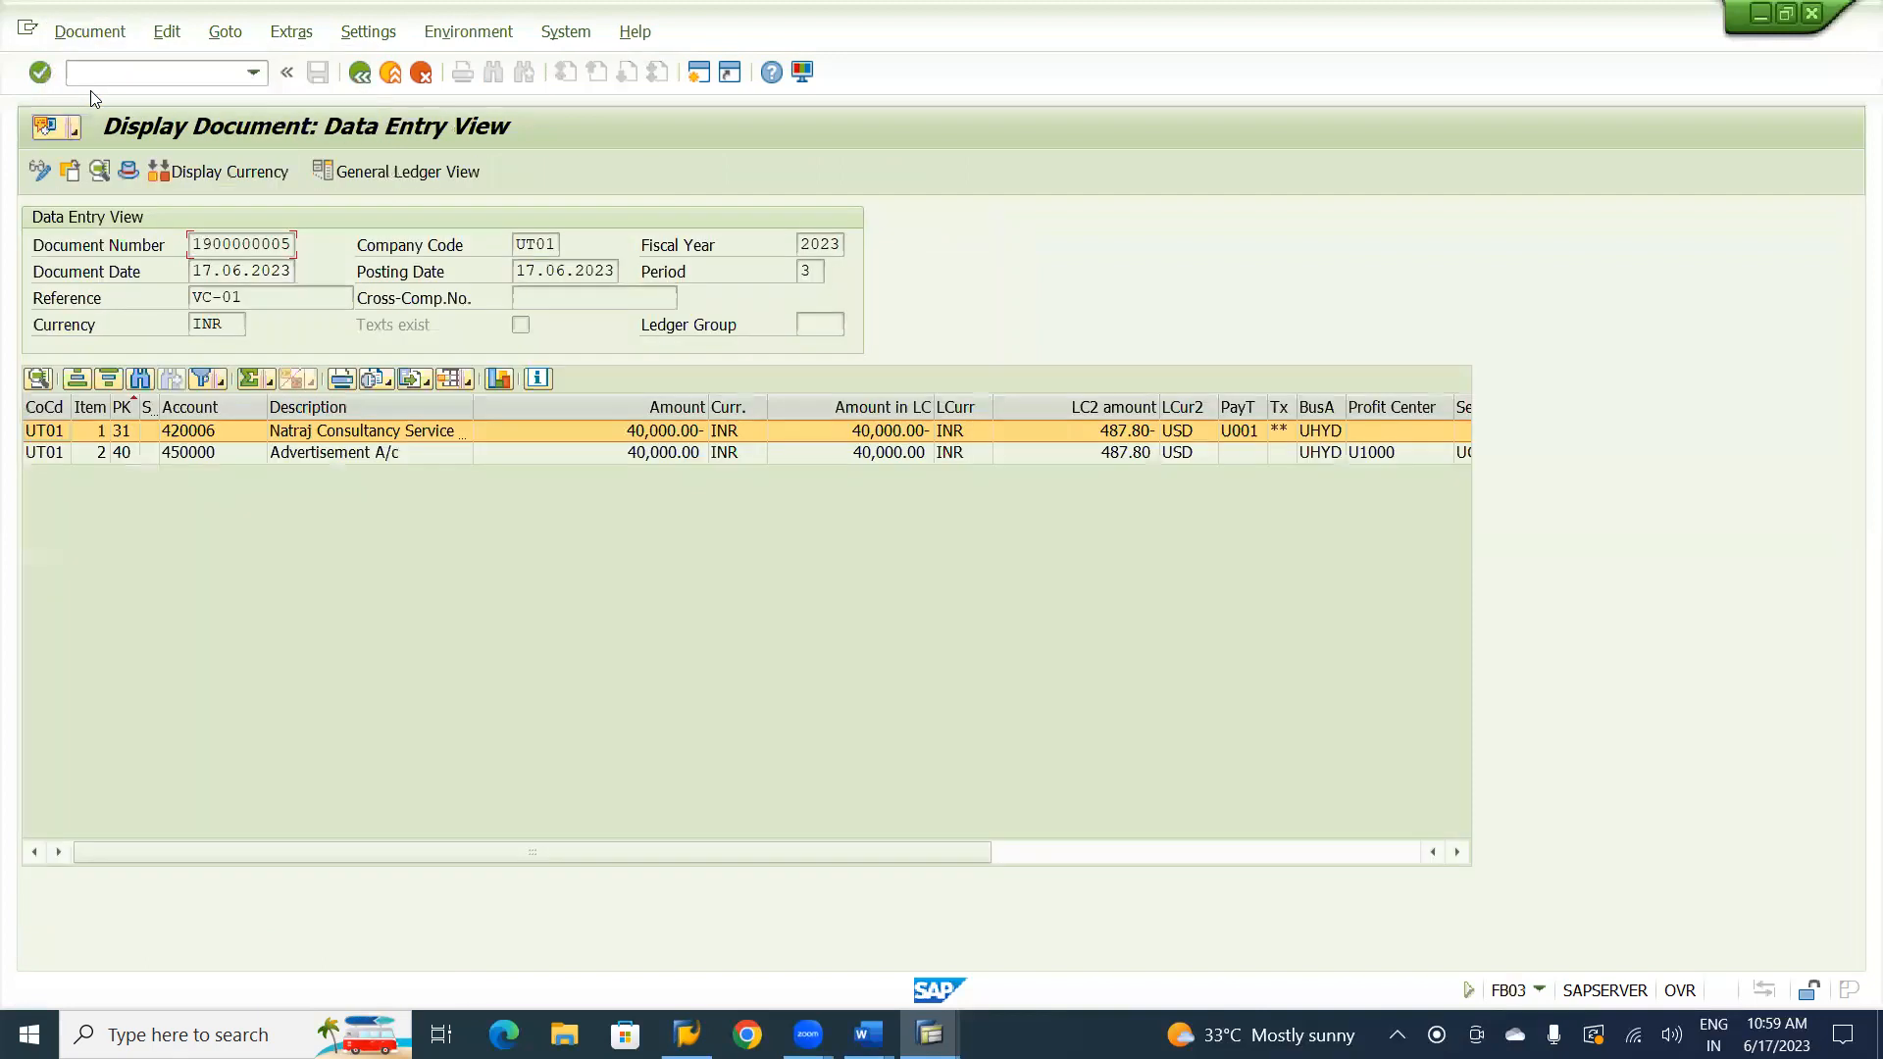
pyautogui.click(423, 178)
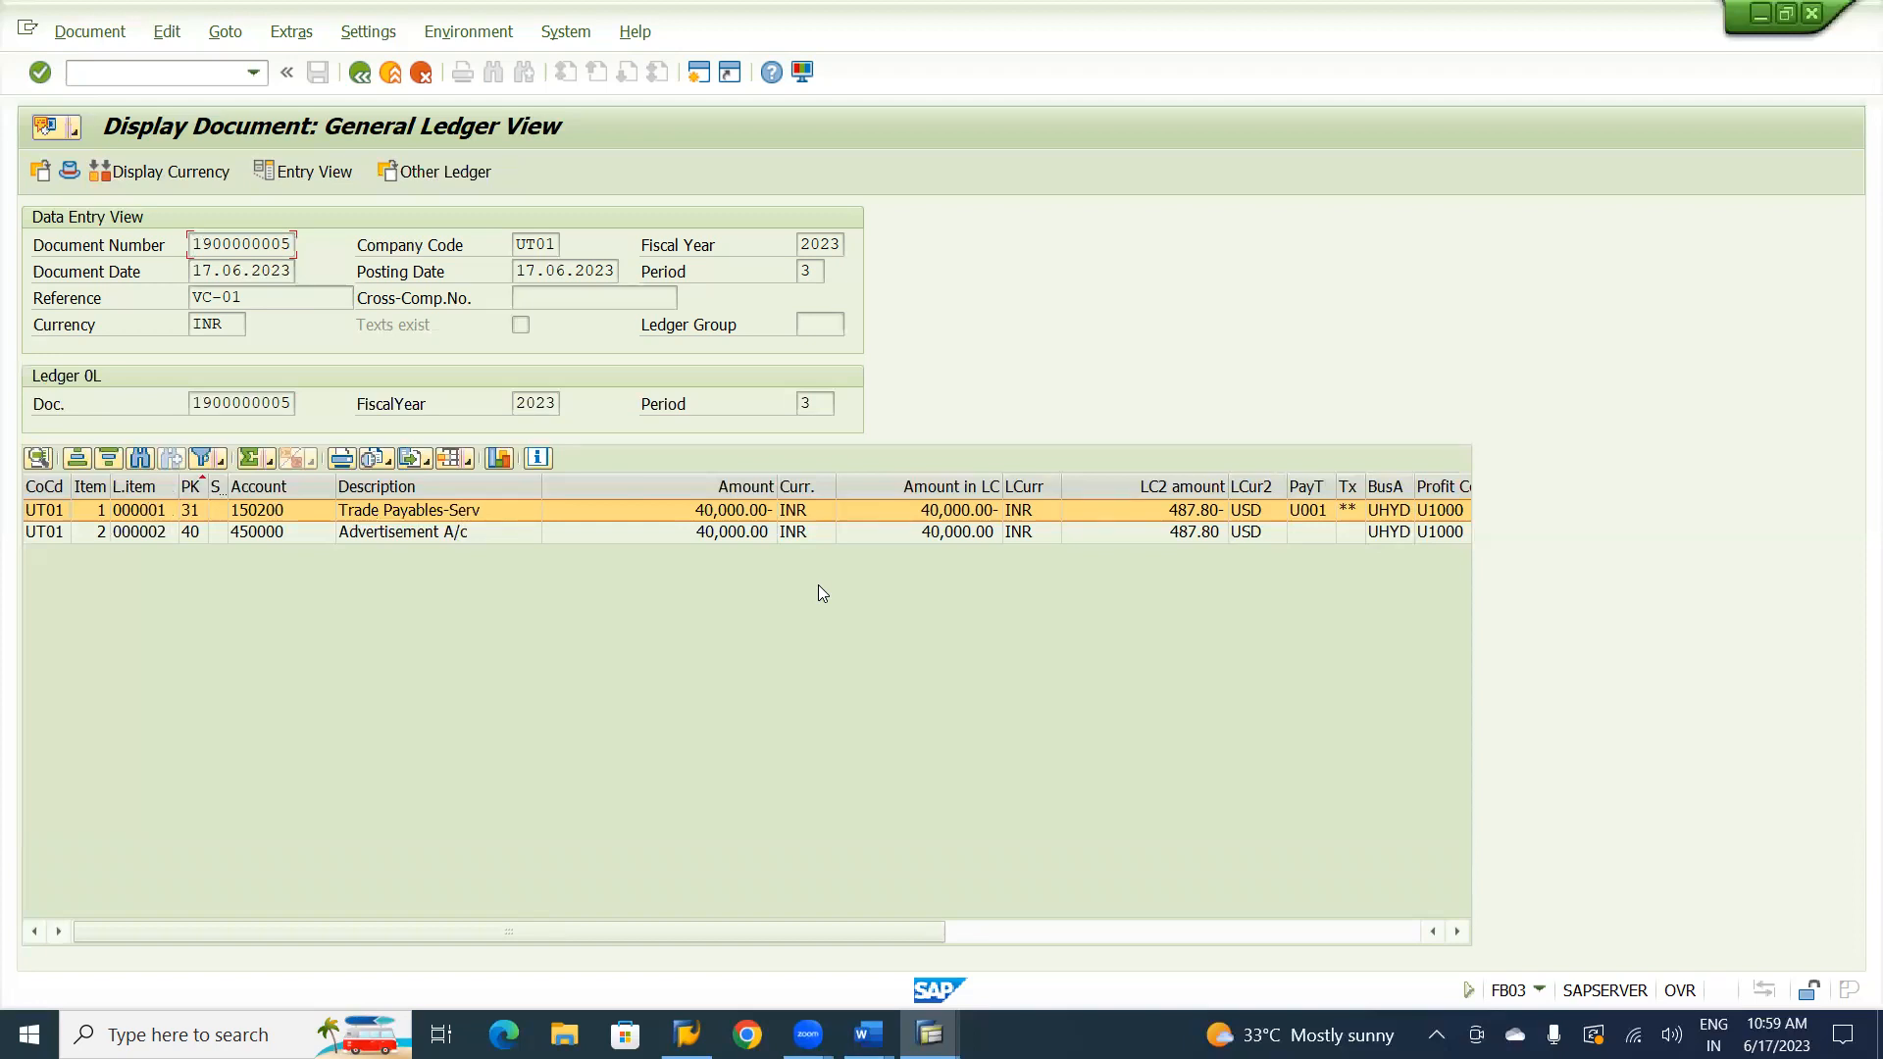
pyautogui.click(208, 487)
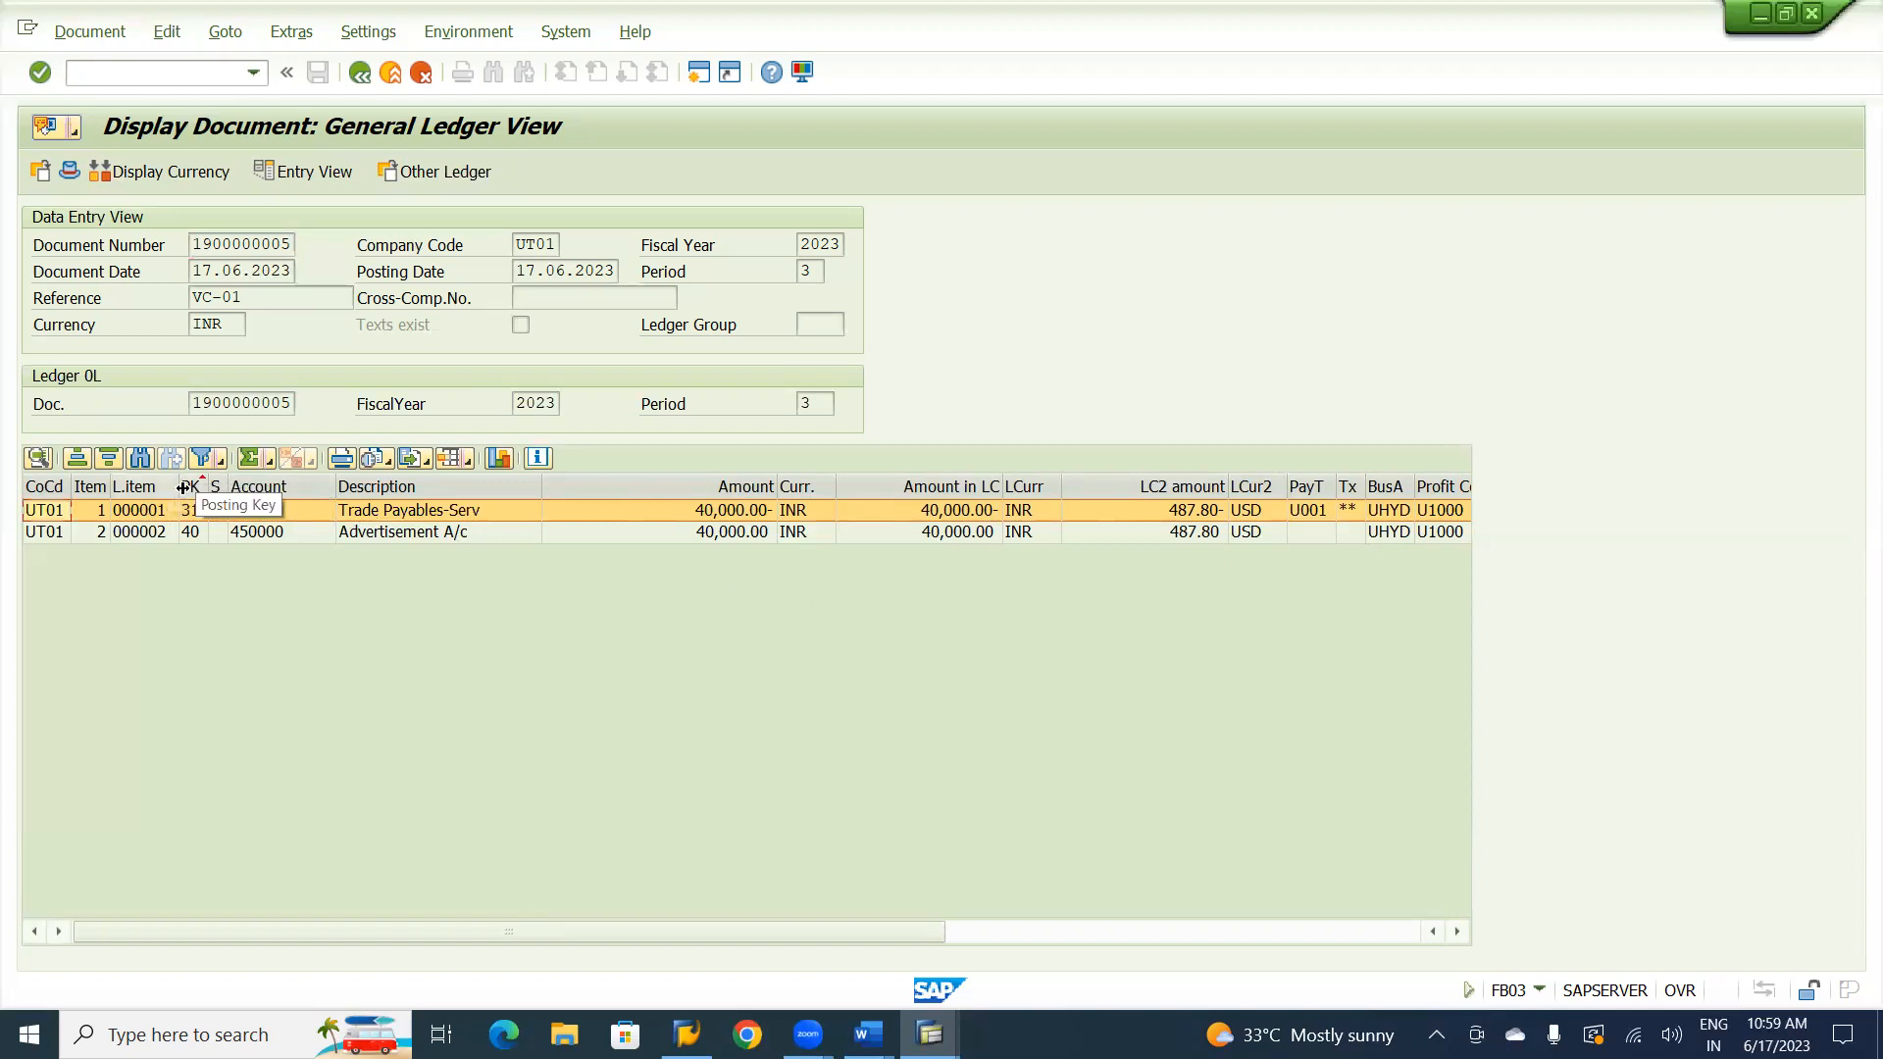
pyautogui.click(187, 486)
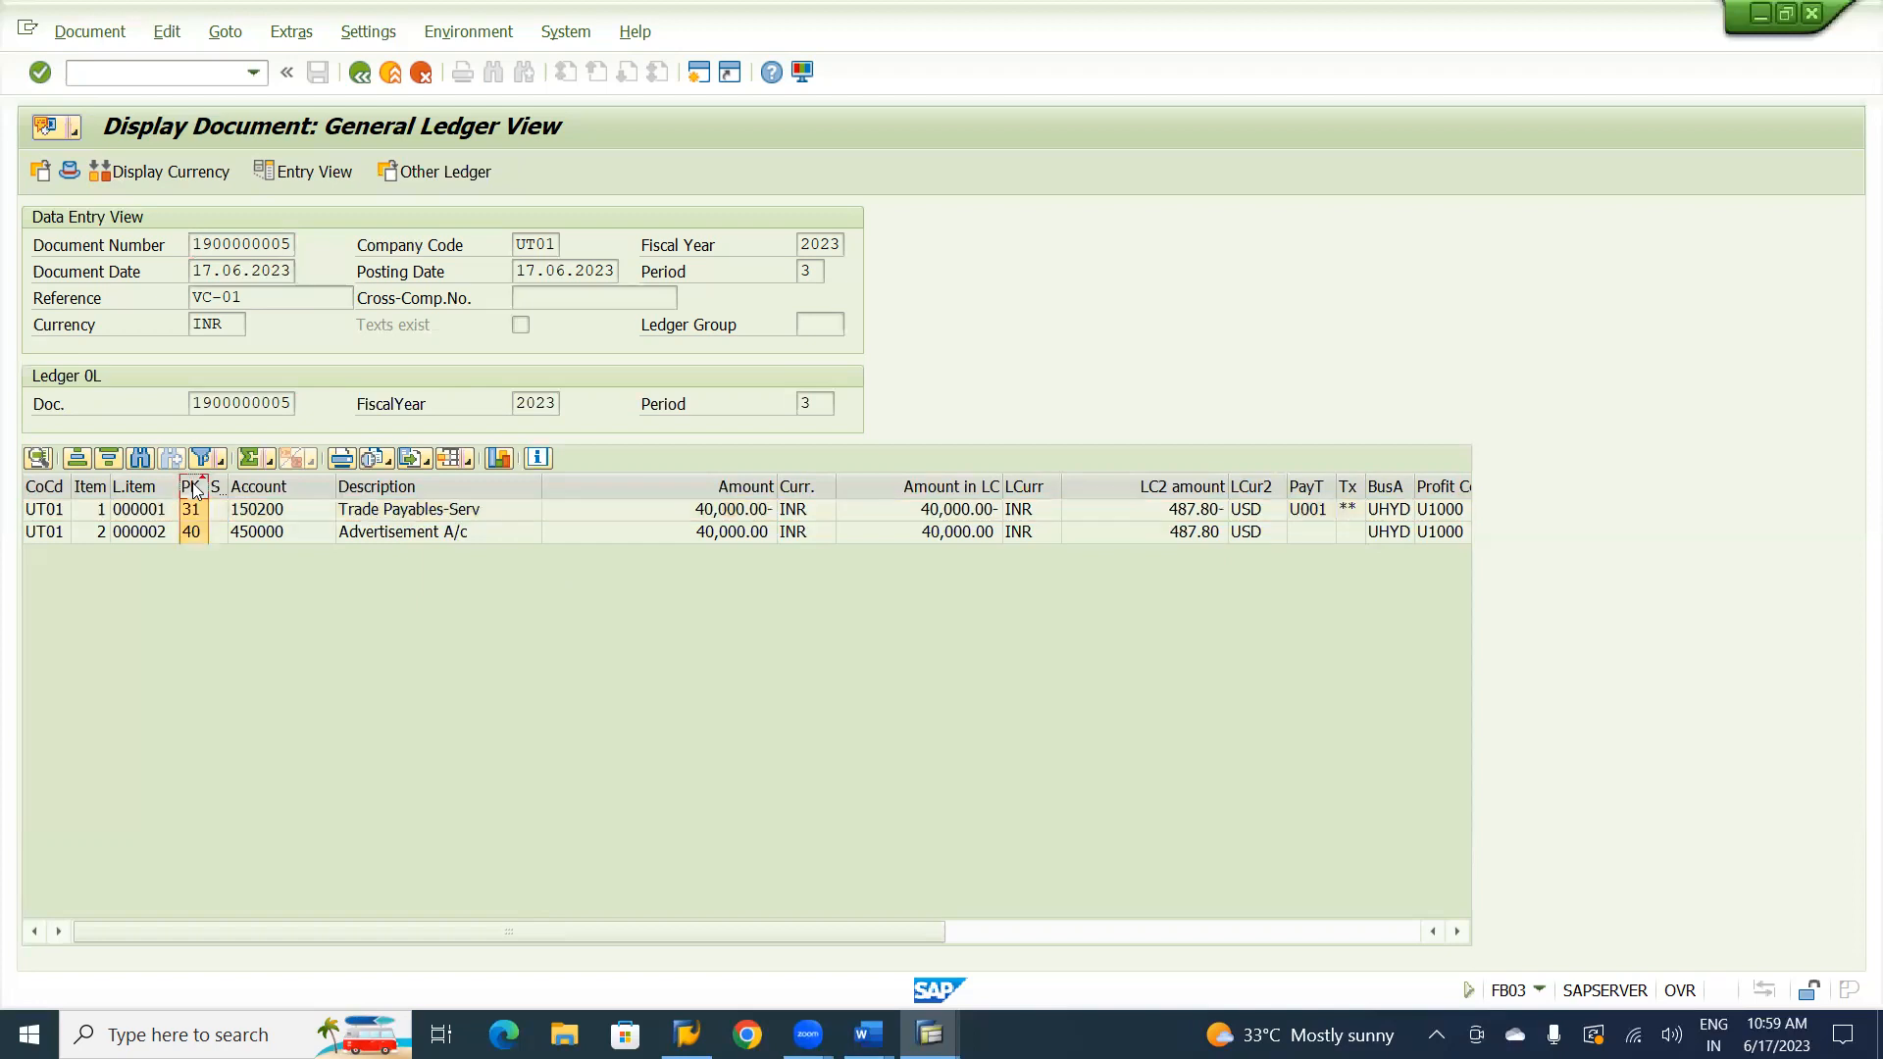
pyautogui.click(108, 458)
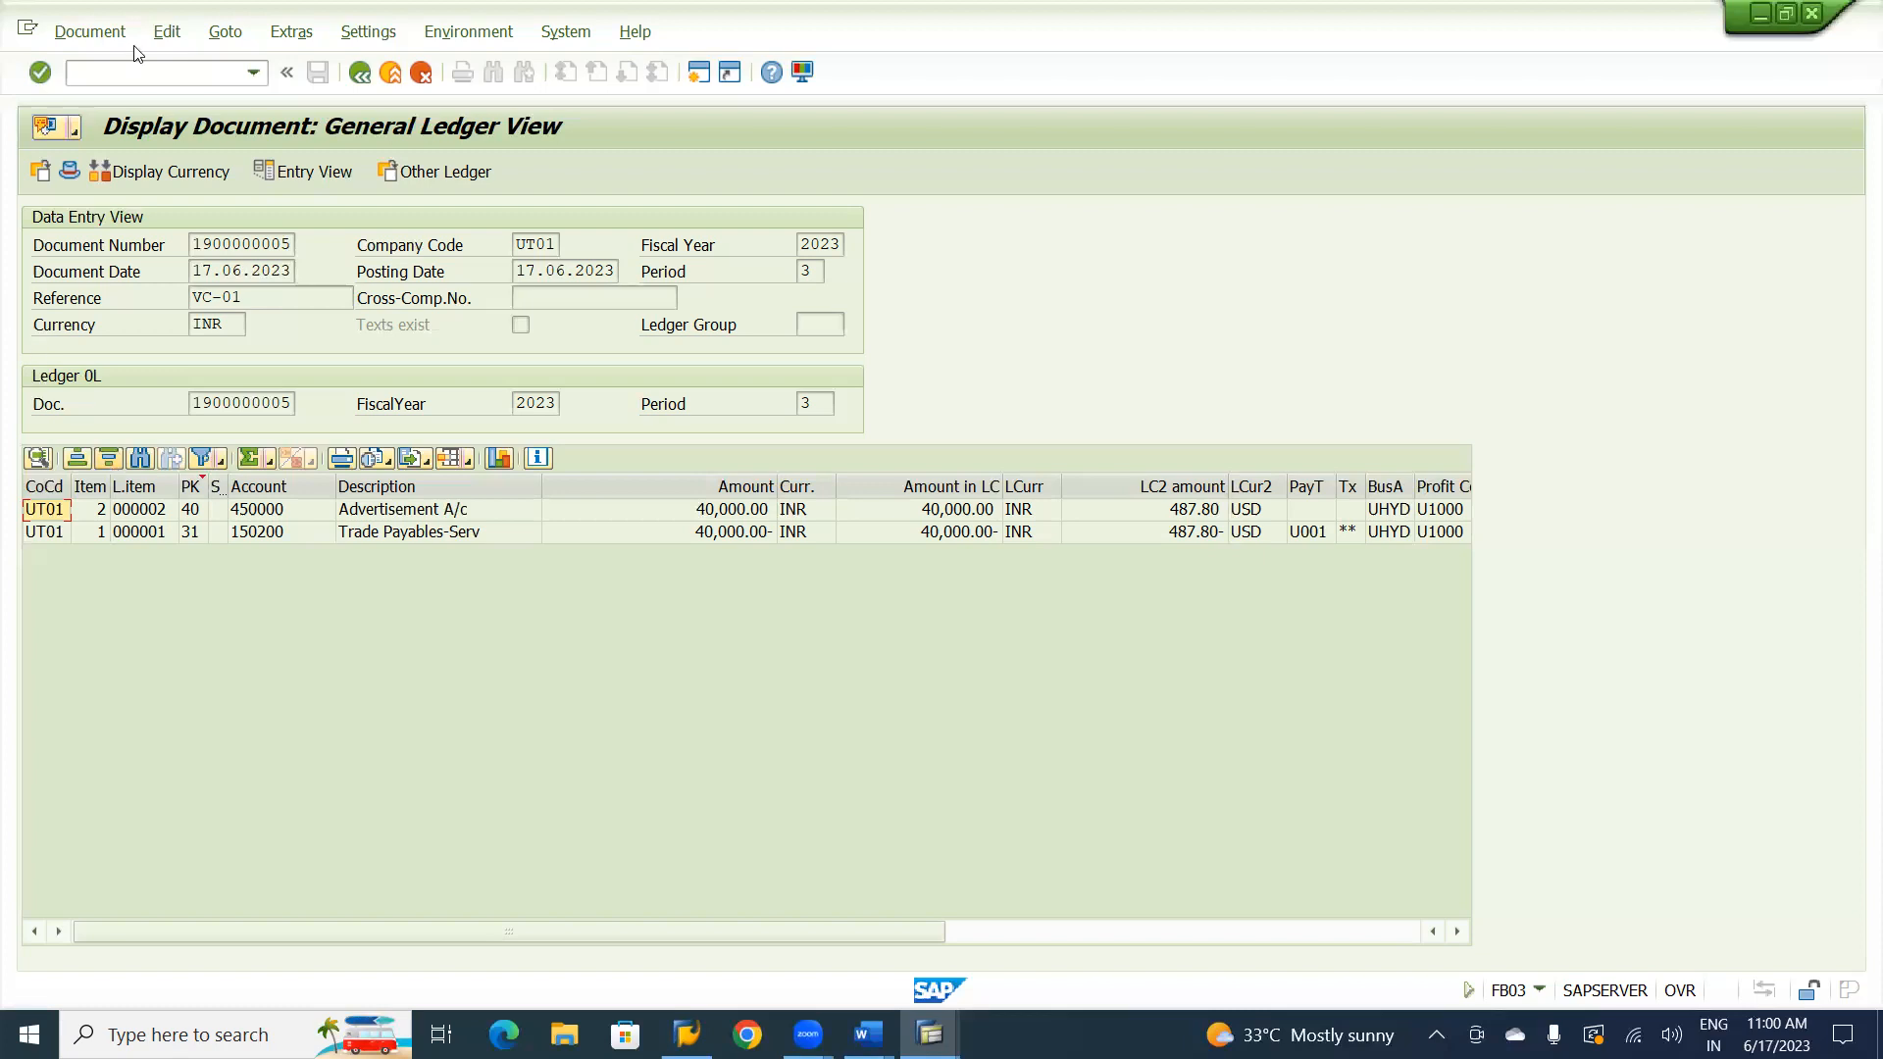
# Open transaction FBL5N in a new session and choose the Natraj Consultancy customer of company code UT01.
pyautogui.click(118, 64)
pyautogui.write('/OFBL5N')
pyautogui.press('Return')
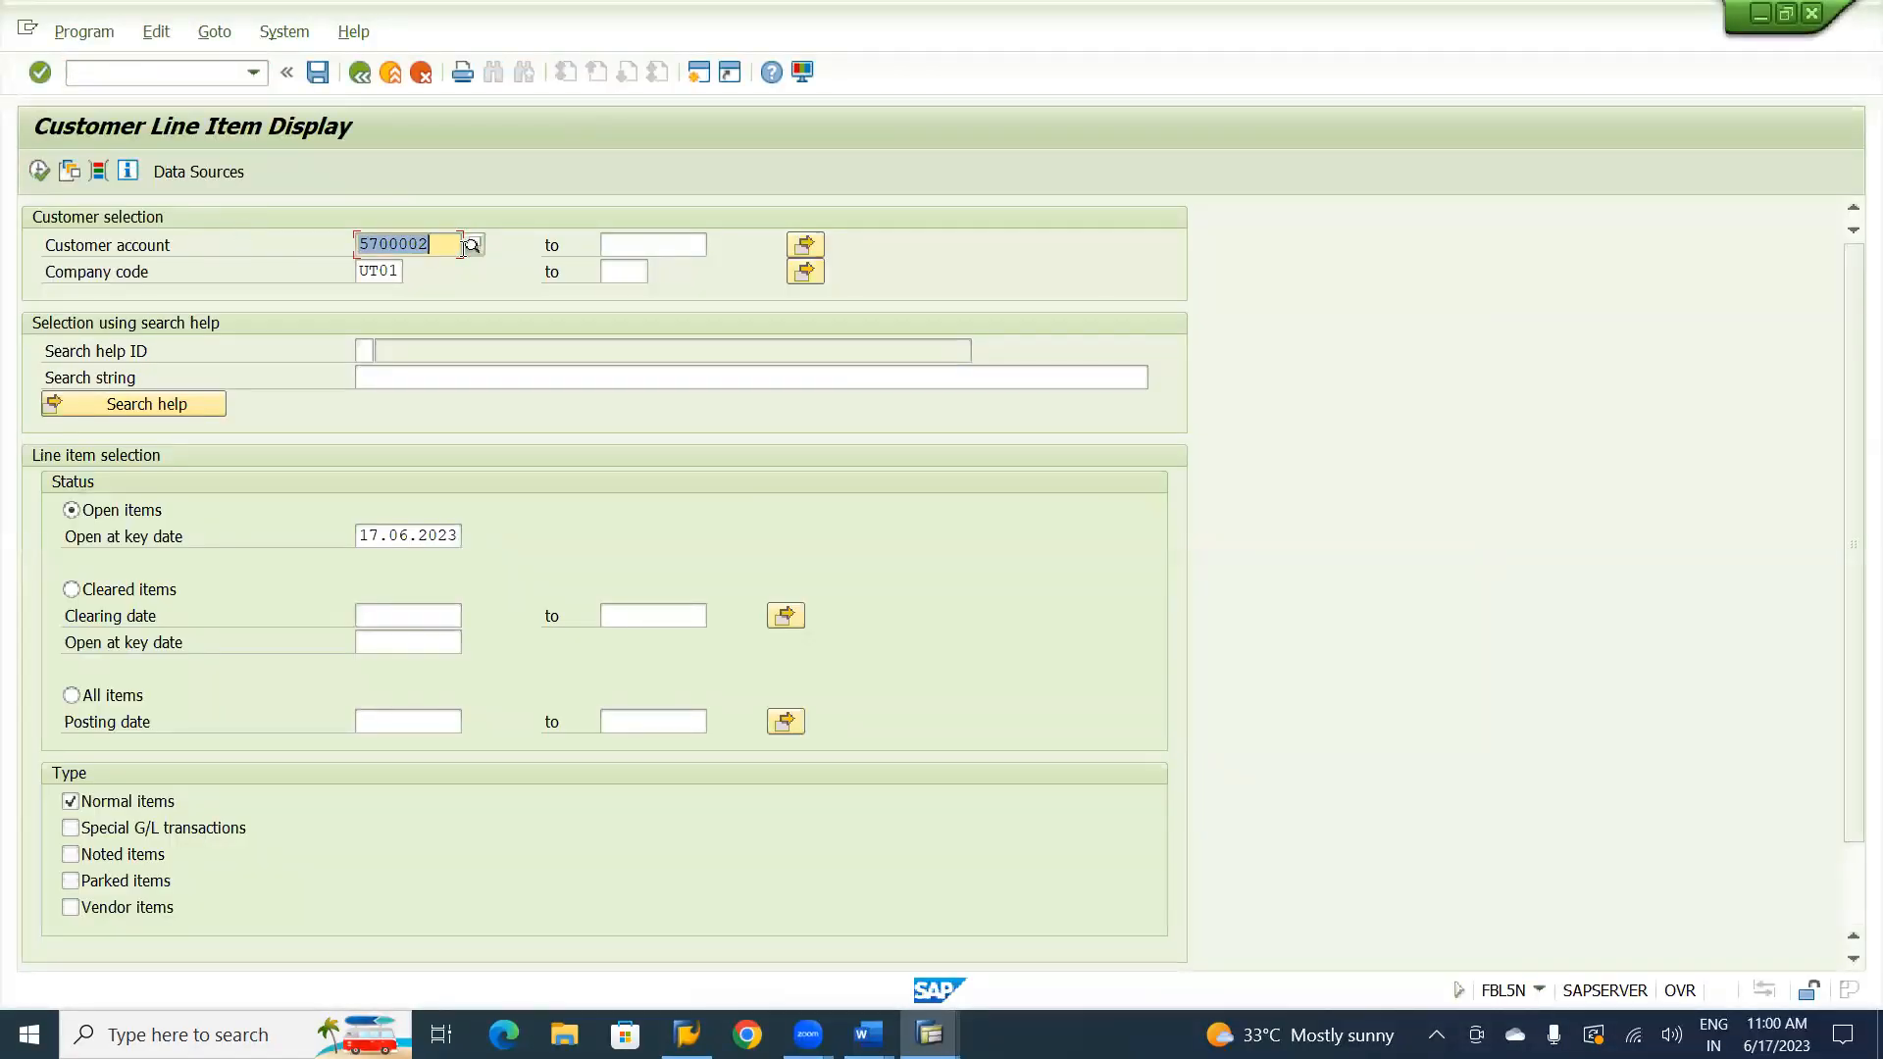
pyautogui.click(477, 242)
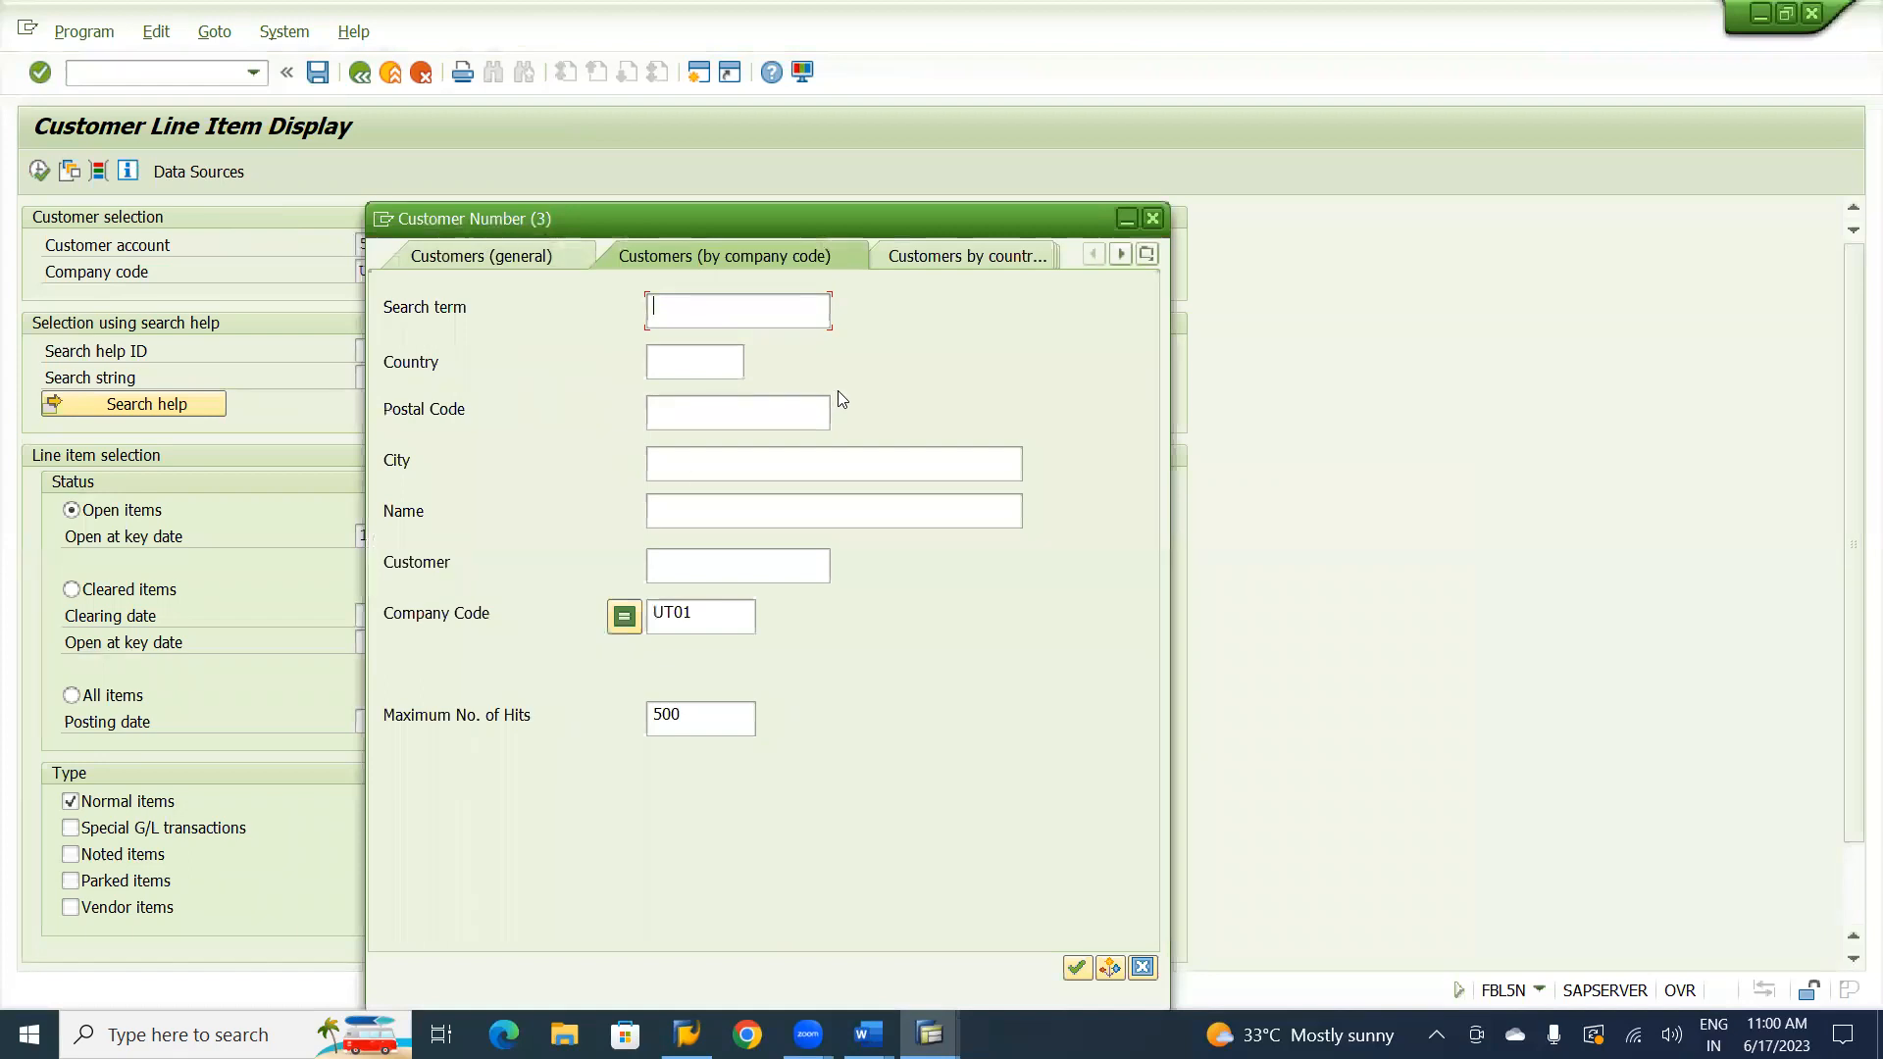
pyautogui.press('Return')
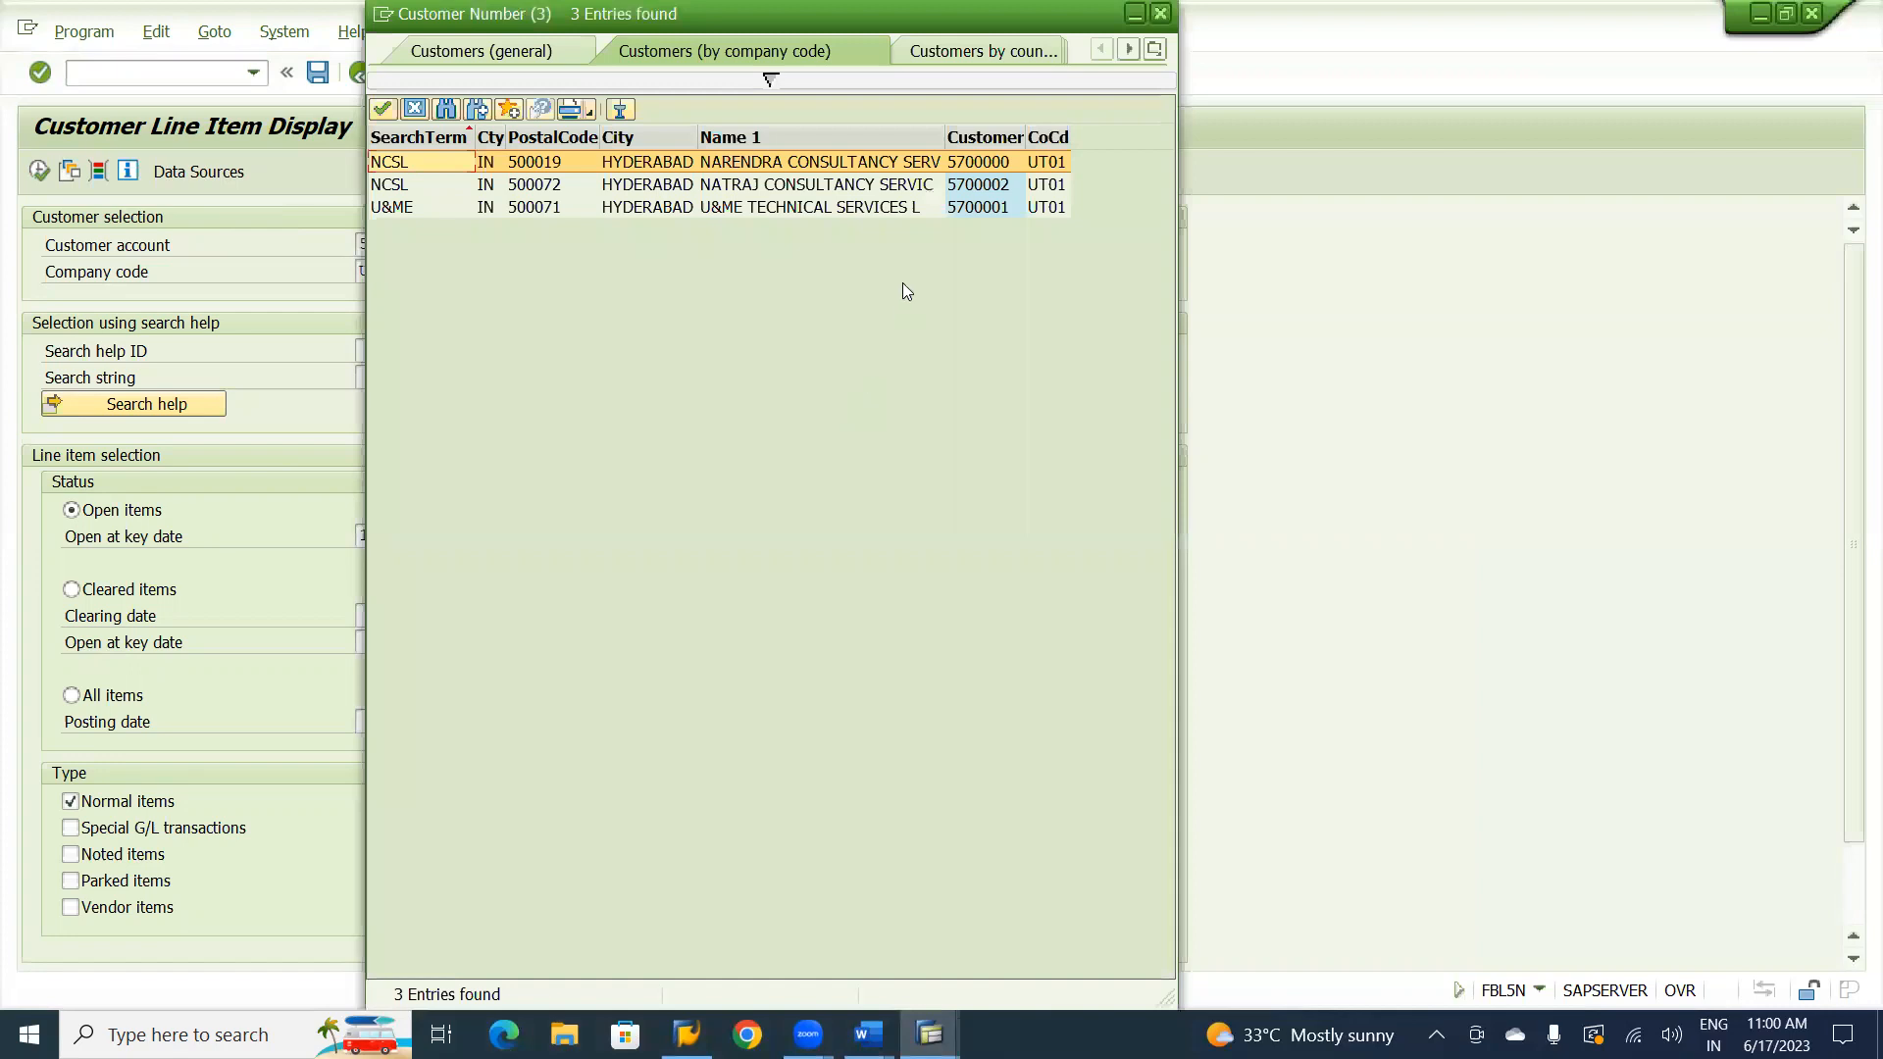
pyautogui.doubleClick(808, 186)
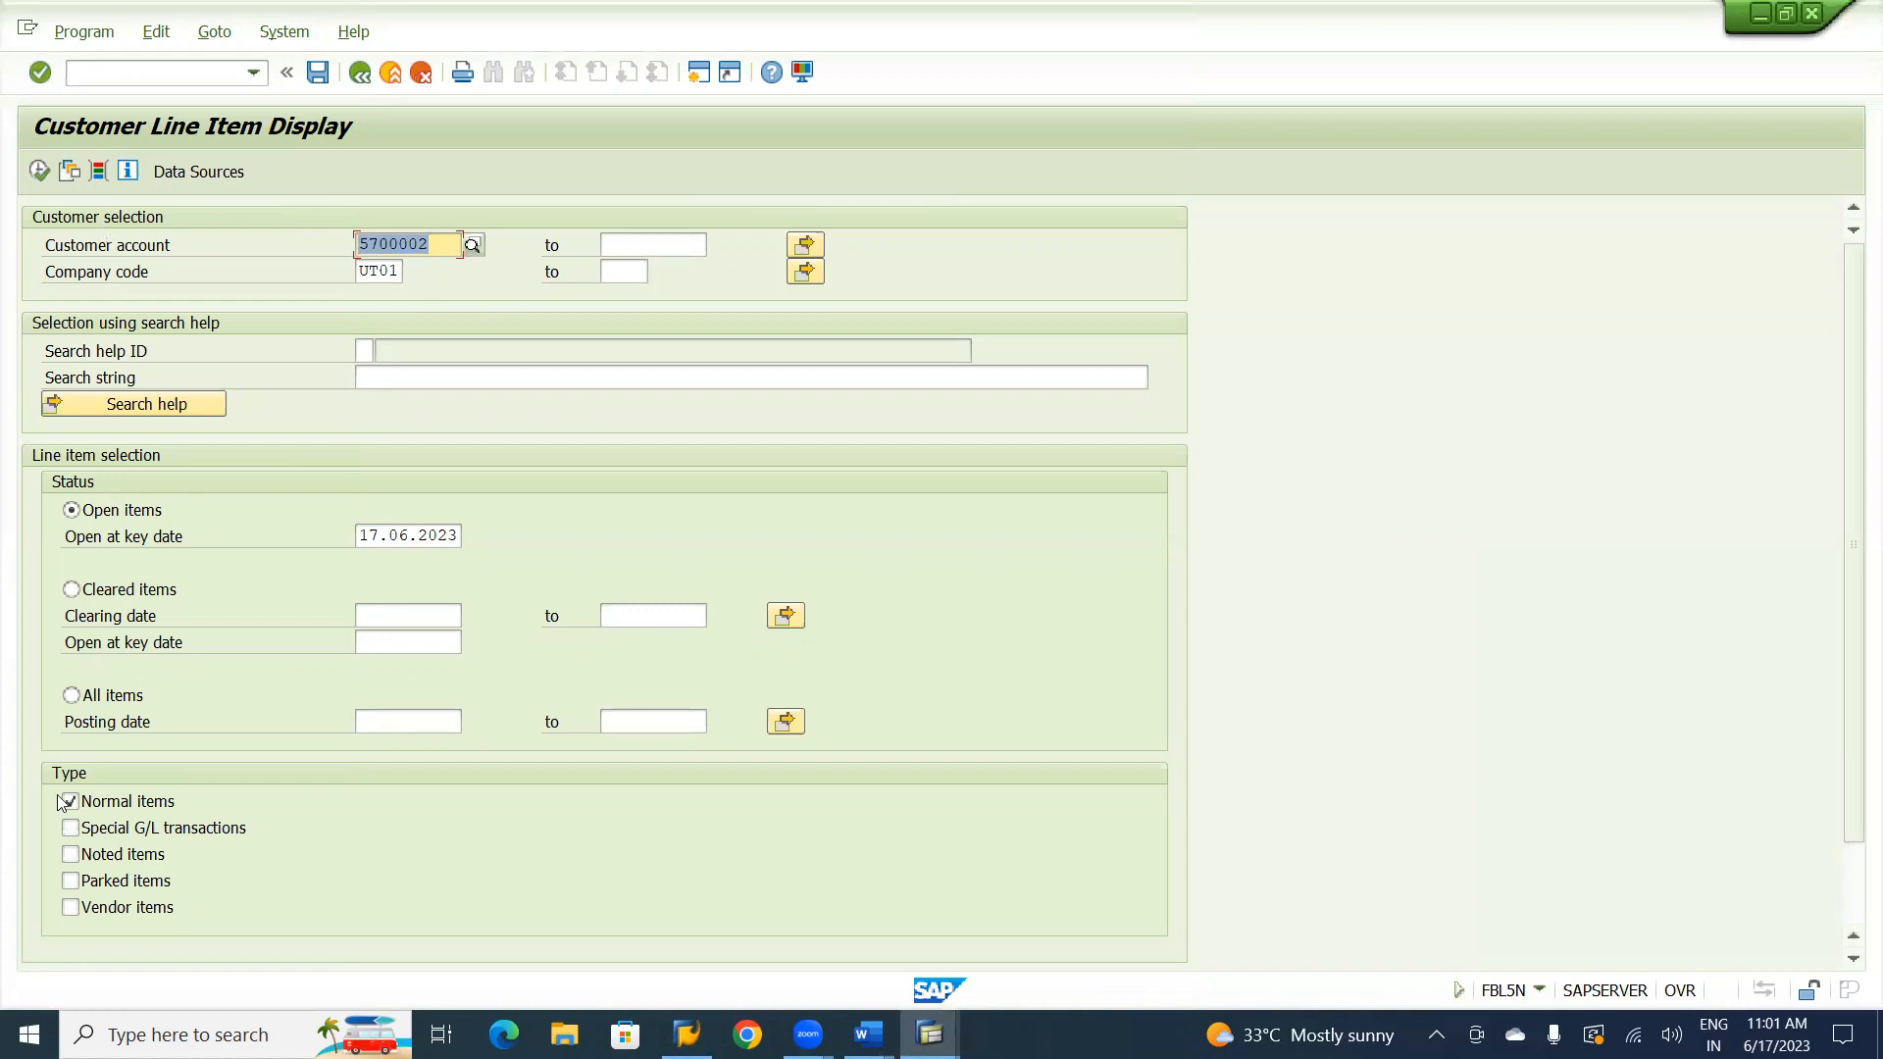
# Run the customer line item report for all items, including vendor items alongside normal items.
pyautogui.click(72, 697)
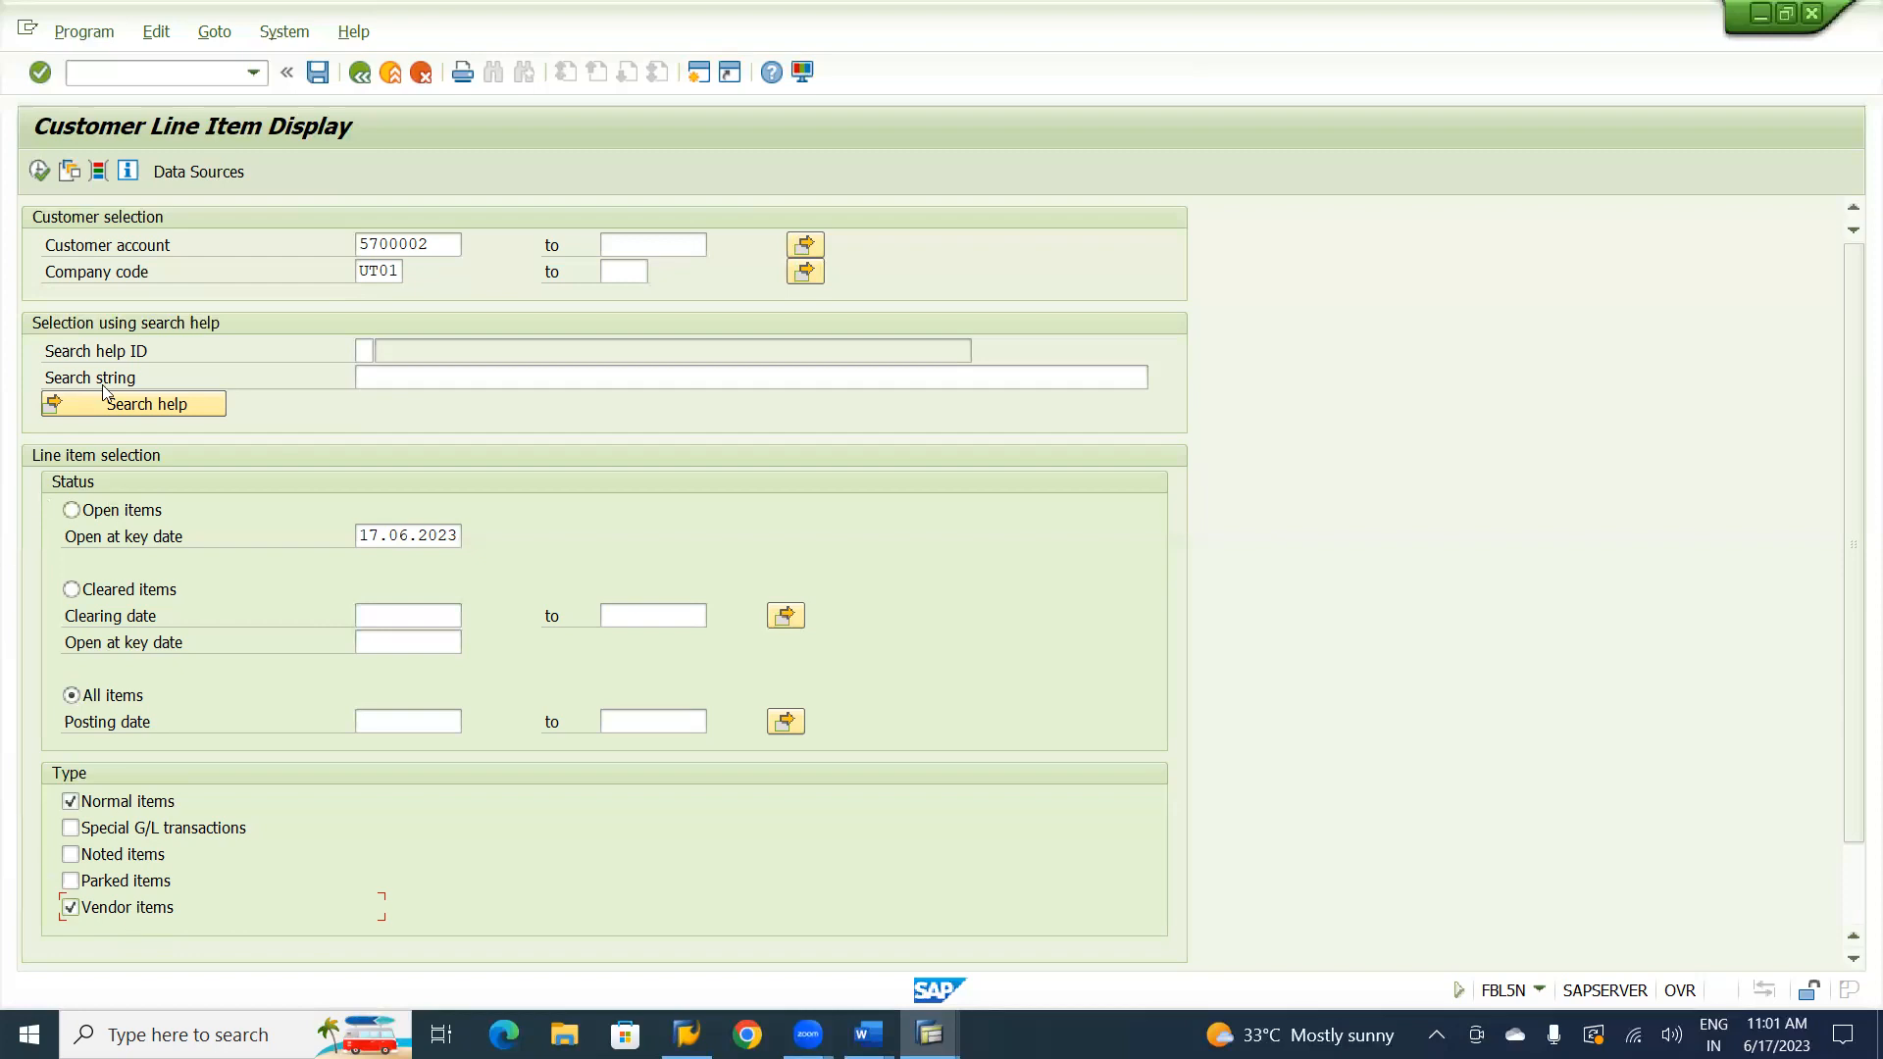
pyautogui.click(39, 173)
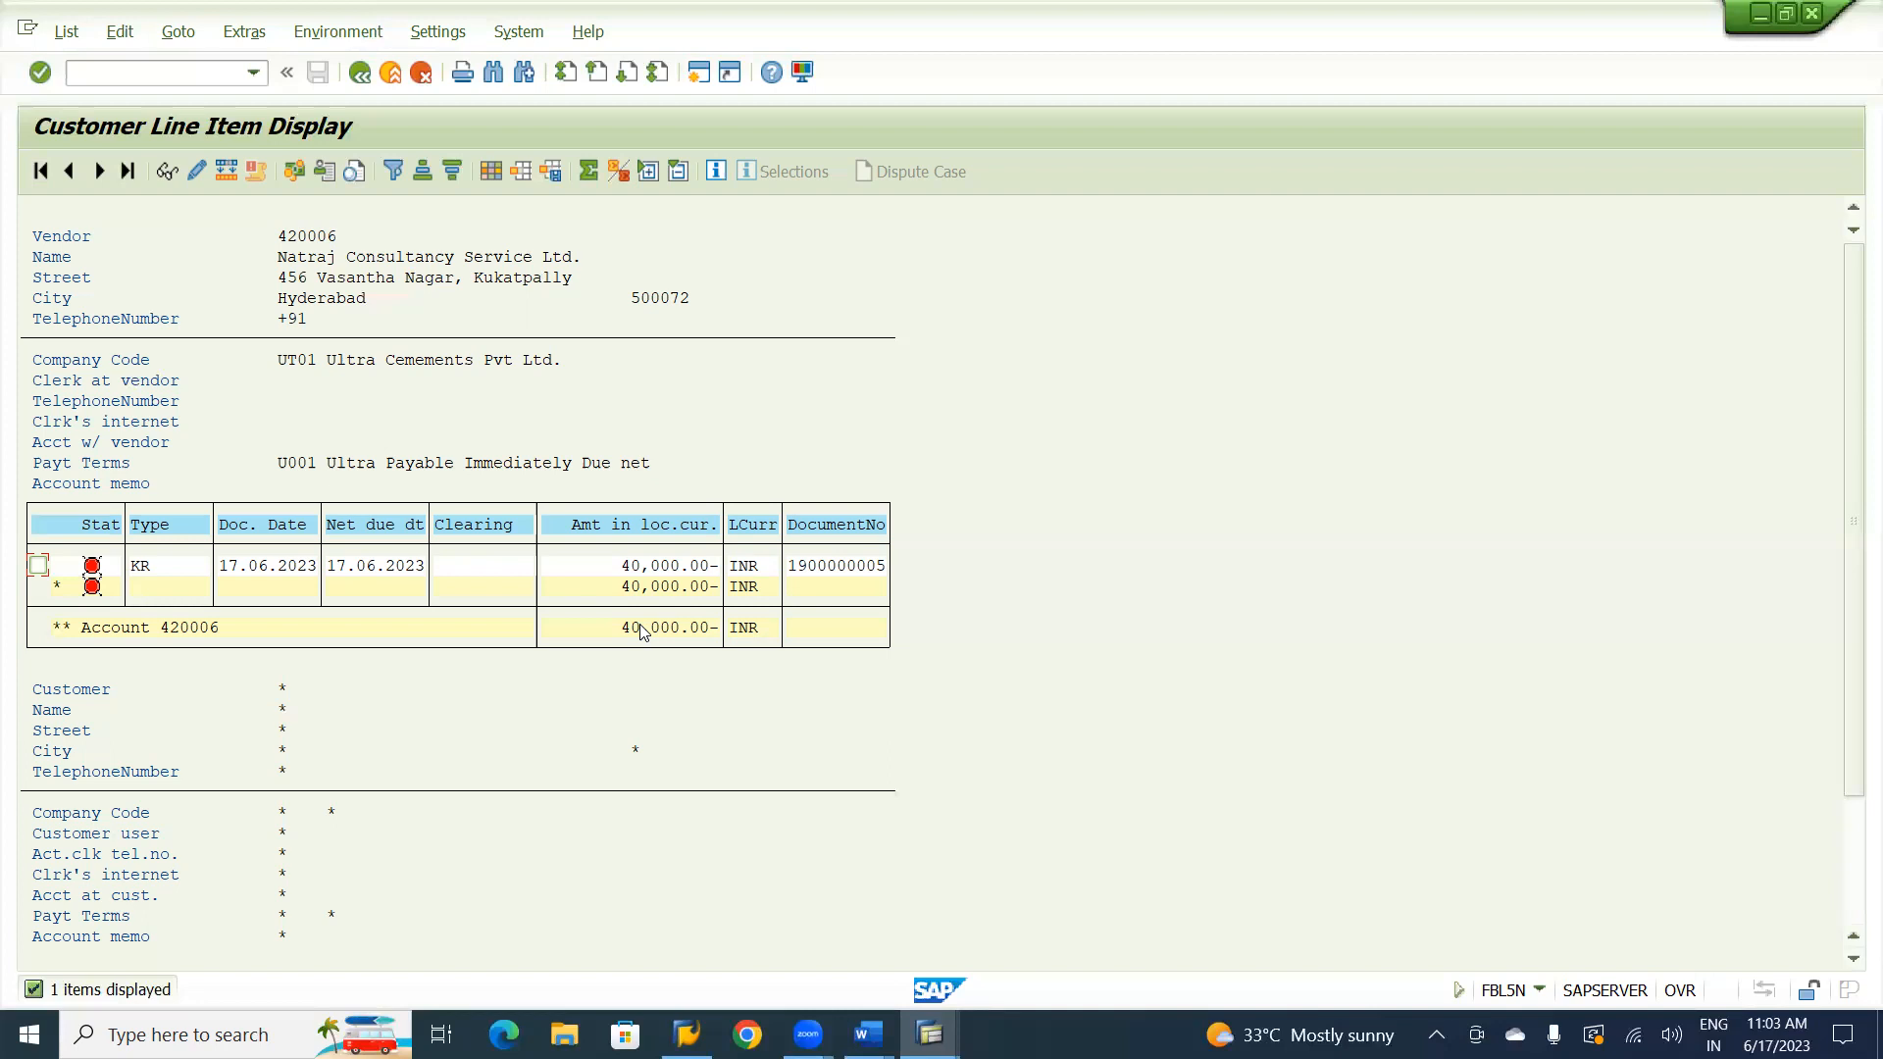
# Switch to the SAP FICO RICEF 333 Word notes.
pyautogui.hotkey('alt', 'Tab')
pyautogui.hotkey('alt', 'Tab')
pyautogui.hotkey('alt', 'Tab')
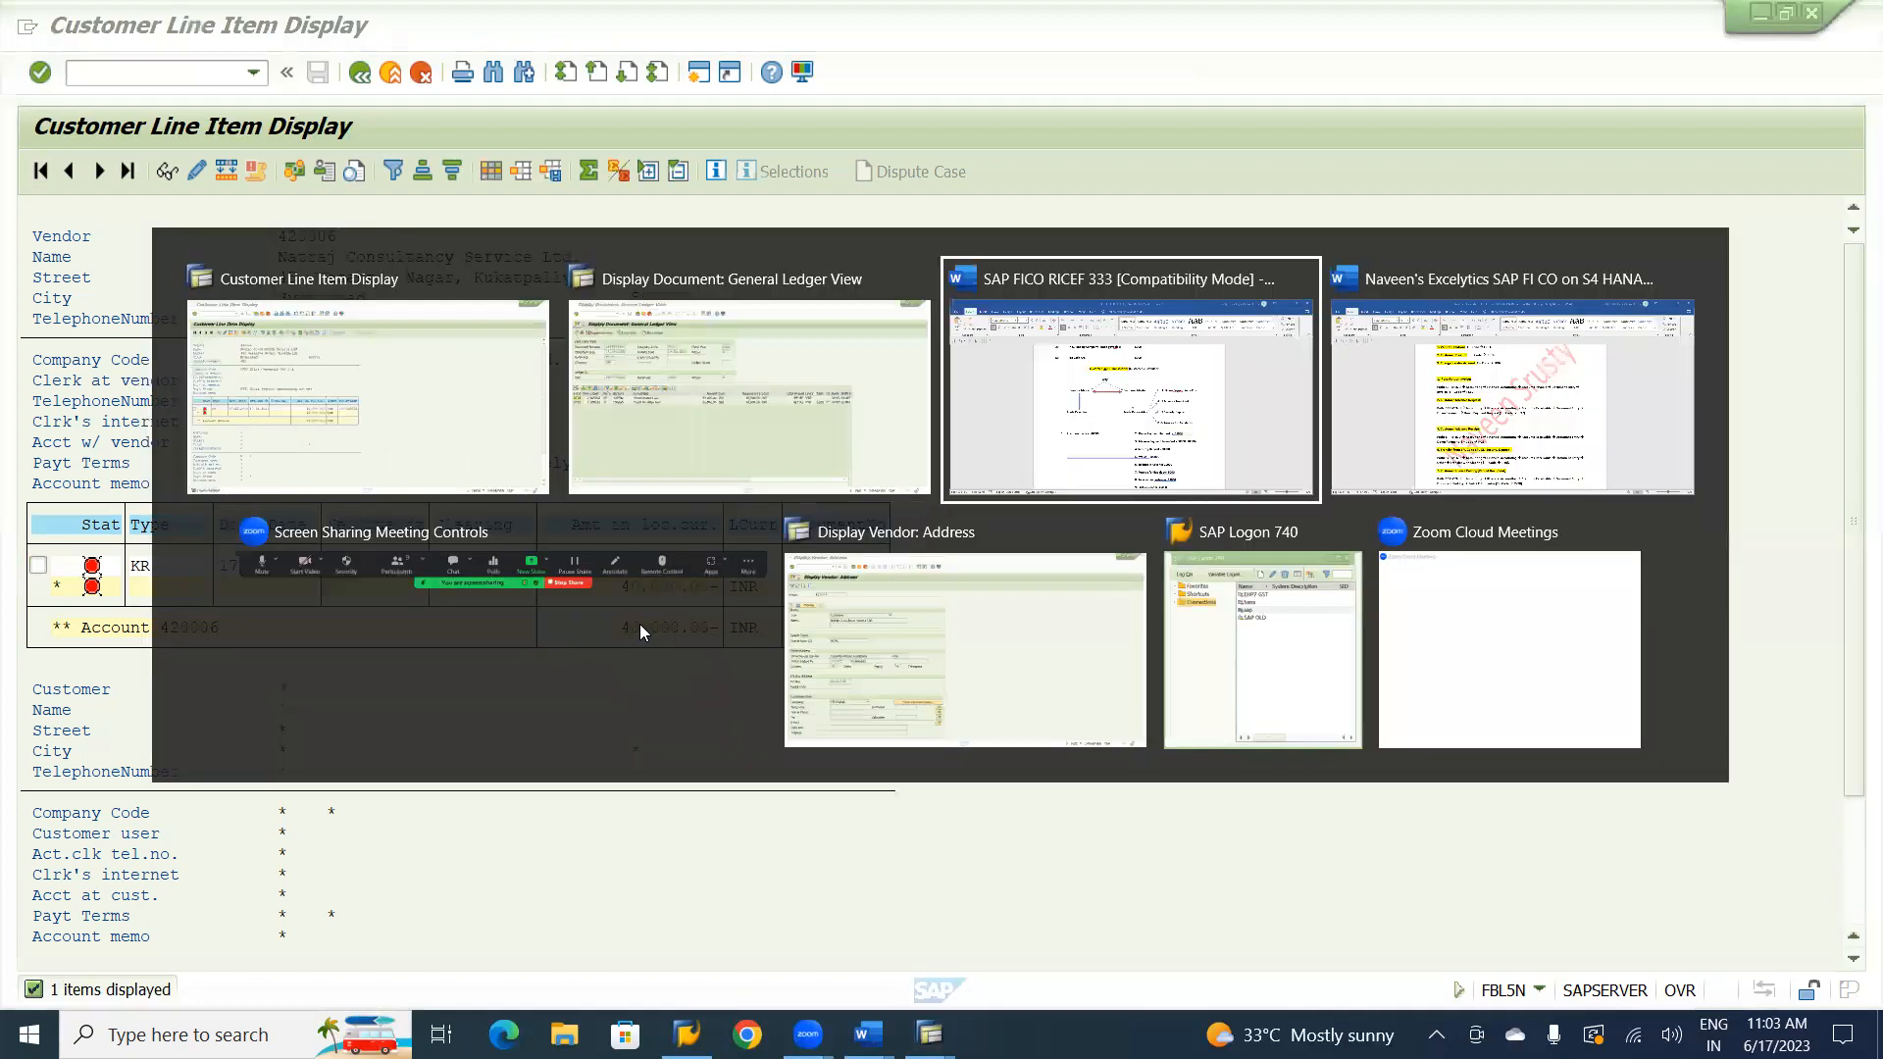
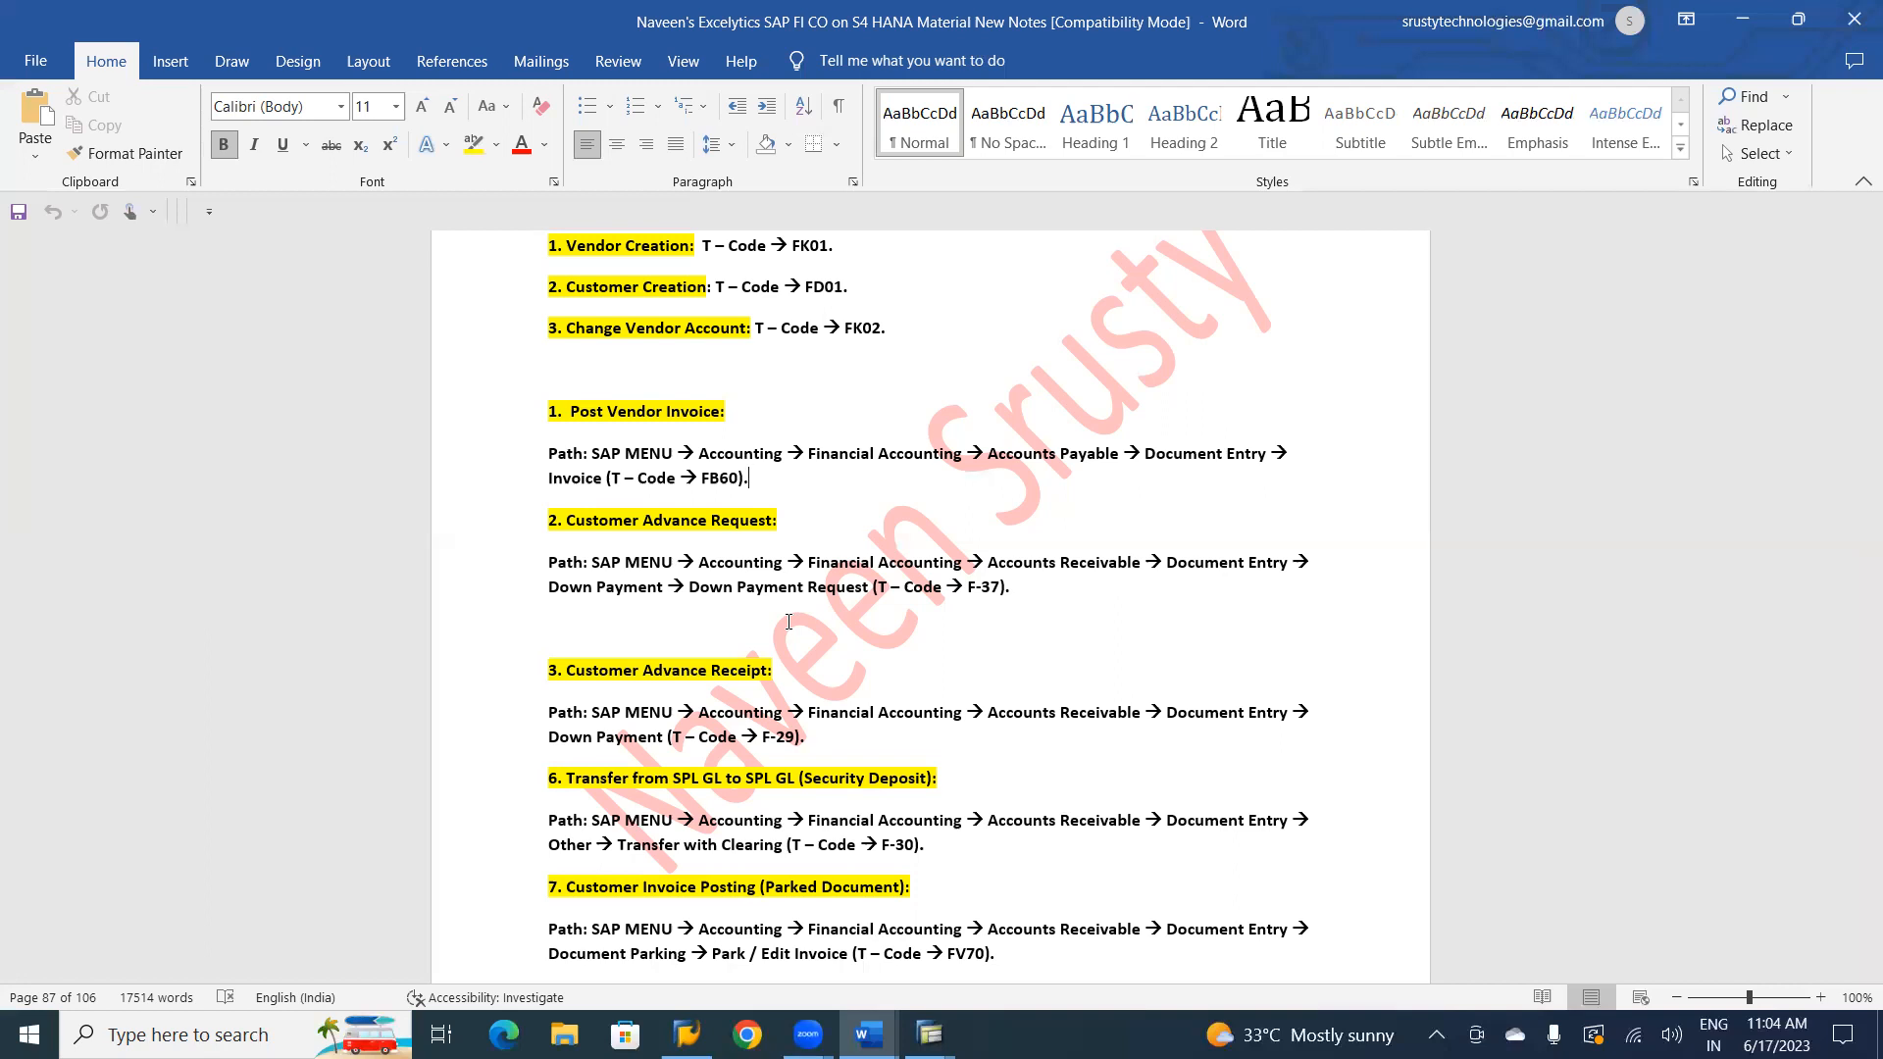
# Look up the down payment request entry in the SAP FICO RICEF 333 Word notes.
pyautogui.hotkey('alt', 'Tab')
pyautogui.hotkey('alt', 'Tab')
pyautogui.hotkey('alt', 'Tab')
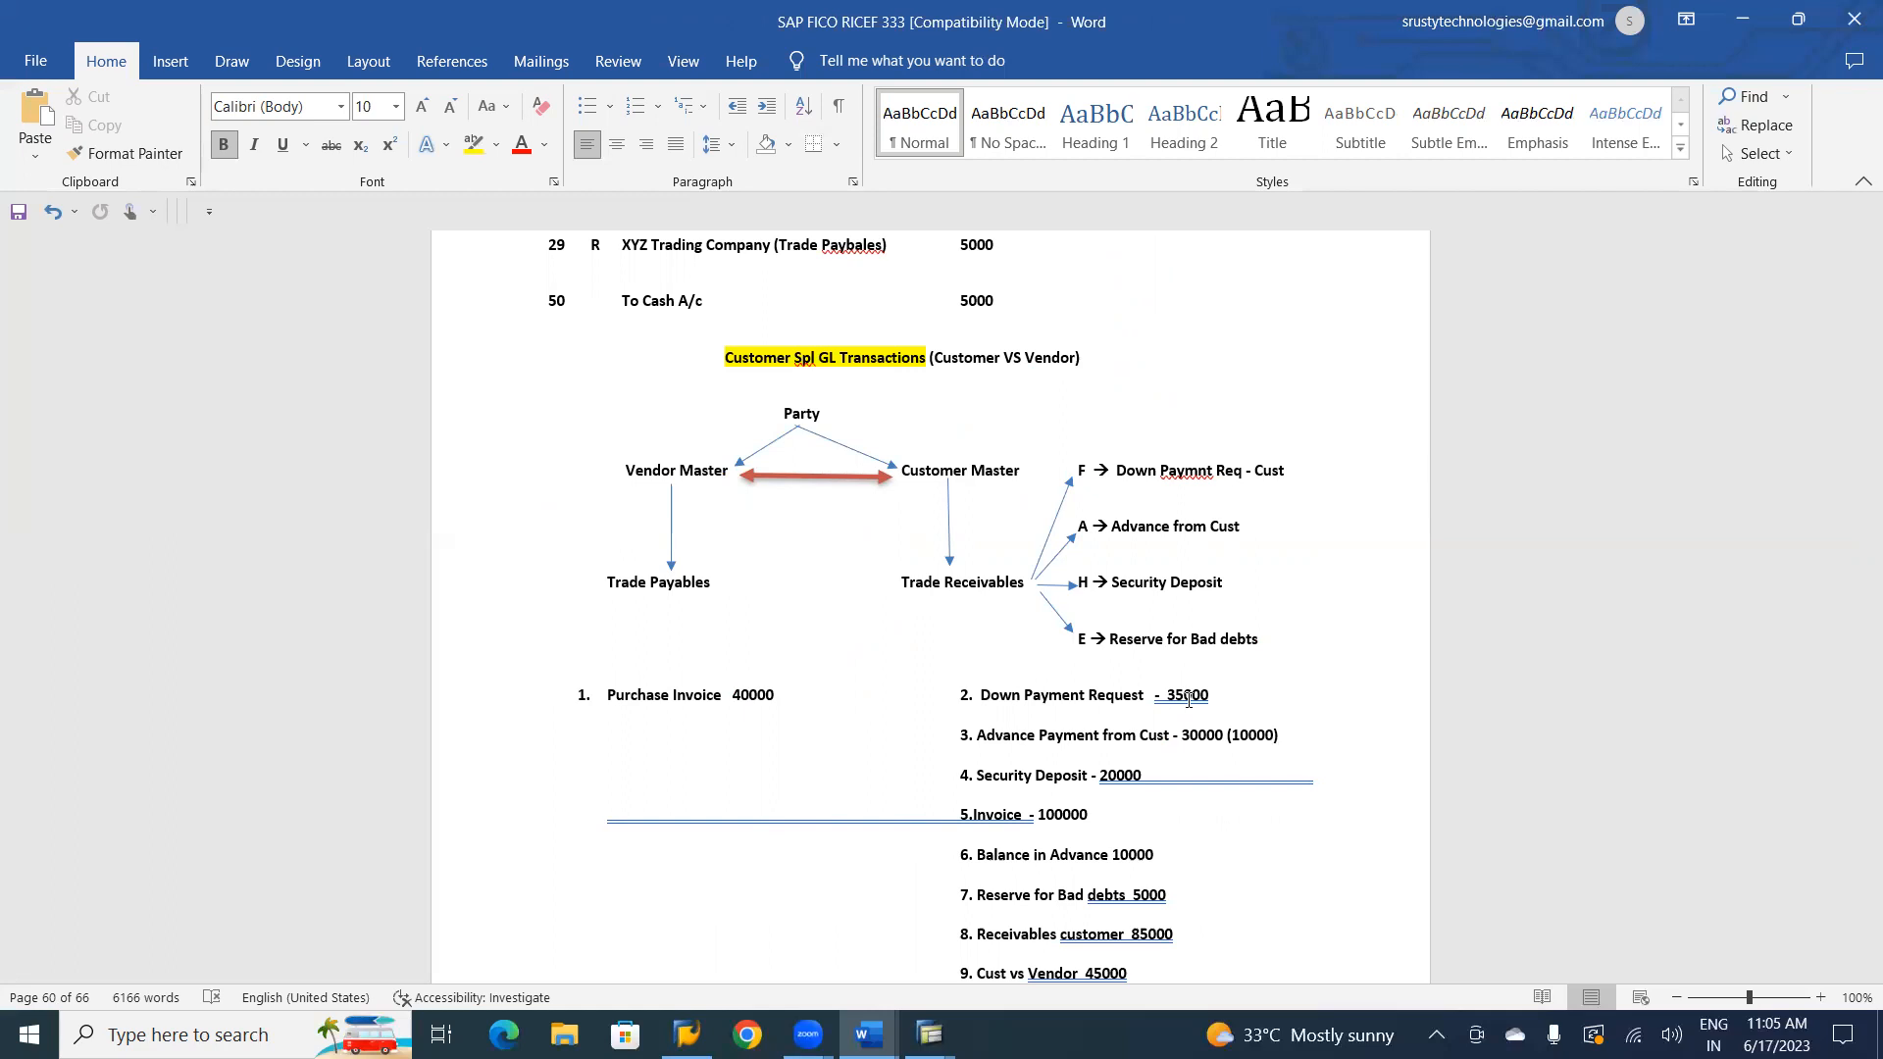
# Switch to the SAP General Ledger View session and exit vendor invoice entry to SAP Easy Access, discarding the unsaved entry.
pyautogui.hotkey('alt', 'Tab')
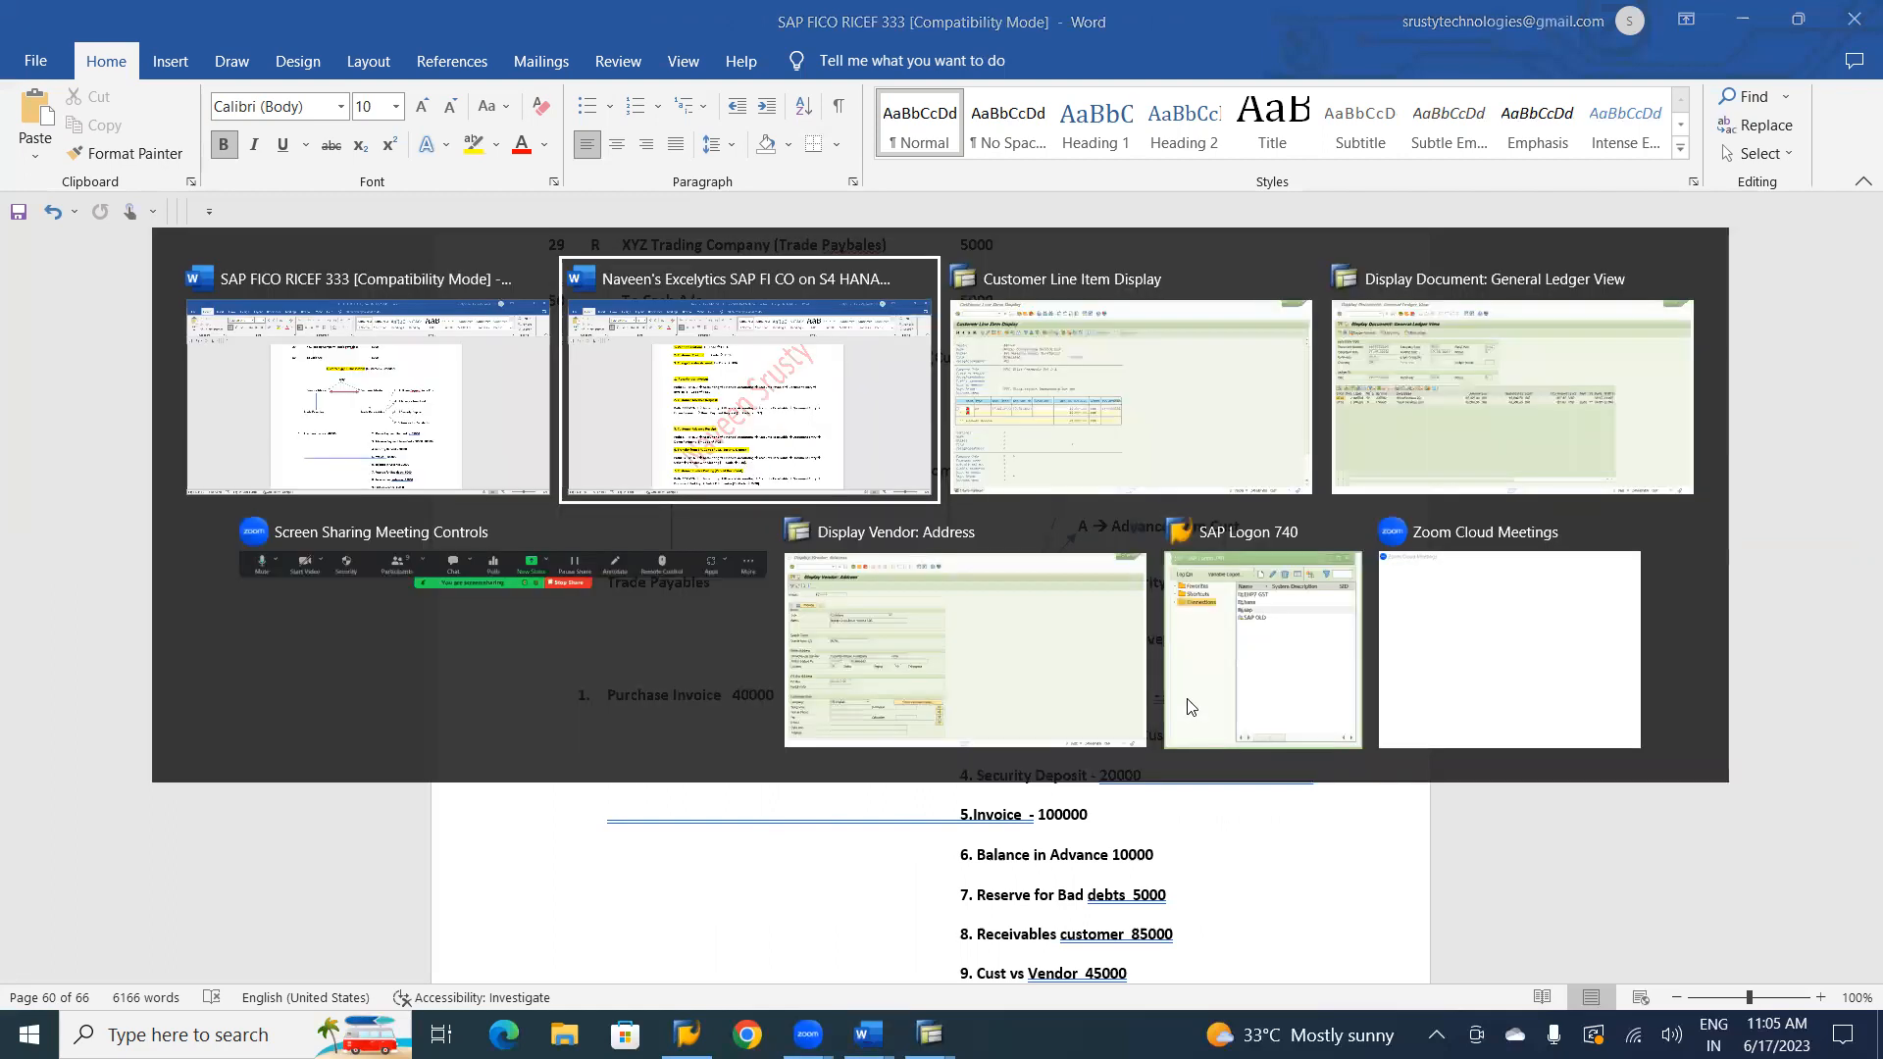
pyautogui.press('Tab')
pyautogui.press('Tab')
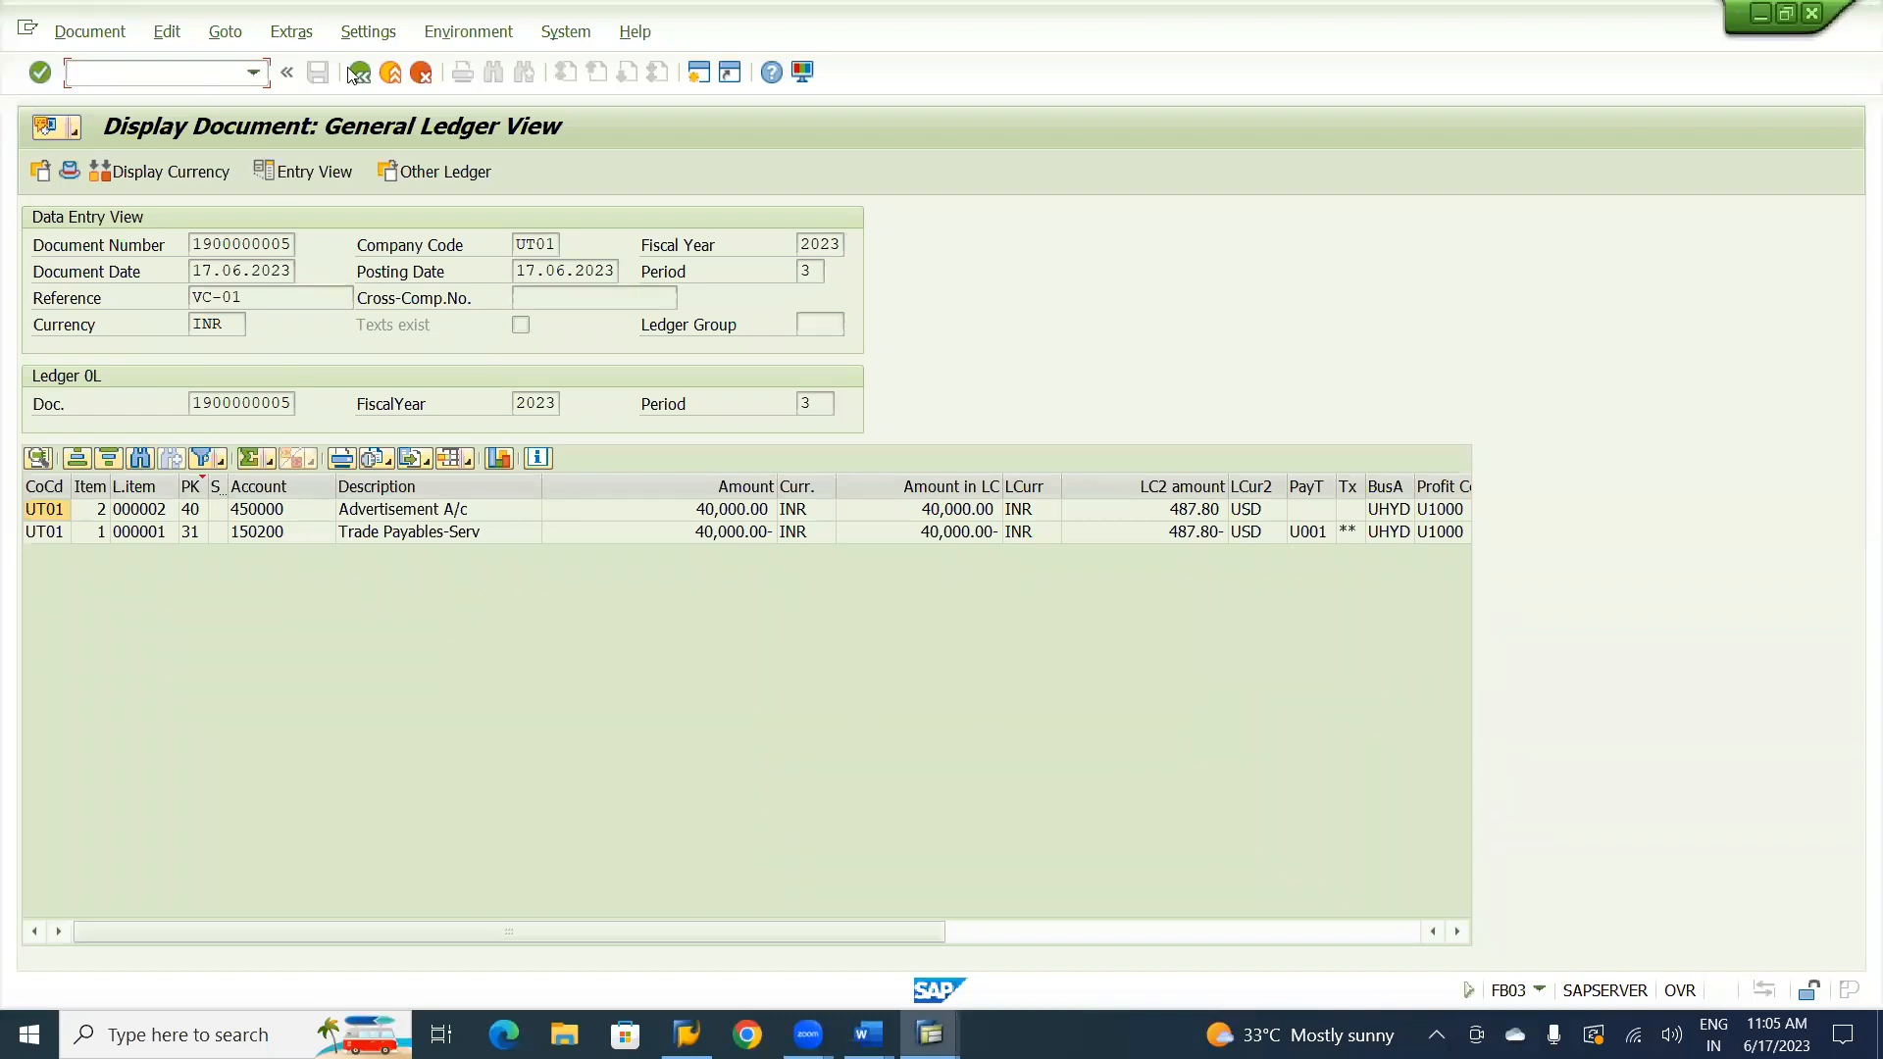
pyautogui.click(392, 75)
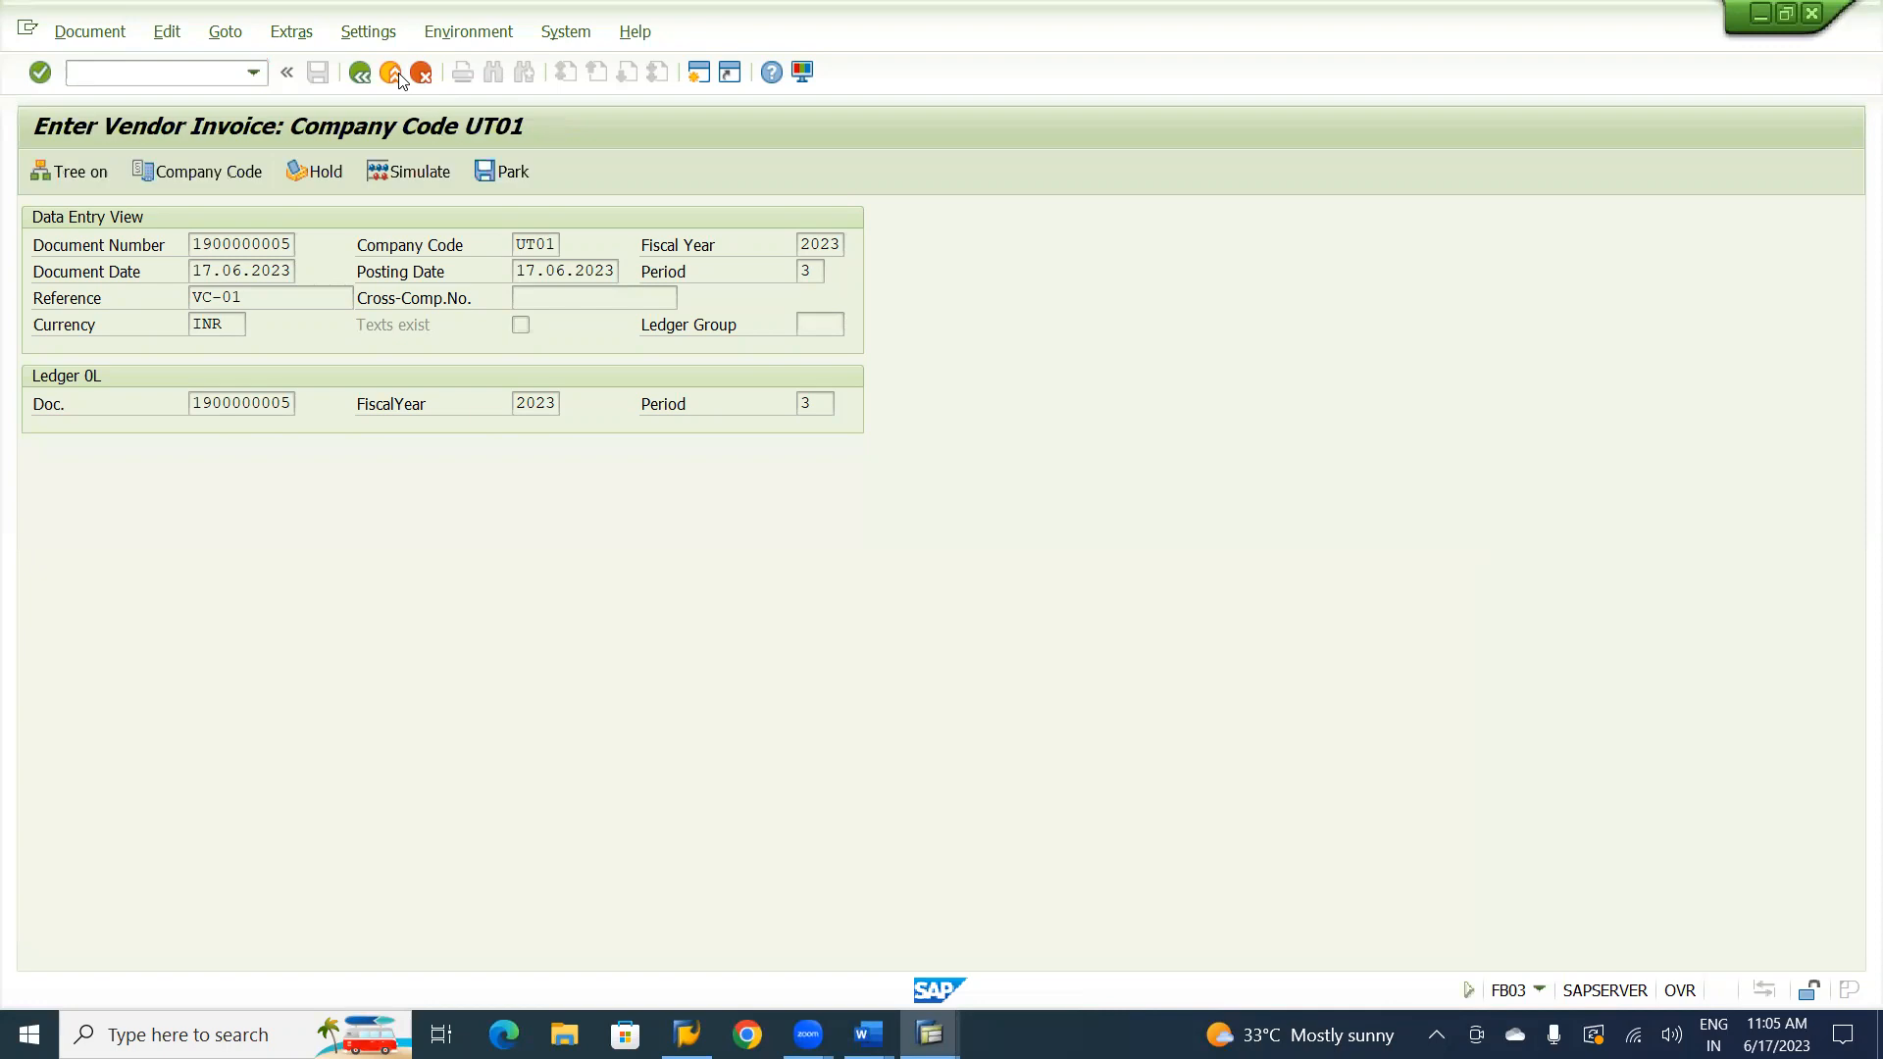
pyautogui.click(394, 74)
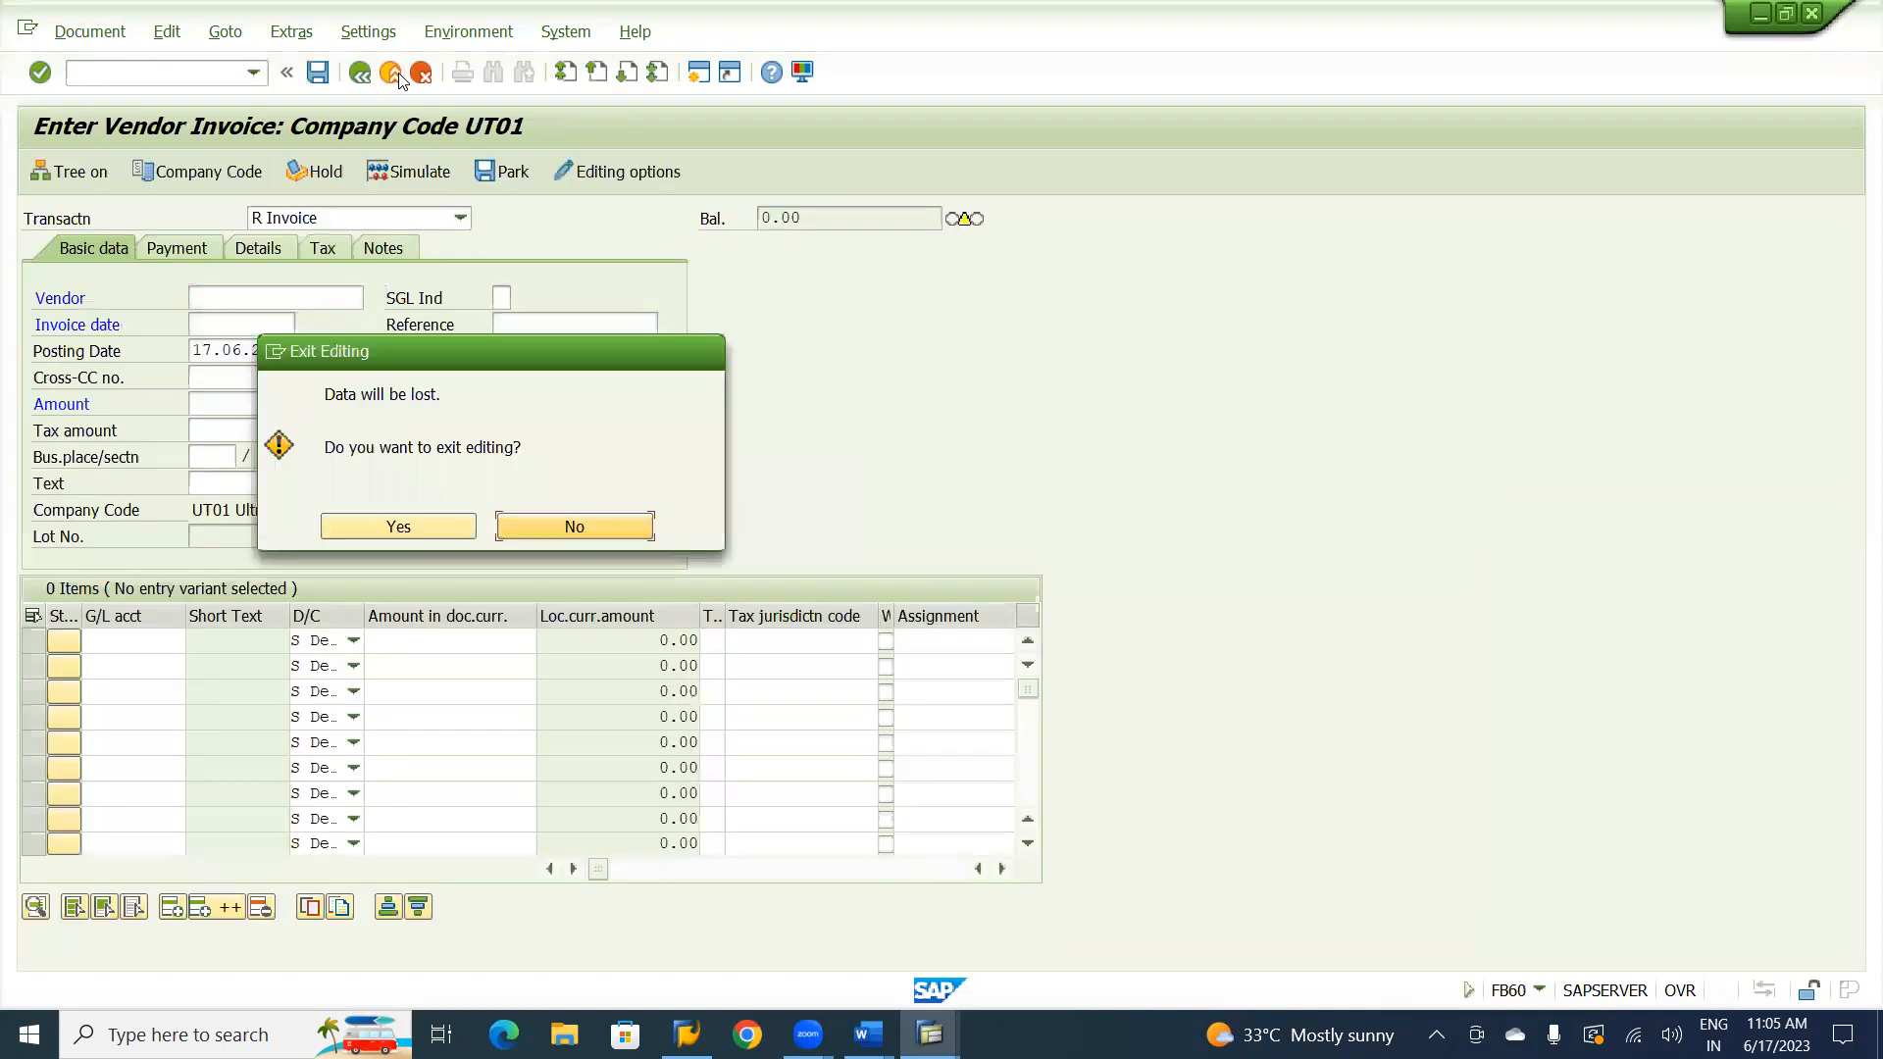
pyautogui.click(429, 530)
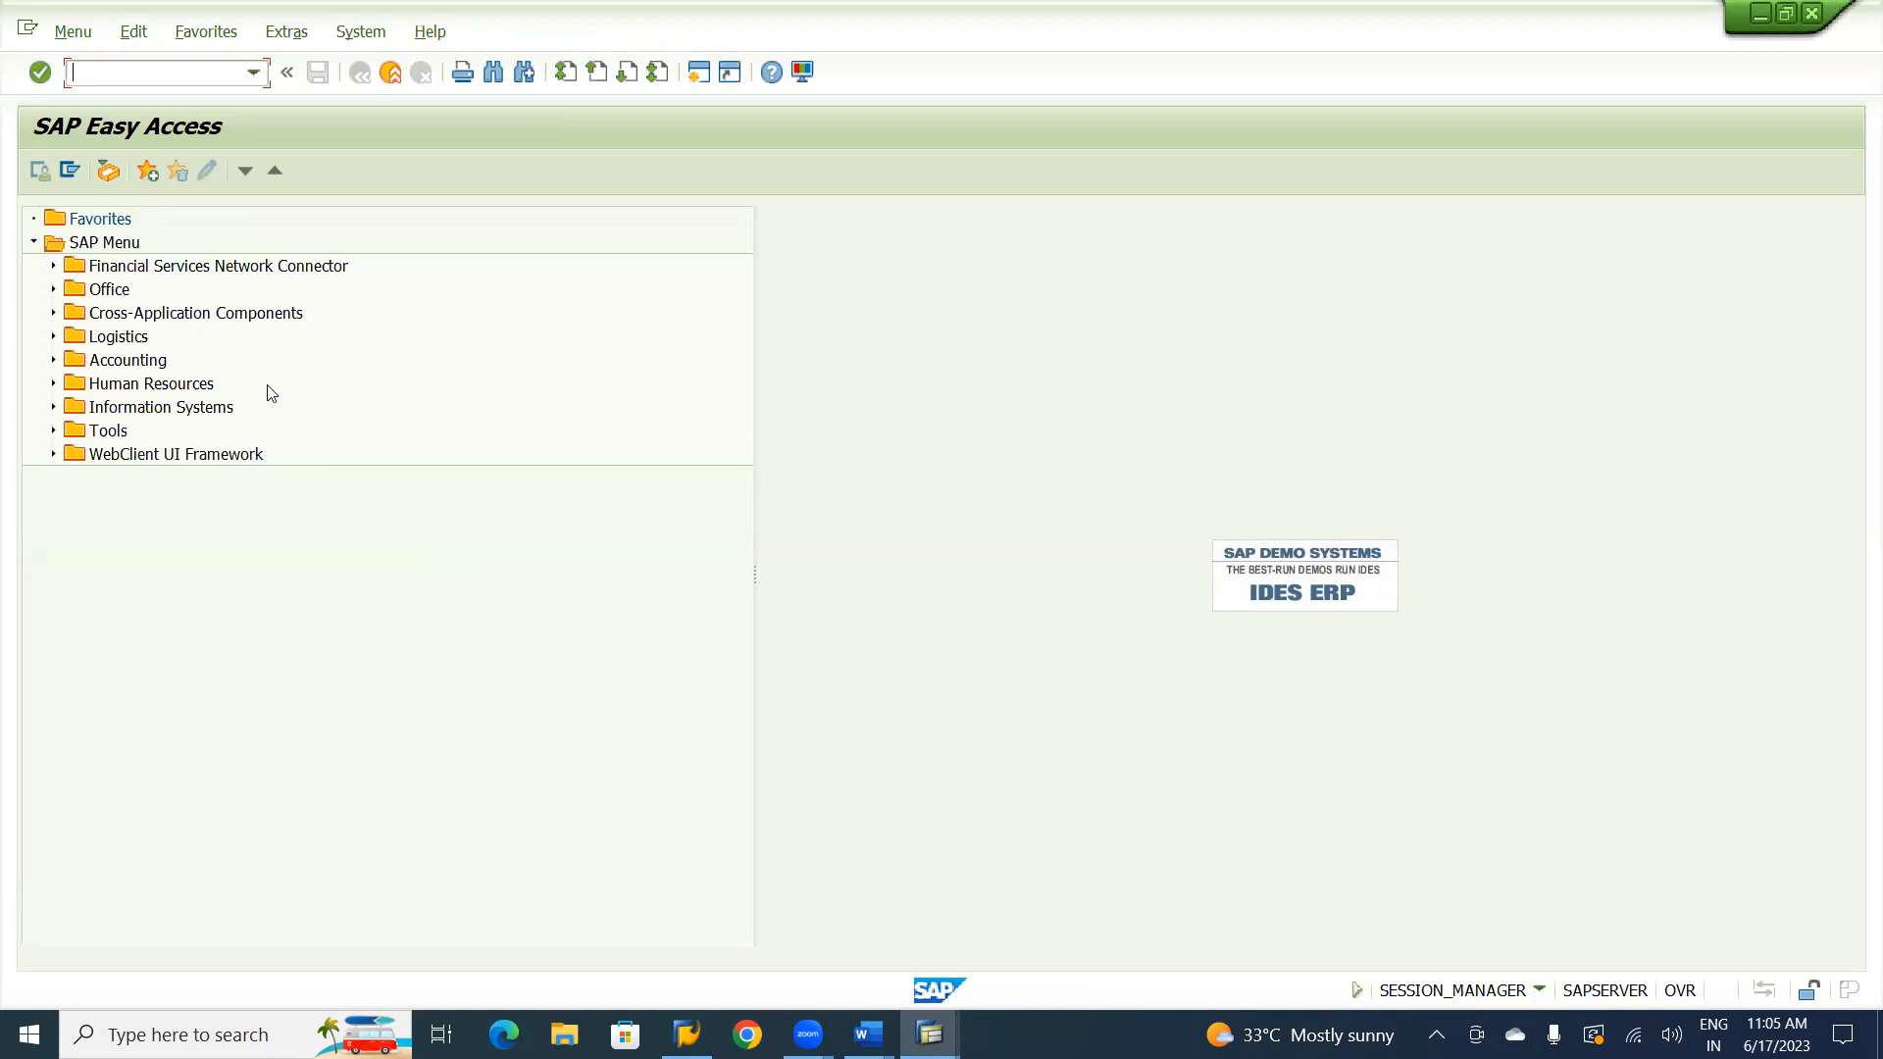
# Start the F-37 customer down payment request from the Accounts Receivable document entry area of Financial Accounting.
pyautogui.click(99, 245)
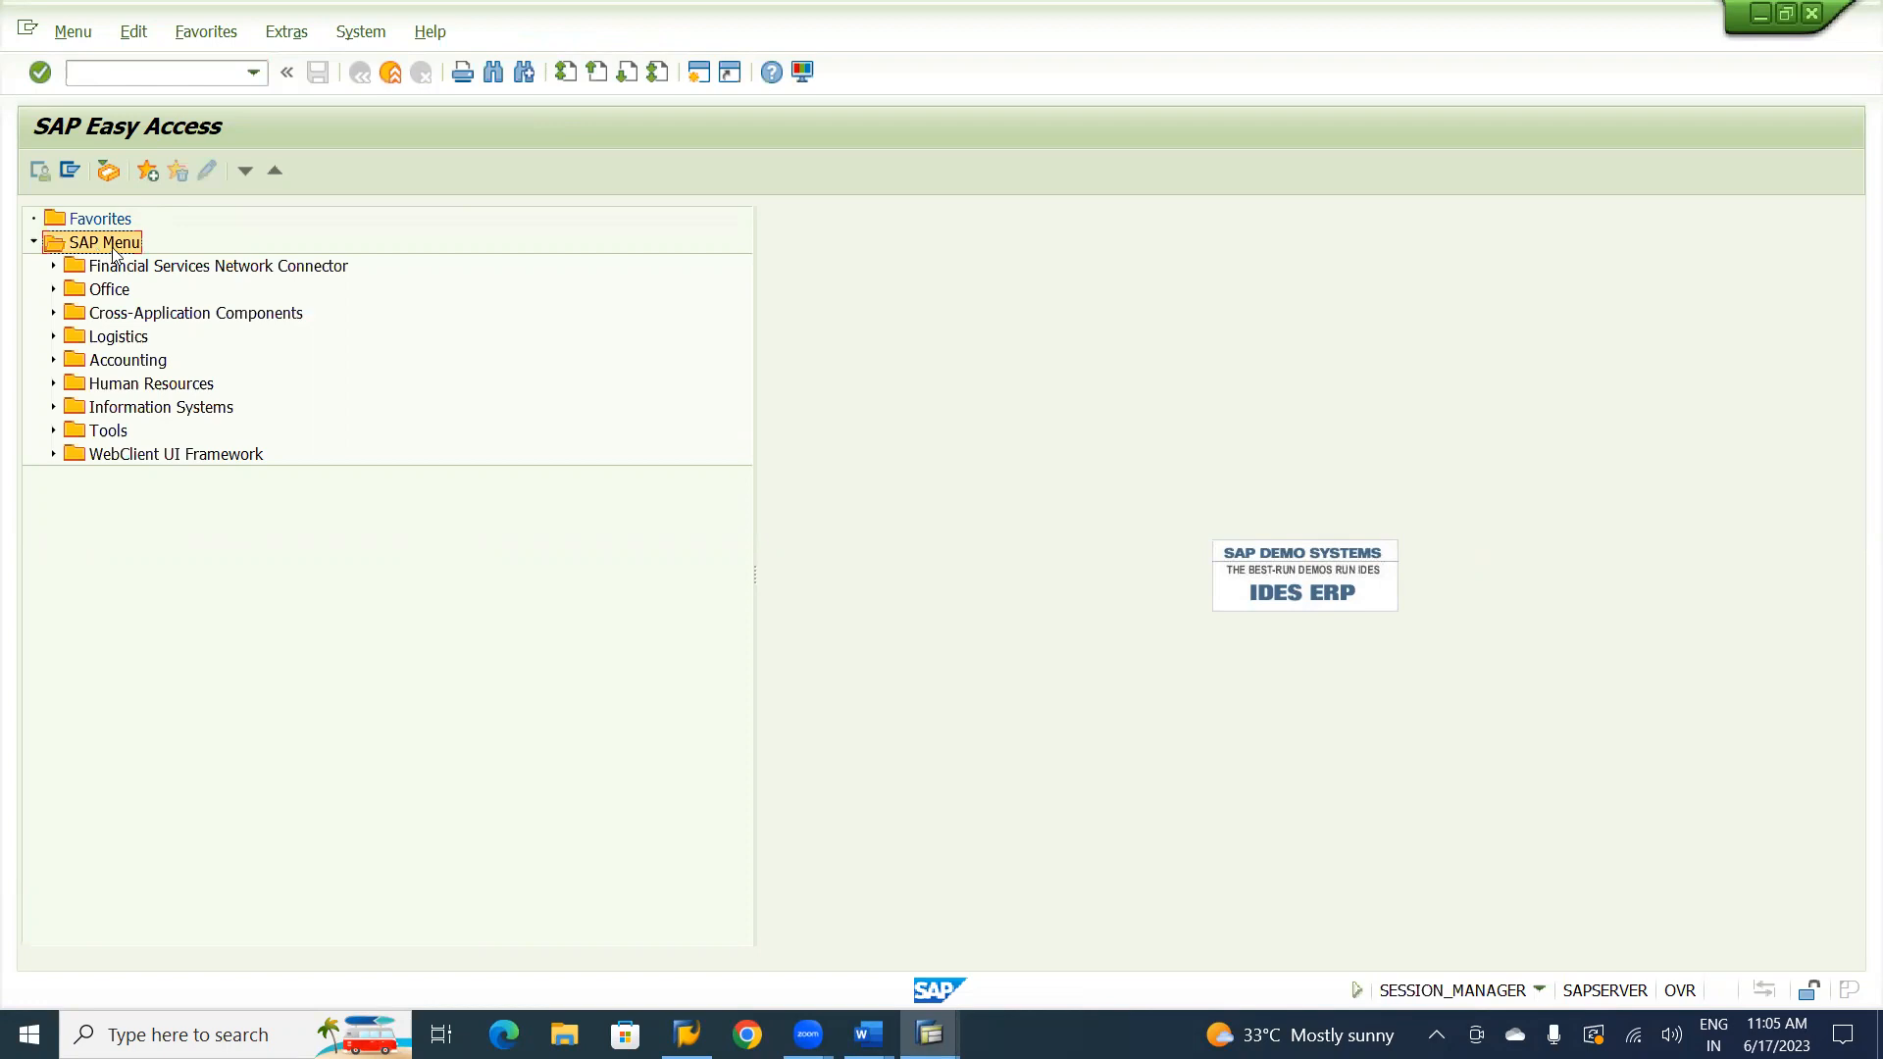
pyautogui.doubleClick(71, 365)
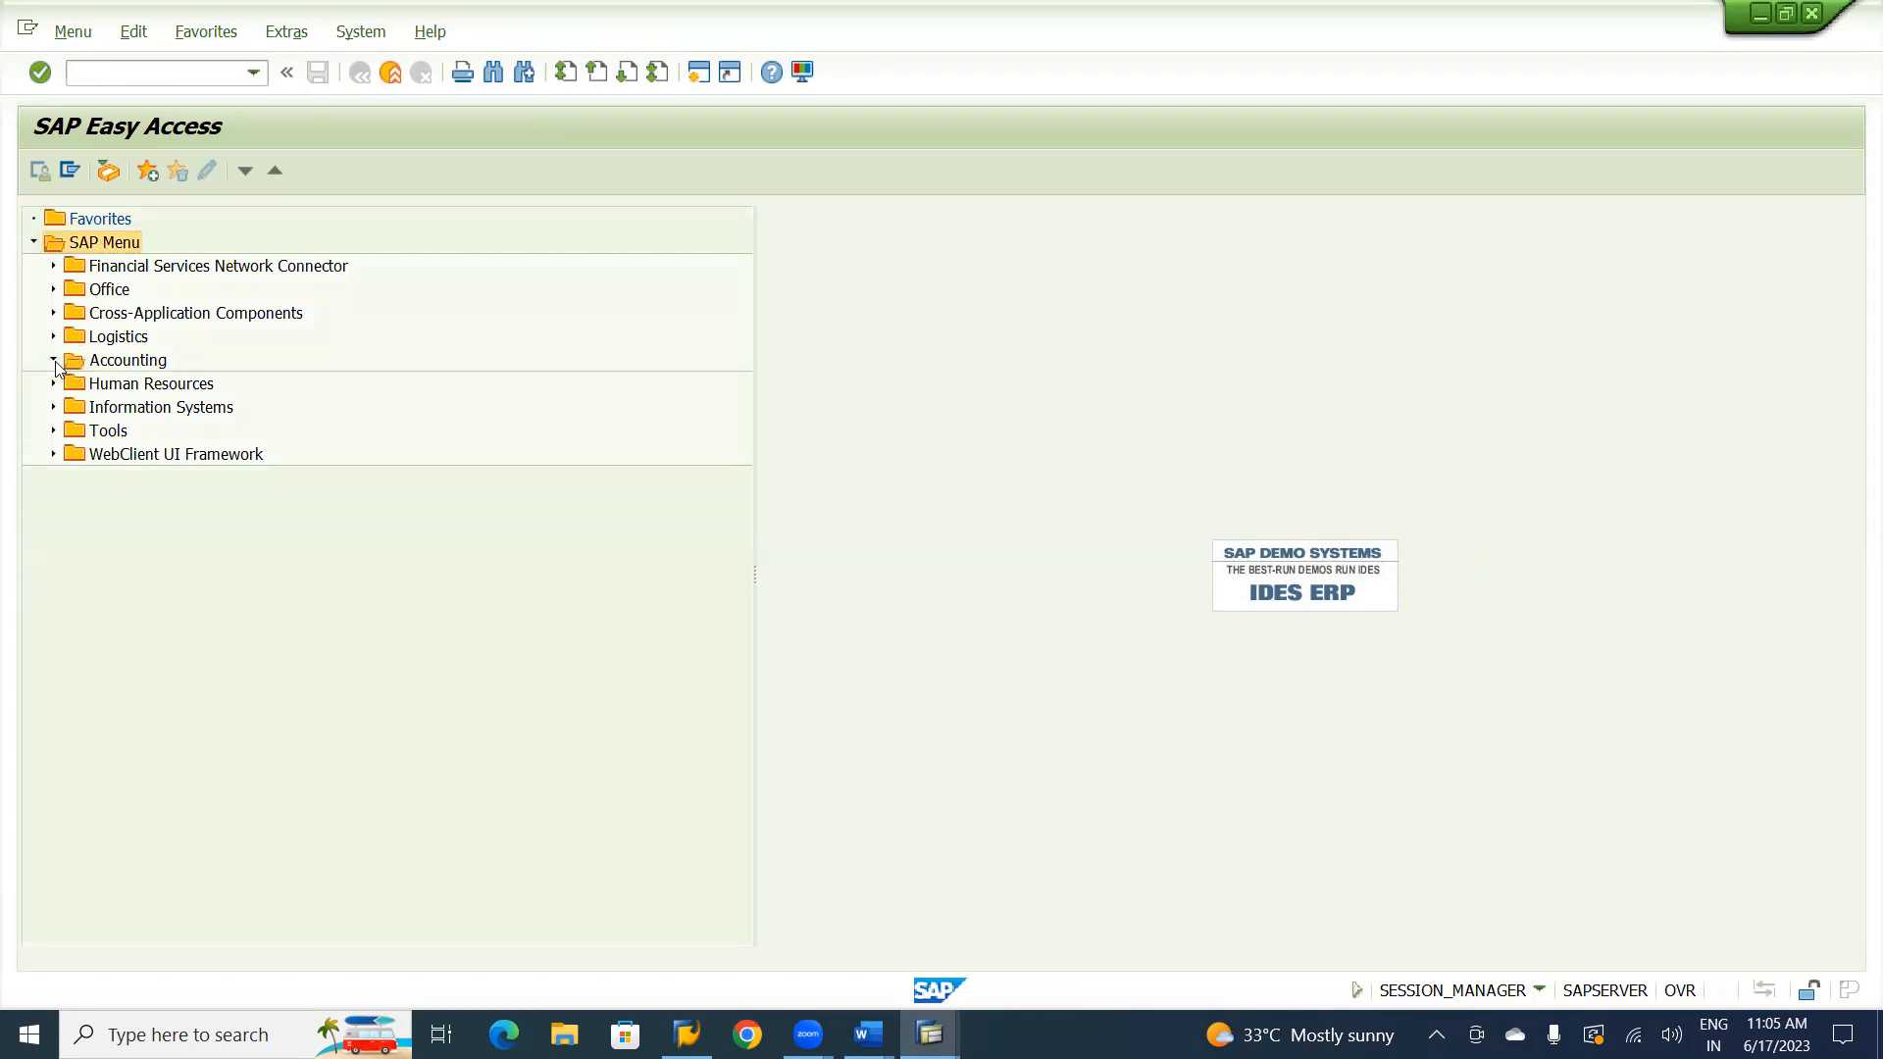
pyautogui.click(115, 365)
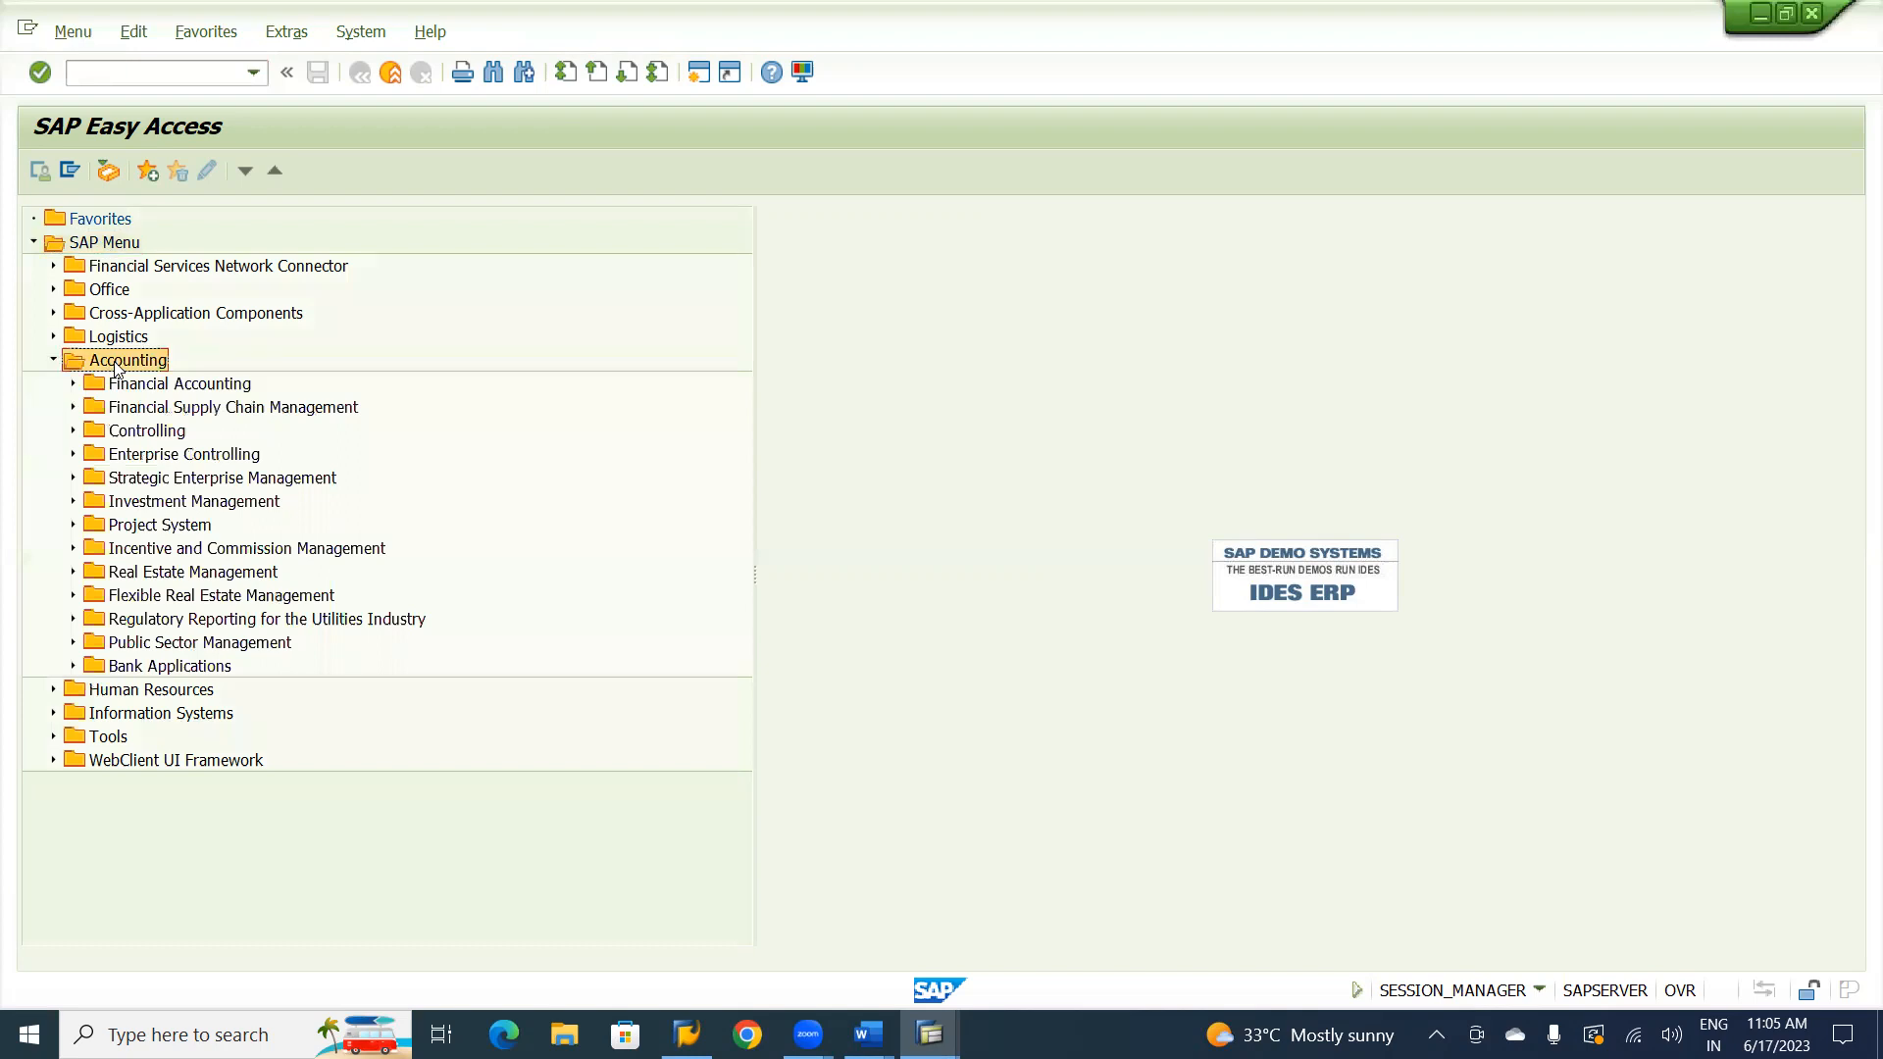
pyautogui.click(125, 392)
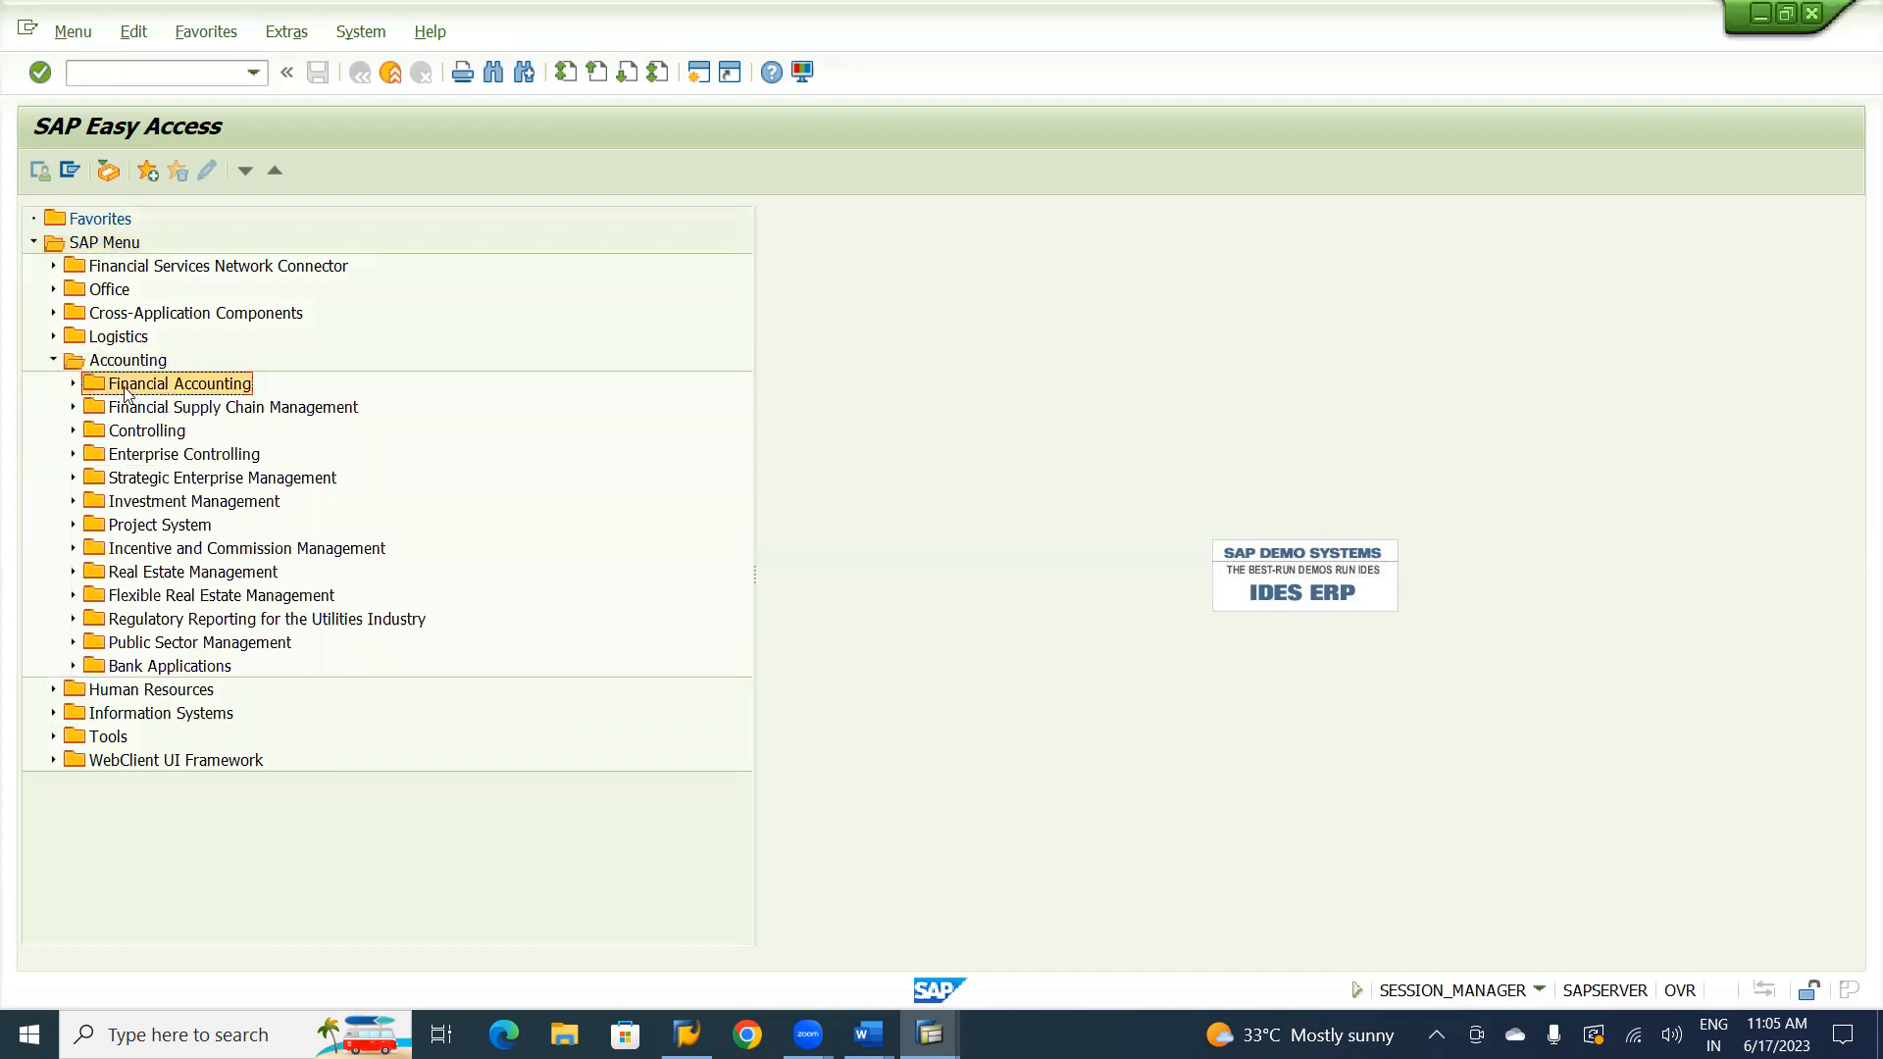
pyautogui.click(71, 387)
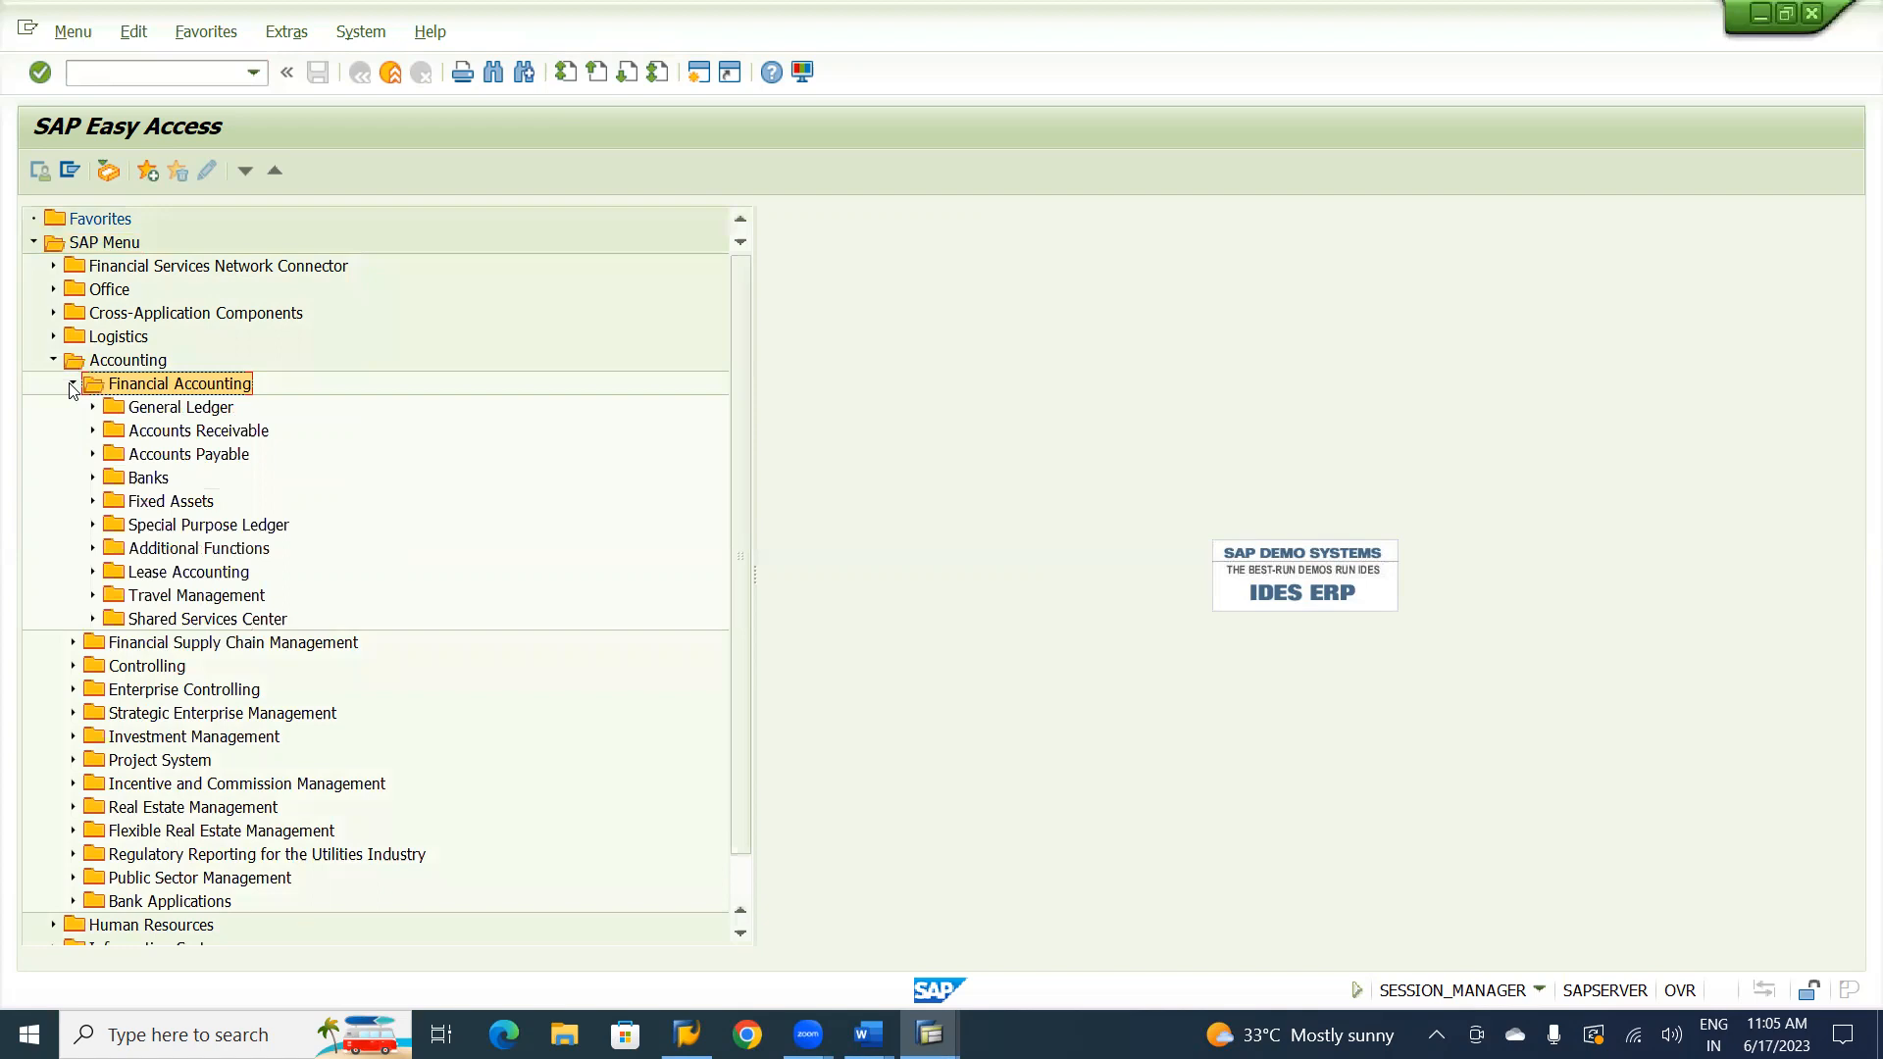
pyautogui.click(170, 436)
pyautogui.click(93, 433)
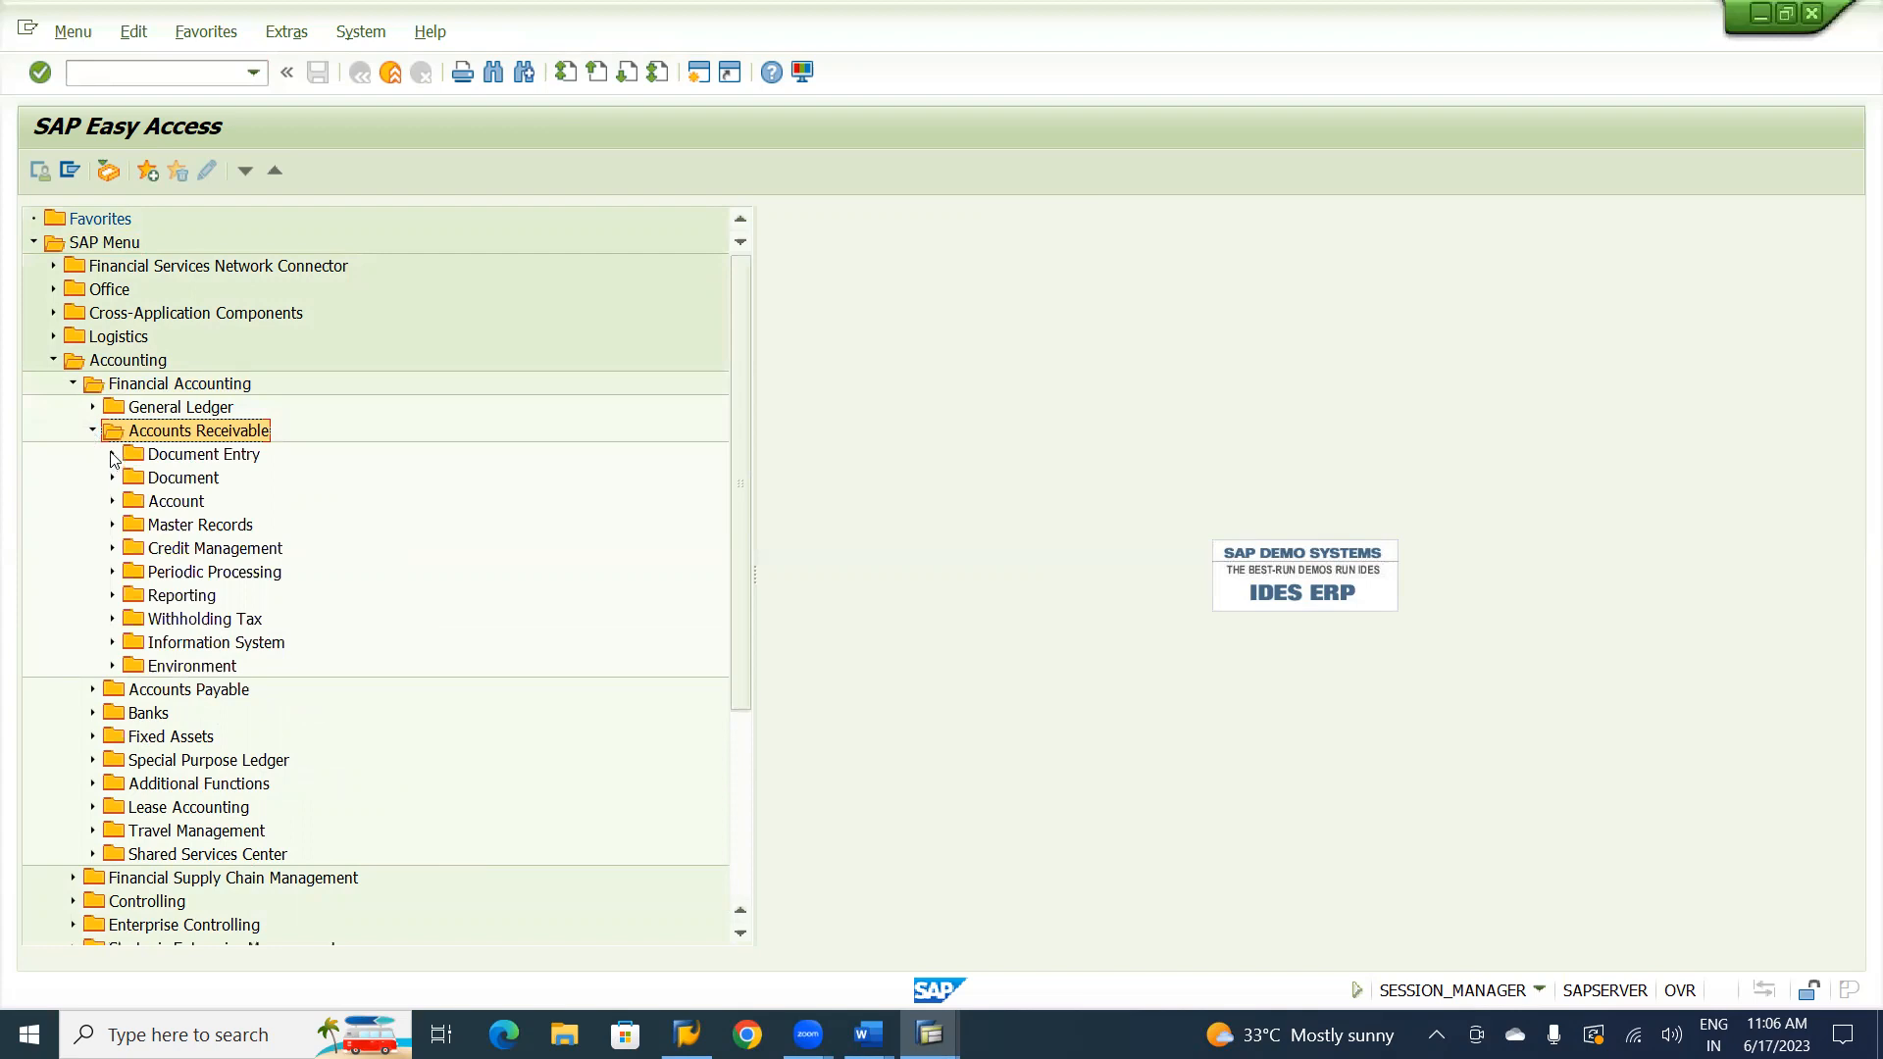
pyautogui.click(113, 455)
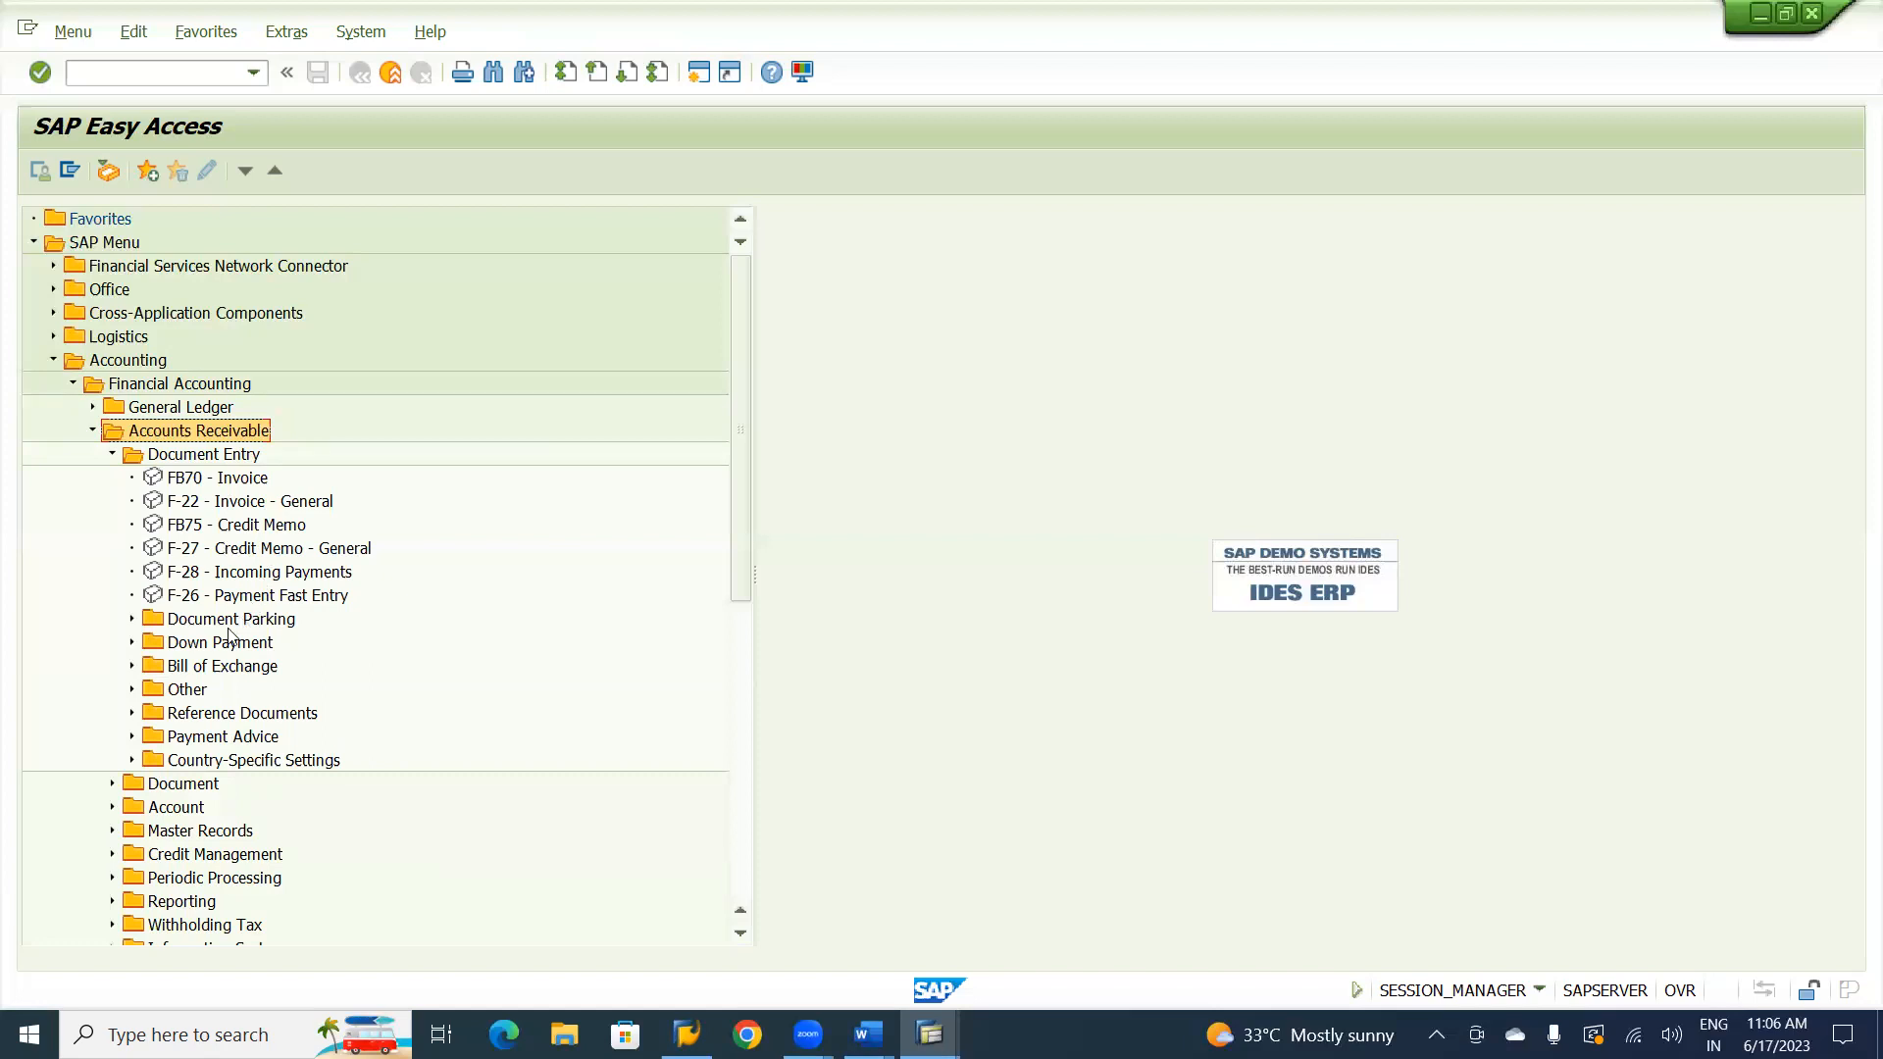
pyautogui.click(133, 643)
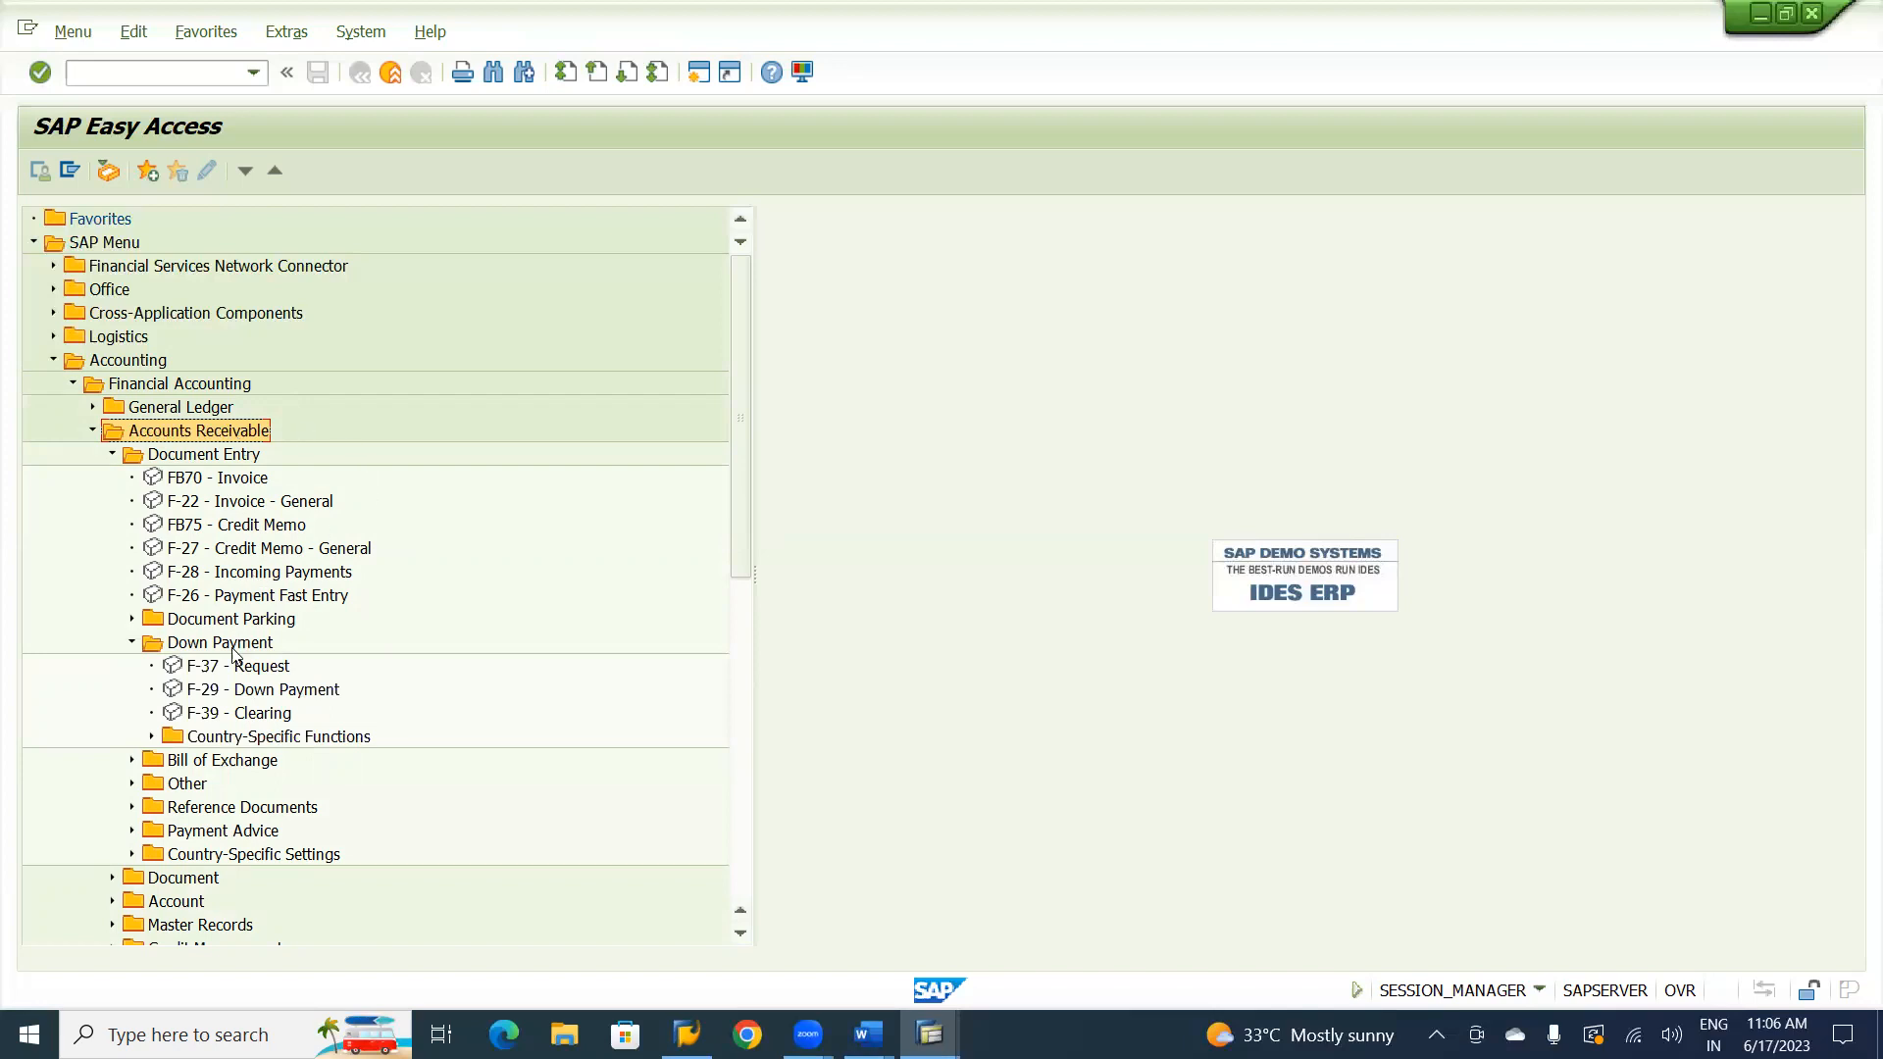
pyautogui.click(246, 669)
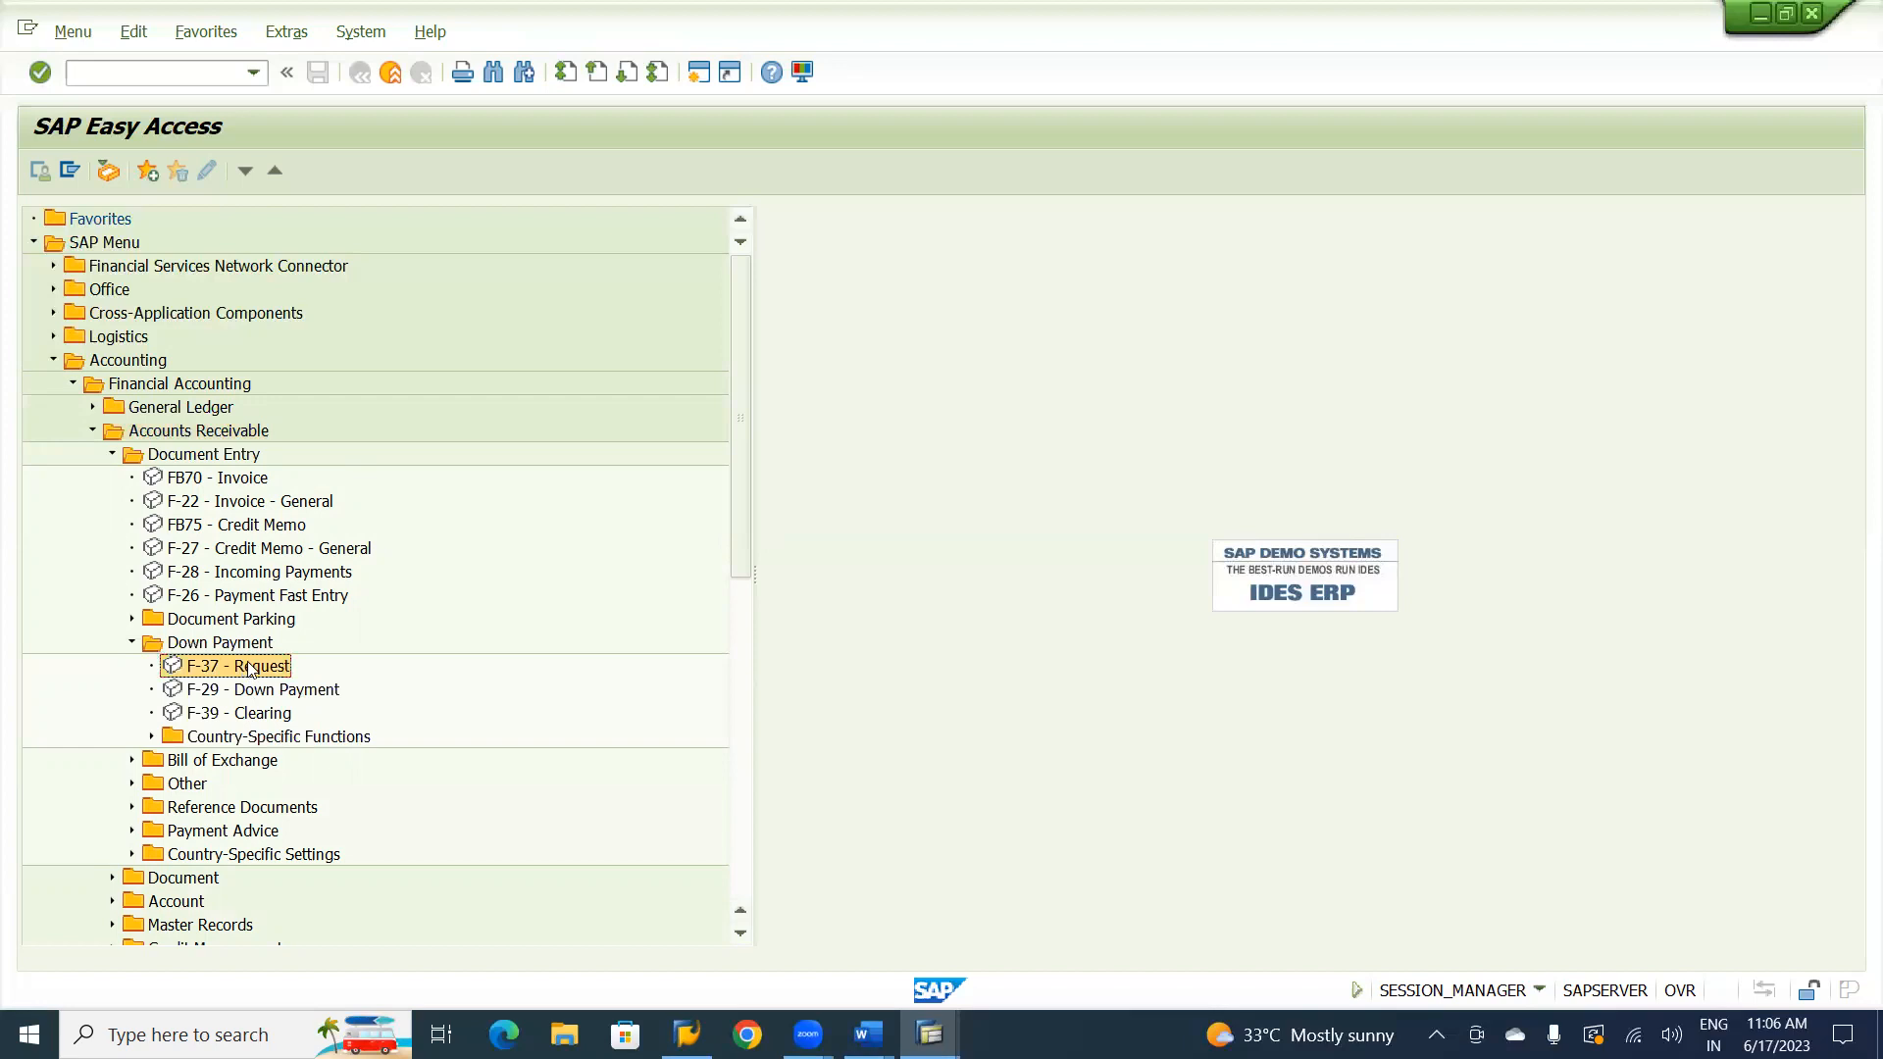
pyautogui.doubleClick(250, 668)
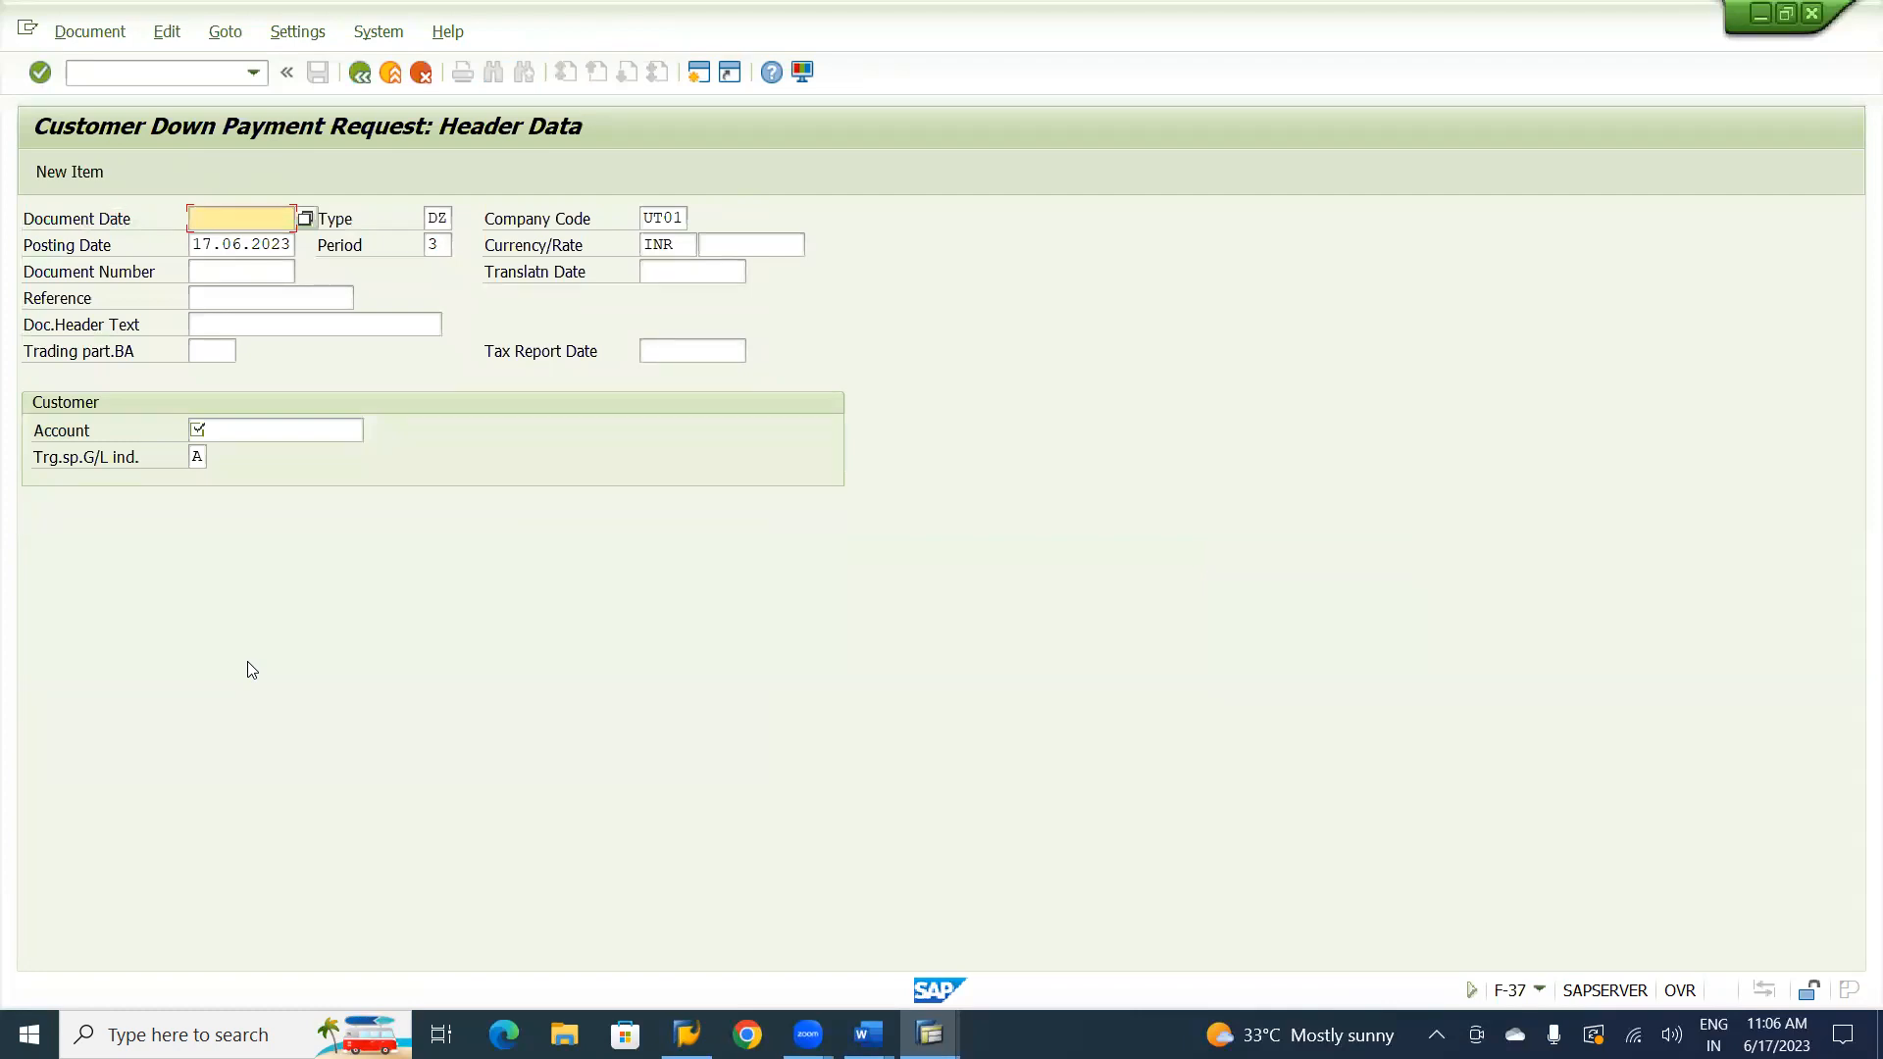
# Fill in the request header with document date 17.06.2023, reference CV-01 and header text Customer Adv Request.
pyautogui.press('F4')
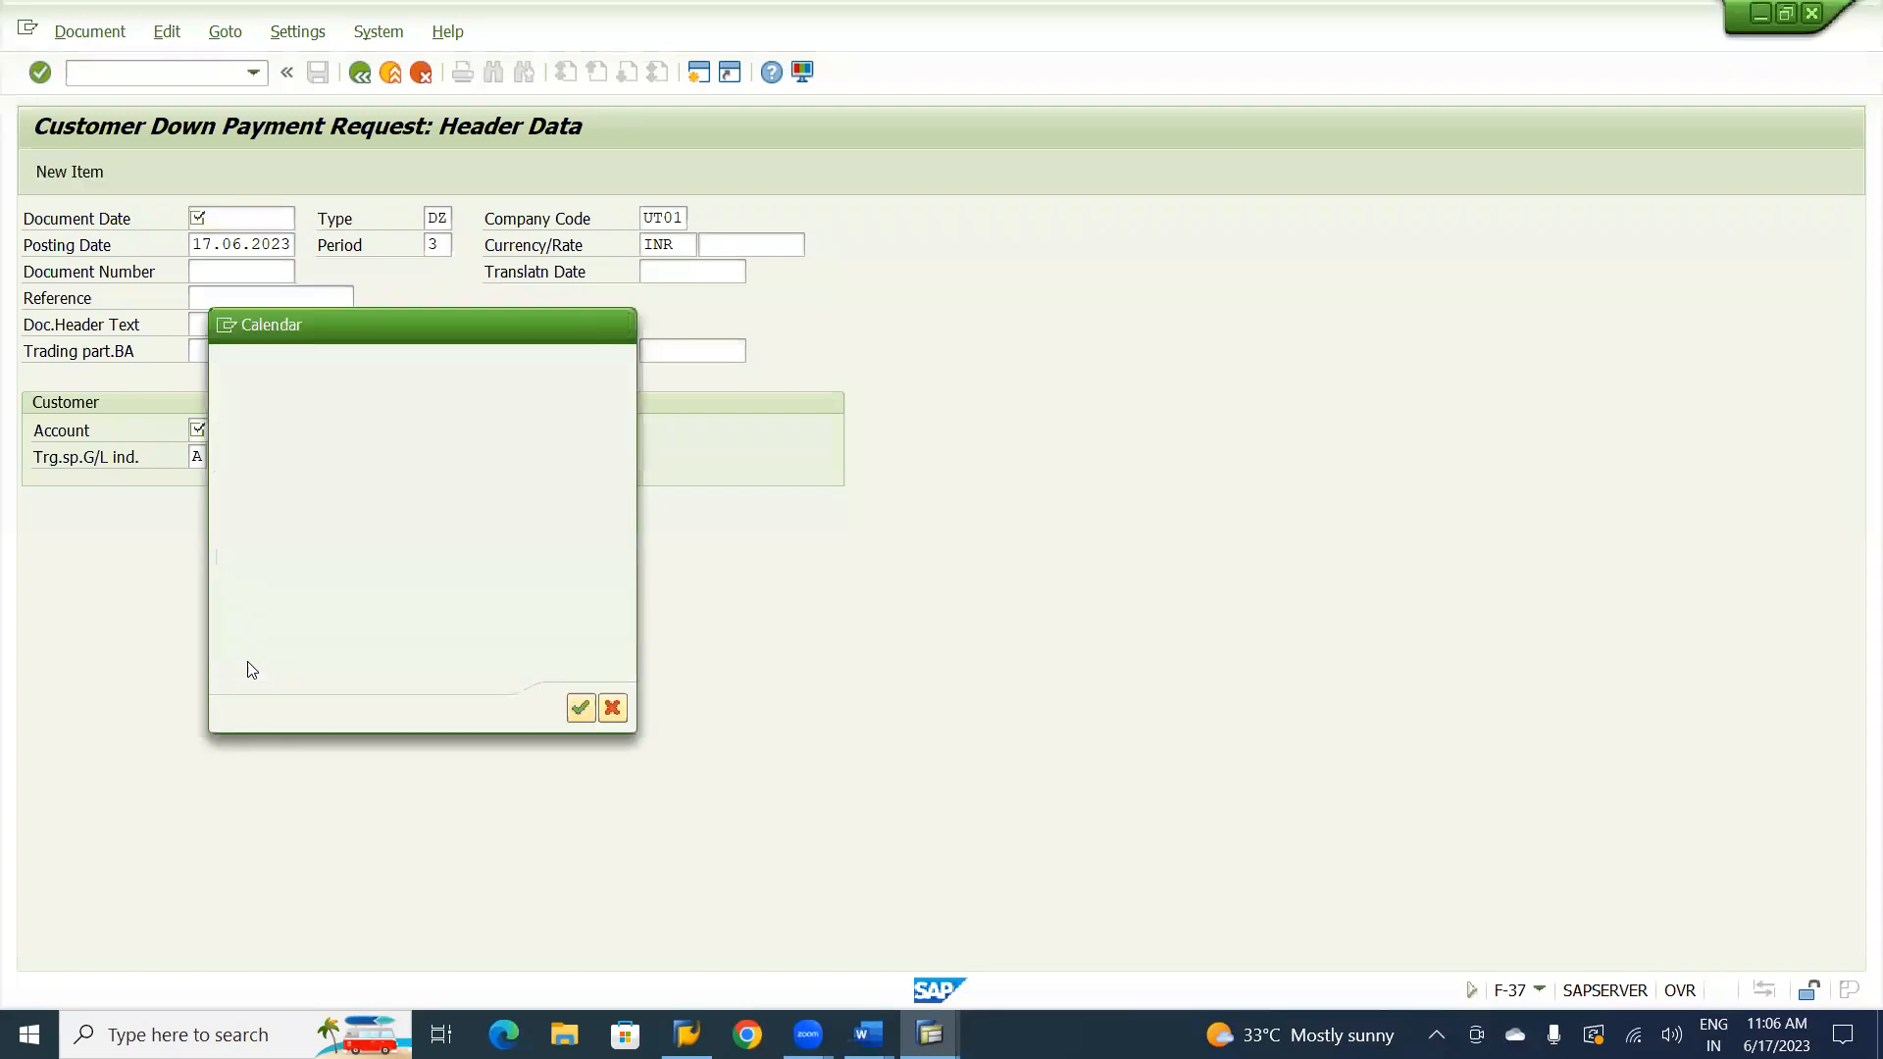
pyautogui.press('Return')
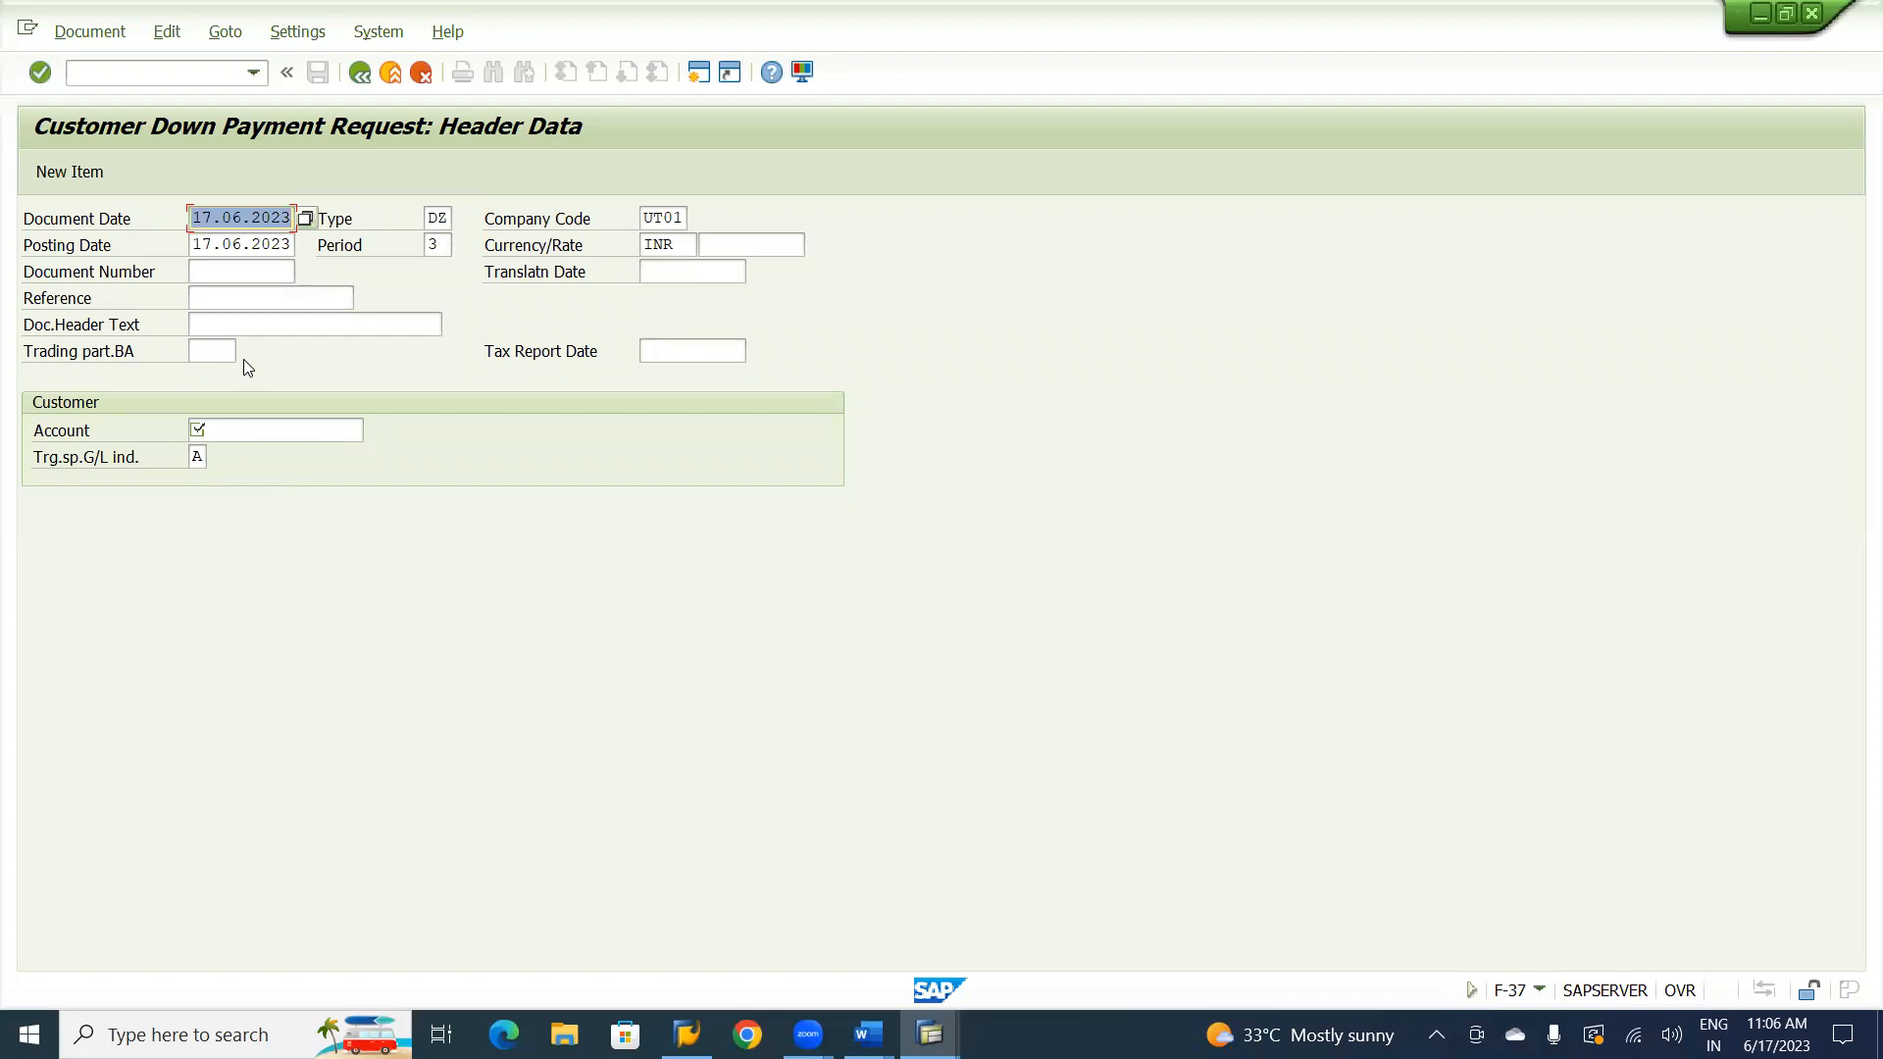
pyautogui.click(226, 326)
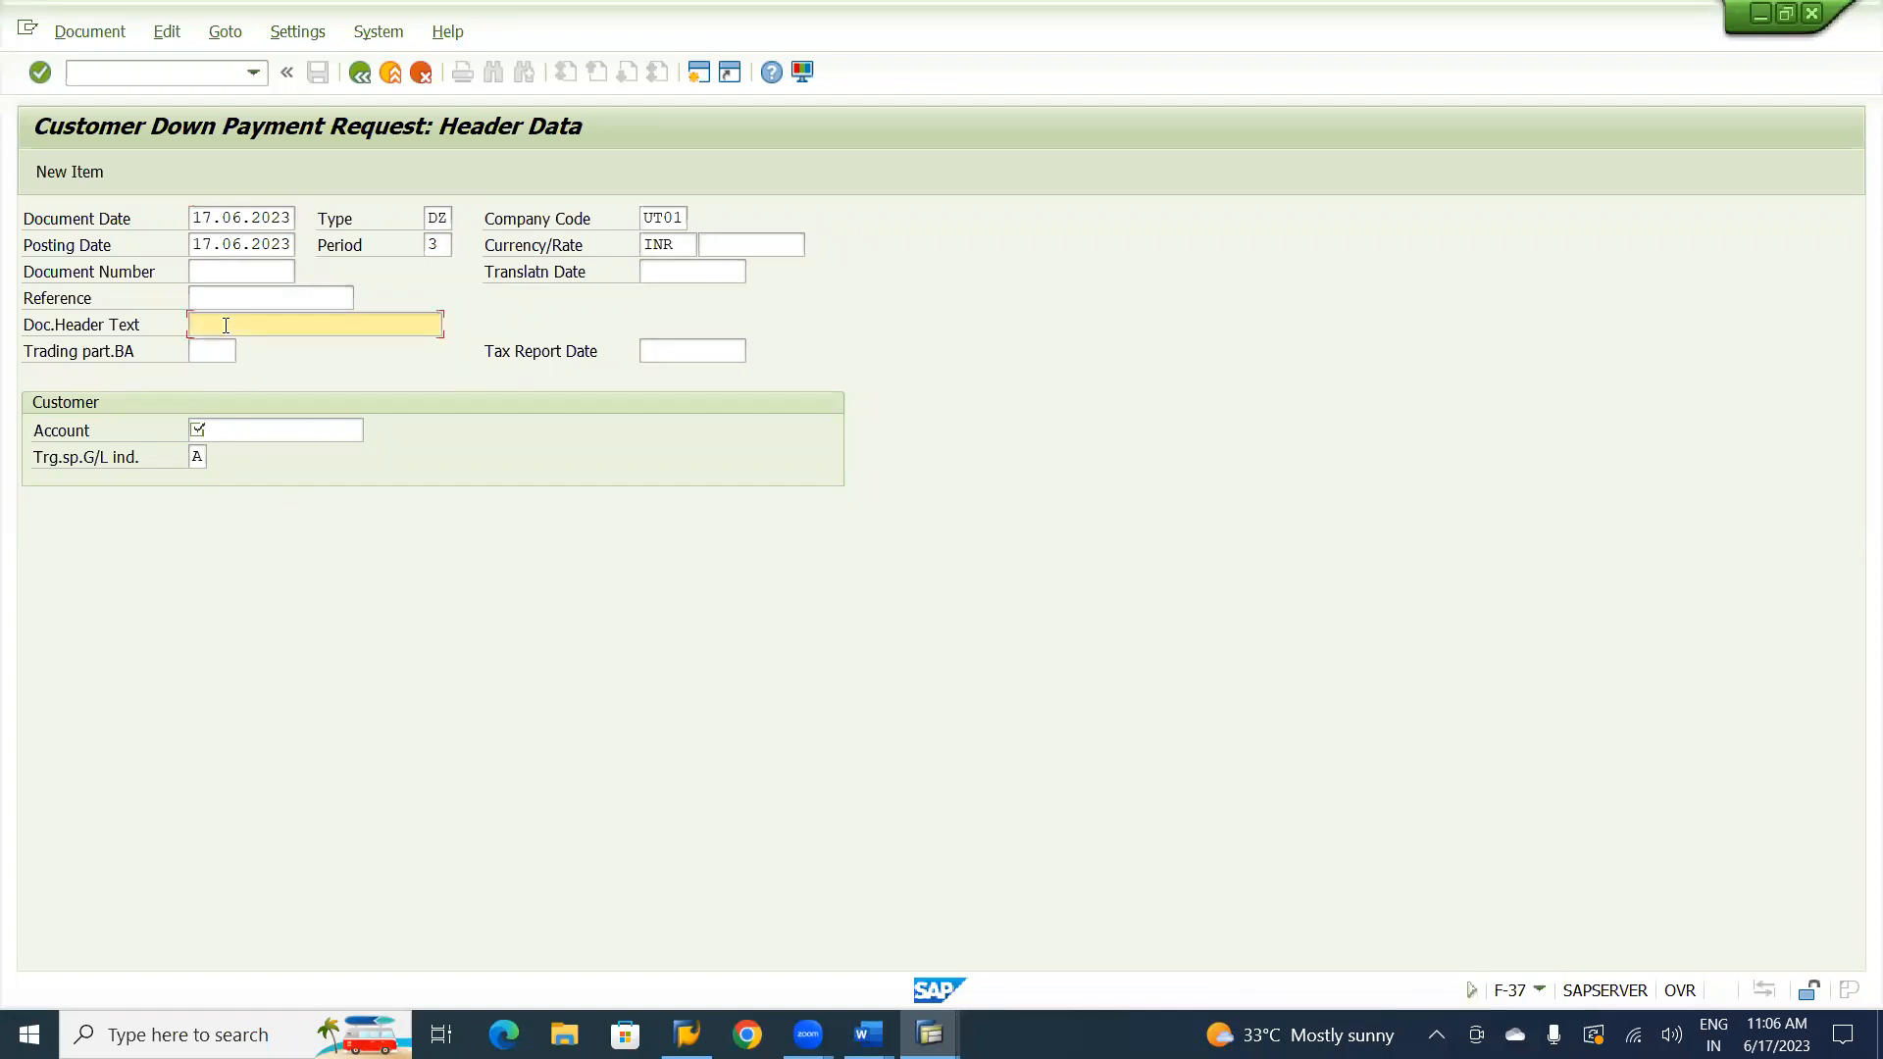
pyautogui.click(229, 296)
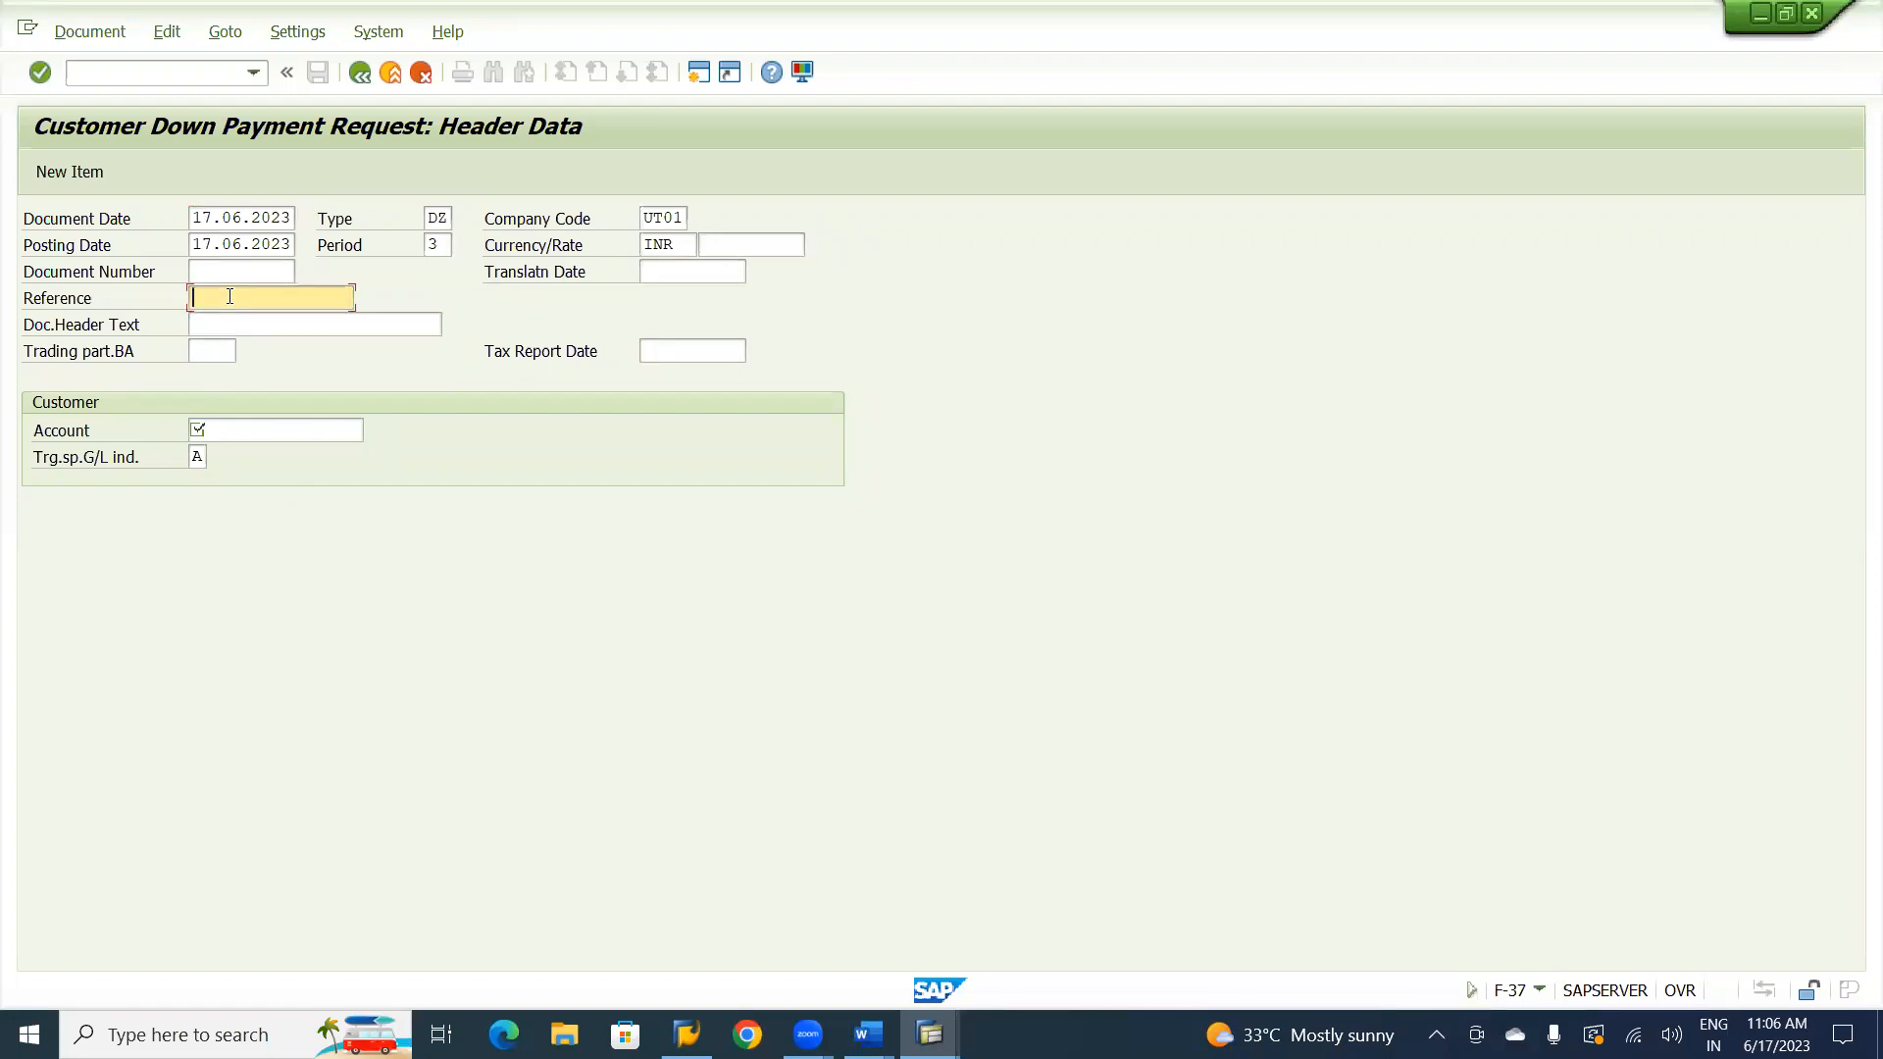
pyautogui.write('CV-01')
pyautogui.click(230, 322)
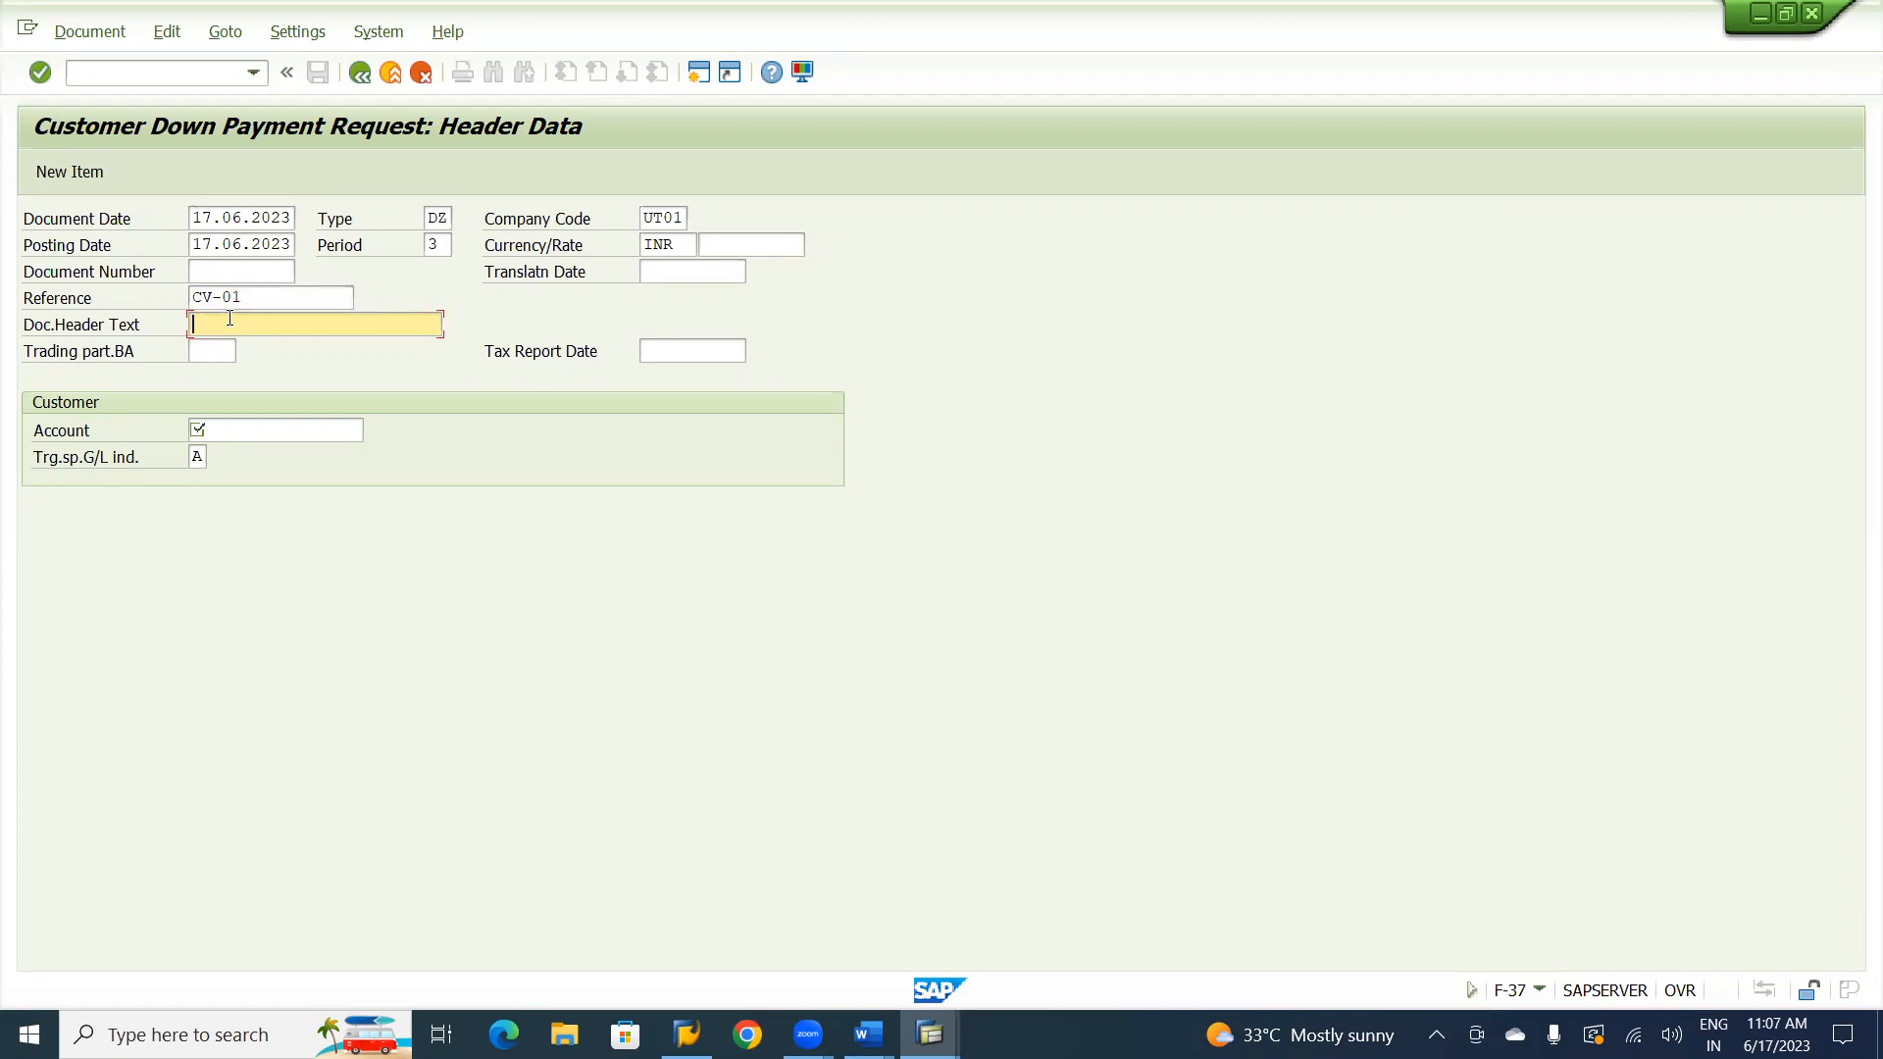
pyautogui.write('Customer ')
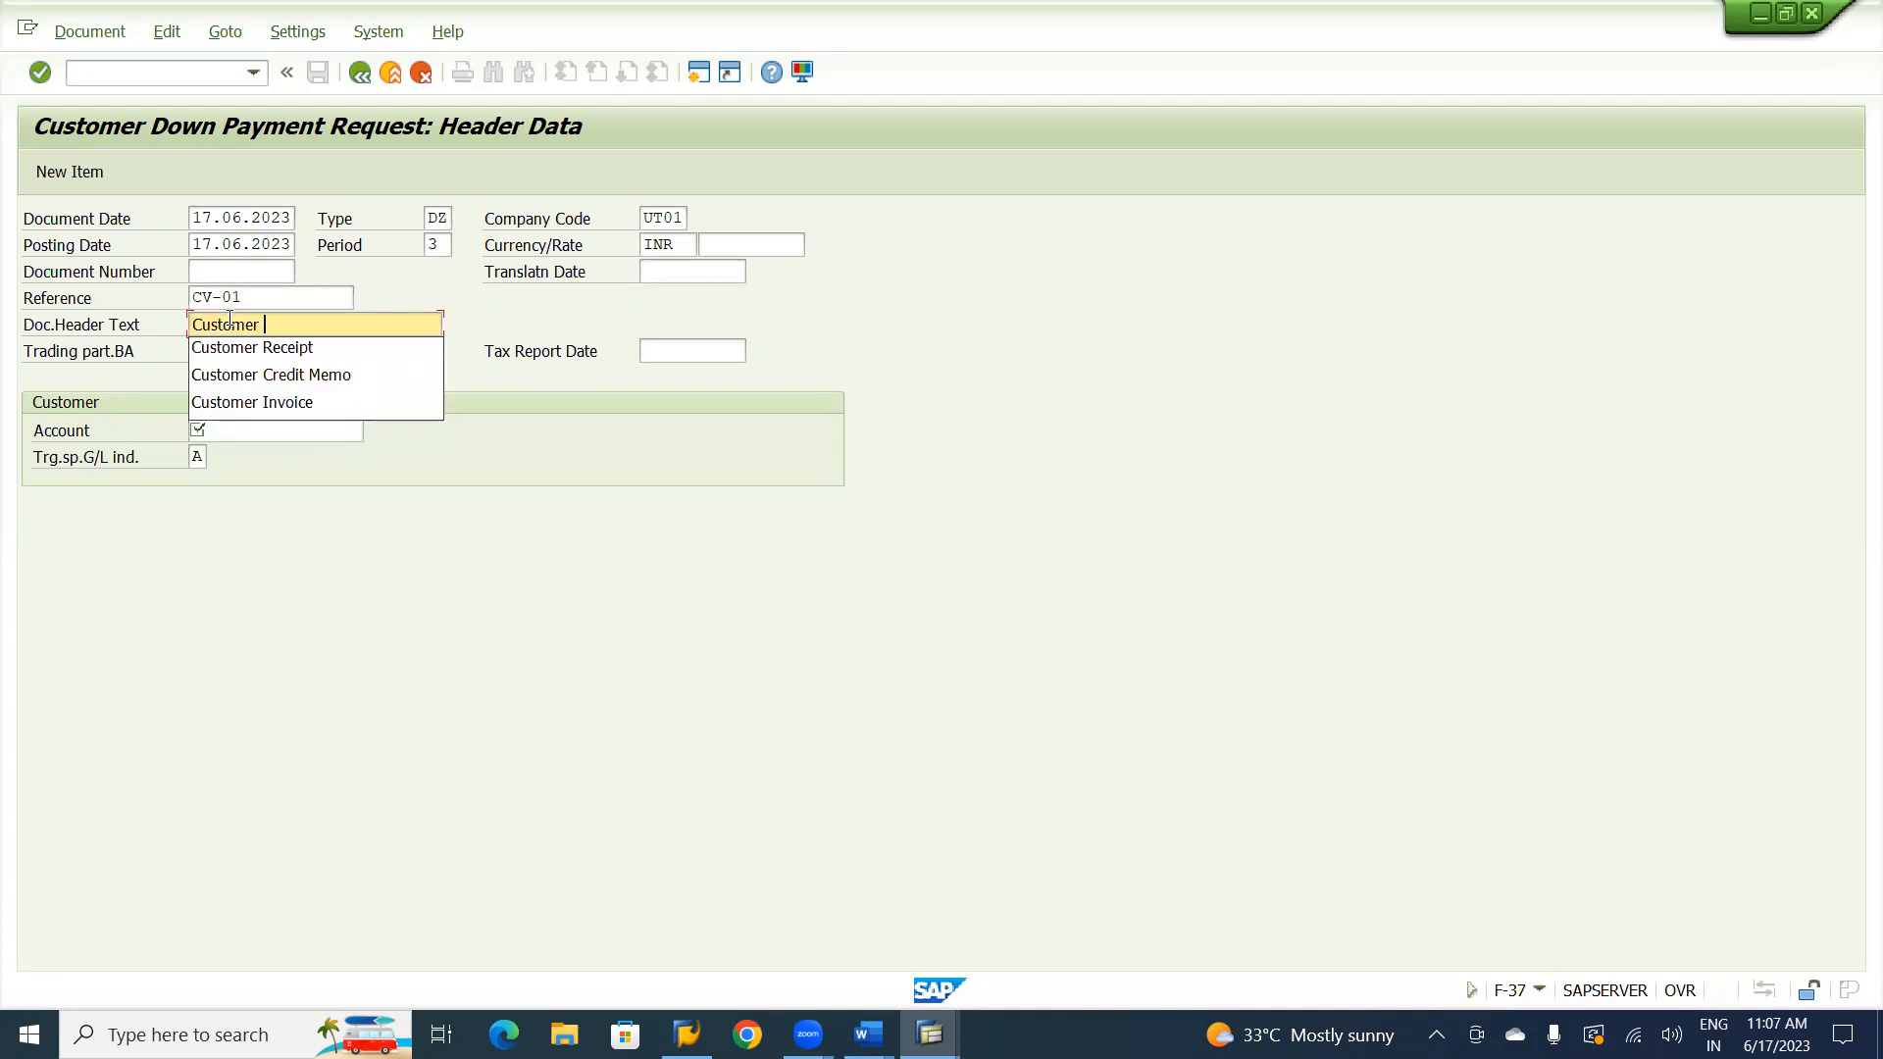
pyautogui.write('Adv ')
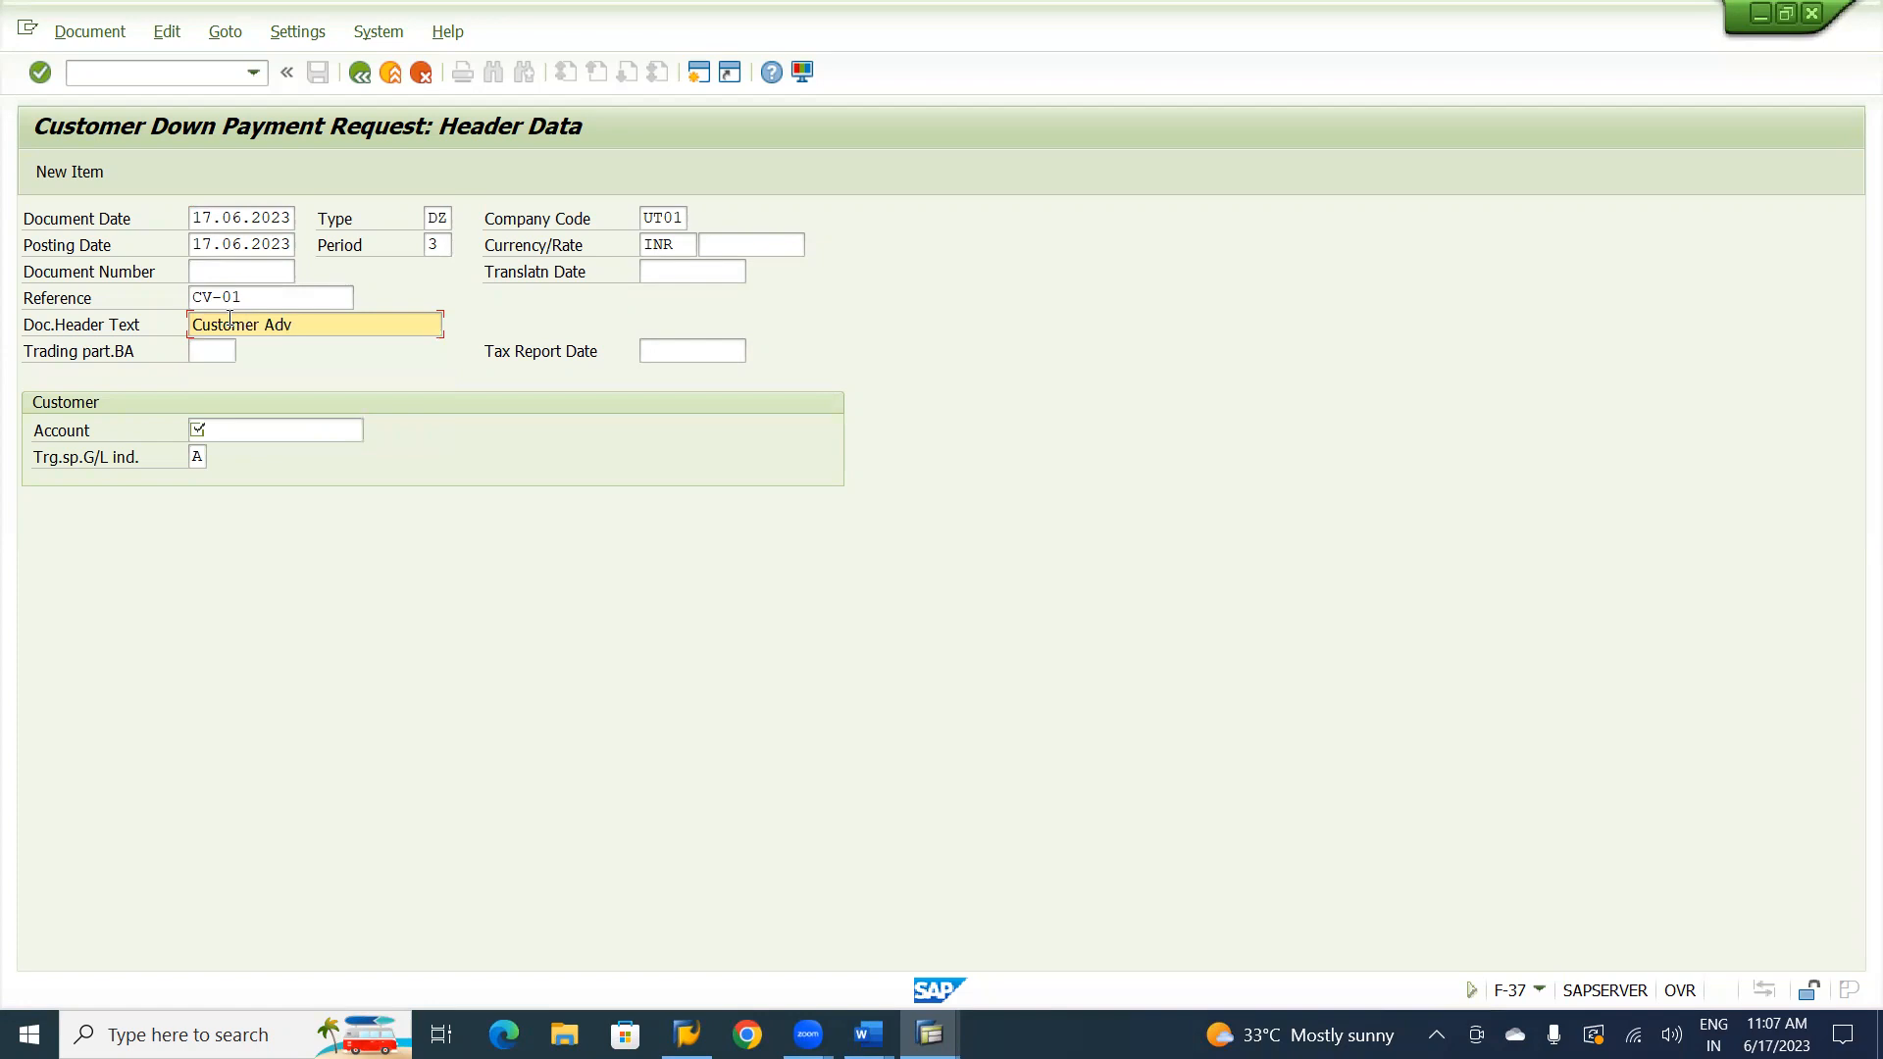
pyautogui.write('Request')
# Choose the Natraj Consultancy customer of company code UT01 as the account and proceed to the customer item.
pyautogui.click(260, 436)
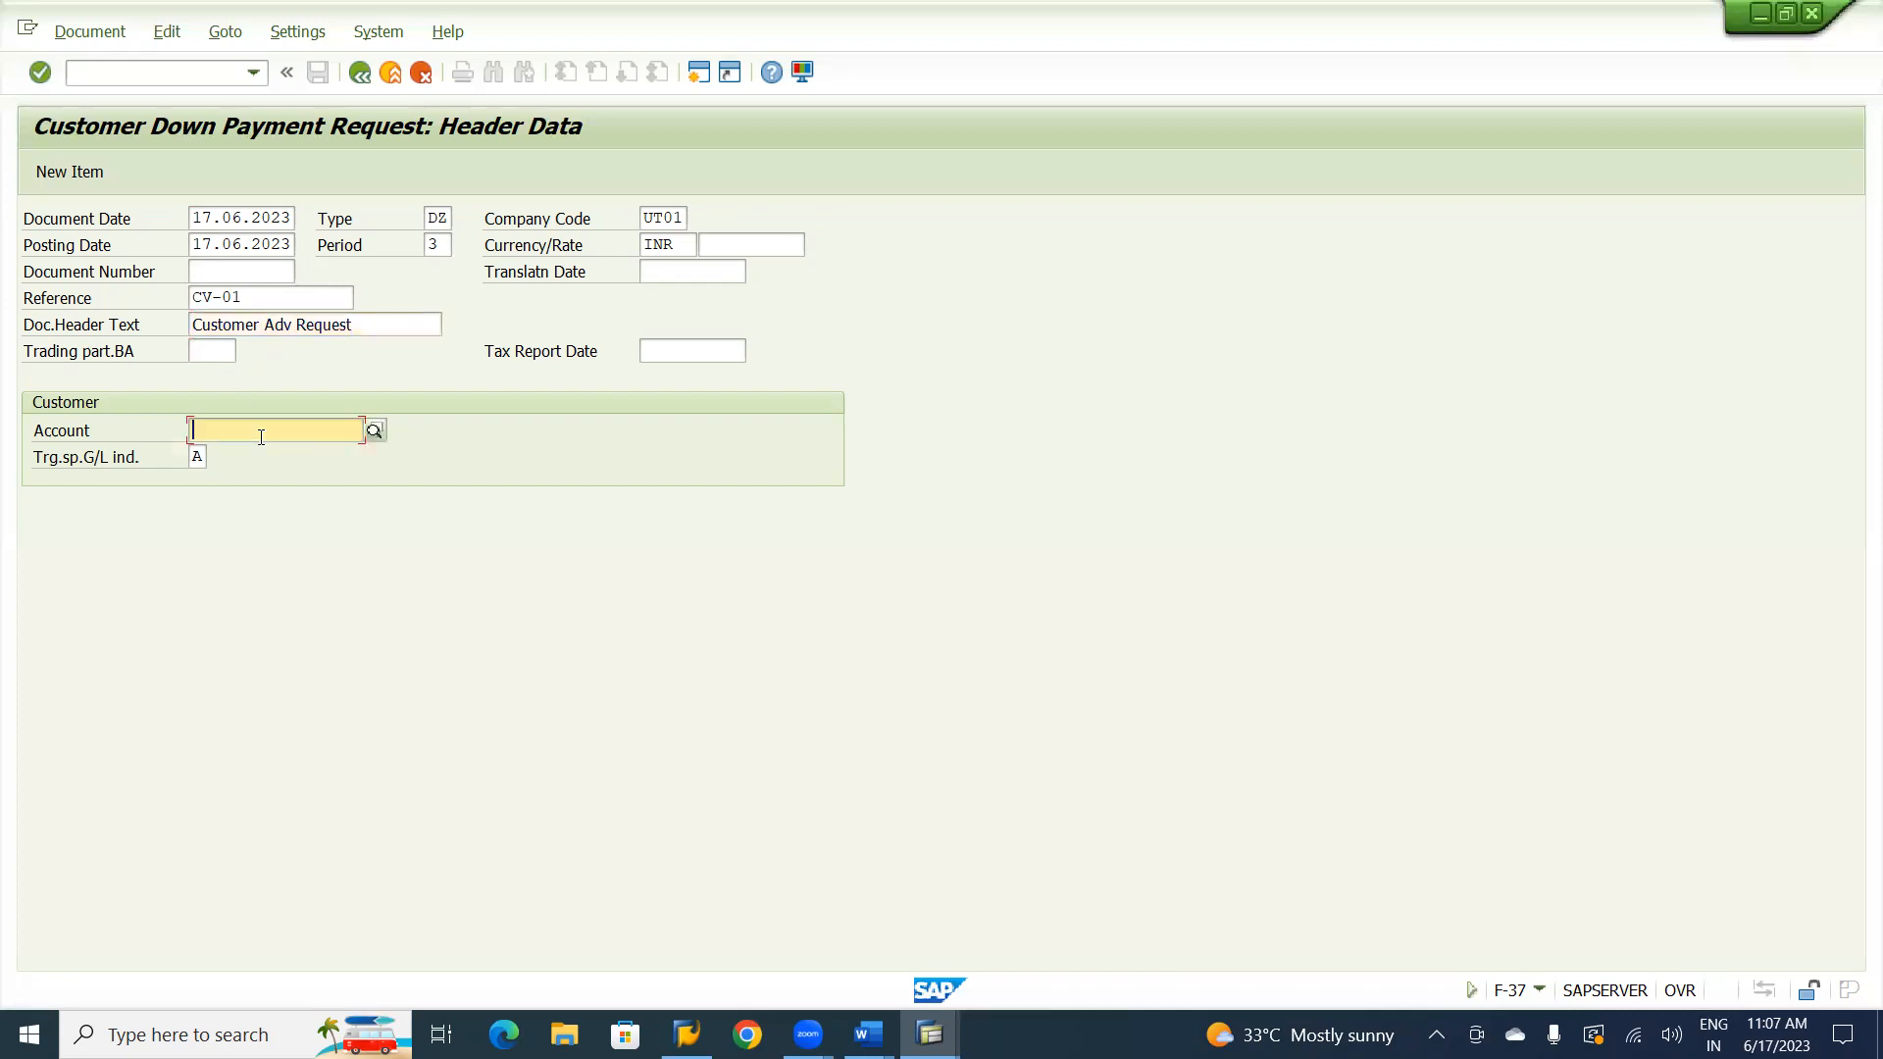
pyautogui.click(374, 431)
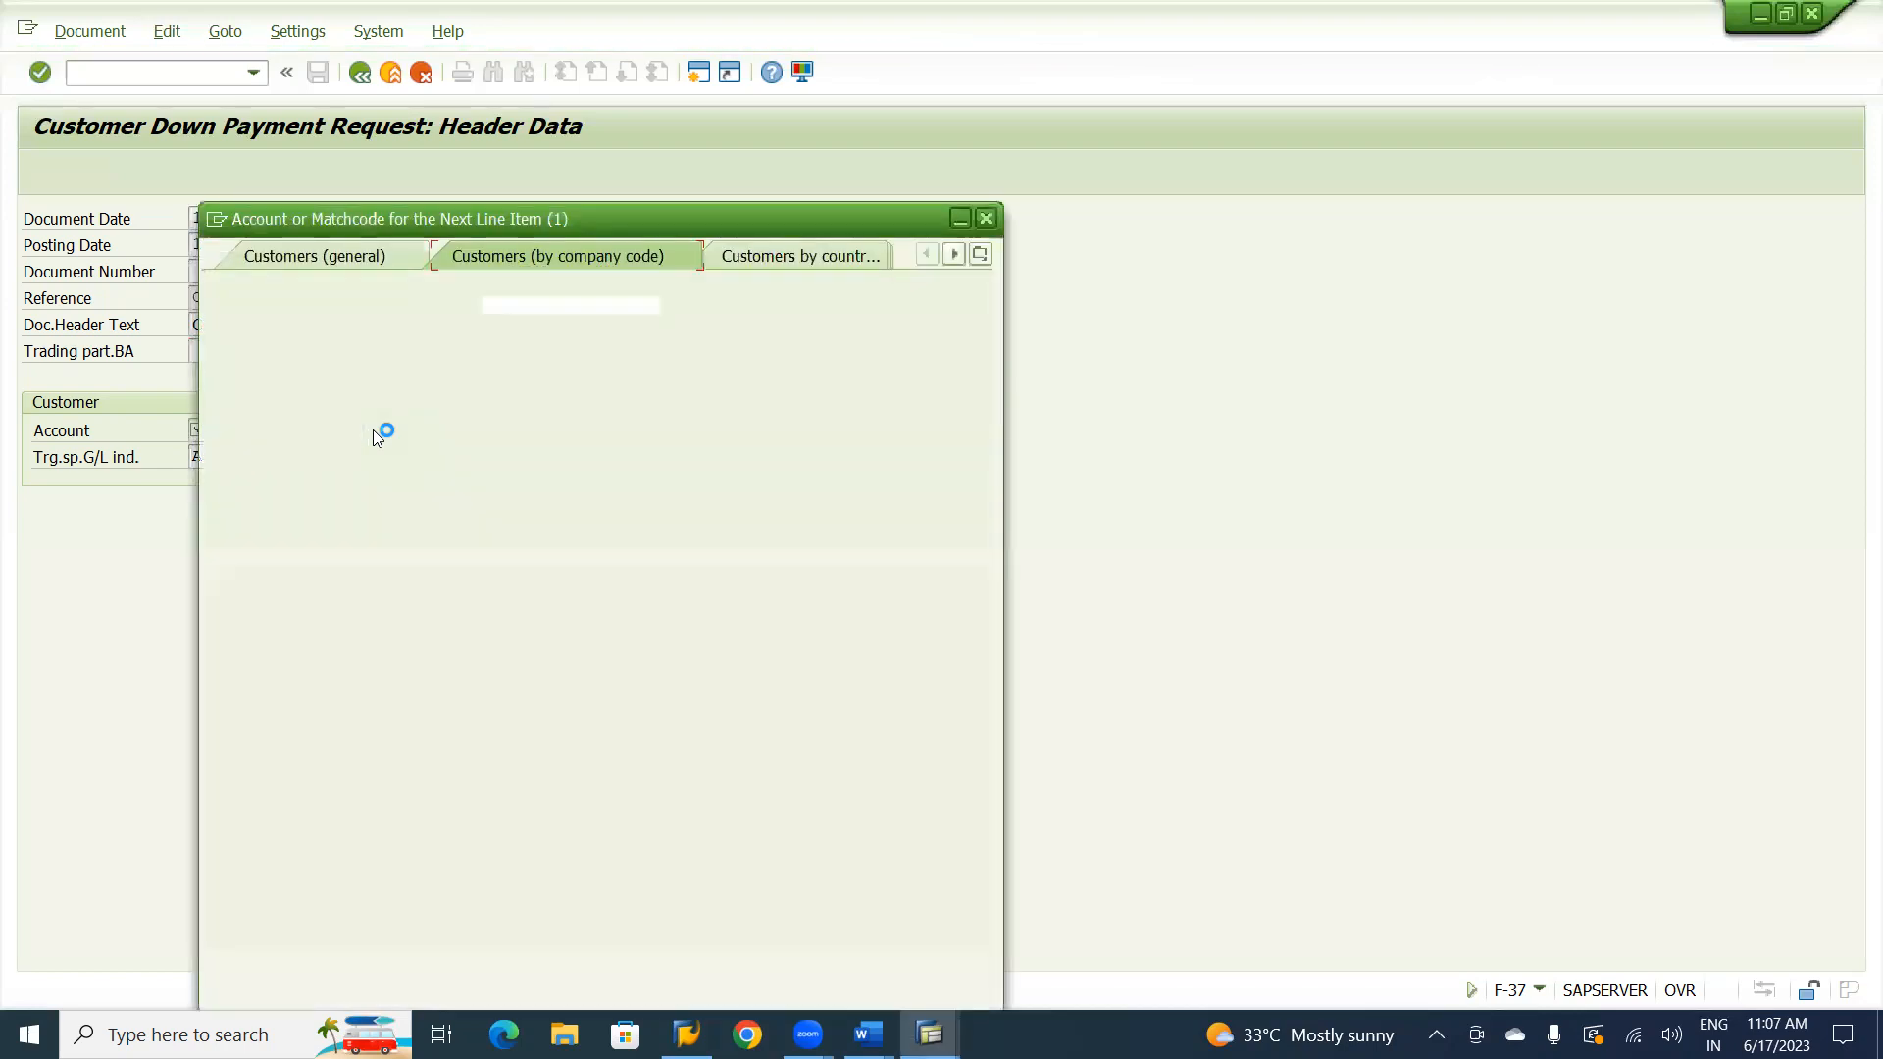
pyautogui.press('Return')
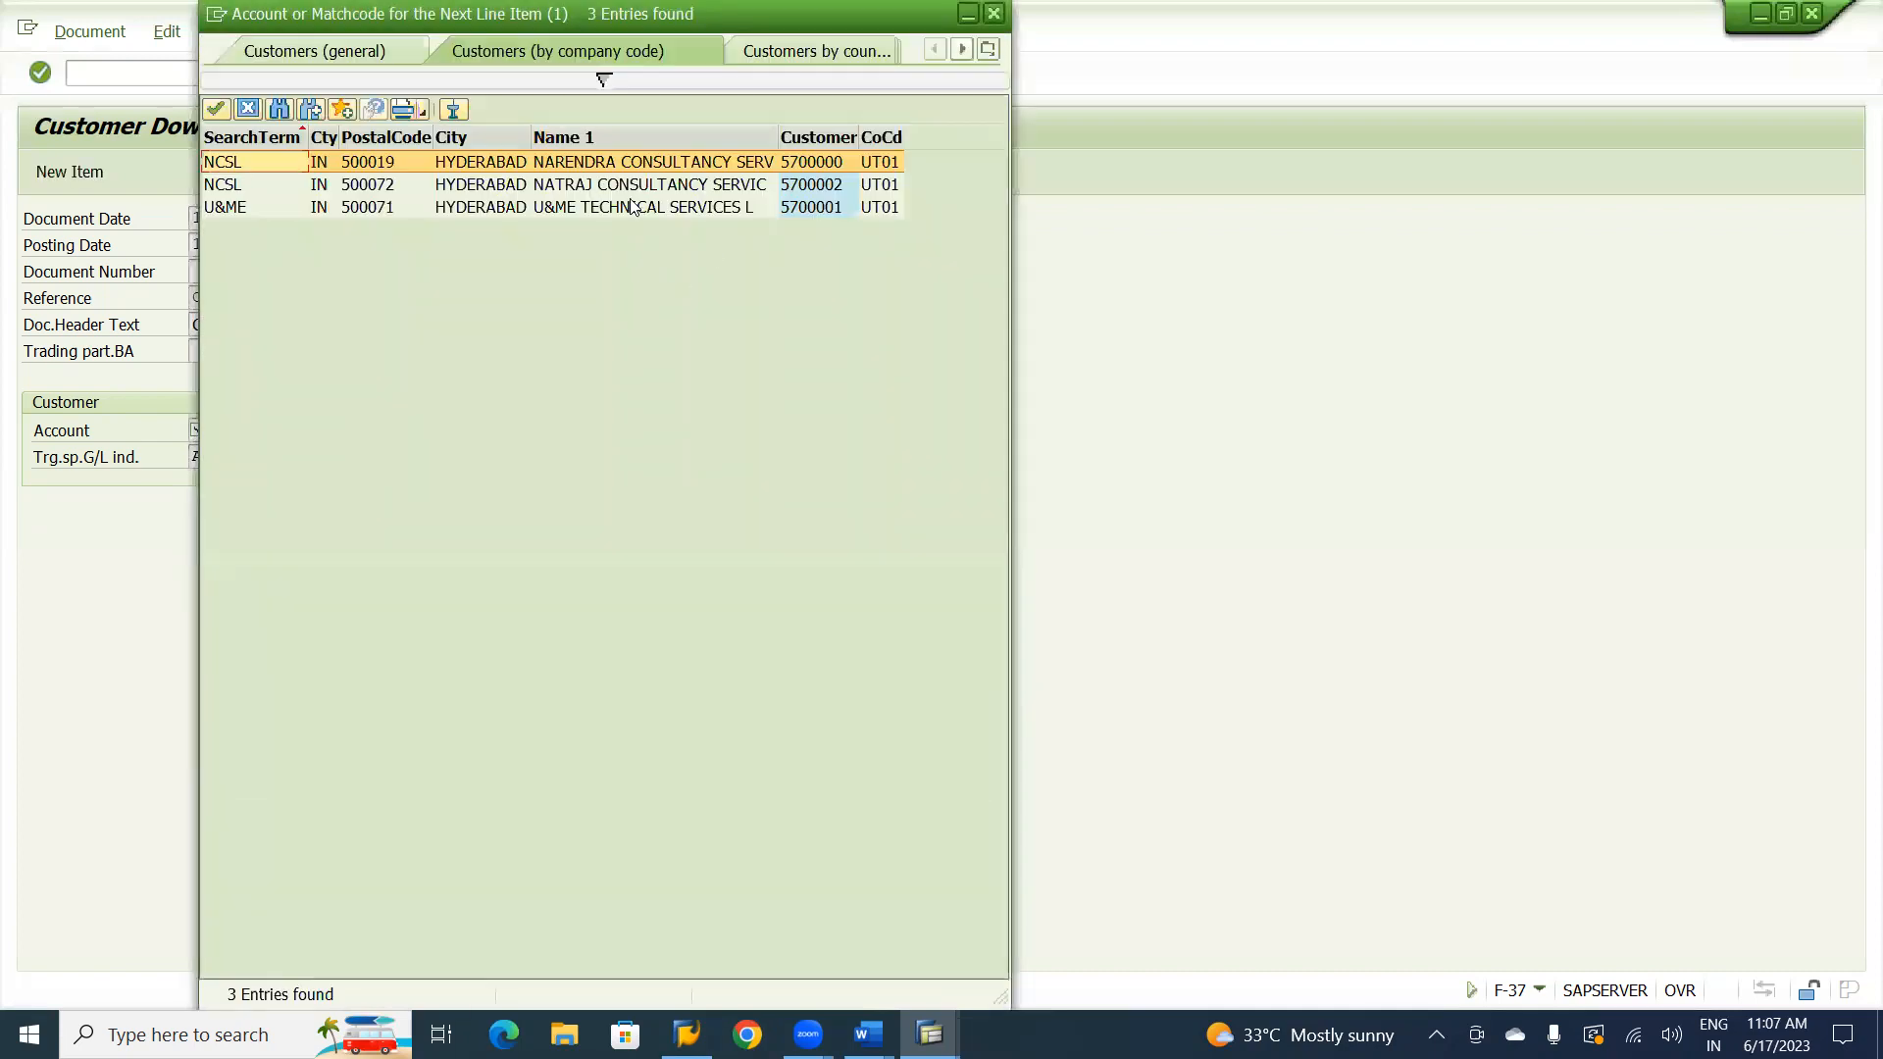
pyautogui.doubleClick(622, 184)
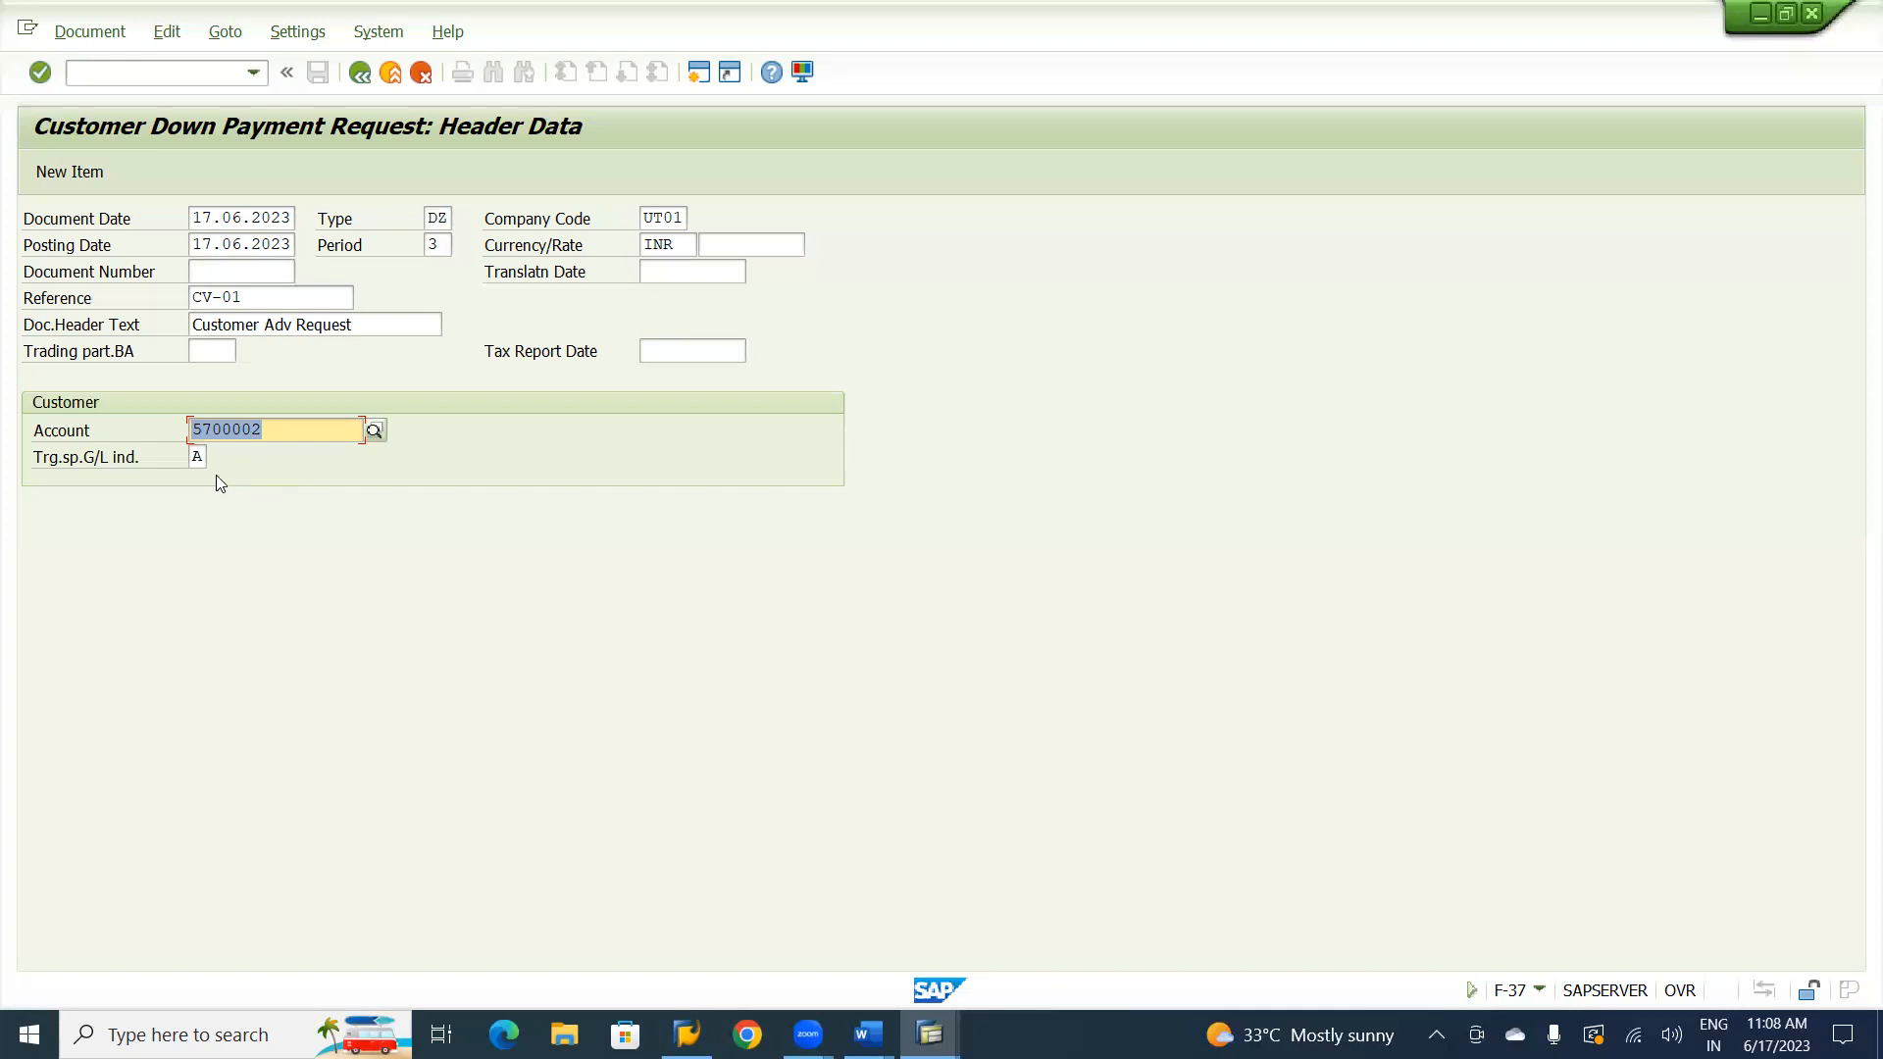
pyautogui.press('Return')
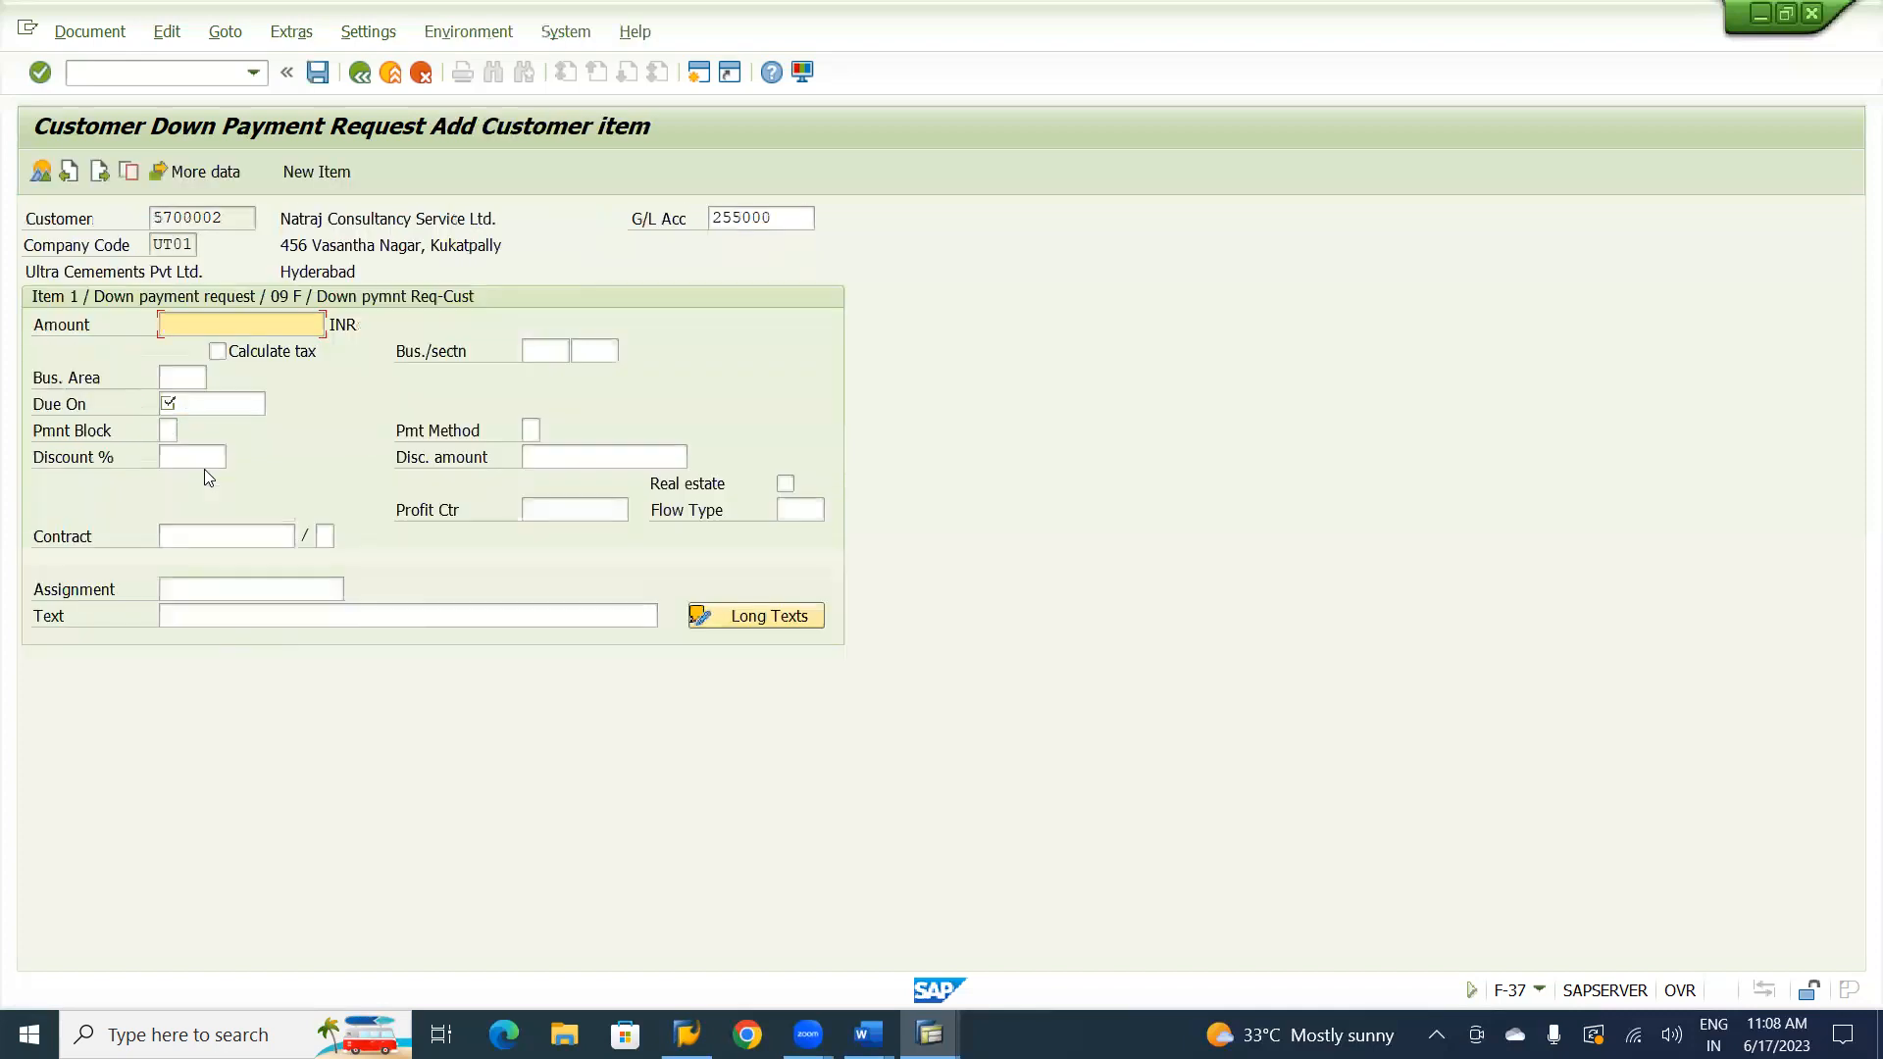
# Check the down payment request figure in the Word notes and set the customer item's amount to 35000 INR.
pyautogui.hotkey('alt', 'Tab')
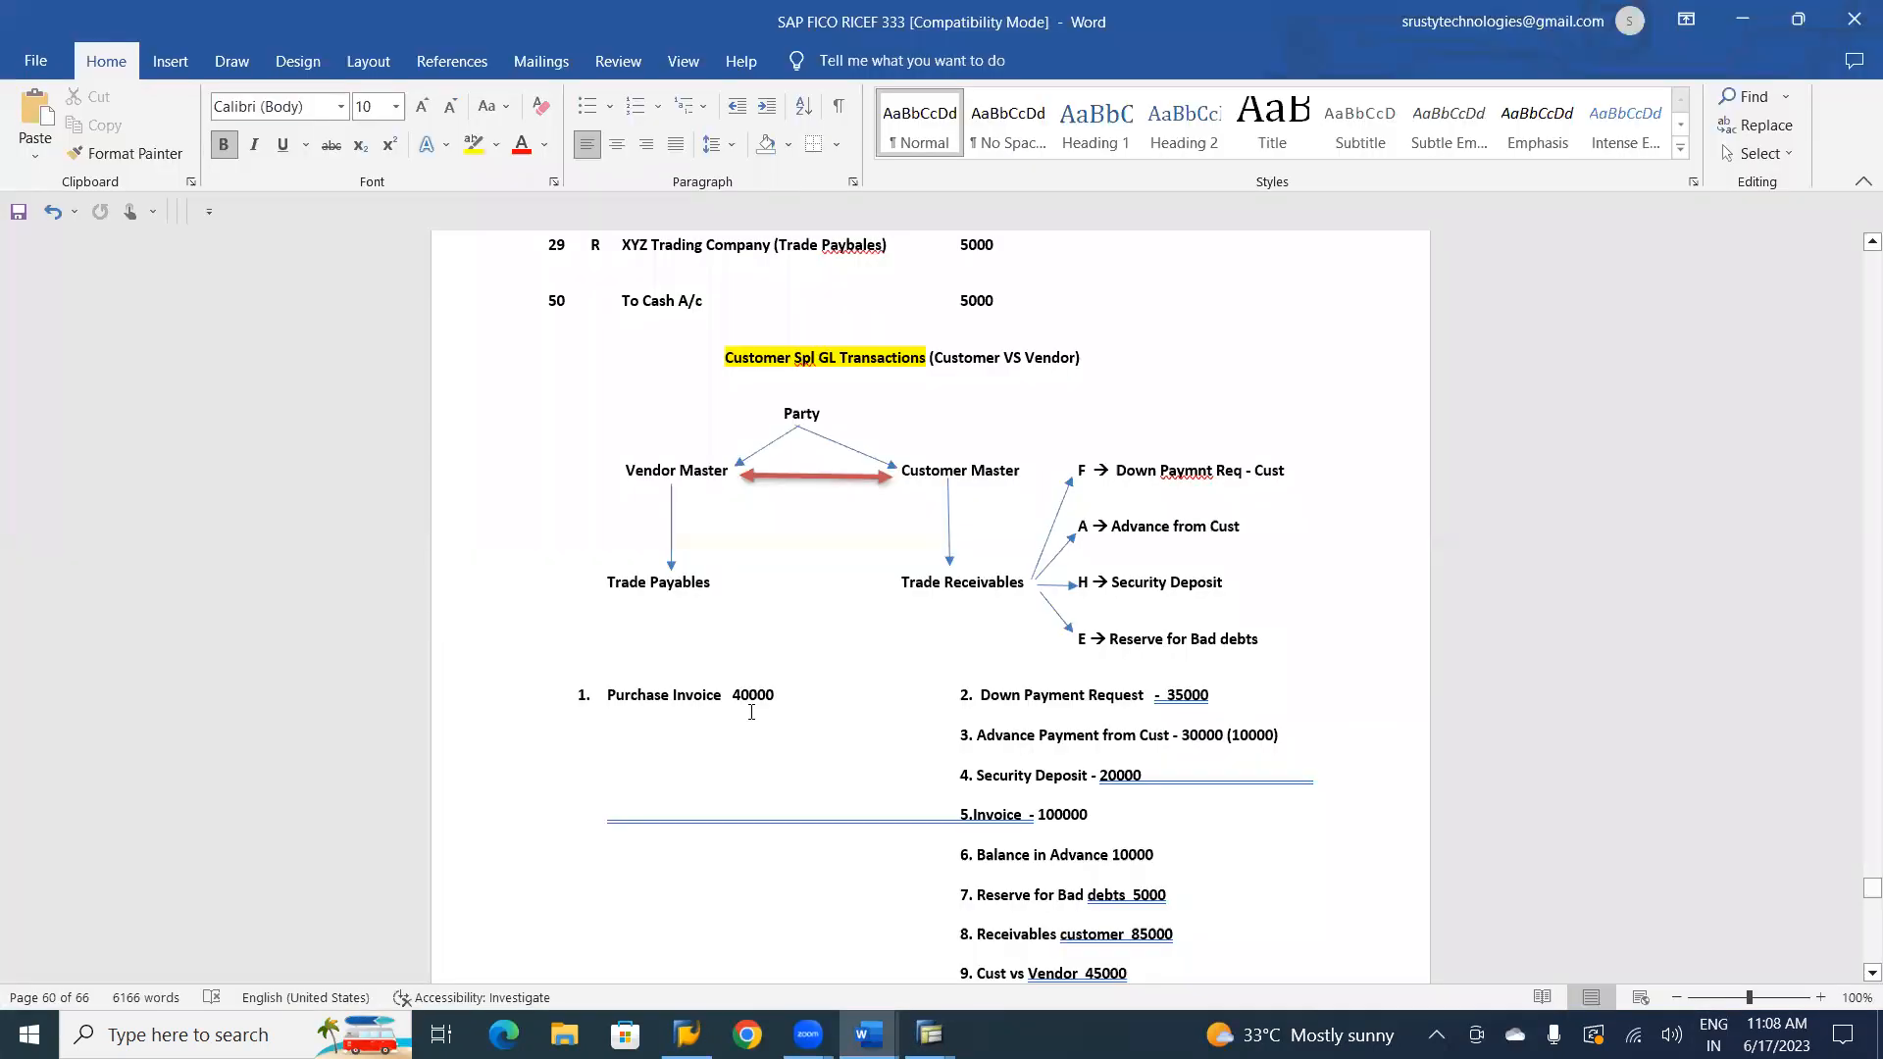
pyautogui.hotkey('alt', 'Tab')
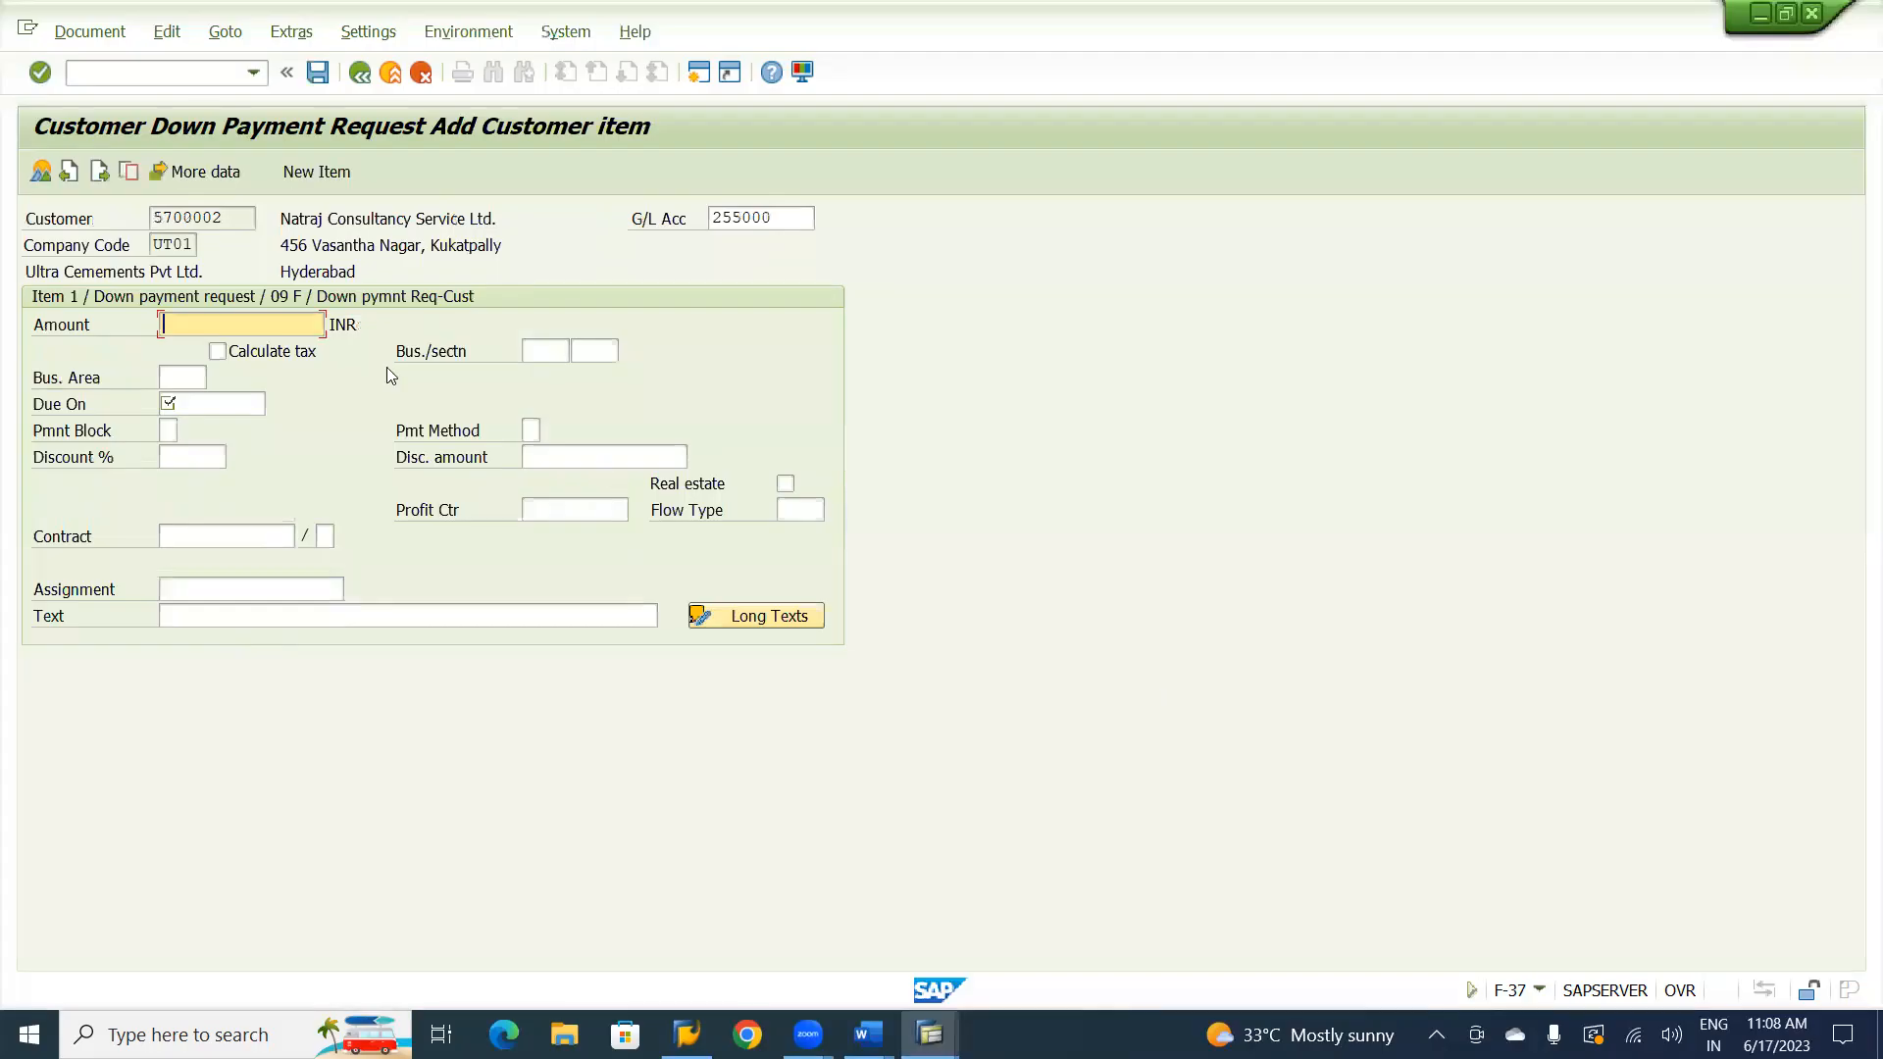
pyautogui.write('35000')
# Assign the down payment request item to business area UHYD and profit center U1000.
pyautogui.click(171, 371)
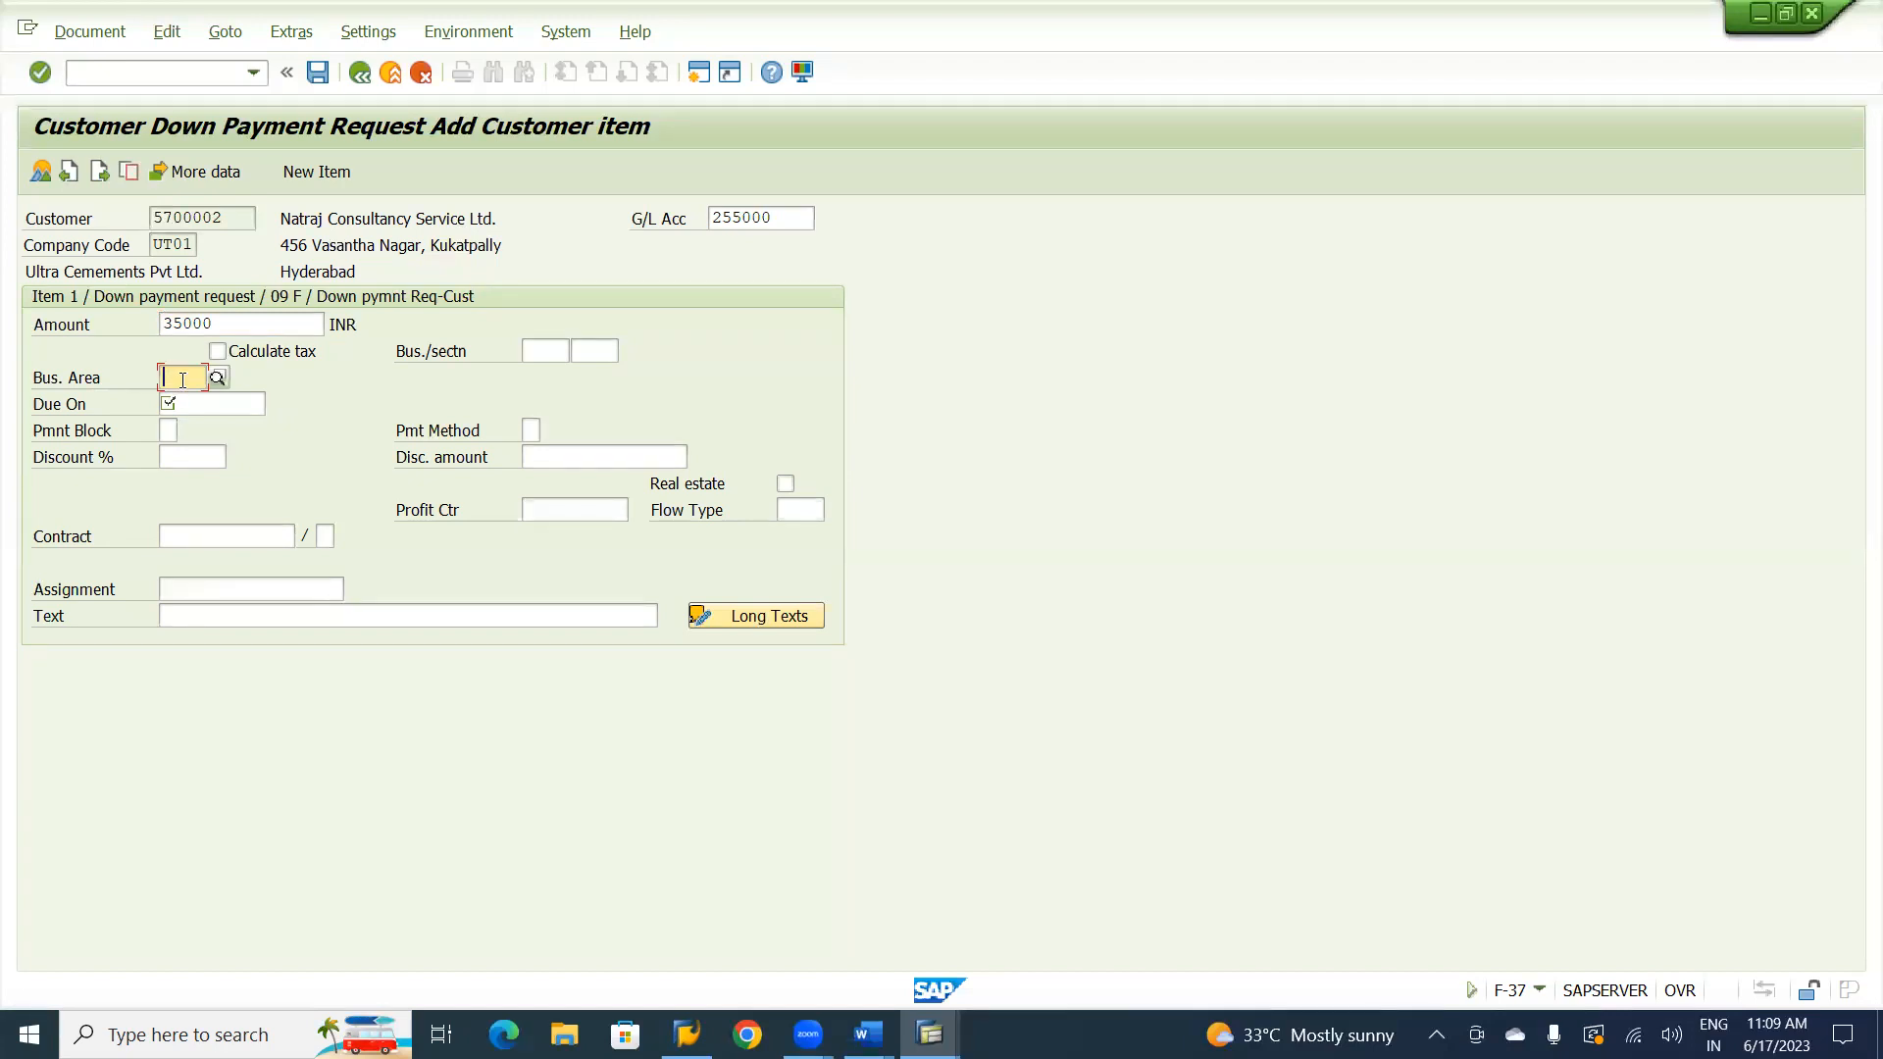
pyautogui.write('UHYD')
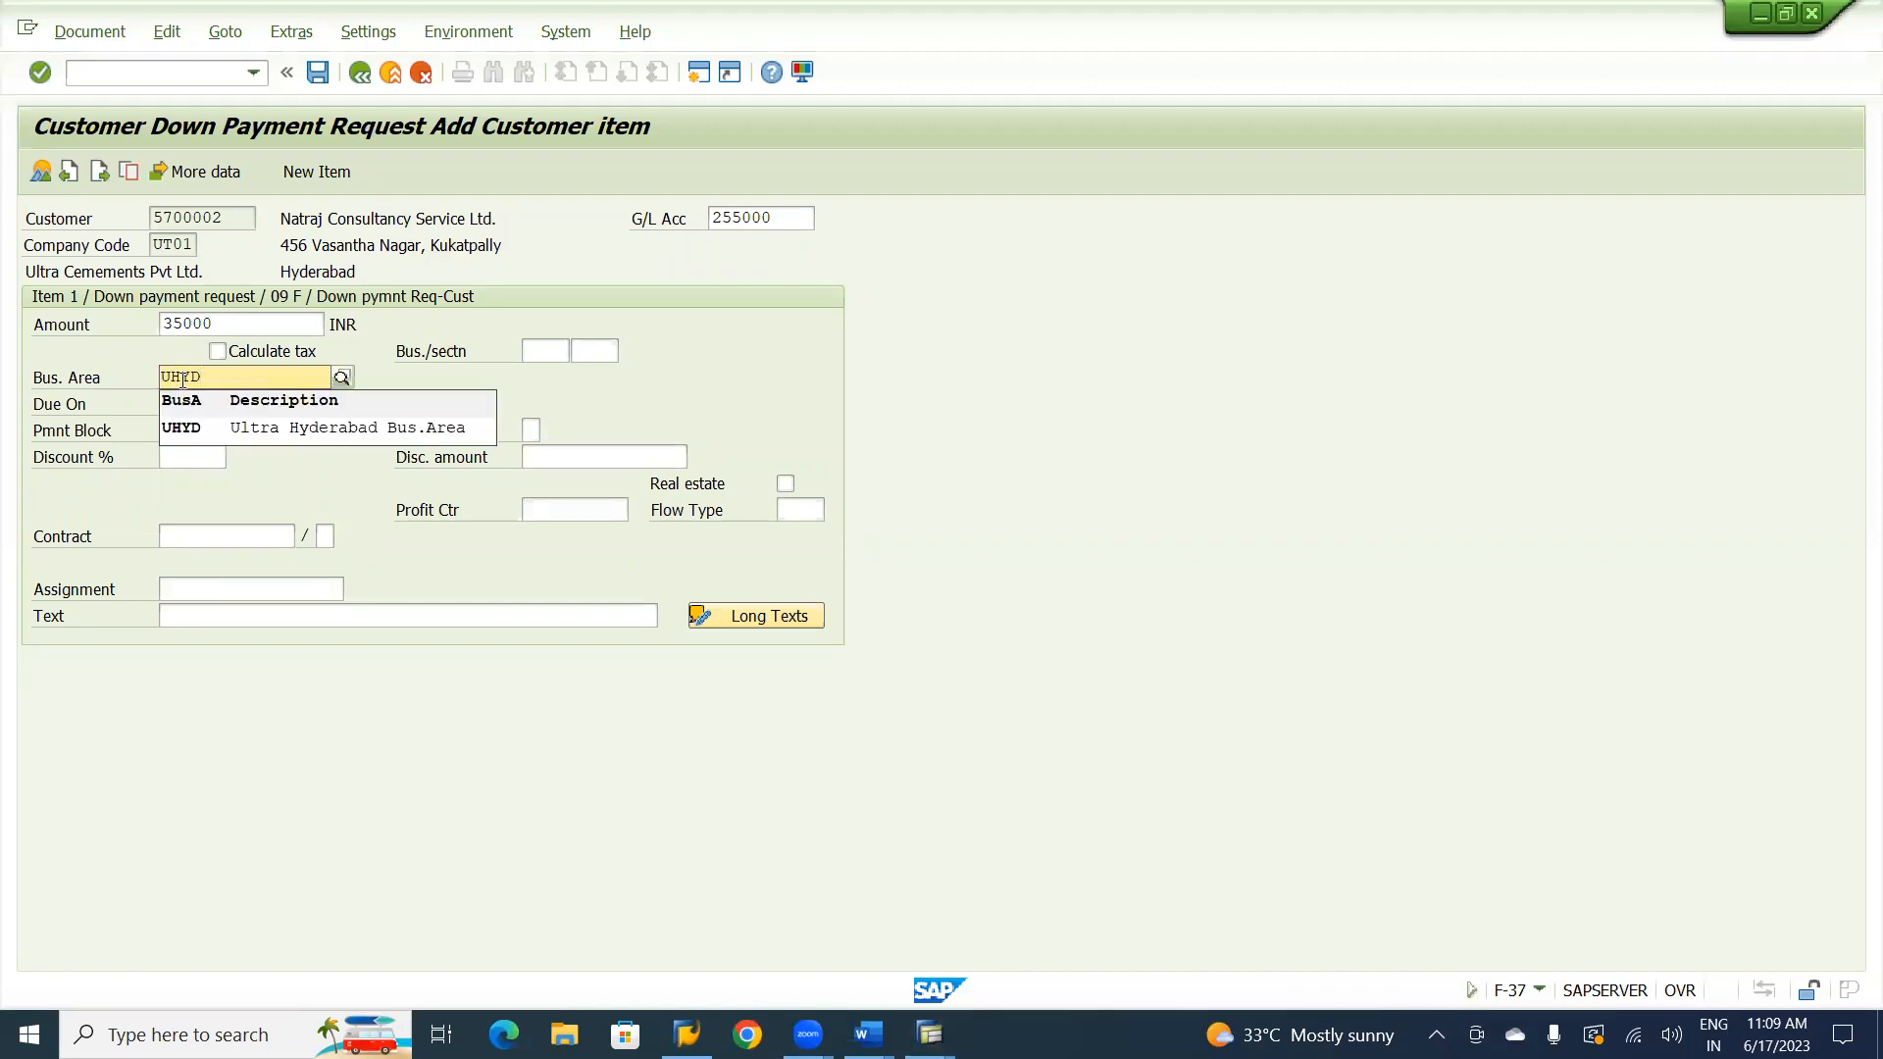
pyautogui.click(208, 427)
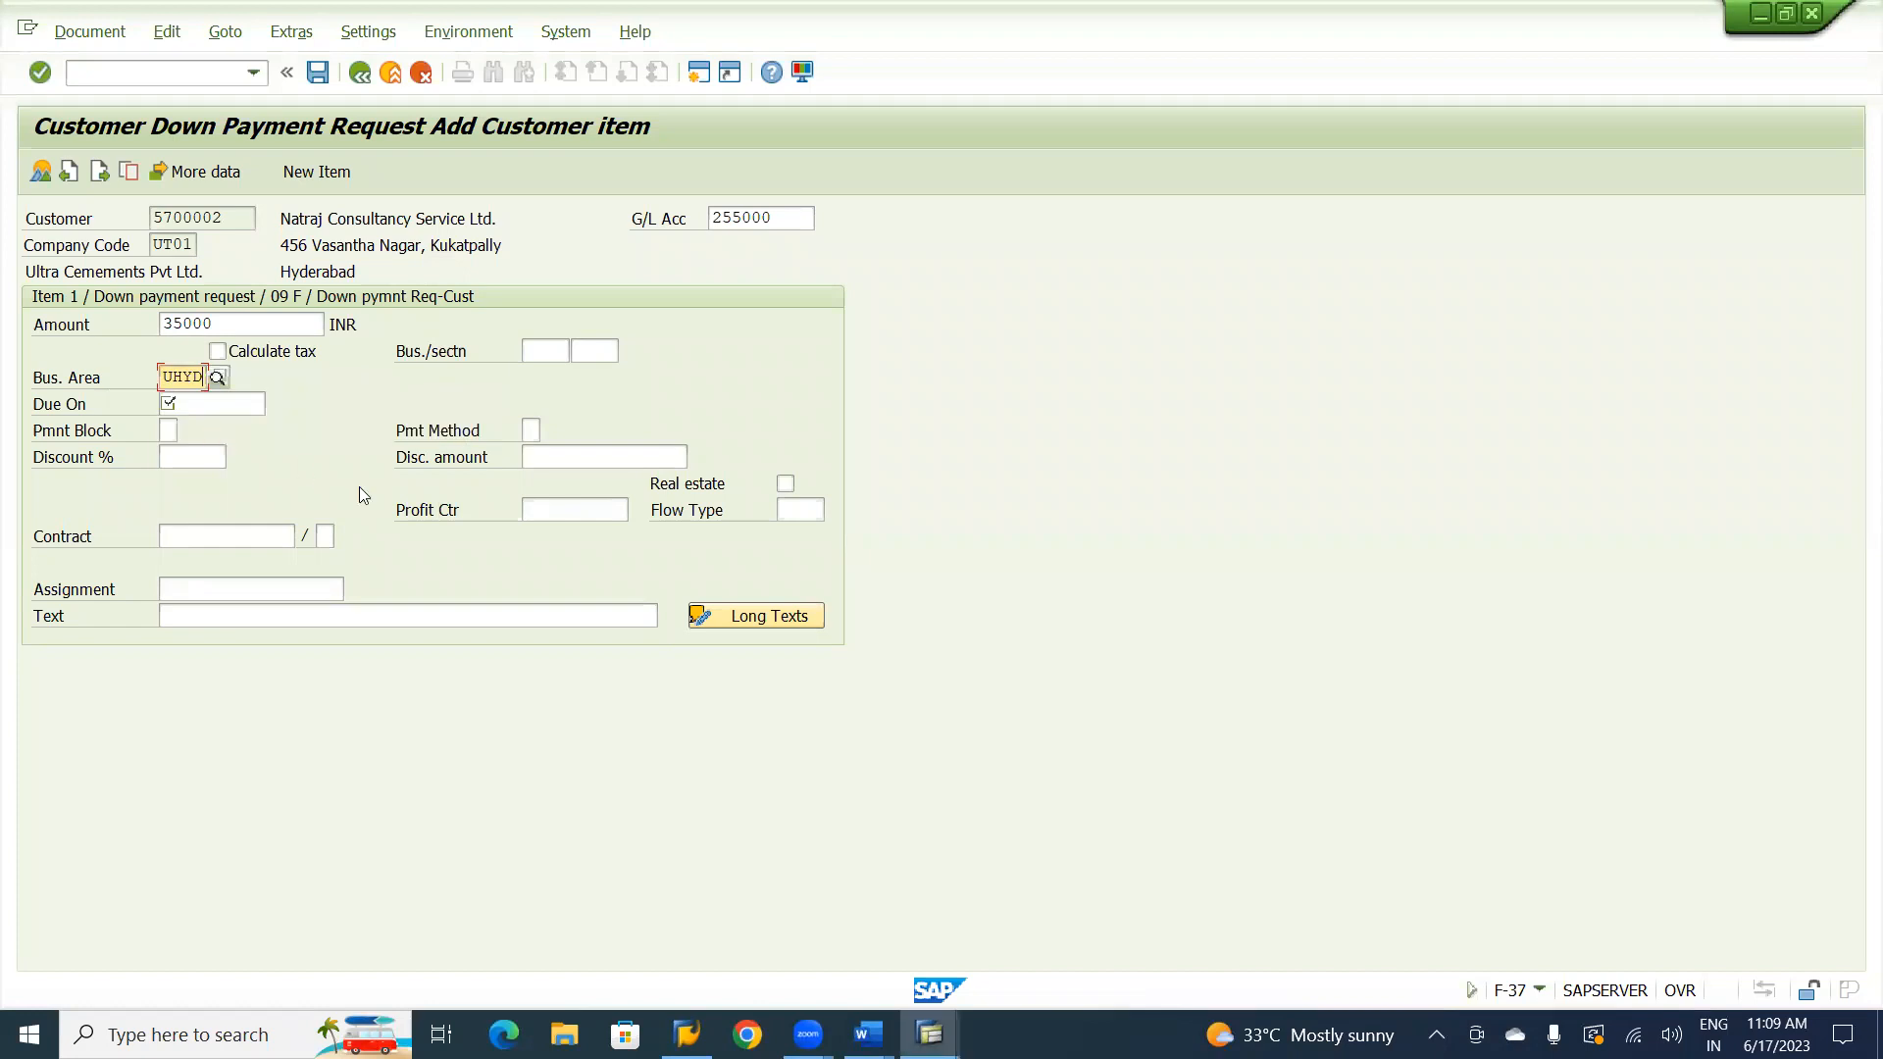
pyautogui.click(555, 508)
pyautogui.write('U1')
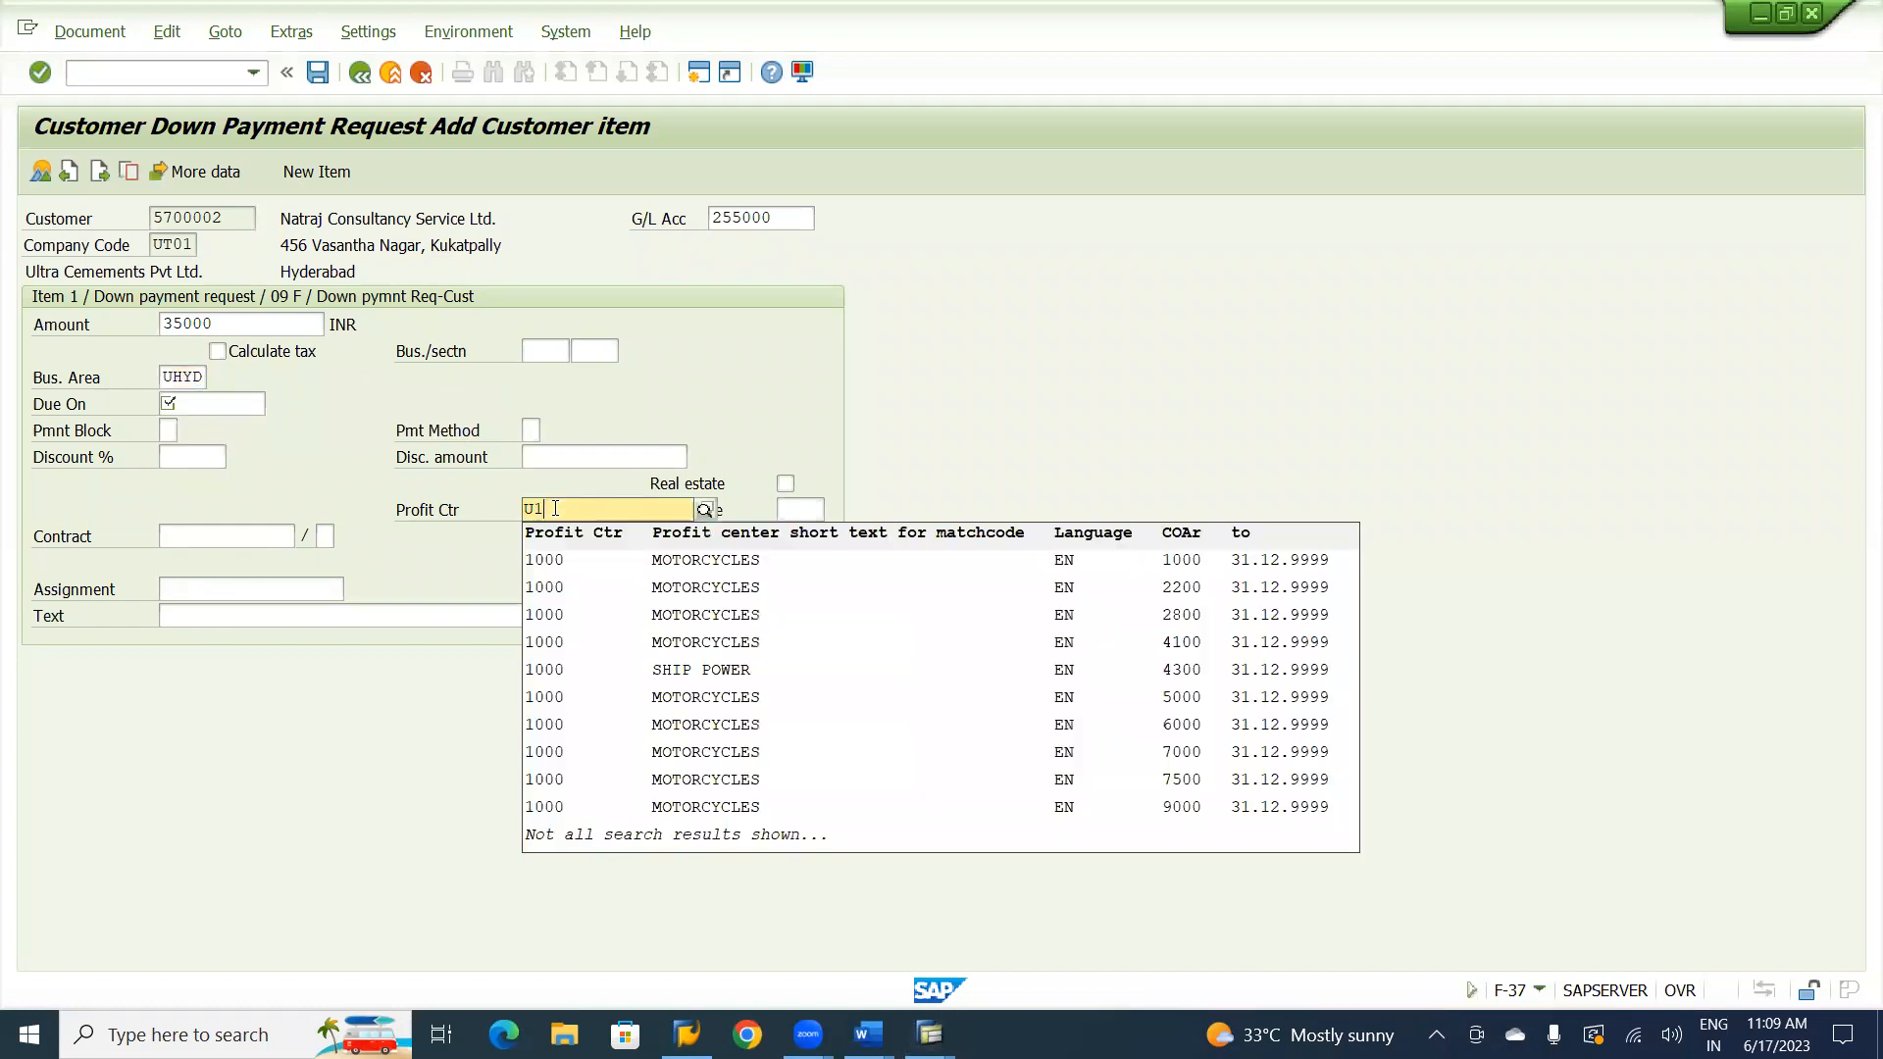
pyautogui.write('000')
# Enter Customer Advance Request as the item text of the customer down payment request.
pyautogui.click(380, 621)
pyautogui.click(381, 621)
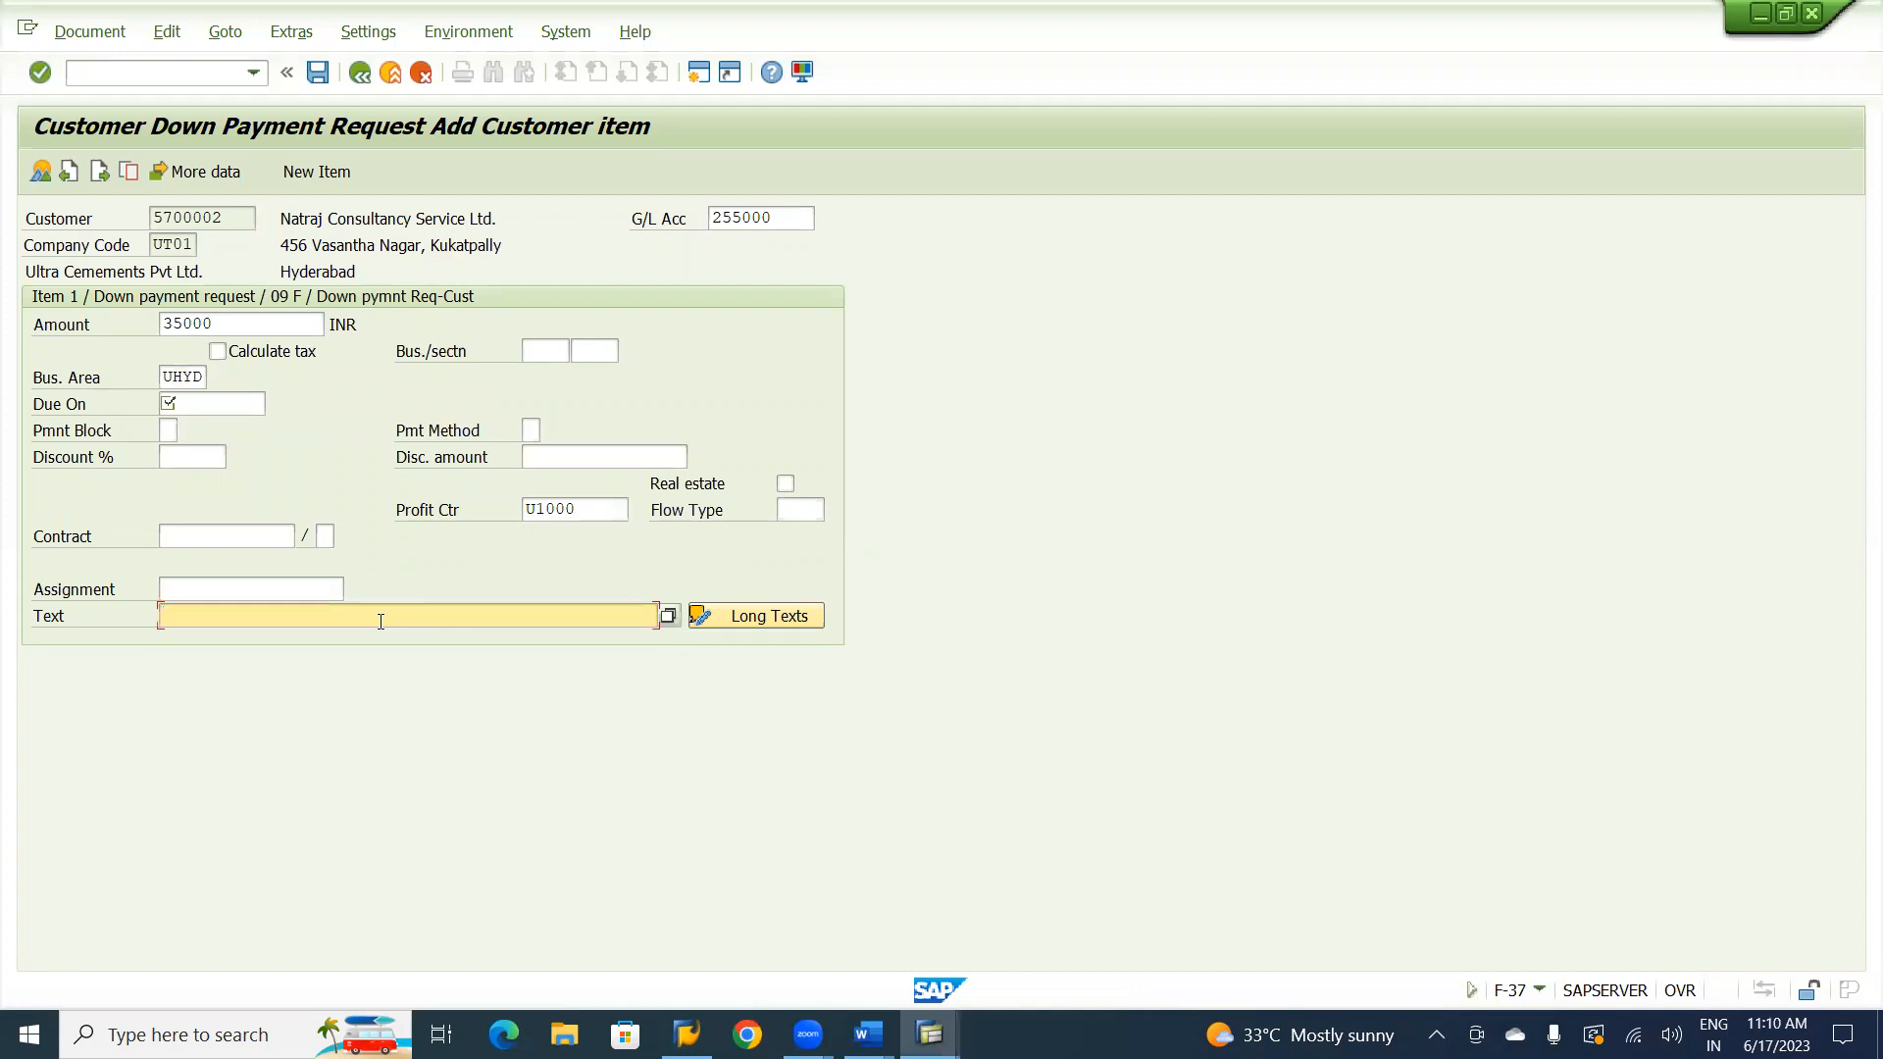
pyautogui.write('Customer')
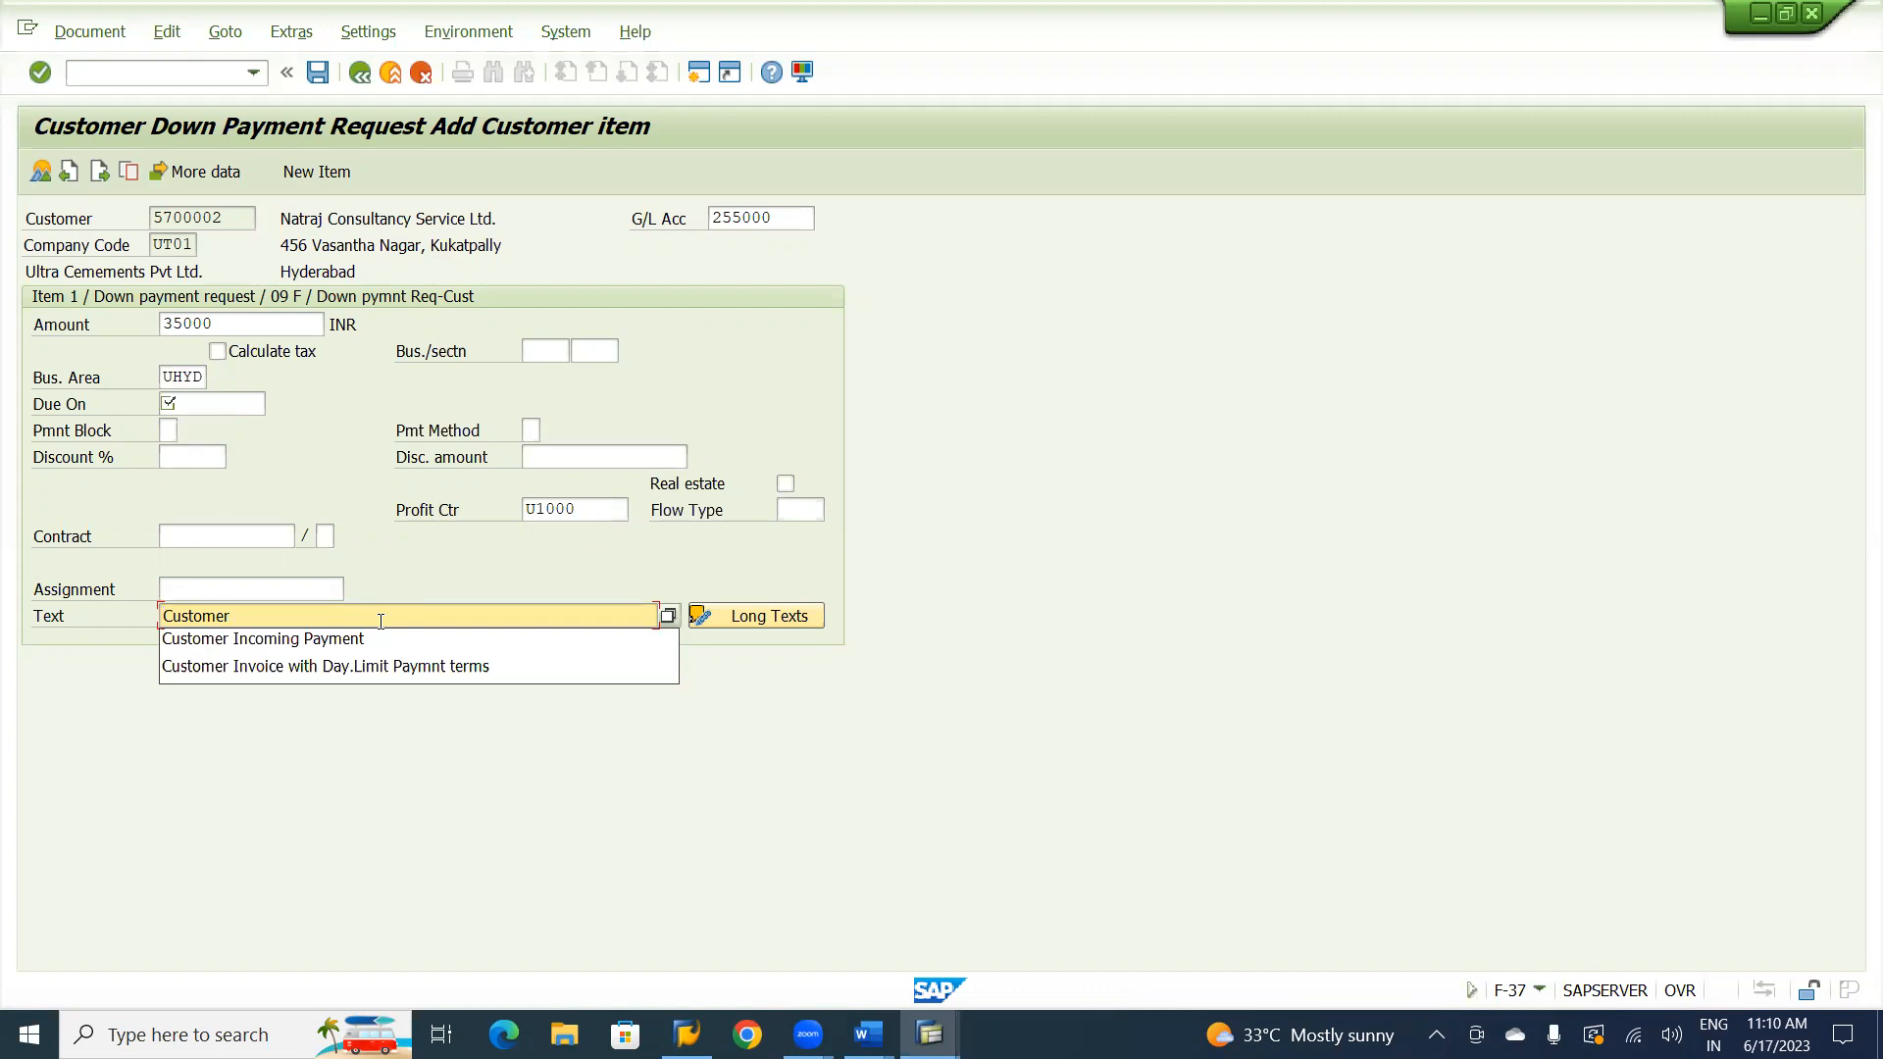
pyautogui.write('aDVA')
pyautogui.press('BackSpace')
pyautogui.press('BackSpace')
pyautogui.press('BackSpace')
pyautogui.press('BackSpace')
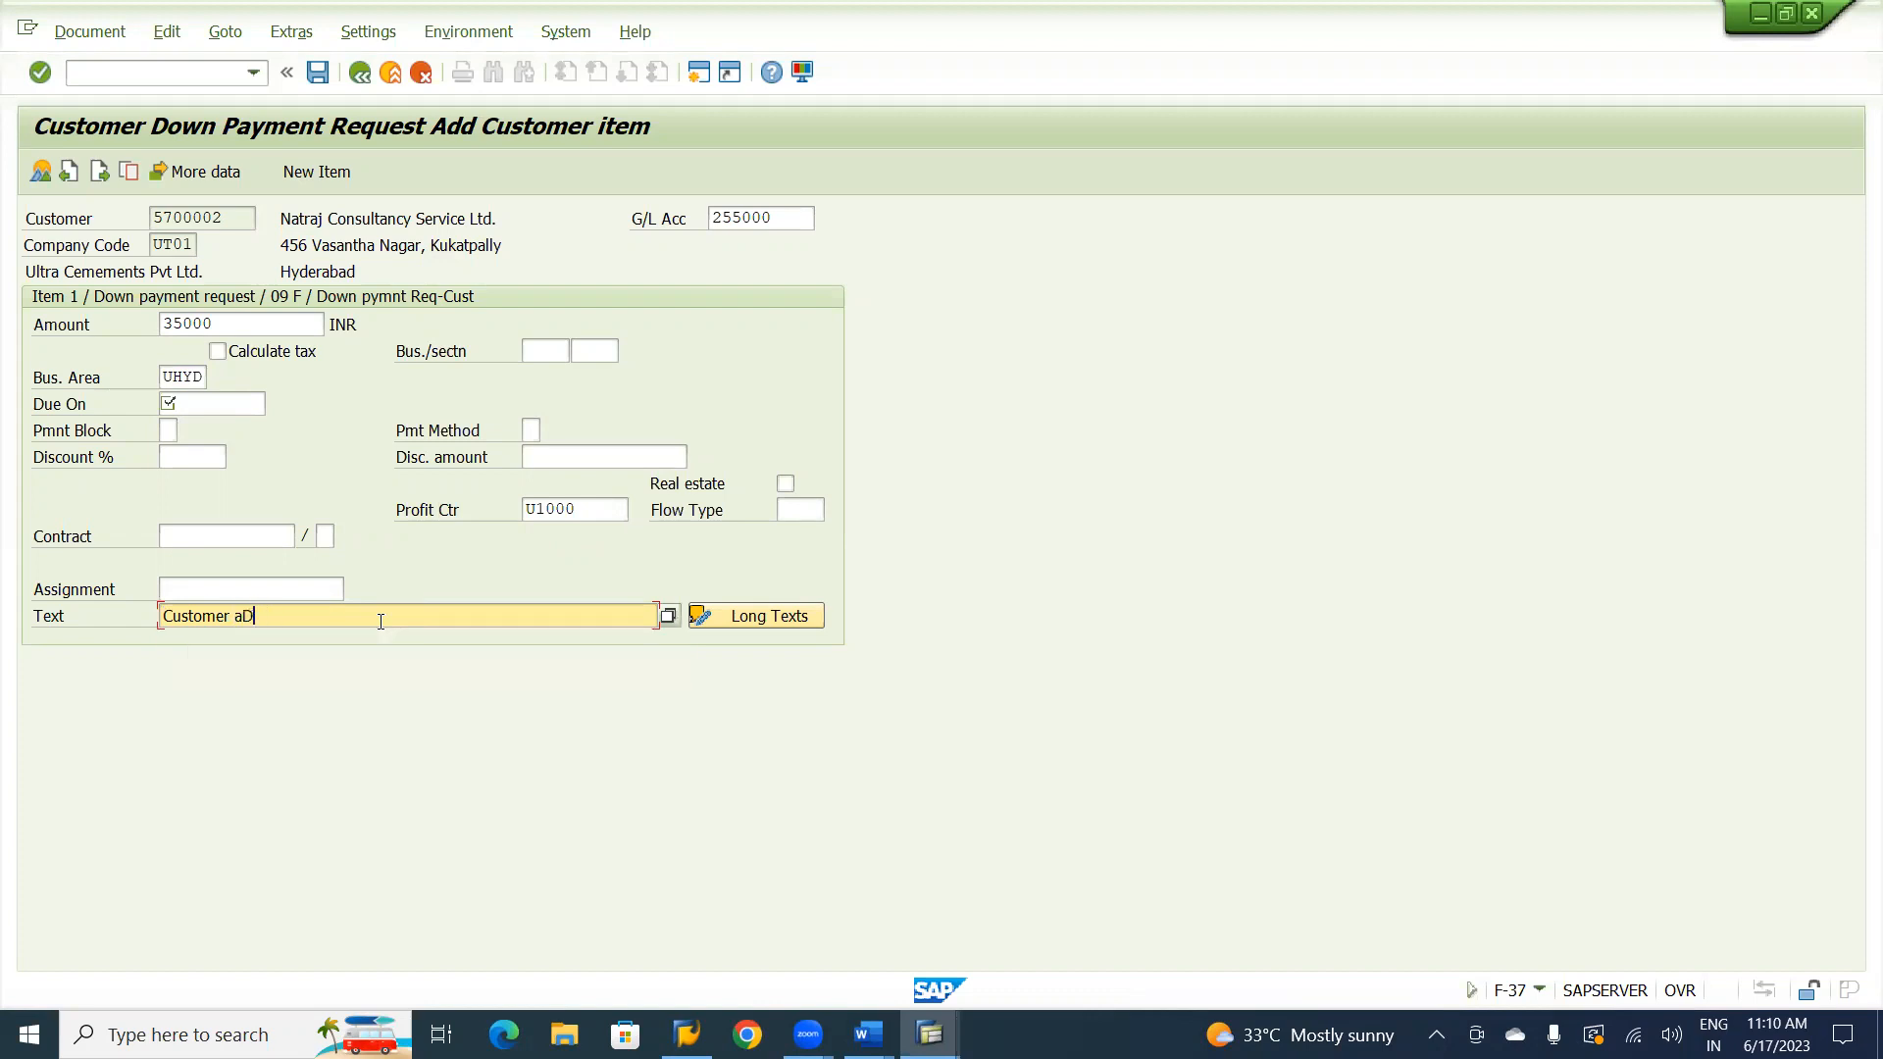
pyautogui.write('Advance Request')
# Set the request's due date to 17.06.2023 and post the down payment request.
pyautogui.click(200, 407)
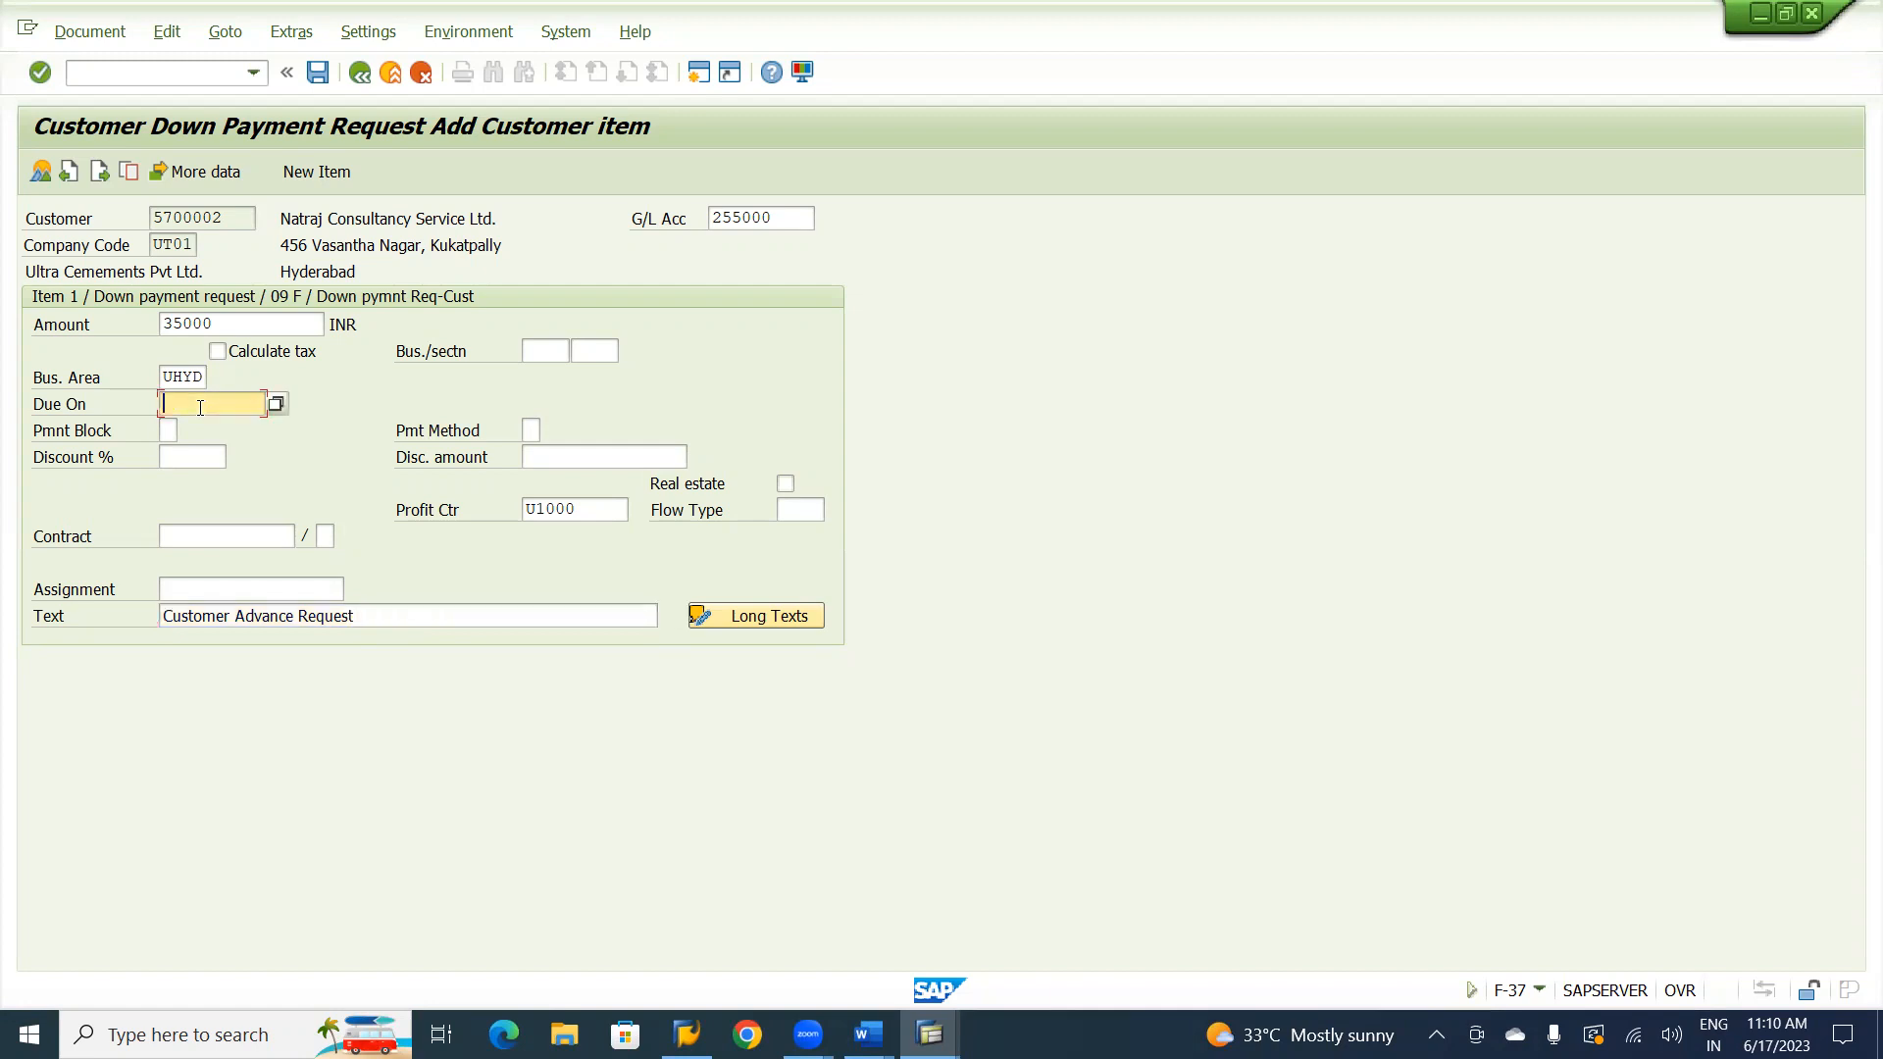
pyautogui.press('F4')
pyautogui.press('Return')
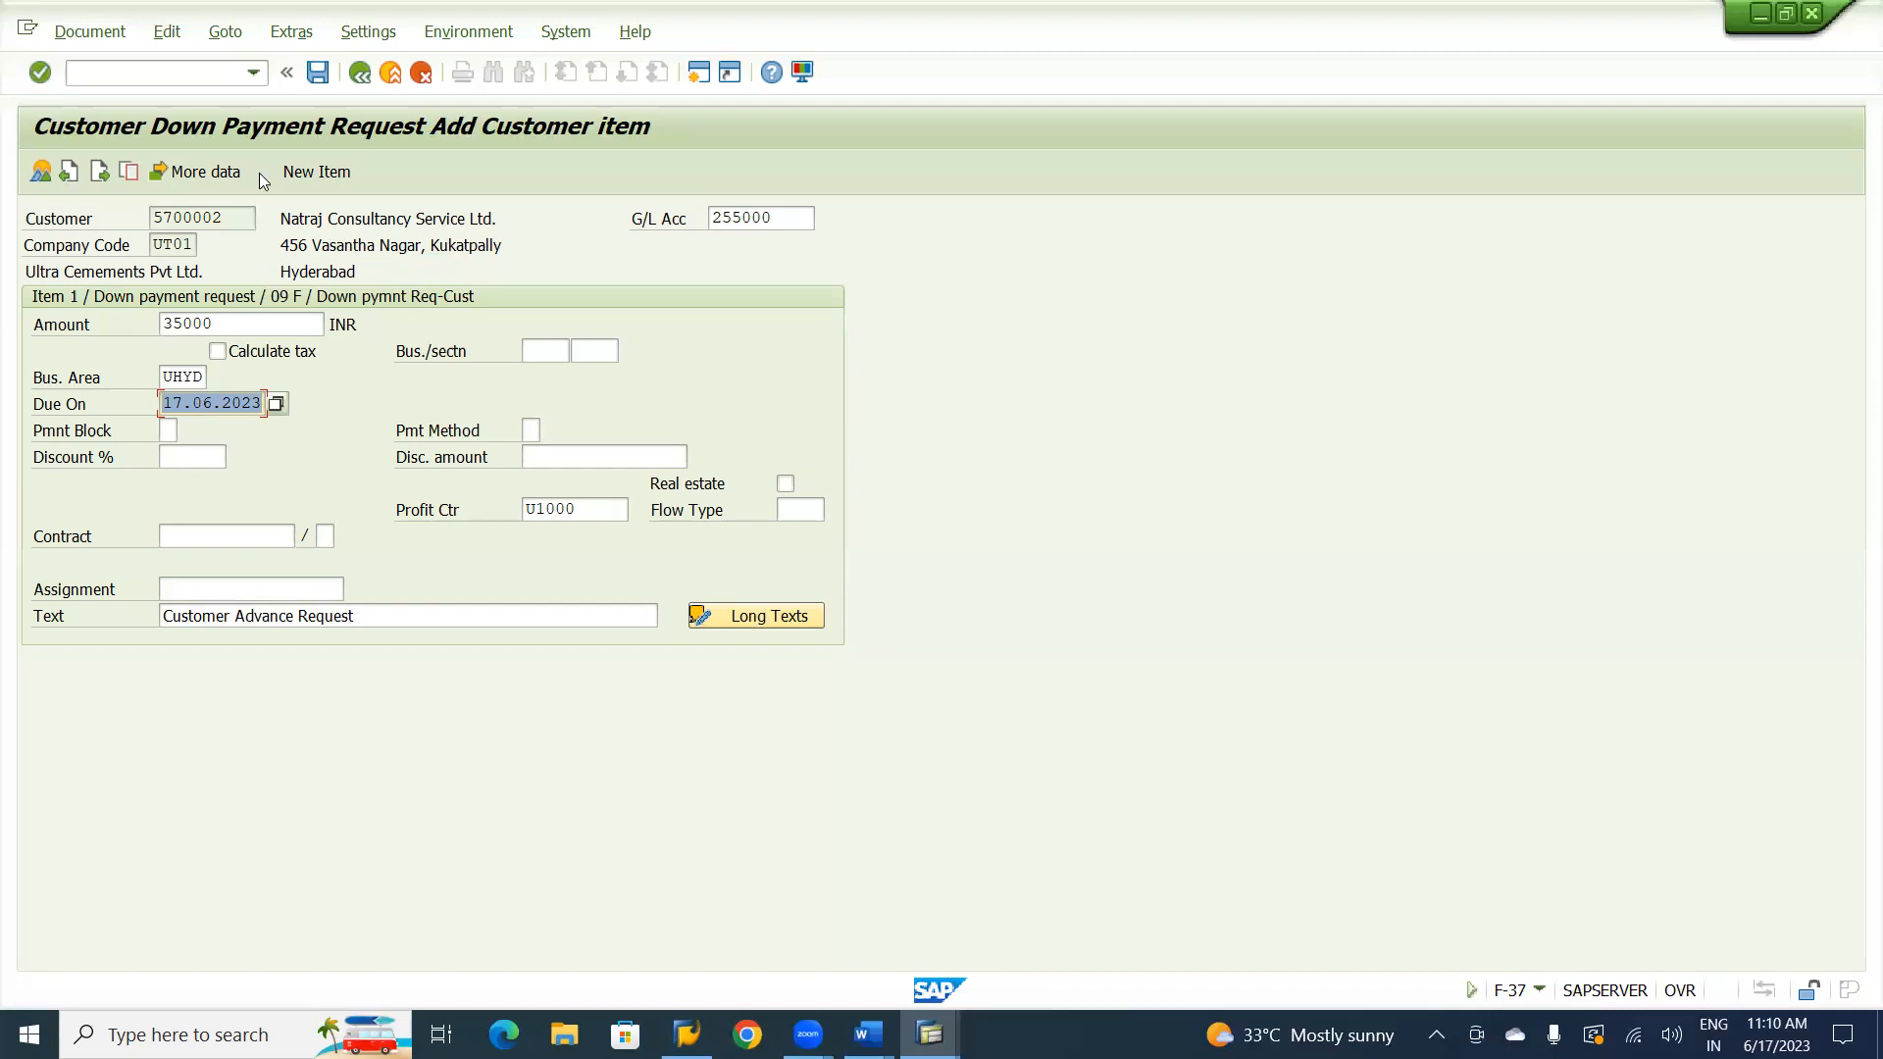
pyautogui.click(318, 73)
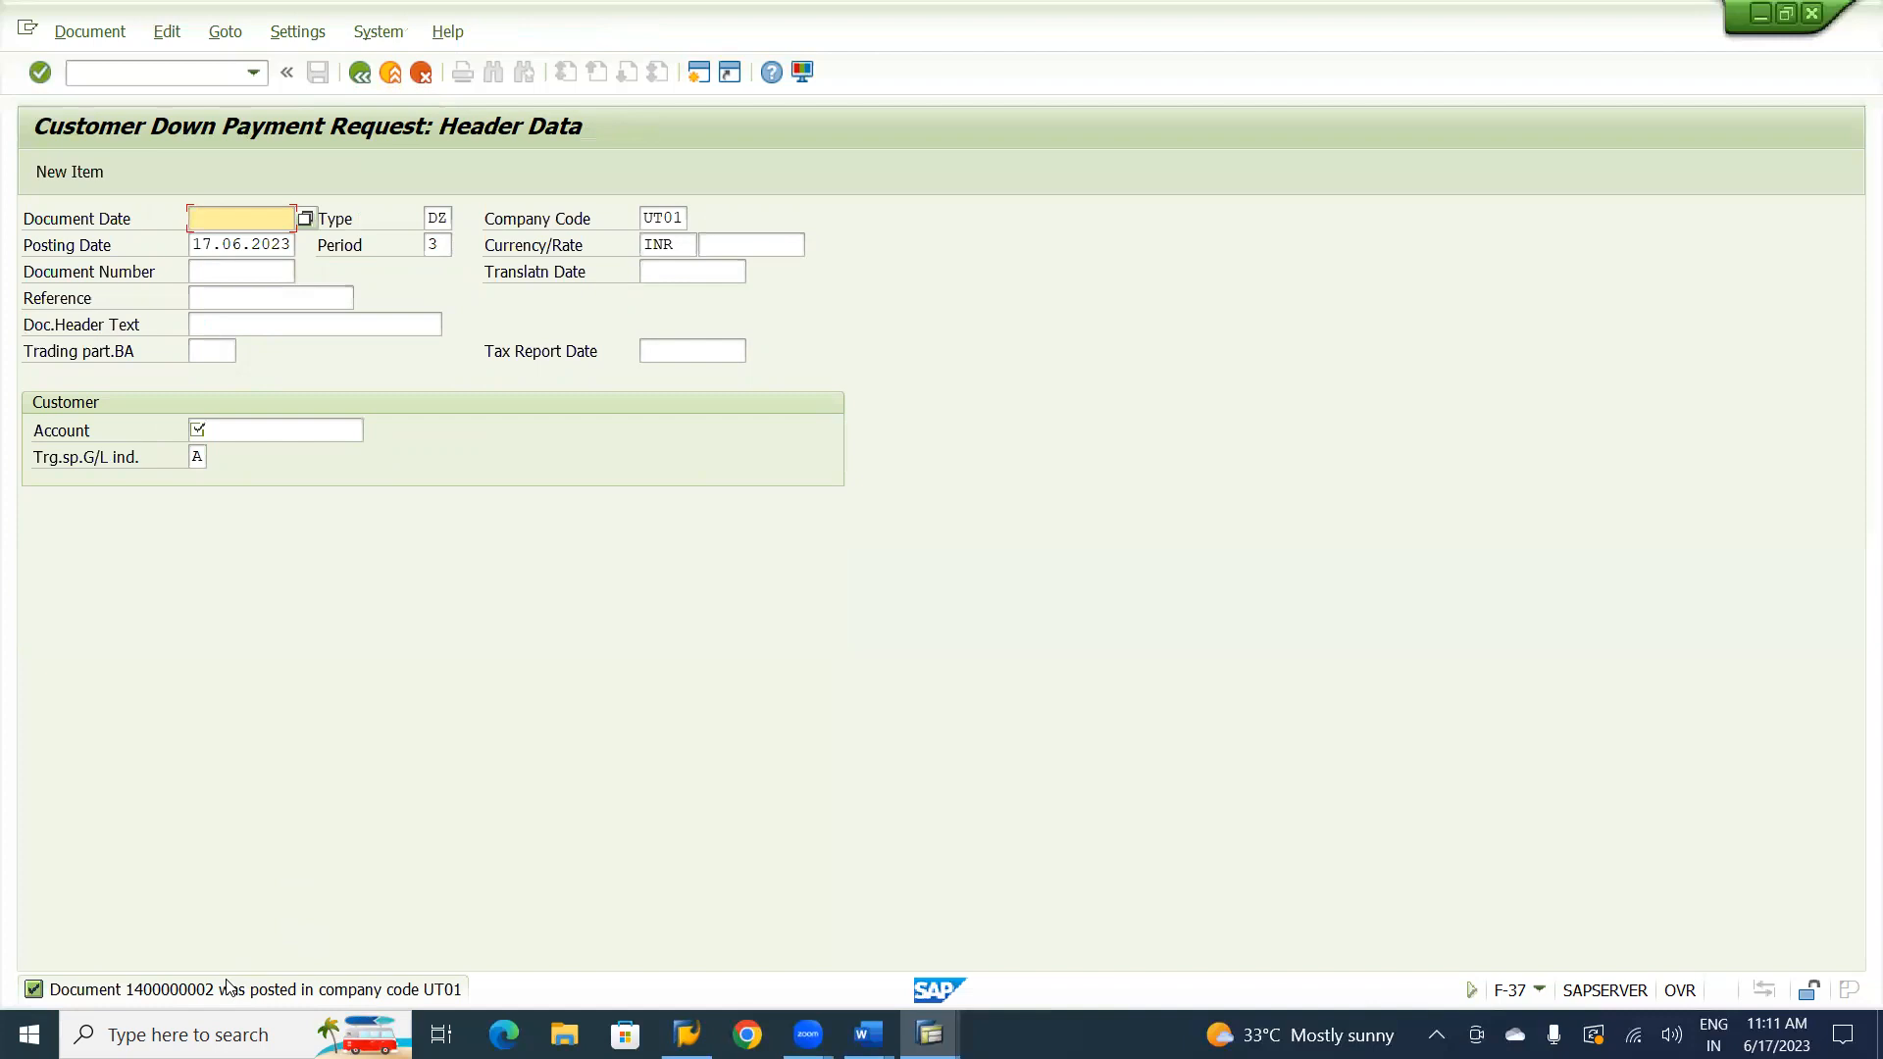
# Switch to the FBL5N customer line item report, rerun it with noted items included and examine the customer's down payment request item.
pyautogui.hotkey('alt', 'Tab')
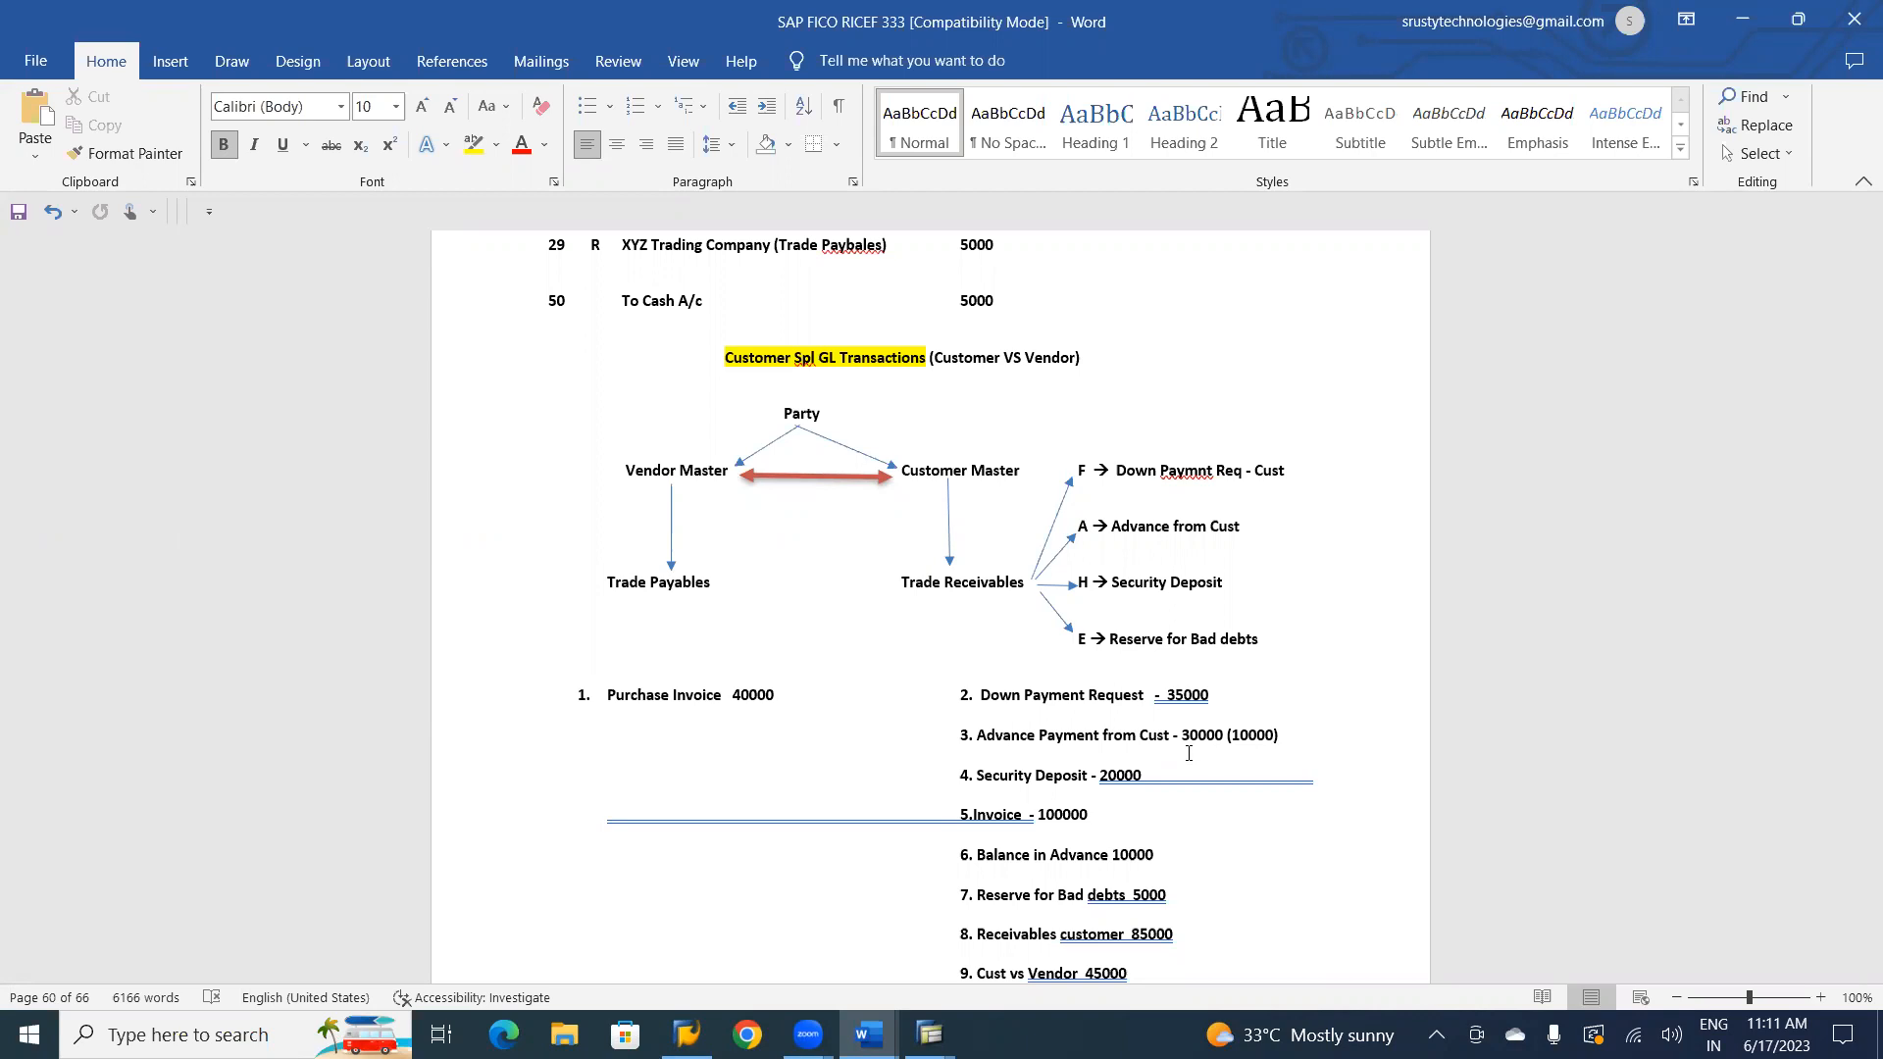
pyautogui.hotkey('alt', 'Tab')
pyautogui.hotkey('alt', 'Tab')
pyautogui.hotkey('alt', 'Tab')
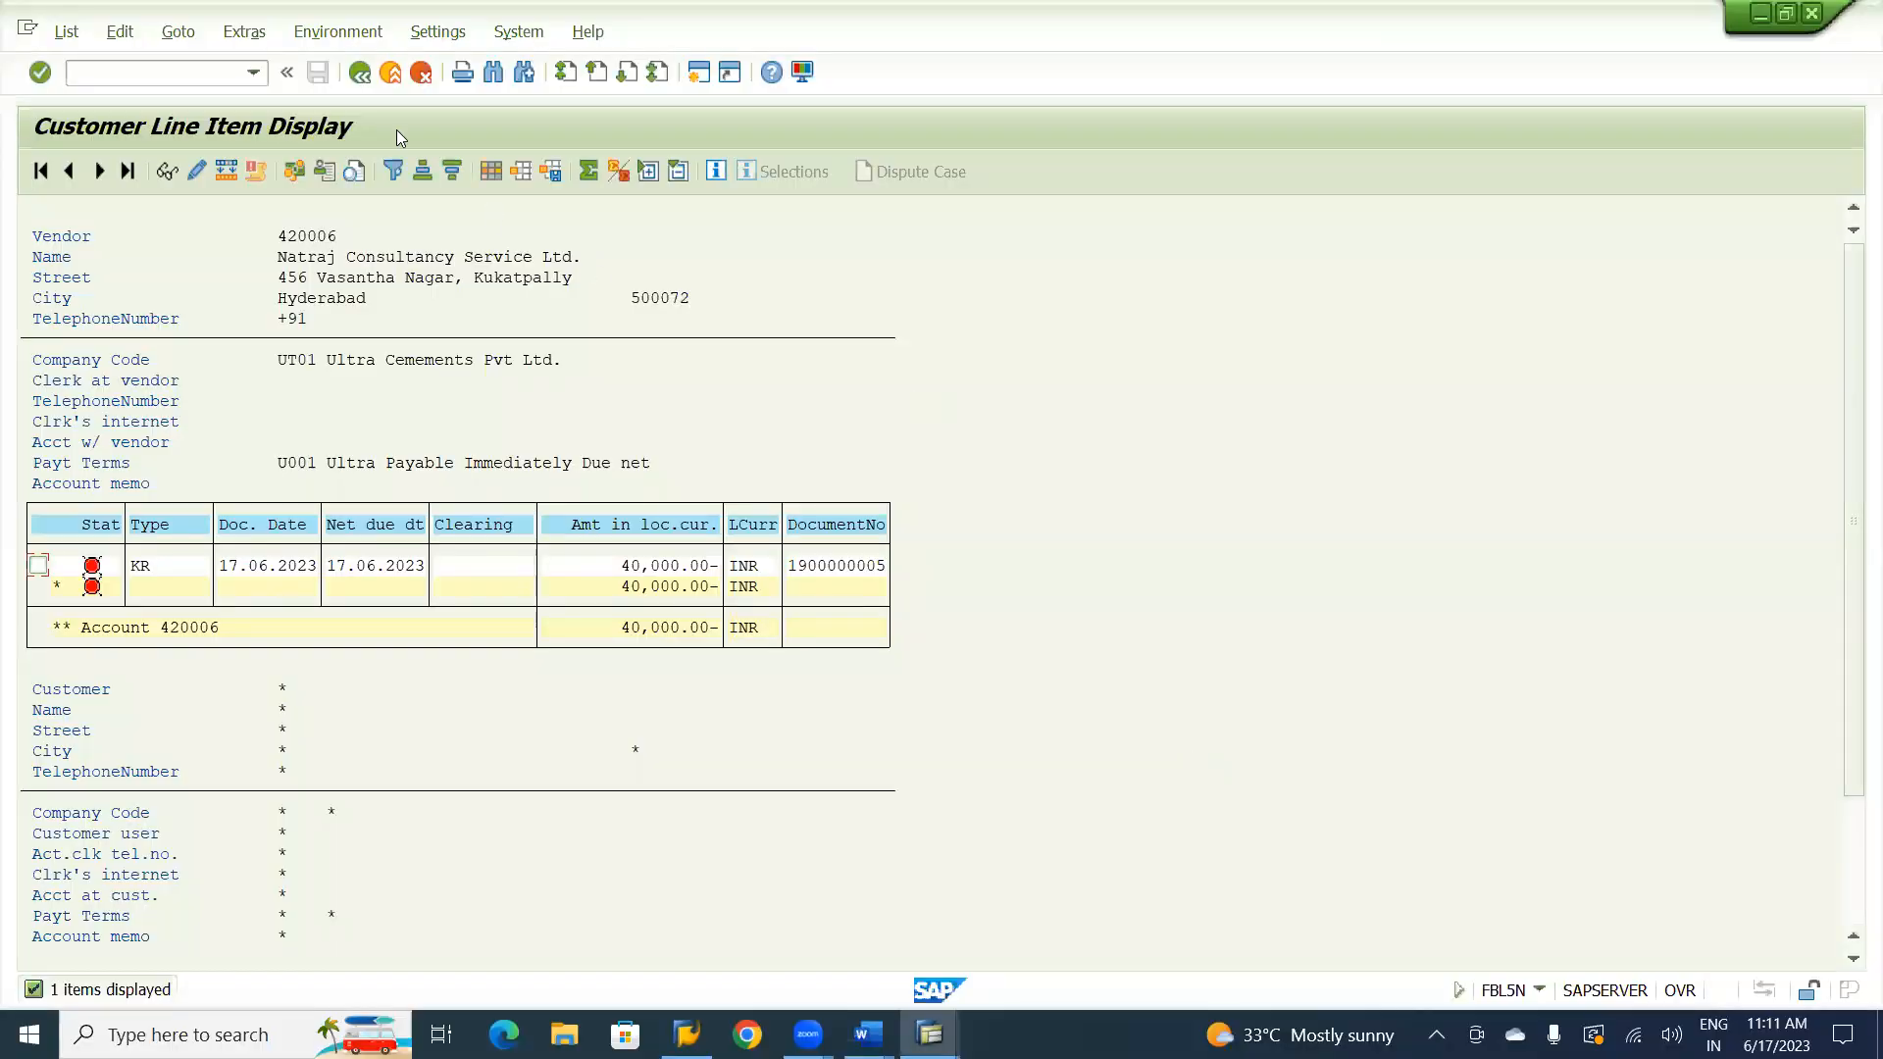
pyautogui.click(360, 74)
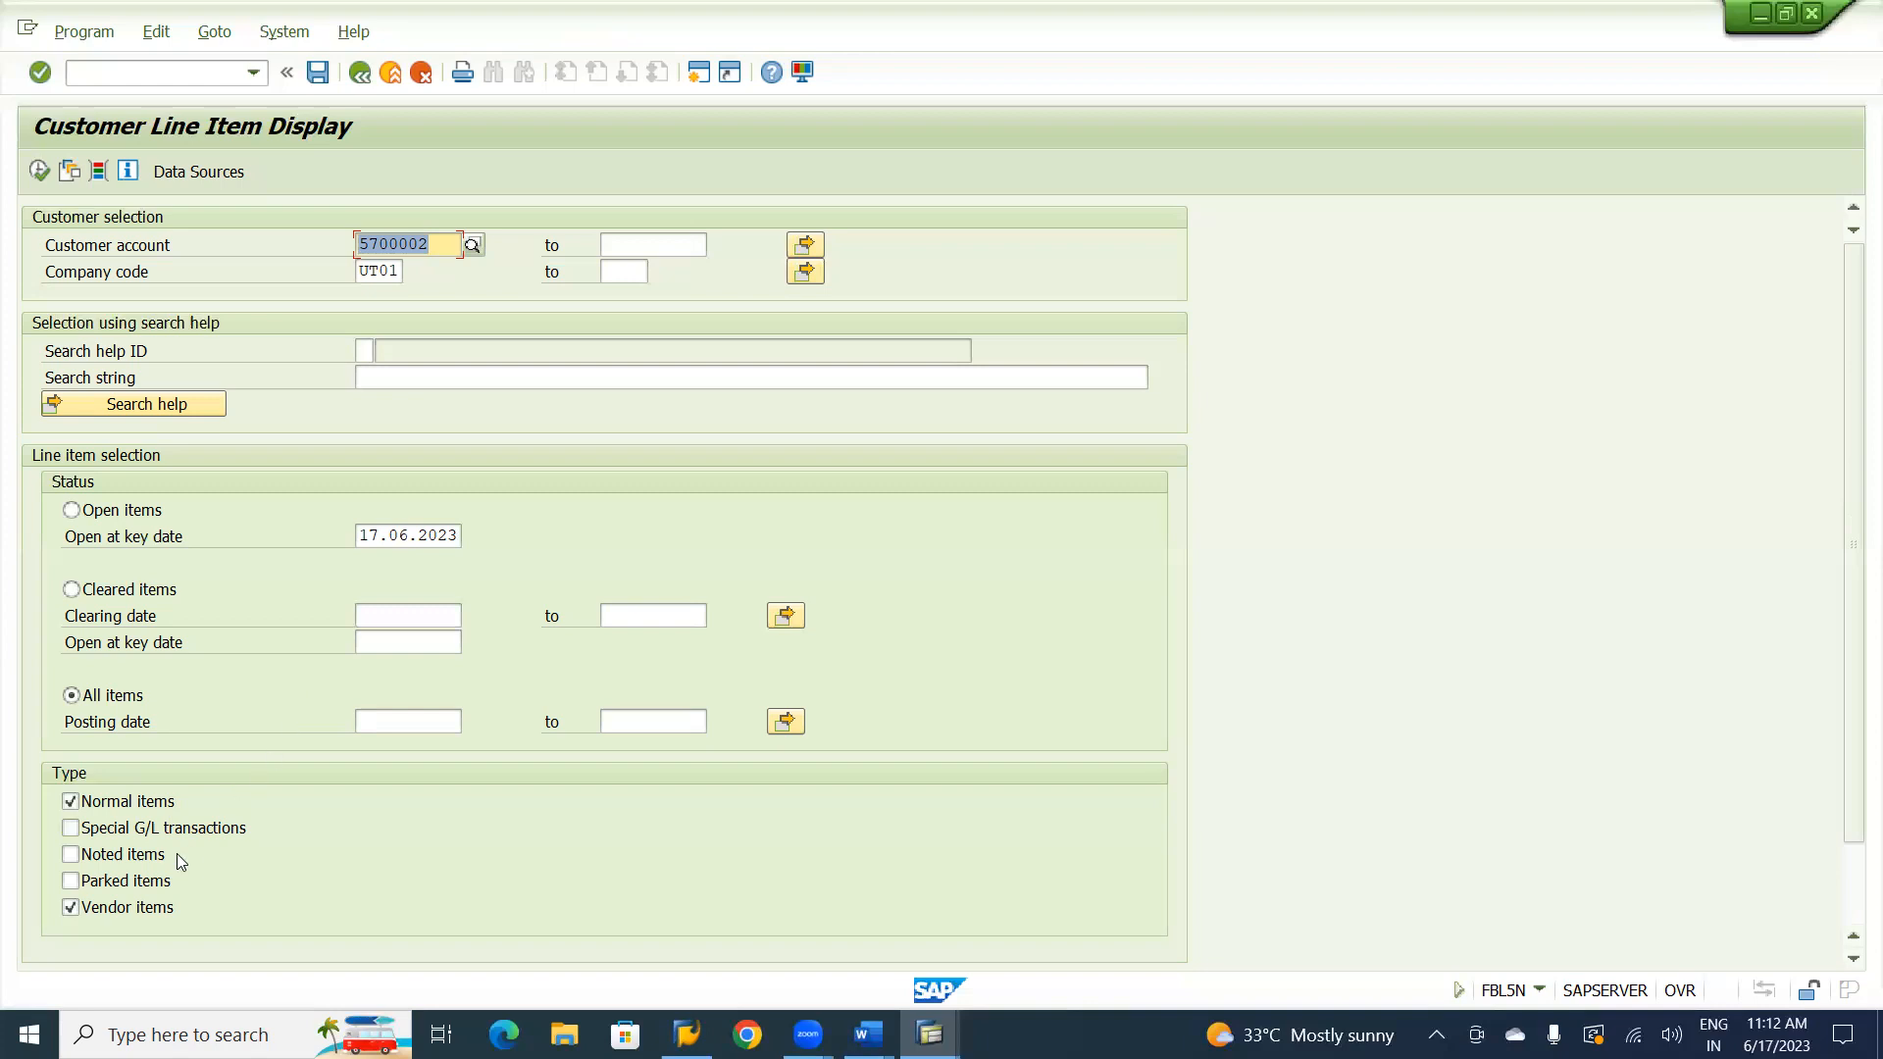
pyautogui.click(71, 855)
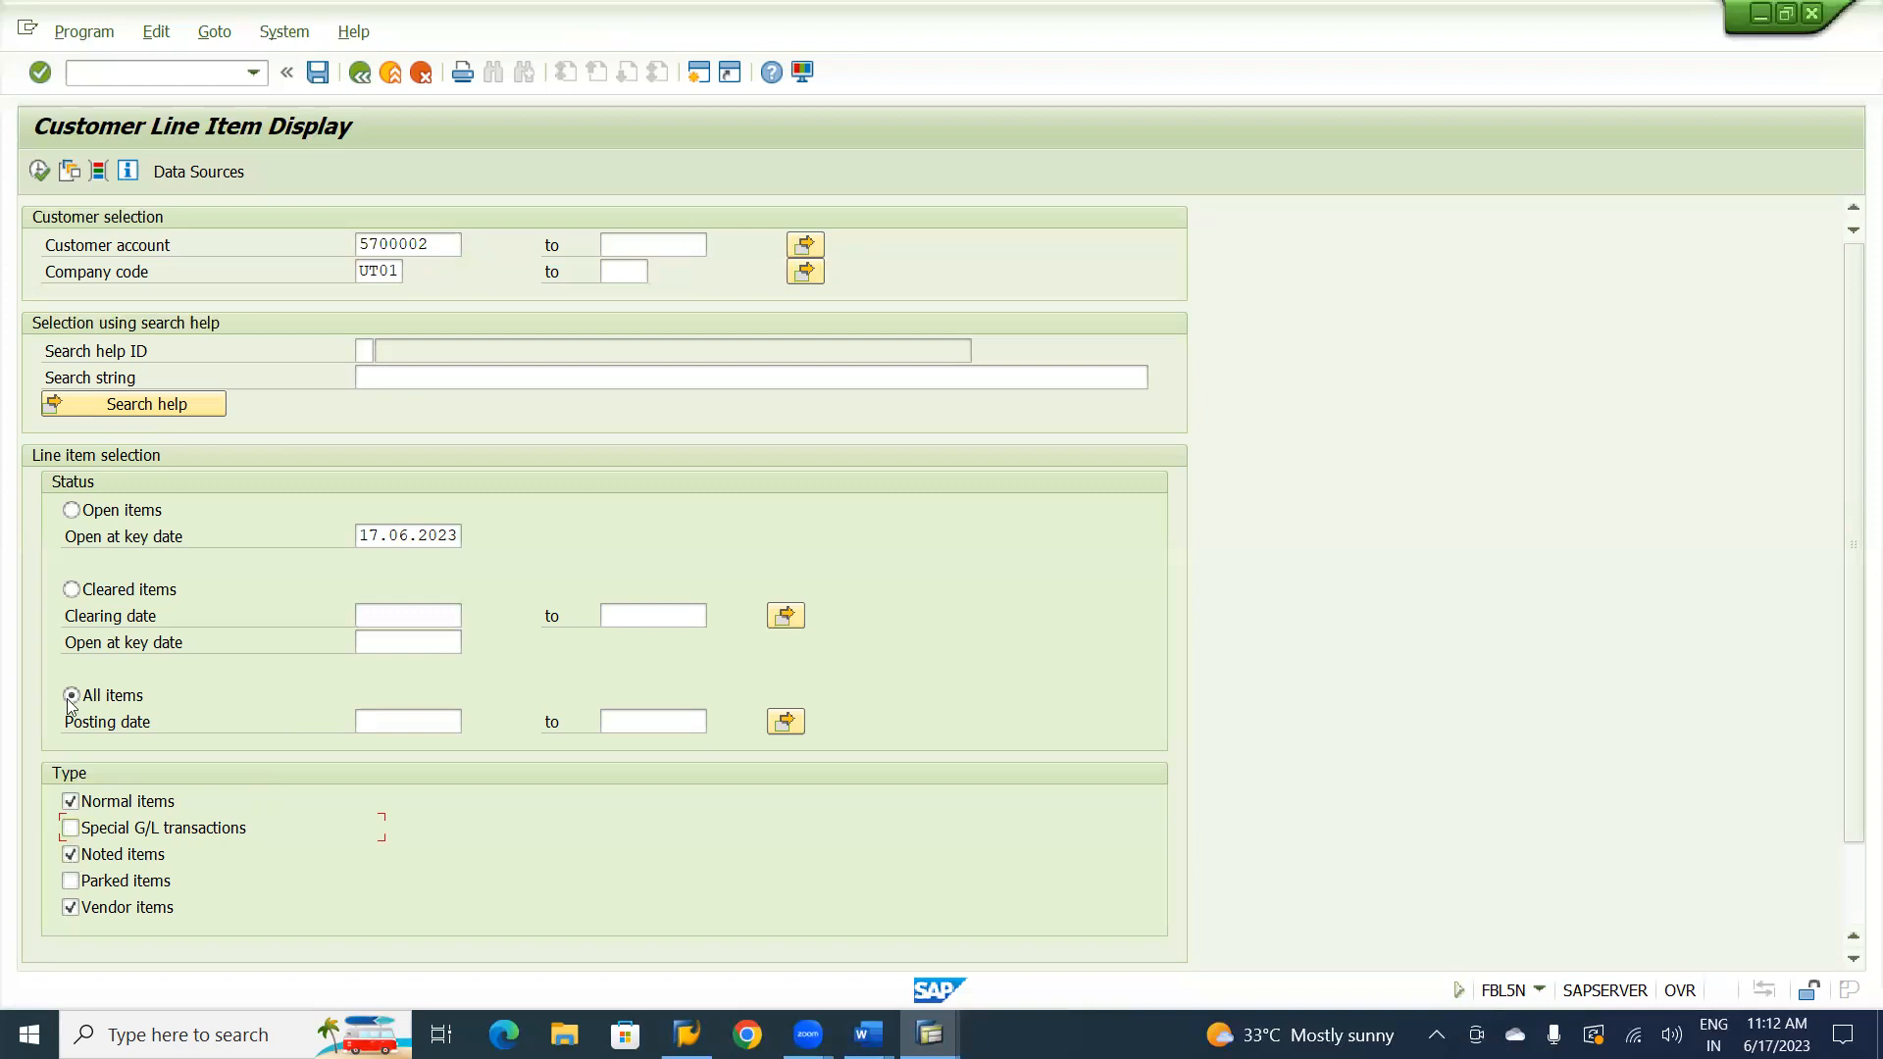
pyautogui.click(39, 172)
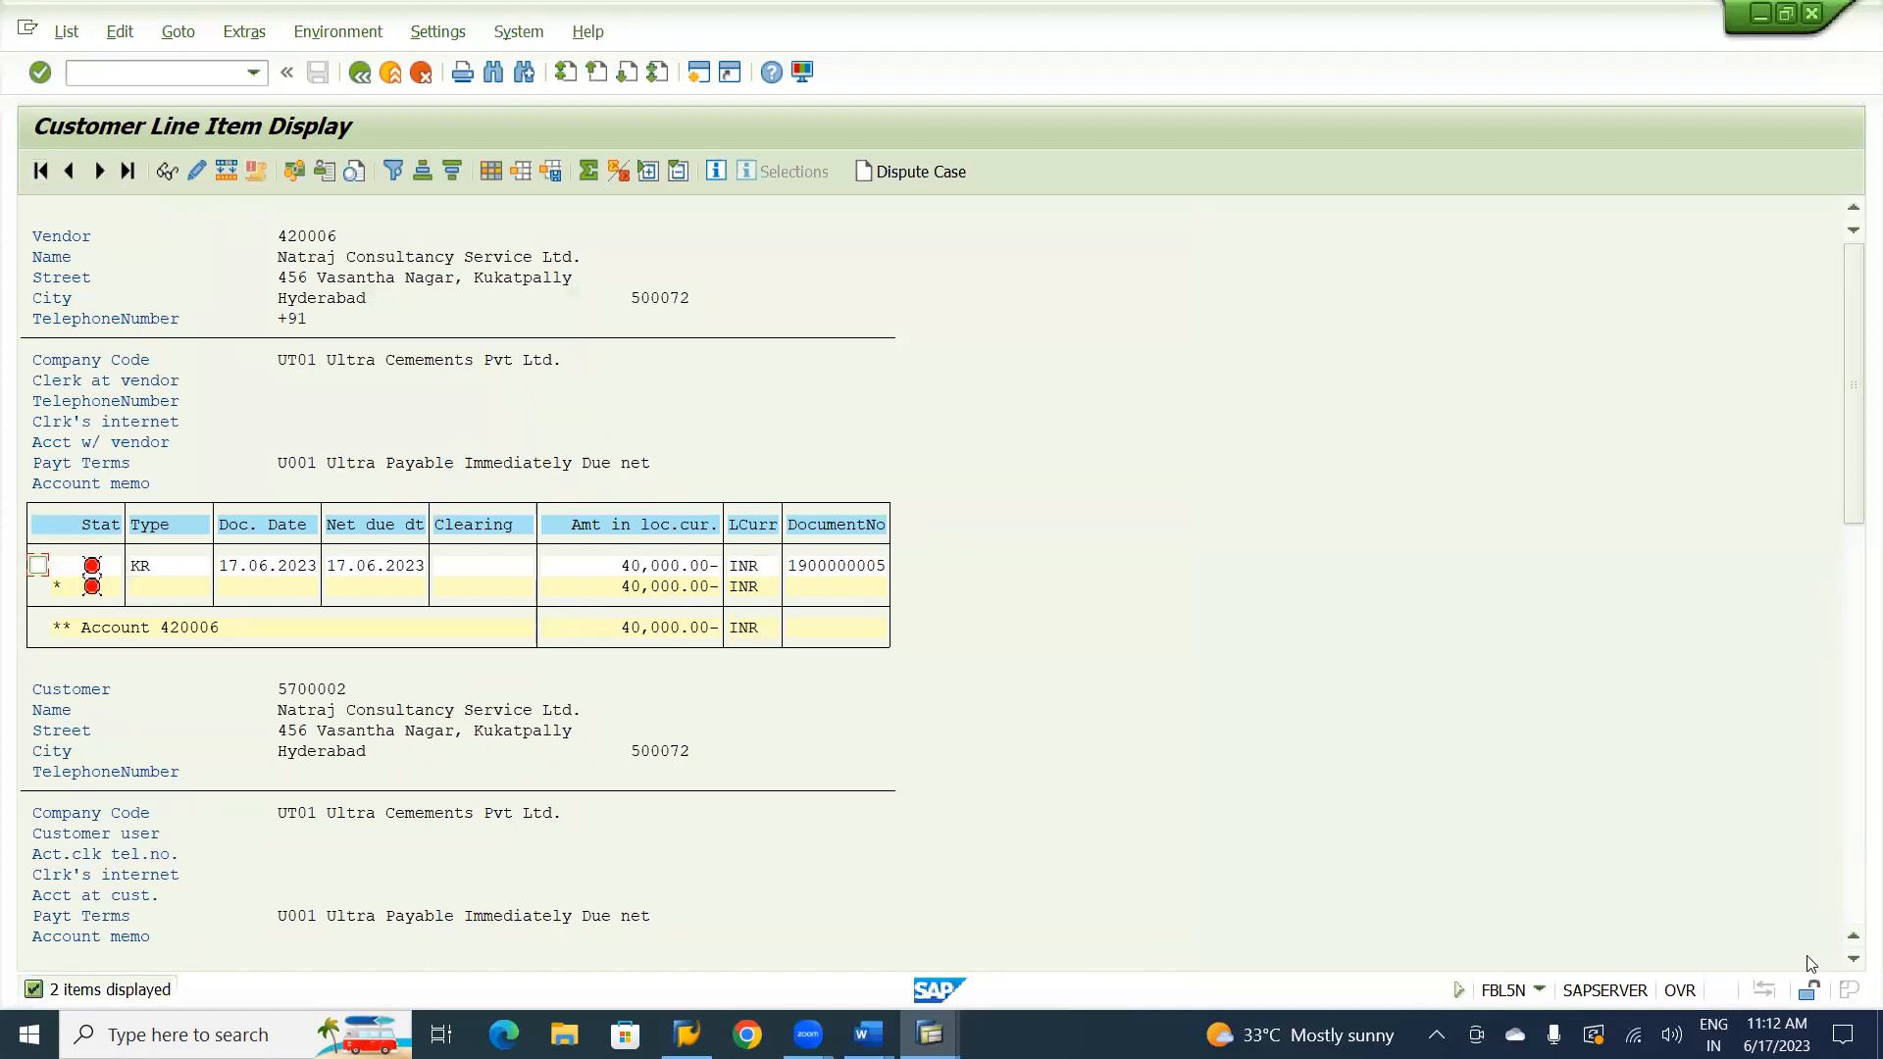
pyautogui.click(1854, 961)
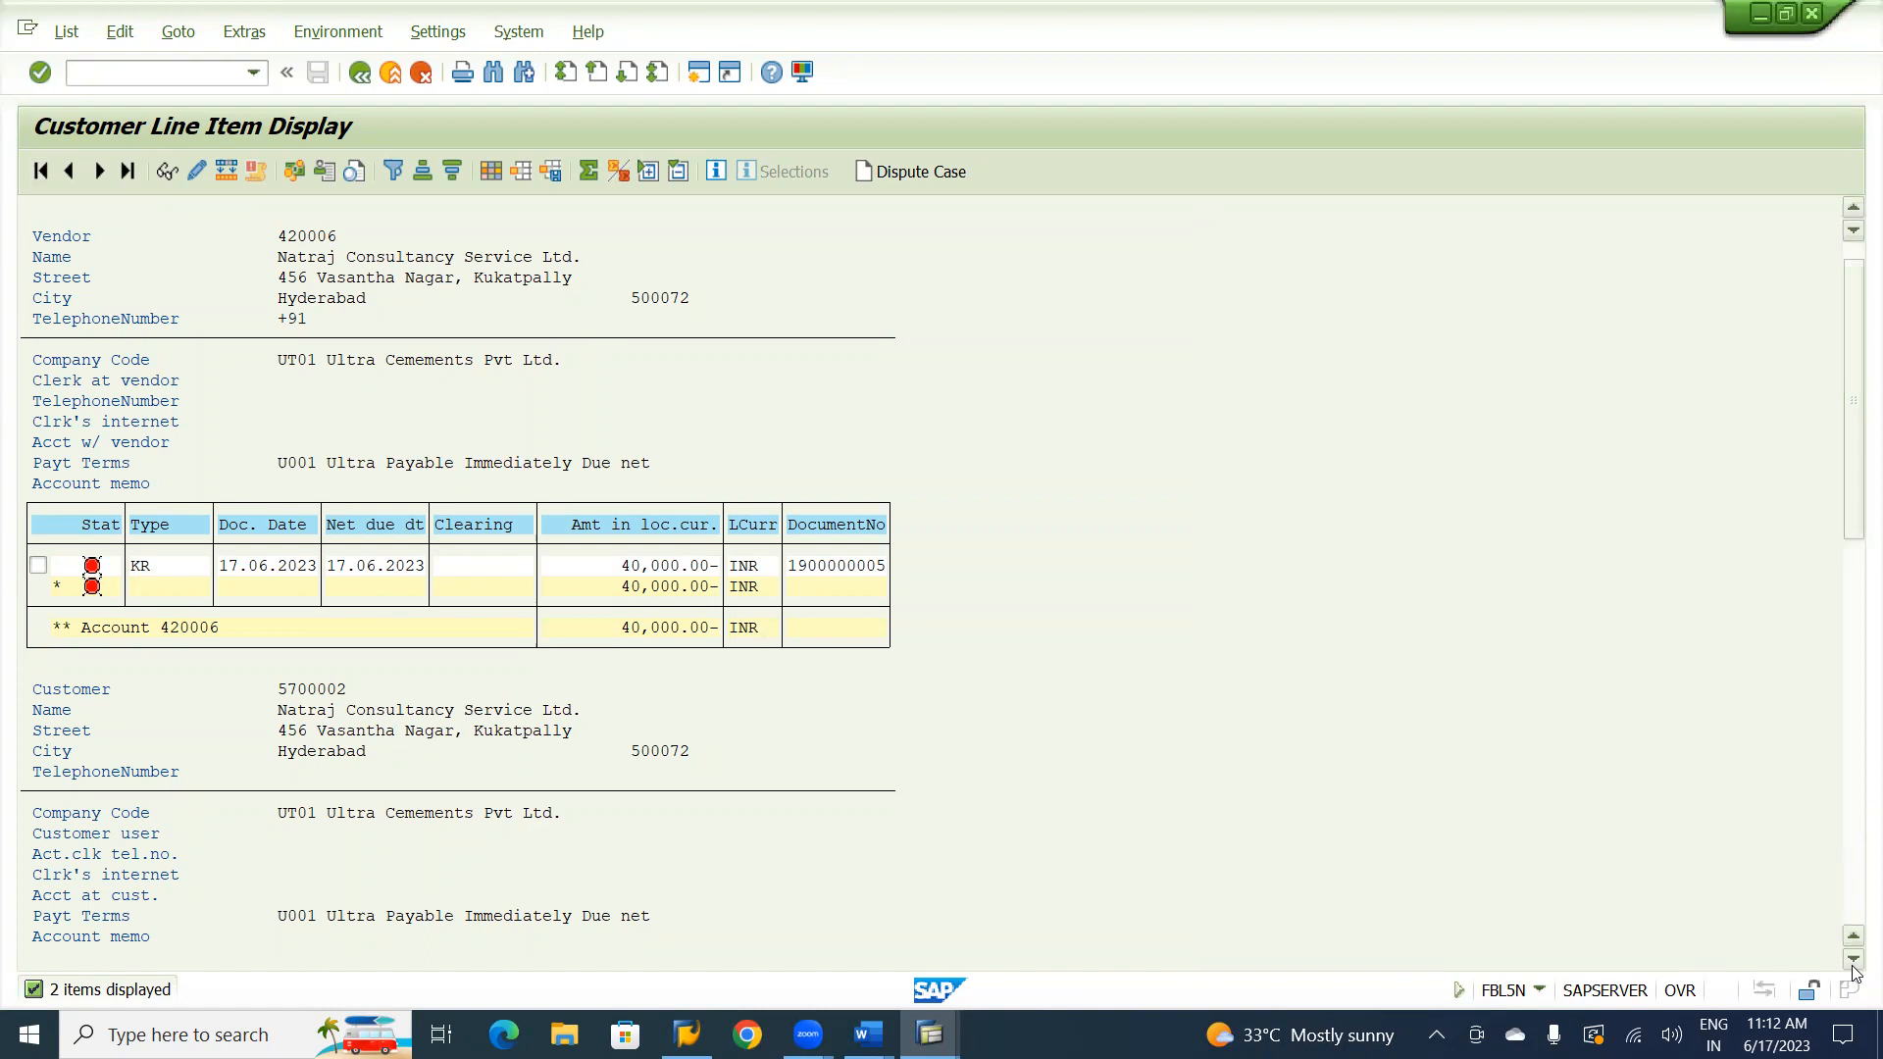
pyautogui.click(1853, 961)
pyautogui.click(1854, 961)
pyautogui.click(1853, 959)
pyautogui.click(1853, 959)
pyautogui.click(1853, 959)
pyautogui.click(1854, 959)
pyautogui.click(1853, 959)
pyautogui.click(1853, 959)
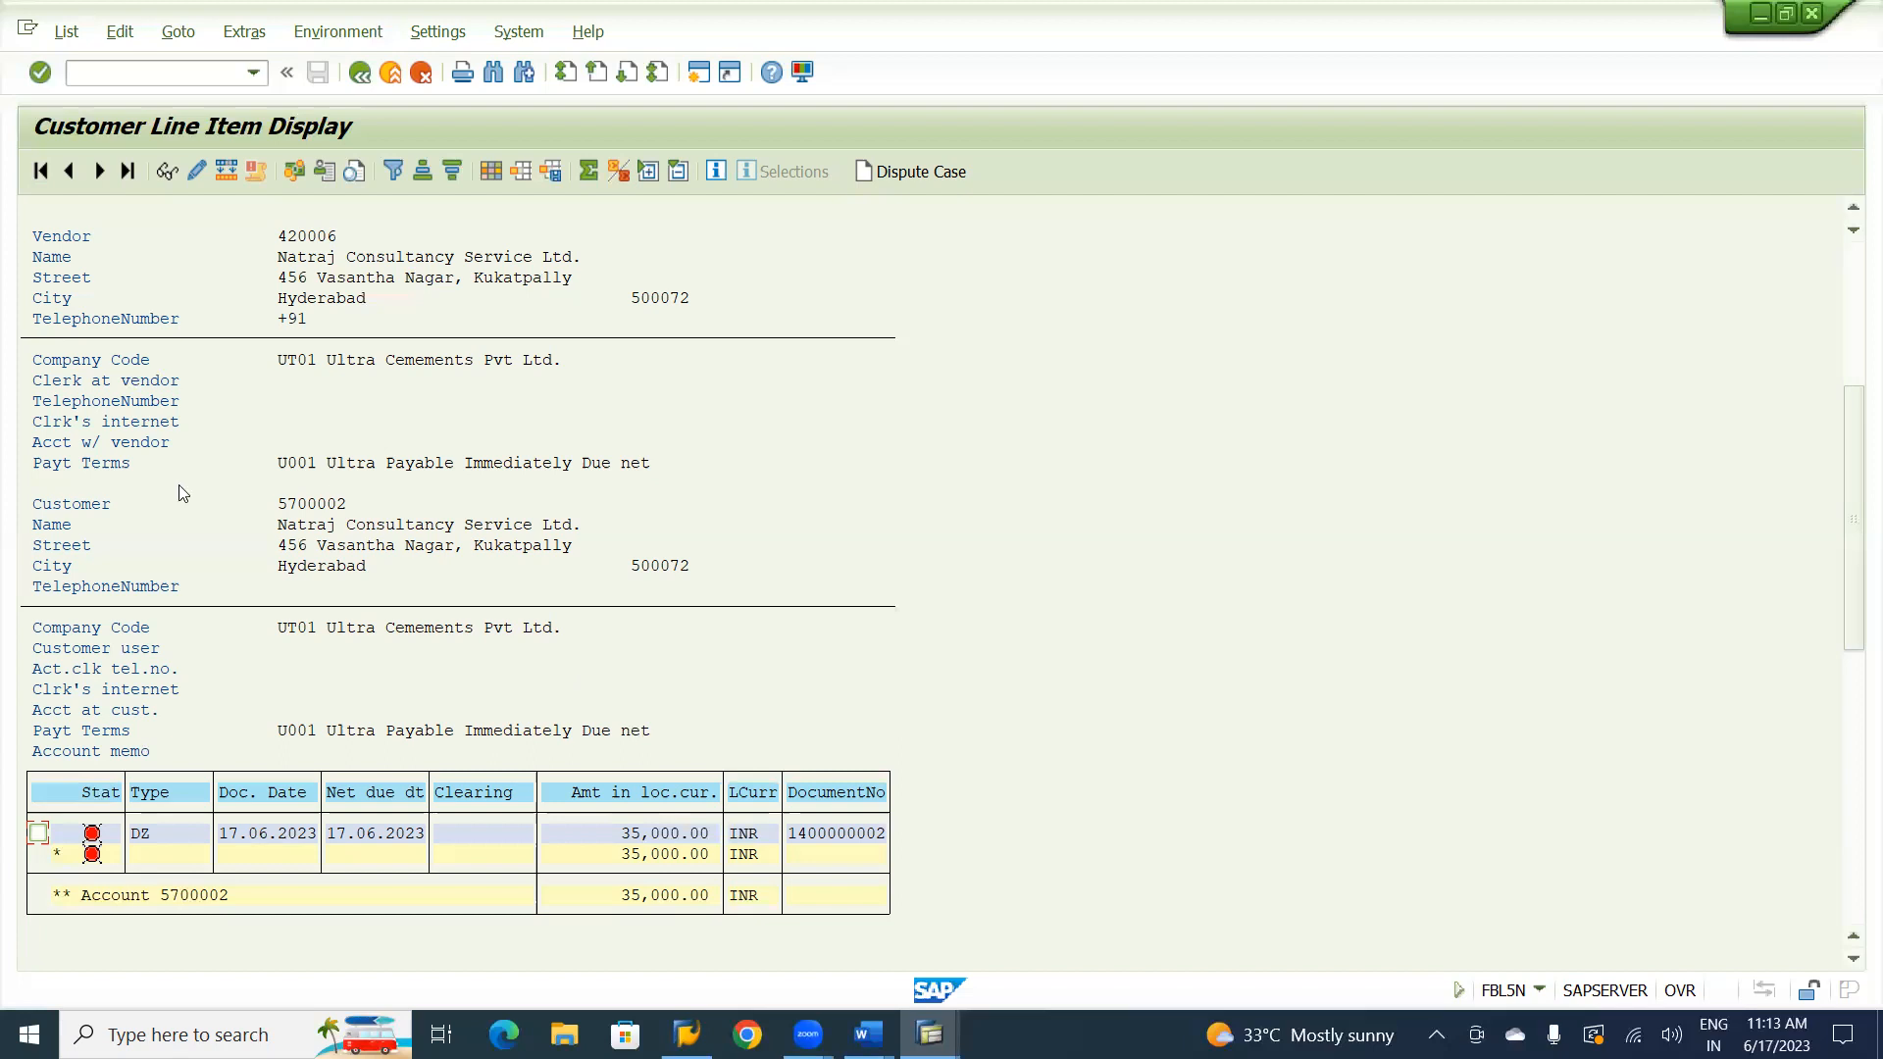
# Open the line item layout for changing and search its hidden fields for the special G/L indicator.
pyautogui.click(491, 172)
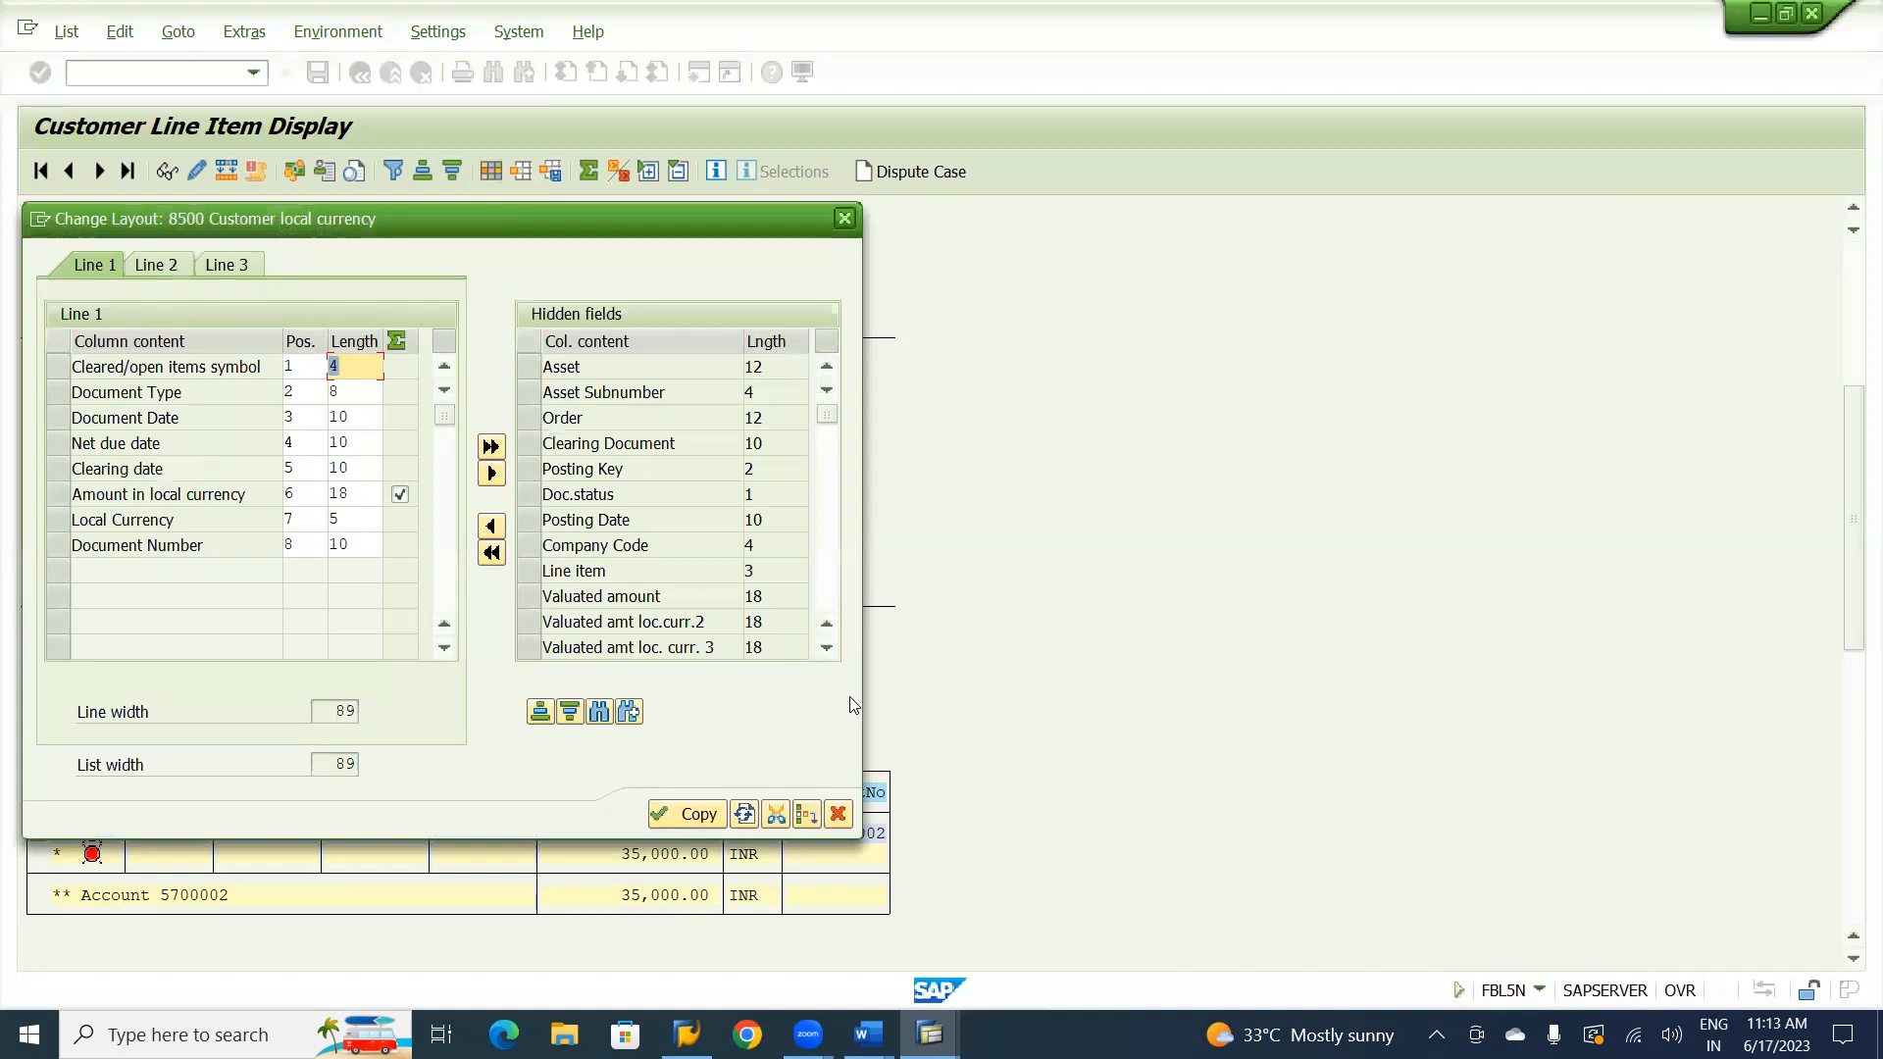
pyautogui.click(599, 712)
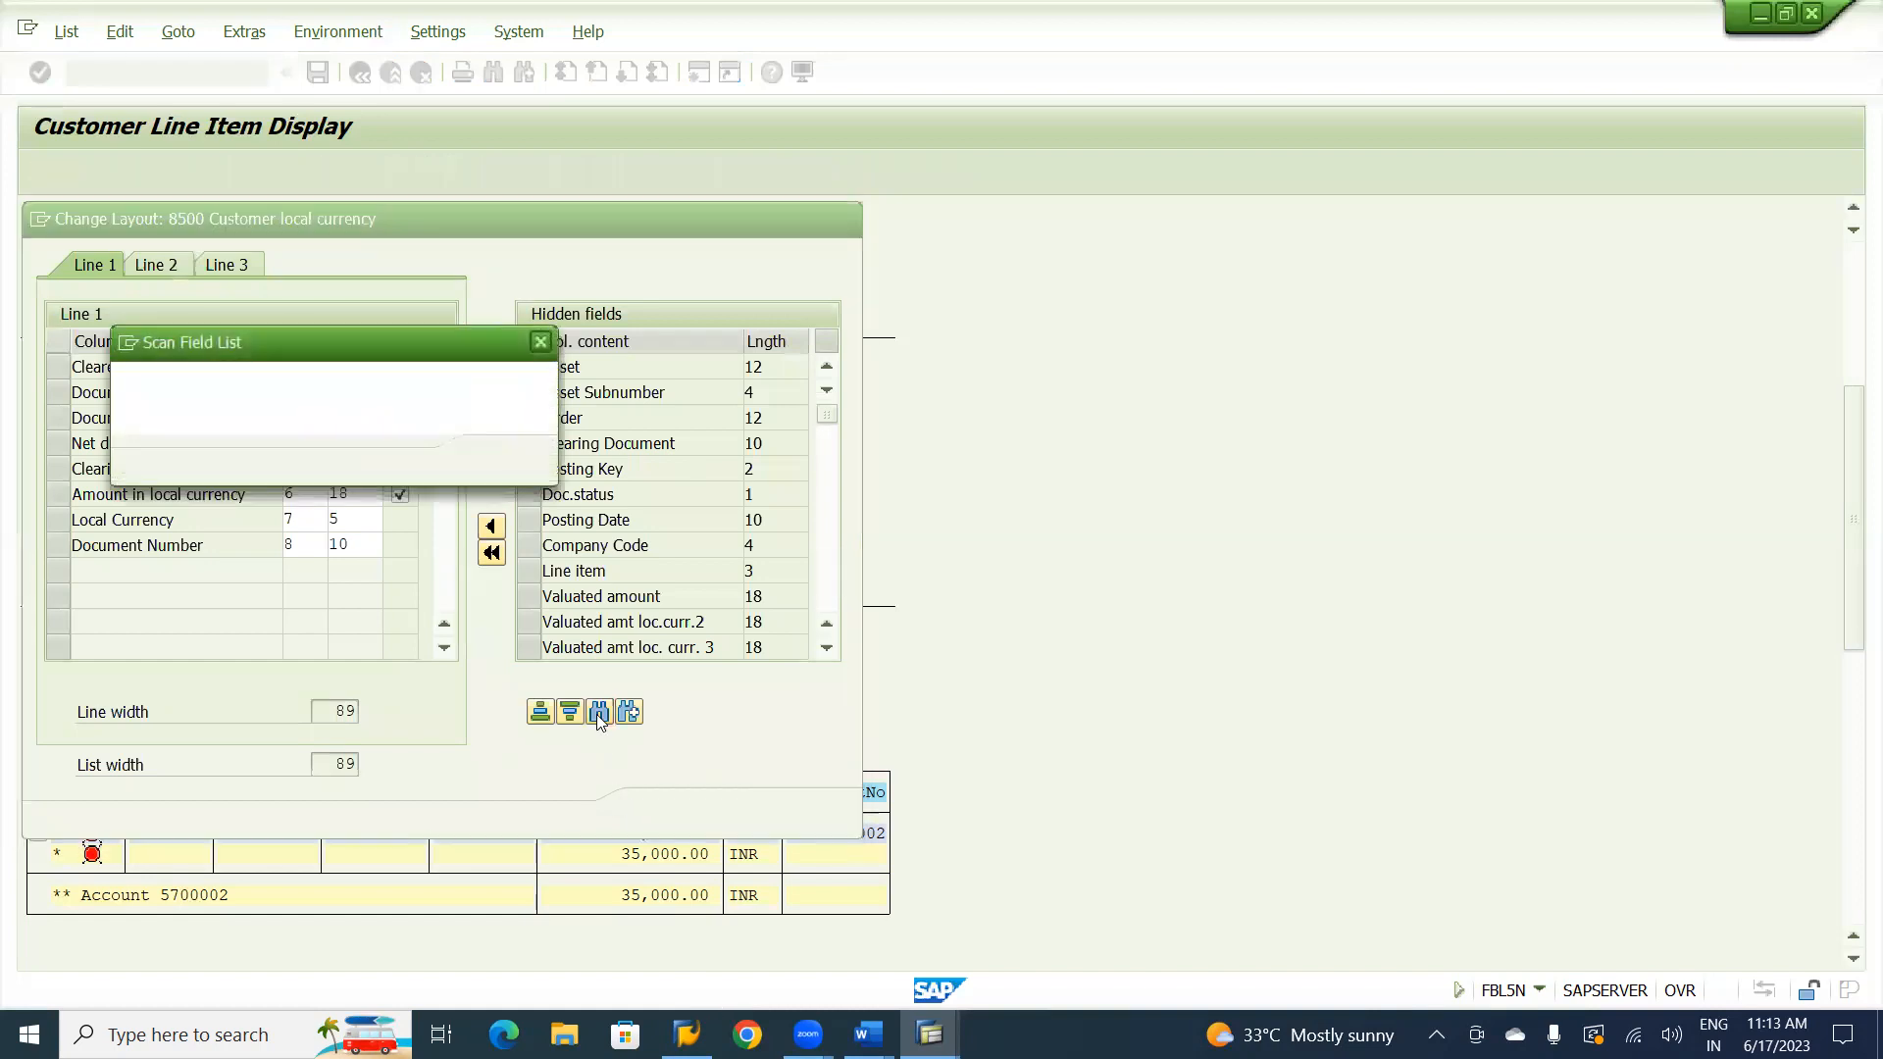
pyautogui.write('speical')
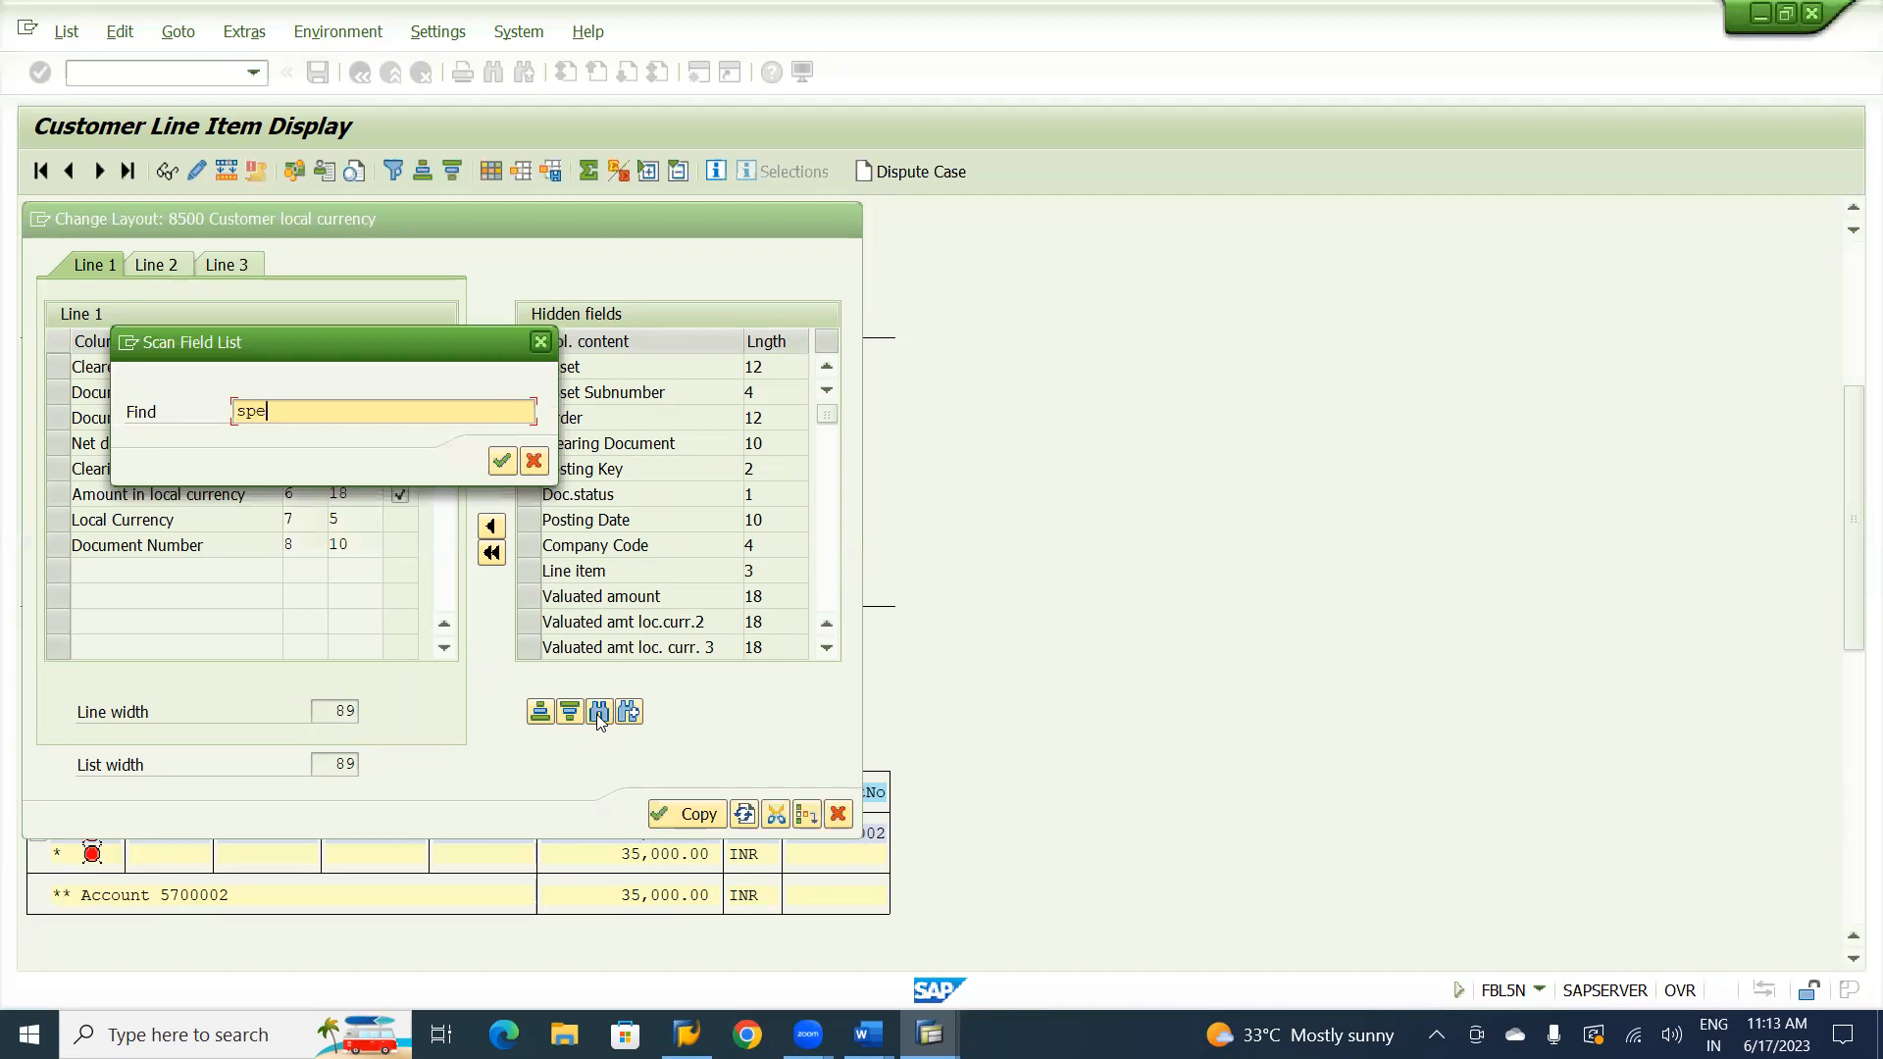
pyautogui.press('BackSpace')
pyautogui.press('BackSpace')
pyautogui.press('BackSpace')
pyautogui.press('BackSpace')
pyautogui.write('cial')
pyautogui.press('Return')
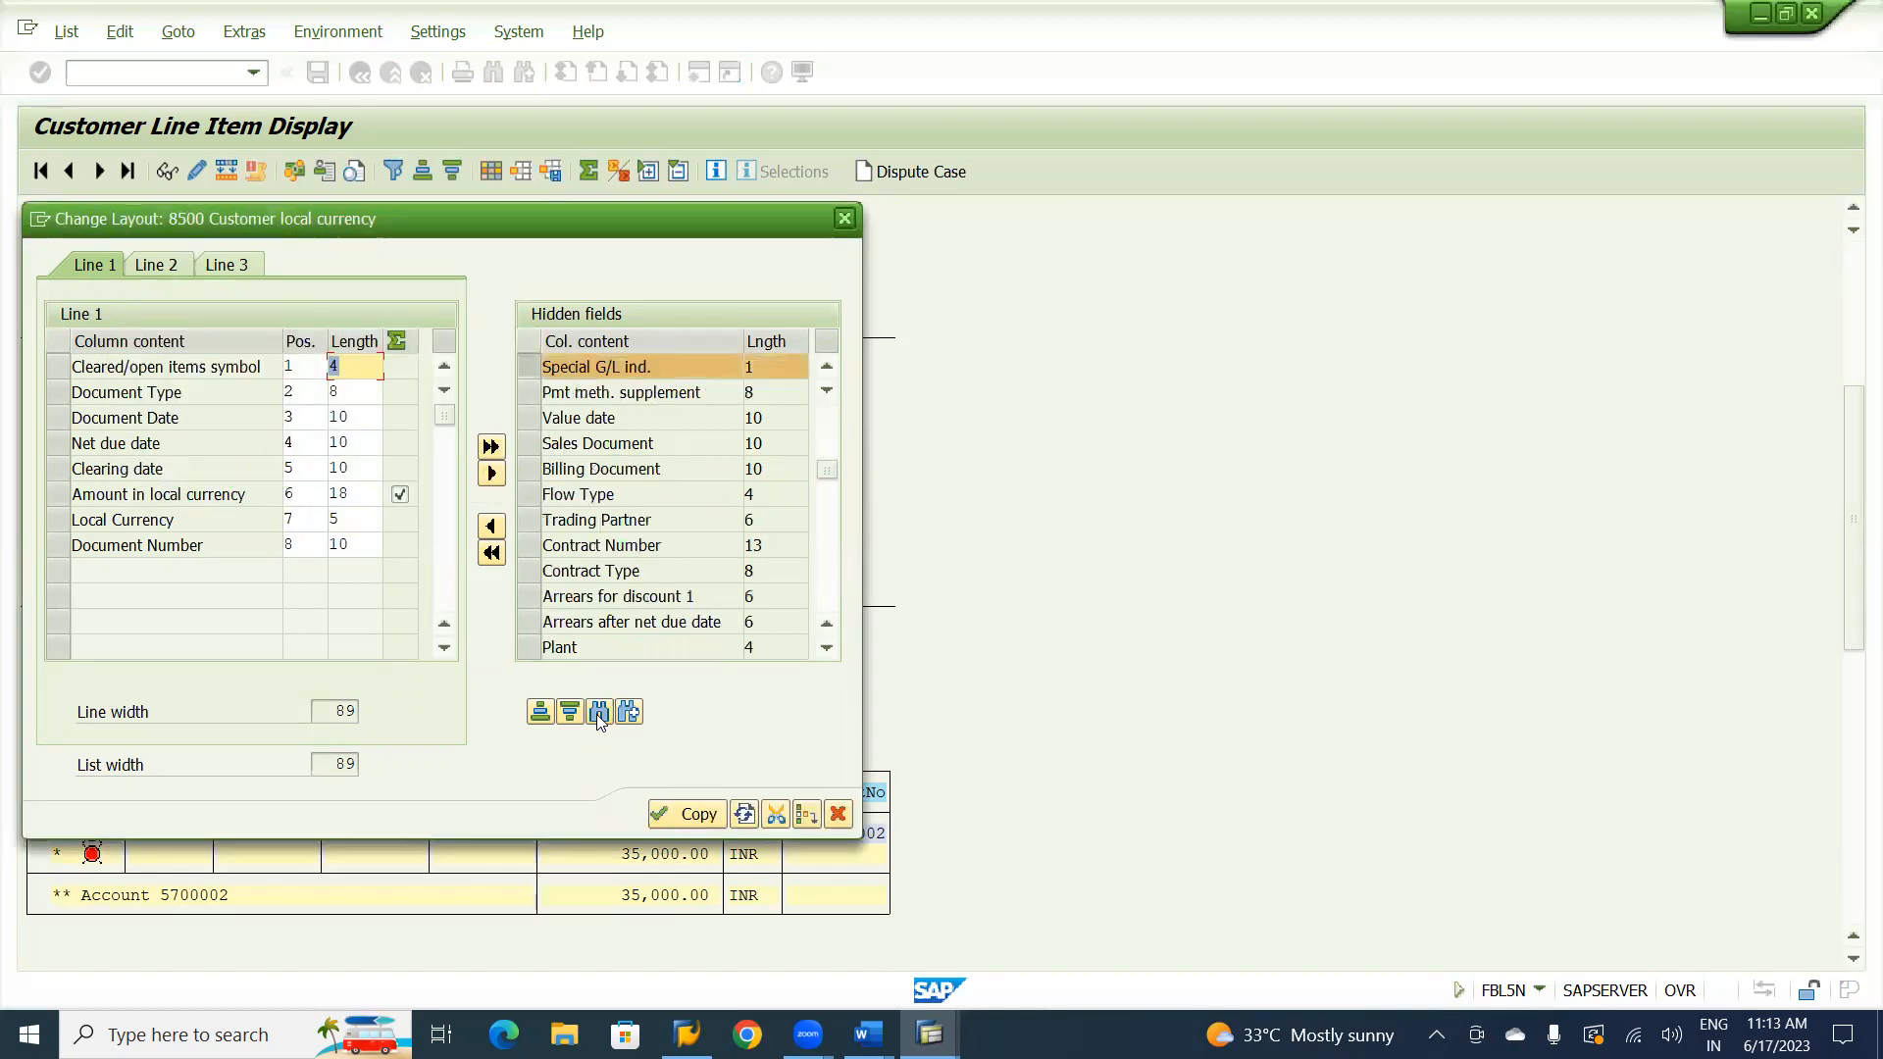
# Add the Special G/L ind. column before Document Number, apply the layout and check the indicator on the customer's item.
pyautogui.click(527, 367)
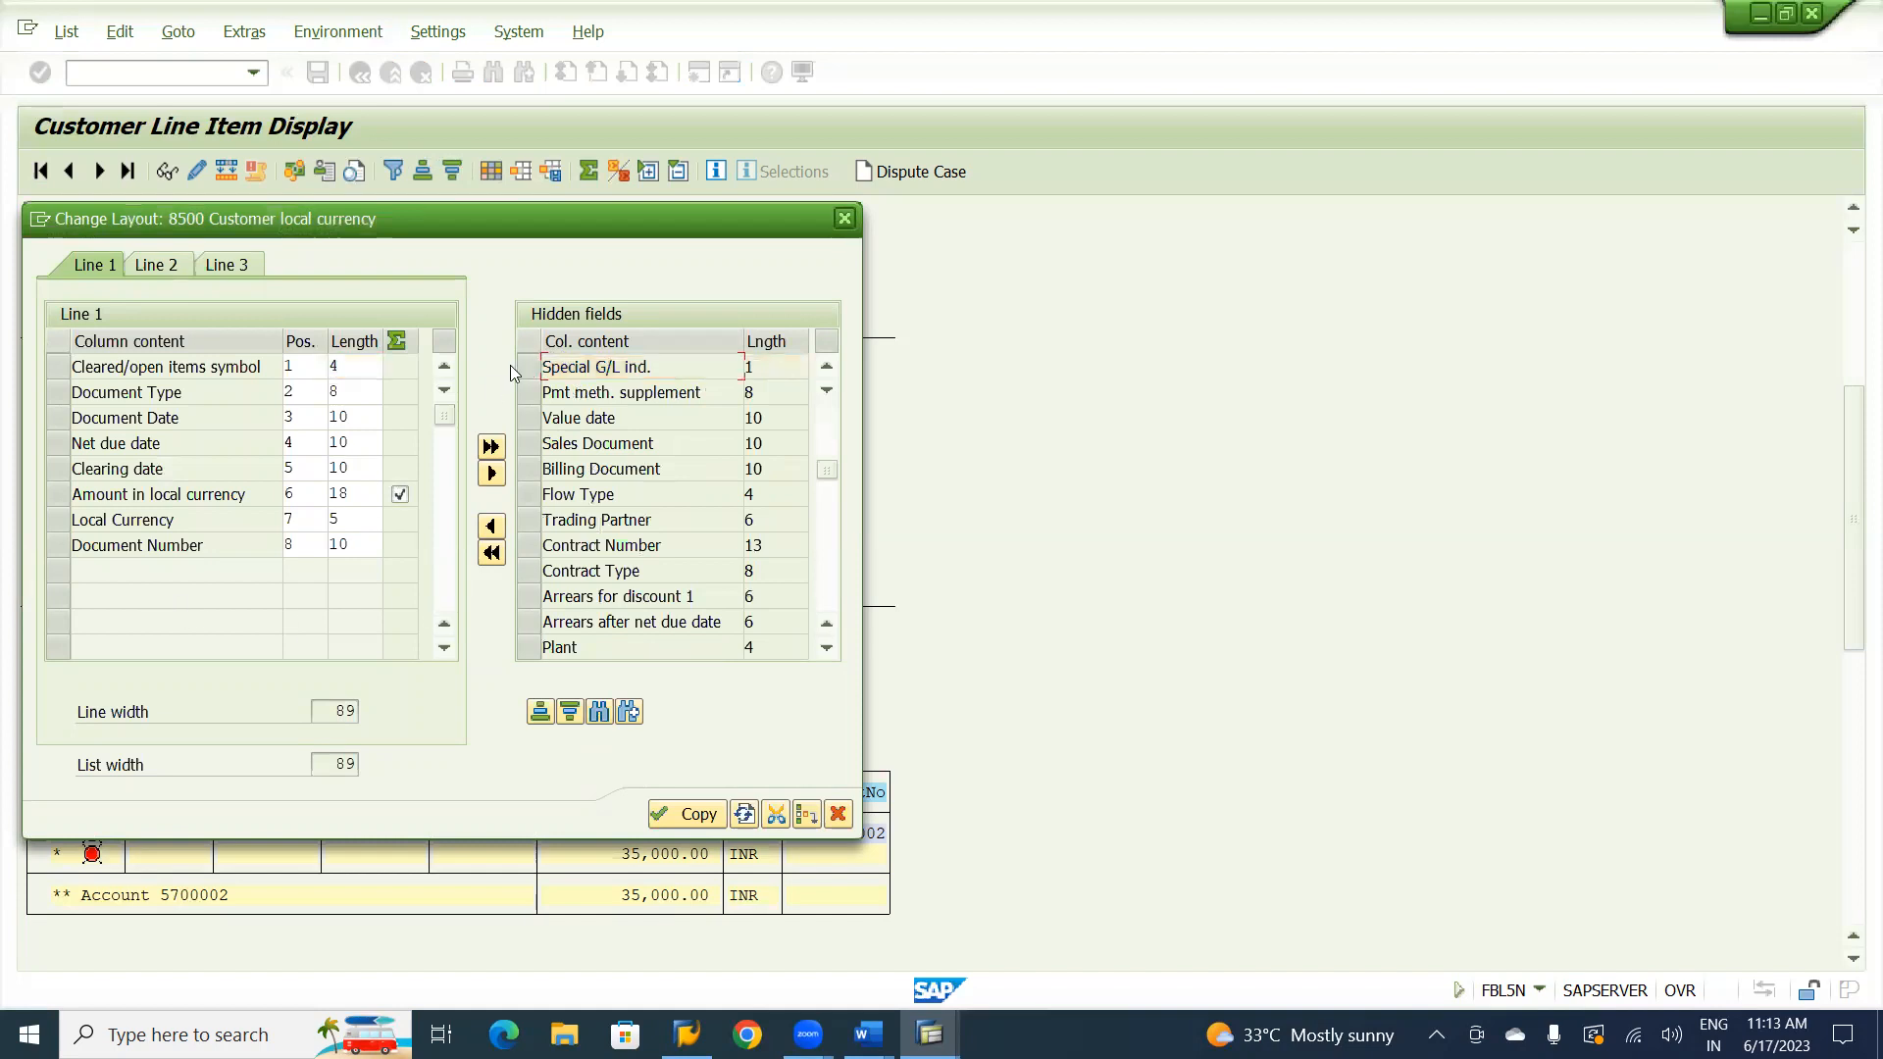
pyautogui.click(532, 366)
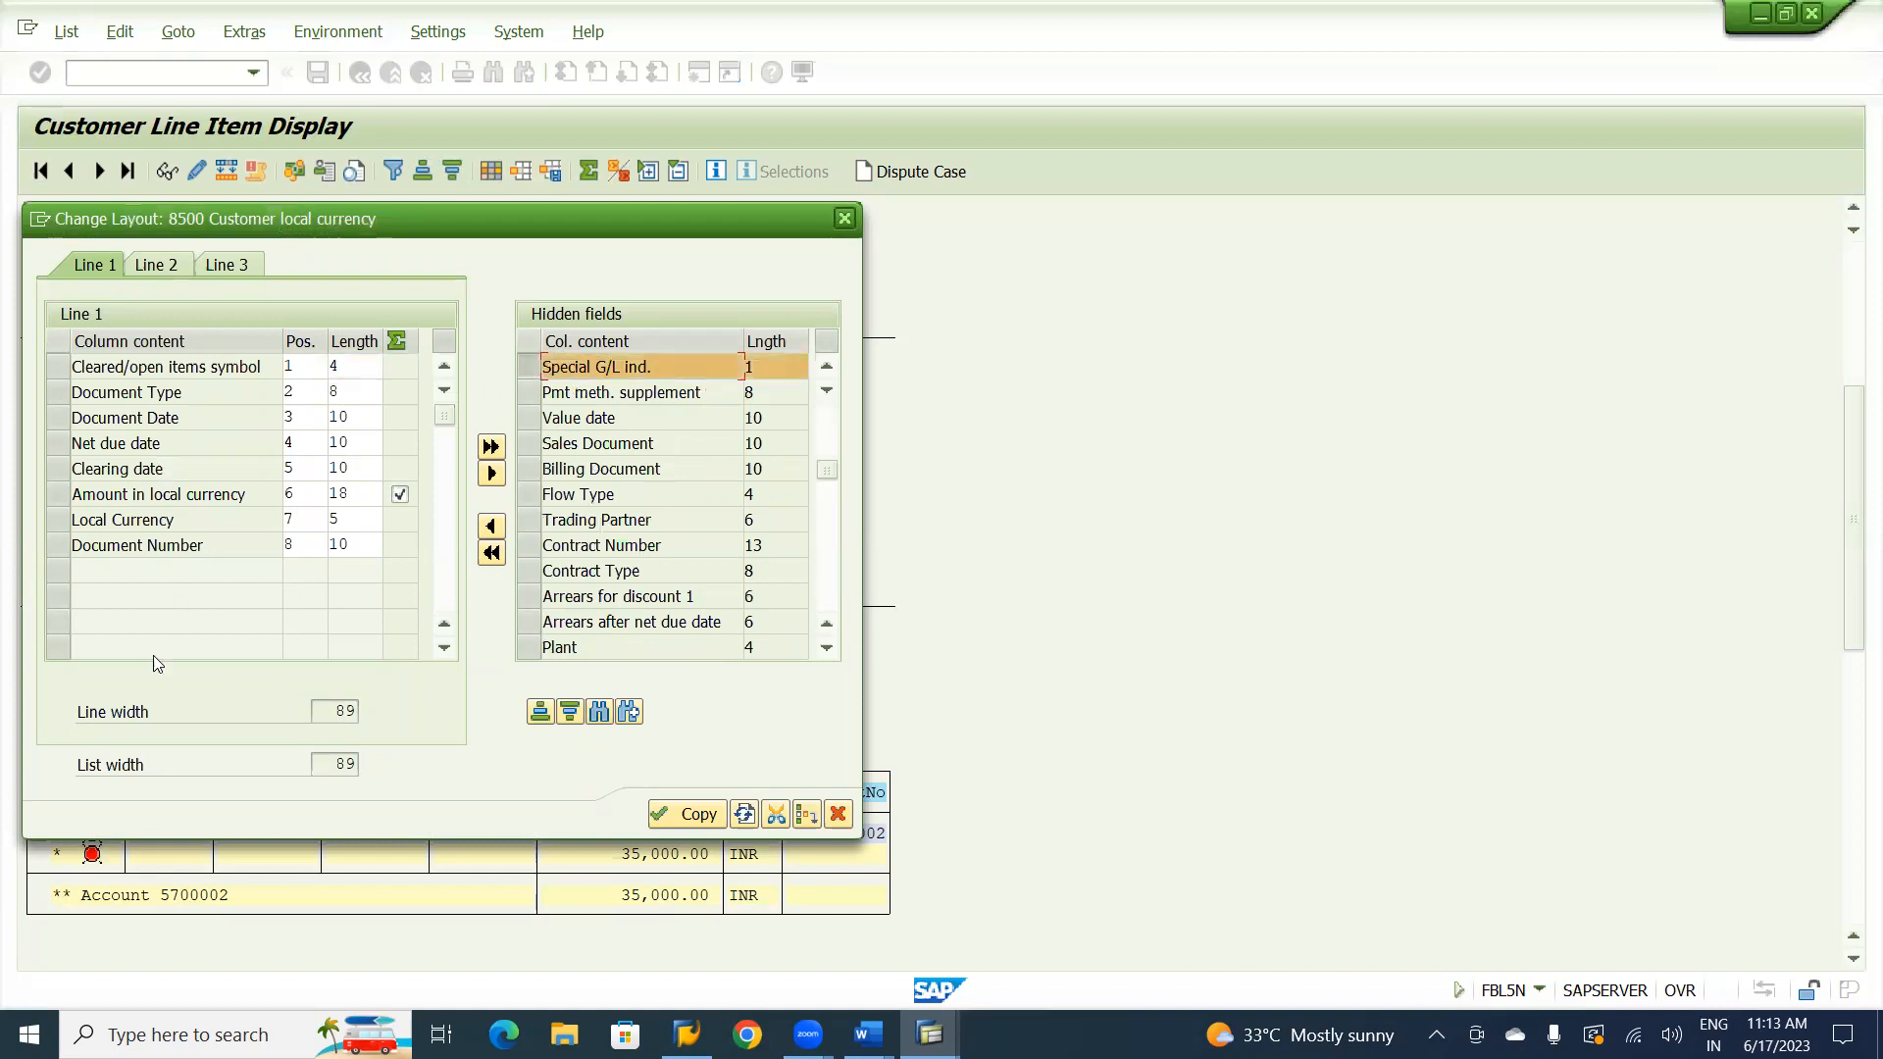
pyautogui.click(57, 545)
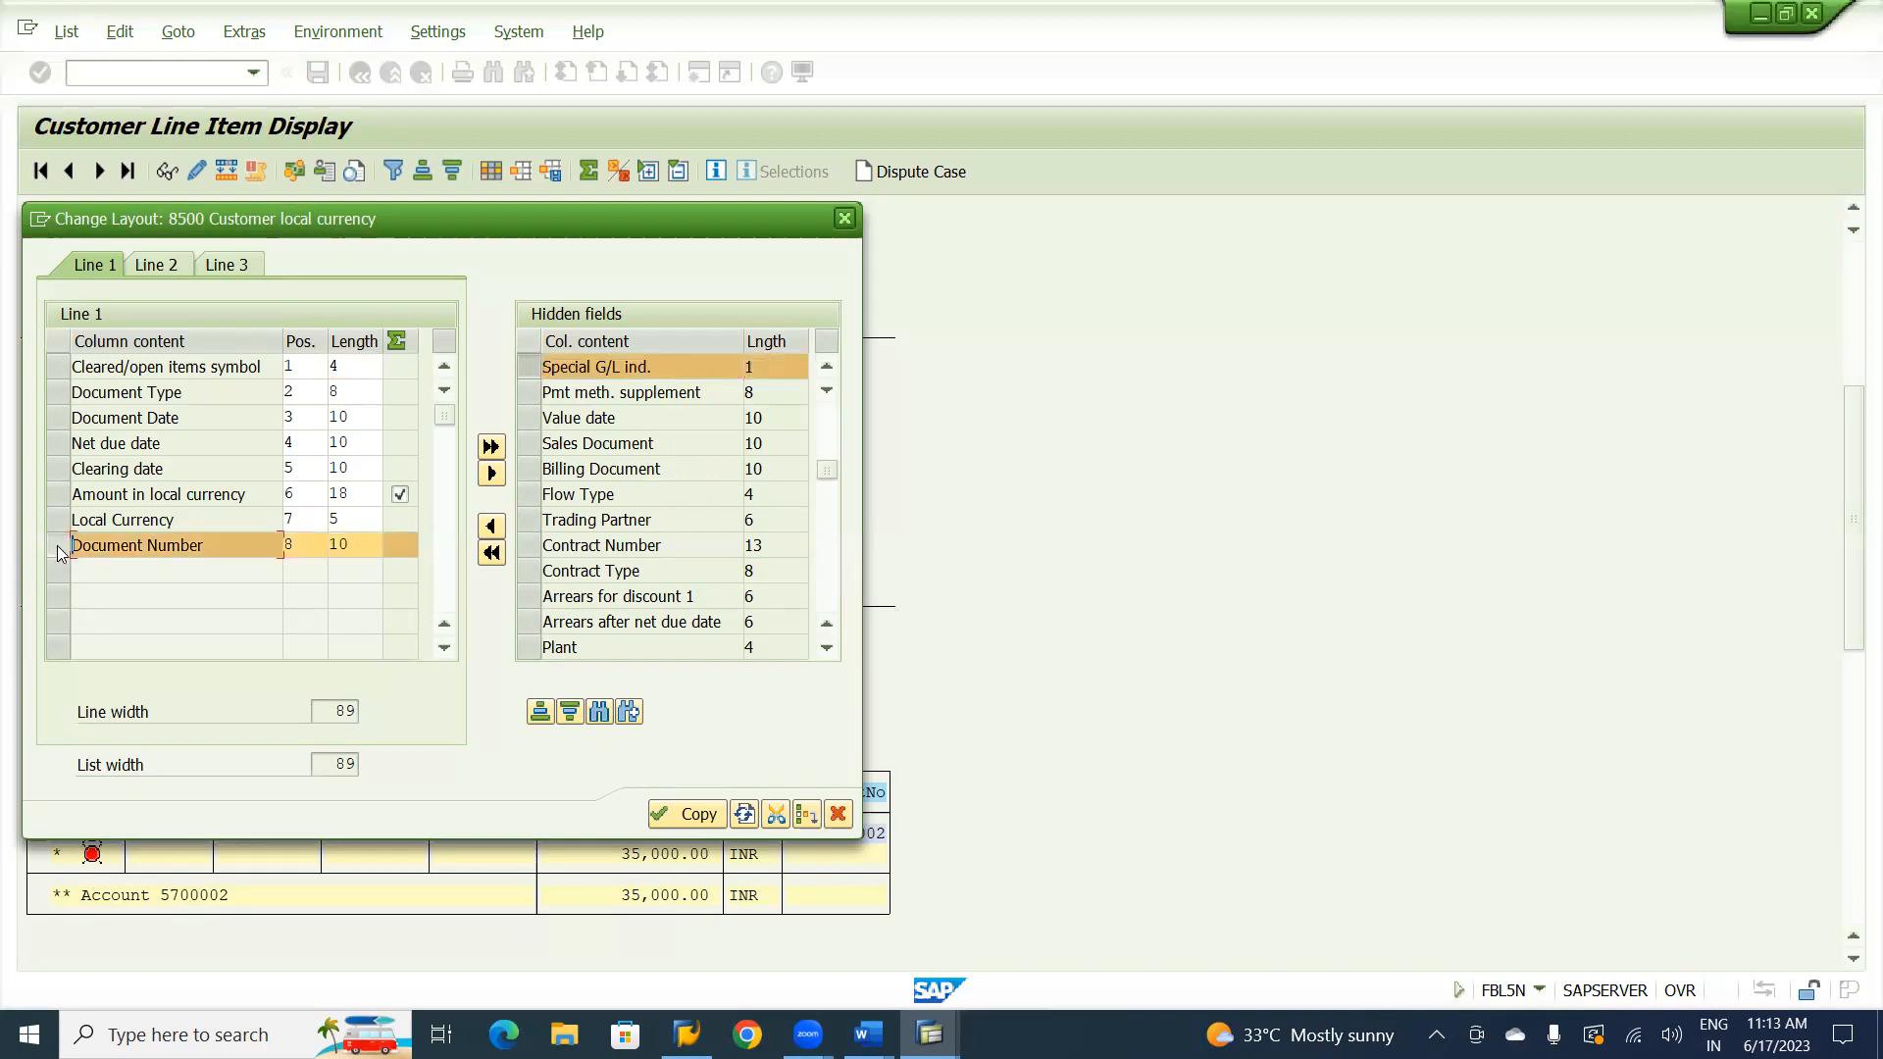
pyautogui.click(491, 528)
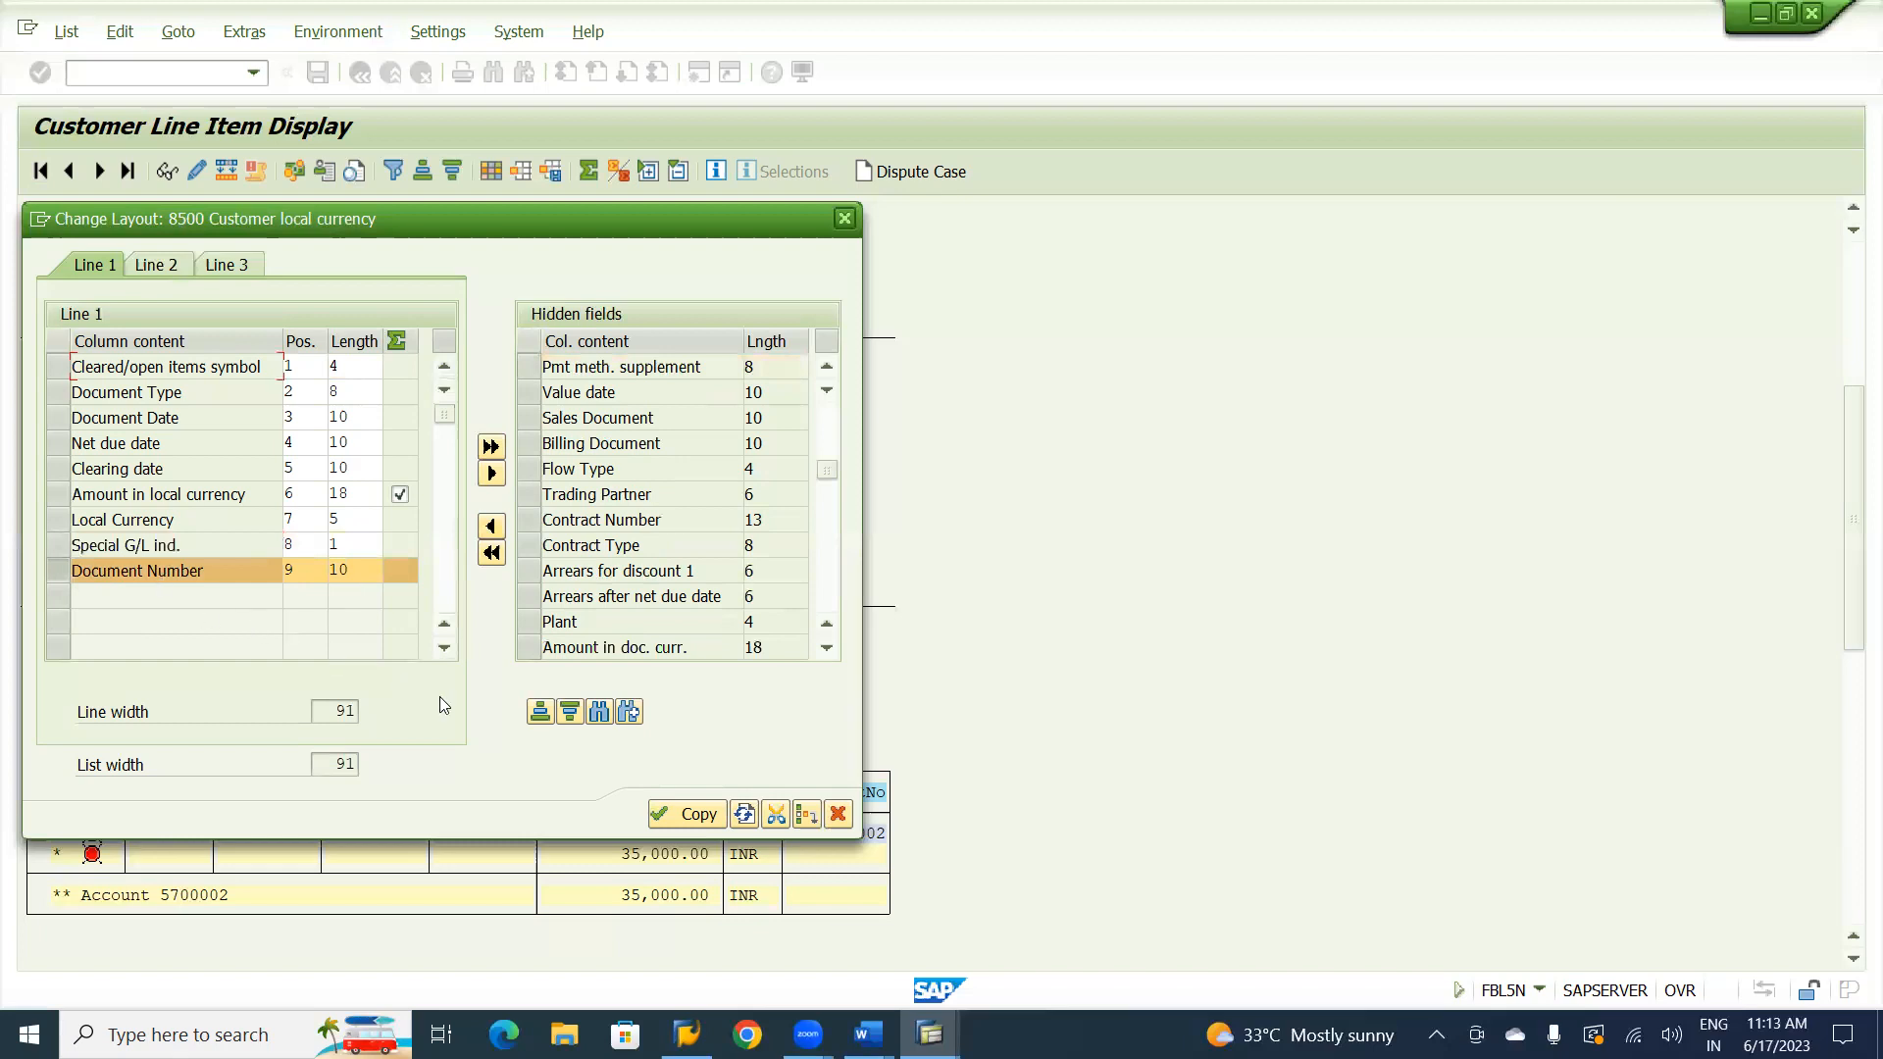
pyautogui.click(692, 814)
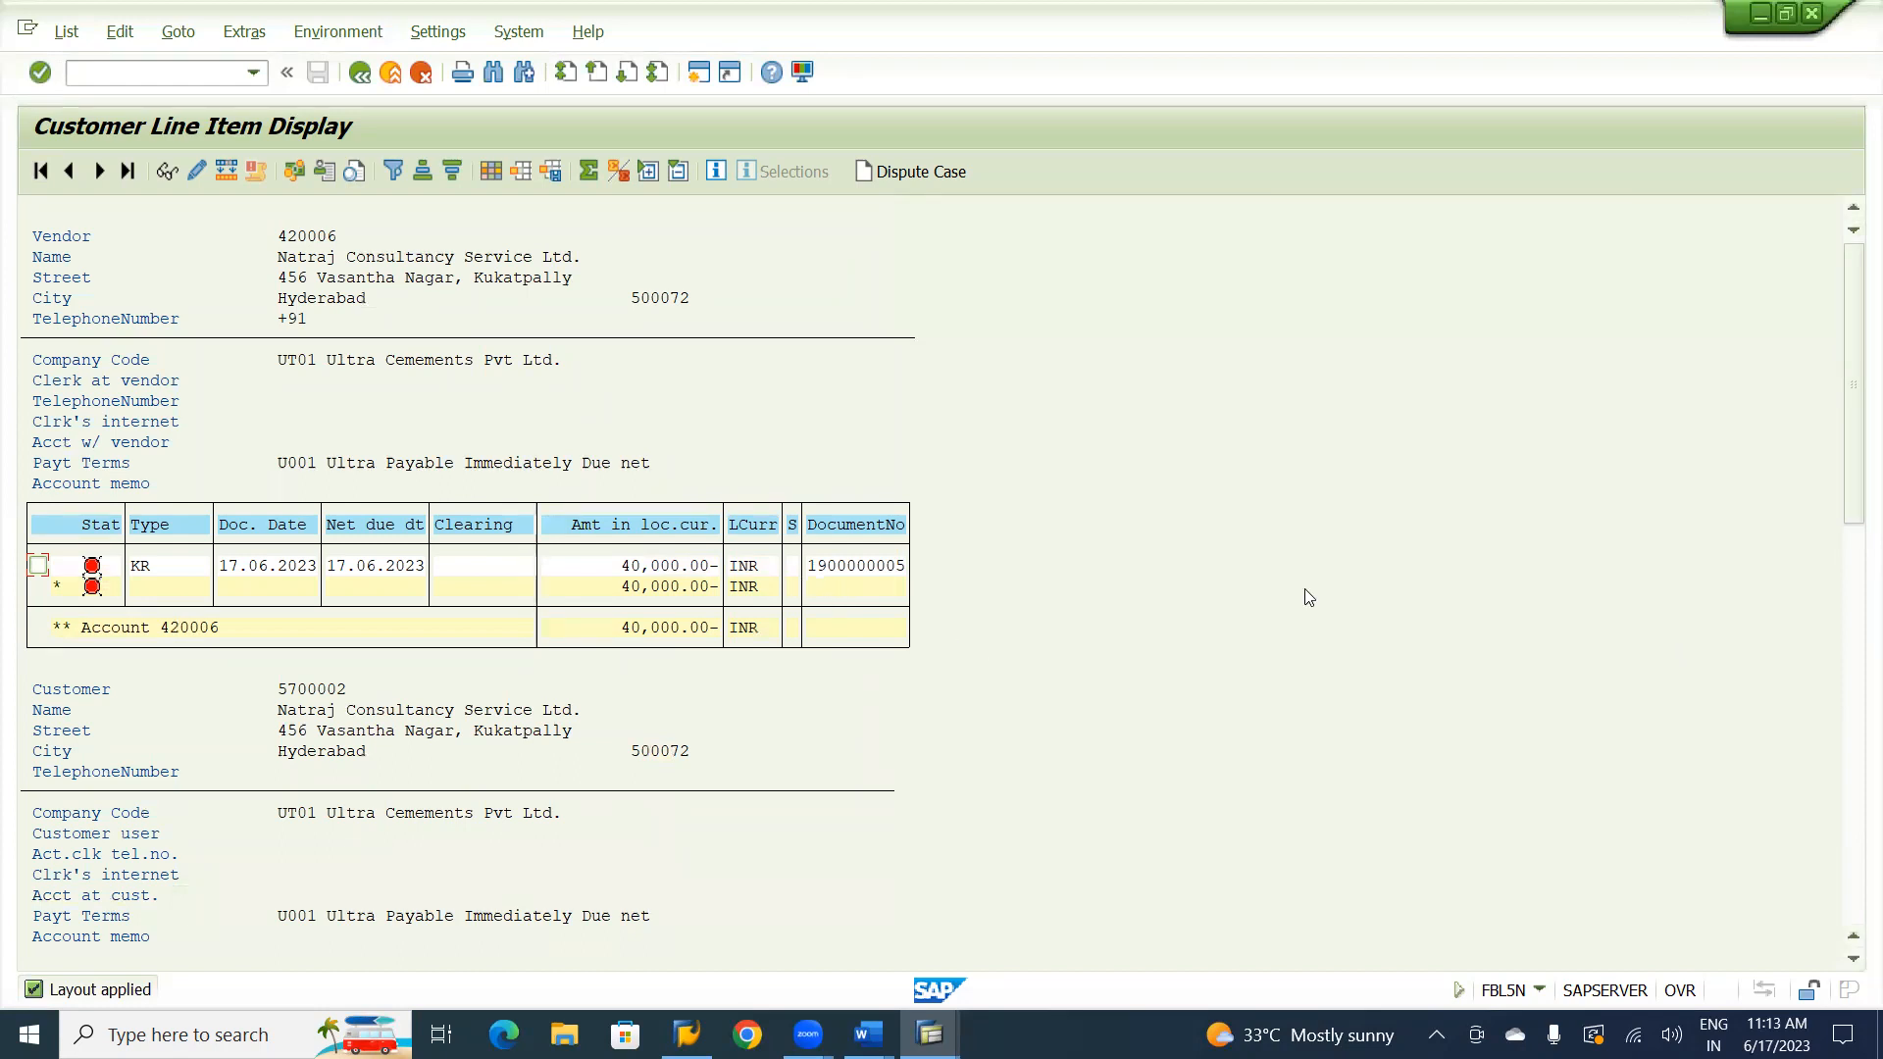
pyautogui.moveTo(1853, 458); pyautogui.dragTo(1856, 626)
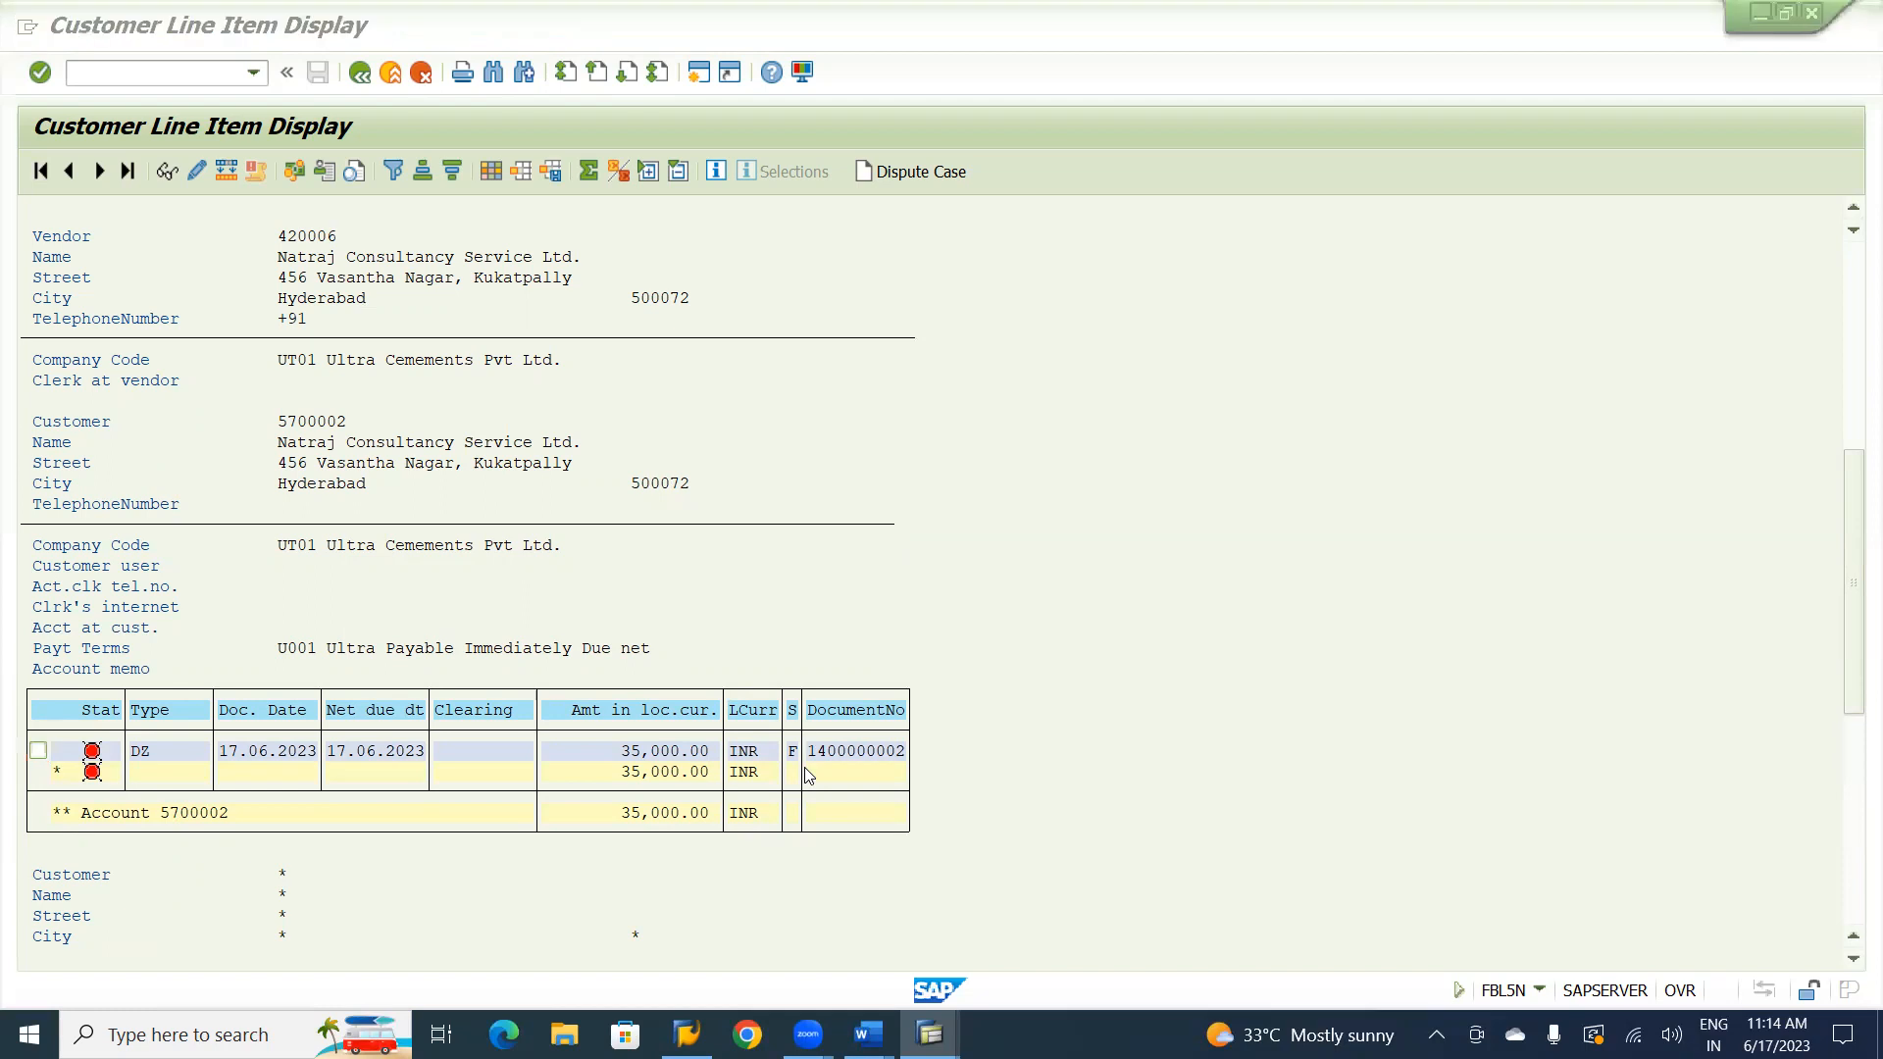
# Switch to the SAP FI CO material notes in Word and remove the blank line above the Customer Advance Receipt heading.
pyautogui.hotkey('alt', 'Tab')
pyautogui.hotkey('alt', 'Tab')
pyautogui.hotkey('alt', 'Tab')
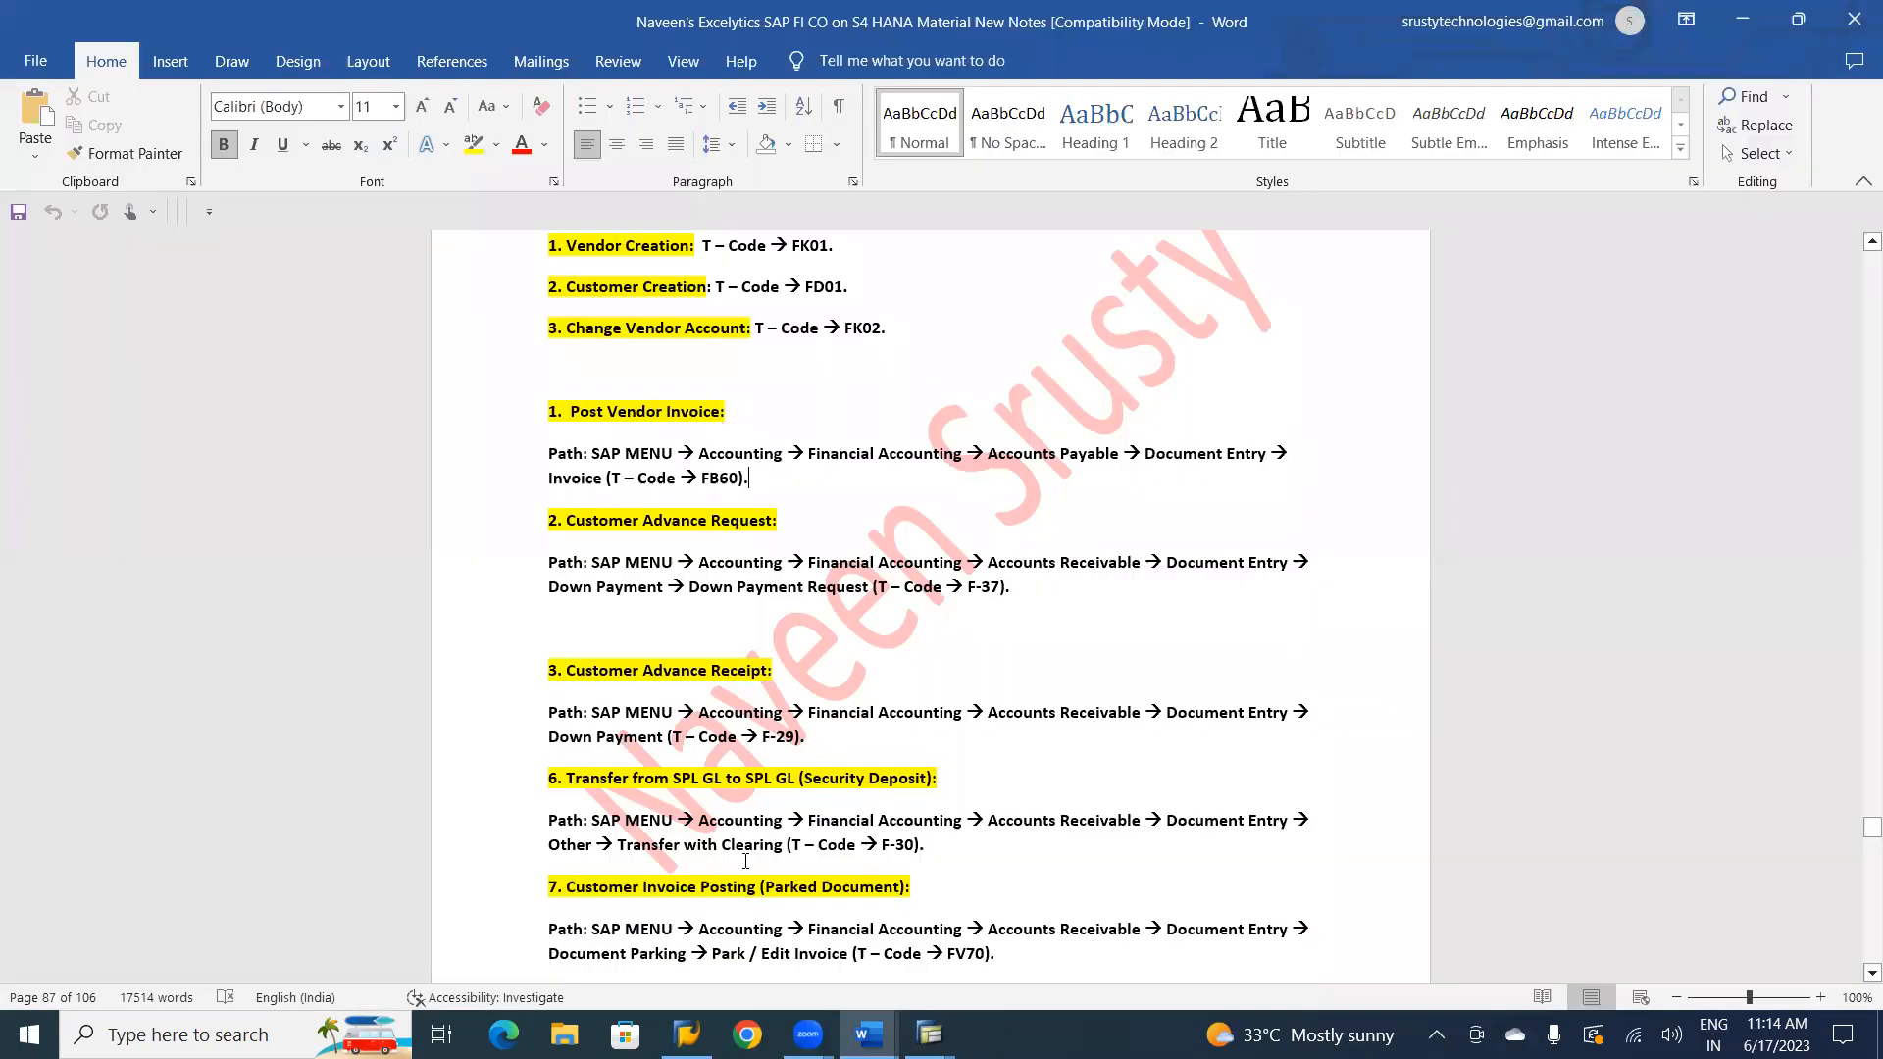
pyautogui.click(578, 620)
pyautogui.press('Delete')
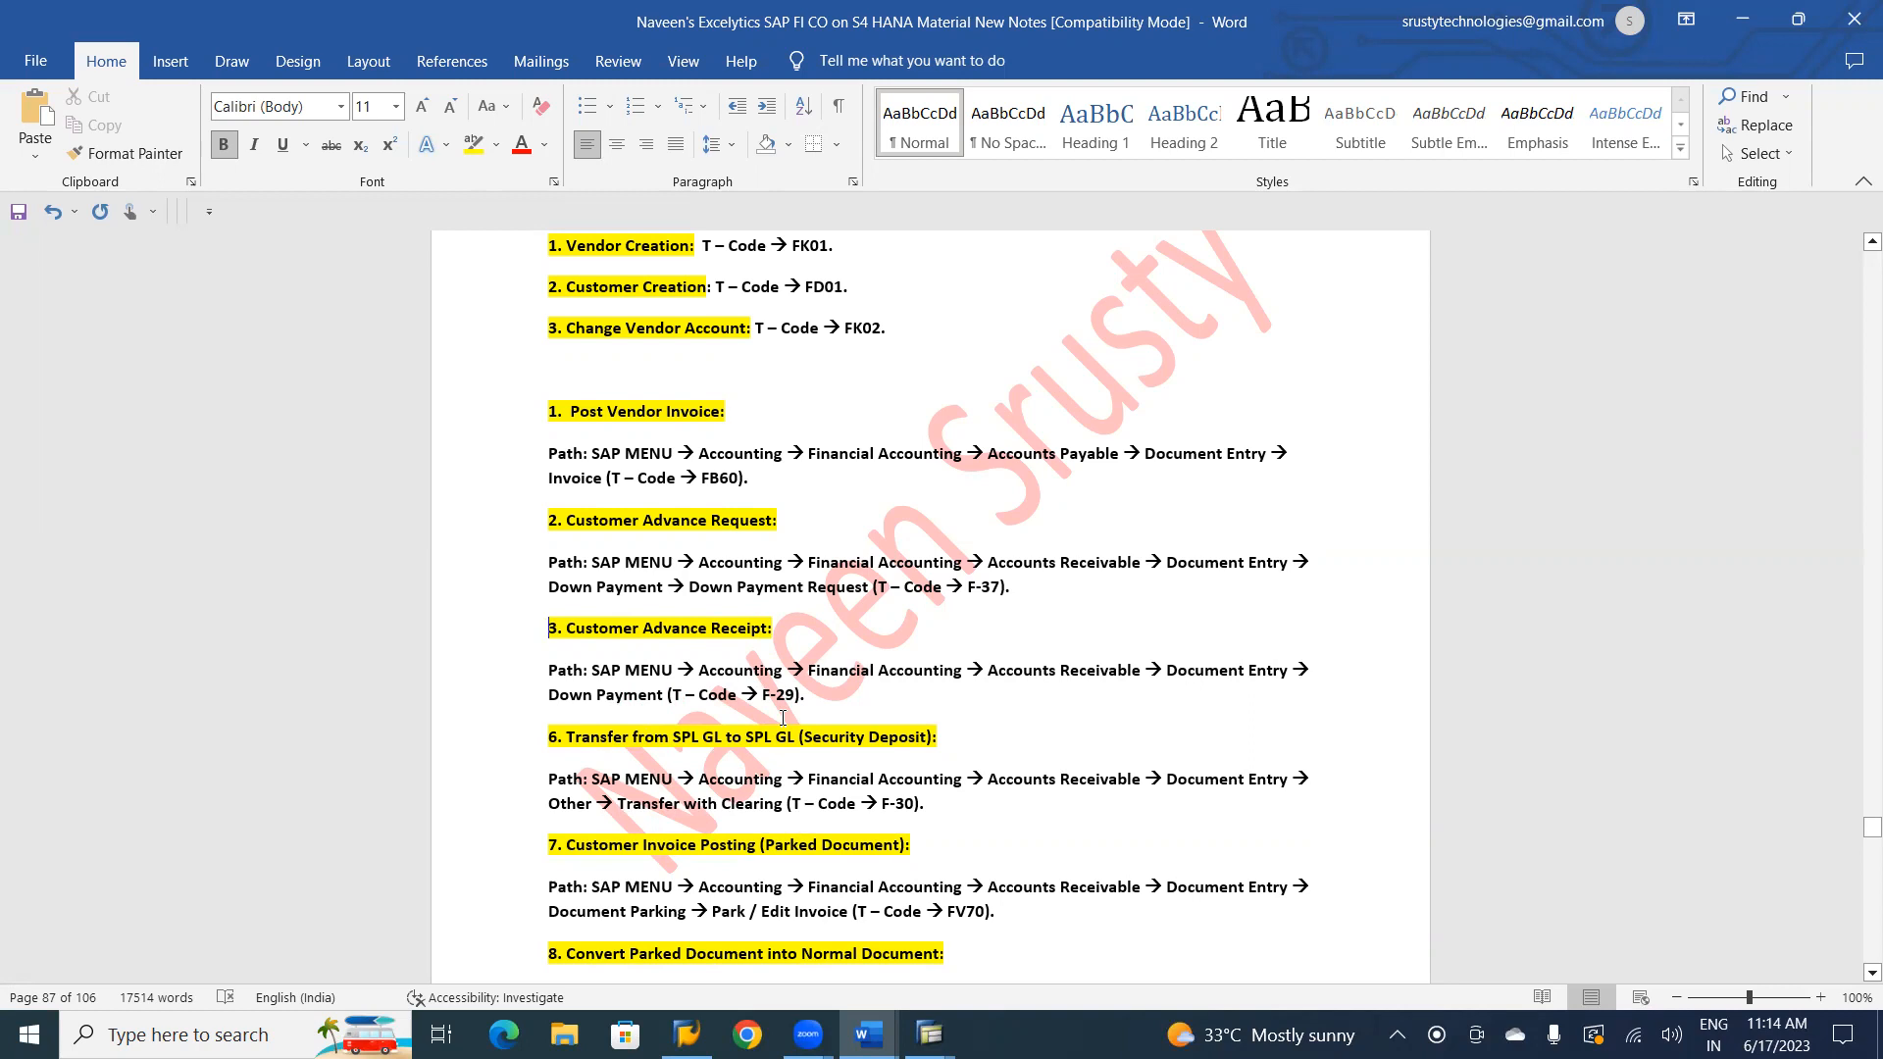
# Return to the SAP down payment request session, leave F-37 and open the F-29 customer down payment transaction.
pyautogui.hotkey('alt', 'Tab')
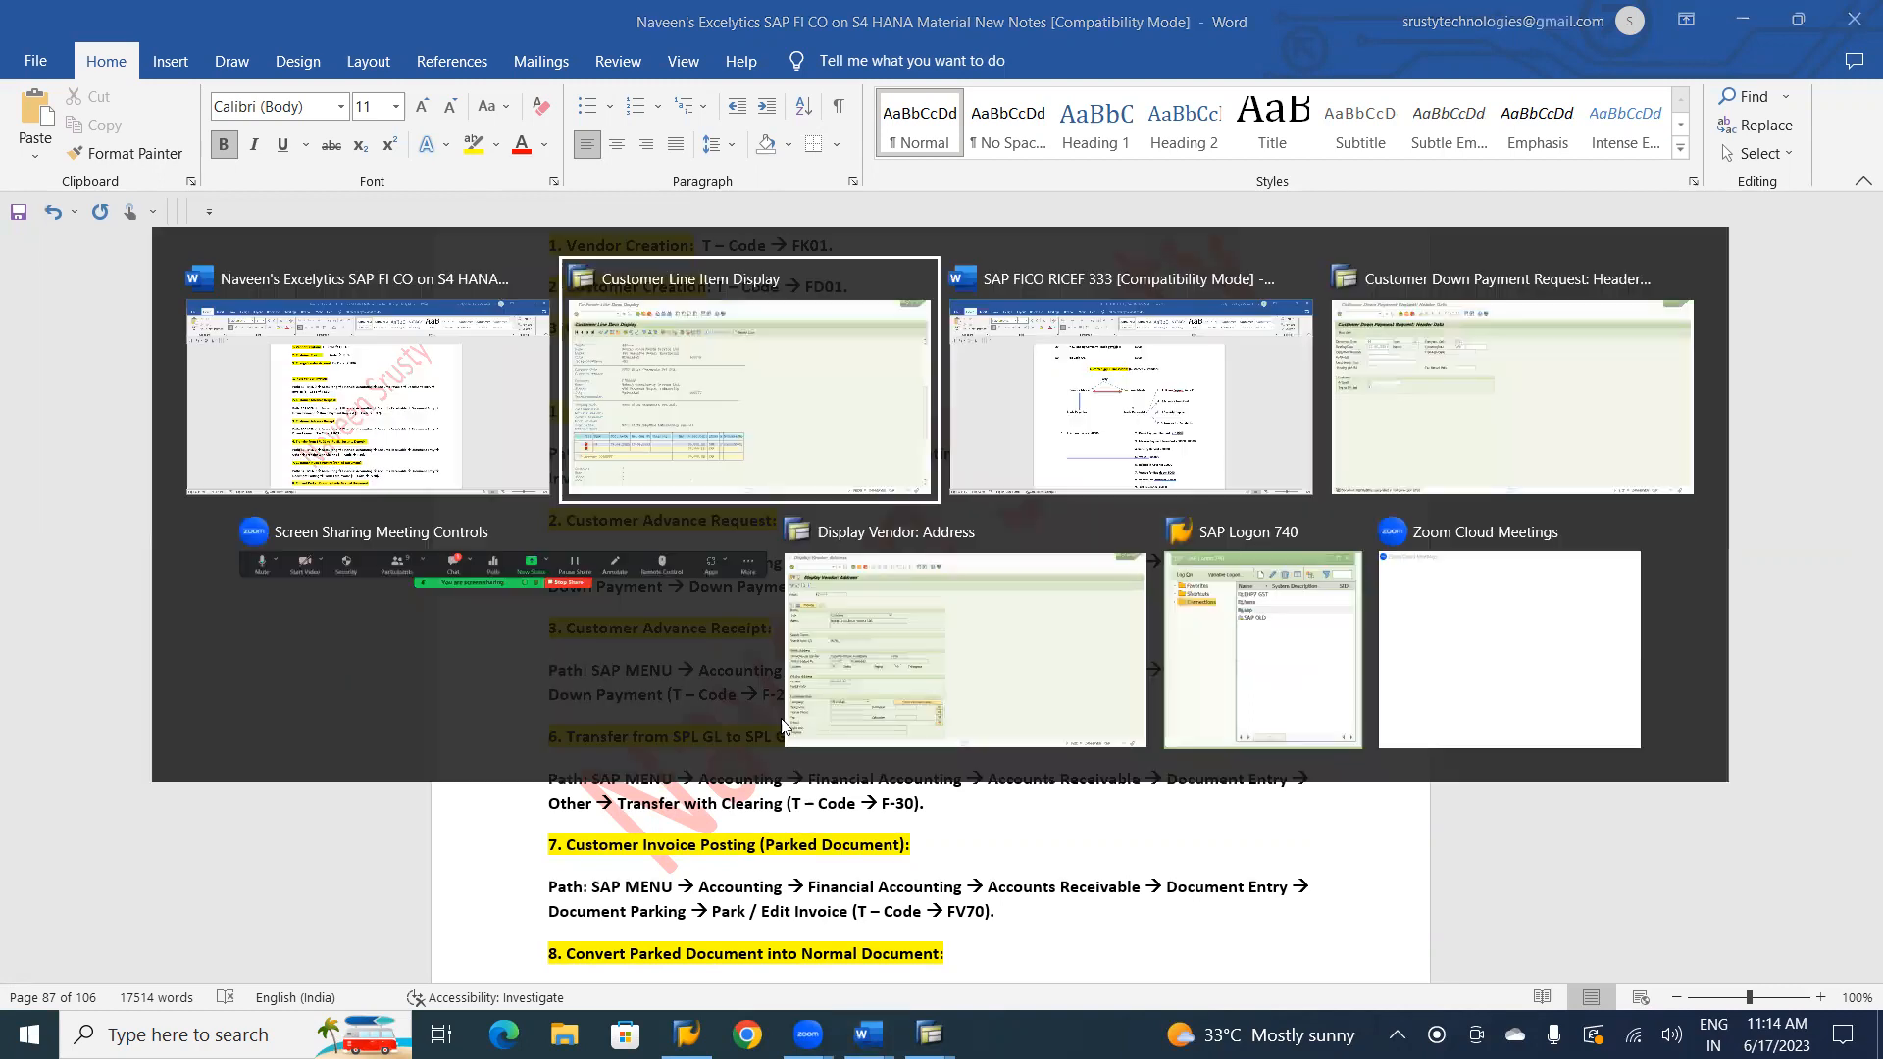
pyautogui.hotkey('alt', 'Tab')
pyautogui.hotkey('alt', 'Tab')
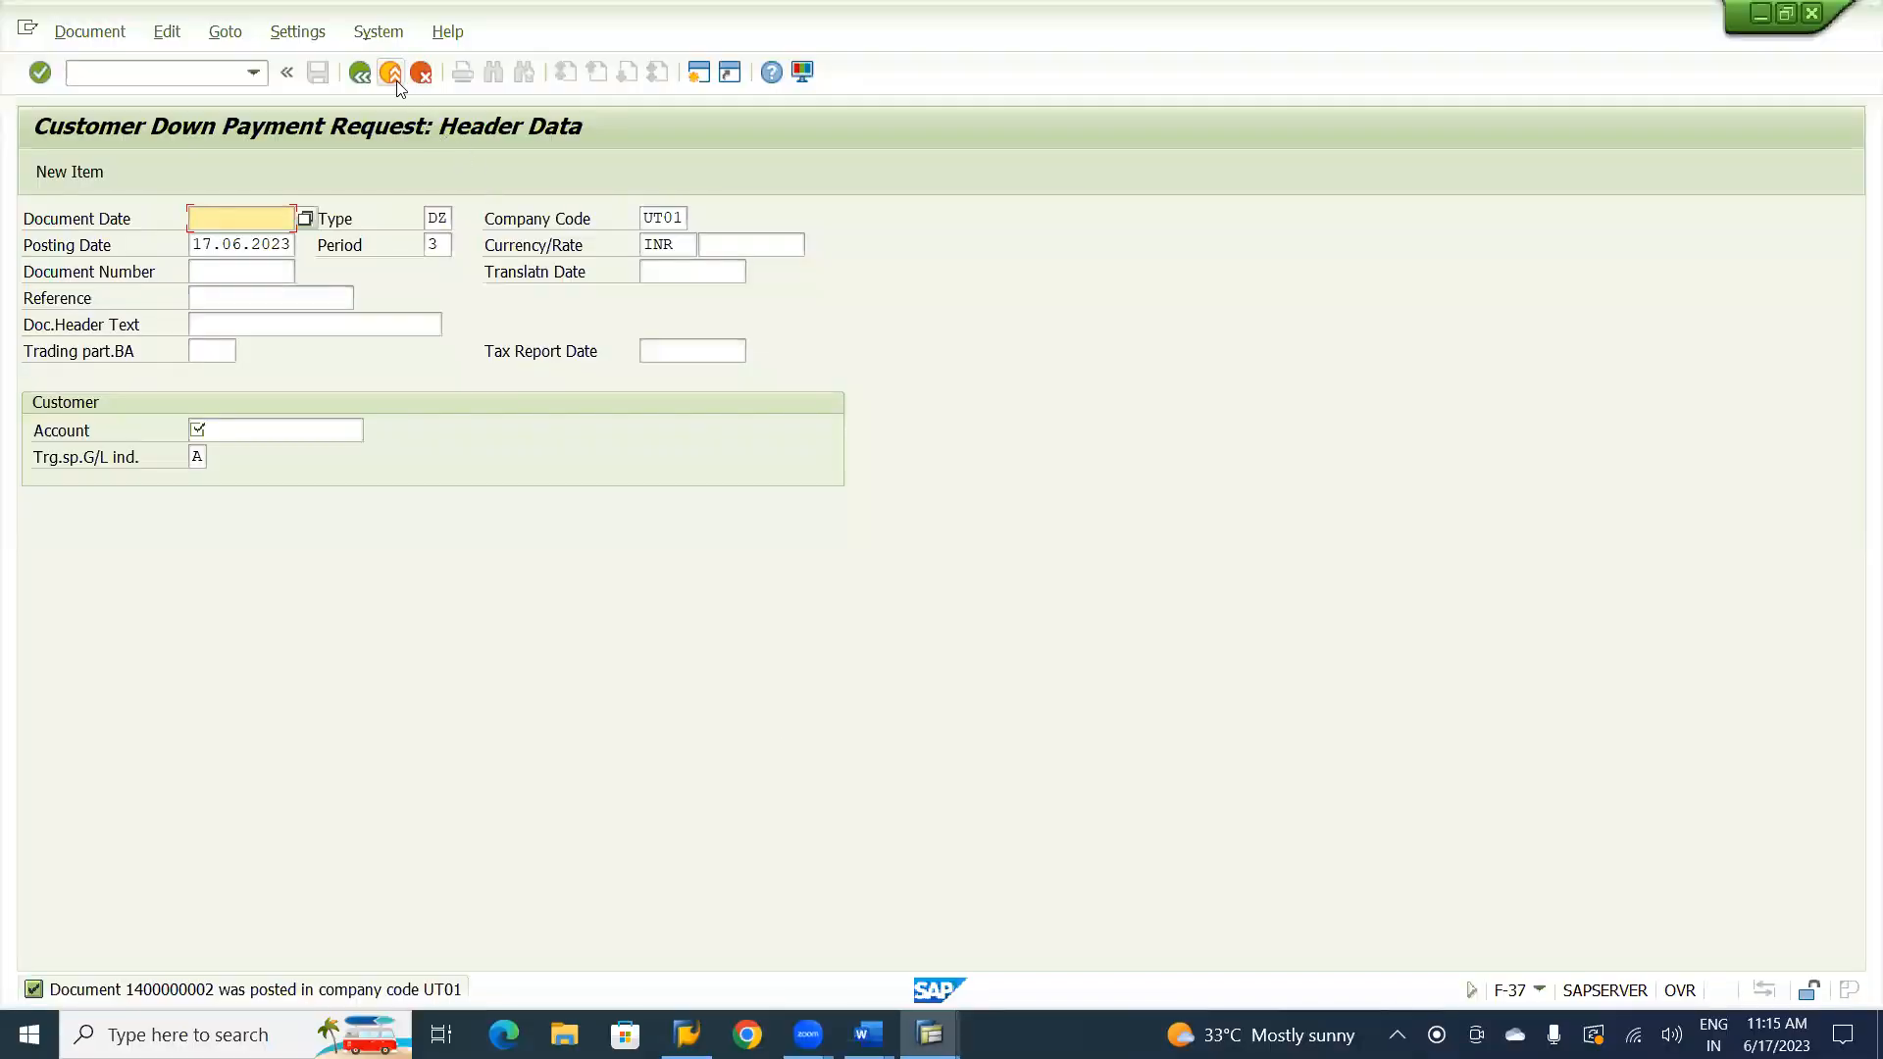
pyautogui.click(391, 74)
pyautogui.click(412, 530)
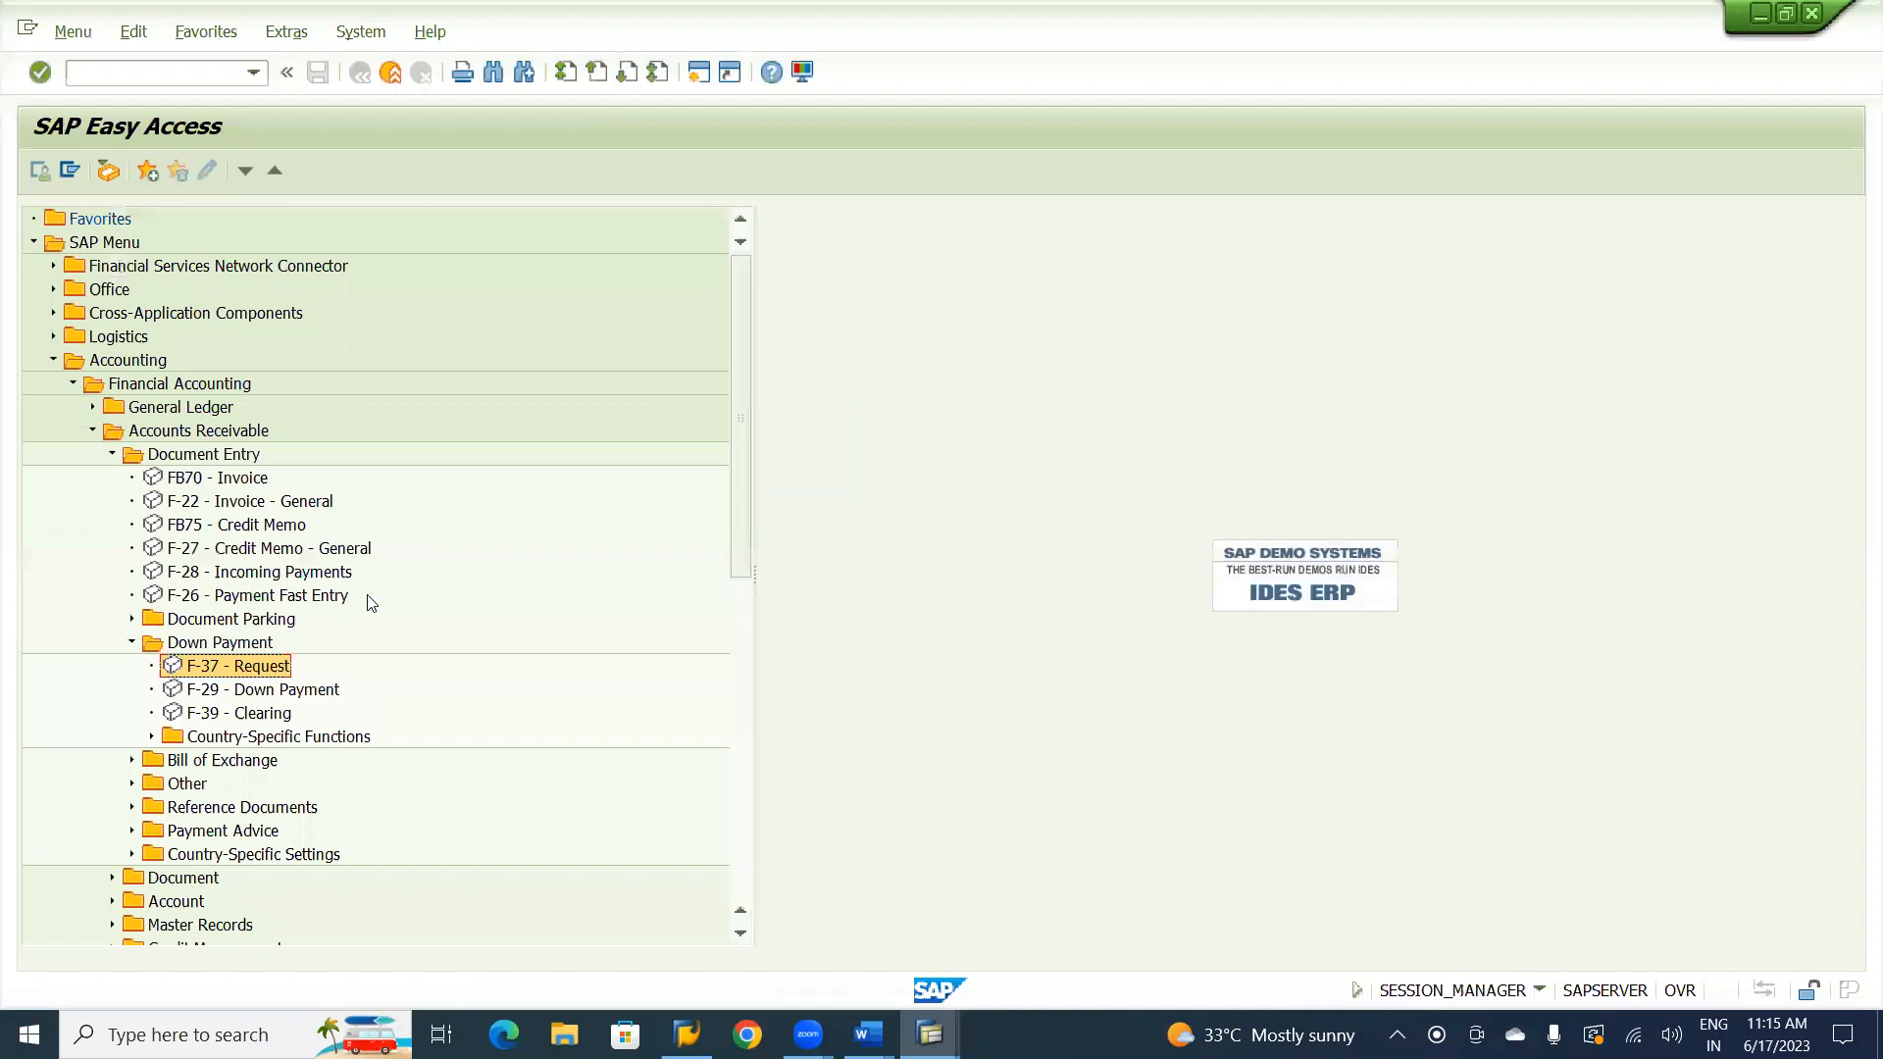
pyautogui.click(300, 691)
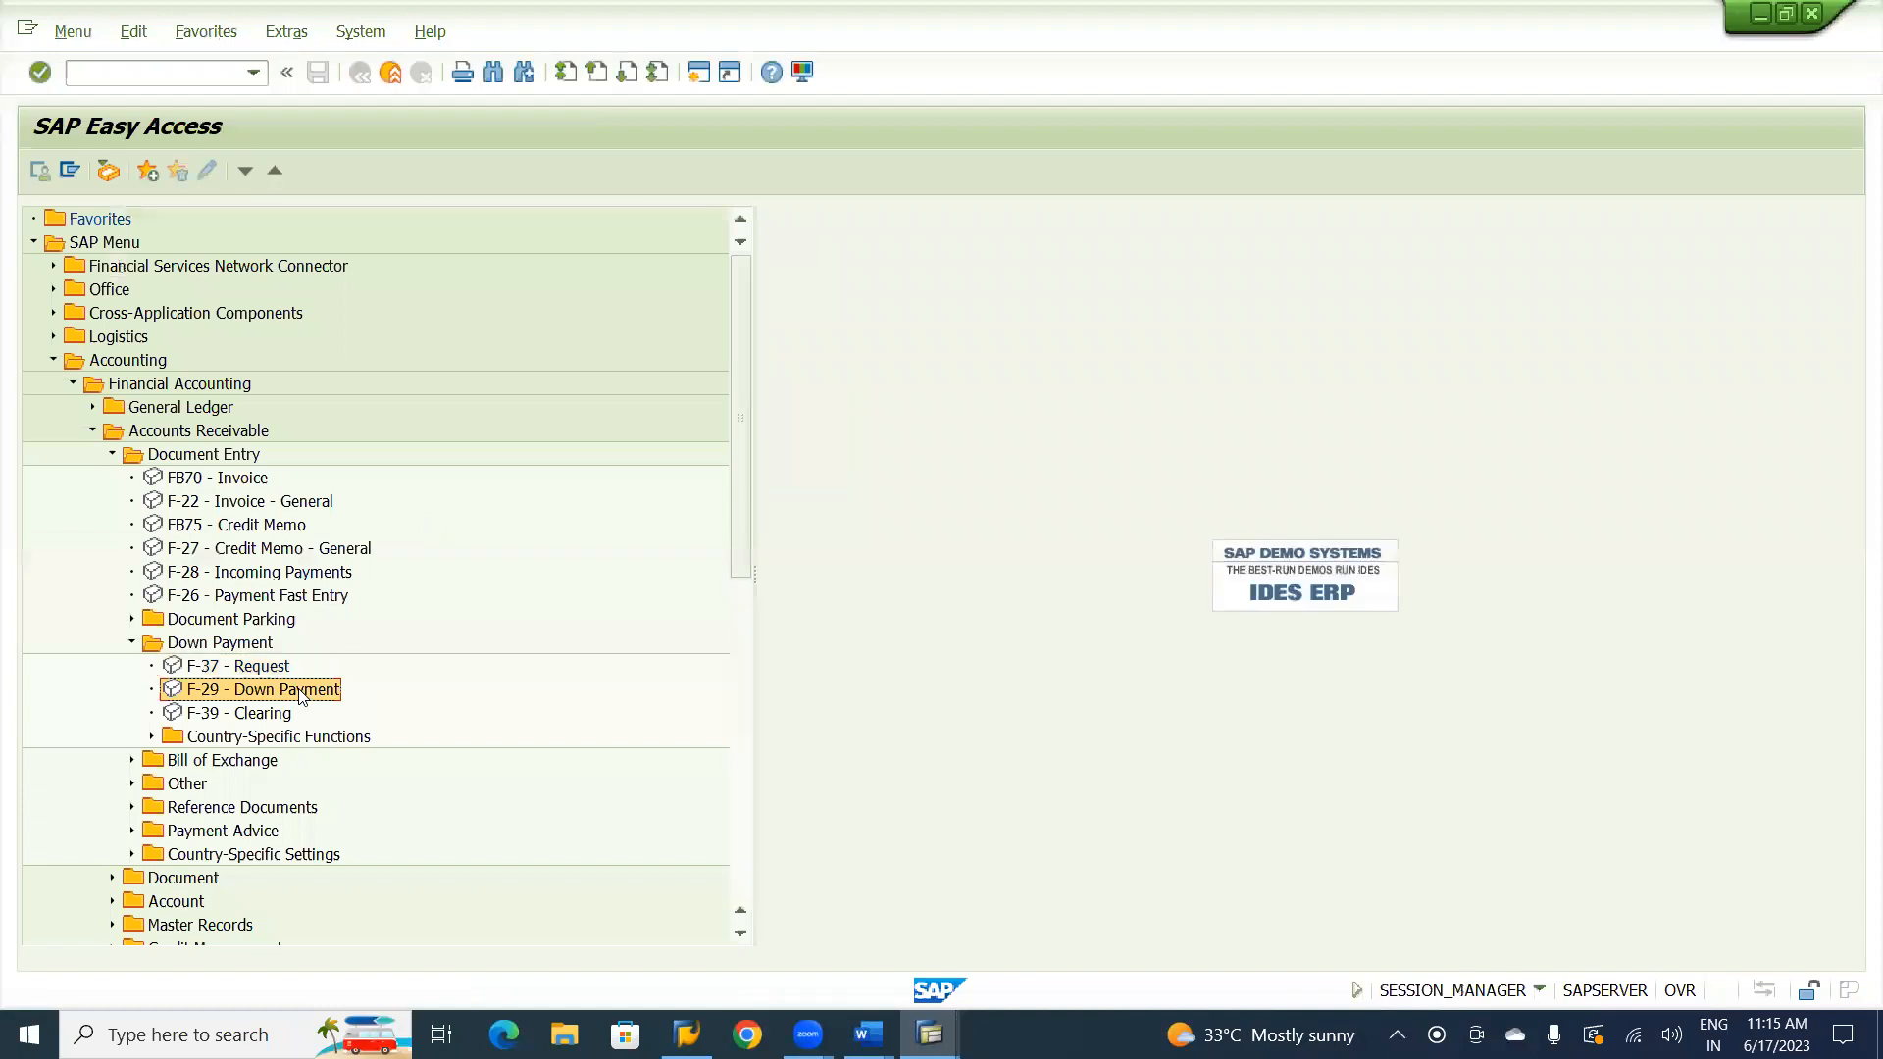
pyautogui.doubleClick(300, 692)
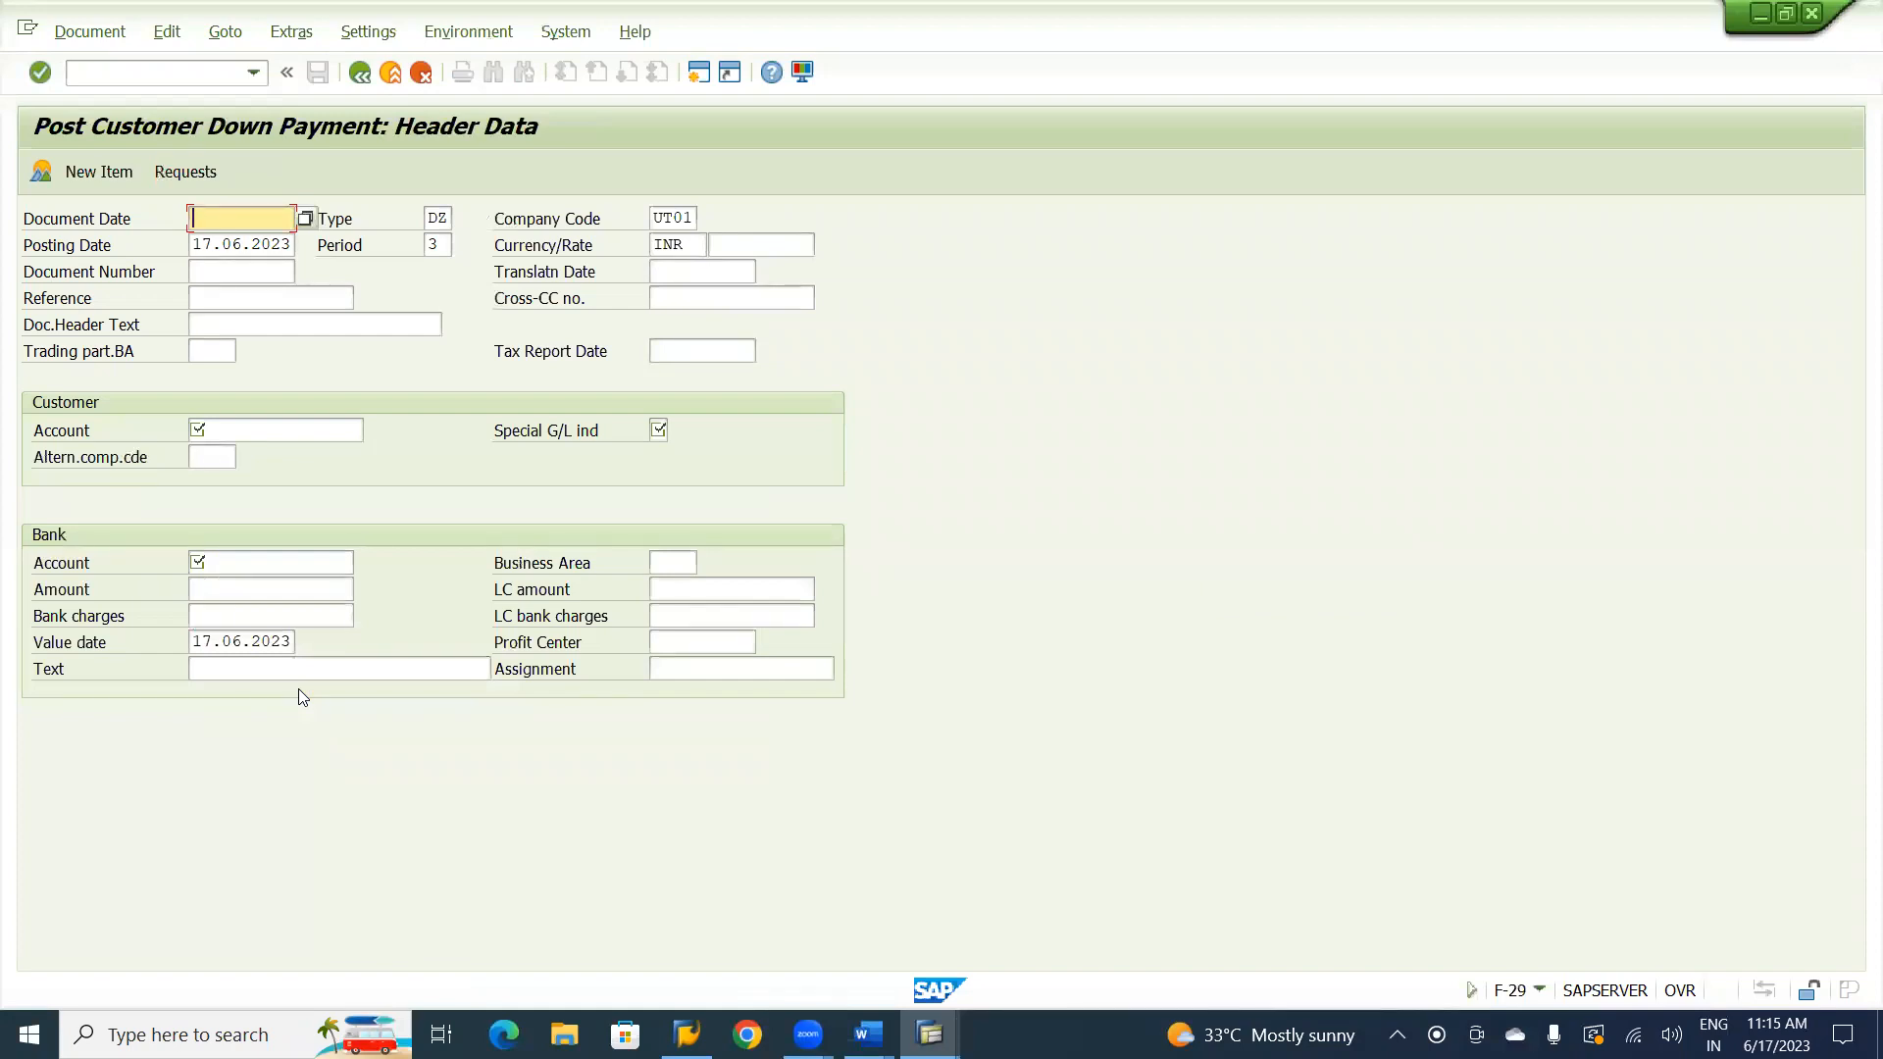
# Set the document date to 17.06.2023 and the reference to CV-01 in the down payment header.
pyautogui.press('F4')
pyautogui.press('Return')
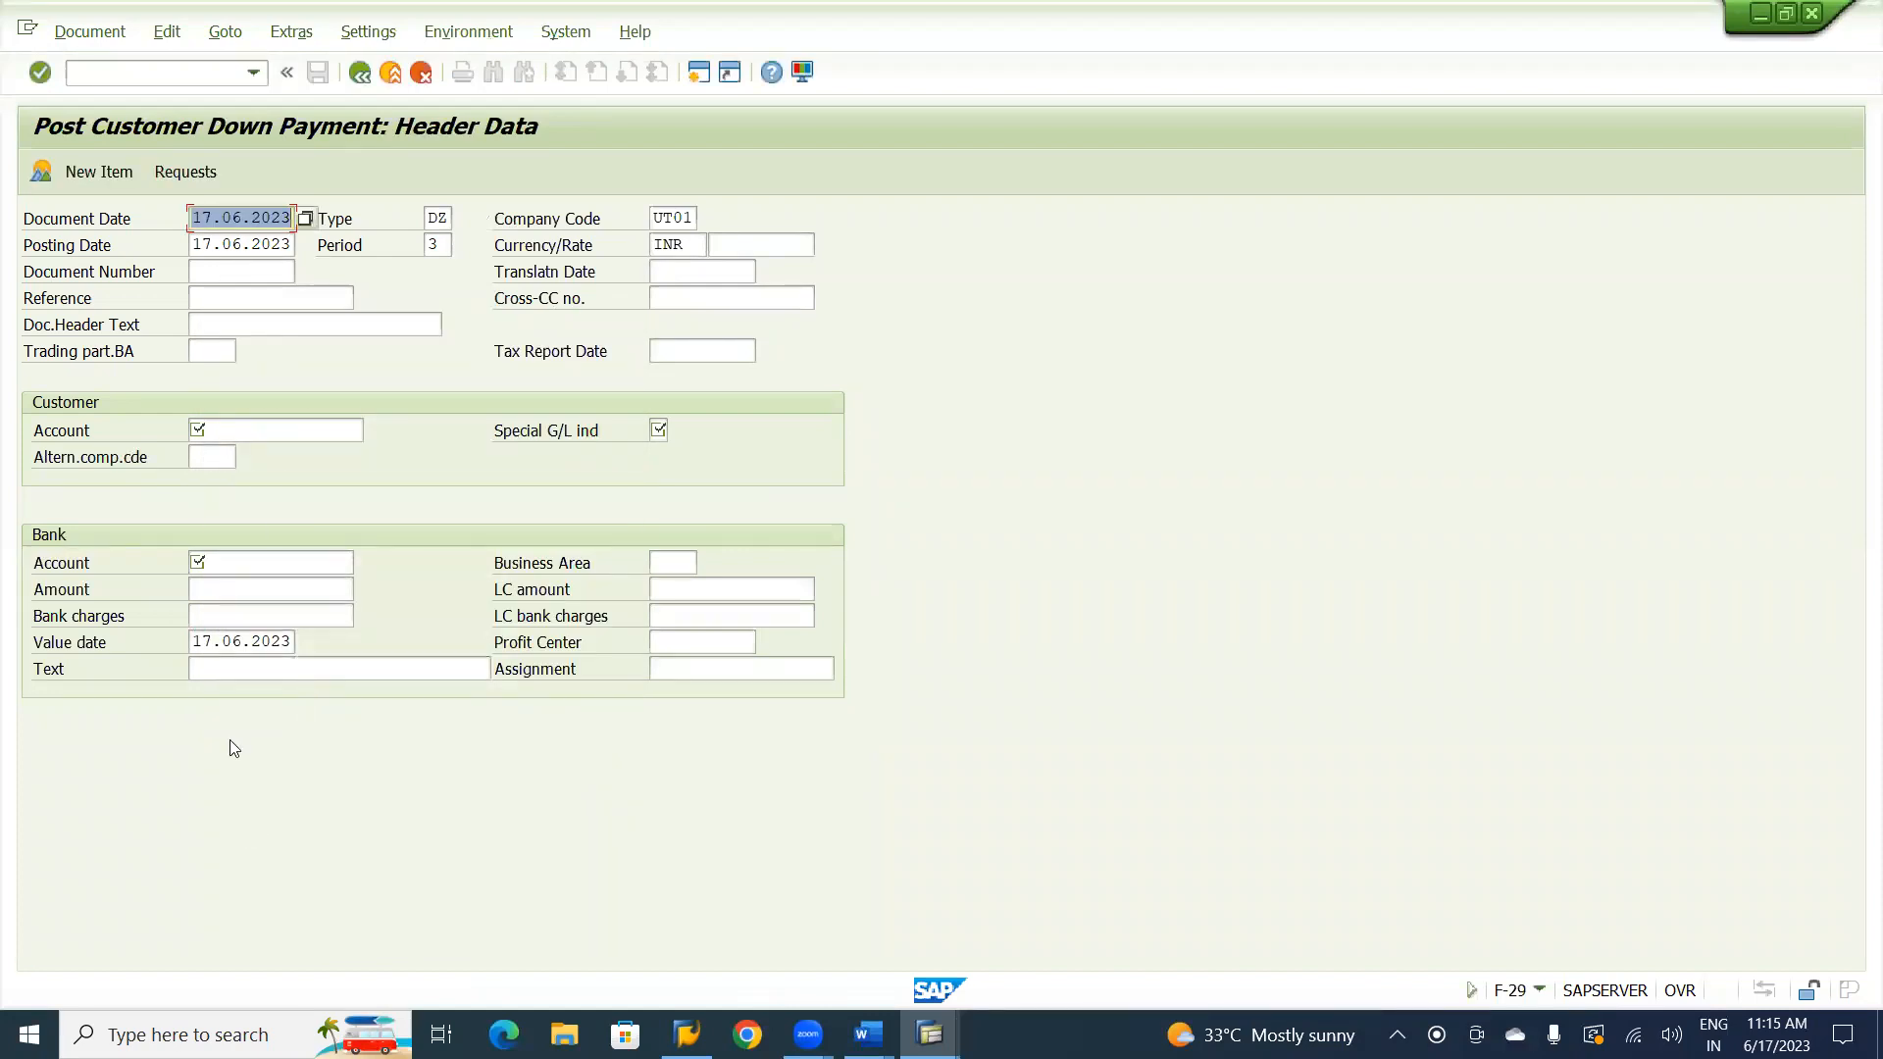
pyautogui.click(221, 293)
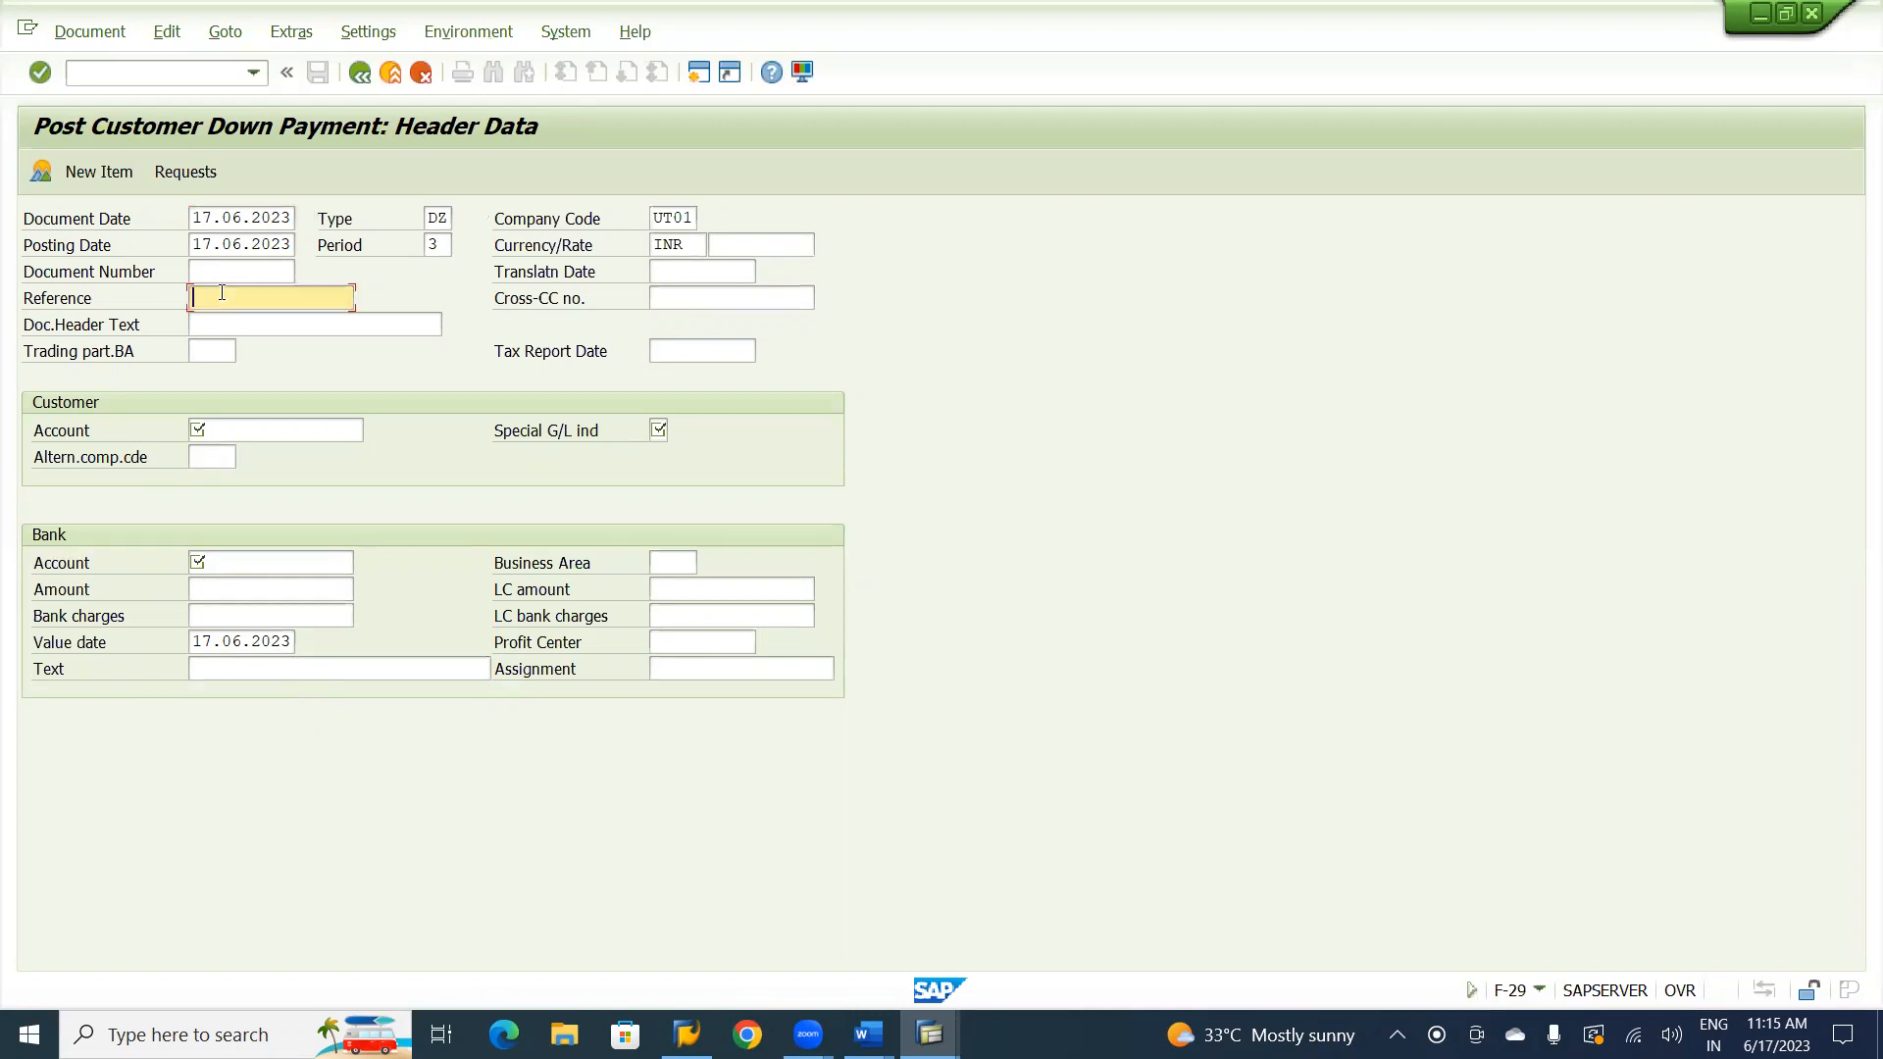
pyautogui.write('CV')
pyautogui.press('Down')
pyautogui.press('Tab')
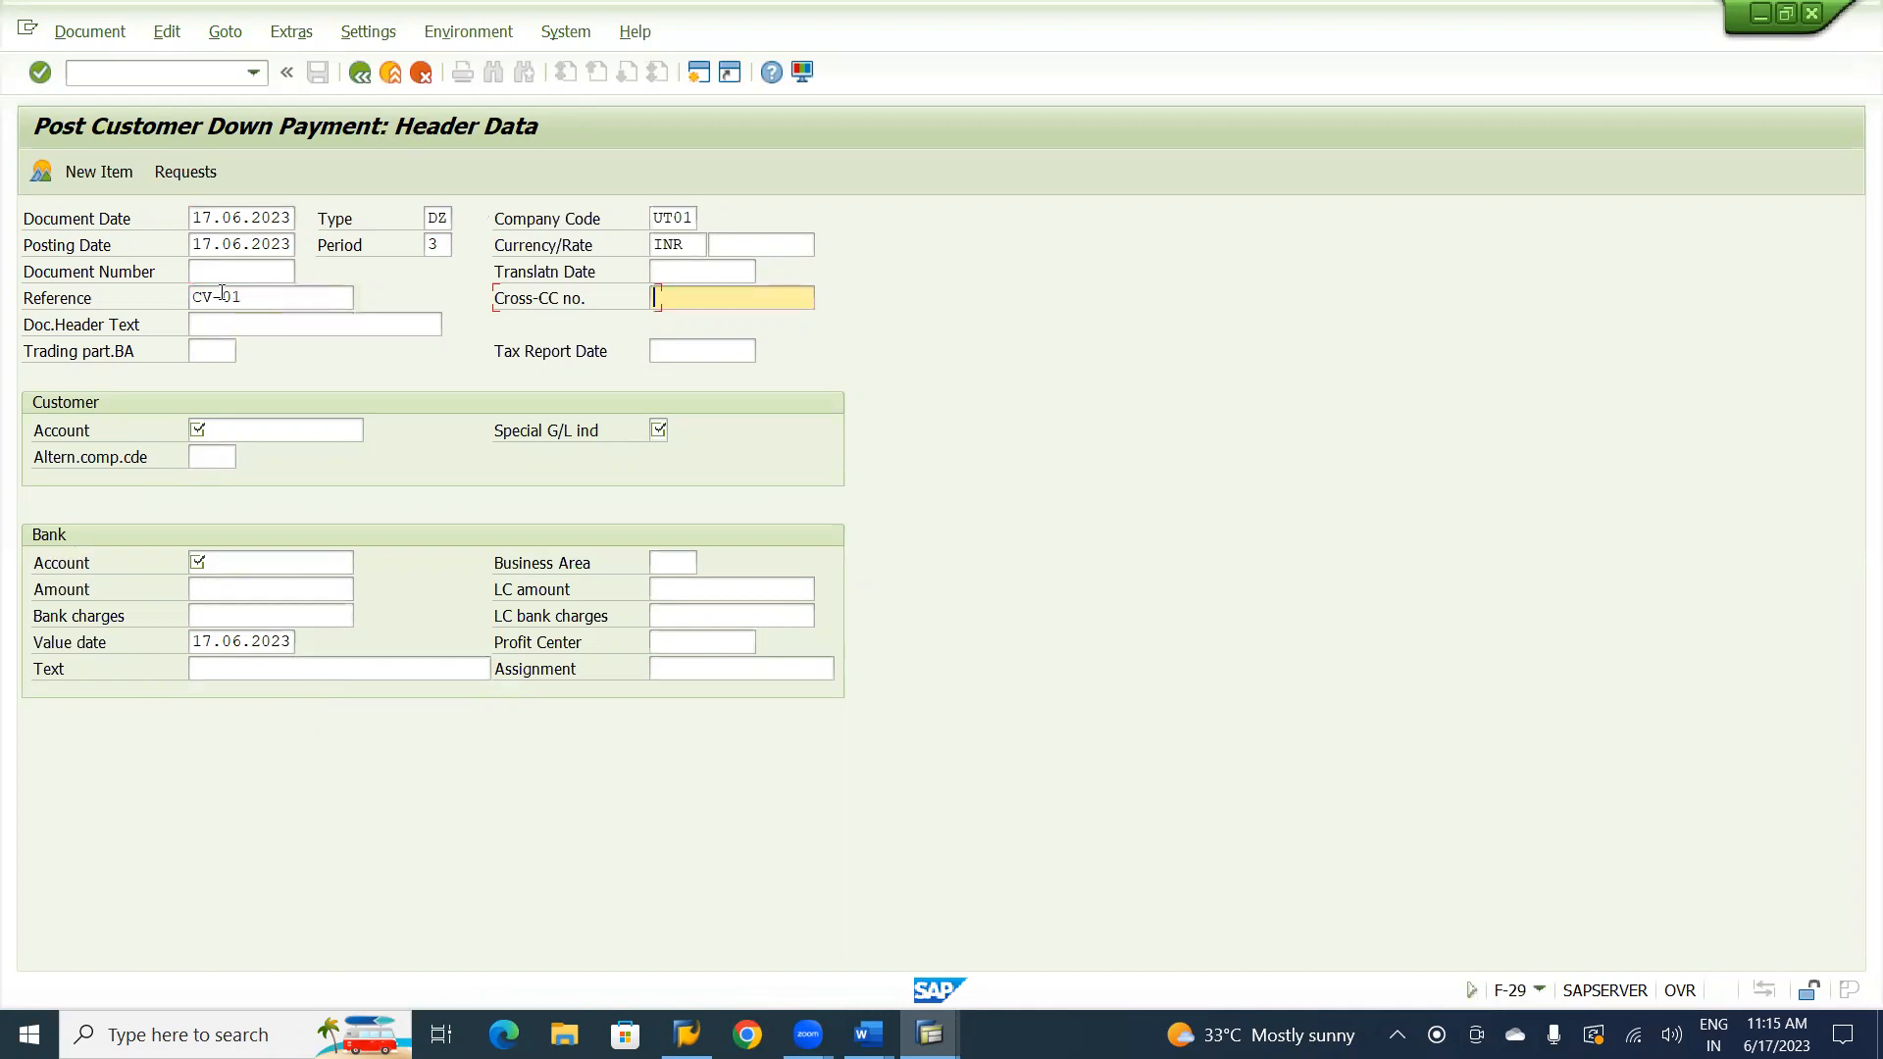
pyautogui.press('Tab')
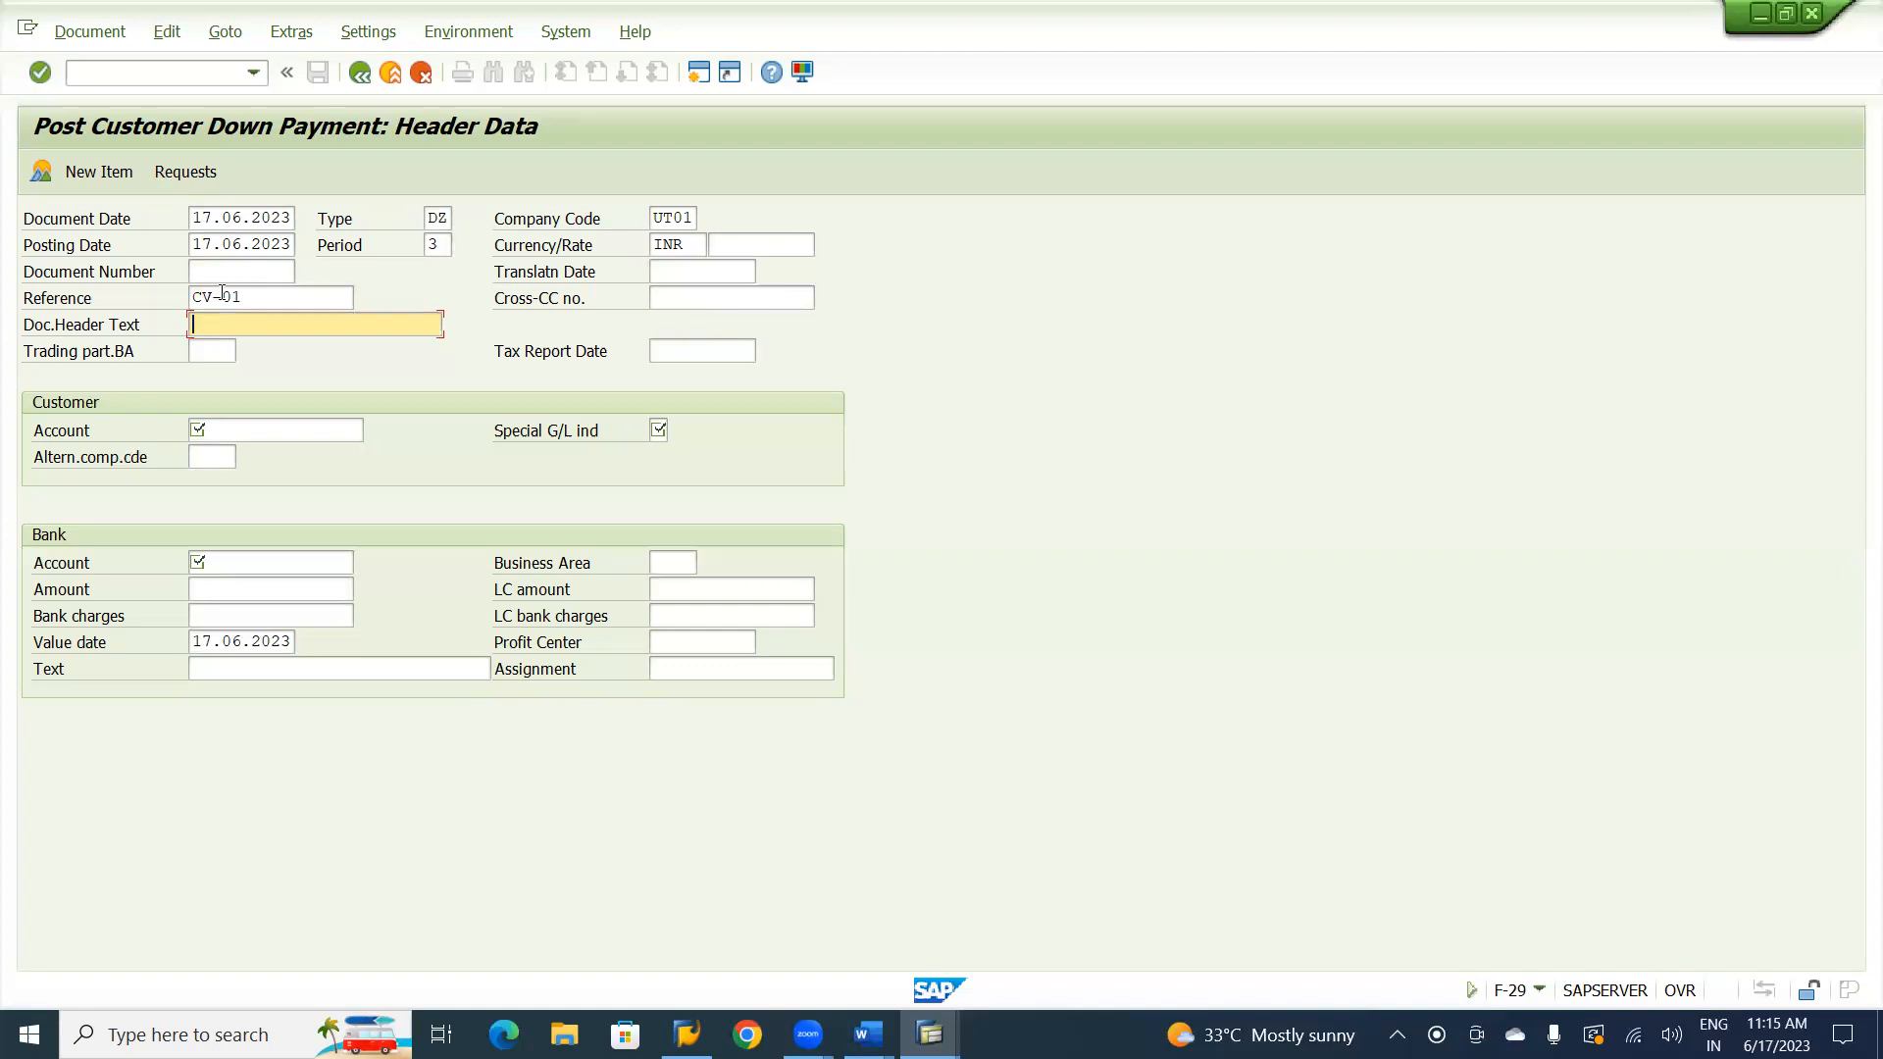
# Enter Customer Adv Receipt as the document header text, adapting the earlier Customer Adv Request entry.
pyautogui.write('C')
pyautogui.press('Down')
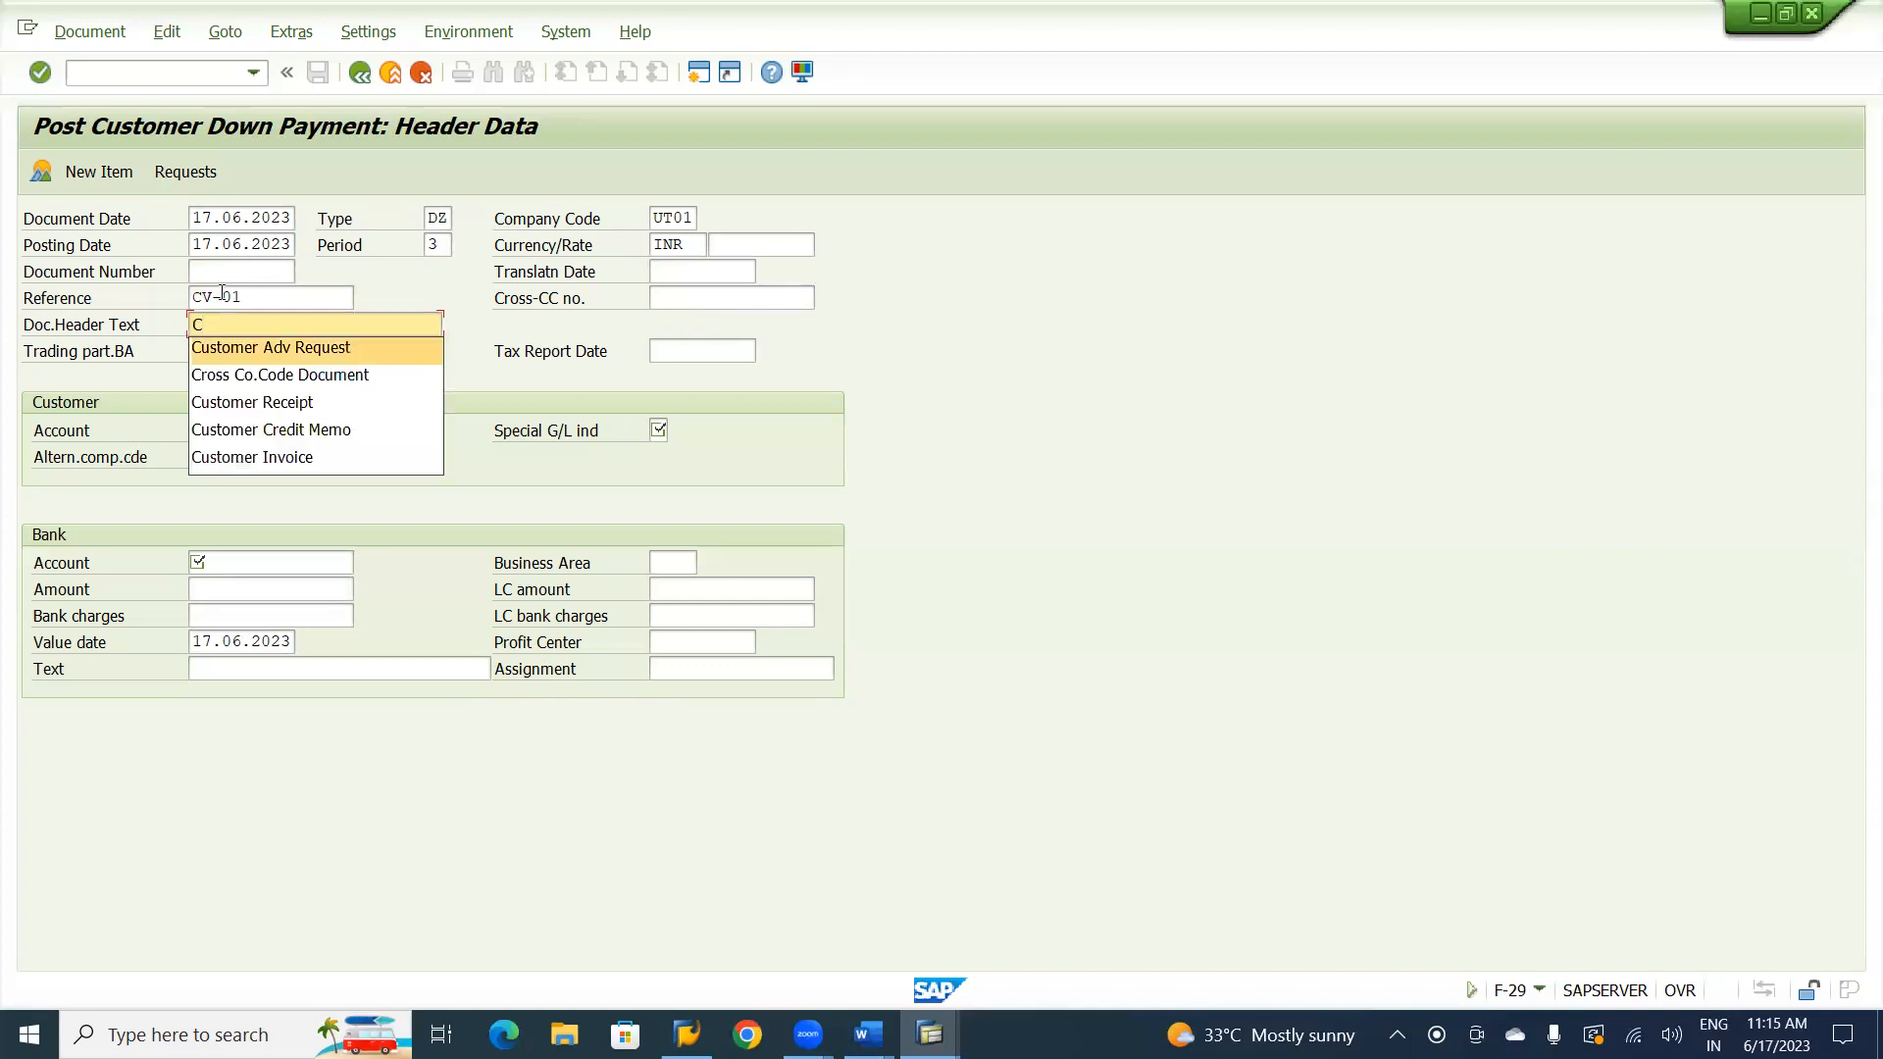
pyautogui.press('Tab')
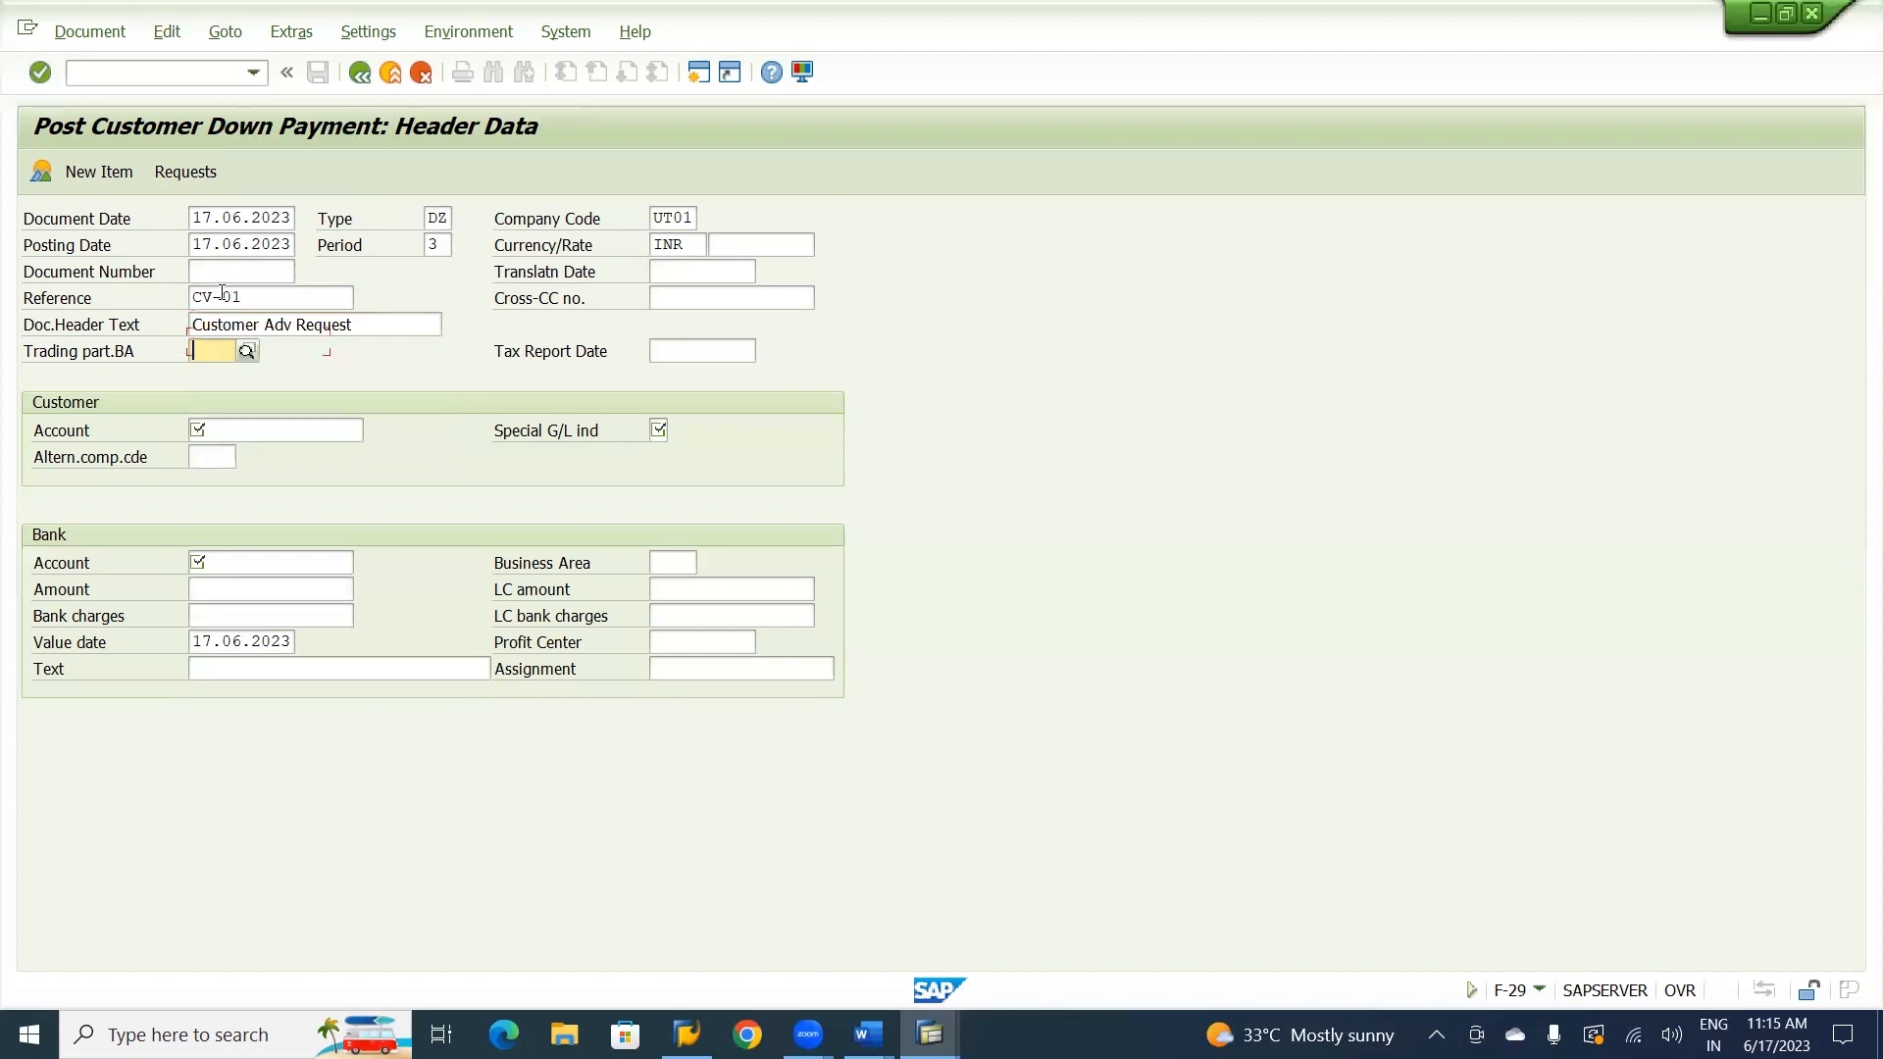
pyautogui.click(359, 321)
pyautogui.press('BackSpace')
pyautogui.press('BackSpace')
pyautogui.press('BackSpace')
pyautogui.press('BackSpace')
pyautogui.press('BackSpace')
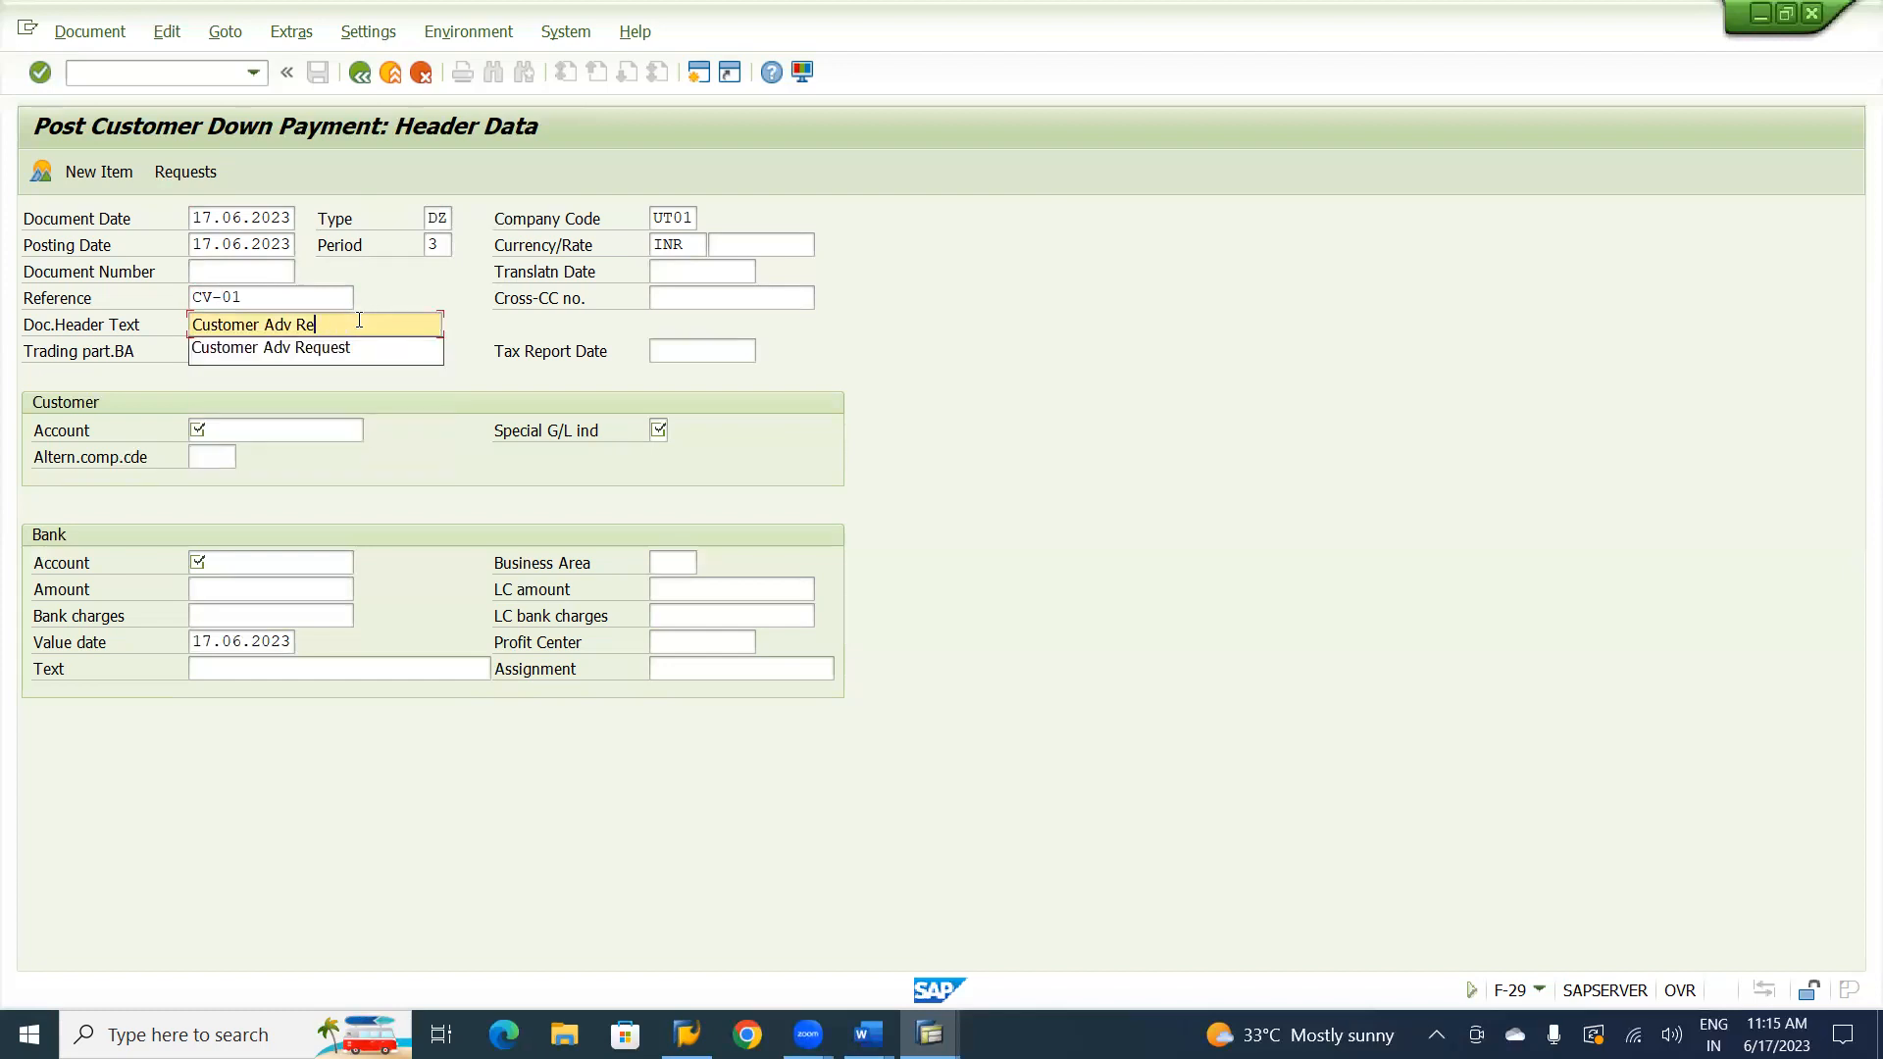
pyautogui.write('ceipt')
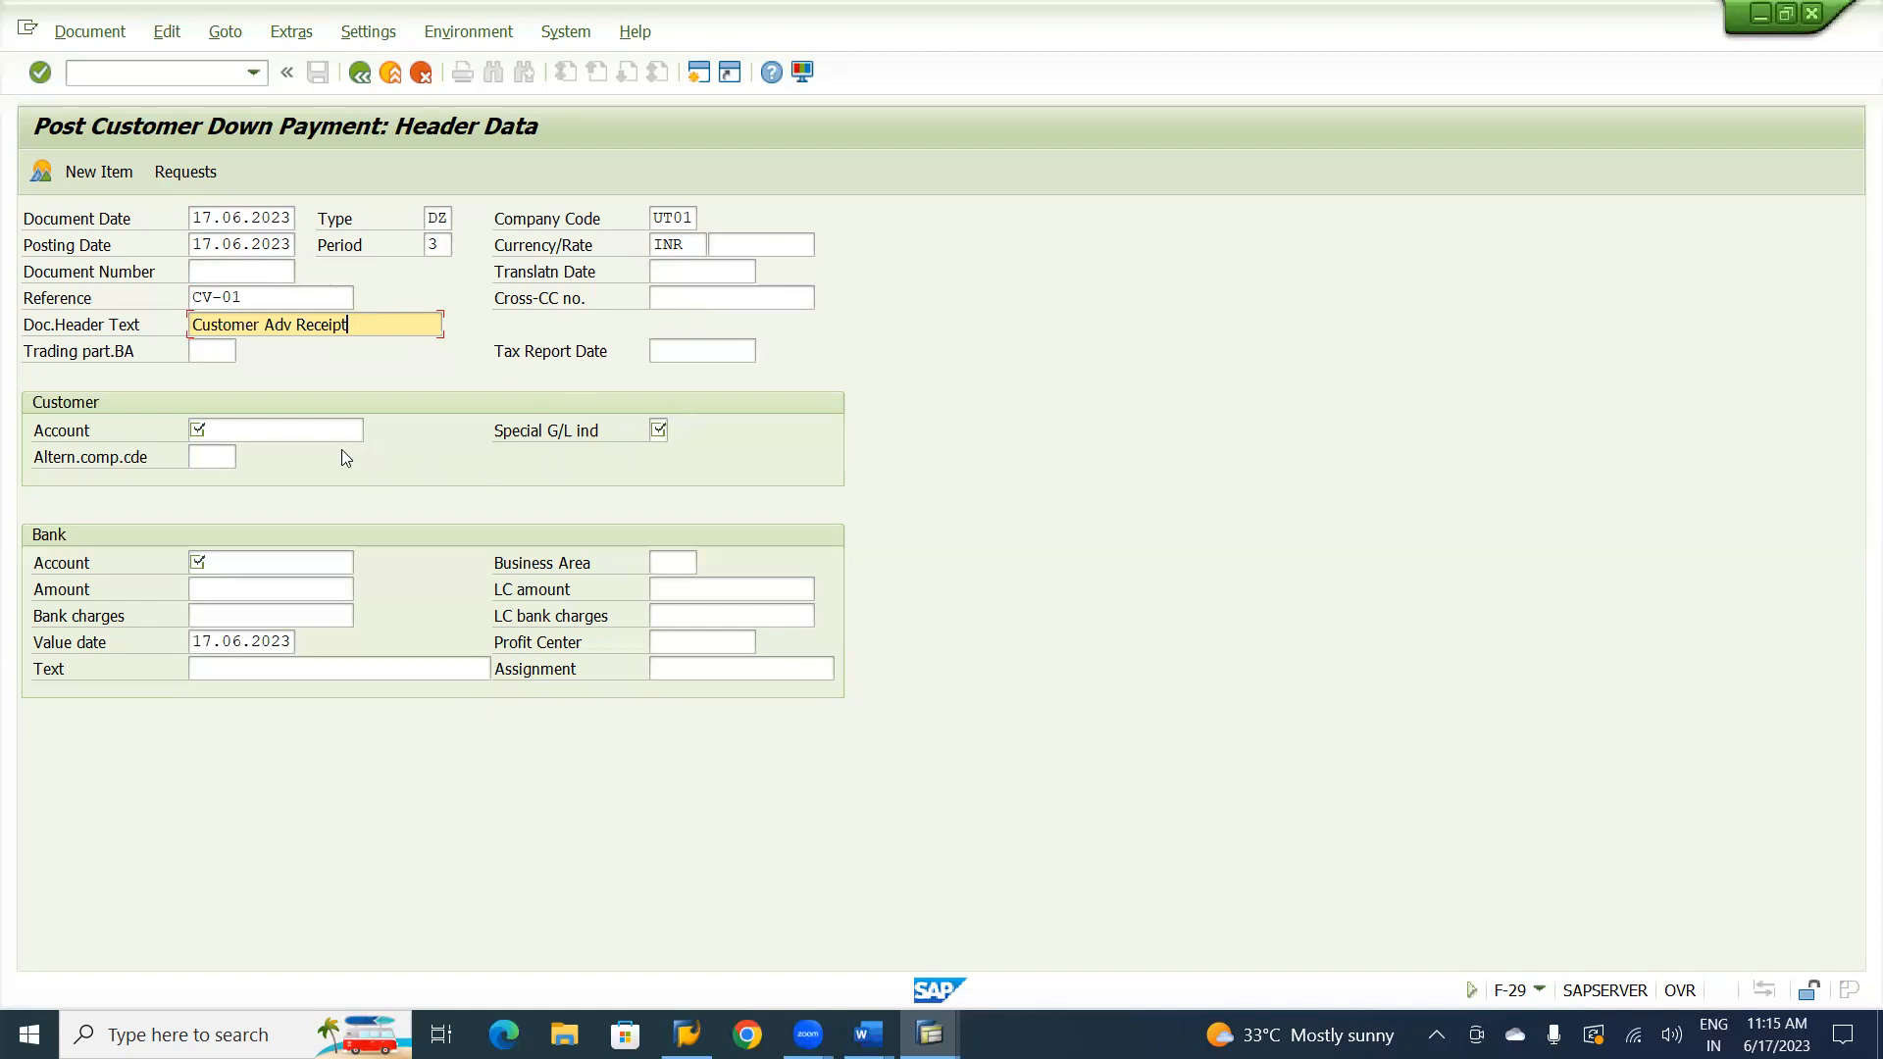
# Select Natraj Consultancy from the UT01 customers as the customer account and set special G/L indicator A for customer down payment.
pyautogui.click(306, 429)
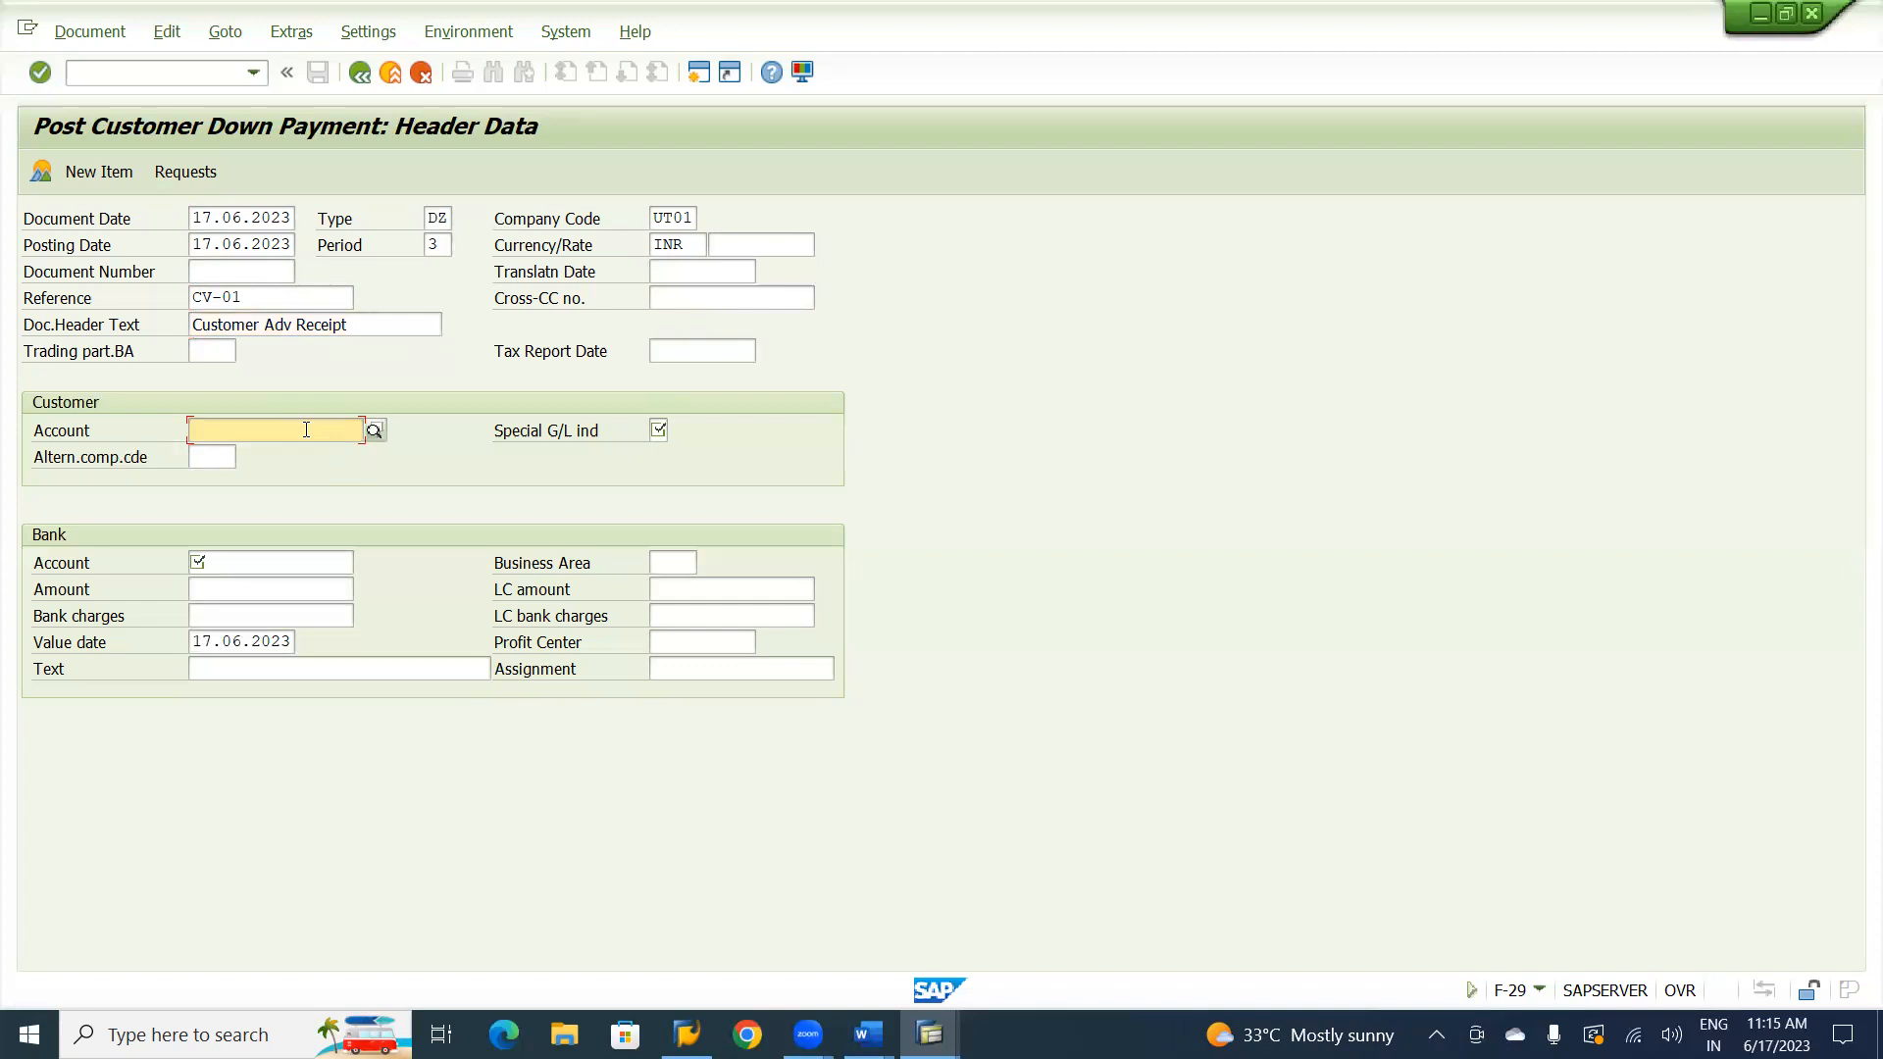
pyautogui.click(375, 430)
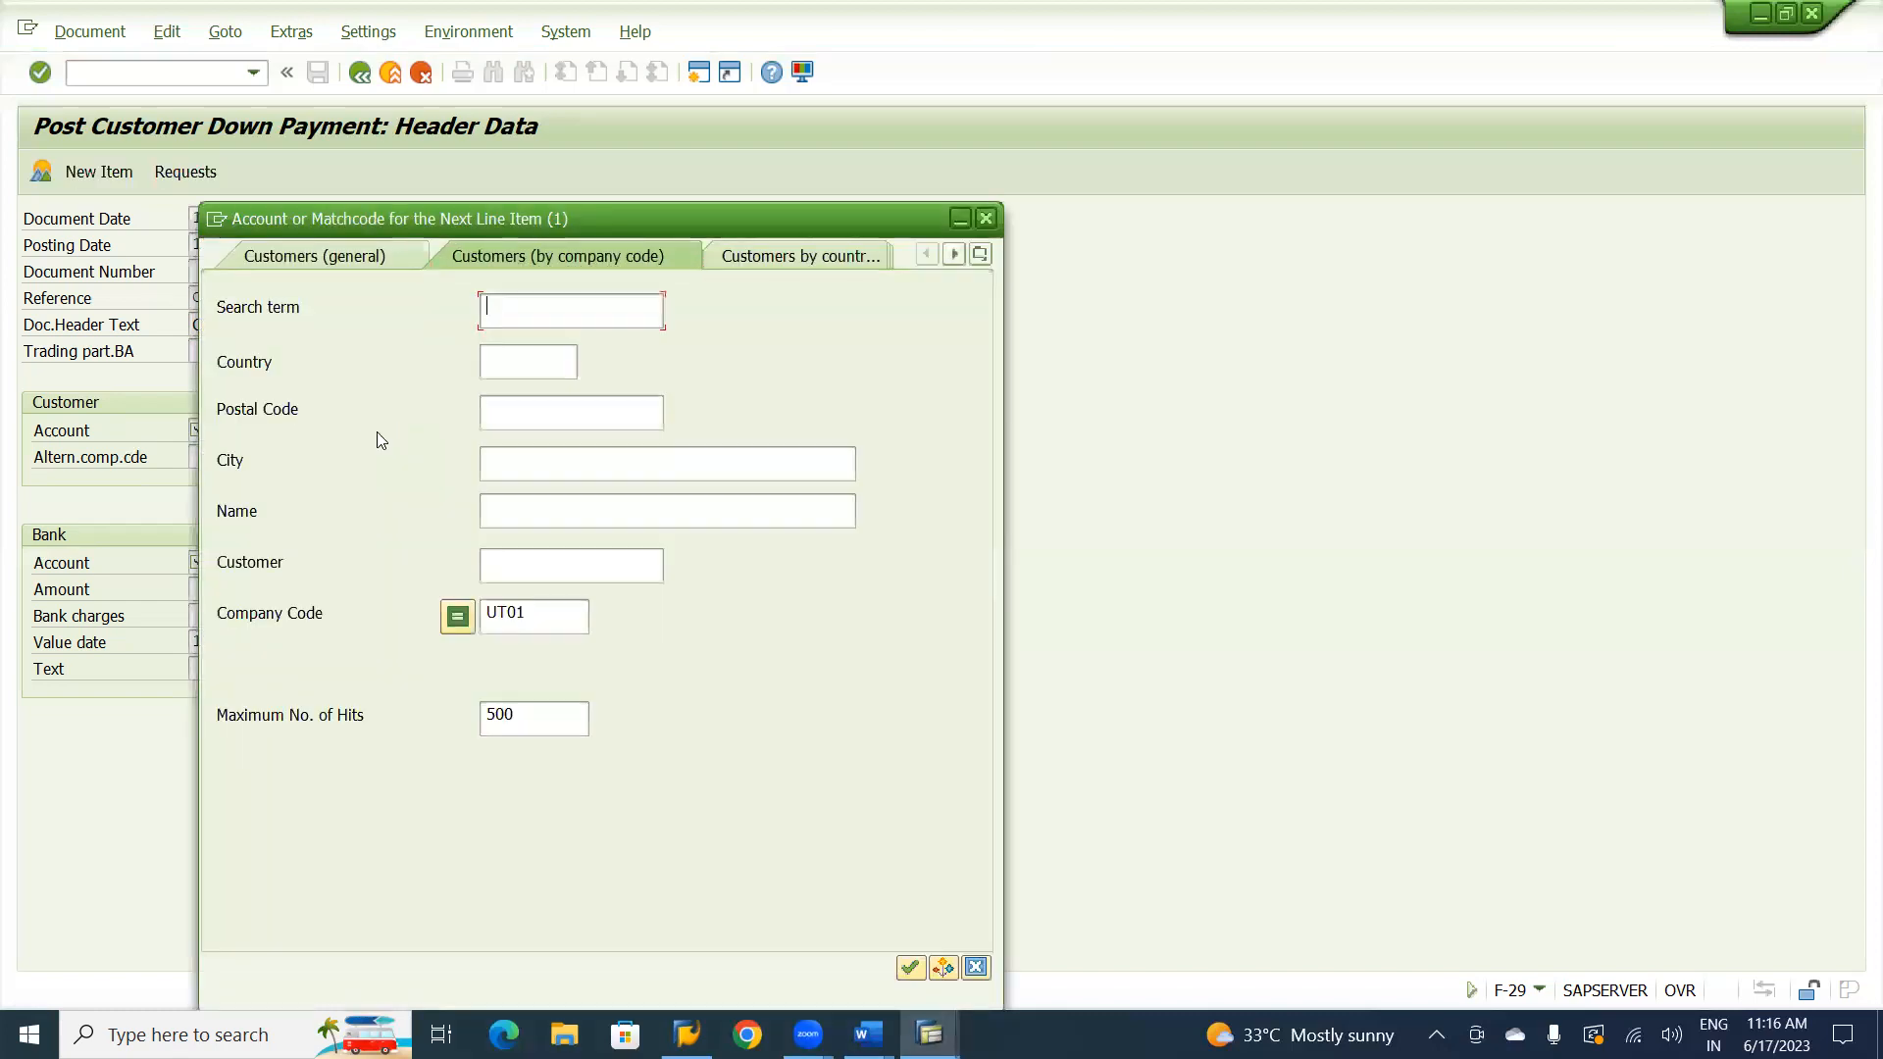
pyautogui.press('Return')
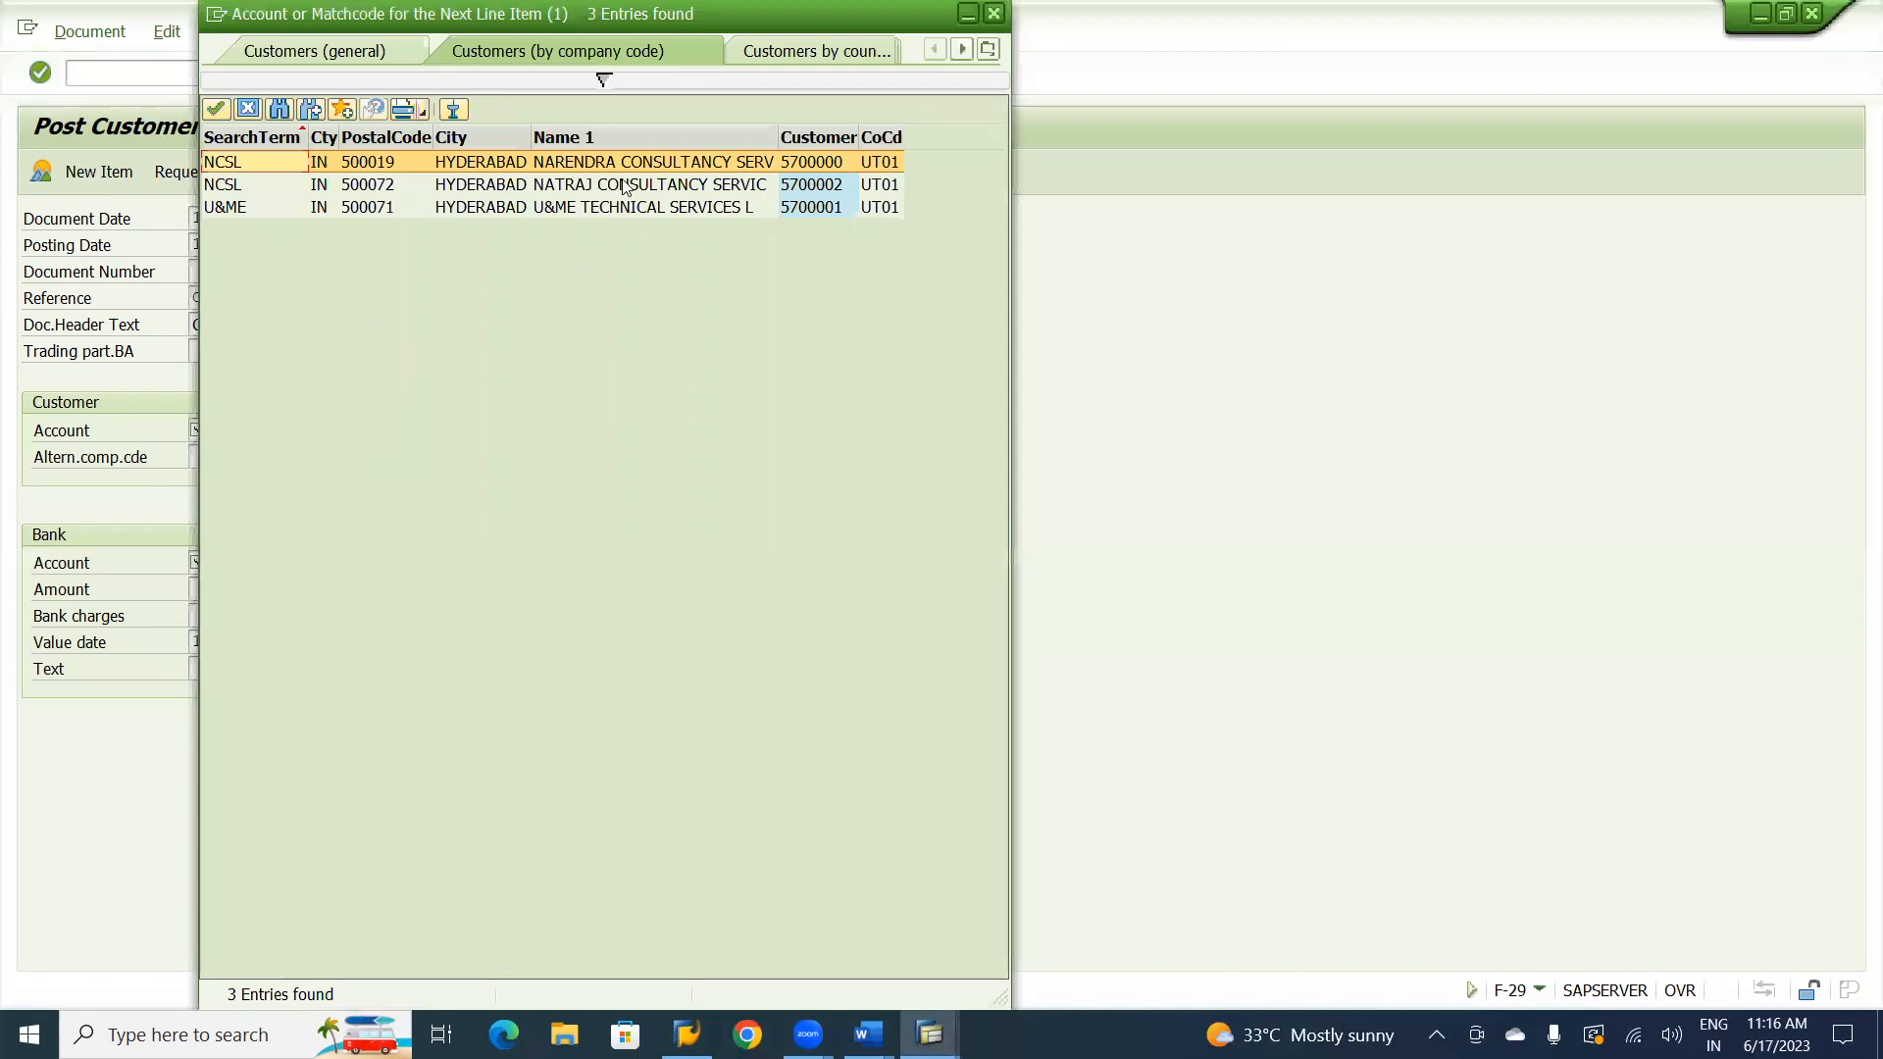
pyautogui.doubleClick(621, 185)
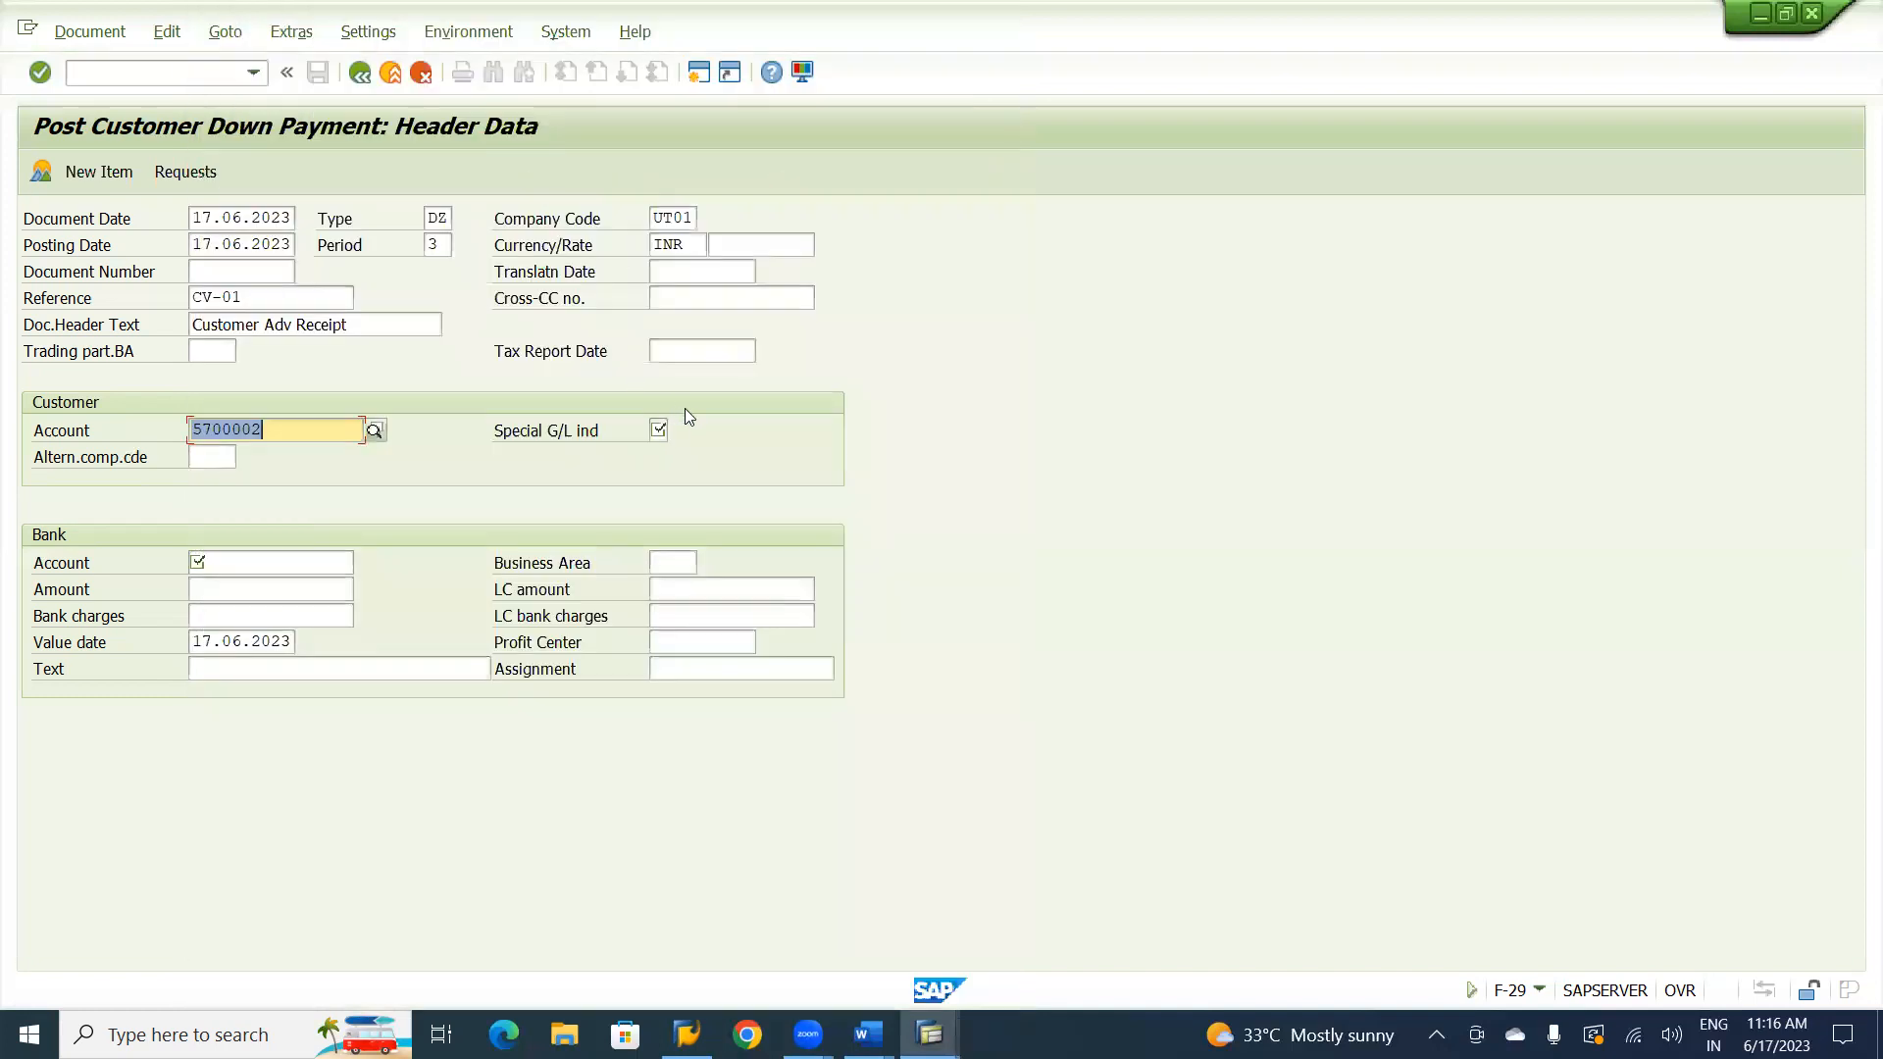
pyautogui.click(659, 430)
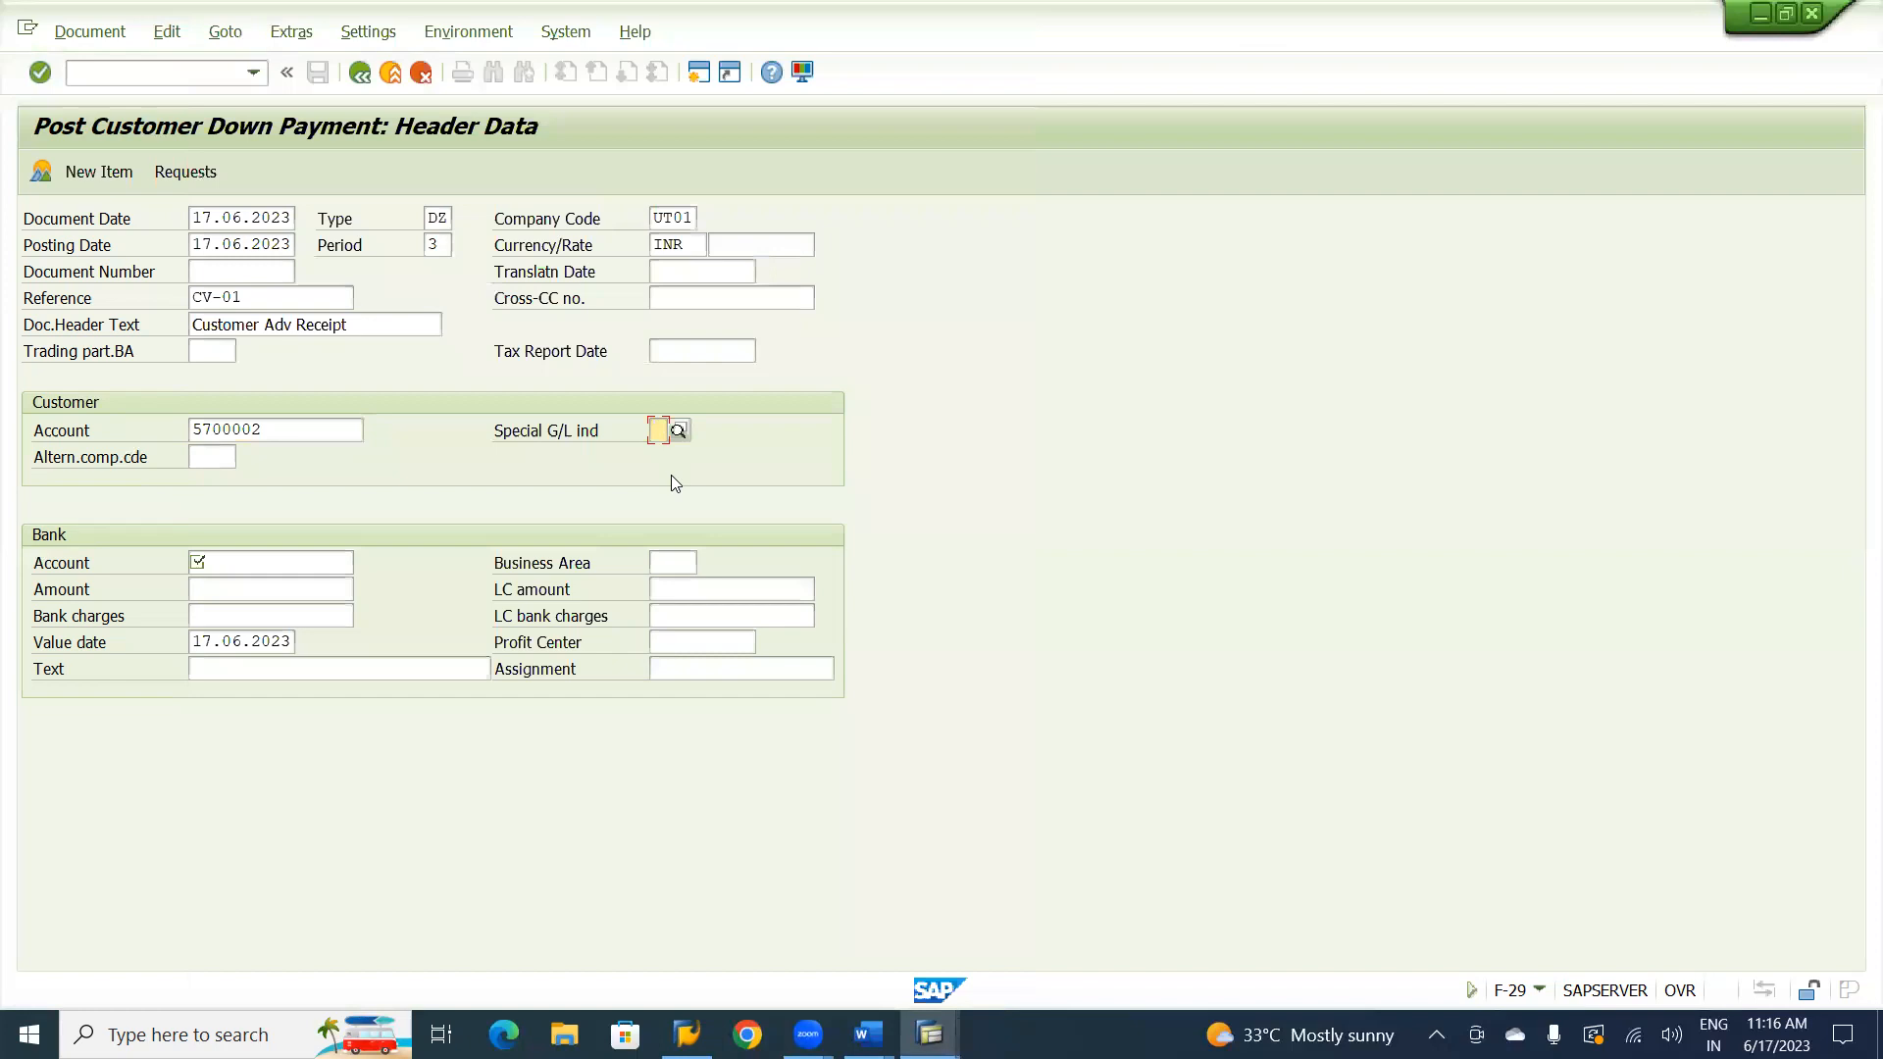
pyautogui.write('A')
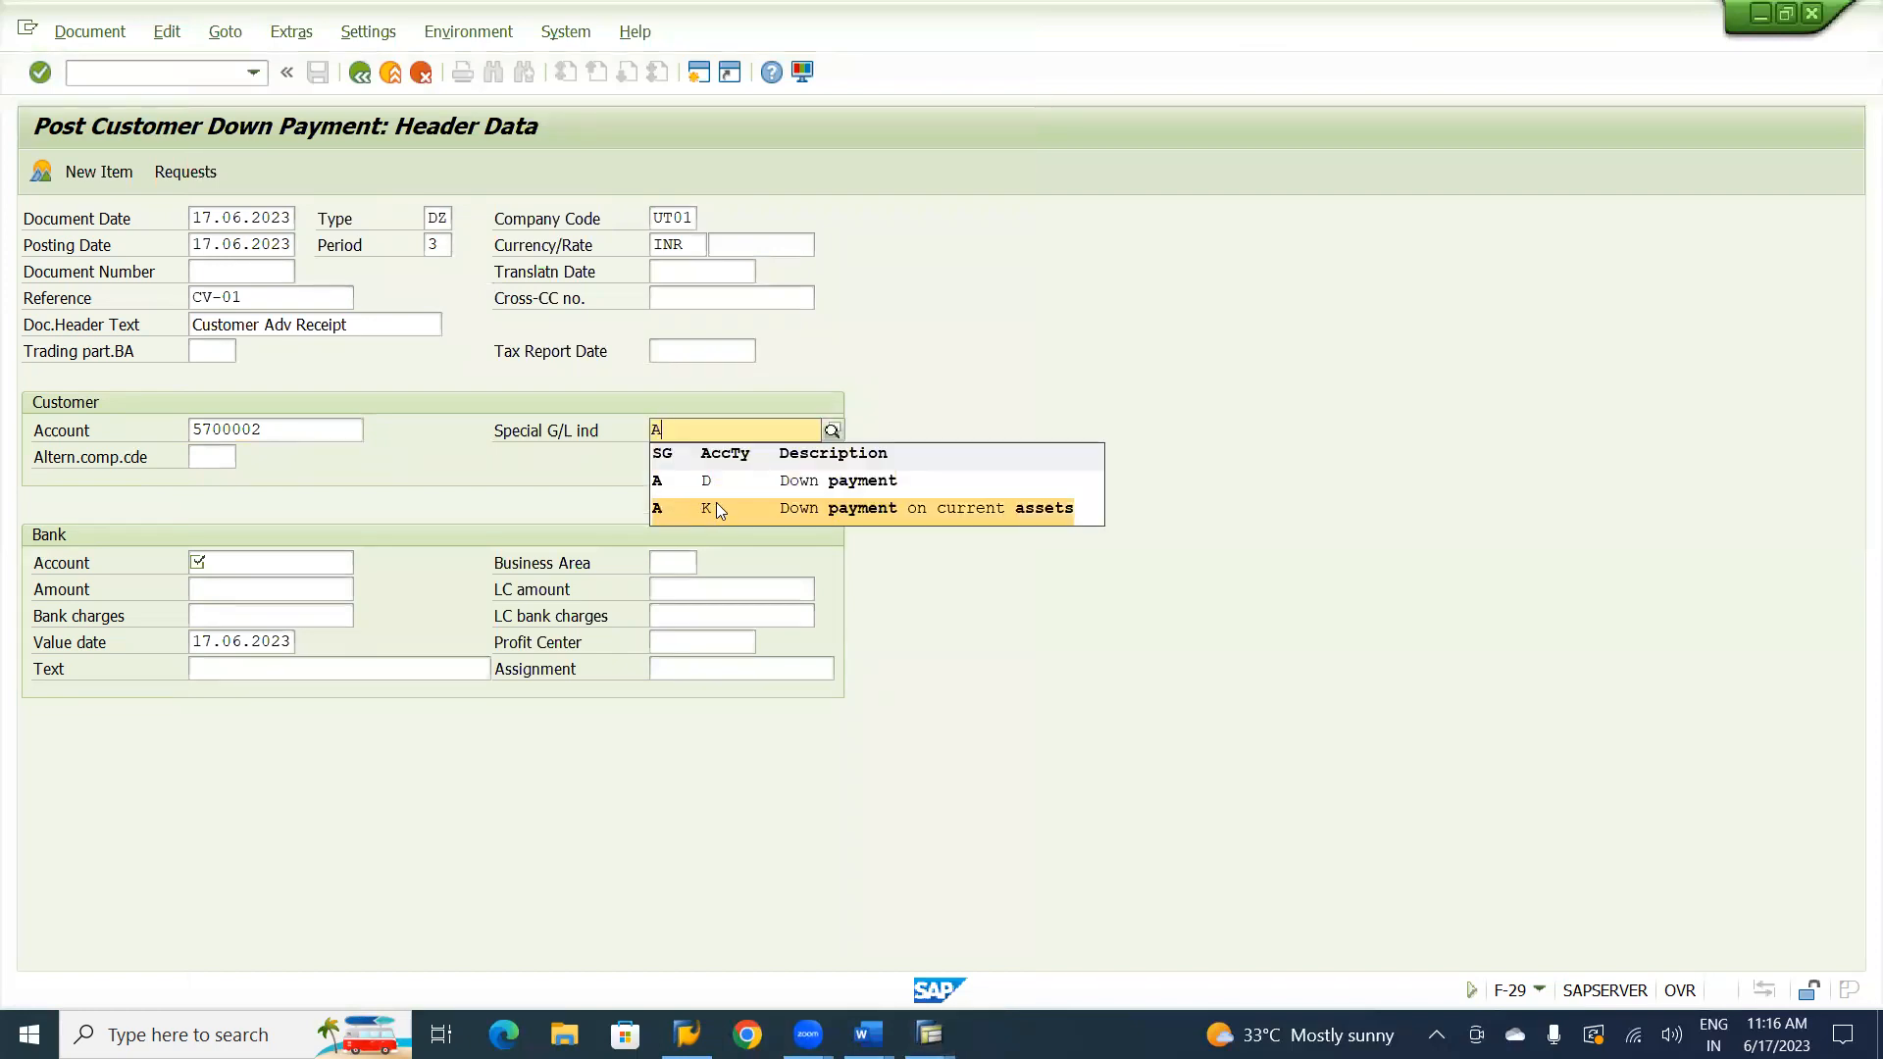
pyautogui.click(711, 483)
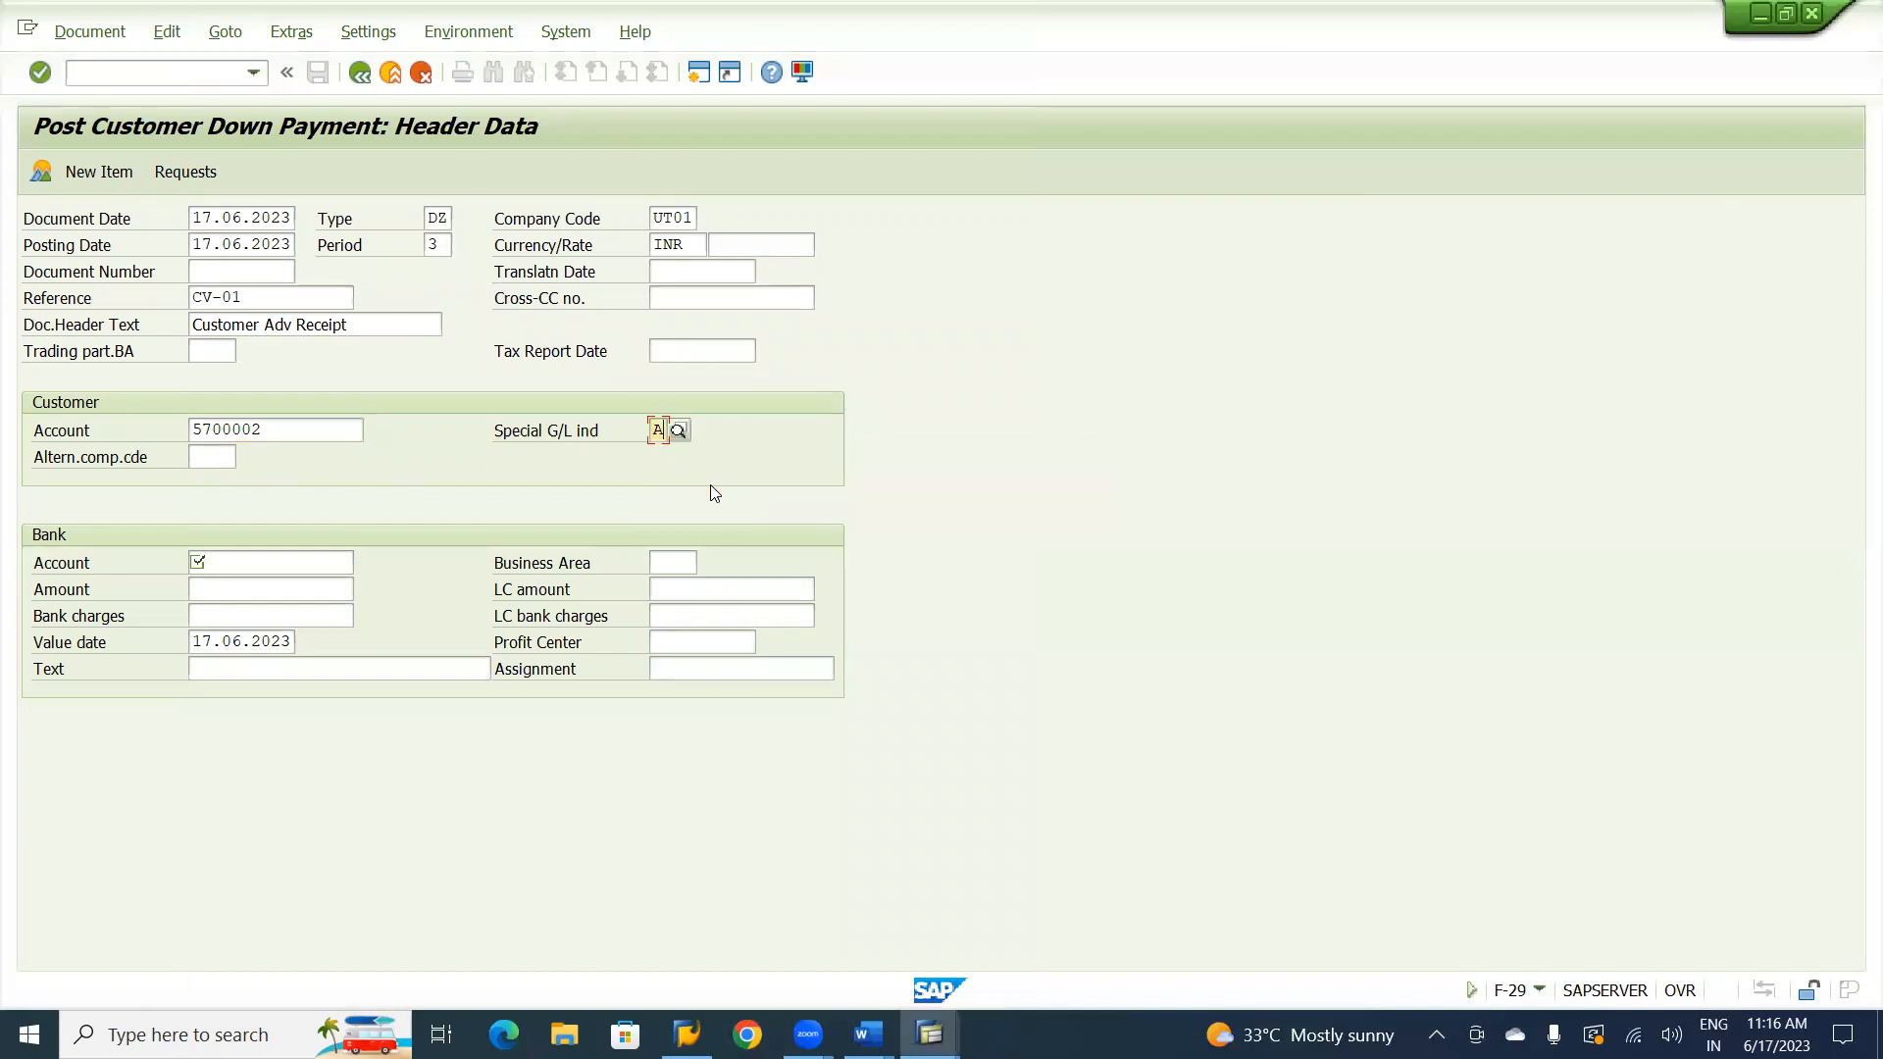
# Assign the cash G/L account in the bank data and set the amount to 30000.
pyautogui.click(259, 565)
pyautogui.write('24000')
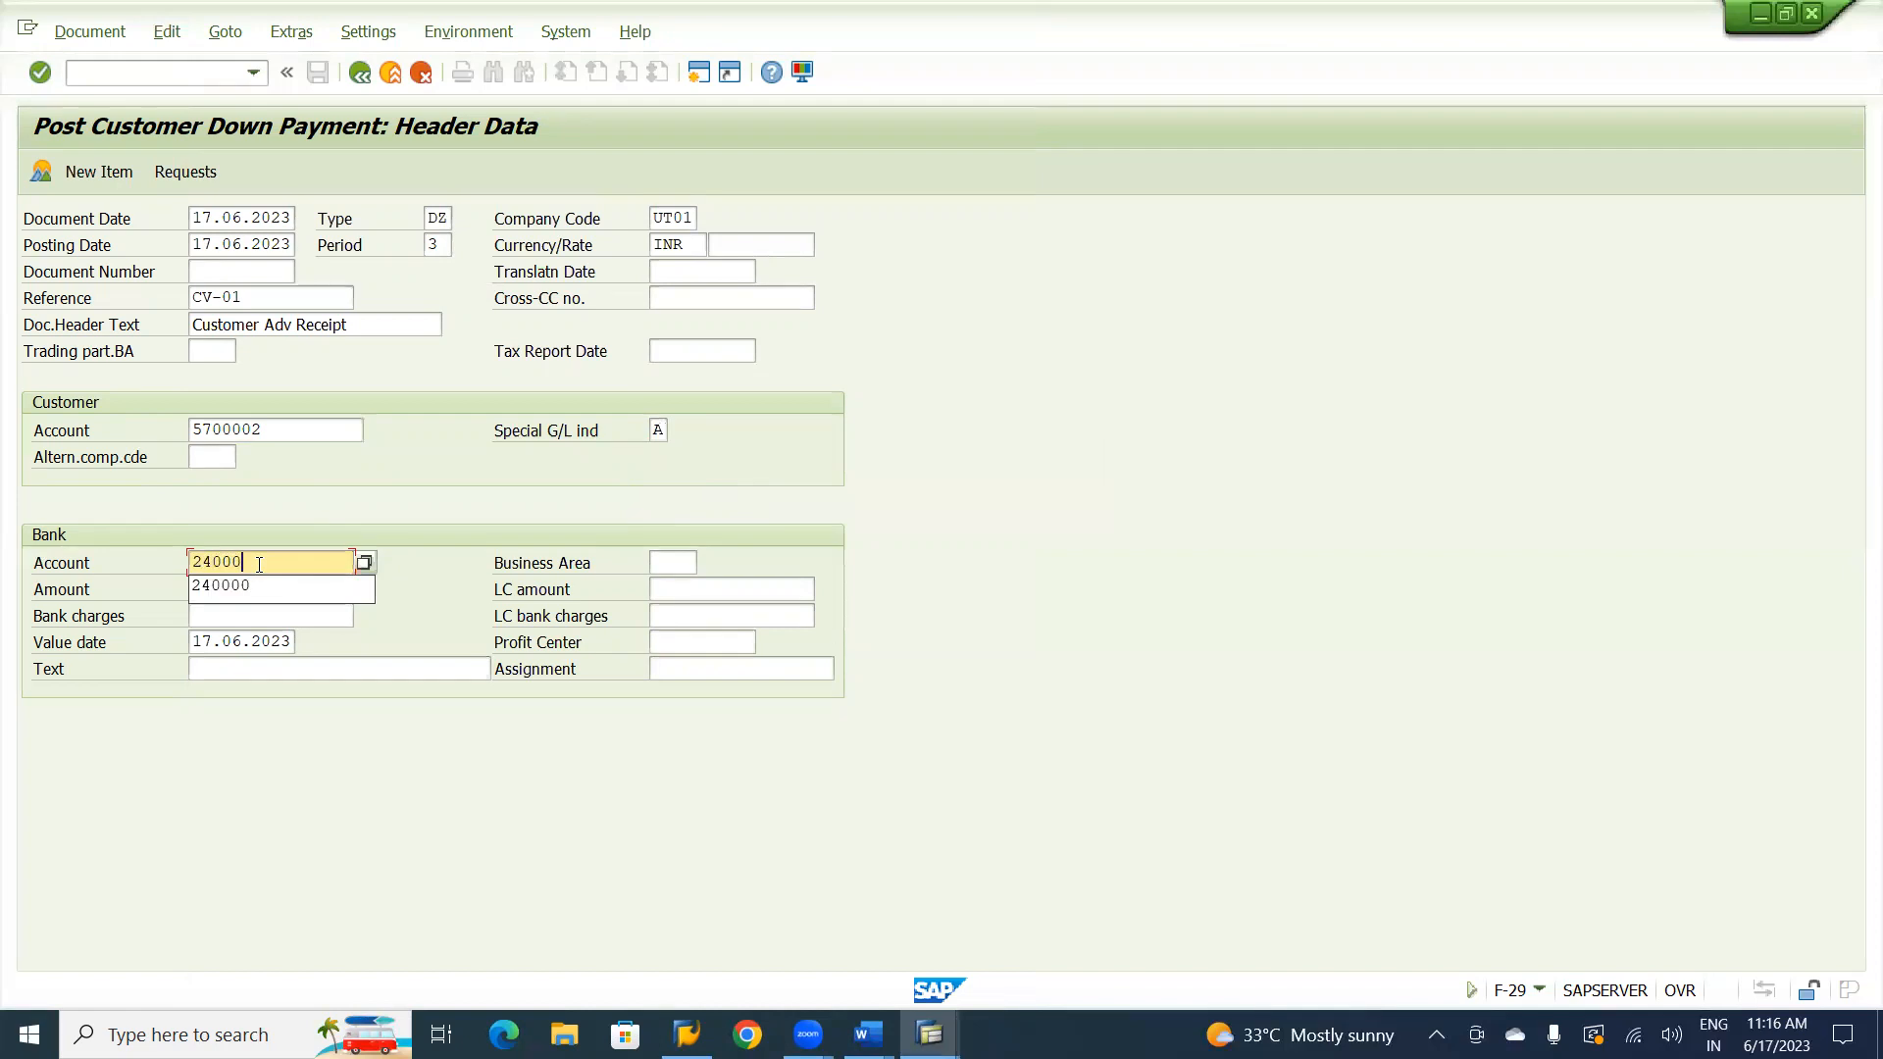
pyautogui.click(212, 589)
pyautogui.click(214, 590)
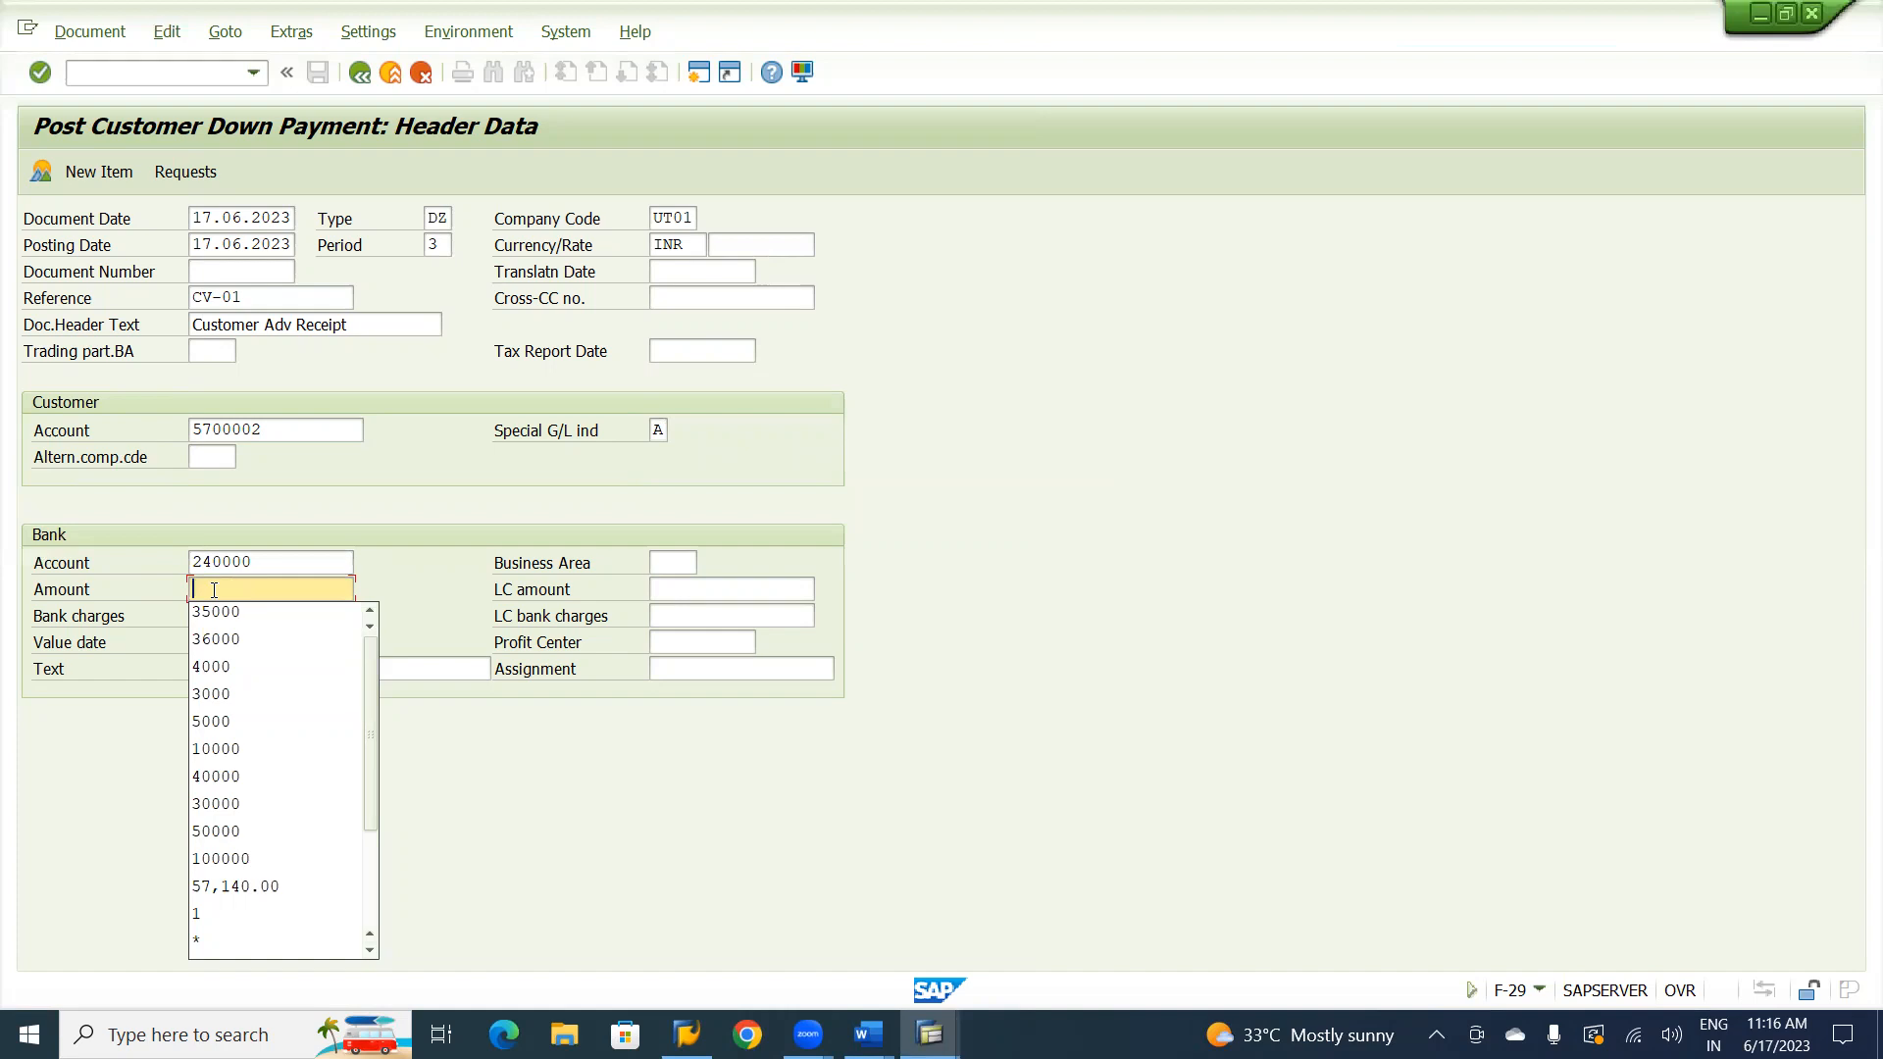
pyautogui.write('30000')
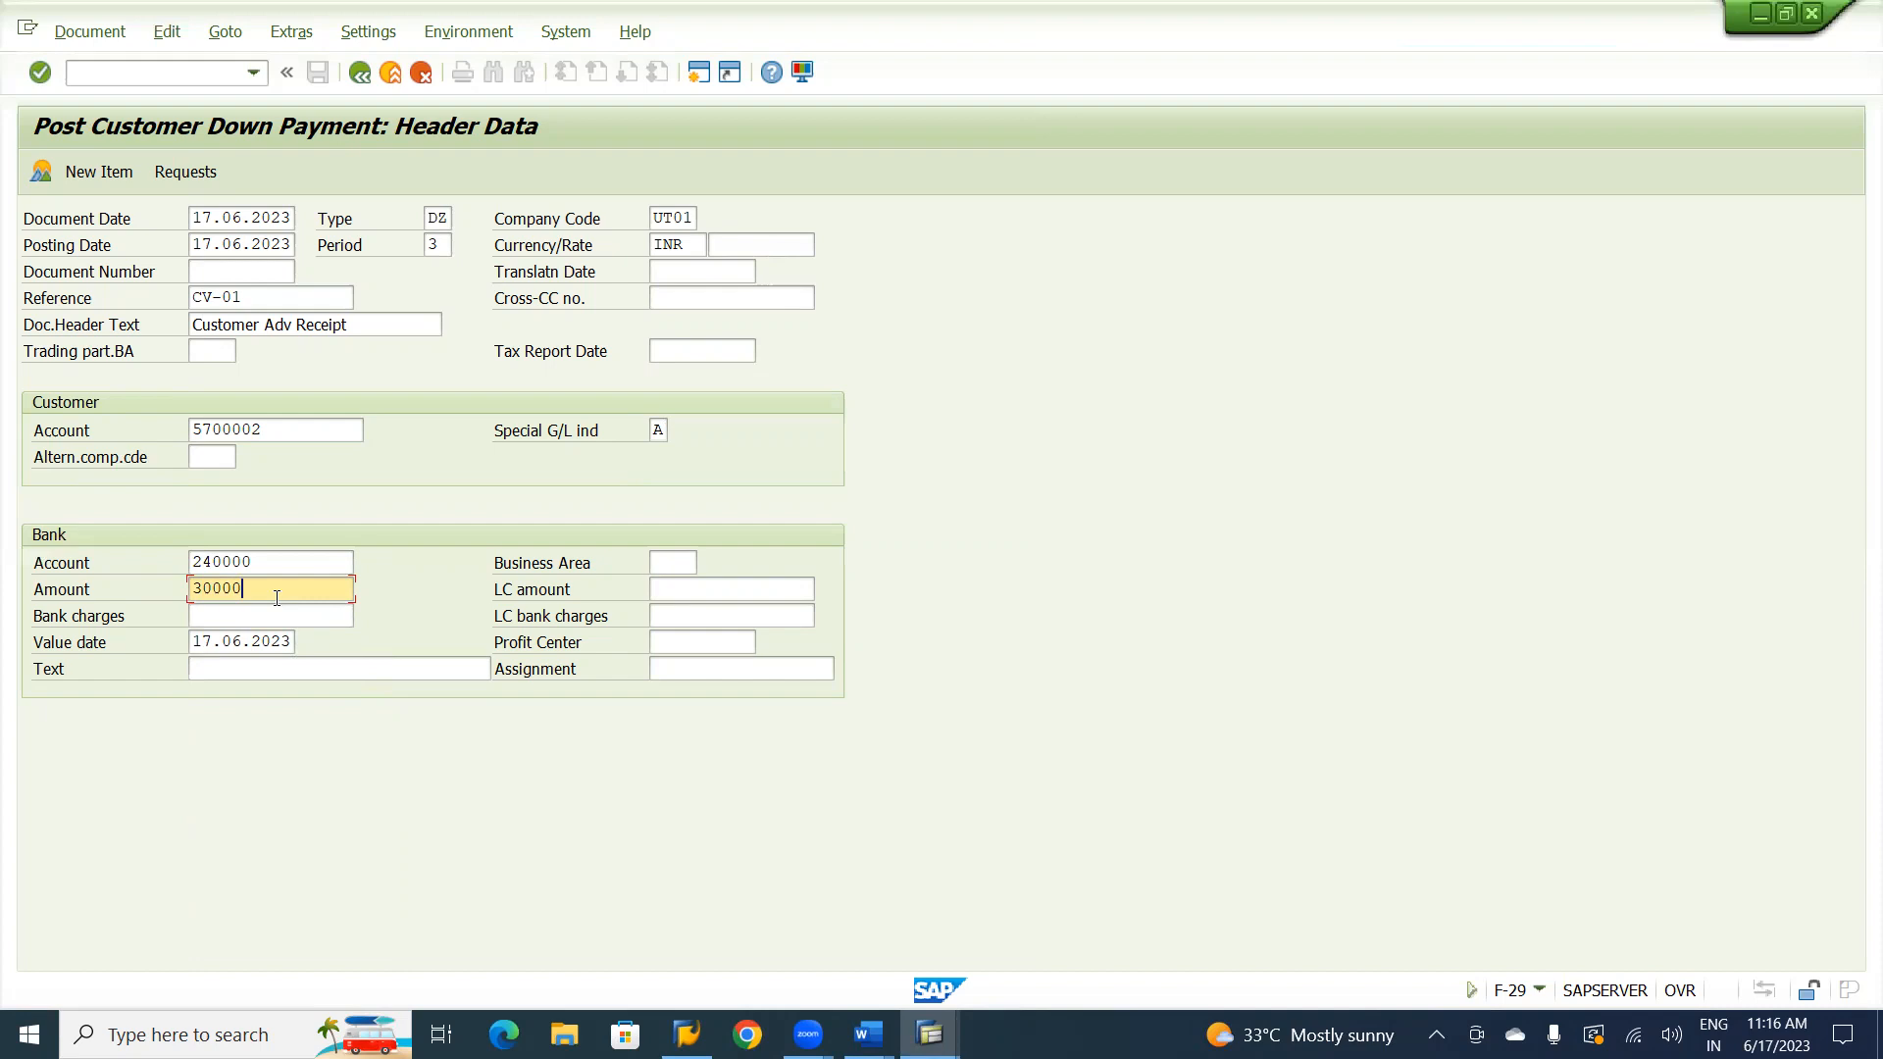
# Enter Customer Advance Receipt as the bank item text, adapting the earlier Customer Advance Request entry.
pyautogui.click(261, 668)
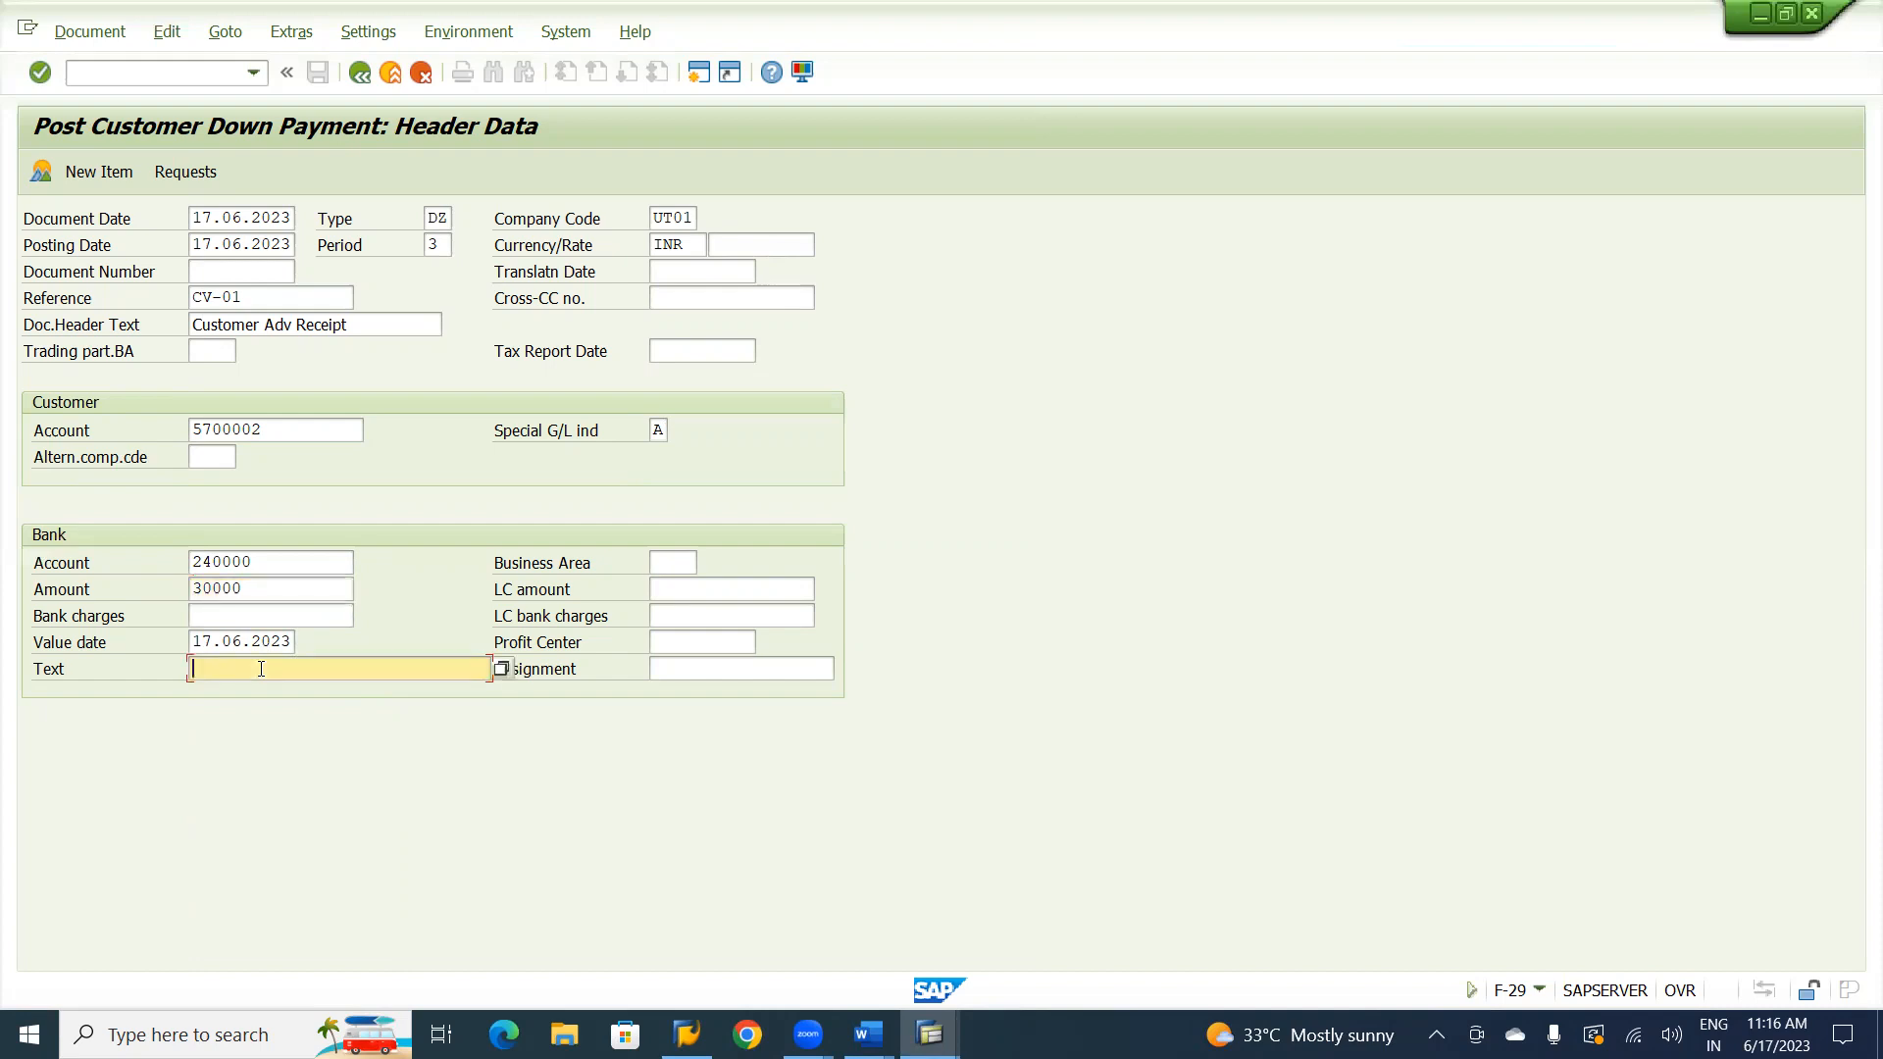
pyautogui.write('c')
pyautogui.press('Down')
pyautogui.press('Tab')
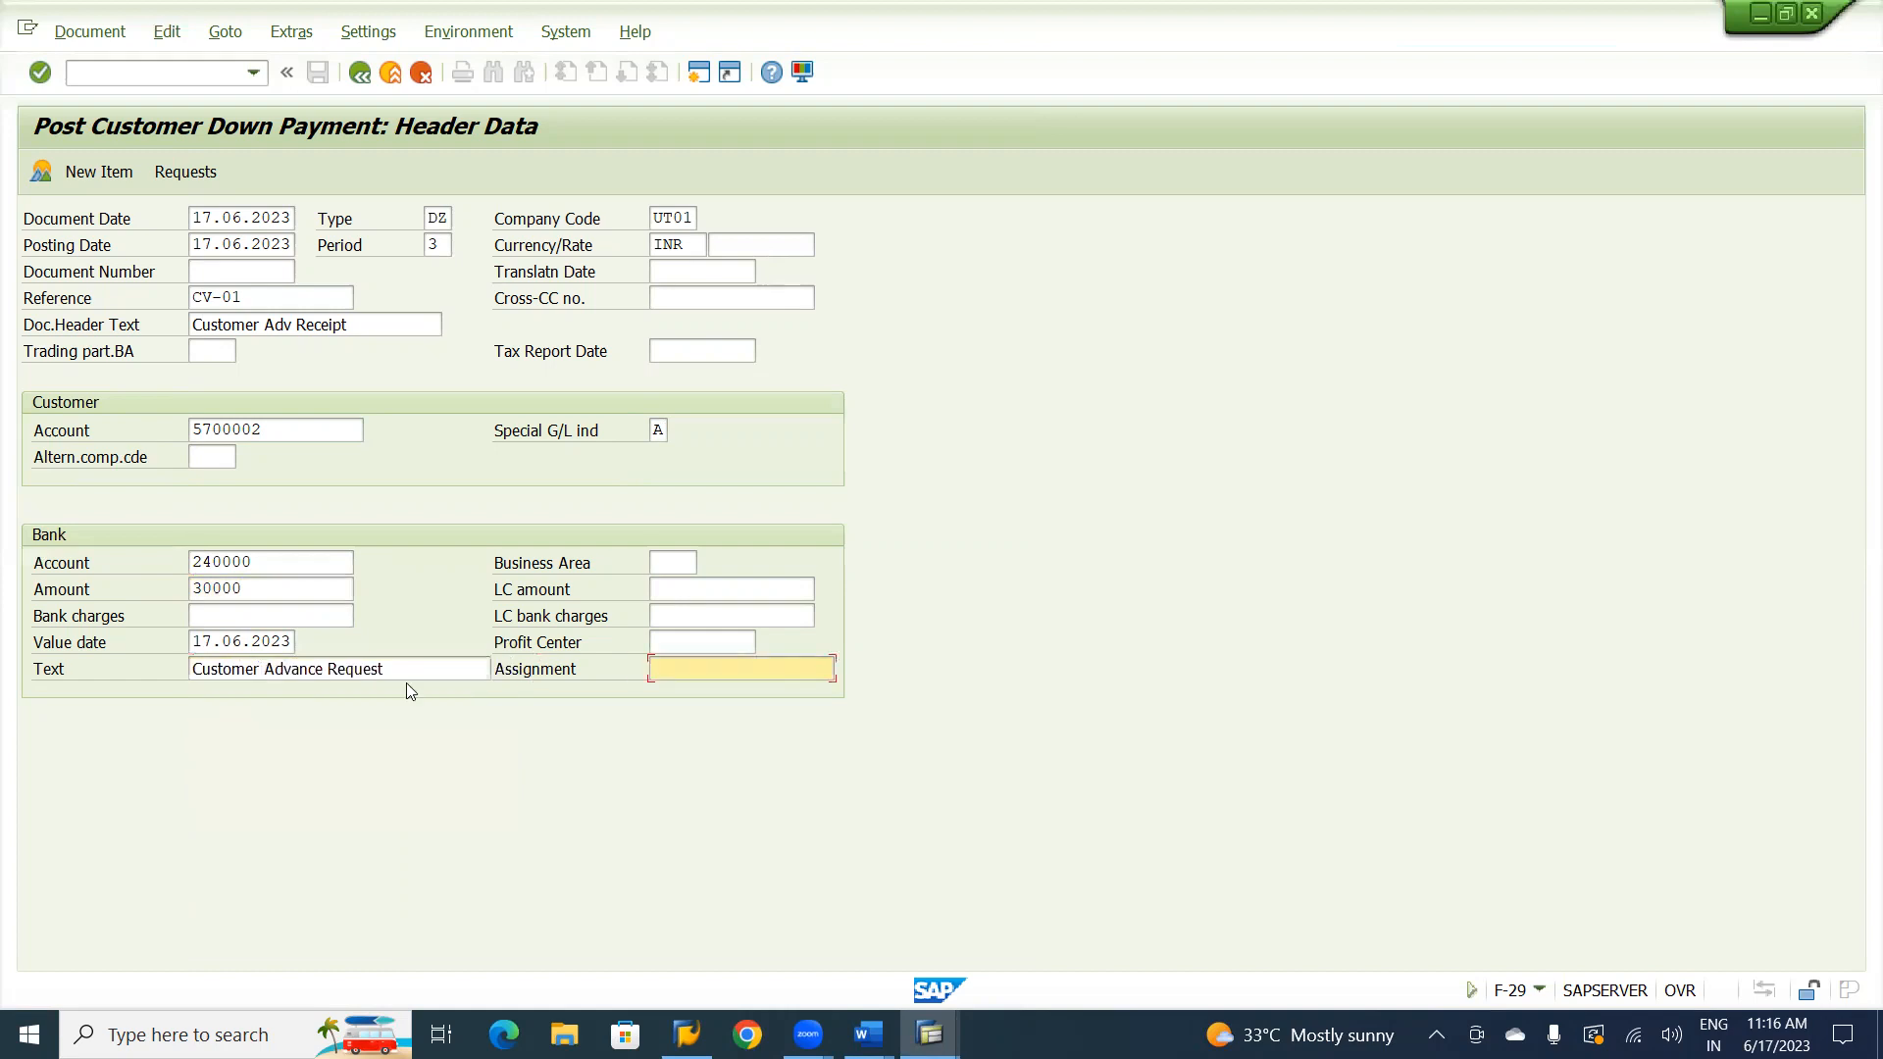
pyautogui.click(402, 666)
pyautogui.press('BackSpace')
pyautogui.press('BackSpace')
pyautogui.press('BackSpace')
pyautogui.press('BackSpace')
pyautogui.press('BackSpace')
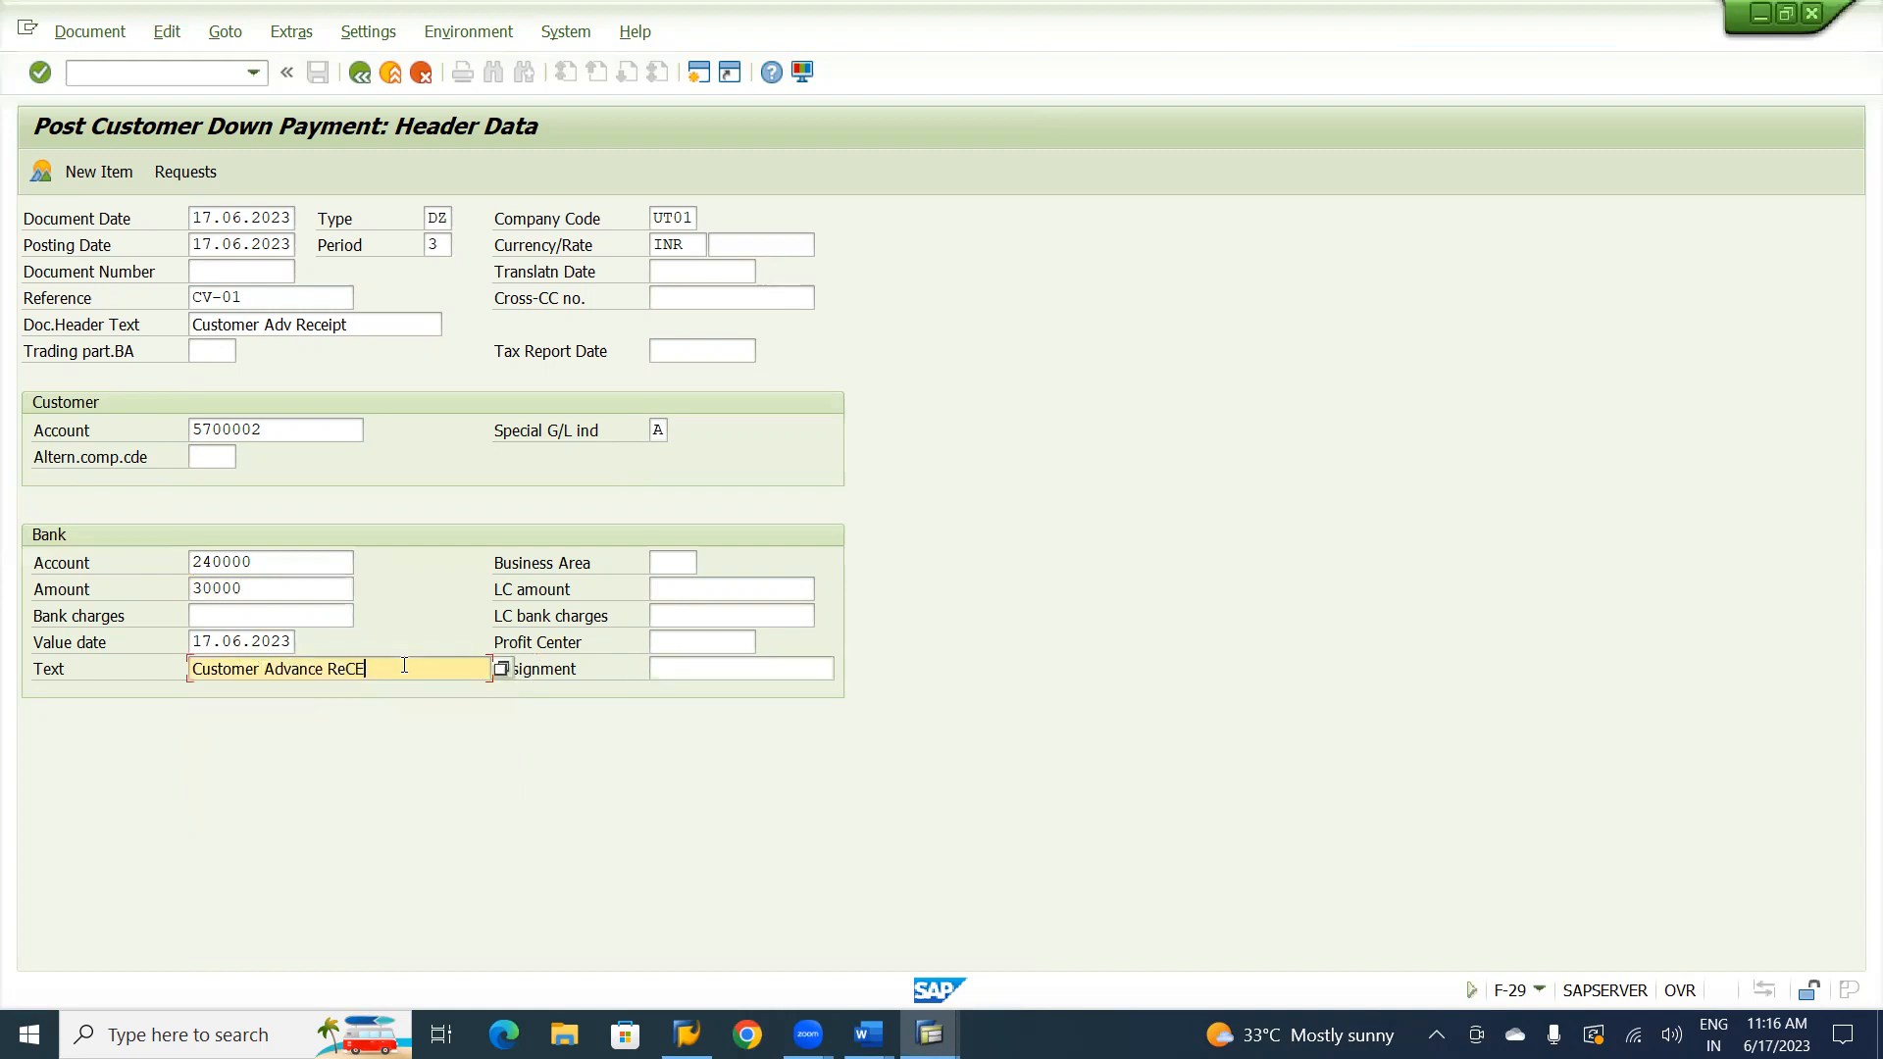
pyautogui.write('ceipt')
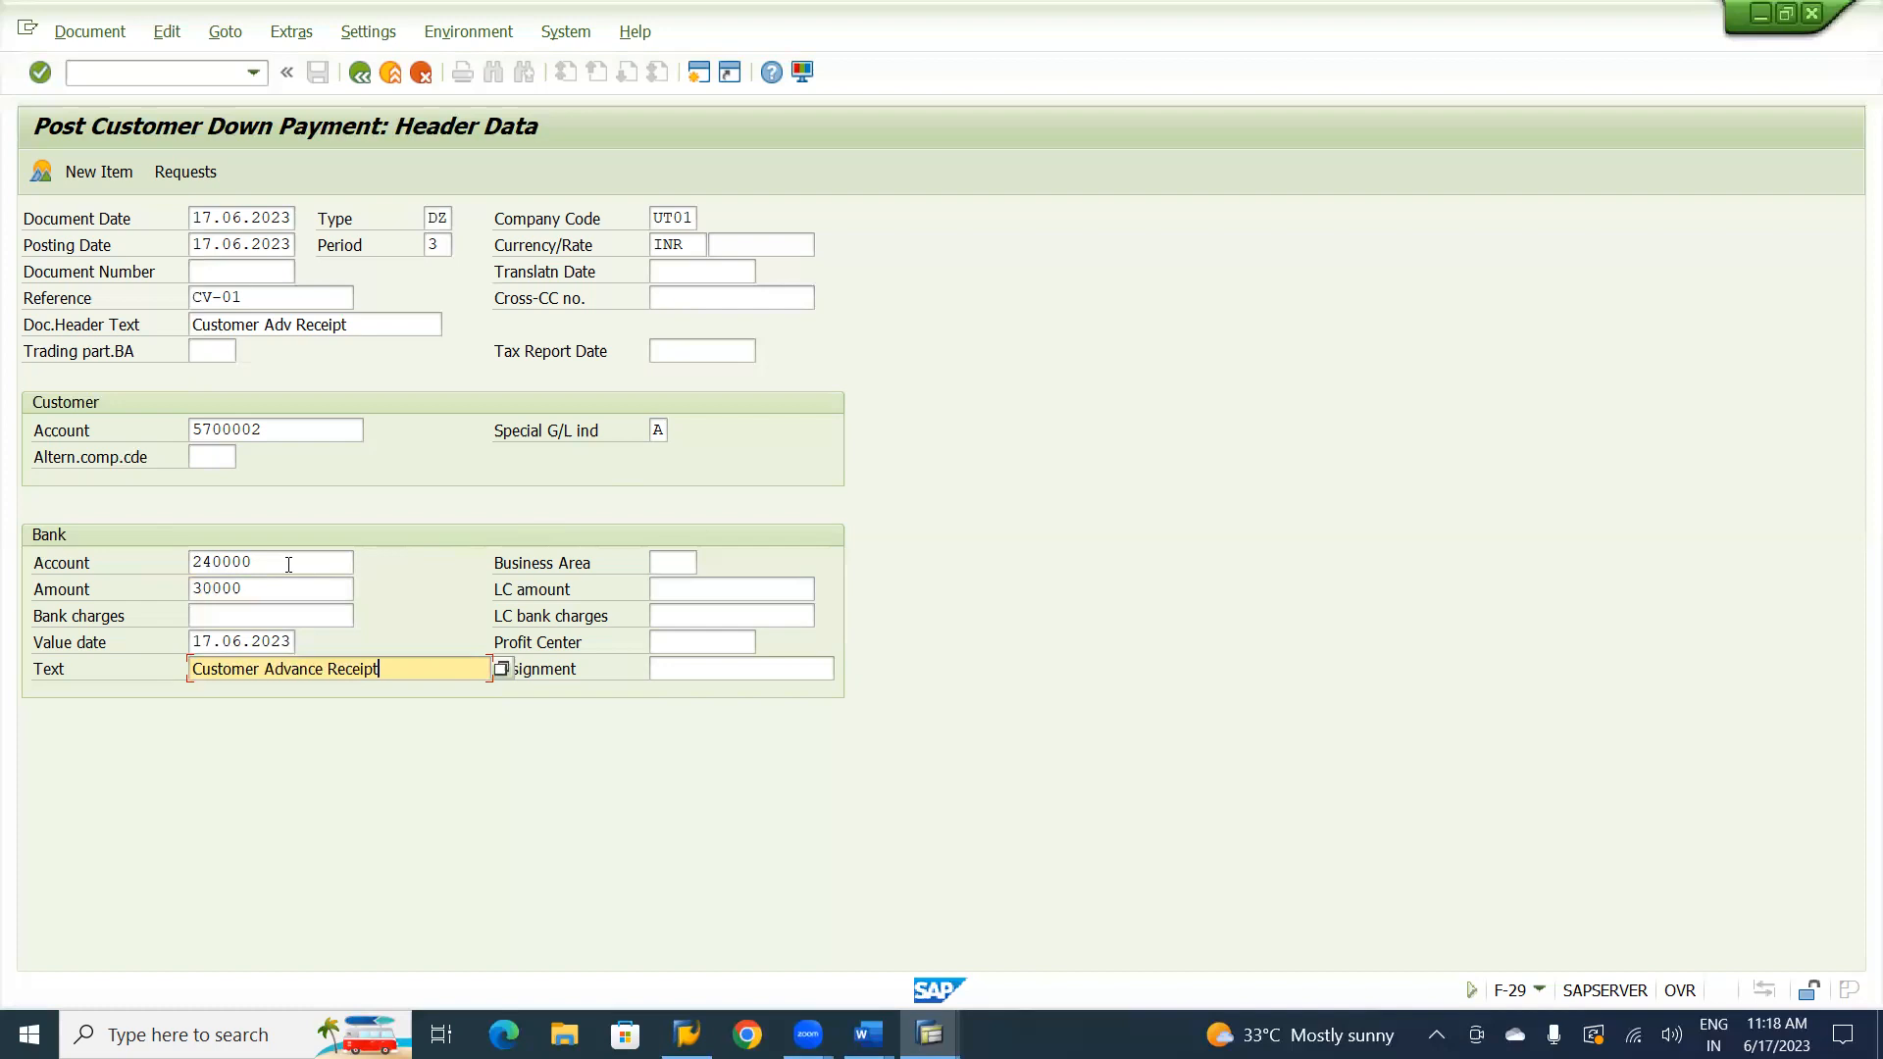
# Open the customer's down payment requests, select the 35,000.00 request dated 17.06.2023 and create the down payment from it.
pyautogui.click(182, 175)
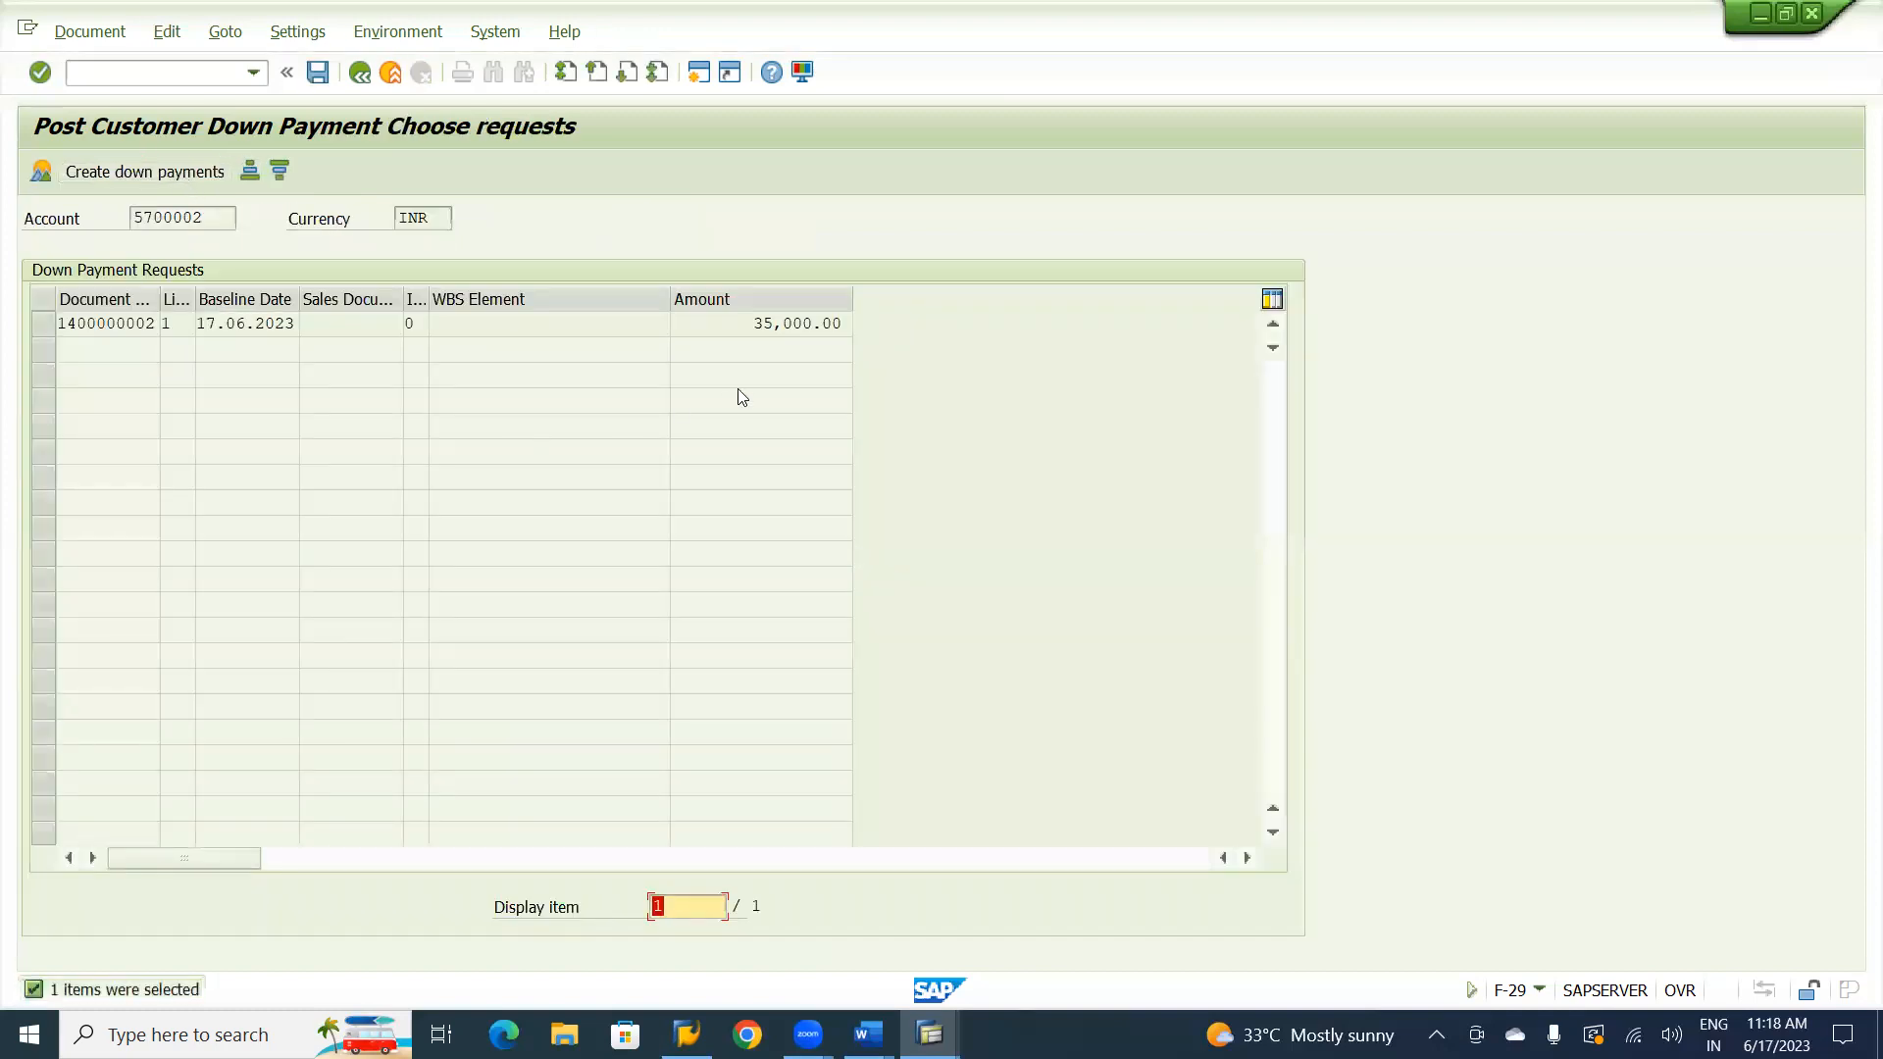
pyautogui.click(42, 331)
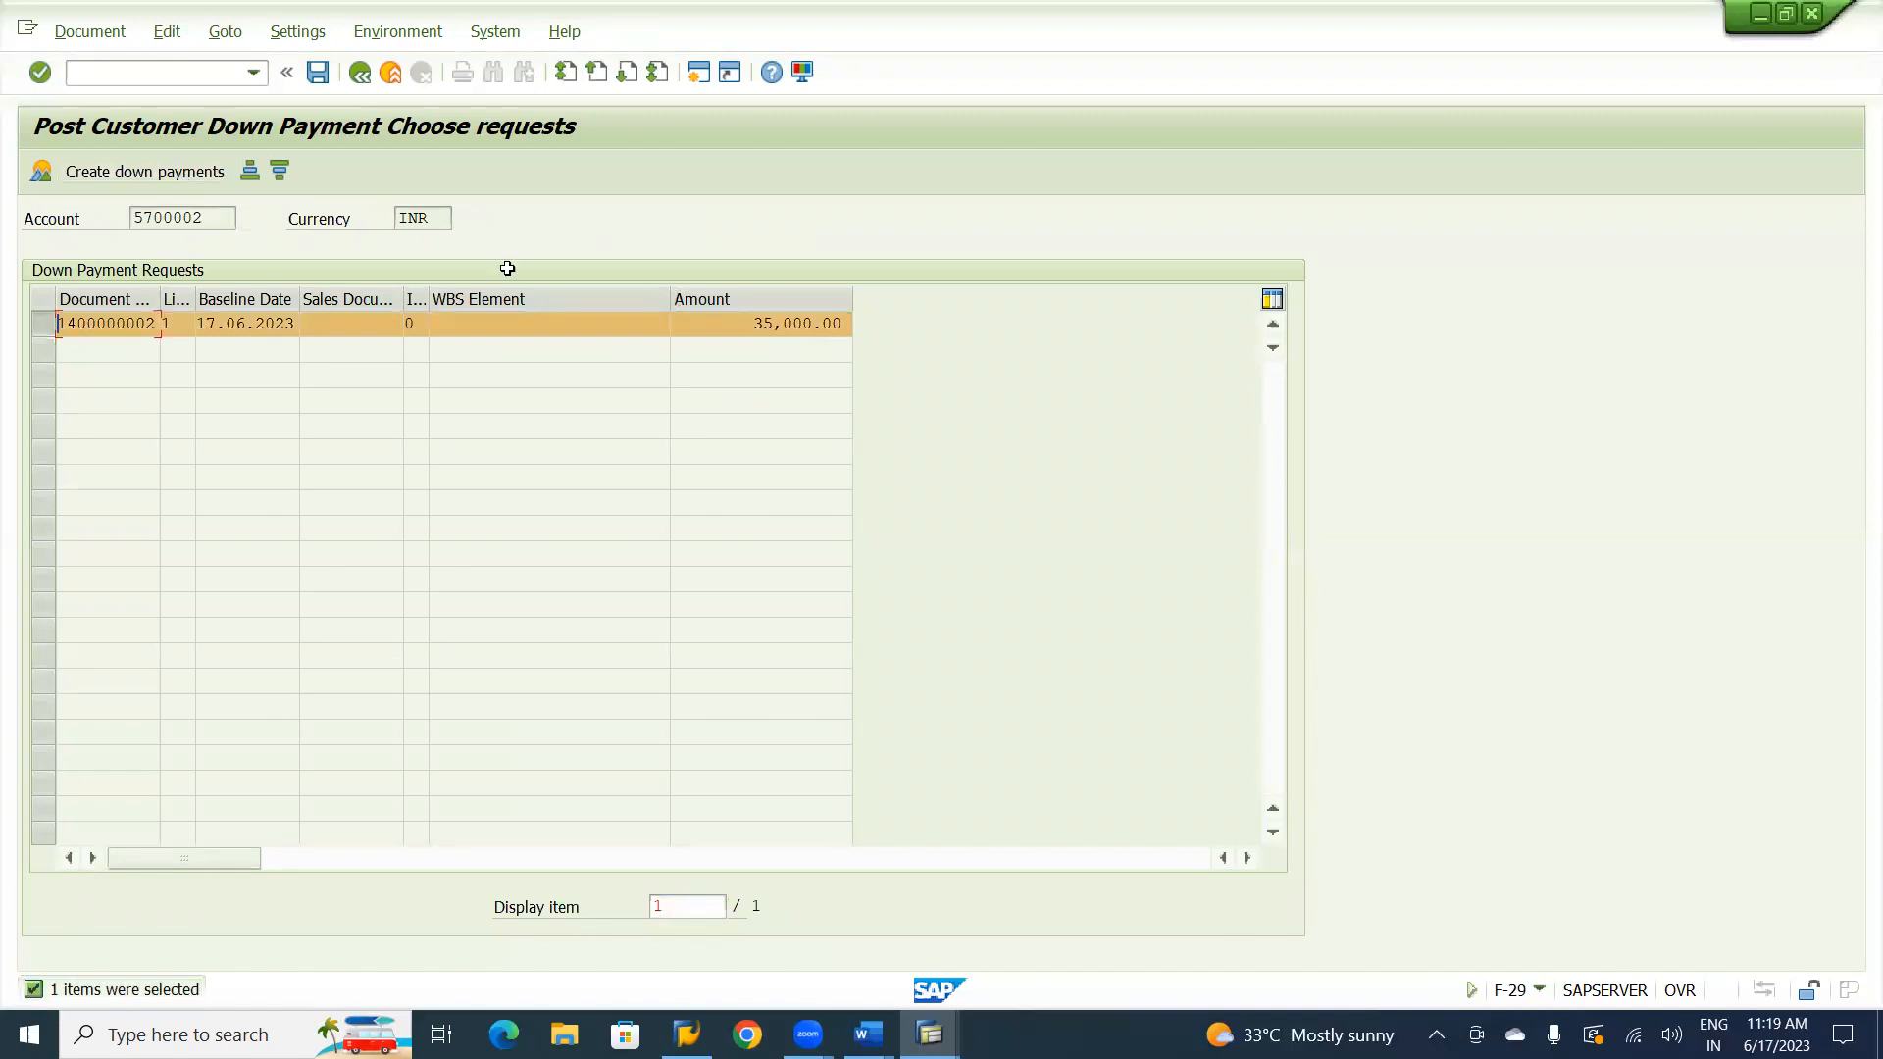
pyautogui.click(118, 173)
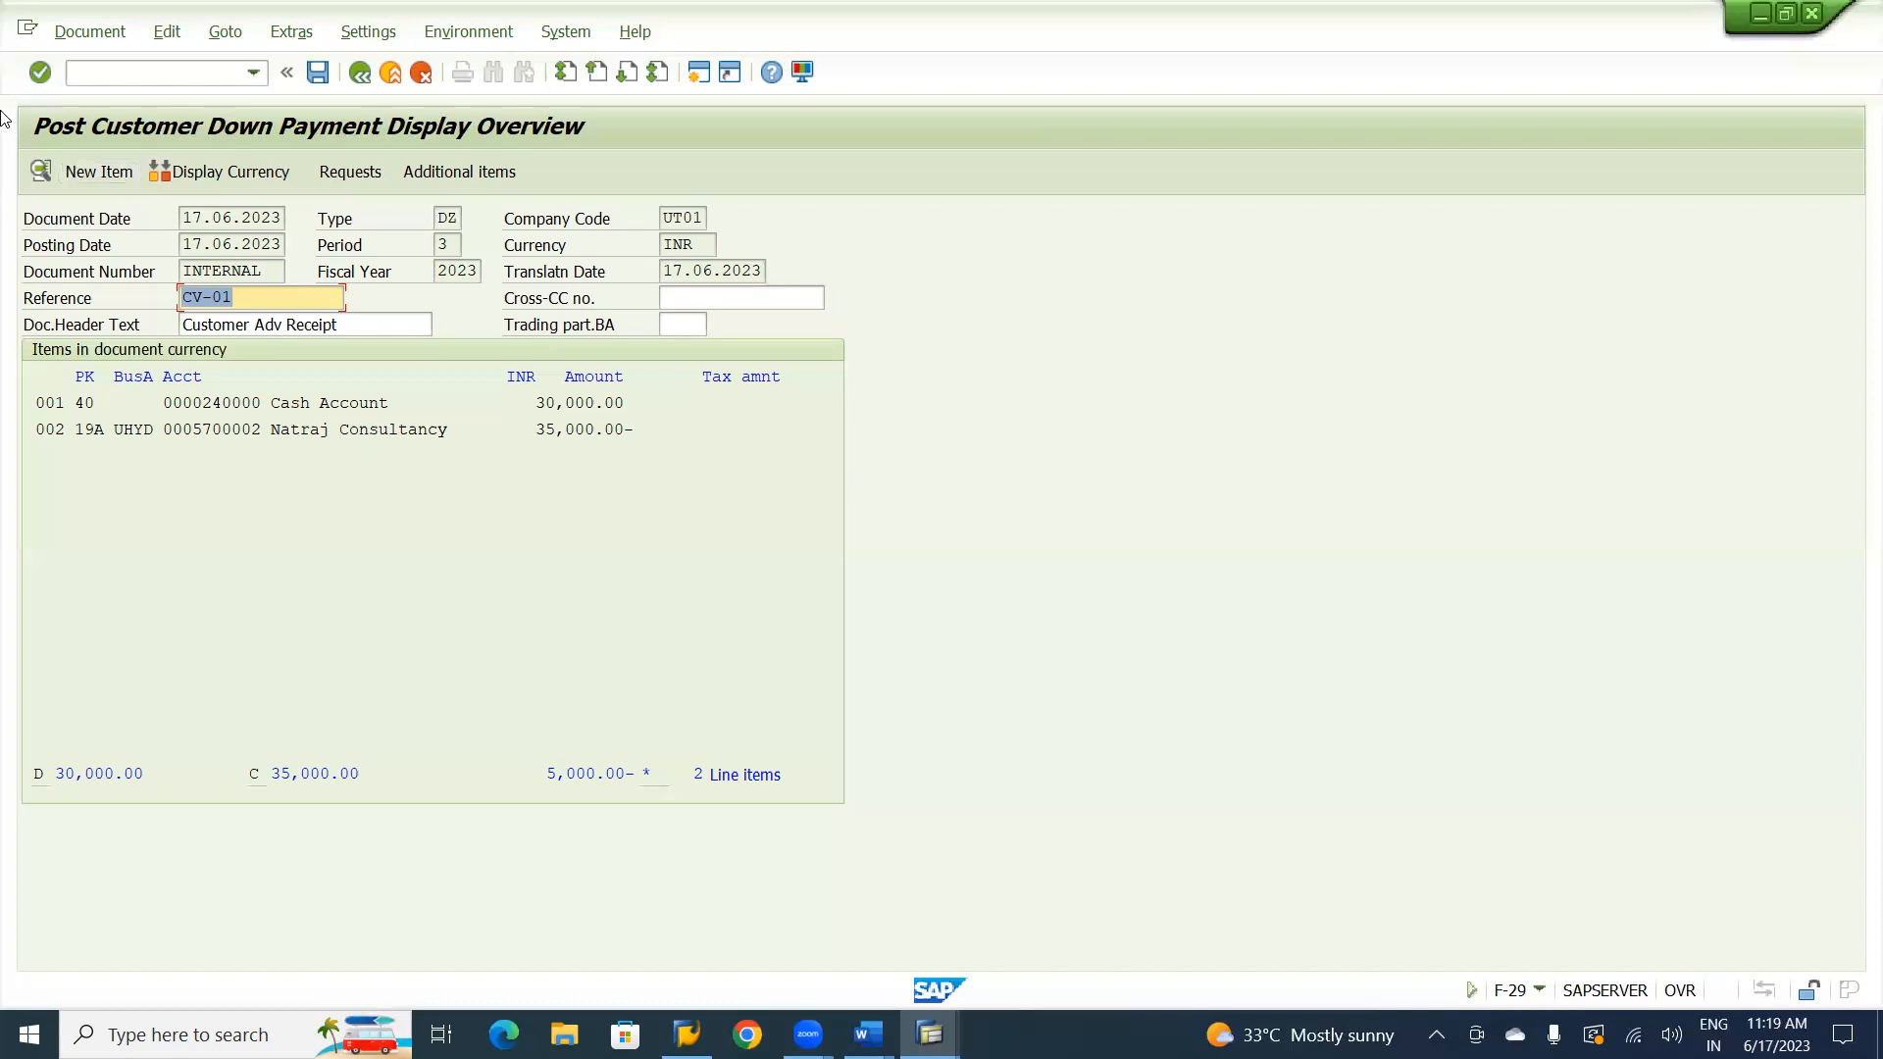
# Open the Natraj Consultancy line item and set its amount to 30,000.00 INR.
pyautogui.doubleClick(338, 434)
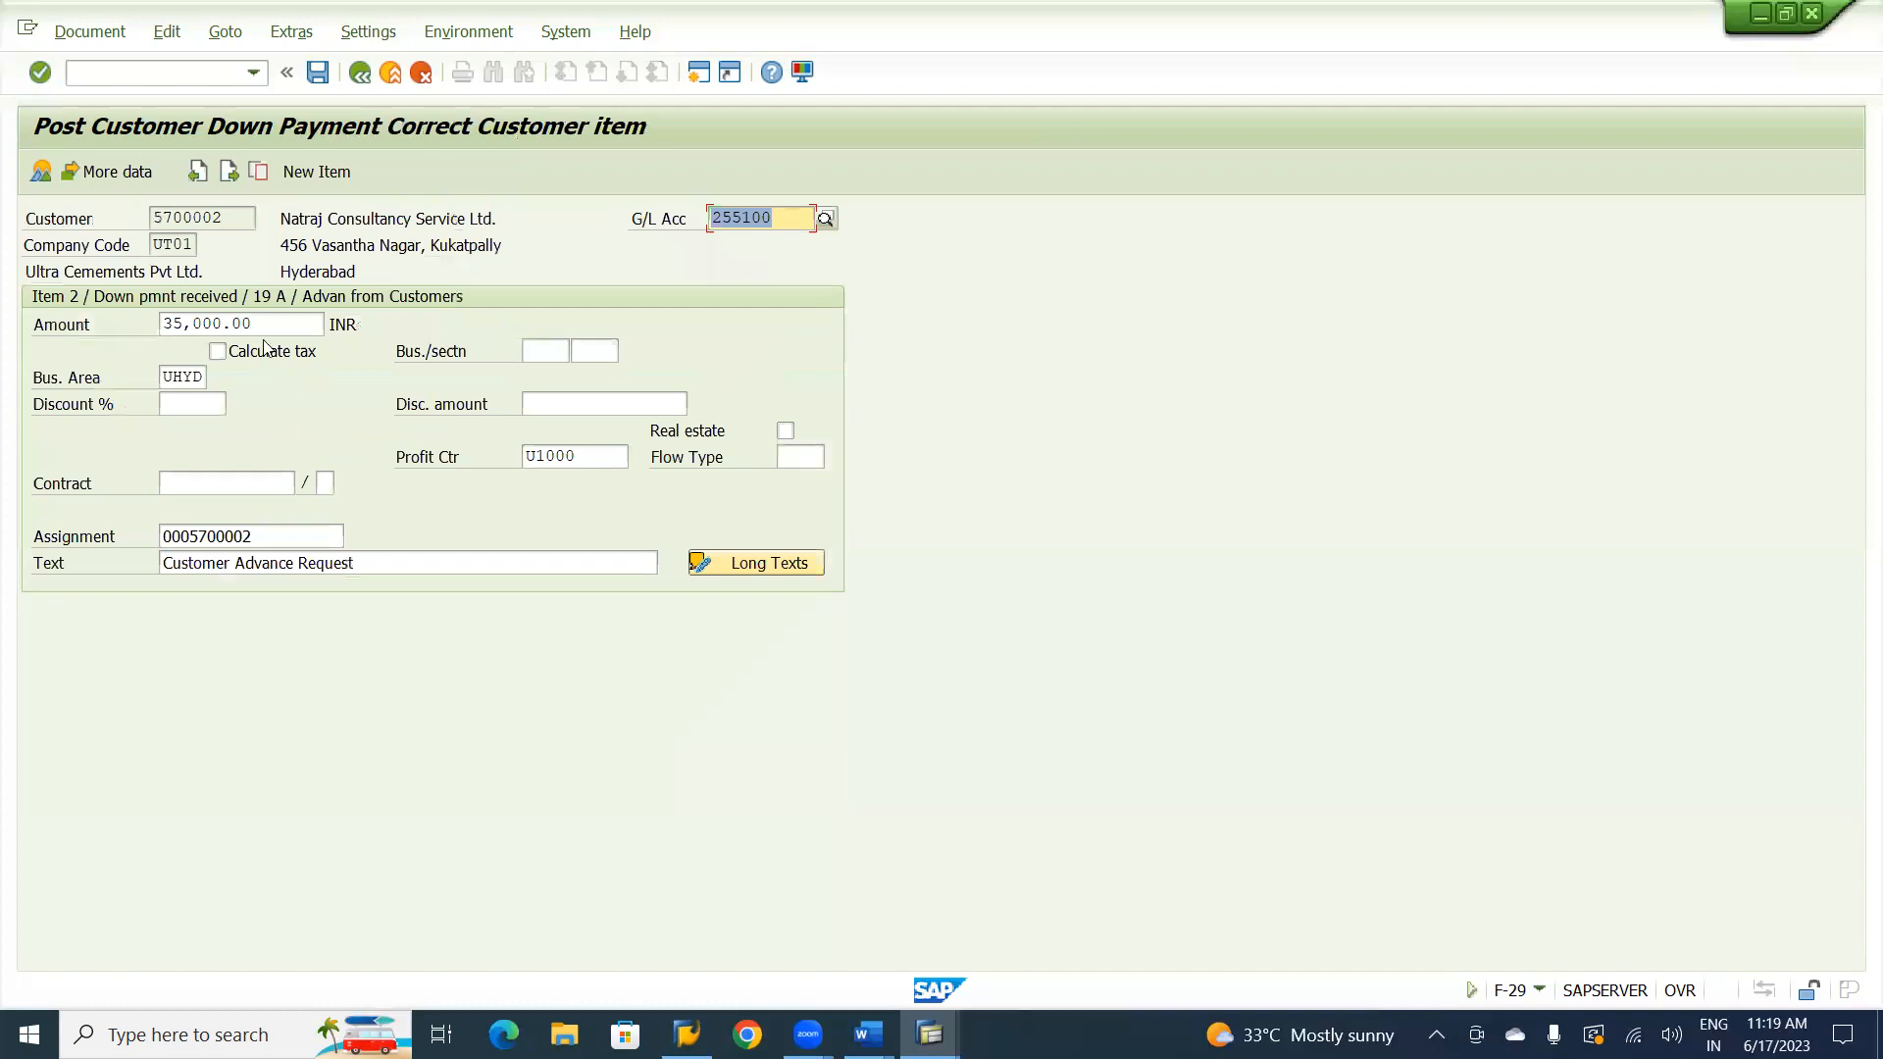
pyautogui.click(184, 324)
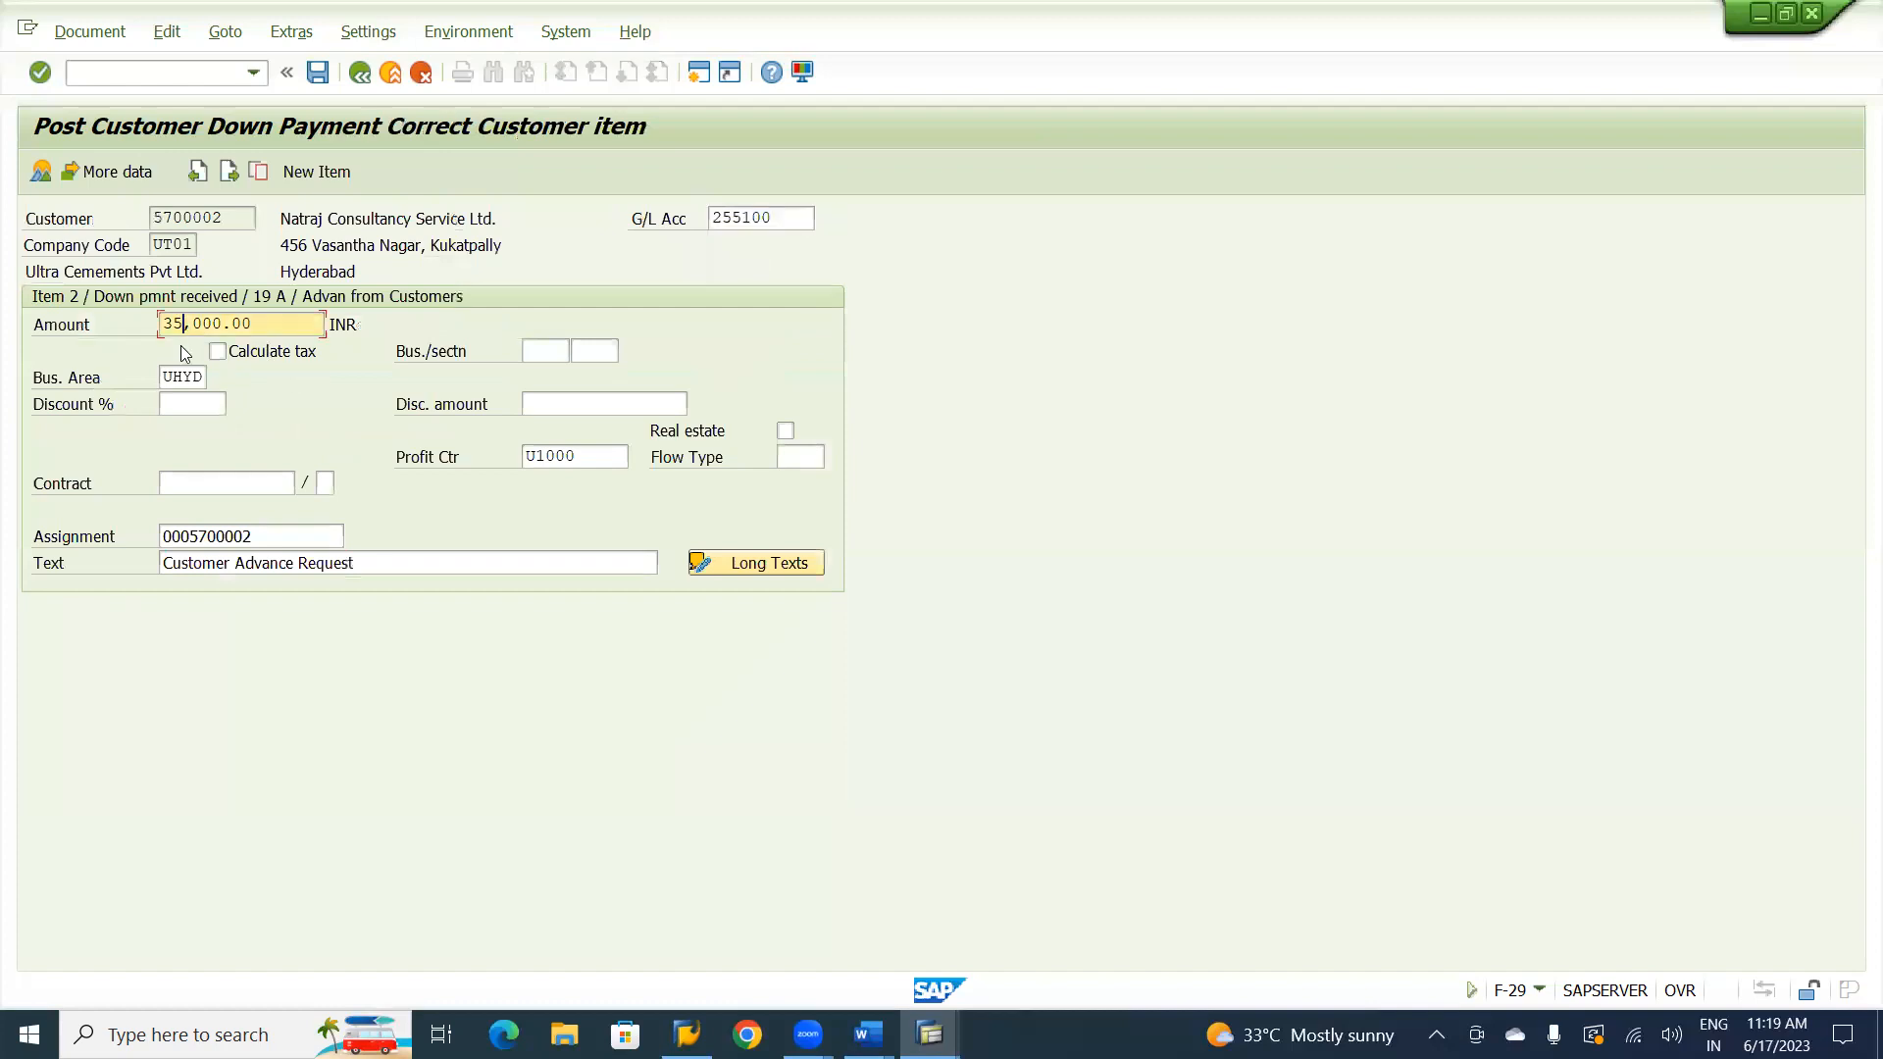
pyautogui.press('BackSpace')
pyautogui.write('0')
# Try to simulate the down payment document, accepting the customer item's hard currency amount and the exchange rate deviation.
pyautogui.click(104, 38)
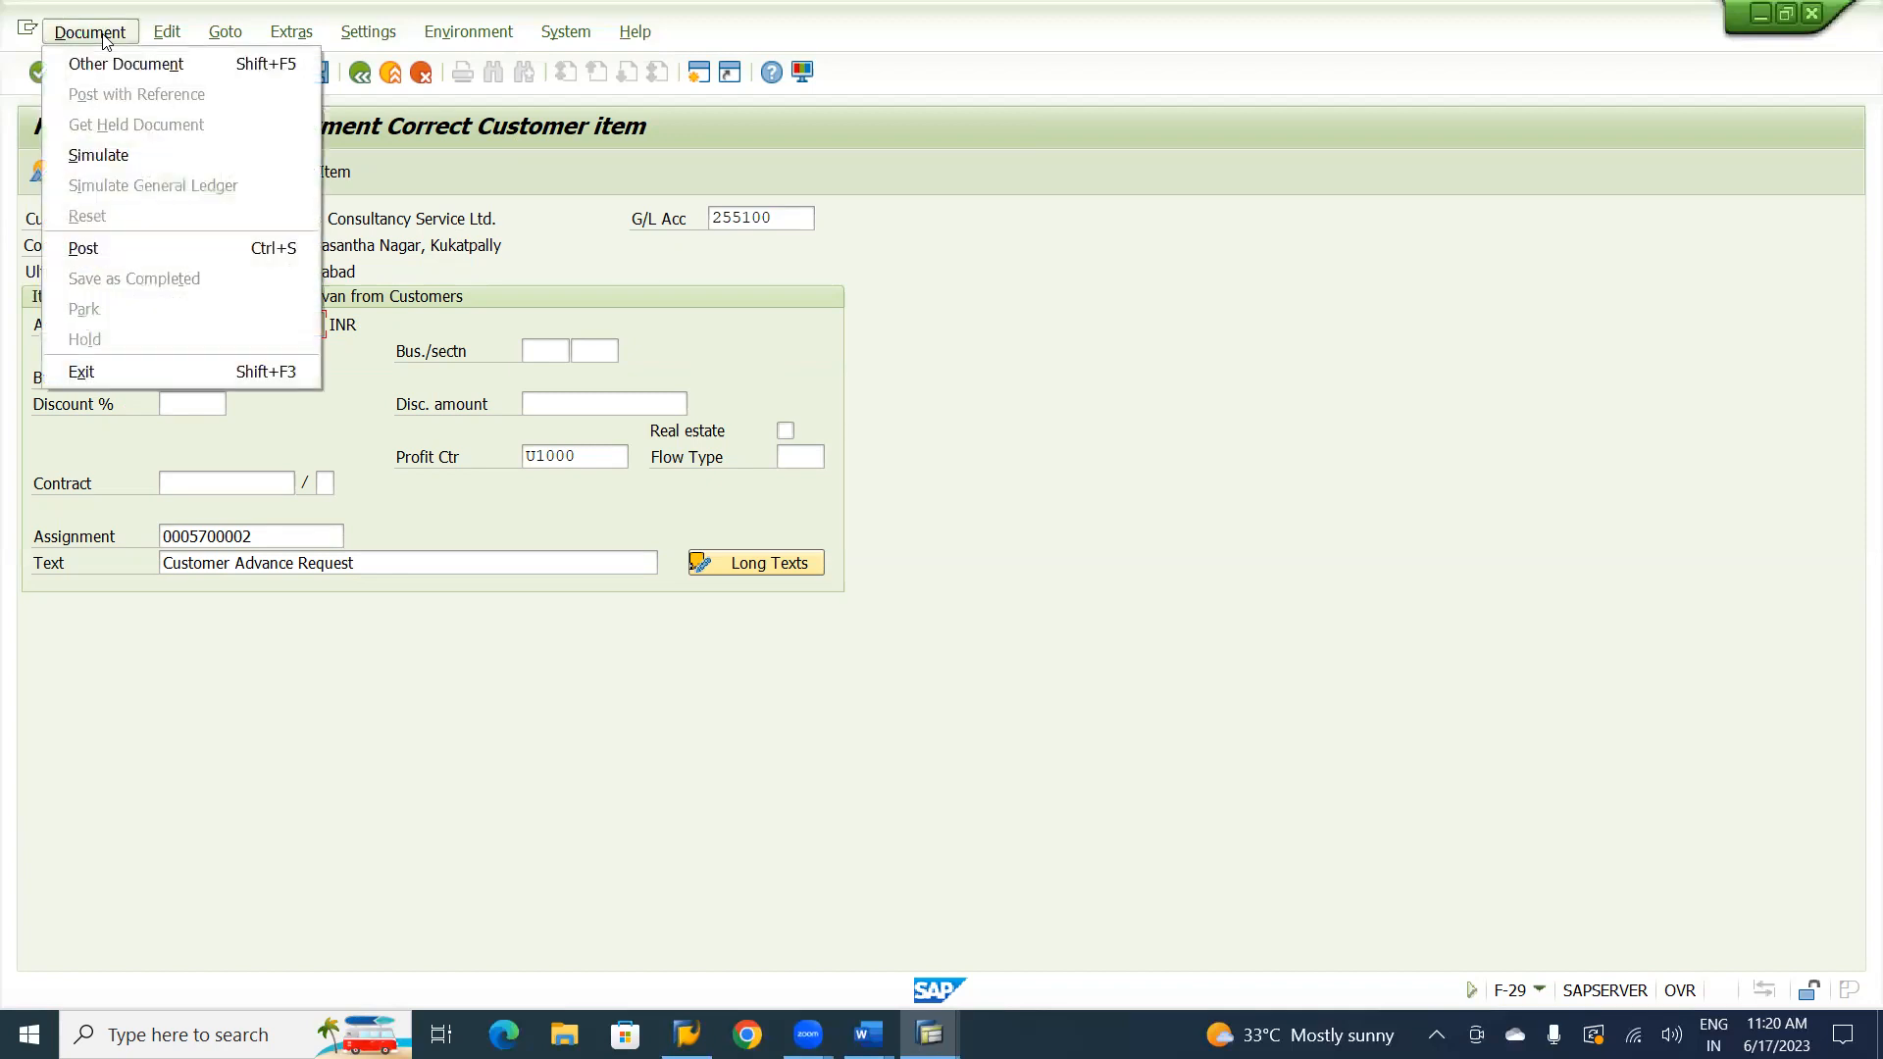
pyautogui.click(105, 155)
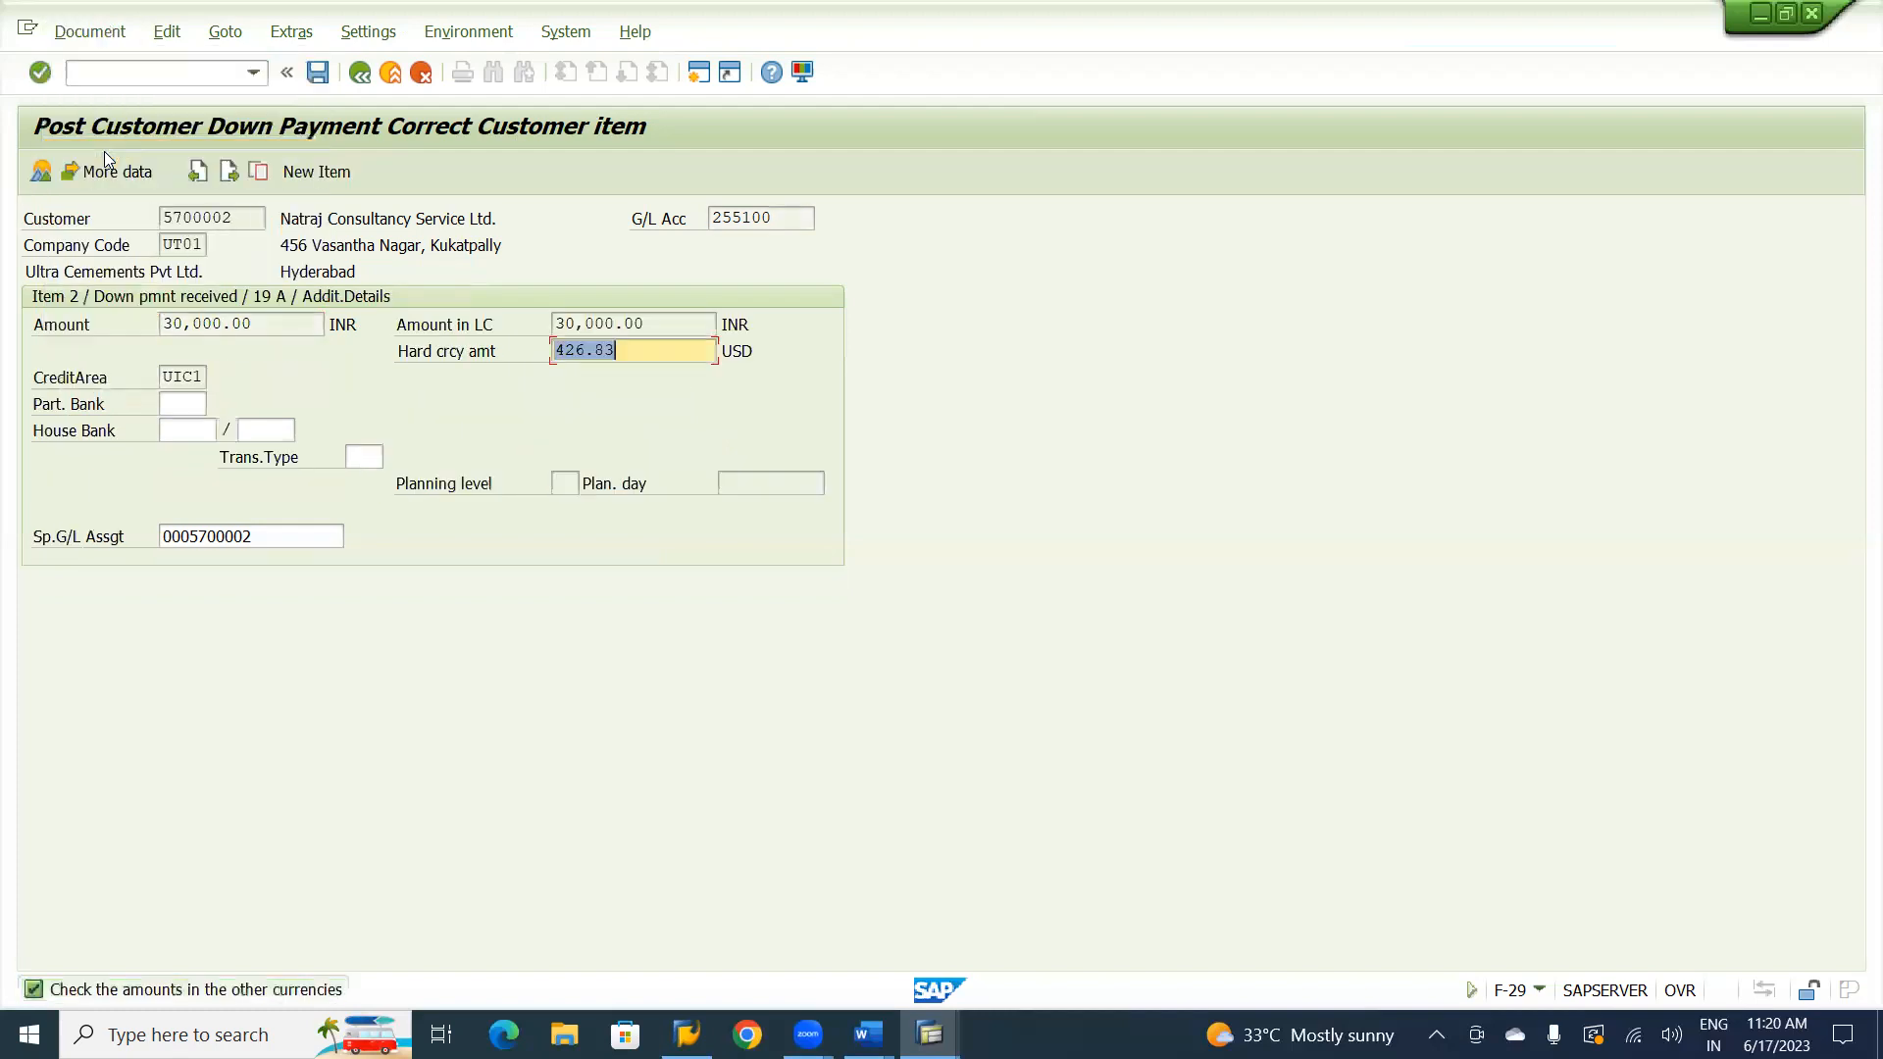
pyautogui.press('Return')
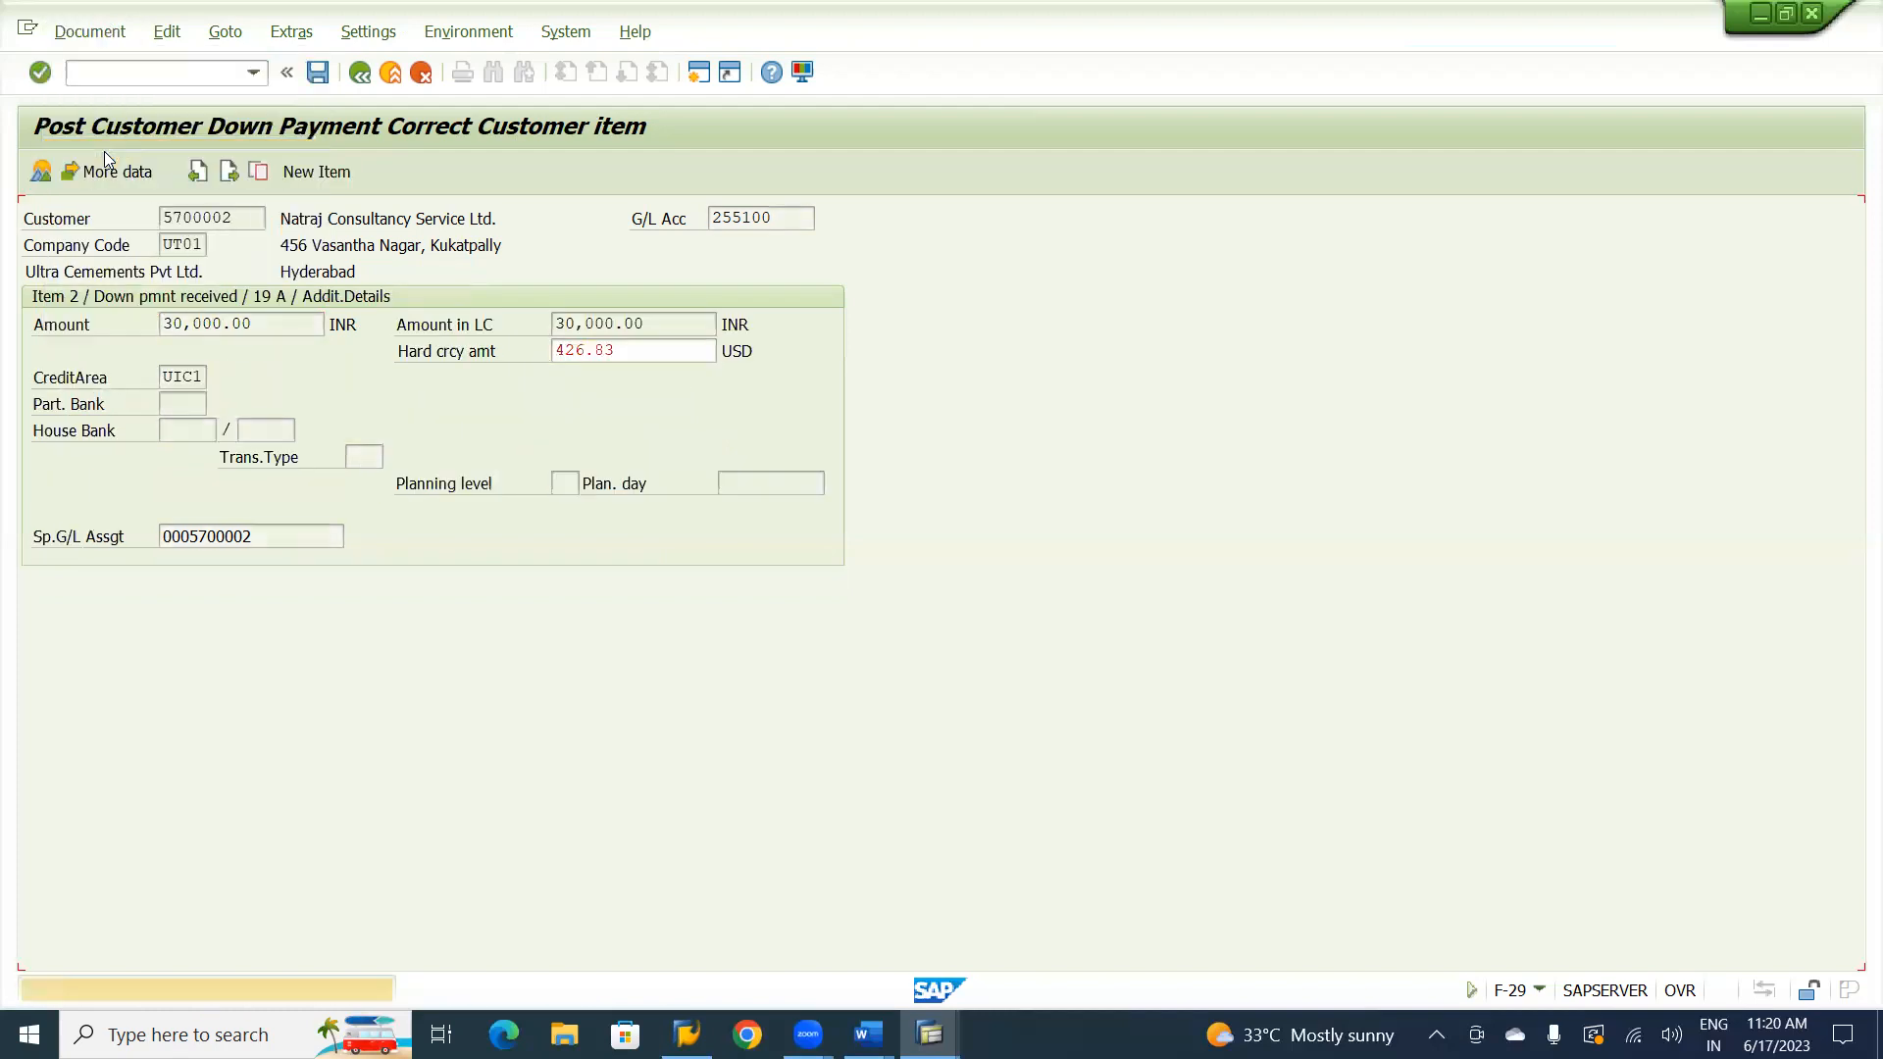
pyautogui.press('Return')
pyautogui.press('Return')
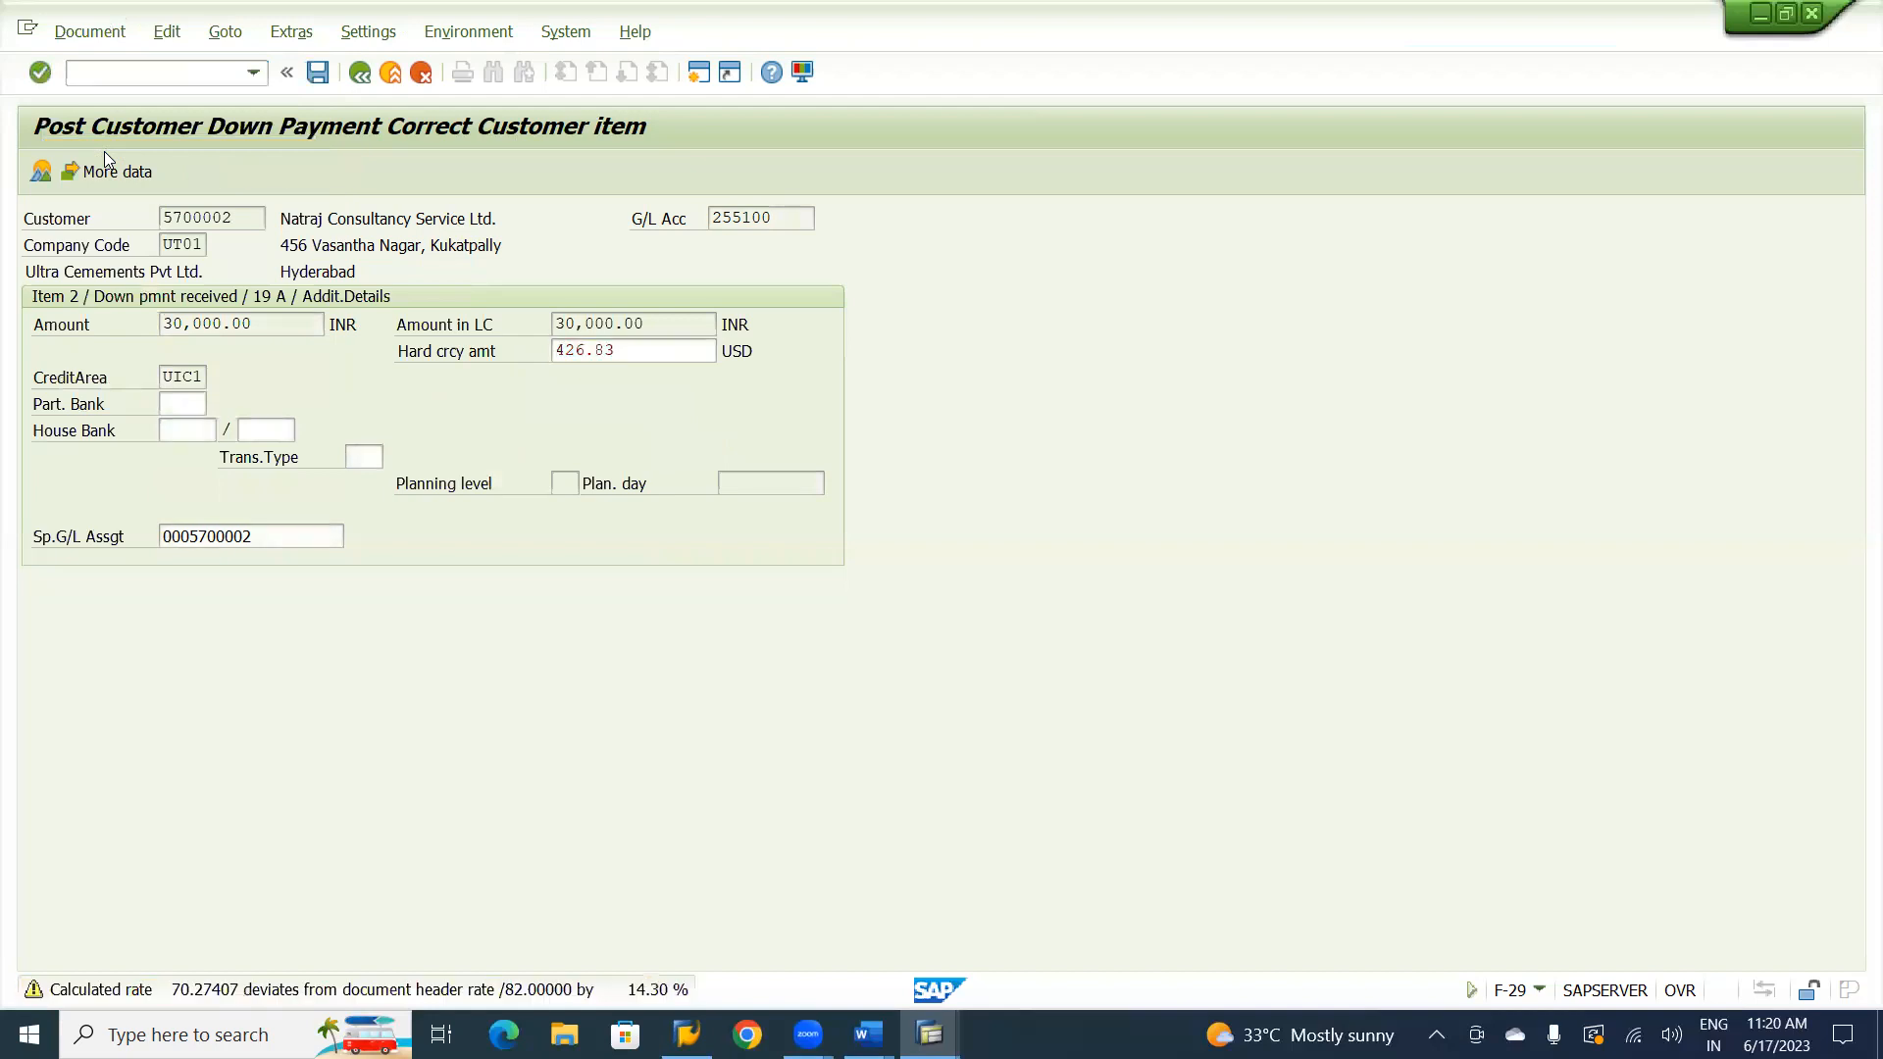
pyautogui.press('Return')
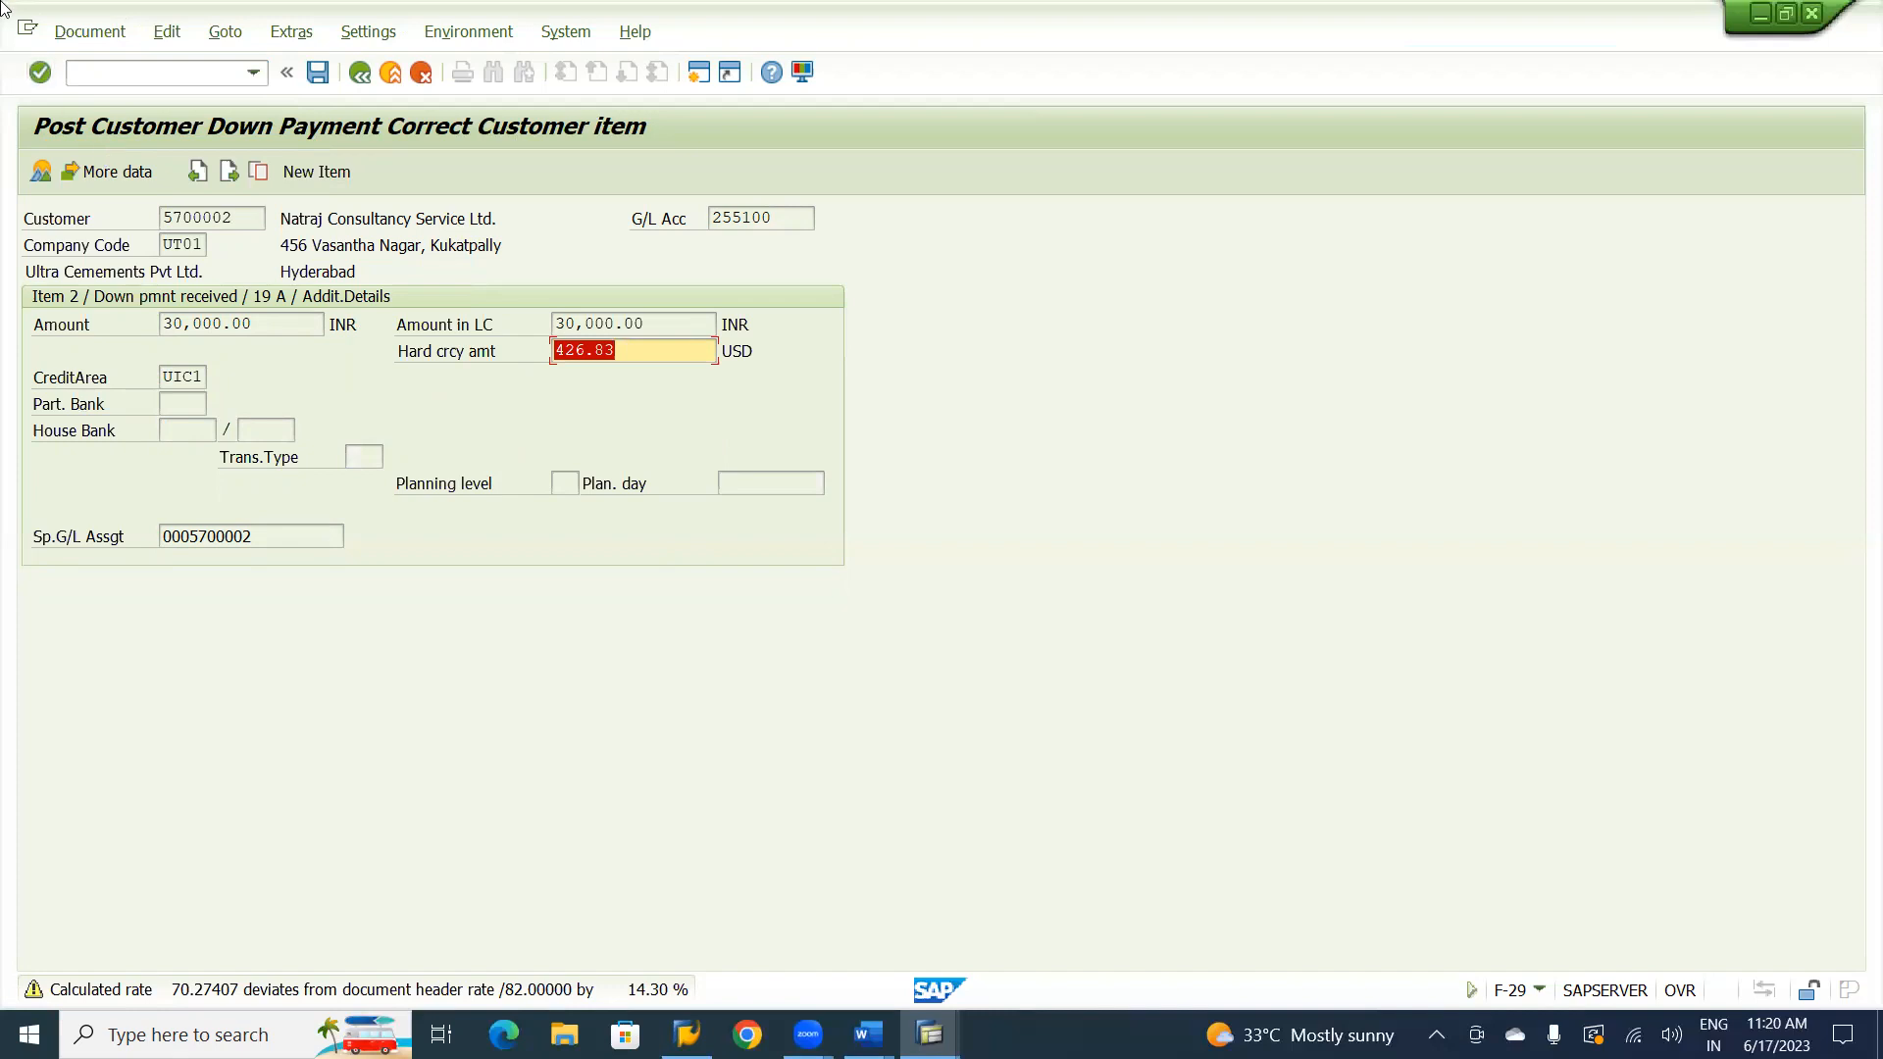
pyautogui.click(90, 31)
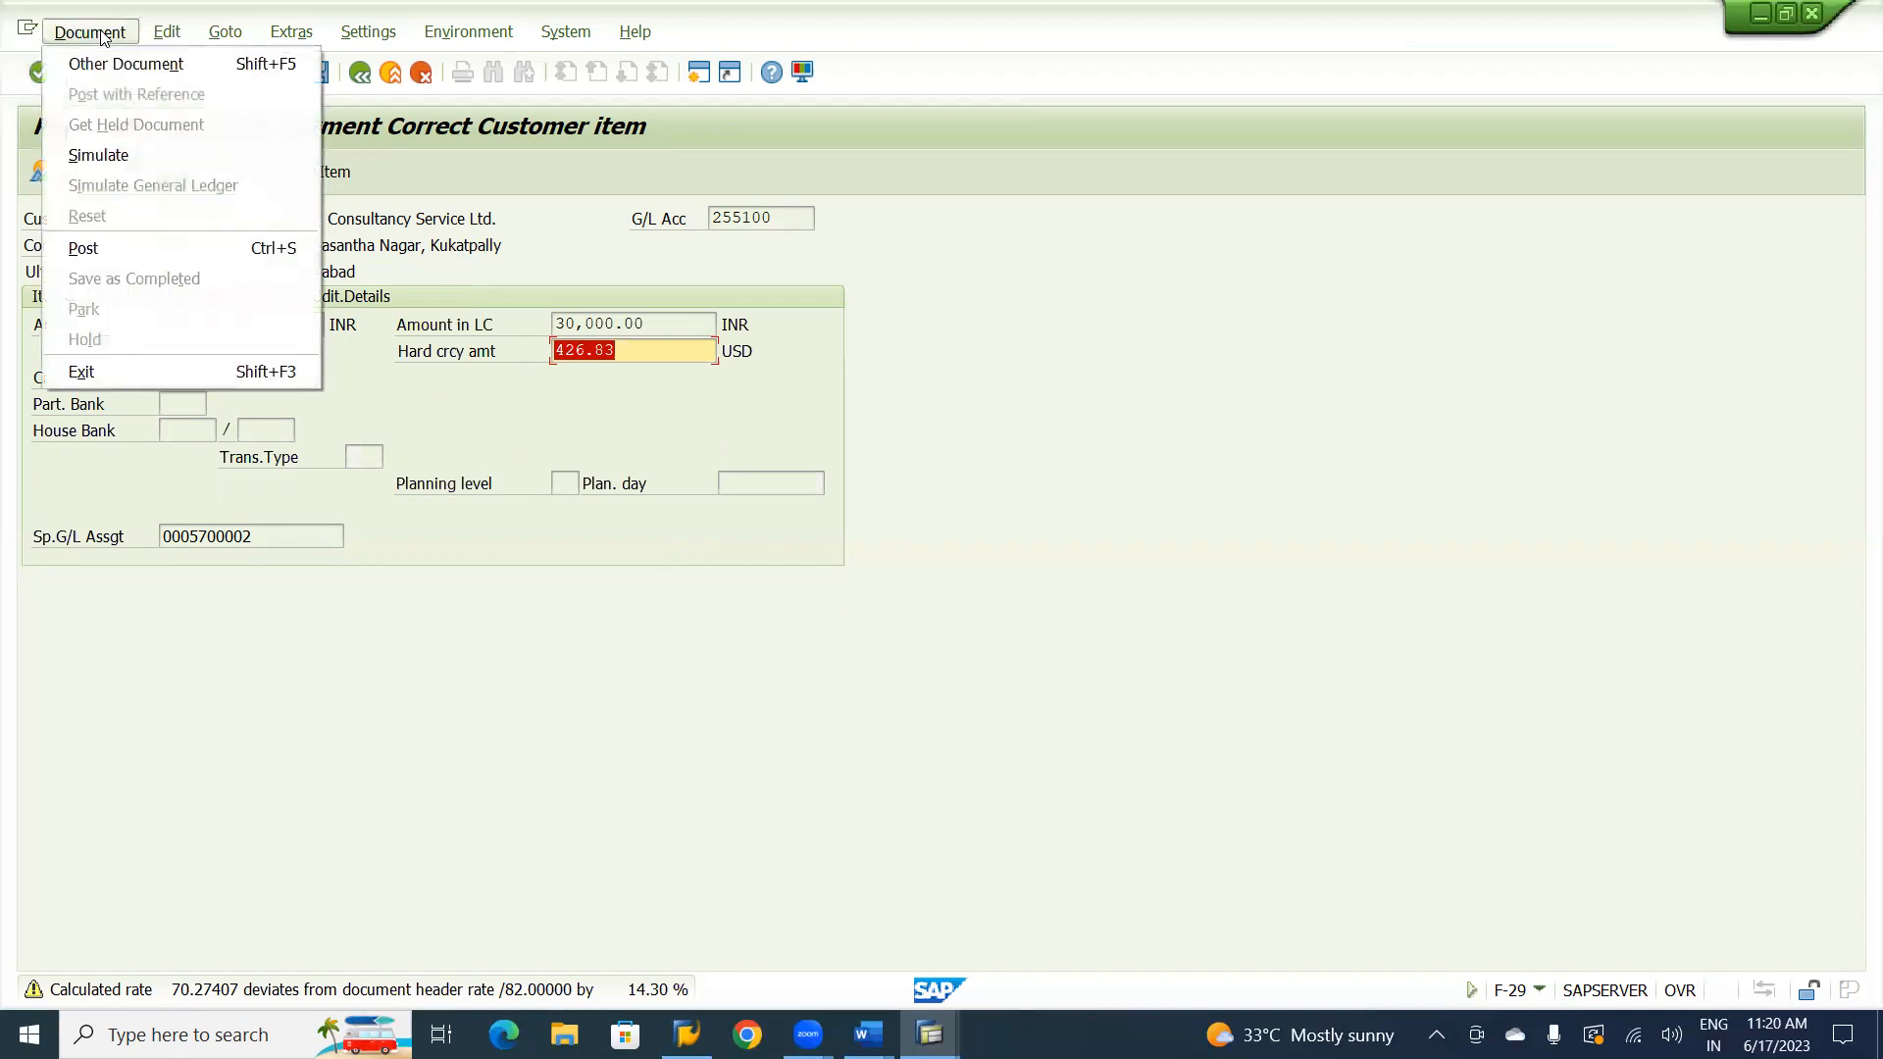
pyautogui.click(102, 154)
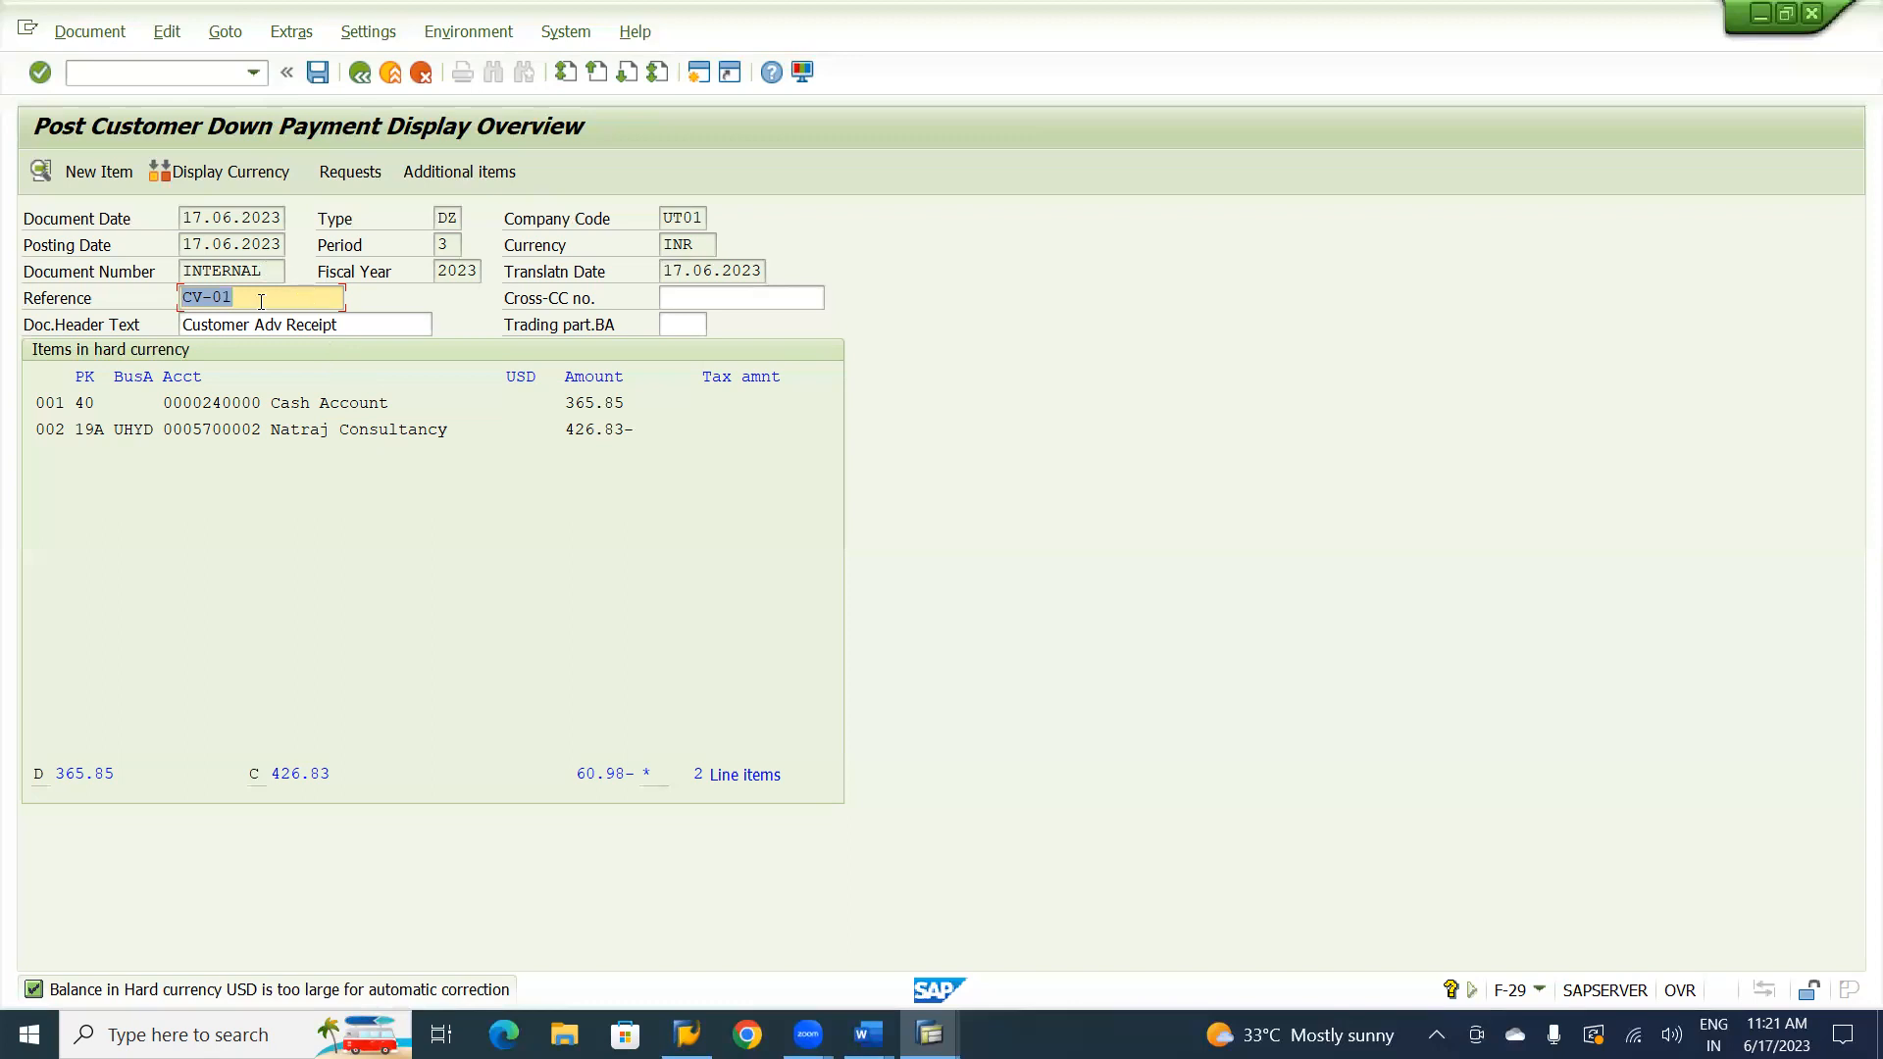
# Try to post the down payment document, and discard its data to return to the header entry.
pyautogui.click(324, 81)
pyautogui.click(325, 81)
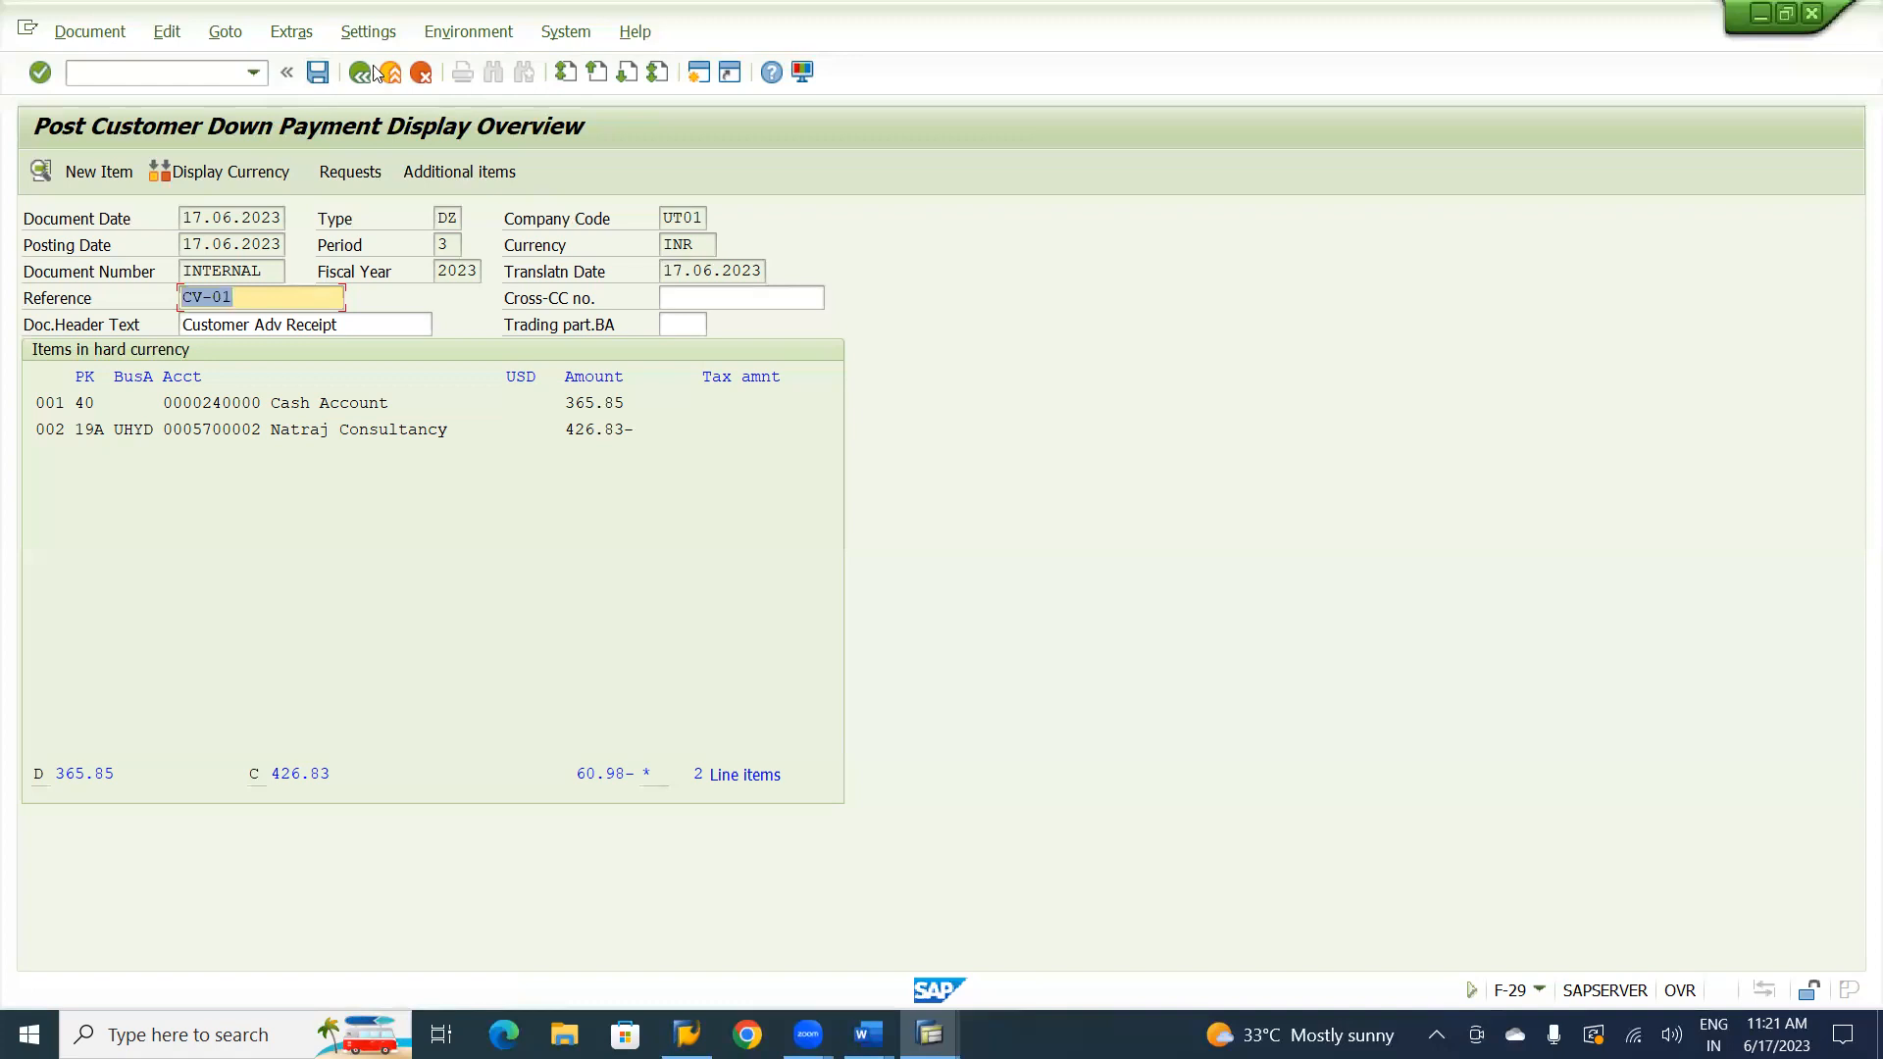
pyautogui.click(360, 73)
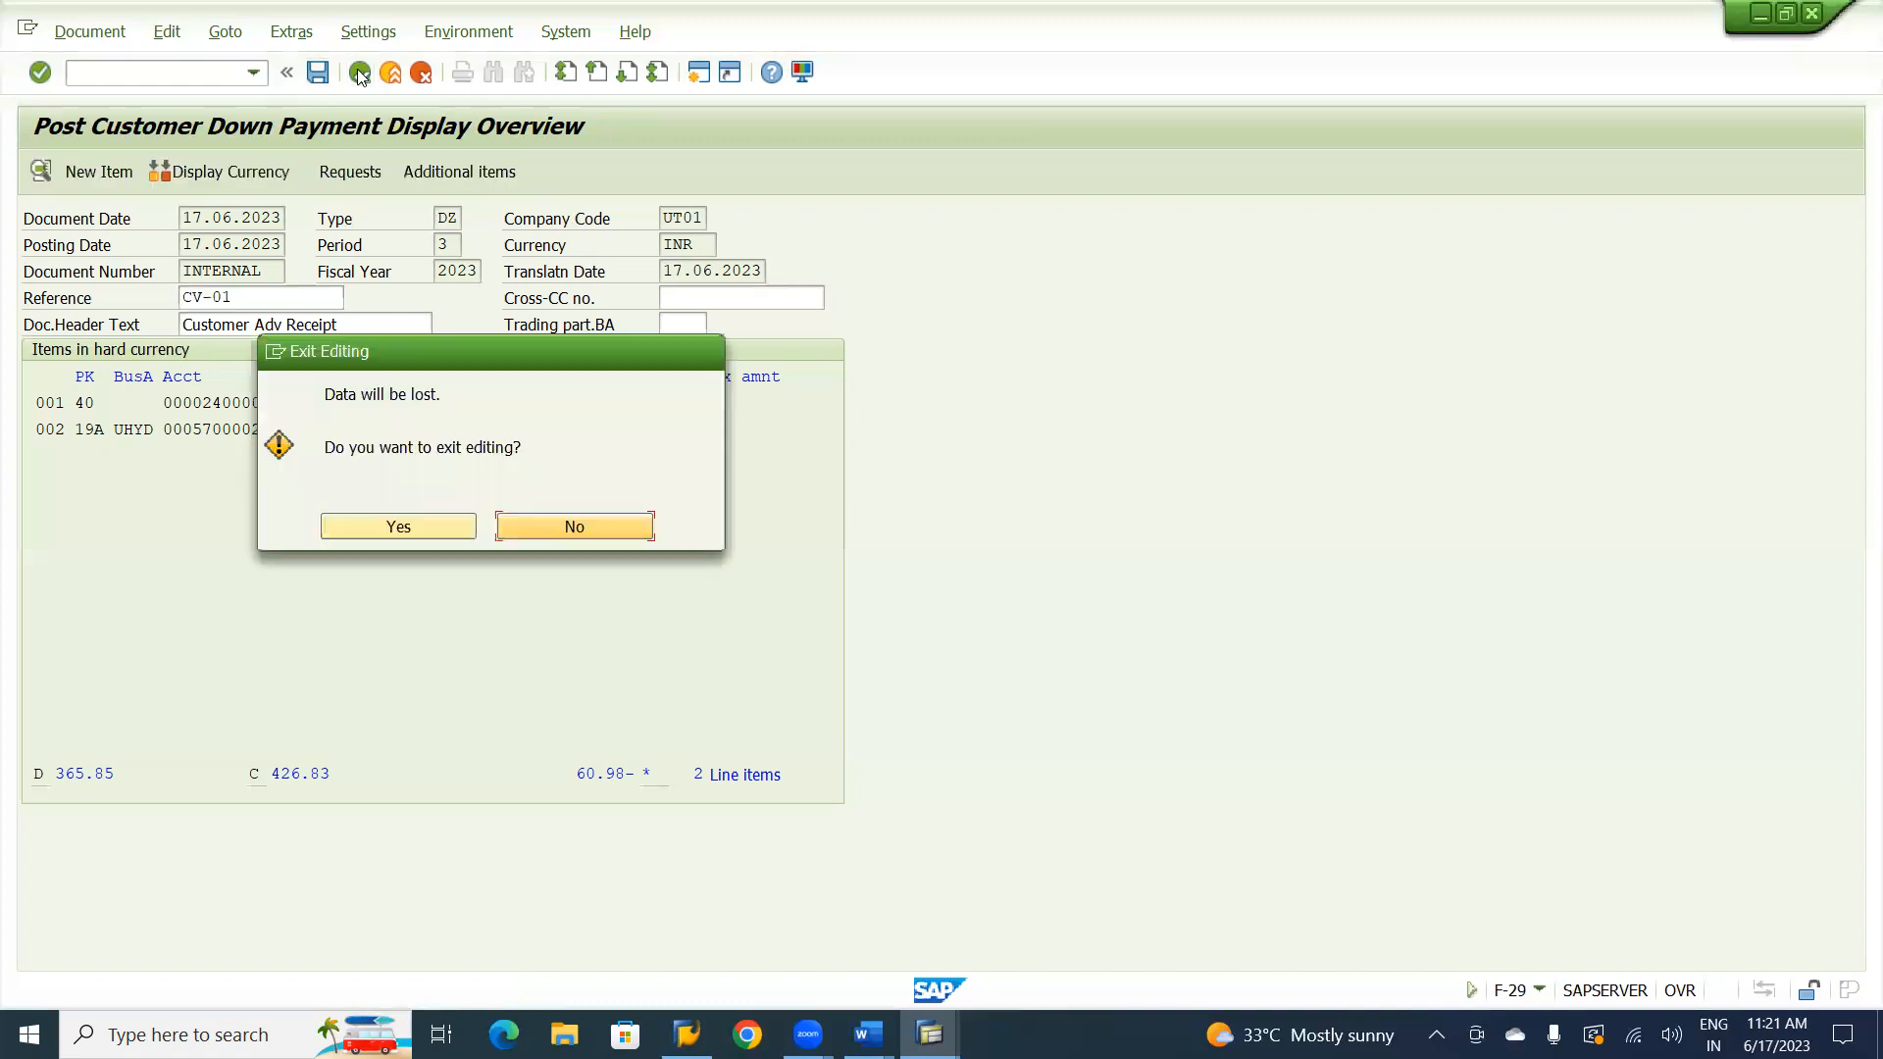
pyautogui.click(447, 526)
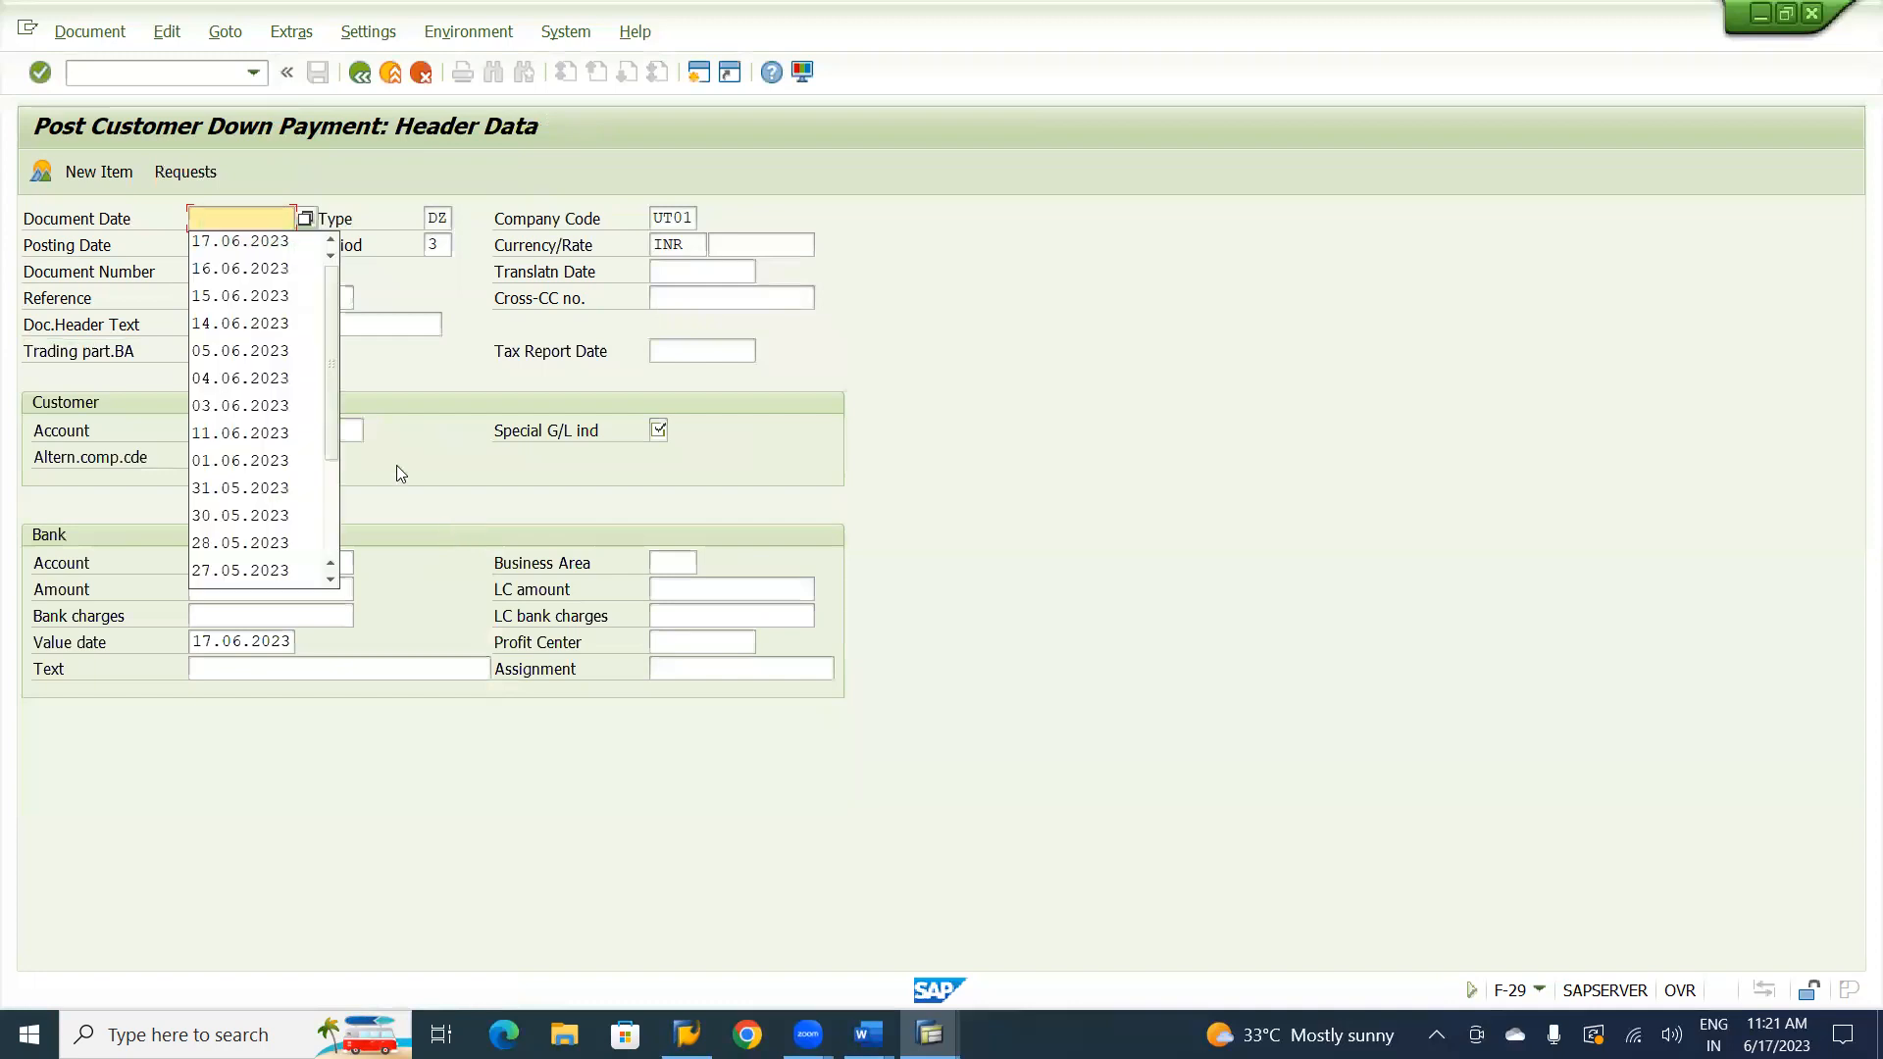
# Enter document date 17.06.2023, reference CV-01 and header text Customer Adv Receipt for a new customer down payment.
pyautogui.click(627, 505)
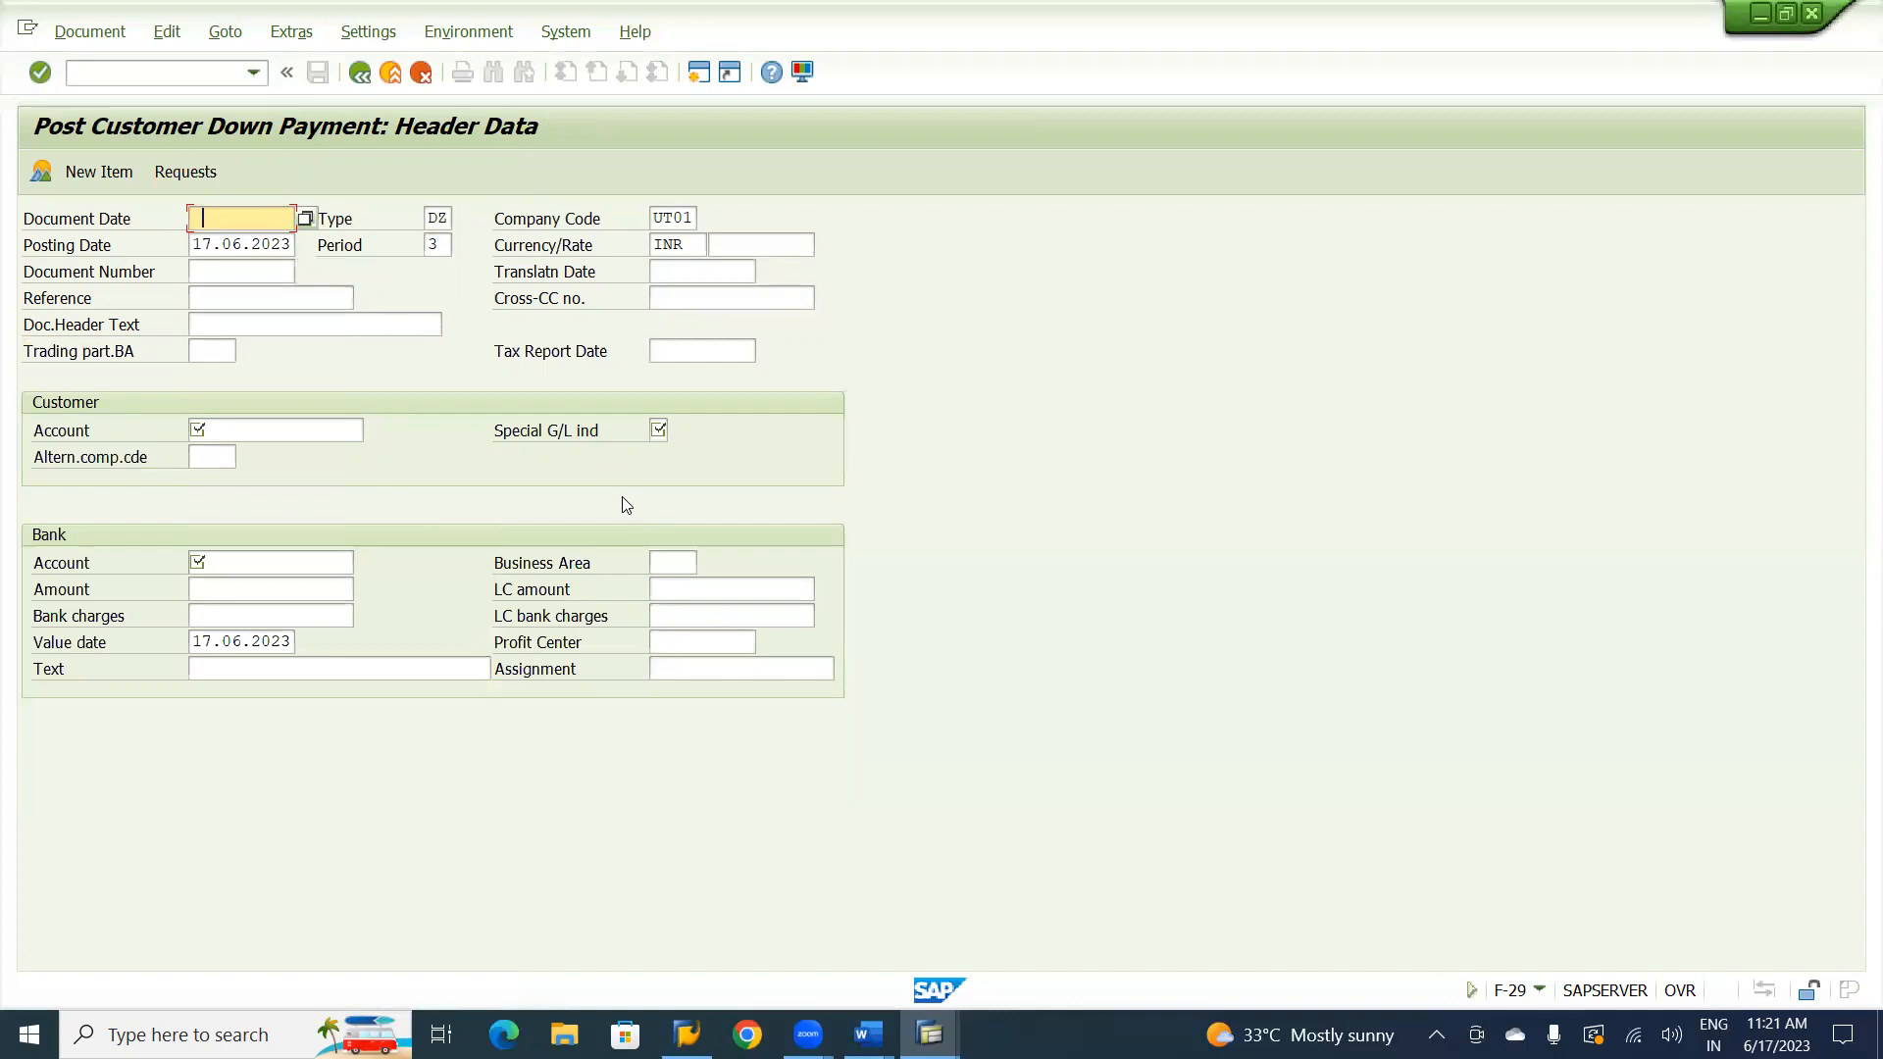
pyautogui.press('F4')
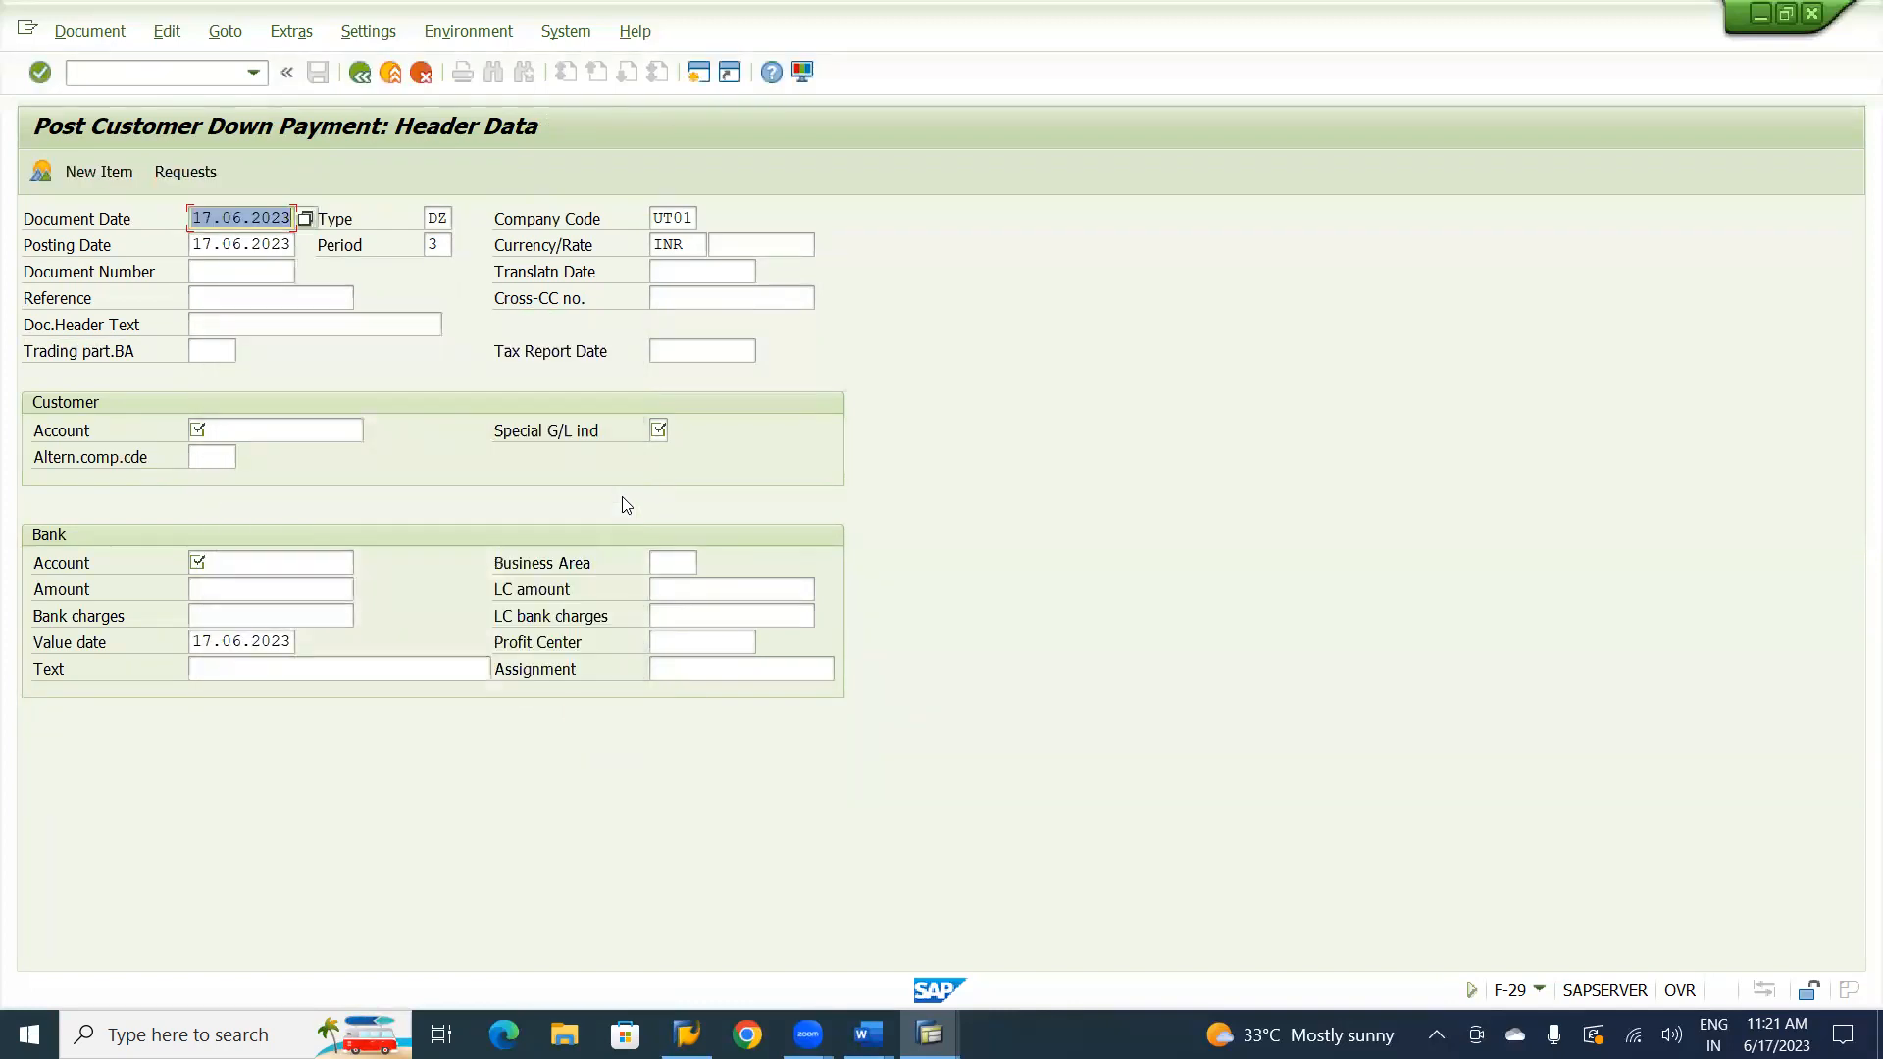
pyautogui.press('Down')
pyautogui.press('Down')
pyautogui.press('Down')
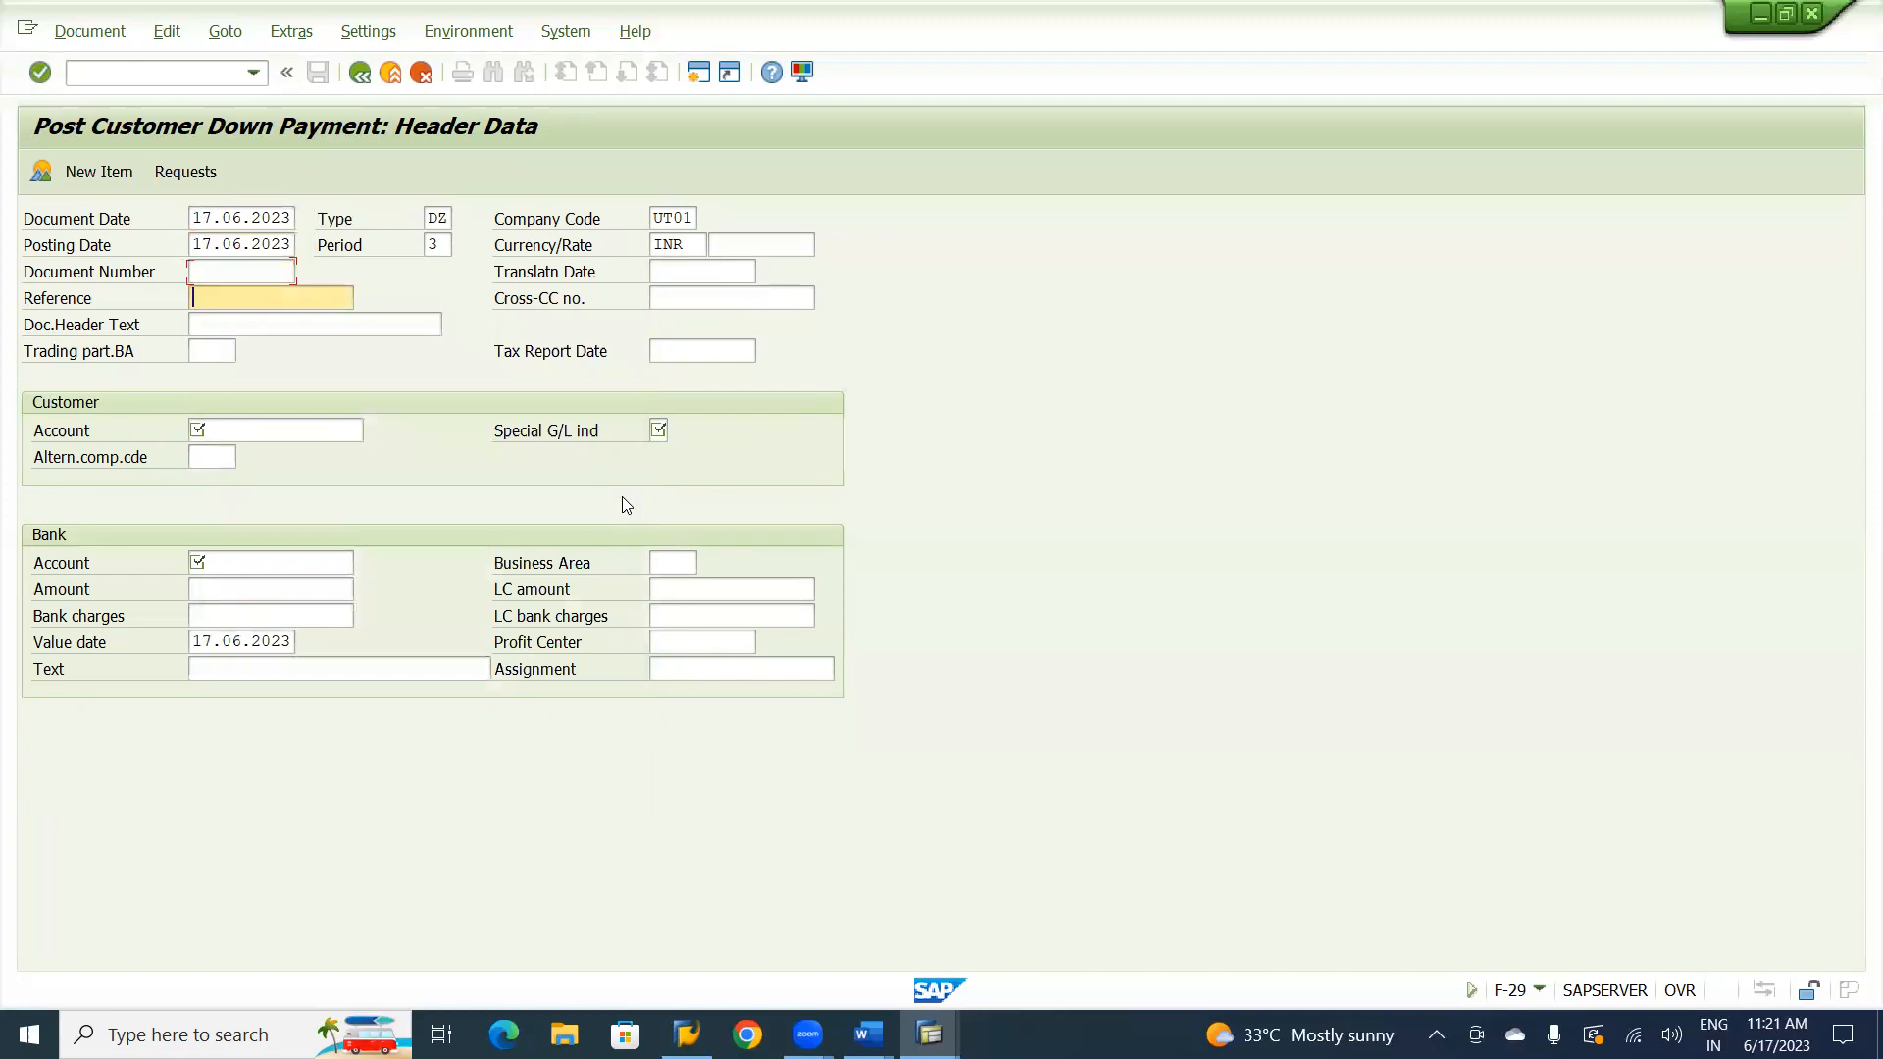
pyautogui.press('space')
pyautogui.press('Tab')
pyautogui.hotkey('shift', 'Tab')
pyautogui.press('Down')
pyautogui.press('Down')
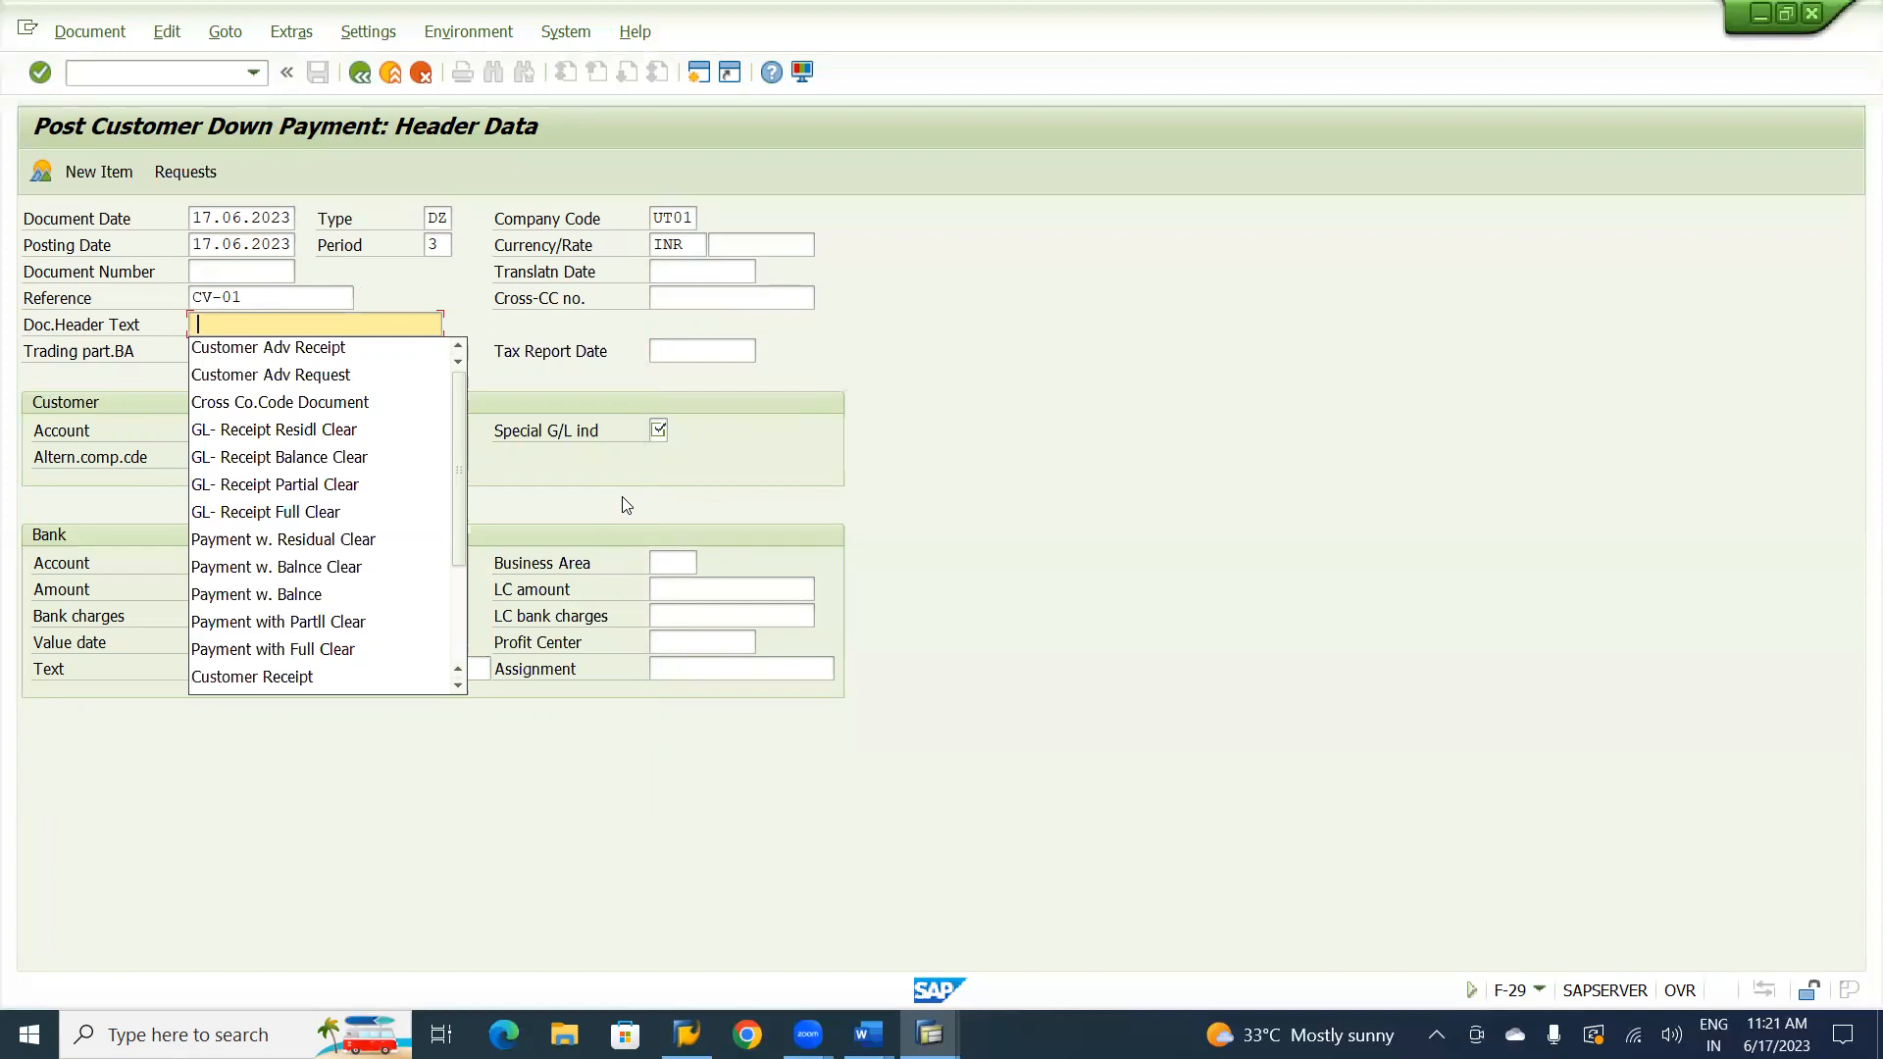
pyautogui.press('Down')
pyautogui.press('Tab')
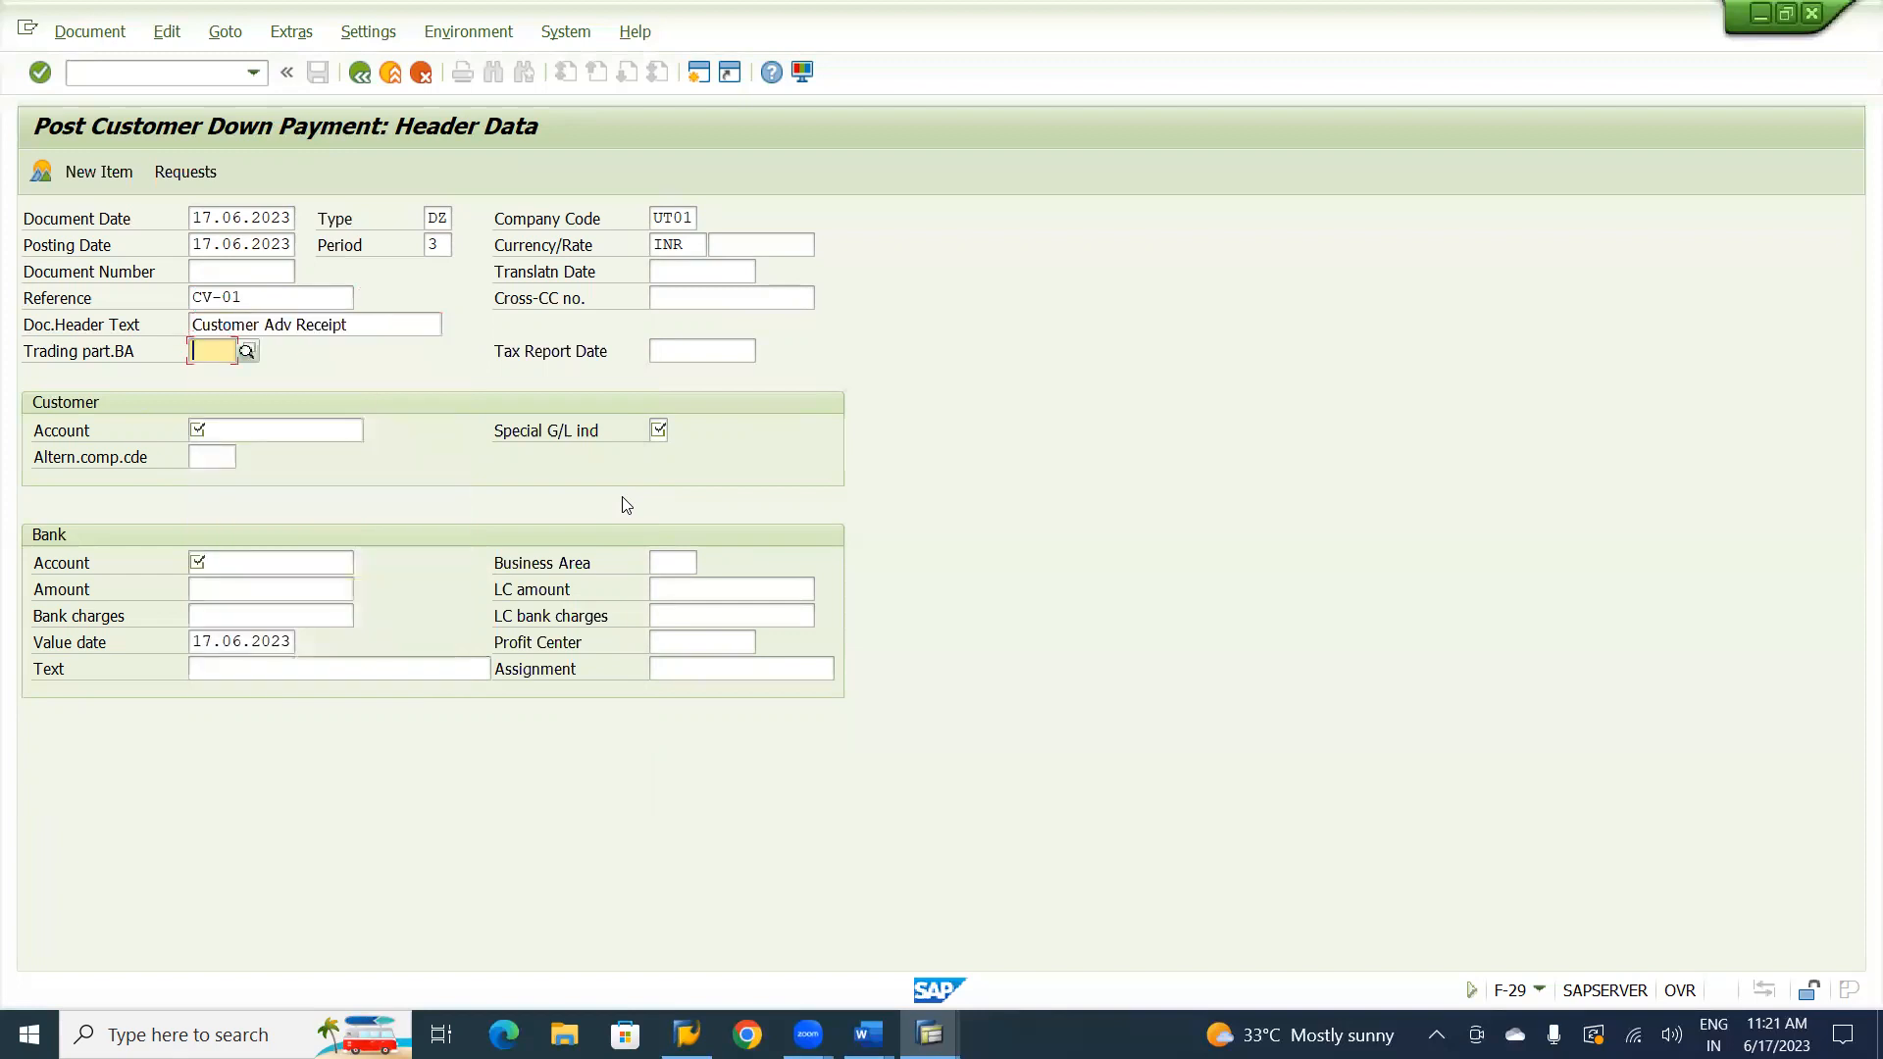
# Enter Natraj Consultancy's customer account with special G/L indicator A.
pyautogui.press('Tab')
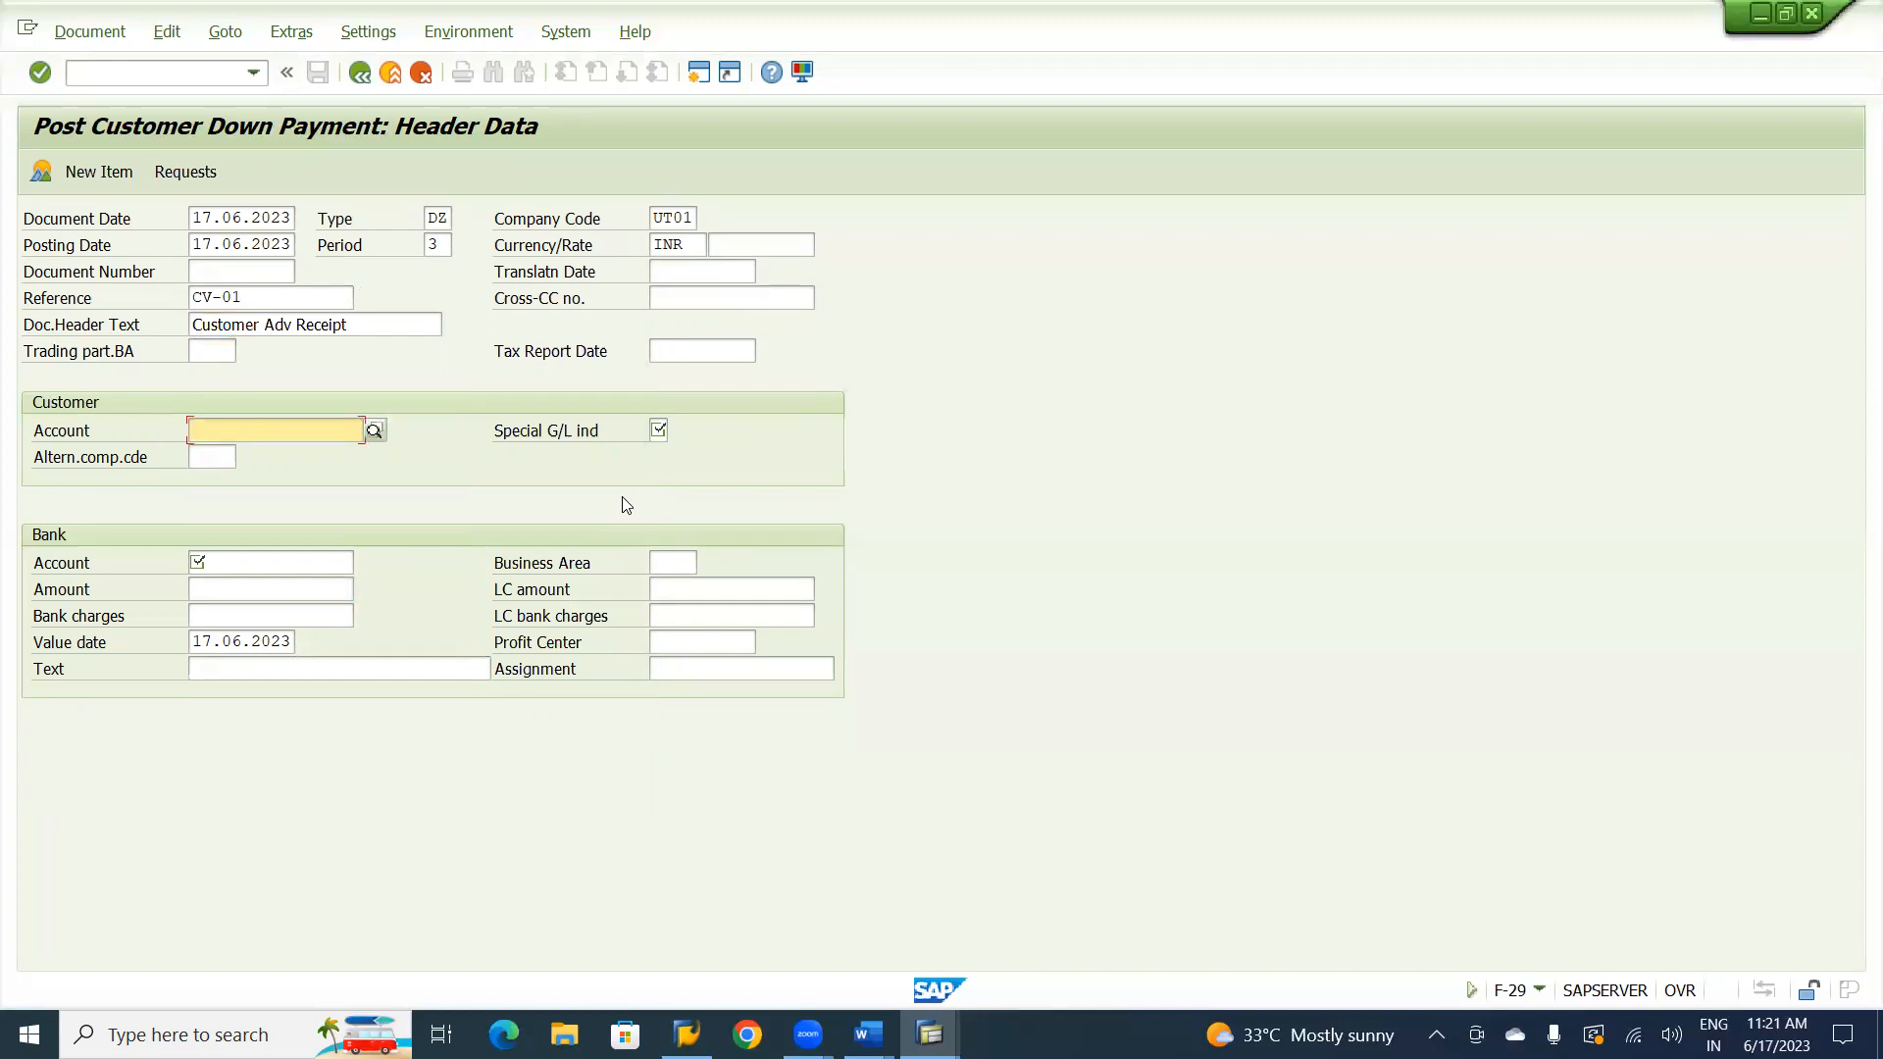
pyautogui.write('5')
pyautogui.press('Down')
pyautogui.press('Tab')
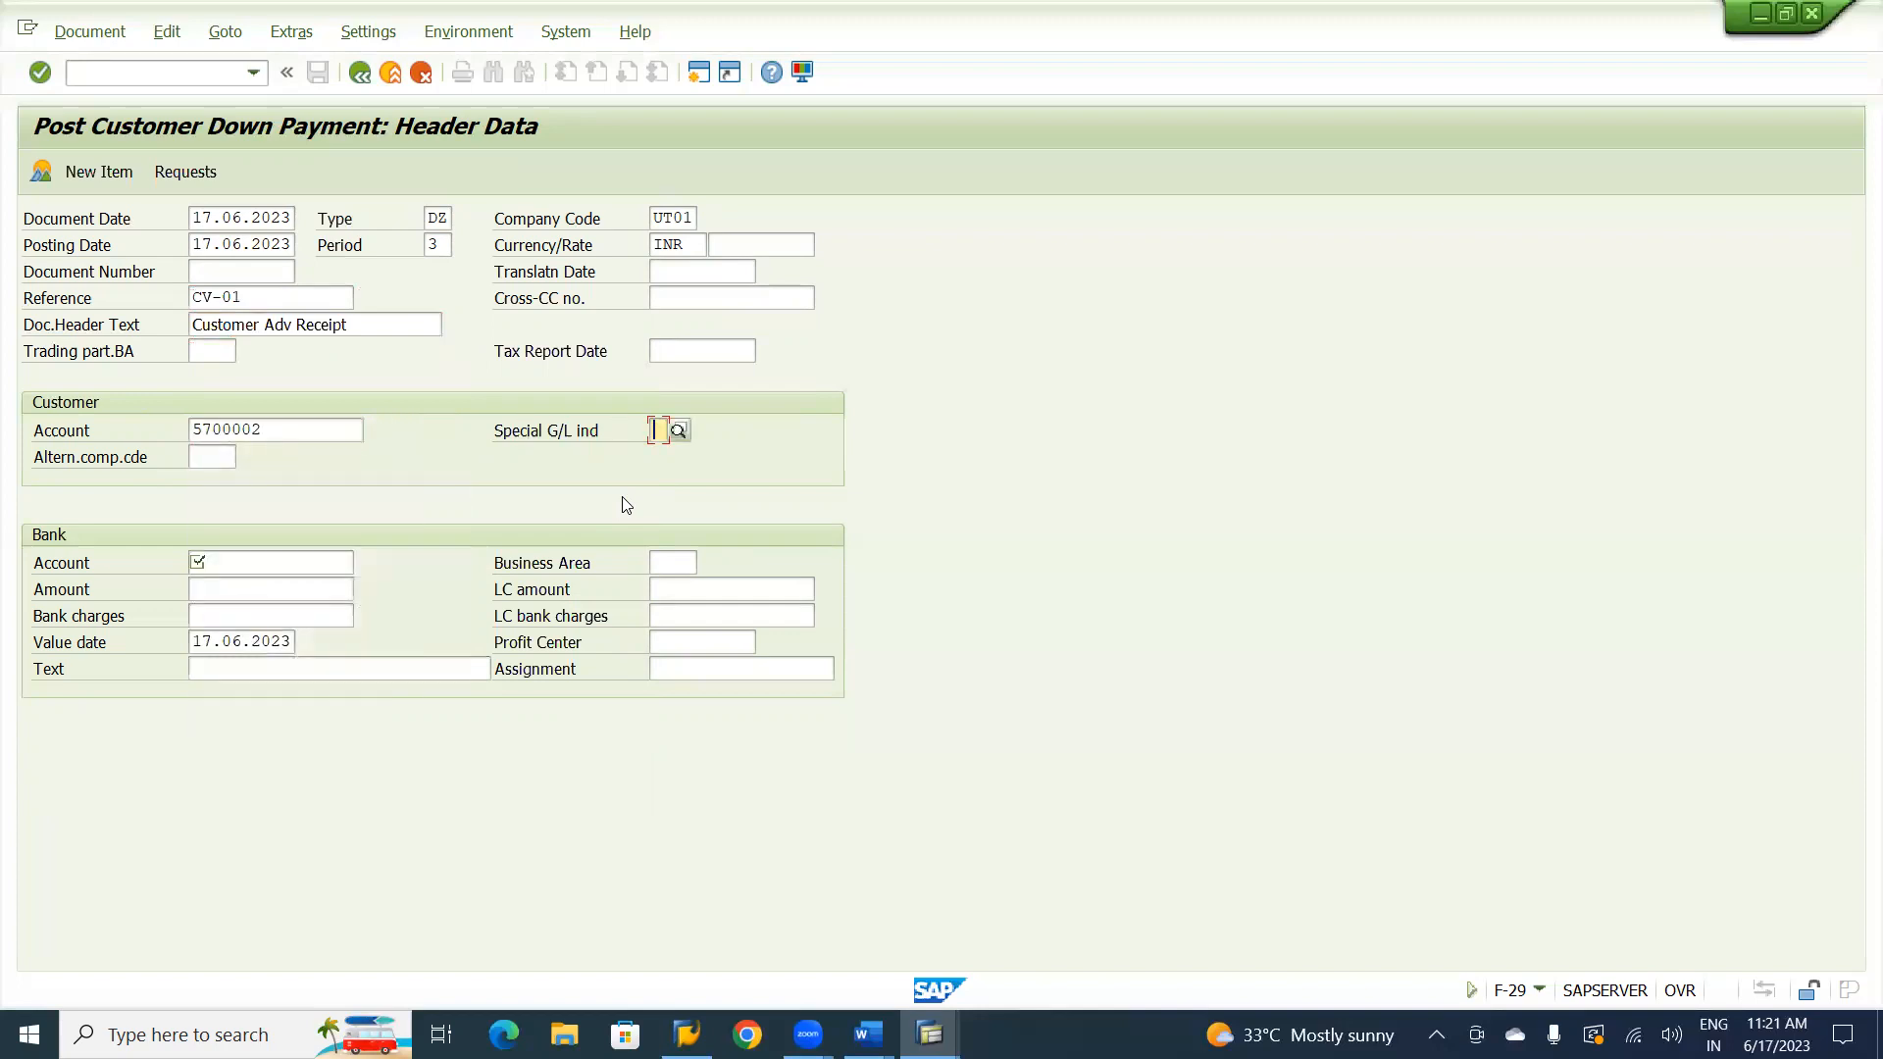
pyautogui.write('a')
pyautogui.press('Down')
pyautogui.press('Tab')
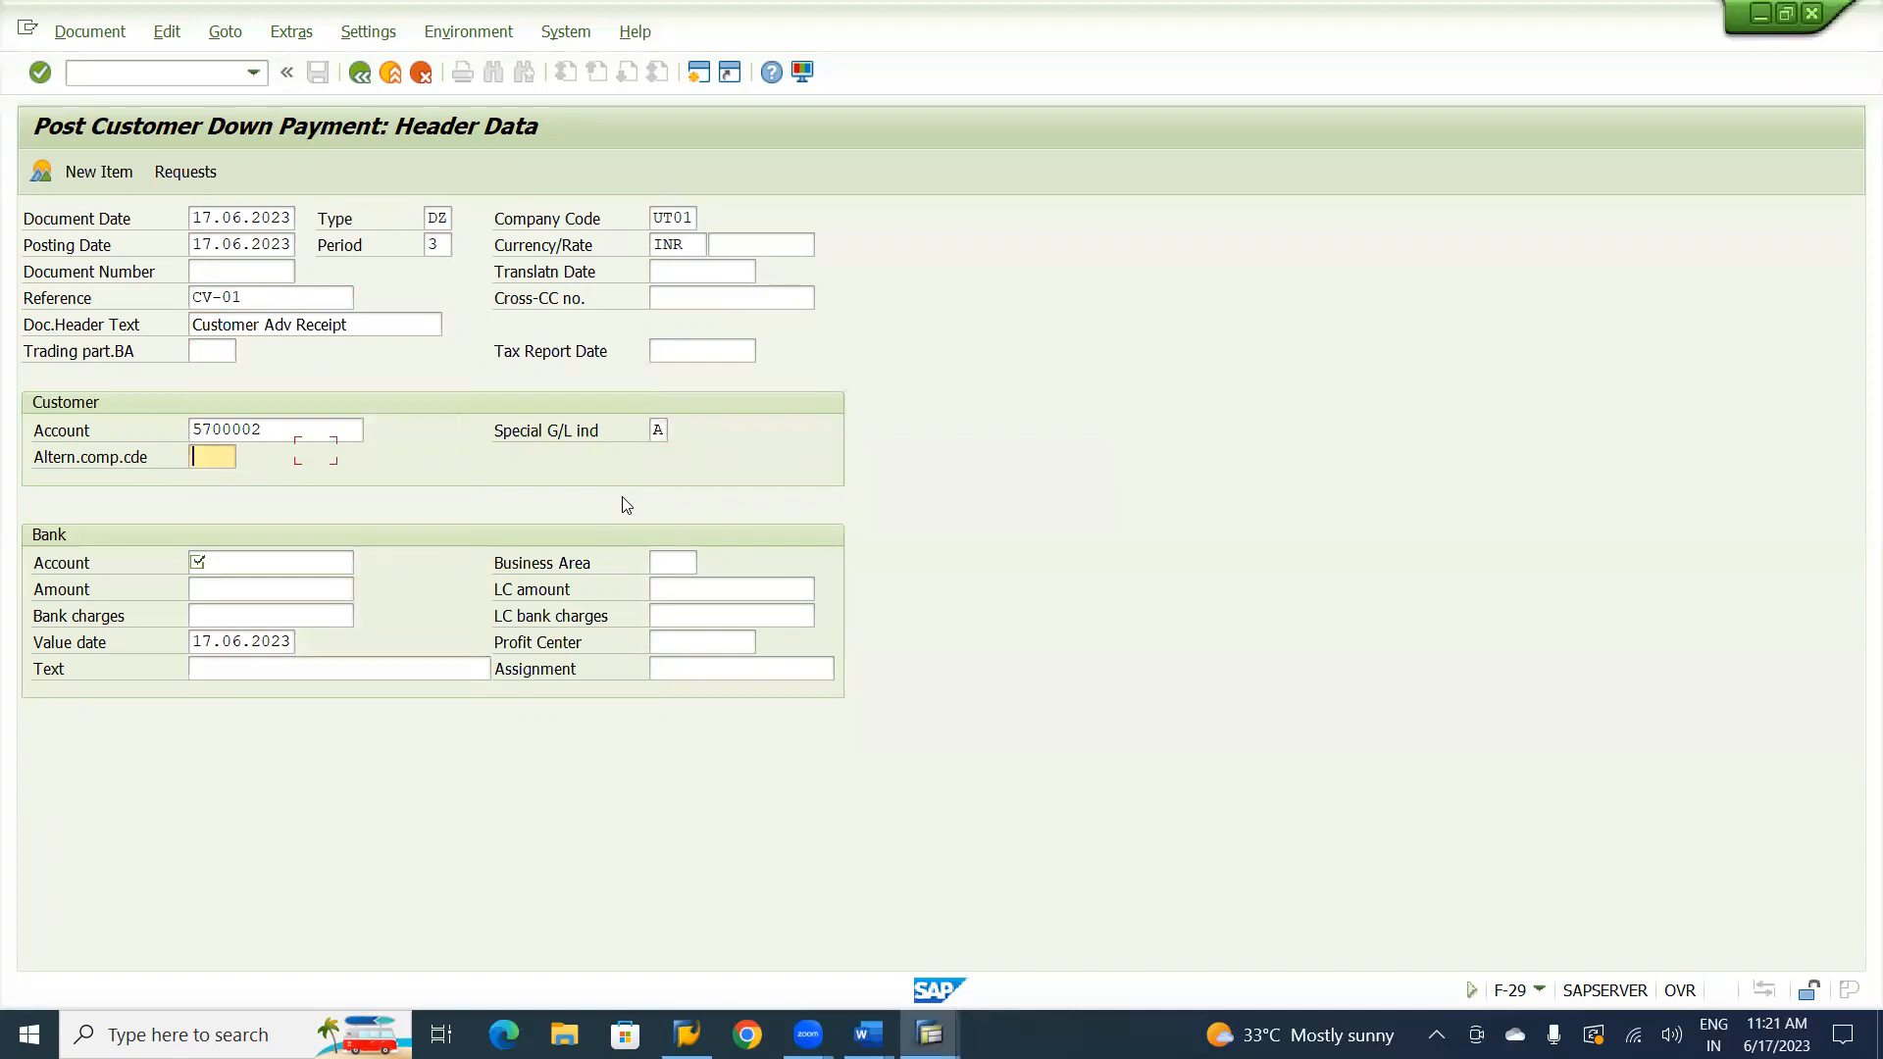
# Fill in the bank data with the cash G/L account, amount 30000 and text Customer Advance Receipt, and proceed to the customer item.
pyautogui.press('Tab')
pyautogui.write('2')
pyautogui.press('Down')
pyautogui.press('Tab')
pyautogui.hotkey('shift', 'Tab')
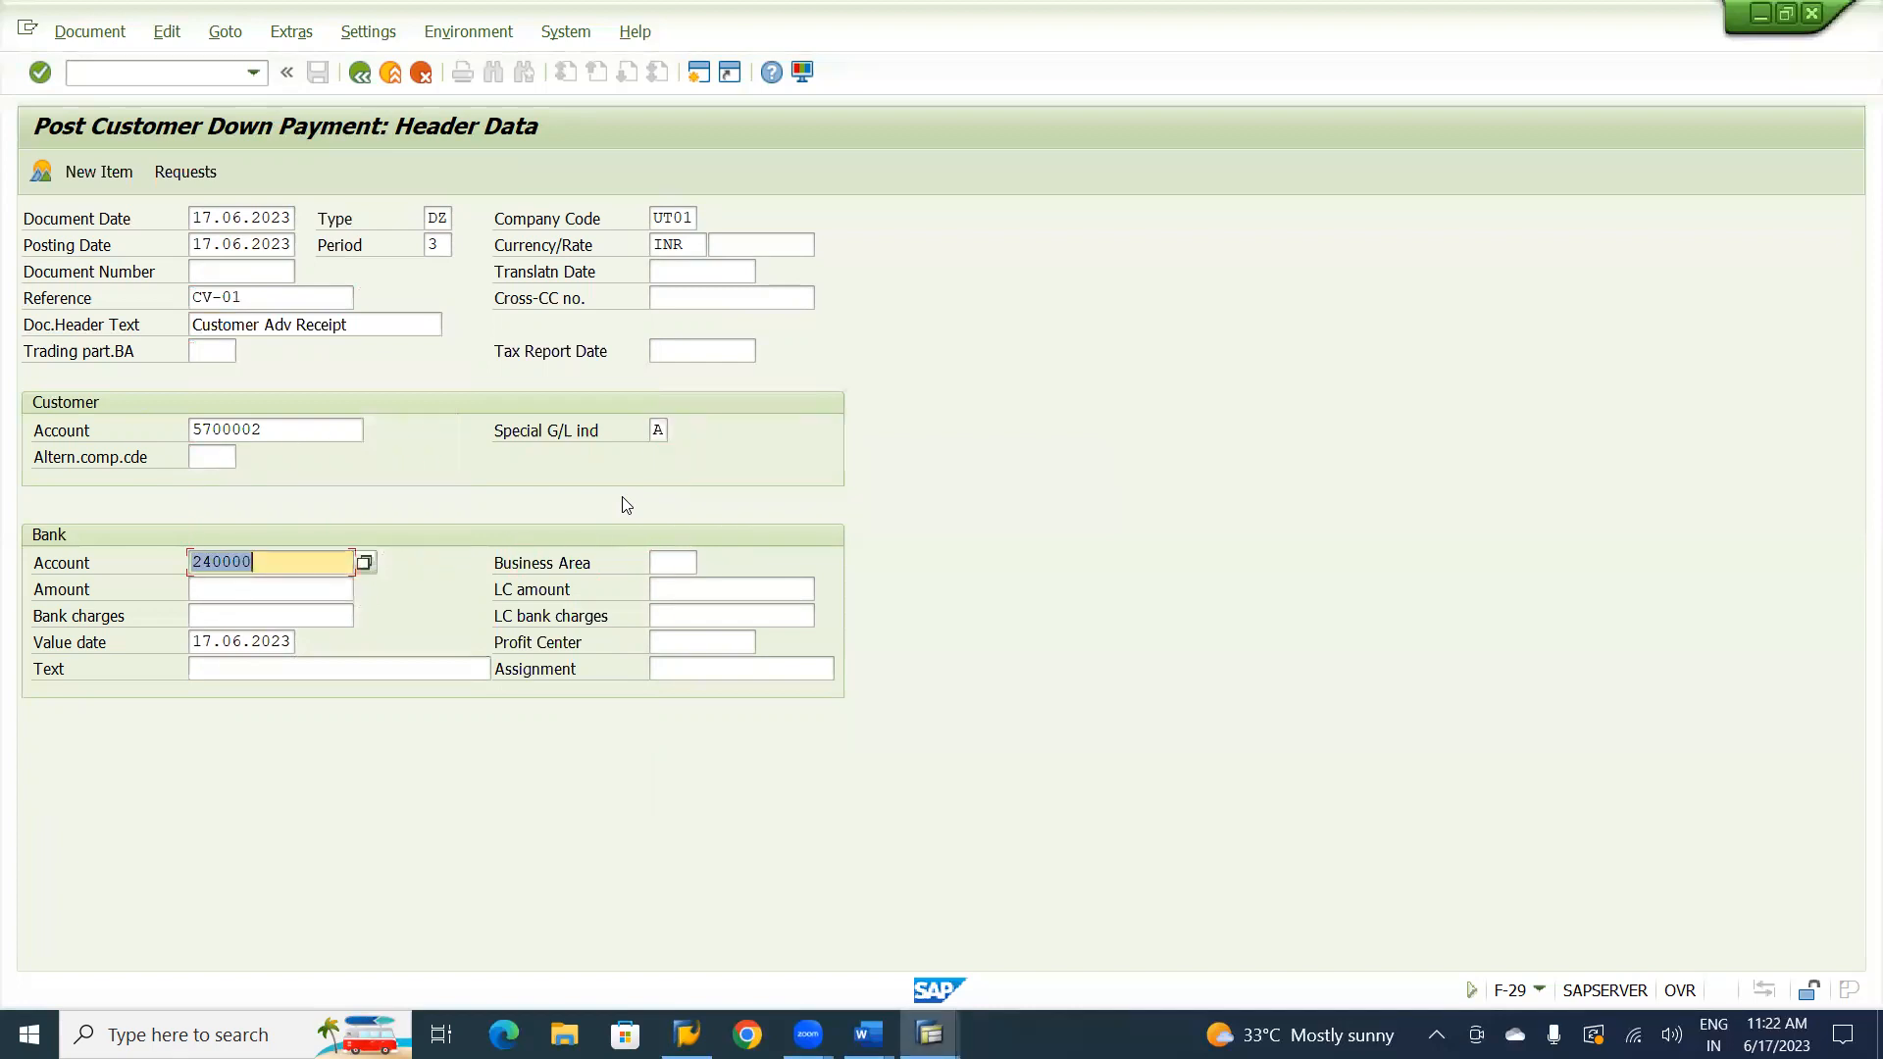
pyautogui.press('Tab')
pyautogui.write('30000')
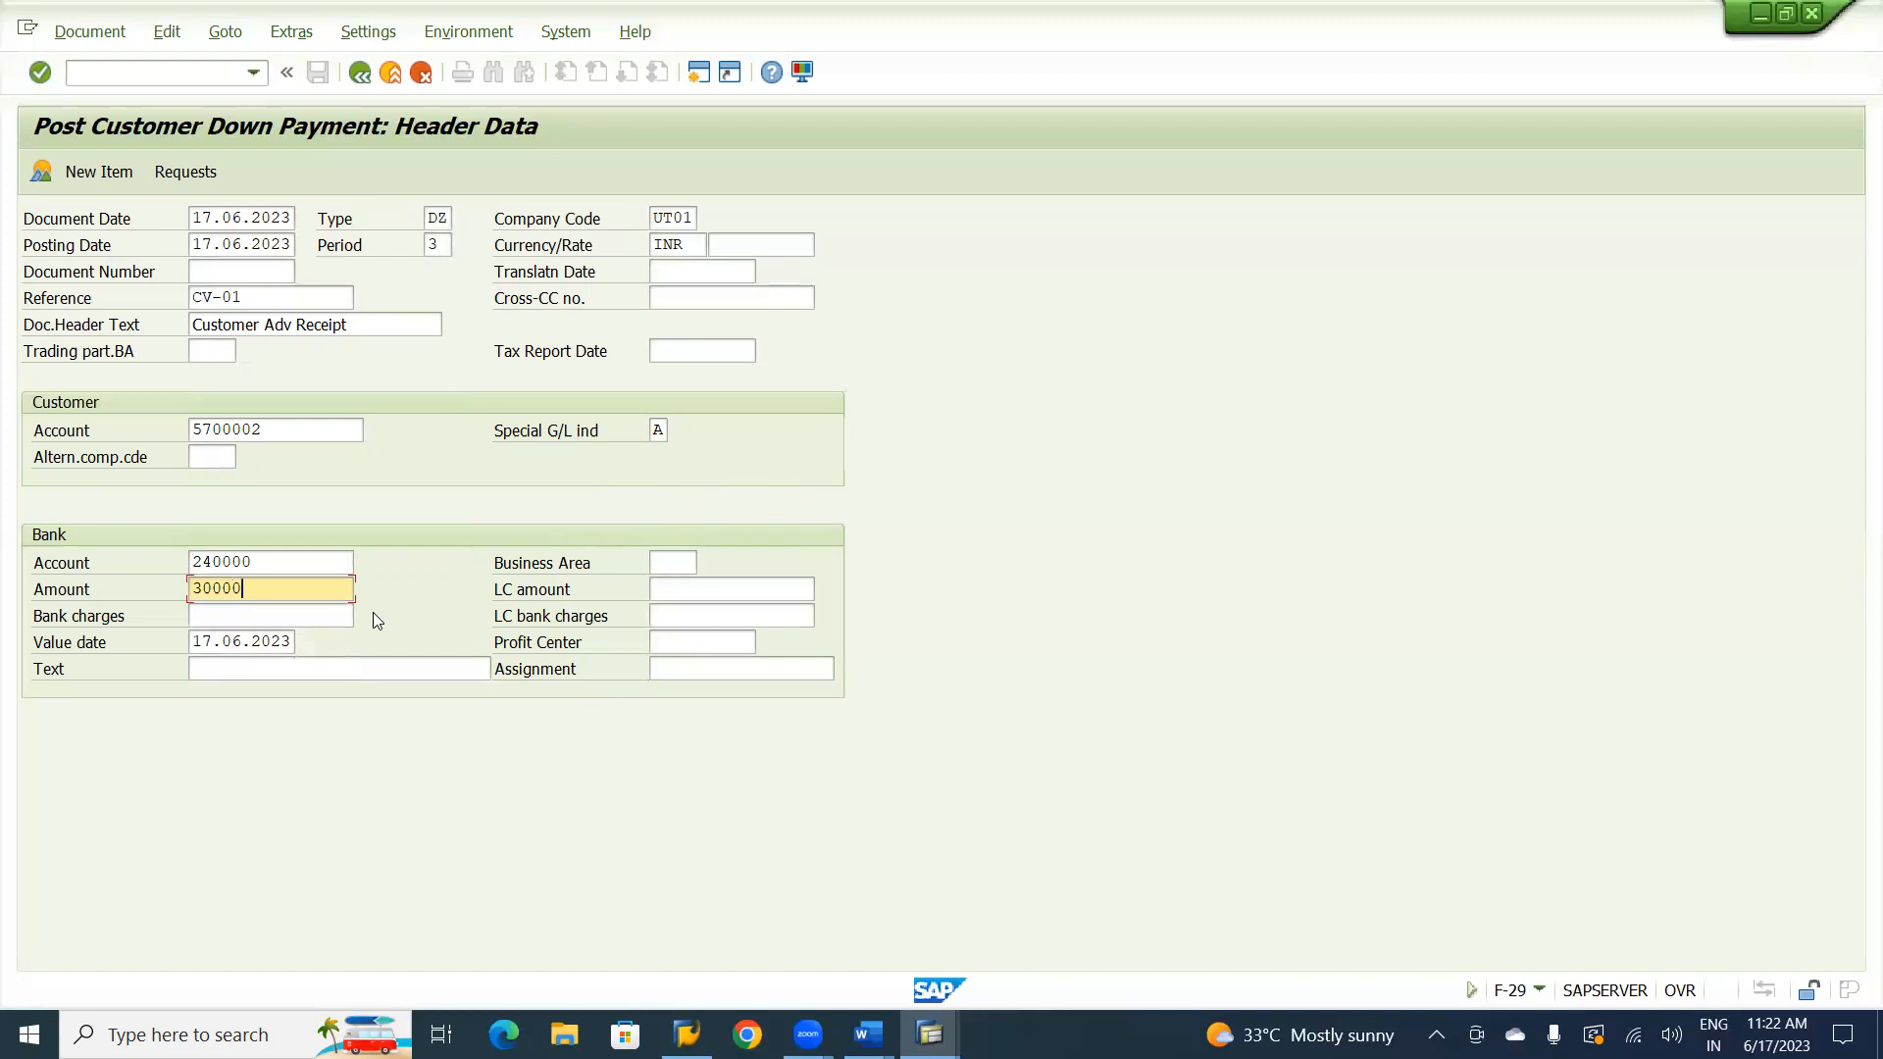
pyautogui.click(336, 679)
pyautogui.press('Down')
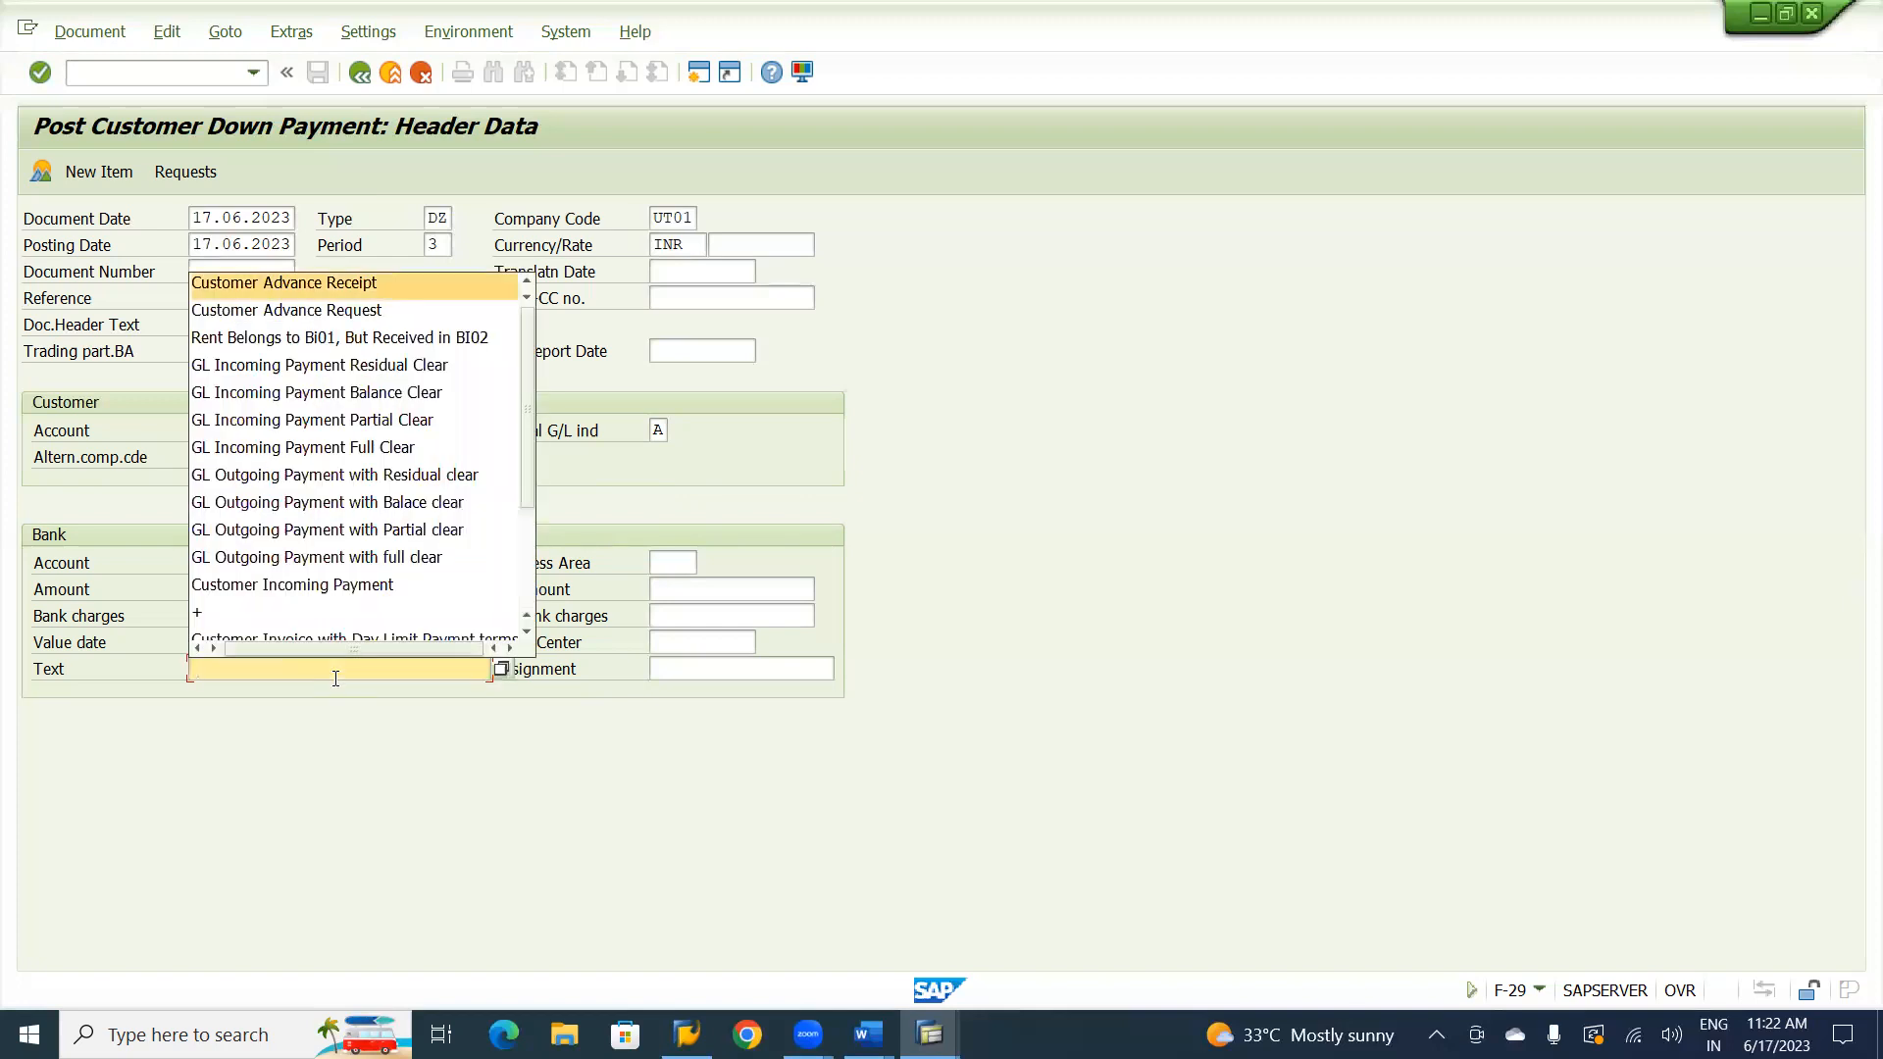
pyautogui.press('Return')
pyautogui.press('Return')
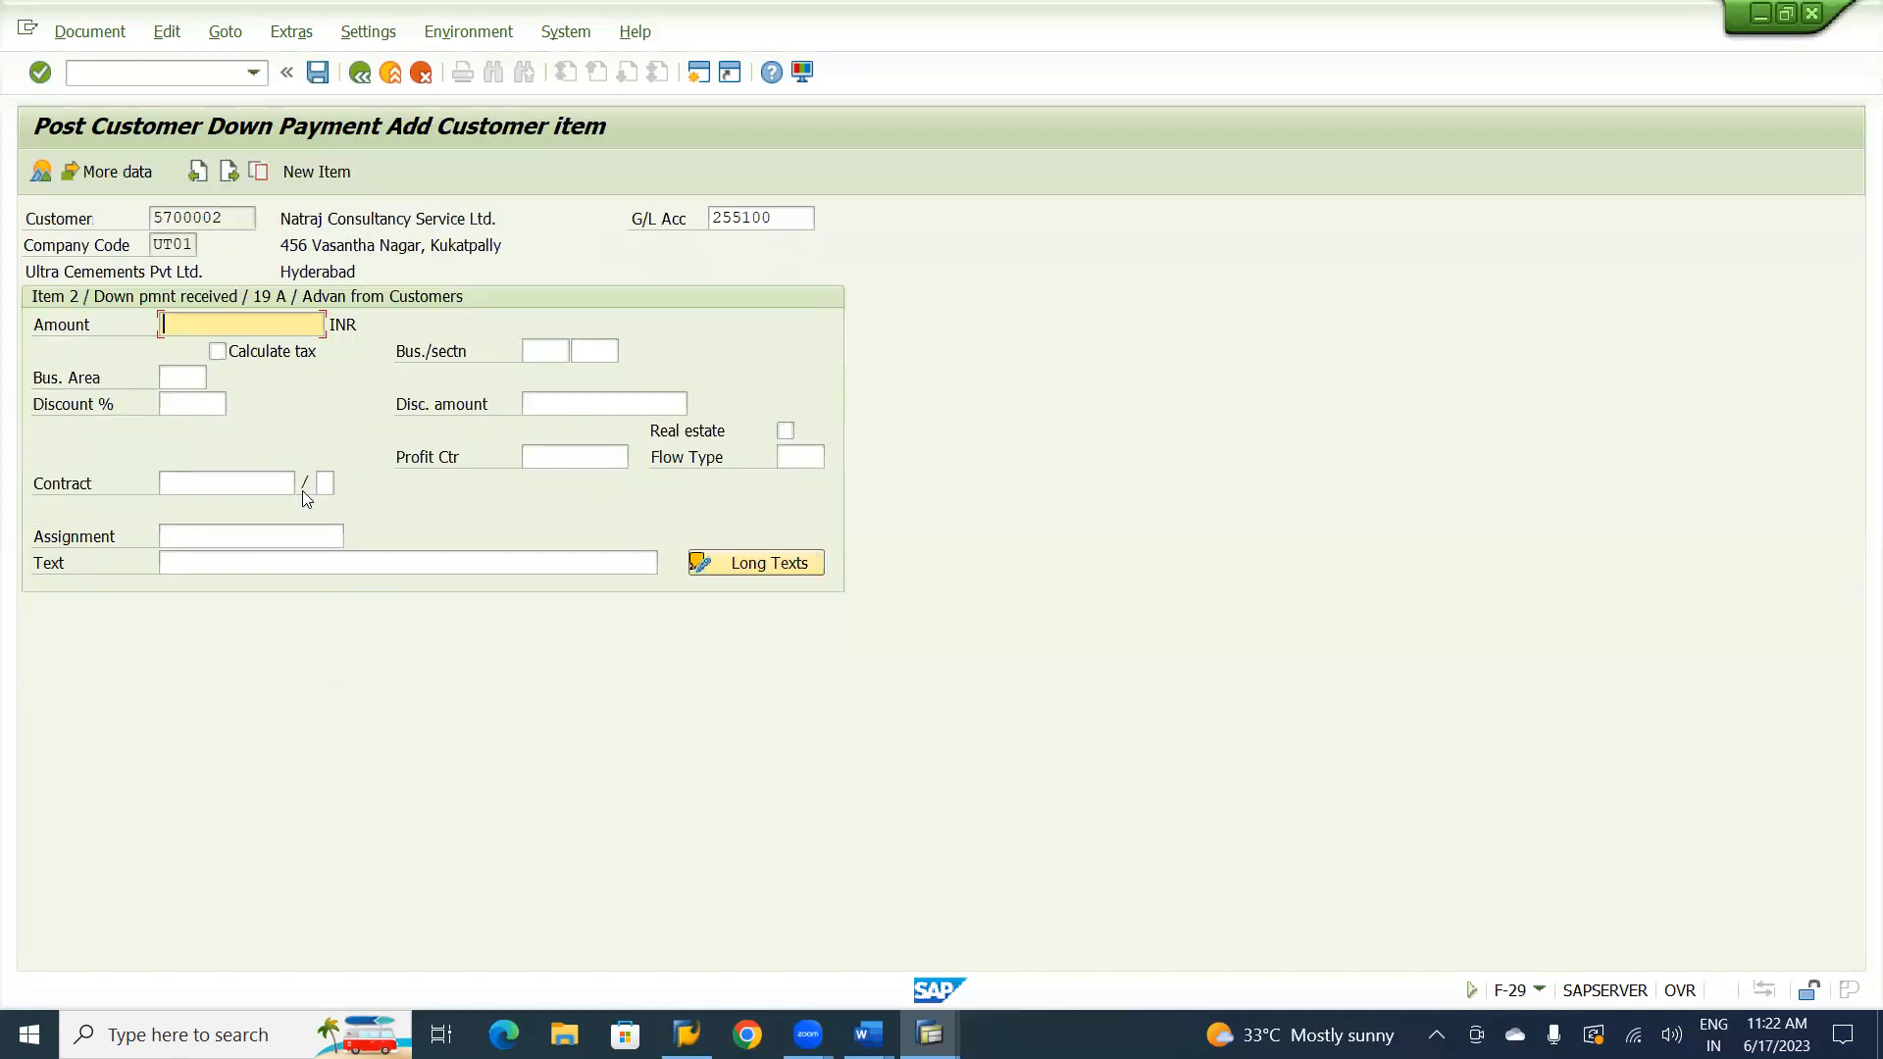
# Set the customer item's amount to 30000 INR and its text to Customer Advance Receipt.
pyautogui.press('Down')
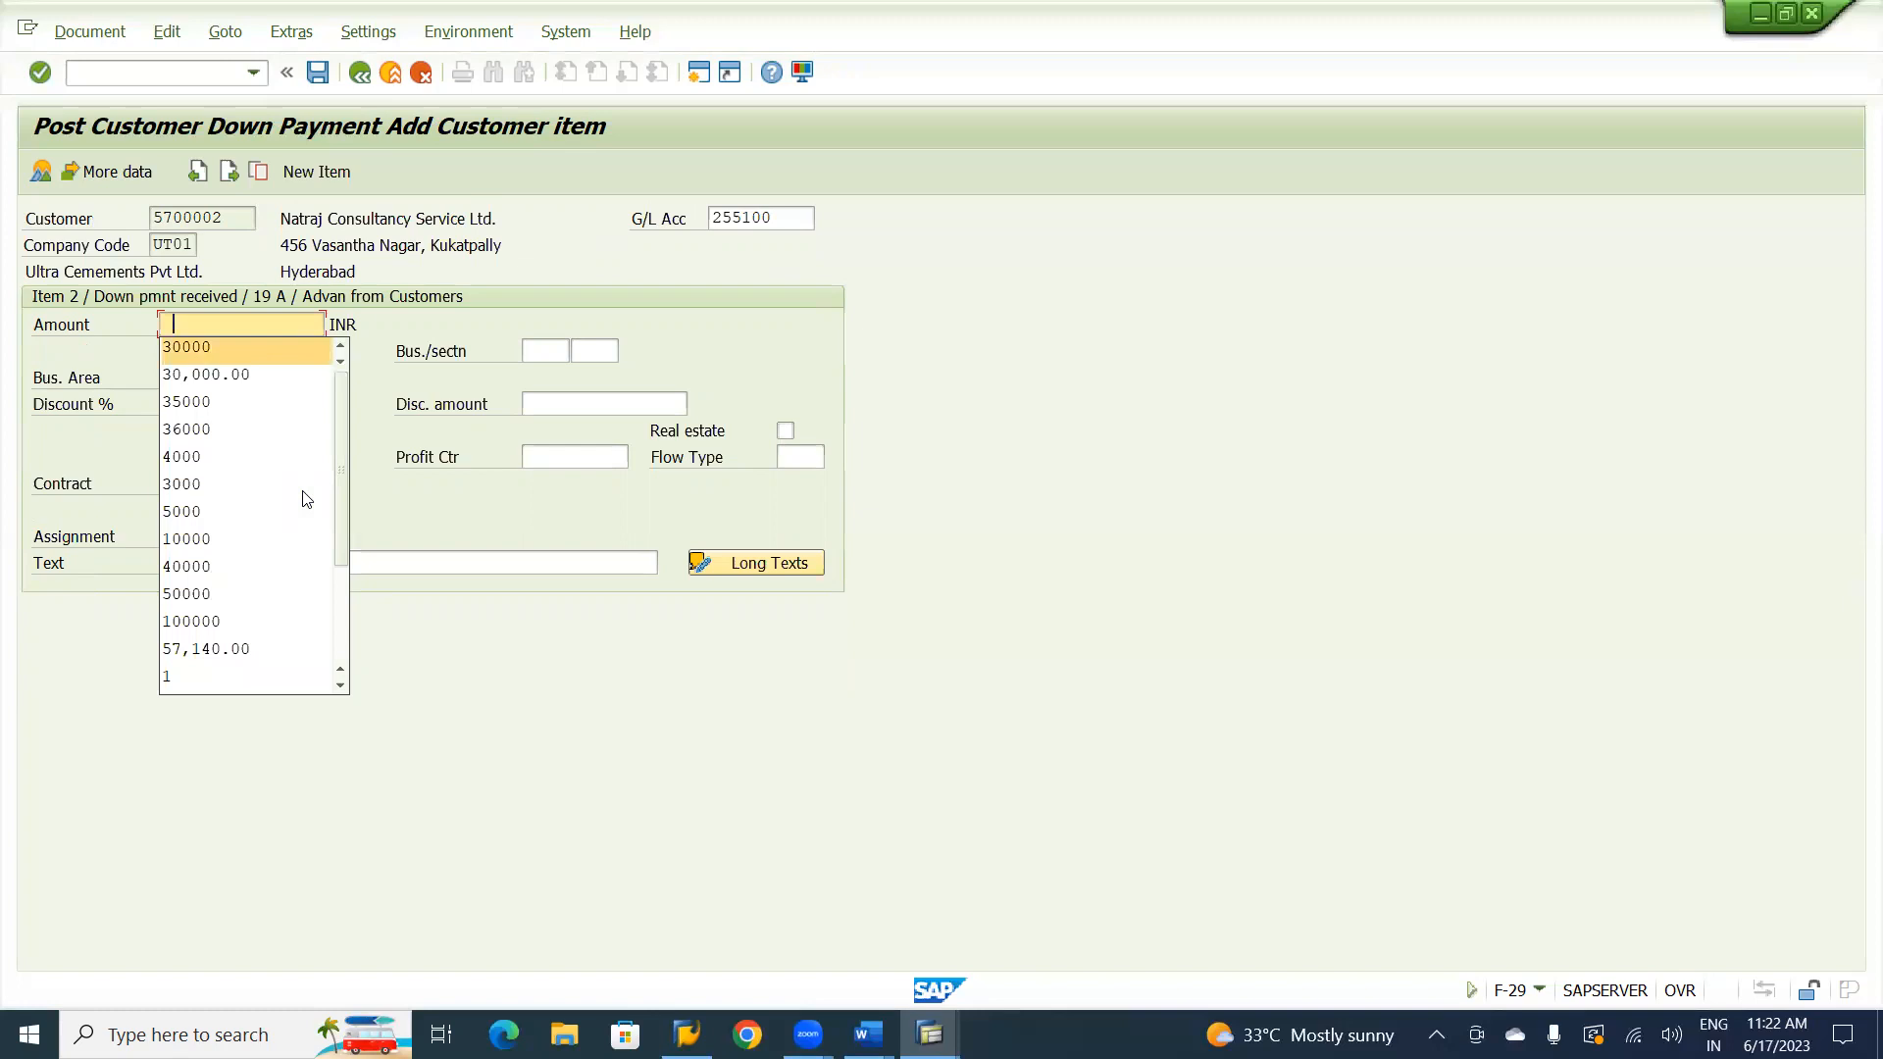
pyautogui.press('Return')
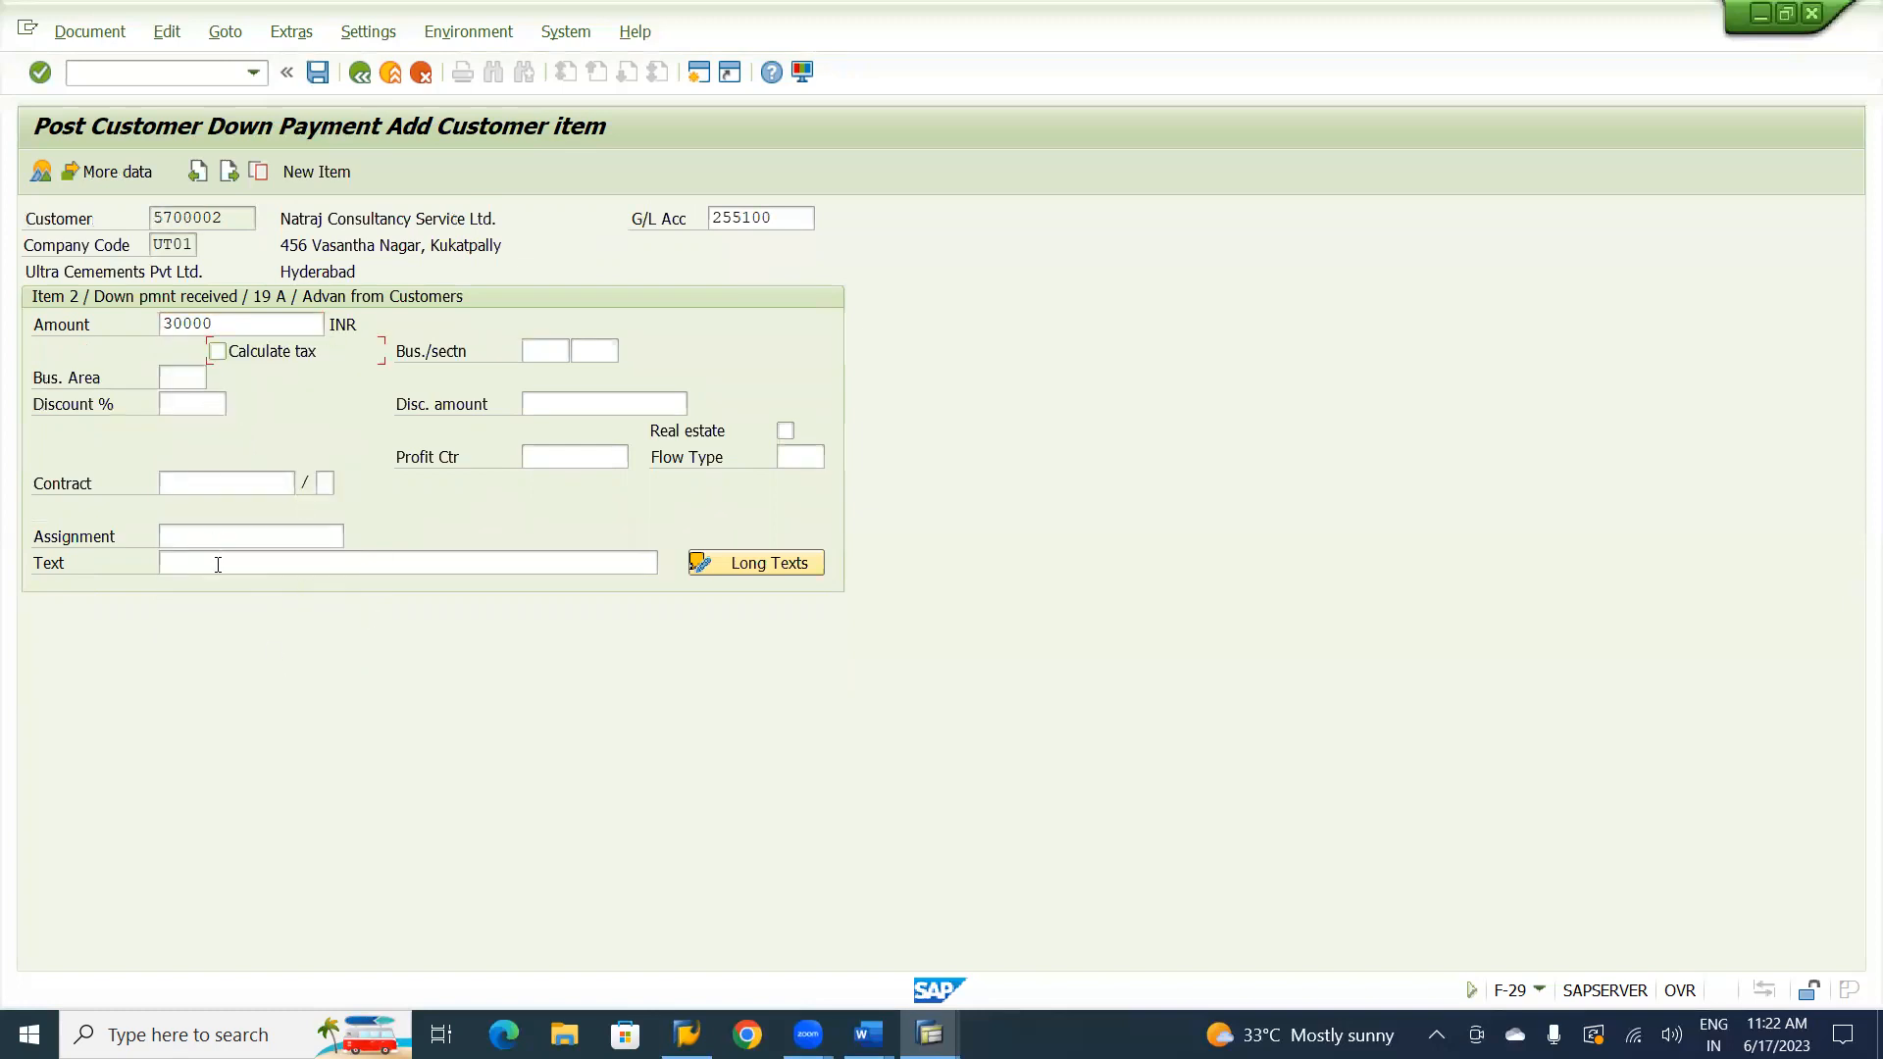
pyautogui.click(218, 565)
pyautogui.write('Cus')
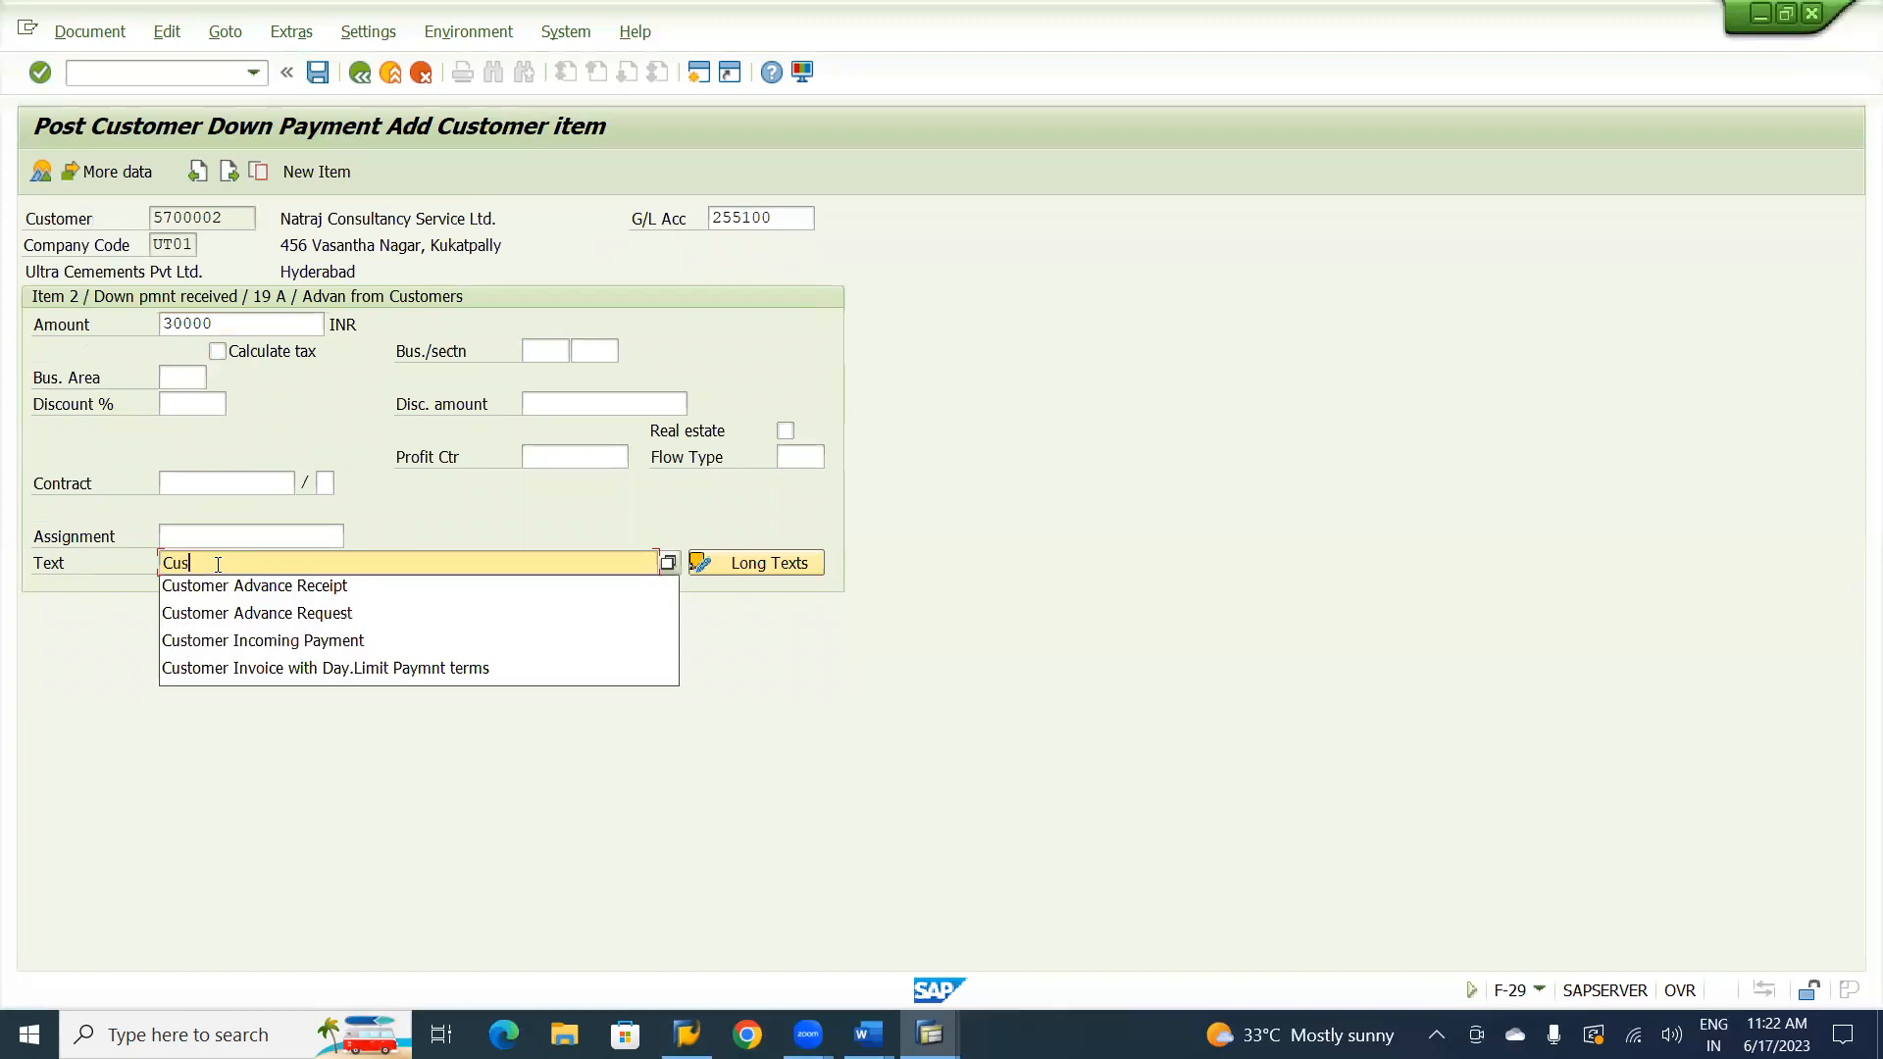
pyautogui.write('tomer Advanc')
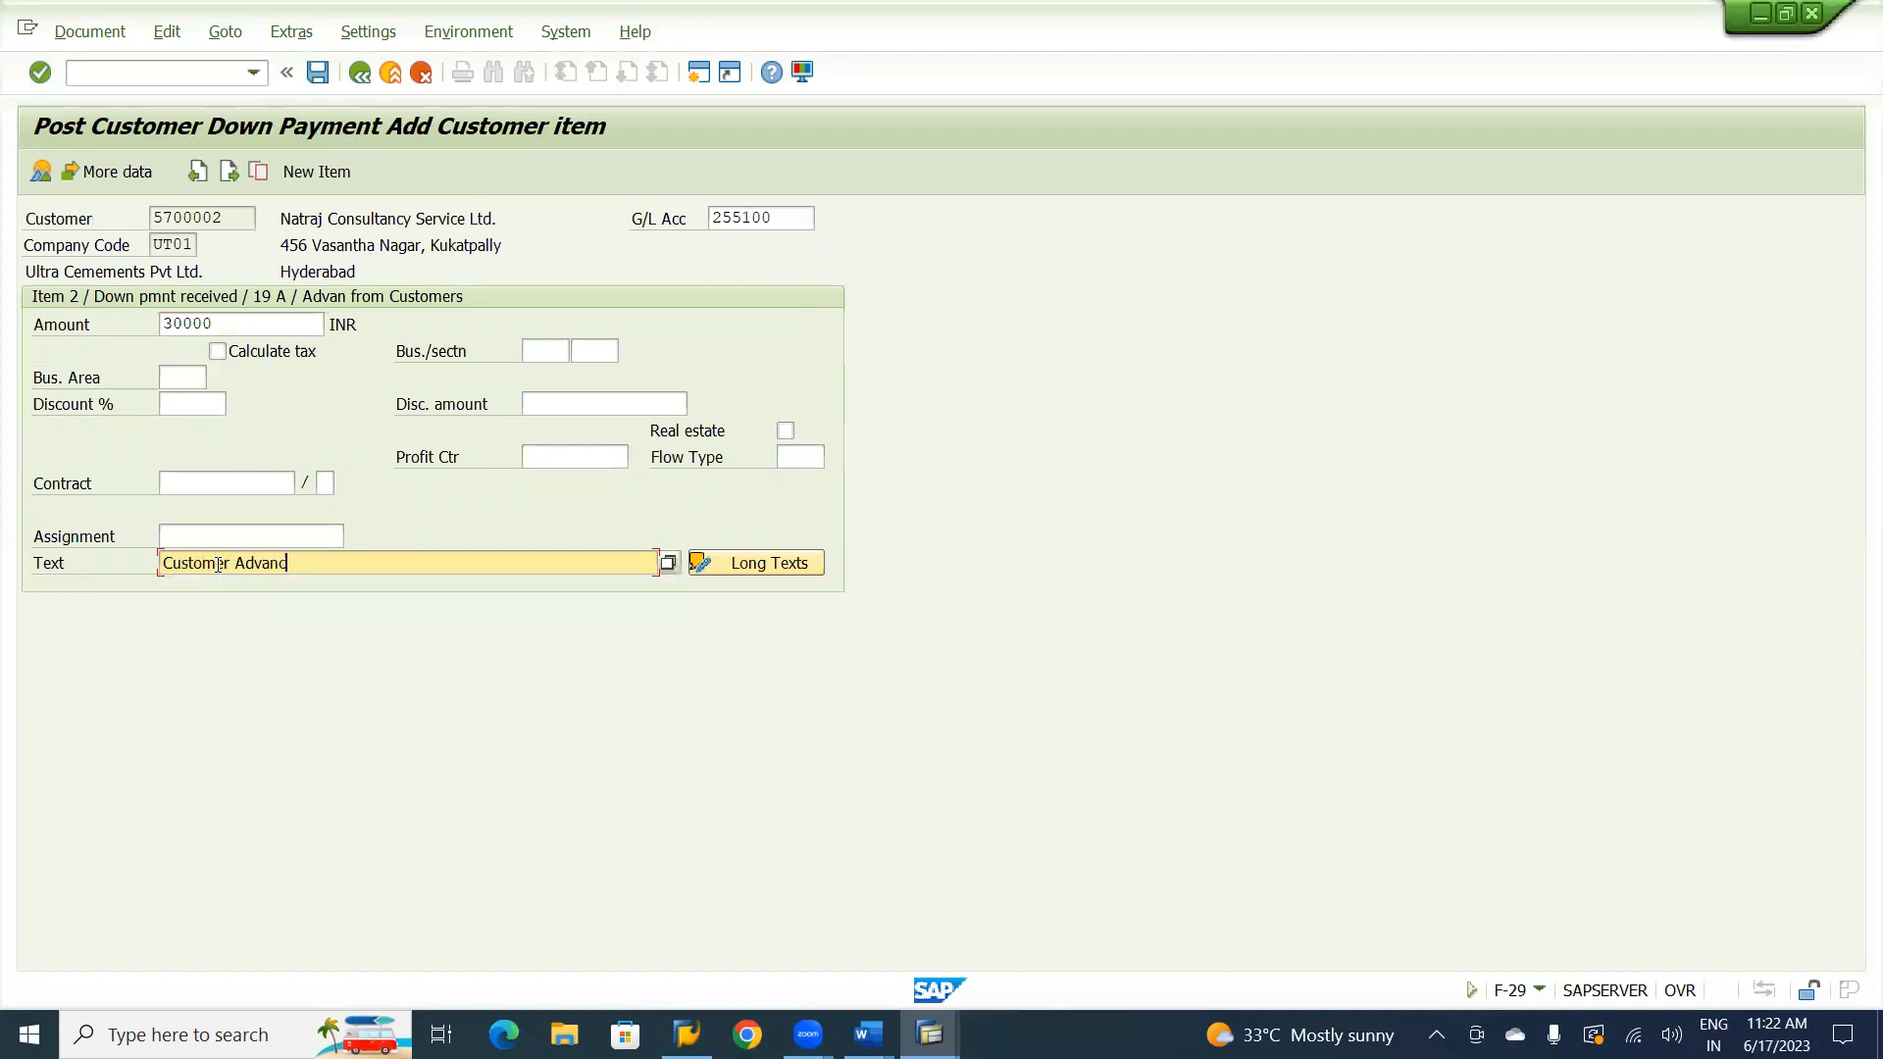
pyautogui.write('e Receipt')
# Simulate the customer down payment document and post it.
pyautogui.click(90, 39)
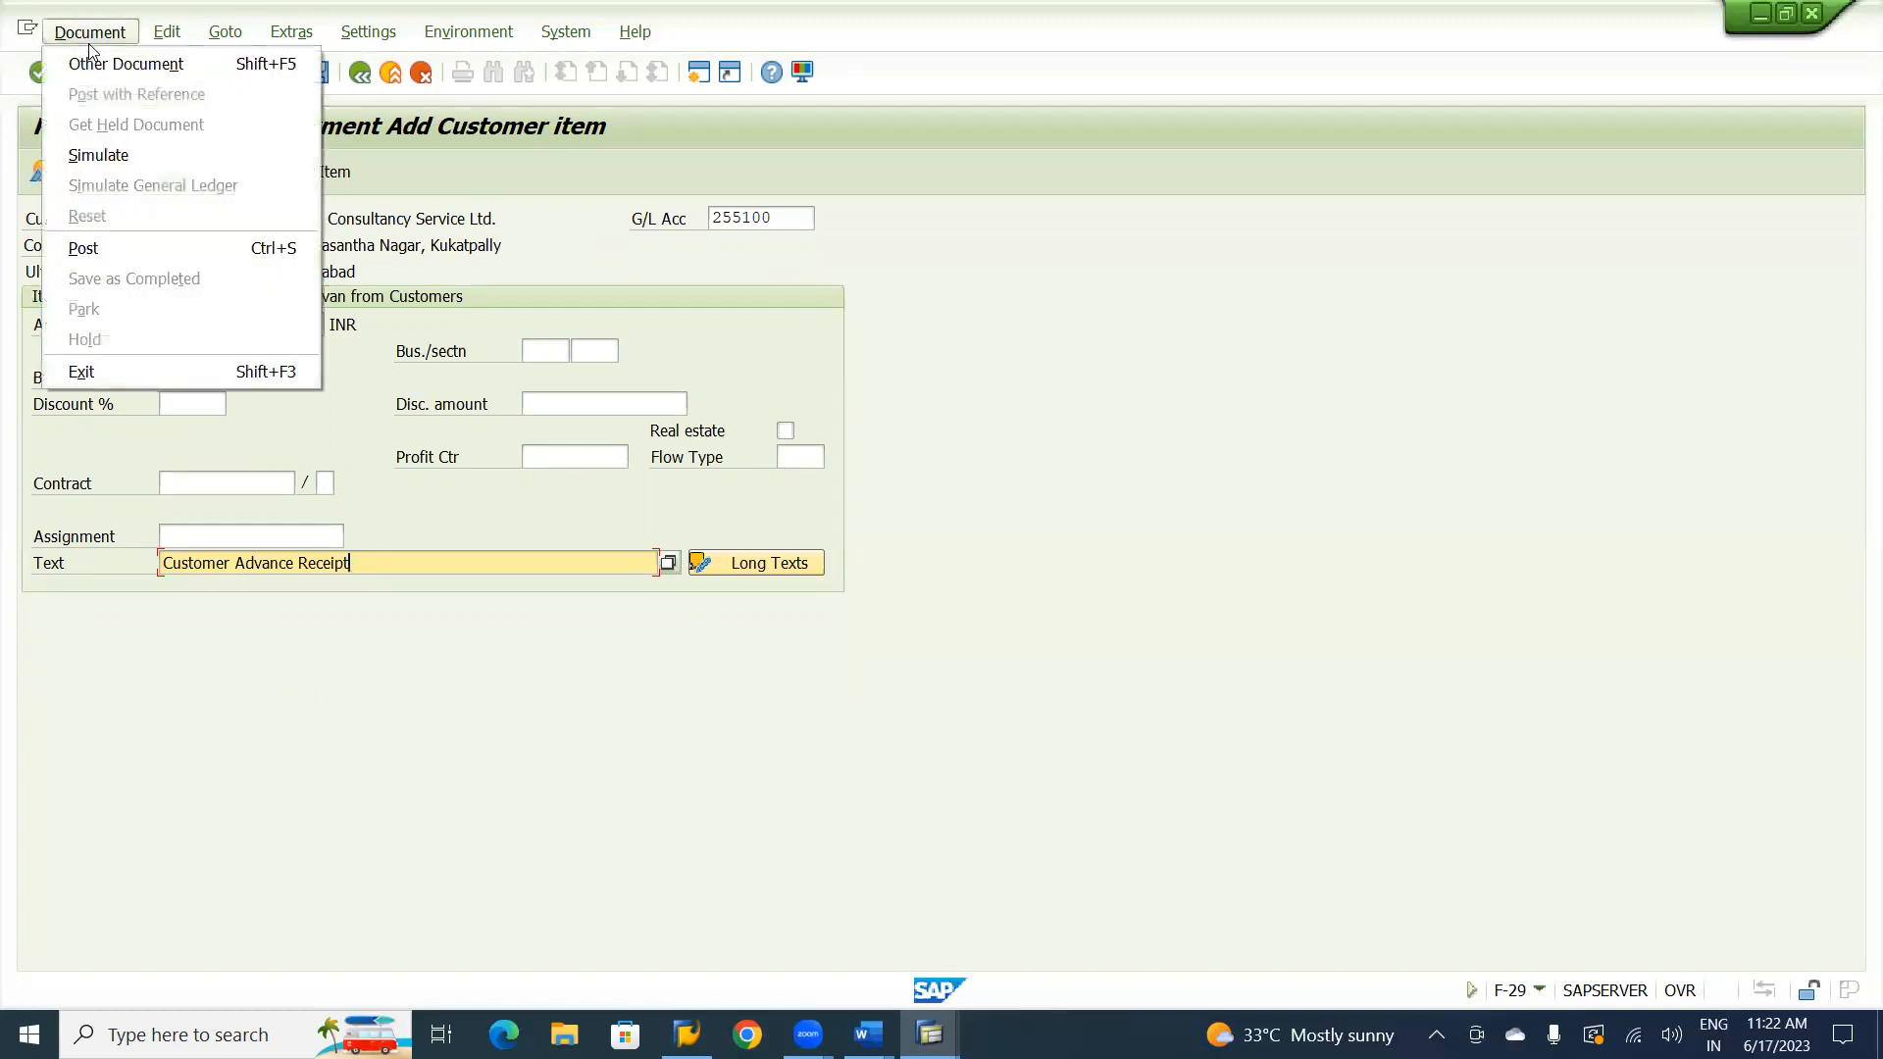
pyautogui.click(102, 155)
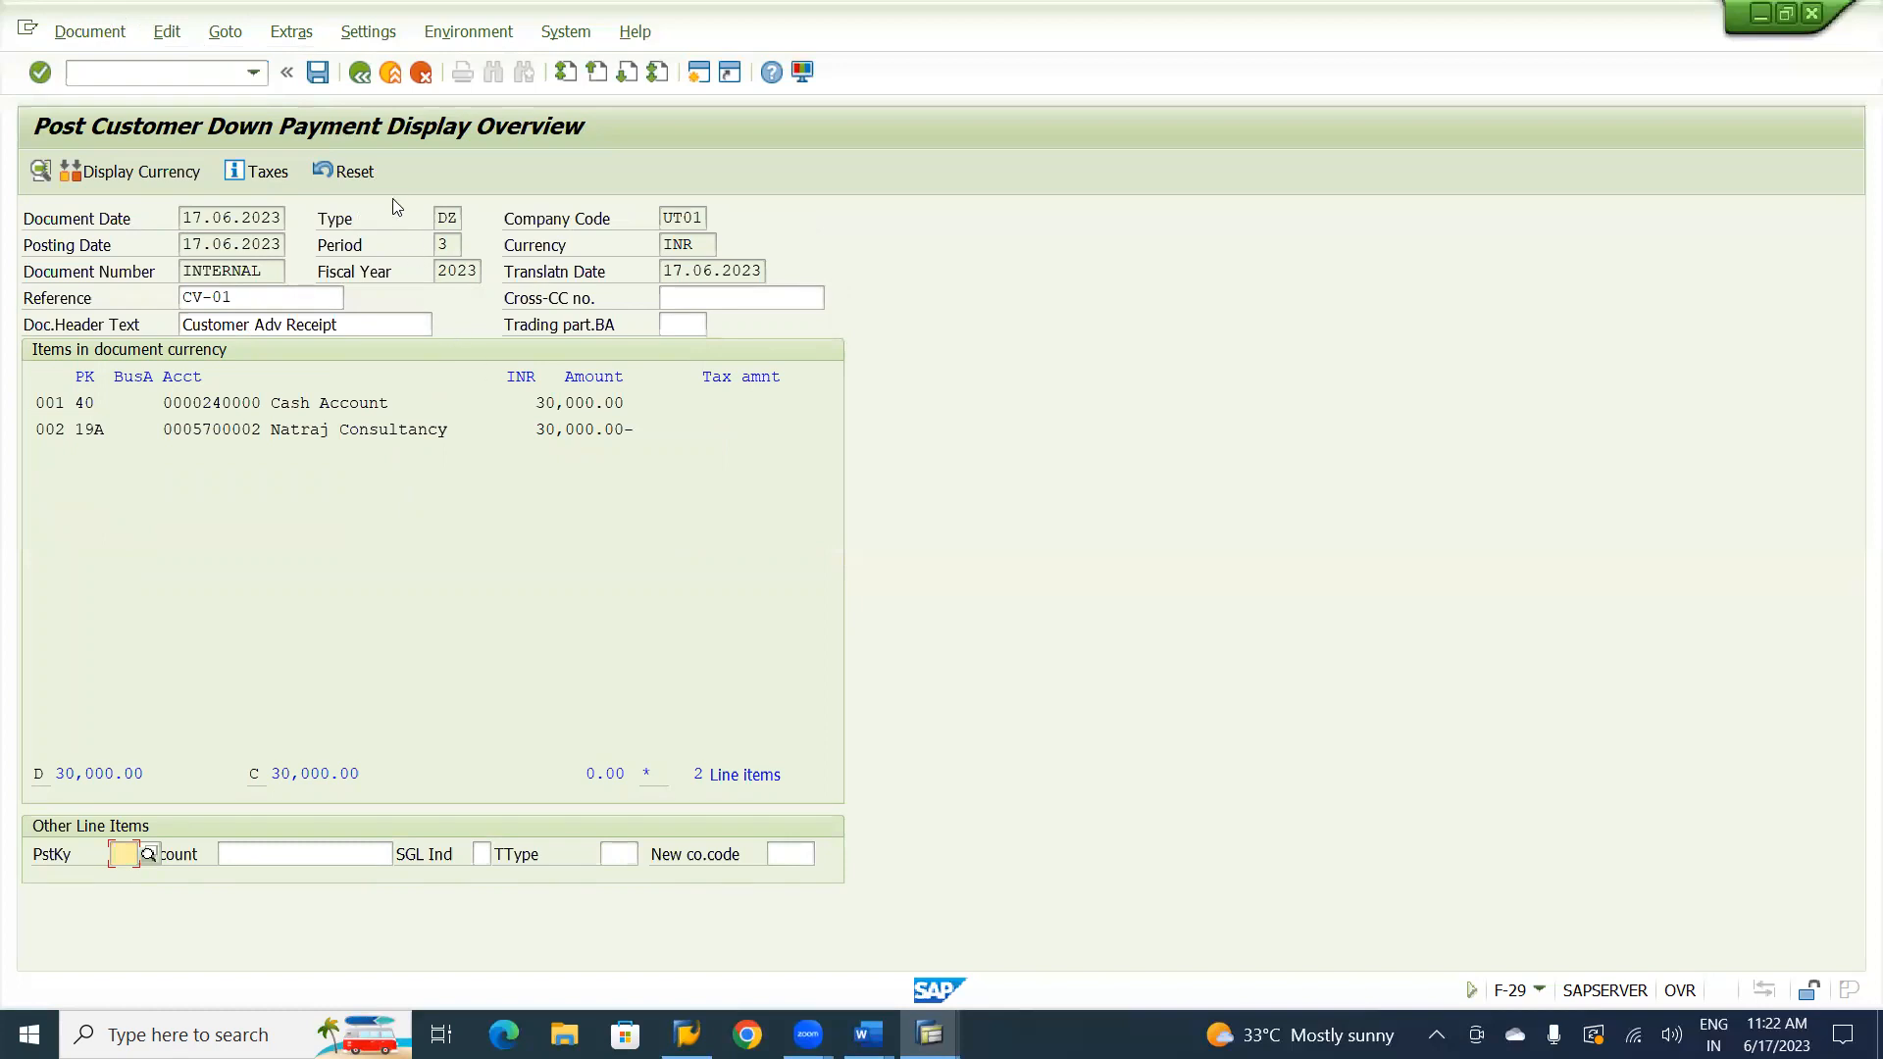
pyautogui.click(317, 74)
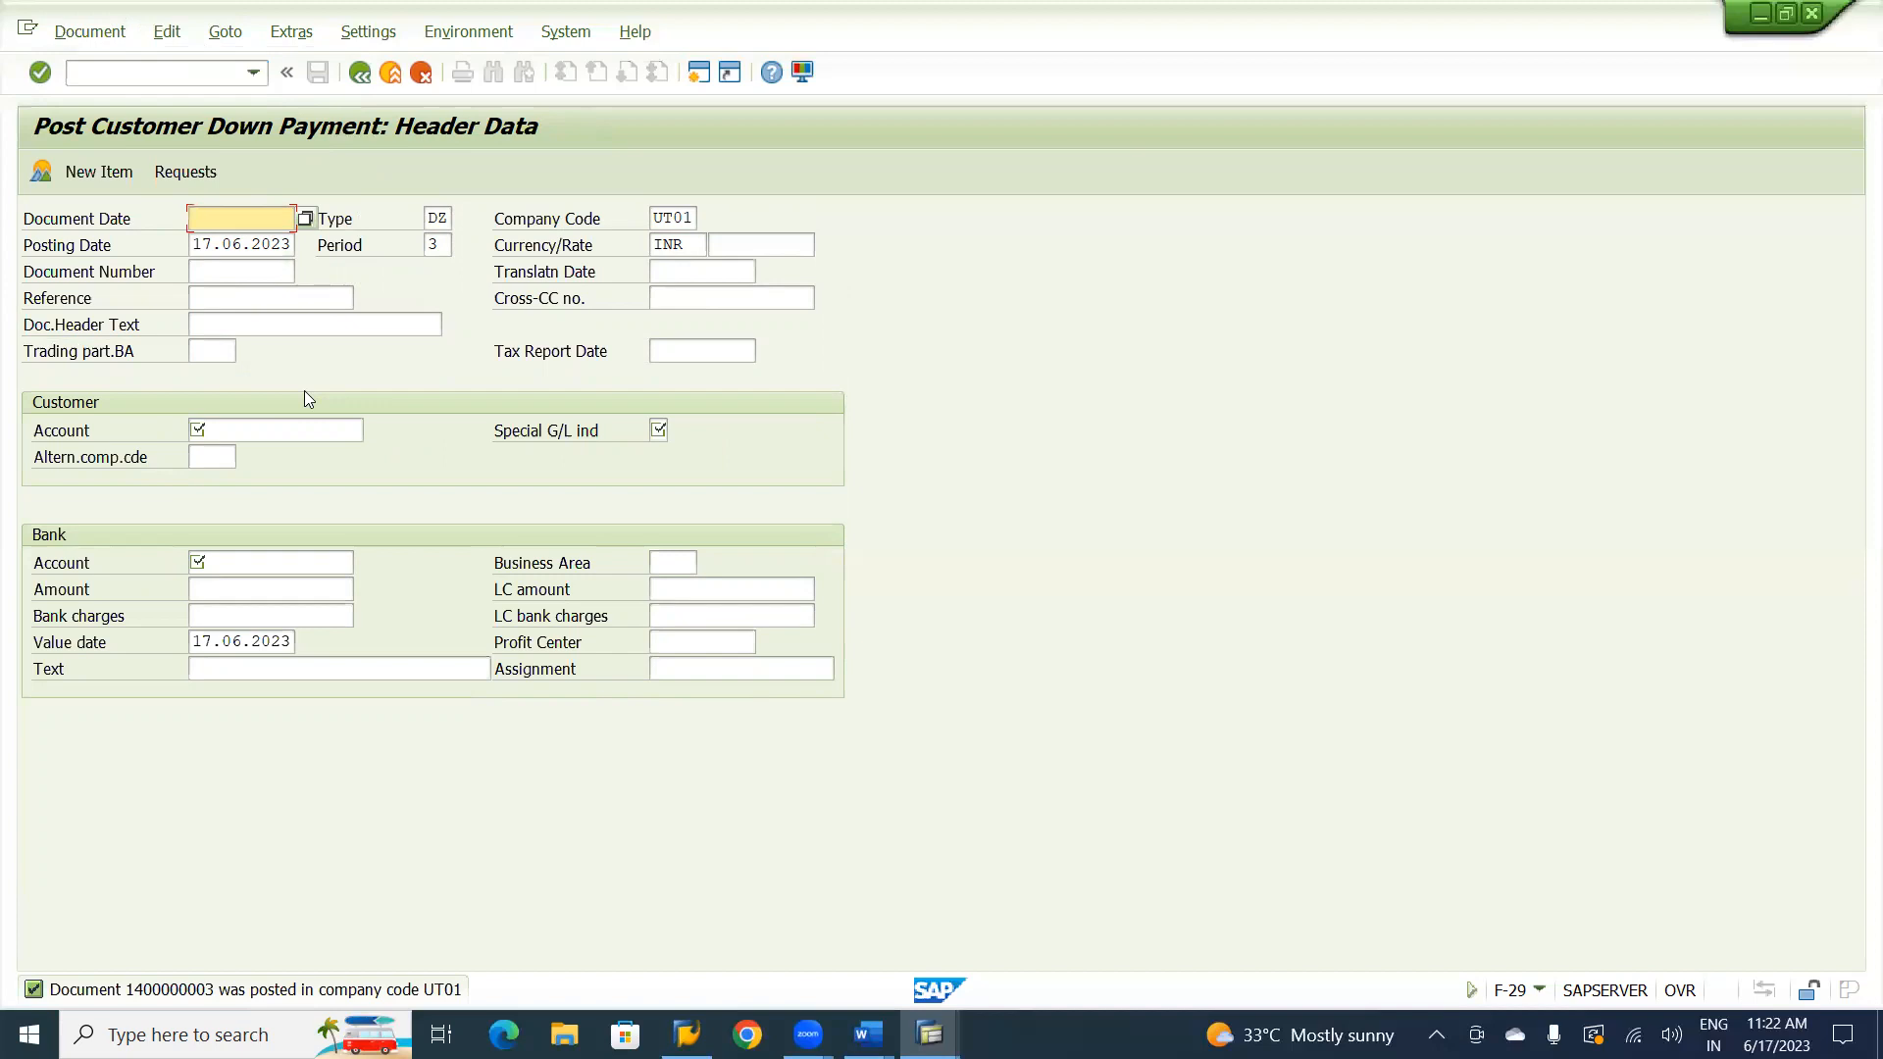
# Display the posted down payment document in the general ledger view.
pyautogui.click(91, 34)
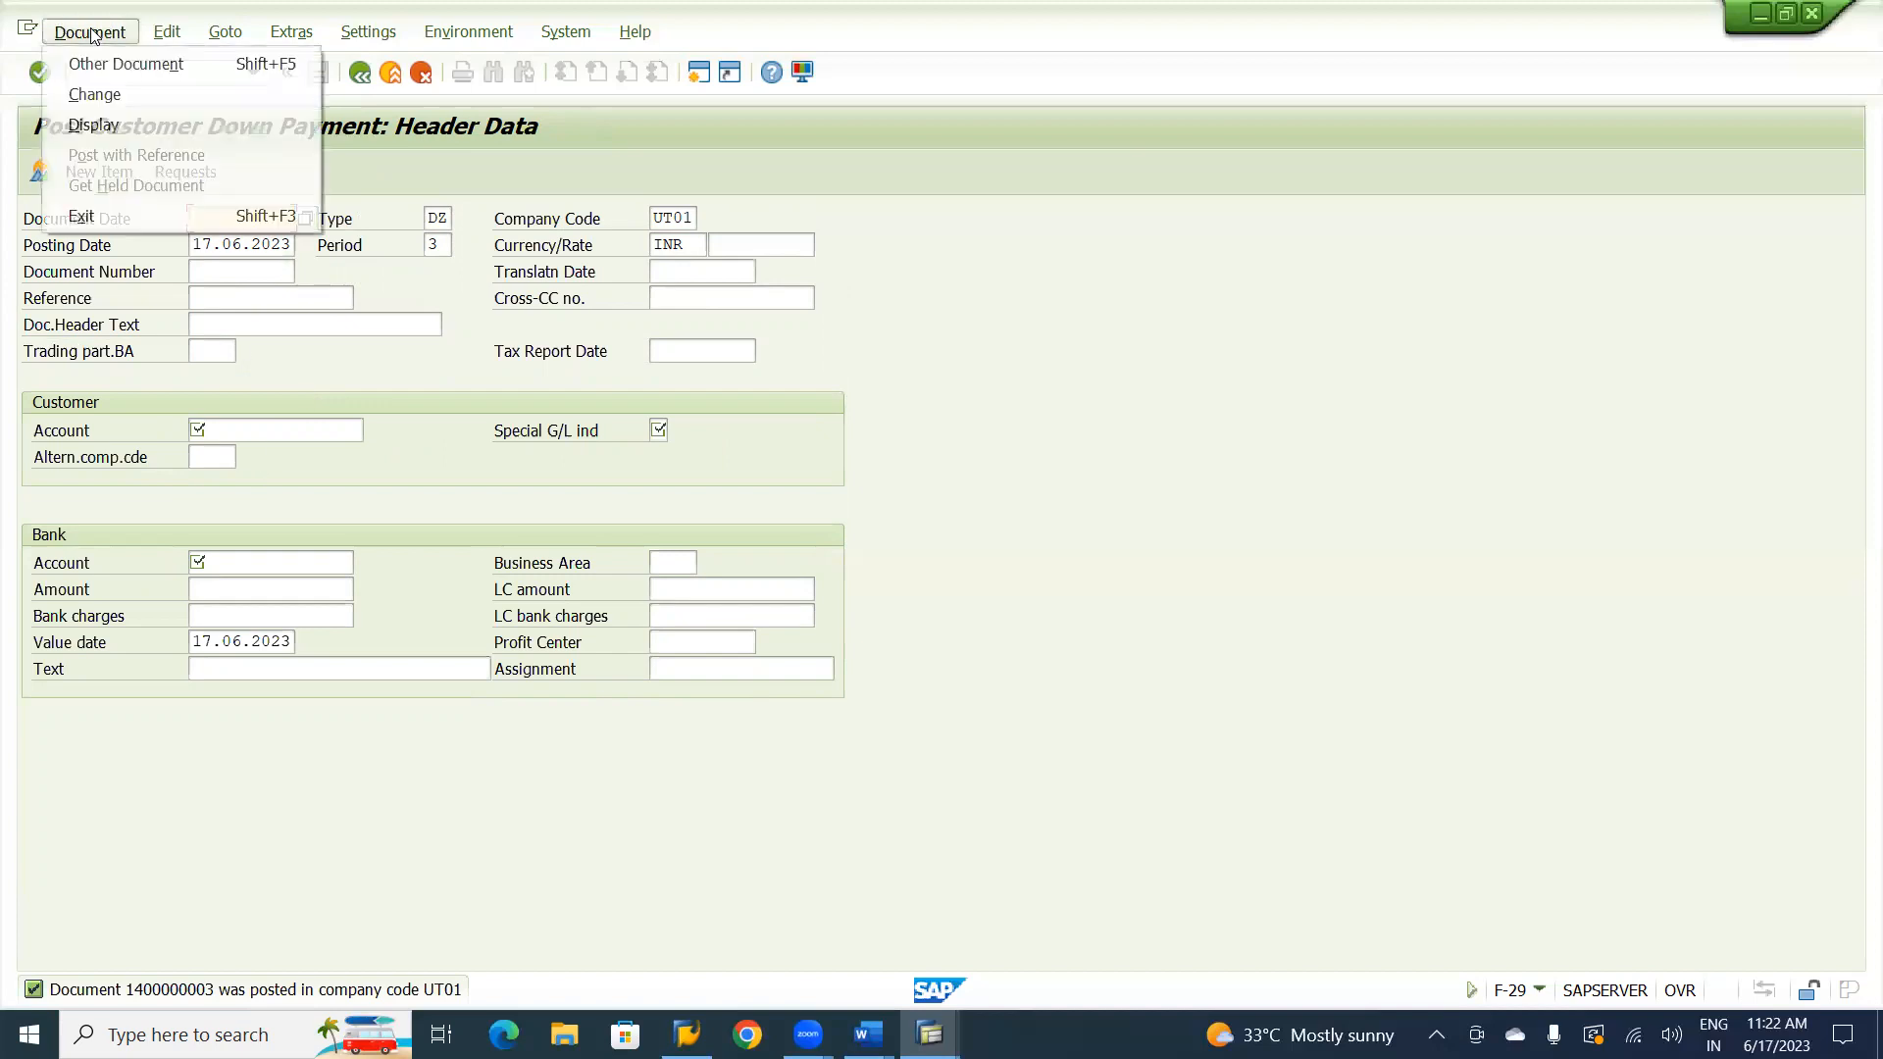
pyautogui.click(94, 127)
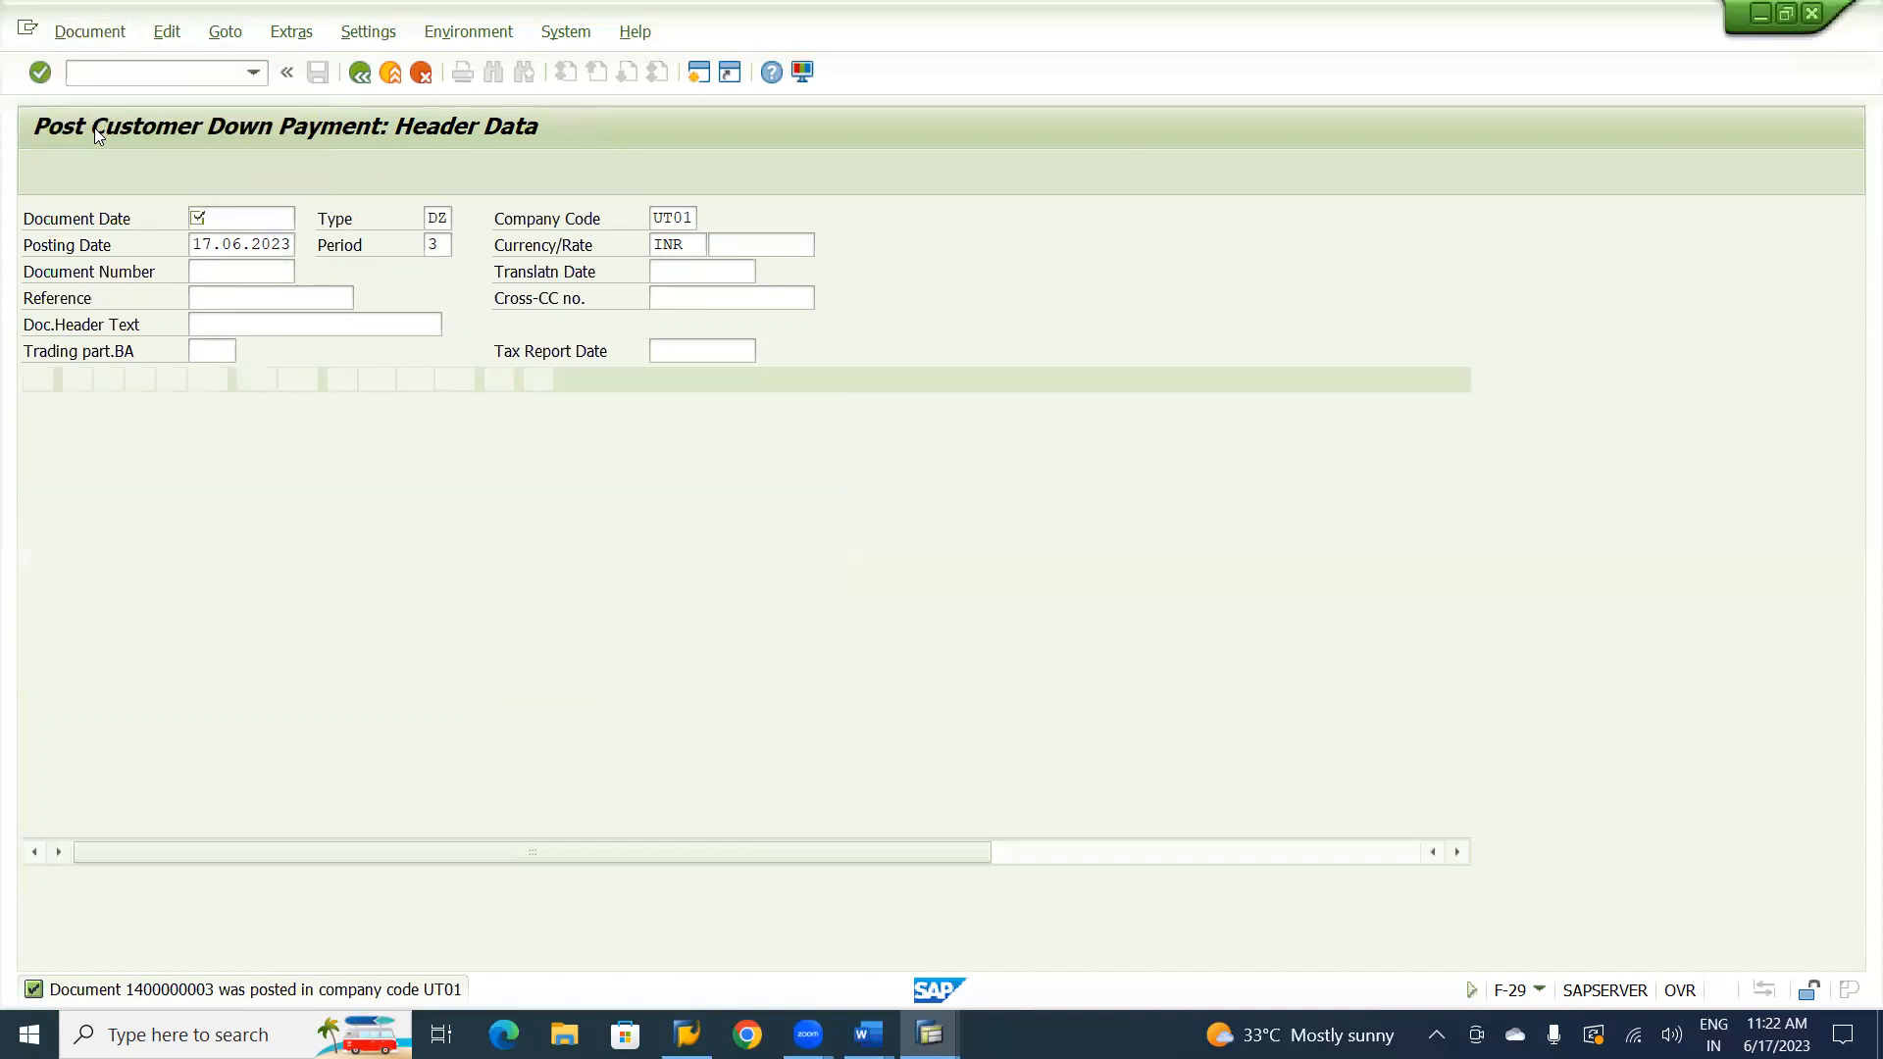
pyautogui.click(425, 175)
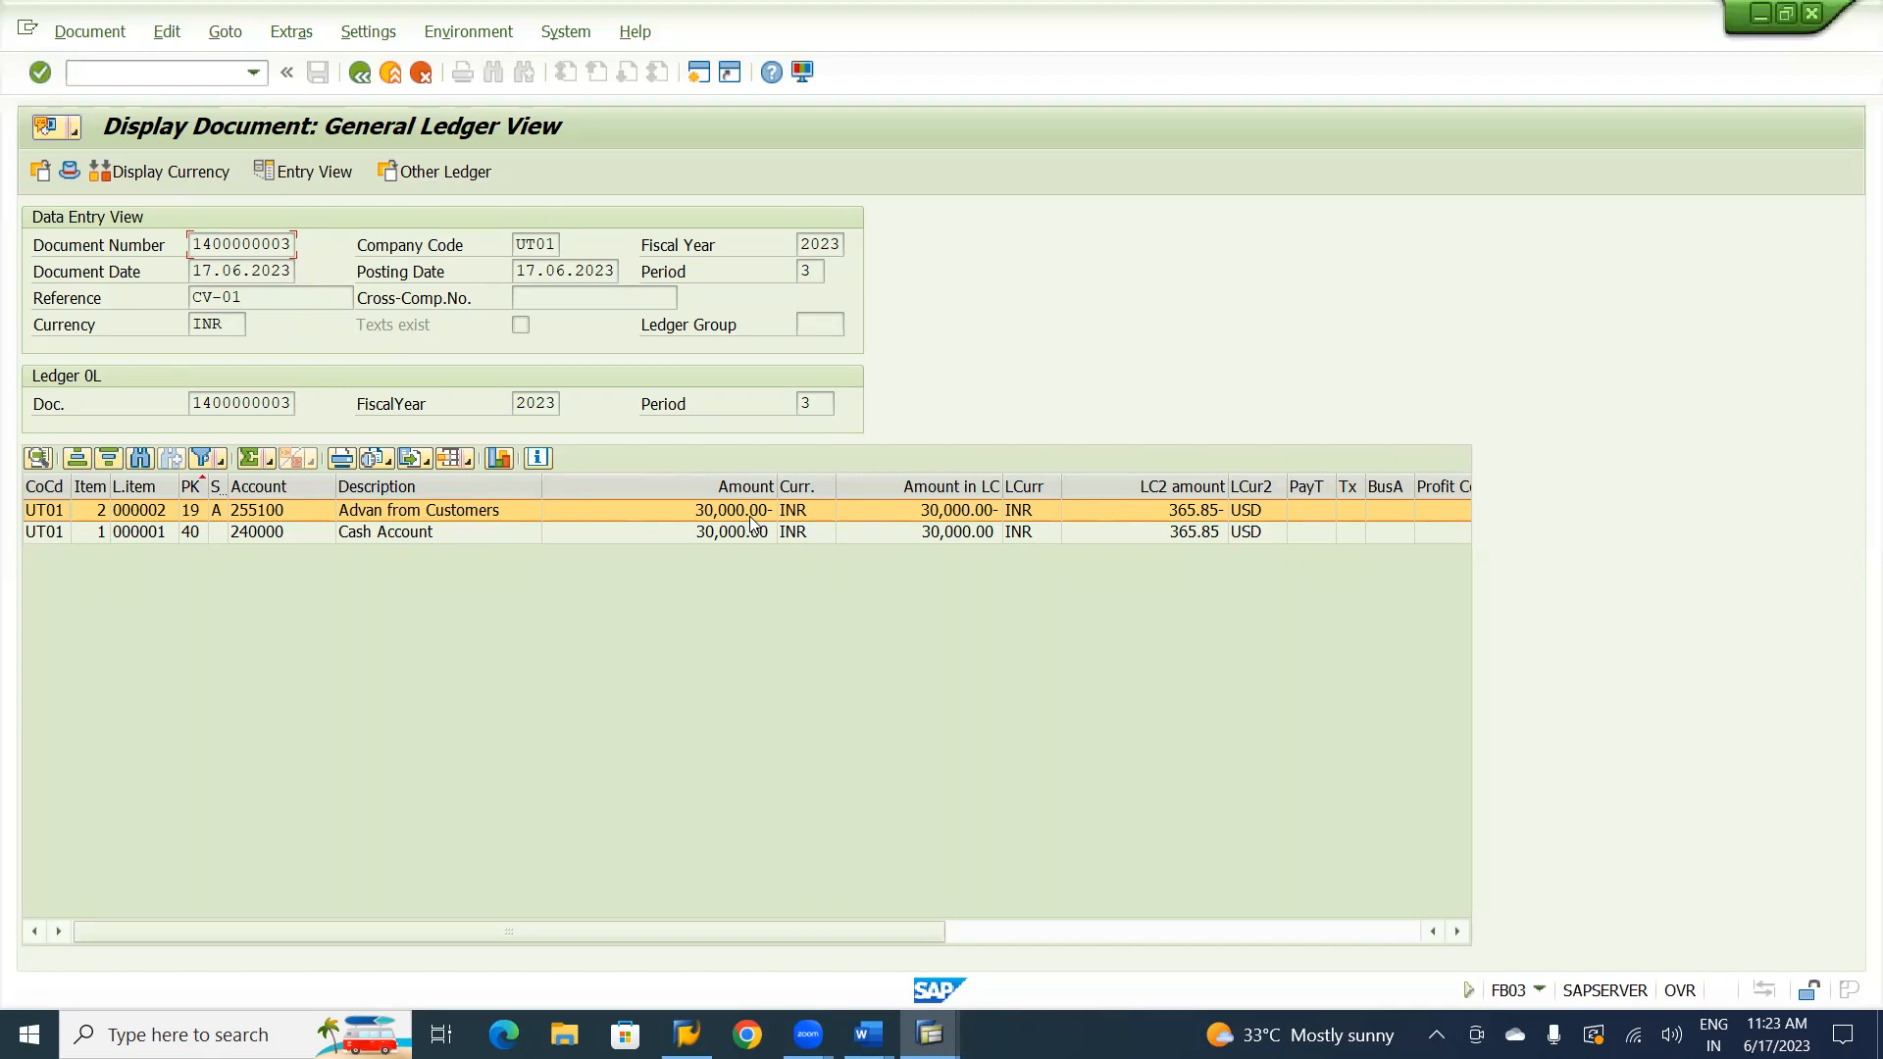
# In the FBL5N session, rerun the customer line item report with special G/L transactions included and examine the customer's down payment items.
pyautogui.hotkey('alt', 'Tab')
pyautogui.hotkey('alt', 'Tab')
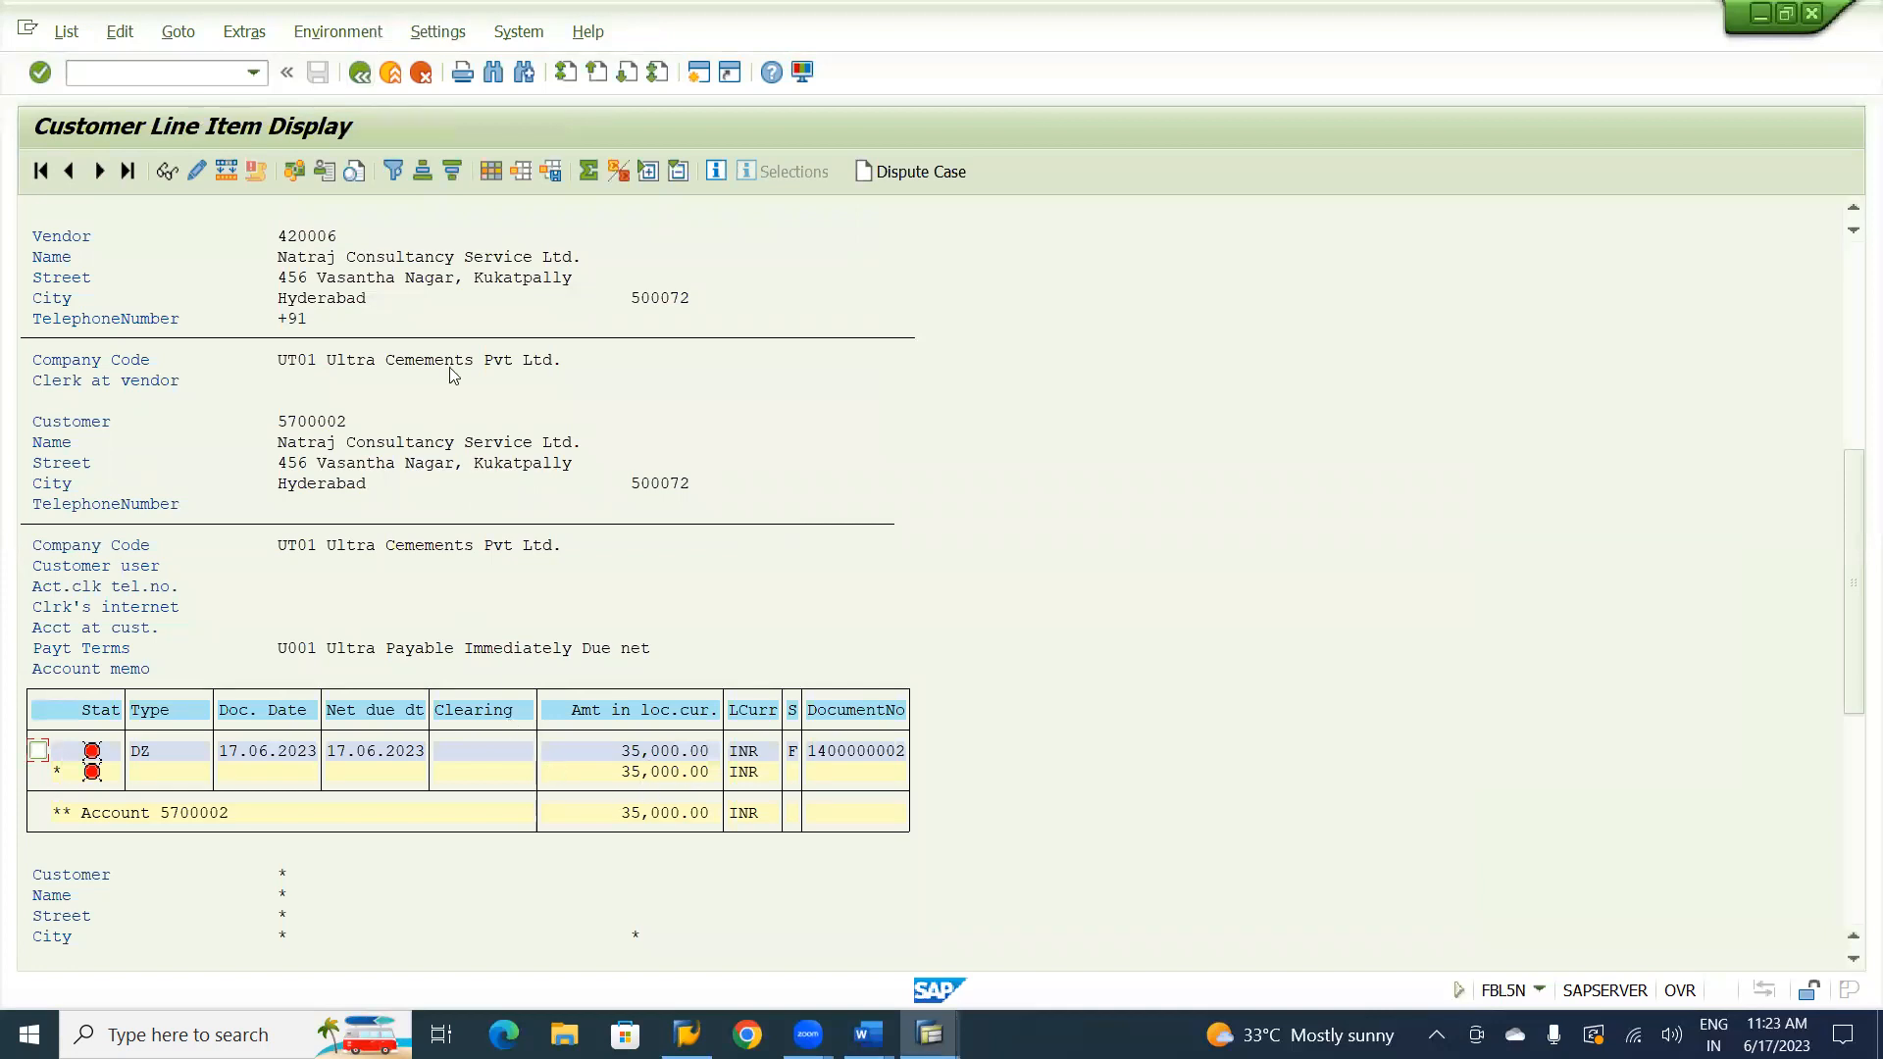
pyautogui.click(360, 72)
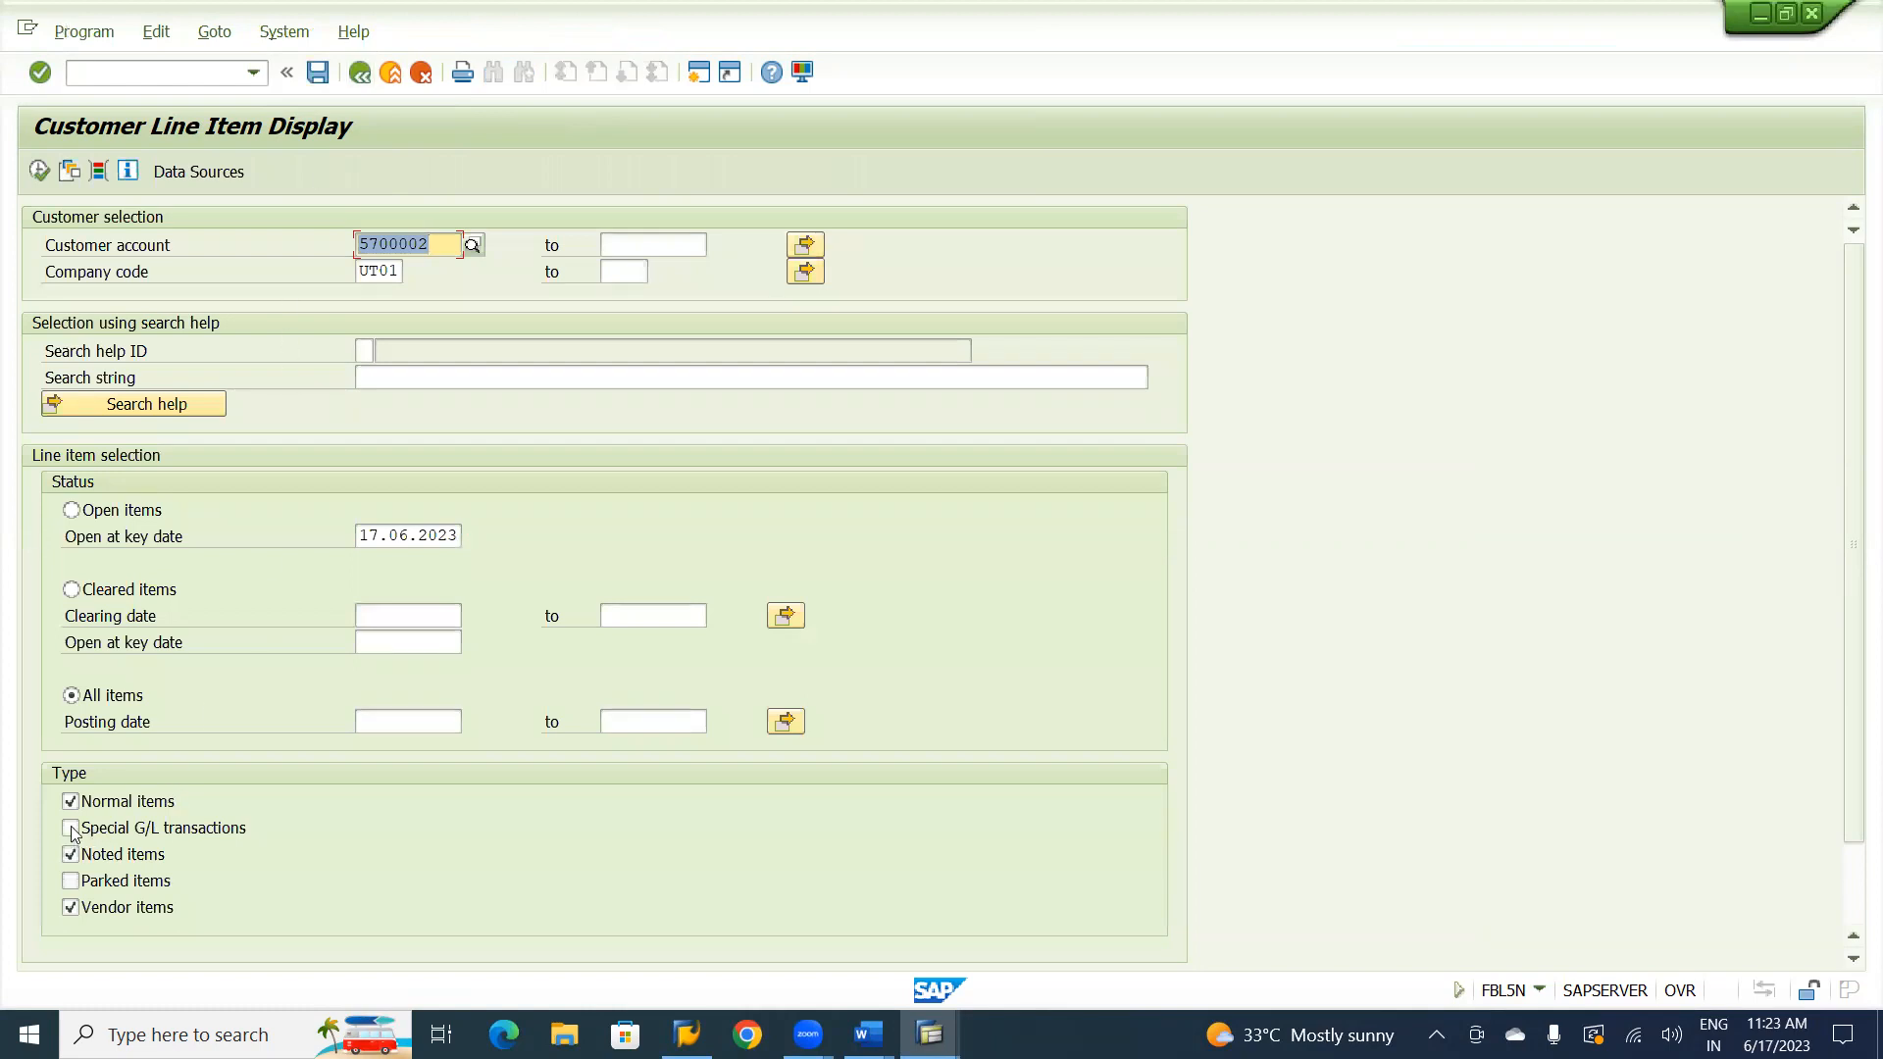
pyautogui.click(70, 828)
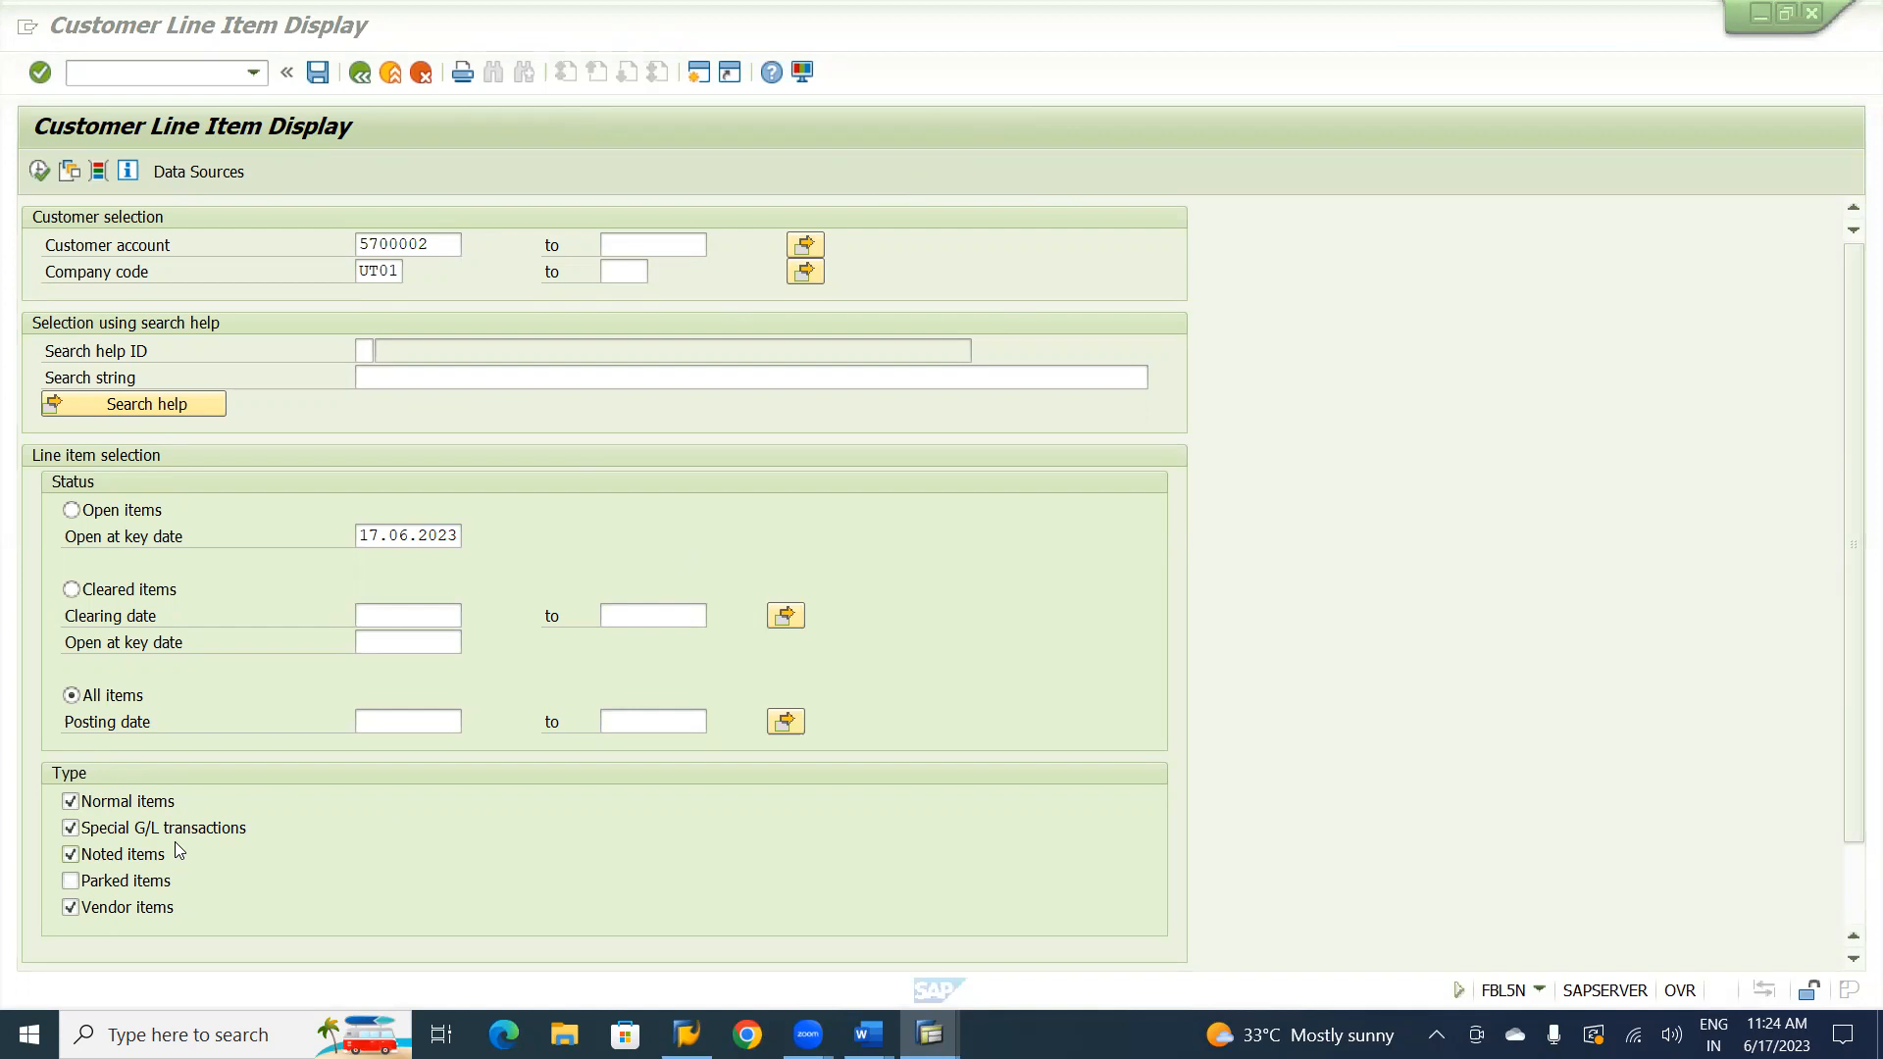
pyautogui.click(39, 174)
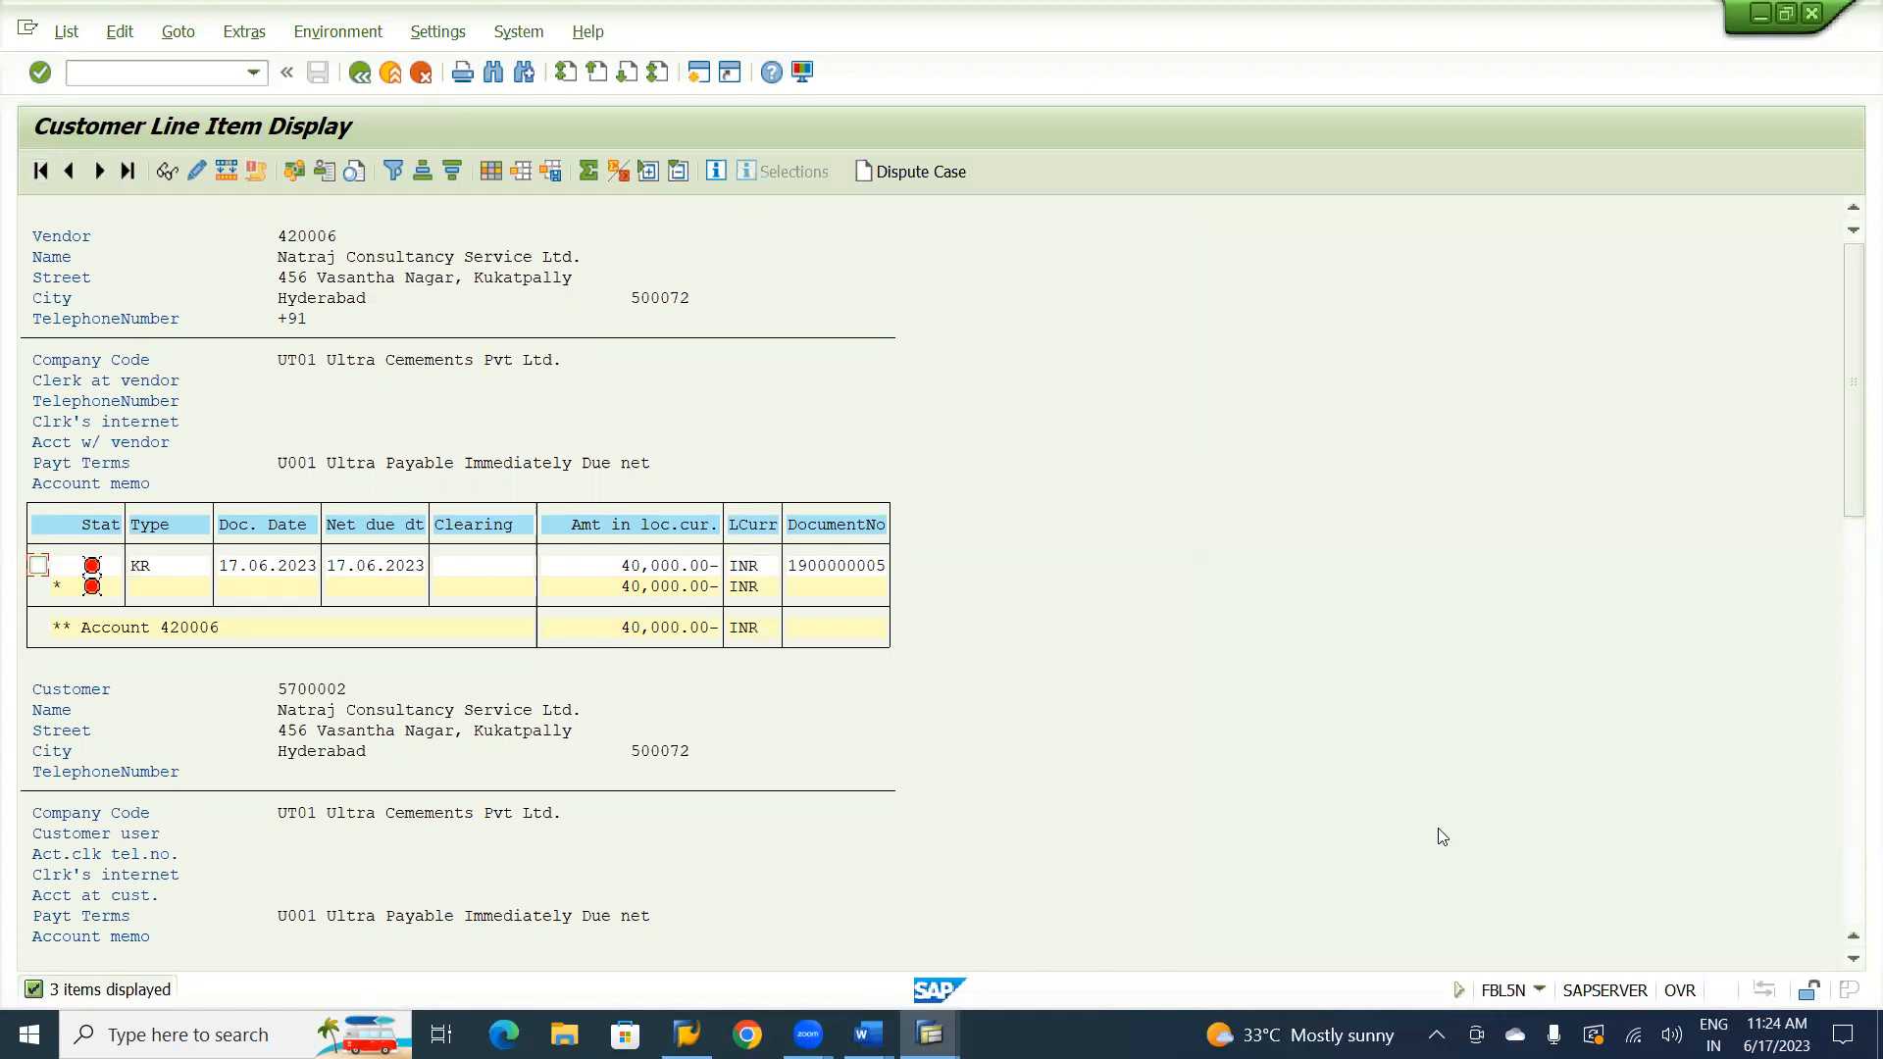
pyautogui.click(1852, 965)
pyautogui.click(1853, 965)
pyautogui.click(1852, 965)
pyautogui.click(1852, 965)
pyautogui.click(1853, 961)
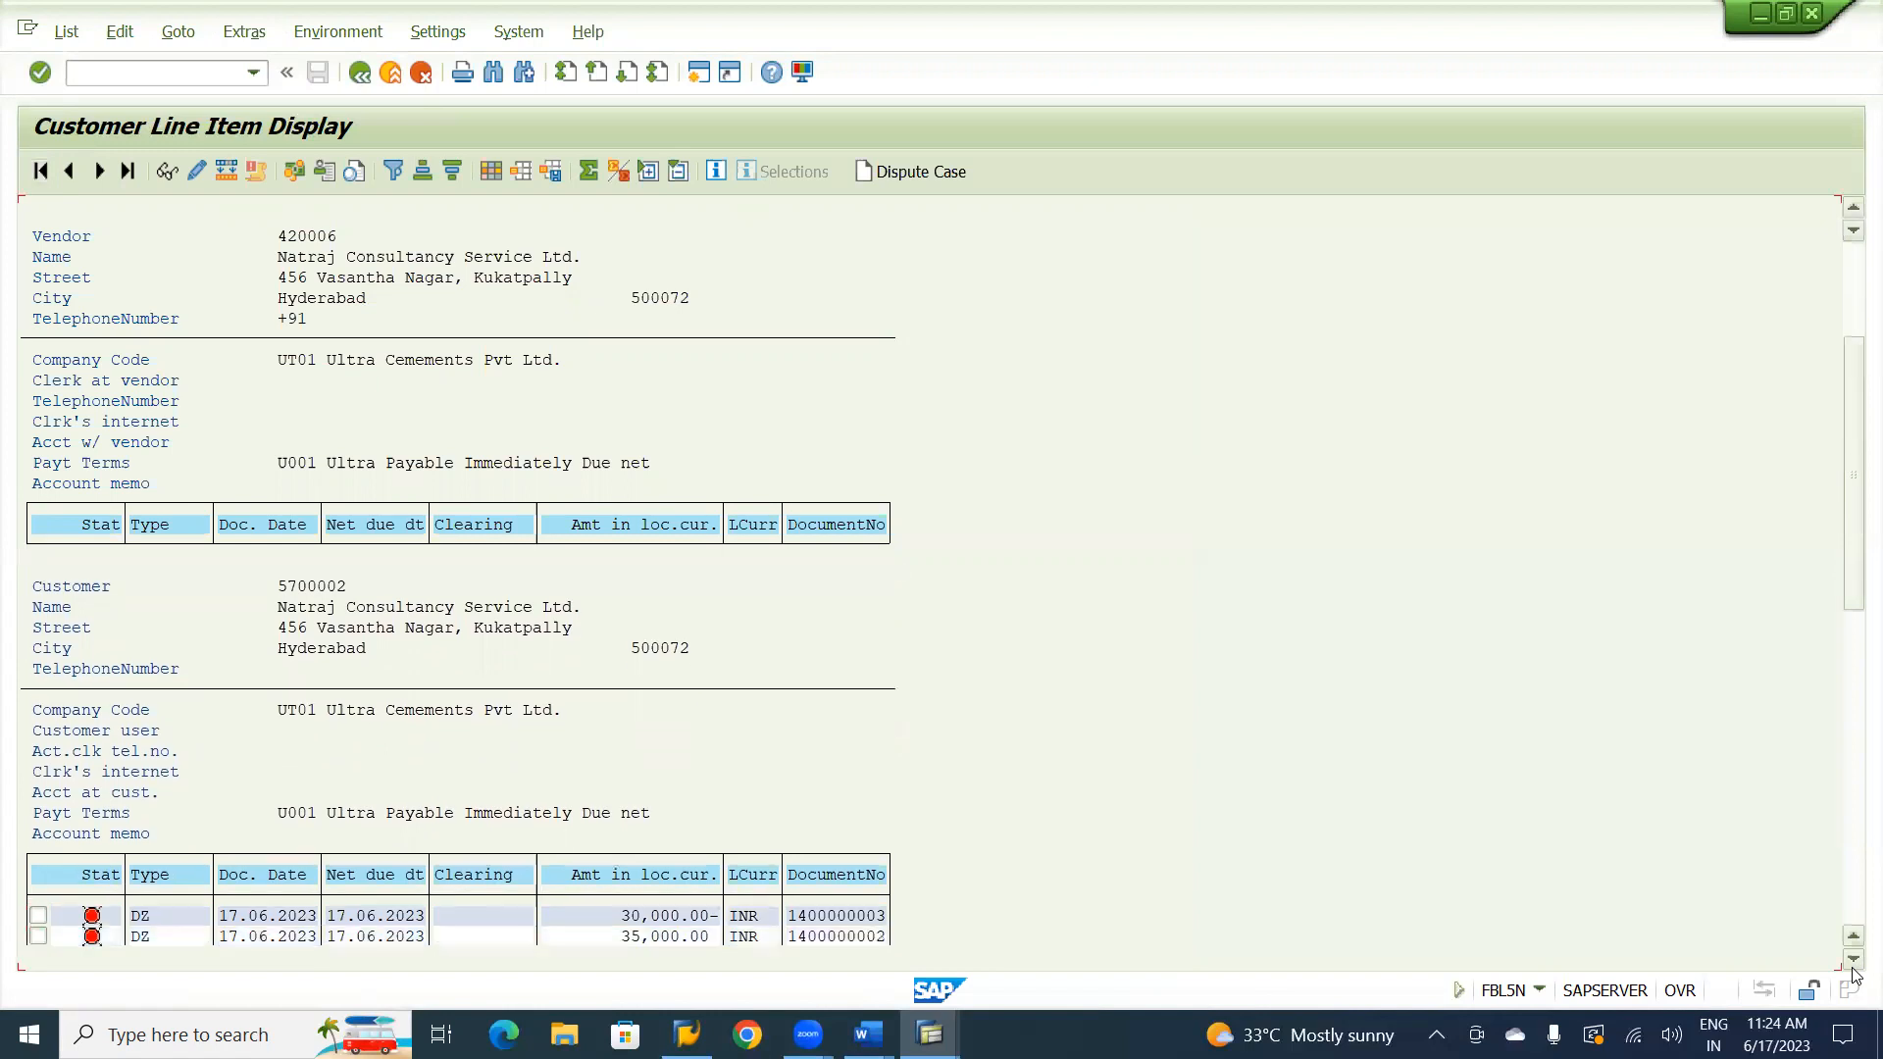
pyautogui.doubleClick(1852, 961)
pyautogui.click(1853, 961)
pyautogui.click(1852, 961)
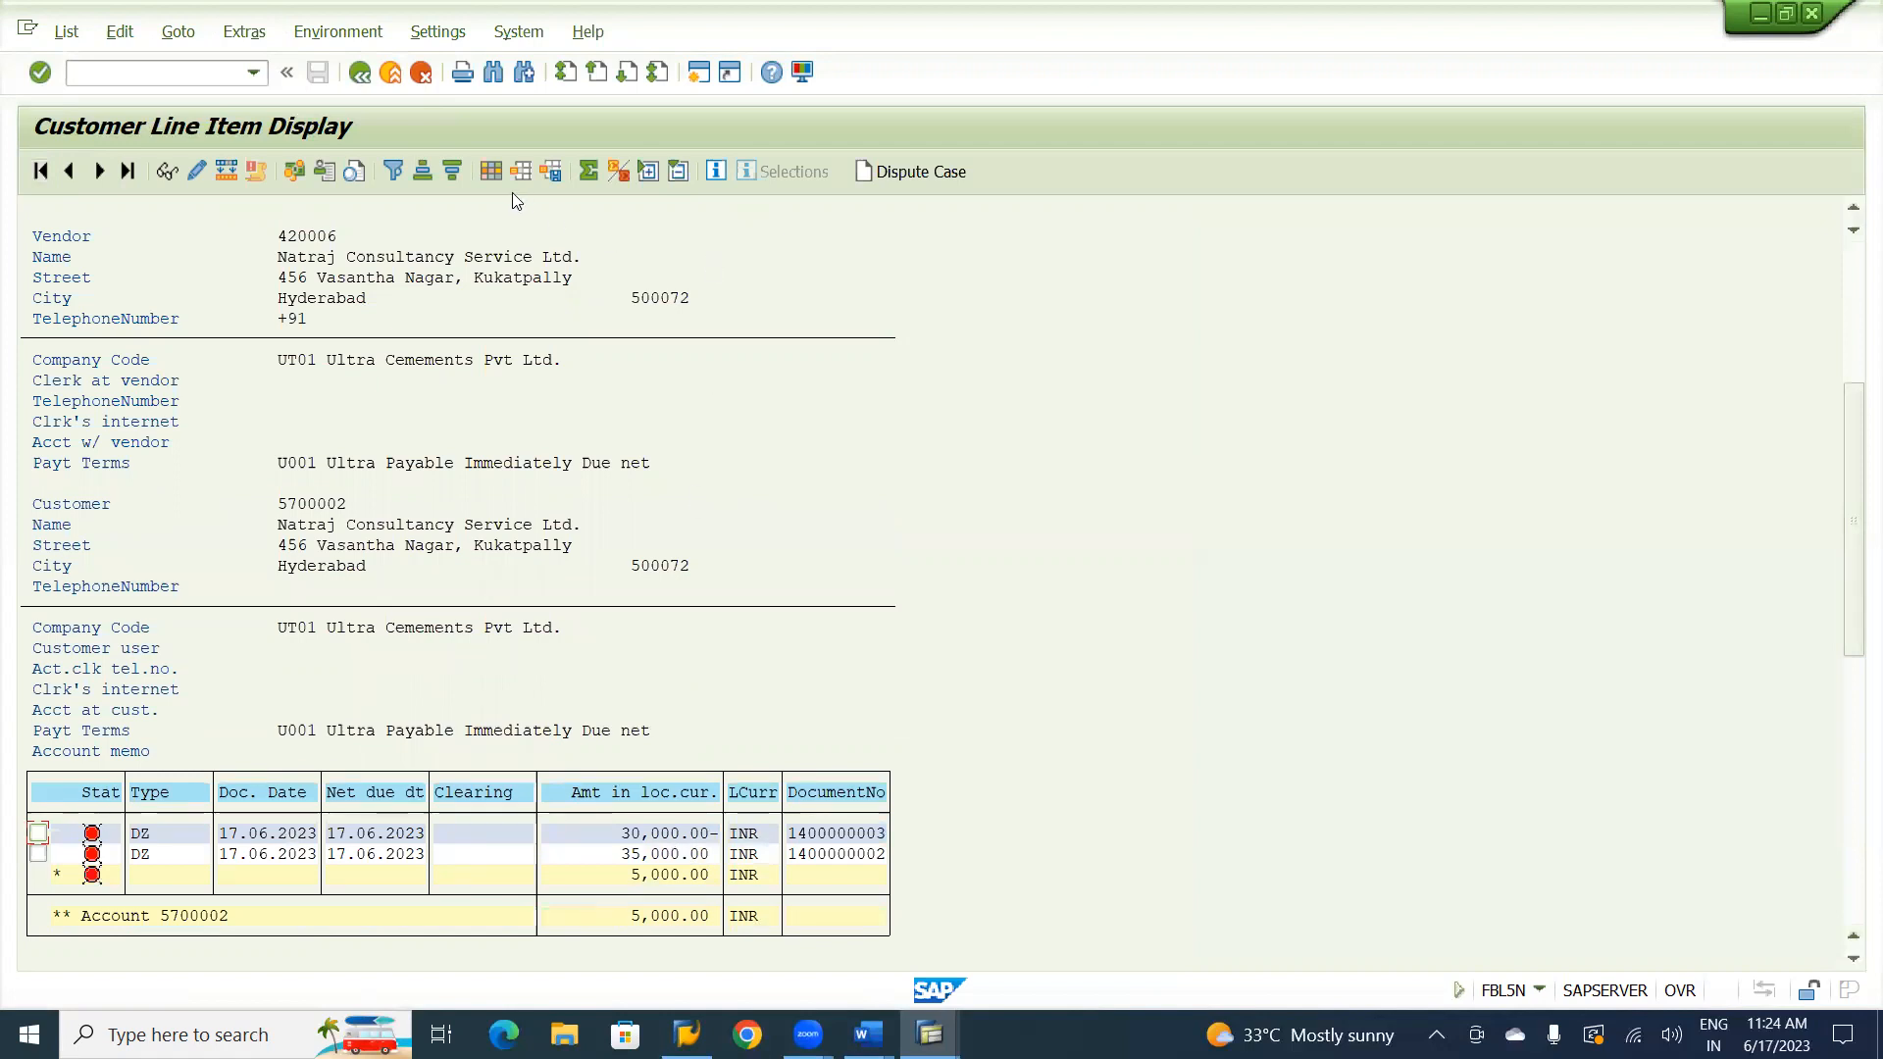
# Add the hidden Special G/L ind. field to the customer line item layout ahead of Document Number and apply the layout.
pyautogui.click(491, 170)
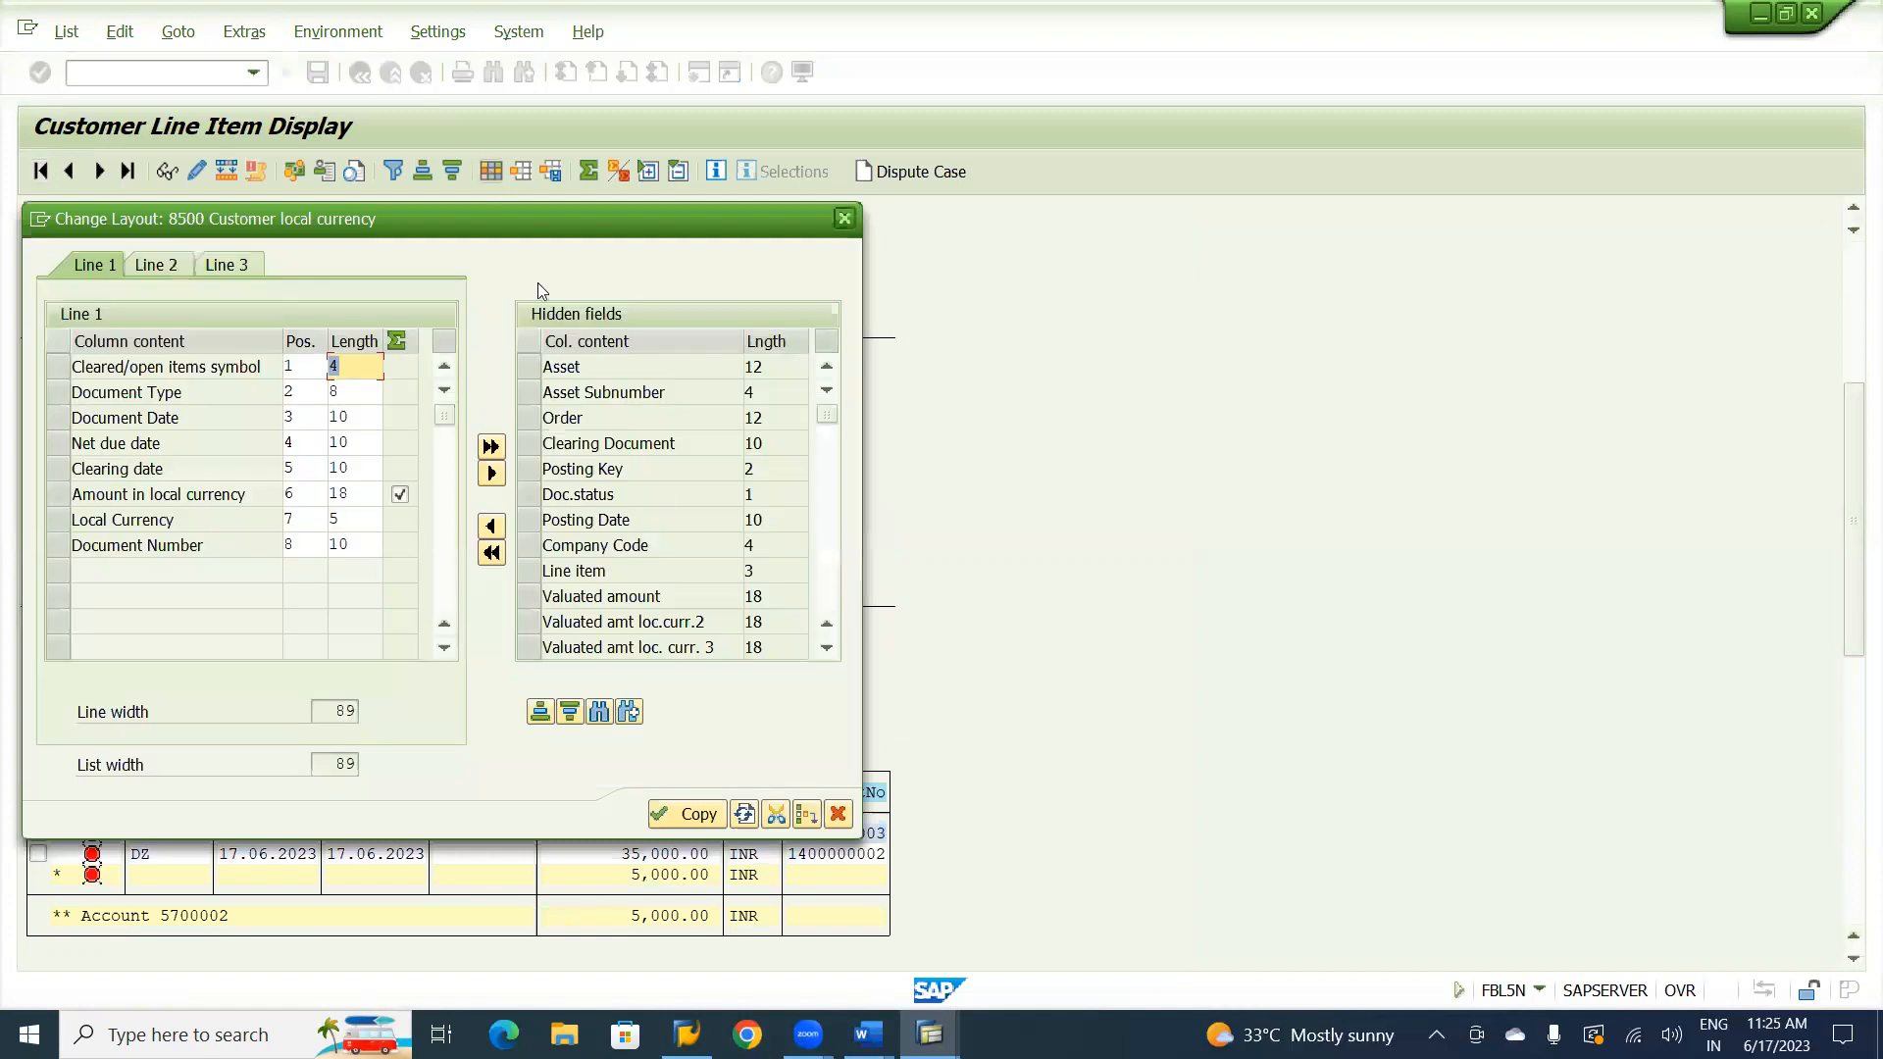
pyautogui.click(599, 712)
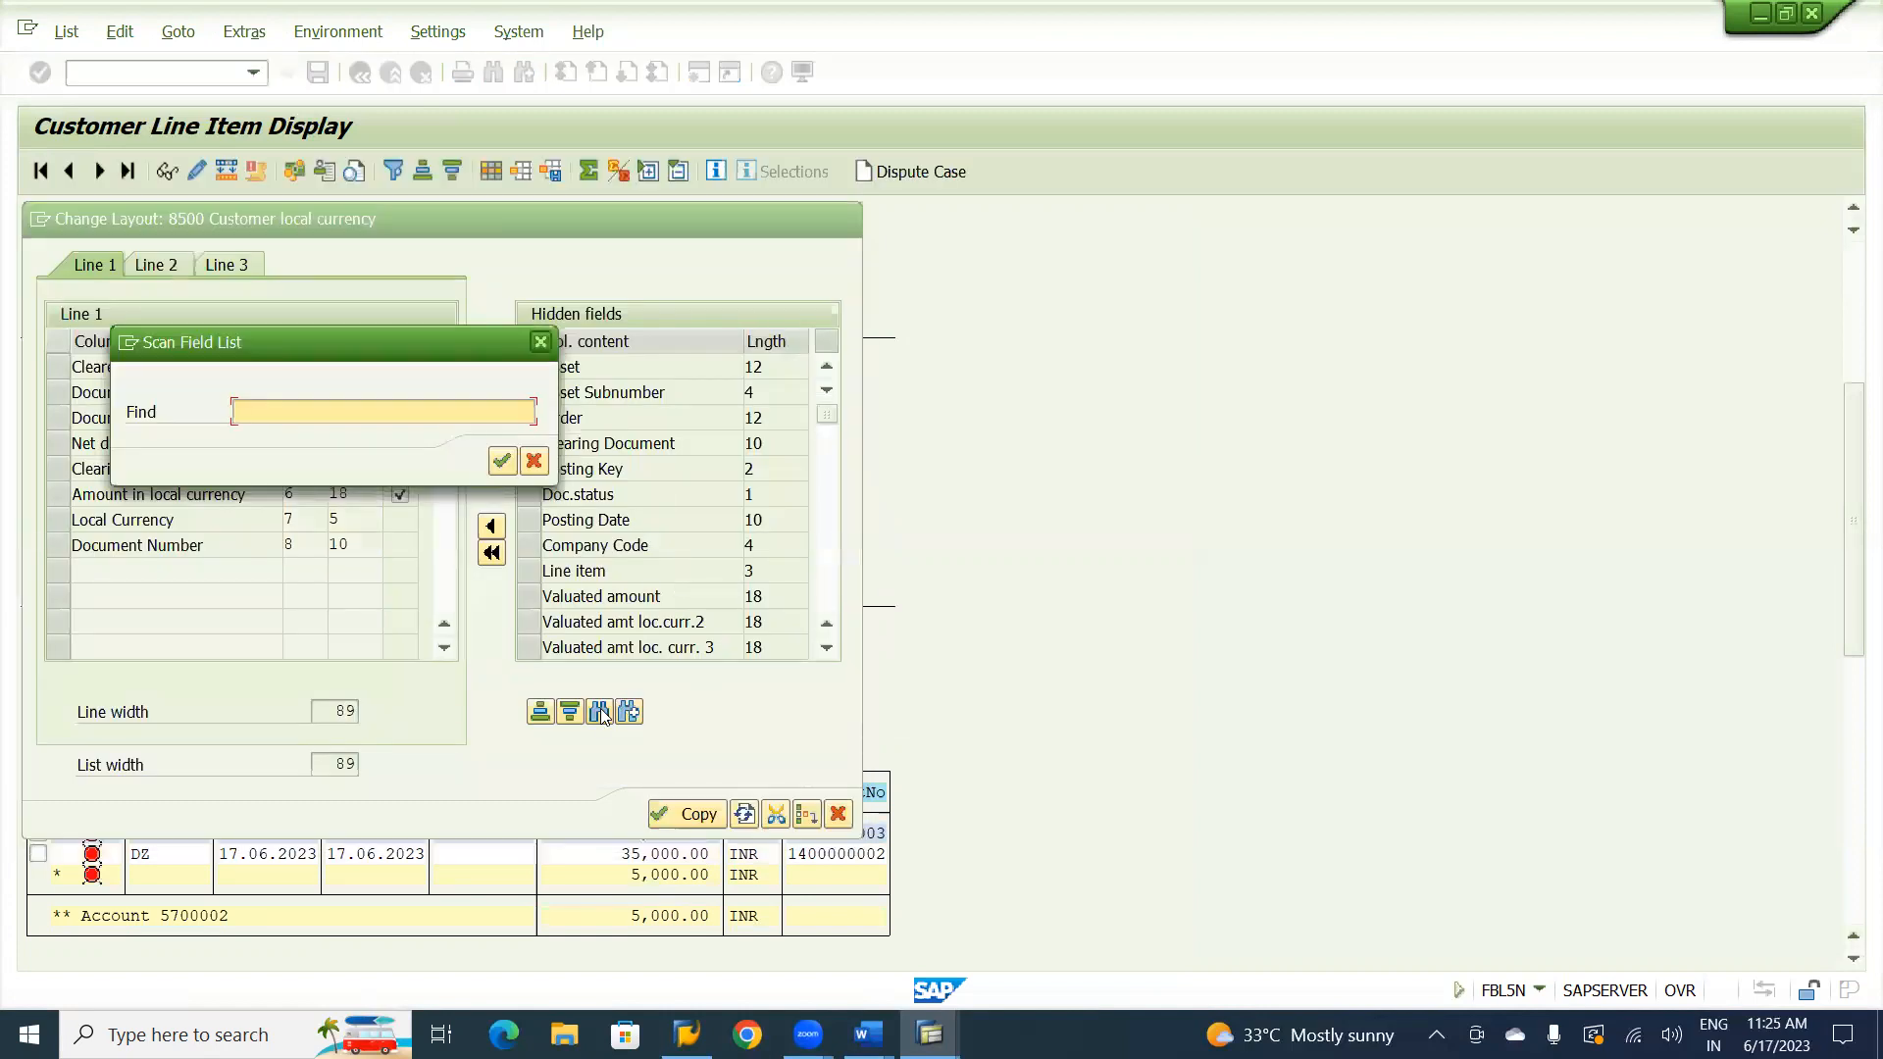
pyautogui.write('sp')
pyautogui.press('Down')
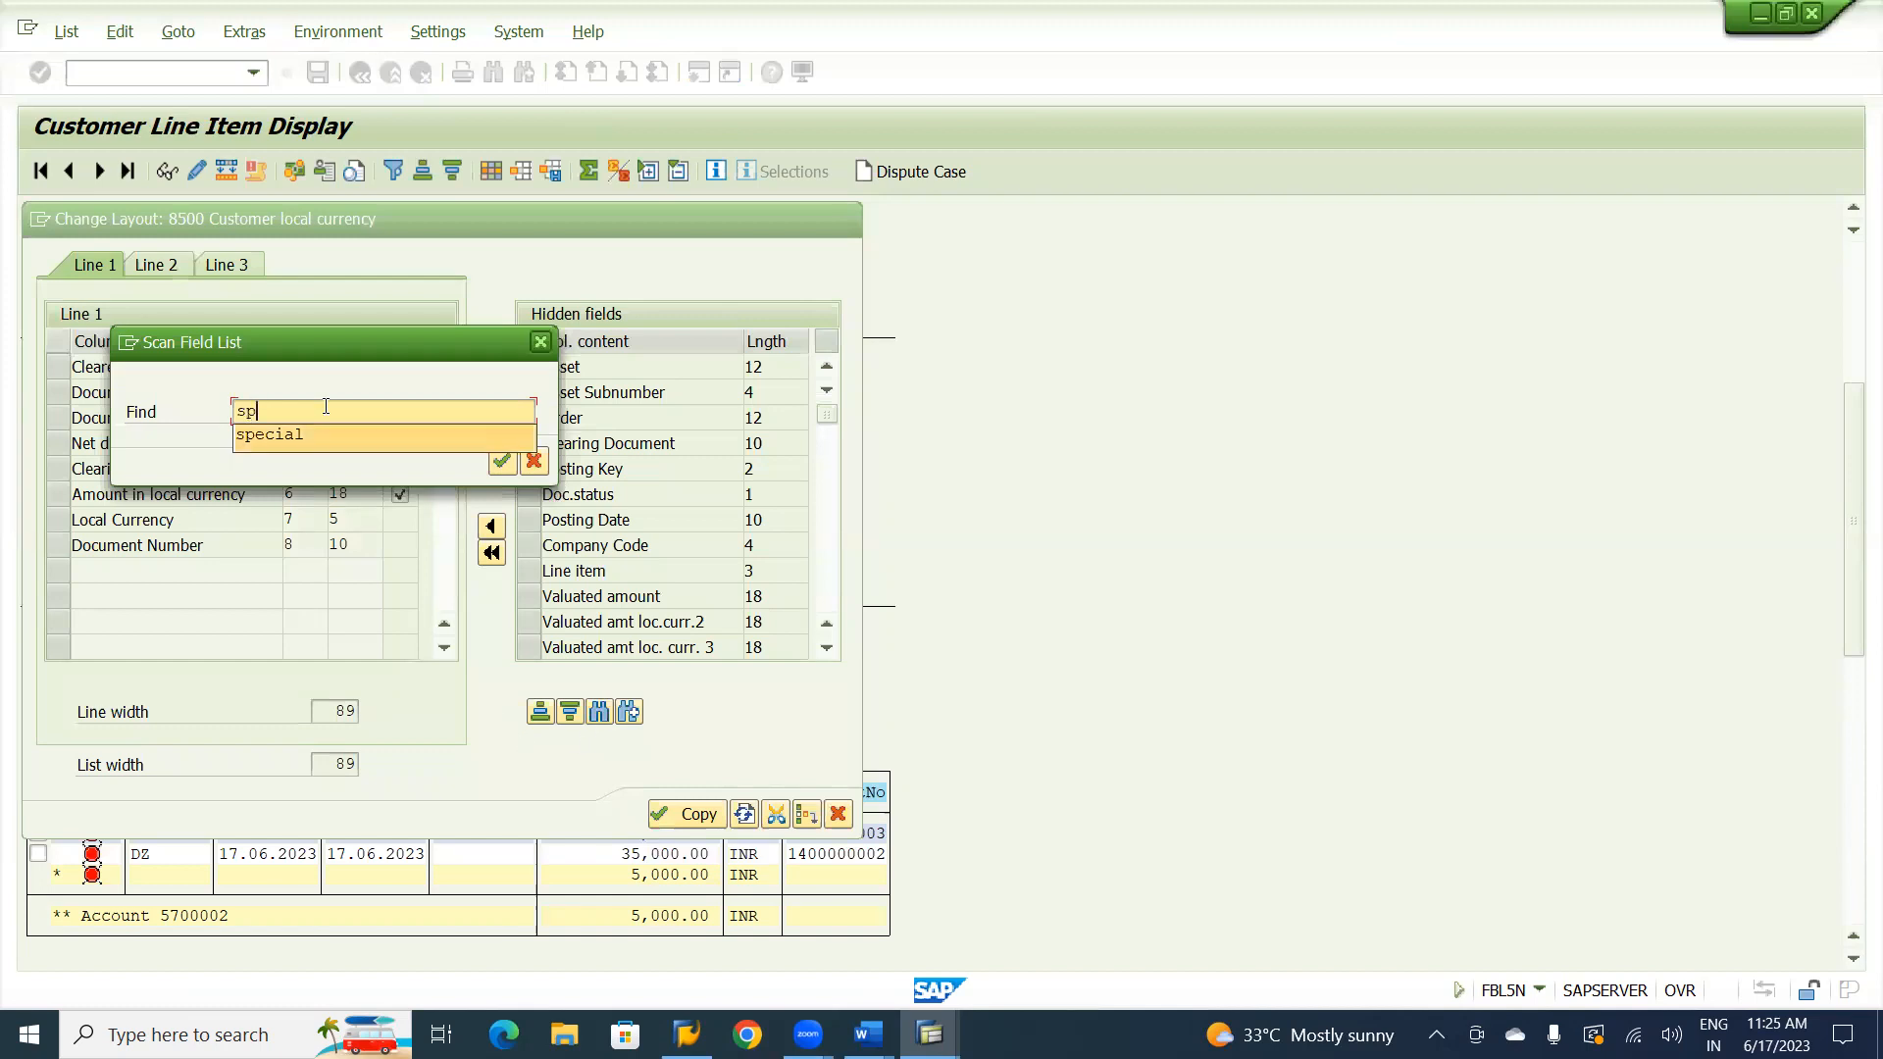
pyautogui.click(294, 434)
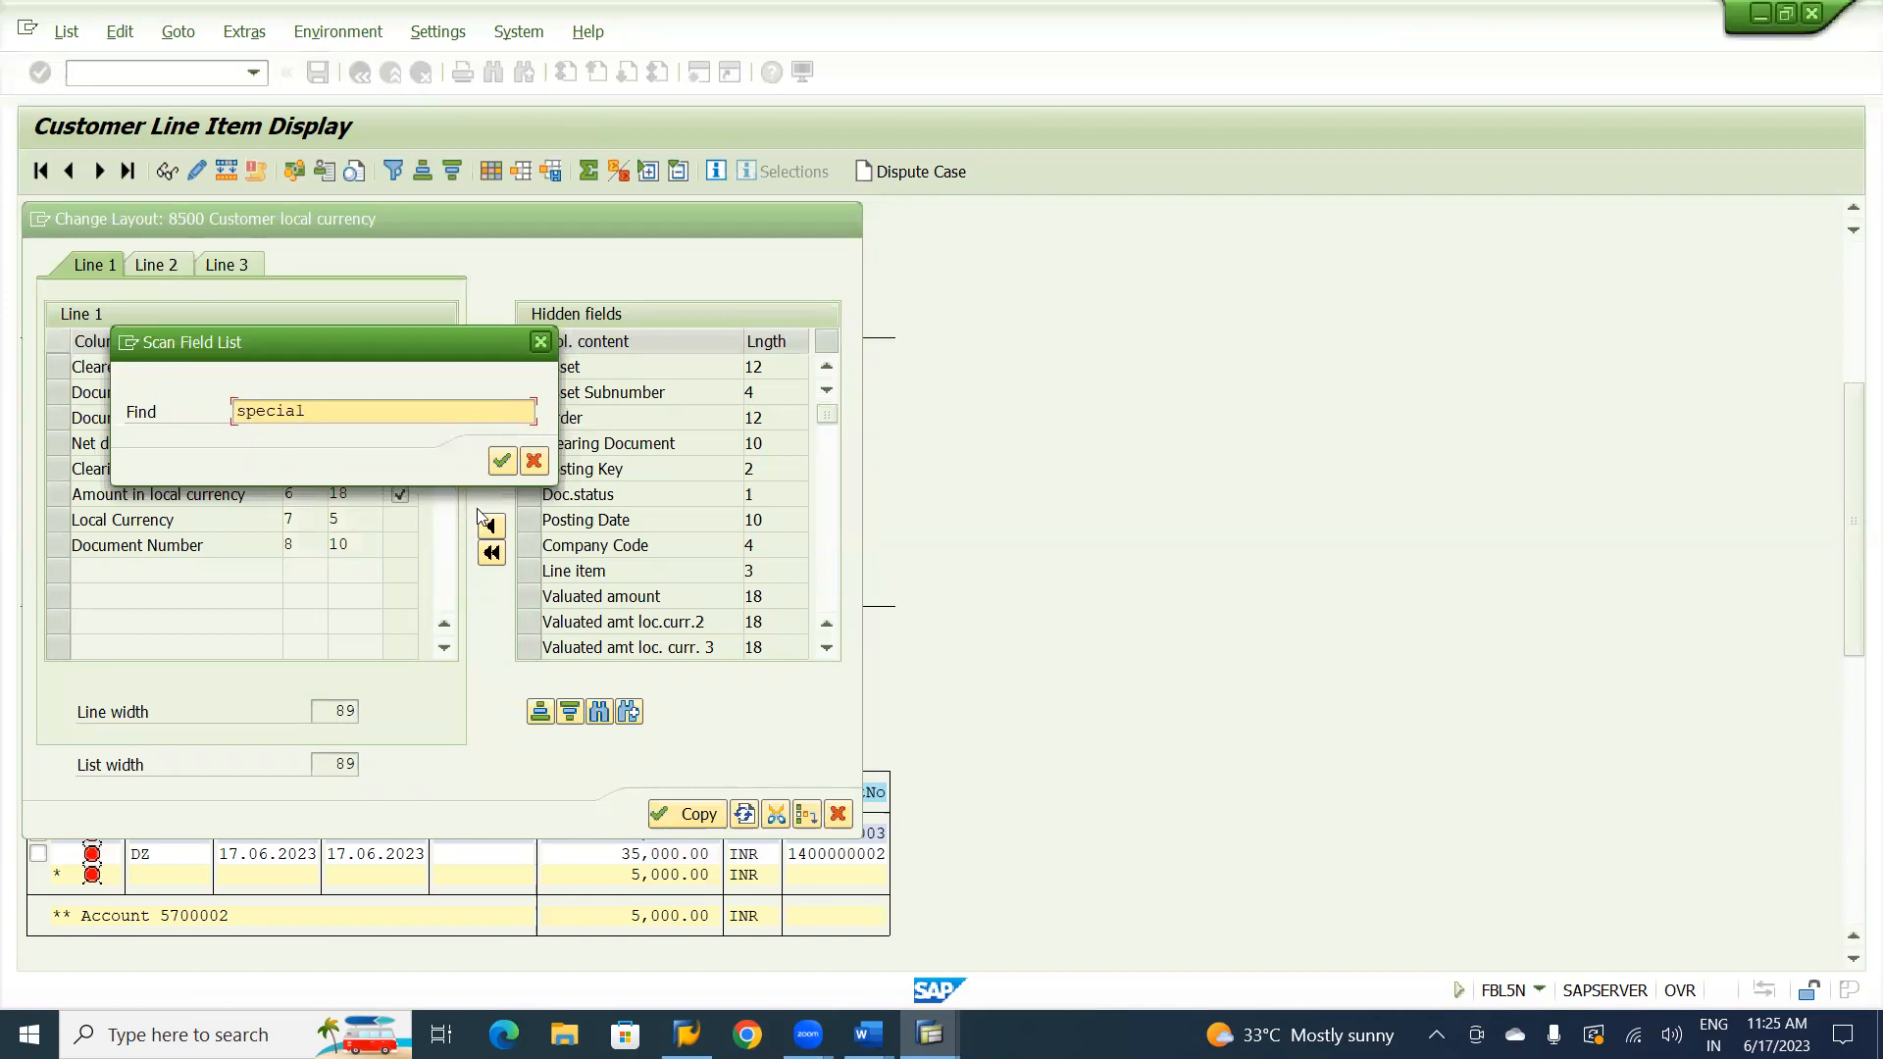
pyautogui.click(502, 461)
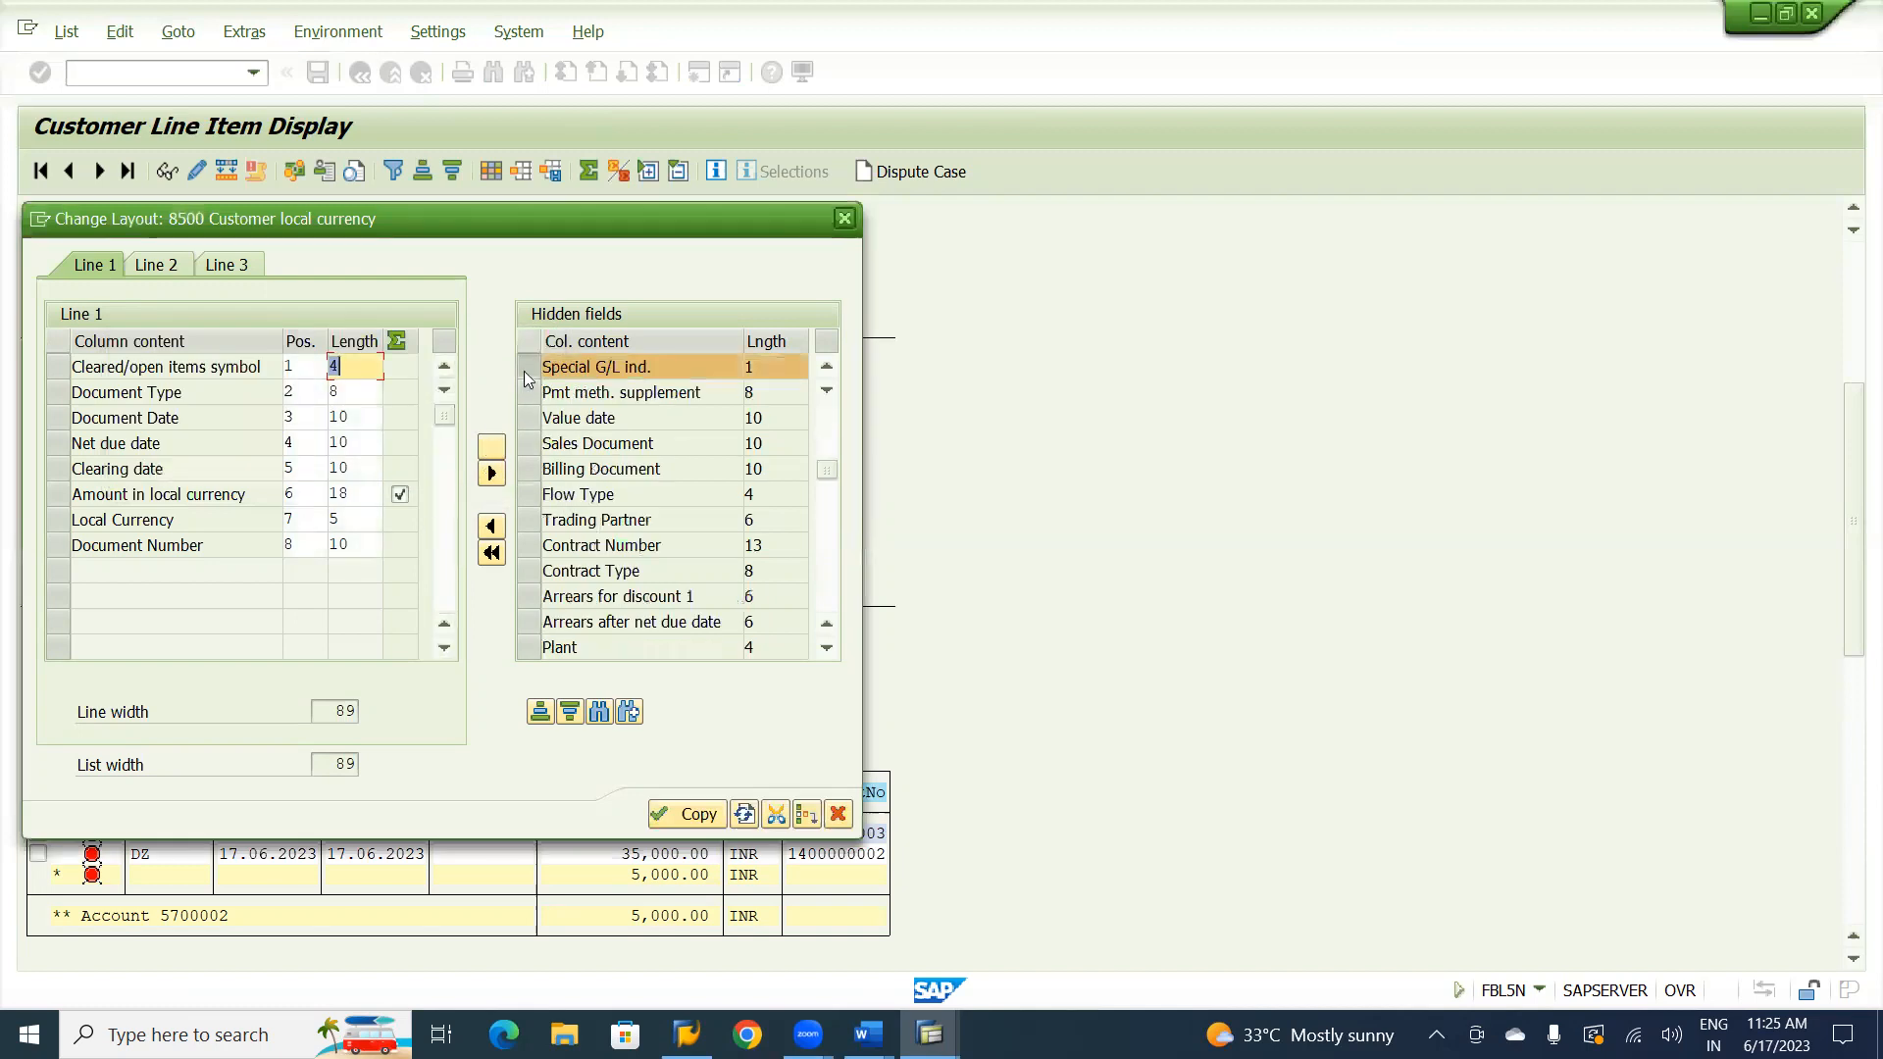
pyautogui.click(528, 368)
pyautogui.click(529, 368)
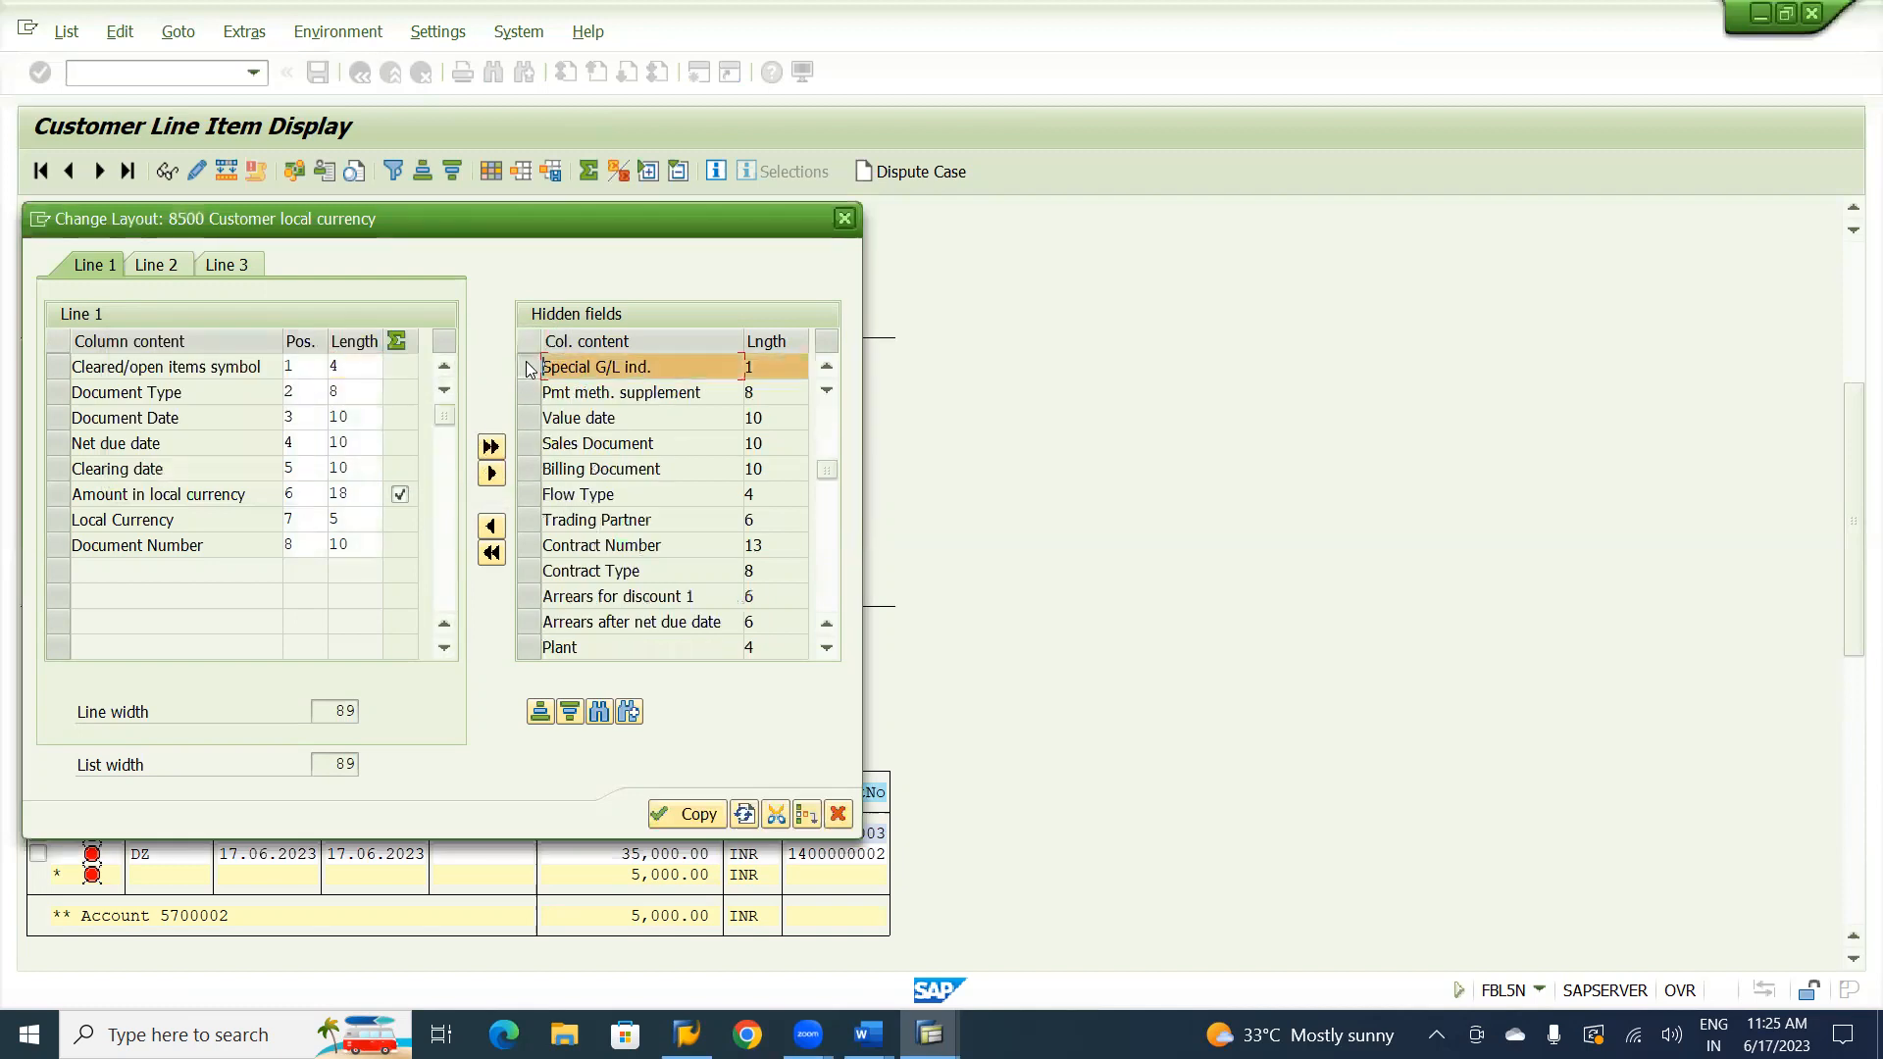
pyautogui.click(59, 546)
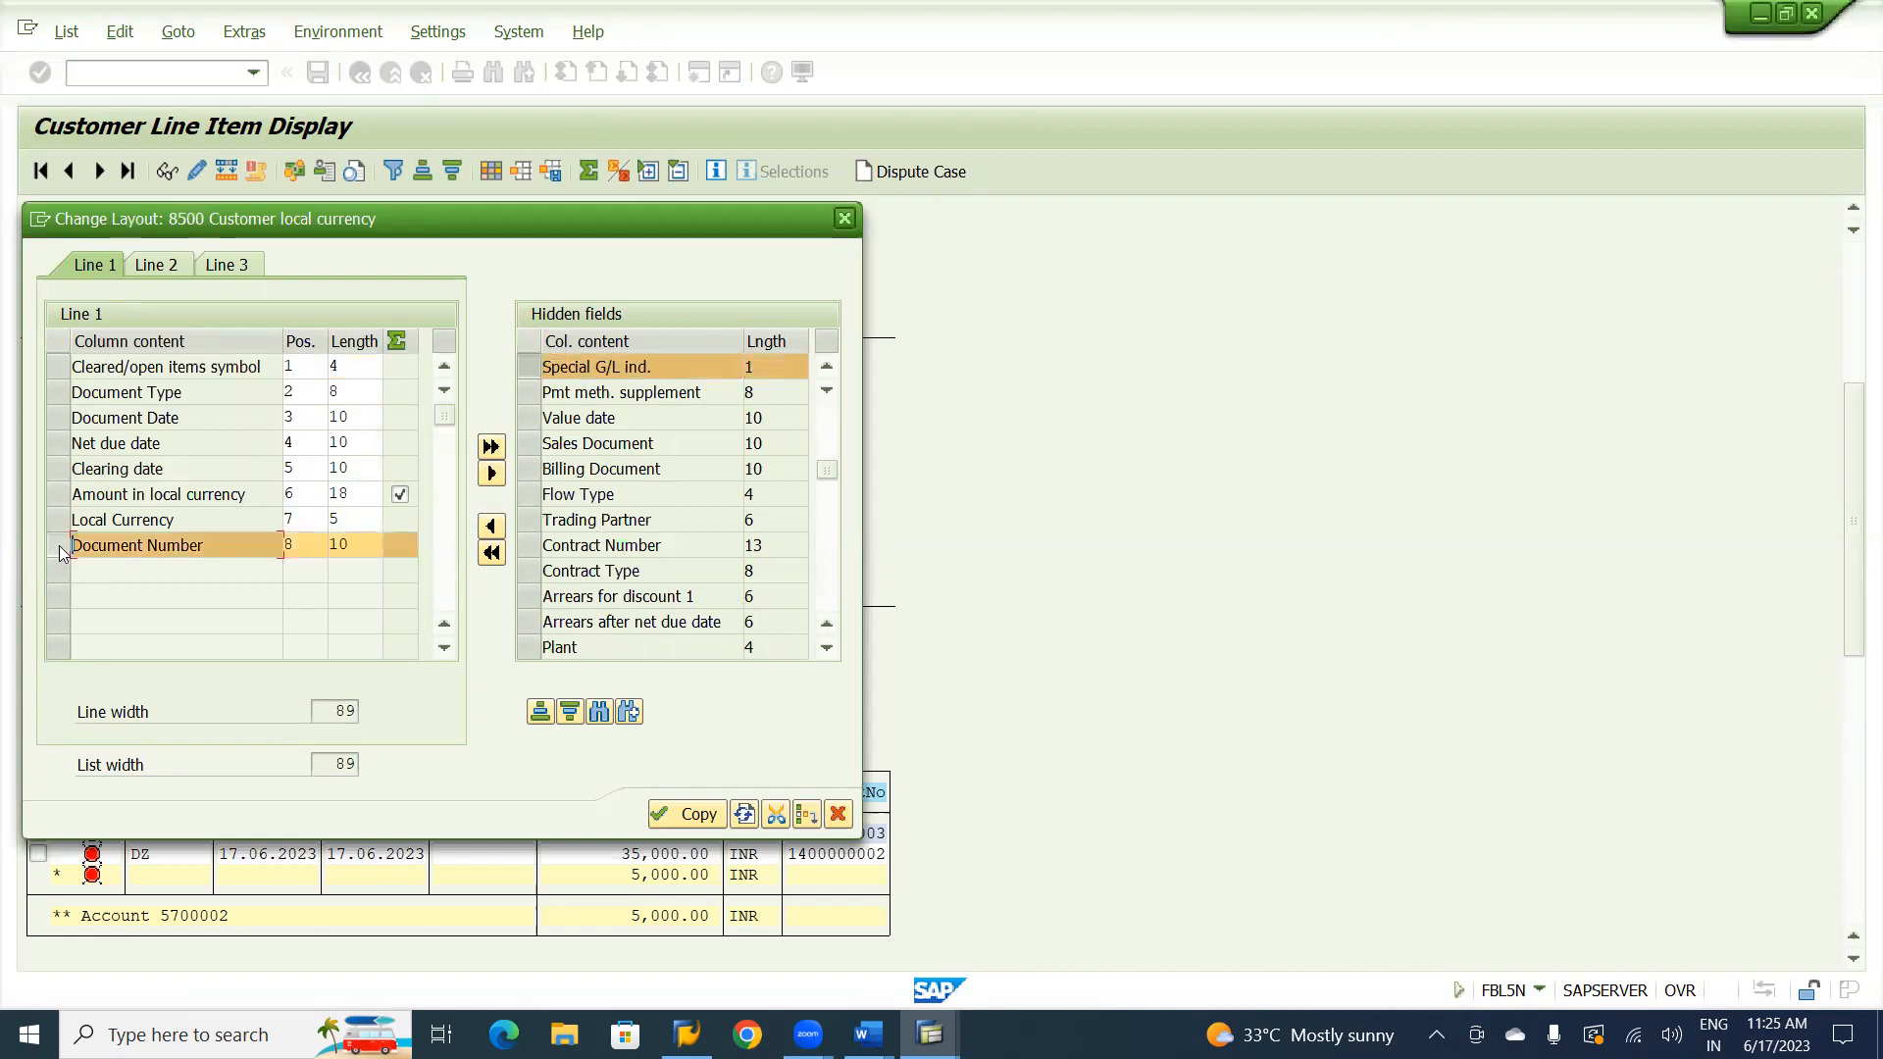
pyautogui.click(492, 527)
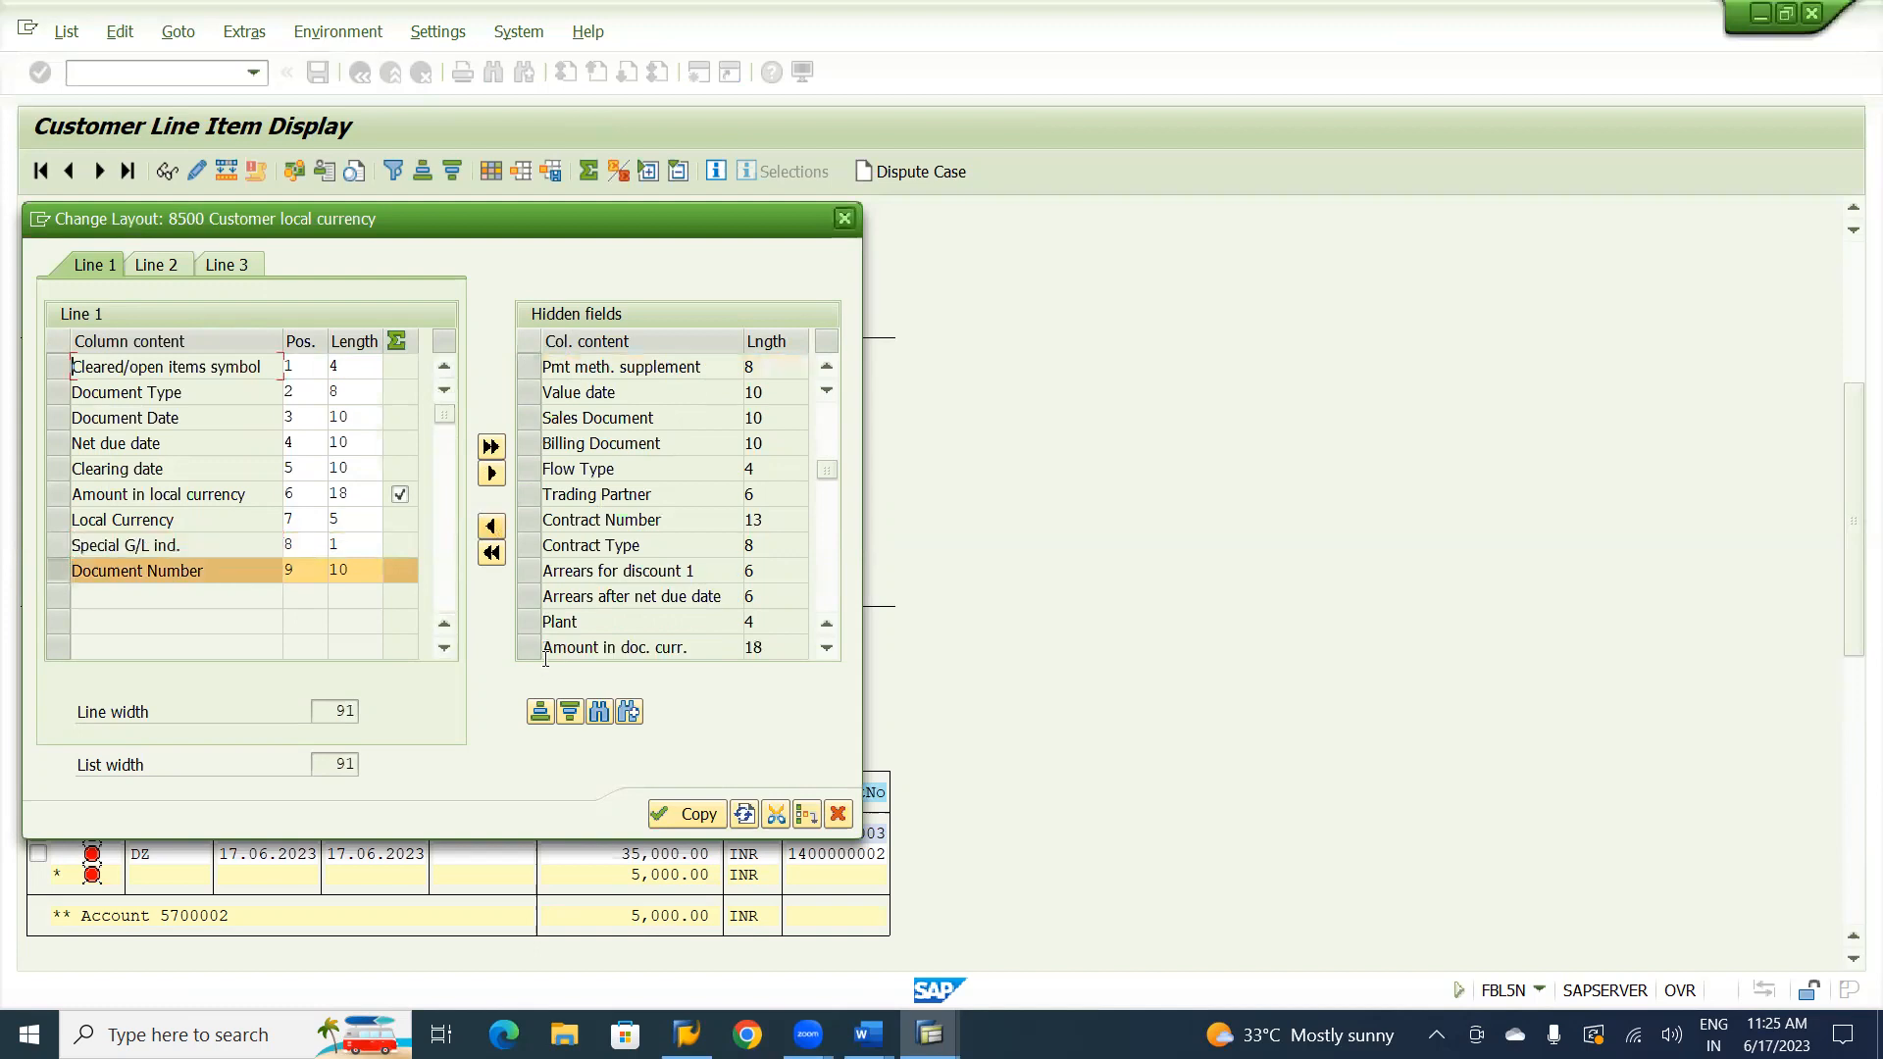
pyautogui.click(698, 815)
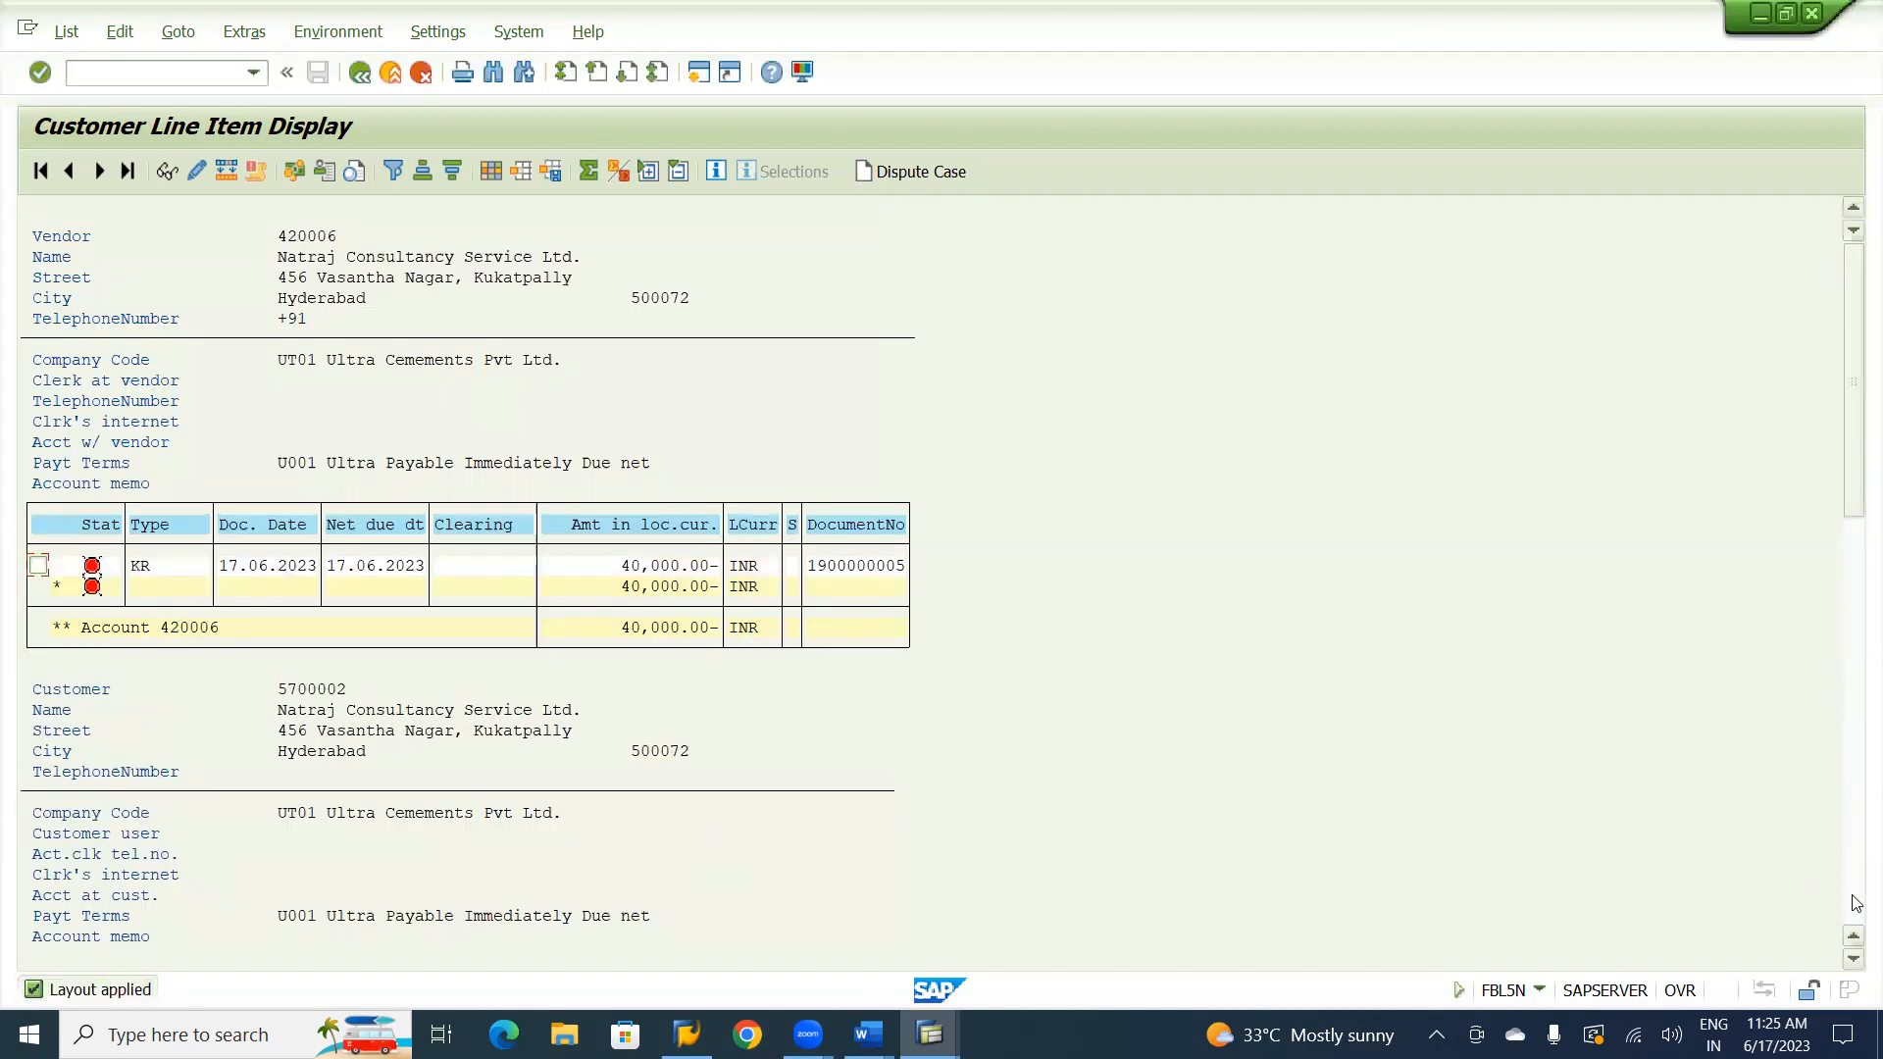
# Examine the special G/L indicators on the customer's open line items in the report.
pyautogui.scroll(-8, 1857, 902)
pyautogui.scroll(-8, 1857, 902)
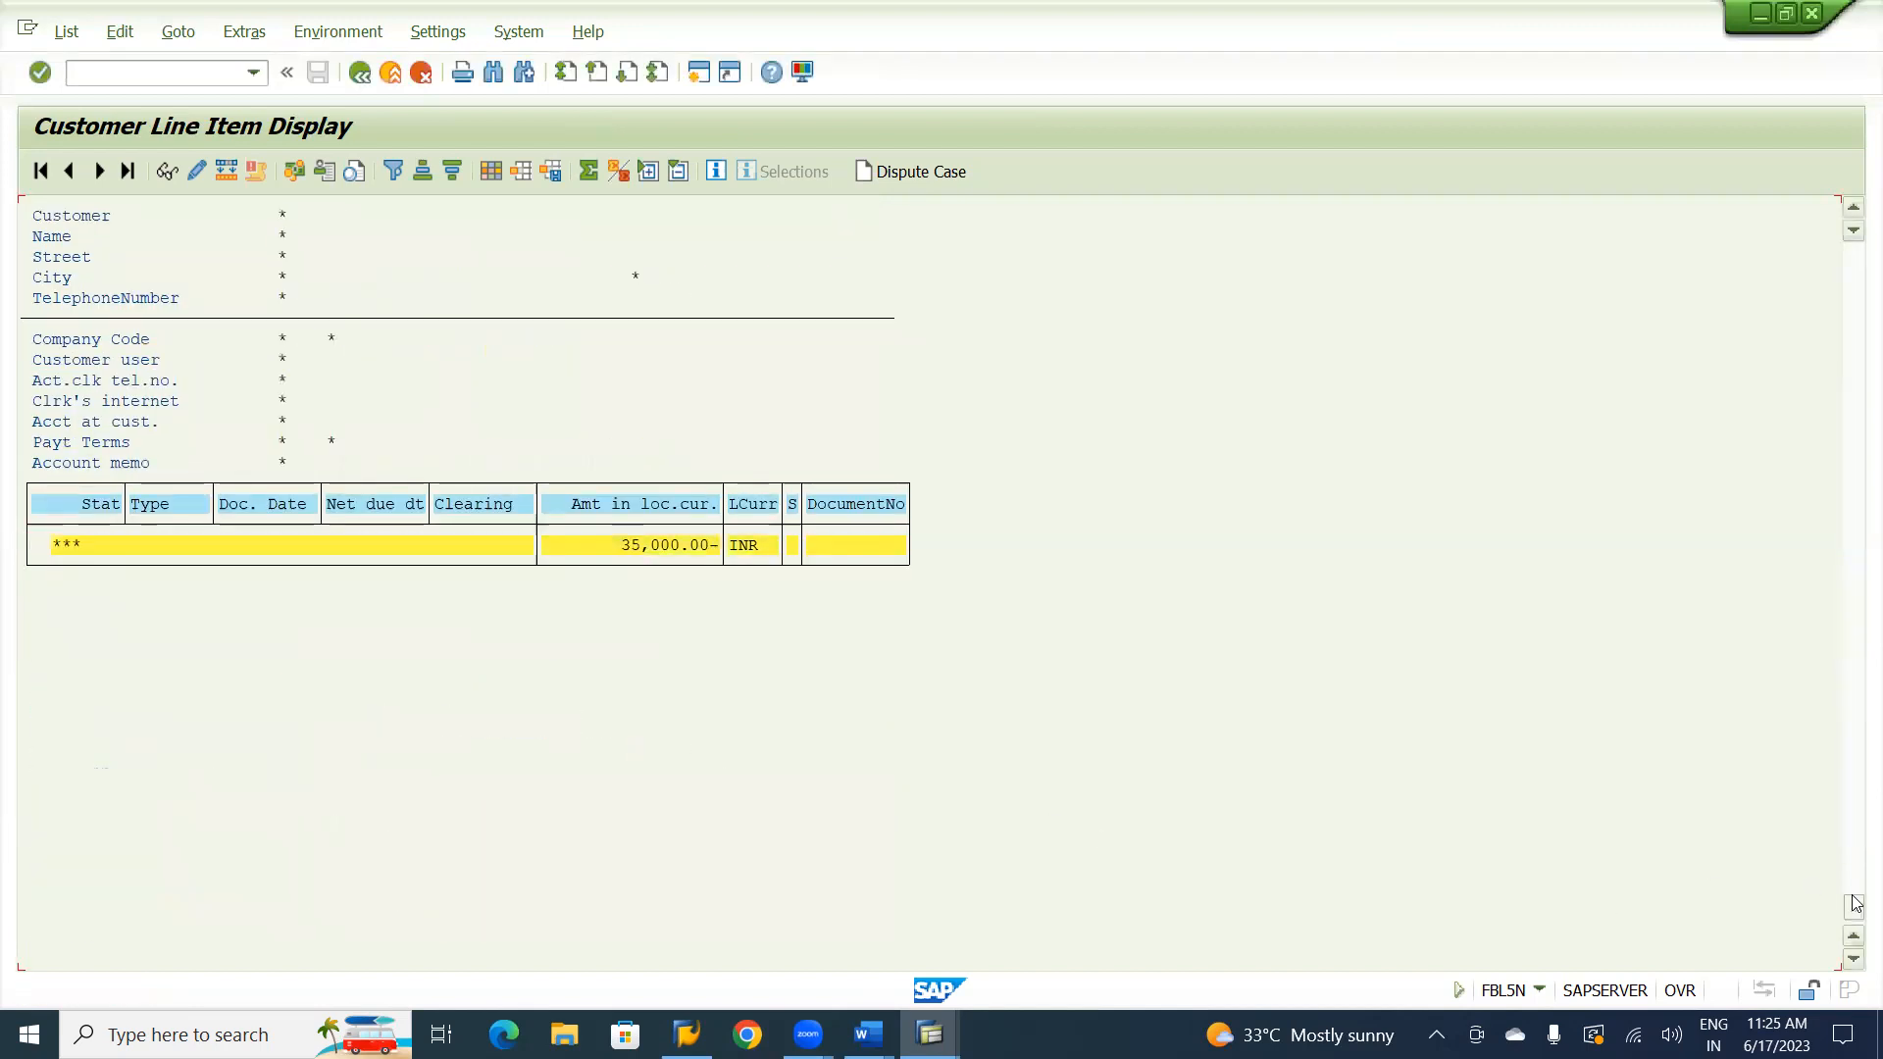
pyautogui.click(1854, 210)
pyautogui.click(1854, 210)
pyautogui.click(1854, 210)
pyautogui.click(1853, 210)
pyautogui.click(1854, 210)
pyautogui.click(1853, 210)
pyautogui.click(1853, 210)
pyautogui.click(1854, 209)
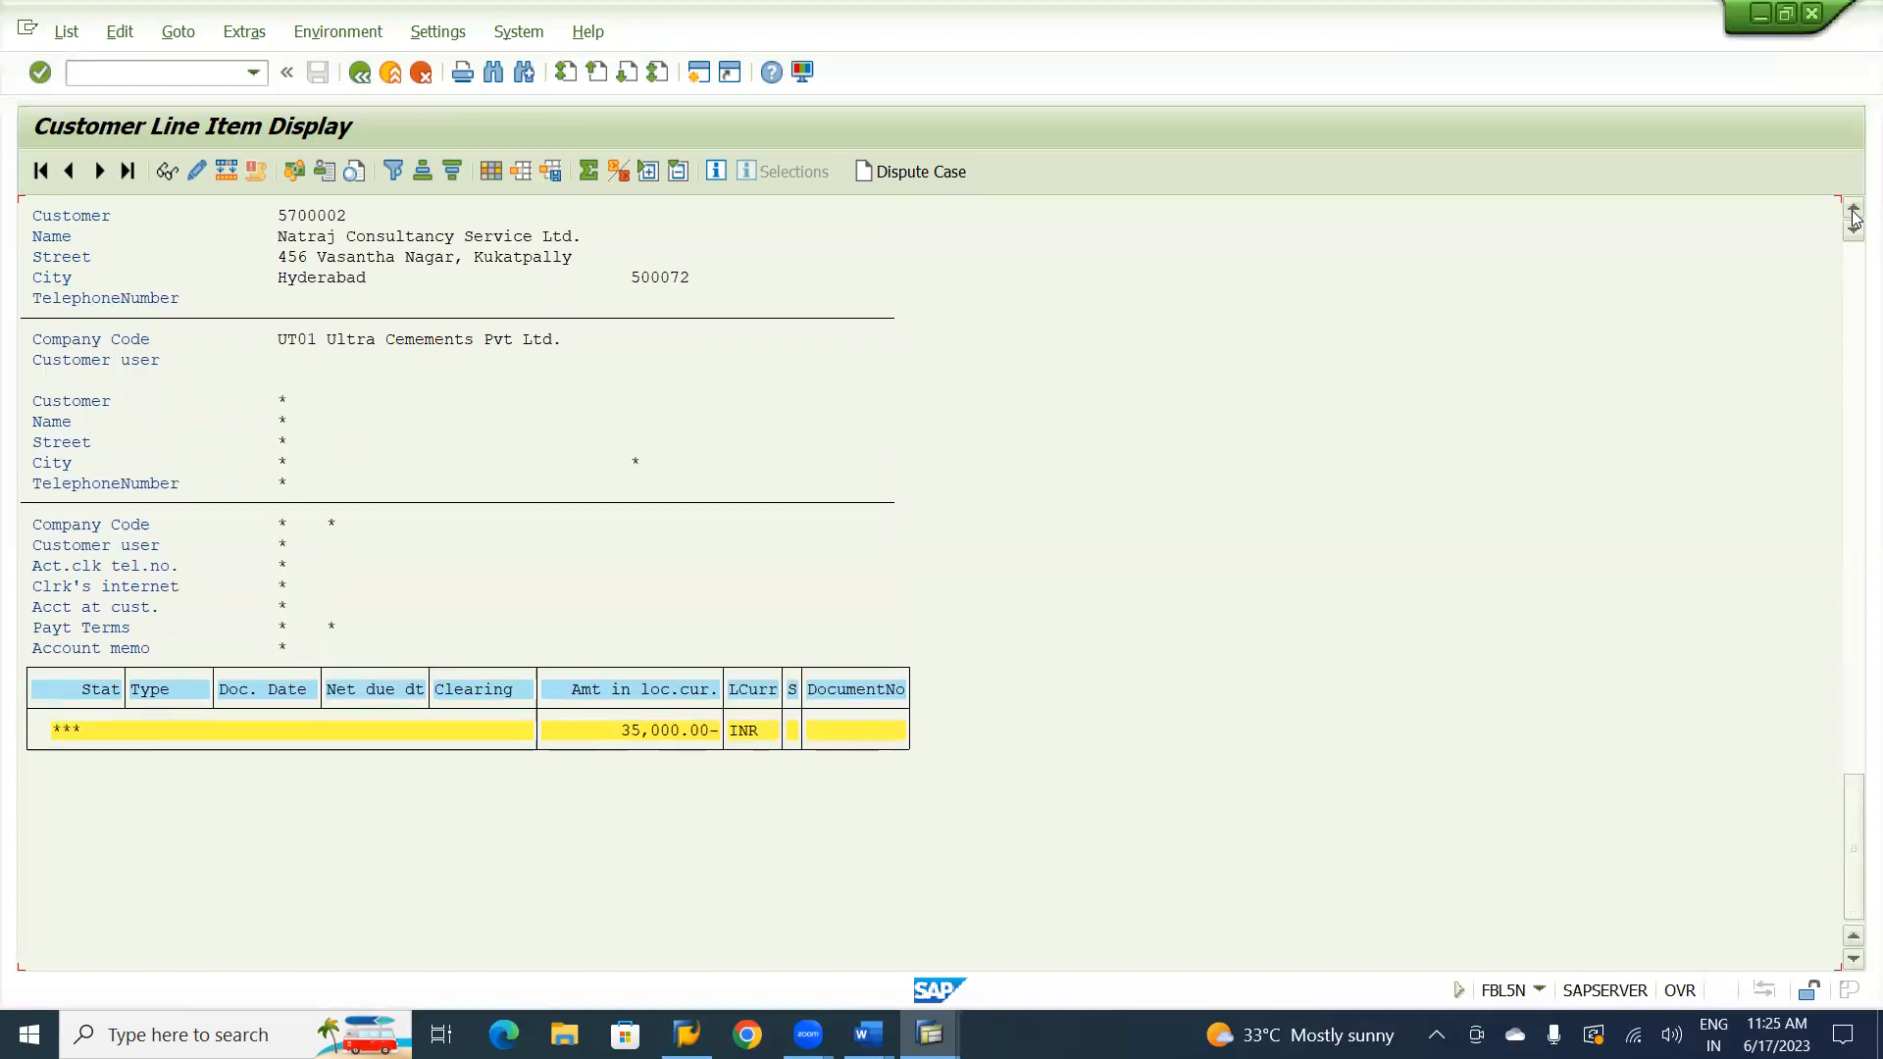
pyautogui.click(1853, 212)
pyautogui.click(1854, 212)
pyautogui.click(1854, 212)
pyautogui.click(1853, 212)
pyautogui.click(1854, 212)
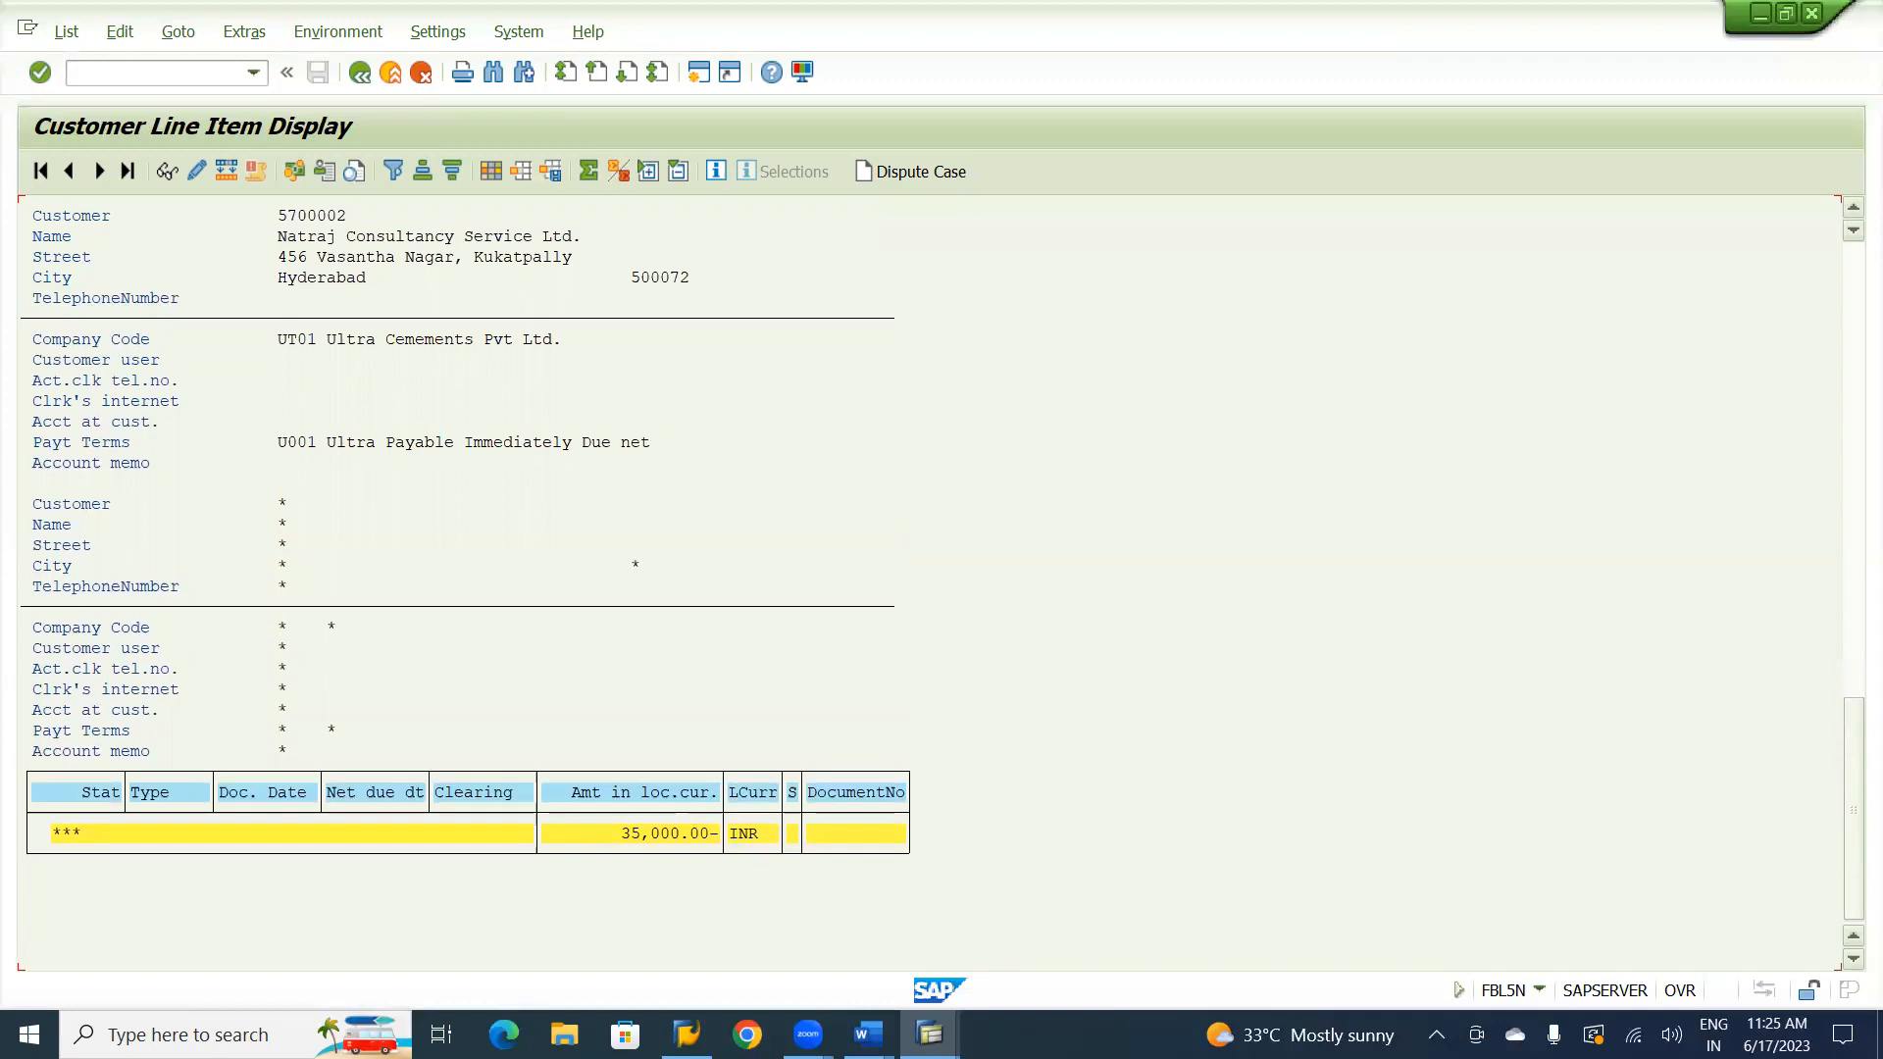
pyautogui.click(1852, 204)
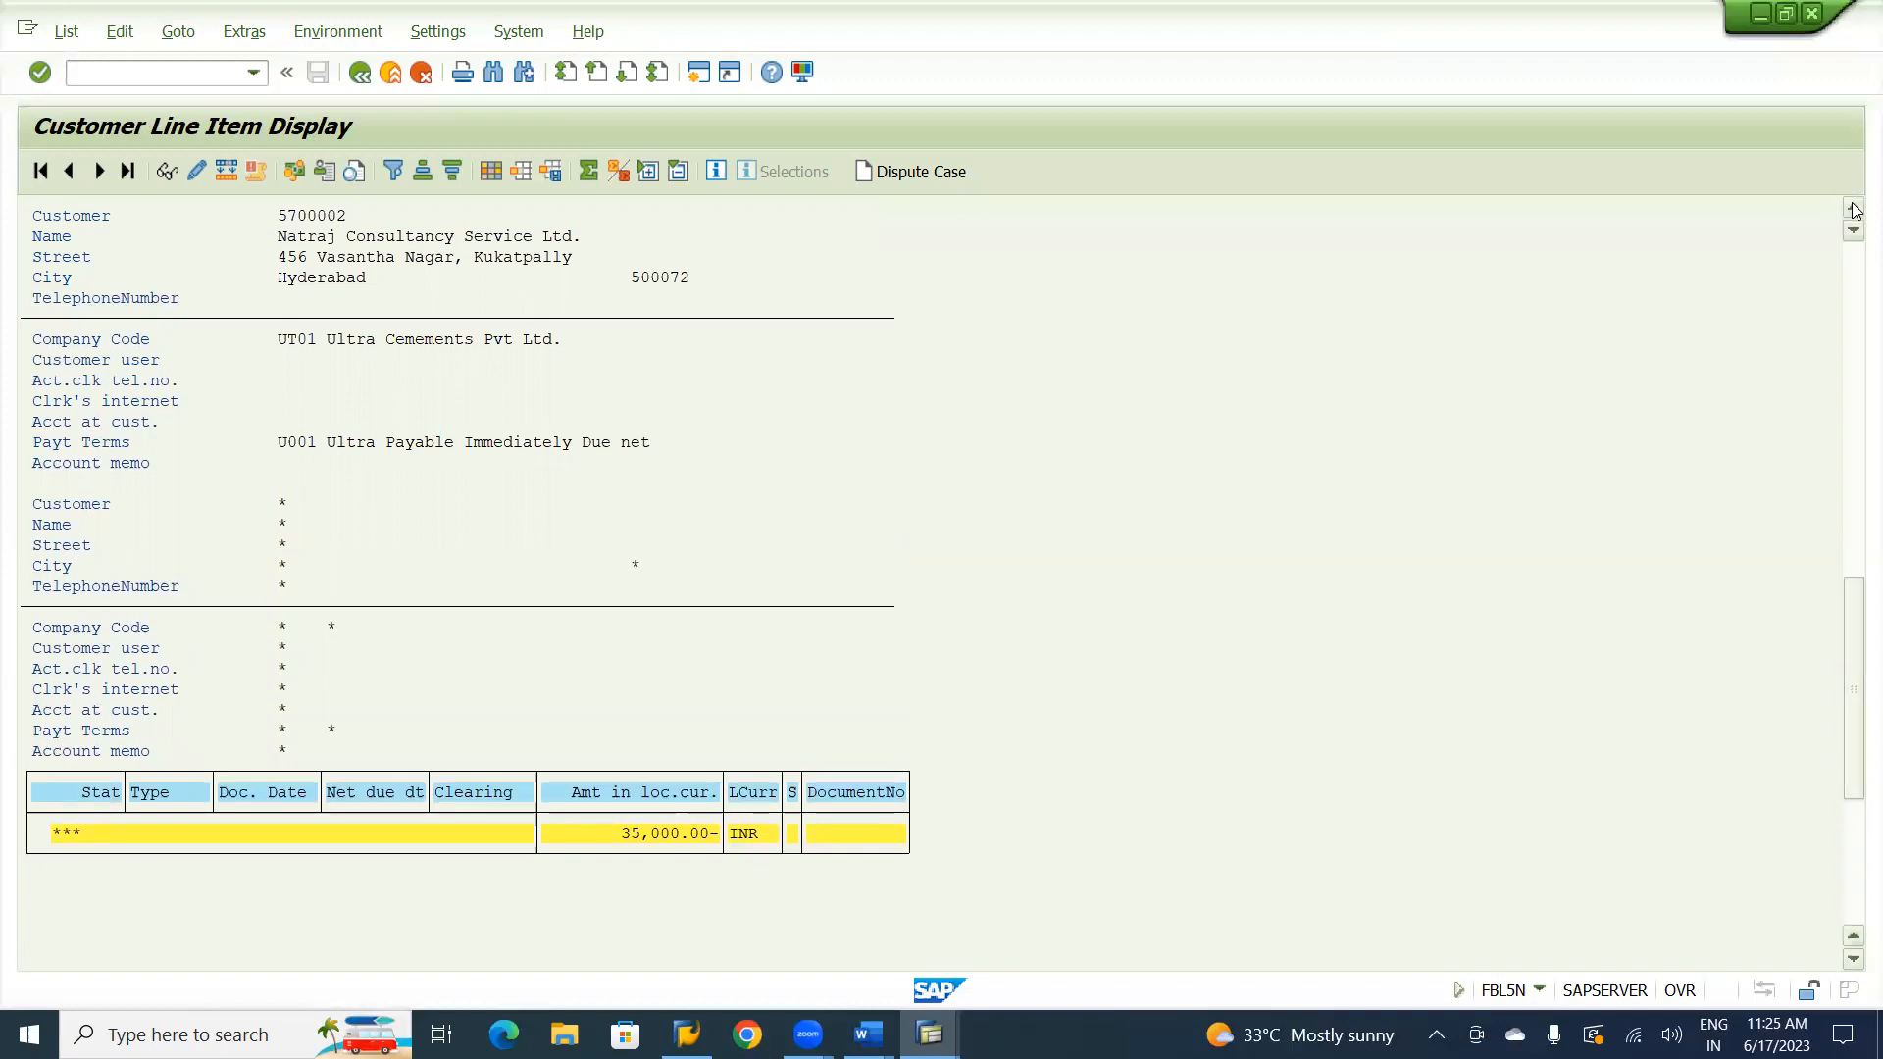
pyautogui.click(1853, 210)
pyautogui.scroll(-5, 1854, 210)
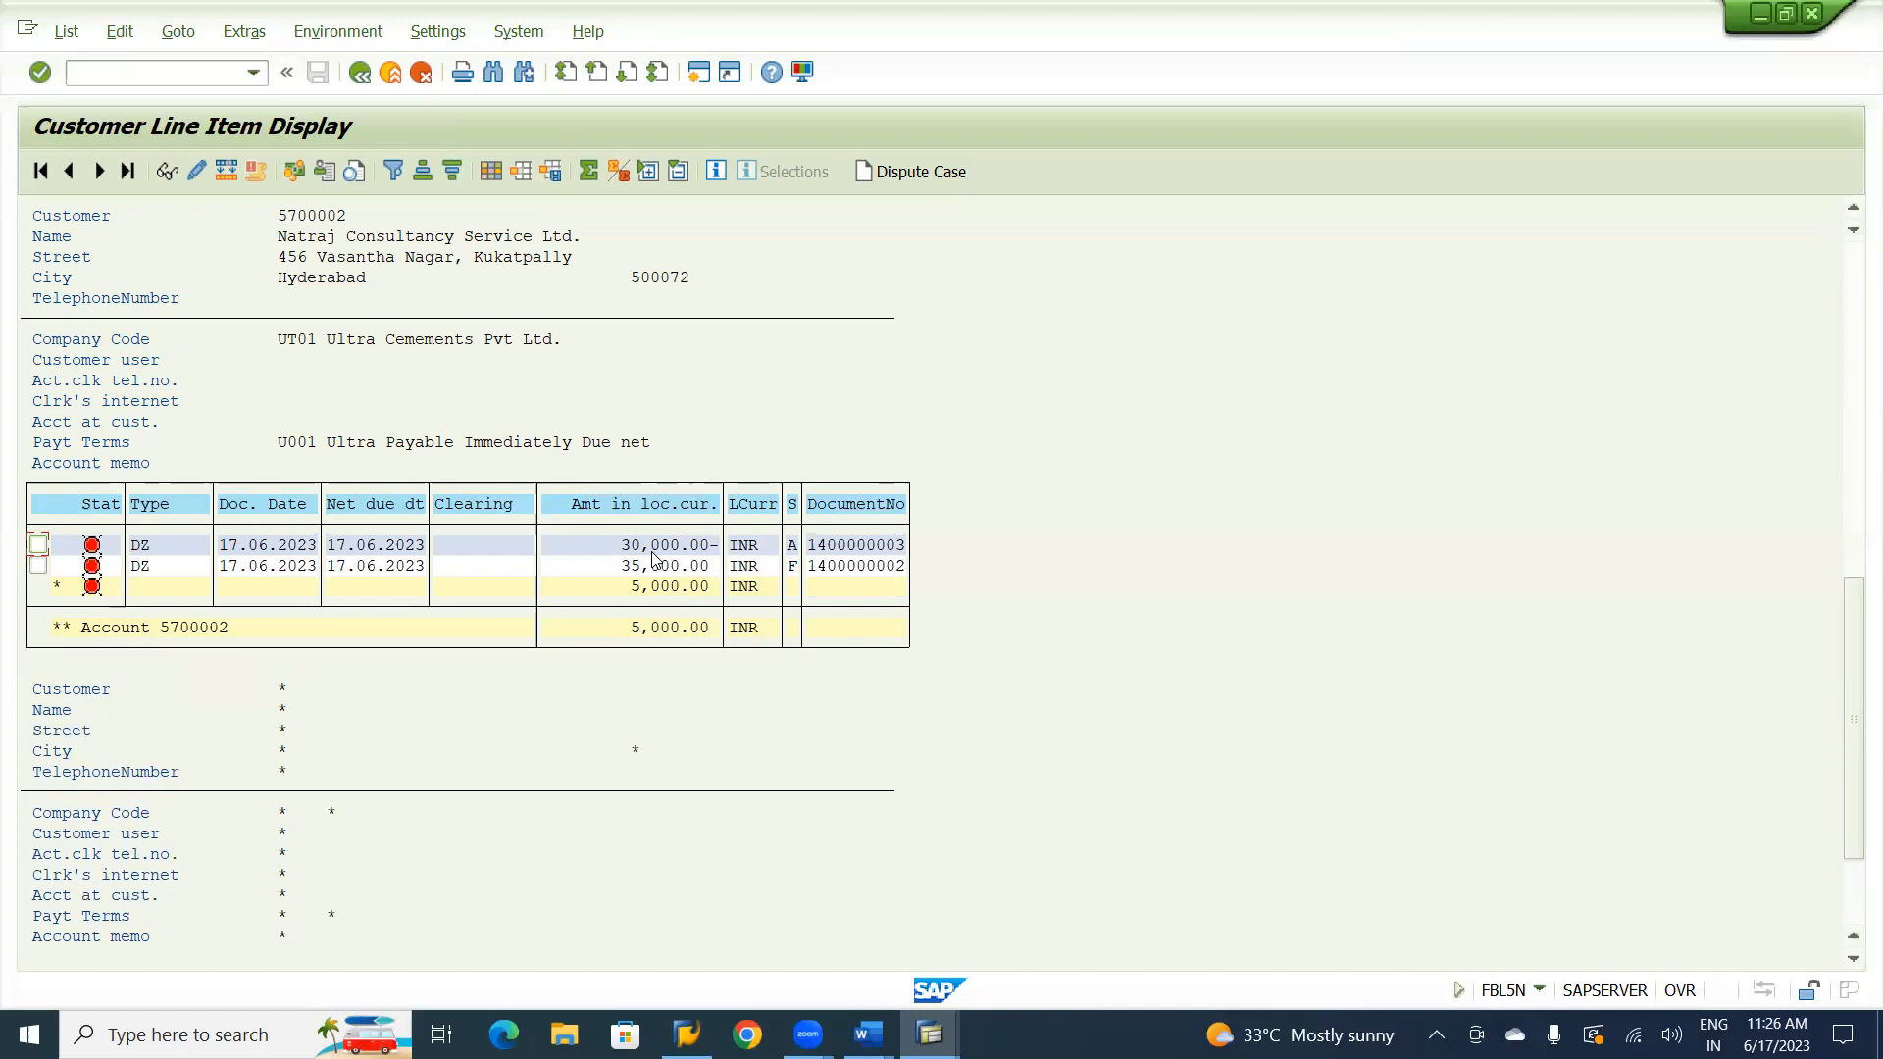
# Switch to Word and review the customer special G/L scenario and the notes on the F-30 security deposit transfer.
pyautogui.hotkey('alt', 'Tab')
pyautogui.hotkey('alt', 'Tab')
pyautogui.hotkey('alt', 'Tab')
pyautogui.hotkey('alt', 'Tab')
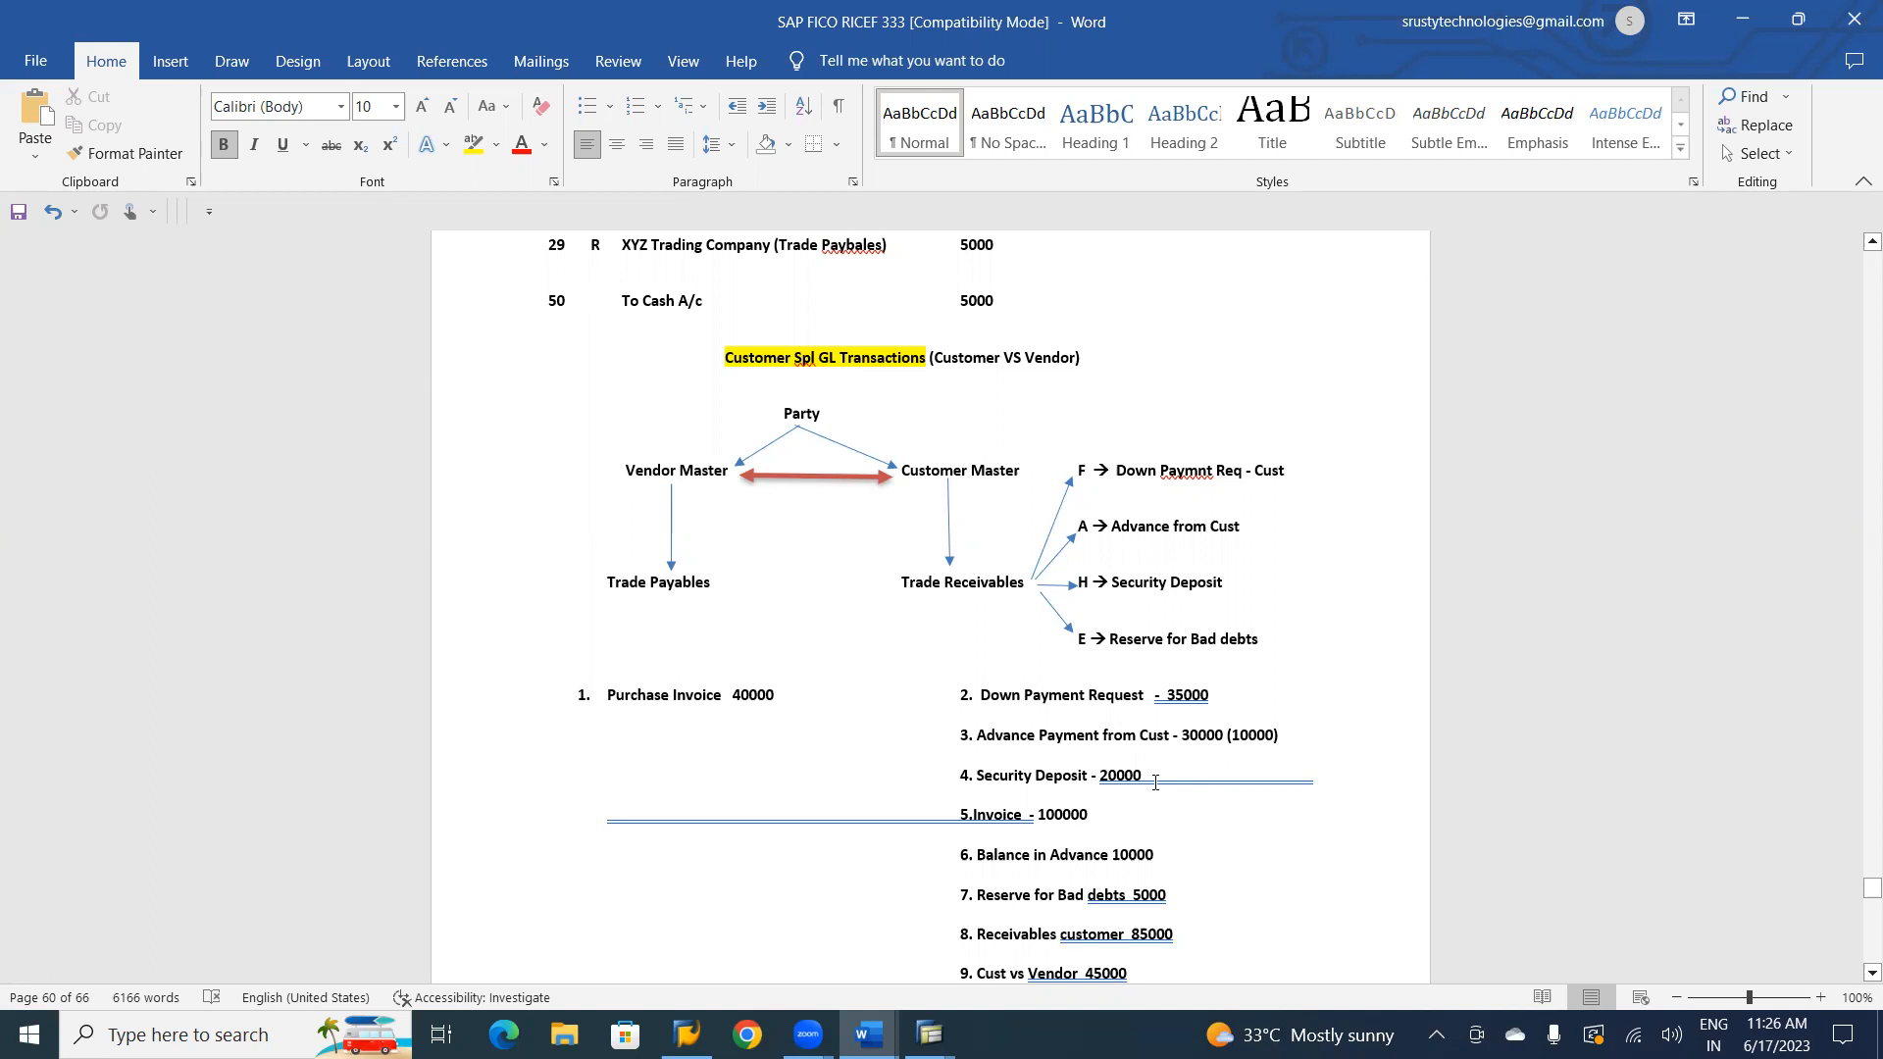
pyautogui.hotkey('alt', 'Tab')
pyautogui.hotkey('alt', 'Tab')
pyautogui.hotkey('alt', 'Tab')
pyautogui.hotkey('alt', 'Tab')
pyautogui.hotkey('alt', 'Tab')
pyautogui.hotkey('alt', 'shift', 'Tab')
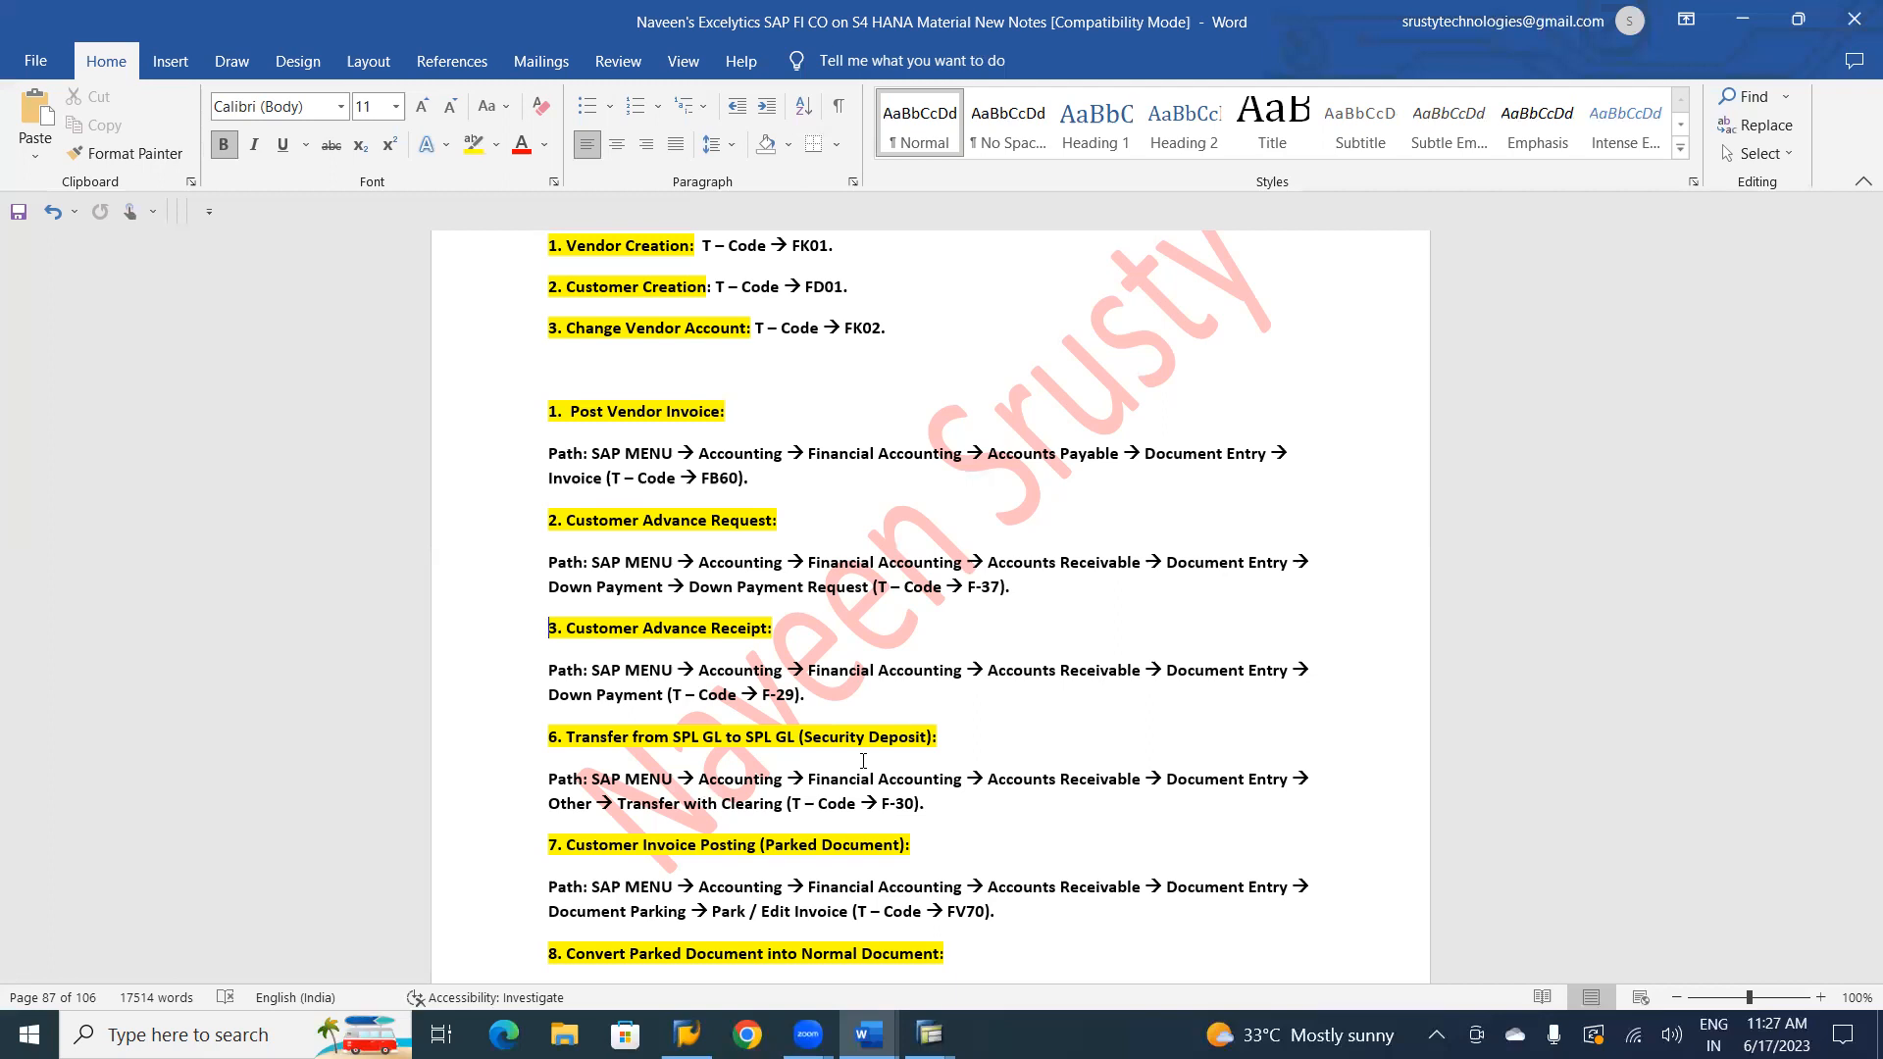
pyautogui.hotkey('alt', 'Tab')
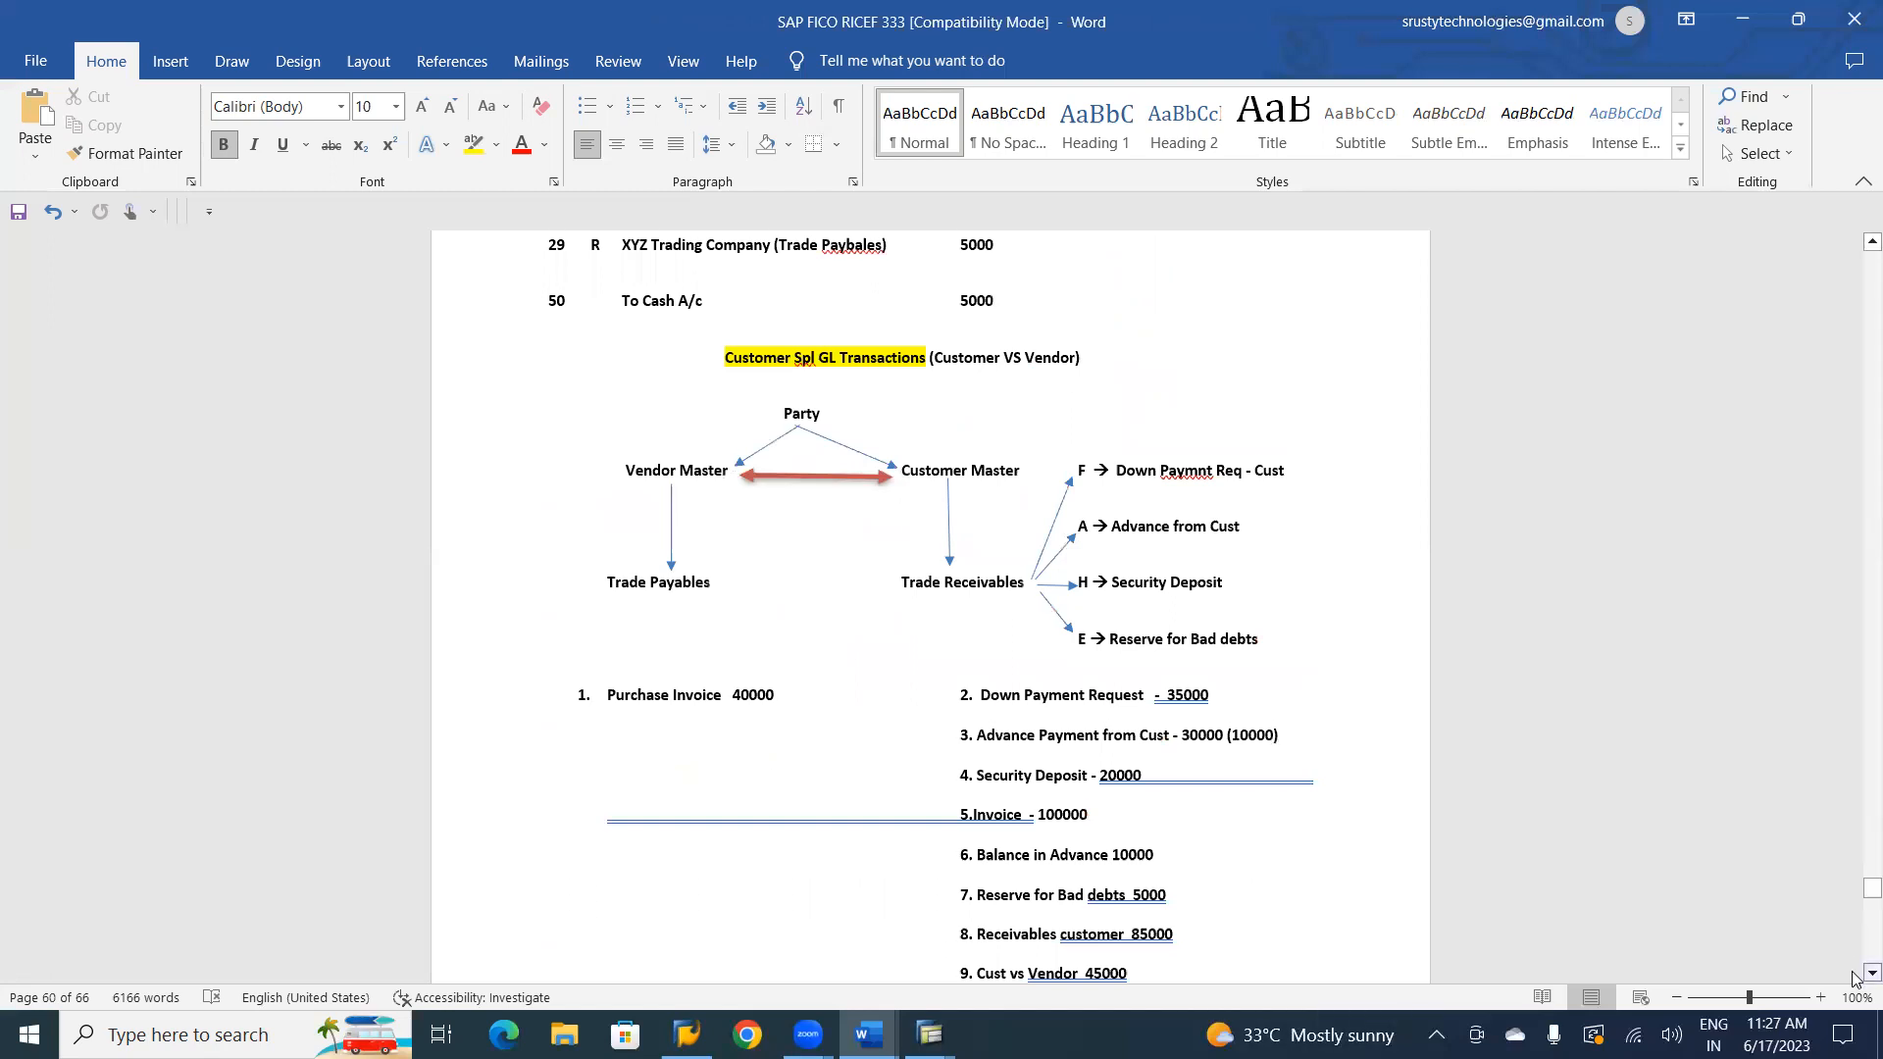
# In the SAP FICO RICEF 333 document, add separate Source and Target lines on the page after the transaction list.
pyautogui.scroll(-3, 1857, 978)
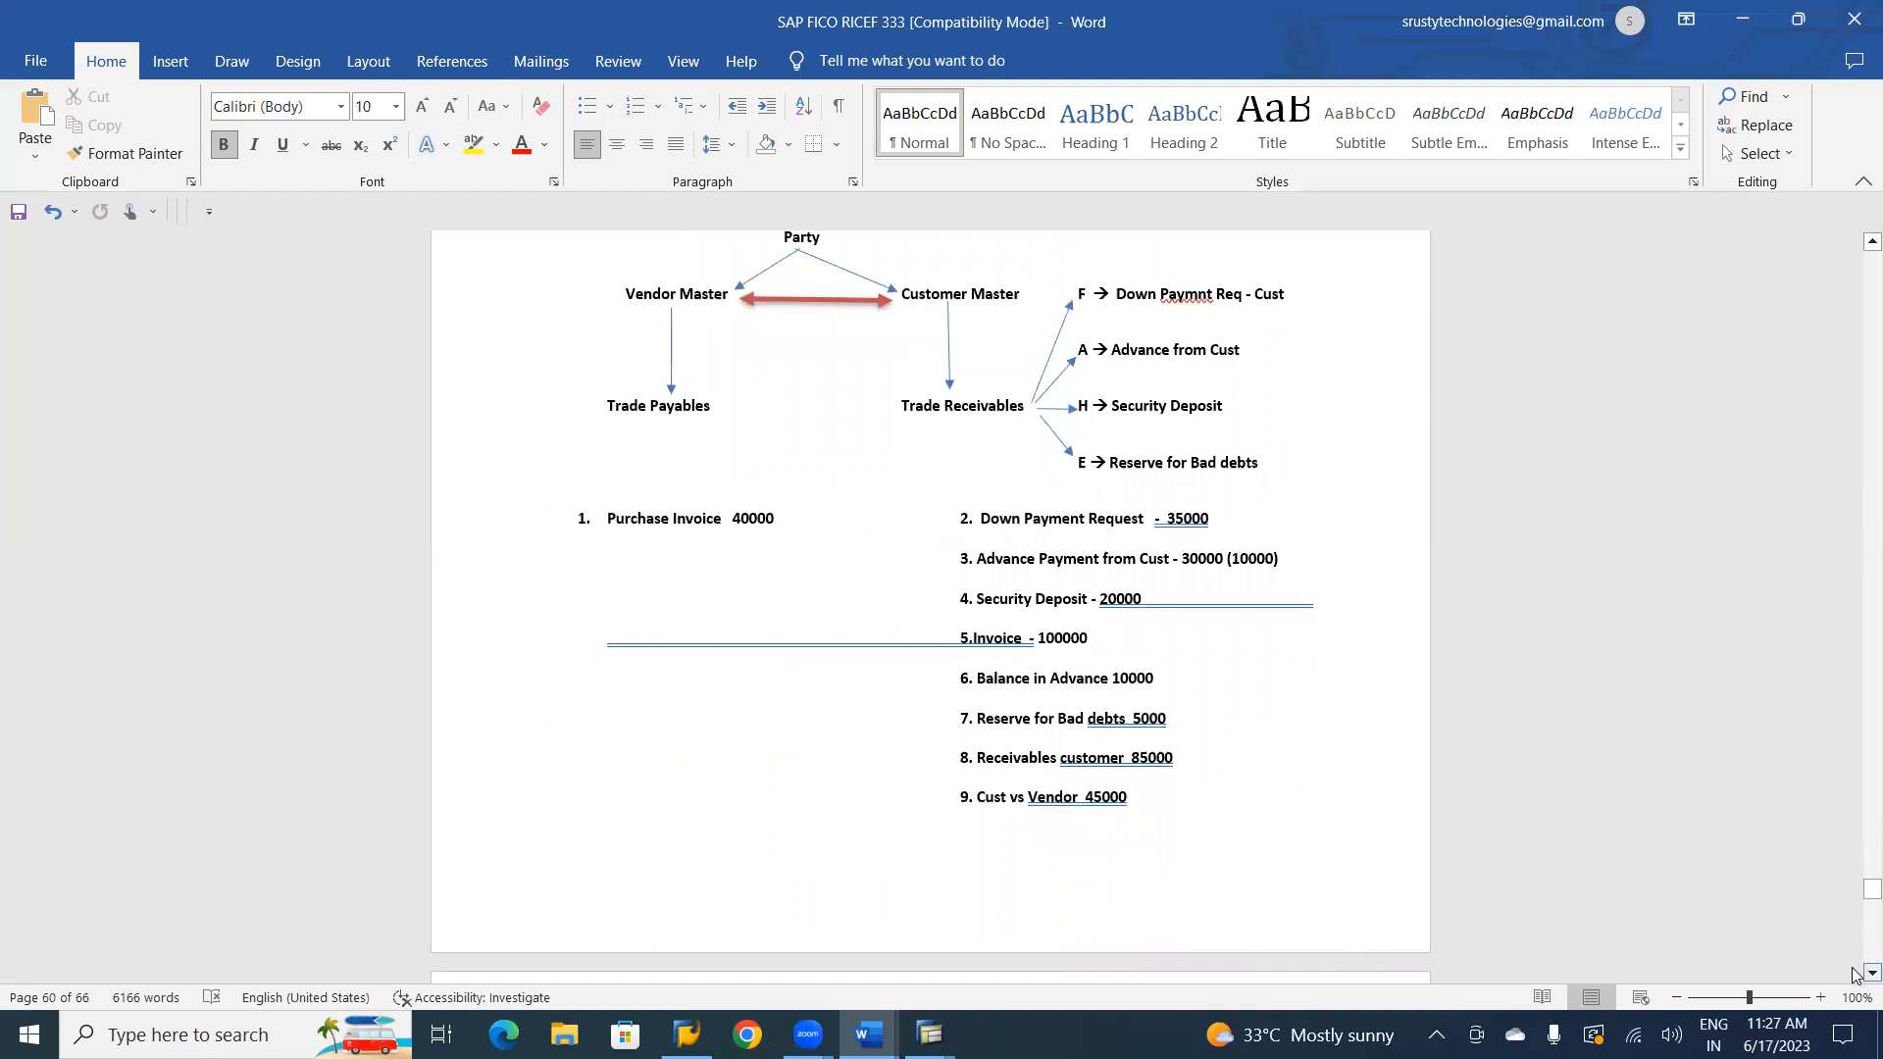
pyautogui.scroll(-6, 1856, 974)
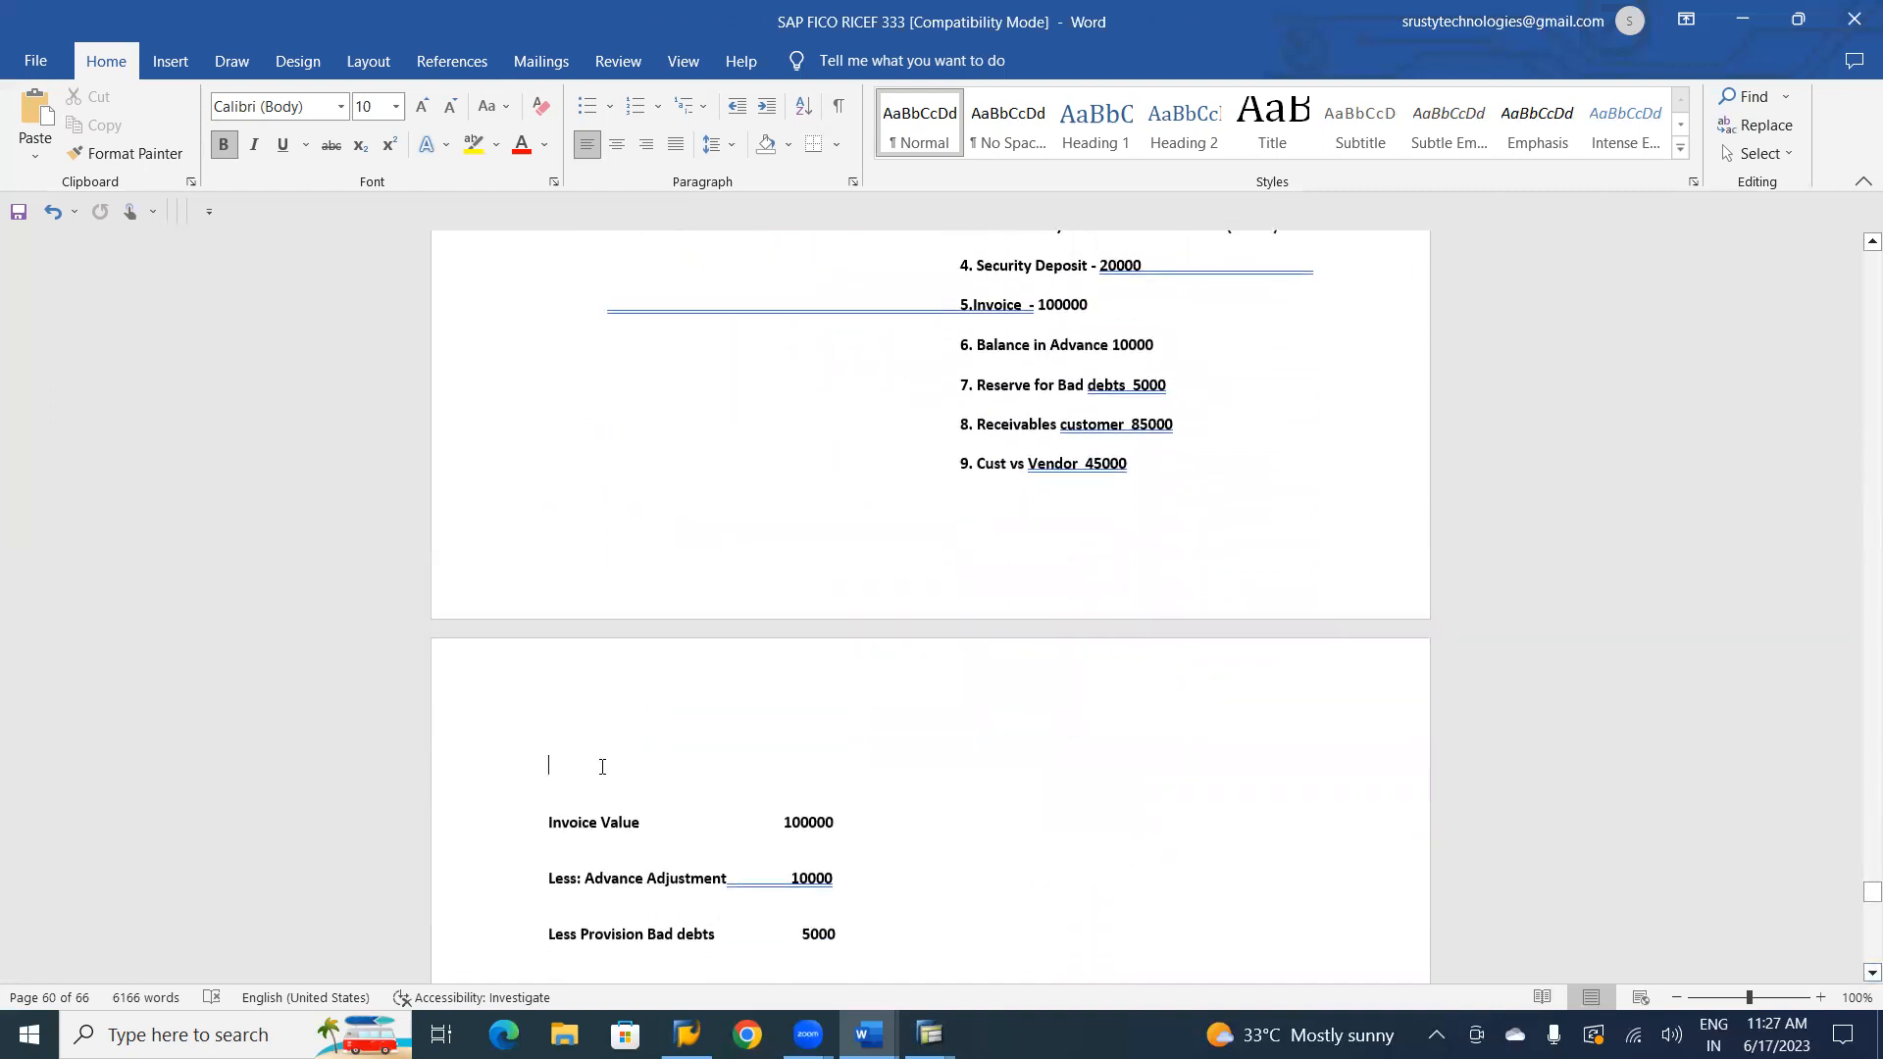
pyautogui.press('Return')
pyautogui.press('Return')
pyautogui.press('Return')
pyautogui.press('Return')
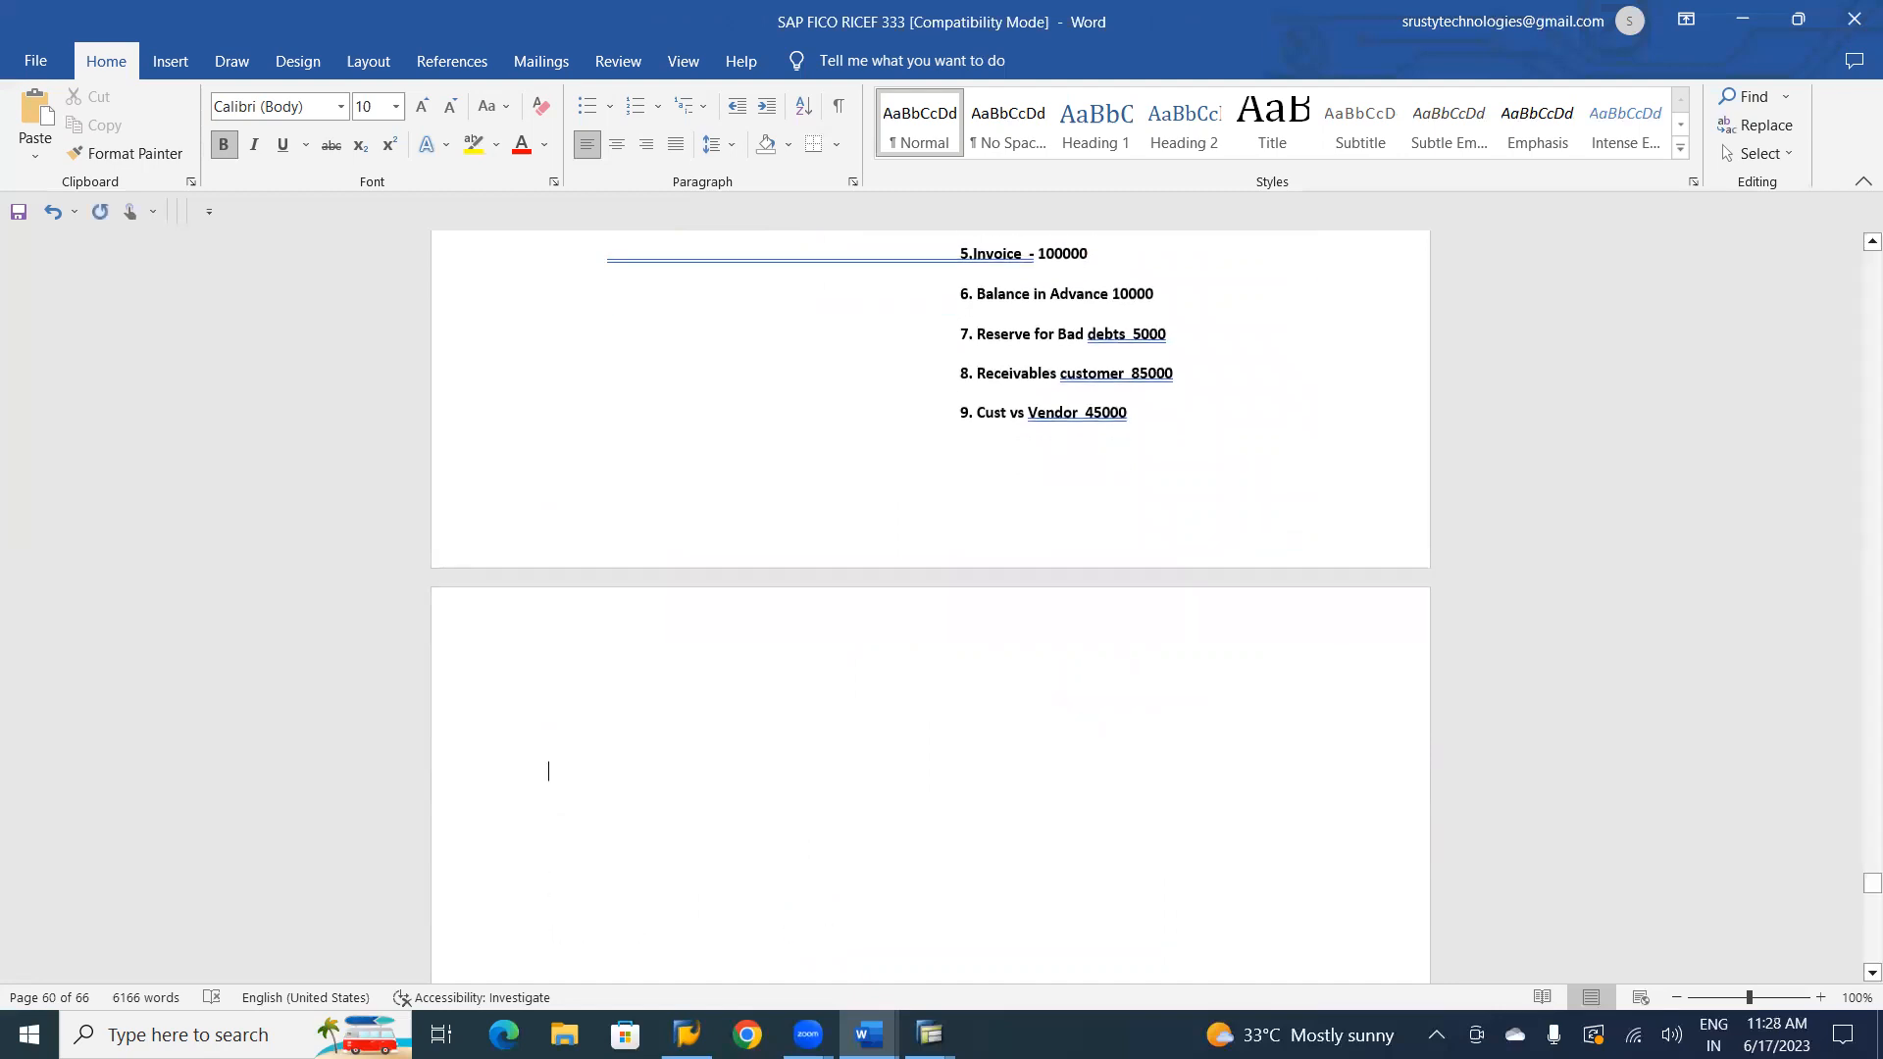
pyautogui.write('Source ')
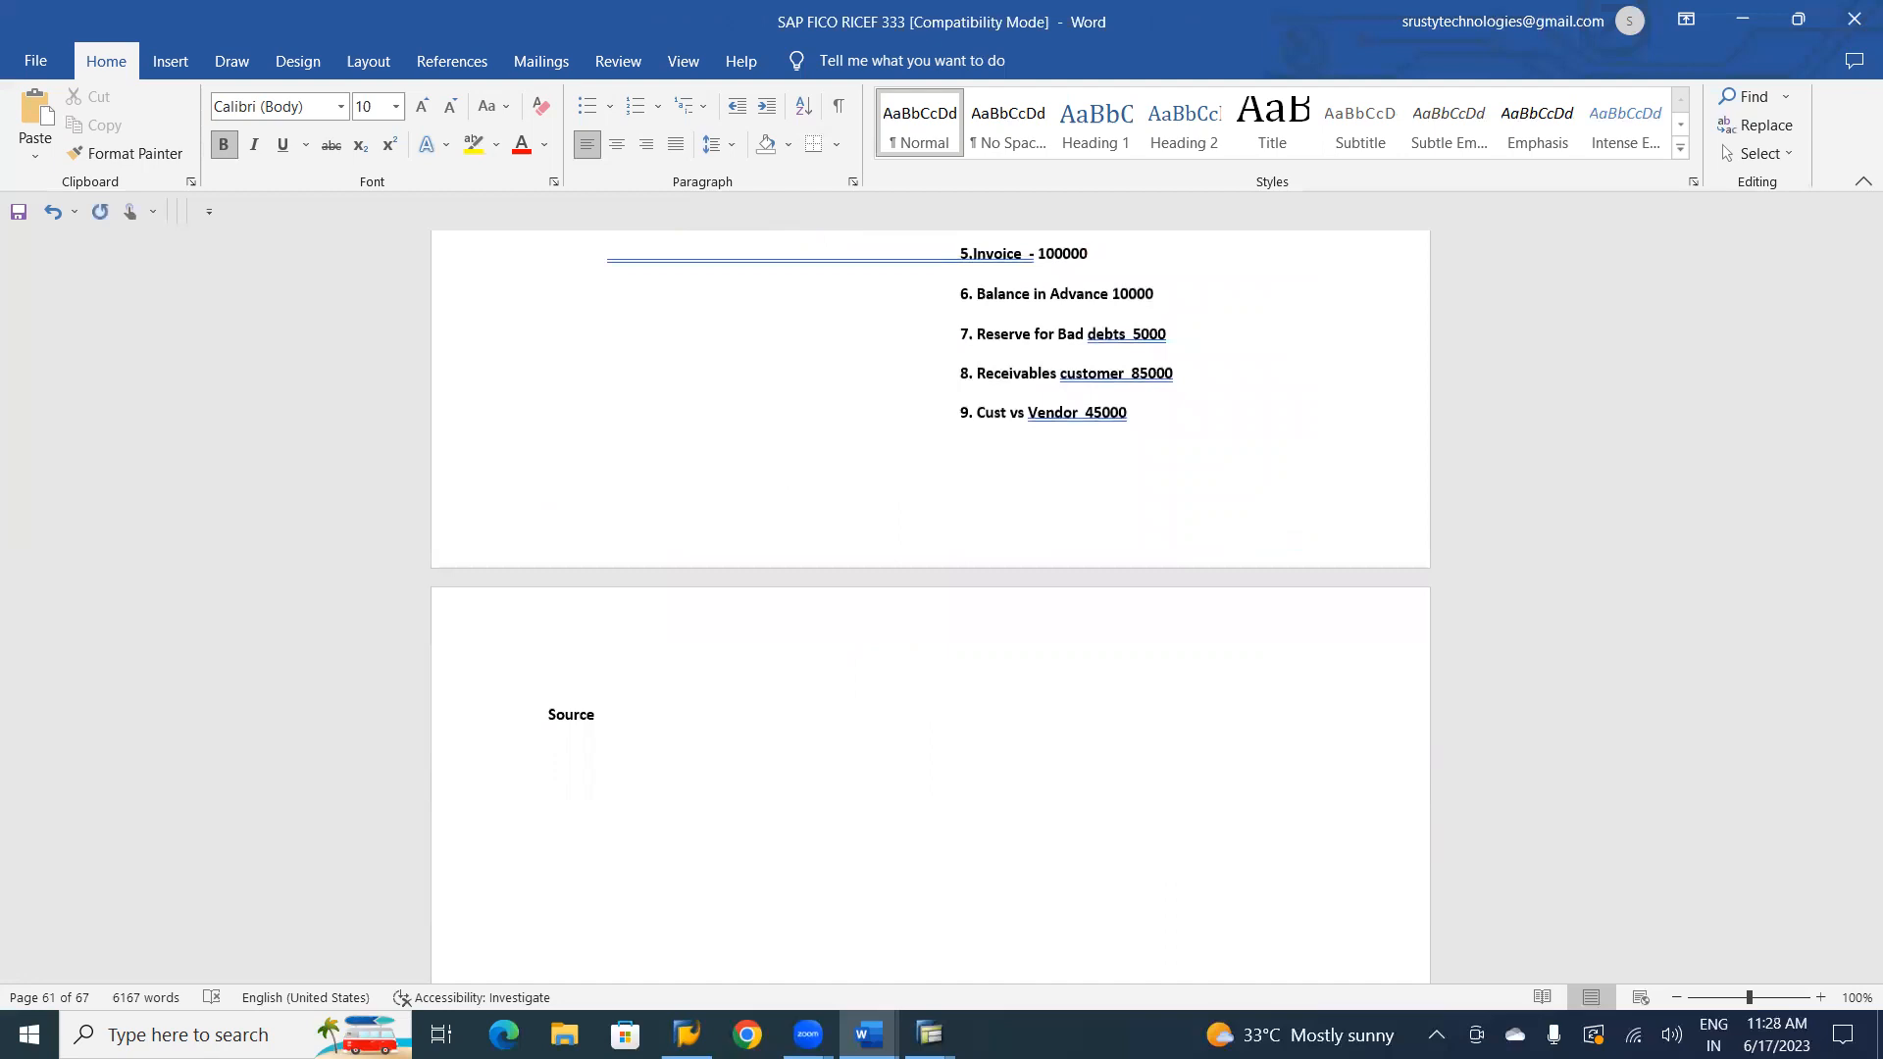
pyautogui.write('Target')
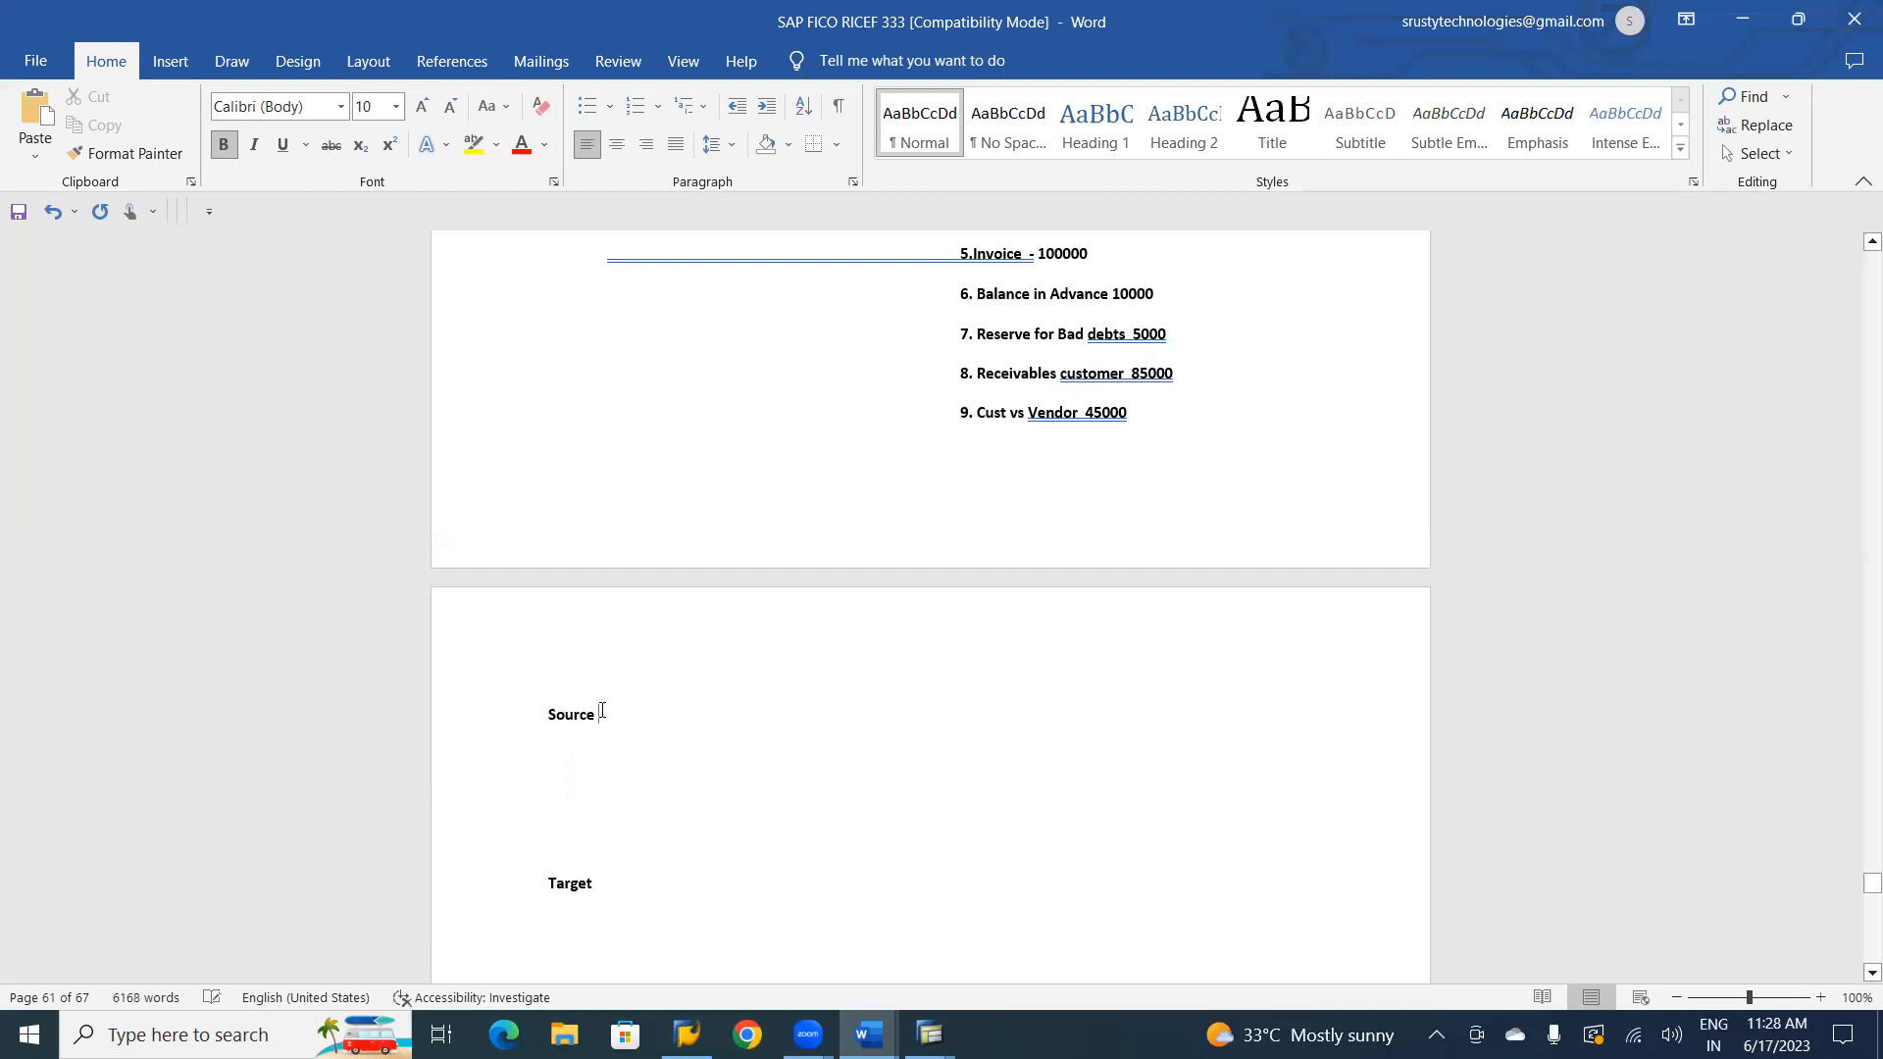
# Reorder the labels by deleting Source above Target and entering it below Target.
pyautogui.press('BackSpace')
pyautogui.press('BackSpace')
pyautogui.press('BackSpace')
pyautogui.press('BackSpace')
pyautogui.press('BackSpace')
pyautogui.press('BackSpace')
pyautogui.press('Delete')
pyautogui.press('Delete')
pyautogui.press('Delete')
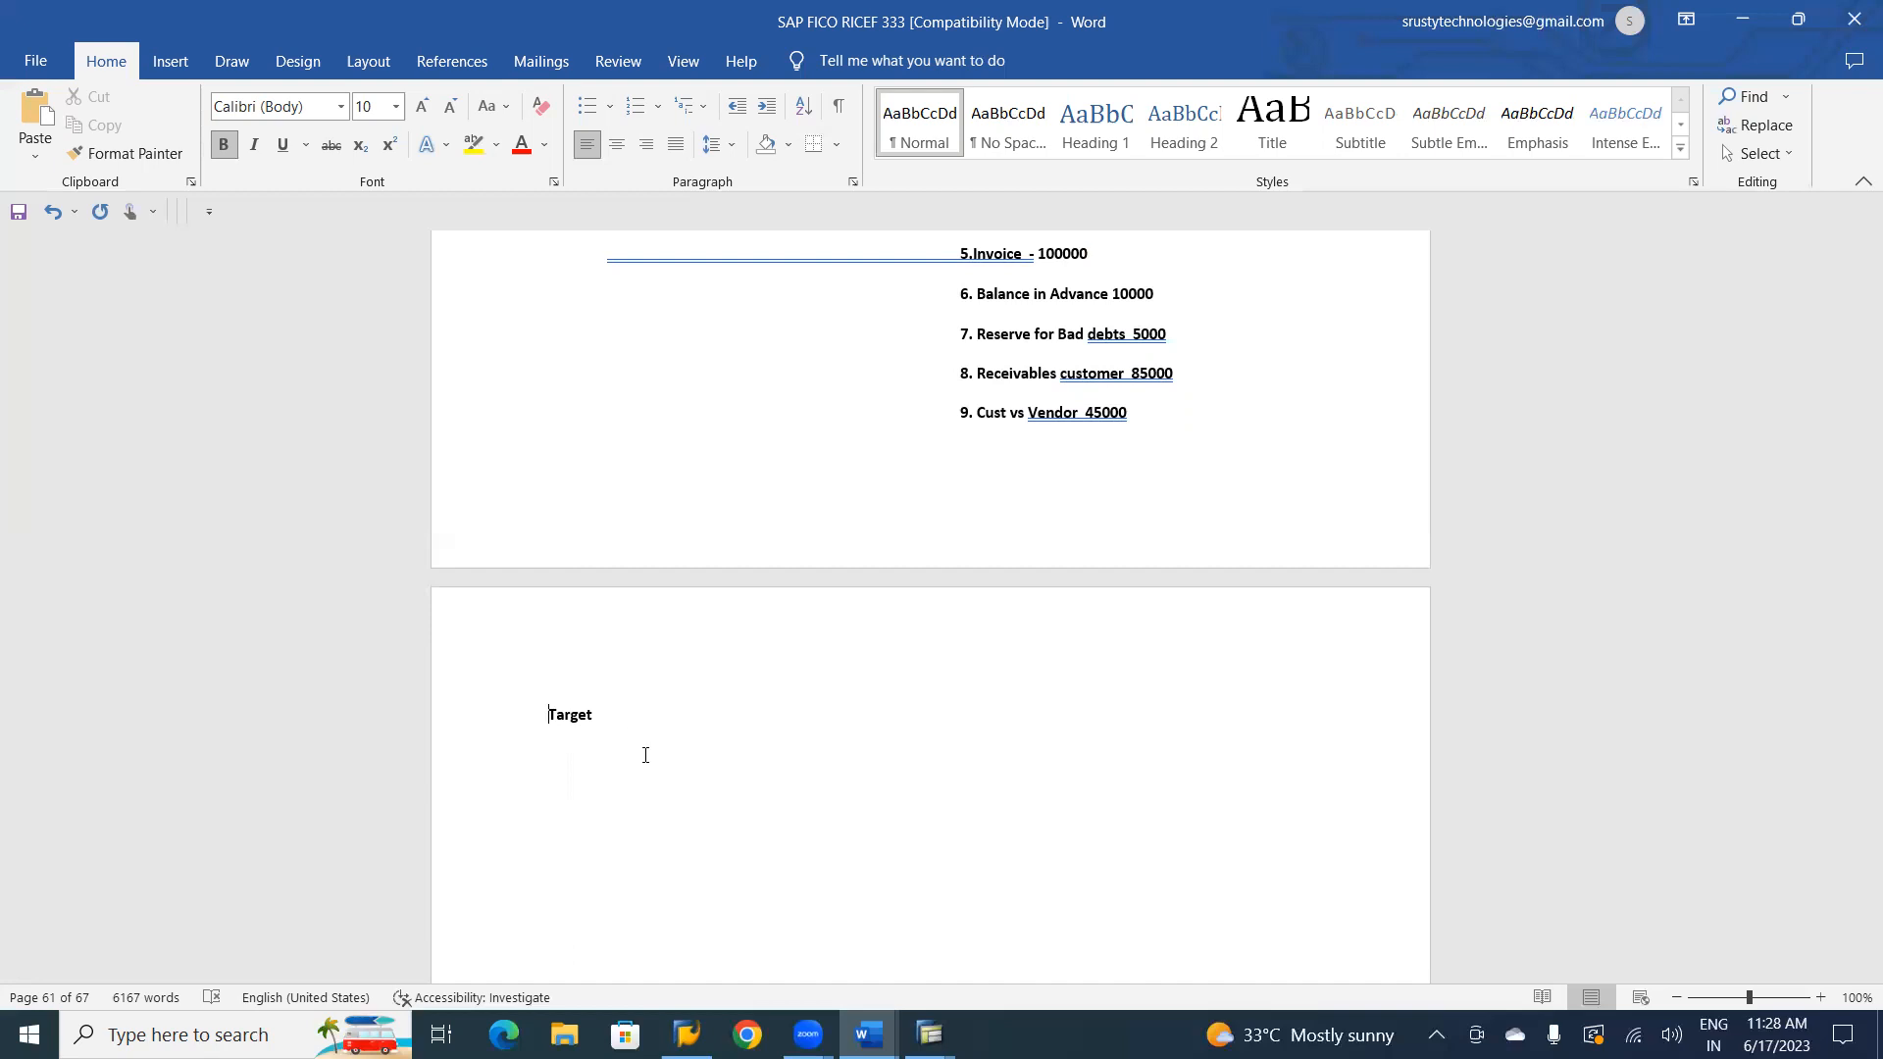
pyautogui.press('Return')
pyautogui.press('Return')
pyautogui.write('Source ')
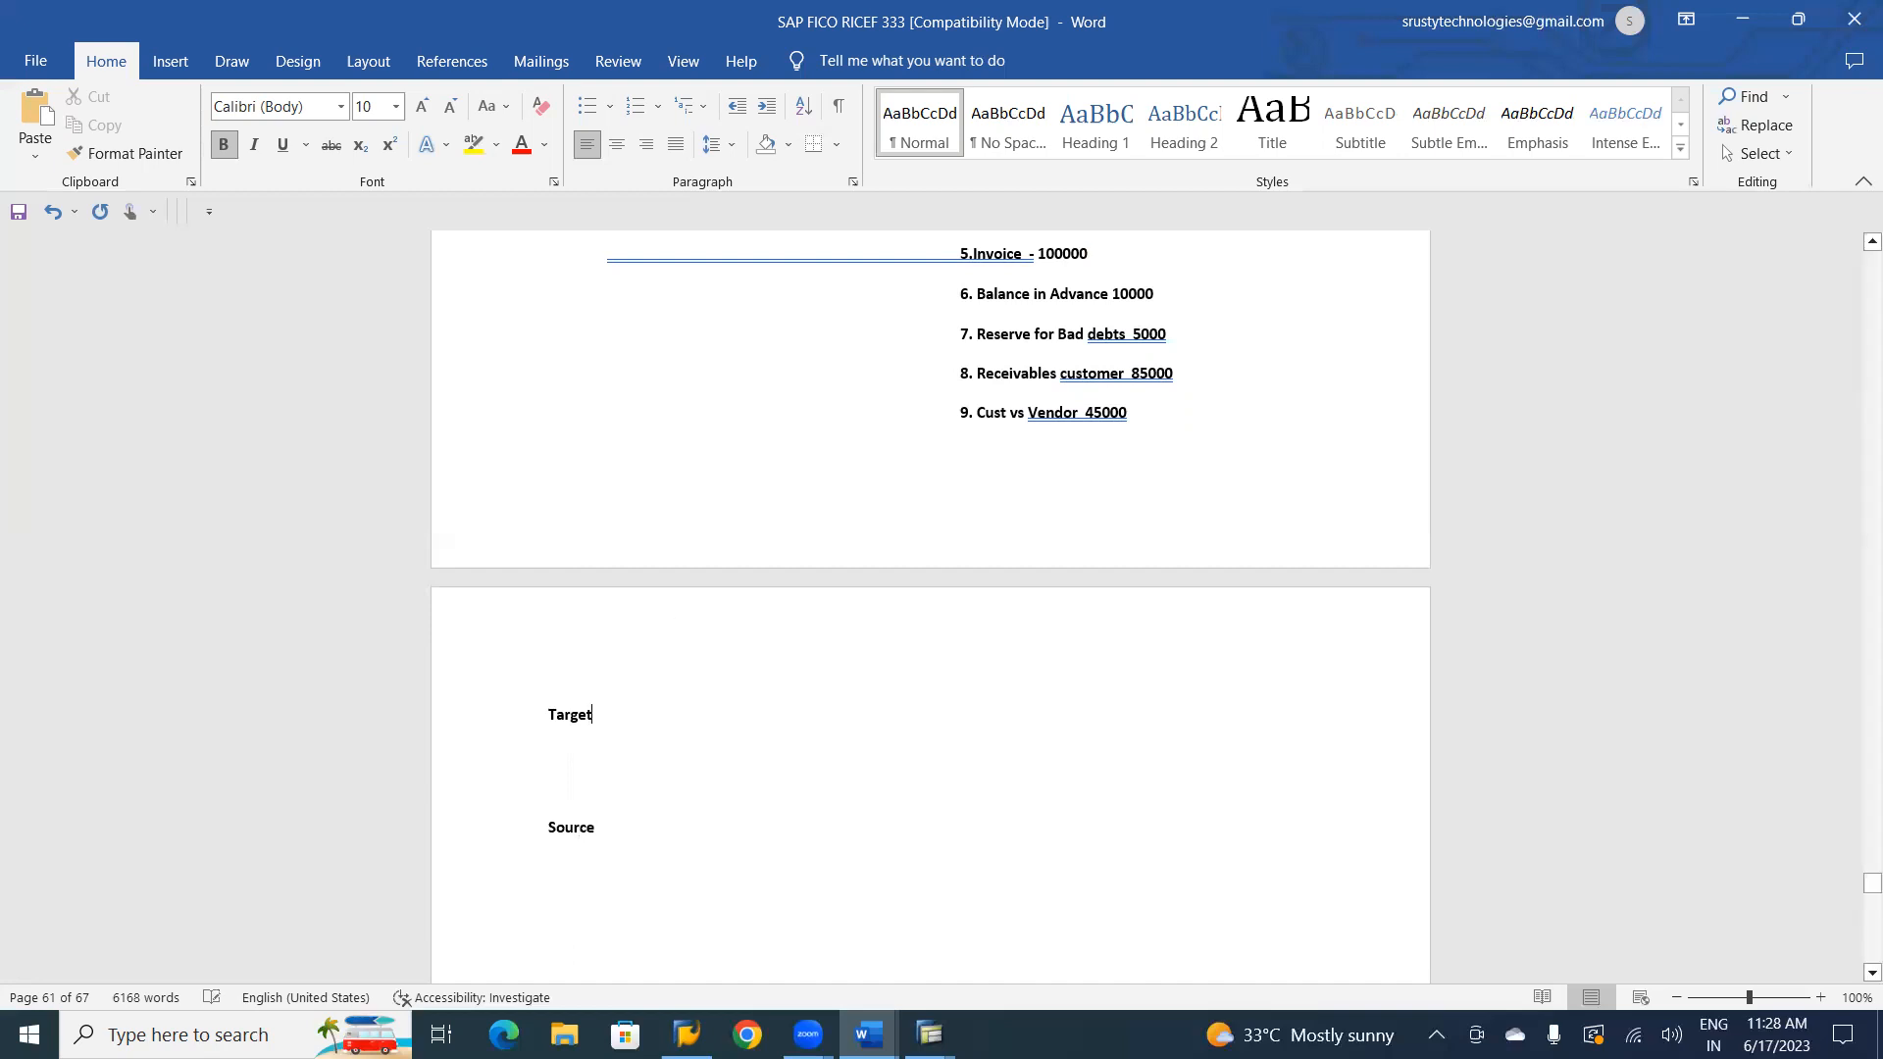
pyautogui.write(' ->')
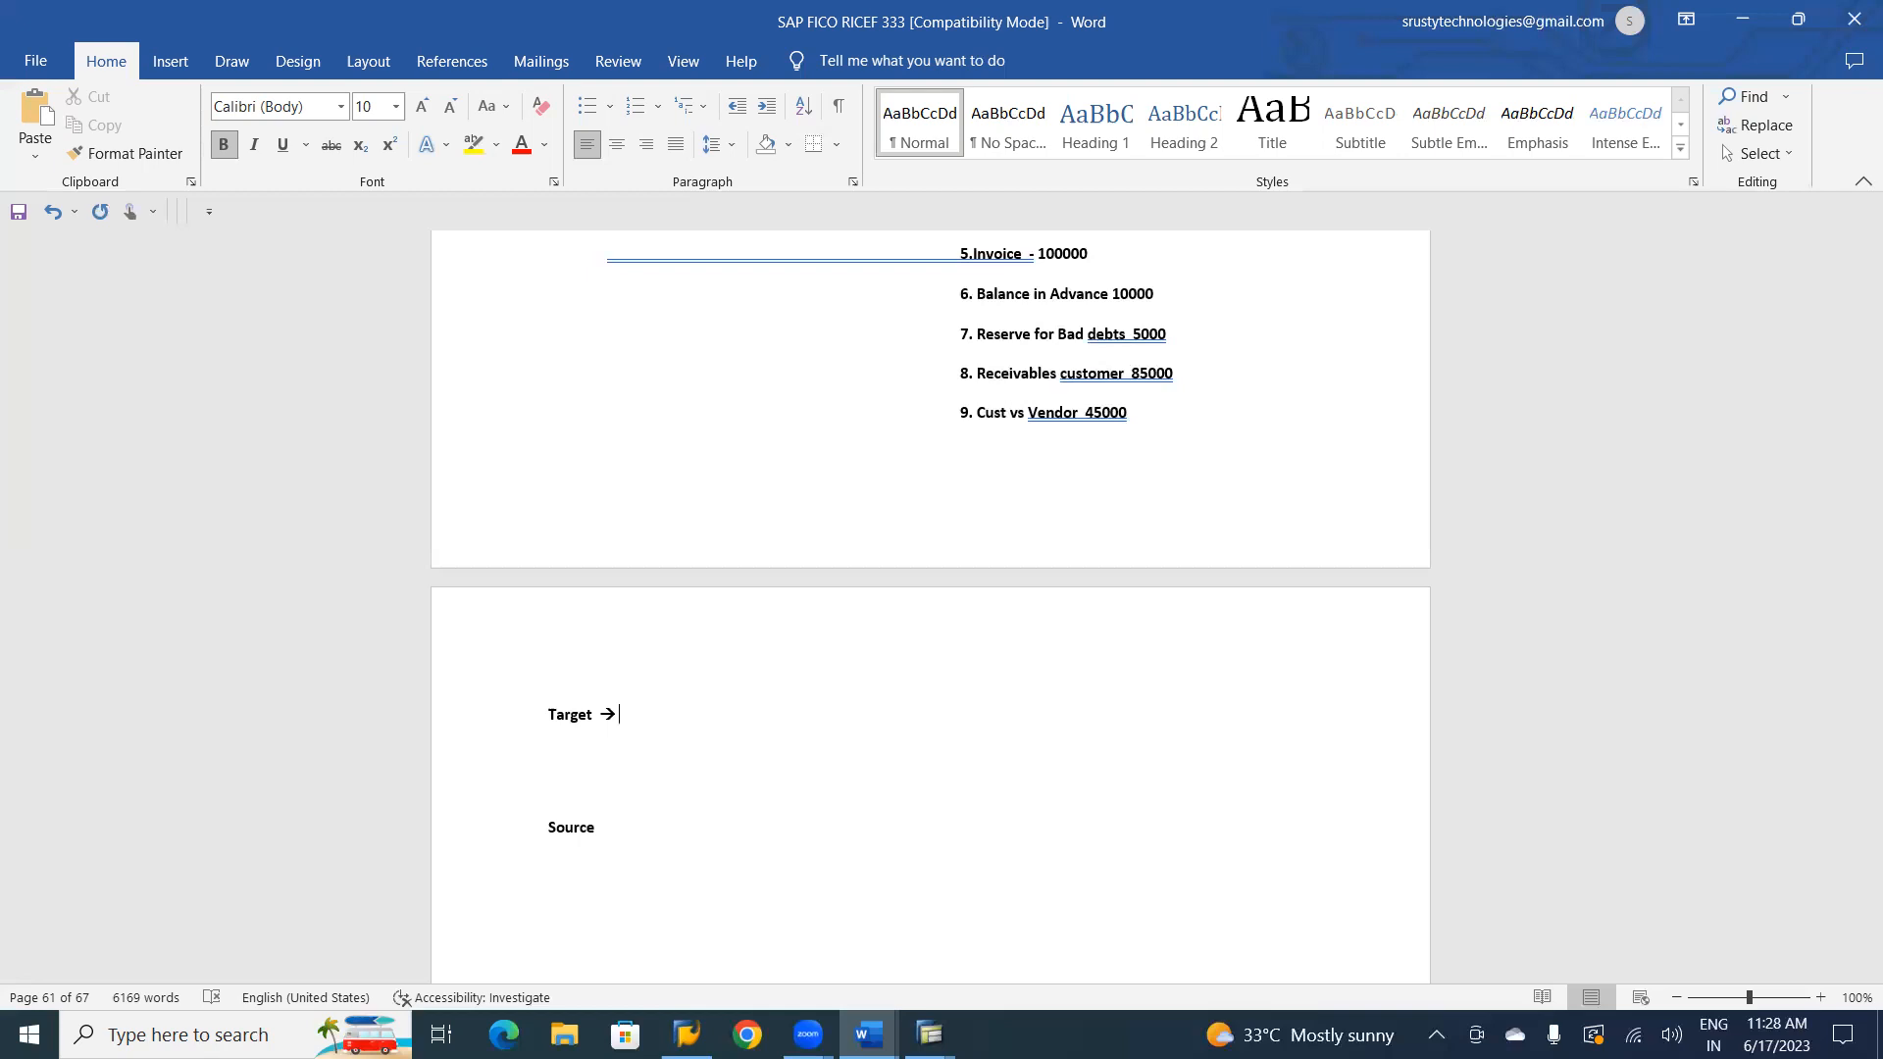
# Complete the two lines with arrows as Target → Security Deposit and Source → Advance from Customer.
pyautogui.write('Security Deposit')
pyautogui.click(601, 833)
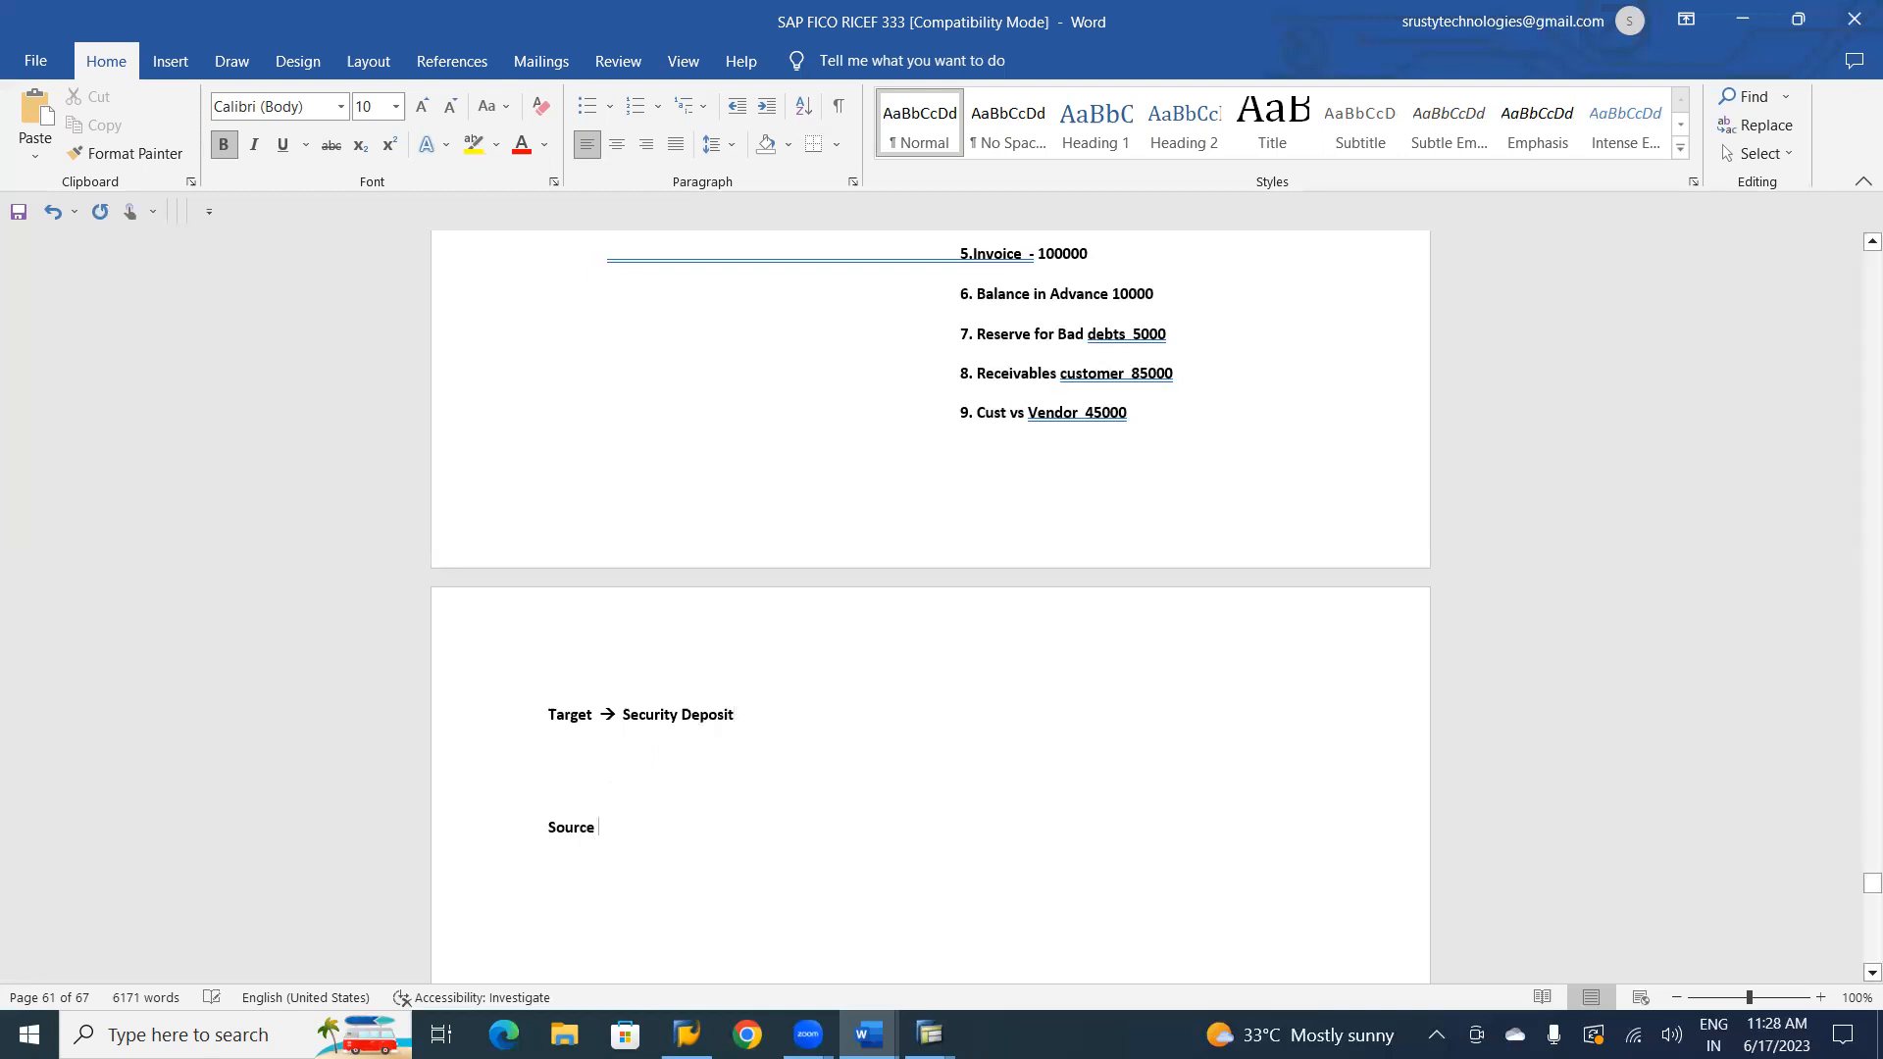
pyautogui.write('-->')
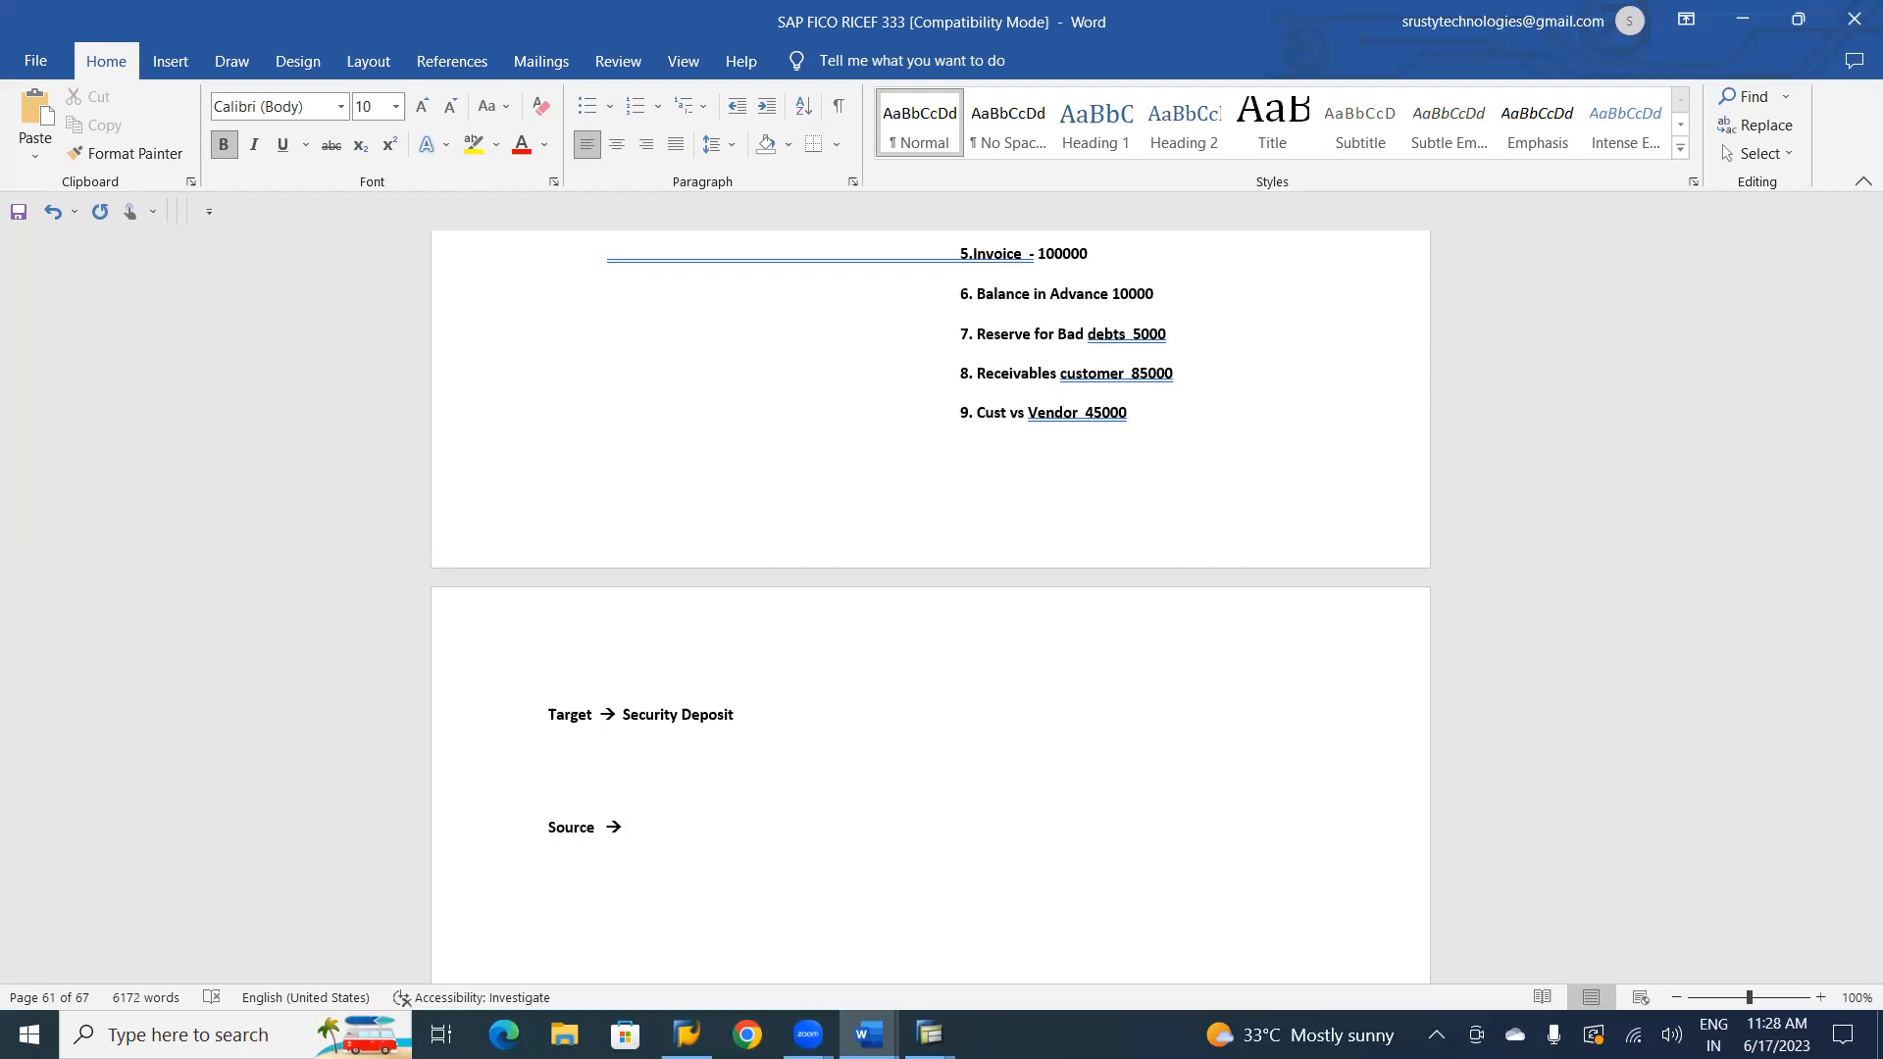
pyautogui.write('Advance from Customer')
# Append (Credit) to the Target line and (Debit) to the Source line, spaced away from the text, and save the document.
pyautogui.click(747, 714)
pyautogui.press('Tab')
pyautogui.press('Tab')
pyautogui.press('Tab')
pyautogui.write('(Credit')
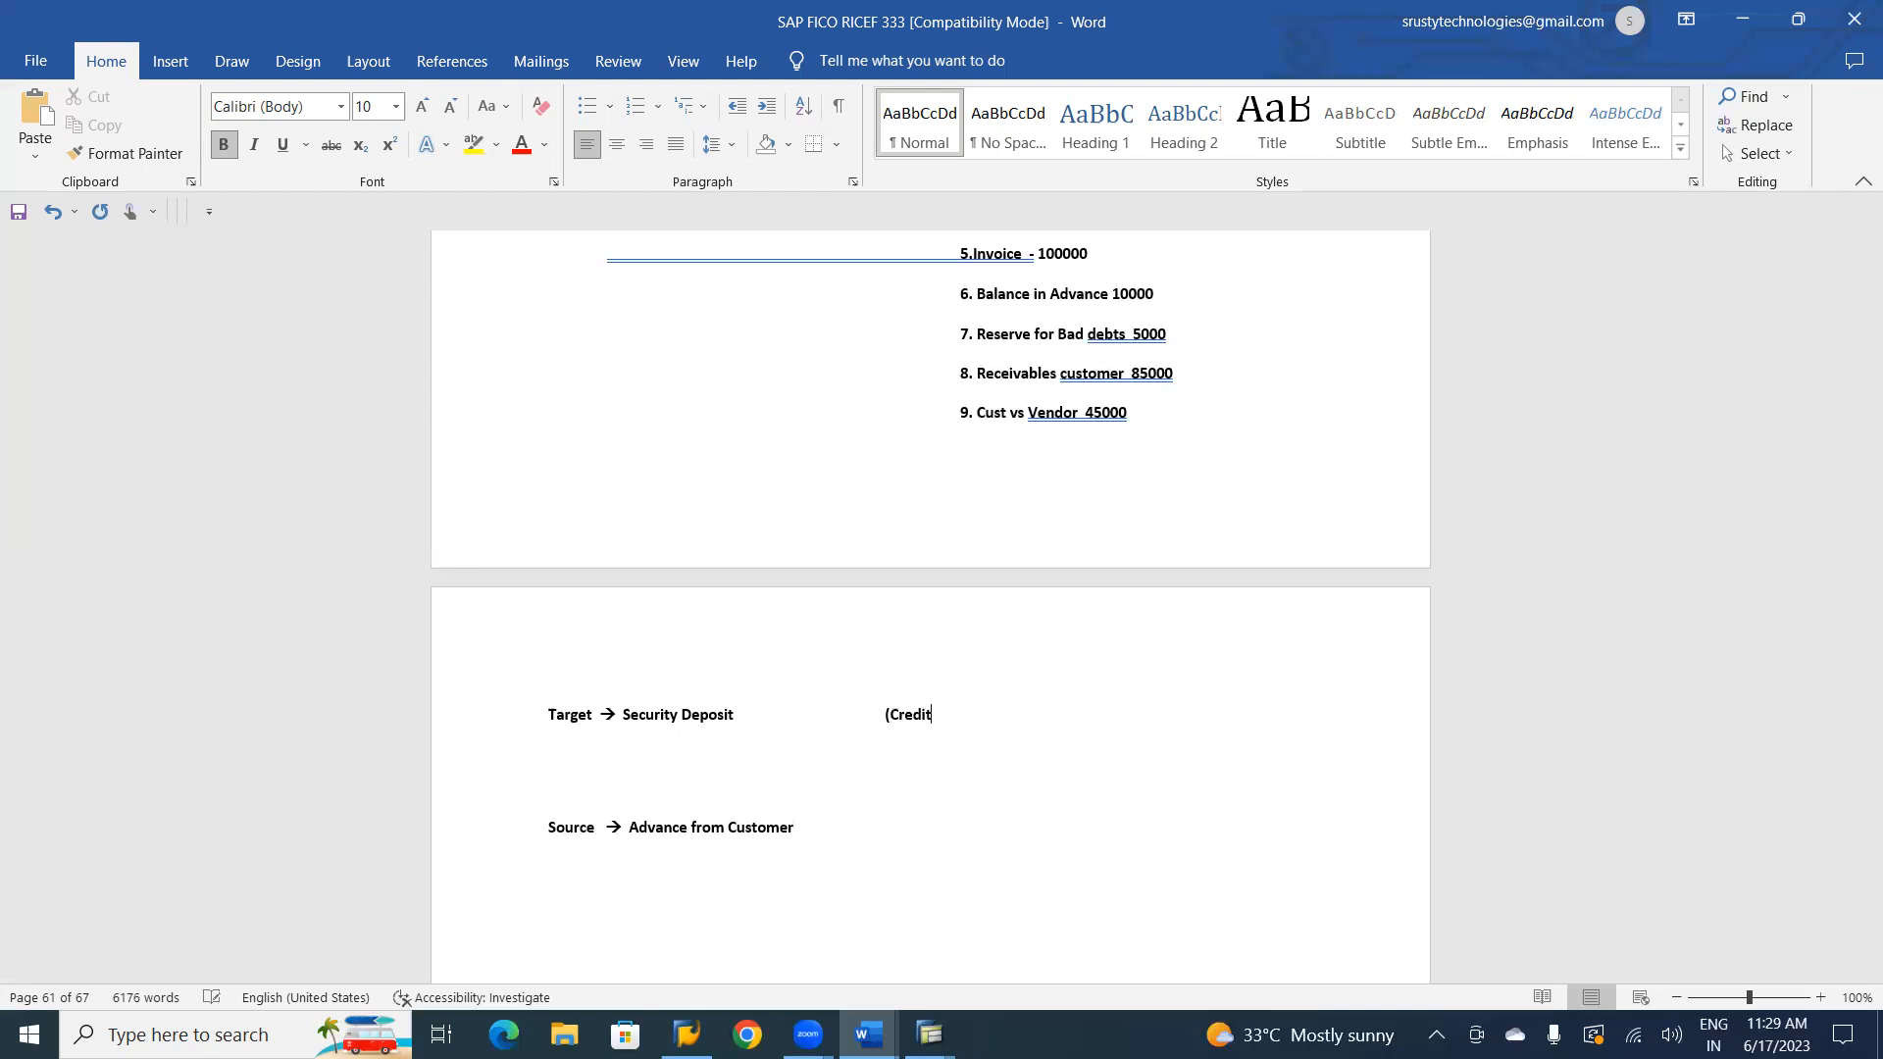
pyautogui.write(')')
pyautogui.click(803, 823)
pyautogui.press('Tab')
pyautogui.write('(d')
pyautogui.press('BackSpace')
pyautogui.write('dE')
pyautogui.press('BackSpace')
pyautogui.press('BackSpace')
pyautogui.write('Debit)')
pyautogui.hotkey('ctrl', 's')
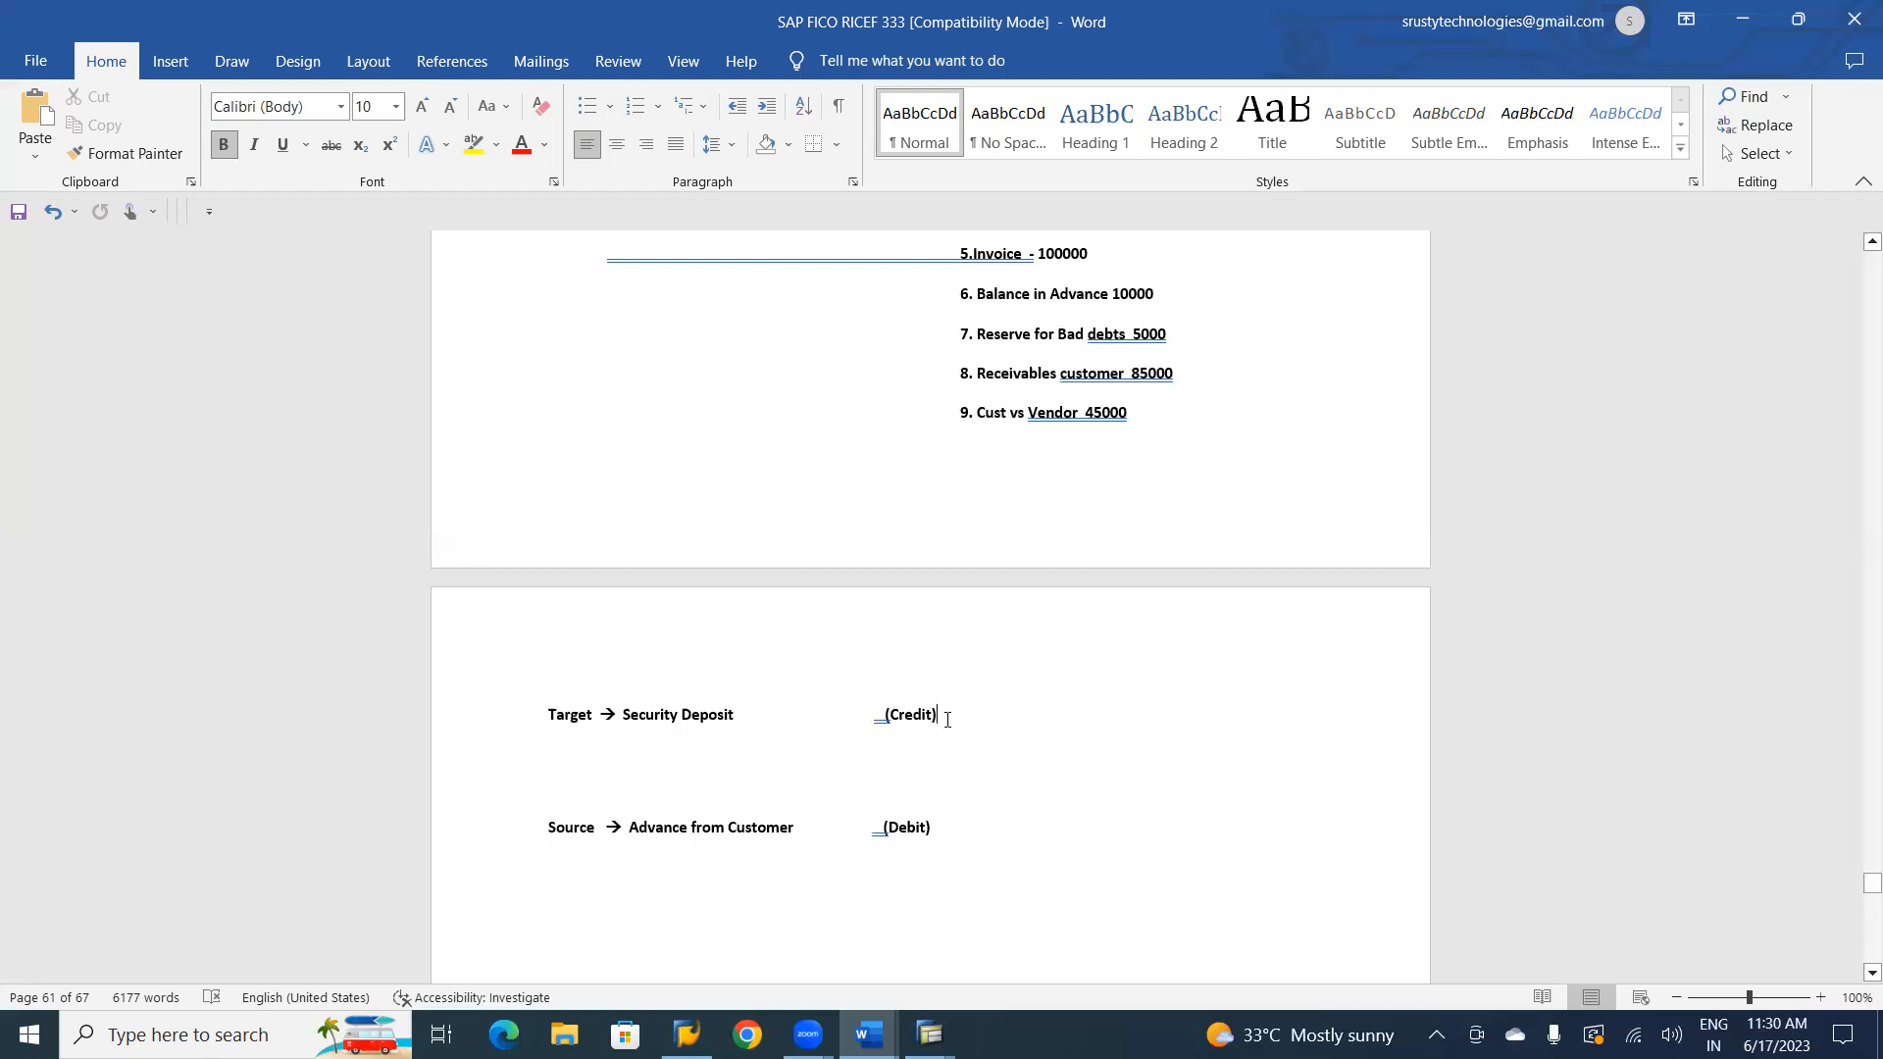
# Remove the blank line between the Target and Source lines and save the document.
pyautogui.hotkey('ctrl', 'z')
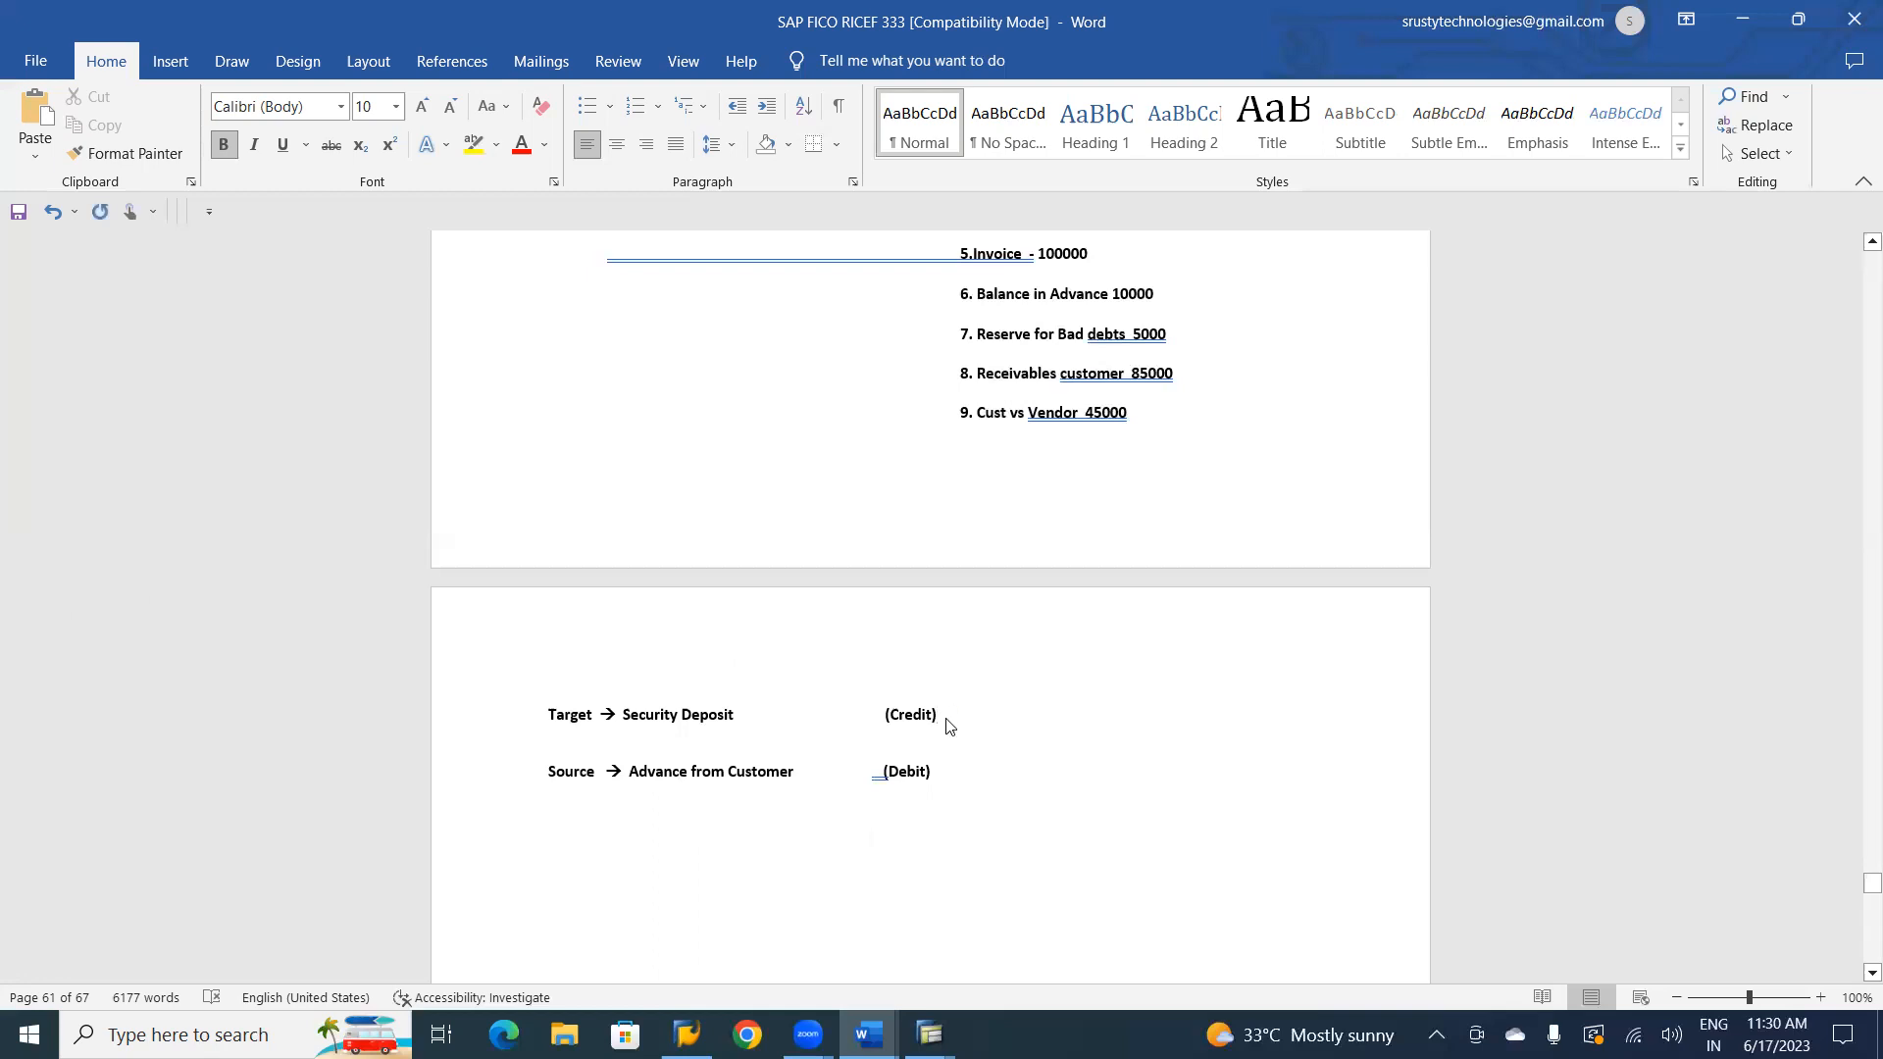
pyautogui.hotkey('ctrl', 's')
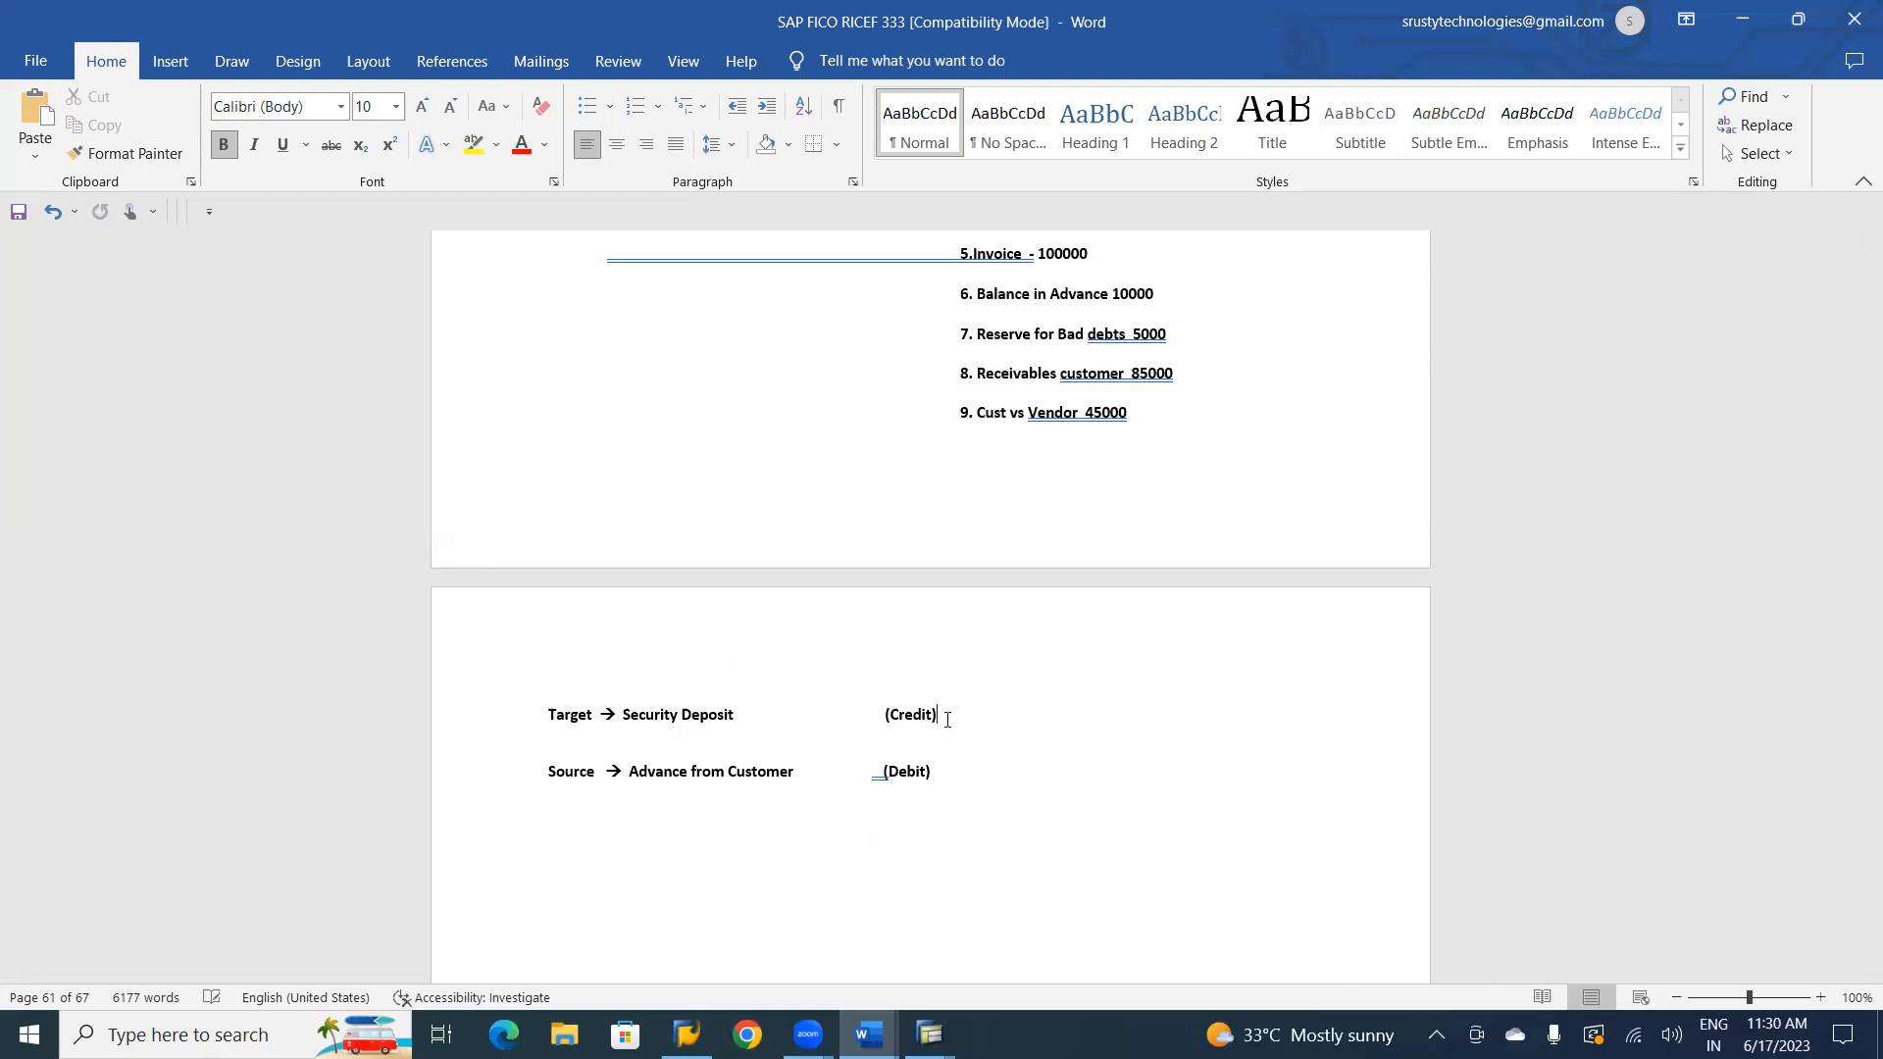
pyautogui.hotkey('alt', 'Tab')
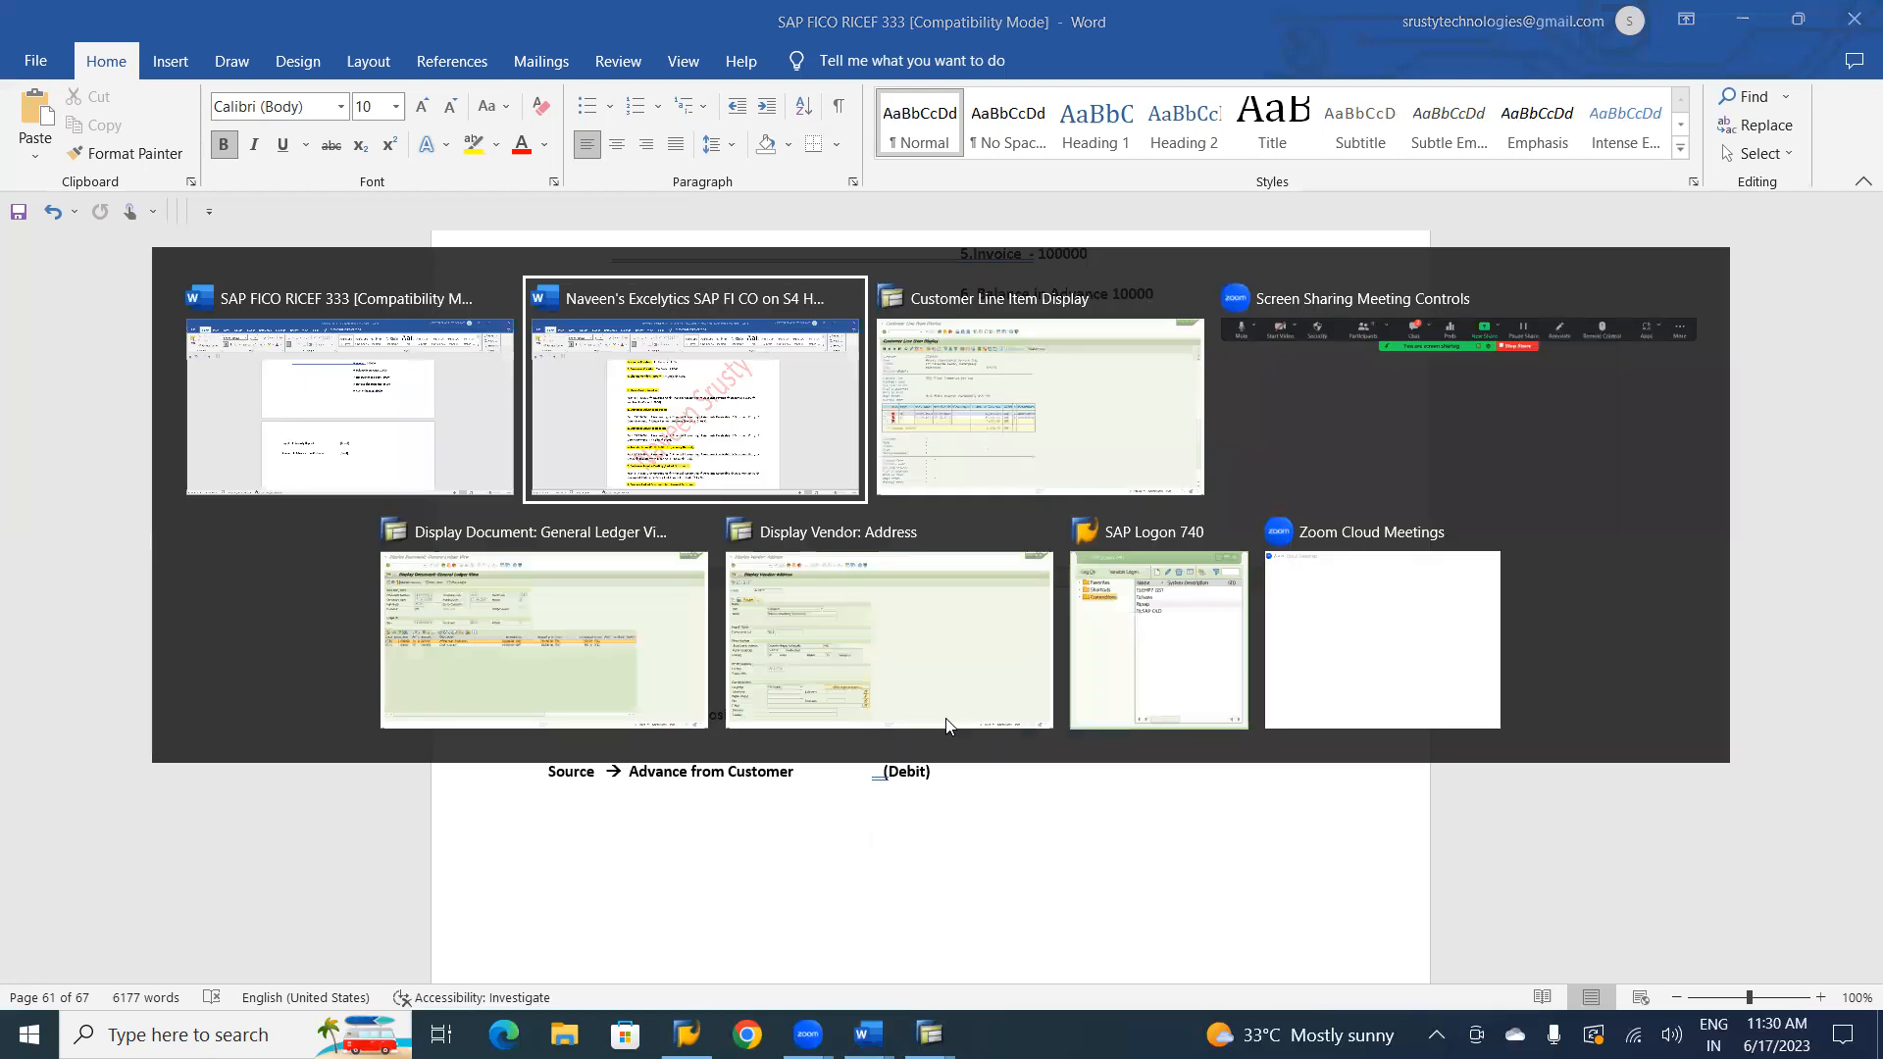
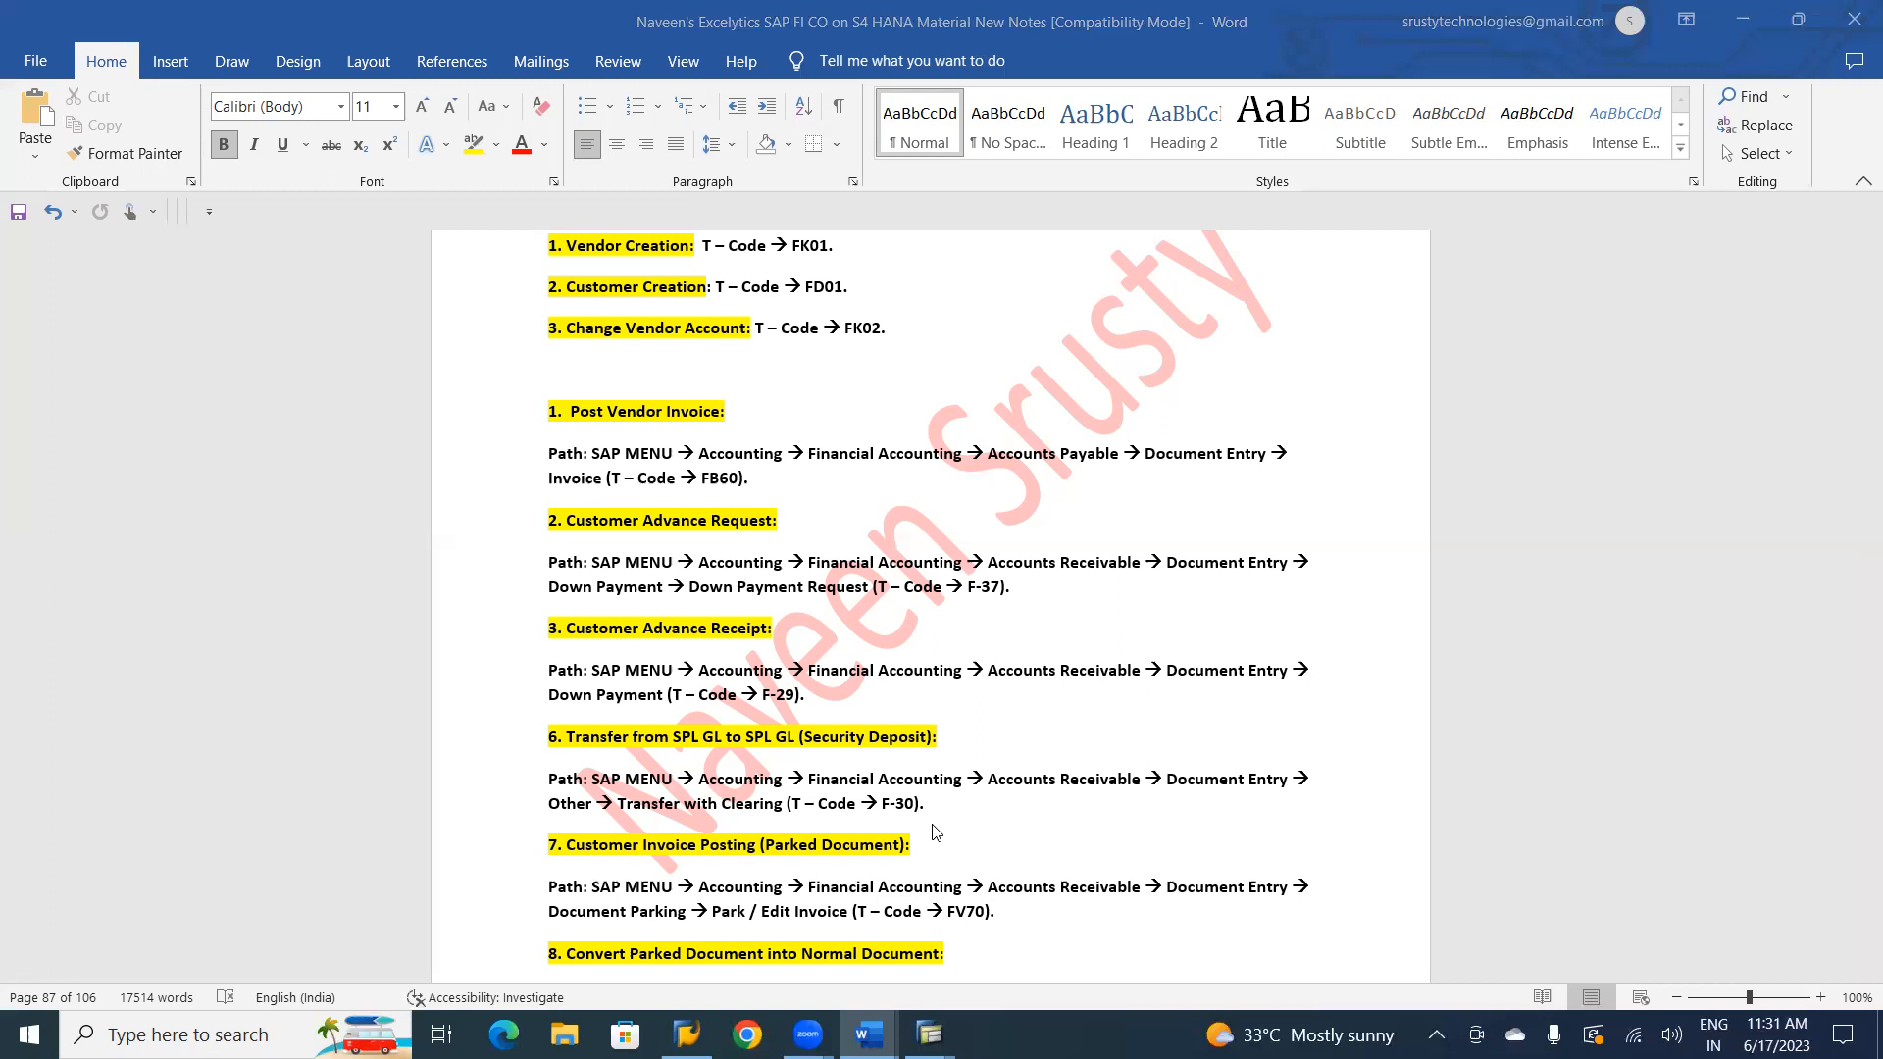
# Switch to the SAP document display session and exit both the document and the F-29 down payment screen, discarding the unsaved data.
pyautogui.hotkey('alt', 'Tab')
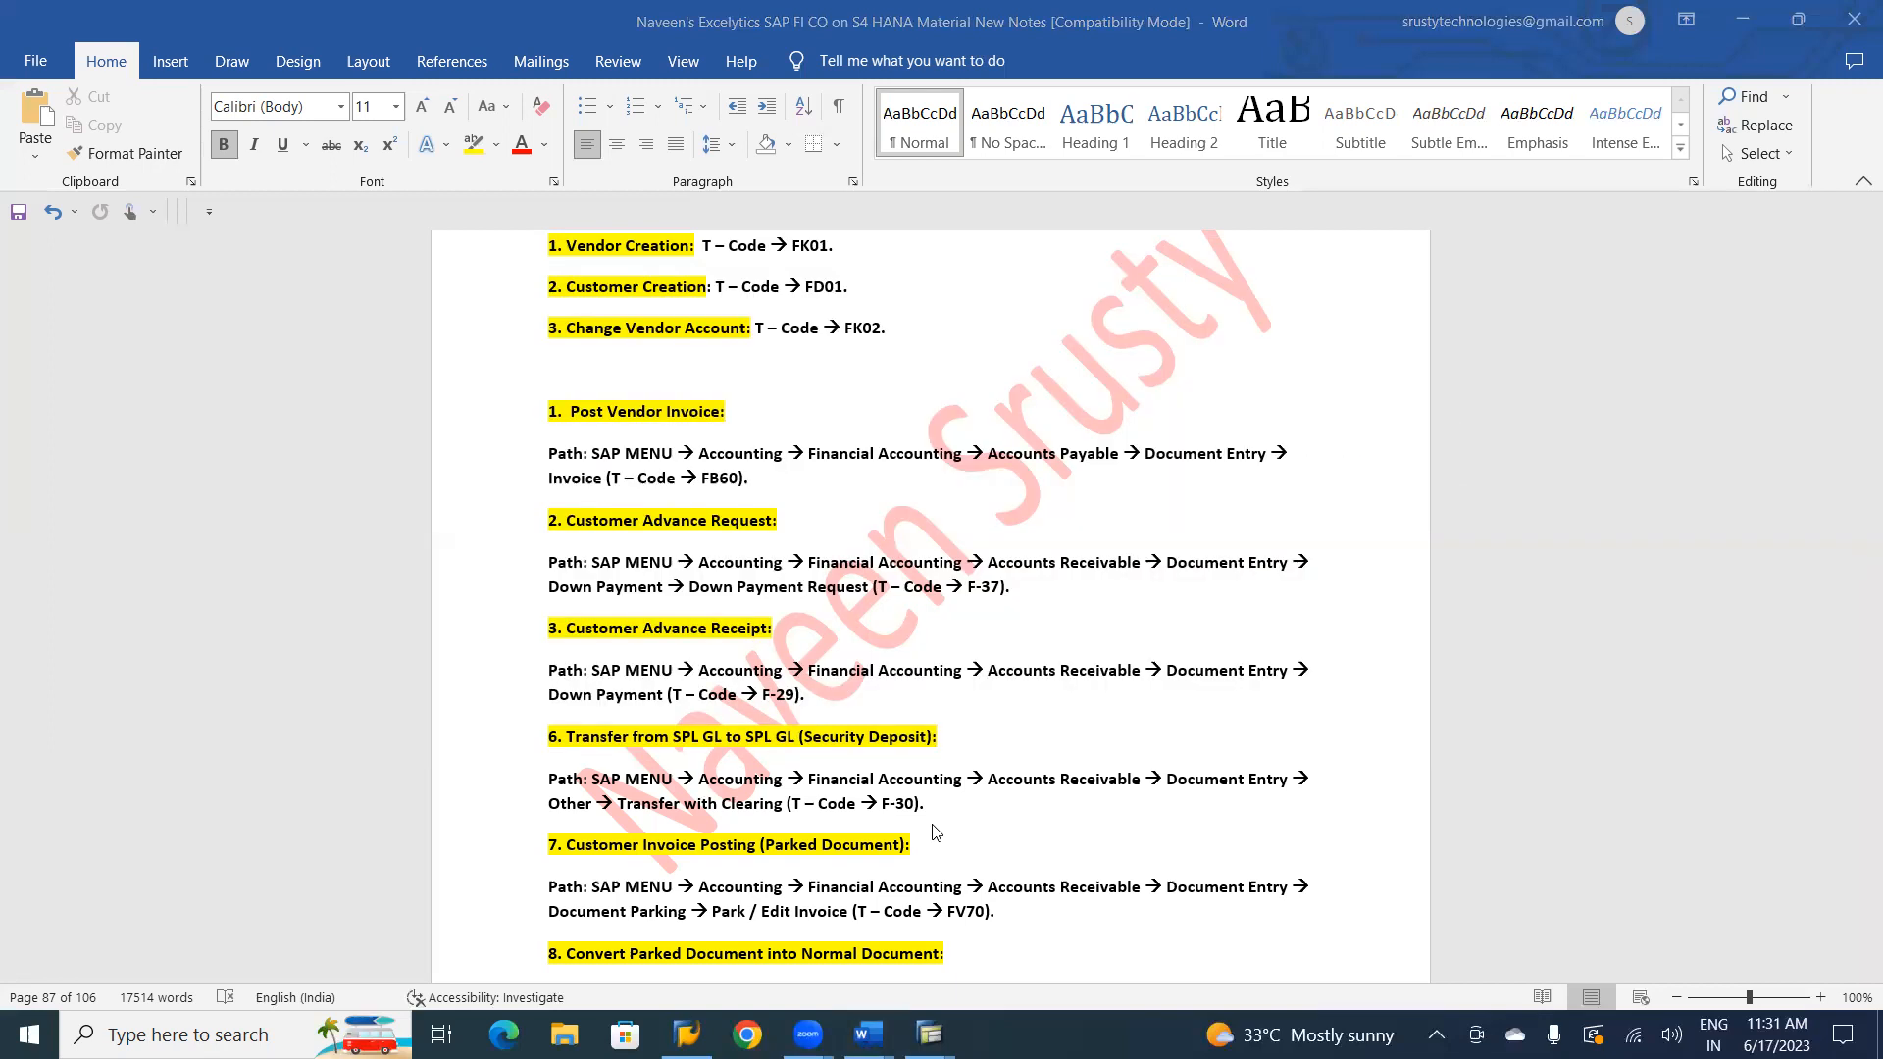
pyautogui.hotkey('alt', 'Tab')
pyautogui.press('Tab')
pyautogui.press('Tab')
pyautogui.click(758, 638)
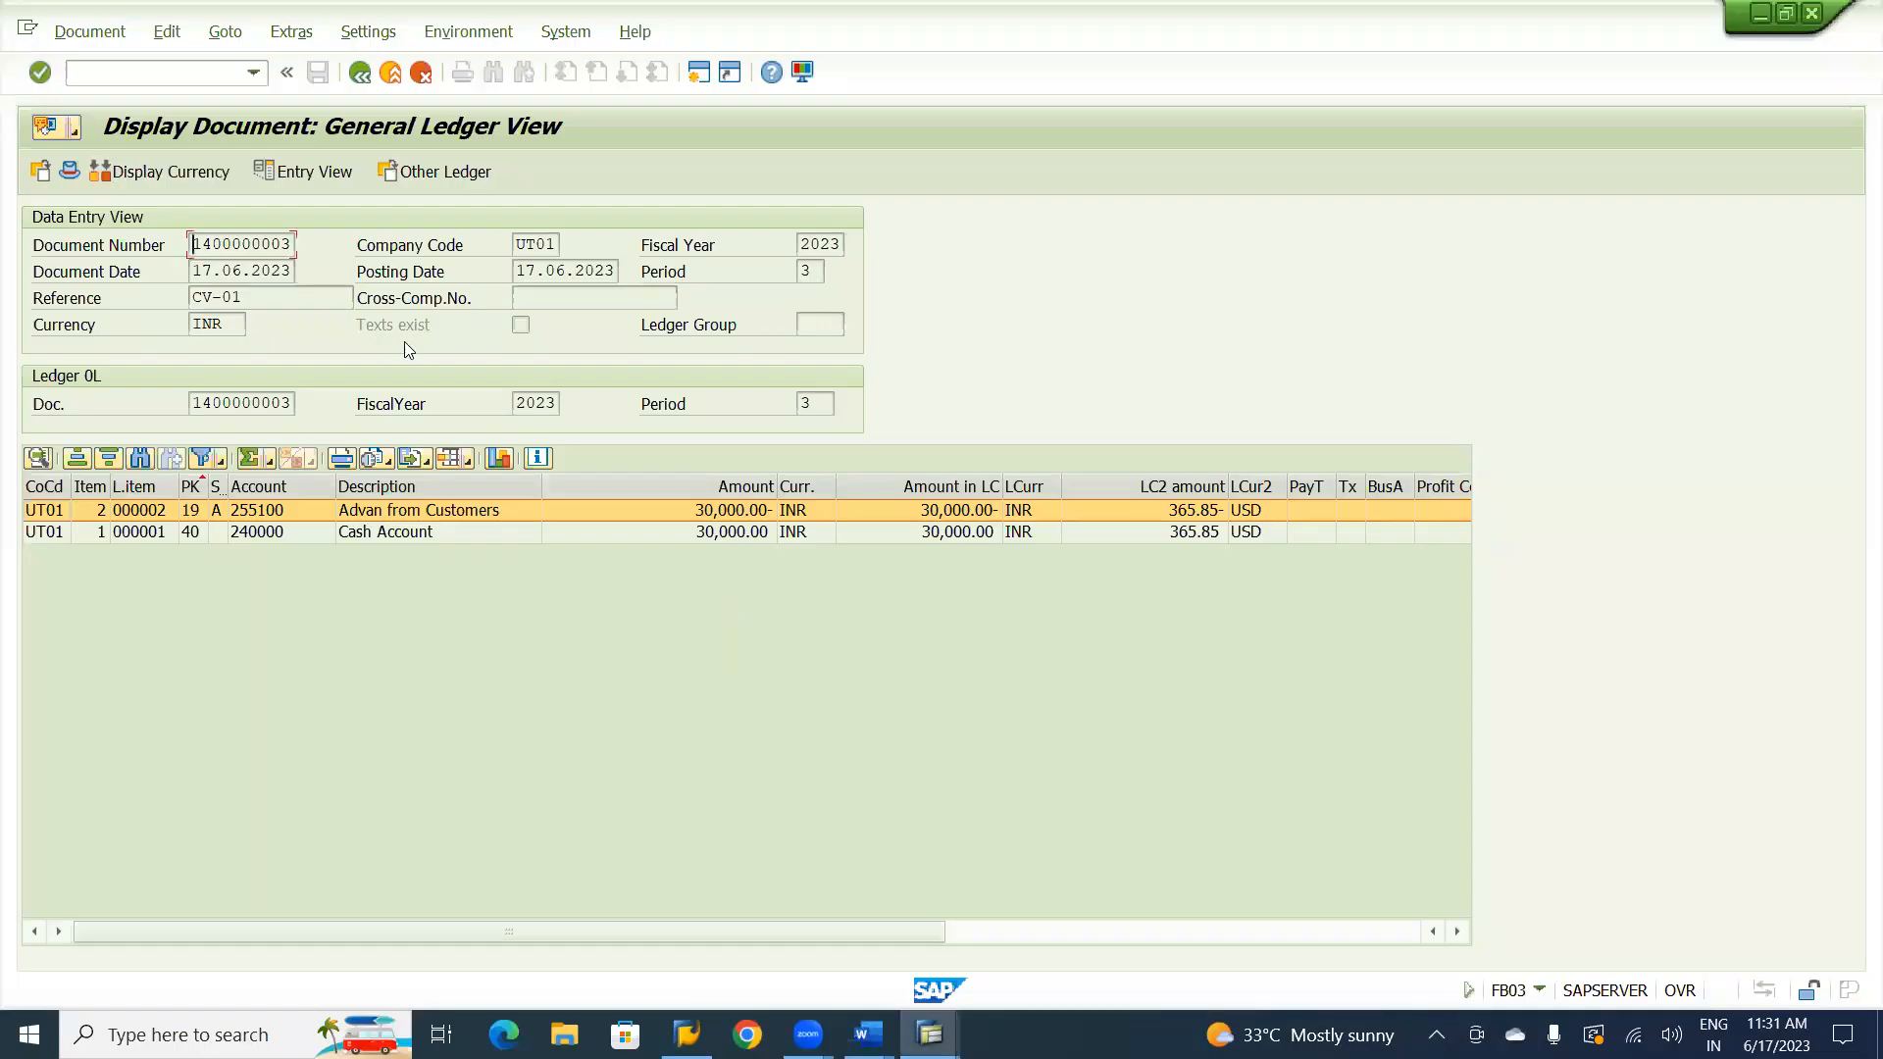
pyautogui.click(391, 74)
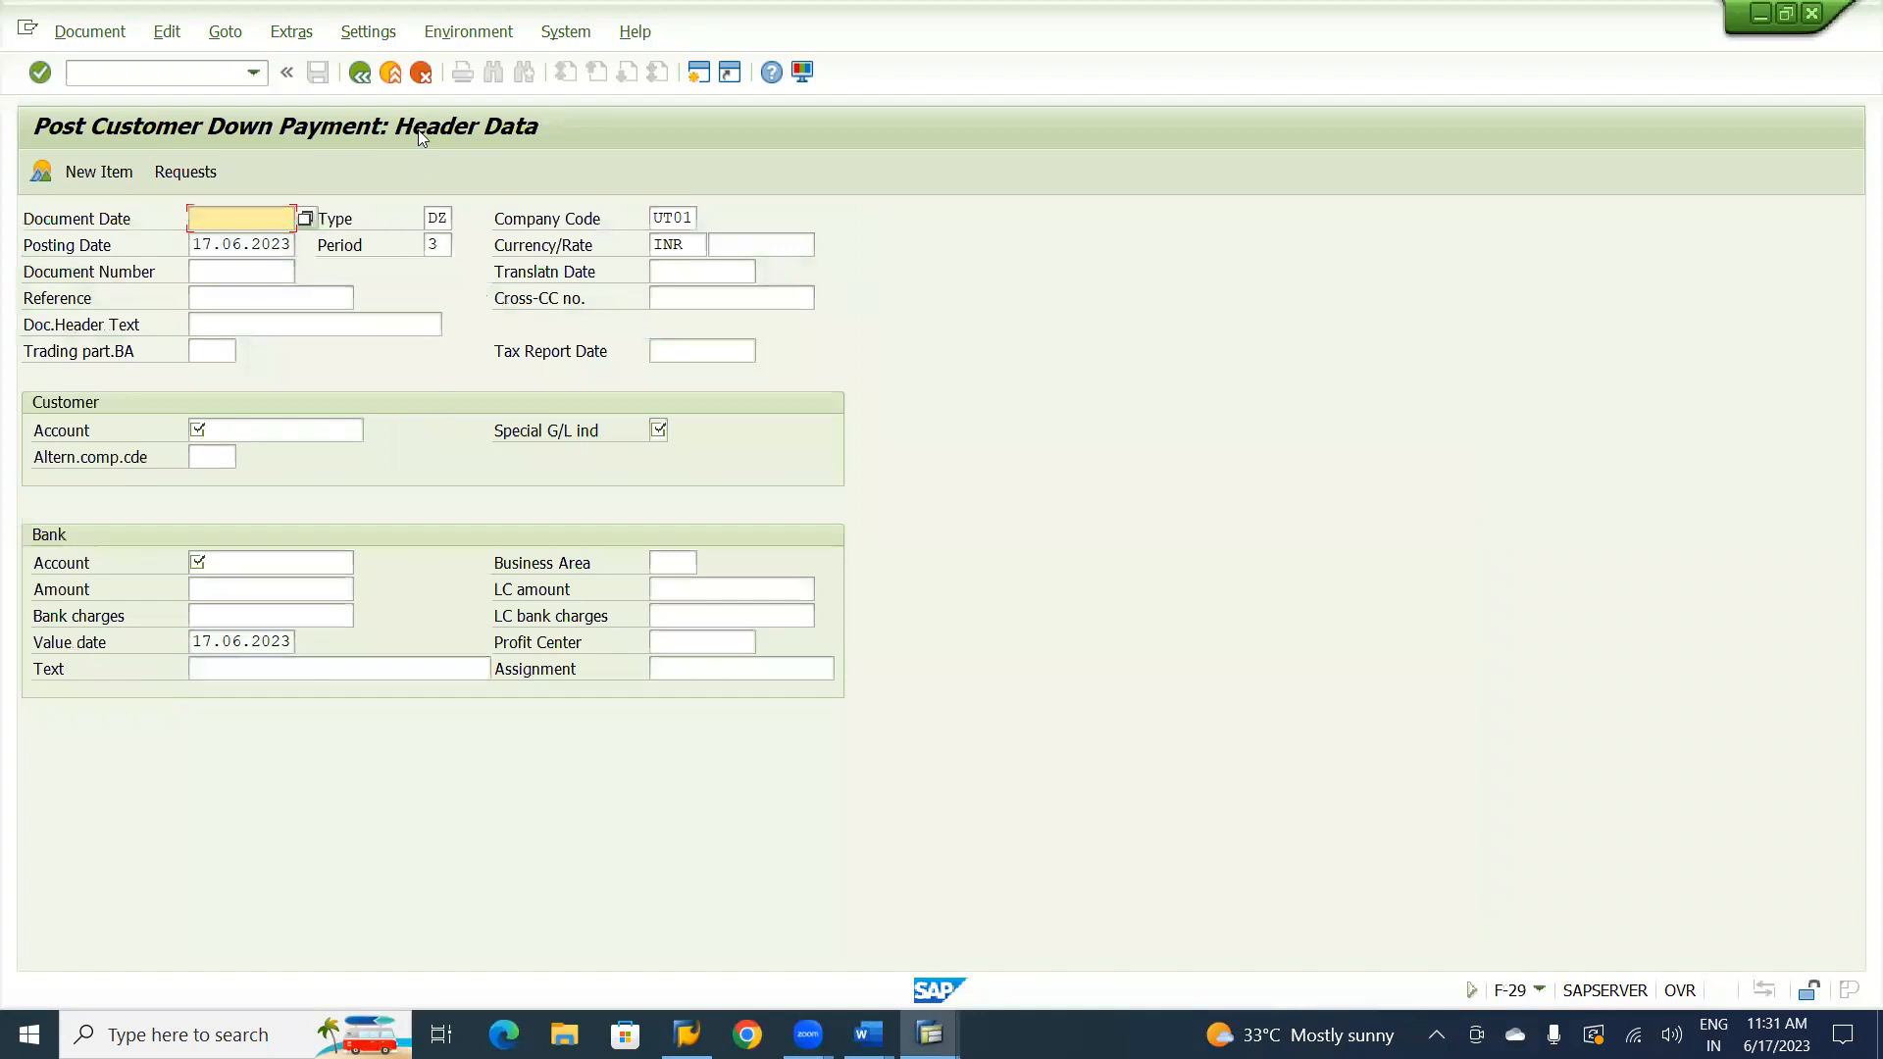
pyautogui.click(391, 74)
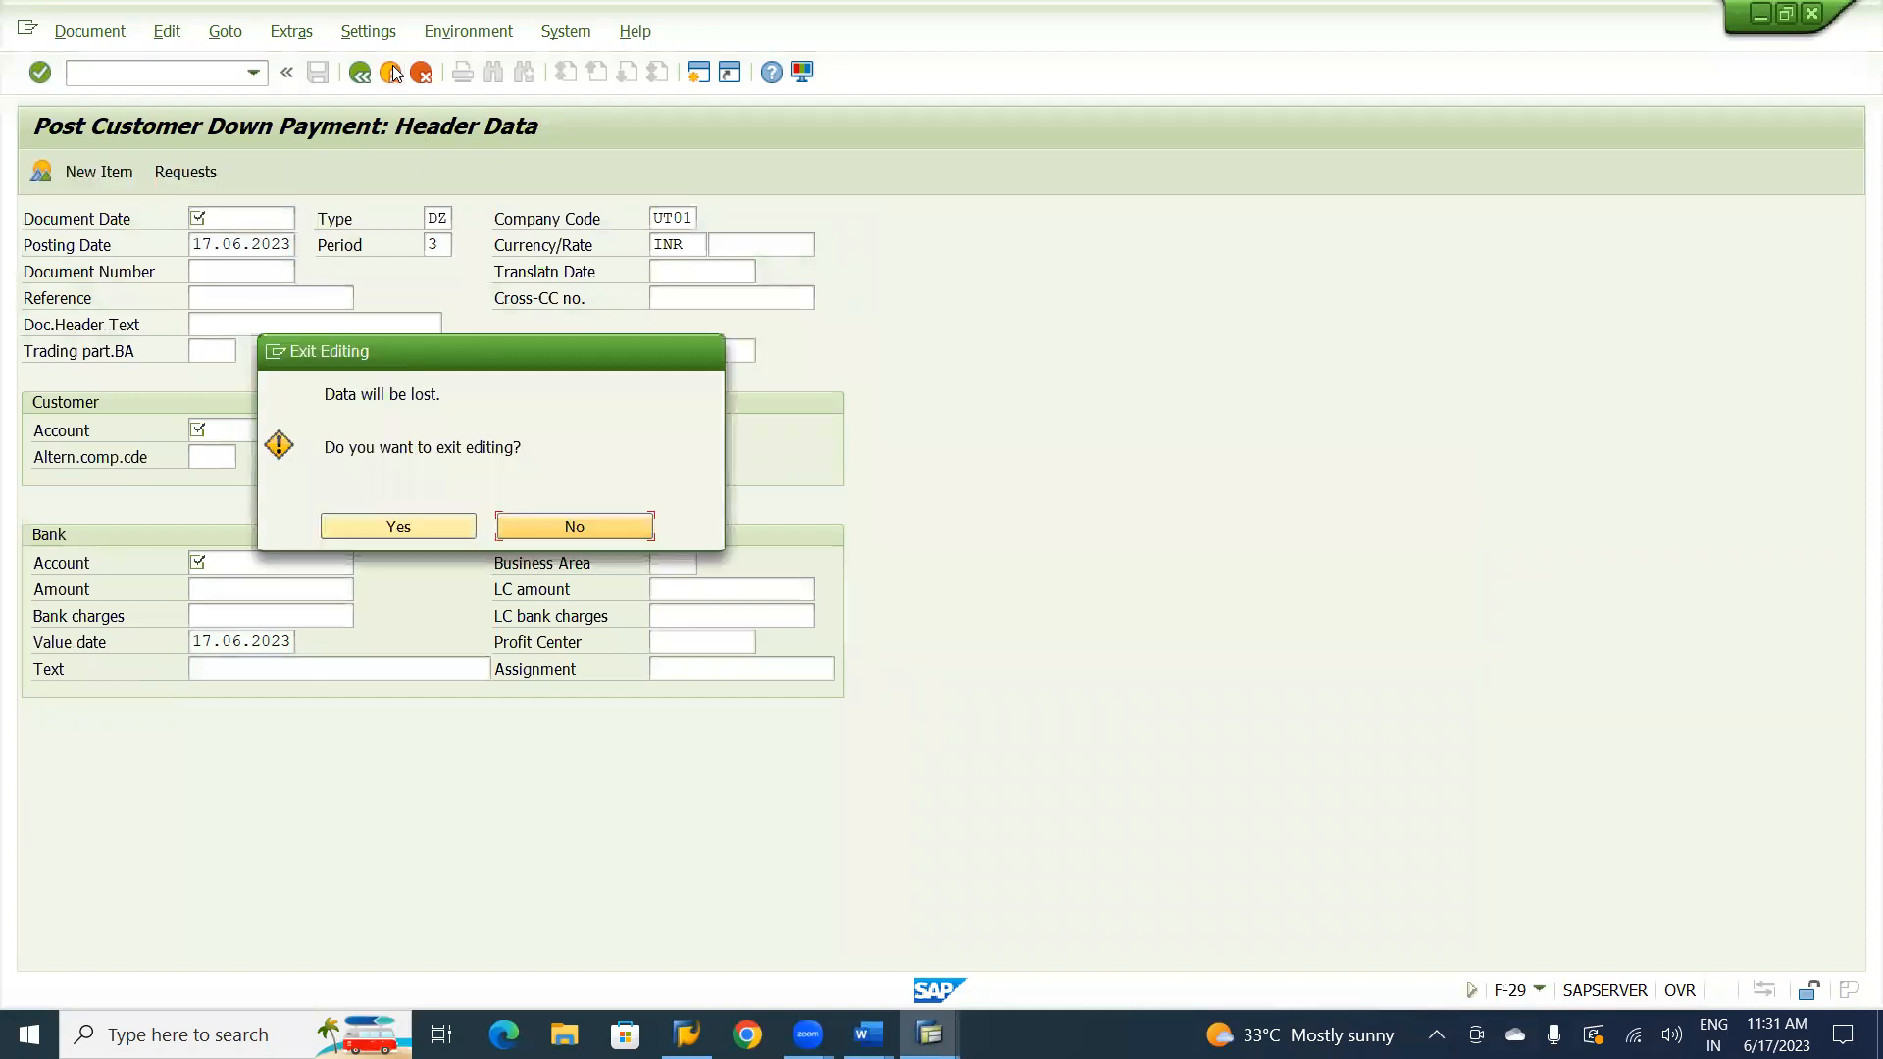
pyautogui.click(430, 533)
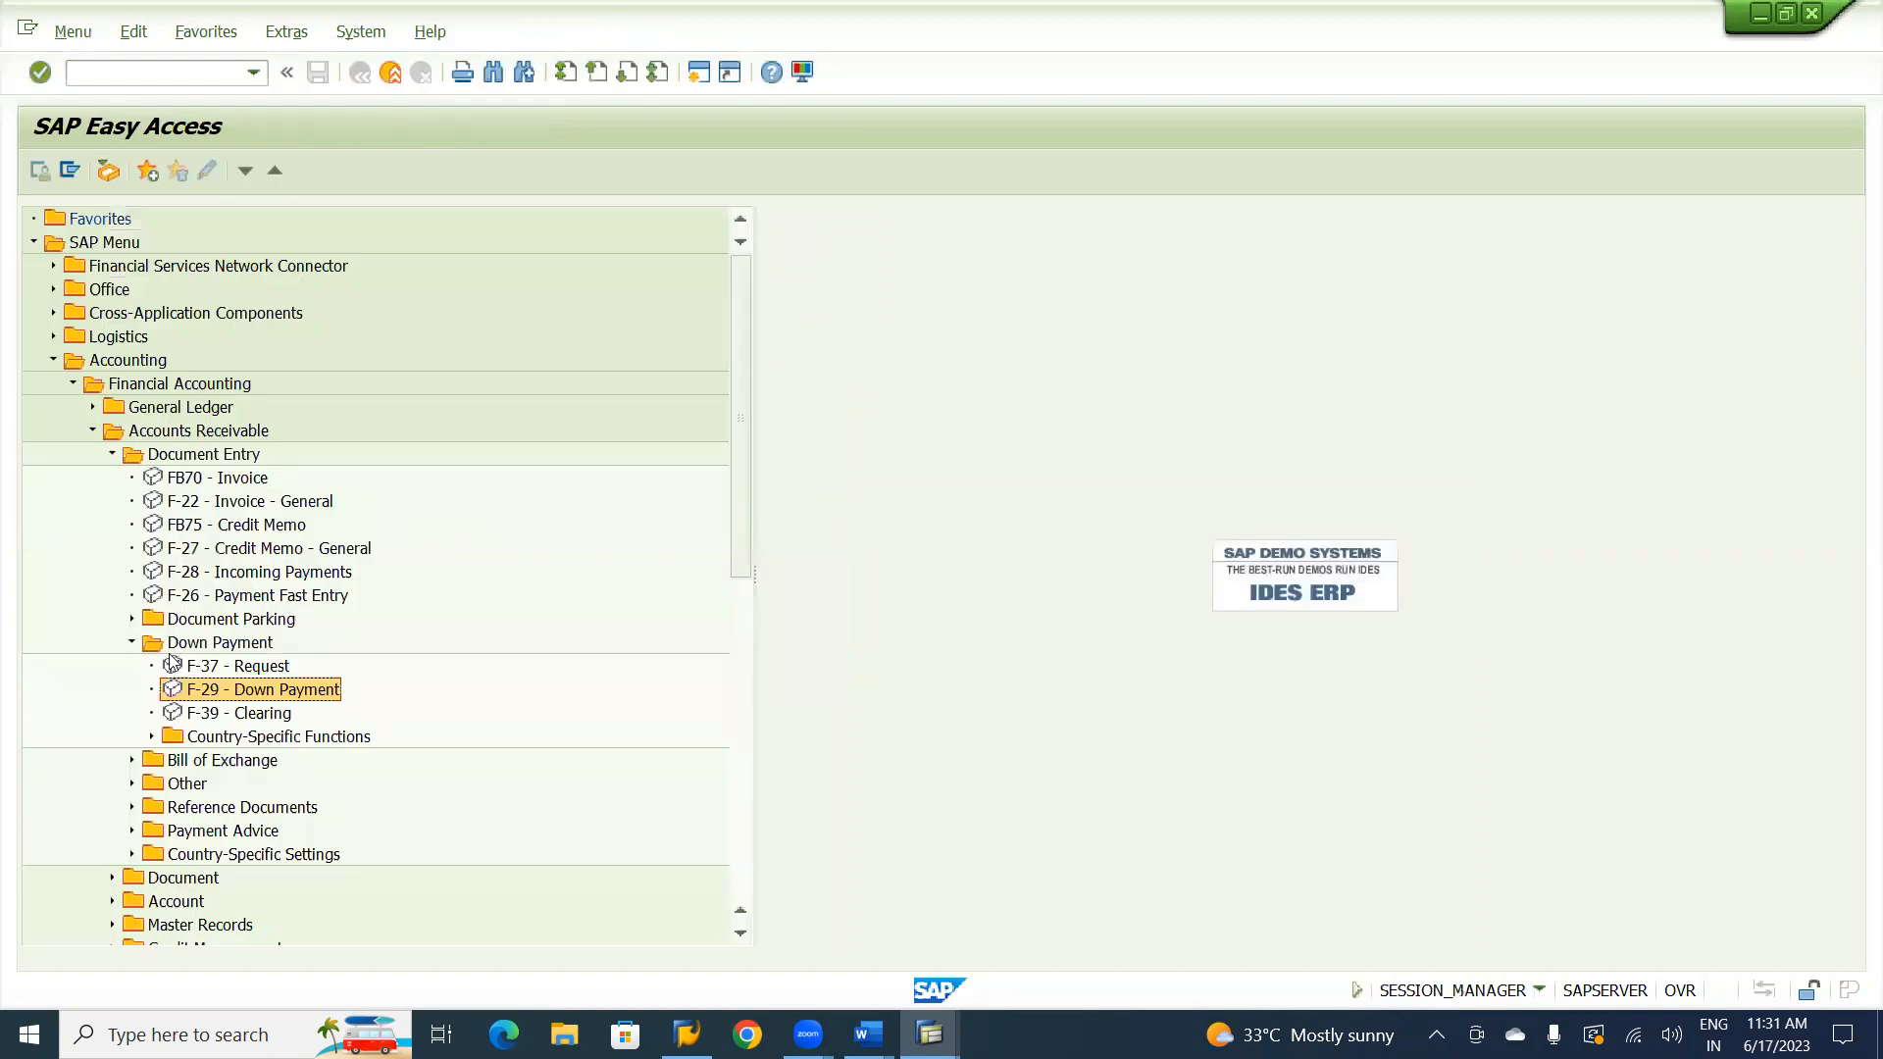
# Open F-30 Transfer with Clearing from the Other folder under Accounts Receivable Document Entry, collapsing the Down Payment folder.
pyautogui.click(131, 783)
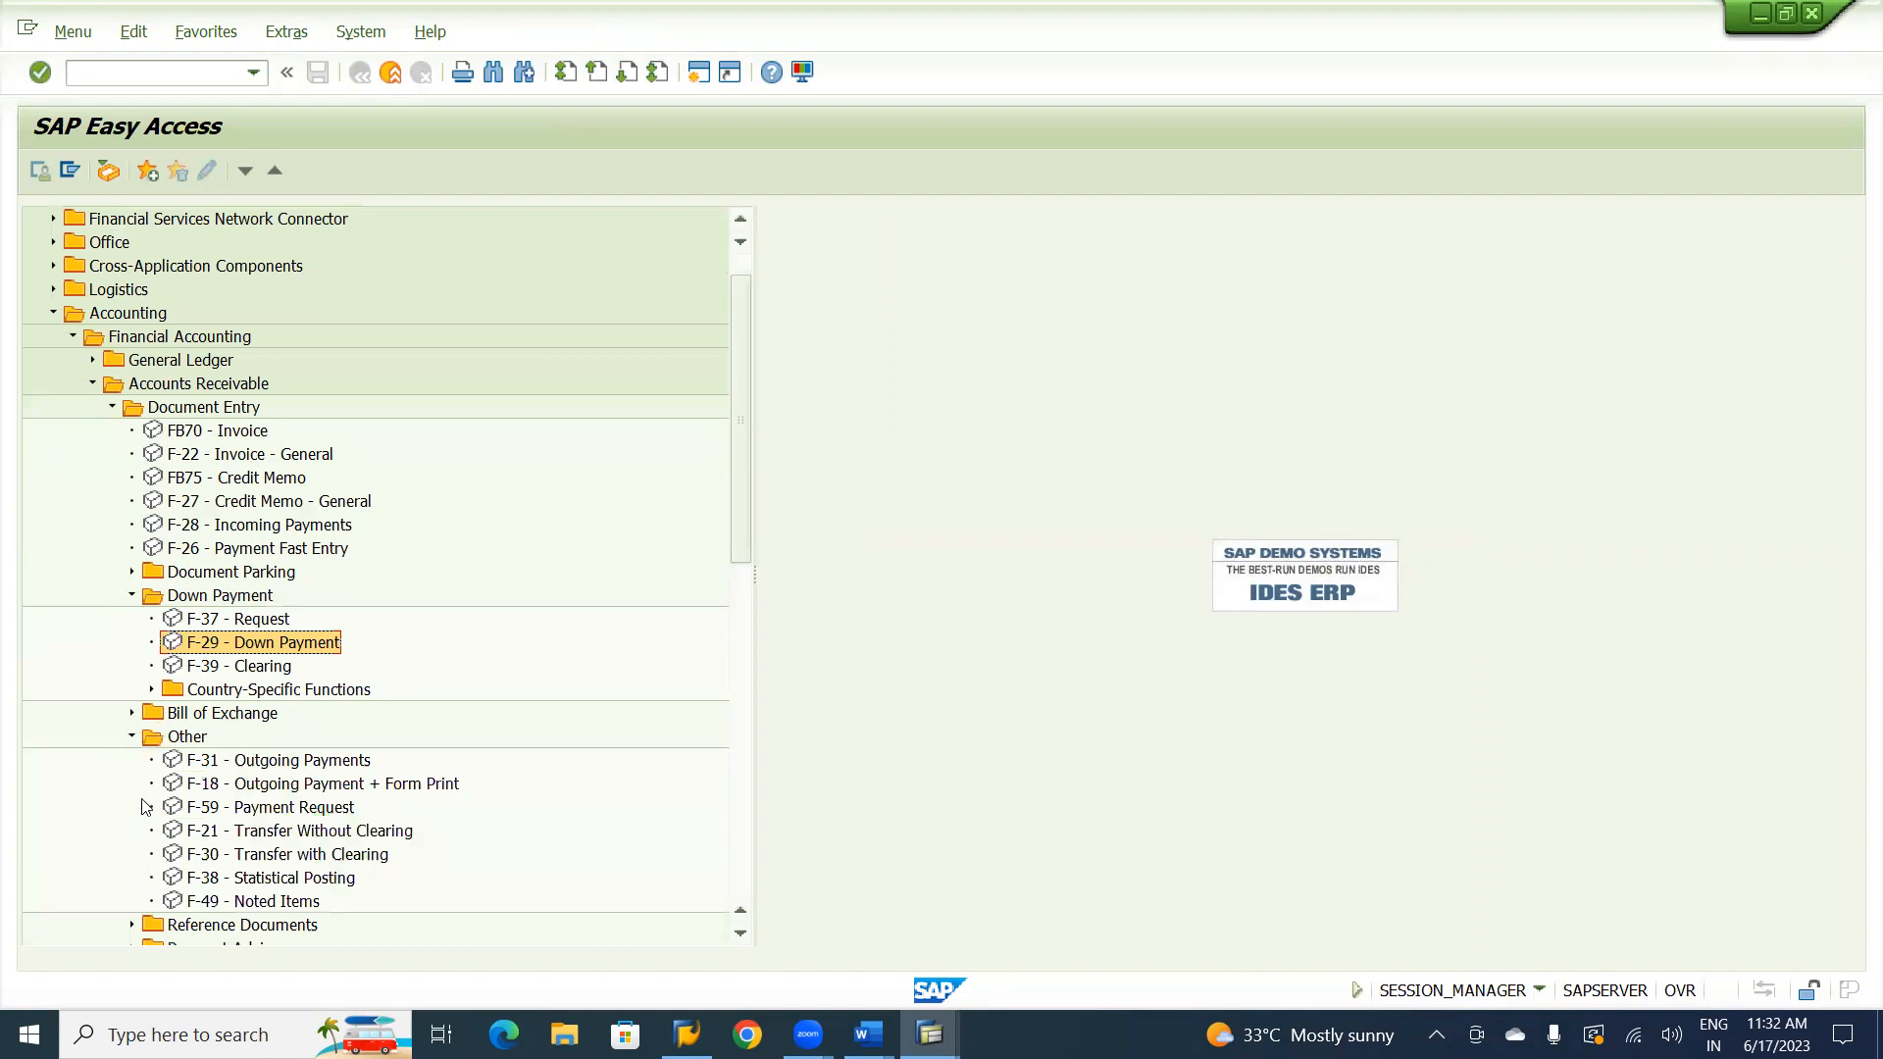
pyautogui.click(332, 861)
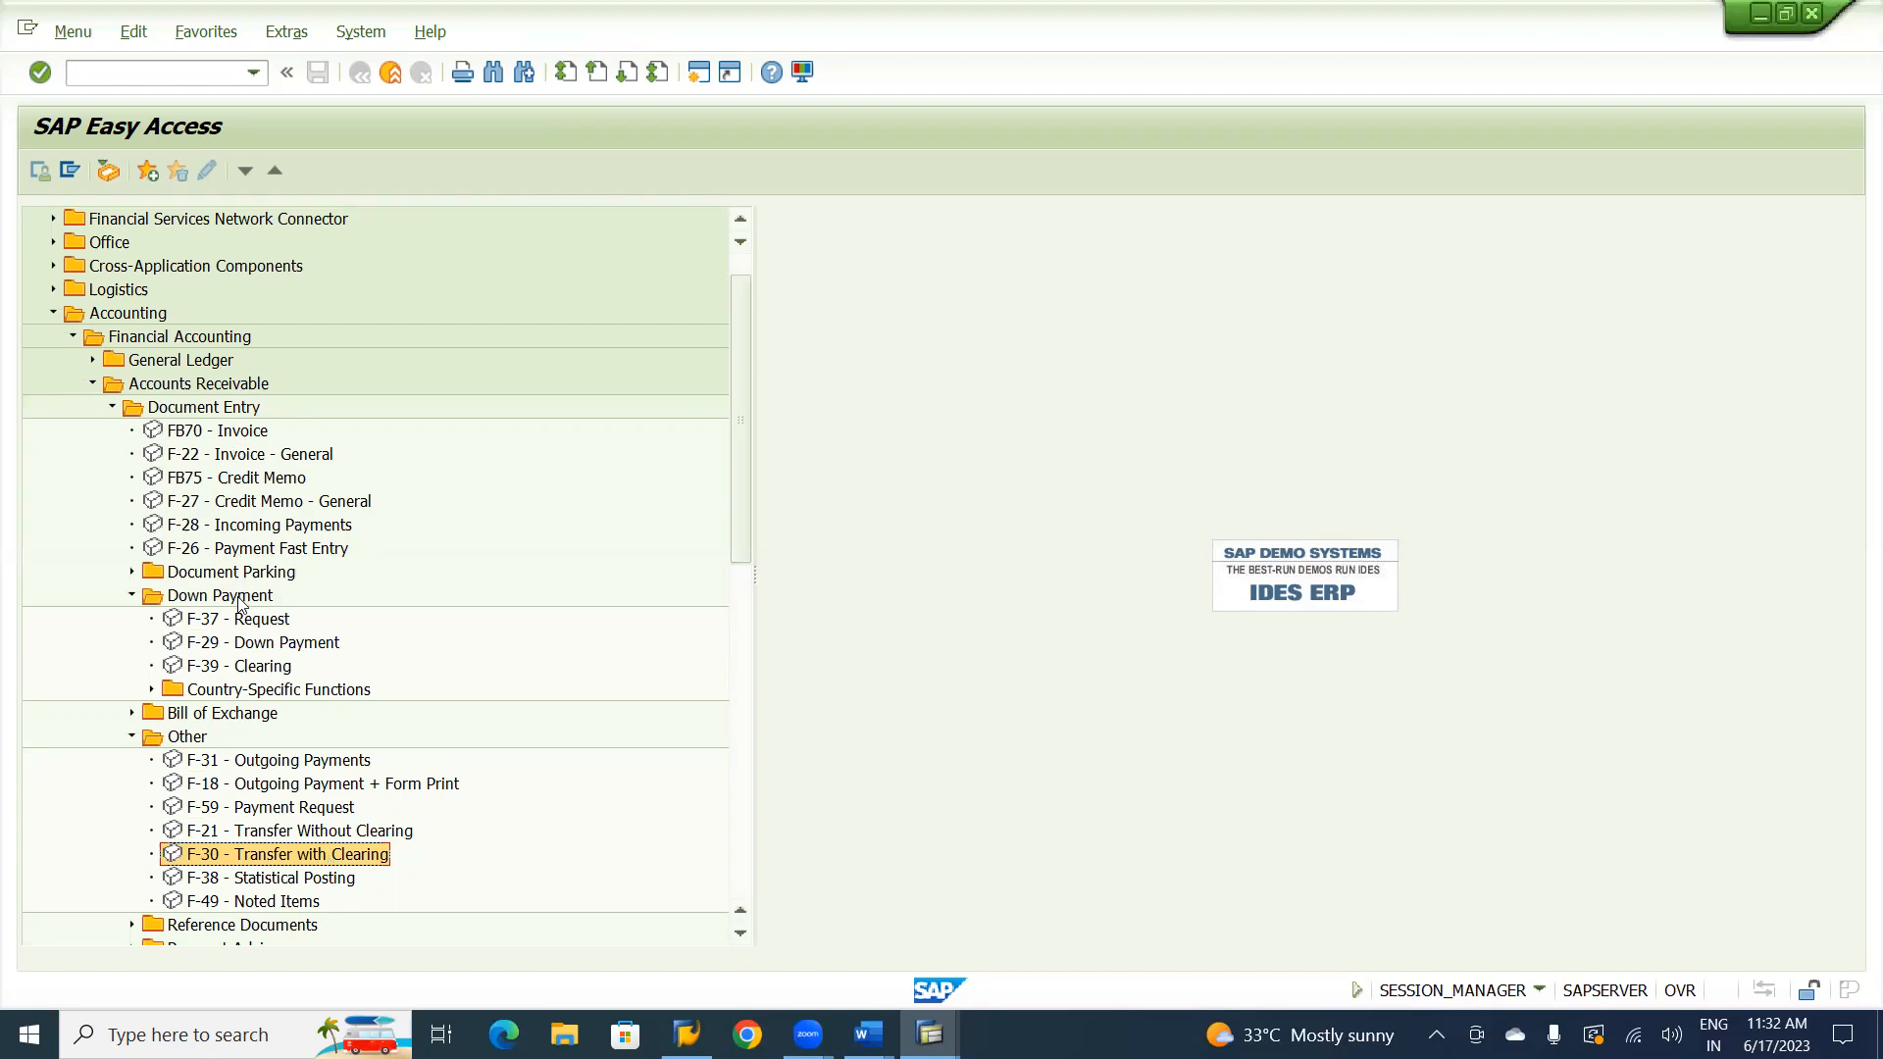
pyautogui.click(236, 410)
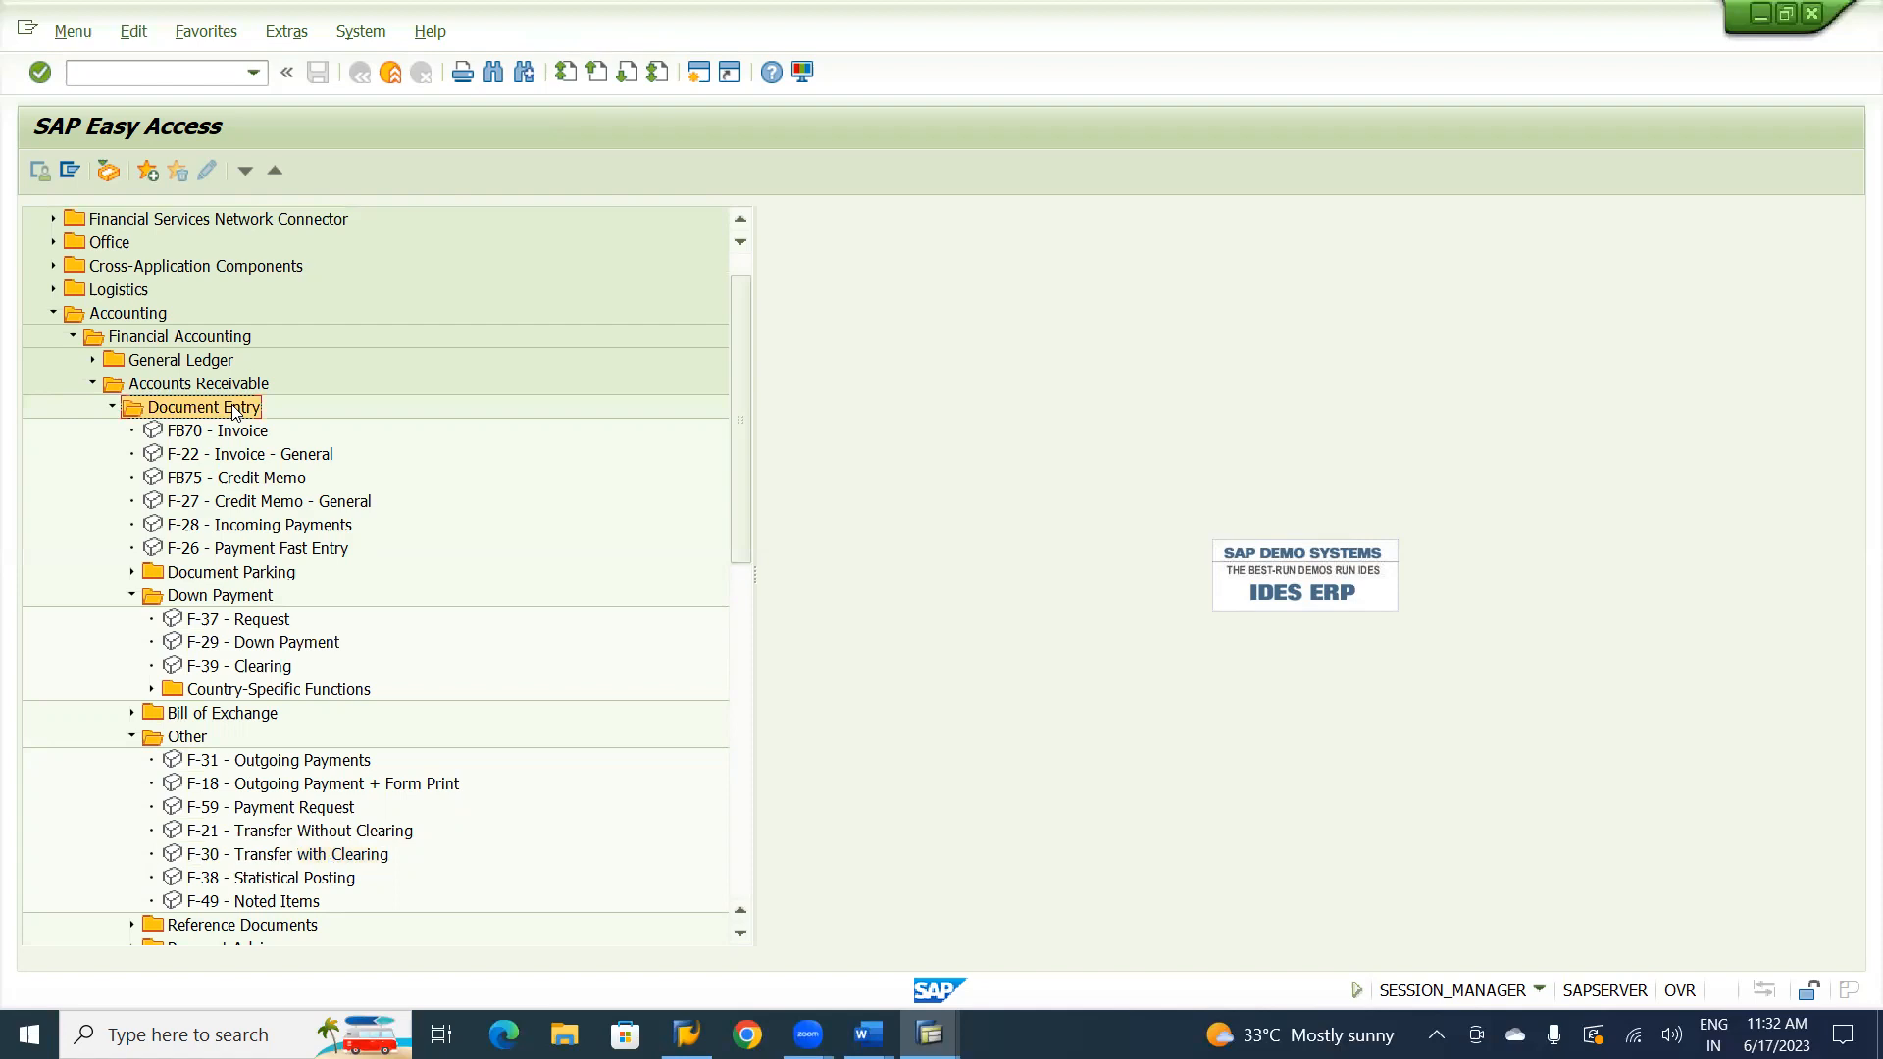
pyautogui.click(229, 596)
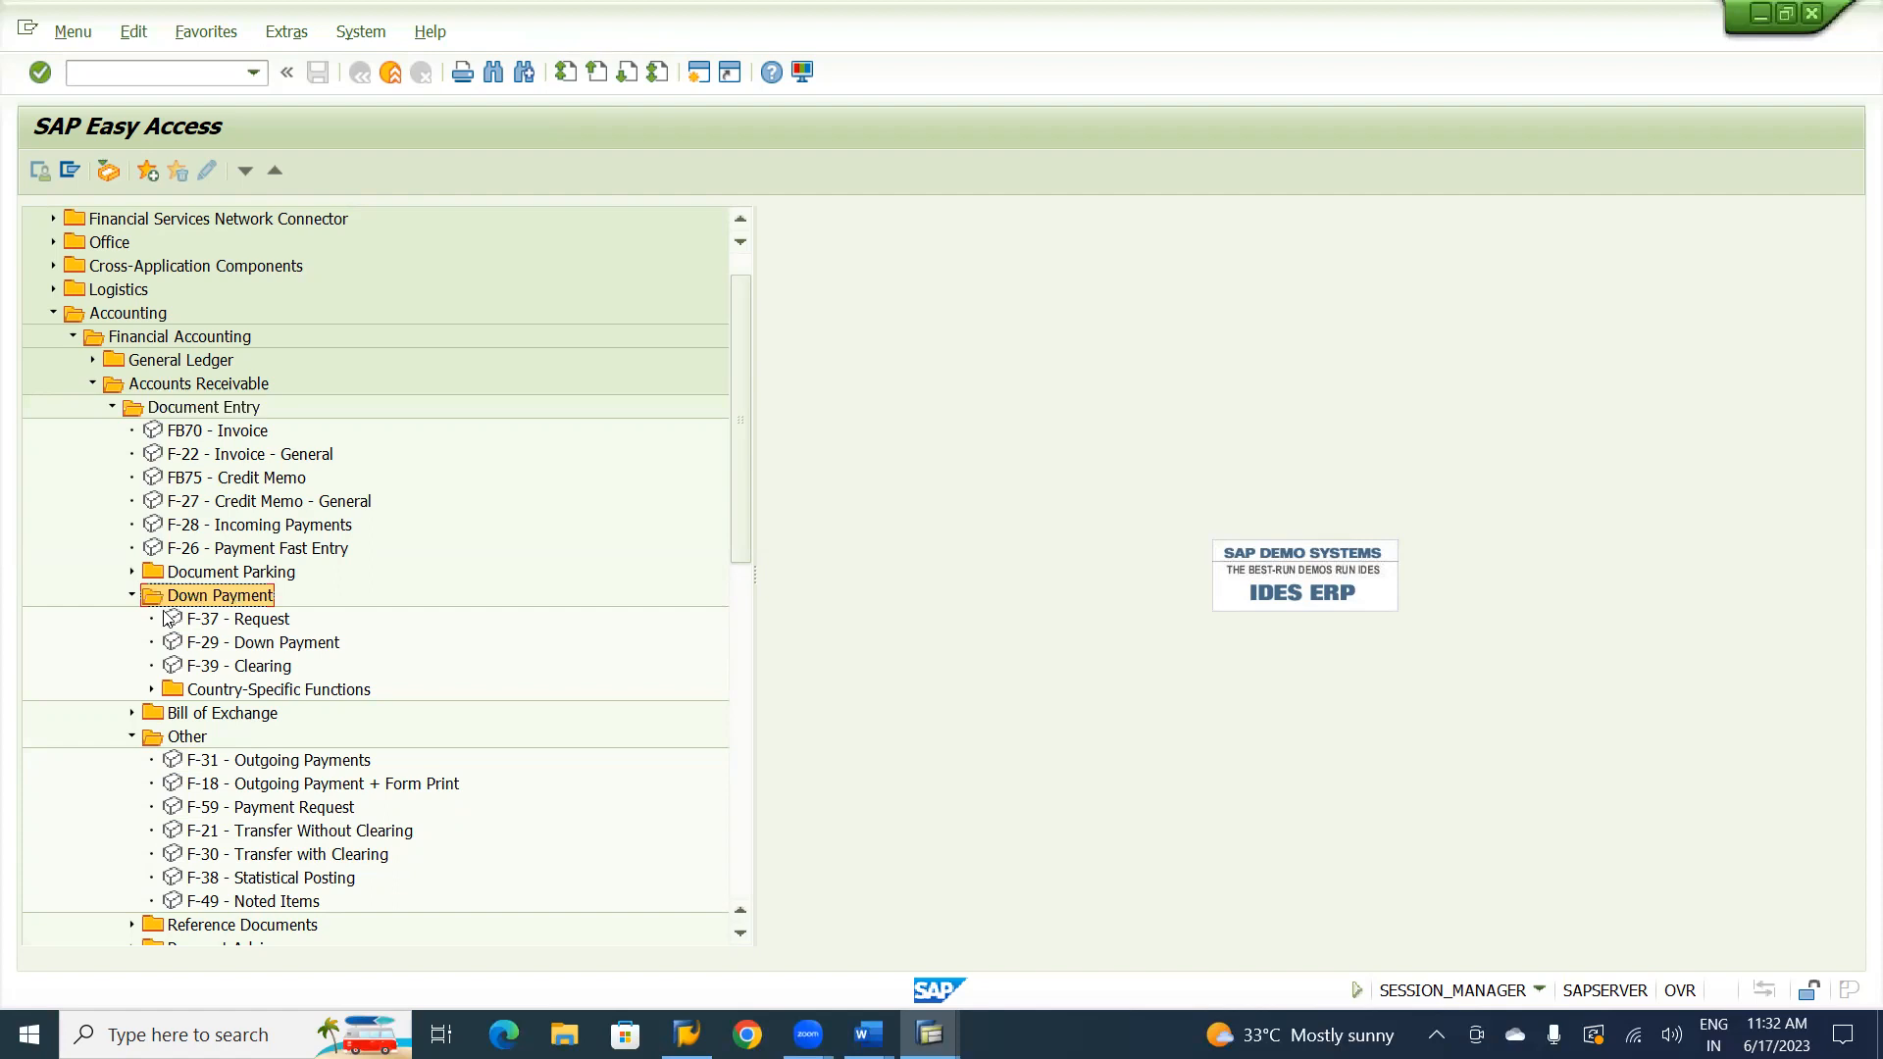
pyautogui.click(132, 597)
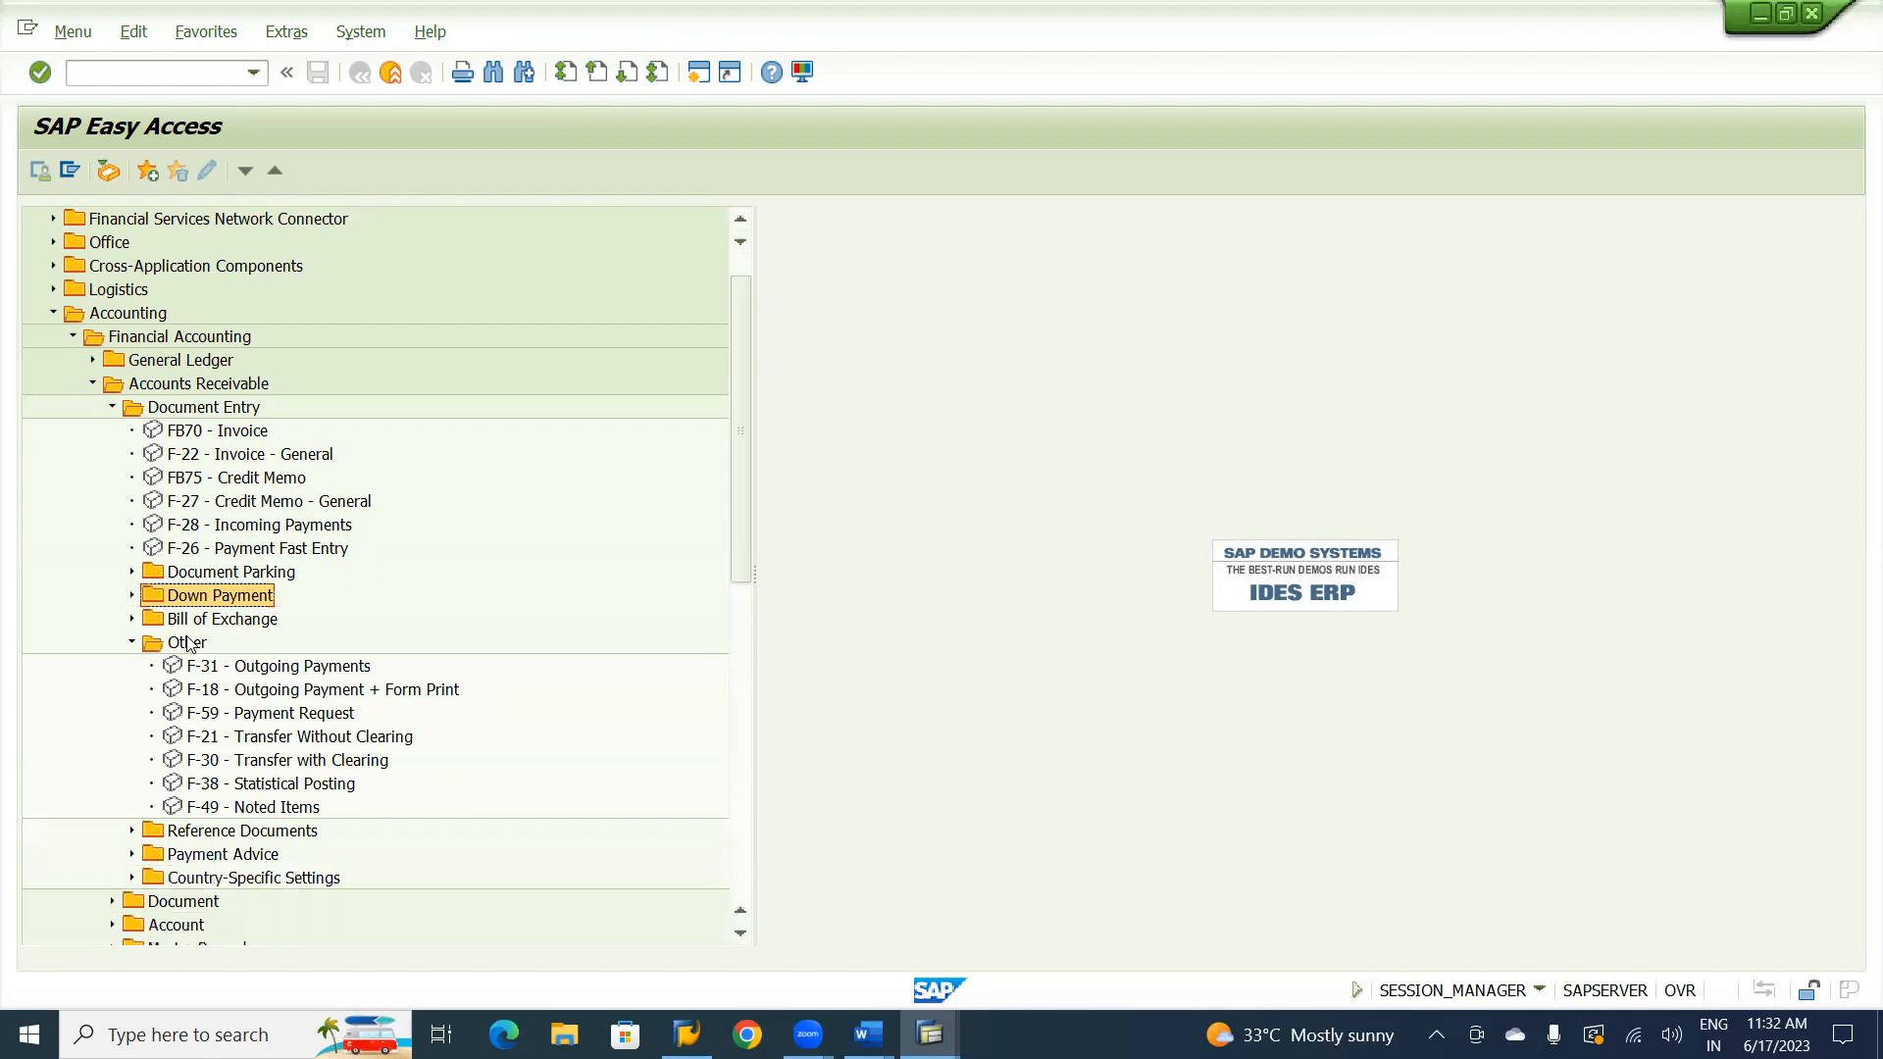
pyautogui.click(281, 762)
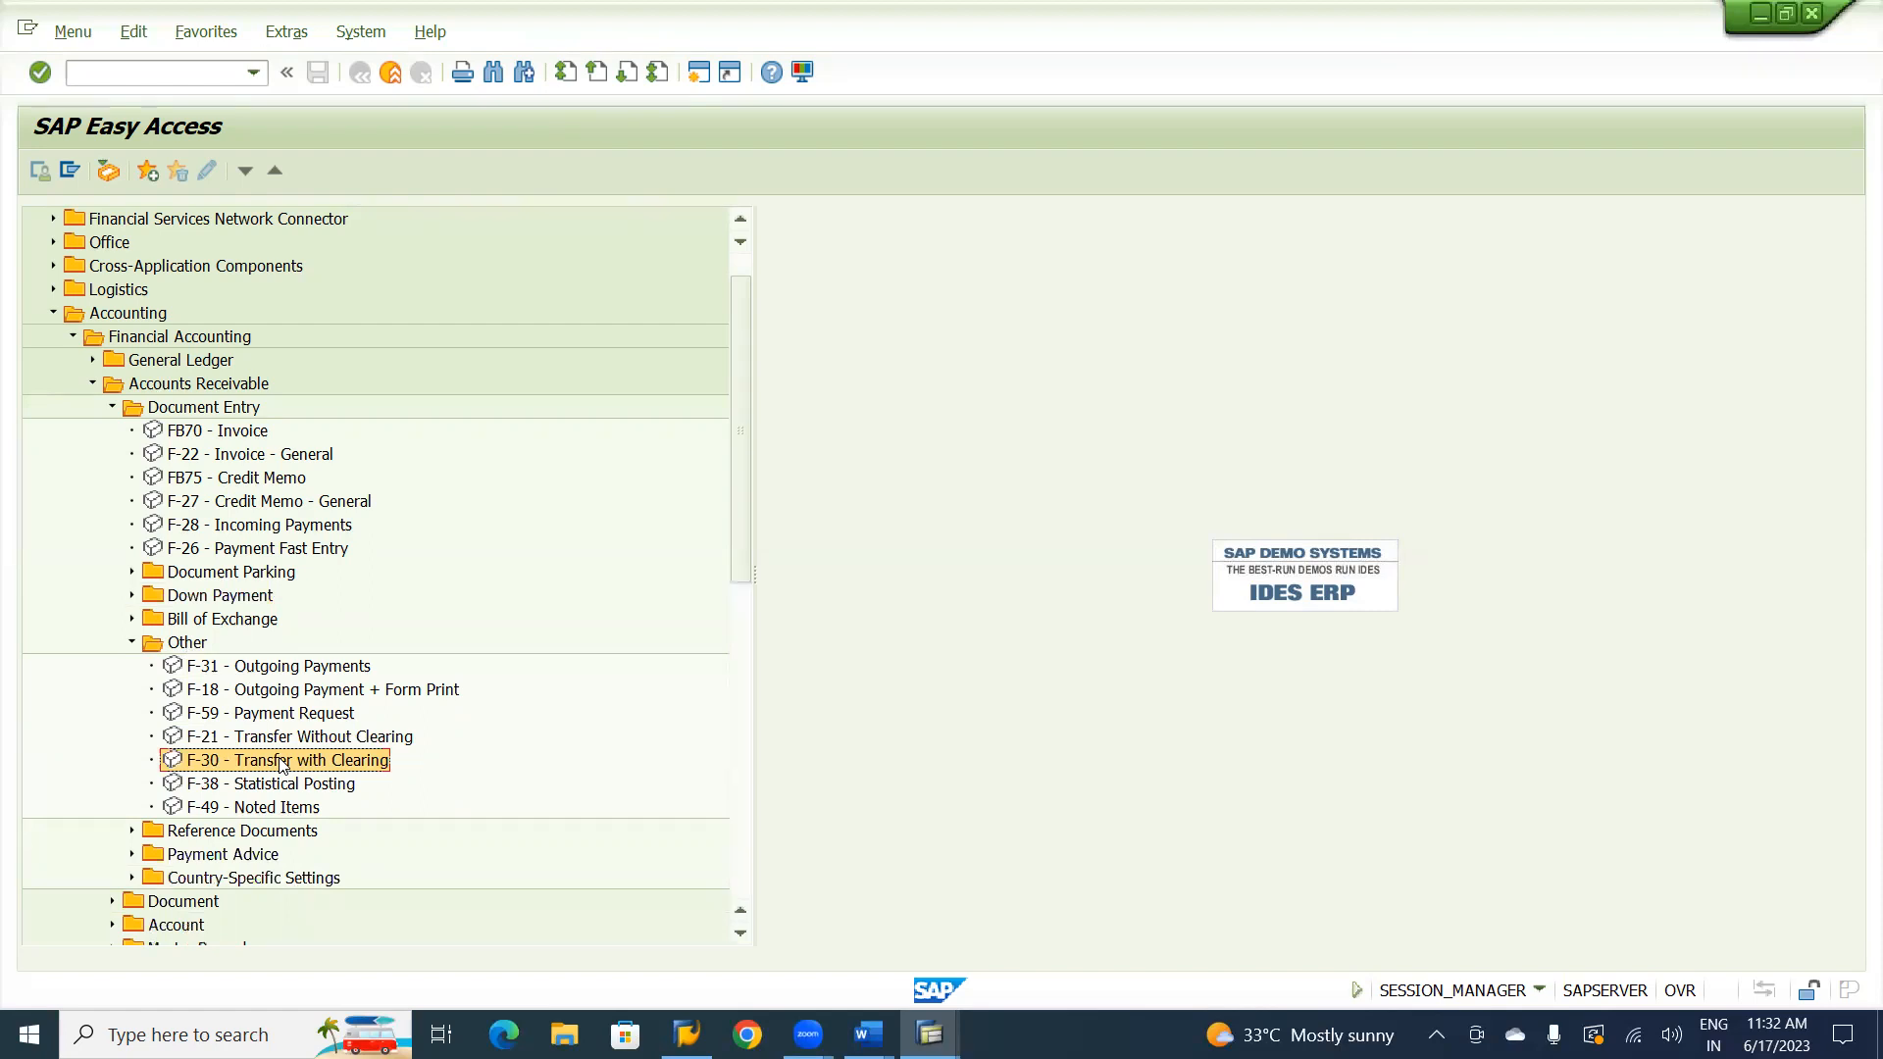
pyautogui.doubleClick(282, 762)
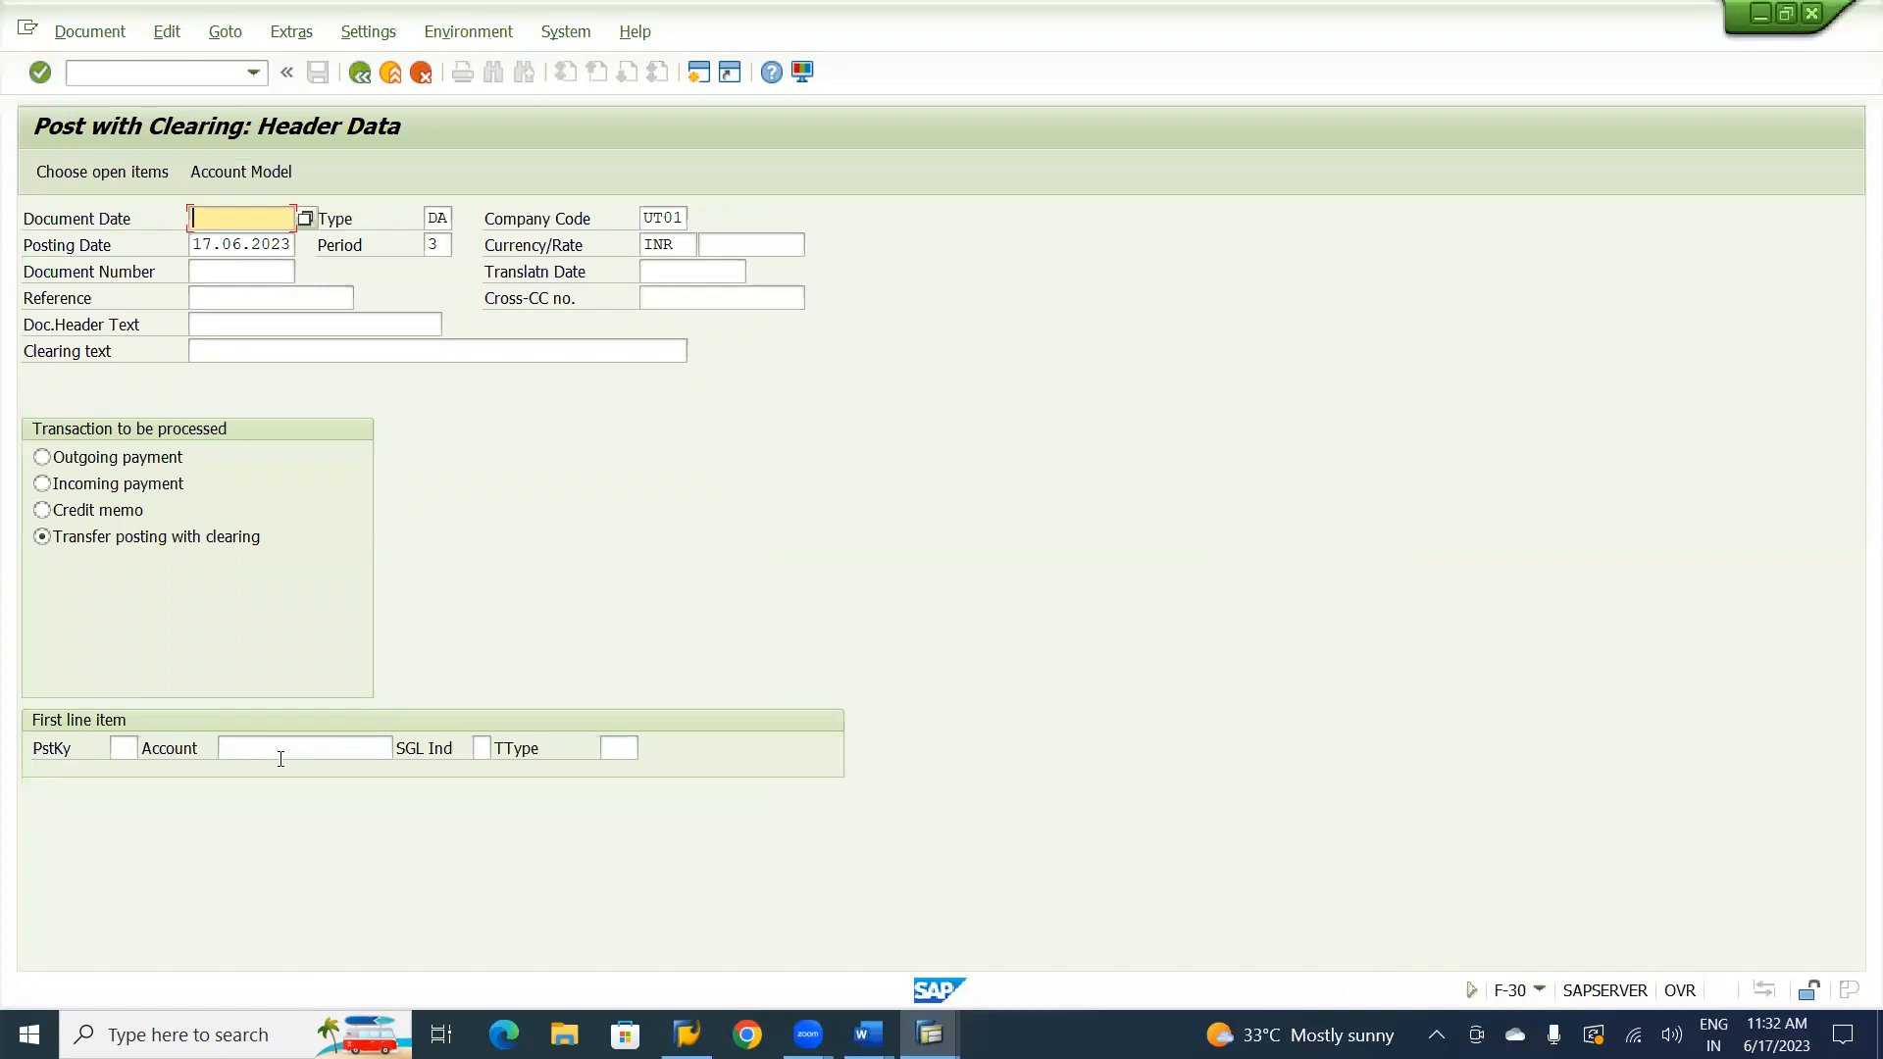
# Fill in the header with document date 17.06.2023, reference CV-01 and document header text Transfer Posting.
pyautogui.press('F4')
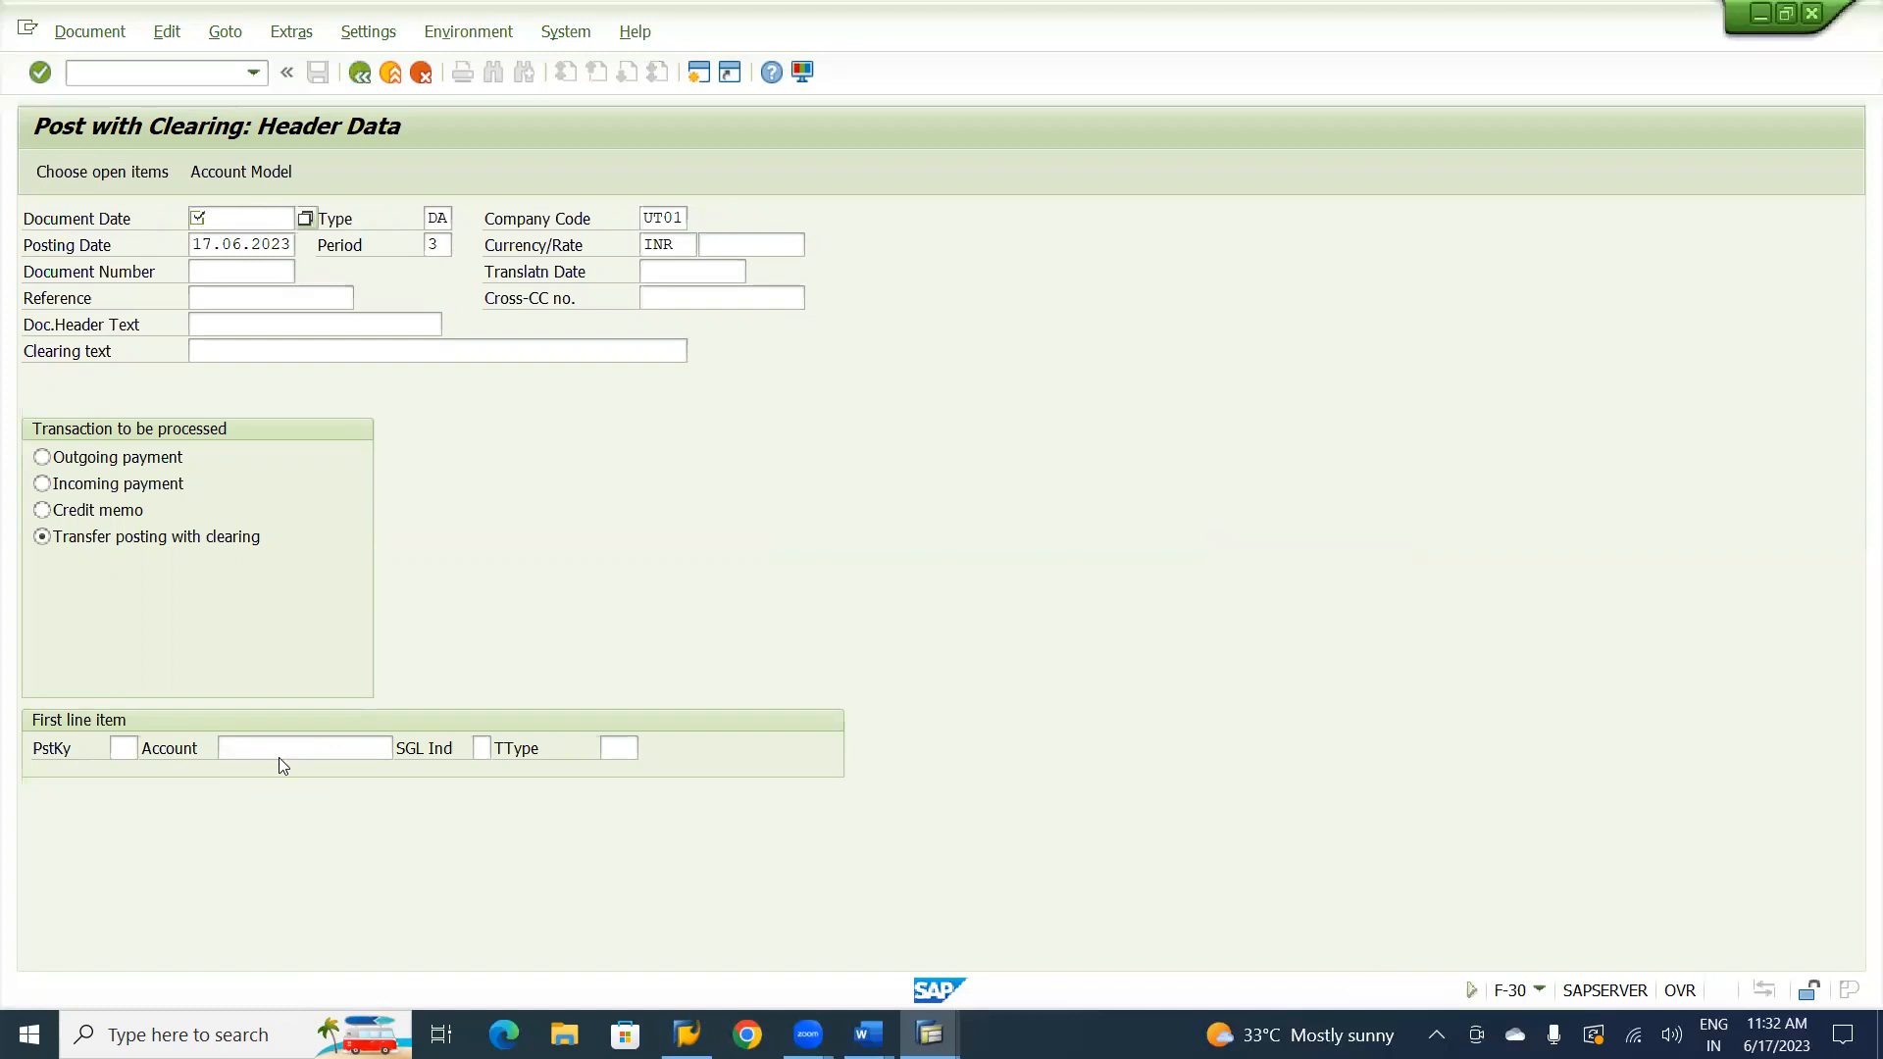
pyautogui.press('Return')
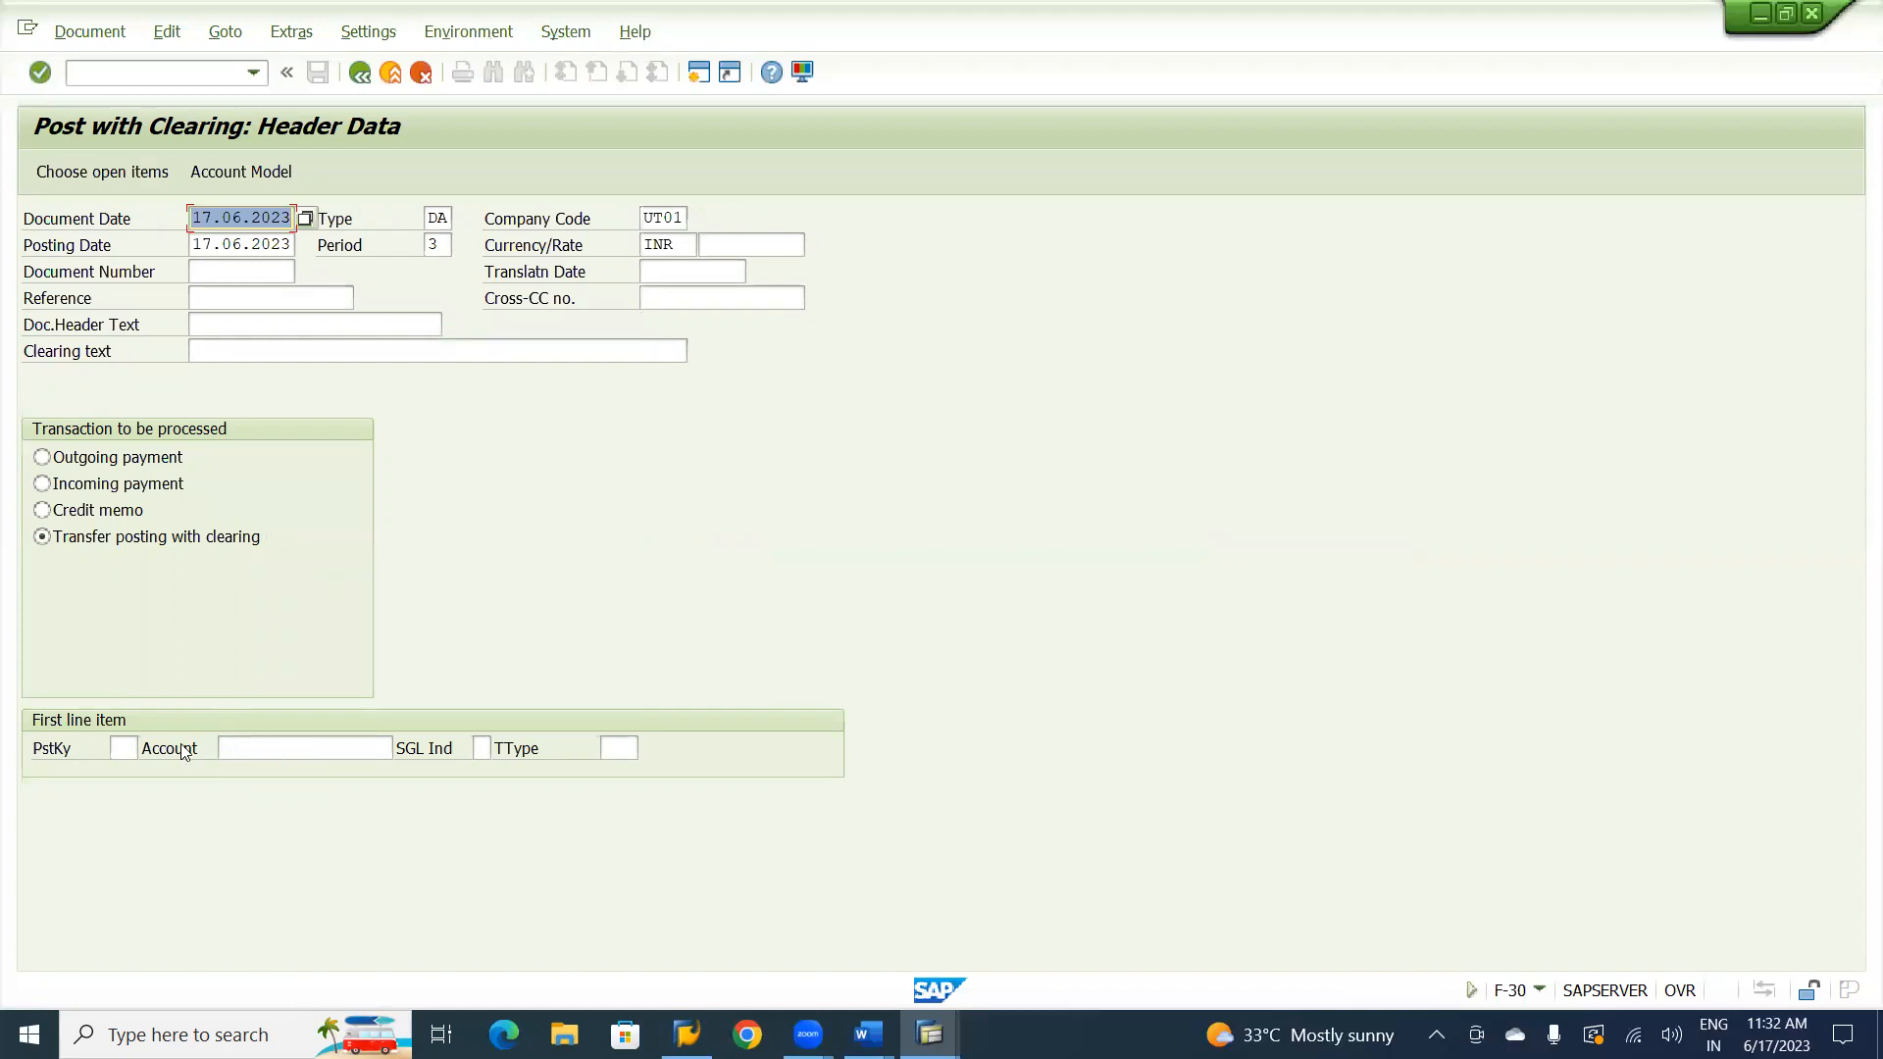
pyautogui.click(226, 298)
pyautogui.write('cv-01')
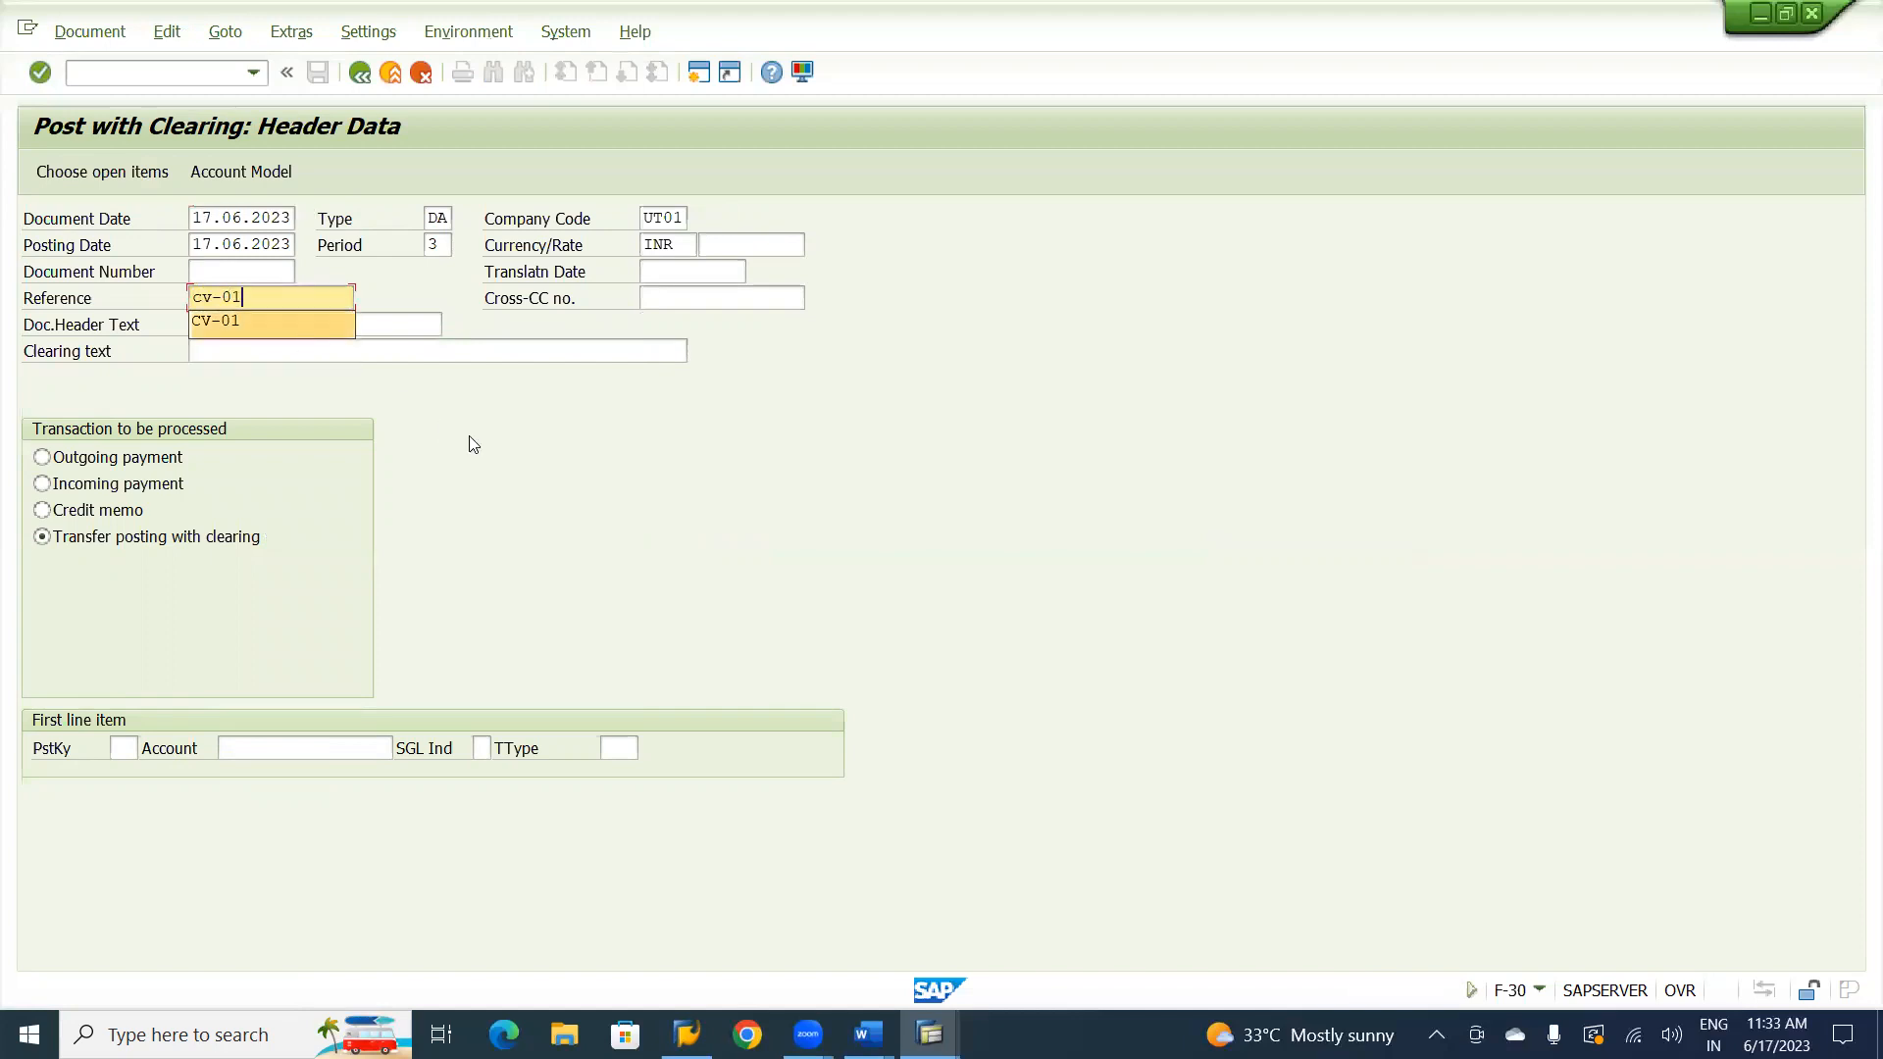
pyautogui.press('Escape')
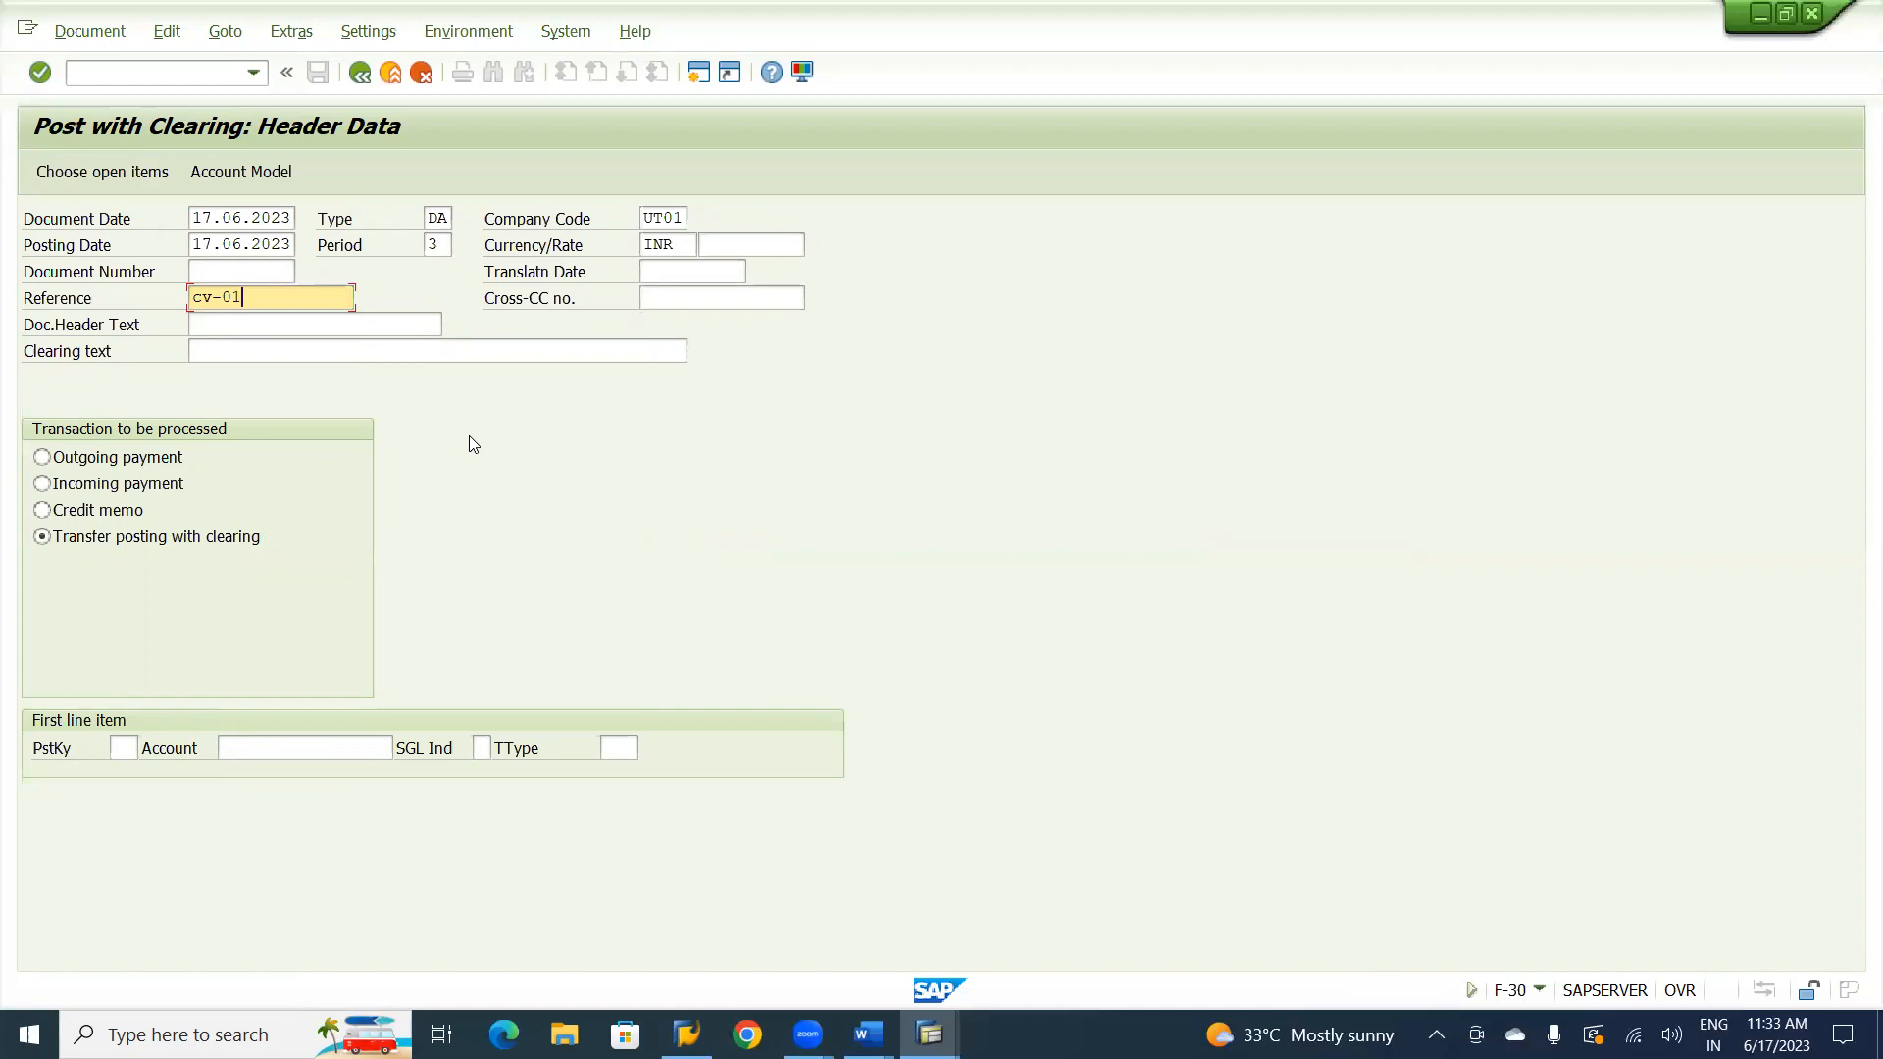
pyautogui.press('BackSpace')
pyautogui.press('BackSpace')
pyautogui.press('BackSpace')
pyautogui.press('BackSpace')
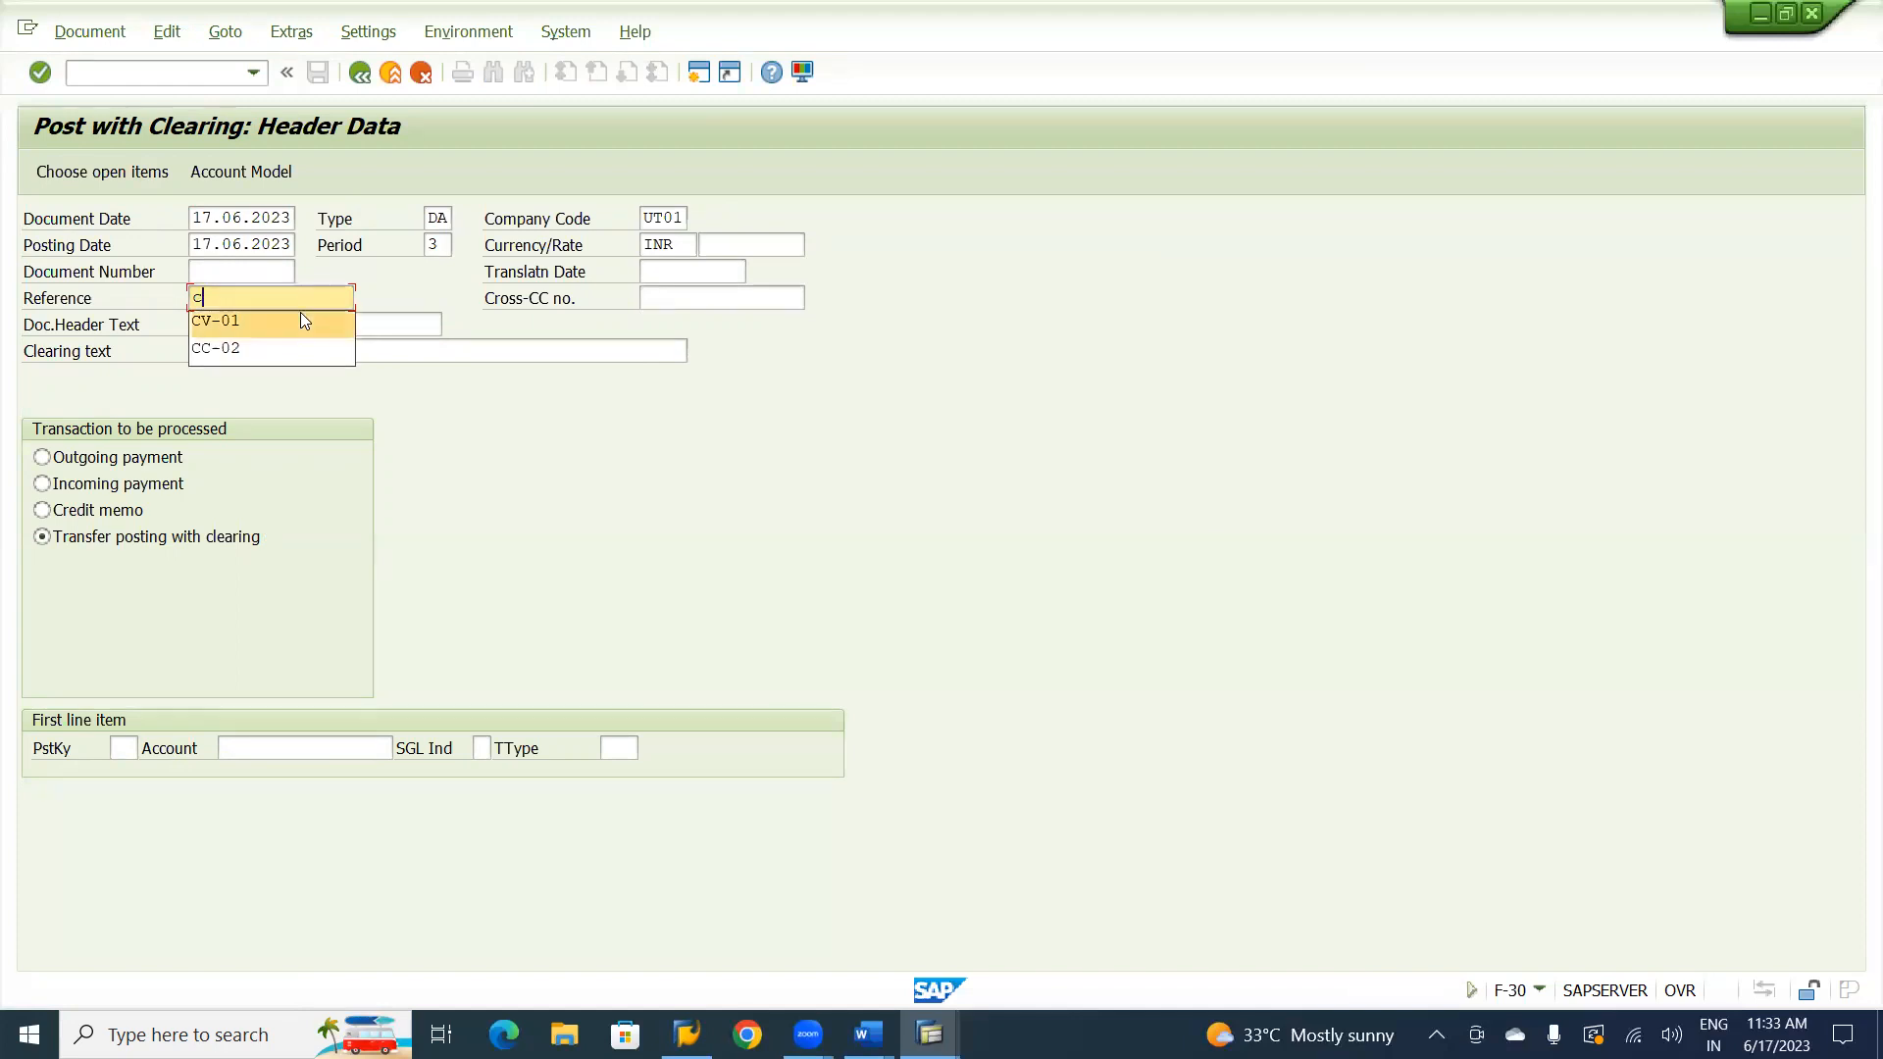
pyautogui.click(302, 317)
pyautogui.click(302, 313)
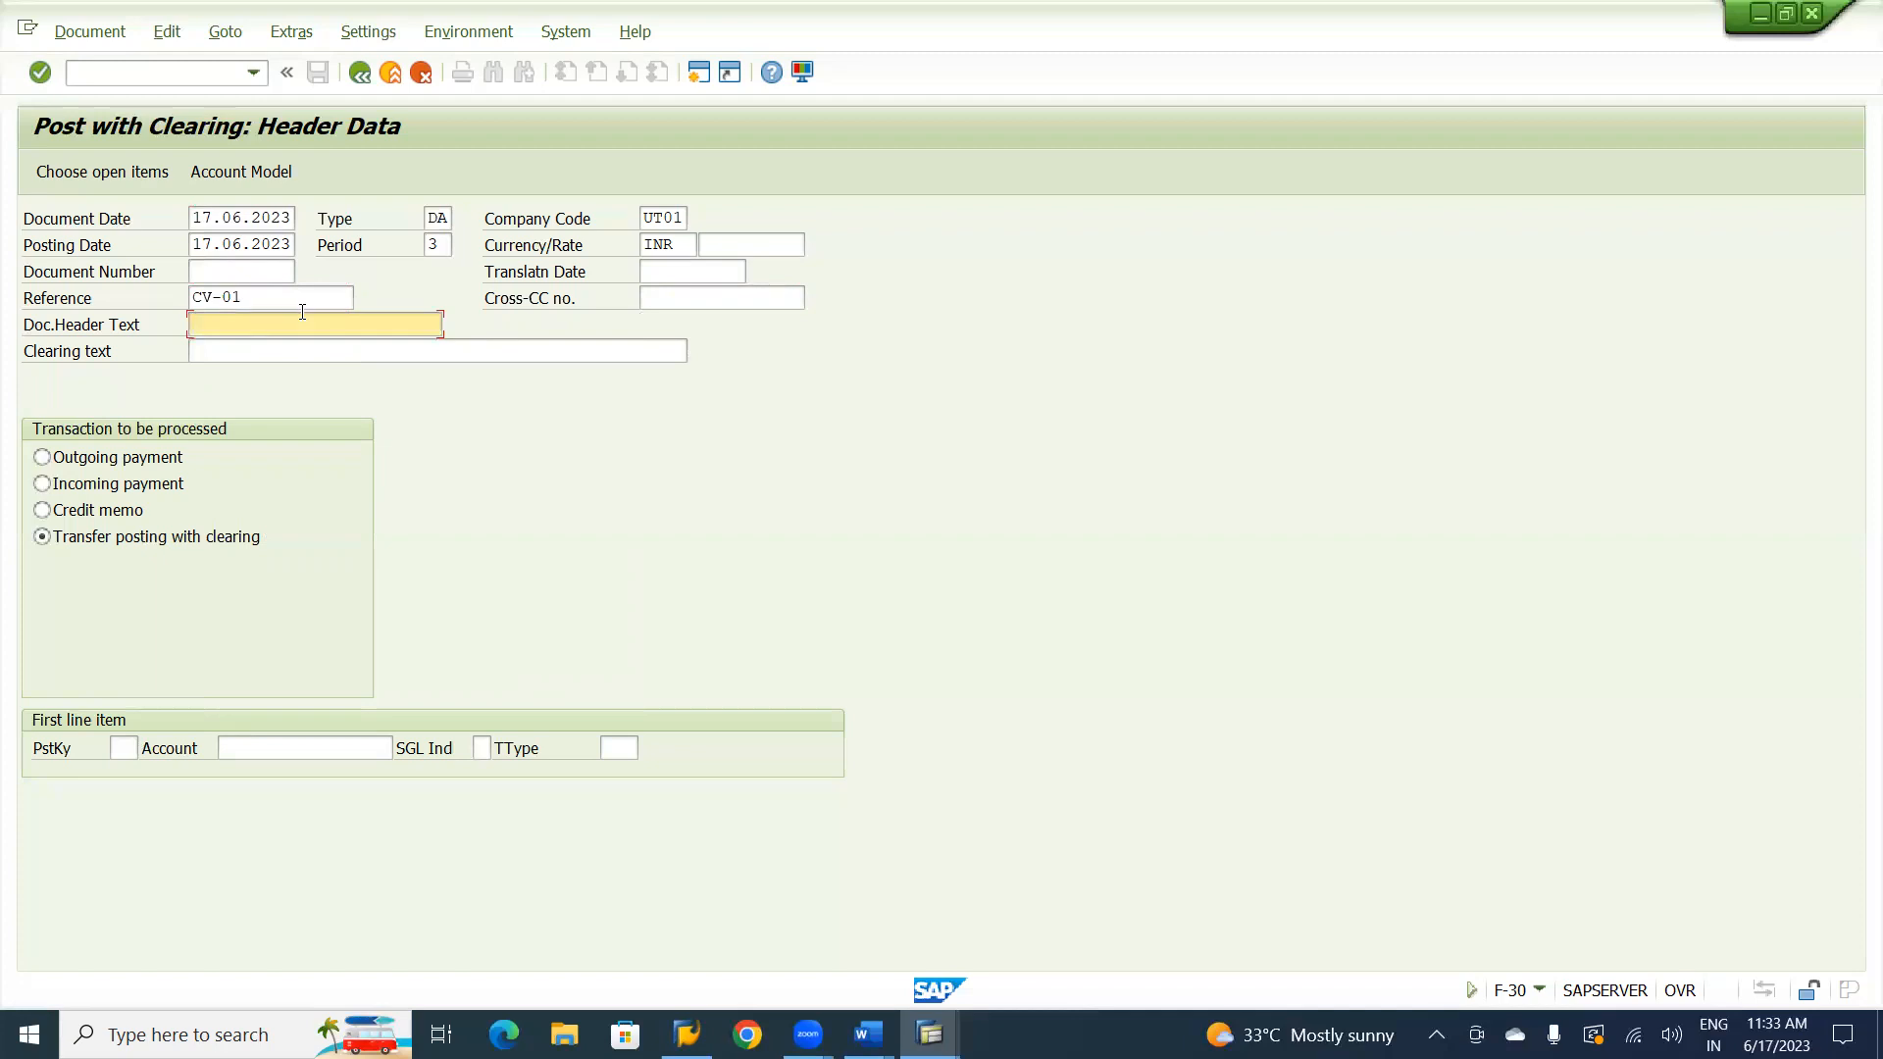
pyautogui.write('Transfer Posting')
# Check the Target and Source notes in the Word document and enter posting key 09 for the first line item in SAP.
pyautogui.click(128, 743)
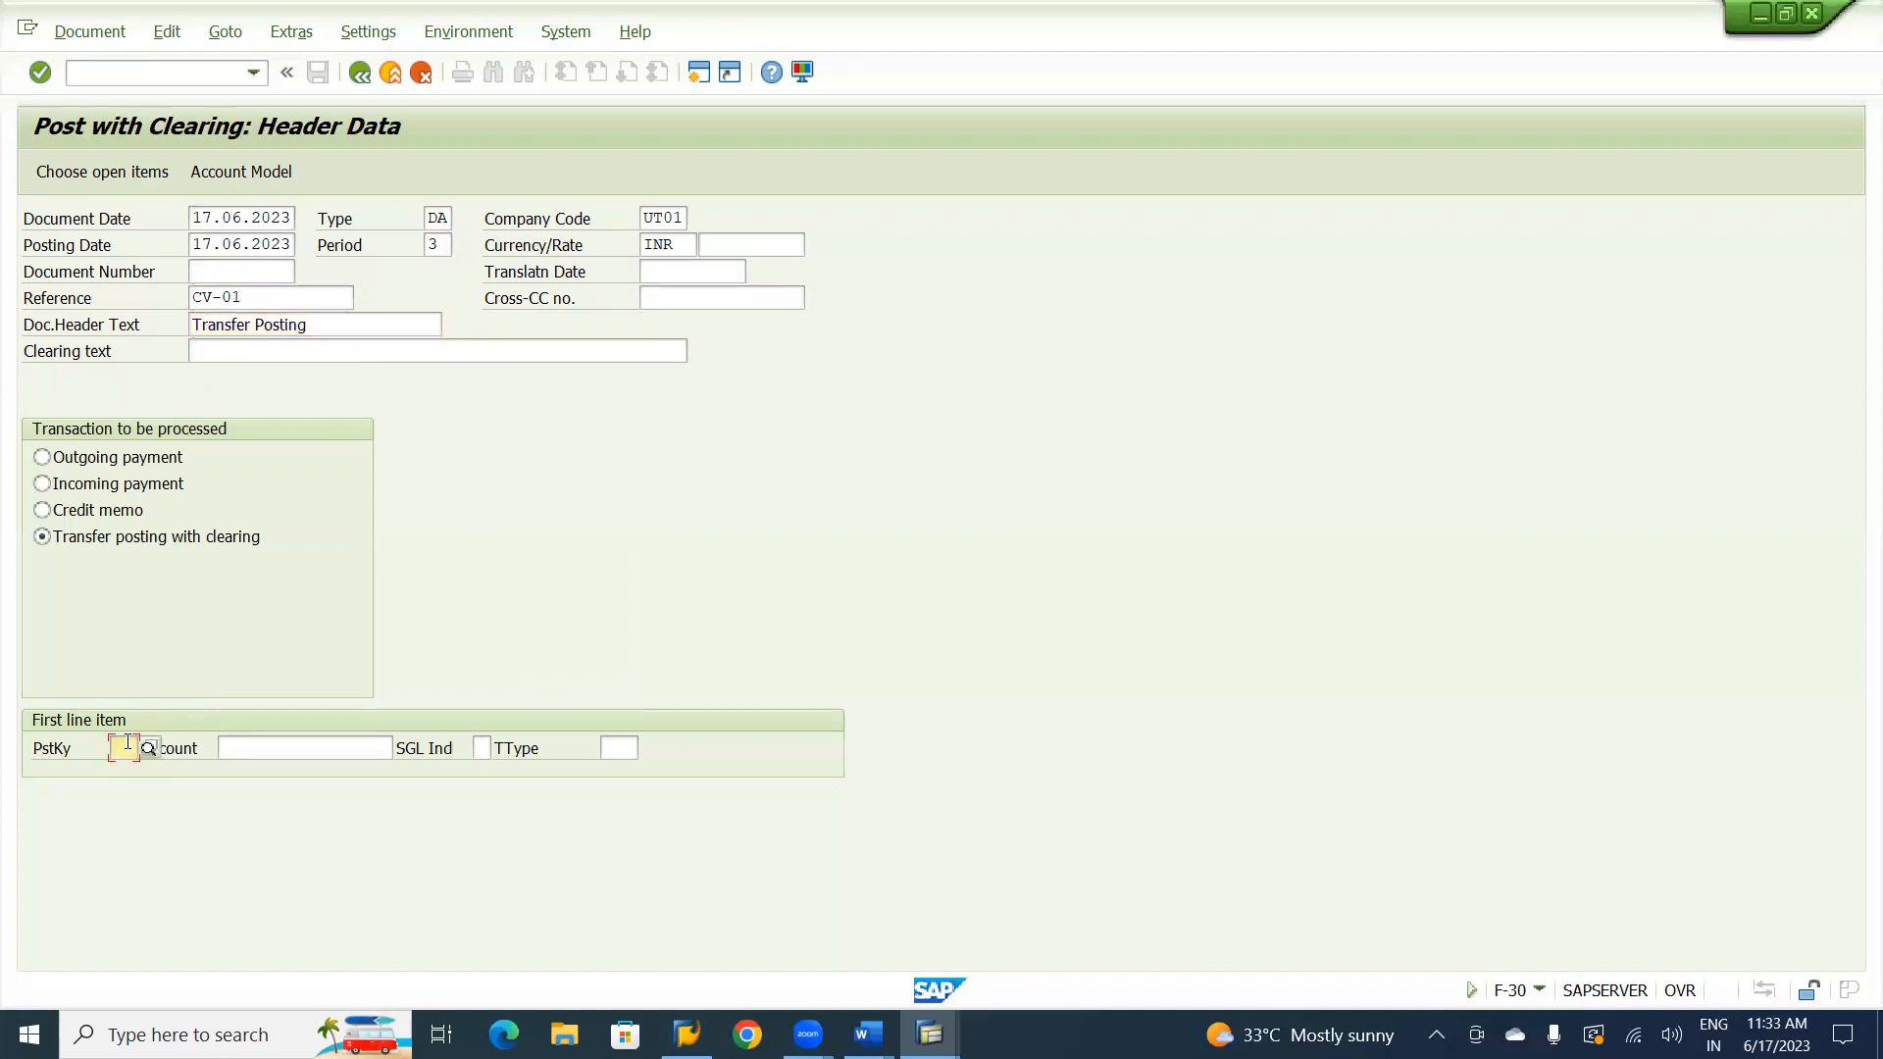
pyautogui.hotkey('alt', 'Tab')
pyautogui.hotkey('alt', 'Tab')
pyautogui.hotkey('alt', 'Tab')
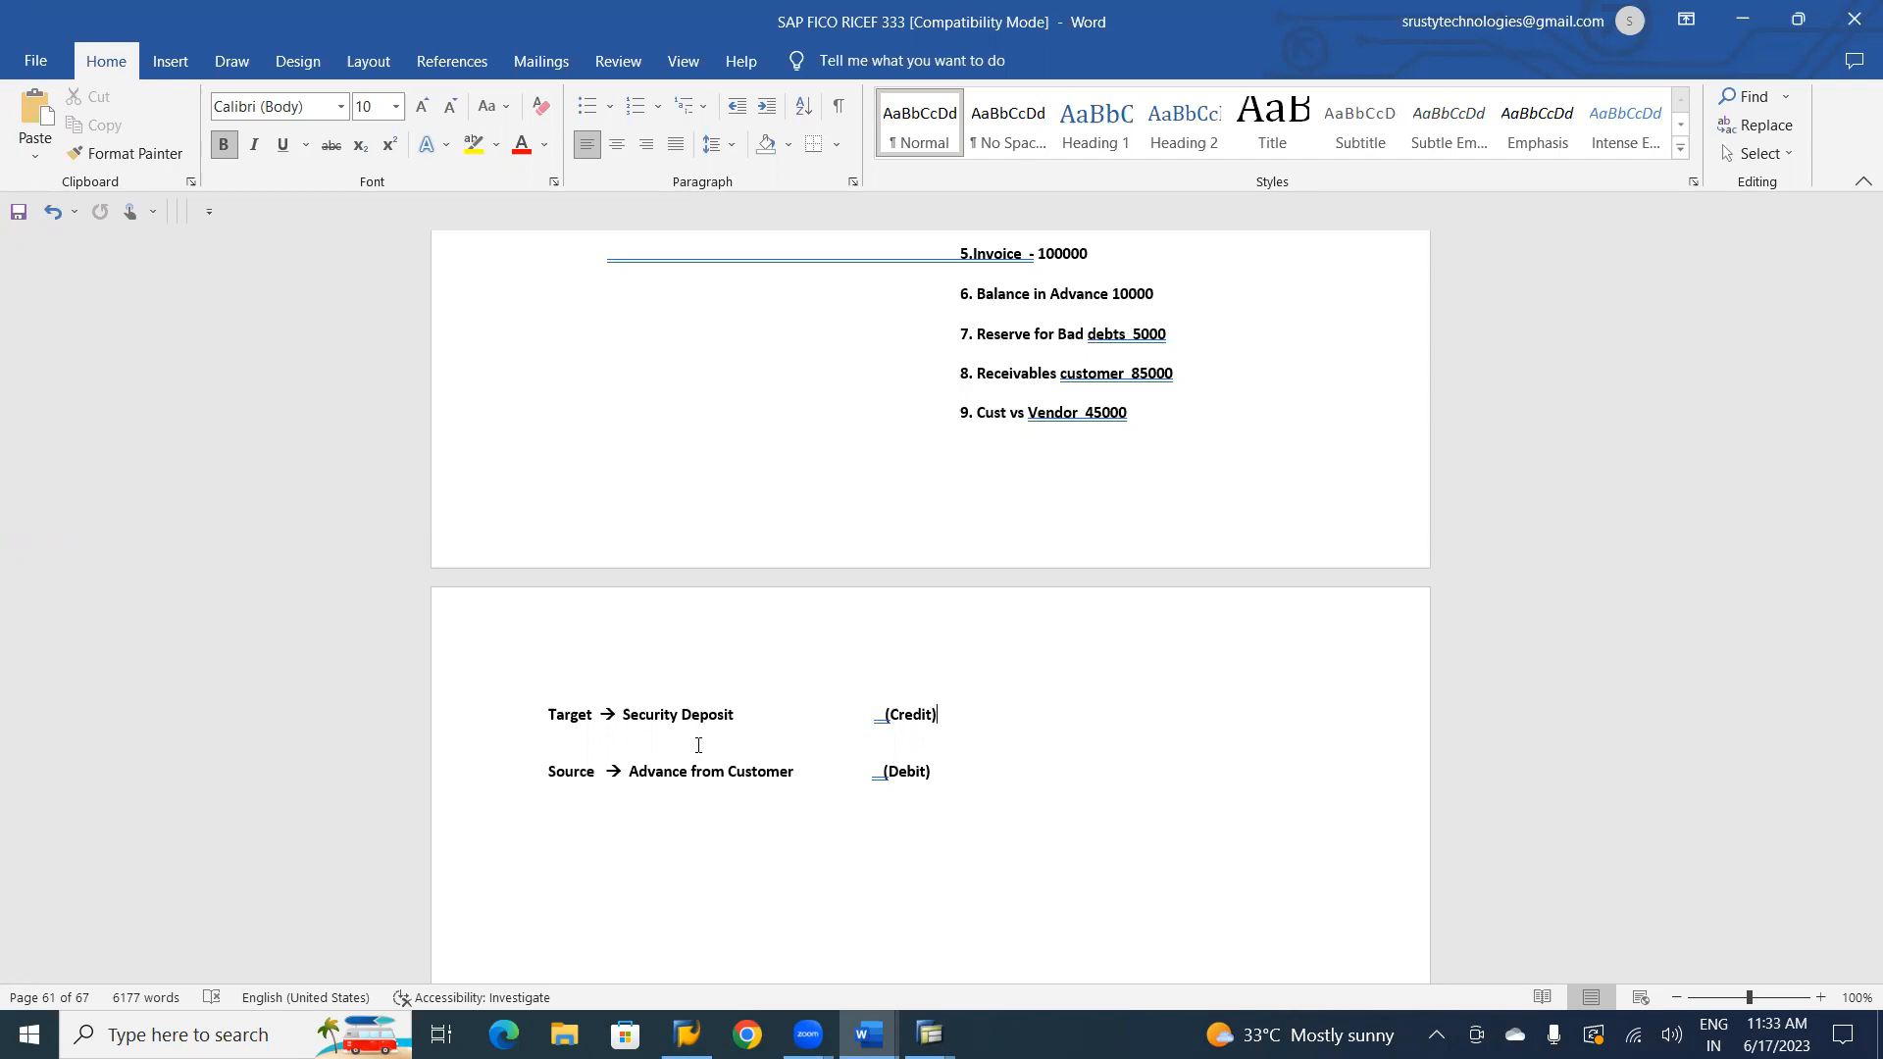
pyautogui.hotkey('alt', 'Tab')
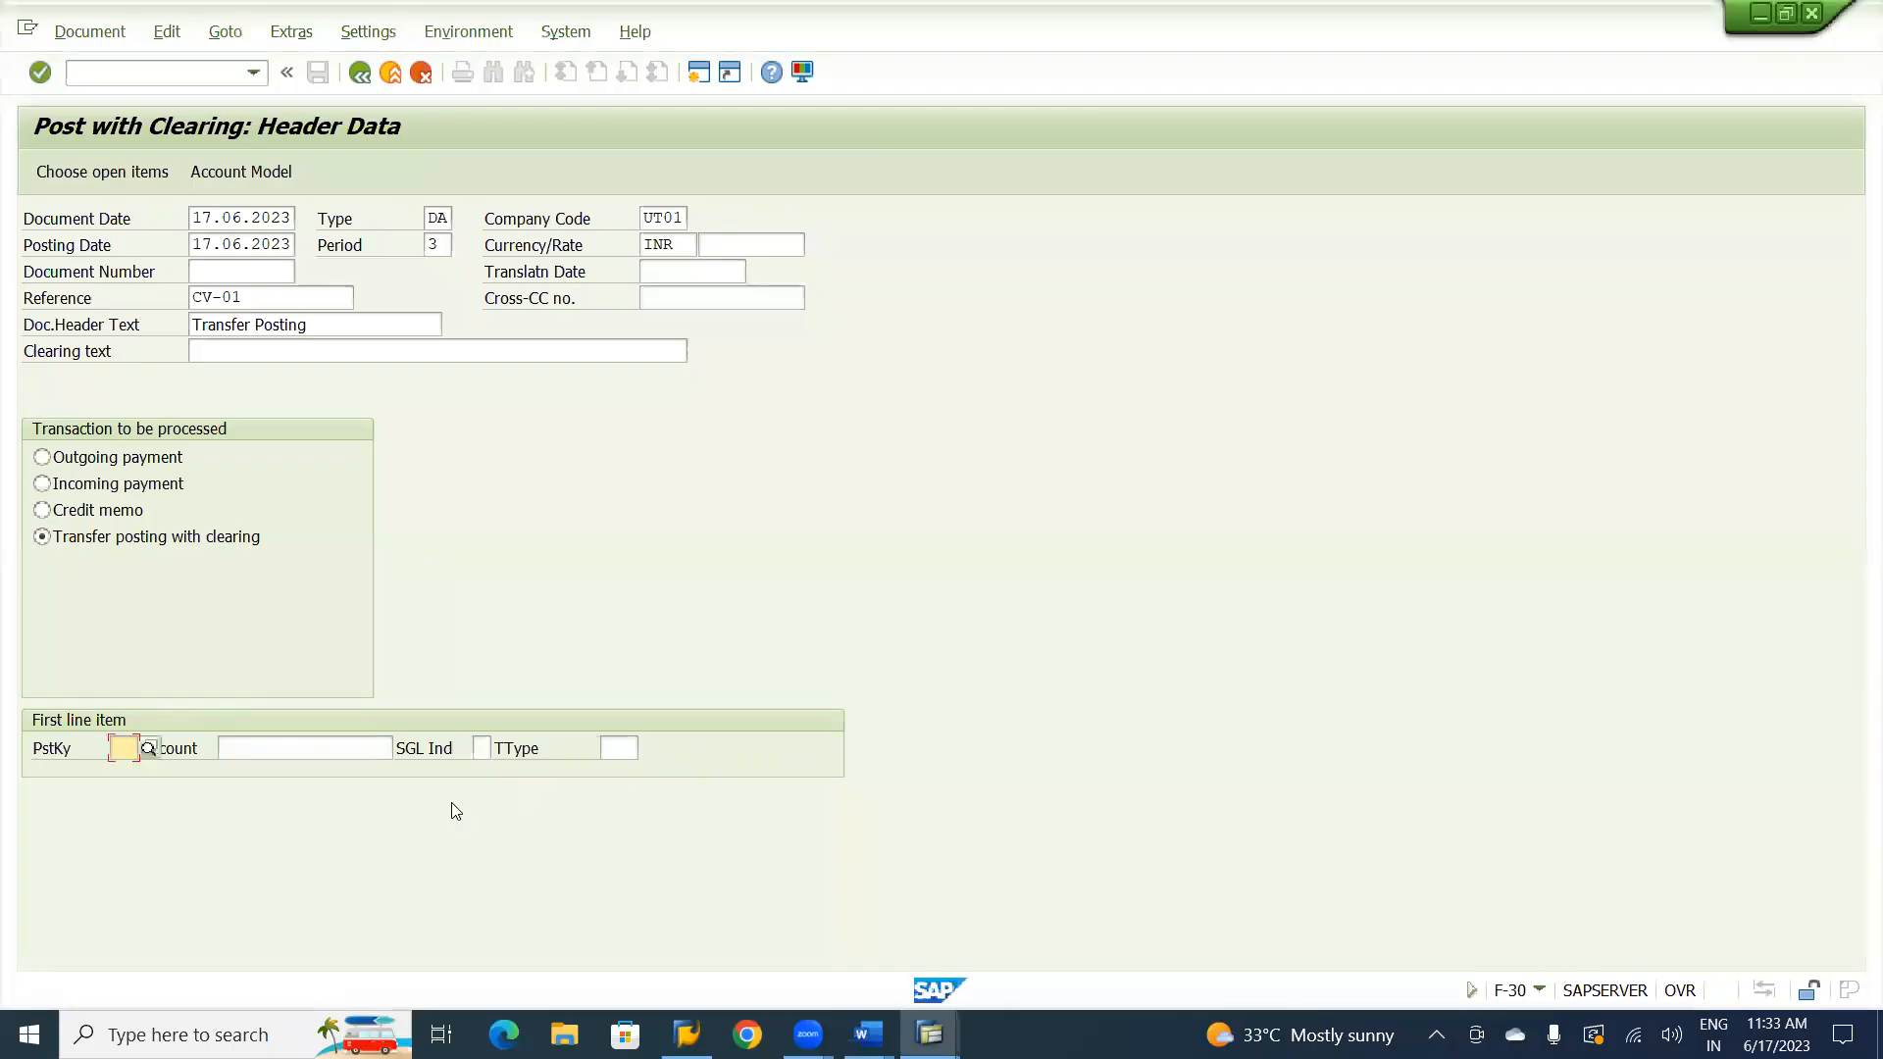
pyautogui.write('09')
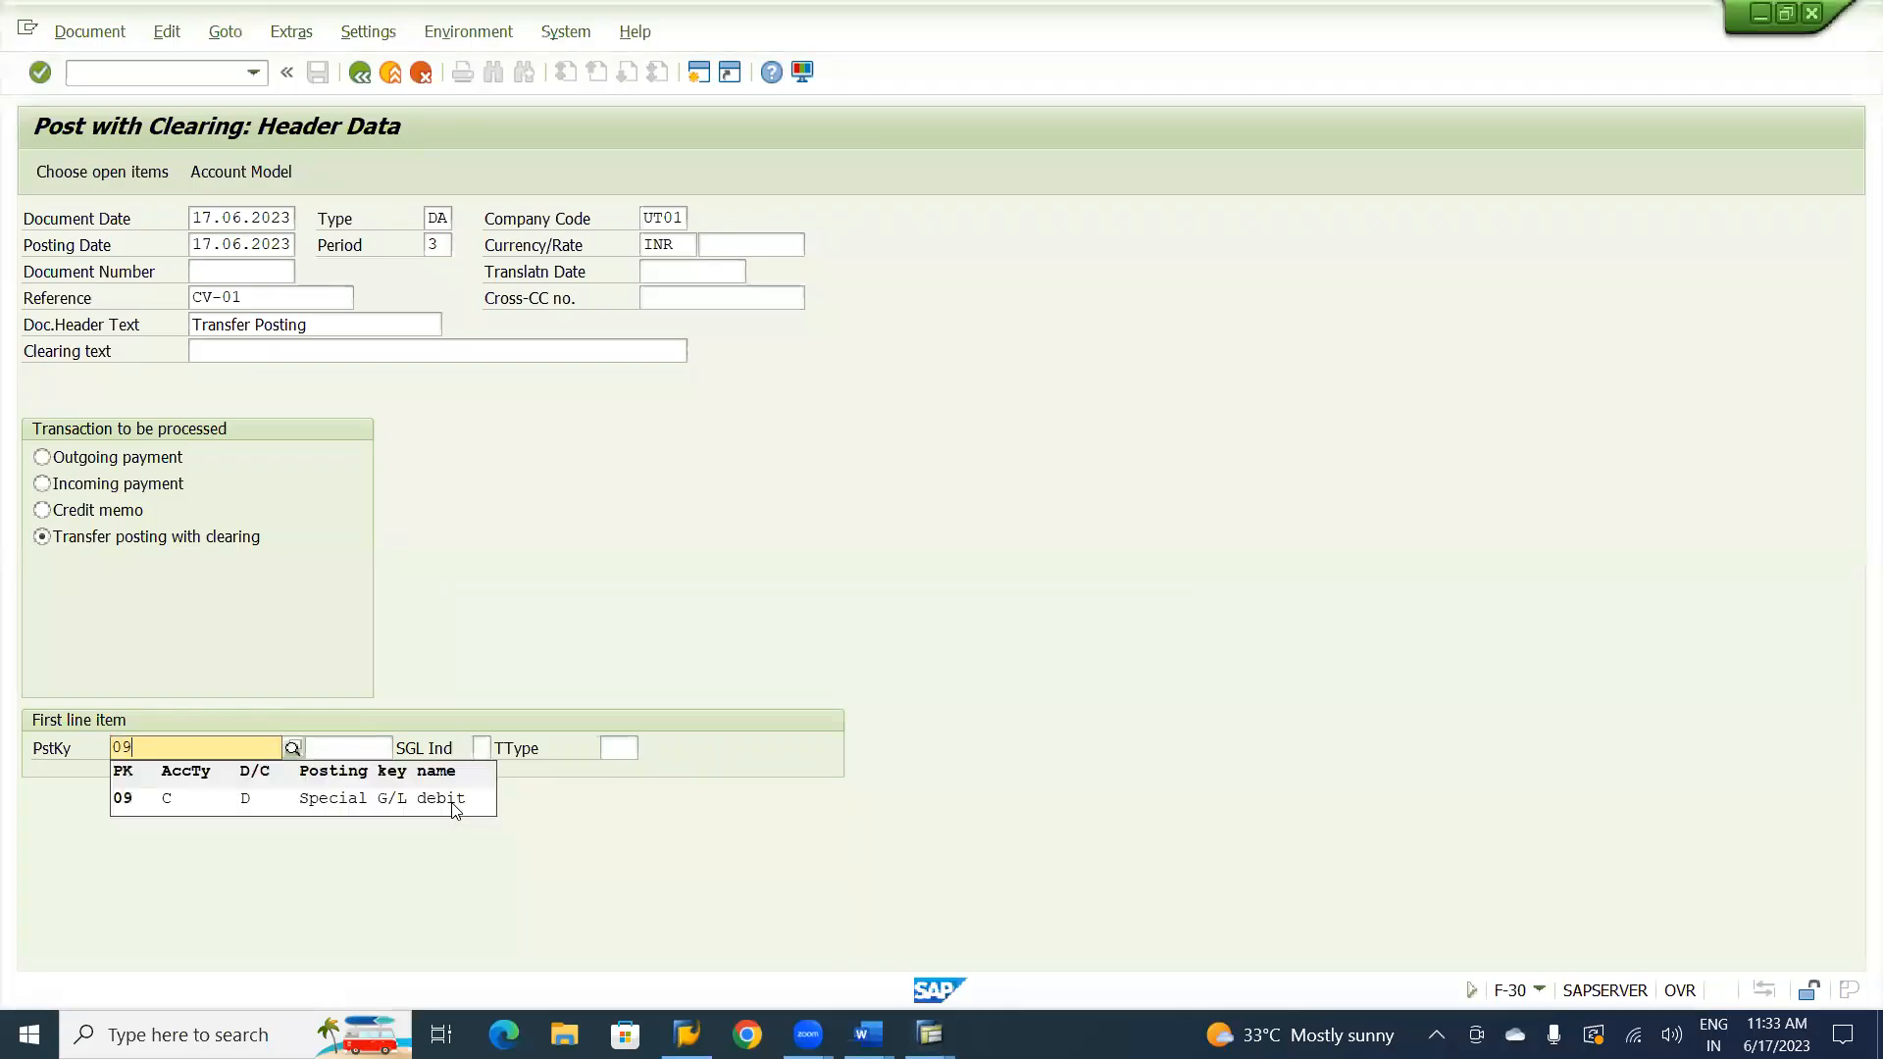
pyautogui.click(364, 804)
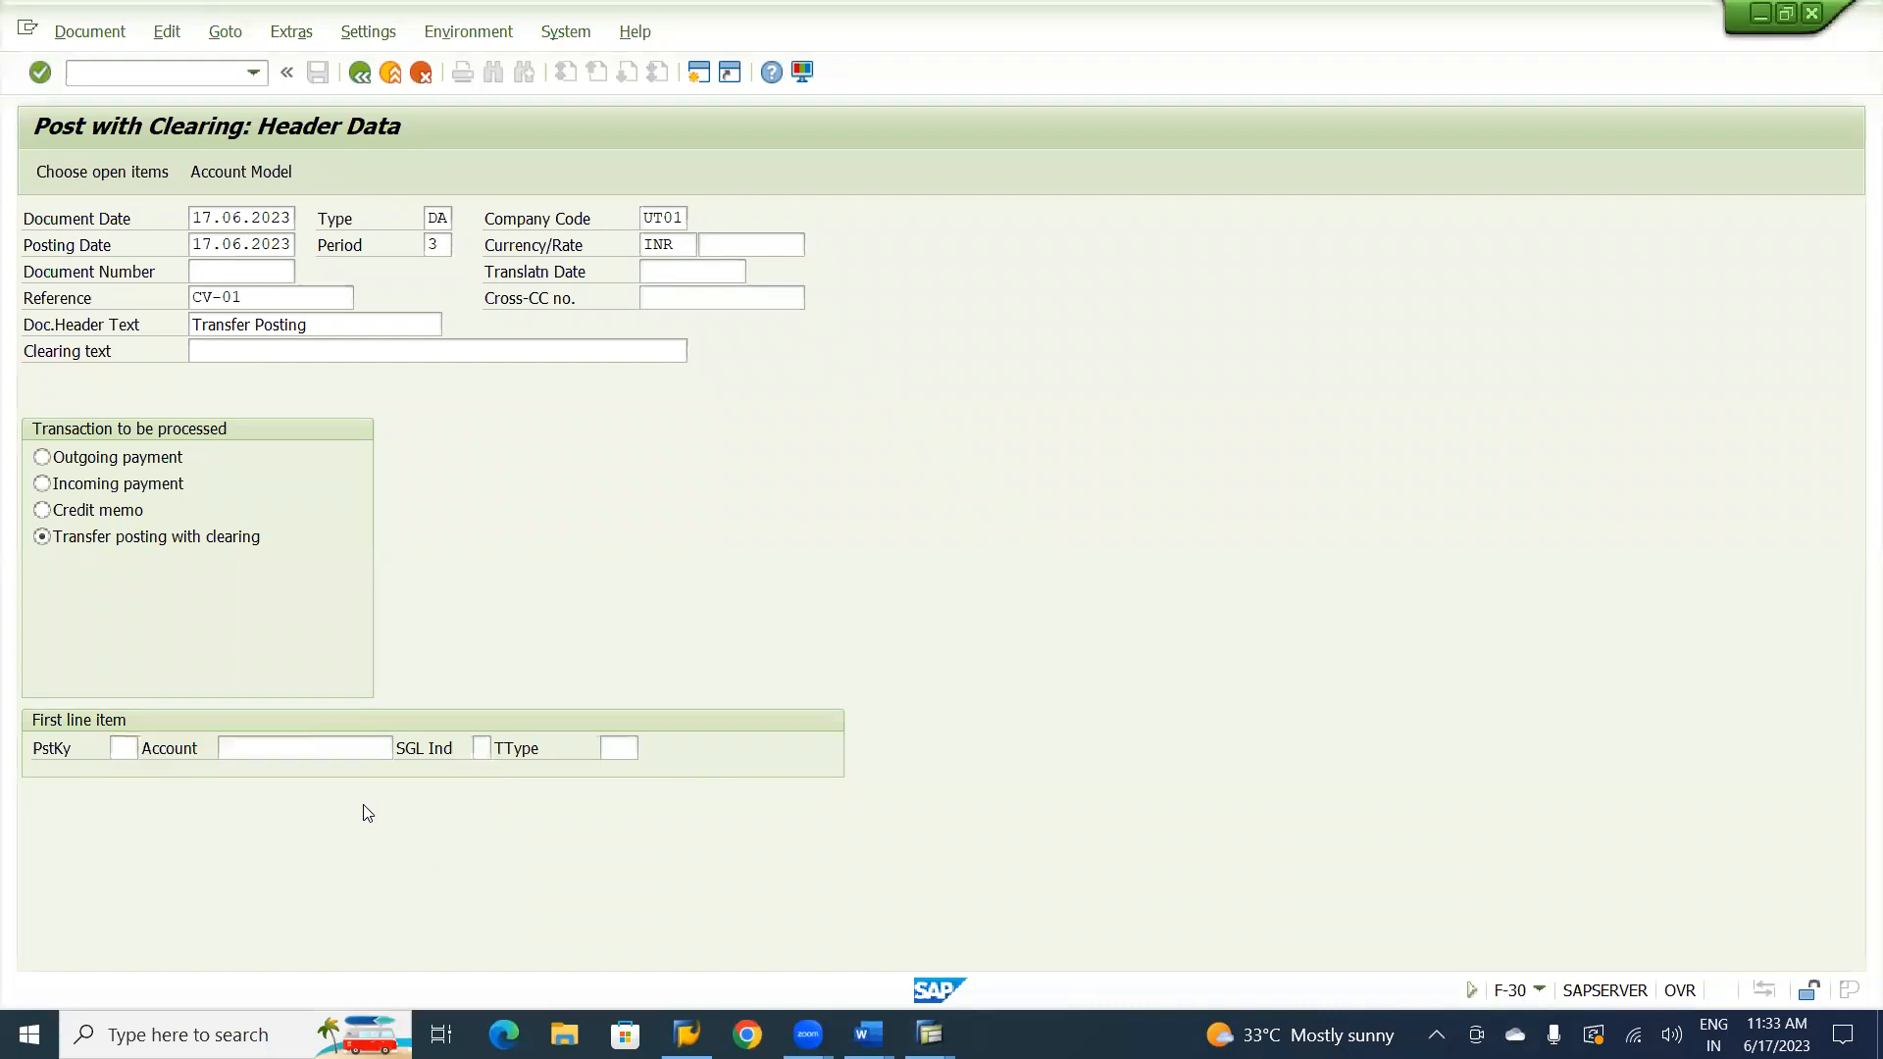
pyautogui.press('Tab')
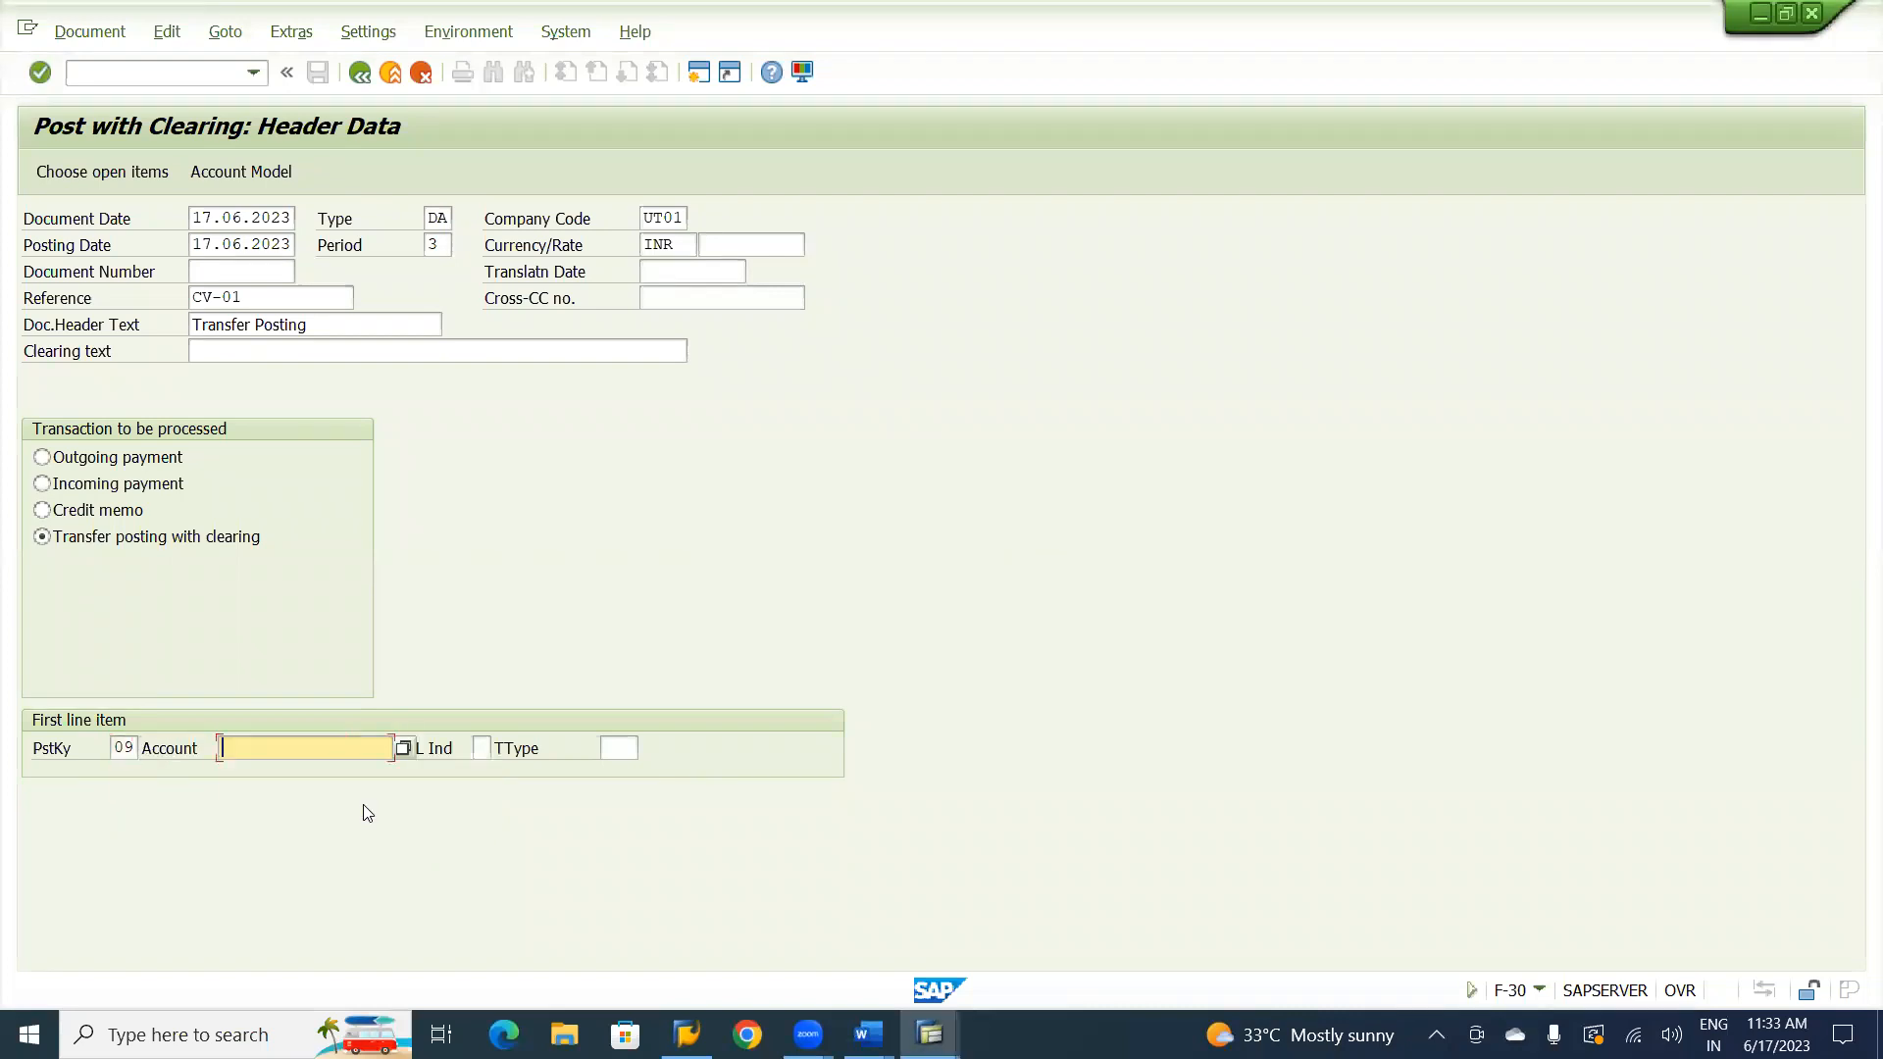
# Pick the Natraj Consultancy customer of company code UT01 as the account, with special G/L indicator H (Security deposit).
pyautogui.click(404, 749)
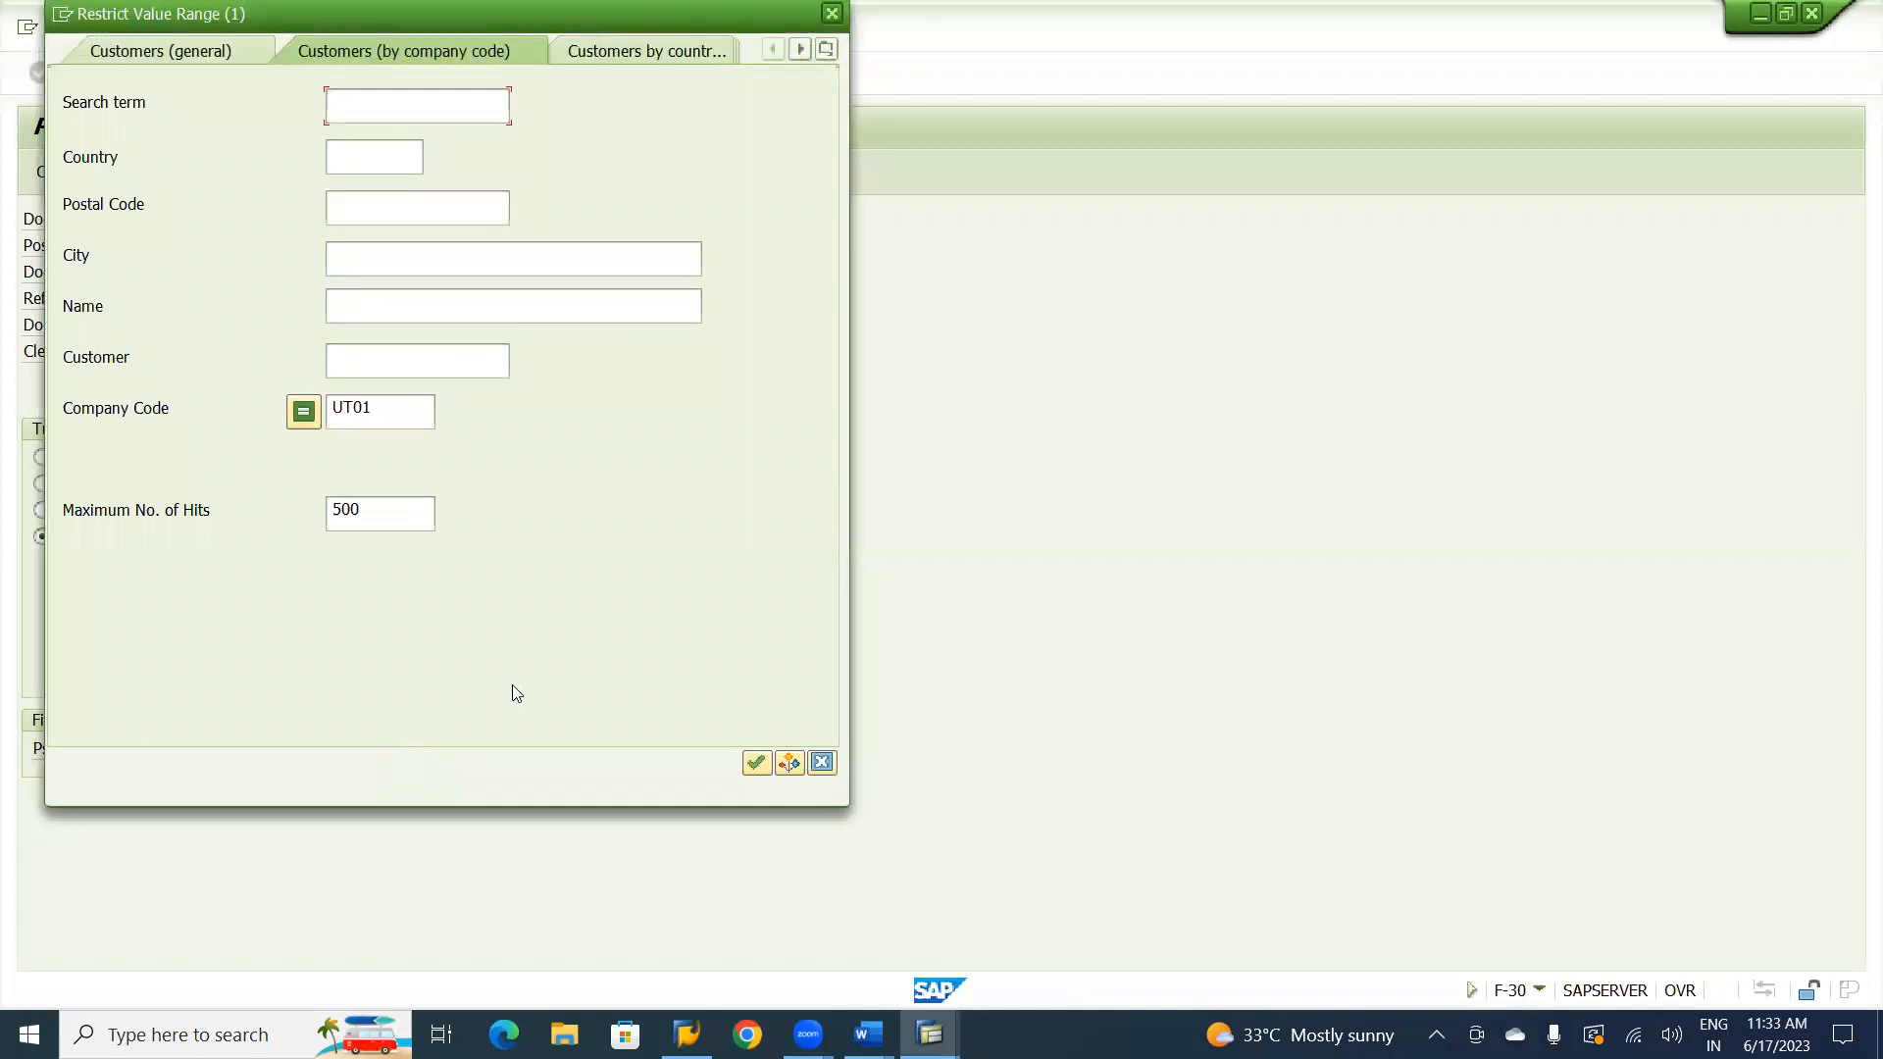
pyautogui.press('Return')
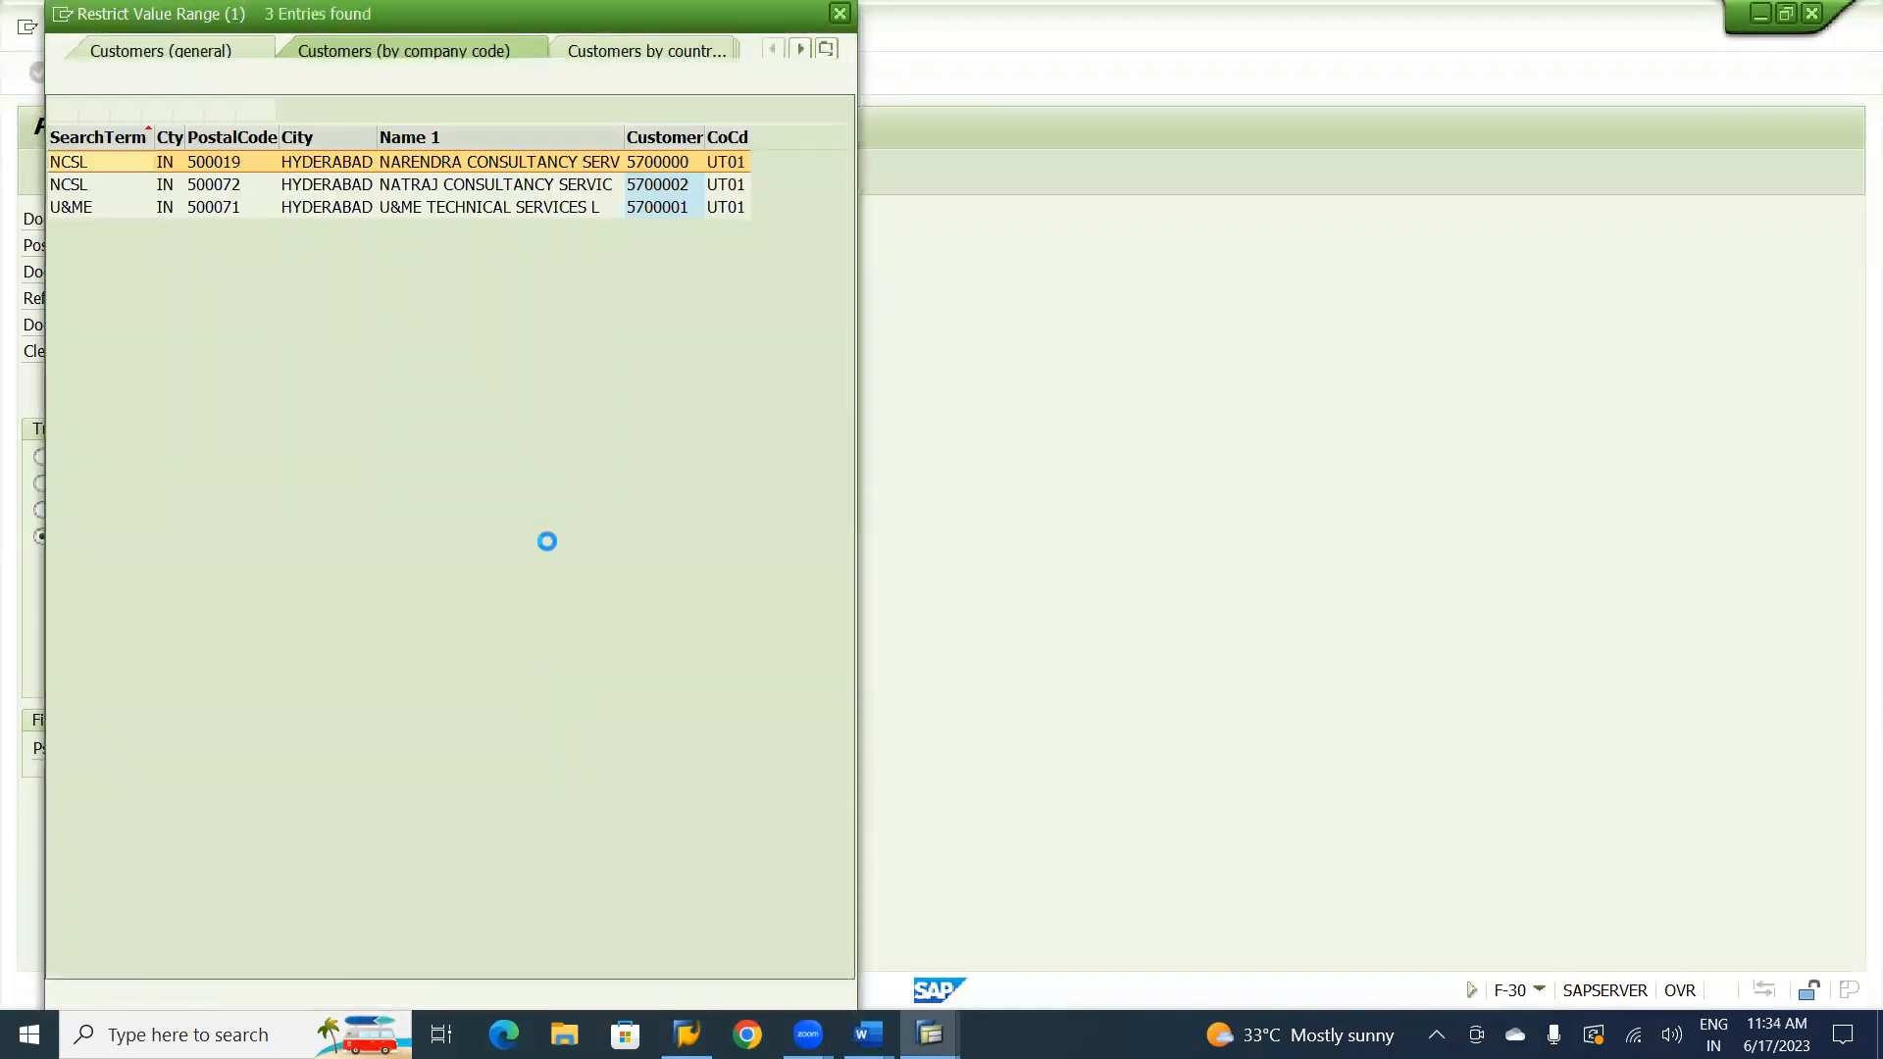
pyautogui.doubleClick(545, 189)
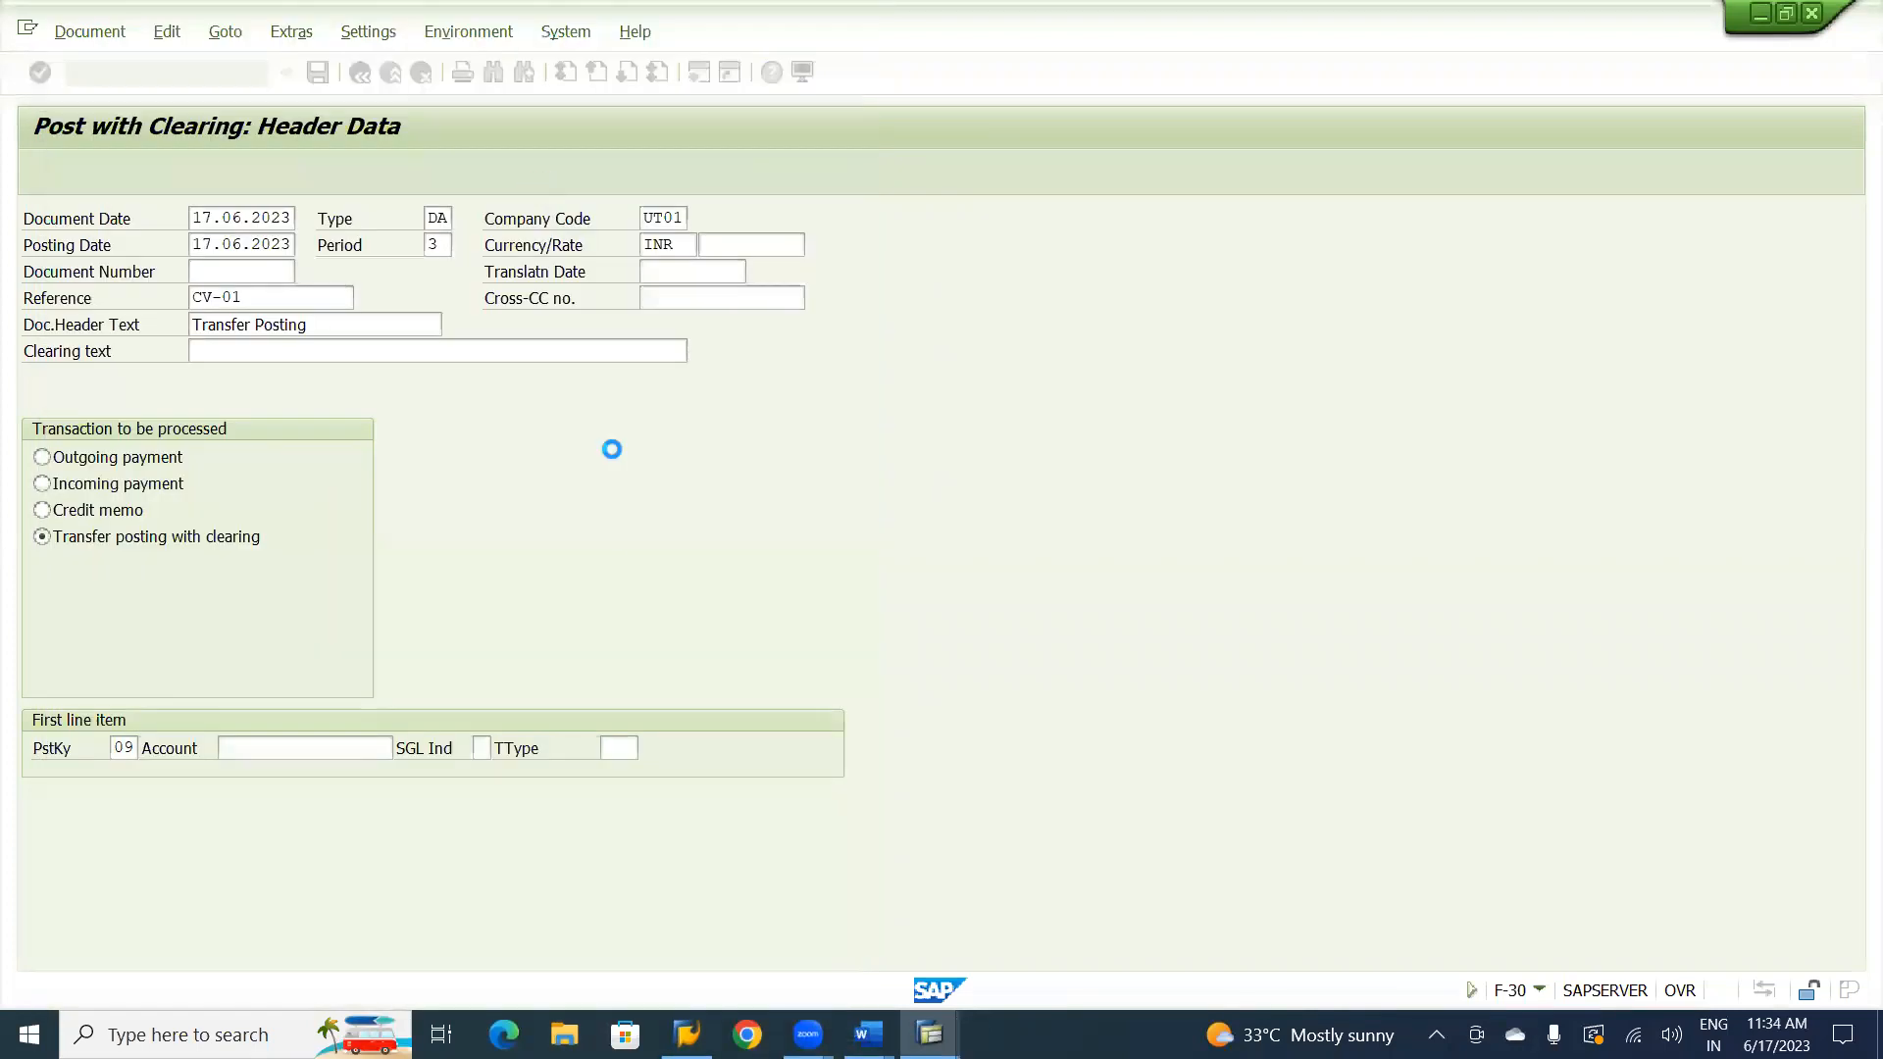
pyautogui.click(483, 748)
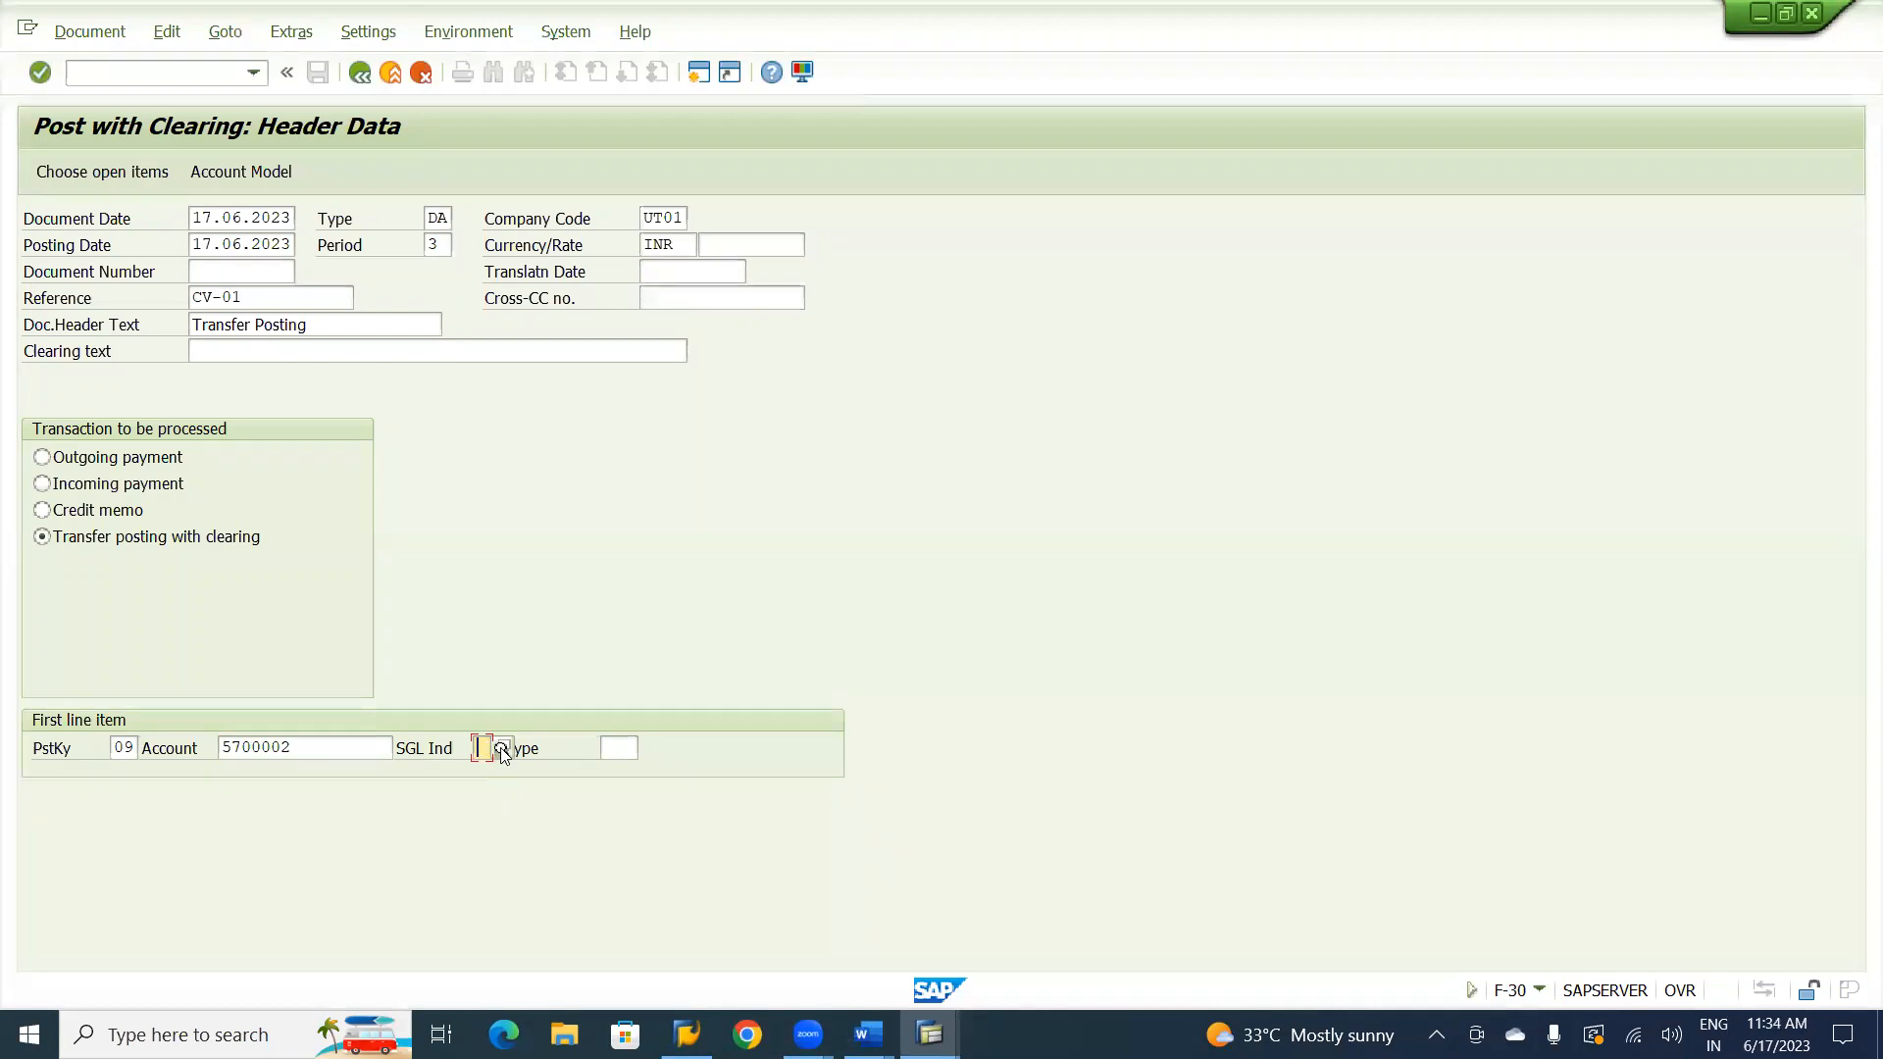
pyautogui.click(501, 750)
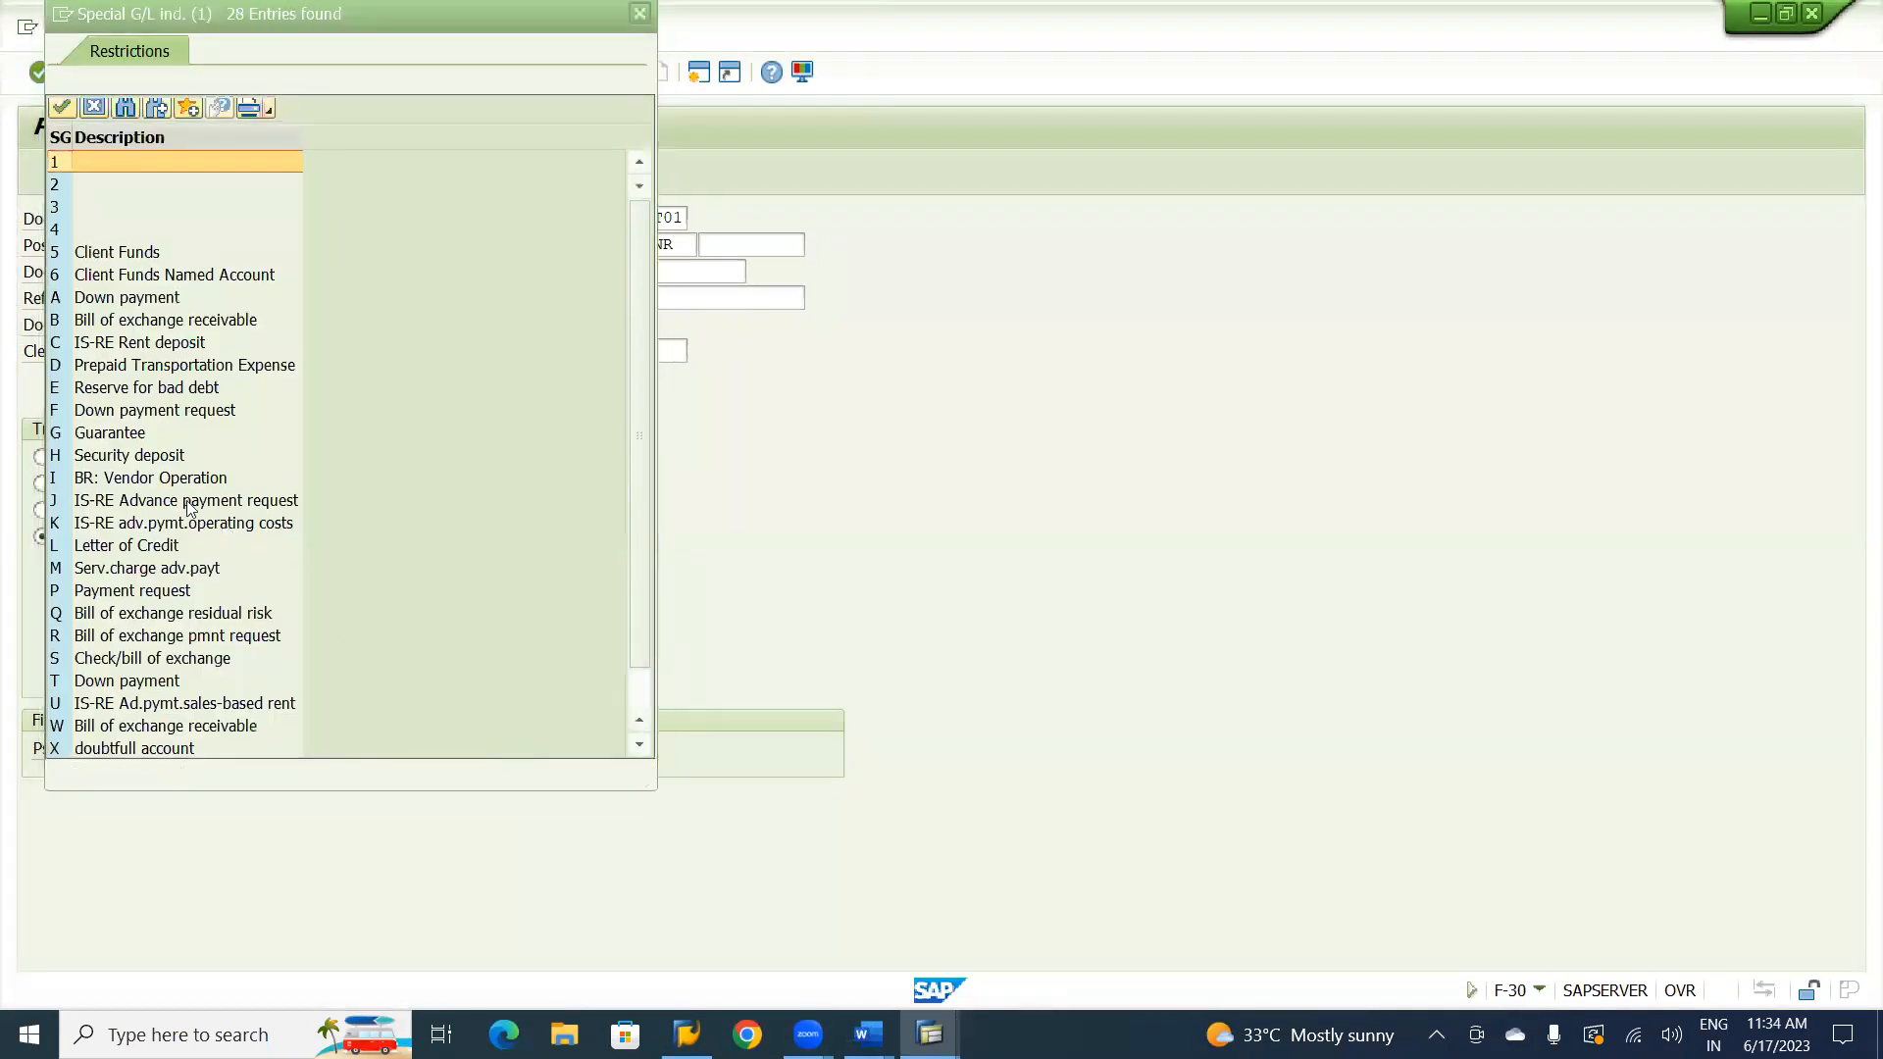
pyautogui.doubleClick(108, 461)
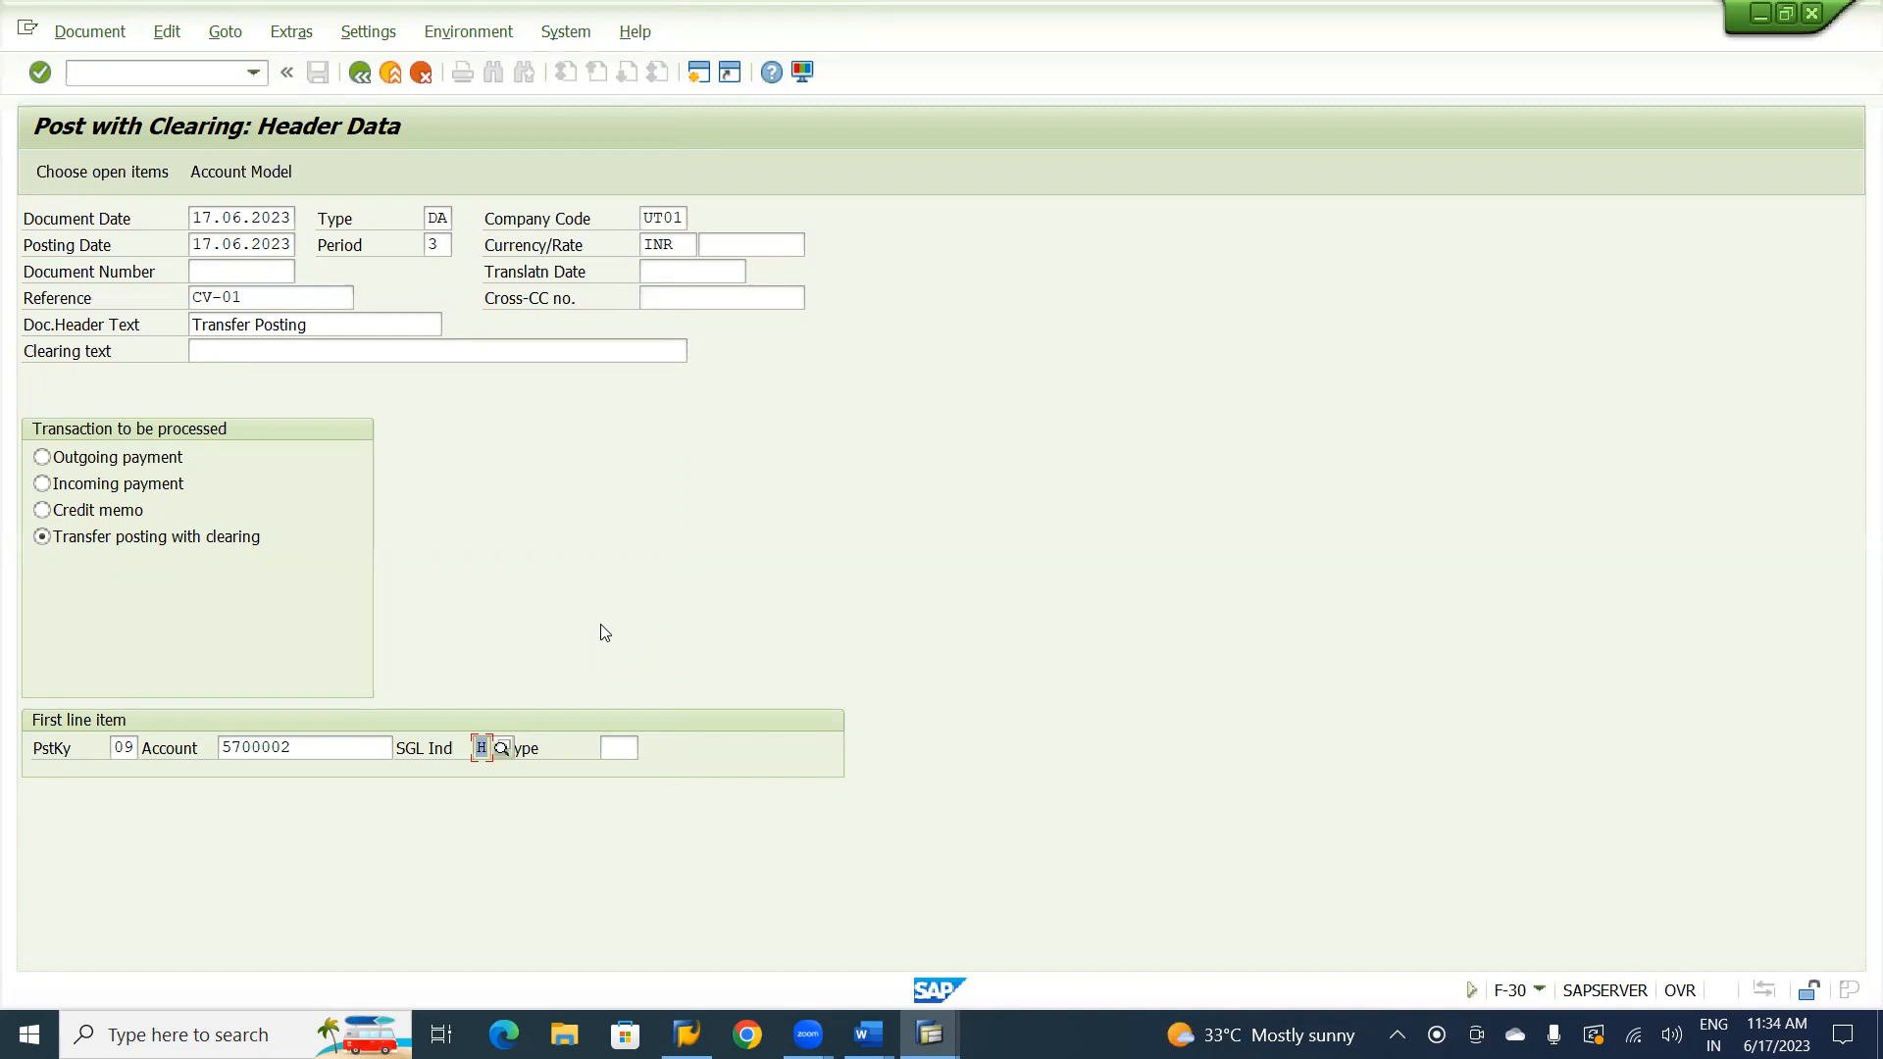
# Proceed to the security deposit item and enter amount 20000, business area BHYD and due date 17.06.2023.
pyautogui.press('Return')
pyautogui.write('20000')
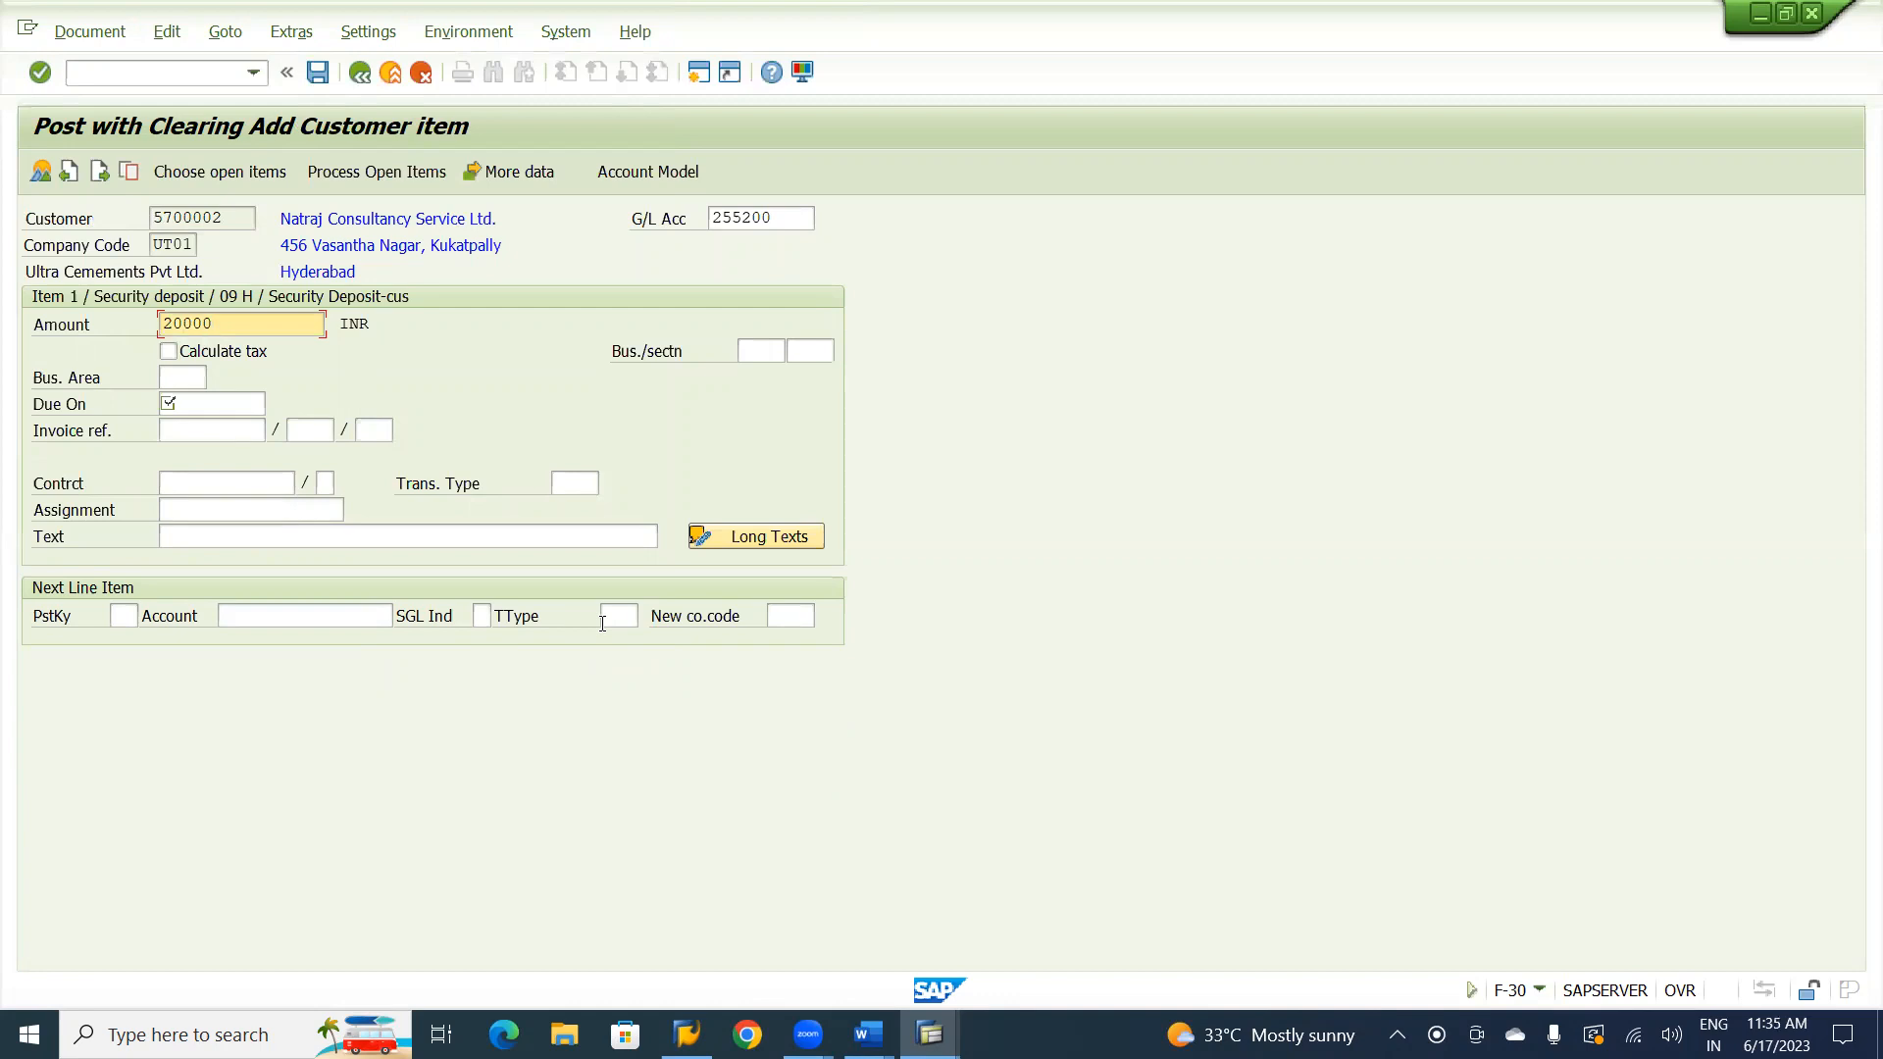
pyautogui.press('Tab')
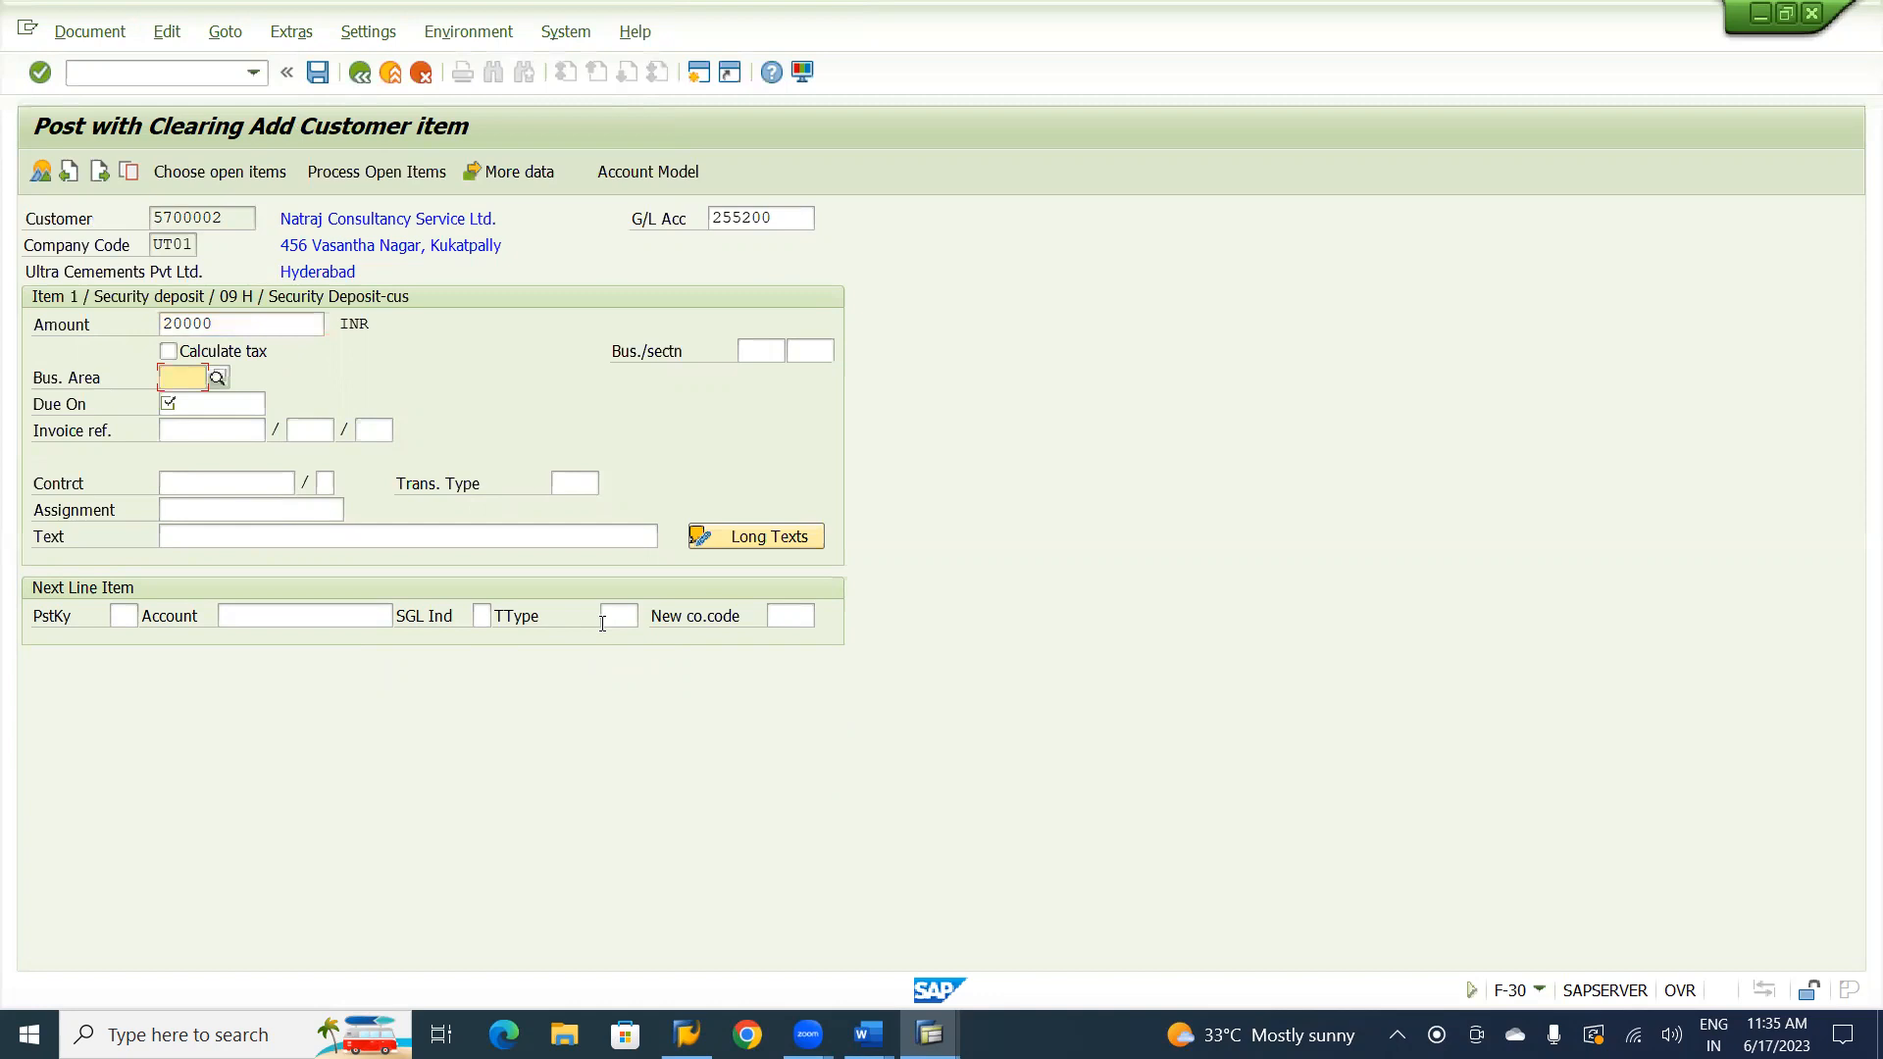
pyautogui.write('BHYD')
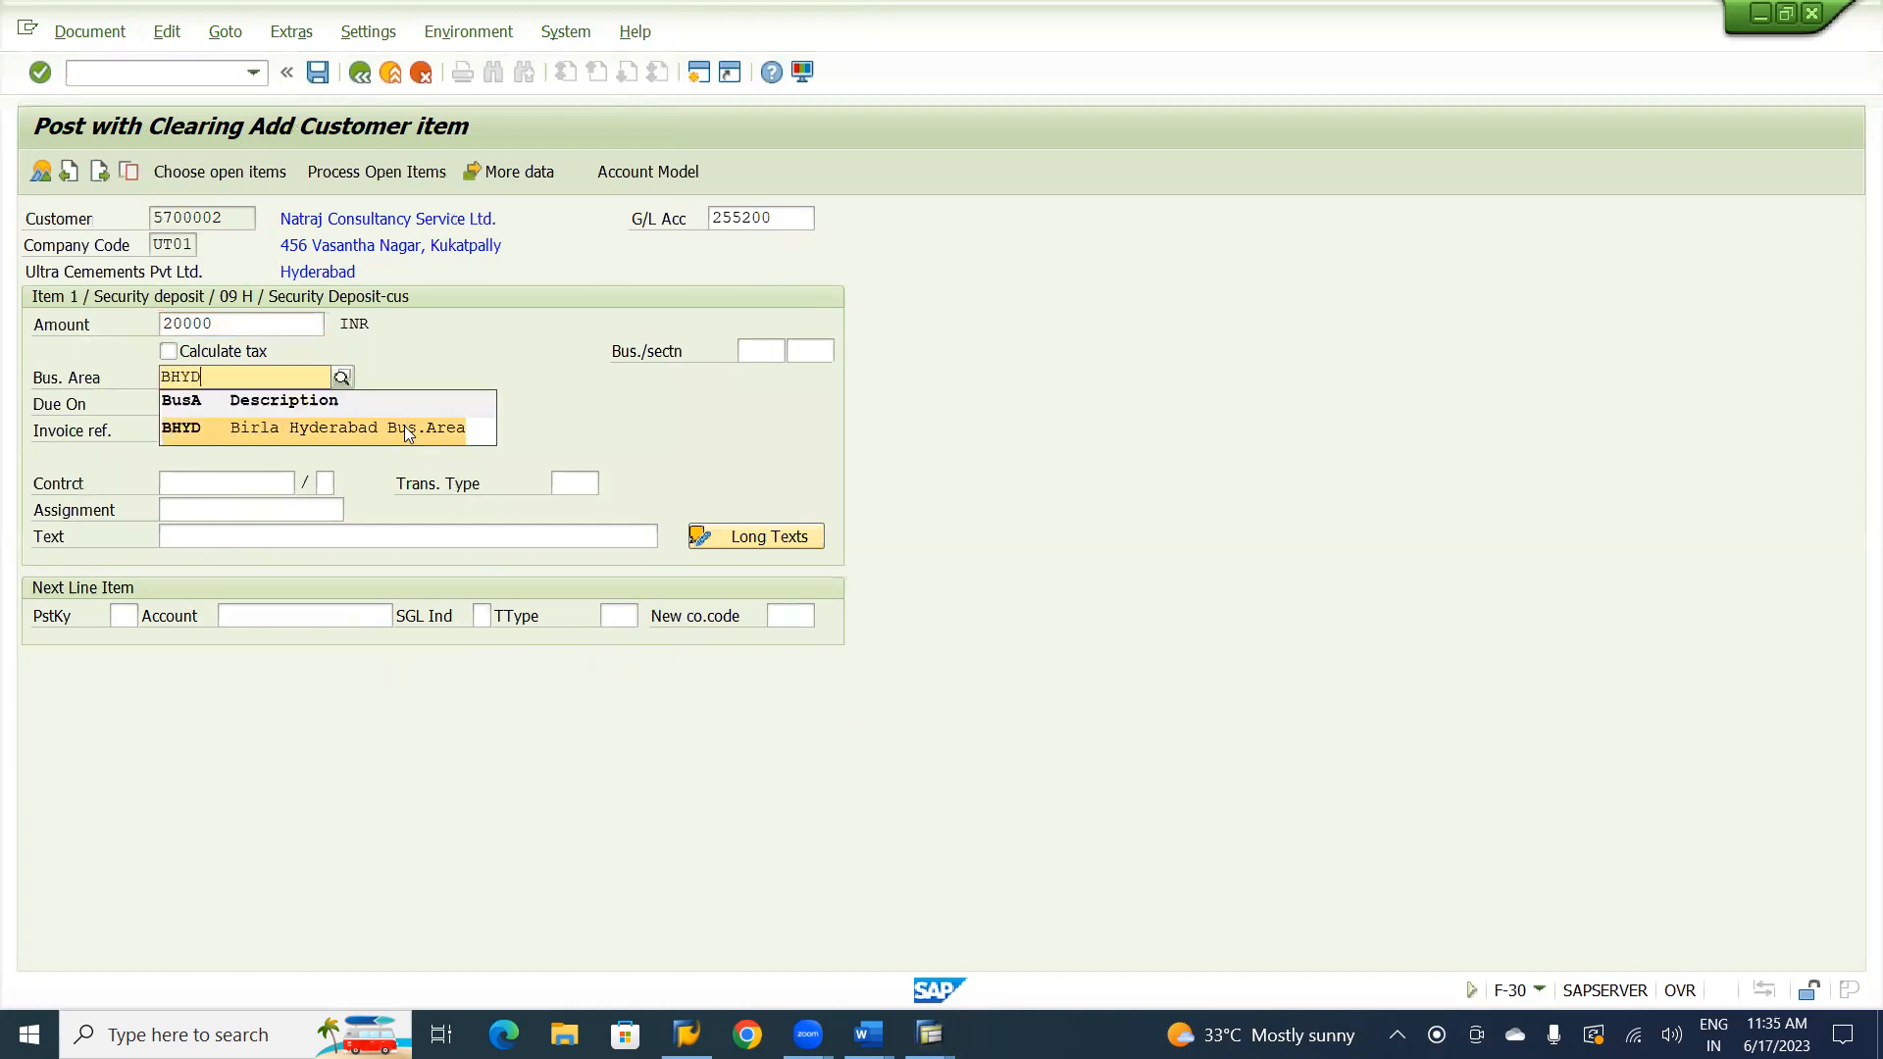
pyautogui.click(404, 426)
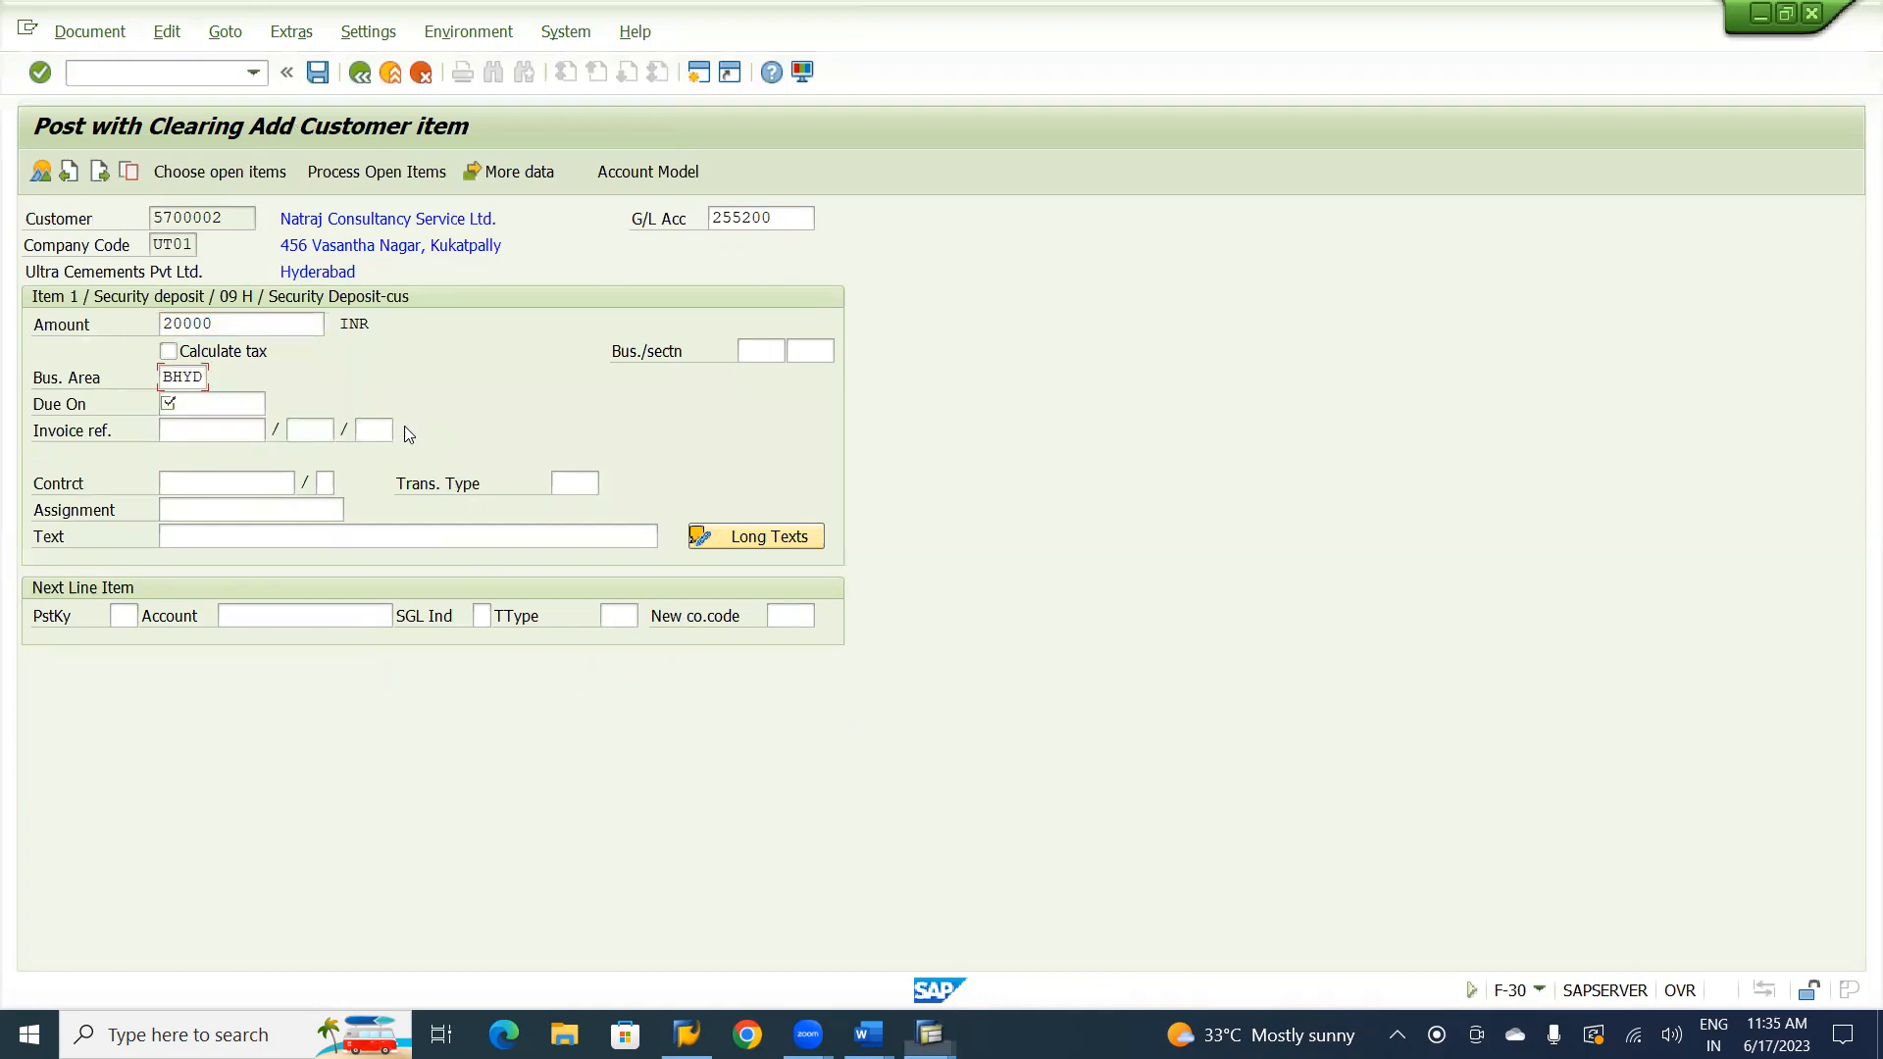
pyautogui.click(214, 401)
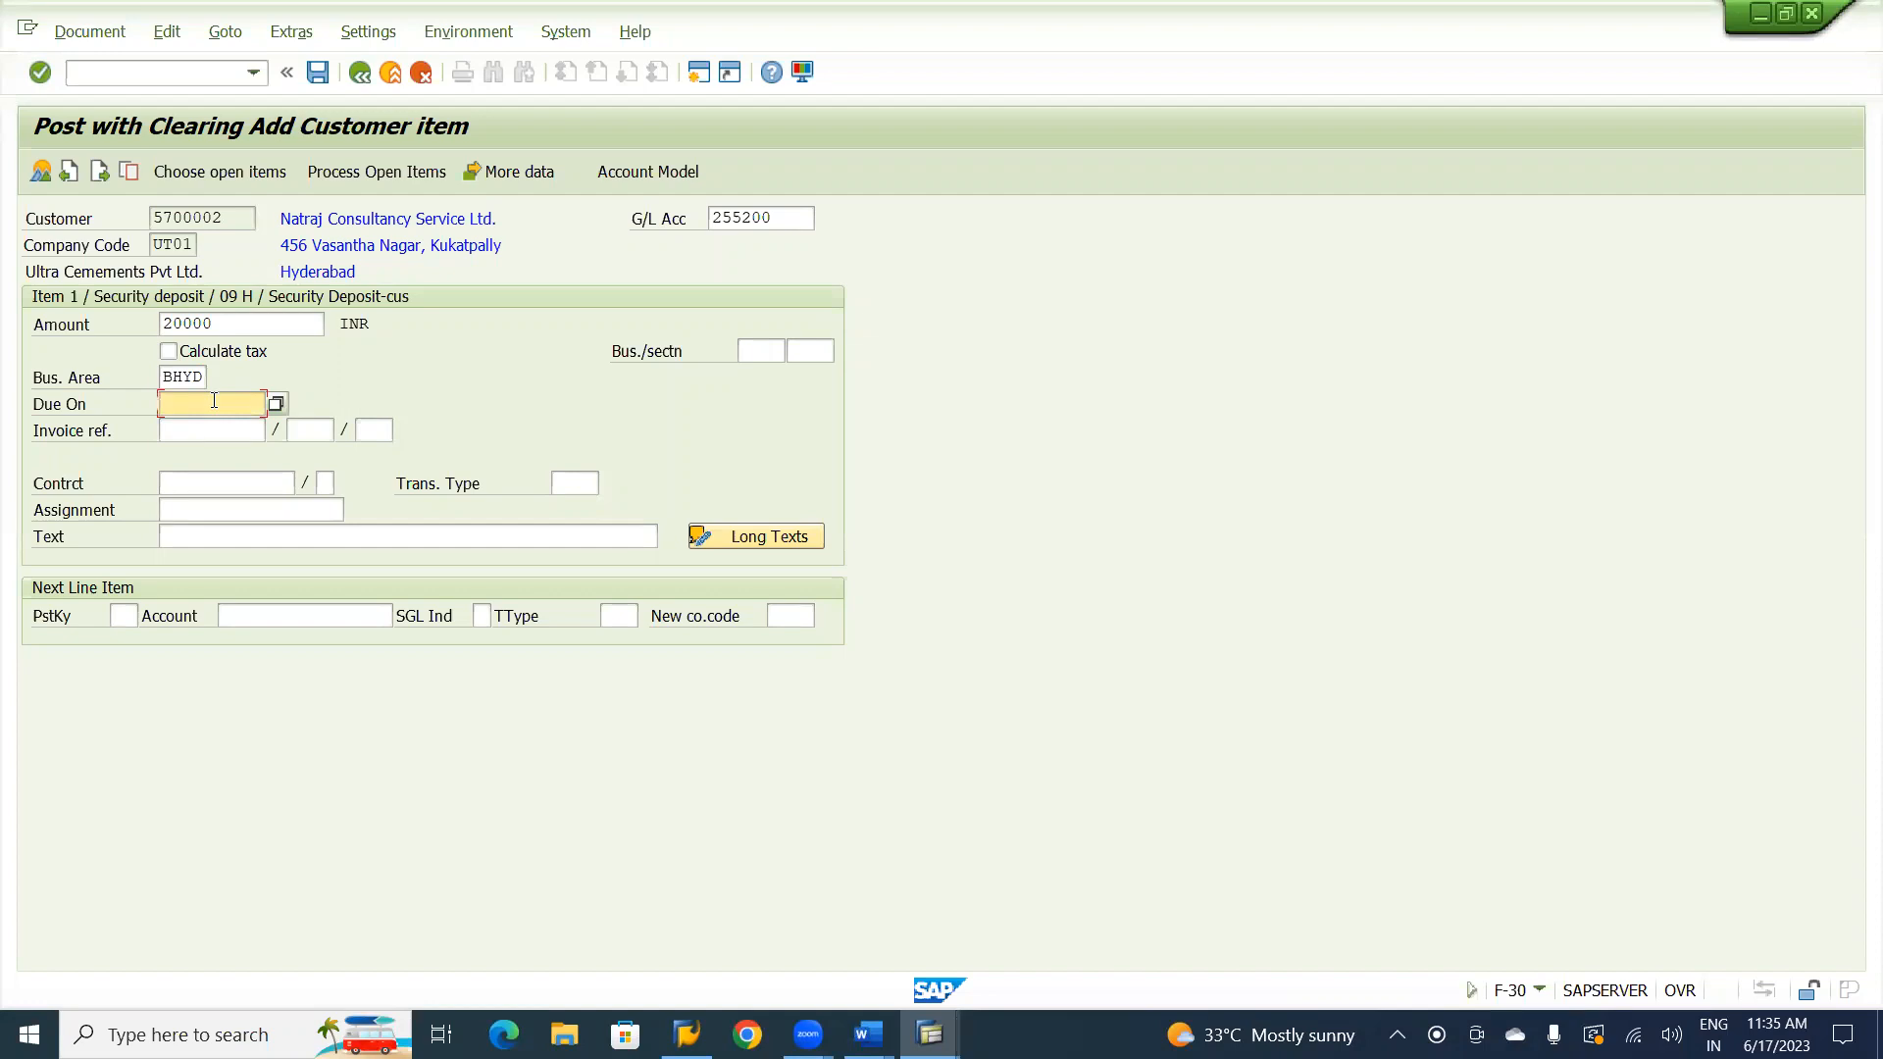
pyautogui.press('F4')
pyautogui.press('Return')
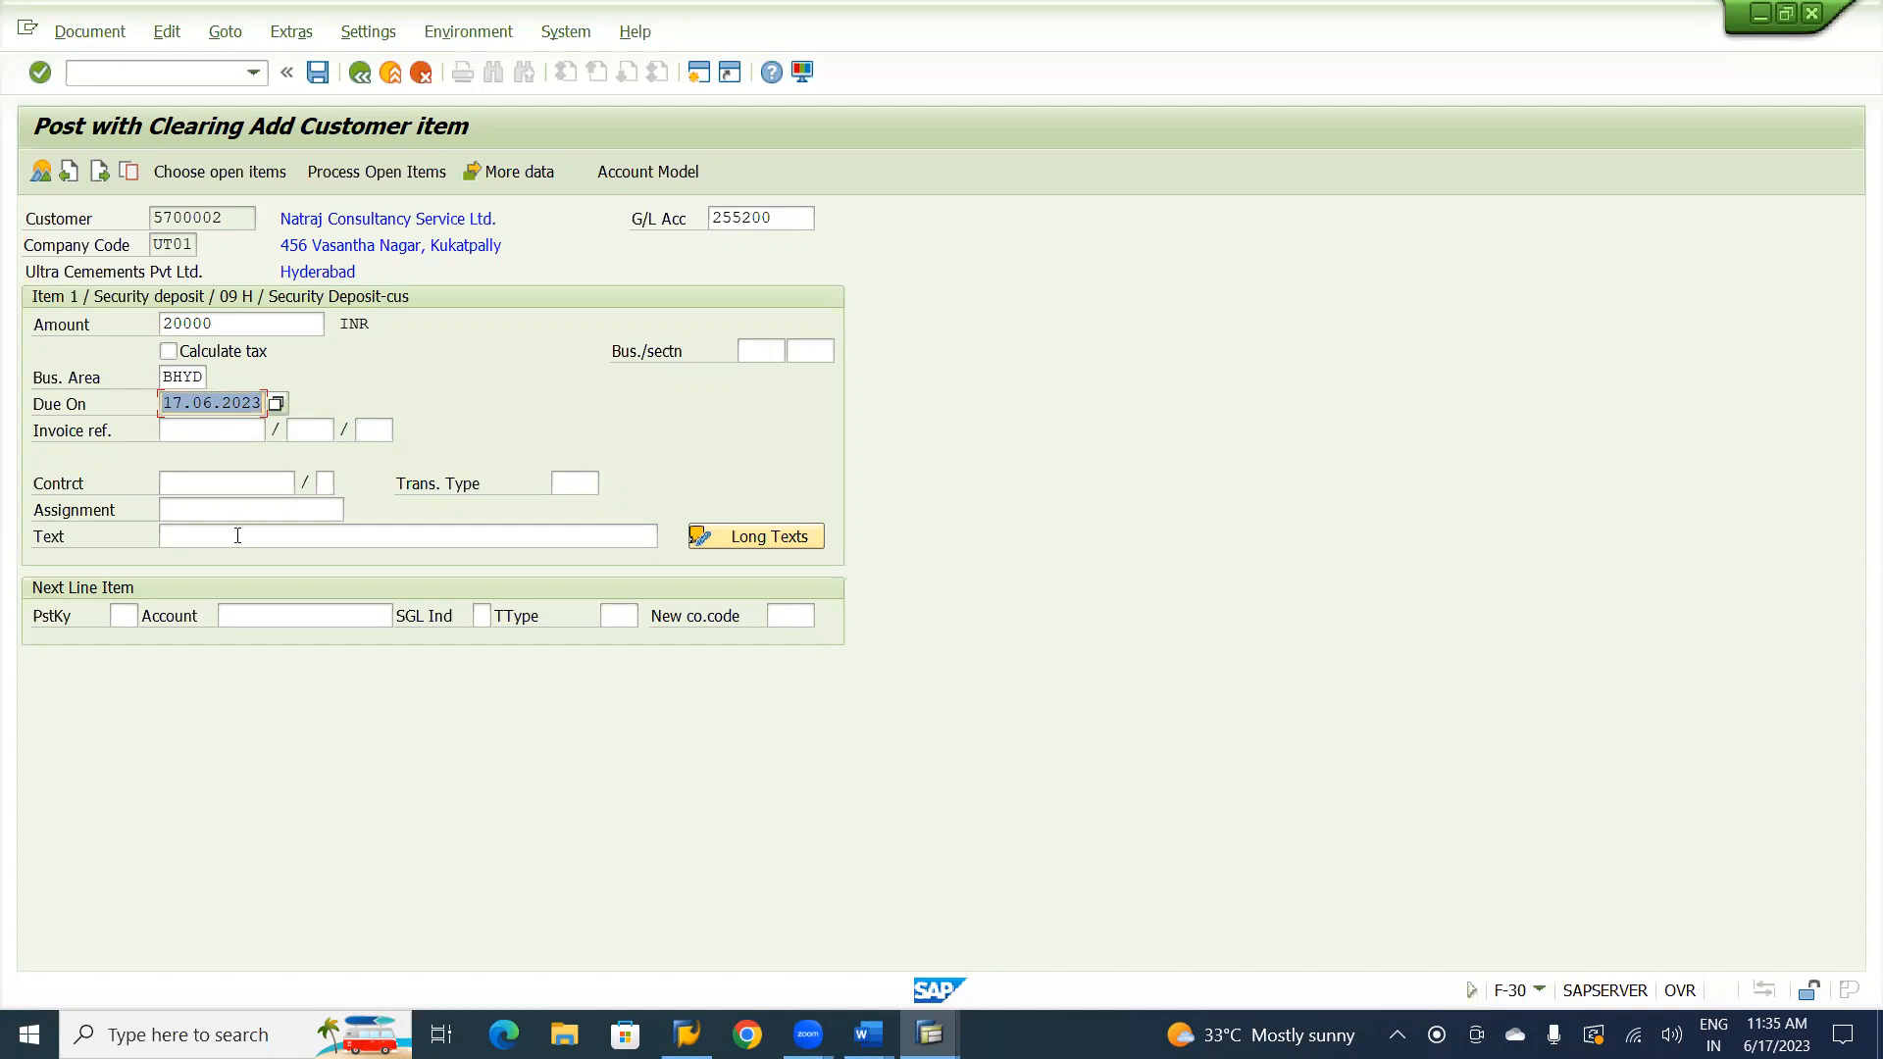
# Change the security deposit item's business area to UHYD and enter the text Transfer Spl GL to Spl GL.
pyautogui.click(170, 379)
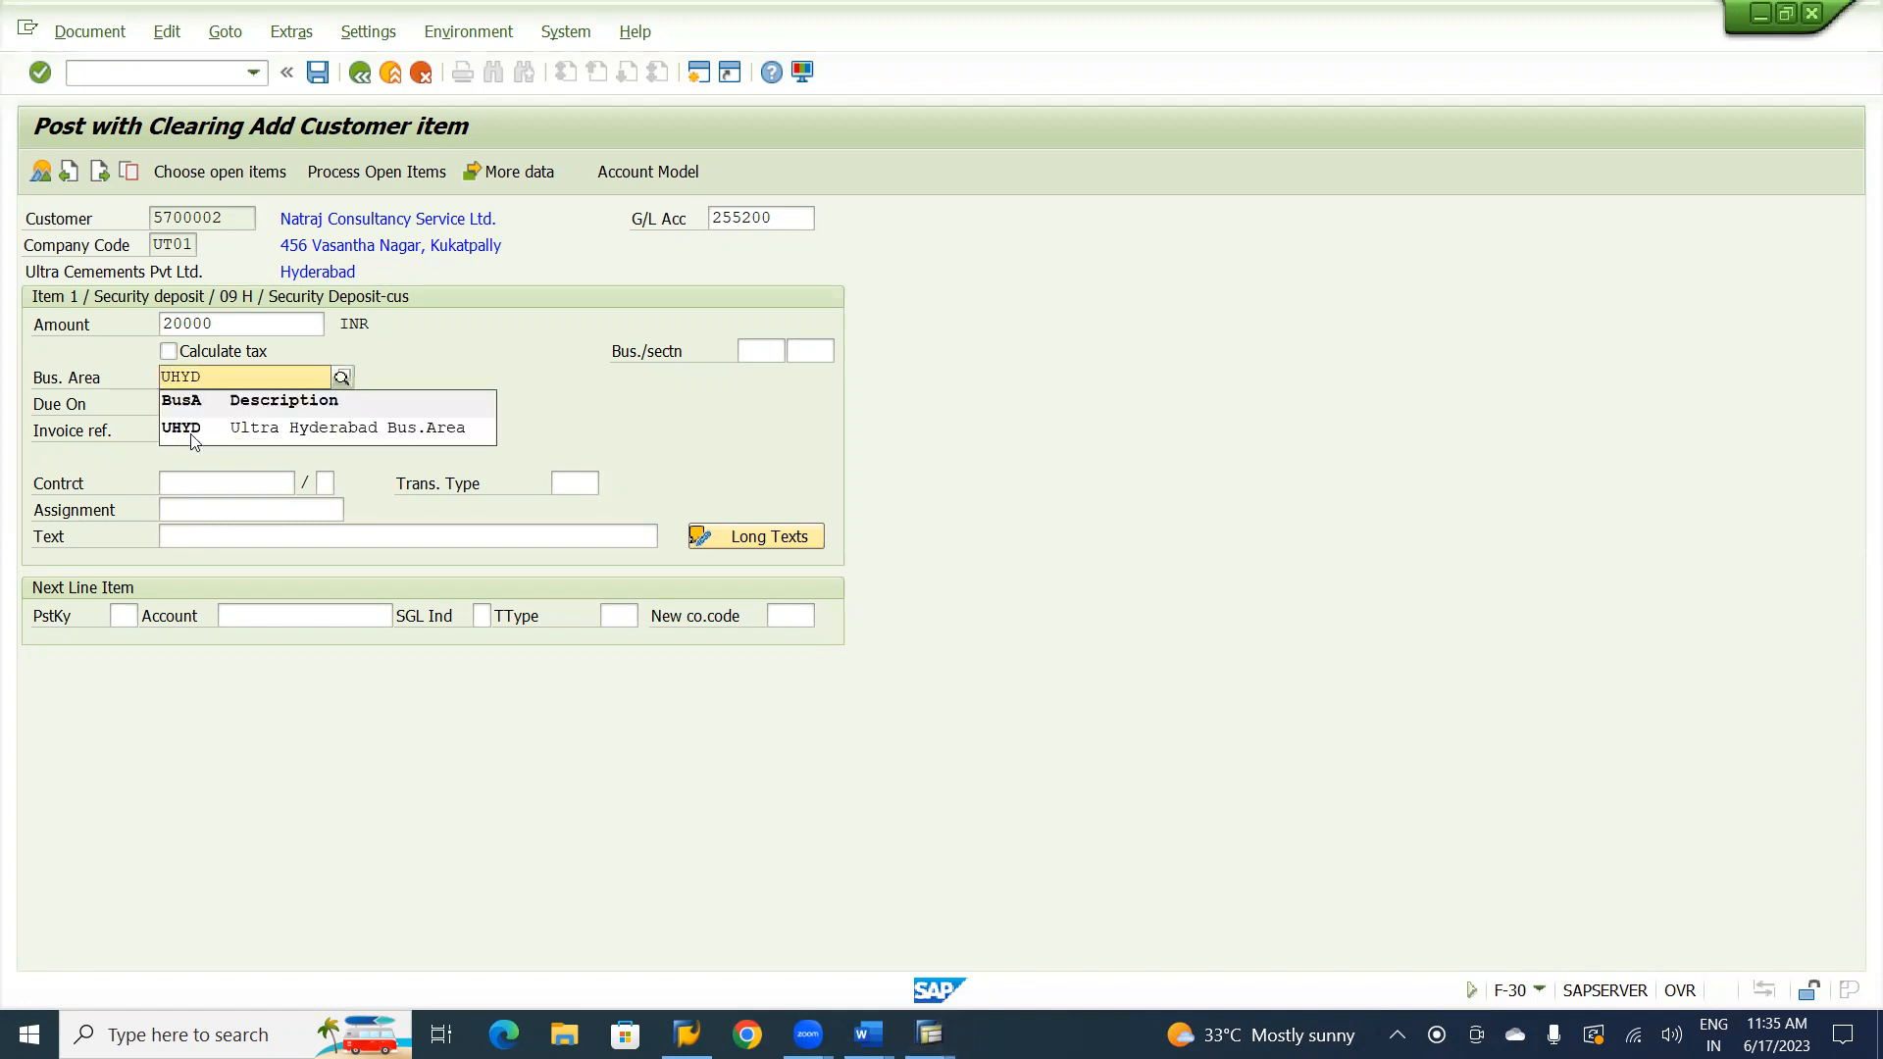
pyautogui.click(233, 428)
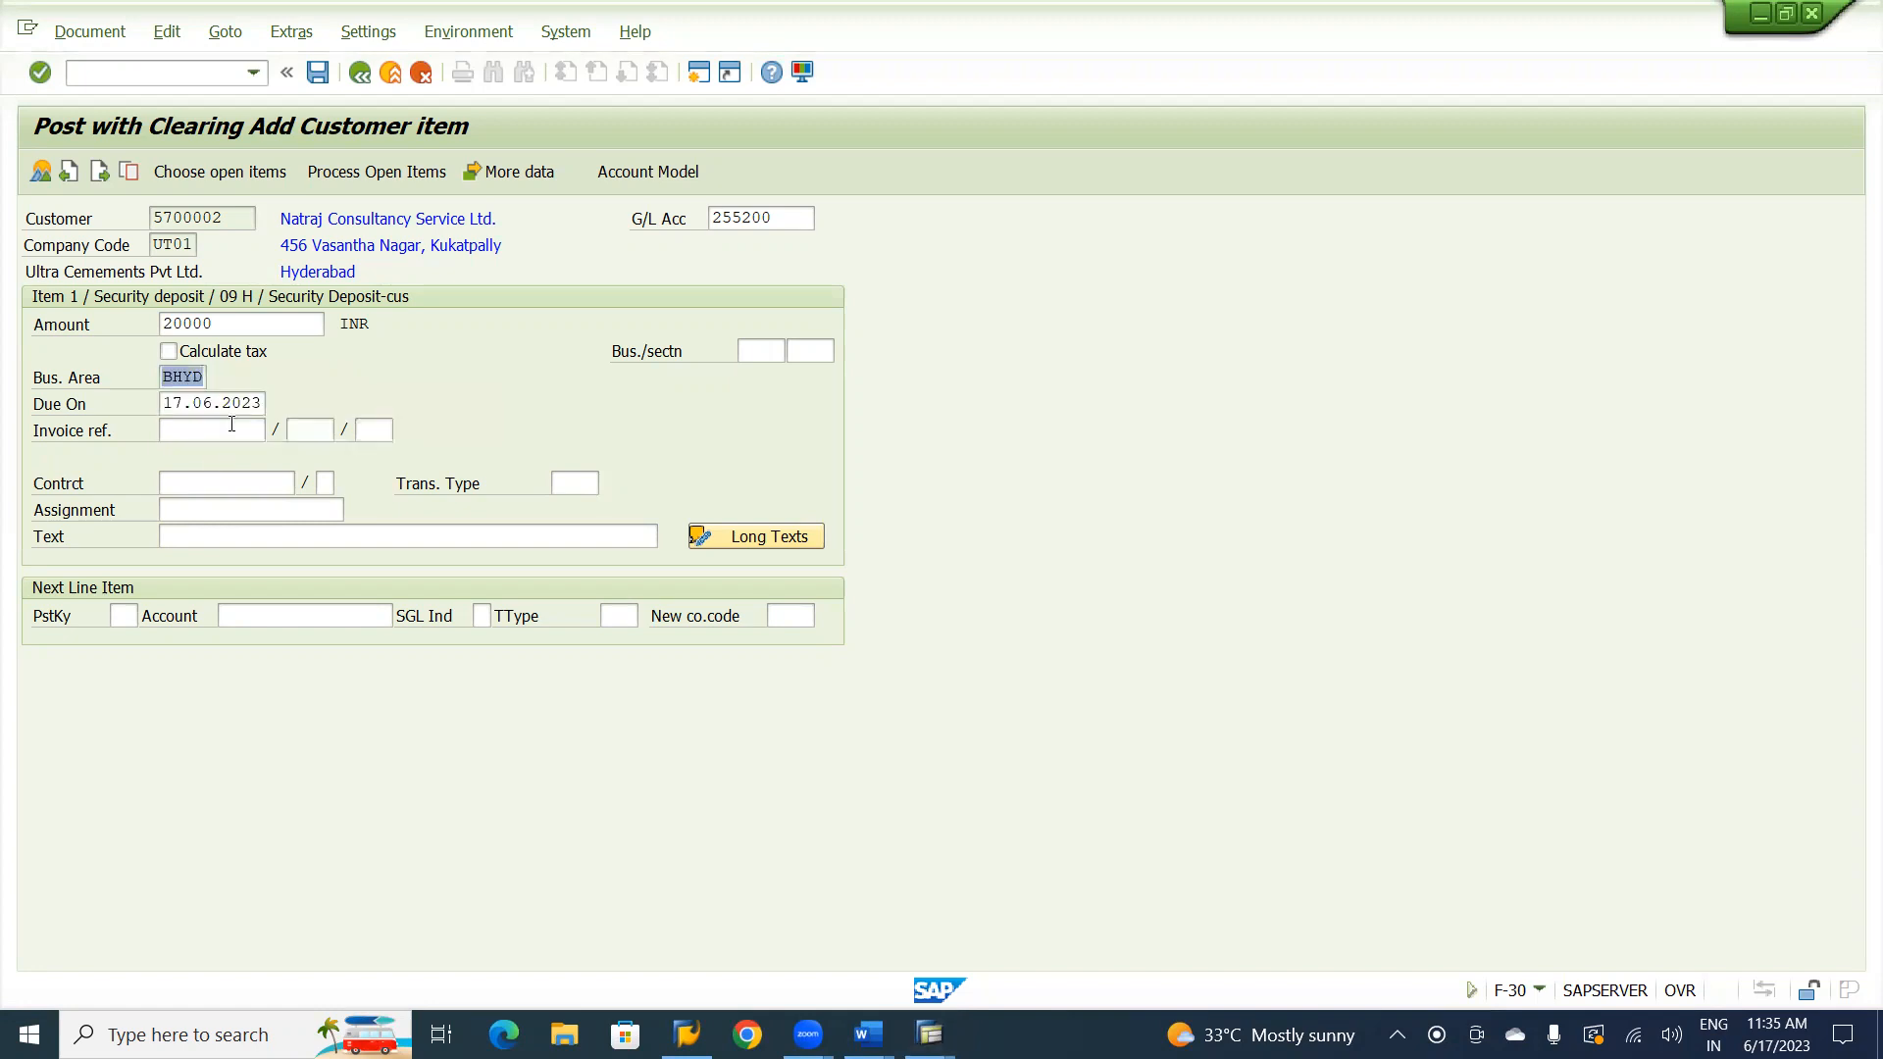
pyautogui.click(218, 534)
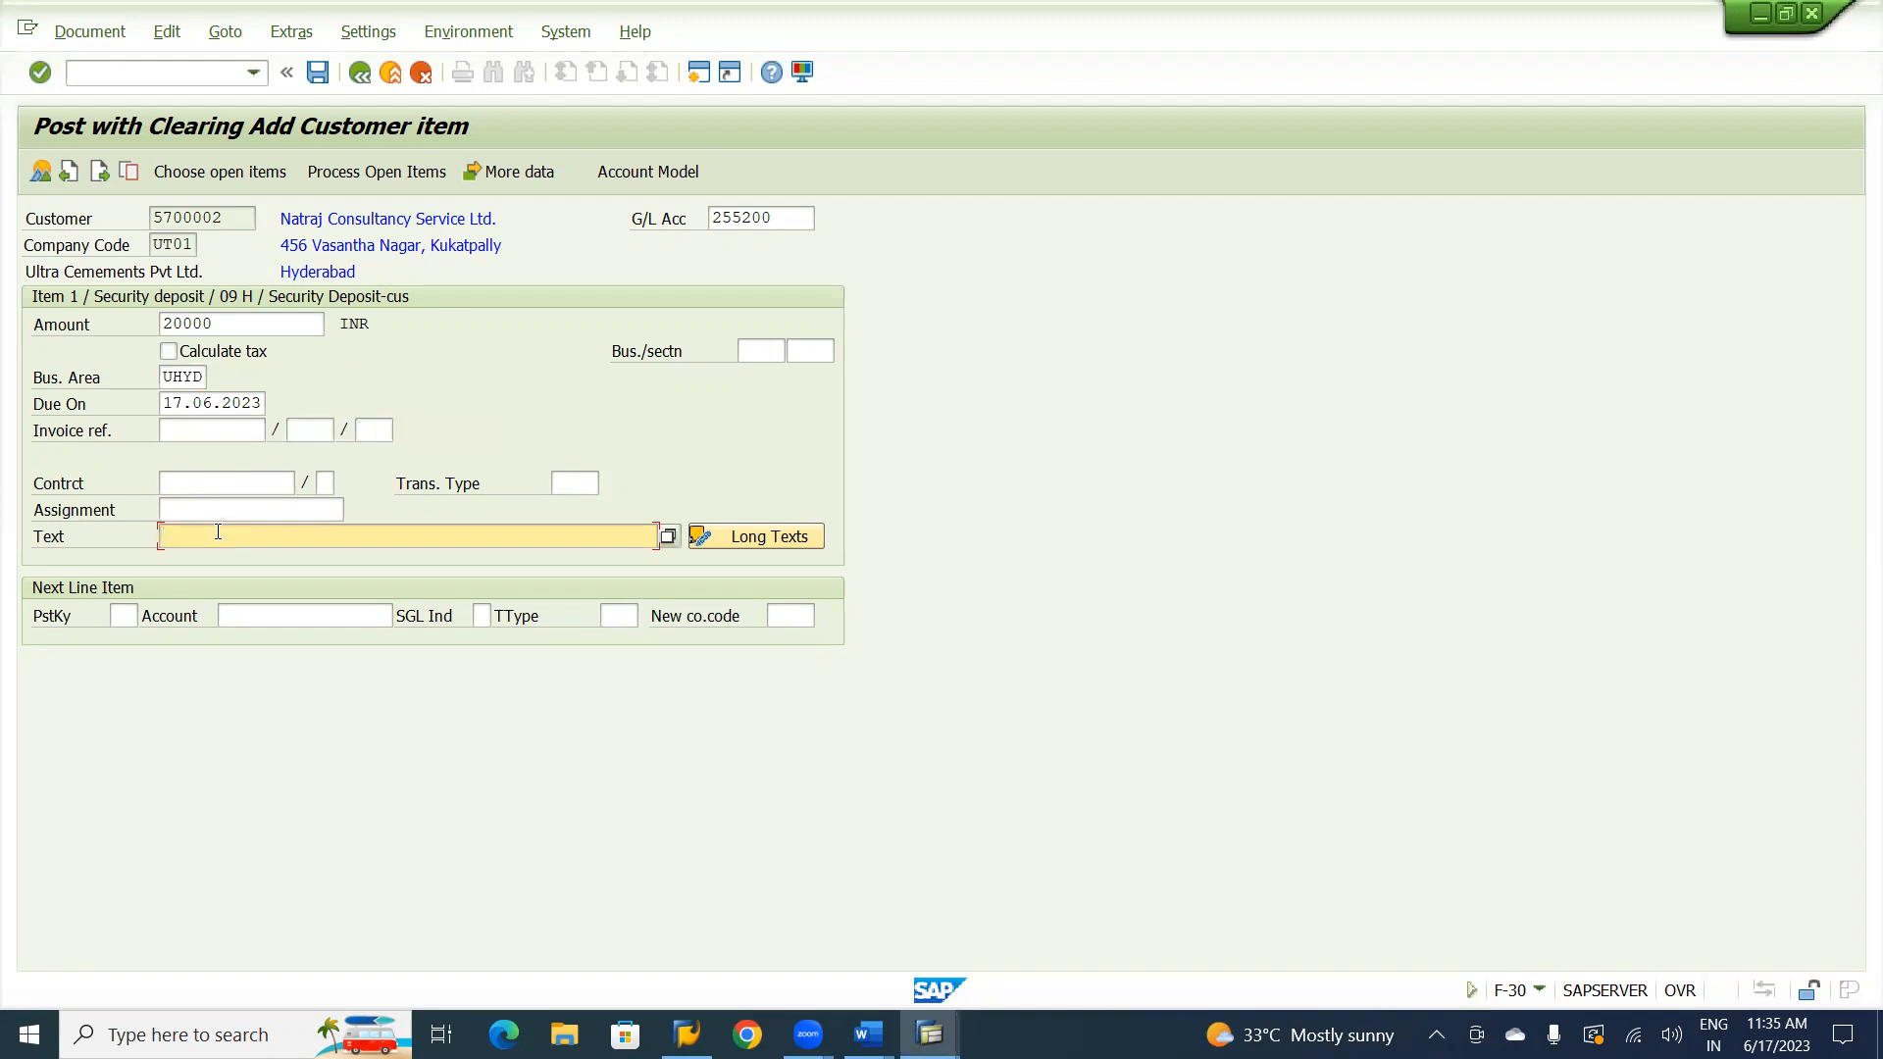
pyautogui.write('Transfer Spl GL to Spl GL')
pyautogui.click(121, 615)
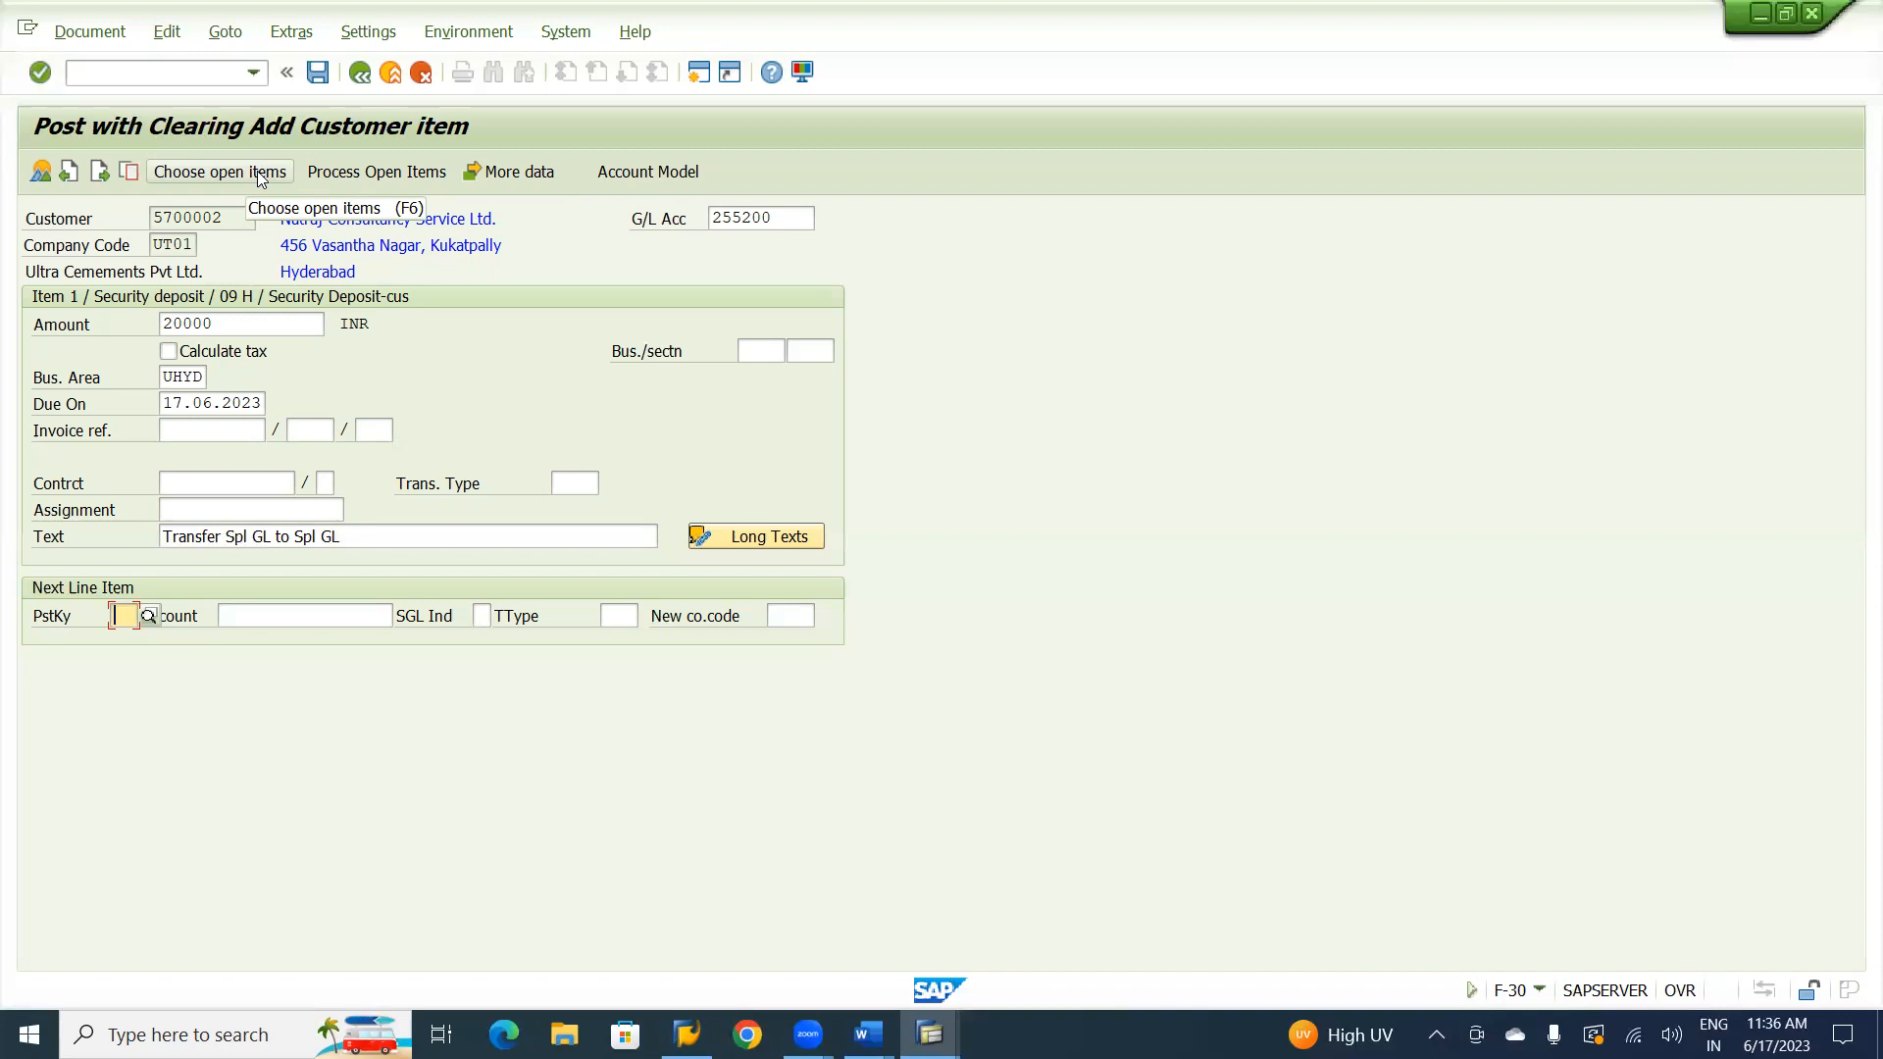
# Go to the open item selection and pick the Natraj Consultancy customer of company code UT01 as the account.
pyautogui.click(261, 175)
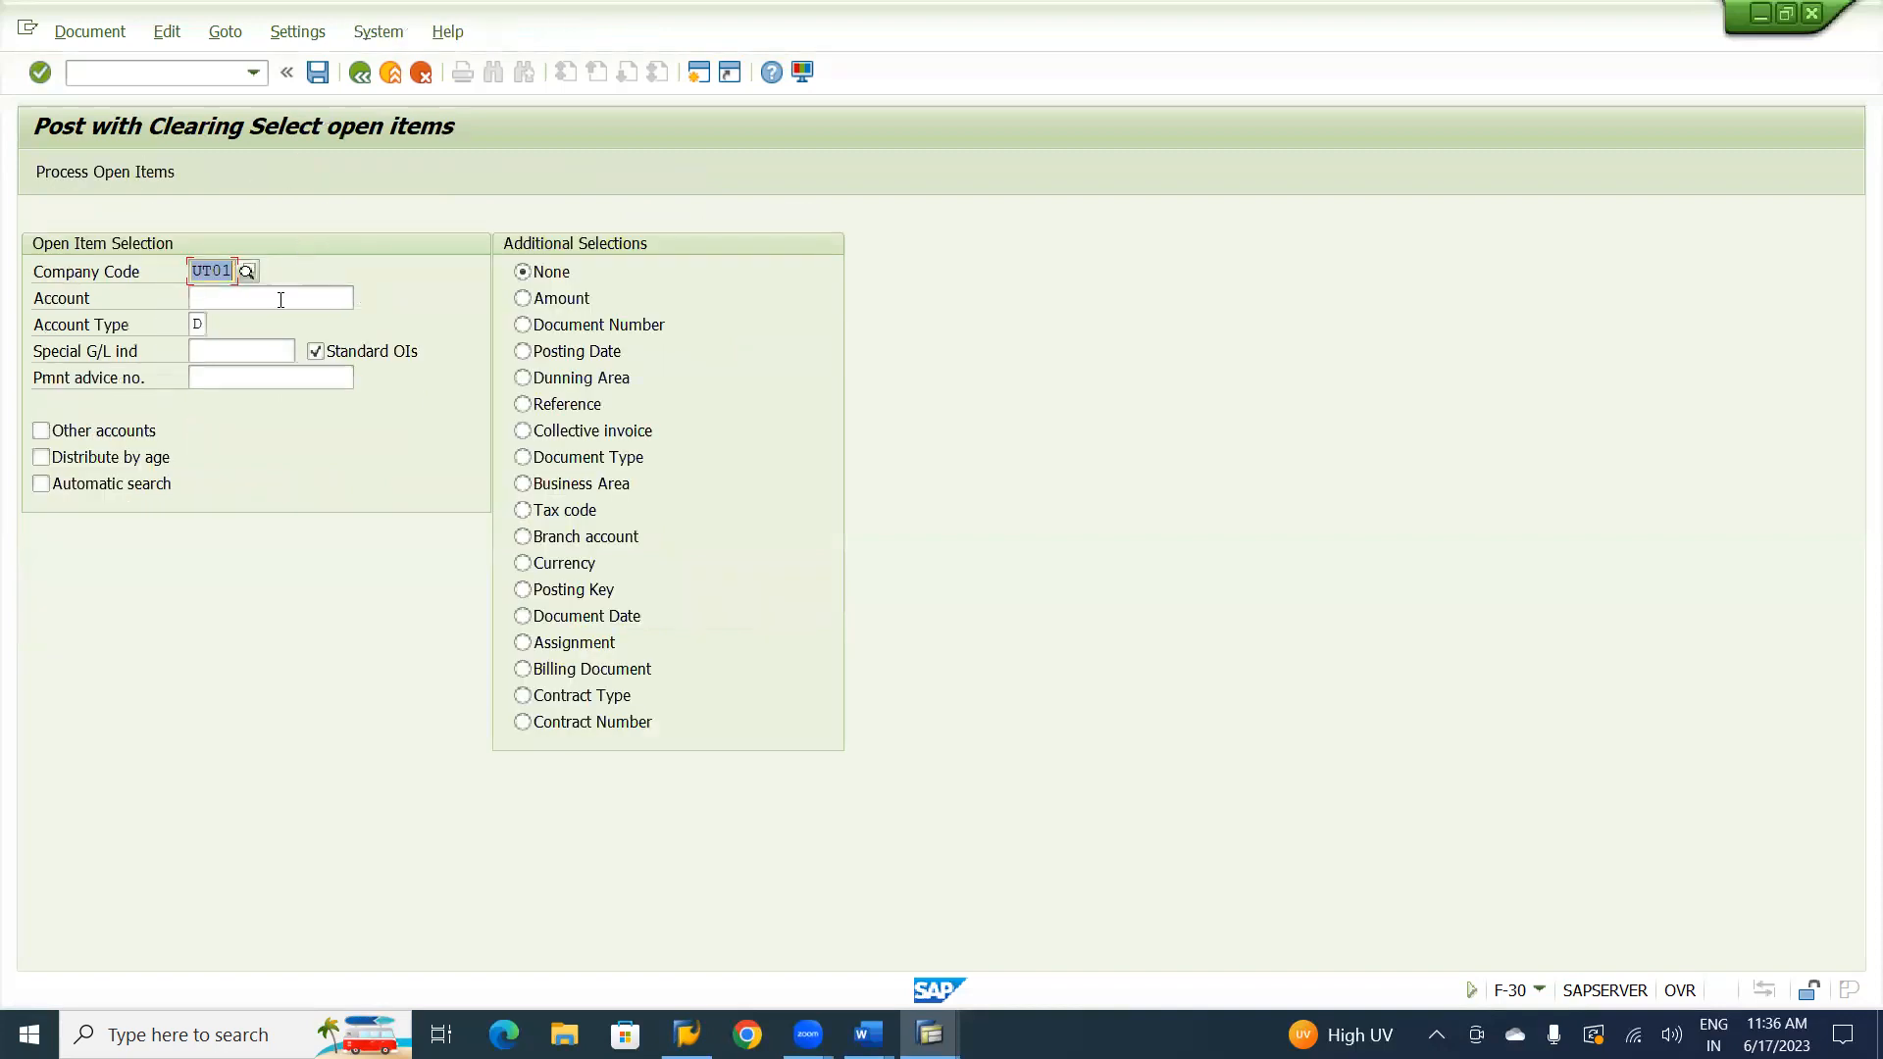
pyautogui.click(280, 299)
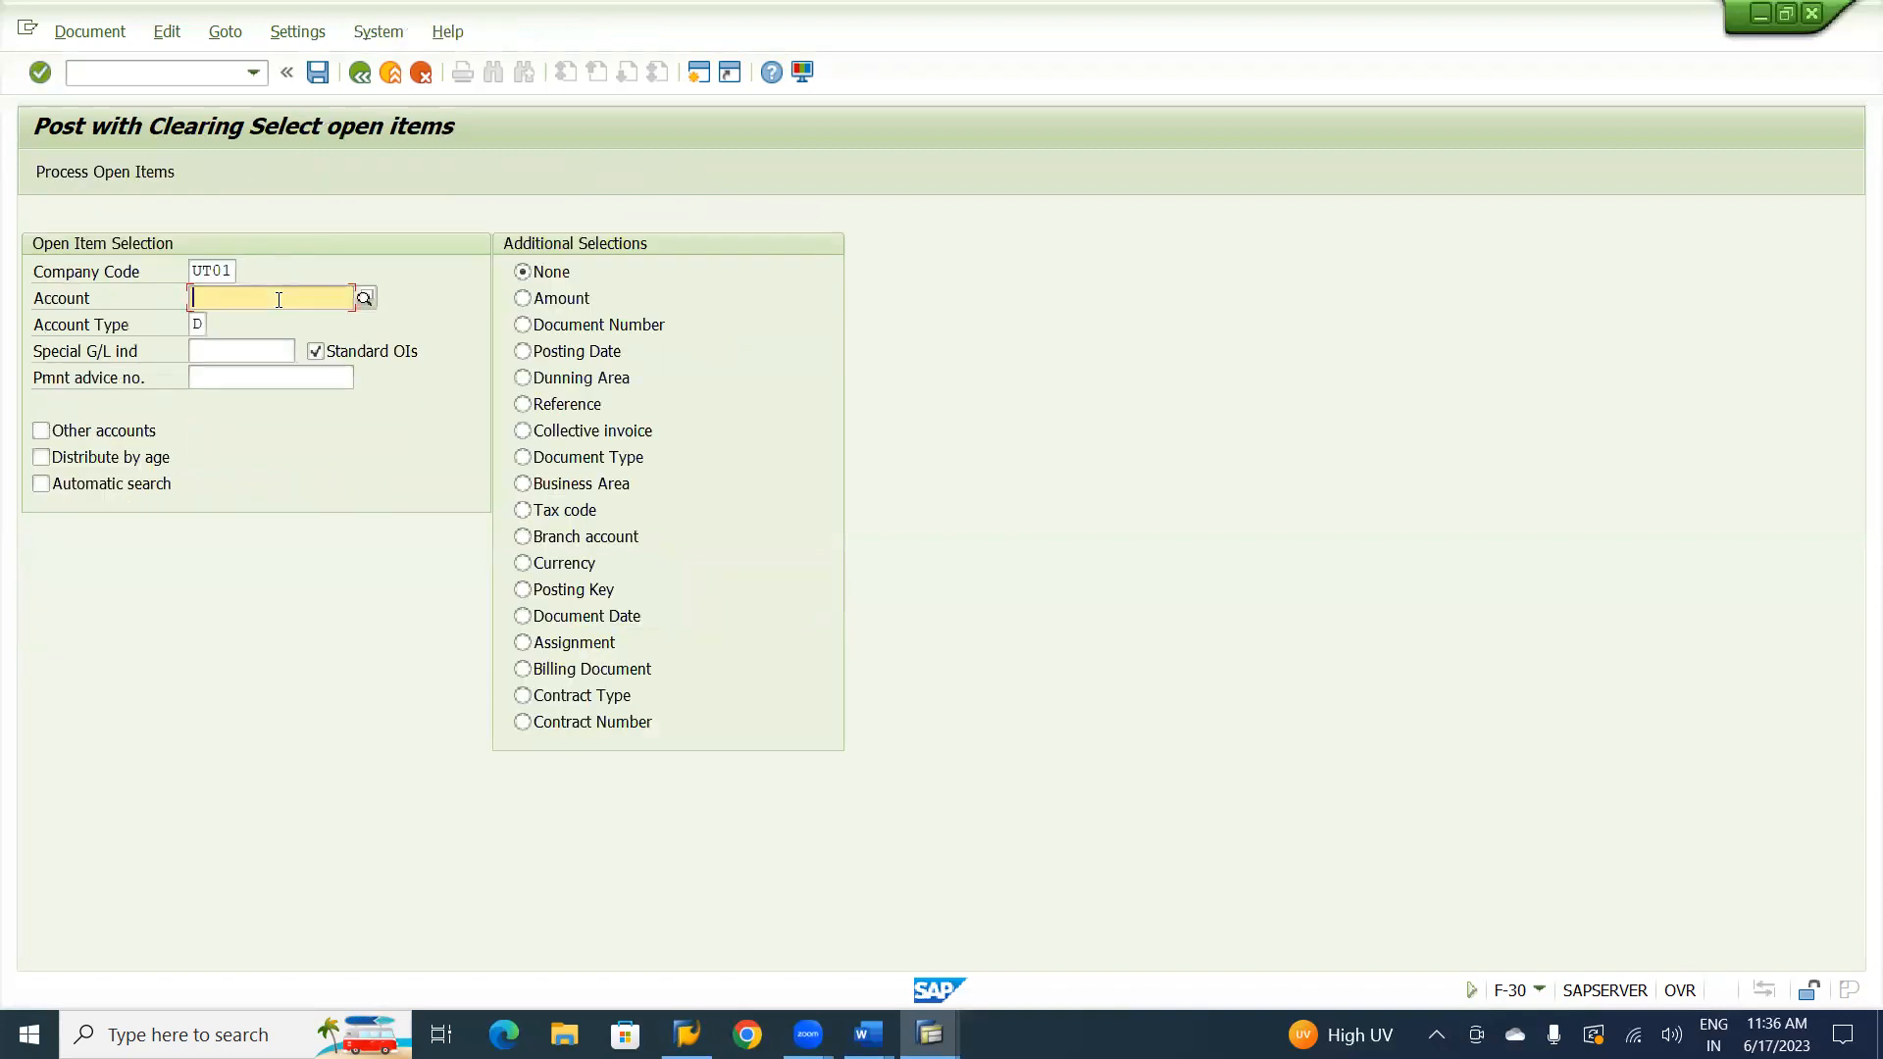
pyautogui.click(369, 291)
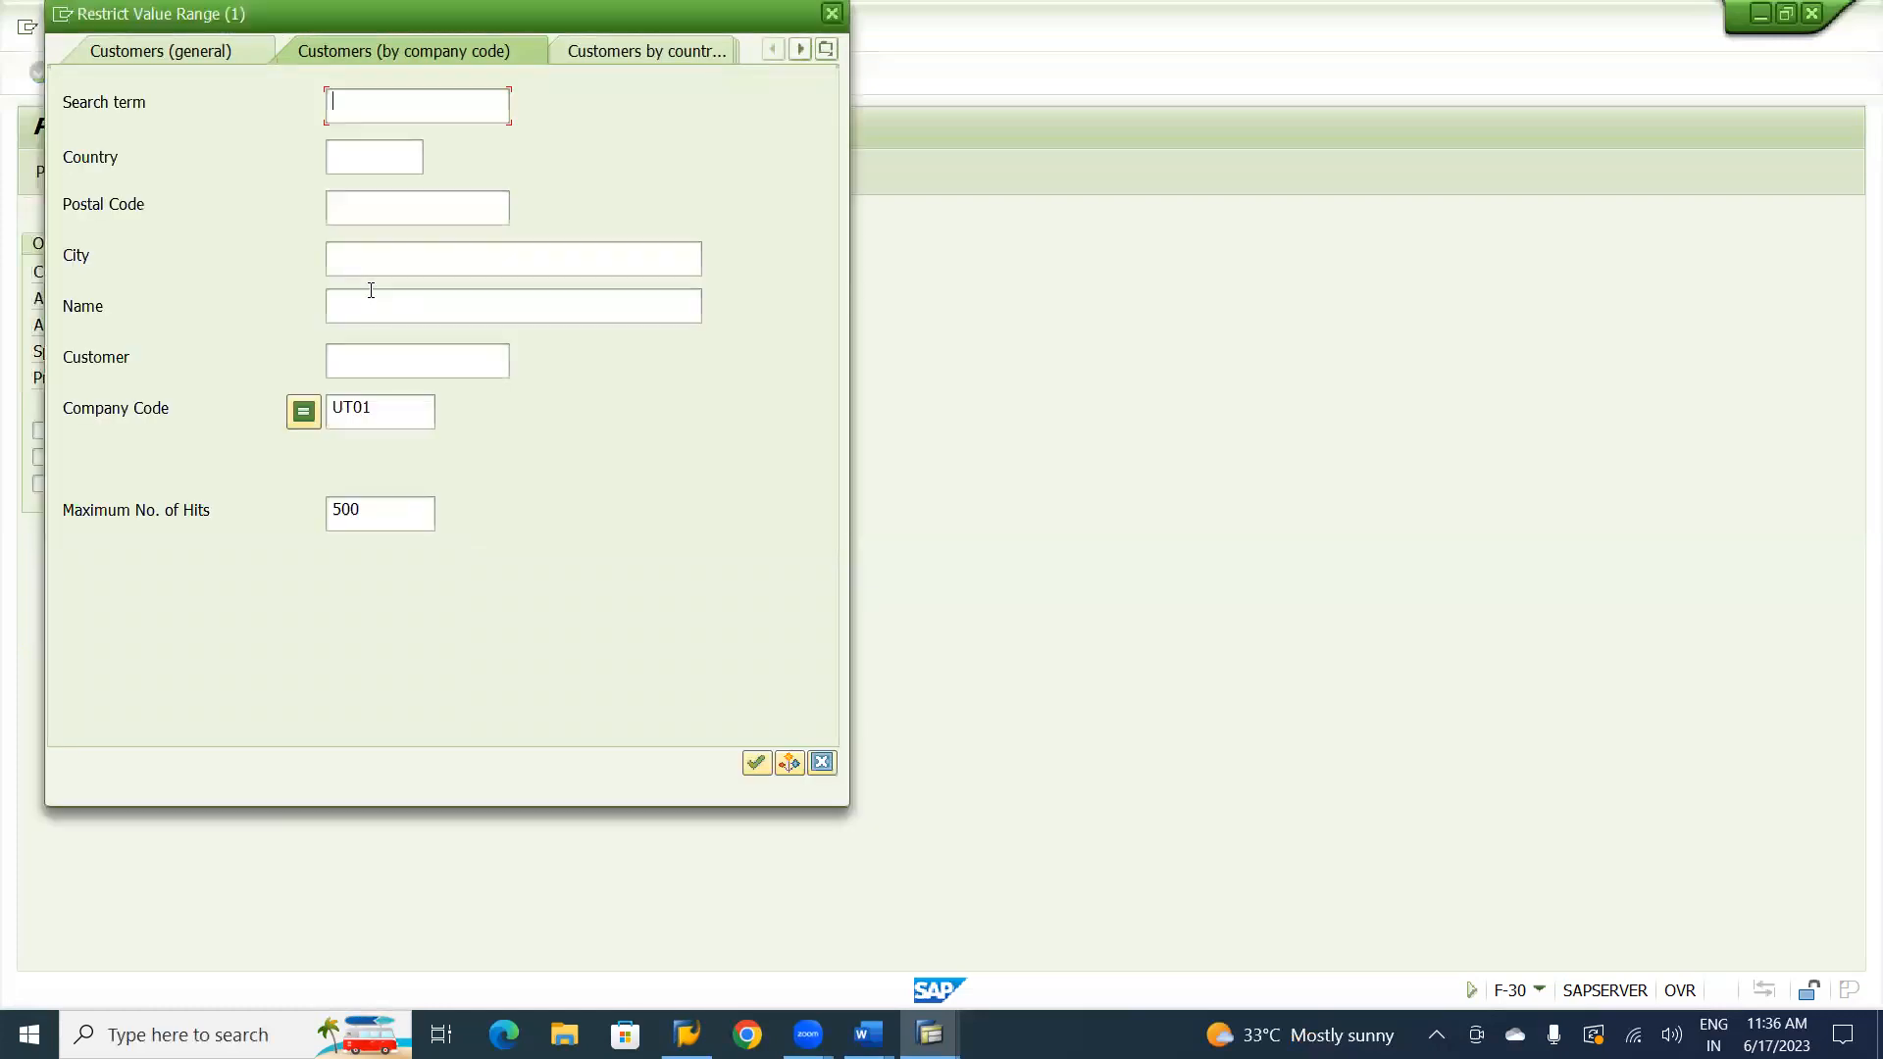
pyautogui.press('Return')
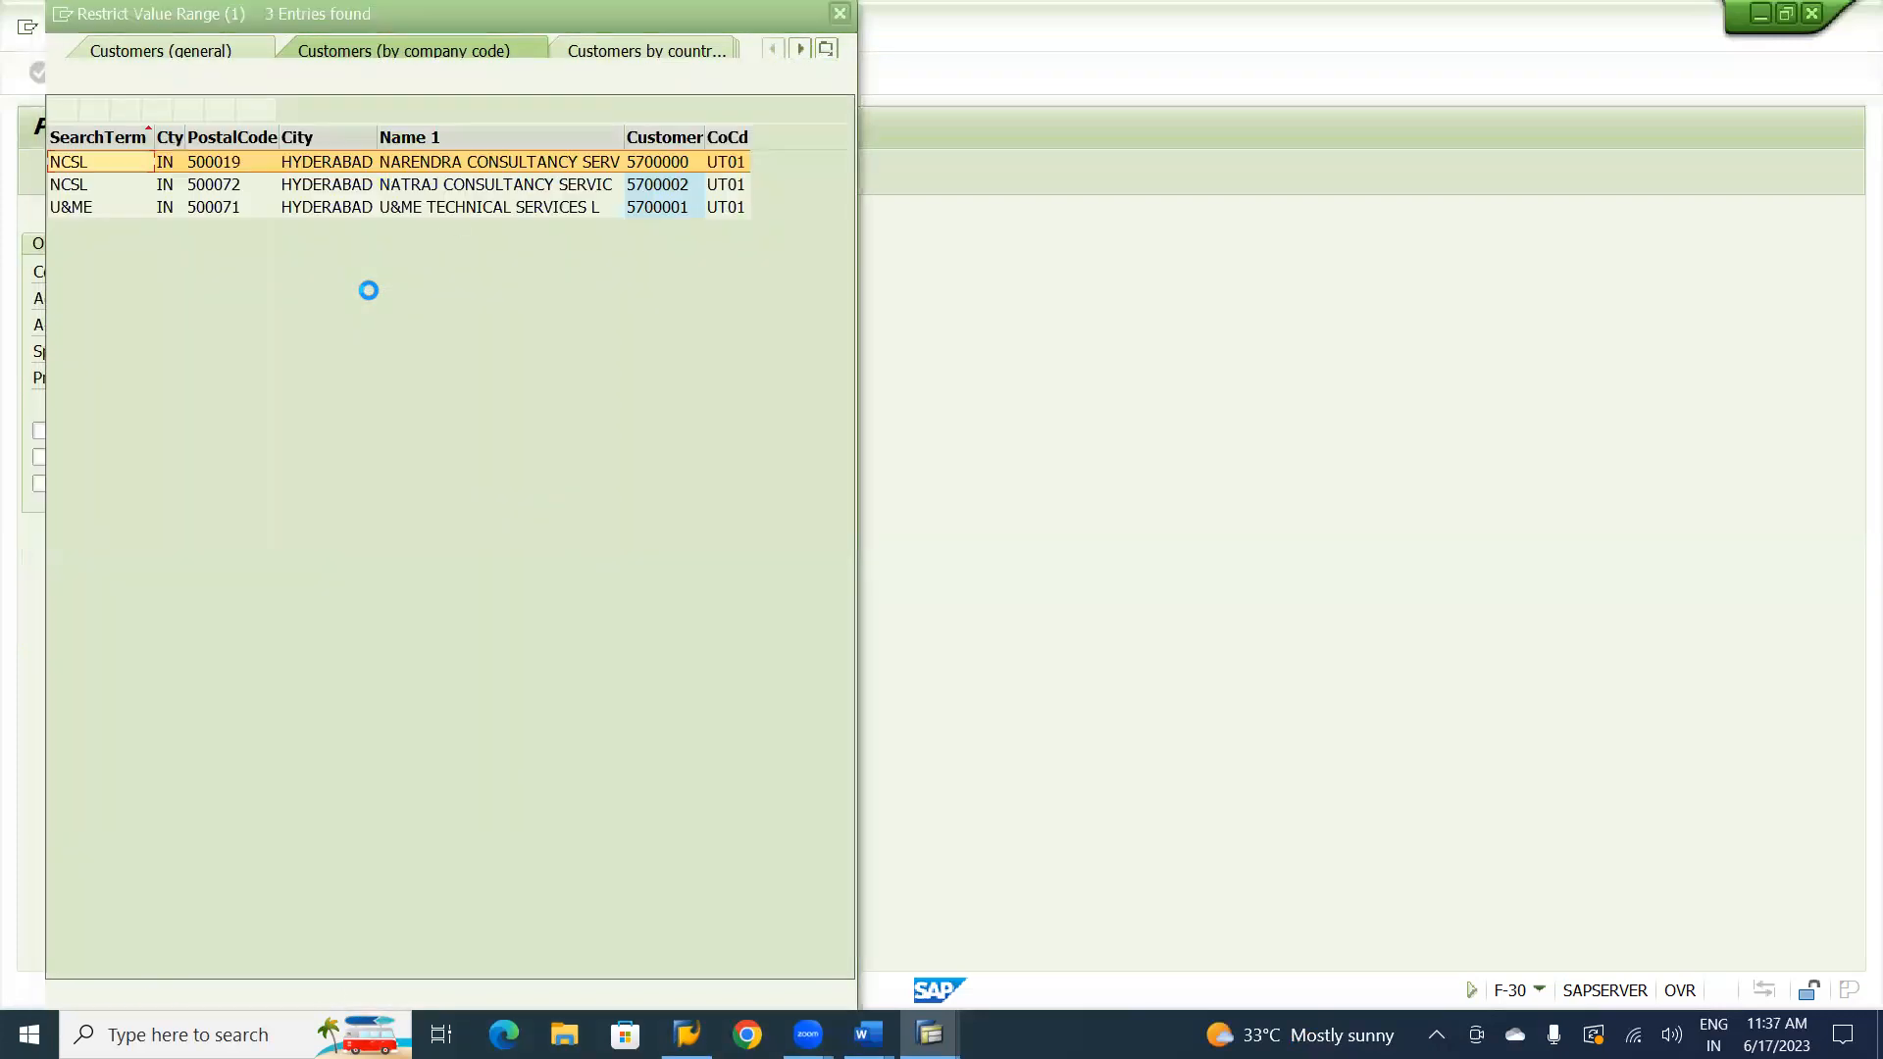
pyautogui.doubleClick(471, 186)
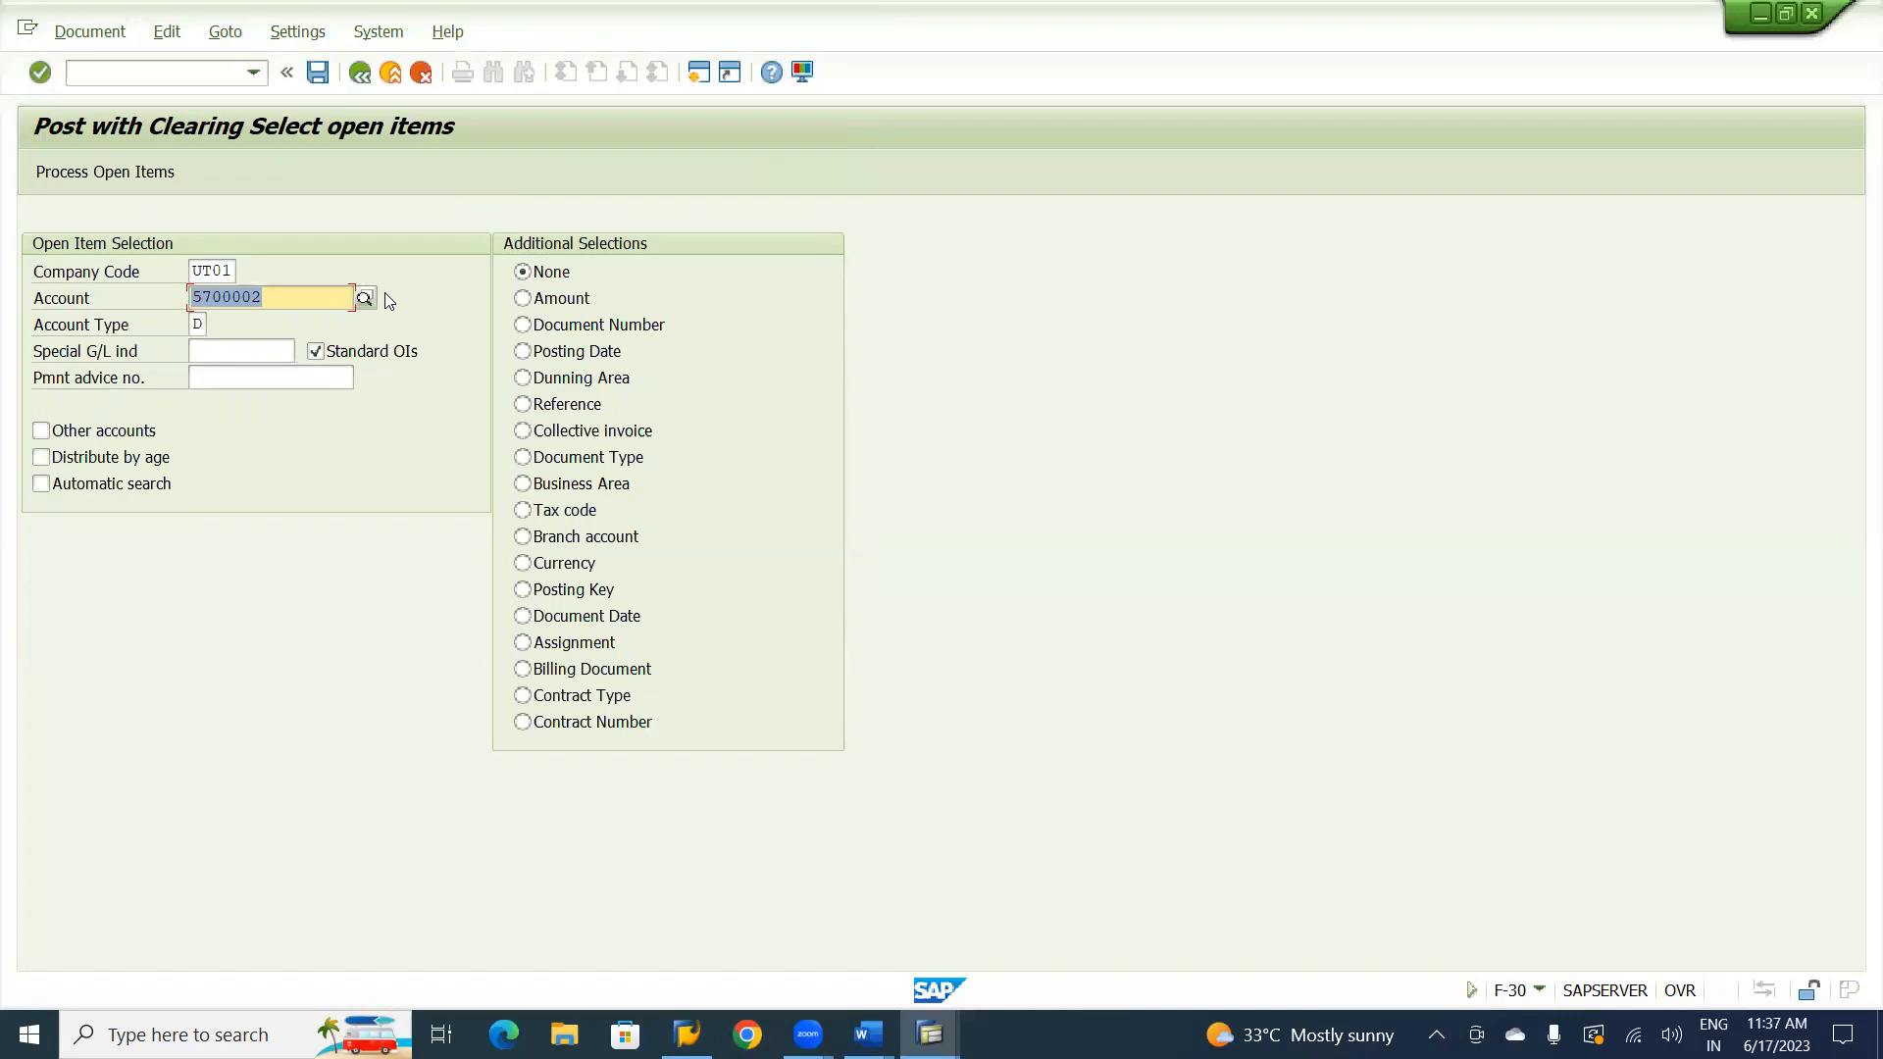
# Restrict the selection to special G/L indicator A, exclude standard open items, and process the open items.
pyautogui.click(261, 348)
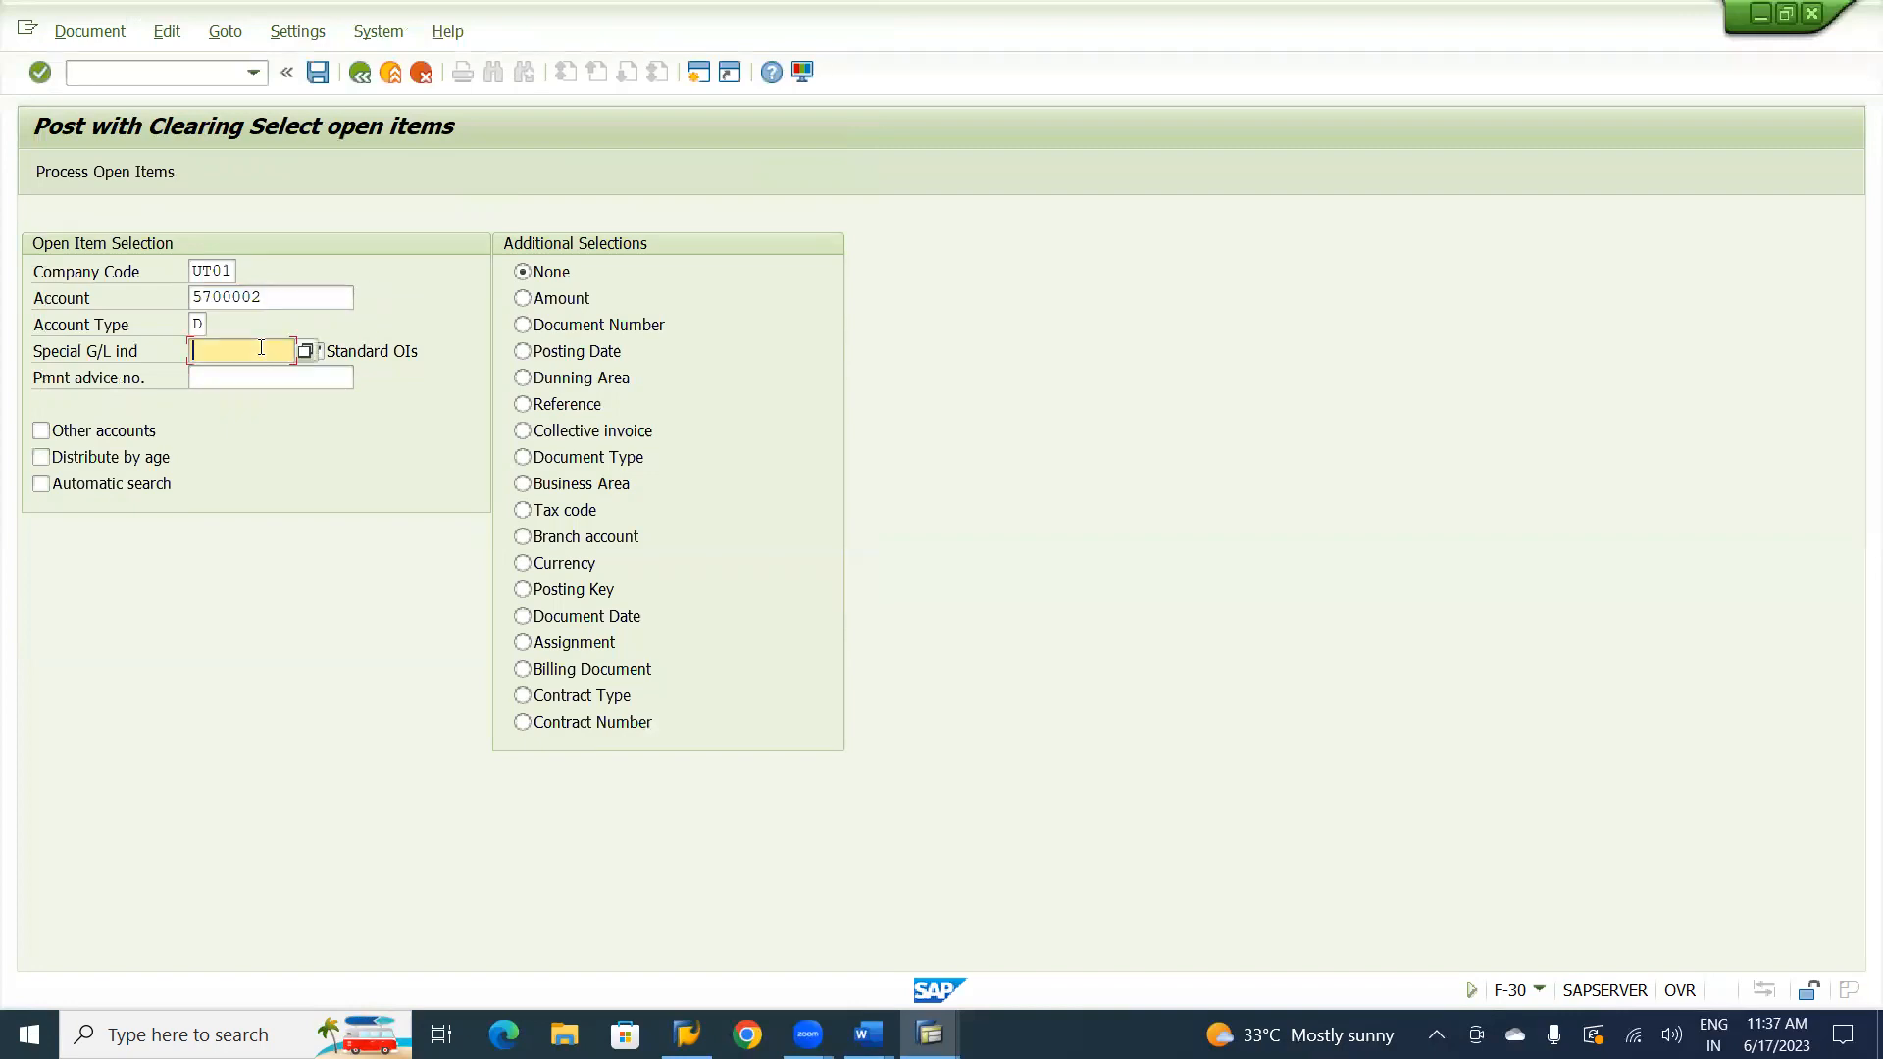
pyautogui.write('A')
pyautogui.click(318, 353)
pyautogui.click(315, 353)
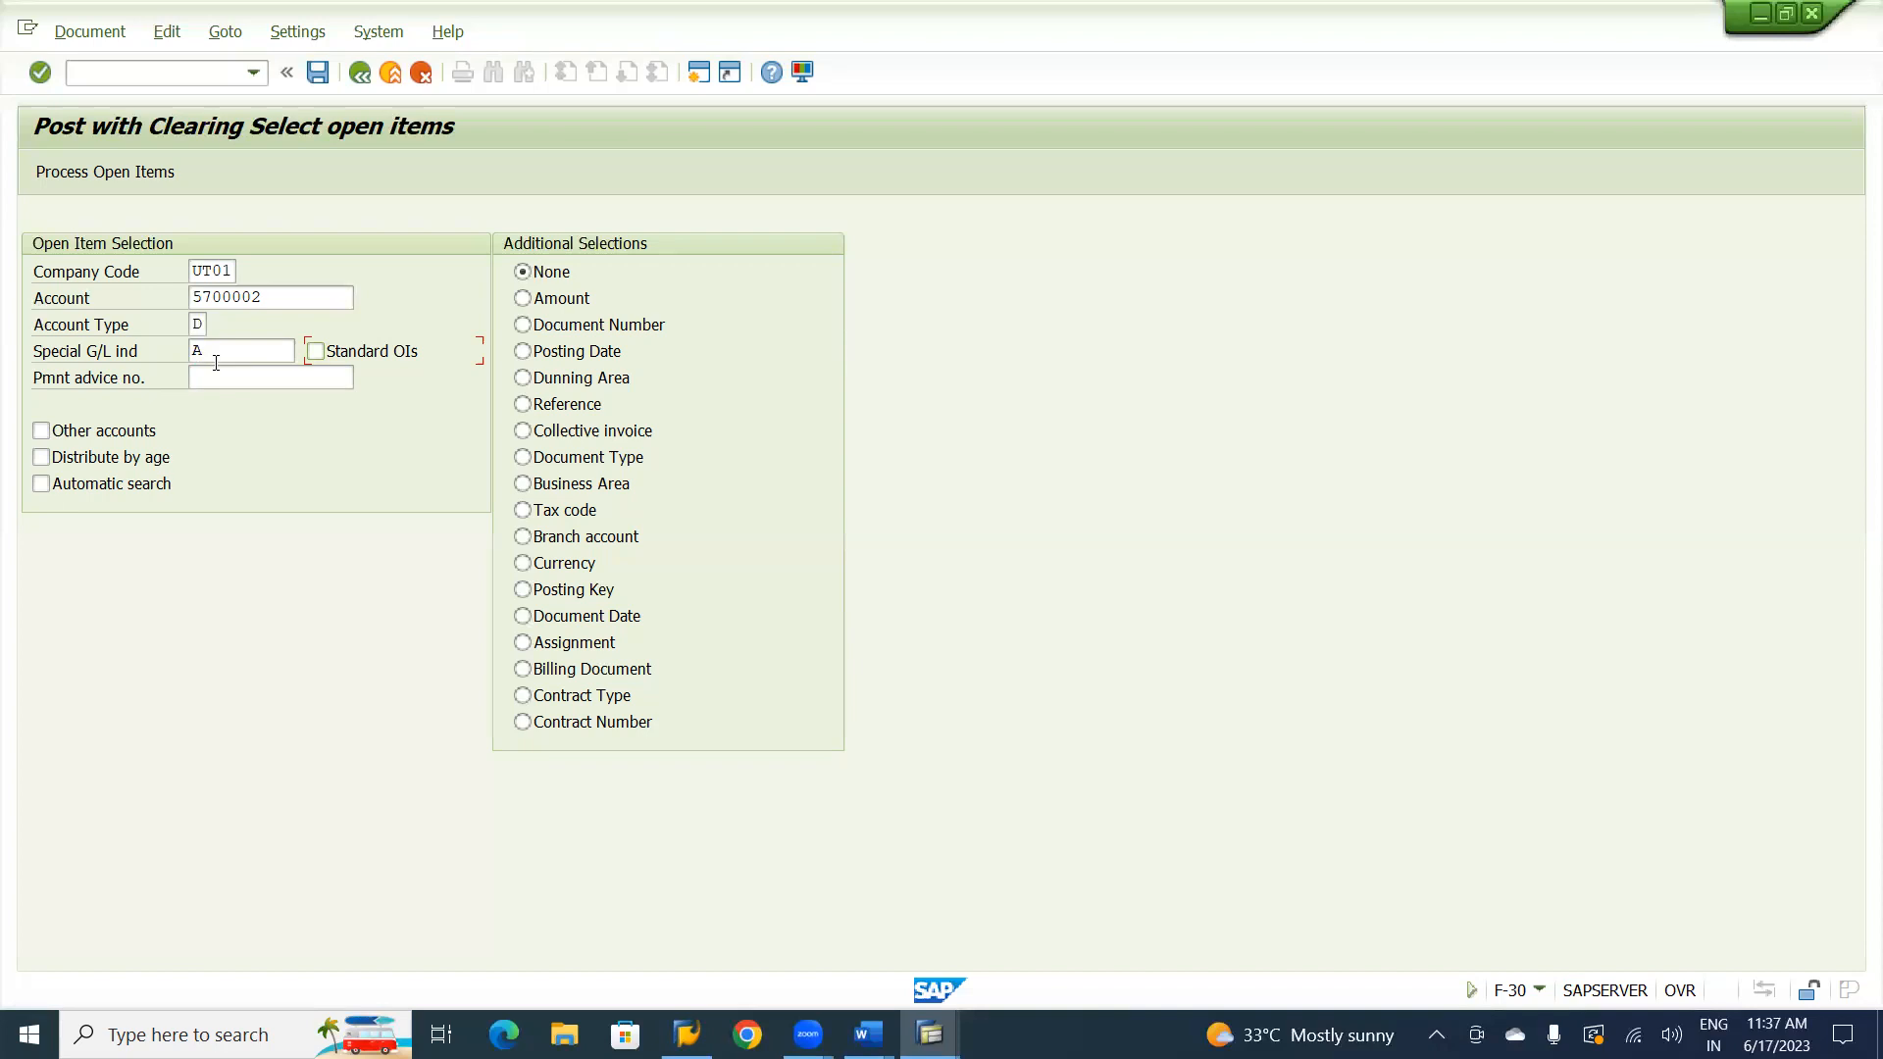
pyautogui.click(126, 178)
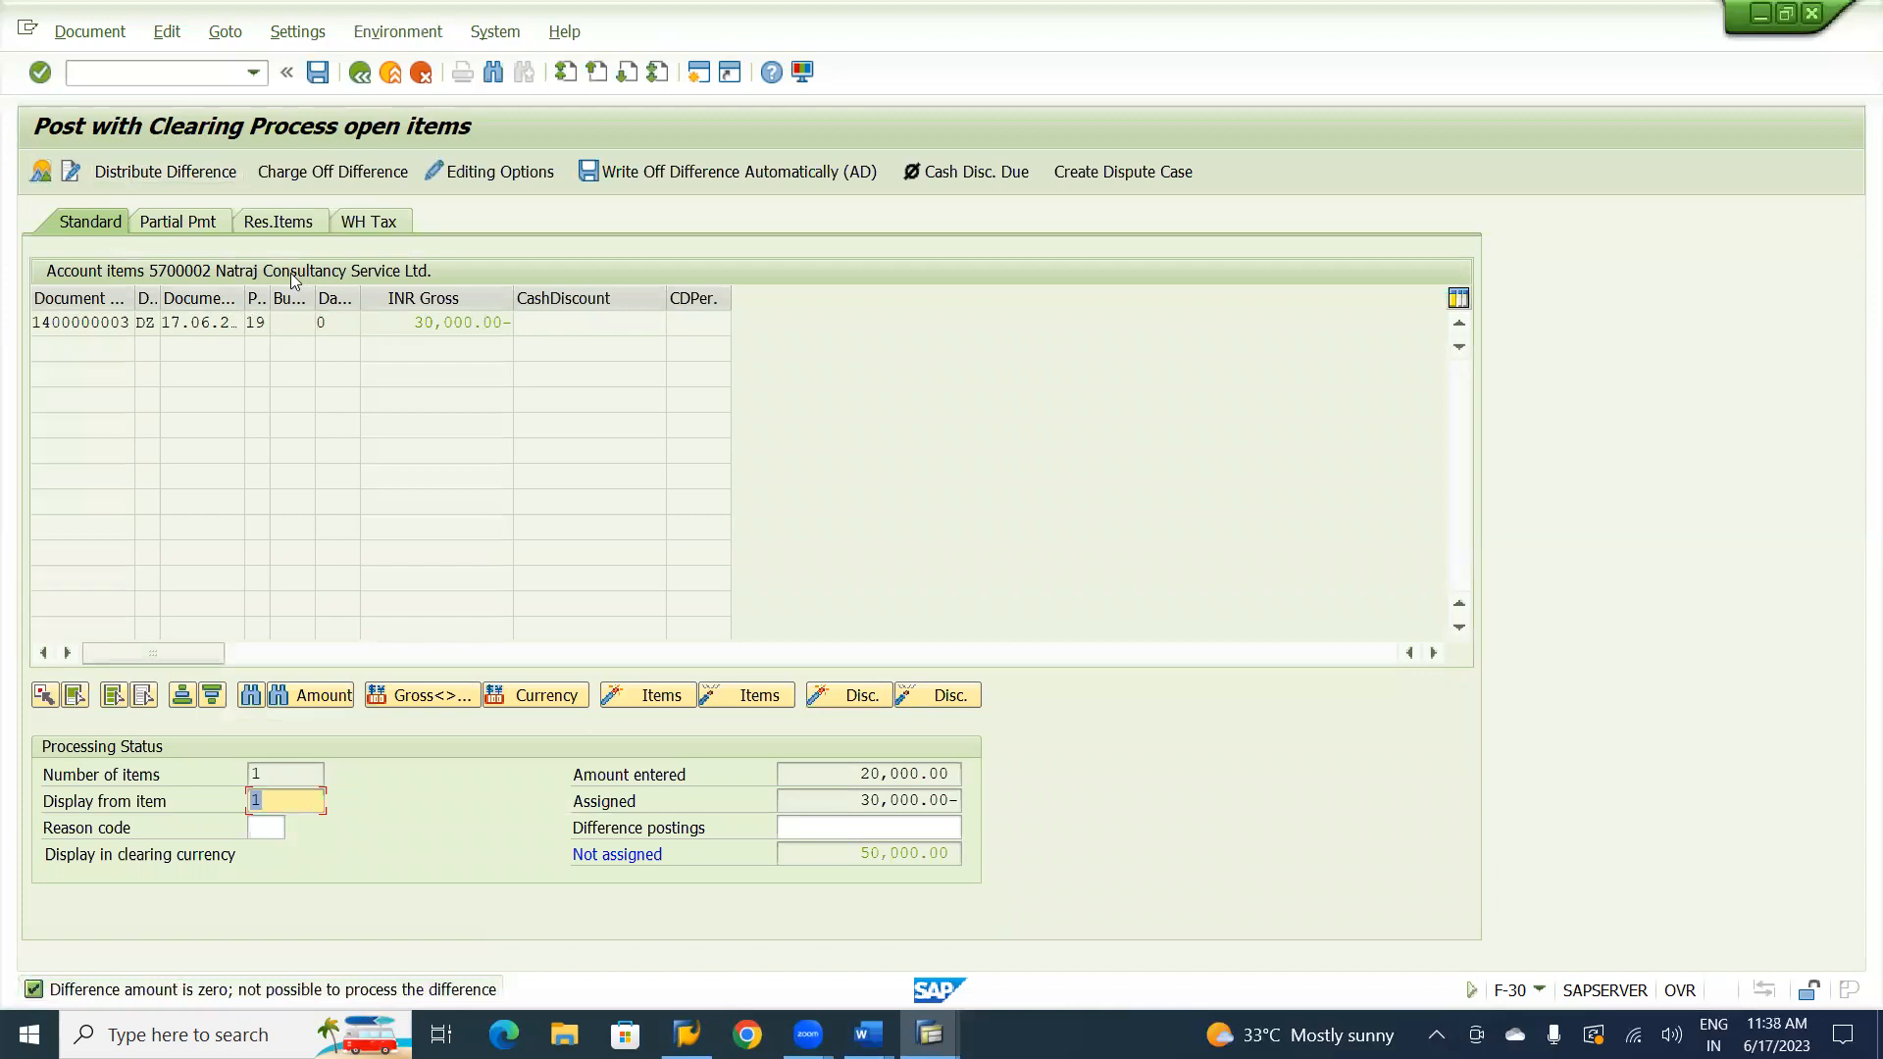
# Try to process the advance item as a partial payment, and abandon the transfer posting without saving.
pyautogui.click(202, 224)
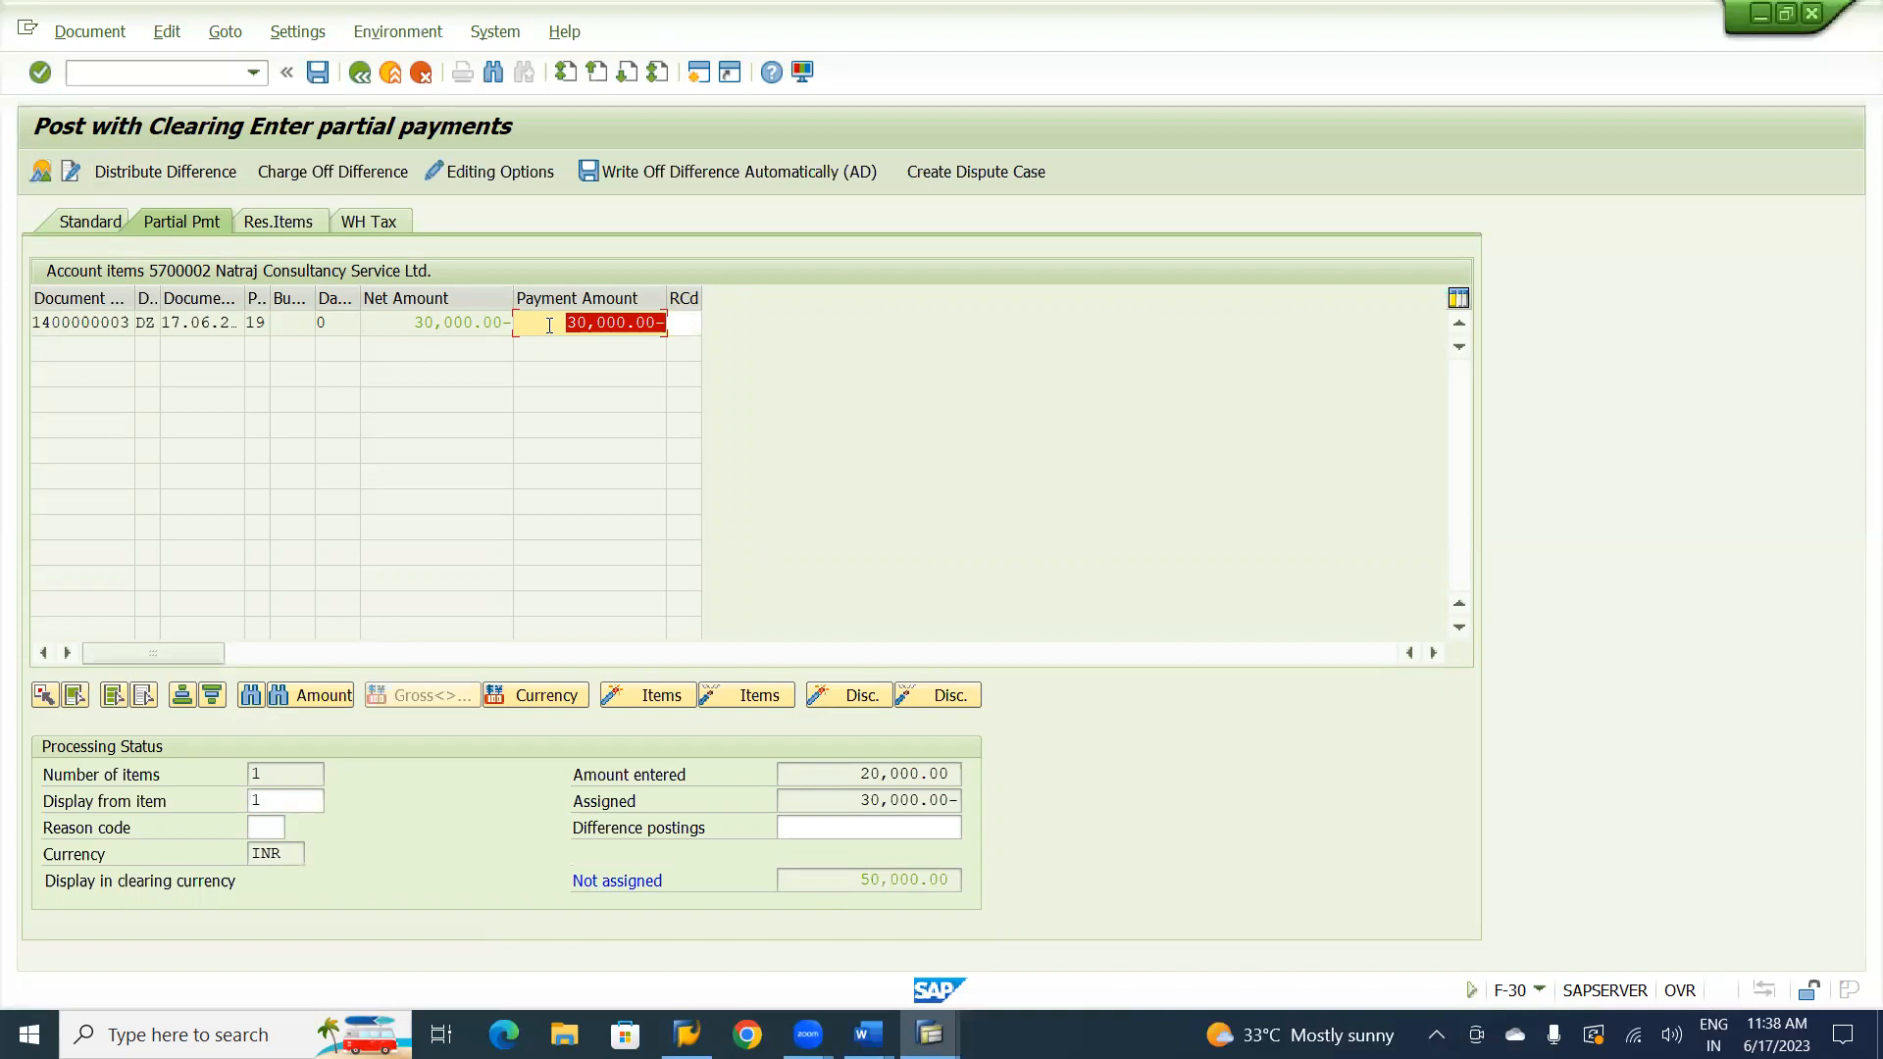
pyautogui.press('Return')
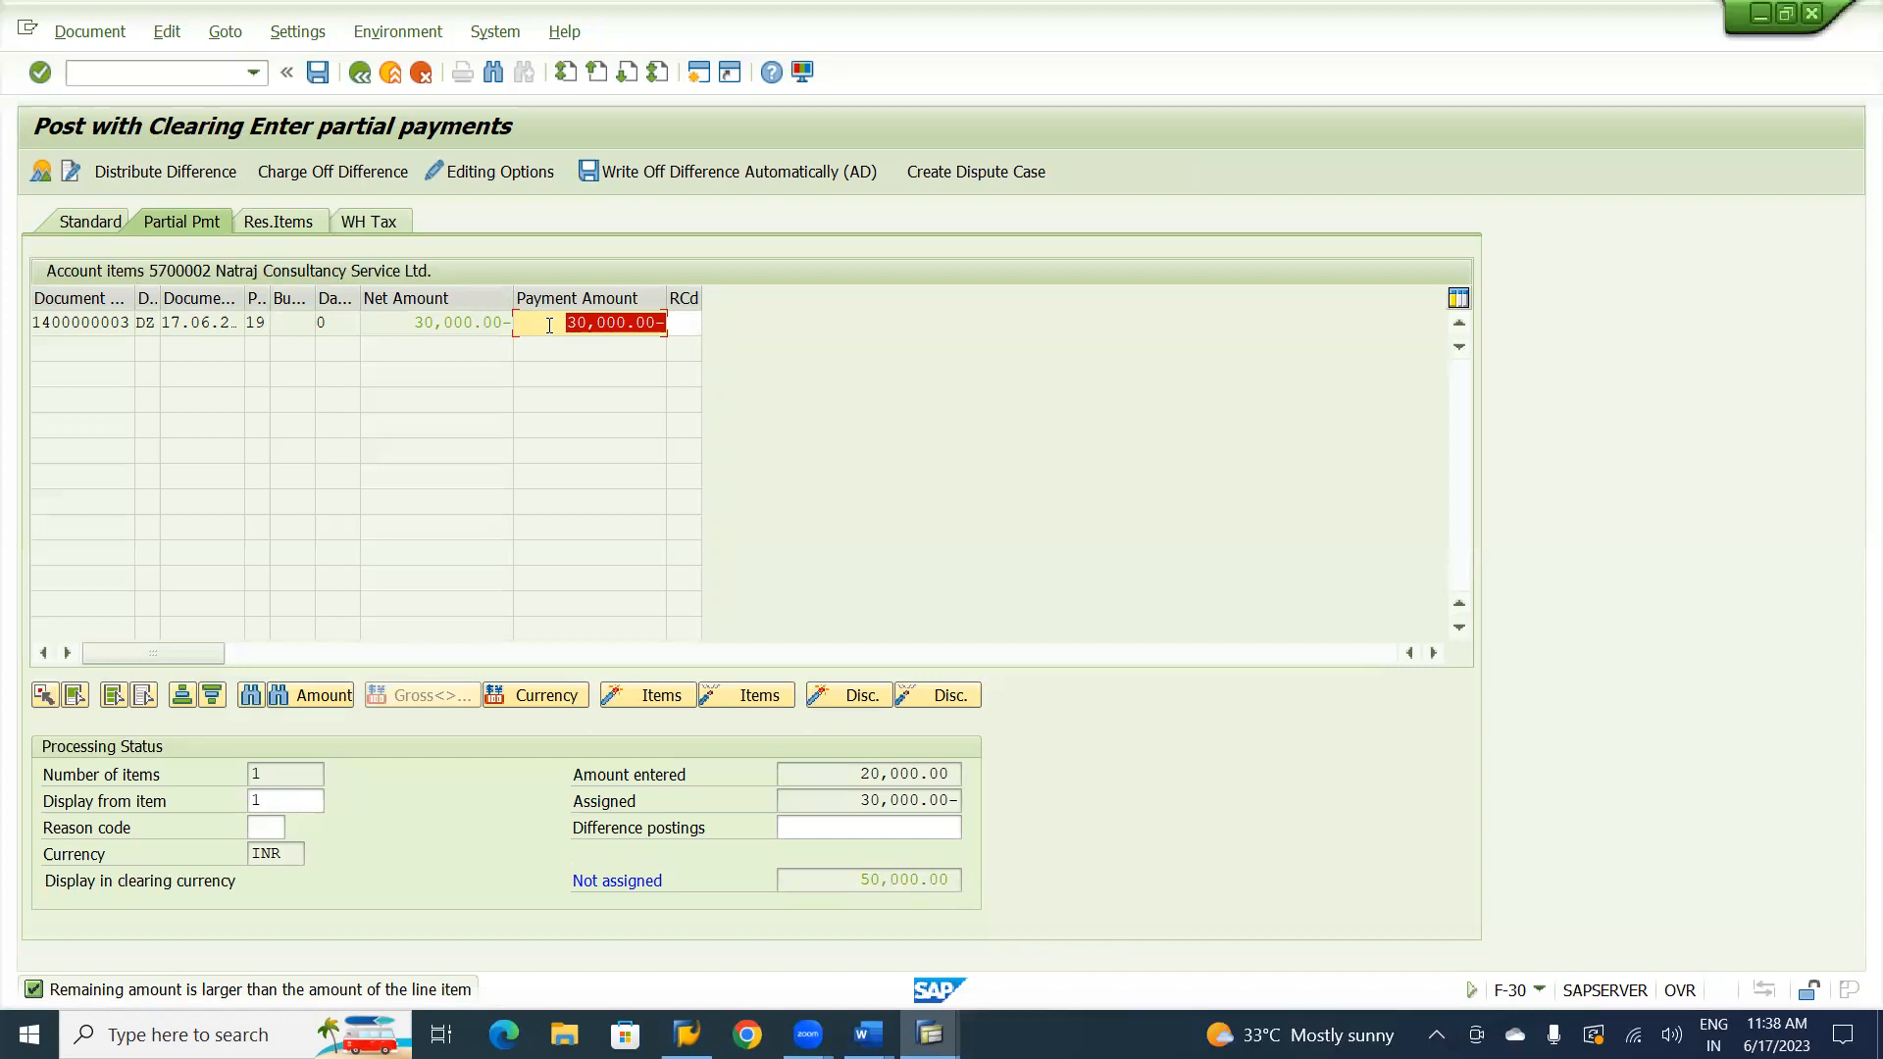
pyautogui.doubleClick(549, 325)
pyautogui.click(391, 74)
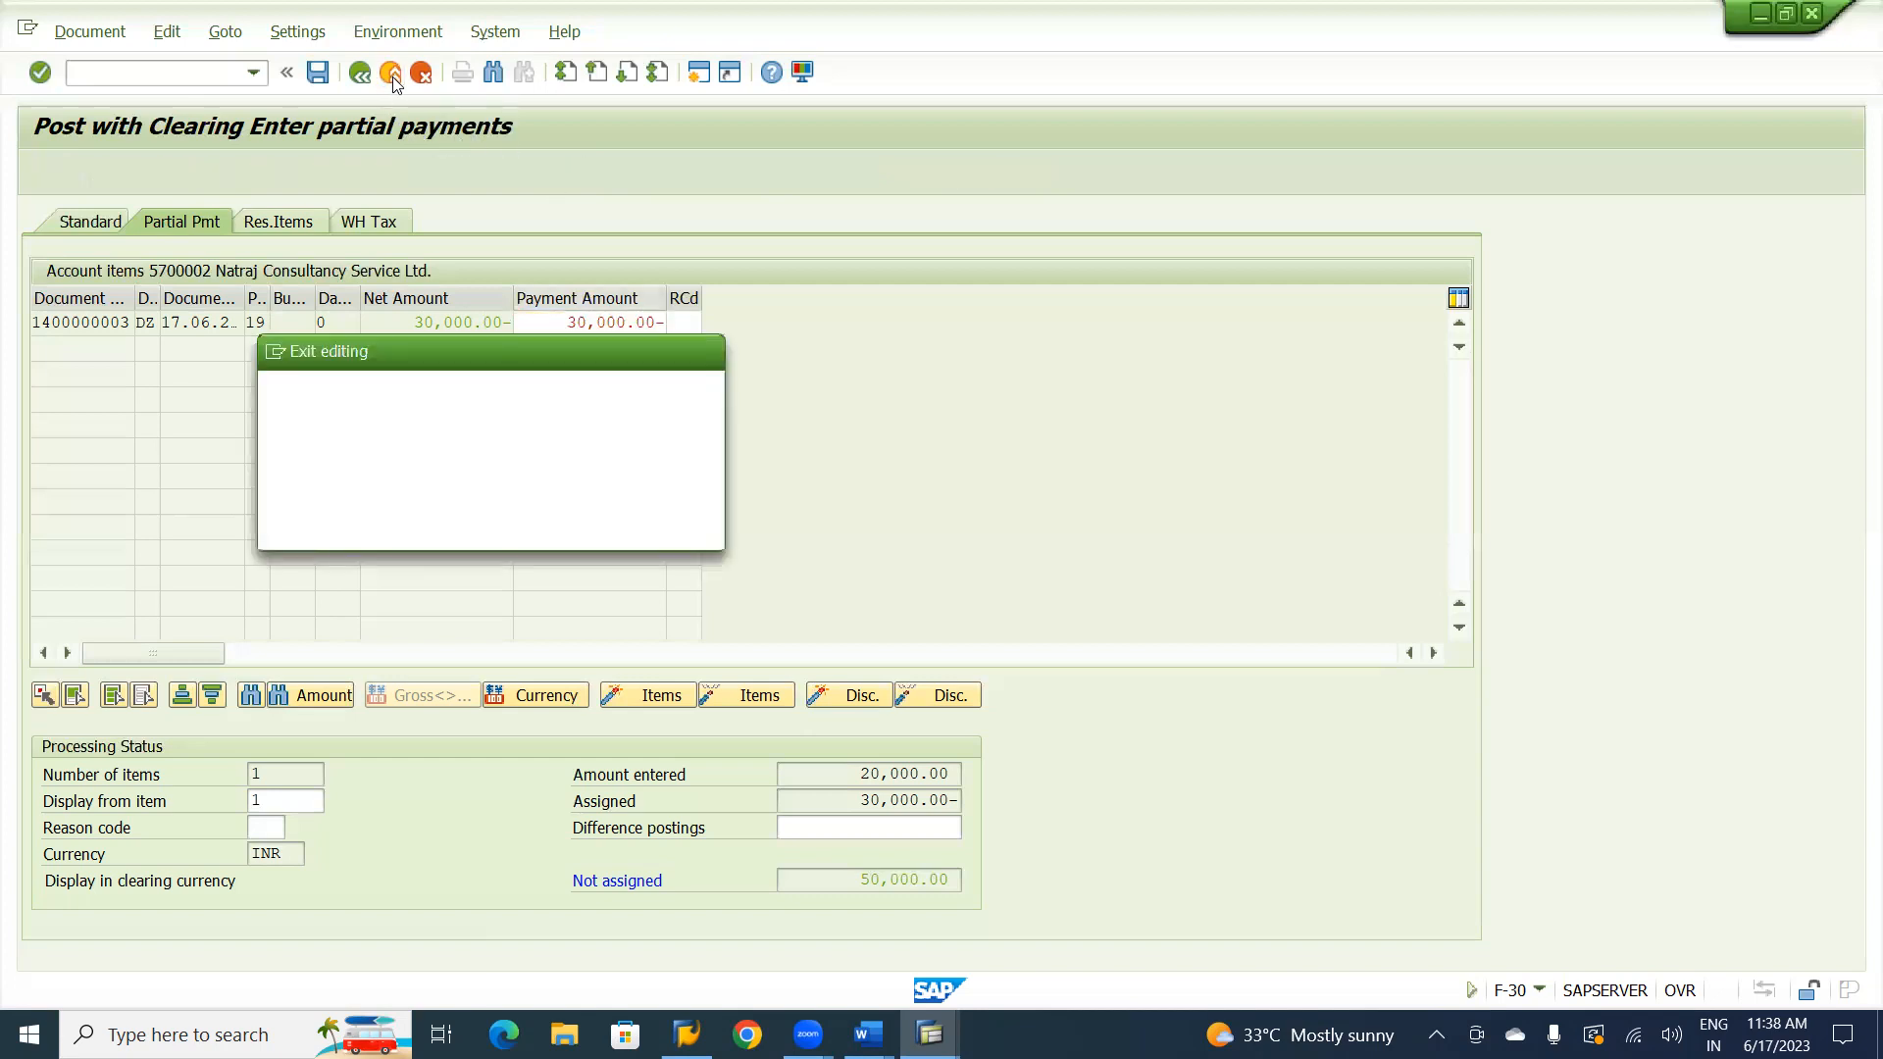
pyautogui.click(442, 527)
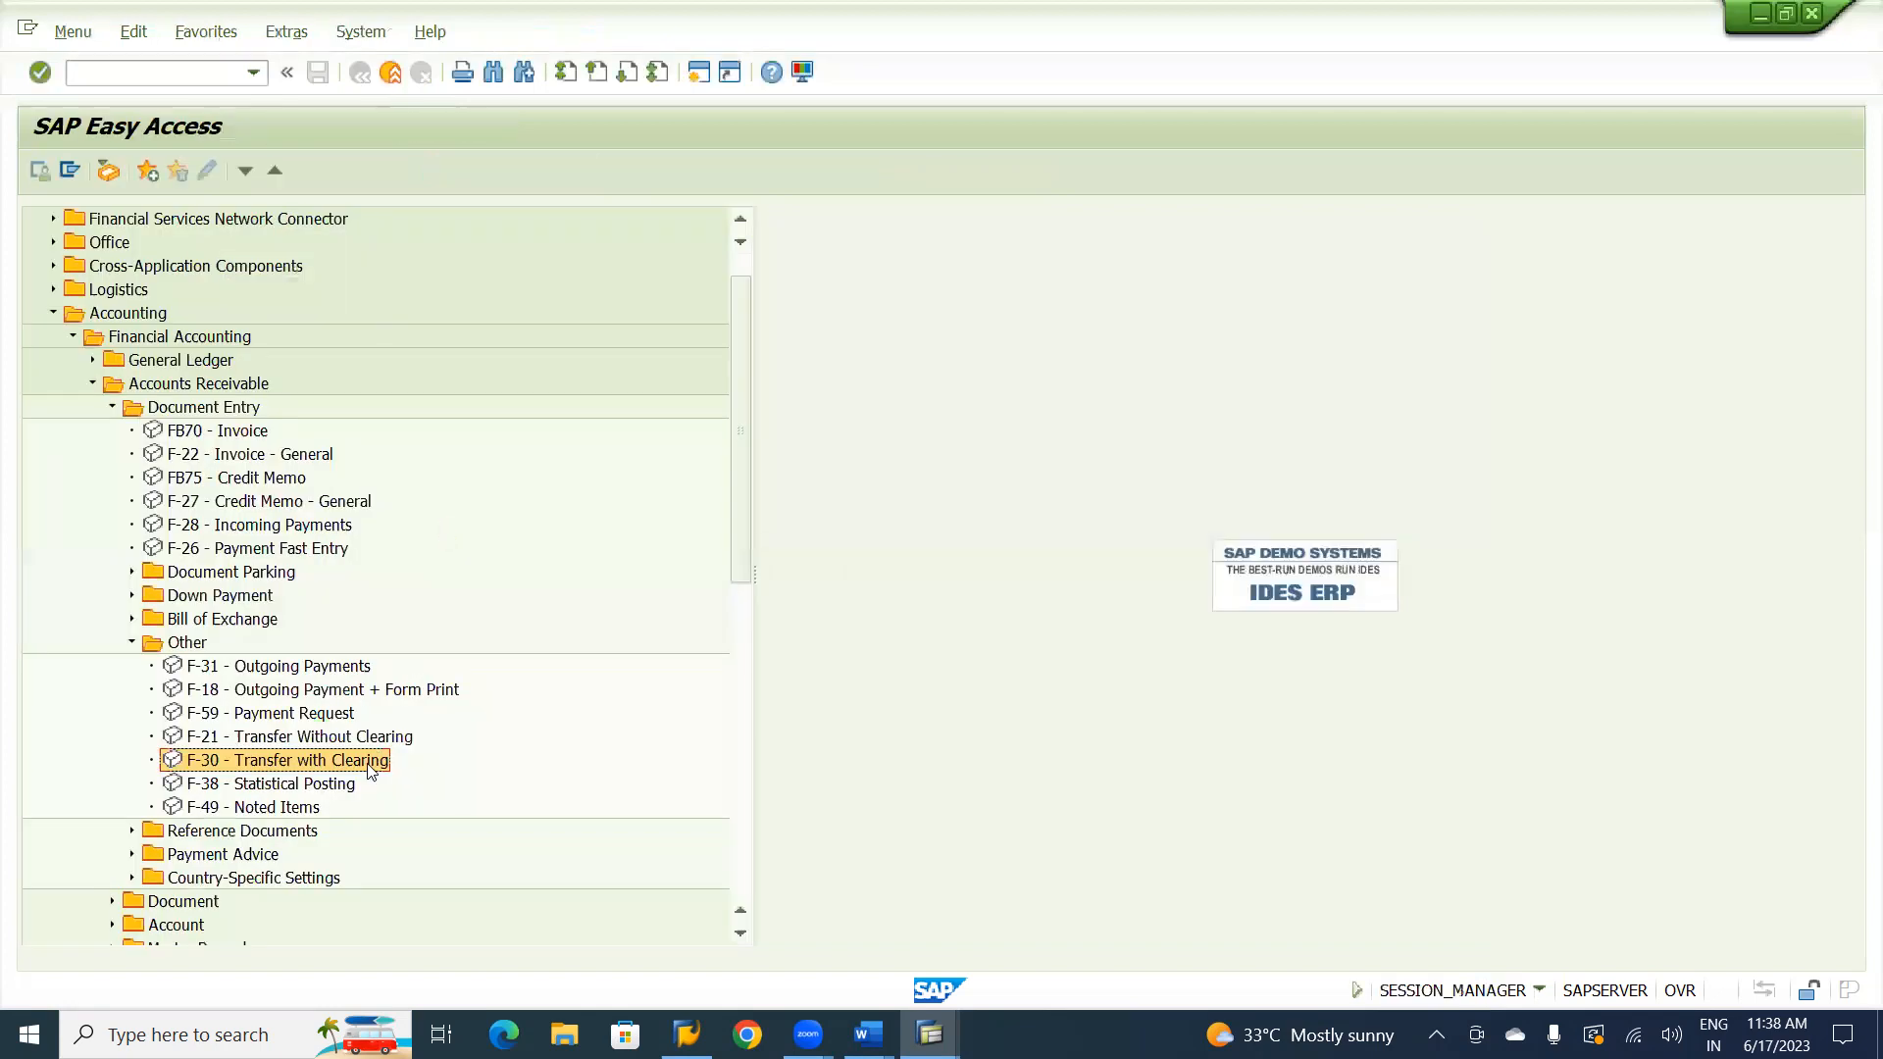
# Restart F-30 Transfer with Clearing and set the document date to 17.06.2023.
pyautogui.doubleClick(369, 763)
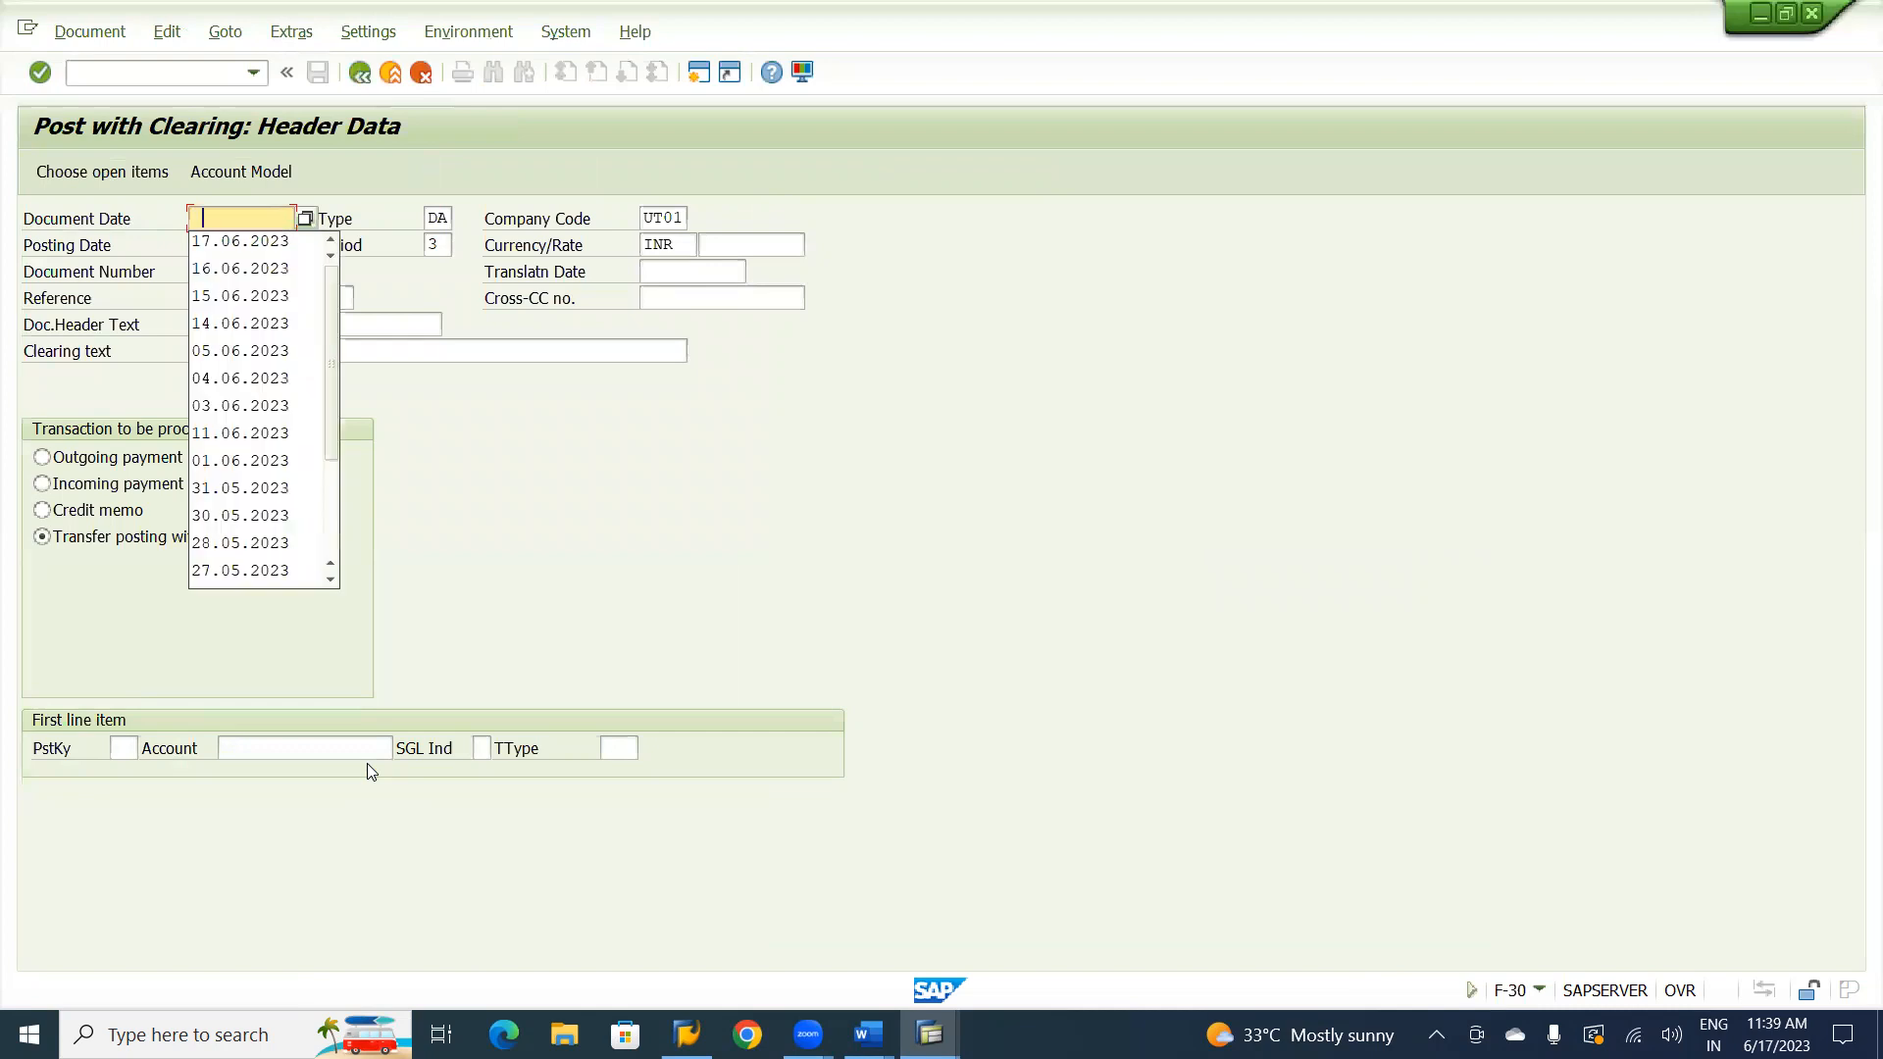
pyautogui.press('Down')
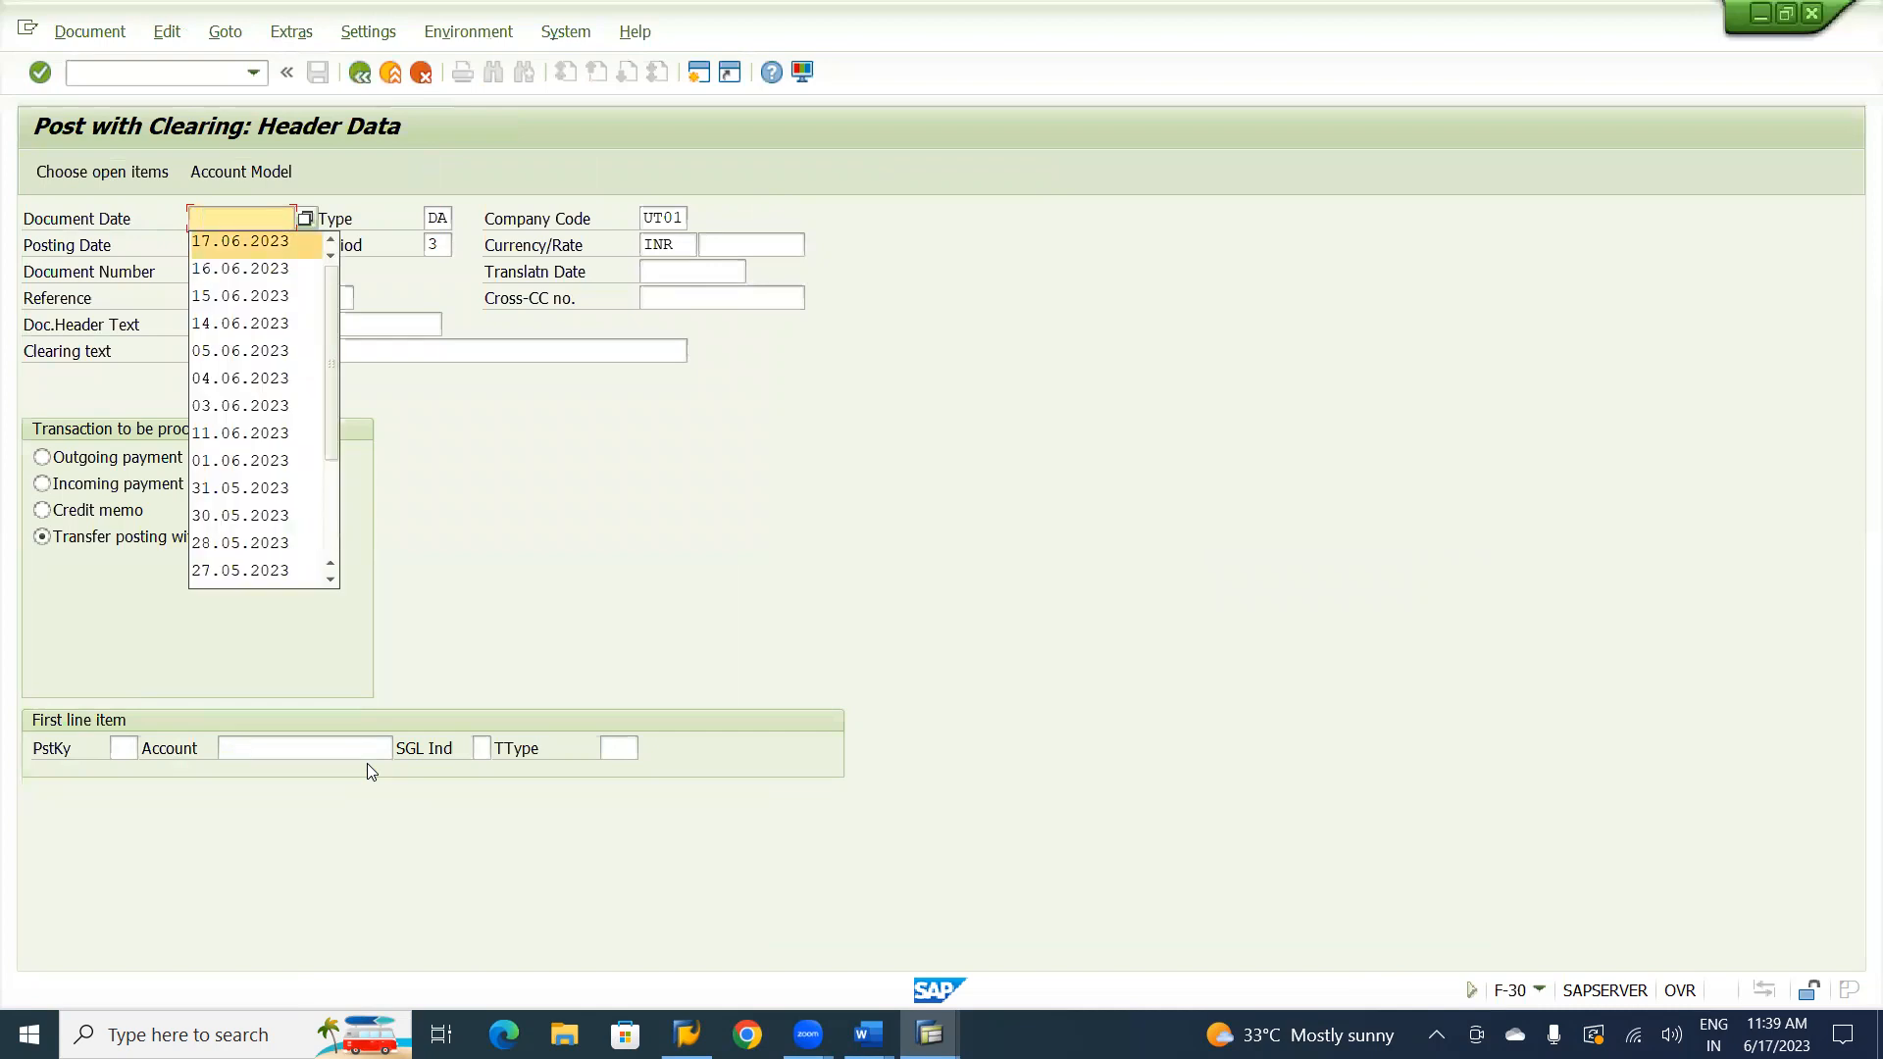
pyautogui.press('Return')
pyautogui.press('Tab')
pyautogui.press('Tab')
pyautogui.press('Tab')
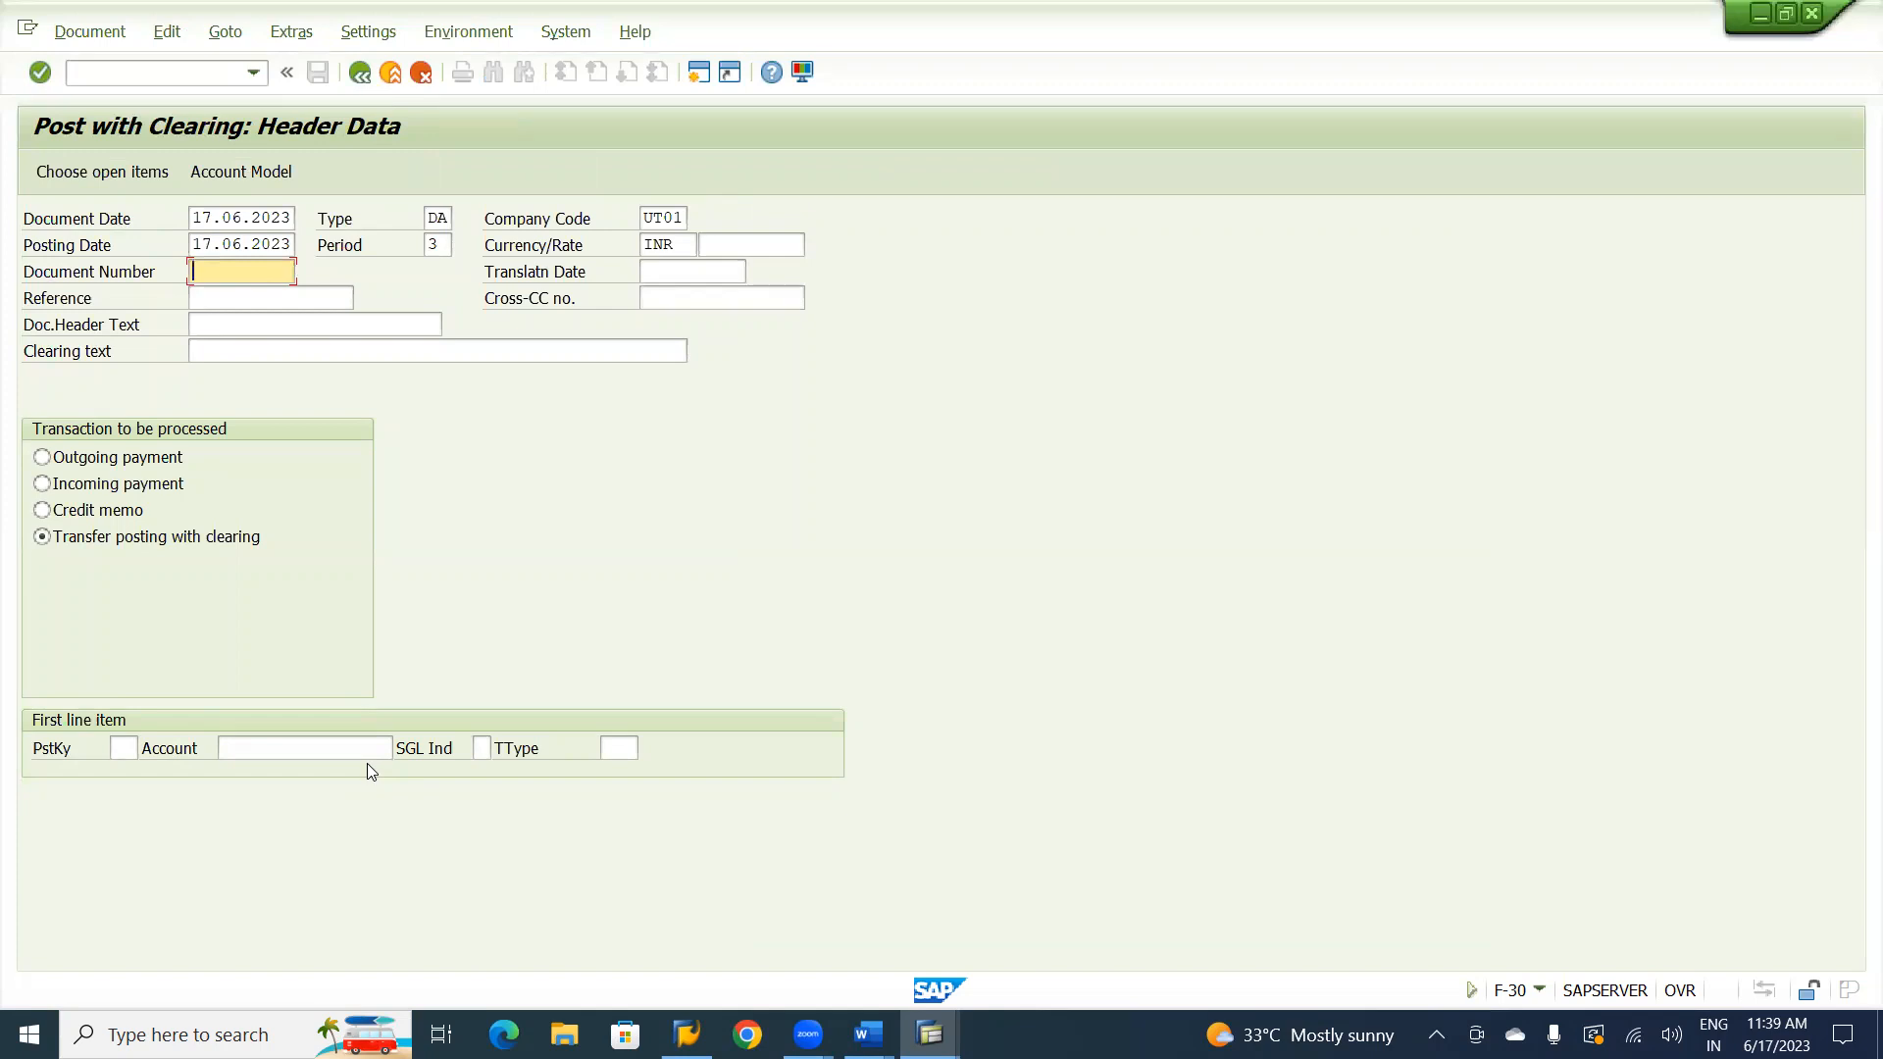
# Fill in reference CV-01 and the document header text Transfer Posting.
pyautogui.press('Down')
pyautogui.press('space')
pyautogui.press('Down')
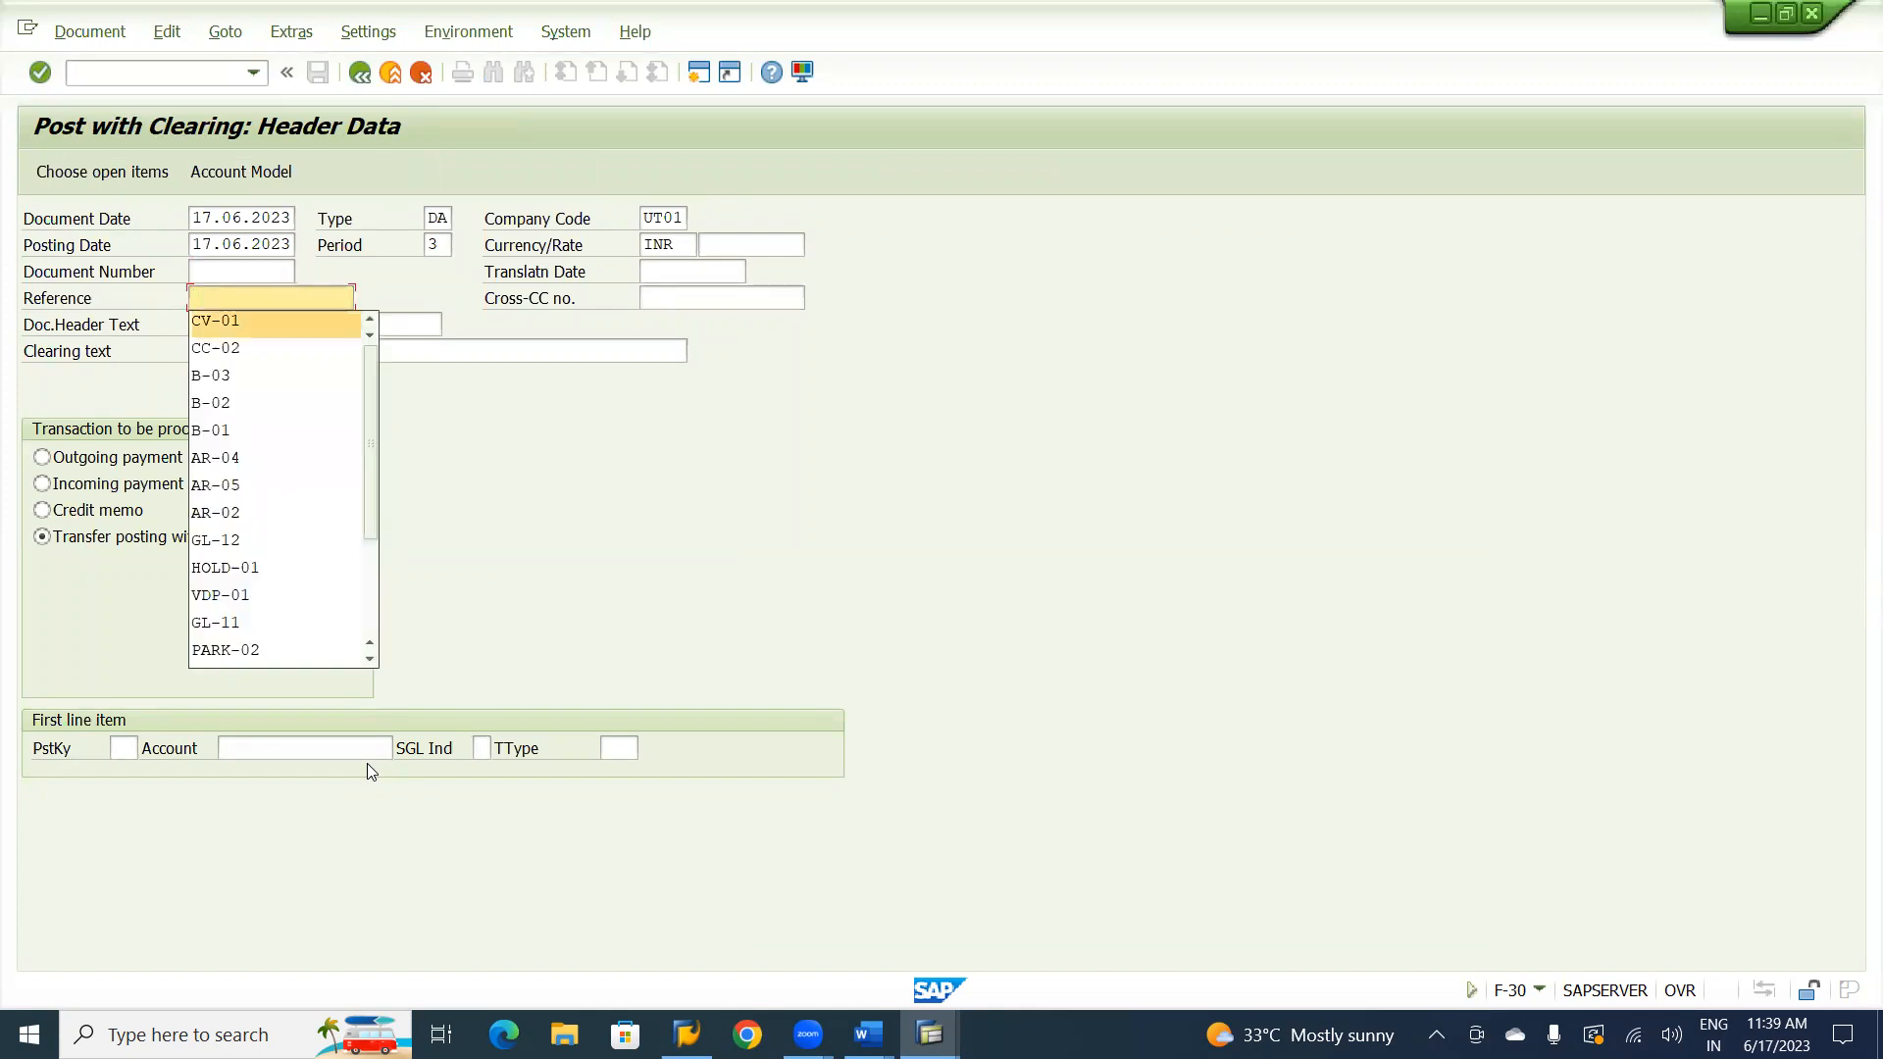
pyautogui.press('Tab')
pyautogui.hotkey('shift', 'Tab')
pyautogui.press('Down')
pyautogui.press('space')
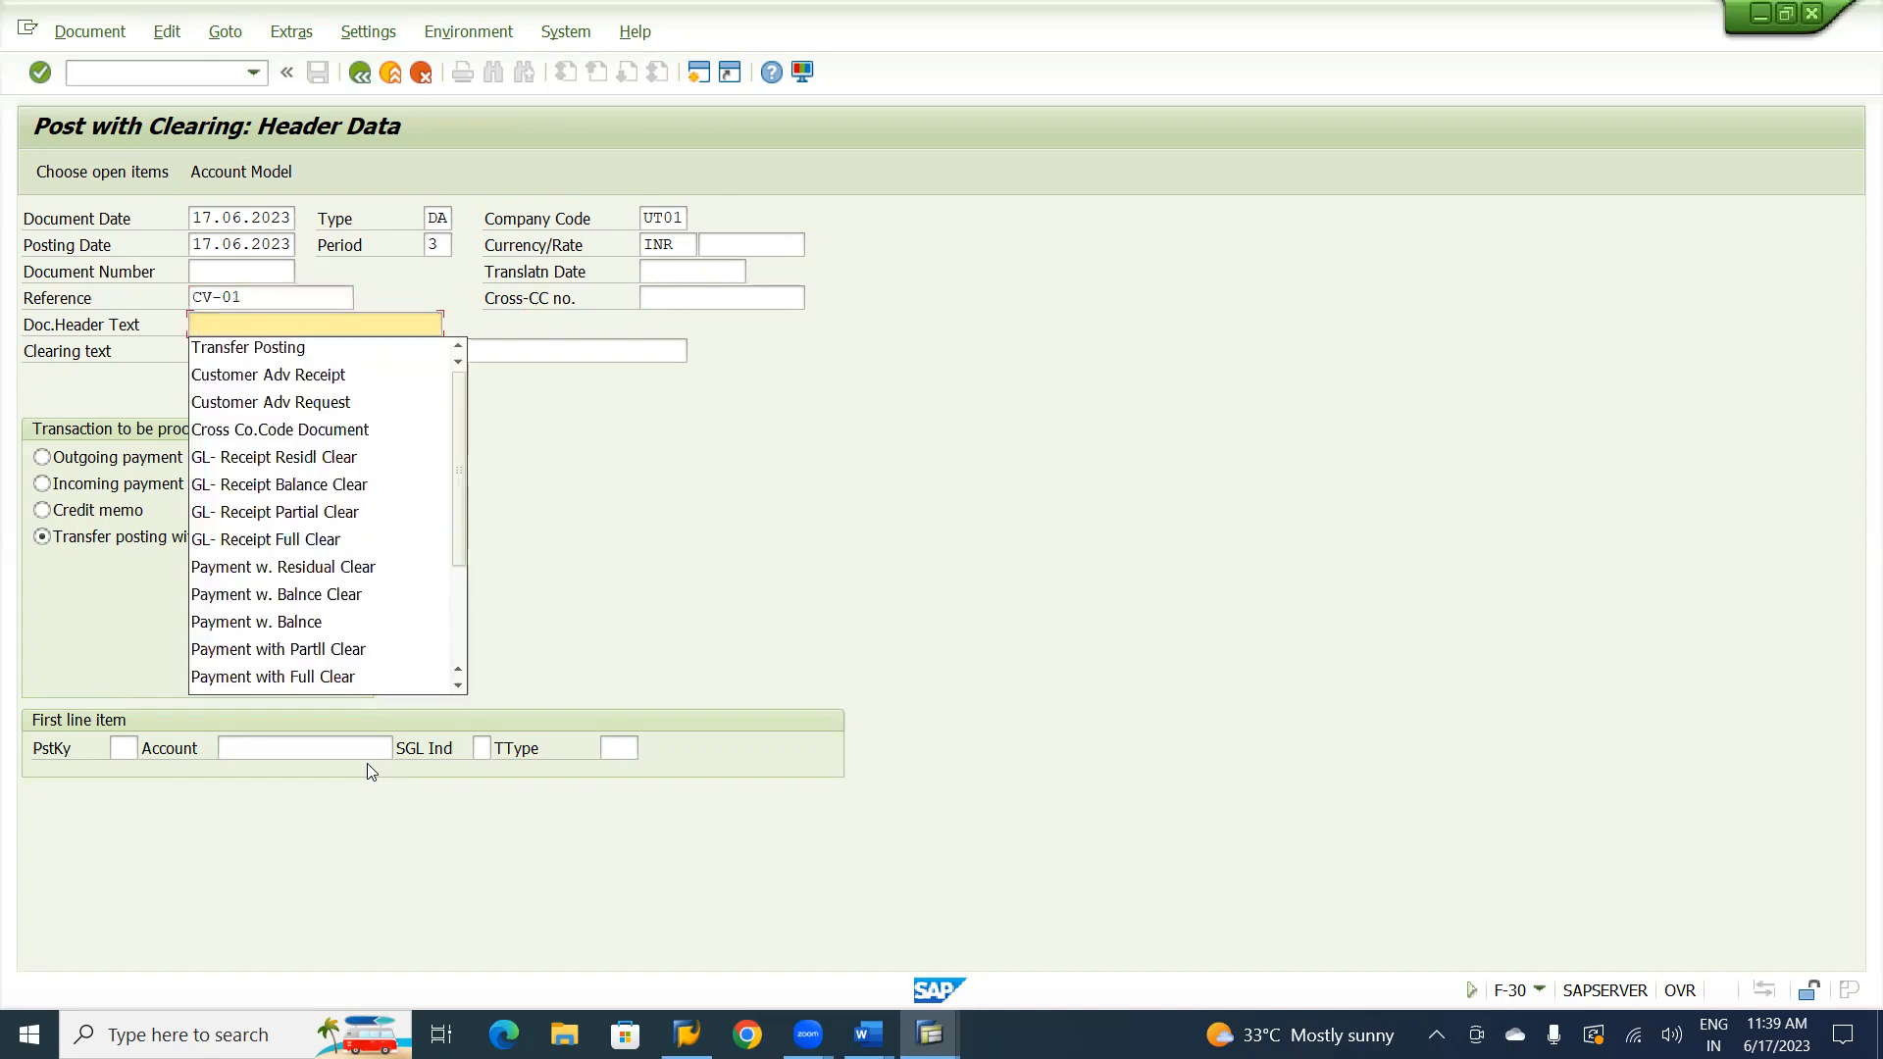
pyautogui.press('Down')
pyautogui.press('Tab')
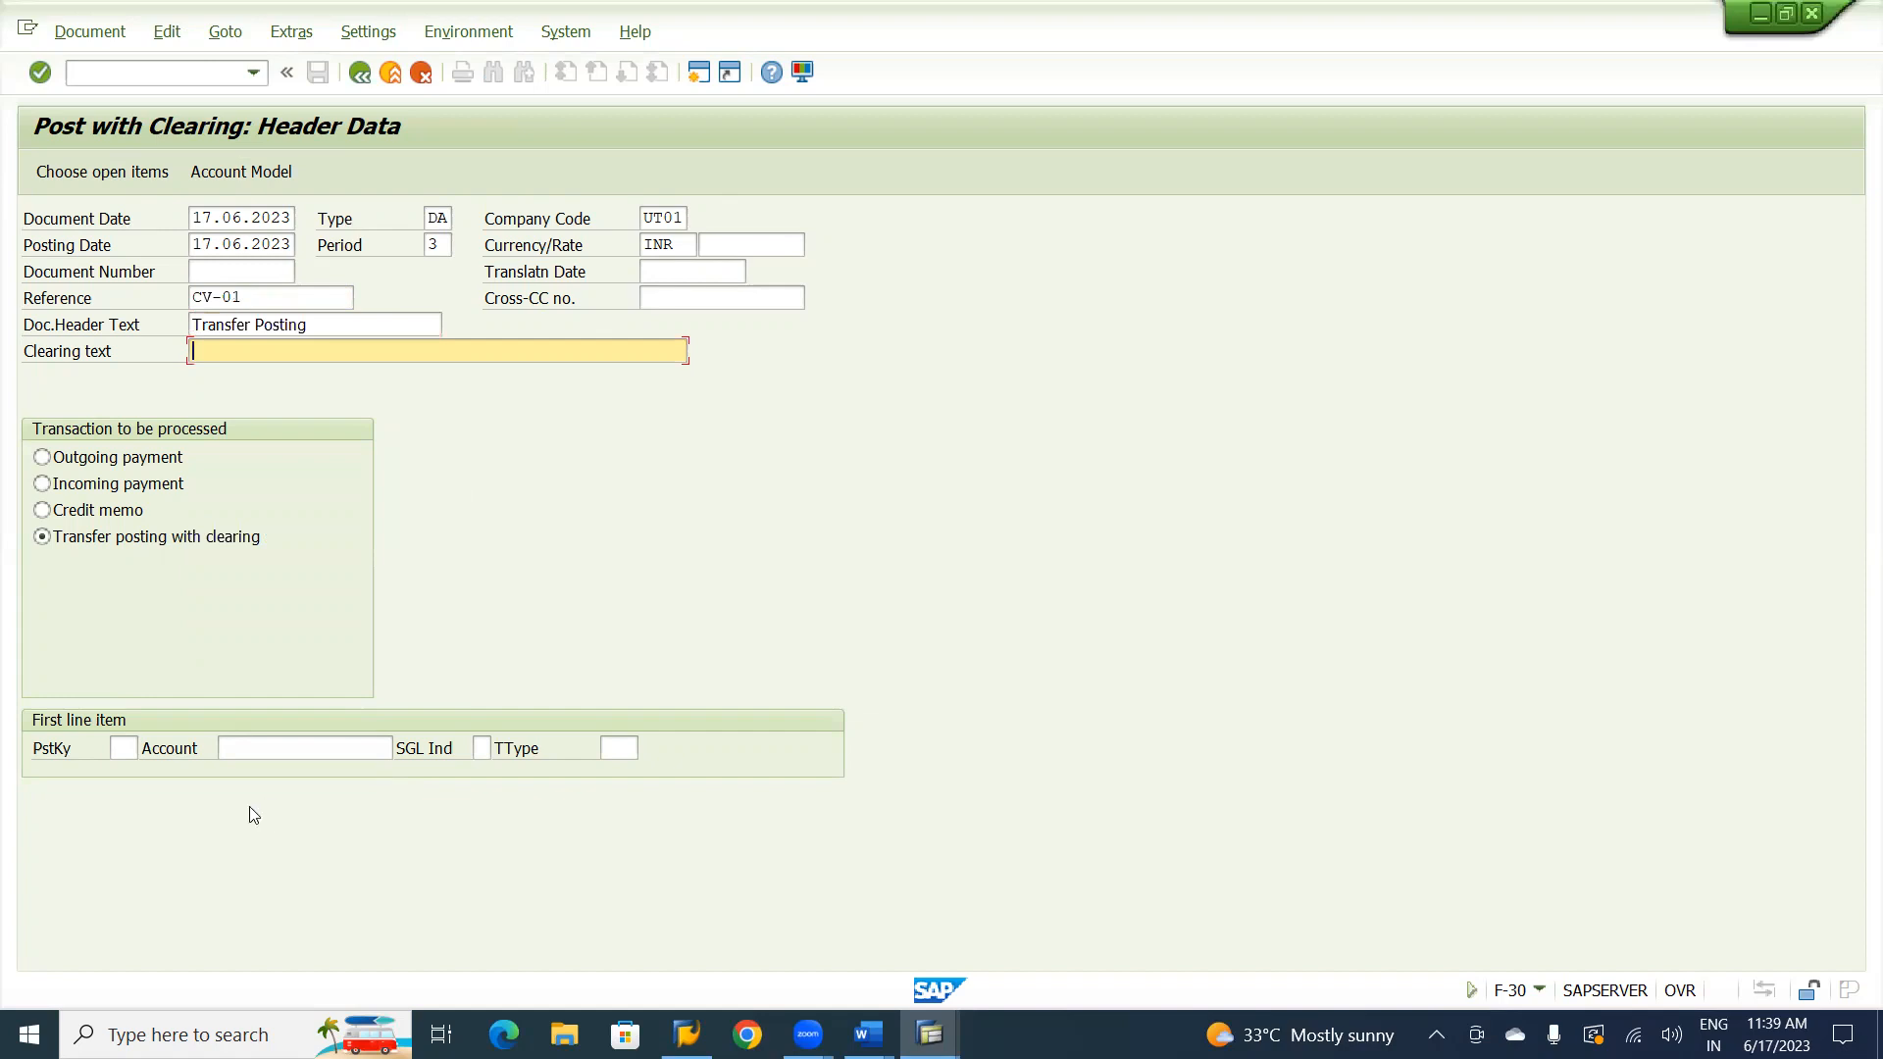
# Enter posting key 19 (Special G/L credit) for the first line item.
pyautogui.click(124, 749)
pyautogui.click(123, 747)
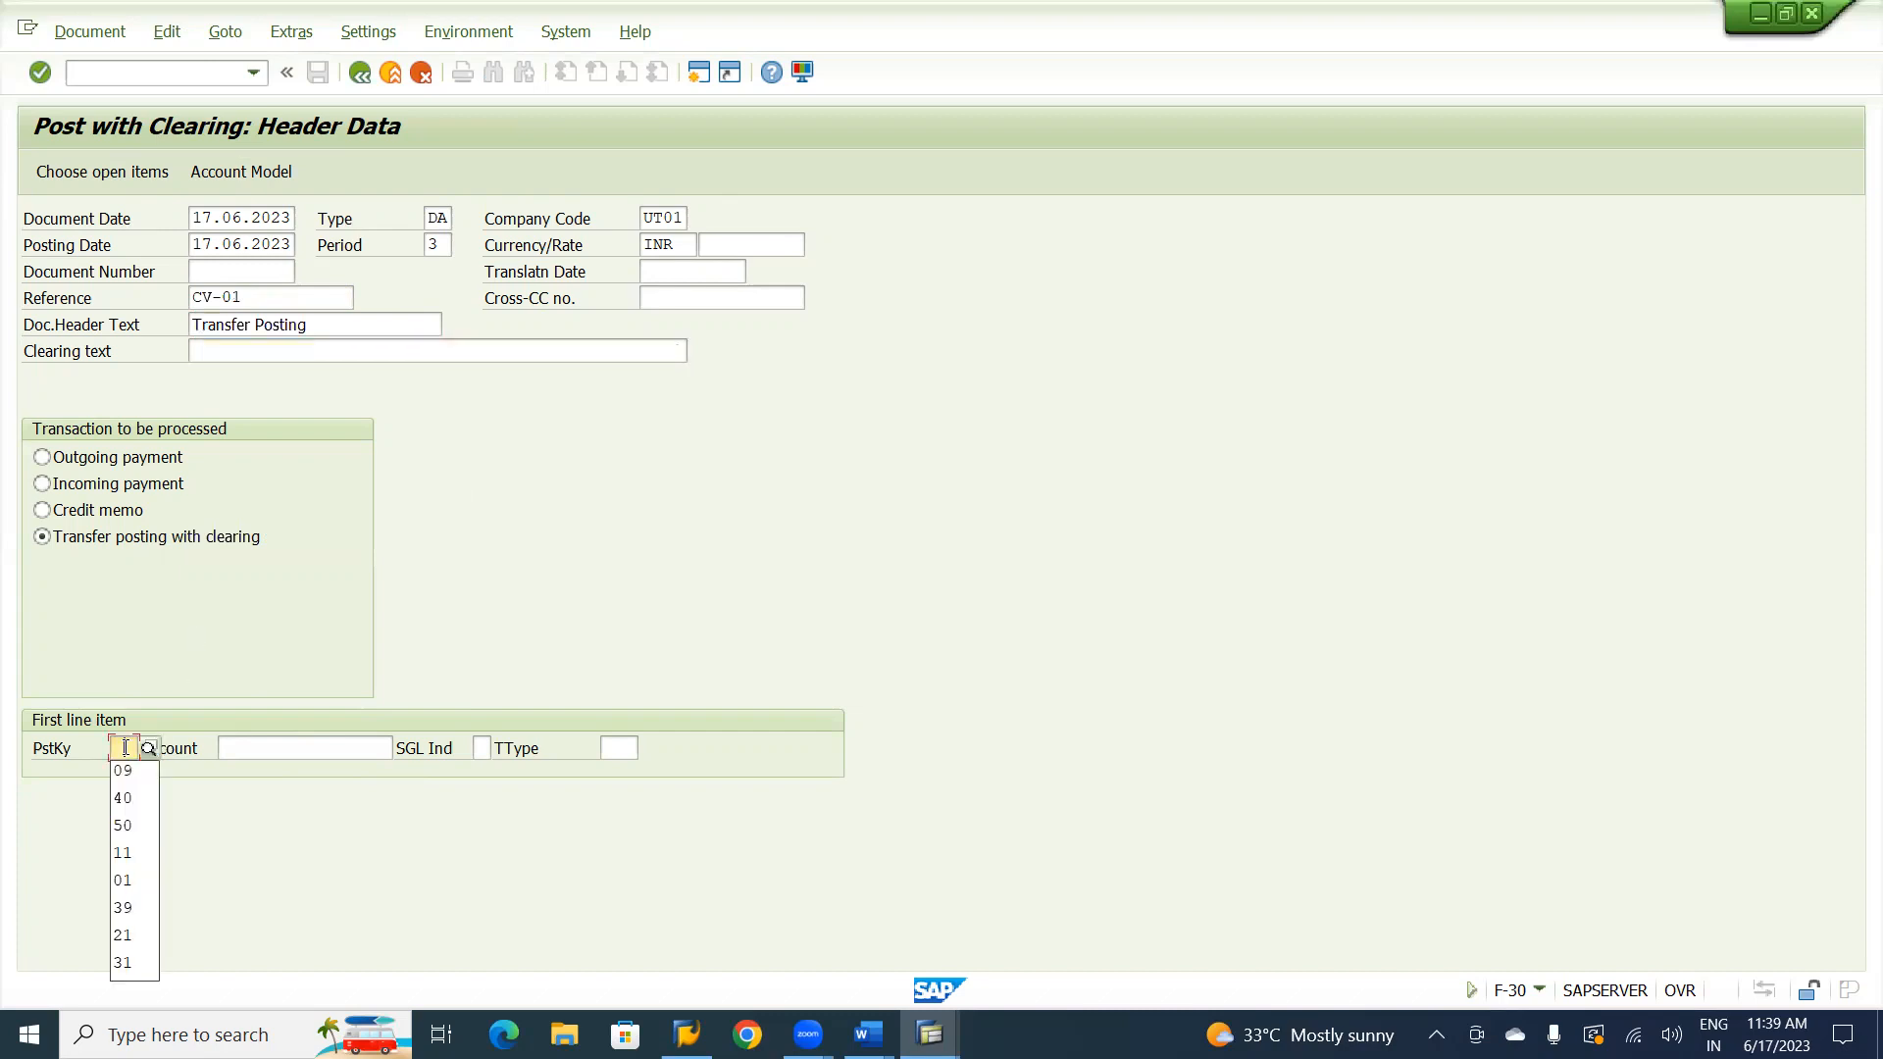
pyautogui.click(121, 745)
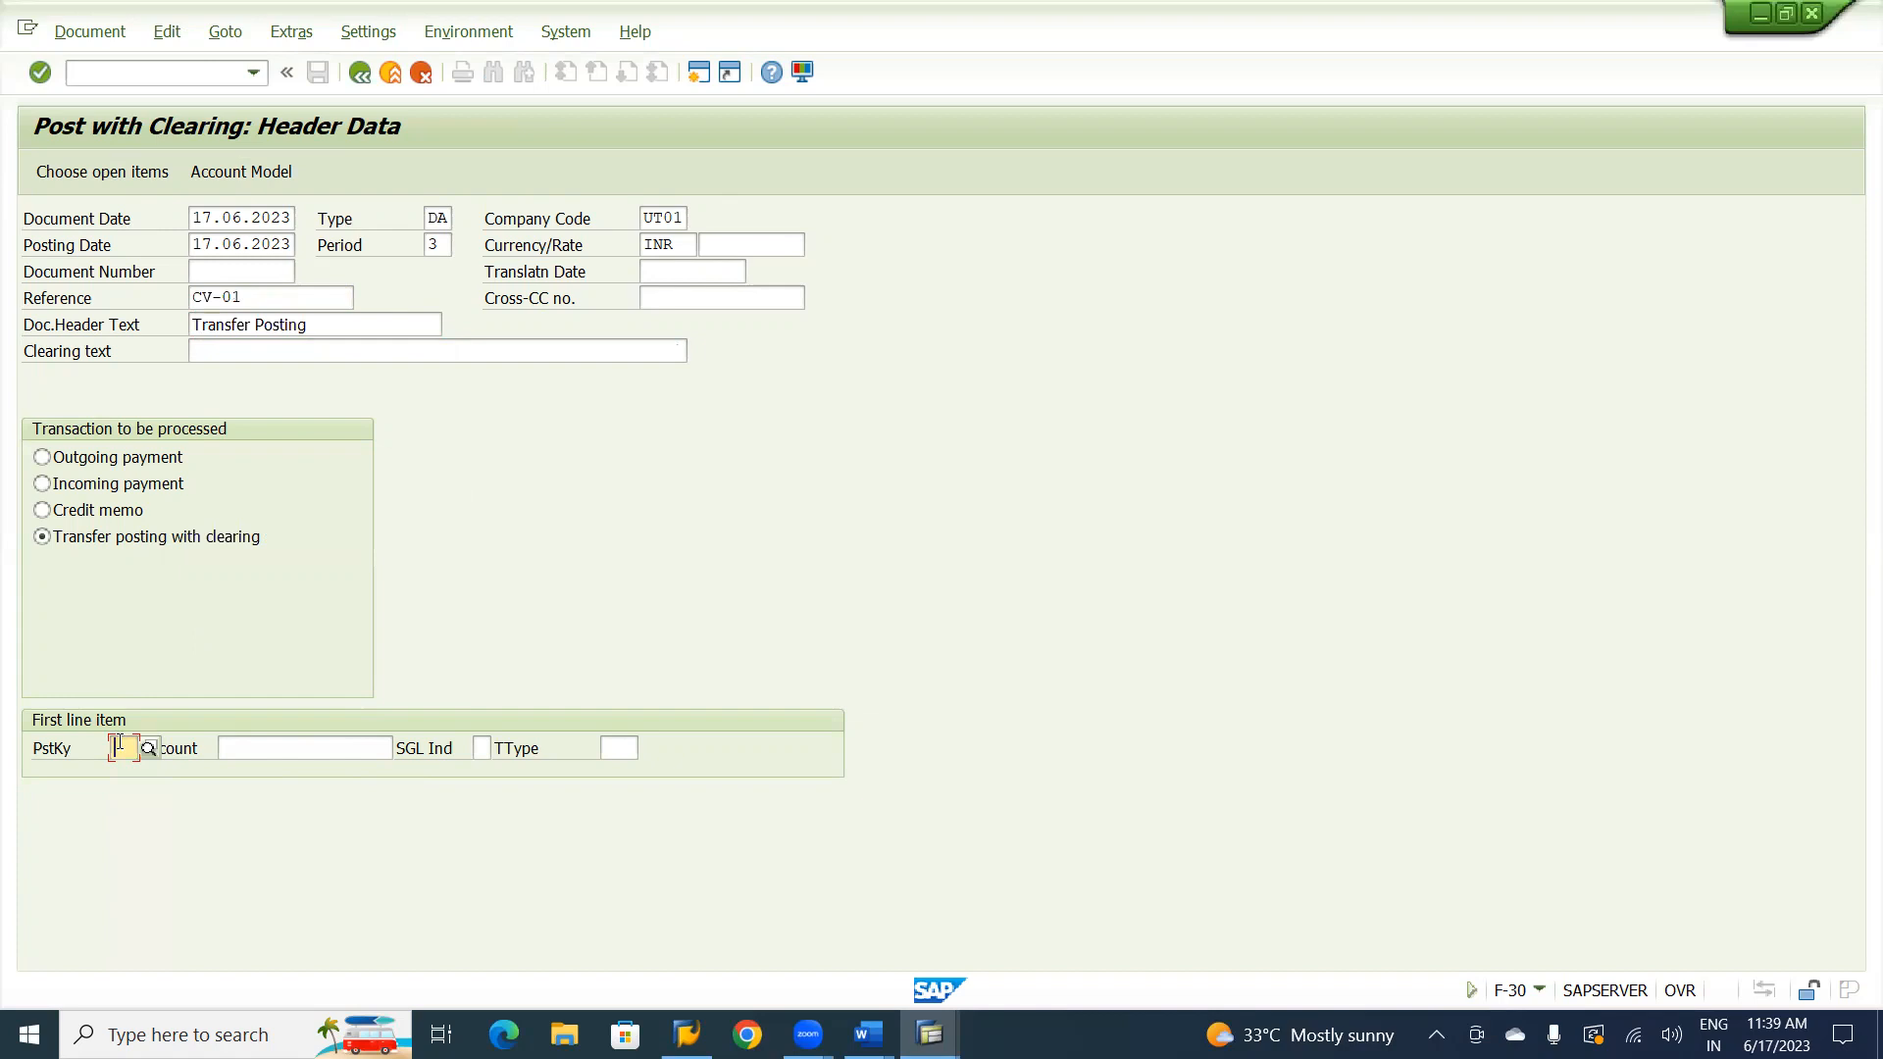
pyautogui.write('1')
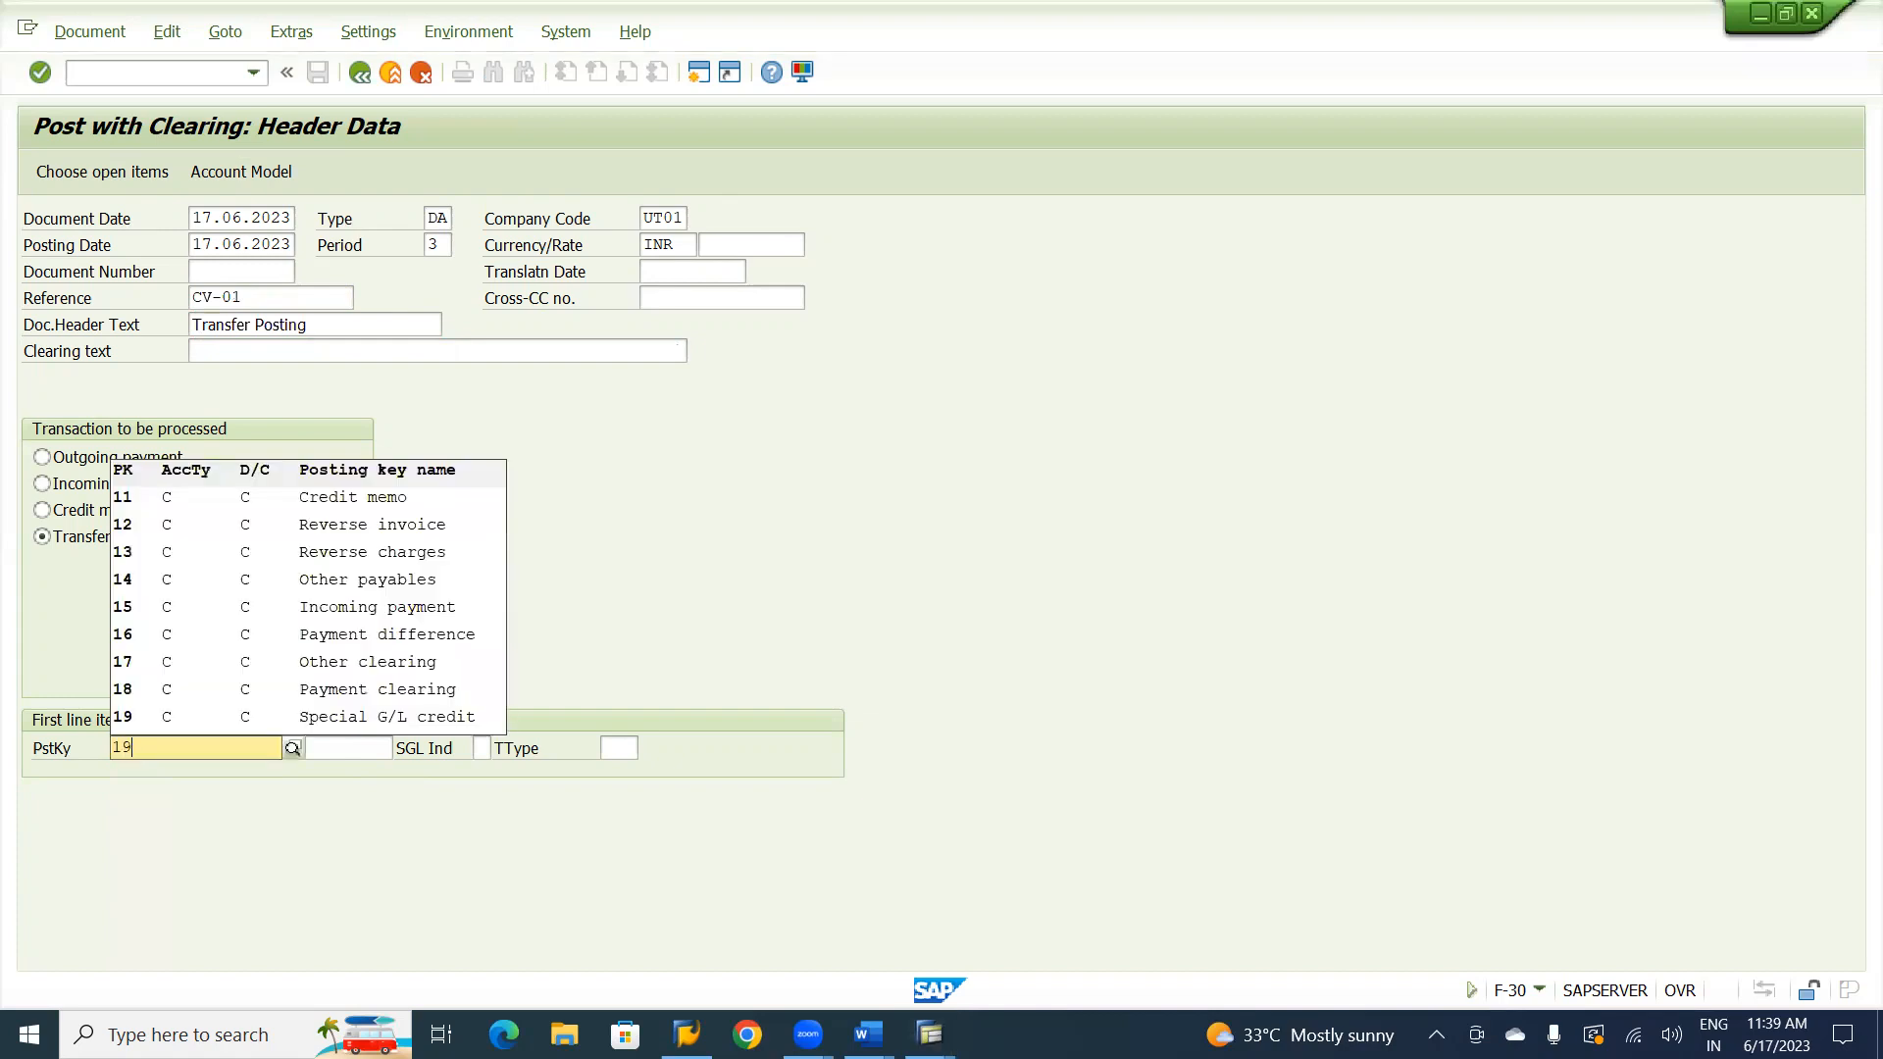
pyautogui.write('9')
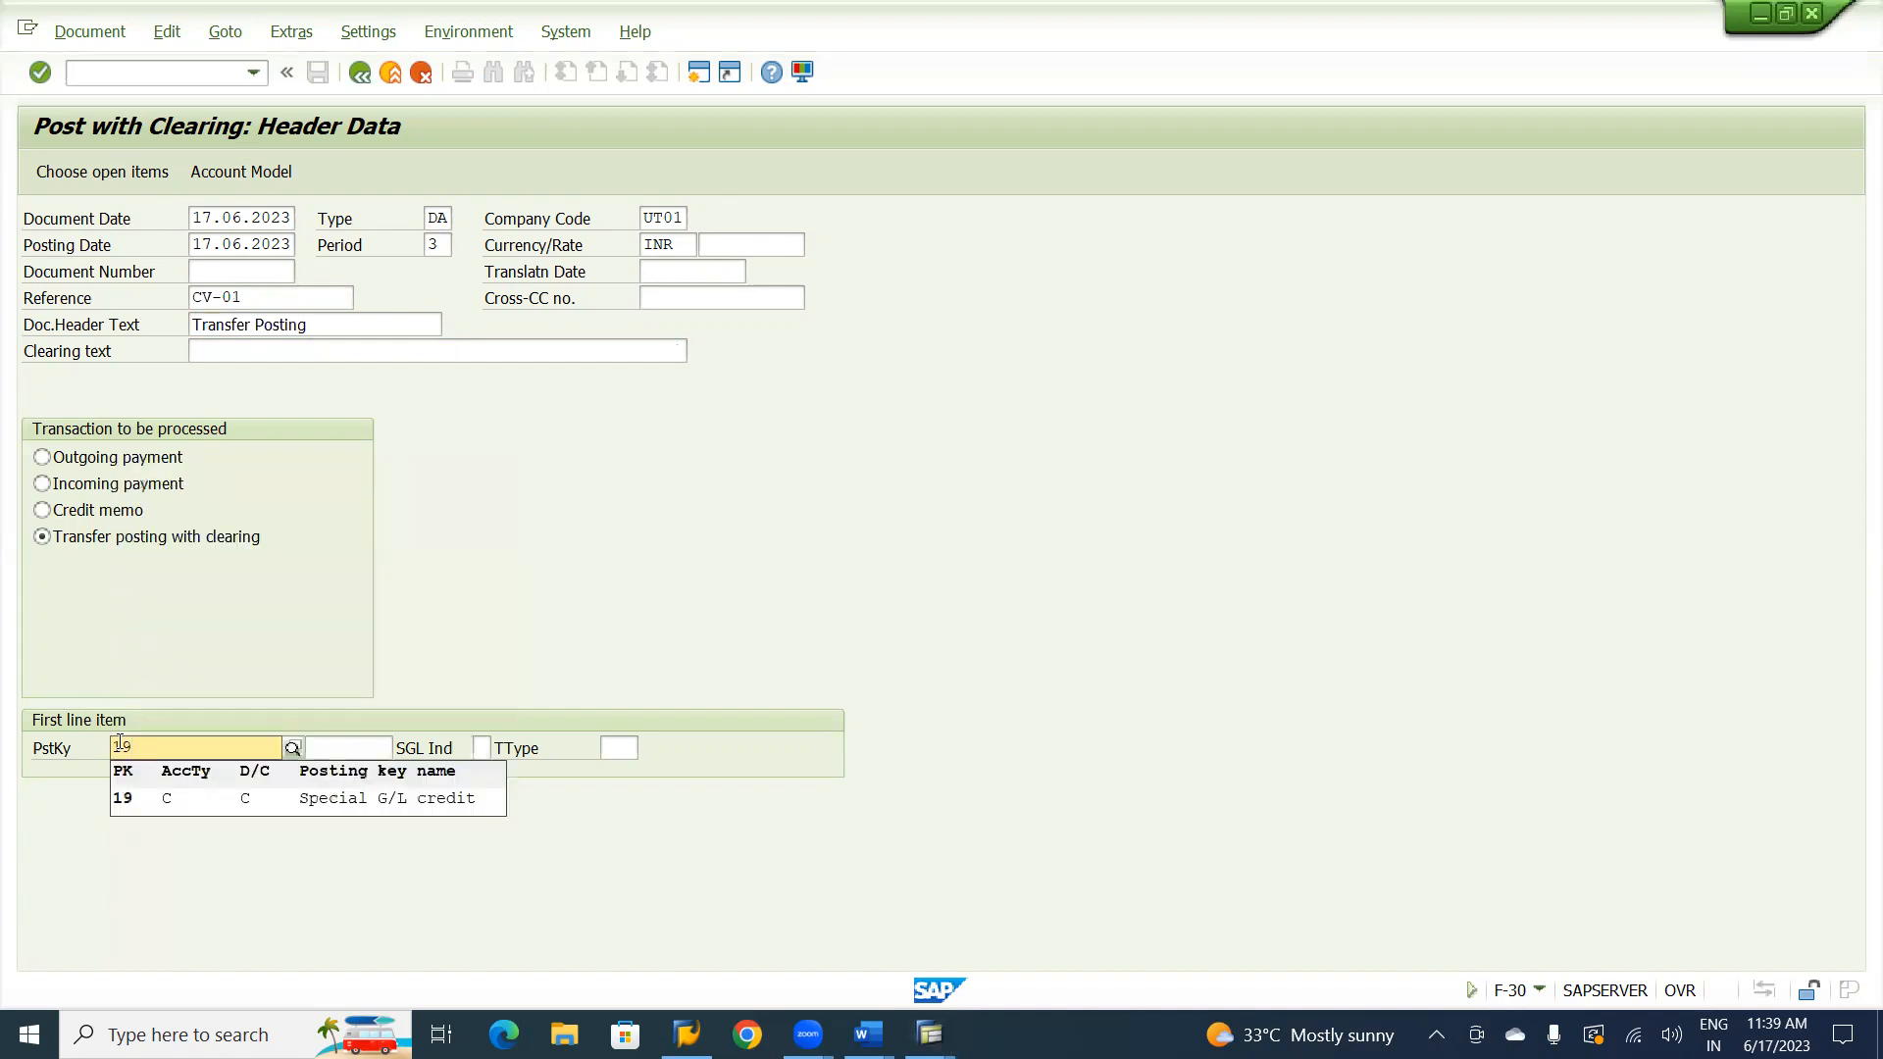
pyautogui.click(287, 796)
# Choose the Natraj Consultancy customer account and special G/L indicator H (Security deposit) with account type D.
pyautogui.click(312, 753)
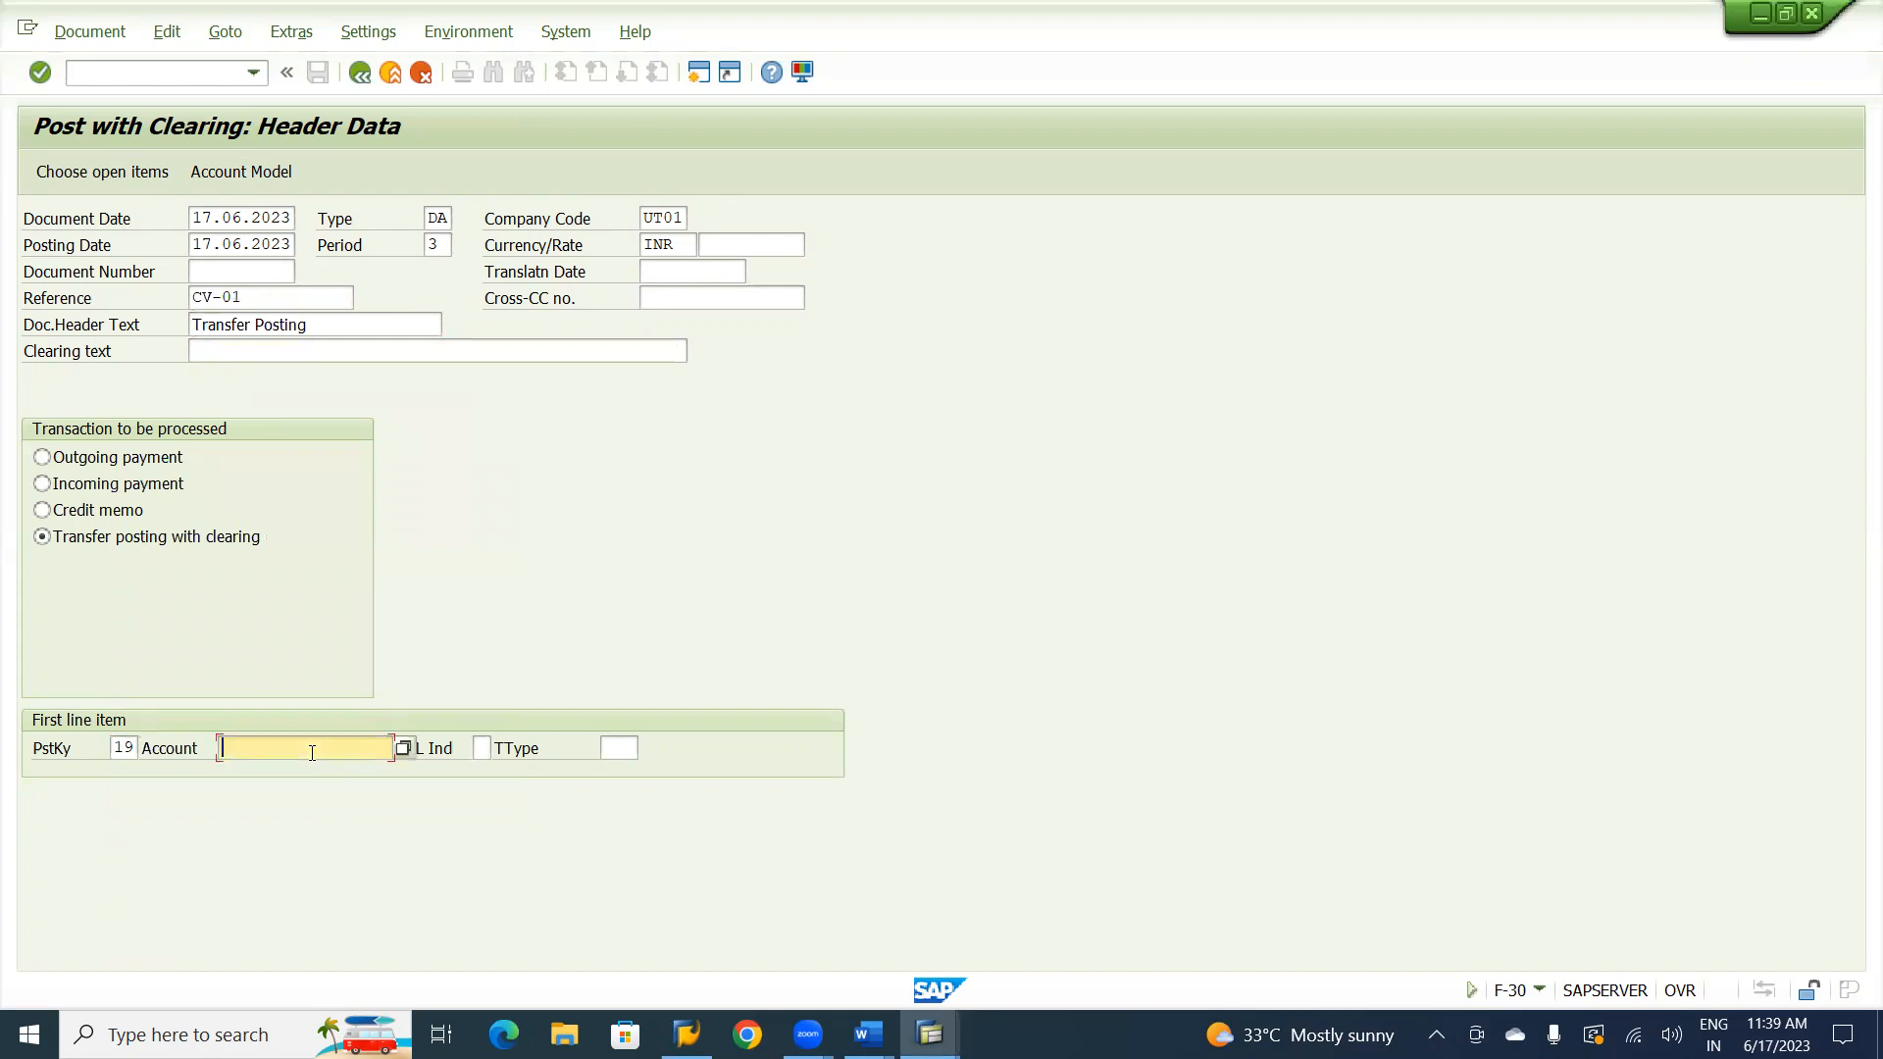
pyautogui.click(312, 753)
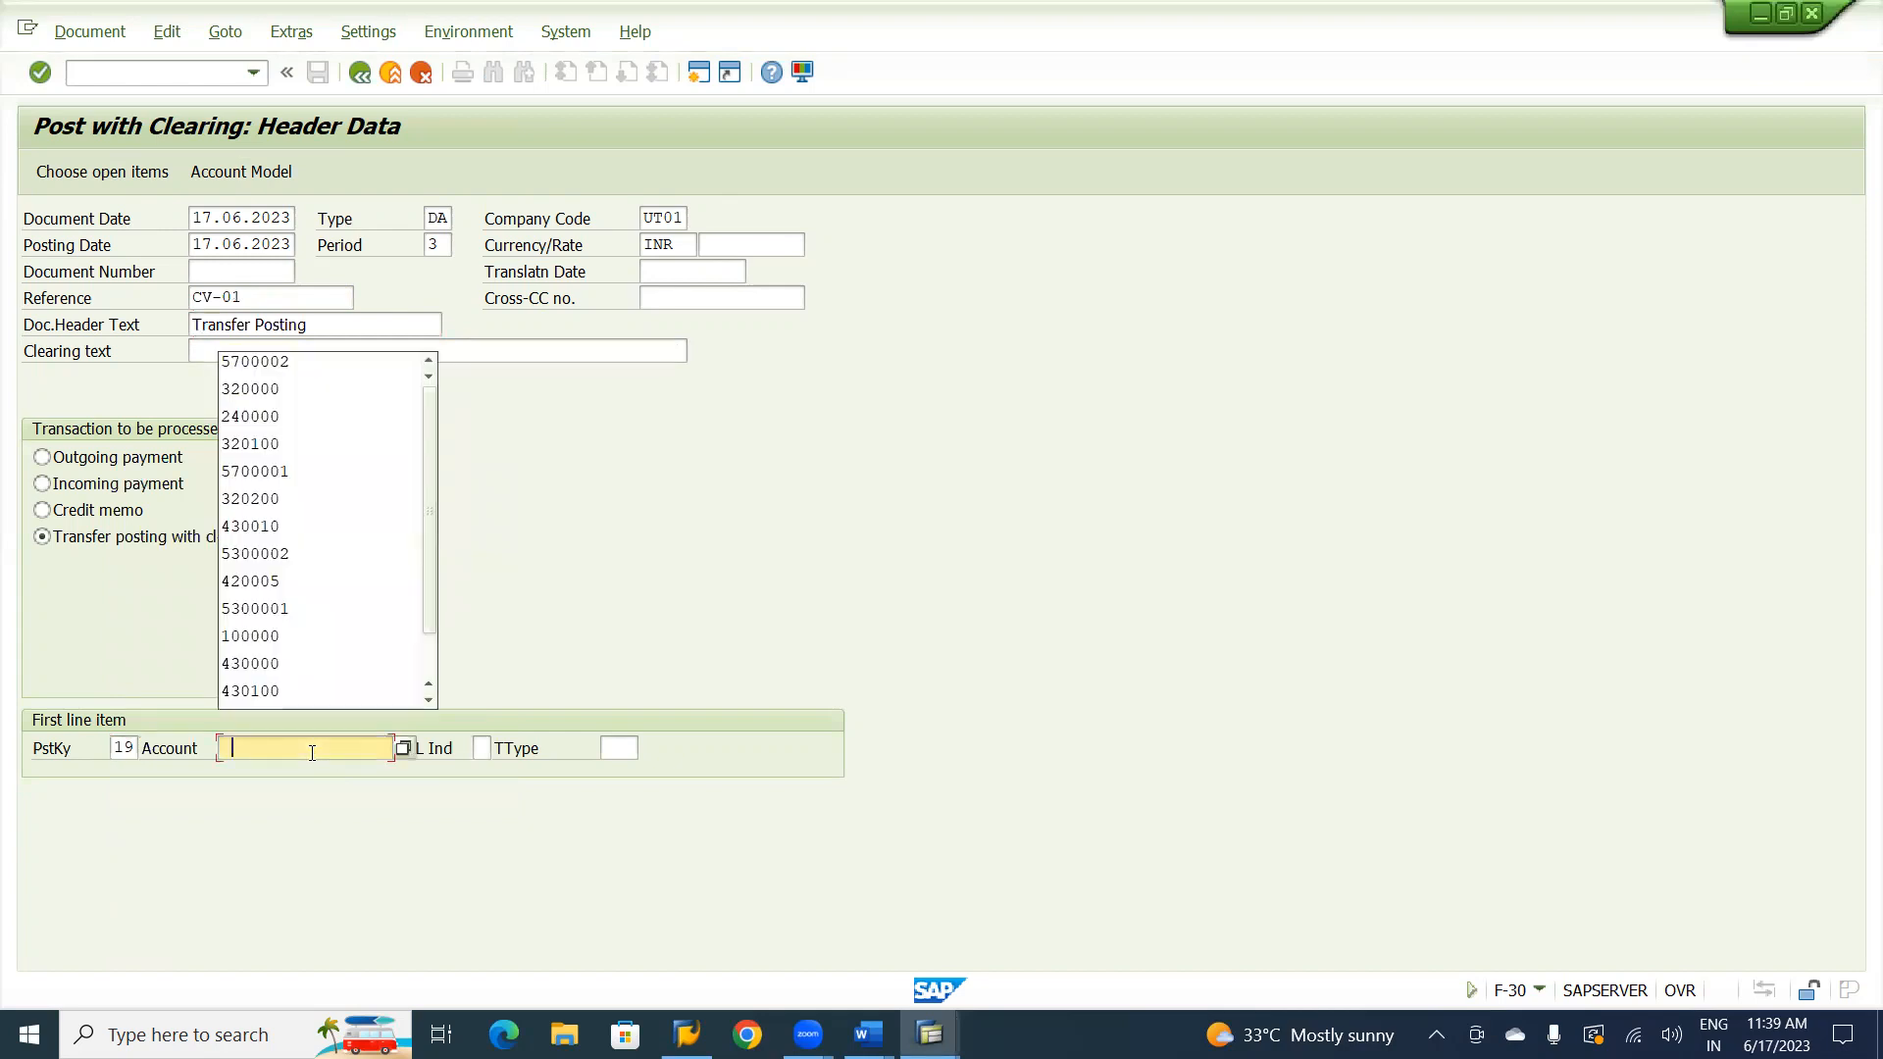
pyautogui.click(287, 363)
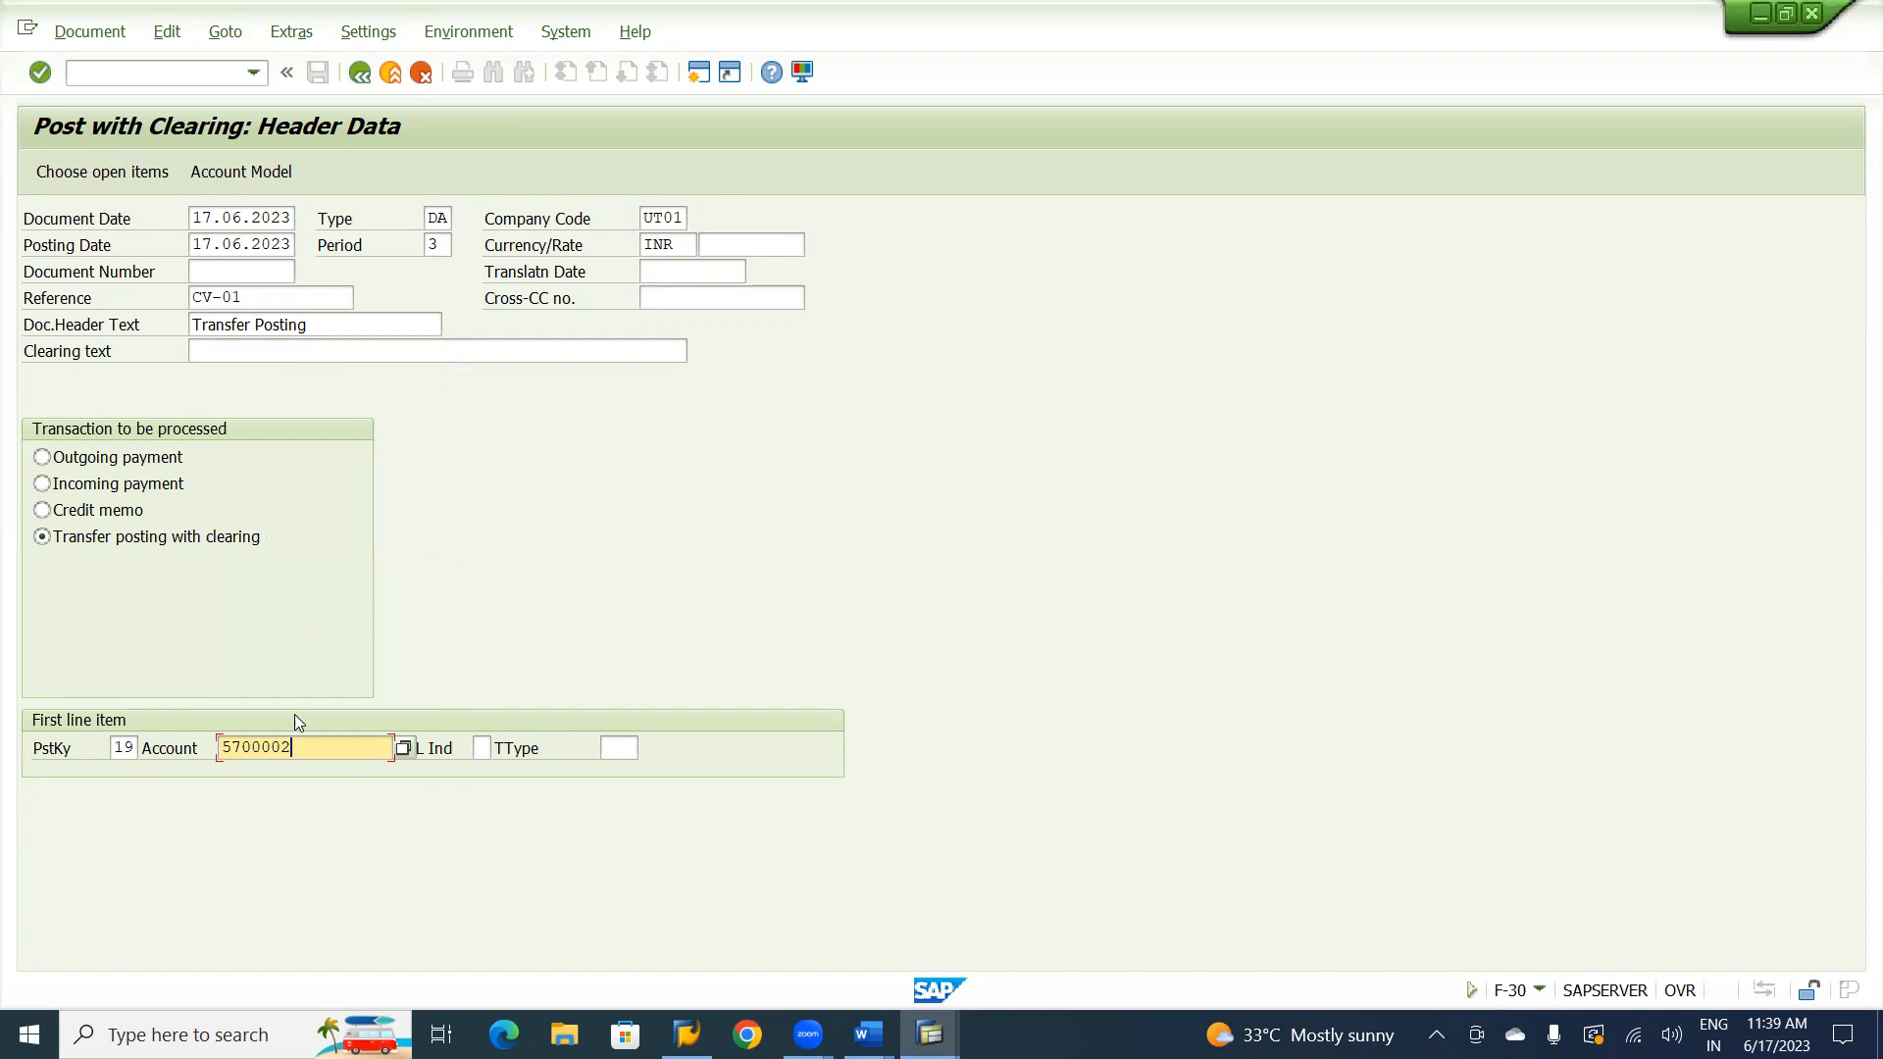
pyautogui.click(482, 748)
pyautogui.write('H')
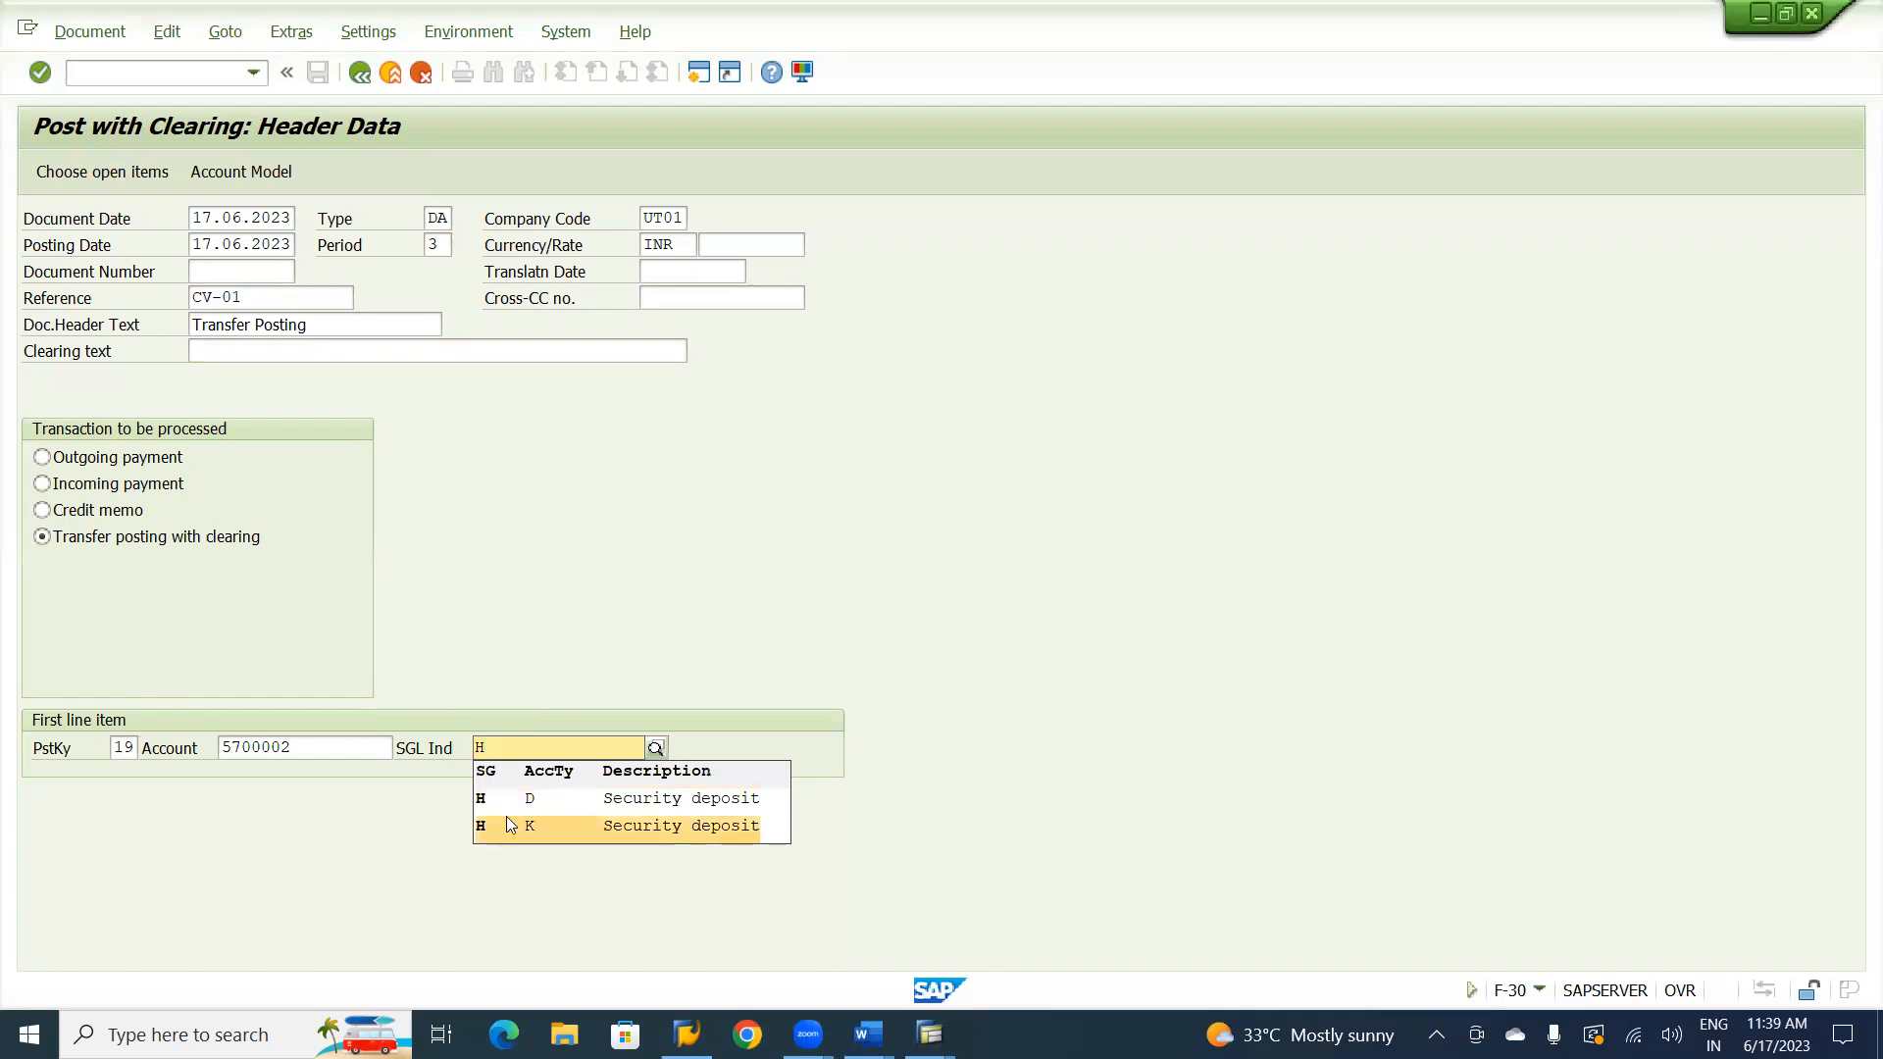
pyautogui.click(575, 802)
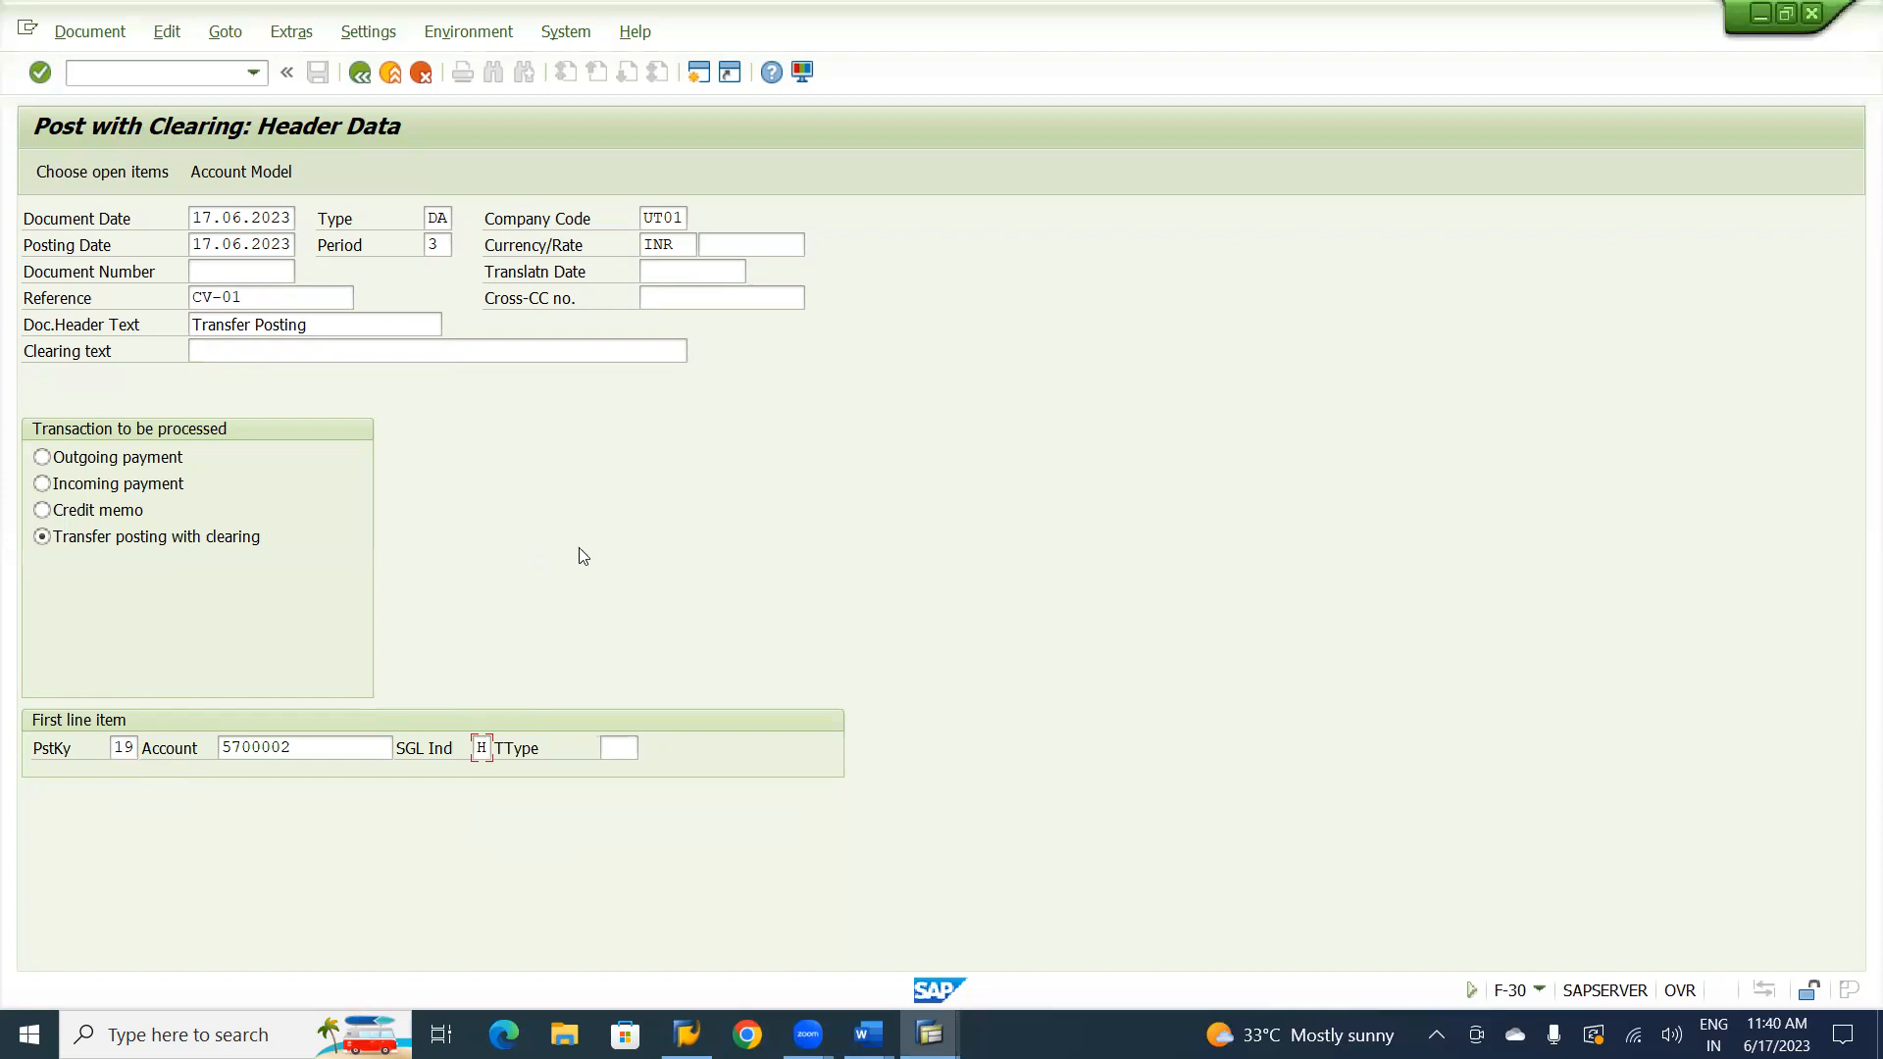
# Fill in the security deposit item with amount 20000, business area UHYD, due date 17.06.2023 and text Transfer Spl GL to Spl GL.
pyautogui.press('Return')
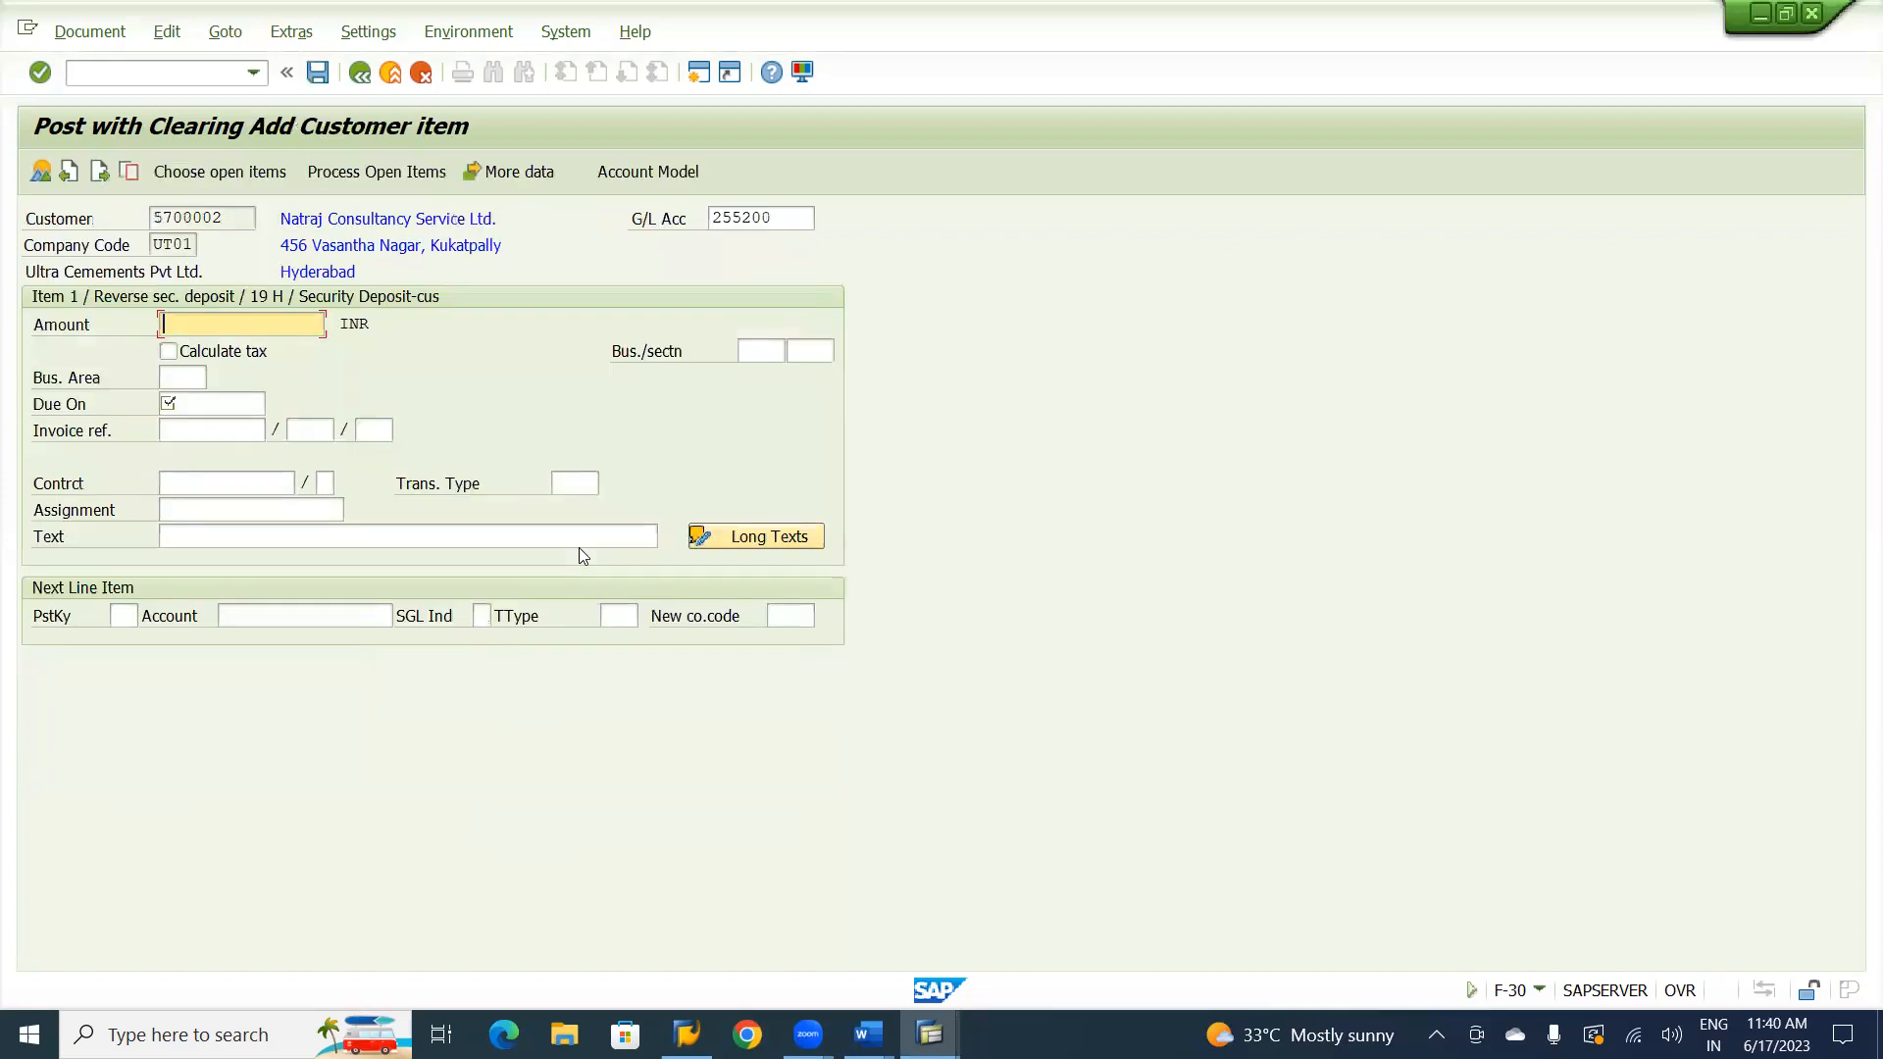
pyautogui.write('2')
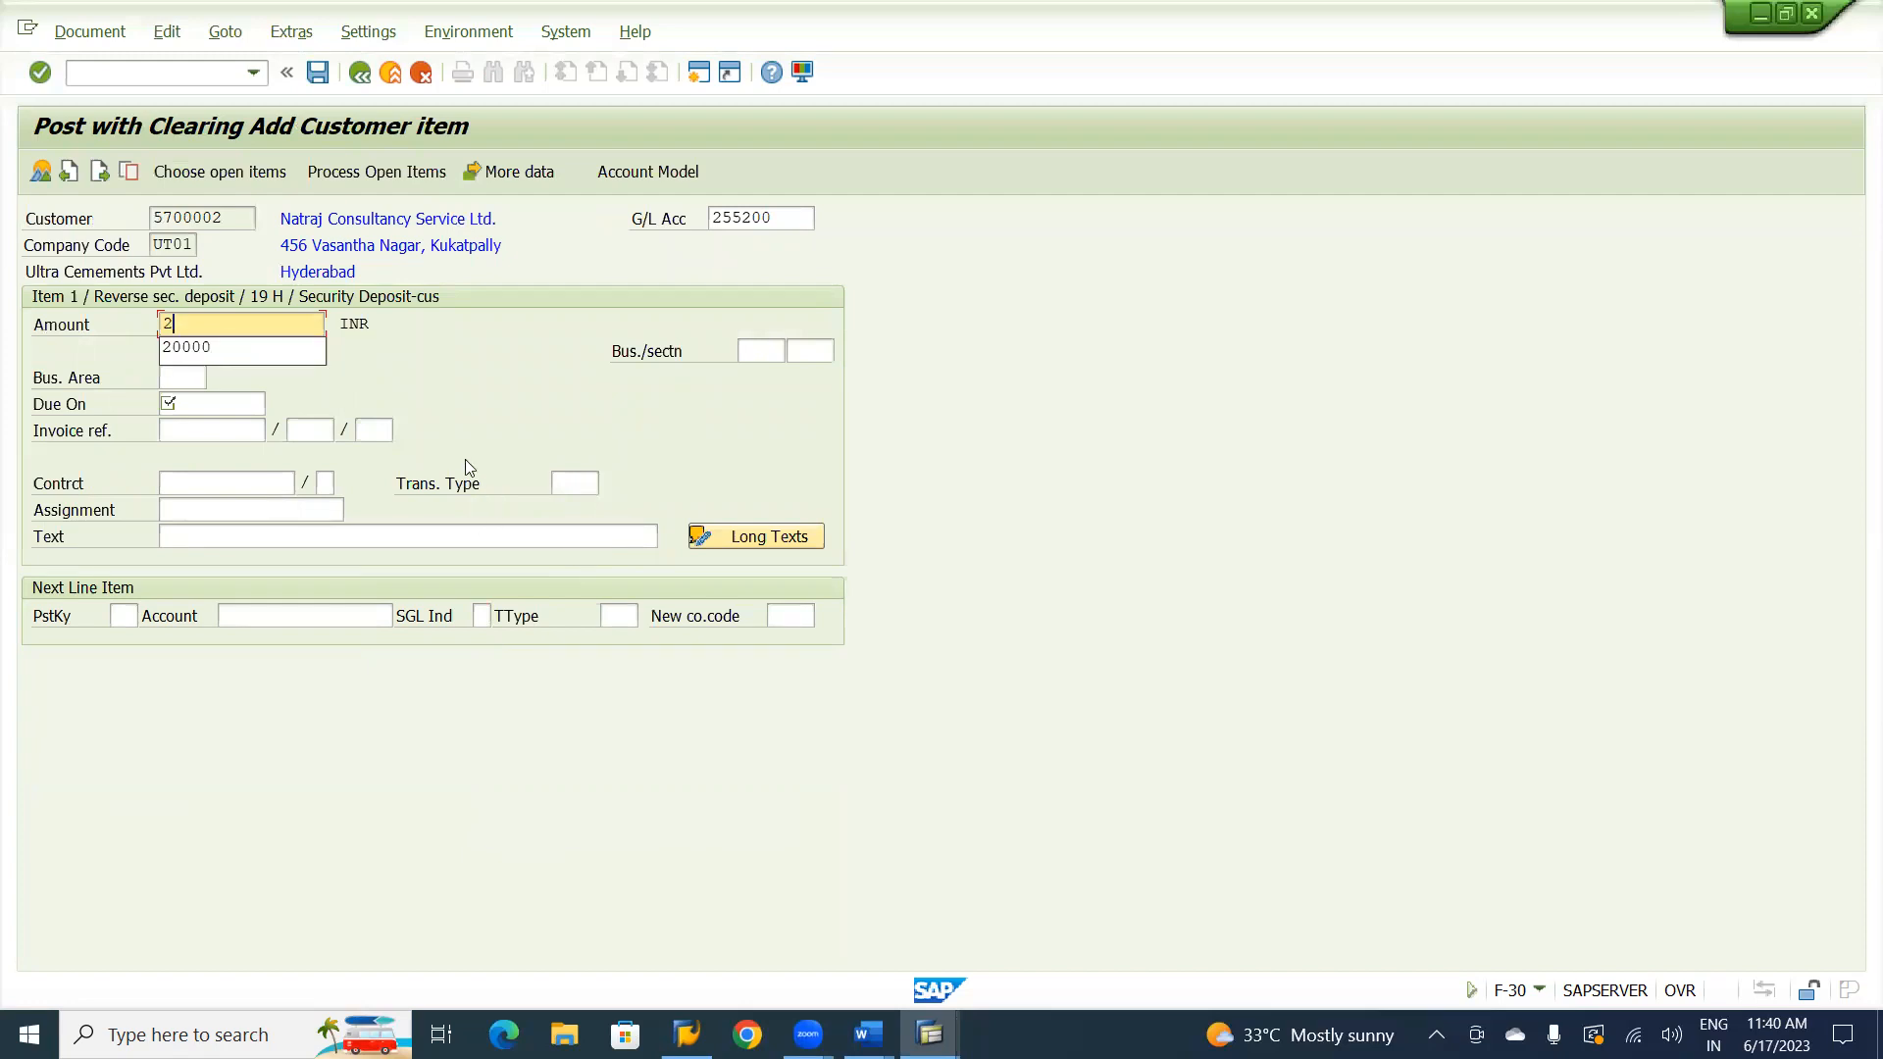
pyautogui.click(259, 346)
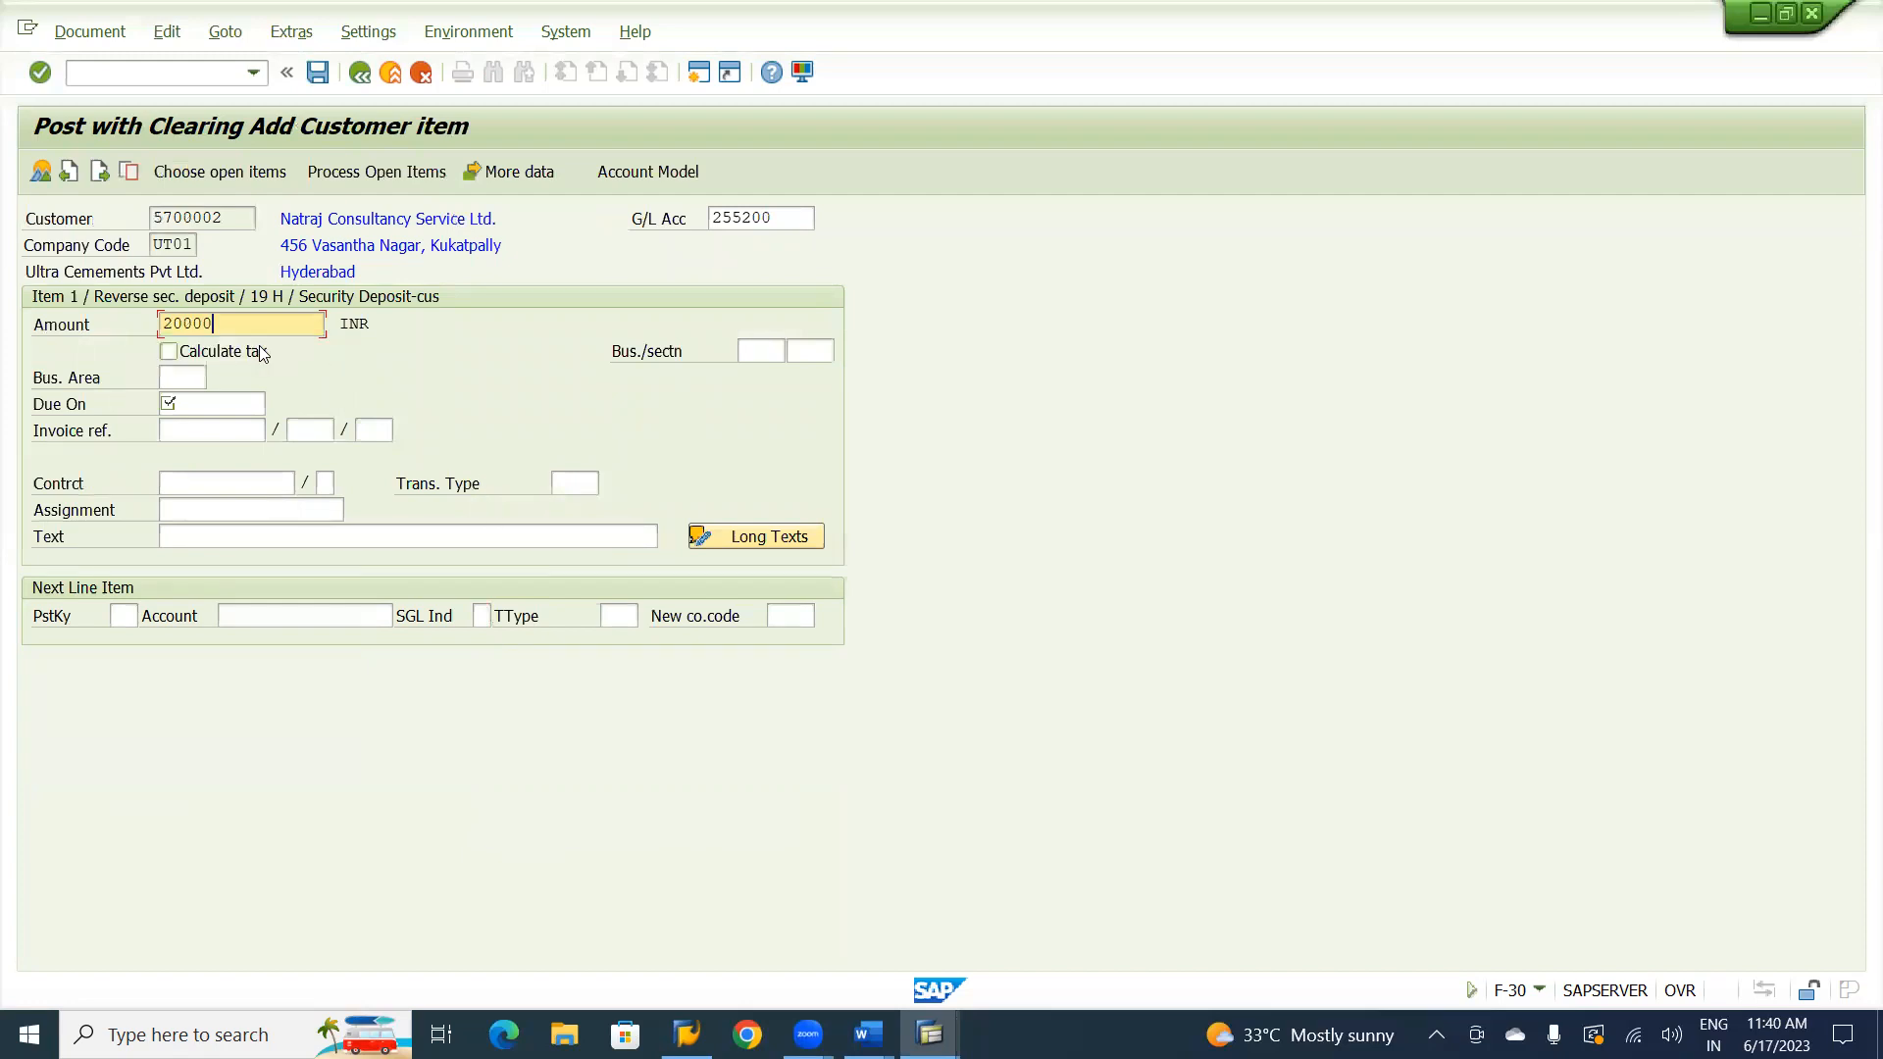
pyautogui.click(182, 373)
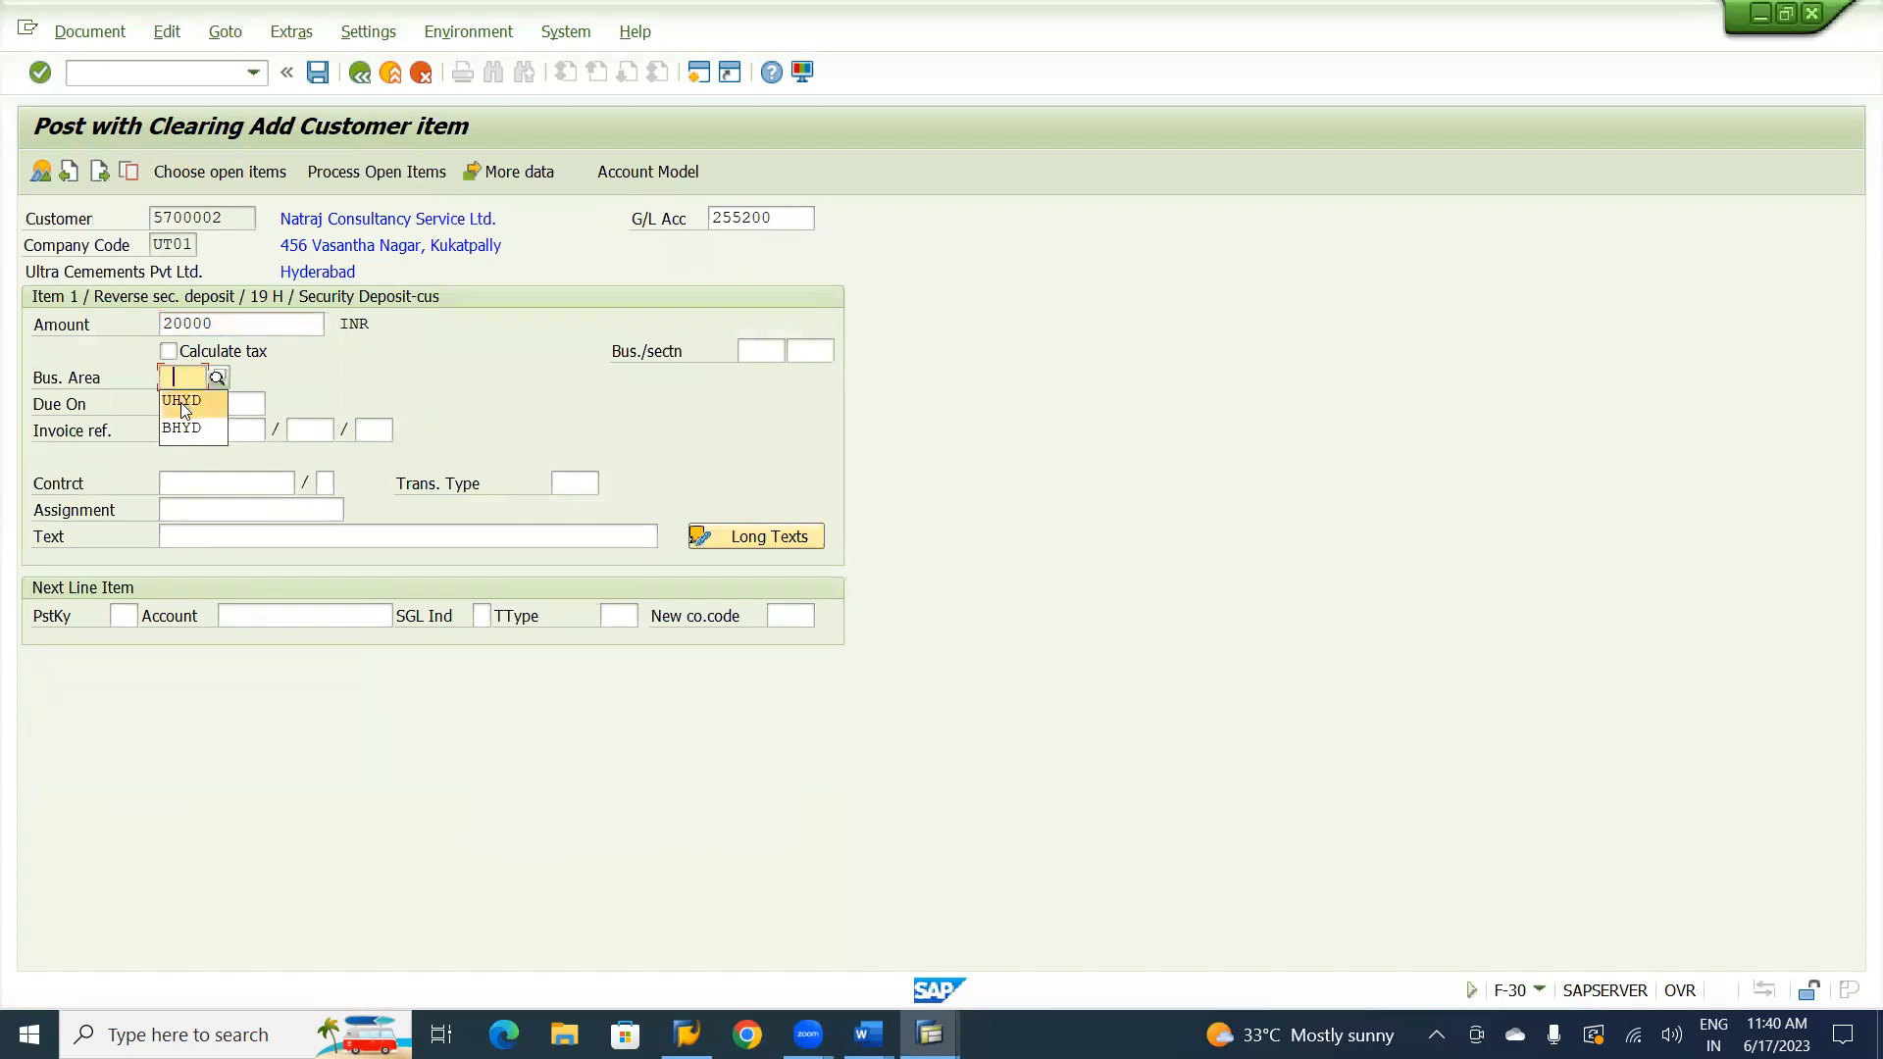
pyautogui.click(182, 404)
pyautogui.click(198, 404)
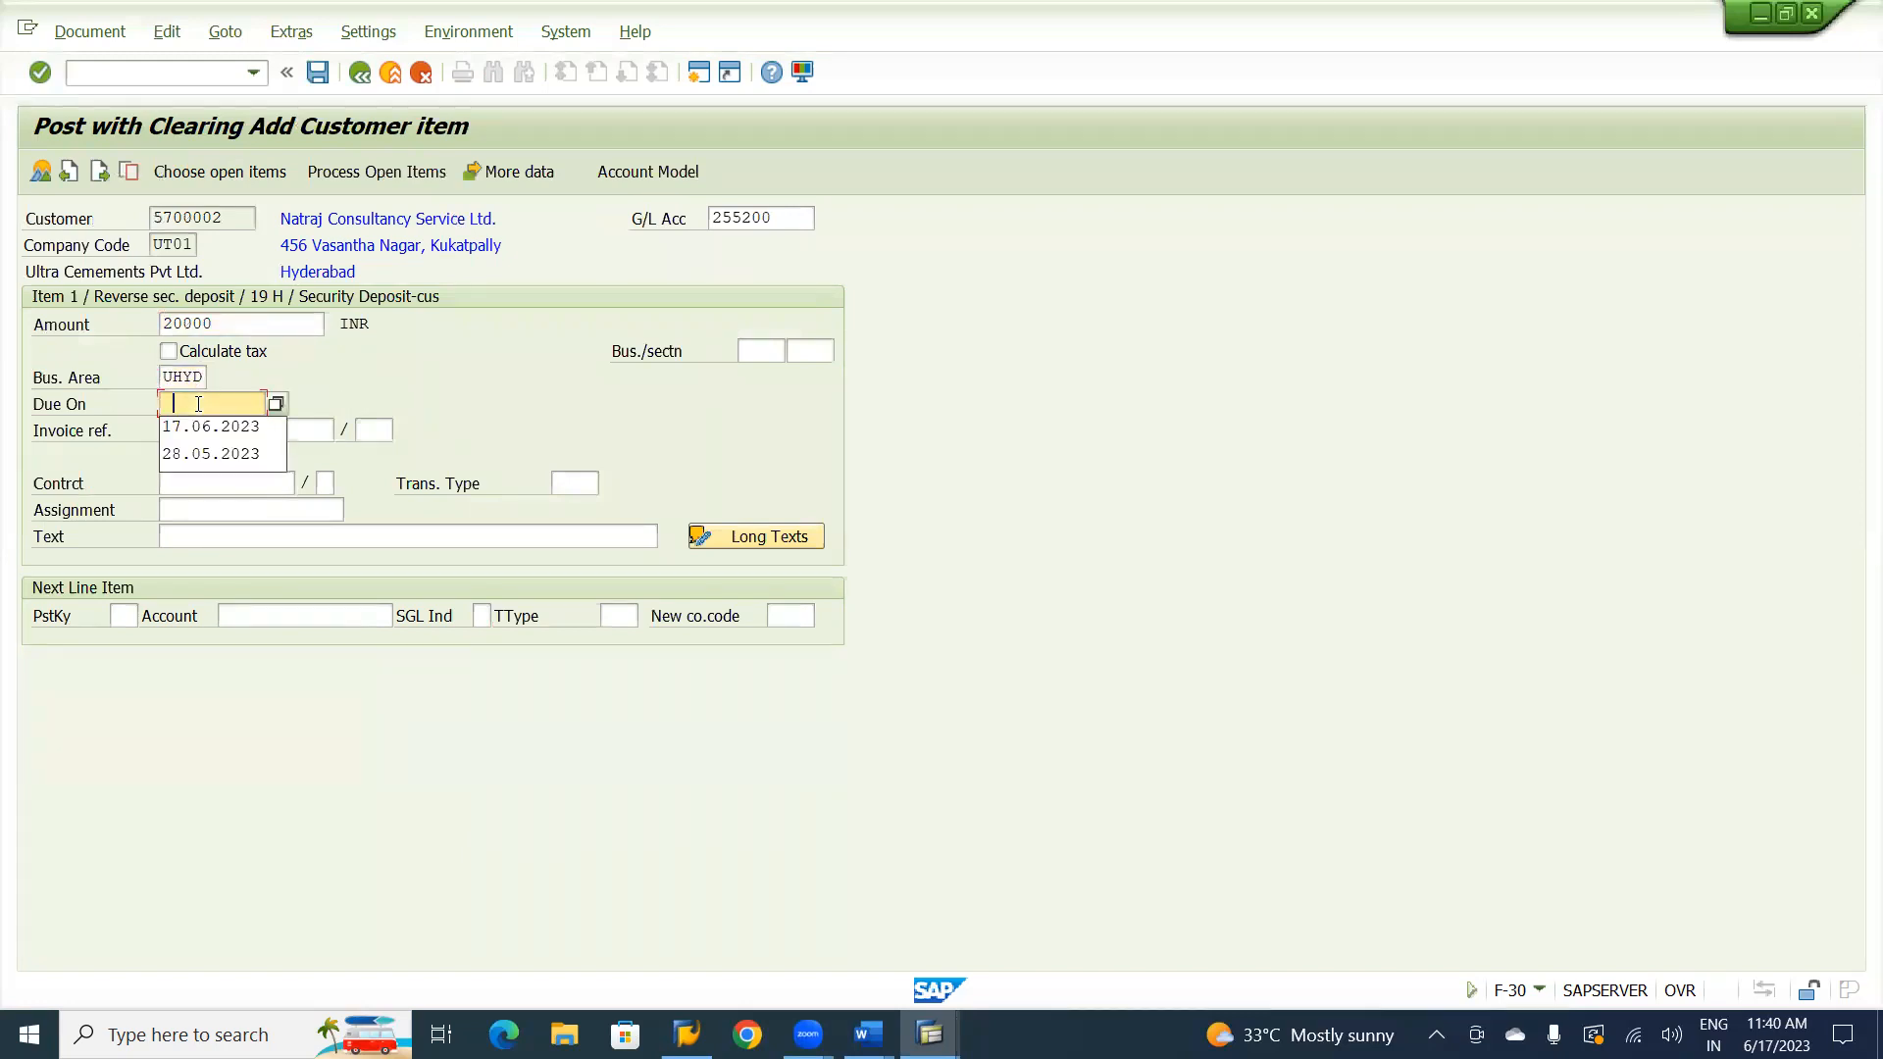
pyautogui.click(198, 429)
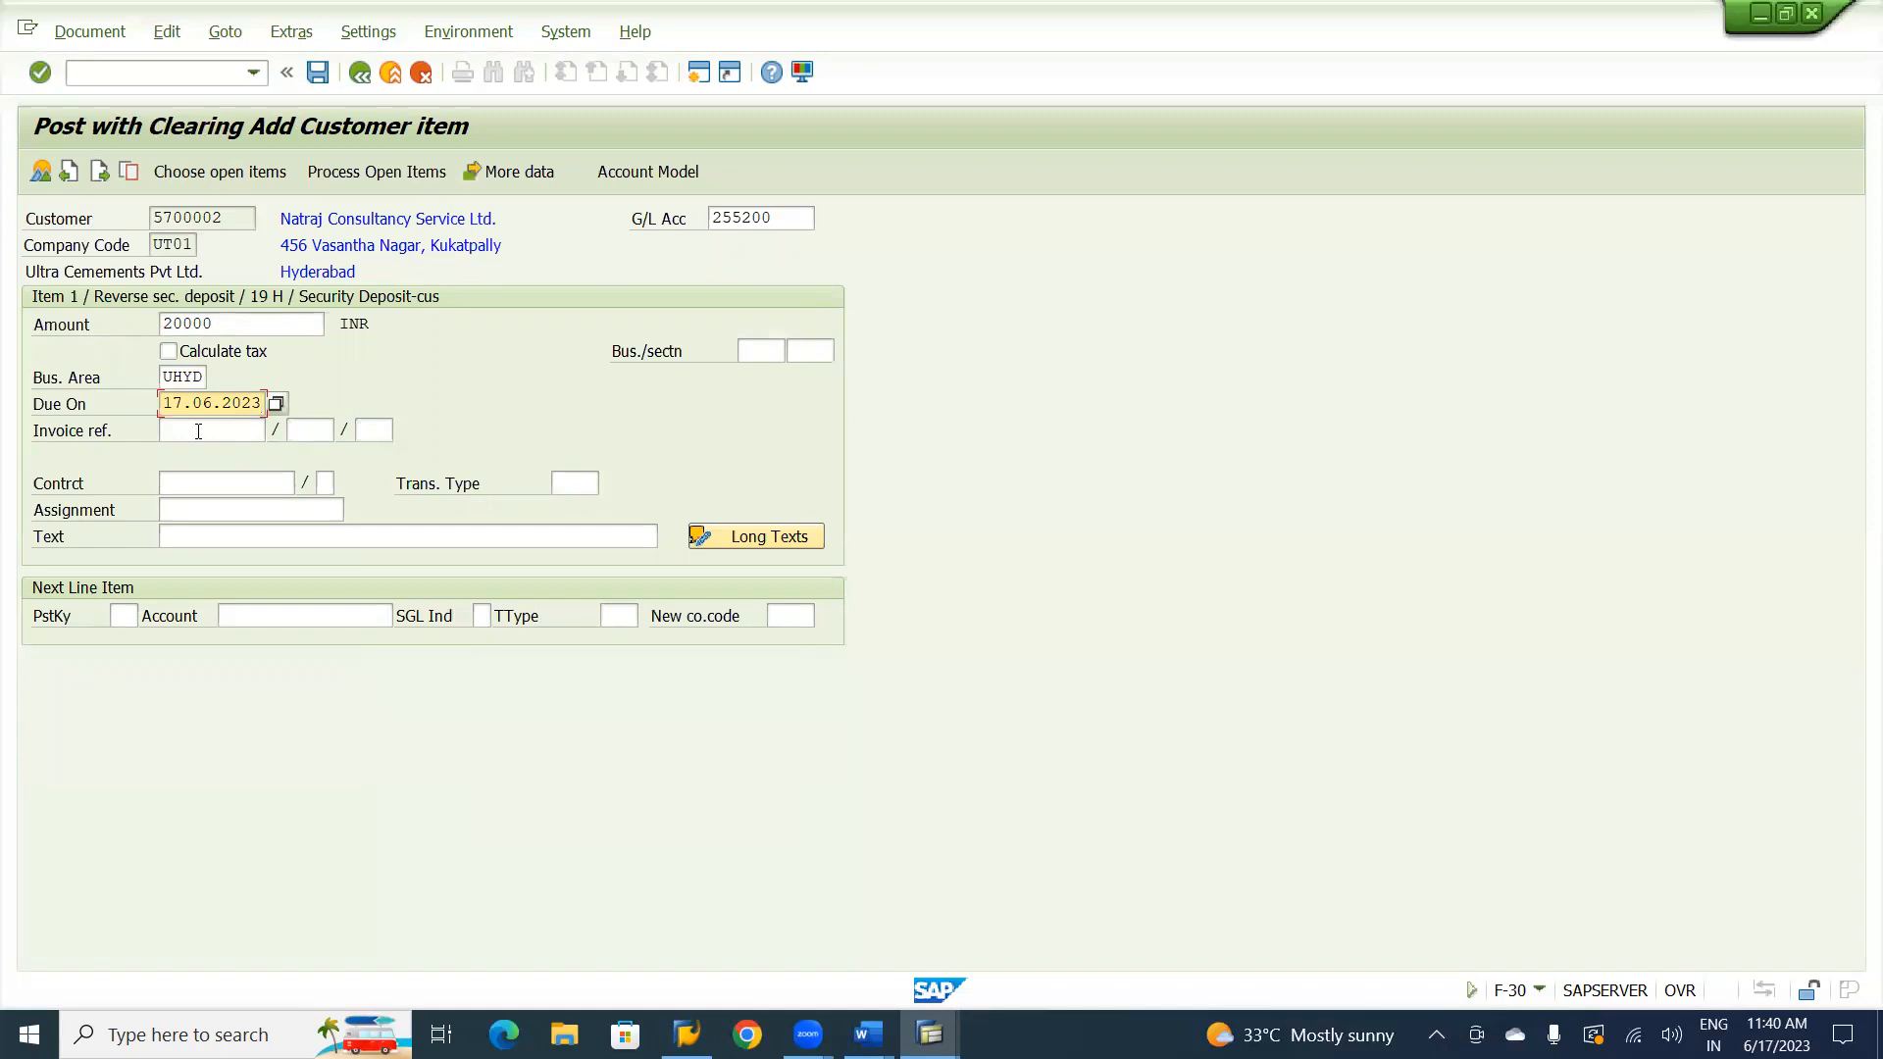
pyautogui.click(226, 537)
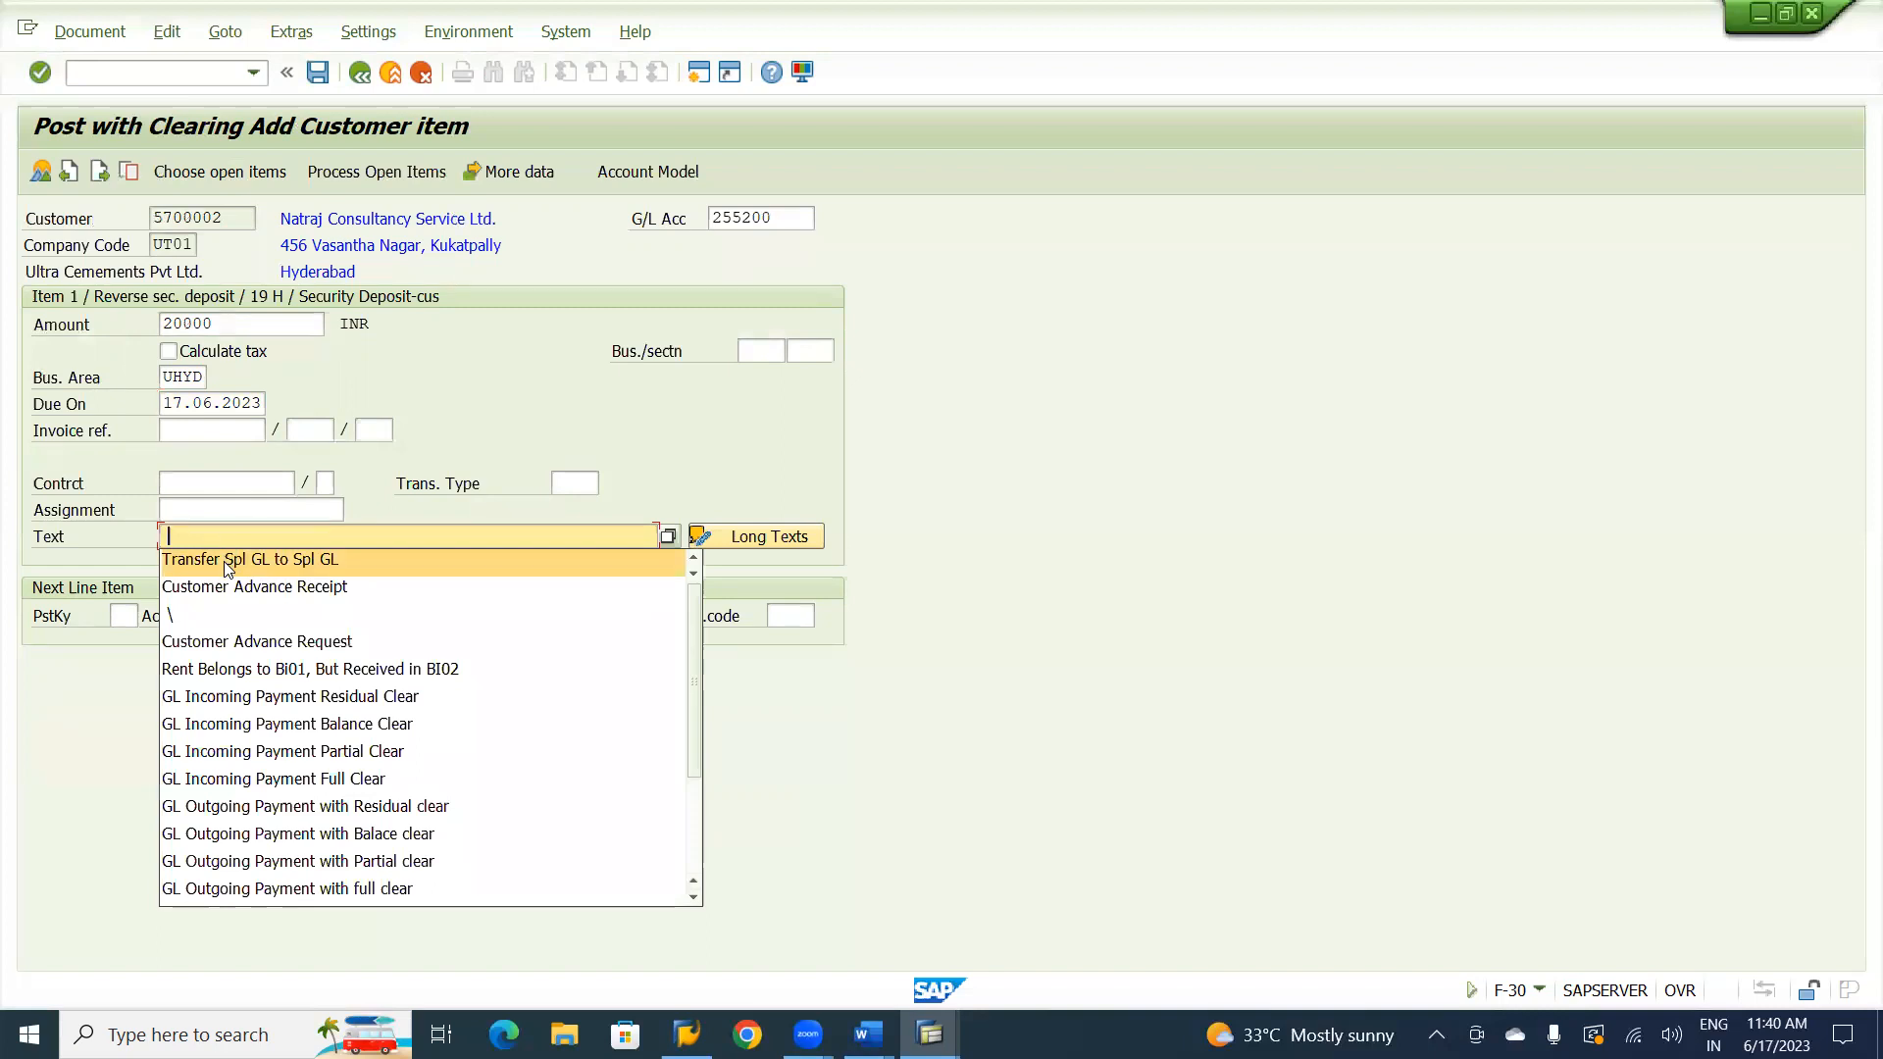
pyautogui.click(227, 561)
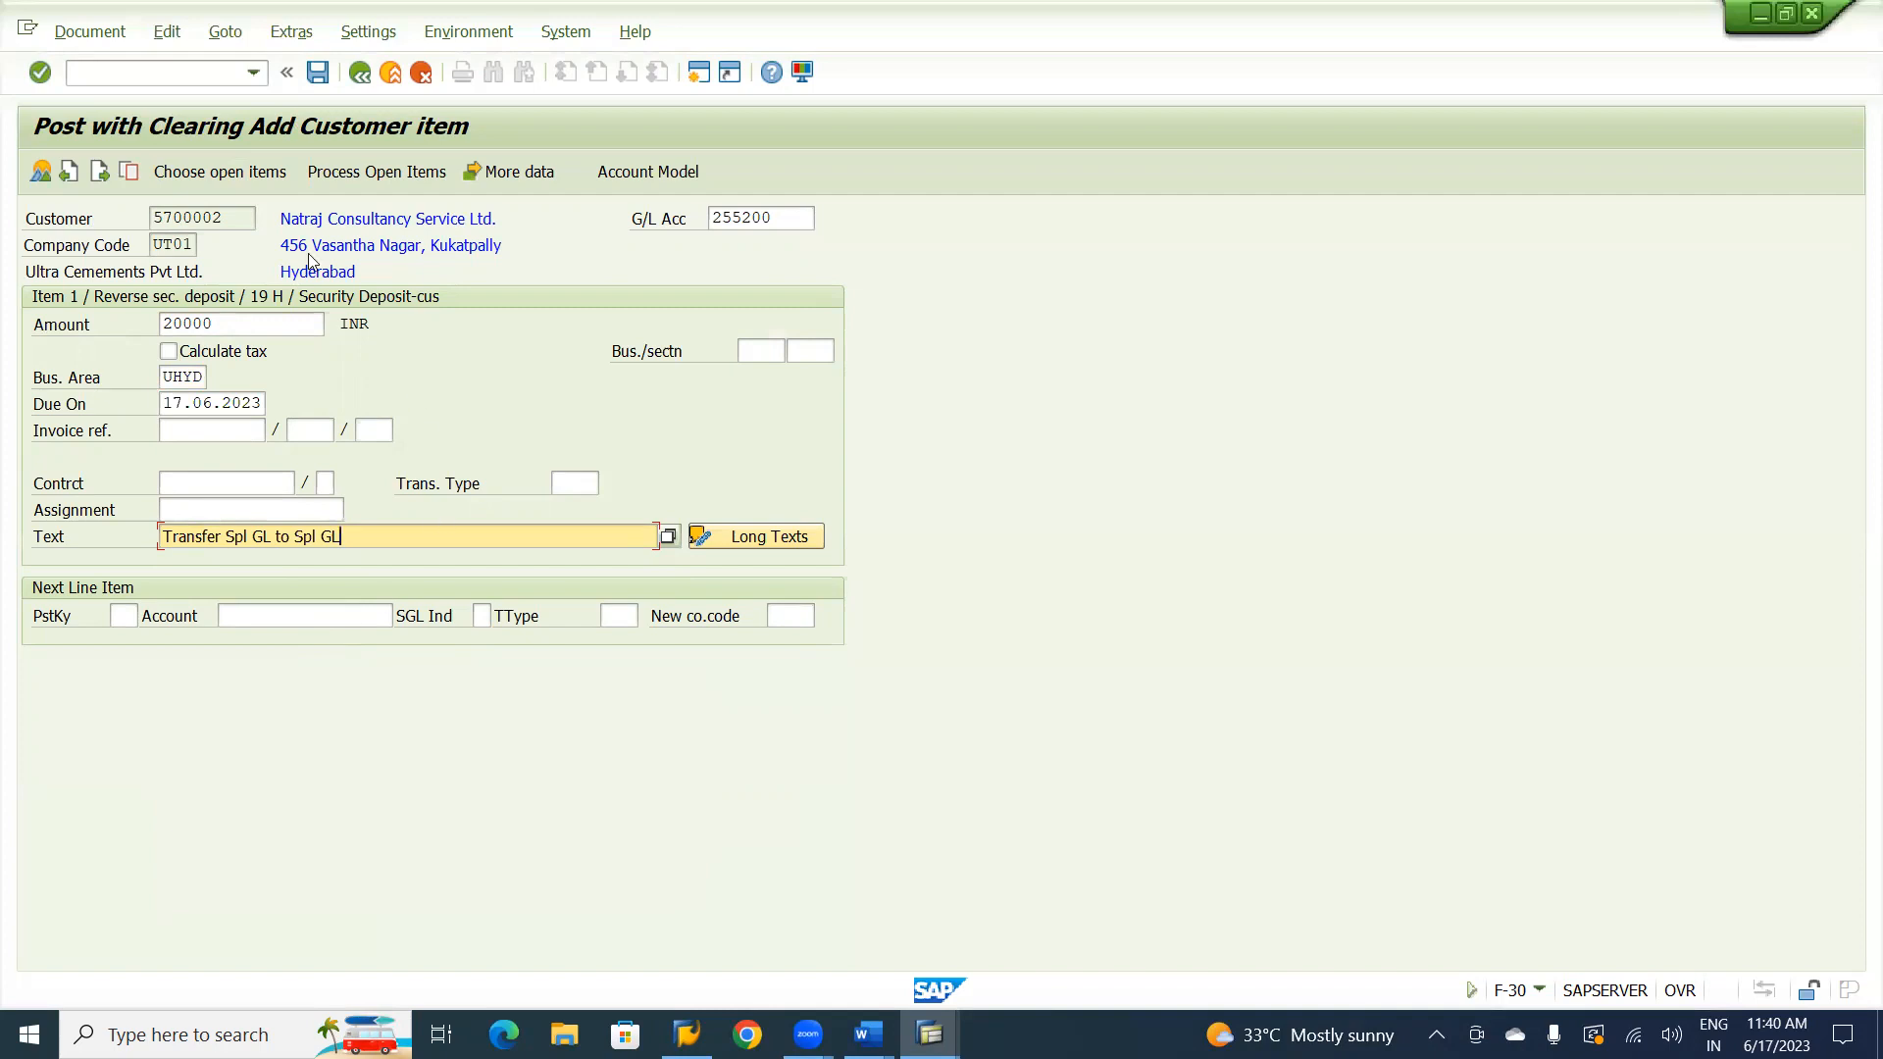
# Select the Natraj Consultancy customer account's open items with special G/L indicator A and process them.
pyautogui.click(232, 174)
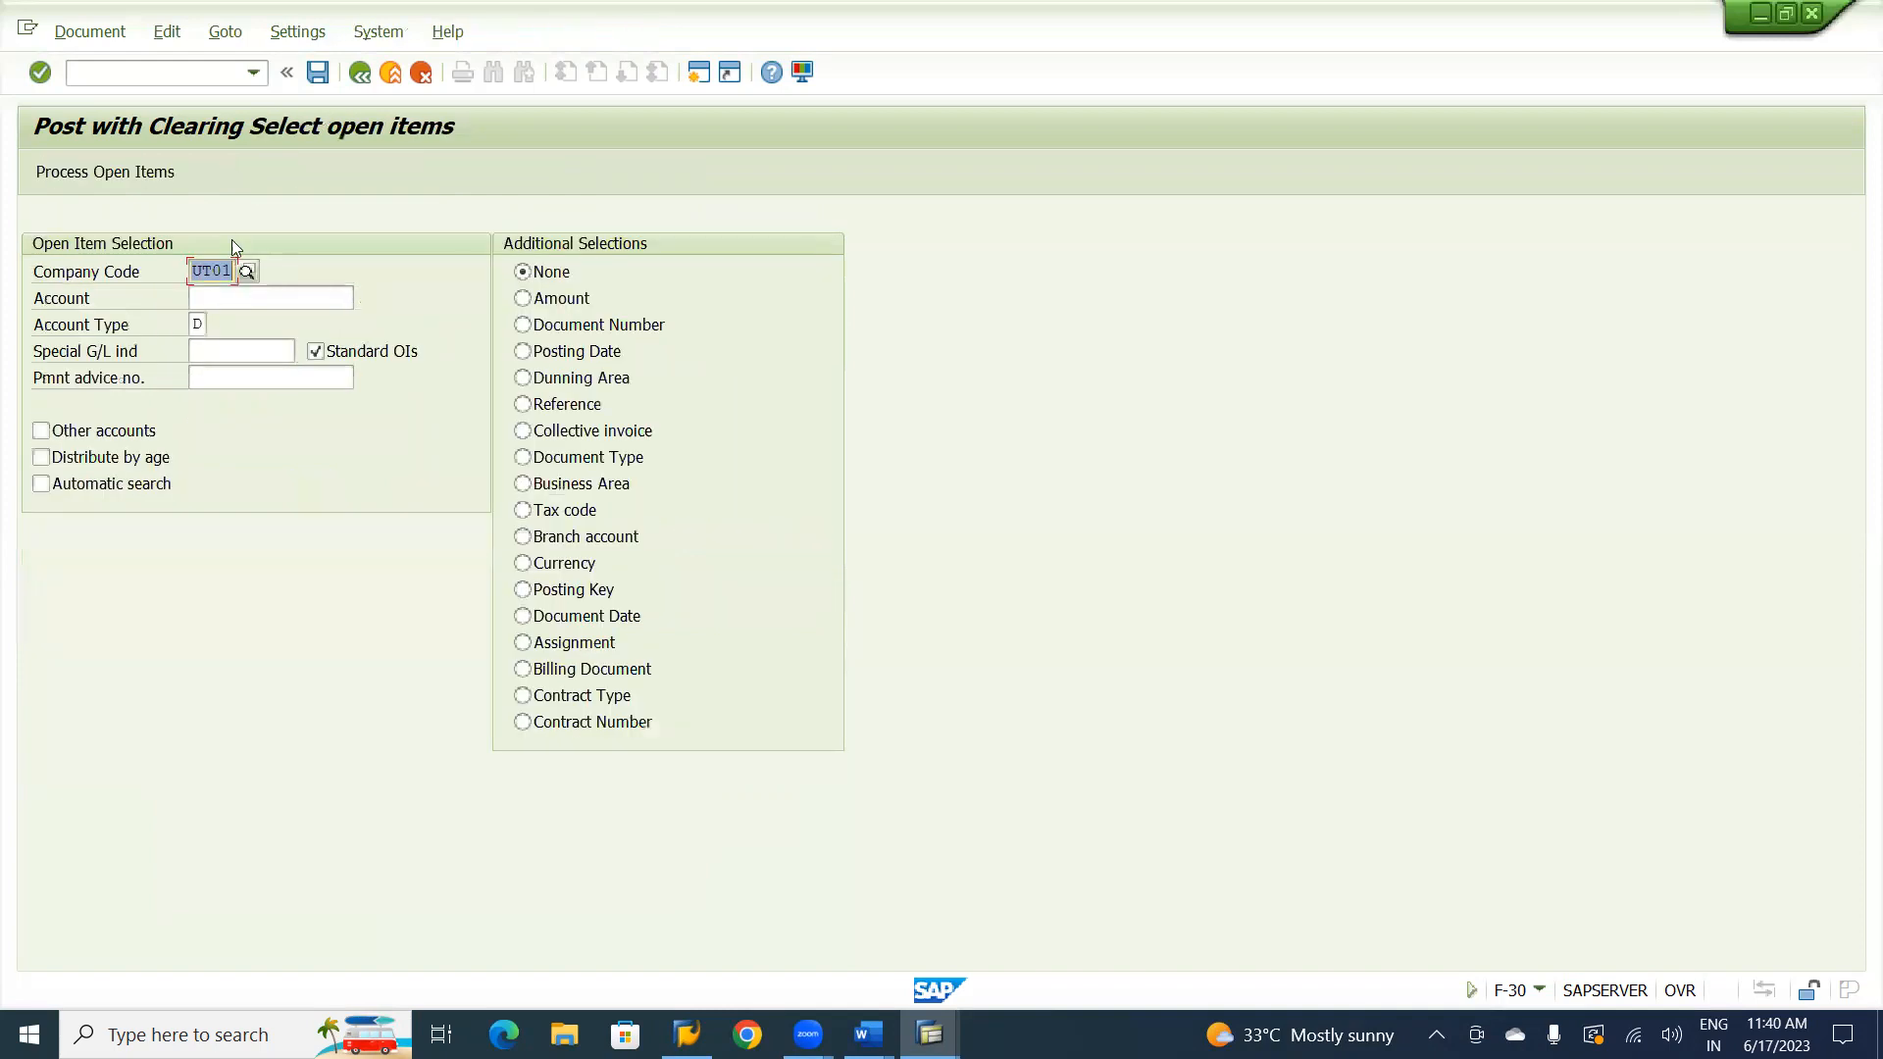
pyautogui.click(237, 301)
pyautogui.click(237, 301)
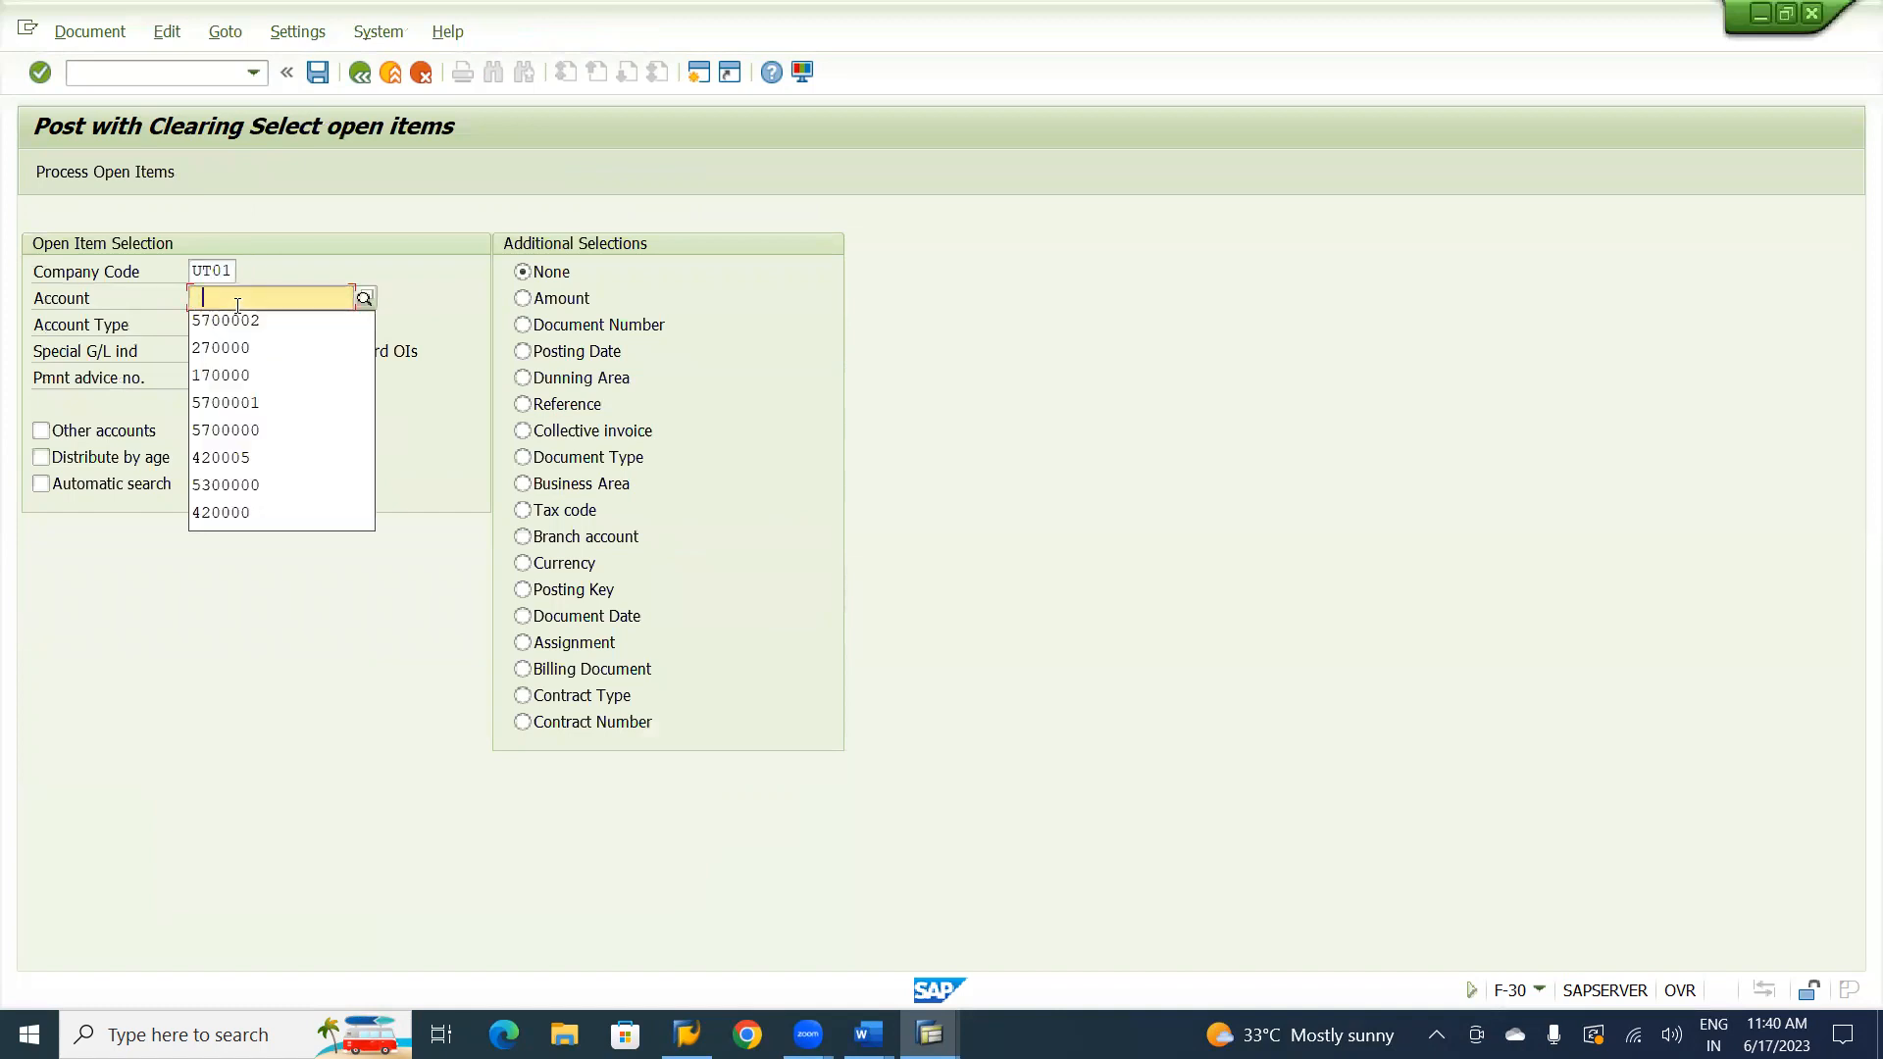
pyautogui.click(233, 323)
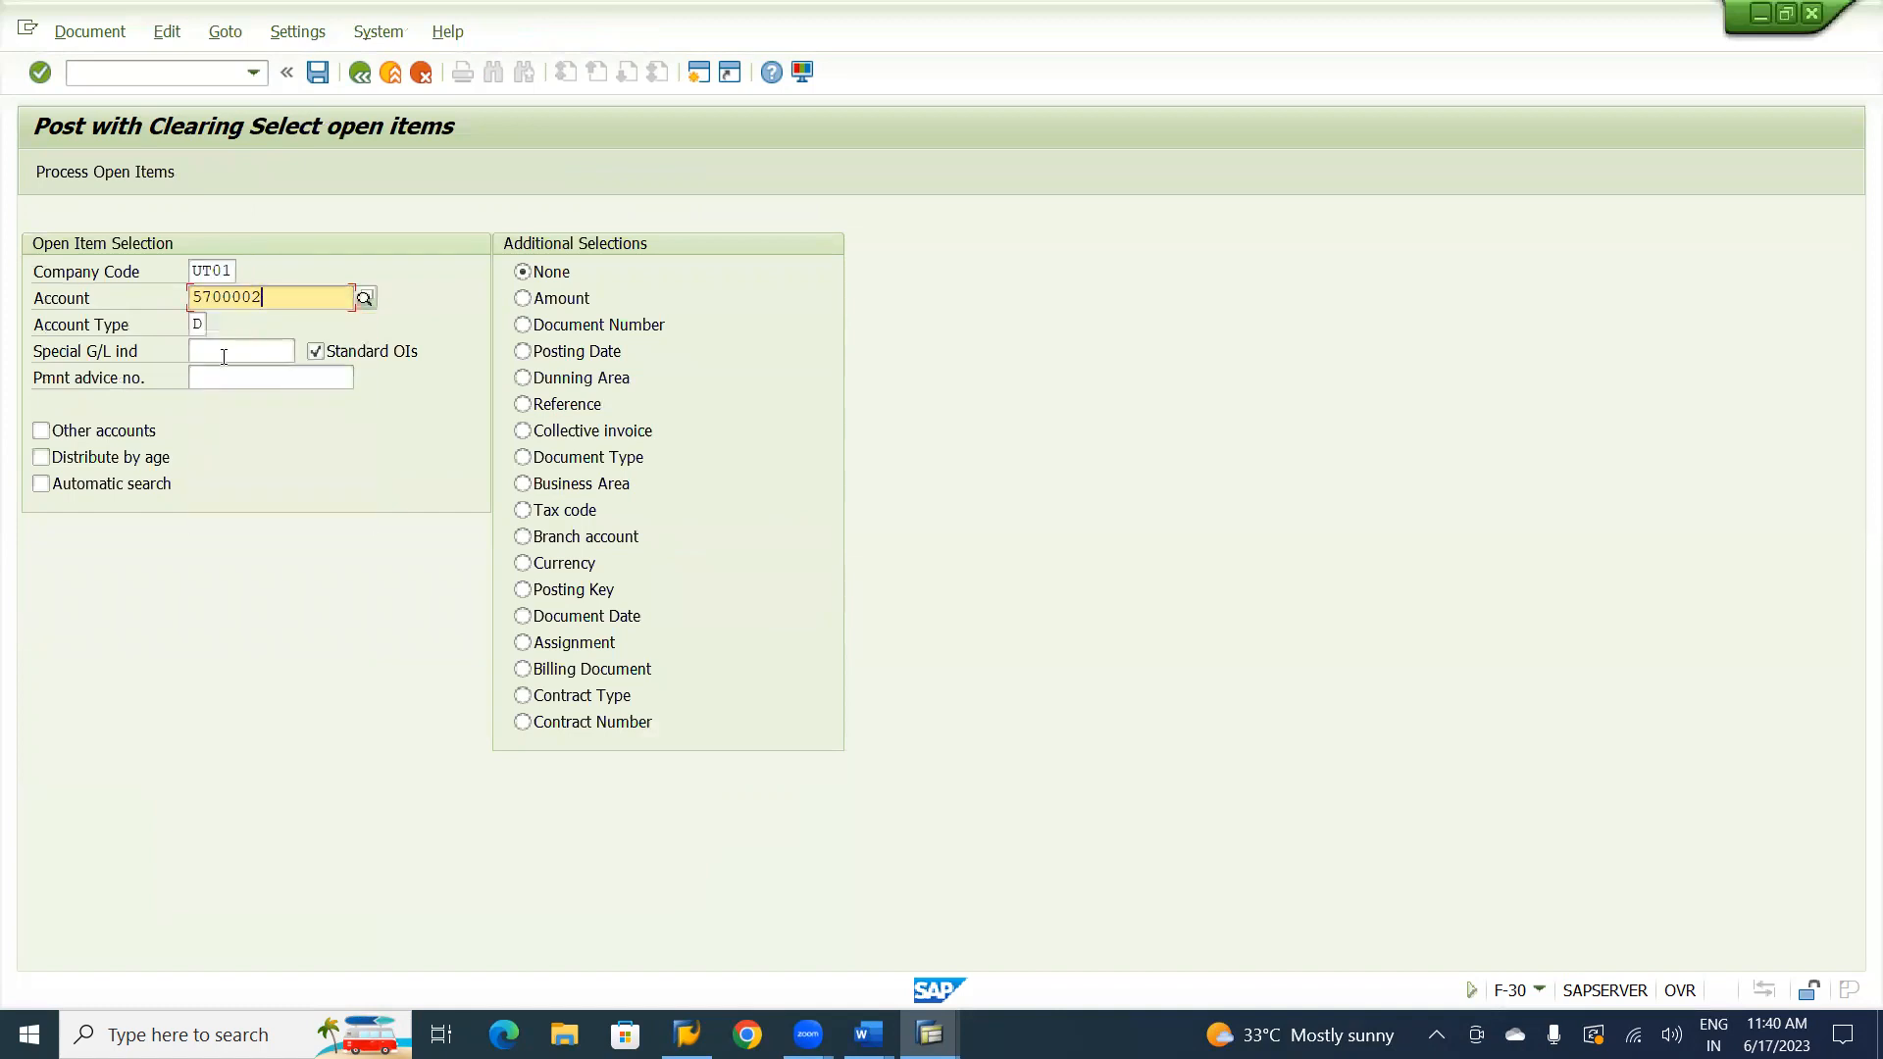
pyautogui.click(224, 354)
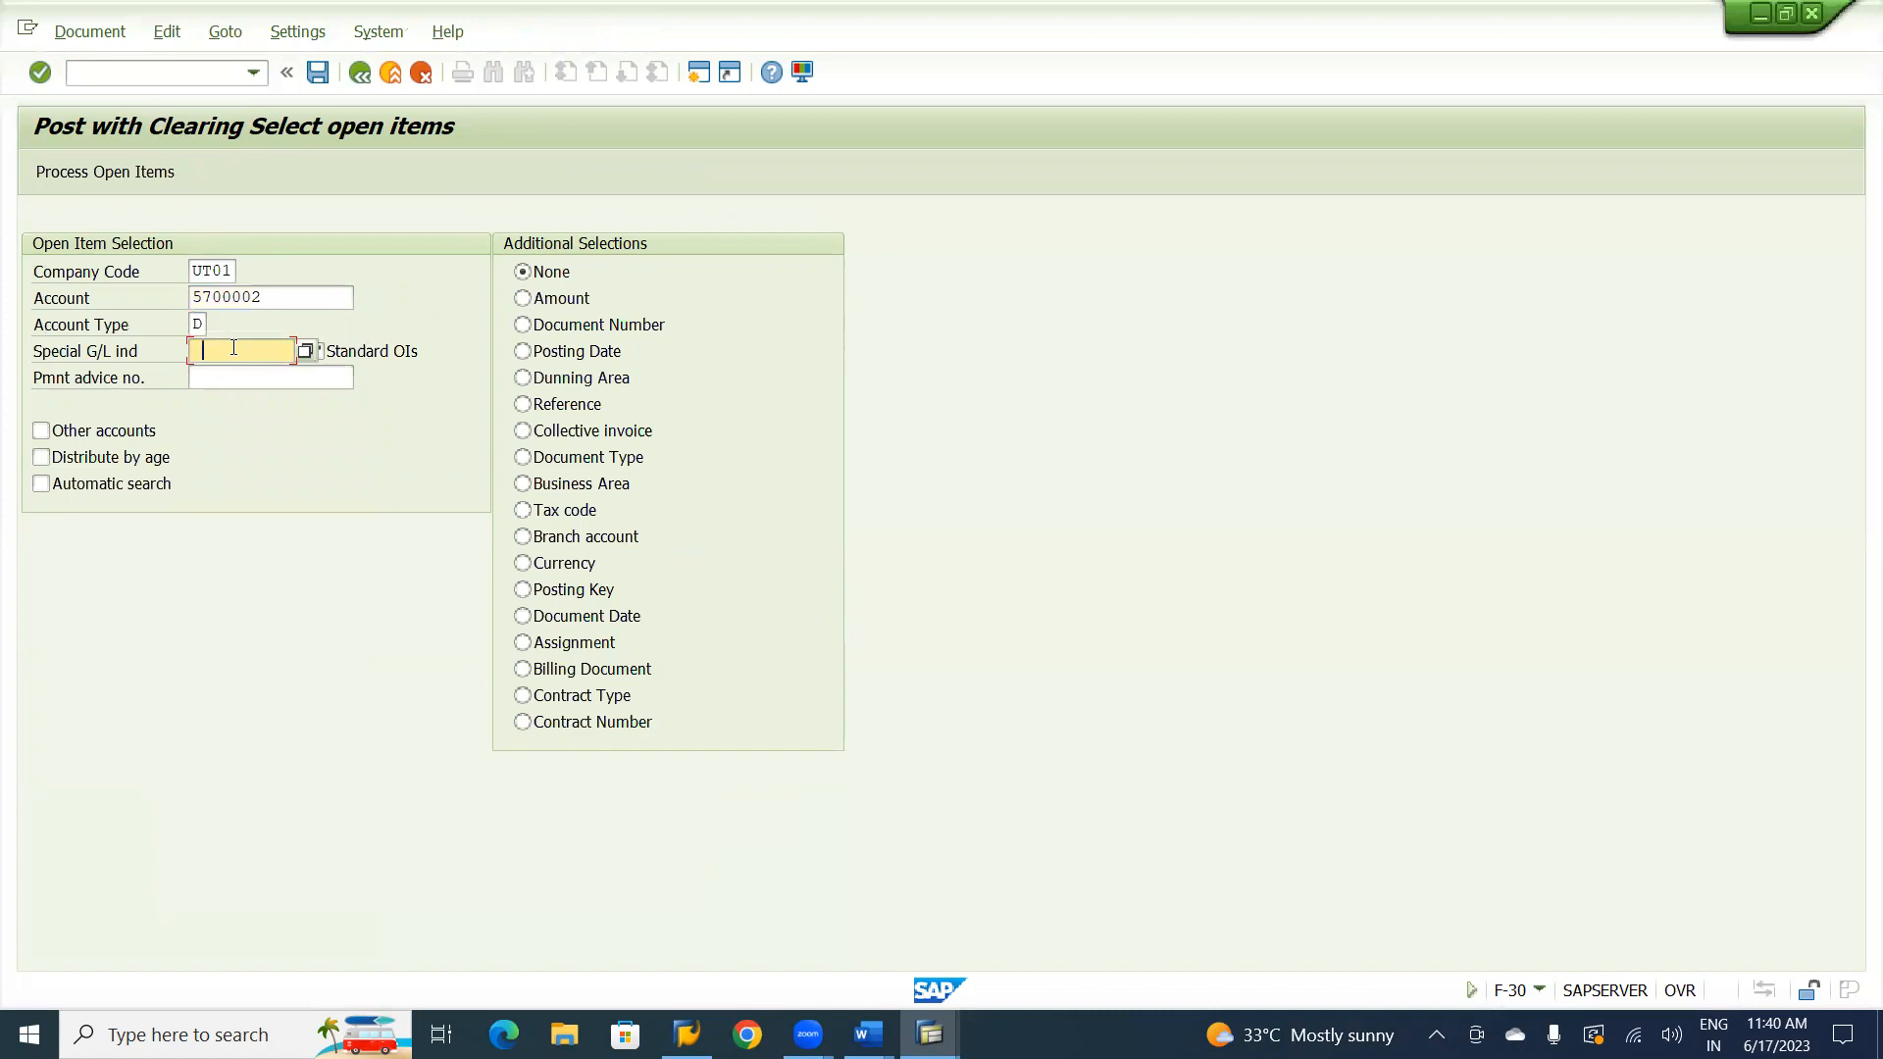
pyautogui.write('A')
pyautogui.press('Tab')
pyautogui.click(134, 173)
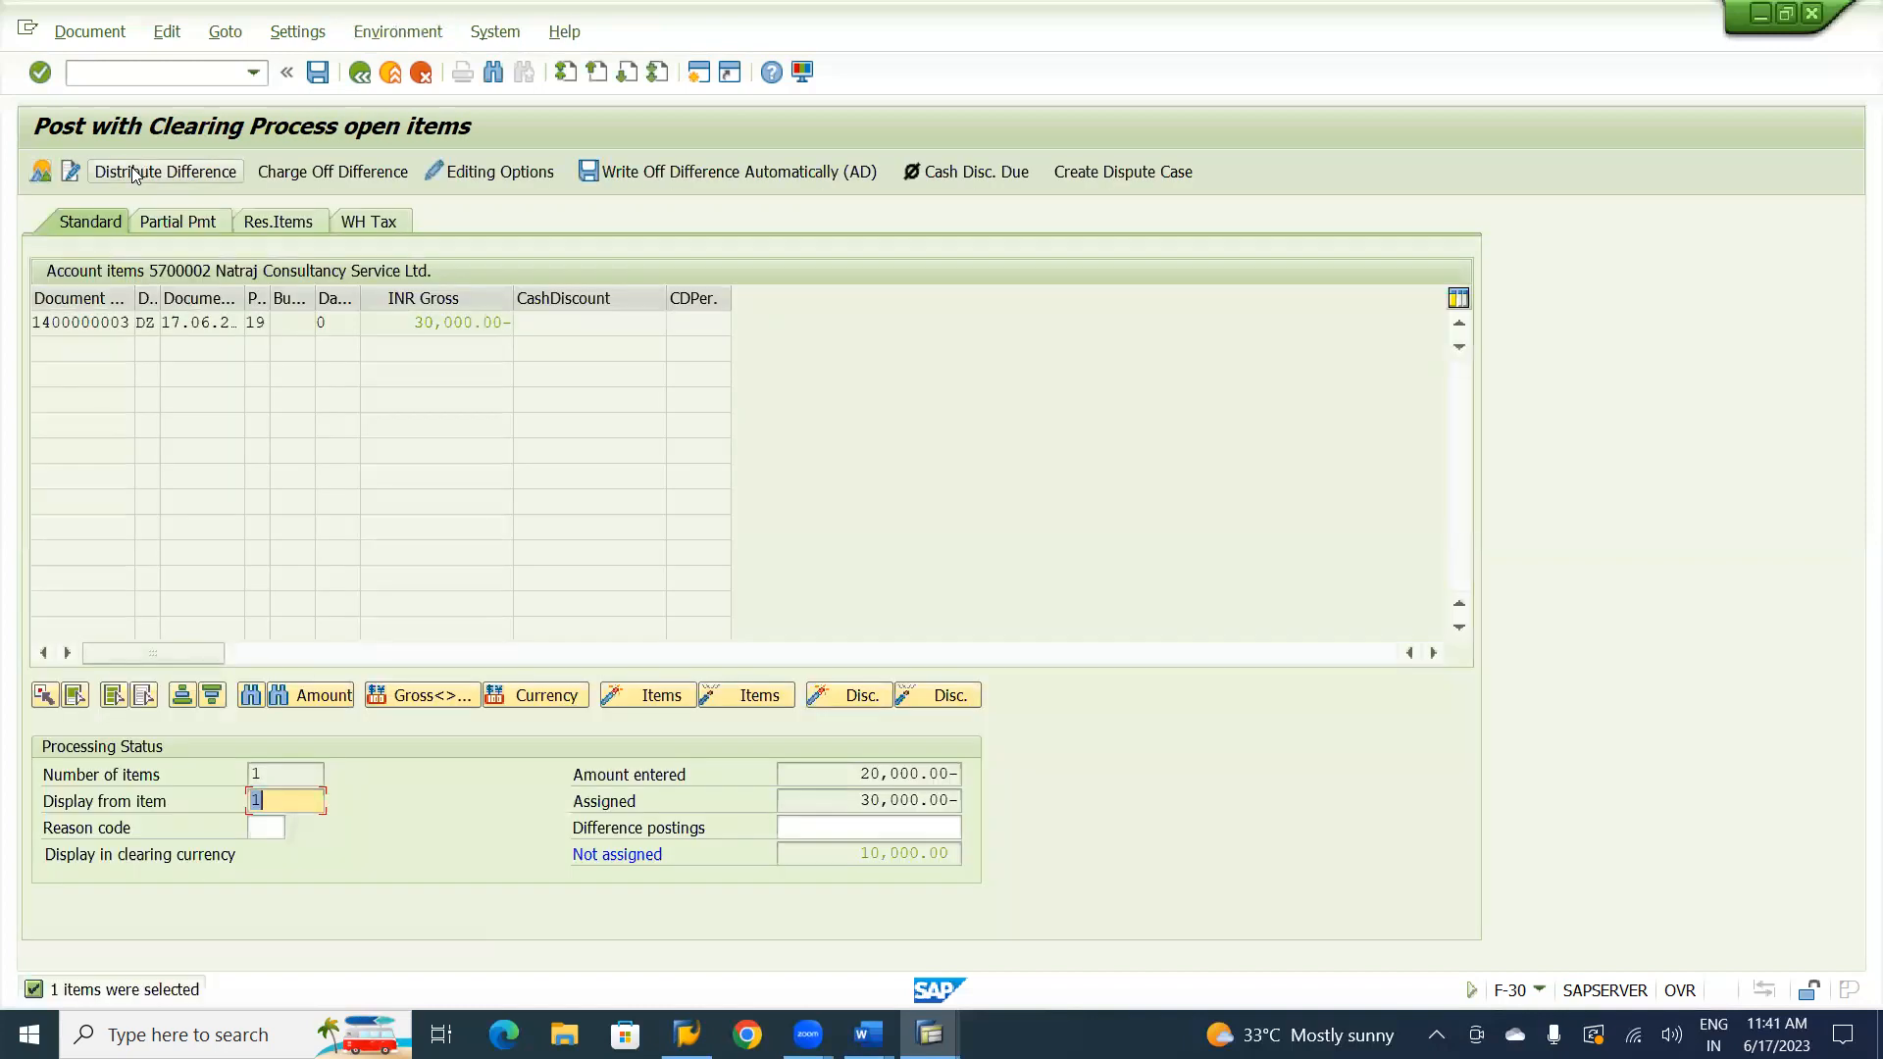
# Assign a partial payment of 20,000 to the open advance item and post the transfer document.
pyautogui.click(192, 223)
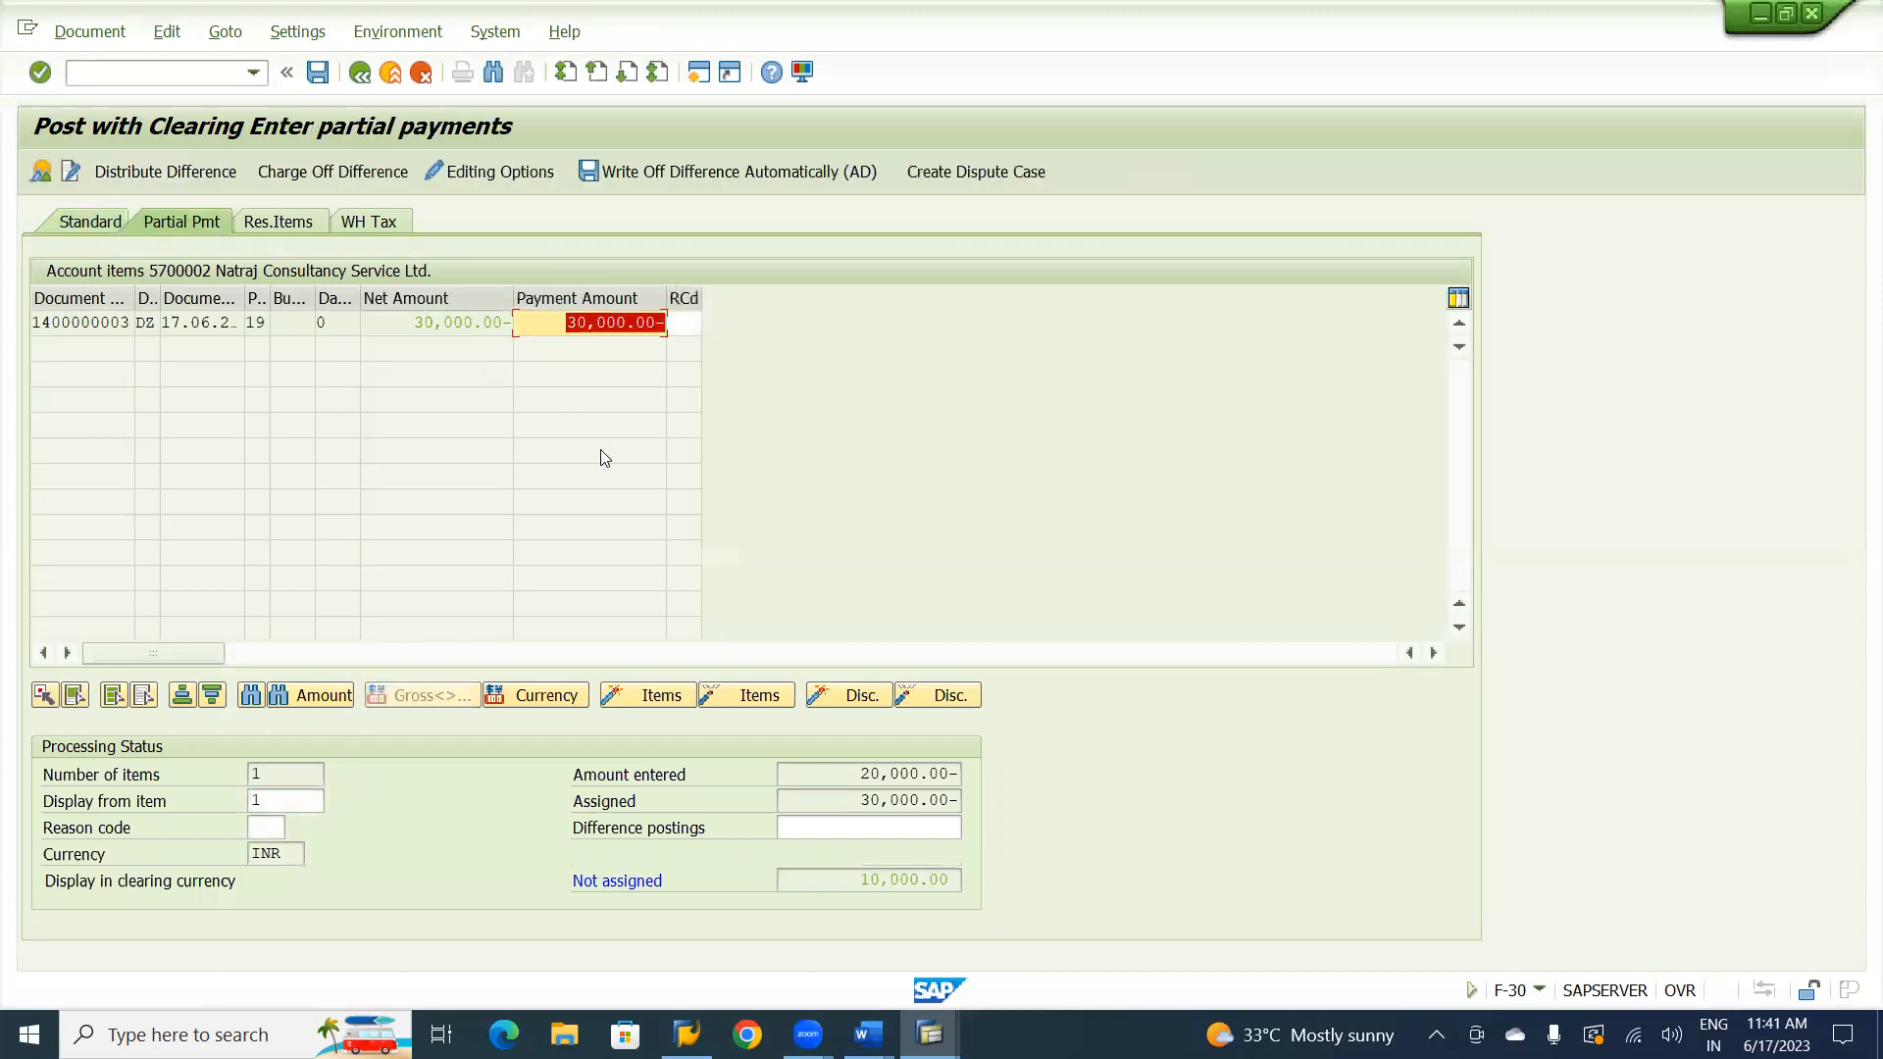
pyautogui.doubleClick(555, 323)
pyautogui.click(977, 102)
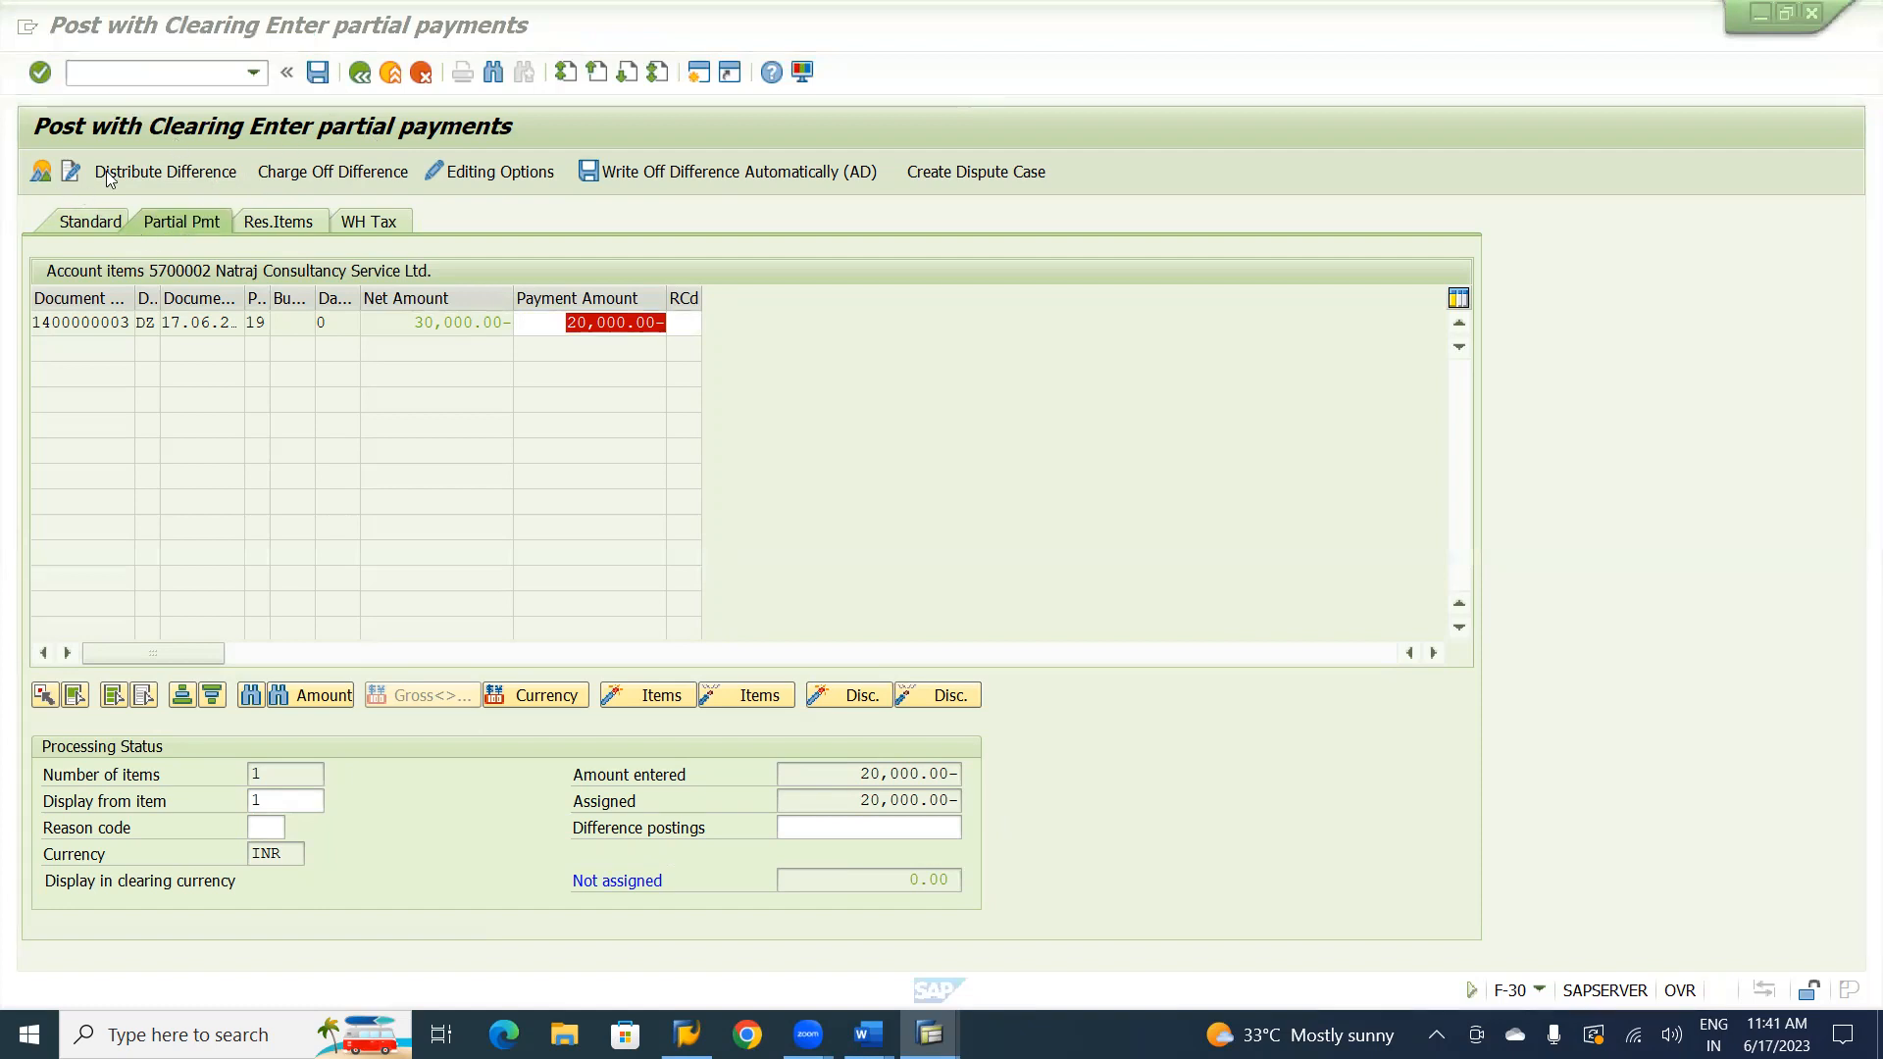
pyautogui.click(41, 172)
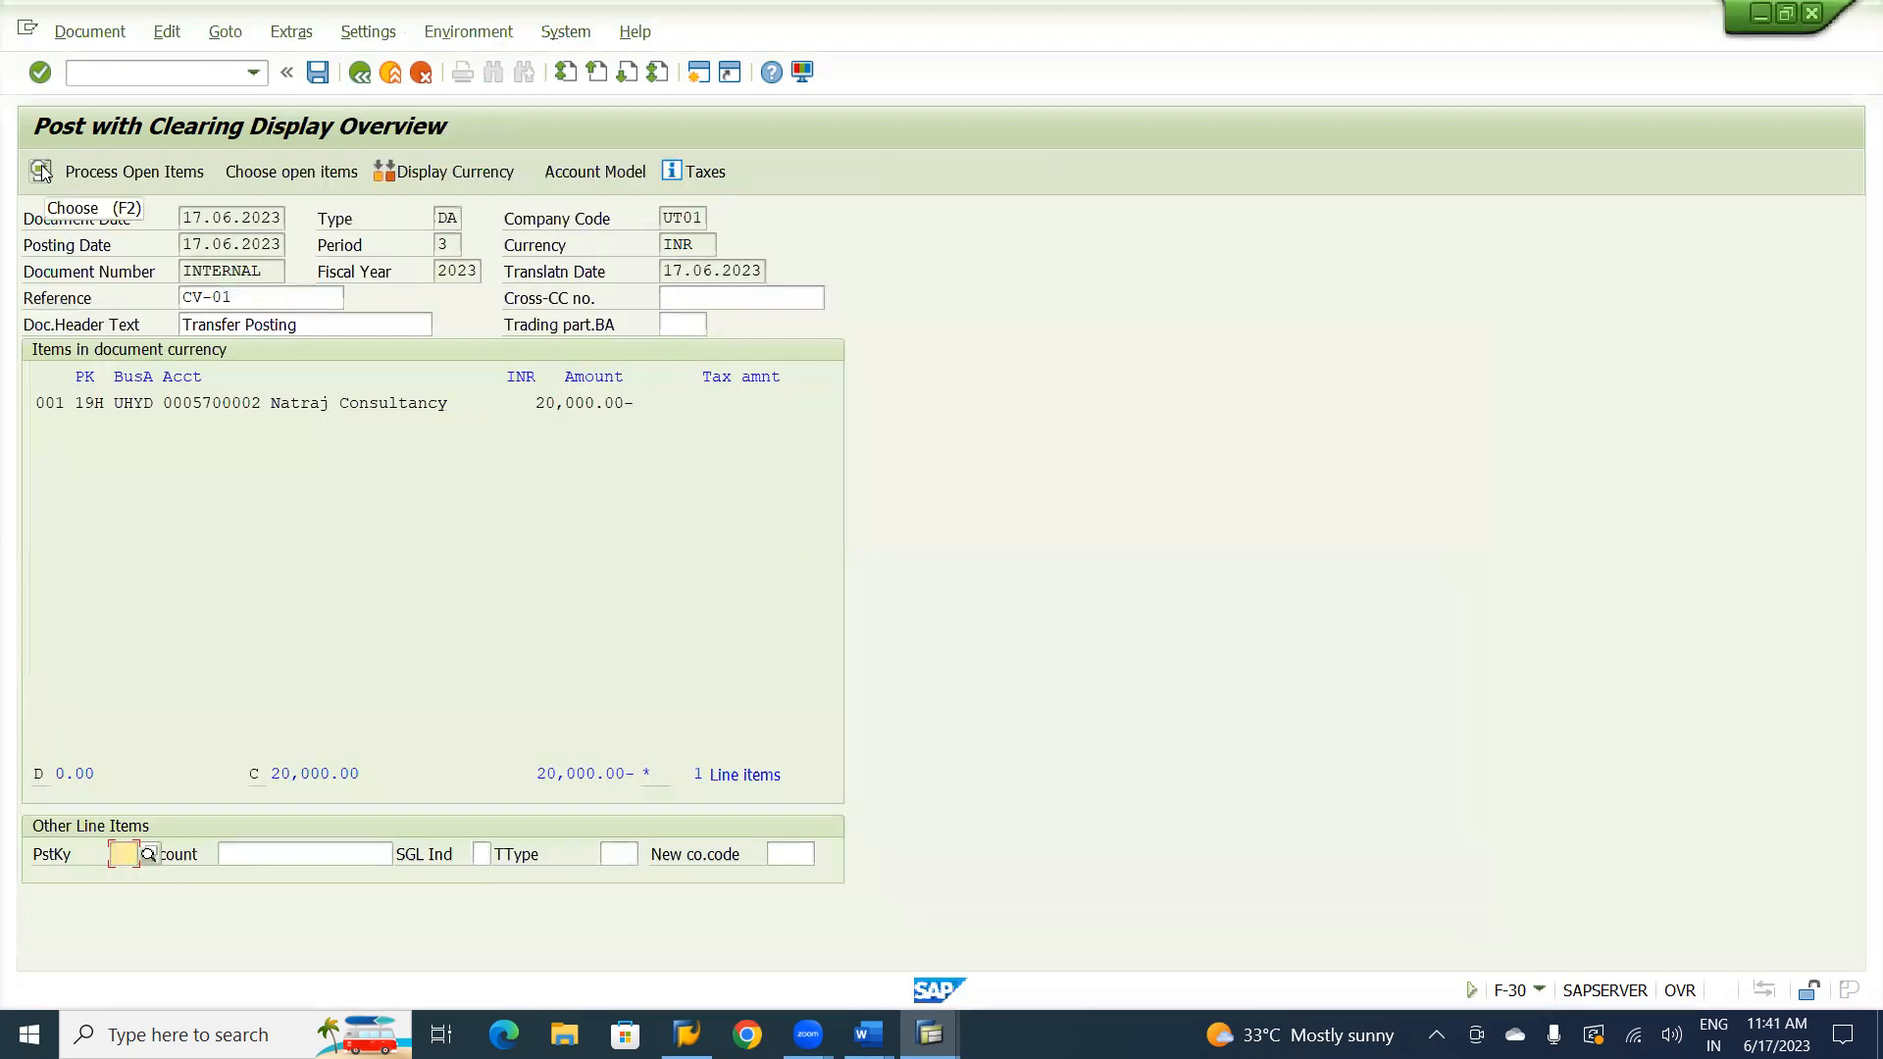
pyautogui.click(318, 72)
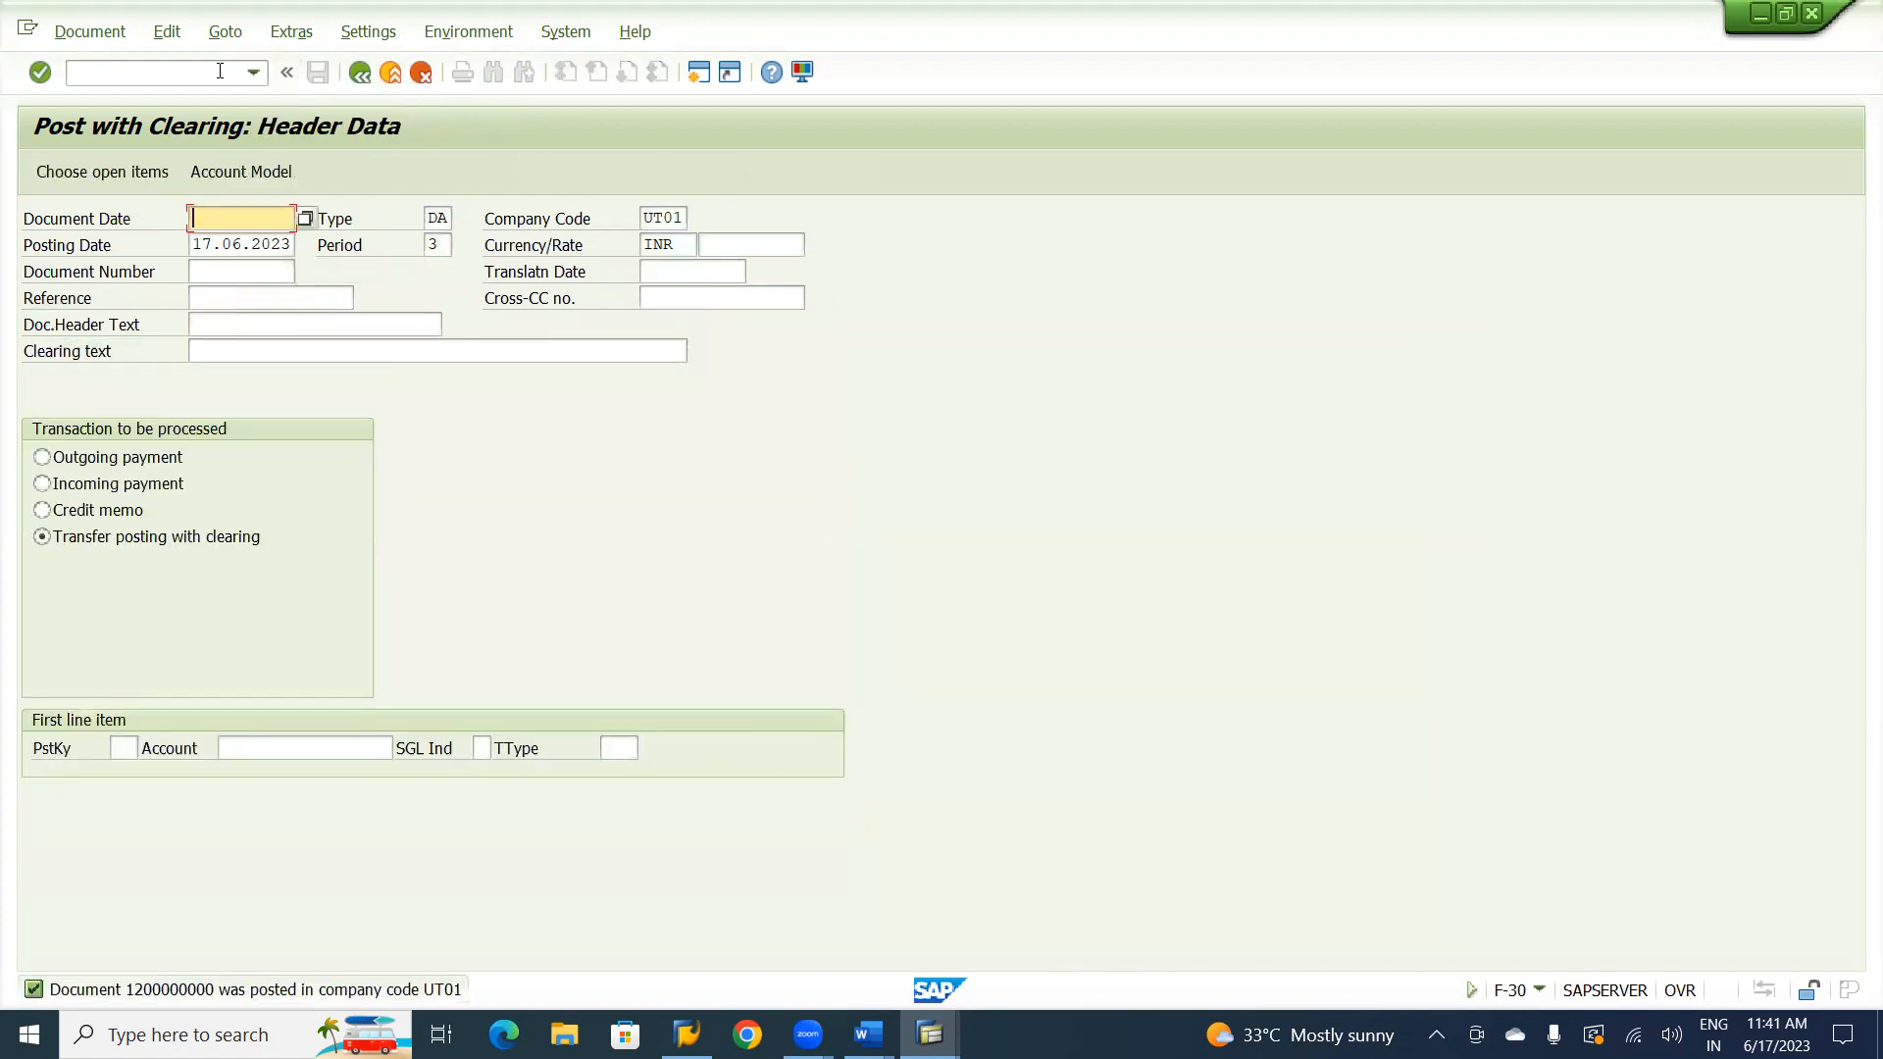
# Display the document just posted and show it in the General Ledger View.
pyautogui.click(90, 34)
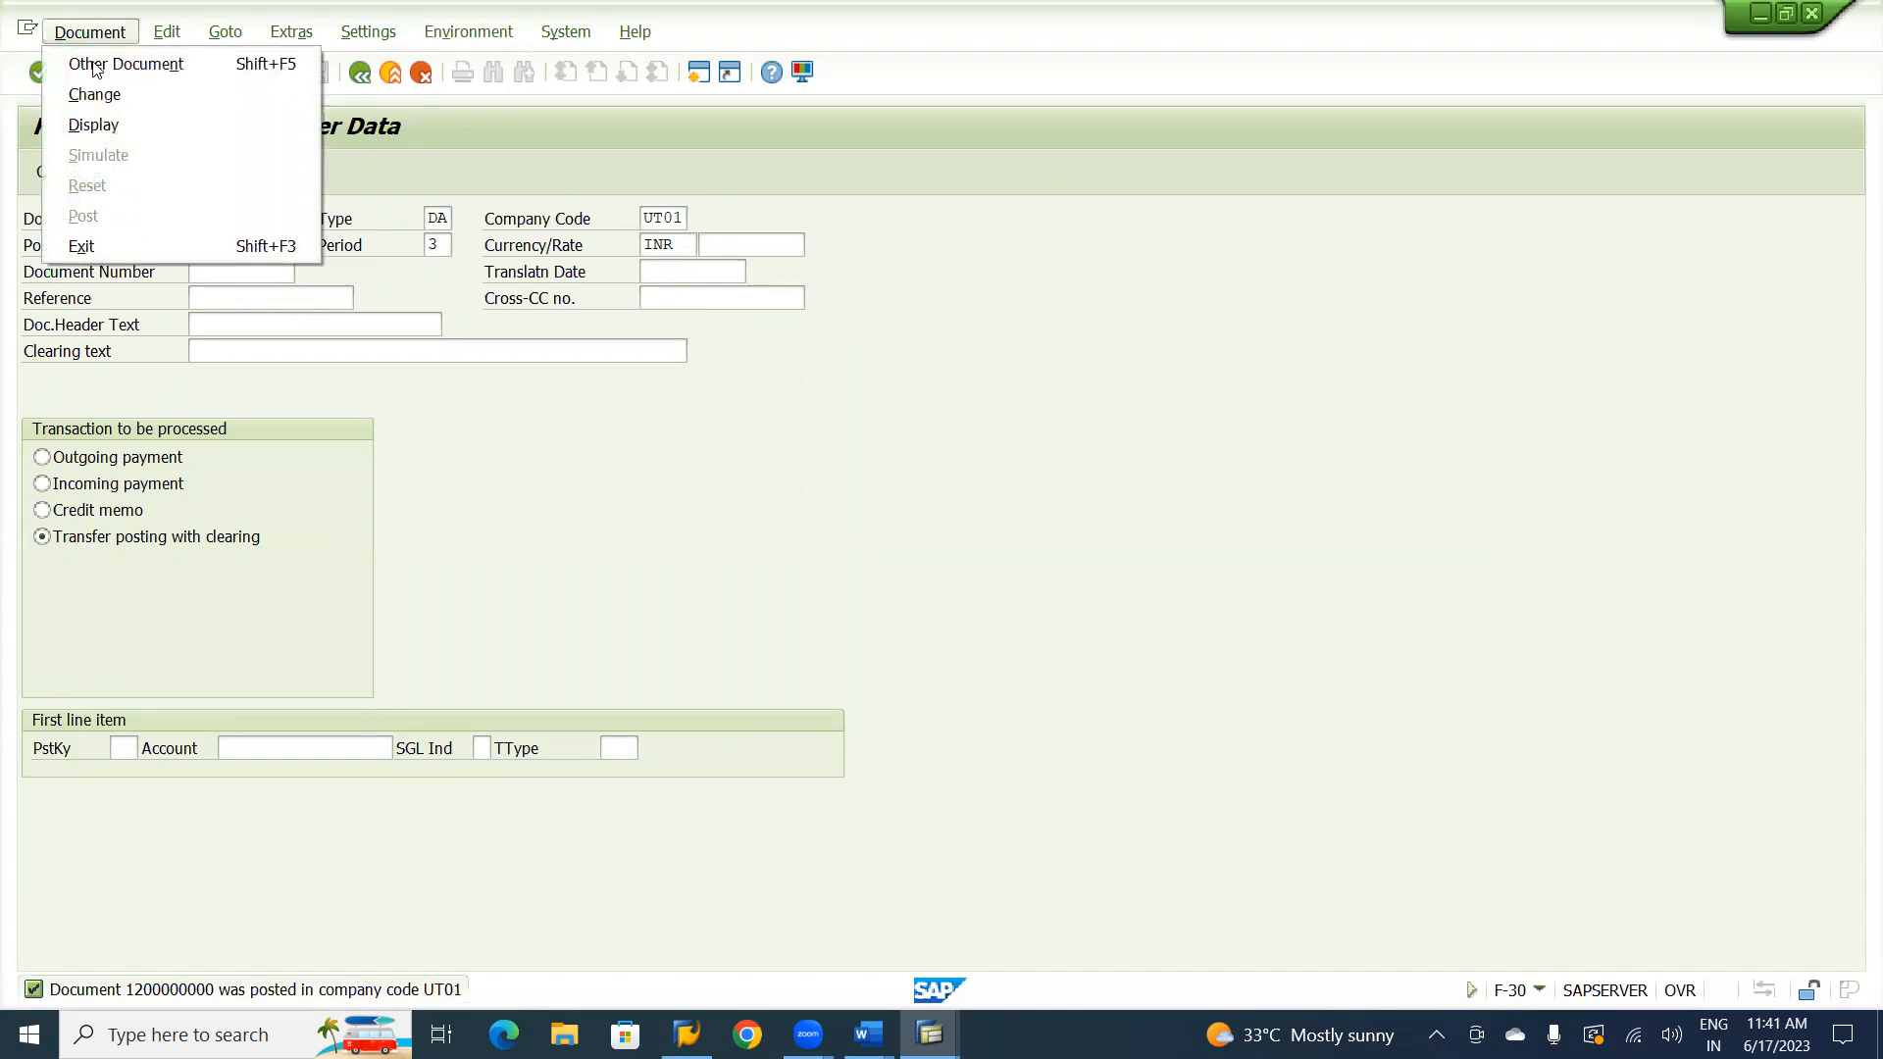
pyautogui.click(104, 134)
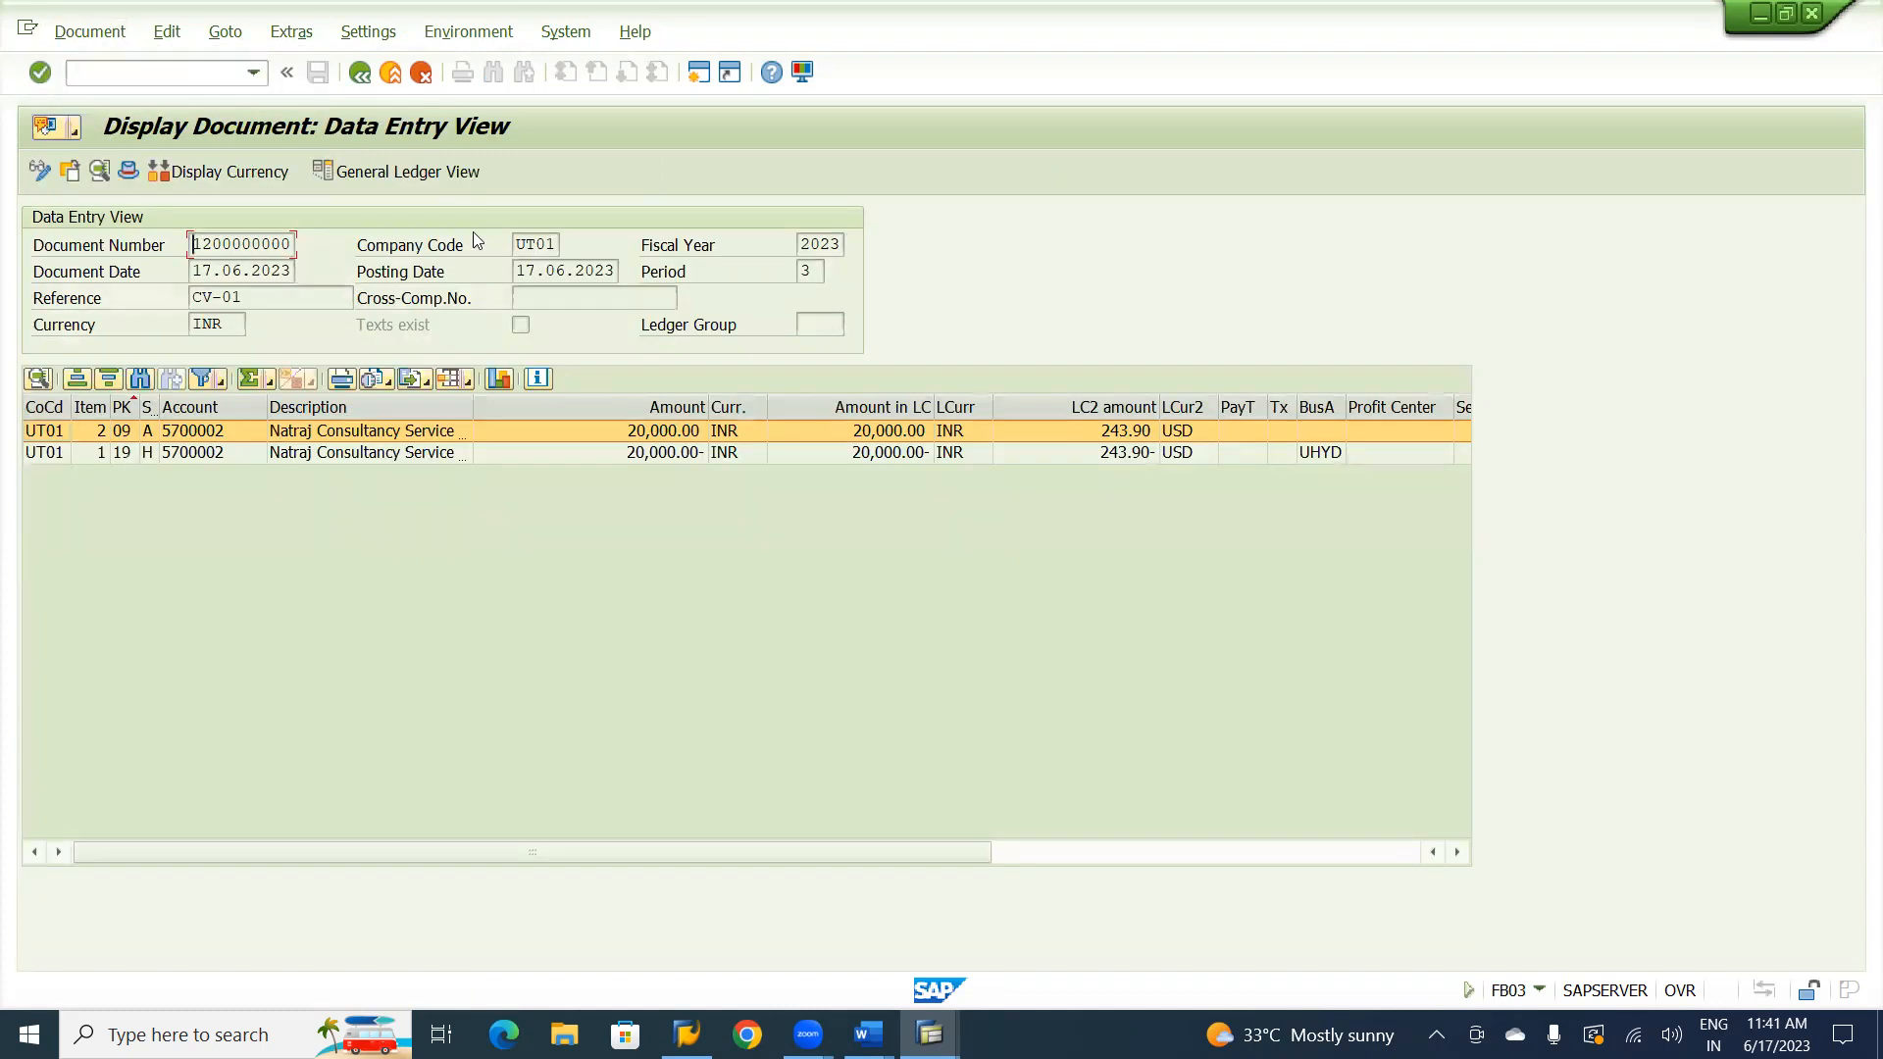
pyautogui.click(436, 177)
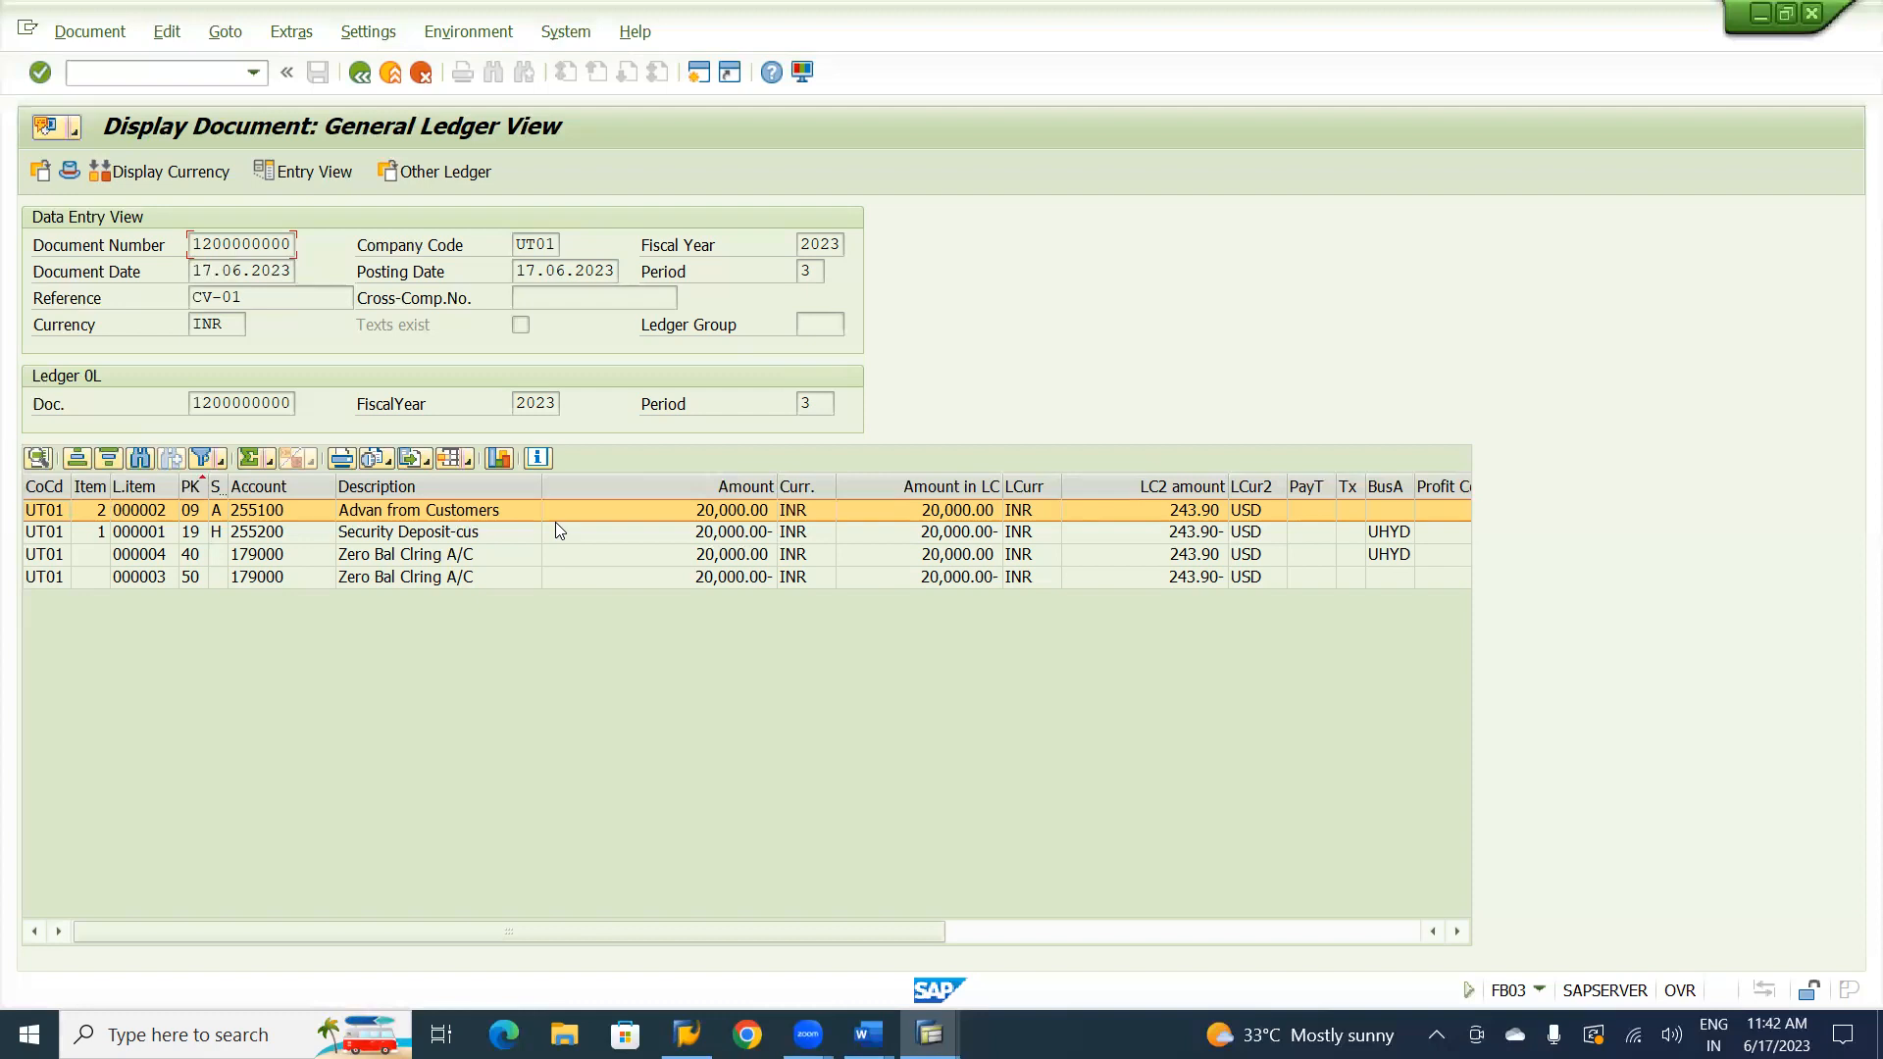
# Switch to the Customer Line Item Display session, refresh the list and examine the Natraj Consultancy vendor and customer line items.
pyautogui.hotkey('alt', 'Tab')
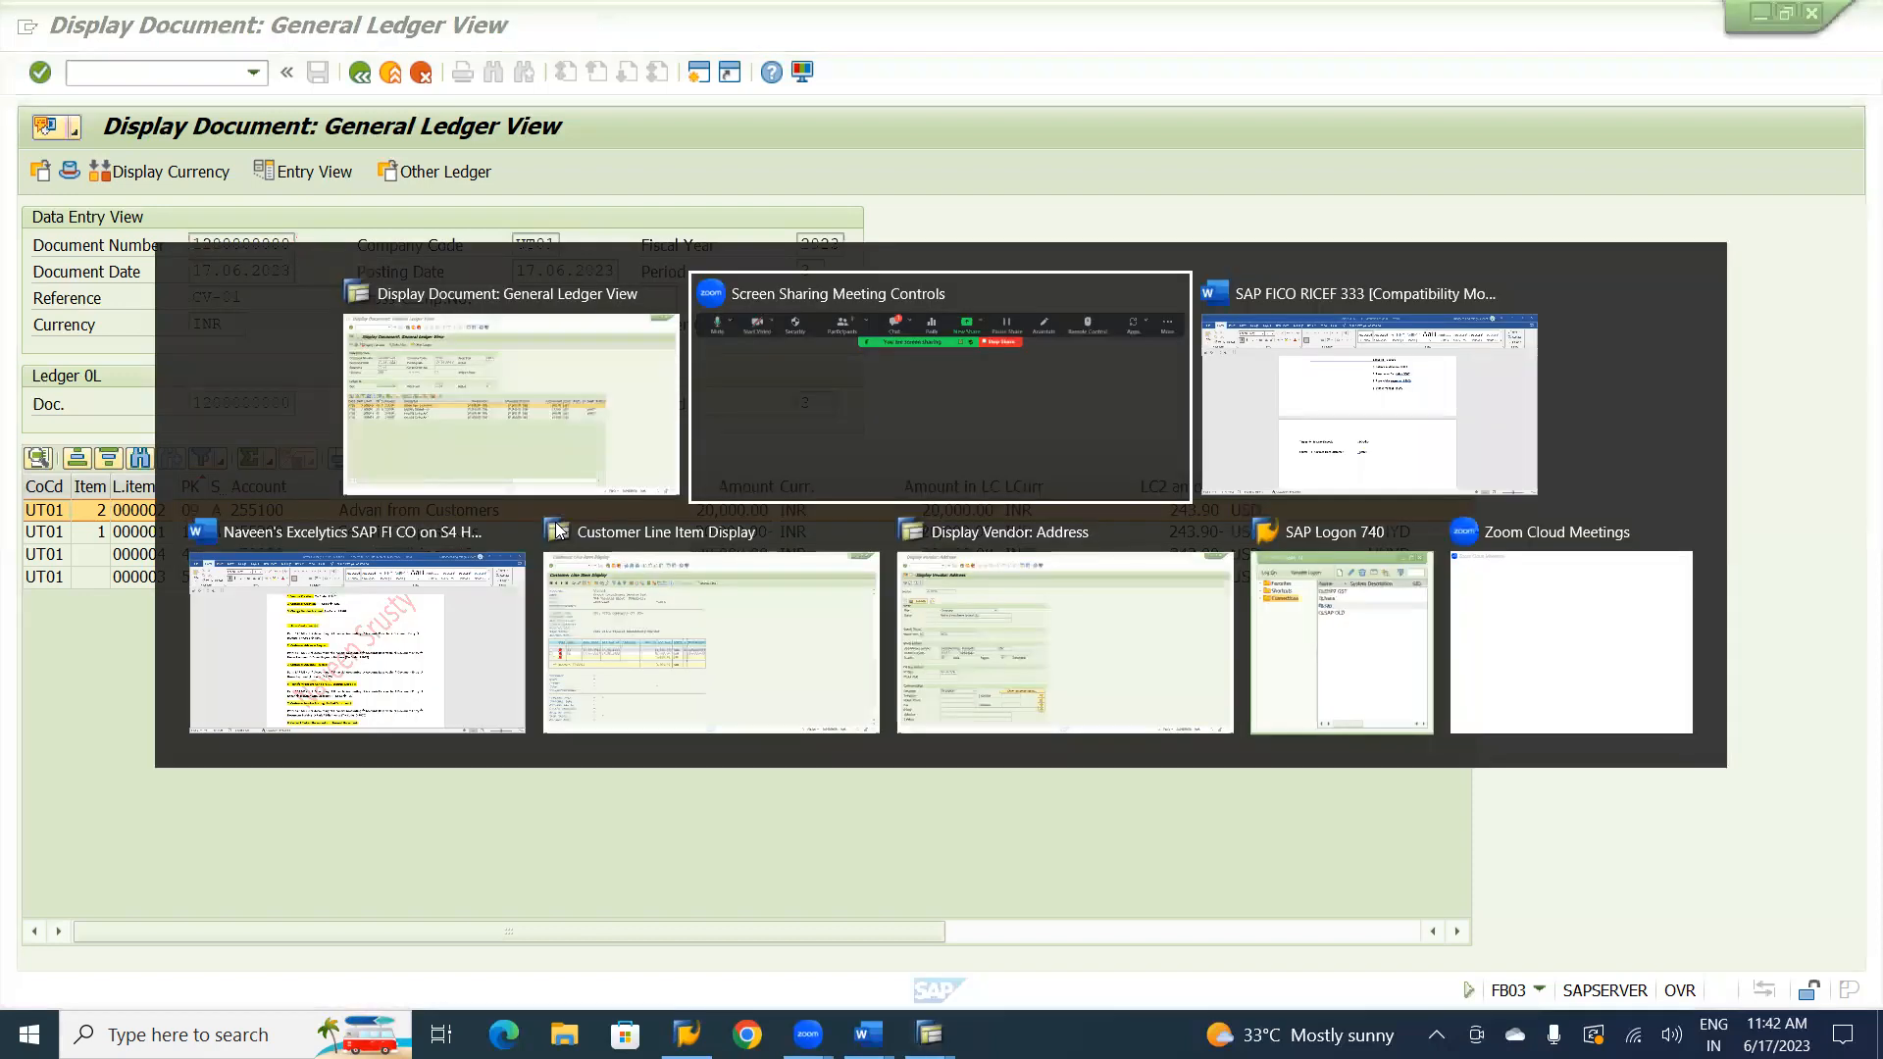
pyautogui.hotkey('alt', 'Tab')
pyautogui.hotkey('alt', 'Tab')
pyautogui.hotkey('alt', 'Tab')
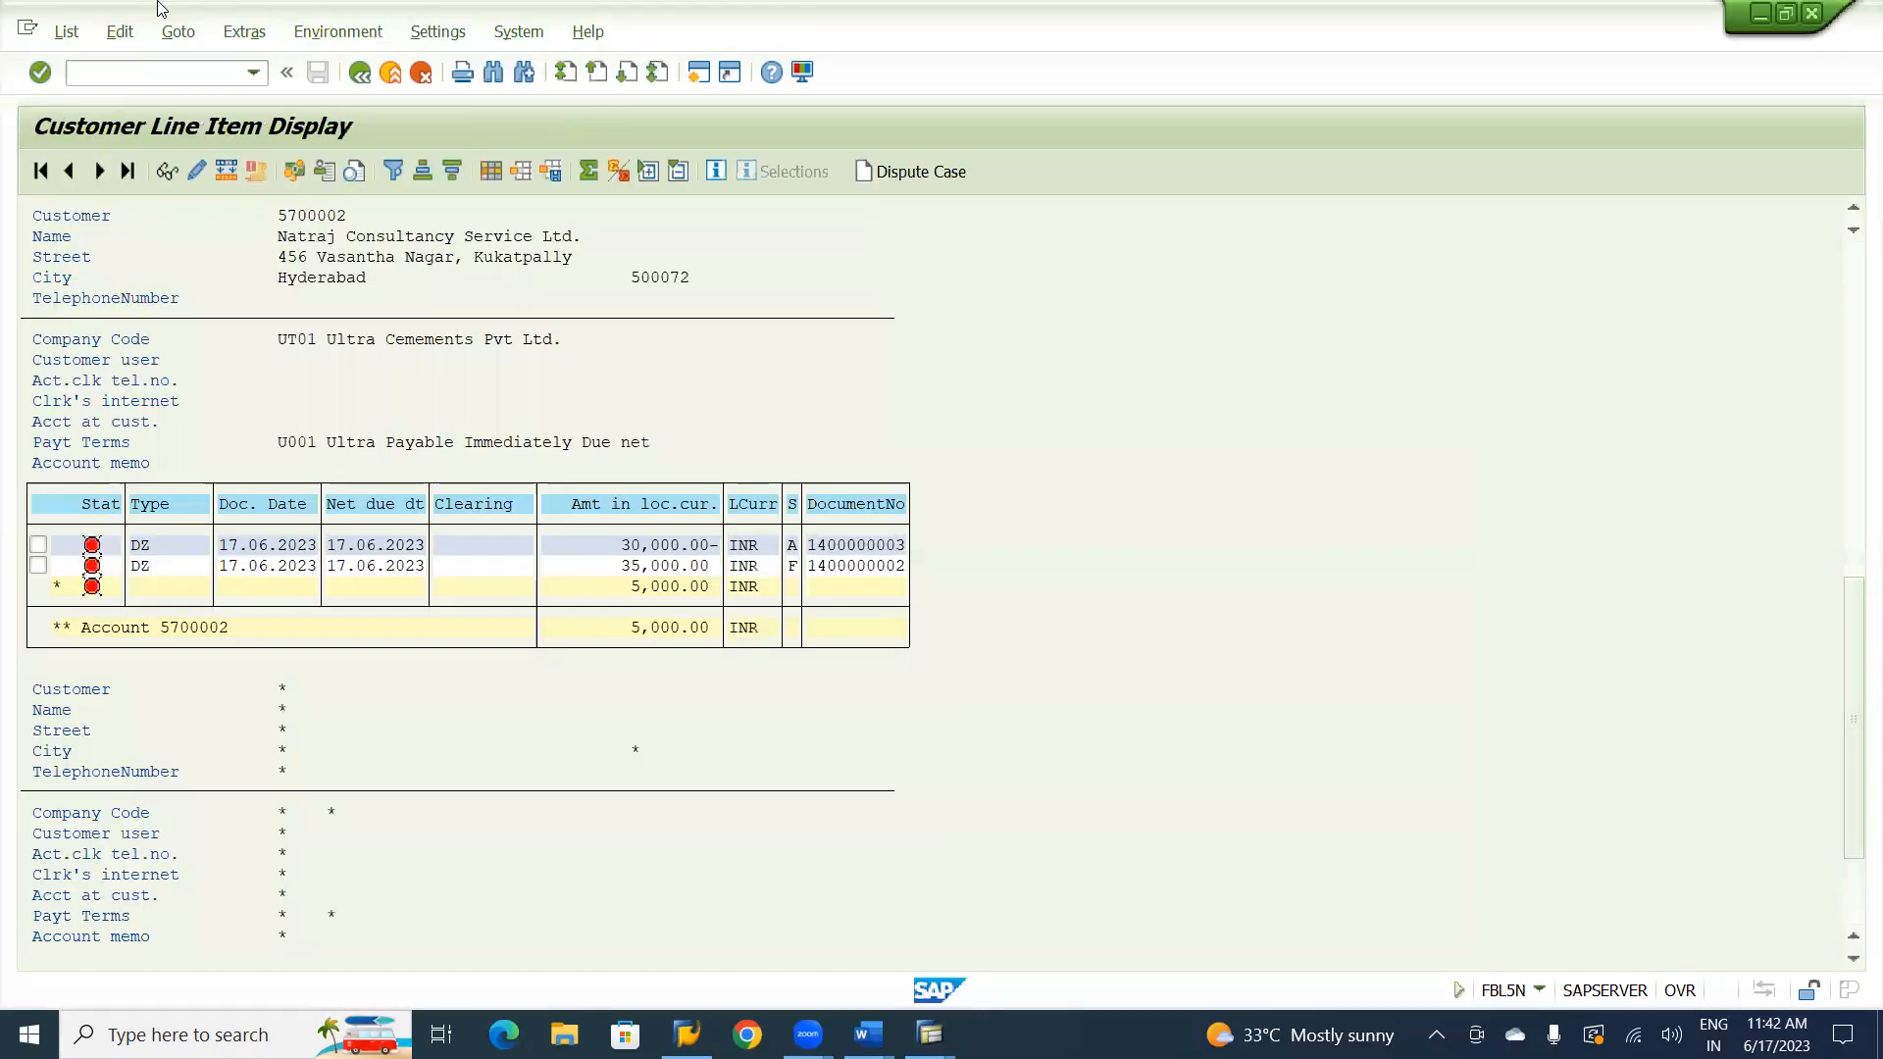
pyautogui.click(66, 32)
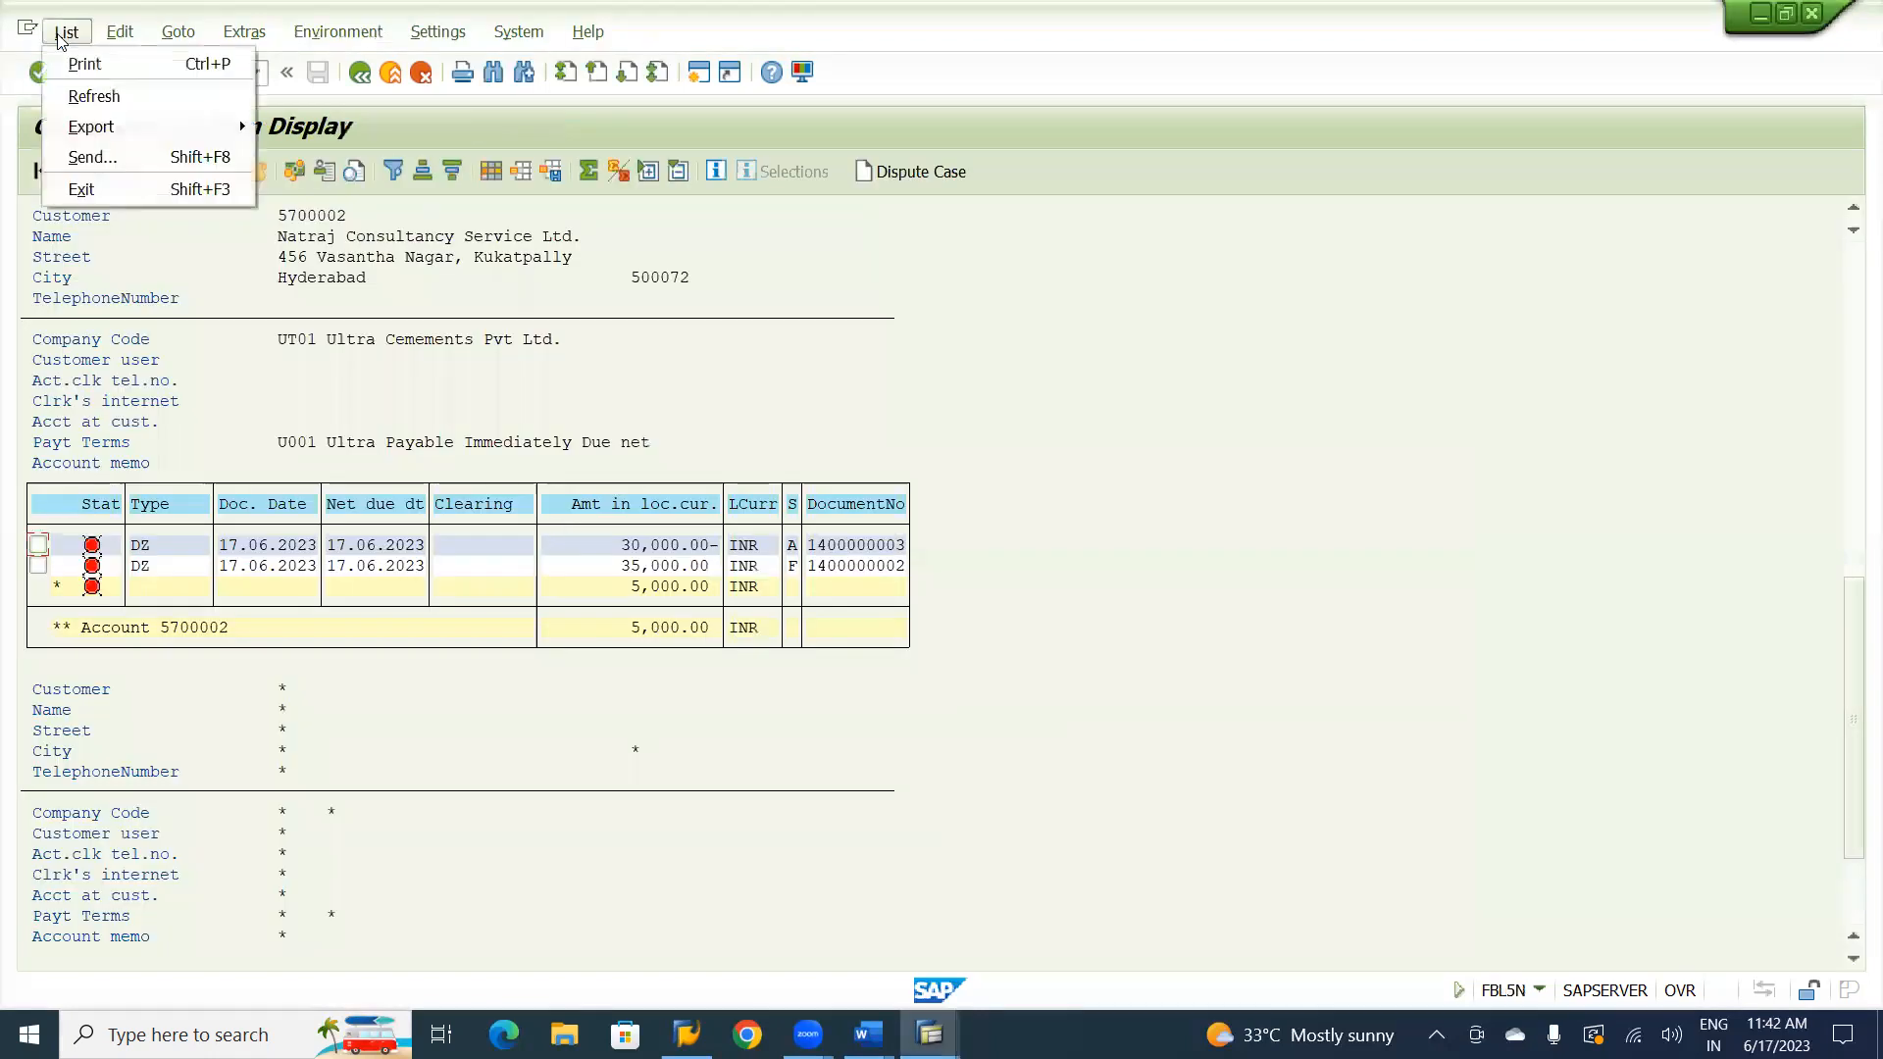
pyautogui.click(94, 98)
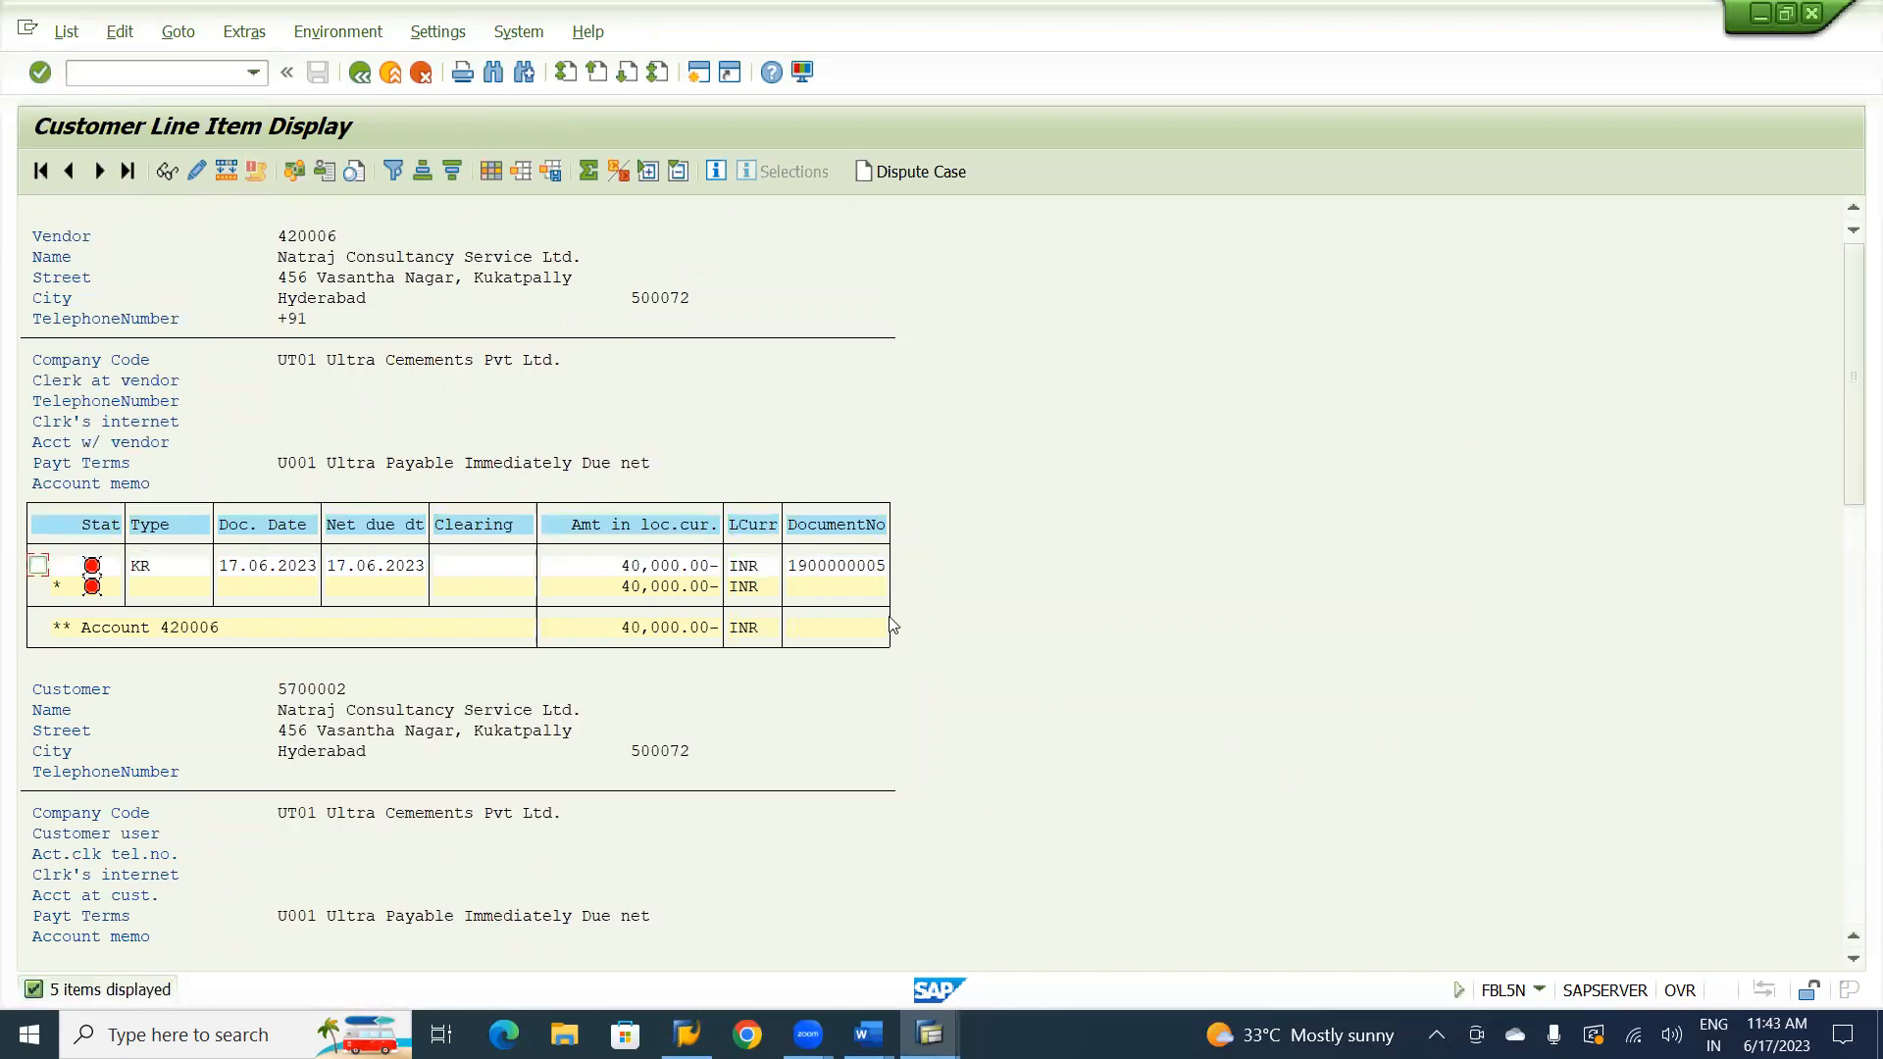
pyautogui.scroll(-10, 892, 625)
pyautogui.scroll(5, 892, 625)
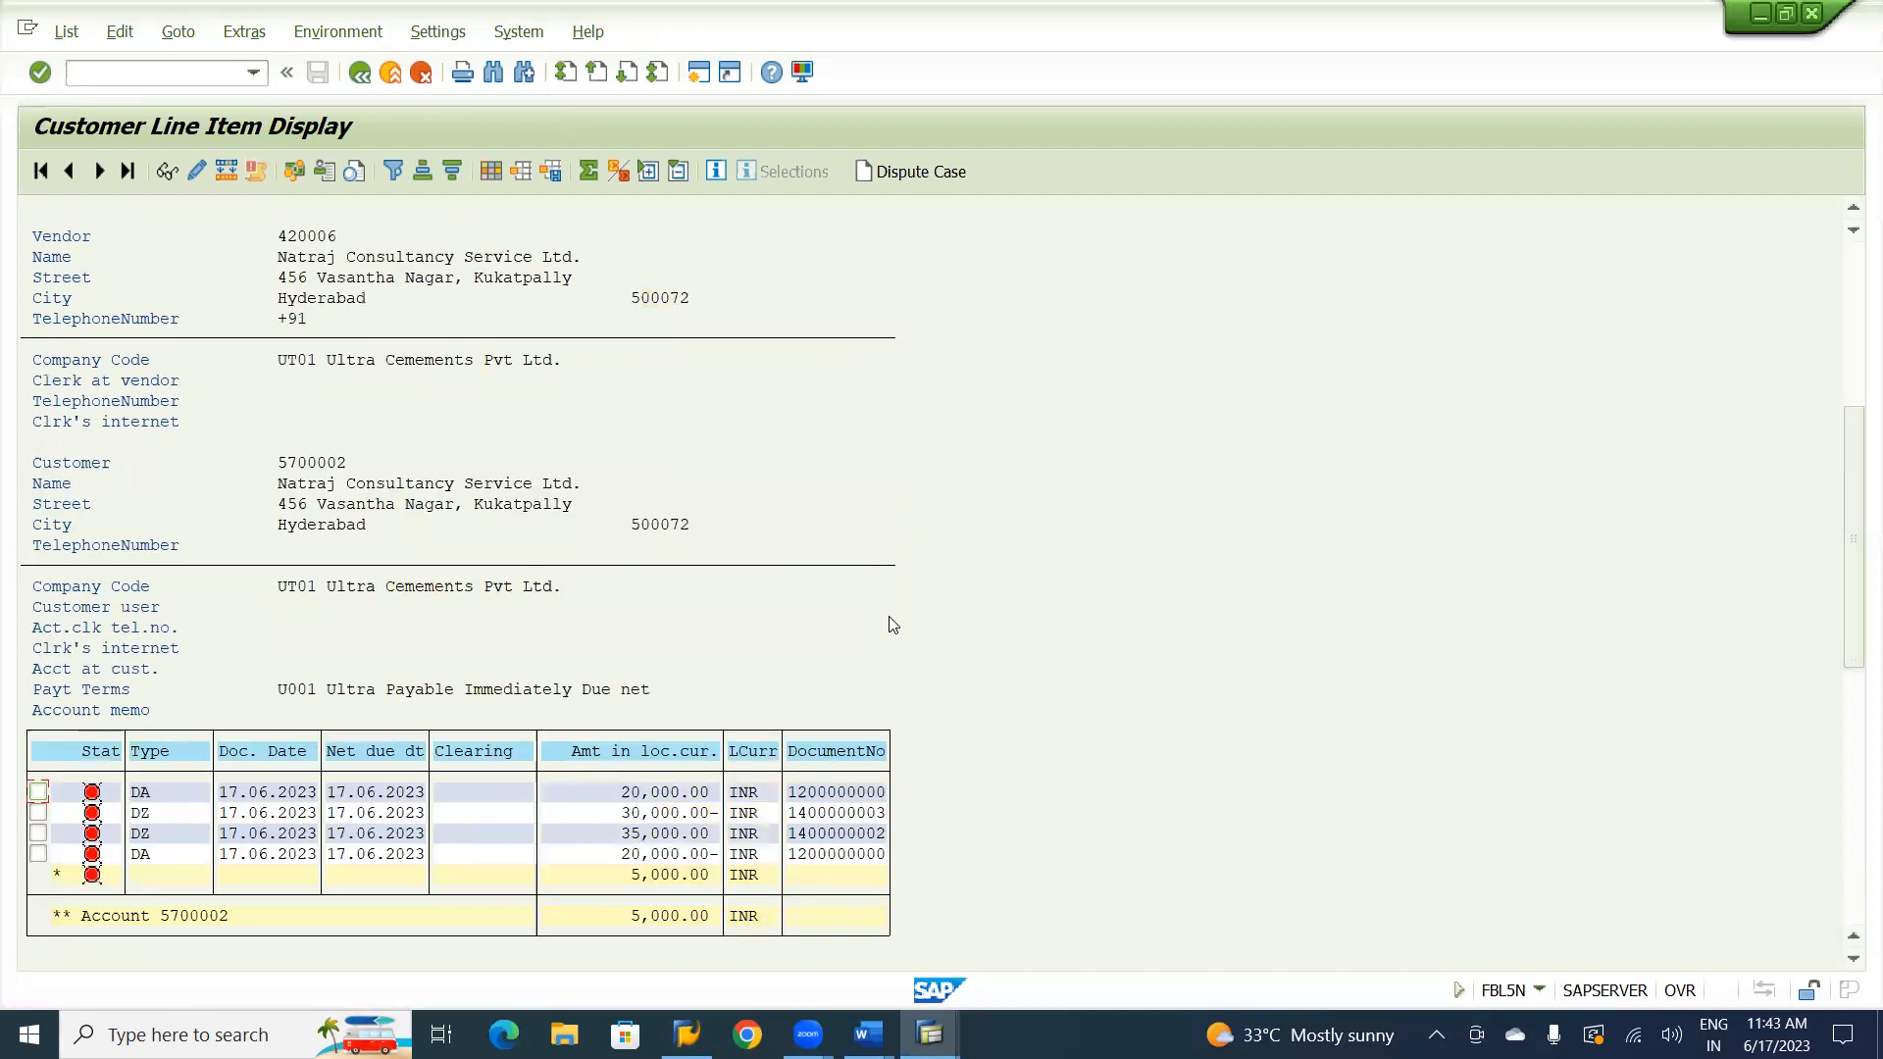
pyautogui.scroll(4, 892, 625)
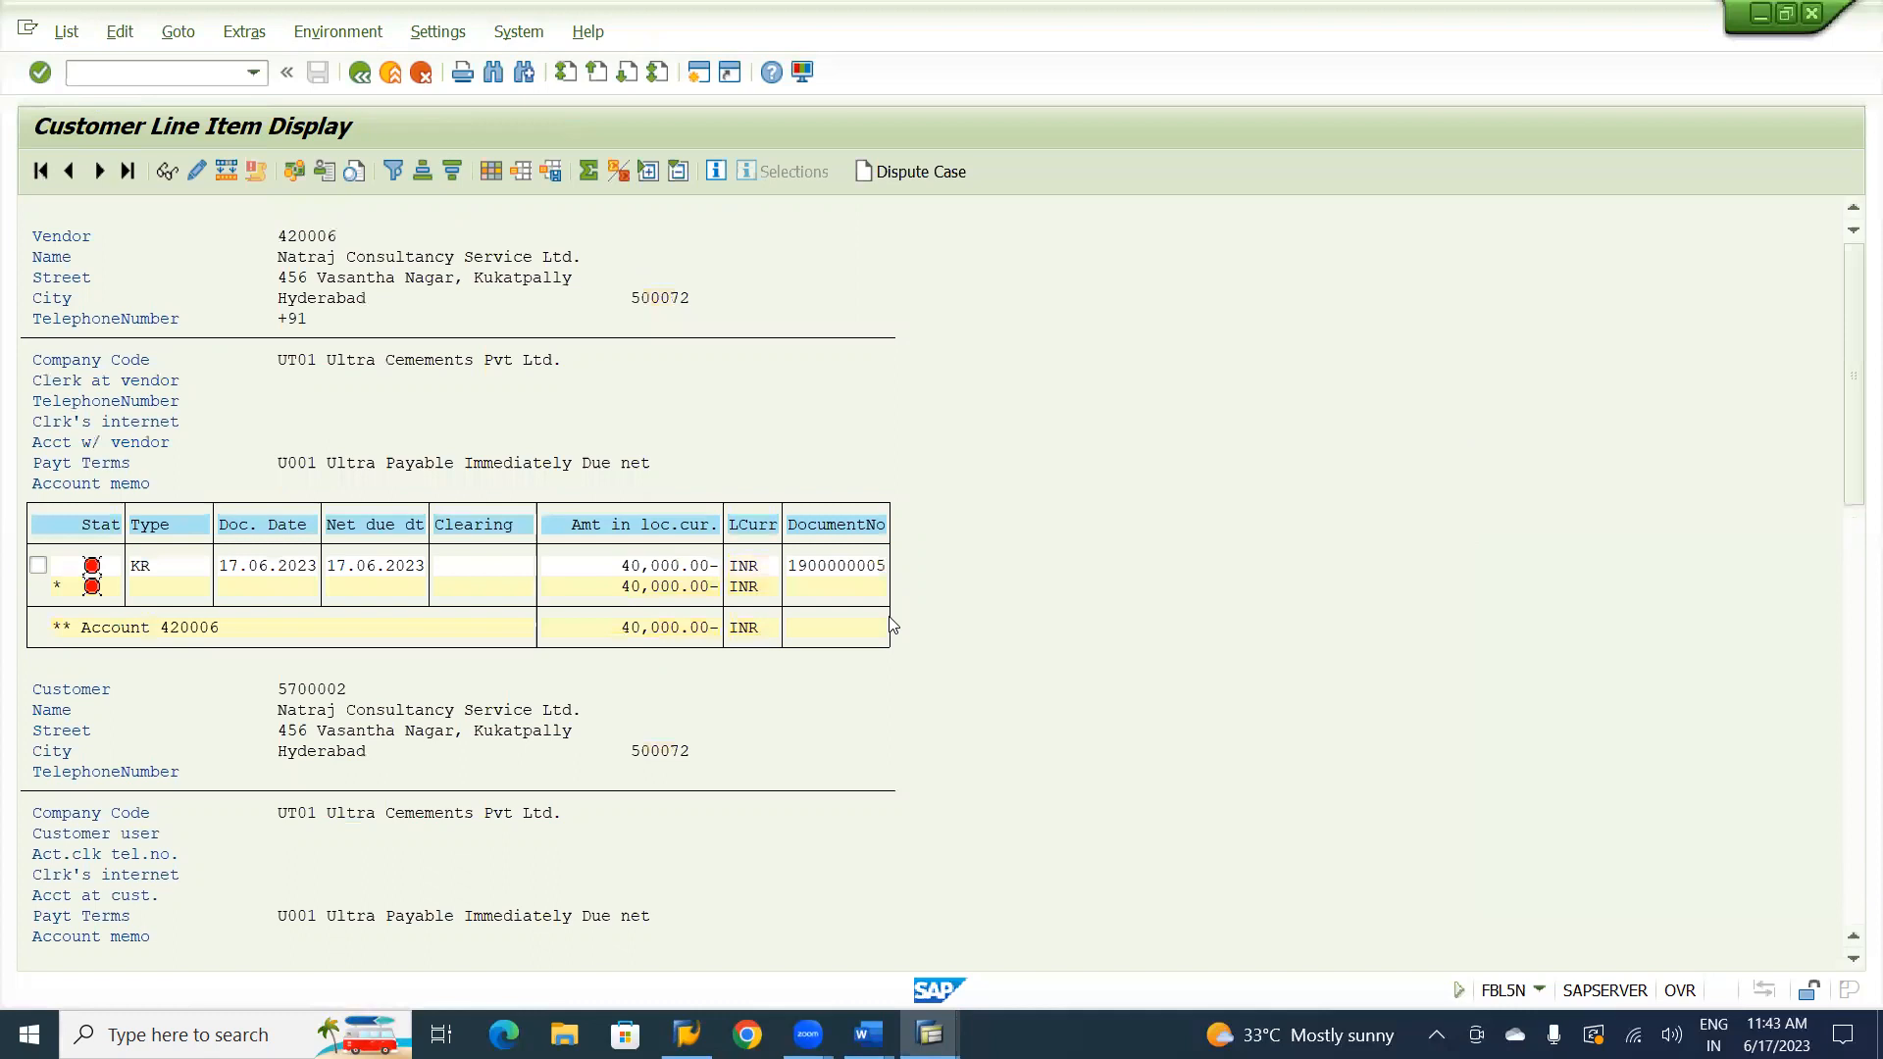
pyautogui.scroll(-9, 892, 624)
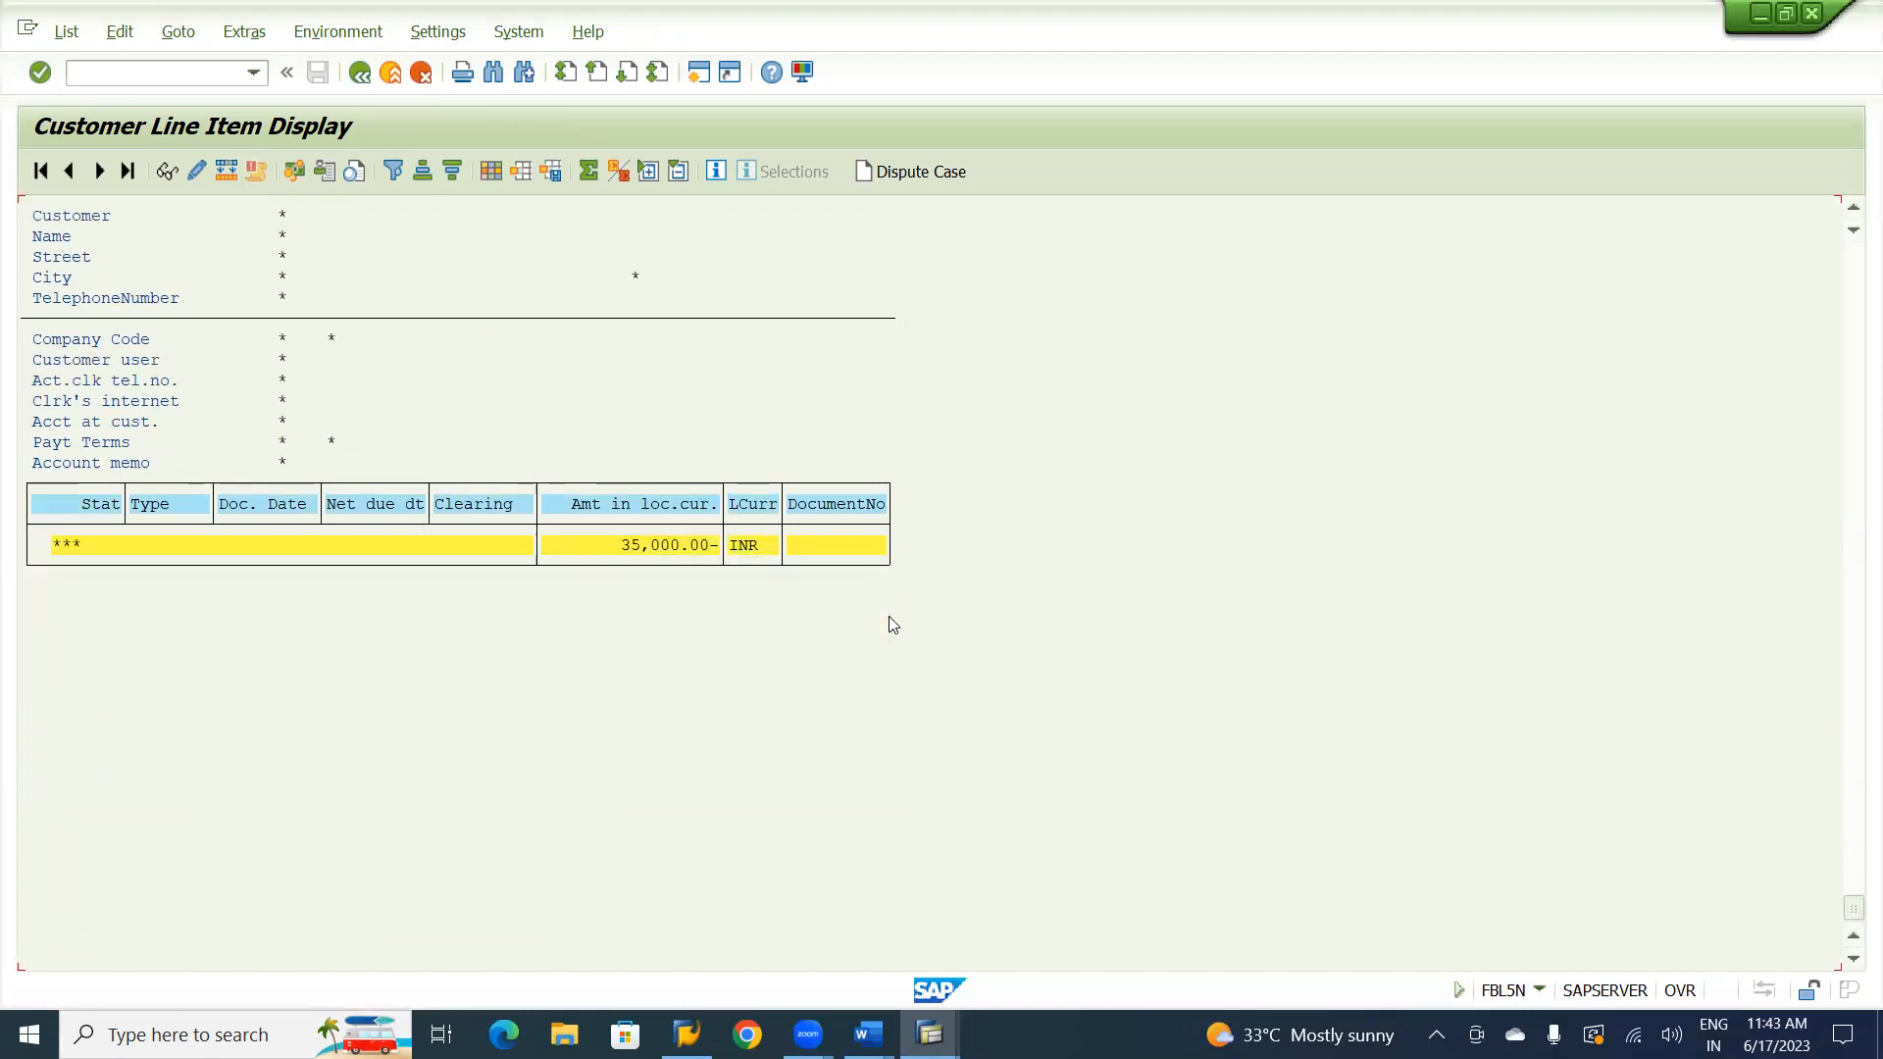
pyautogui.scroll(10, 892, 625)
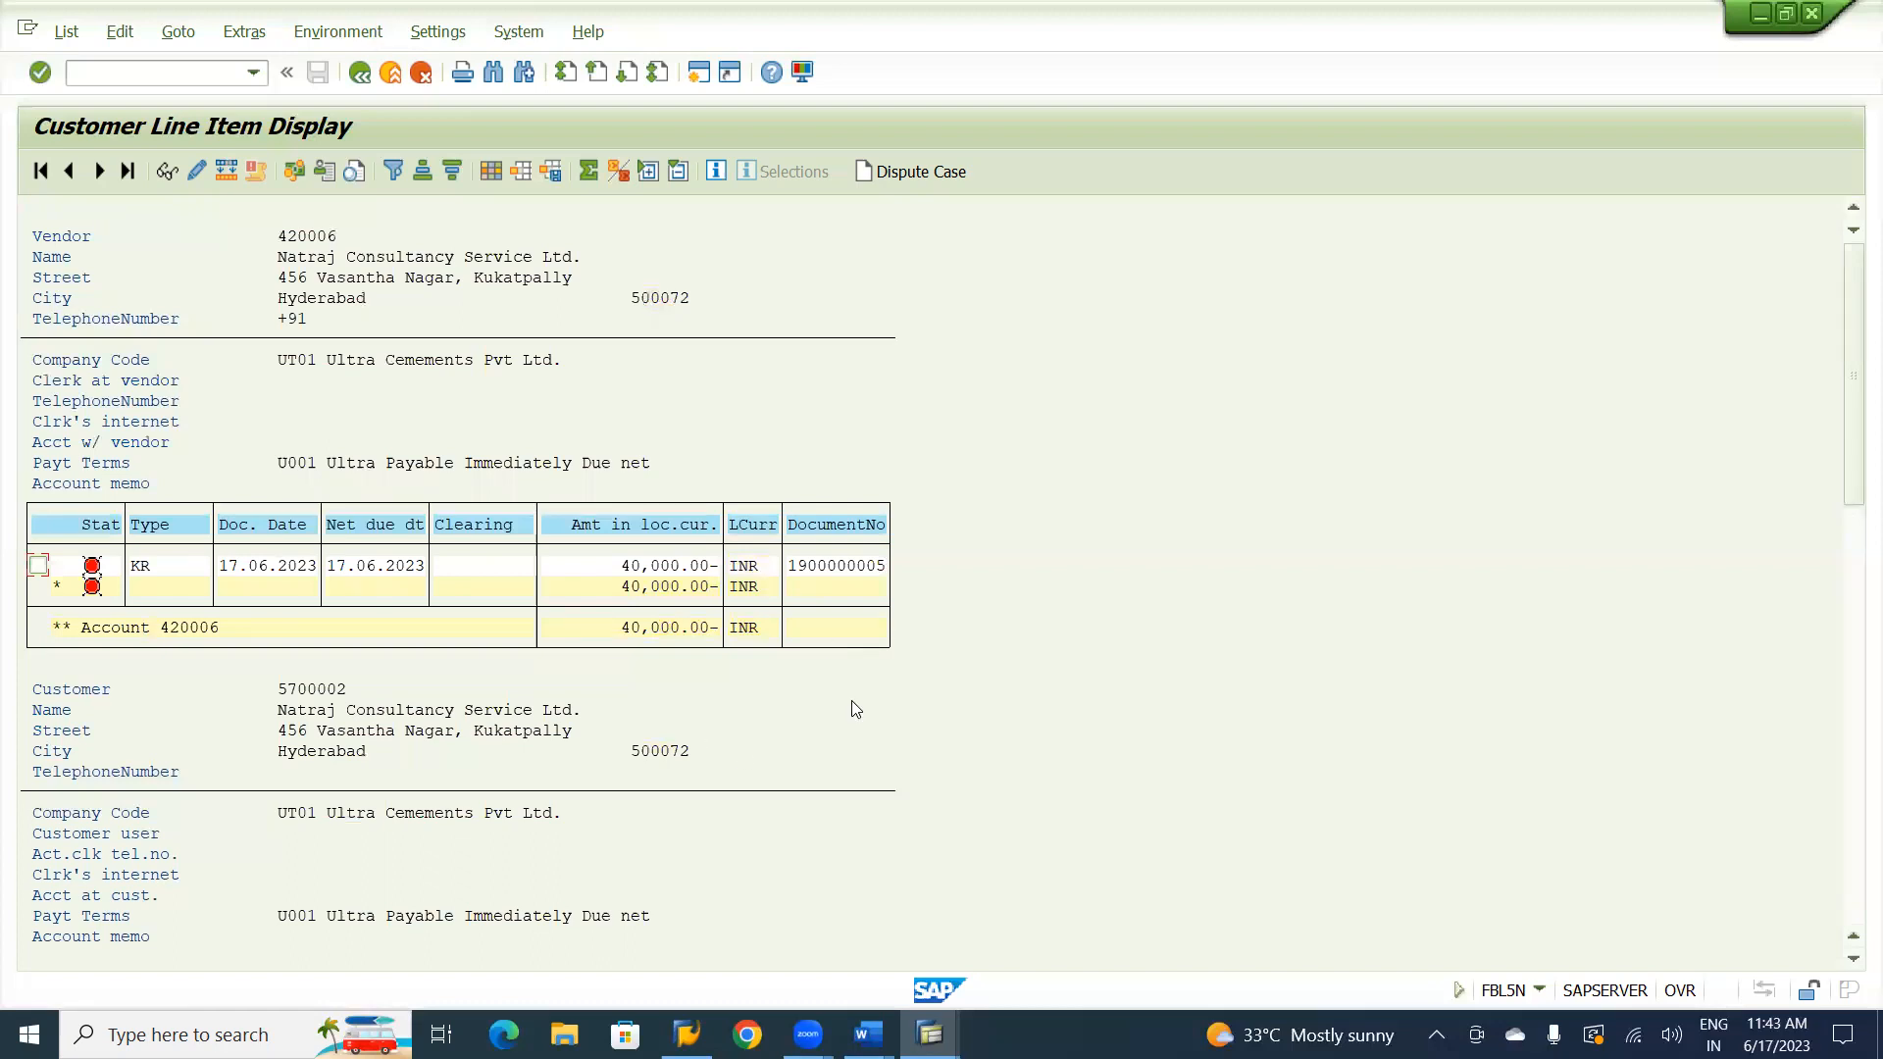
# Switch to the SAP FI CO notes in Word and read the transactions following the F-30 security deposit transfer, through bad debts.
pyautogui.hotkey('alt', 'Tab')
pyautogui.press('Tab')
pyautogui.press('Tab')
pyautogui.press('Tab')
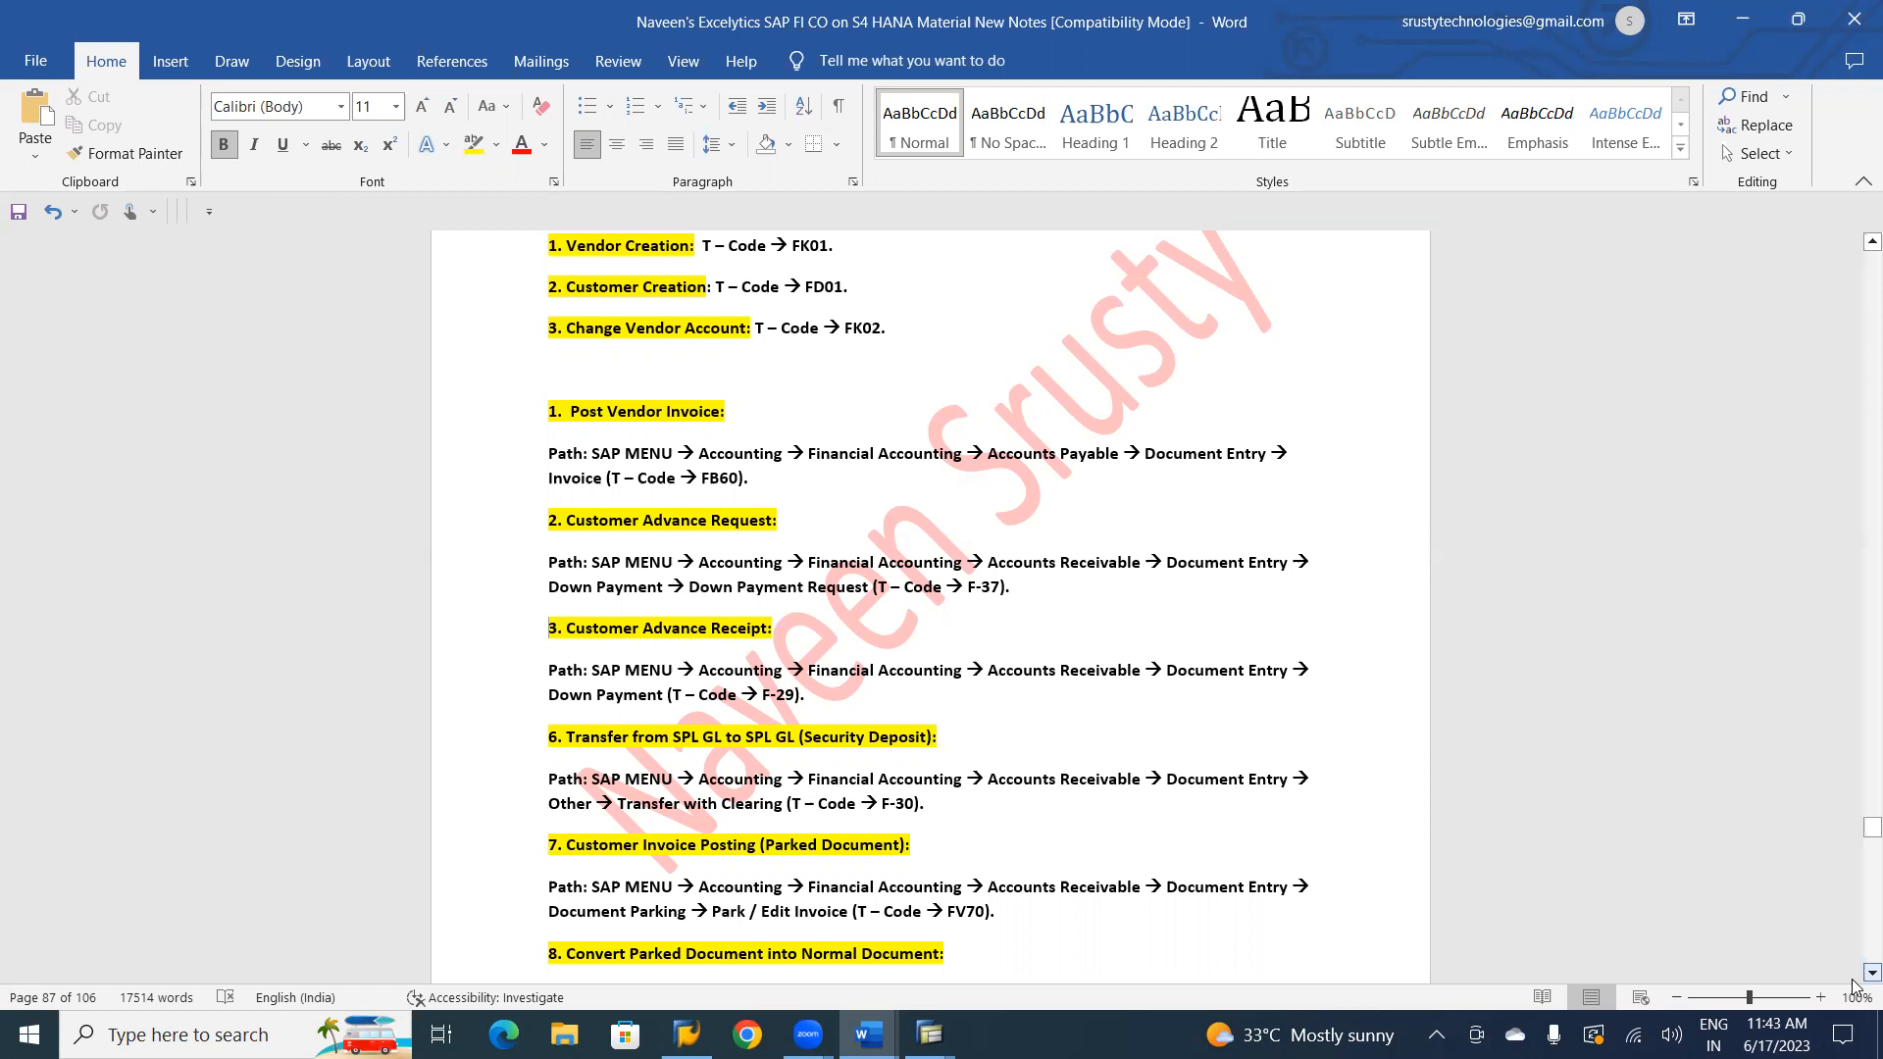
pyautogui.scroll(-3, 1855, 983)
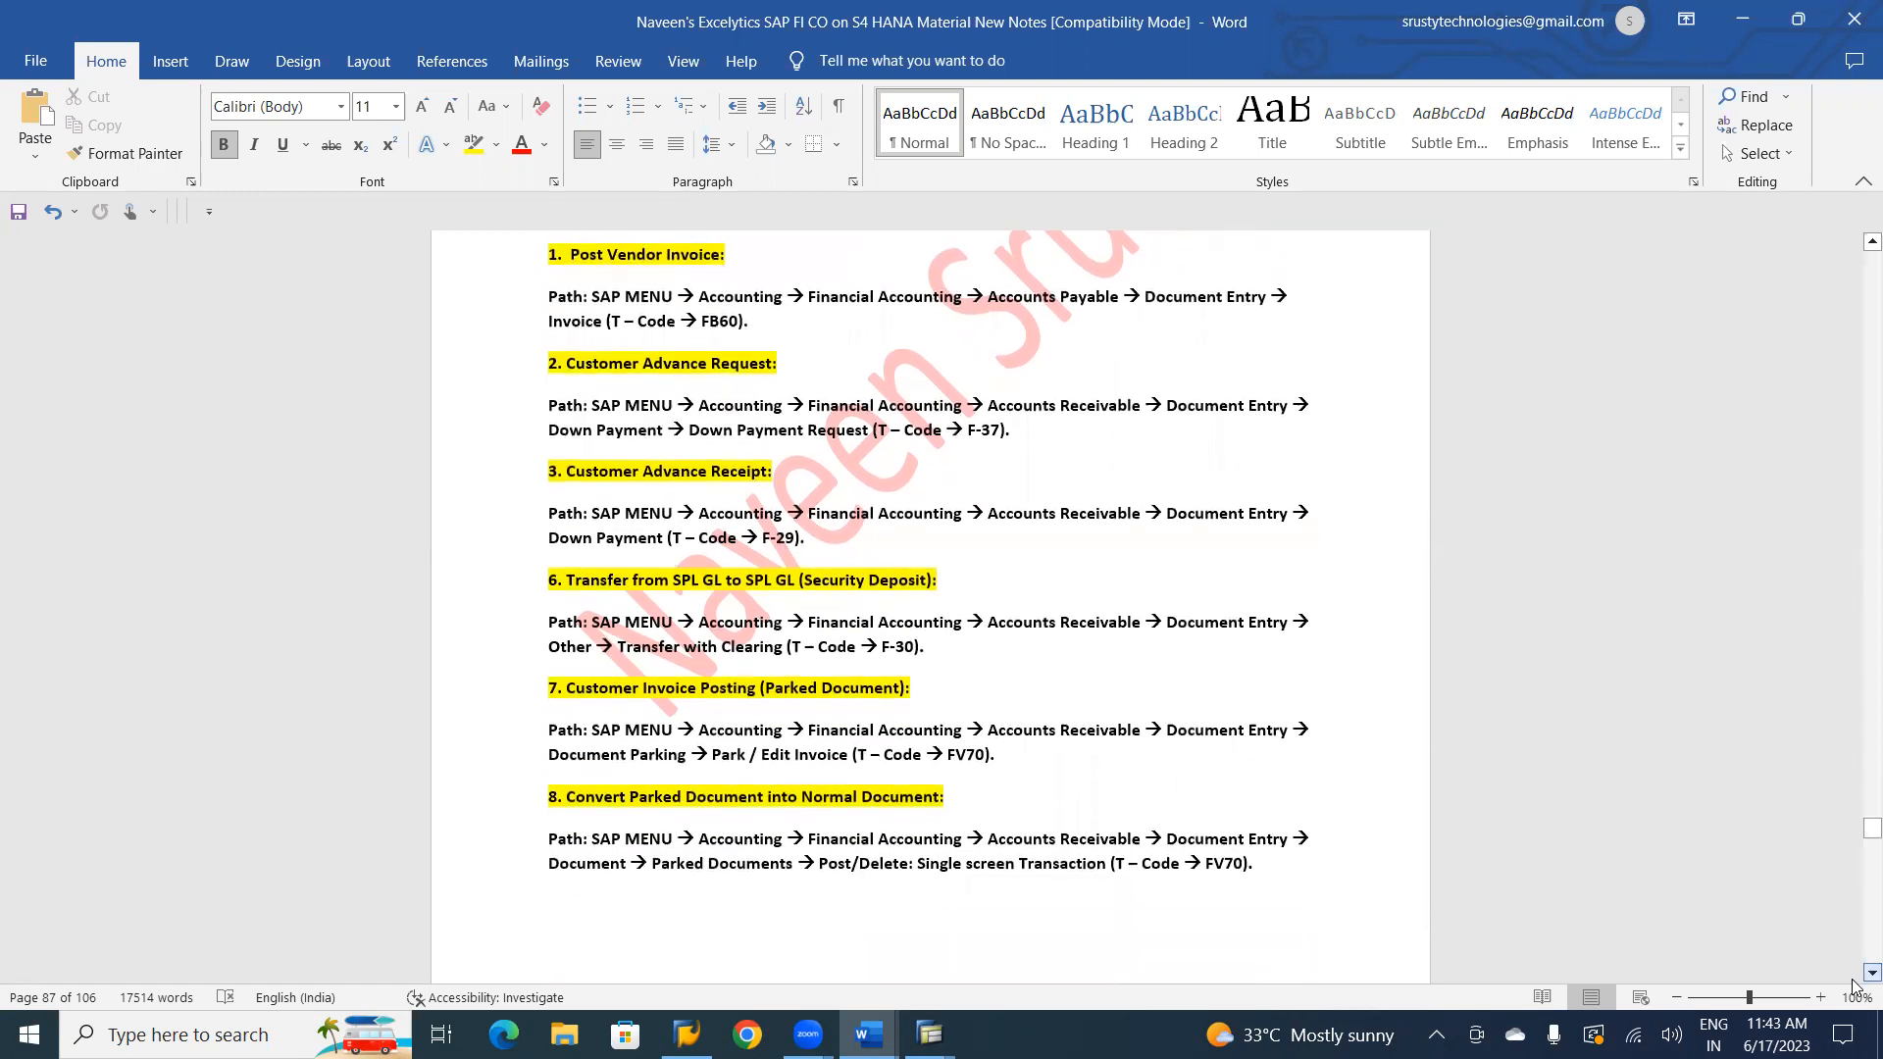
pyautogui.scroll(-1, 1854, 983)
pyautogui.scroll(-3, 1855, 984)
pyautogui.scroll(-4, 1854, 984)
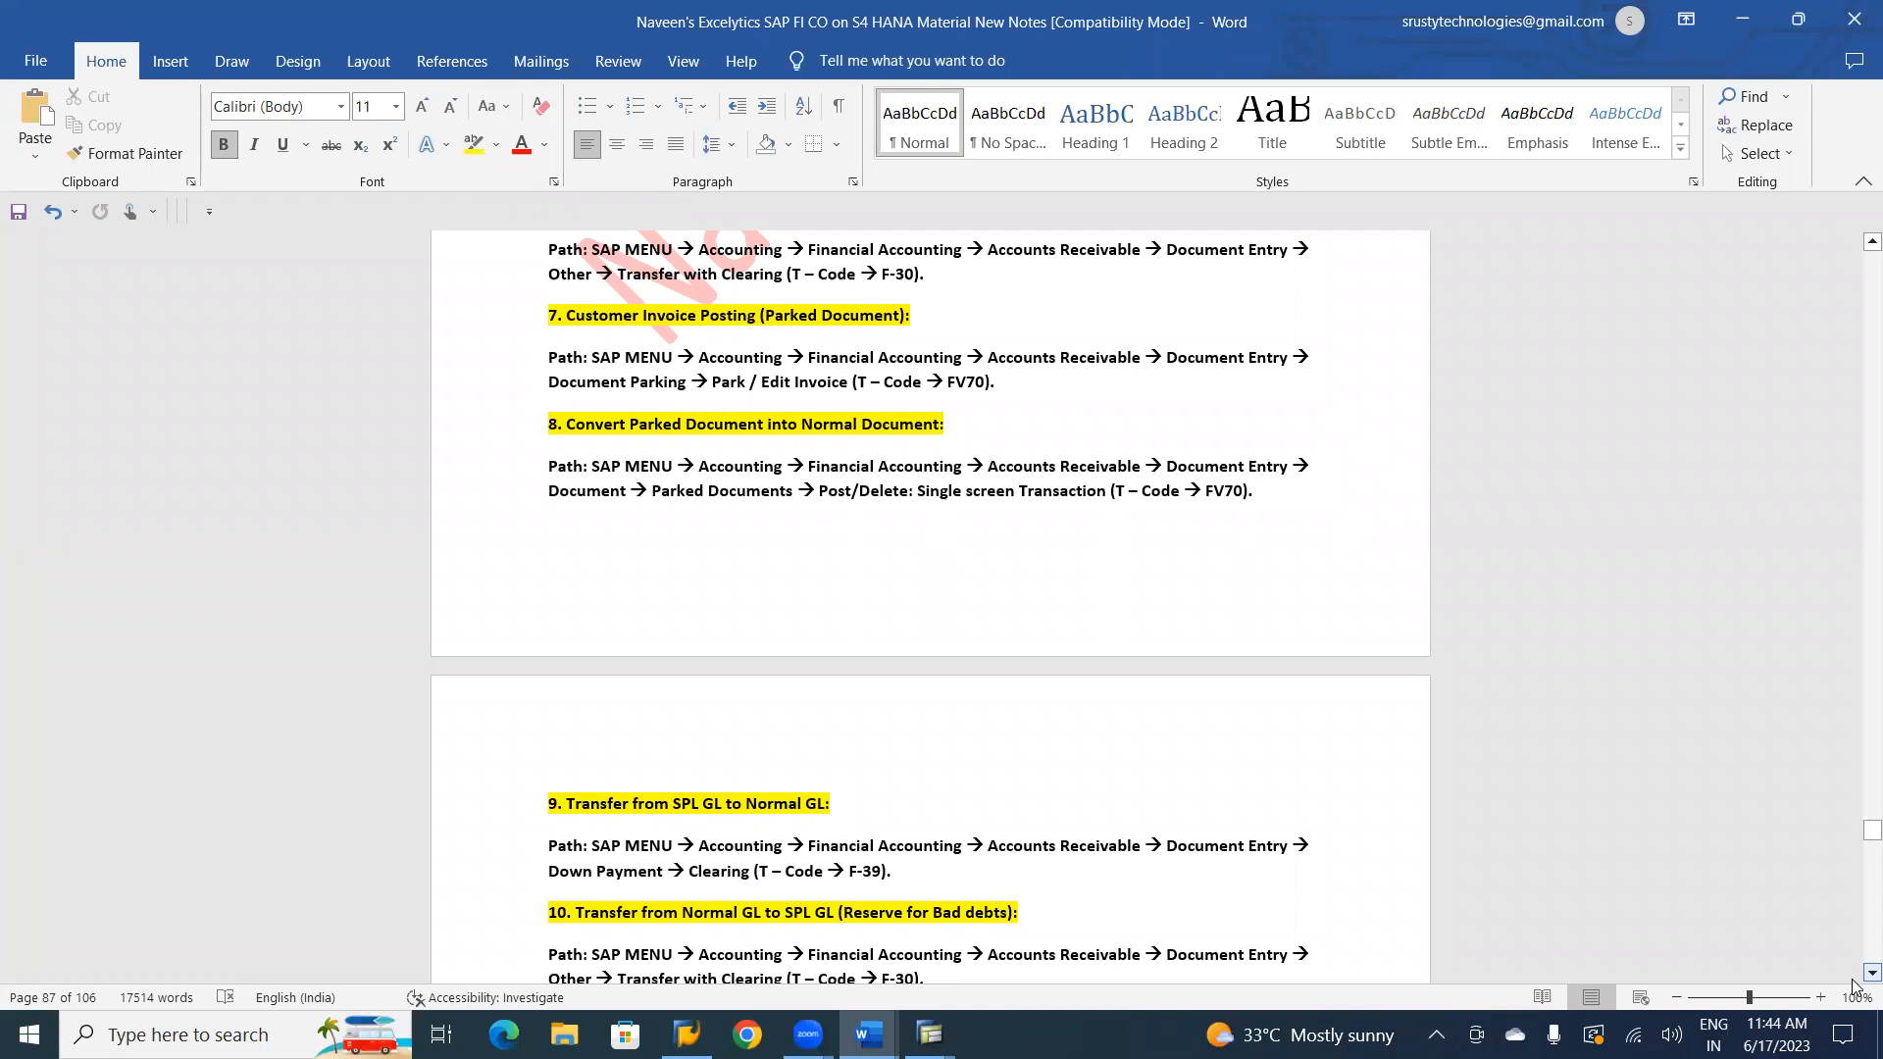
pyautogui.scroll(-1, 1853, 981)
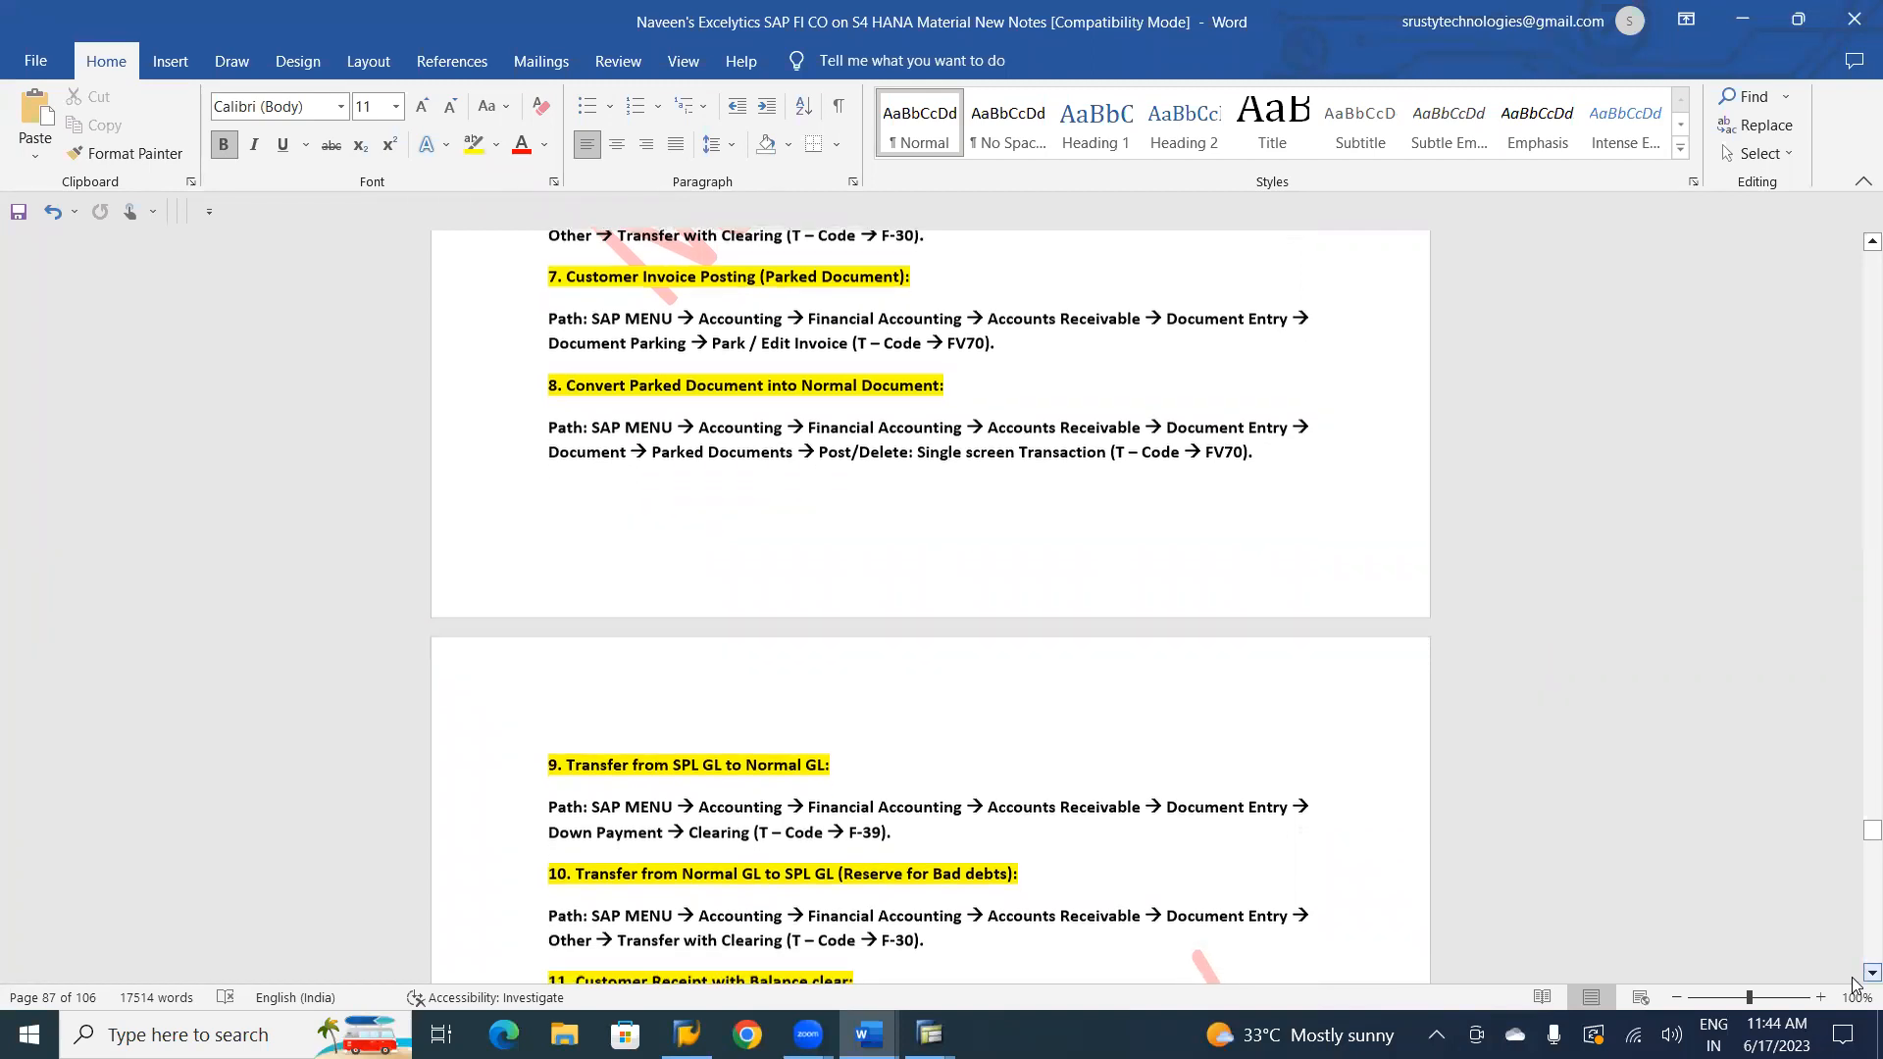
pyautogui.scroll(-1, 1853, 981)
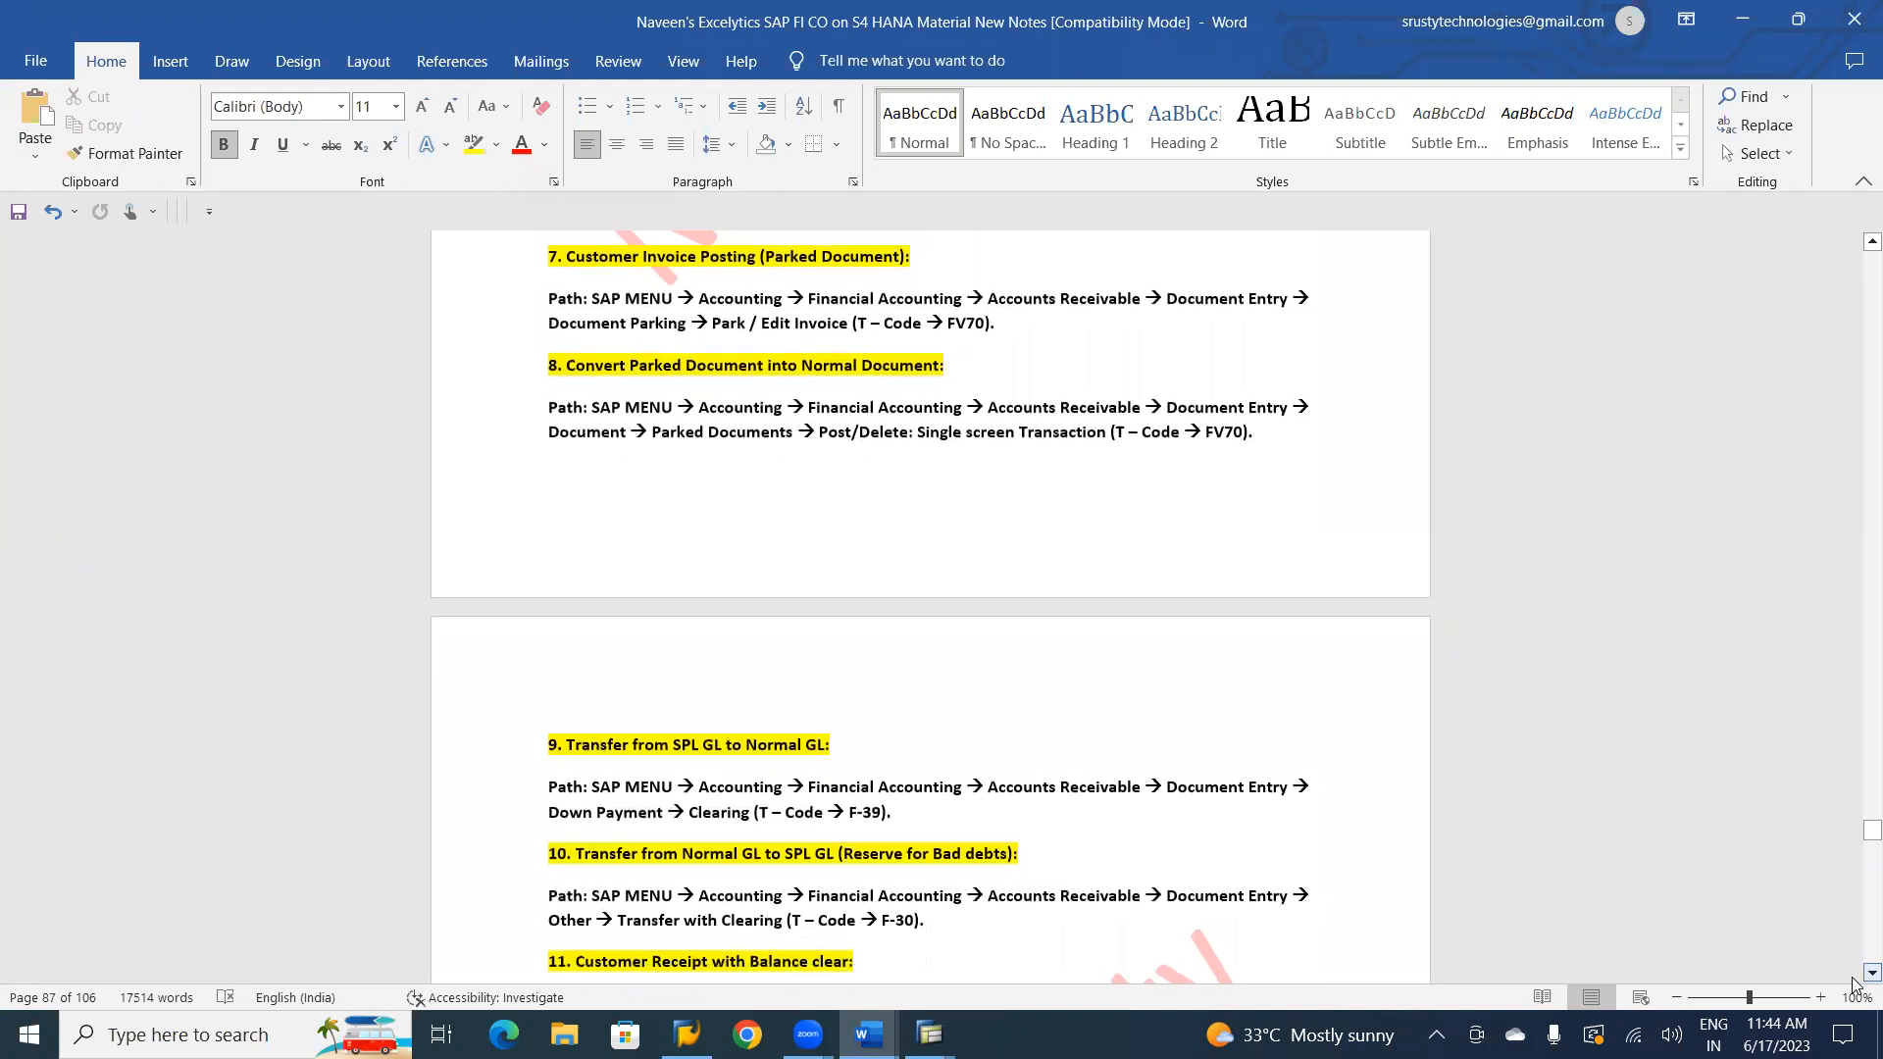
pyautogui.scroll(-3, 1853, 983)
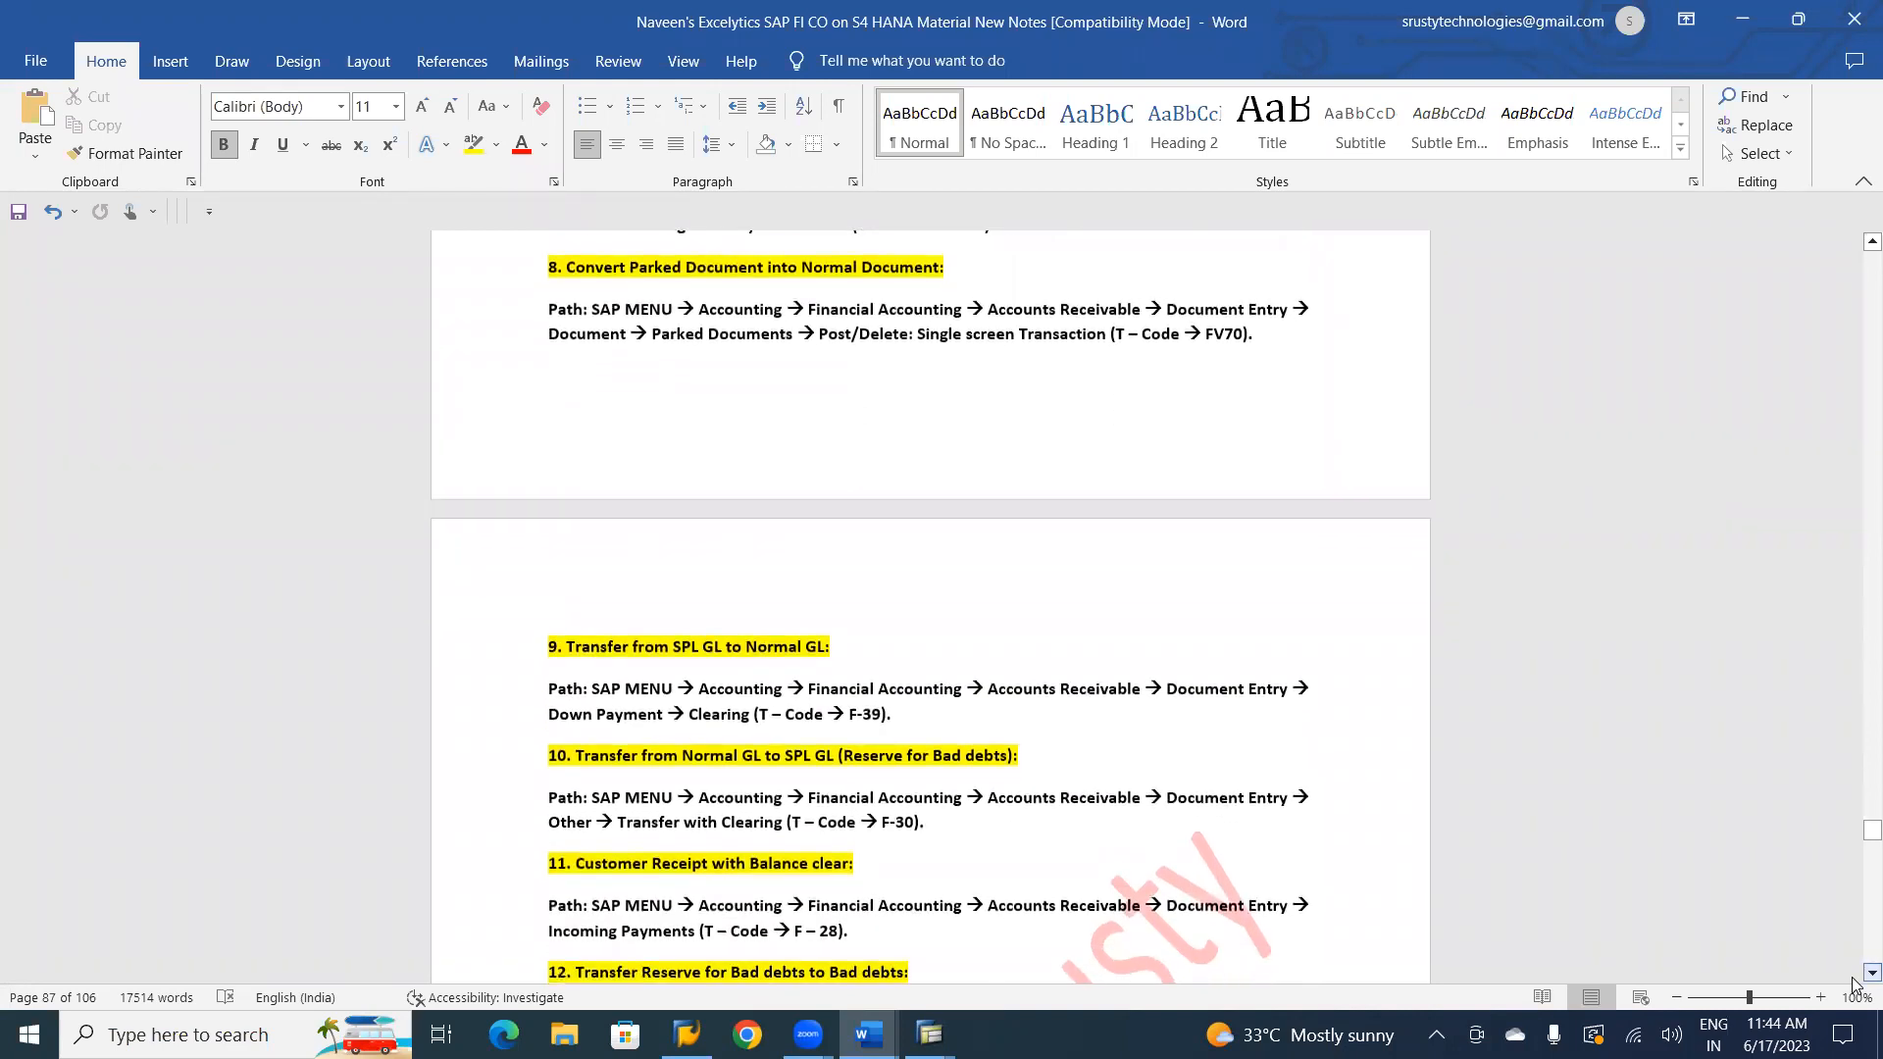
pyautogui.scroll(-3, 1853, 984)
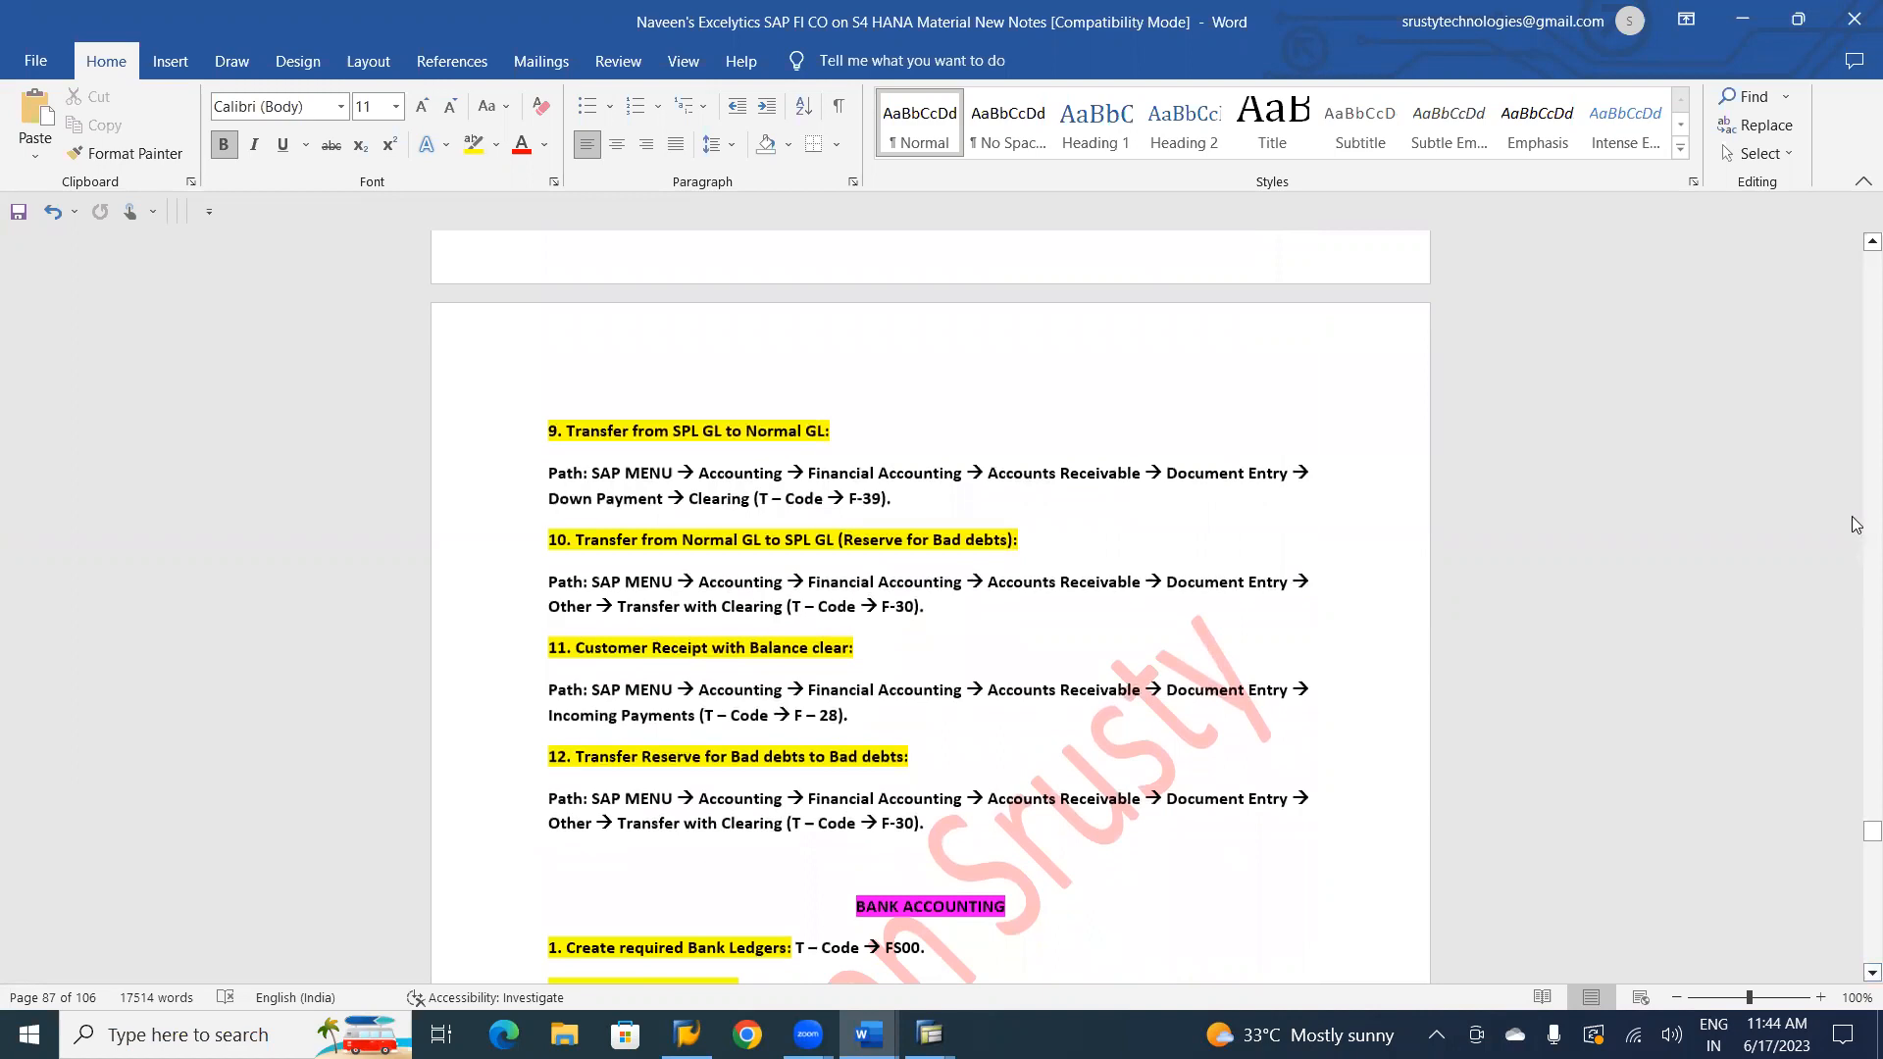
# Read the notes on customer invoice parking and on converting the parked document into a normal document.
pyautogui.click(1857, 241)
pyautogui.scroll(4, 1856, 241)
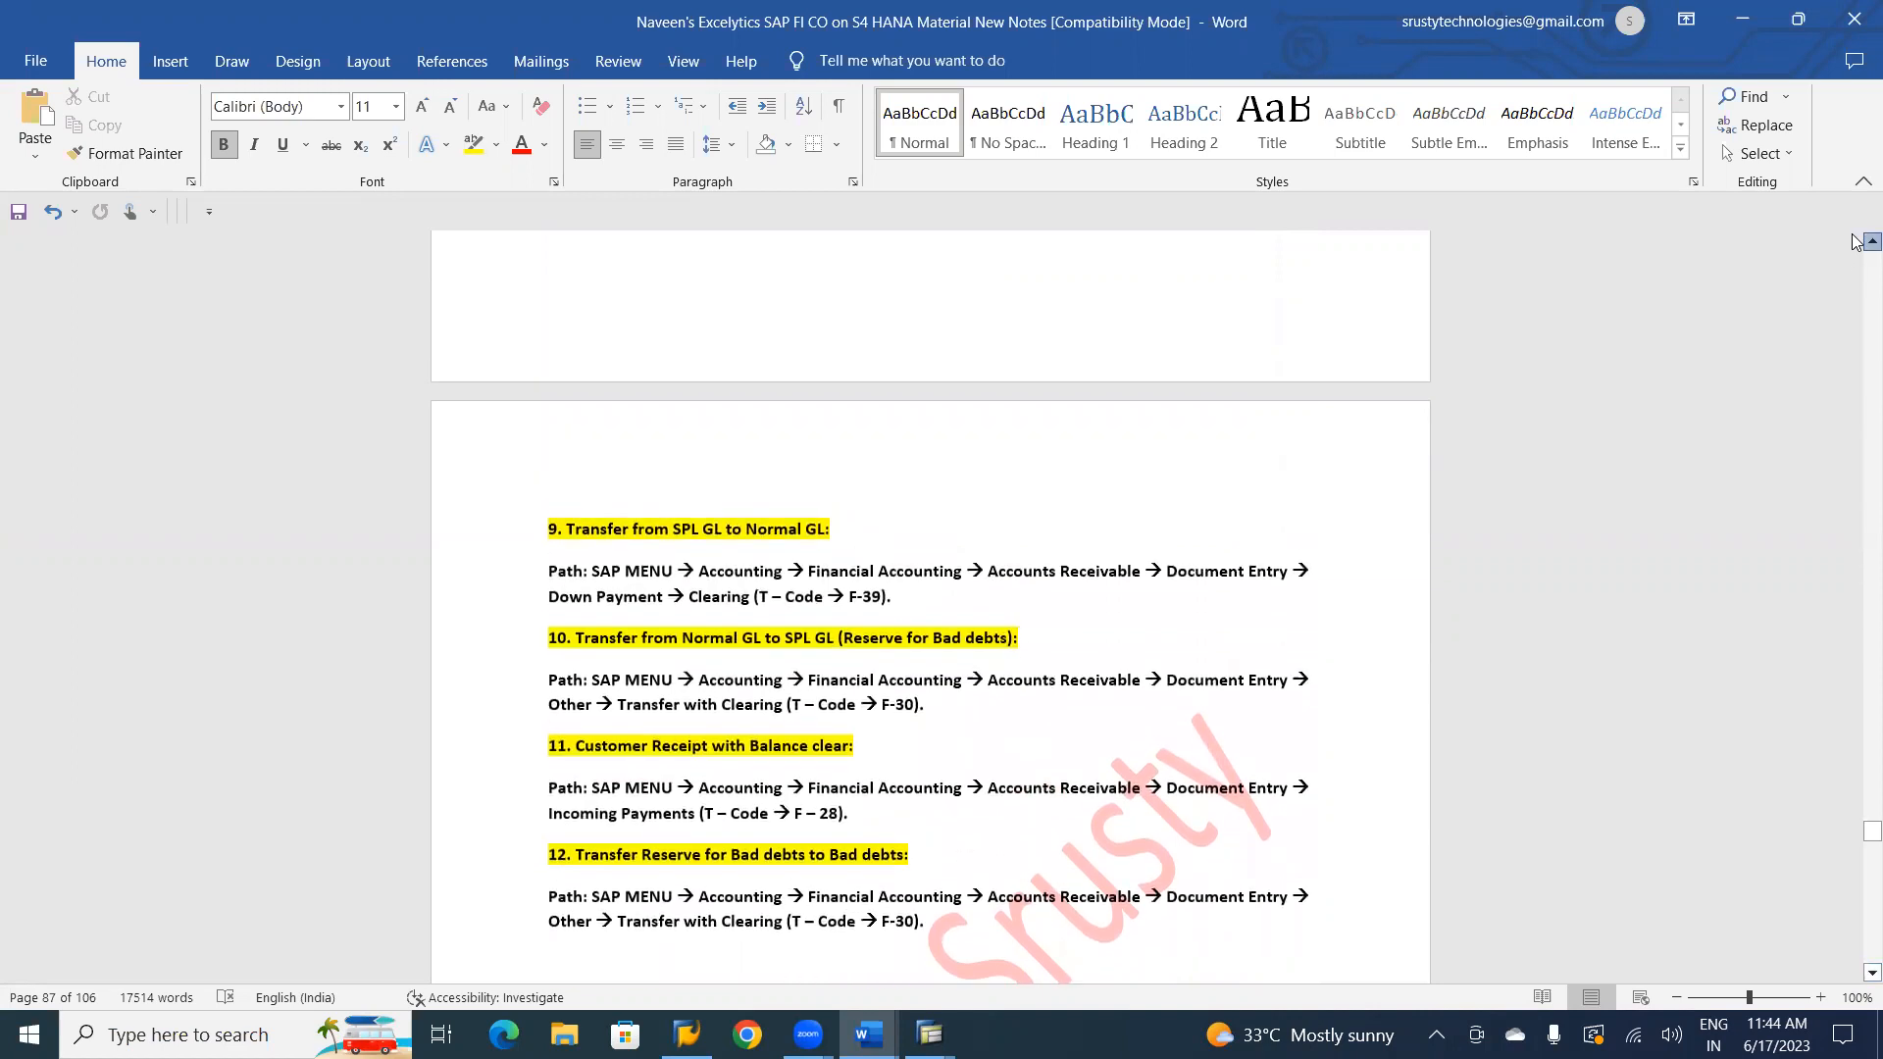
pyautogui.scroll(3, 1856, 241)
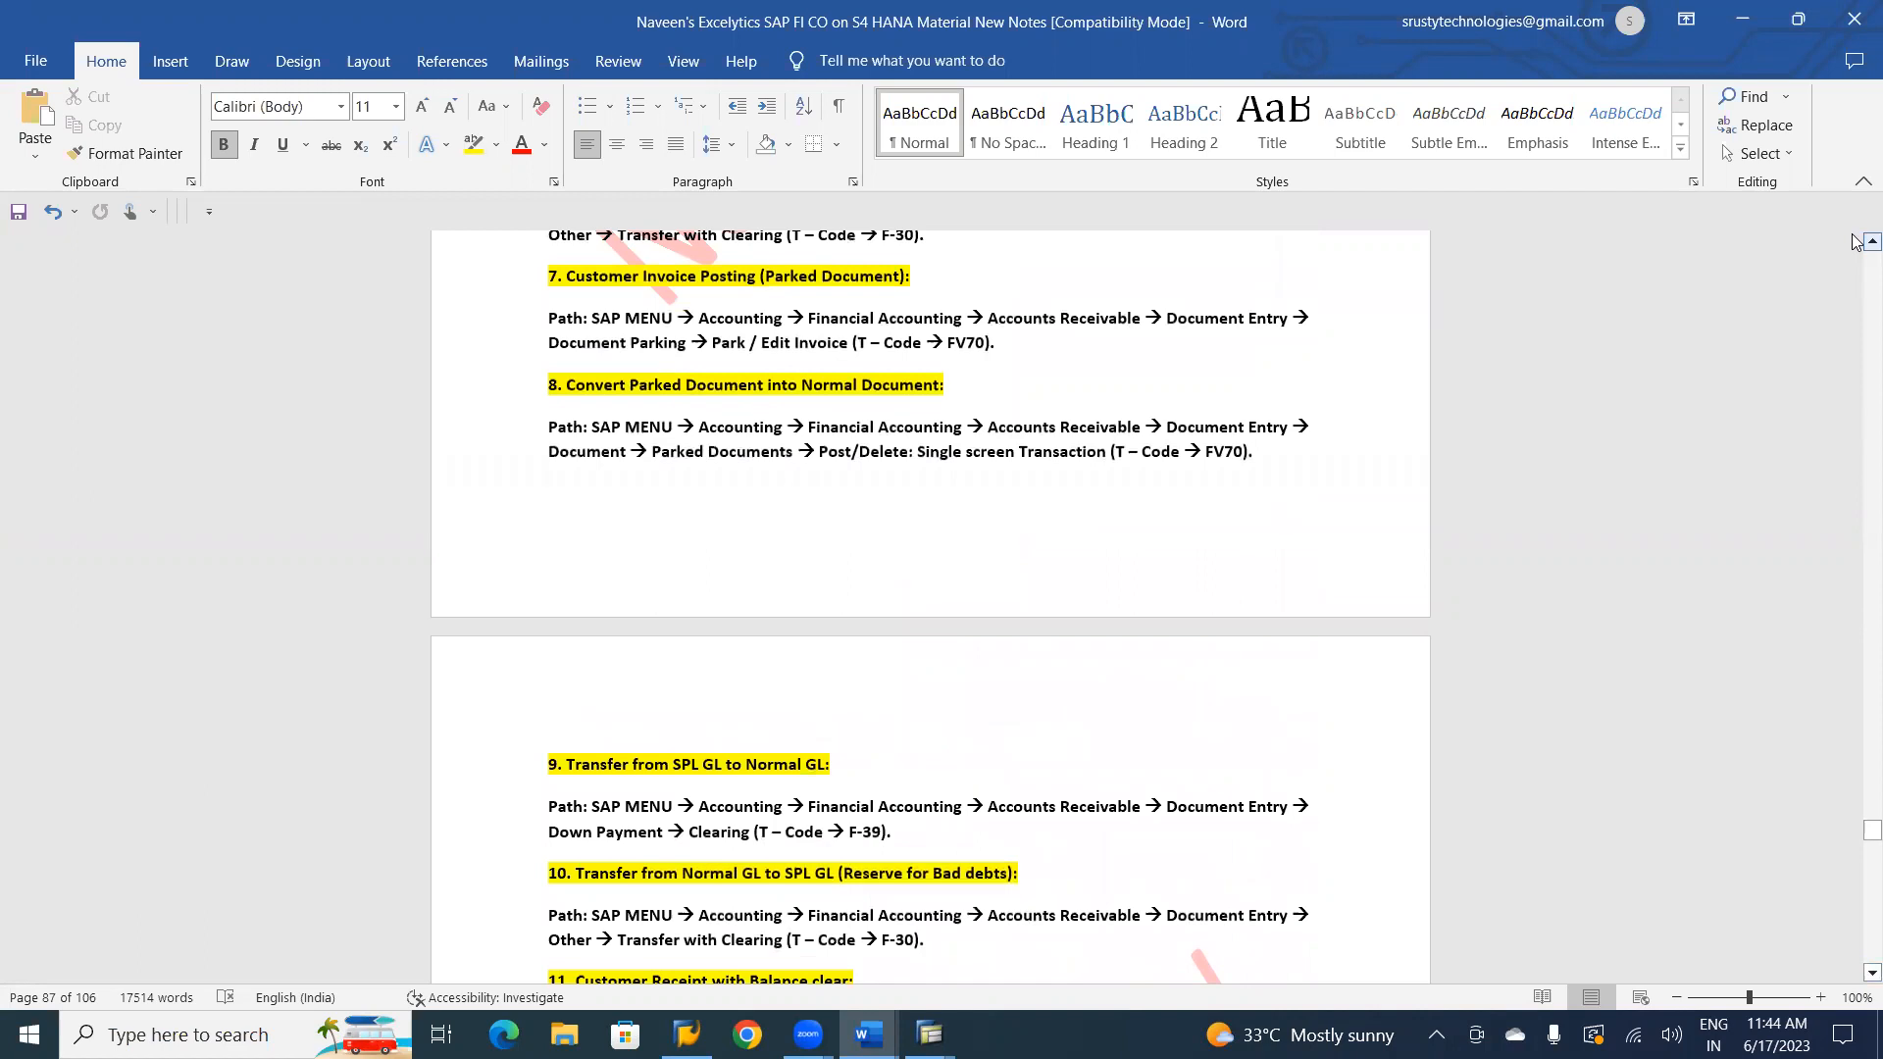
pyautogui.scroll(1, 1856, 242)
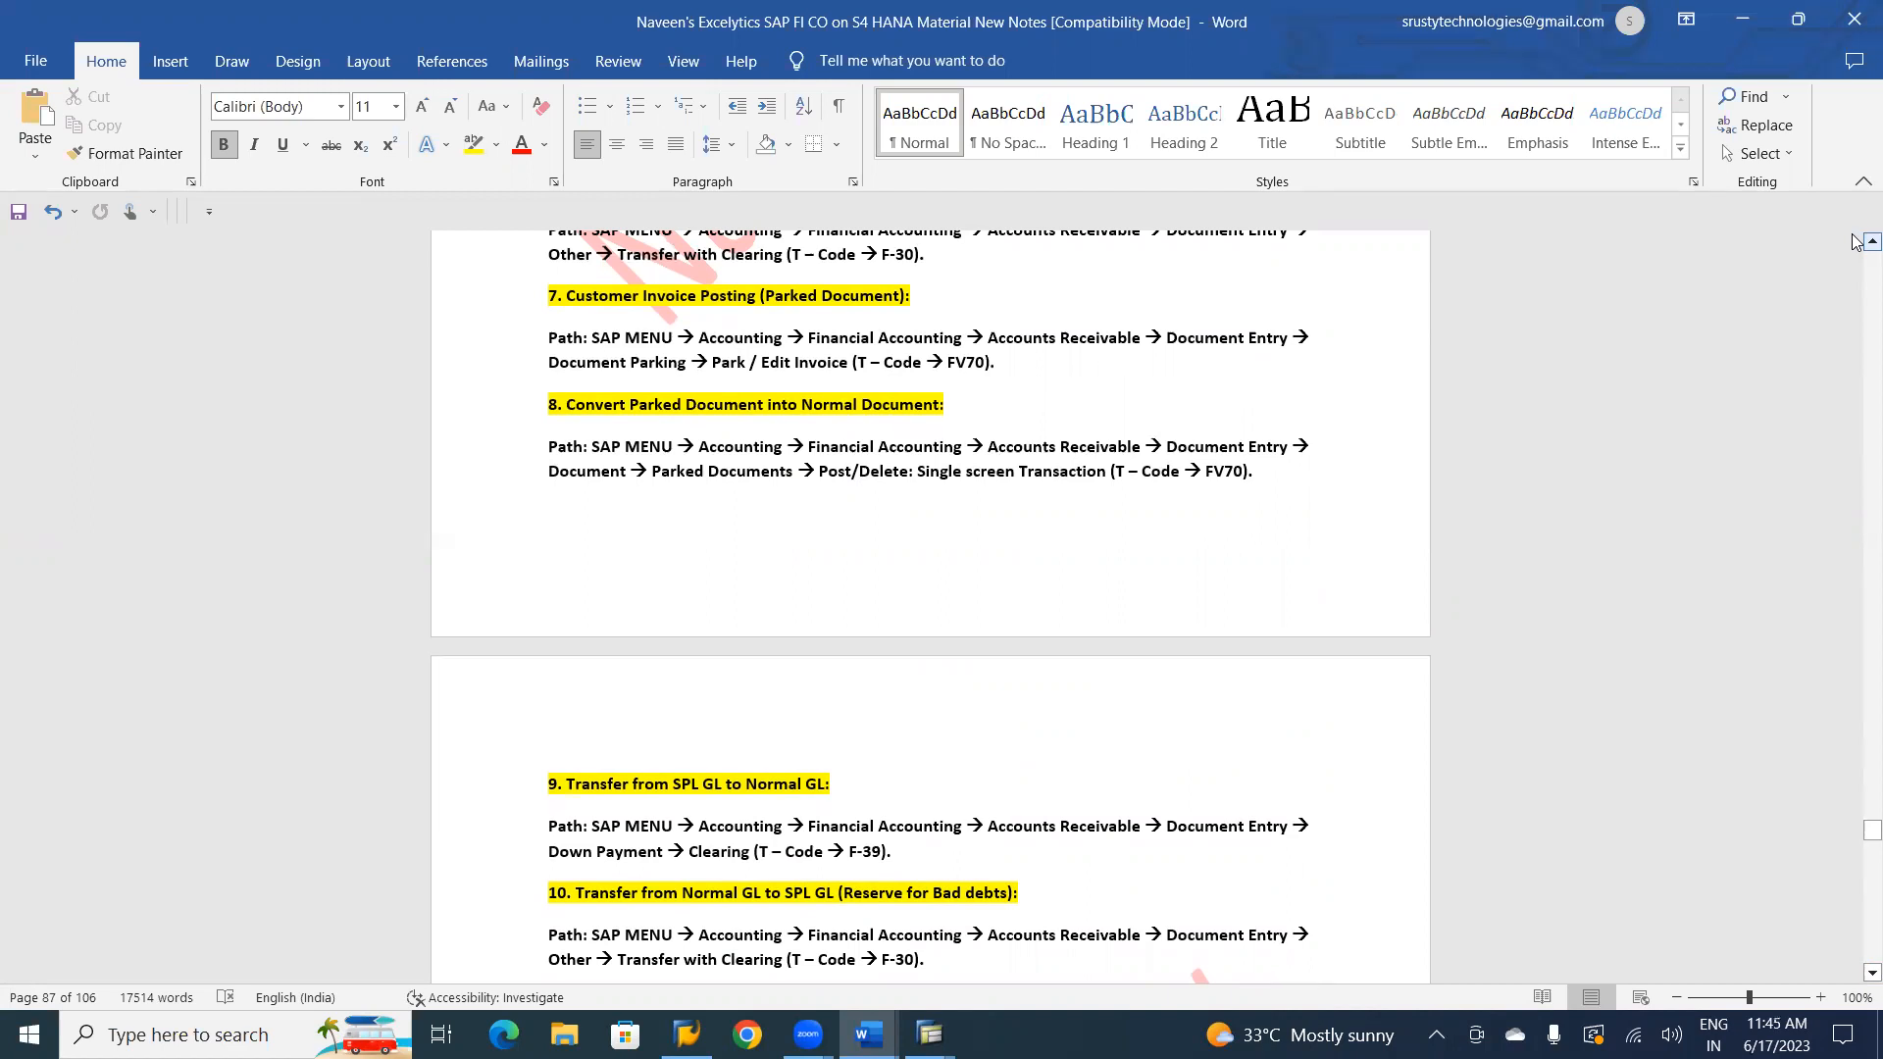
# Switch to the SAP document display session and leave the document and F-30 to return to SAP Easy Access.
pyautogui.hotkey('alt', 'Tab')
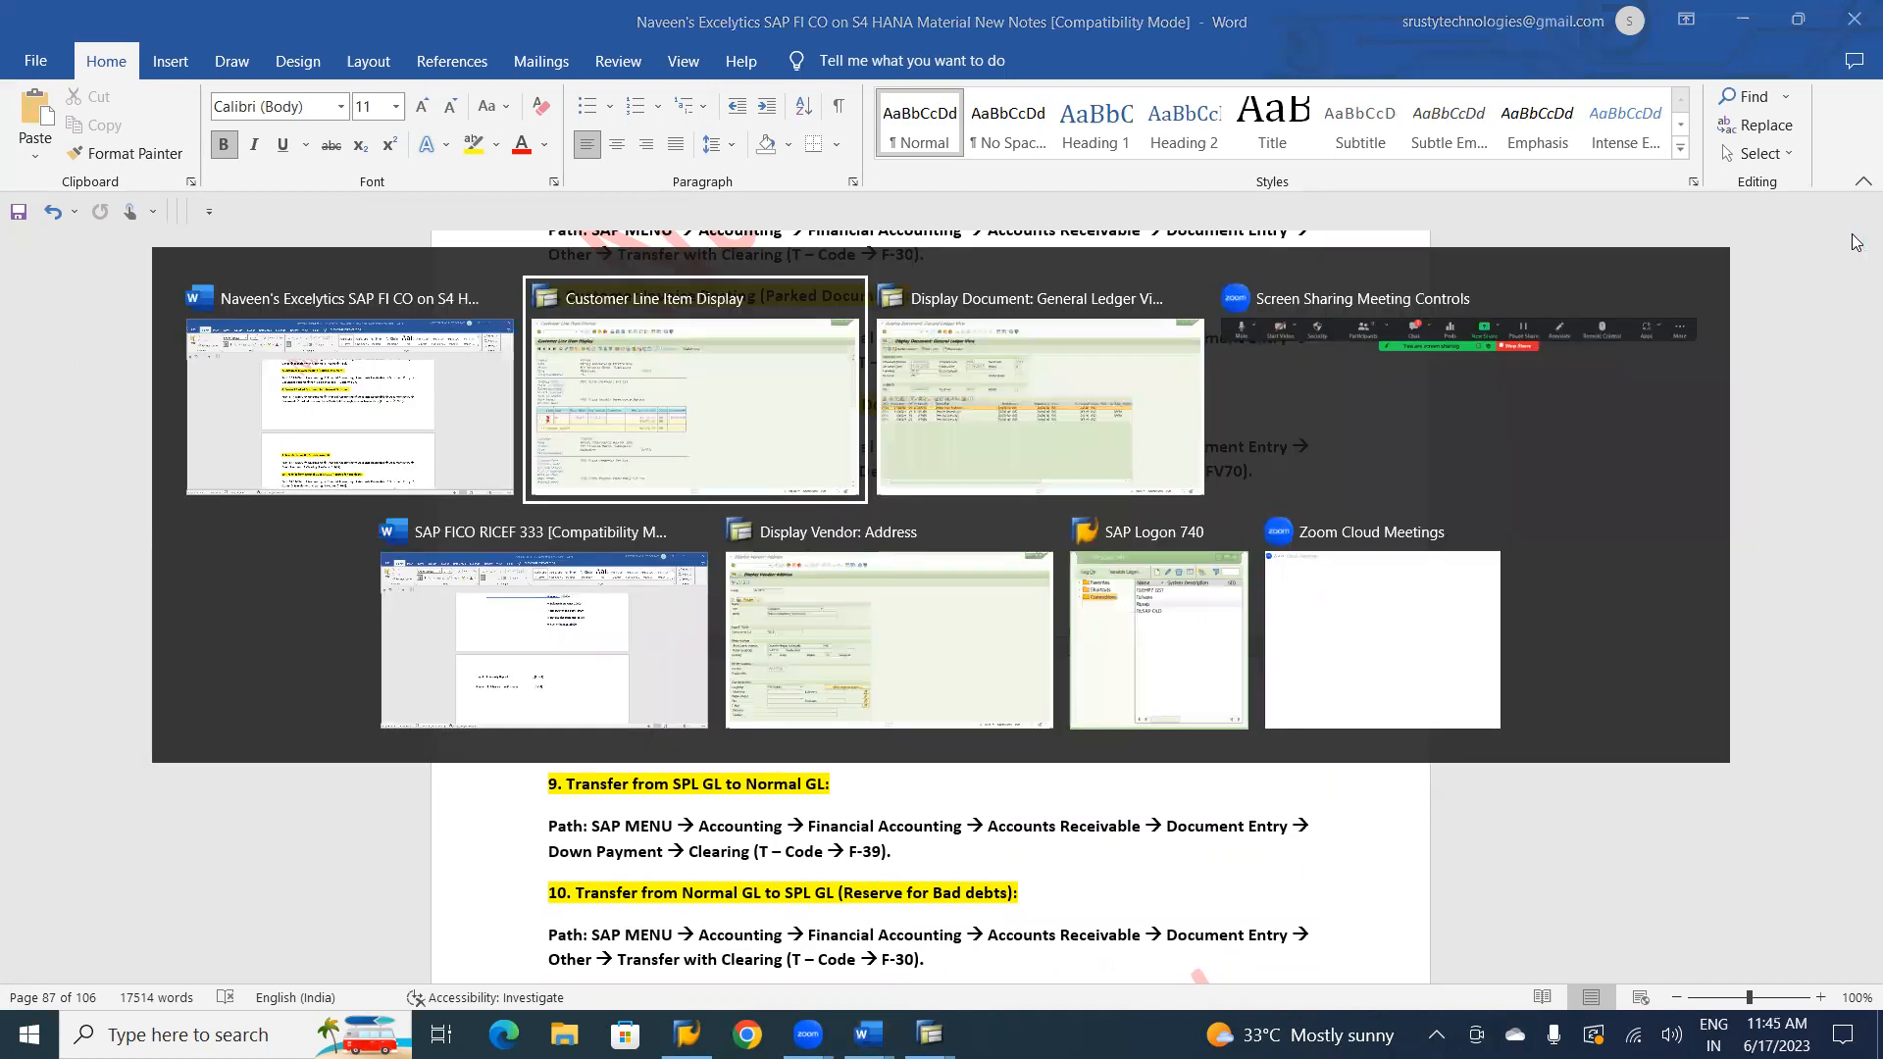
pyautogui.hotkey('alt', 'Tab')
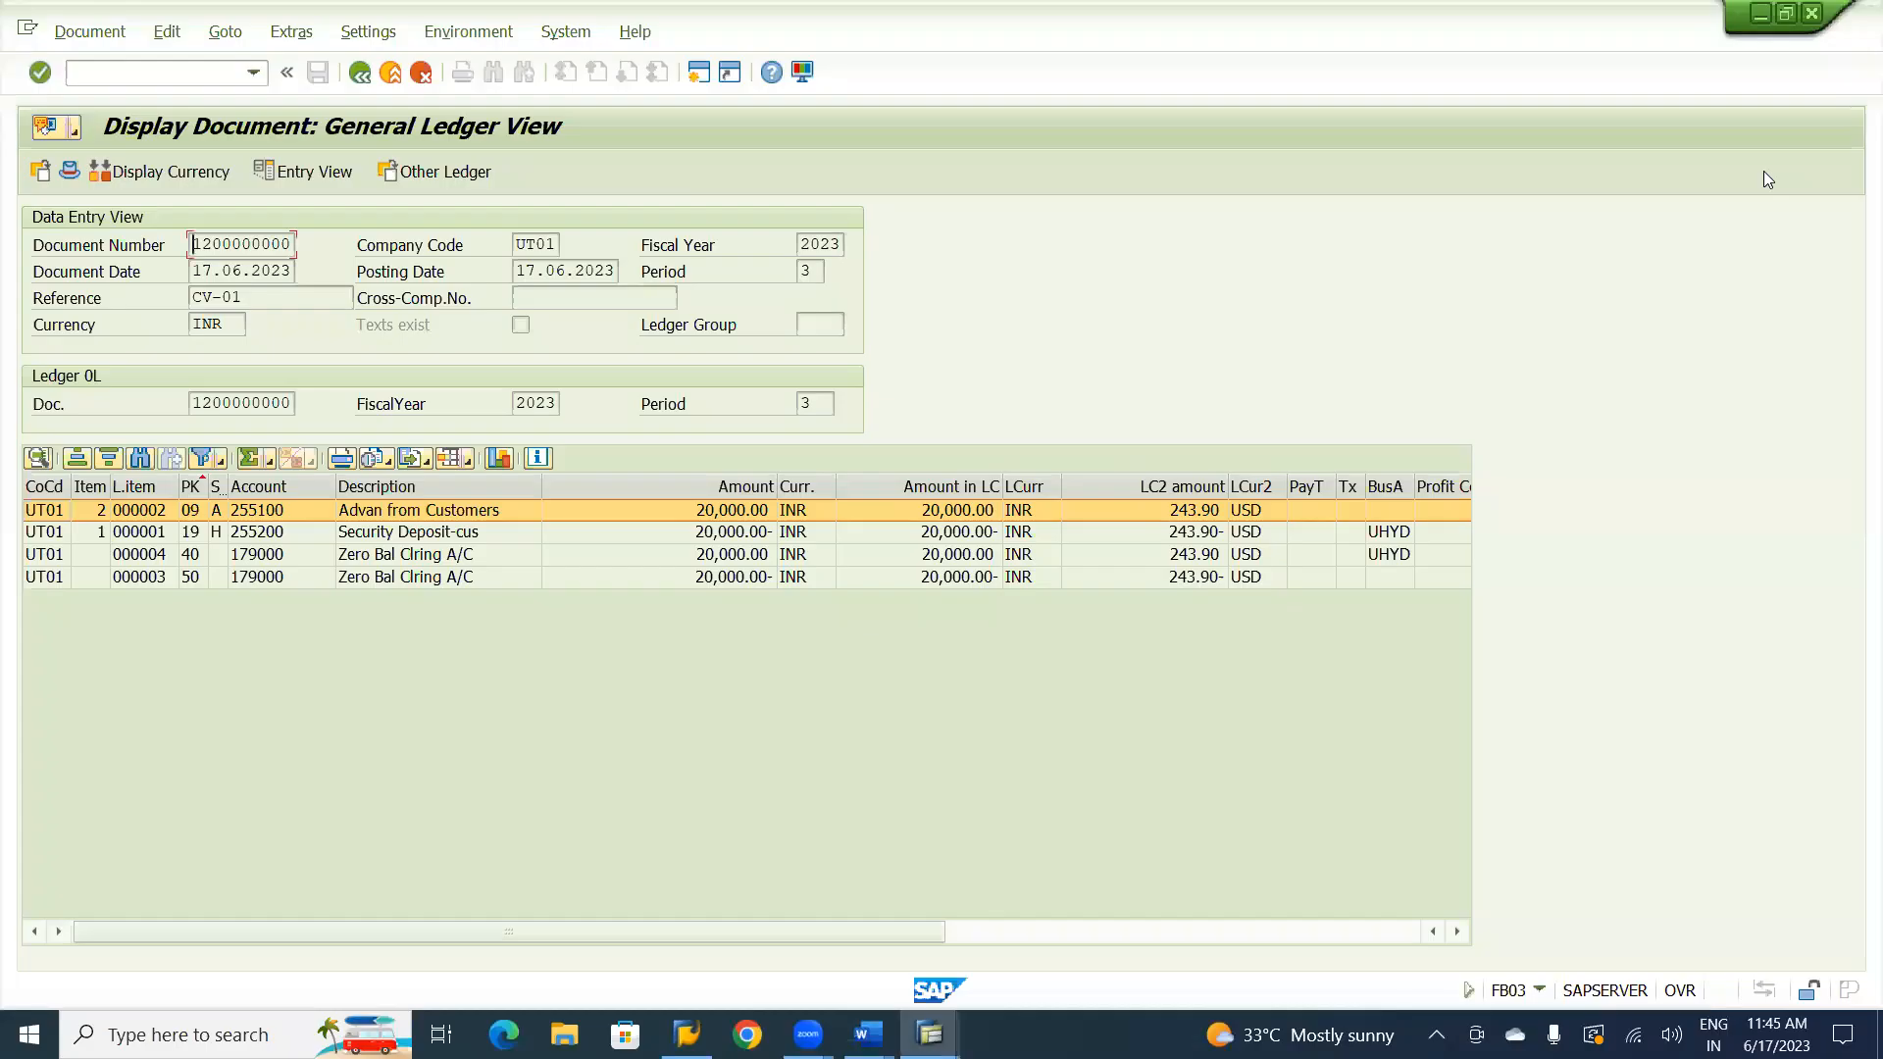
pyautogui.click(391, 77)
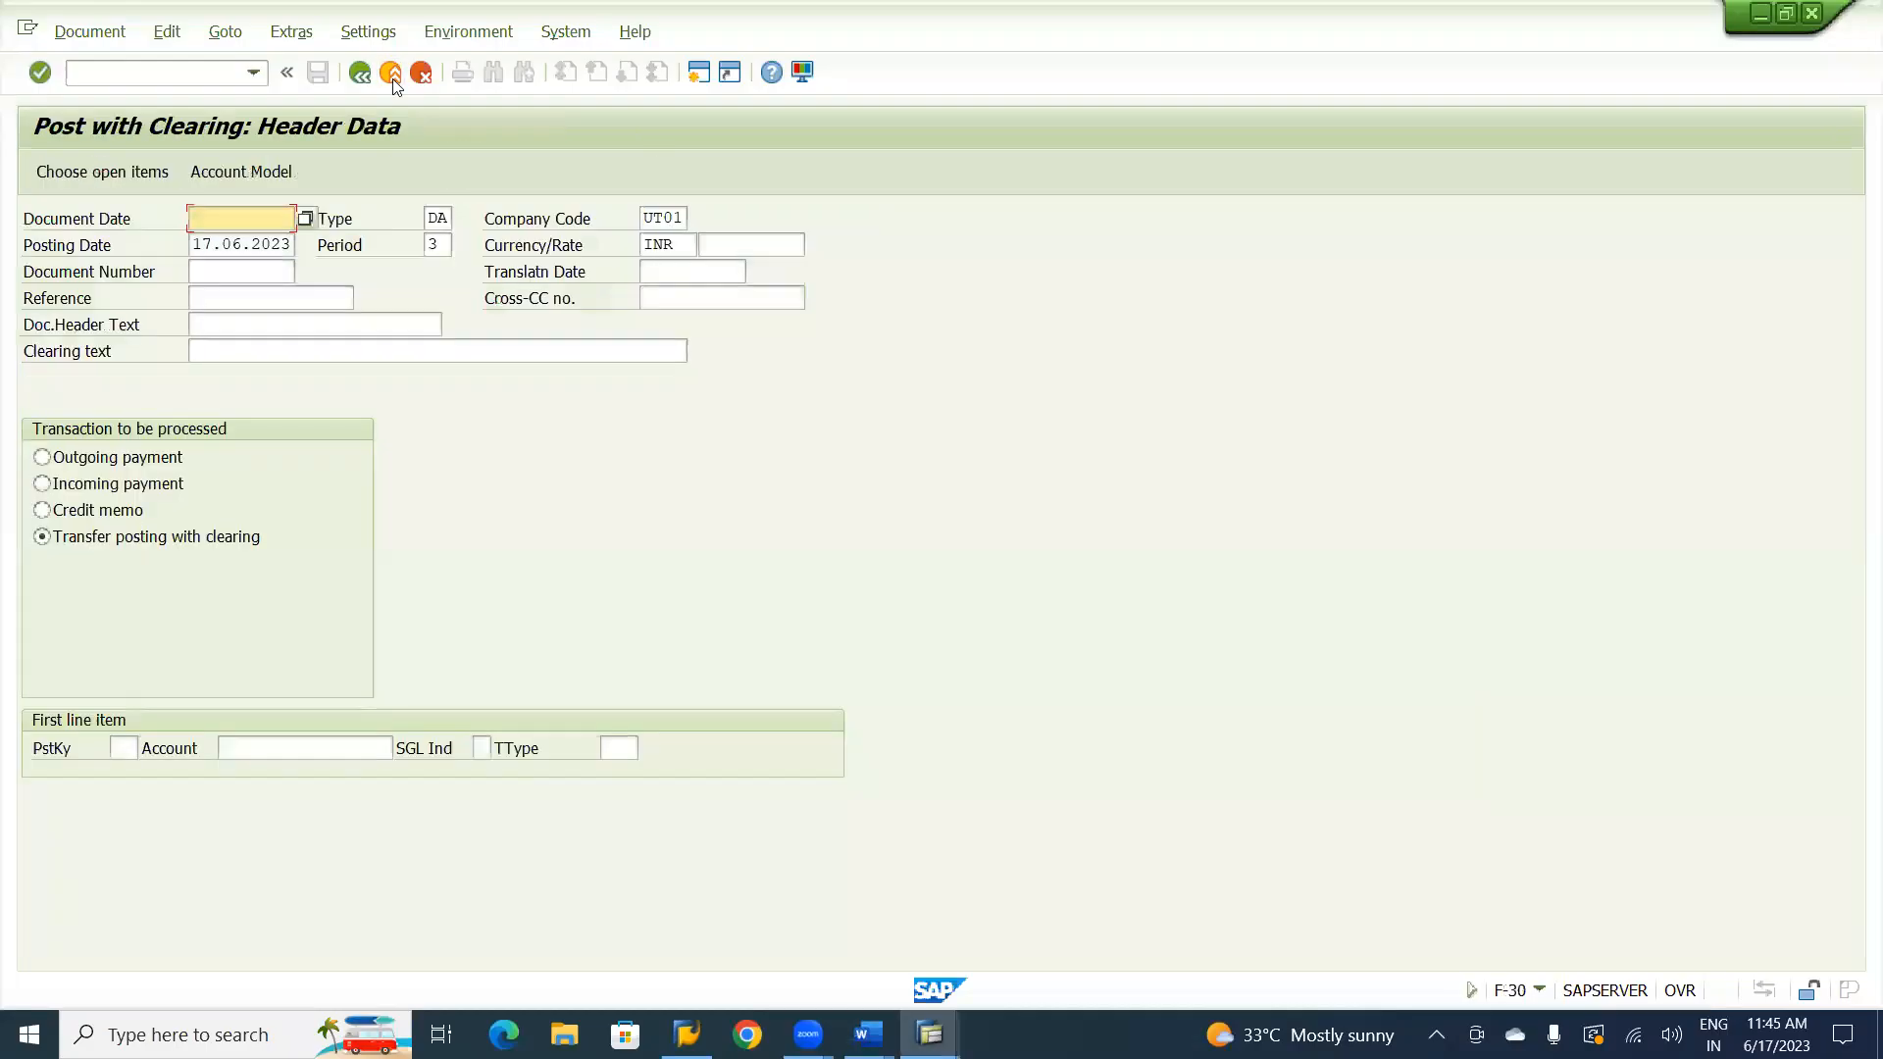
pyautogui.click(391, 77)
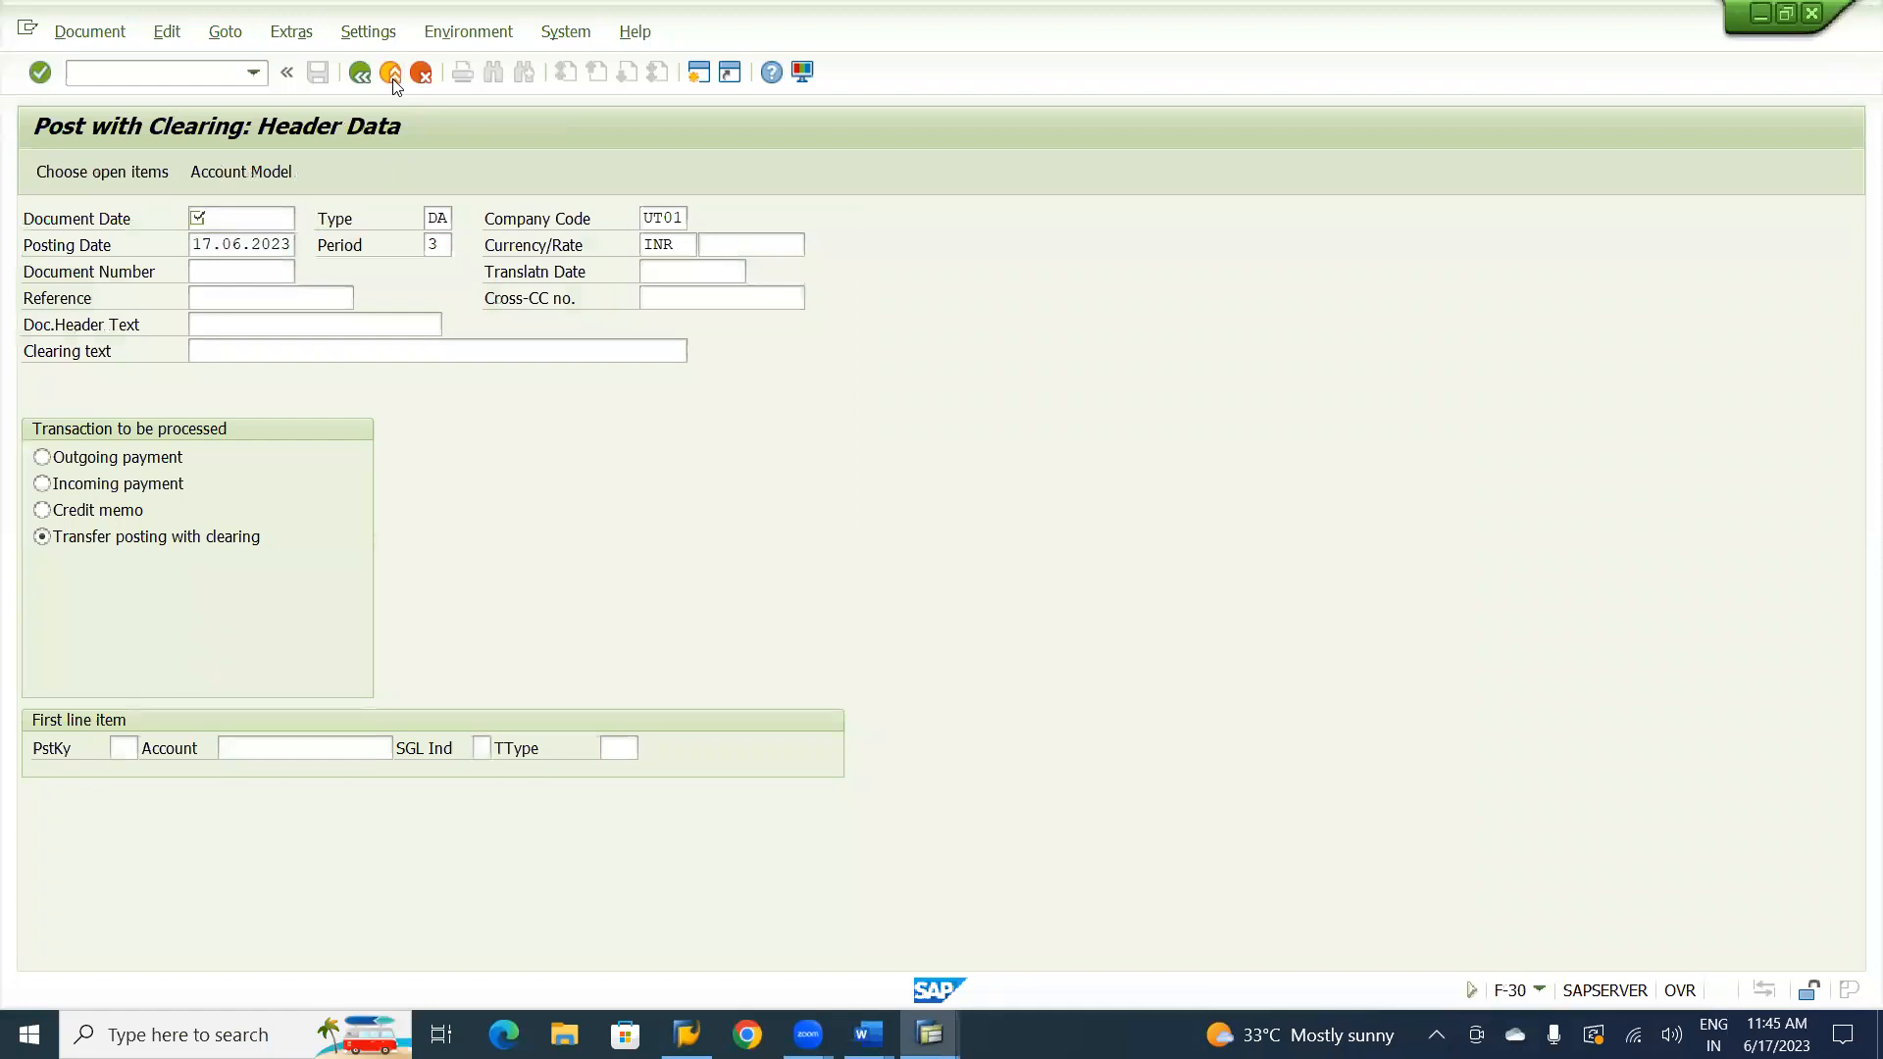
pyautogui.click(410, 533)
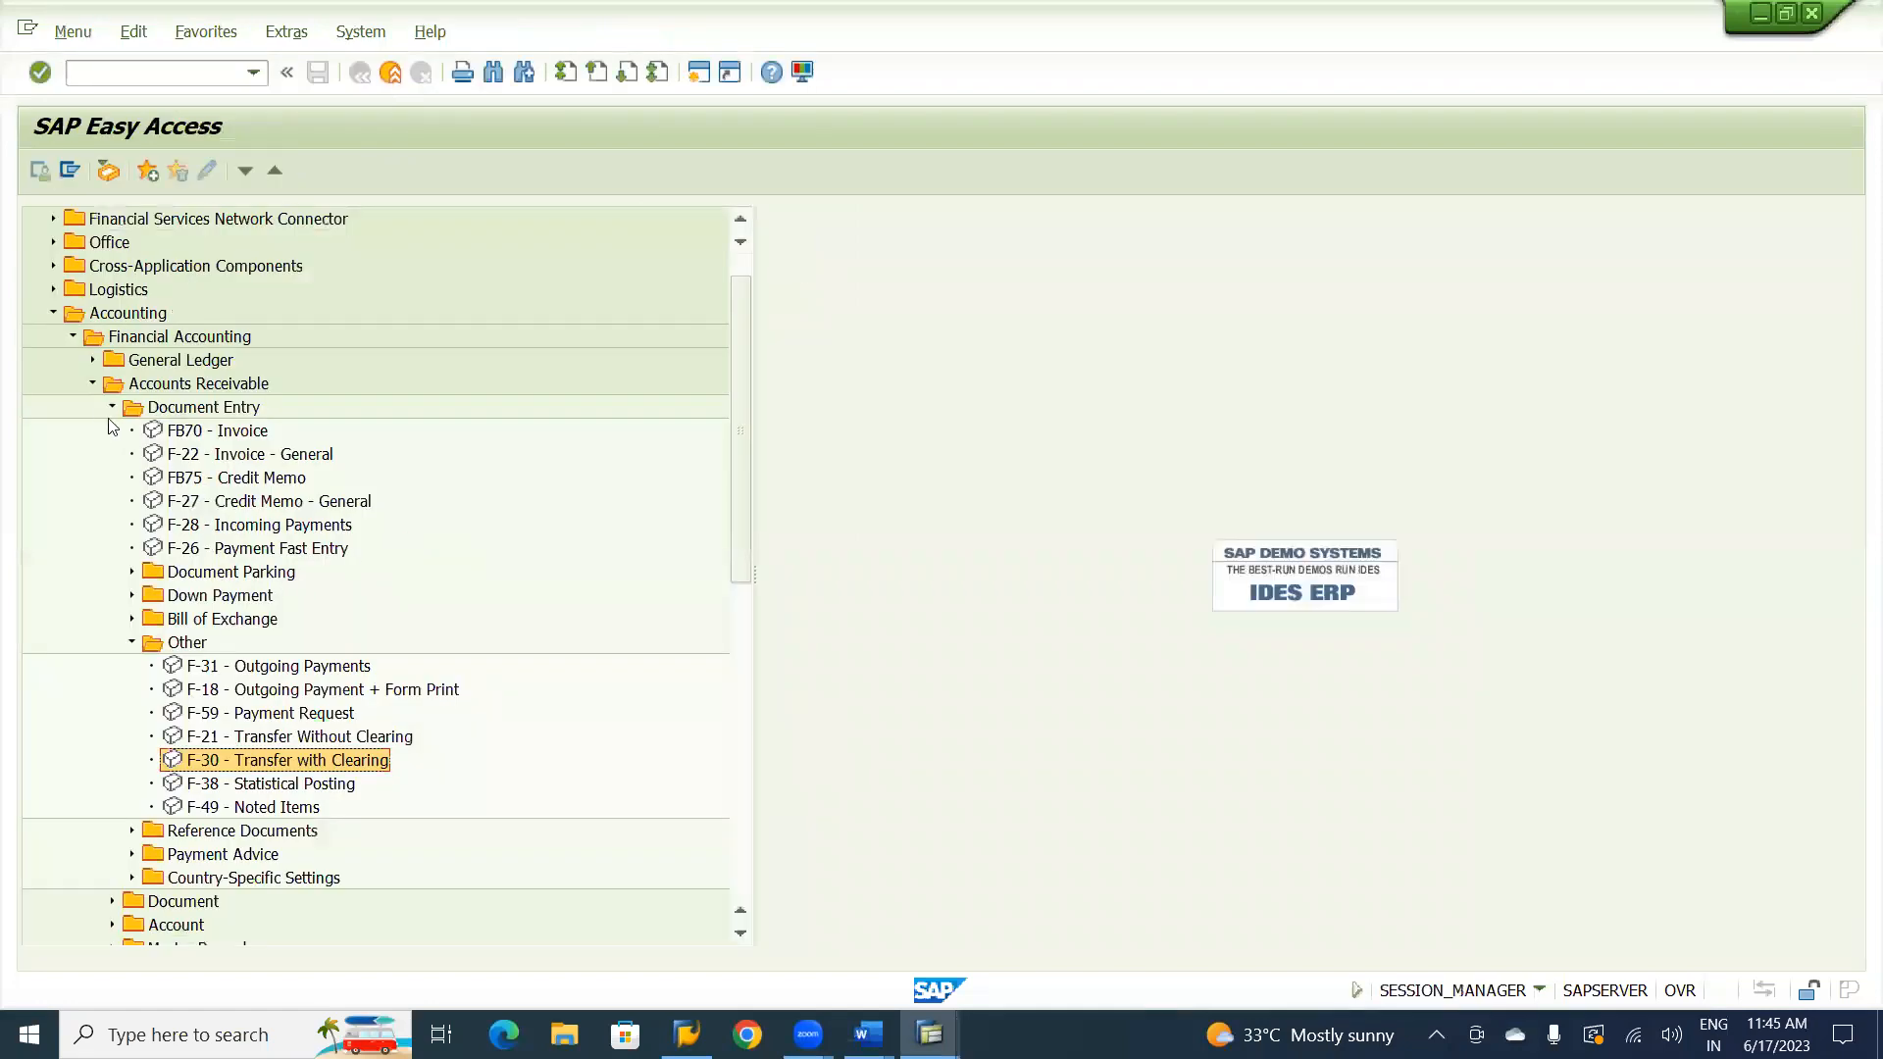
# Start FV70 Park/Edit Invoice from the Document Parking folder of Accounts Receivable document entry.
pyautogui.click(113, 409)
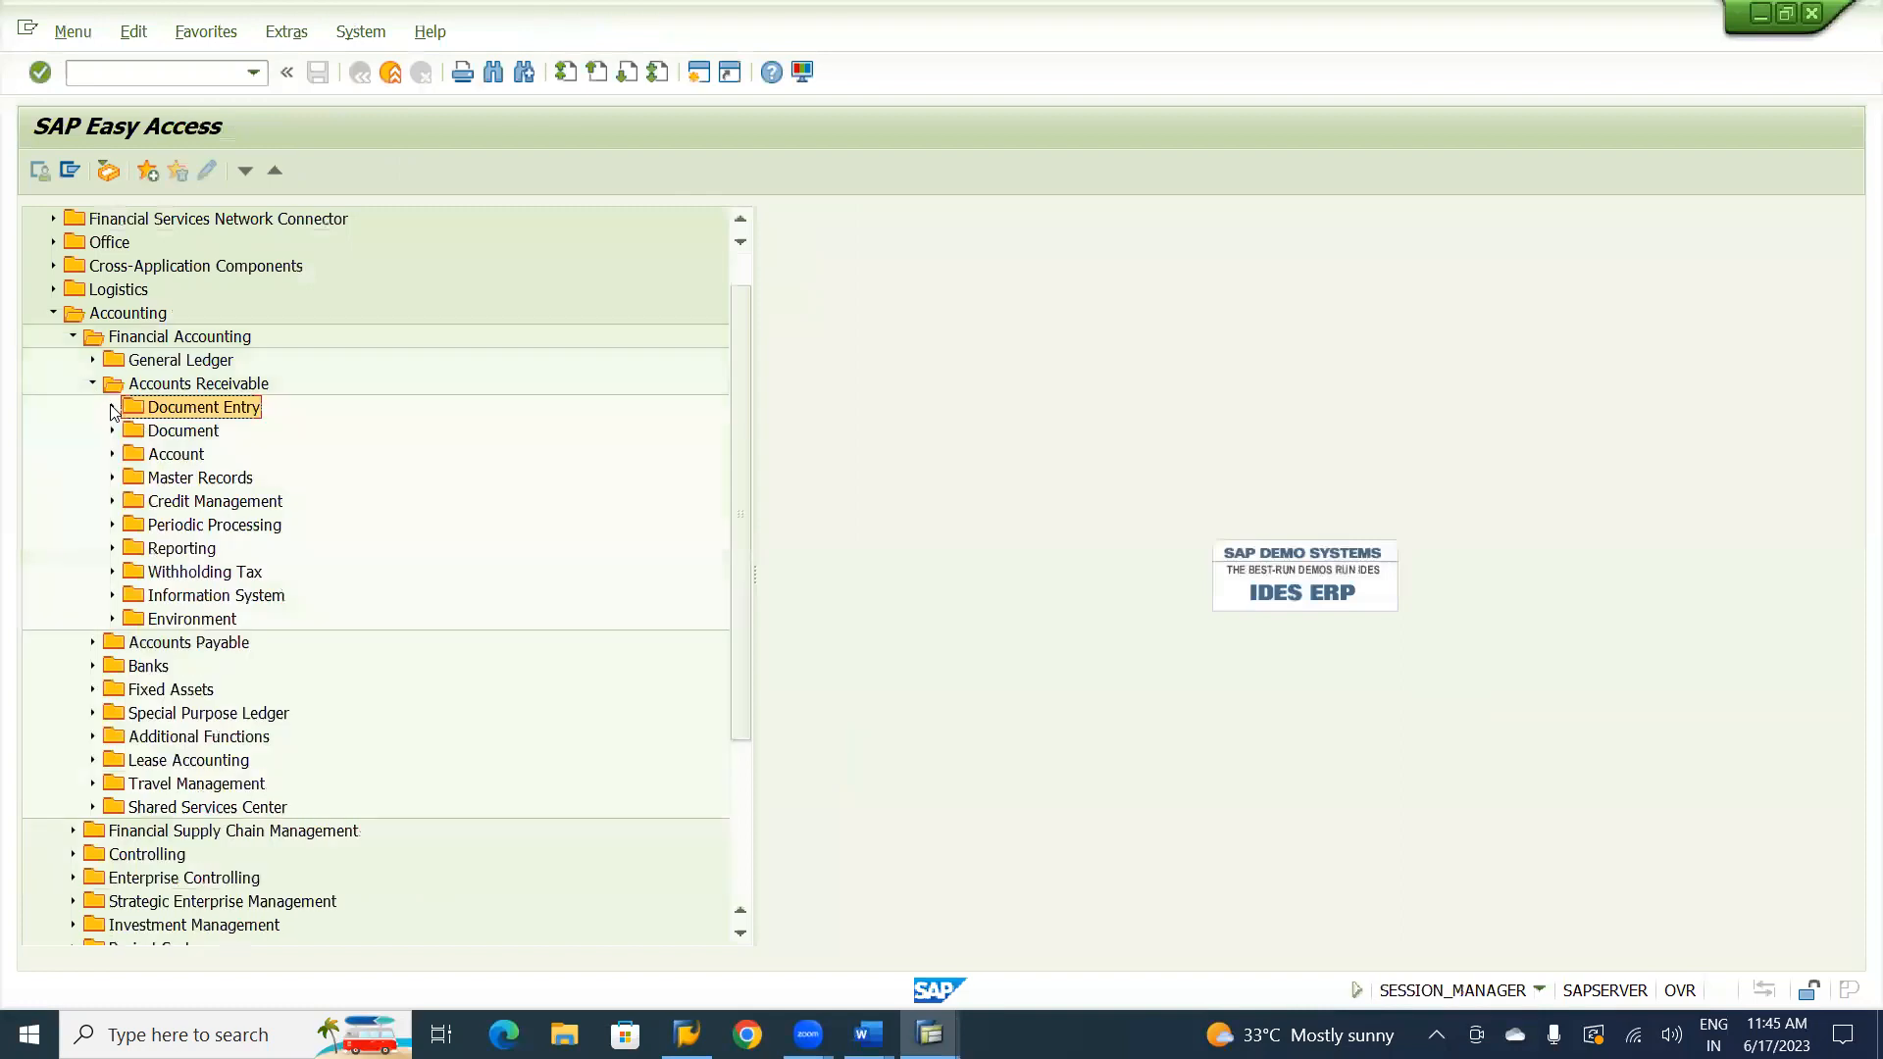
pyautogui.click(92, 383)
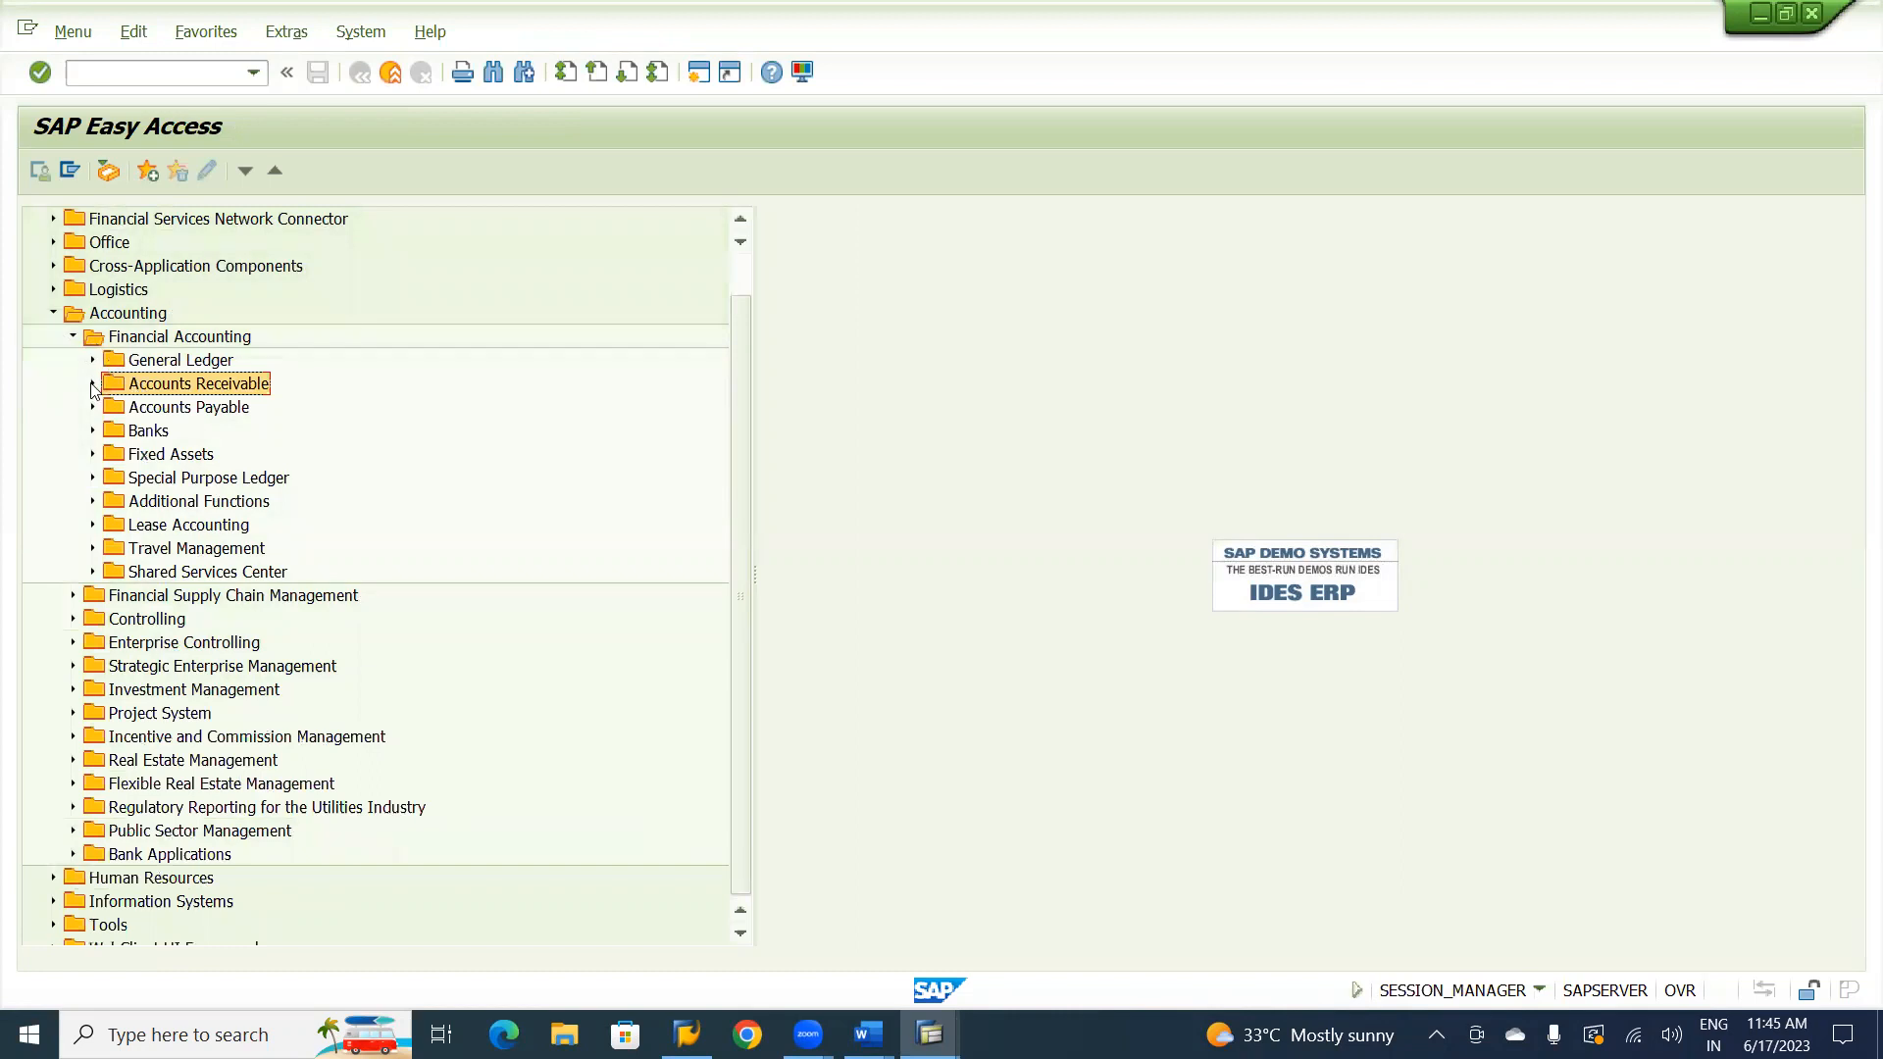
pyautogui.click(92, 384)
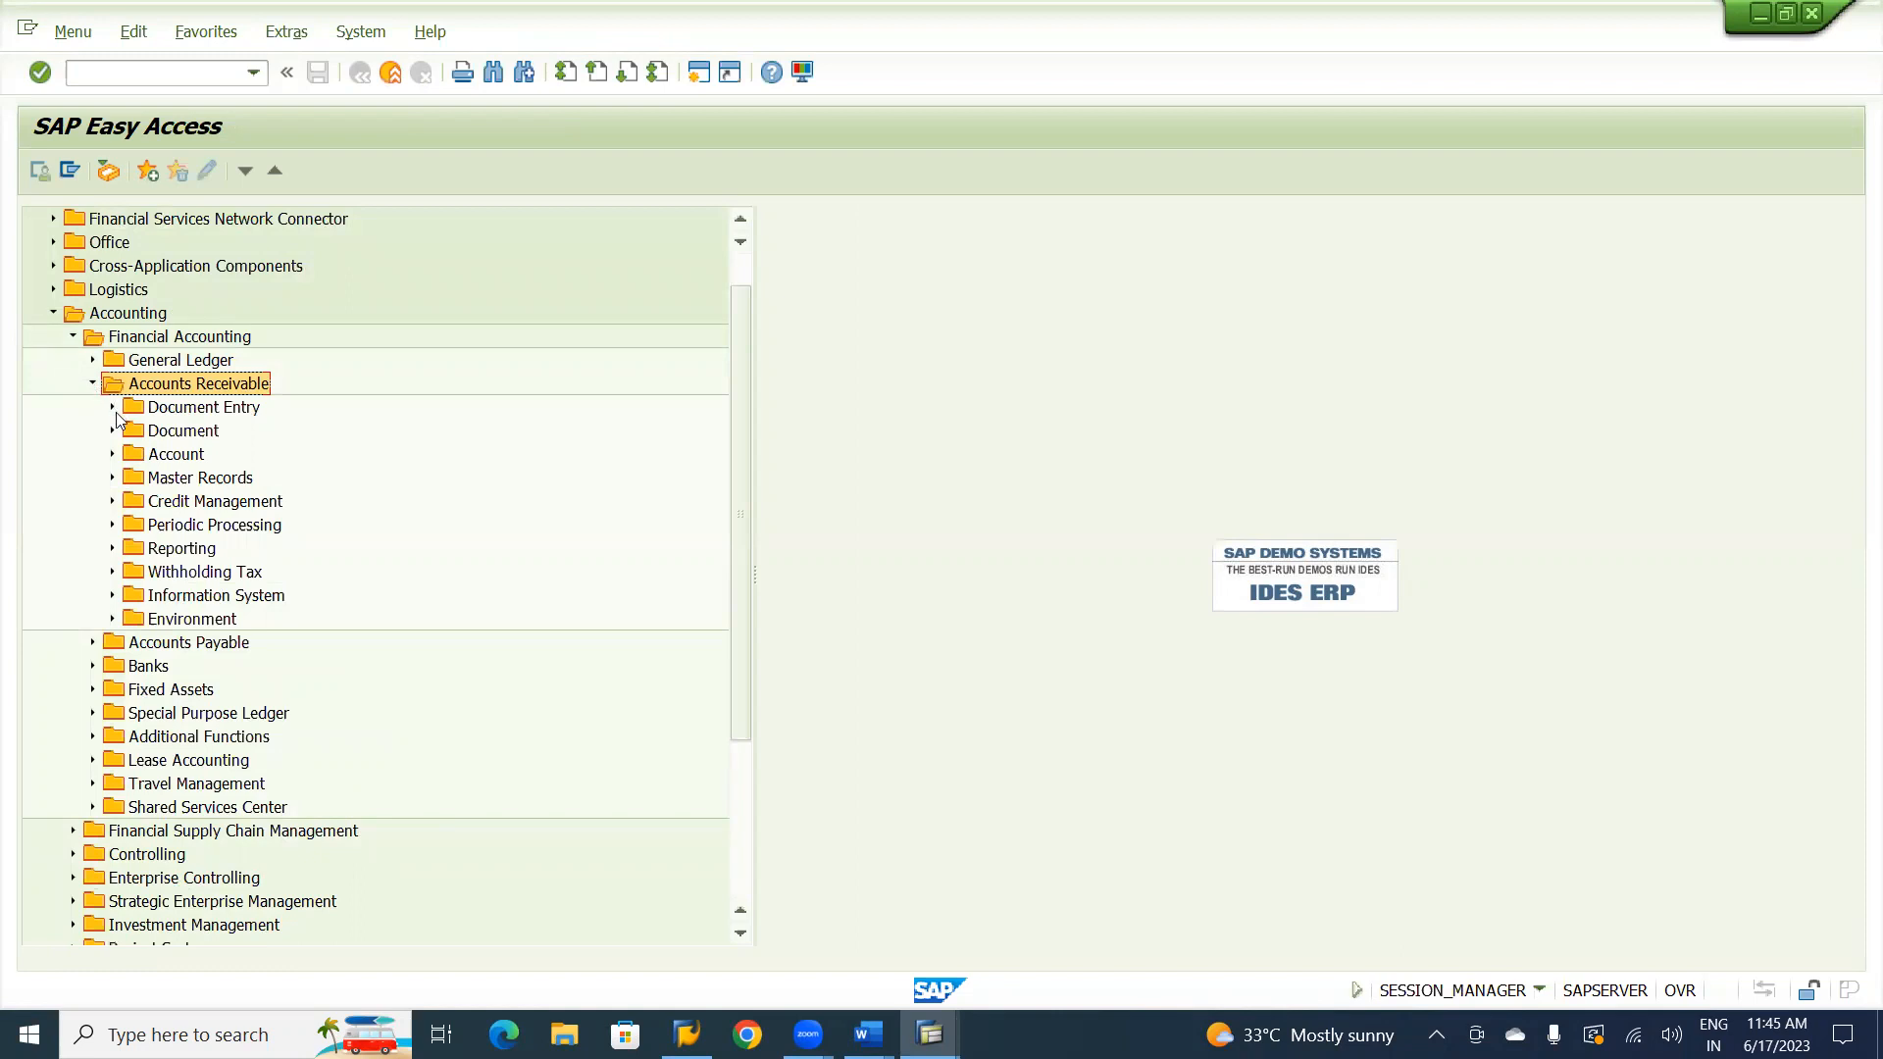
pyautogui.click(113, 408)
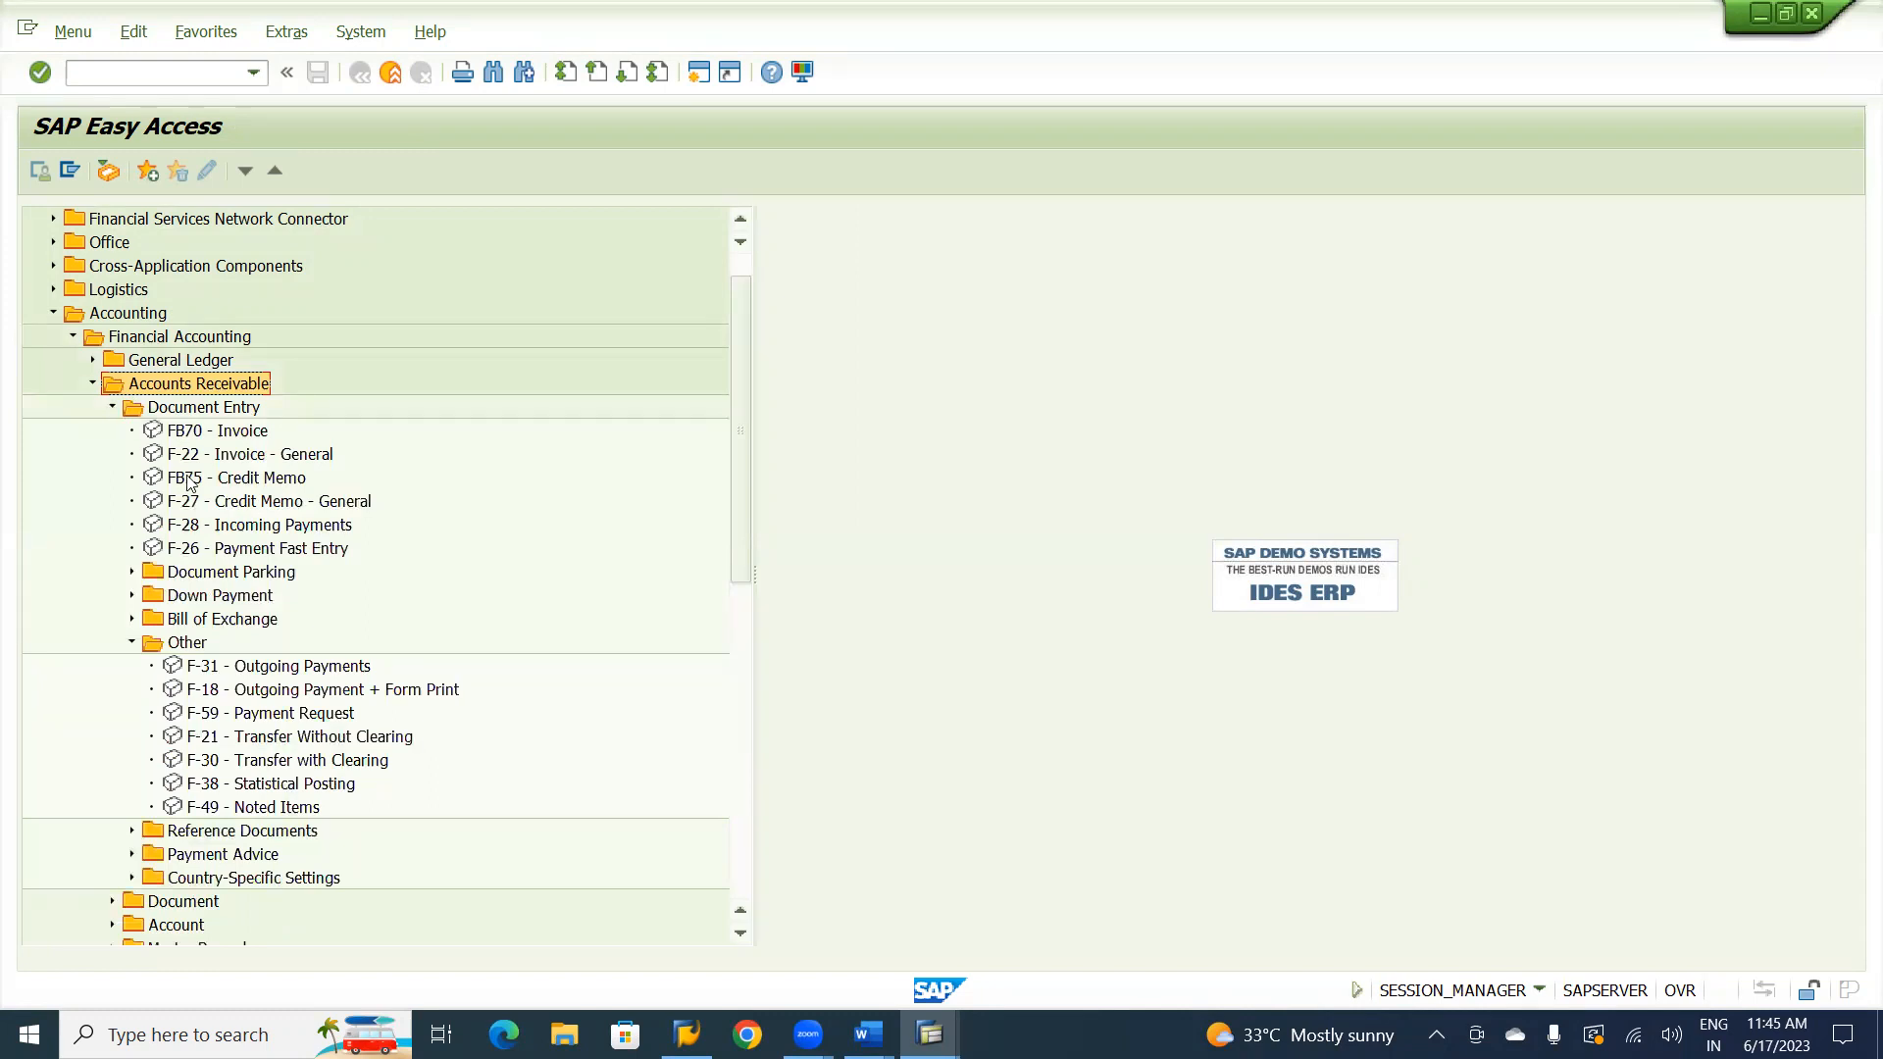
pyautogui.click(134, 573)
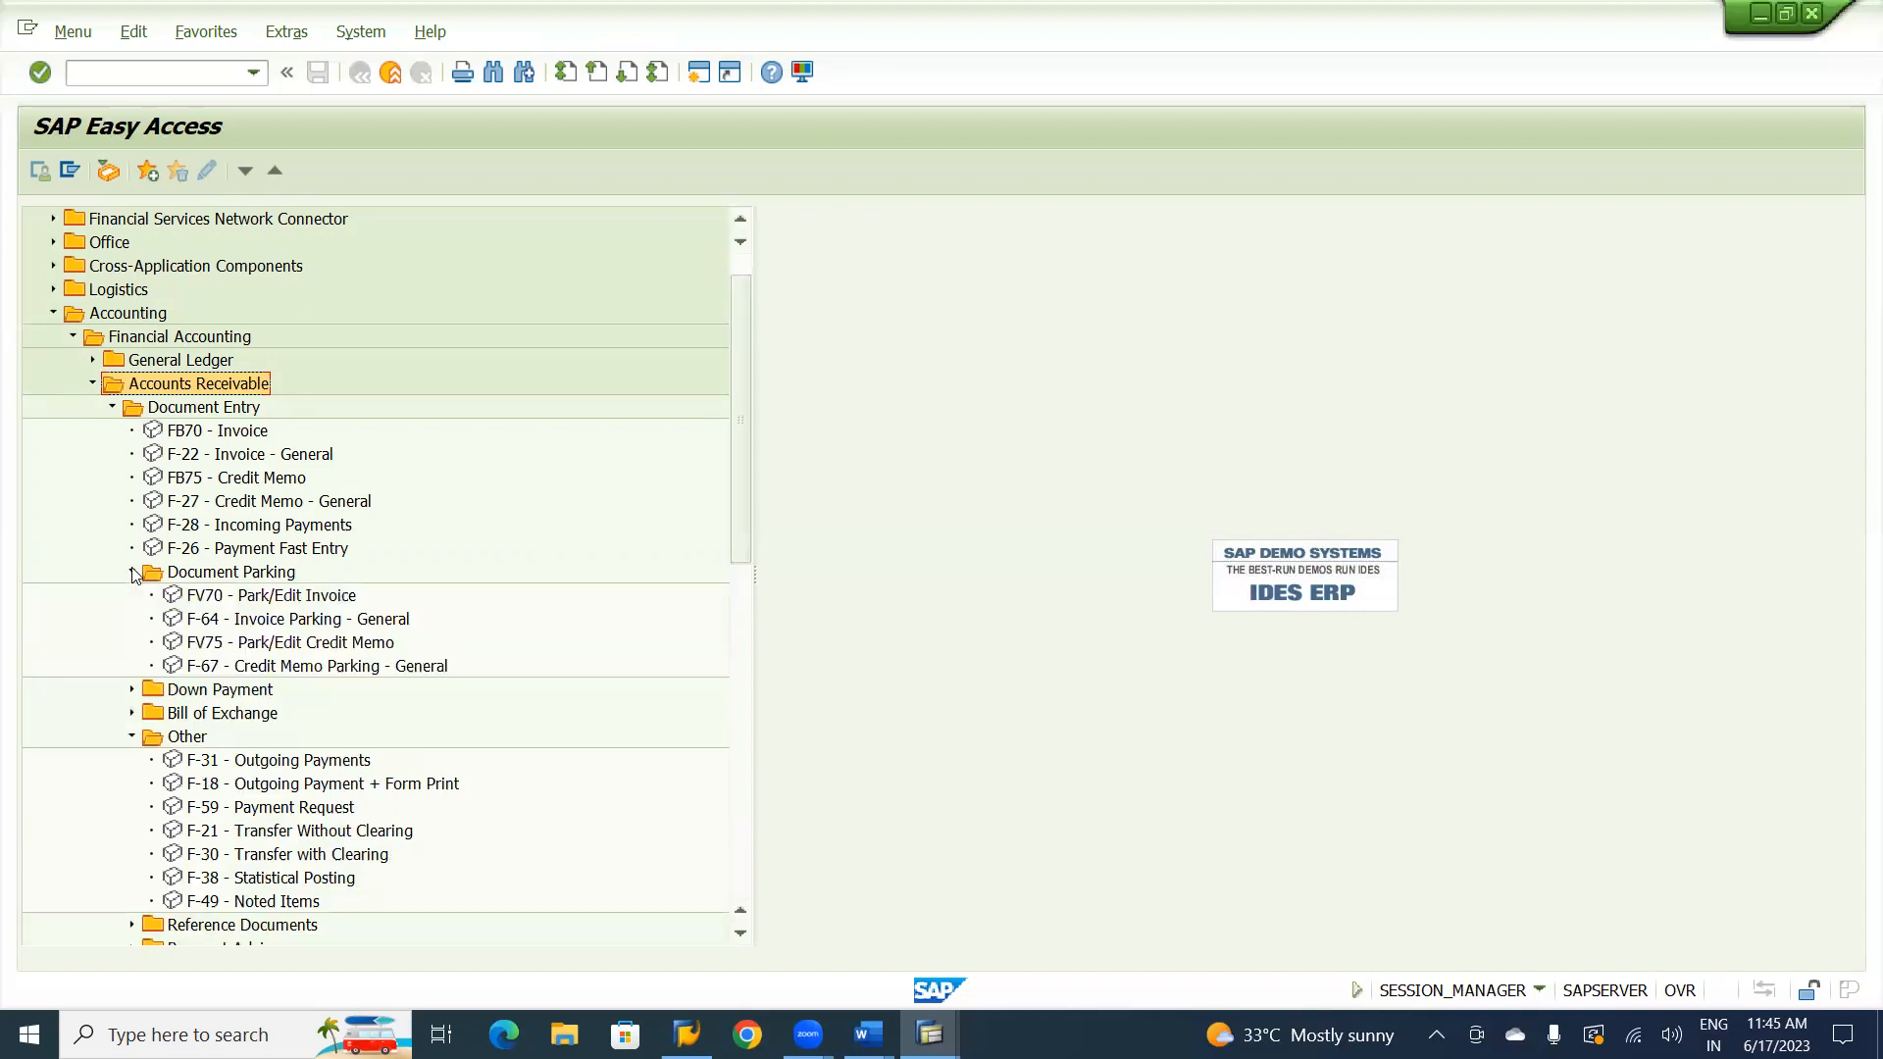
pyautogui.click(262, 595)
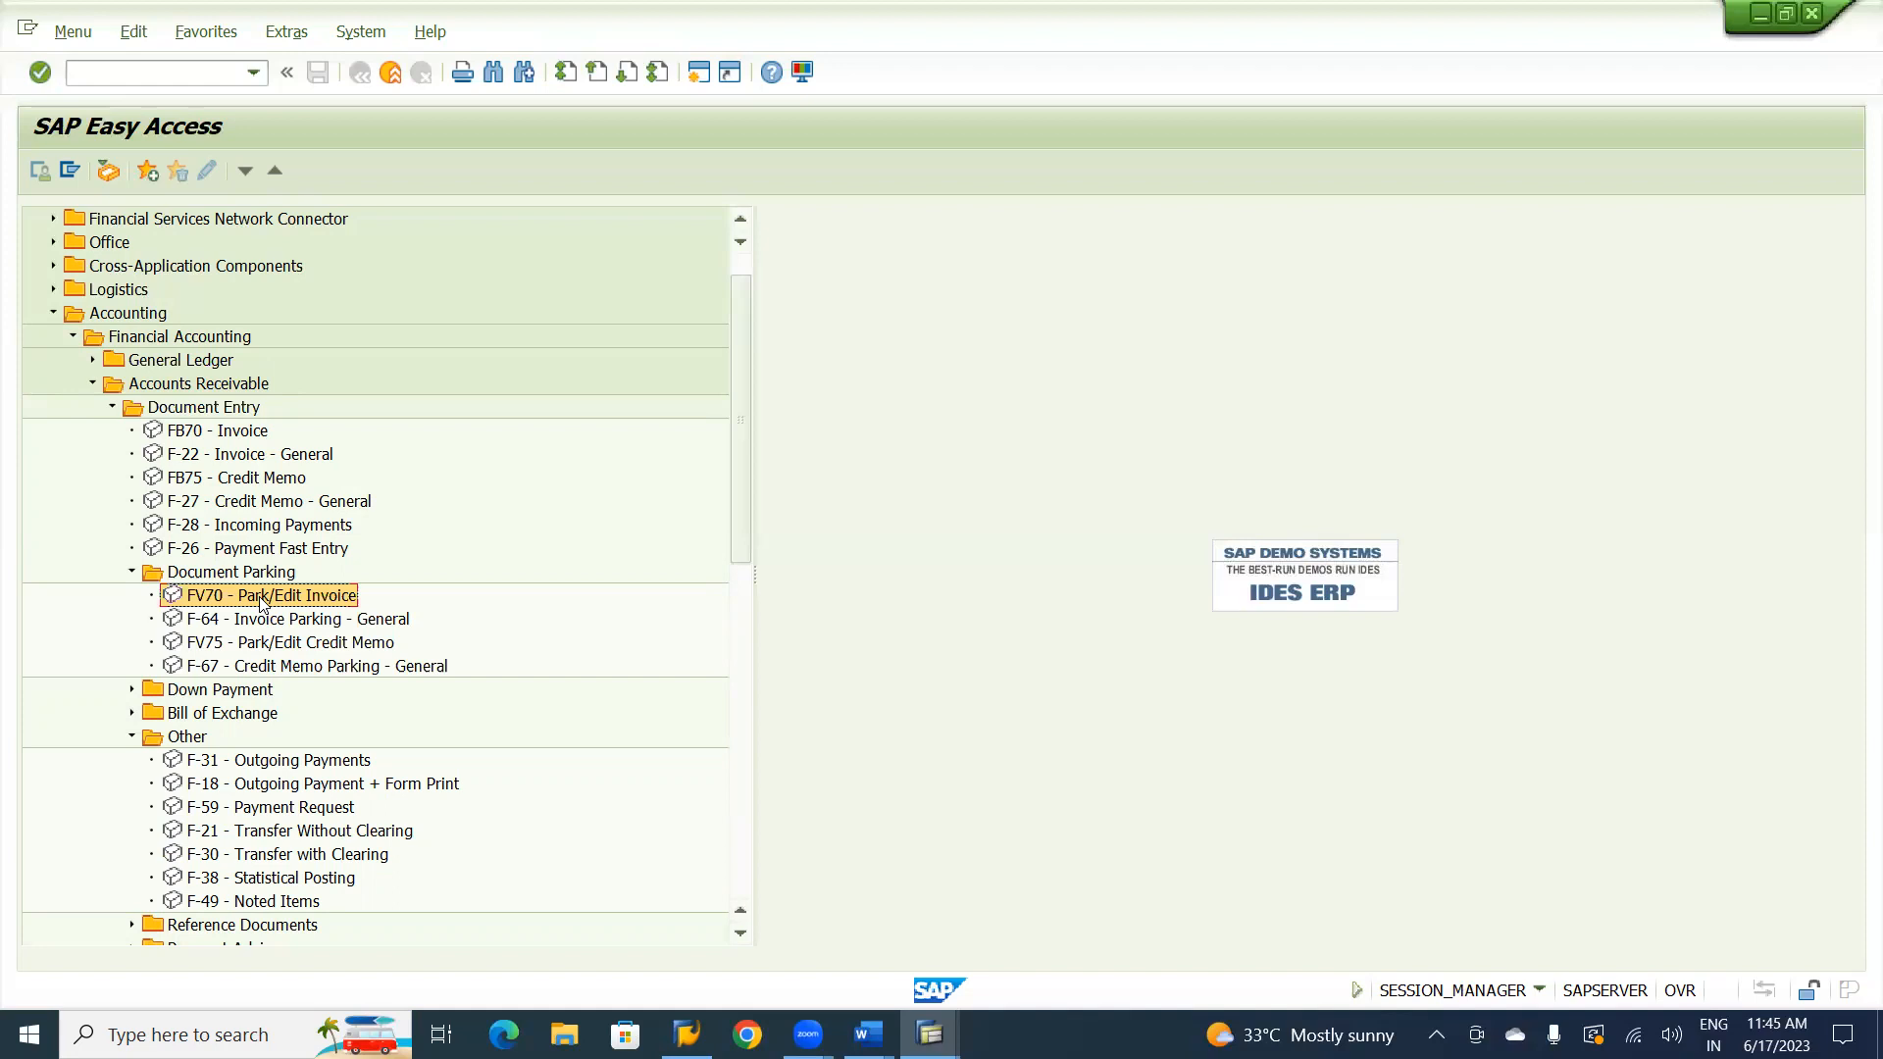
pyautogui.doubleClick(262, 596)
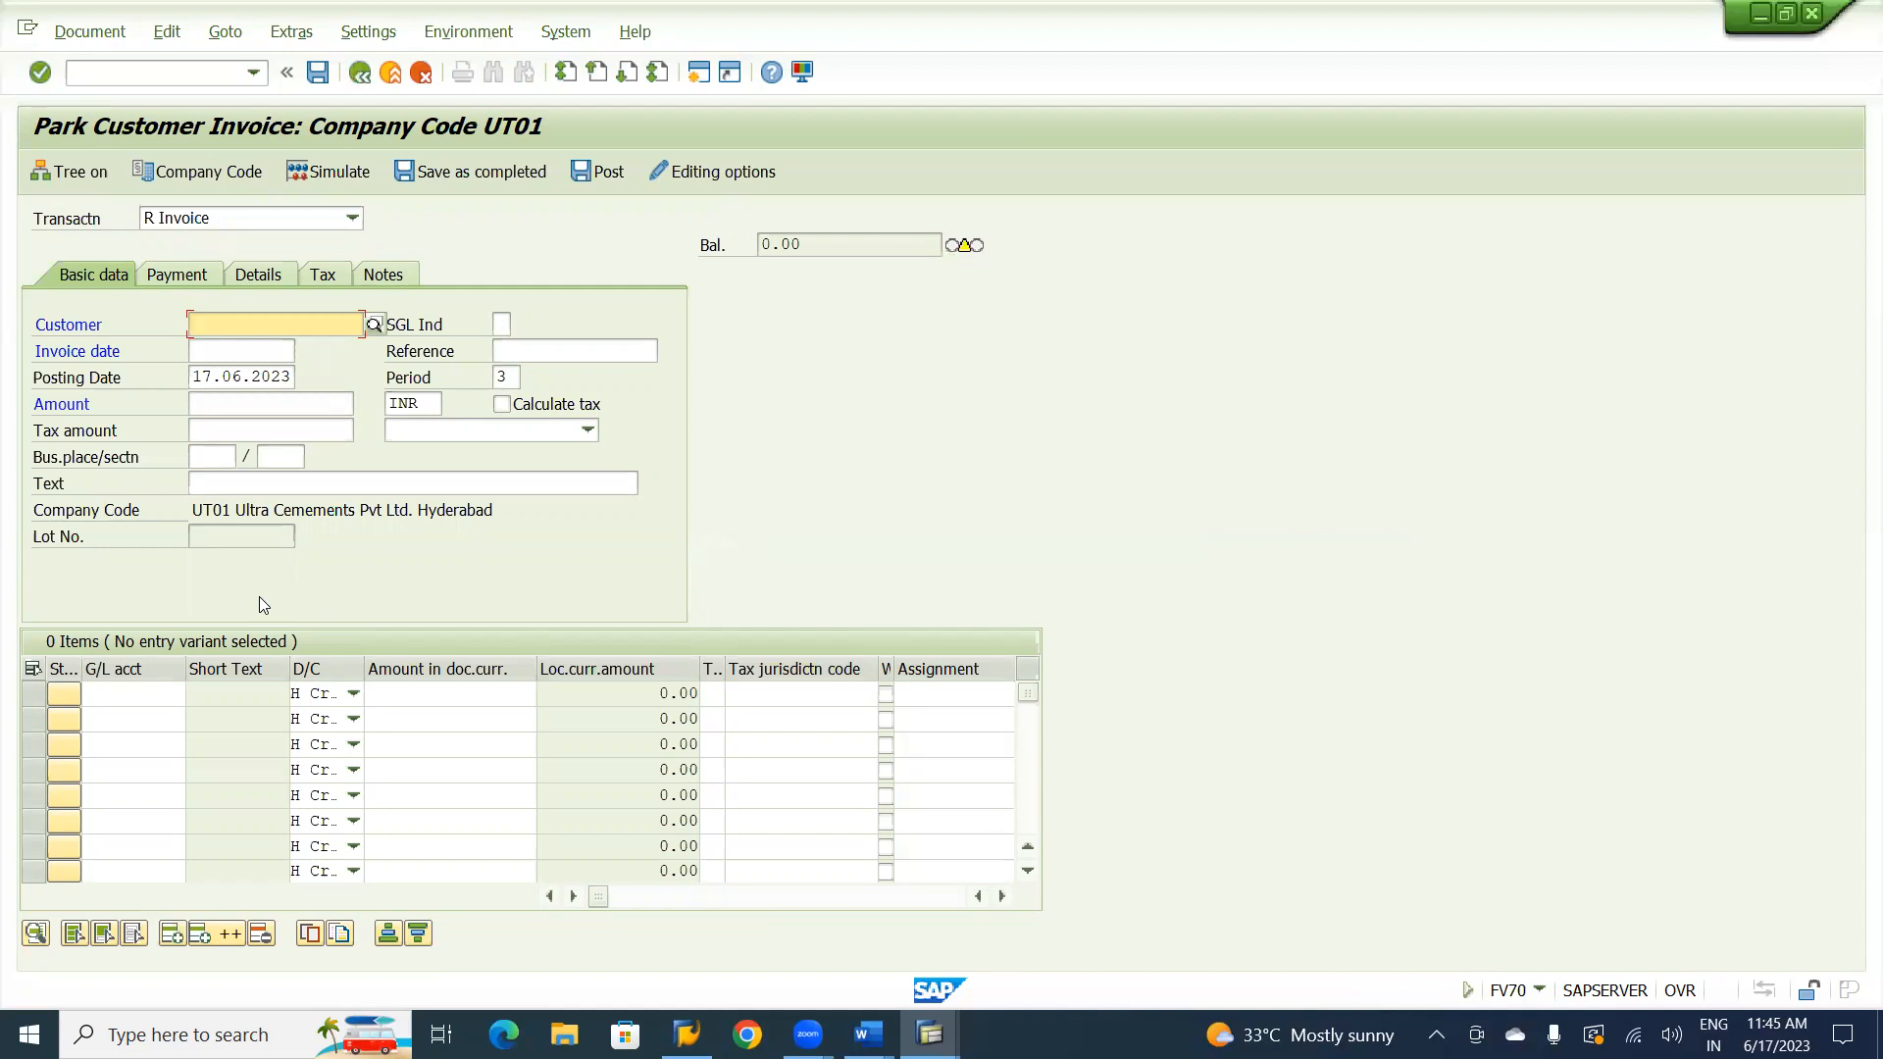
# Look up the UT01 customers and choose Natraj Consultancy Service as the customer of the parked invoice.
pyautogui.click(312, 329)
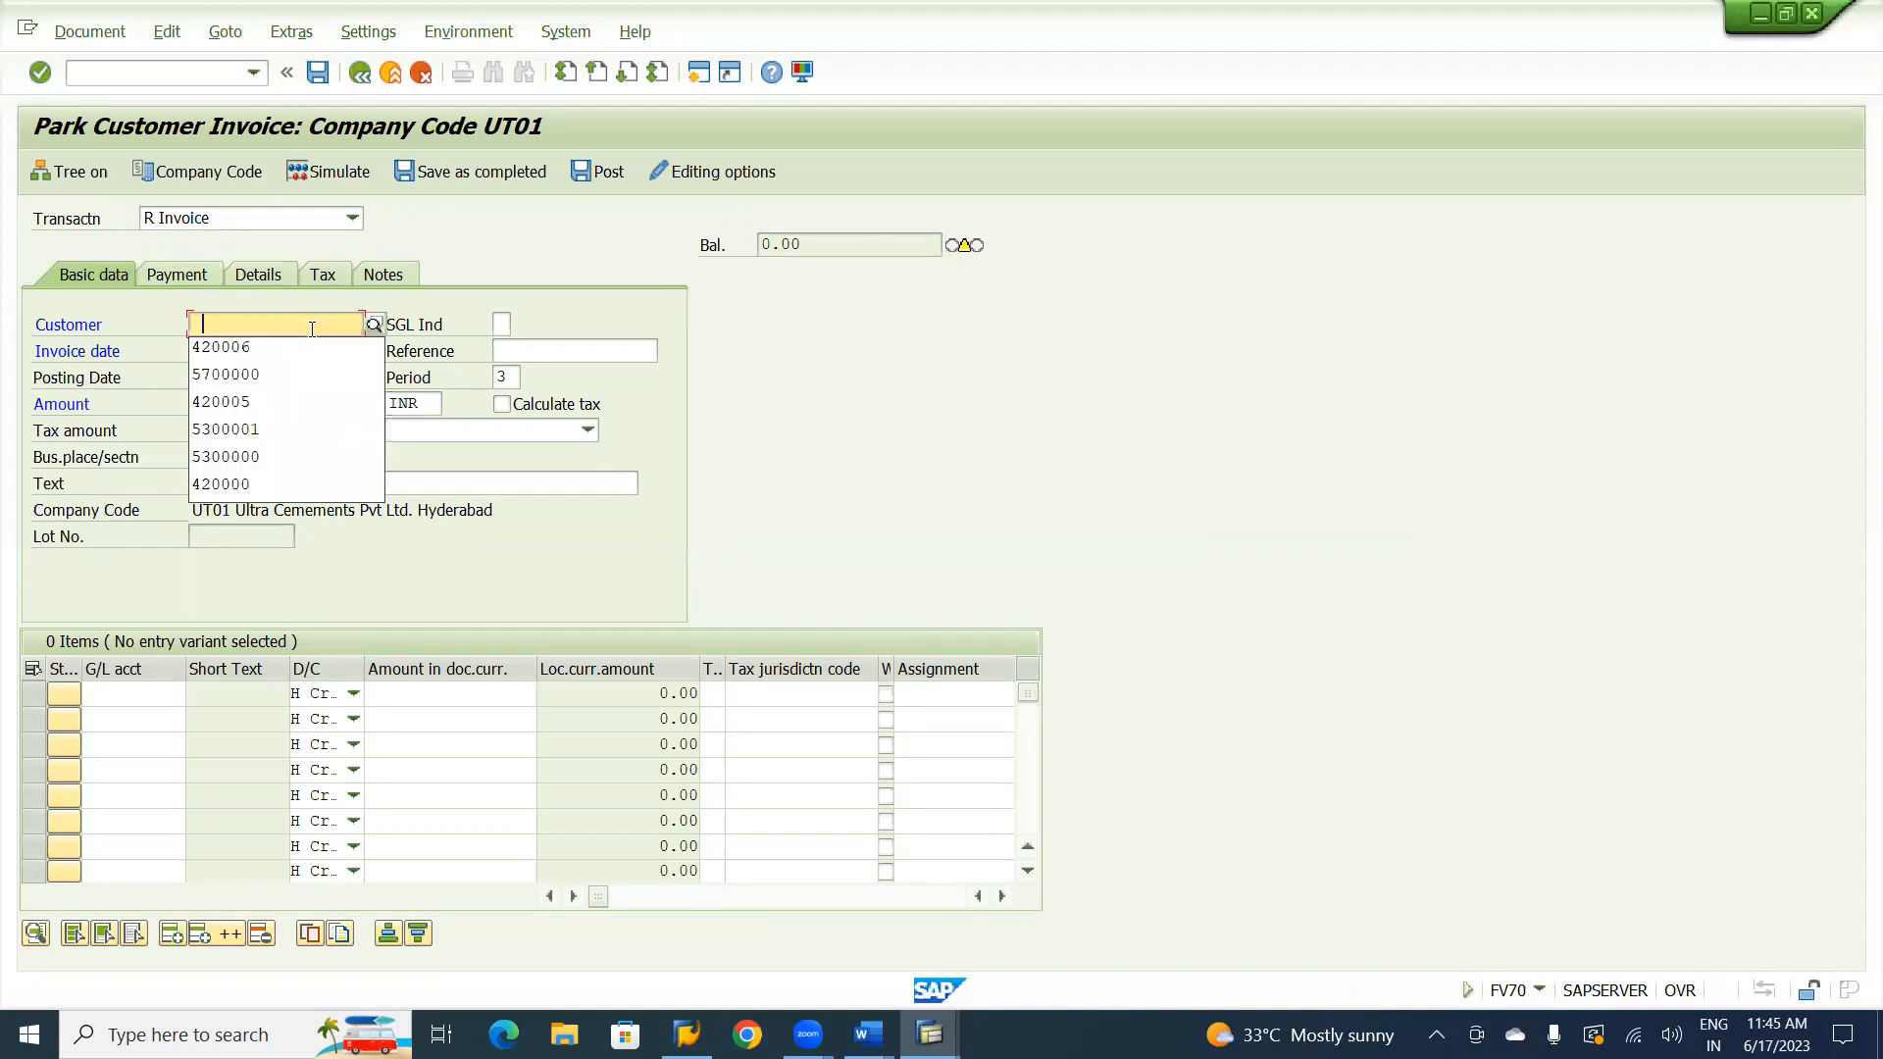
pyautogui.click(376, 322)
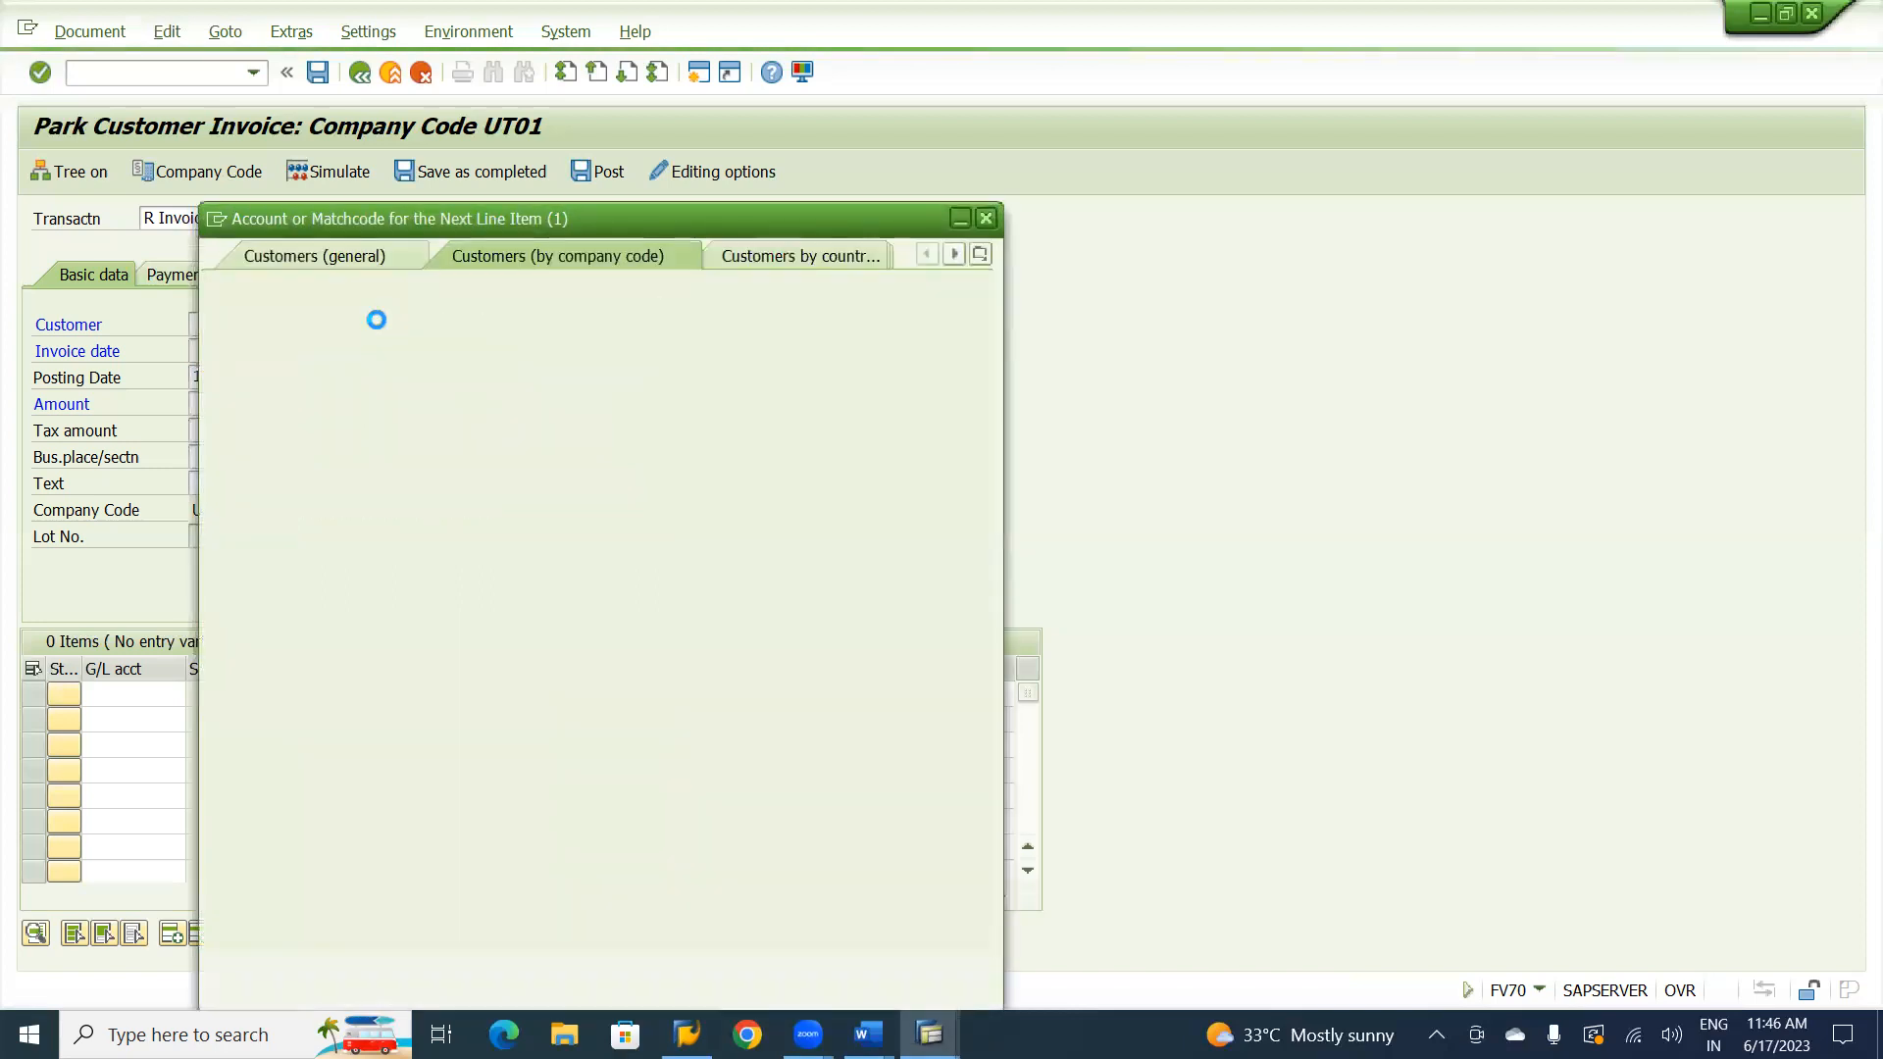
pyautogui.press('Return')
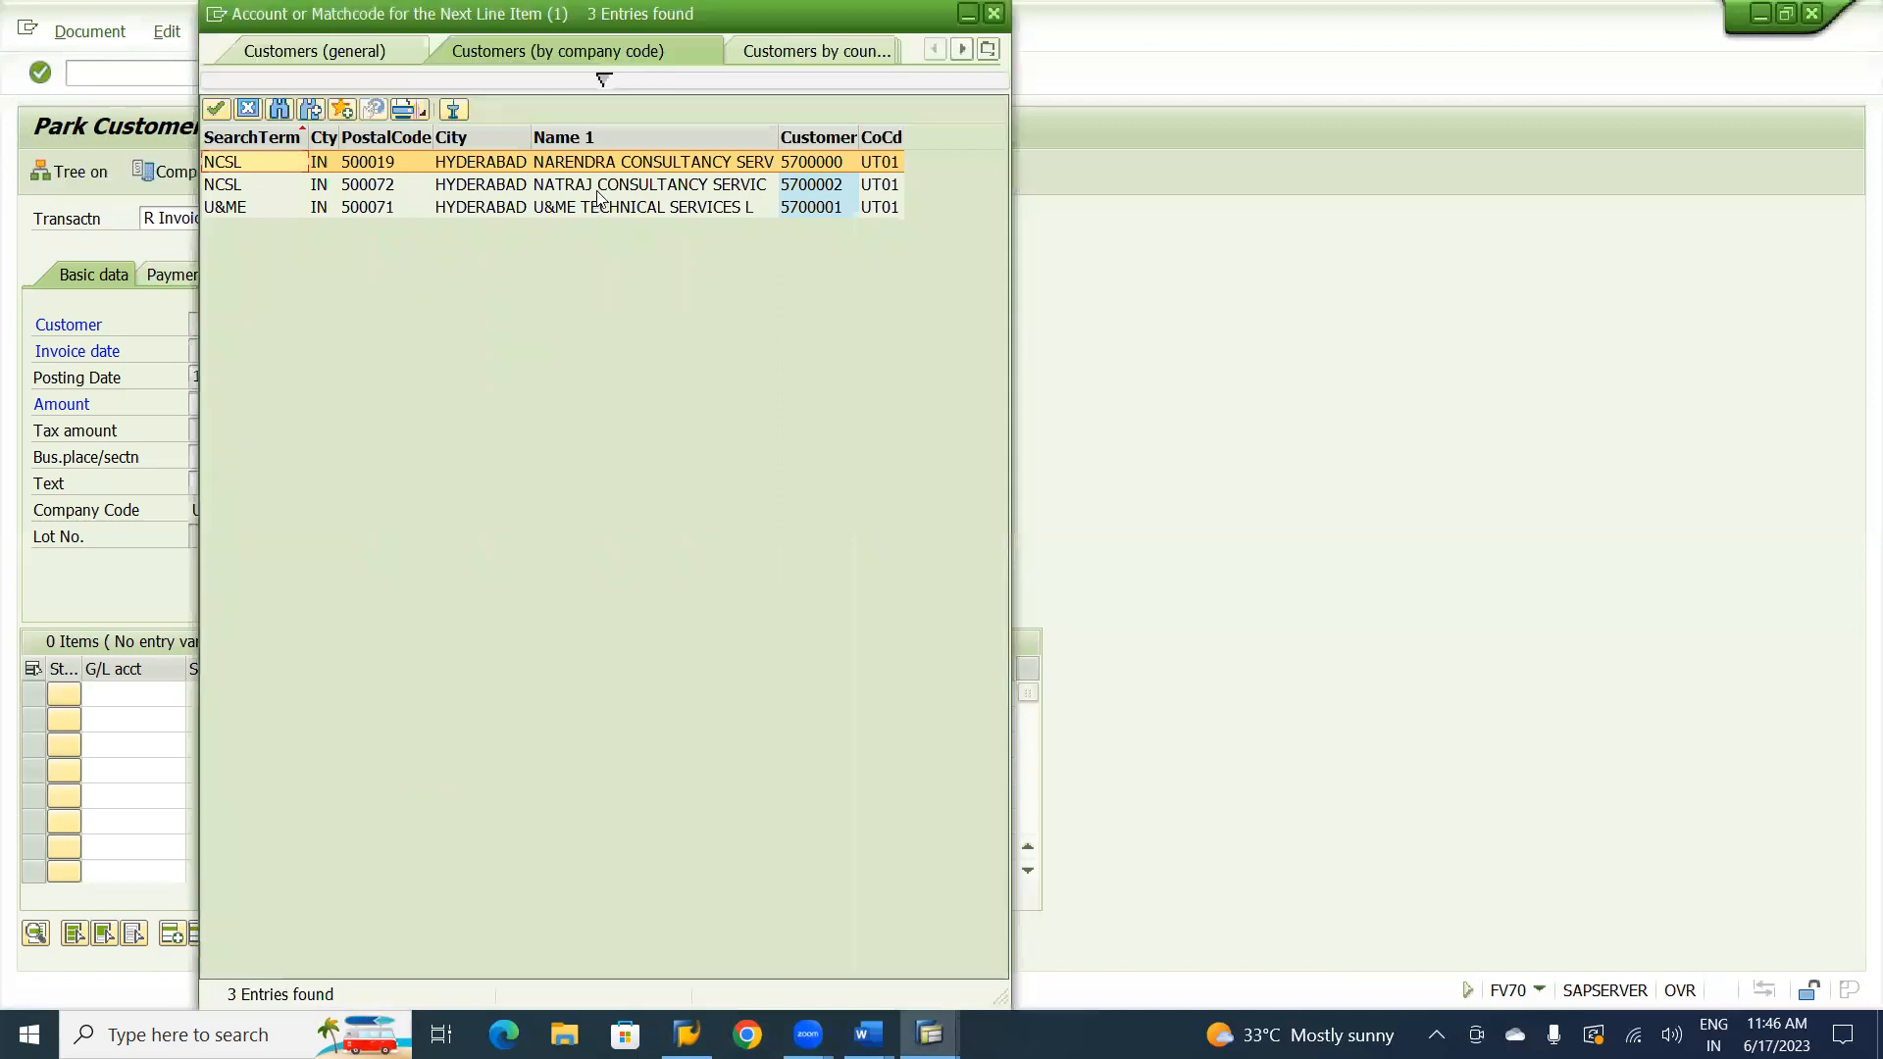
pyautogui.doubleClick(598, 184)
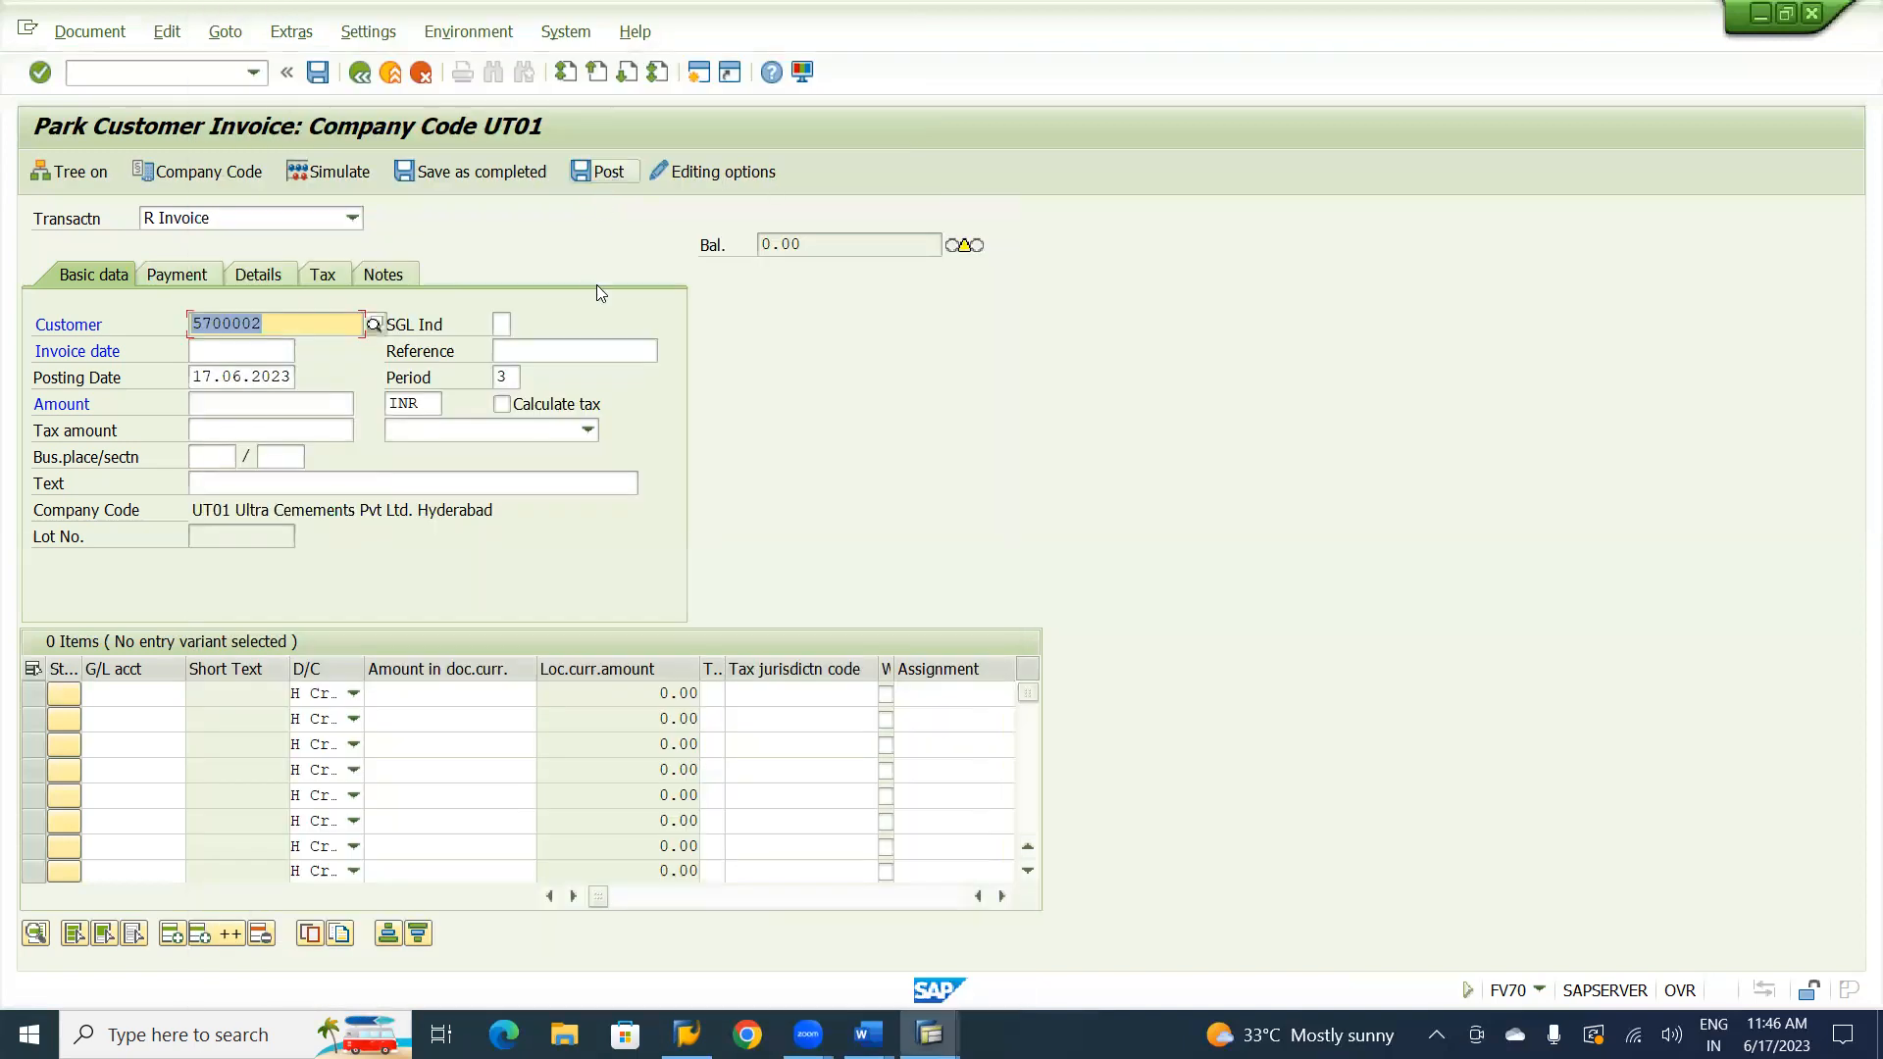
# Set the invoice date to 17.06.2023 and the reference to CV-01.
pyautogui.click(232, 357)
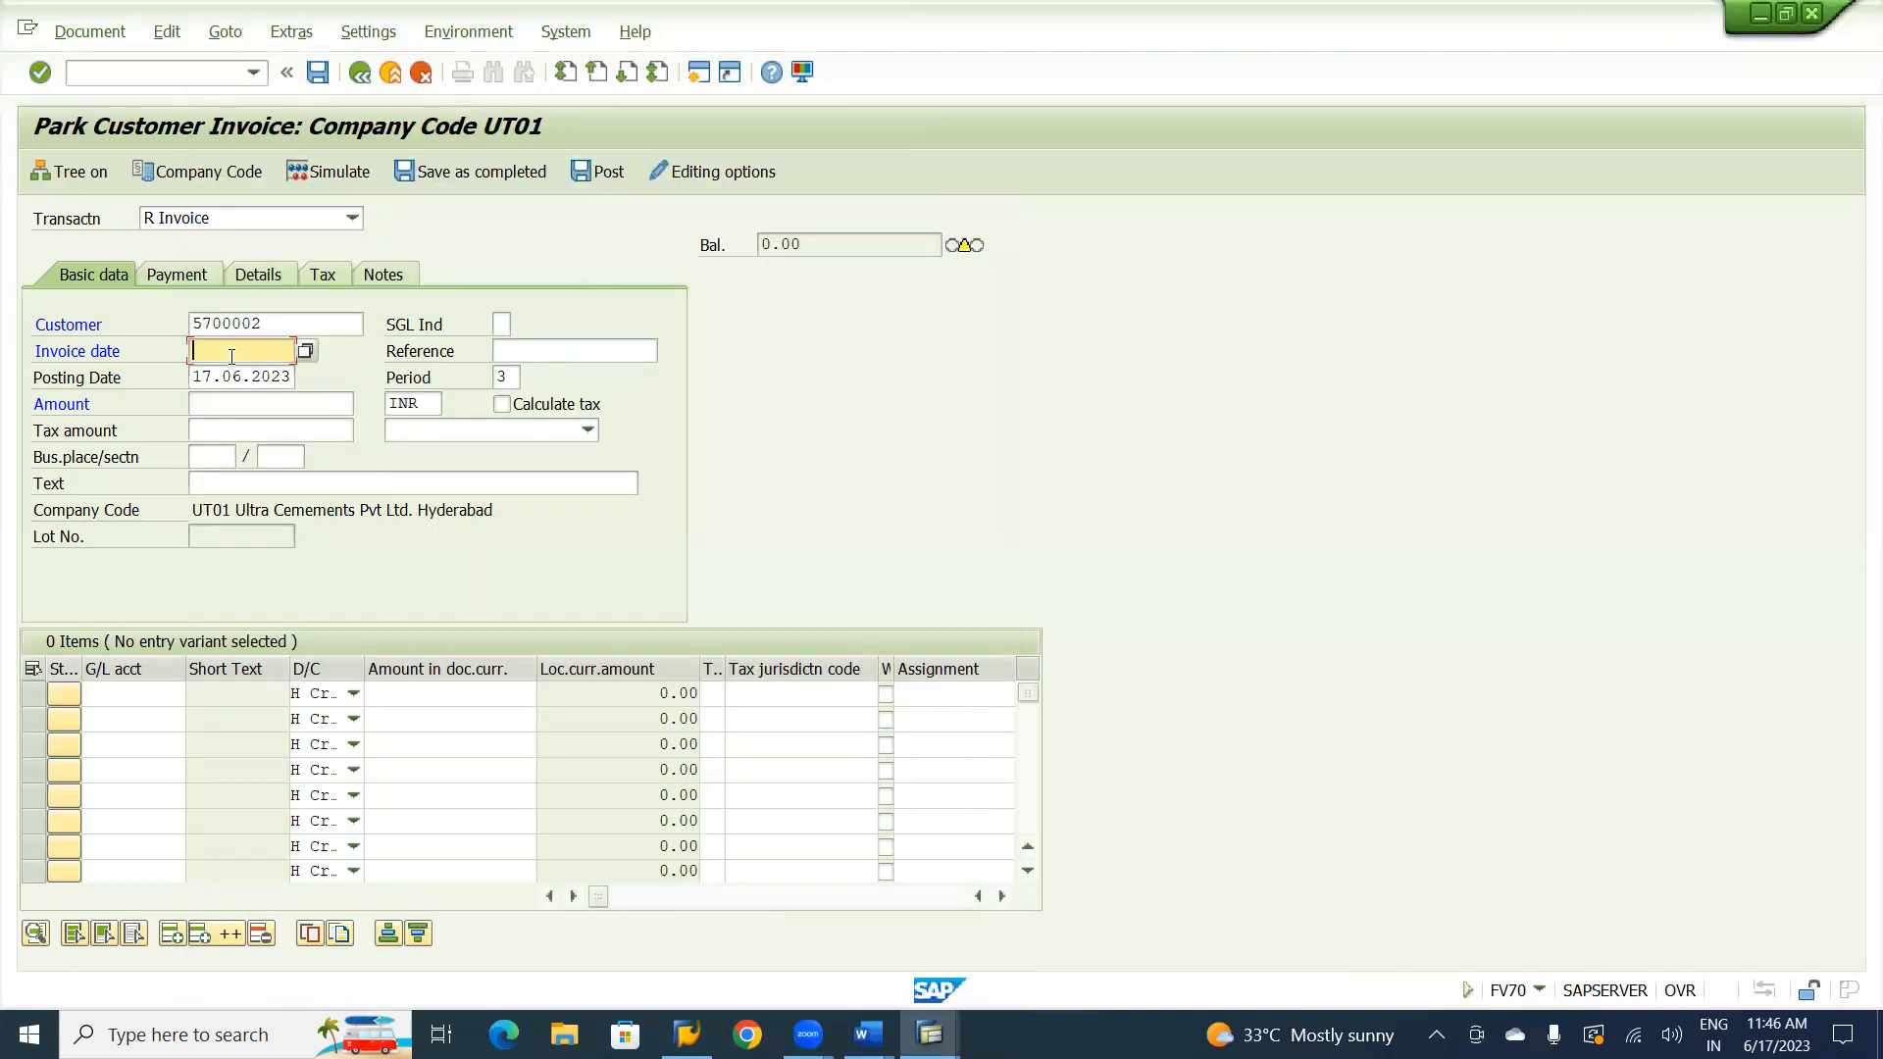
pyautogui.press('F4')
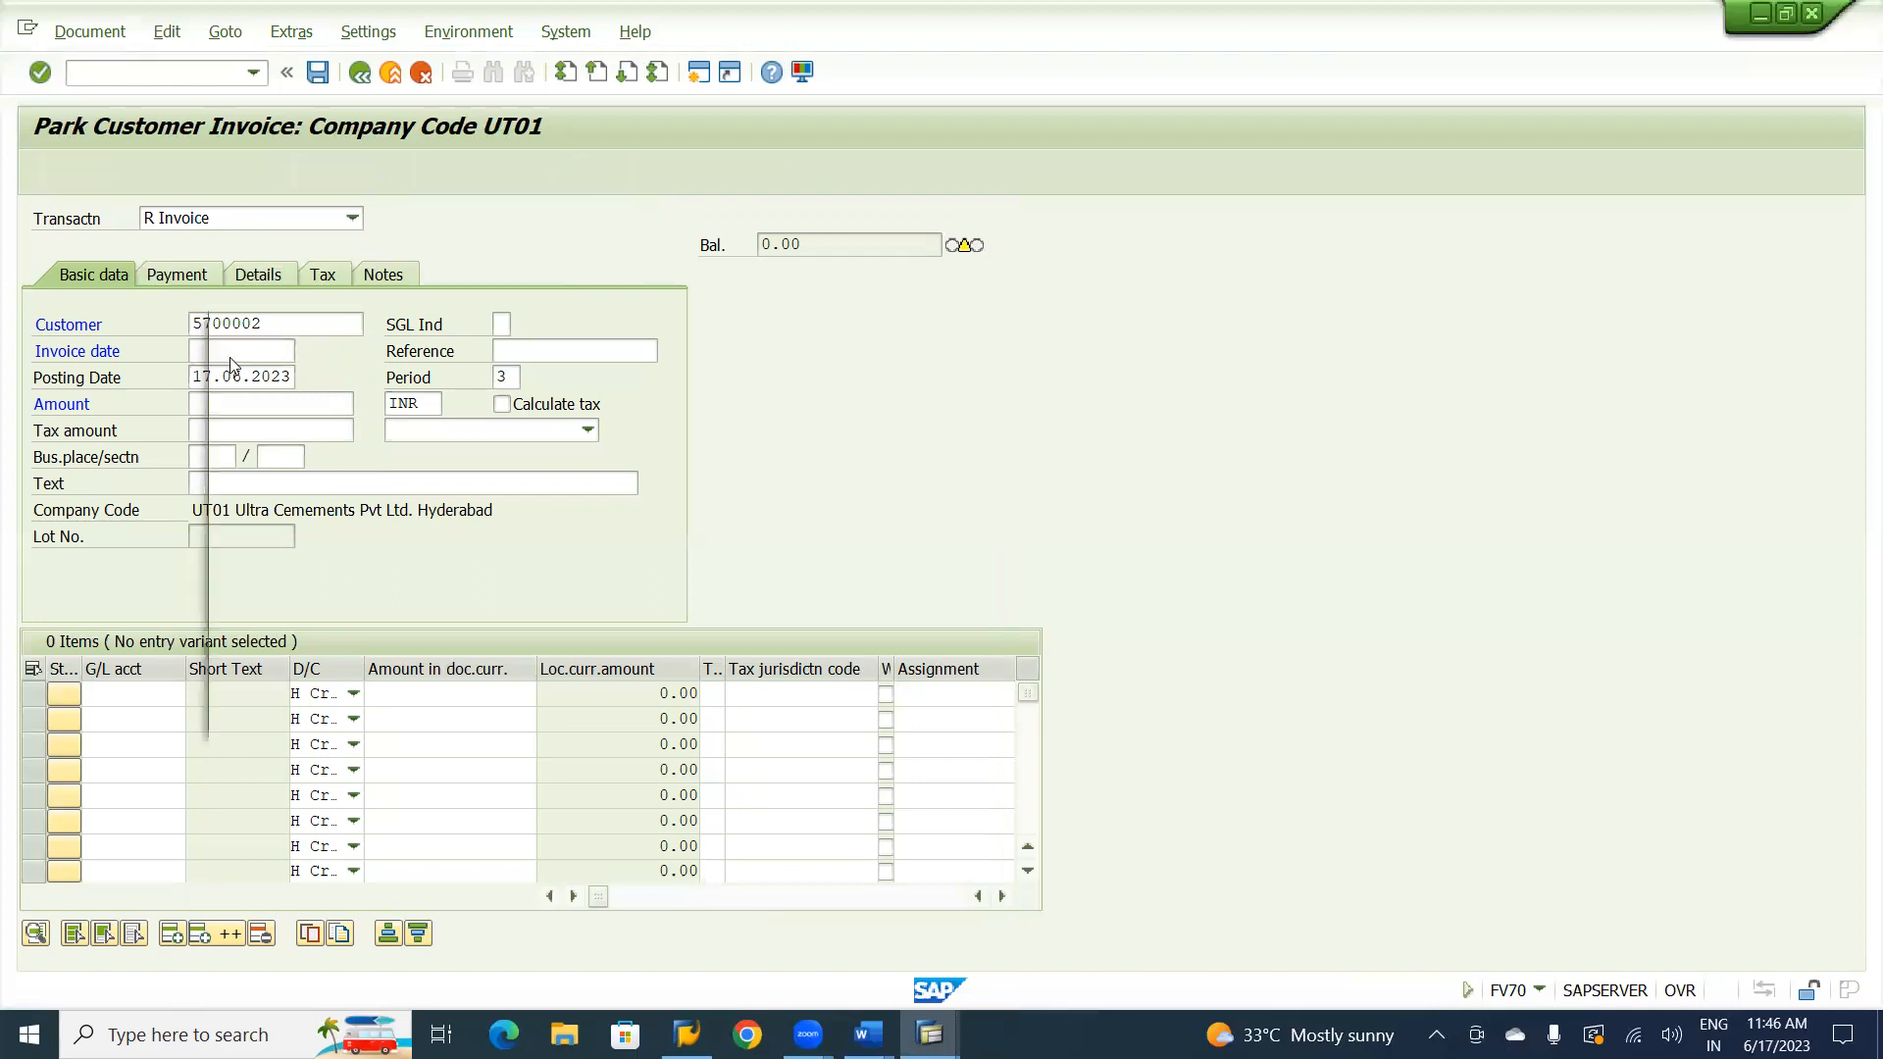
pyautogui.press('Return')
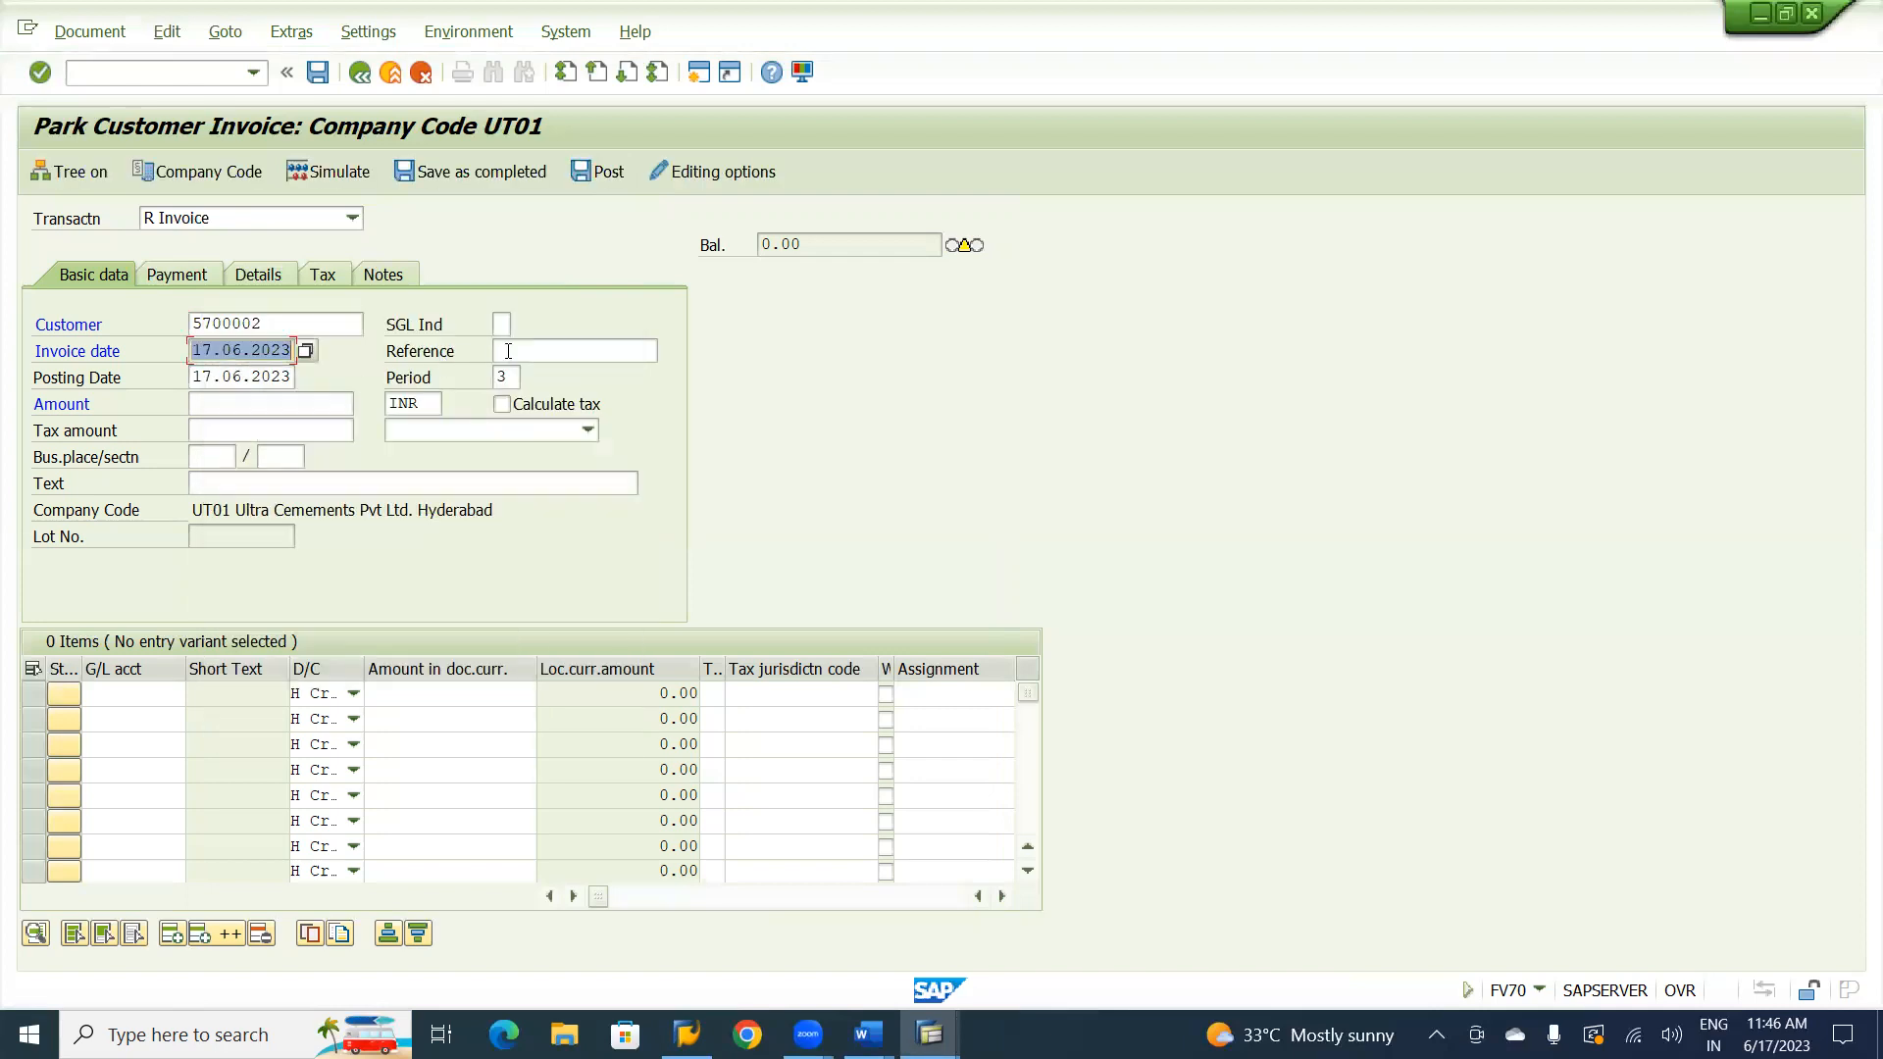
pyautogui.click(509, 351)
pyautogui.write('C7')
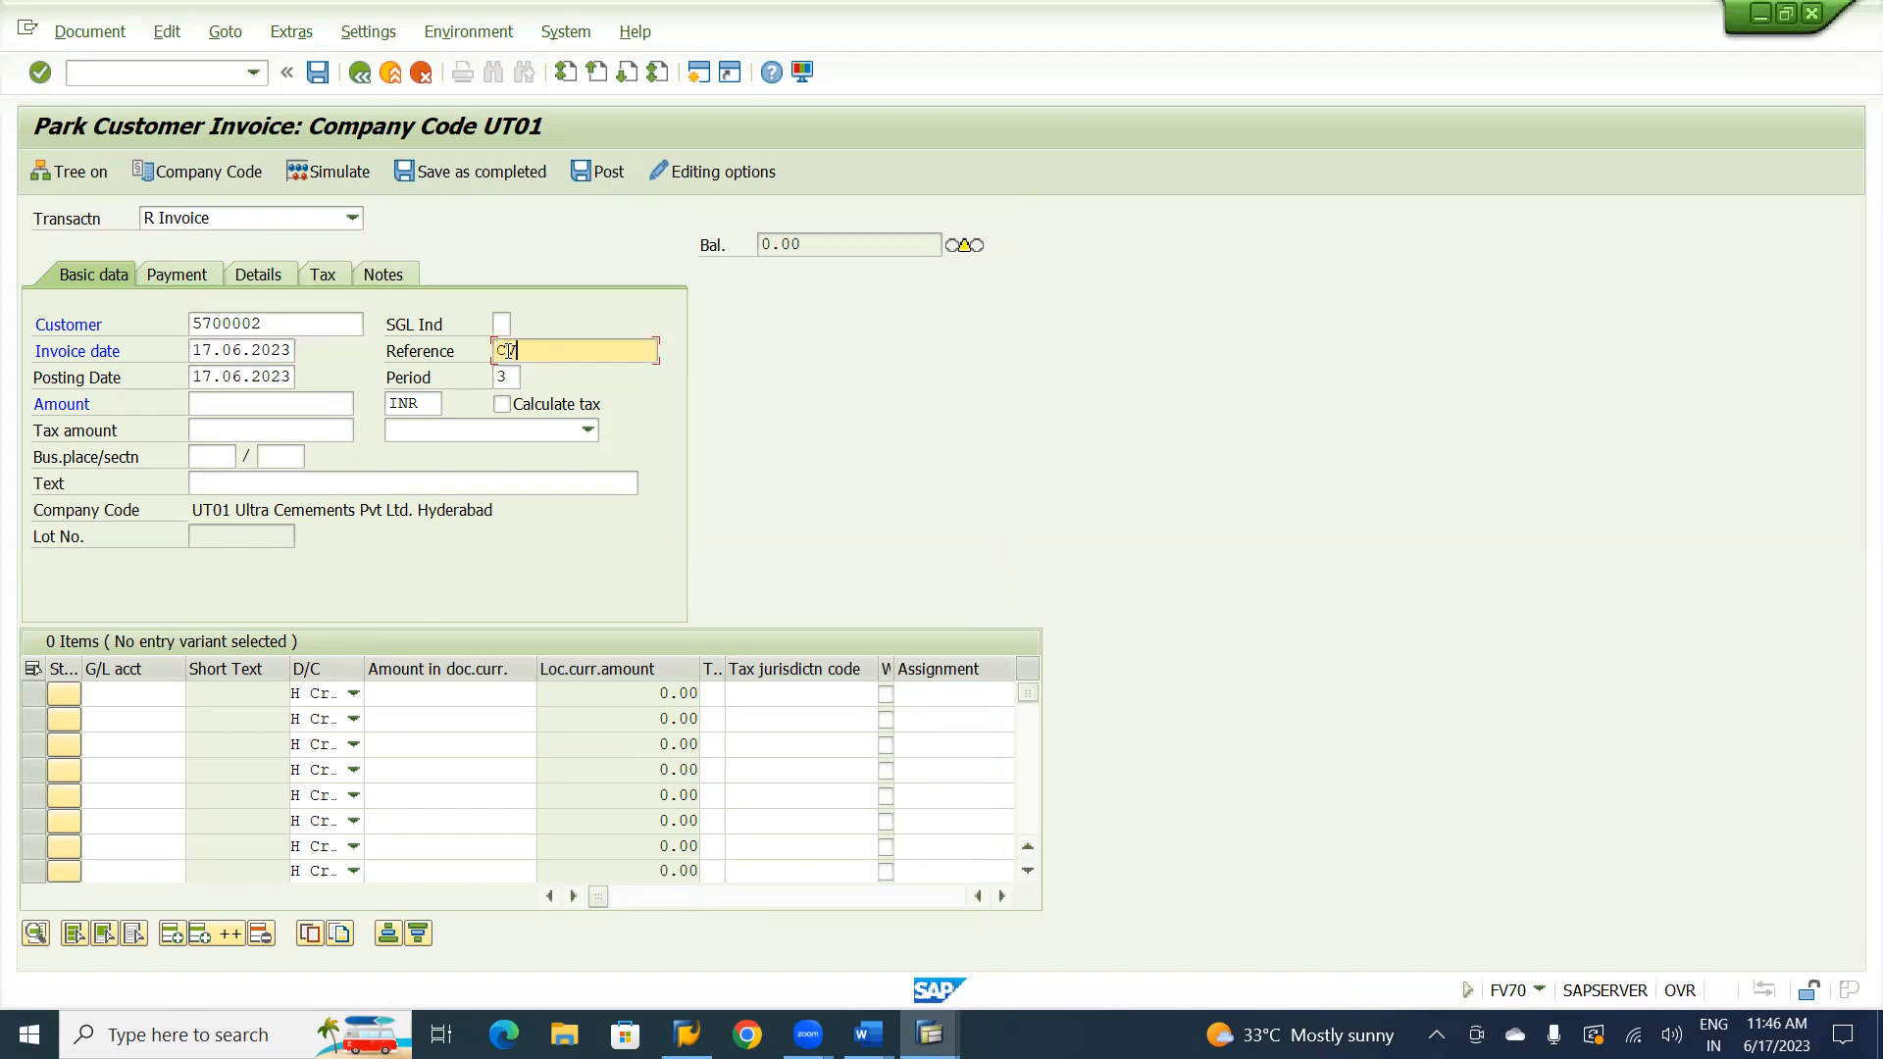
pyautogui.write('-01')
# Enter a credit line item on G/L account 320100 Consultancy Charges for 100,000 and close the down payment information.
pyautogui.click(149, 695)
pyautogui.write('32')
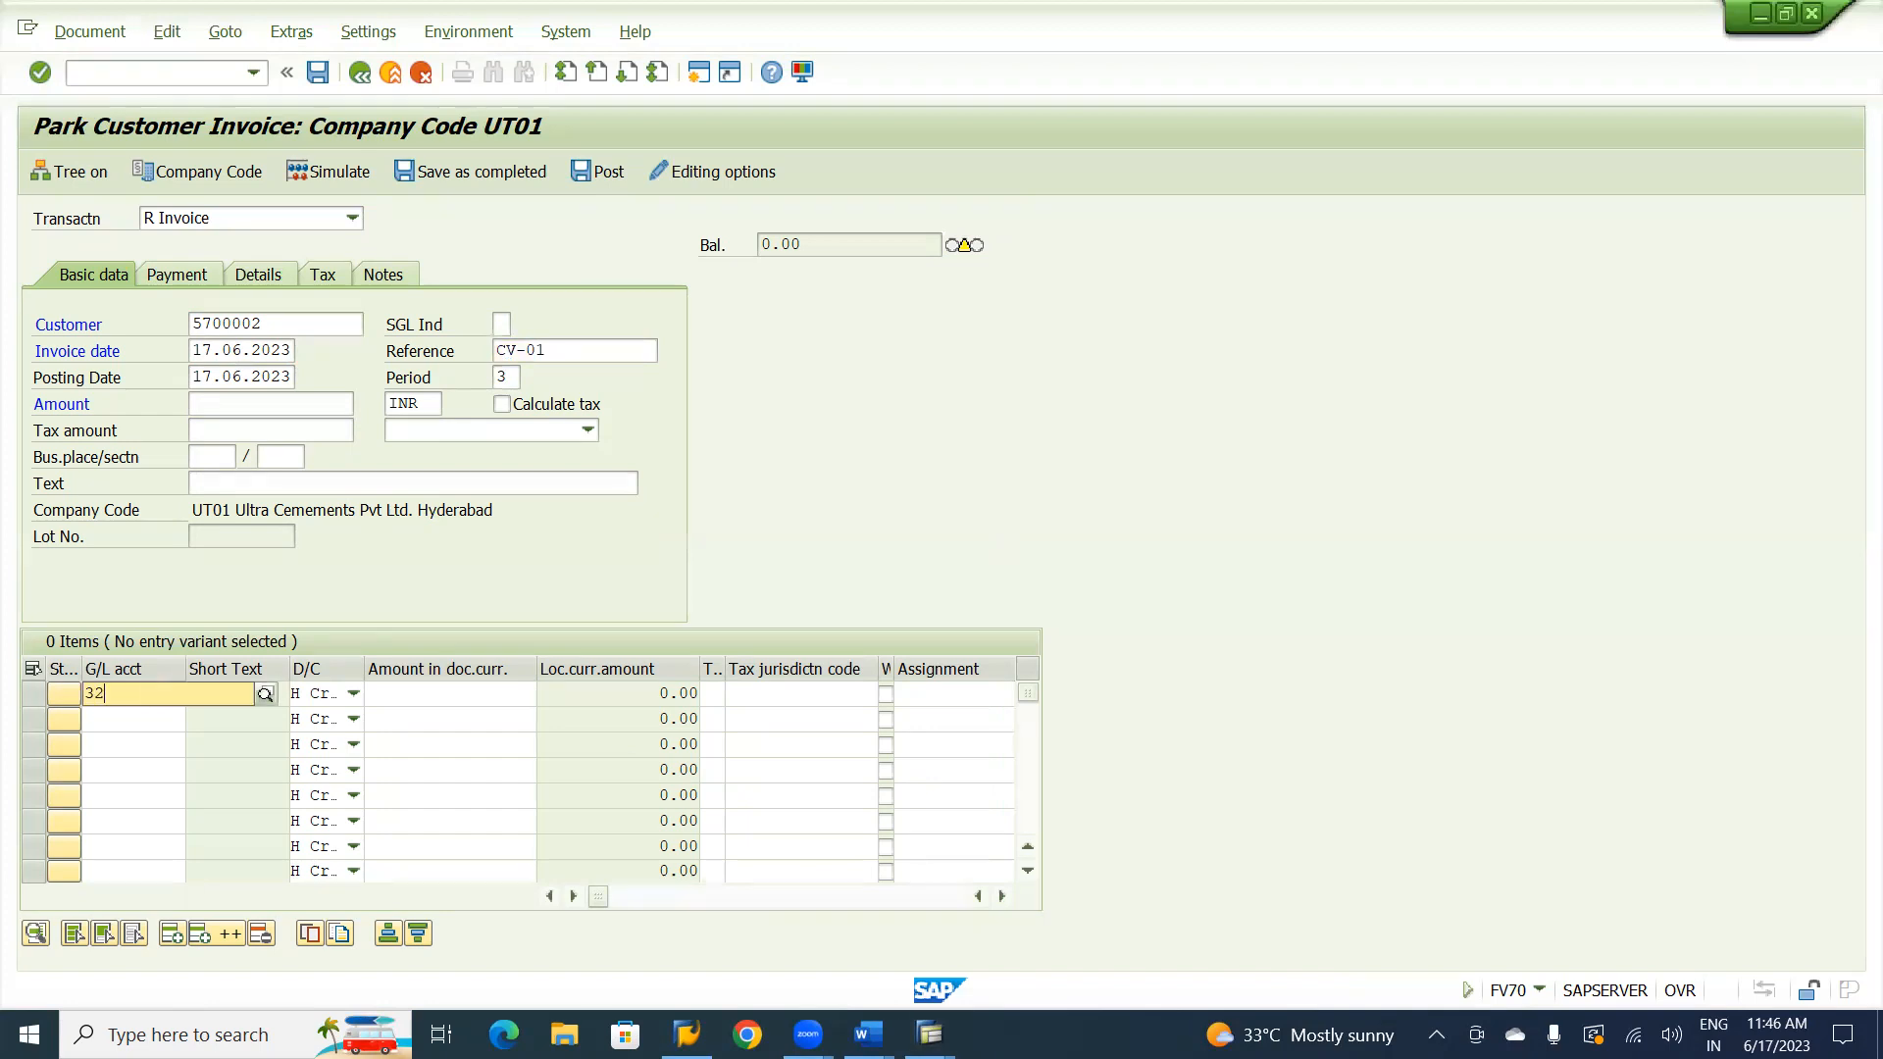
pyautogui.write('0')
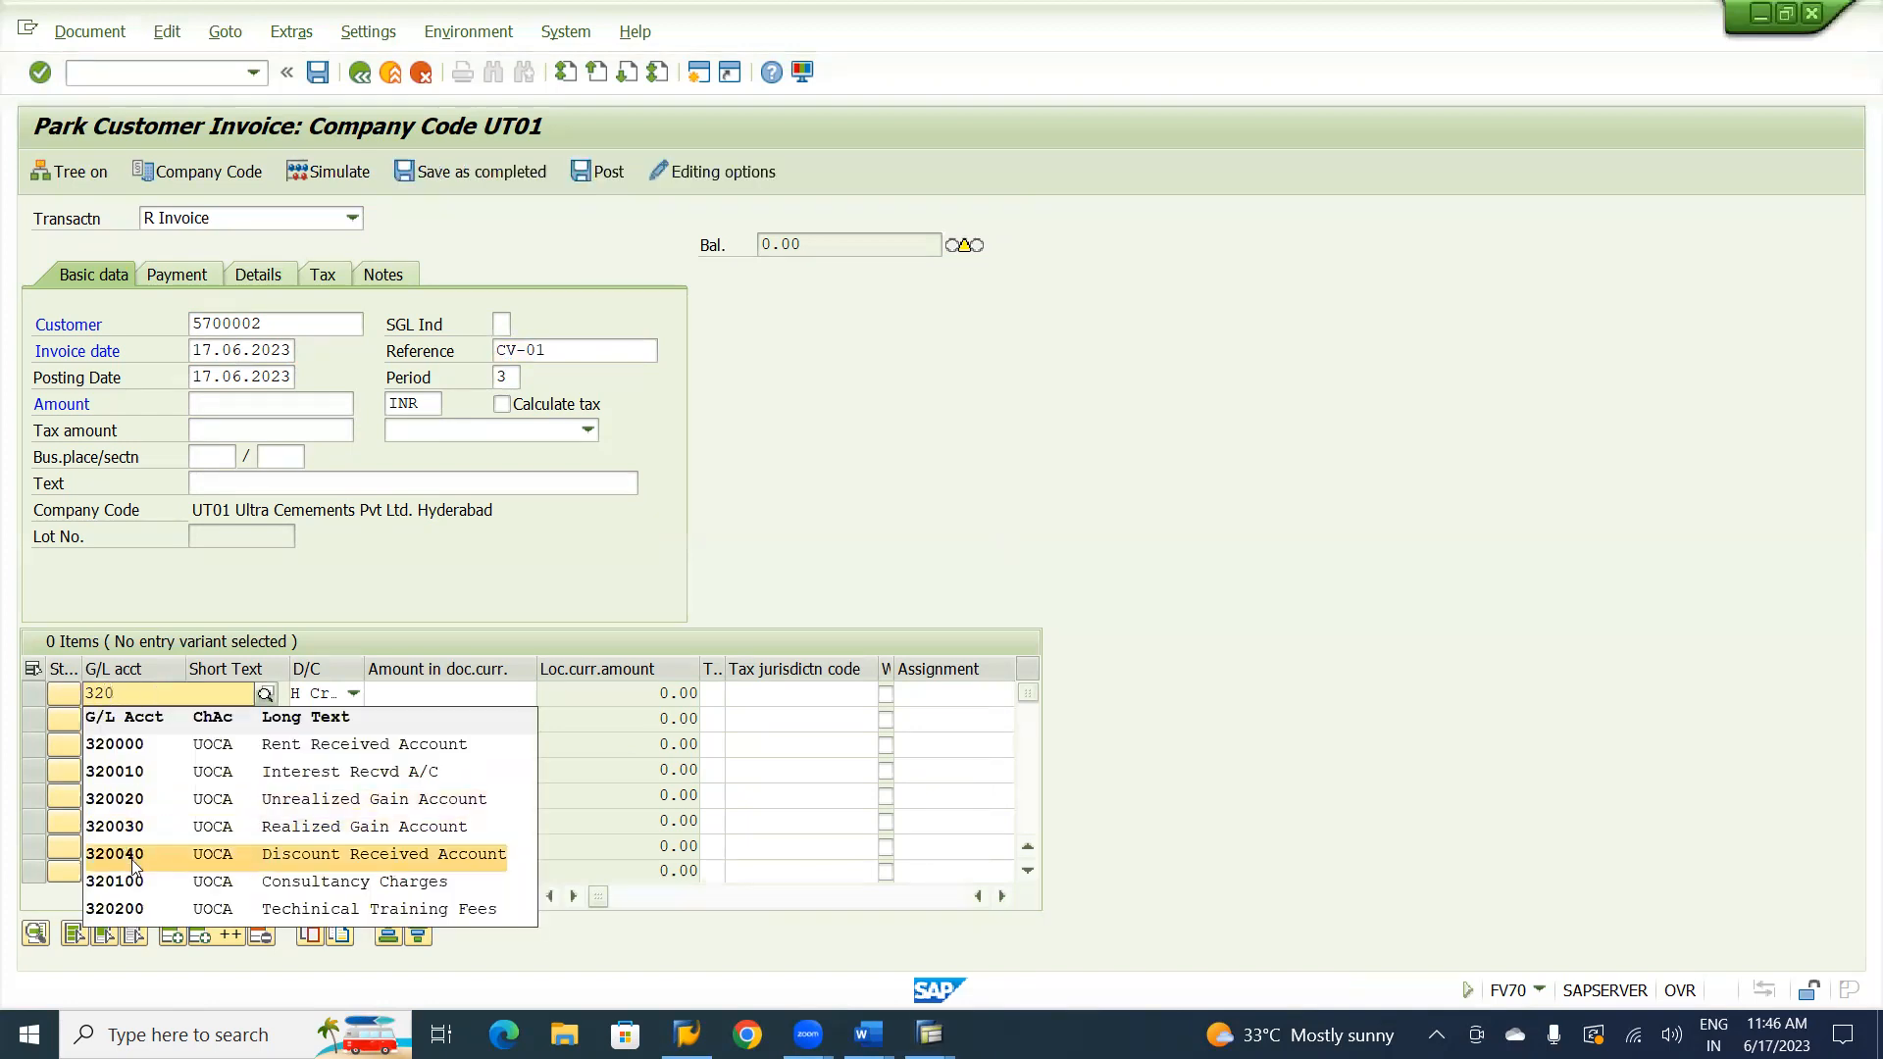
pyautogui.click(143, 881)
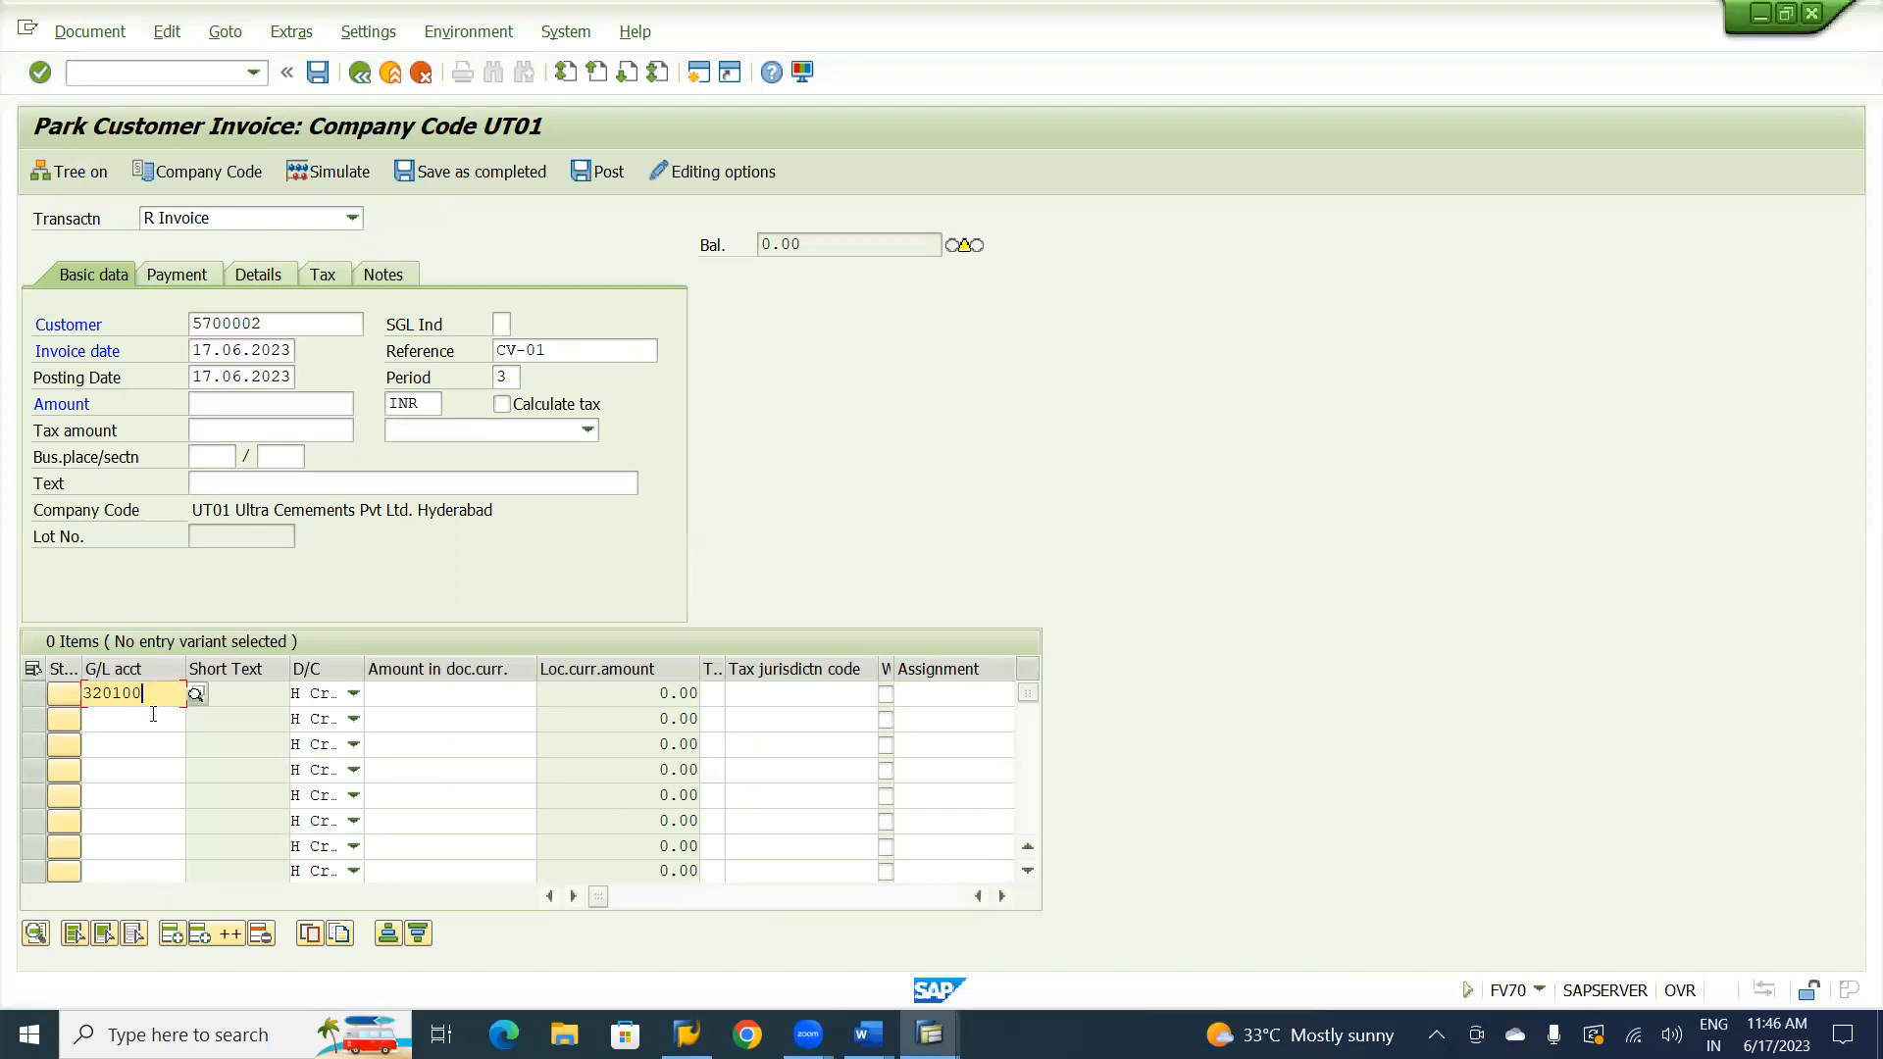
pyautogui.click(439, 696)
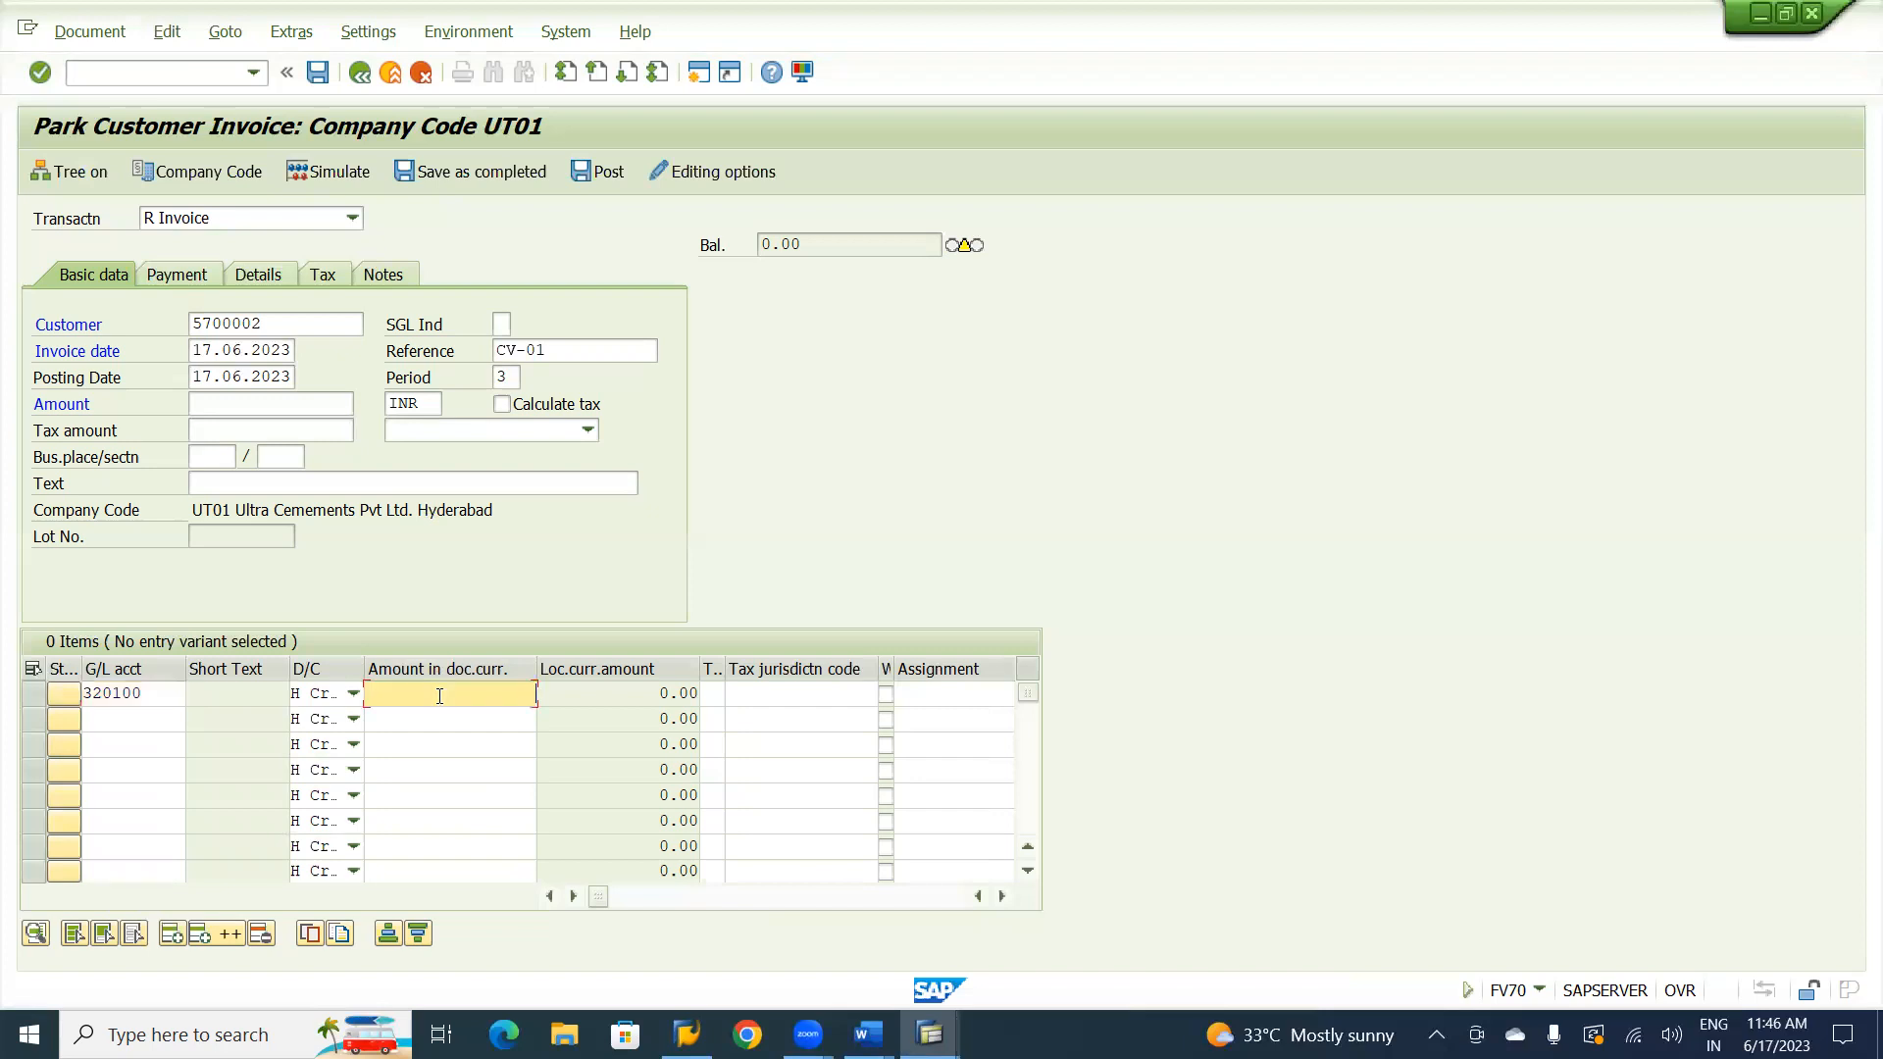
pyautogui.write('100000')
pyautogui.press('Return')
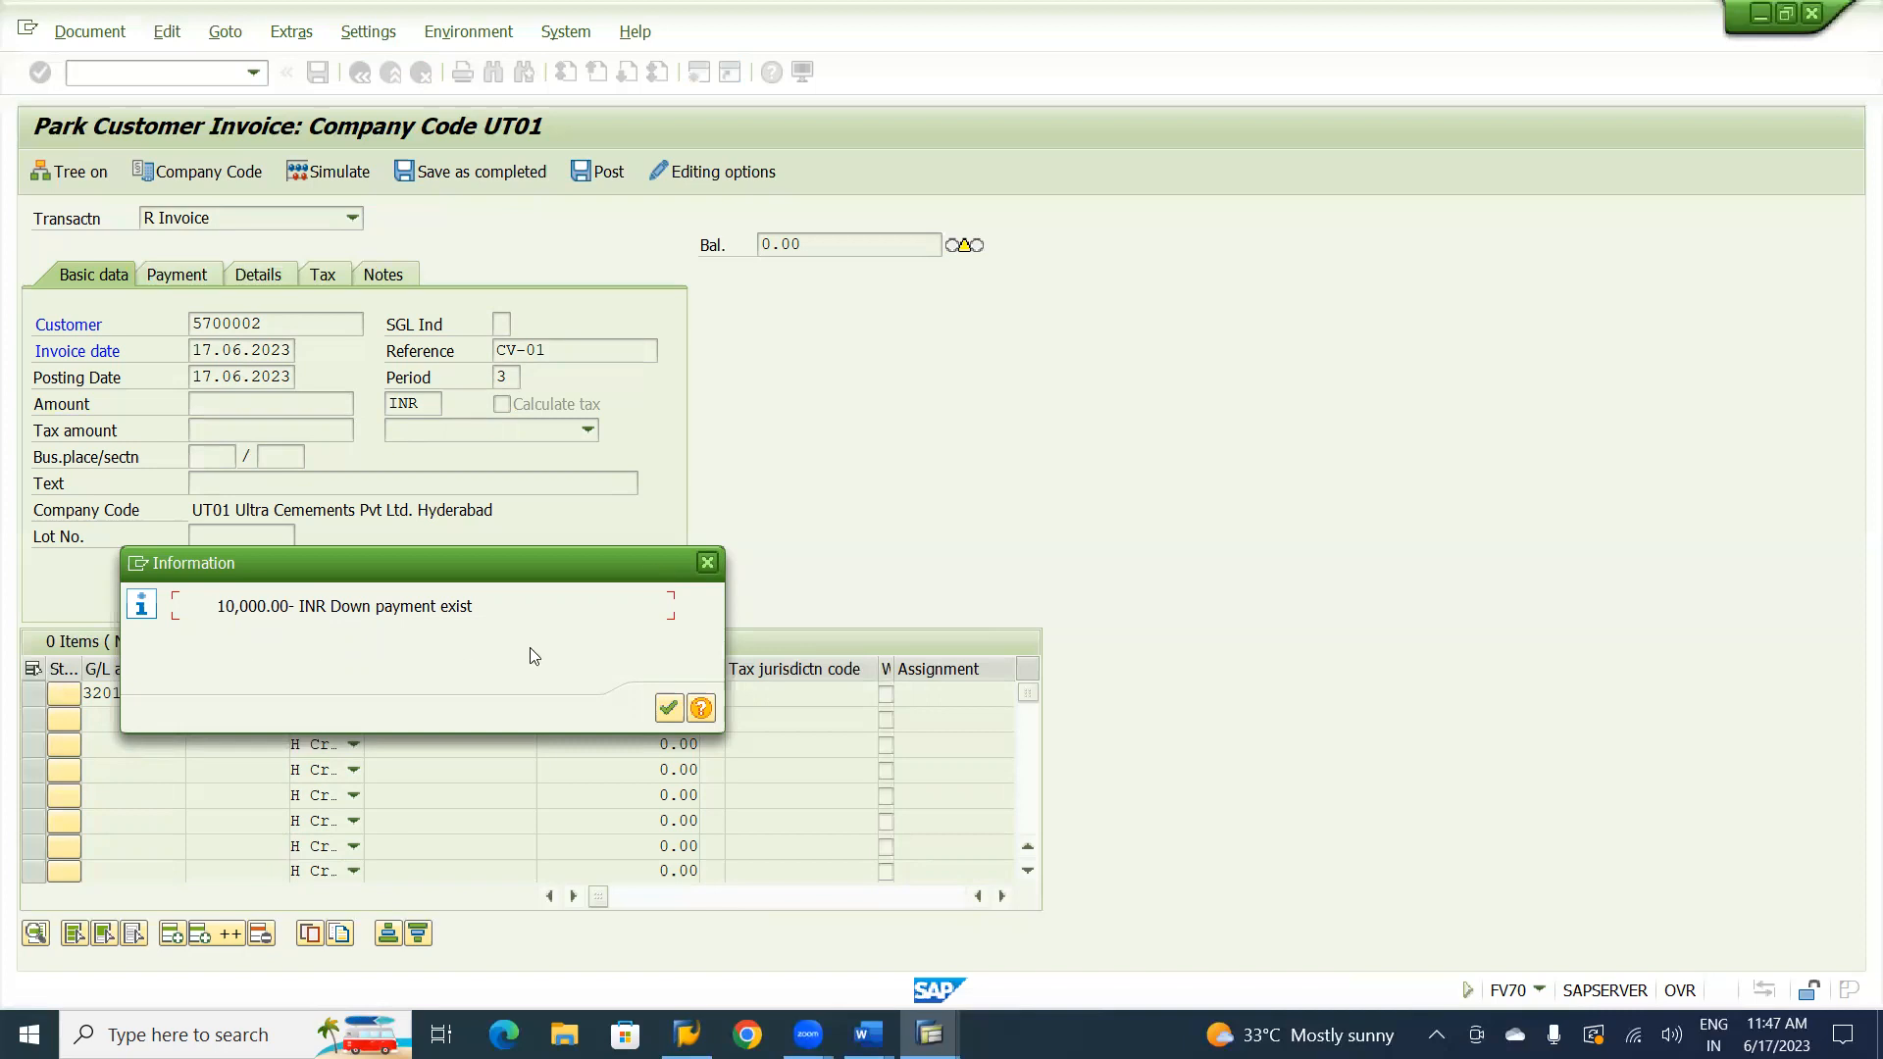
pyautogui.click(709, 561)
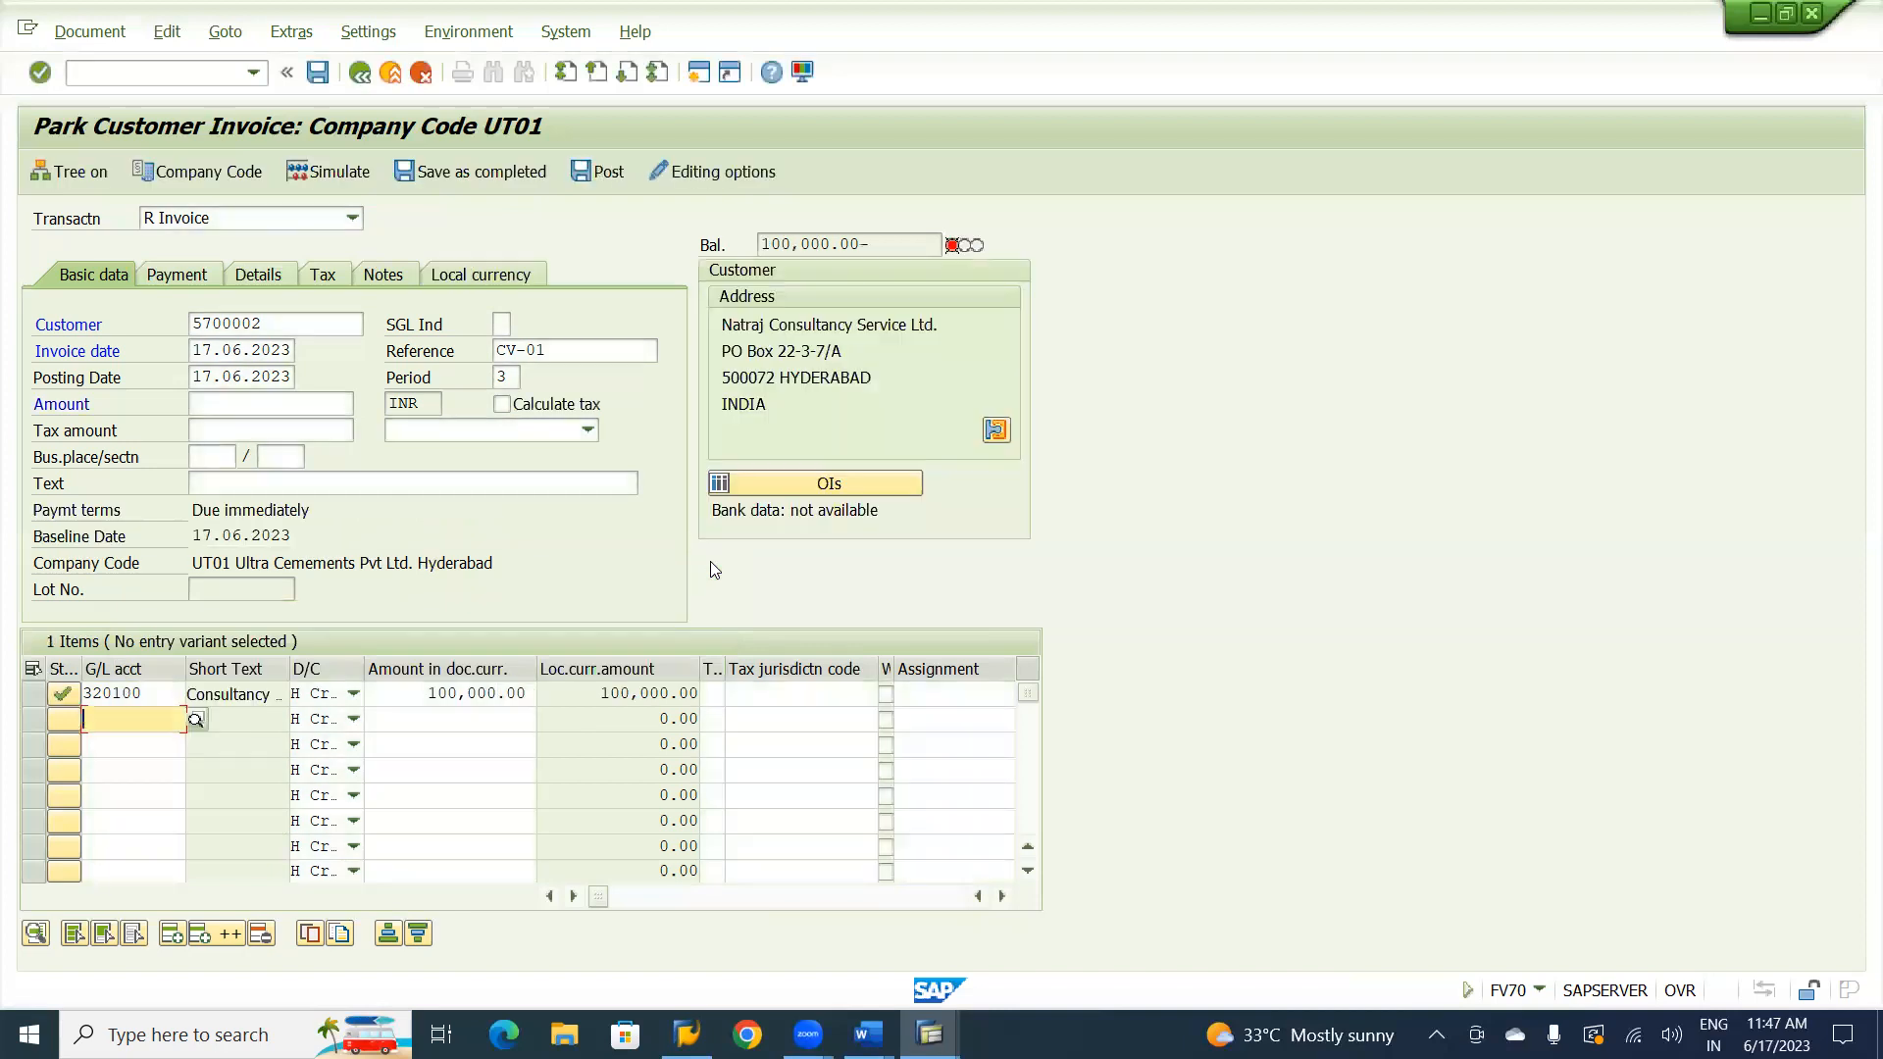
# Assign business area UHYD to the consultancy charges line item.
pyautogui.click(1006, 897)
pyautogui.click(1006, 896)
pyautogui.click(1006, 897)
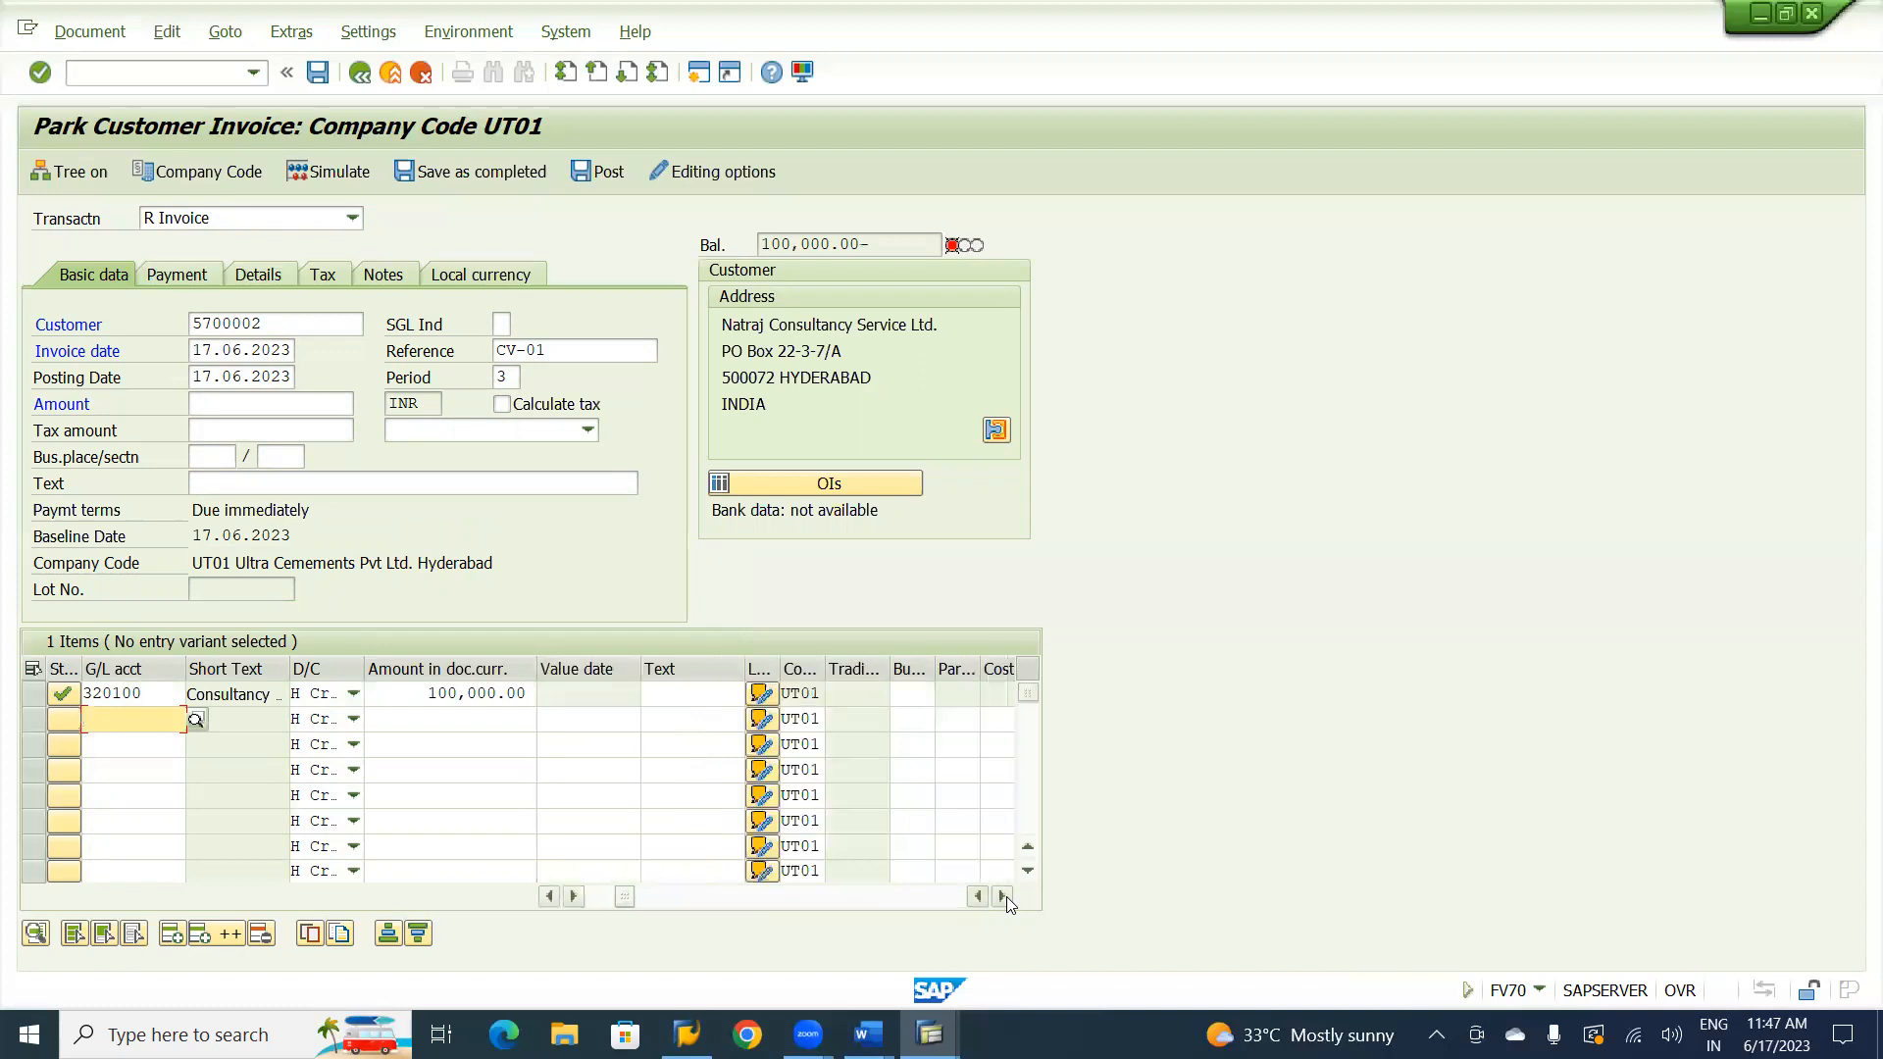
pyautogui.click(912, 694)
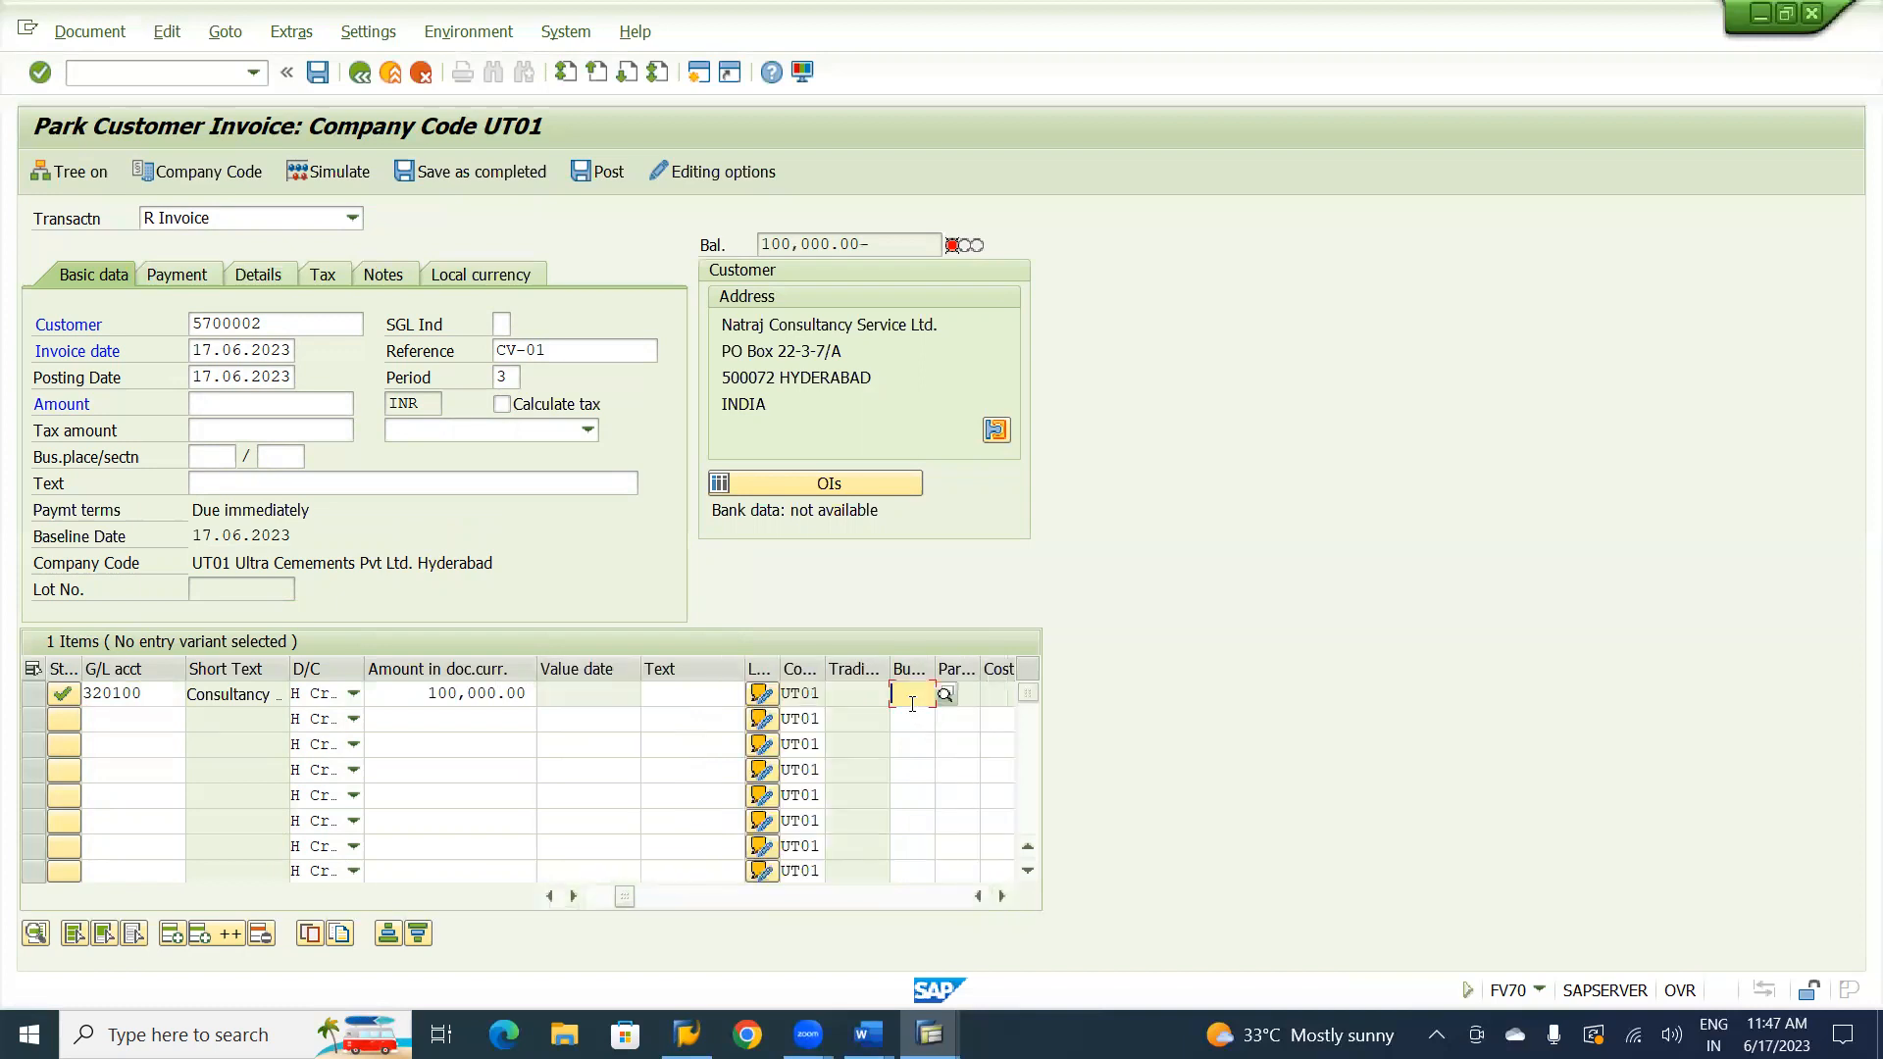
pyautogui.write('UH')
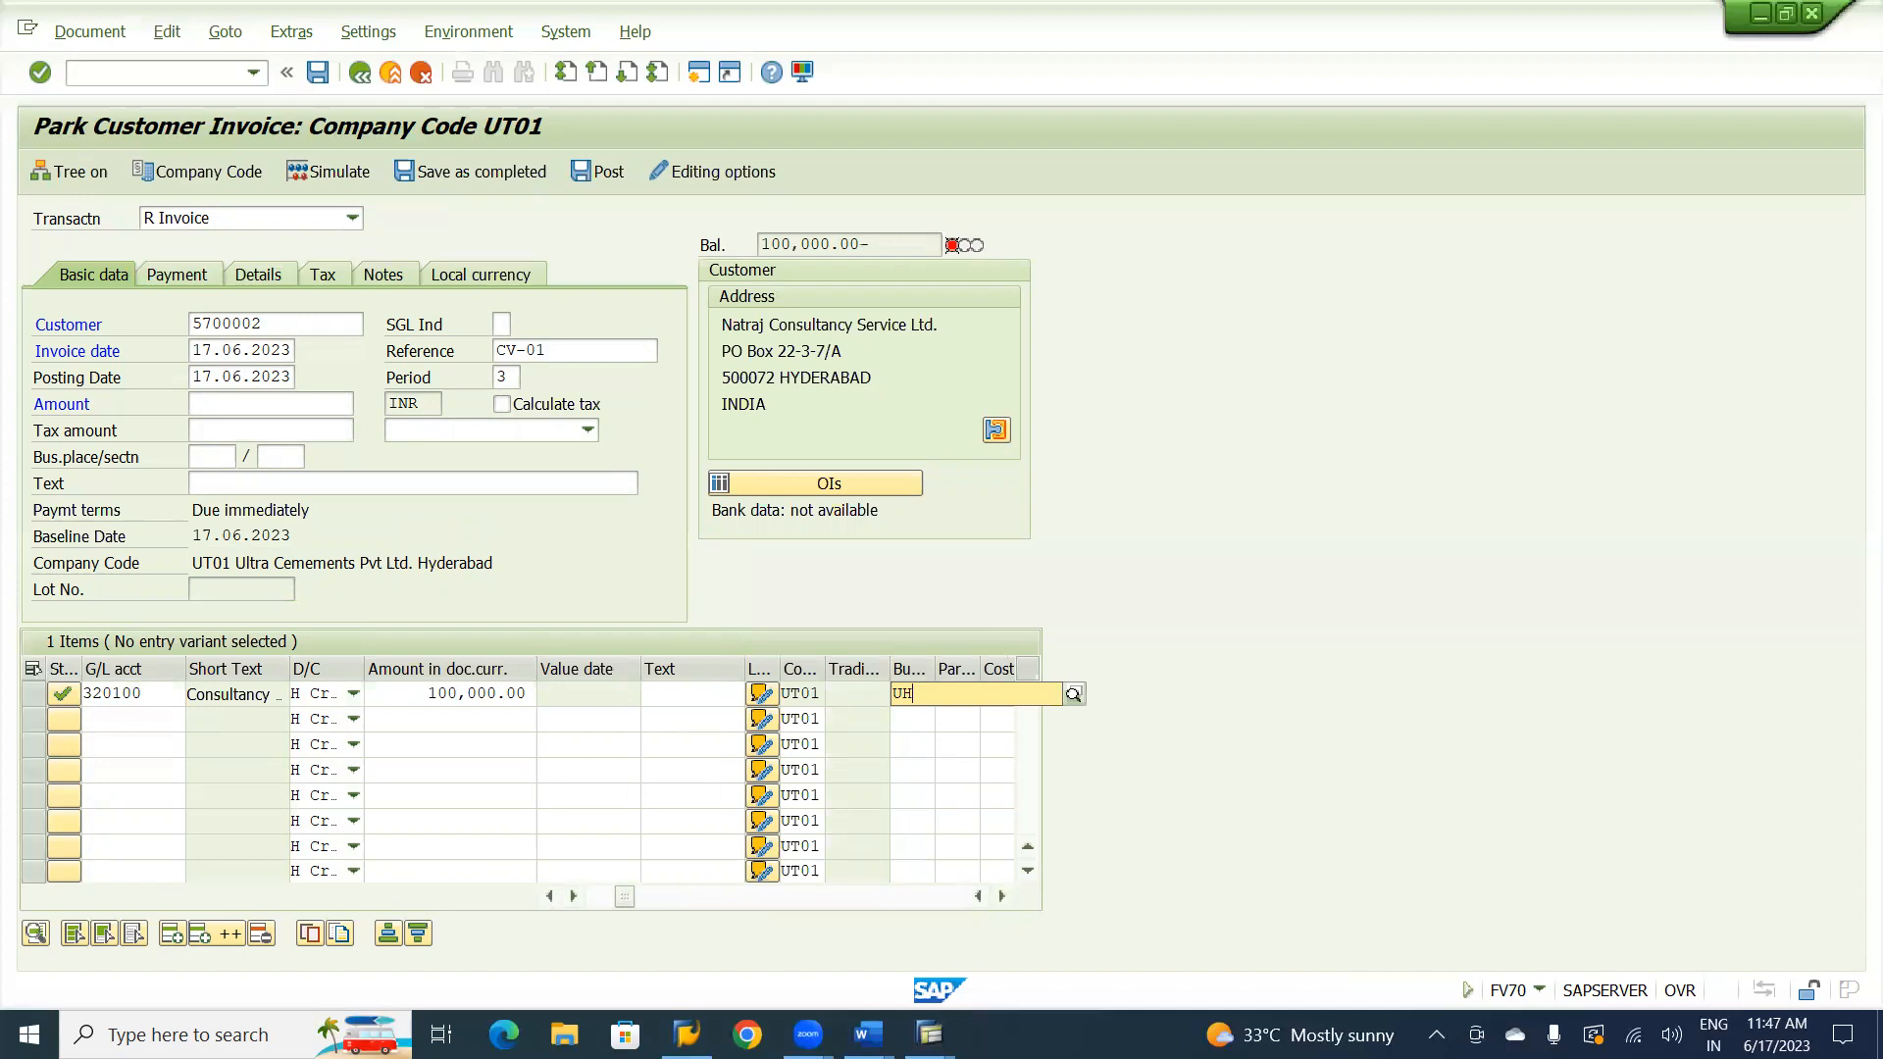
pyautogui.write('YD')
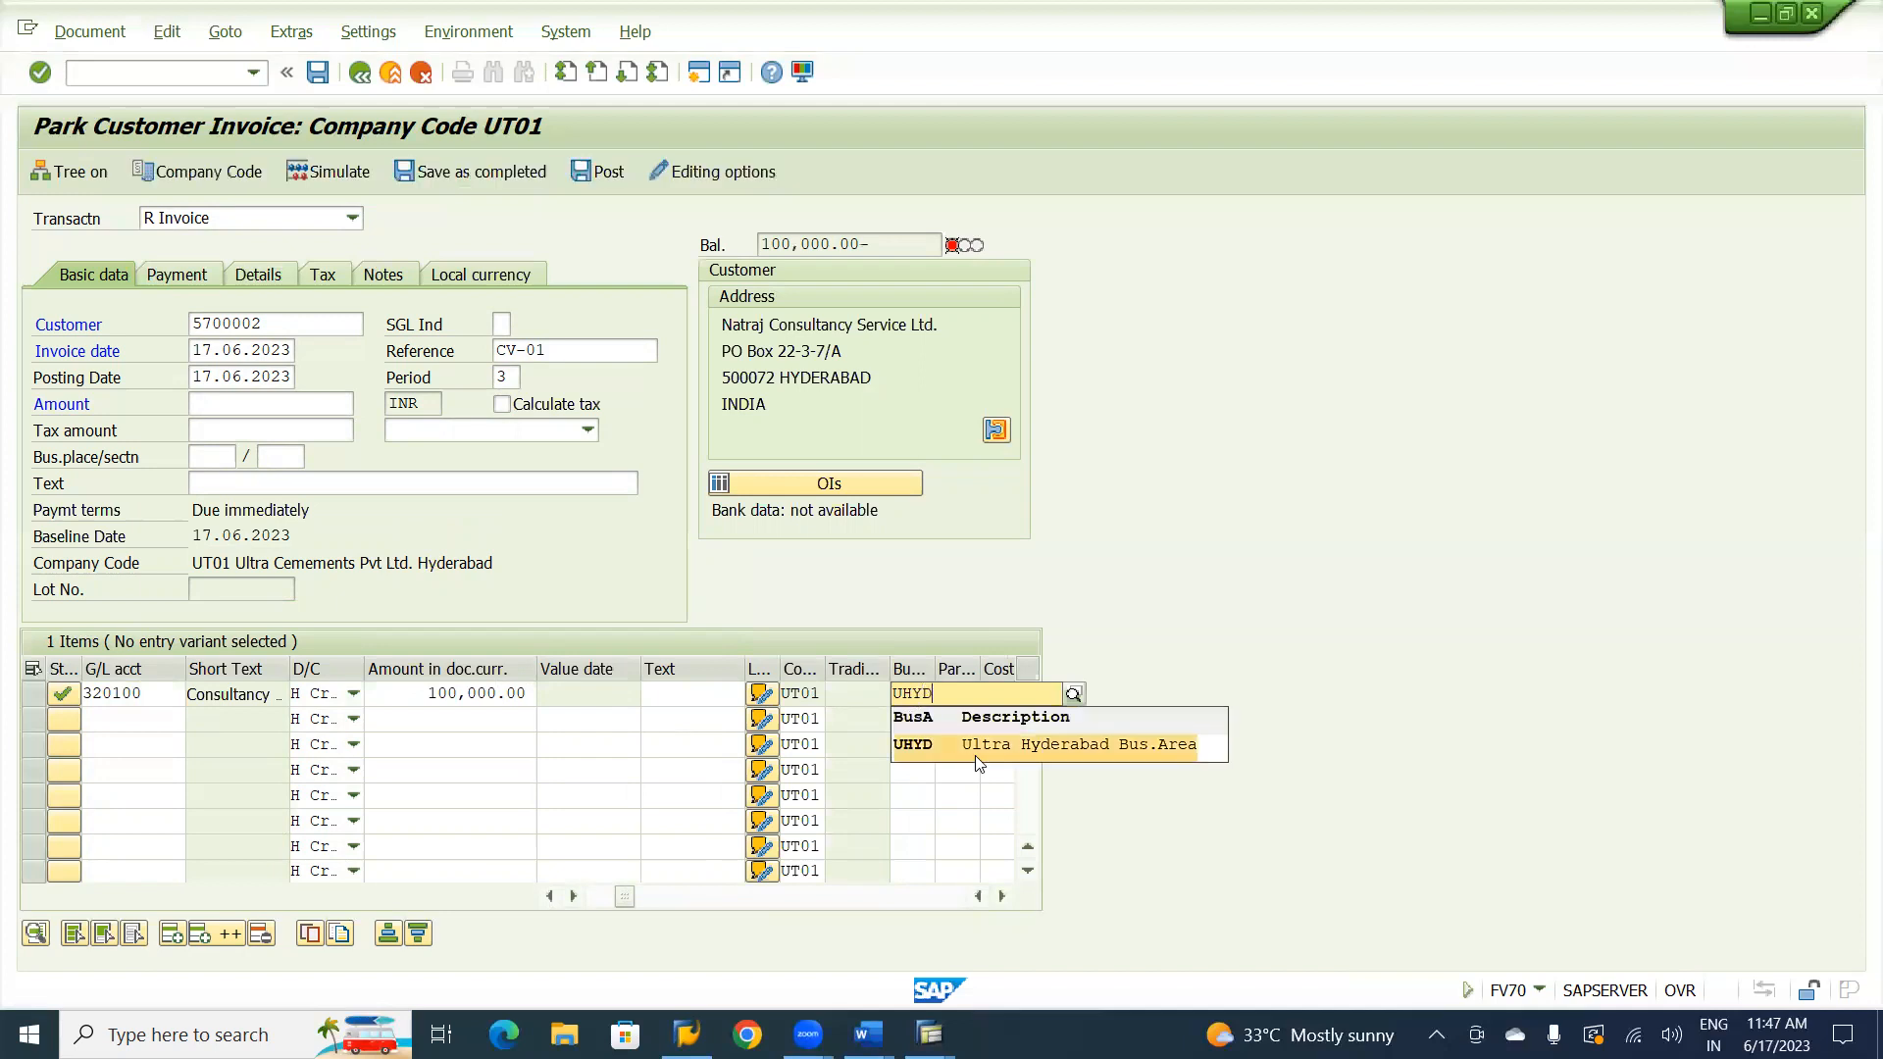
pyautogui.click(975, 753)
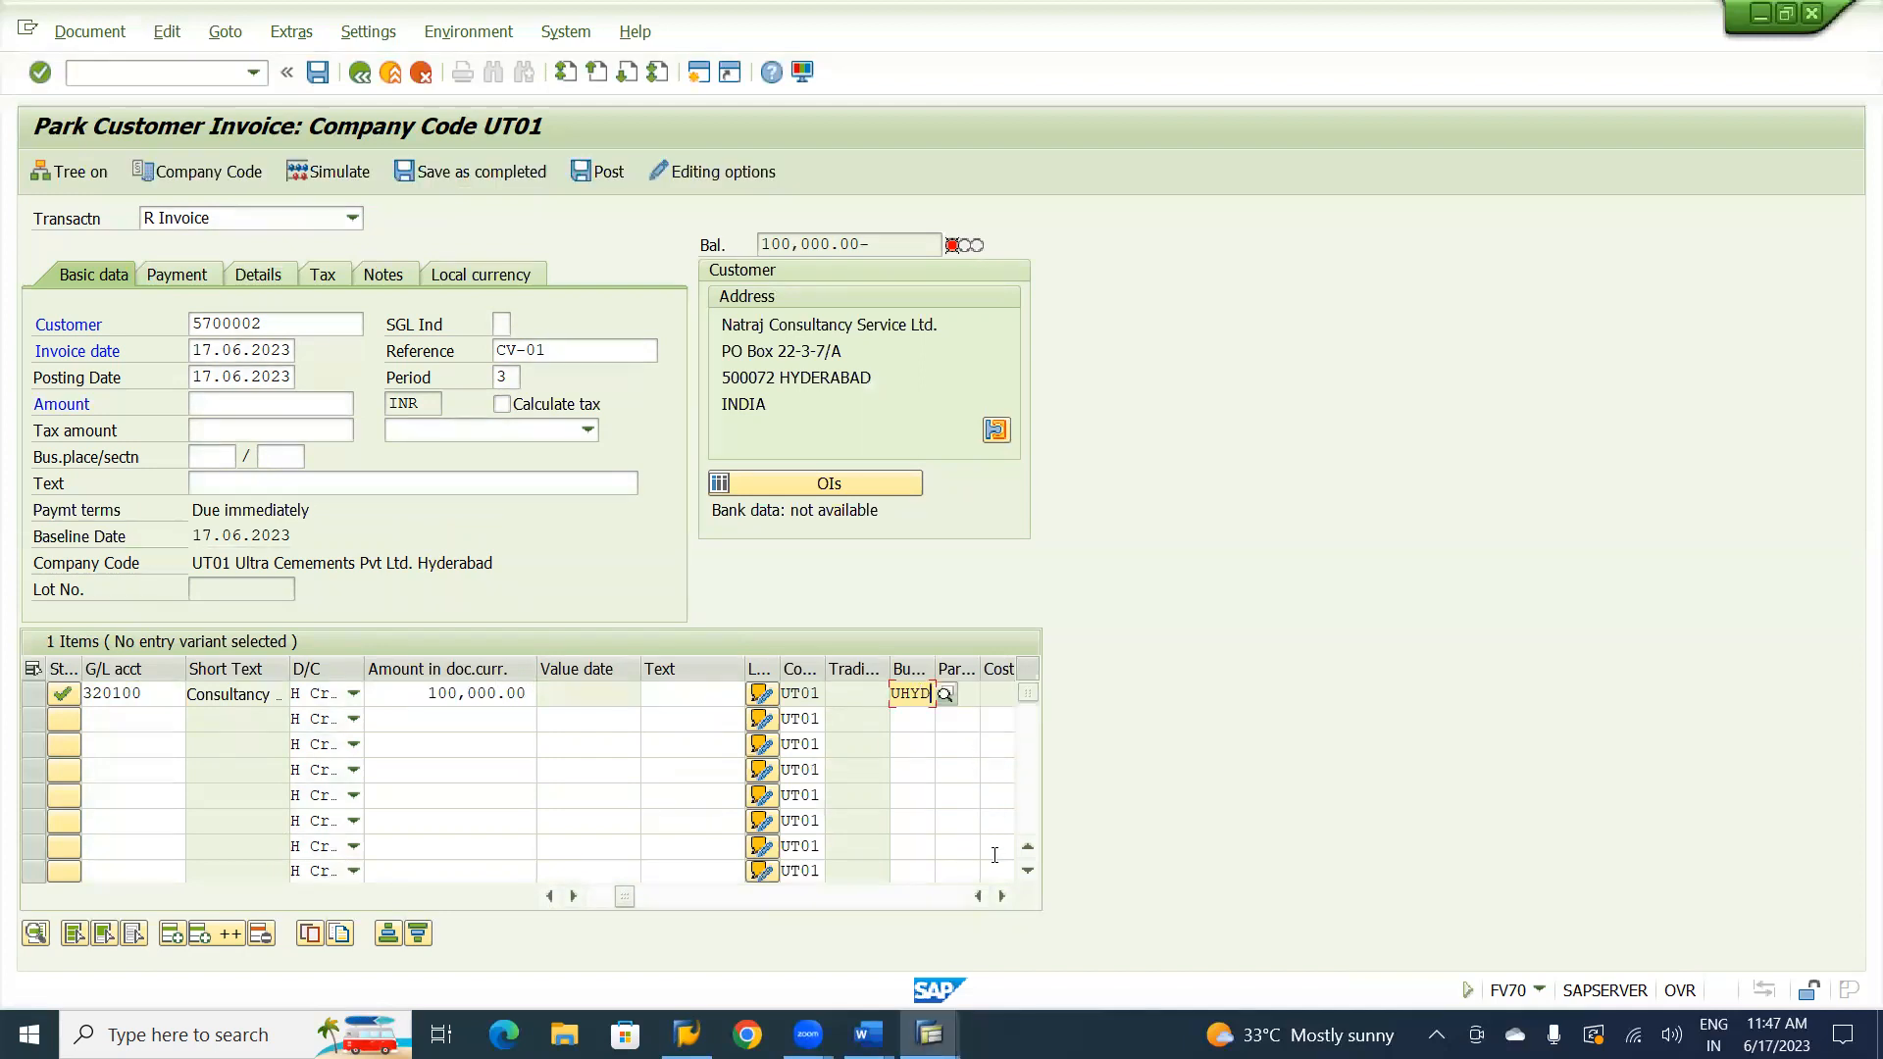
# Assign profit center U1000 to the consultancy charges line item.
pyautogui.click(1001, 895)
pyautogui.click(1001, 895)
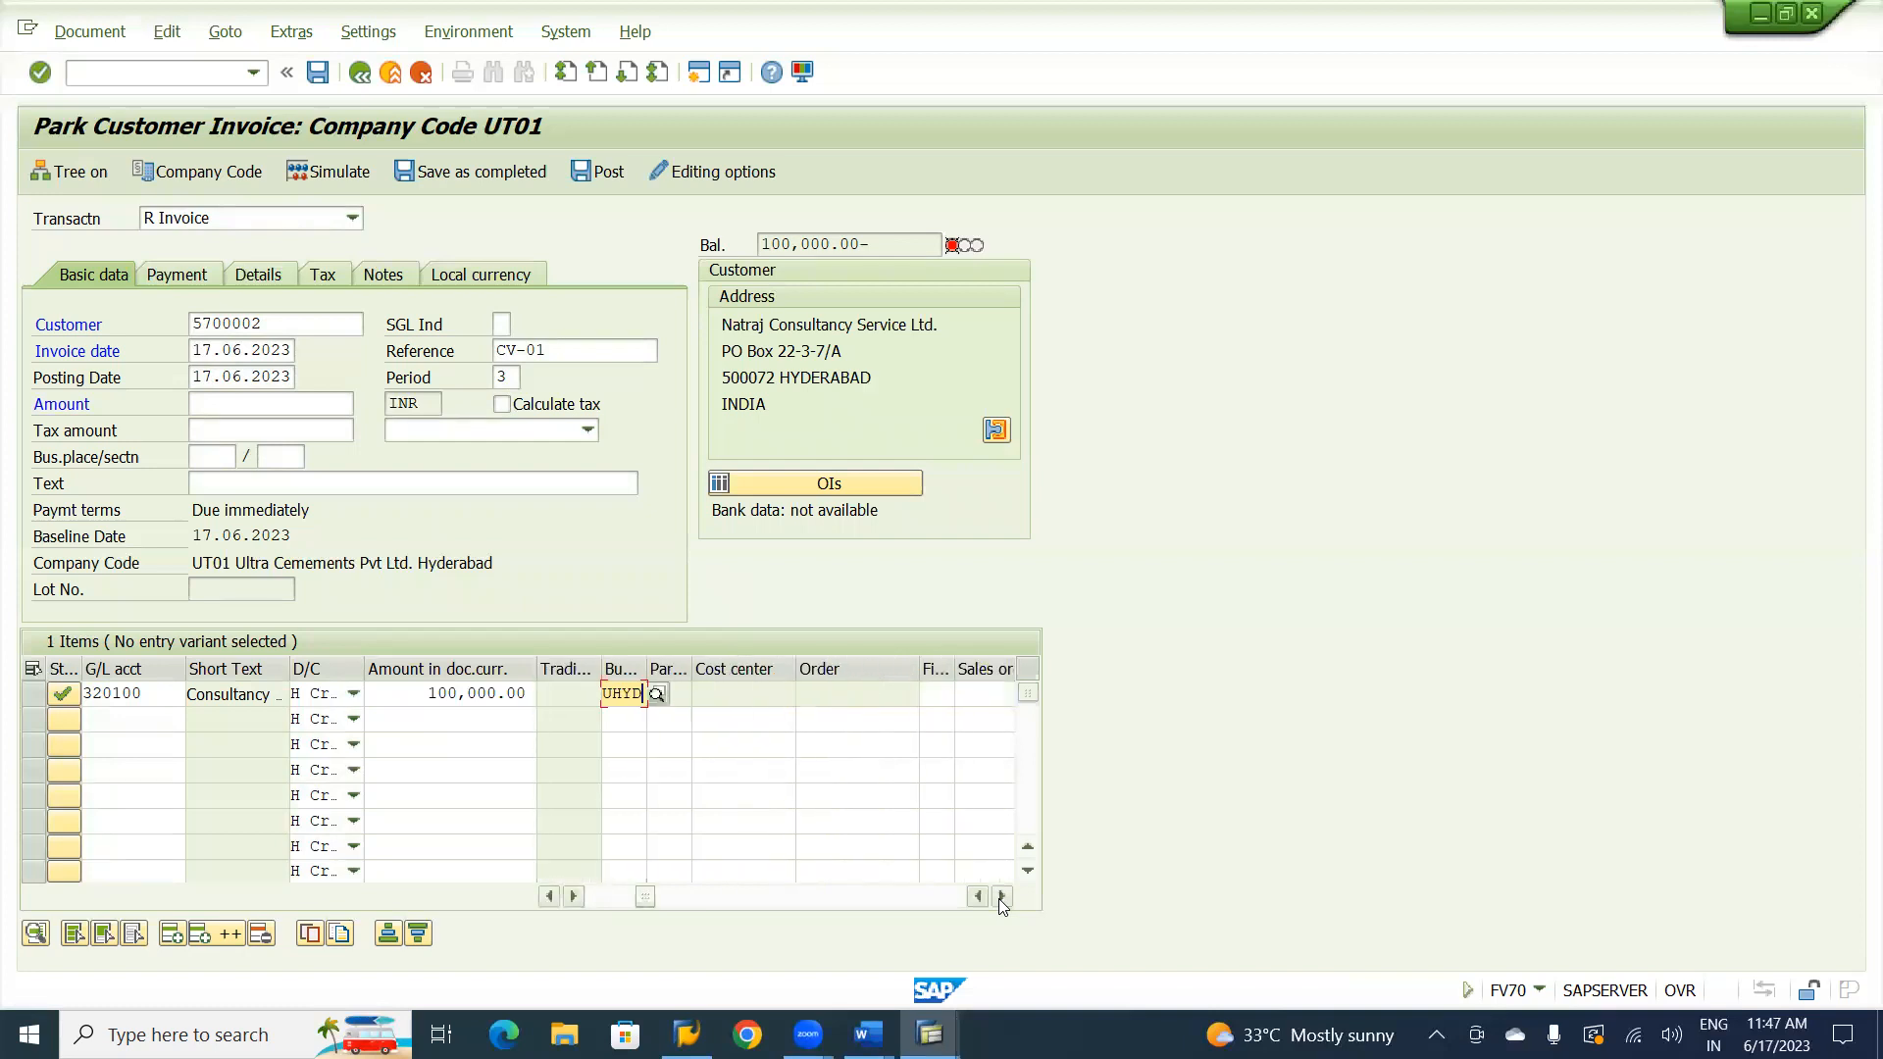
pyautogui.click(1001, 895)
pyautogui.click(1001, 896)
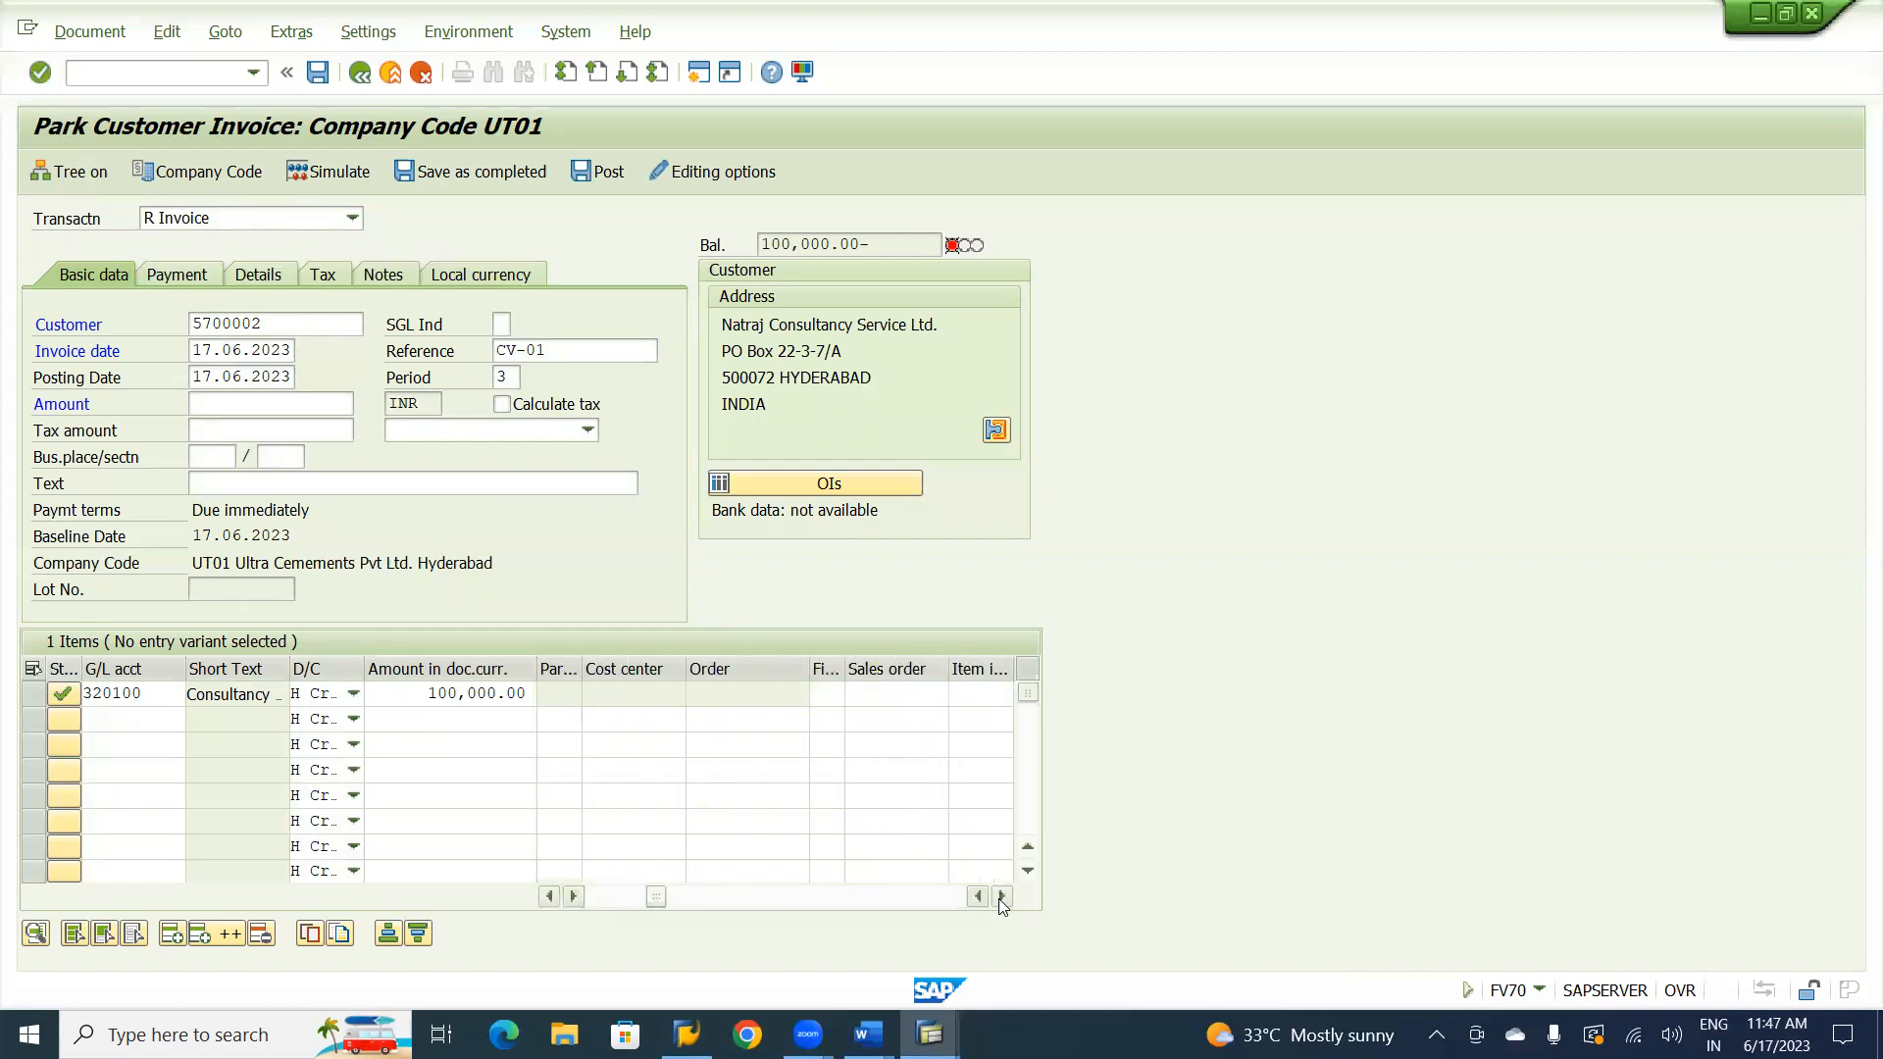
pyautogui.click(1001, 895)
pyautogui.click(1001, 895)
pyautogui.click(1001, 896)
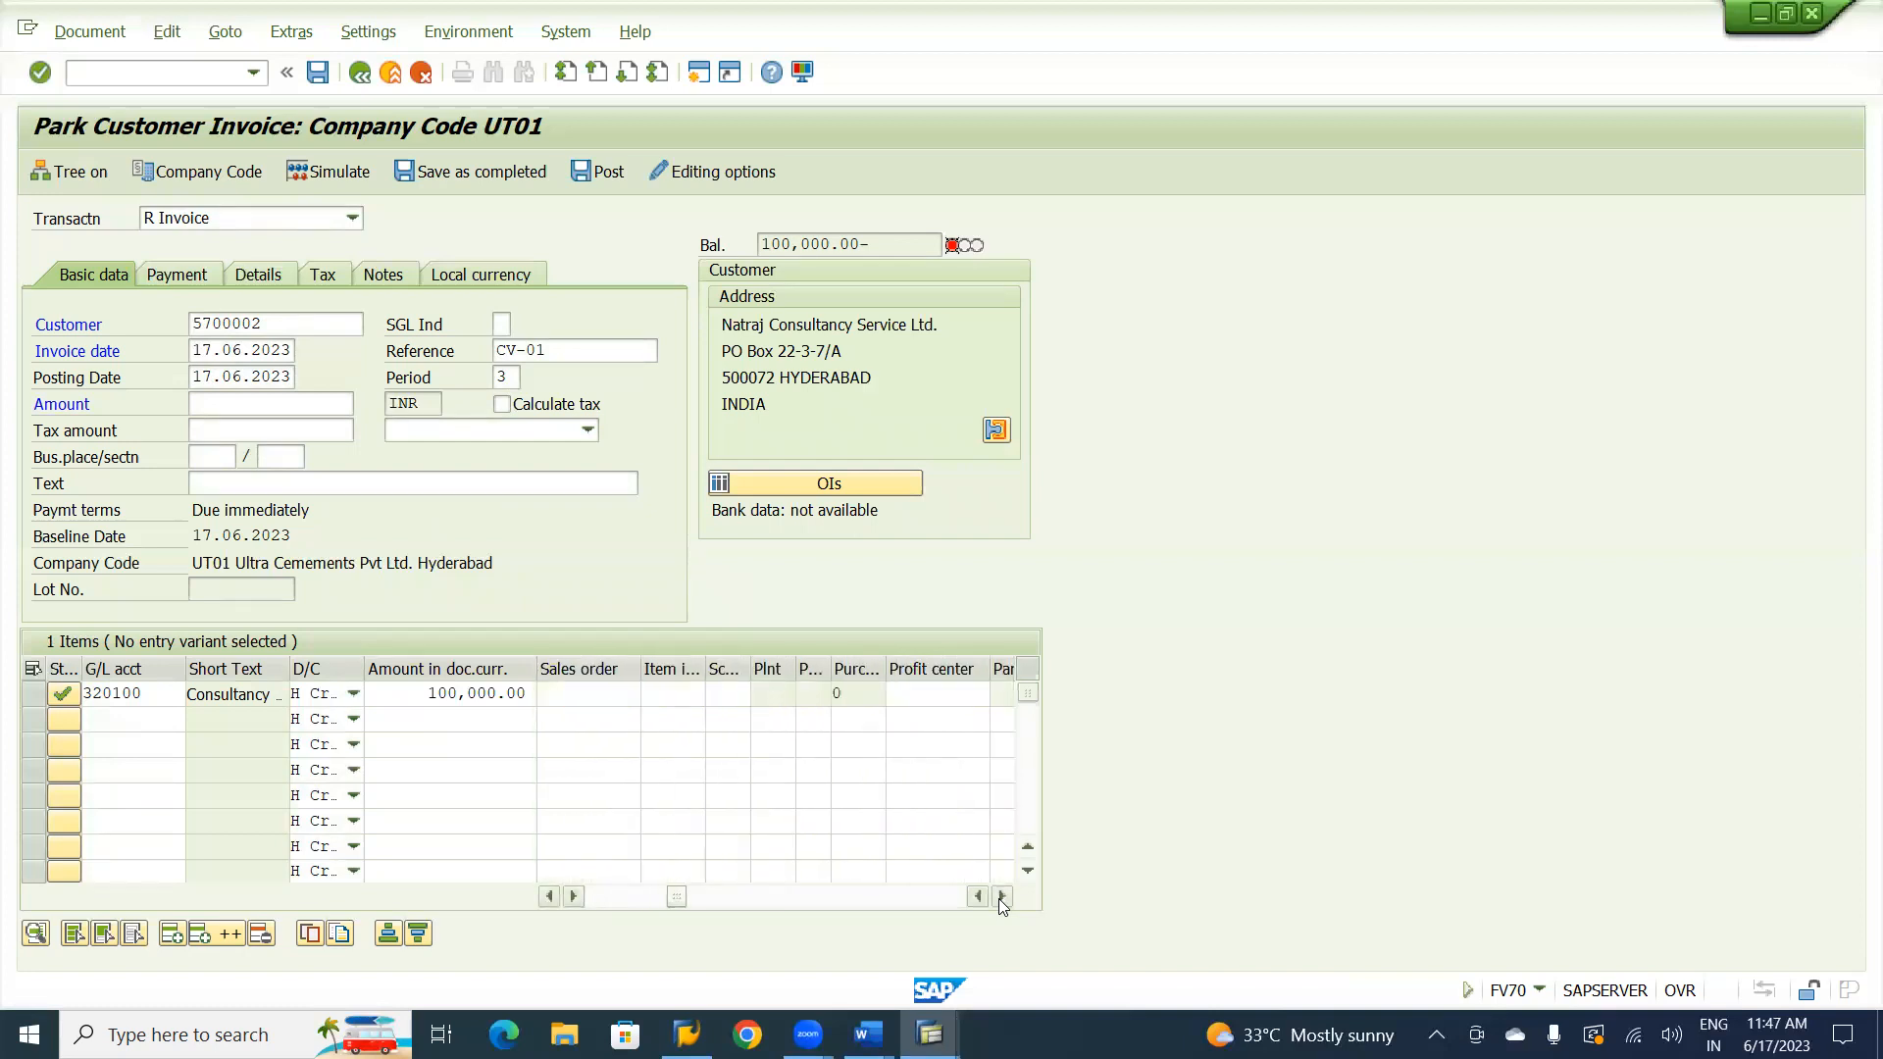
pyautogui.click(926, 691)
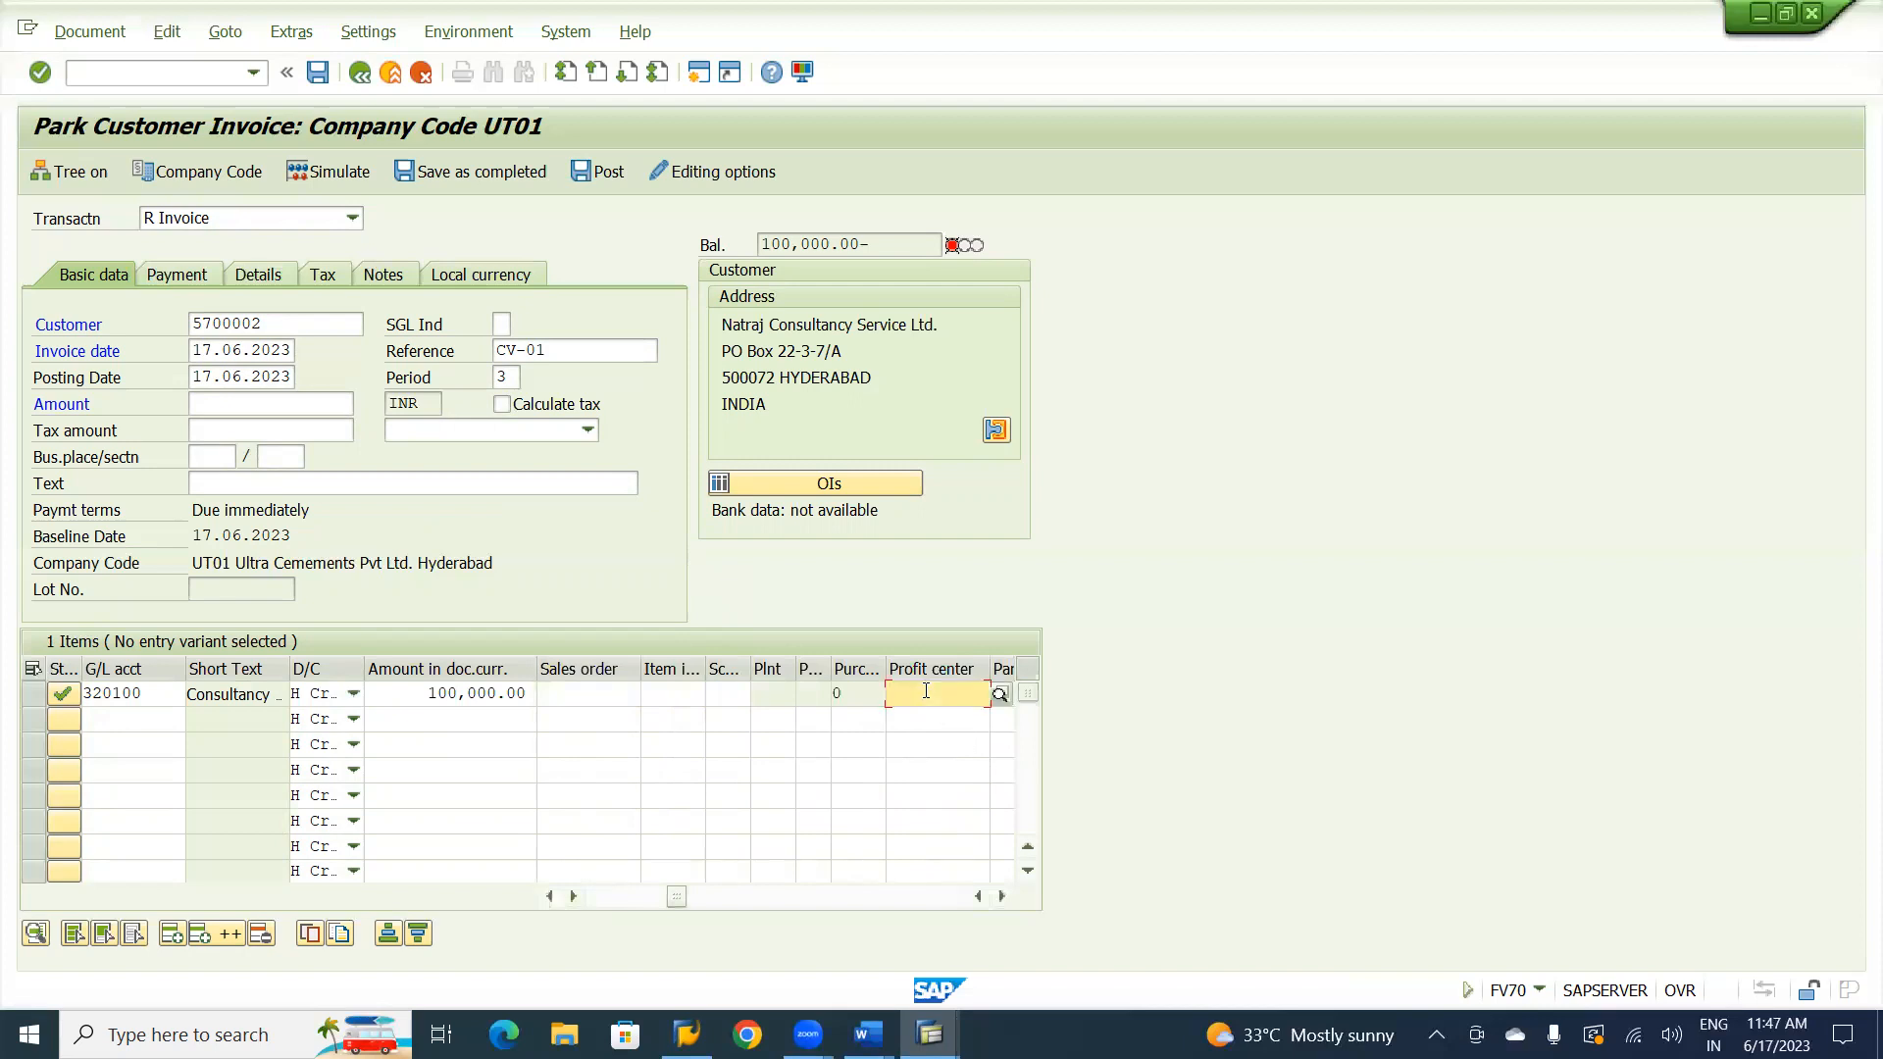
pyautogui.write('U1000')
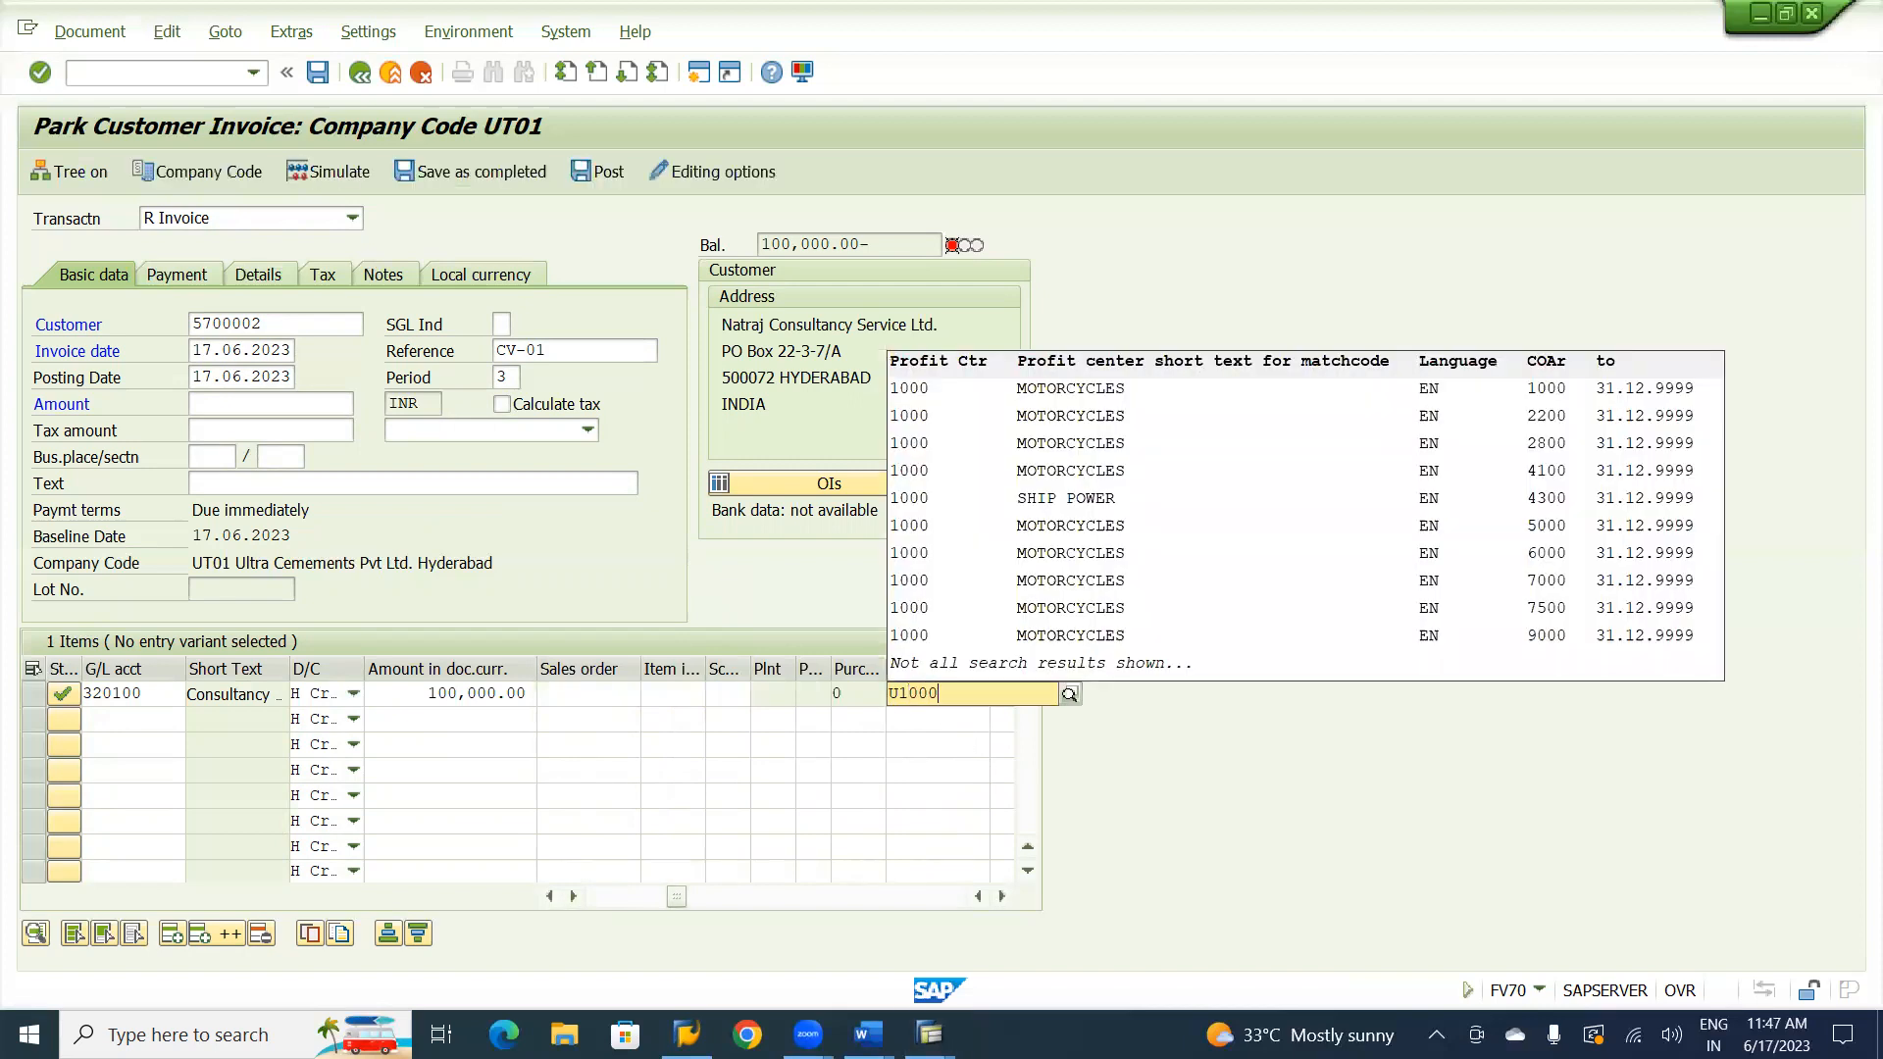
pyautogui.press('Return')
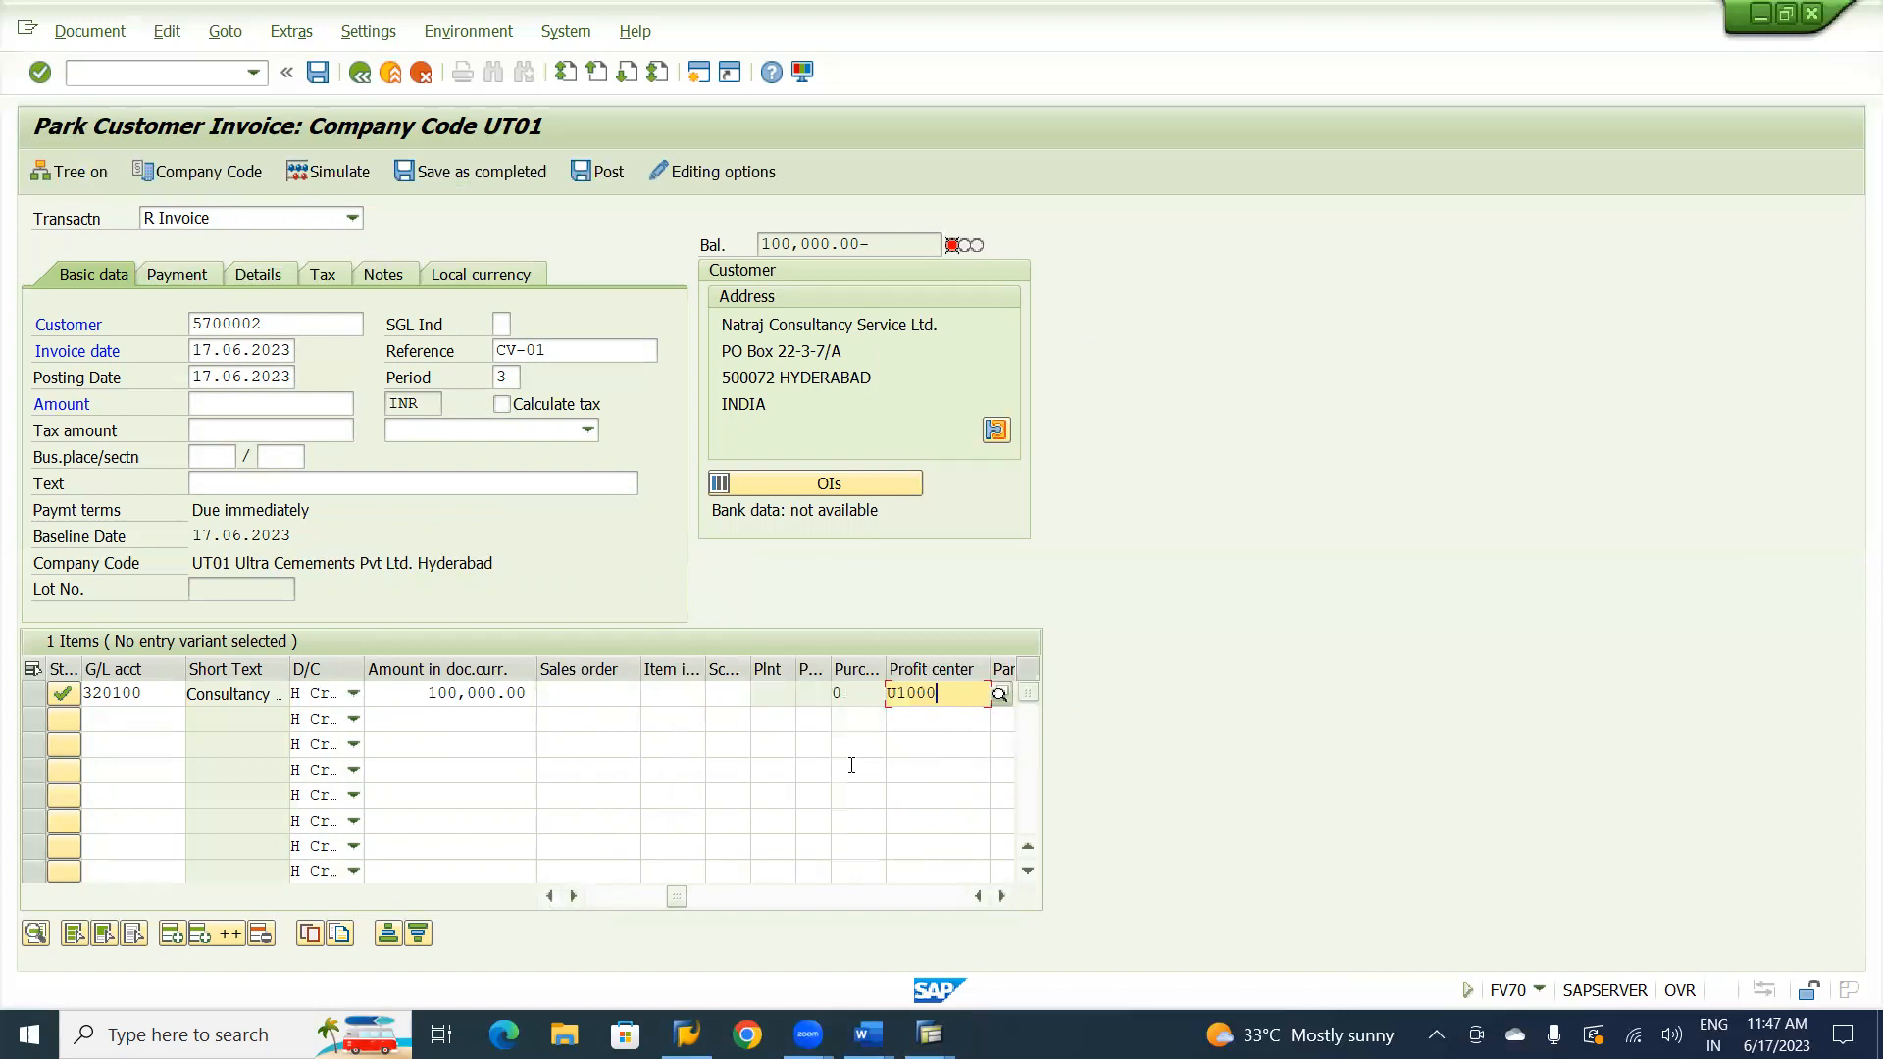
pyautogui.press('Return')
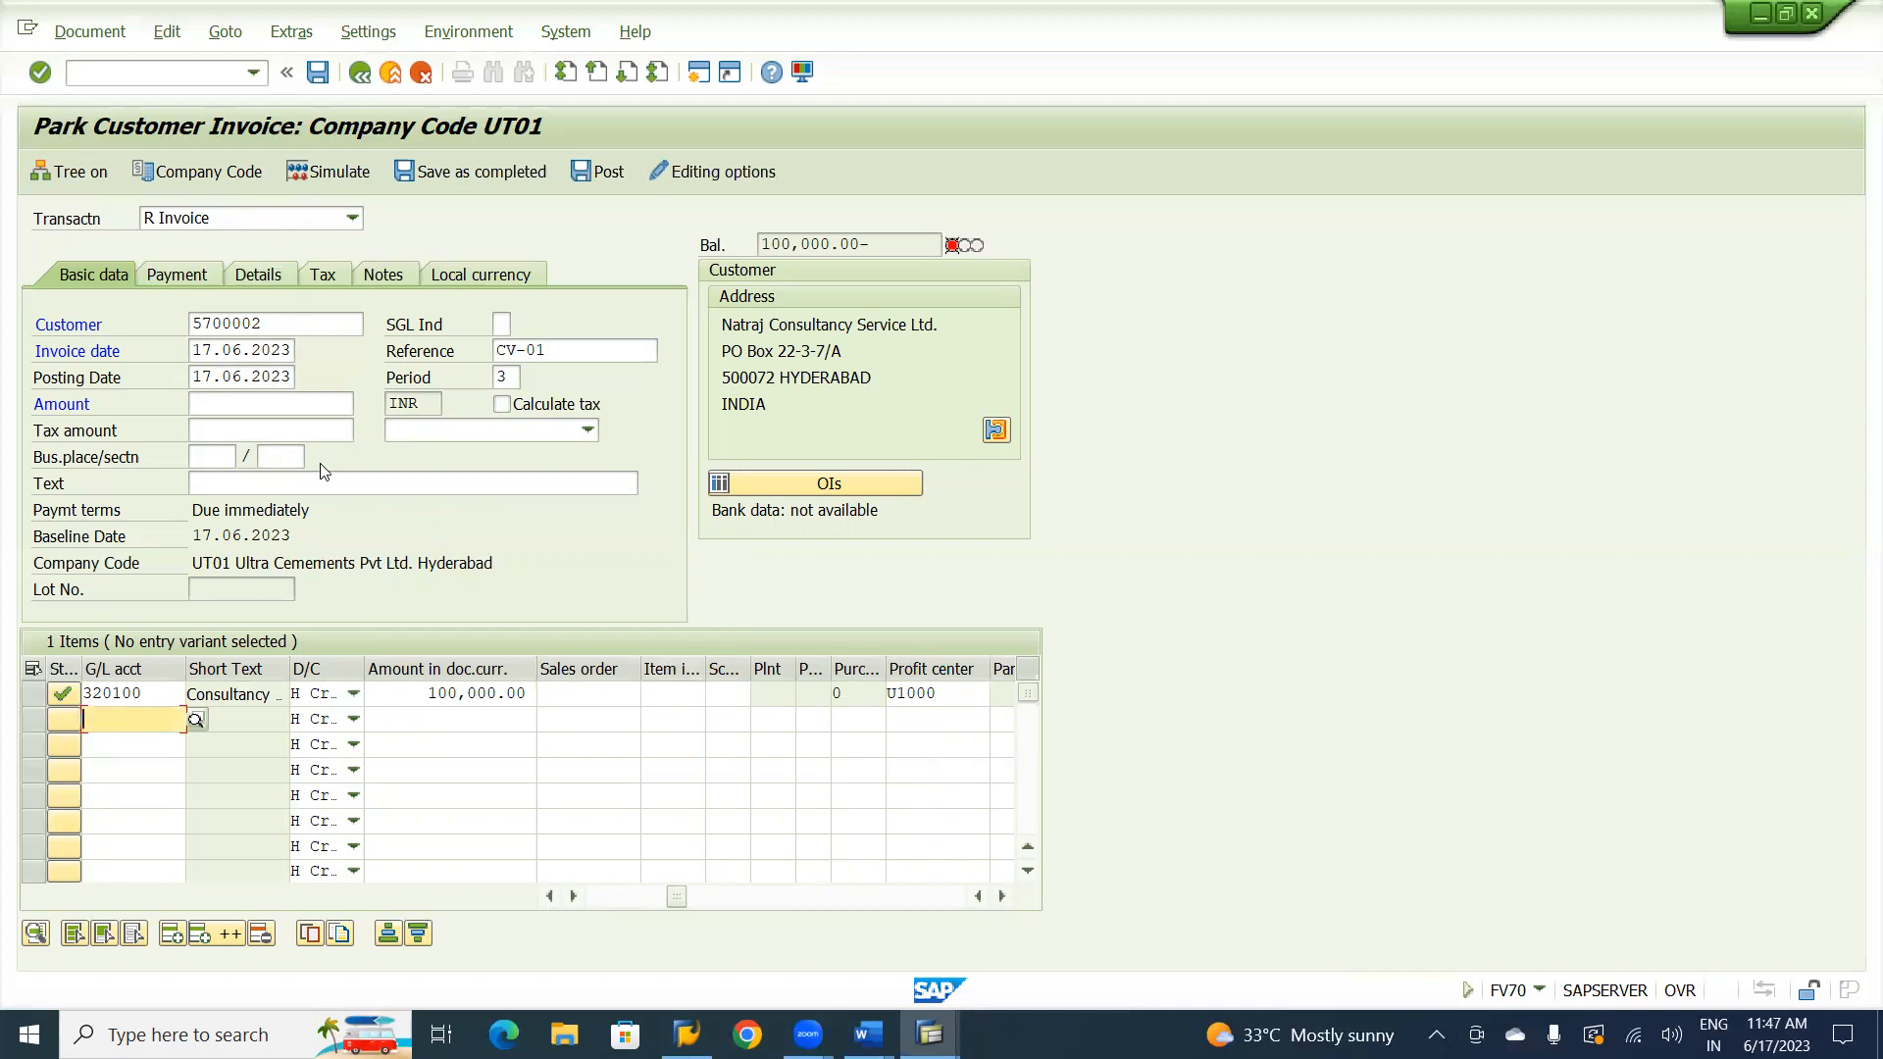
# Set the customer invoice amount to 100,000 INR in the basic data.
pyautogui.click(247, 404)
pyautogui.write('1')
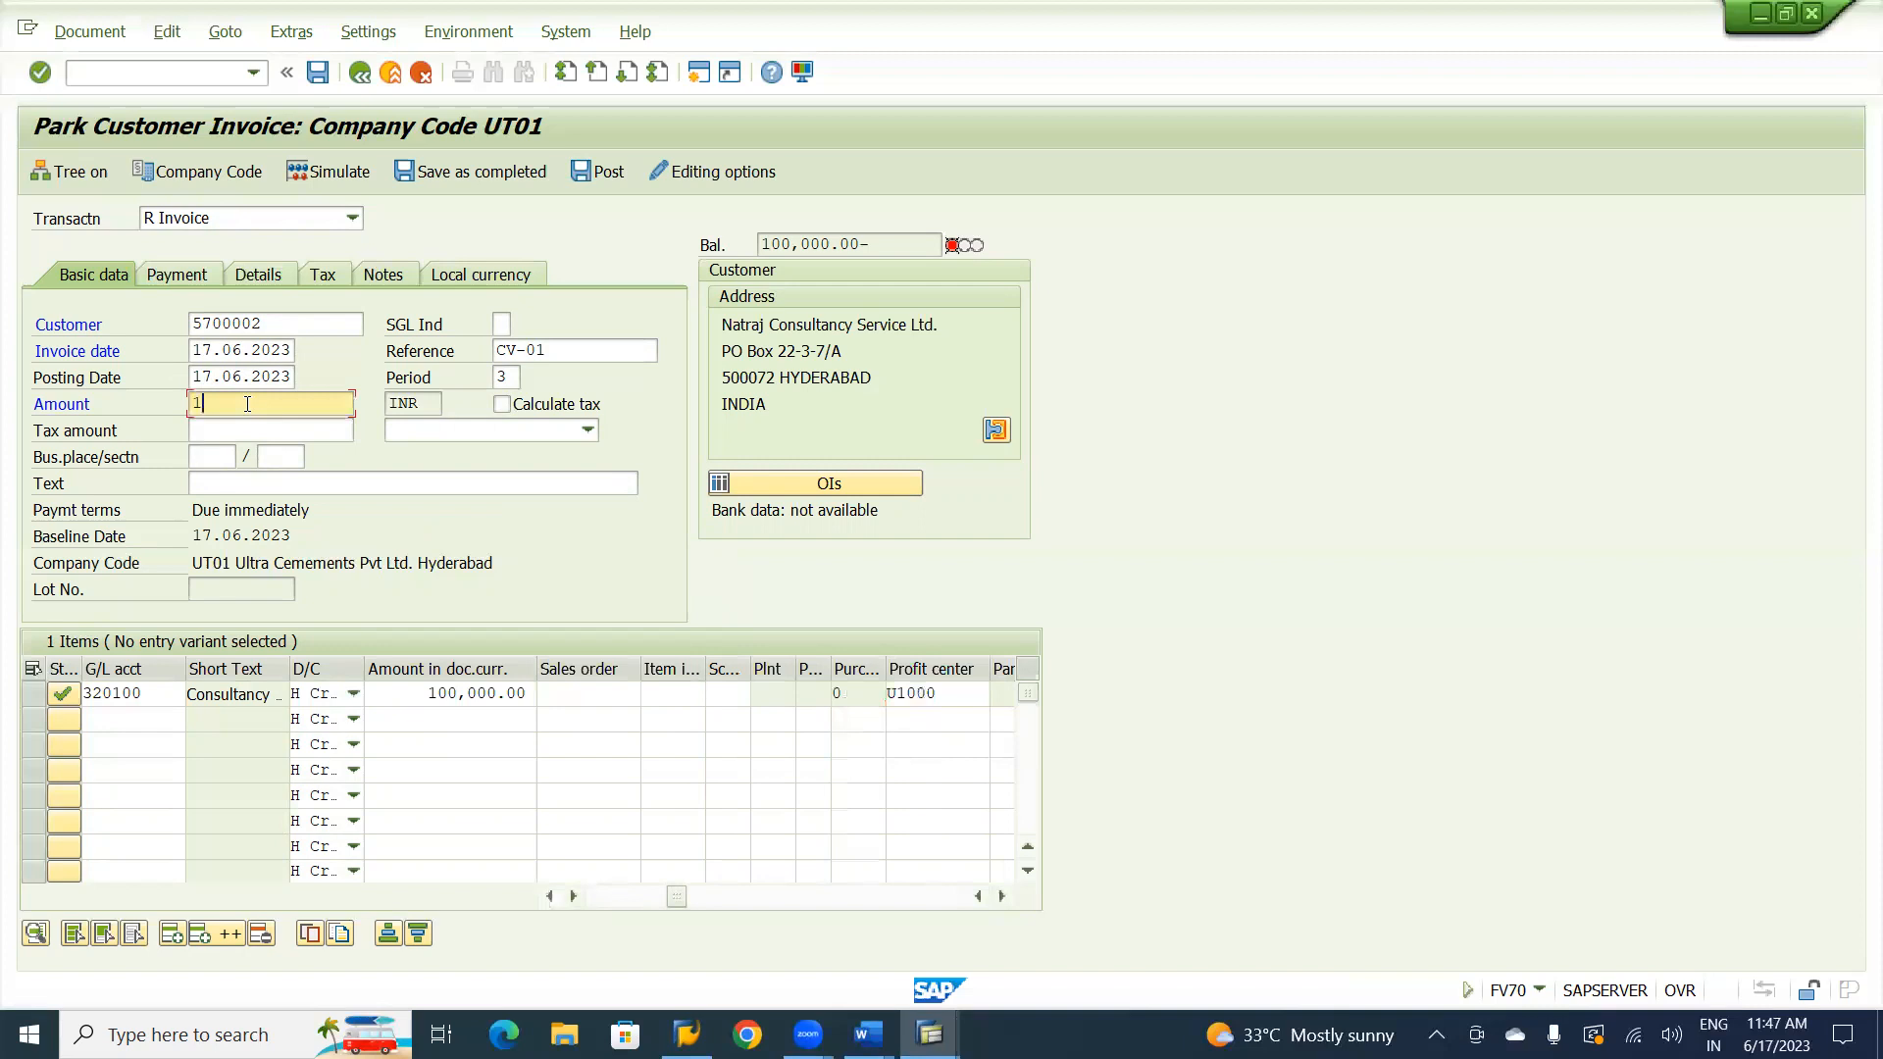
pyautogui.write('00000')
pyautogui.press('Return')
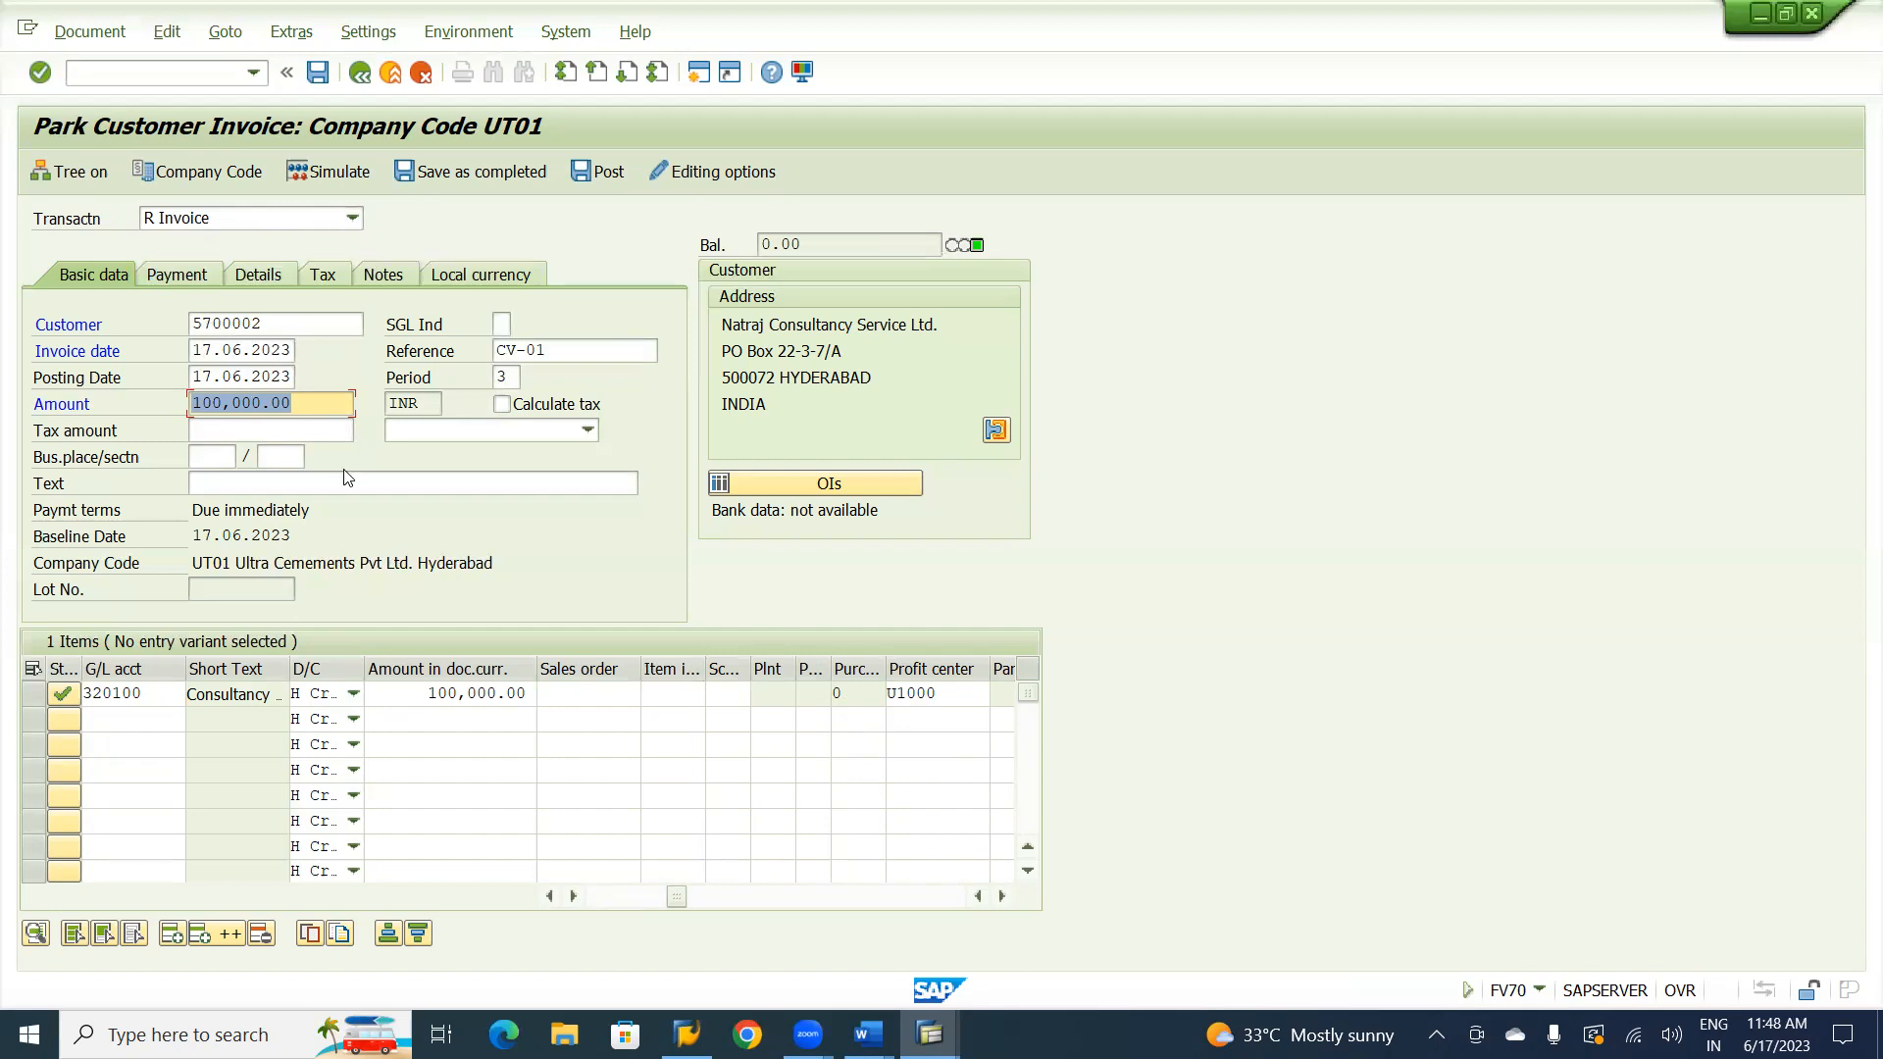
# Simulate and park the customer invoice, and display the parked document.
pyautogui.click(334, 175)
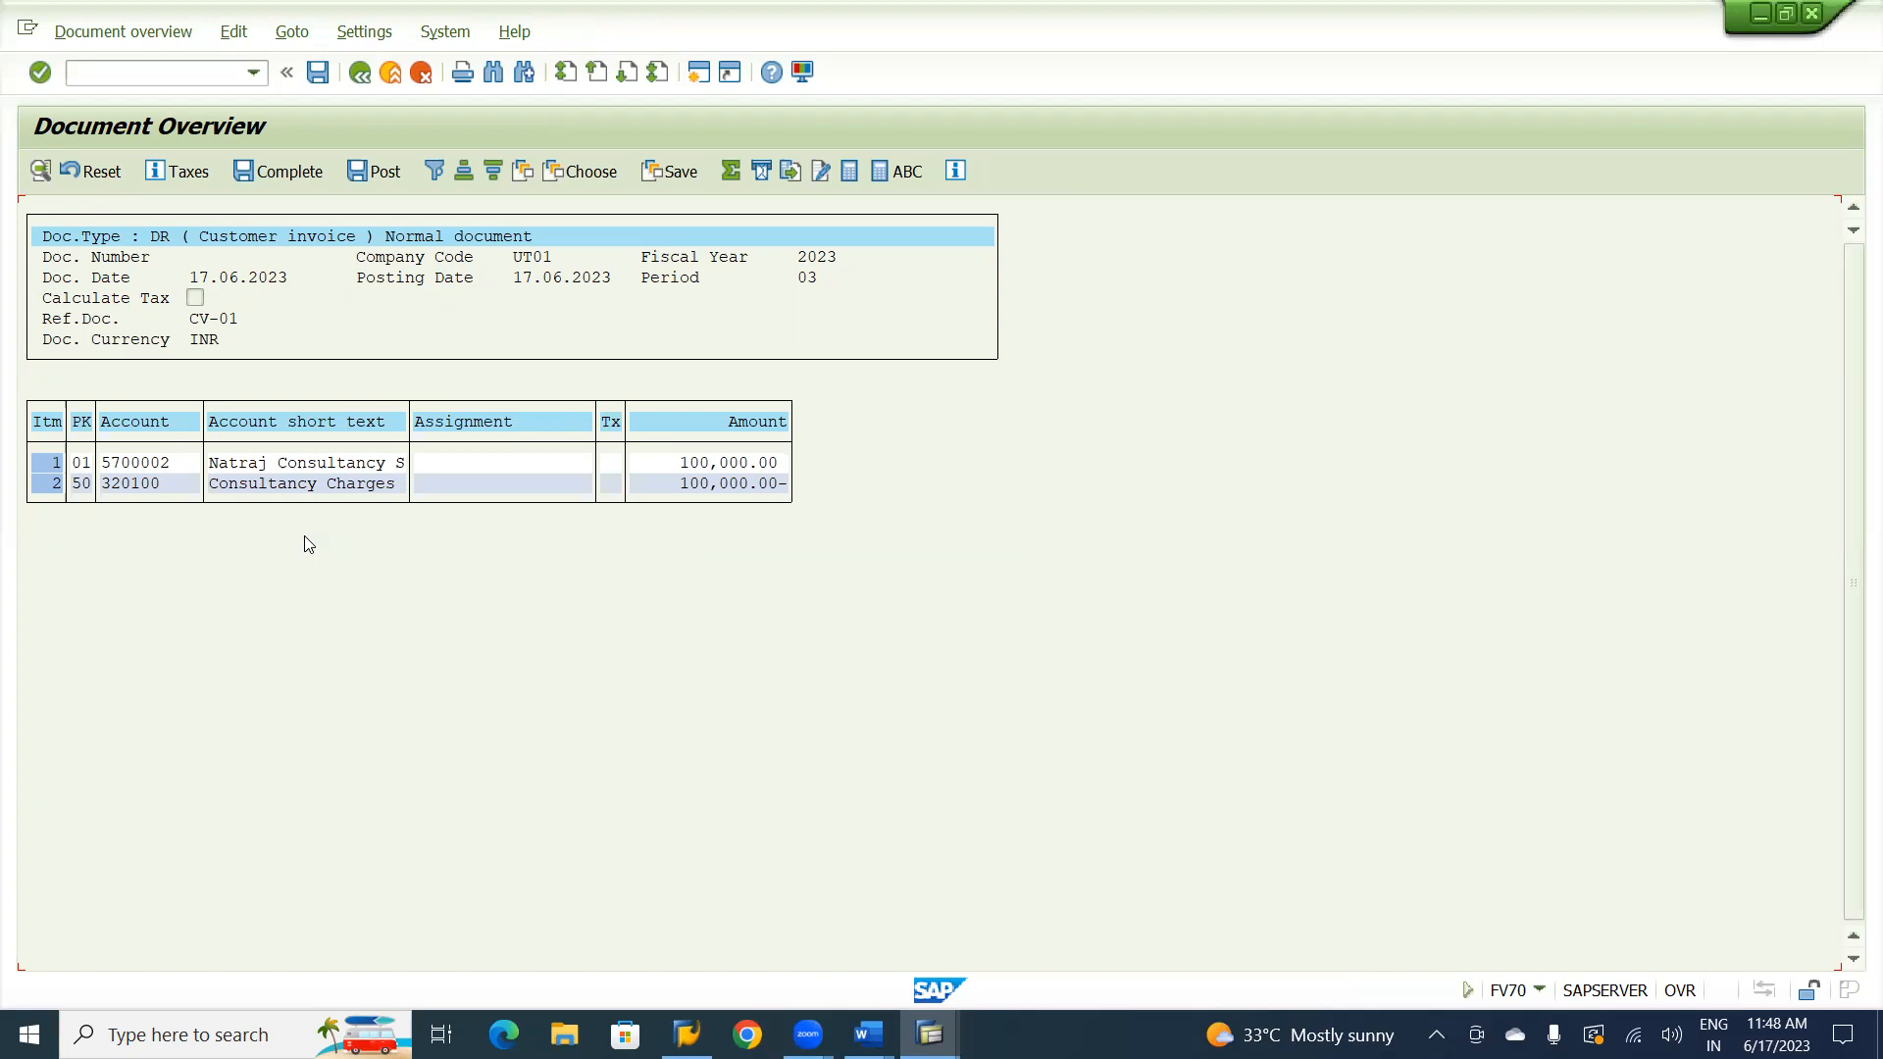
pyautogui.click(319, 74)
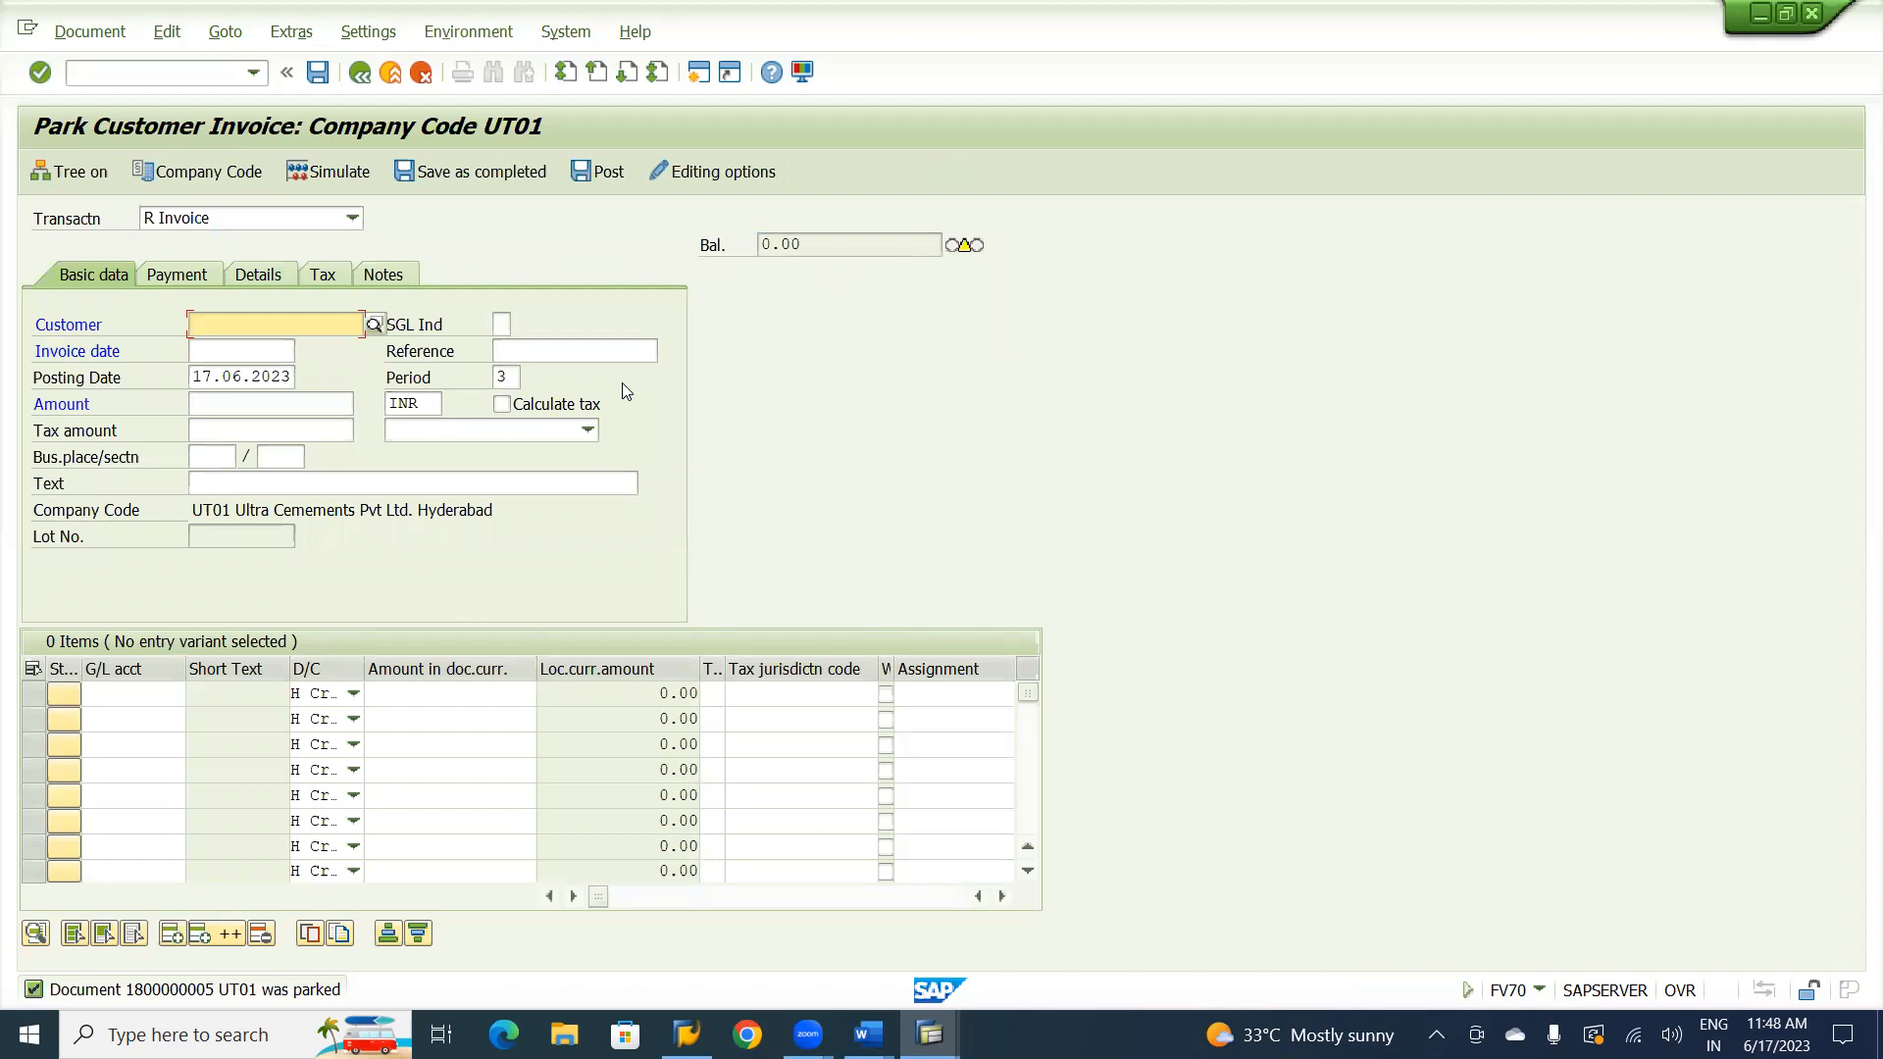
pyautogui.click(90, 34)
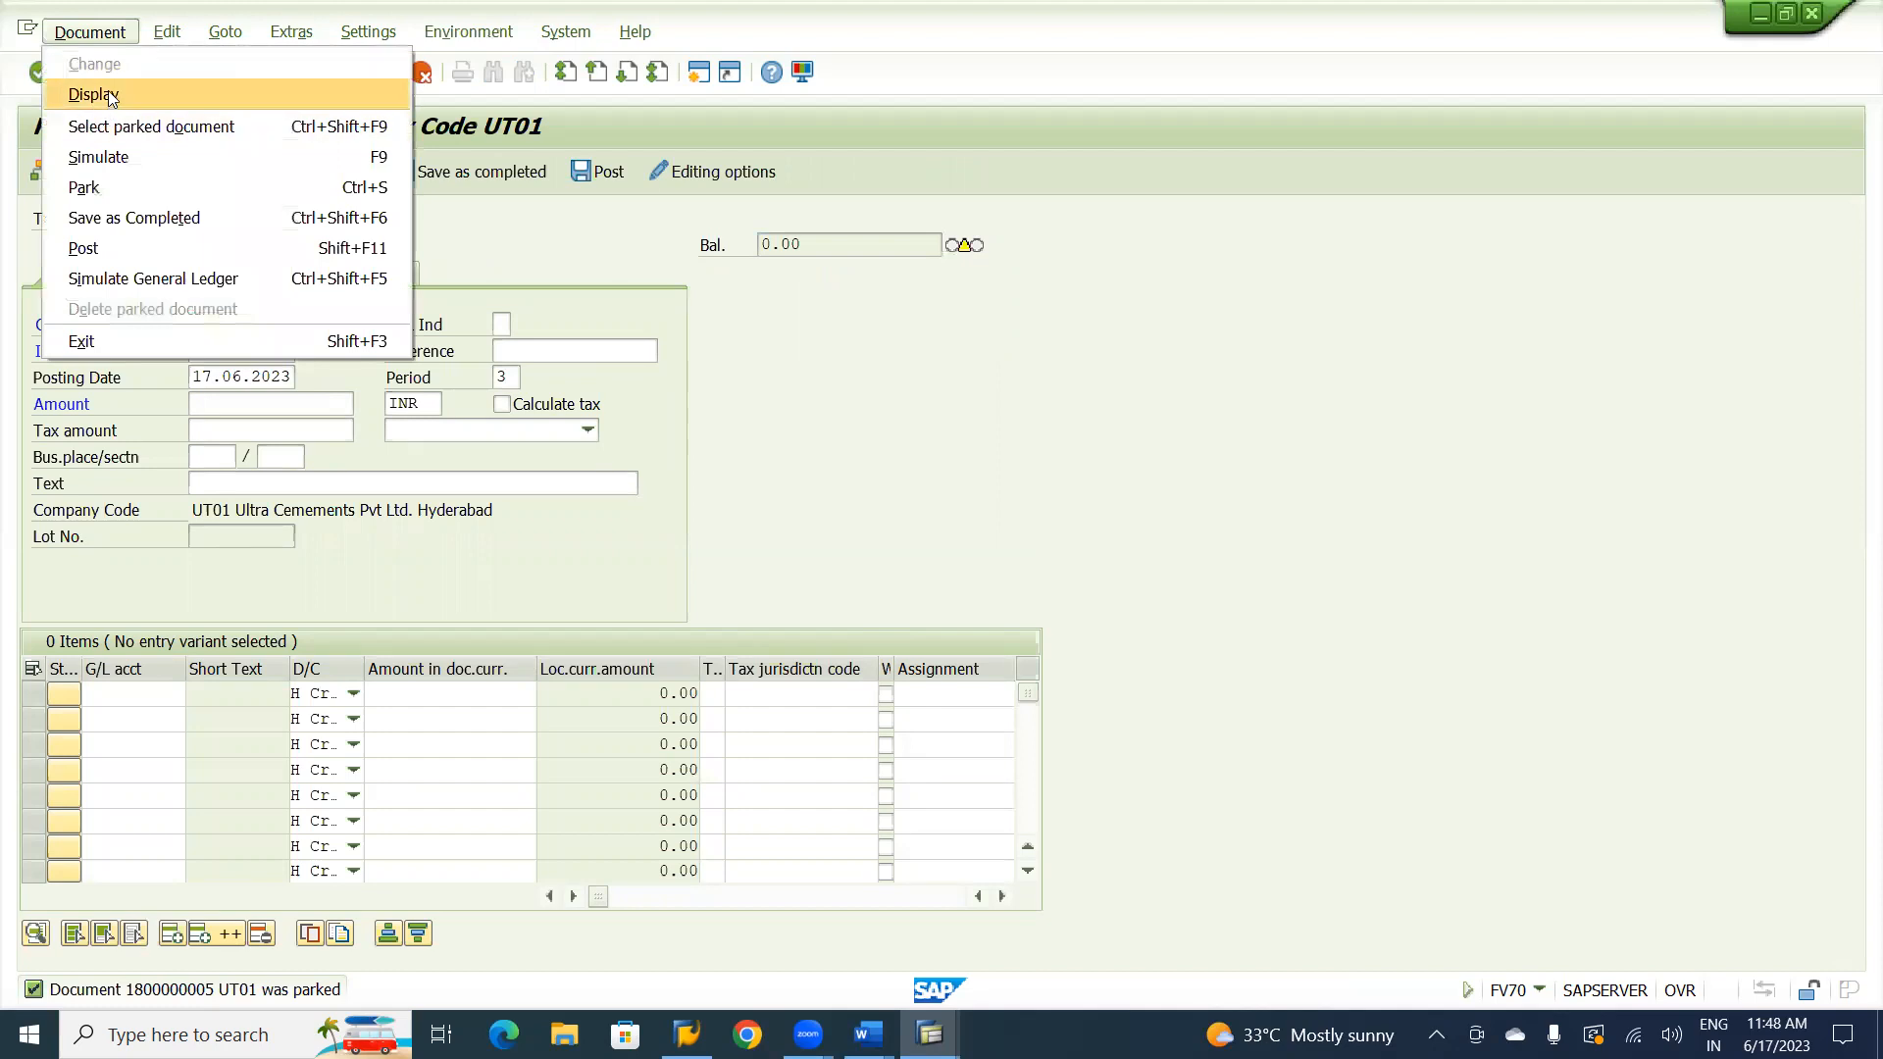
pyautogui.click(110, 94)
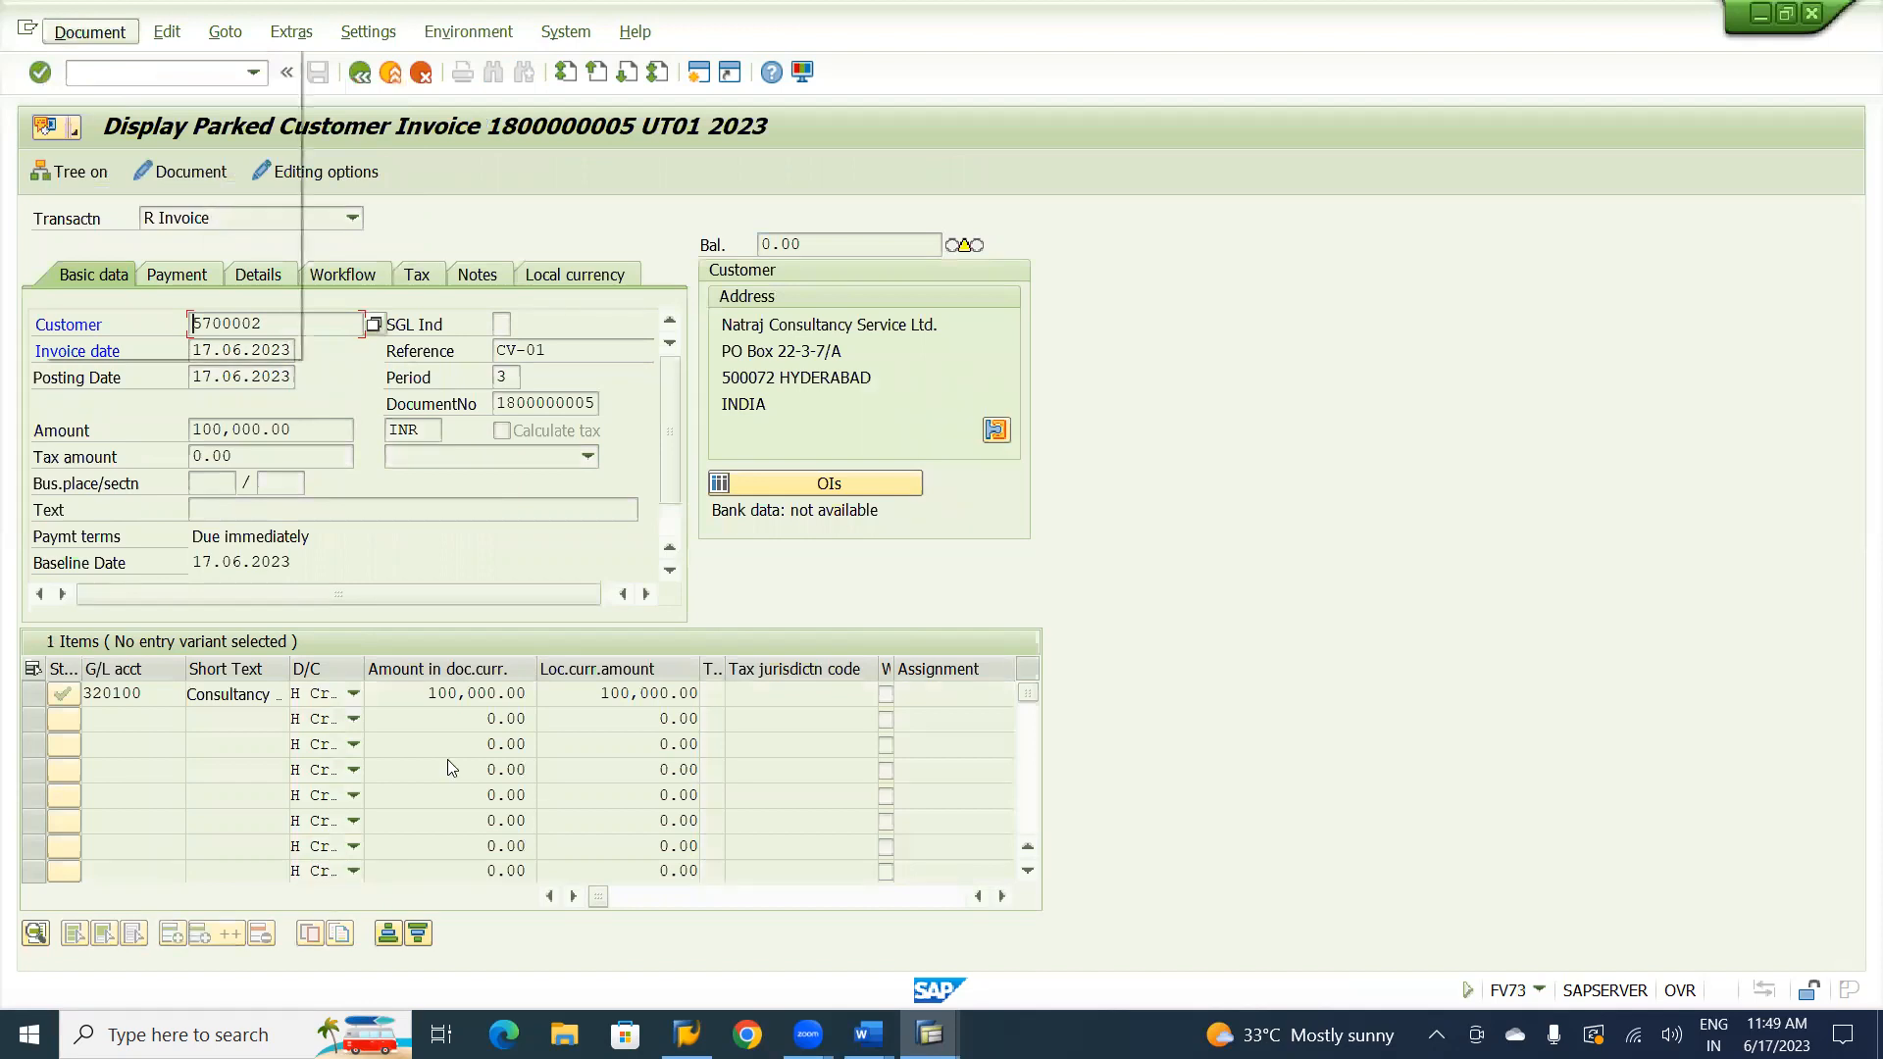
# In the FBL5N session, include parked items in the selection and rerun the customer line item list for UT01.
pyautogui.hotkey('alt', 'Tab')
pyautogui.hotkey('alt', 'Tab')
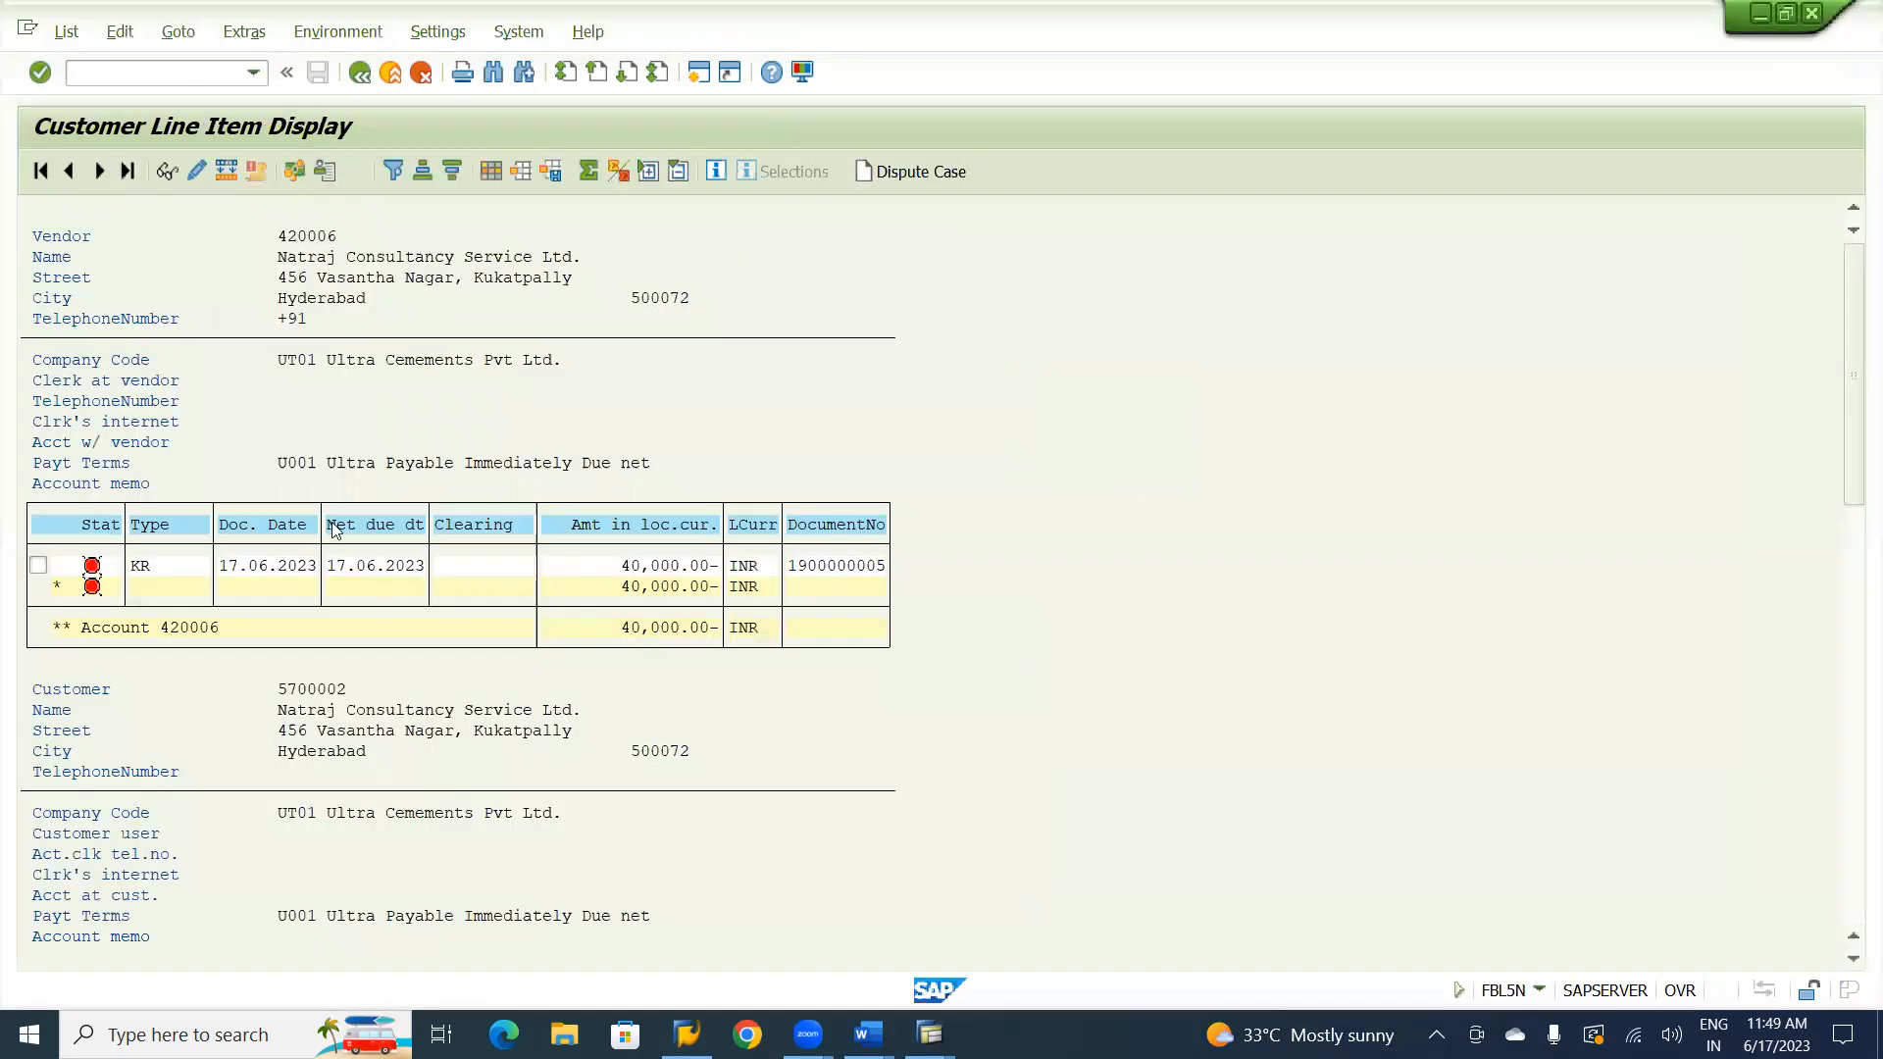
pyautogui.click(361, 74)
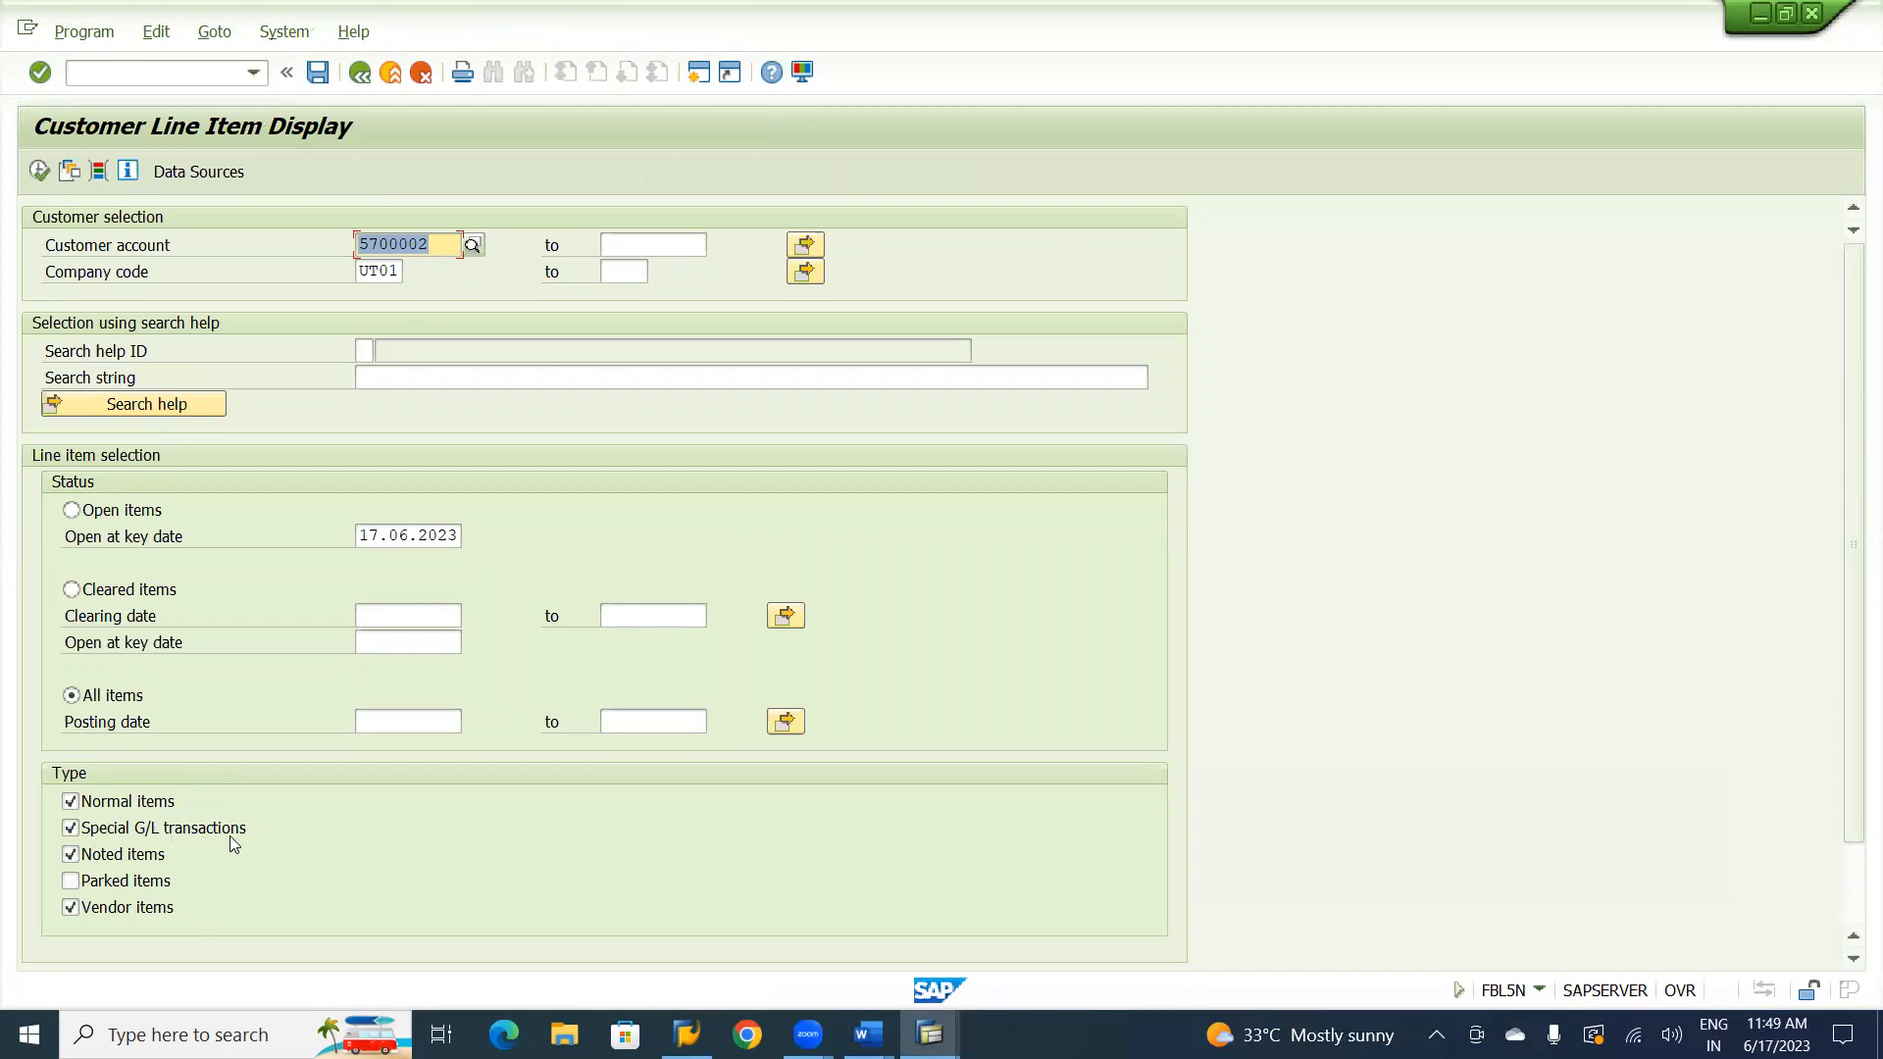
pyautogui.click(90, 882)
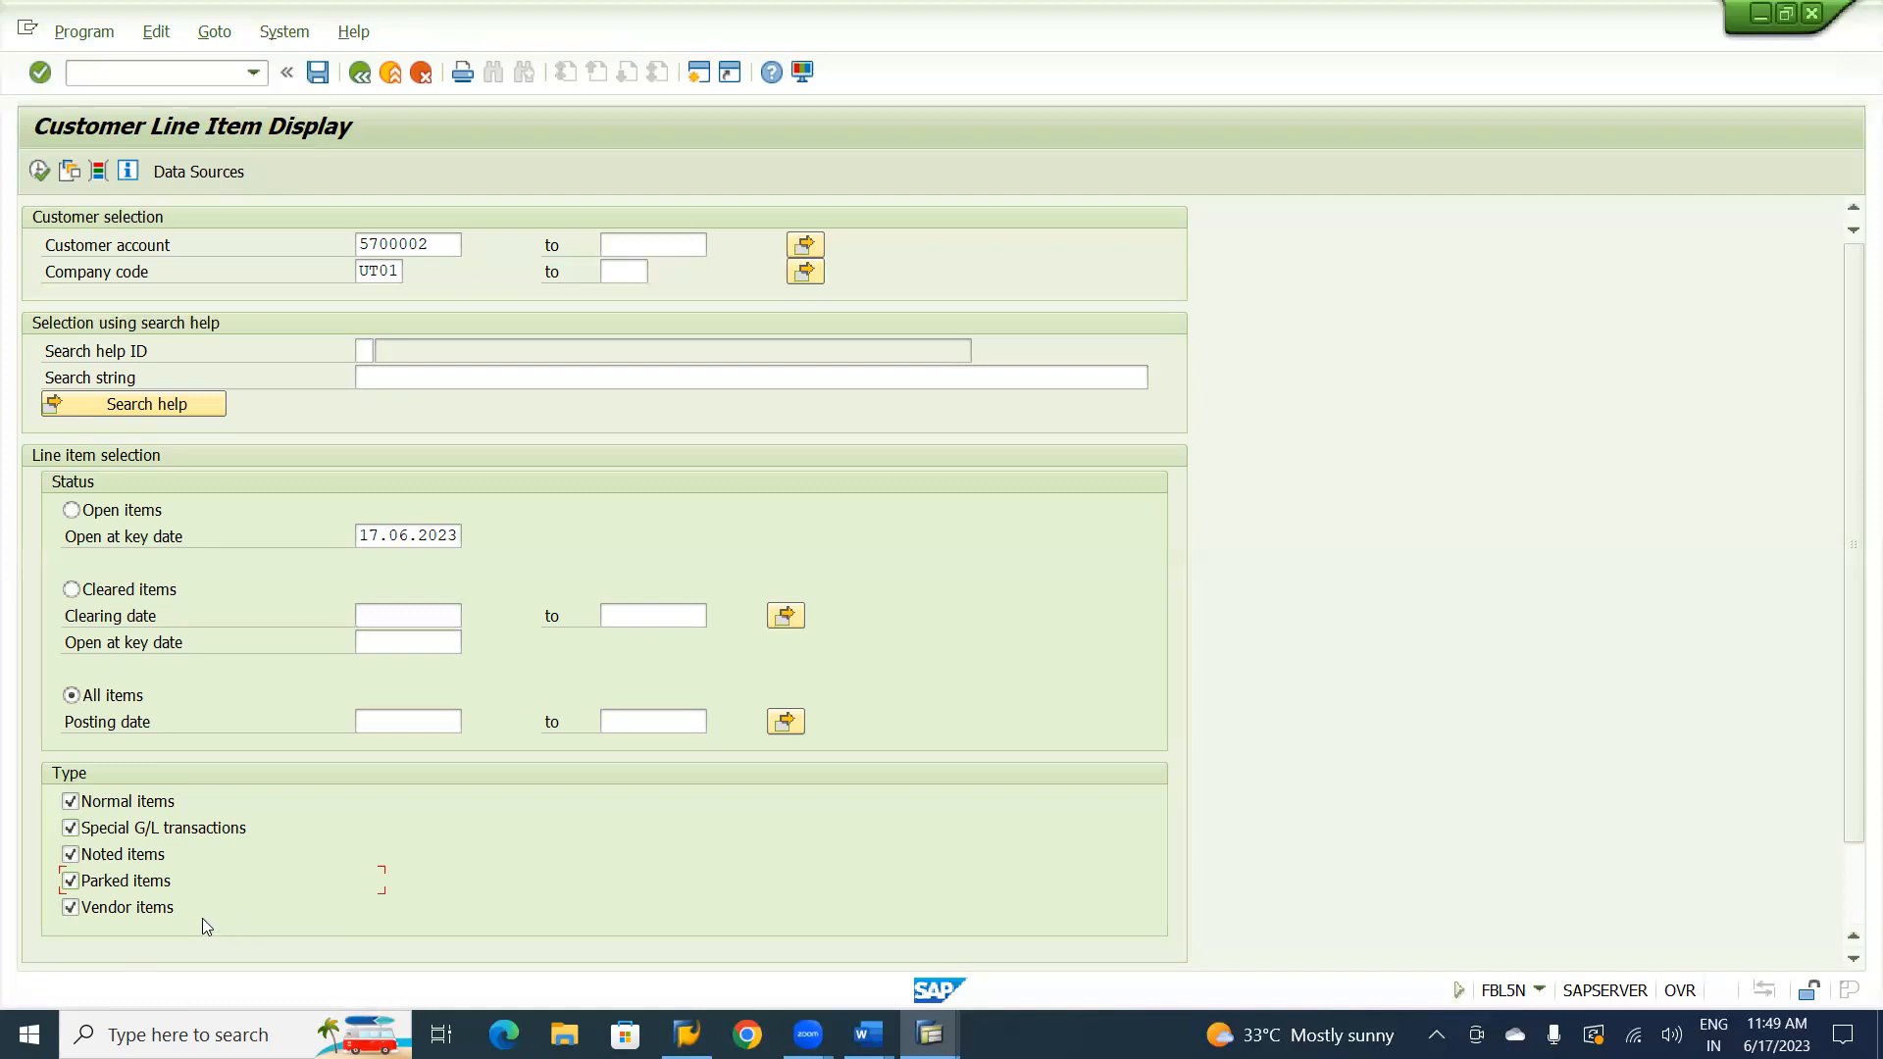
pyautogui.click(38, 174)
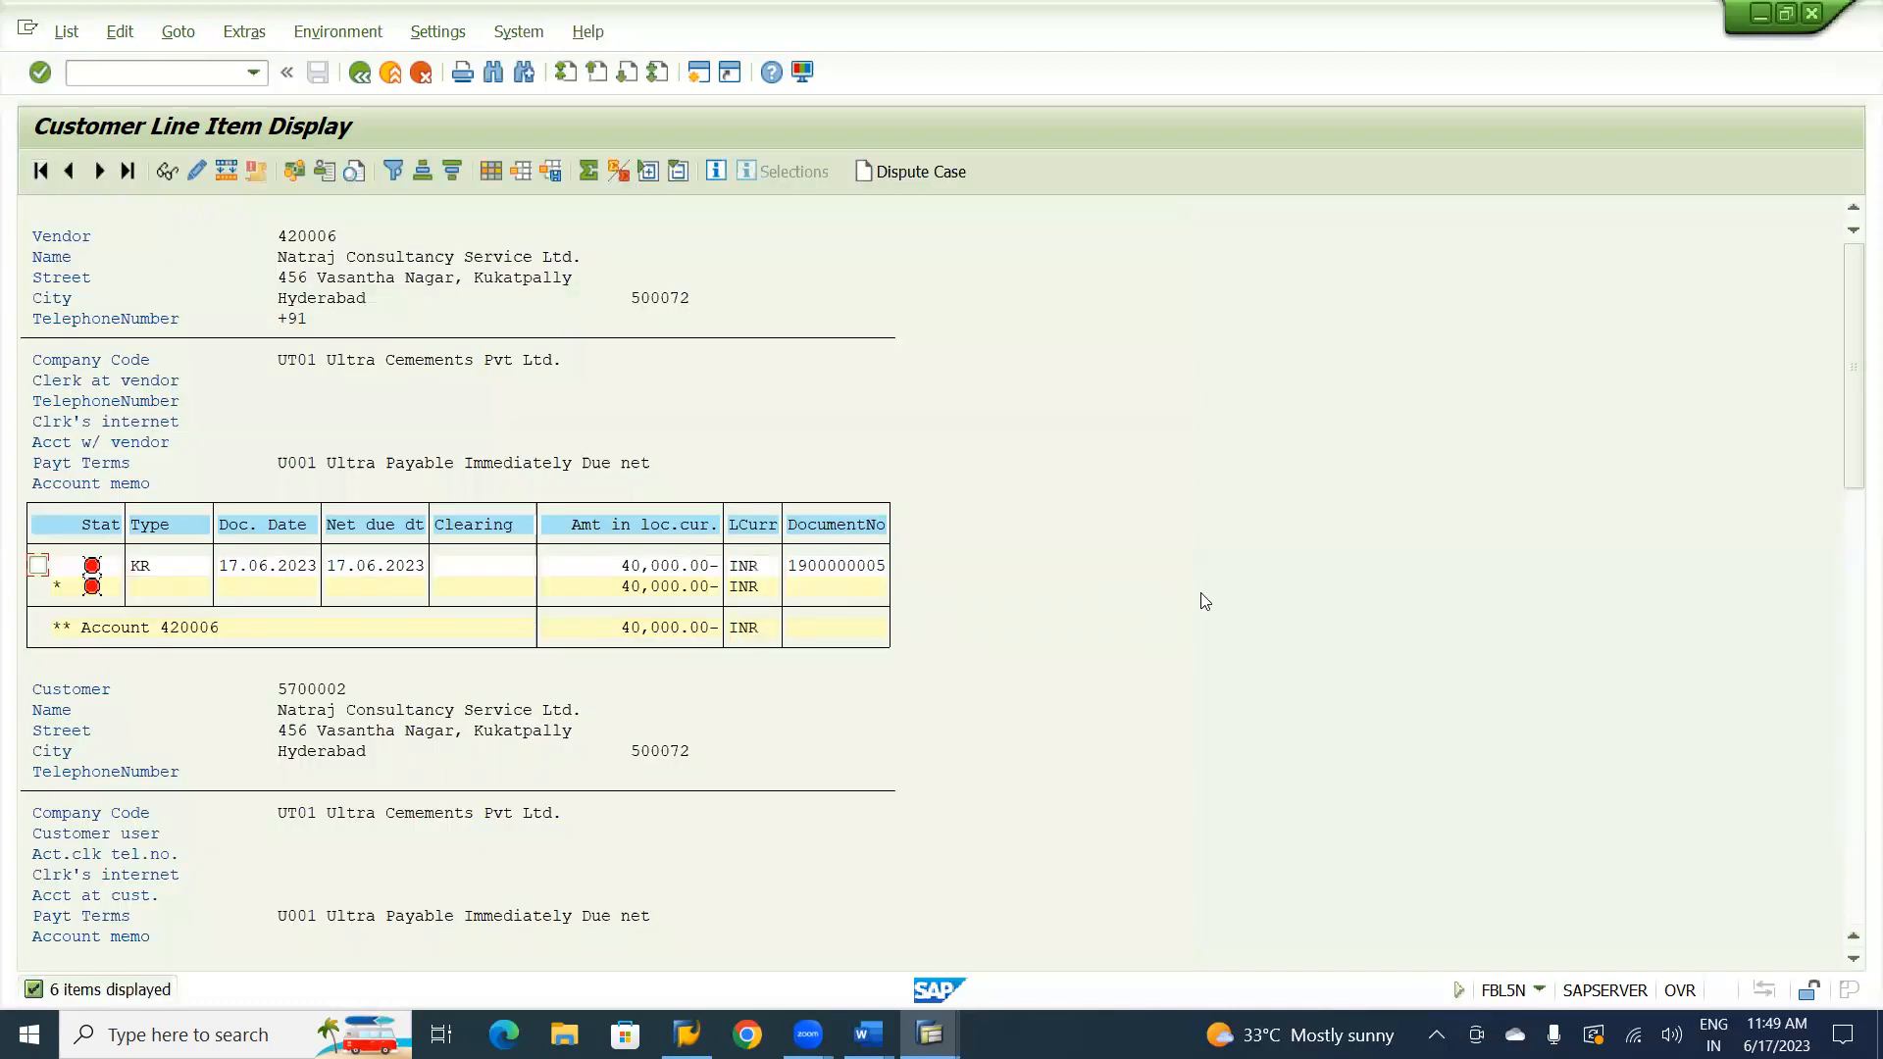
pyautogui.scroll(-8, 1248, 566)
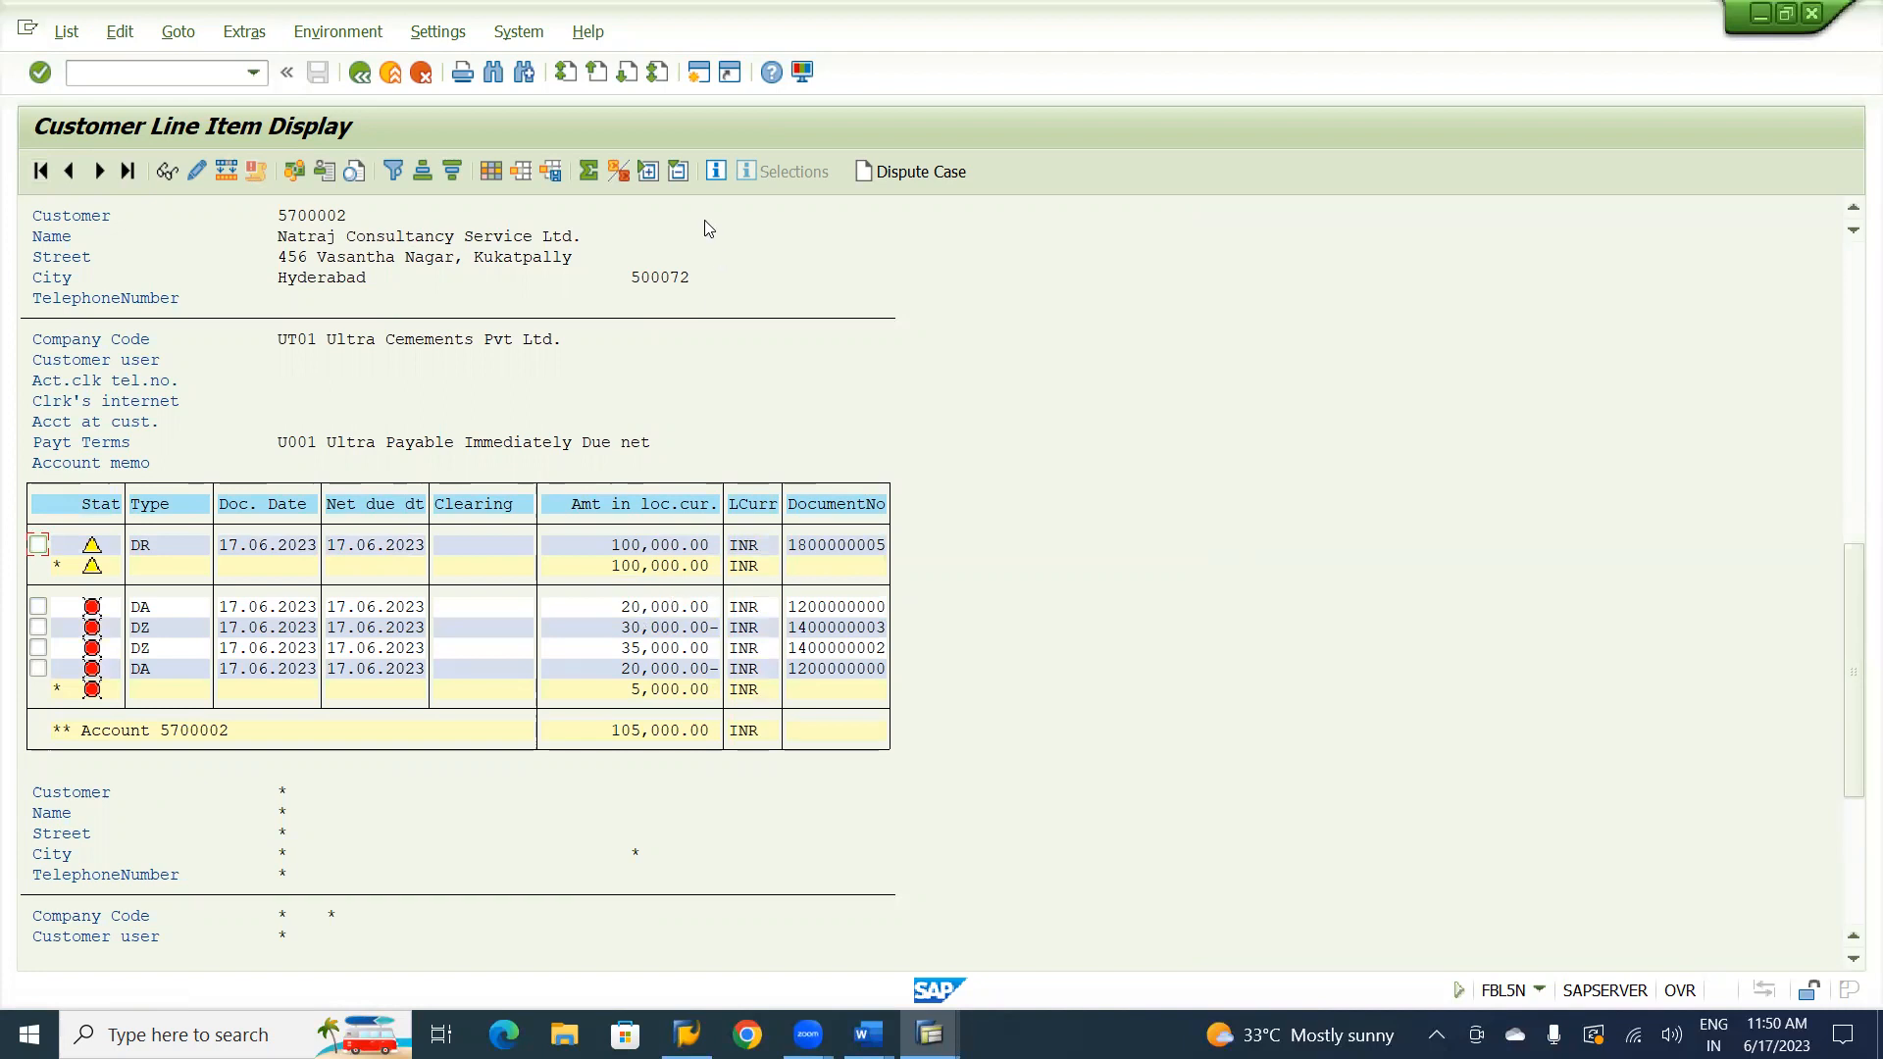
# Add the hidden Special G/L ind. field to the line item layout just before Document Number and apply the layout.
pyautogui.click(492, 172)
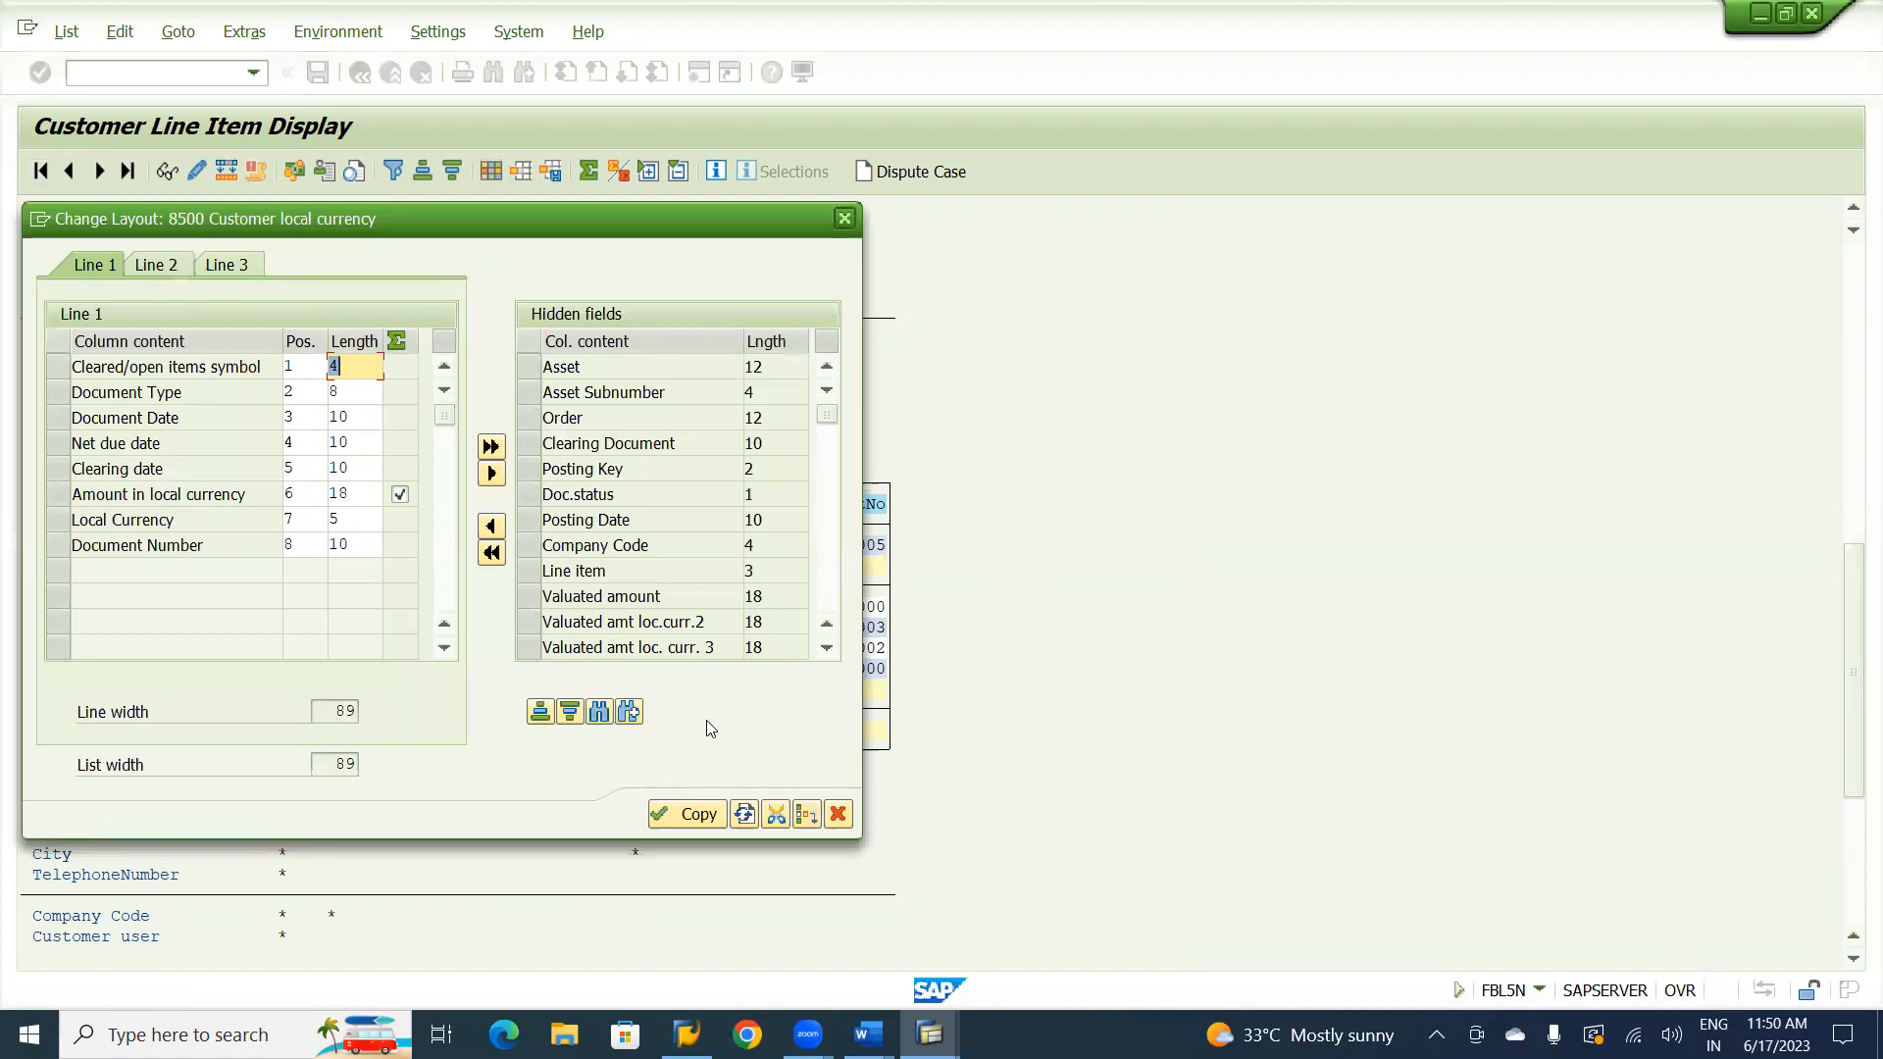
pyautogui.click(600, 712)
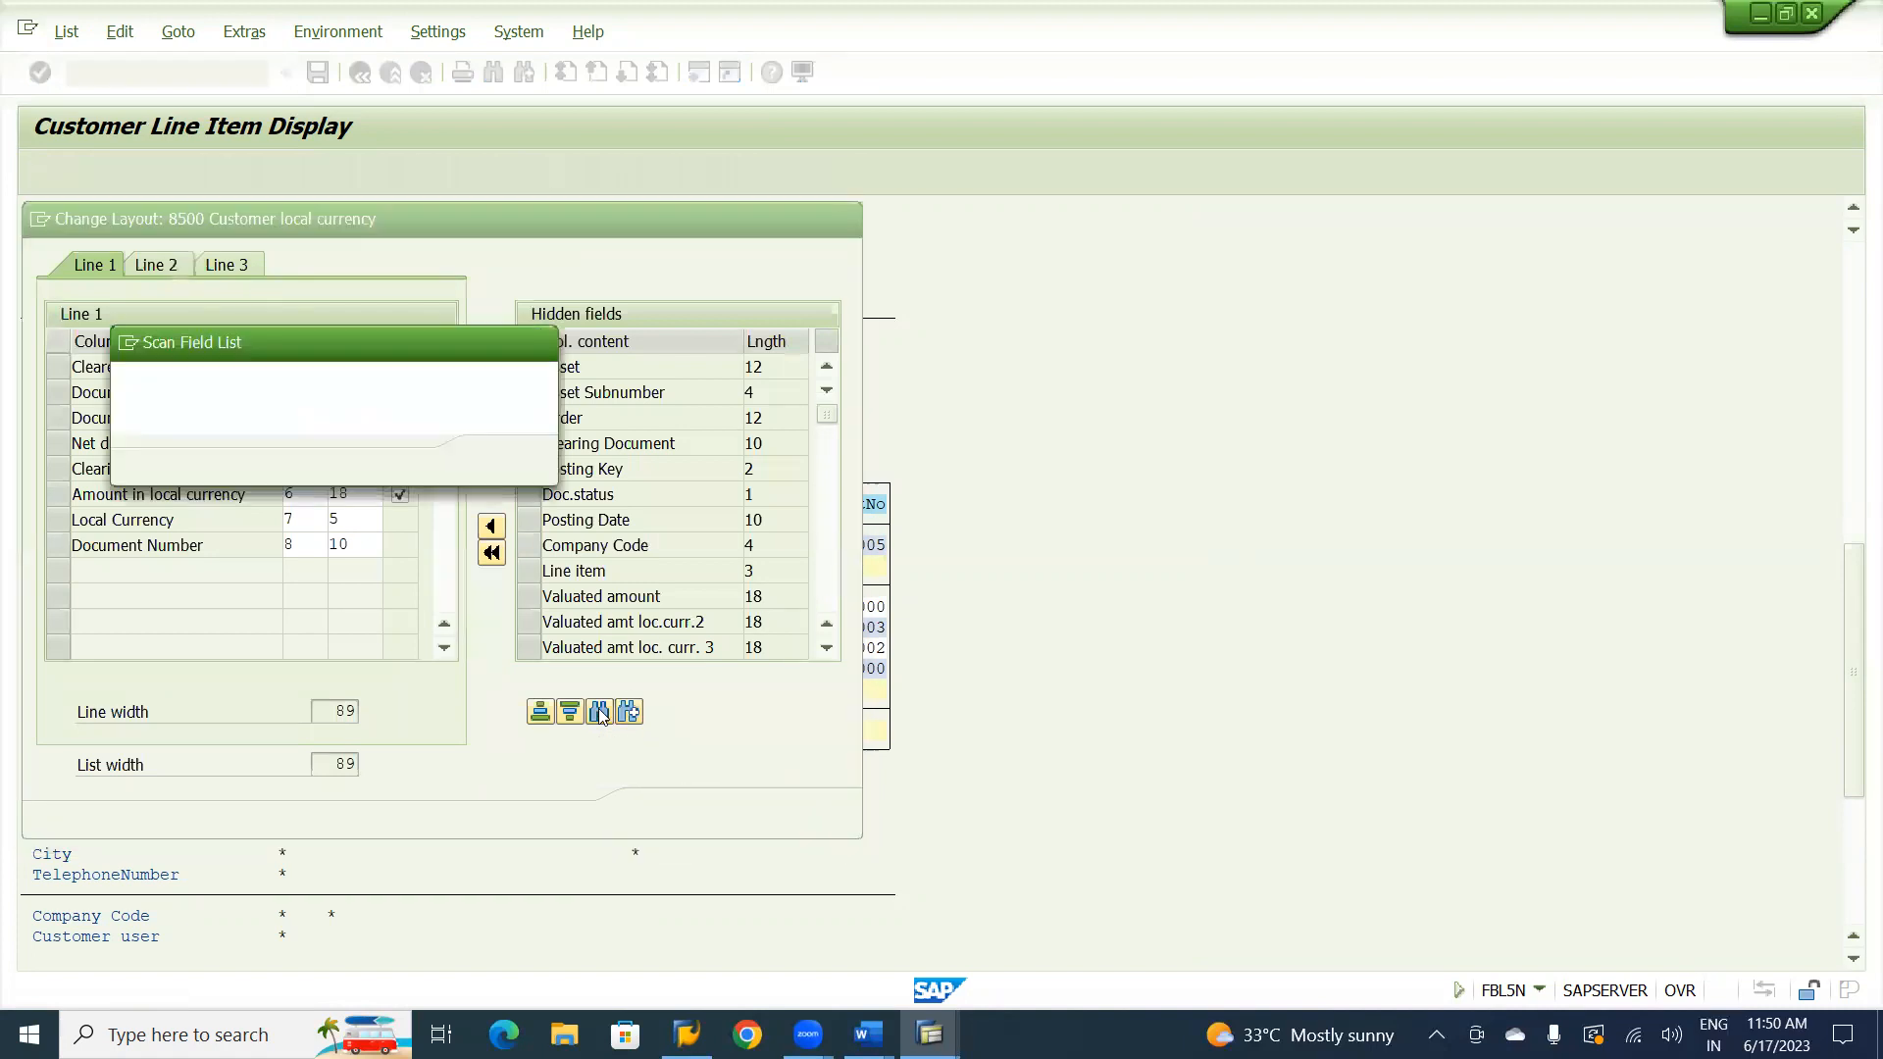
pyautogui.write('SP')
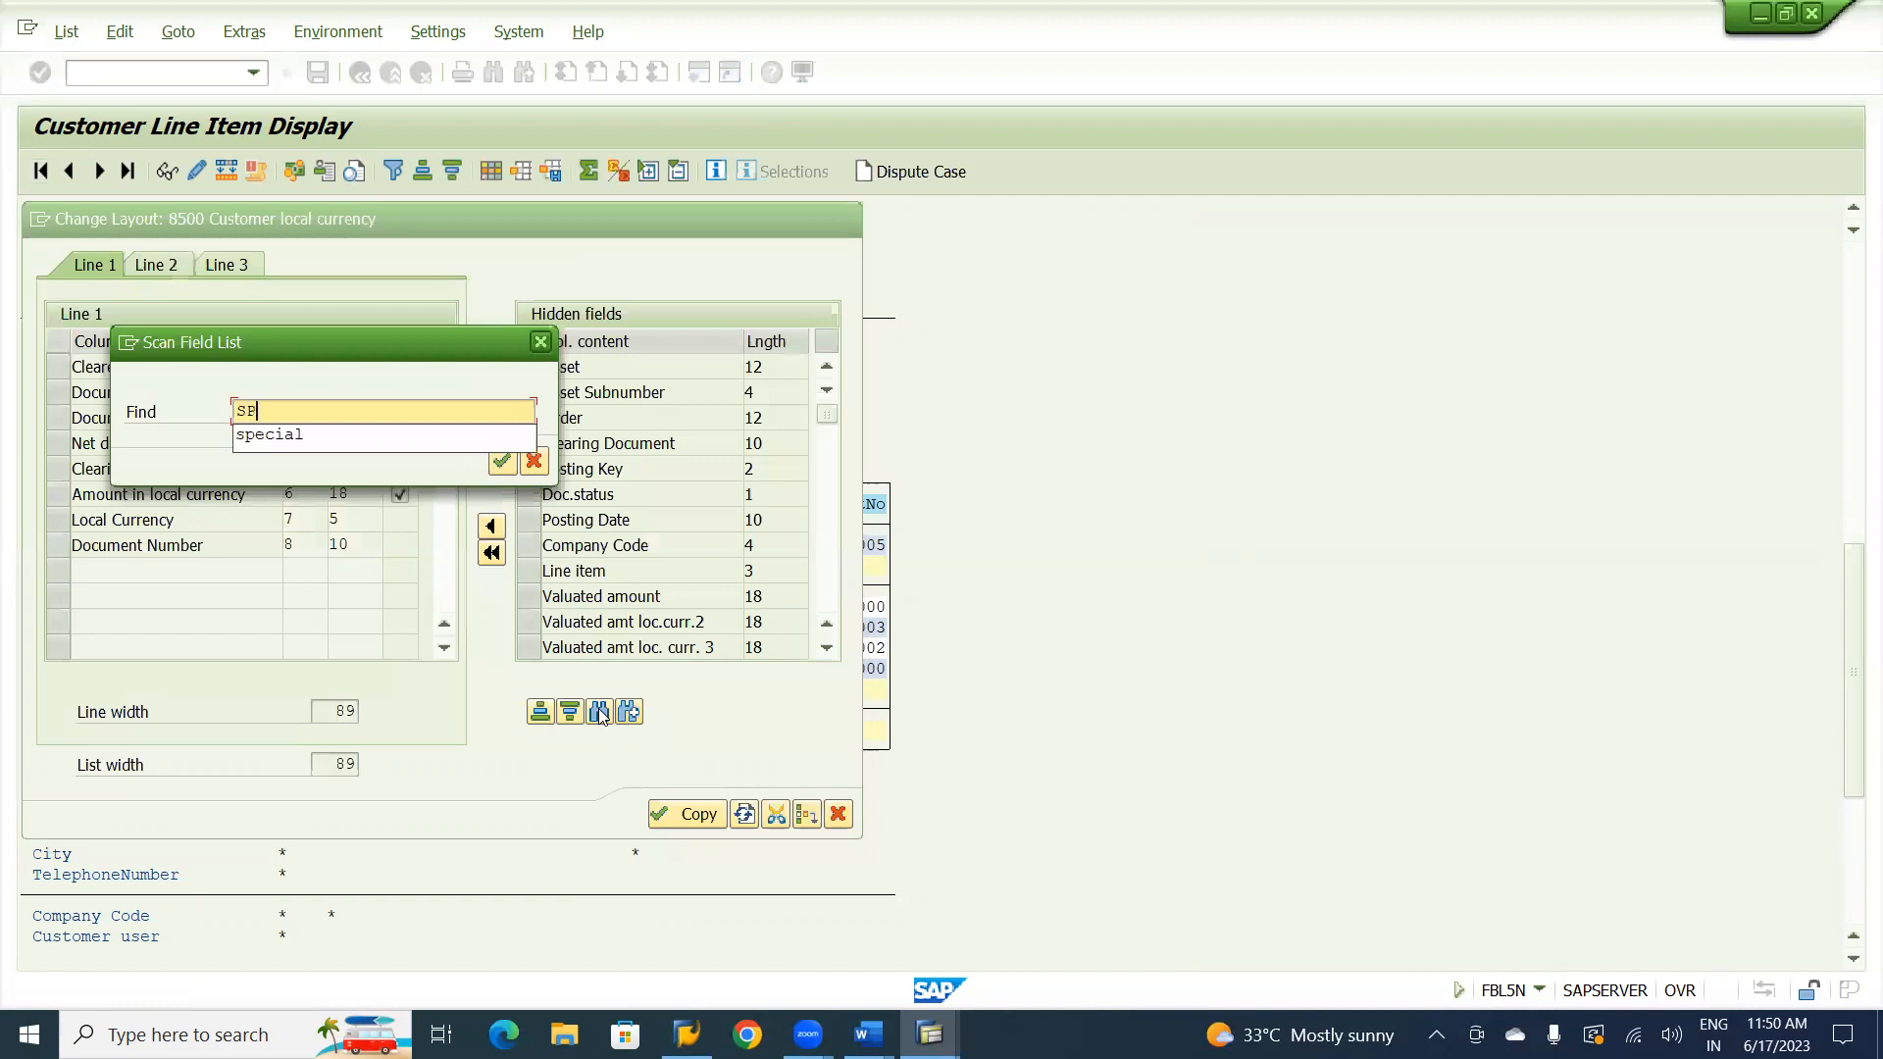
pyautogui.click(297, 432)
pyautogui.click(500, 463)
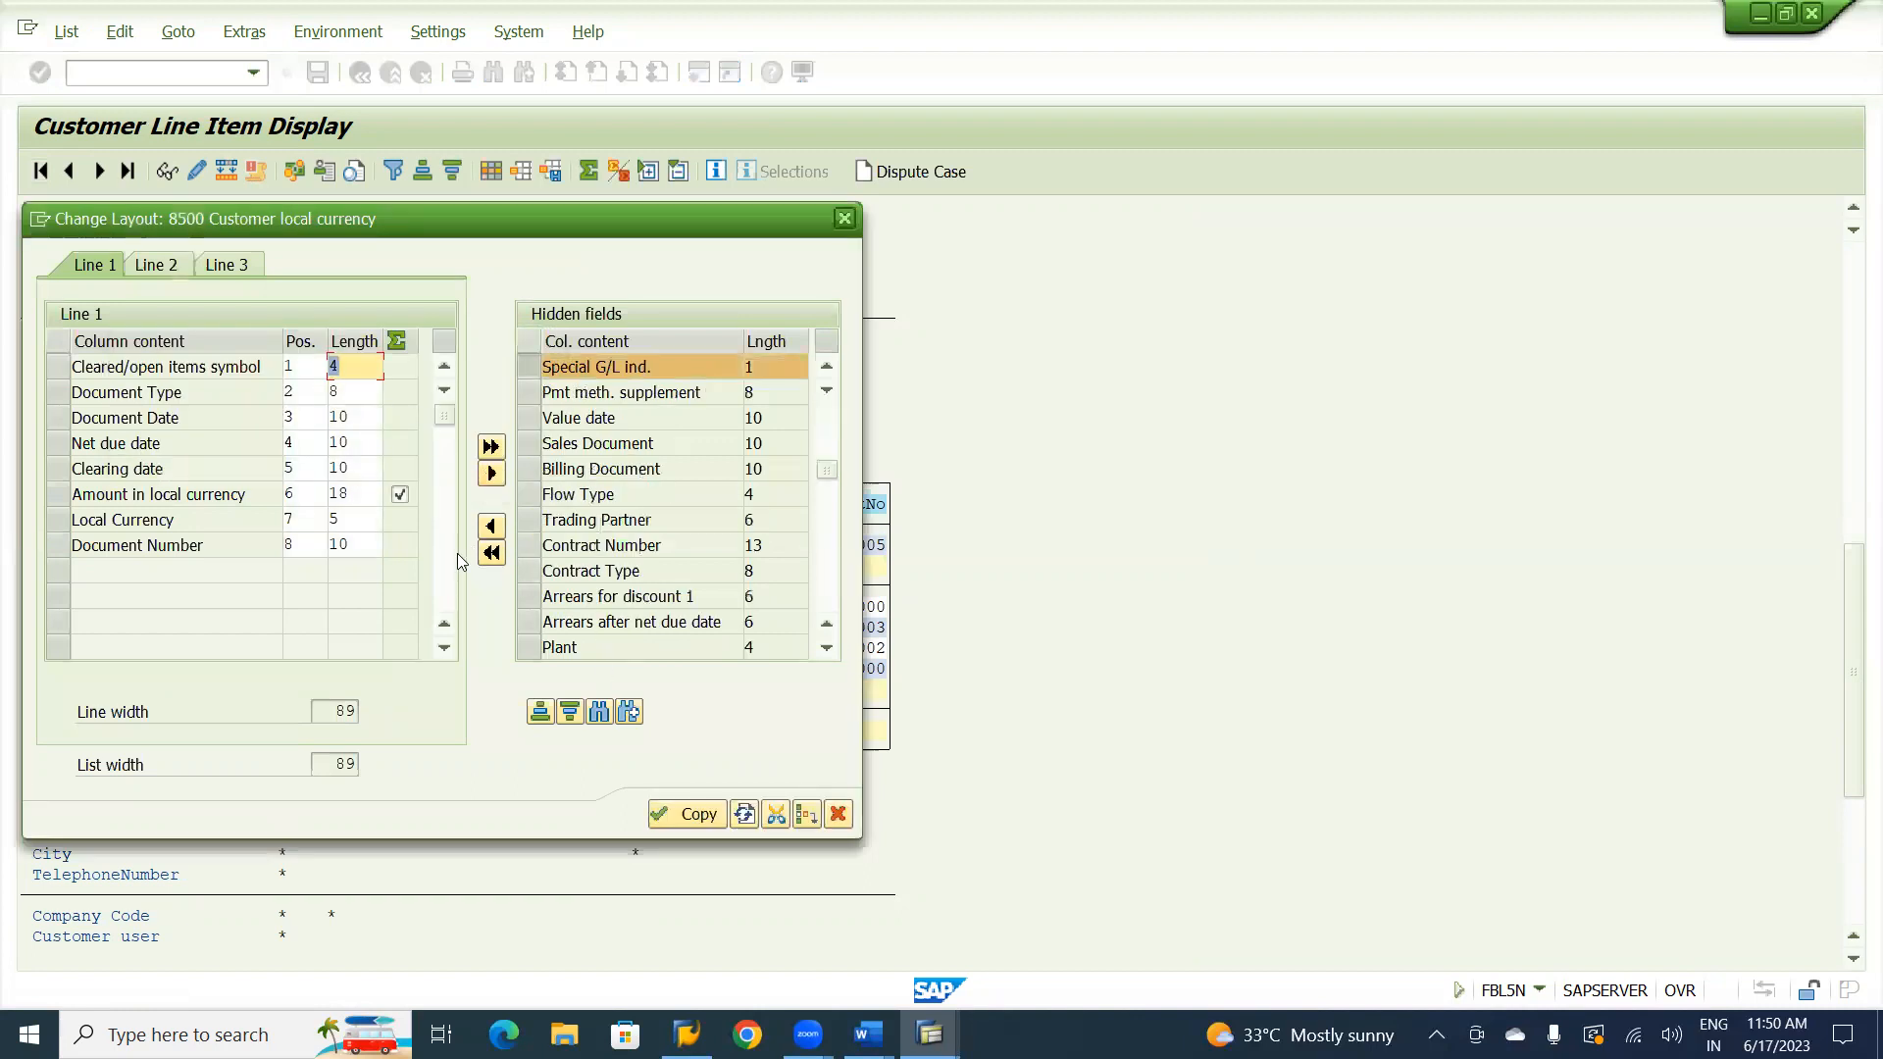
pyautogui.click(51, 548)
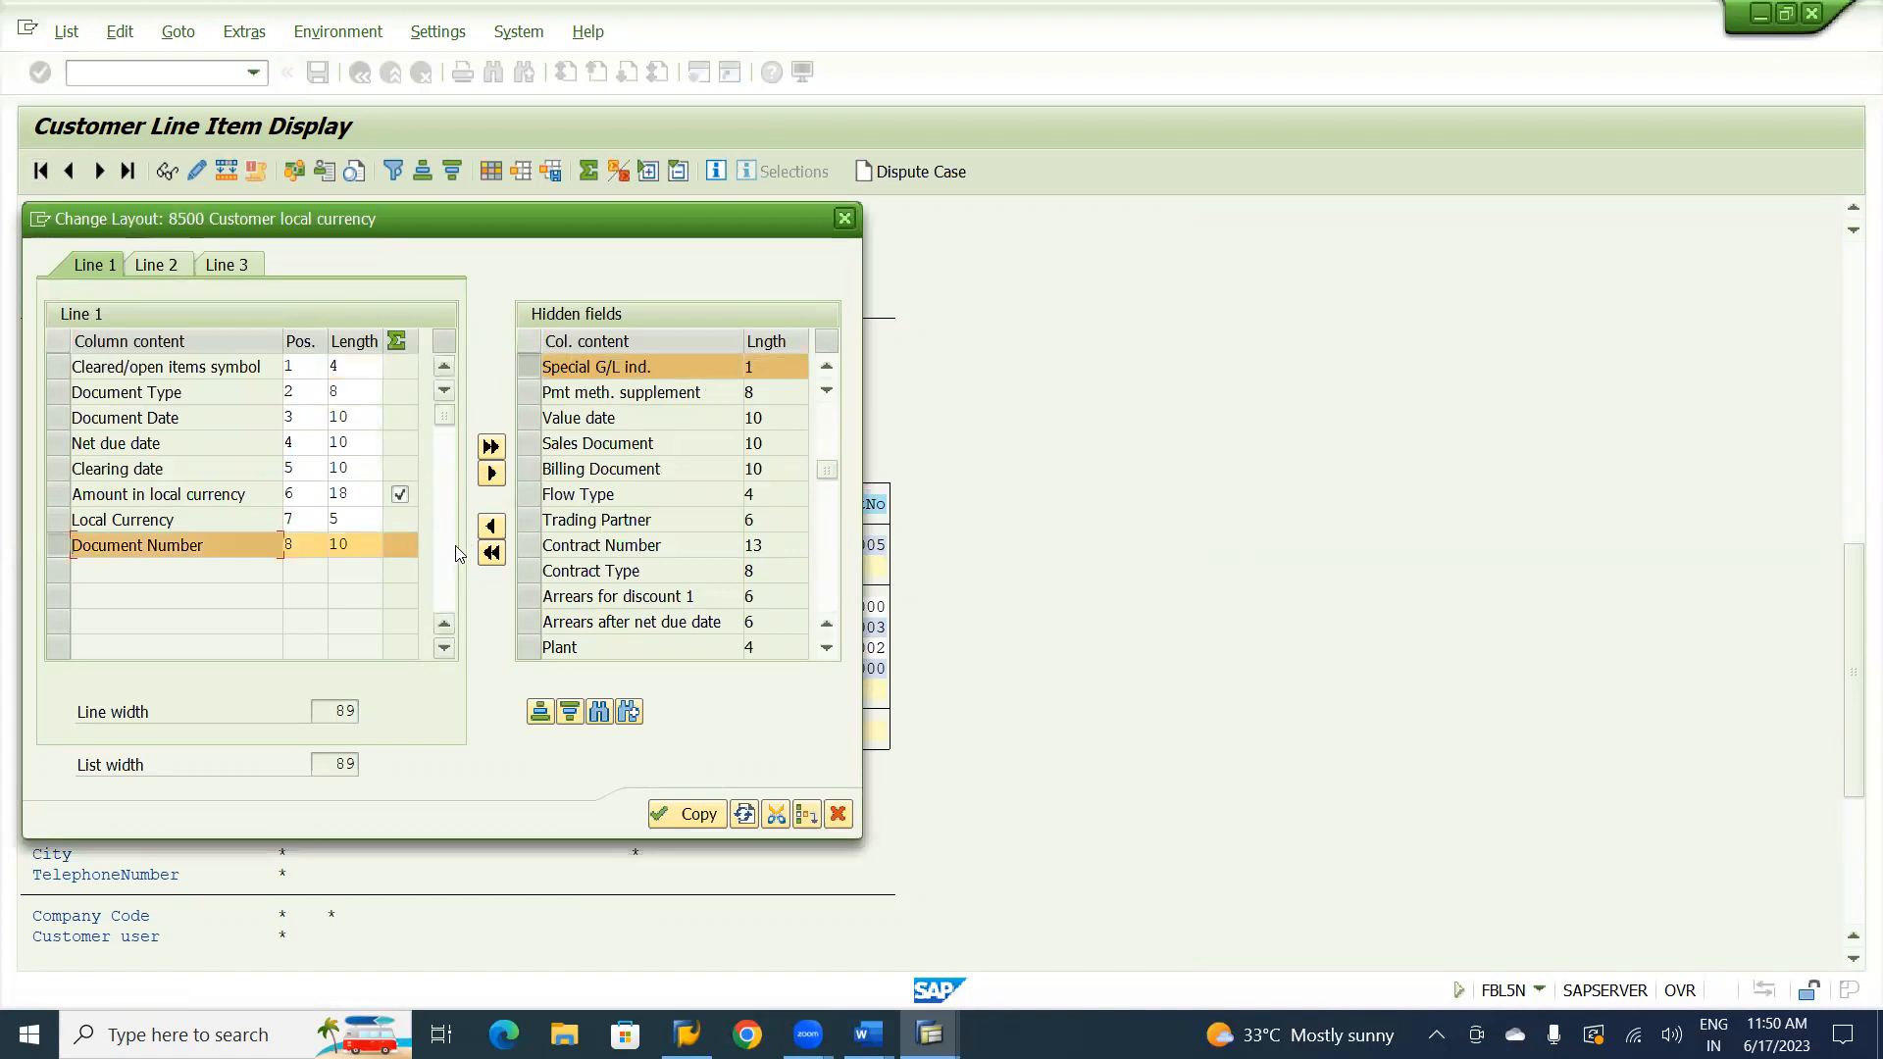
pyautogui.click(491, 529)
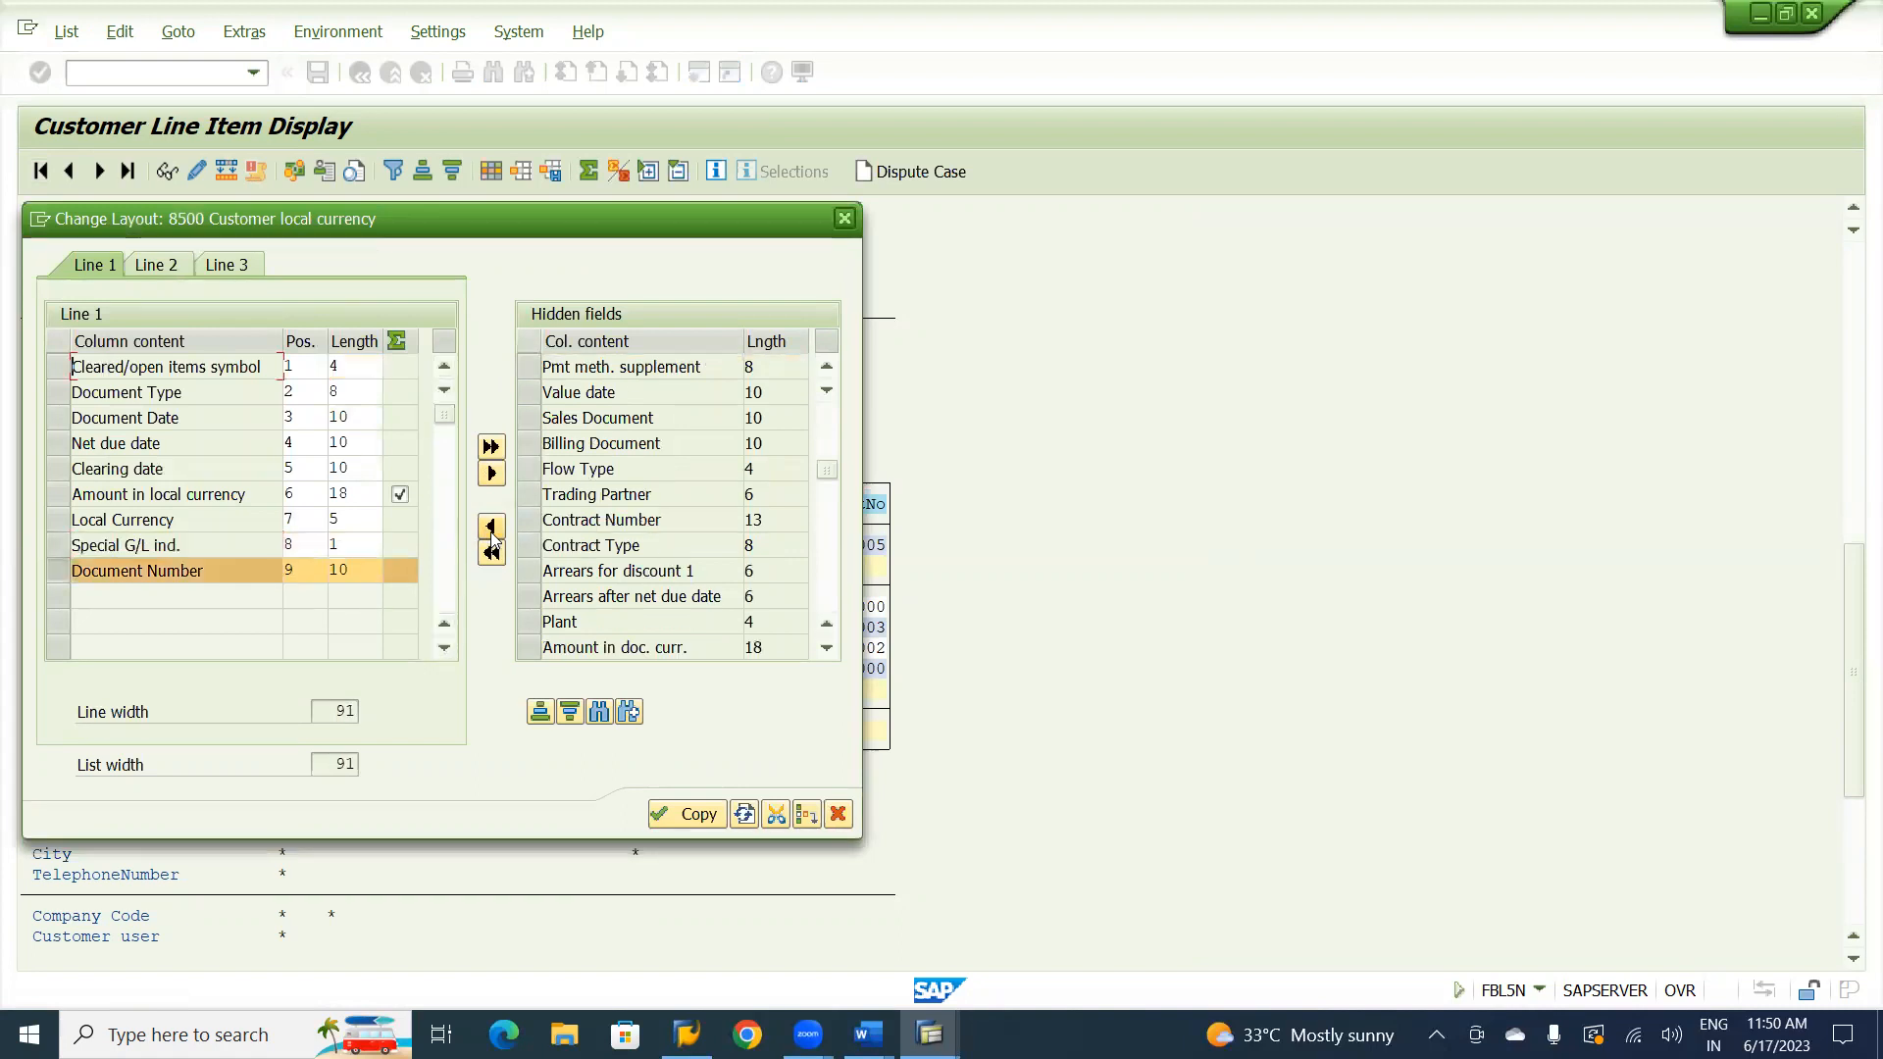
pyautogui.click(678, 813)
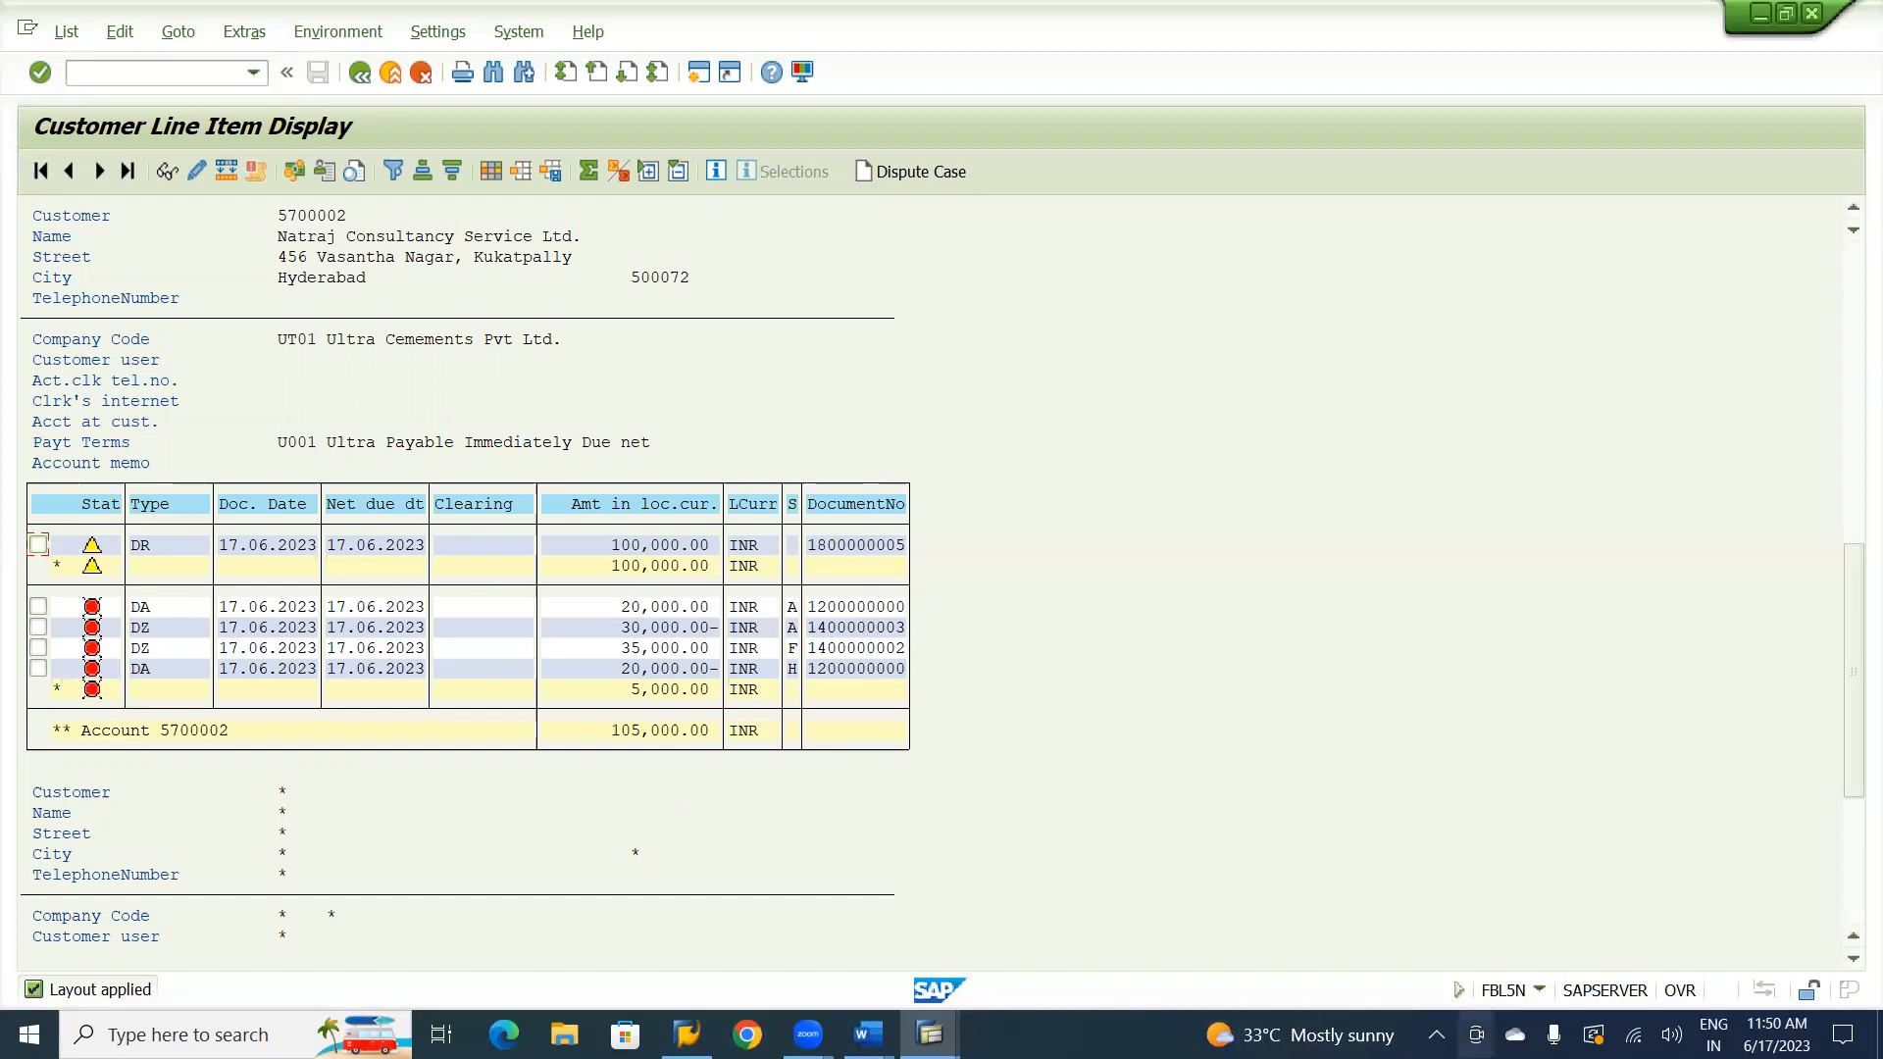
# Examine the line item list down to the grand total and back to the customer's parked and special G/L items.
pyautogui.click(1855, 961)
pyautogui.click(1855, 961)
pyautogui.click(1855, 961)
pyautogui.click(1854, 961)
pyautogui.click(1855, 961)
pyautogui.click(1854, 961)
pyautogui.click(1855, 961)
pyautogui.click(1854, 961)
pyautogui.click(1855, 961)
pyautogui.click(1854, 961)
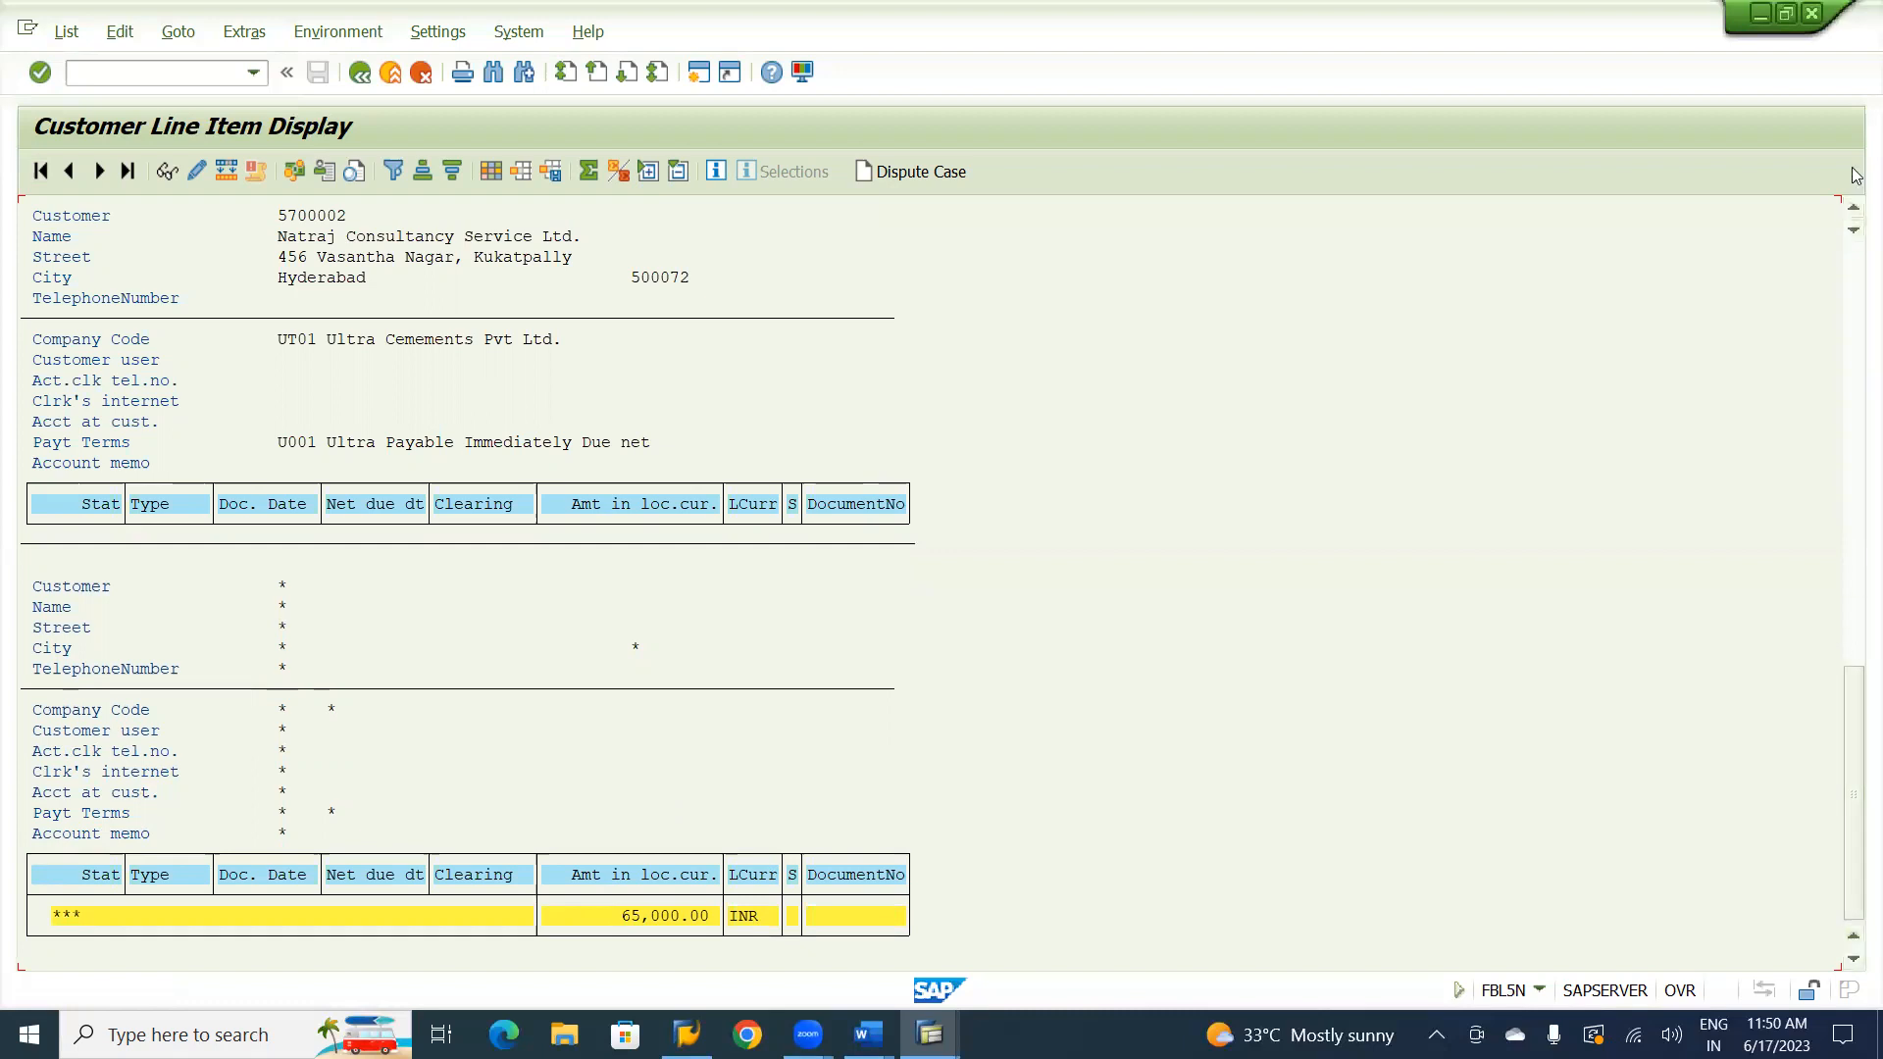
pyautogui.click(1854, 207)
pyautogui.click(1855, 206)
pyautogui.click(1854, 207)
pyautogui.click(1854, 207)
pyautogui.click(1854, 207)
pyautogui.click(1855, 206)
pyautogui.click(1854, 207)
pyautogui.click(1855, 207)
pyautogui.click(1854, 207)
pyautogui.click(1854, 206)
pyautogui.click(1855, 207)
pyautogui.click(1854, 207)
pyautogui.click(1855, 207)
pyautogui.click(1854, 207)
pyautogui.click(1855, 207)
pyautogui.click(1855, 207)
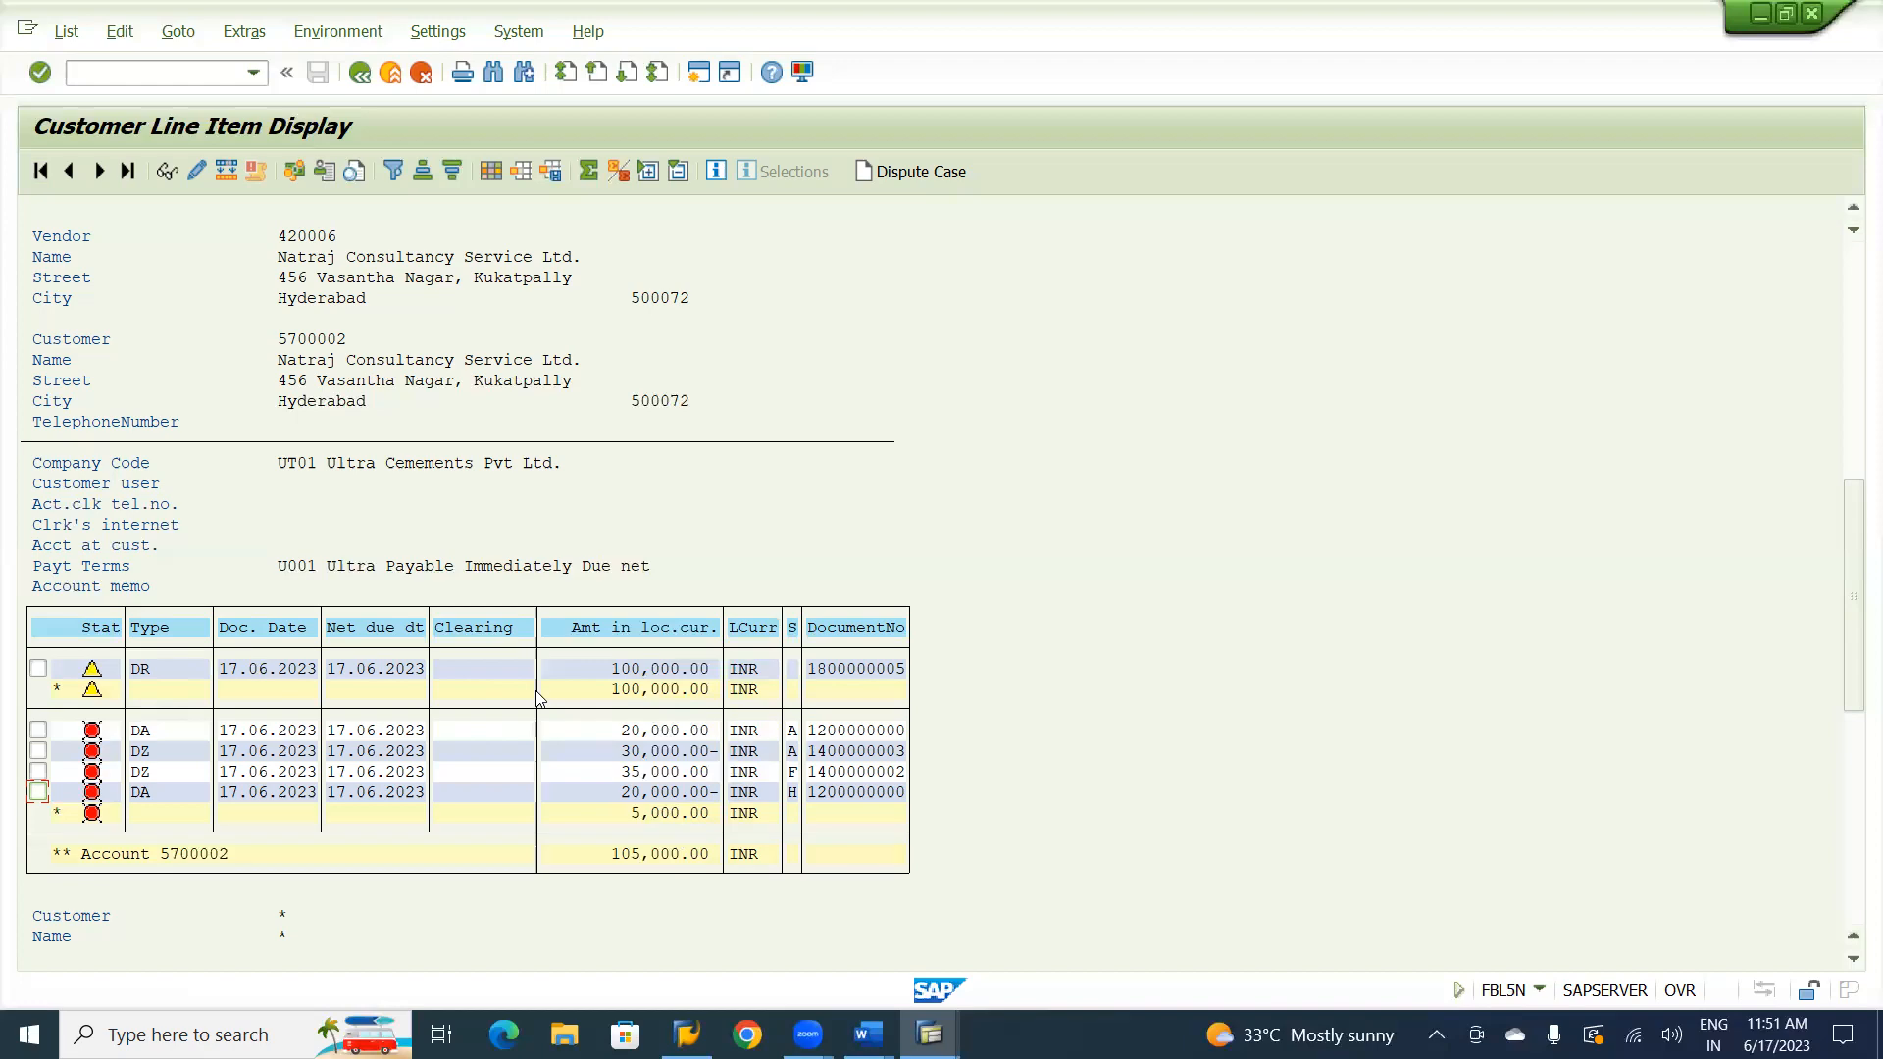
# Consult the Word notes for the menu path to convert a parked document into a normal one, and return to the parked invoice in SAP.
pyautogui.hotkey('alt', 'Tab')
pyautogui.hotkey('alt', 'Tab')
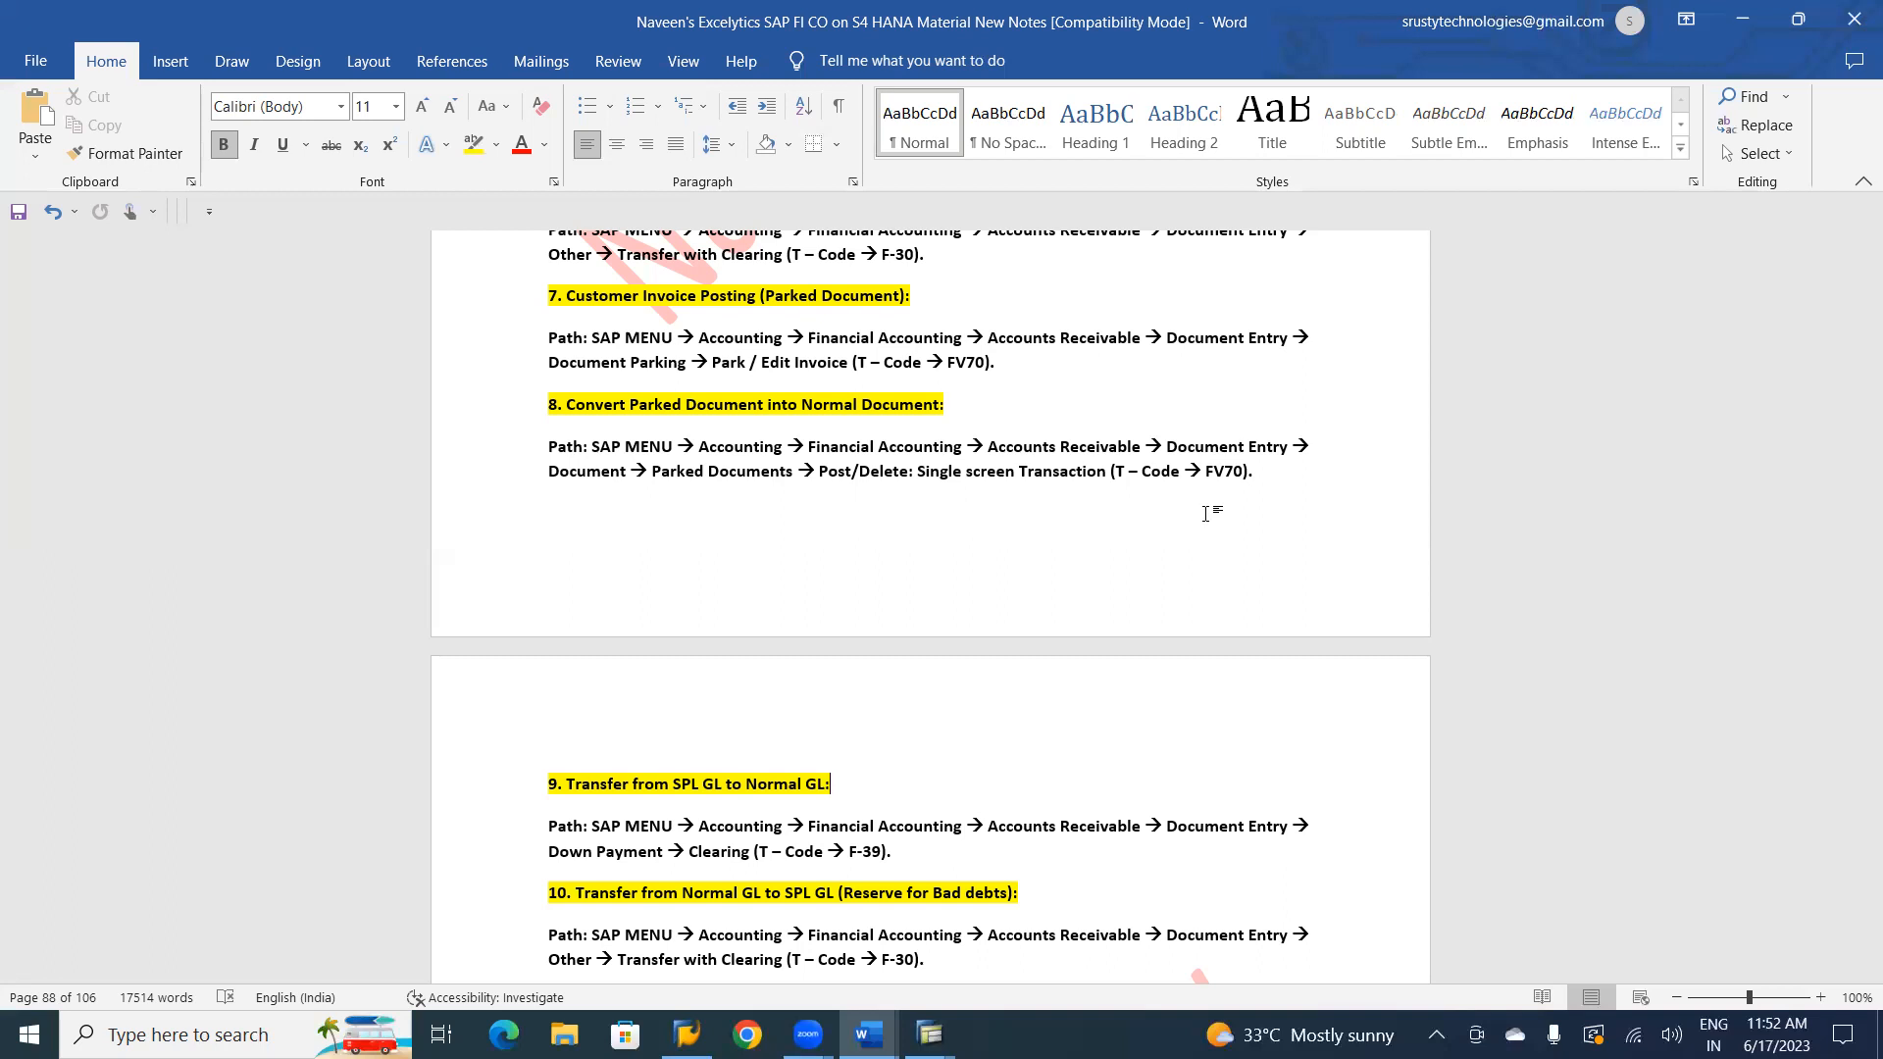
pyautogui.hotkey('alt', 'Tab')
pyautogui.hotkey('alt', 'Tab')
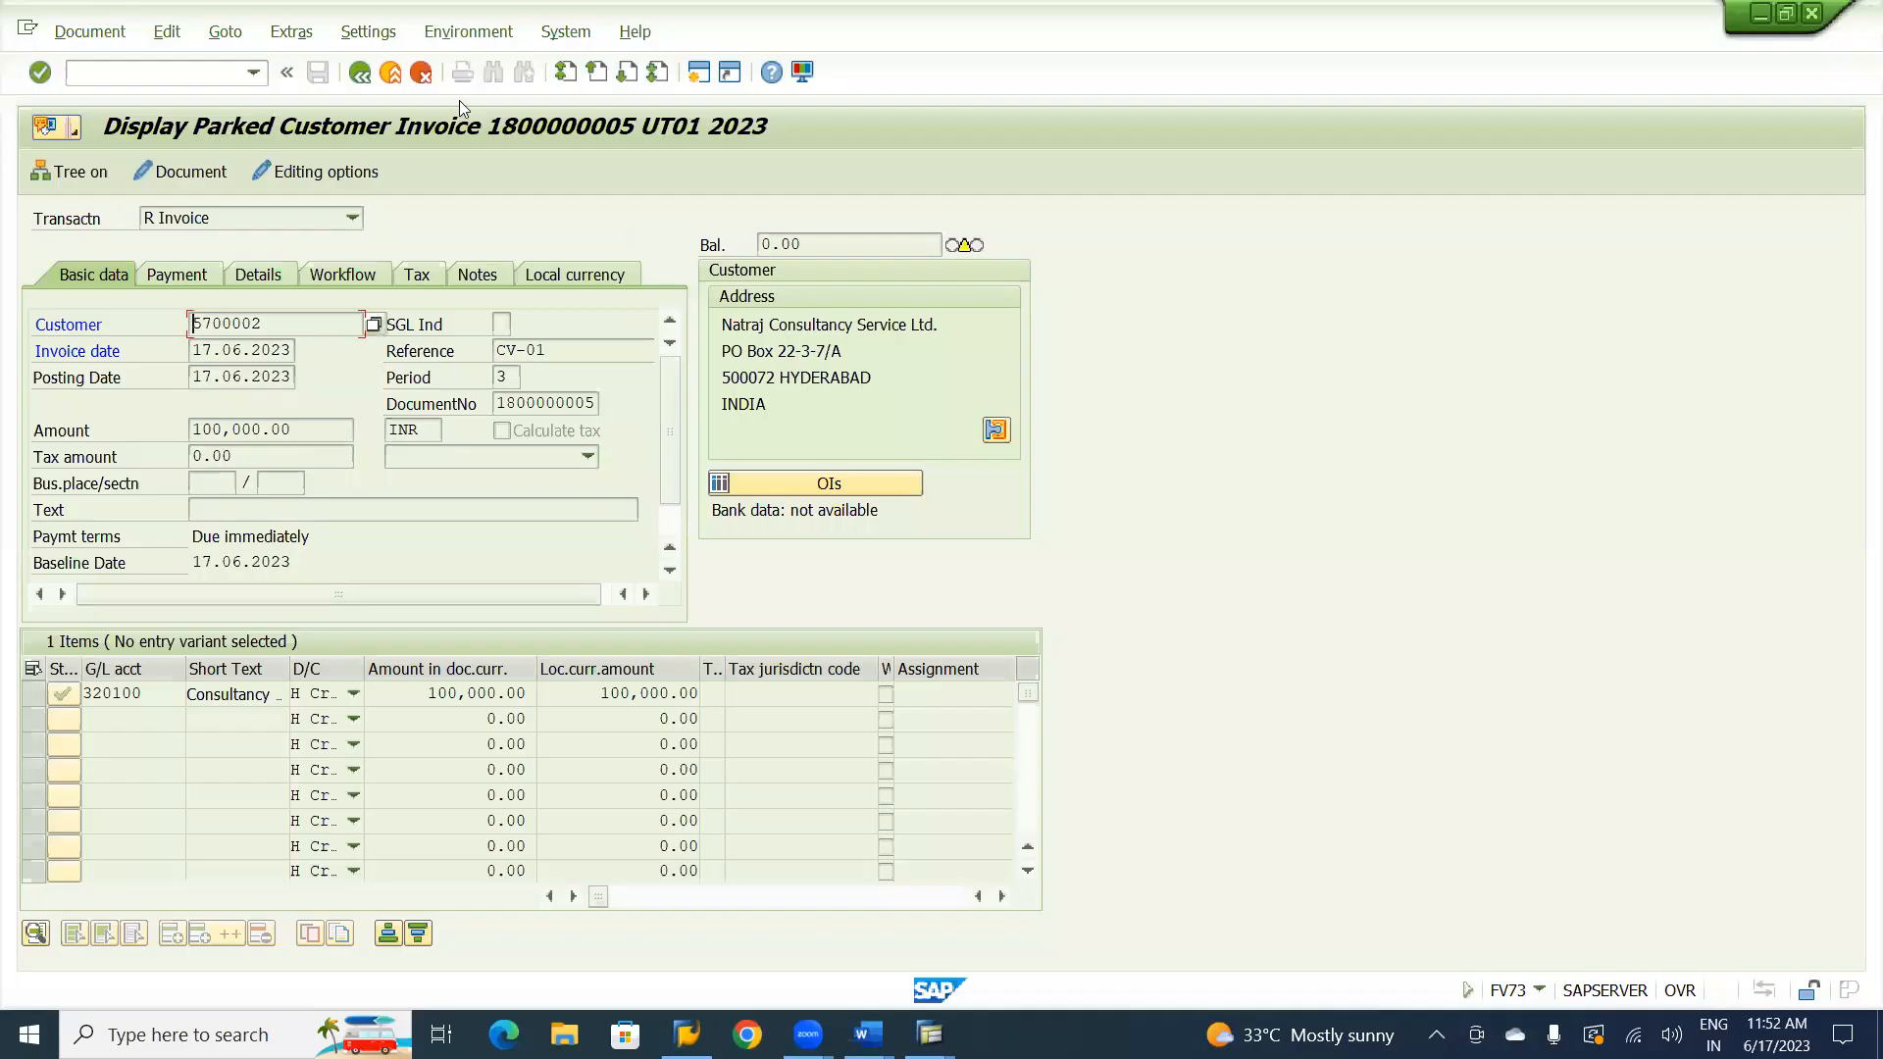
# Leave the parked invoice display and exit FV70 invoice entry, discarding the empty entry.
pyautogui.click(392, 72)
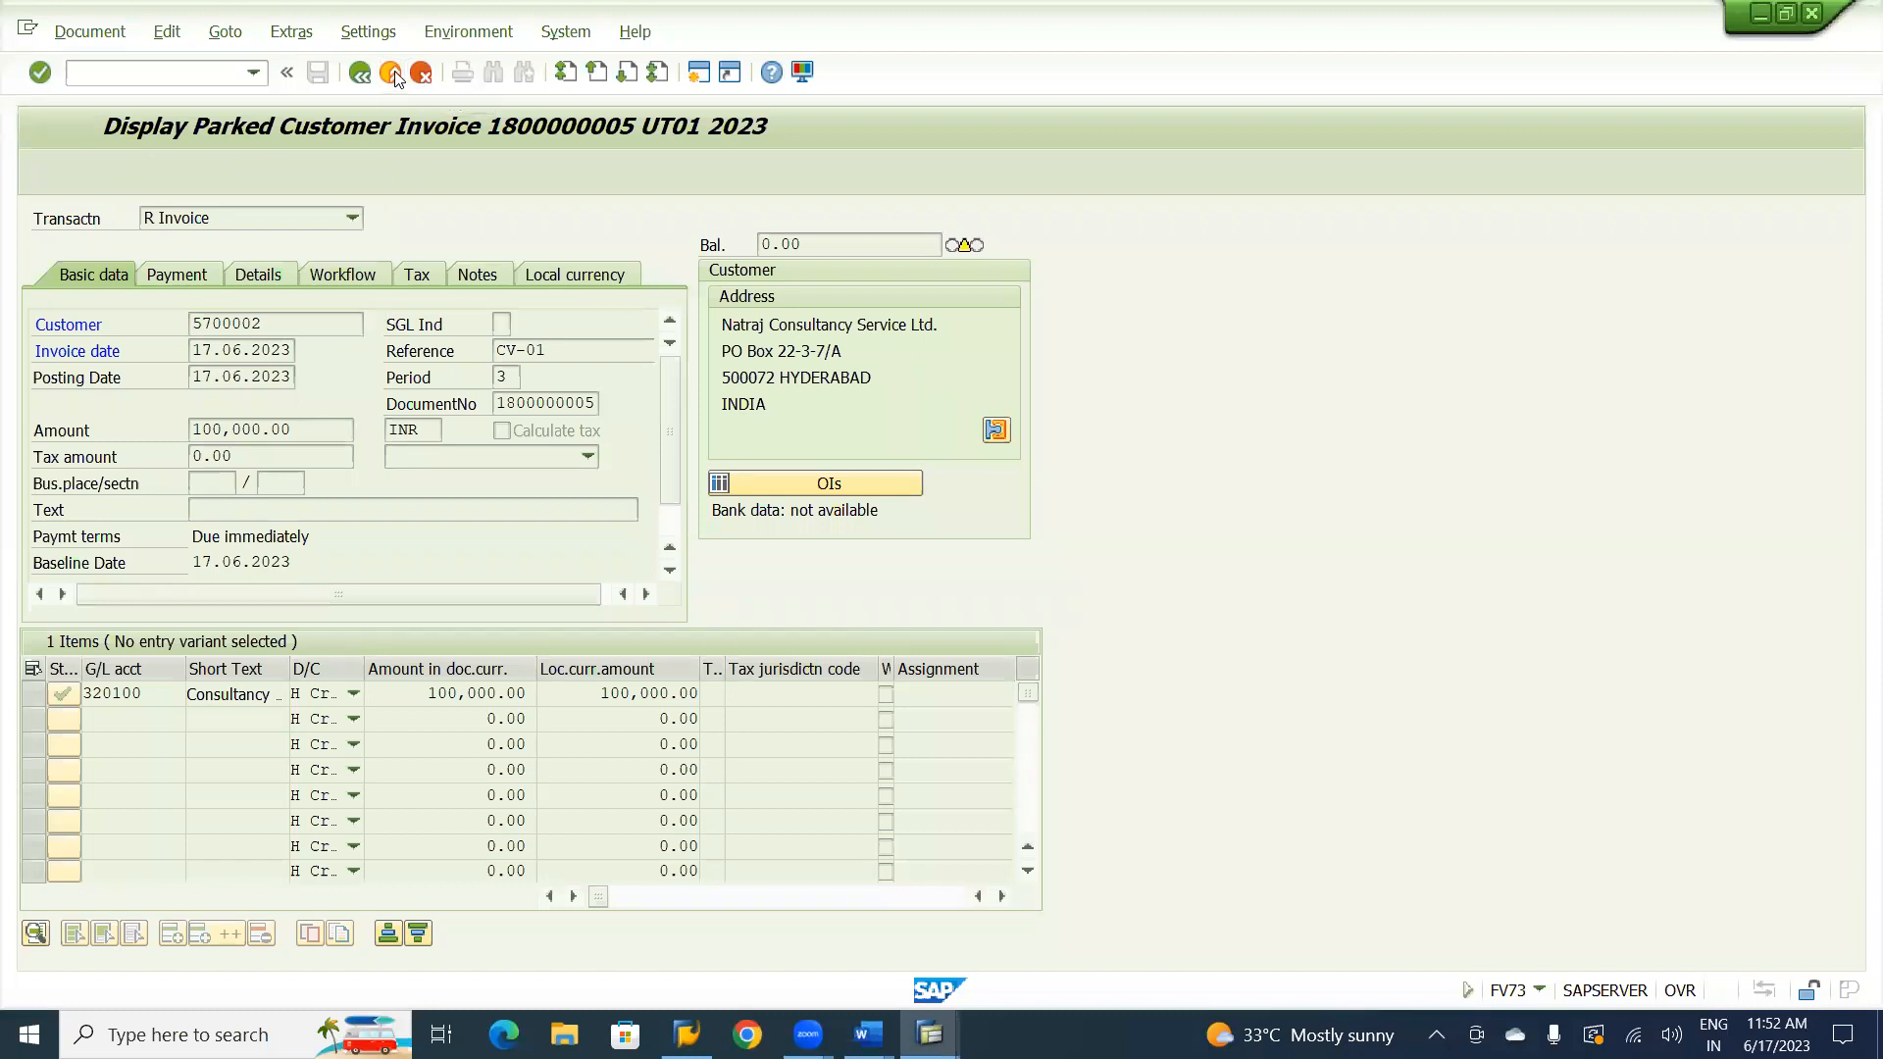
pyautogui.click(393, 73)
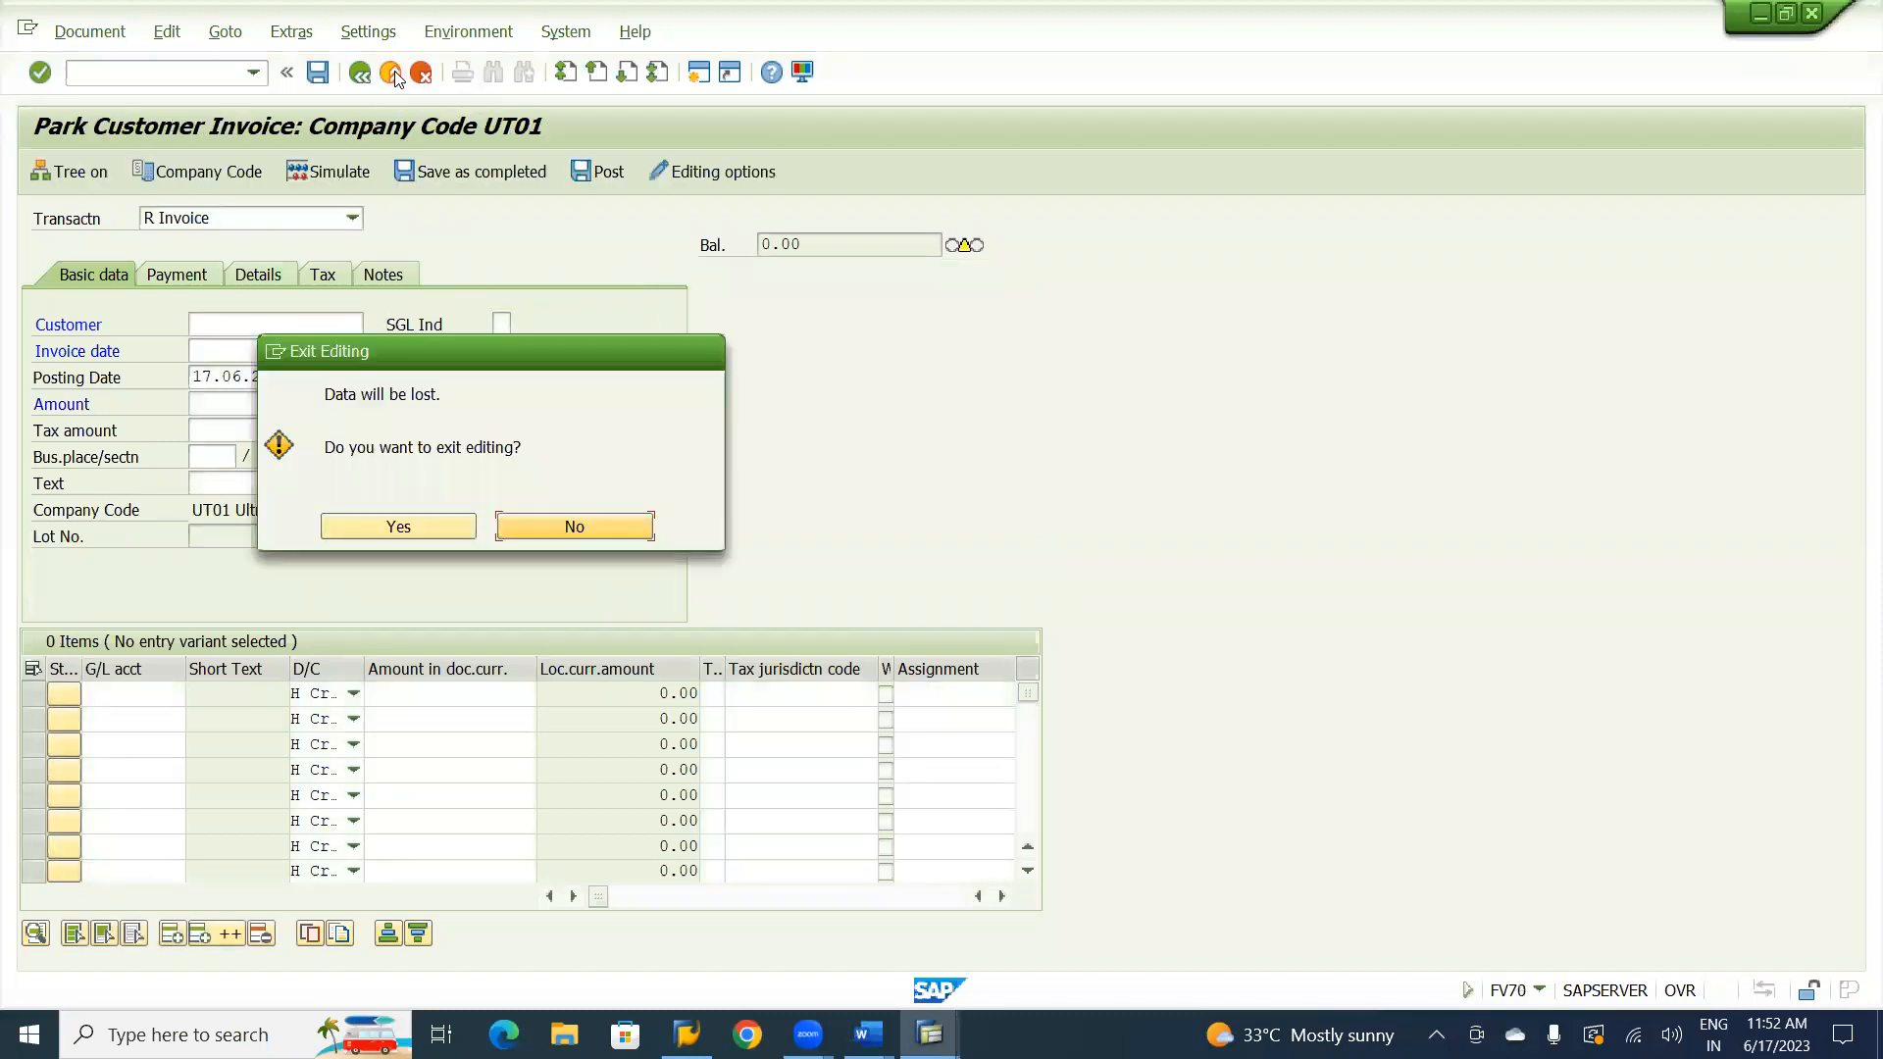
pyautogui.click(396, 528)
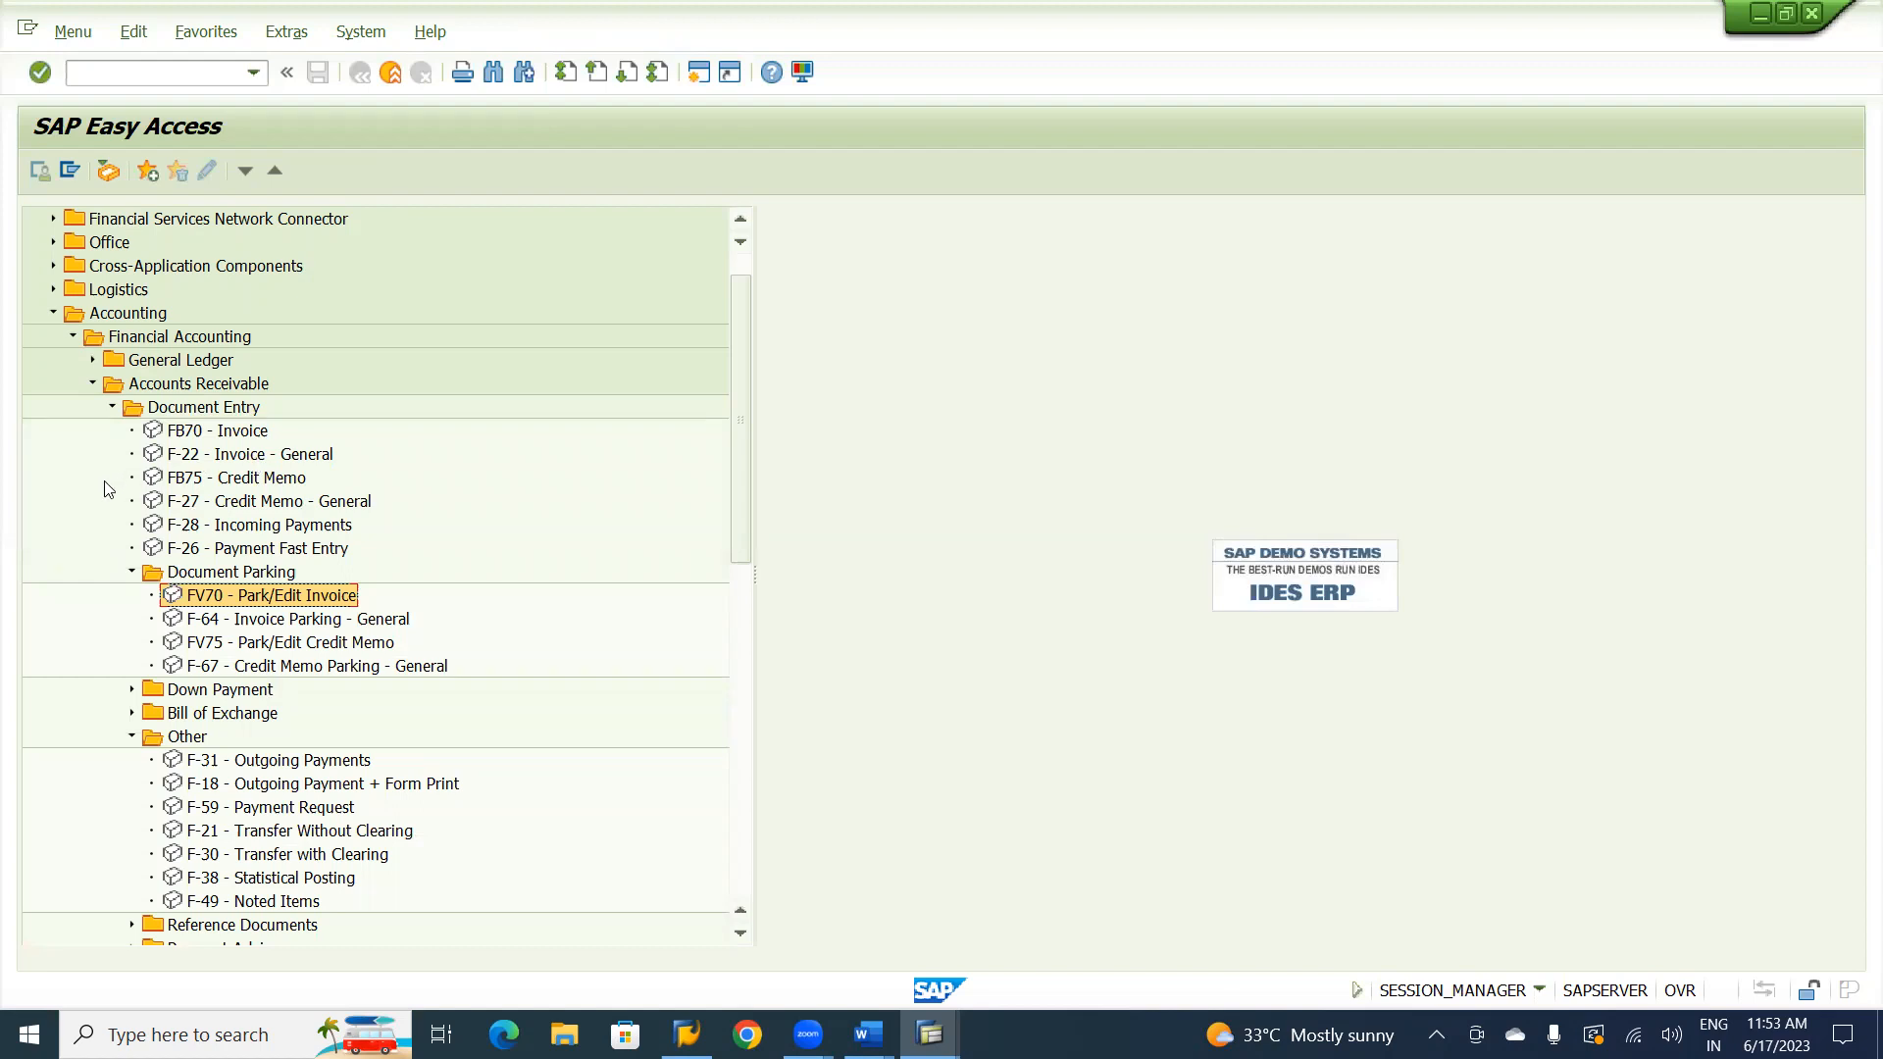
# Open the single-screen post/delete transaction FV70 for parked documents under Accounts Receivable documents.
pyautogui.click(133, 573)
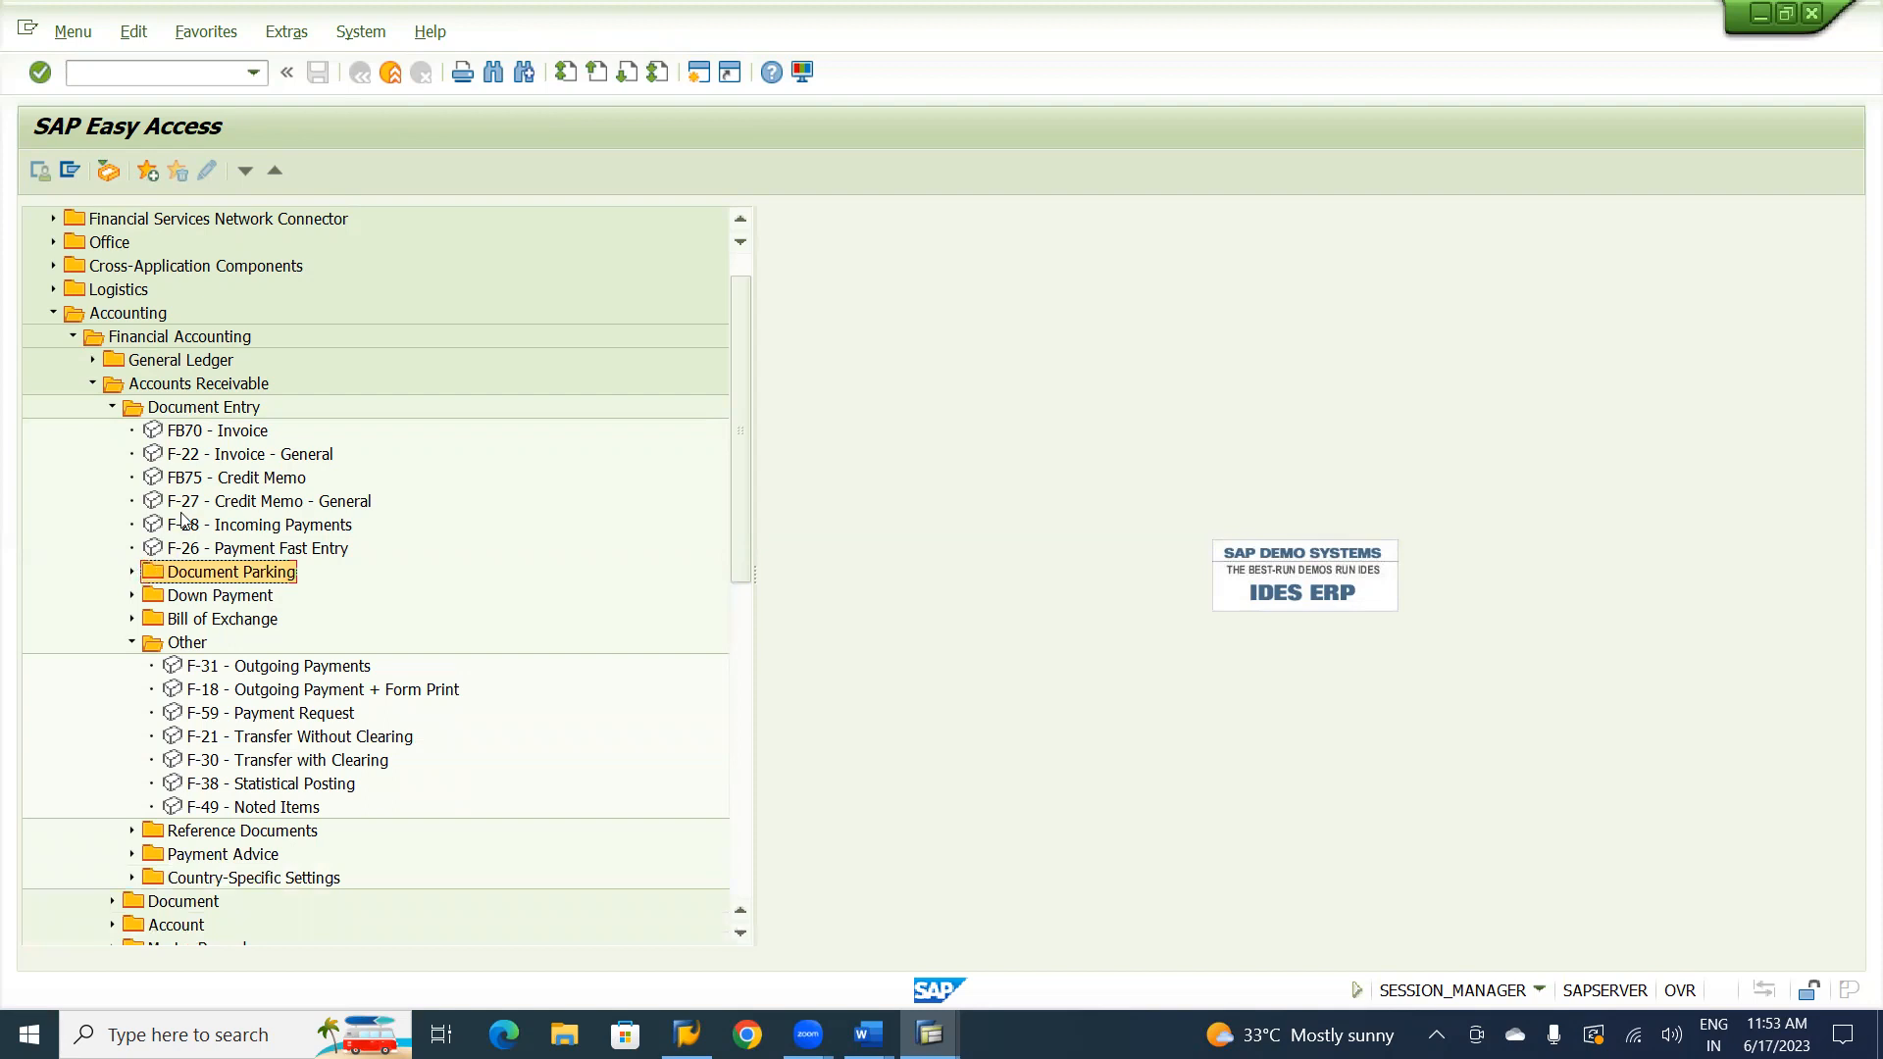
pyautogui.click(114, 410)
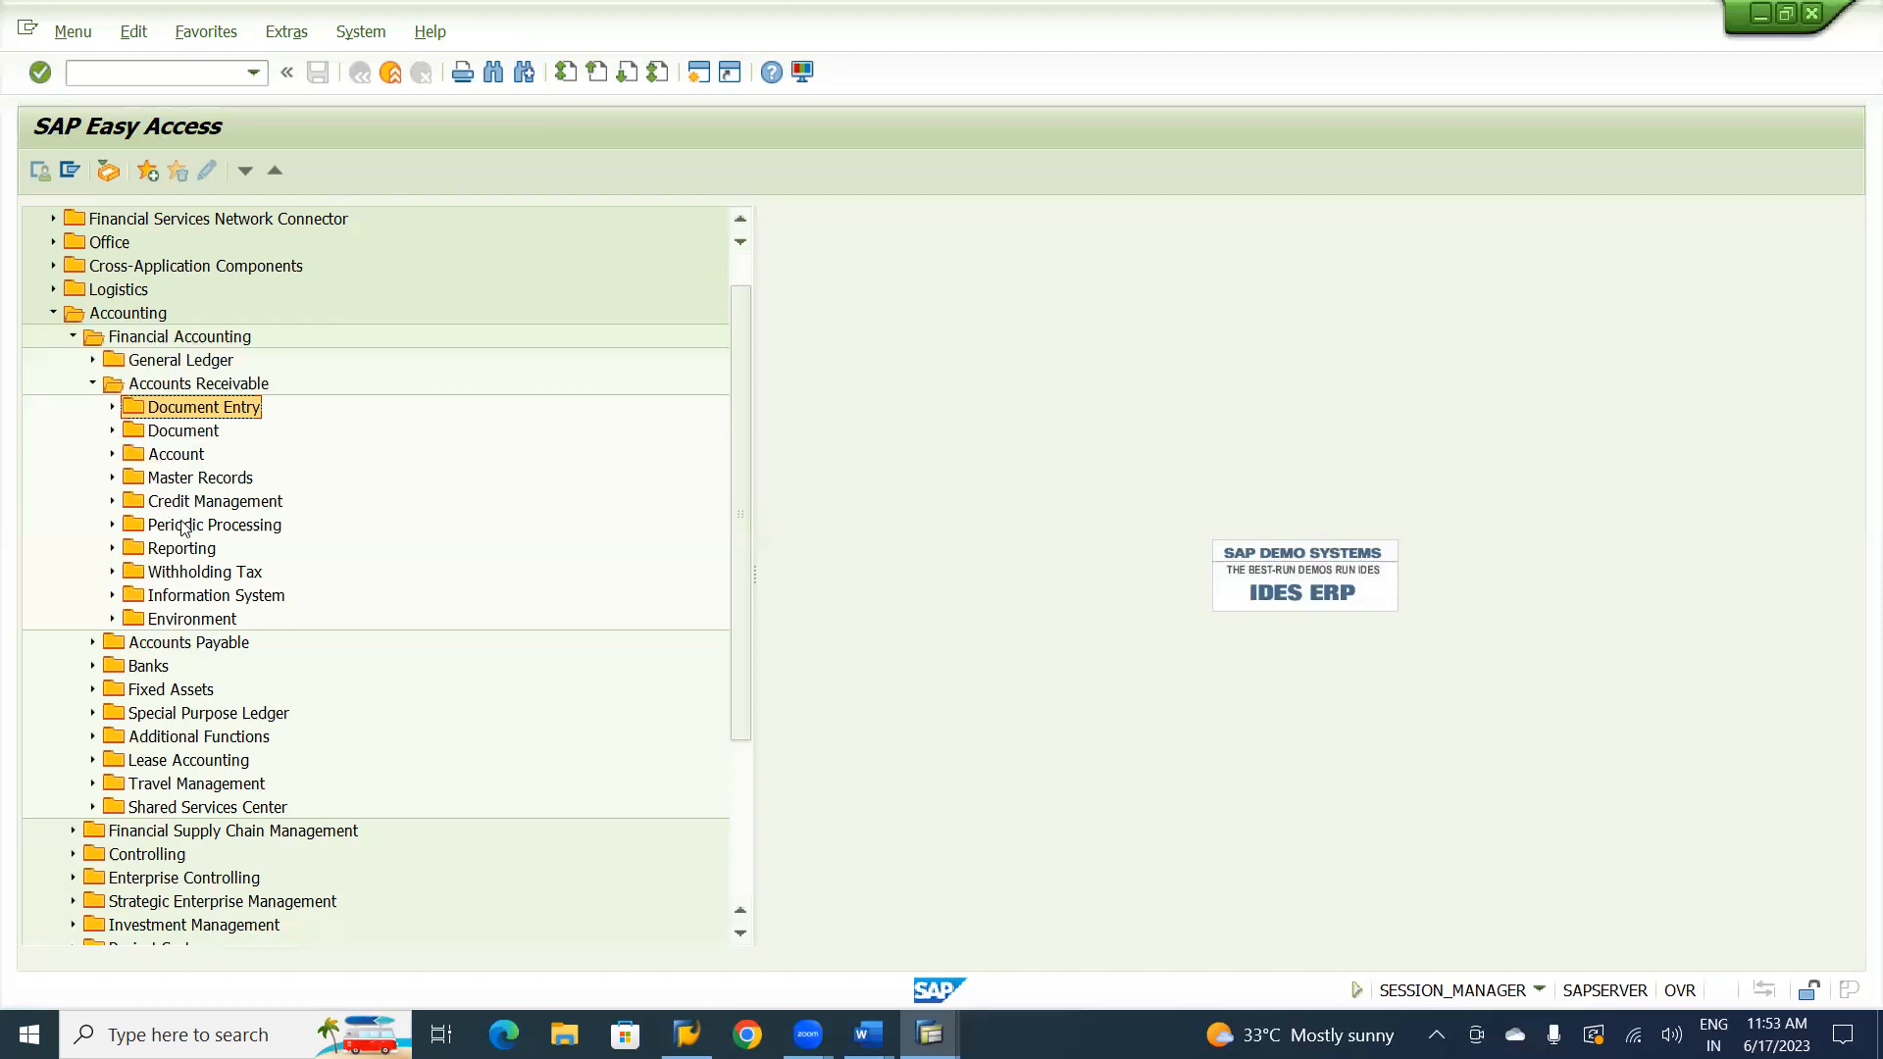
pyautogui.click(112, 432)
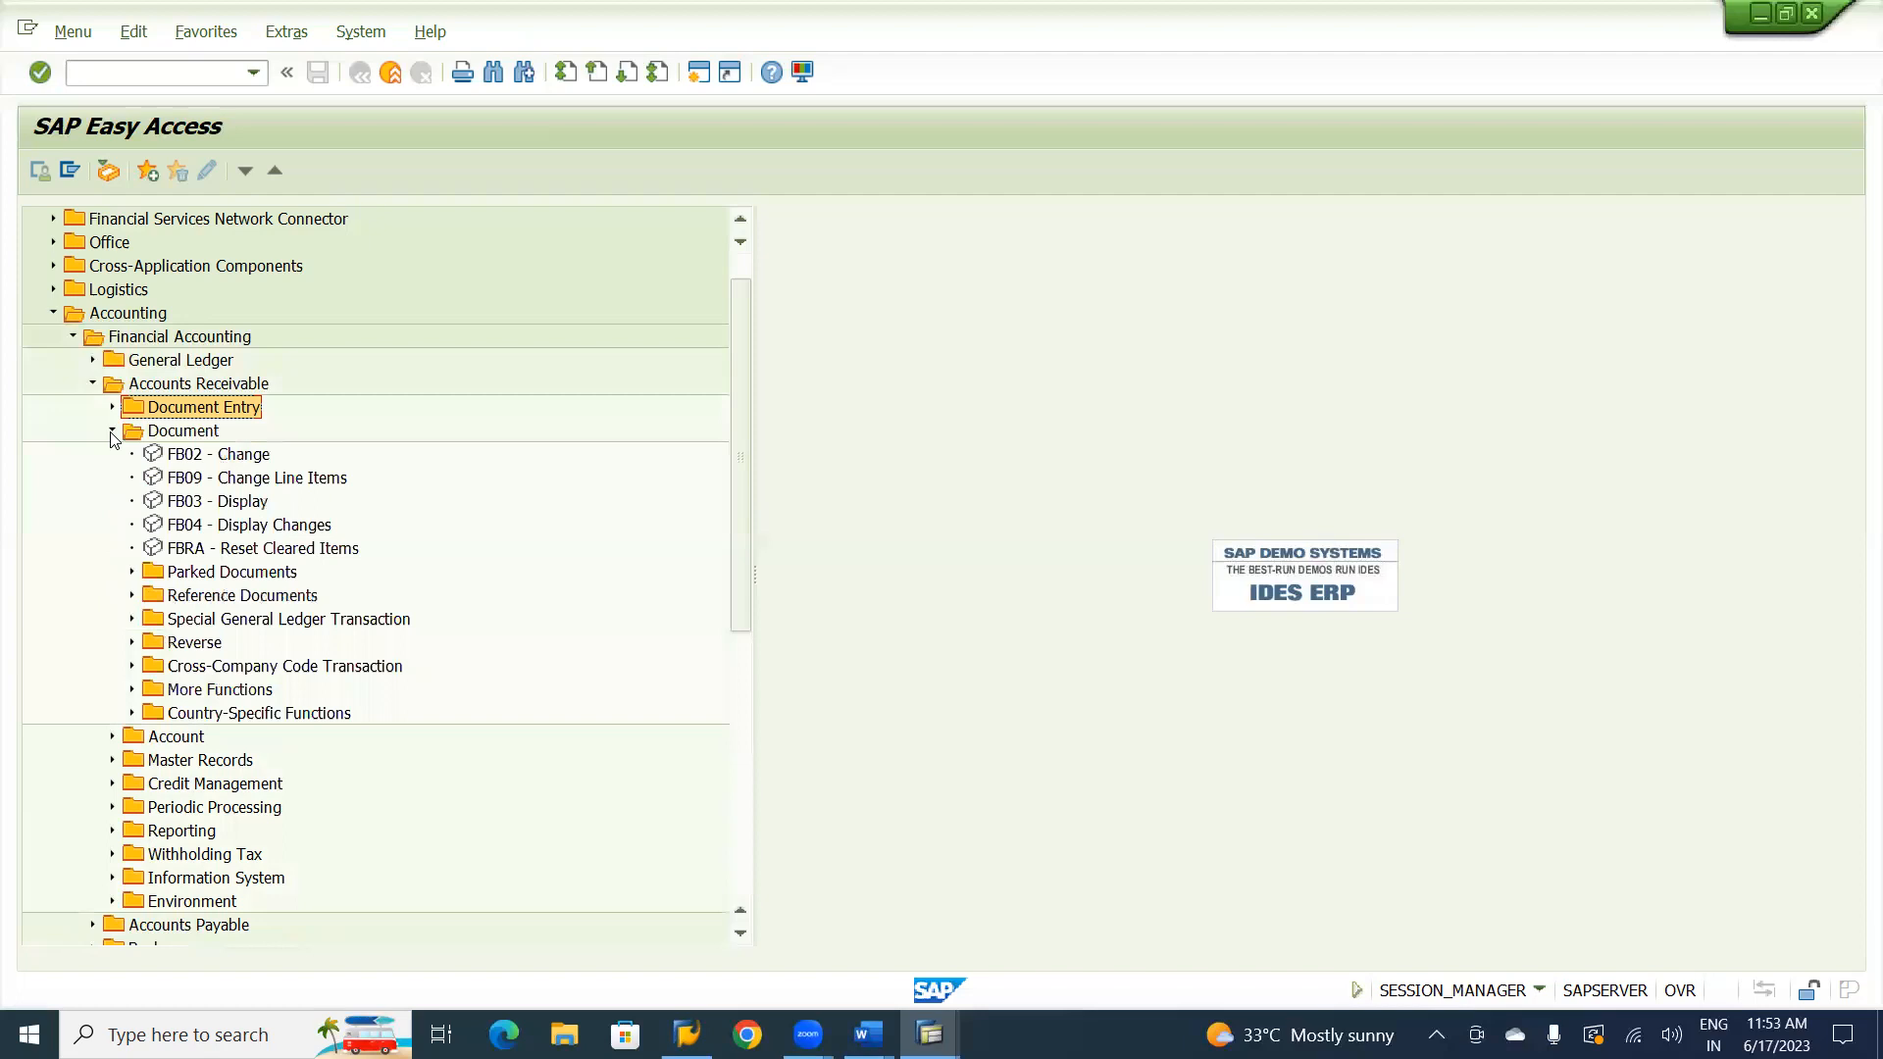
pyautogui.click(132, 575)
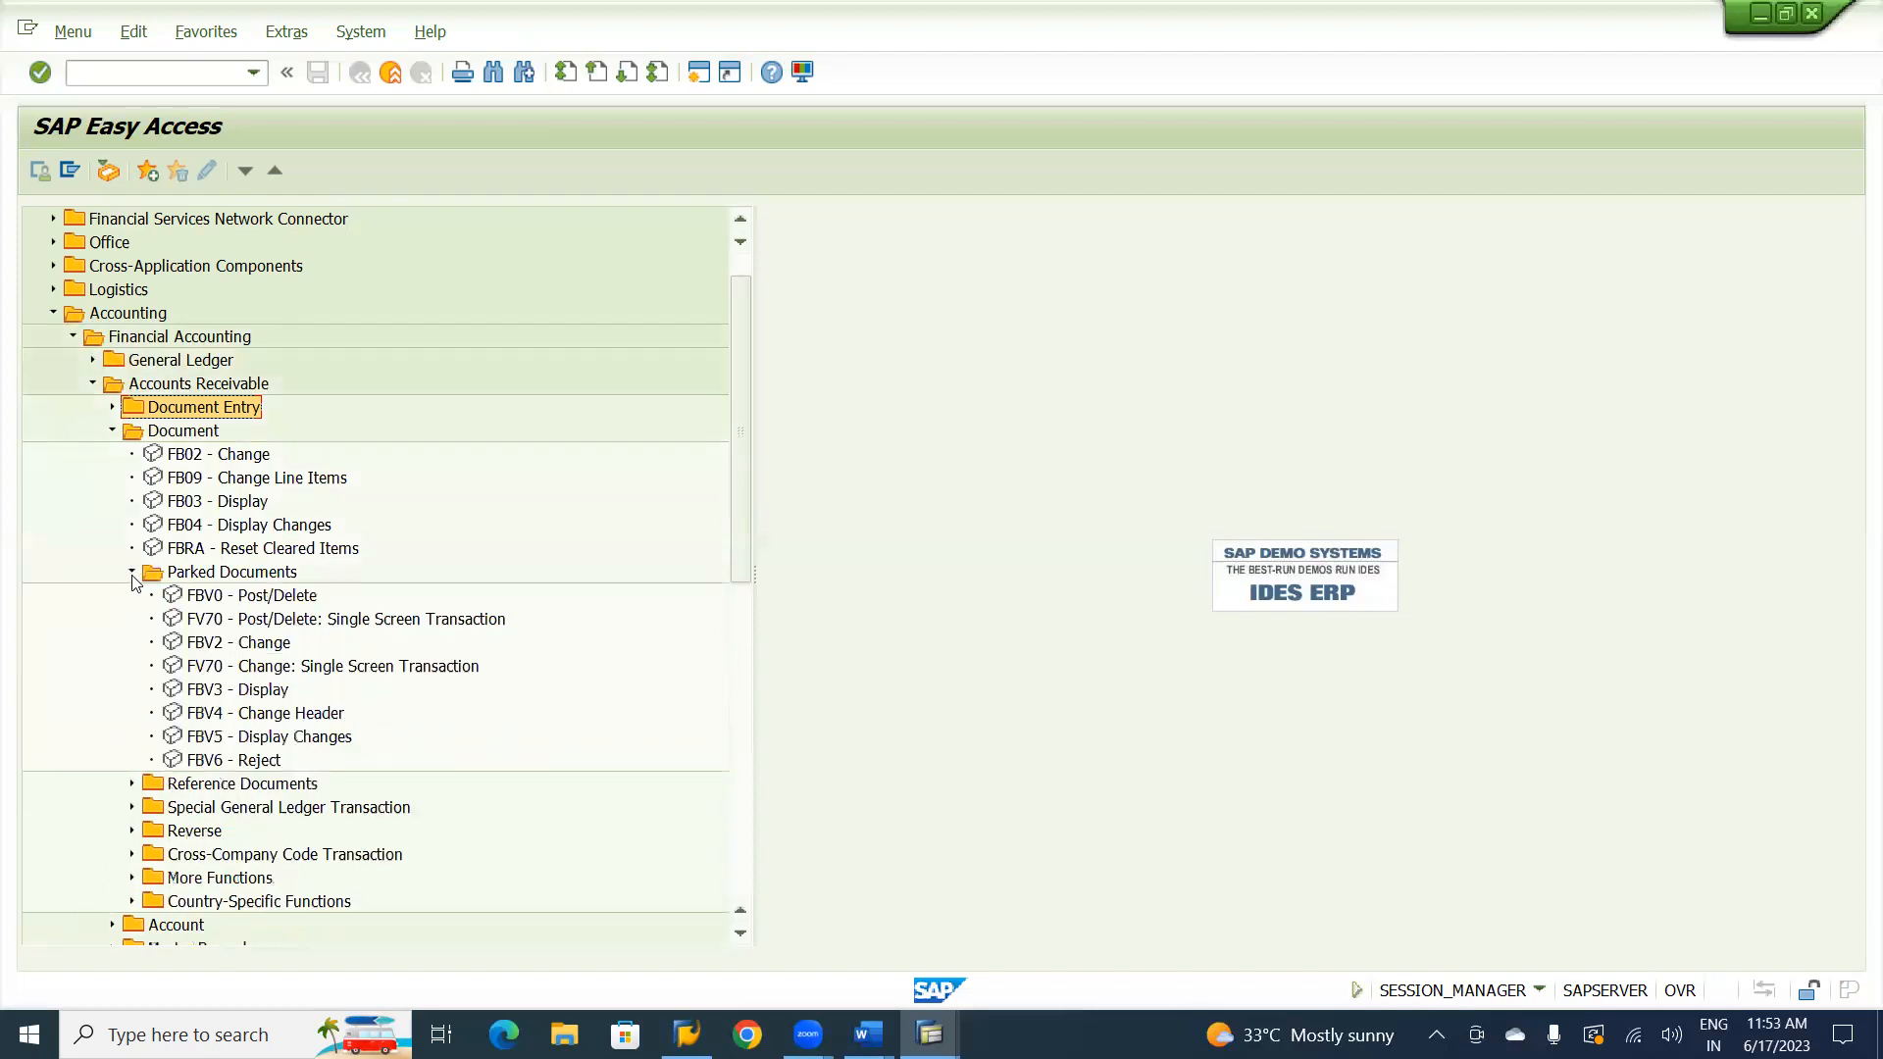
pyautogui.doubleClick(297, 621)
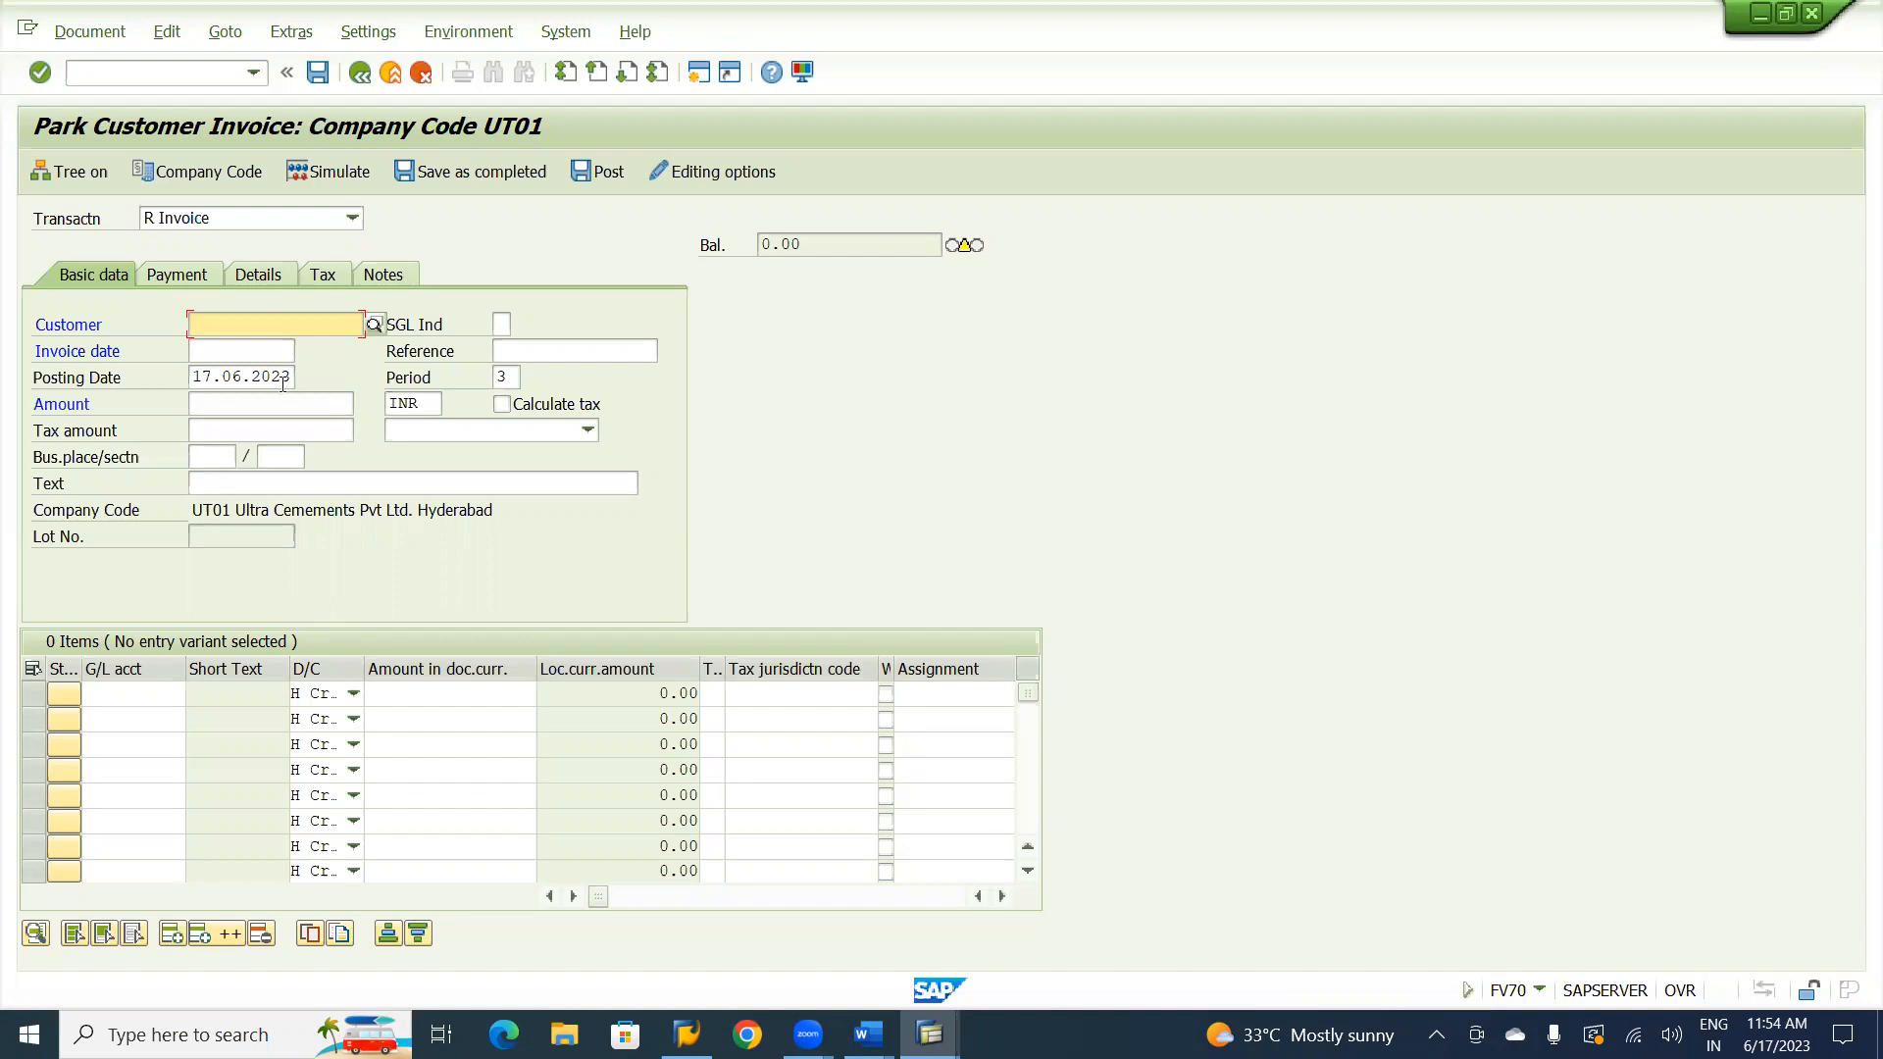
pyautogui.click(167, 33)
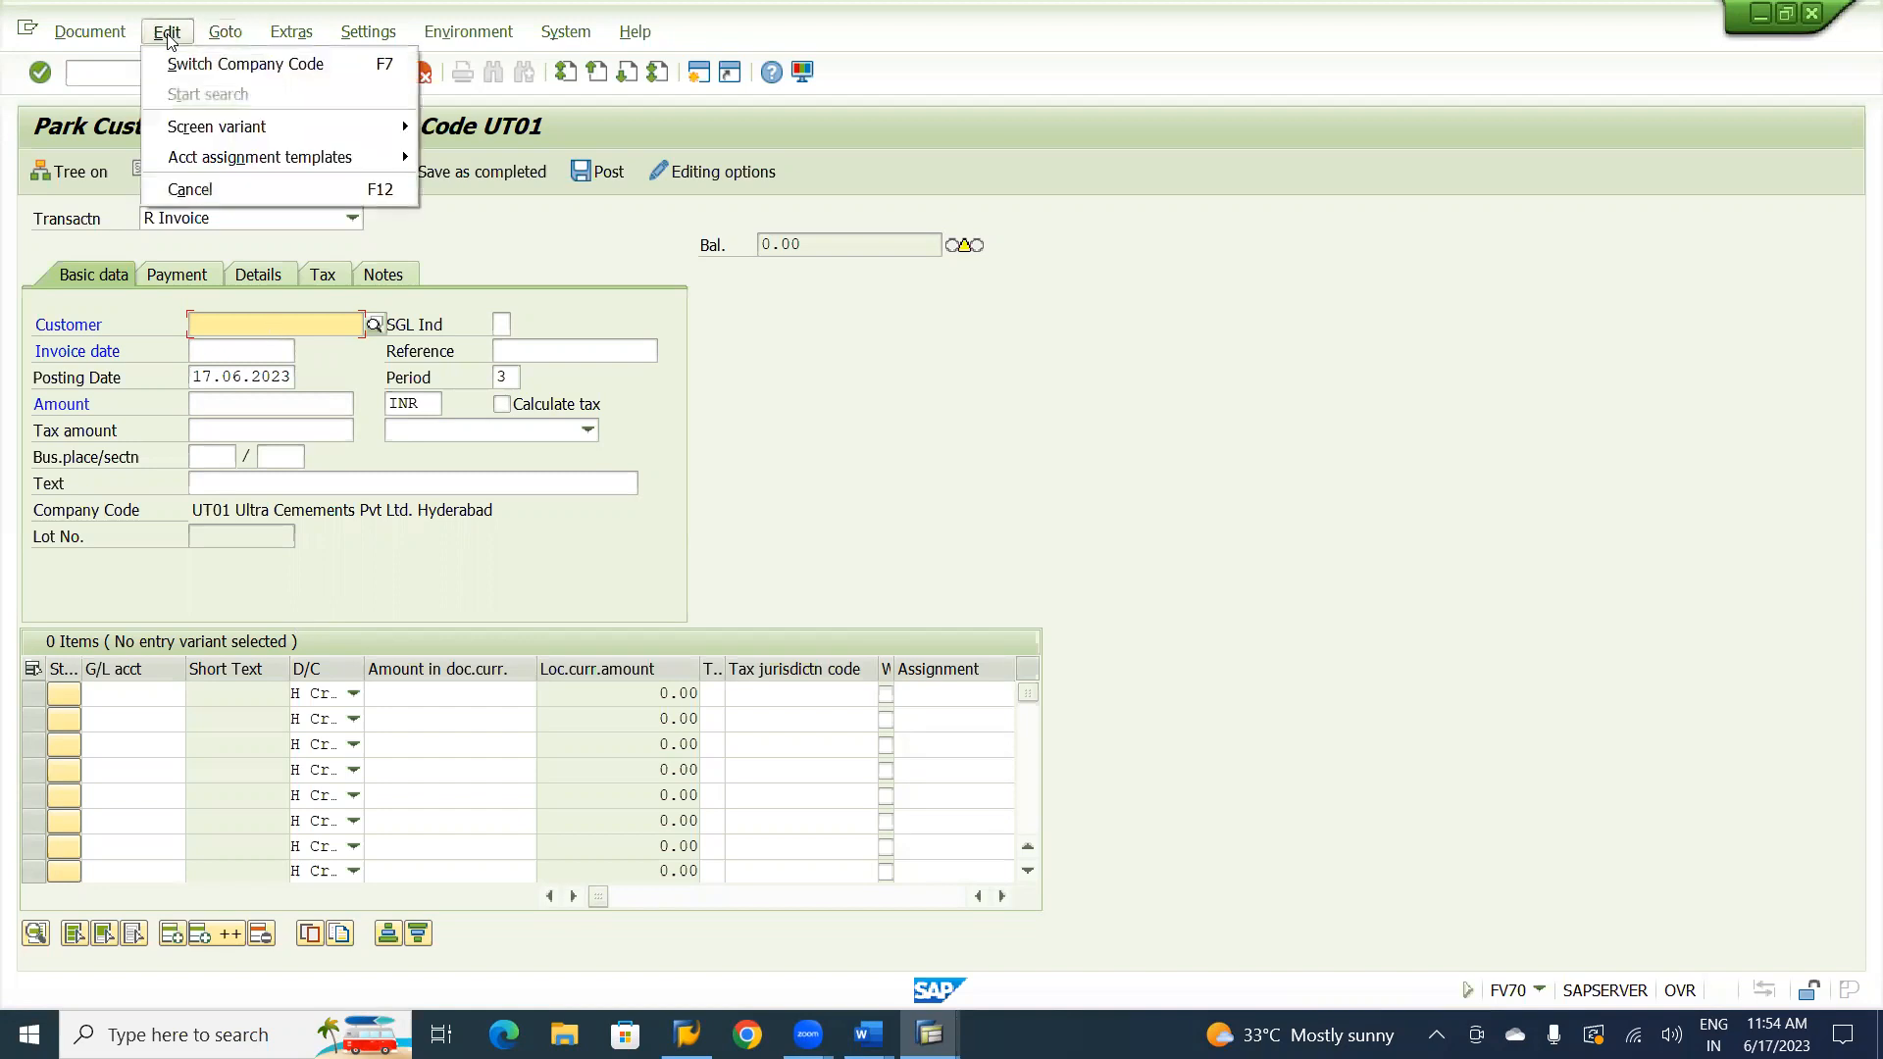
pyautogui.moveTo(68, 30)
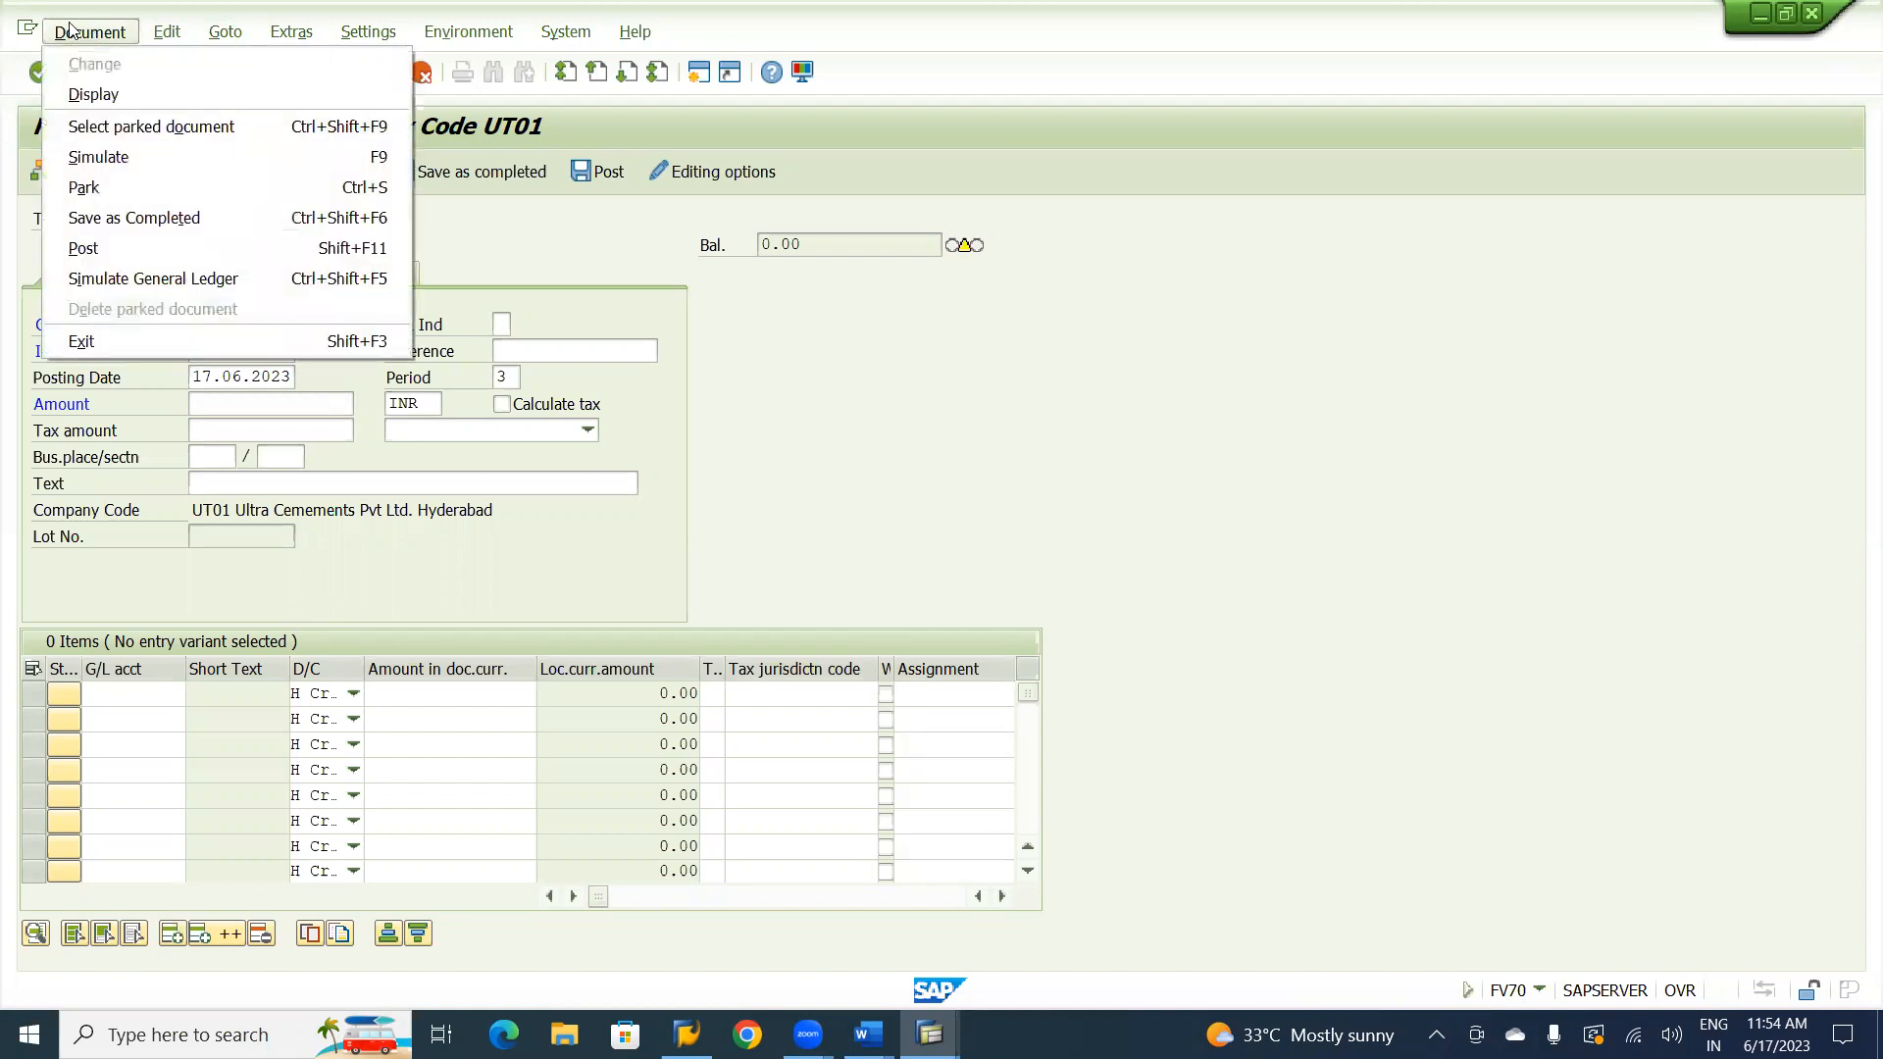
pyautogui.click(102, 129)
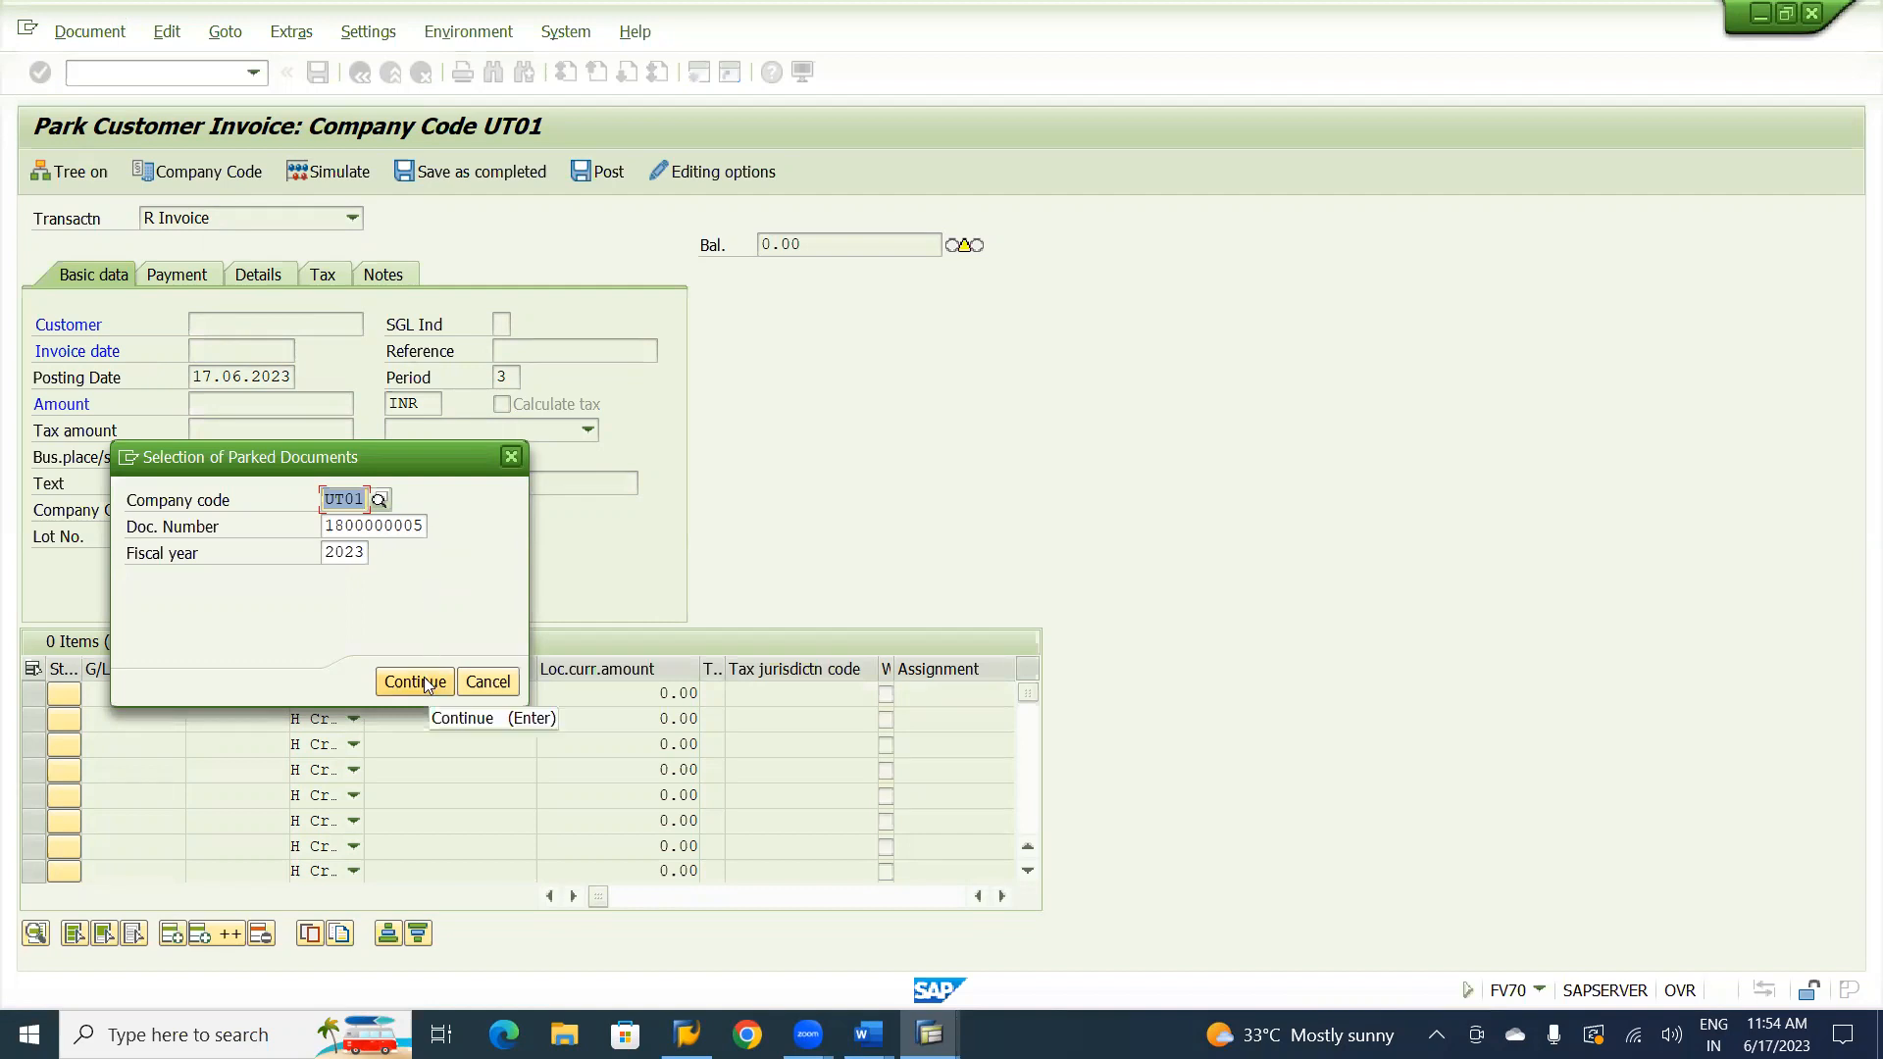
pyautogui.hotkey('alt', 'Tab')
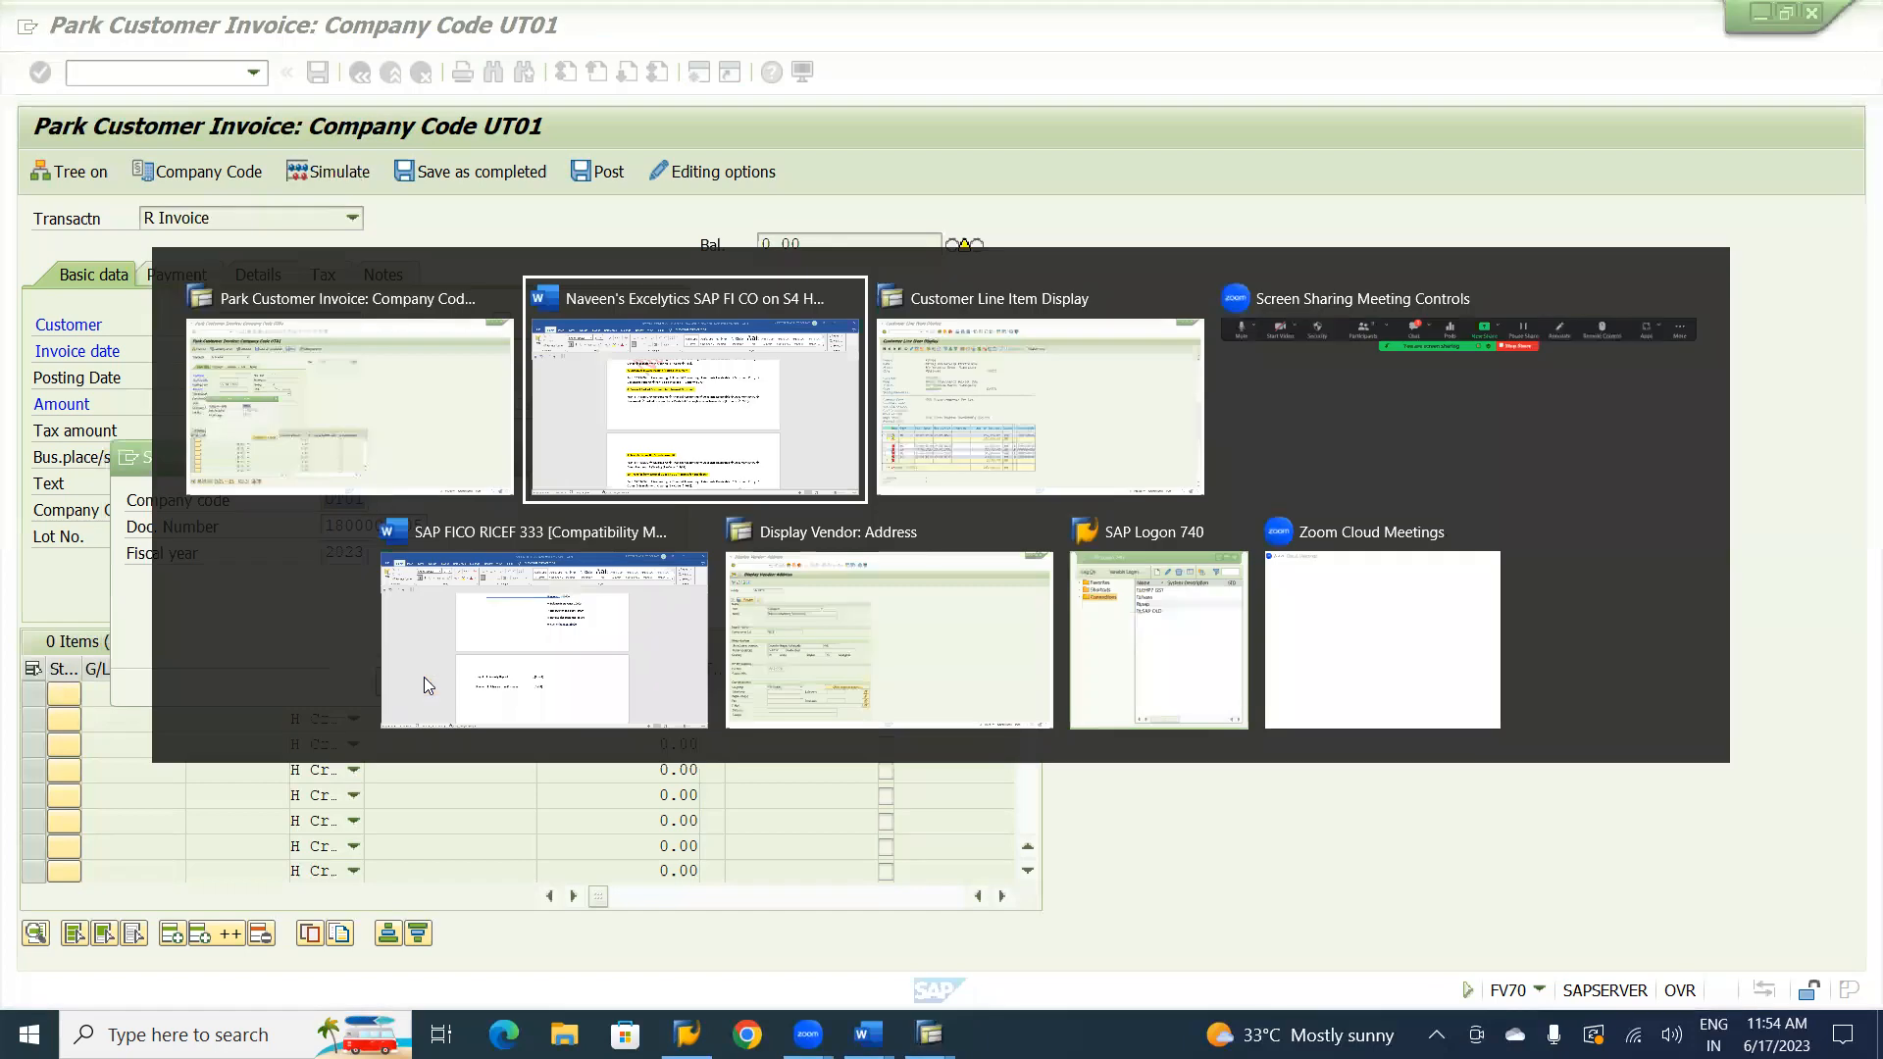
pyautogui.hotkey('alt', 'Tab')
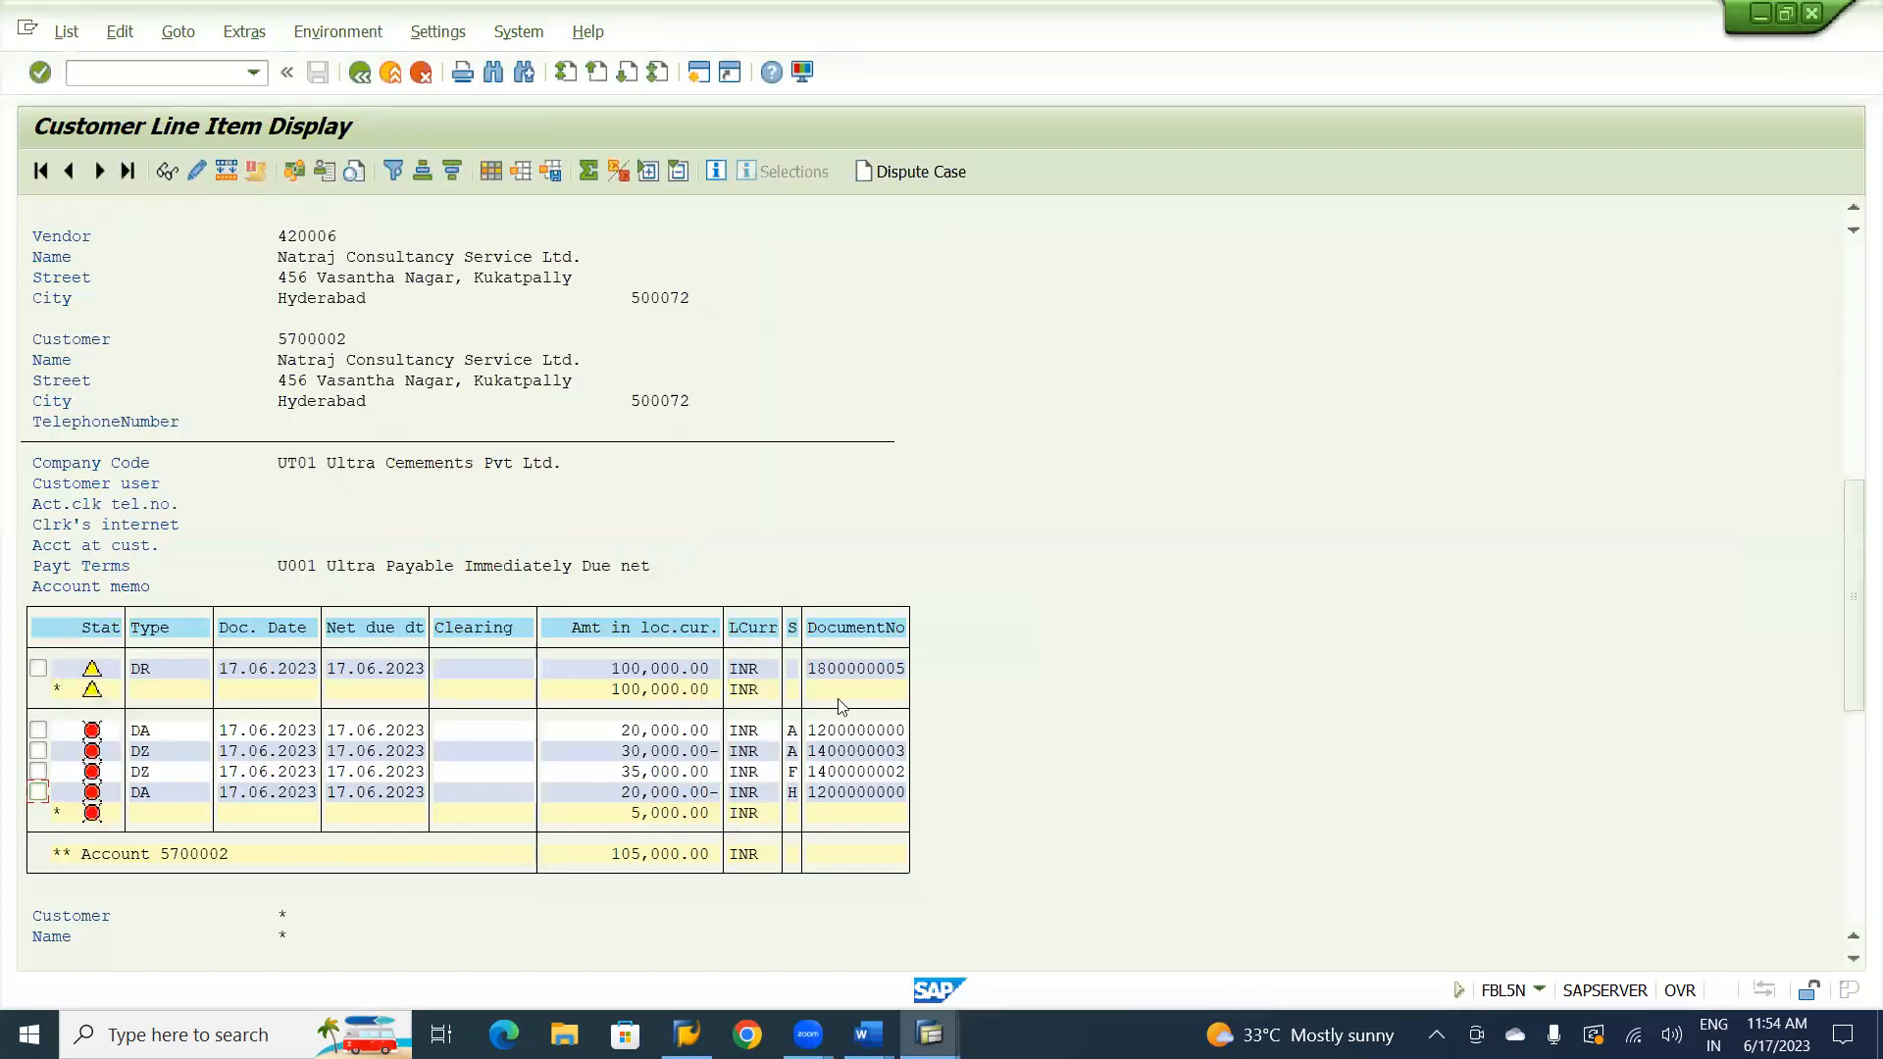
pyautogui.hotkey('alt', 'Tab')
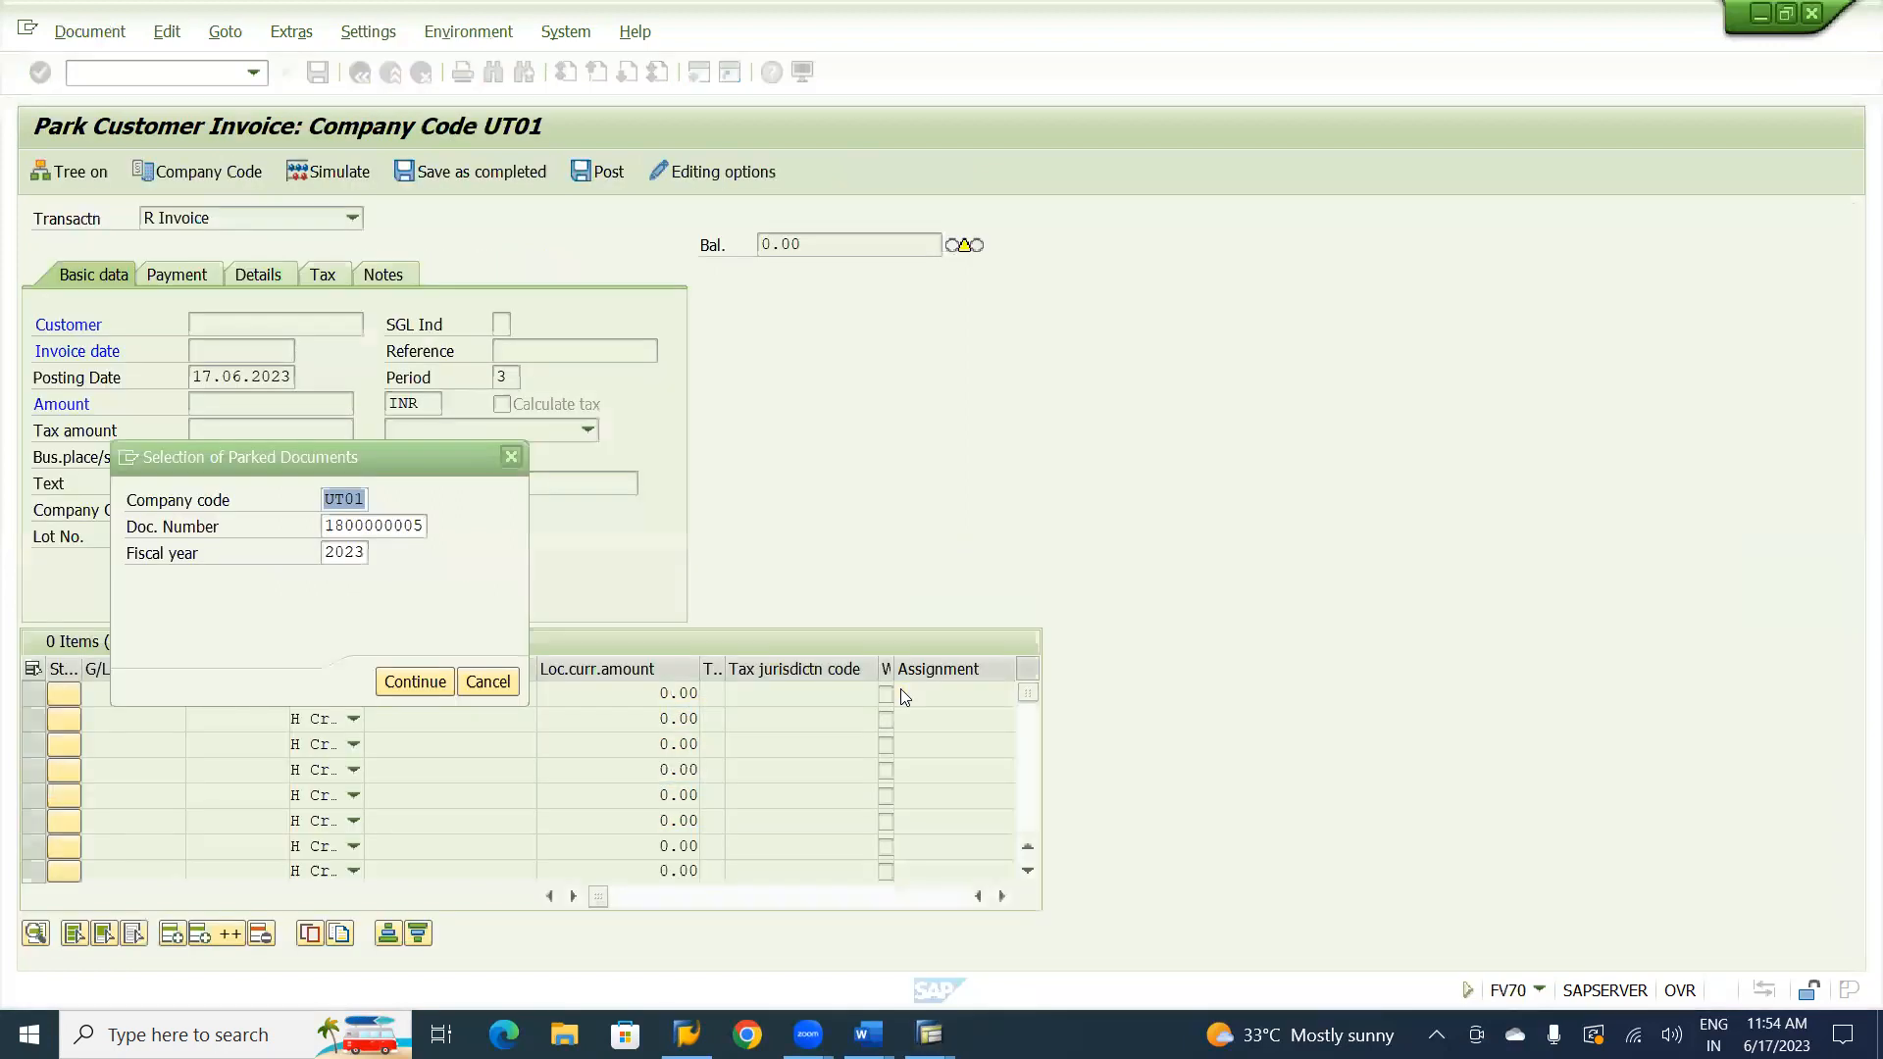
pyautogui.click(425, 683)
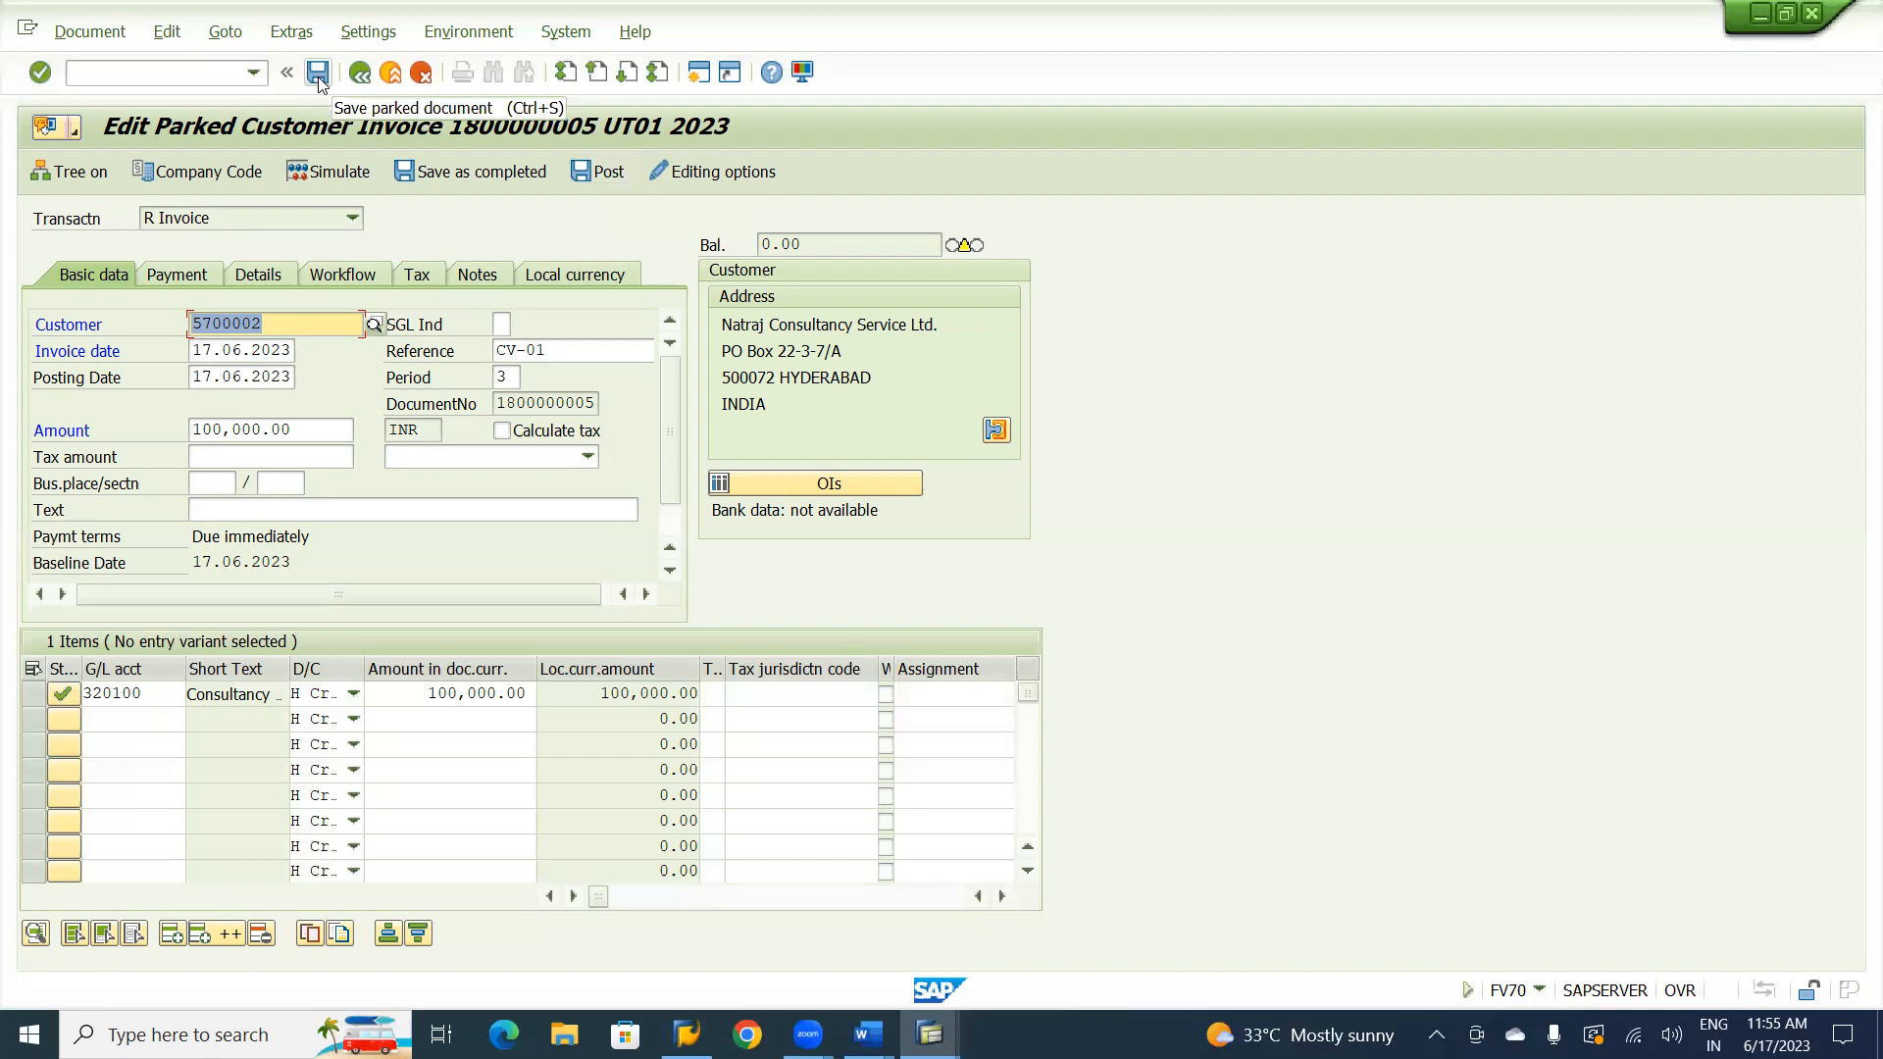
pyautogui.click(607, 176)
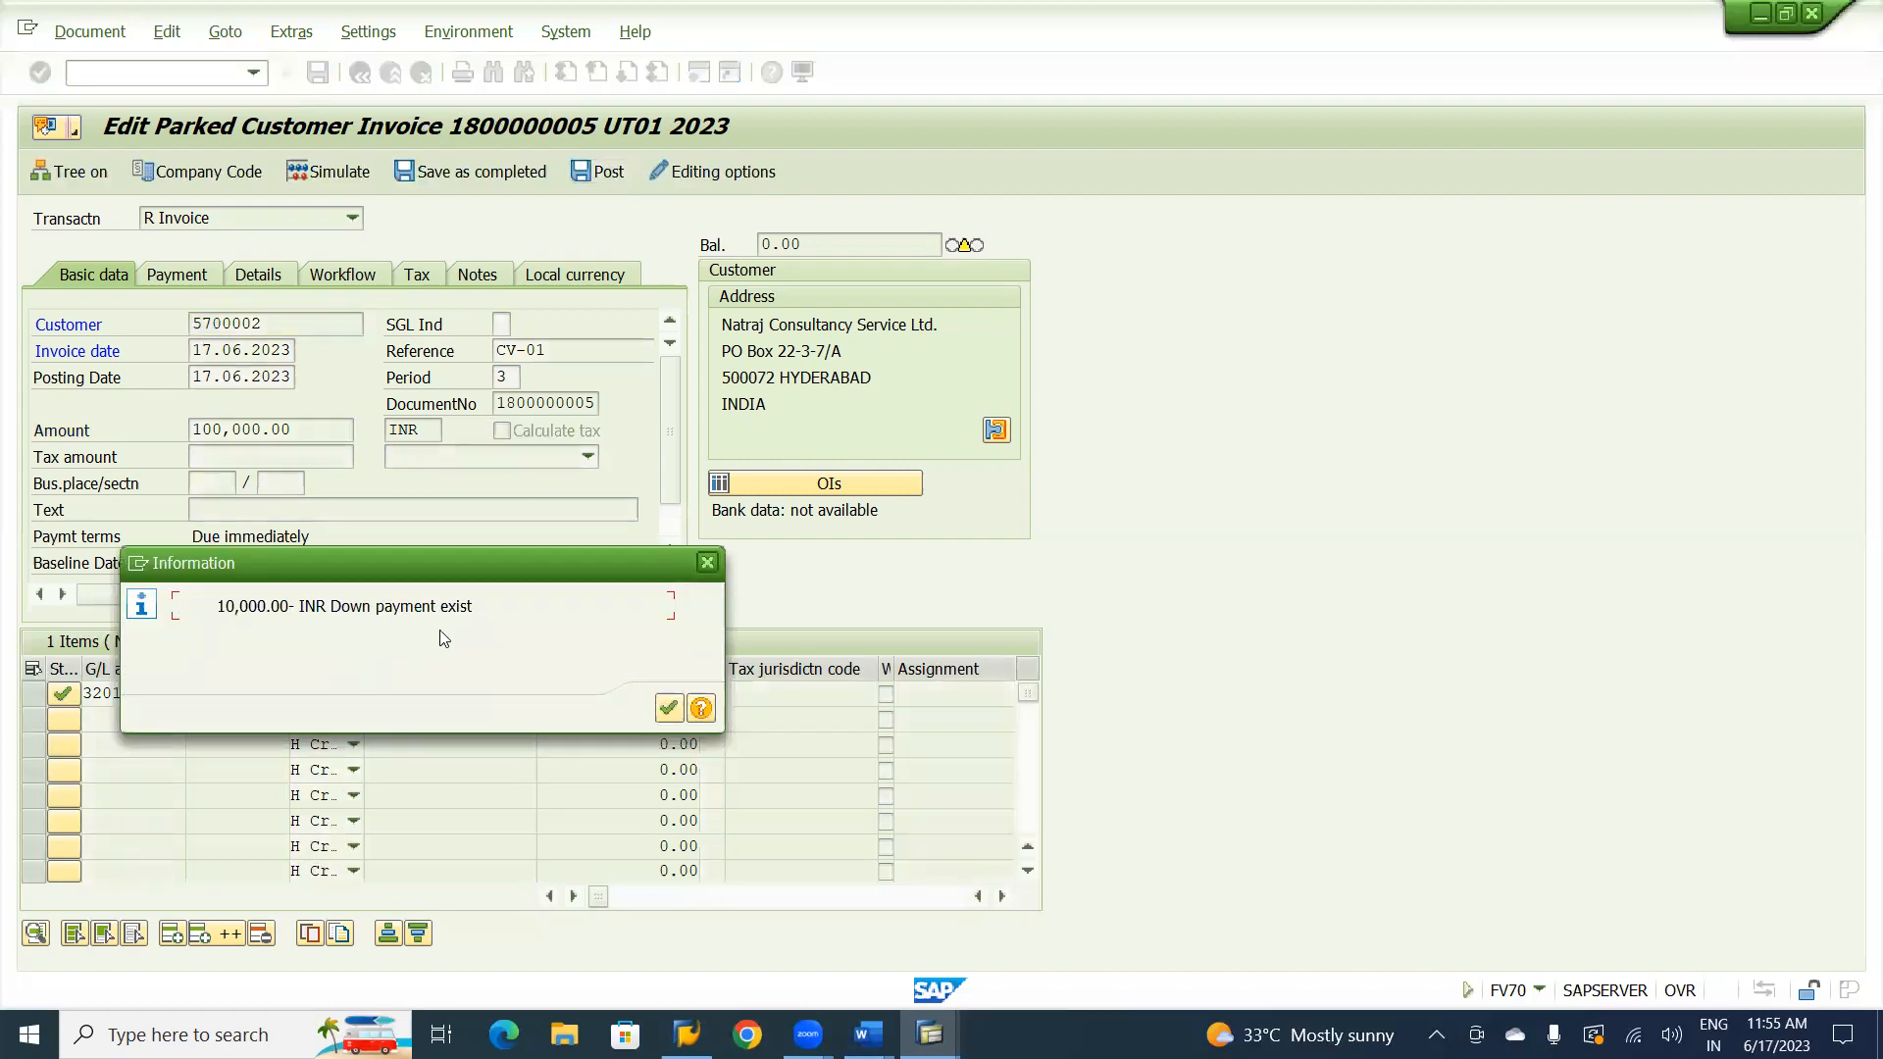
pyautogui.click(669, 708)
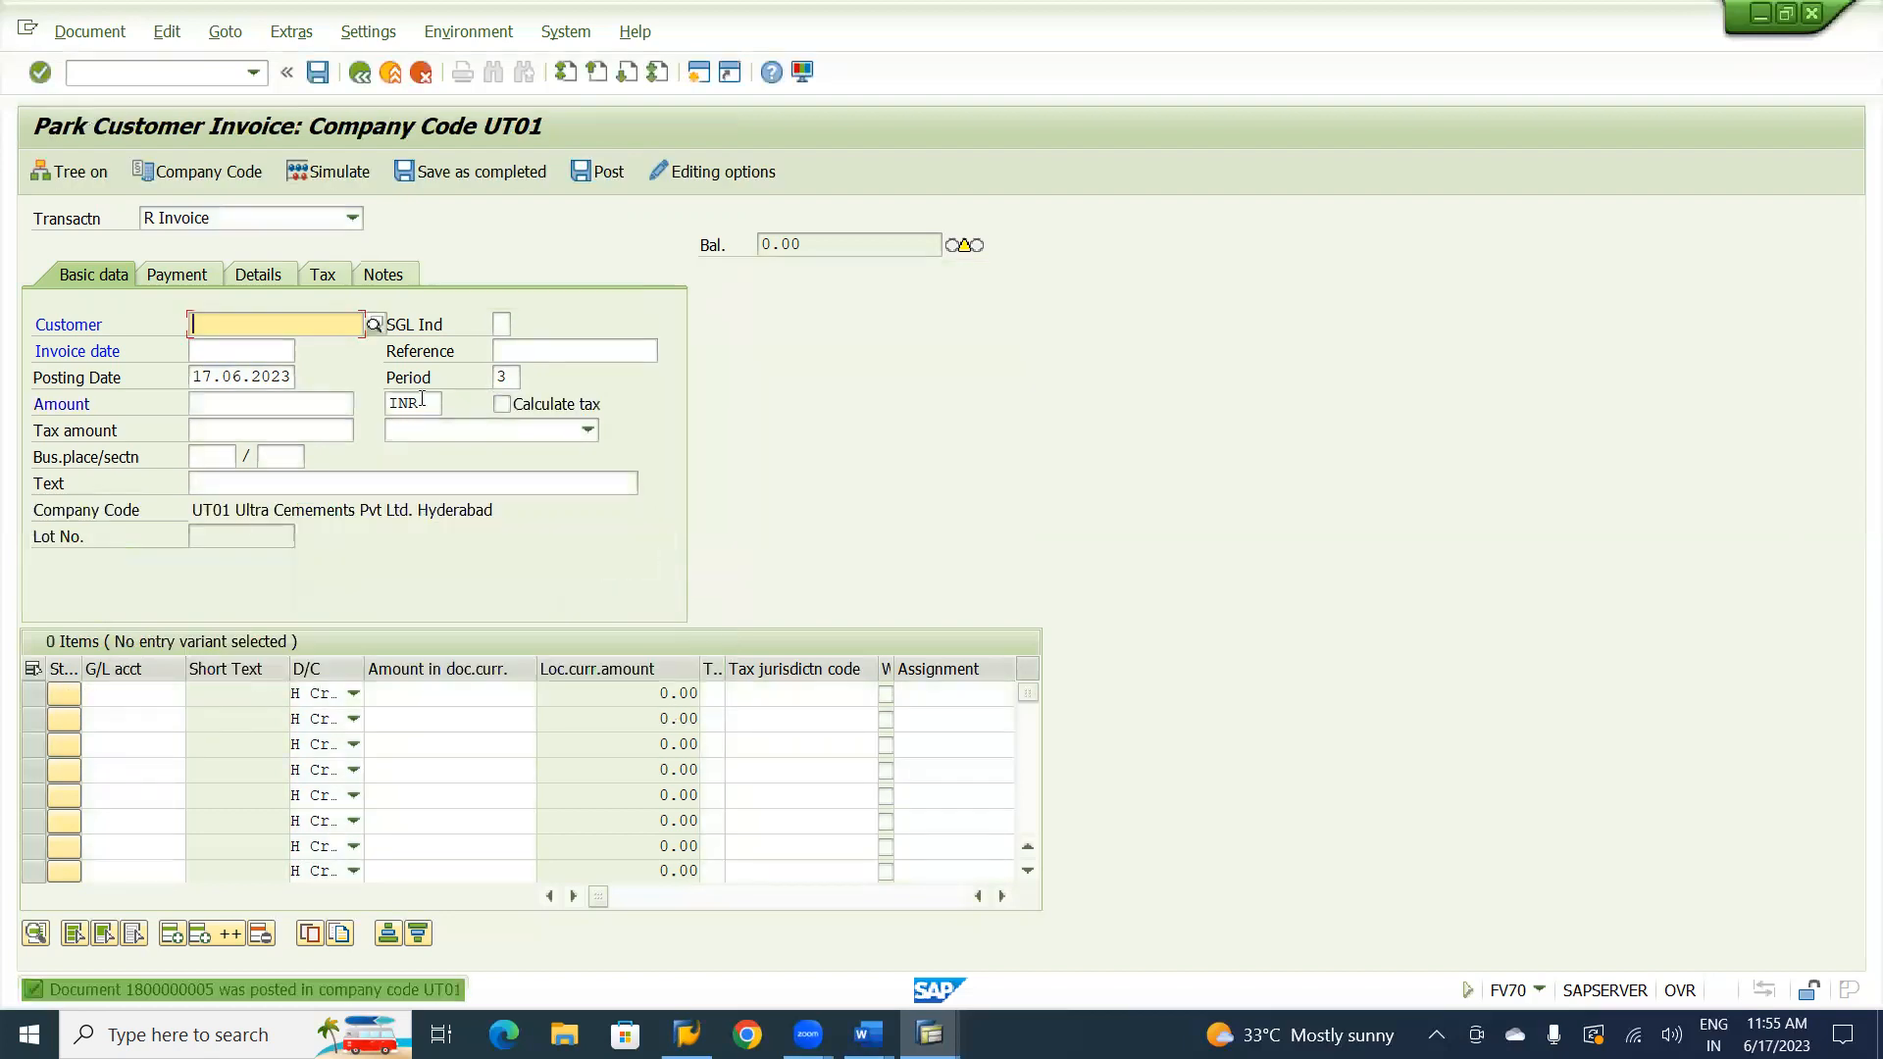
# Display the posted customer invoice and switch it to the general ledger view.
pyautogui.click(91, 35)
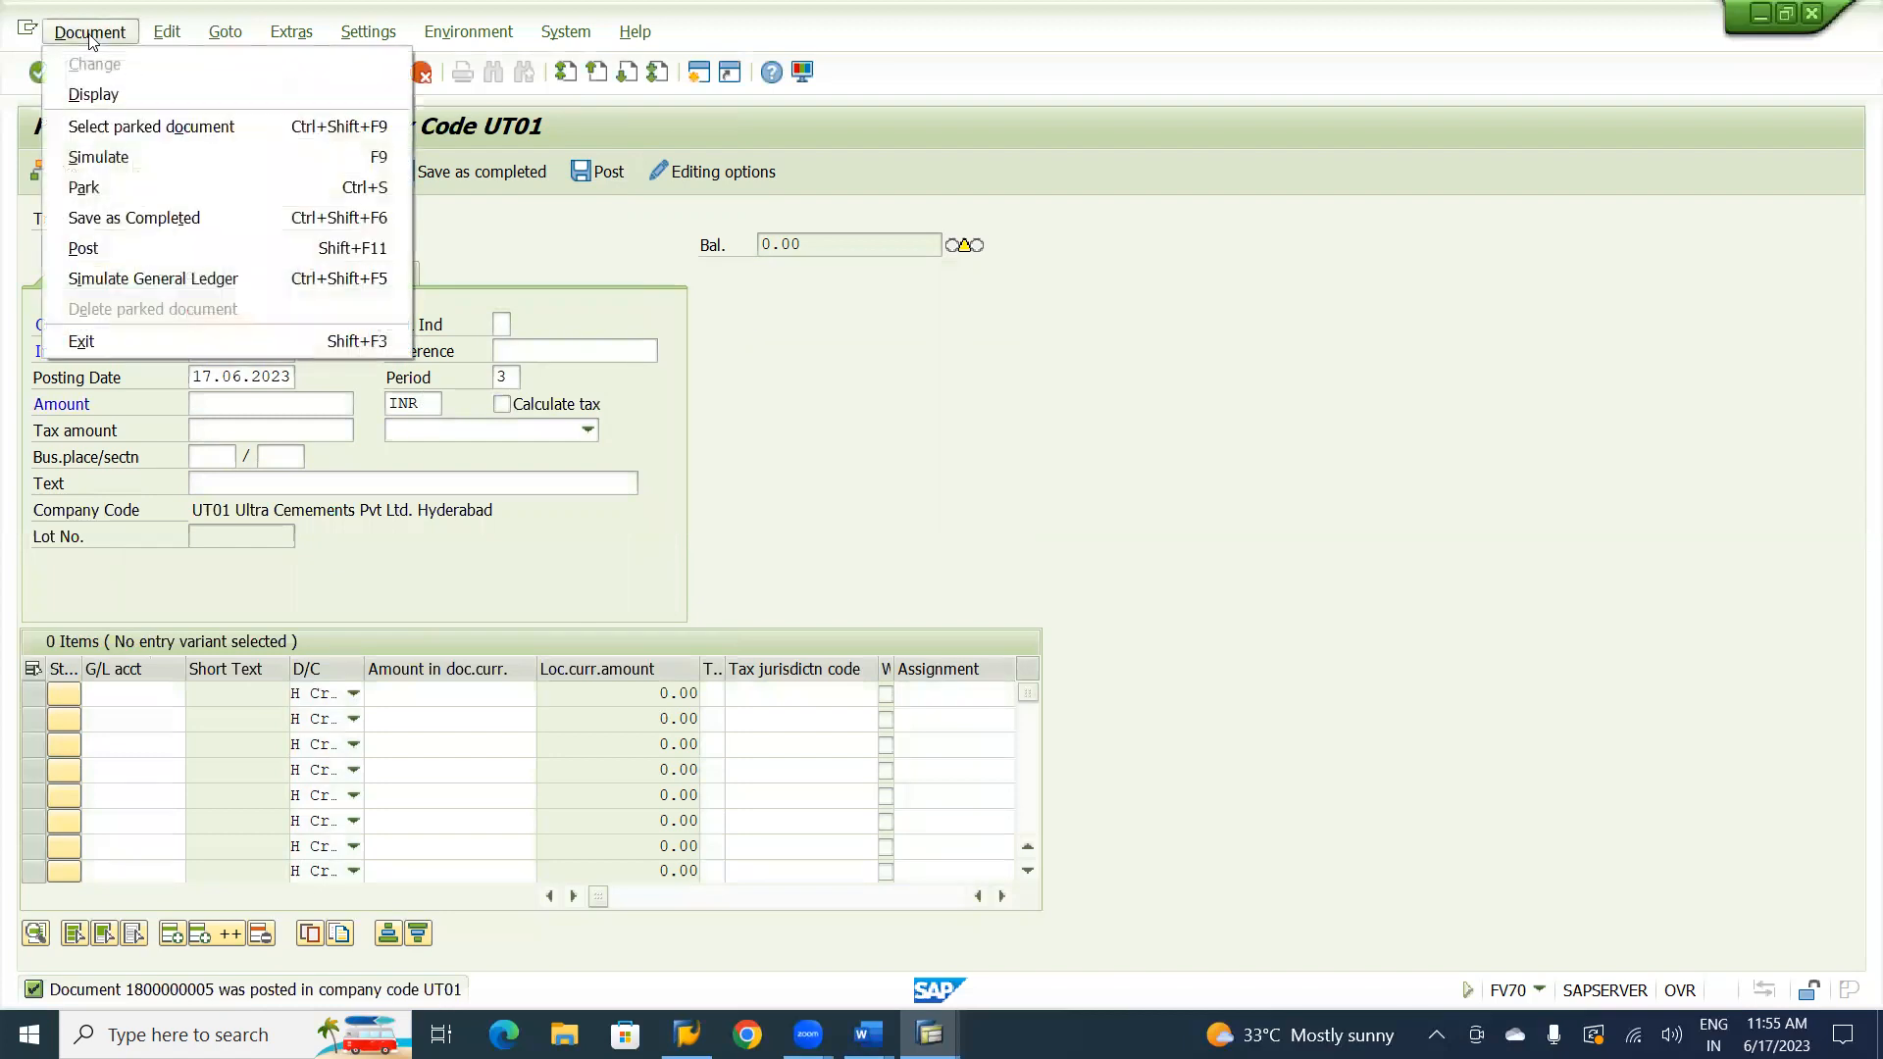
pyautogui.click(106, 94)
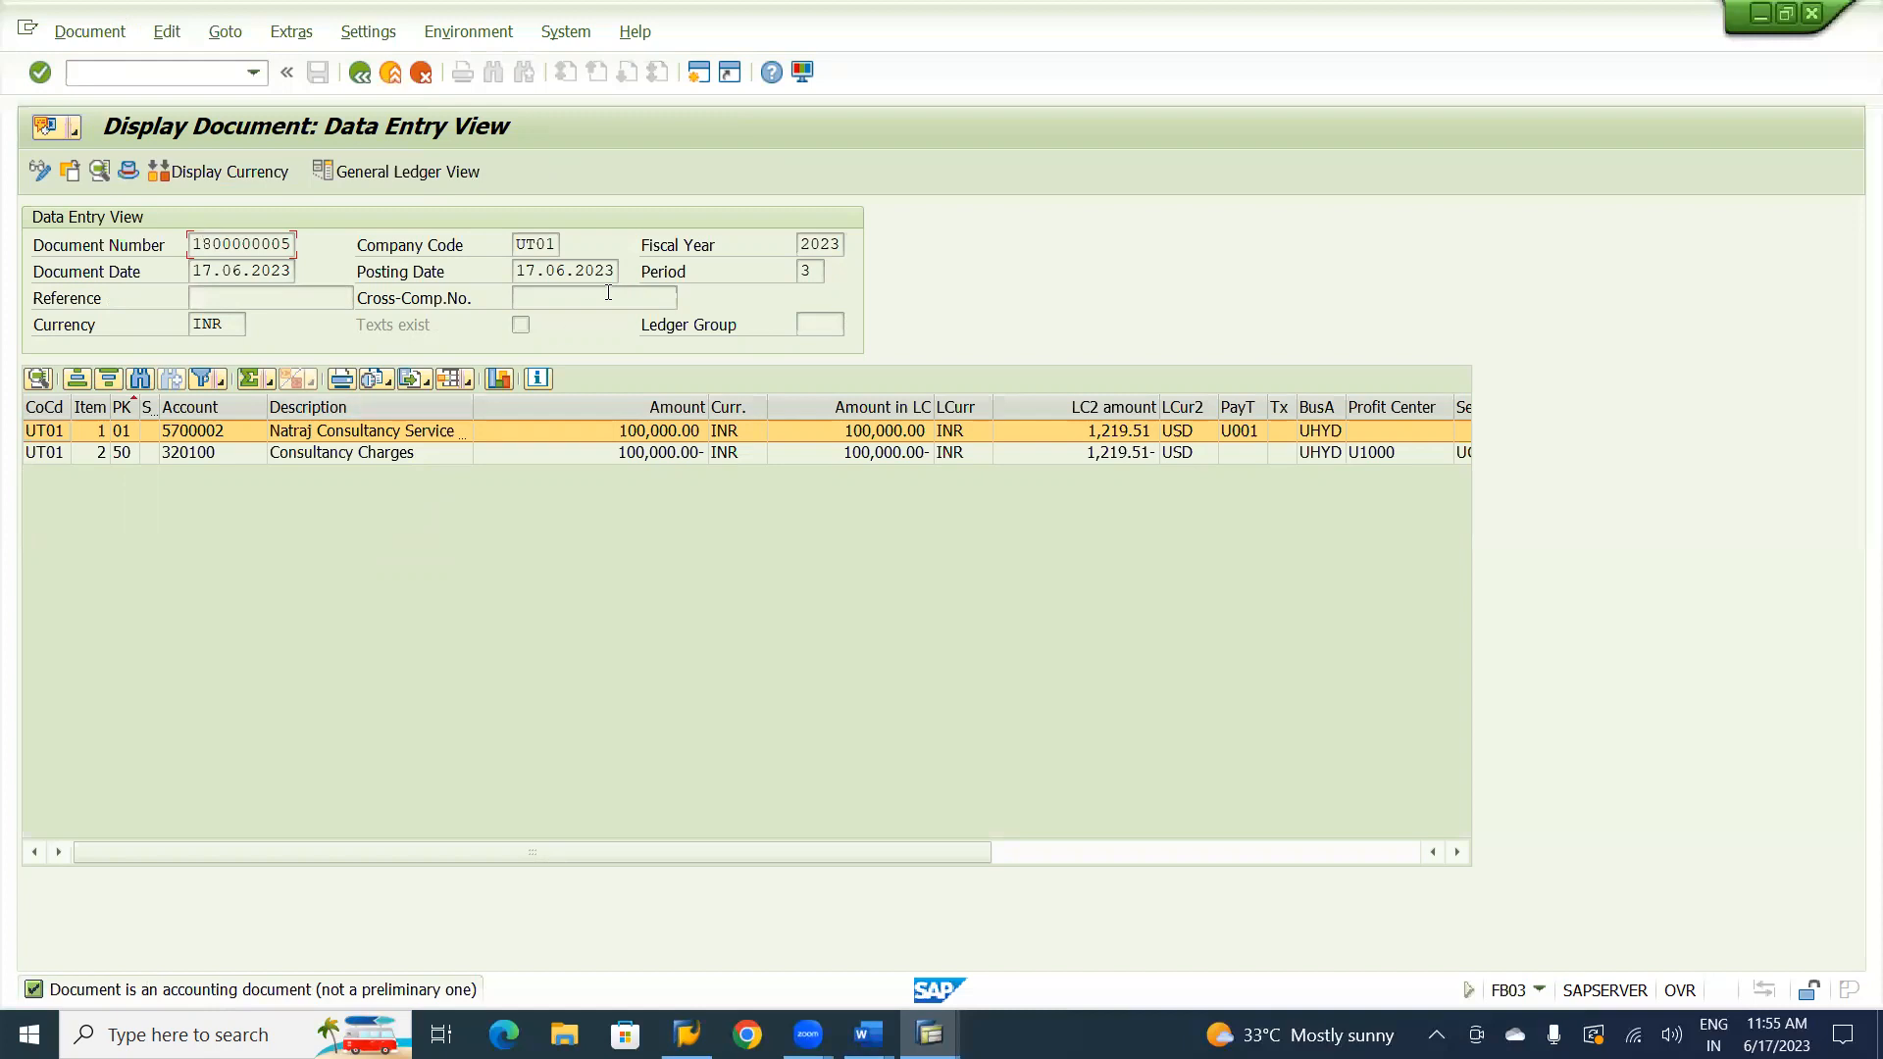
pyautogui.click(467, 172)
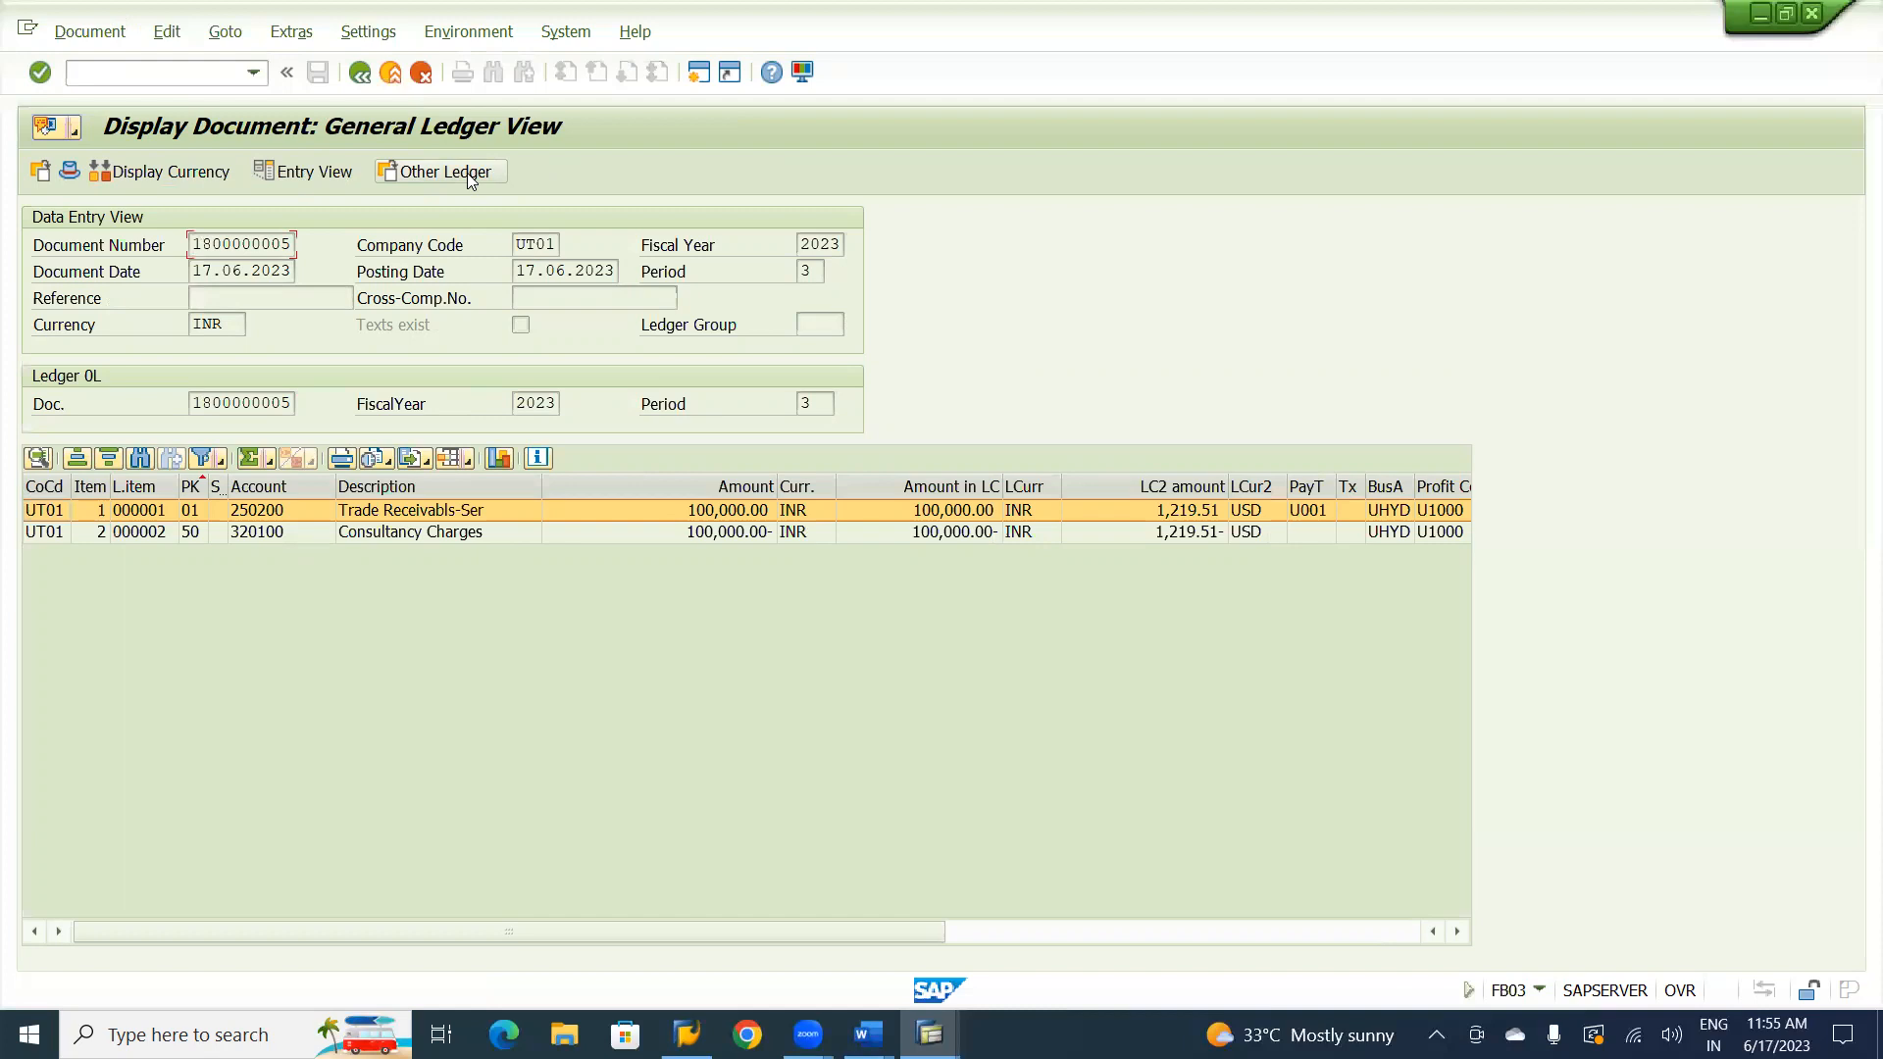
# Refresh the FBL5N customer line item list and examine the status of the customer's posted invoice among the other items.
pyautogui.hotkey('alt', 'Tab')
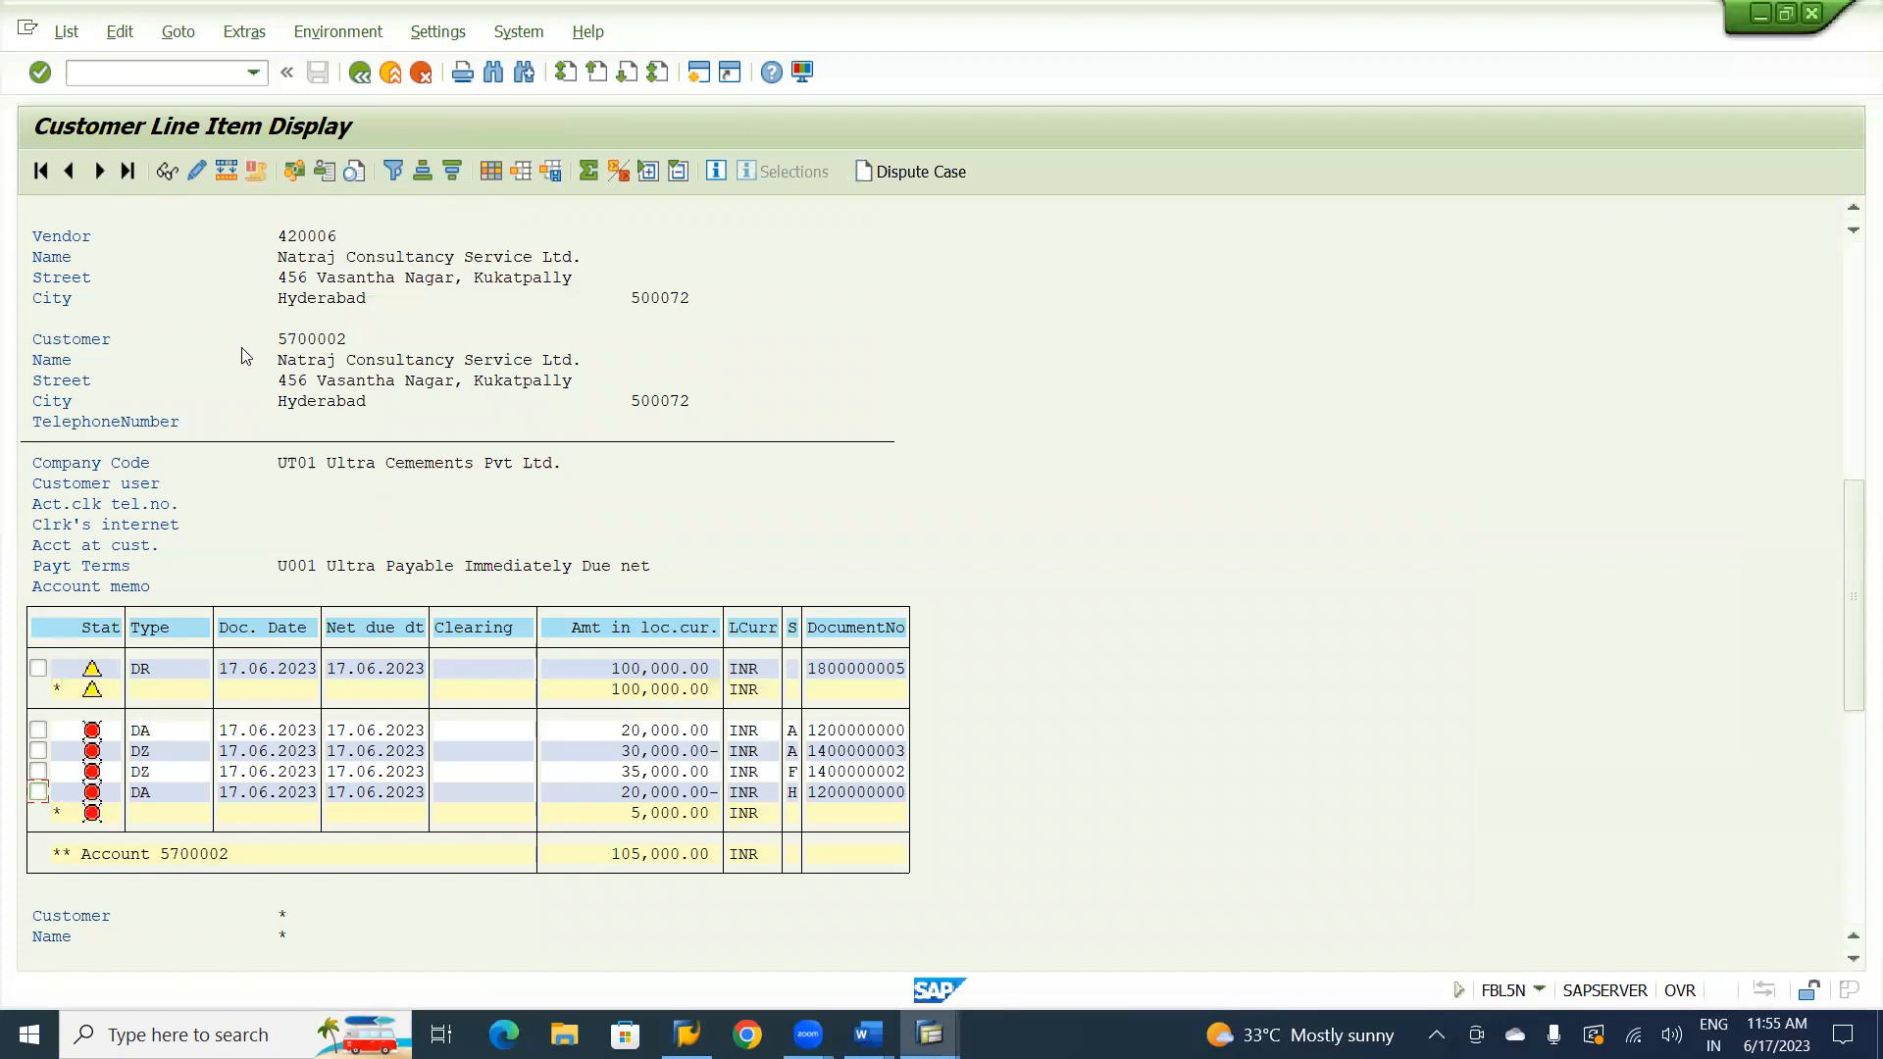
pyautogui.click(67, 33)
pyautogui.click(85, 98)
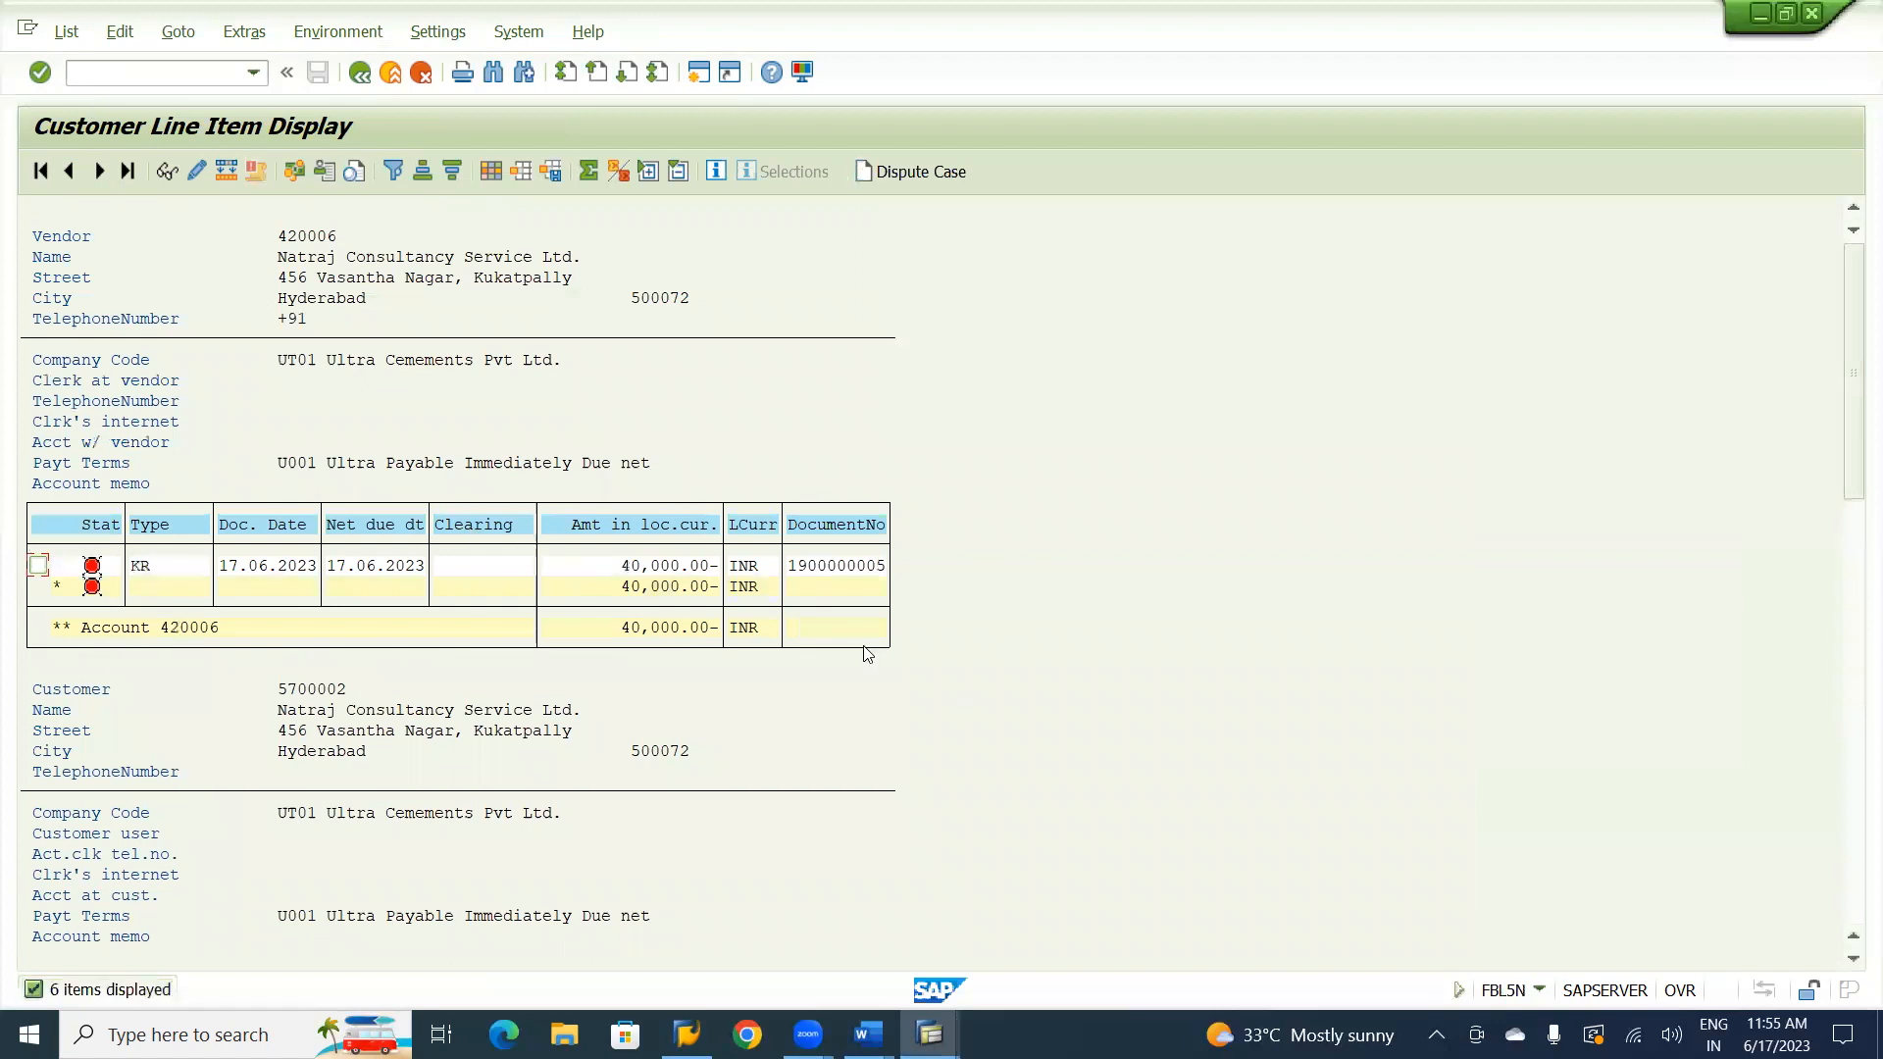
pyautogui.click(1853, 959)
pyautogui.click(1854, 959)
pyautogui.click(1853, 963)
pyautogui.click(1854, 963)
pyautogui.click(1853, 963)
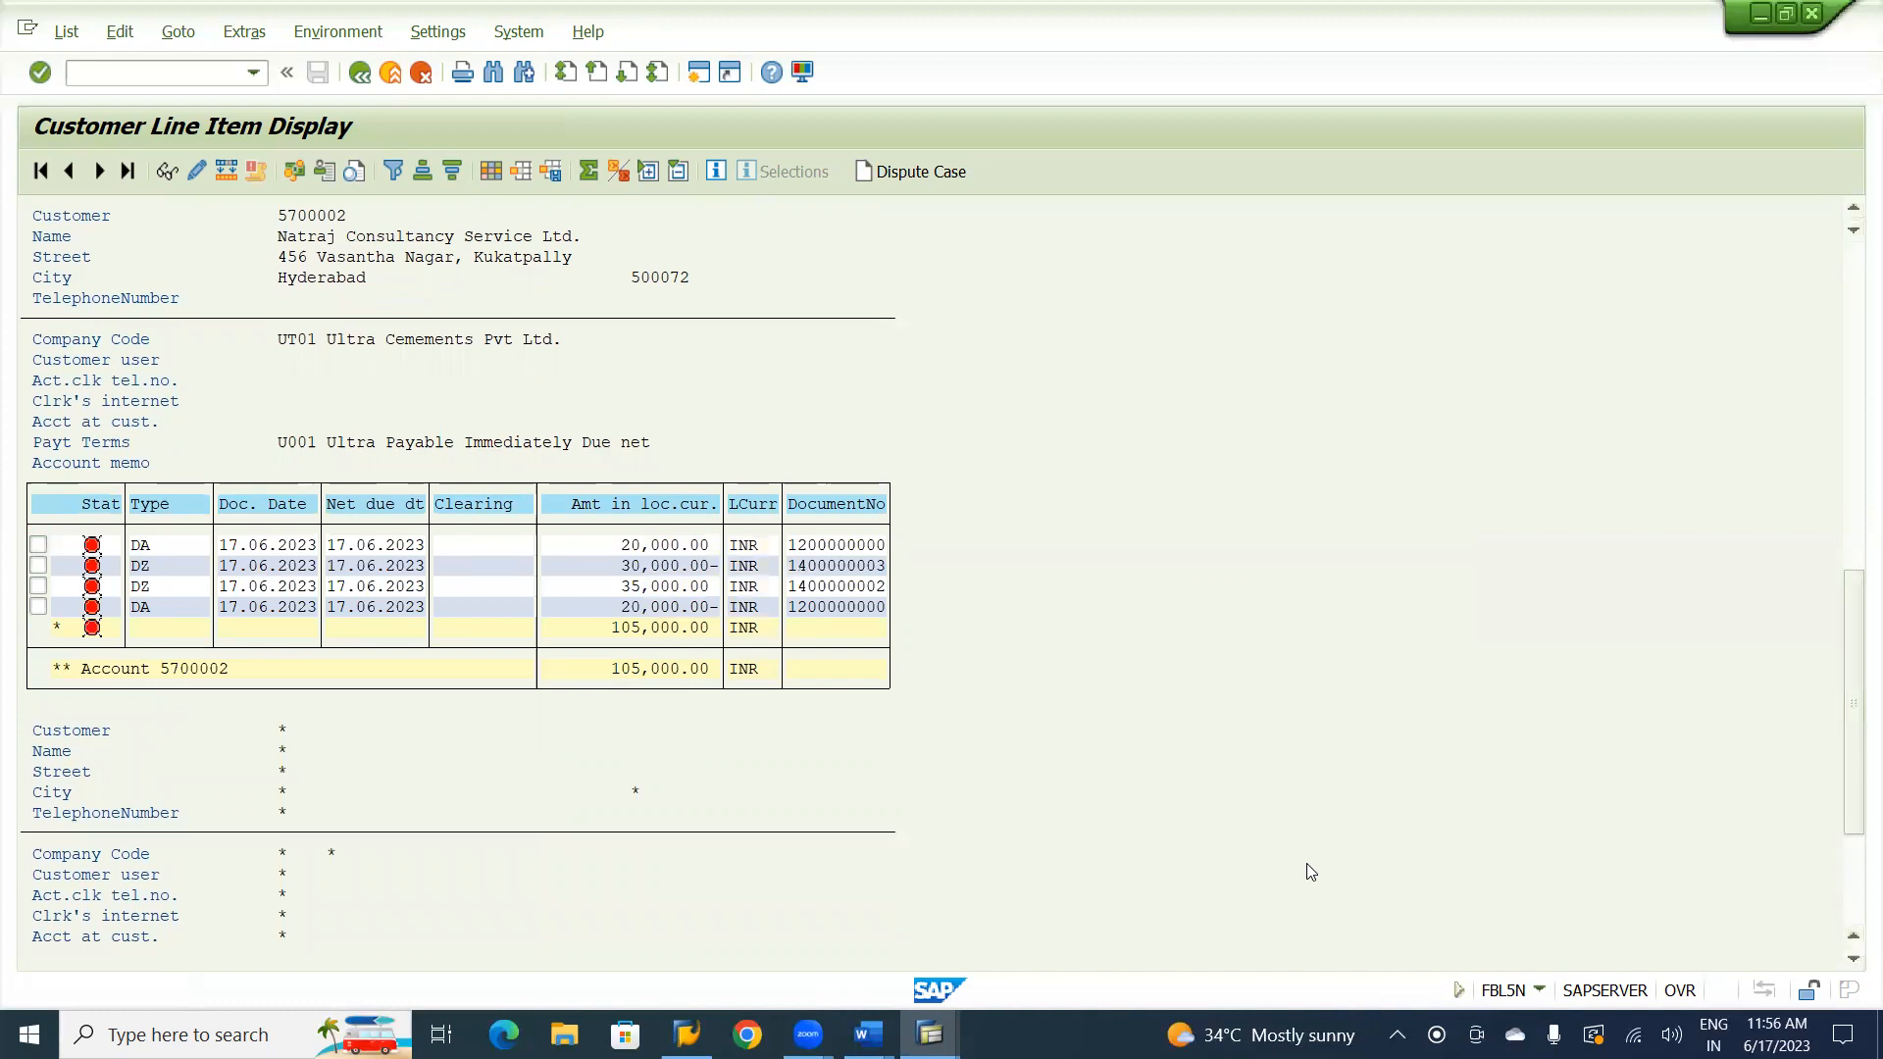
pyautogui.scroll(-8, 1310, 872)
pyautogui.scroll(10, 1310, 872)
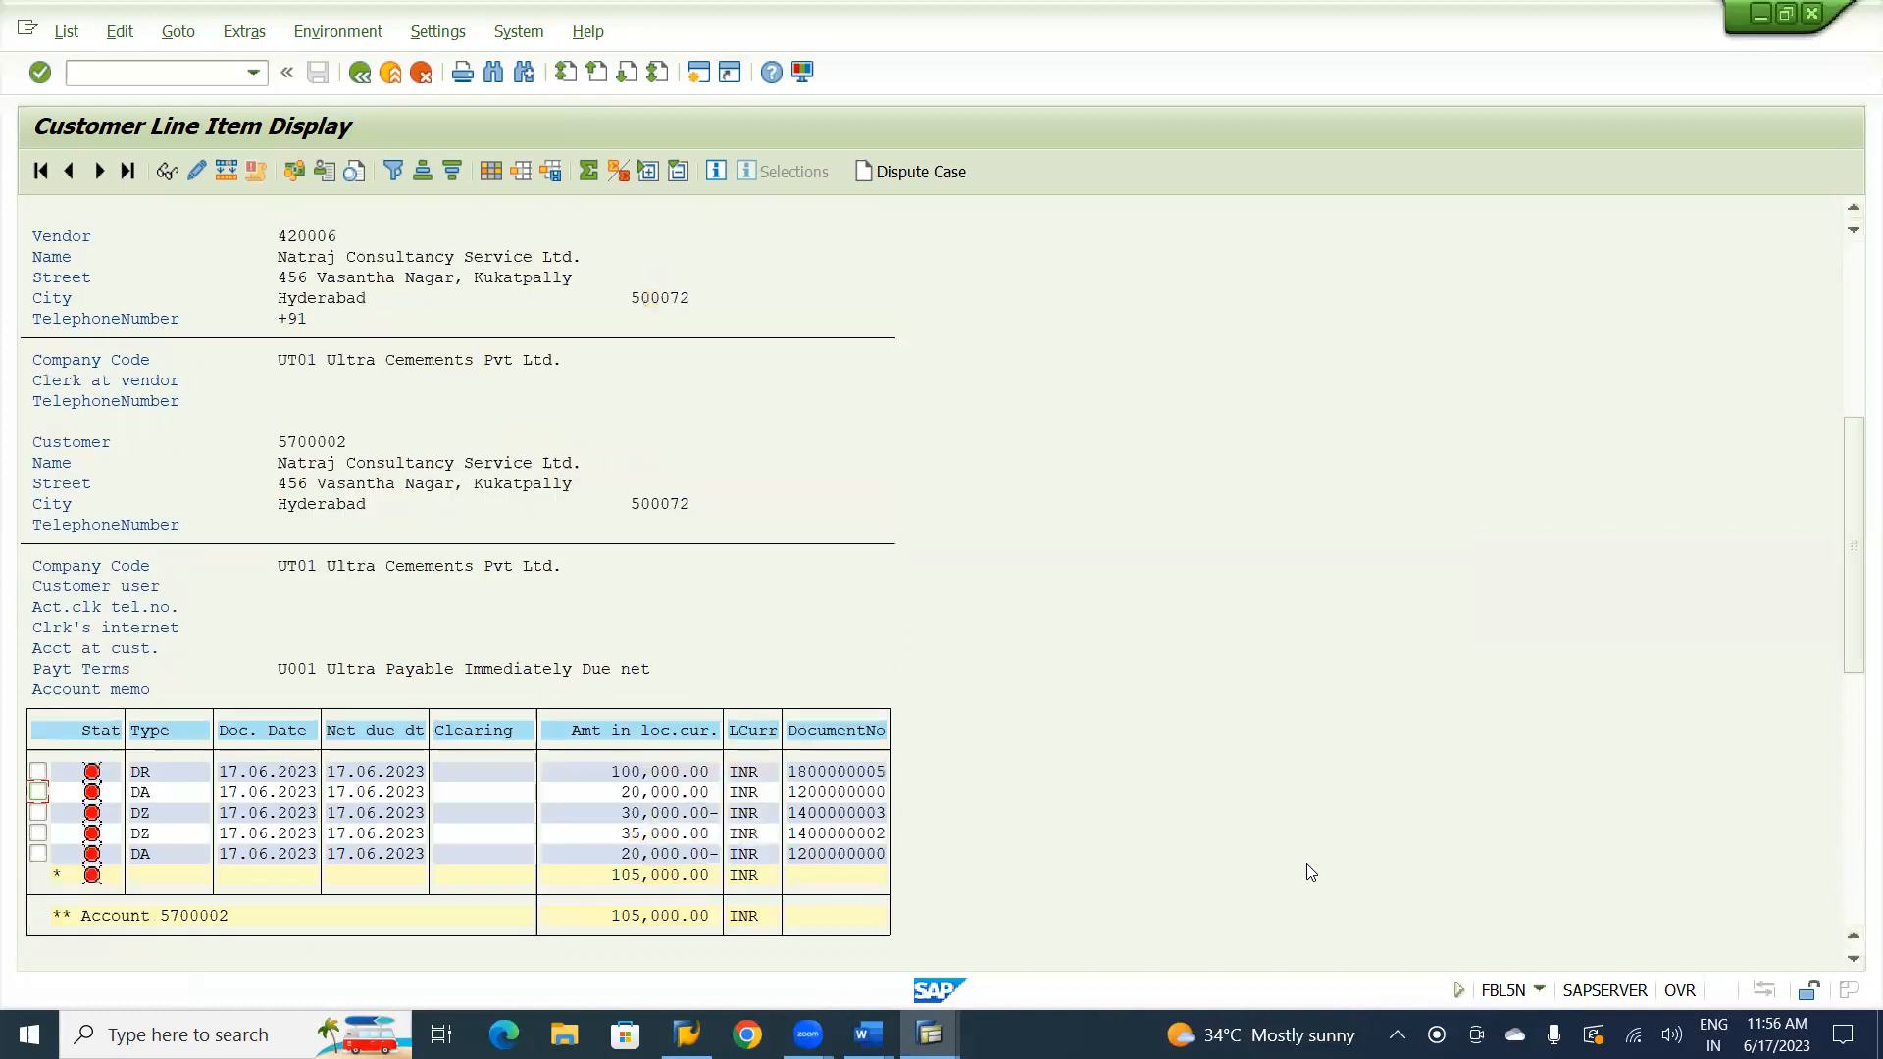
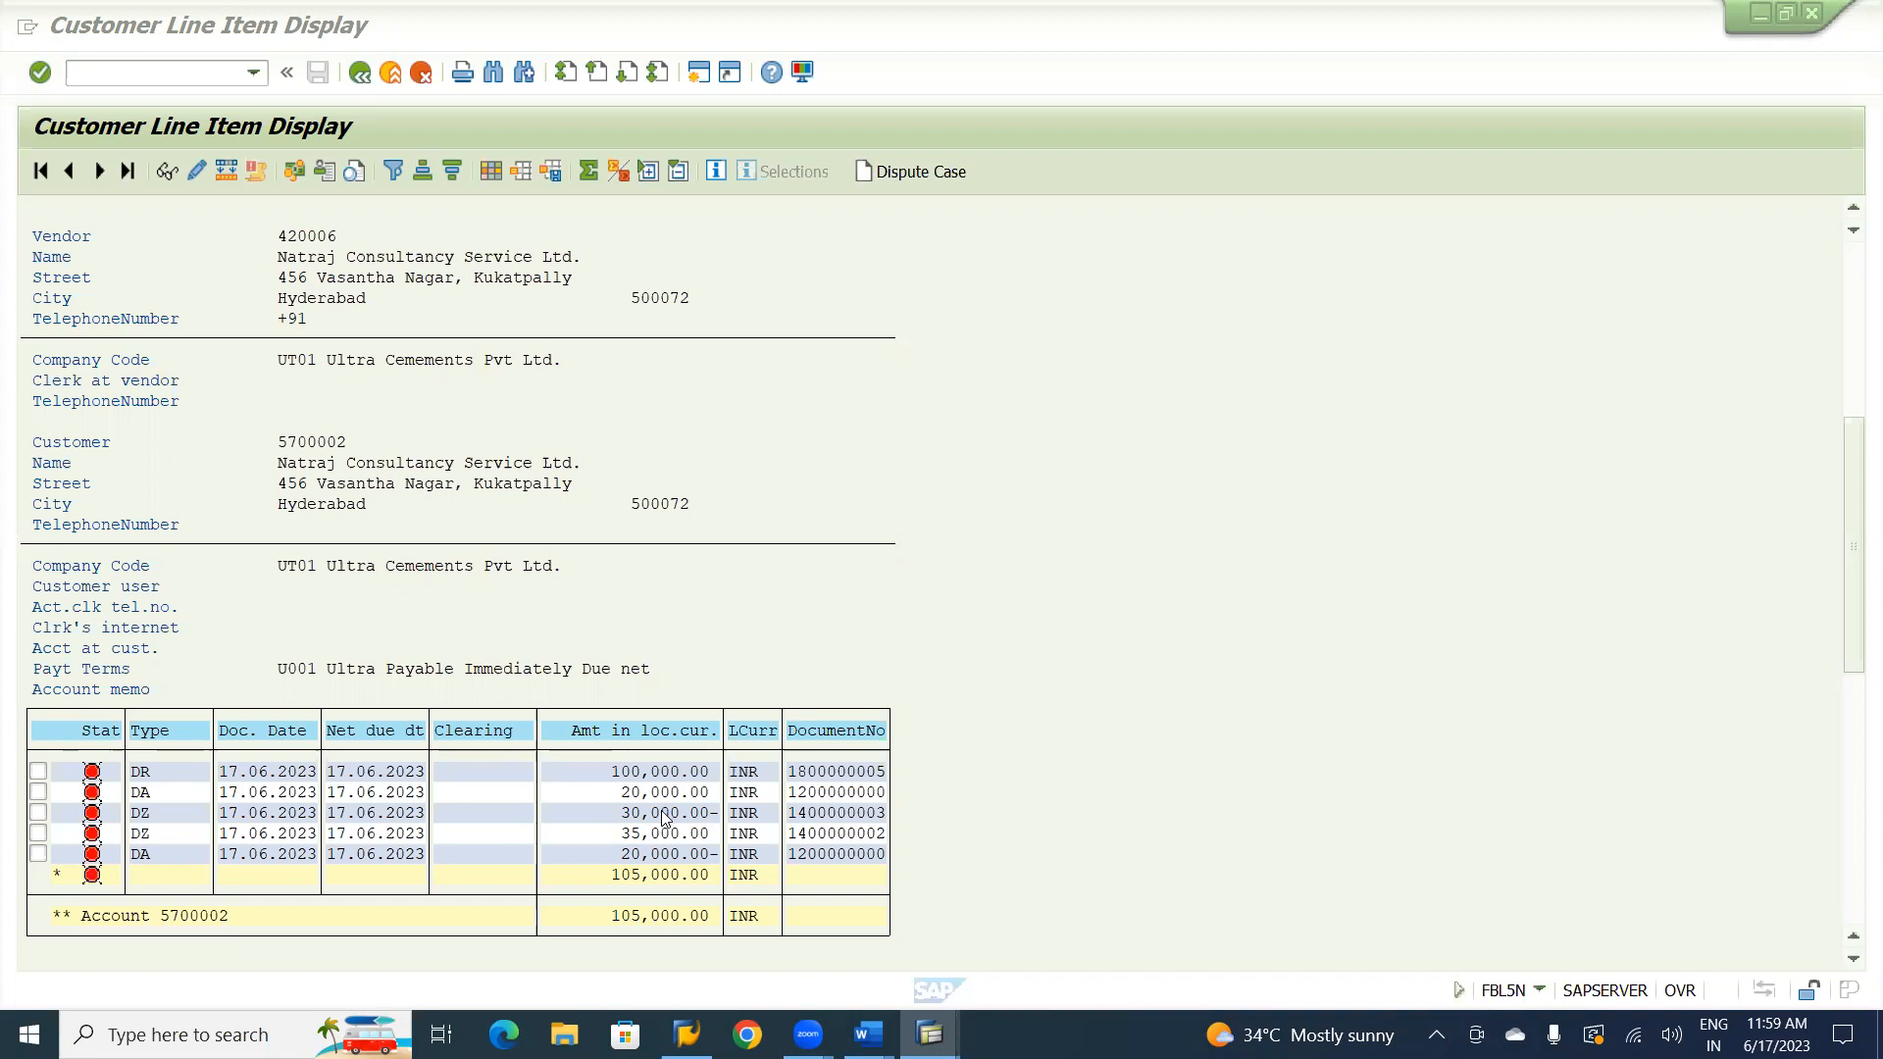
# Switch to the Word course notes and review the remaining customer transactions, from the SPL GL to Normal GL transfer through bad debts.
pyautogui.hotkey('alt', 'Tab')
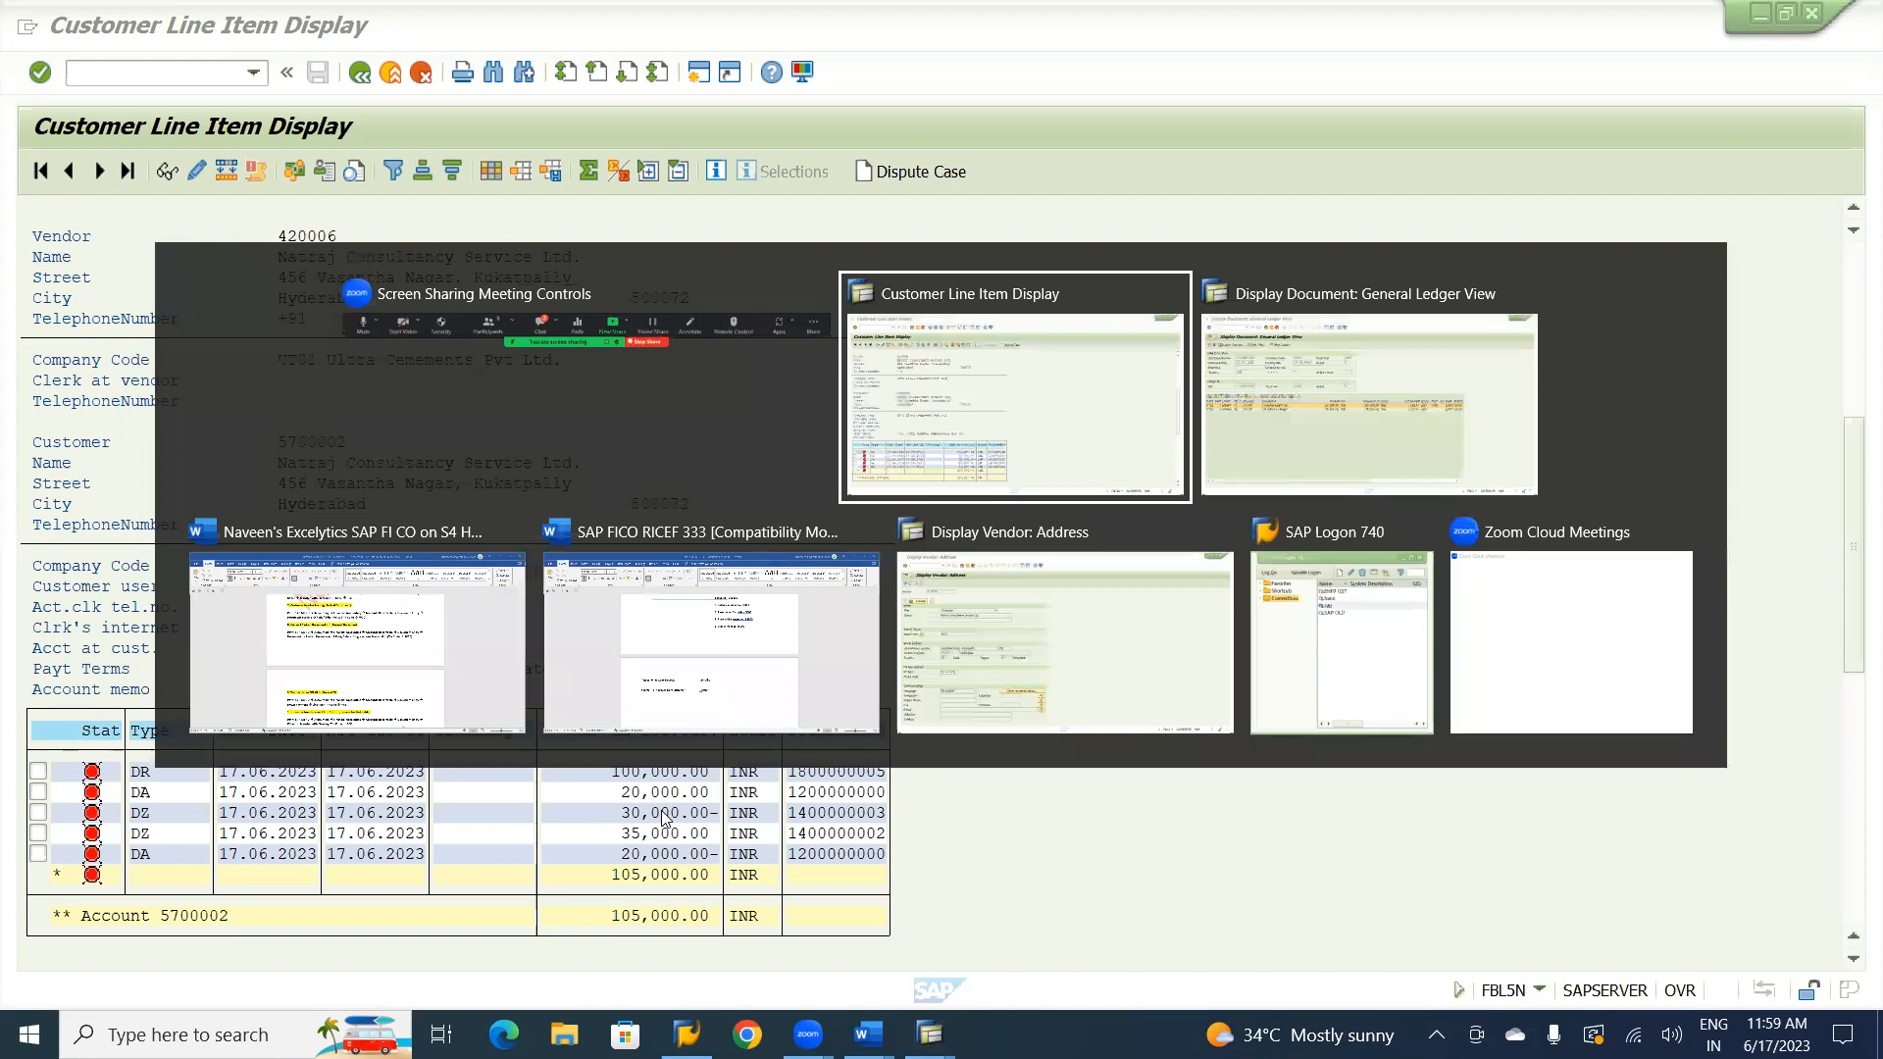
pyautogui.hotkey('alt', 'Tab')
pyautogui.hotkey('alt', 'Tab')
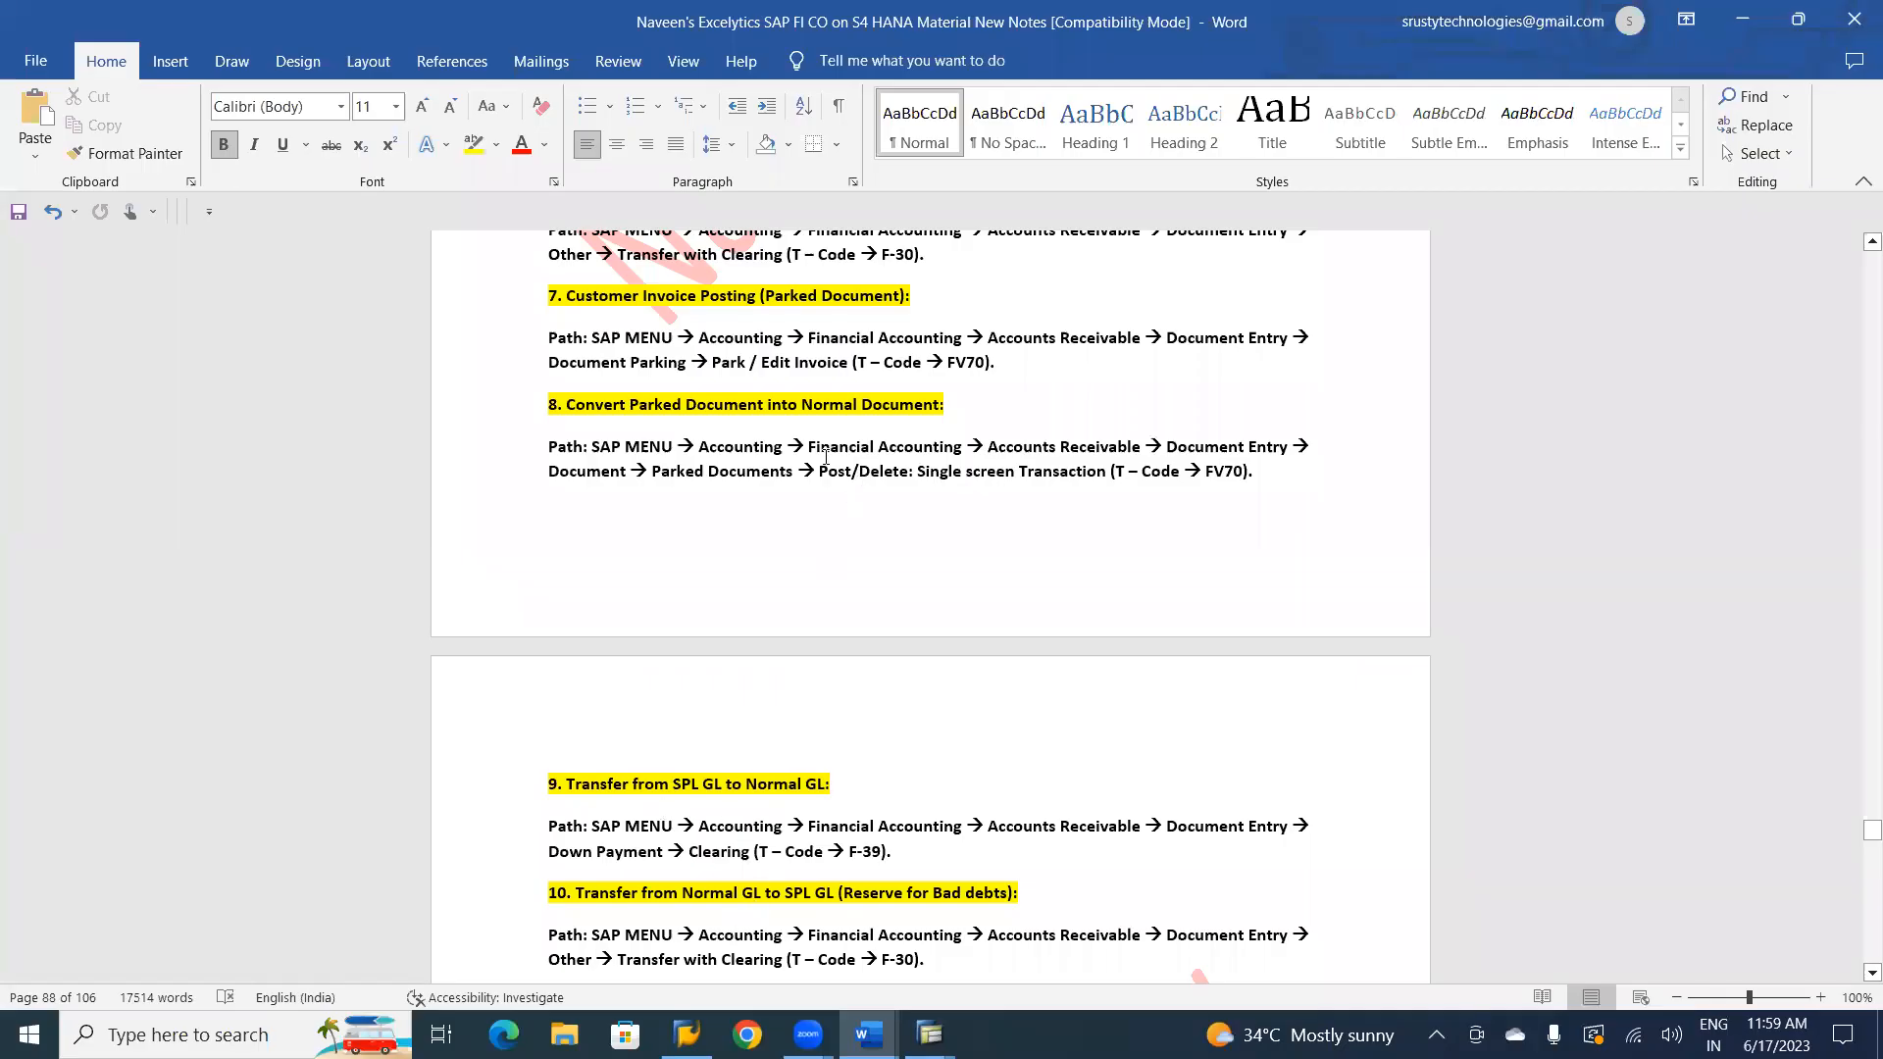
pyautogui.click(862, 779)
pyautogui.click(1866, 972)
pyautogui.click(1866, 973)
pyautogui.click(1866, 973)
pyautogui.click(1867, 973)
pyautogui.click(1867, 973)
pyautogui.click(1866, 973)
pyautogui.click(1866, 973)
pyautogui.click(1866, 973)
pyautogui.click(1866, 973)
pyautogui.click(1866, 973)
pyautogui.click(1866, 973)
pyautogui.click(1866, 973)
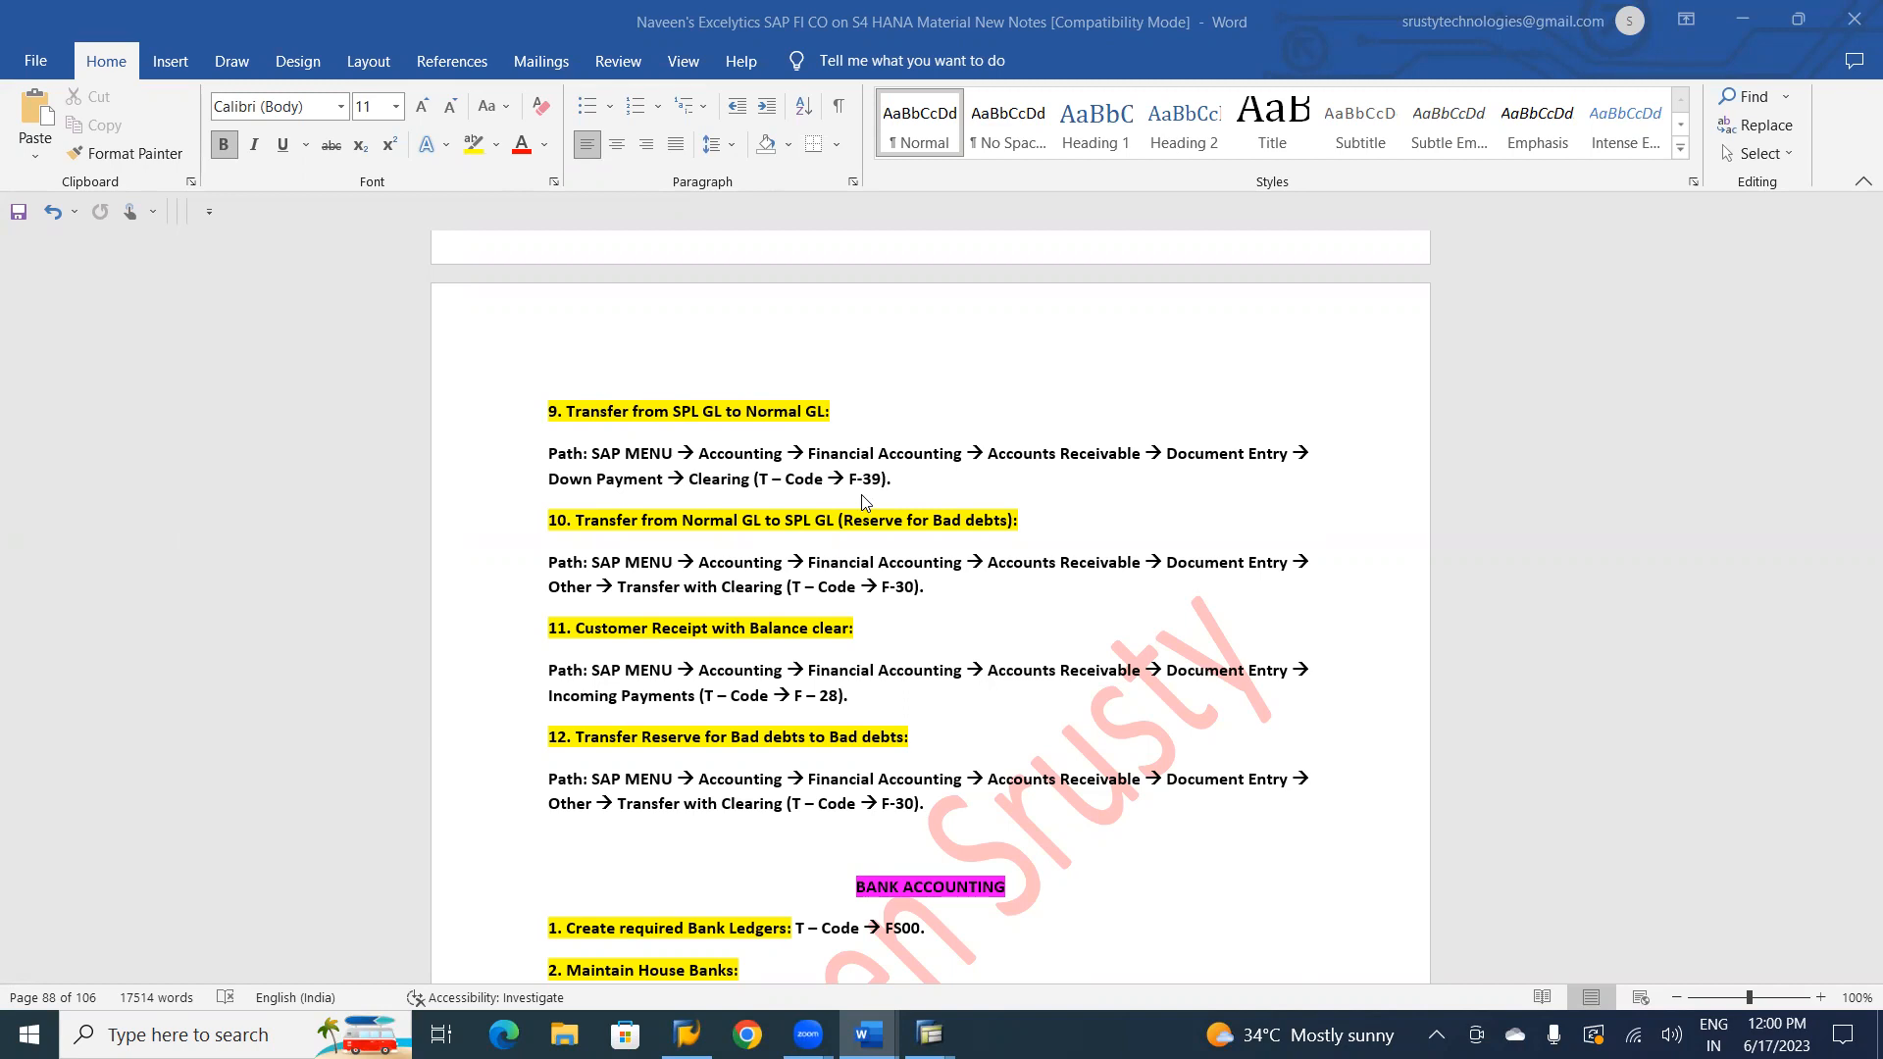
# Switch back to SAP and leave the general ledger document view and the FV70 invoice parking screen for the SAP Easy Access tree.
pyautogui.hotkey('alt', 'Tab')
pyautogui.hotkey('alt', 'Tab')
pyautogui.hotkey('alt', 'Tab')
pyautogui.hotkey('alt', 'Tab')
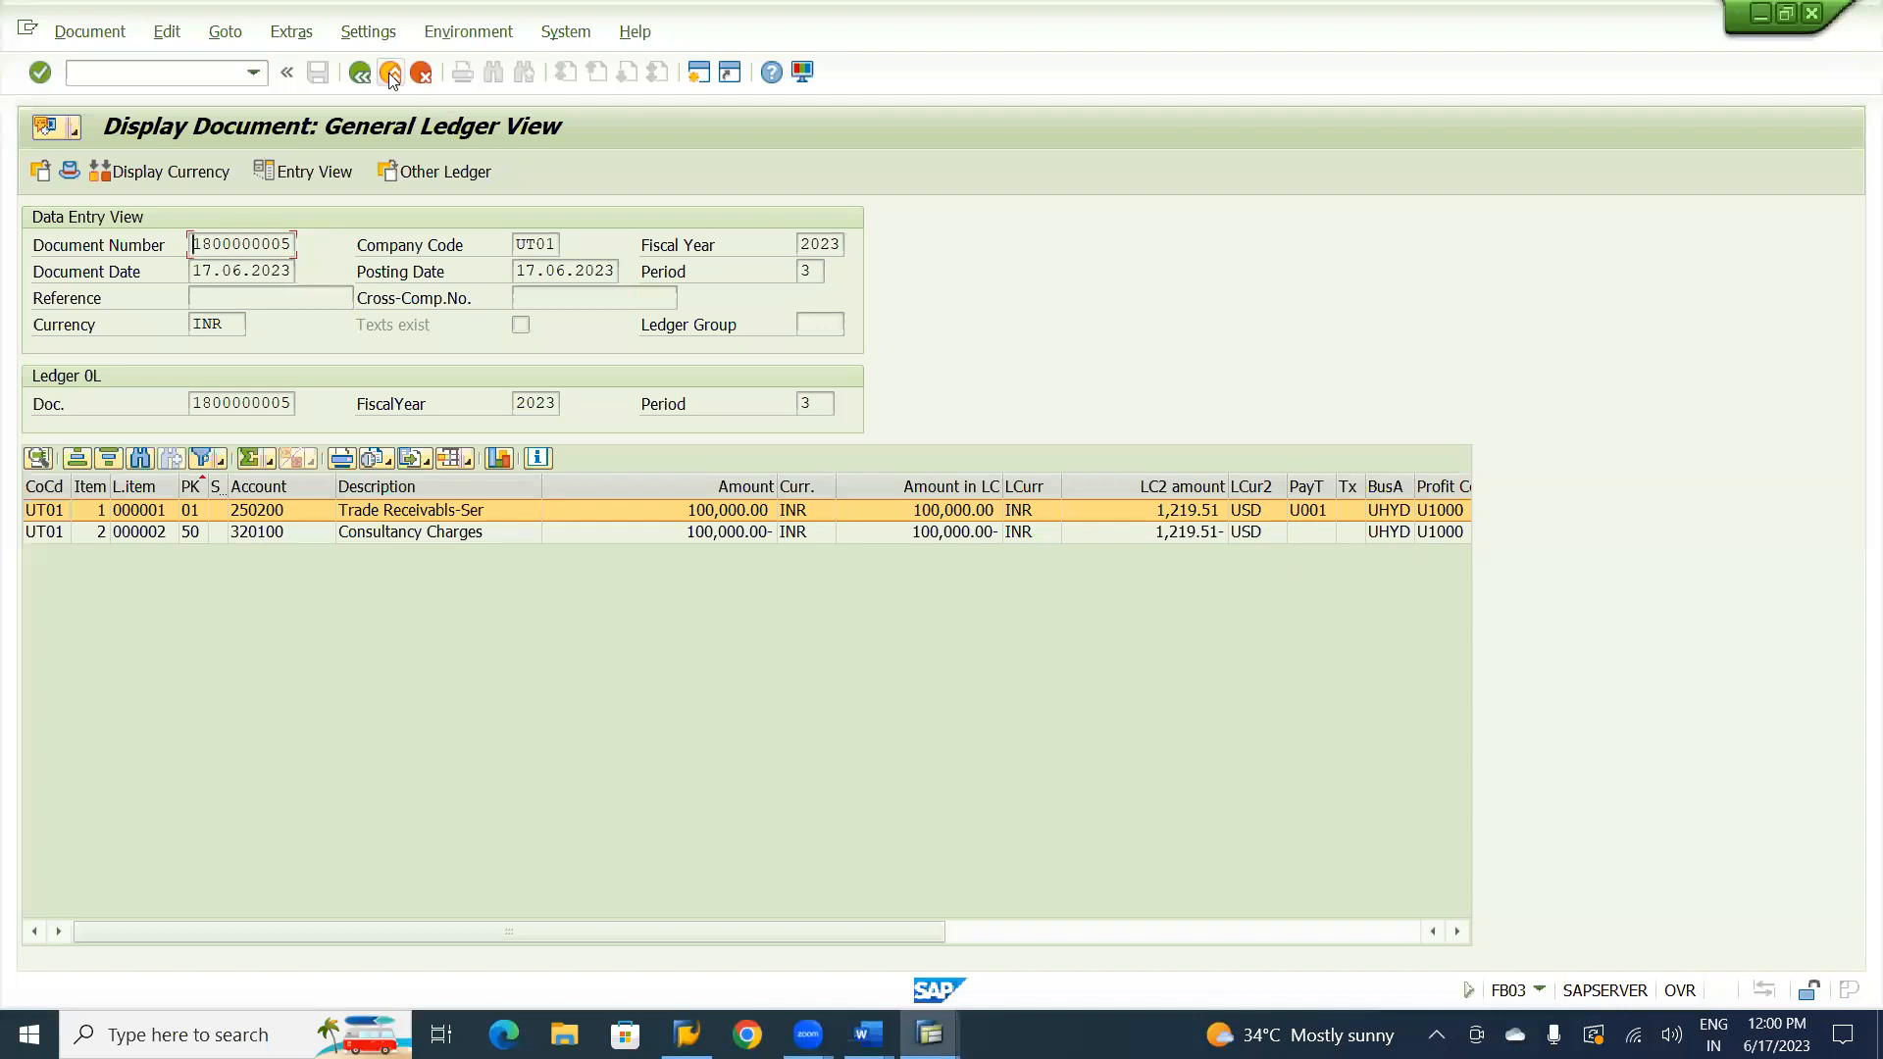
pyautogui.click(389, 74)
pyautogui.click(389, 73)
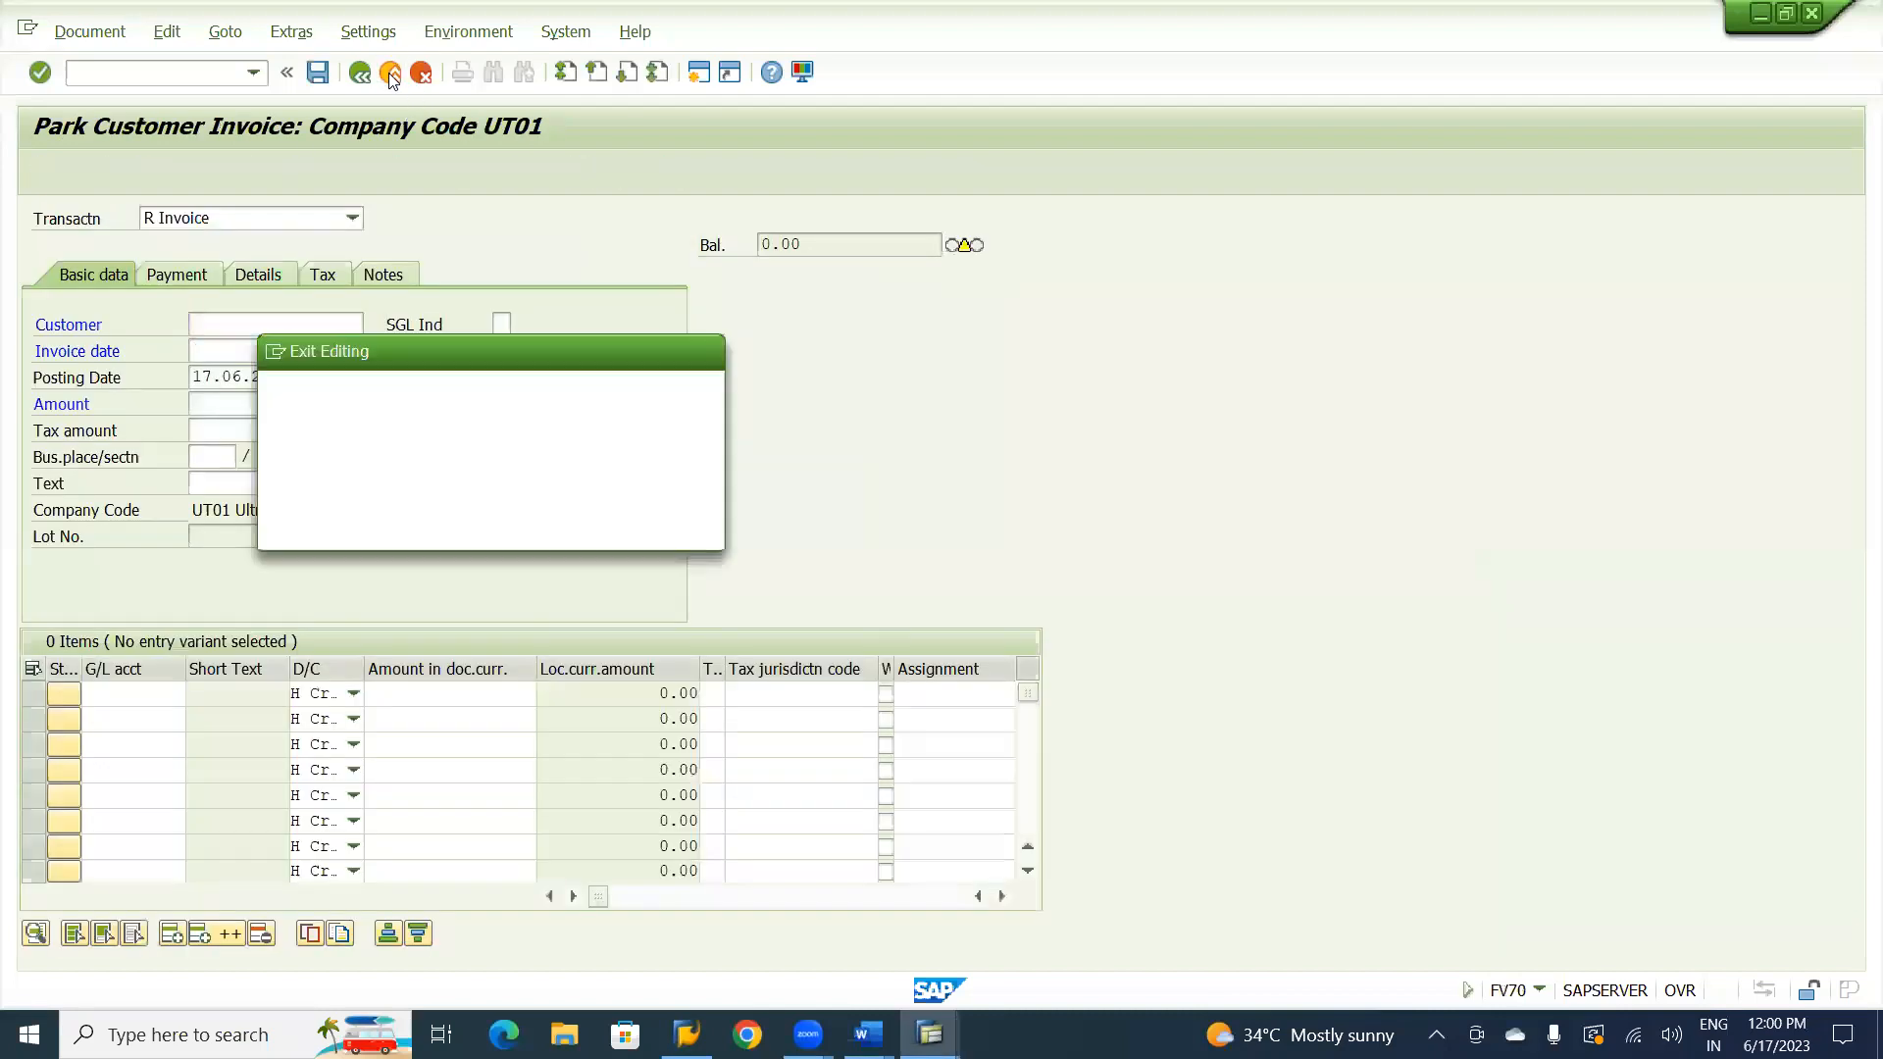
pyautogui.click(402, 527)
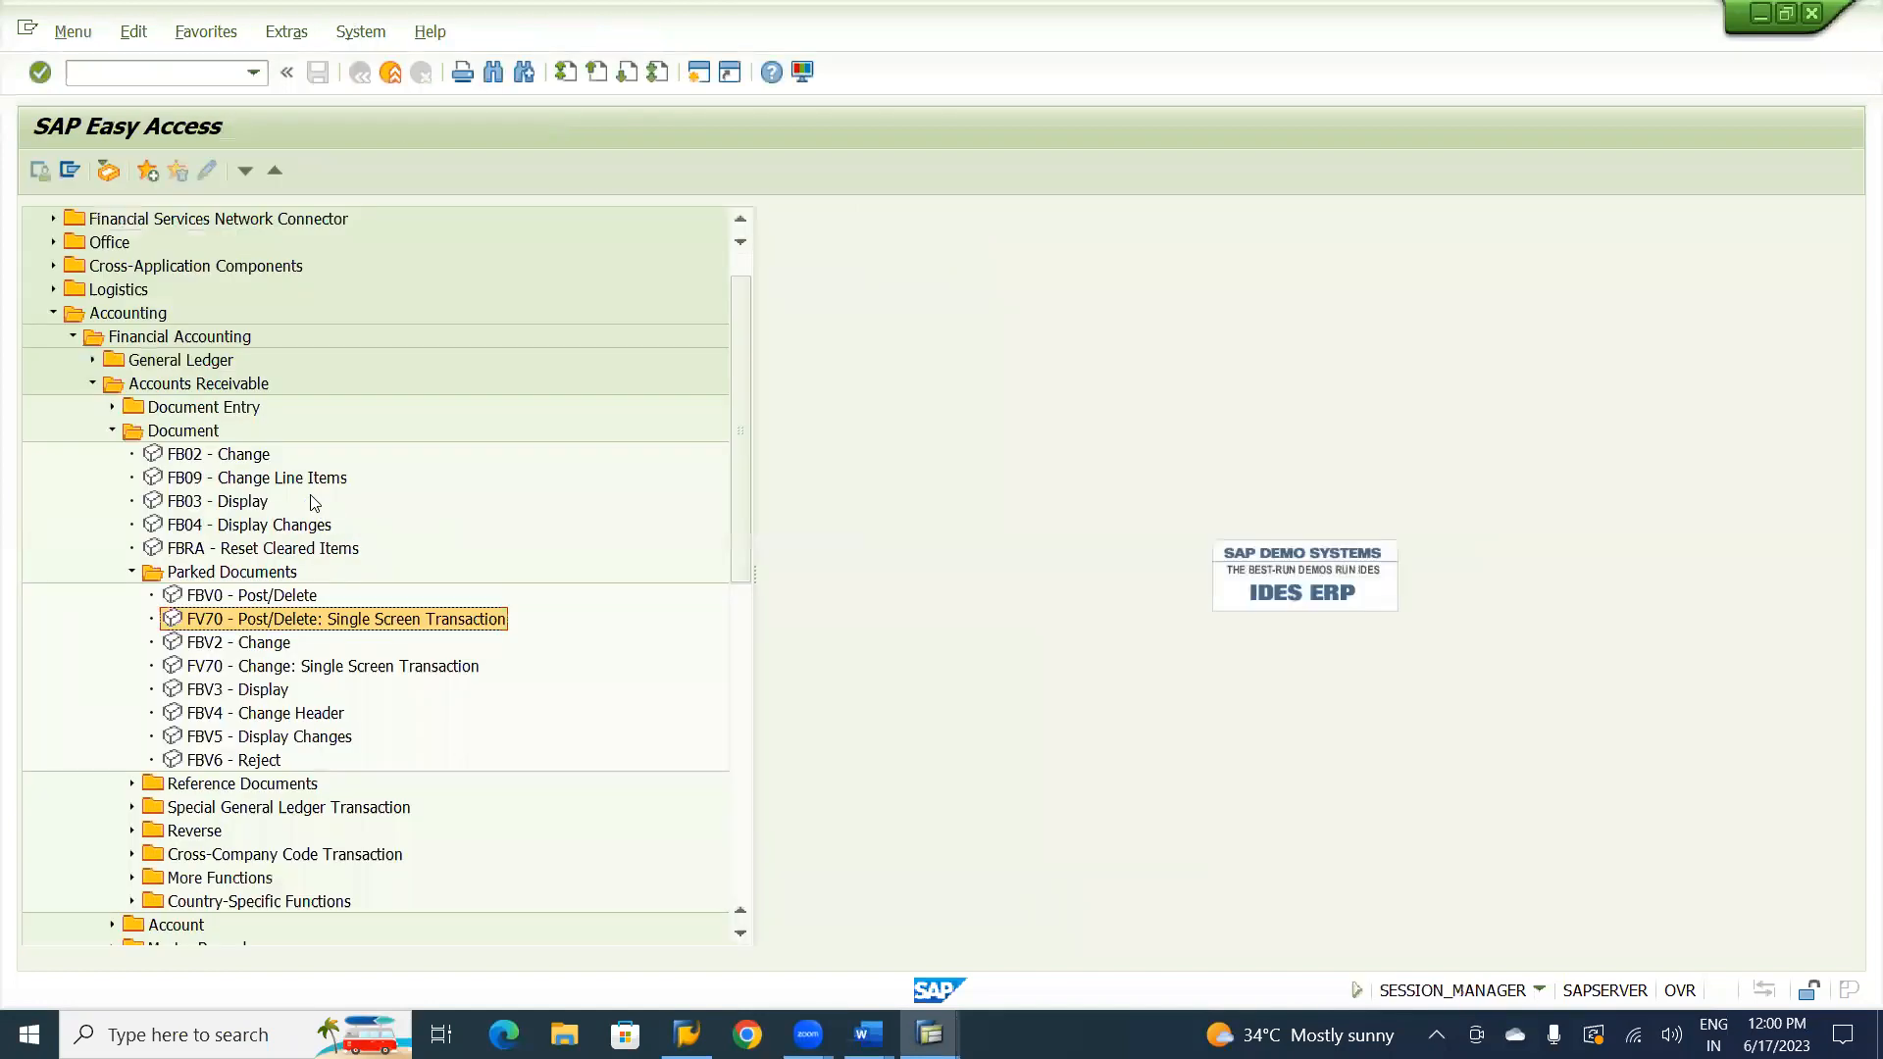
# Collapse the Accounts Receivable Document folder and open transaction F-39 Clearing under Document Entry, Down Payment.
pyautogui.click(113, 430)
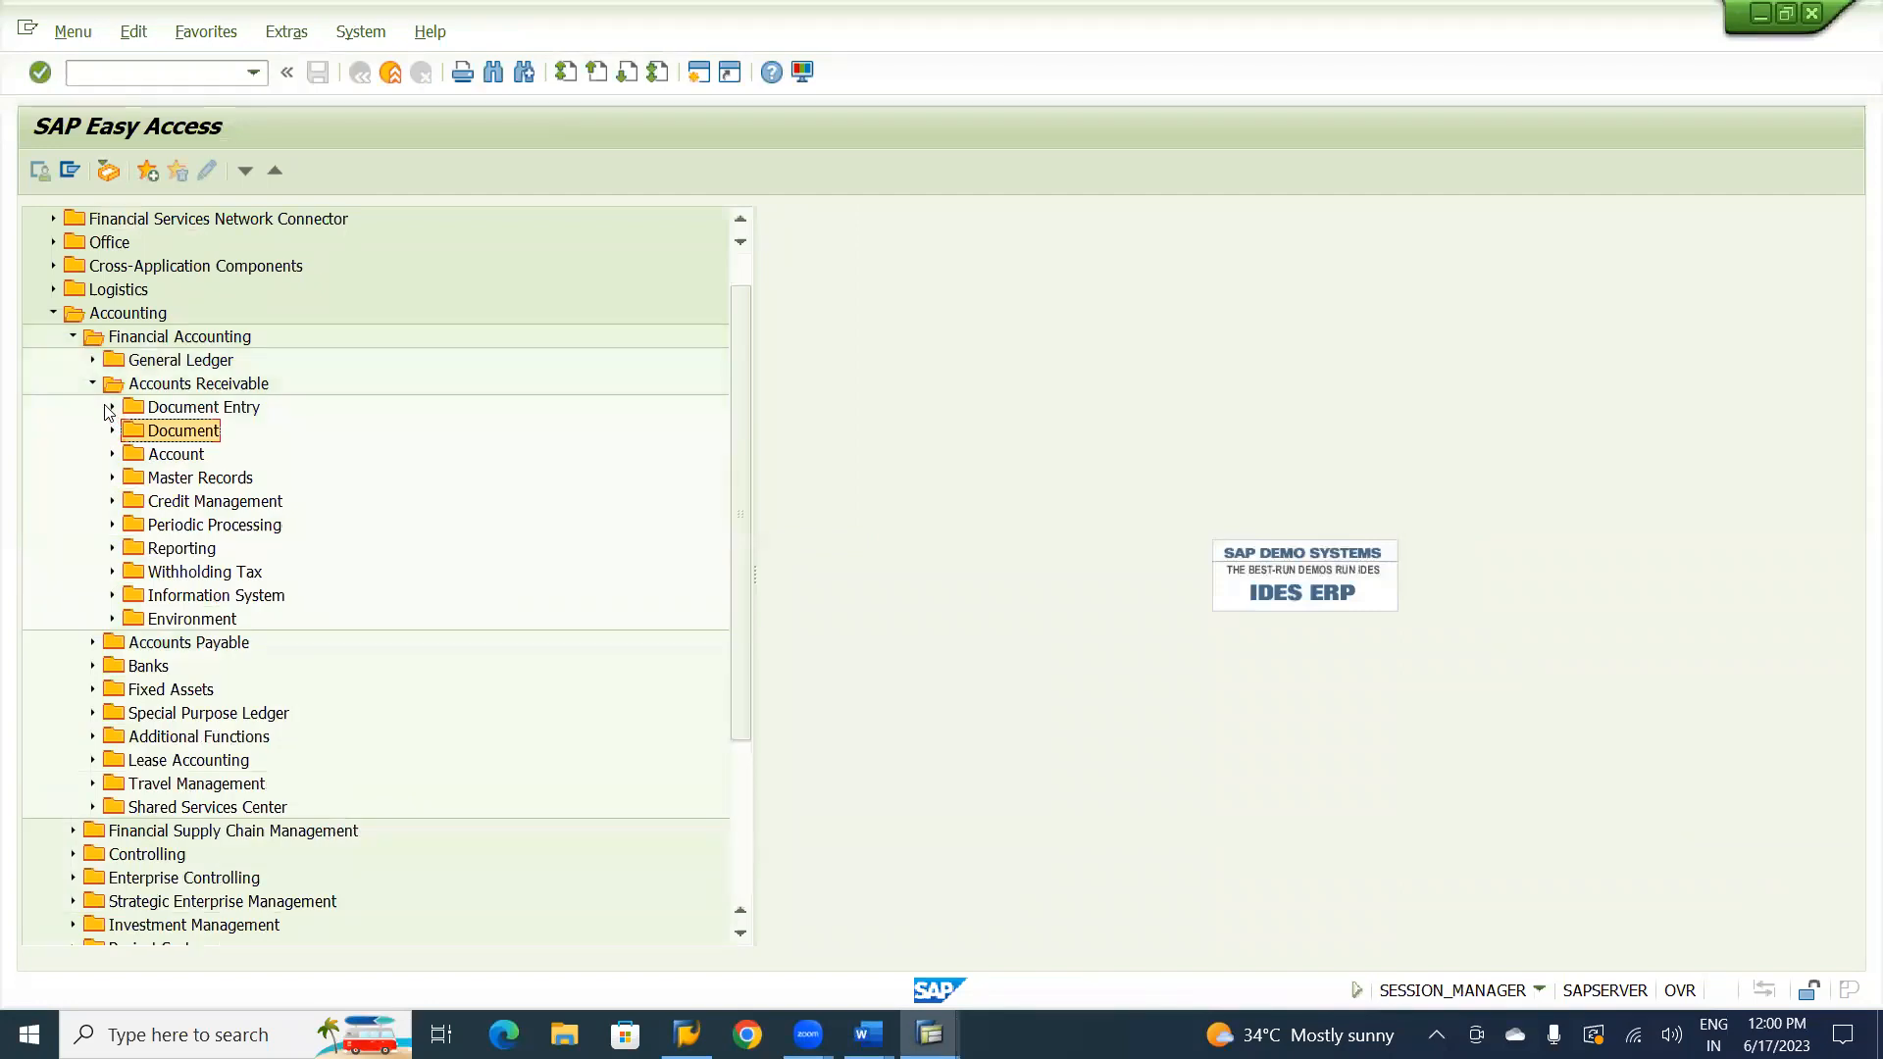
pyautogui.click(111, 407)
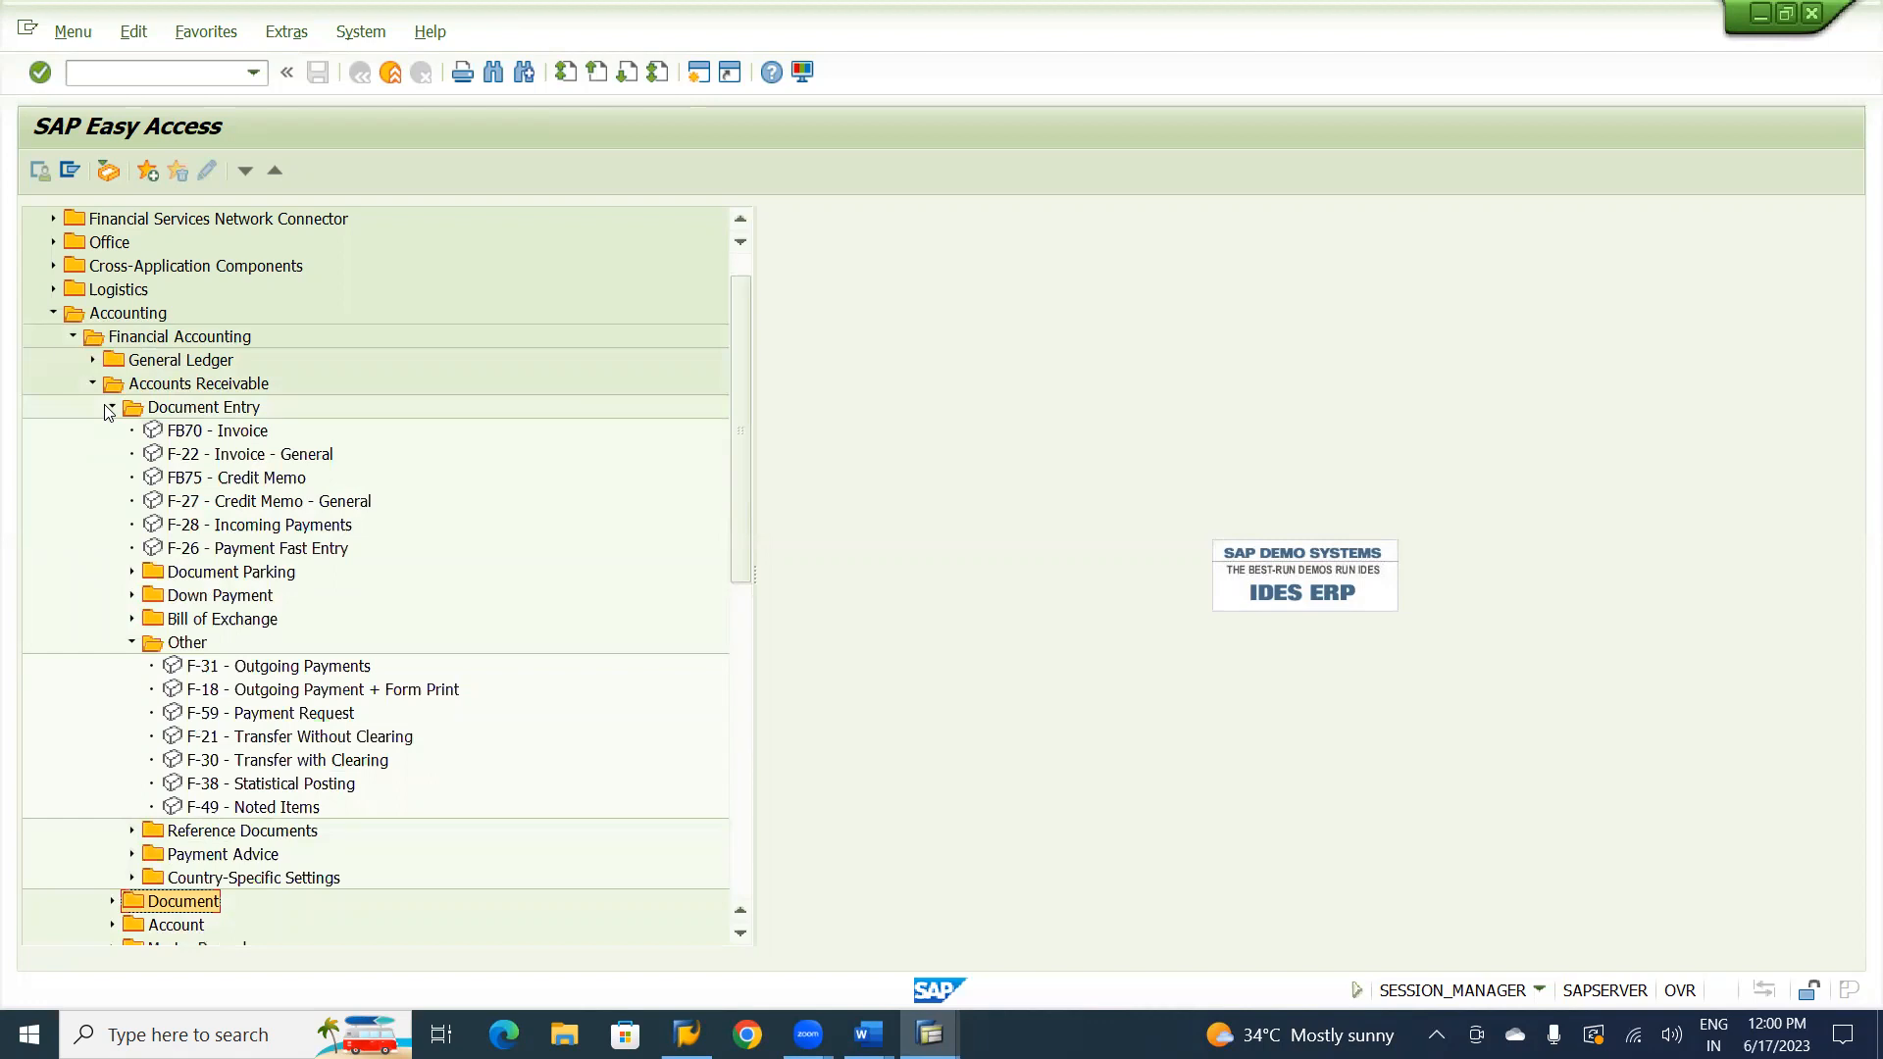
pyautogui.click(130, 597)
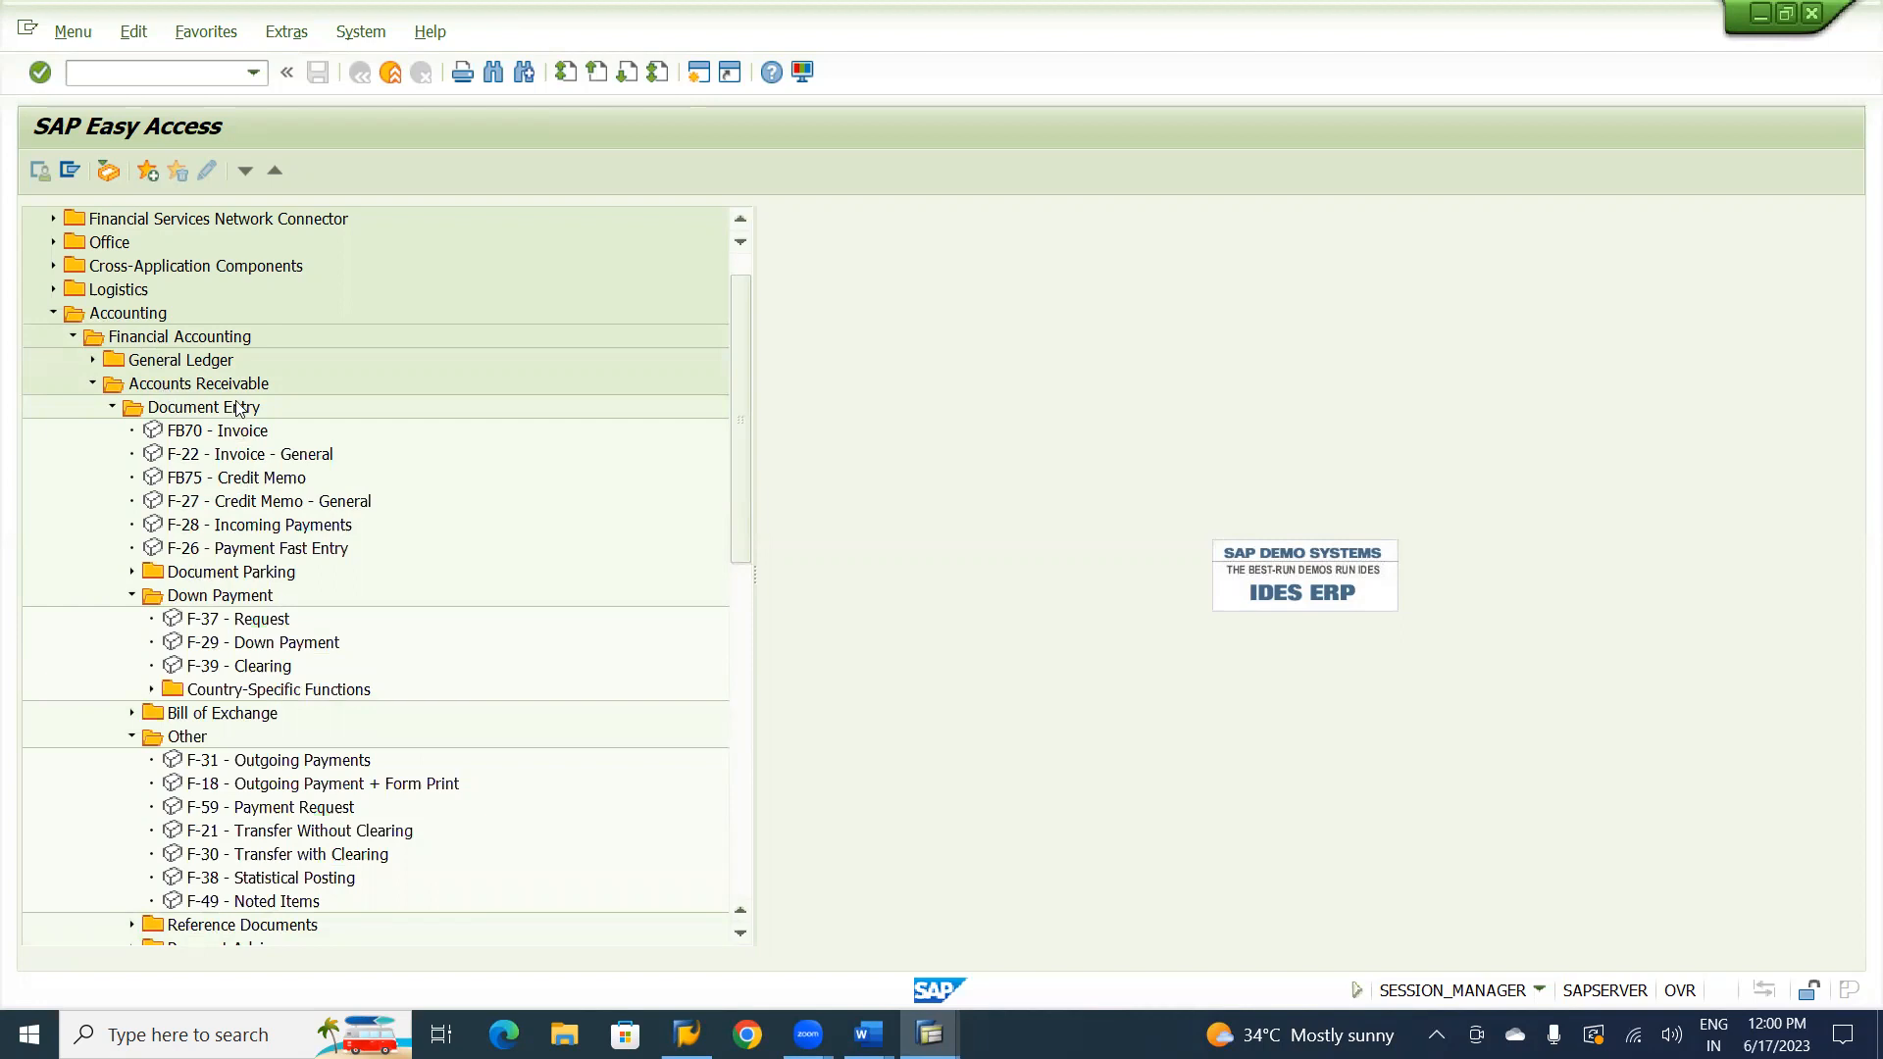
pyautogui.click(209, 598)
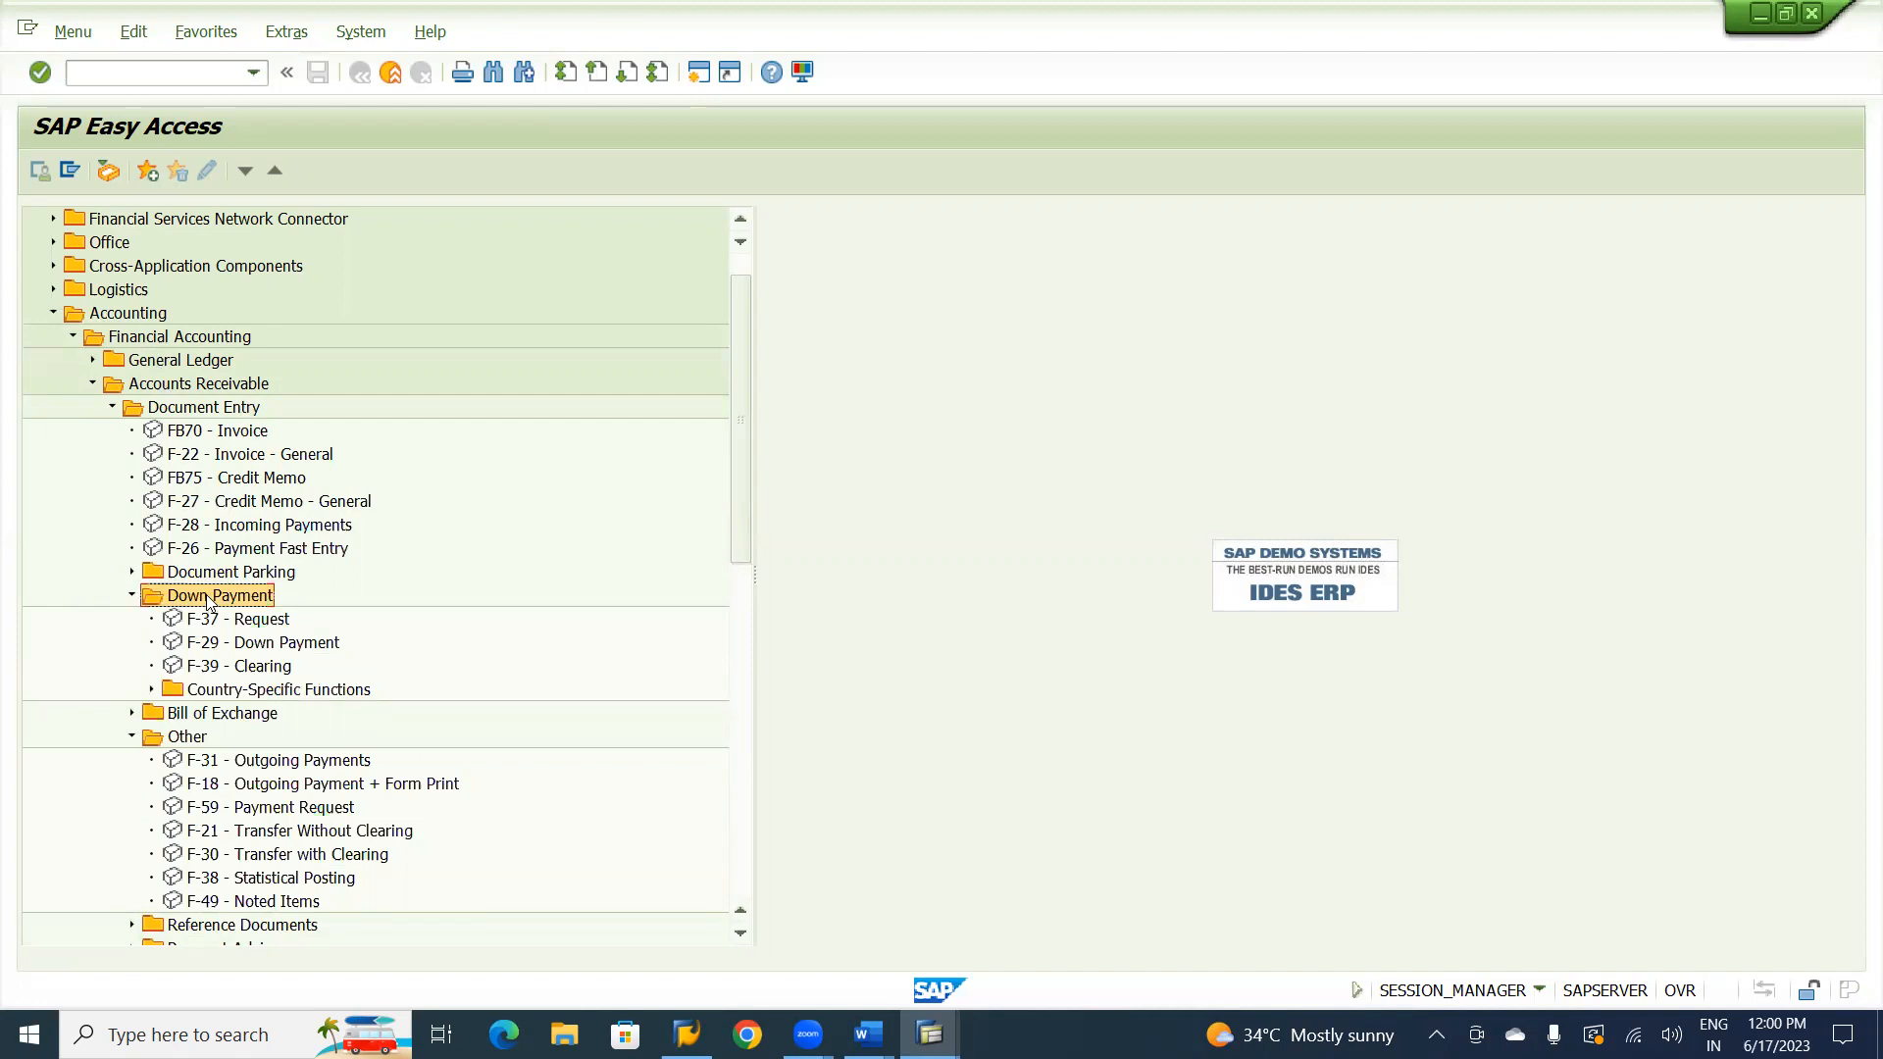
pyautogui.click(217, 671)
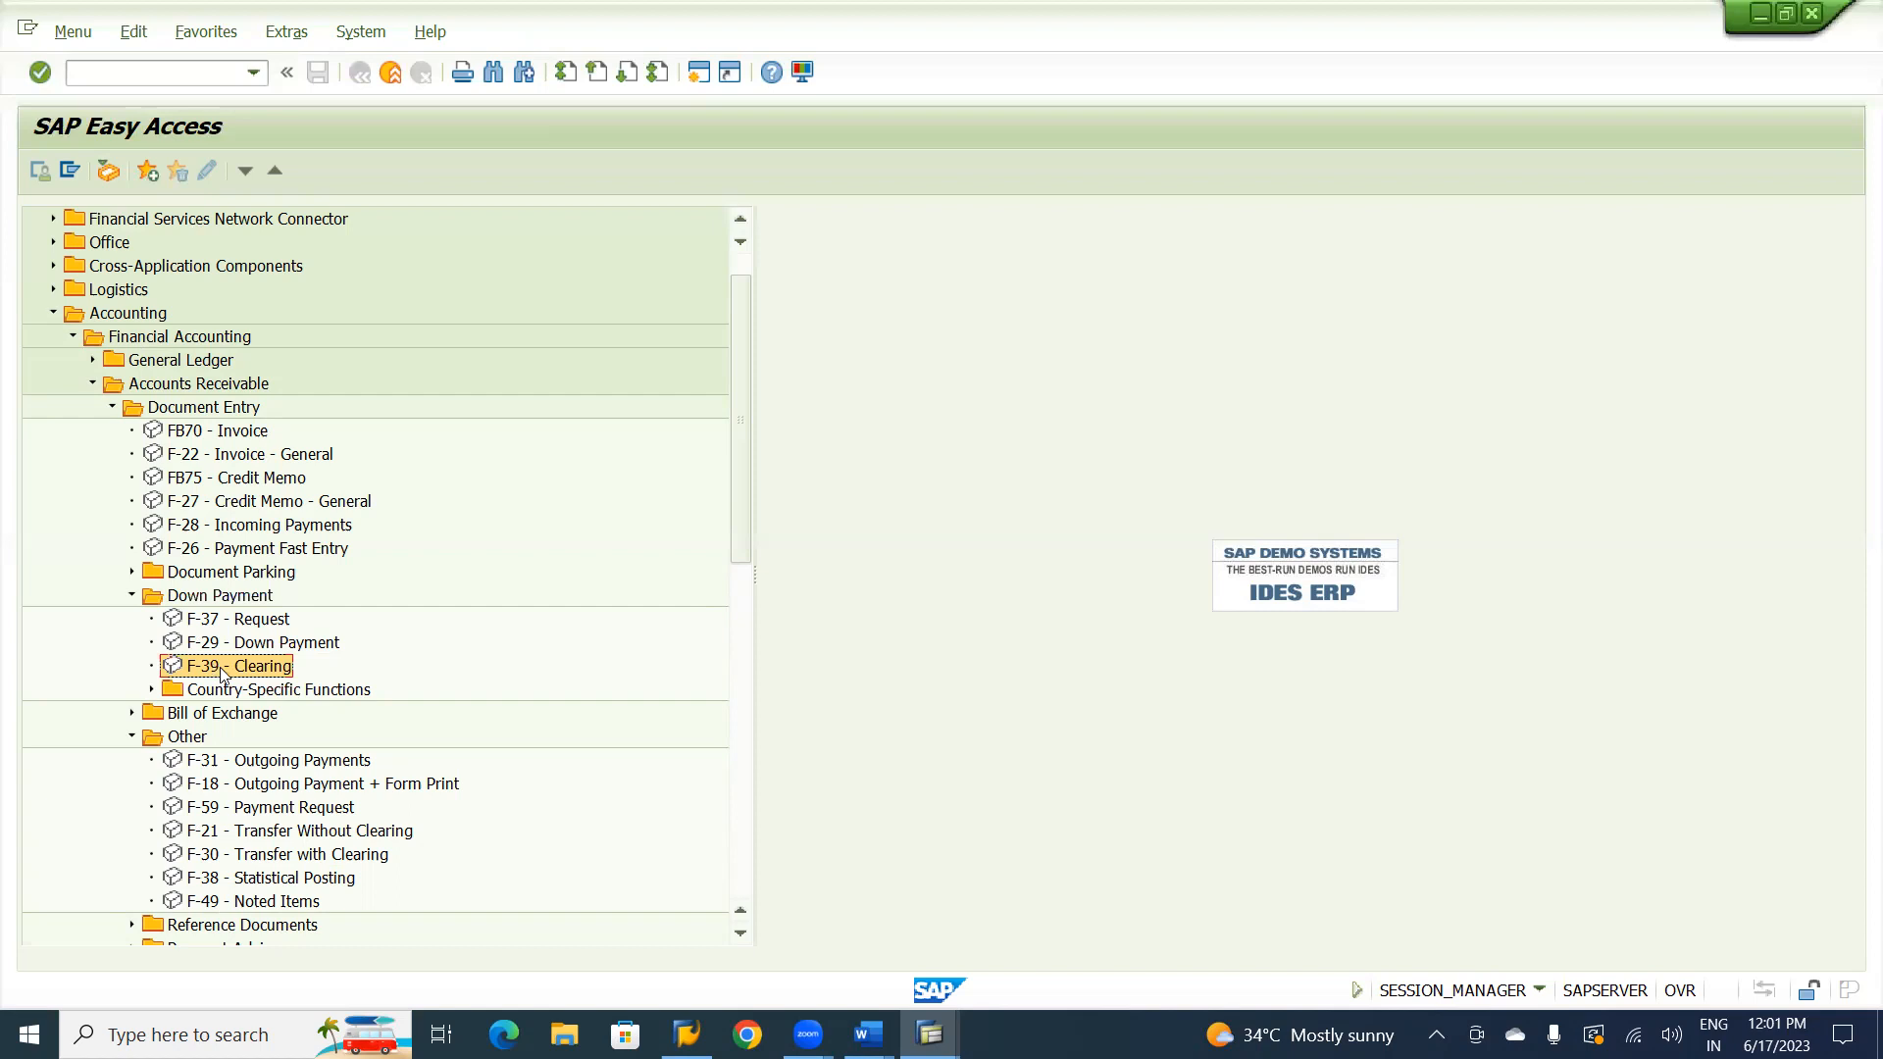
pyautogui.doubleClick(222, 673)
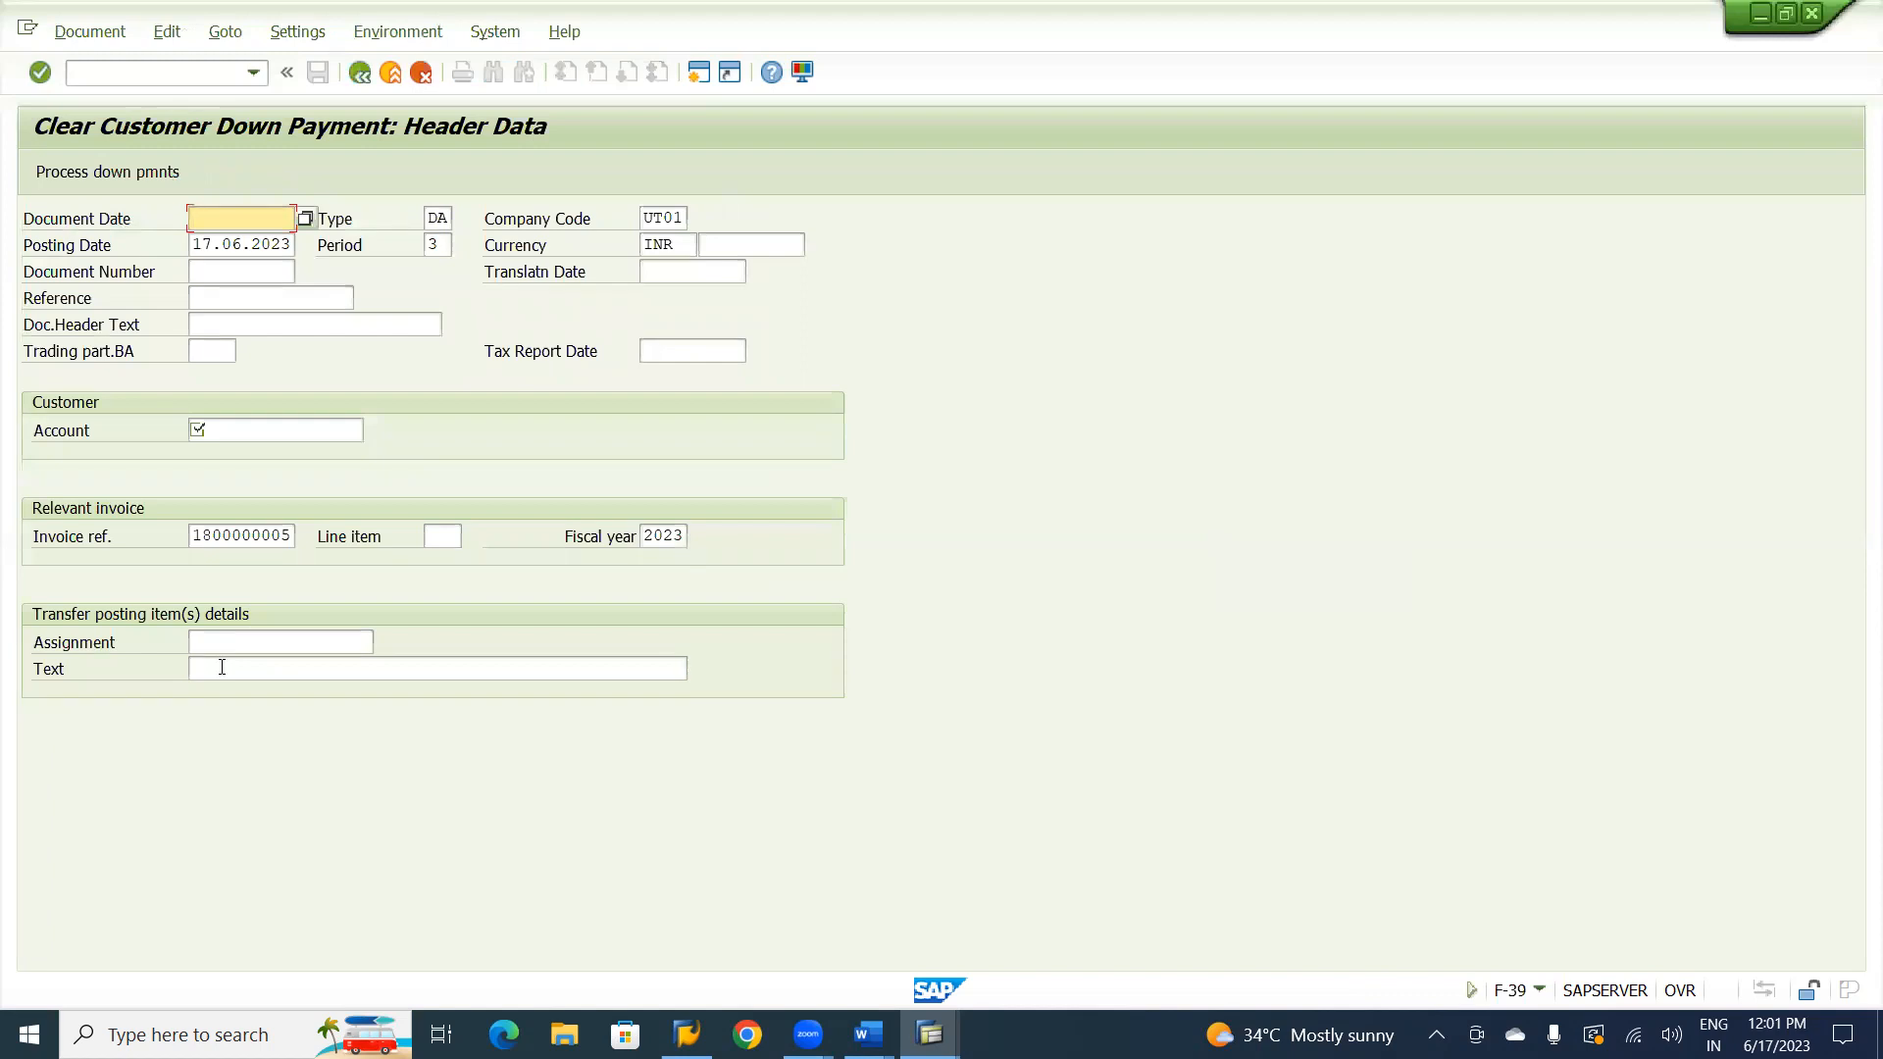
# Check the balance in advance noted in the SAP FICO RICEF 333 Word document and return to the F-39 screen.
pyautogui.hotkey('alt', 'Tab')
pyautogui.hotkey('alt', 'Tab')
pyautogui.hotkey('alt', 'Tab')
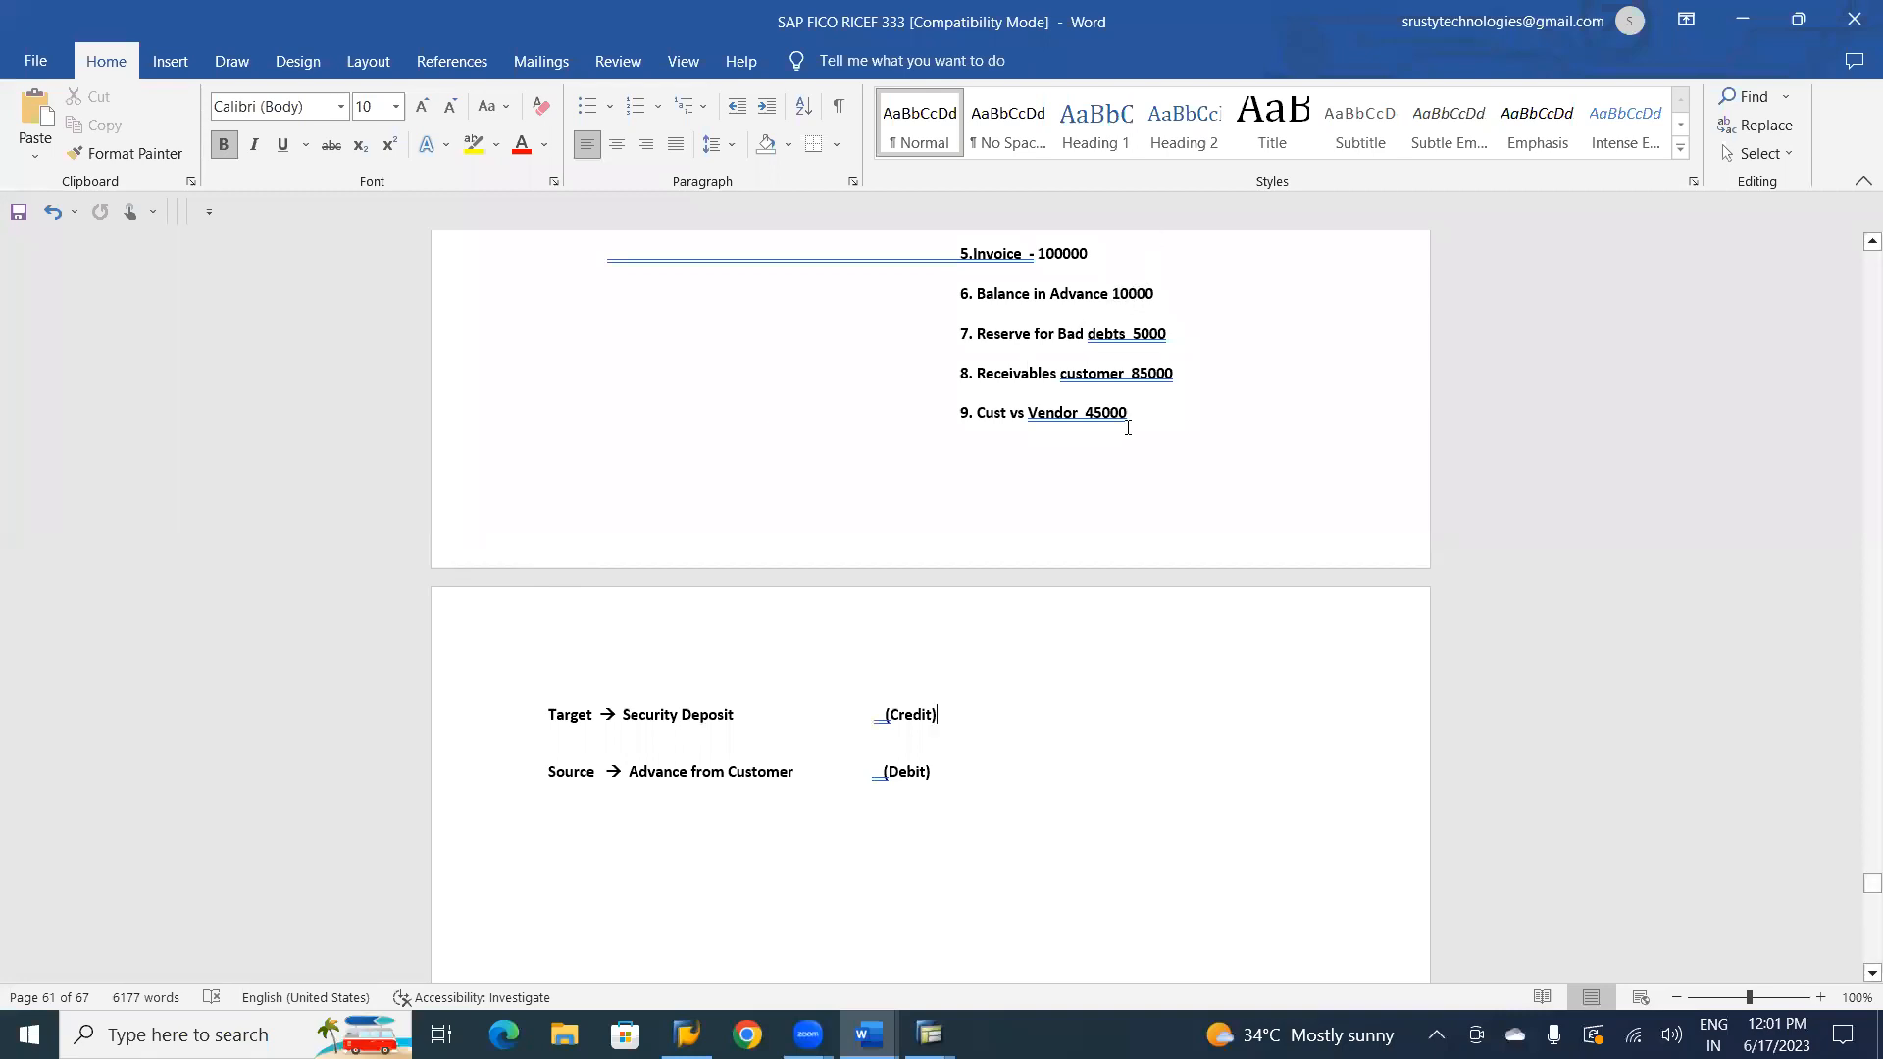
pyautogui.click(1133, 312)
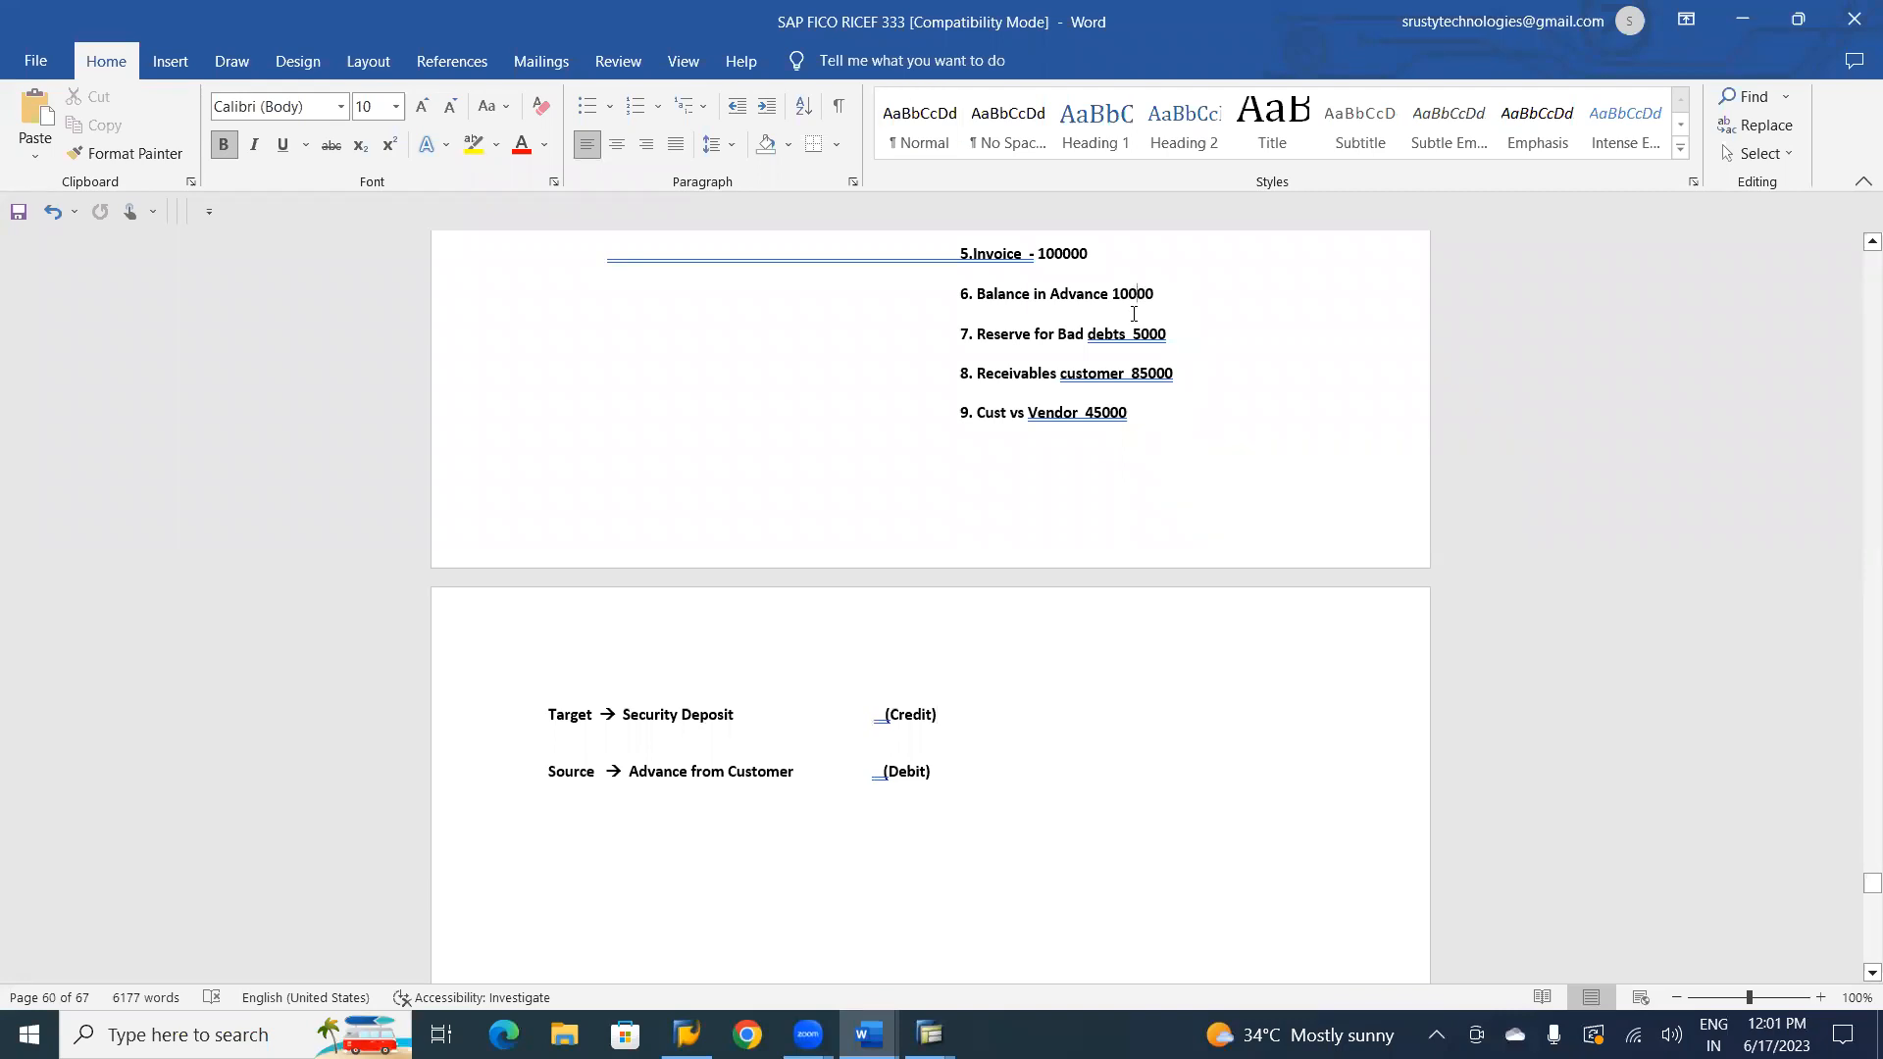
pyautogui.hotkey('alt', 'Tab')
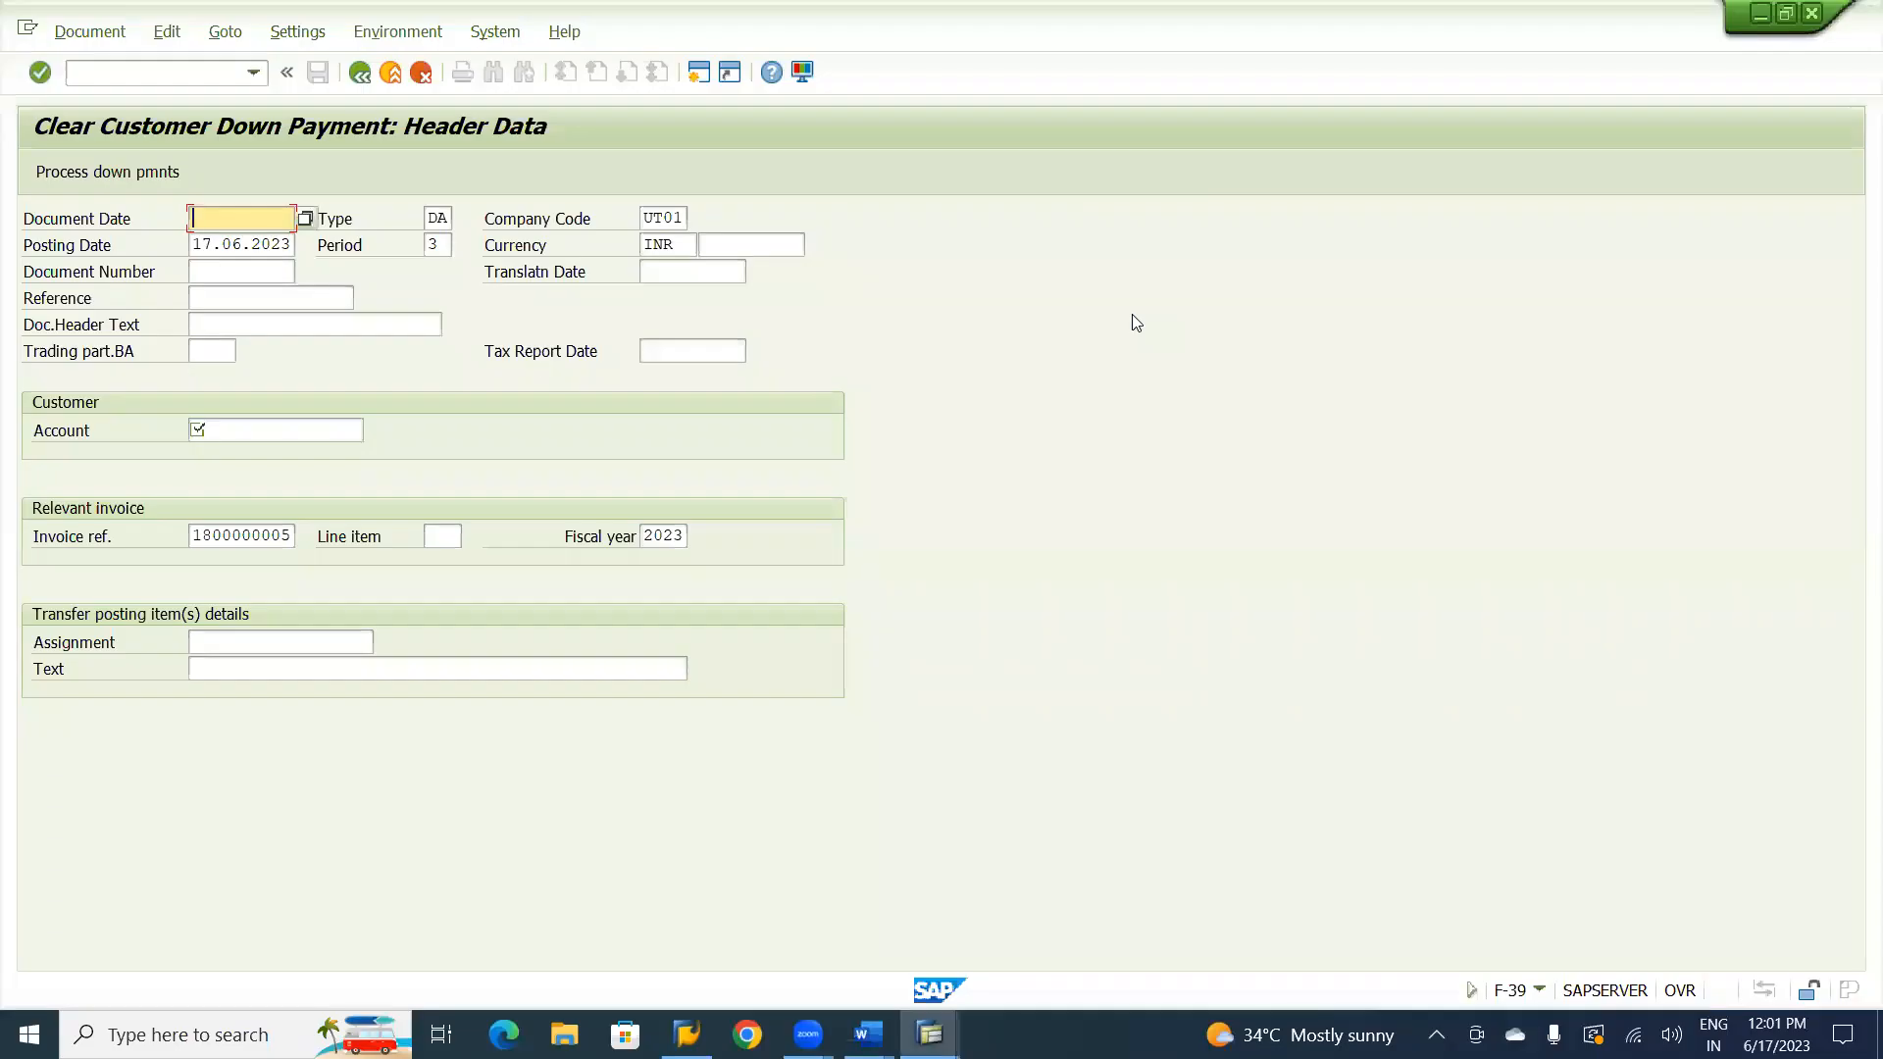
# Fill the down payment clearing header with document date 17.06.2023, reference CV-01 and header text Transfer Posting.
pyautogui.press('F4')
pyautogui.press('Return')
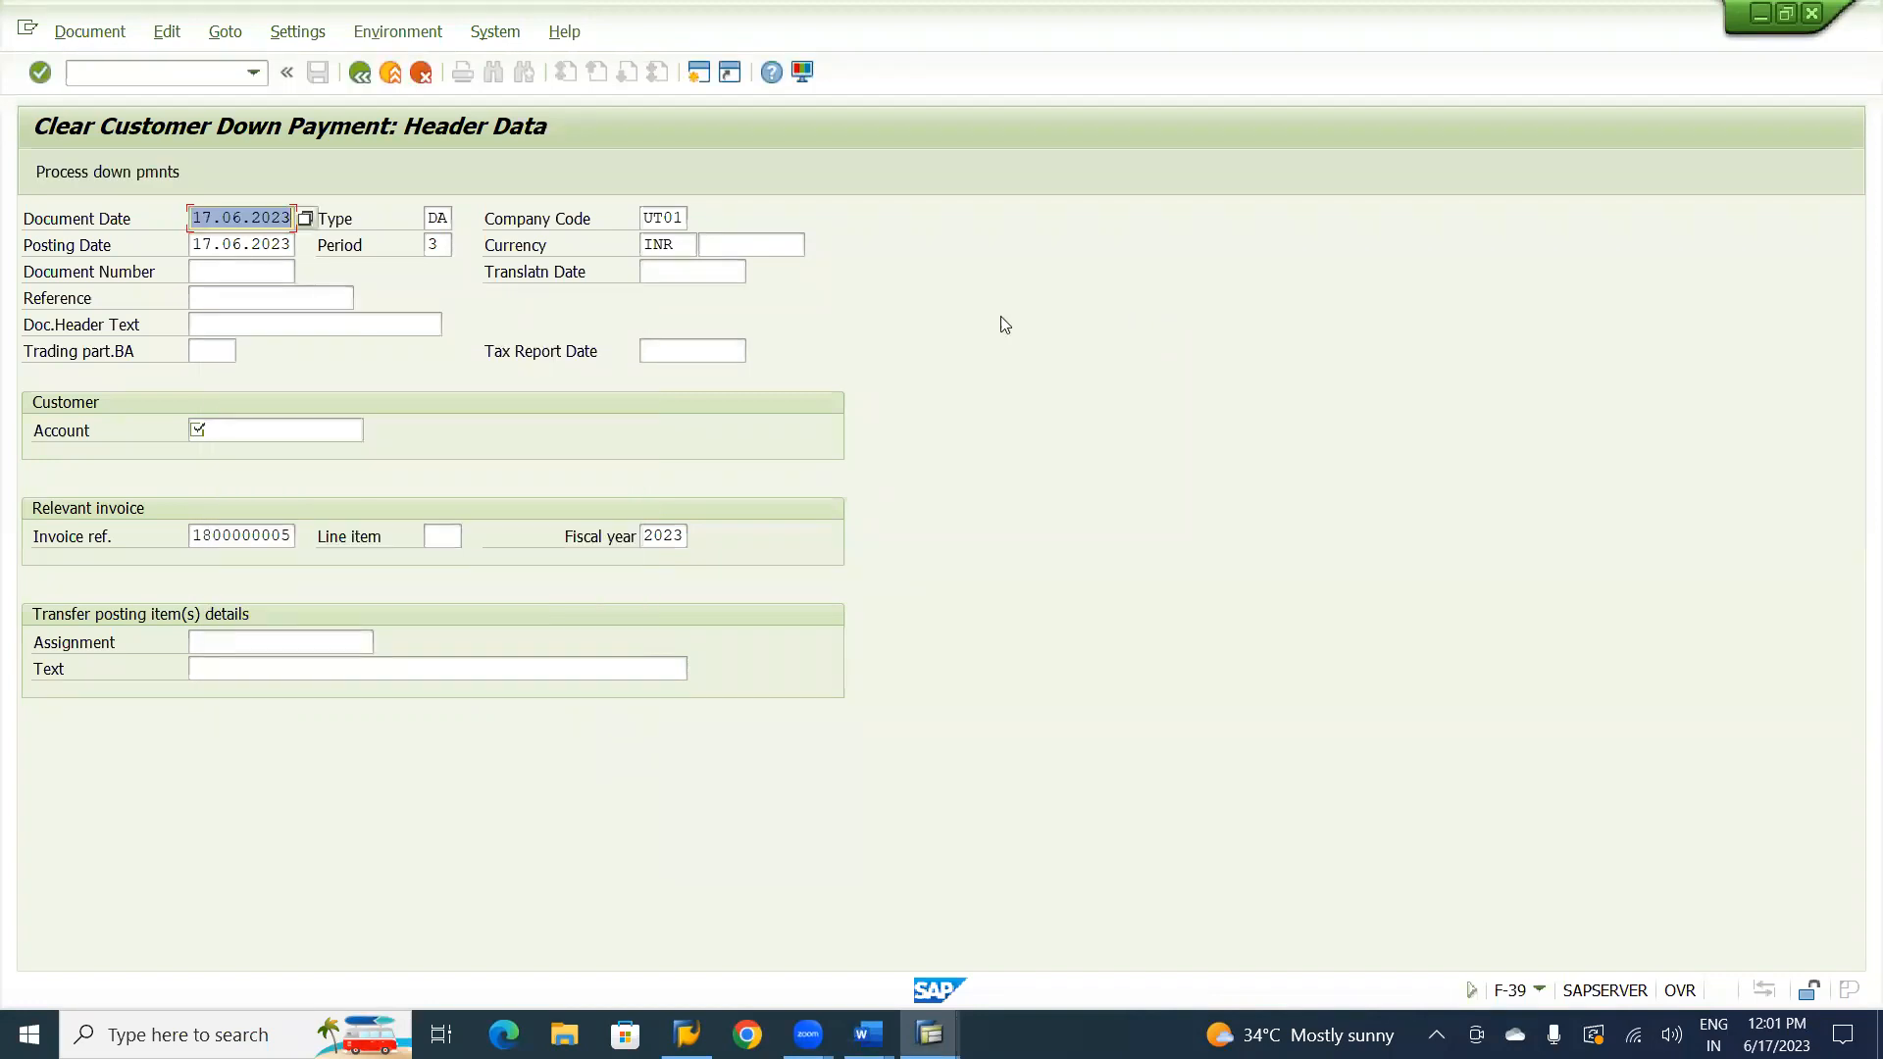
pyautogui.click(253, 296)
pyautogui.write('C')
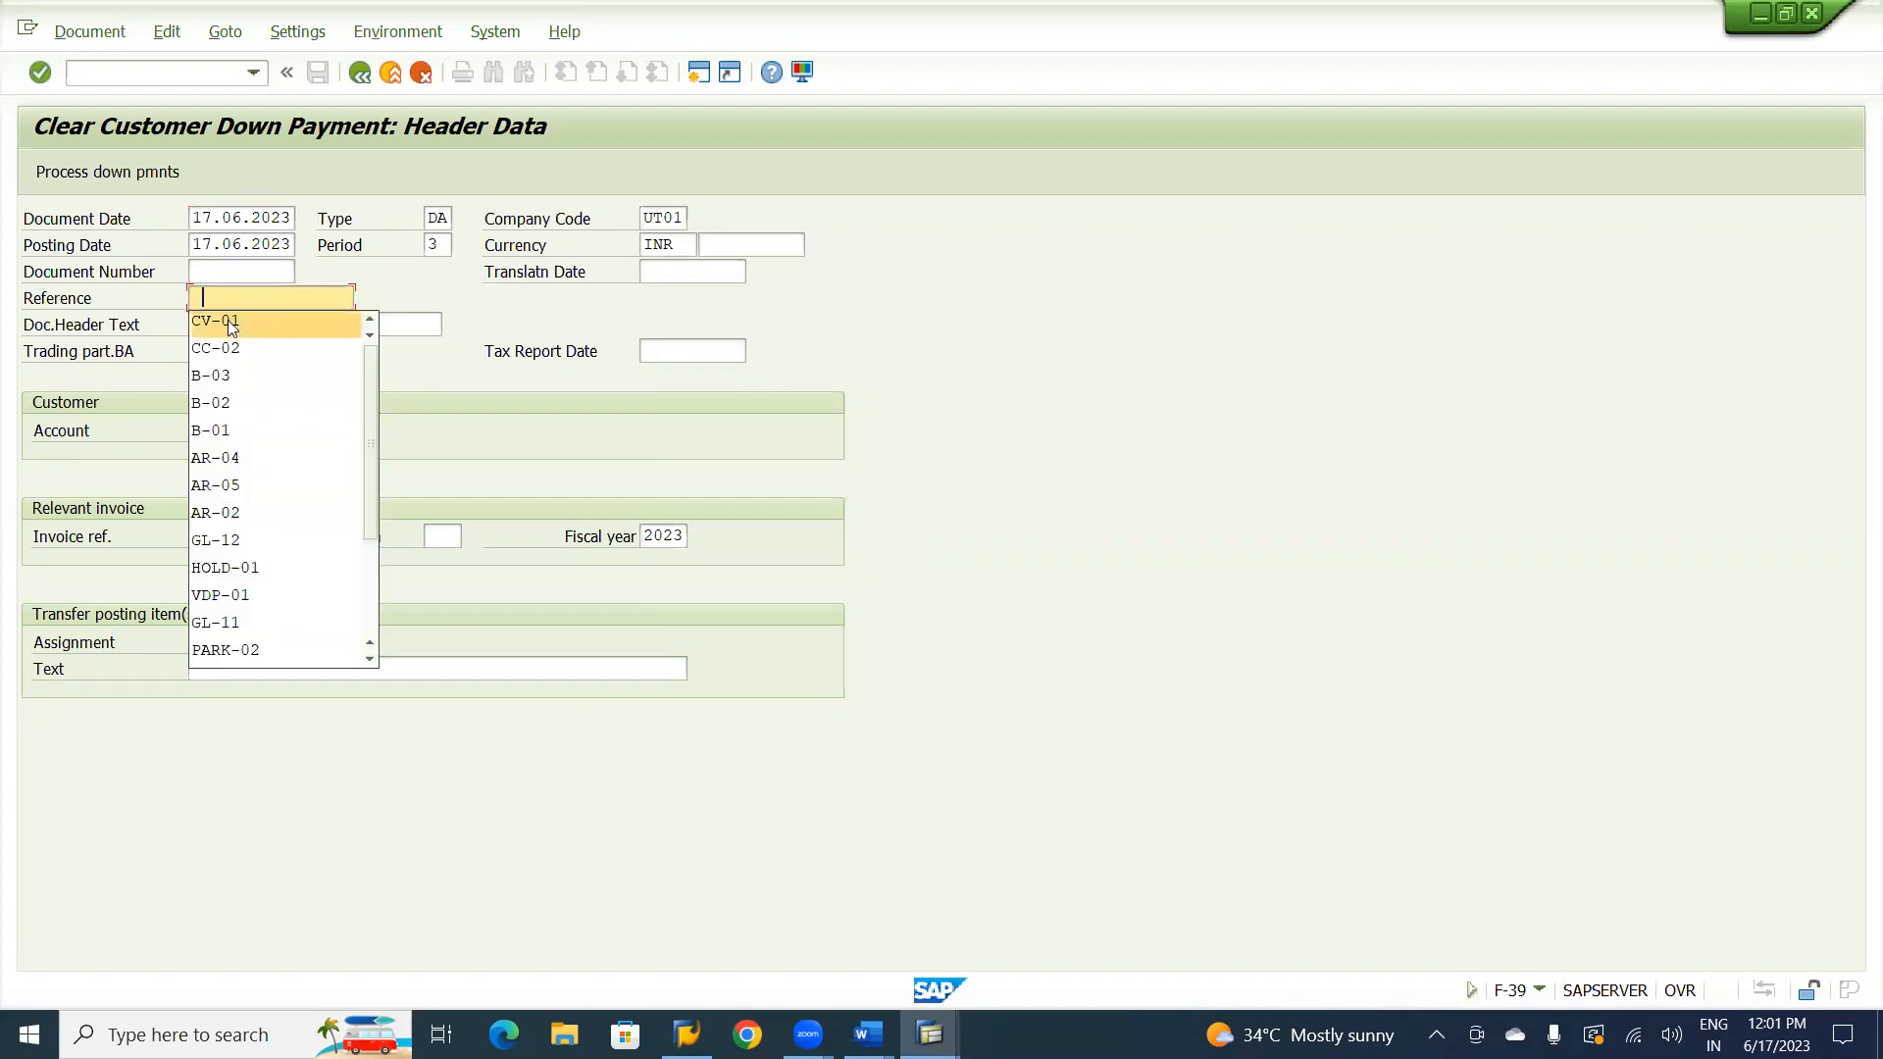
pyautogui.click(227, 320)
pyautogui.click(257, 320)
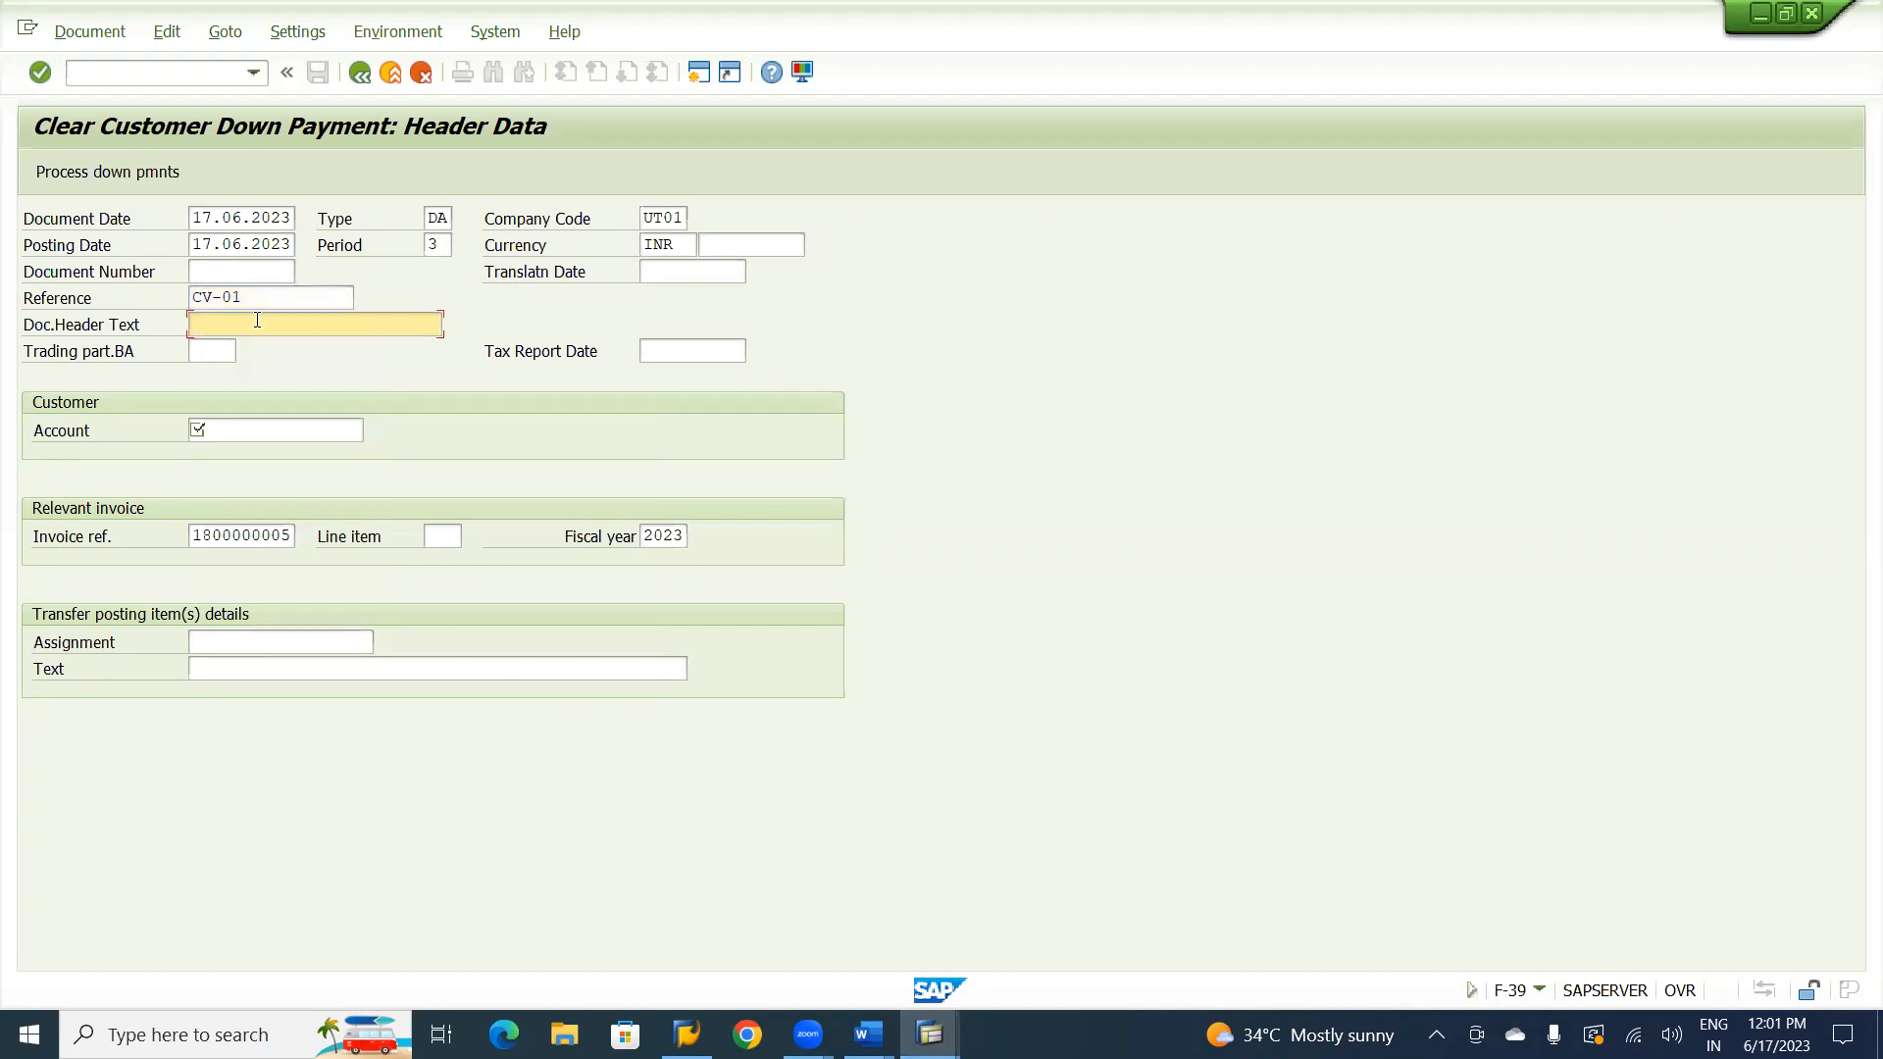
pyautogui.write('tRA')
pyautogui.press('Down')
pyautogui.press('Tab')
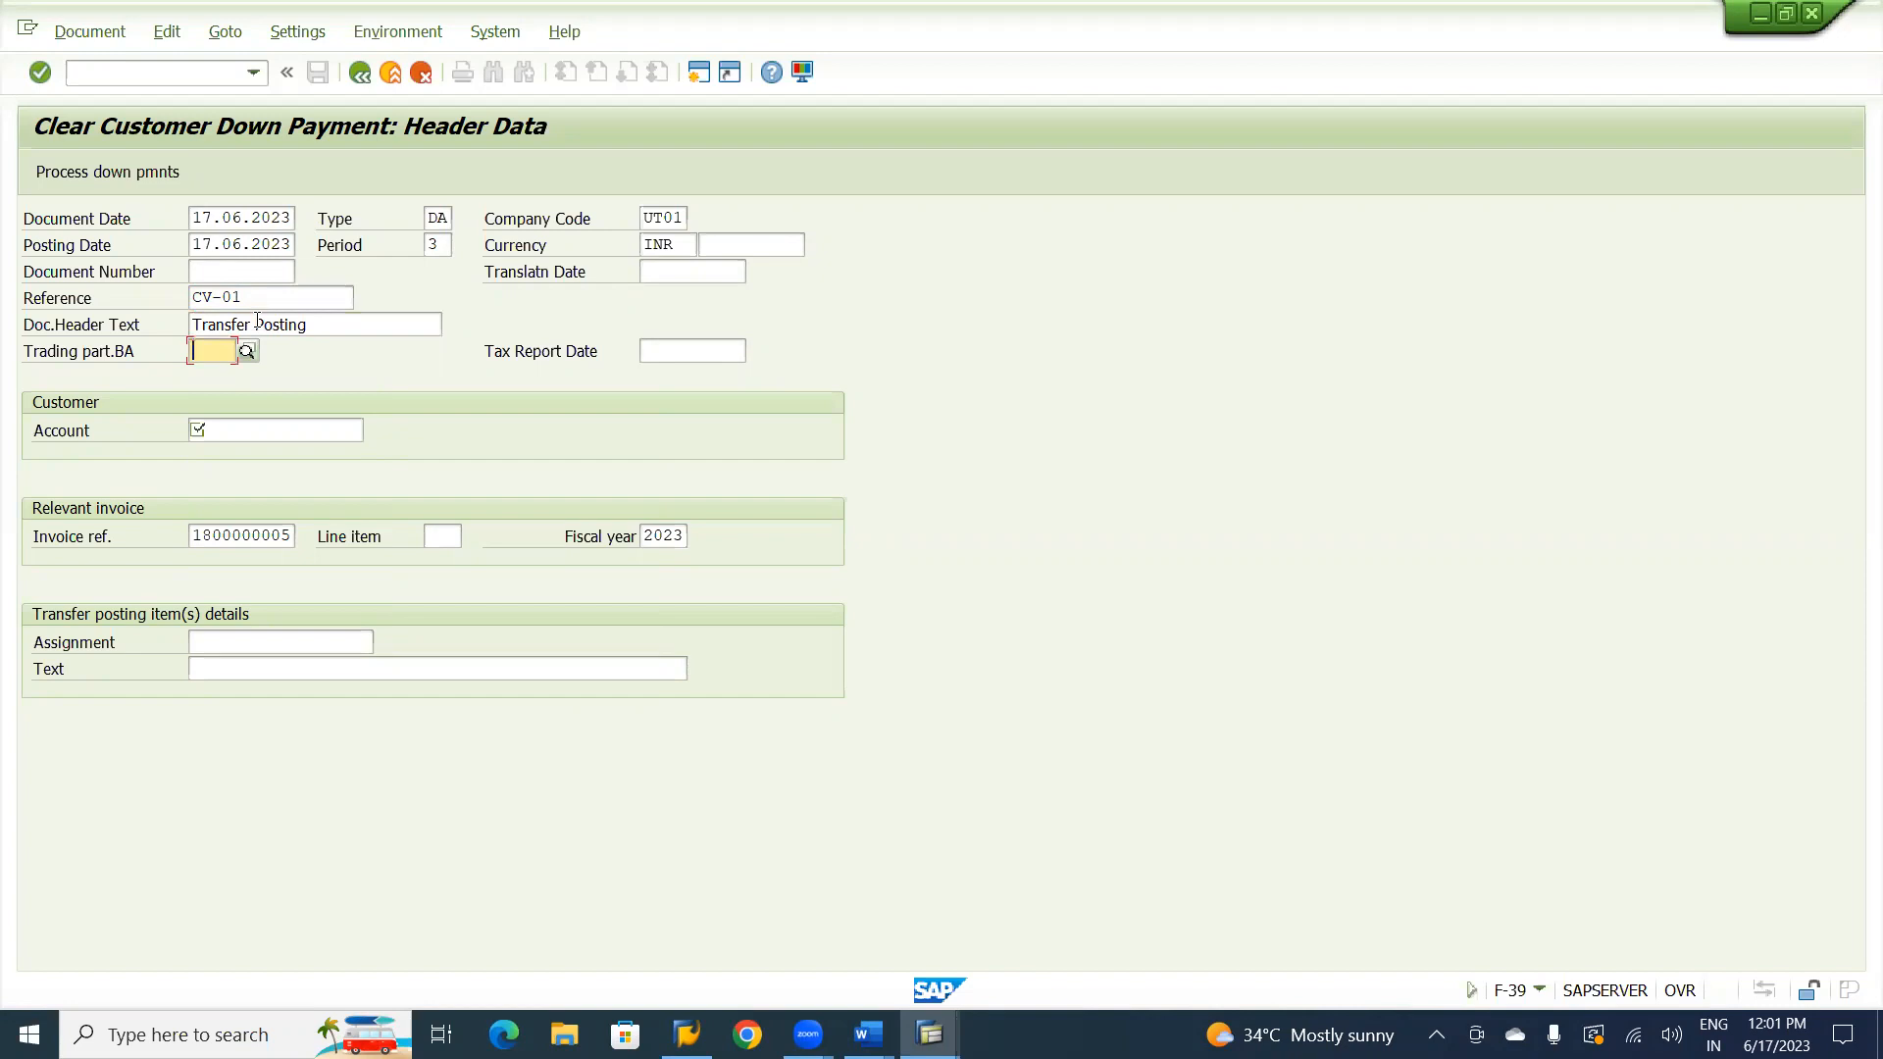
# Enter the customer's account number in the down payment clearing header, keeping the proposed relevant invoice reference.
pyautogui.press('Tab')
pyautogui.press('Tab')
pyautogui.press('Tab')
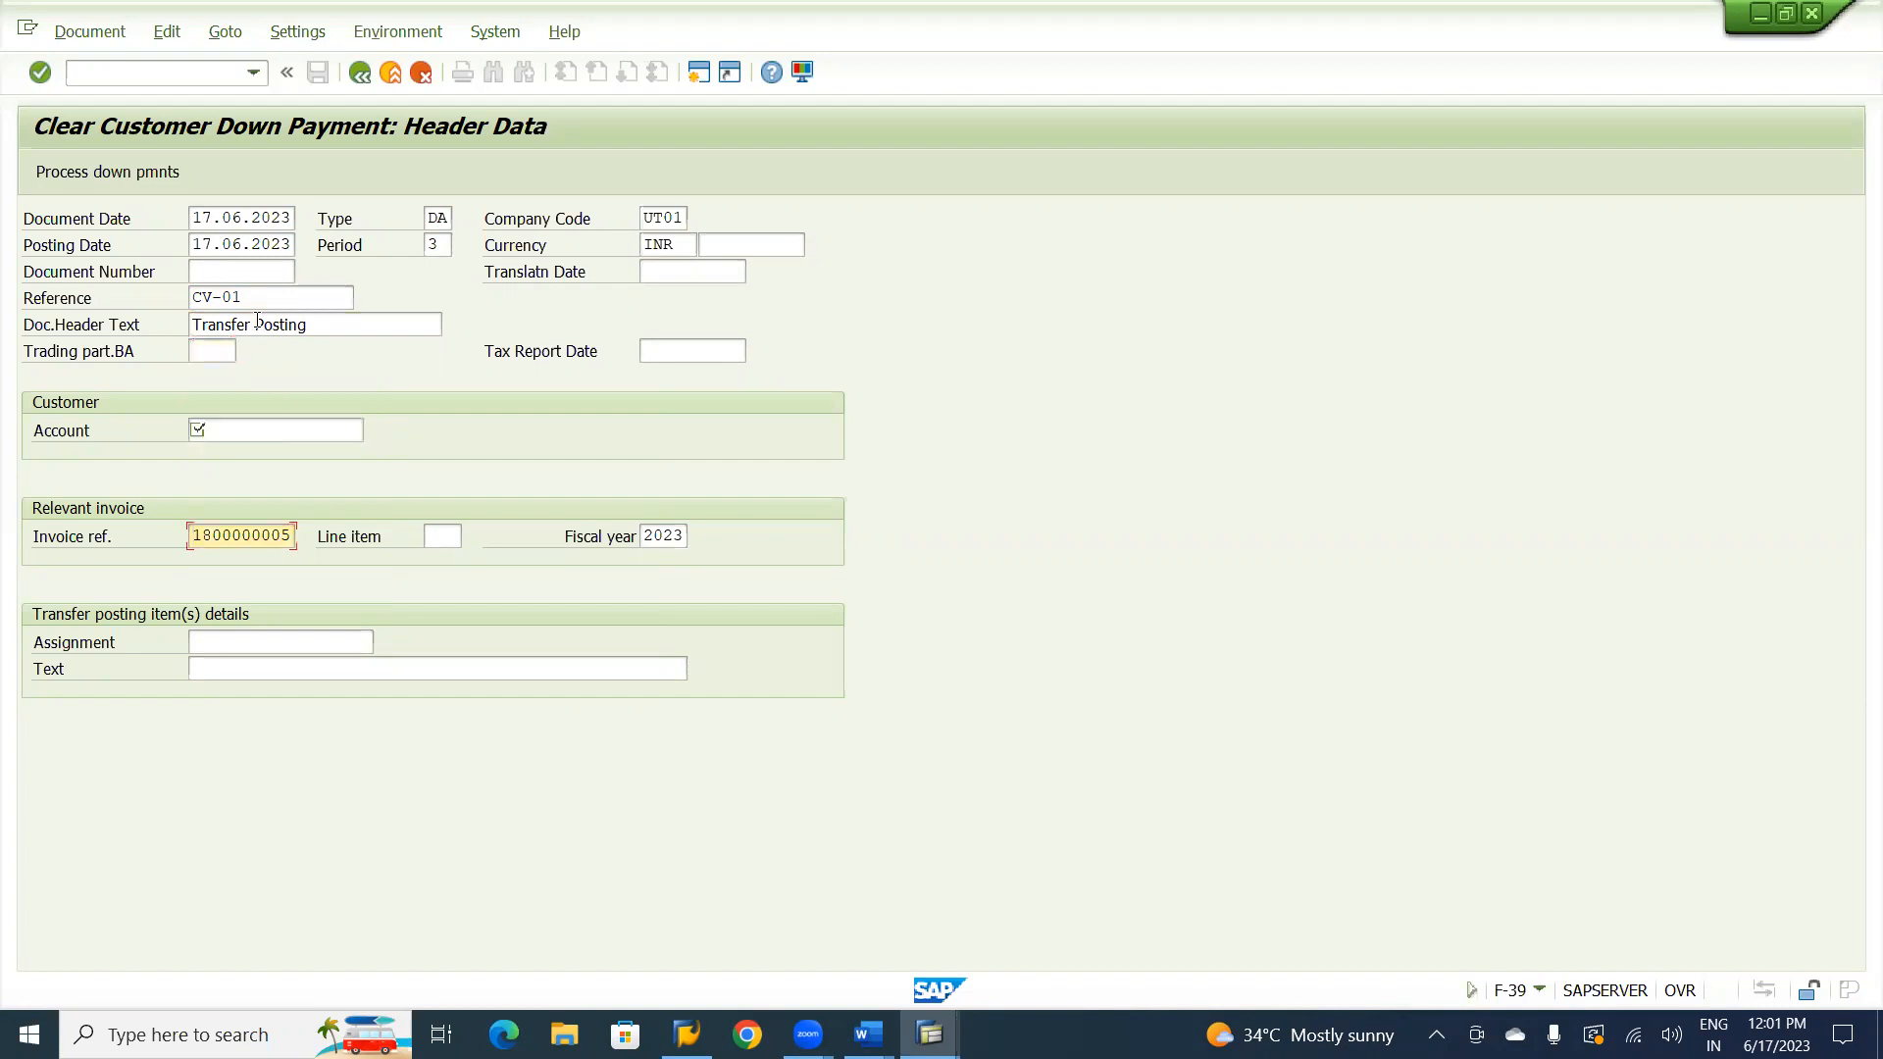
pyautogui.hotkey('shift', 'Tab')
pyautogui.press('Down')
pyautogui.press('Down')
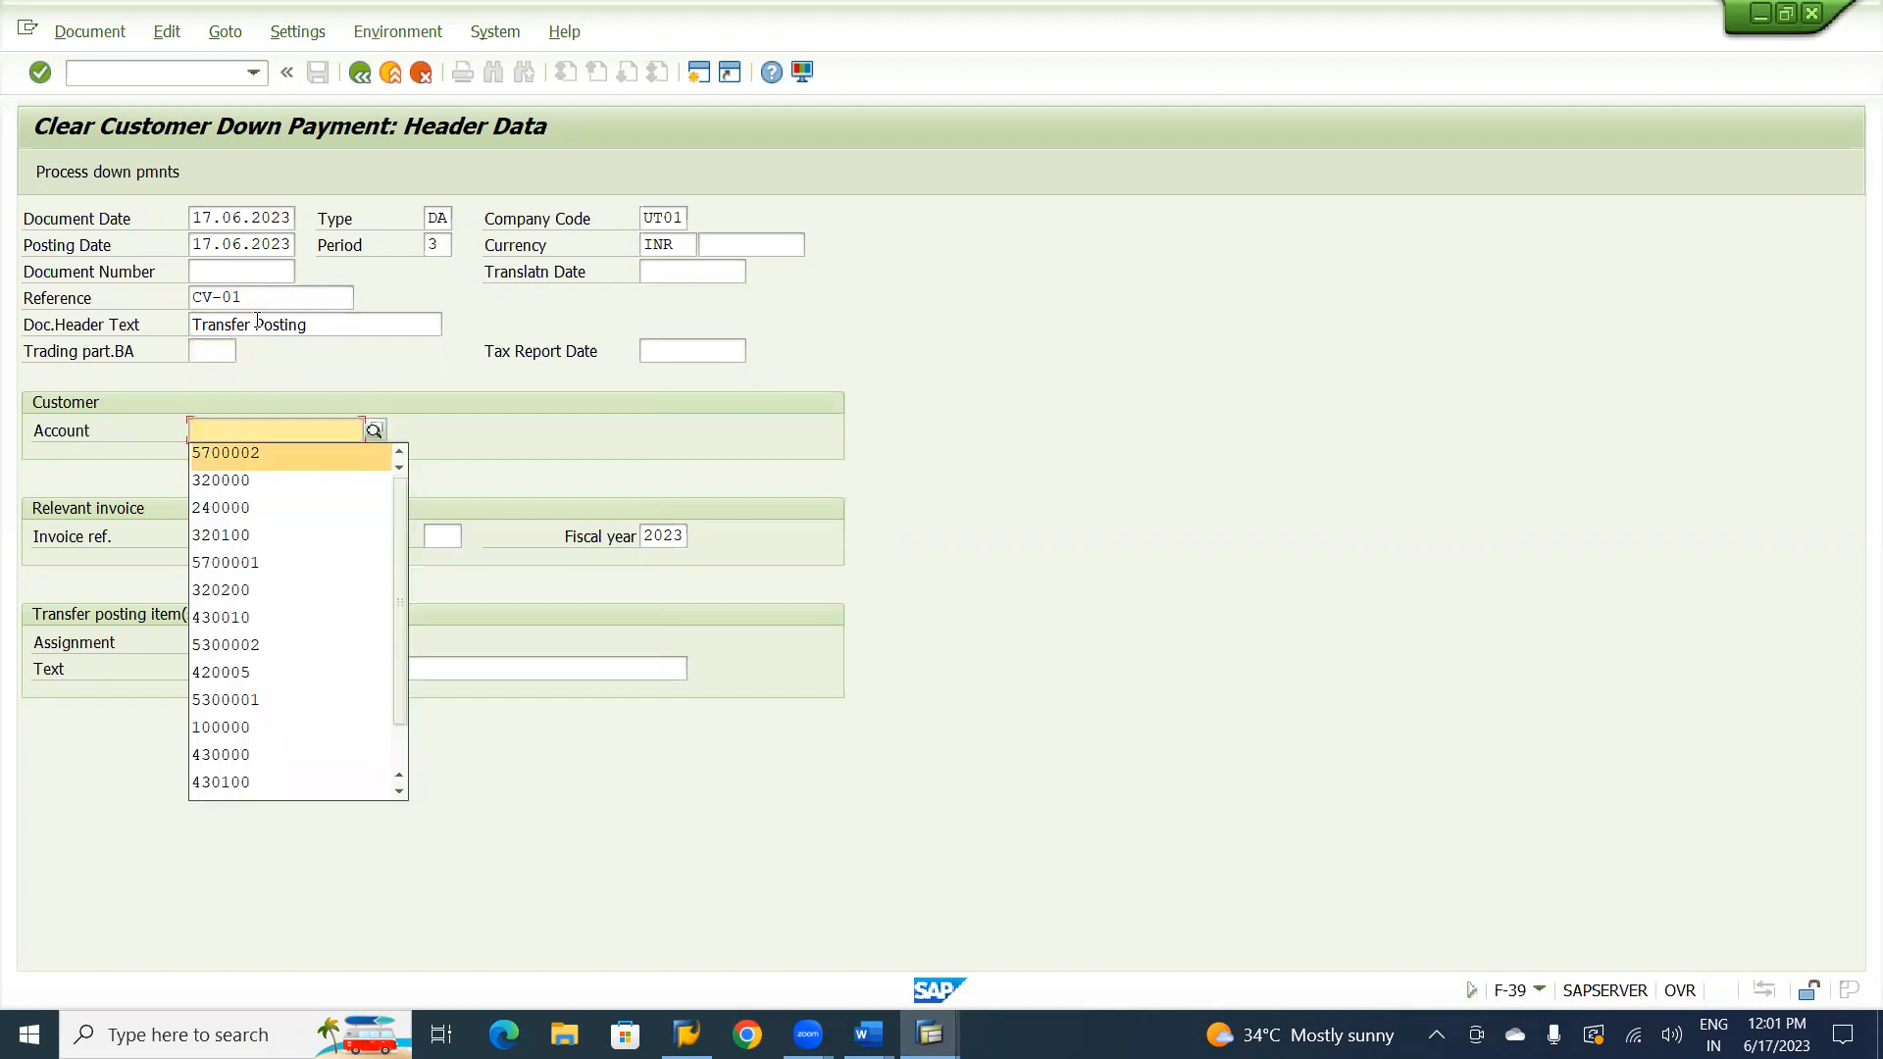
pyautogui.press('Tab')
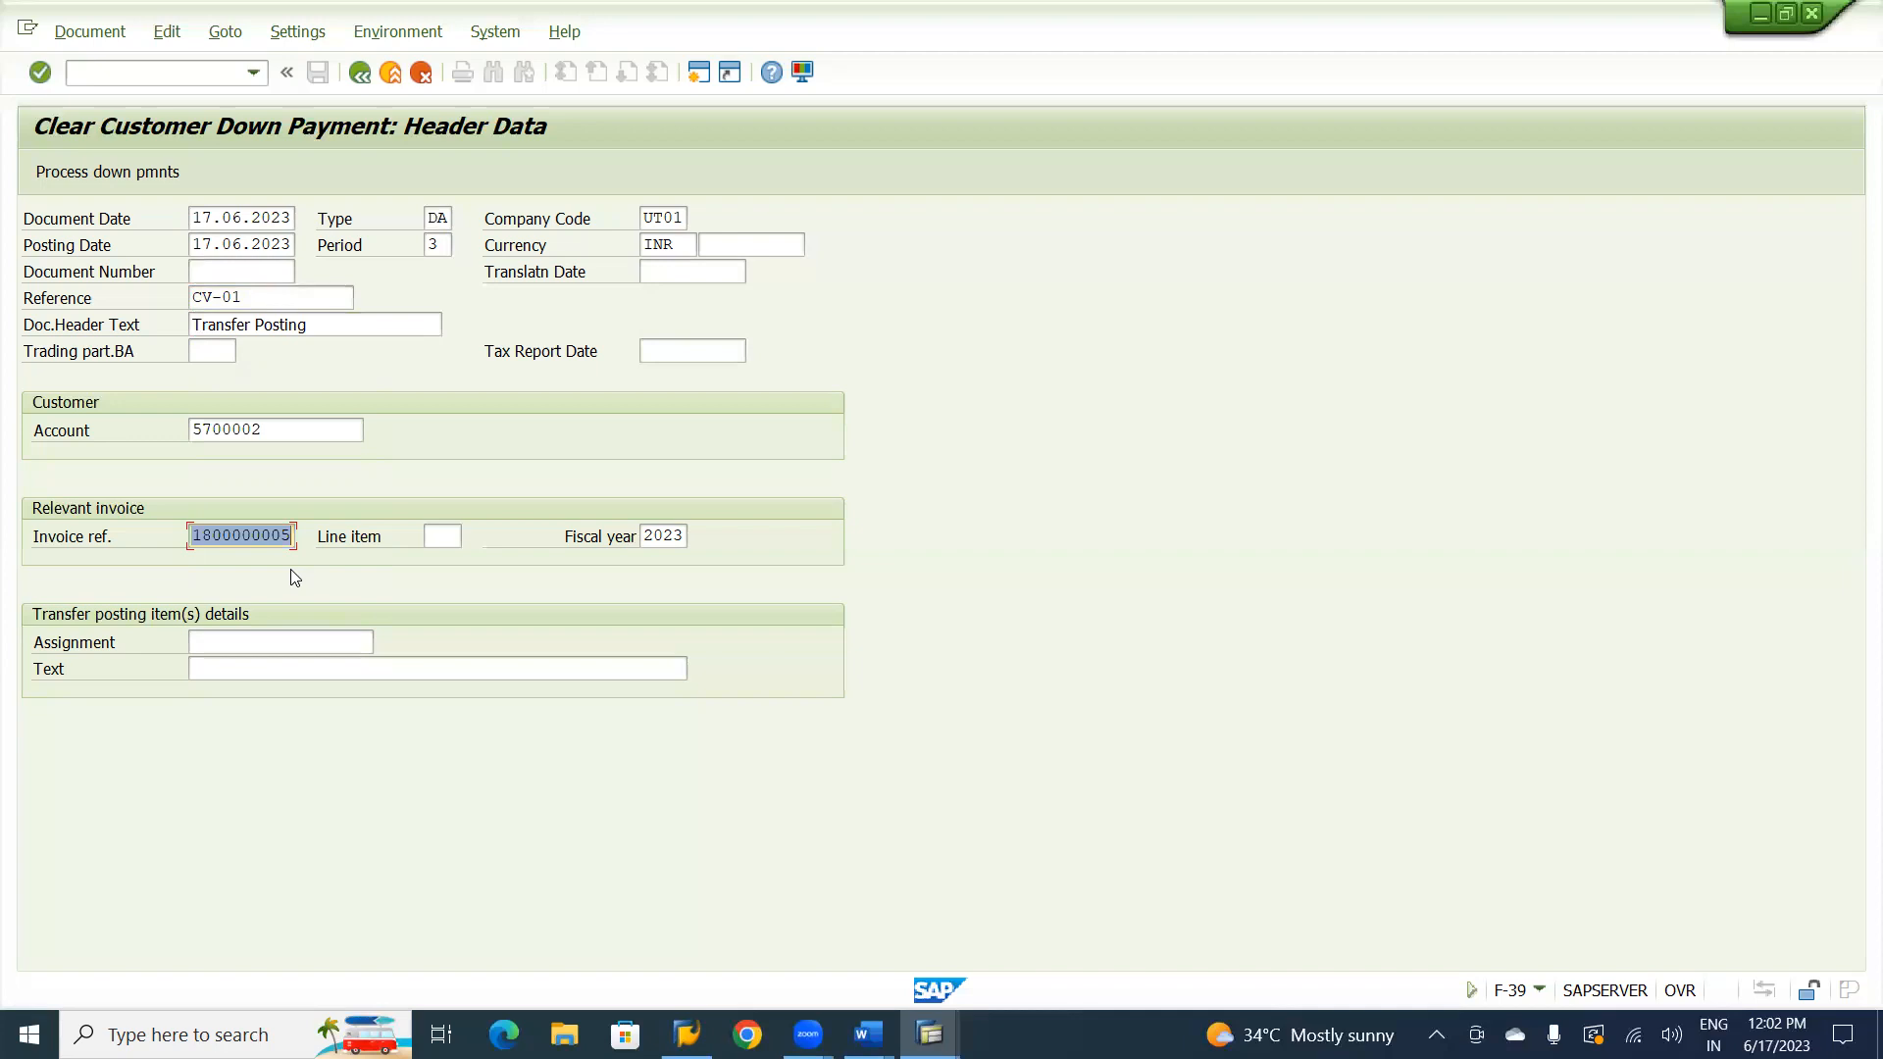
# Set the transfer posting item text to "Transfer from Spl GL to Normal GL", starting from the earlier Spl GL transfer text.
pyautogui.click(236, 668)
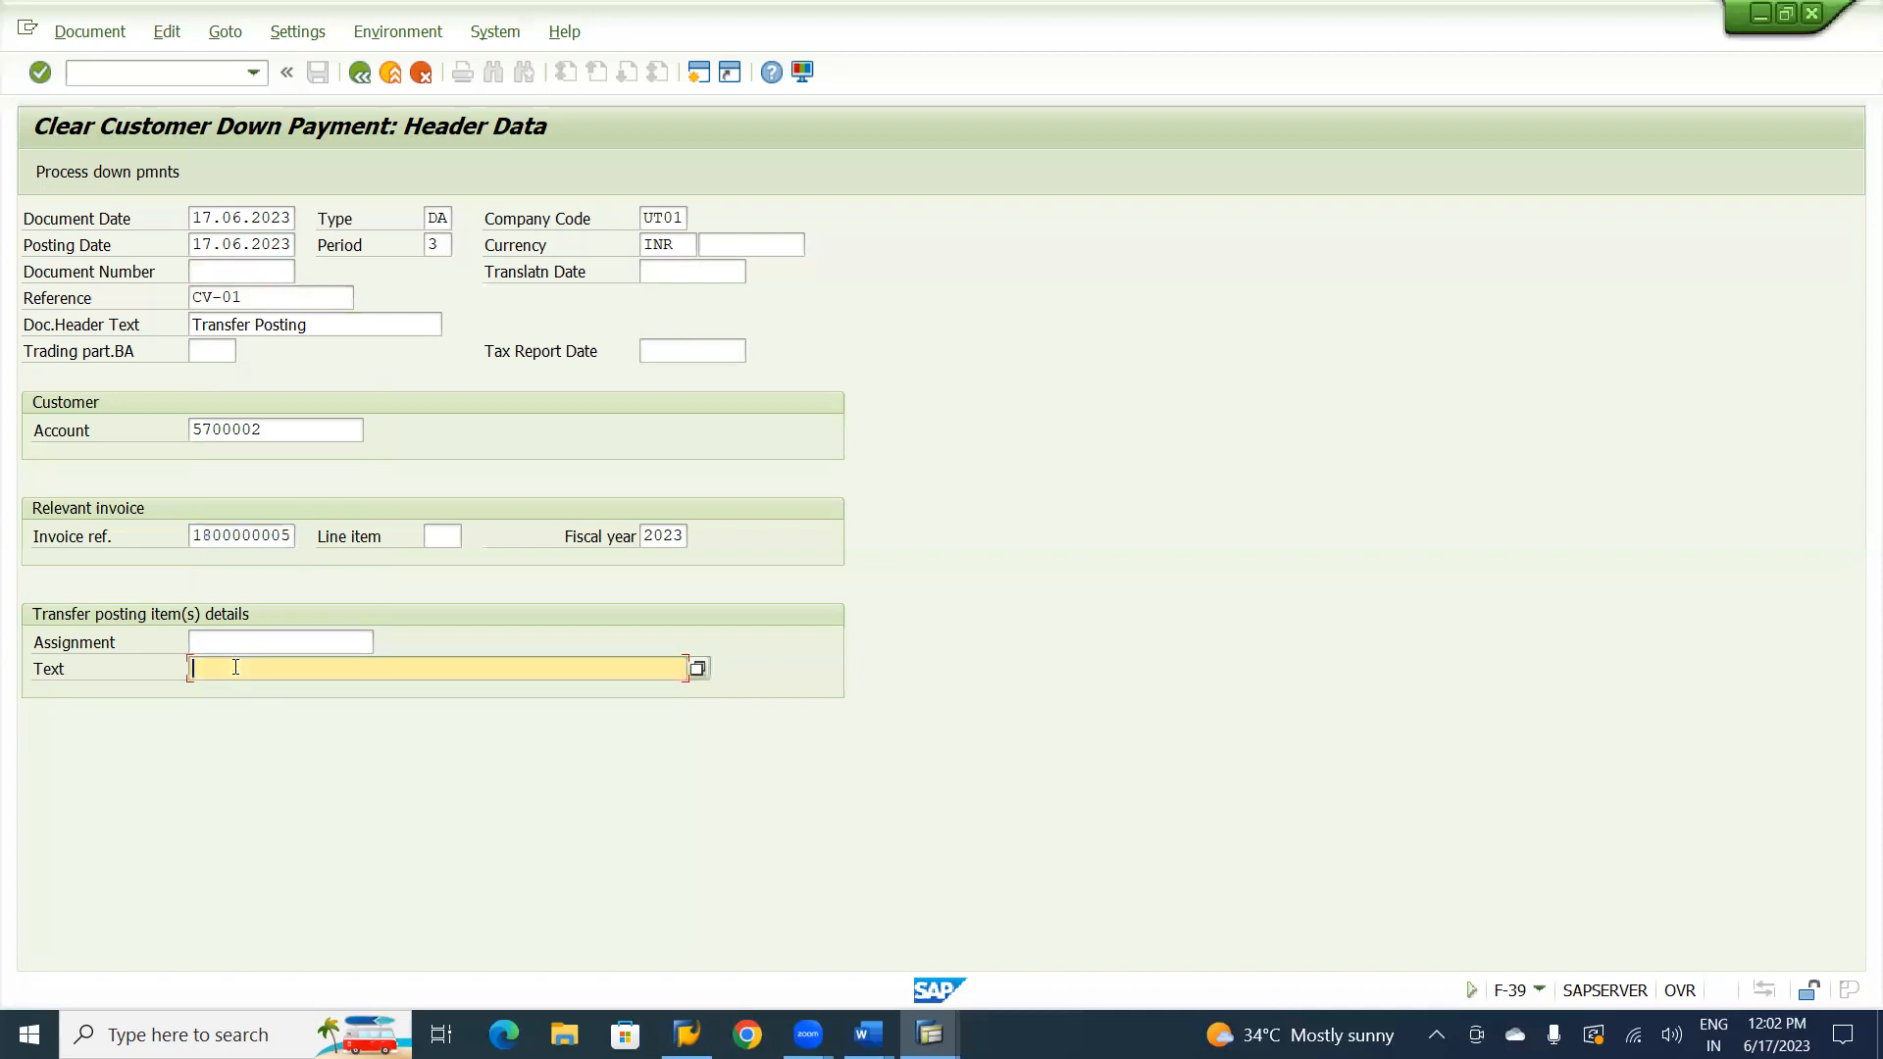
pyautogui.click(236, 668)
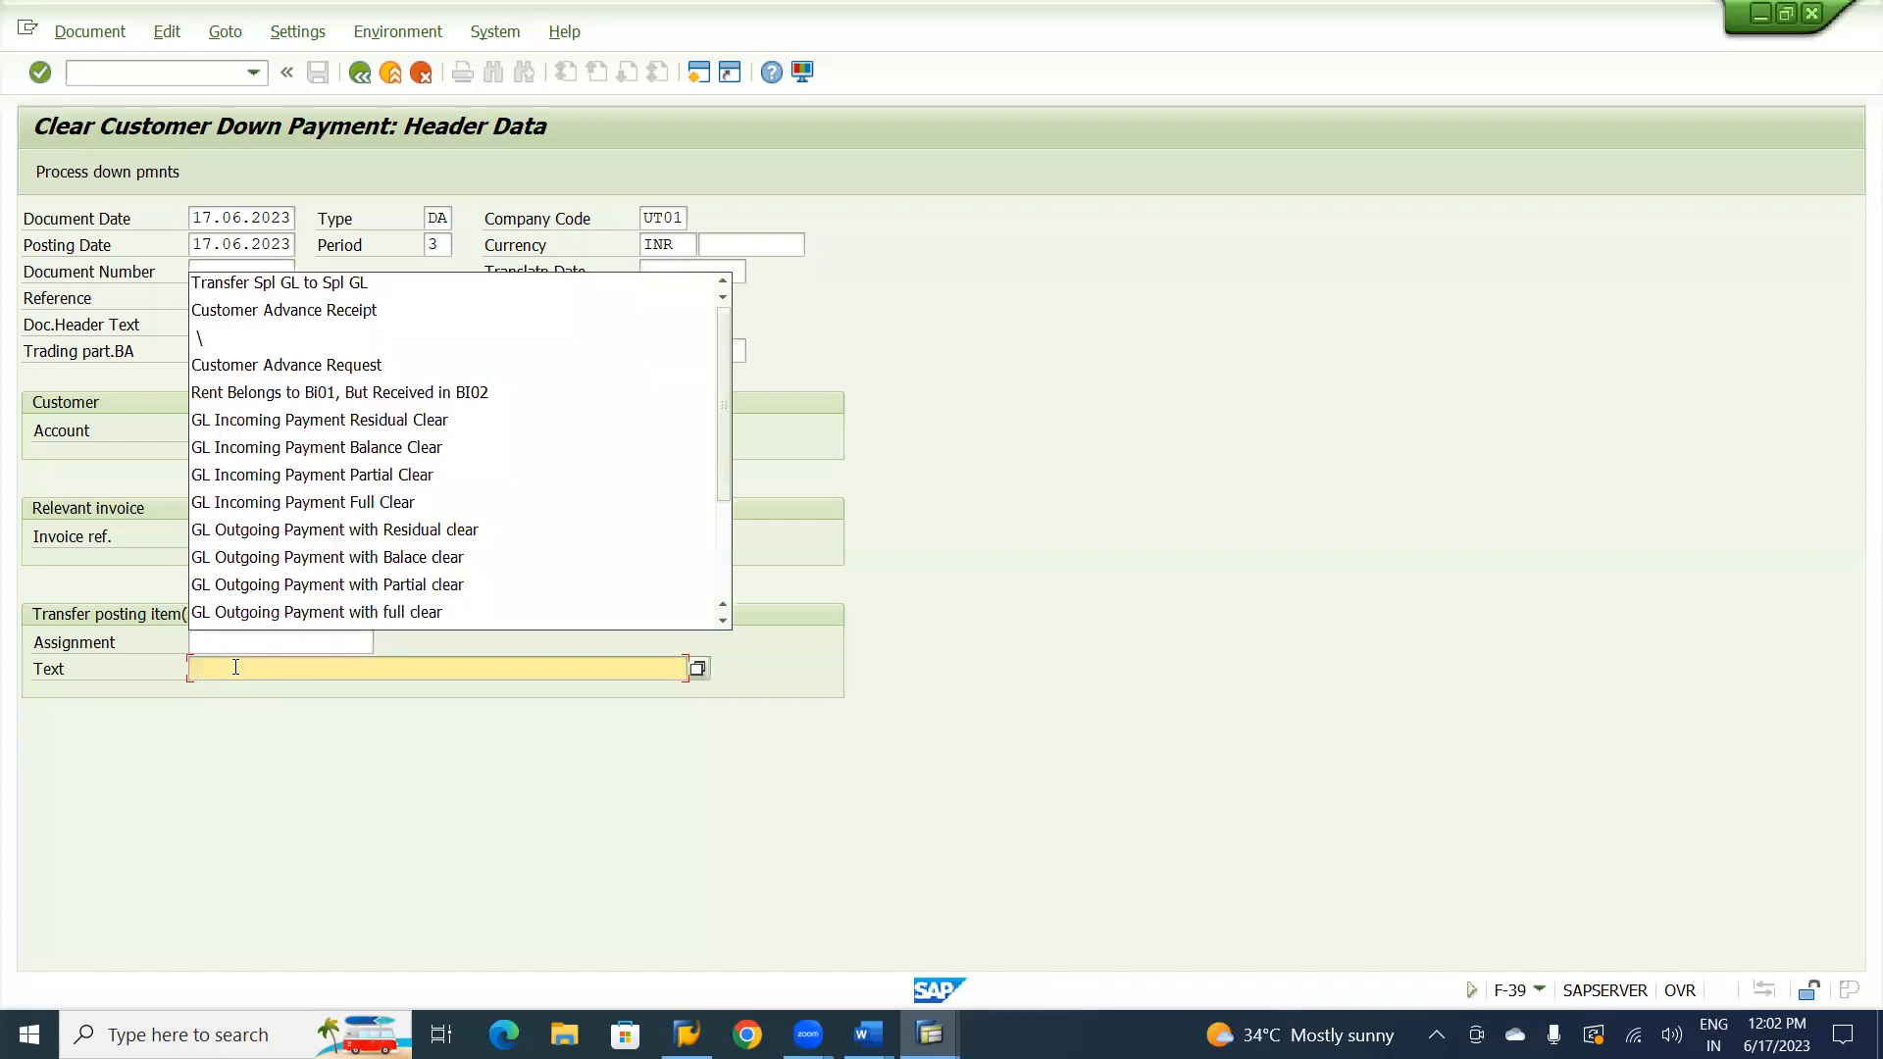
pyautogui.click(353, 283)
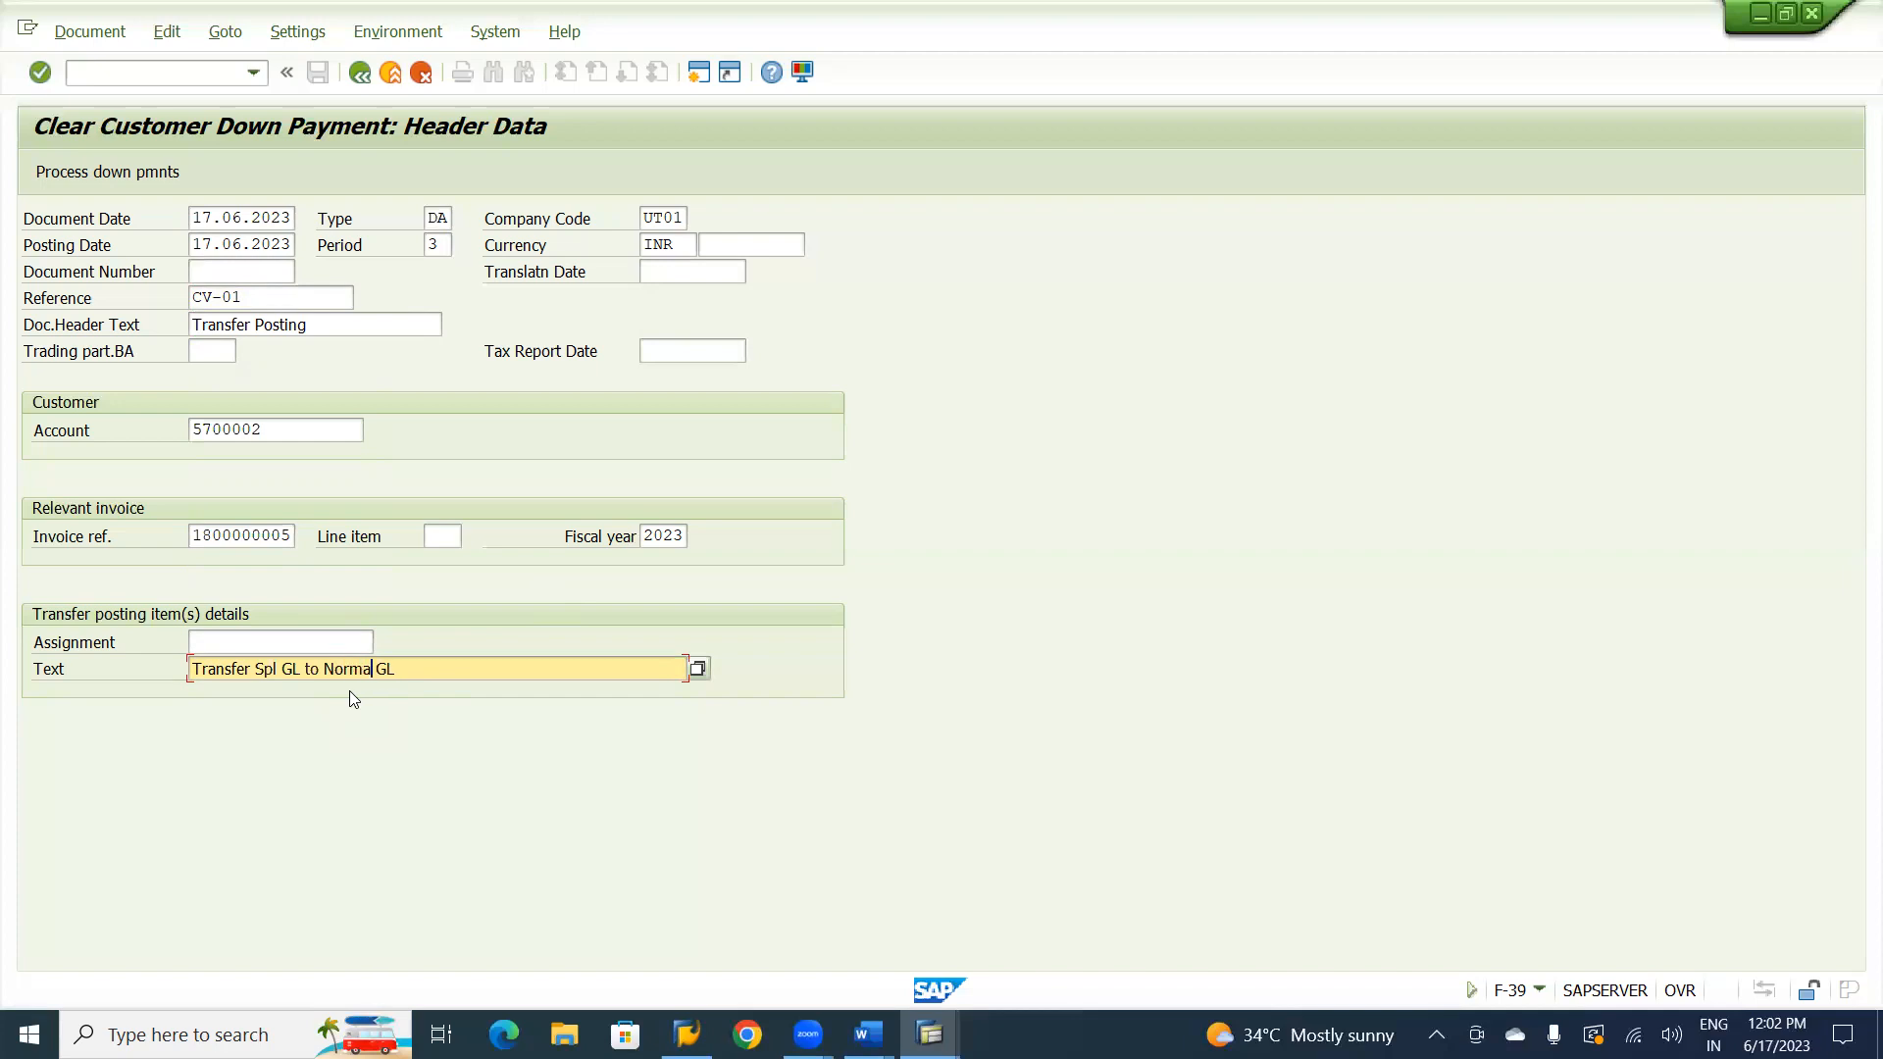
pyautogui.click(376, 668)
pyautogui.write('fer from')
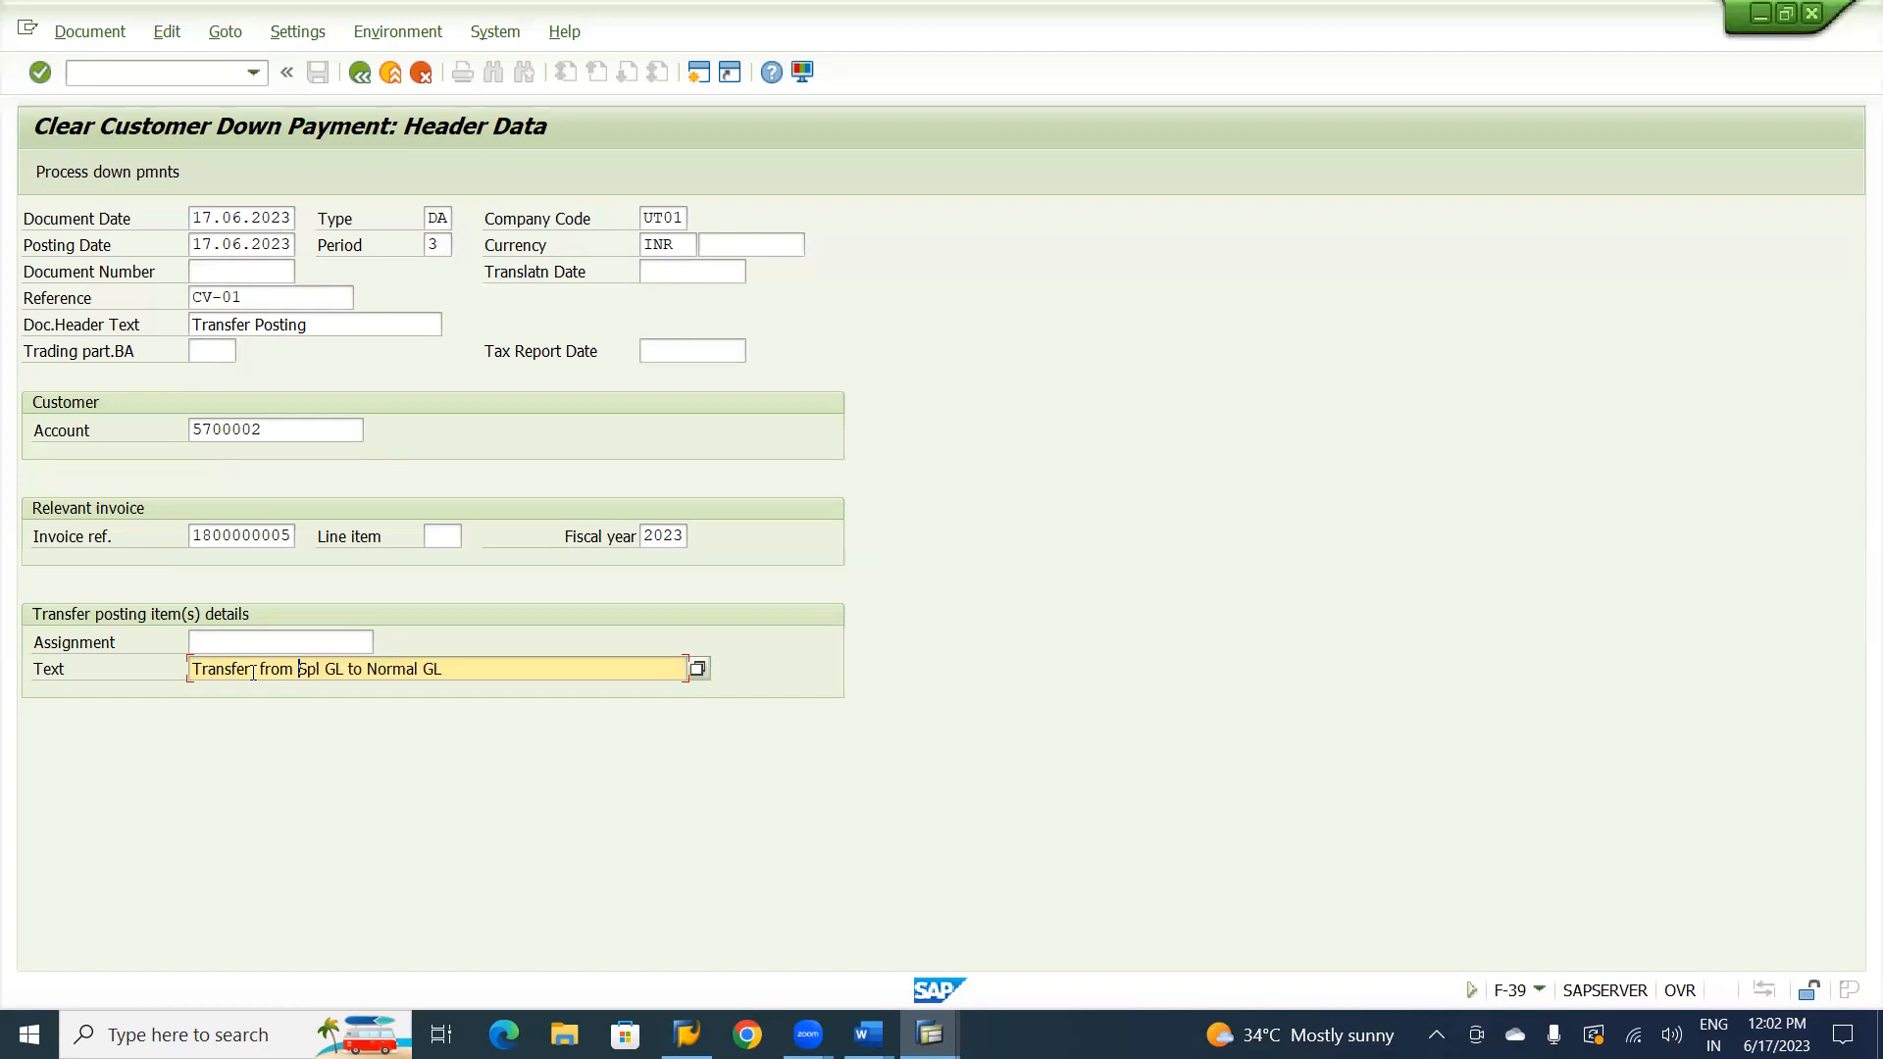
# Process the customer's down payment with a transfer posting of 10,000.00, simulating the clearing document before posting it.
pyautogui.click(110, 172)
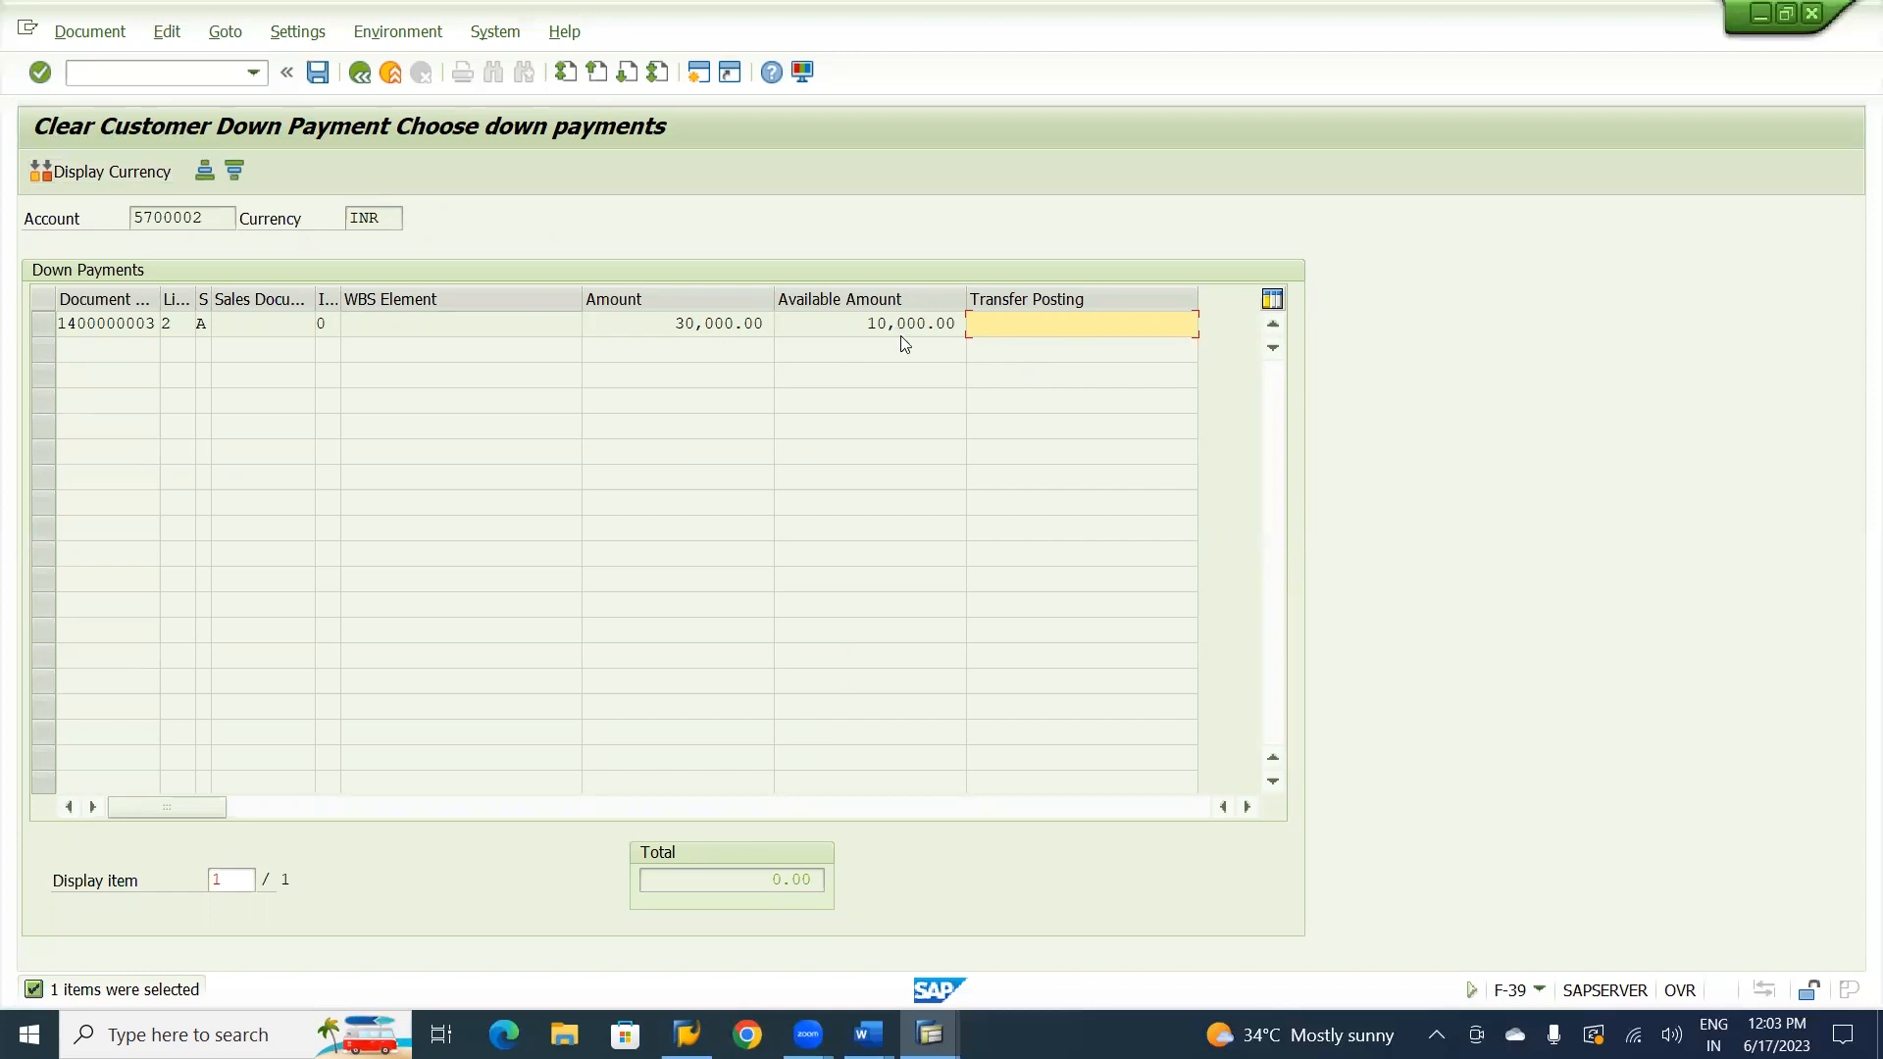
pyautogui.doubleClick(1026, 329)
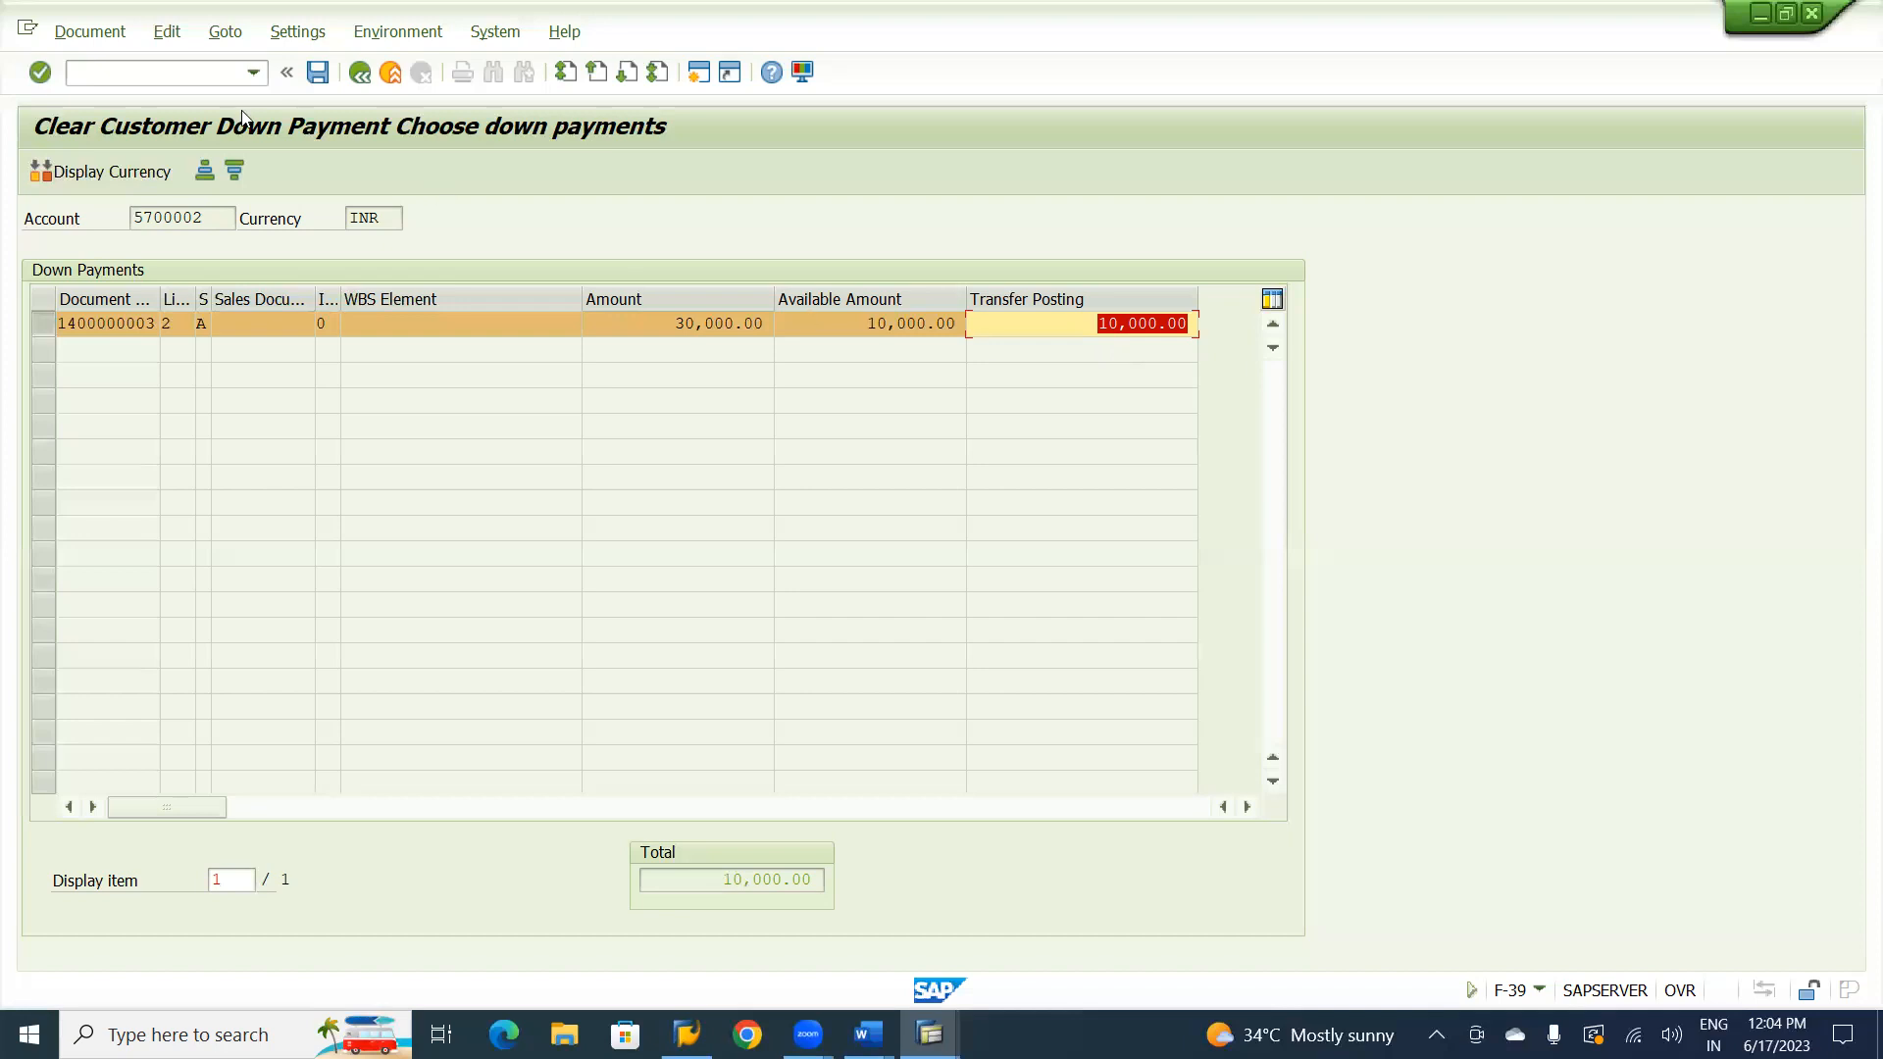
pyautogui.click(92, 32)
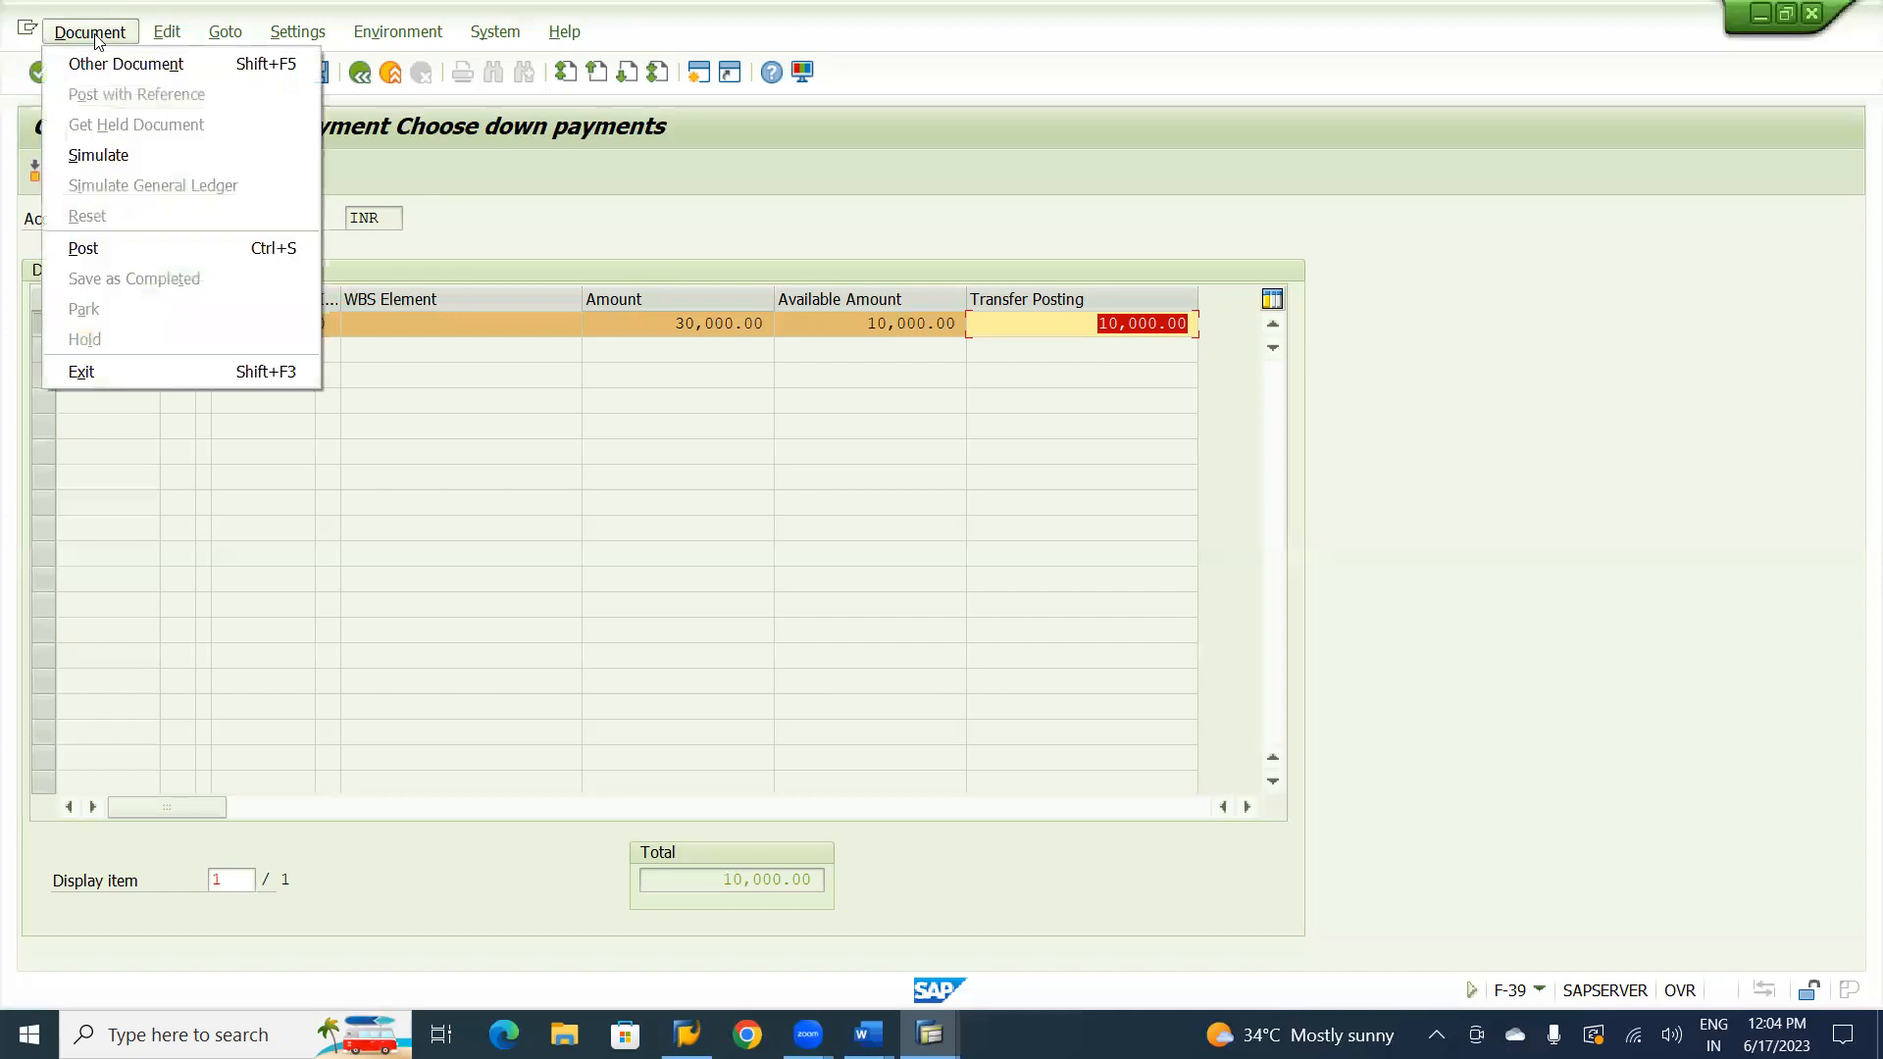
pyautogui.click(100, 155)
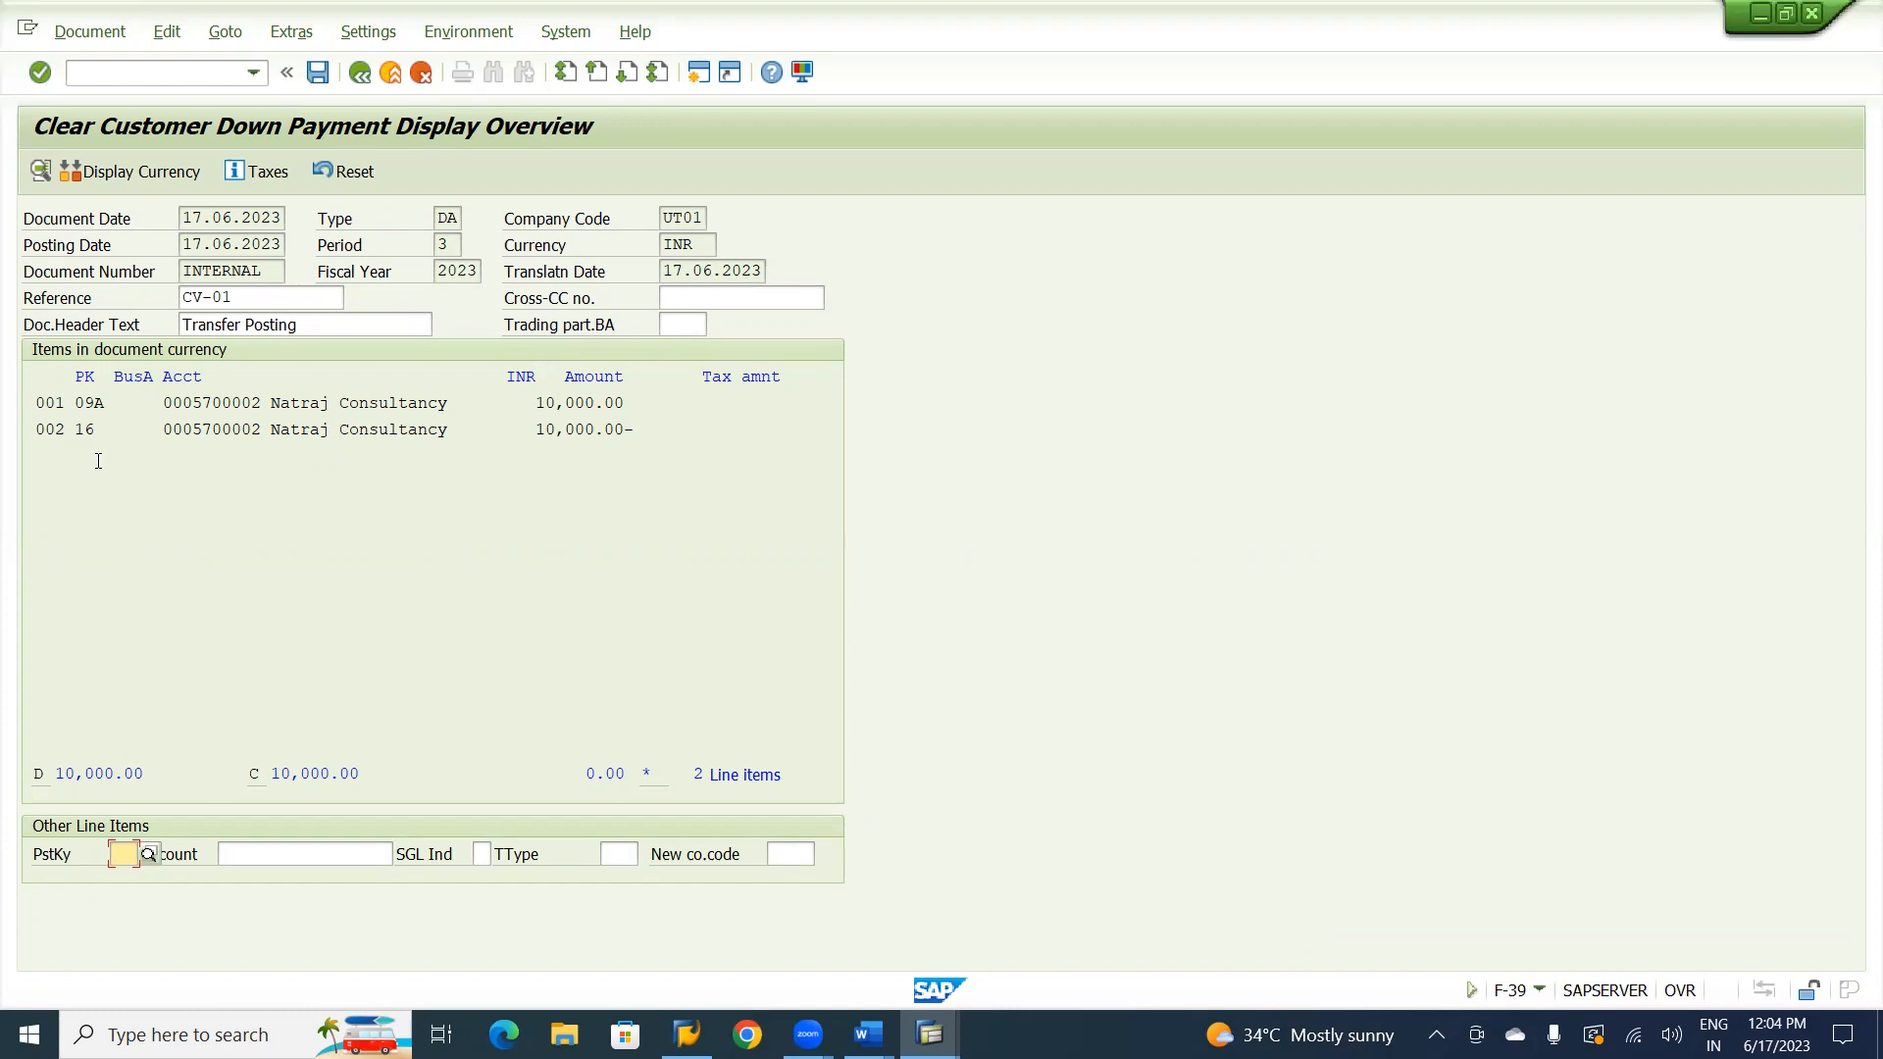
pyautogui.click(318, 73)
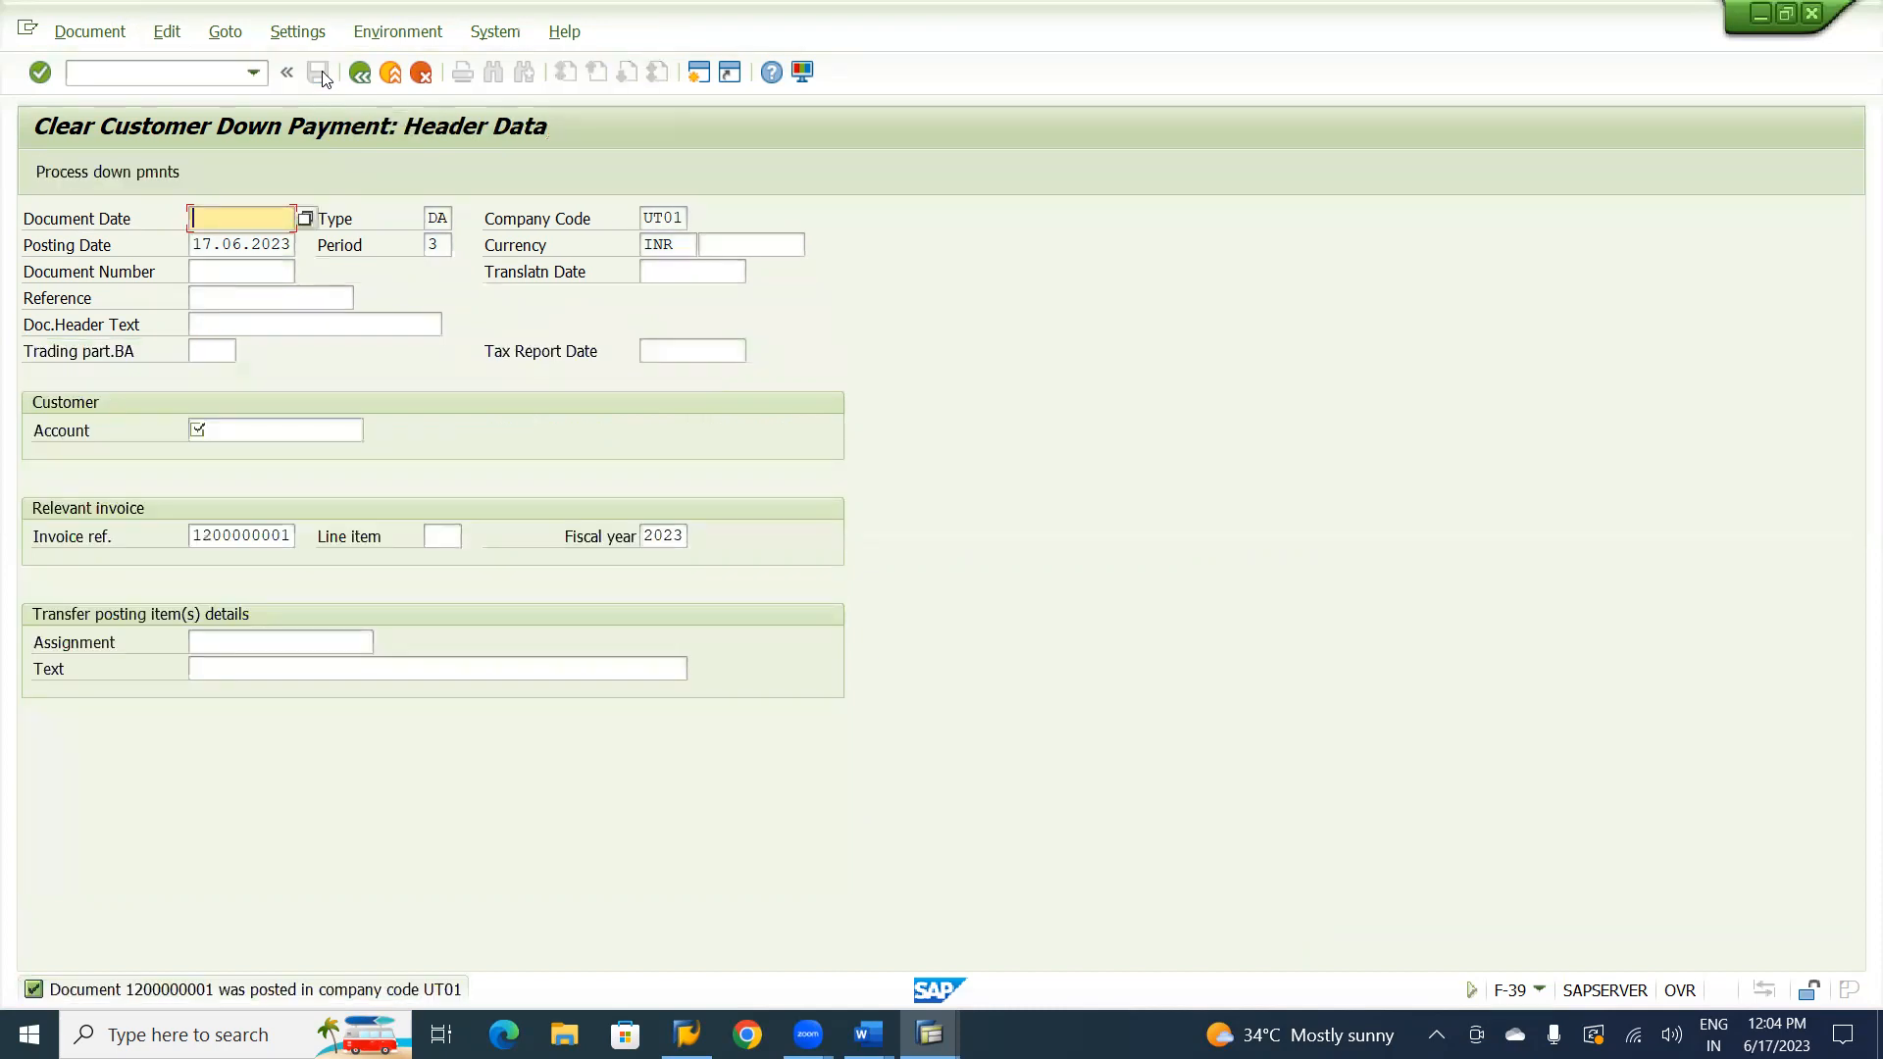
# Display the posted down payment clearing document and switch it to the general ledger view.
pyautogui.click(89, 32)
pyautogui.click(94, 128)
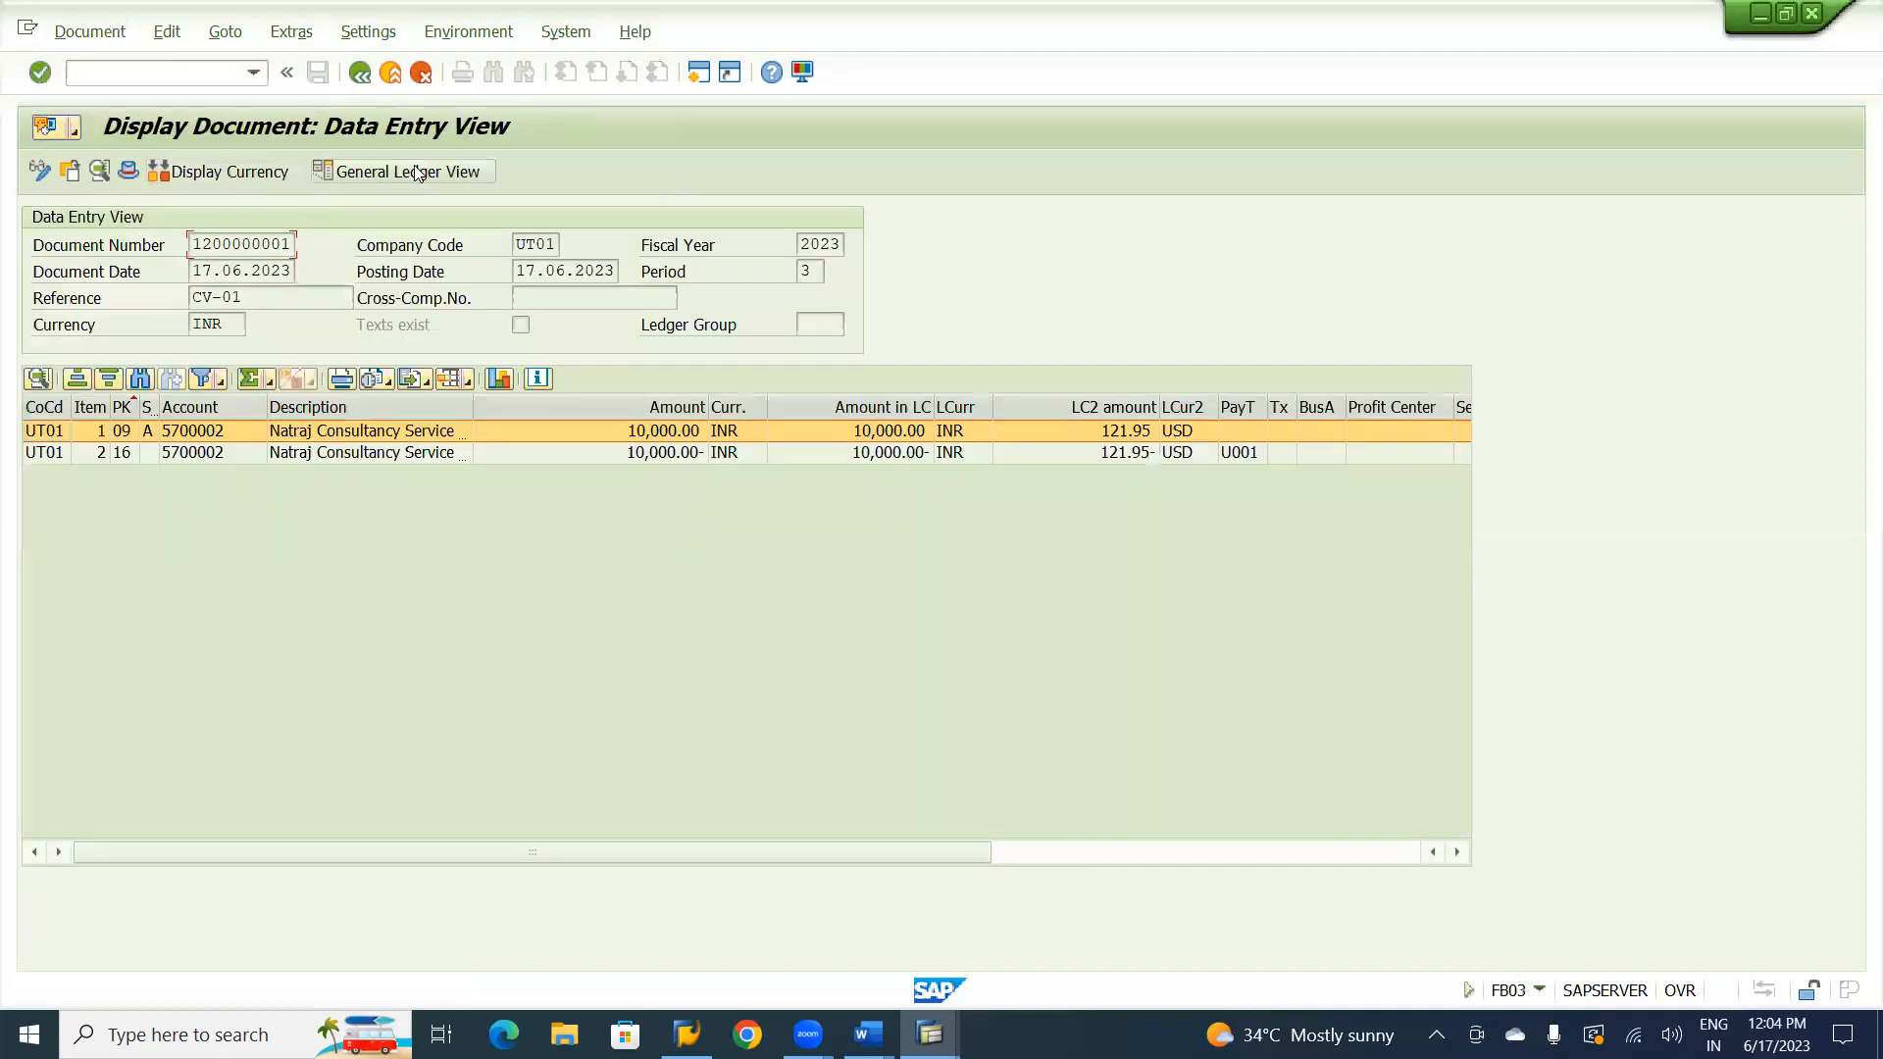
pyautogui.click(416, 172)
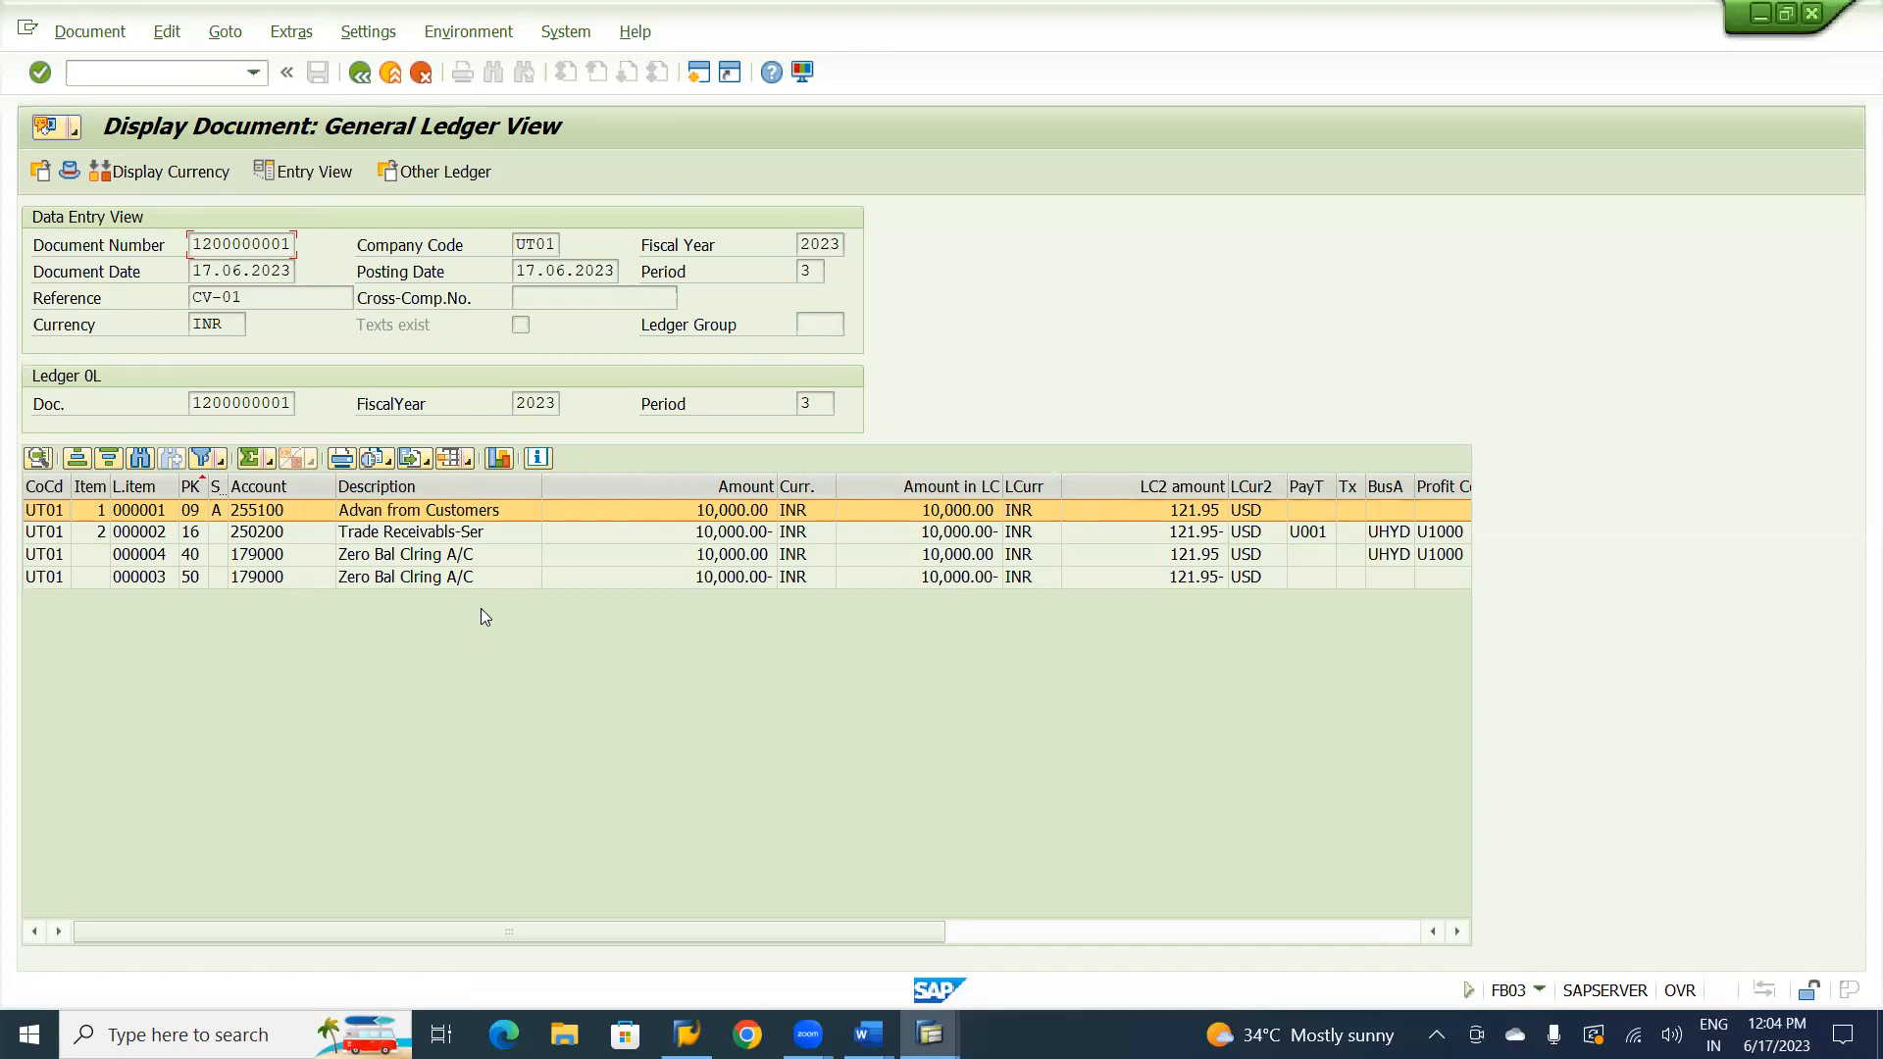
# Refresh the customer line item display and review the open and cleared items of the customer account.
pyautogui.hotkey('alt', 'Tab')
pyautogui.hotkey('alt', 'Tab')
pyautogui.hotkey('alt', 'Tab')
pyautogui.hotkey('alt', 'Tab')
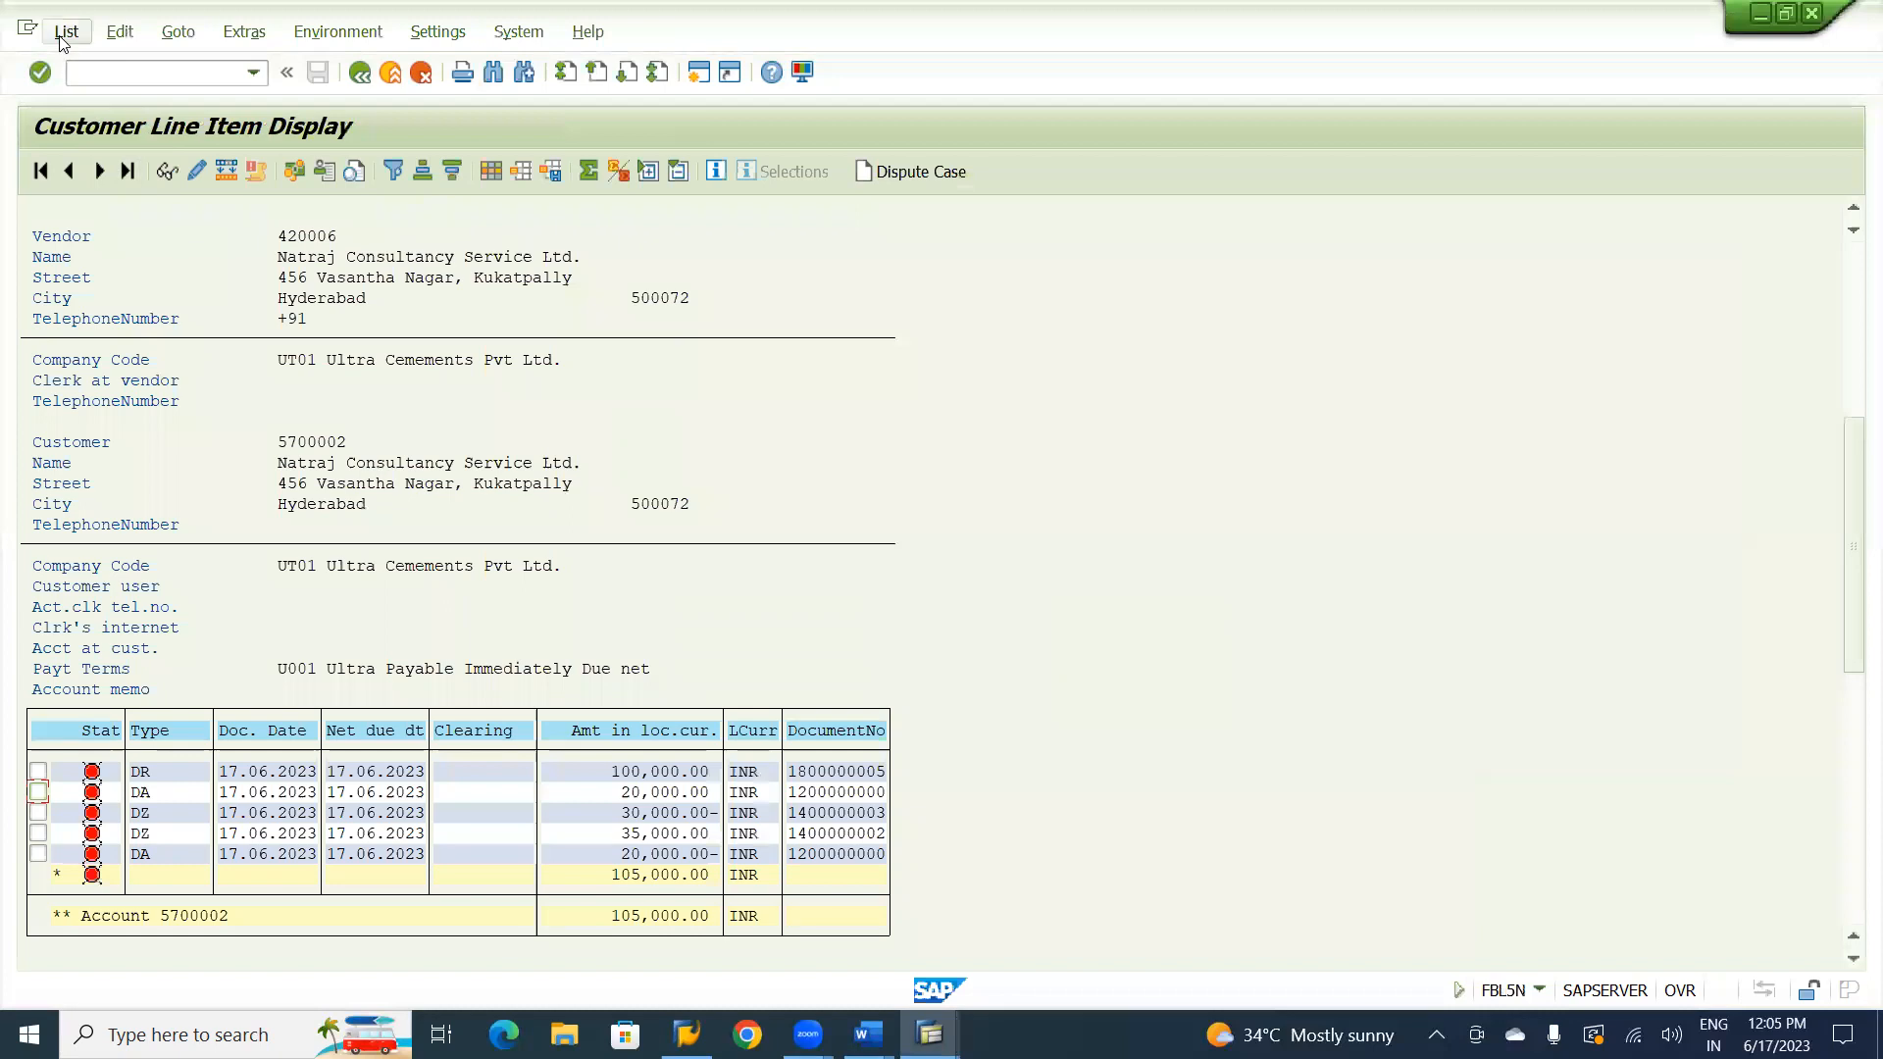
pyautogui.click(62, 35)
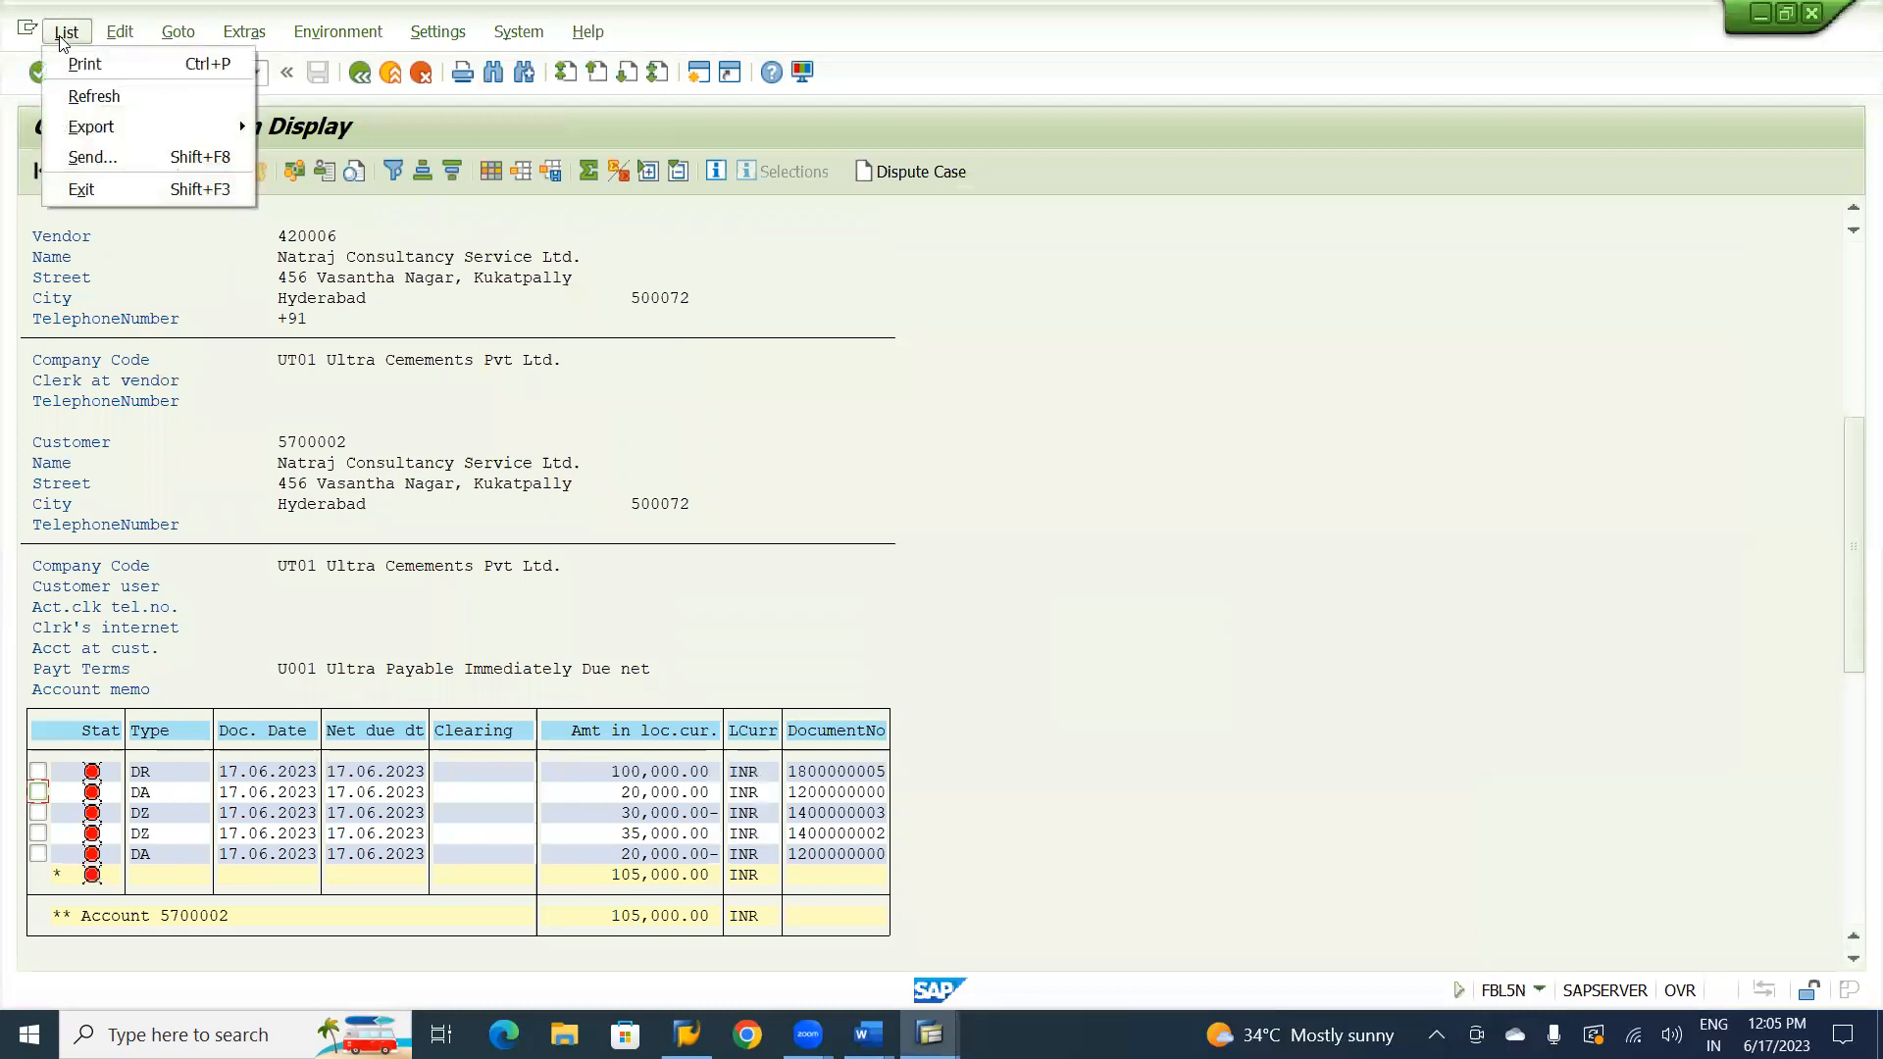
pyautogui.click(102, 96)
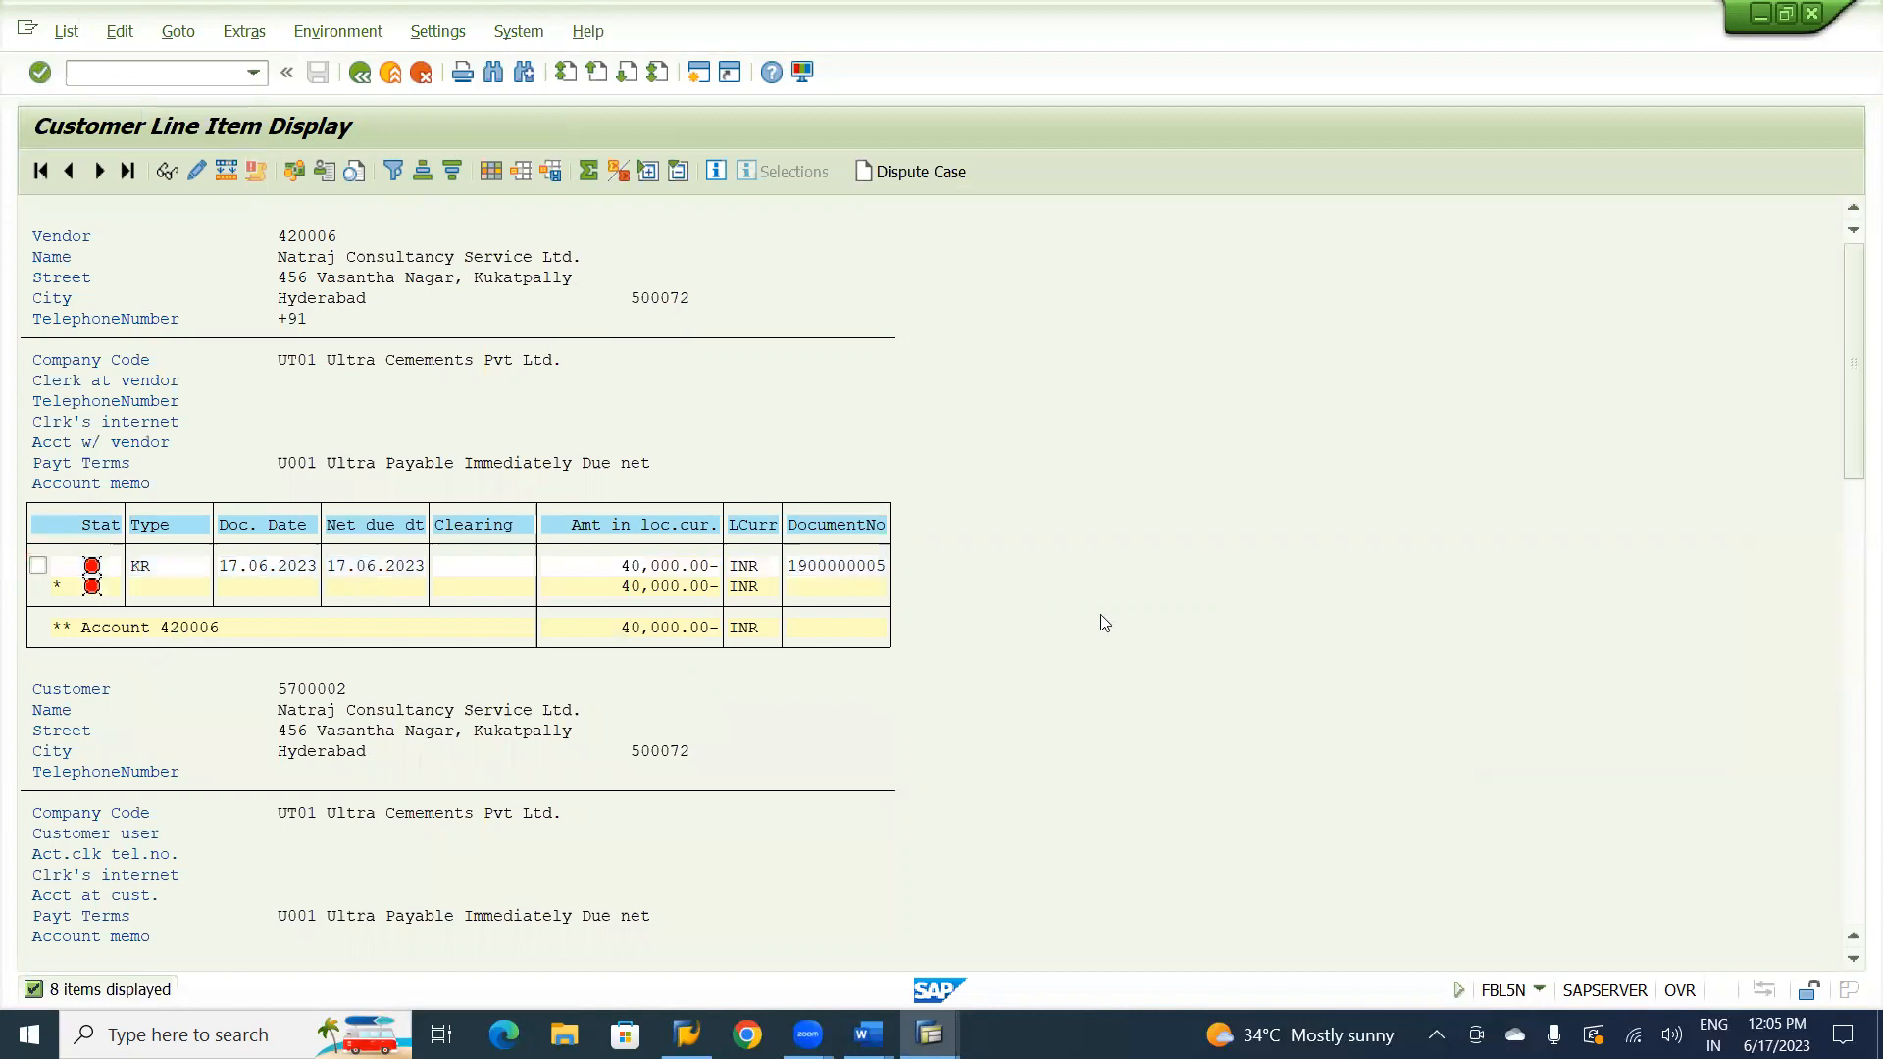
pyautogui.scroll(-8, 1105, 623)
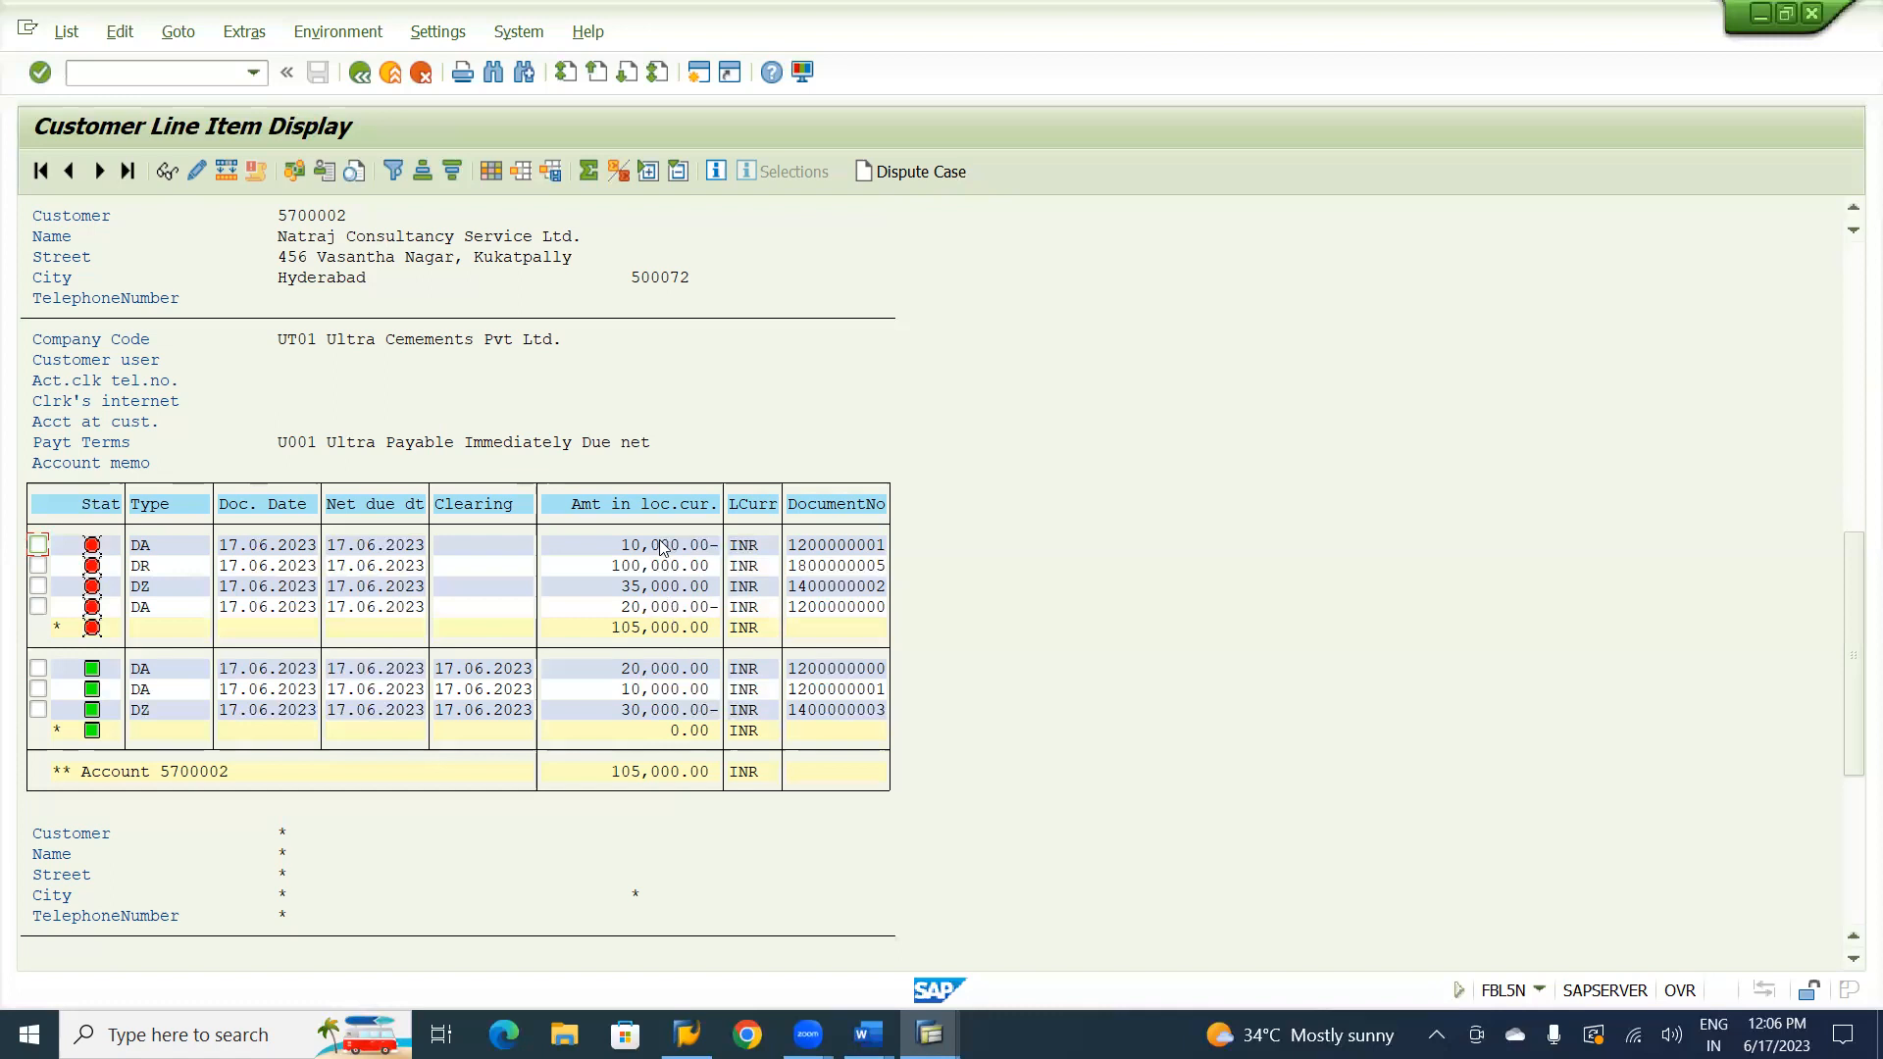
# Add the Special G/L ind. column to the line item layout, placed directly before Document Number.
pyautogui.click(503, 181)
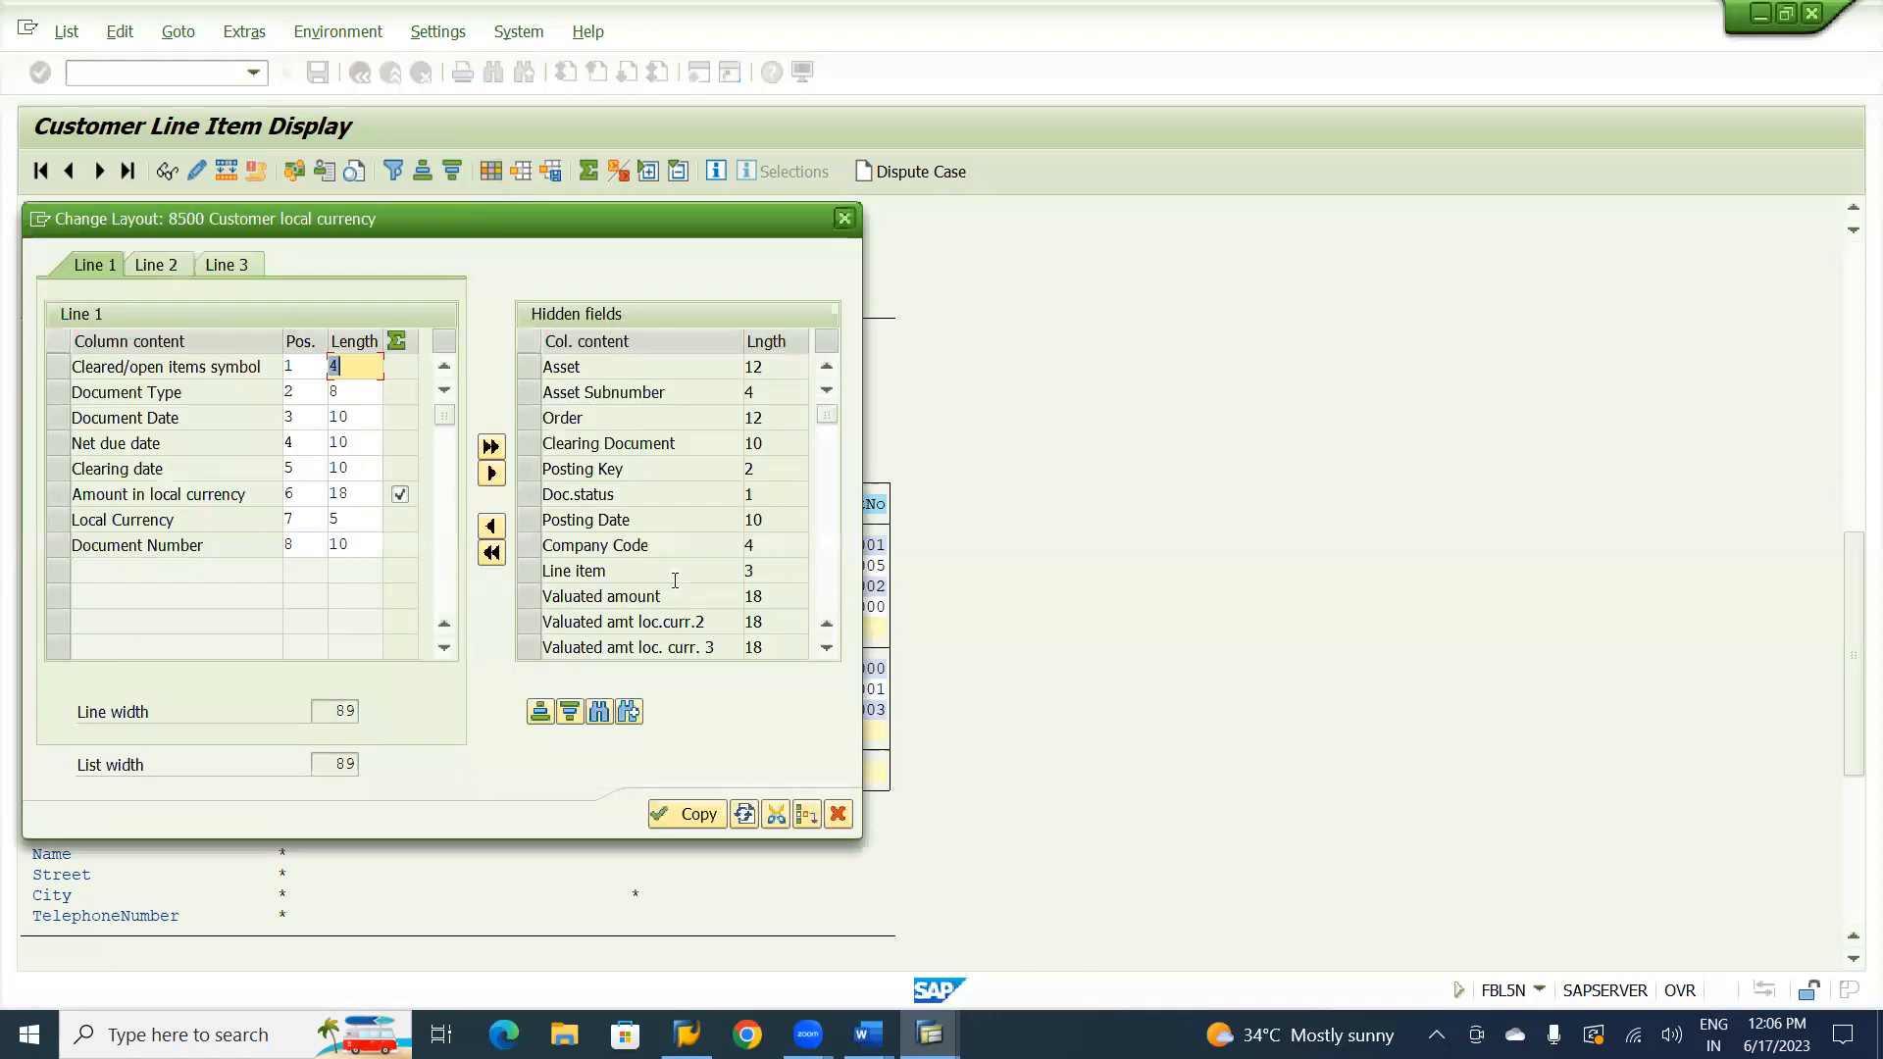
pyautogui.click(601, 716)
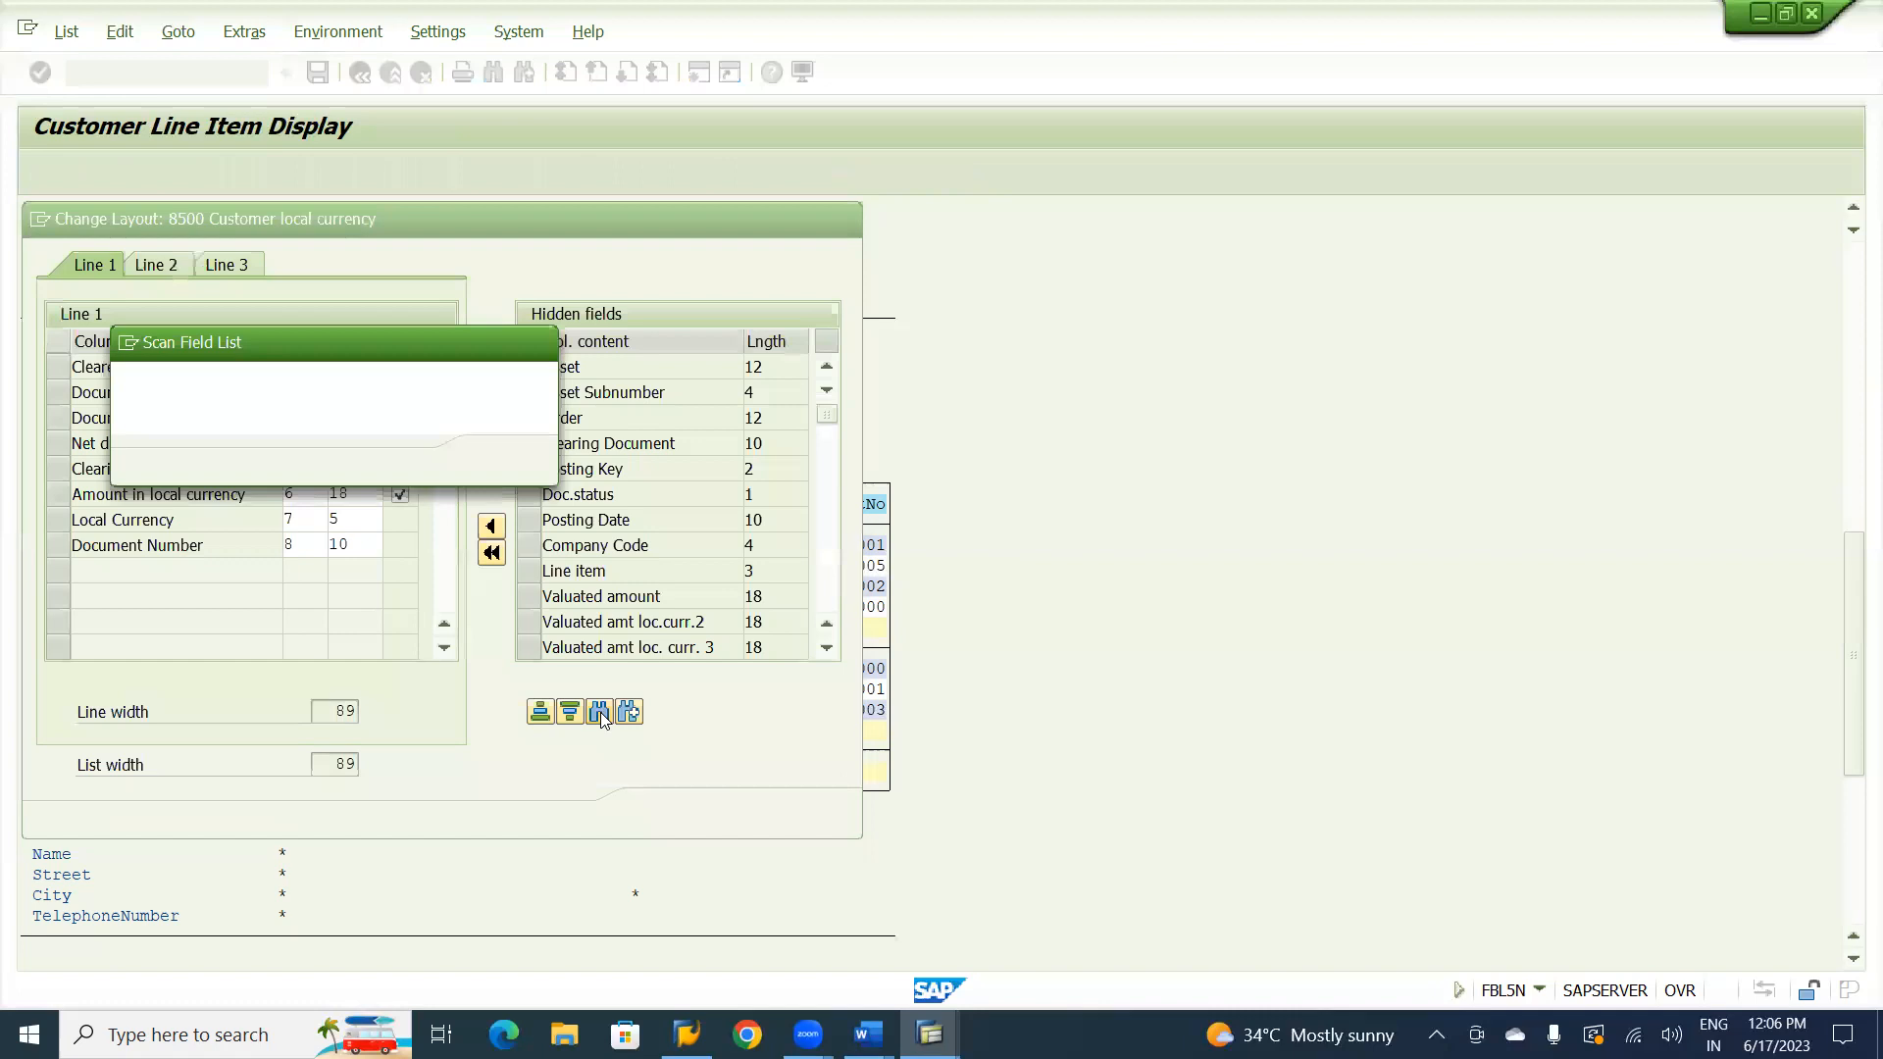
pyautogui.write('sp')
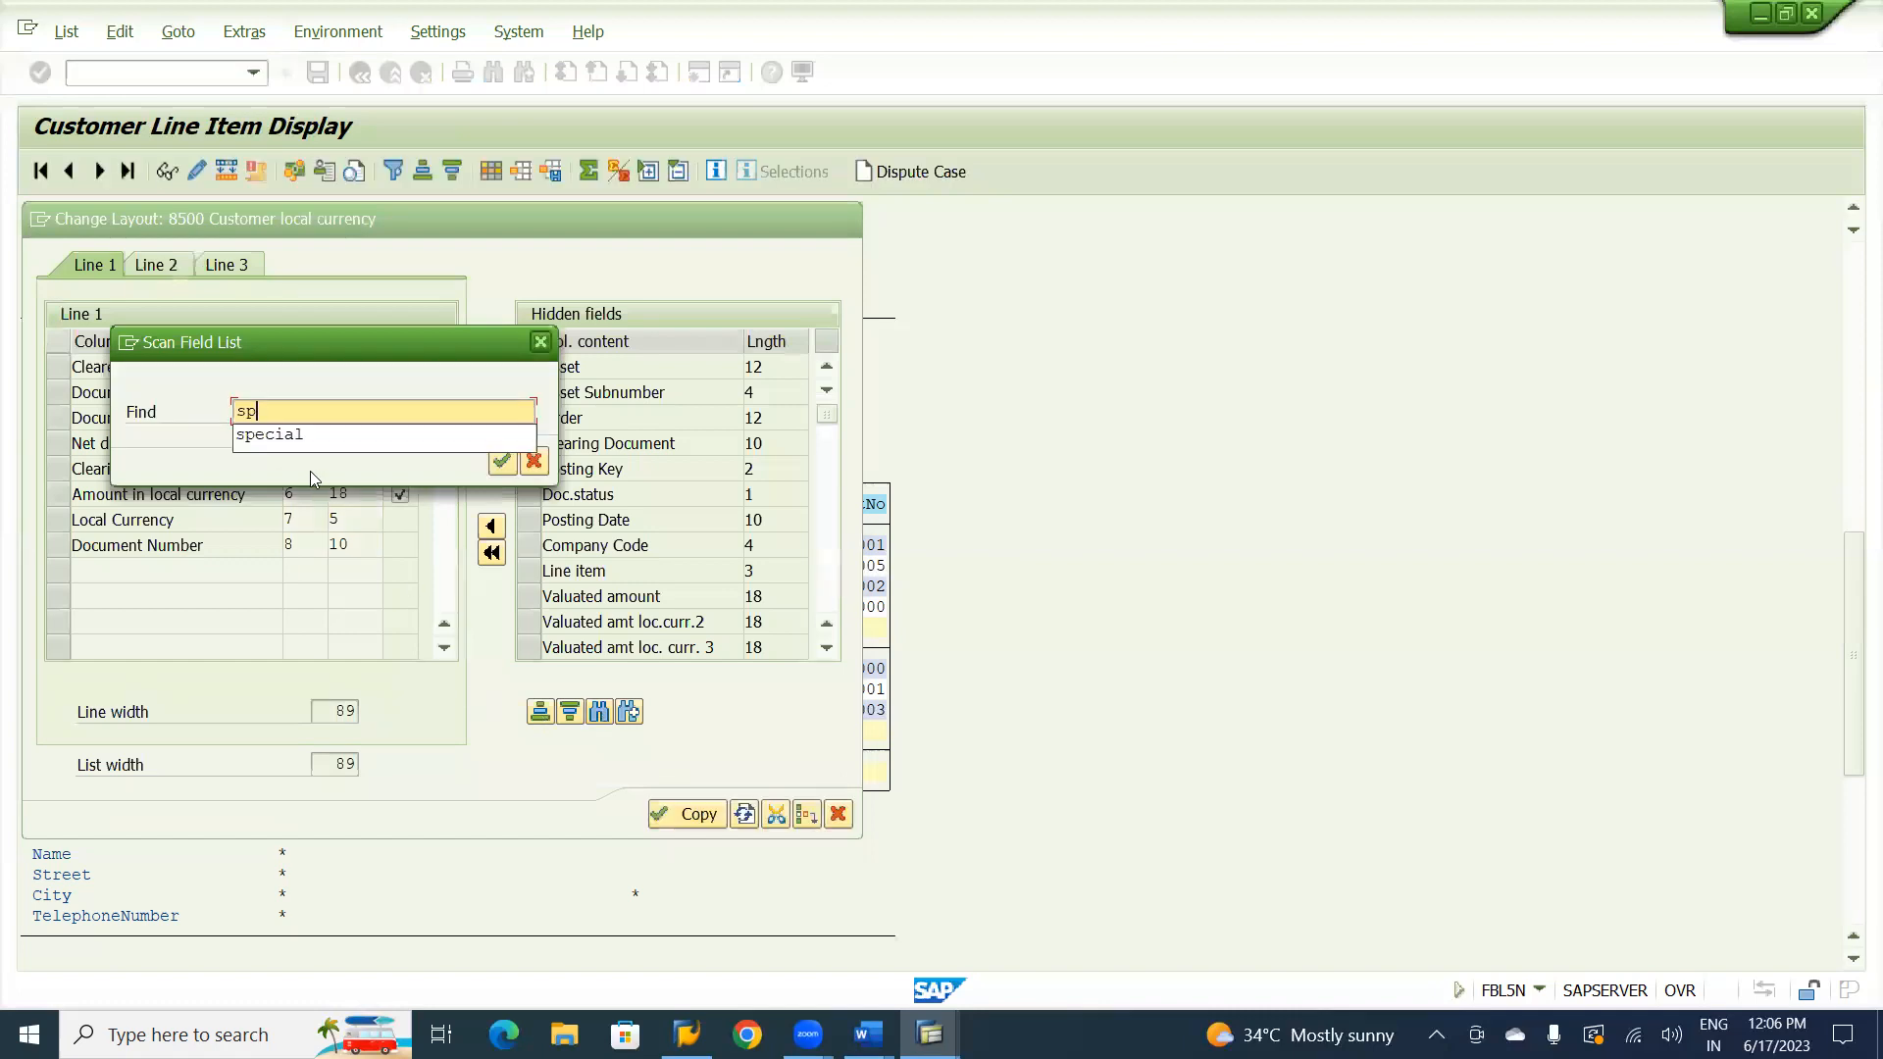
pyautogui.click(291, 446)
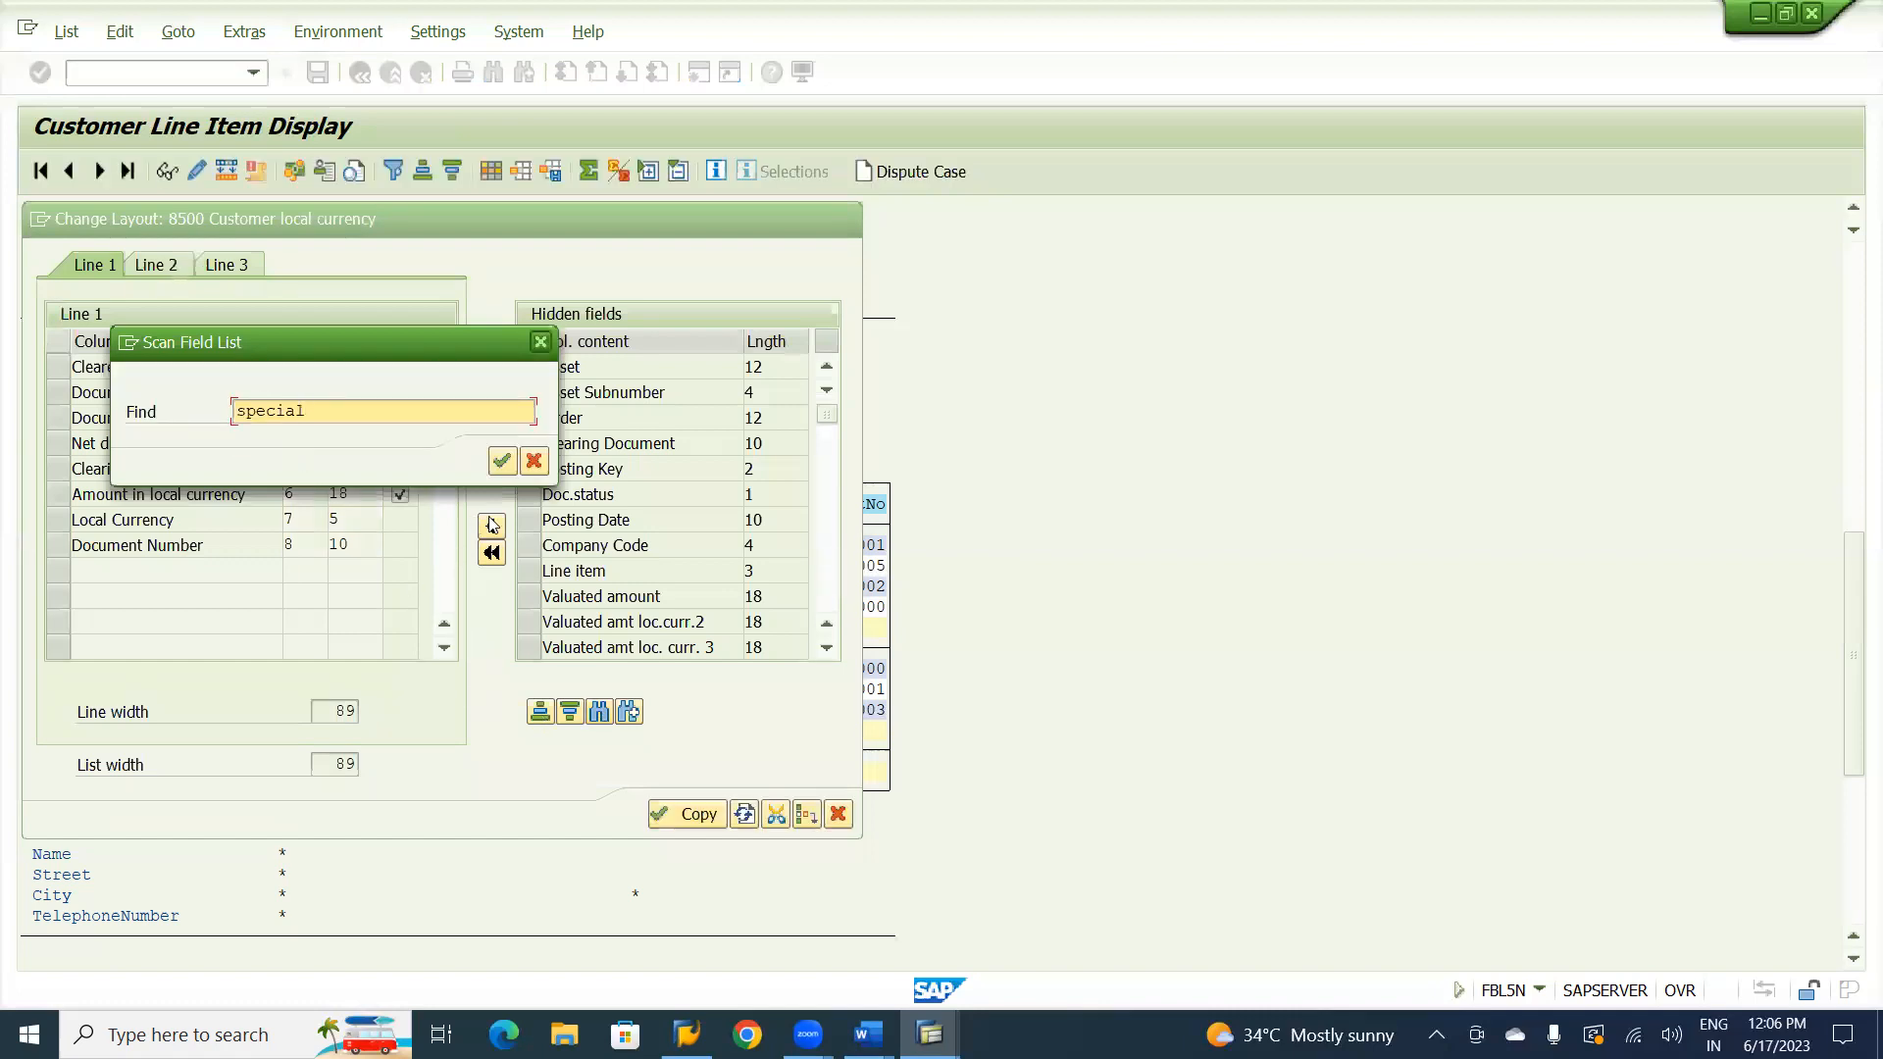
pyautogui.click(500, 461)
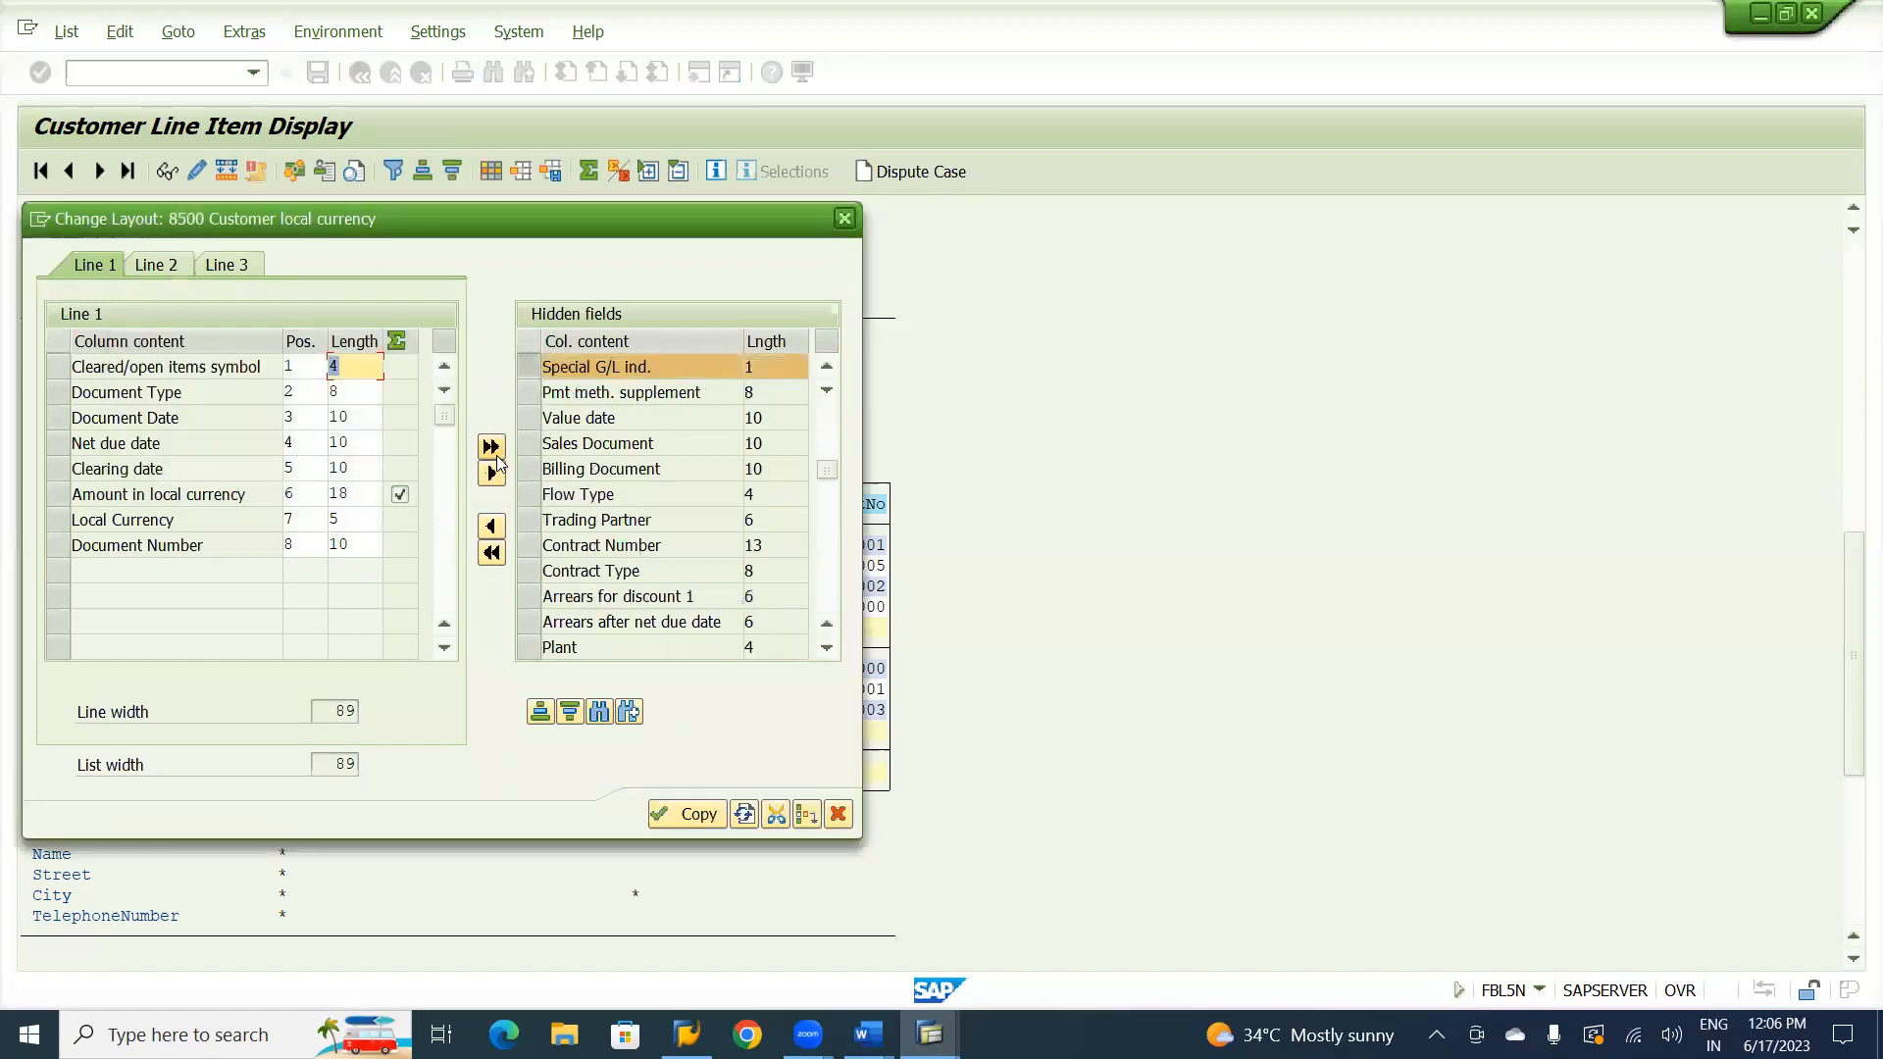
pyautogui.click(61, 545)
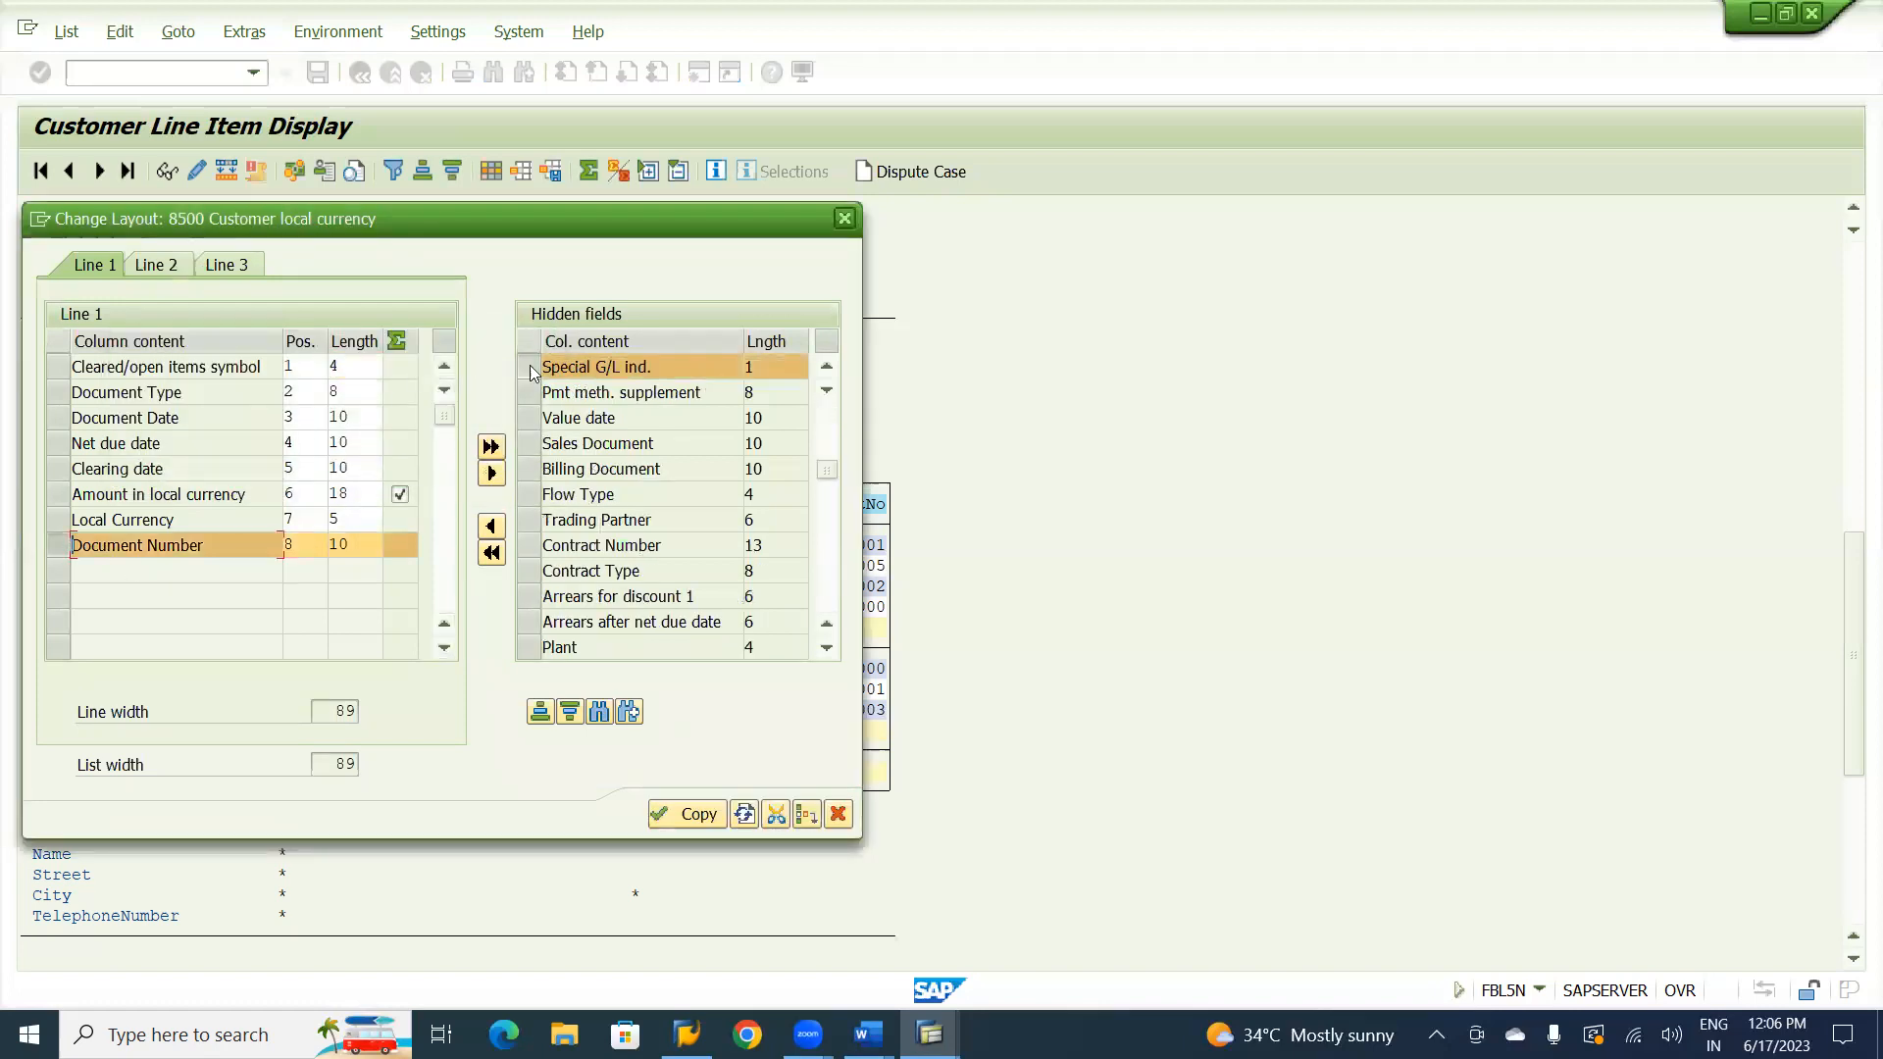
pyautogui.click(491, 529)
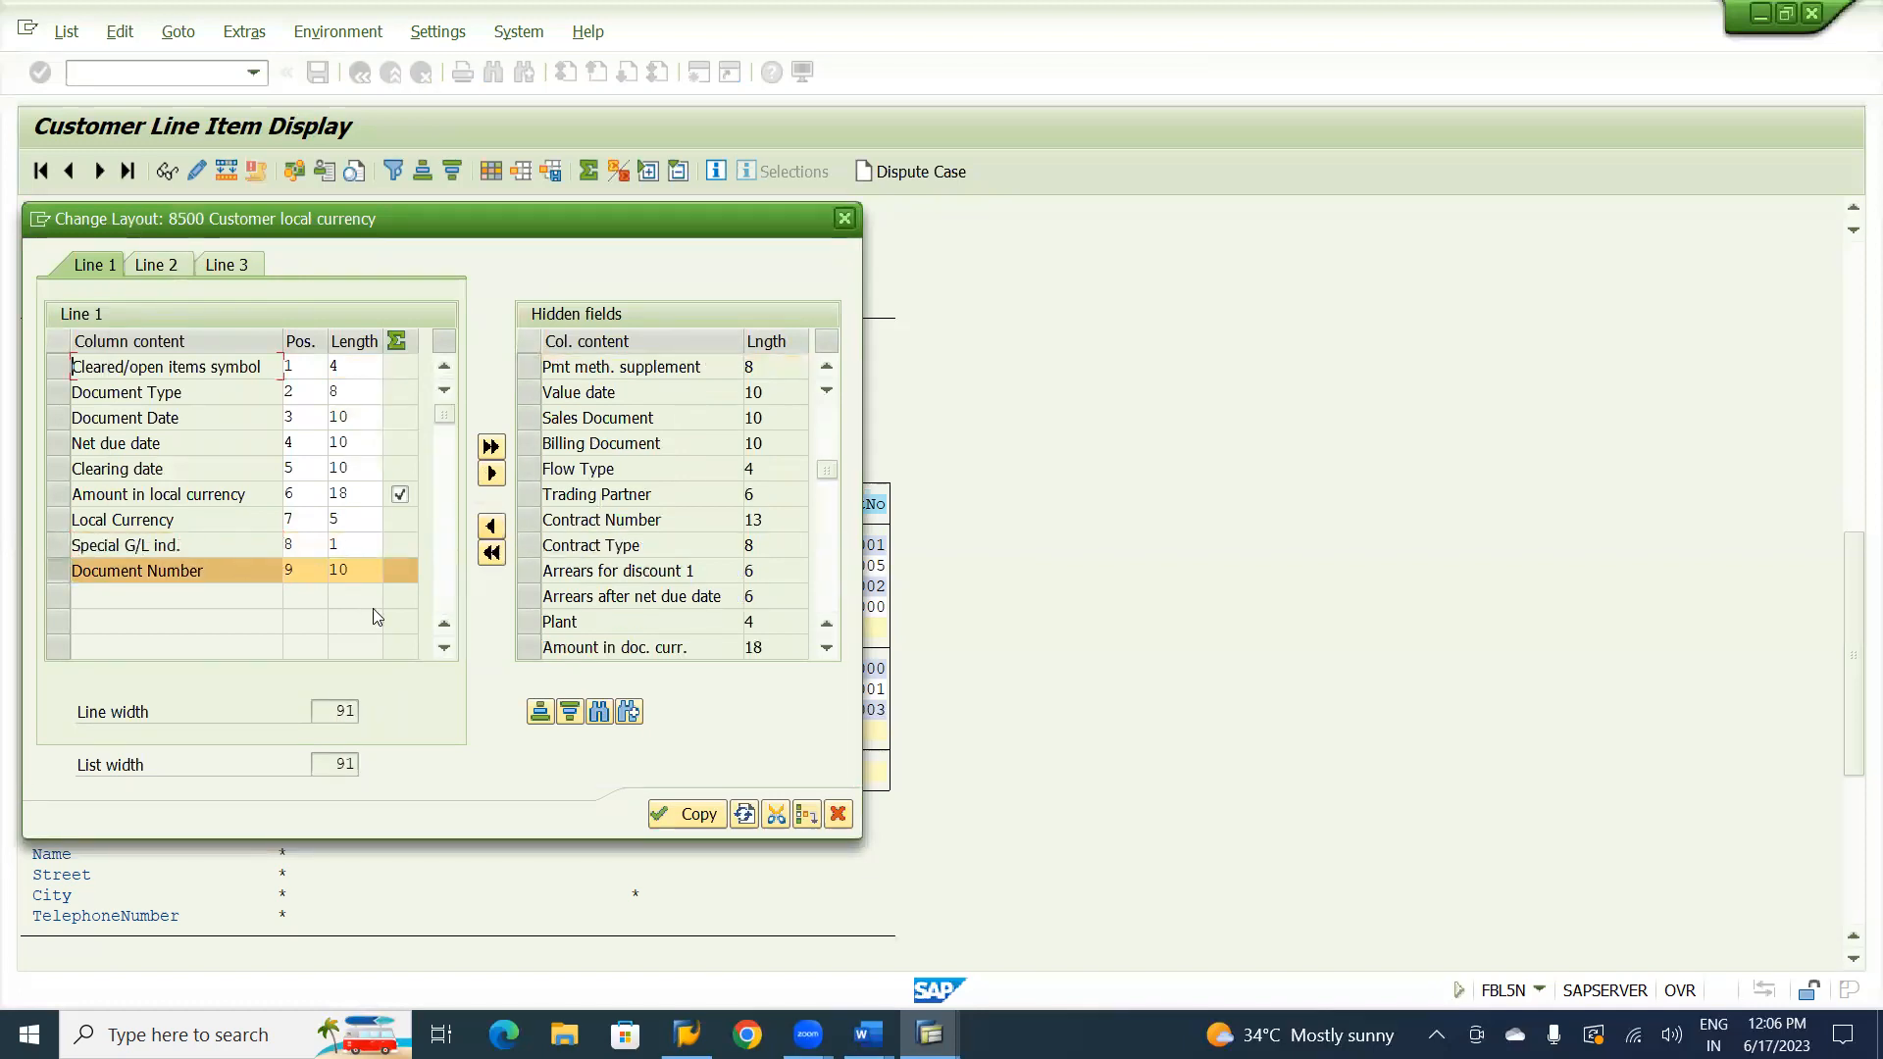
pyautogui.click(686, 819)
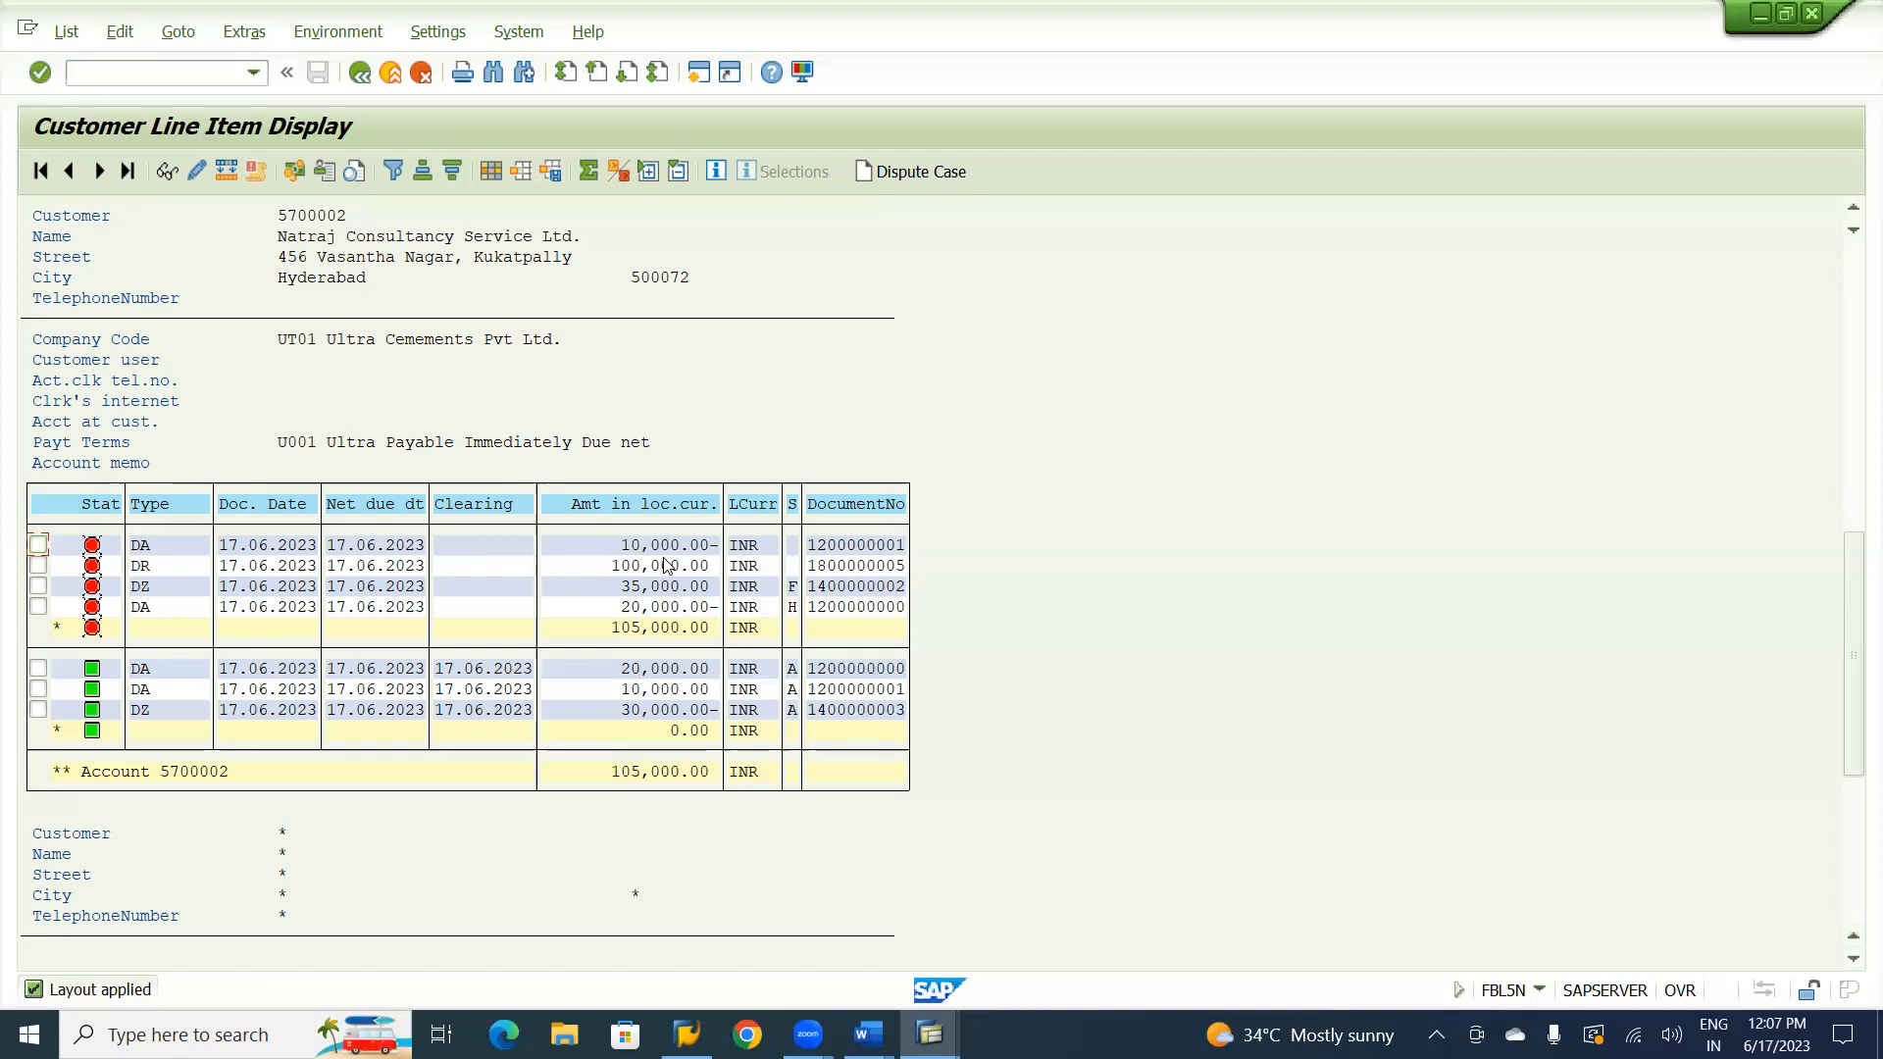
# Consult the SAP FI CO material notes in Word for the transfer from Normal GL to SPL GL (Reserve for Bad debts).
pyautogui.hotkey('alt', 'Tab')
pyautogui.hotkey('alt', 'Tab')
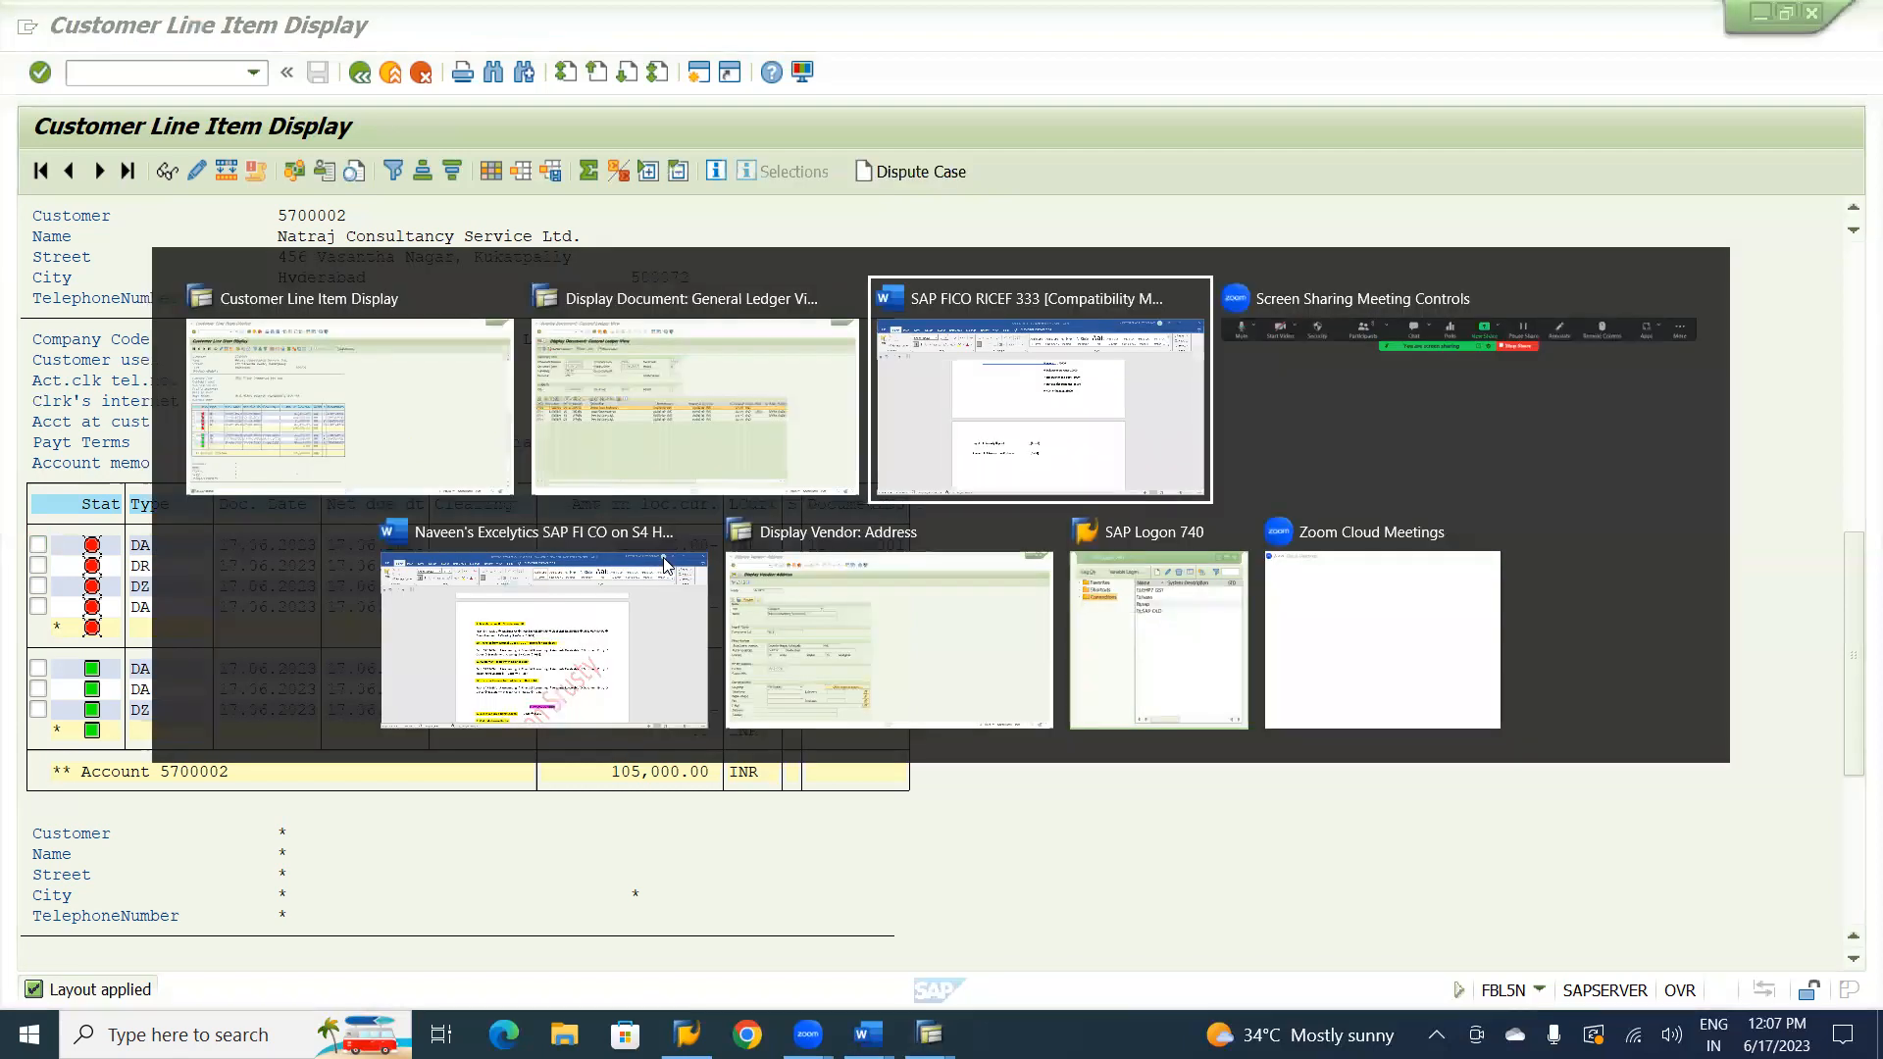
pyautogui.hotkey('alt', 'Tab')
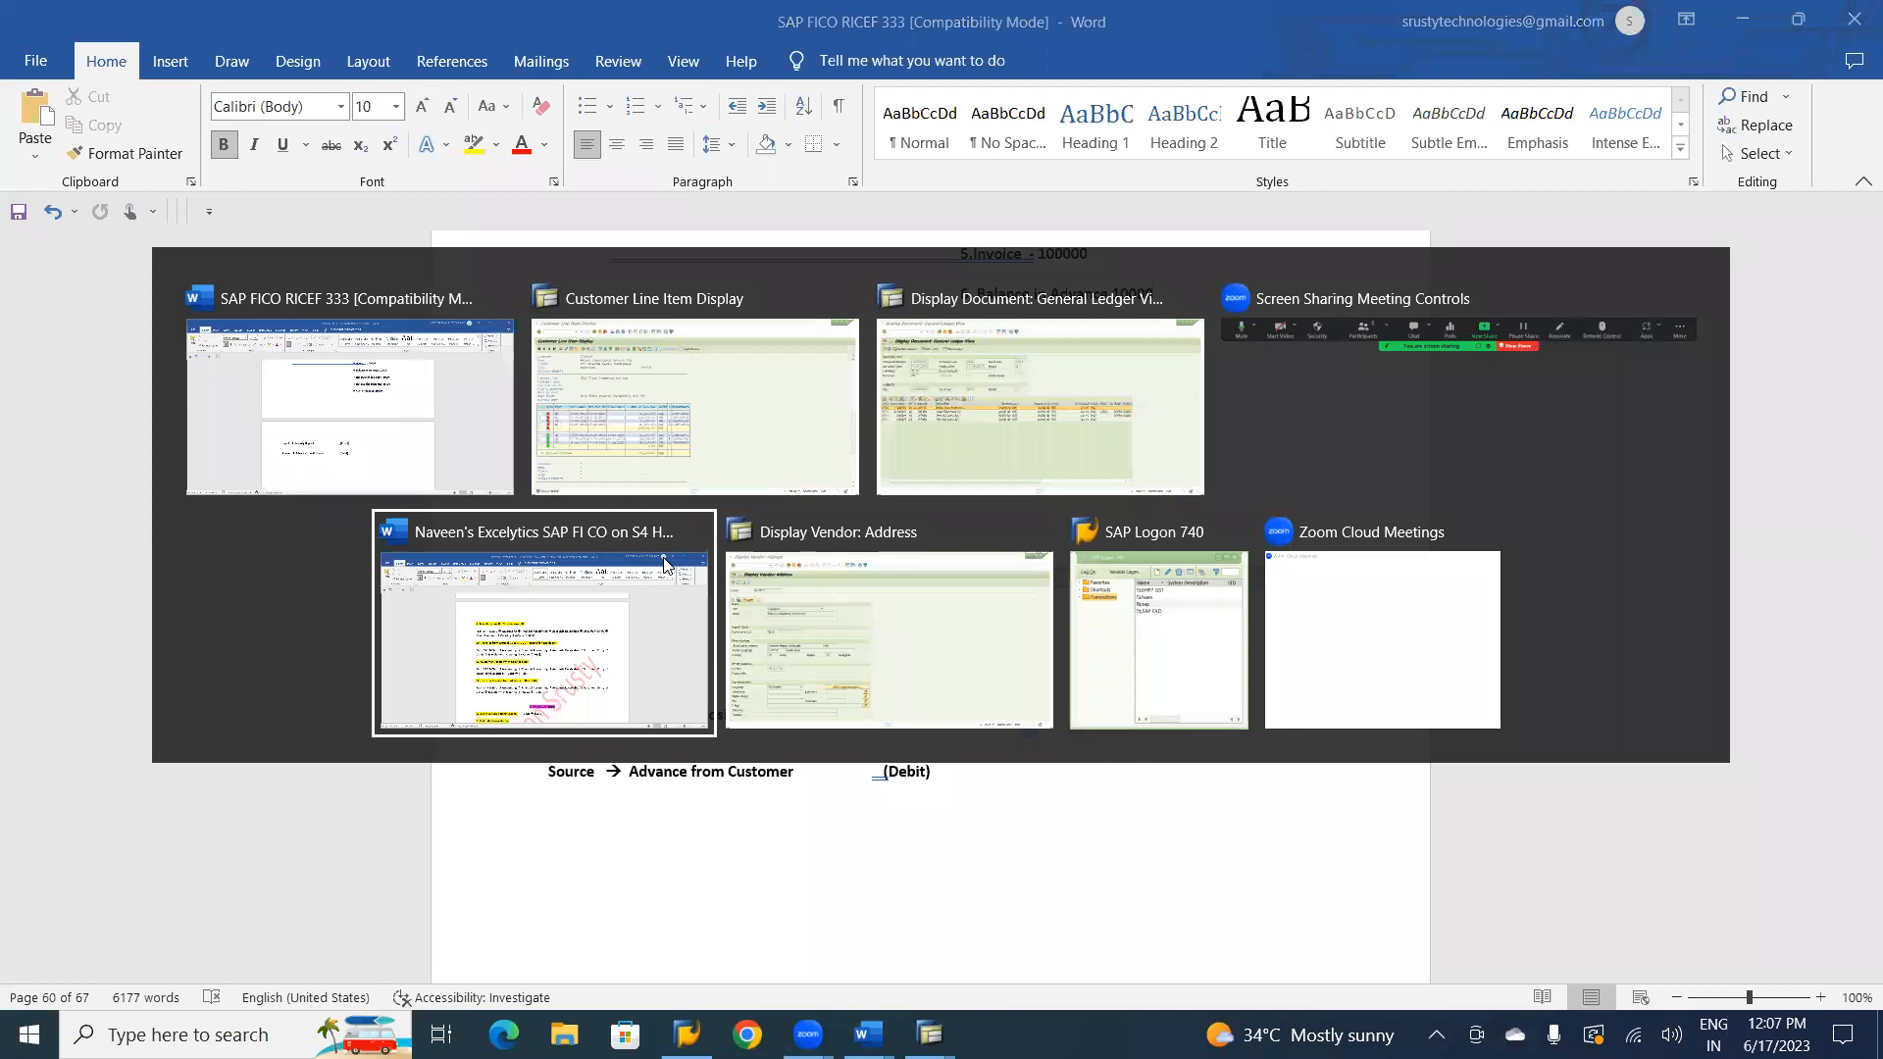
pyautogui.click(664, 563)
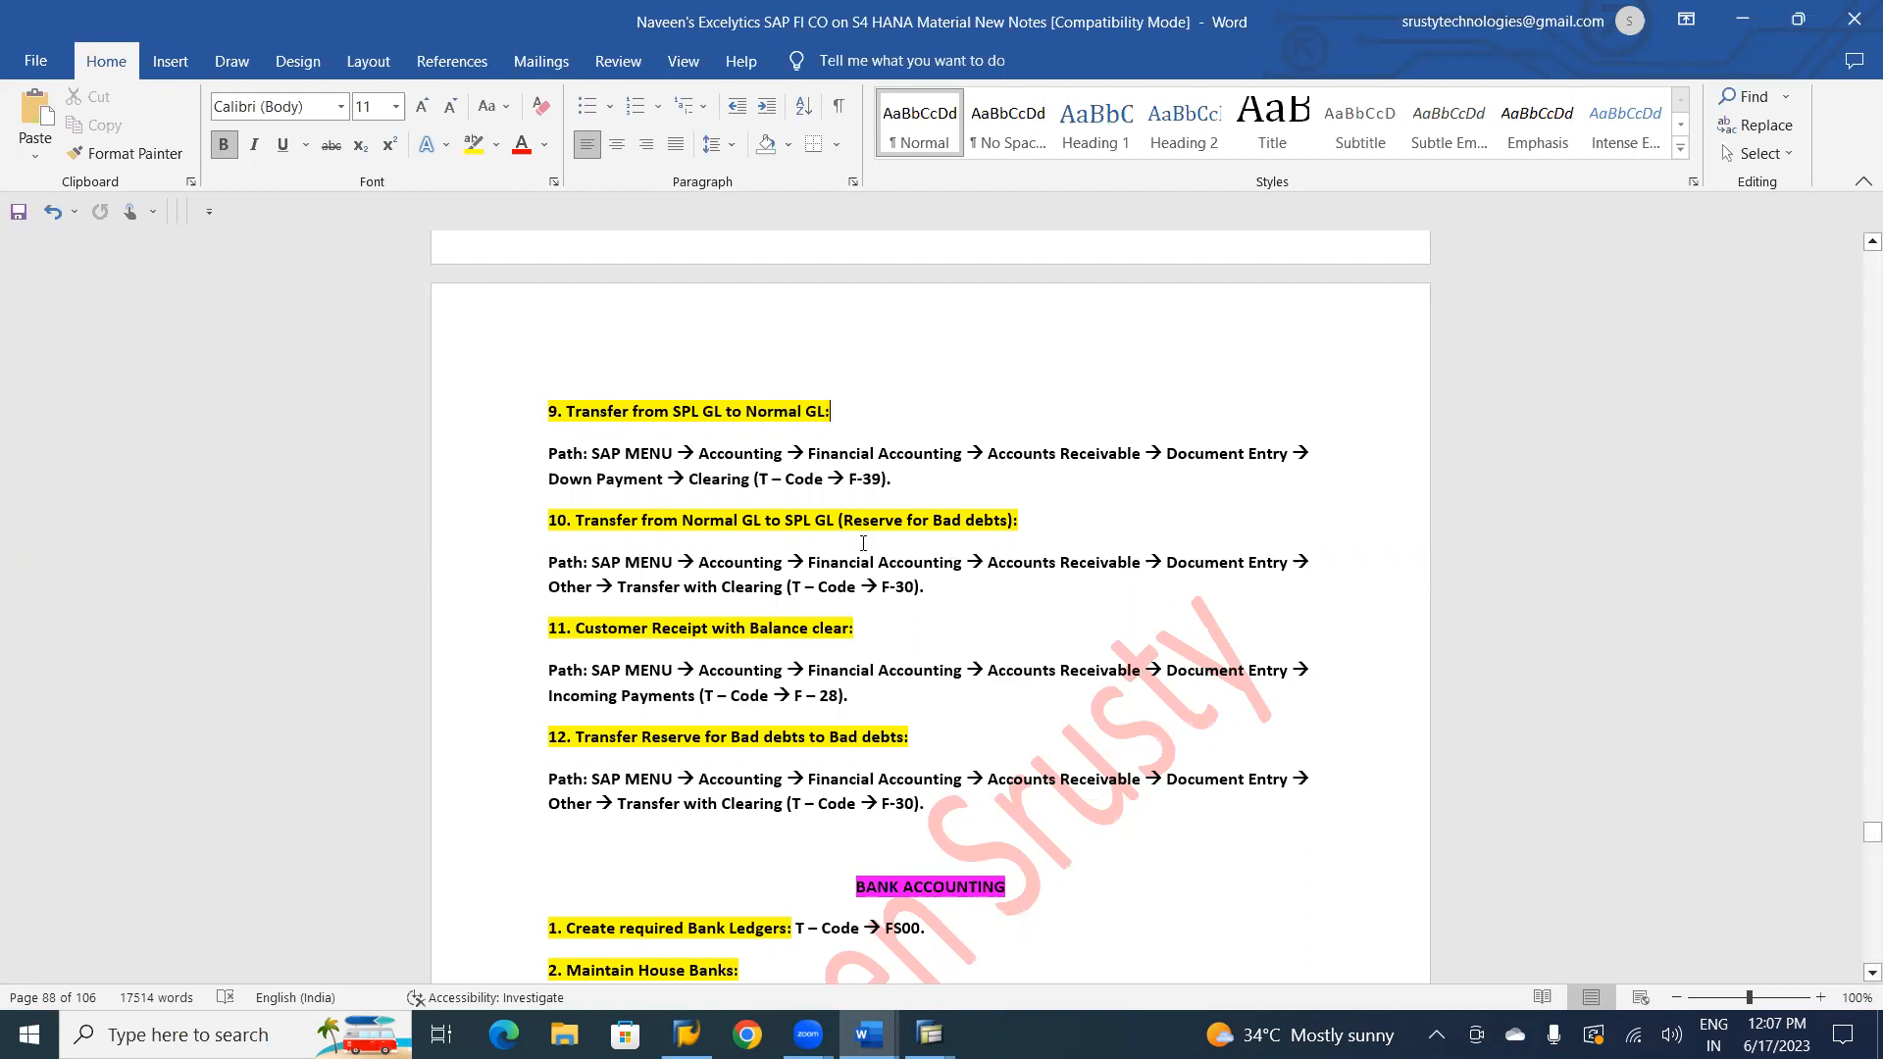
# In the SAP FICO RICEF 333 document, replace the Target account "Security Deposit" with "Reserve for Bad debits".
pyautogui.hotkey('alt', 'Tab')
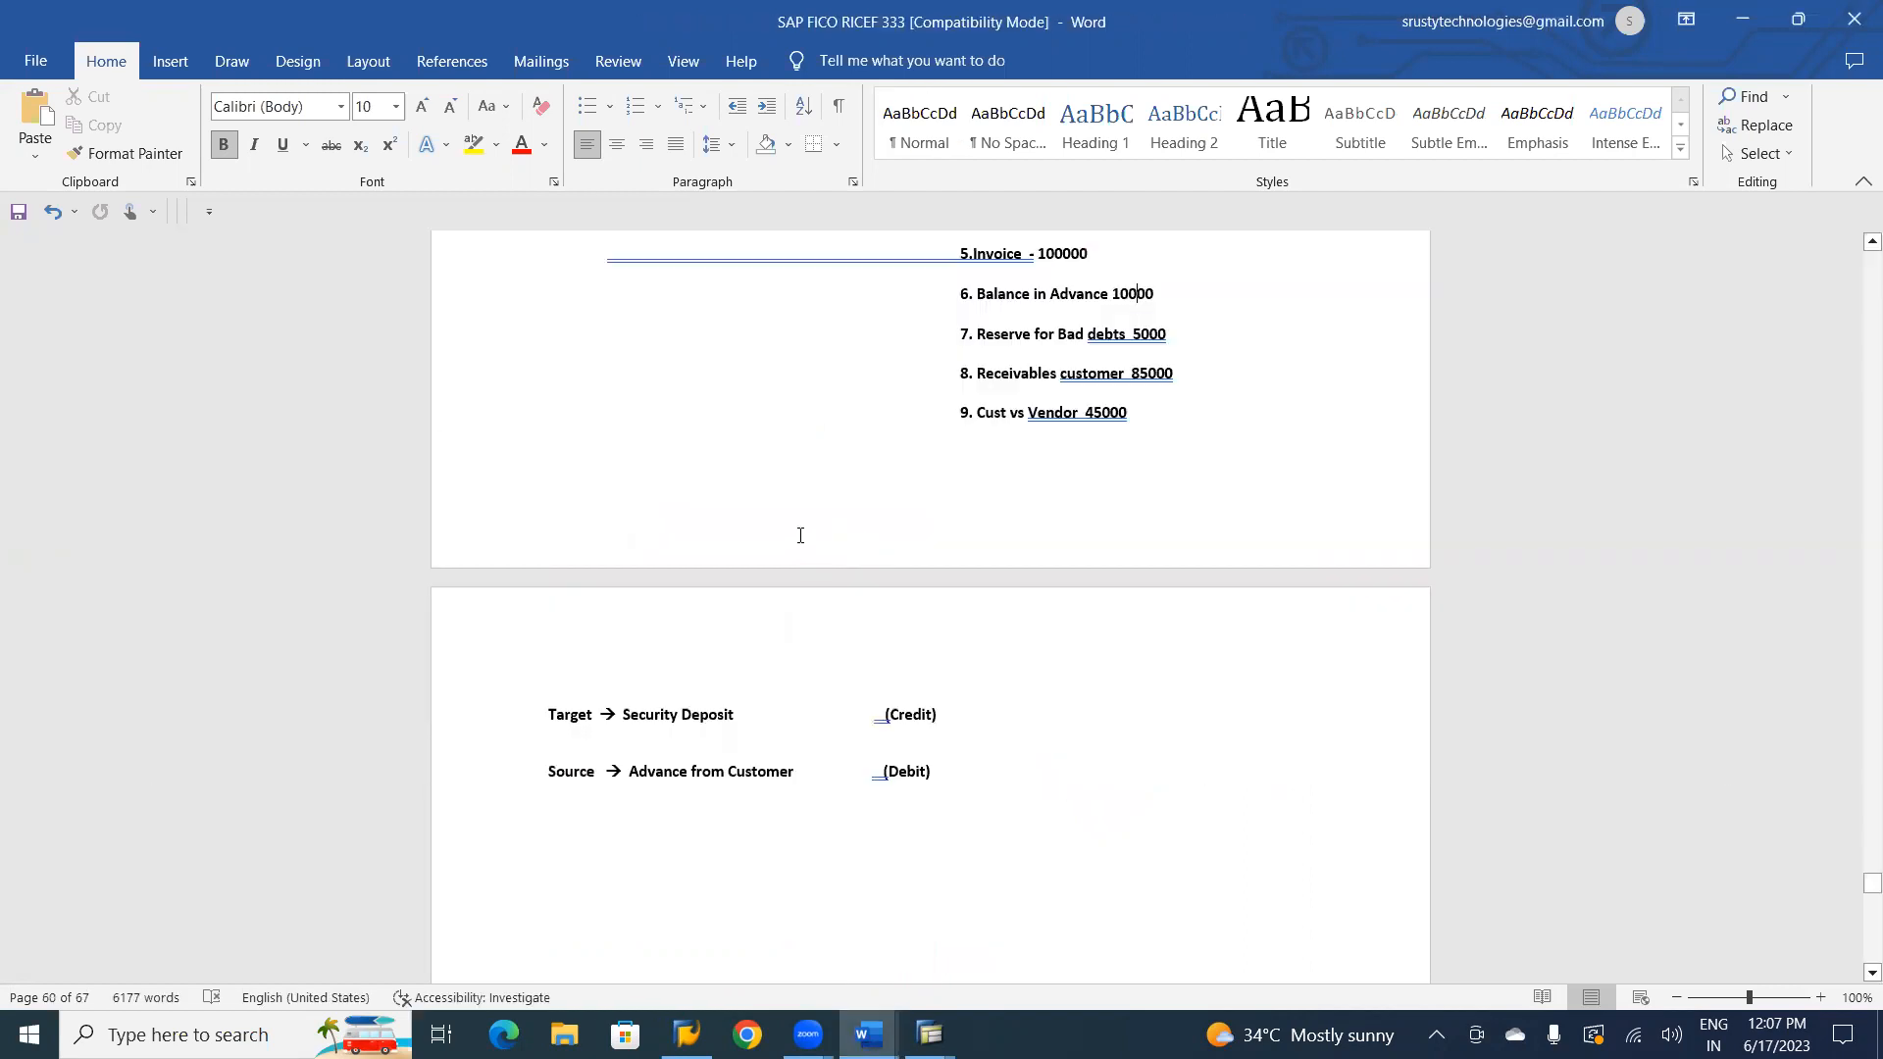
pyautogui.click(732, 717)
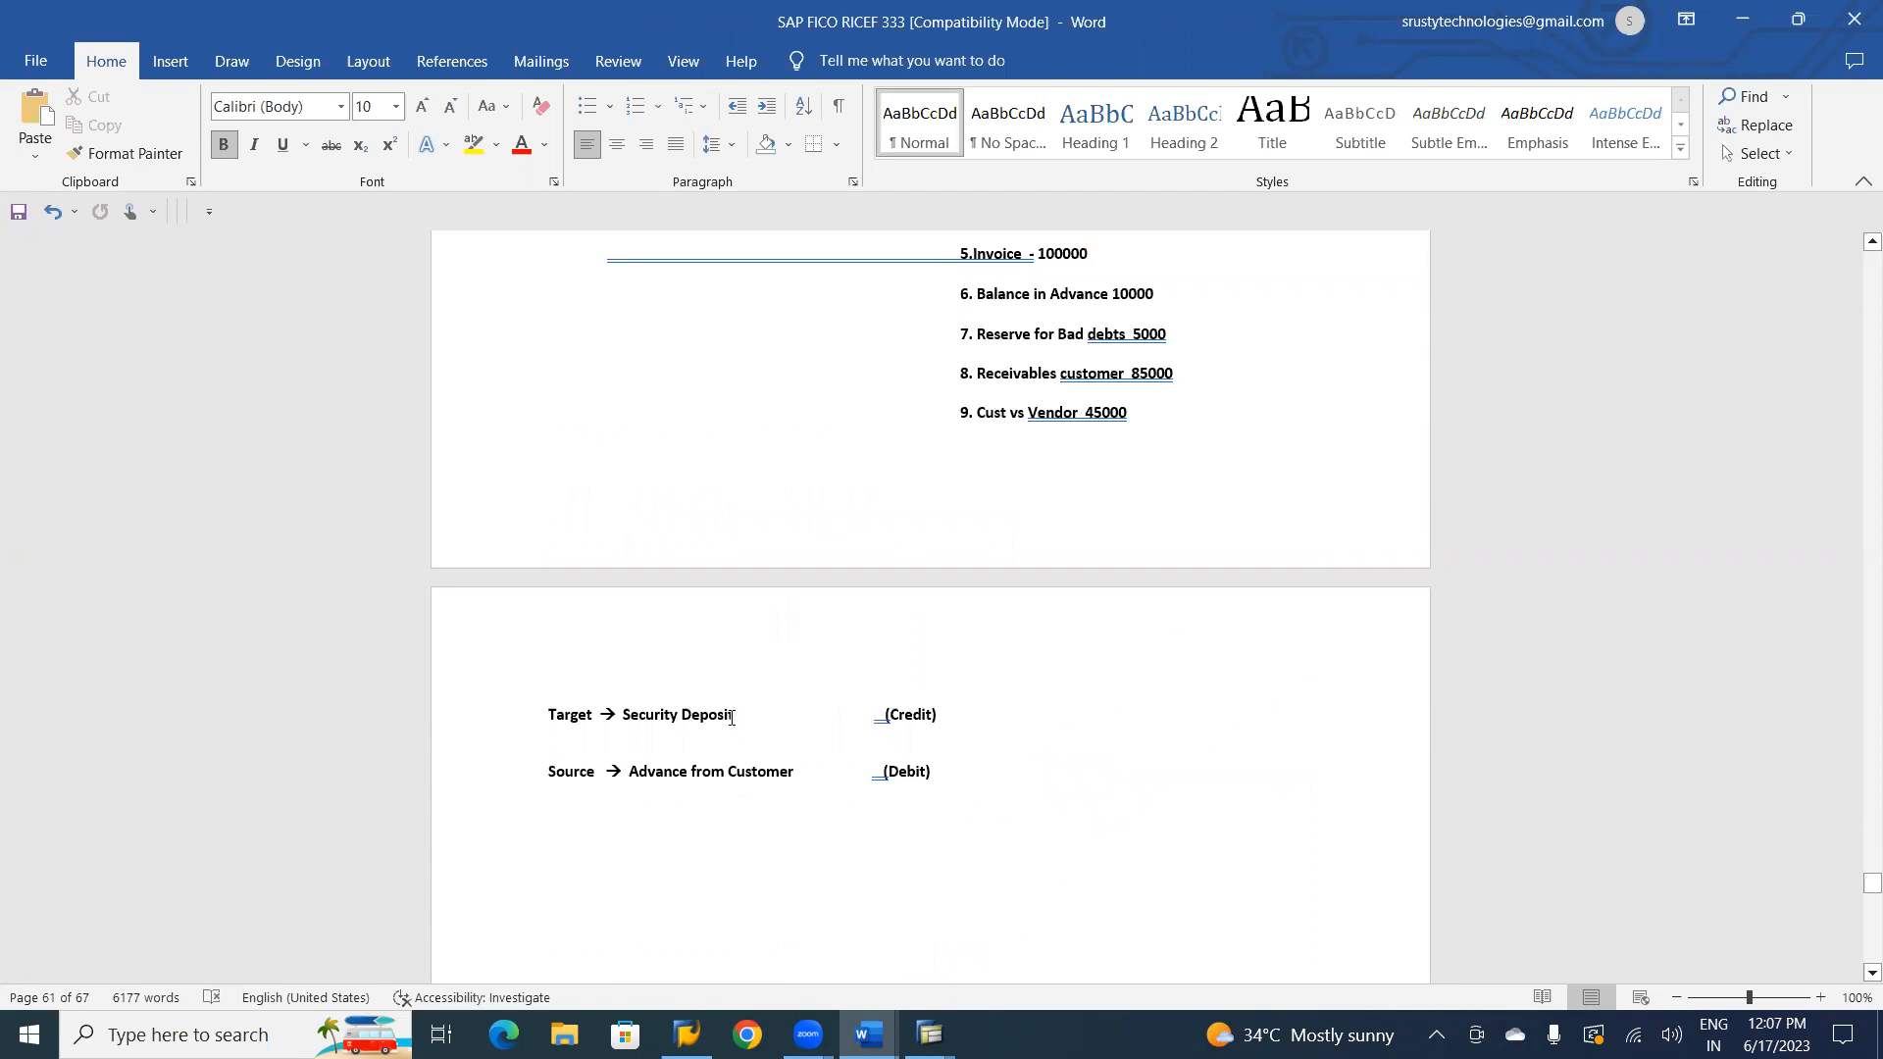
pyautogui.press('BackSpace')
pyautogui.press('BackSpace')
pyautogui.press('BackSpace')
pyautogui.press('BackSpace')
pyautogui.press('BackSpace')
pyautogui.press('BackSpace')
pyautogui.press('BackSpace')
pyautogui.press('BackSpace')
pyautogui.press('BackSpace')
pyautogui.press('BackSpace')
pyautogui.press('BackSpace')
pyautogui.press('BackSpace')
pyautogui.press('BackSpace')
pyautogui.press('BackSpace')
pyautogui.press('BackSpace')
pyautogui.press('BackSpace')
pyautogui.write('Reservefor')
pyautogui.press('BackSpace')
pyautogui.press('BackSpace')
pyautogui.press('BackSpace')
pyautogui.press('BackSpace')
pyautogui.write('for Bad debits')
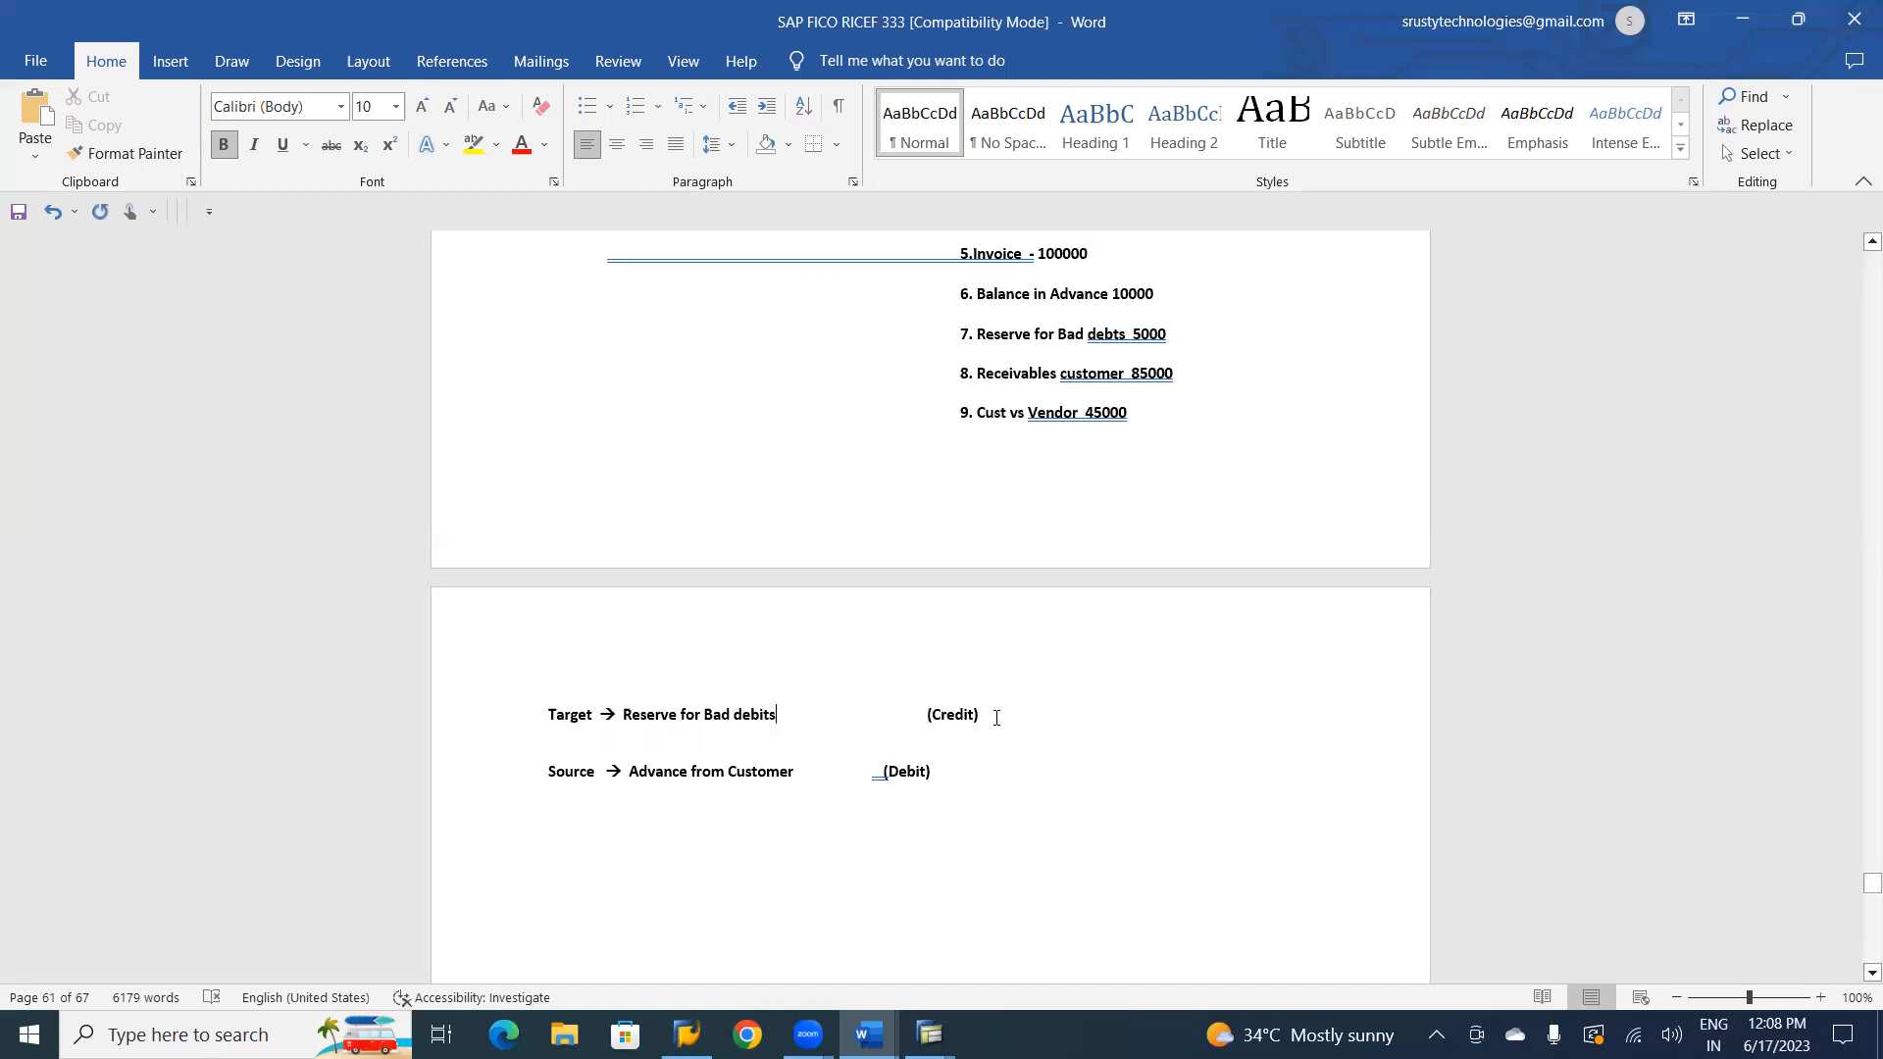
# Change the posting side on the Target line to "Debit", without parentheses.
pyautogui.click(984, 717)
pyautogui.press('BackSpace')
pyautogui.press('BackSpace')
pyautogui.press('BackSpace')
pyautogui.press('BackSpace')
pyautogui.press('BackSpace')
pyautogui.press('BackSpace')
pyautogui.press('BackSpace')
pyautogui.press('BackSpace')
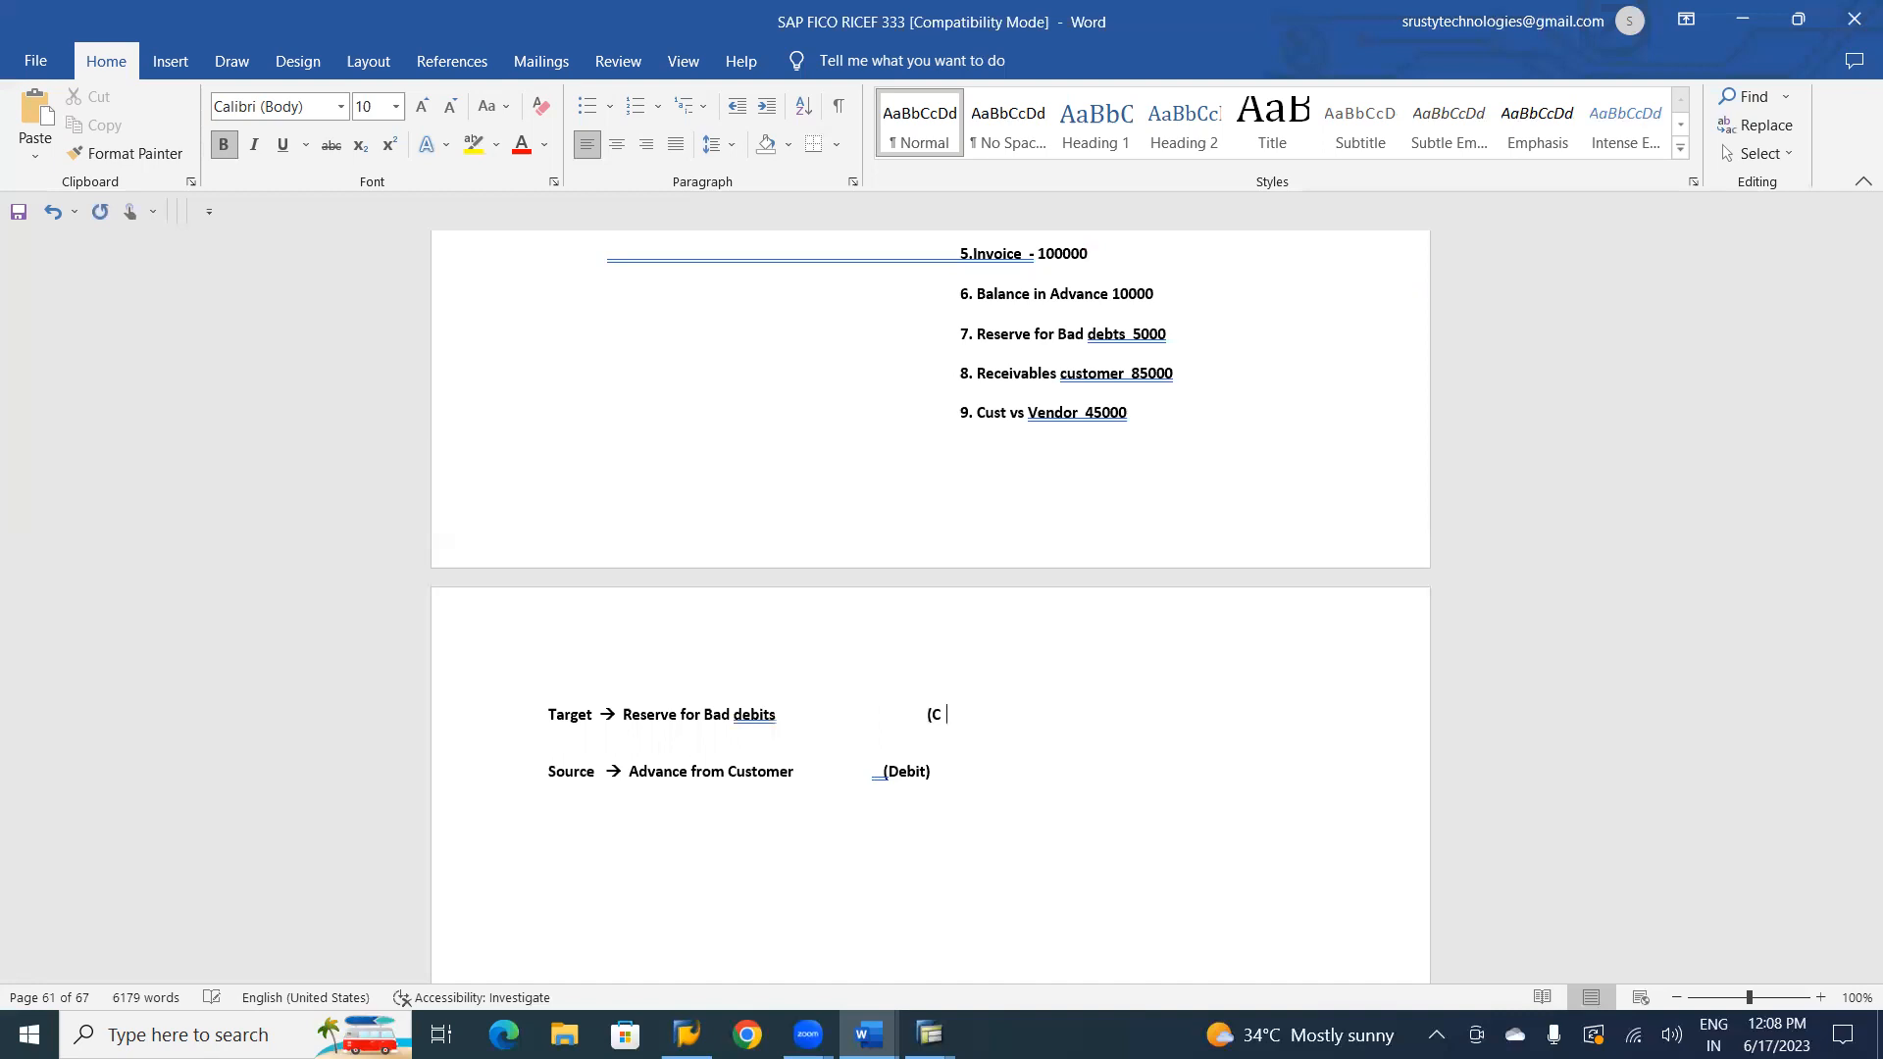
pyautogui.press('BackSpace')
pyautogui.press('BackSpace')
pyautogui.press('BackSpace')
pyautogui.press('BackSpace')
pyautogui.press('BackSpace')
pyautogui.press('BackSpace')
pyautogui.press('BackSpace')
pyautogui.write('Debit')
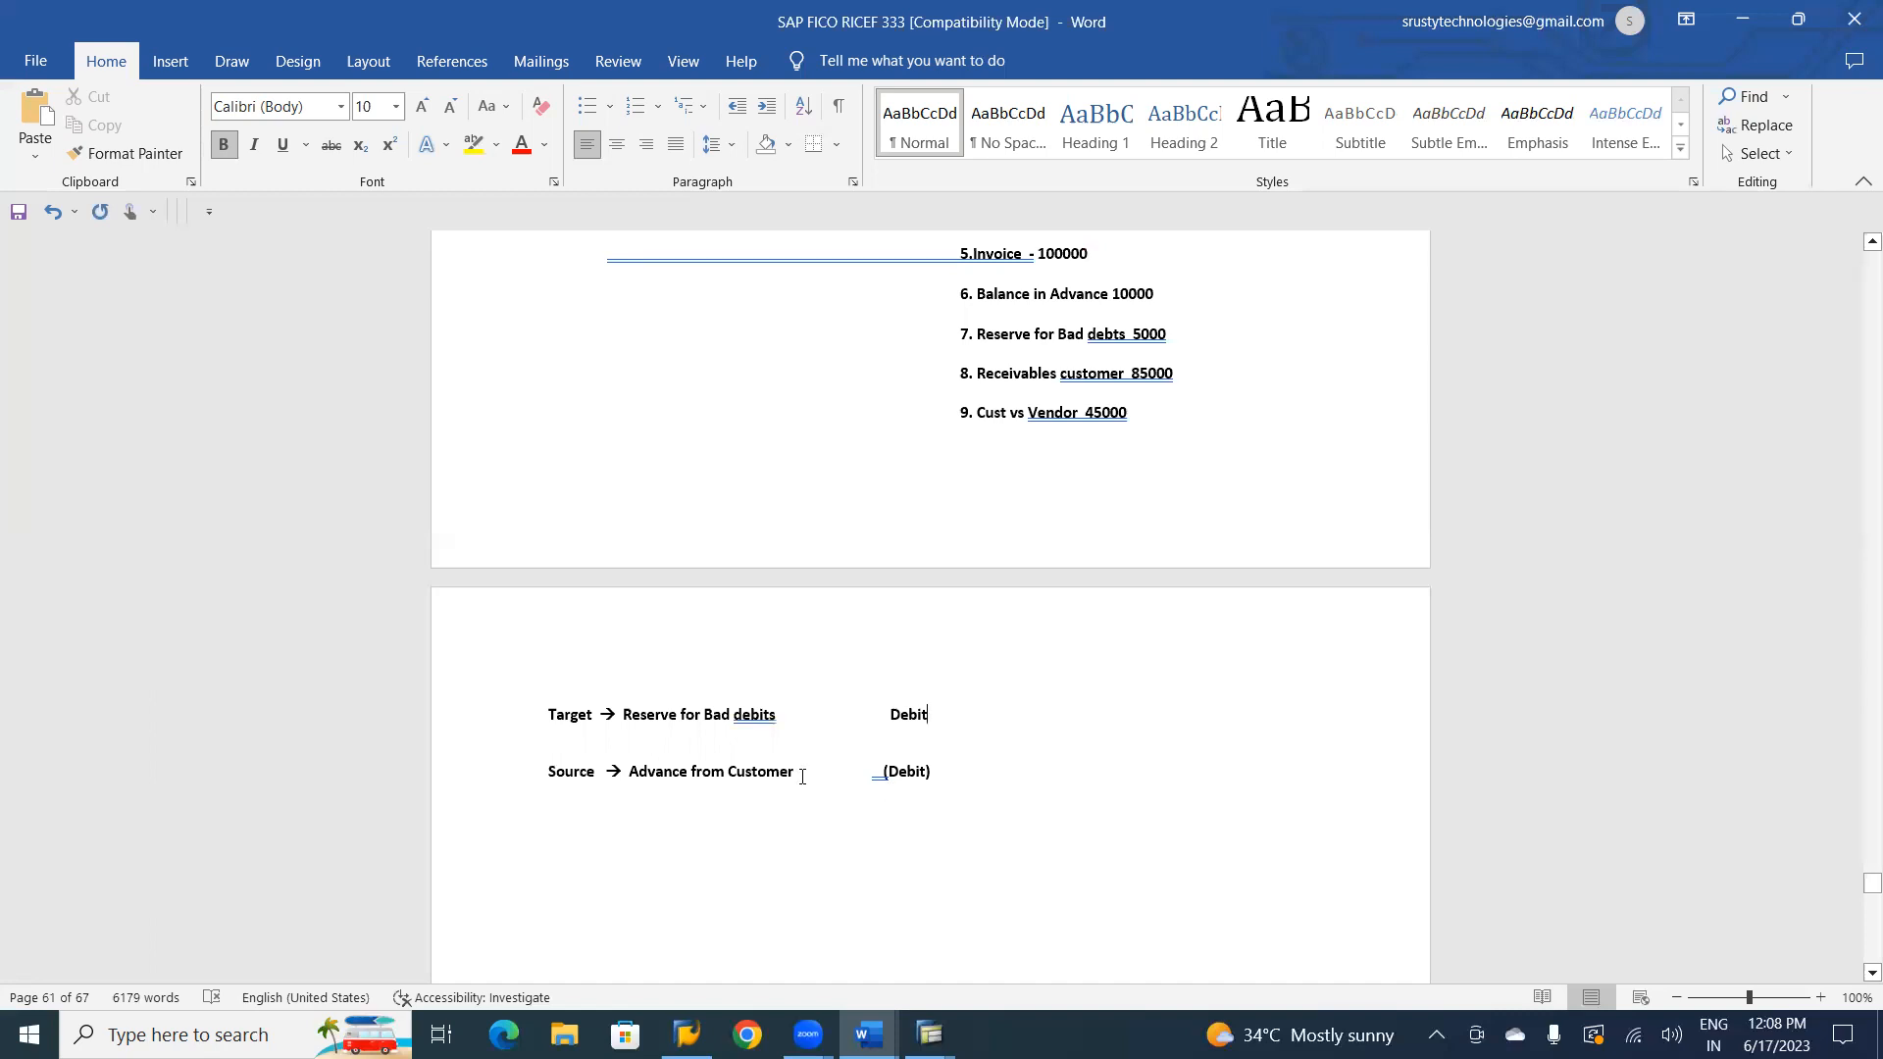
# Replace the Source account text with "Trade Receivables", keeping its posting side spaced beneath the Target line's.
pyautogui.press('BackSpace')
pyautogui.press('BackSpace')
pyautogui.press('BackSpace')
pyautogui.press('BackSpace')
pyautogui.press('BackSpace')
pyautogui.press('BackSpace')
pyautogui.press('BackSpace')
pyautogui.press('BackSpace')
pyautogui.press('BackSpace')
pyautogui.press('BackSpace')
pyautogui.press('BackSpace')
pyautogui.press('BackSpace')
pyautogui.press('BackSpace')
pyautogui.press('BackSpace')
pyautogui.press('BackSpace')
pyautogui.press('BackSpace')
pyautogui.press('BackSpace')
pyautogui.press('BackSpace')
pyautogui.press('BackSpace')
pyautogui.press('BackSpace')
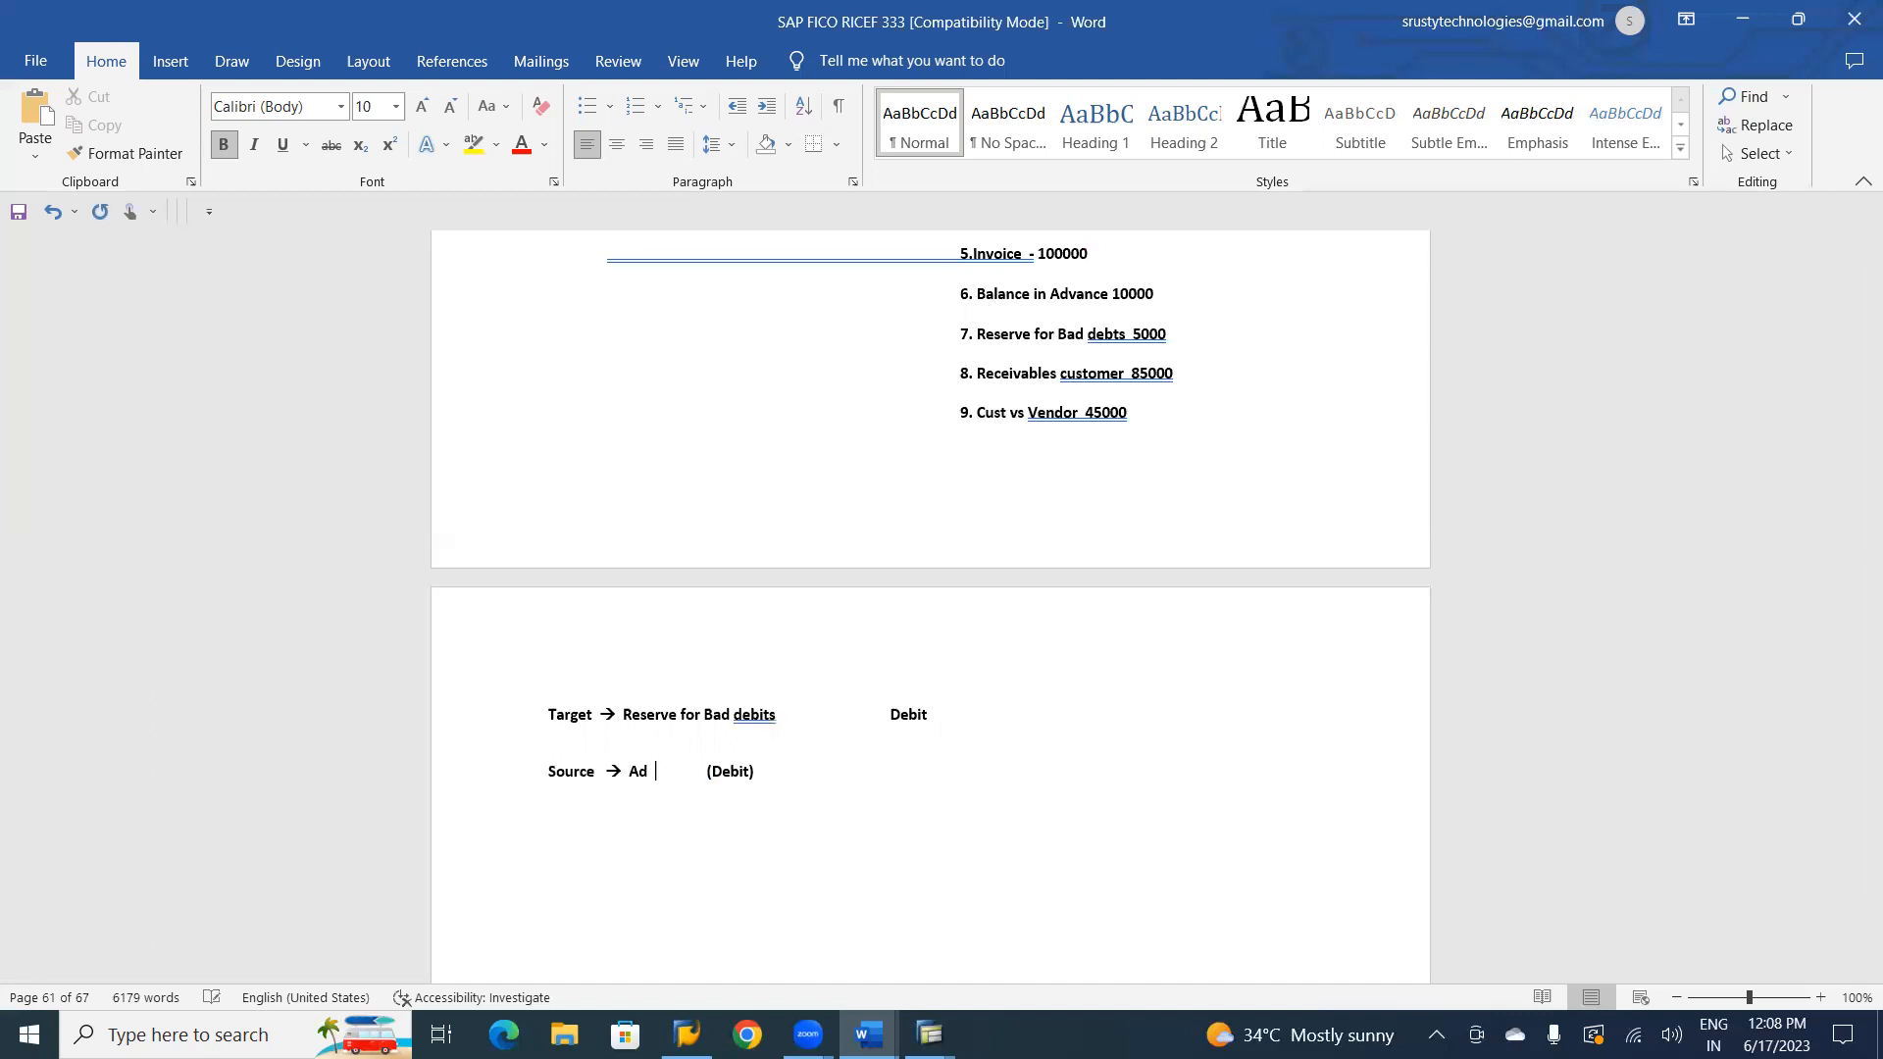
pyautogui.write('Trade Receivables')
pyautogui.click(827, 772)
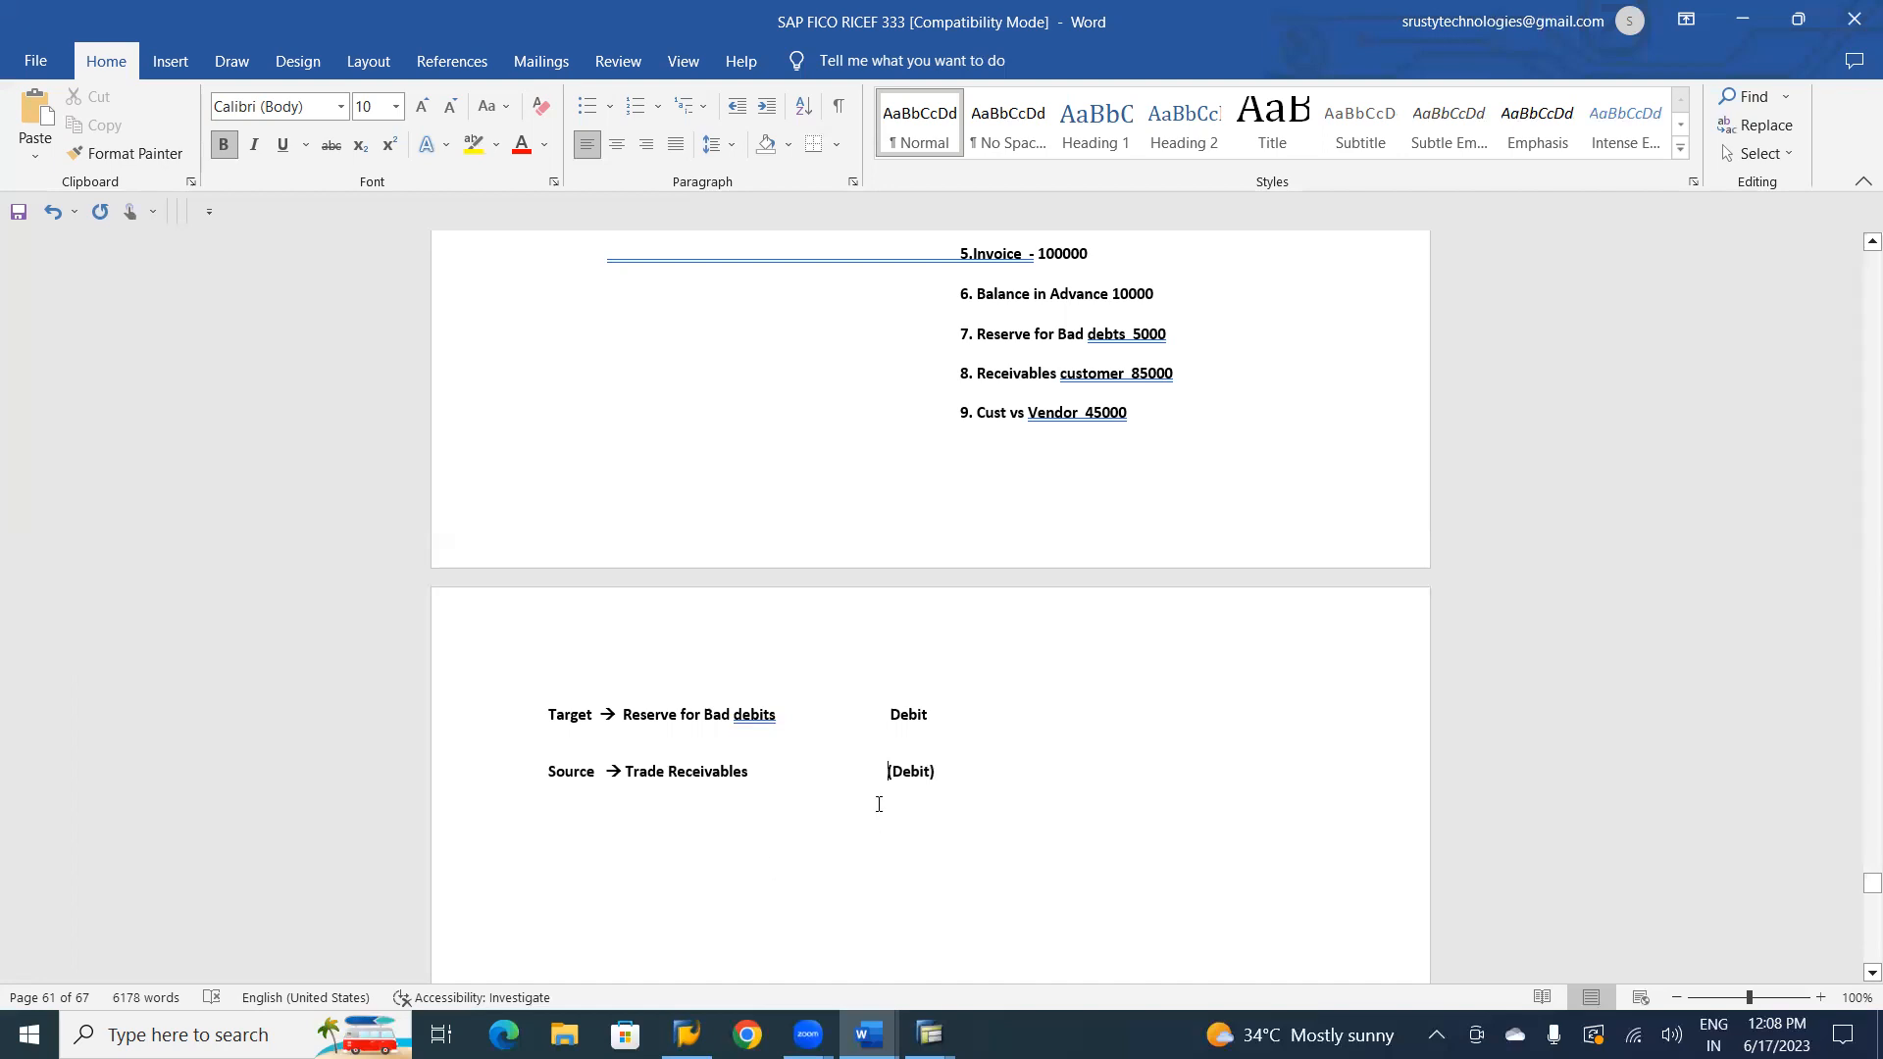
# Change the posting side on the Source line to "(Credit)".
pyautogui.click(893, 773)
pyautogui.press('Delete')
pyautogui.press('Delete')
pyautogui.press('Delete')
pyautogui.press('Delete')
pyautogui.press('Delete')
pyautogui.write('Credit')
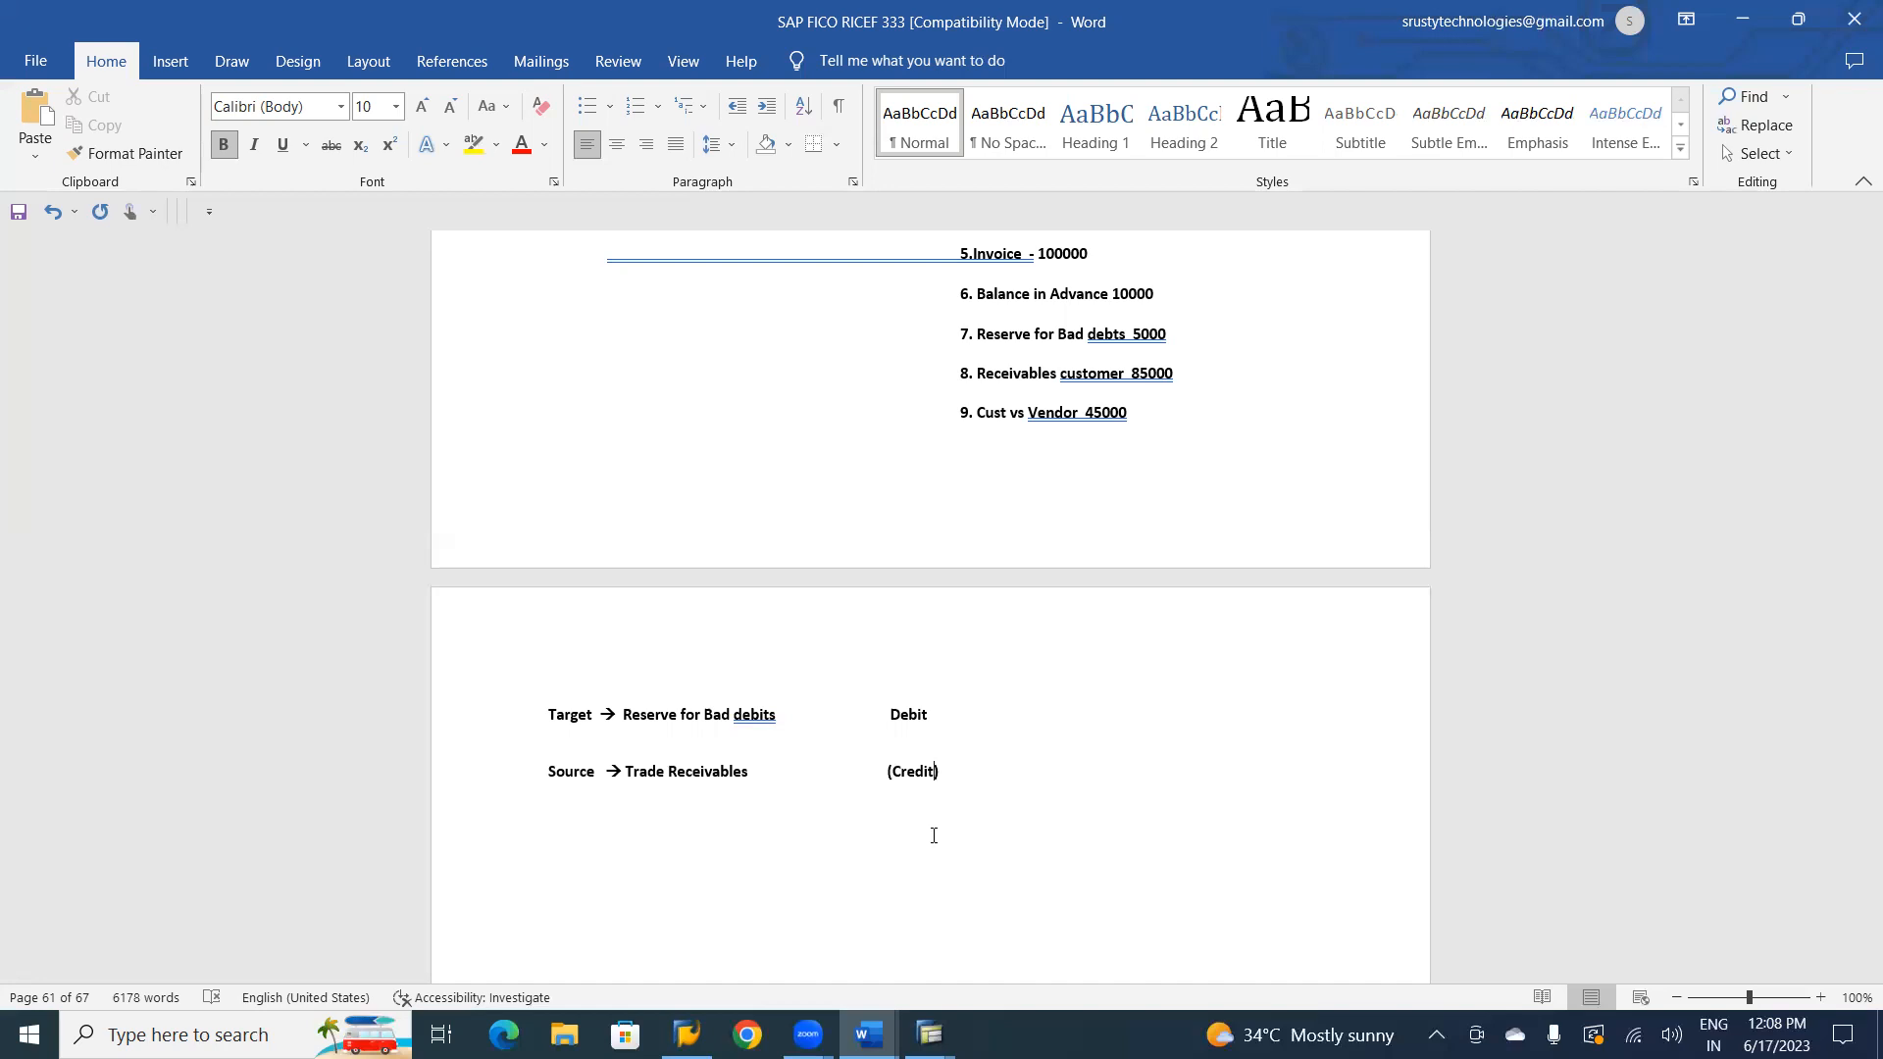
# Switch to the SAP general ledger view session, exit down payment clearing without saving, and open F-30 - Transfer with Clearing.
pyautogui.hotkey('alt', 'Tab')
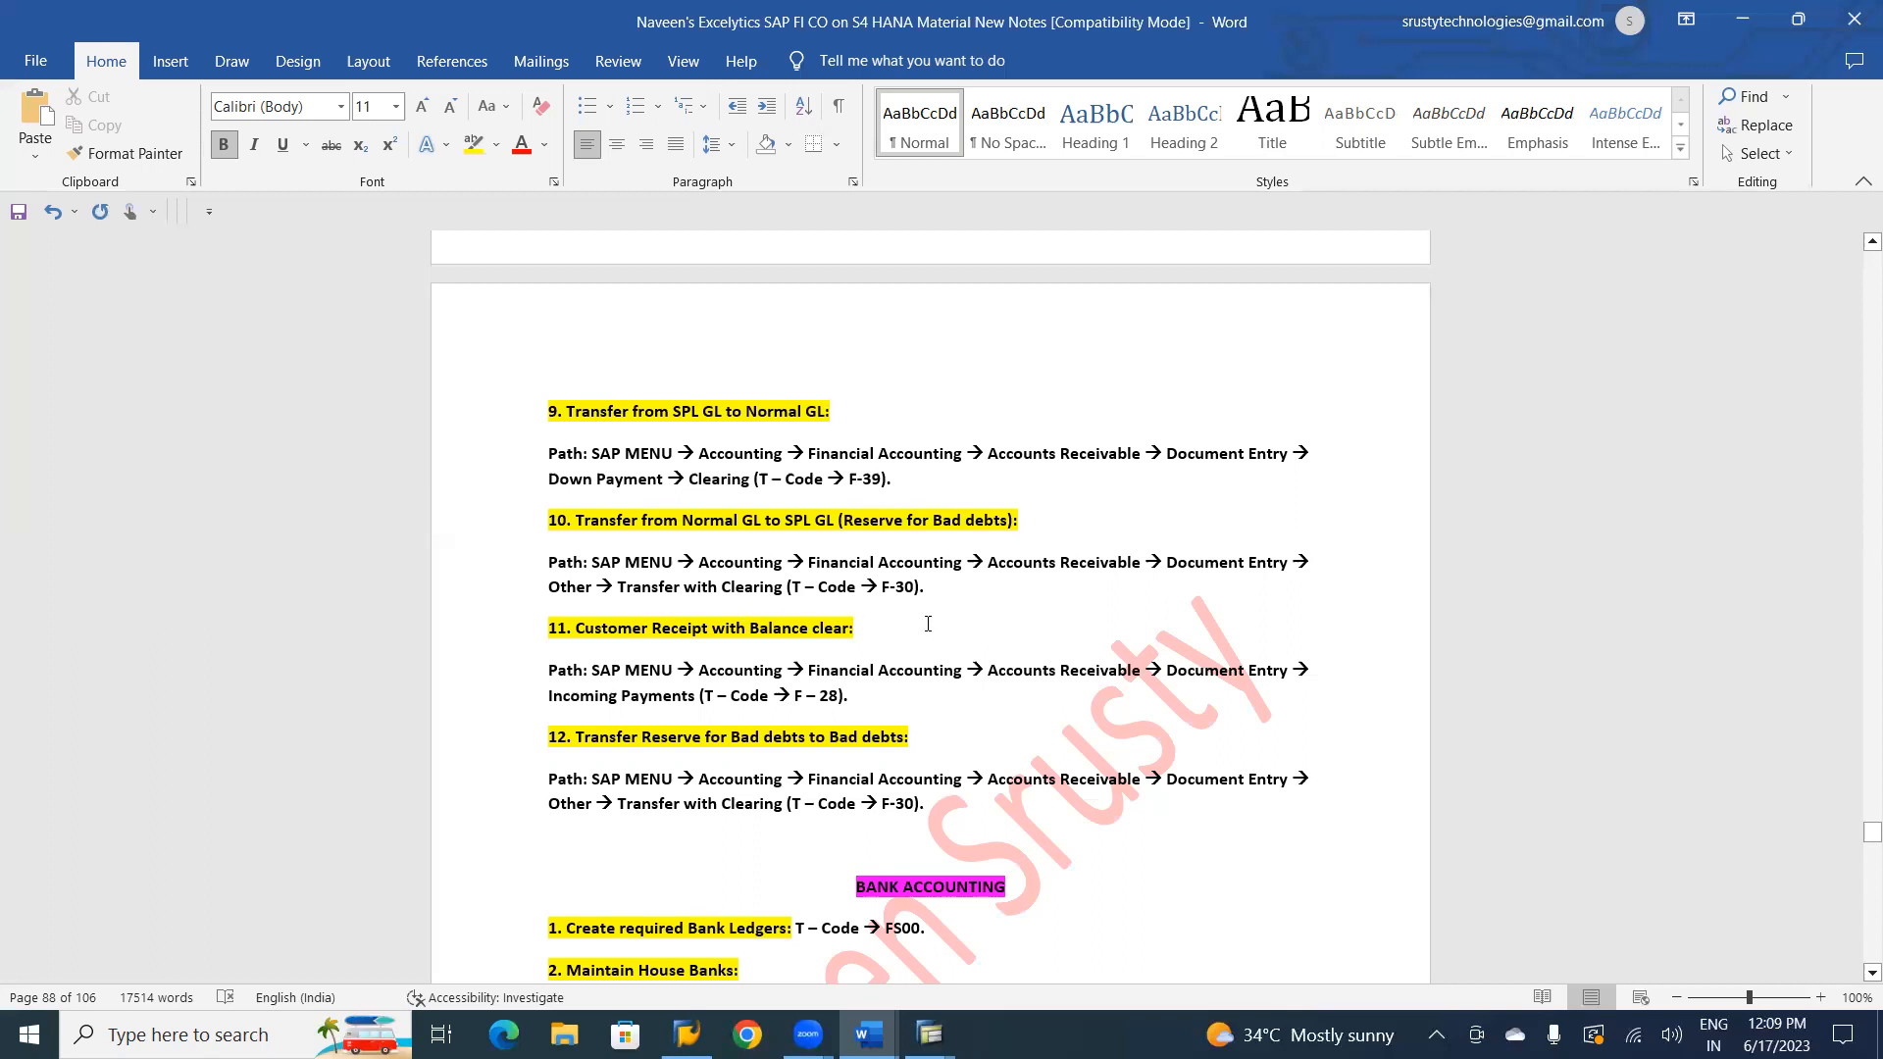
pyautogui.hotkey('alt', 'Tab')
pyautogui.hotkey('alt', 'Tab')
pyautogui.hotkey('alt', 'Tab')
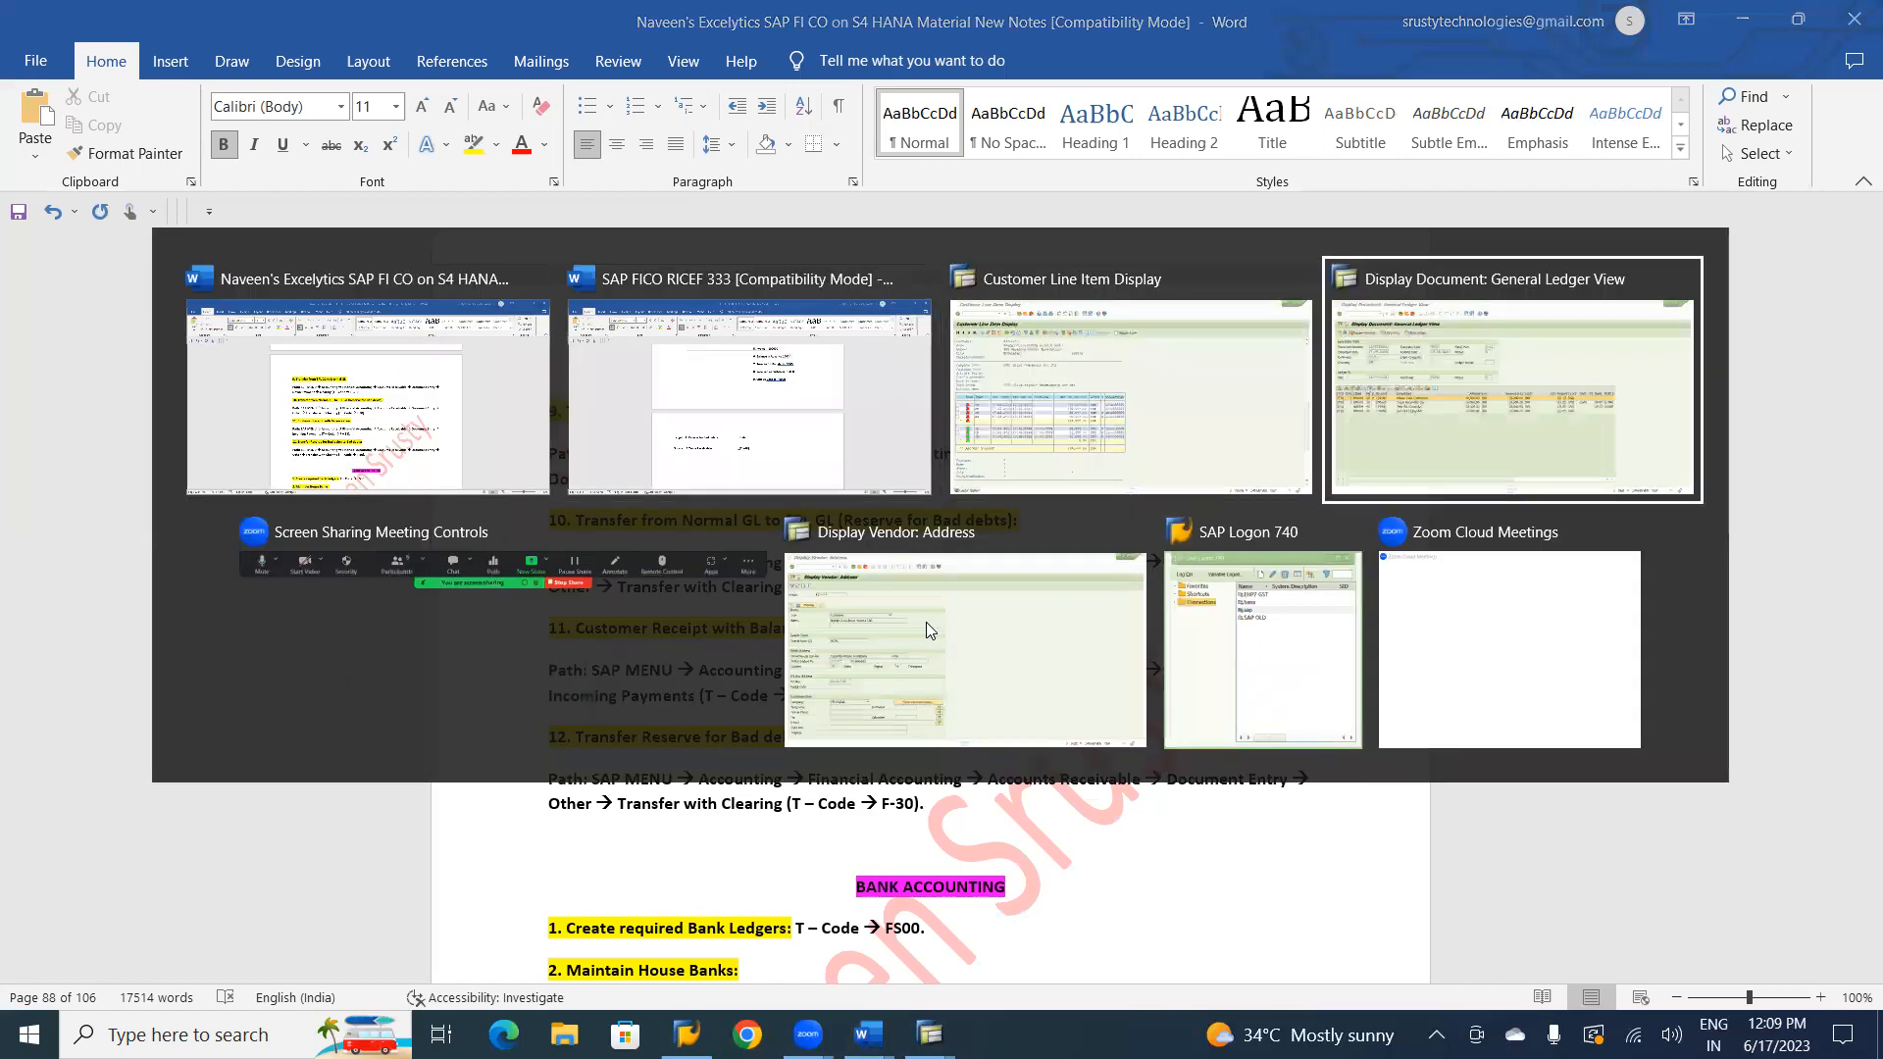
pyautogui.click(389, 80)
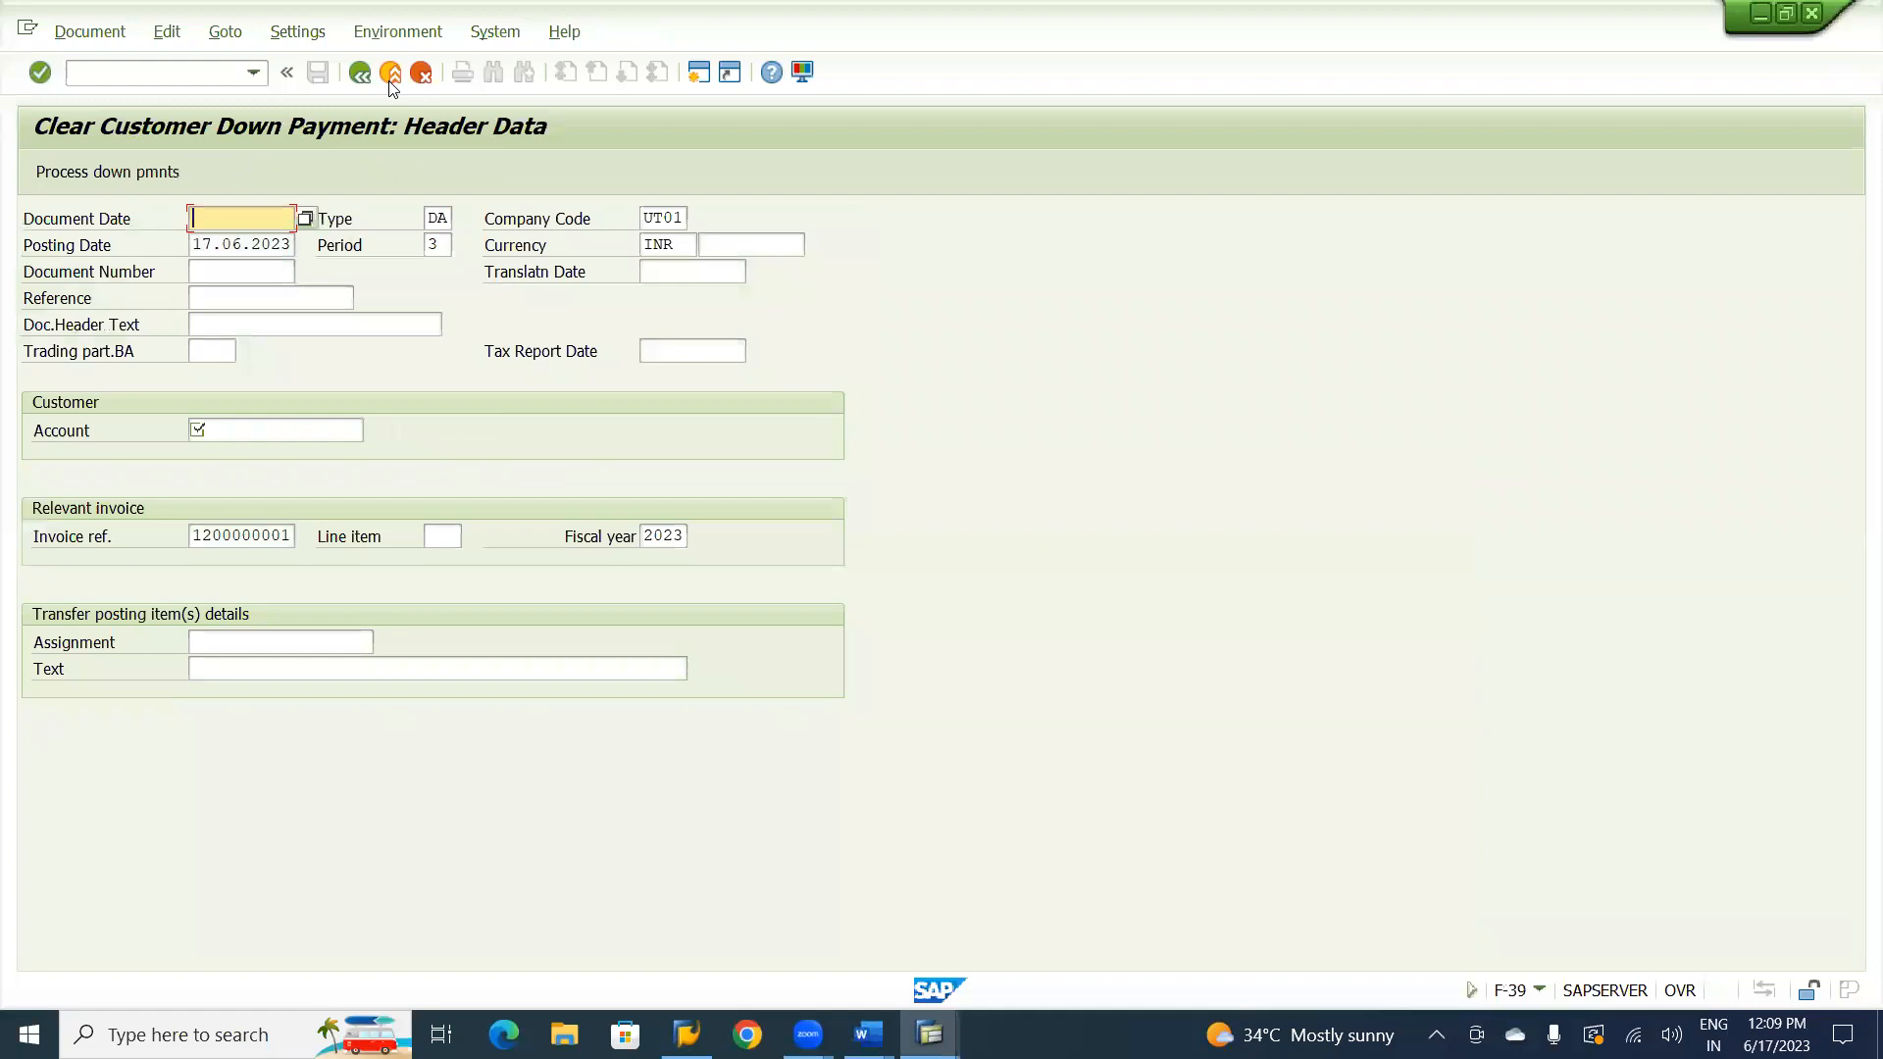
pyautogui.click(389, 80)
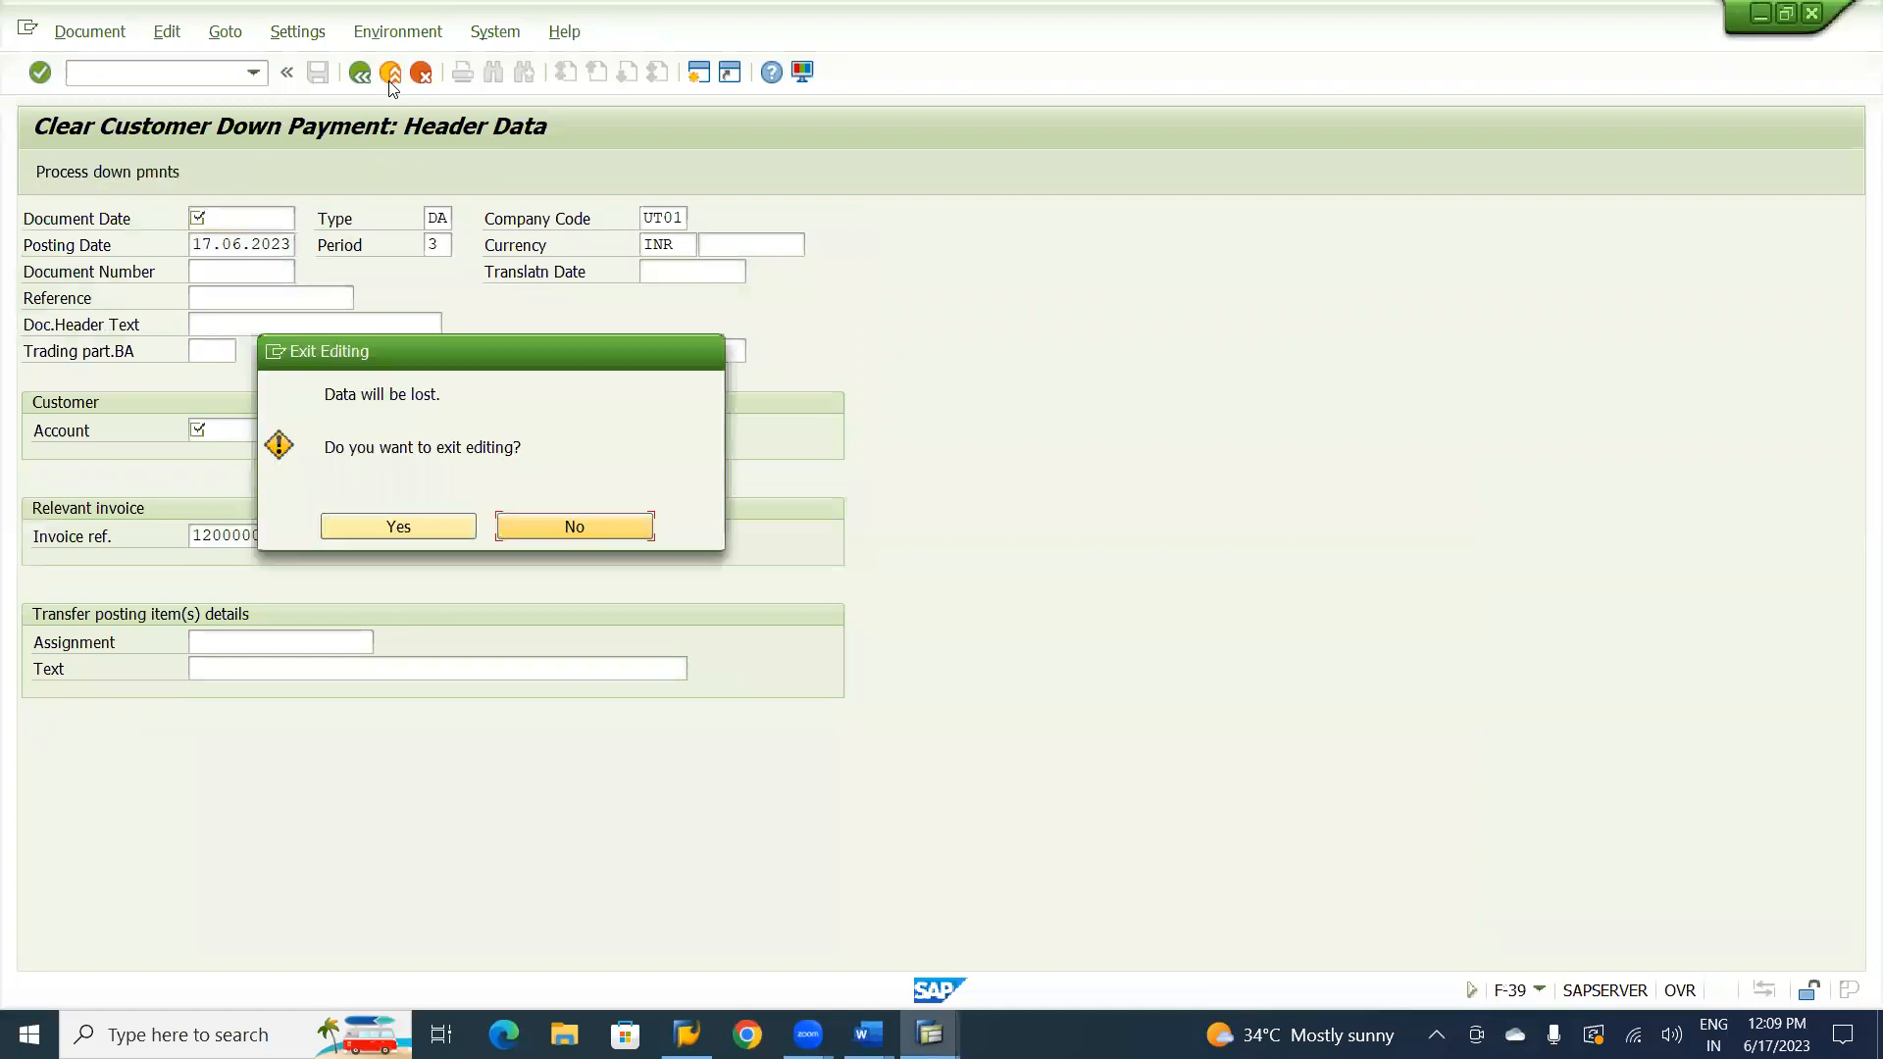
pyautogui.click(397, 527)
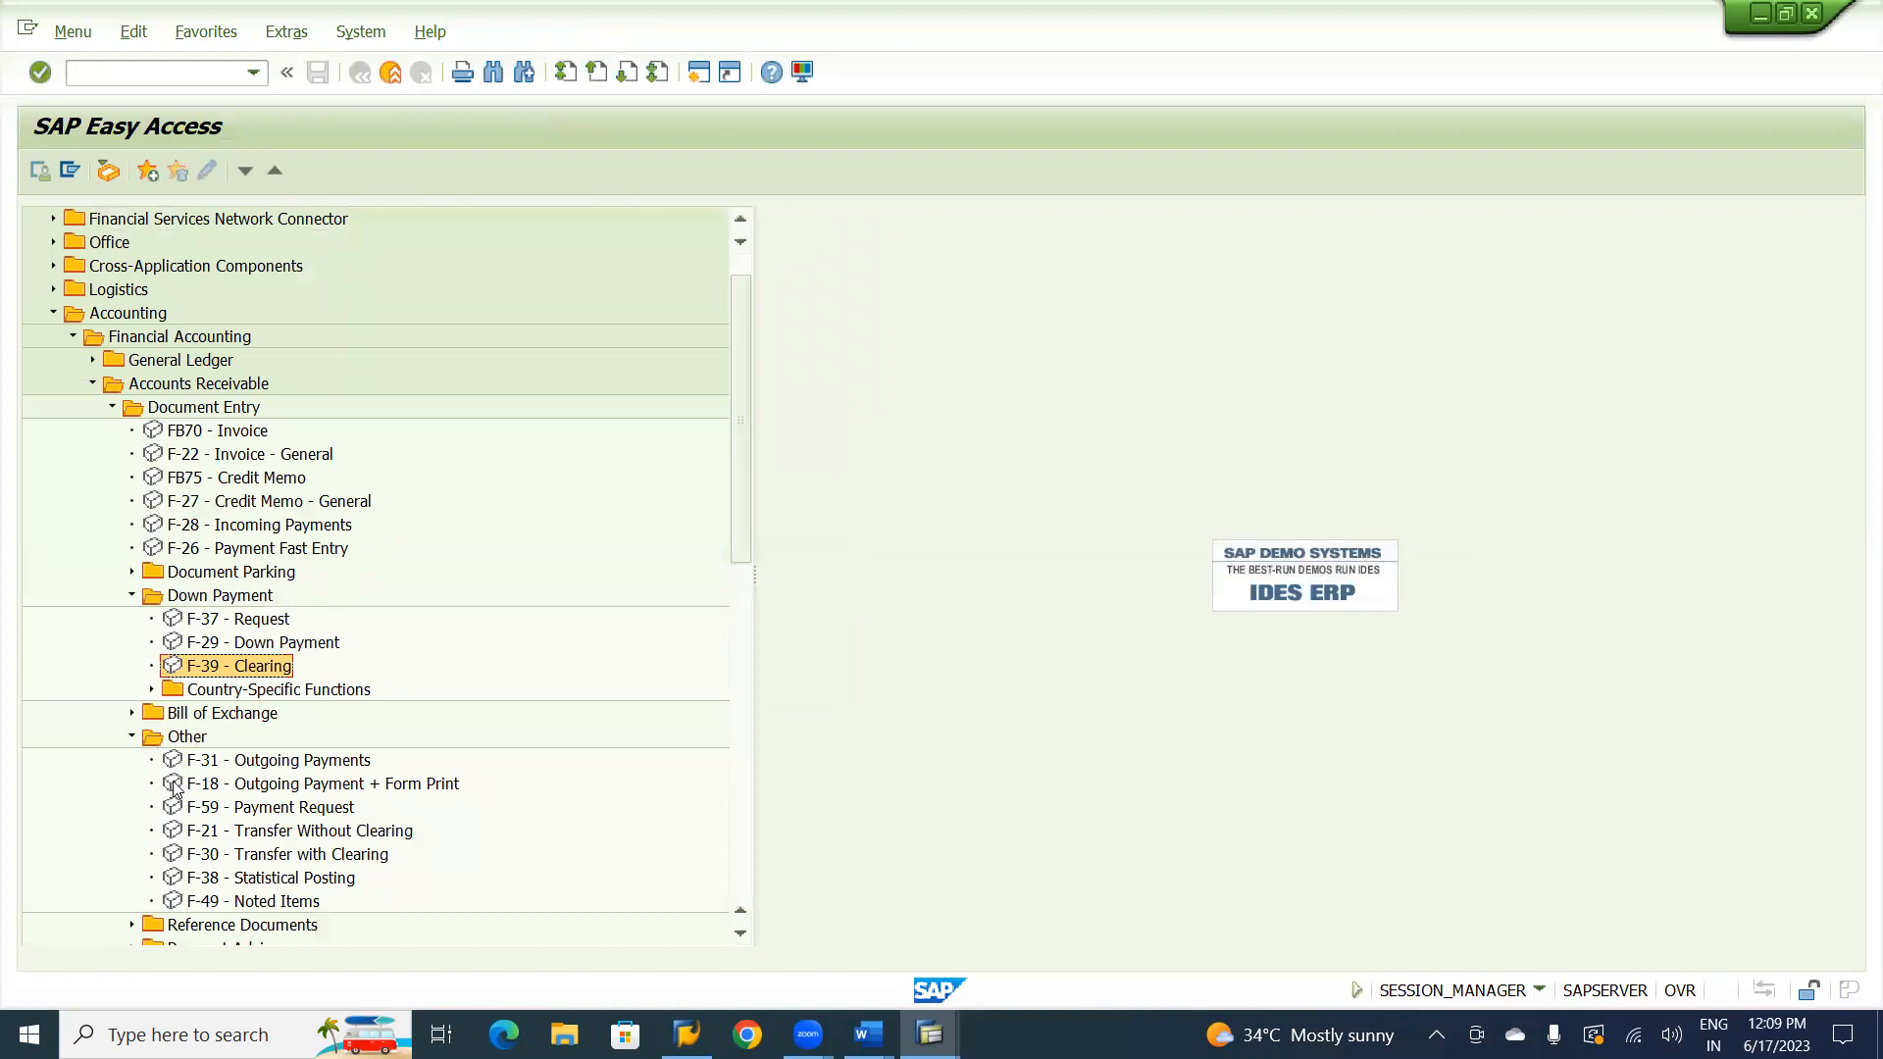
pyautogui.doubleClick(279, 858)
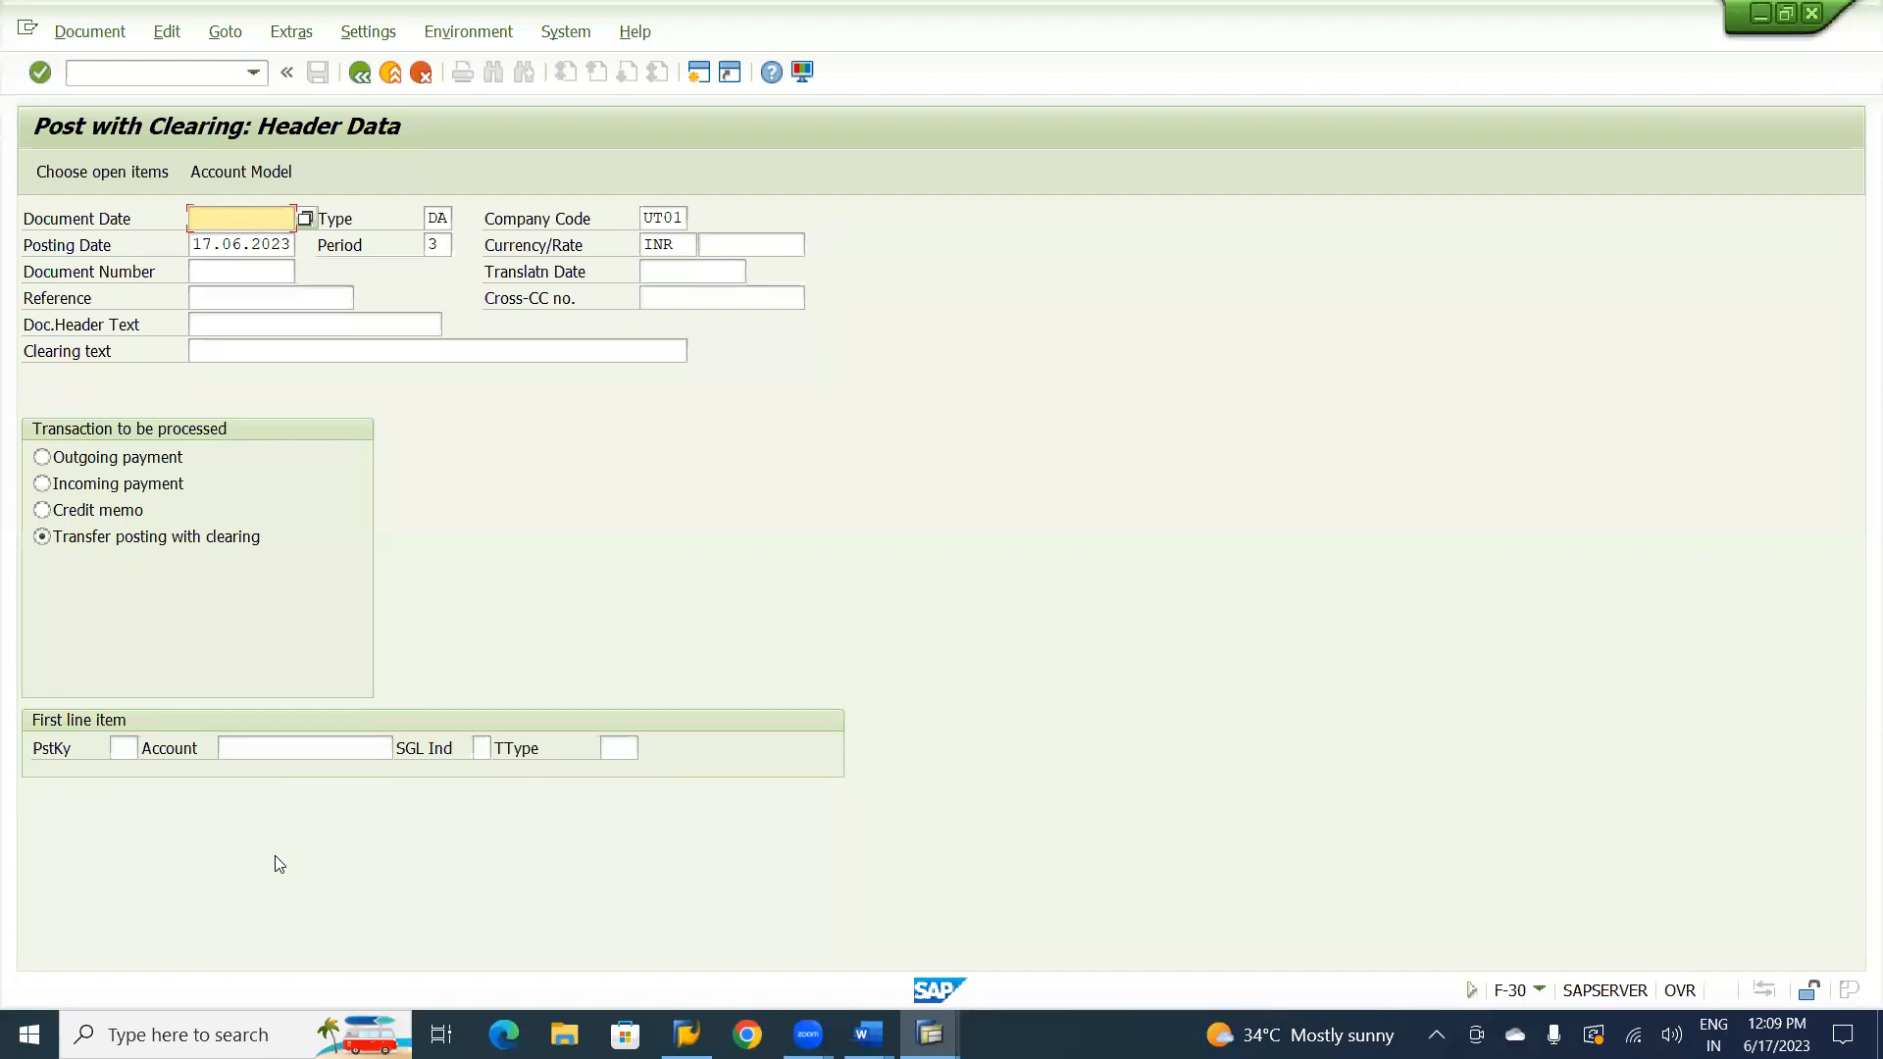
# Set the Post with Clearing document date to 17.06.2023 and the reference to CV-01.
pyautogui.press('F4')
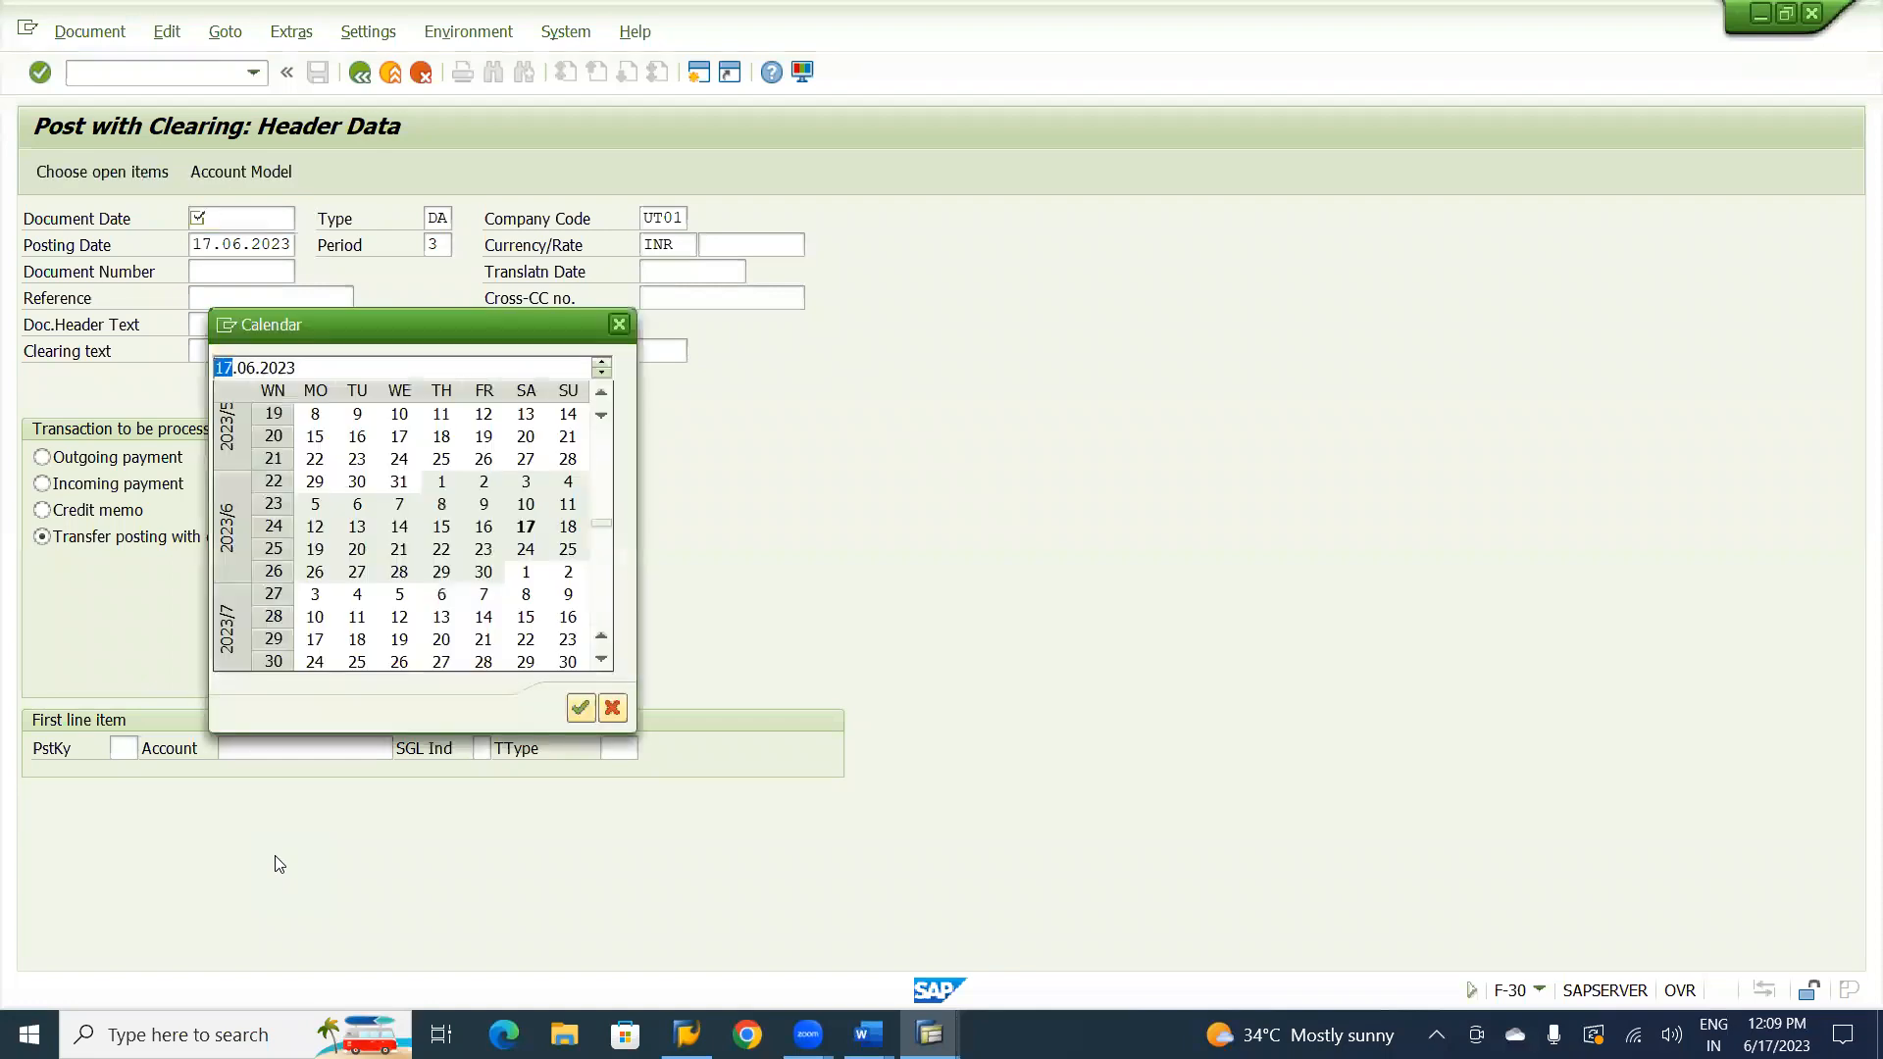
pyautogui.press('Return')
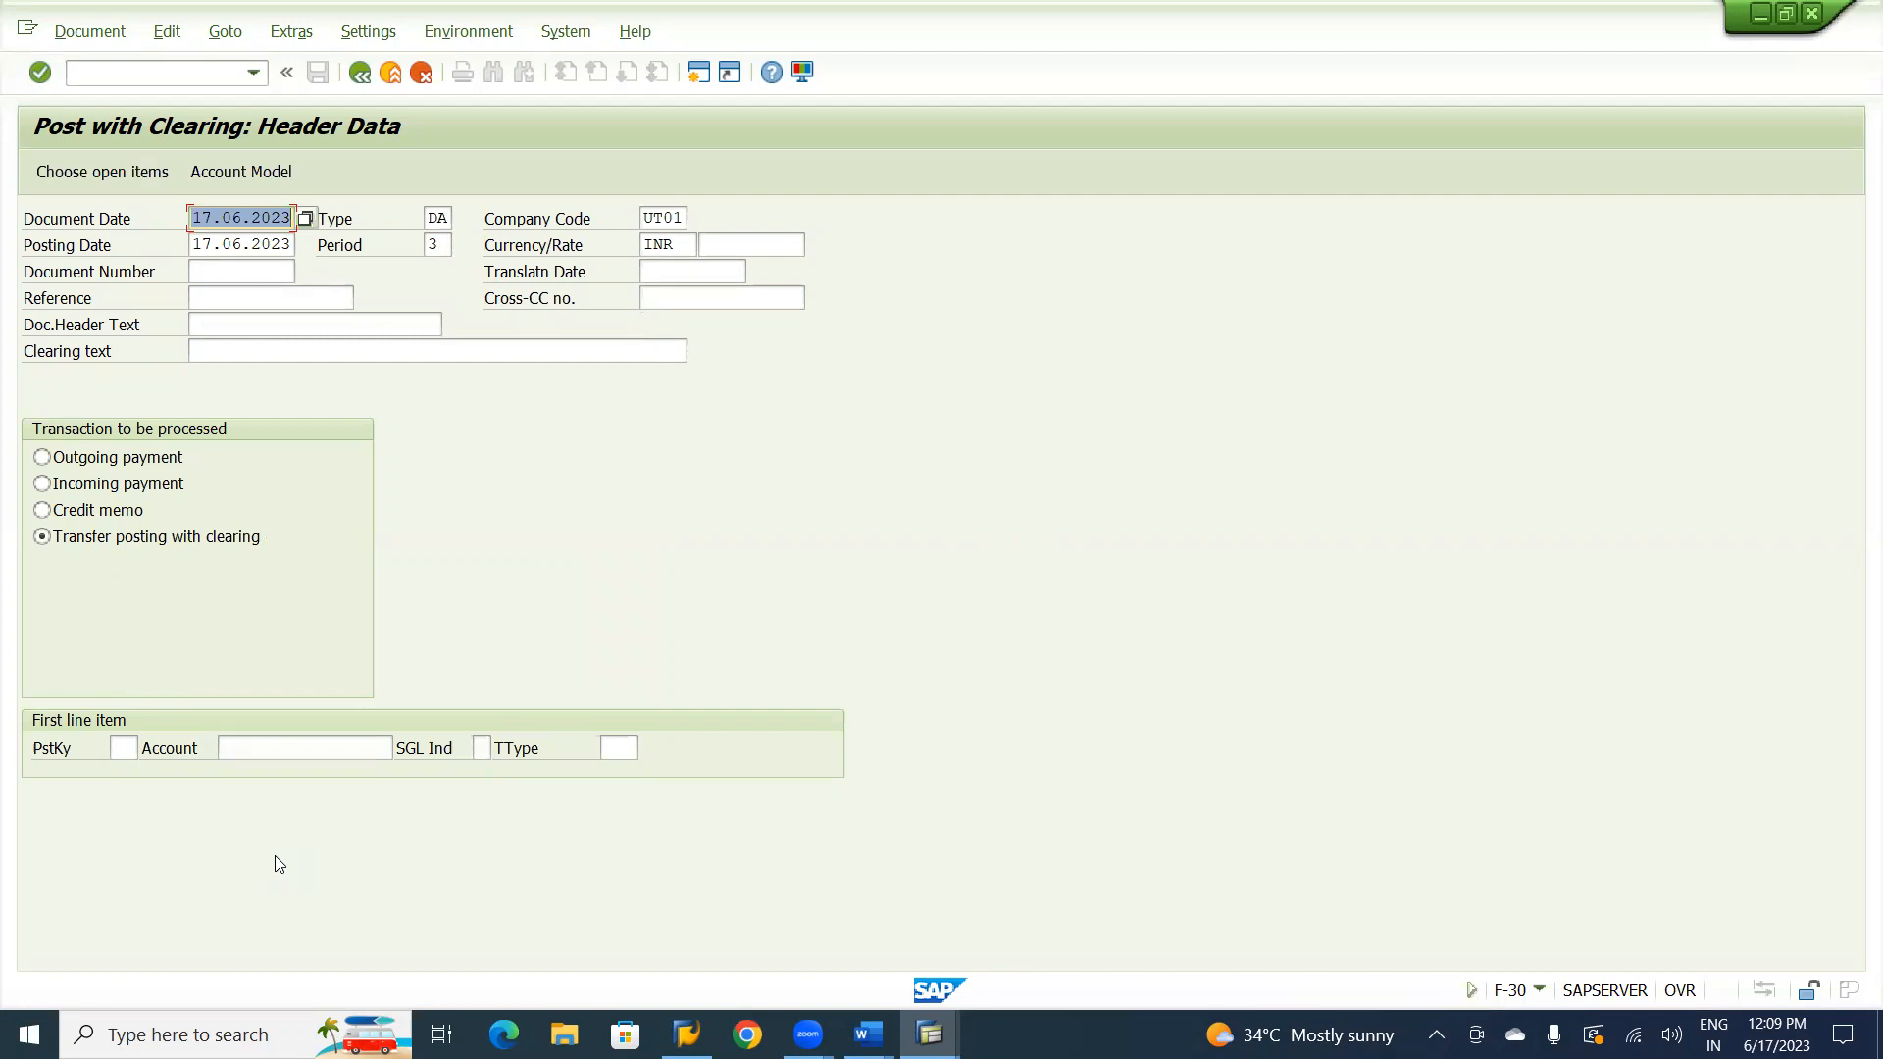
pyautogui.press('Down')
pyautogui.press('Down')
pyautogui.press('Down')
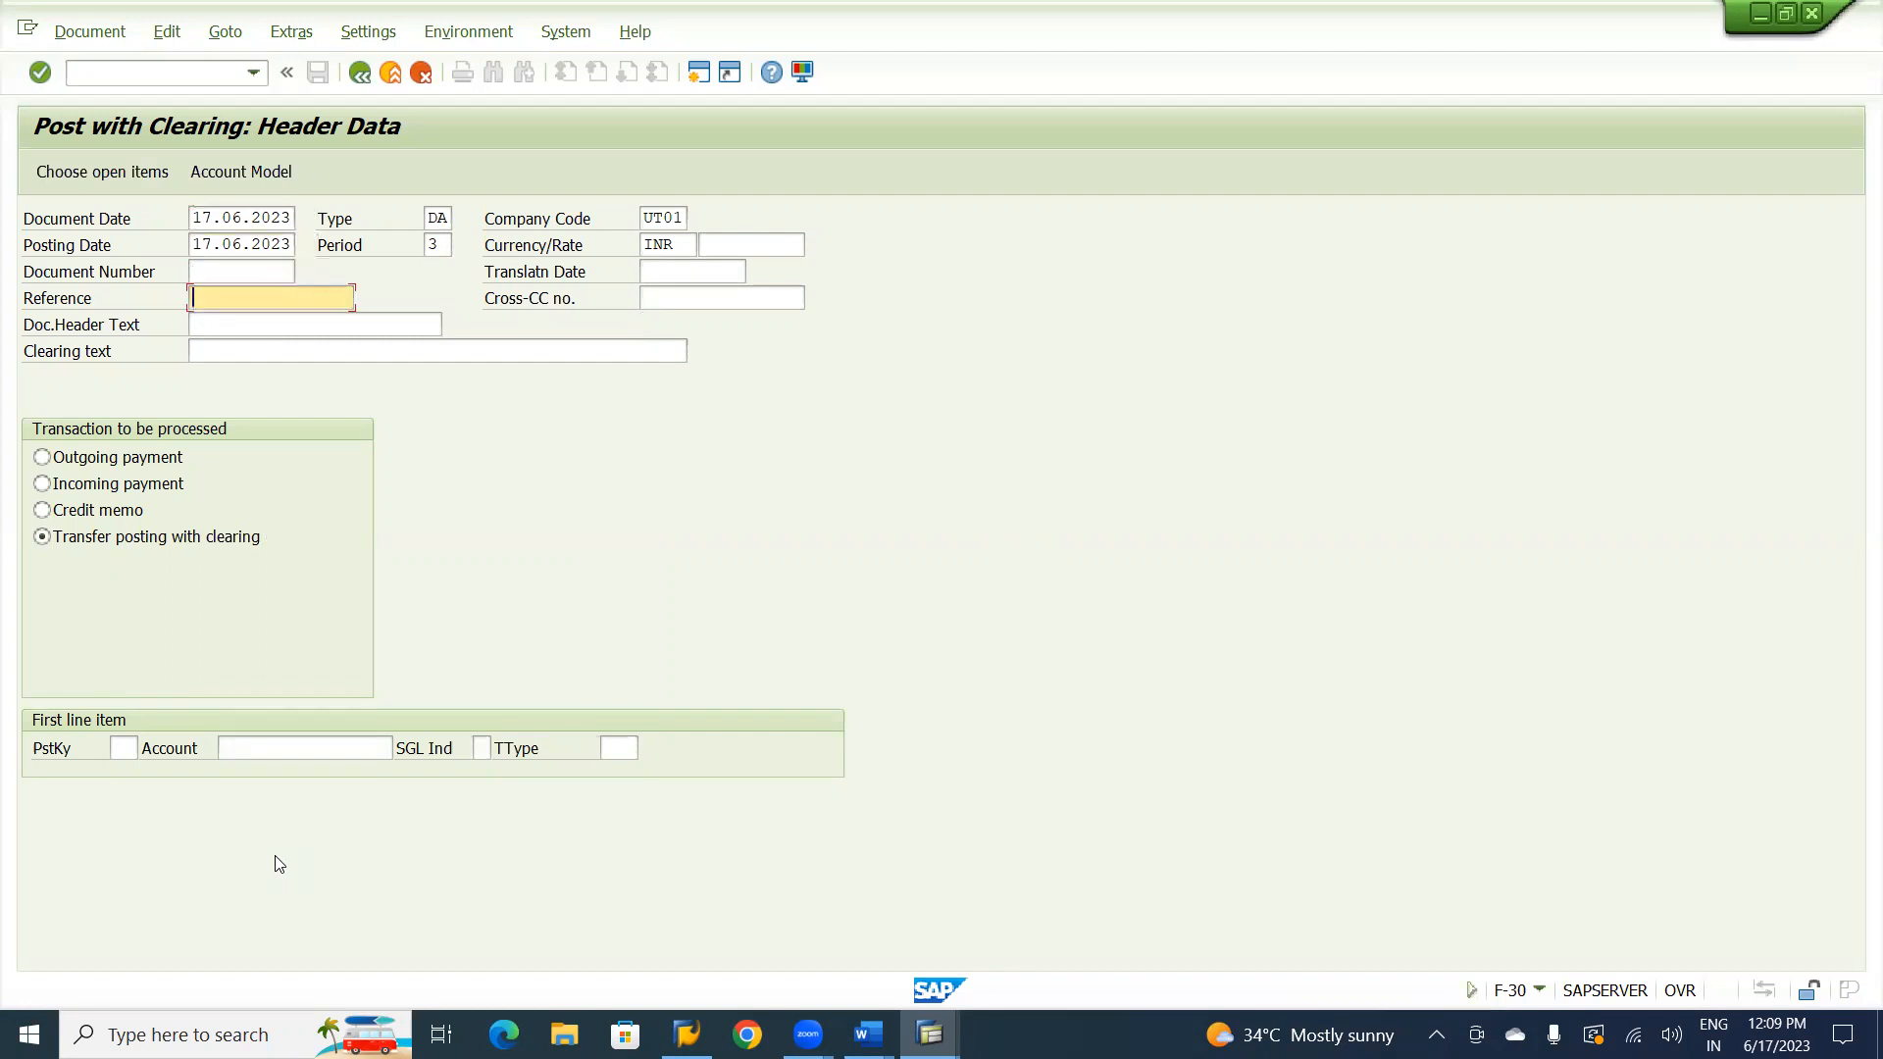
pyautogui.press('space')
pyautogui.press('Down')
pyautogui.press('Tab')
pyautogui.press('Tab')
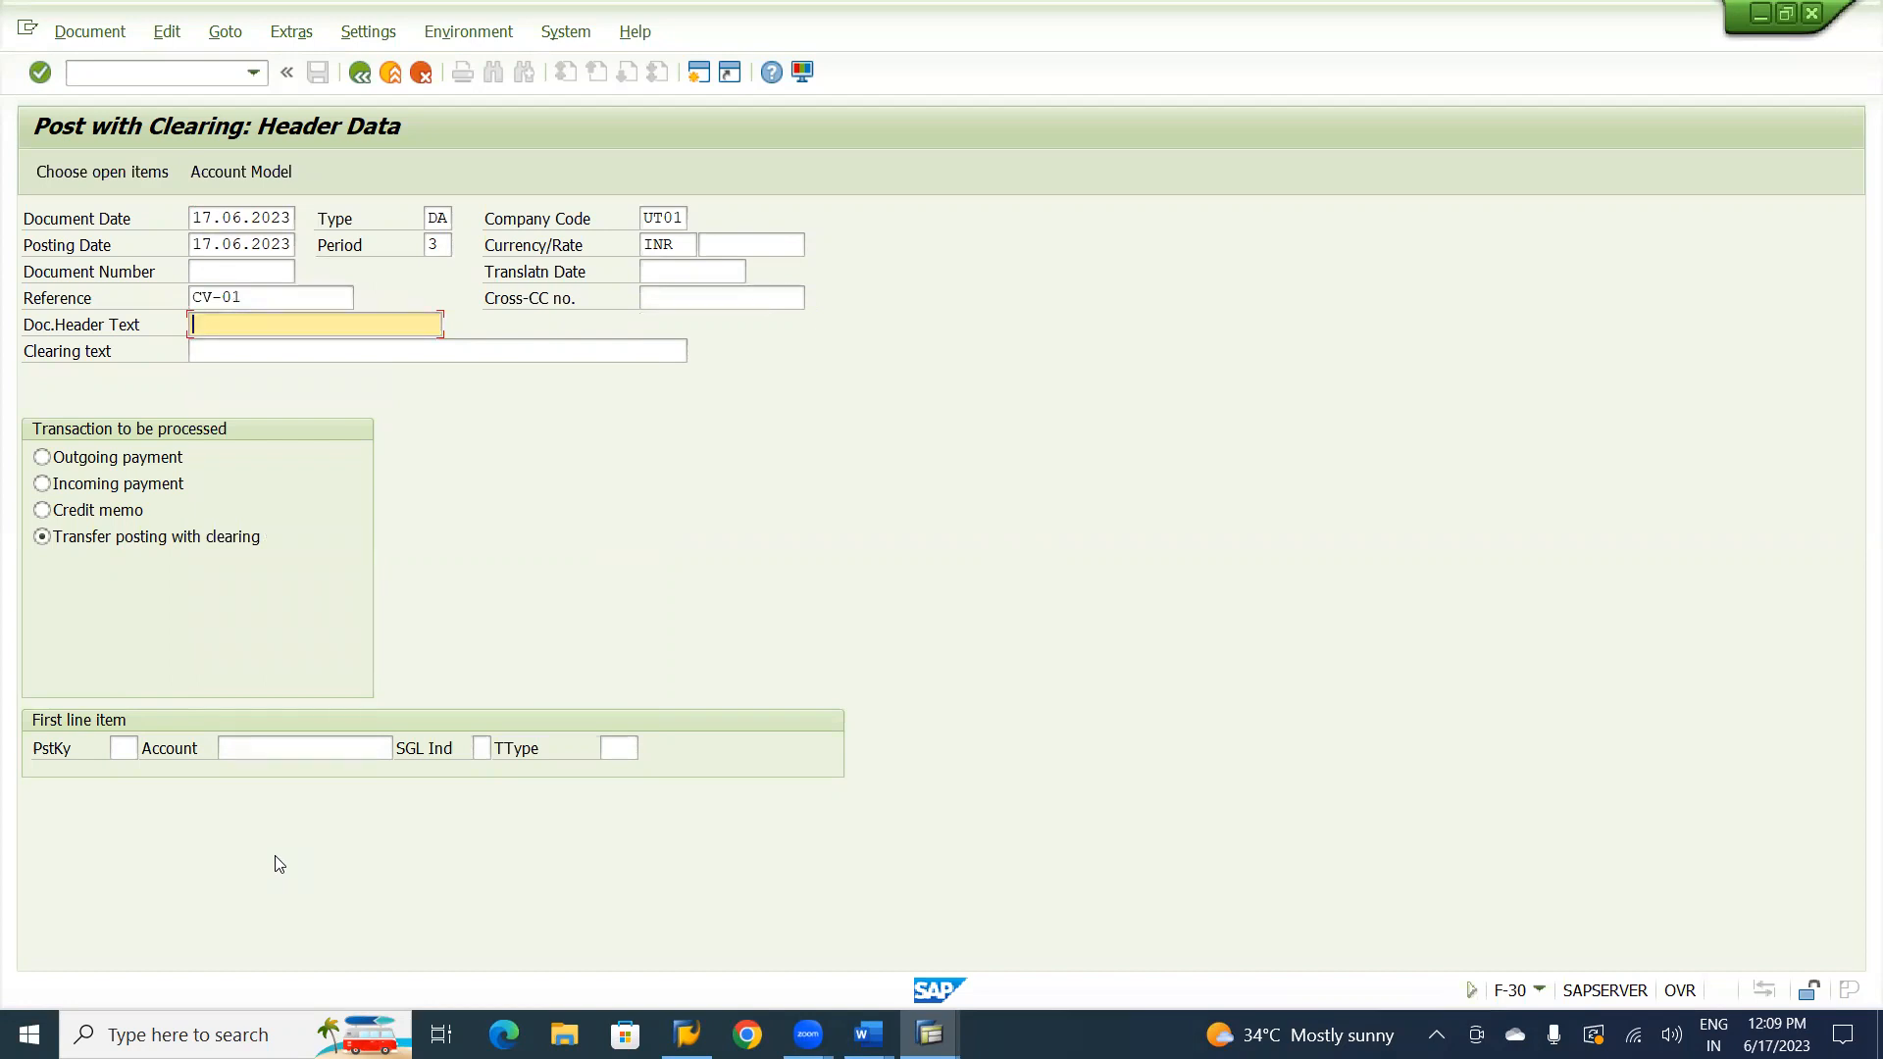
# Set the document header text to "Transfer Posting".
pyautogui.press('space')
pyautogui.press('Down')
pyautogui.press('Tab')
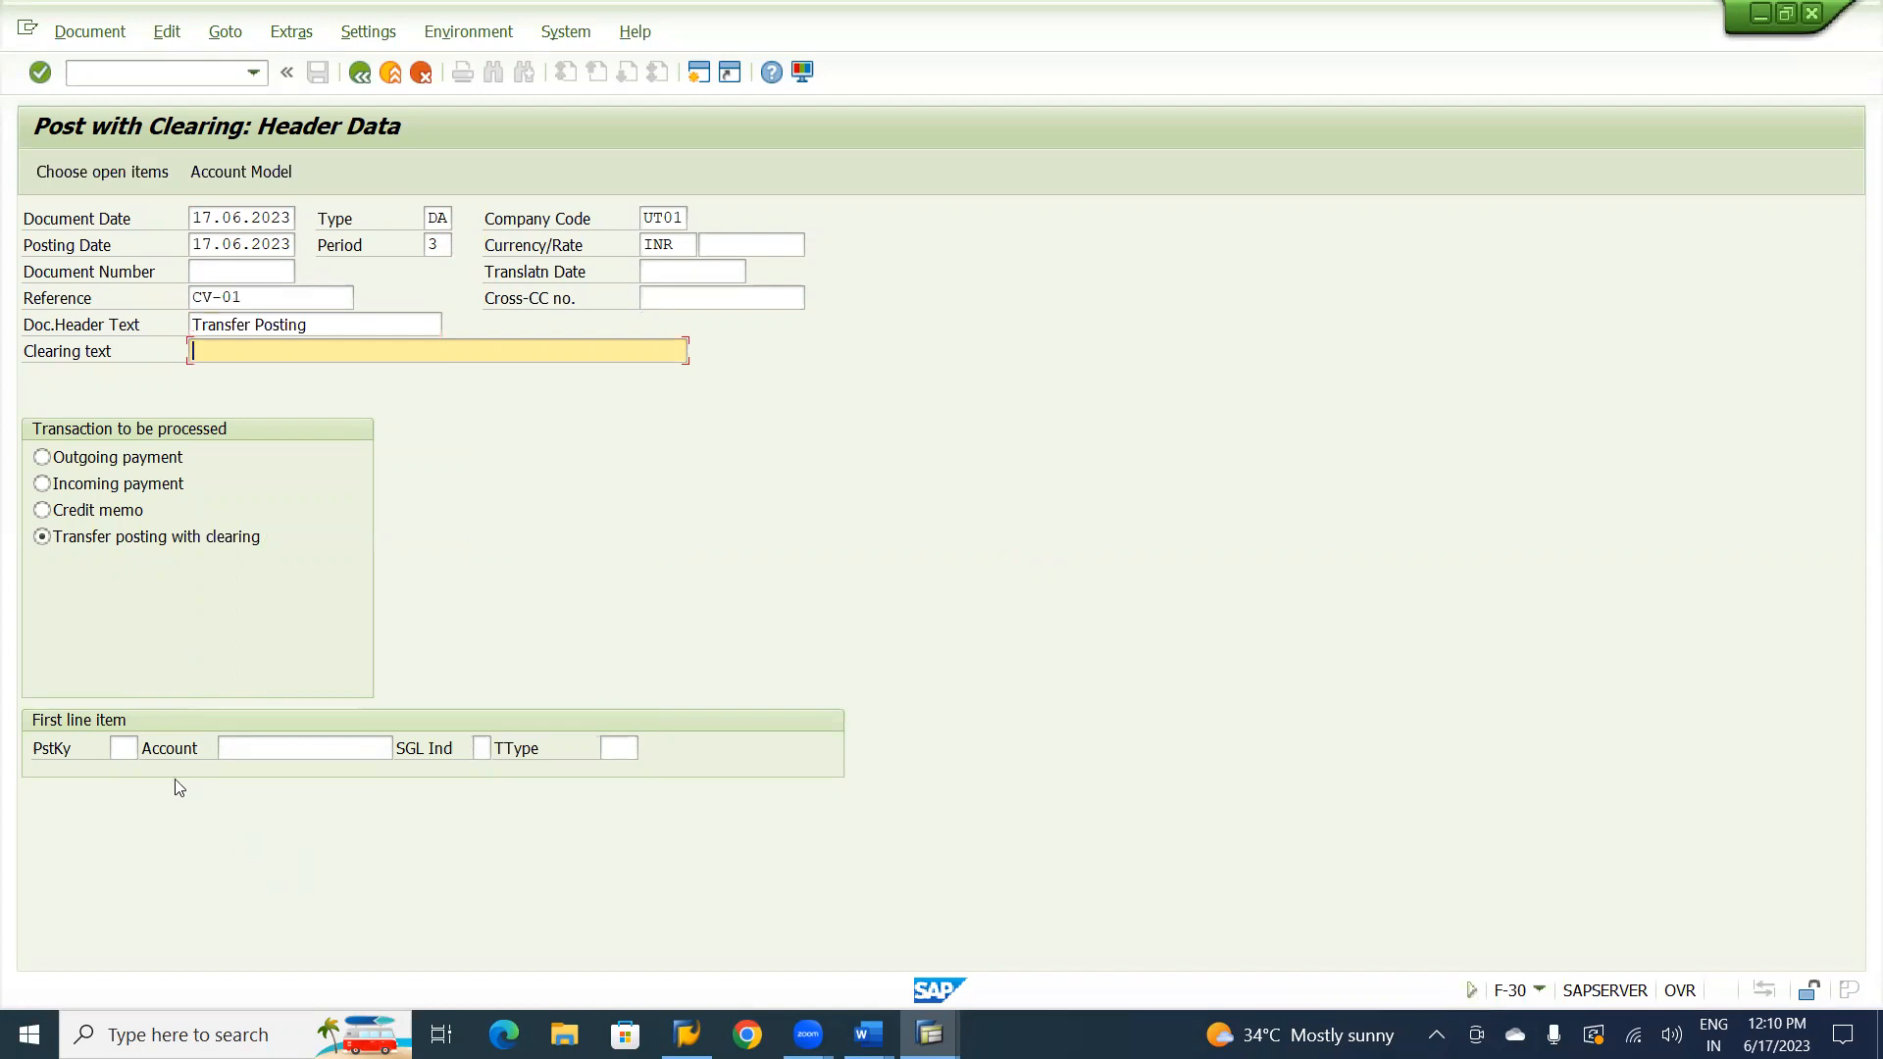
# Set the first line item's posting key to 09 and fill in the customer's account number.
pyautogui.click(125, 748)
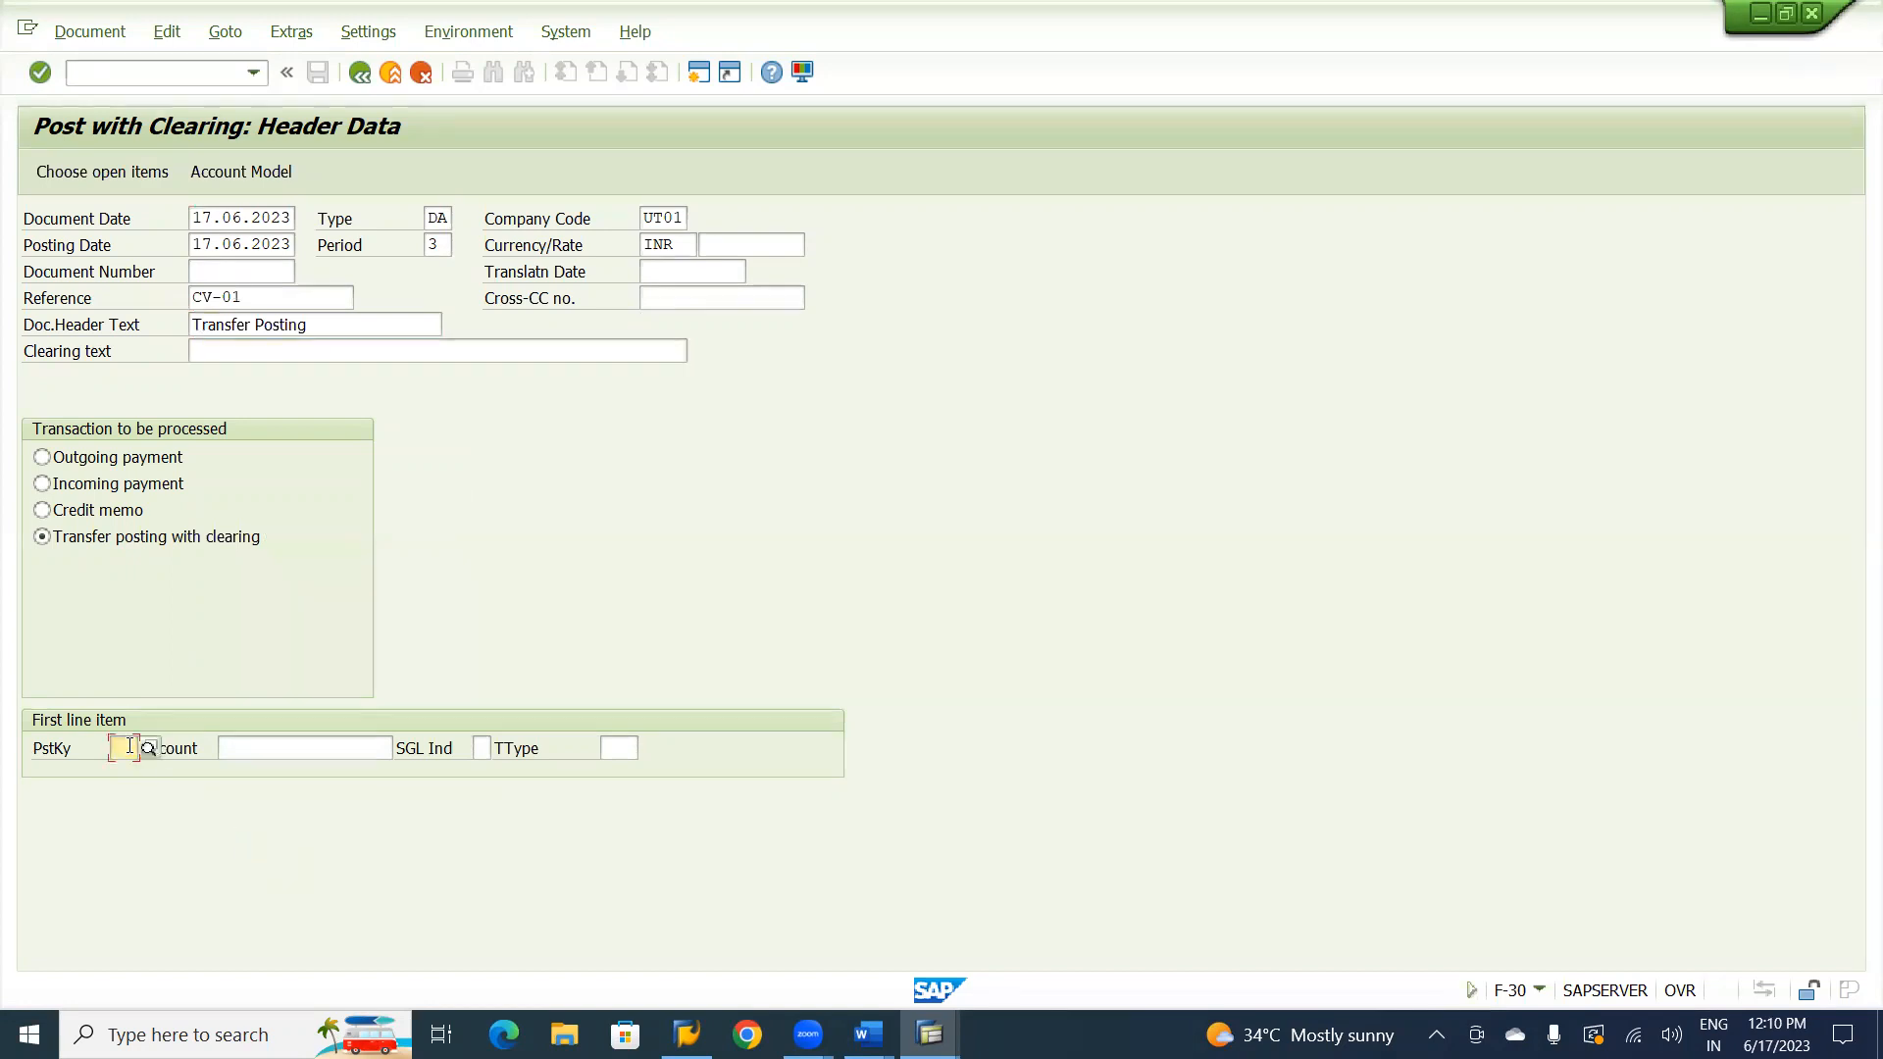
pyautogui.write('09')
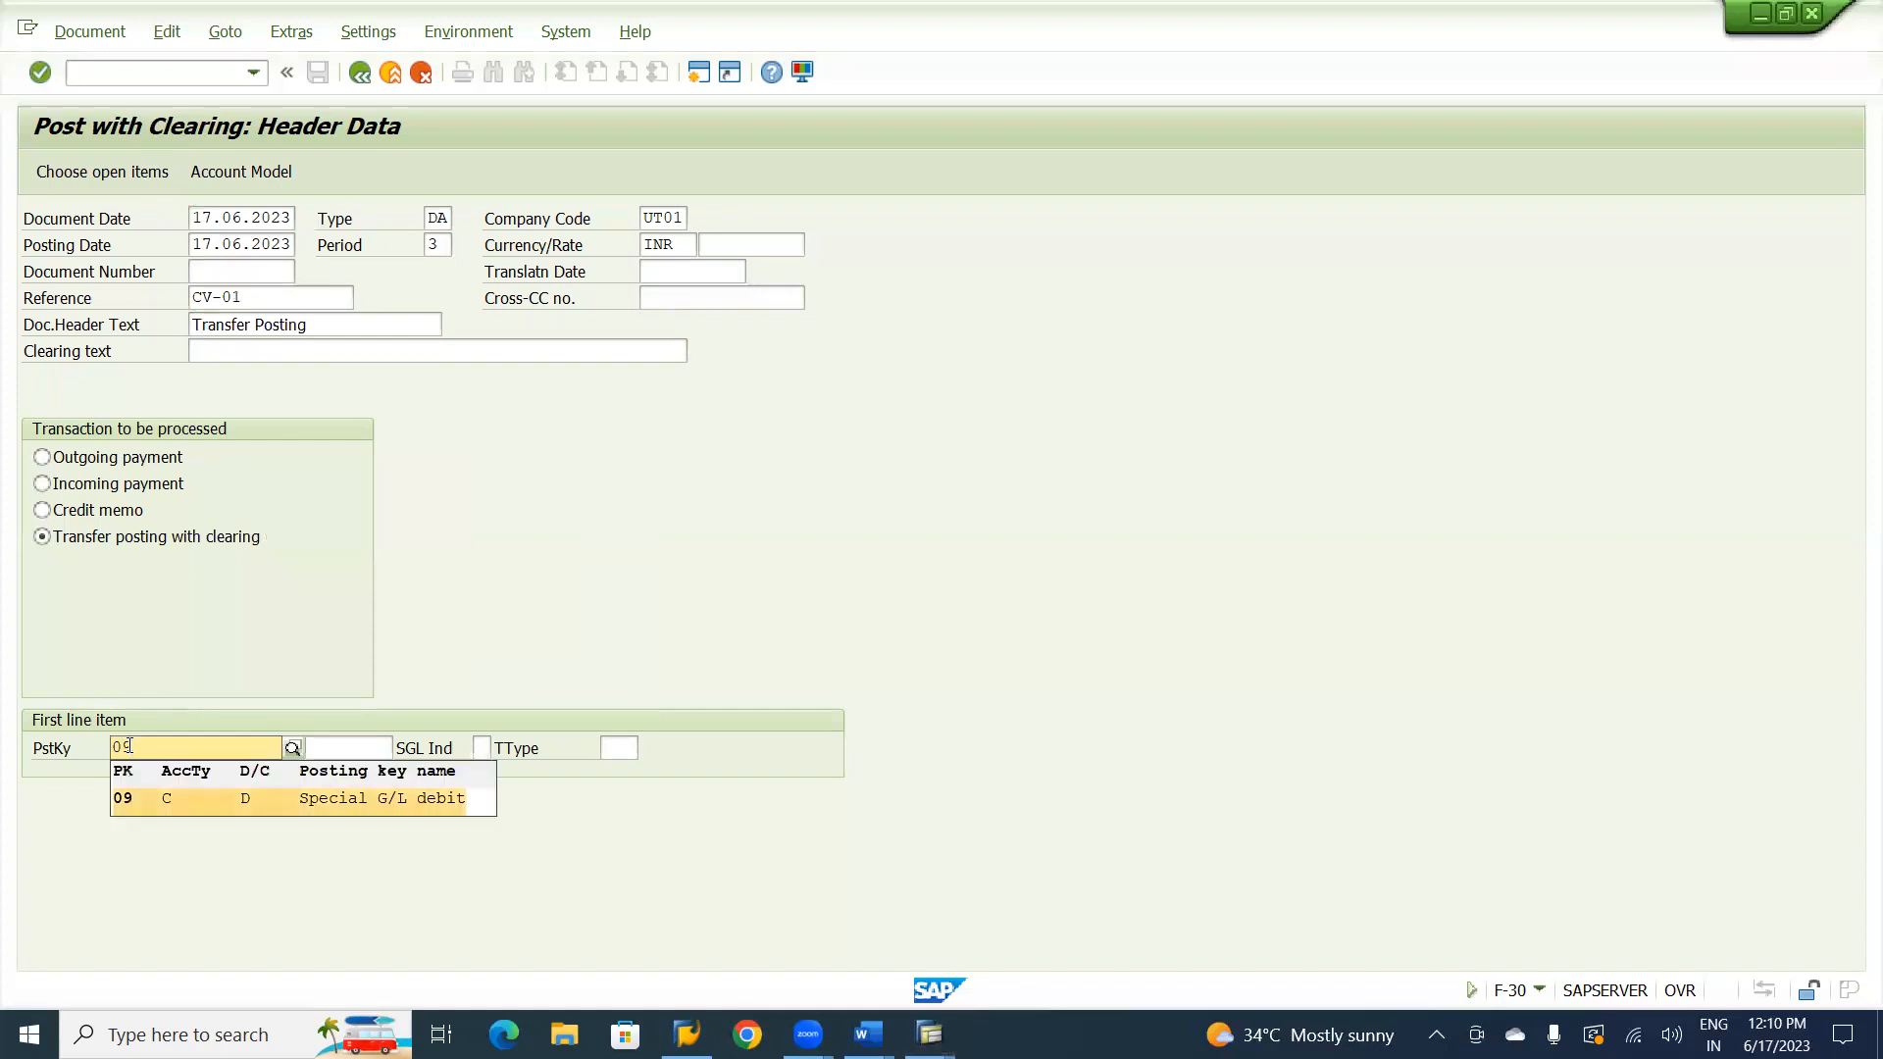
pyautogui.press('Tab')
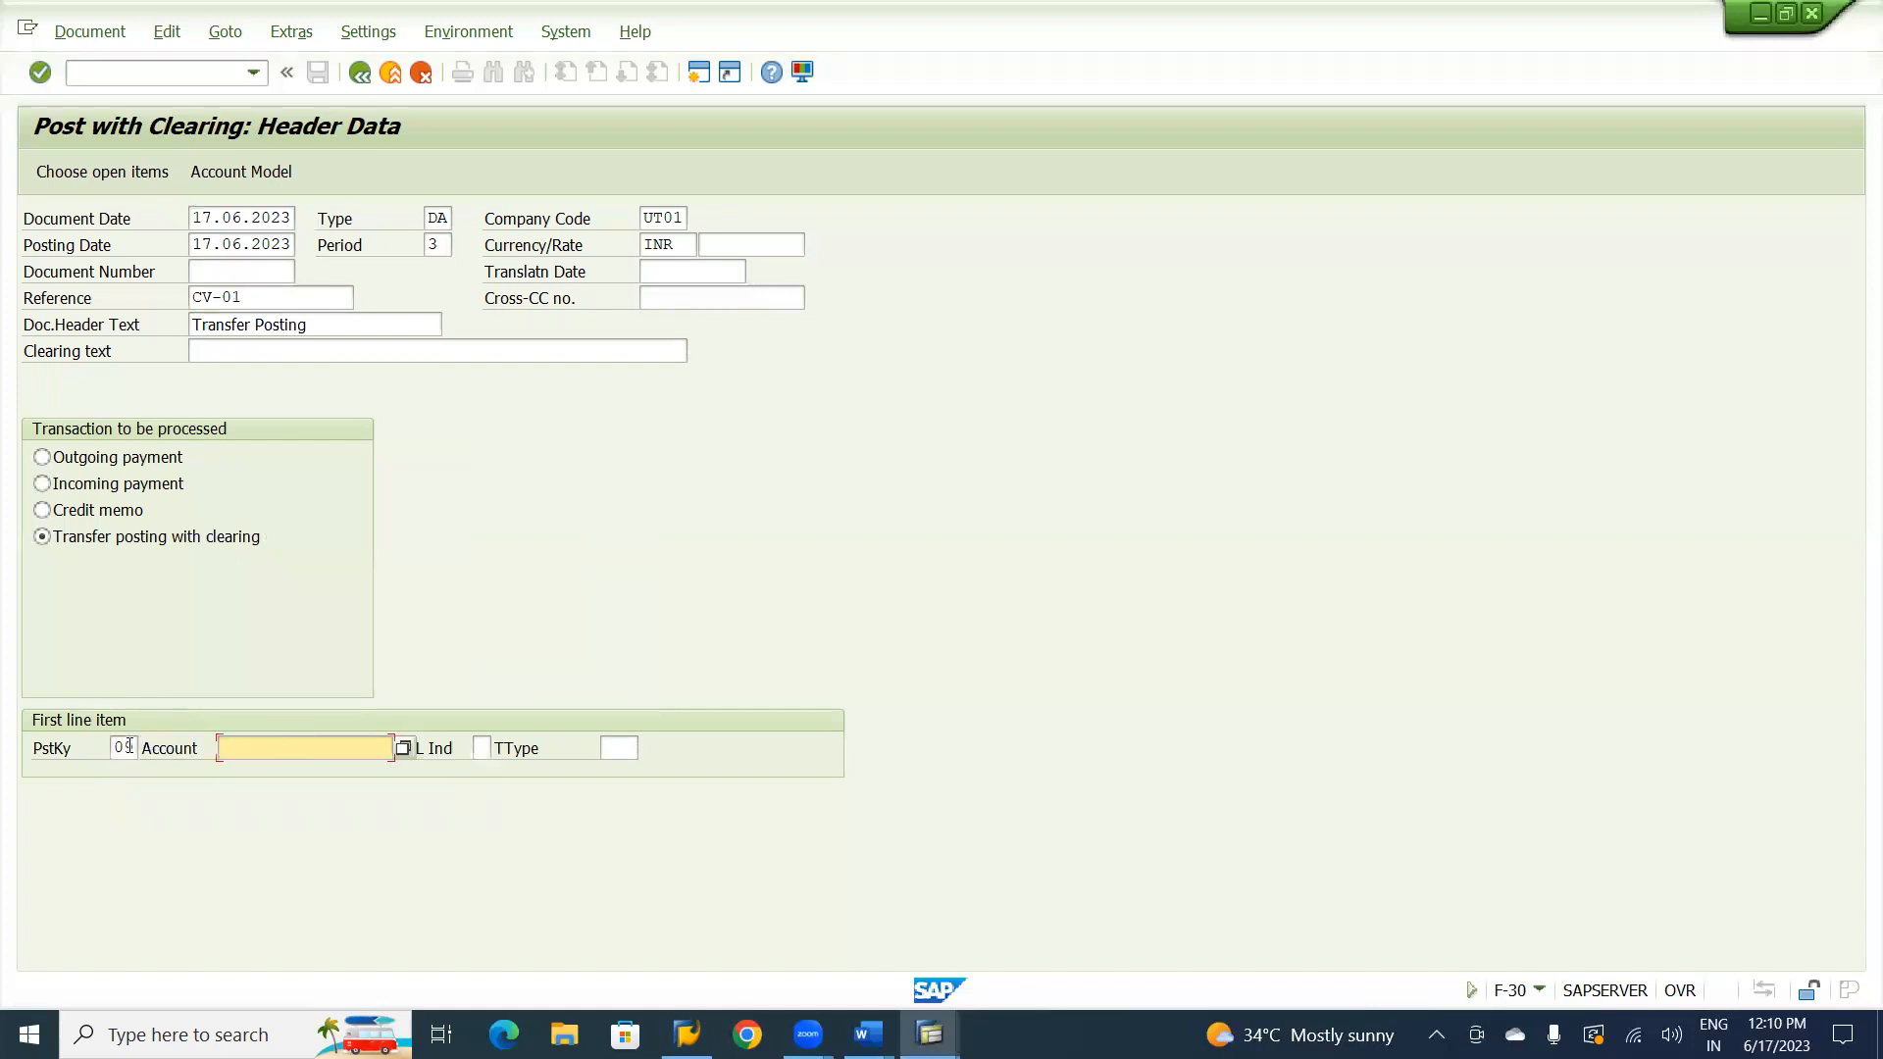
pyautogui.hotkey('alt', 'Tab')
pyautogui.hotkey('alt', 'Tab')
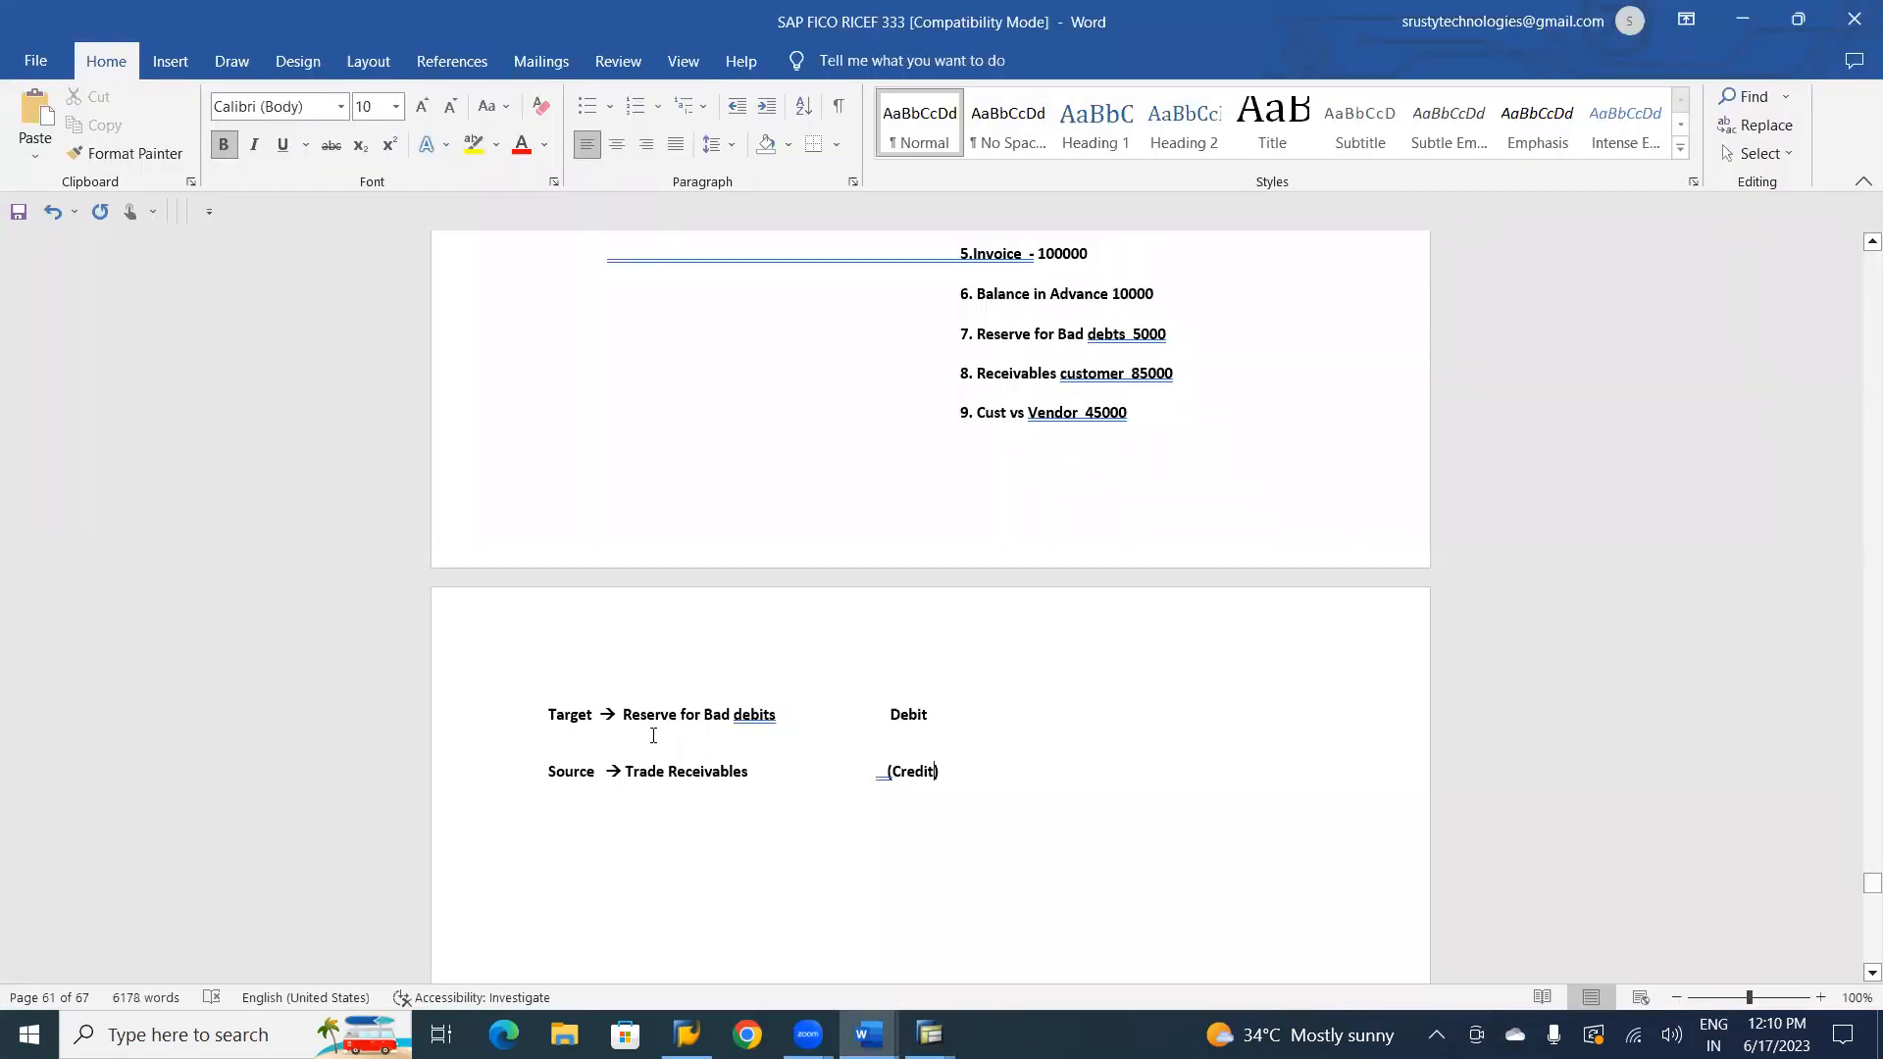
pyautogui.hotkey('alt', 'Tab')
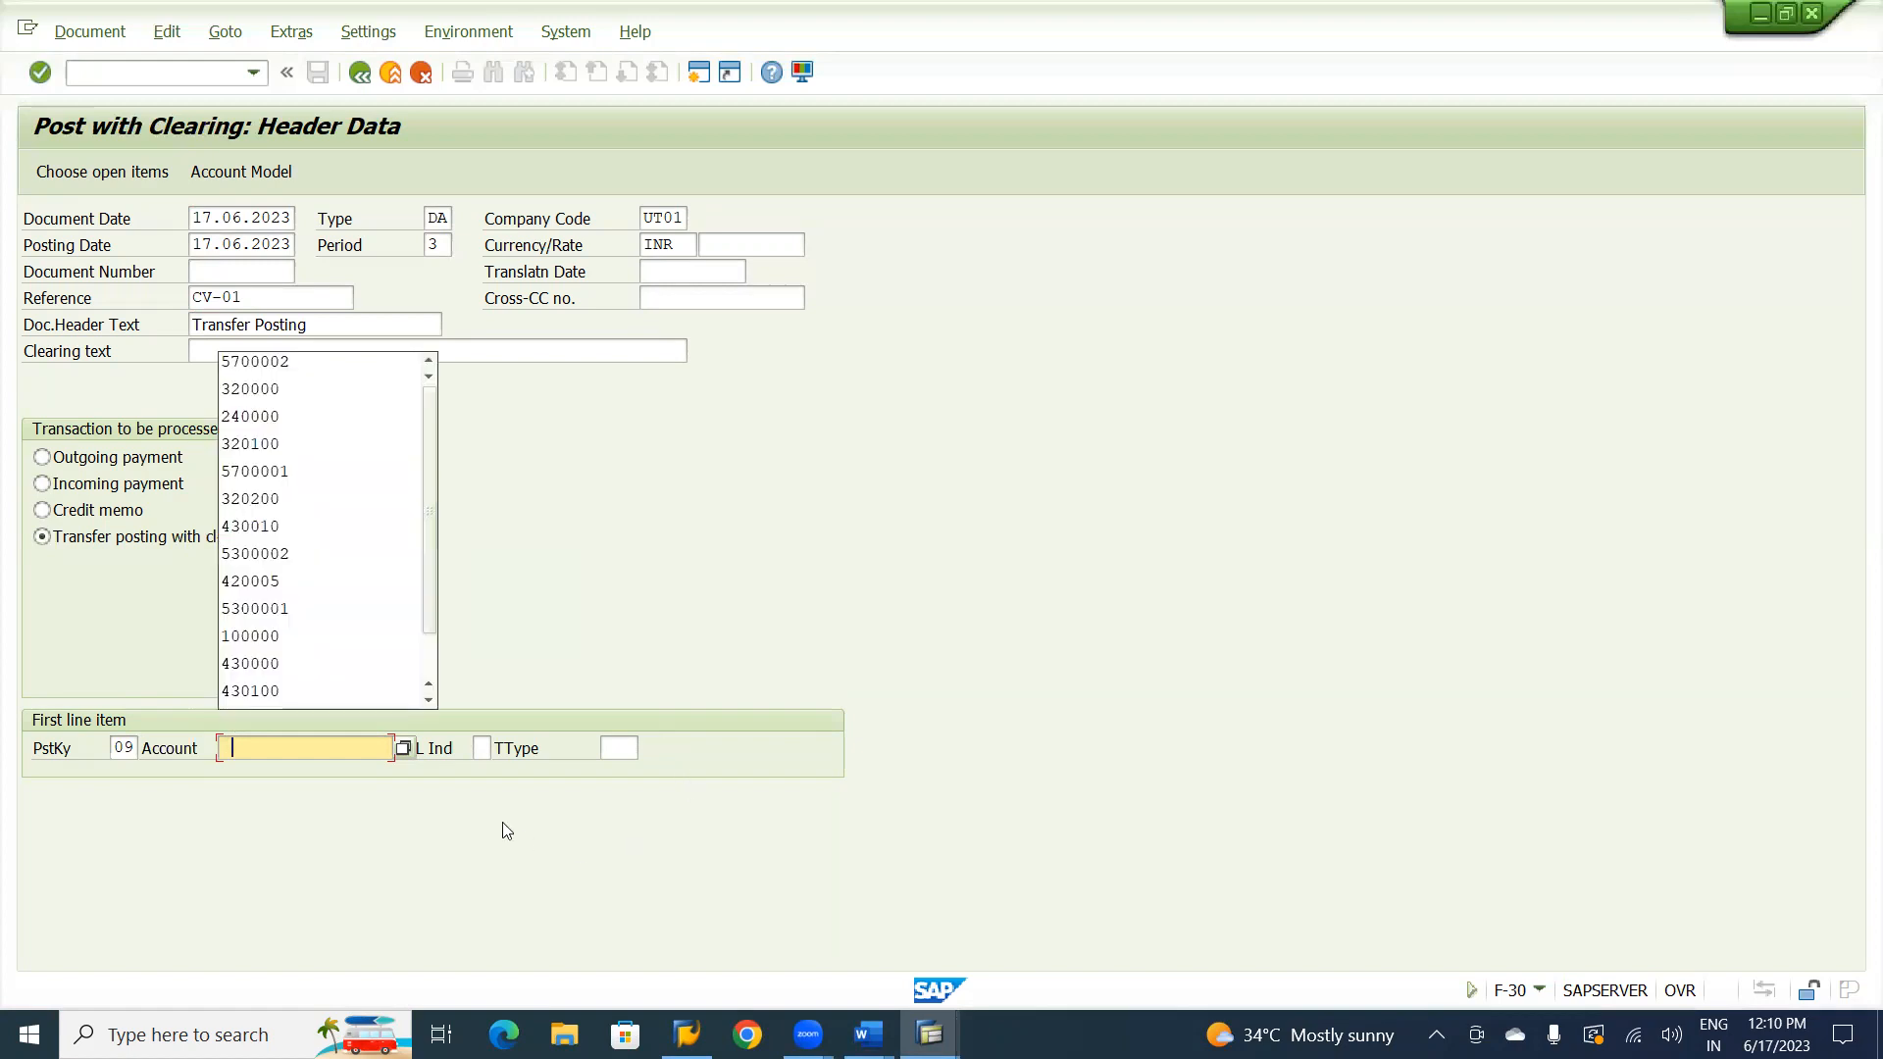
pyautogui.click(281, 361)
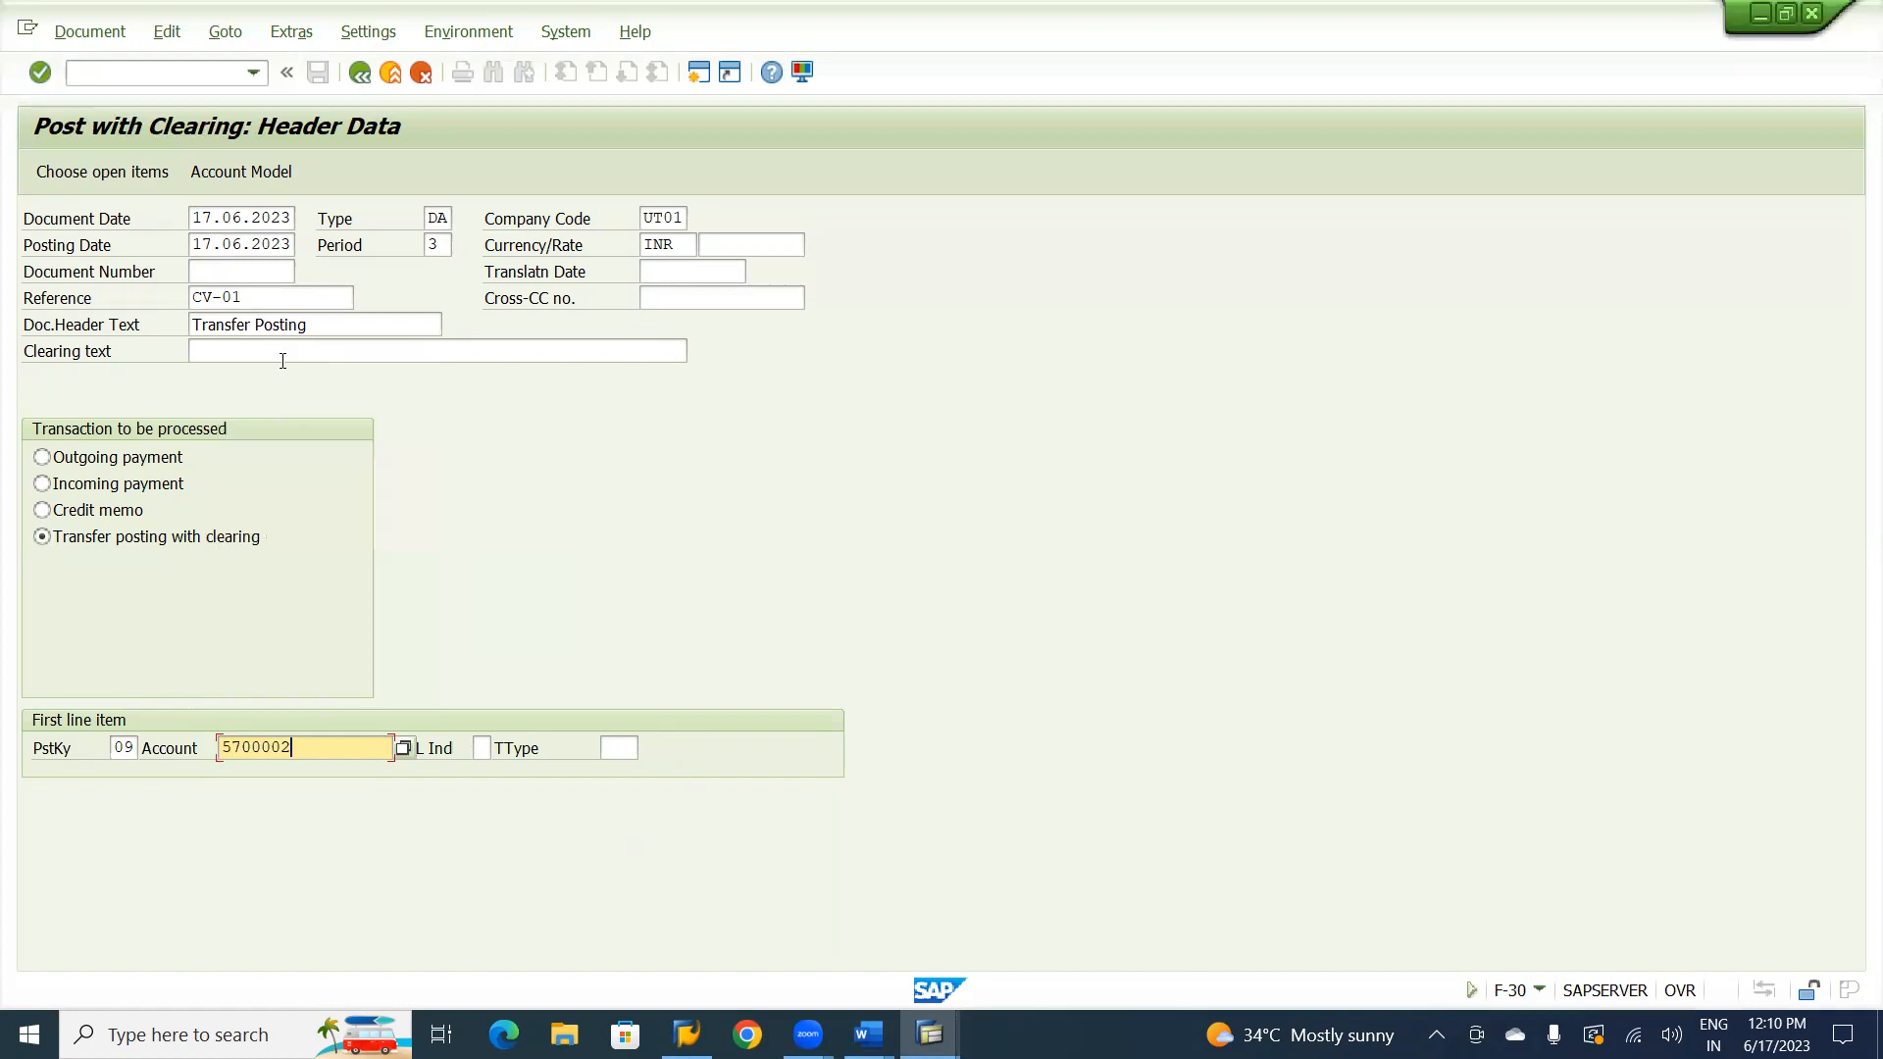
# Set the special G/L indicator to E (Reserve for bad debt) and continue to the customer item.
pyautogui.click(480, 748)
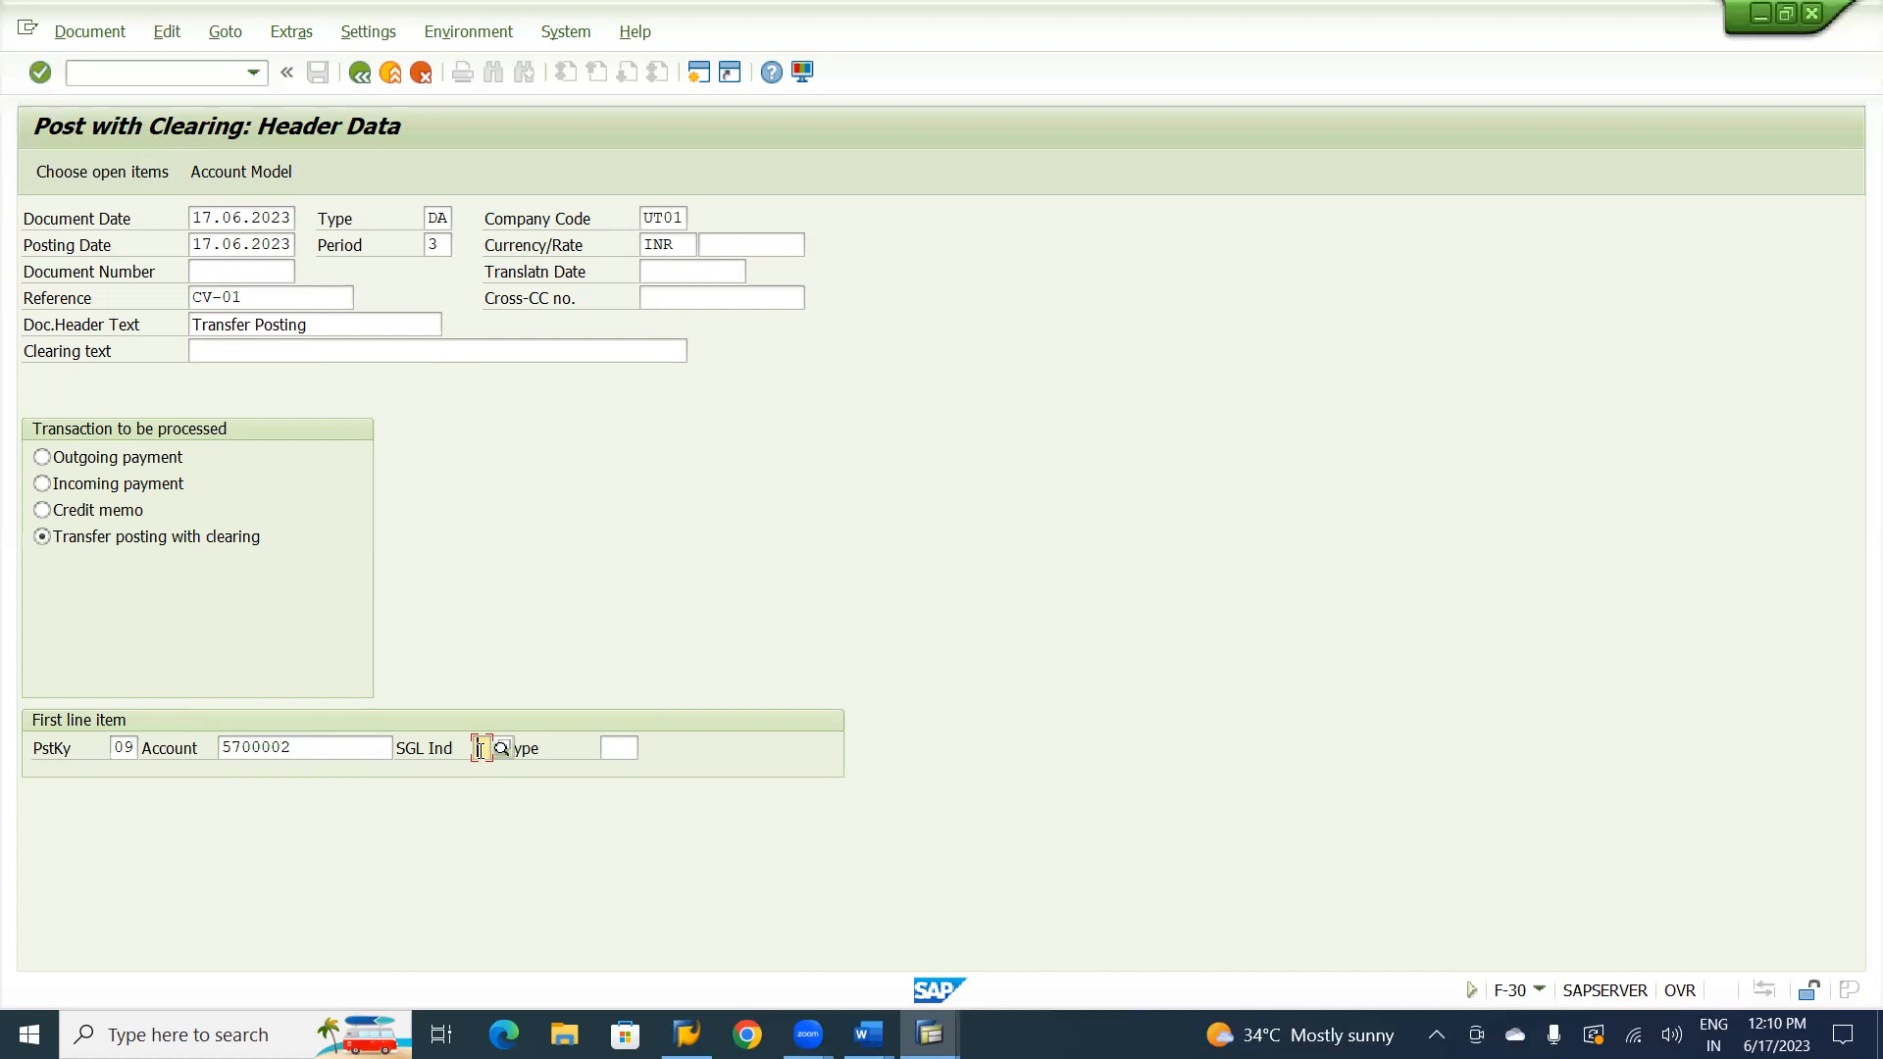
pyautogui.write('E')
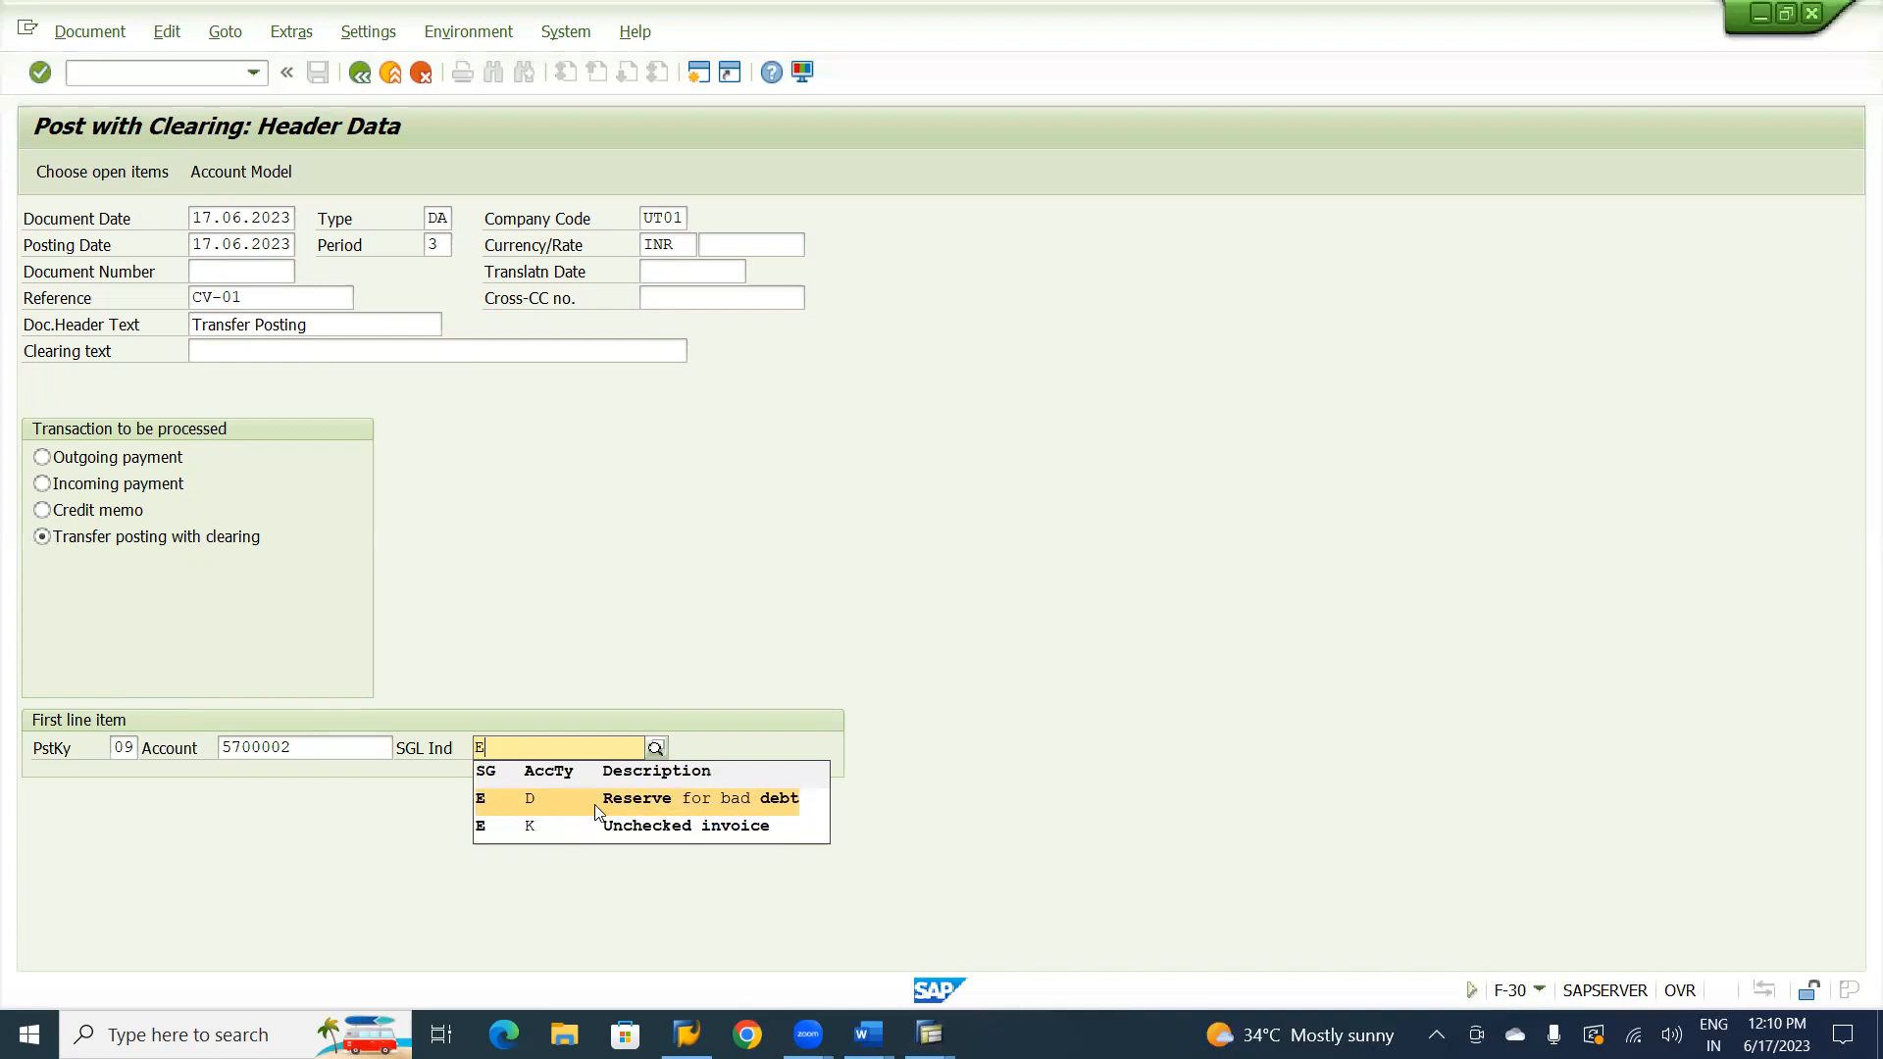
pyautogui.click(594, 803)
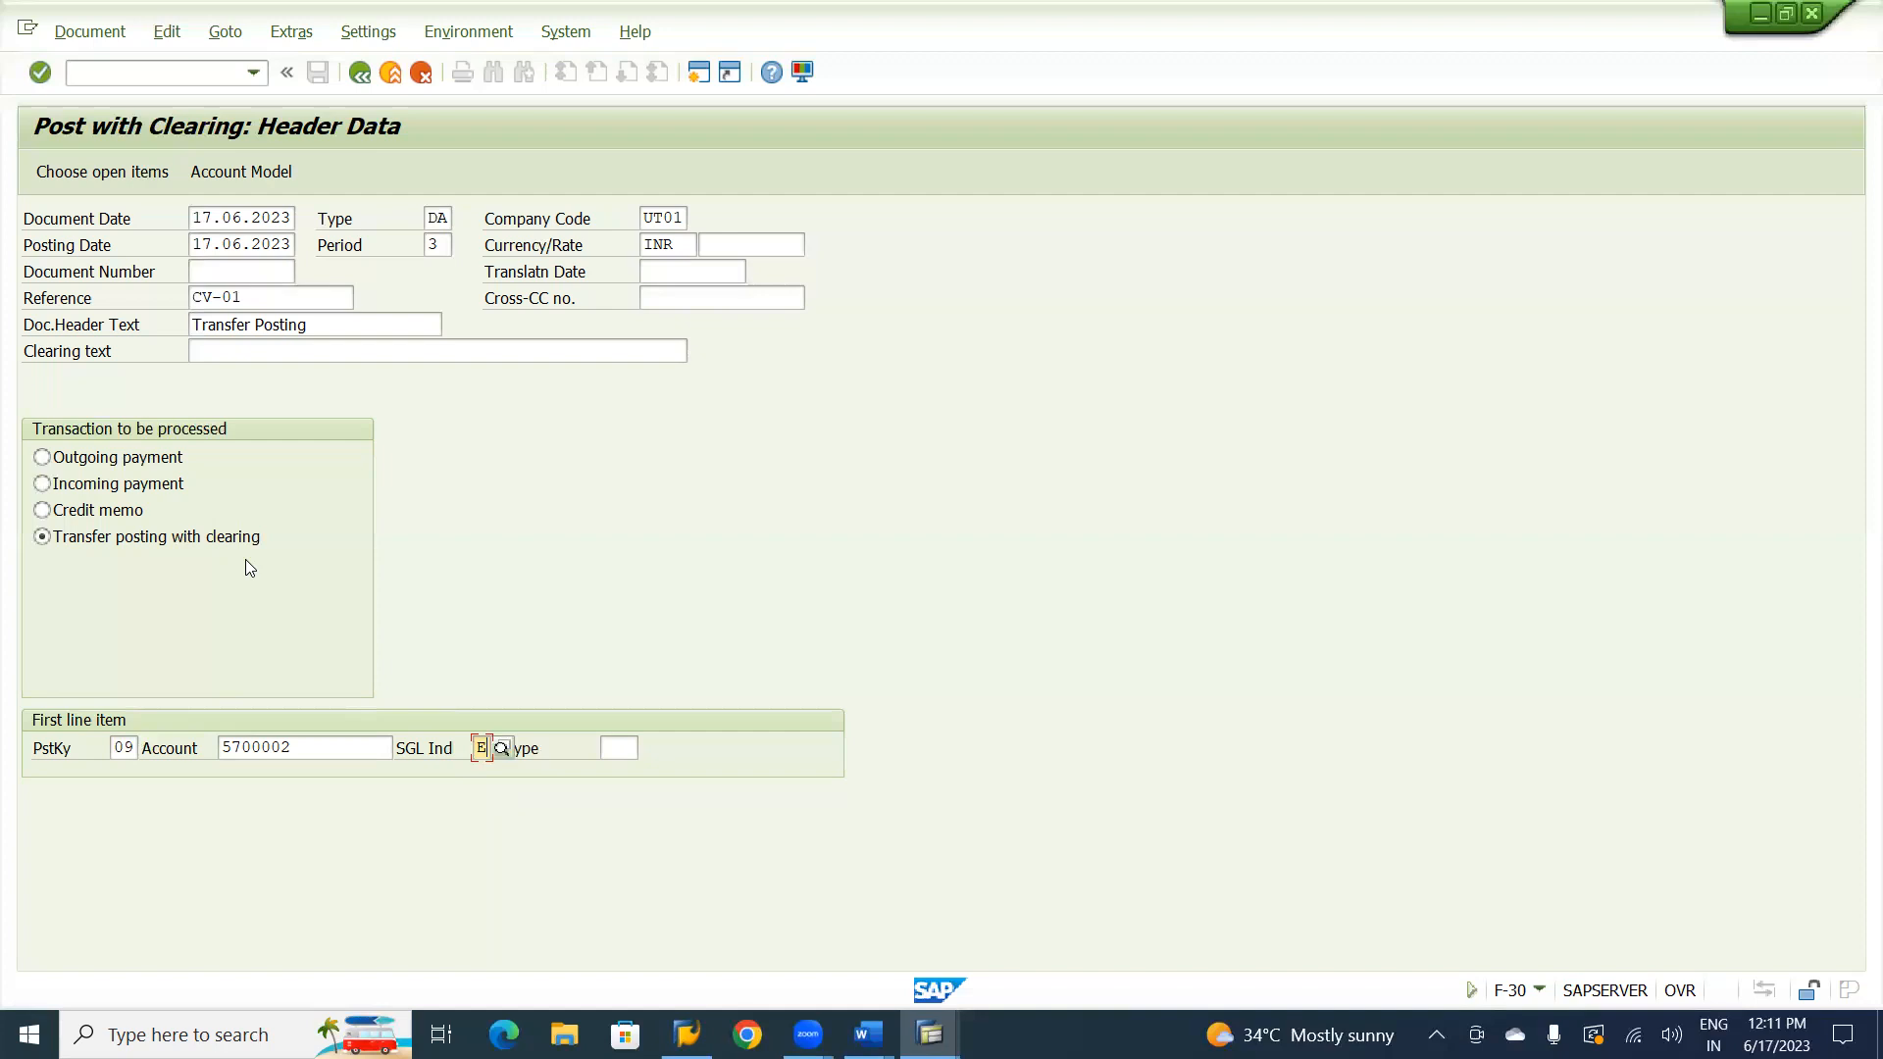
pyautogui.press('Return')
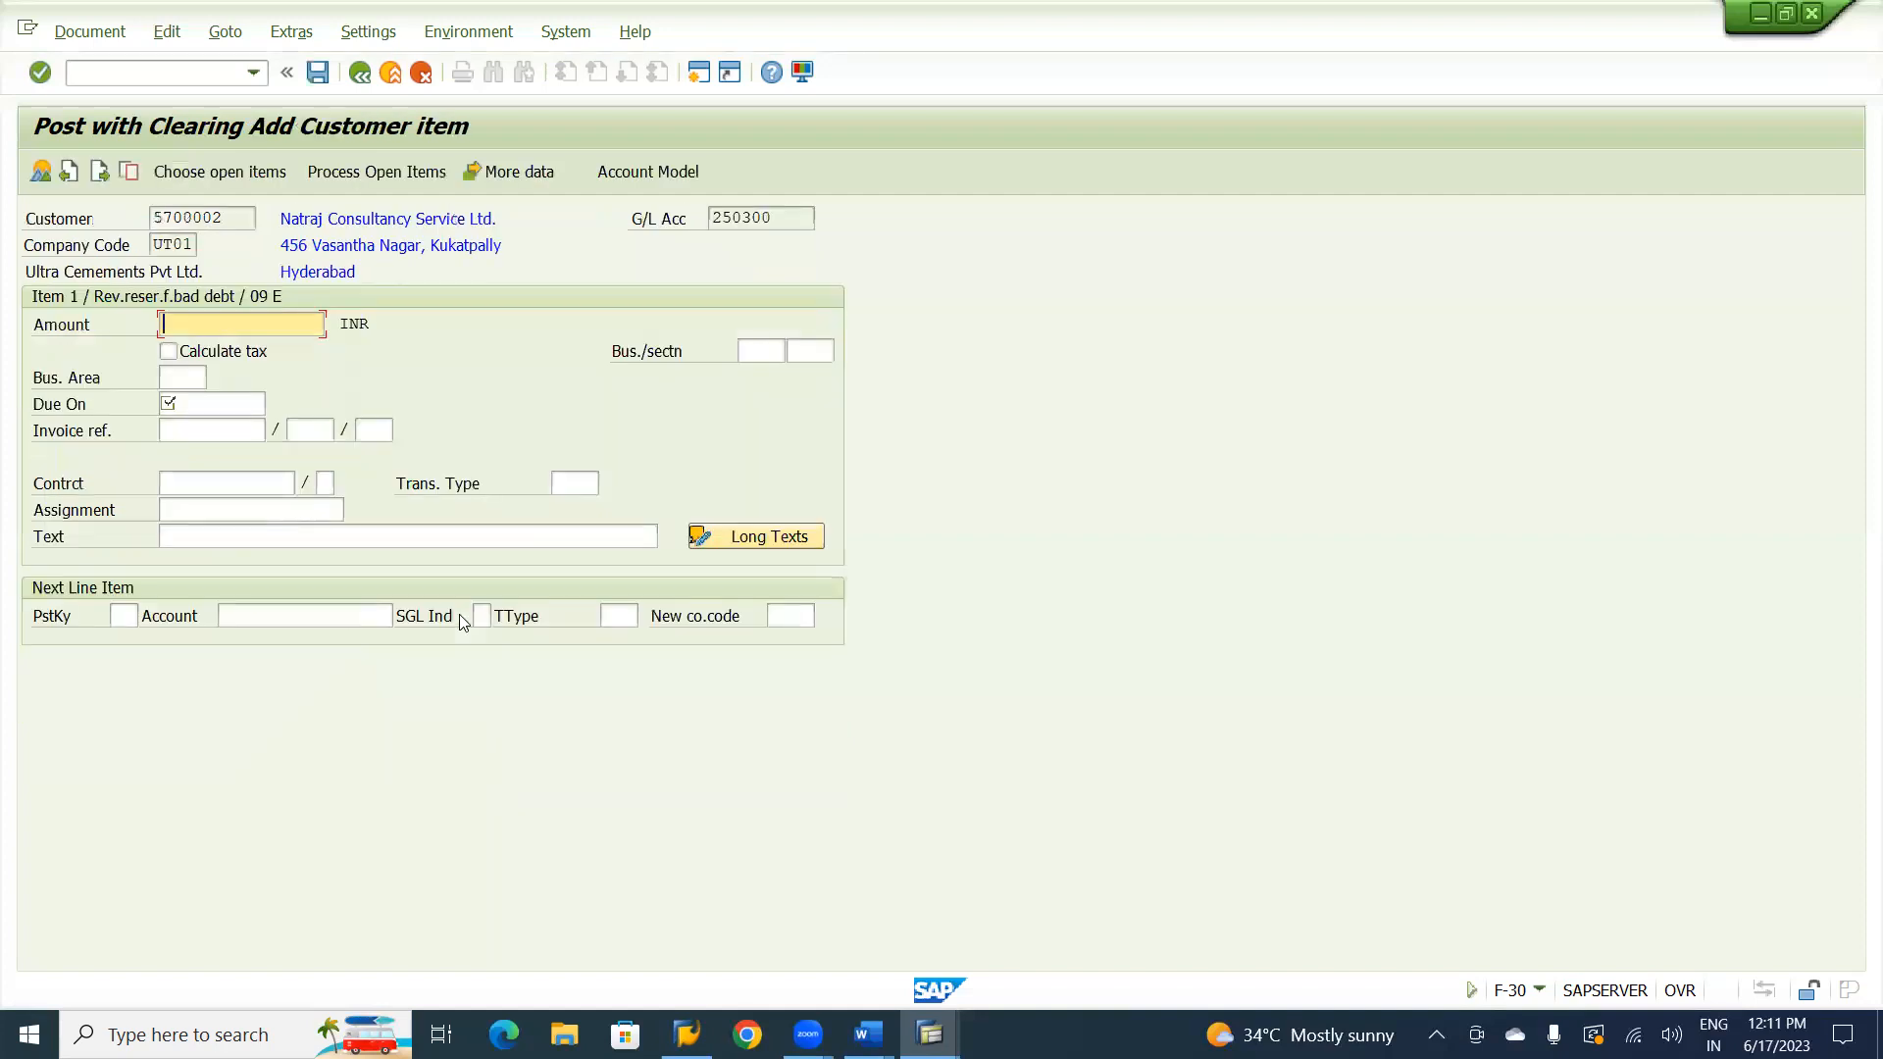
# Set the customer item's amount to 5000 INR and the due date to 17.06.2023.
pyautogui.write('5000')
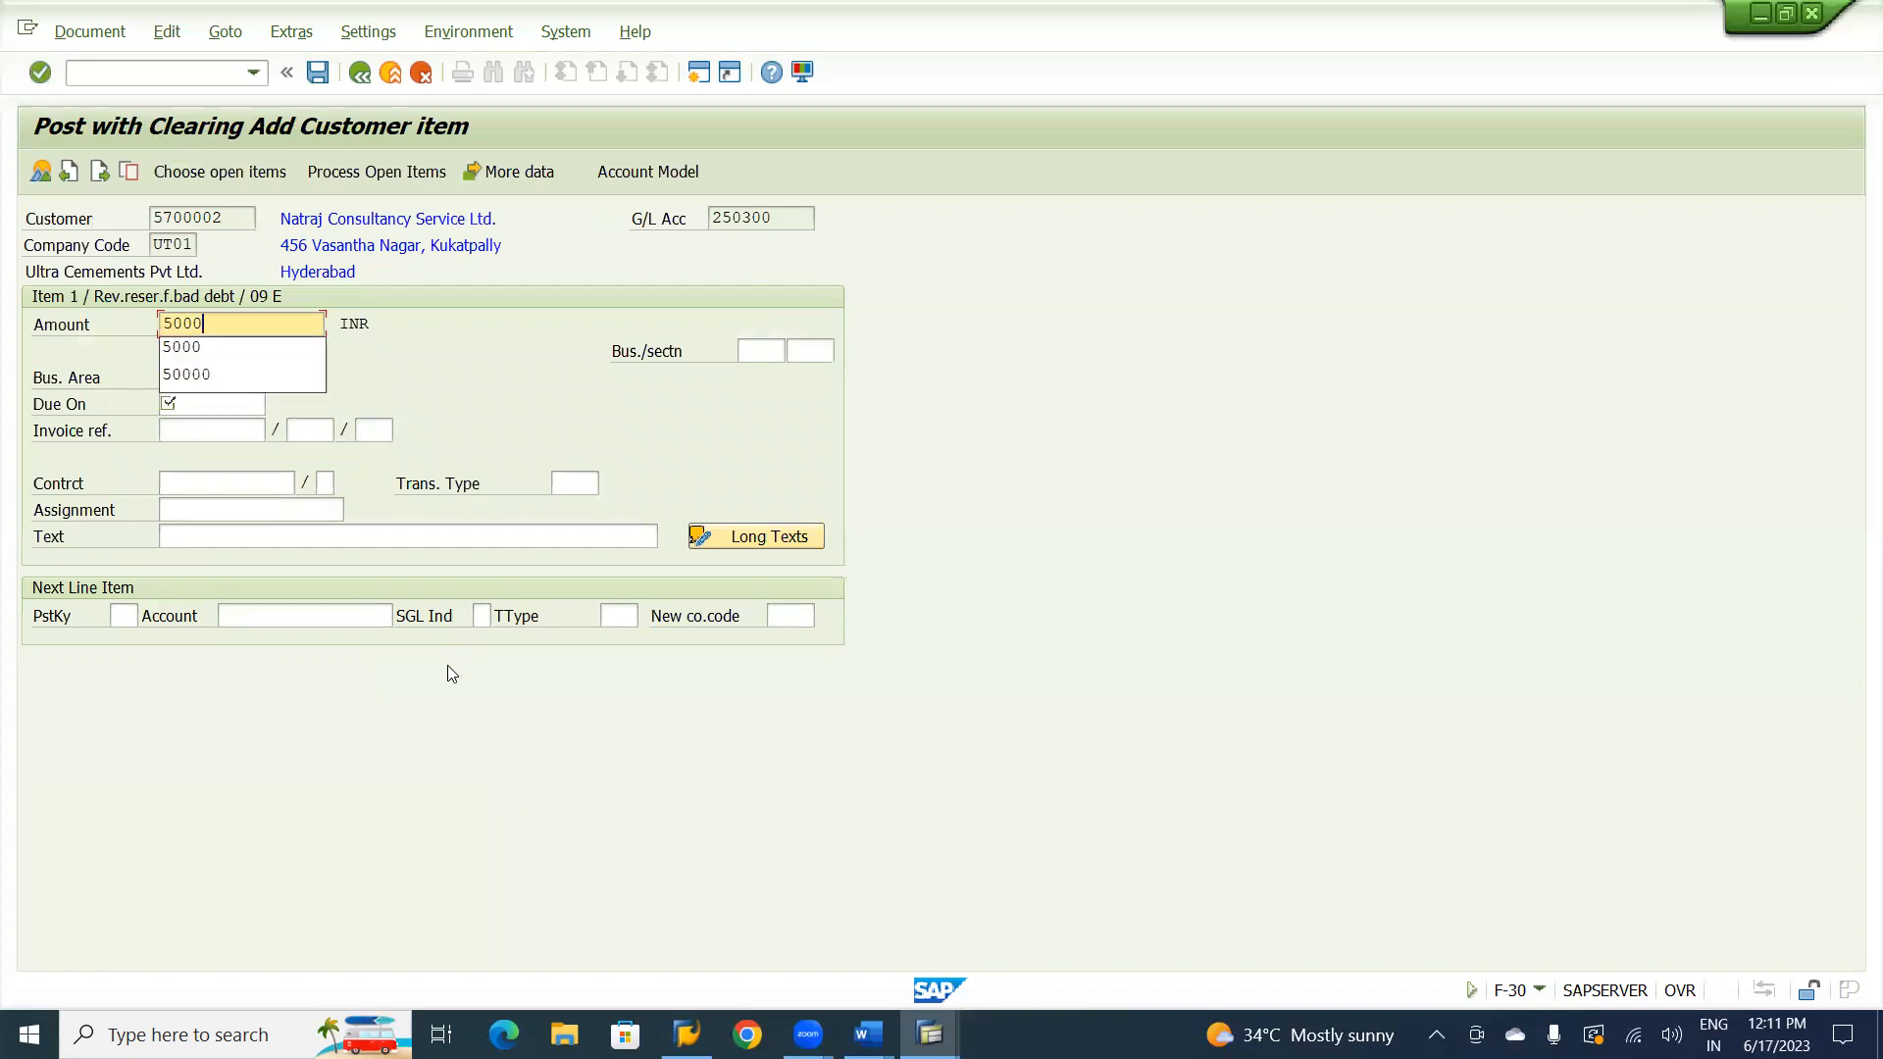
pyautogui.click(481, 435)
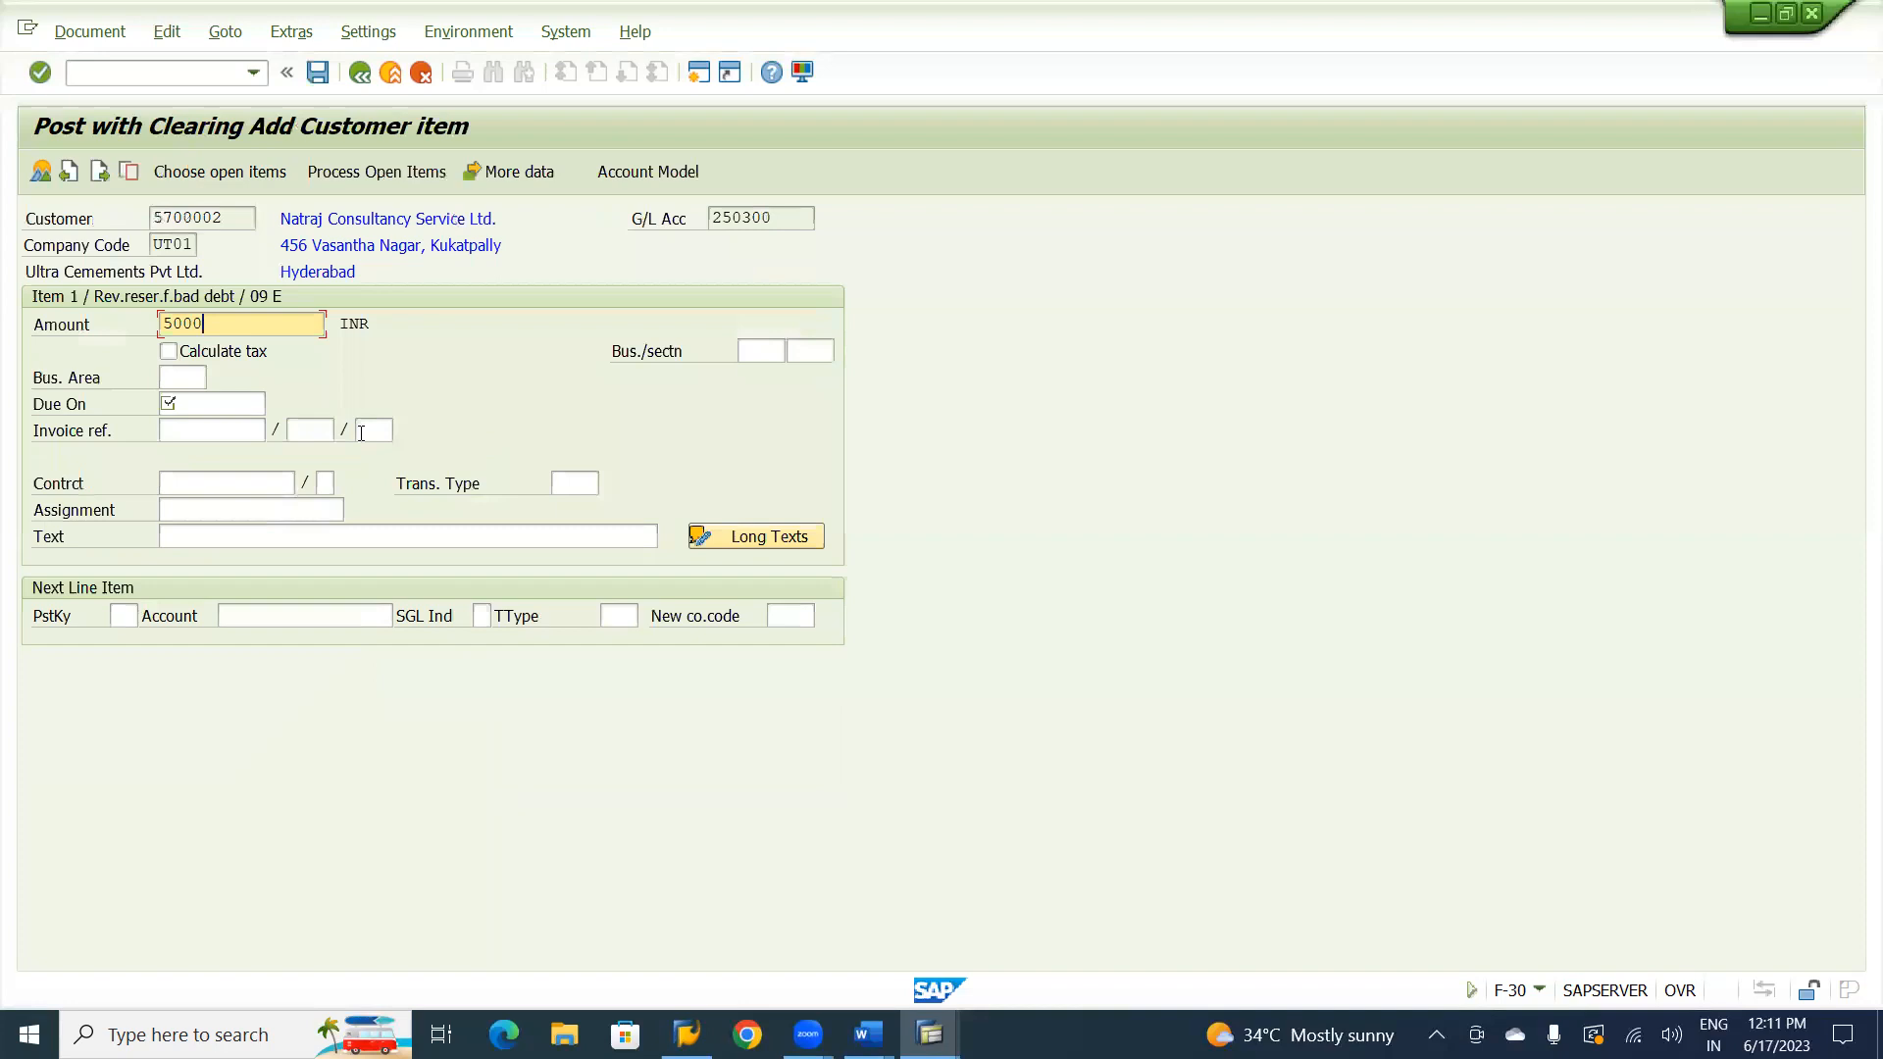
pyautogui.click(208, 403)
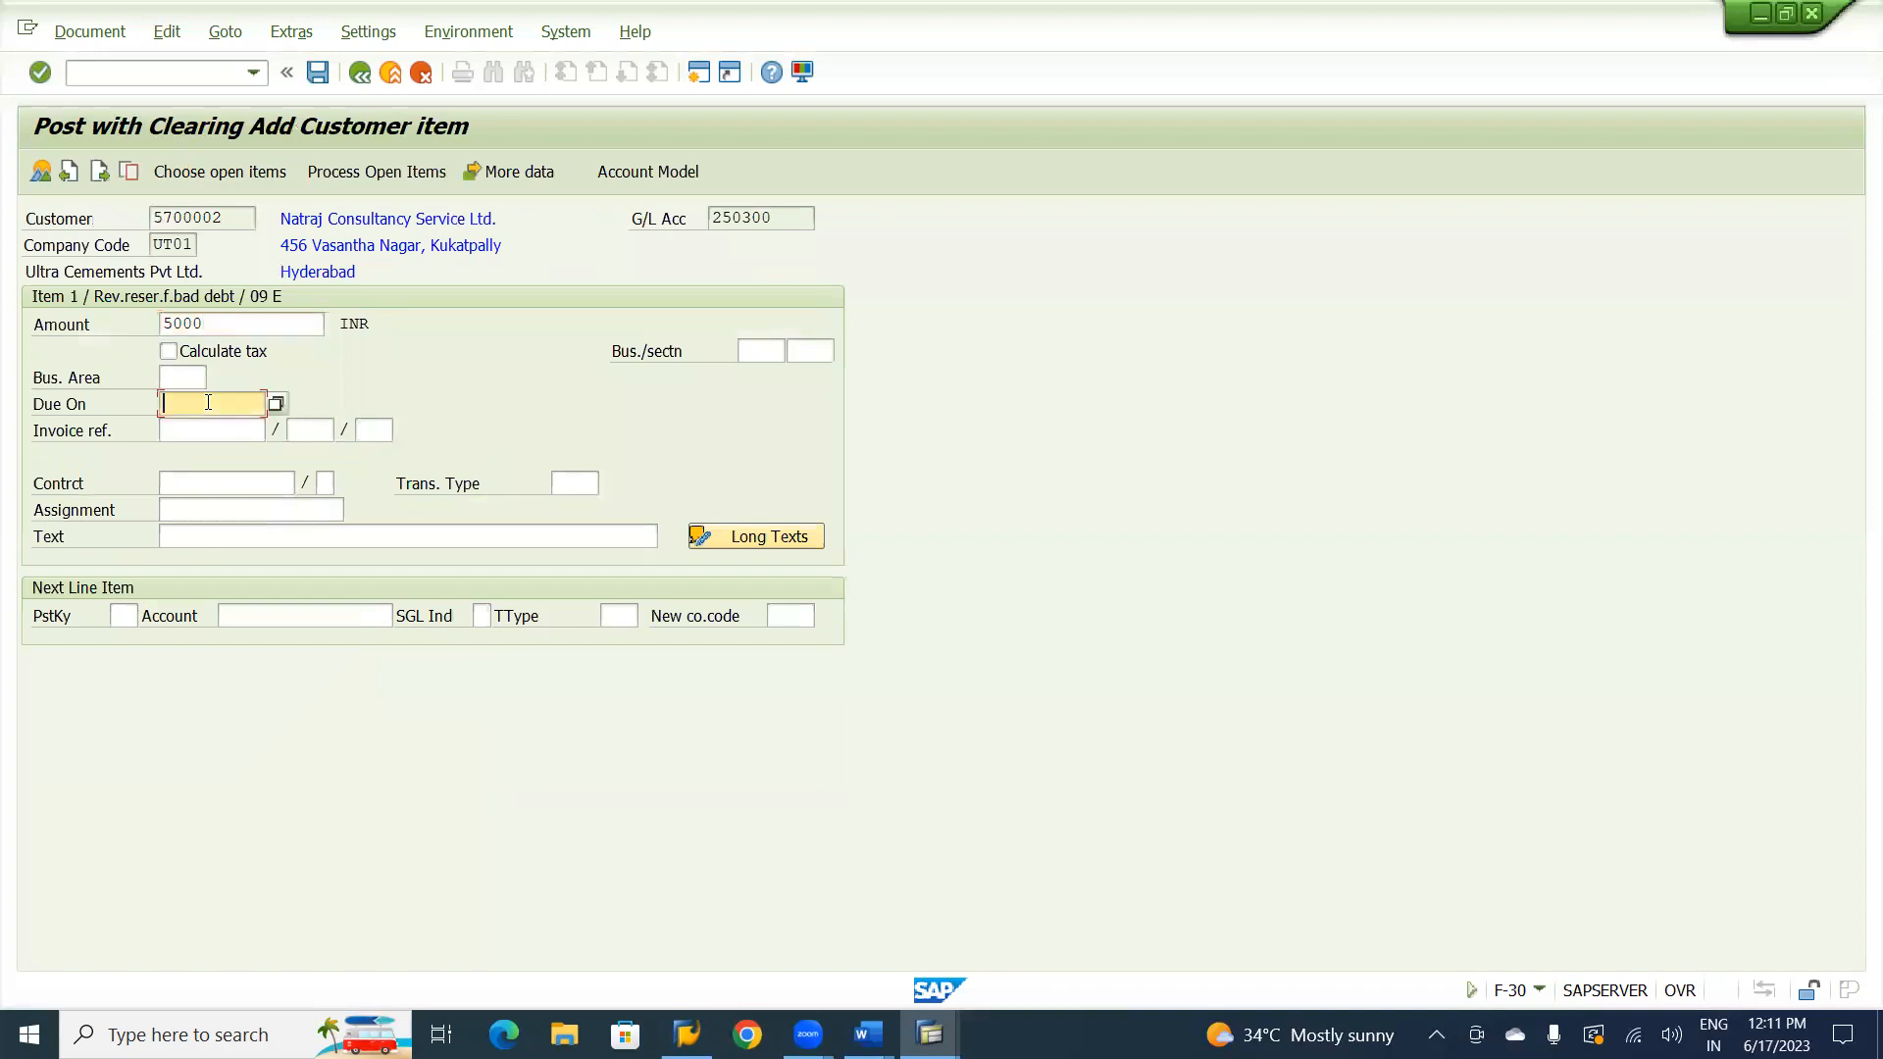
pyautogui.press('F4')
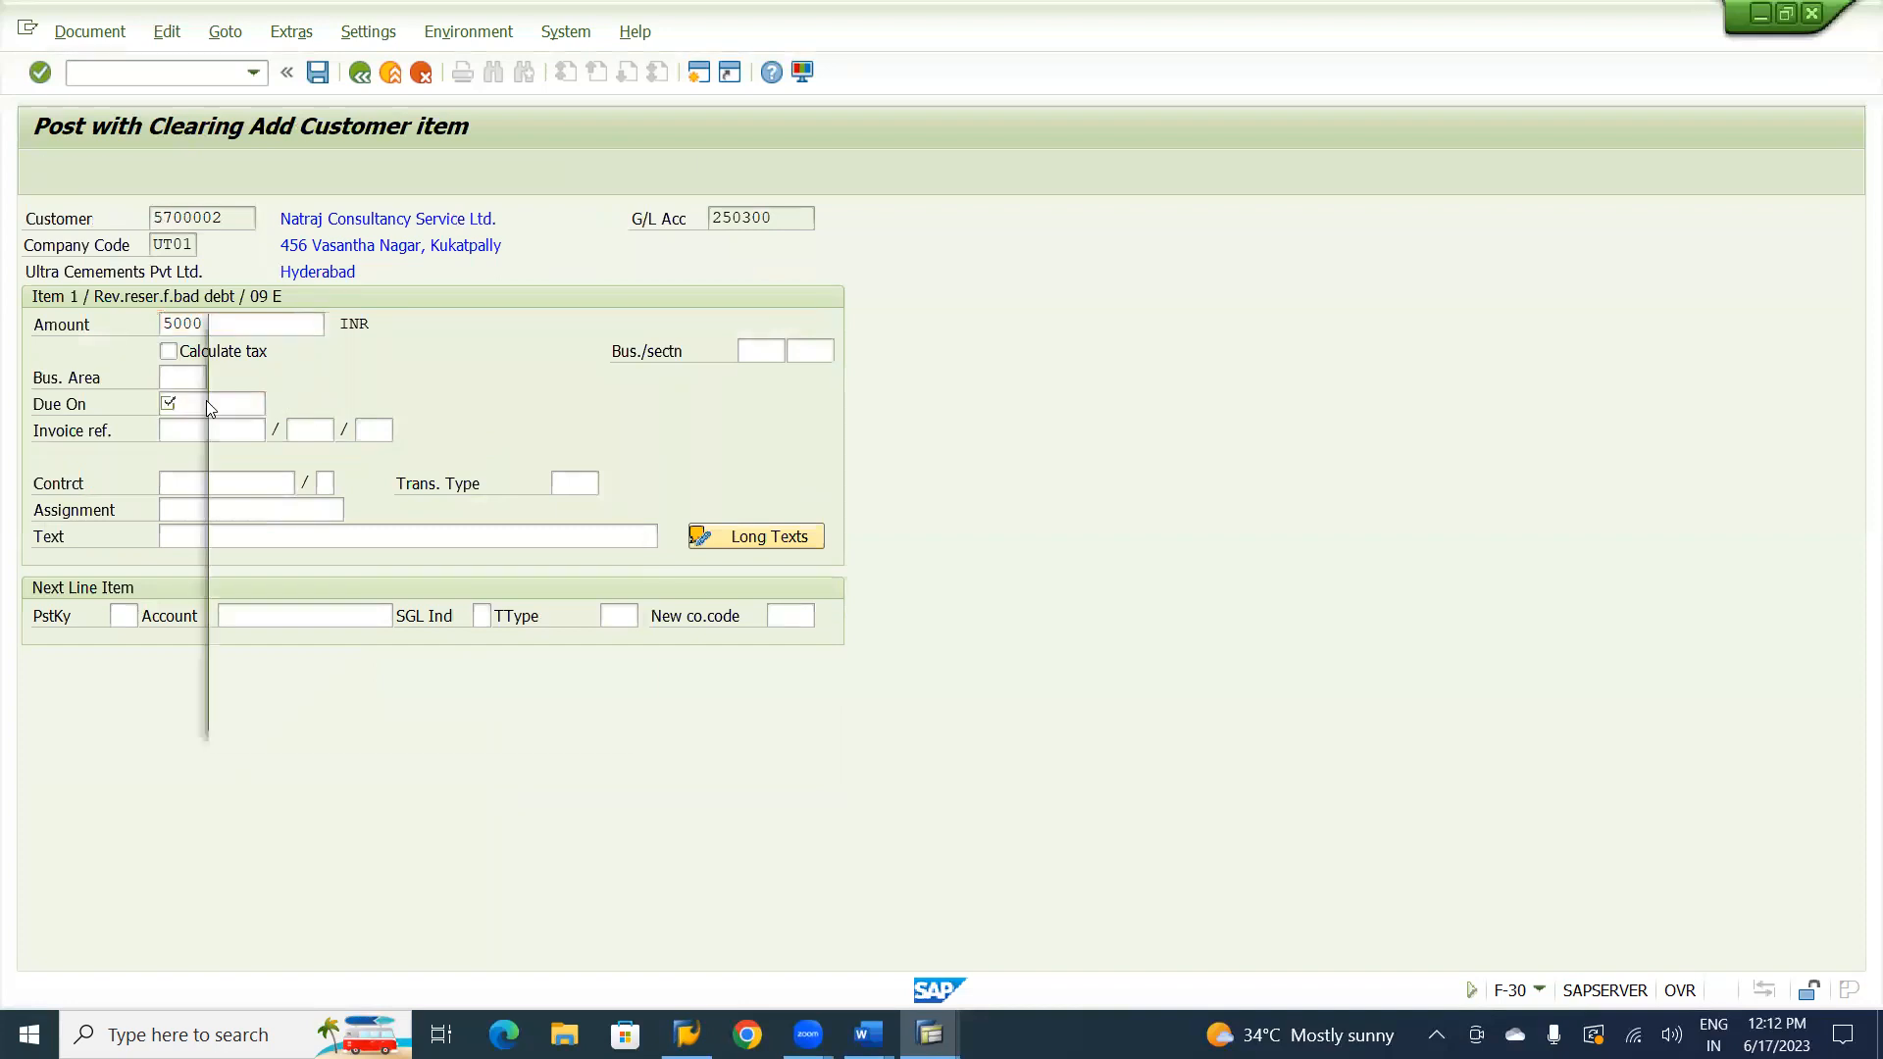
pyautogui.press('Return')
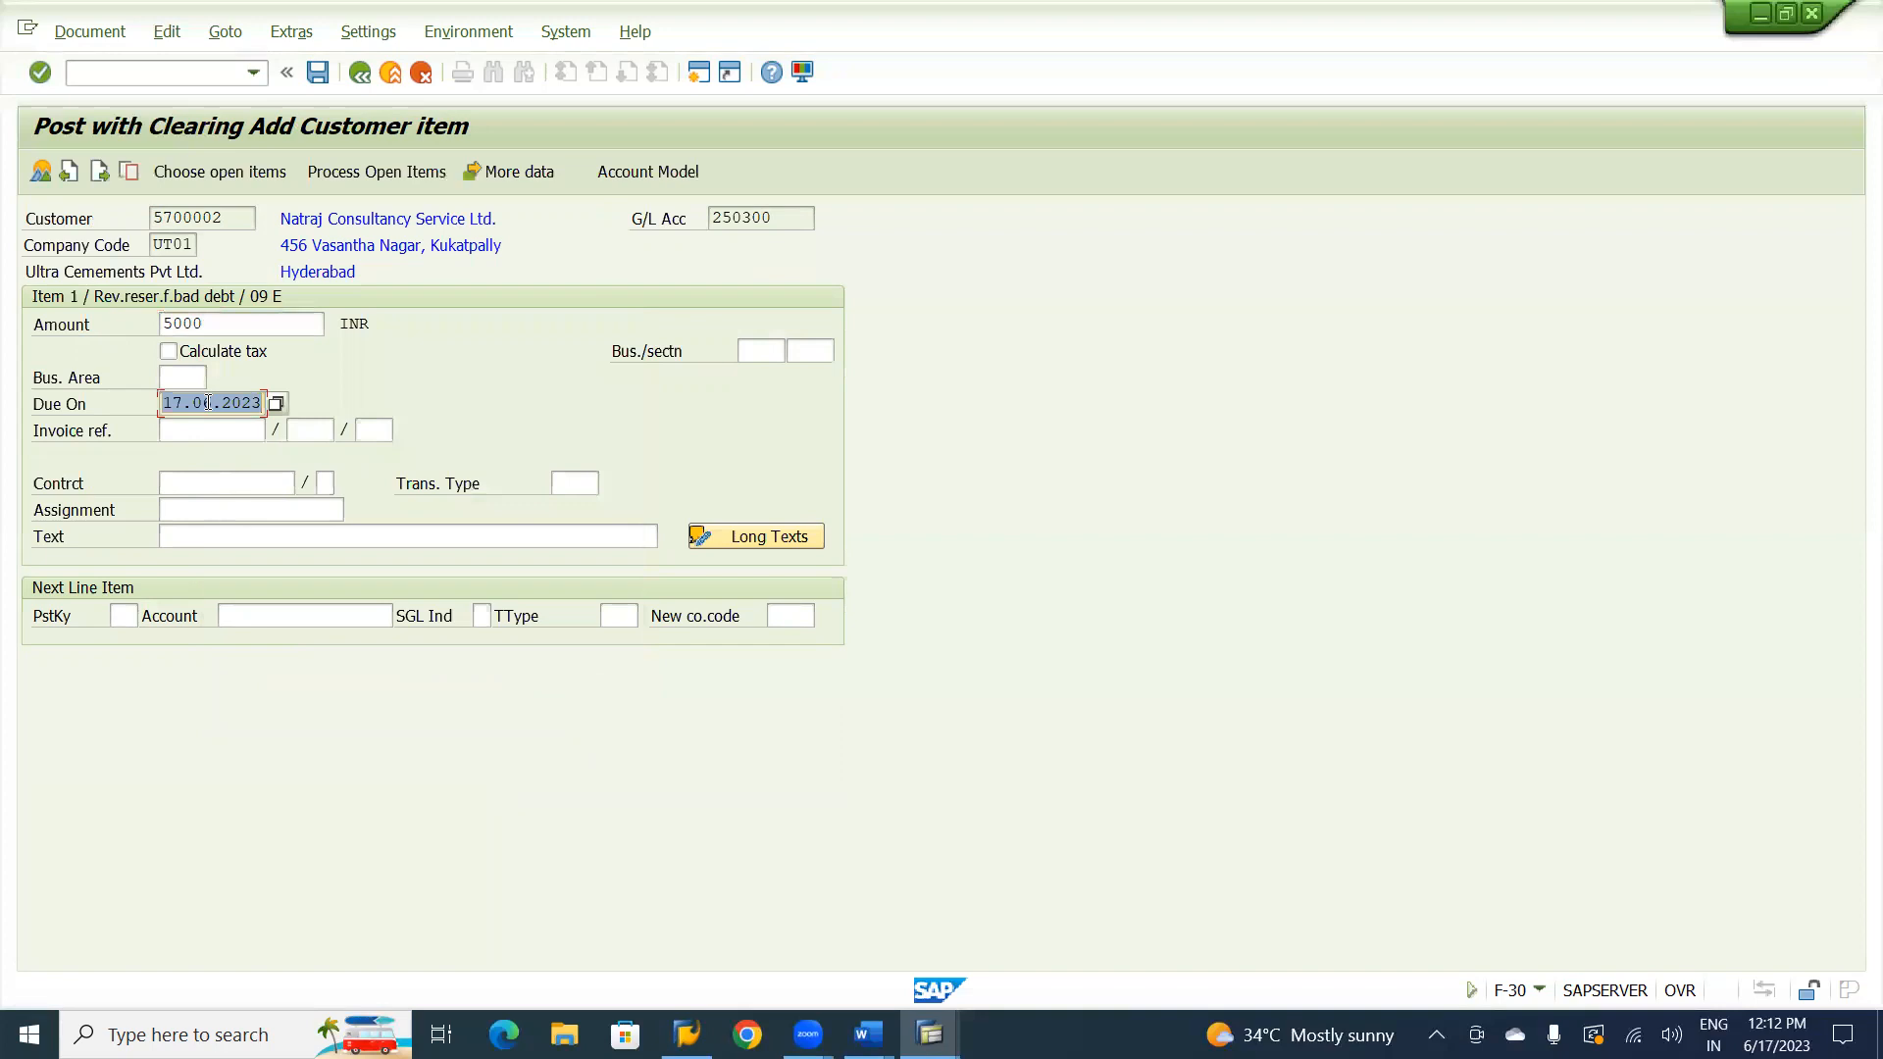
# Enter an item text describing the transfer from normal GL to special GL.
pyautogui.click(216, 537)
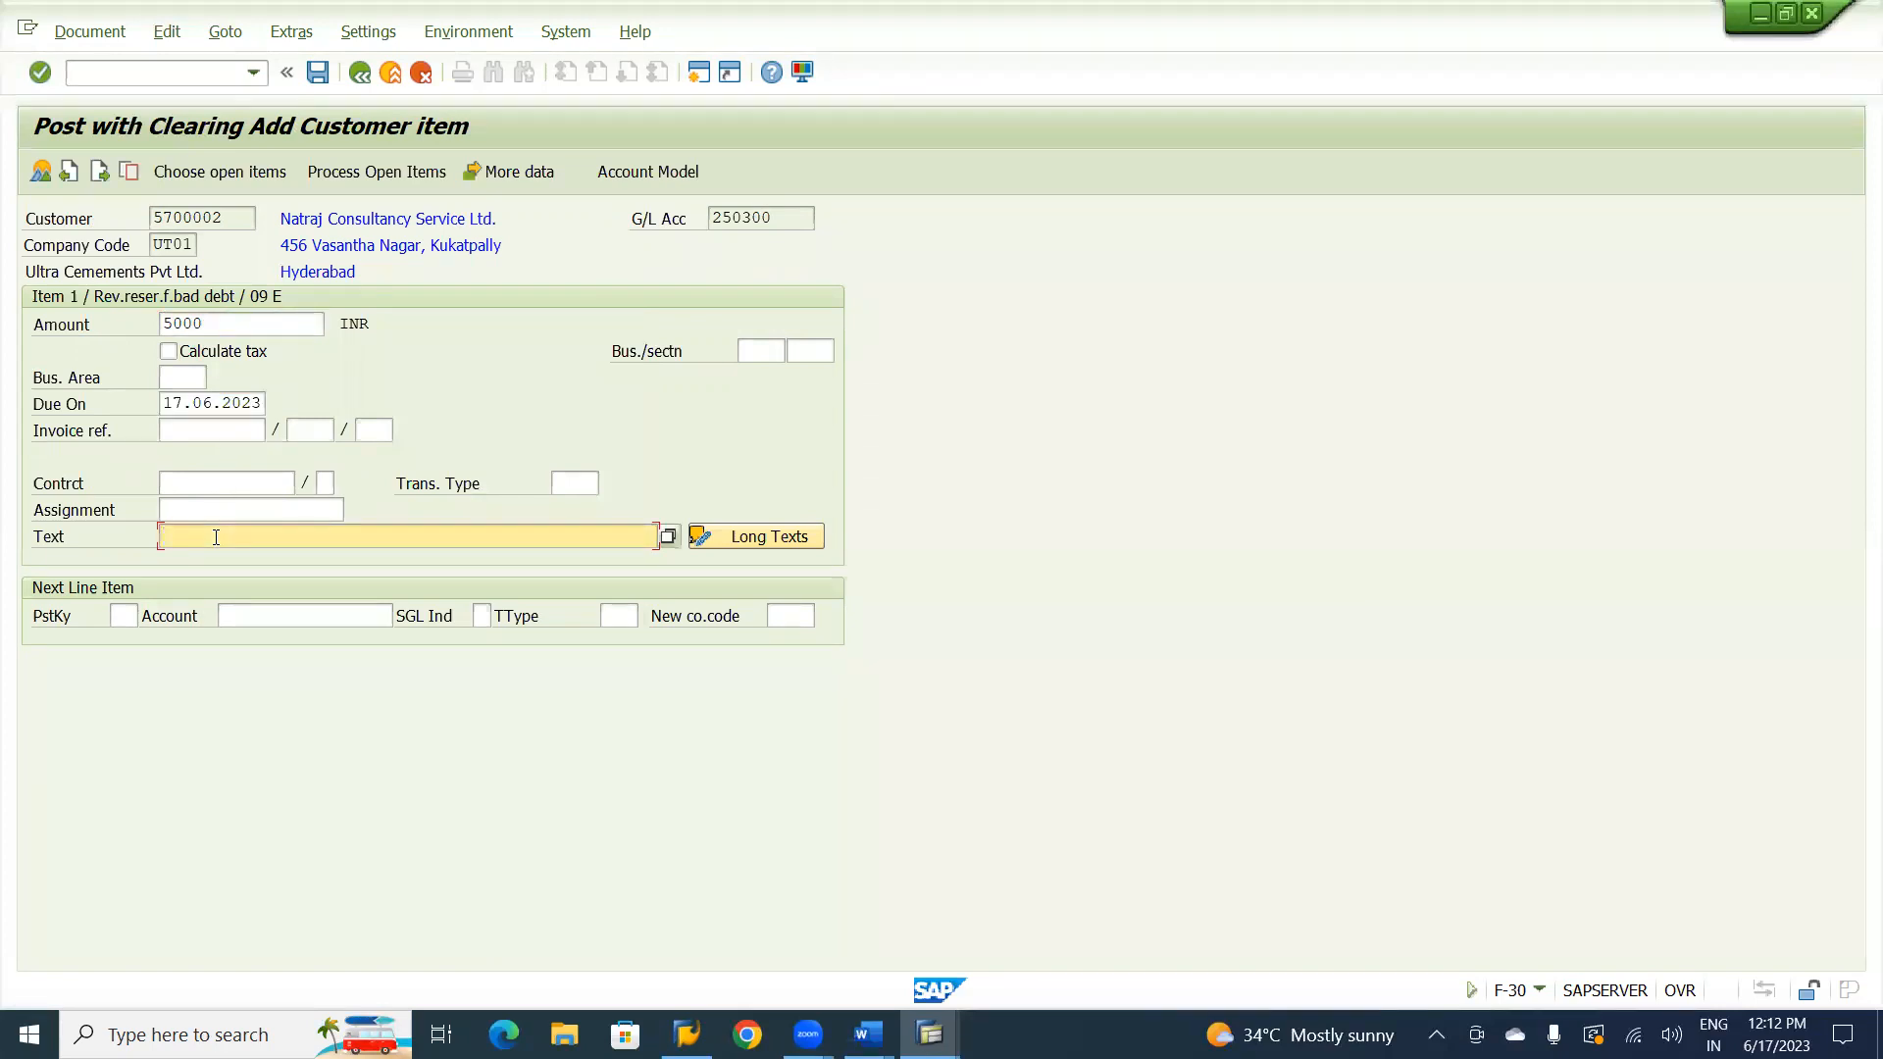
pyautogui.write('Normal s')
pyautogui.write('L to ')
pyautogui.write('Spl G')
pyautogui.write('L')
pyautogui.write('Transfer ')
pyautogui.write('from')
pyautogui.click(318, 537)
# Select the same customer's account for open item selection in company code UT01 and process its open items.
pyautogui.click(225, 174)
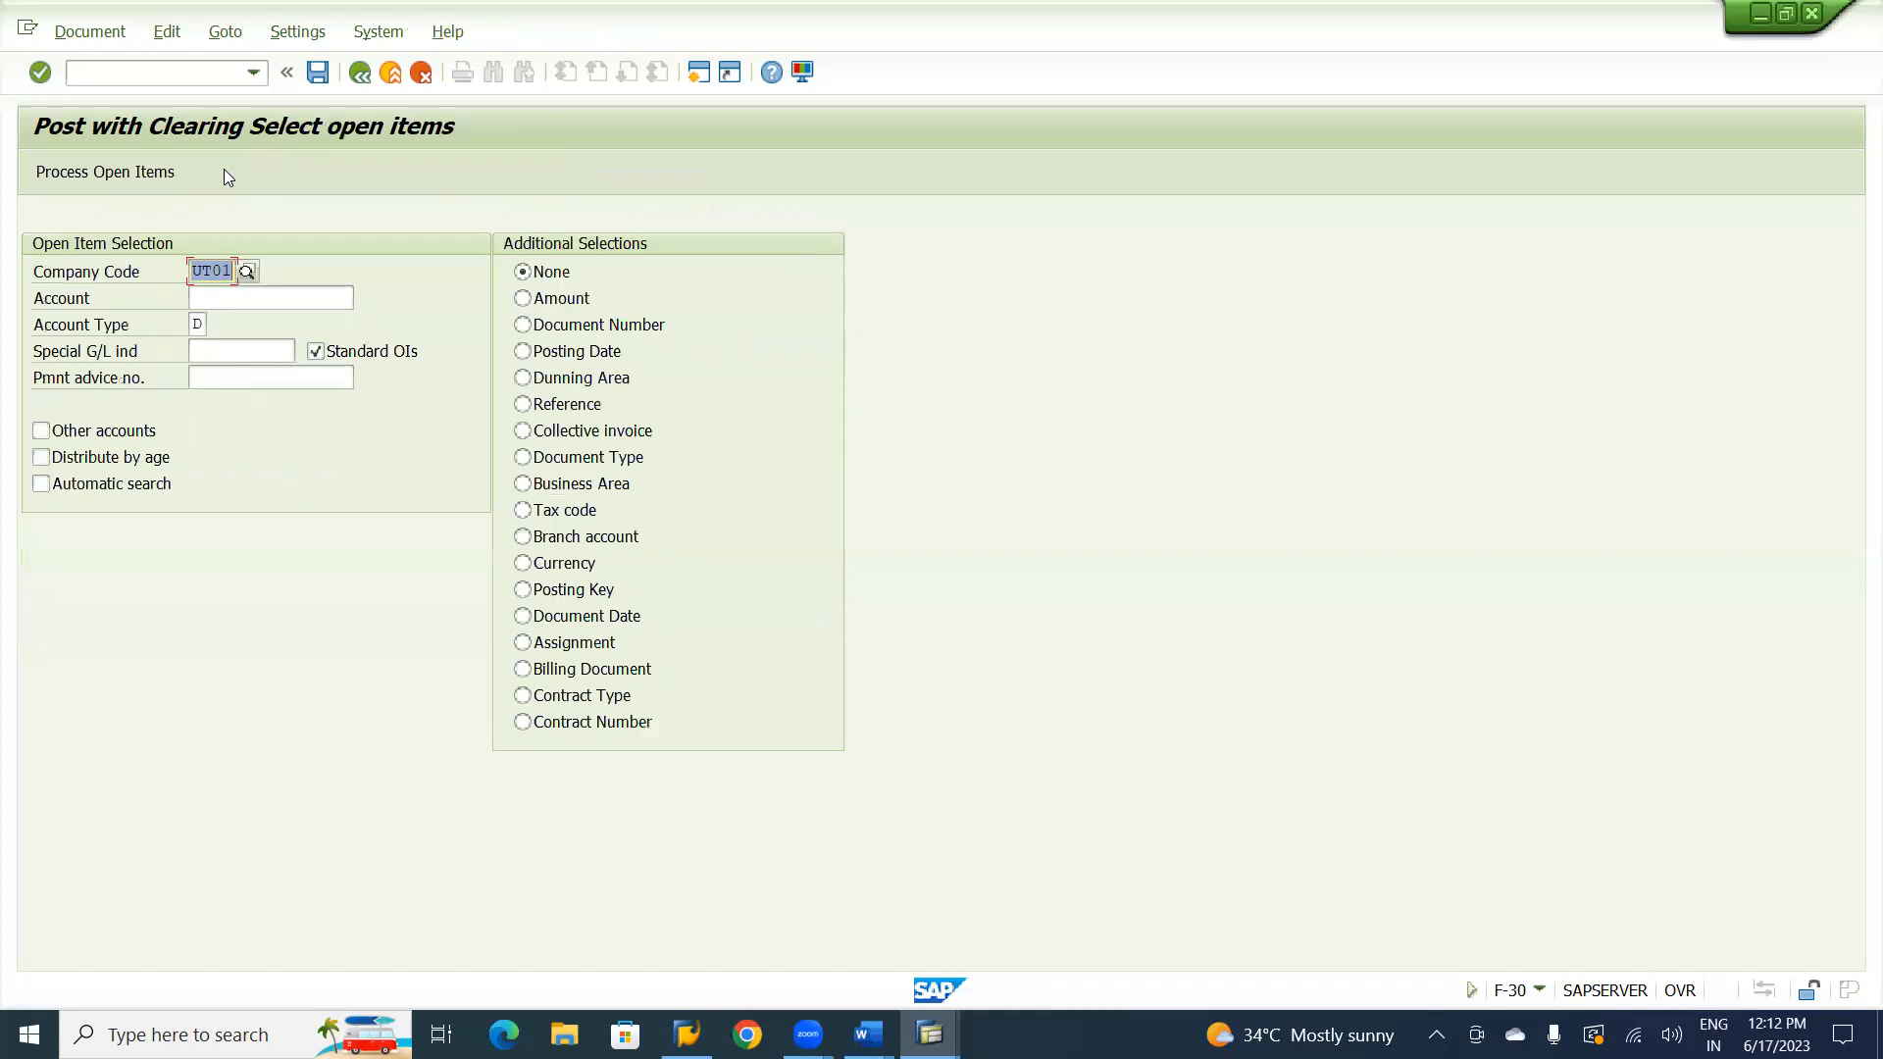
pyautogui.click(221, 299)
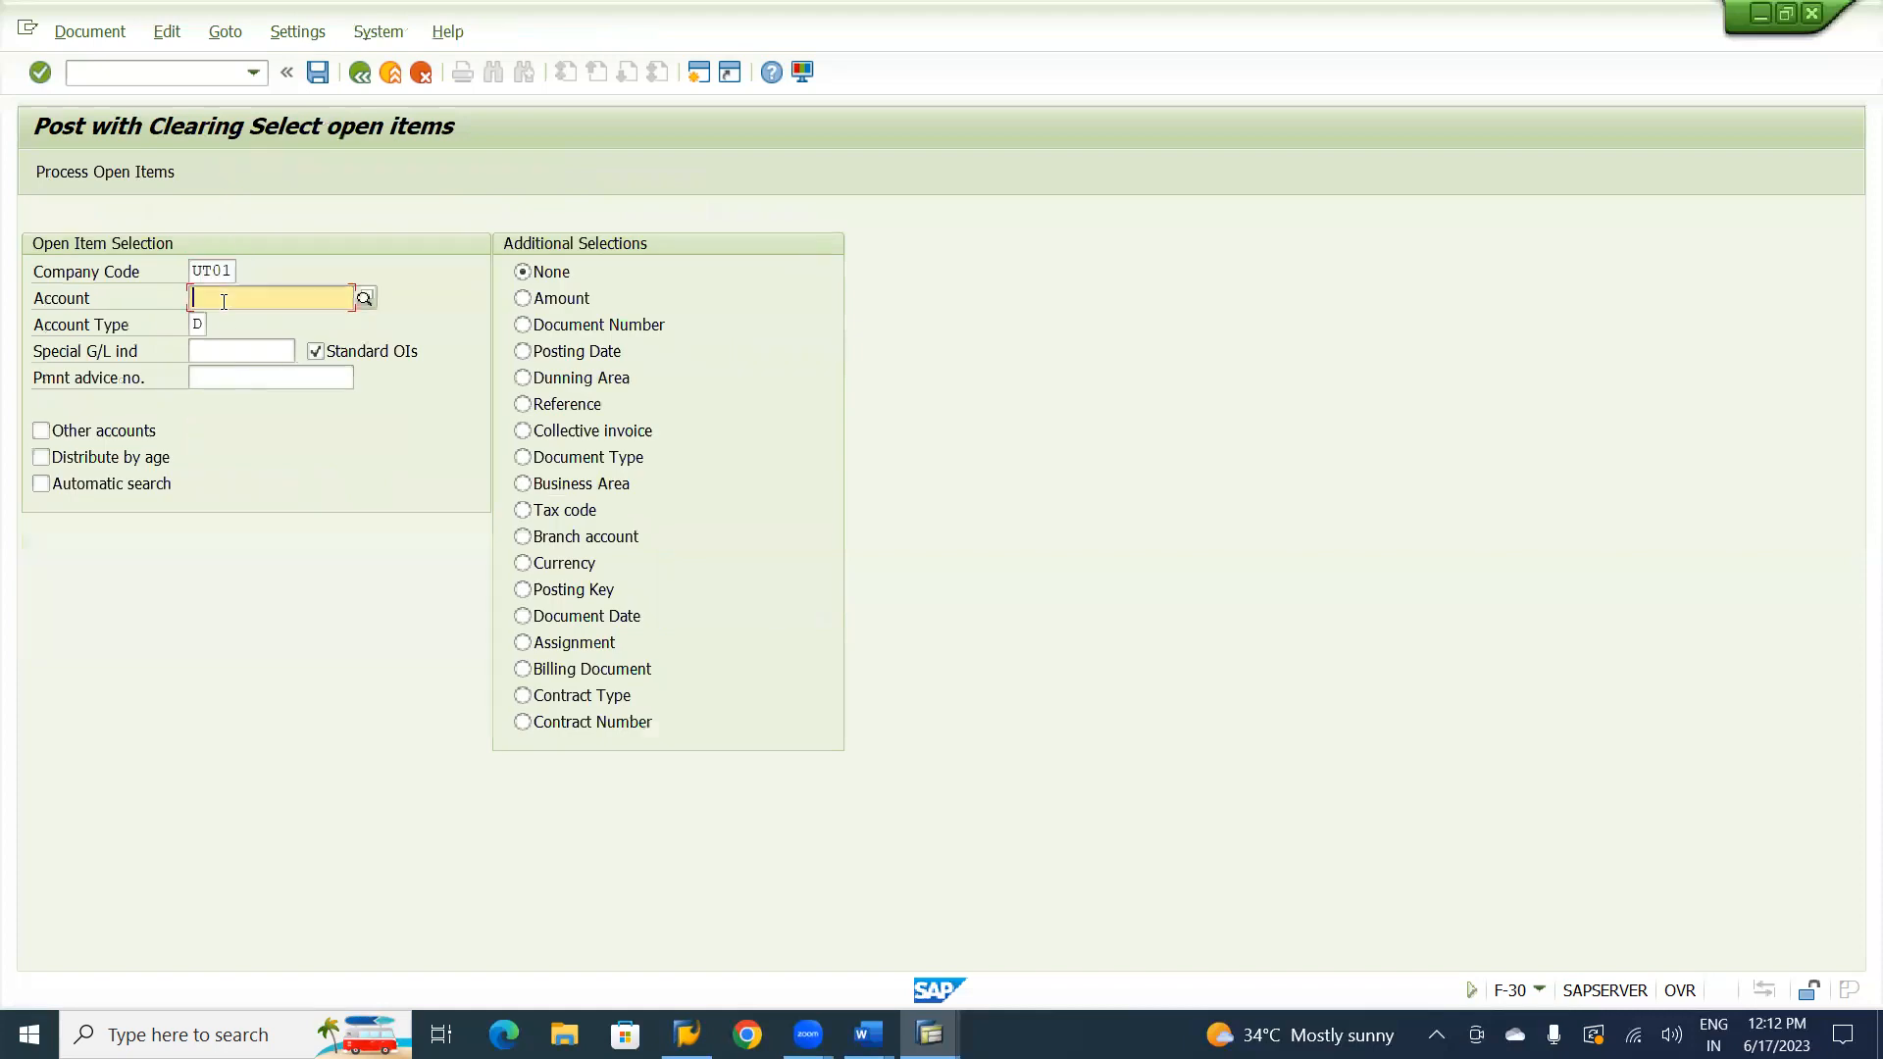
pyautogui.click(221, 329)
pyautogui.click(108, 173)
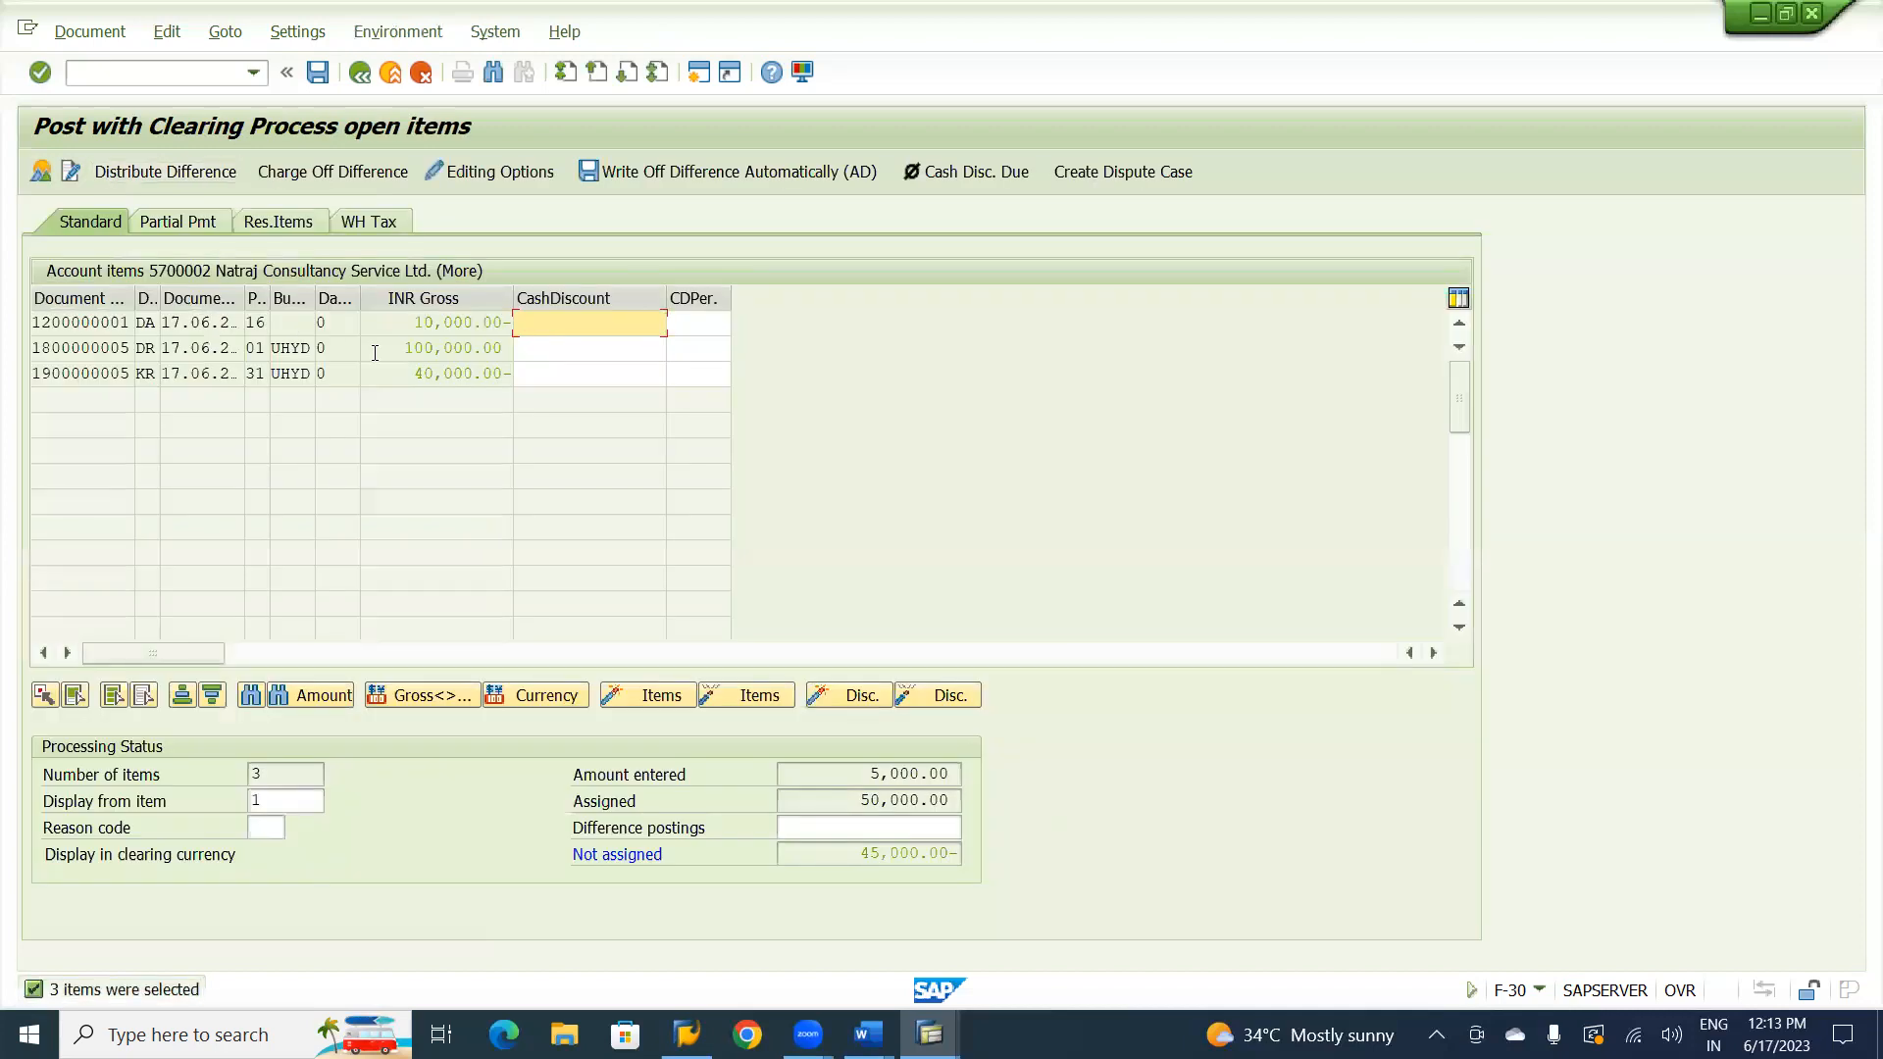
# Leave only the 100,000.00 invoice active for partial payment and assign 5,000.00 to it.
pyautogui.doubleClick(390, 355)
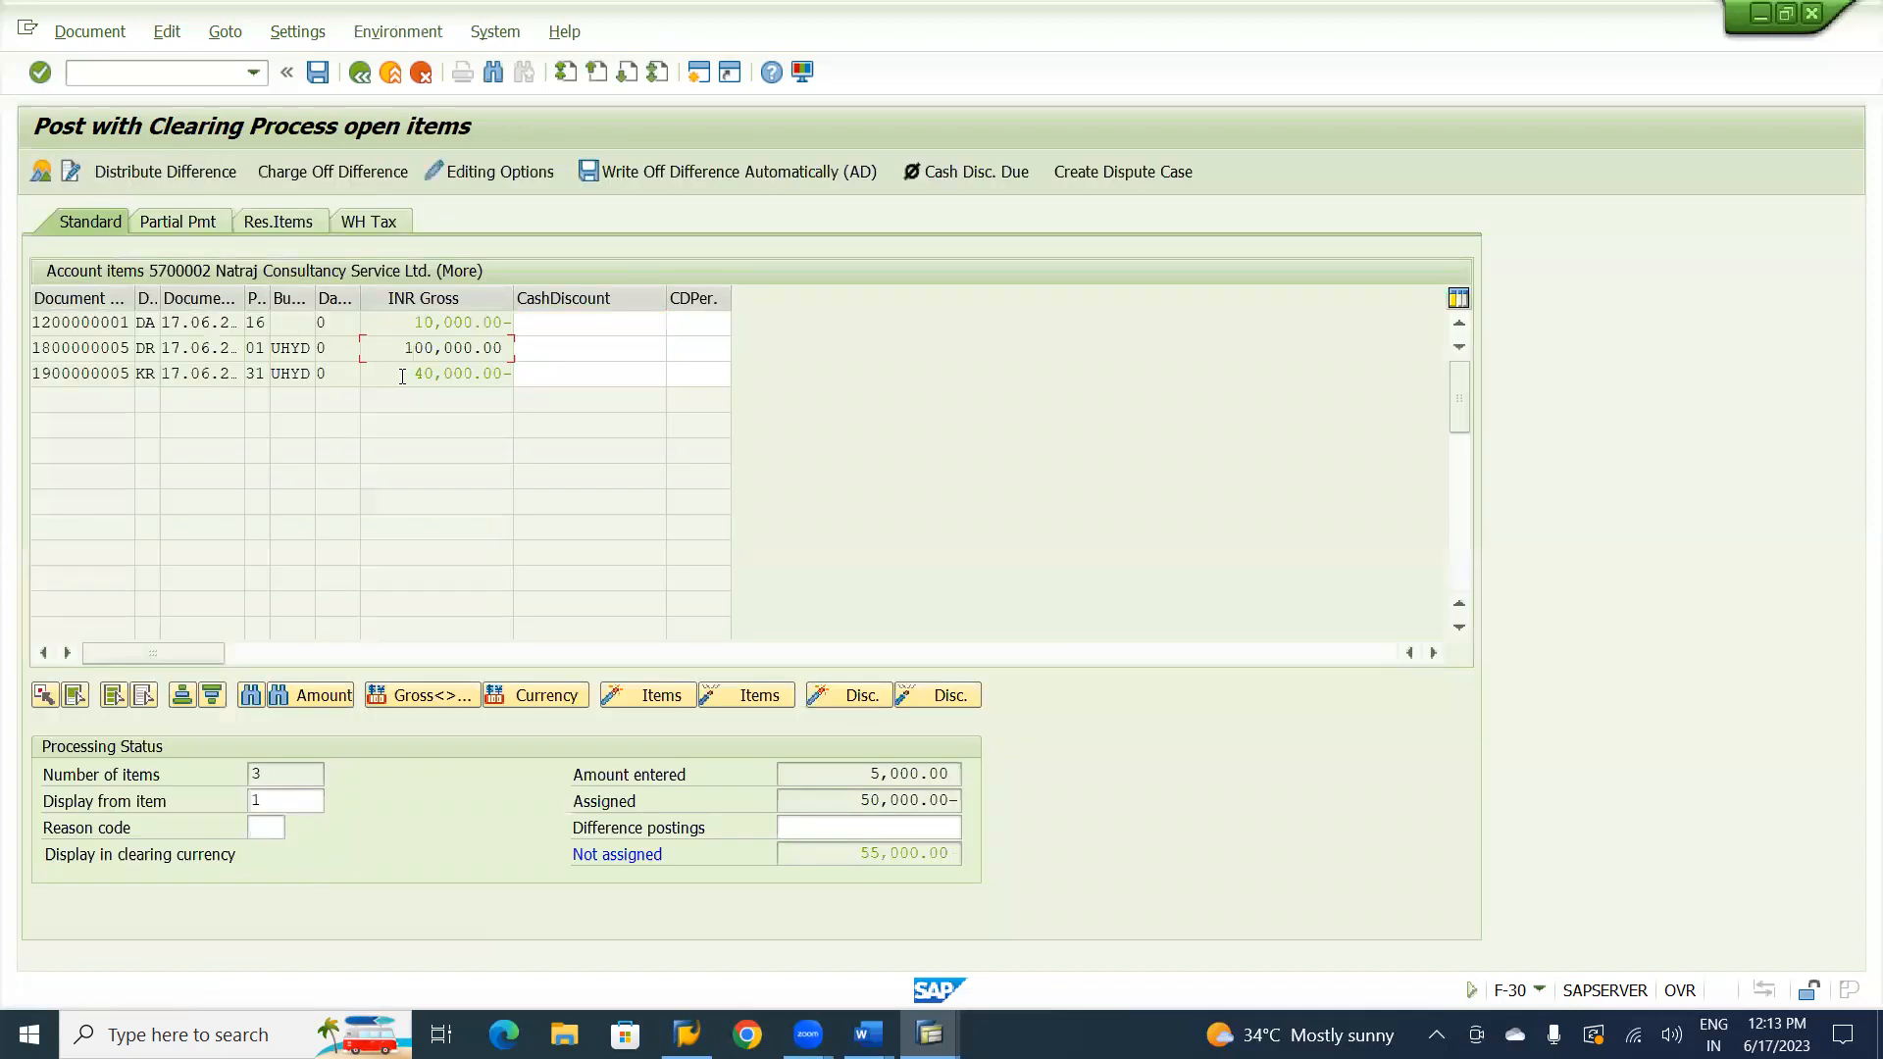
pyautogui.doubleClick(402, 376)
pyautogui.click(183, 223)
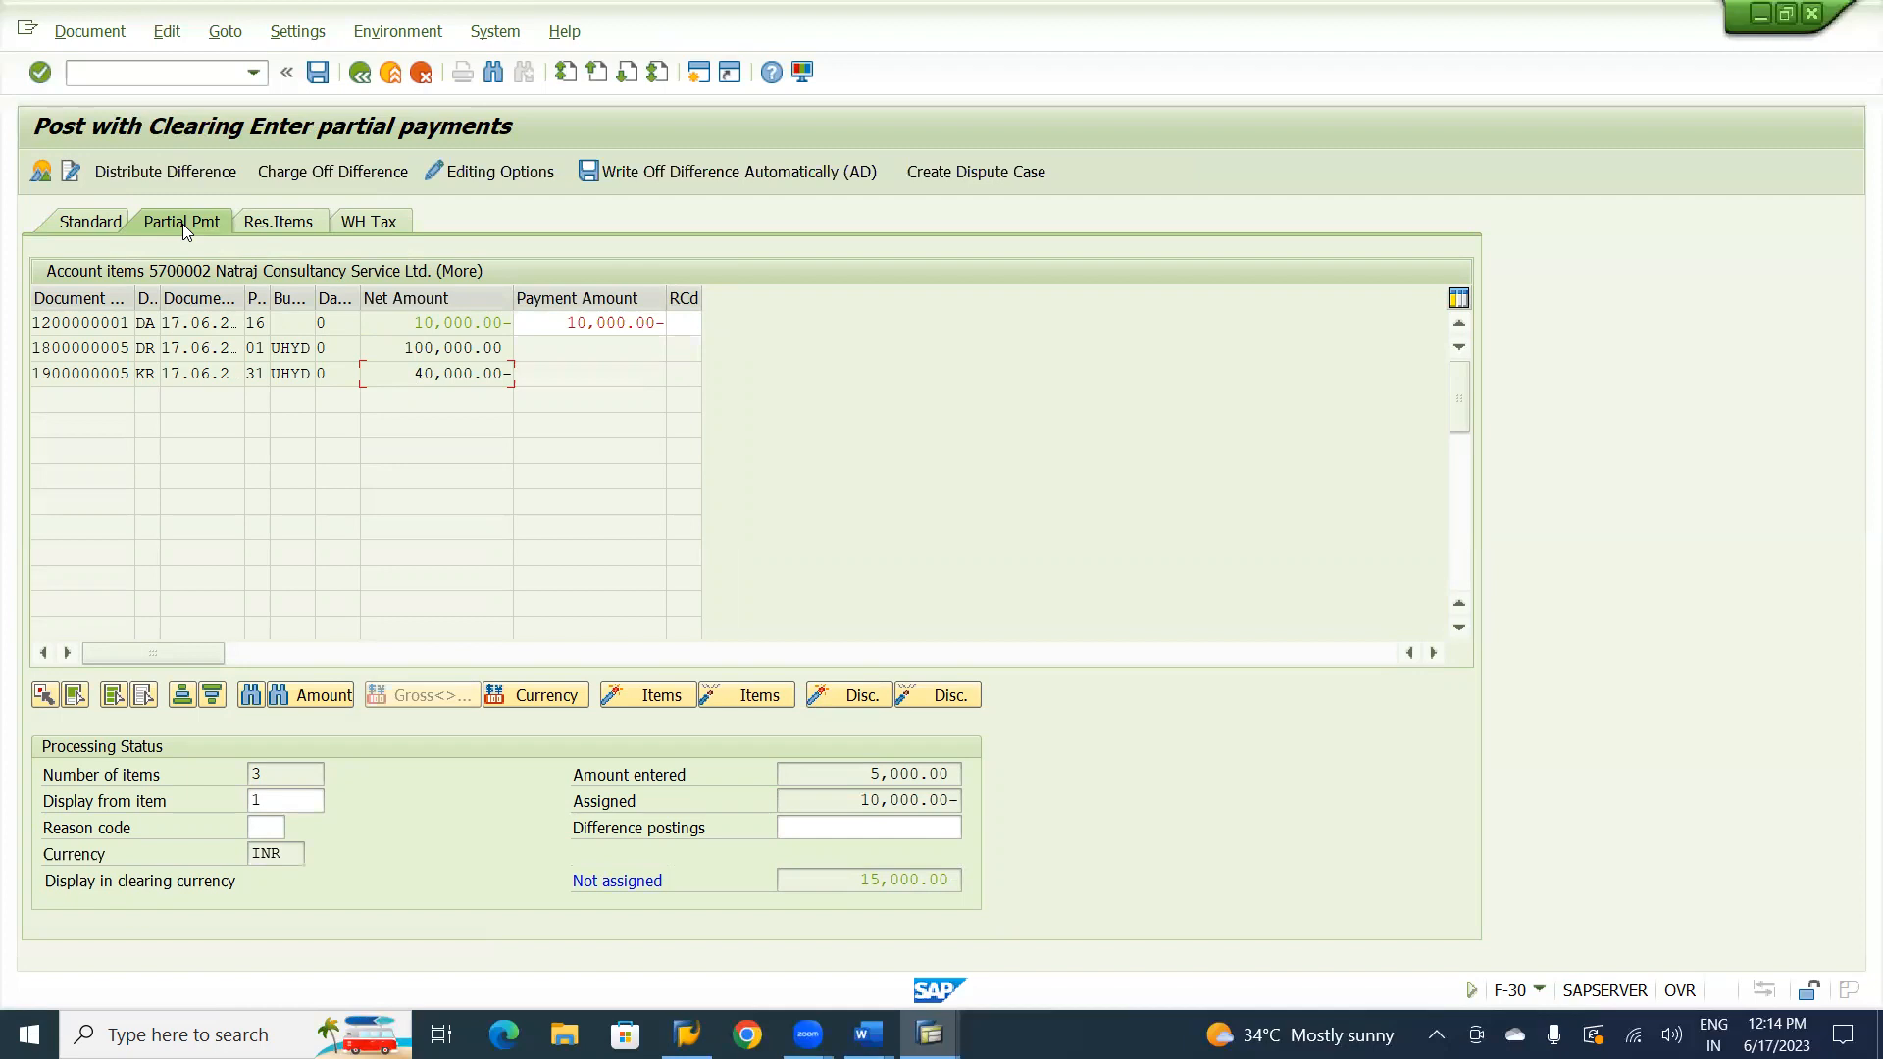
pyautogui.doubleClick(404, 321)
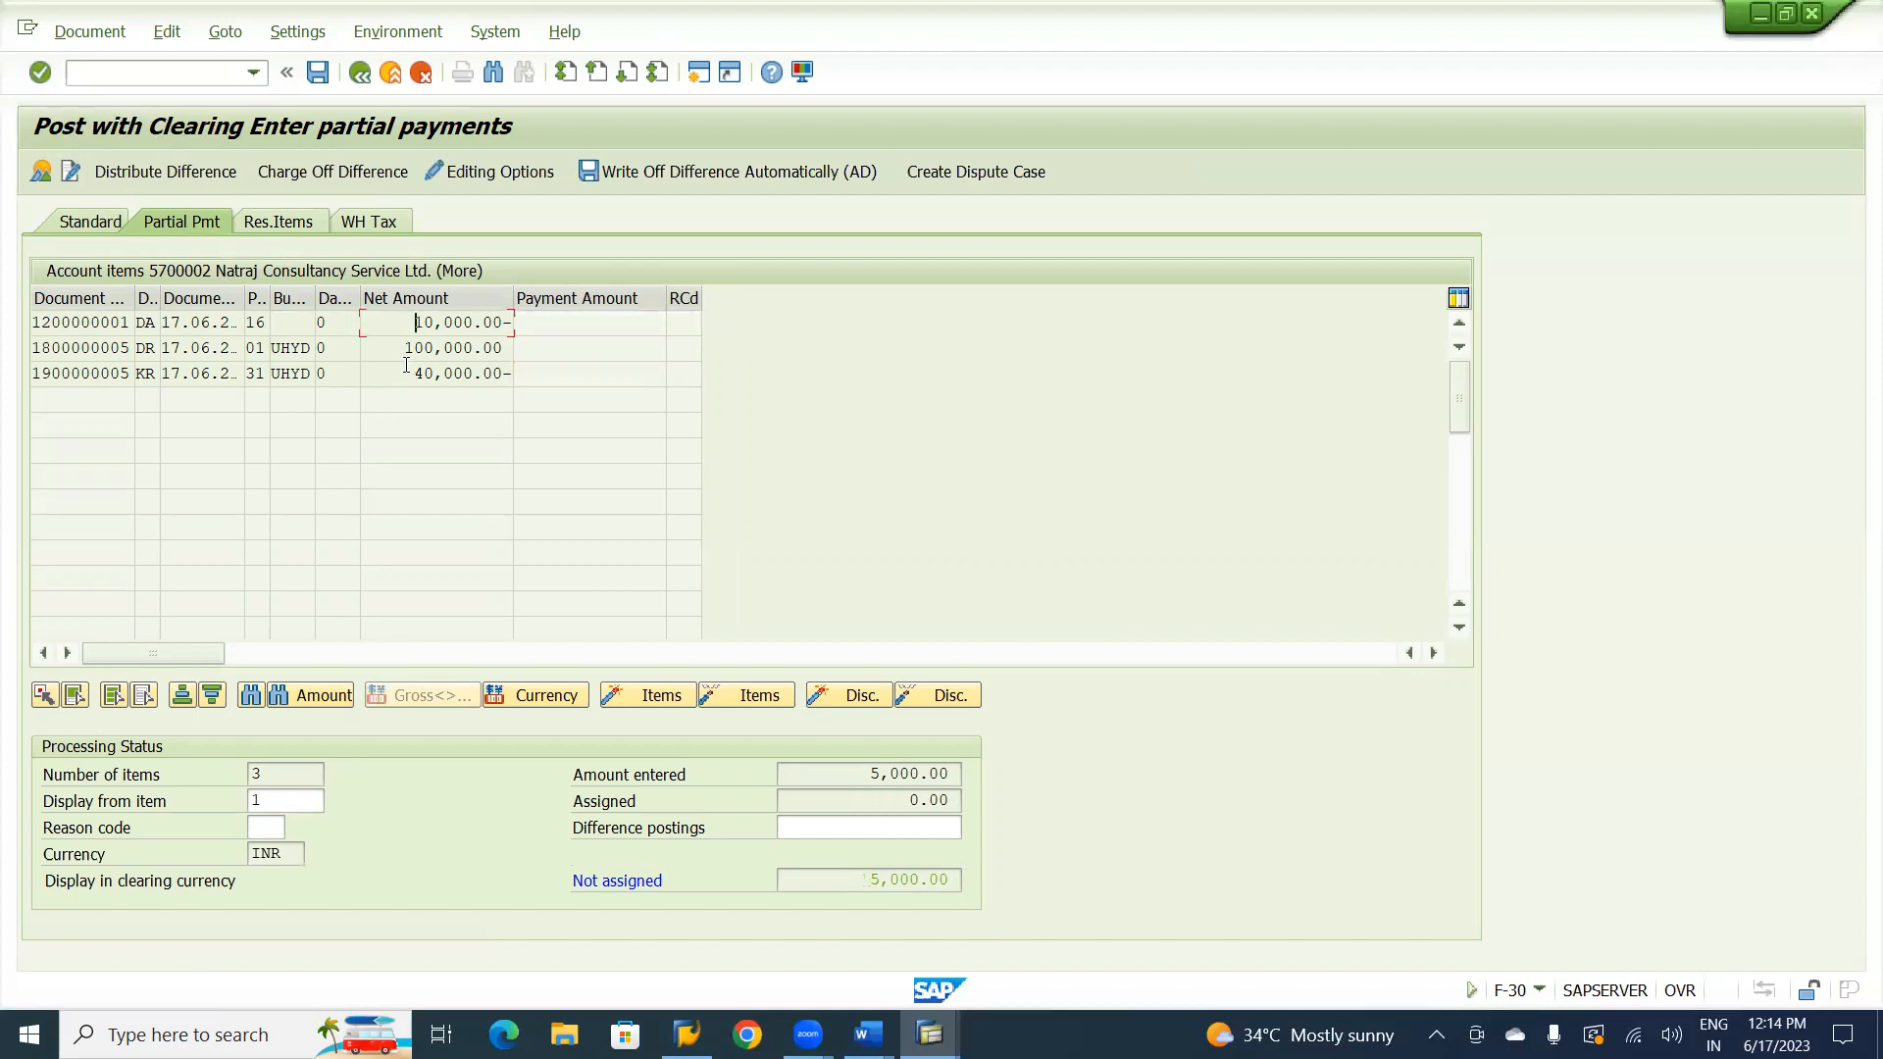
pyautogui.doubleClick(419, 355)
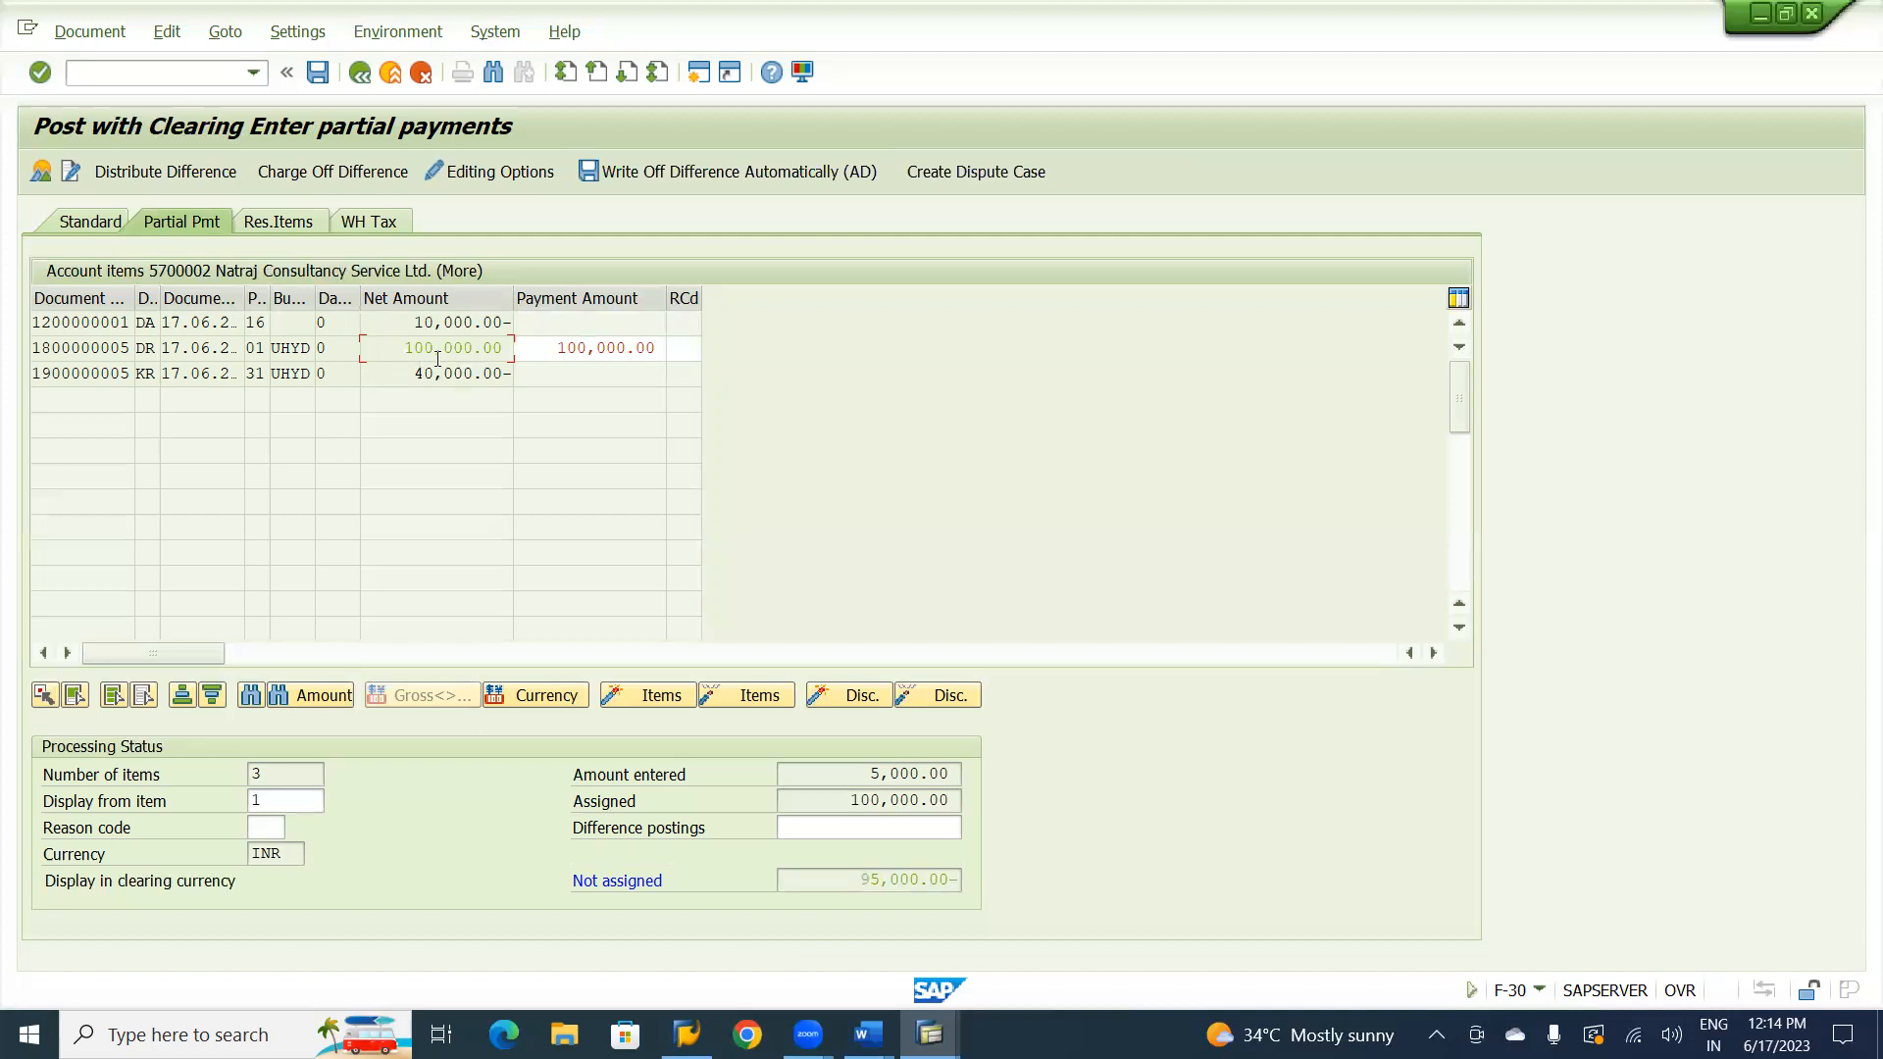
pyautogui.doubleClick(541, 348)
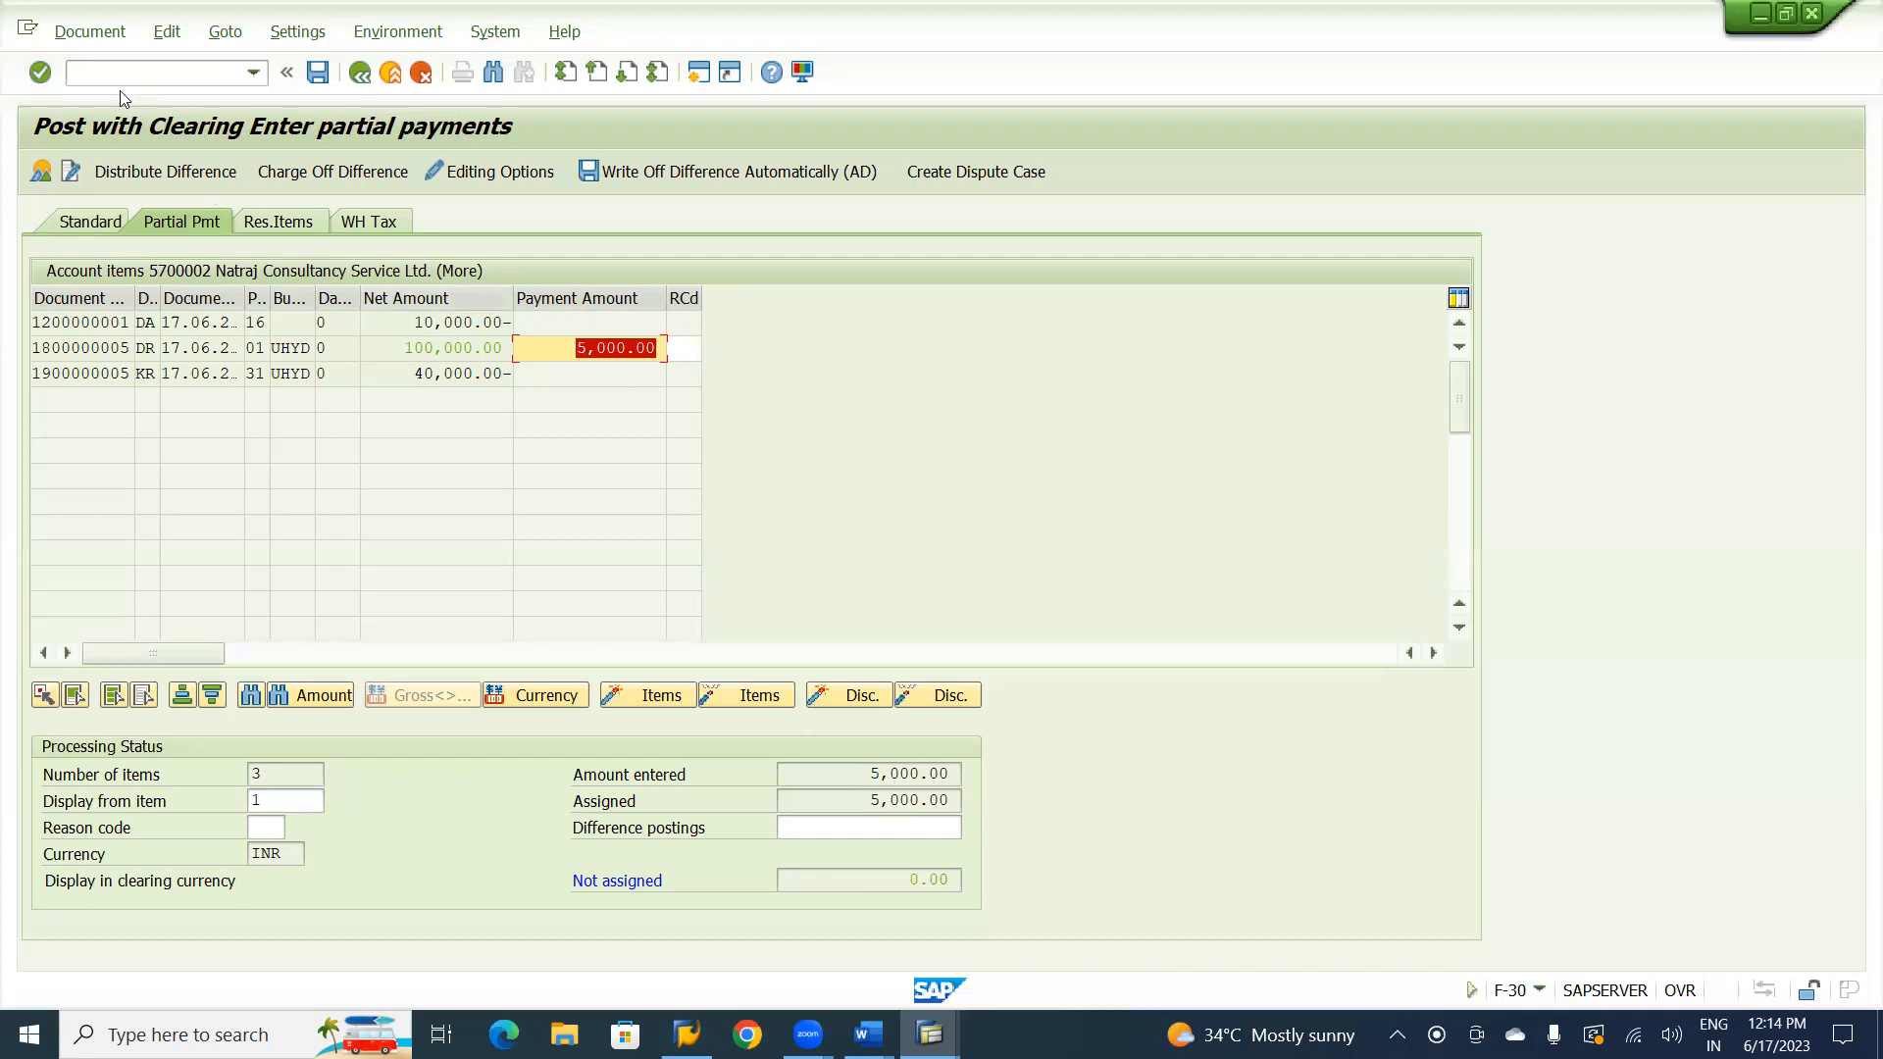
# Simulate the clearing document and post it.
pyautogui.click(79, 36)
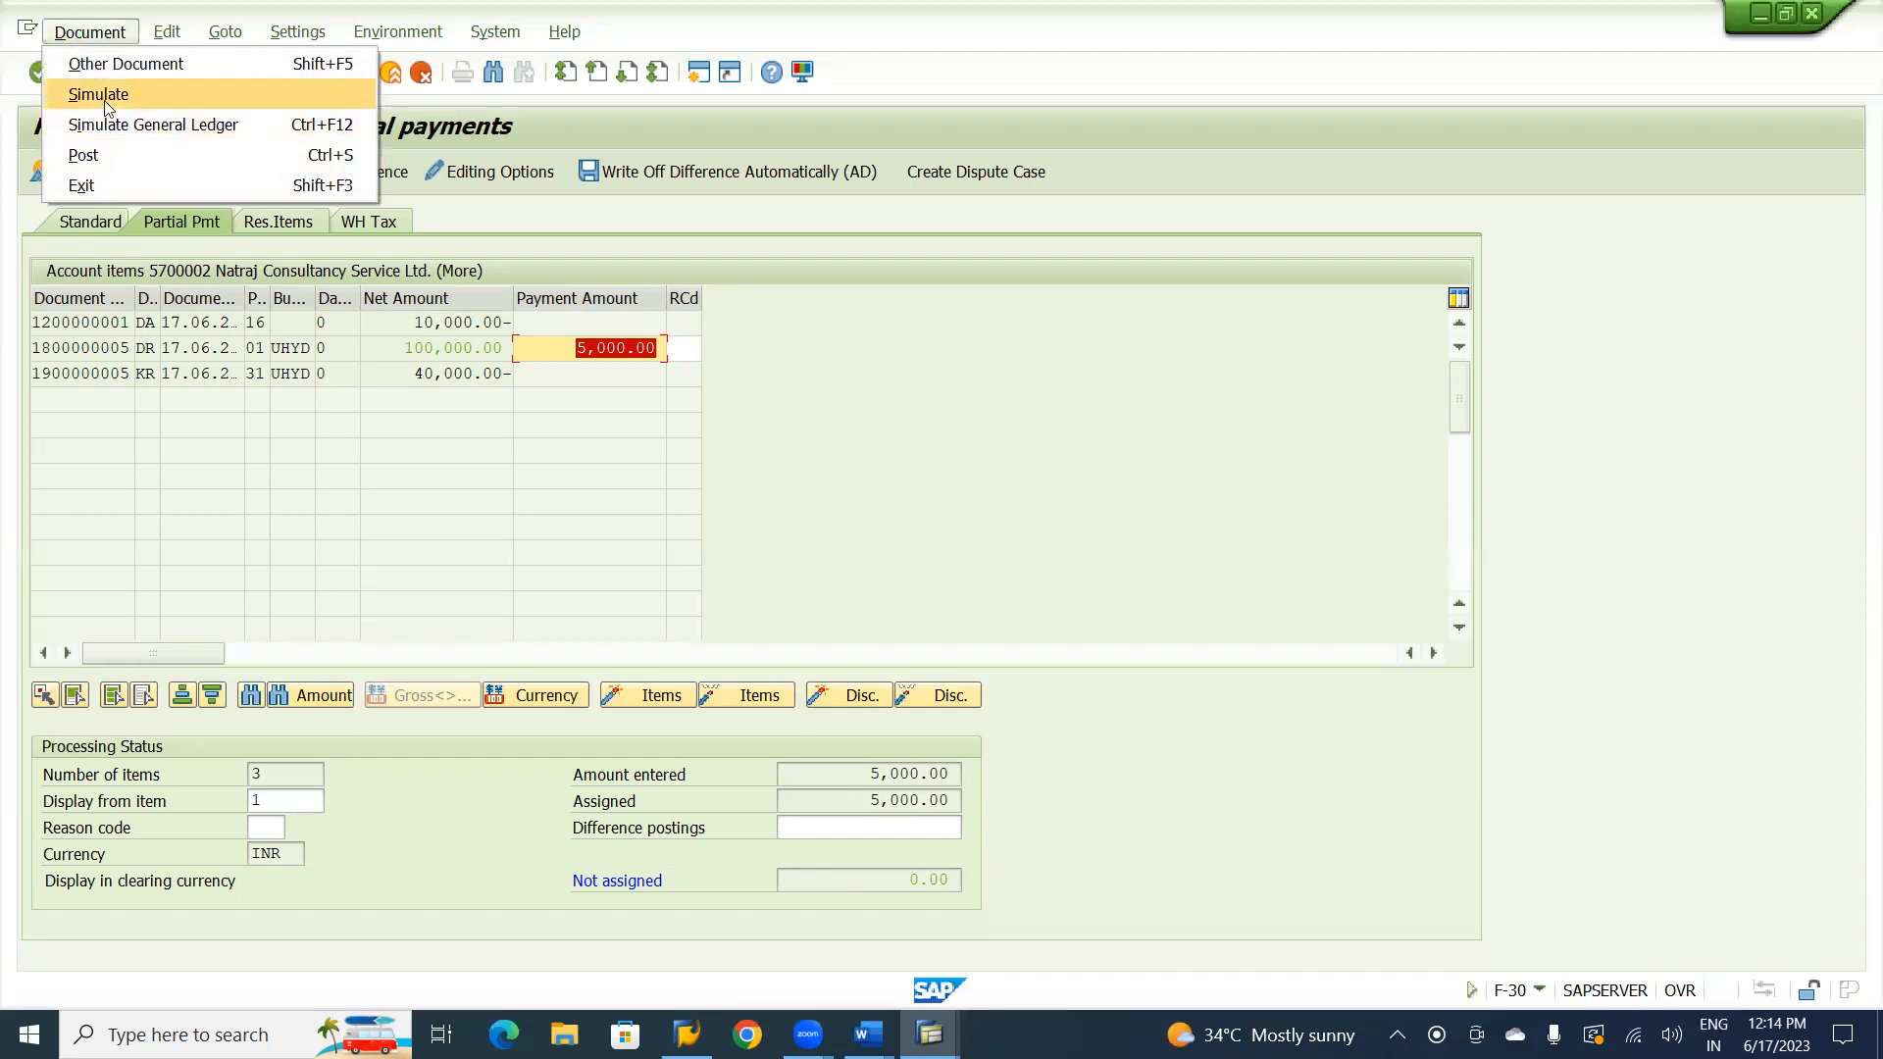
pyautogui.click(111, 95)
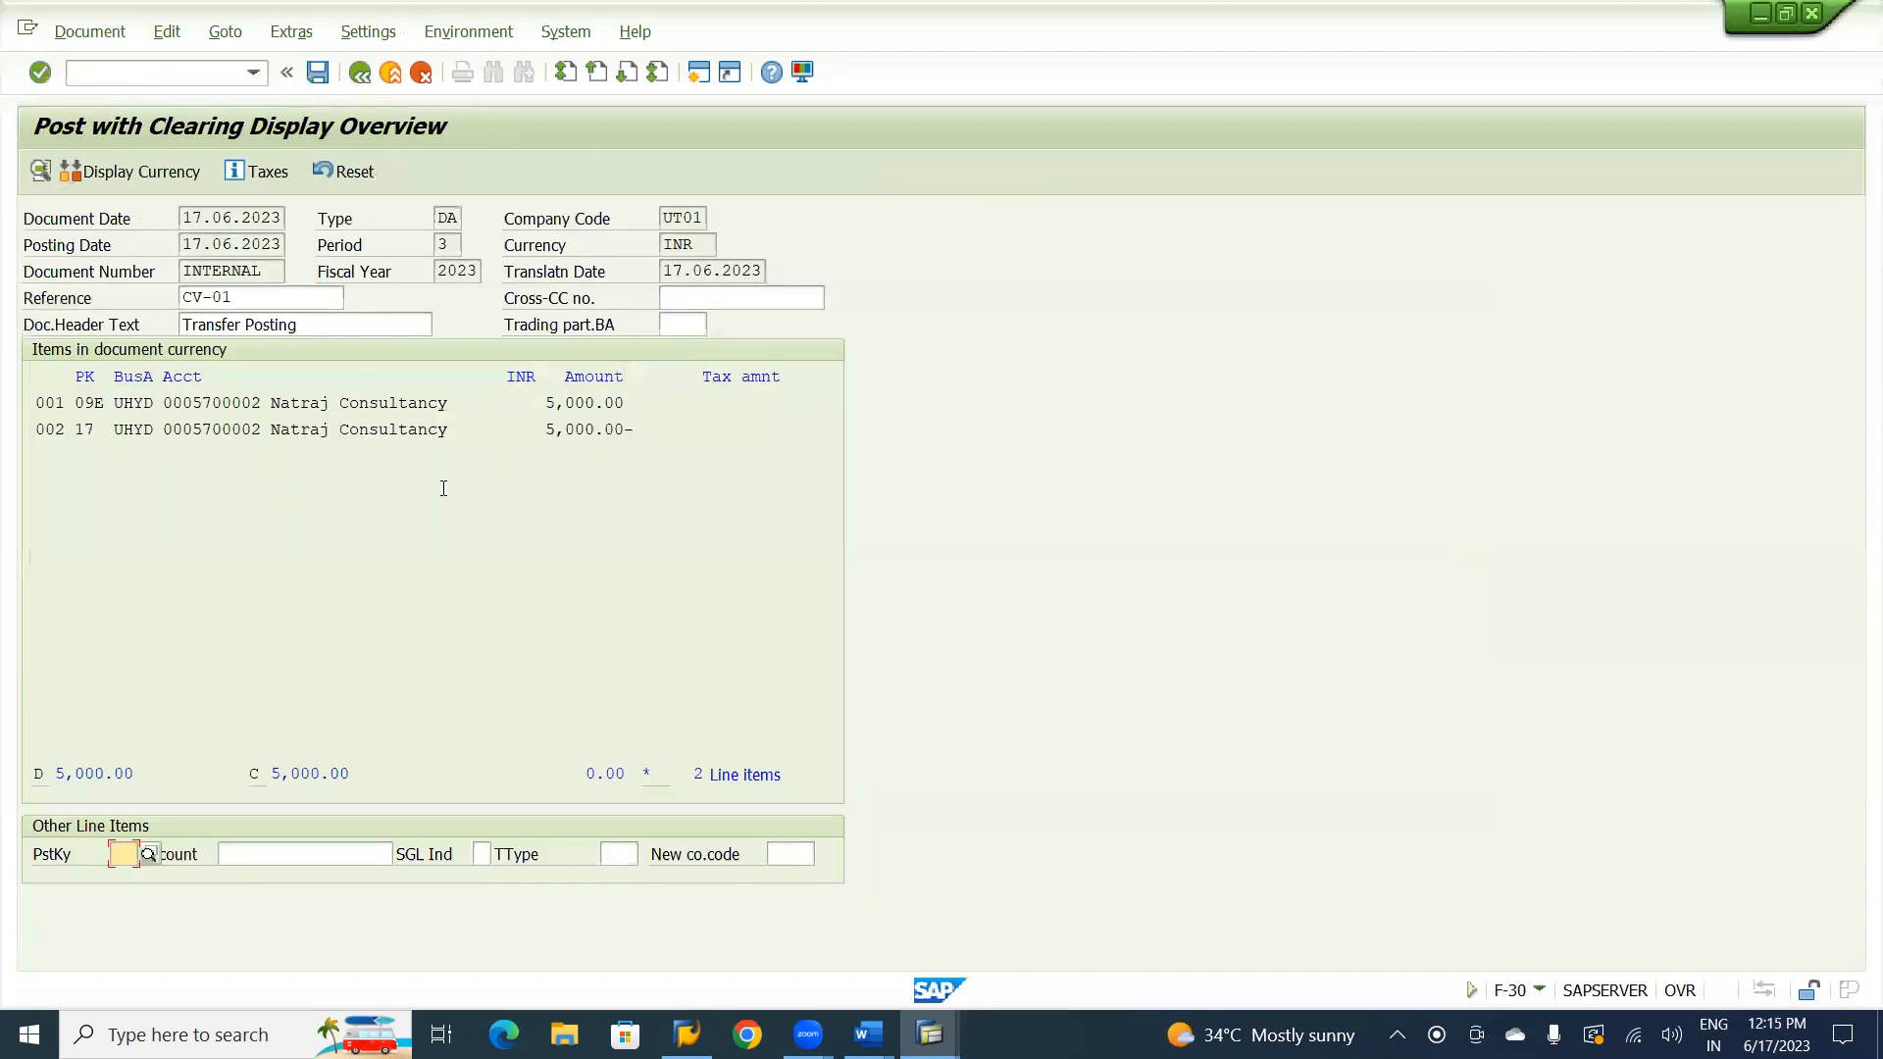
pyautogui.click(316, 74)
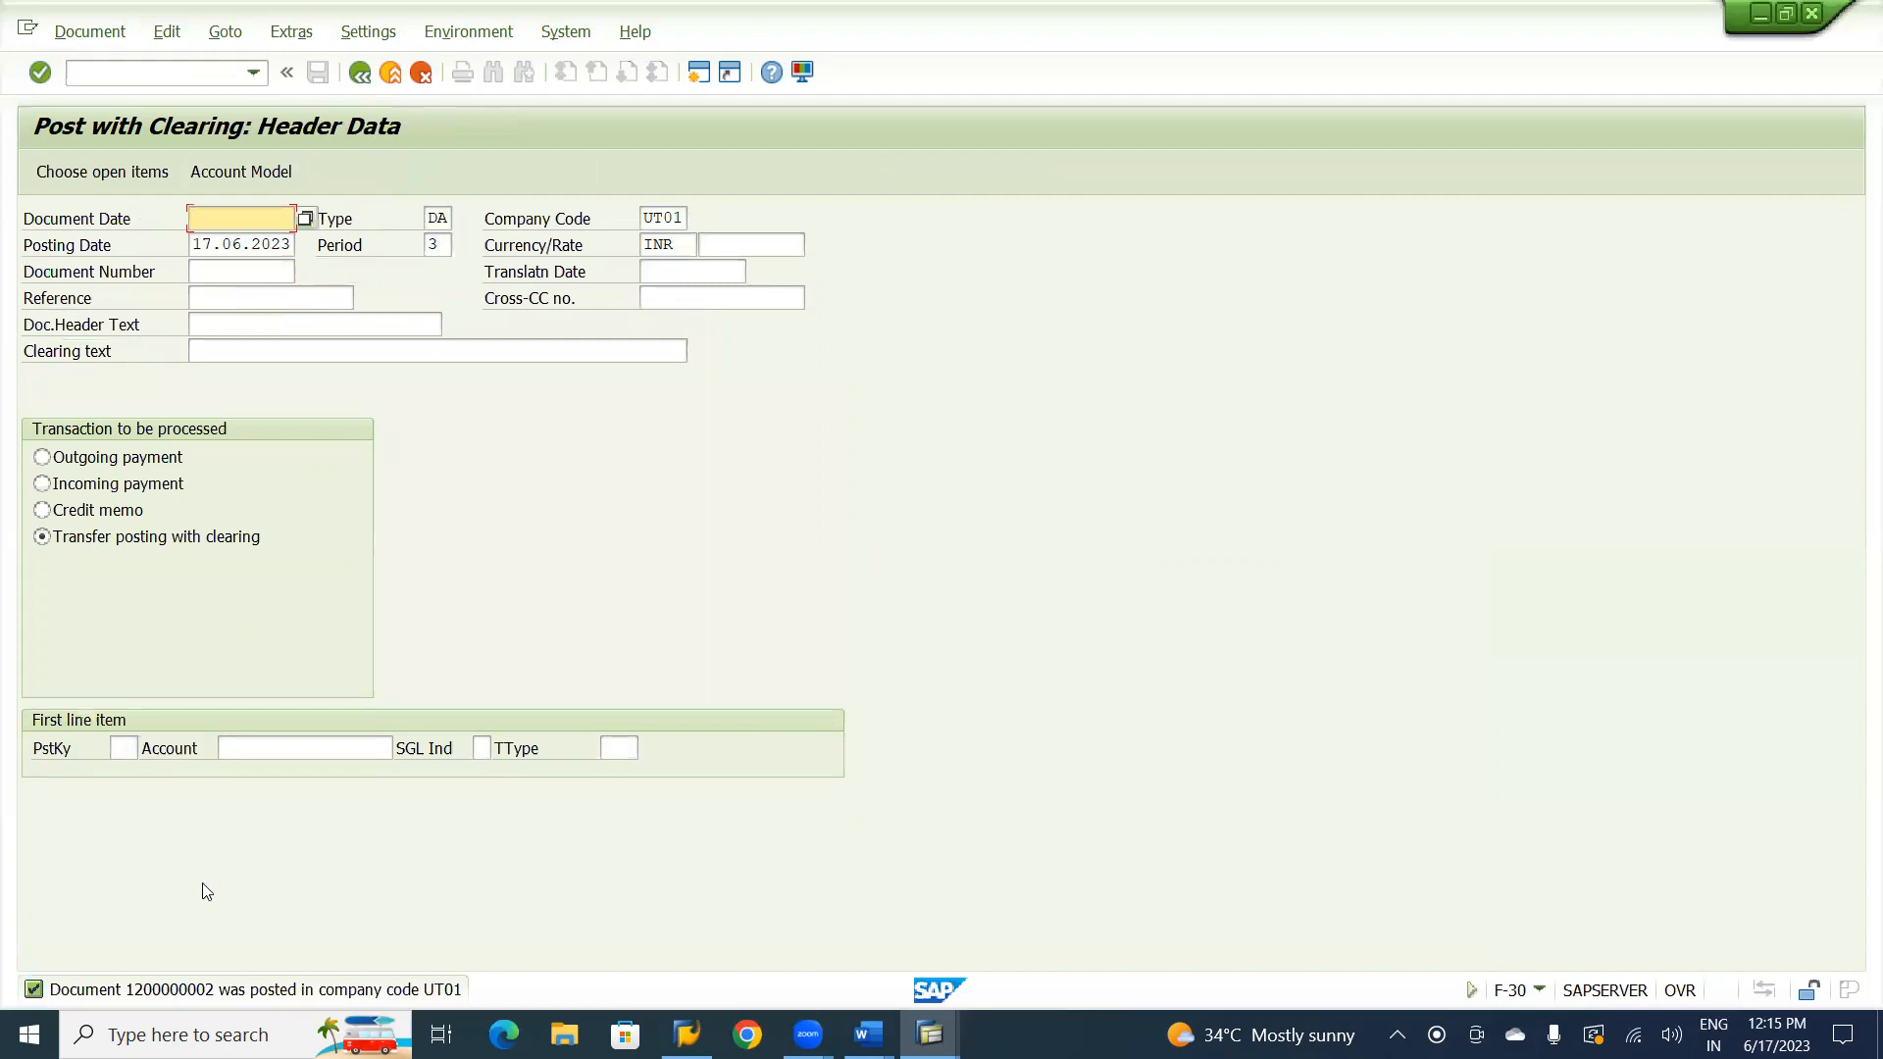
# Display the posted transfer document, examine its line items in general ledger view and entry view, and return to the header data.
pyautogui.click(95, 30)
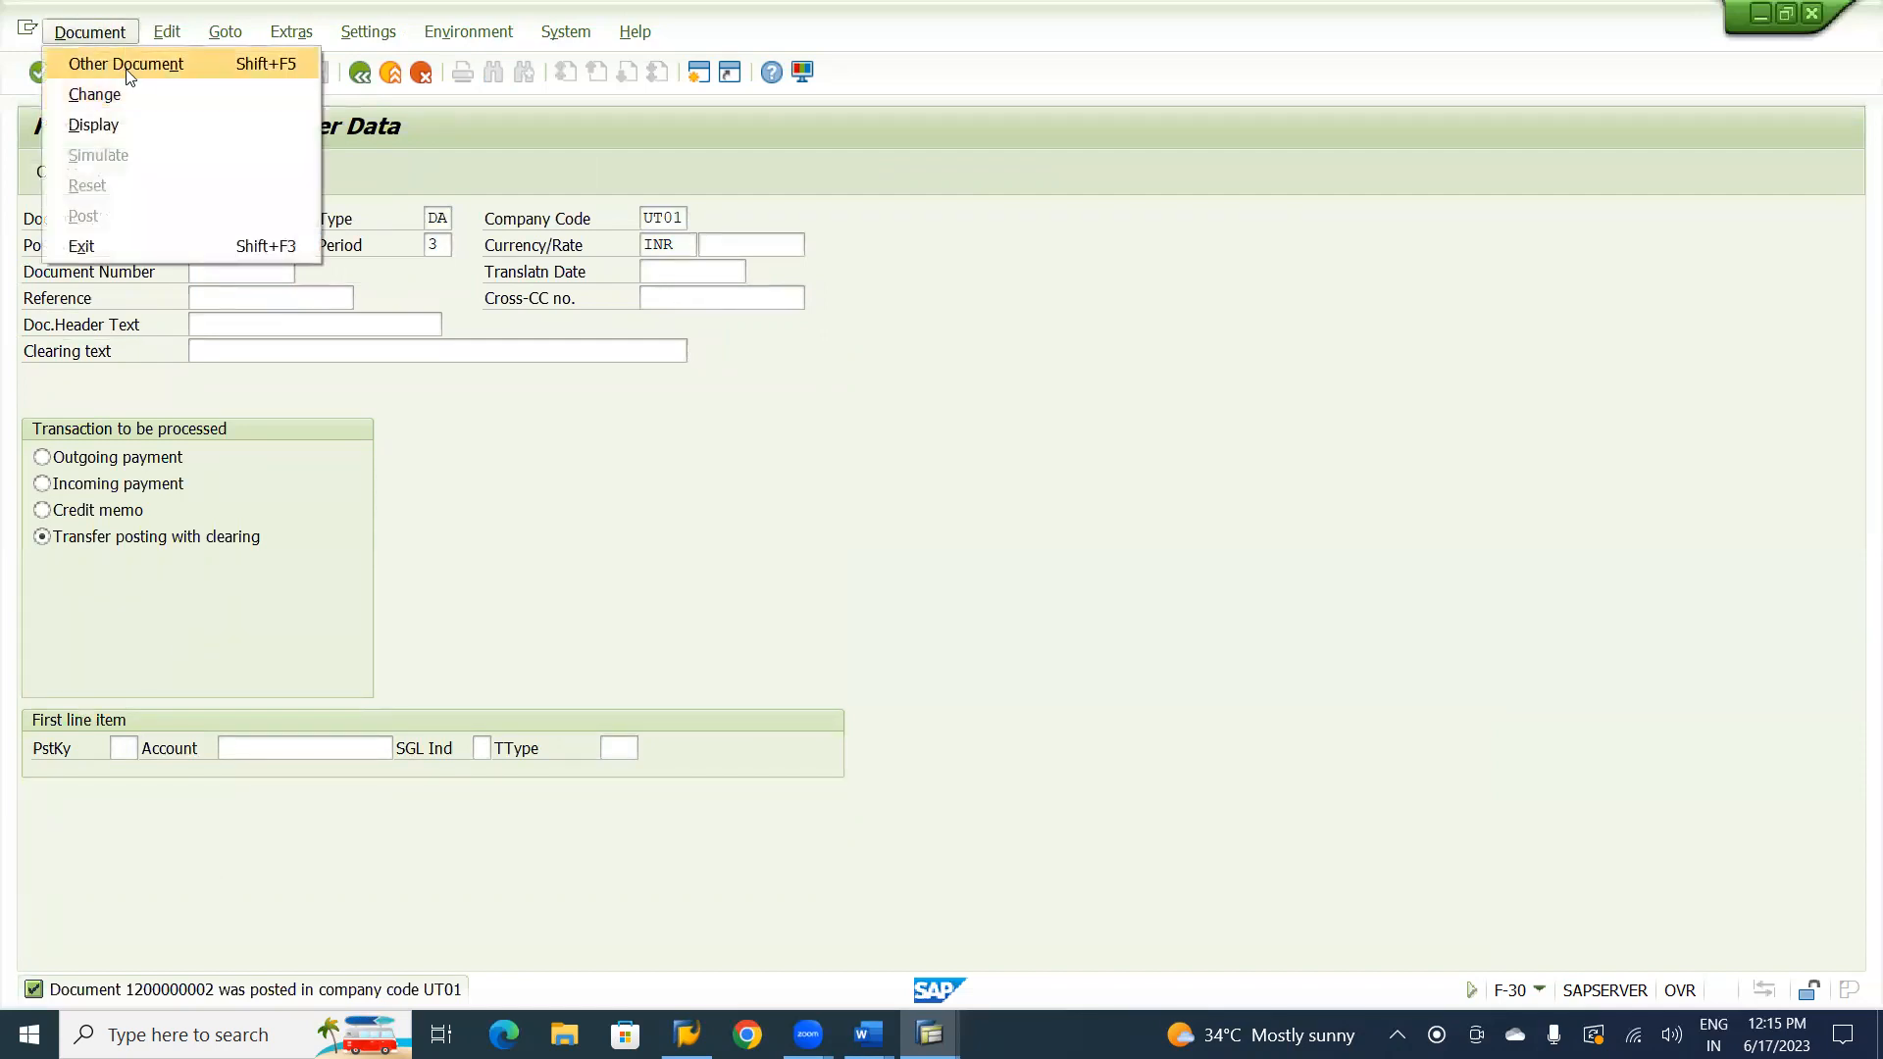
pyautogui.click(88, 131)
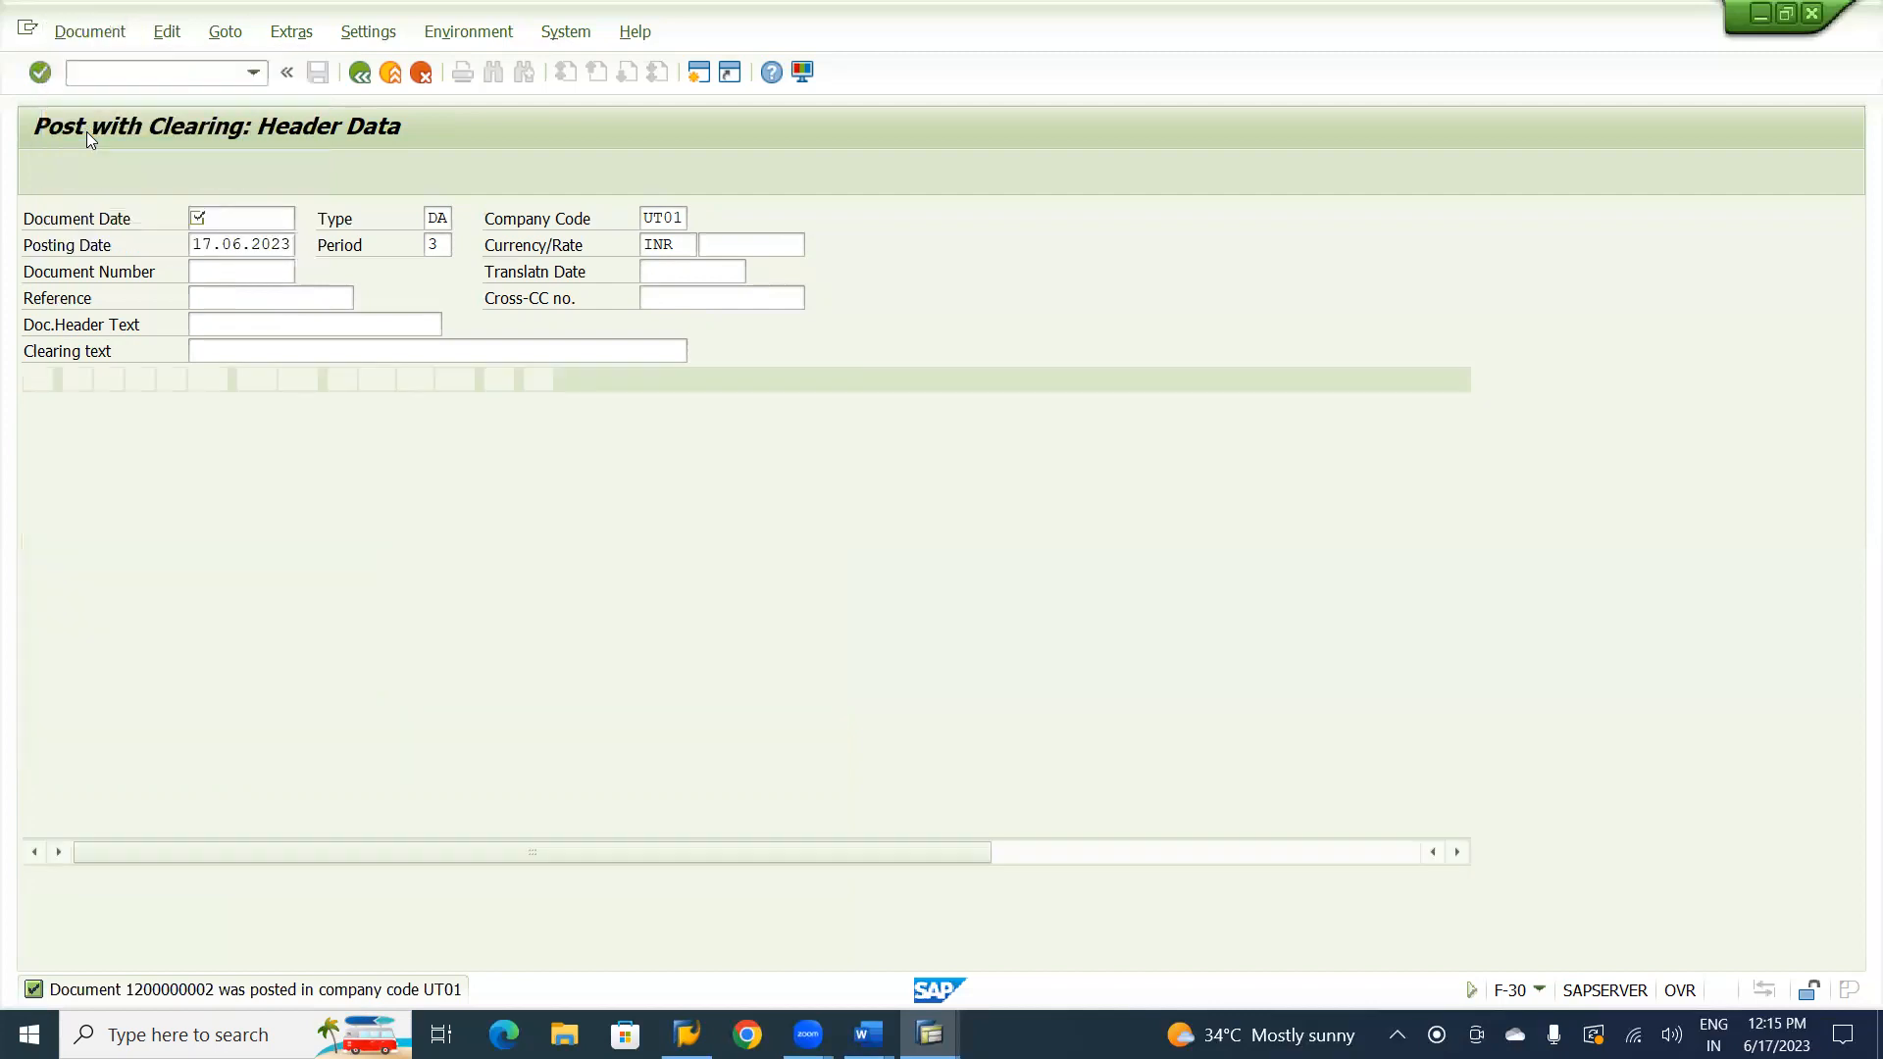
pyautogui.click(427, 173)
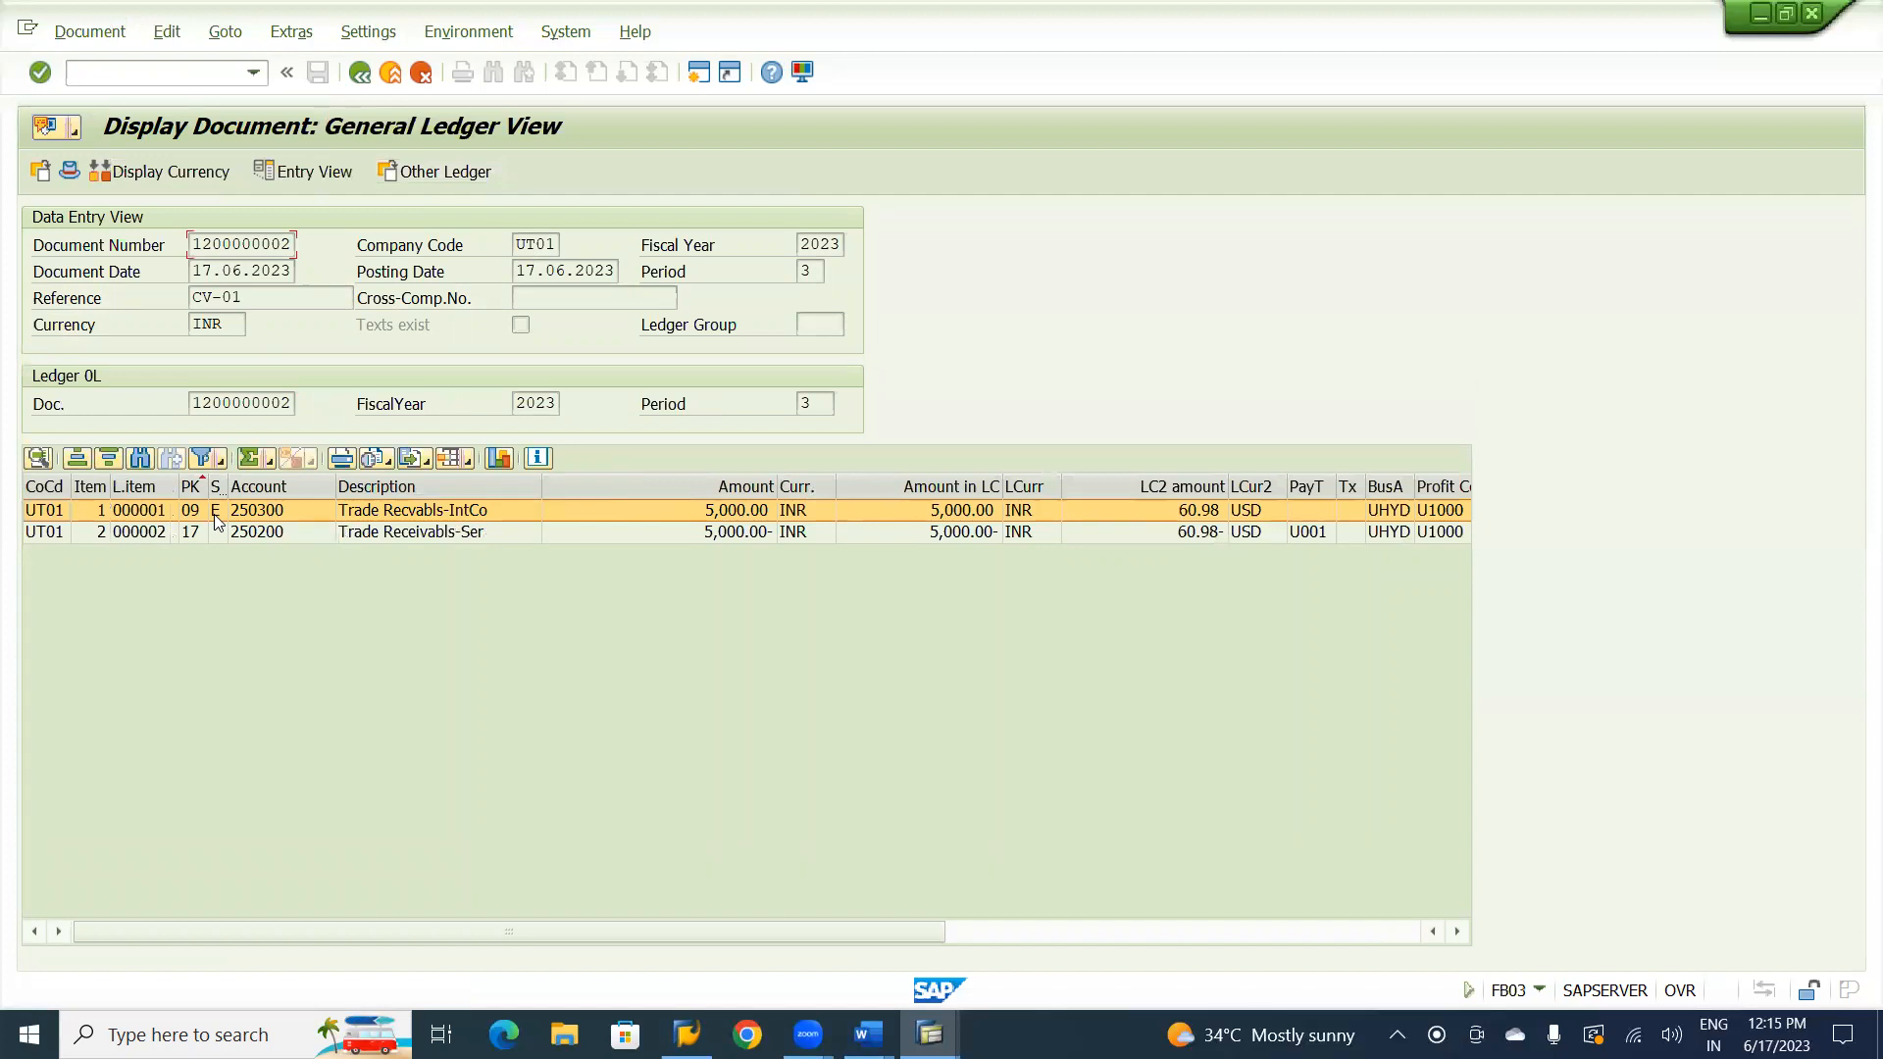
pyautogui.click(322, 166)
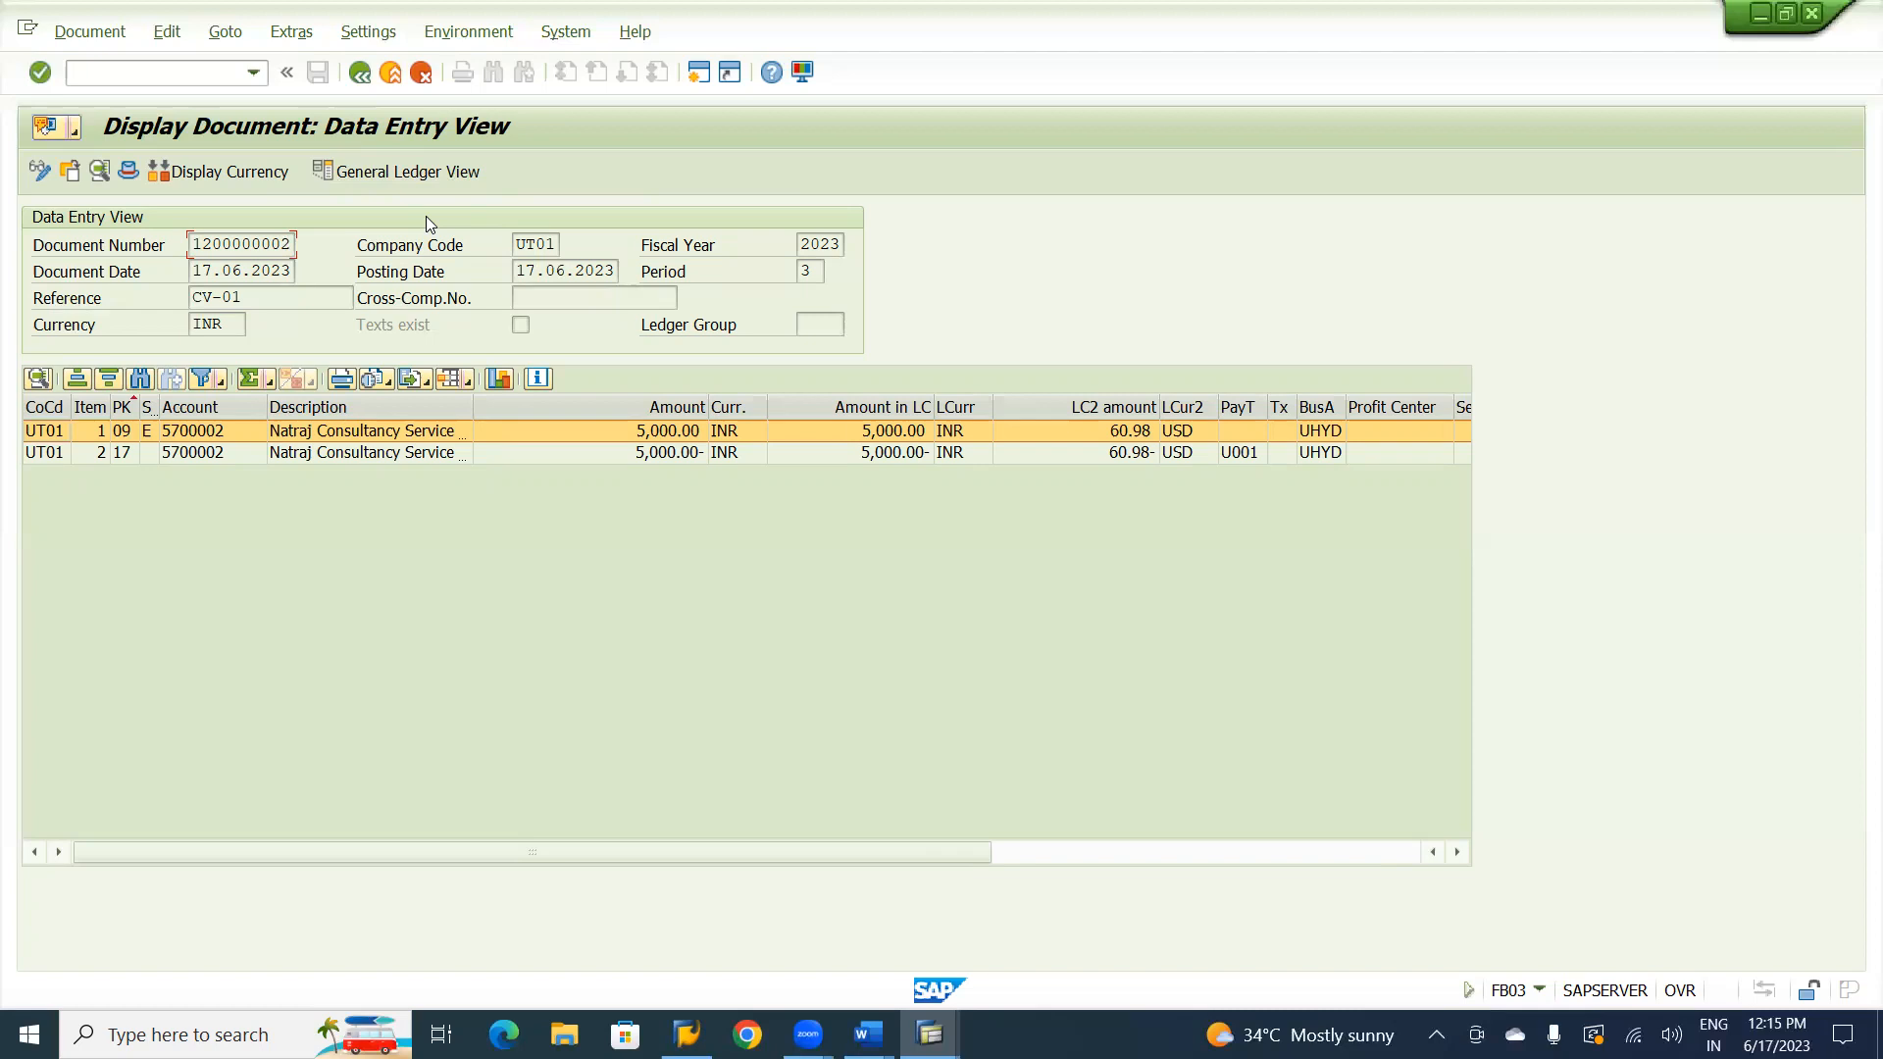
pyautogui.click(420, 170)
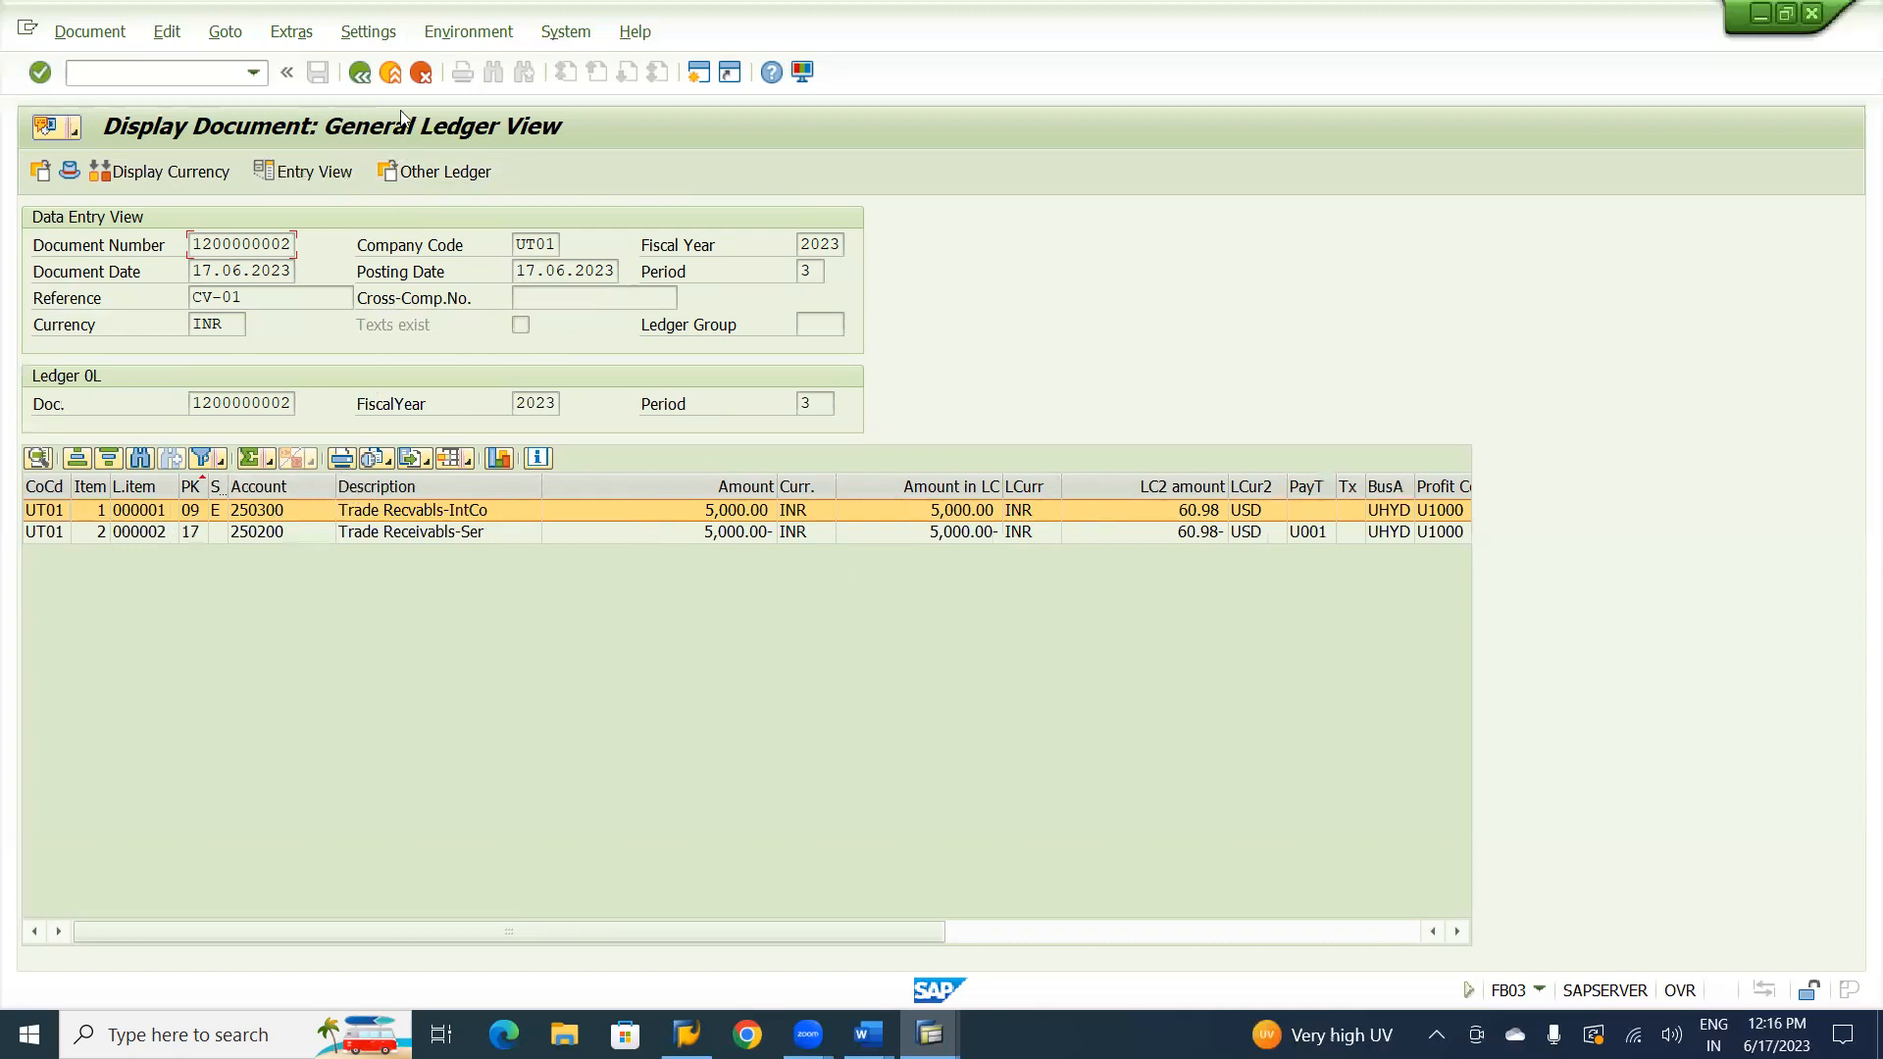
pyautogui.click(360, 73)
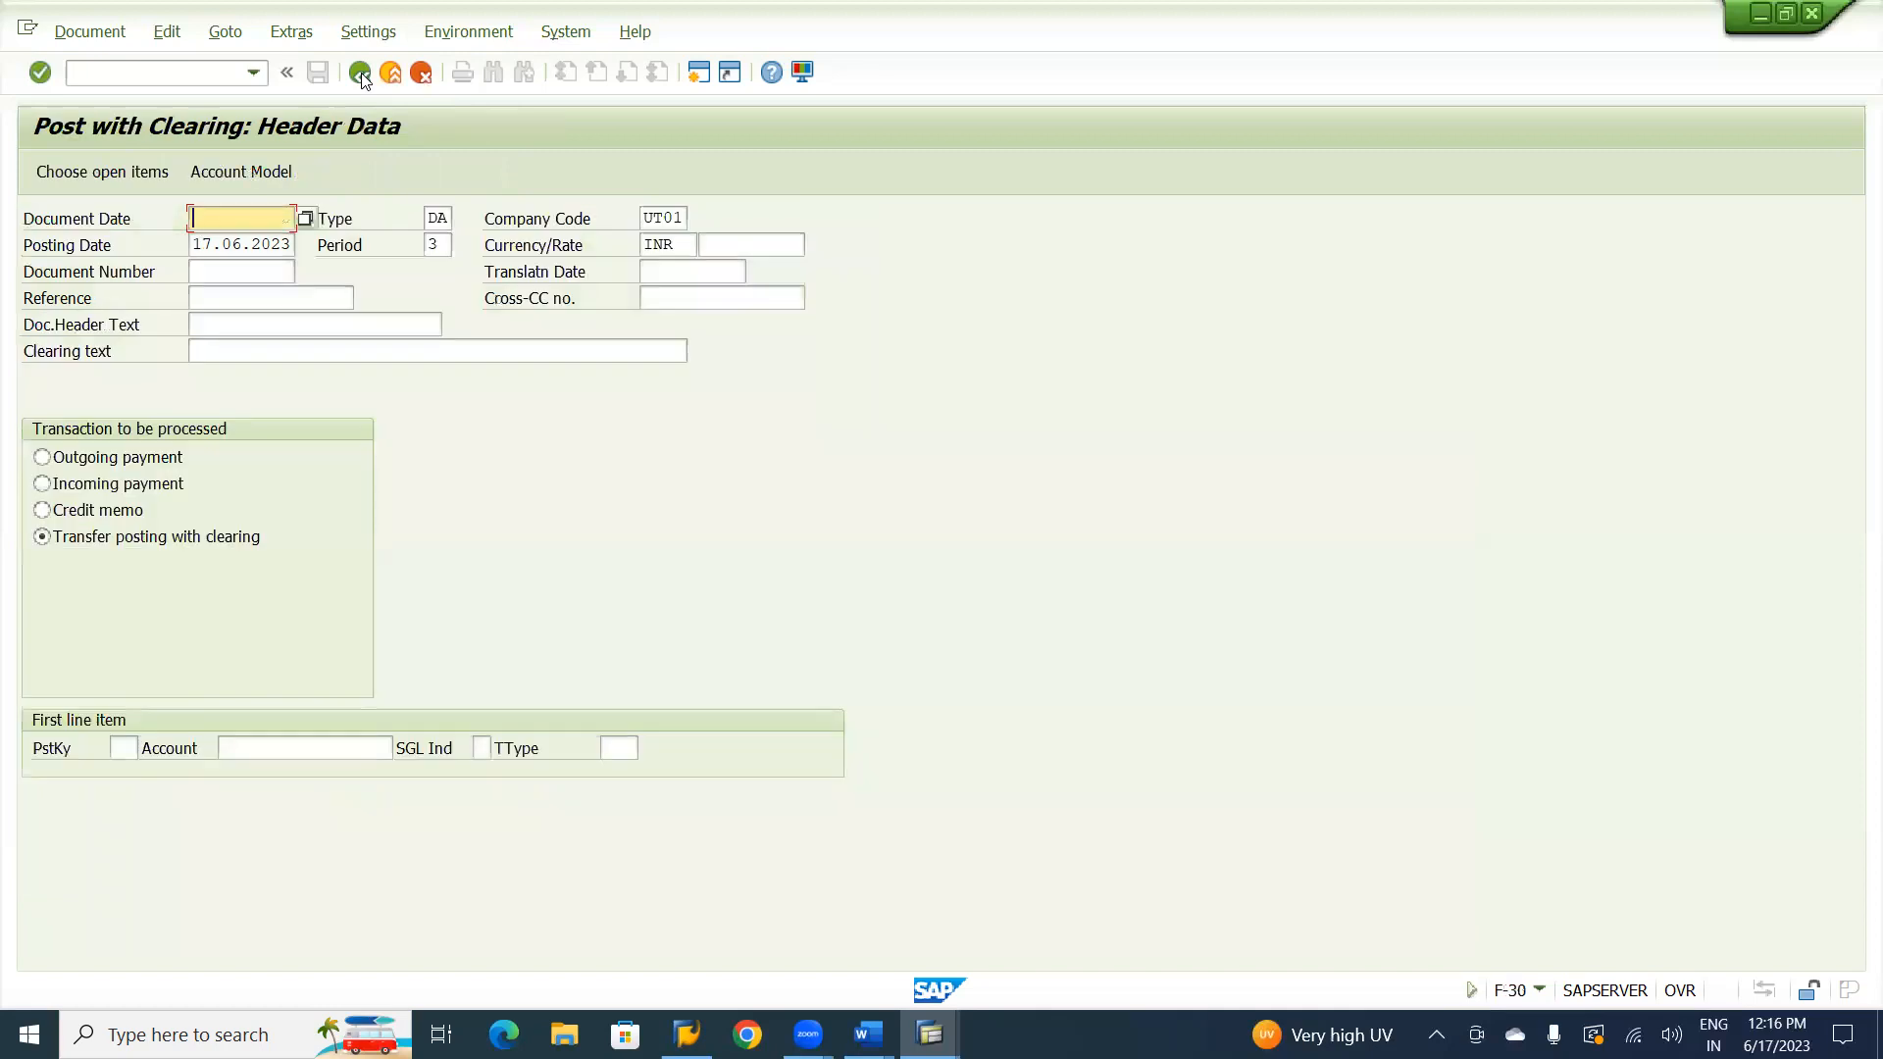
# Switch to the Word notes to check which customer transaction follows the F-30 transfer, and return to SAP.
pyautogui.hotkey('alt', 'Tab')
pyautogui.hotkey('alt', 'Tab')
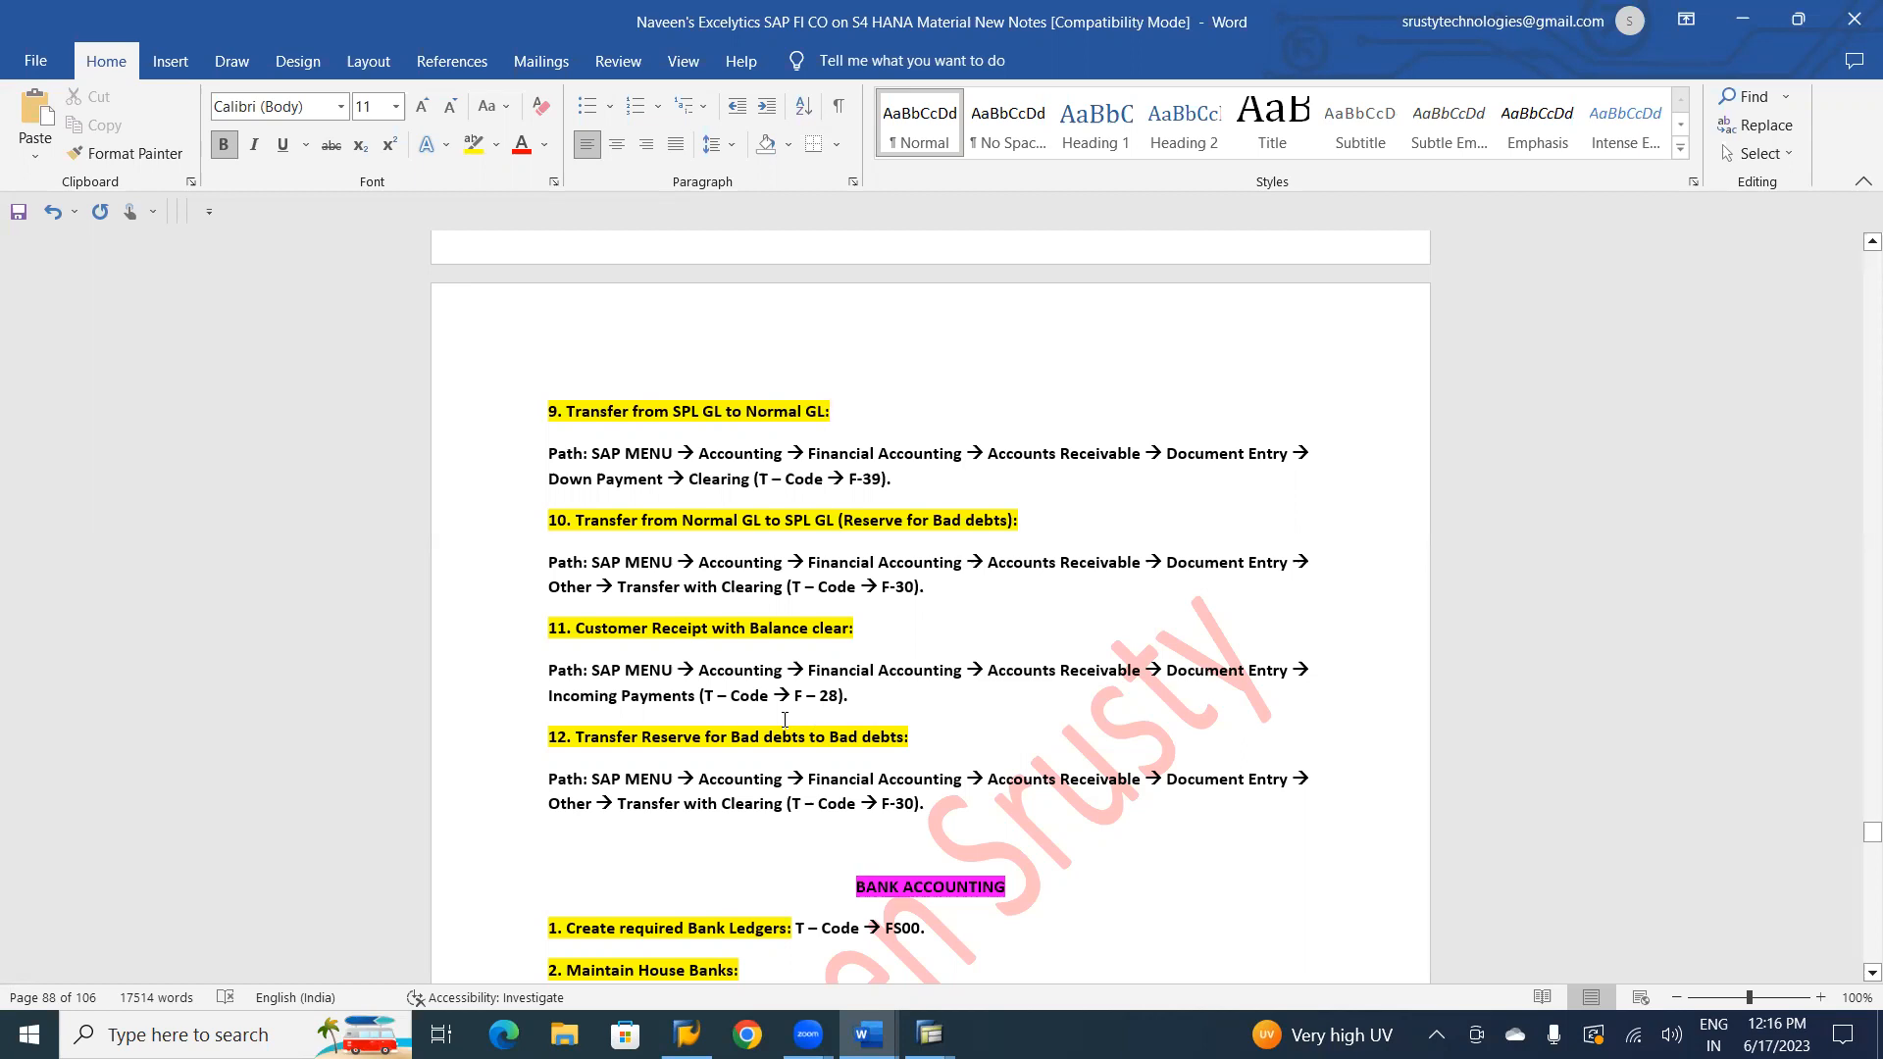
pyautogui.hotkey('alt', 'Tab')
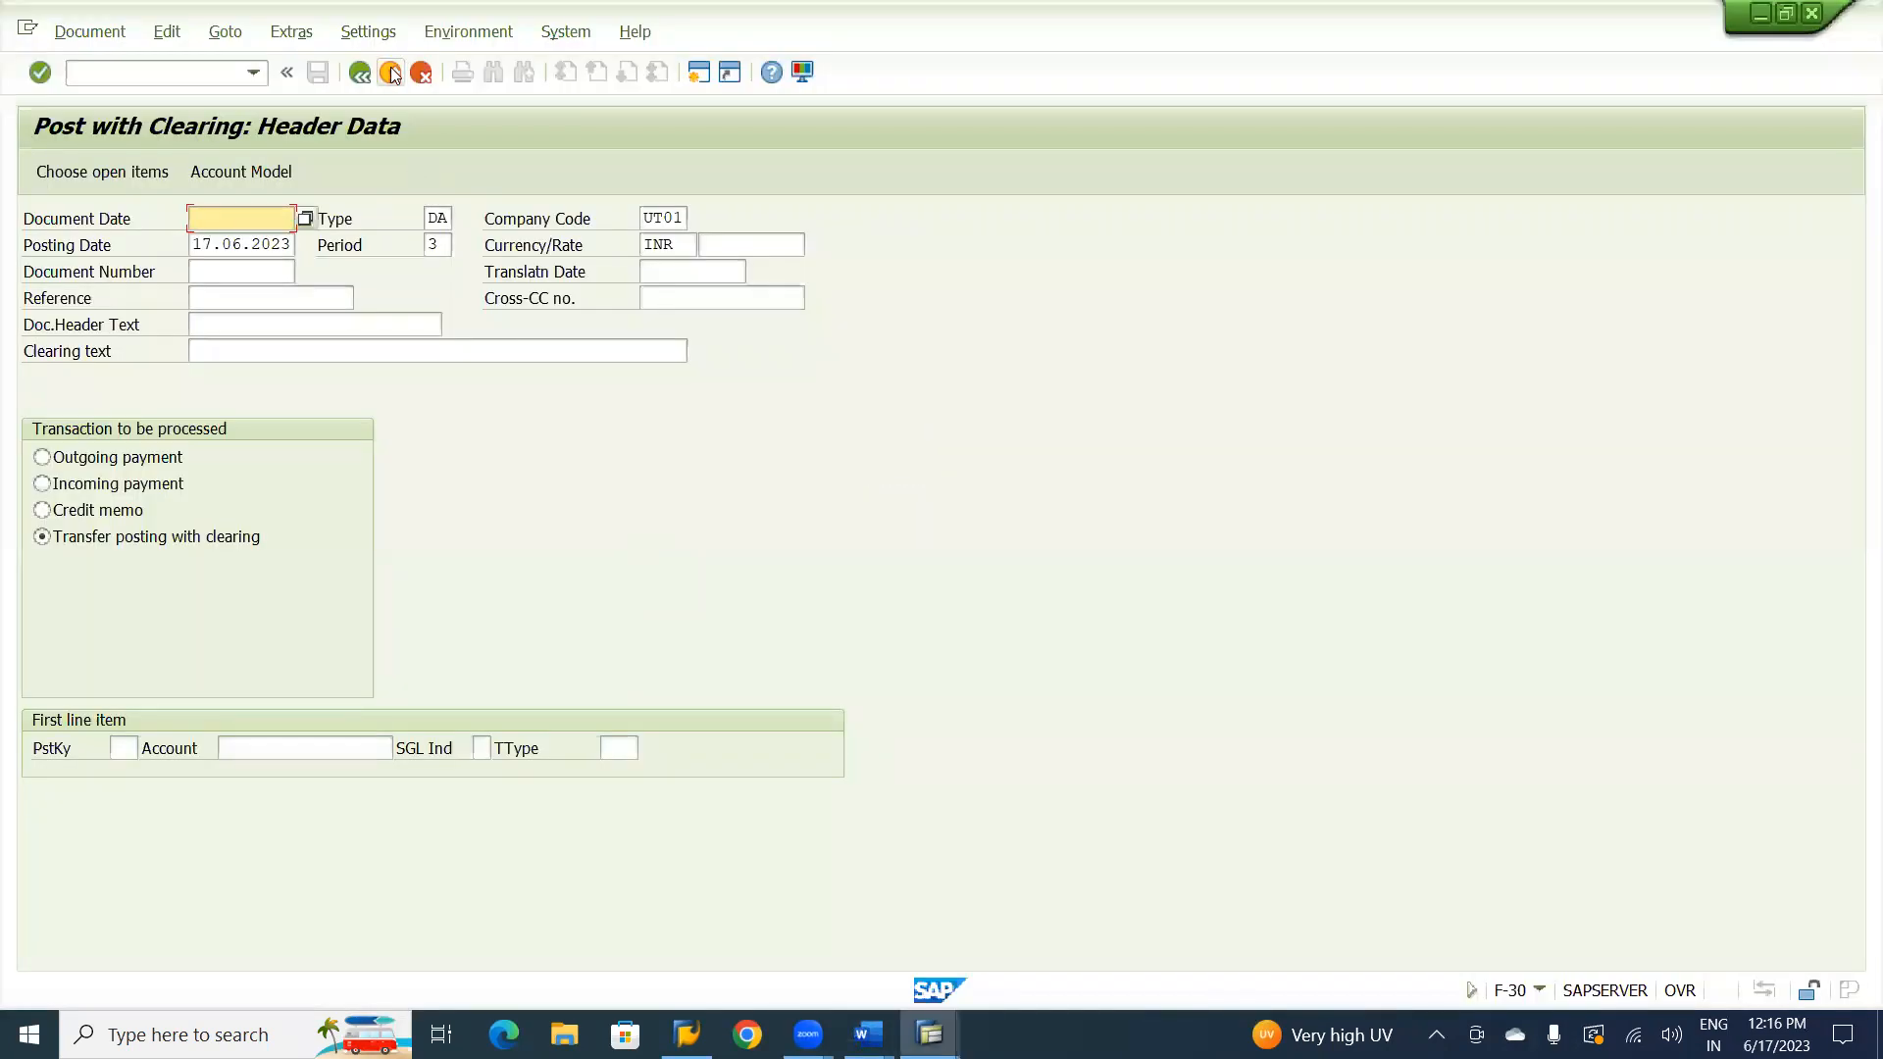
# Exit the F-30 posting without keeping its data and start the F-28 Incoming Payments transaction.
pyautogui.click(390, 74)
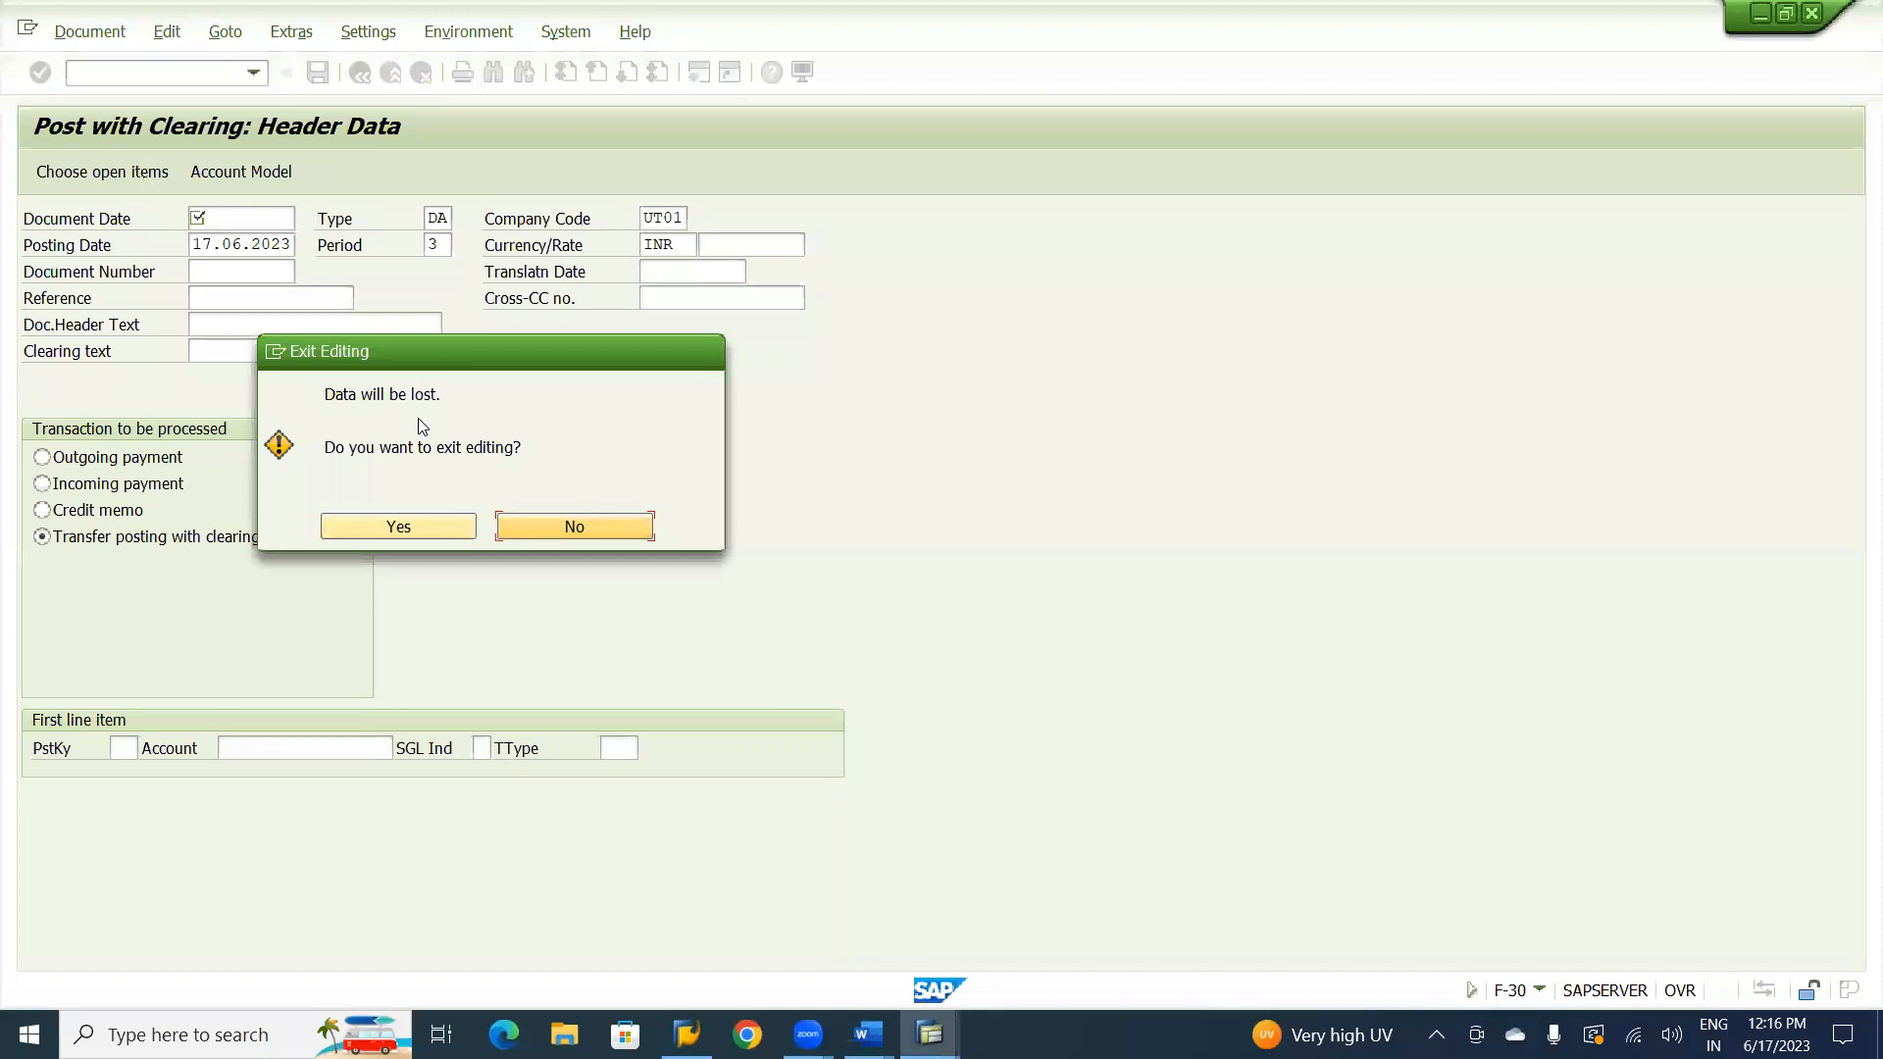
pyautogui.click(414, 528)
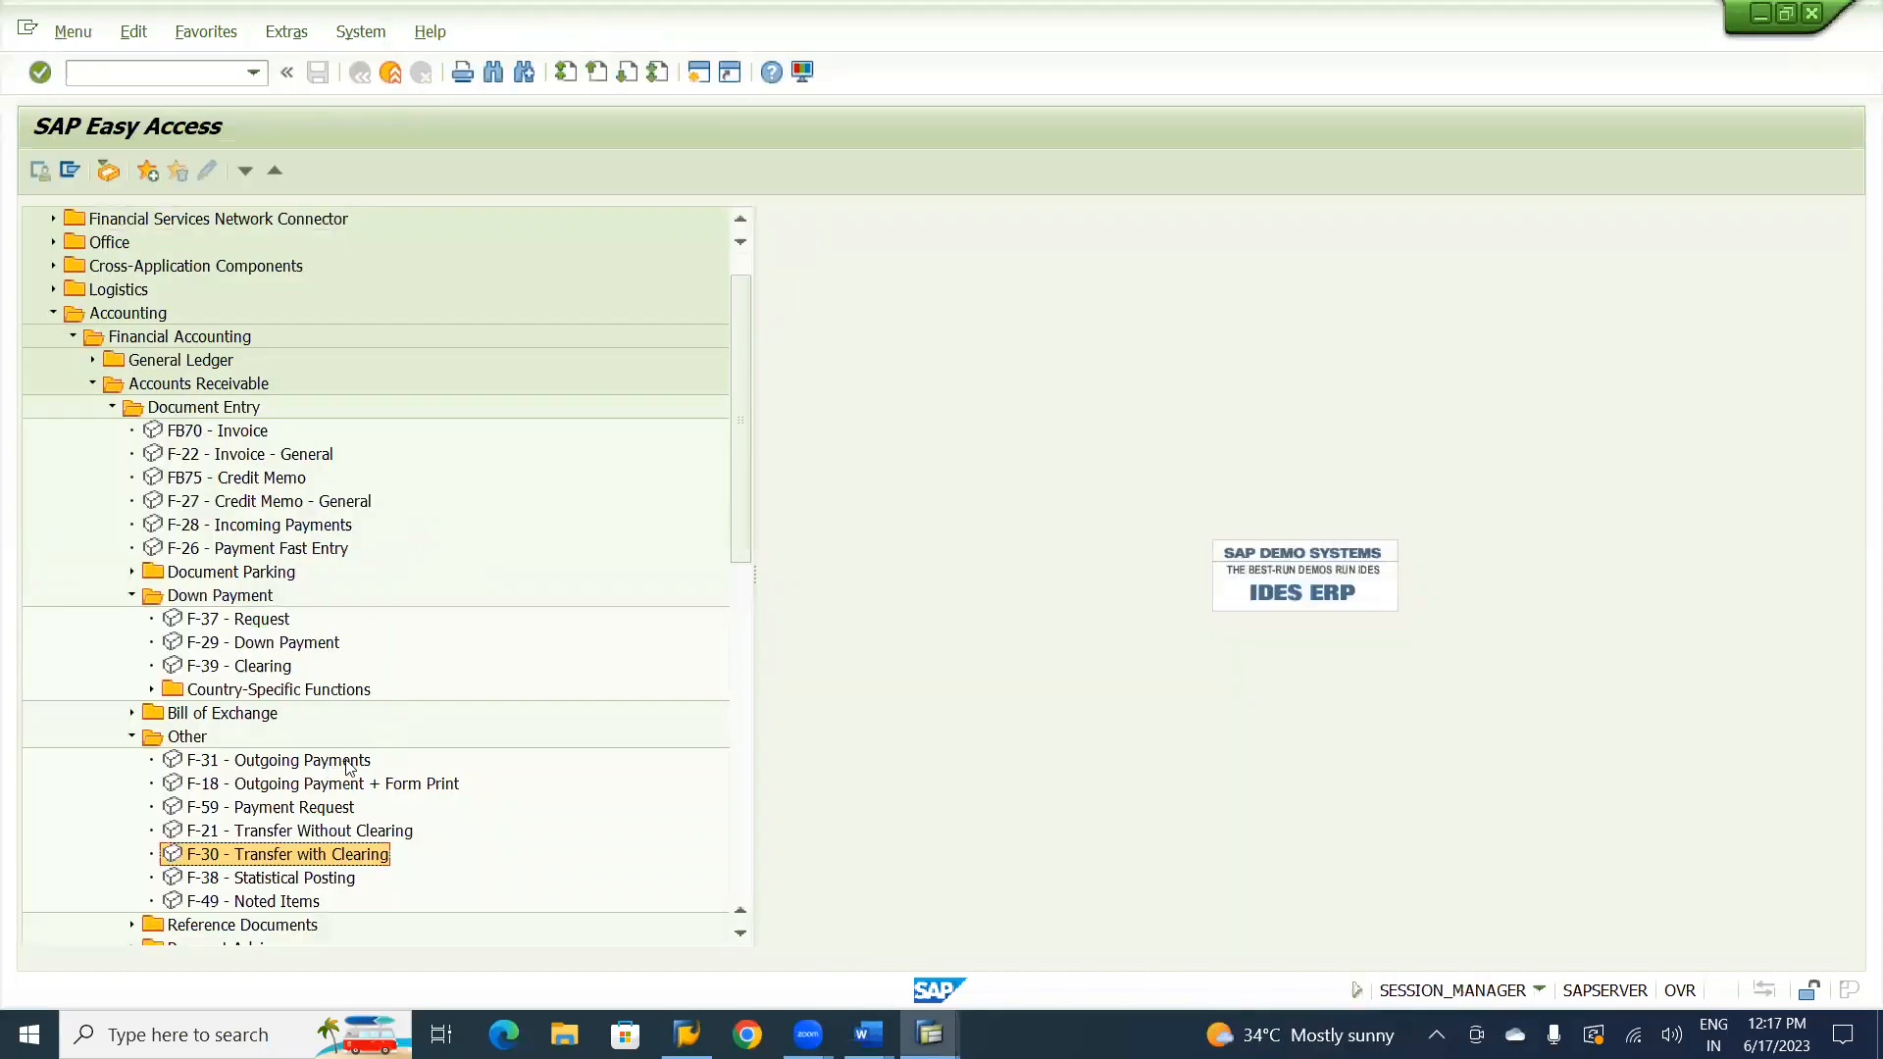
pyautogui.click(260, 528)
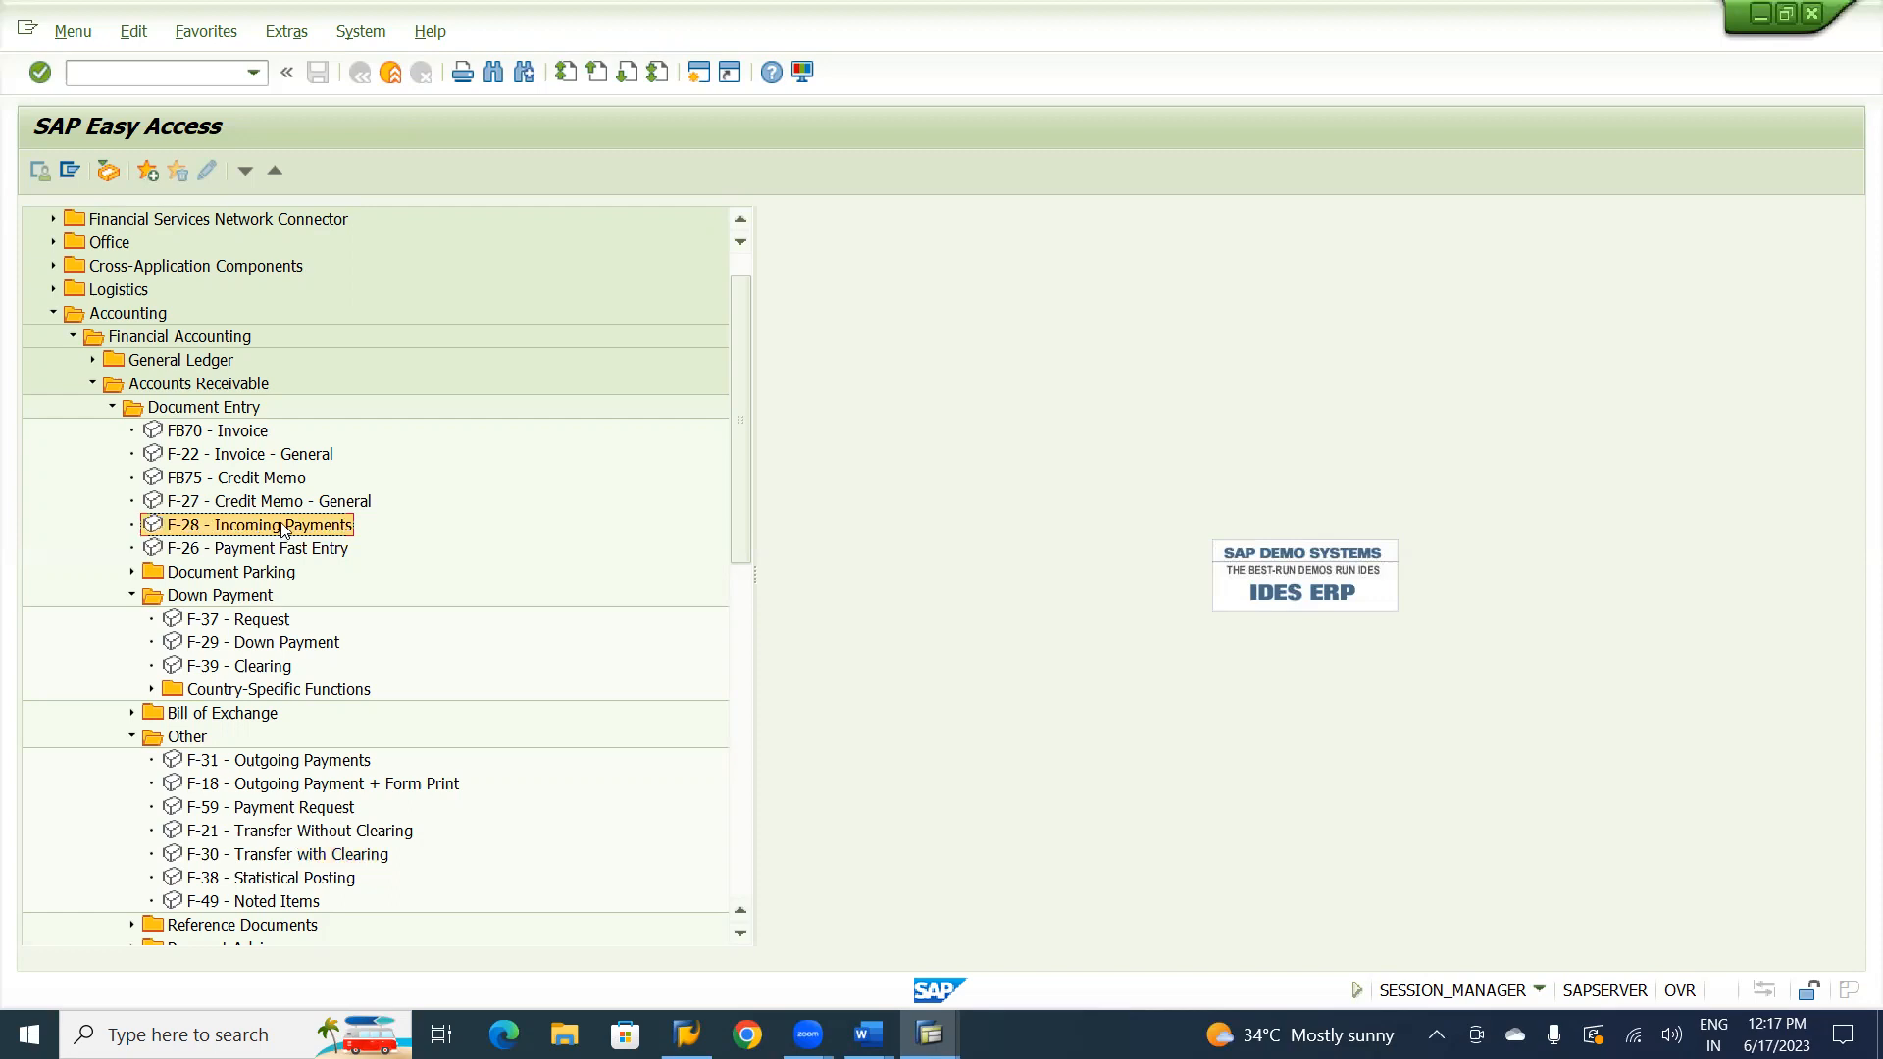
pyautogui.doubleClick(231, 526)
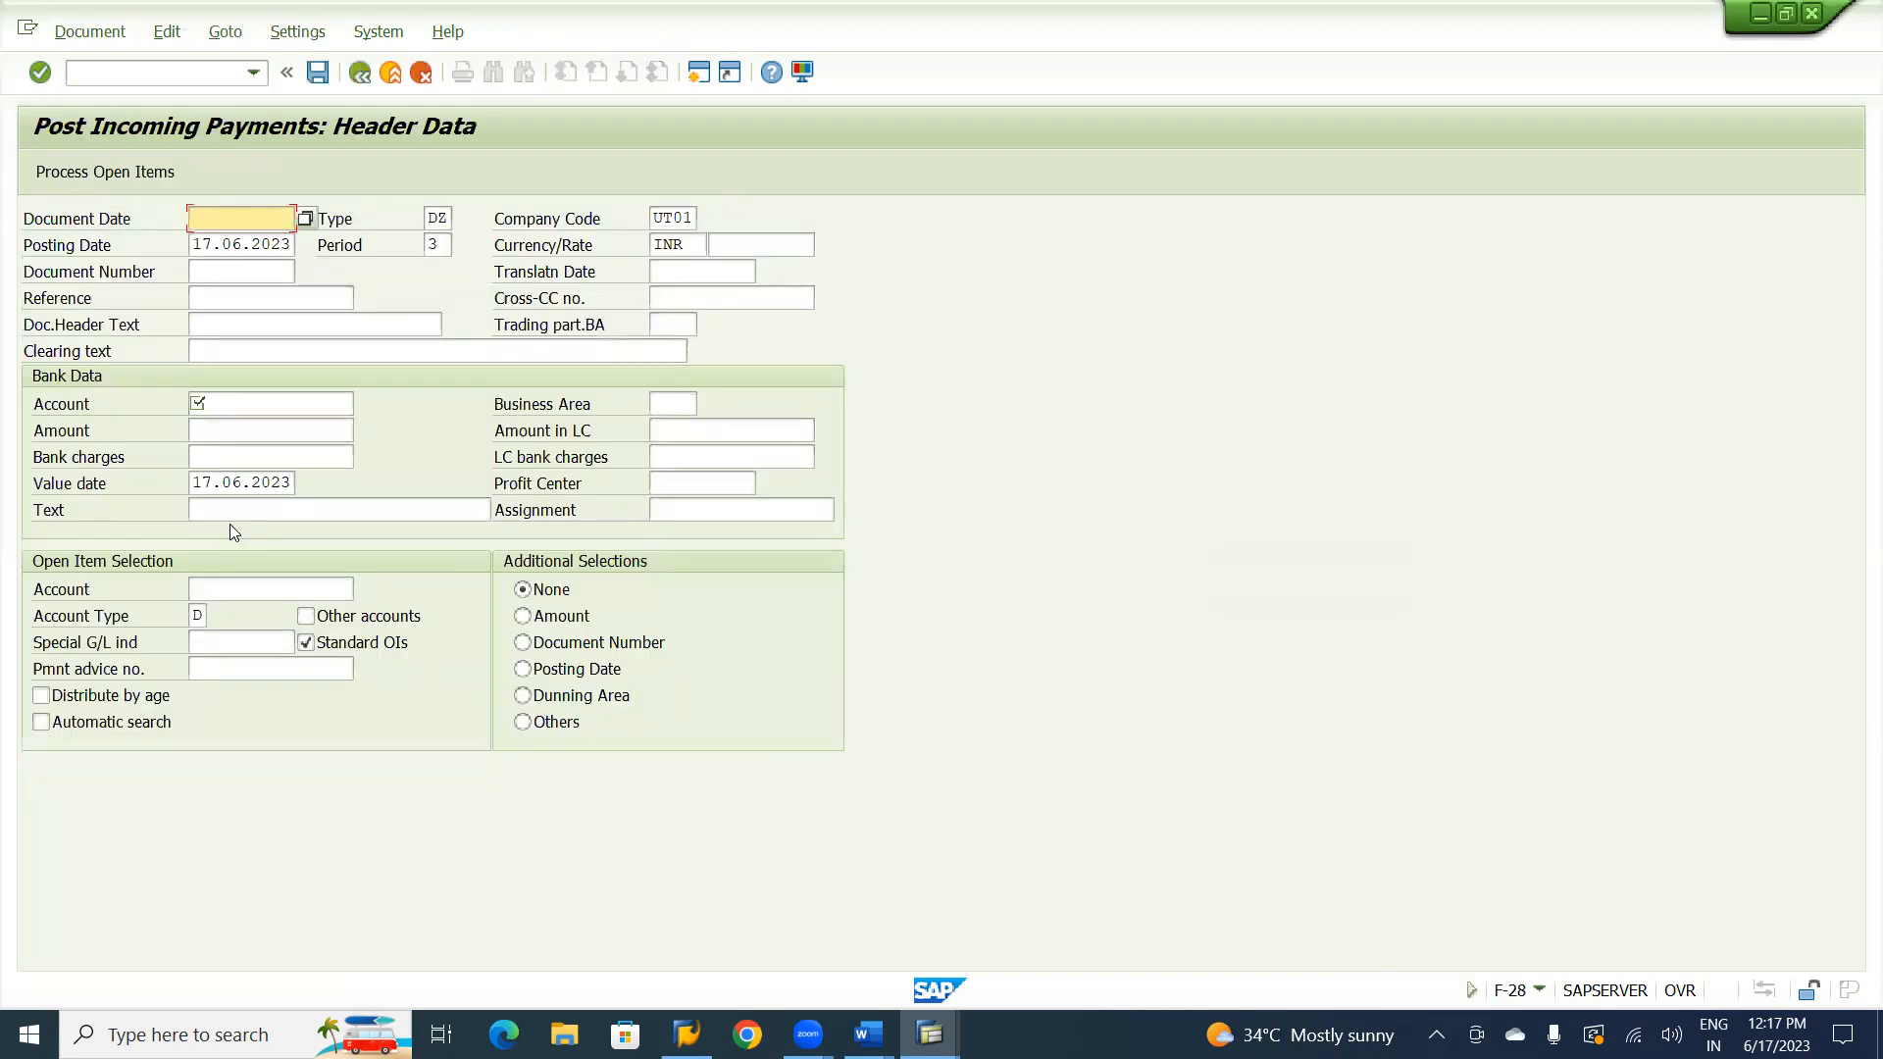
# Fill in the payment header with document date 17.06.2023, reference CV-01 and document header text Customer Receipt.
pyautogui.press('F4')
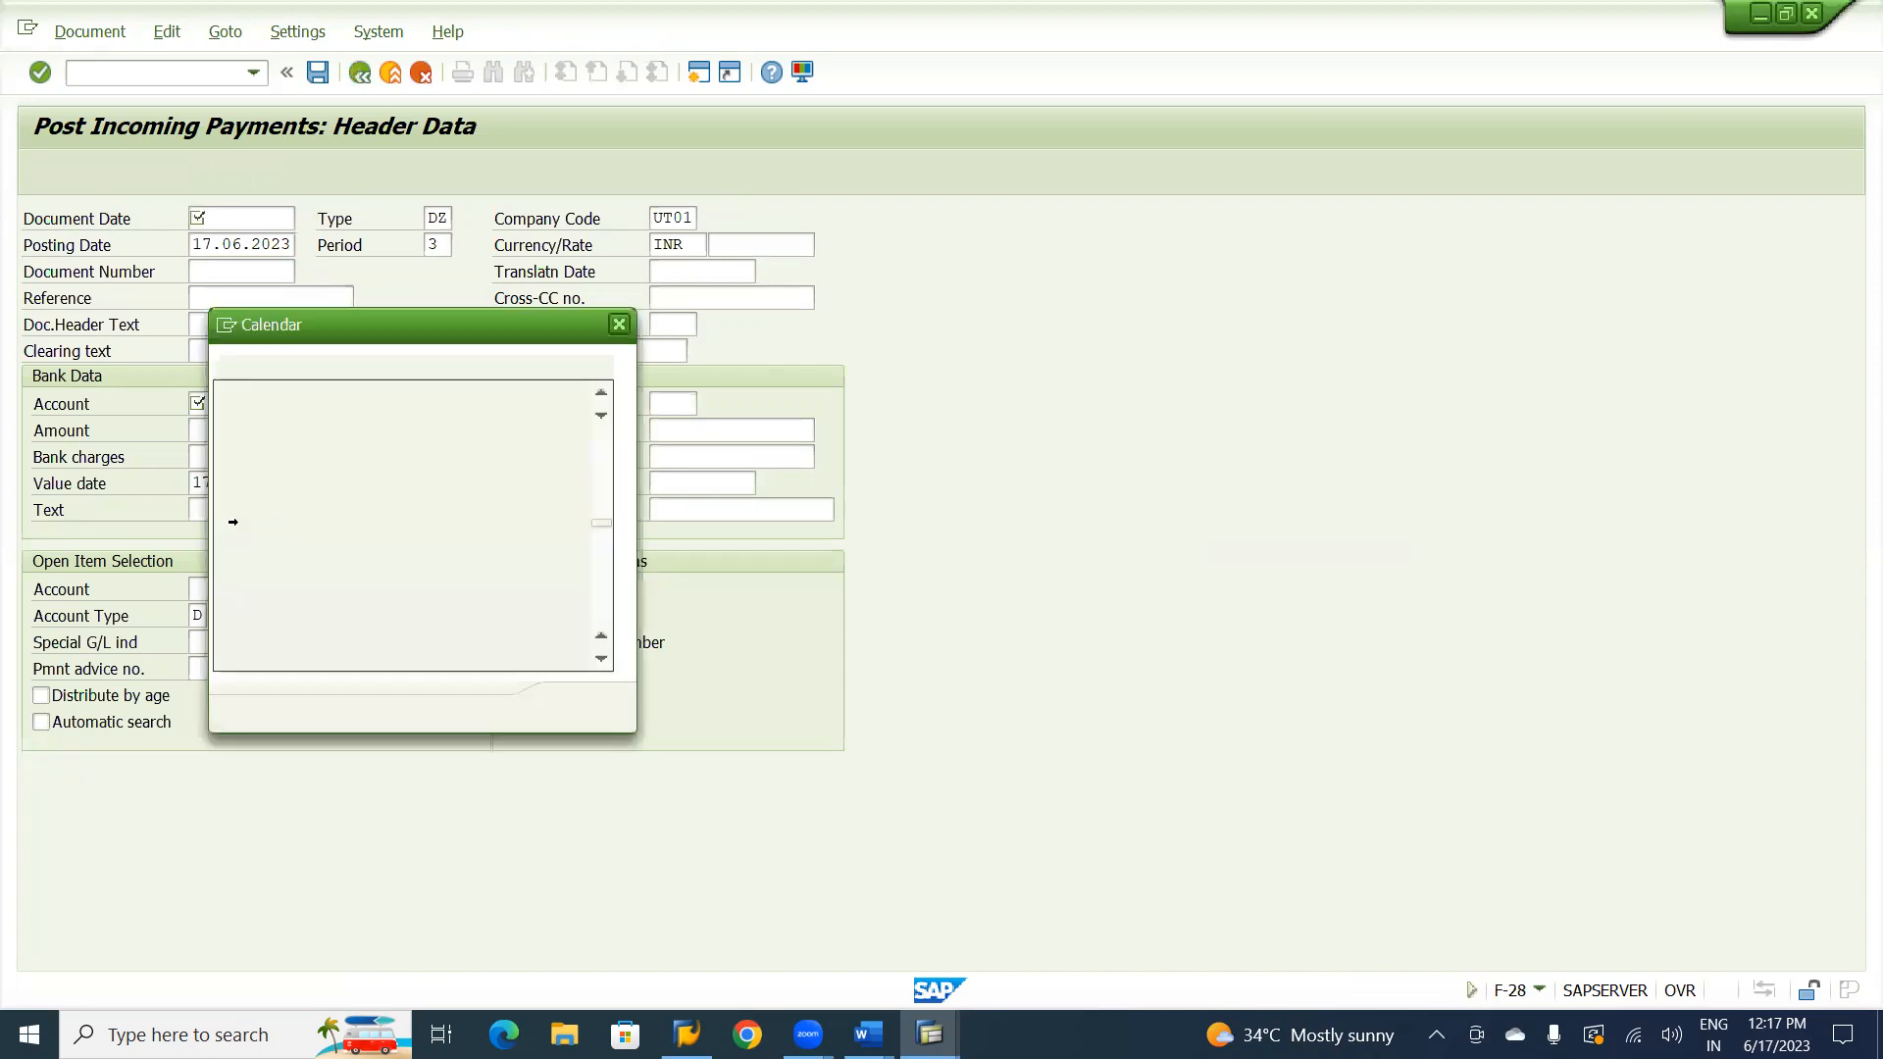
pyautogui.press('Return')
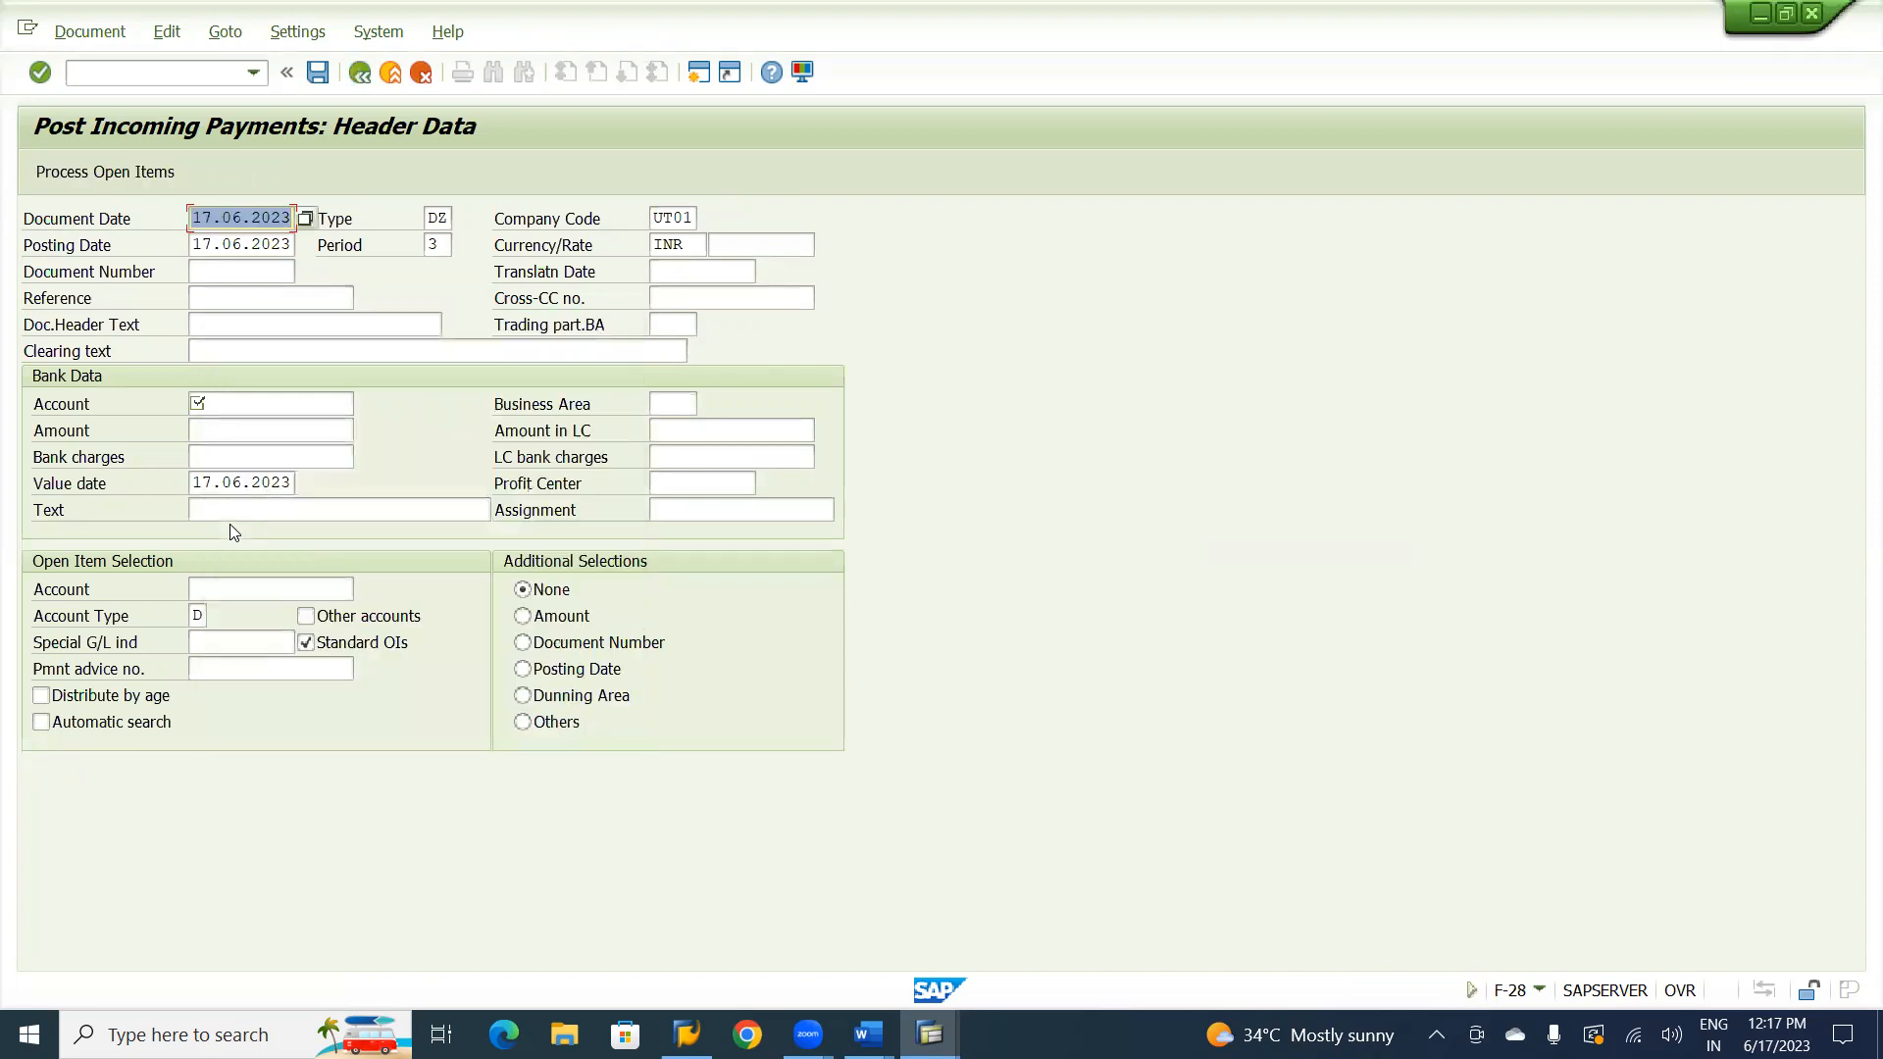
pyautogui.click(218, 290)
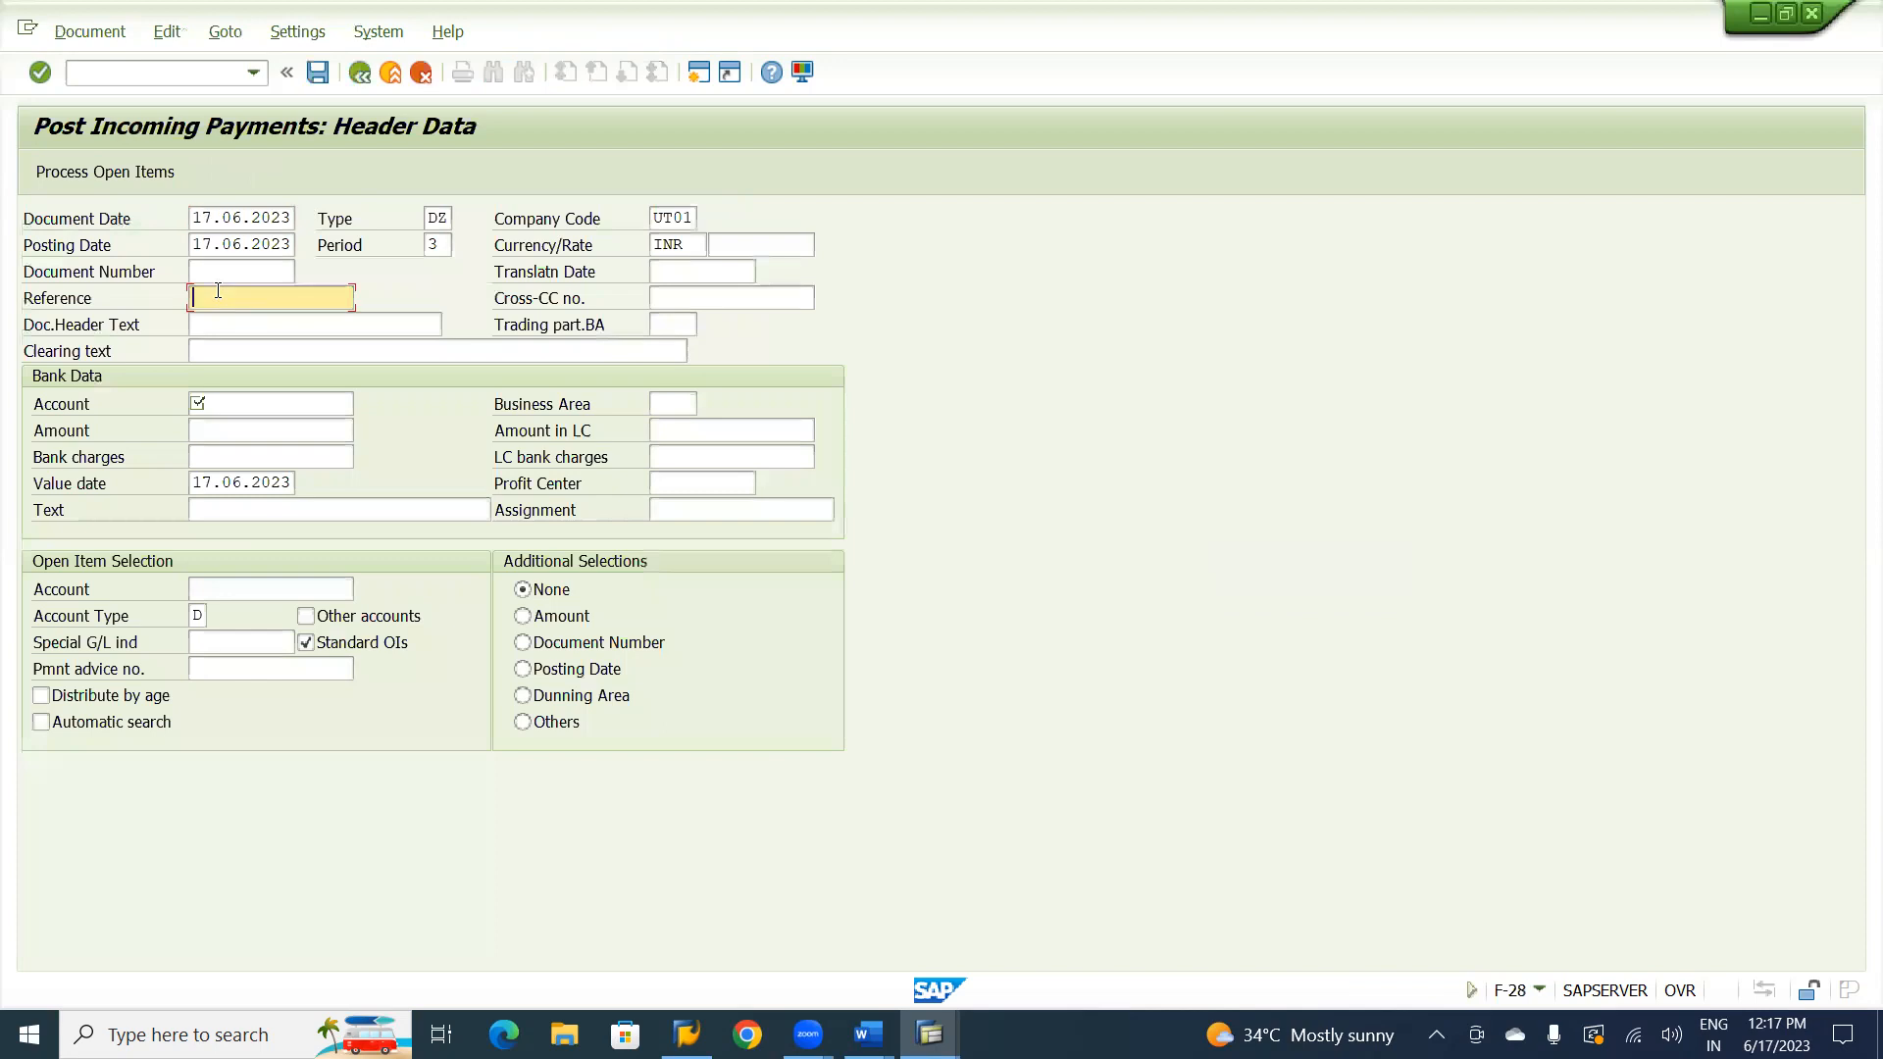
pyautogui.click(218, 295)
pyautogui.click(214, 323)
pyautogui.click(215, 394)
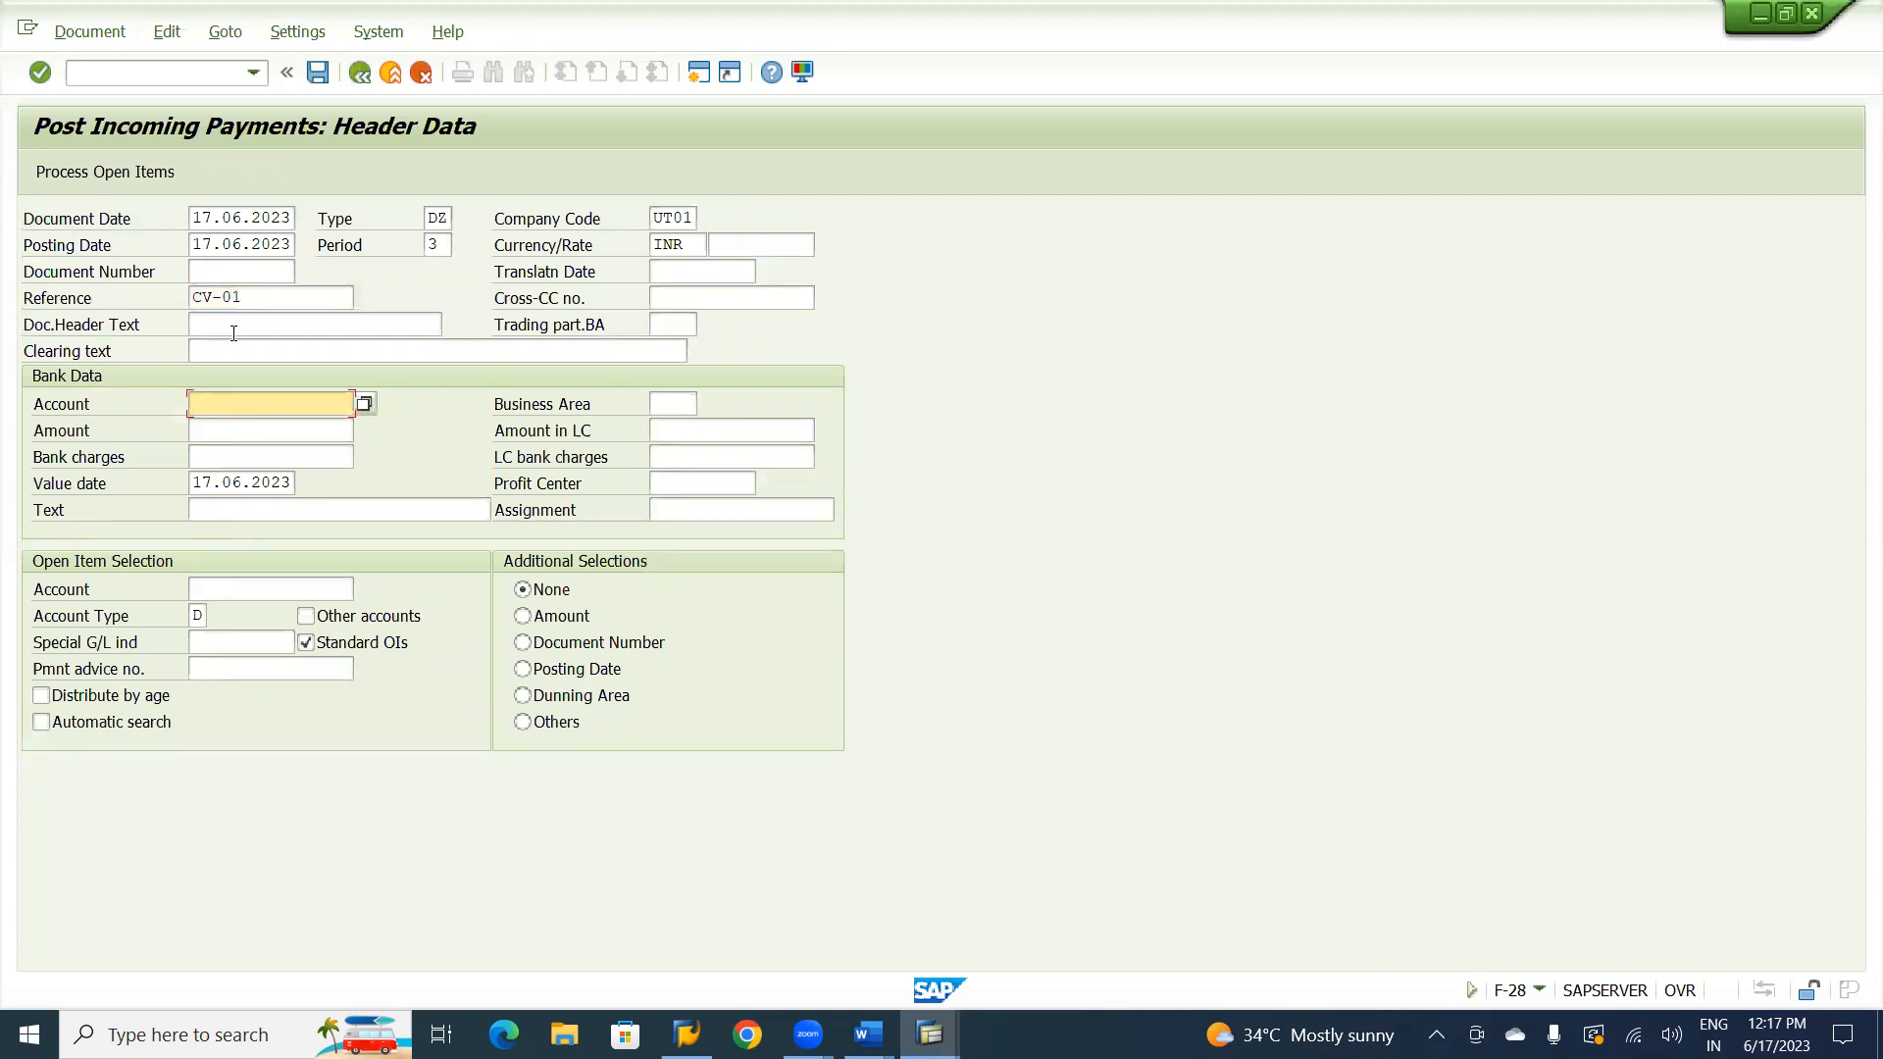
pyautogui.click(233, 348)
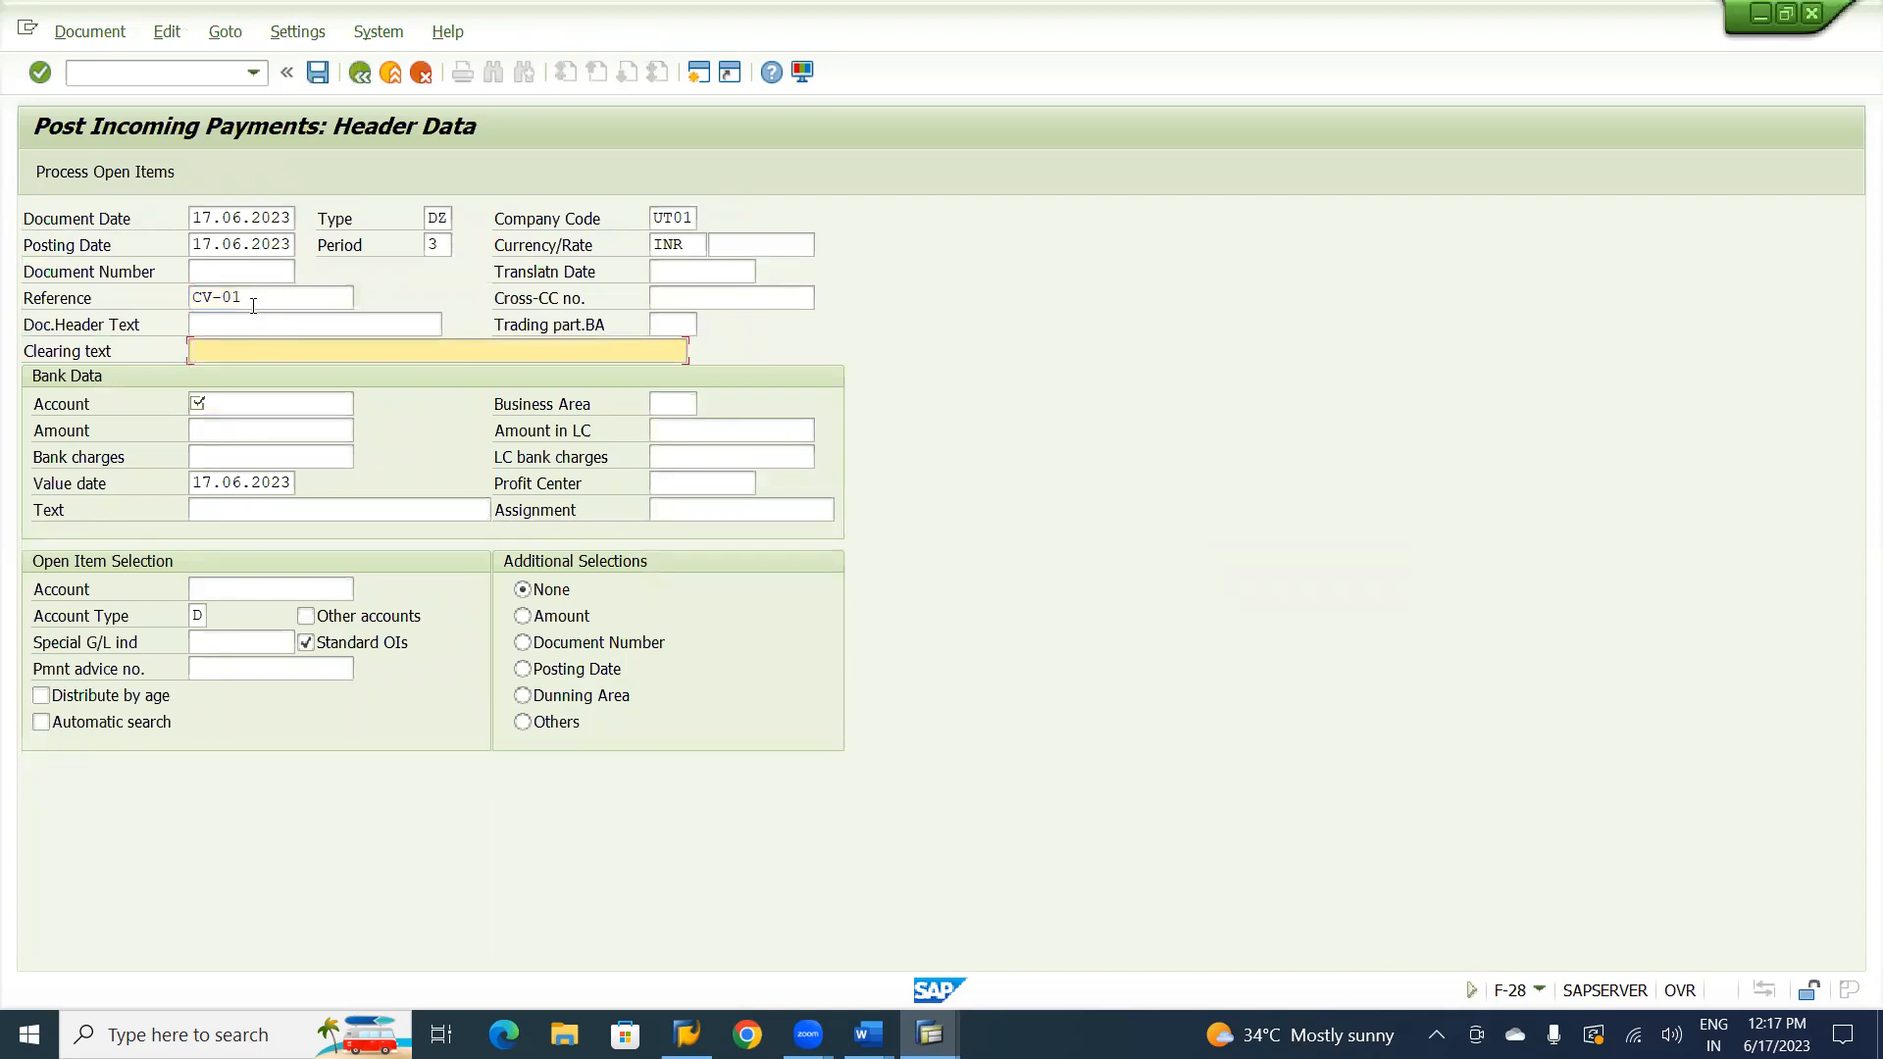
pyautogui.click(253, 299)
pyautogui.click(253, 323)
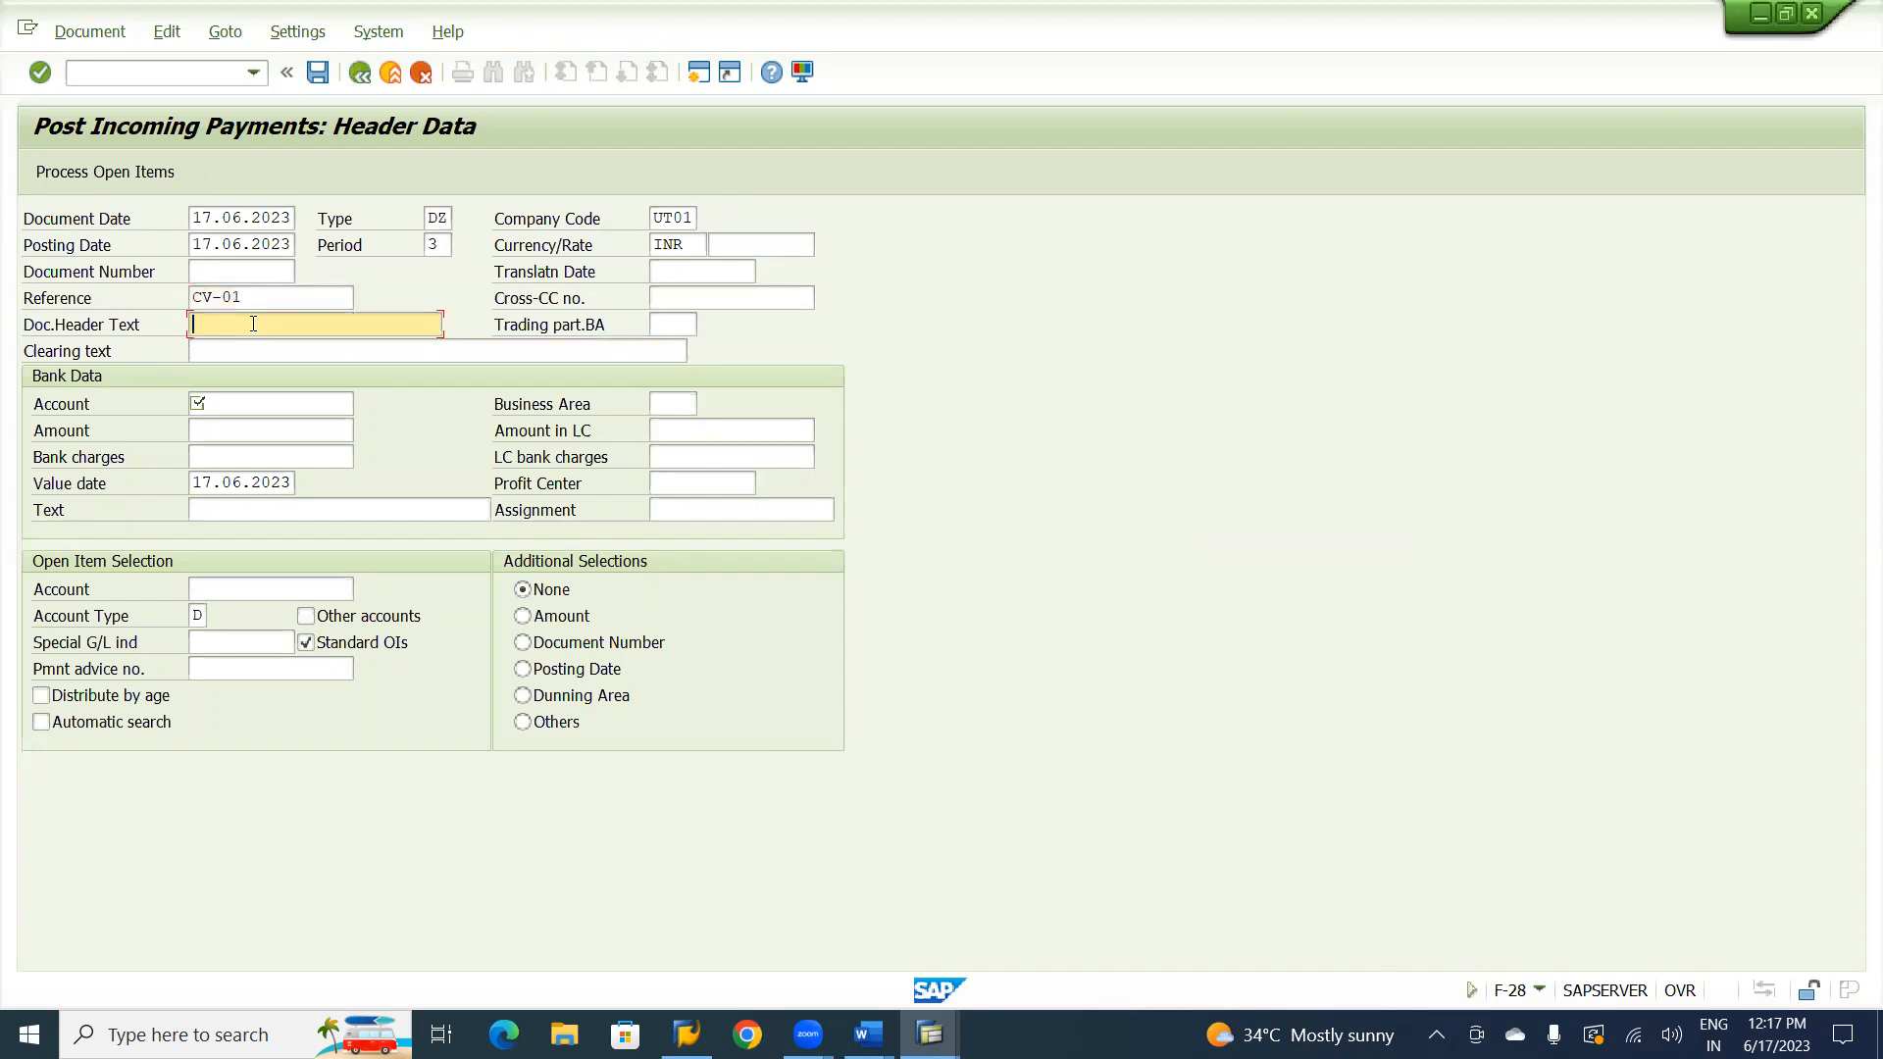
pyautogui.write('Customer R')
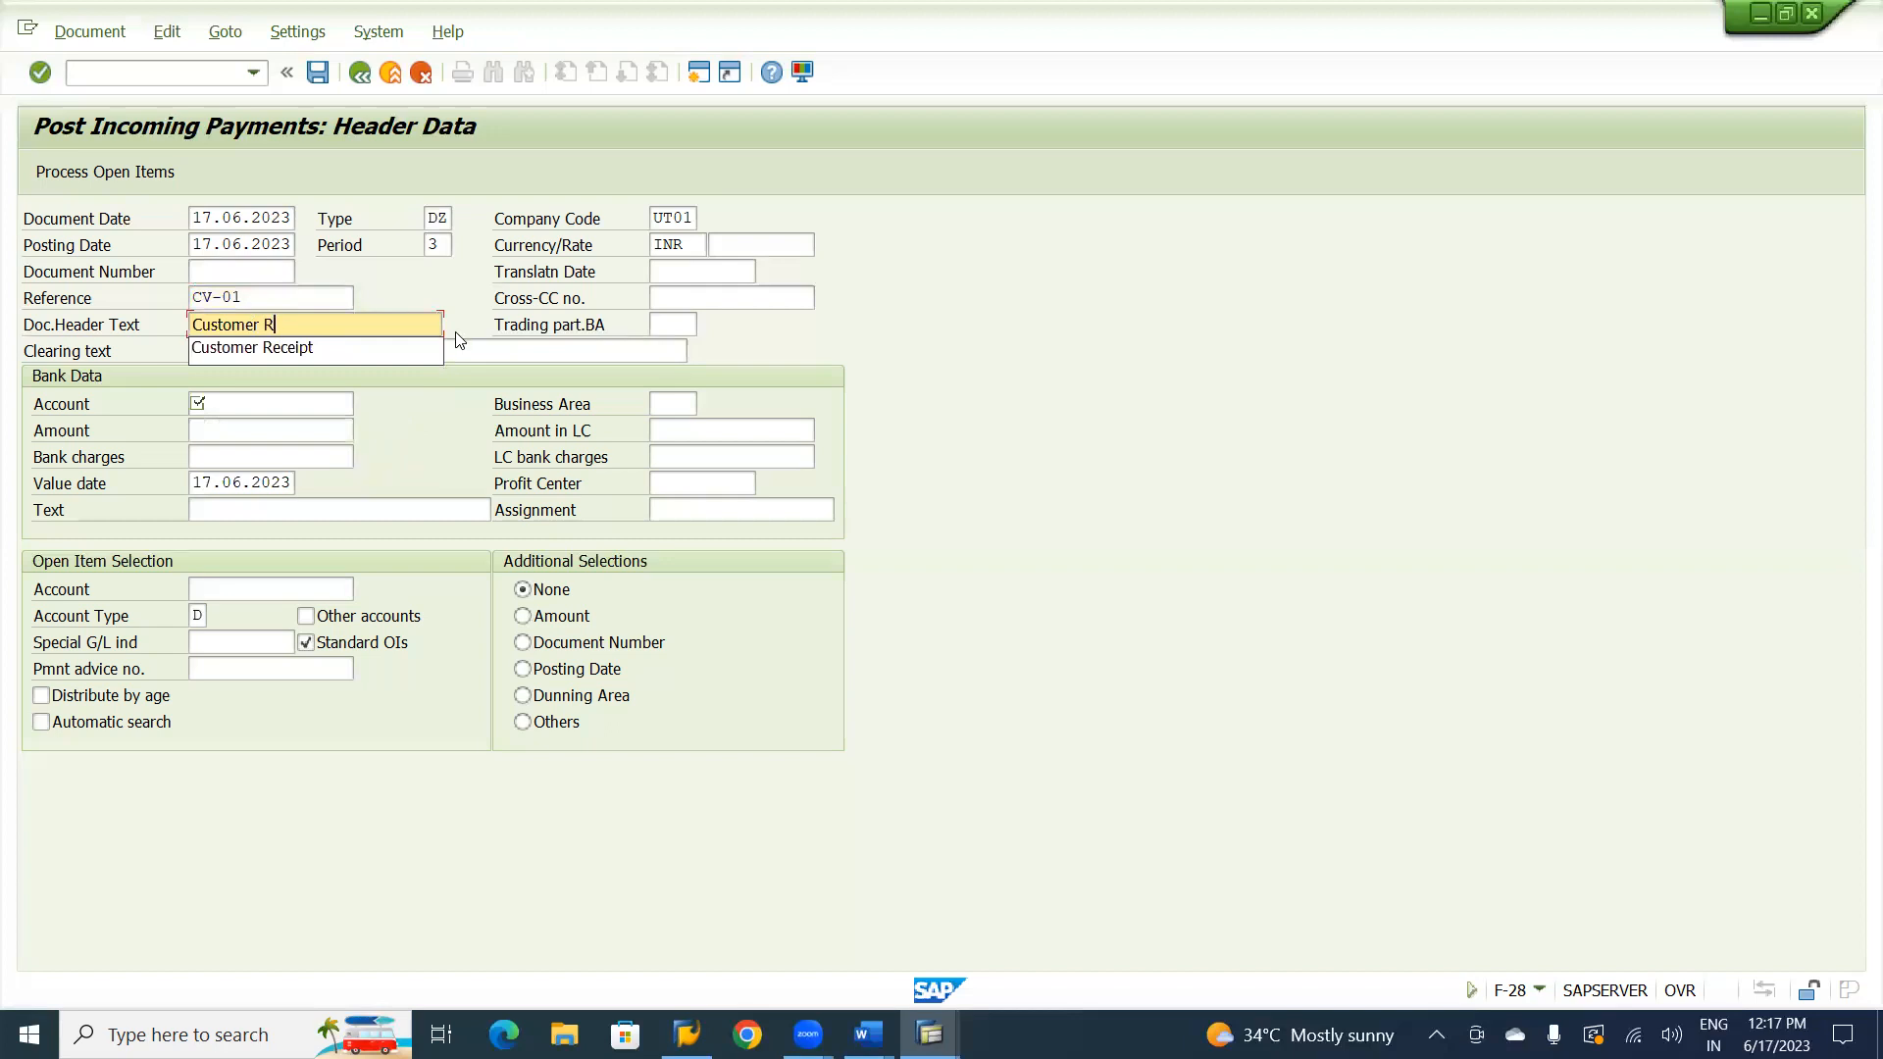
pyautogui.write('e')
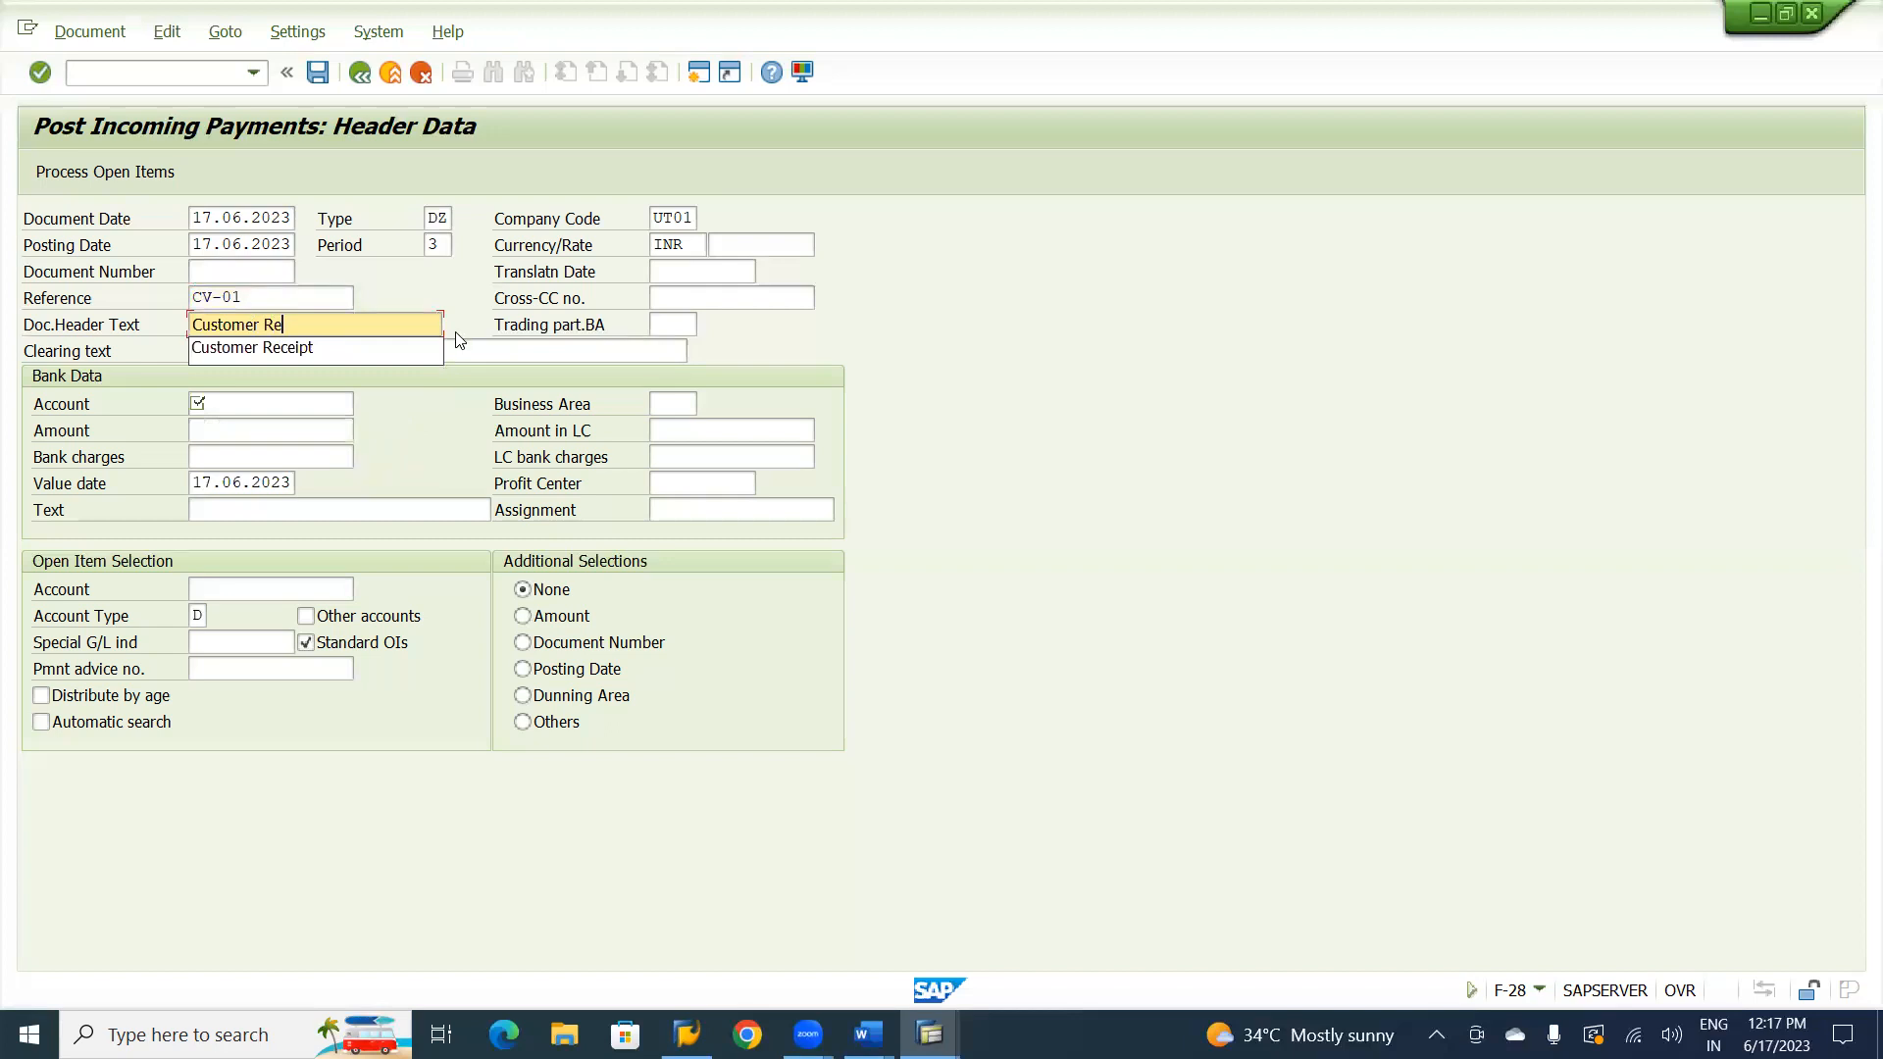
pyautogui.click(297, 349)
# Enter the bank data with cash G/L account 240000, amount 1 and text Customer Incoming Payment.
pyautogui.click(281, 406)
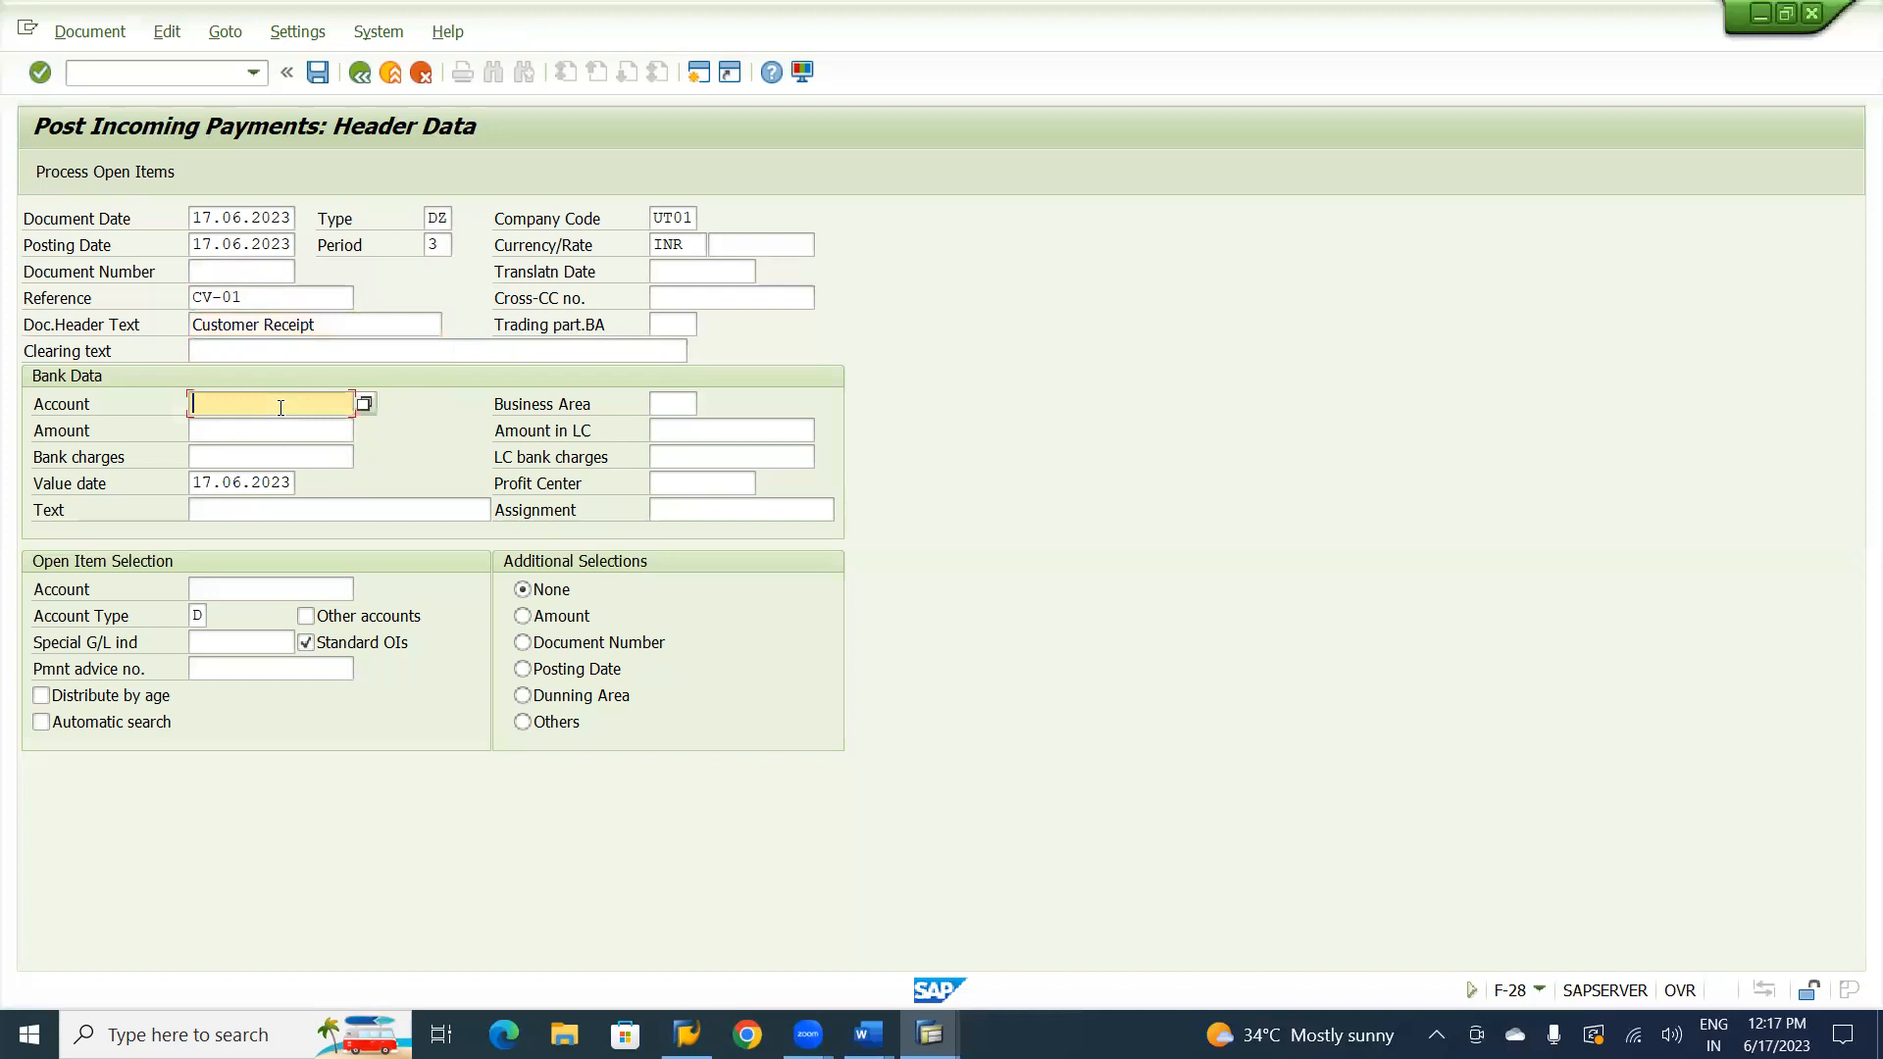
pyautogui.write('240000')
pyautogui.click(245, 435)
pyautogui.write('1')
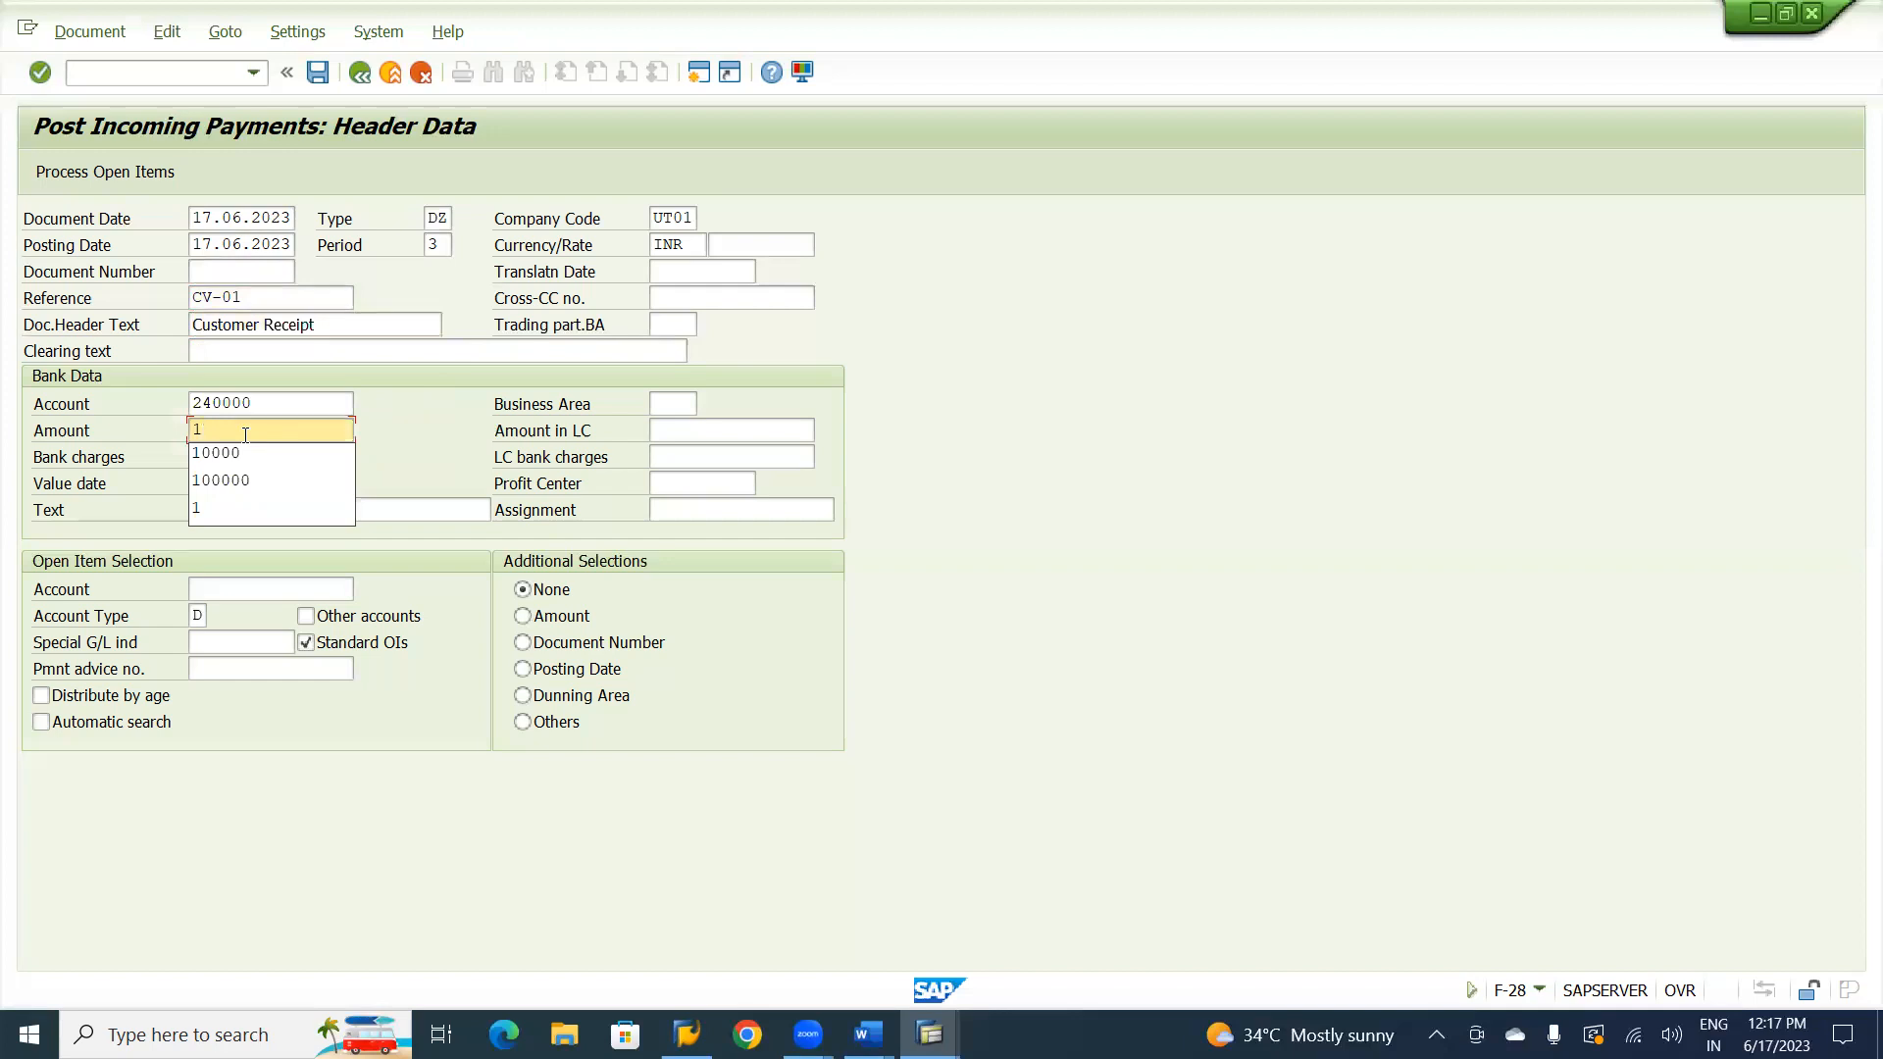
pyautogui.press('Escape')
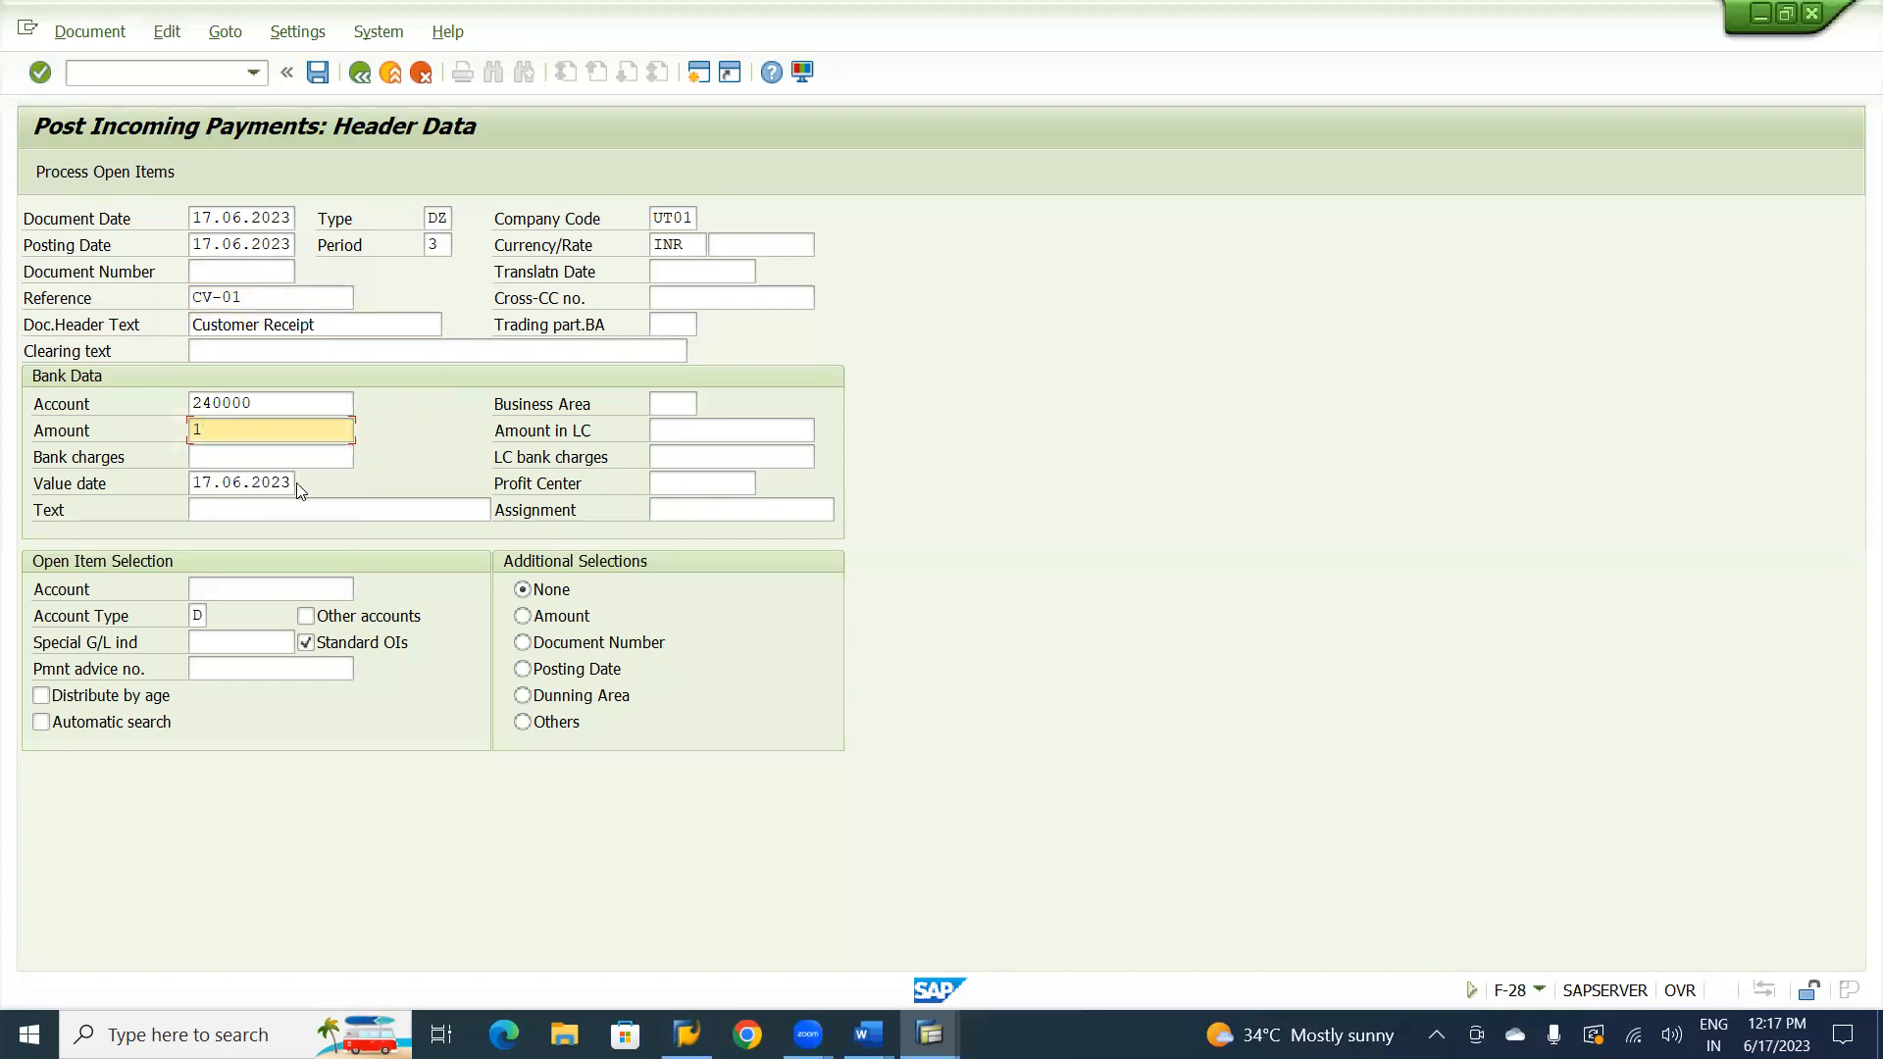
pyautogui.click(233, 510)
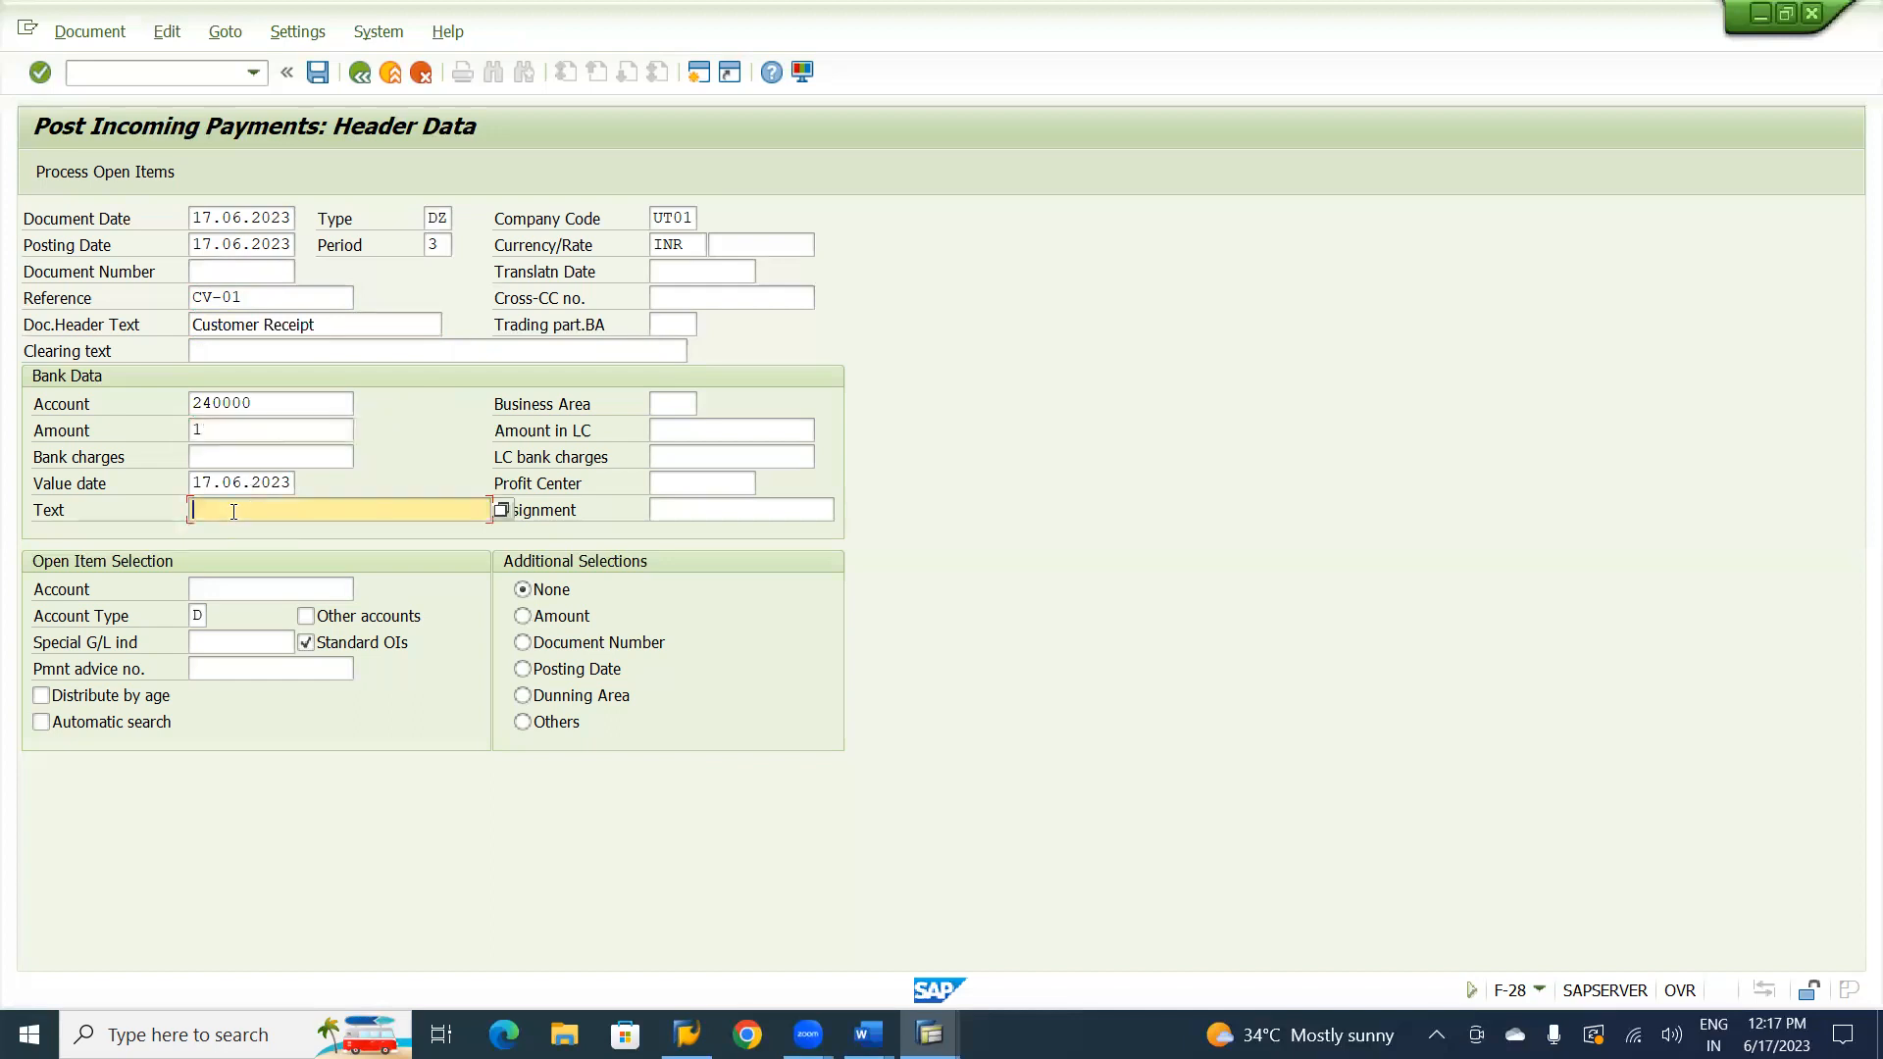
pyautogui.write('C')
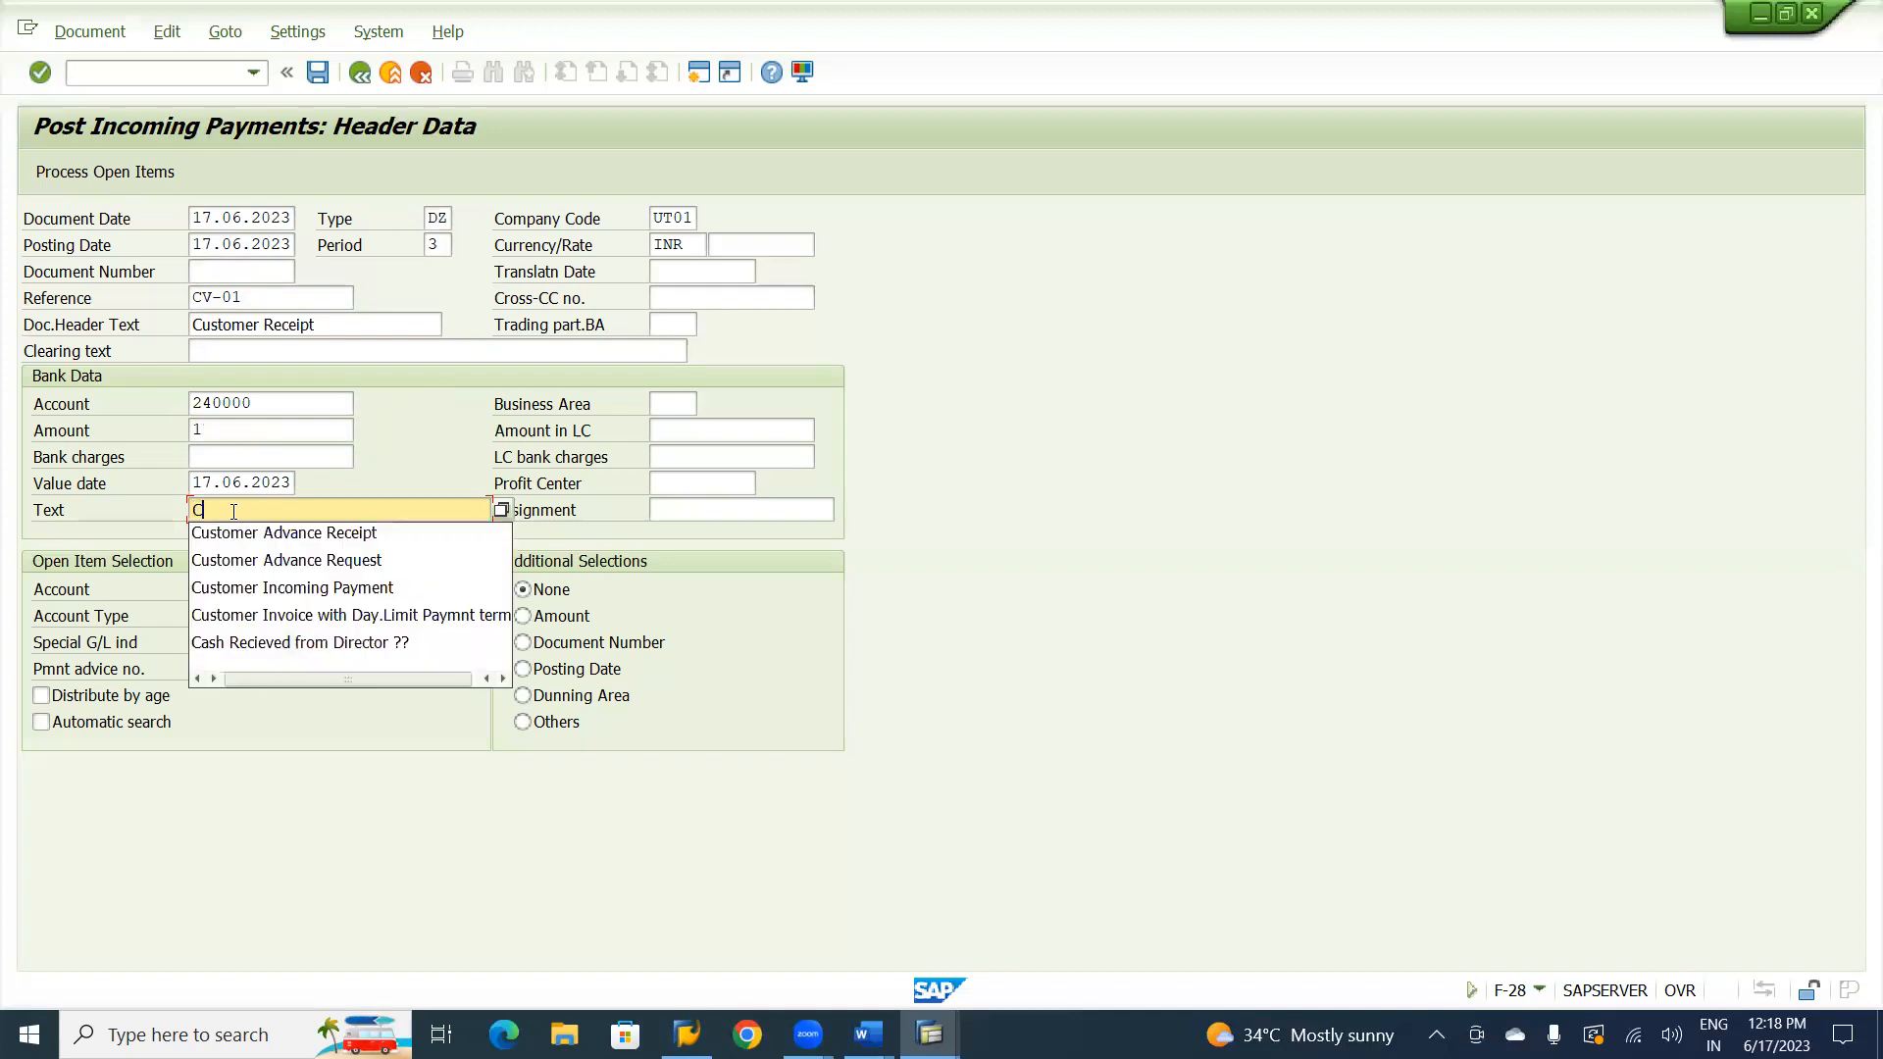
pyautogui.write('ustomer ')
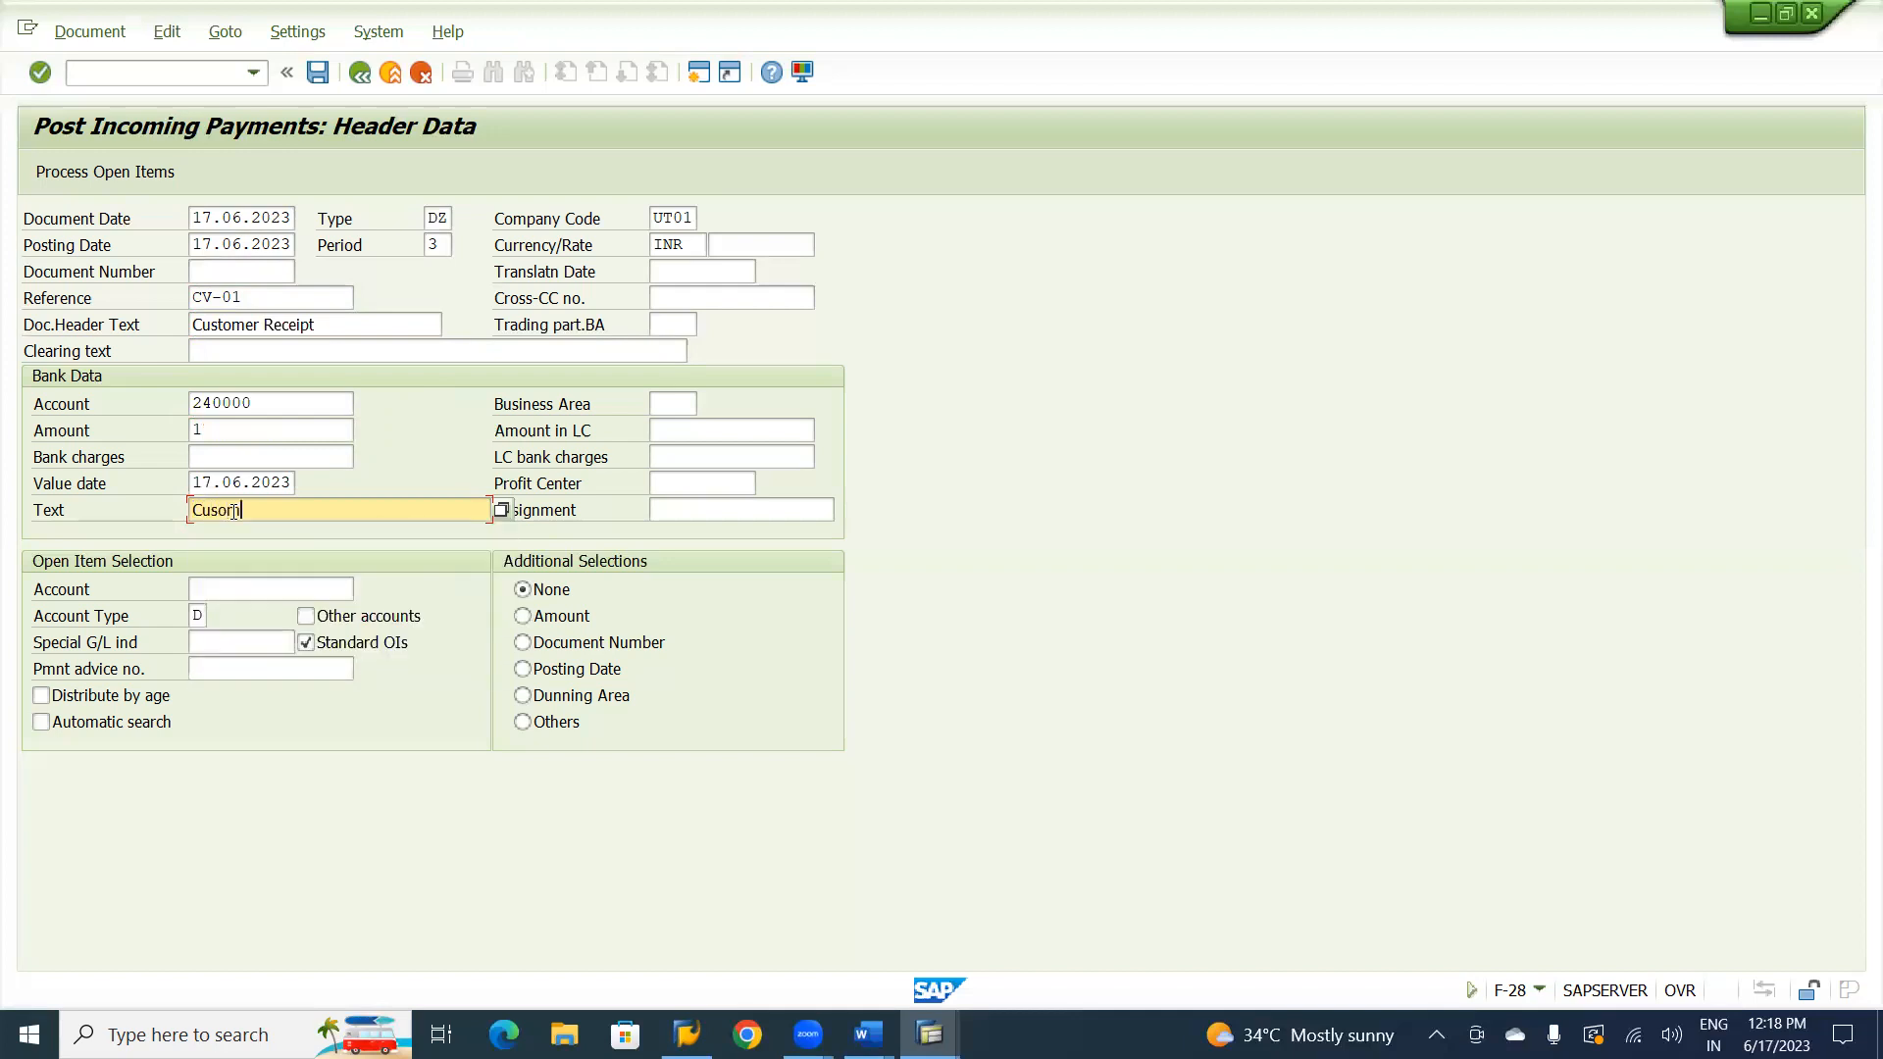
pyautogui.write('I')
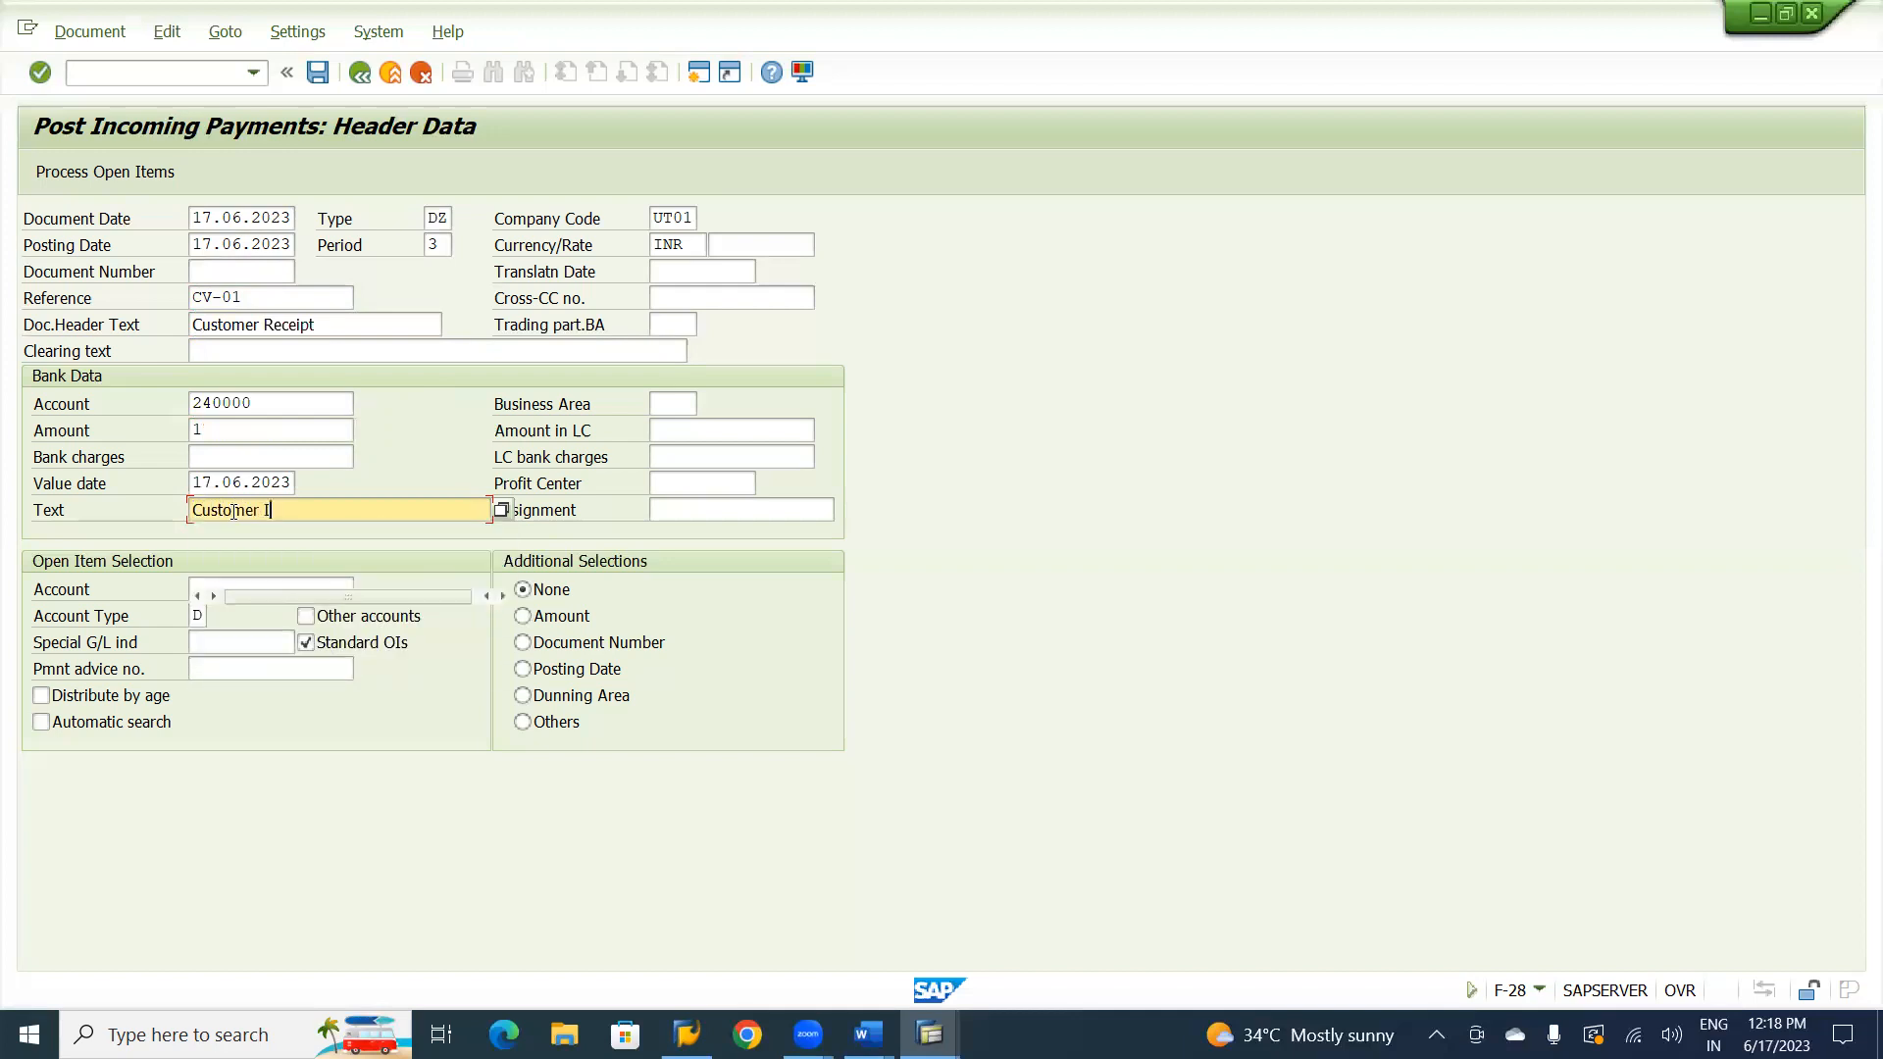
pyautogui.write('ncoming Payment')
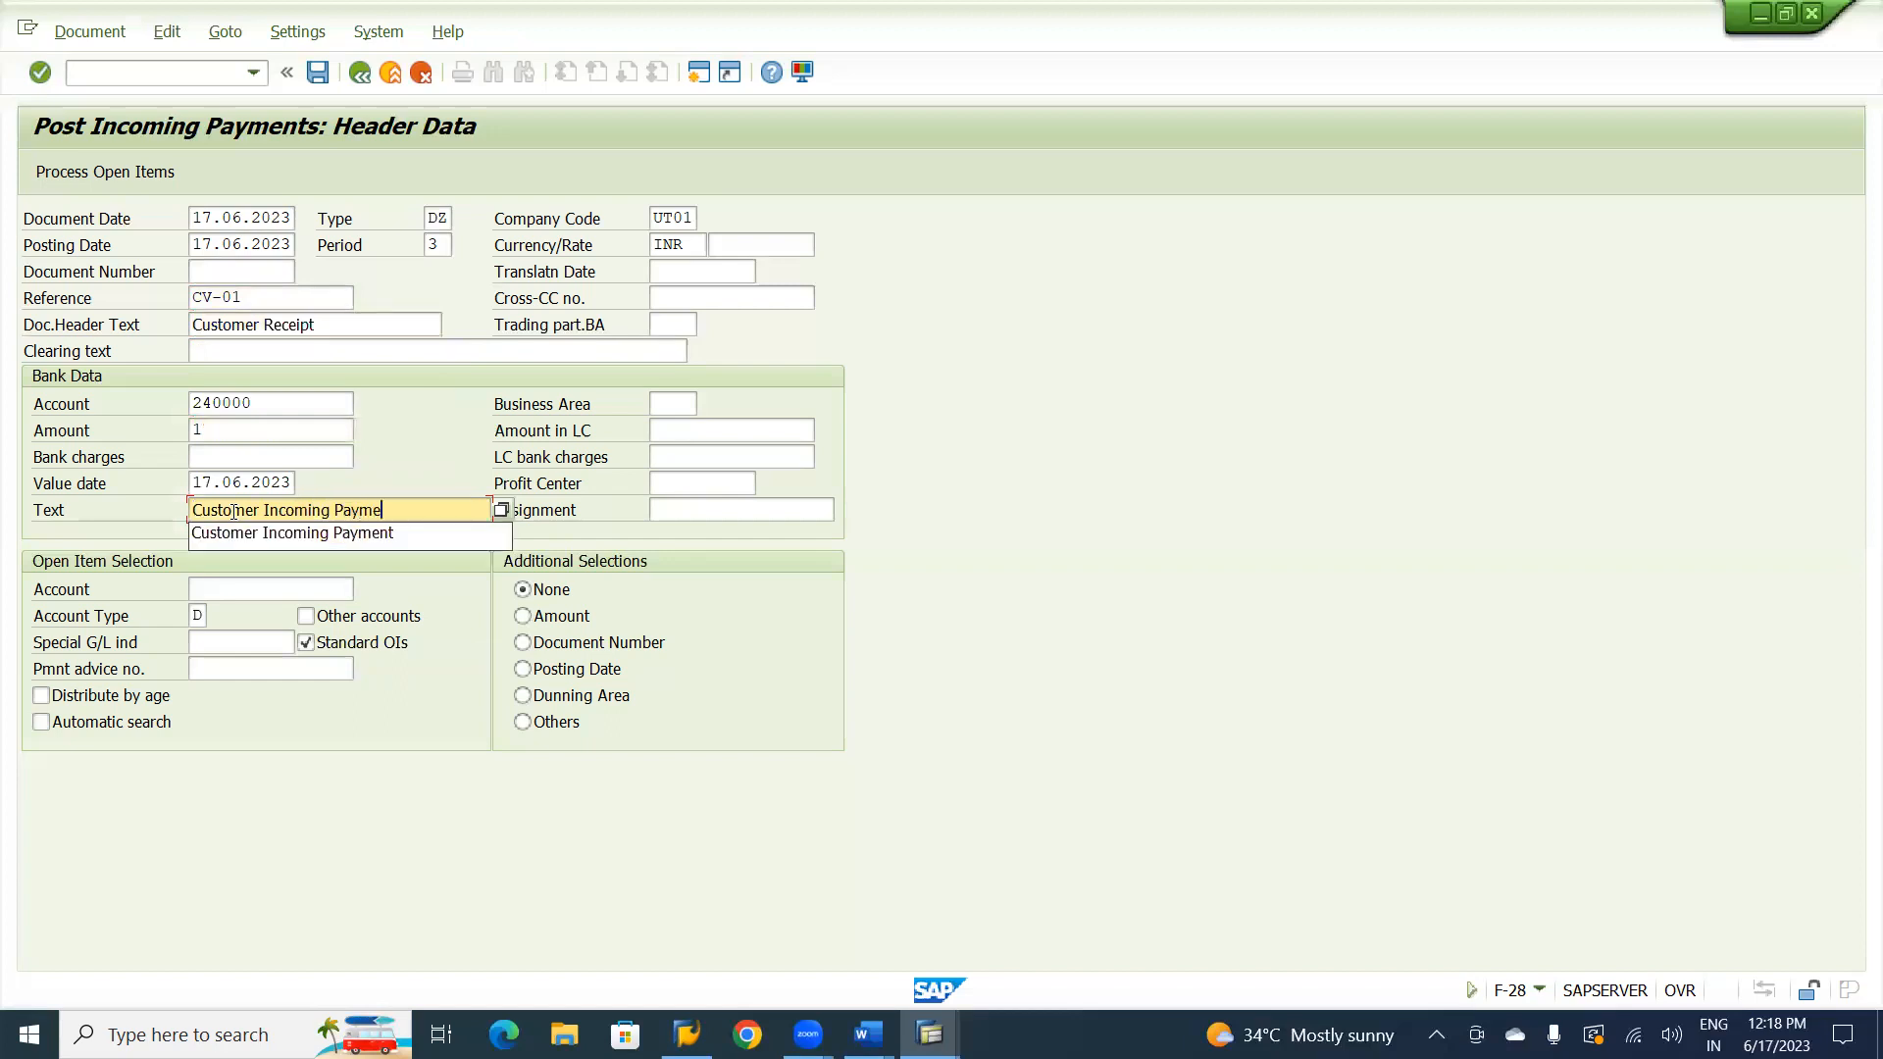
# Select the Natraj Consultancy Service Ltd. customer account for open item selection and process its open items.
pyautogui.click(204, 592)
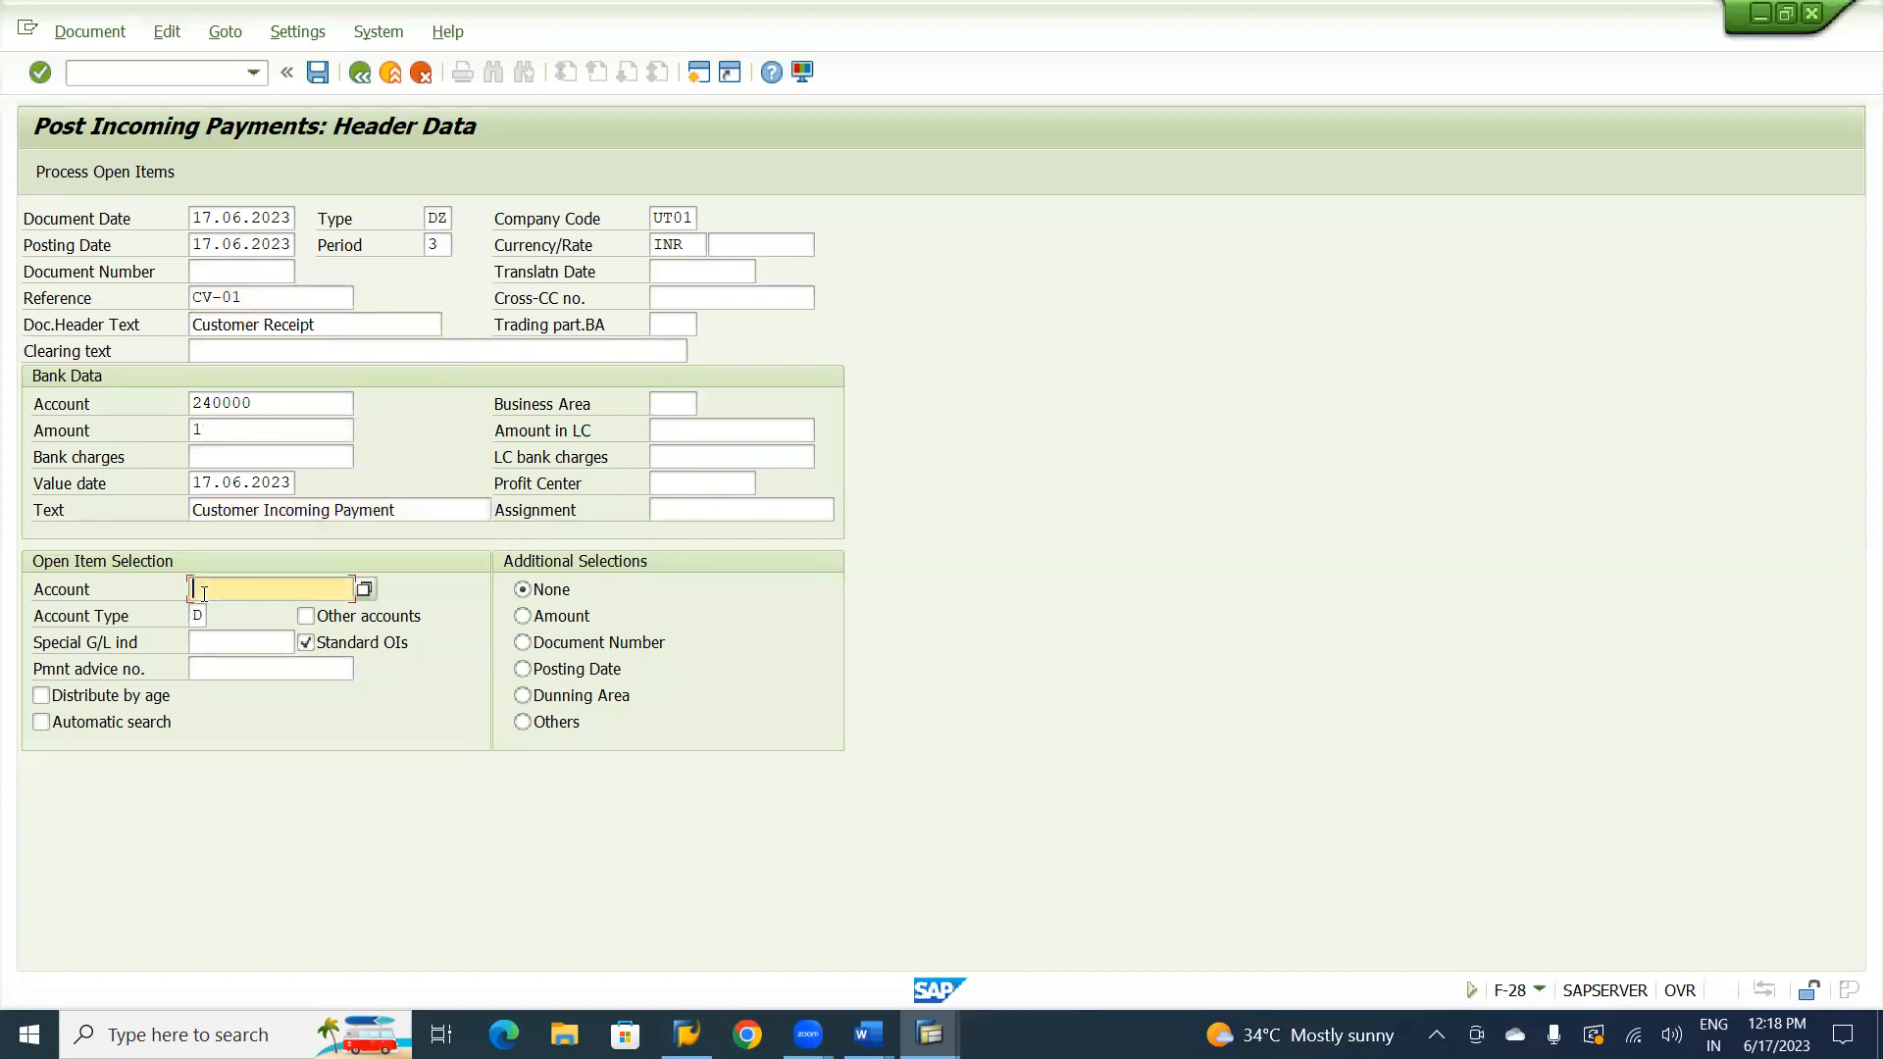
pyautogui.write('5')
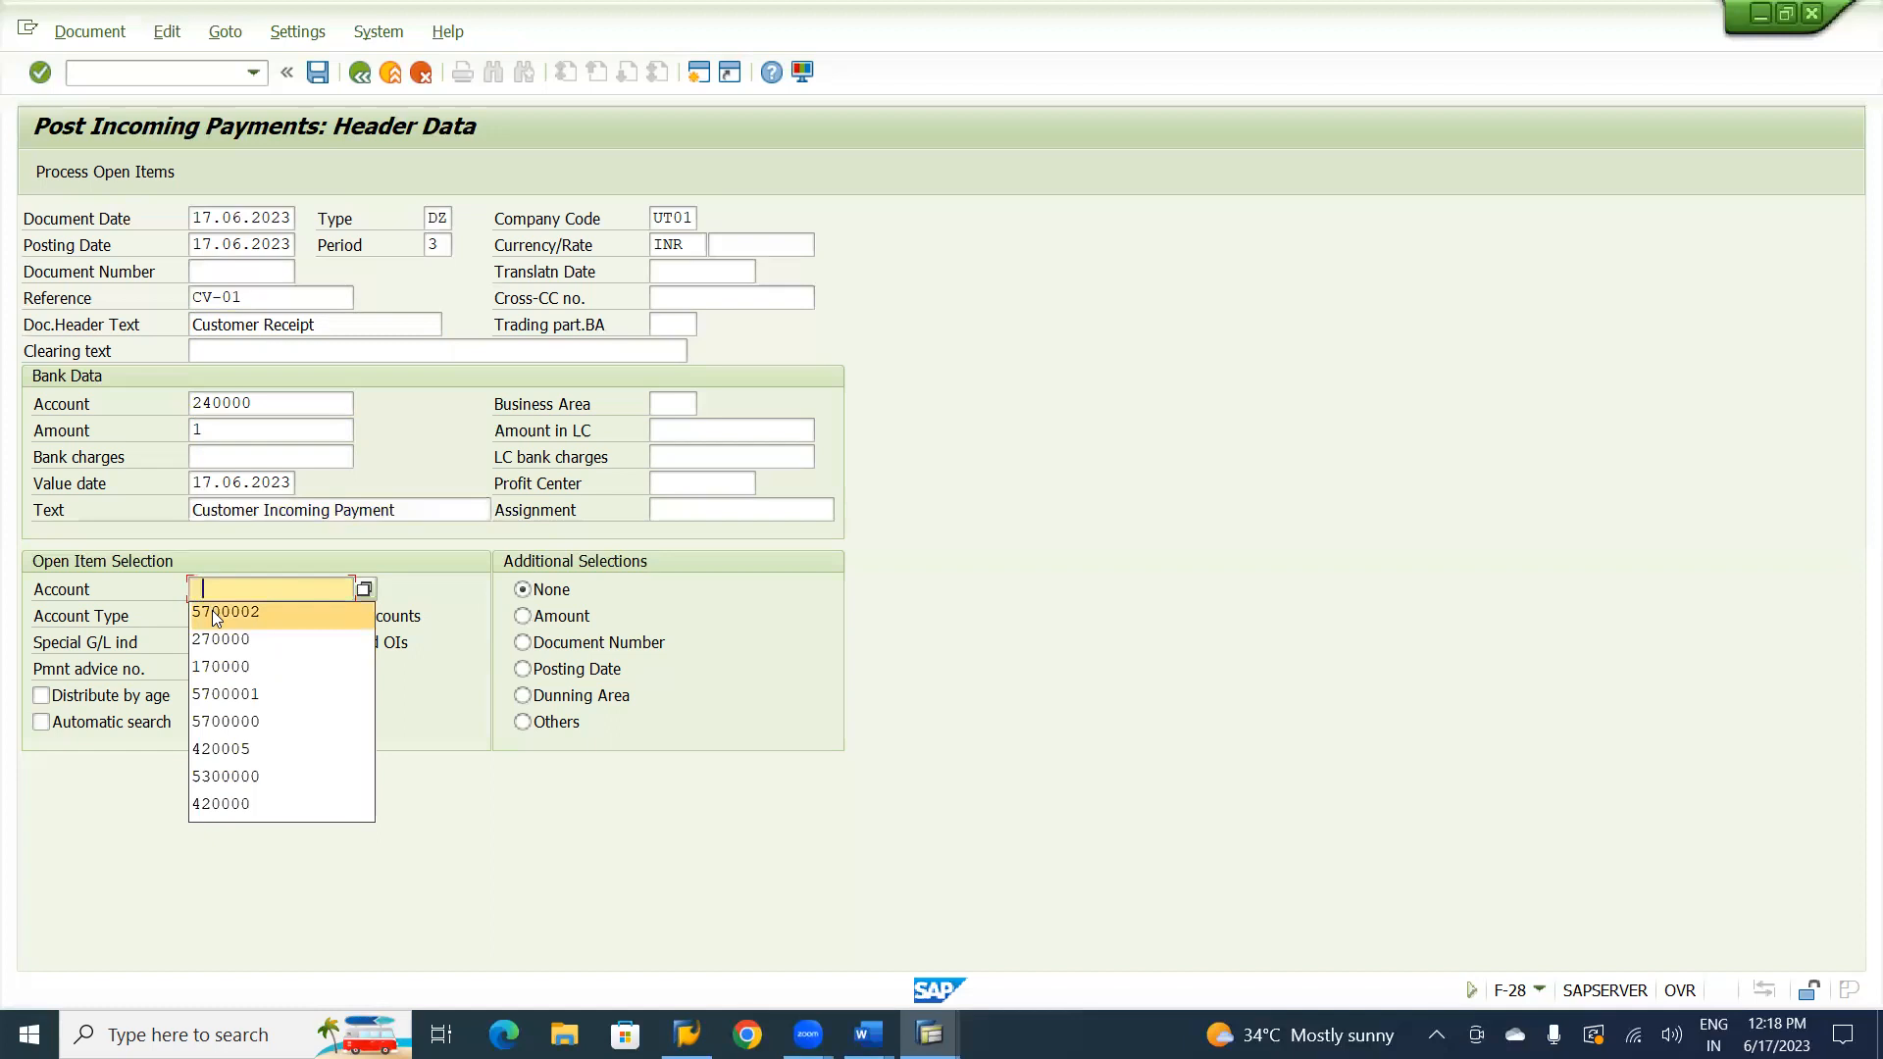
pyautogui.click(212, 610)
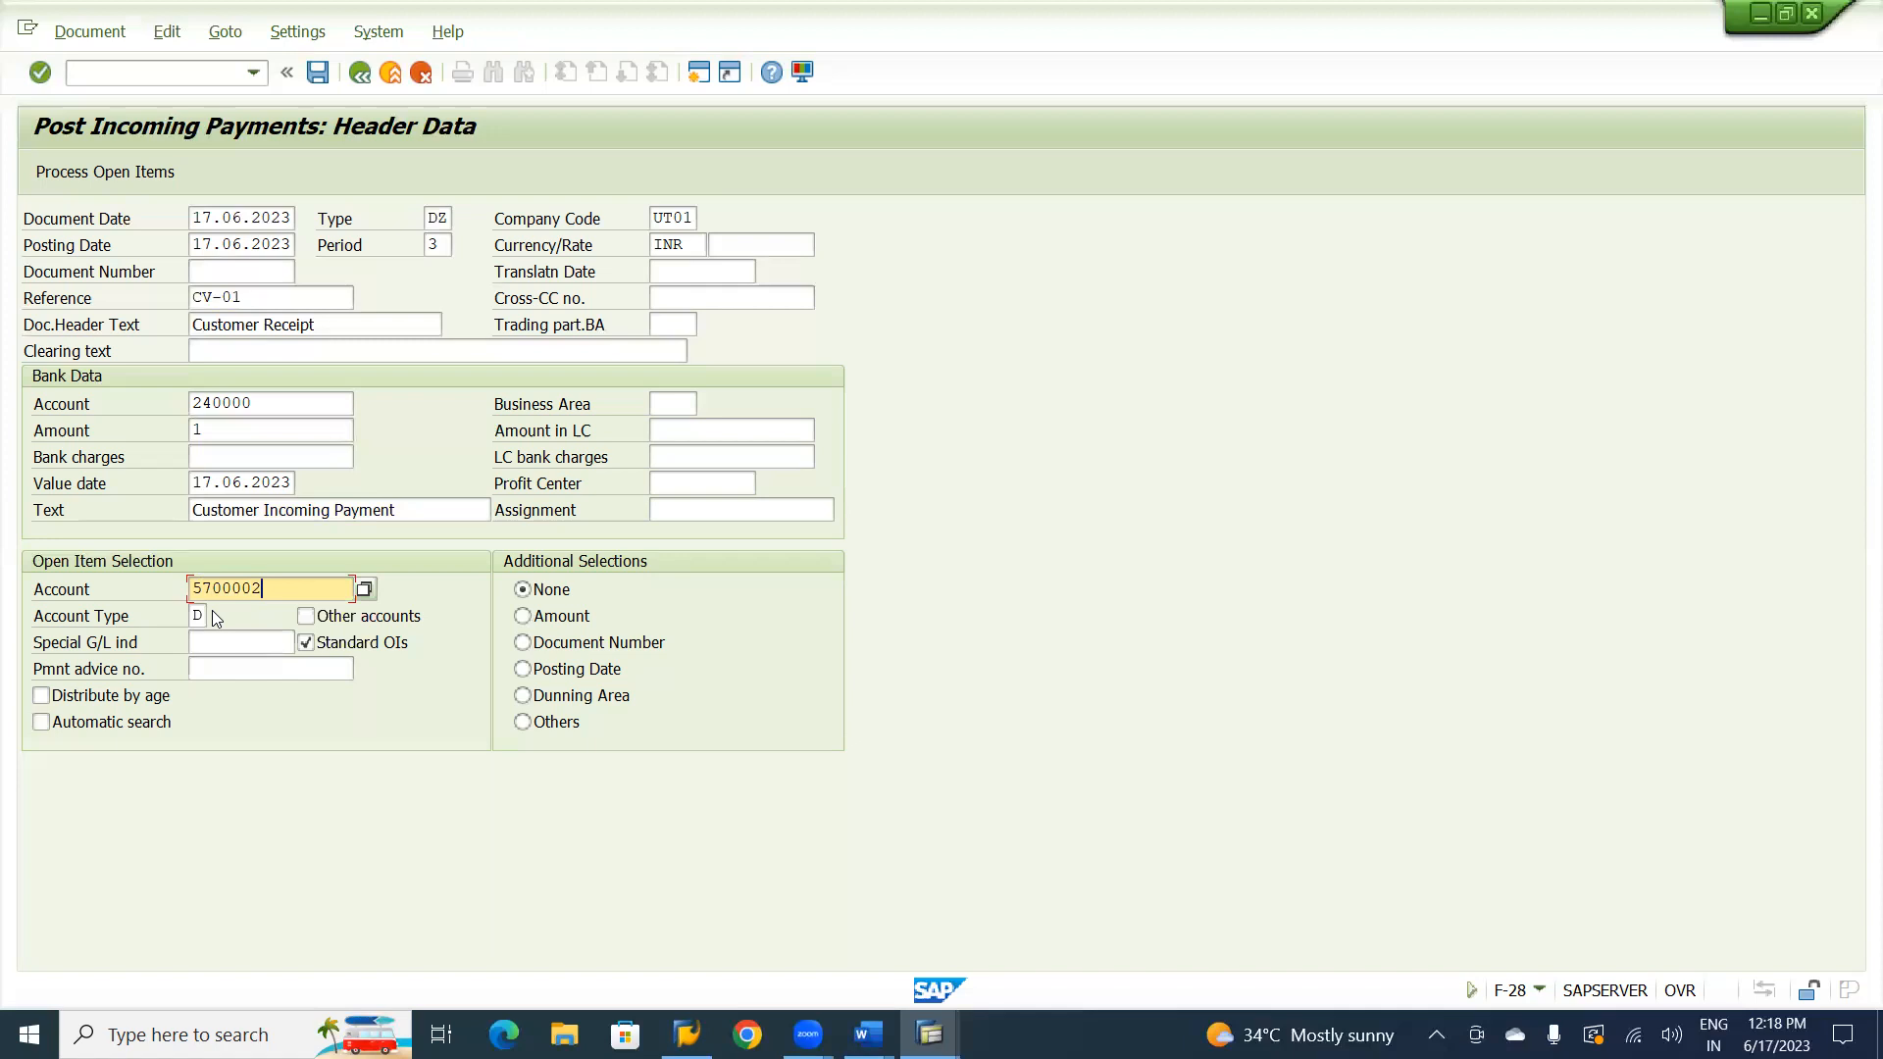
pyautogui.click(102, 171)
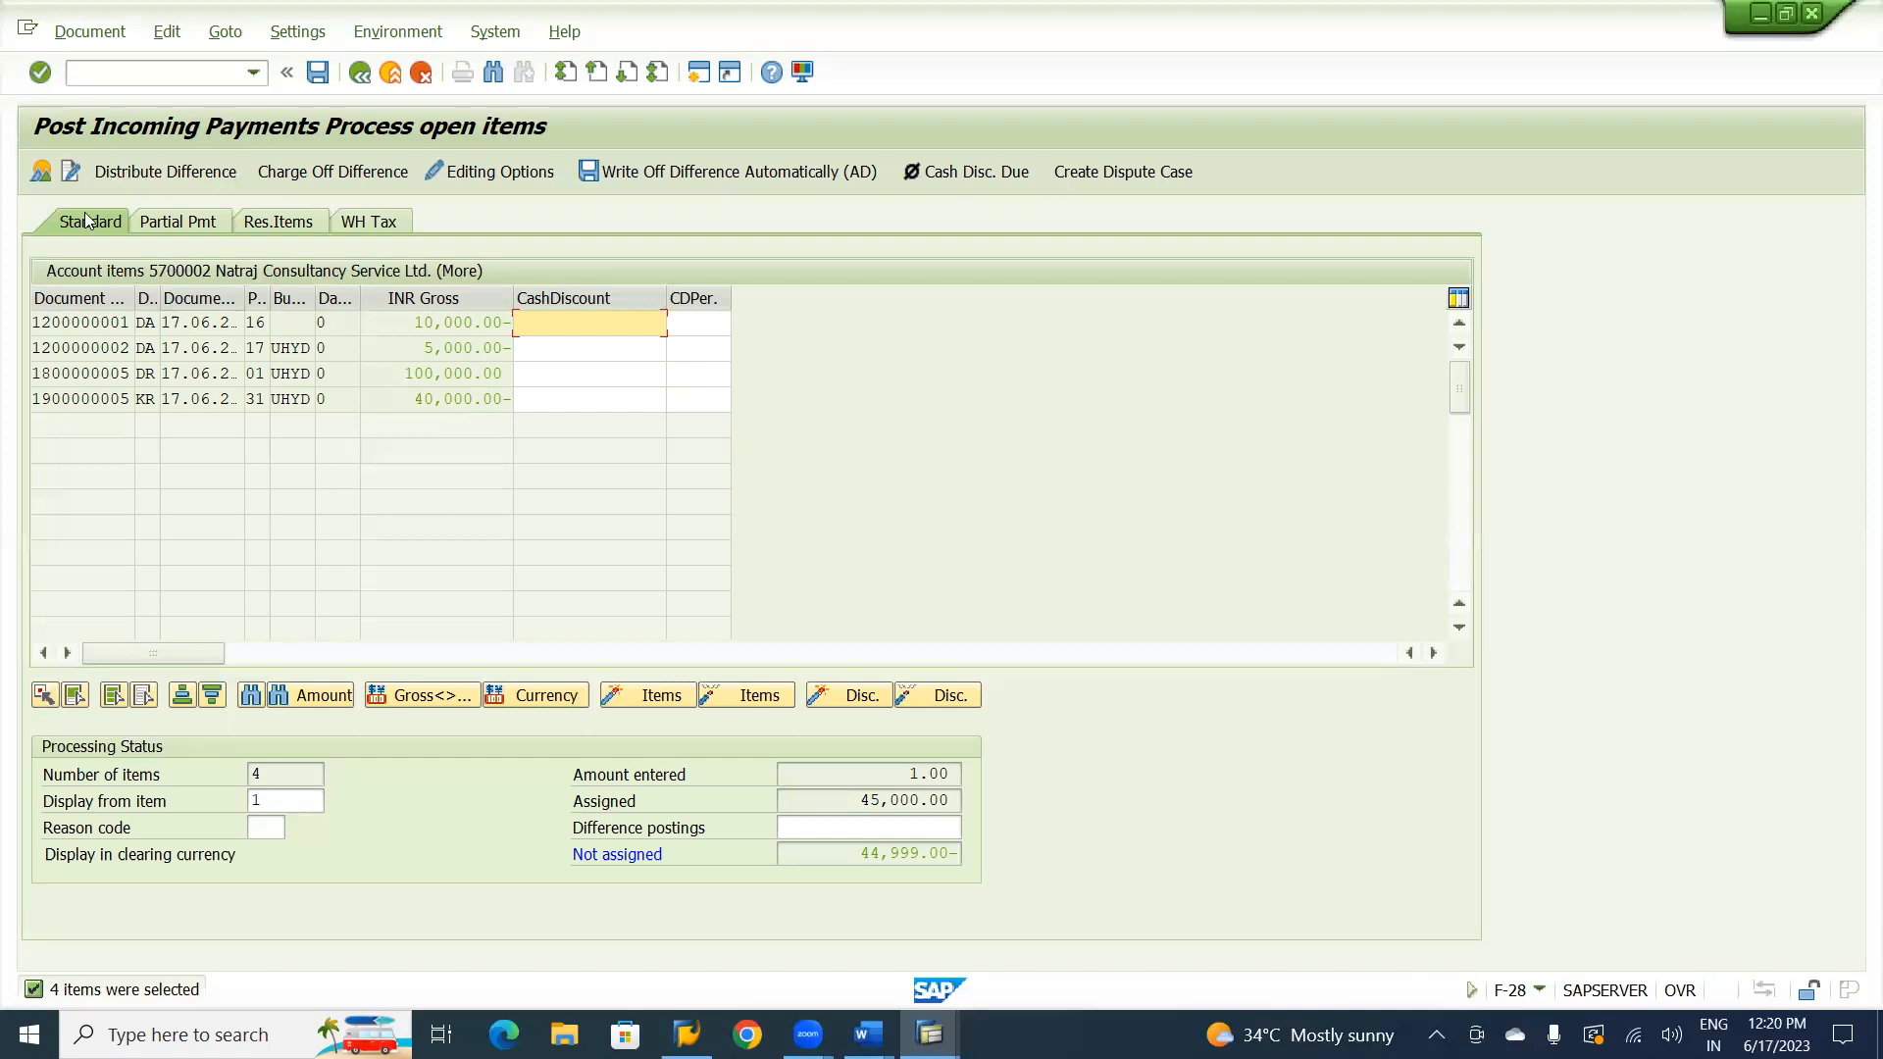
# Open the cash account line item from the document overview and replace its amount with * to take over the balance.
pyautogui.click(41, 173)
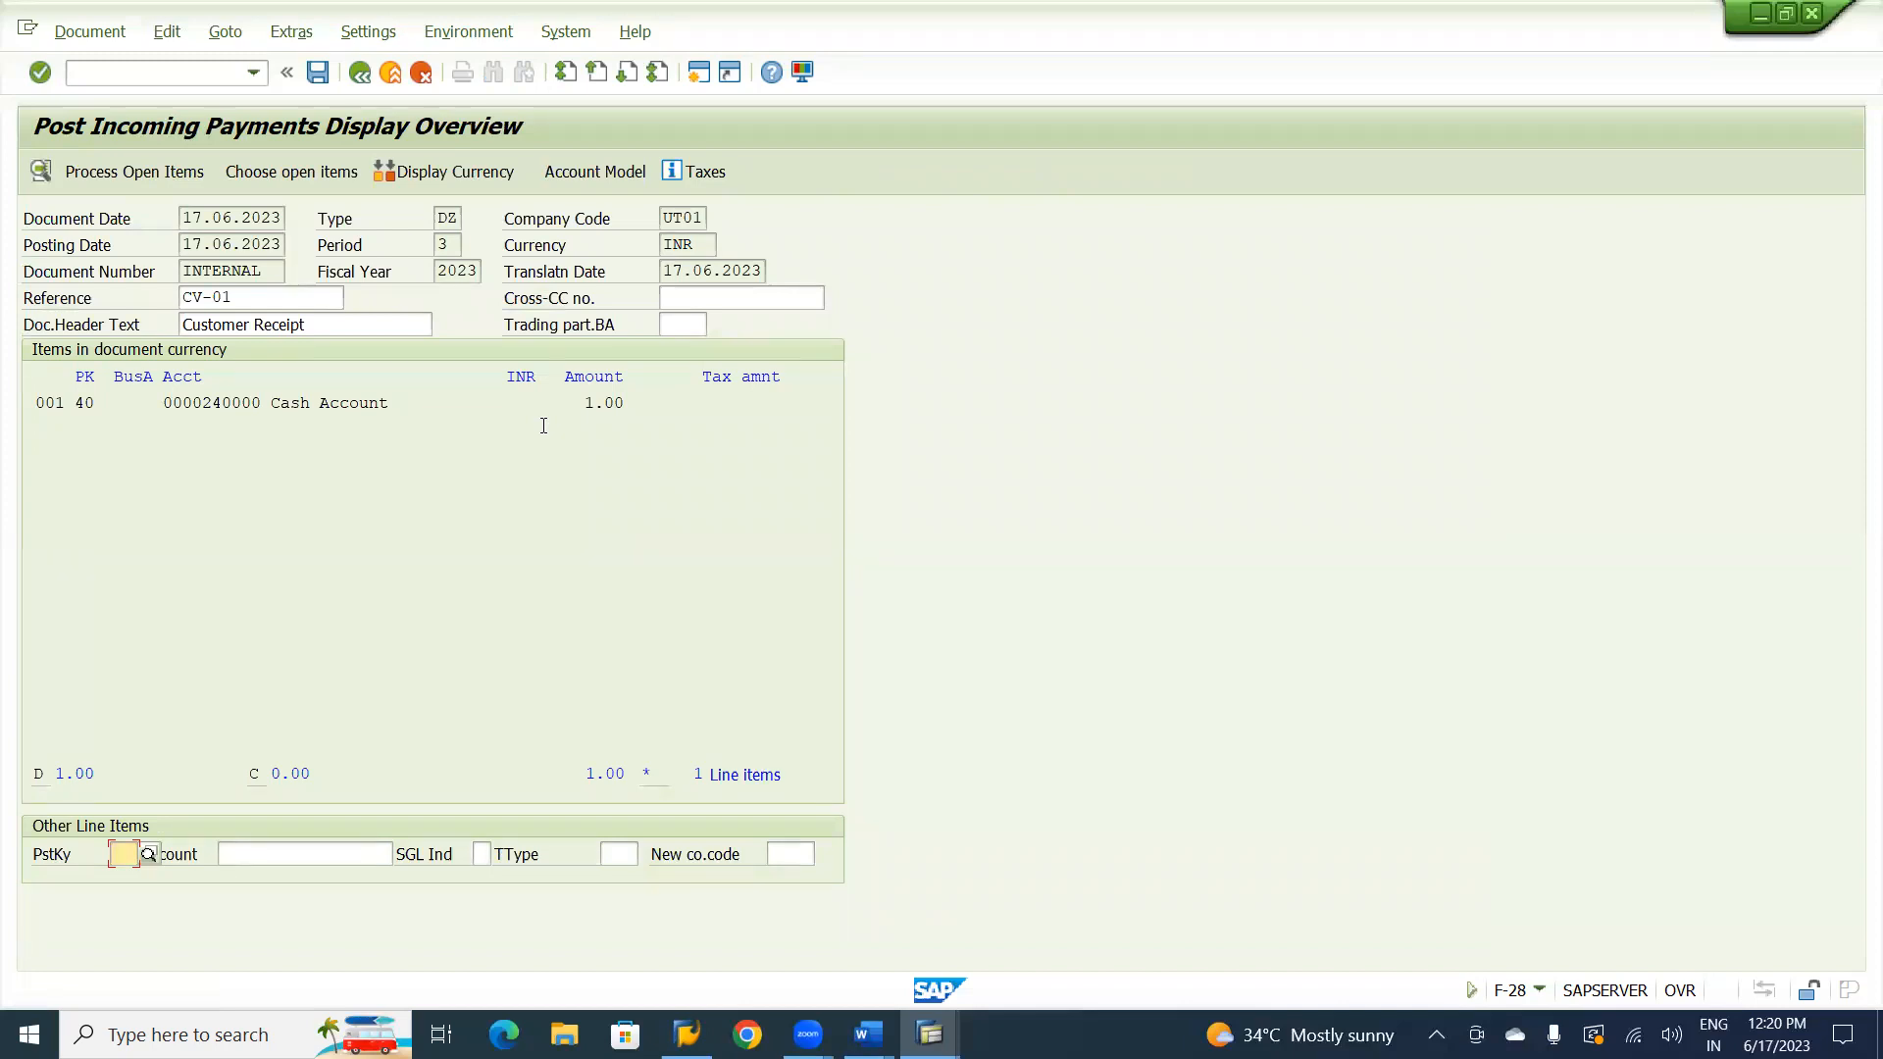
pyautogui.doubleClick(342, 408)
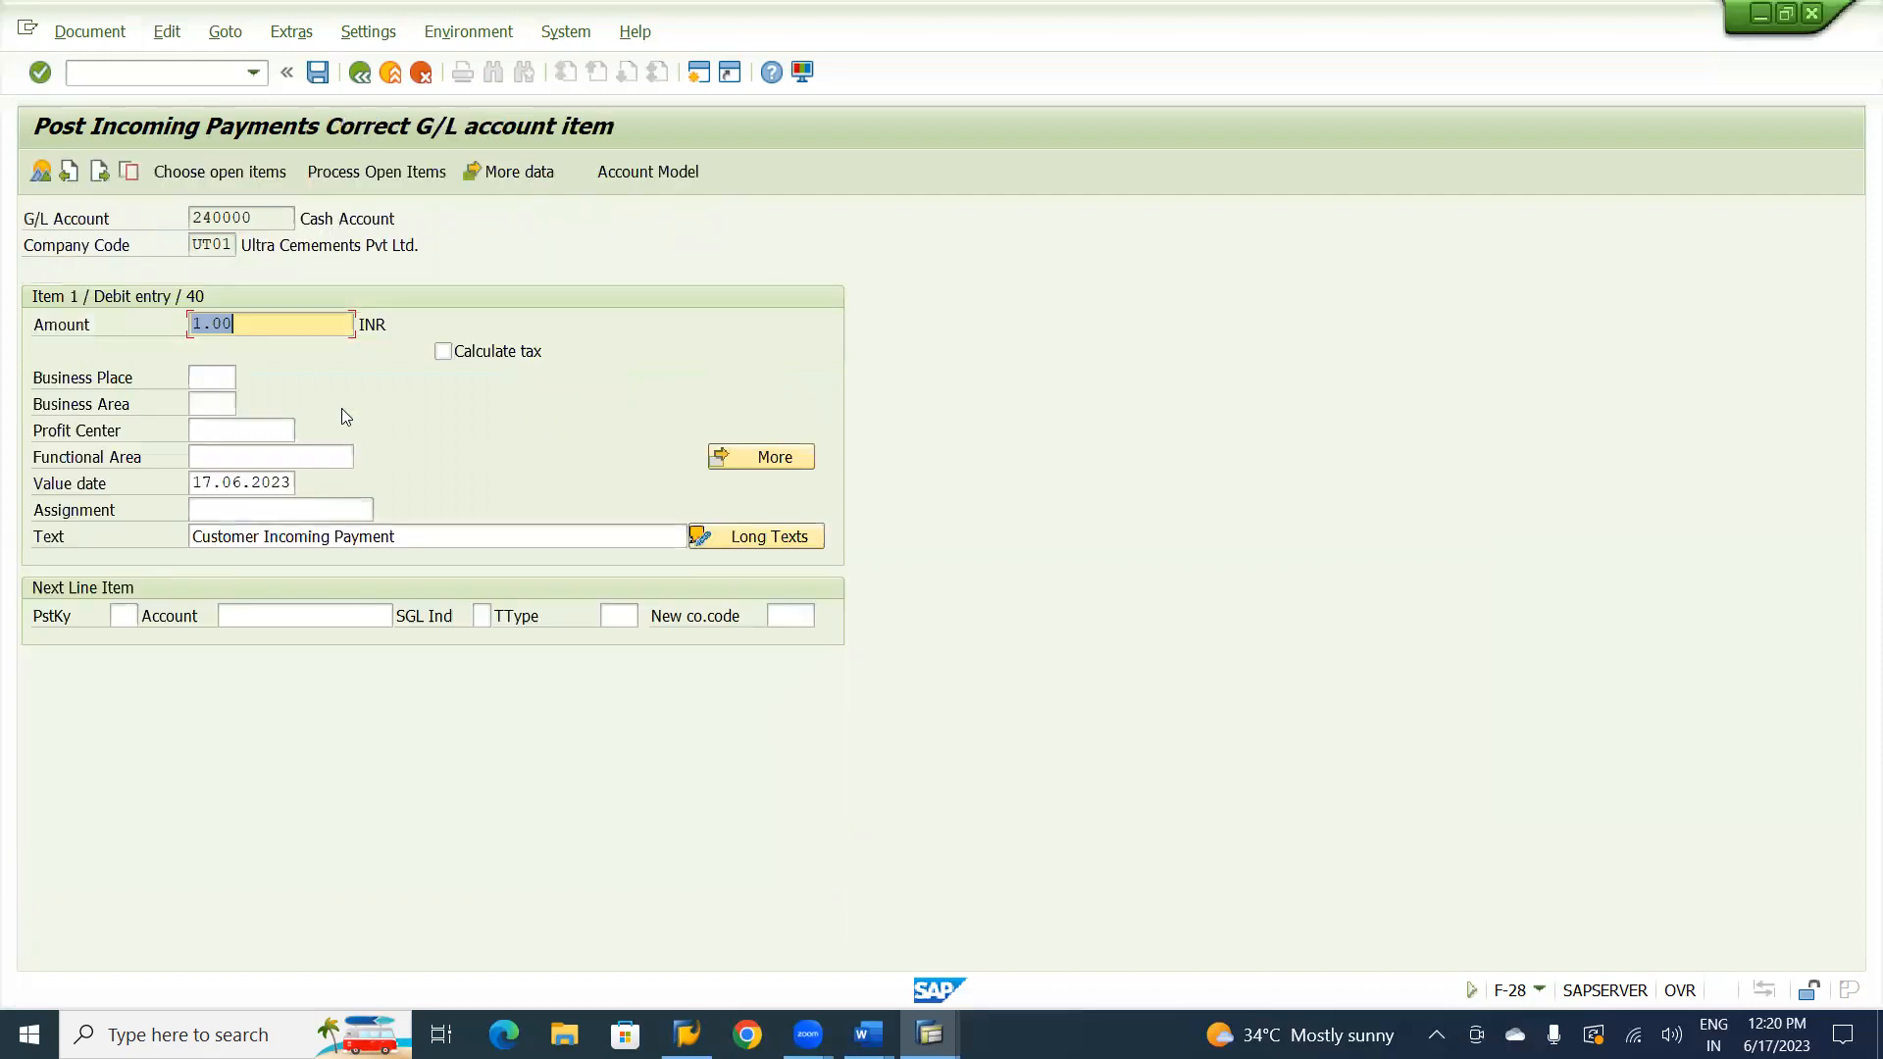
pyautogui.press('BackSpace')
pyautogui.write('*')
pyautogui.press('Return')
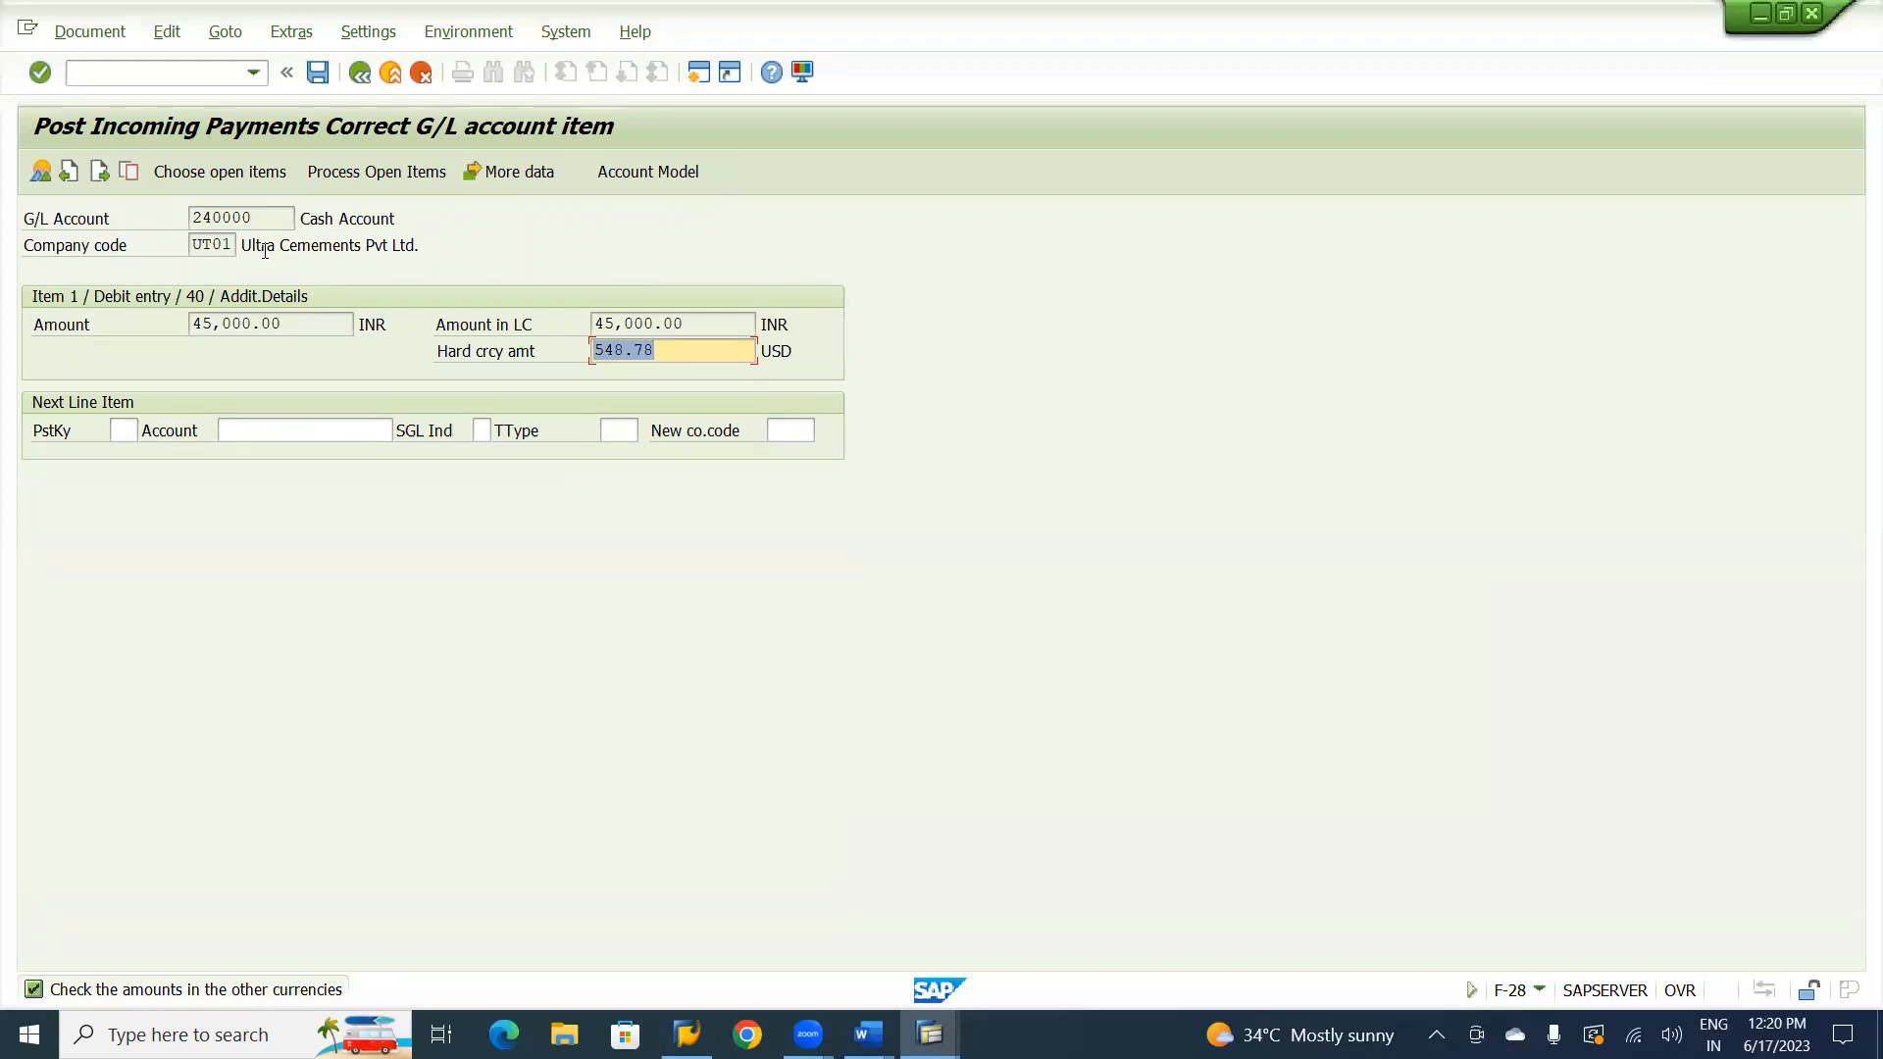
# Simulate the incoming payment document and post it.
pyautogui.click(95, 34)
pyautogui.click(102, 155)
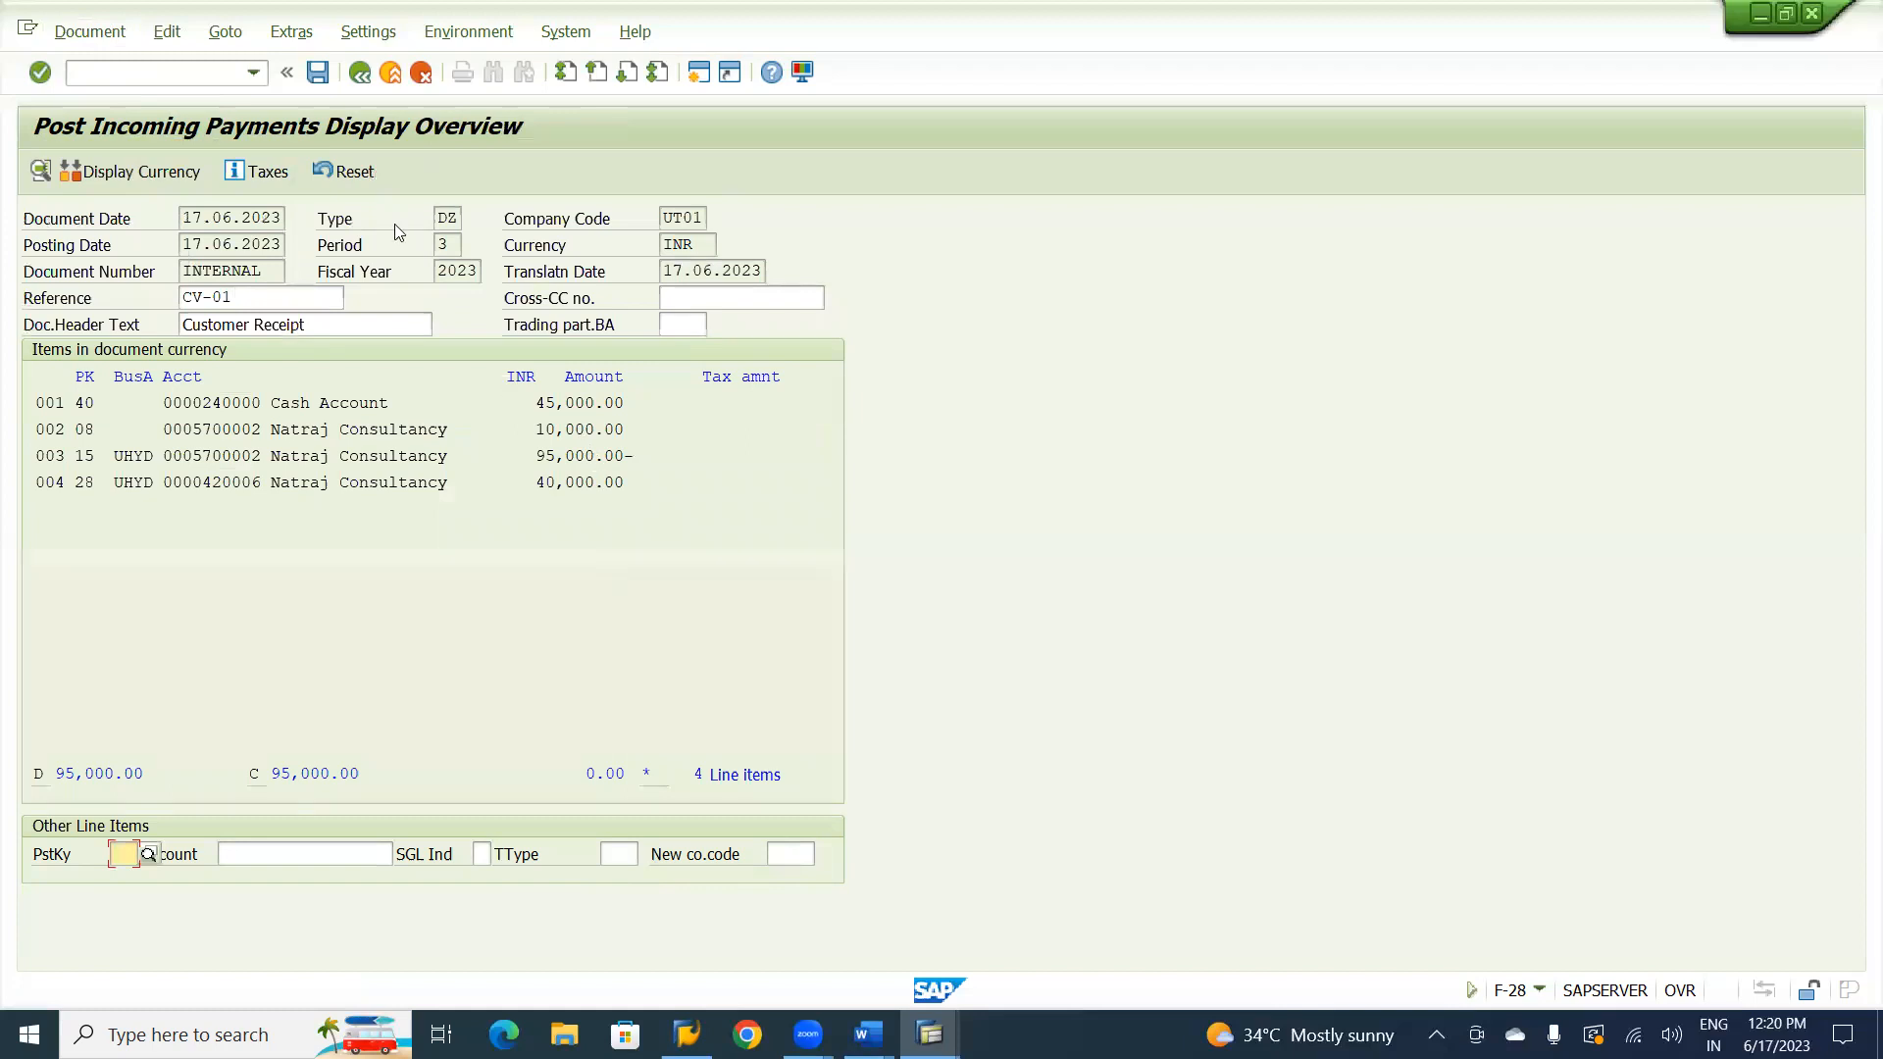
pyautogui.click(318, 72)
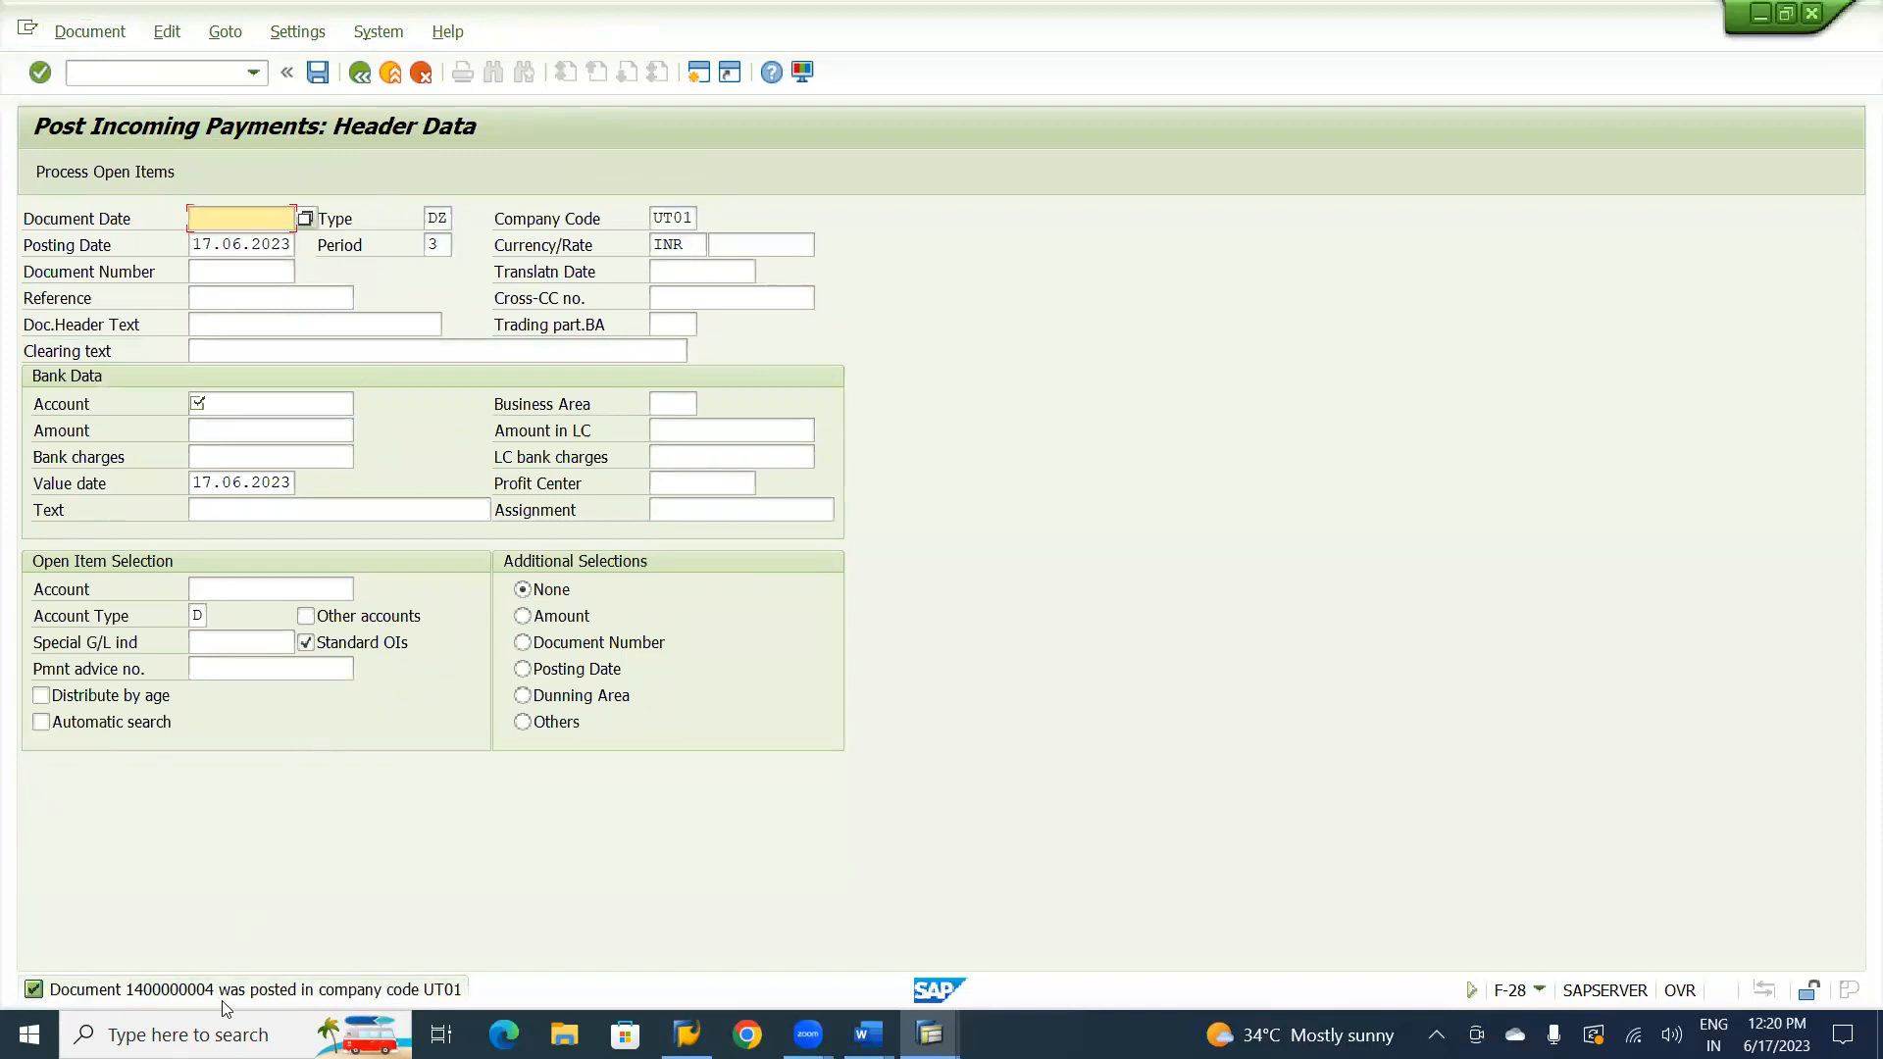
# Display the posted incoming payment document and examine its line items in general ledger view.
pyautogui.click(99, 36)
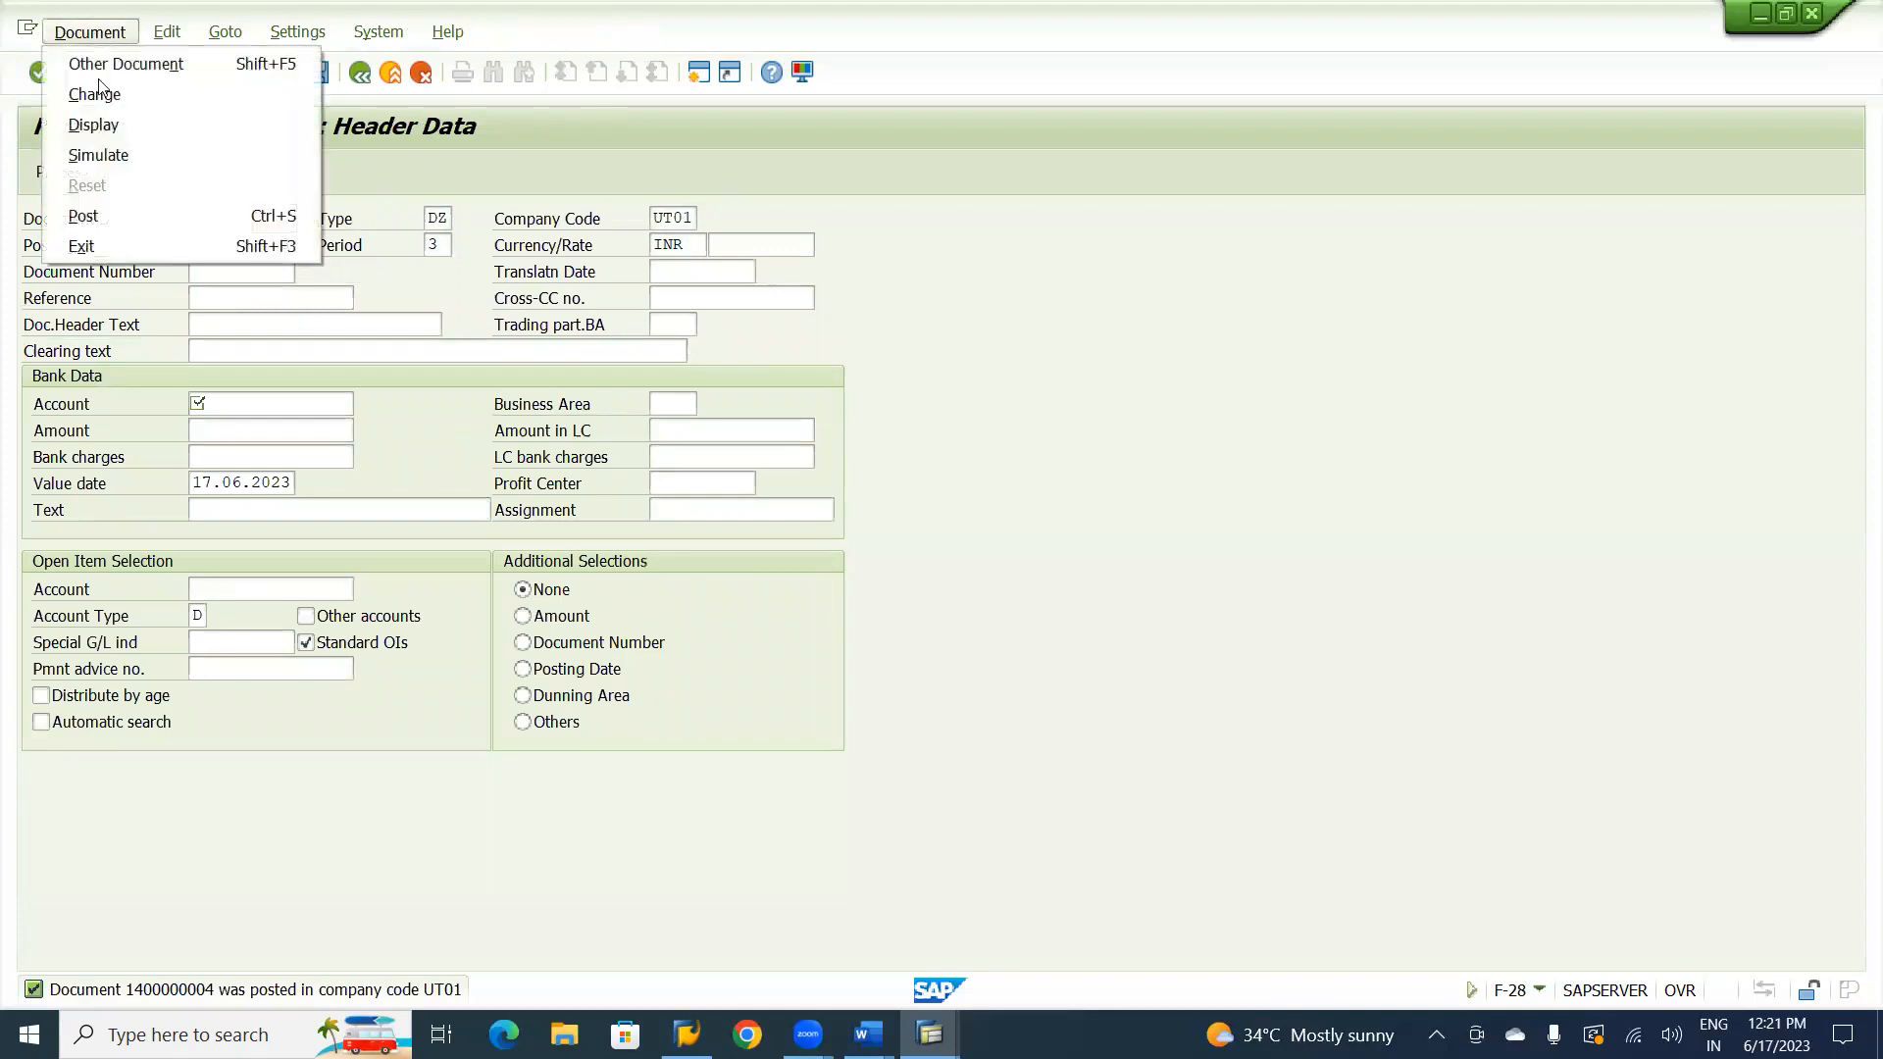
pyautogui.click(103, 126)
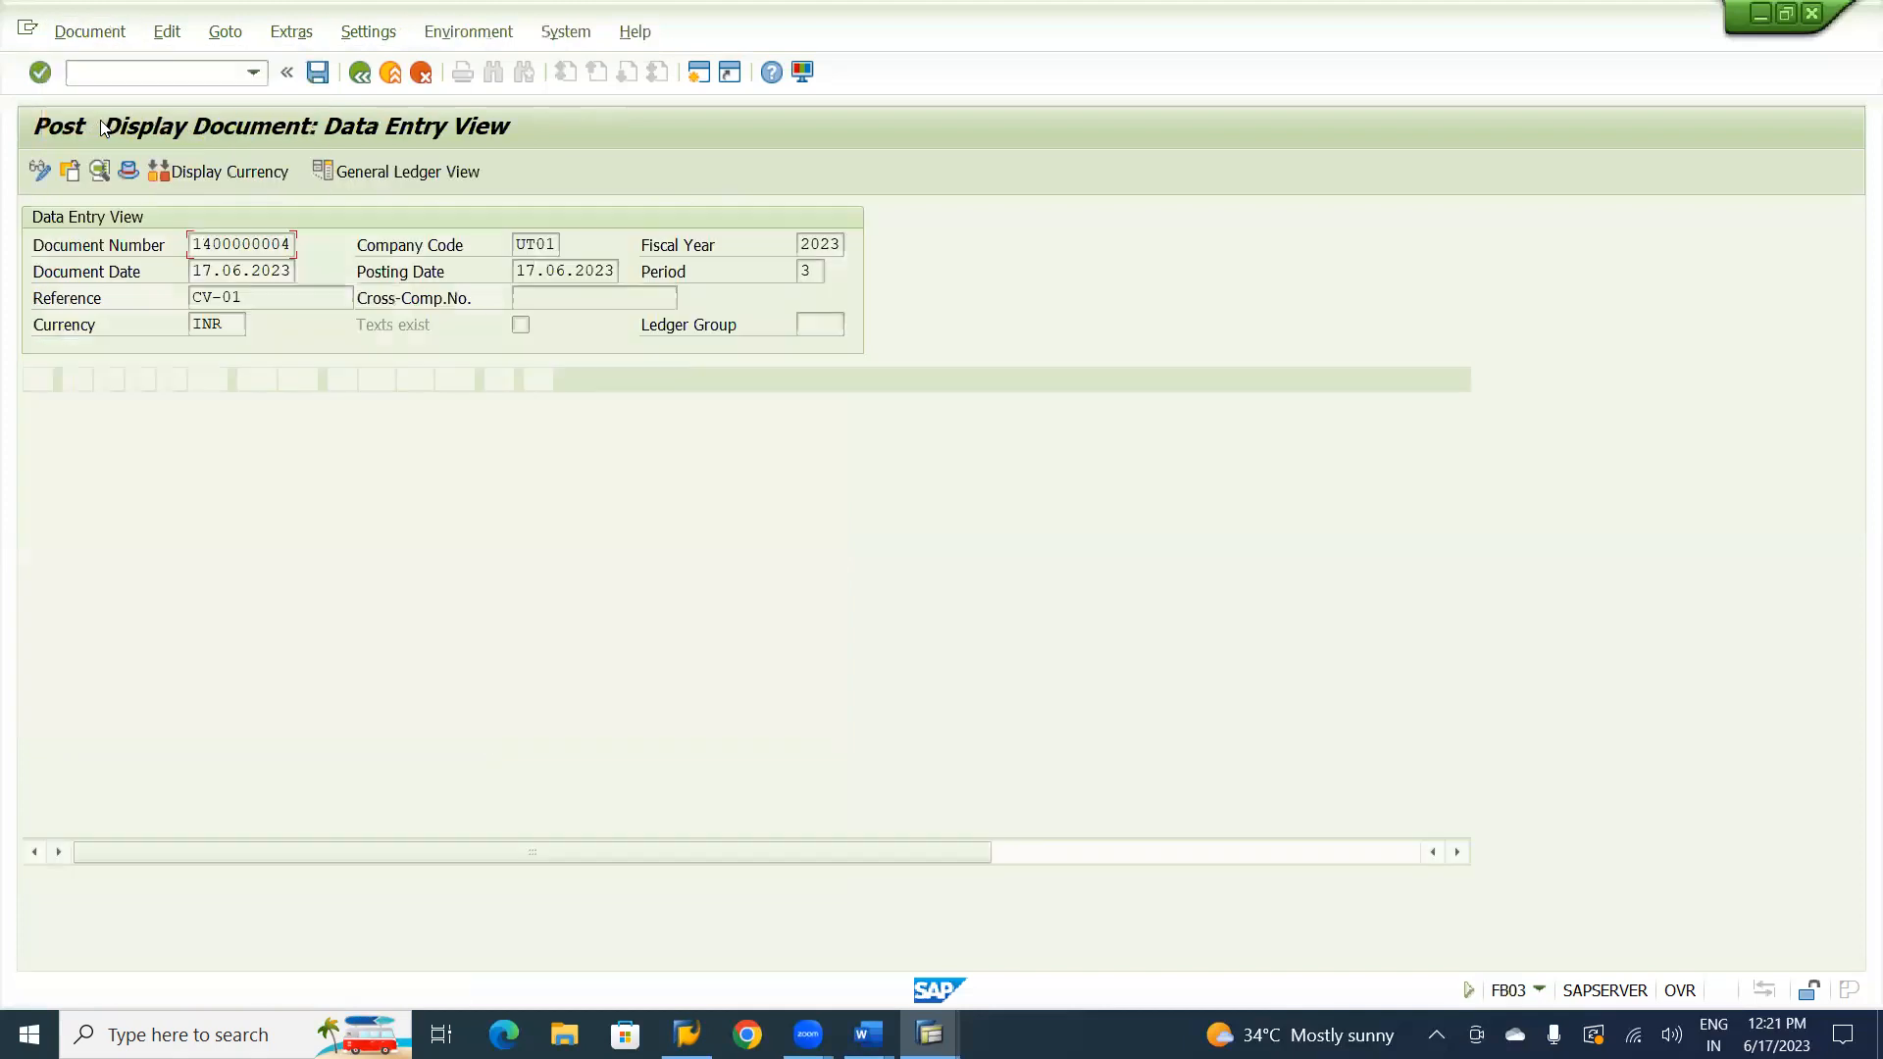
pyautogui.click(390, 172)
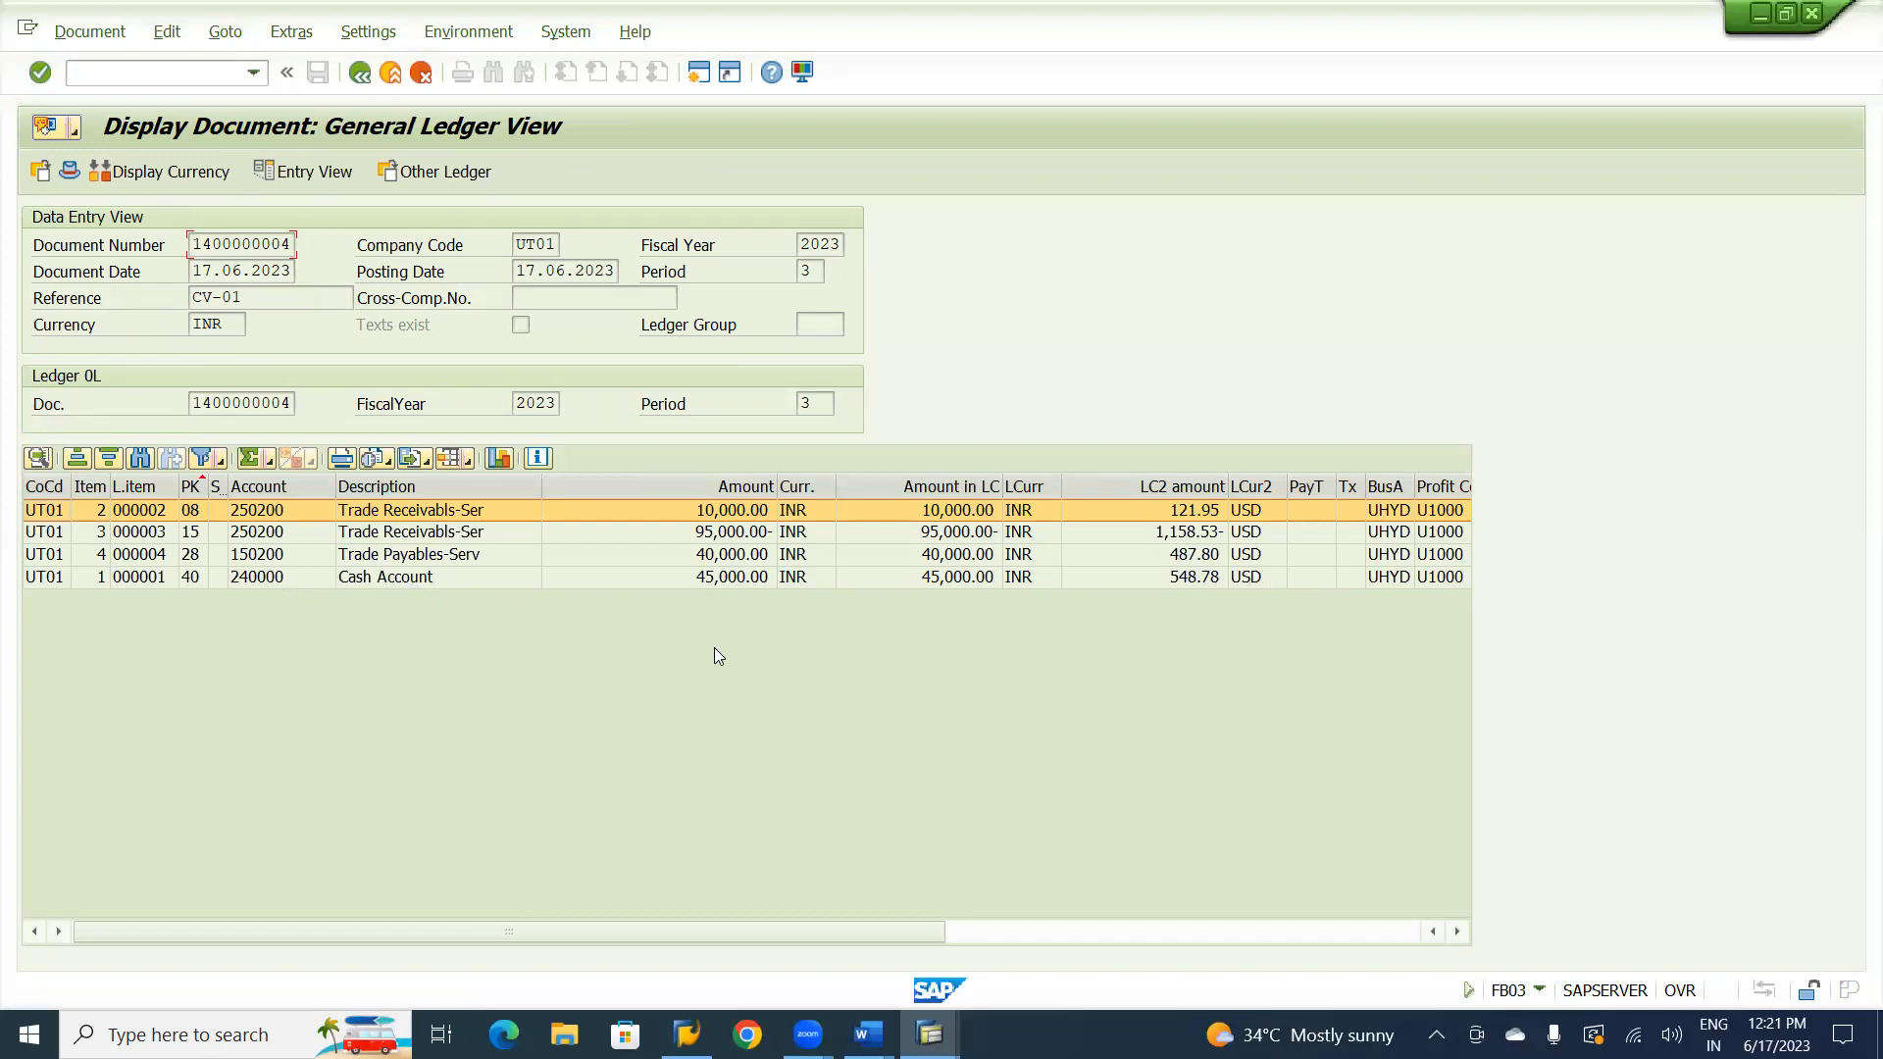
pyautogui.click(958, 556)
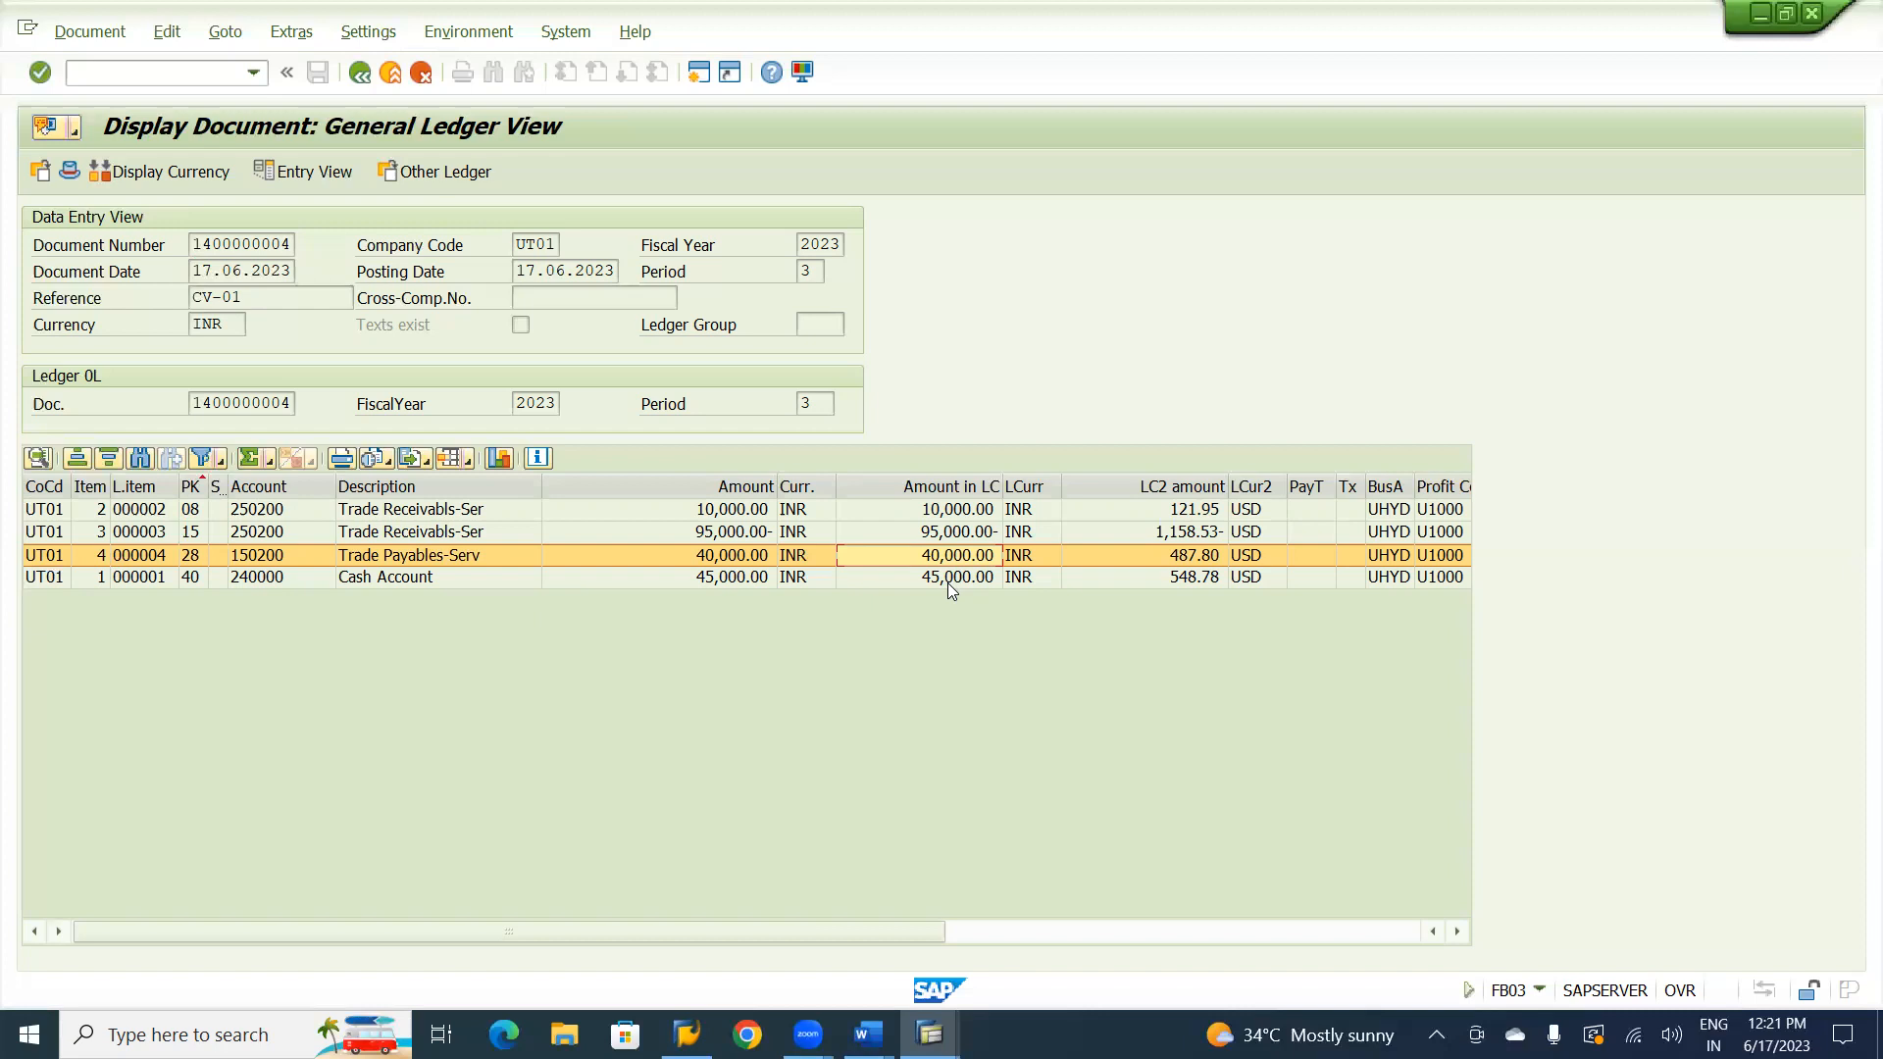
# Switch to the Customer Line Item Display session and refresh the line item list.
pyautogui.hotkey('alt', 'Tab')
pyautogui.hotkey('alt', 'Tab')
pyautogui.hotkey('alt', 'Tab')
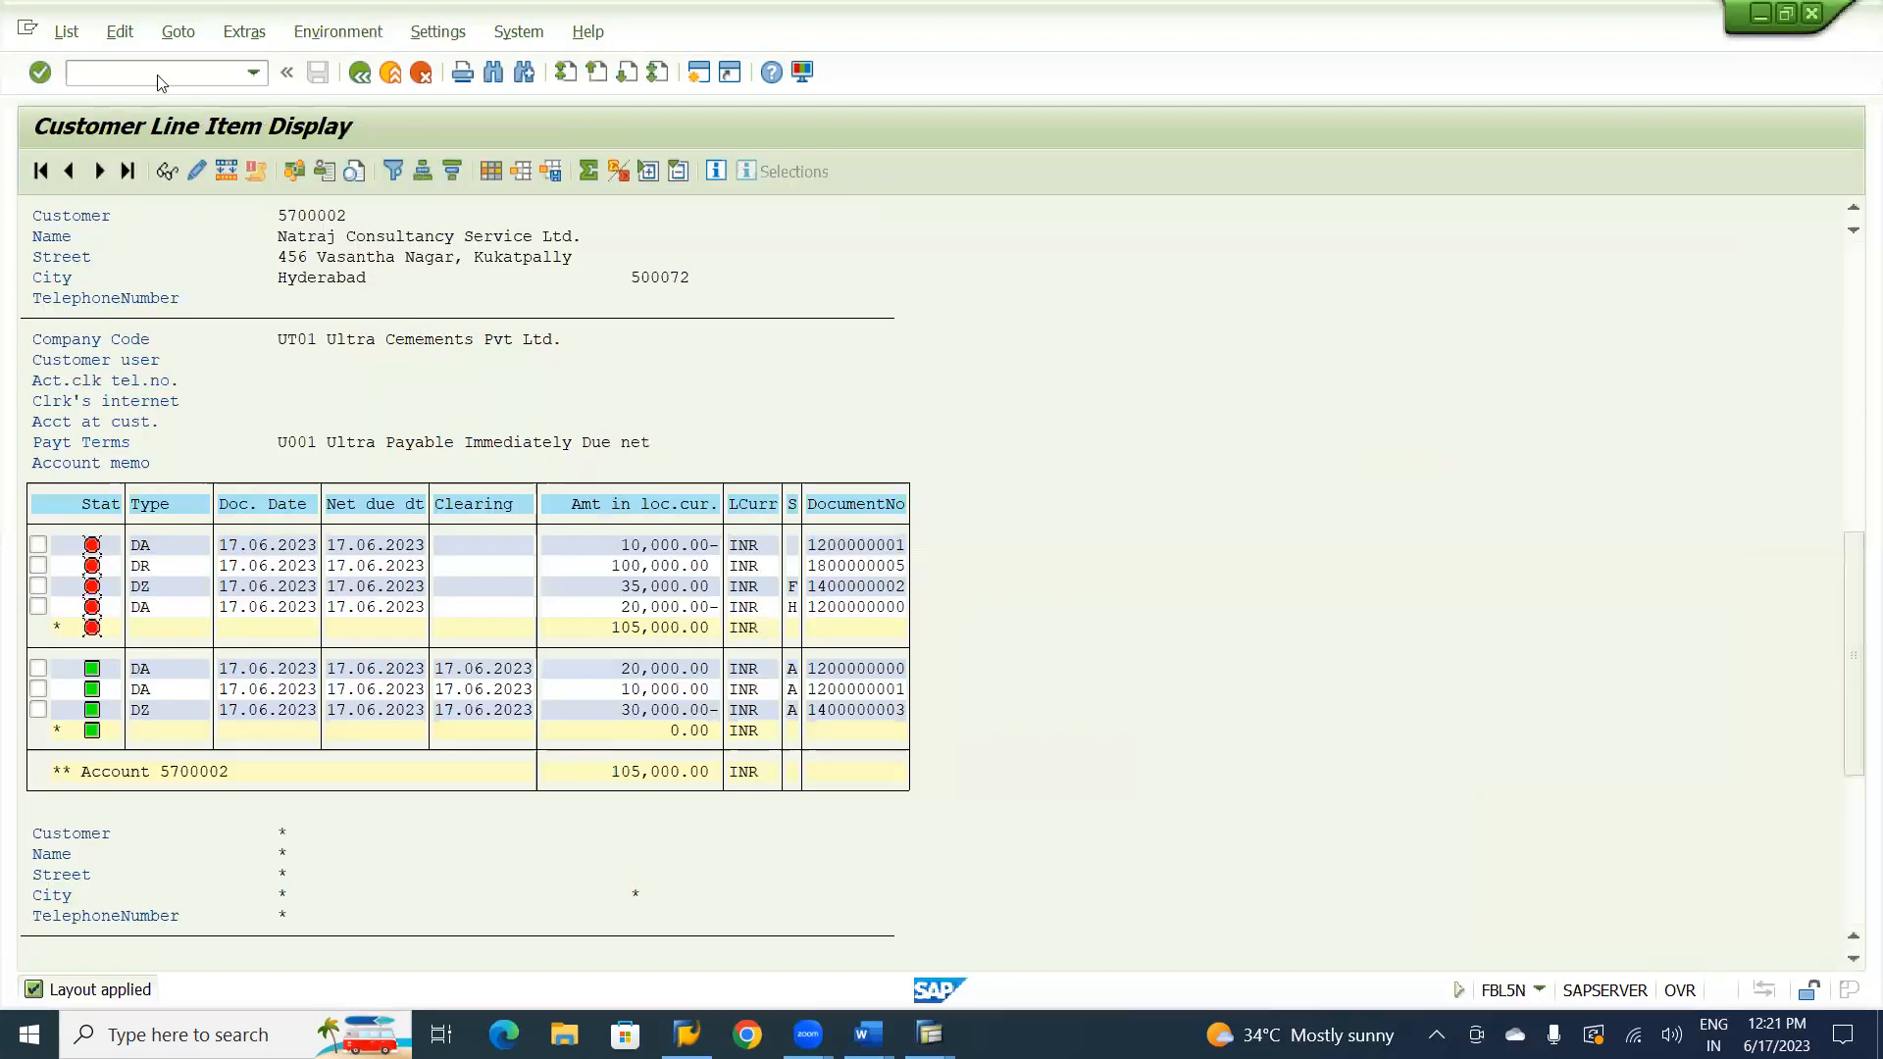
pyautogui.click(66, 32)
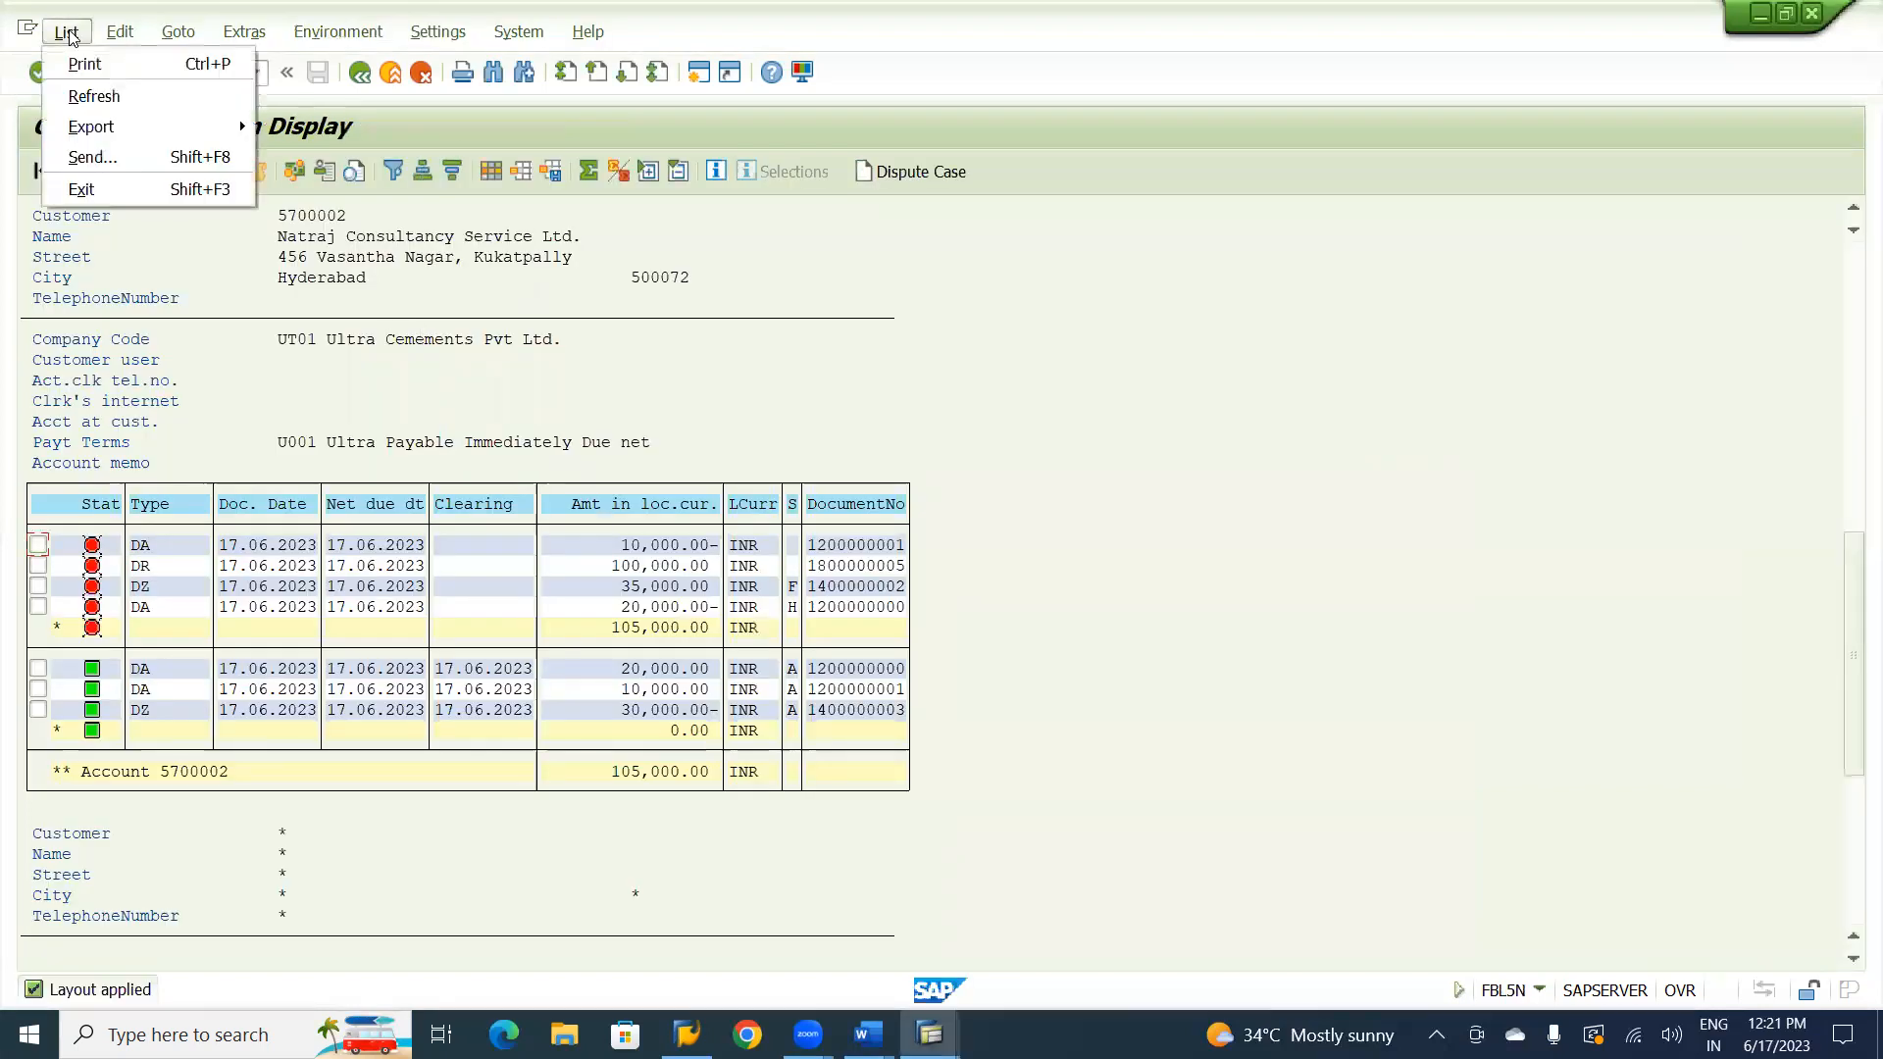
pyautogui.click(96, 93)
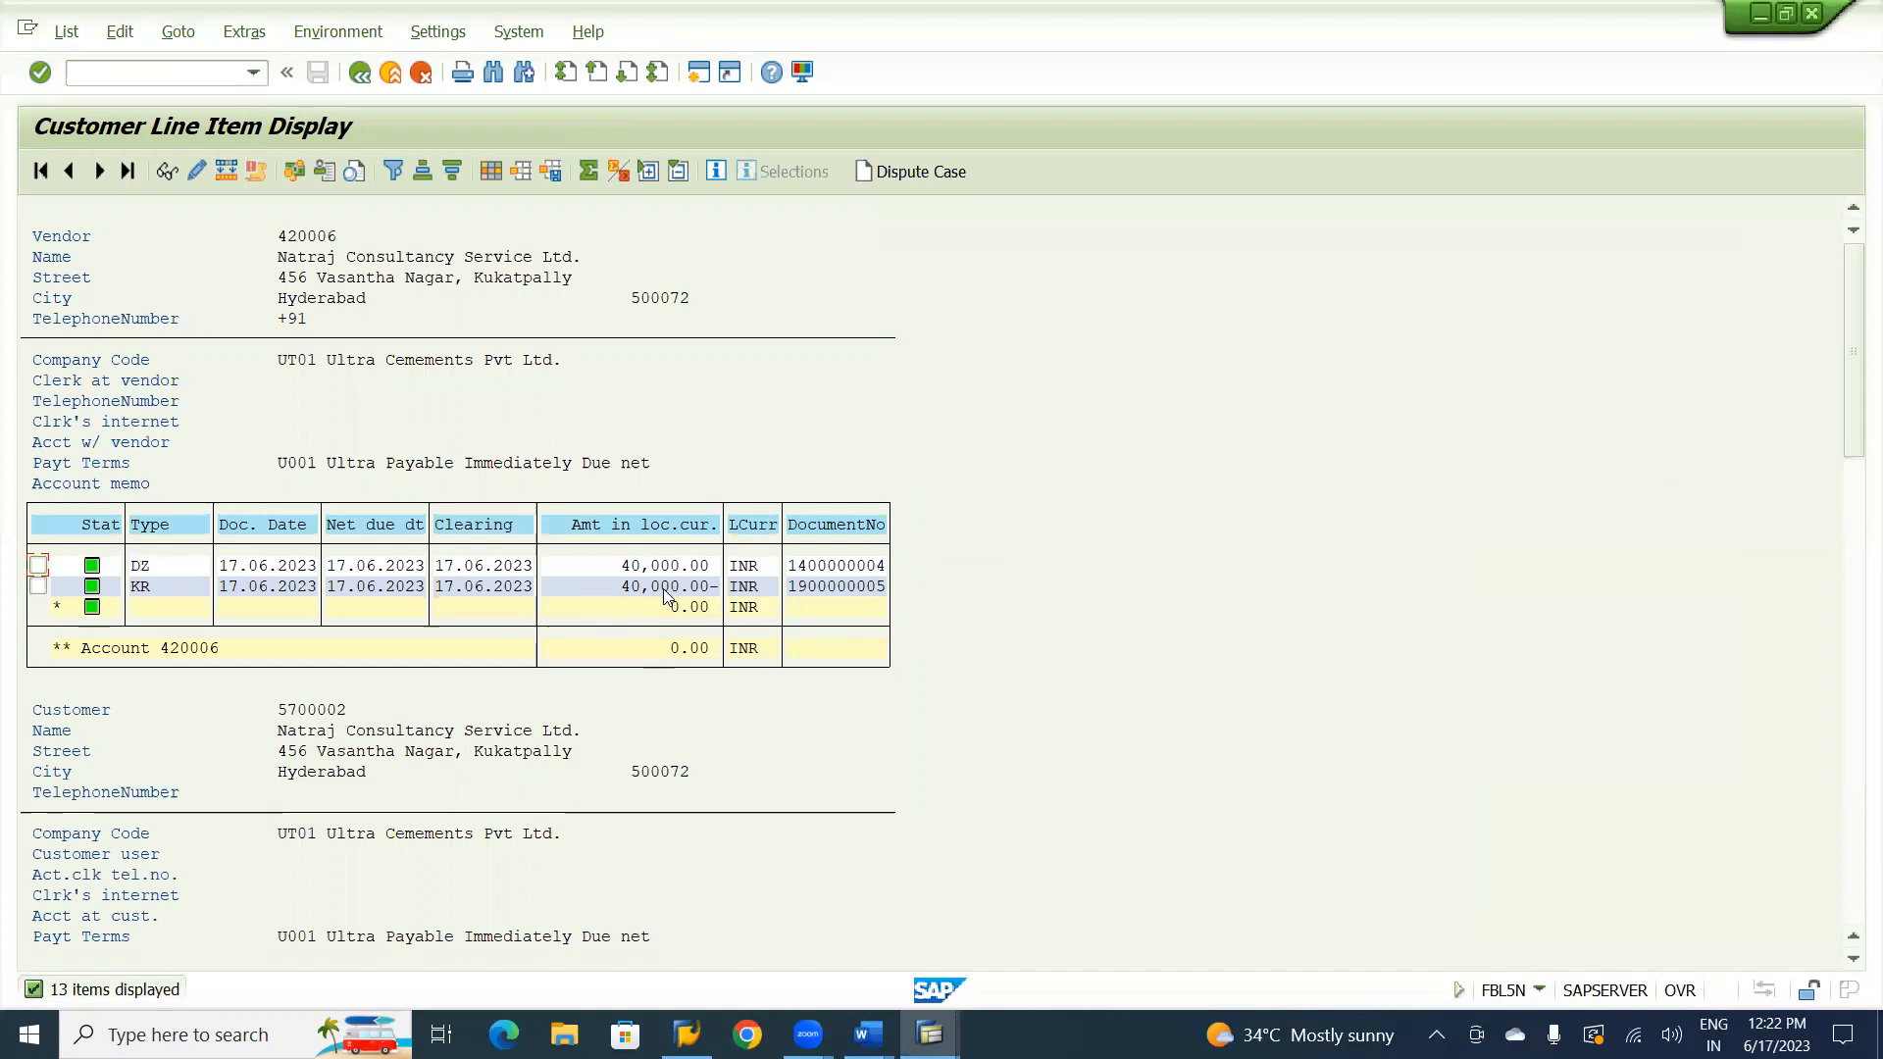
# Examine the open and cleared line items of the Natraj Consultancy Service Ltd. customer account in the refreshed list.
pyautogui.click(1853, 965)
pyautogui.click(1852, 965)
pyautogui.click(1853, 965)
pyautogui.click(1853, 965)
pyautogui.click(1852, 965)
pyautogui.click(1853, 961)
pyautogui.click(1853, 961)
pyautogui.click(1852, 961)
pyautogui.click(1852, 961)
pyautogui.click(1852, 961)
pyautogui.click(1853, 966)
pyautogui.click(1853, 966)
pyautogui.click(1853, 966)
pyautogui.click(1852, 966)
pyautogui.click(1853, 966)
pyautogui.click(1852, 966)
pyautogui.click(1853, 966)
pyautogui.click(1853, 966)
pyautogui.click(1853, 966)
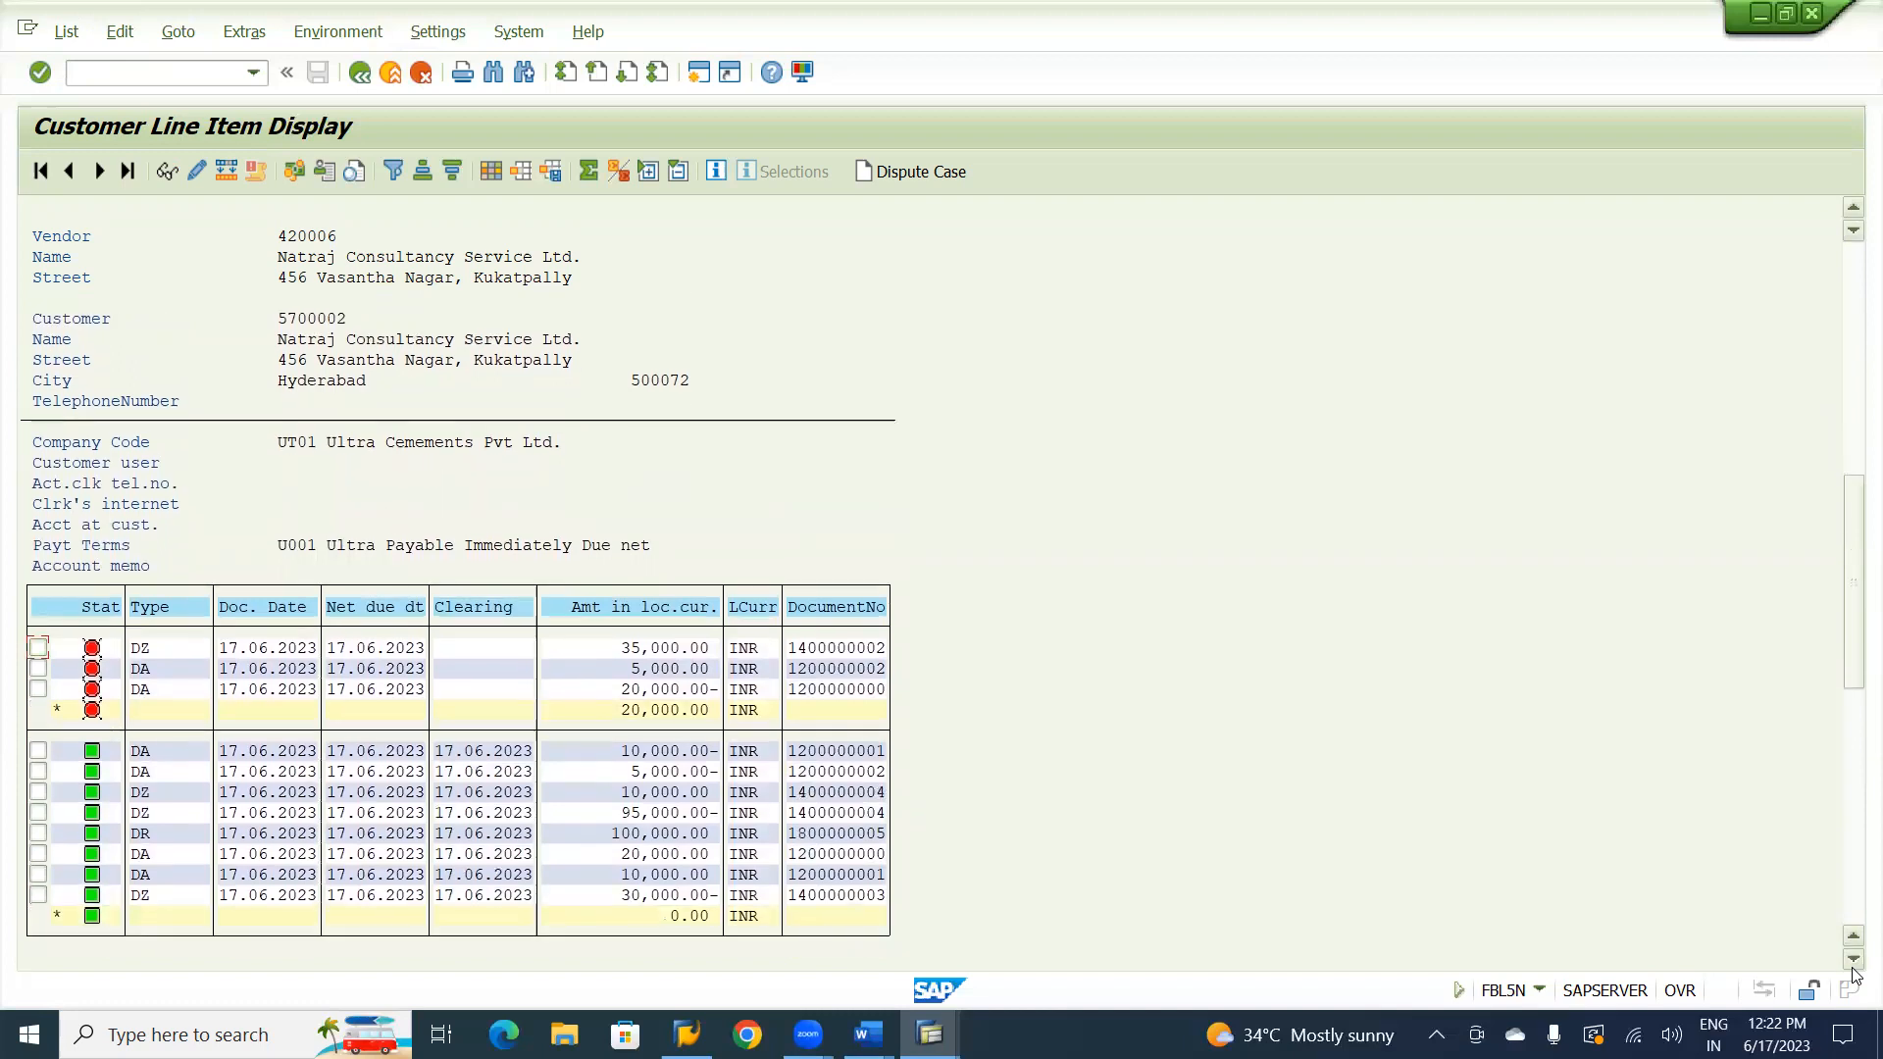
pyautogui.click(1853, 966)
pyautogui.click(1853, 966)
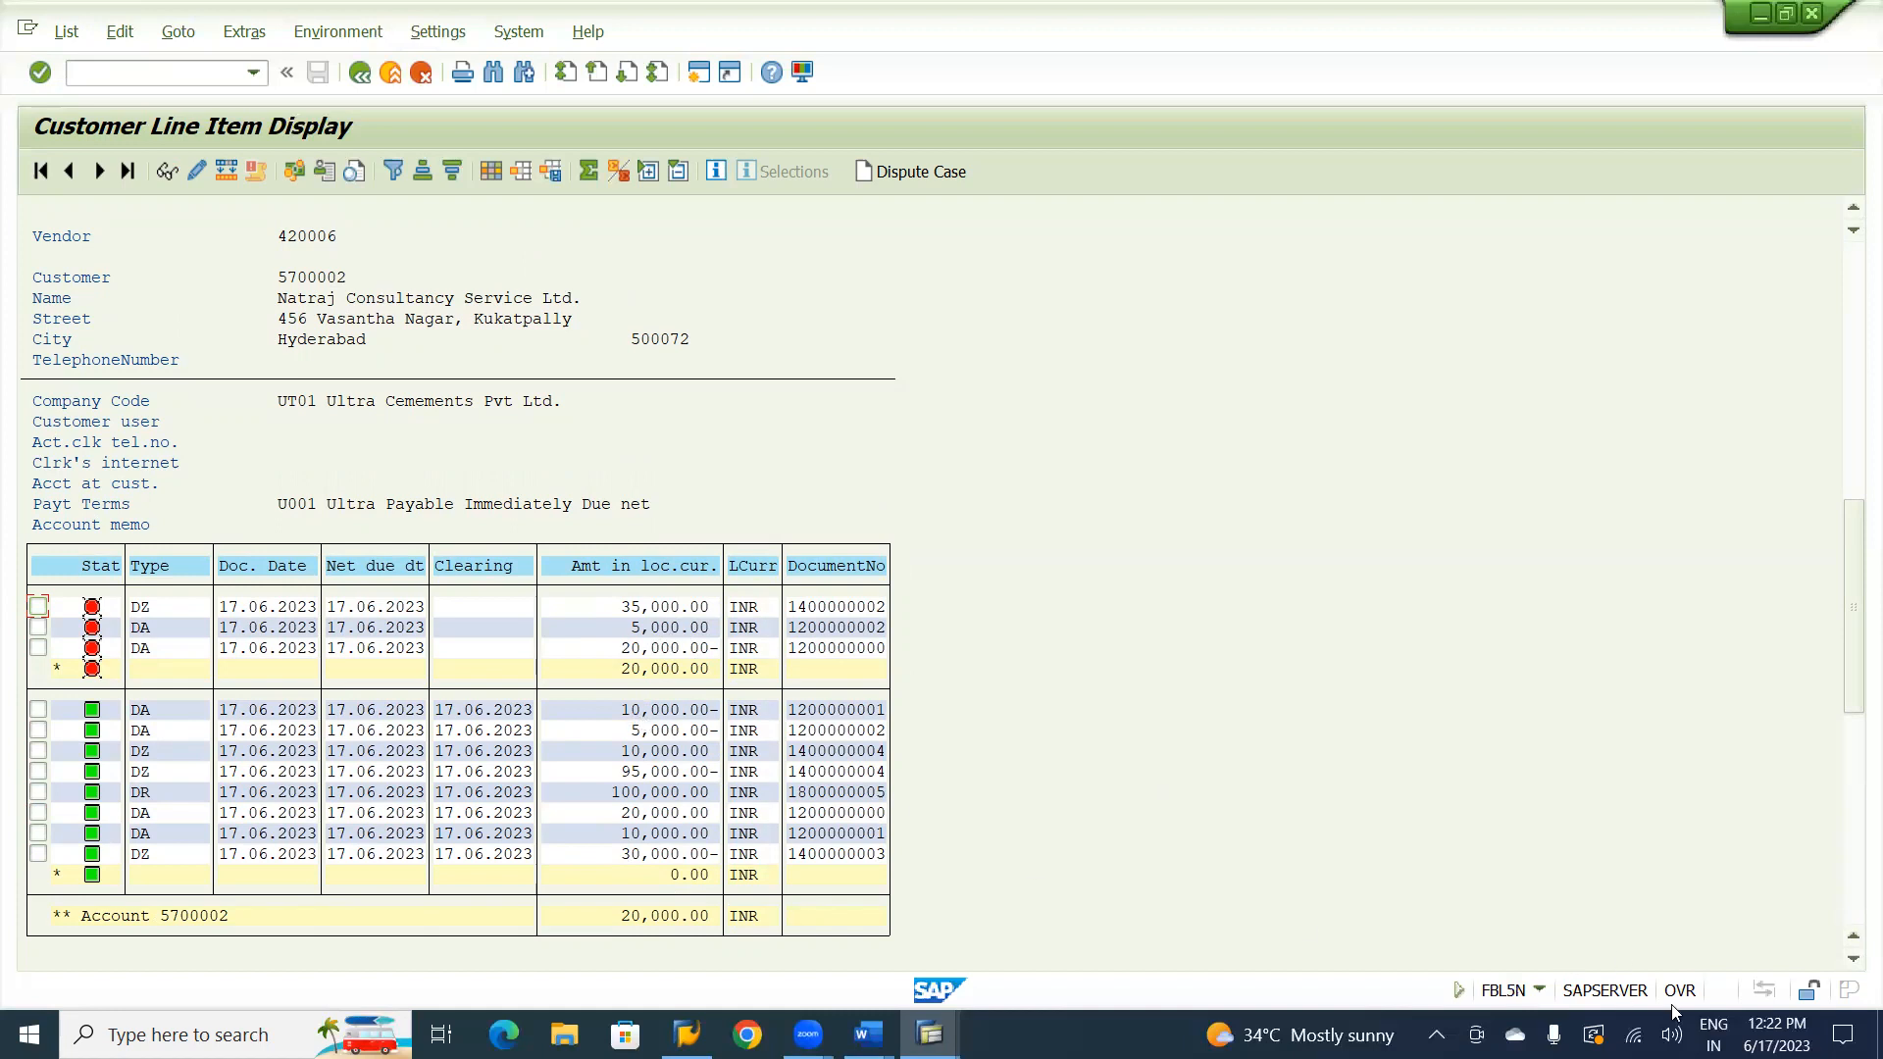
# Check the customer account balance and the overall total at the end of the list, and return to the customer's items.
pyautogui.click(1854, 959)
pyautogui.click(1854, 959)
pyautogui.click(1854, 959)
pyautogui.click(1855, 959)
pyautogui.click(1855, 959)
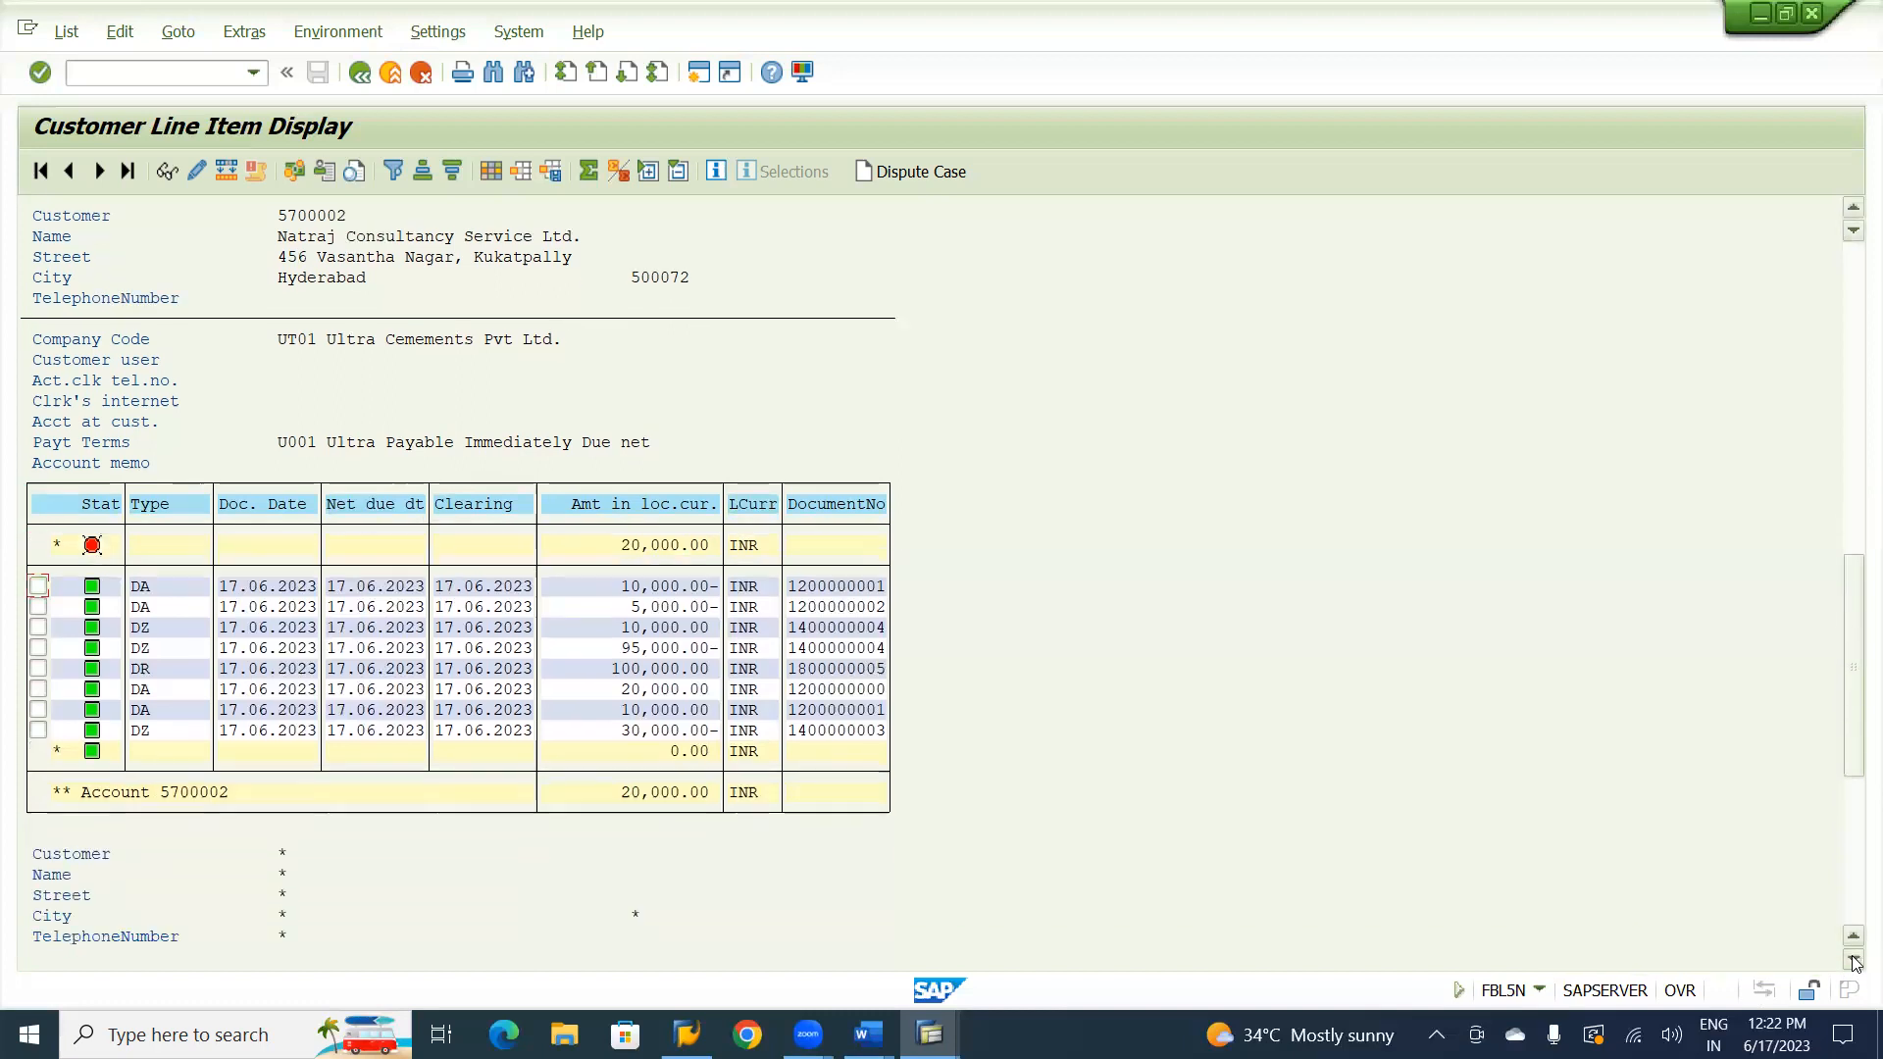
pyautogui.click(1854, 959)
pyautogui.click(1855, 959)
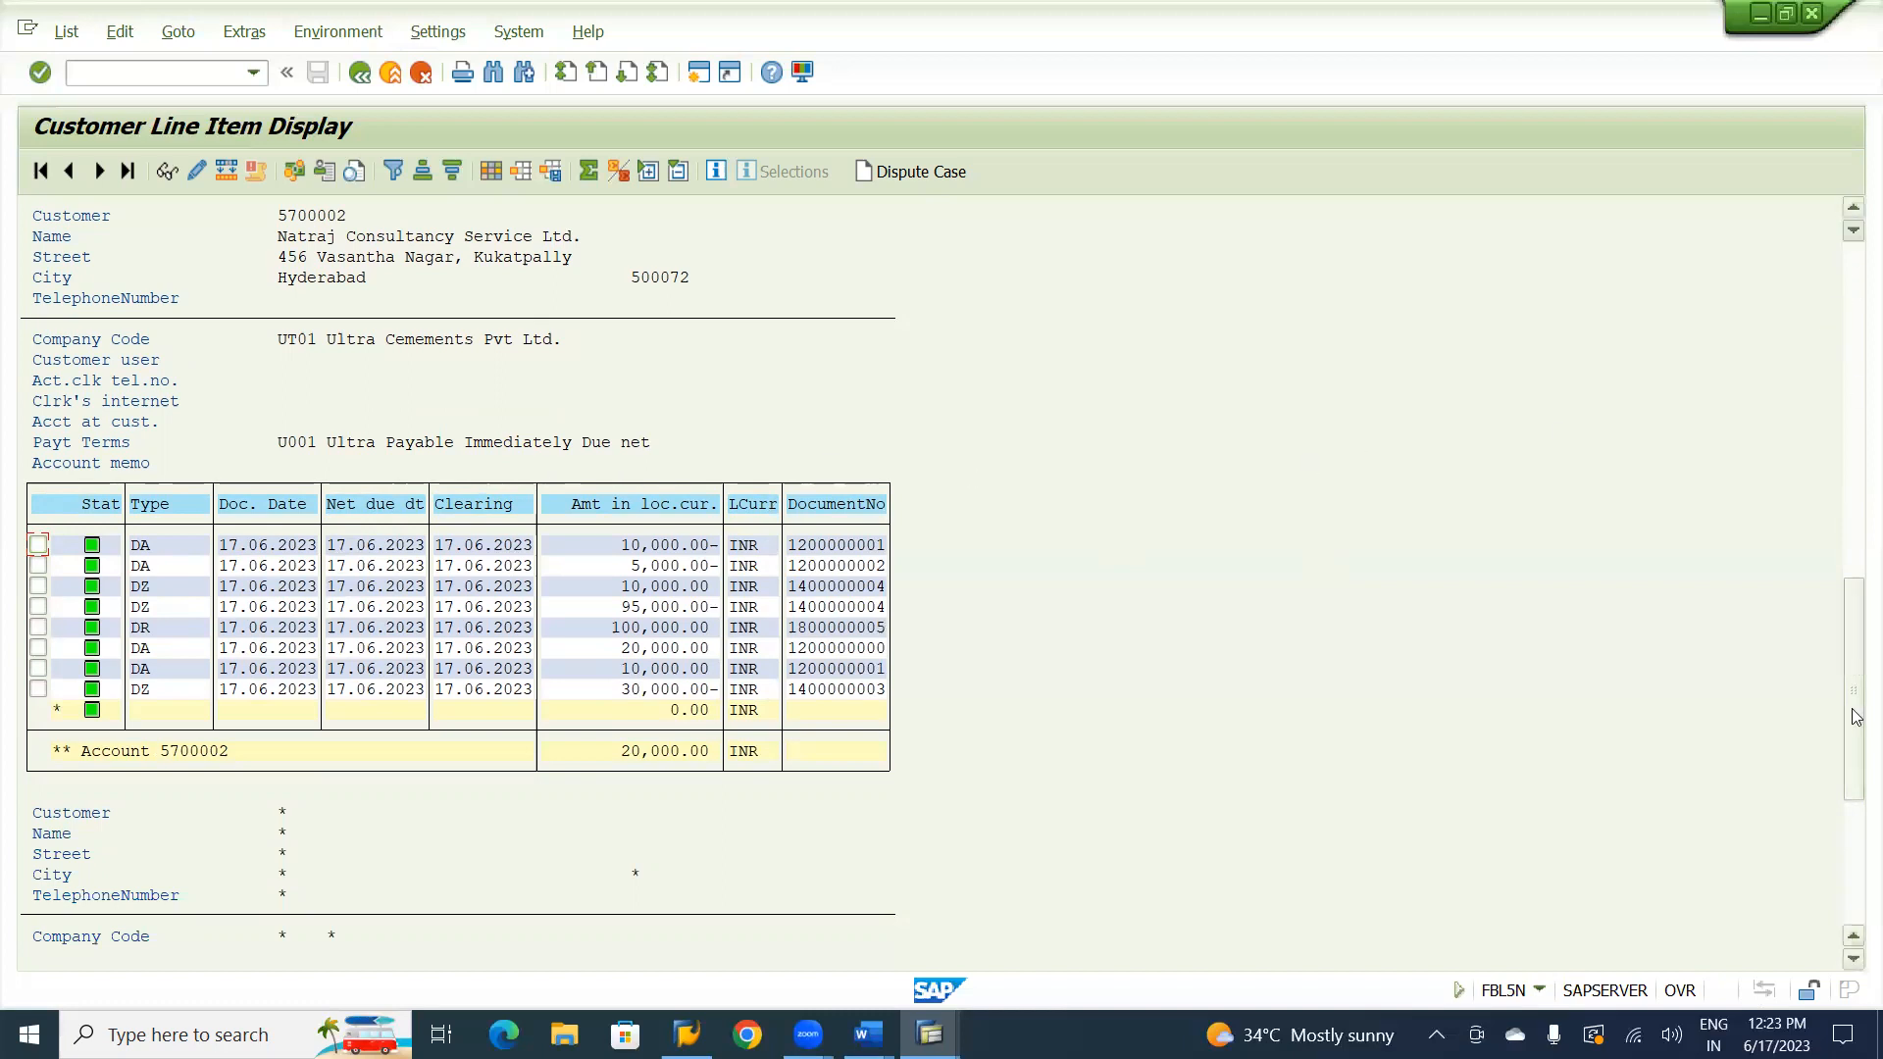
pyautogui.click(1855, 890)
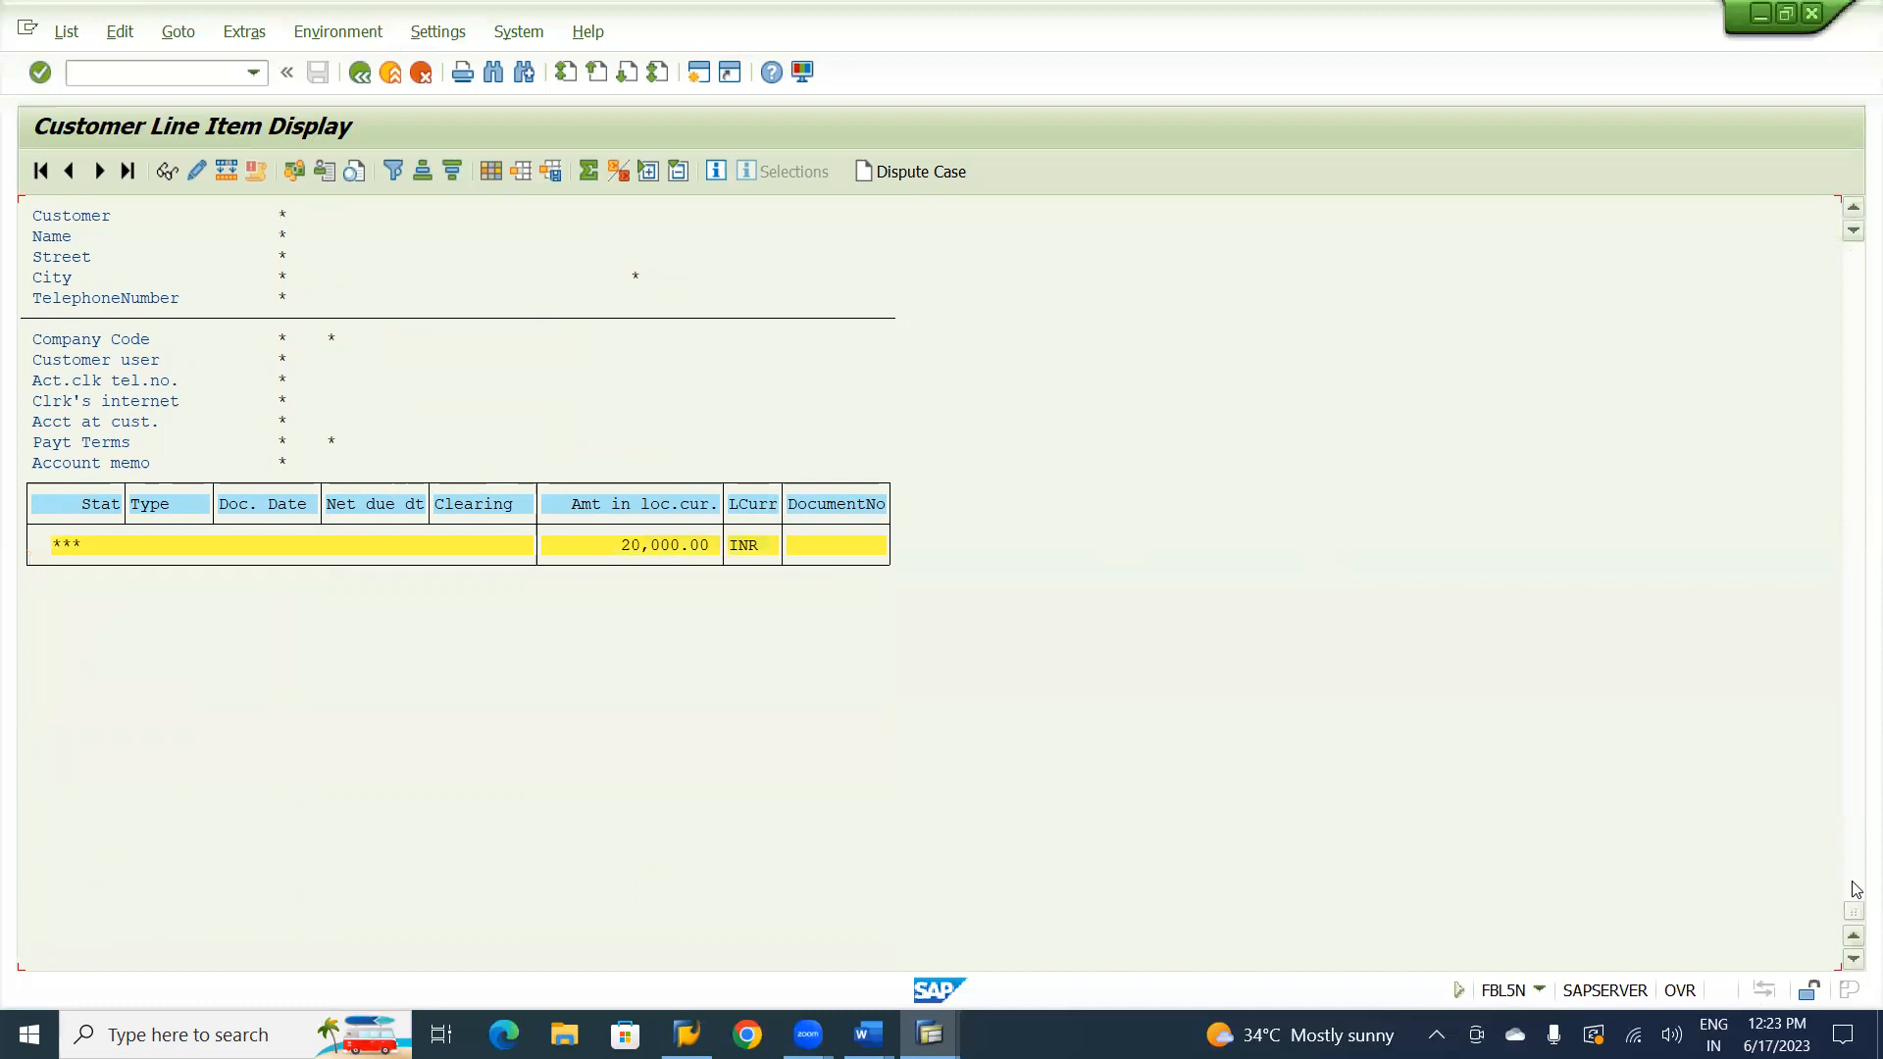
pyautogui.click(1855, 287)
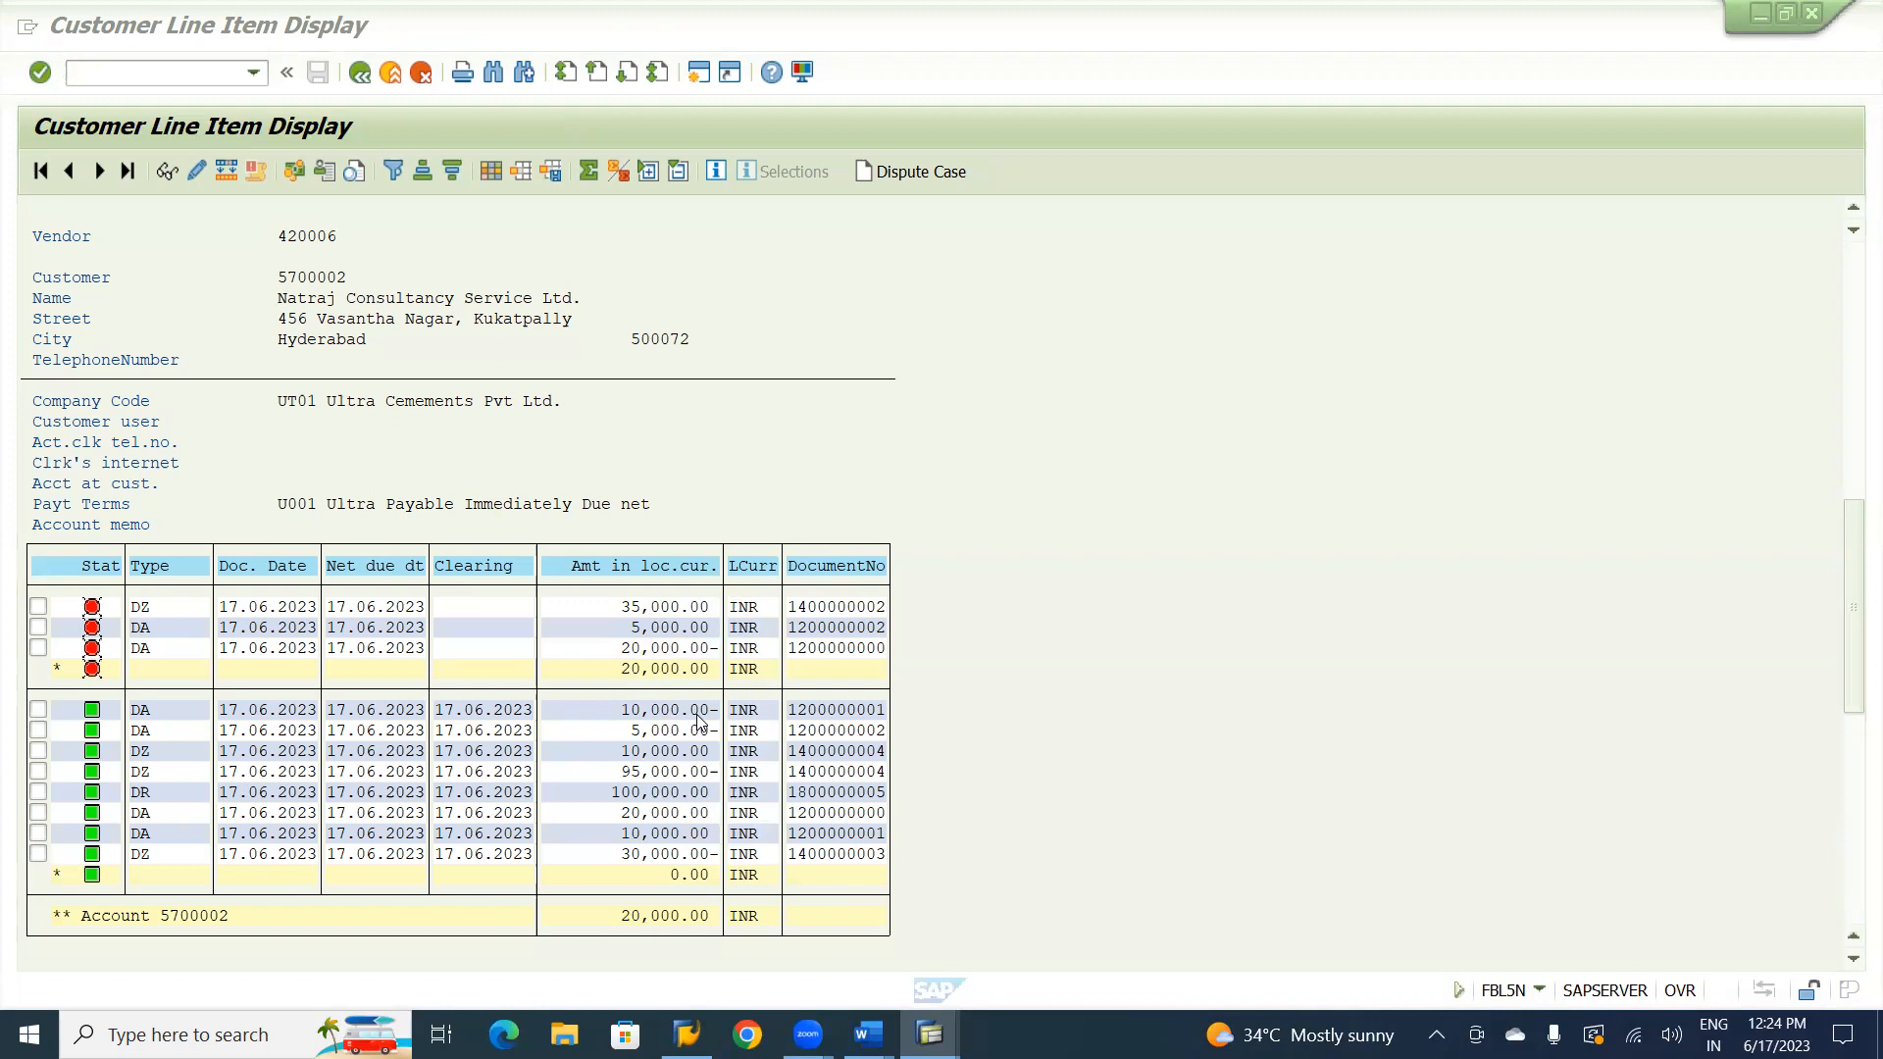
# Switch to the SAP FI CO notes in Word and review the remaining customer transactions and the Bank Accounting topics.
pyautogui.hotkey('alt', 'Tab')
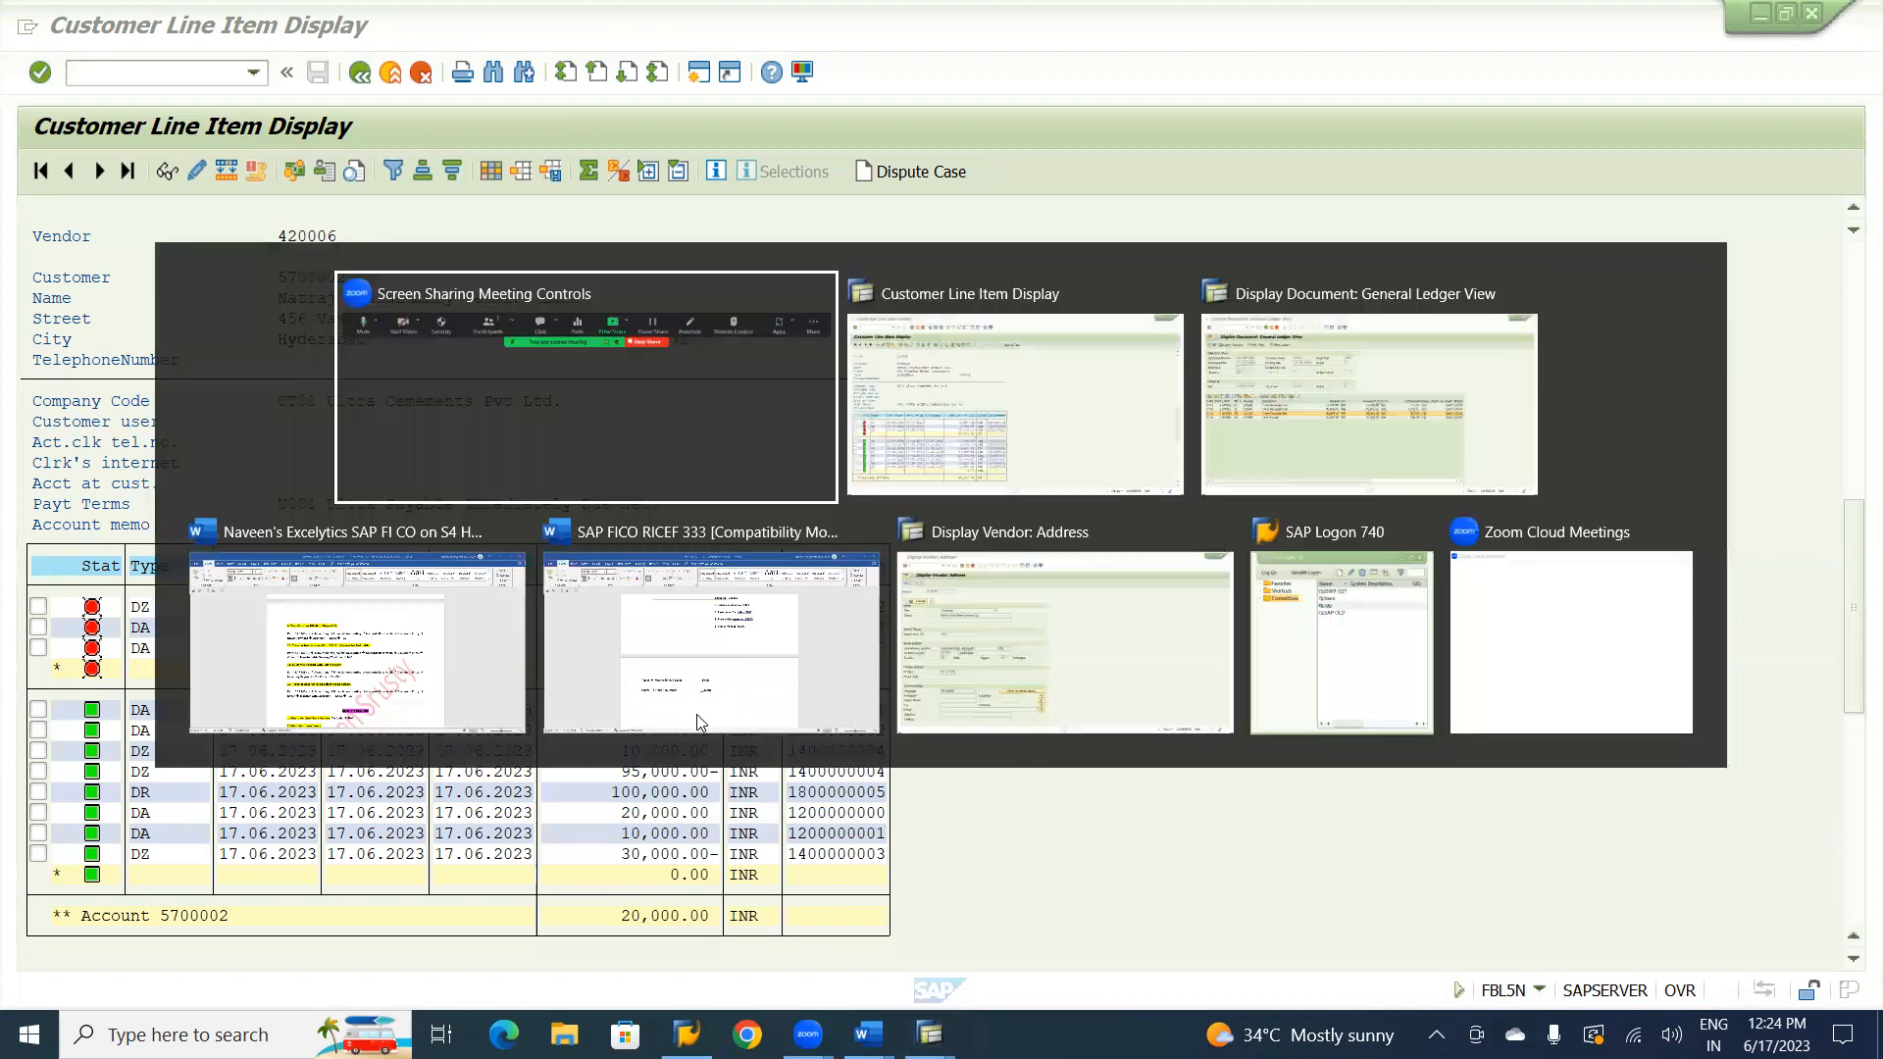
pyautogui.hotkey('alt', 'Tab')
pyautogui.hotkey('alt', 'Tab')
pyautogui.hotkey('alt', 'Tab')
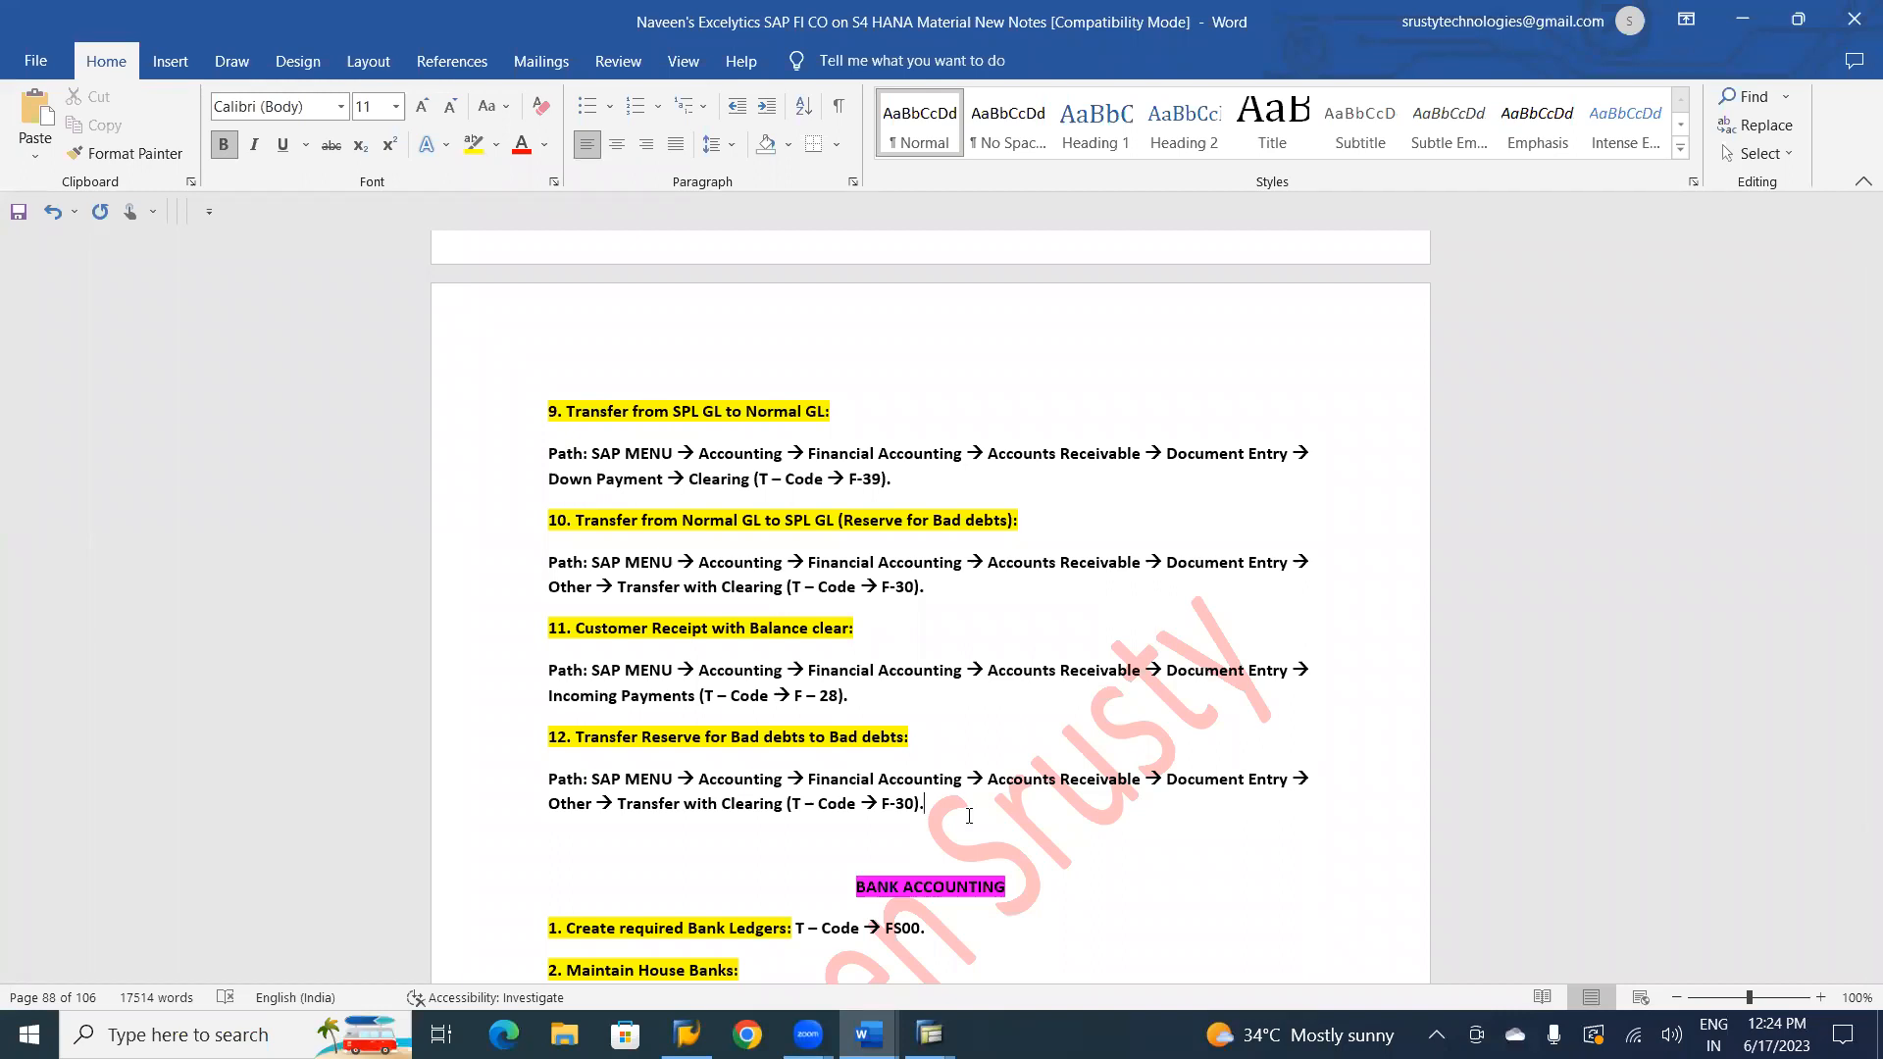
pyautogui.press('Down')
pyautogui.press('Down')
pyautogui.press('Down')
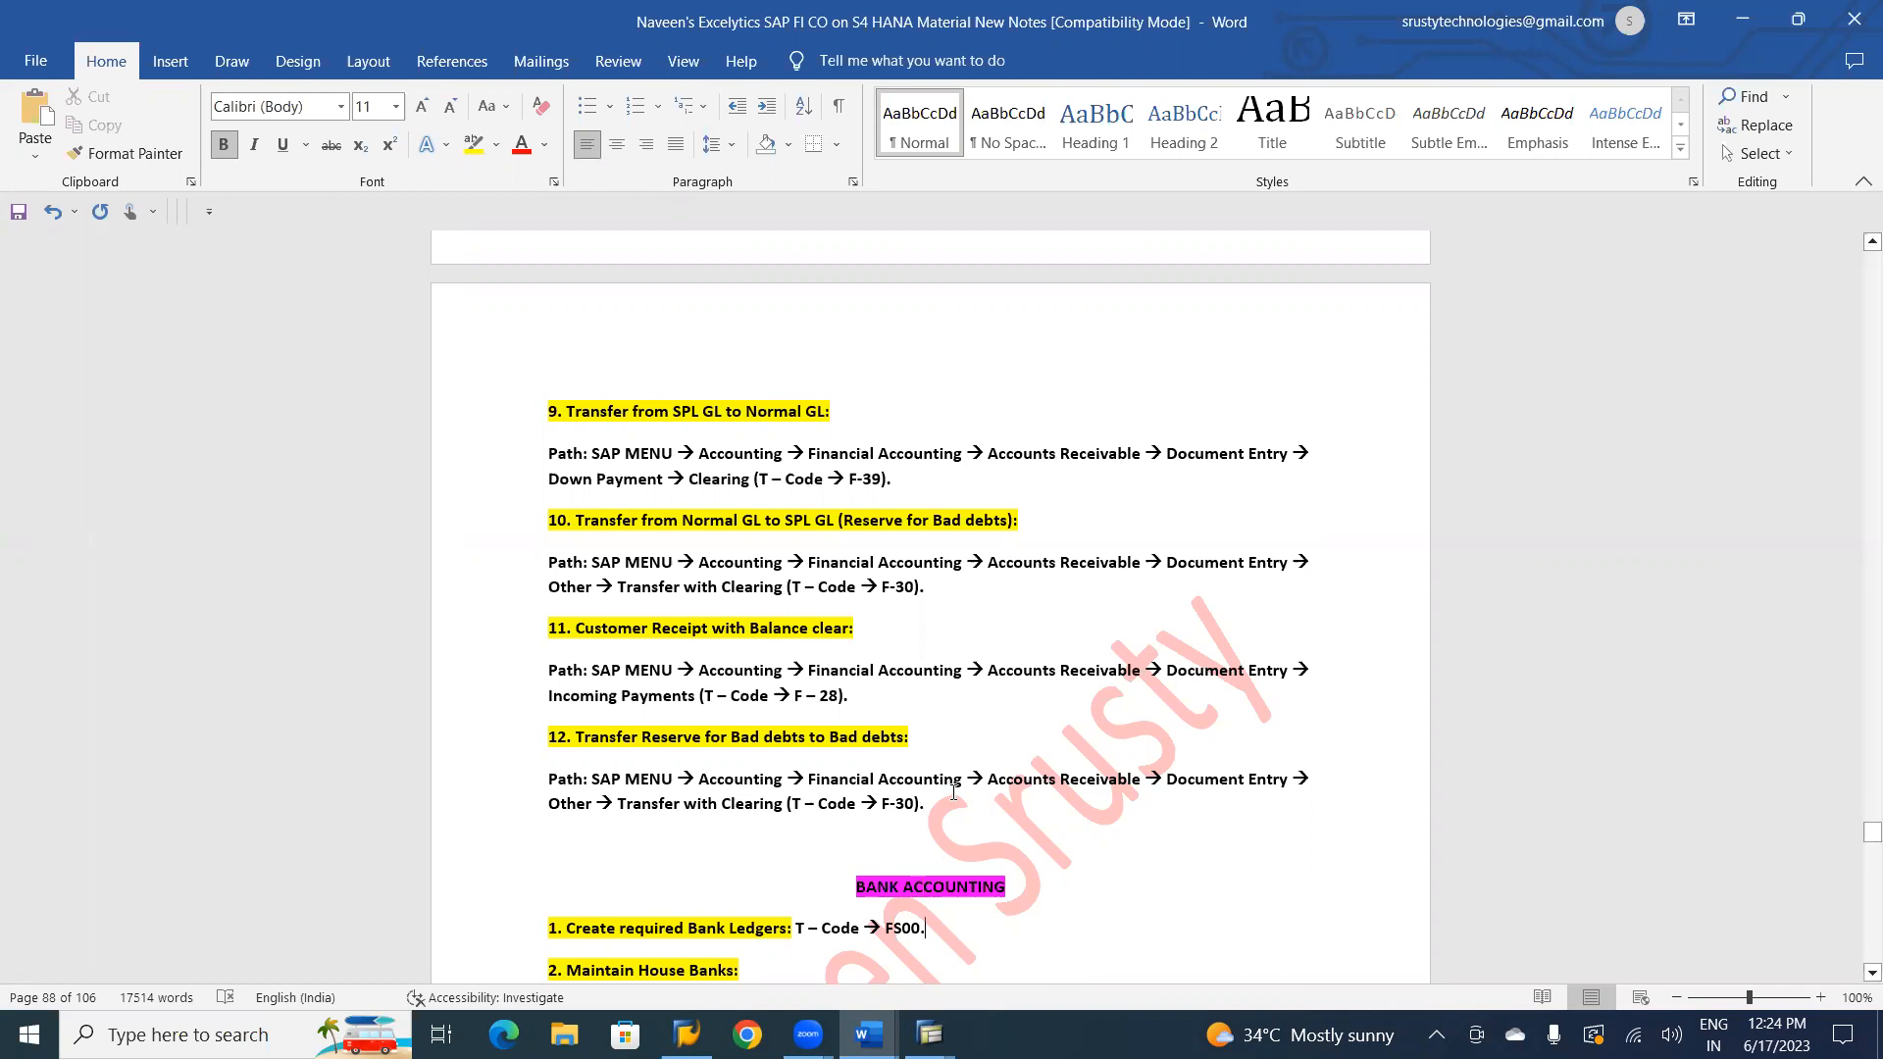
pyautogui.press('Down')
pyautogui.press('Down')
pyautogui.press('Down')
pyautogui.press('Down')
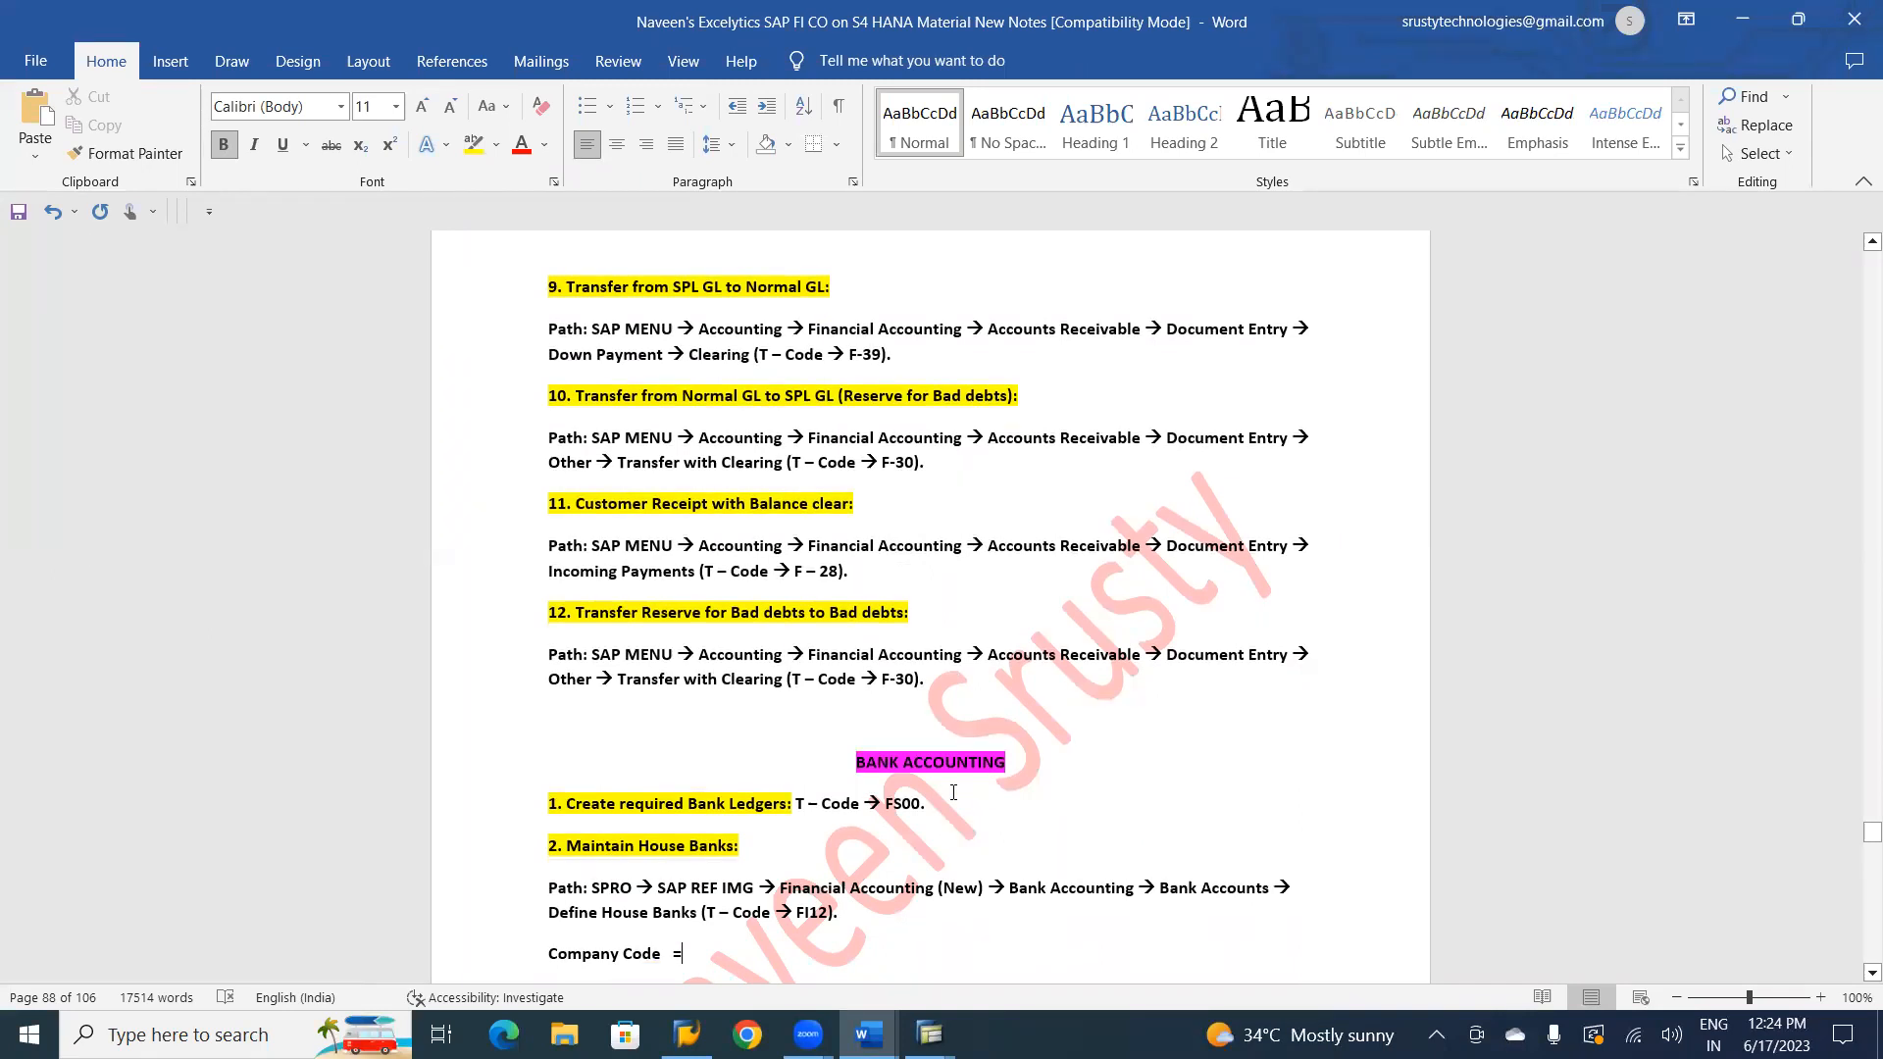
pyautogui.press('Down')
pyautogui.press('Down')
pyautogui.press('Down')
pyautogui.press('Down')
pyautogui.press('Down')
pyautogui.press('Down')
pyautogui.press('Down')
pyautogui.press('Down')
pyautogui.press('Down')
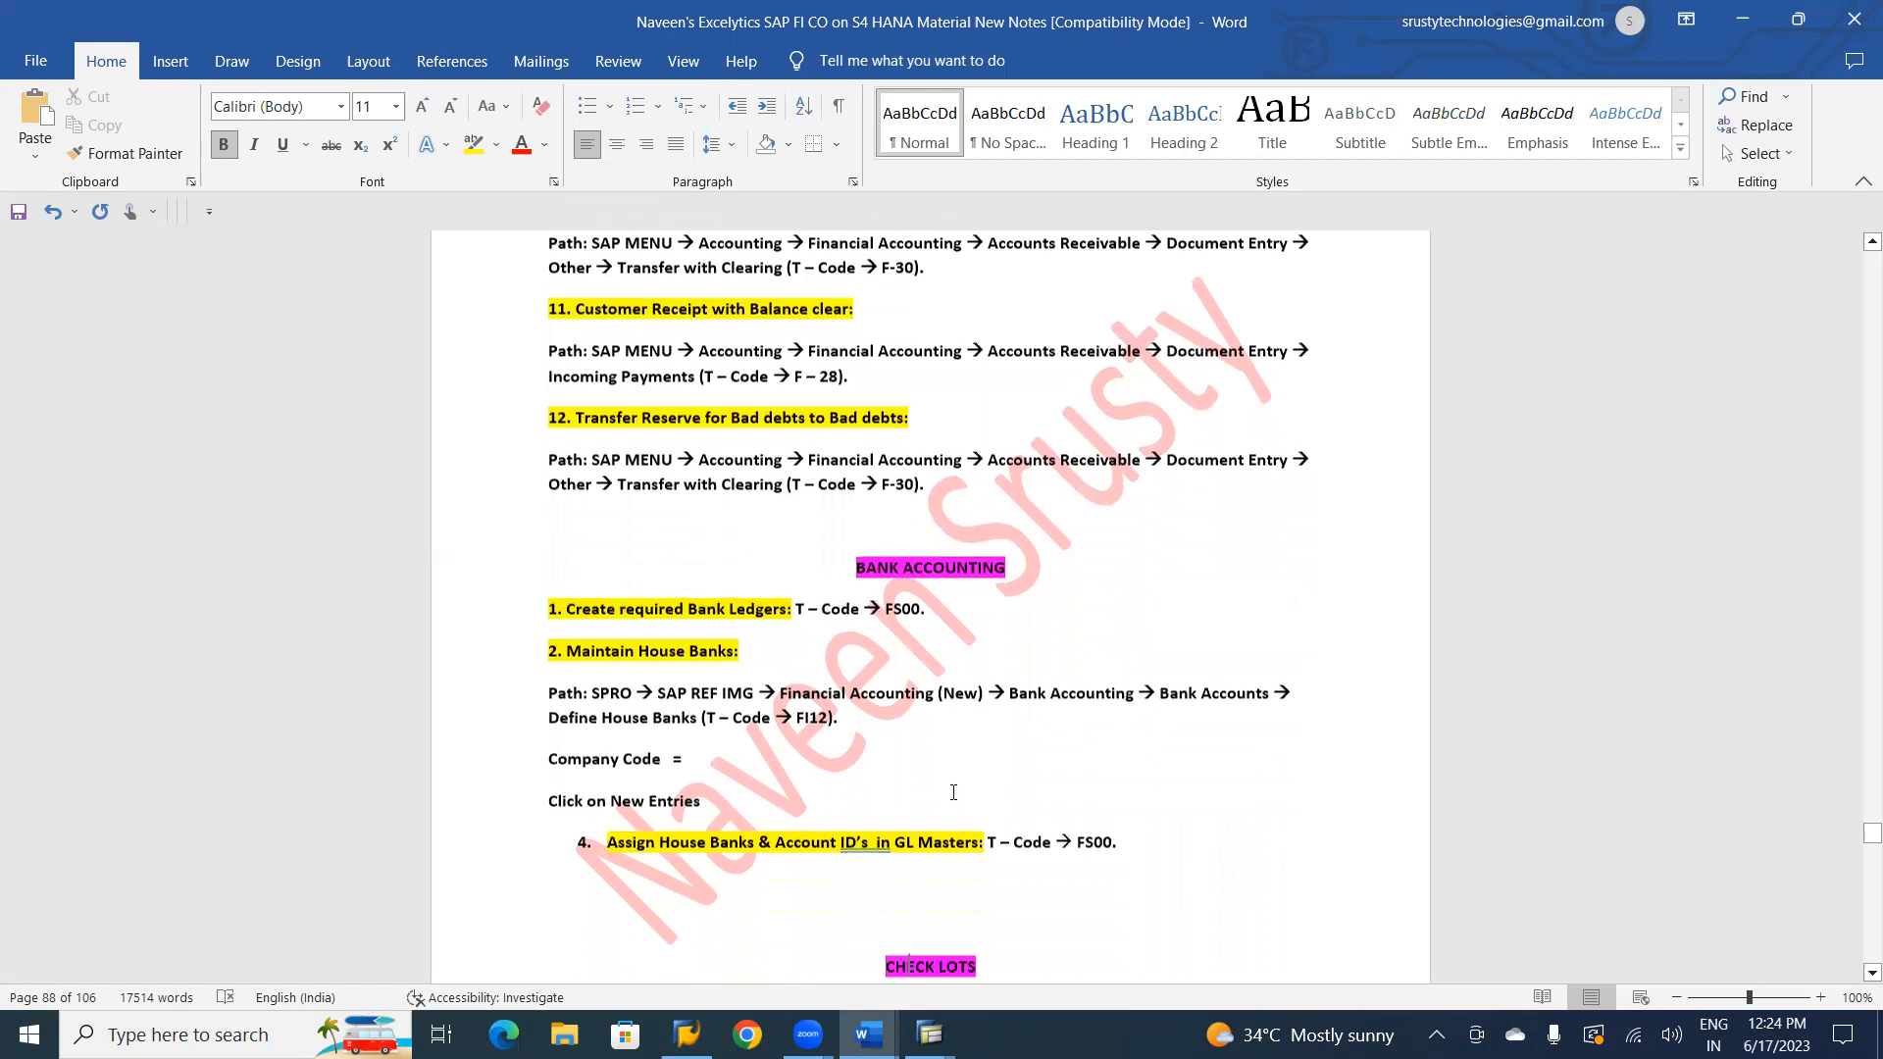
pyautogui.press('Down')
pyautogui.press('Down')
pyautogui.press('Down')
pyautogui.press('Down')
pyautogui.press('Down')
pyautogui.press('Down')
pyautogui.press('Down')
pyautogui.press('Down')
pyautogui.press('Down')
pyautogui.press('Down')
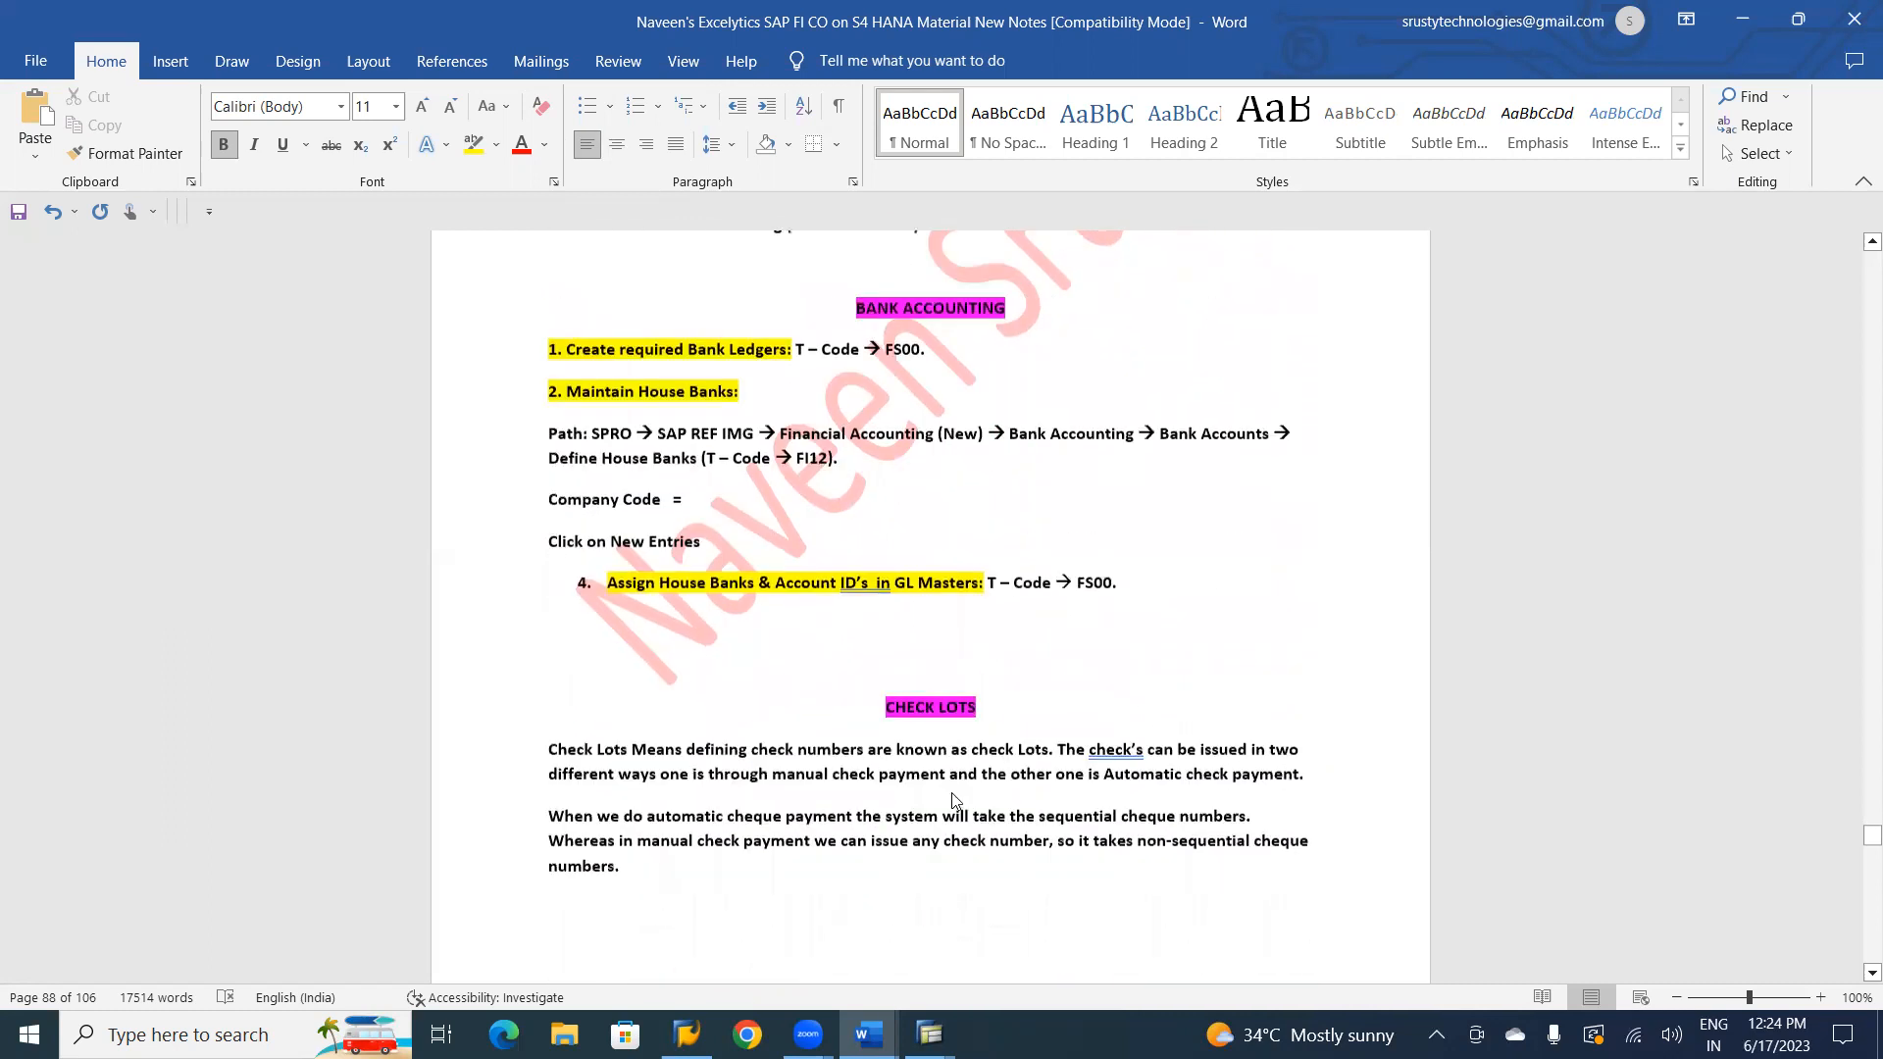
# Review the Check Lots and Manual Check Payment Process topics in the notes.
pyautogui.press('Down')
pyautogui.press('Down')
pyautogui.press('Down')
pyautogui.press('Down')
pyautogui.press('Down')
pyautogui.press('Down')
pyautogui.press('Down')
pyautogui.press('Down')
pyautogui.press('Down')
pyautogui.press('Down')
pyautogui.press('Down')
pyautogui.press('Down')
pyautogui.press('Down')
pyautogui.press('Down')
pyautogui.press('Down')
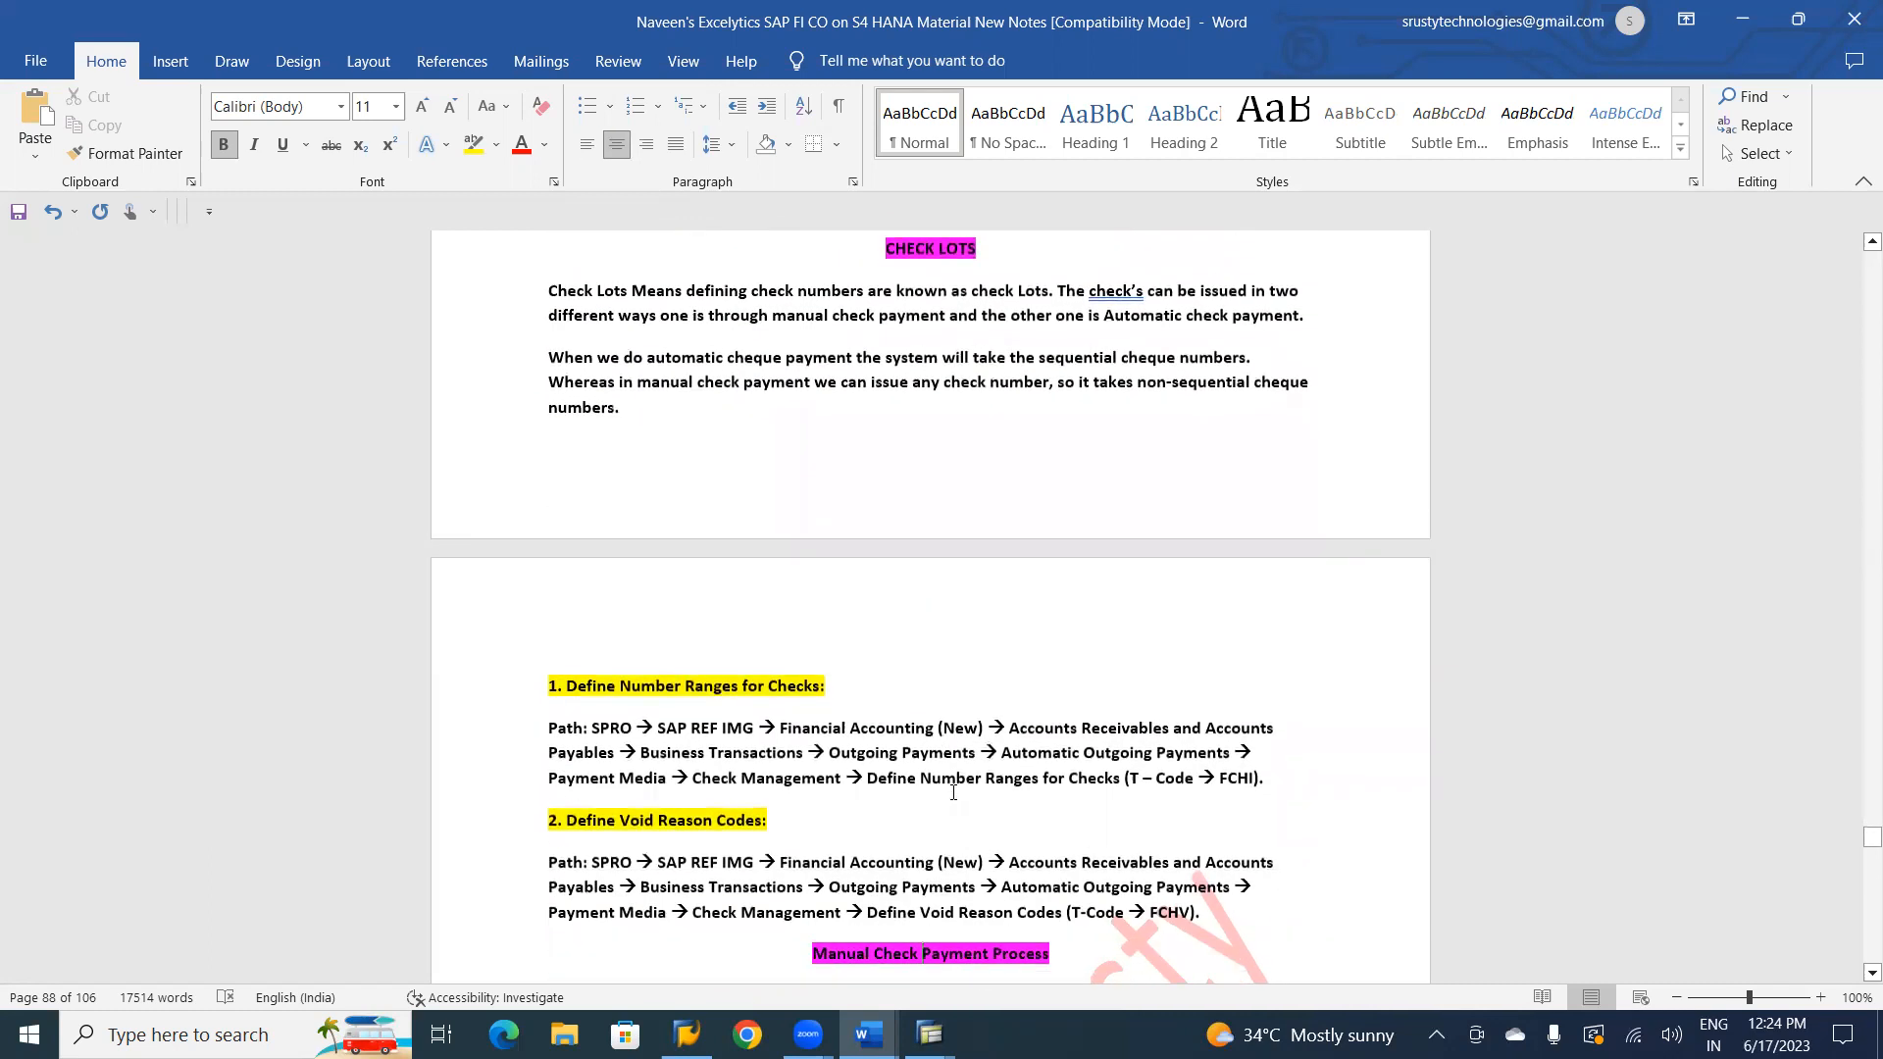
pyautogui.press('Down')
pyautogui.press('Down')
pyautogui.press('Down')
pyautogui.press('Down')
pyautogui.press('Down')
pyautogui.press('Down')
pyautogui.press('Down')
pyautogui.press('Down')
pyautogui.press('Down')
pyautogui.press('Down')
pyautogui.press('Down')
pyautogui.press('Down')
pyautogui.press('Down')
pyautogui.press('Down')
pyautogui.press('Down')
pyautogui.press('Down')
pyautogui.press('Down')
pyautogui.press('Down')
pyautogui.press('Down')
pyautogui.press('Down')
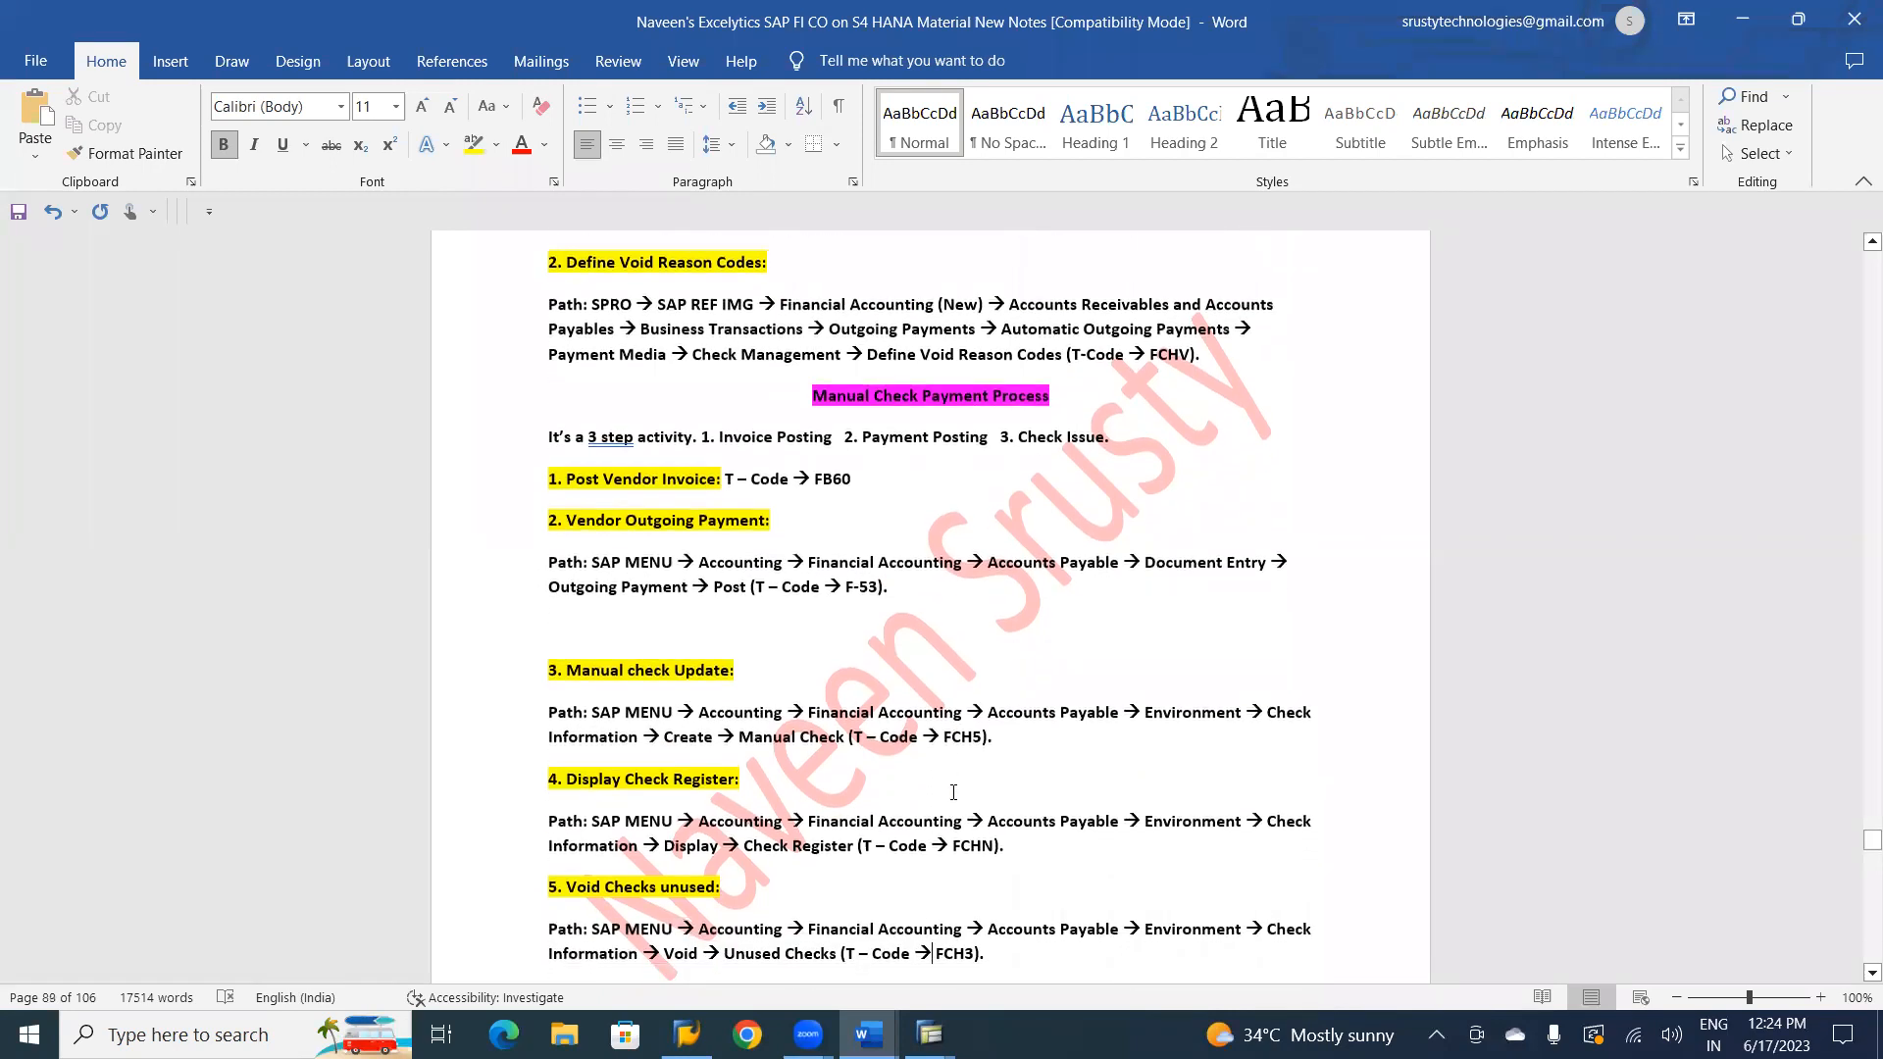
pyautogui.press('Down')
pyautogui.press('Down')
pyautogui.press('Down')
pyautogui.press('Down')
pyautogui.press('Down')
pyautogui.press('Down')
pyautogui.press('Down')
pyautogui.press('Down')
pyautogui.press('Down')
pyautogui.press('Down')
pyautogui.press('Down')
pyautogui.press('Down')
pyautogui.press('Down')
pyautogui.press('Down')
pyautogui.press('Down')
pyautogui.press('Down')
pyautogui.press('Down')
pyautogui.press('Down')
pyautogui.press('Down')
pyautogui.press('Down')
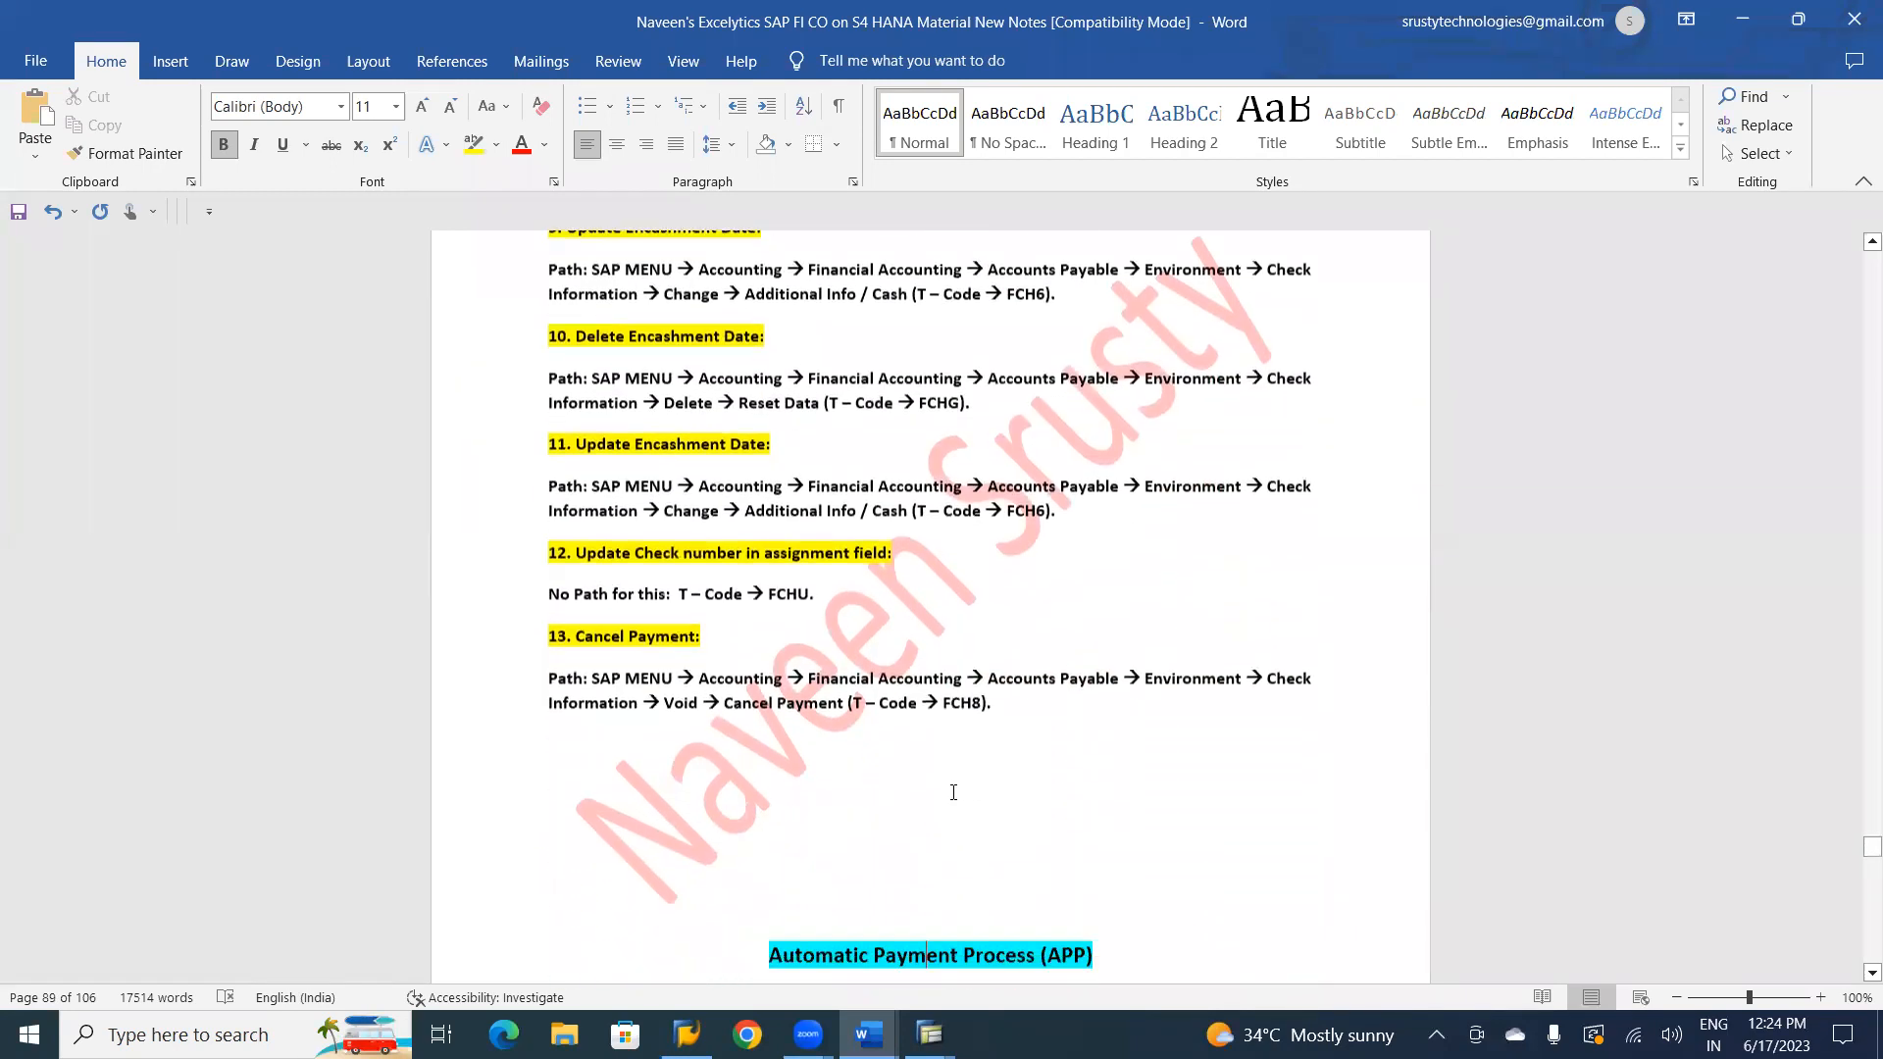
# Review the Automatic Payment Process (APP) configuration topics in the notes, up to the Document Types section.
pyautogui.press('Down')
pyautogui.press('Down')
pyautogui.press('Down')
pyautogui.press('Down')
pyautogui.press('Down')
pyautogui.press('Down')
pyautogui.press('Down')
pyautogui.press('Down')
pyautogui.press('Down')
pyautogui.press('Down')
pyautogui.press('Down')
pyautogui.press('Down')
pyautogui.press('Down')
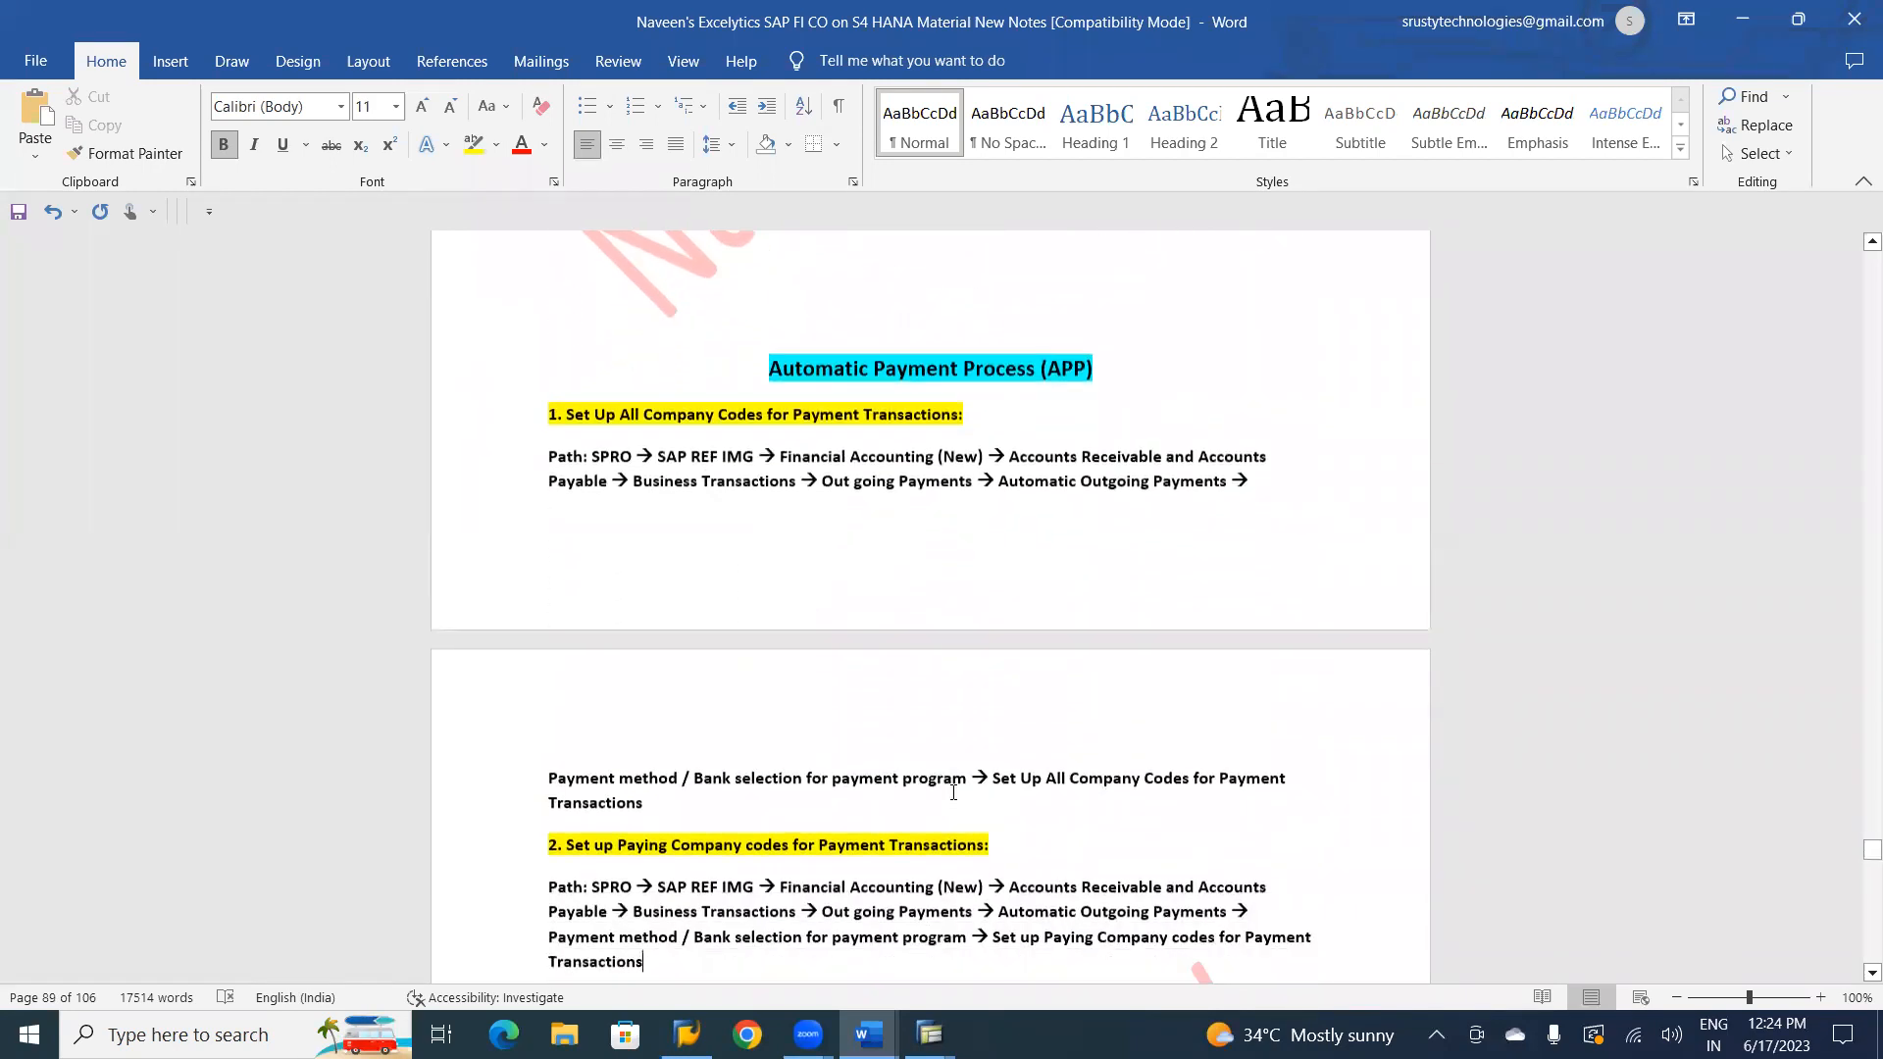
pyautogui.press('Down')
pyautogui.press('Down')
pyautogui.press('Down')
pyautogui.press('Down')
pyautogui.press('Down')
pyautogui.press('Down')
pyautogui.press('Down')
pyautogui.press('Down')
pyautogui.press('Down')
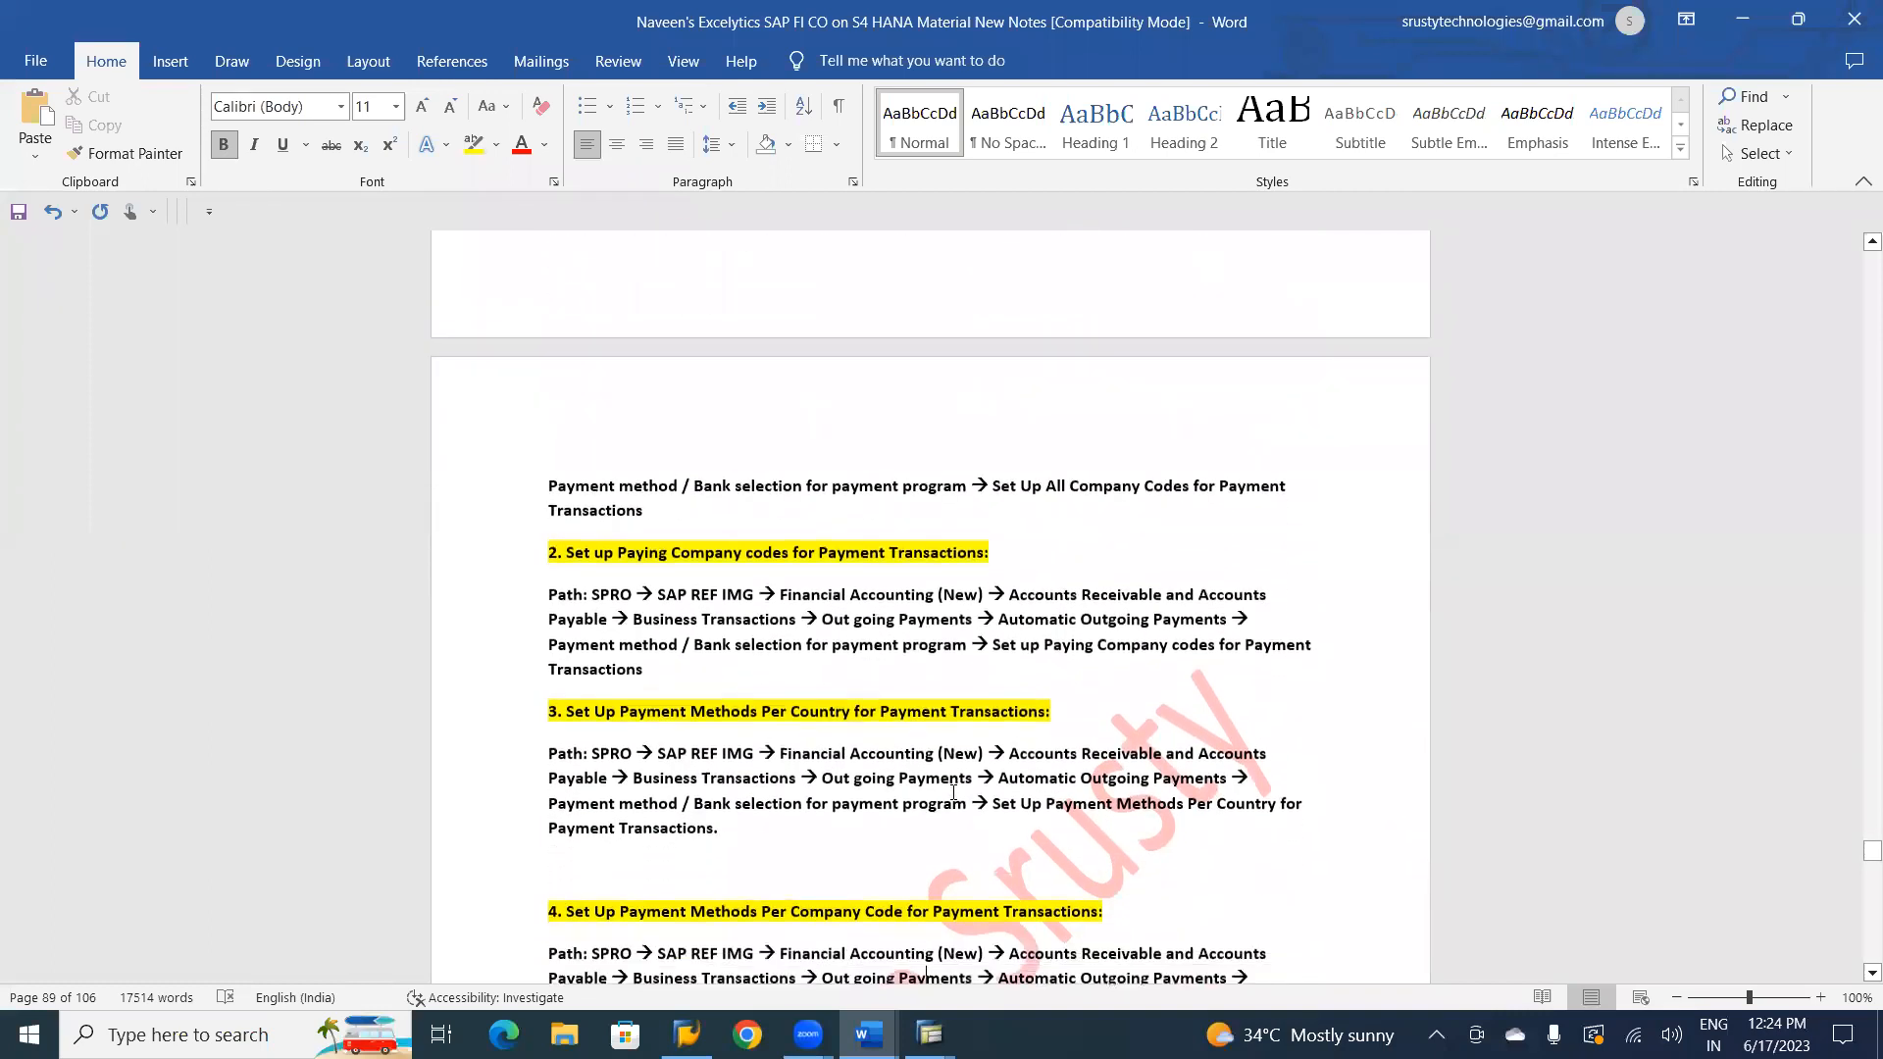
pyautogui.press('Down')
pyautogui.press('Down')
pyautogui.press('Down')
pyautogui.press('Down')
pyautogui.press('Down')
pyautogui.press('Down')
pyautogui.press('Down')
pyautogui.press('Down')
pyautogui.press('Down')
pyautogui.press('Down')
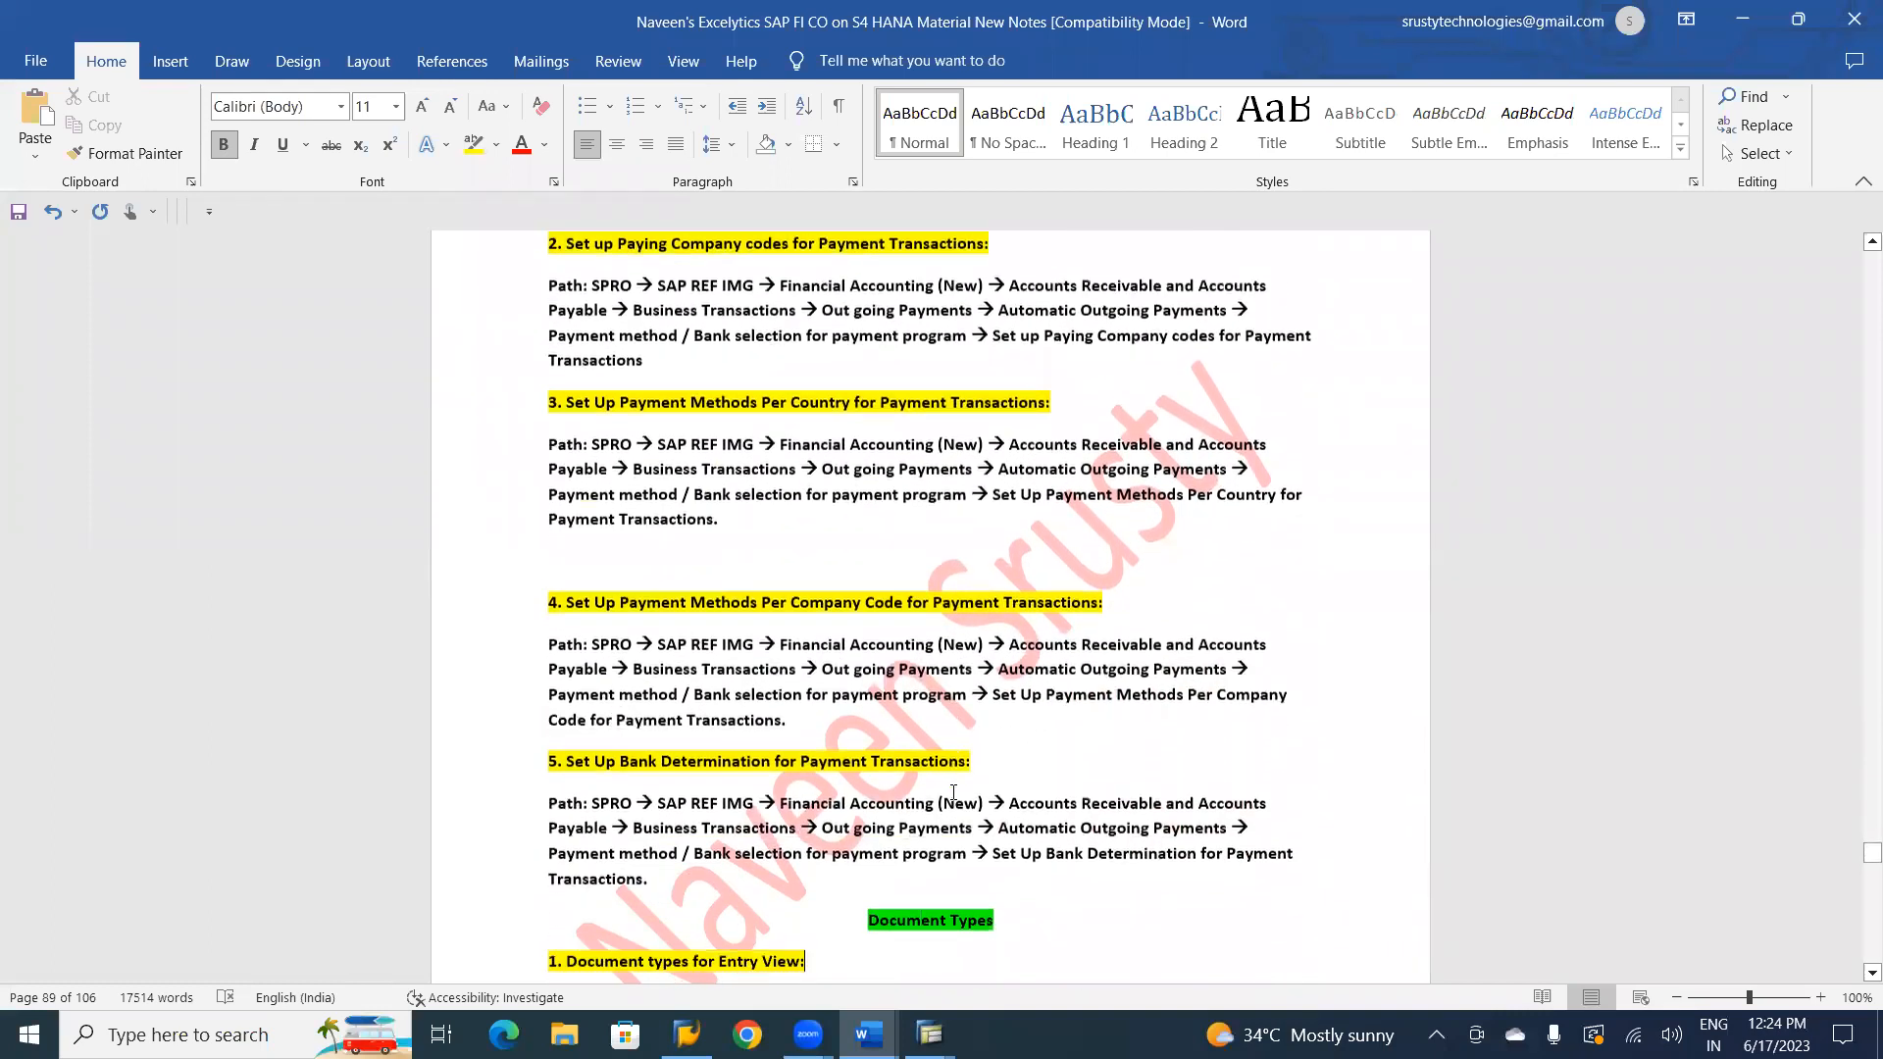